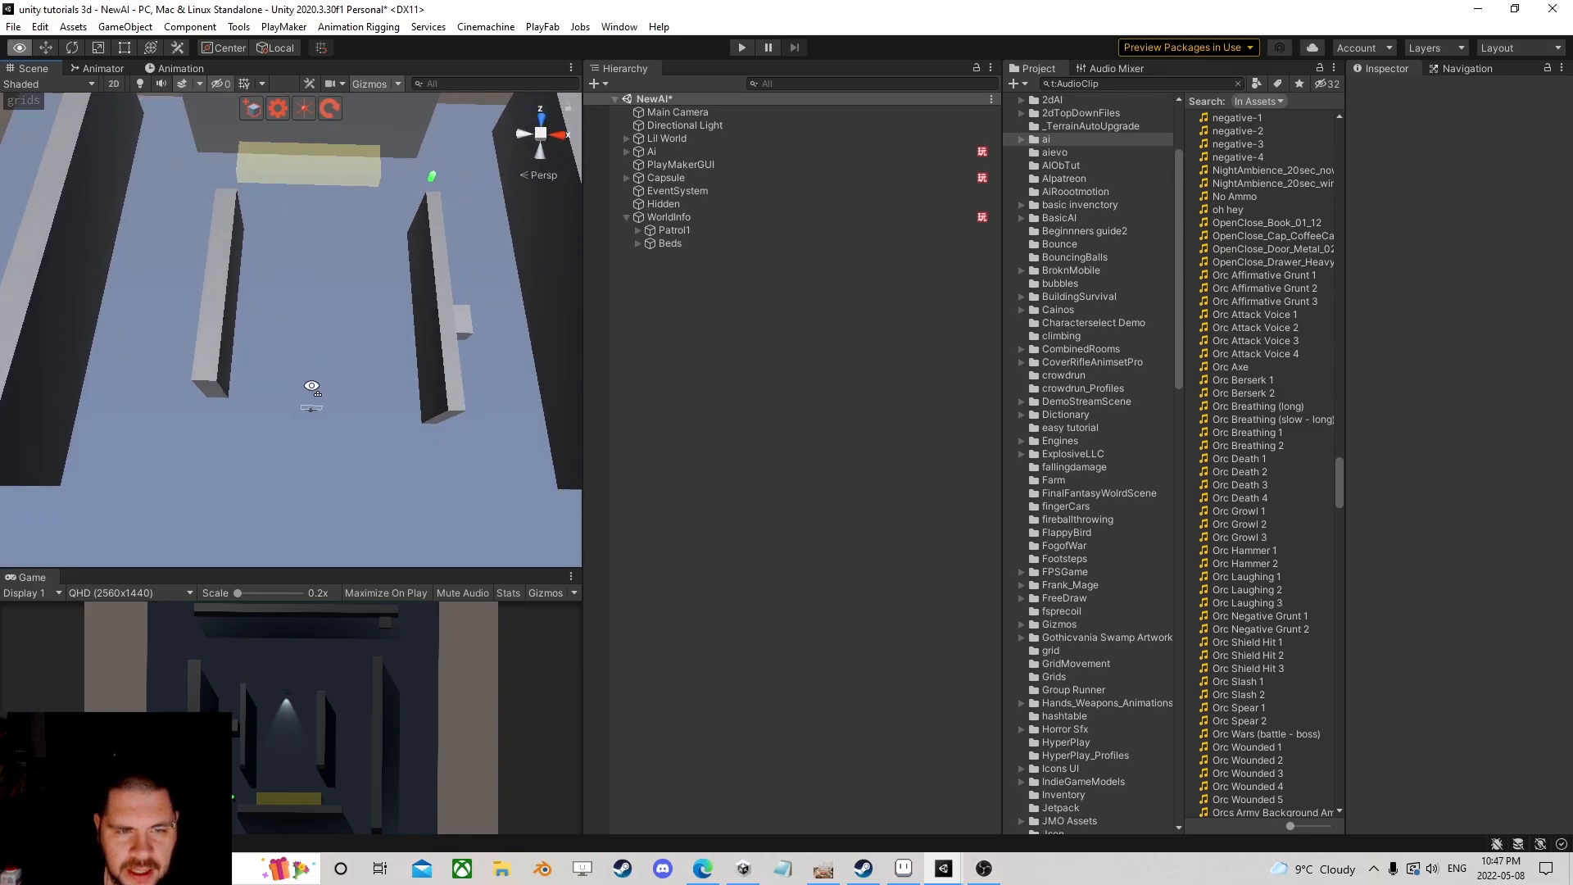
Step: Zoom out over the level and select WorldInfo to view its FSM and empty Patrol1 and Beds array lists
scroll(313, 386, "down", 2)
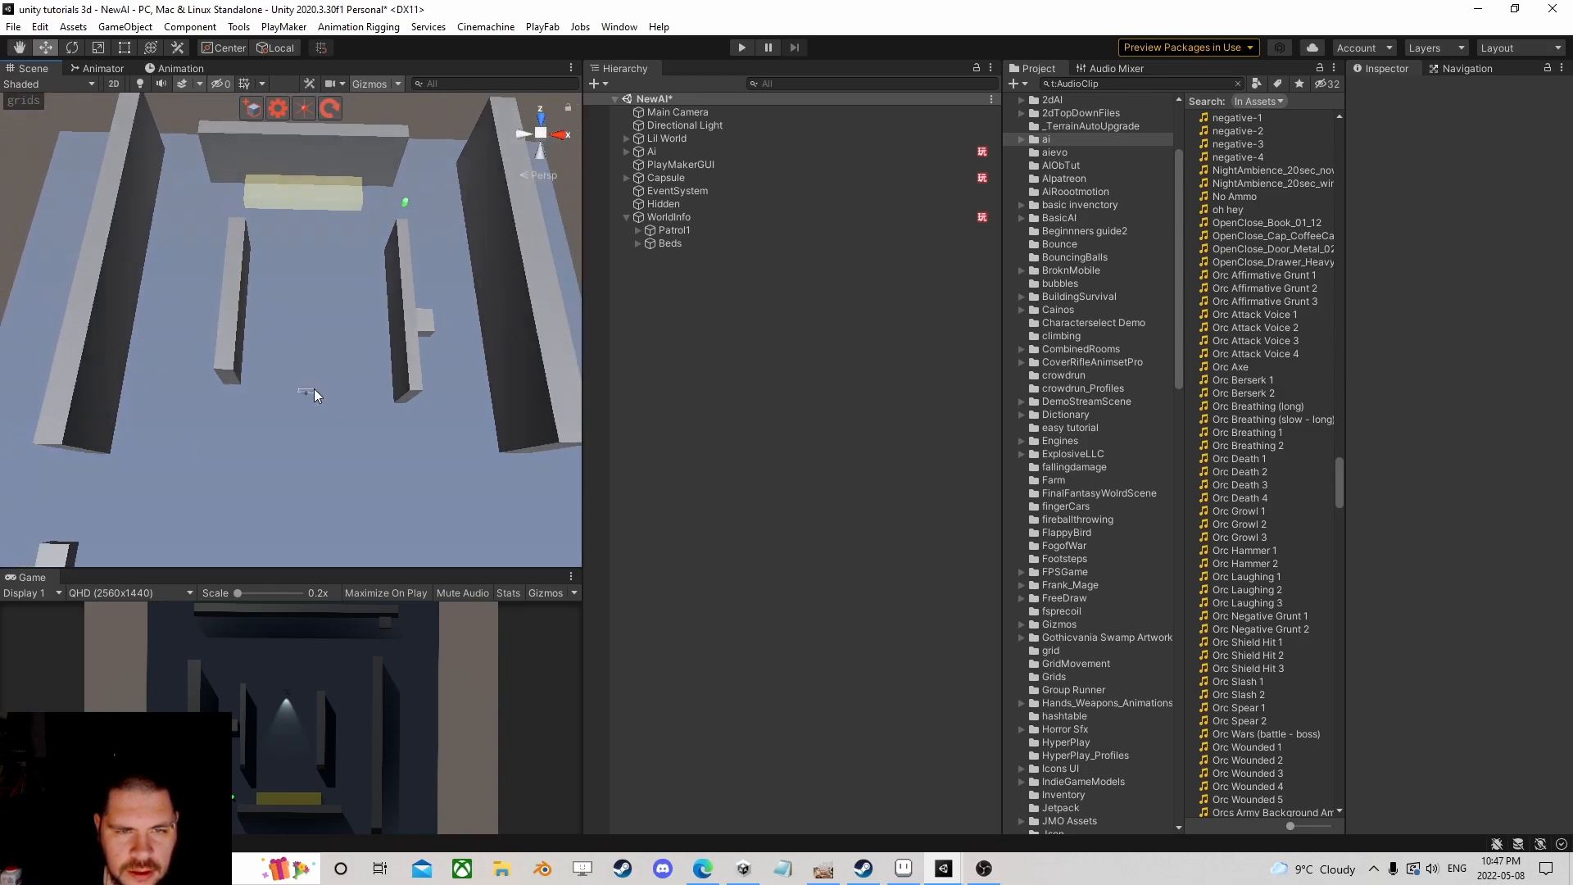
scroll(313, 386, "down", 2)
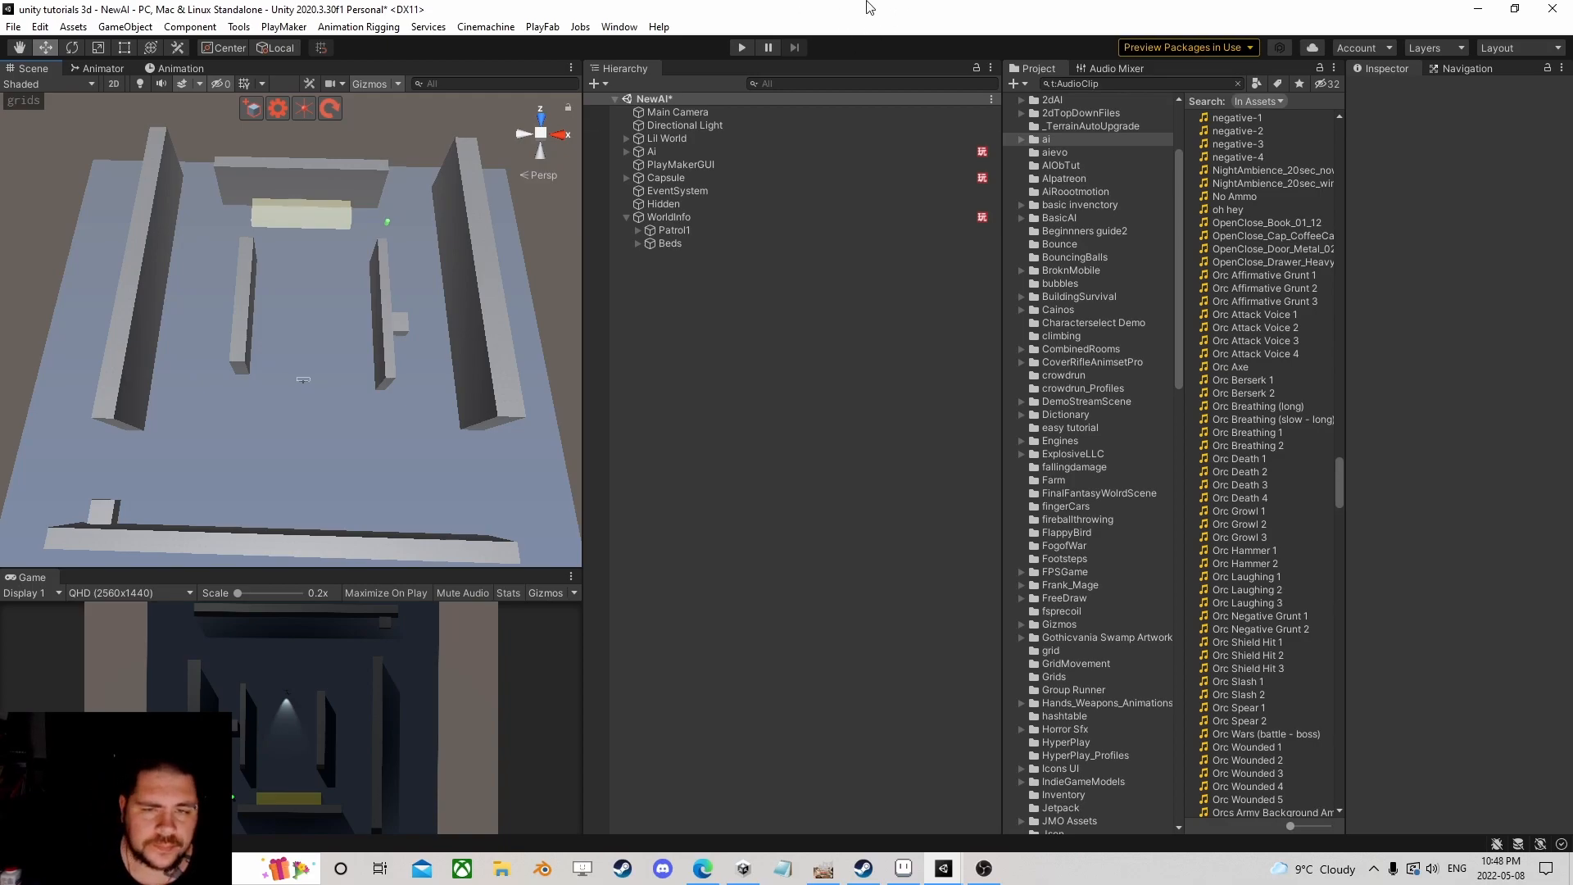
left_click(677, 219)
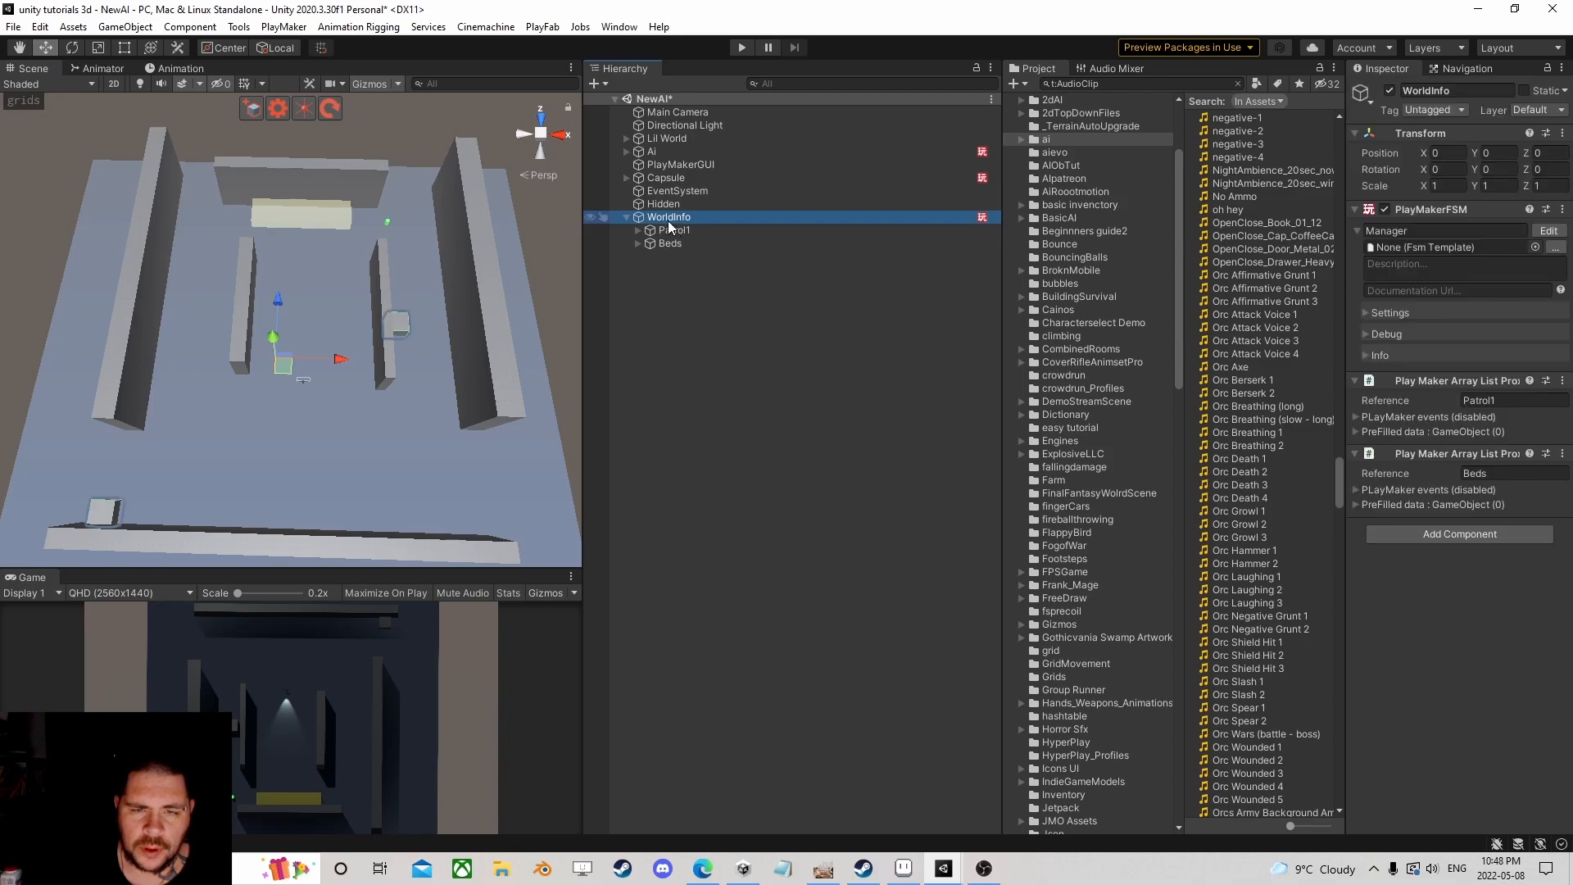
scroll(357, 323, "down", 5)
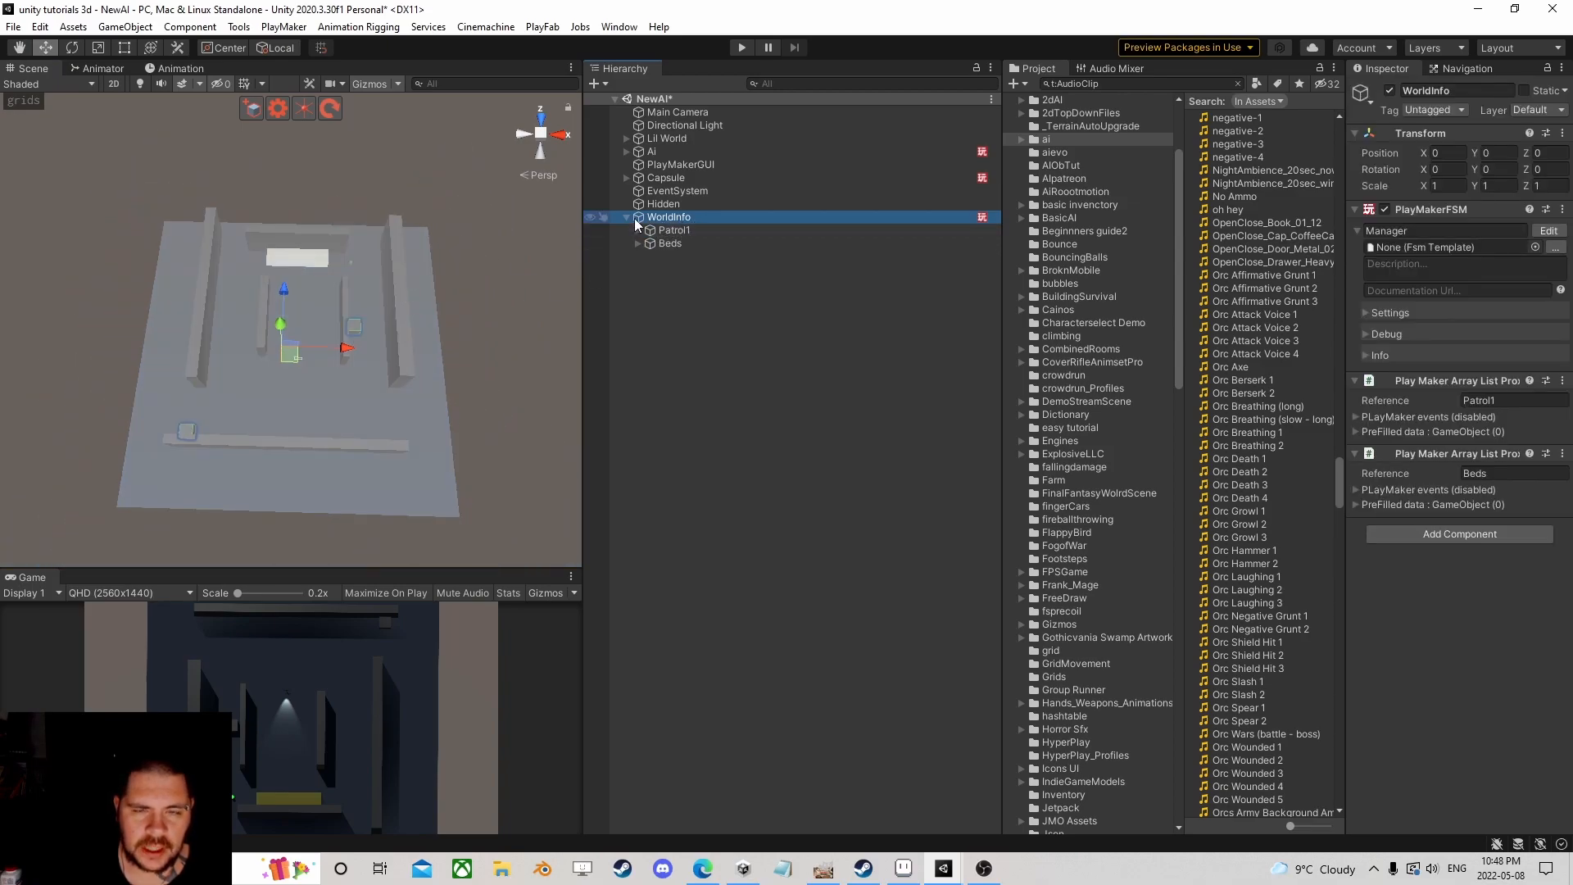
Step: Select the Ai character and zoom in to review its Nav Mesh Agent (speed 3.5)
left_click(666, 152)
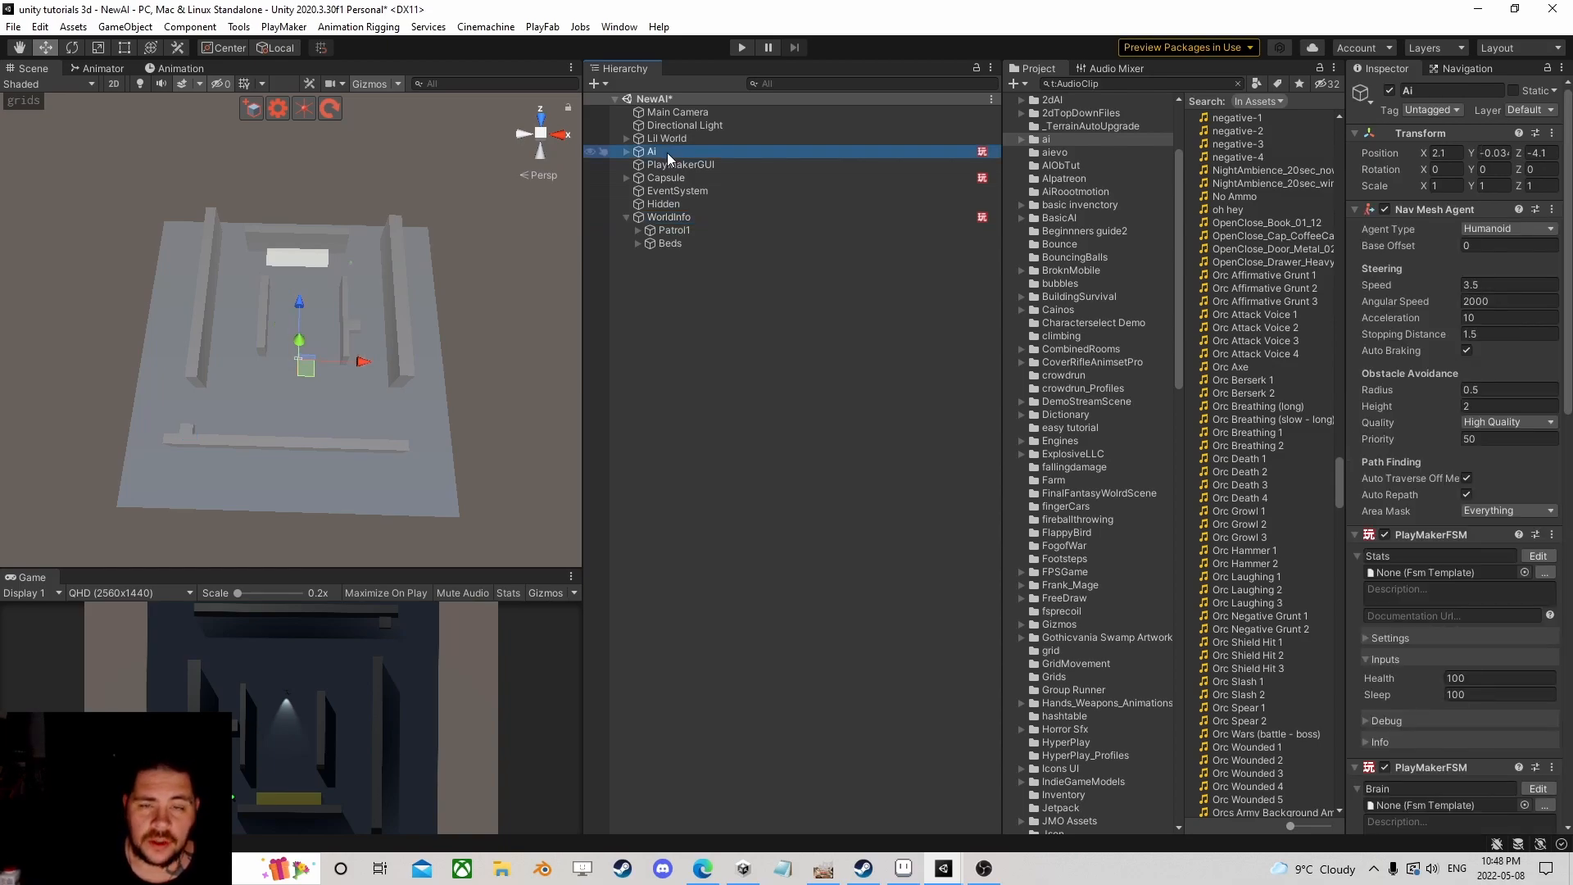
scroll(319, 371, "up", 5)
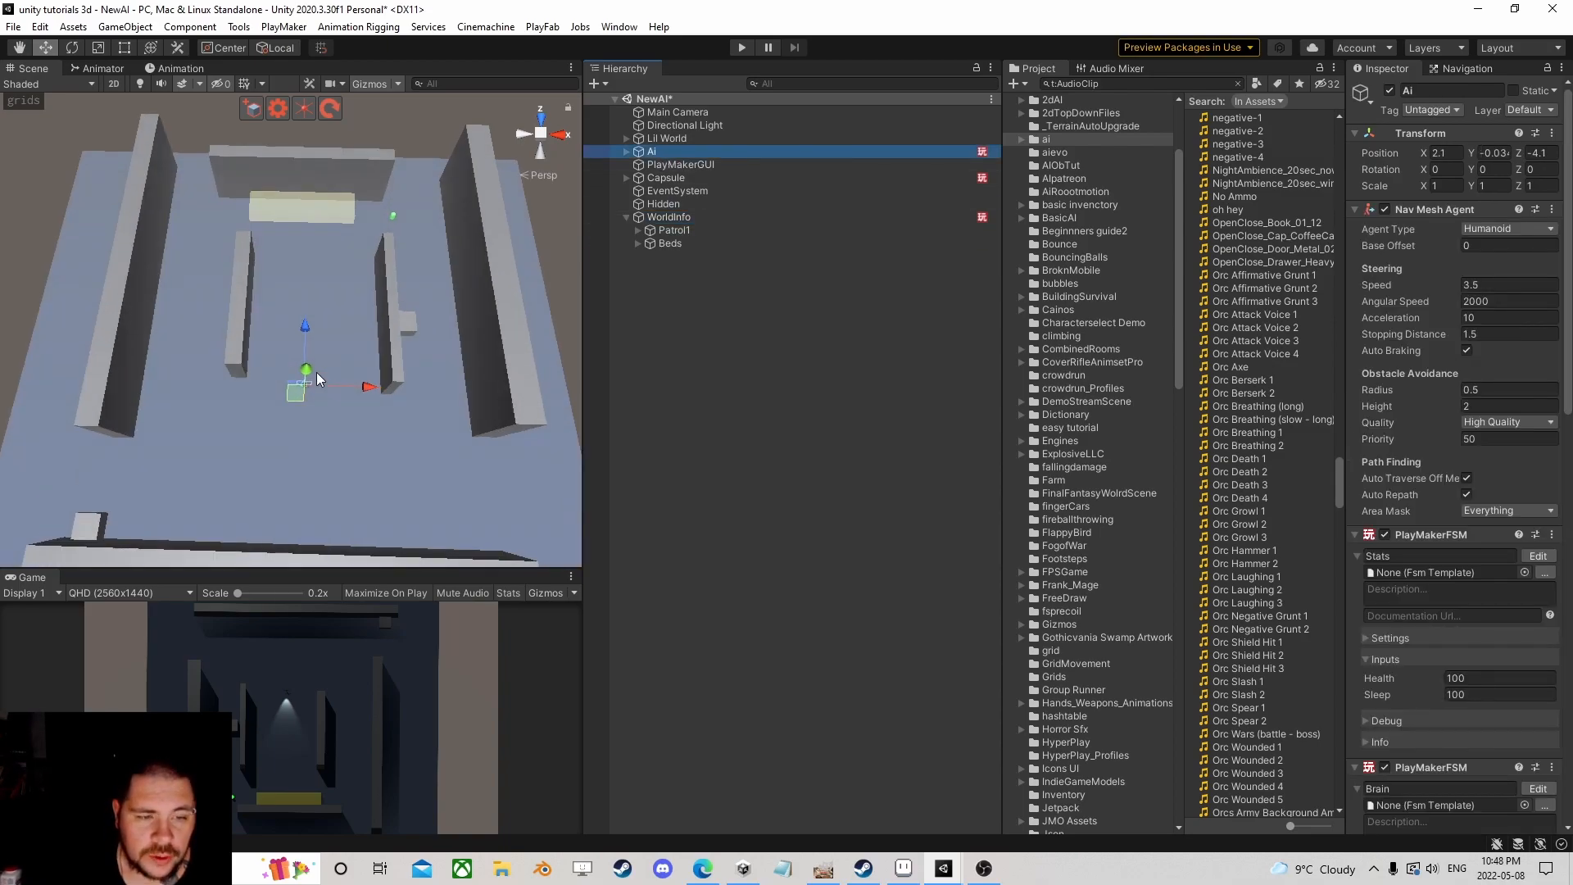
scroll(323, 376, "up", 4)
middle_click_drag(321, 375, 336, 283)
scroll(336, 283, "up", 4)
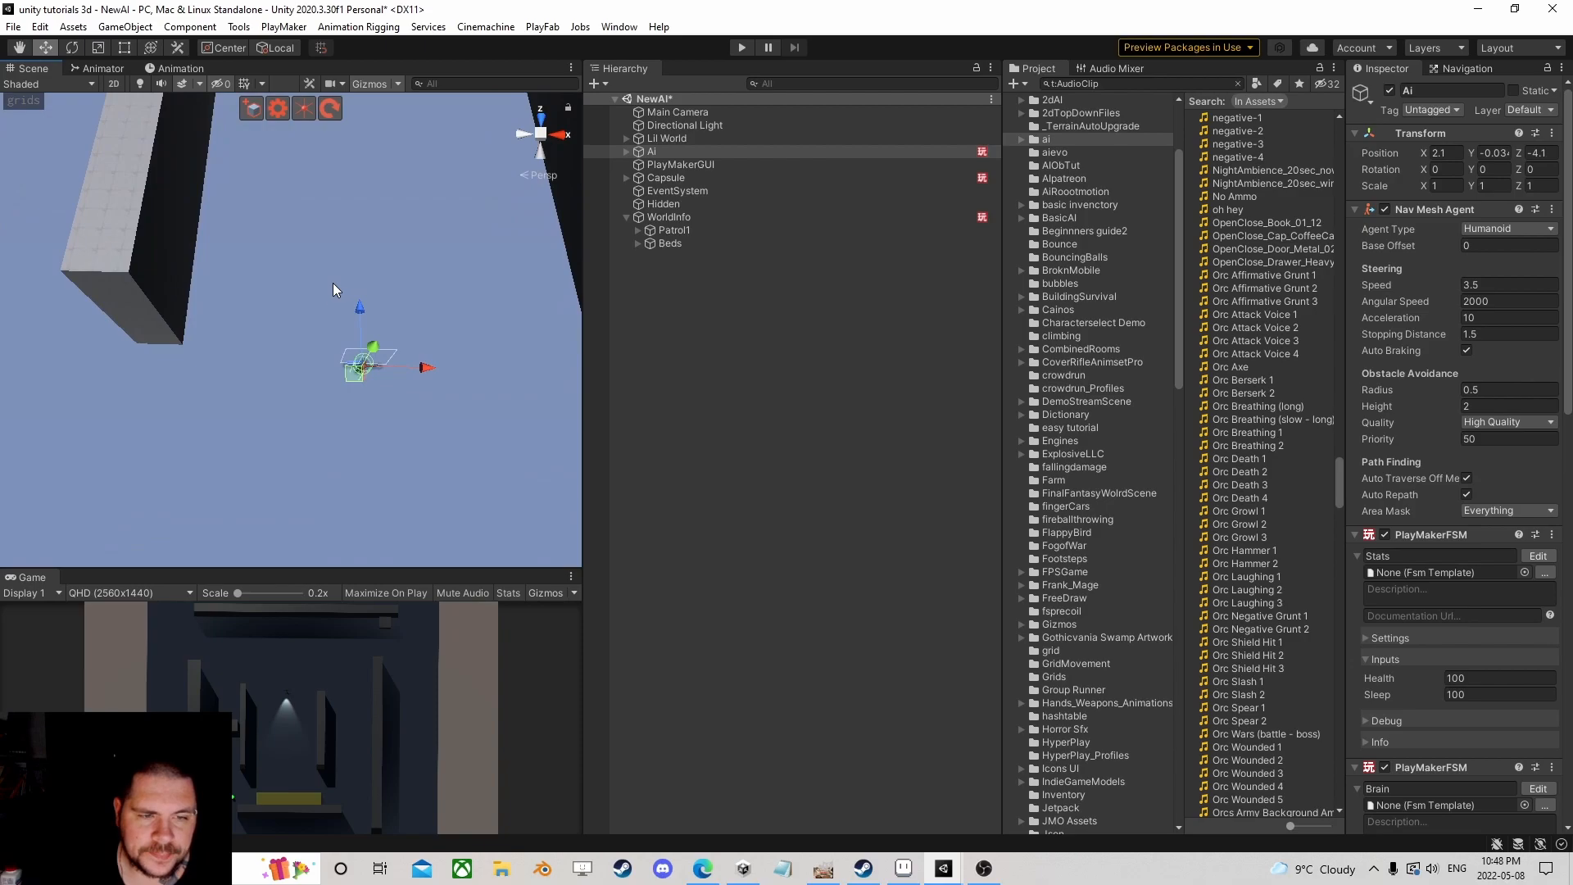
right_click_drag(317, 356, 337, 297)
middle_click_drag(337, 296, 316, 189)
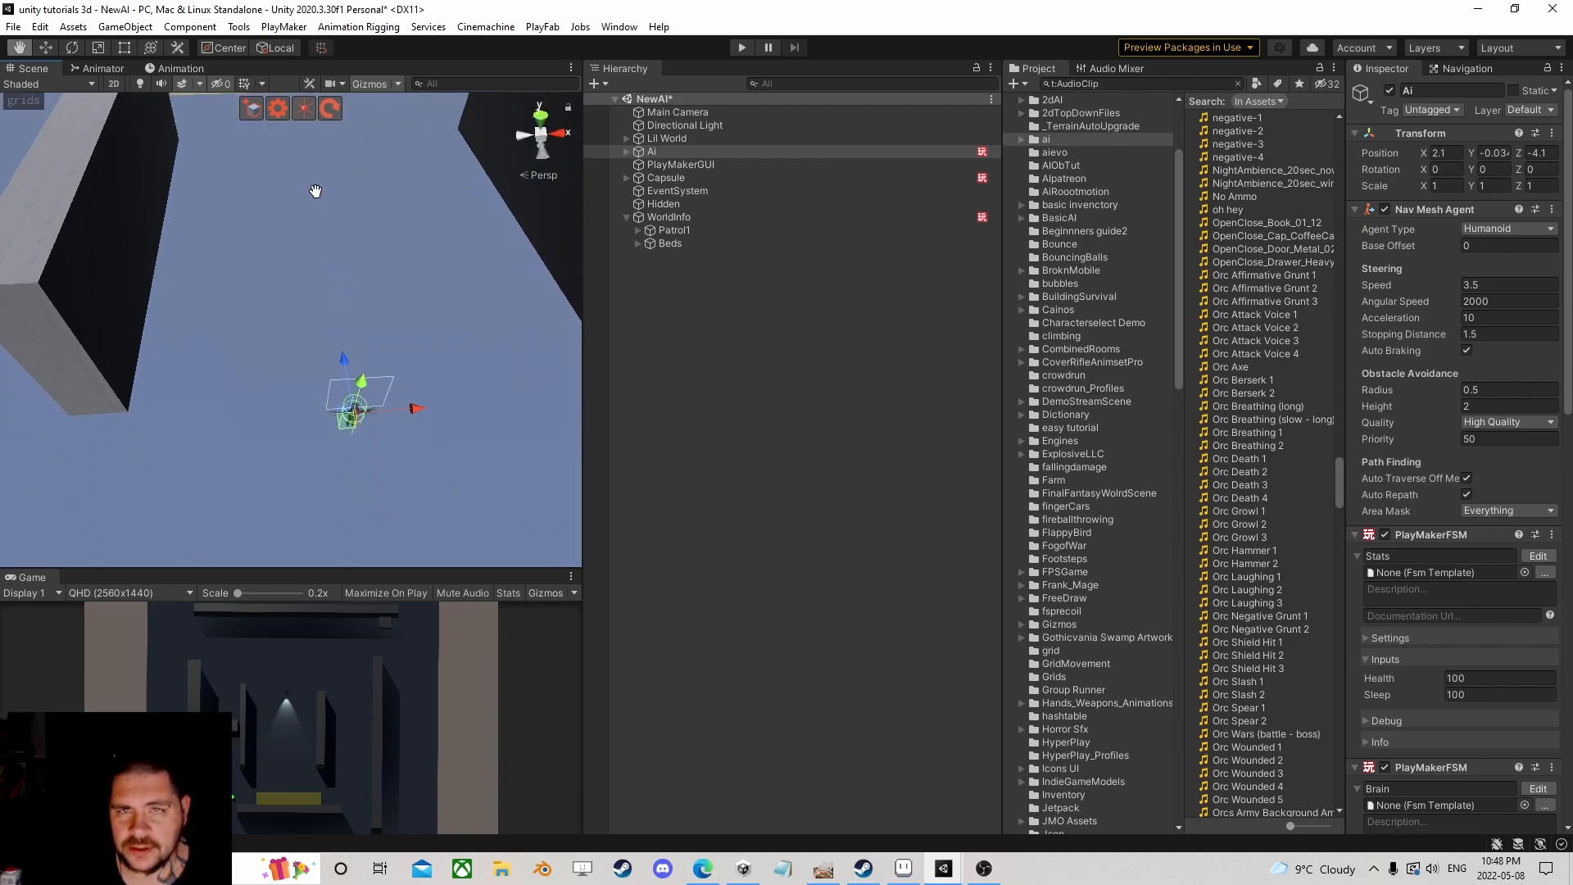
scroll(331, 258, "up", 2)
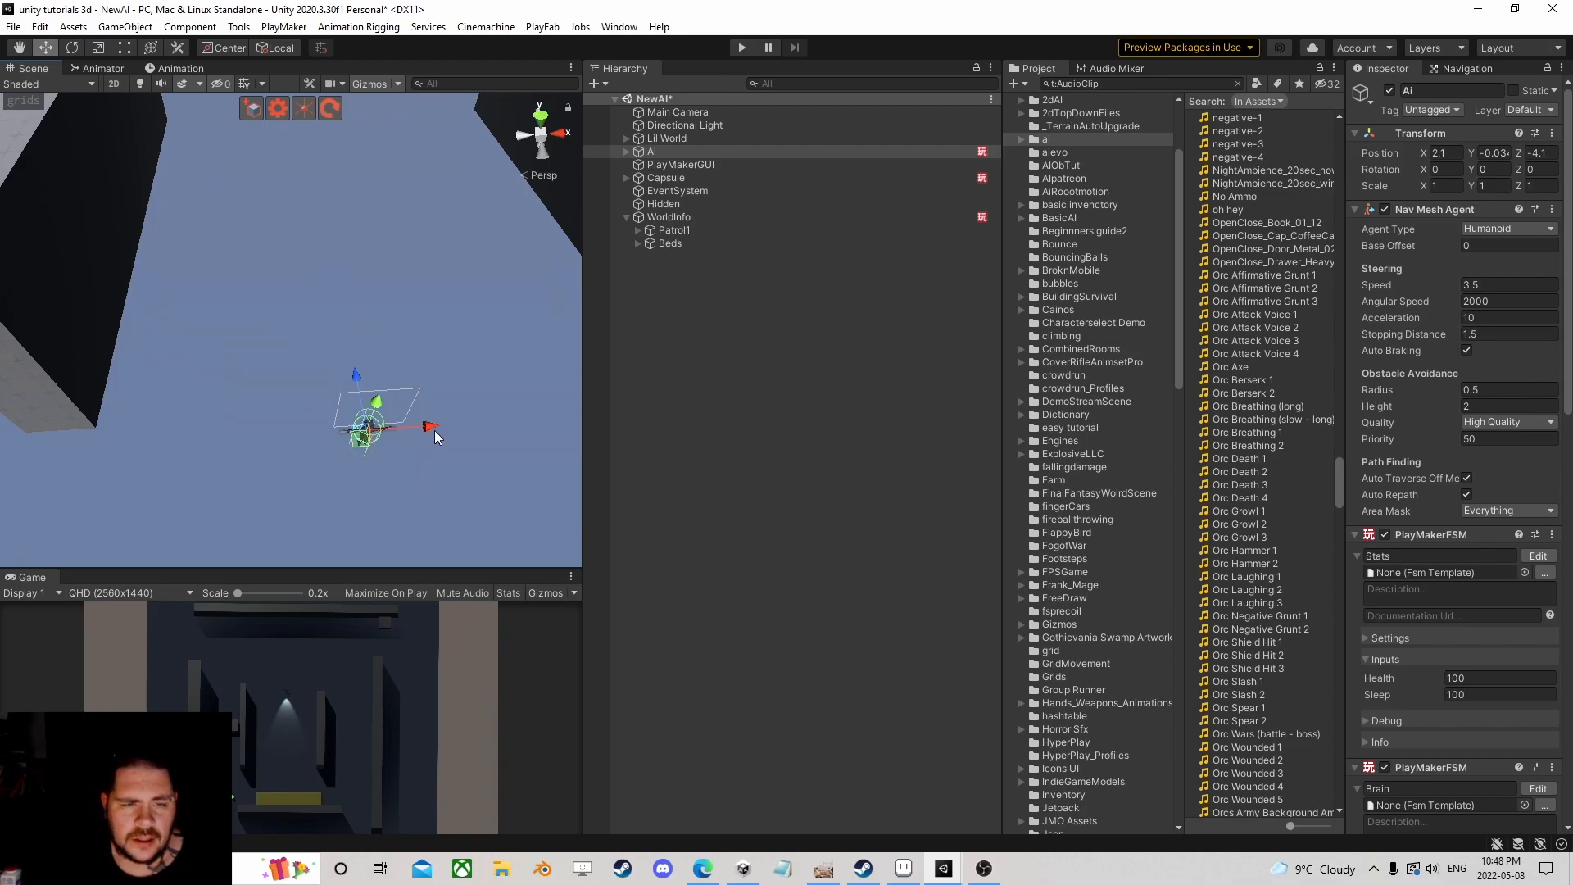
Step: Frame Ai with F, orbit around it, and show its animator's Locomotion blend tree graph
key("f")
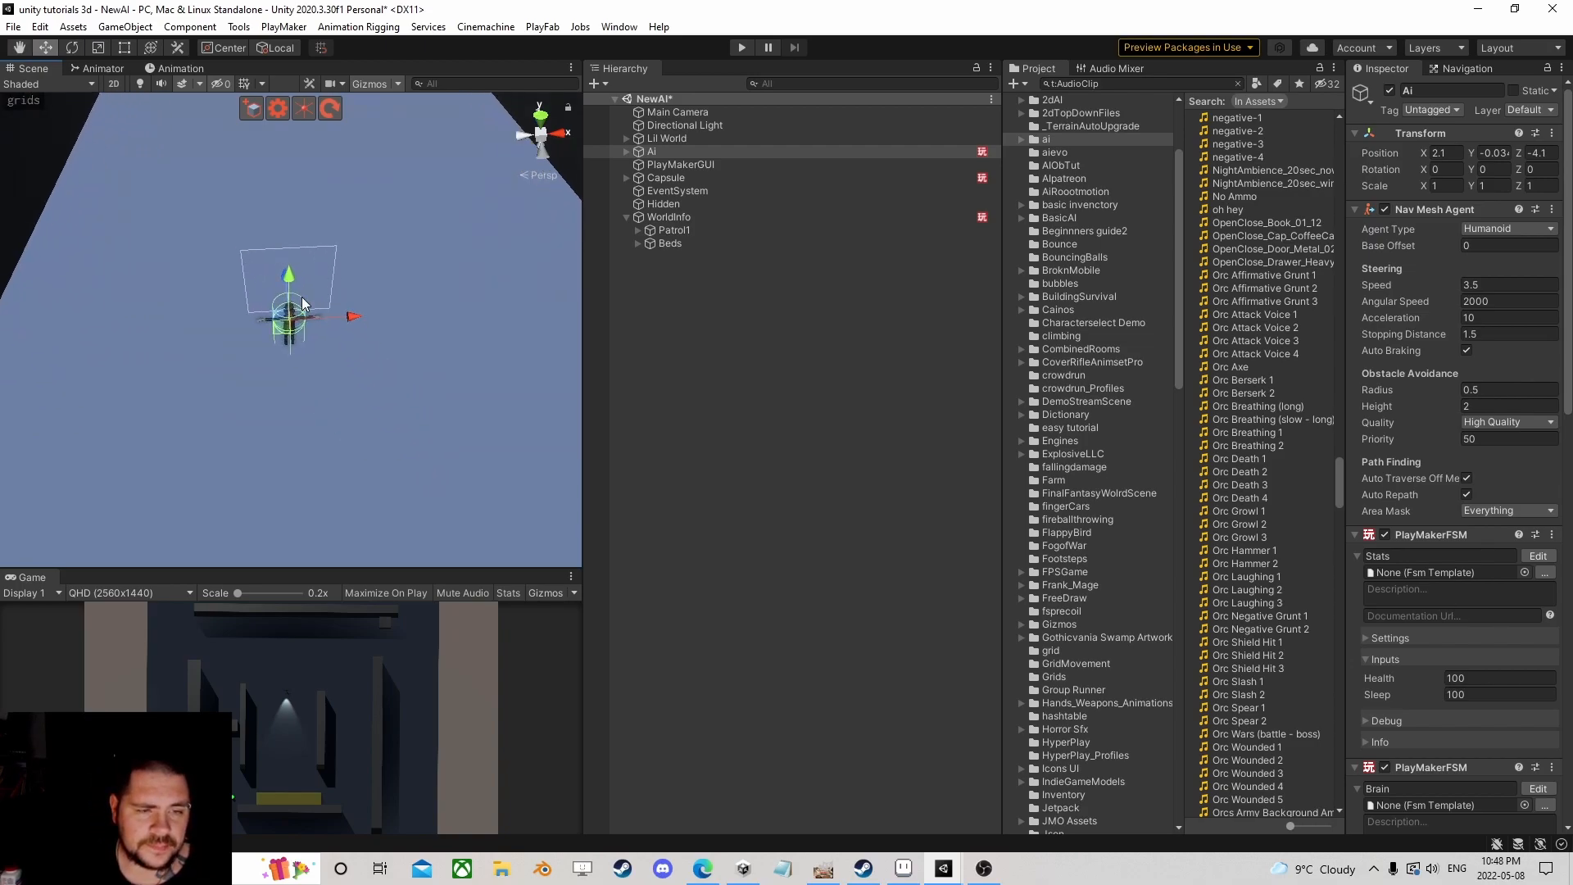
right_click_drag(366, 453, 344, 413)
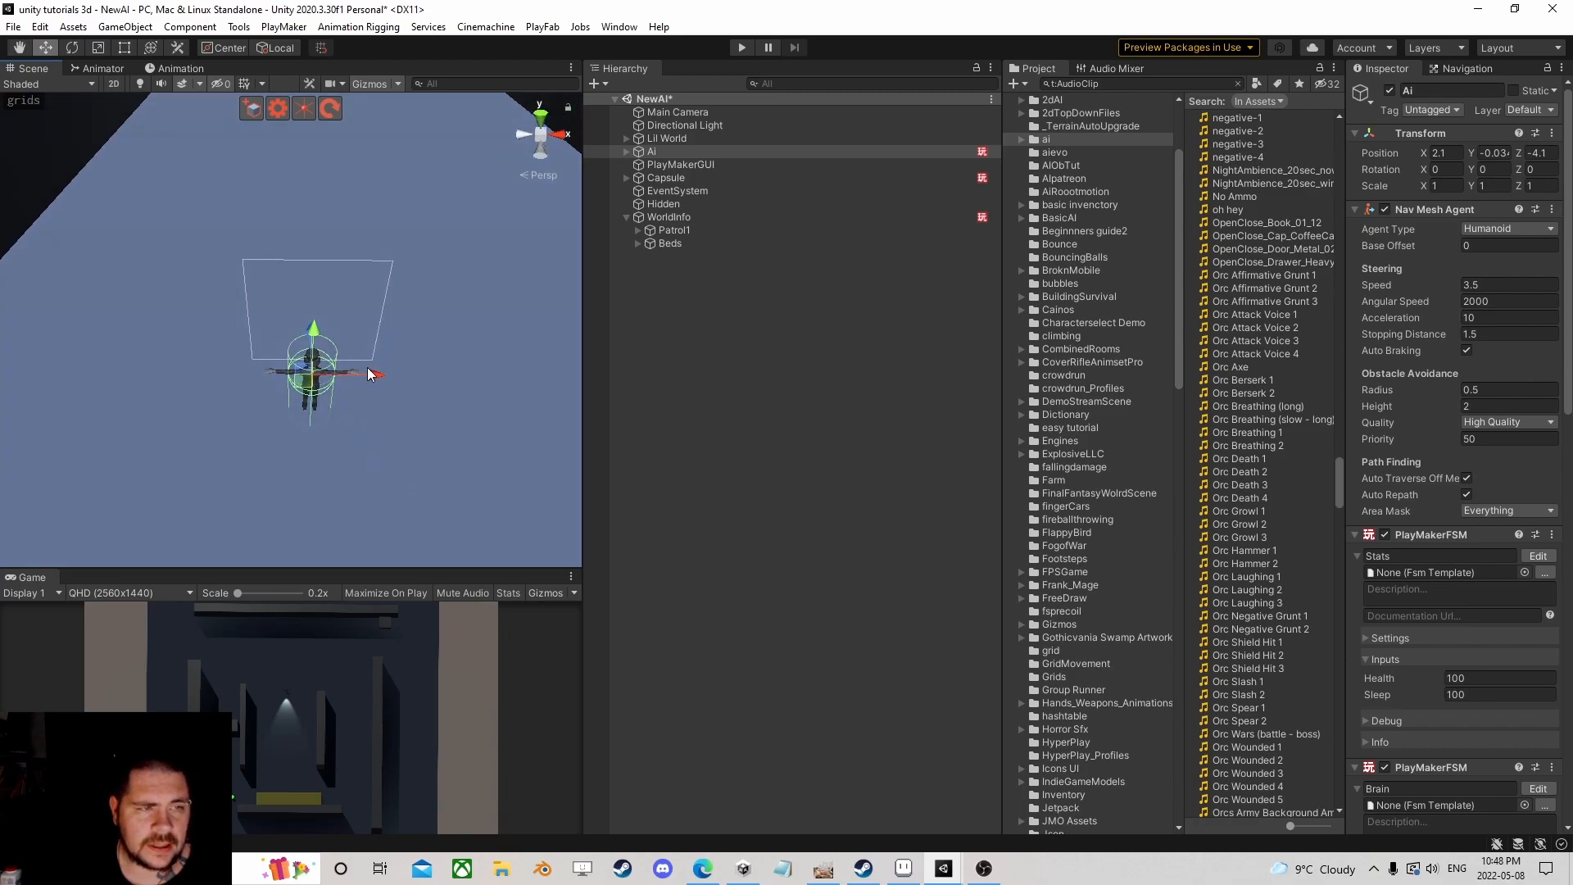
left_click(97, 69)
Step: Reopen the Locomotion blend tree from Base Layer and ping its WalkFwdLoop clip in the Project
left_click(311, 299)
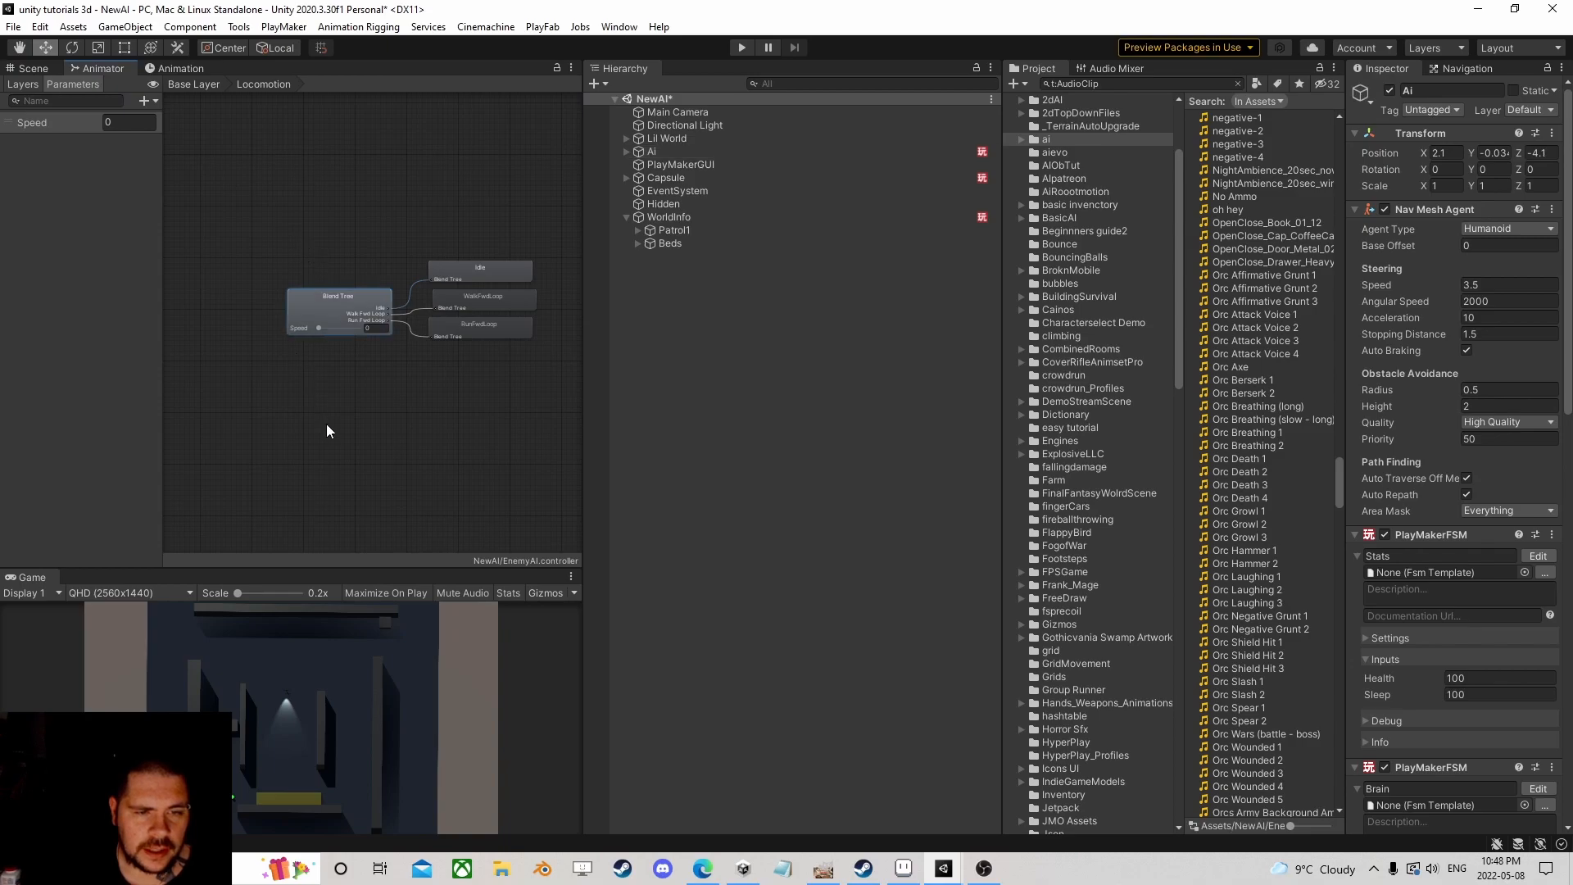
double_click(326, 425)
scroll(347, 390, "down", 6)
scroll(358, 395, "up", 3)
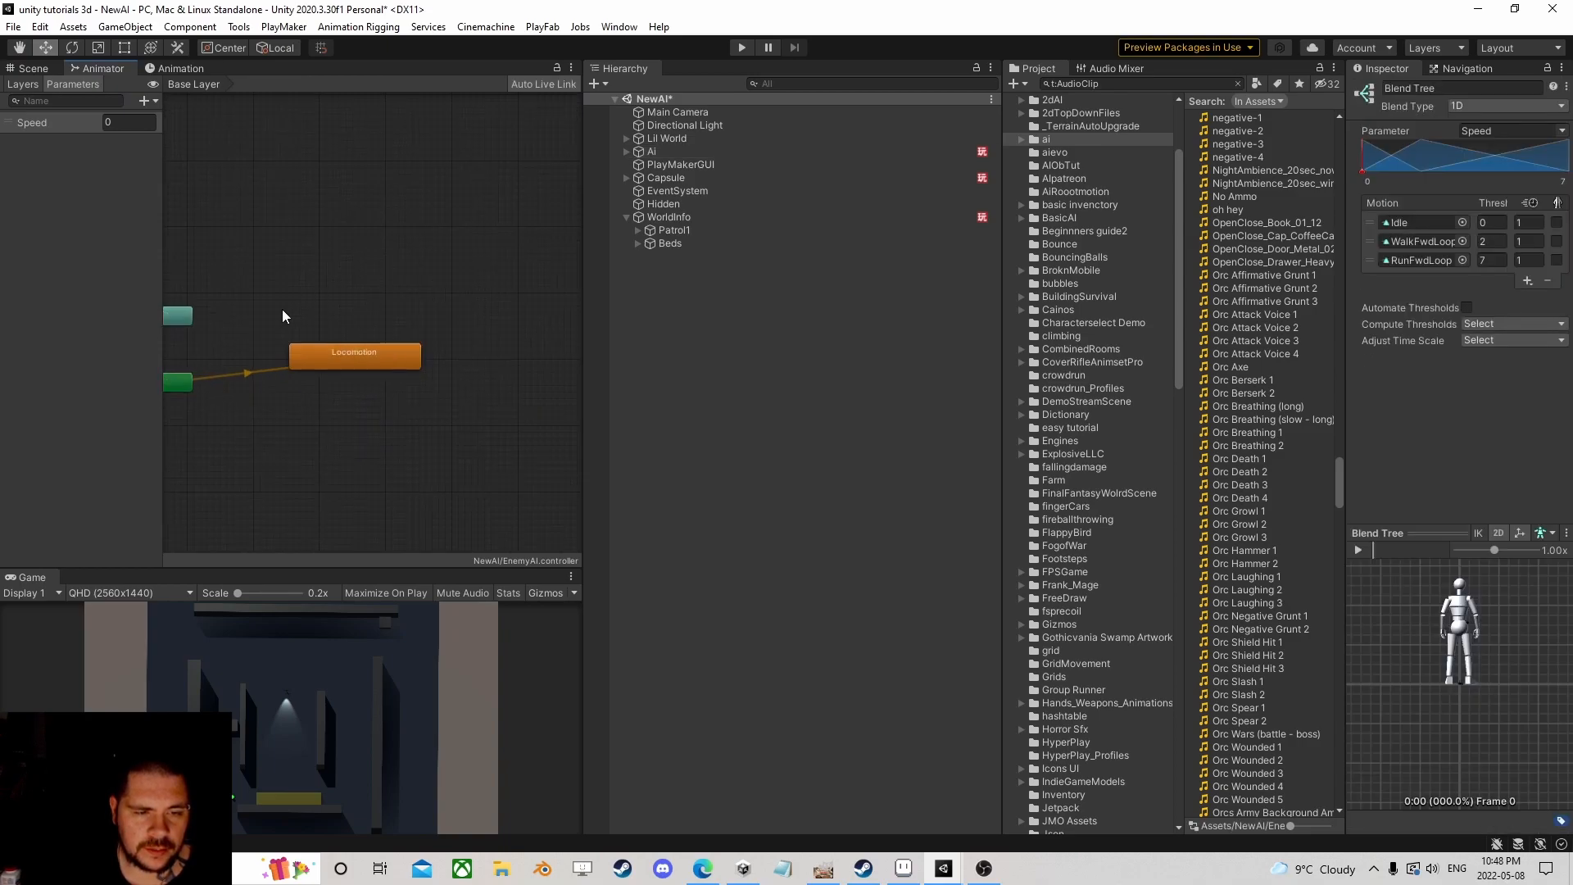
left_click(346, 349)
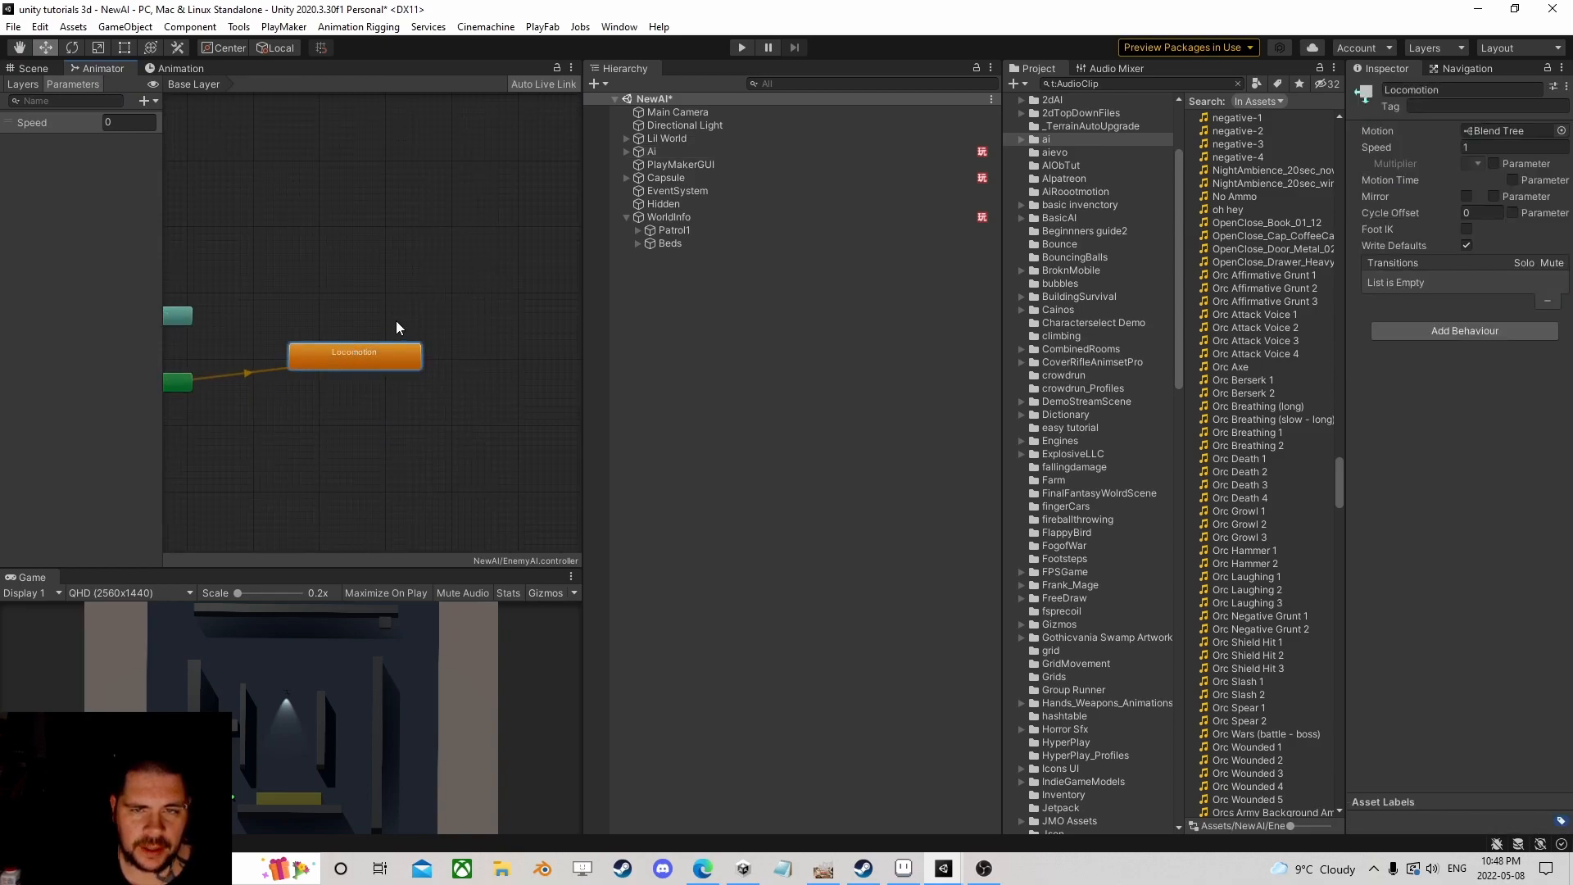
scroll(1084, 442, "up", 5)
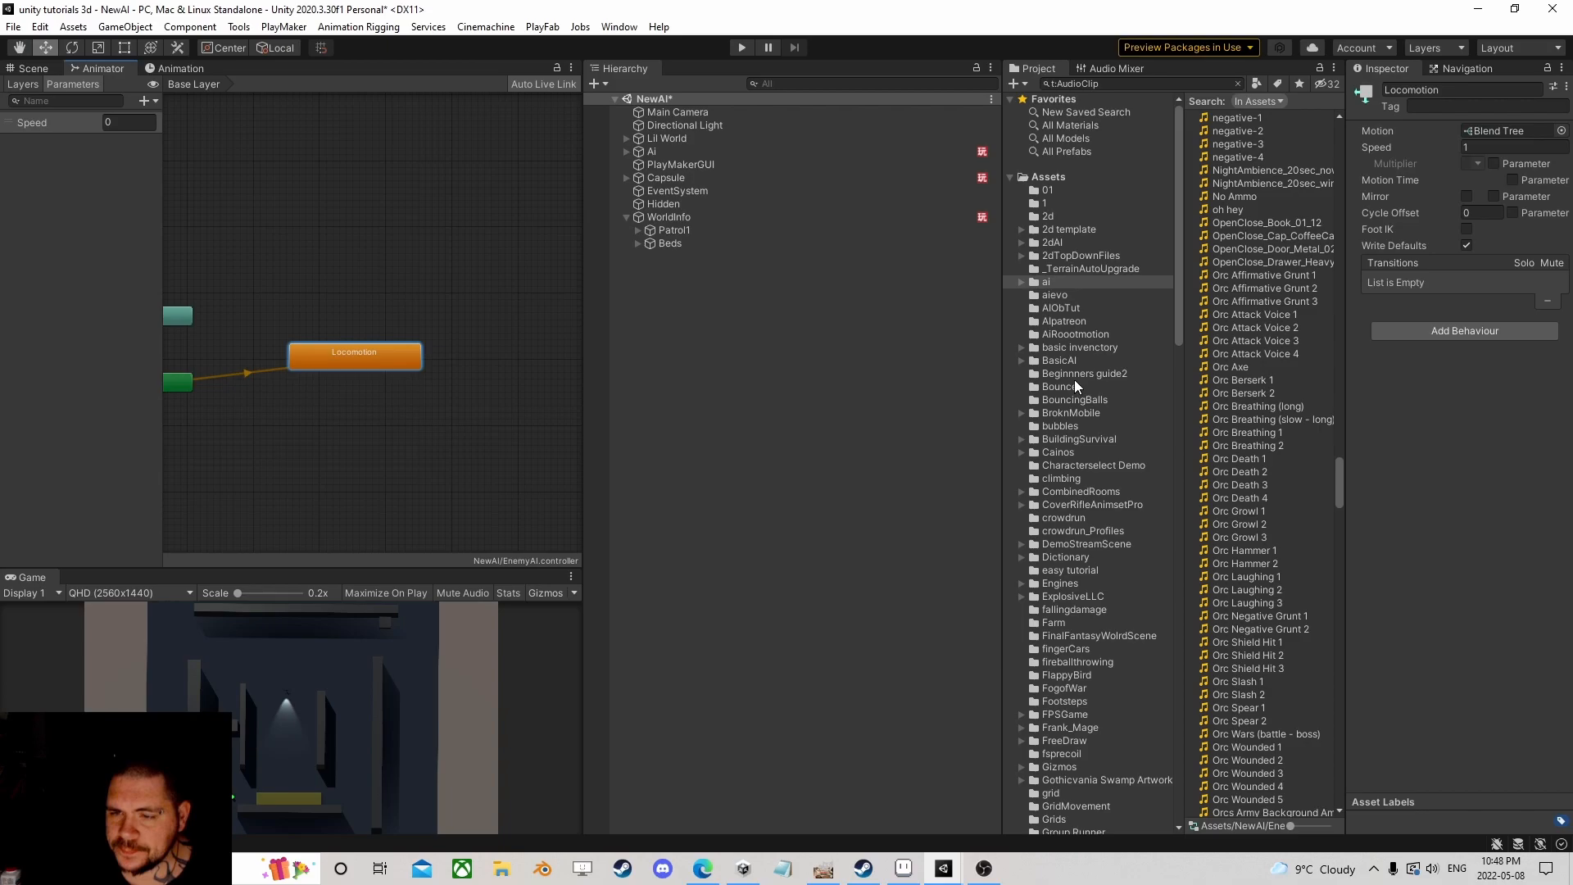
double_click(346, 354)
left_click(328, 305)
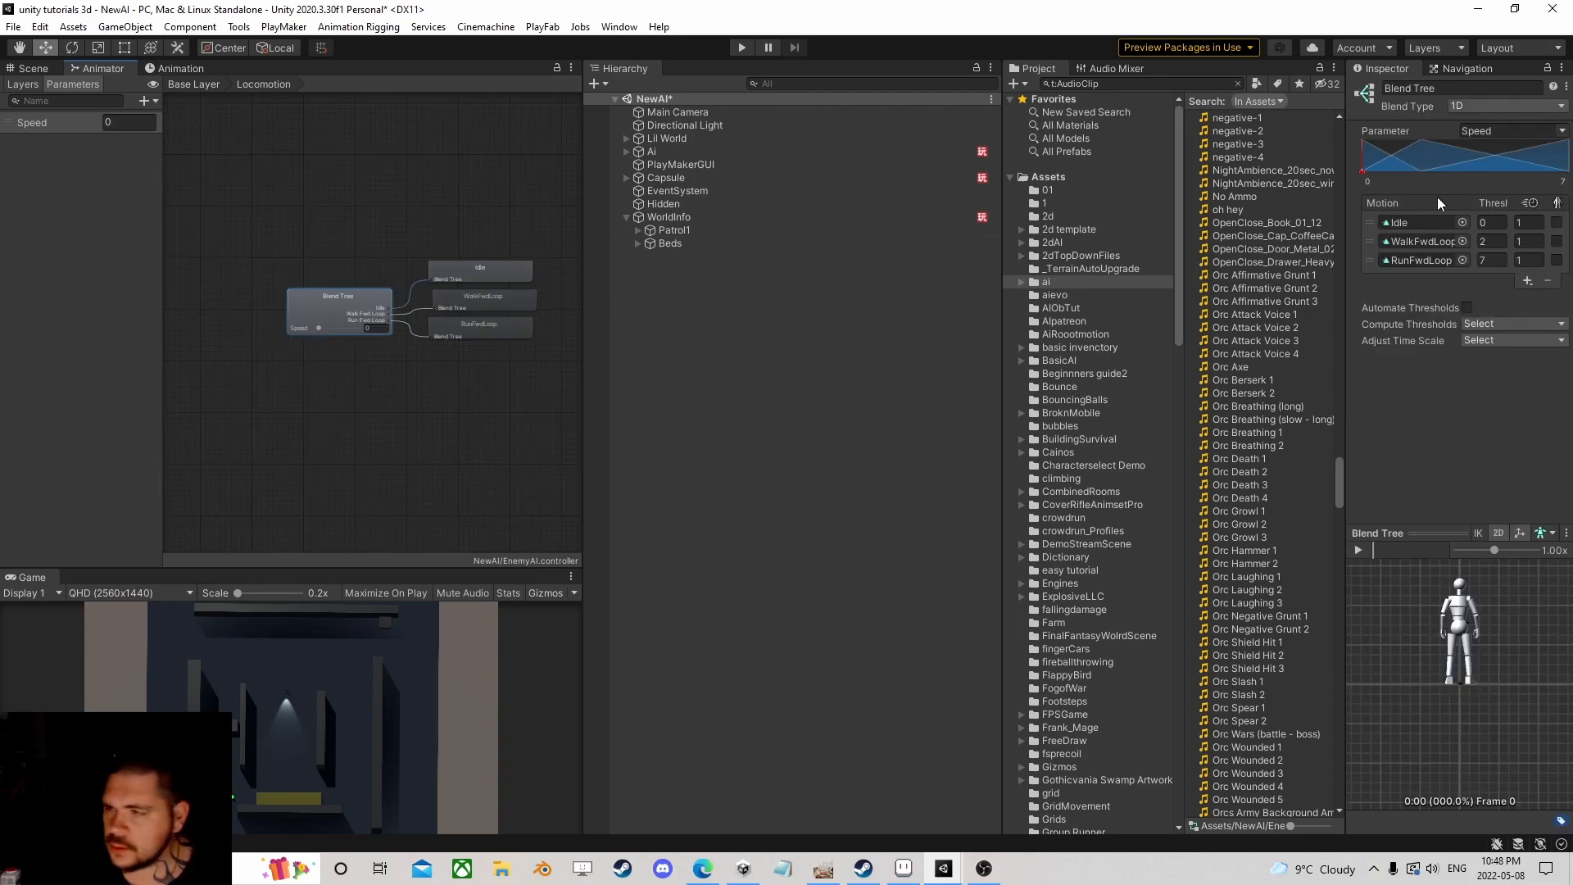
left_click(1421, 241)
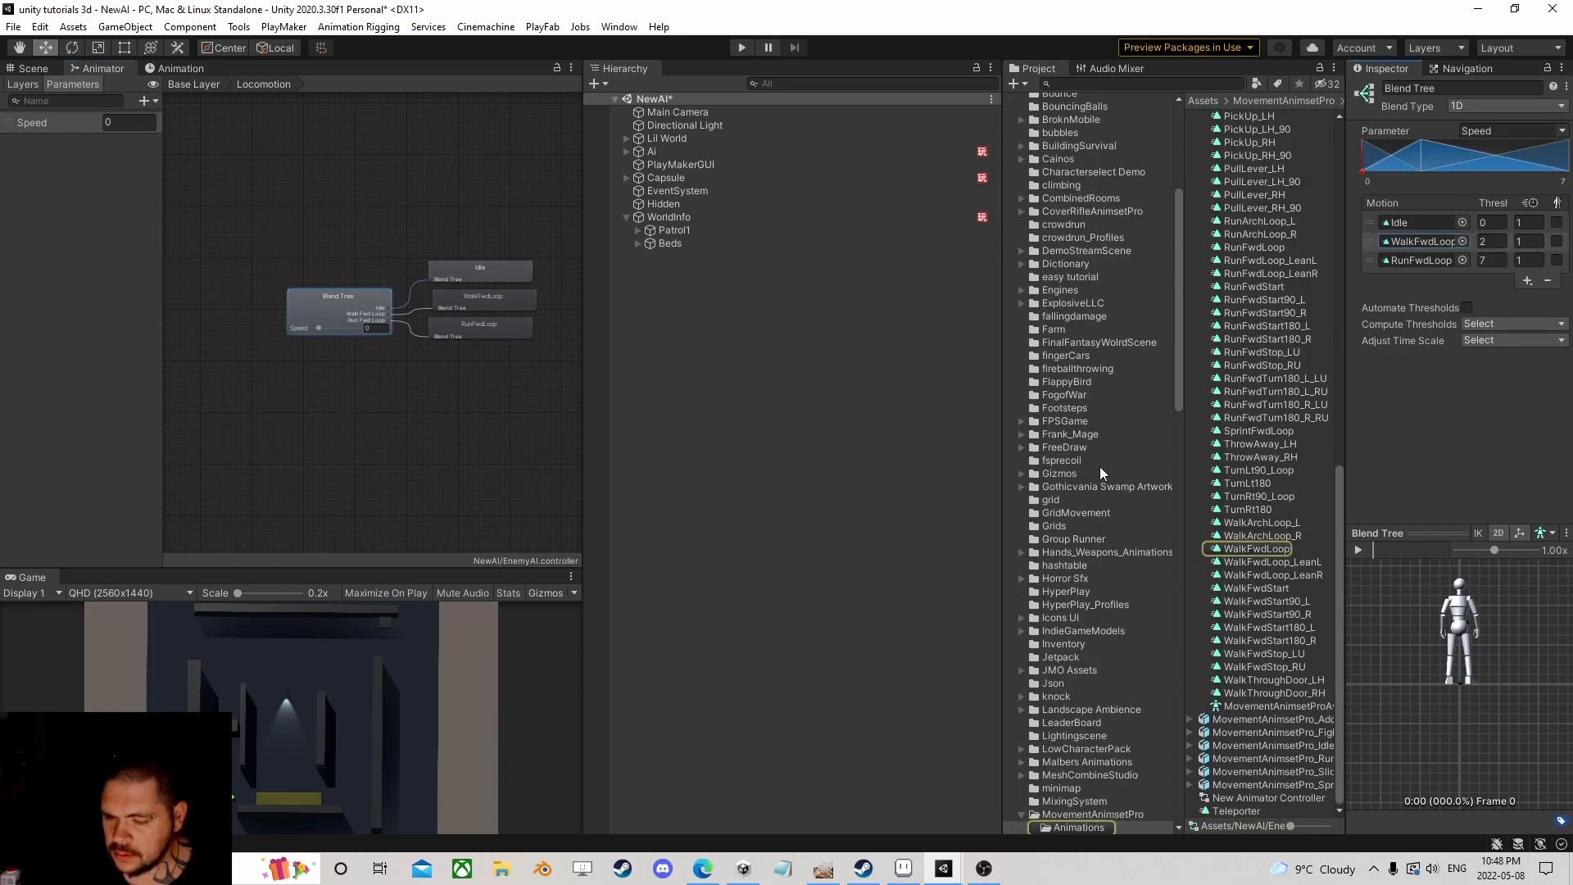
Step: Preview WalkFwdStart90_L, then collapse MovementAnimsetPro and expand the fighting animation set's clips
scroll(1100, 466, "down", 5)
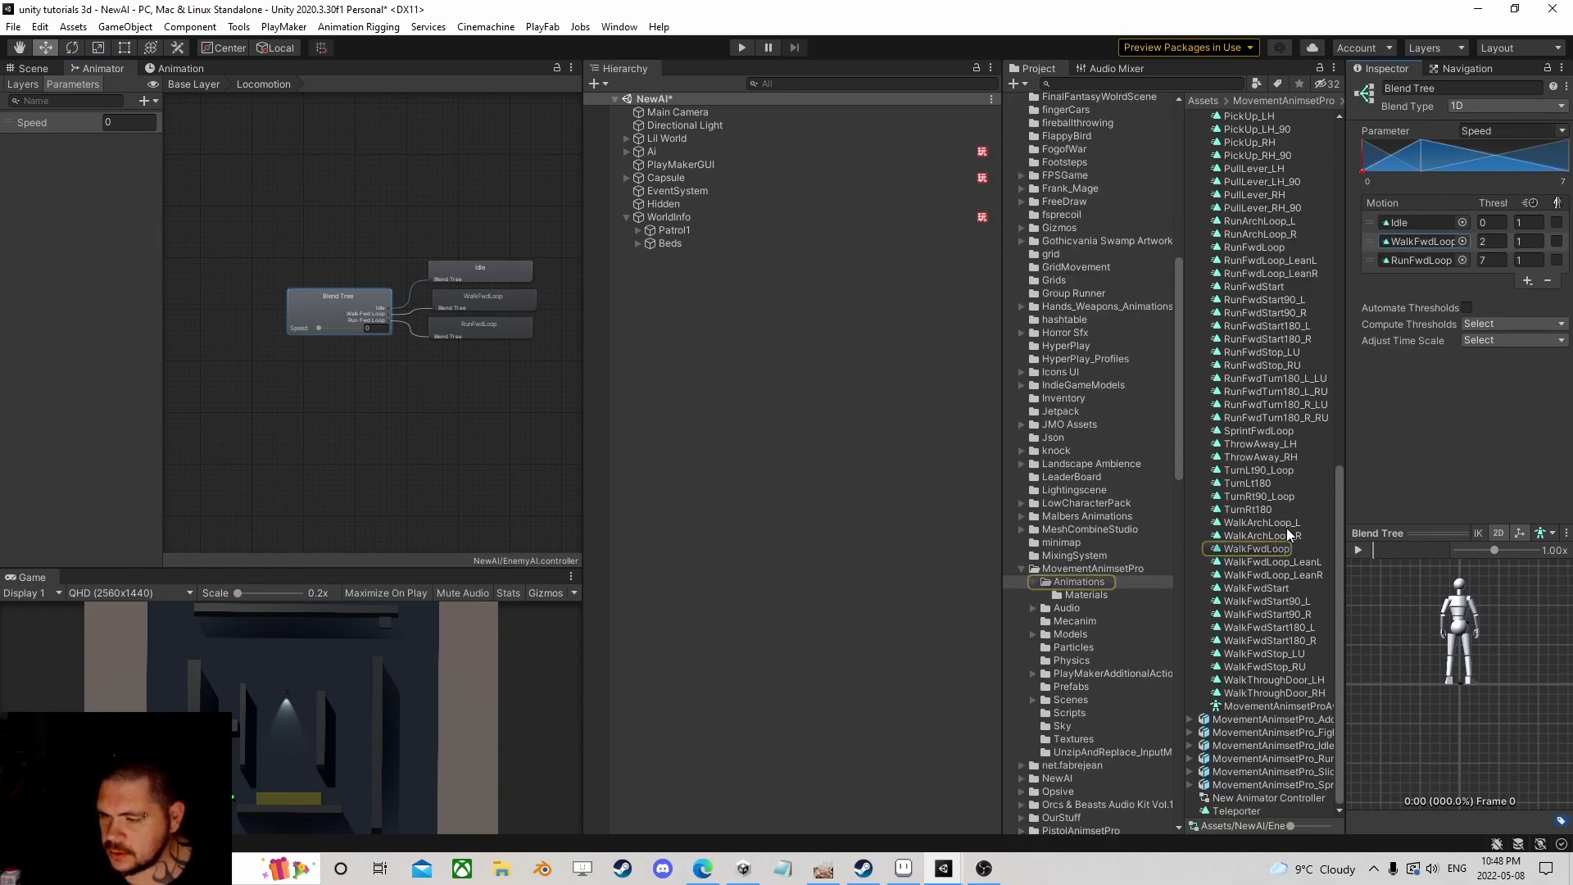
left_click(1262, 598)
scroll(1260, 547, "up", 15)
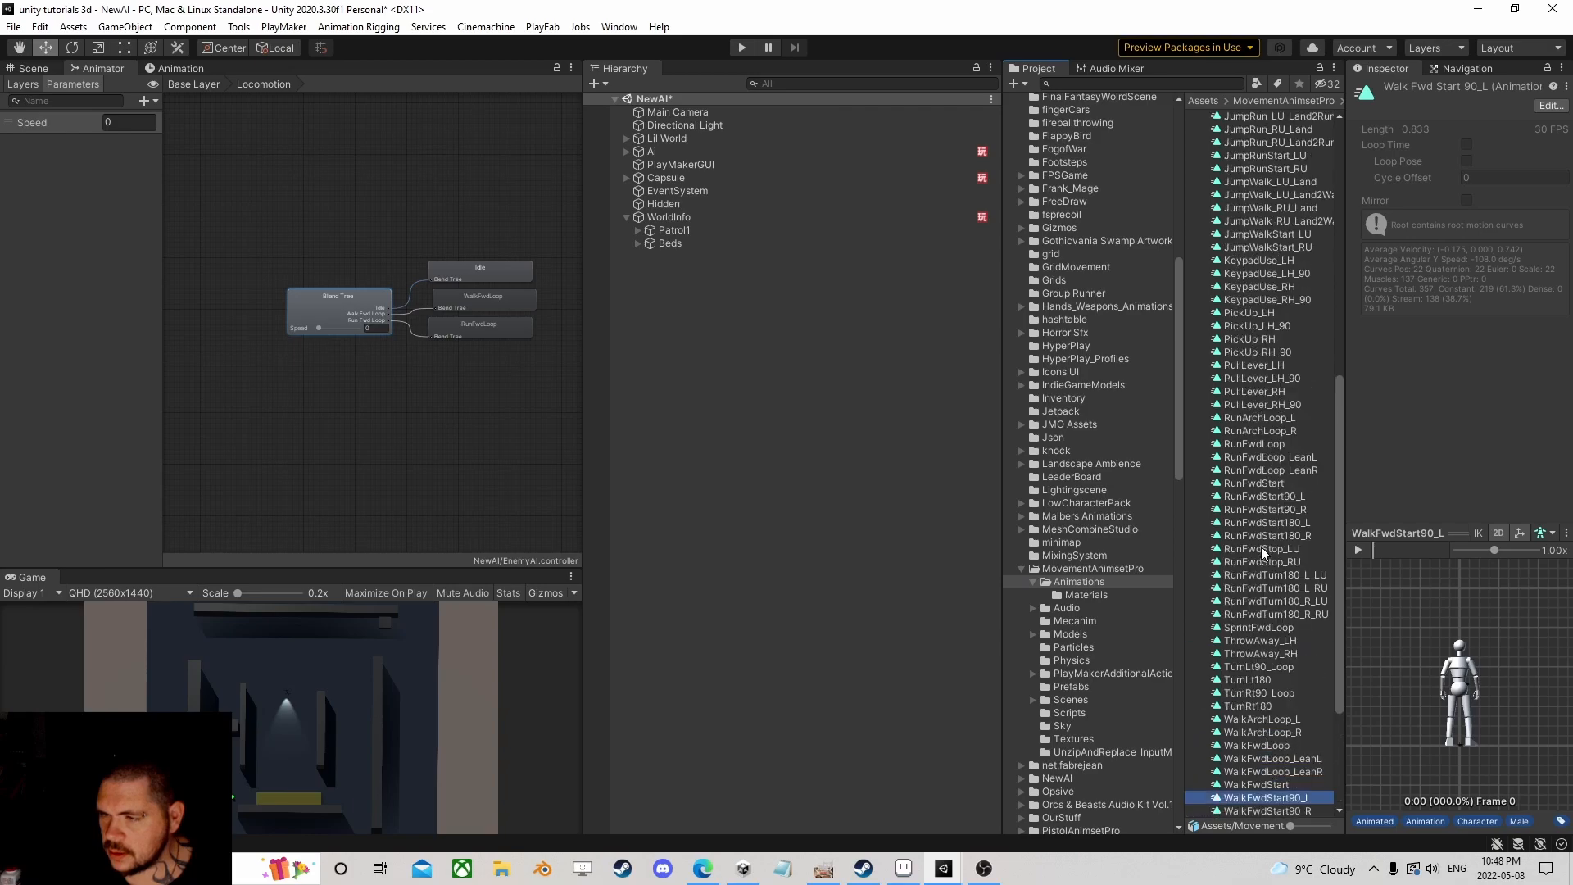
scroll(1261, 548, "up", 3)
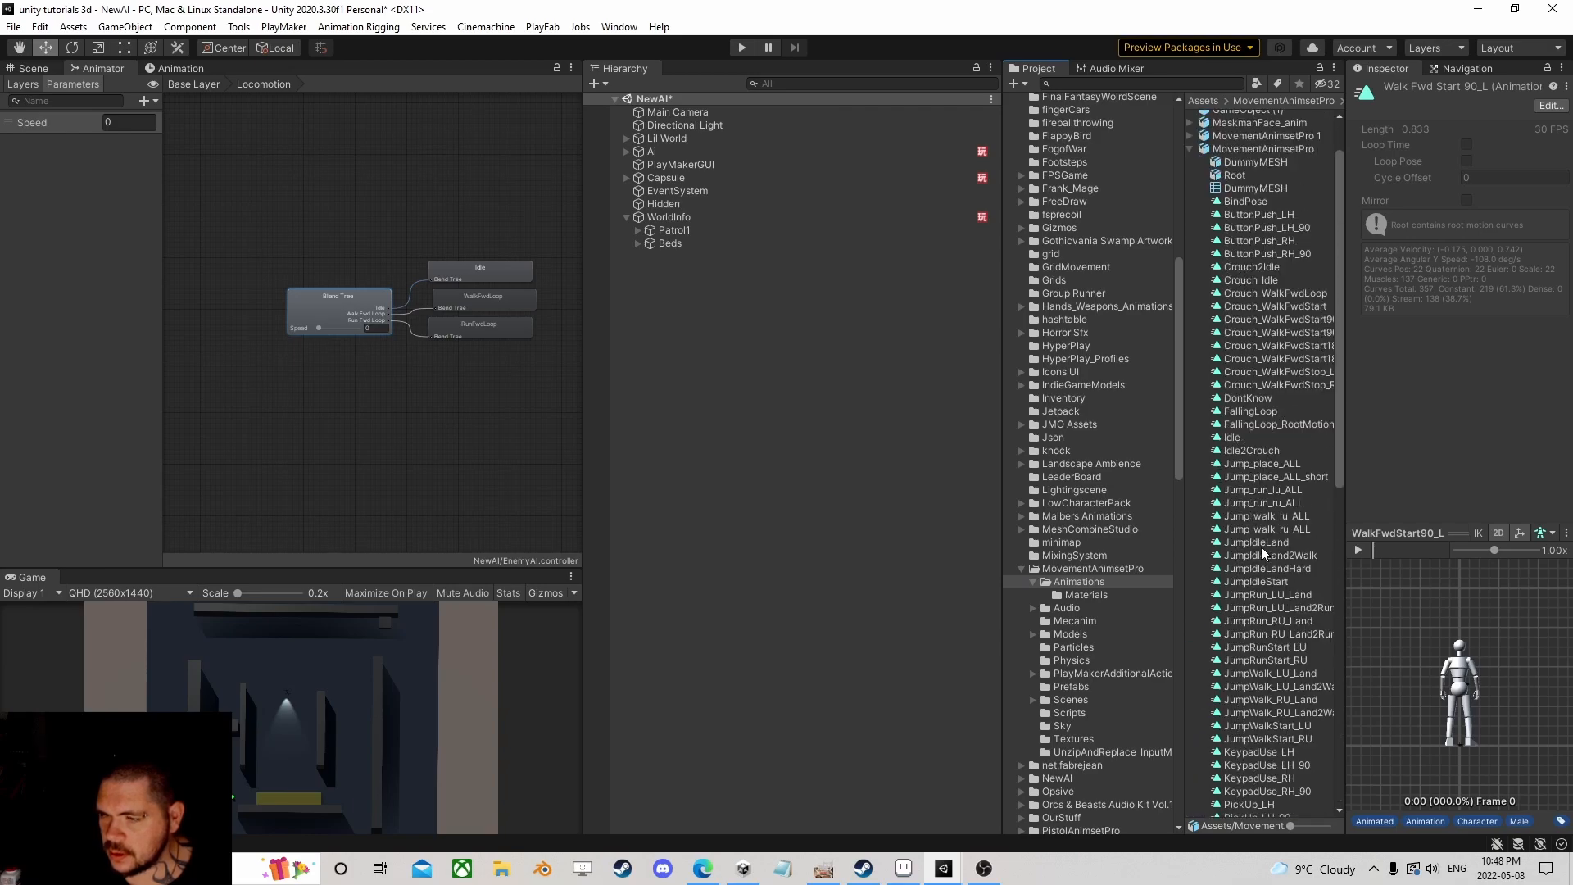
left_click(1189, 208)
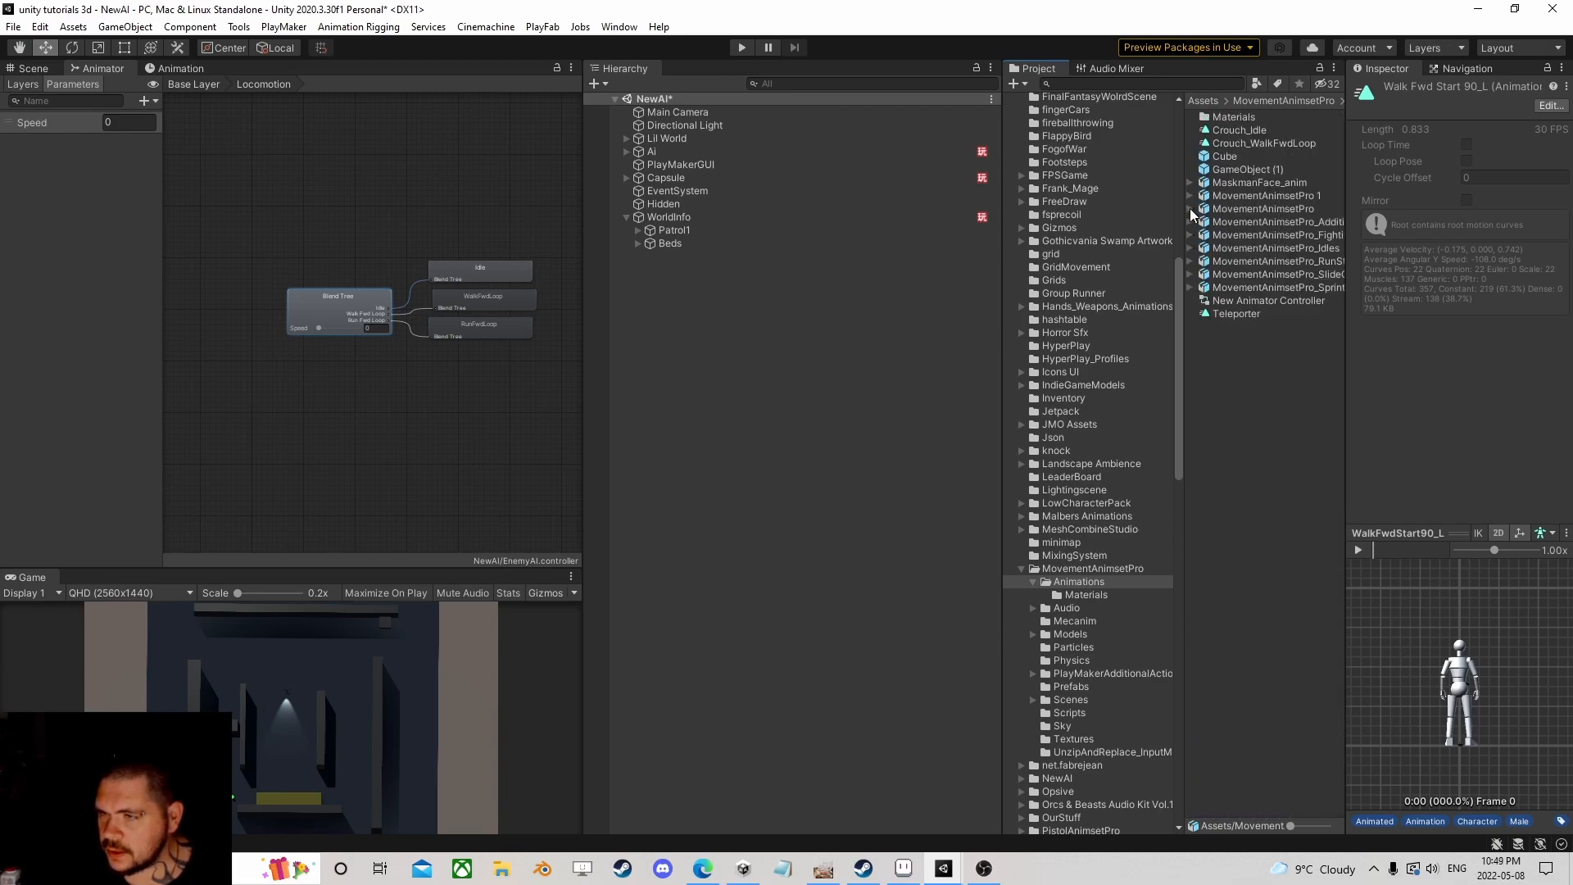
left_click(1191, 234)
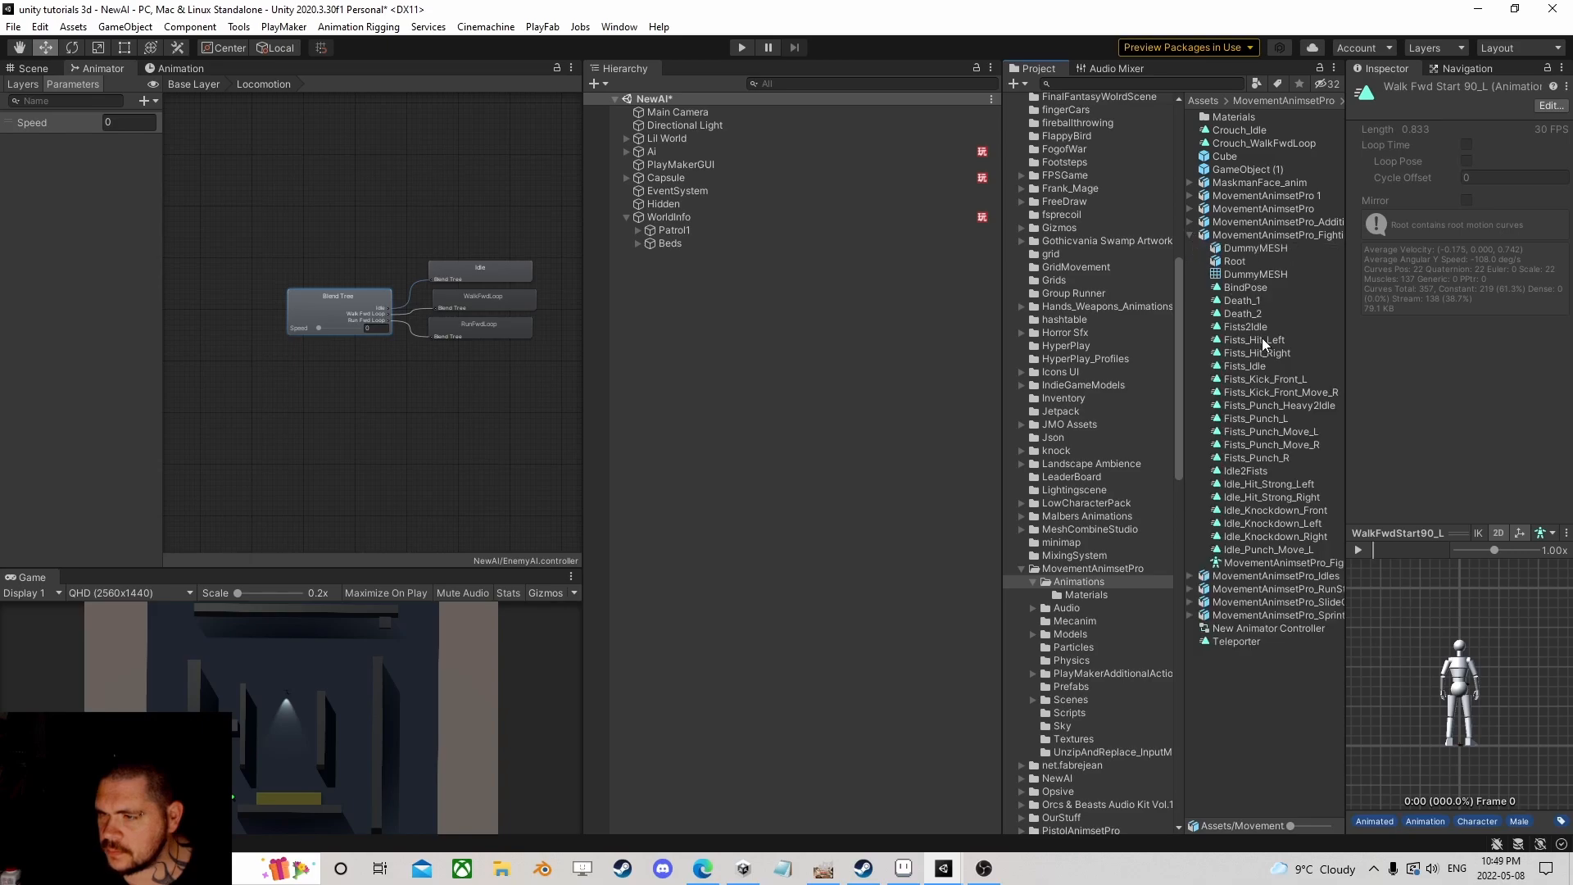
Step: Preview Fists_Punch_L, Fists_Punch_Move_L, Fists_Punch_R and Idle_Hit_Strong_Left animations
left_click(1270, 419)
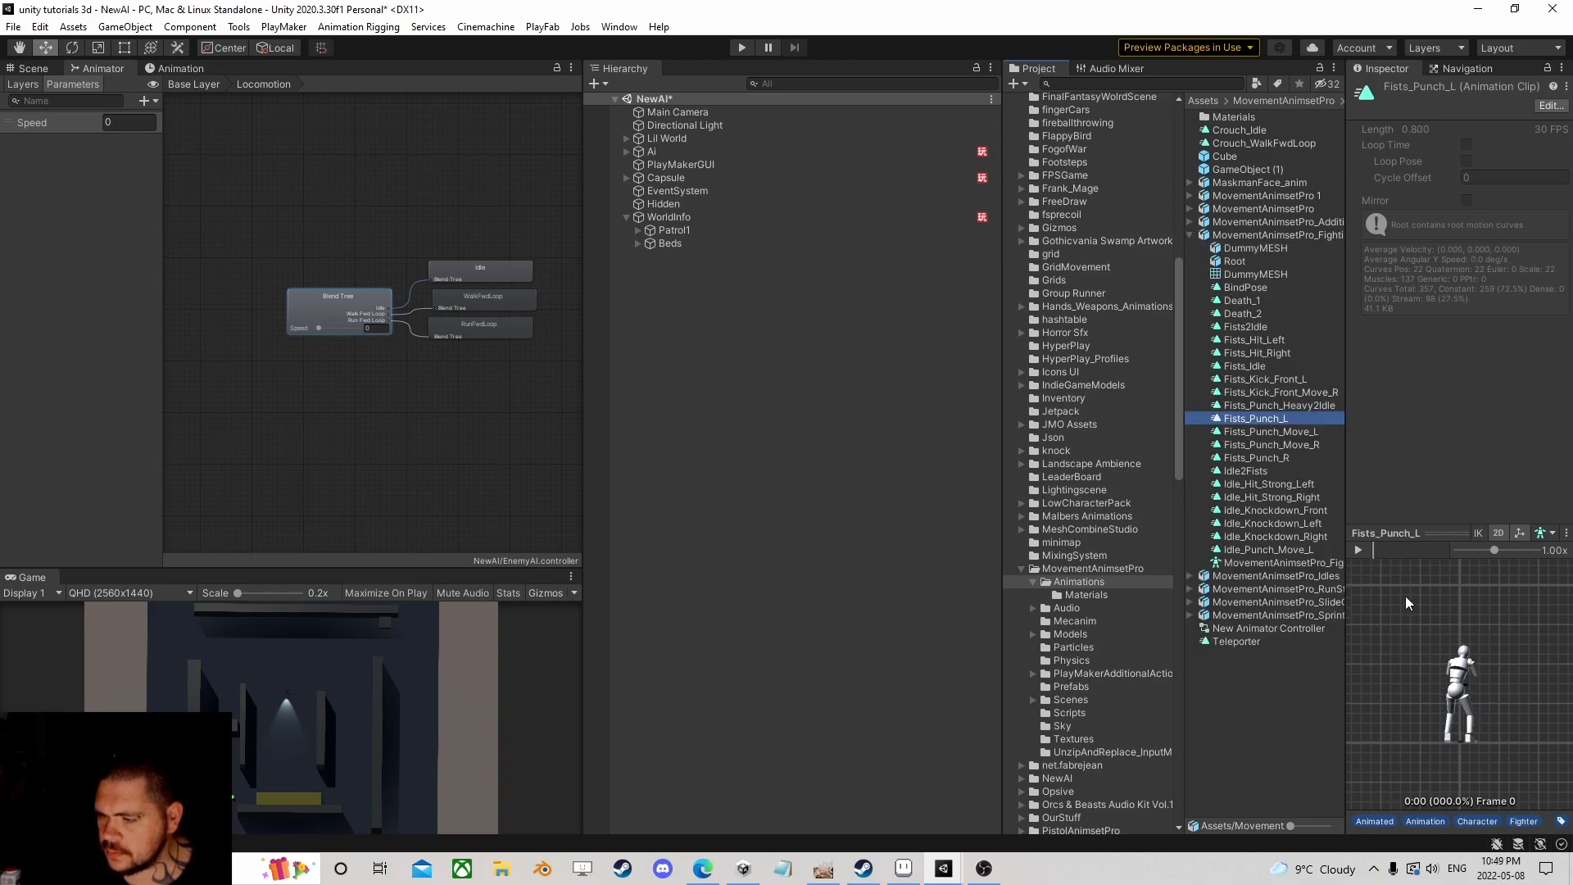
left_click(1358, 550)
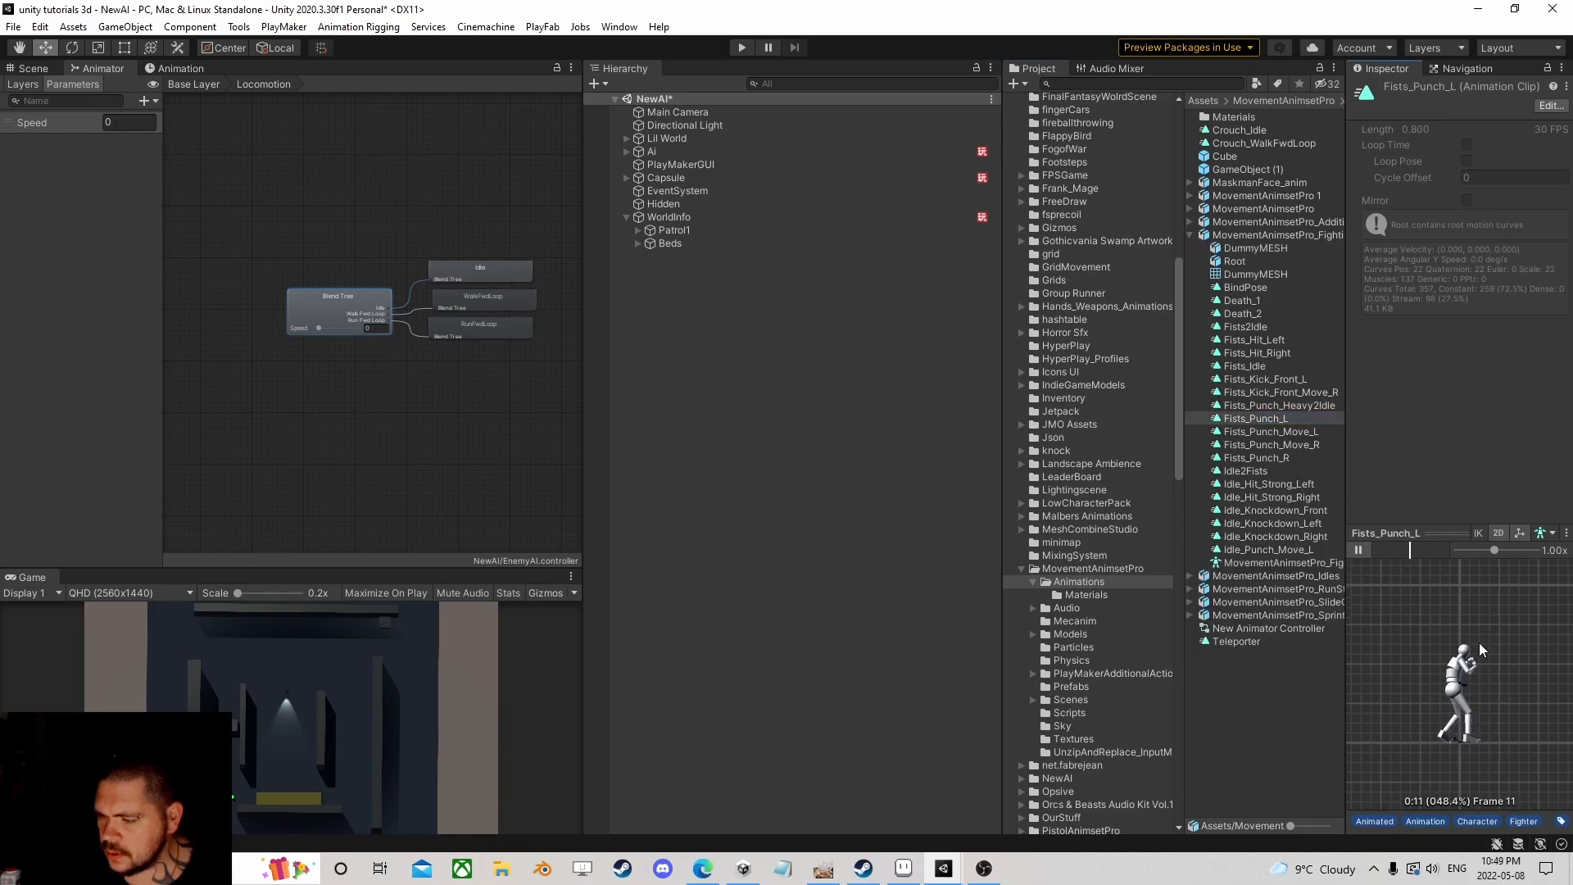
left_click(1270, 432)
left_click(1367, 551)
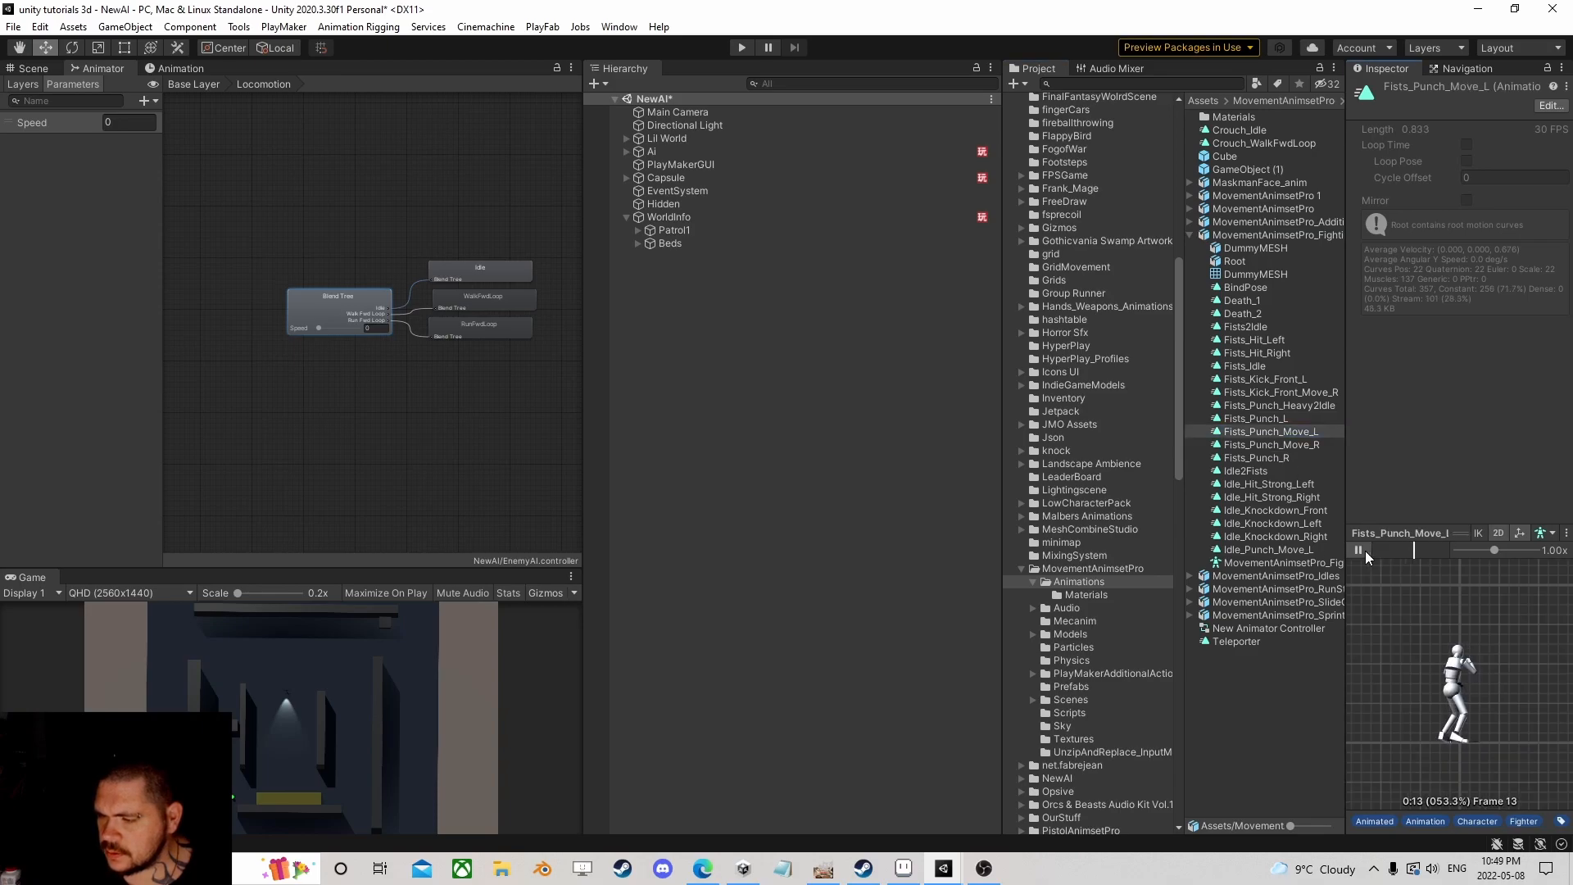
left_click(1276, 455)
left_click(1360, 550)
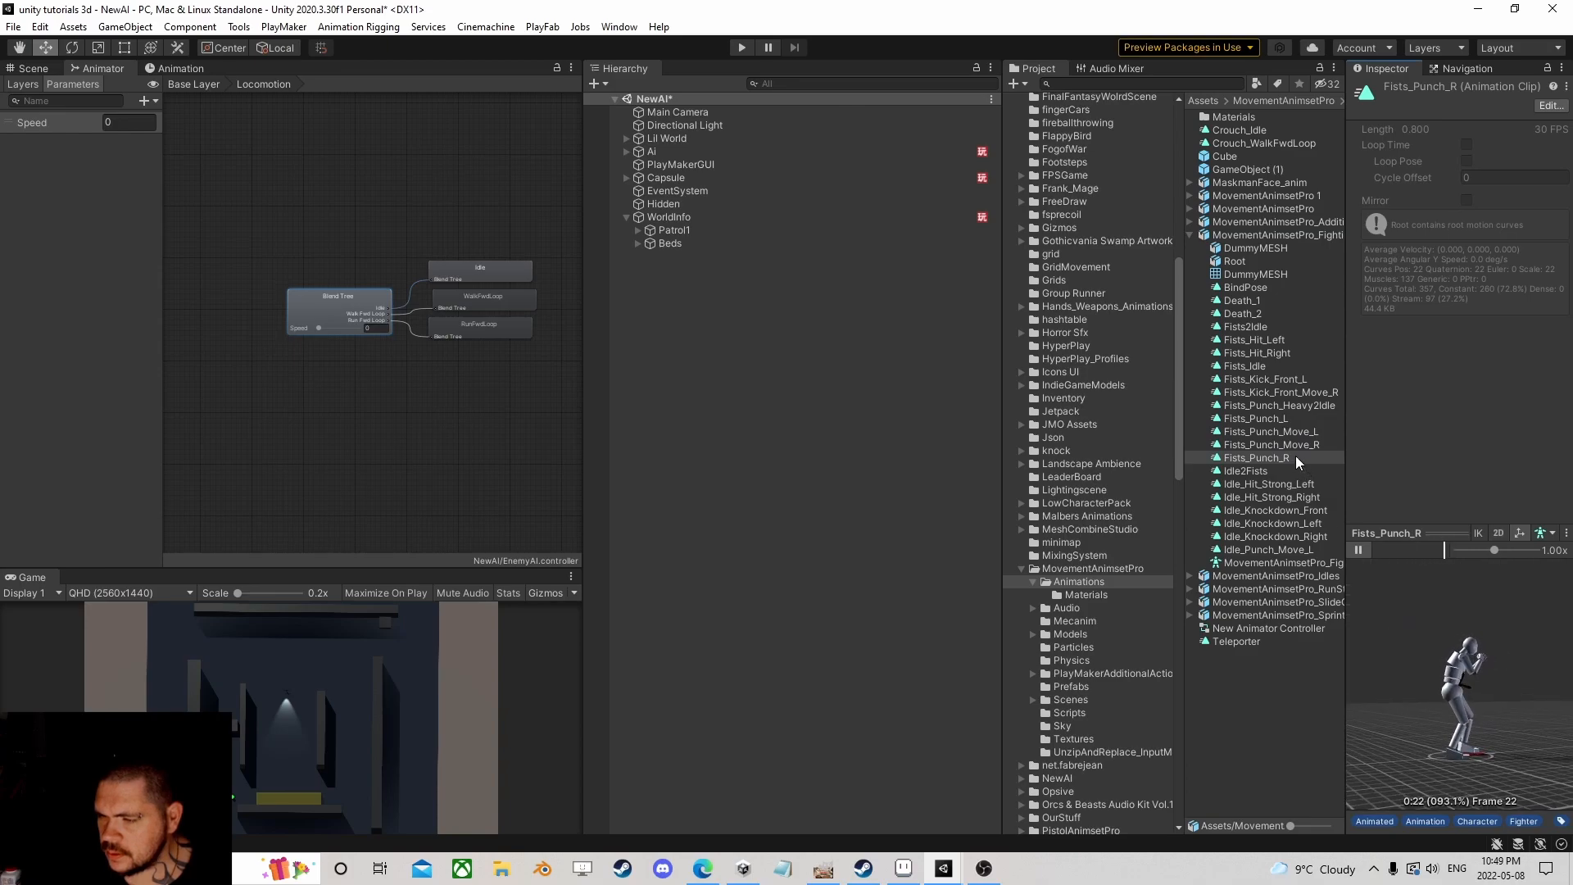
left_click(1271, 483)
left_click(1359, 550)
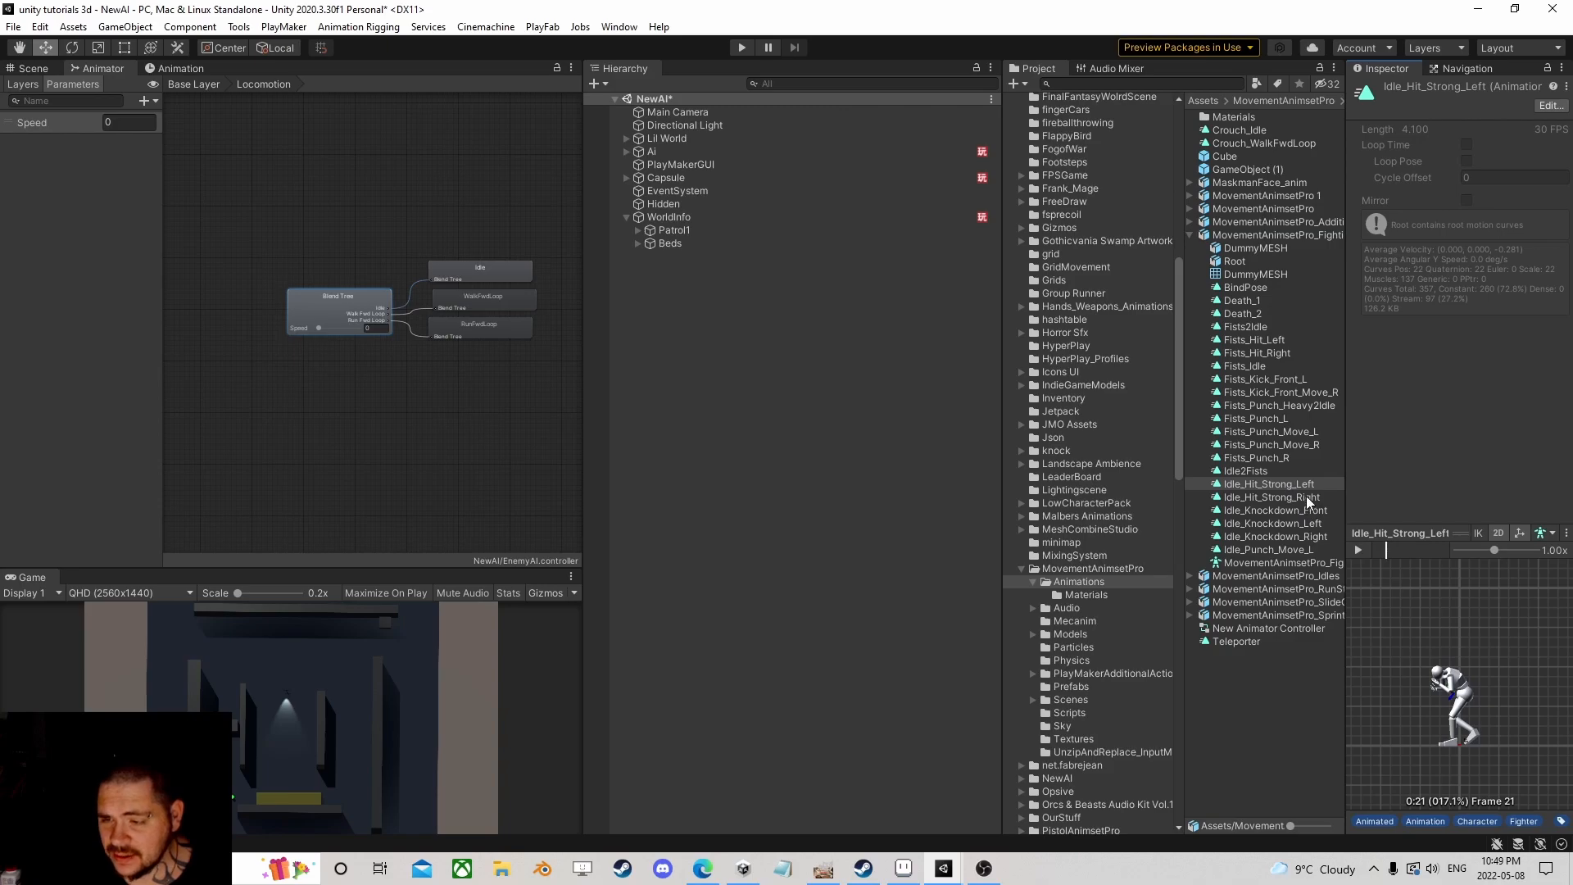
Step: Preview Fists_Kick_Front_L in 3D, try dragging Fists_Punch_Heavy2Idle in, and return to Base Layer
left_click(1252, 379)
left_click(1369, 560)
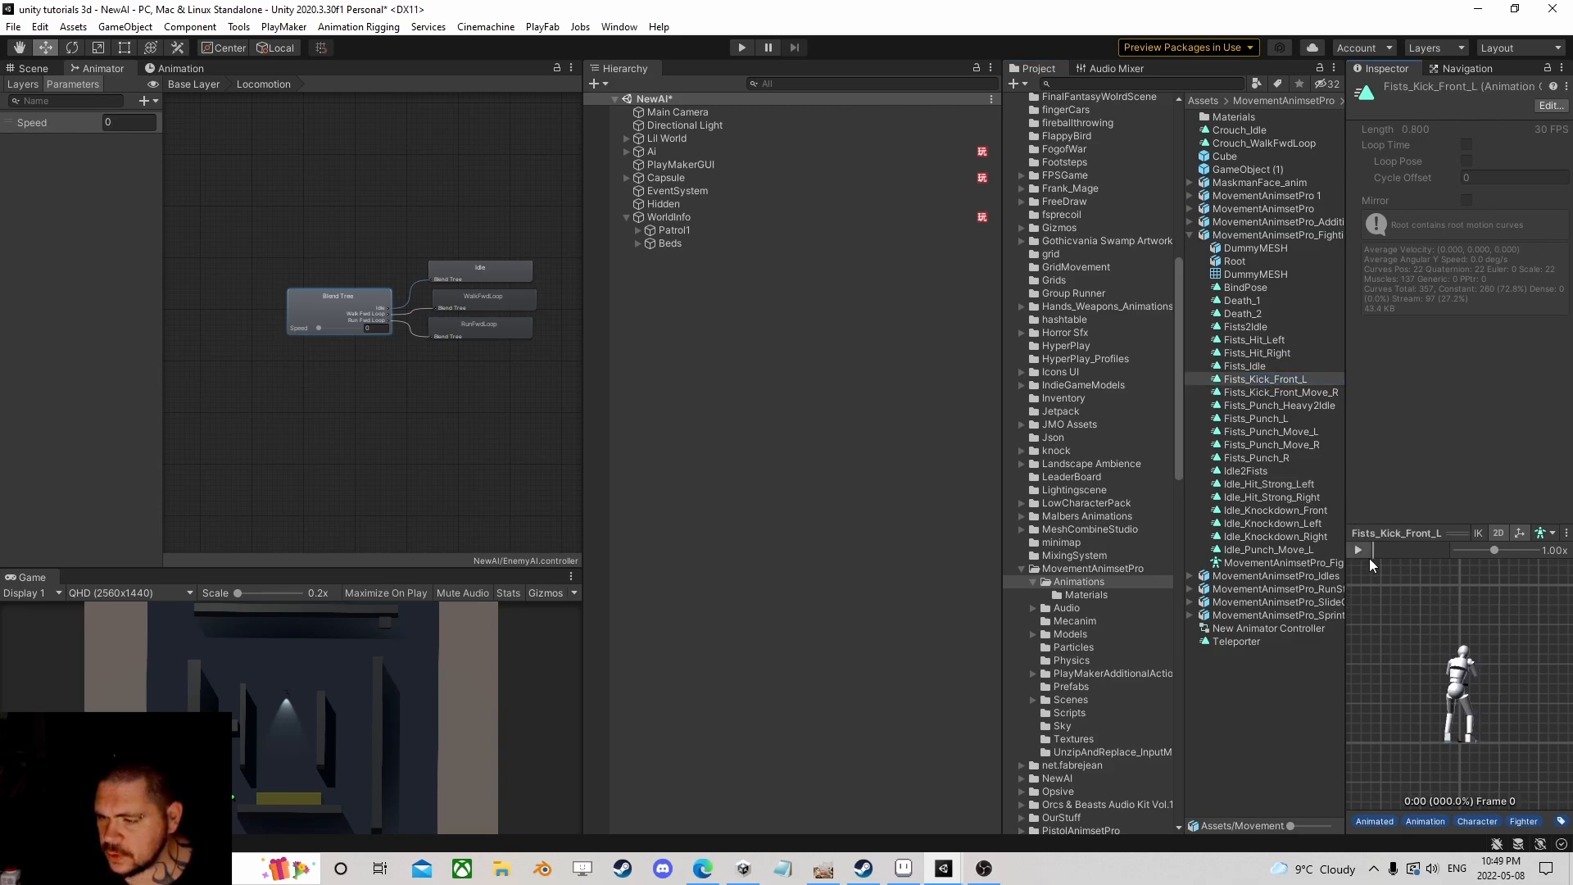
left_click_drag(1393, 603, 1336, 650)
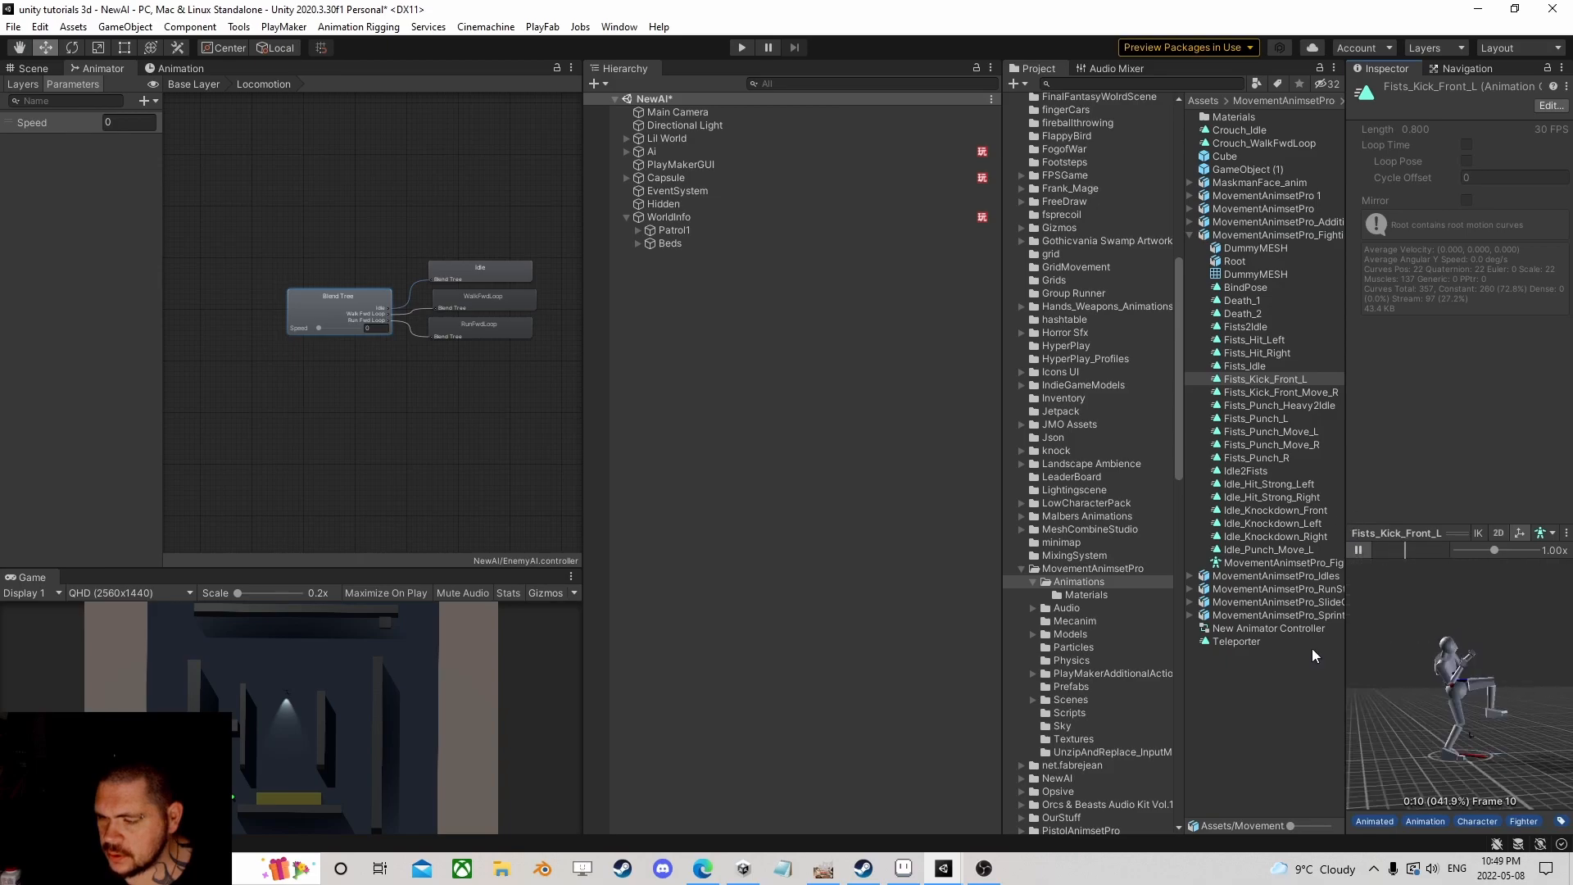
left_click(1288, 405)
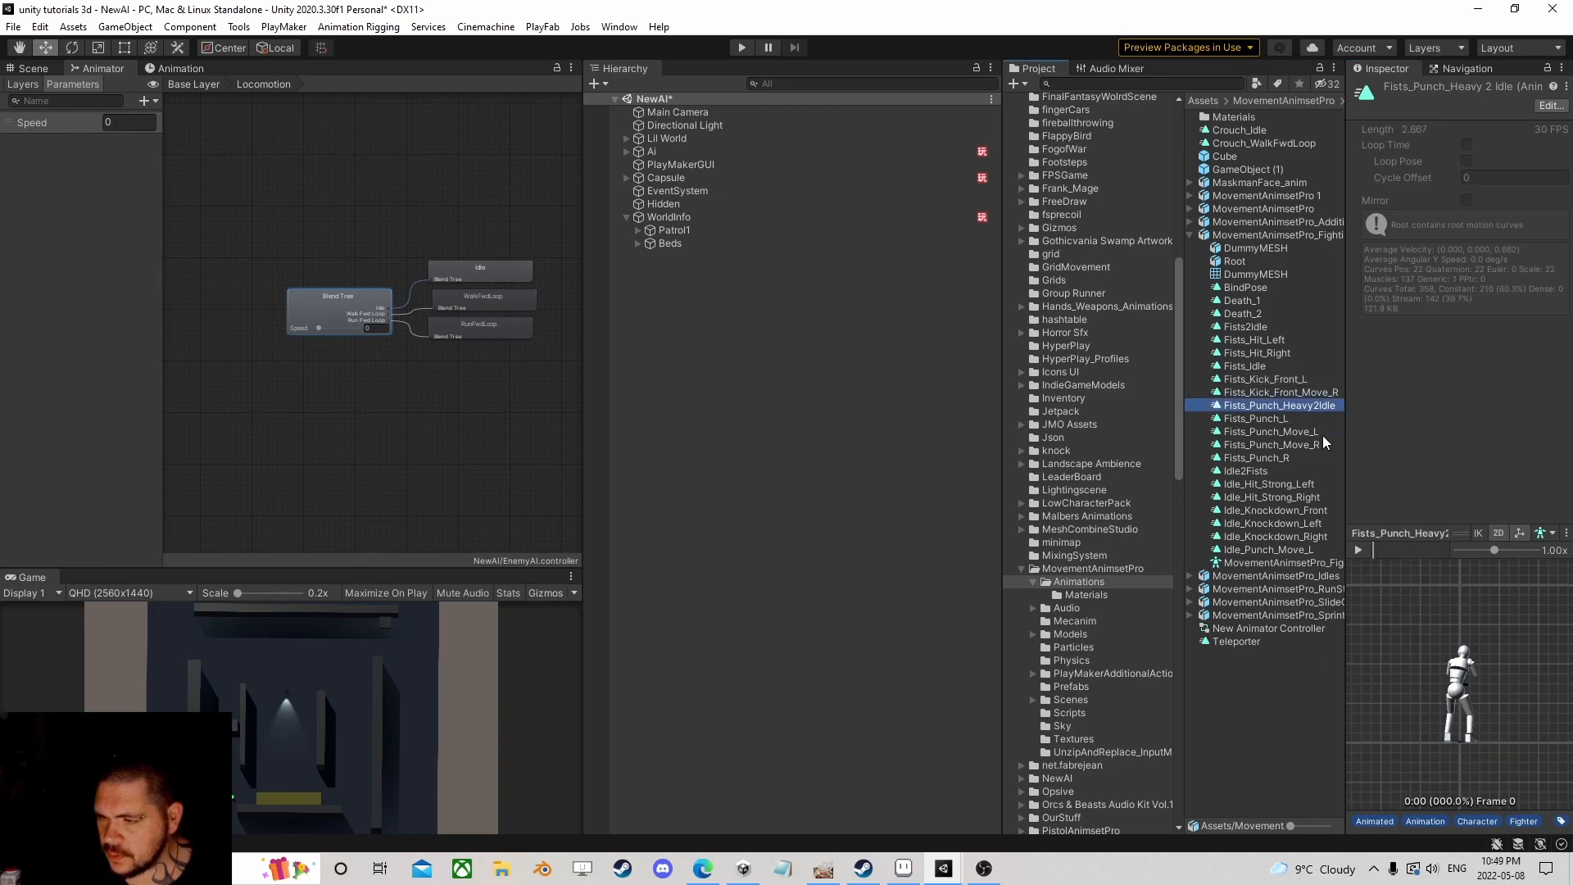
left_click_drag(1271, 405, 273, 200)
double_click(320, 227)
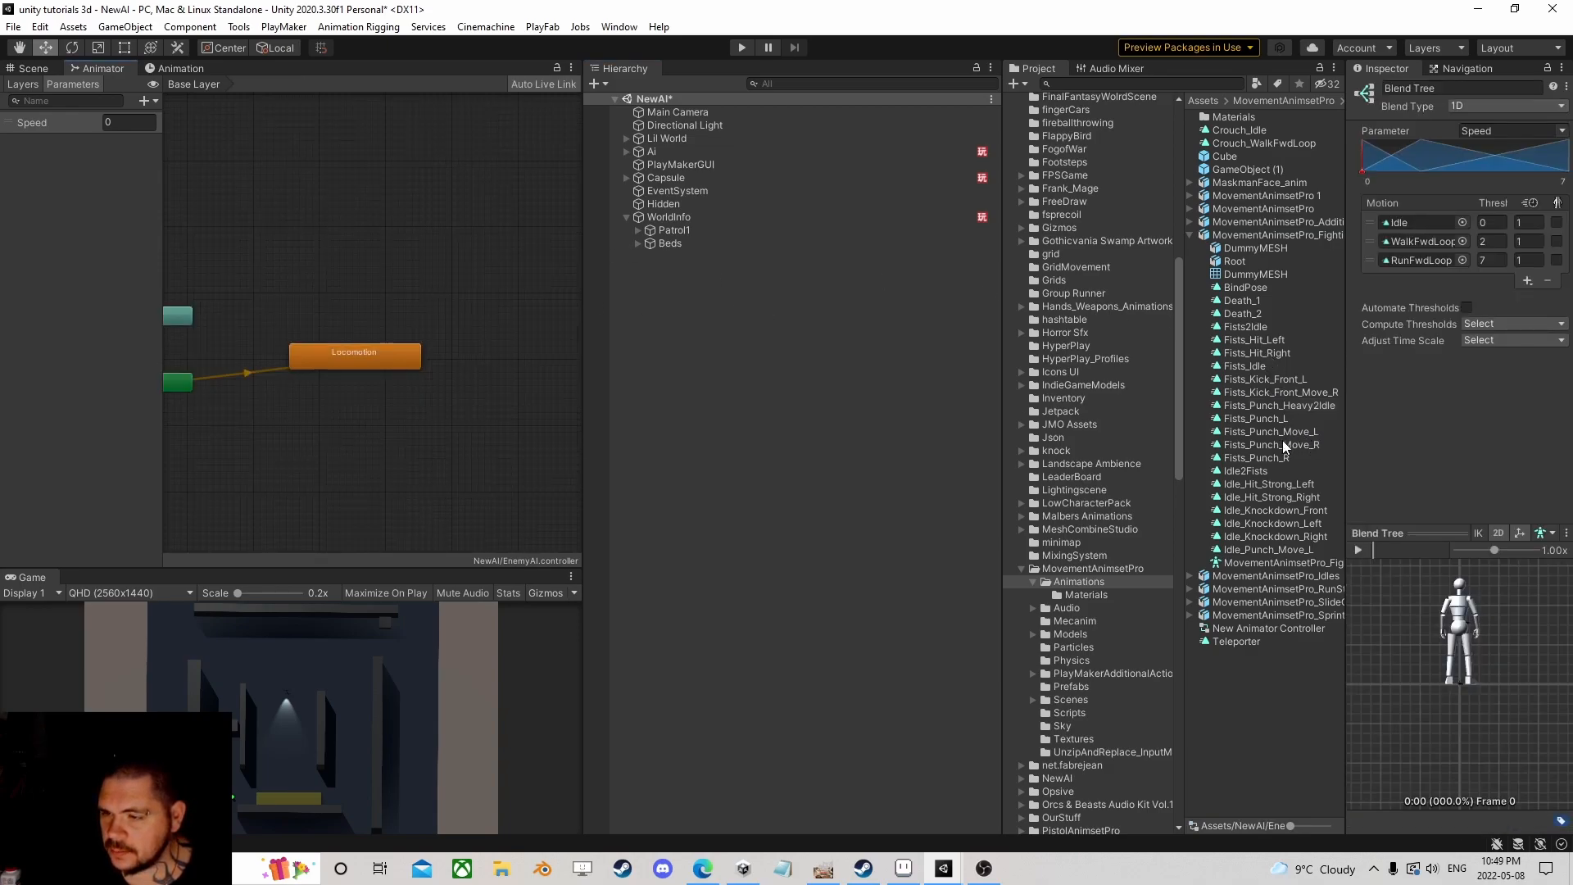
Step: Preview Fists_Punch_Heavy2Idle and add it as a new state in the Base Layer graph
left_click(1303, 404)
left_click(1359, 550)
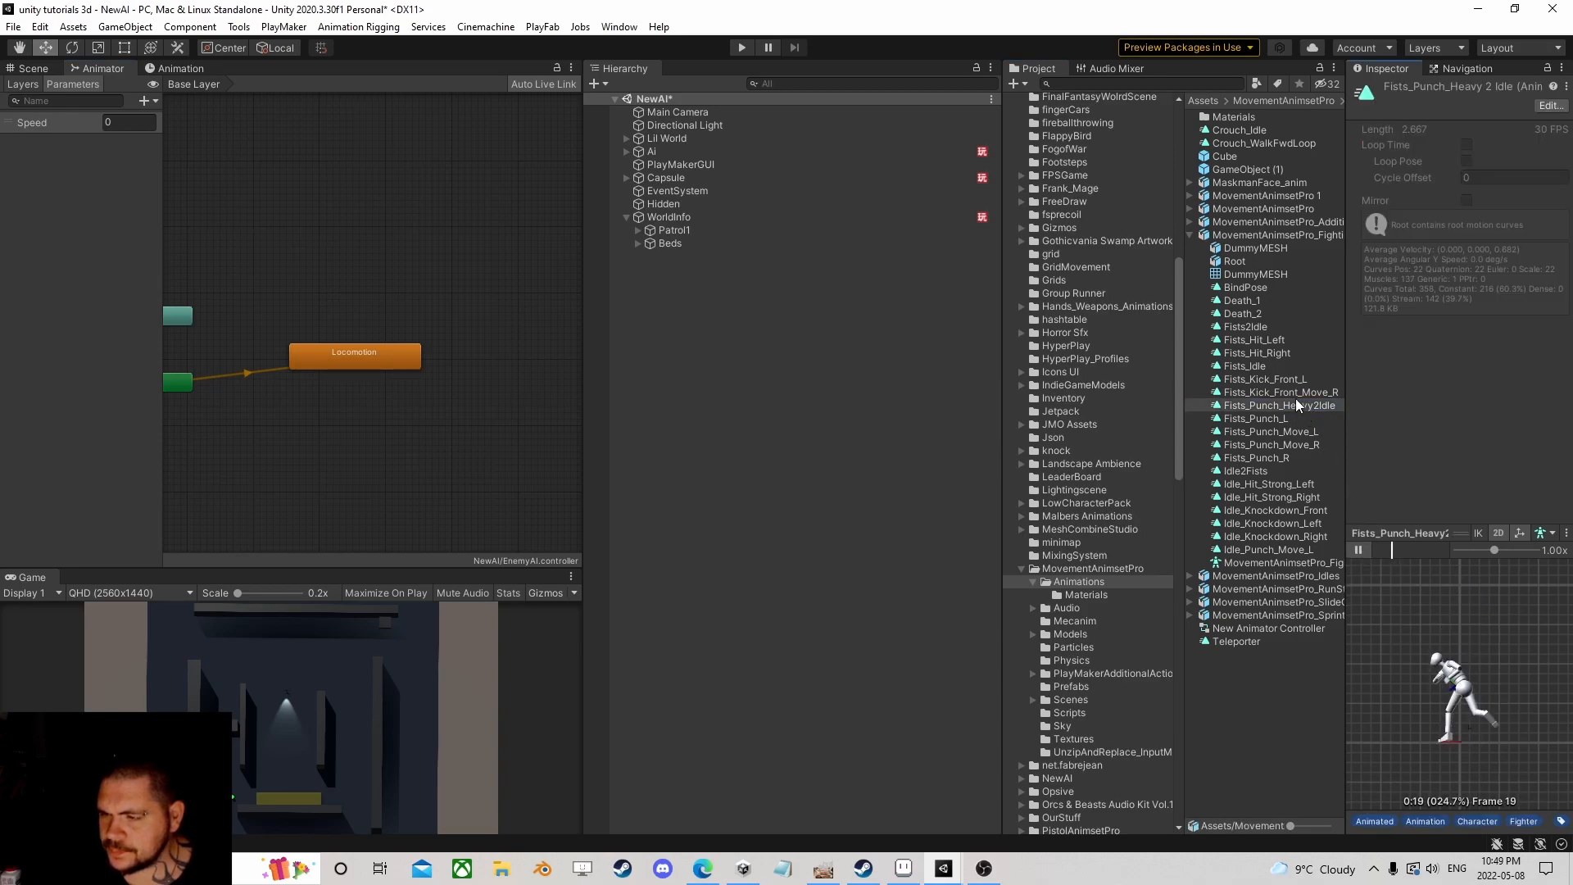
left_click_drag(1291, 402, 339, 278)
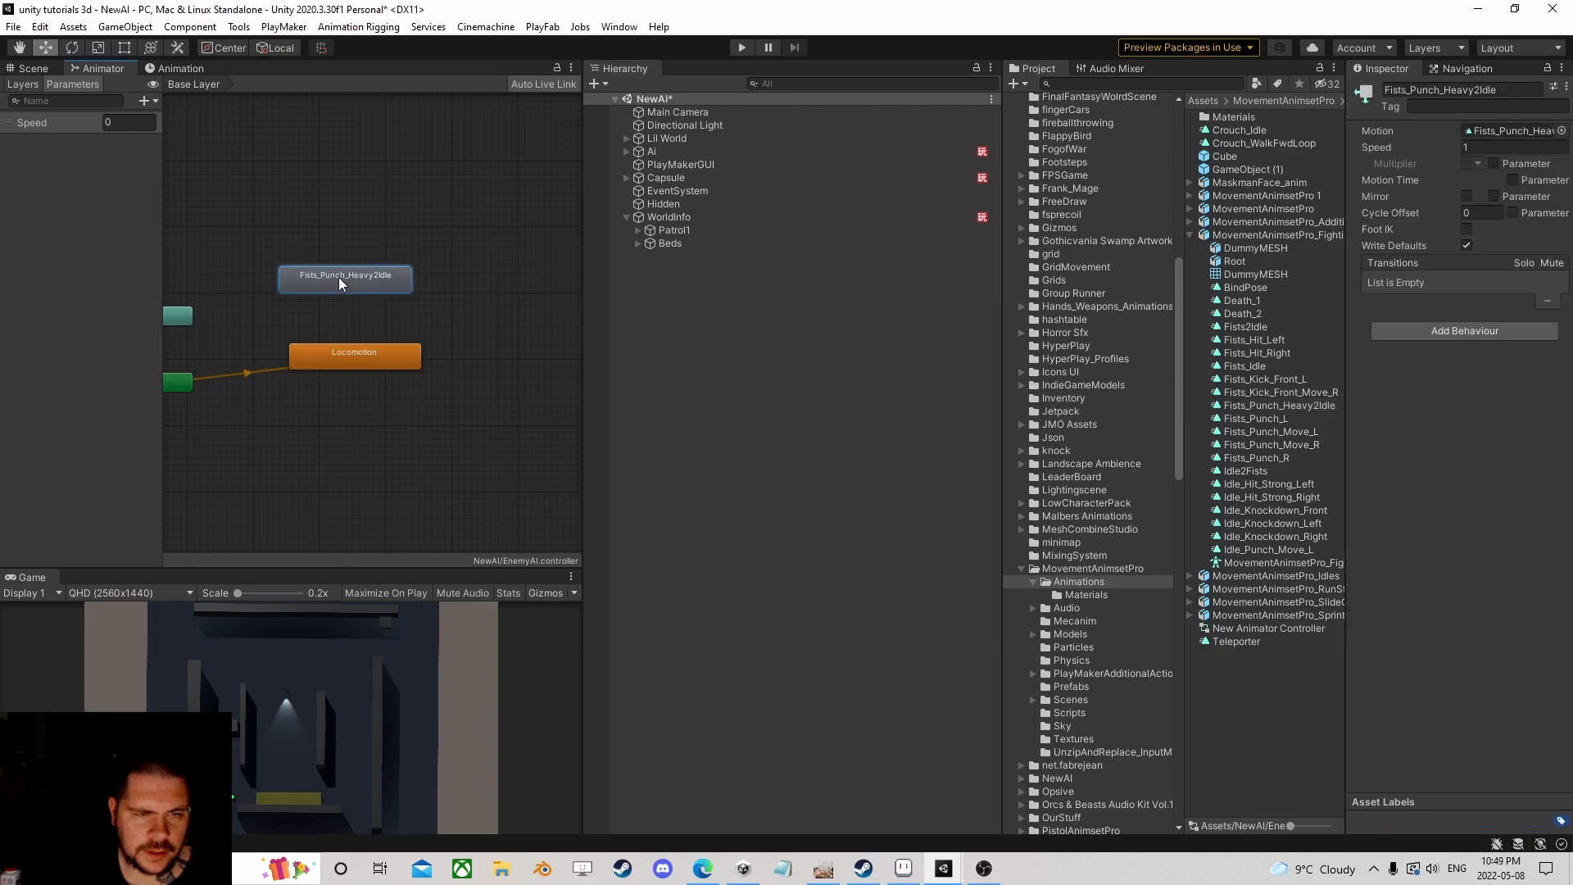
Step: Preview Fists_Kick_Front_Move_R and add it as a new animator state beside Locomotion
left_click(1253, 392)
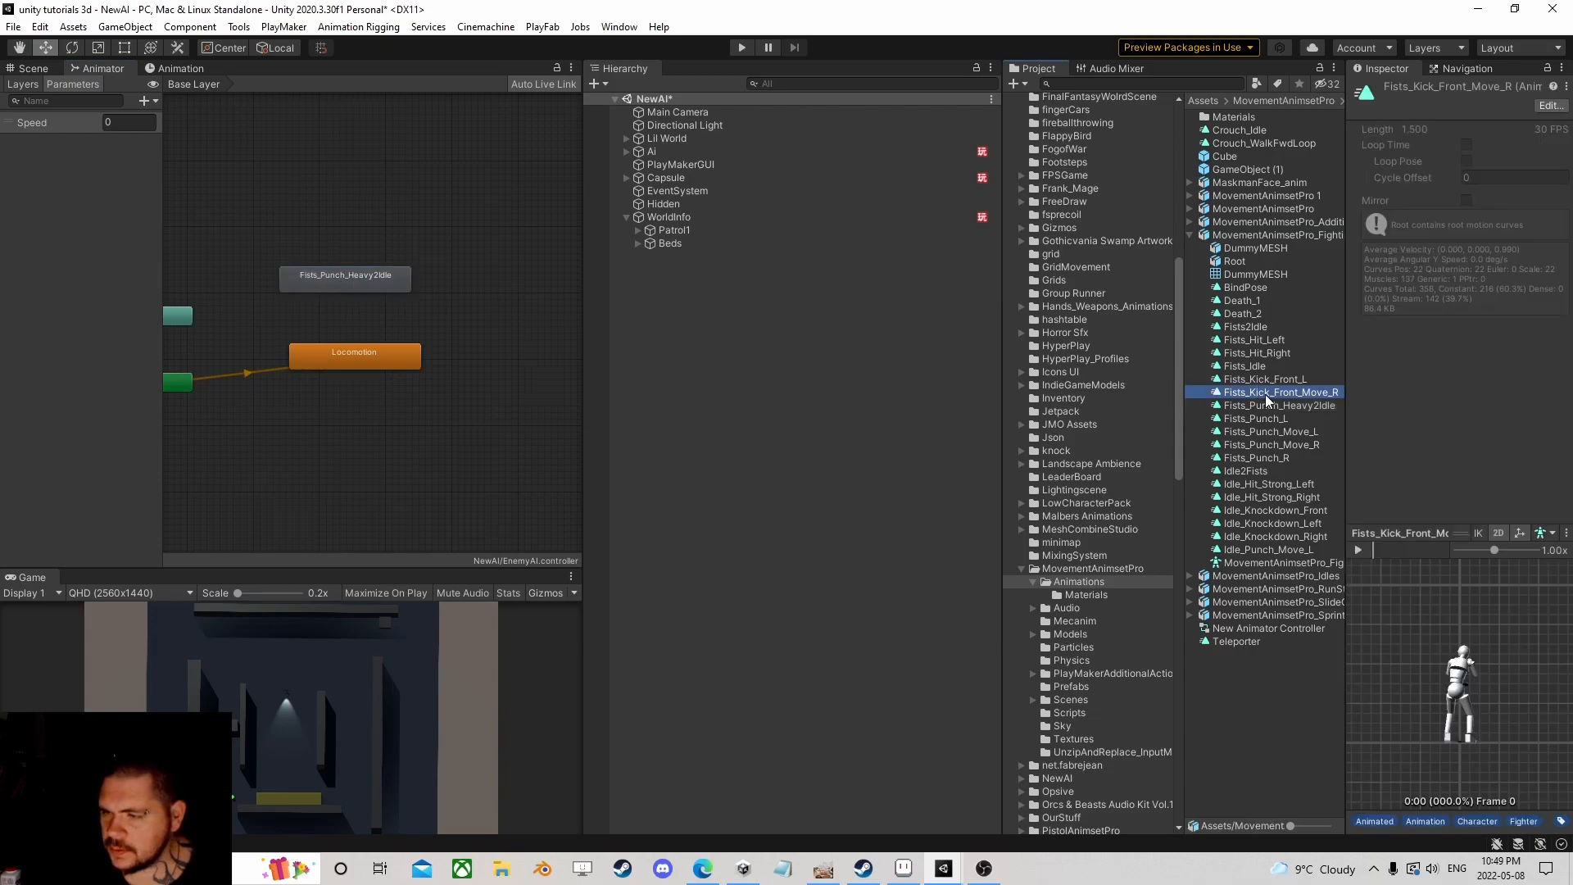
left_click(1359, 550)
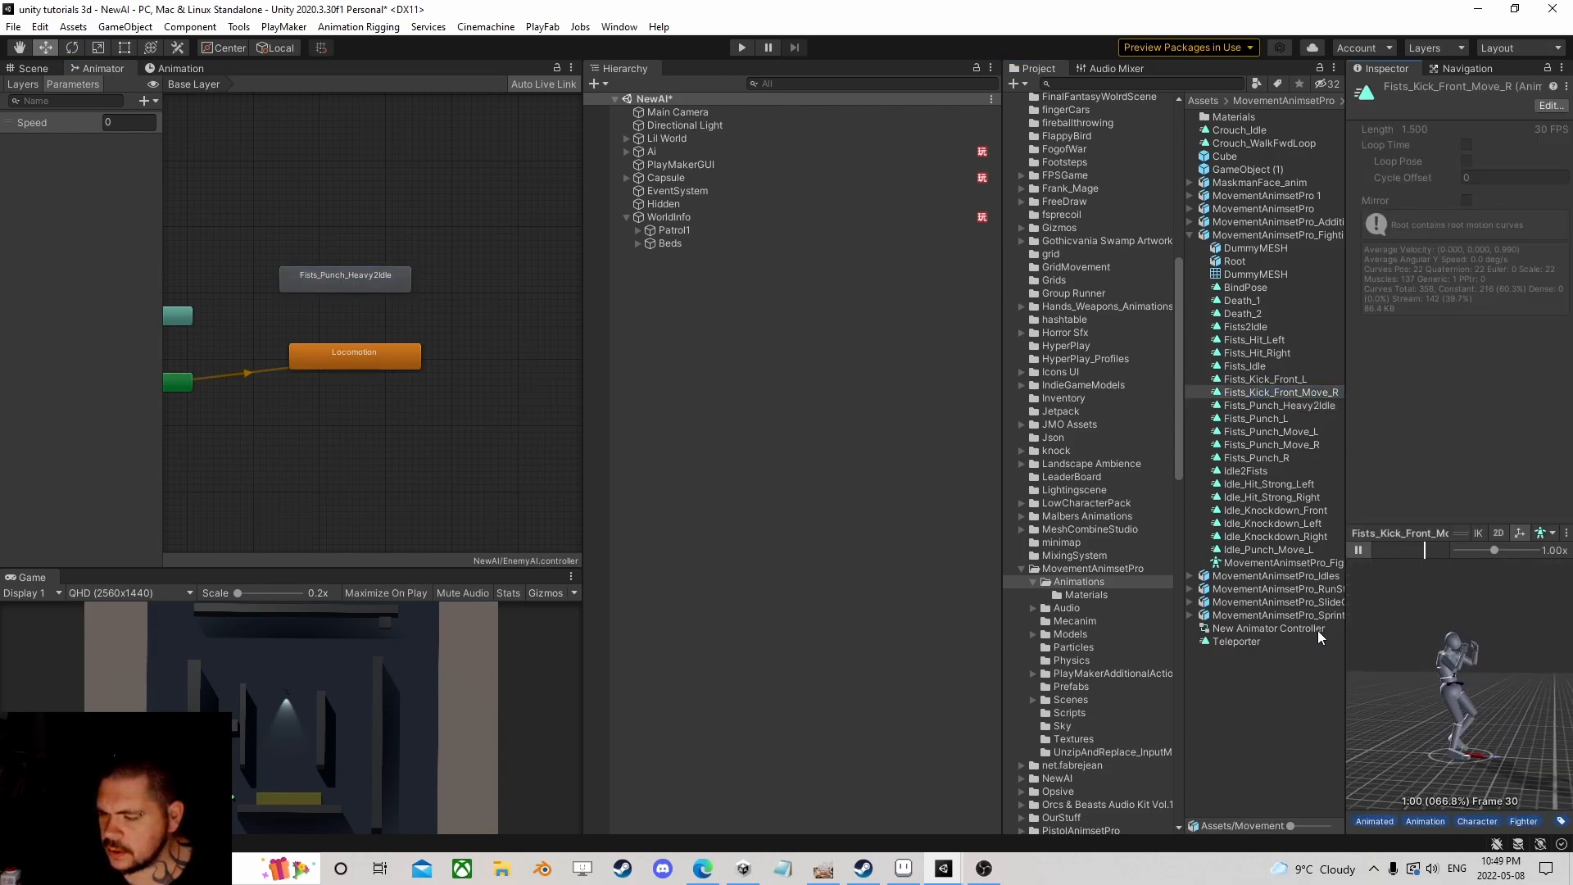
left_click_drag(1282, 391, 342, 239)
scroll(438, 337, "down", 6)
scroll(437, 337, "up", 6)
middle_click_drag(337, 305, 400, 293)
scroll(344, 311, "up", 3)
scroll(447, 296, "down", 3)
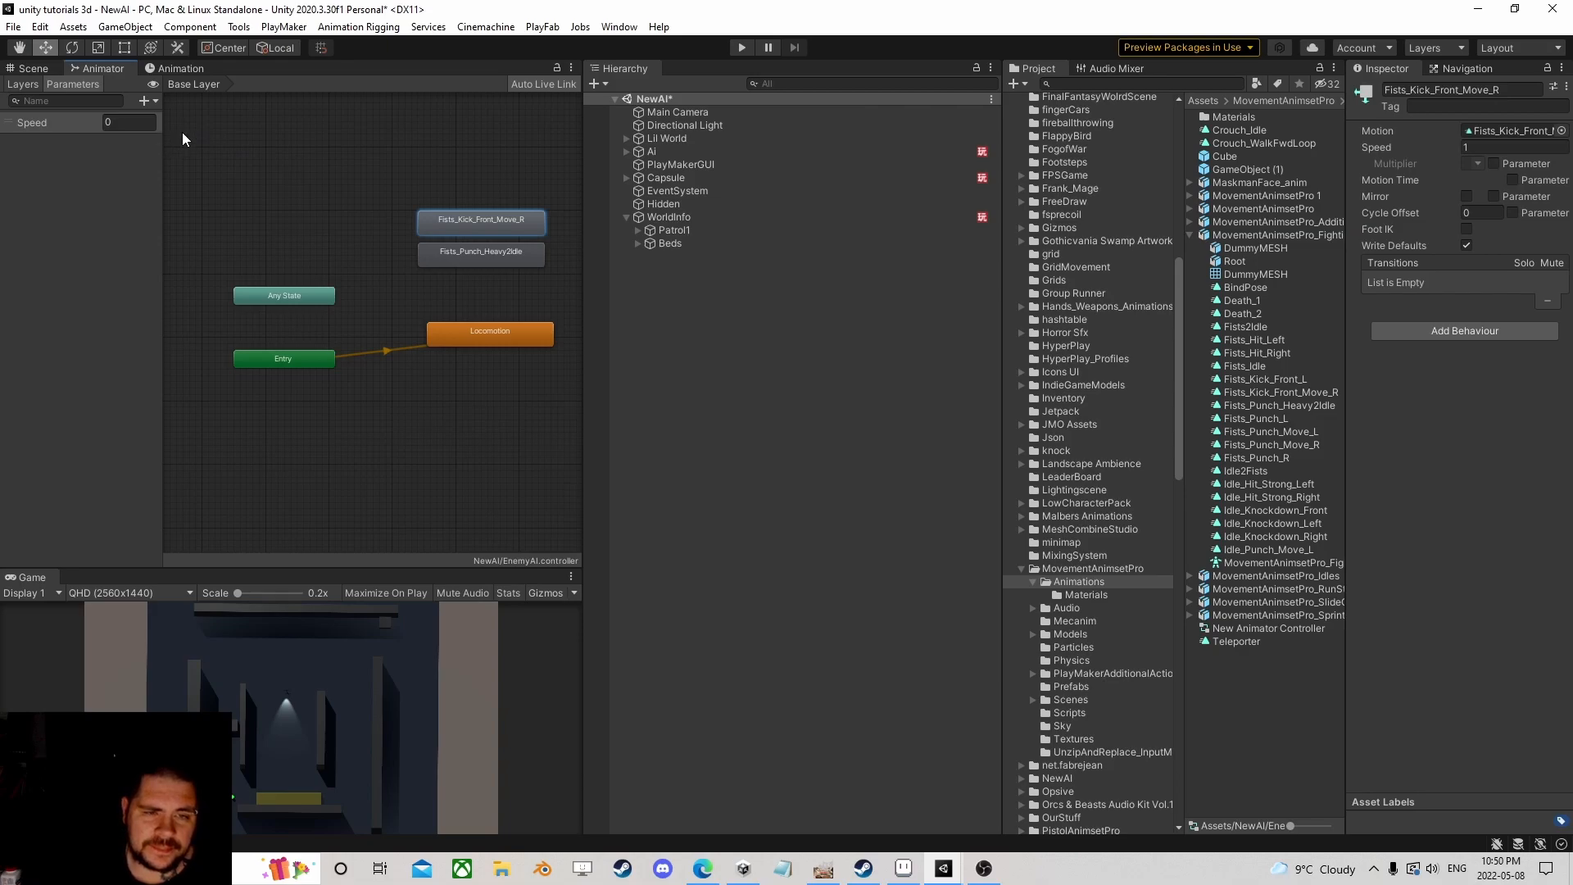
Step: Rename the Fists_Kick_Front_Move_R state to Attack1
left_click(145, 101)
left_click(329, 313)
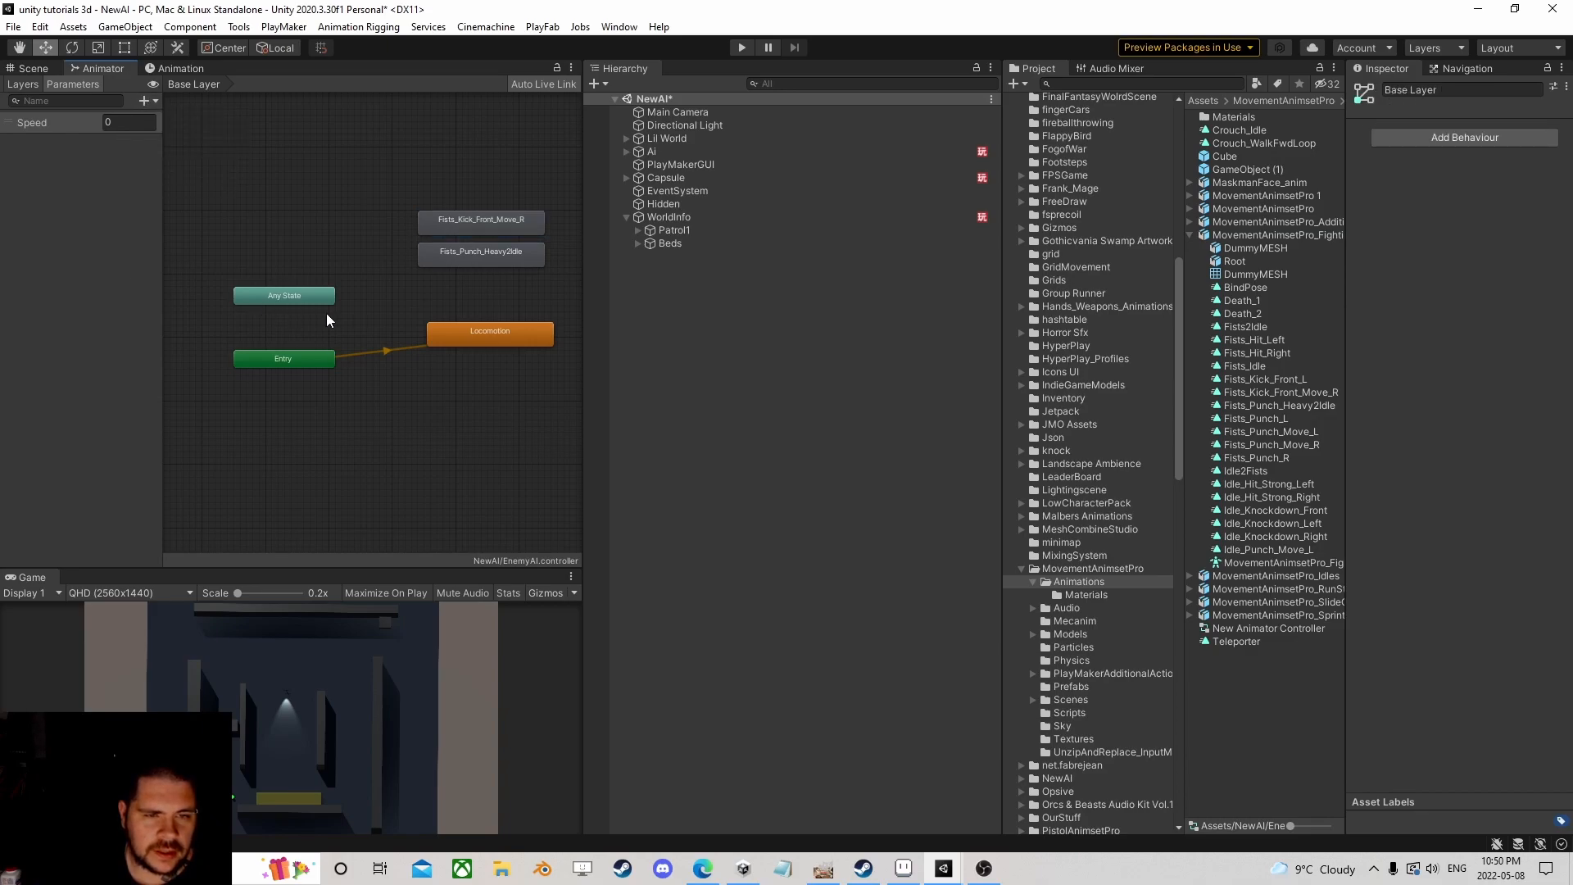
left_click(146, 100)
left_click(61, 261)
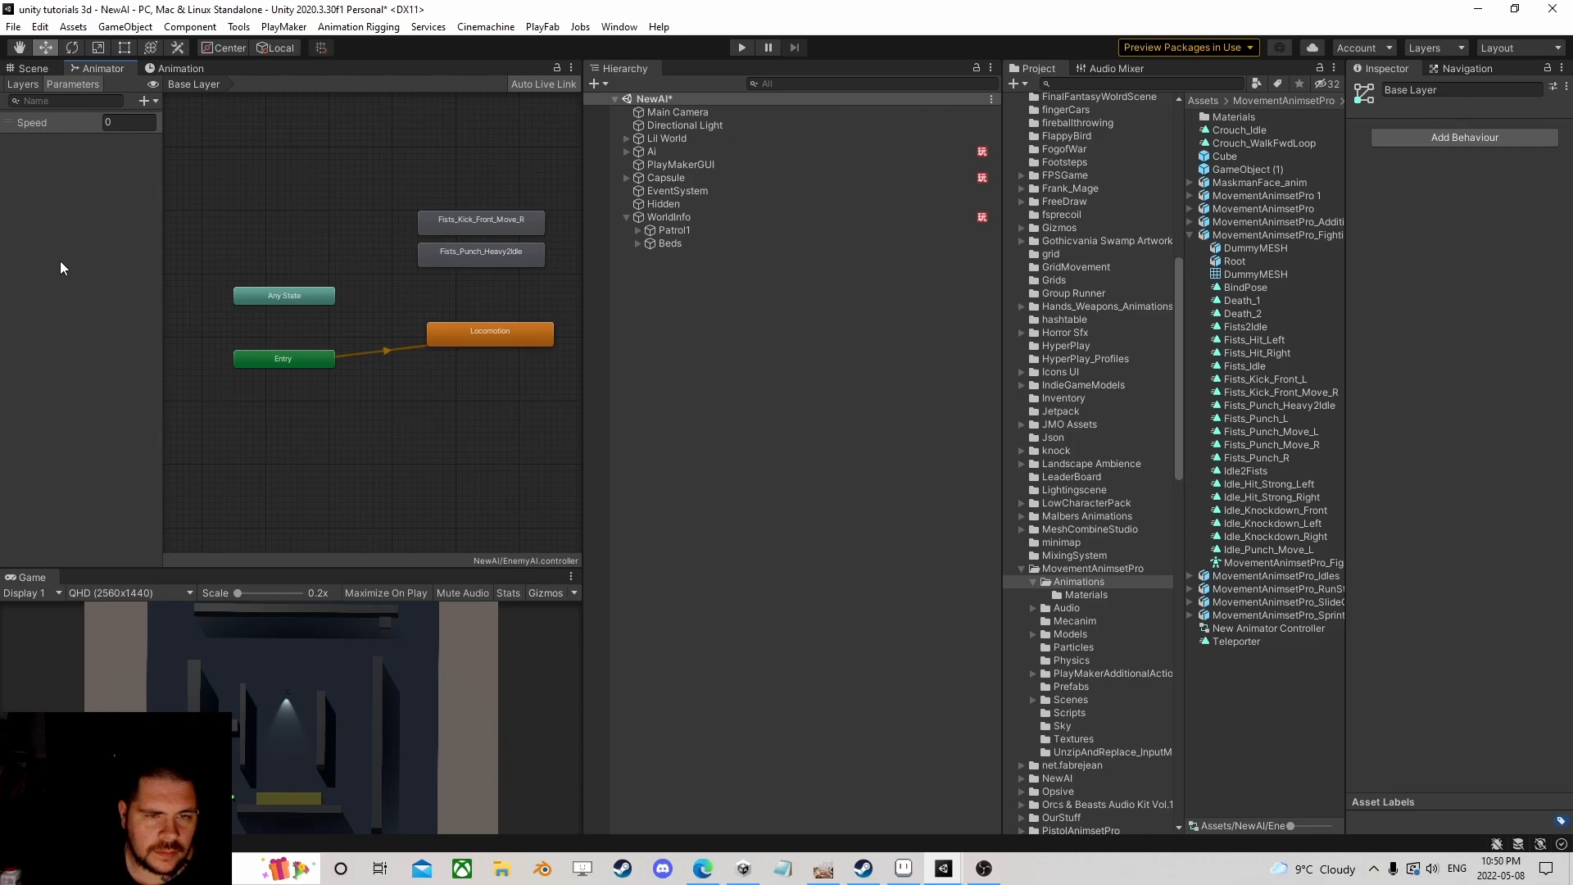
left_click(521, 218)
left_click(1438, 88)
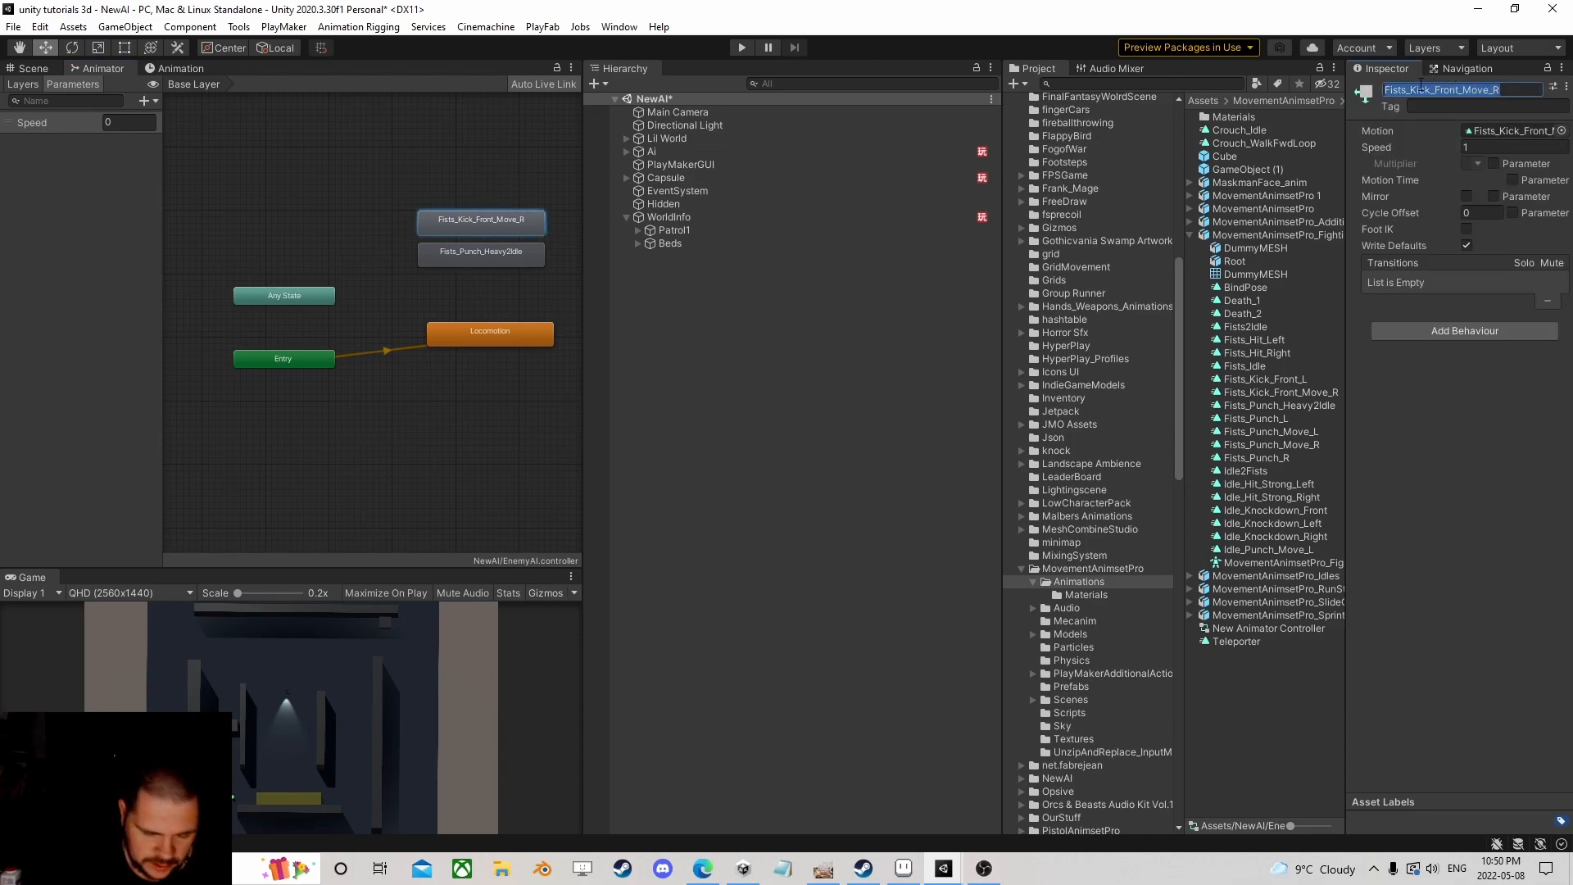
type("Attack")
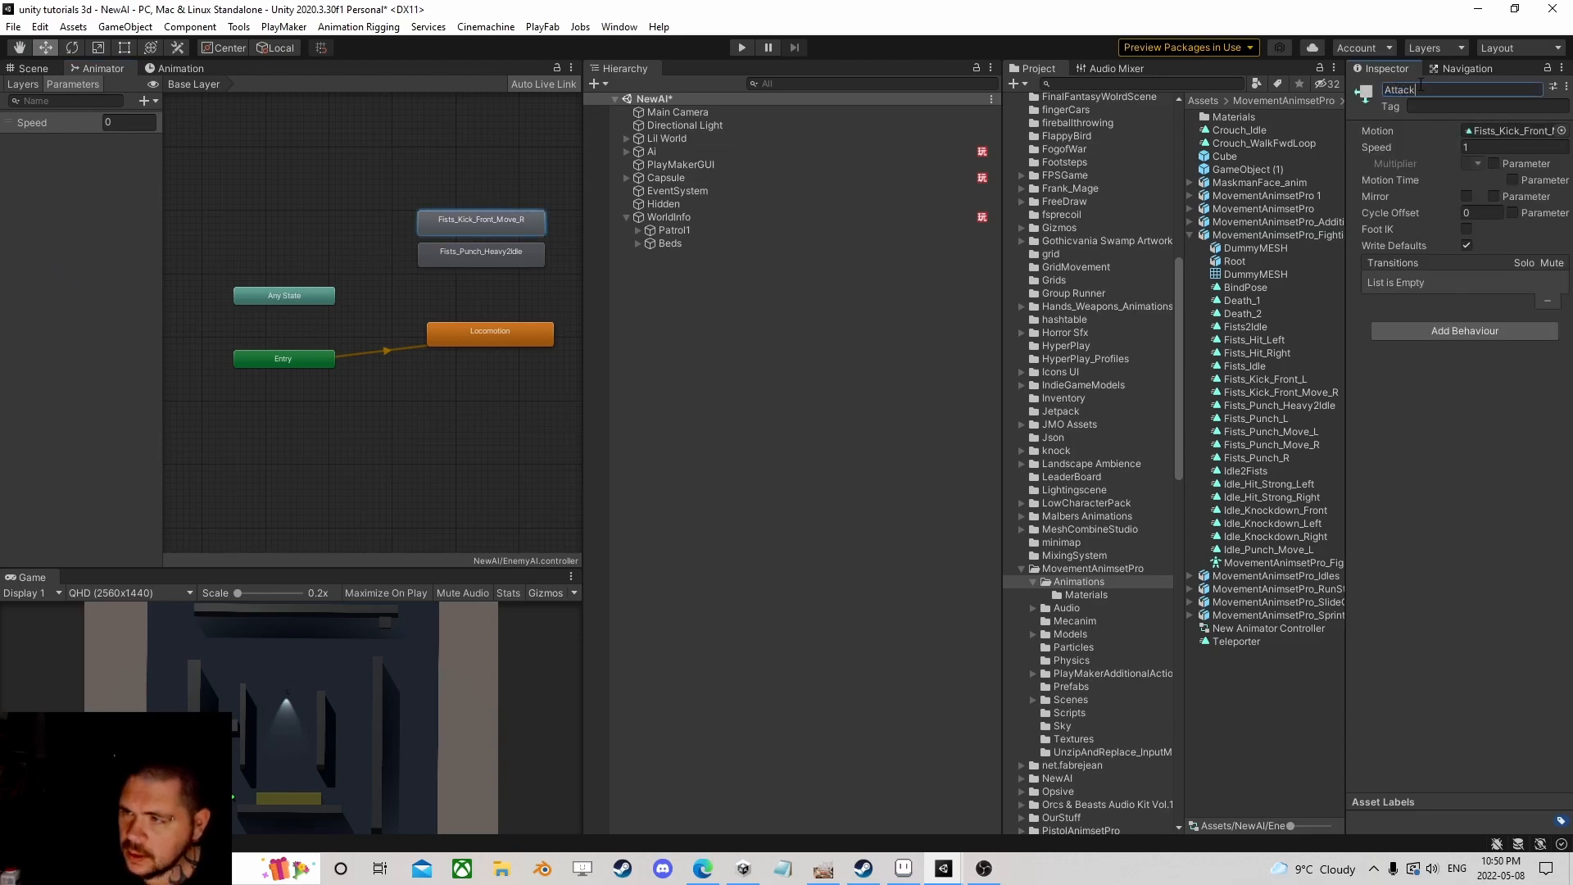
type("1")
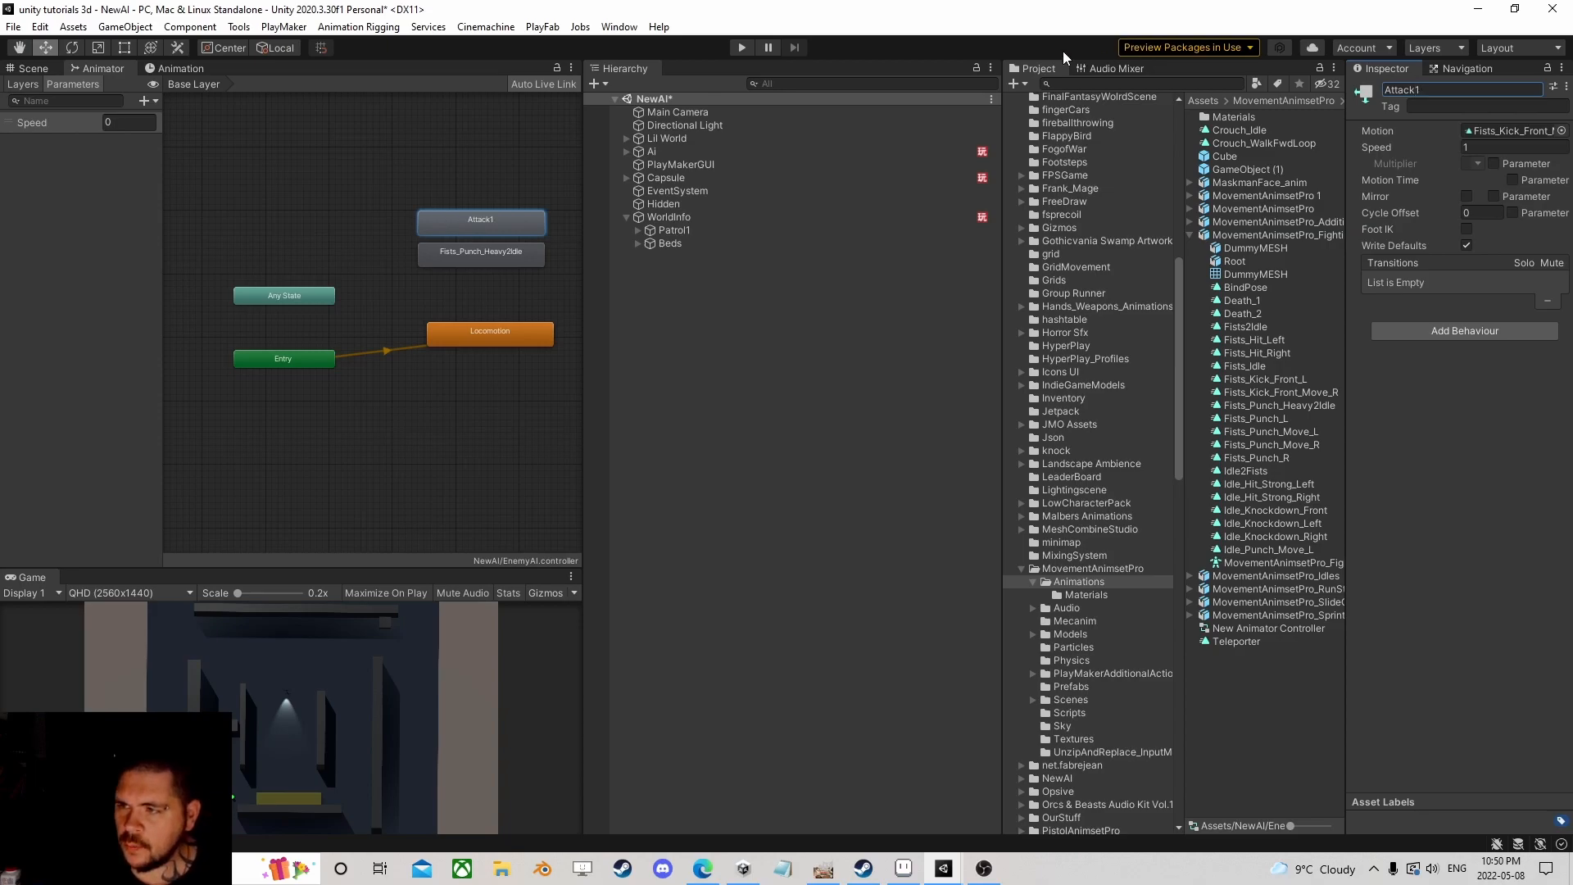
Step: Rename the Fists_Punch_Heavy2Idle state to Attack2
left_click(491, 256)
left_click(1506, 90)
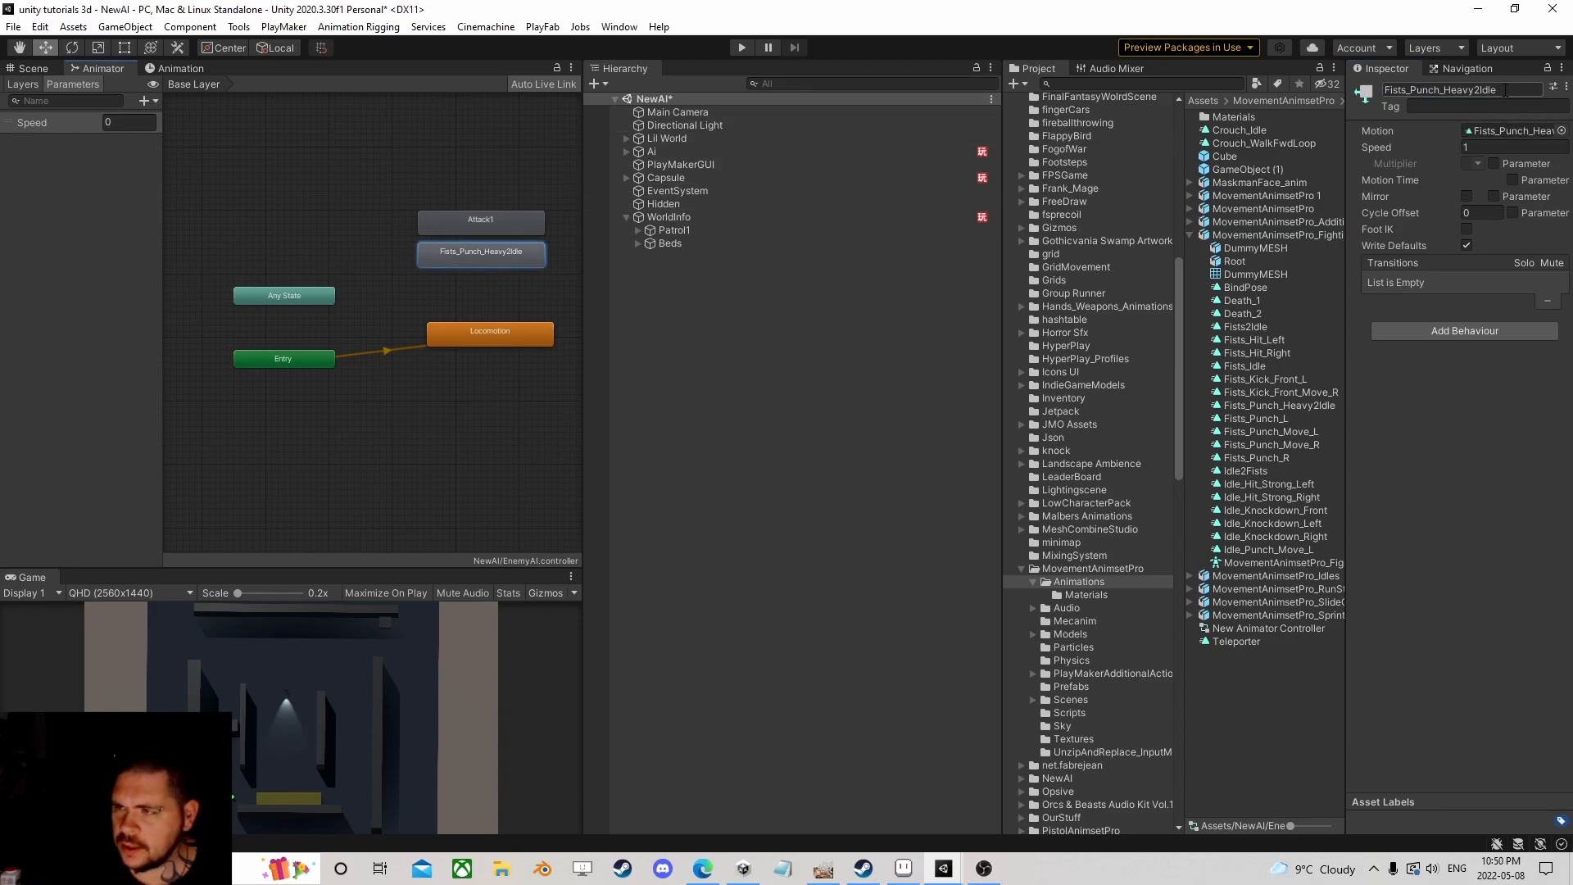
type("Attack2")
key("Return")
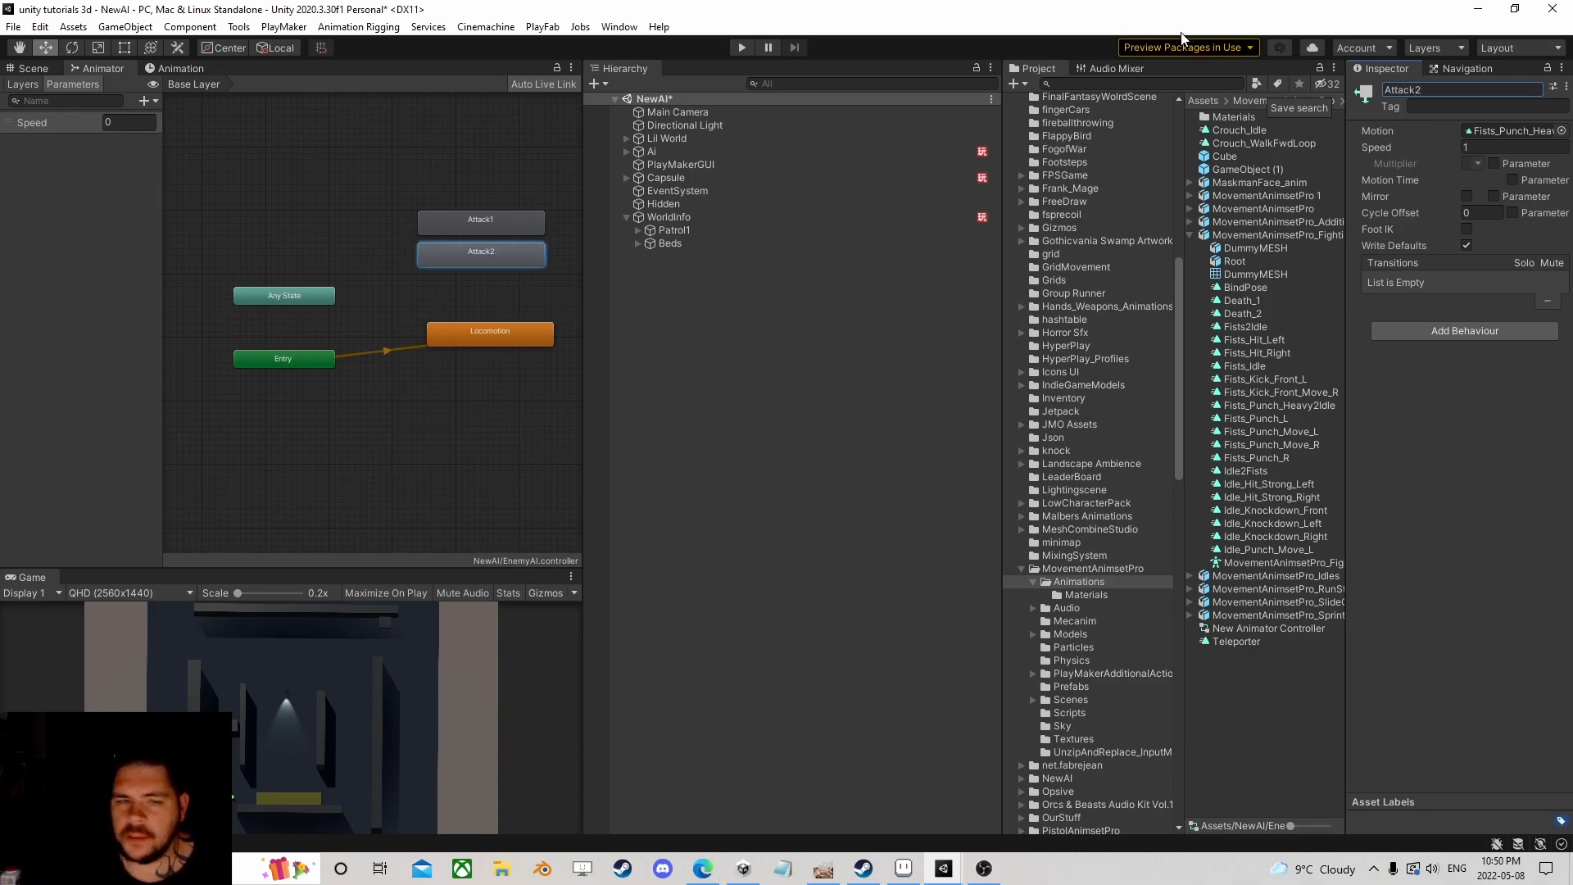
left_click(151, 101)
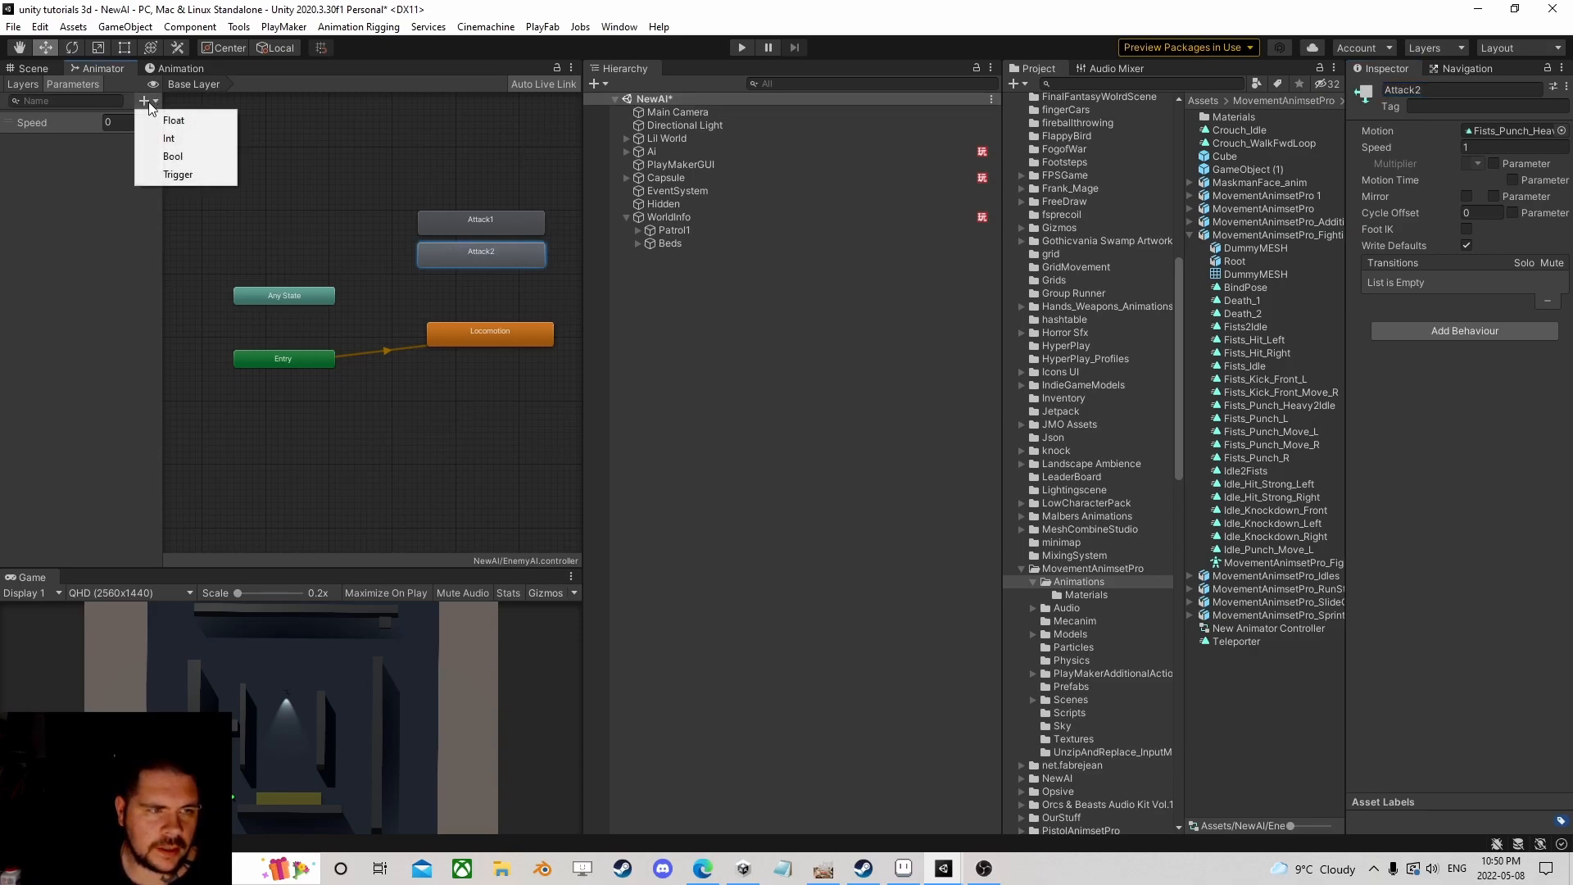
left_click(272, 281)
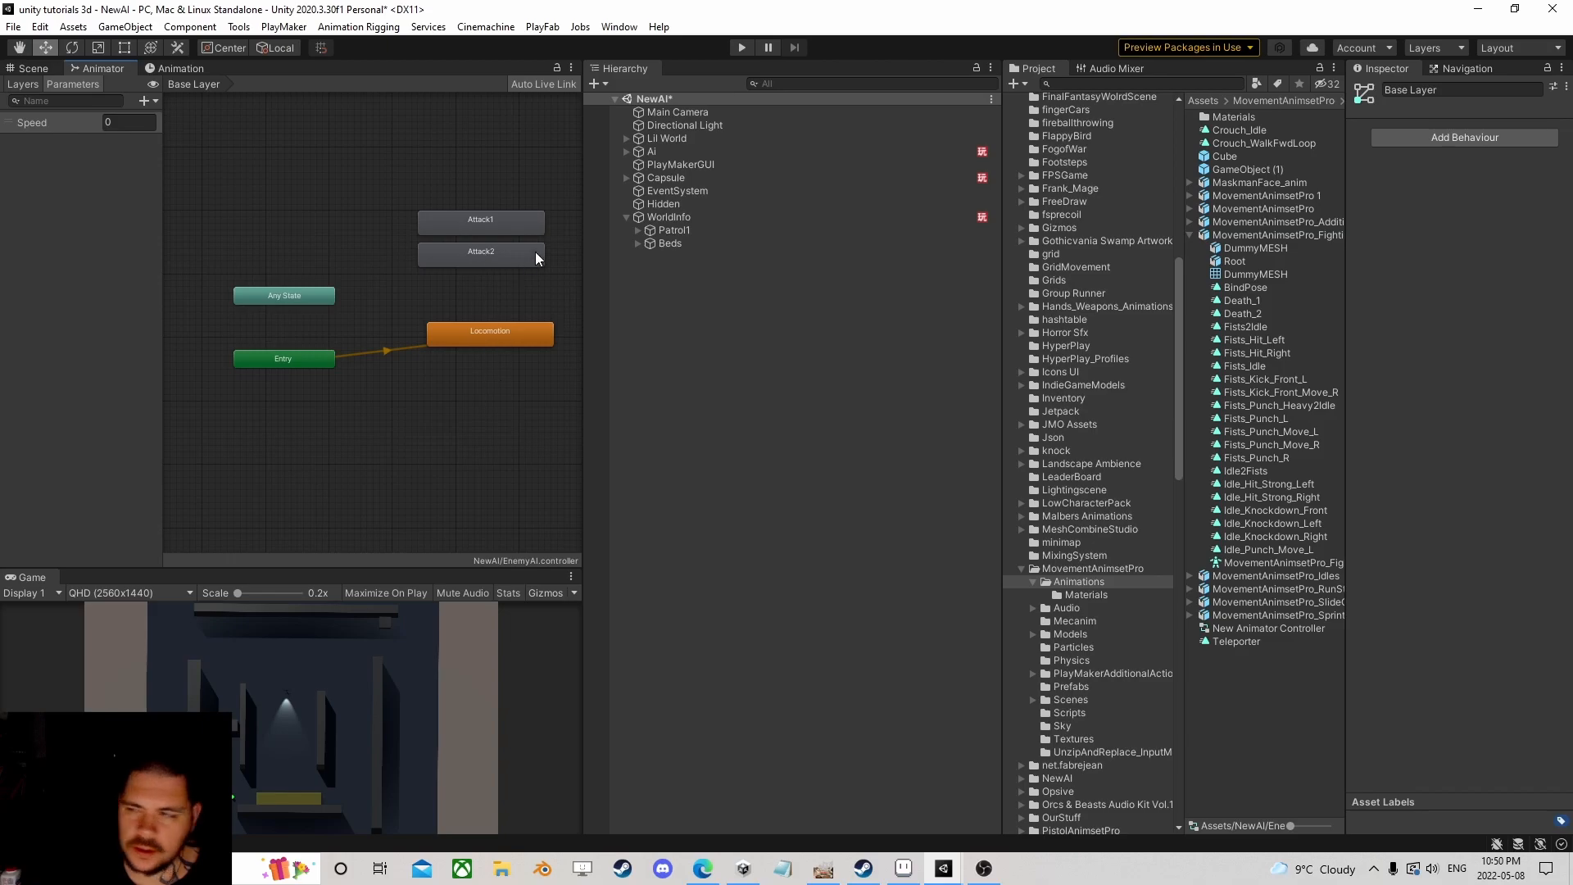
Step: Make a transition from Attack1 into Locomotion
right_click(464, 214)
left_click(495, 231)
left_click(494, 332)
Step: Make a transition from Attack2 into Locomotion and place Attack2 beside Attack1
right_click(509, 263)
left_click(542, 277)
left_click(511, 327)
left_click_drag(511, 264, 377, 247)
scroll(459, 287, "down", 3)
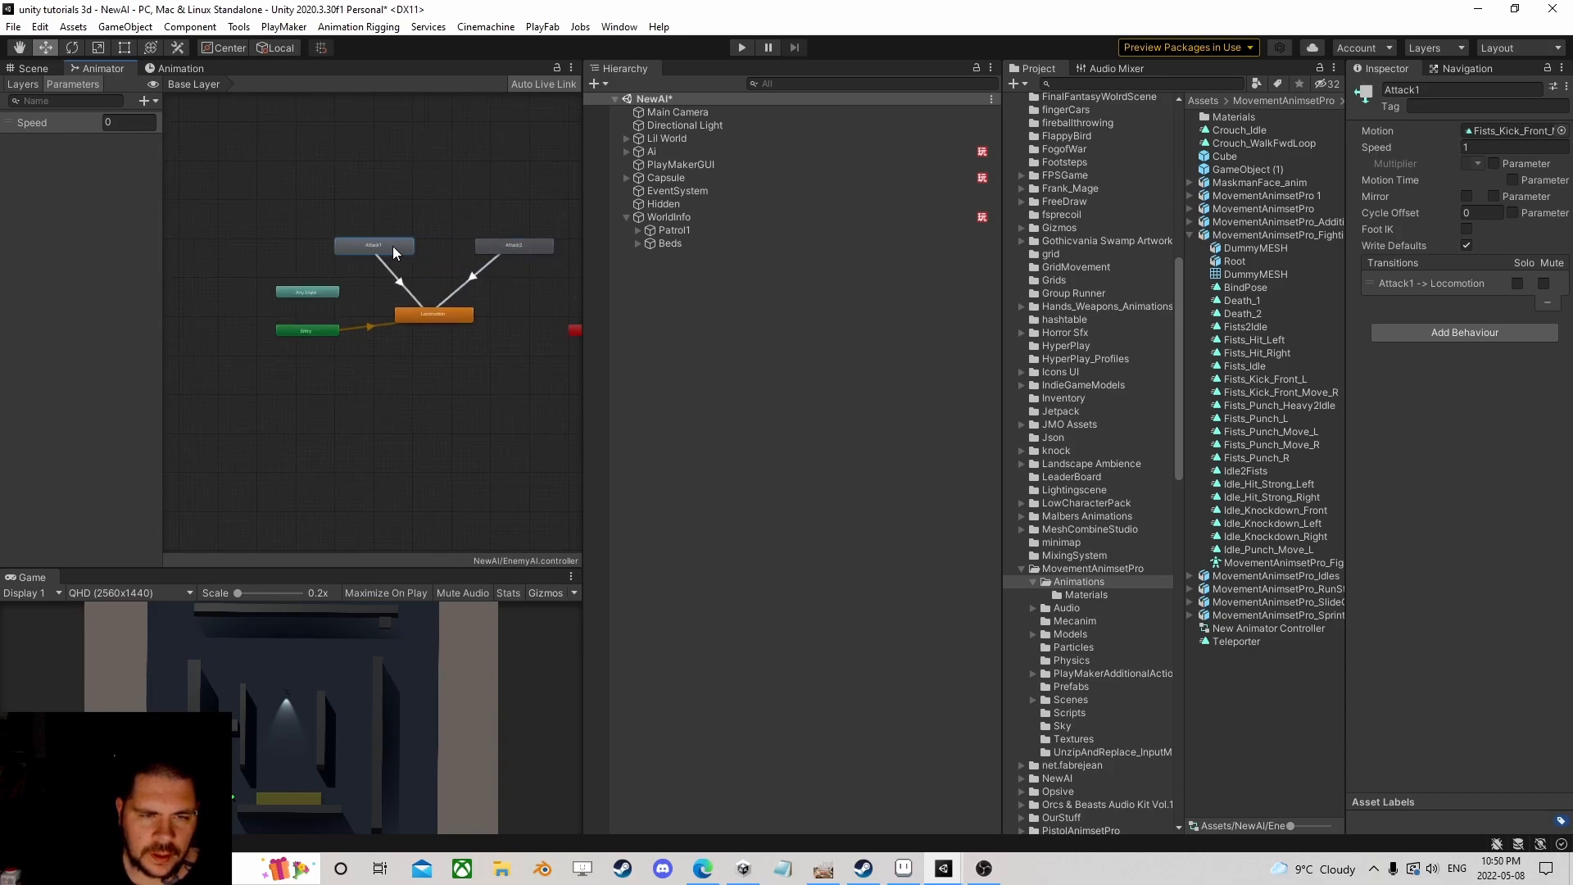
left_click_drag(499, 242, 477, 250)
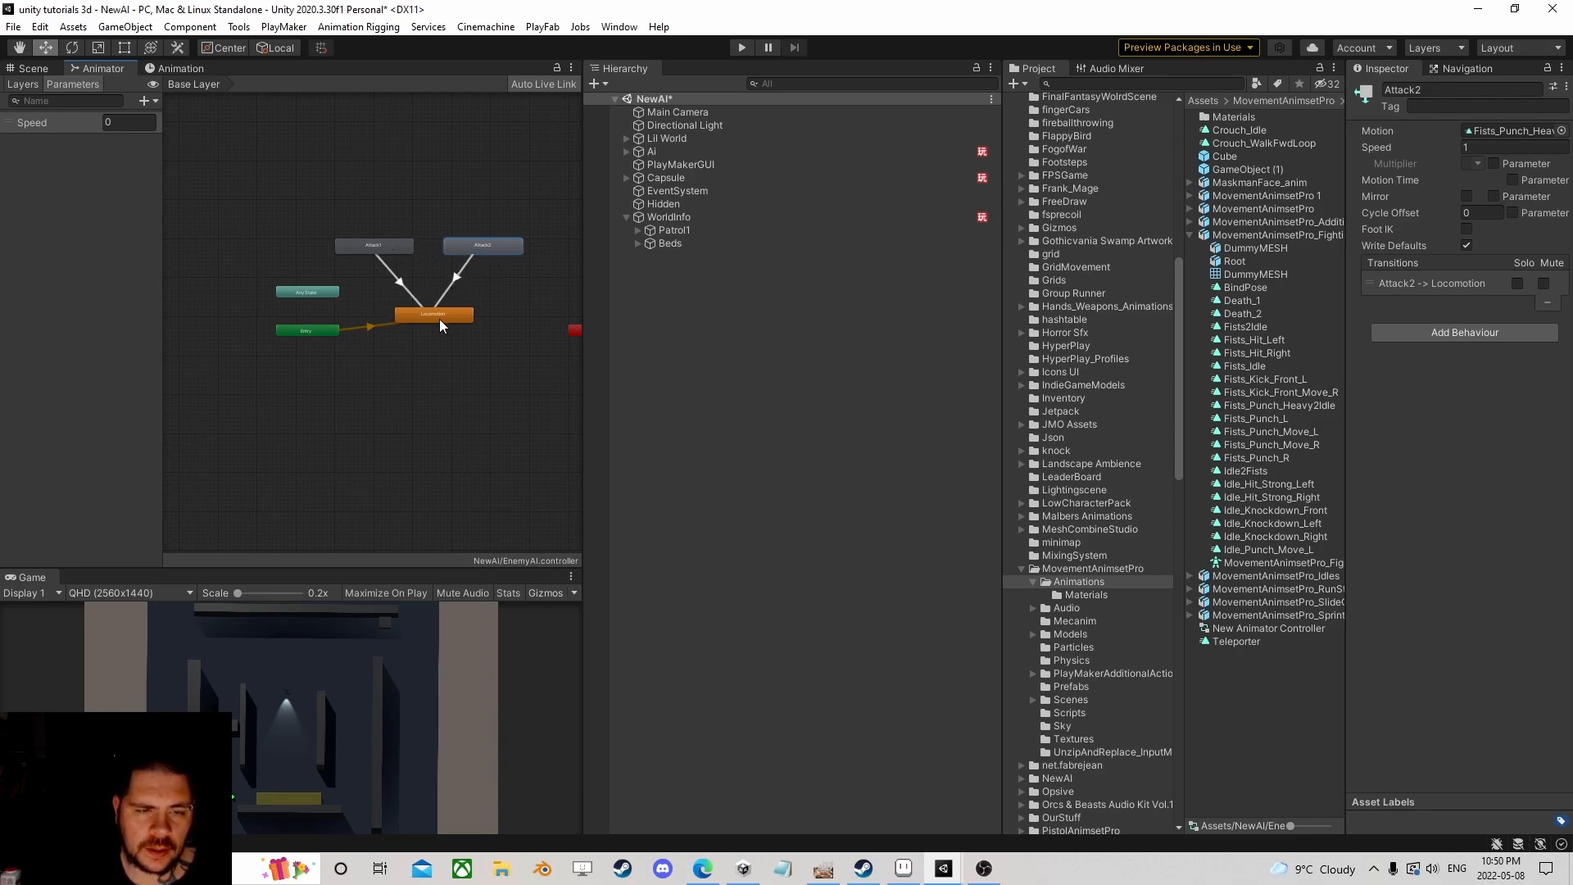
Step: Add a PlayMakerFSM component to the Ai object
left_click(675, 151)
scroll(1389, 460, "down", 10)
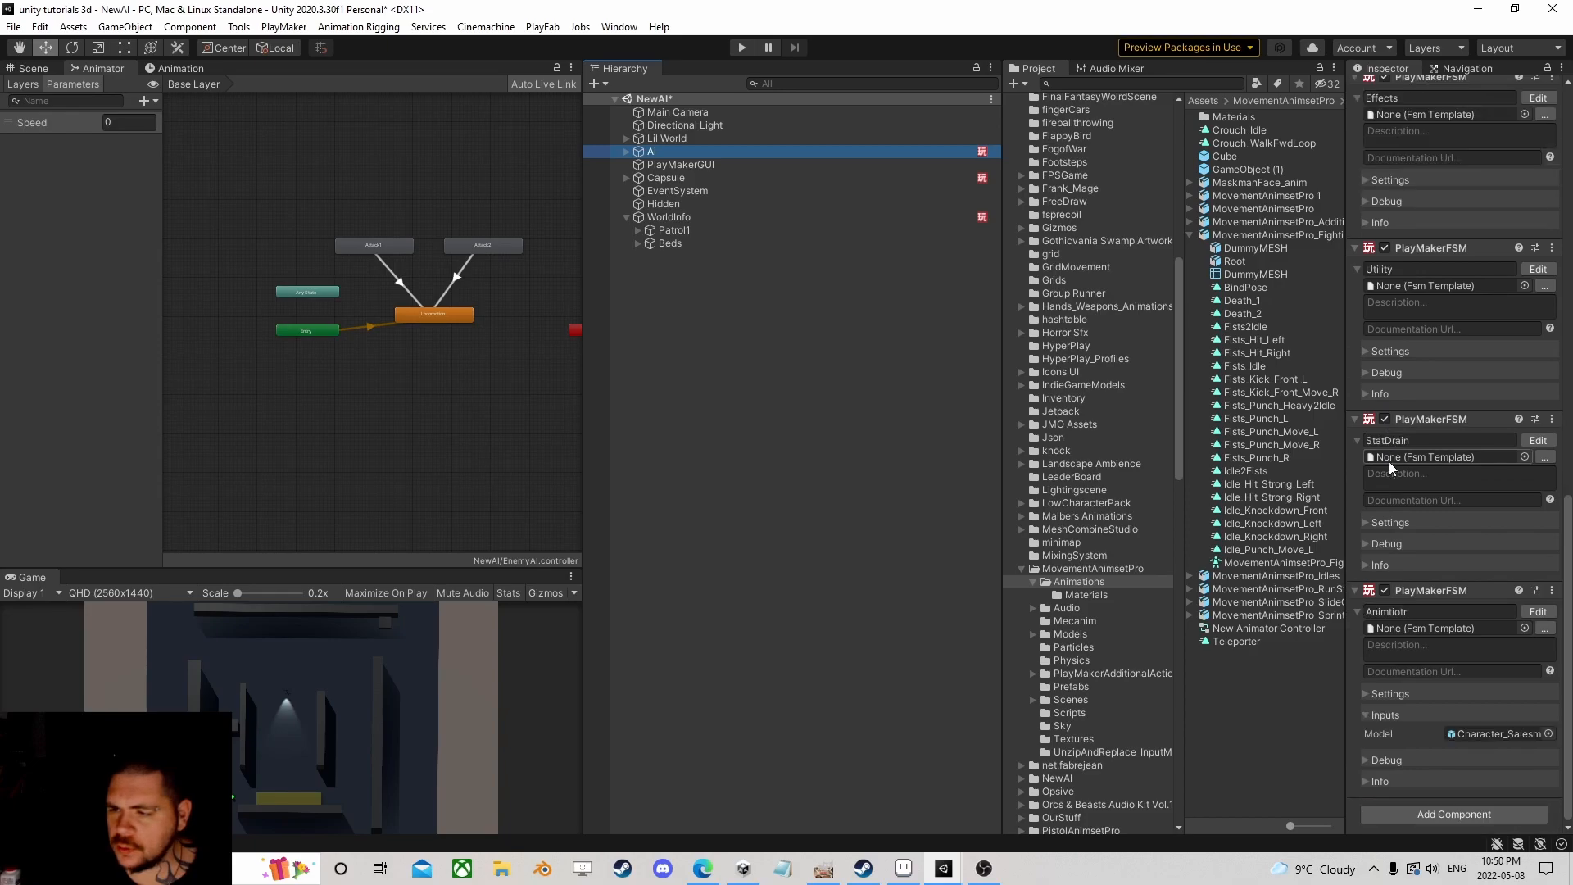
left_click(1429, 815)
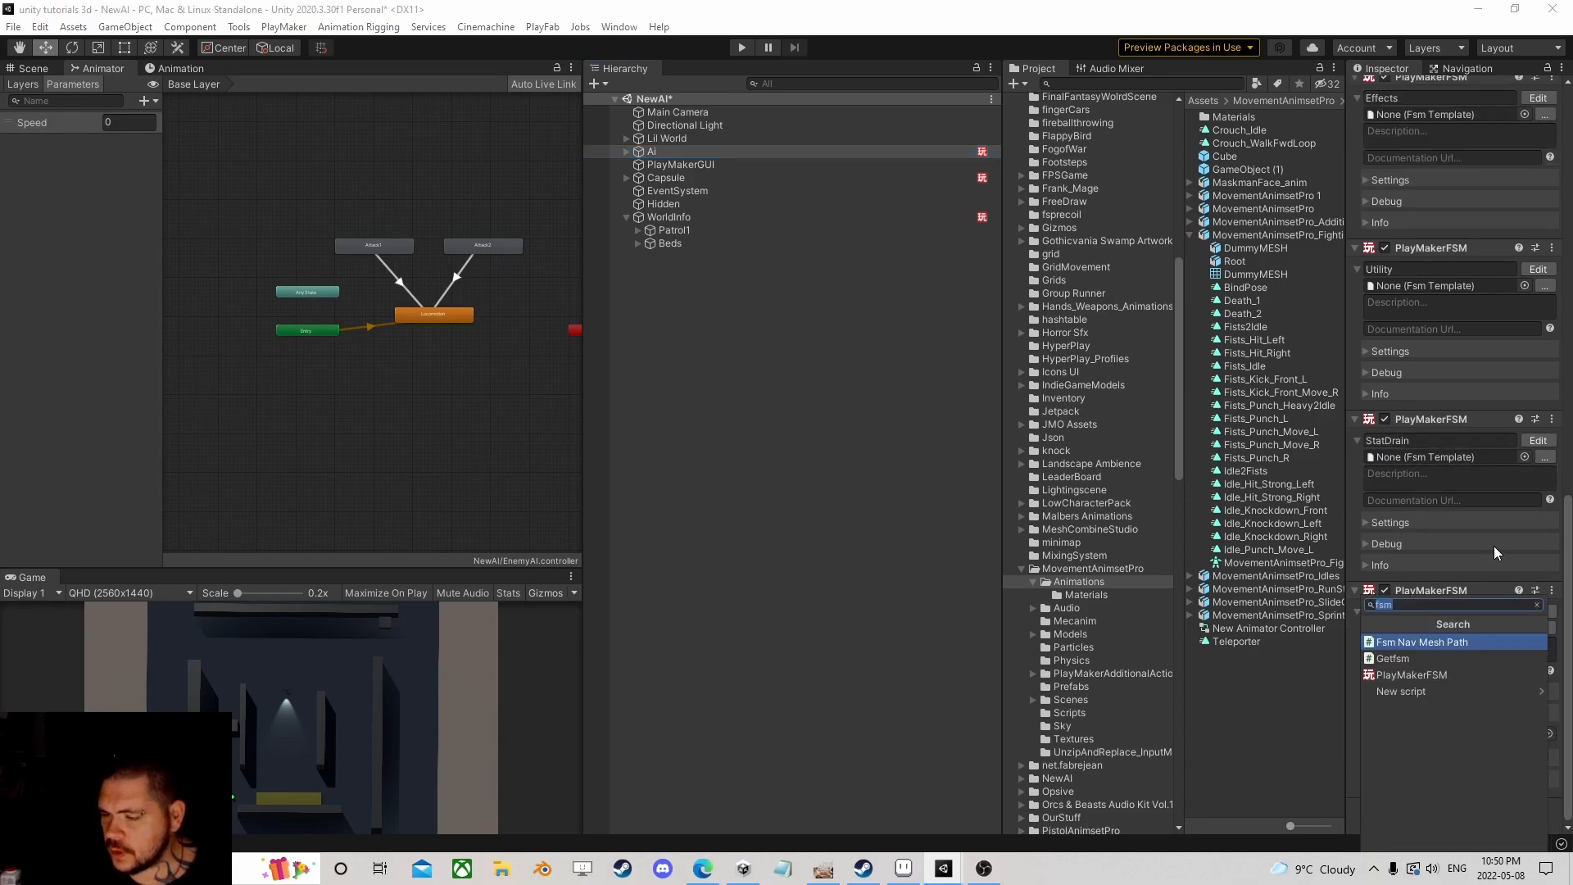
left_click(1393, 672)
Step: Open the new FSM in the PlayMaker editor as a floating window
scroll(1462, 654, "down", 3)
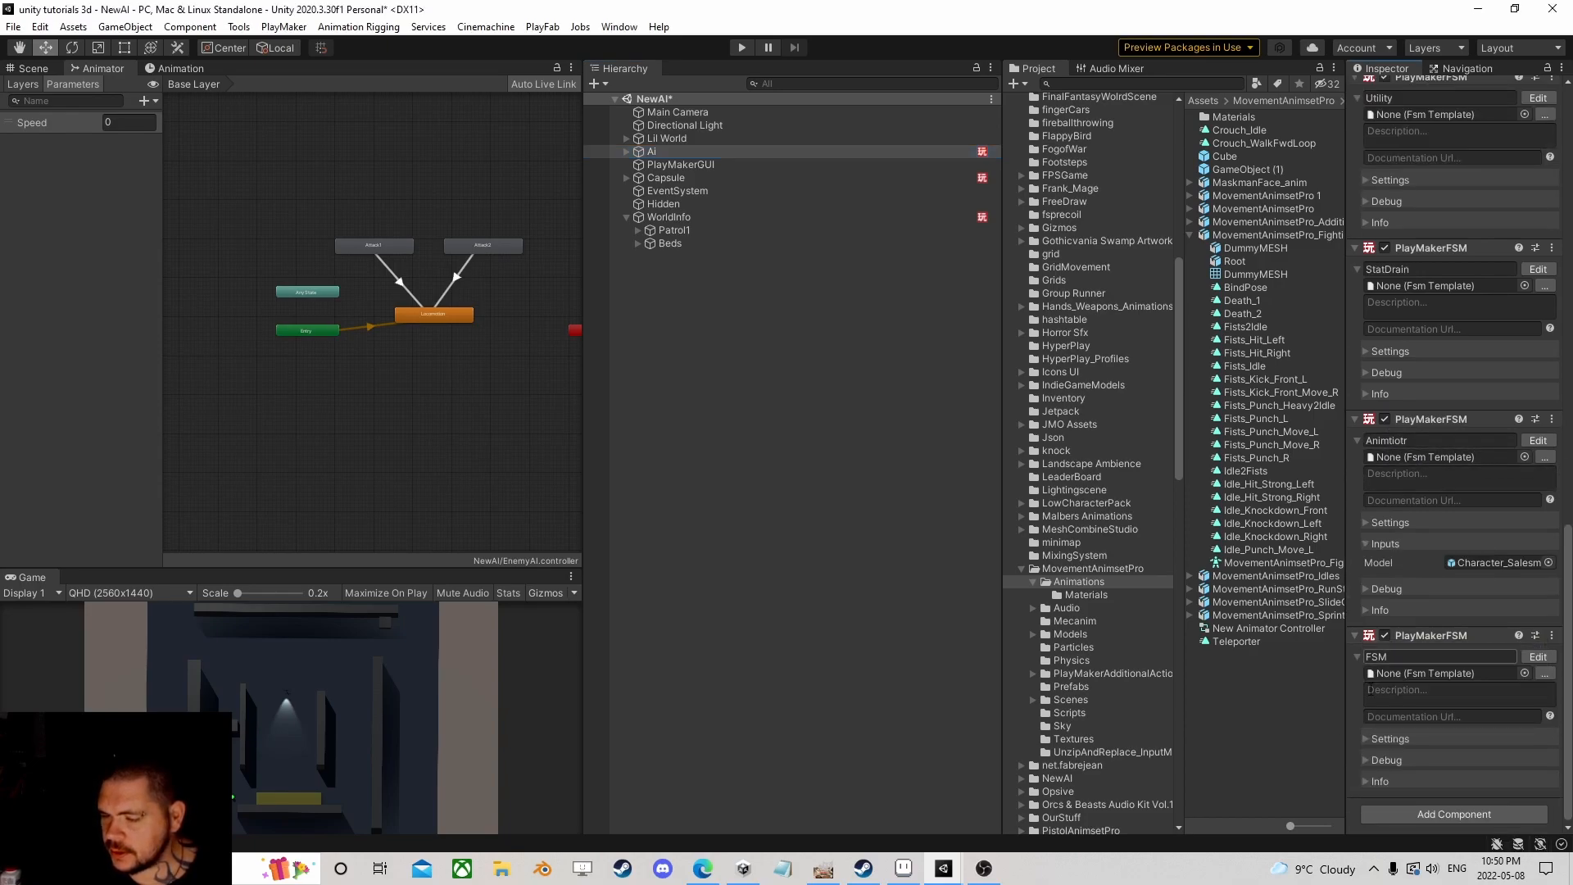
left_click(1404, 656)
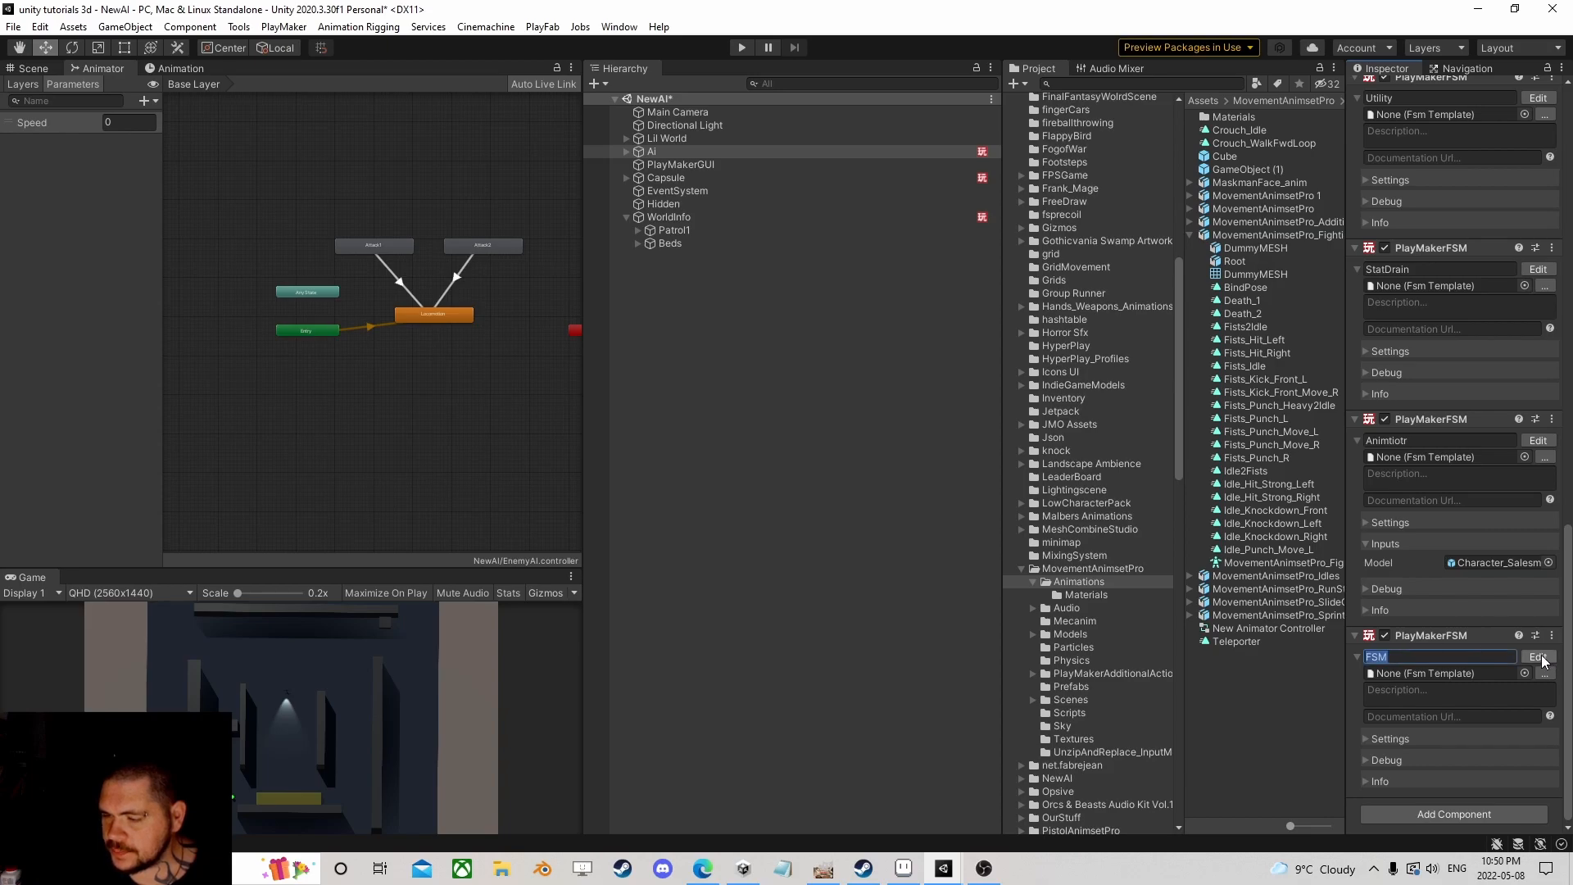
left_click(1544, 661)
left_click_drag(664, 354, 753, 181)
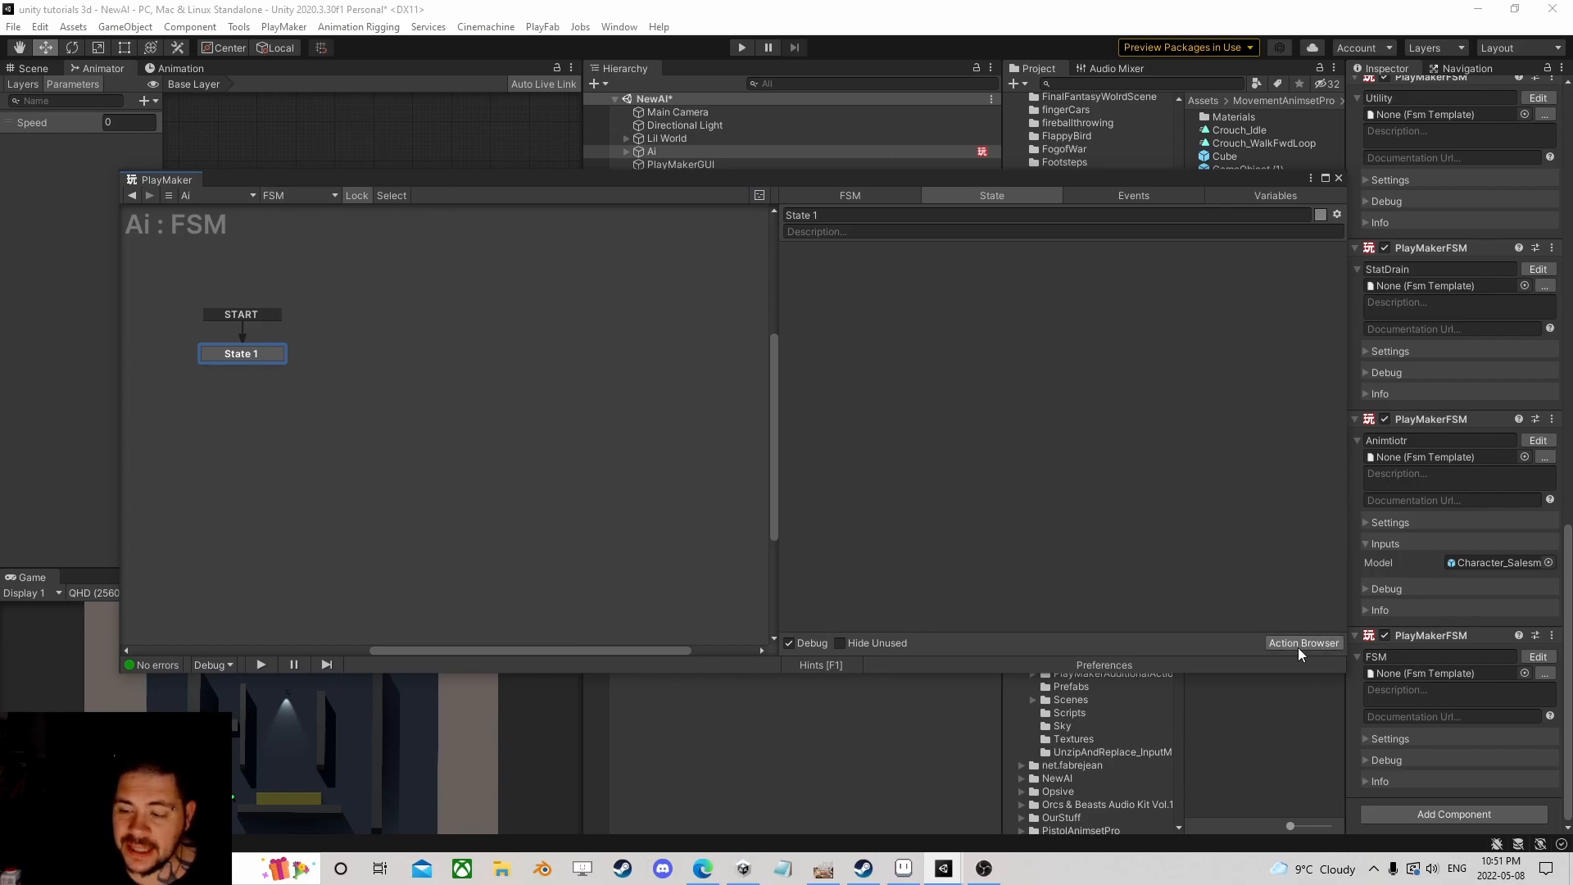
Step: Create a GameObject variable named Target, mark it as Input, and return to State 1
left_click(1263, 194)
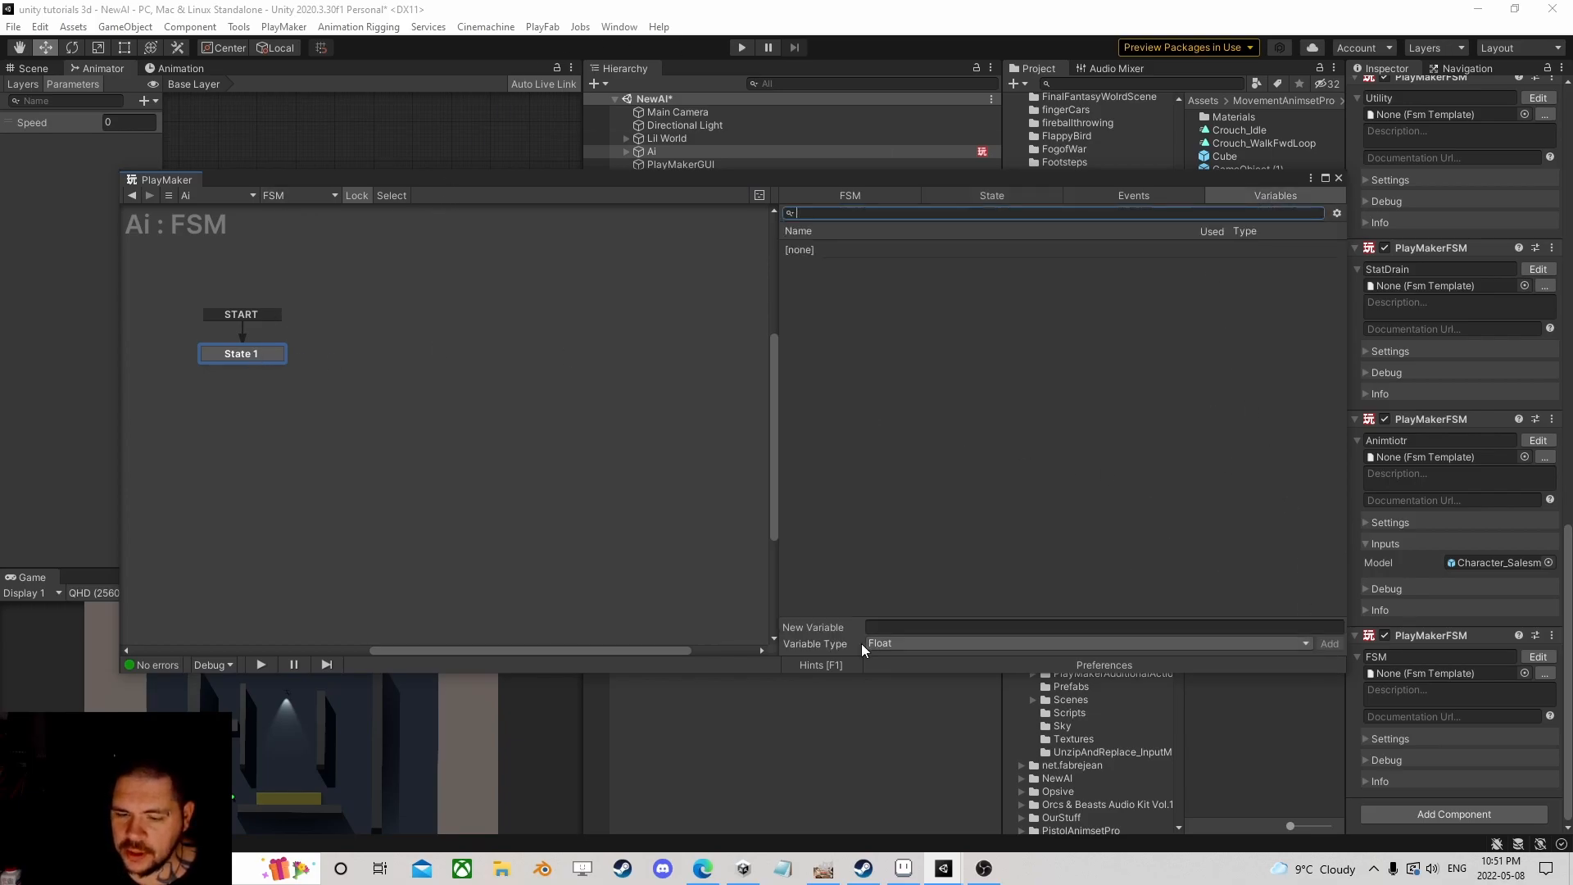
left_click(908, 643)
left_click(933, 320)
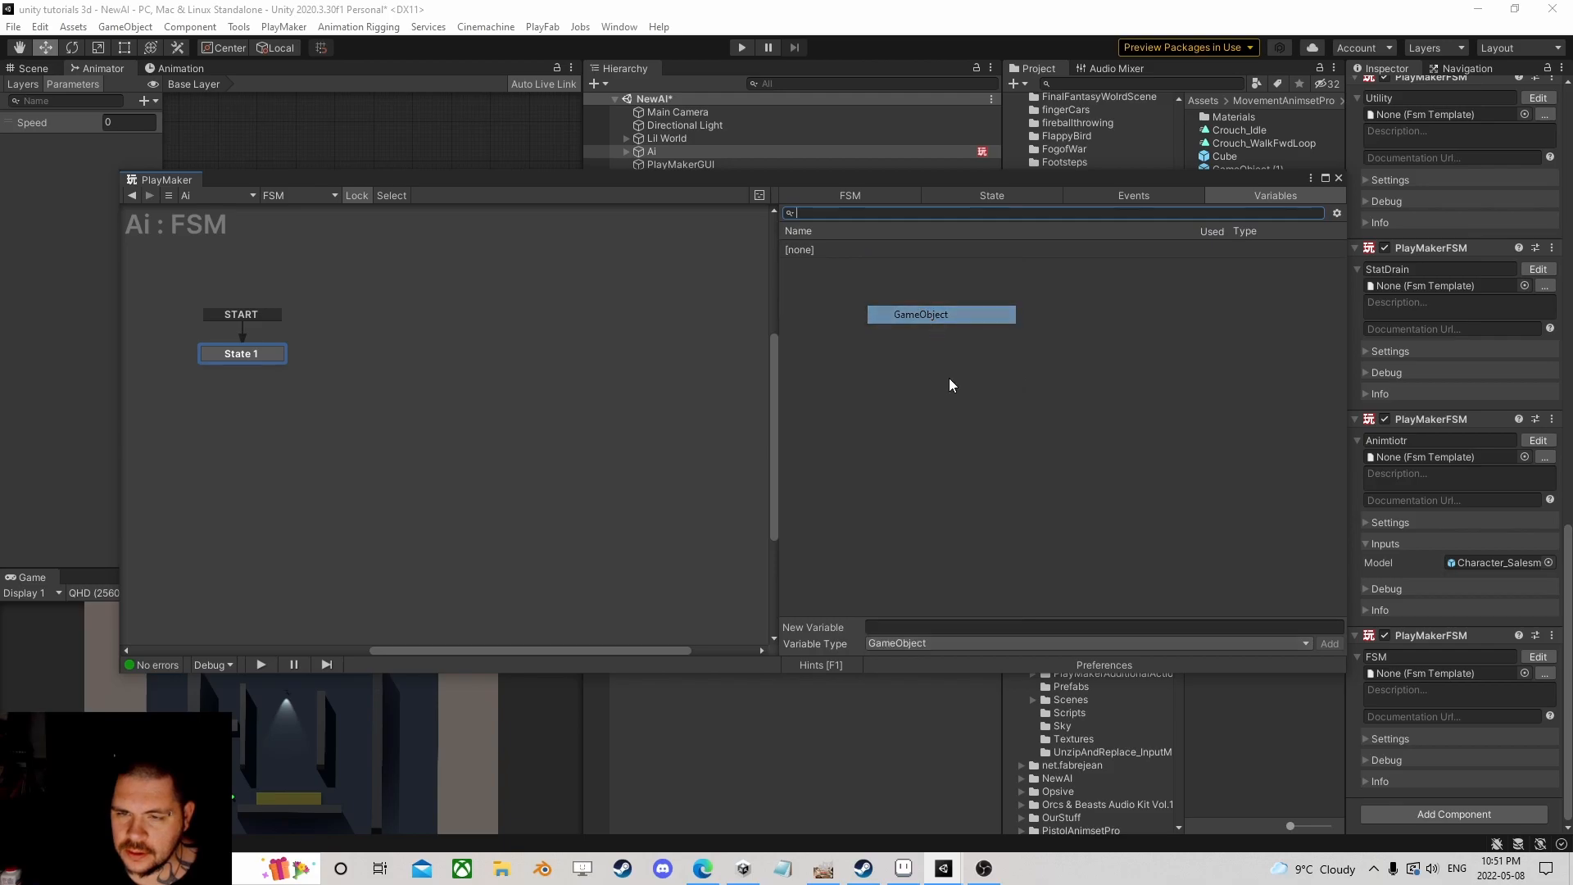
left_click(930, 626)
type("Target")
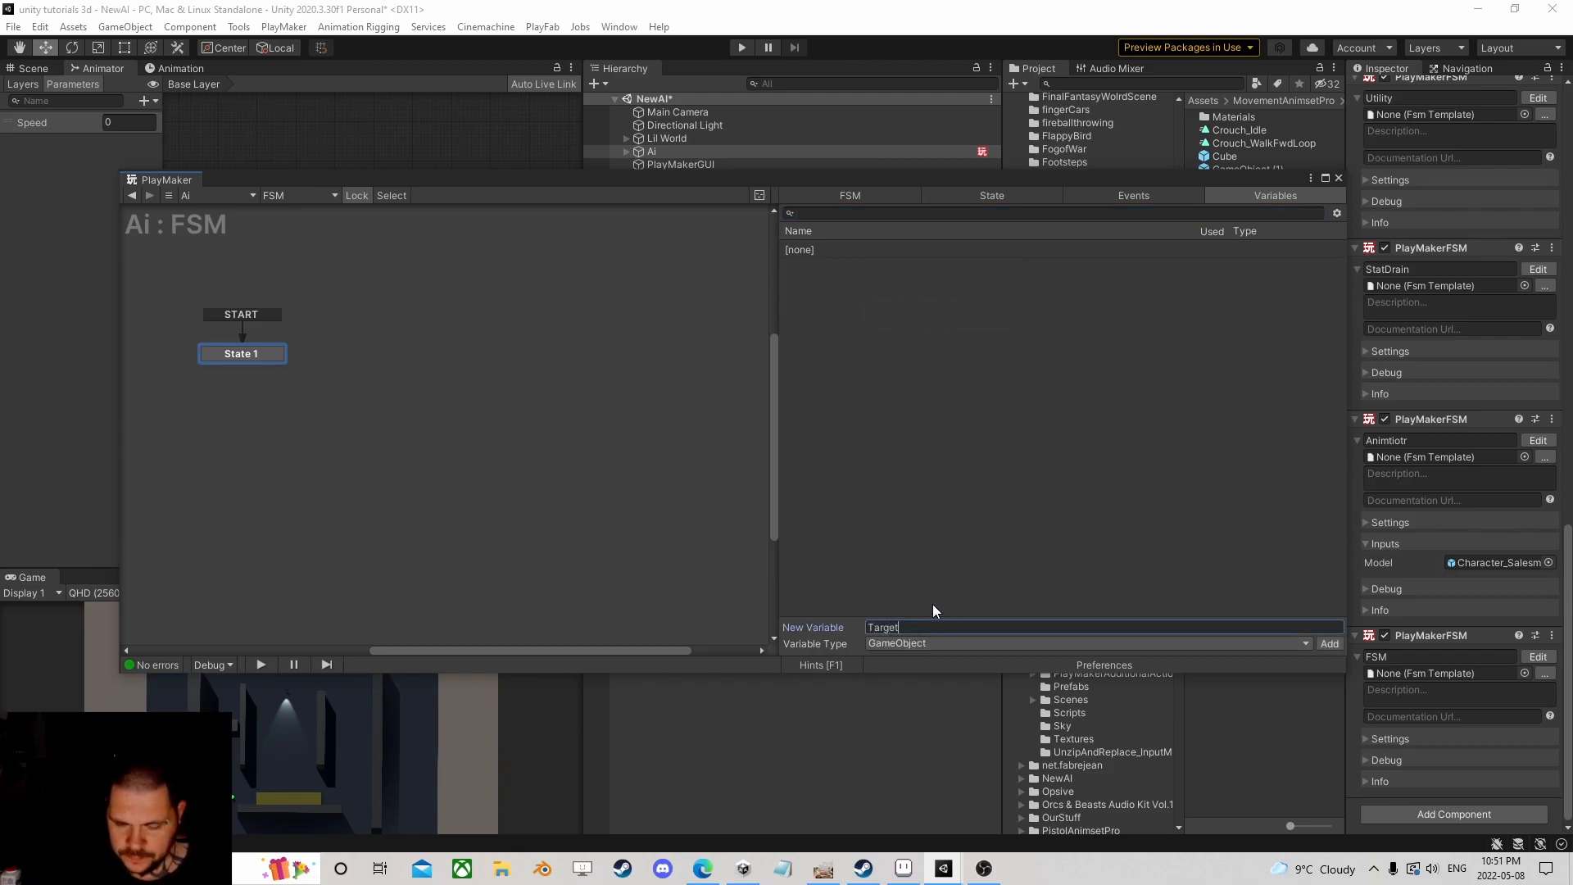
key("Return")
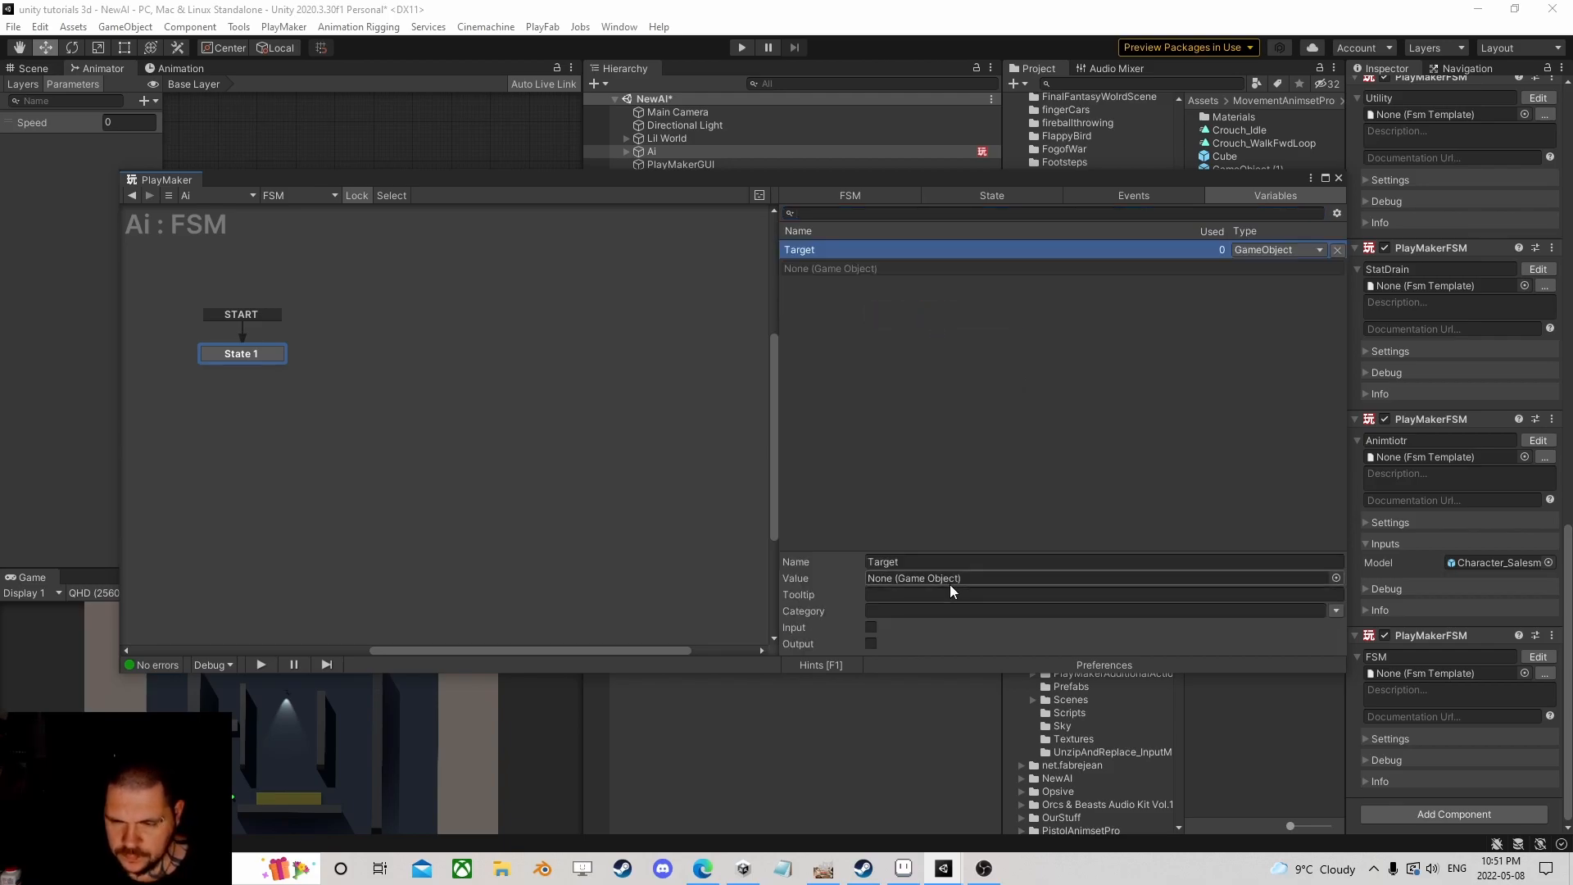
left_click(871, 628)
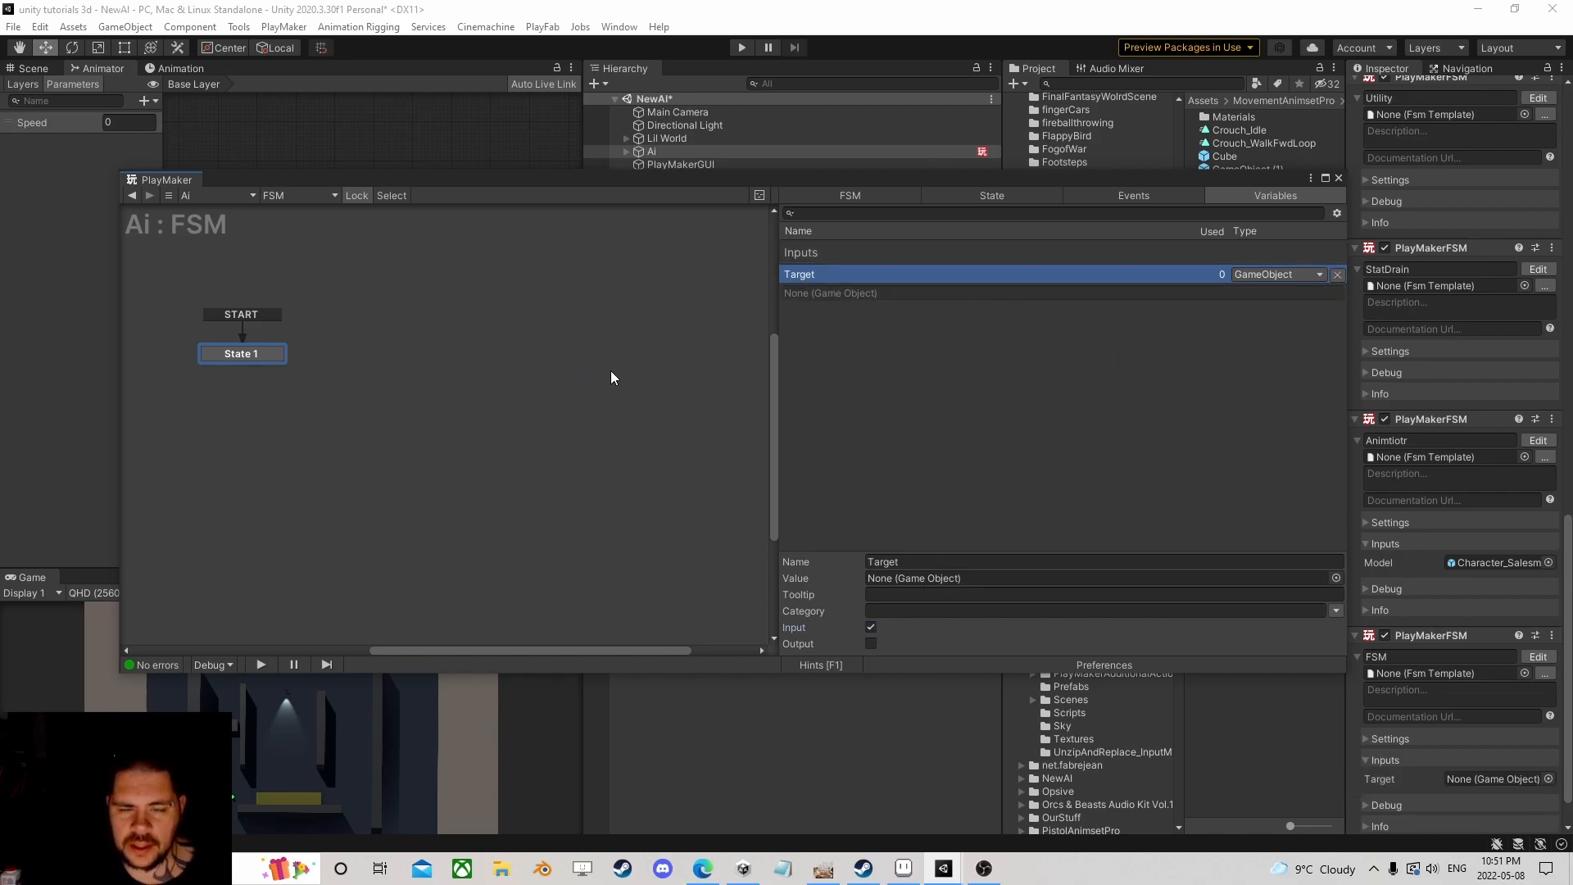
left_click(279, 361)
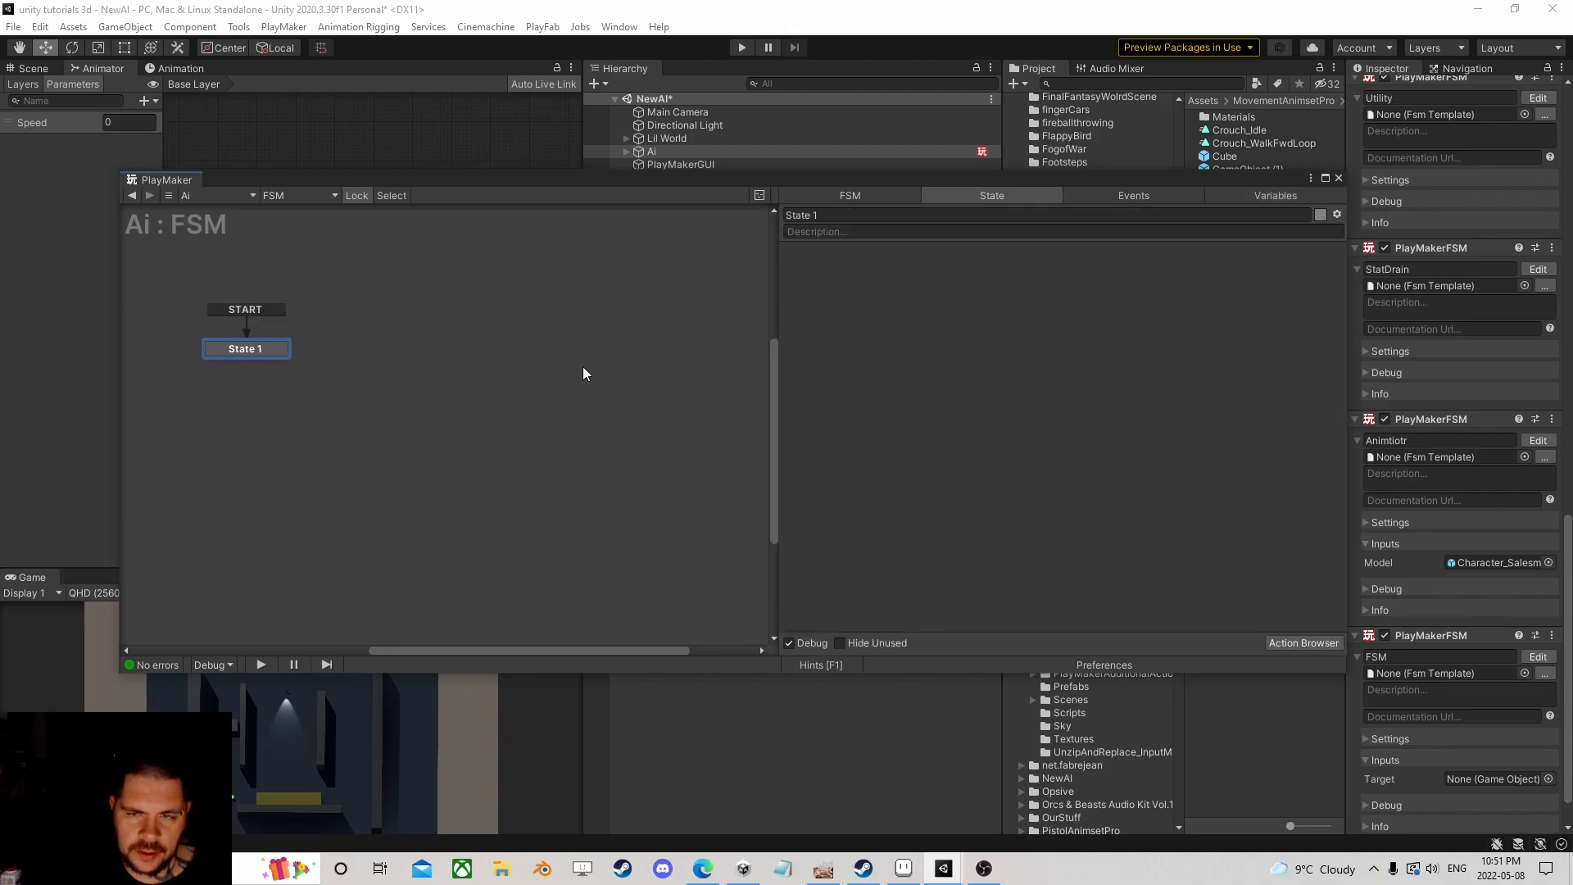
Step: Add the Set Agent Destination As Game Object action to State 1
left_click(1293, 641)
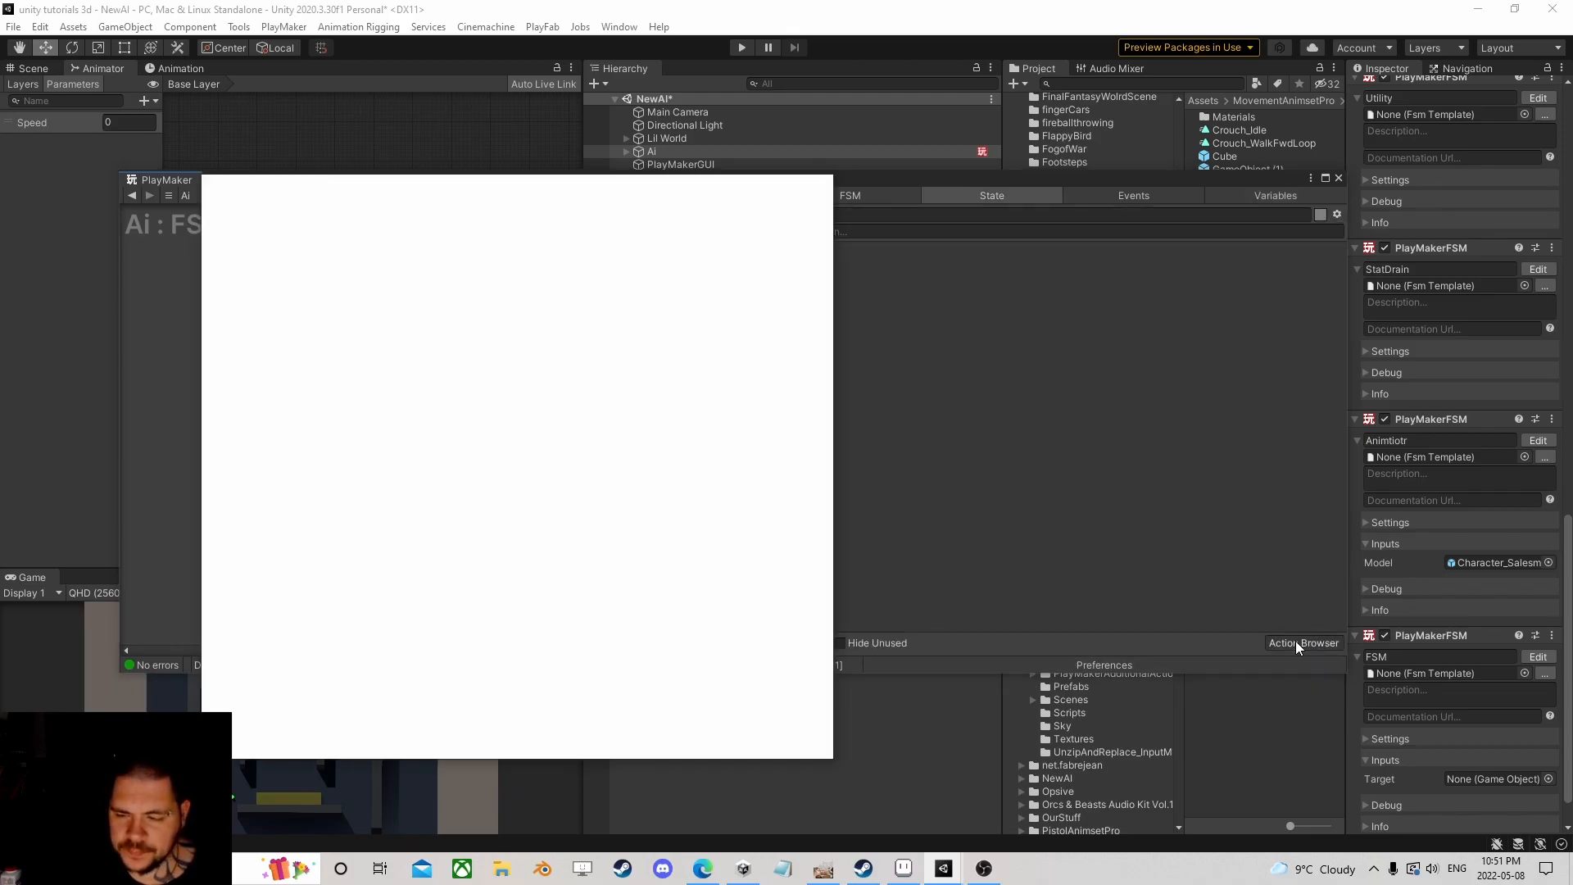
type("set ")
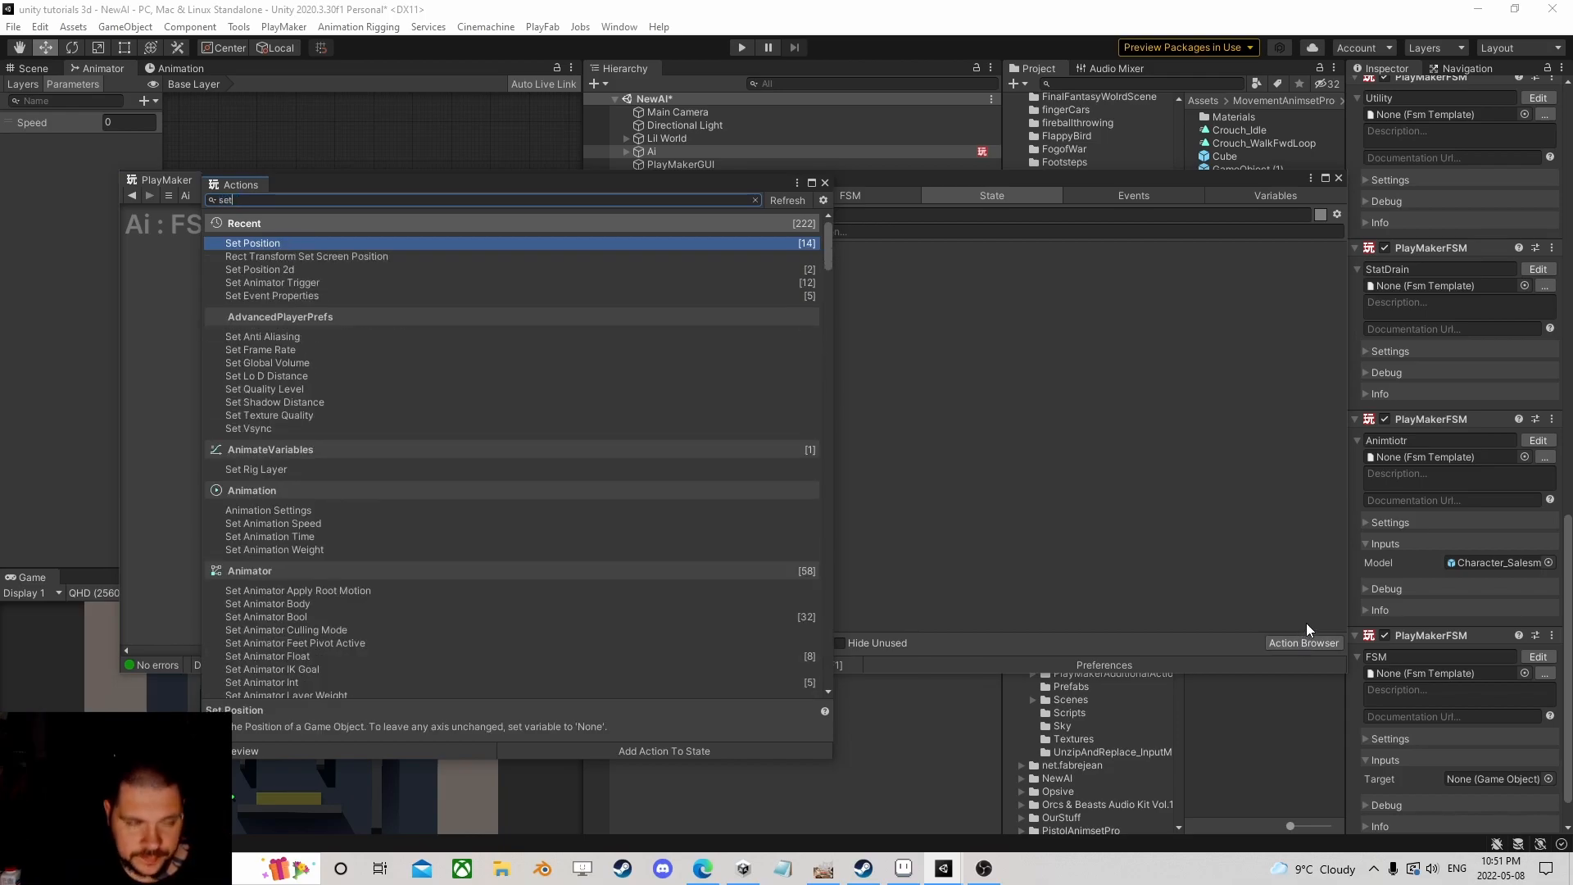
type("age")
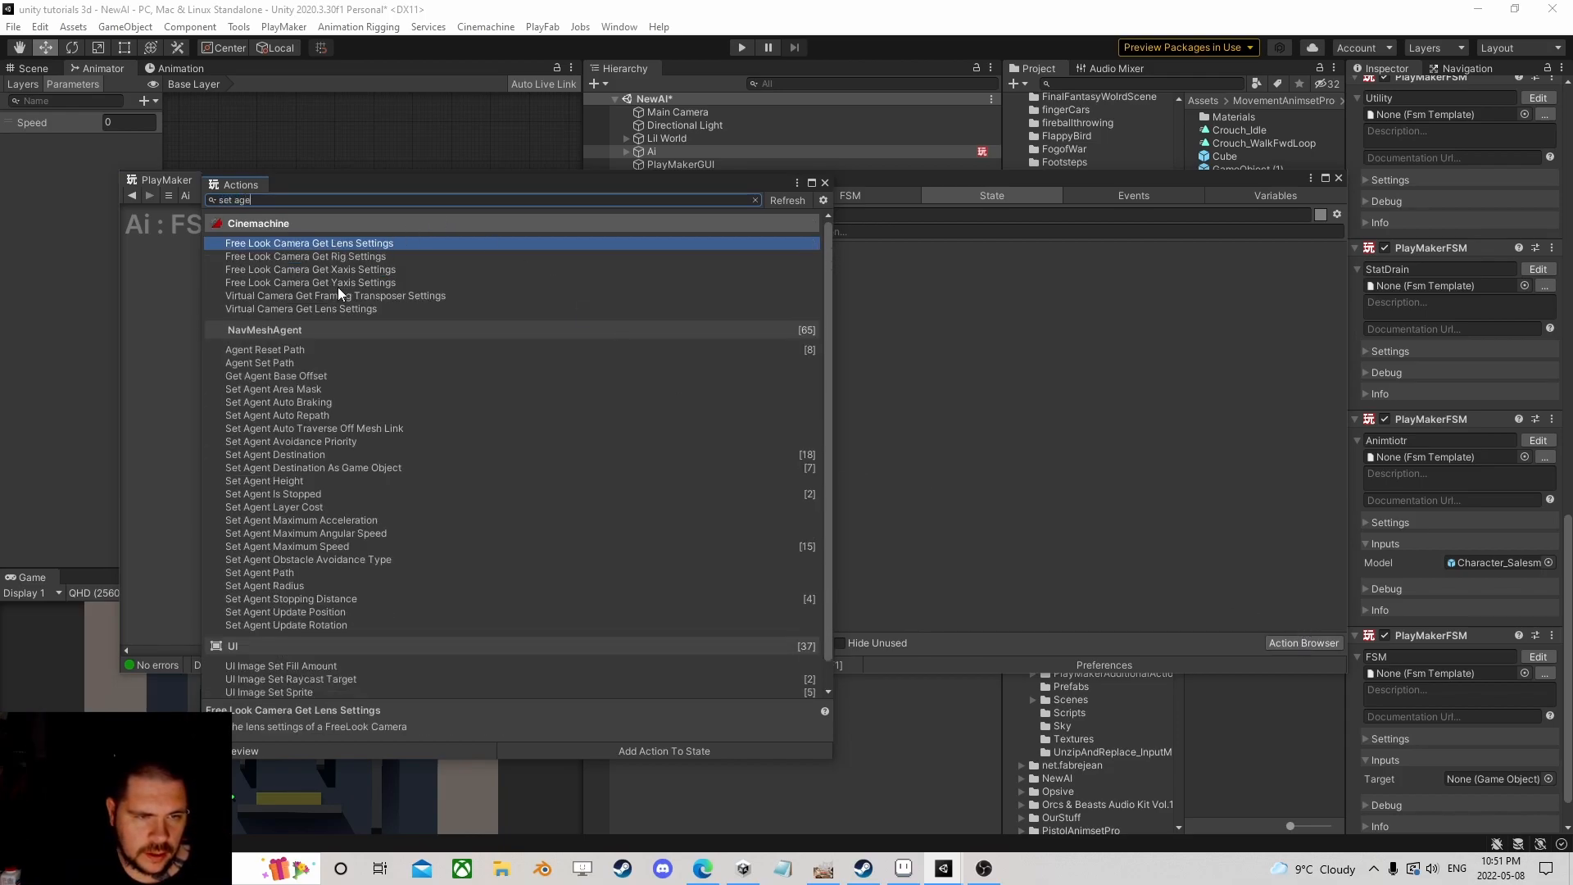
type("n")
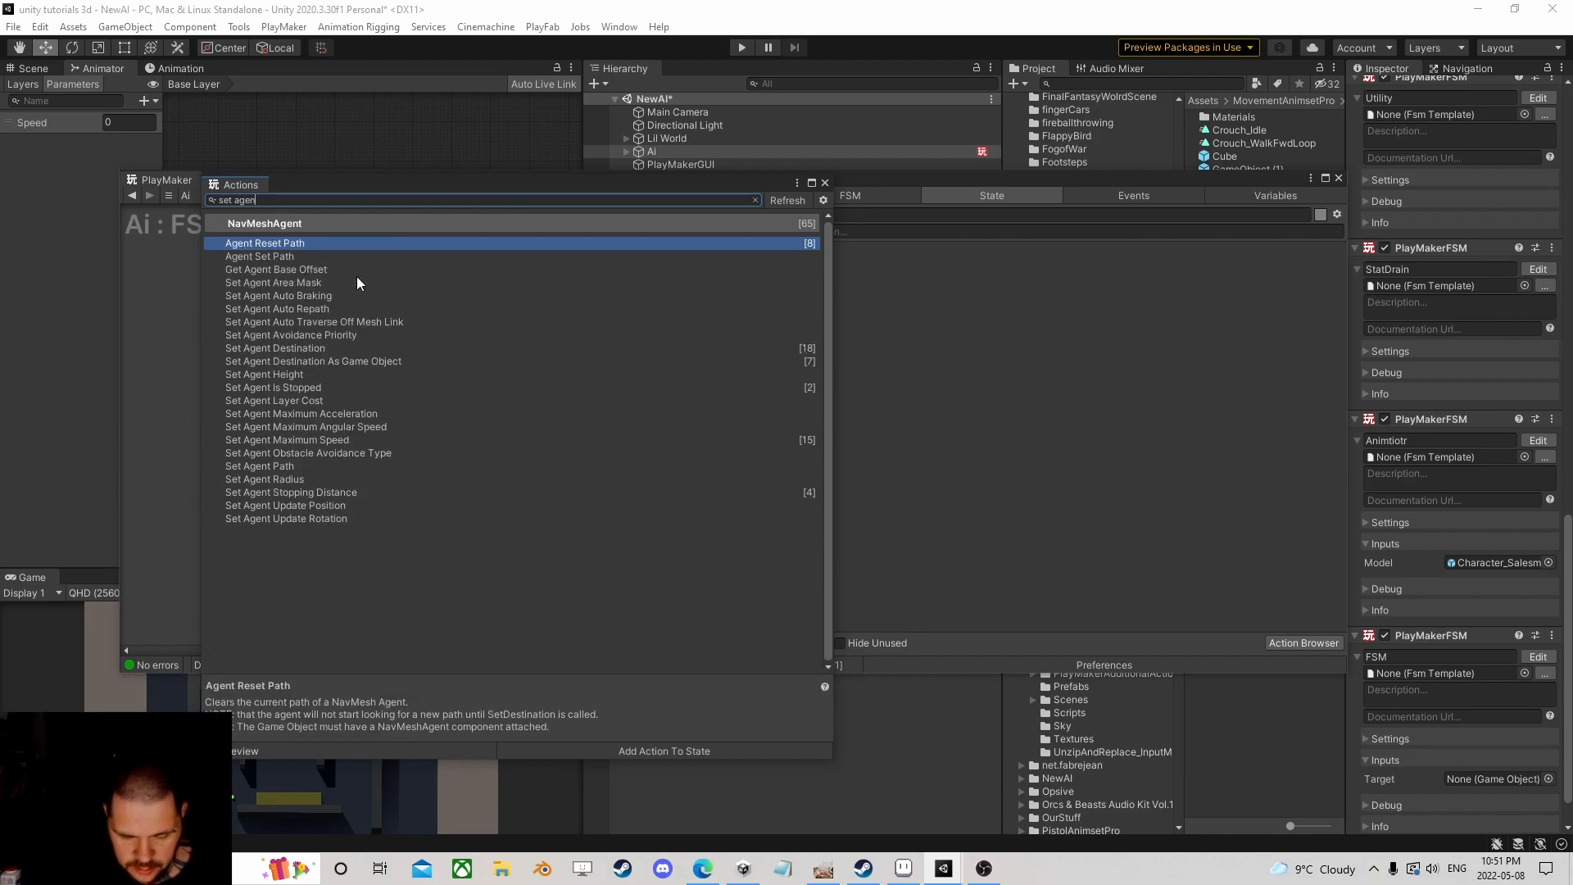
double_click(290, 360)
left_click(825, 183)
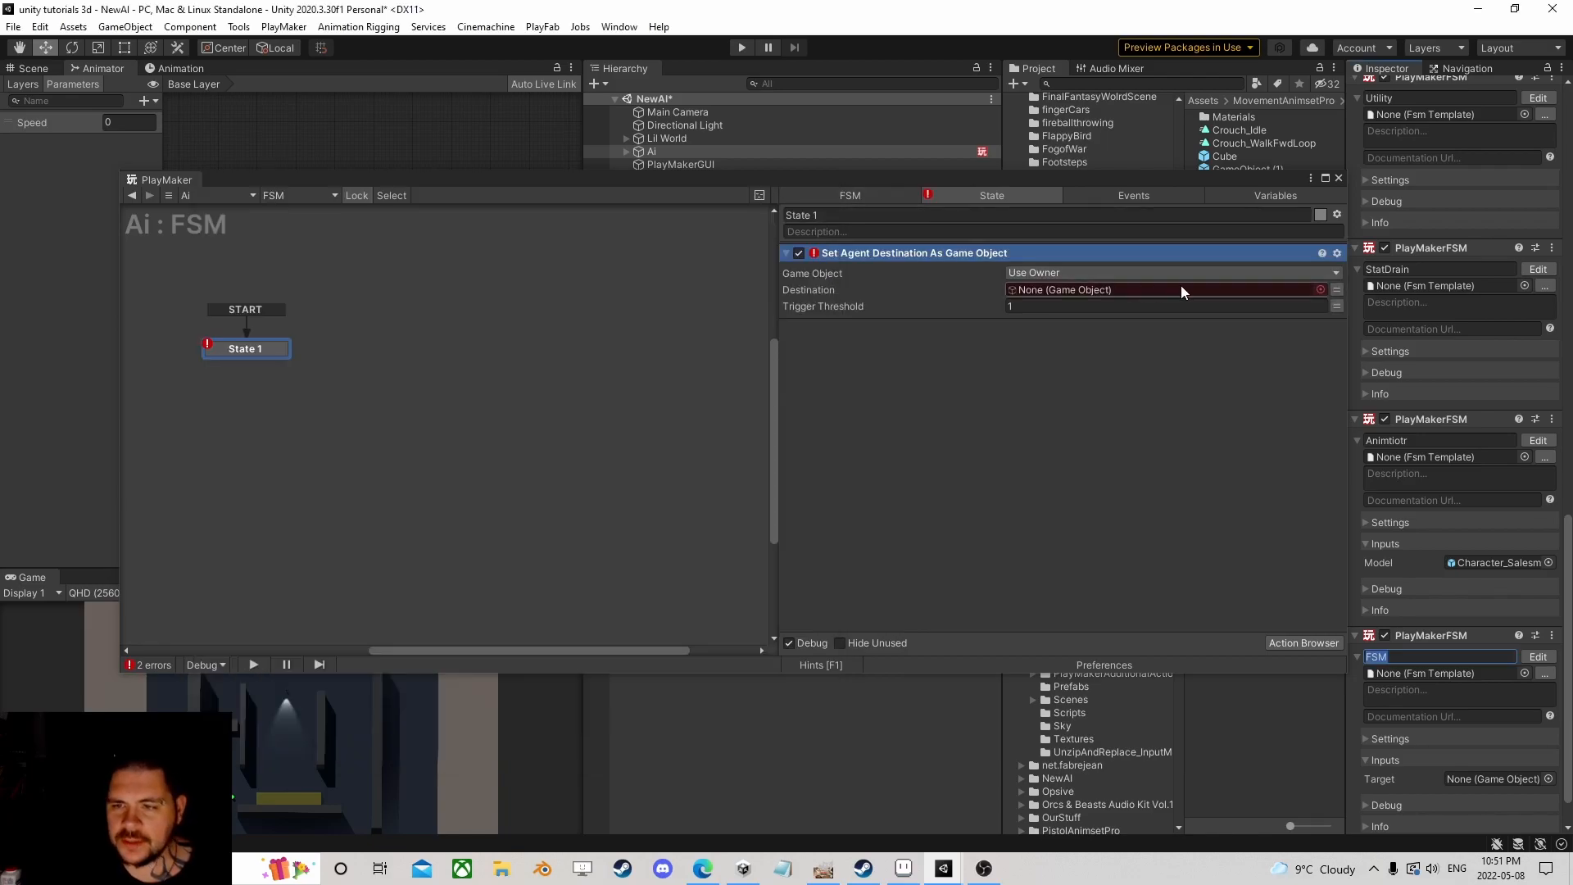
Step: Set the action's Destination to the Target variable
left_click(1337, 290)
left_click(1273, 288)
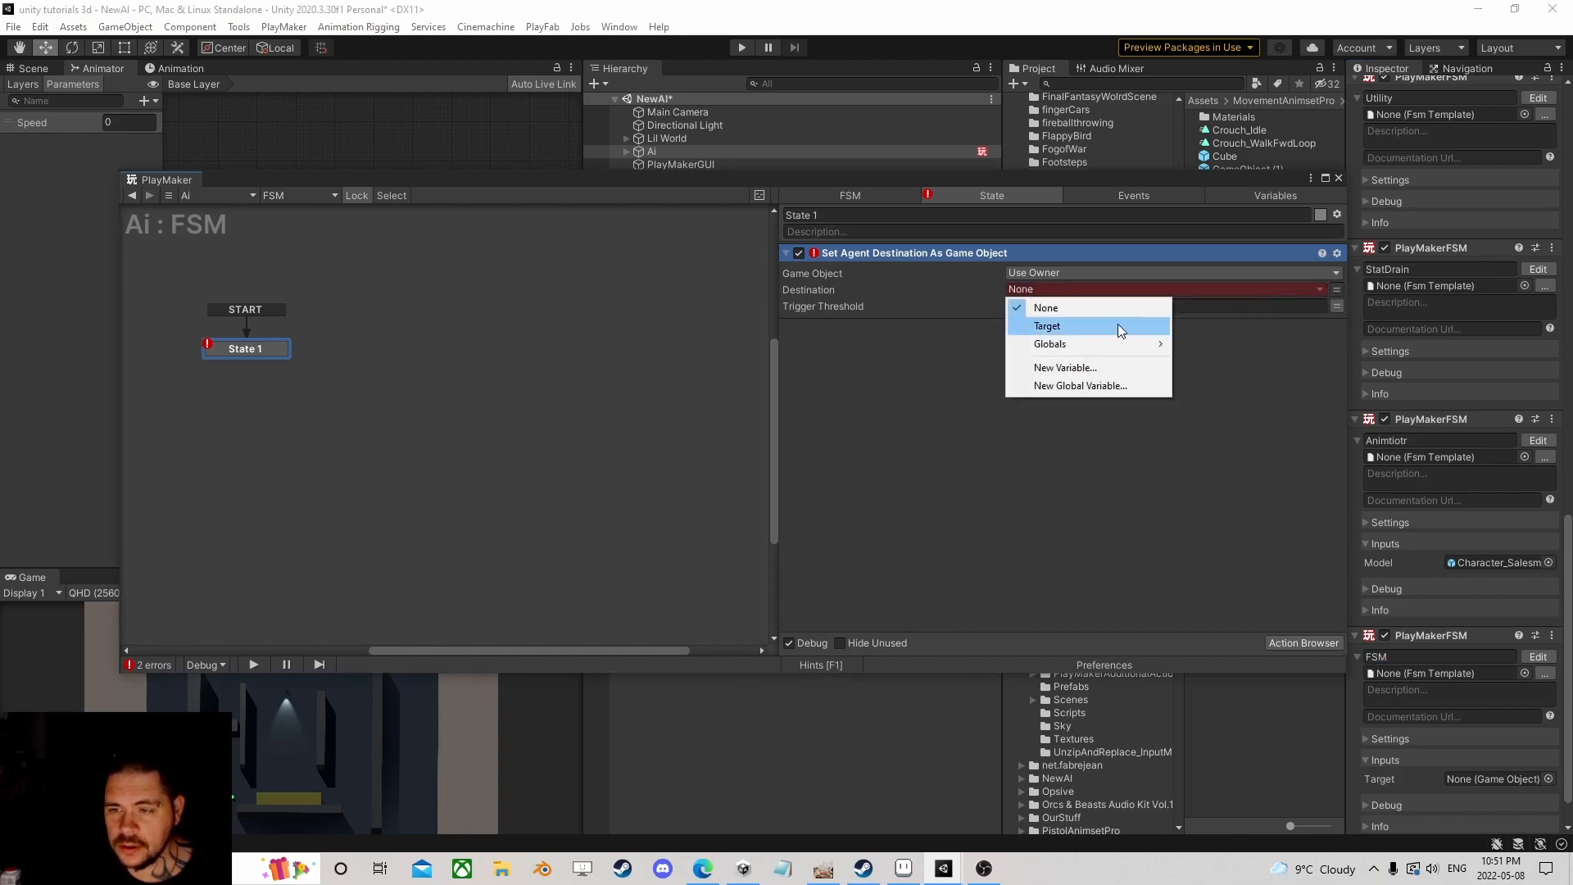
left_click(1083, 326)
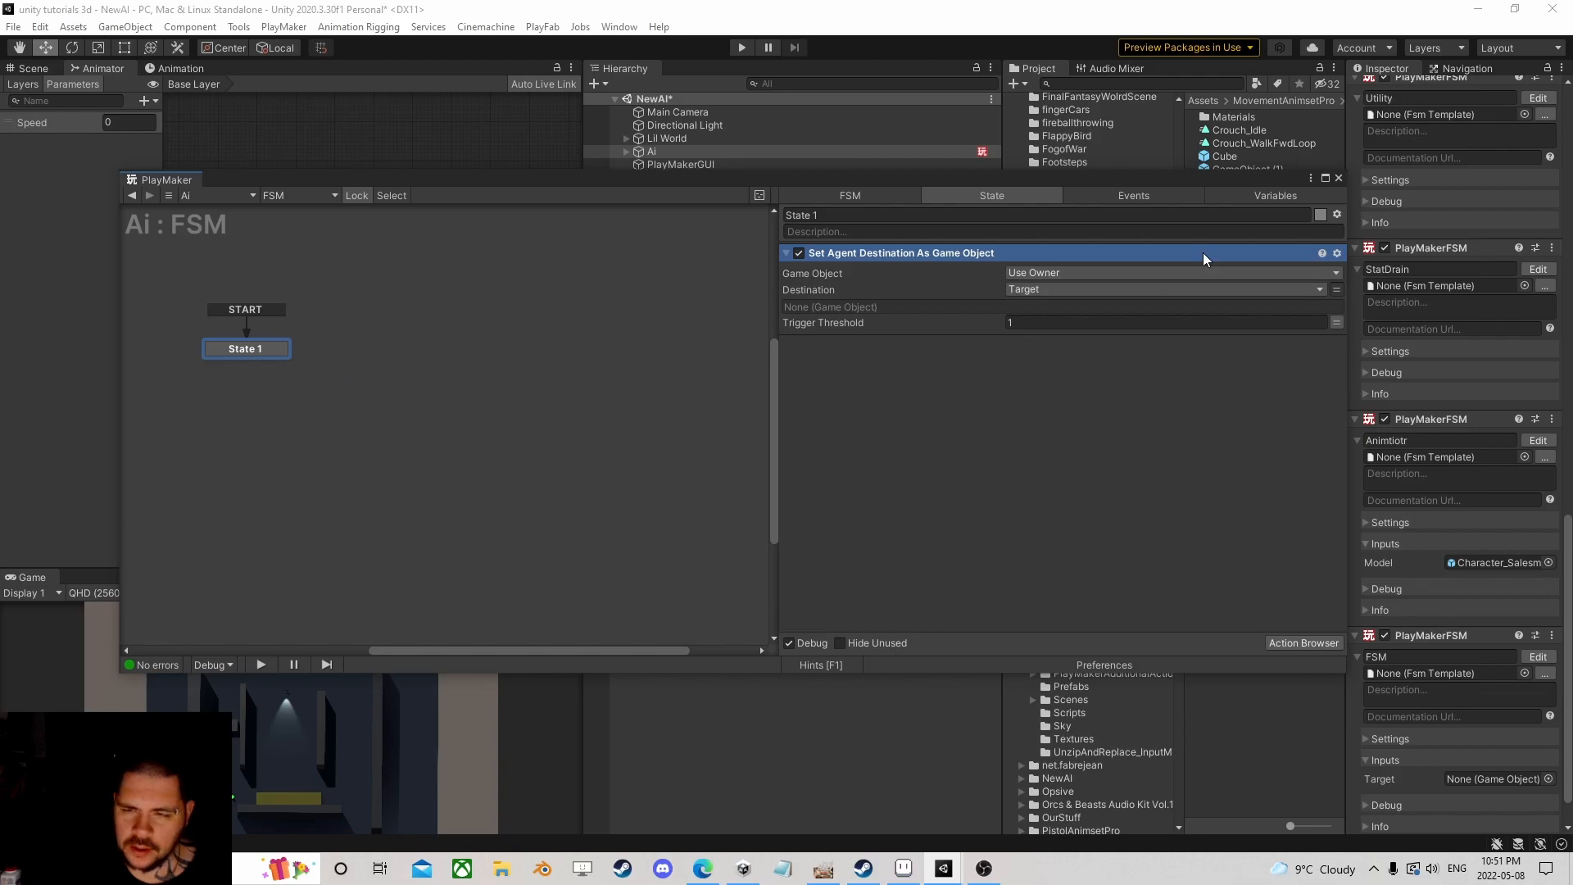
Step: Add a Get Distance 2 action to State 1 by searching the actions for 'distan'
left_click(1314, 644)
type("dista")
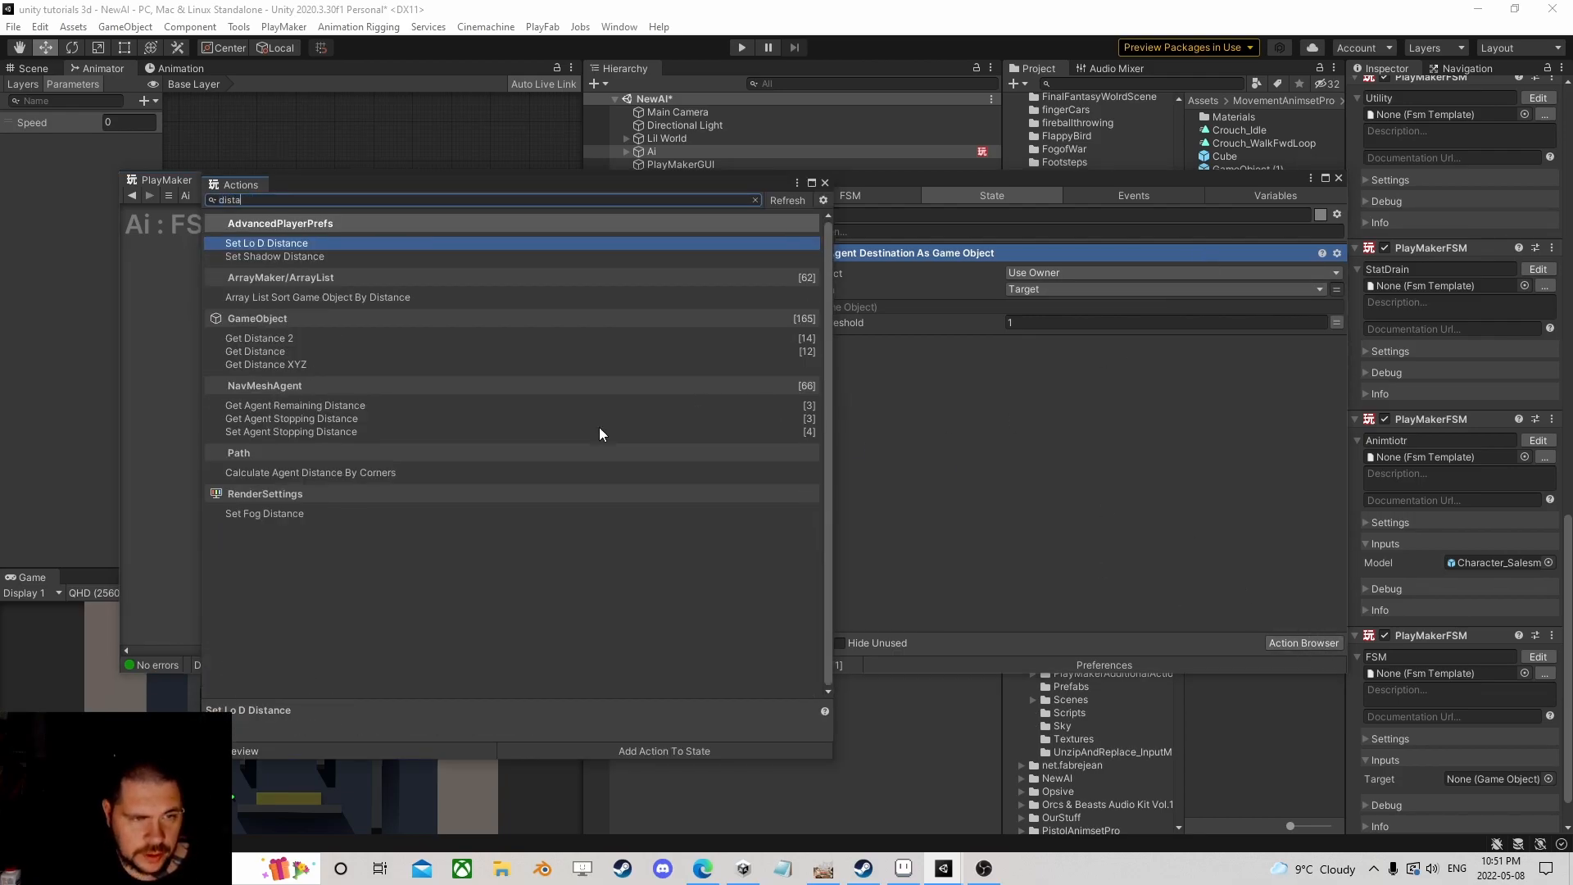
type("n")
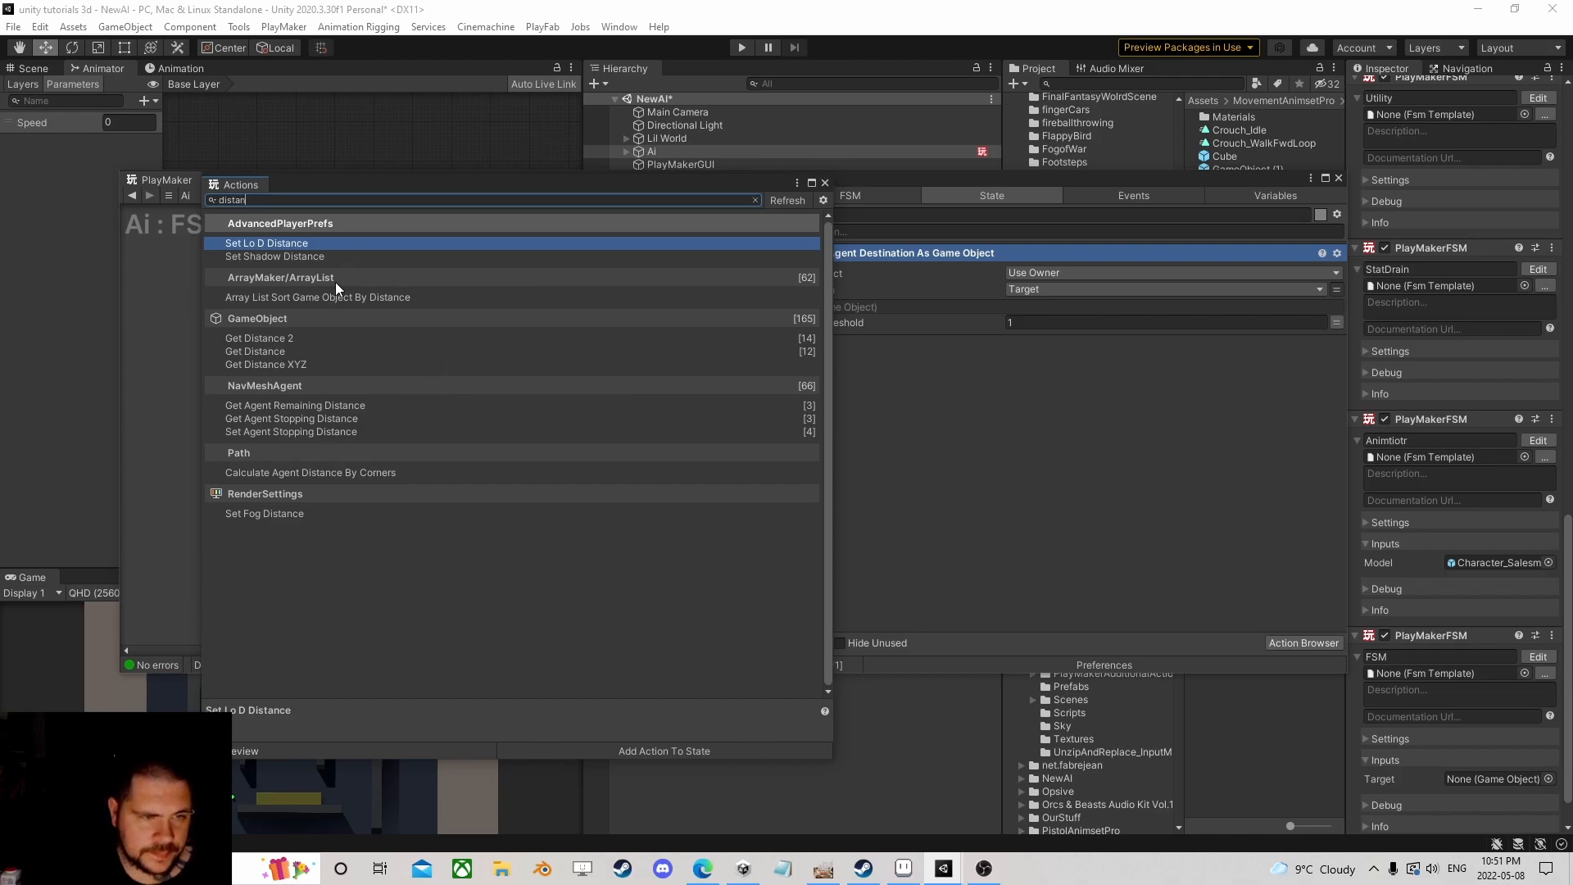
double_click(259, 338)
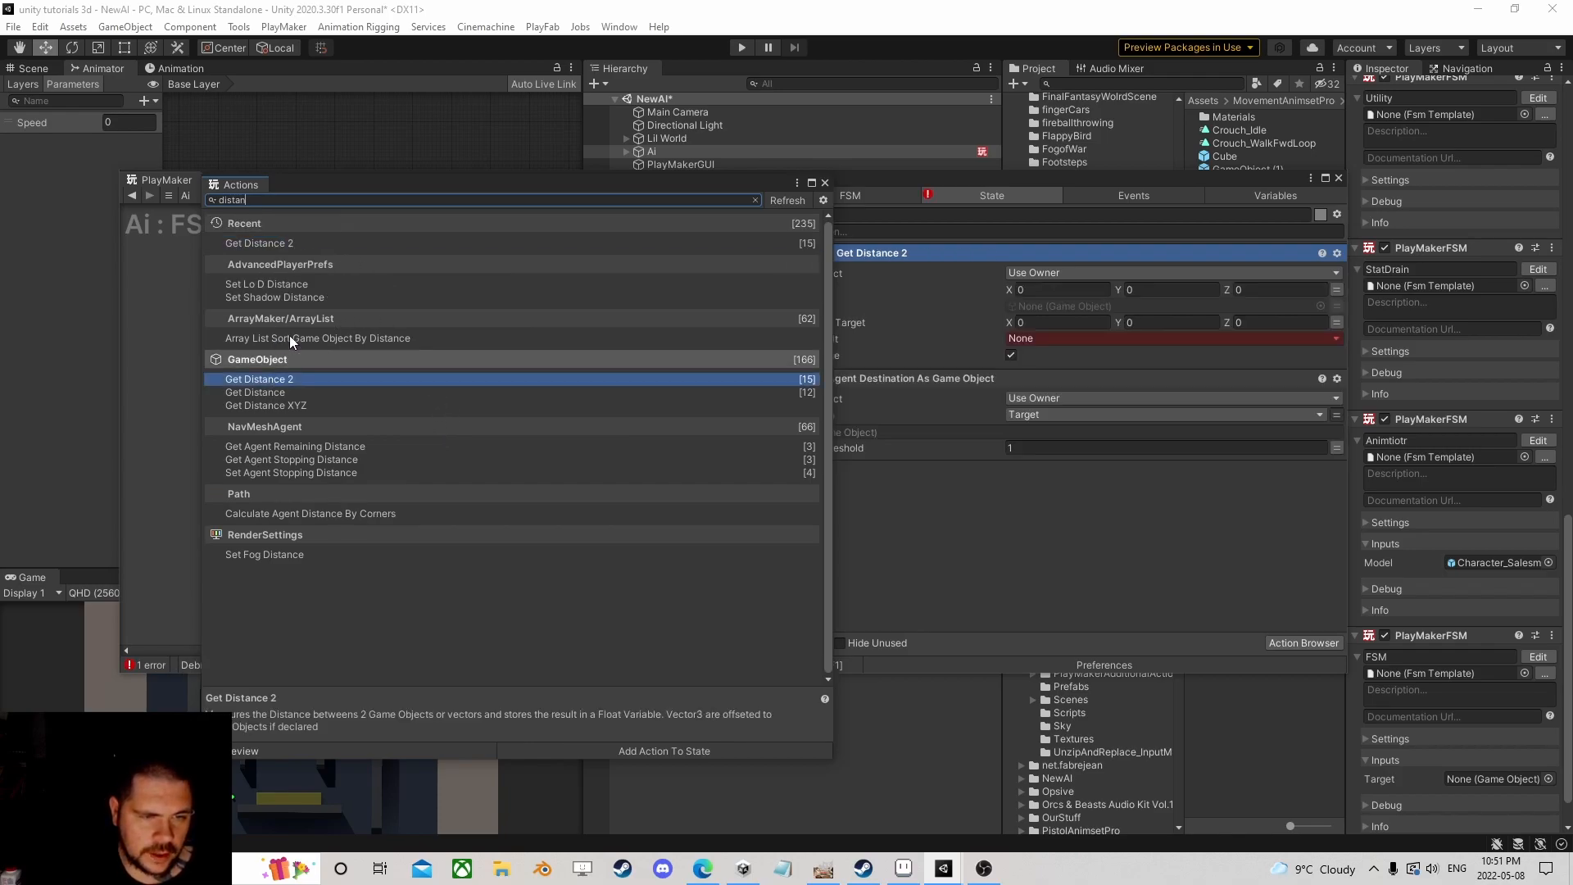
left_click(825, 183)
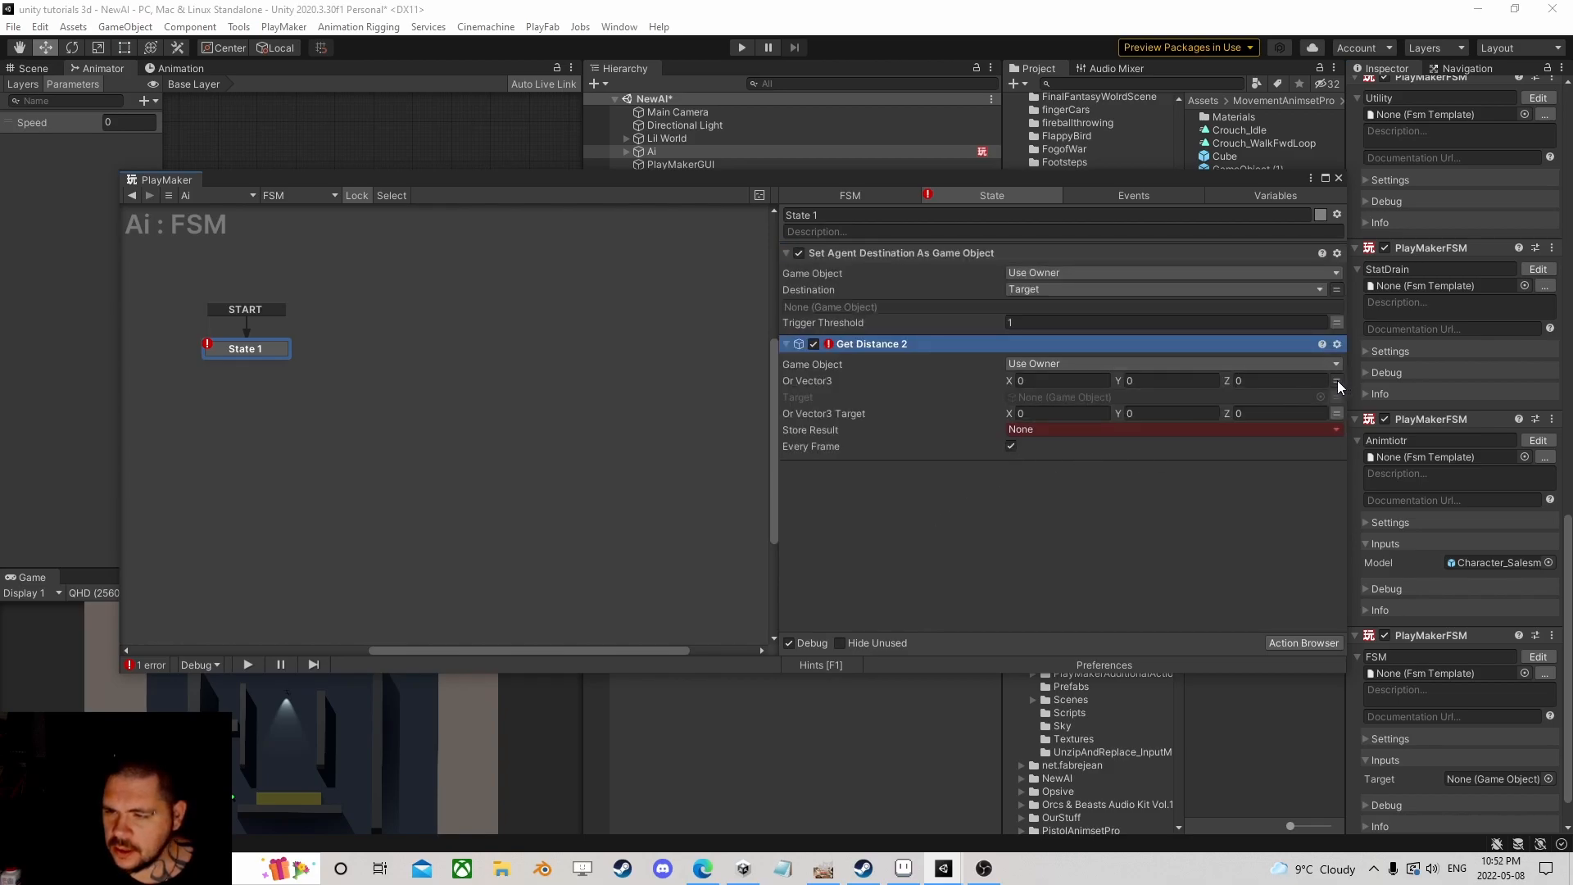
Step: Point Get Distance 2 at the Target variable and store the result in a new TargetToDistance variable
left_click(1337, 380)
left_click(1339, 396)
left_click(1280, 397)
left_click(1083, 434)
left_click(1102, 445)
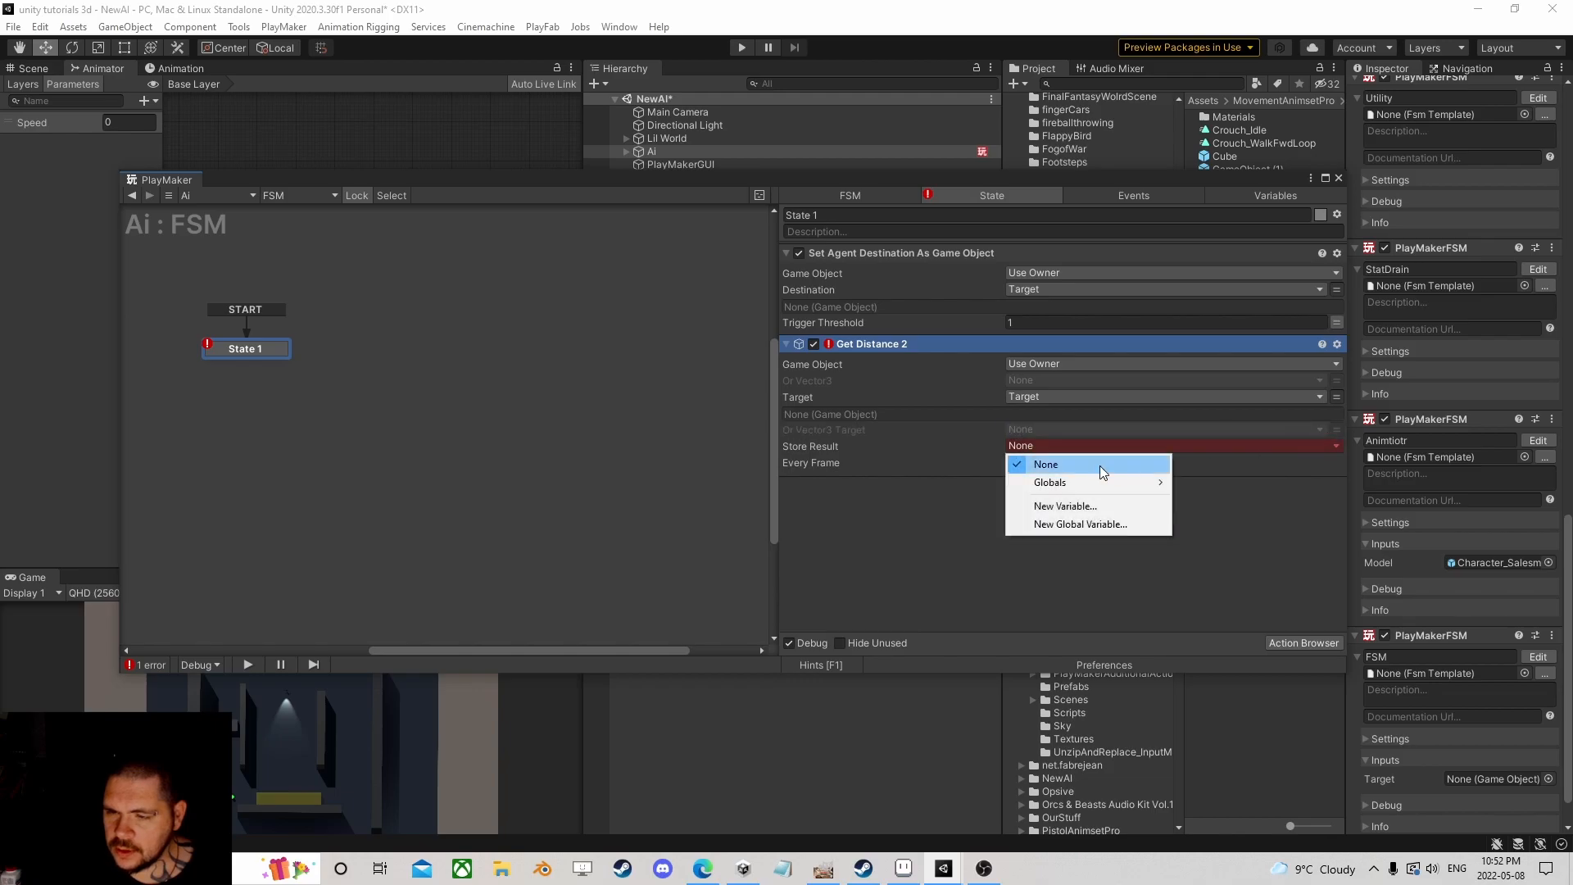
left_click(1065, 505)
type("Target")
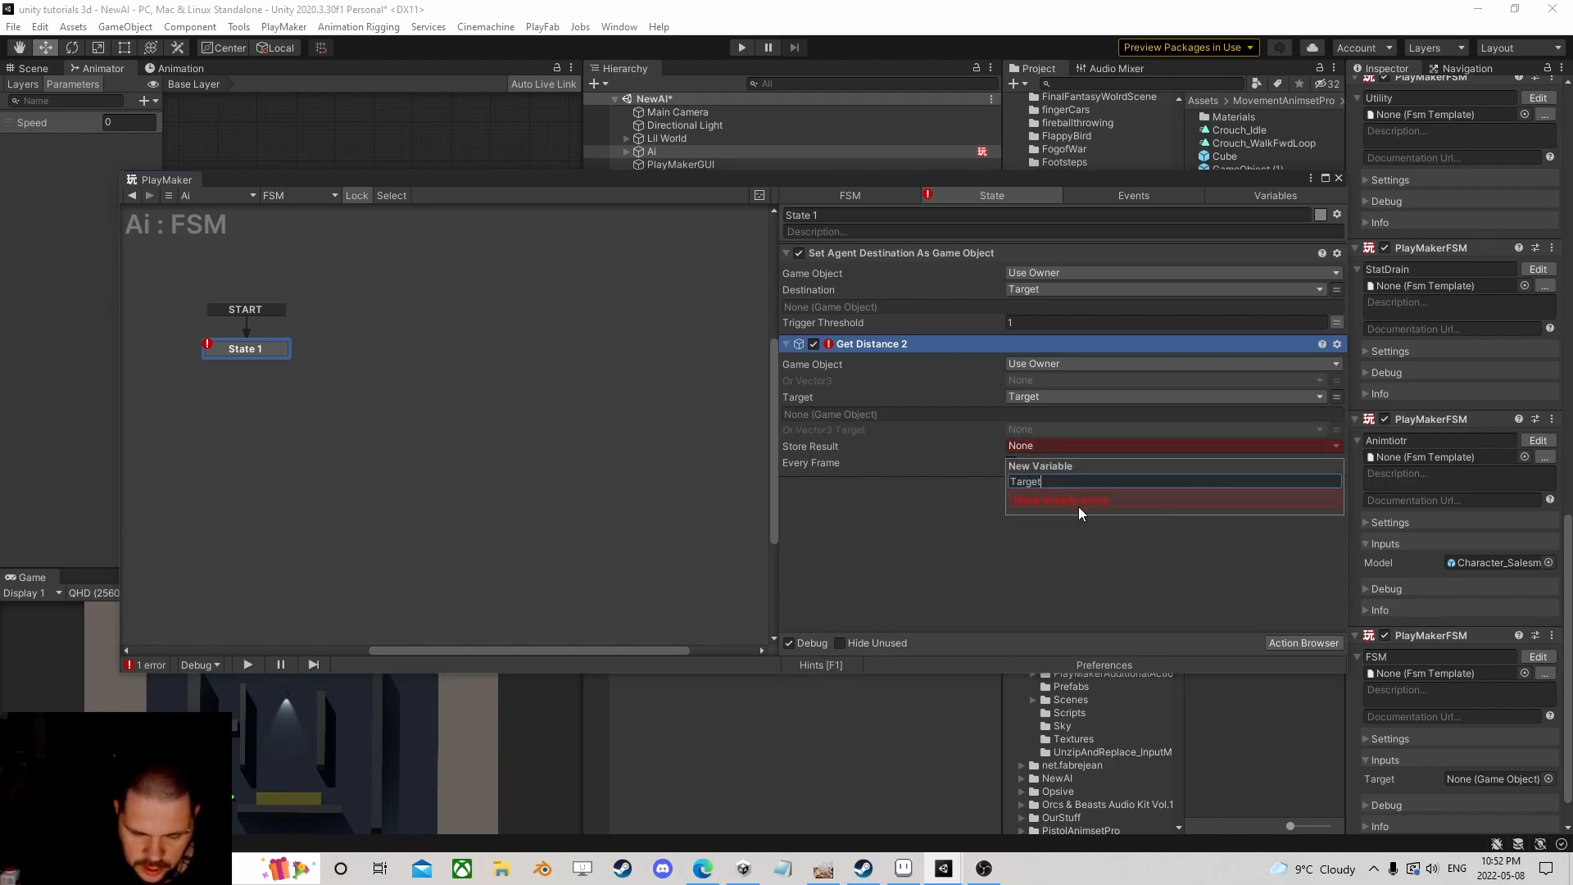
type("ToDista")
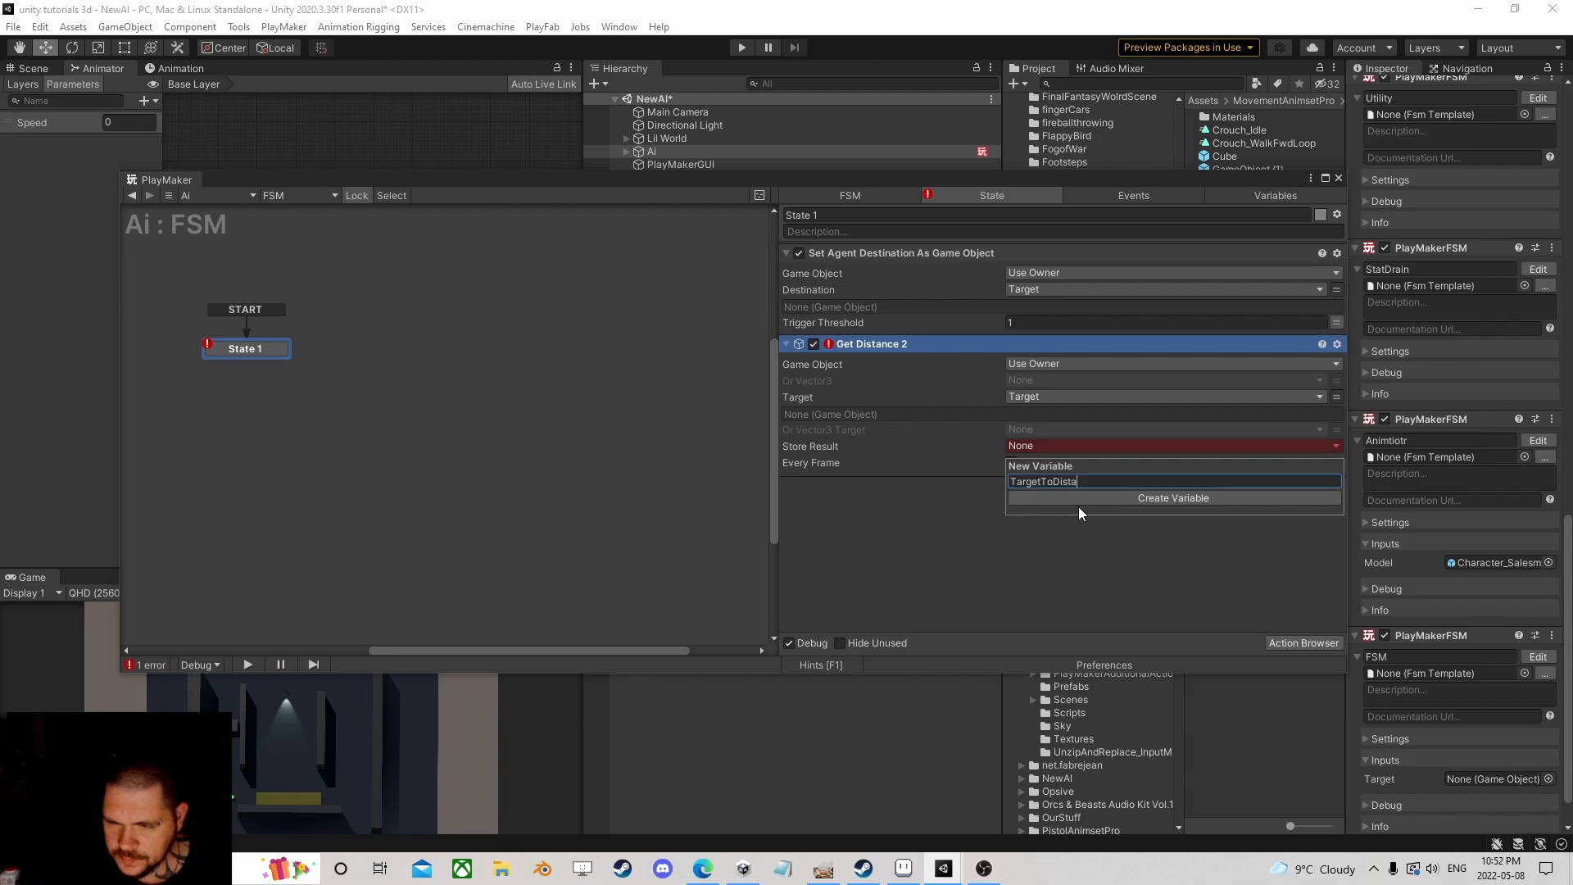
type("nce")
key("Return")
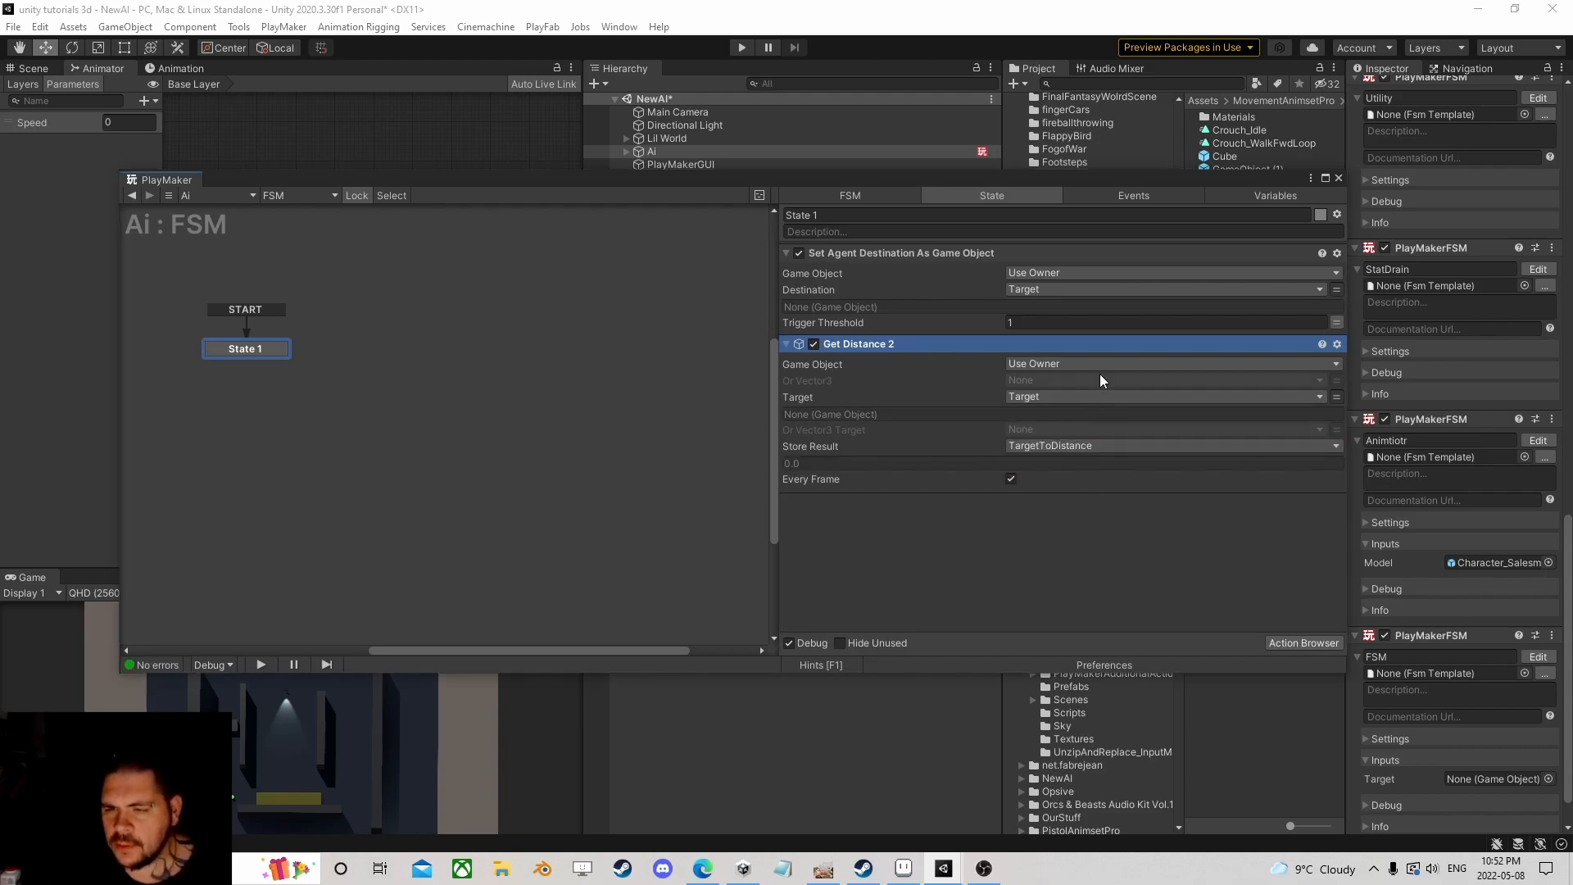
left_click(1303, 644)
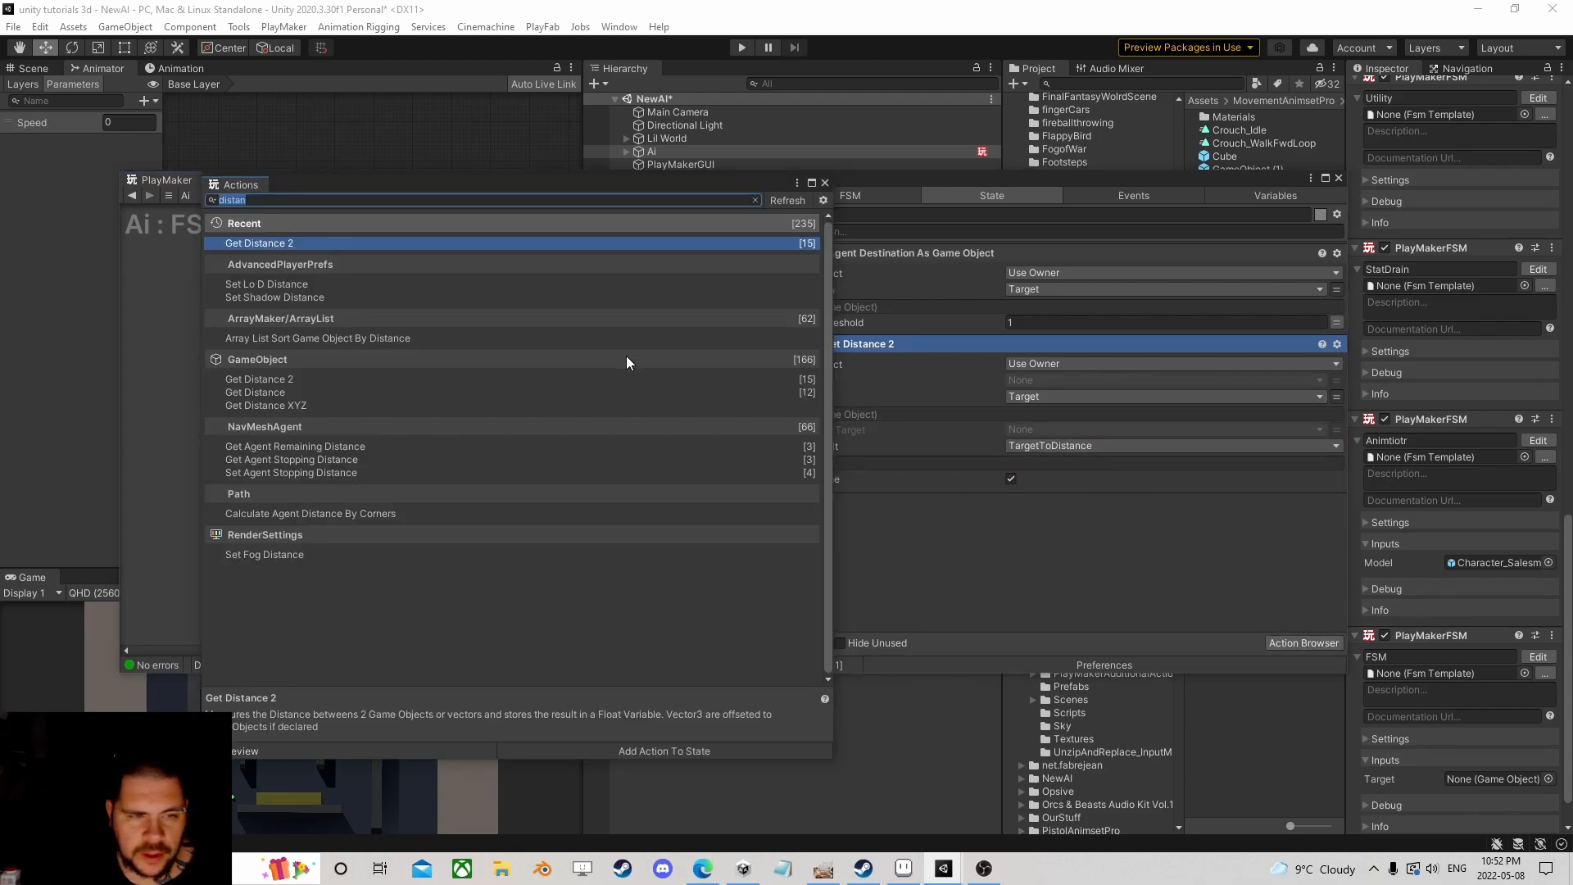
Step: Search actions for 'agent' and preview Get Agent Path Status and Set Agent Stopping Distance
type("agent")
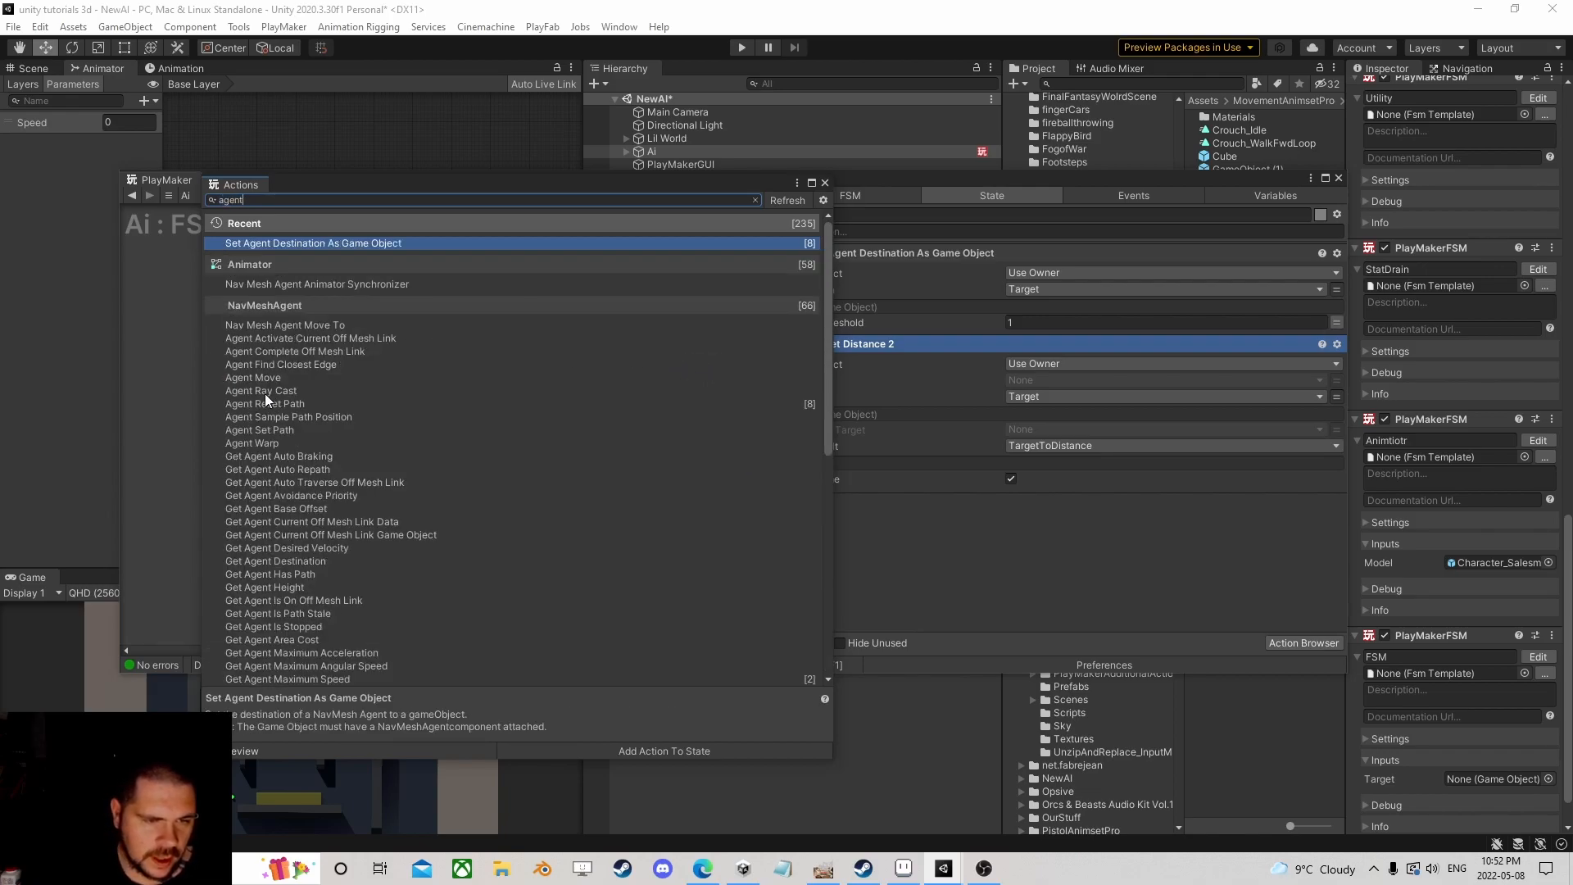
scroll(306, 402, "down", 4)
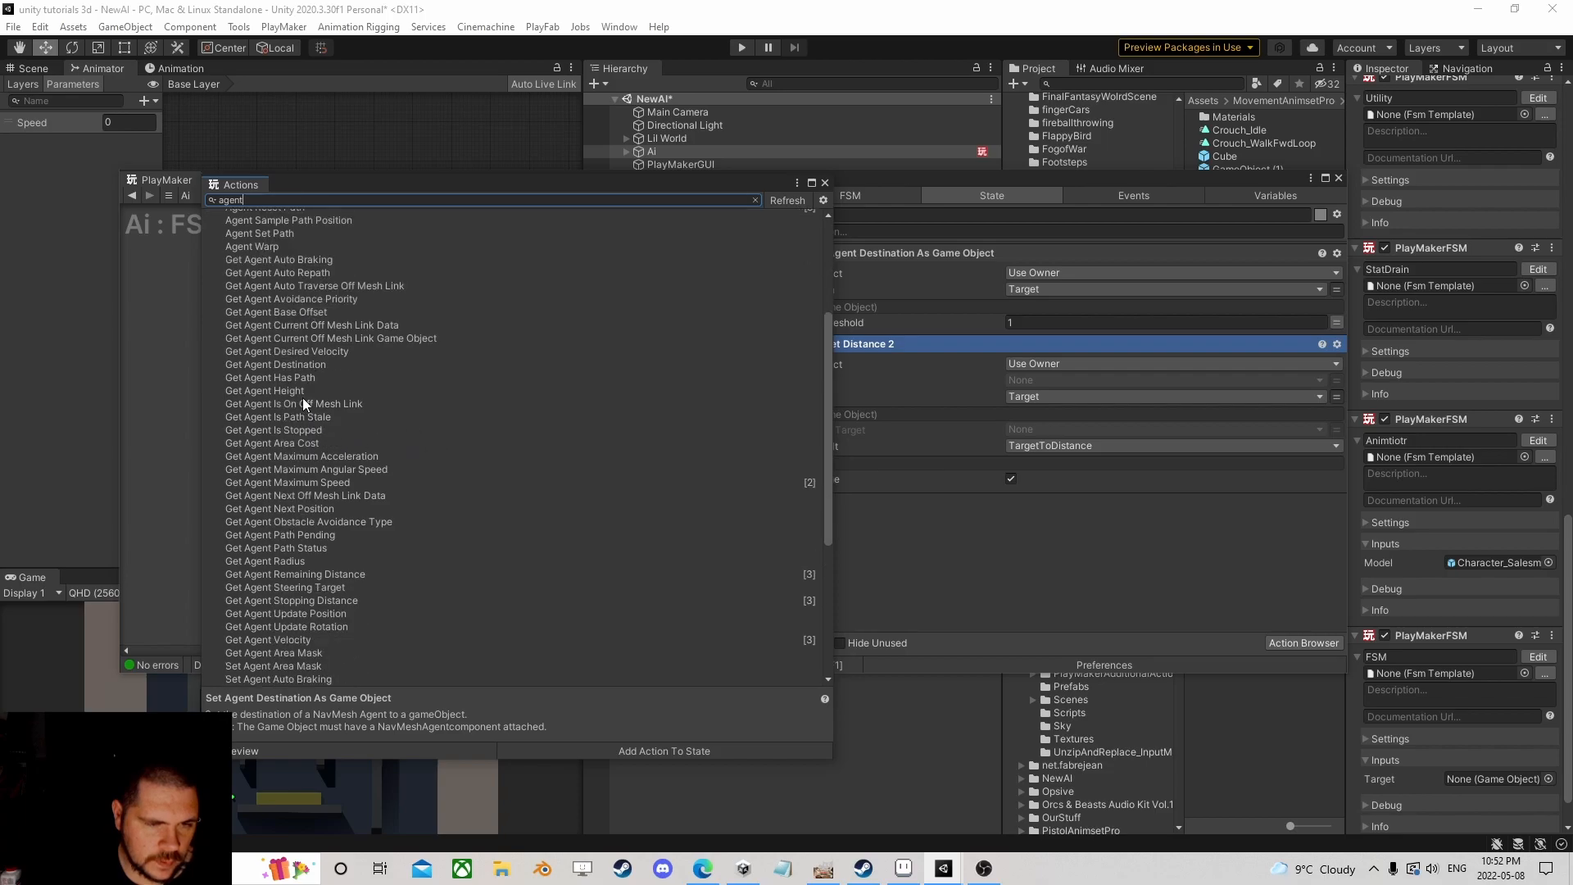
left_click(313, 548)
scroll(317, 596, "down", 2)
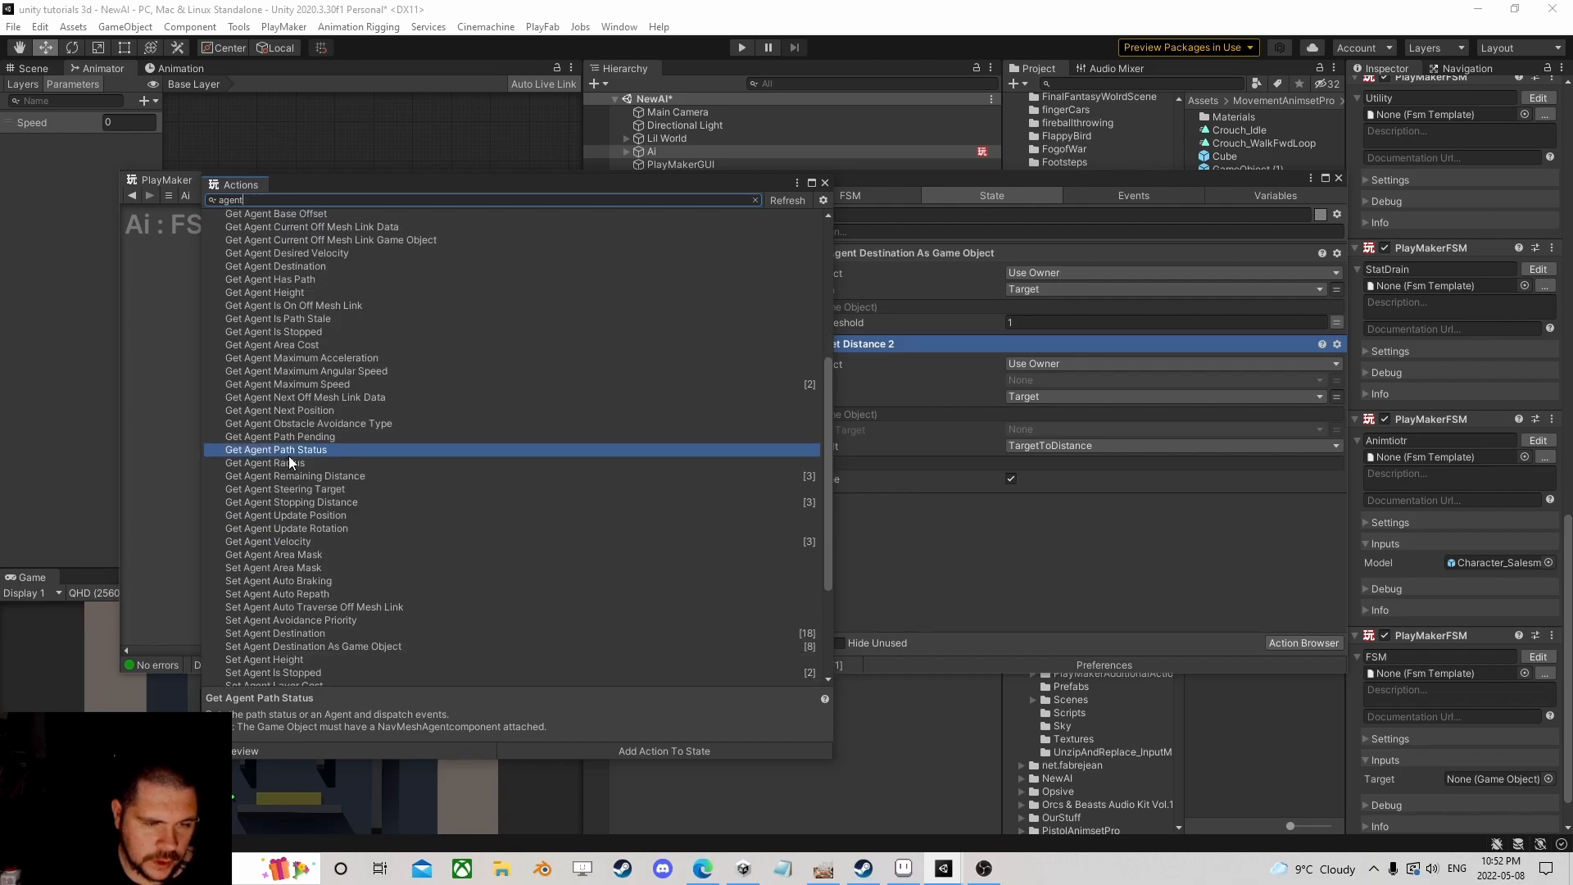
scroll(305, 512, "down", 4)
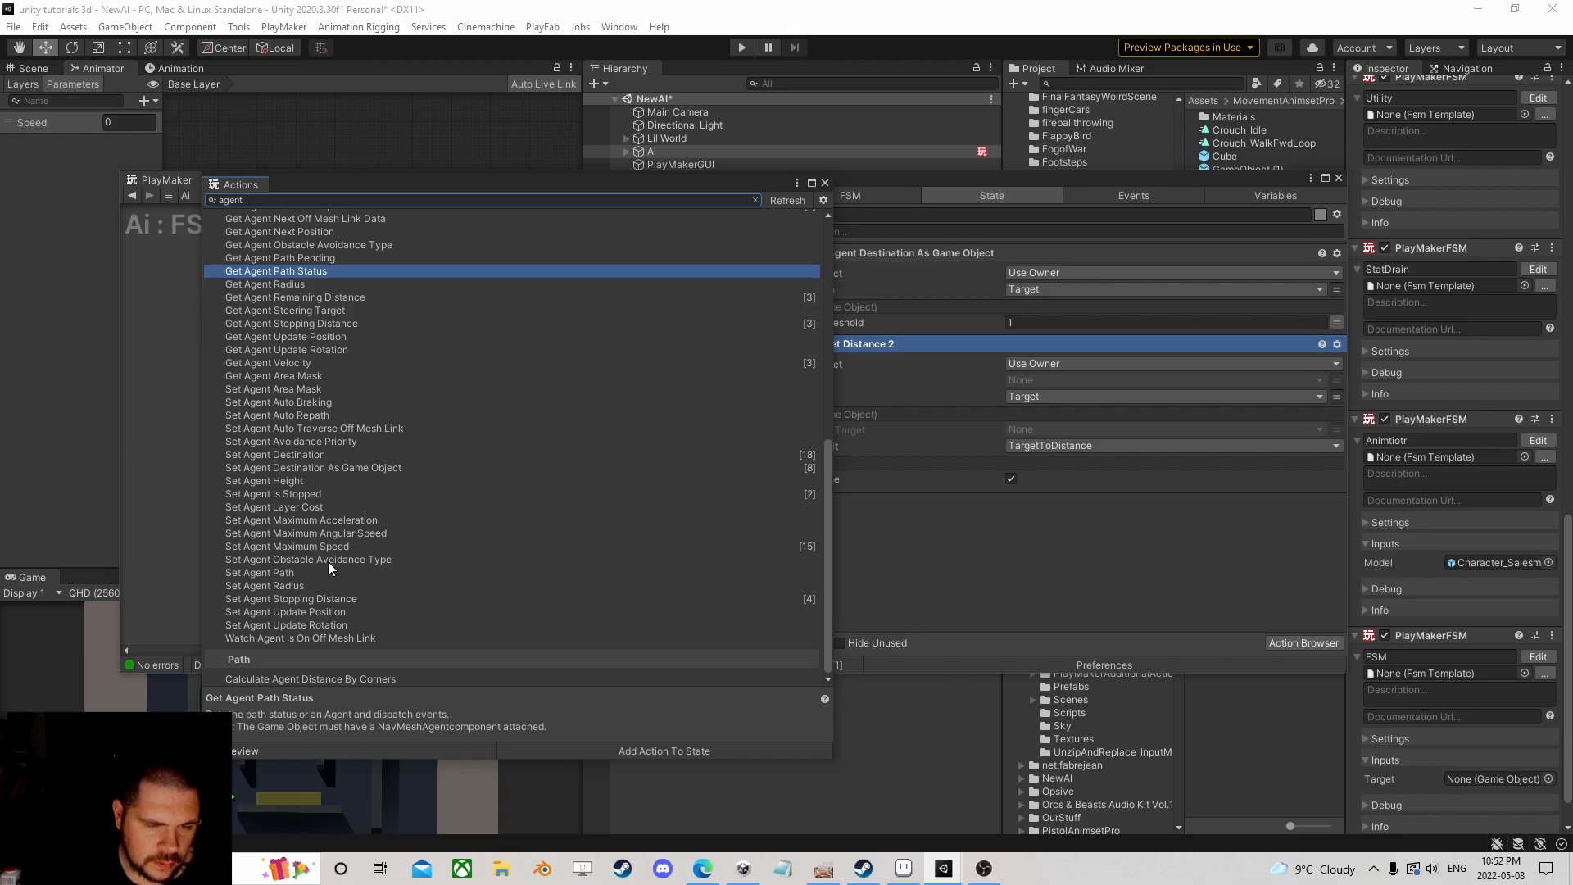
left_click(316, 599)
scroll(346, 563, "up", 5)
scroll(346, 563, "up", 4)
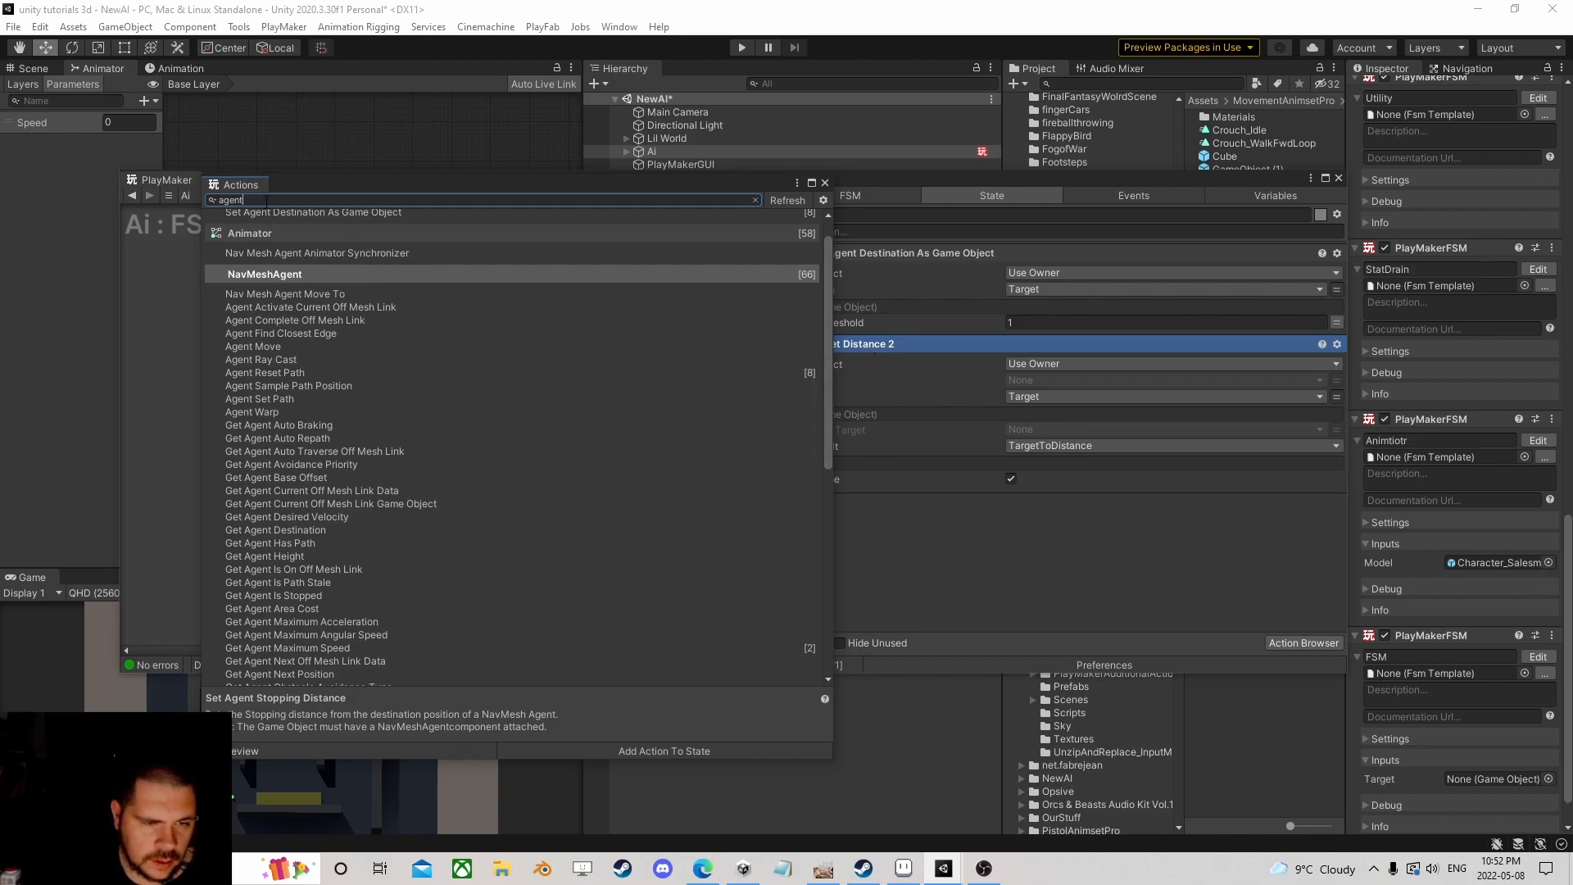
Step: Re-search for 'agen' and add Get Agent Destination to State 1
double_click(265, 199)
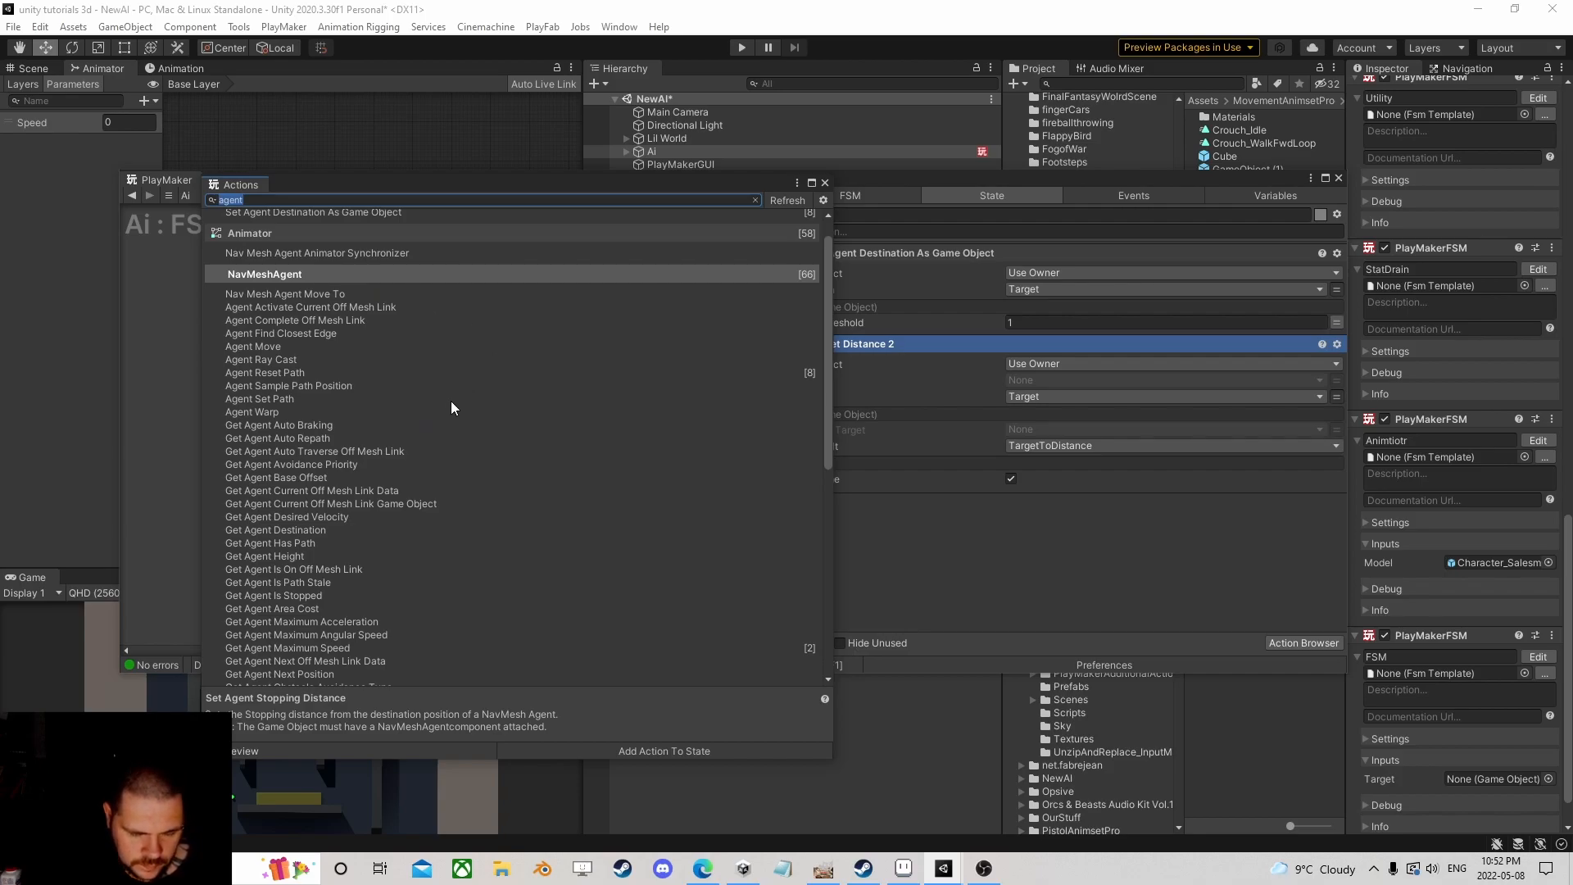
type("agen")
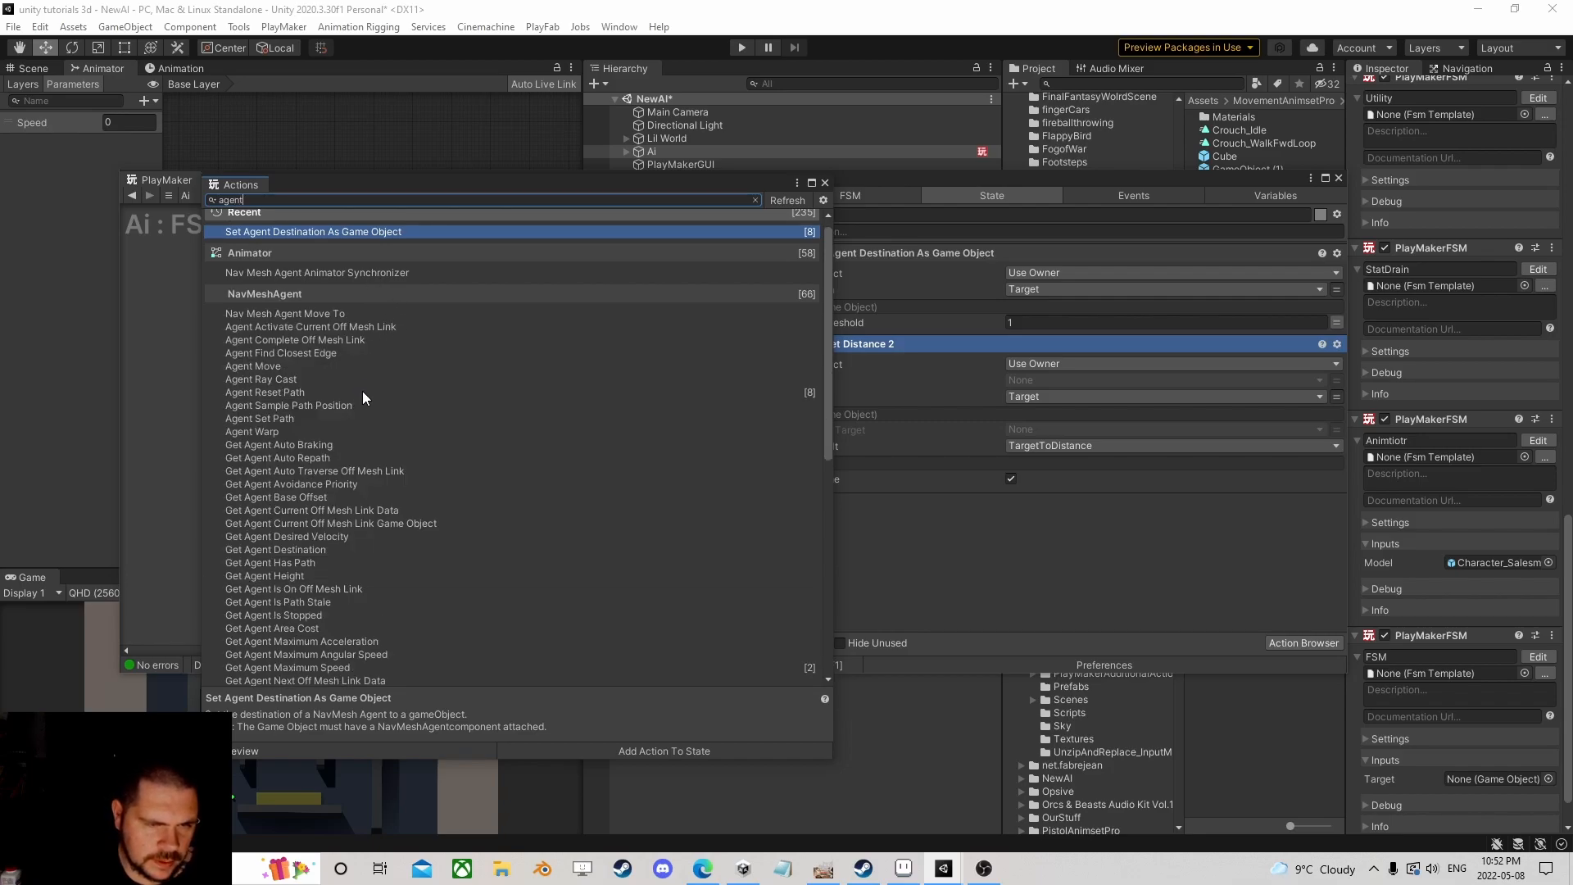
scroll(361, 396, "down", 1)
scroll(389, 411, "up", 1)
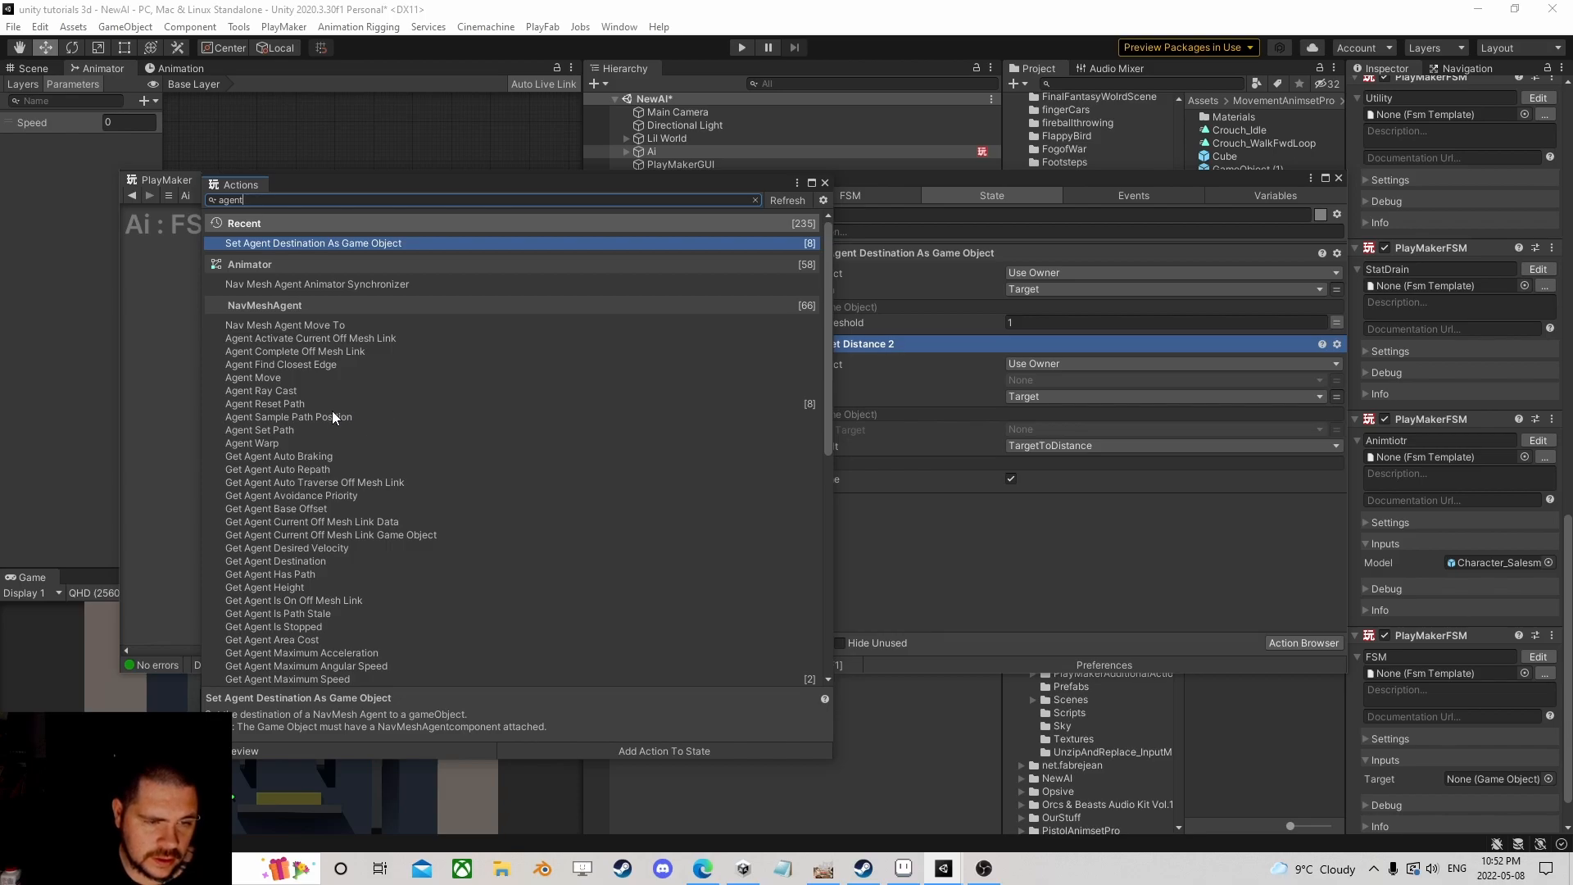
scroll(303, 431, "down", 2)
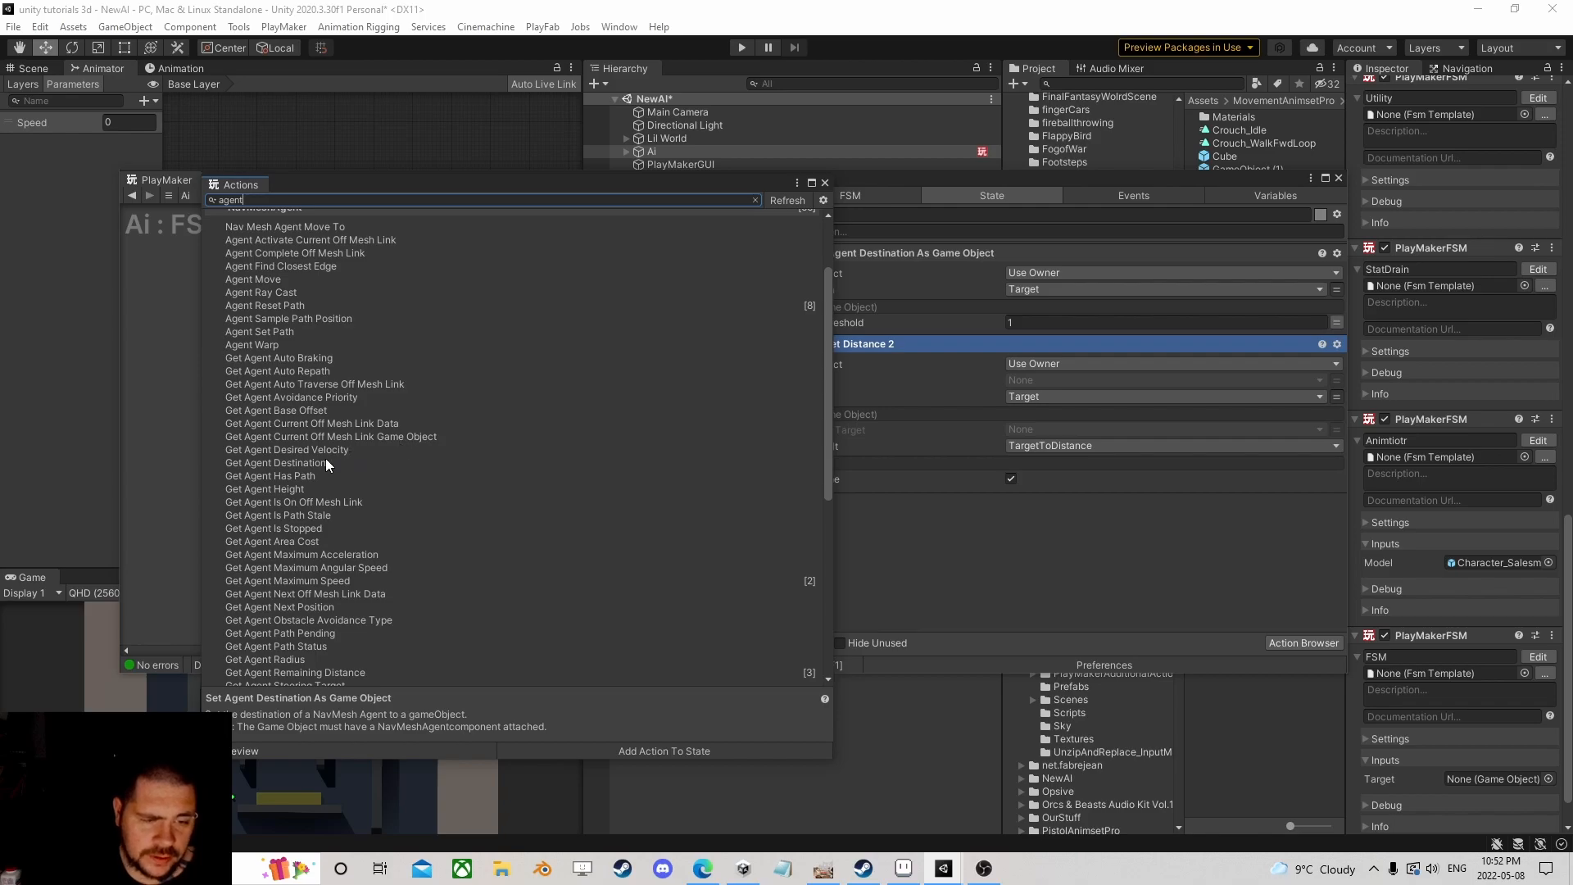
left_click(307, 463)
scroll(337, 469, "down", 3)
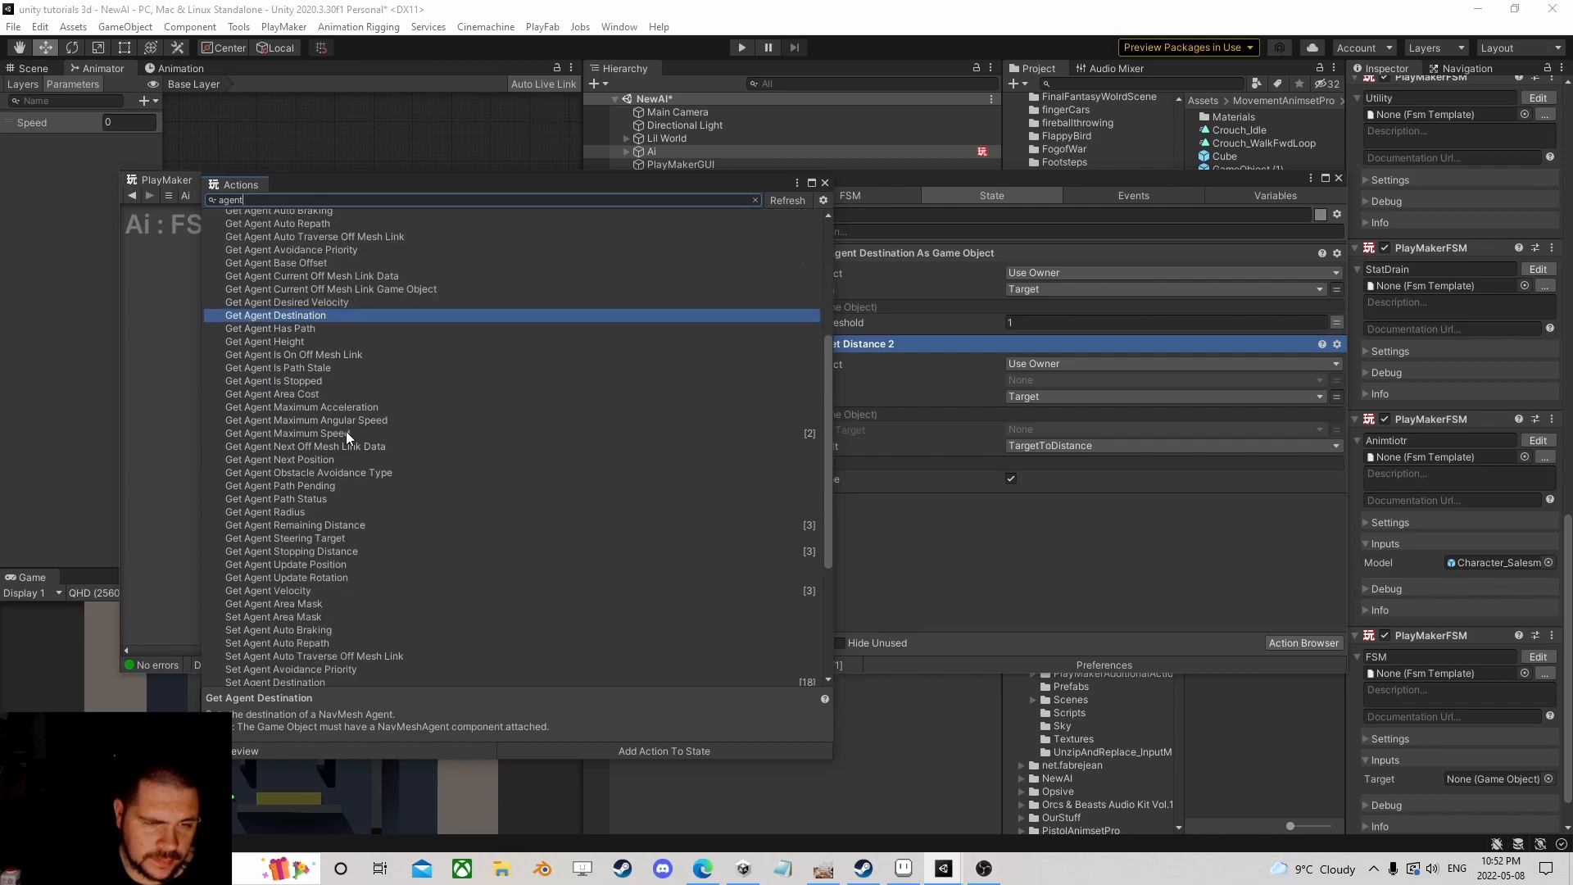
double_click(316, 318)
Step: Add Get Agent Remaining Distance to State 1 after previewing Get Agent Next Position
scroll(362, 465, "down", 1)
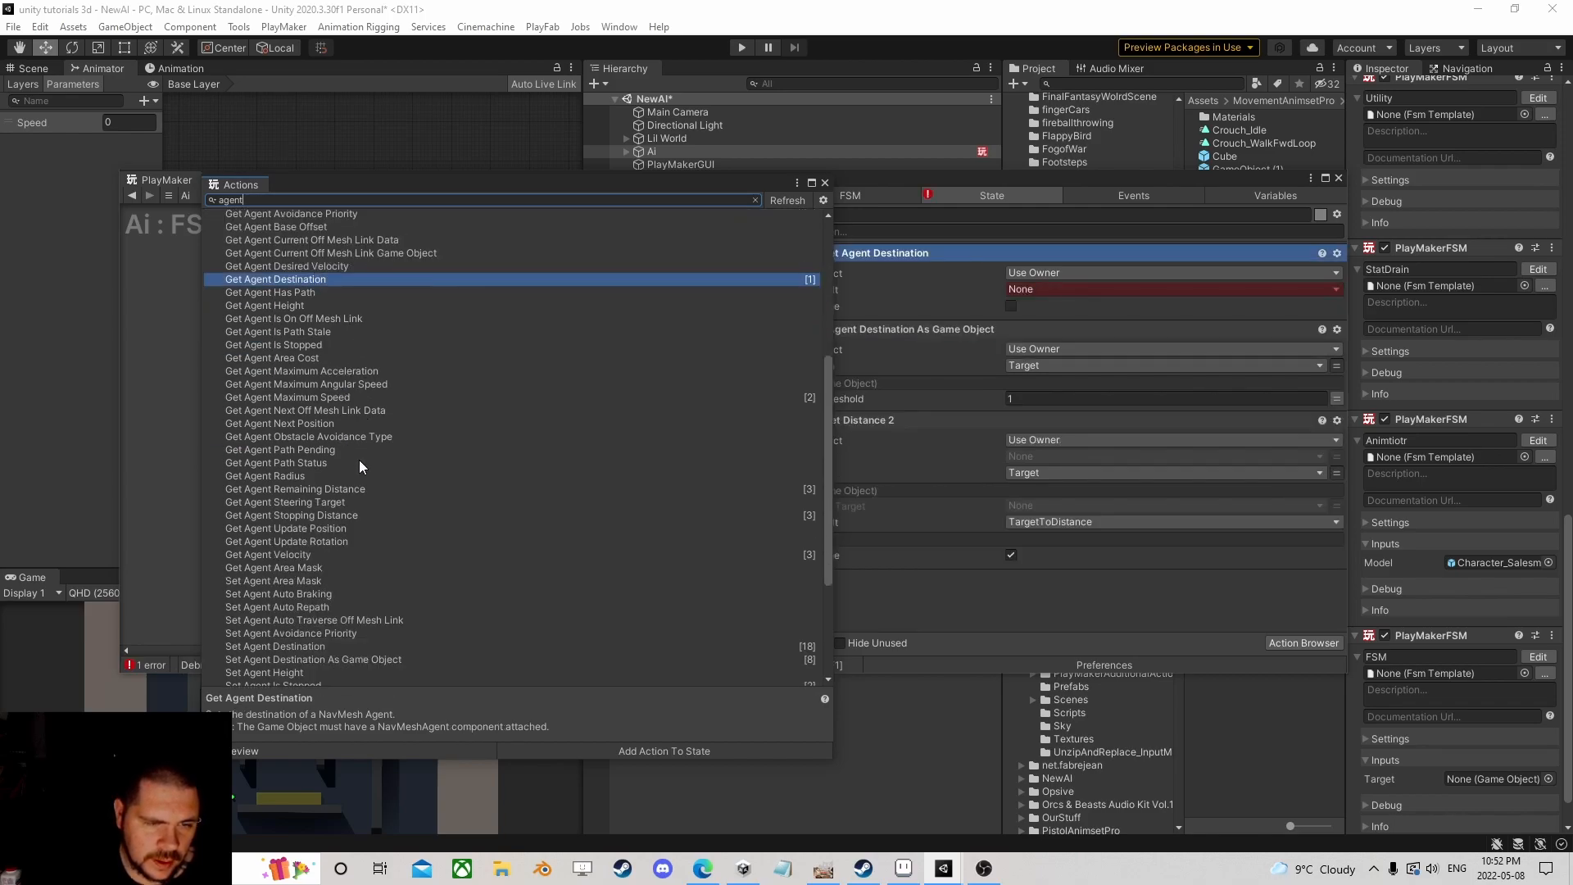
left_click(327, 423)
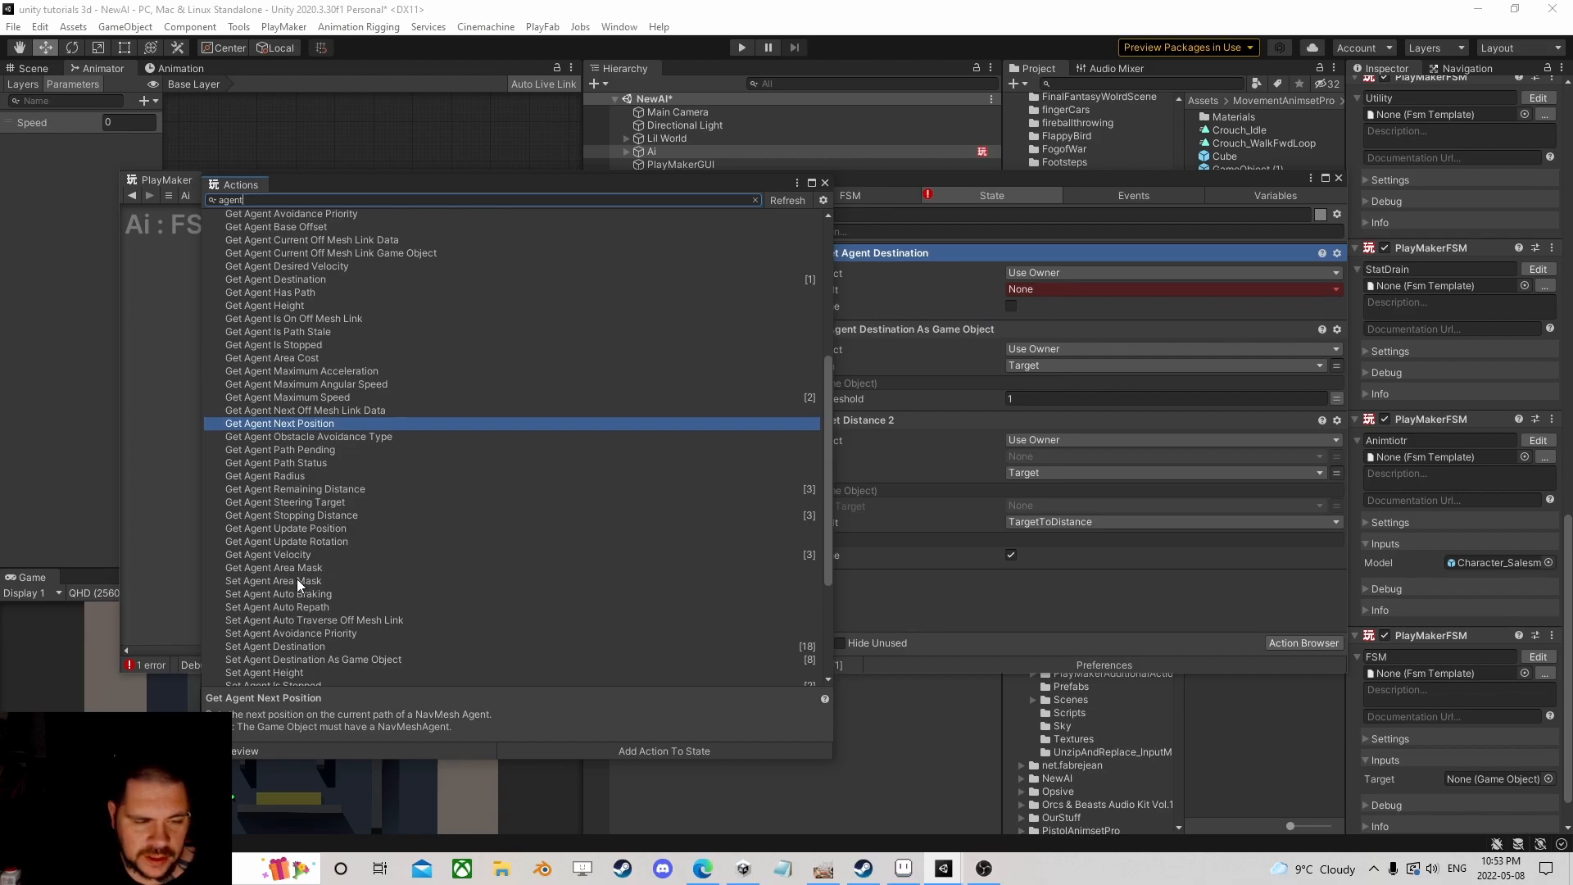
scroll(322, 570, "down", 3)
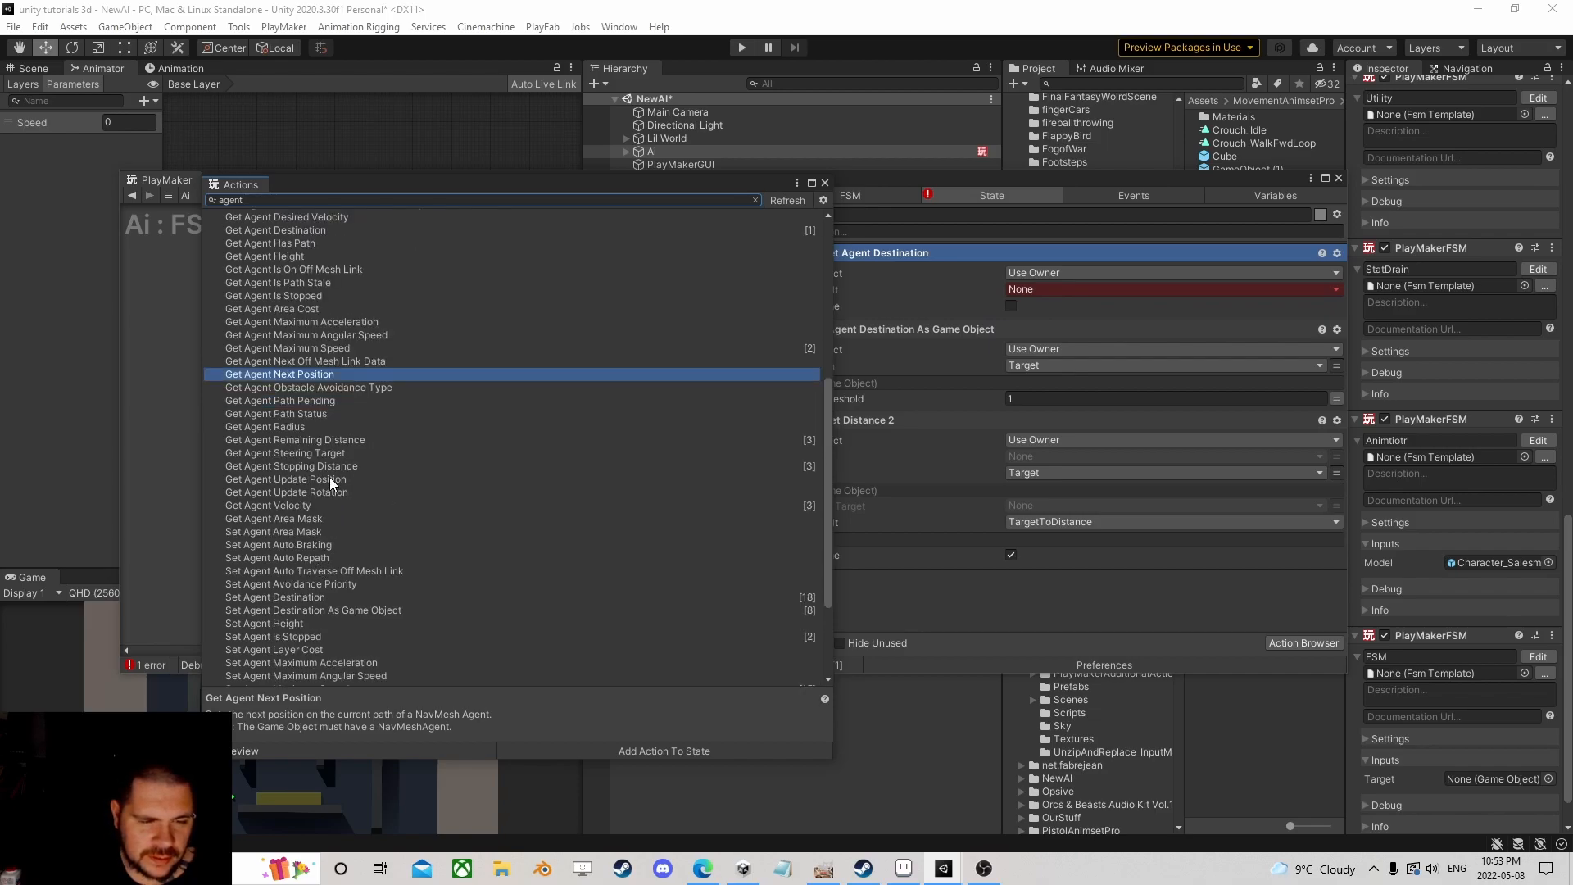
double_click(293, 441)
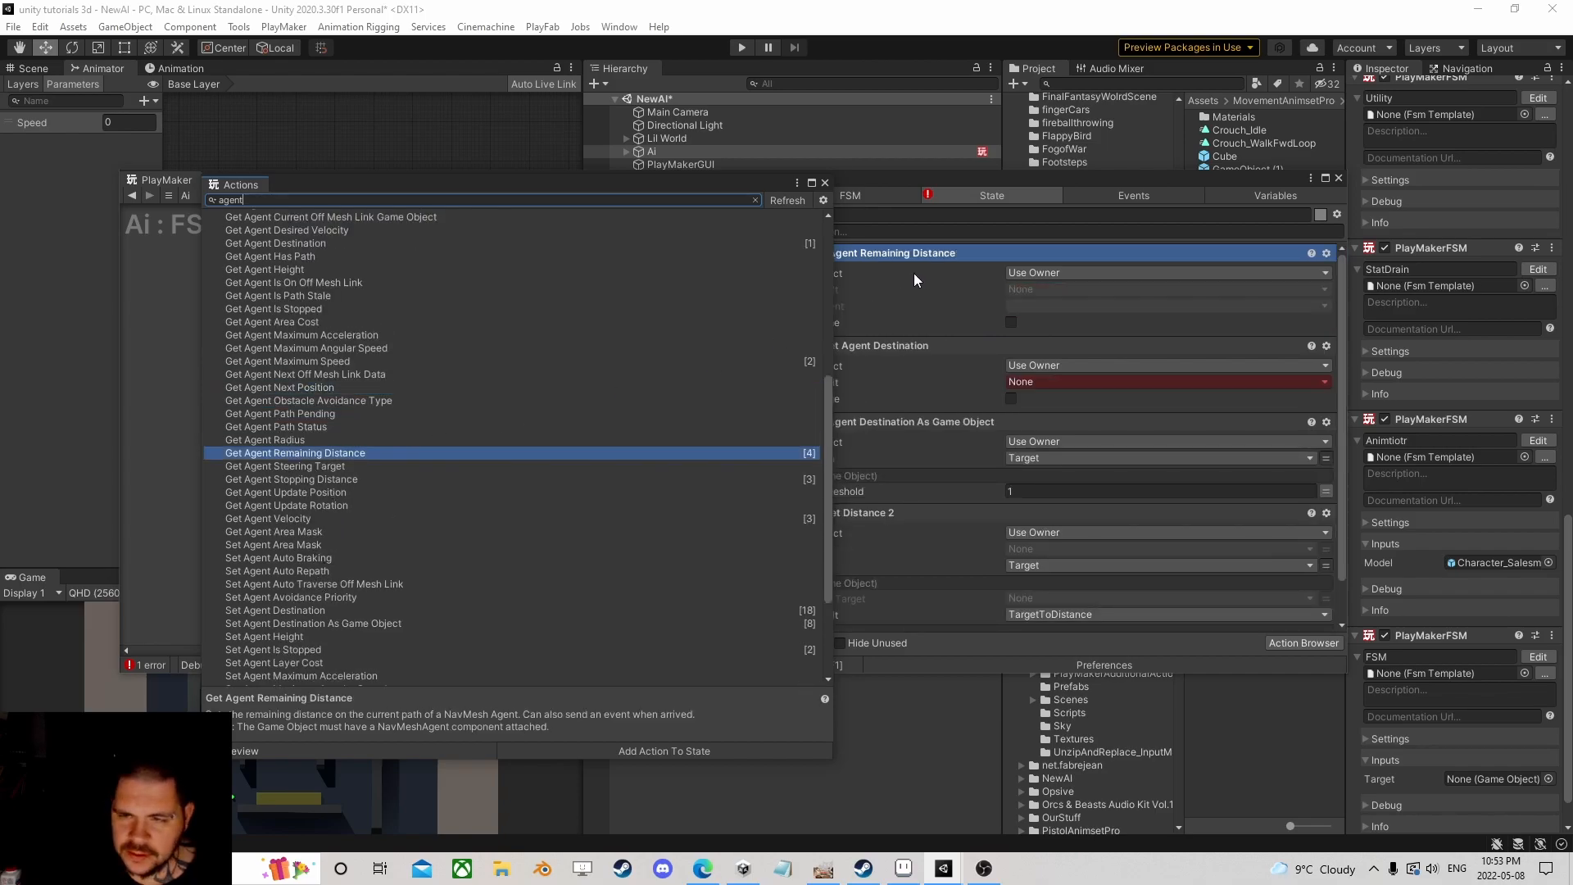
Step: Delete the Get Agent Destination action from State 1
left_click(825, 182)
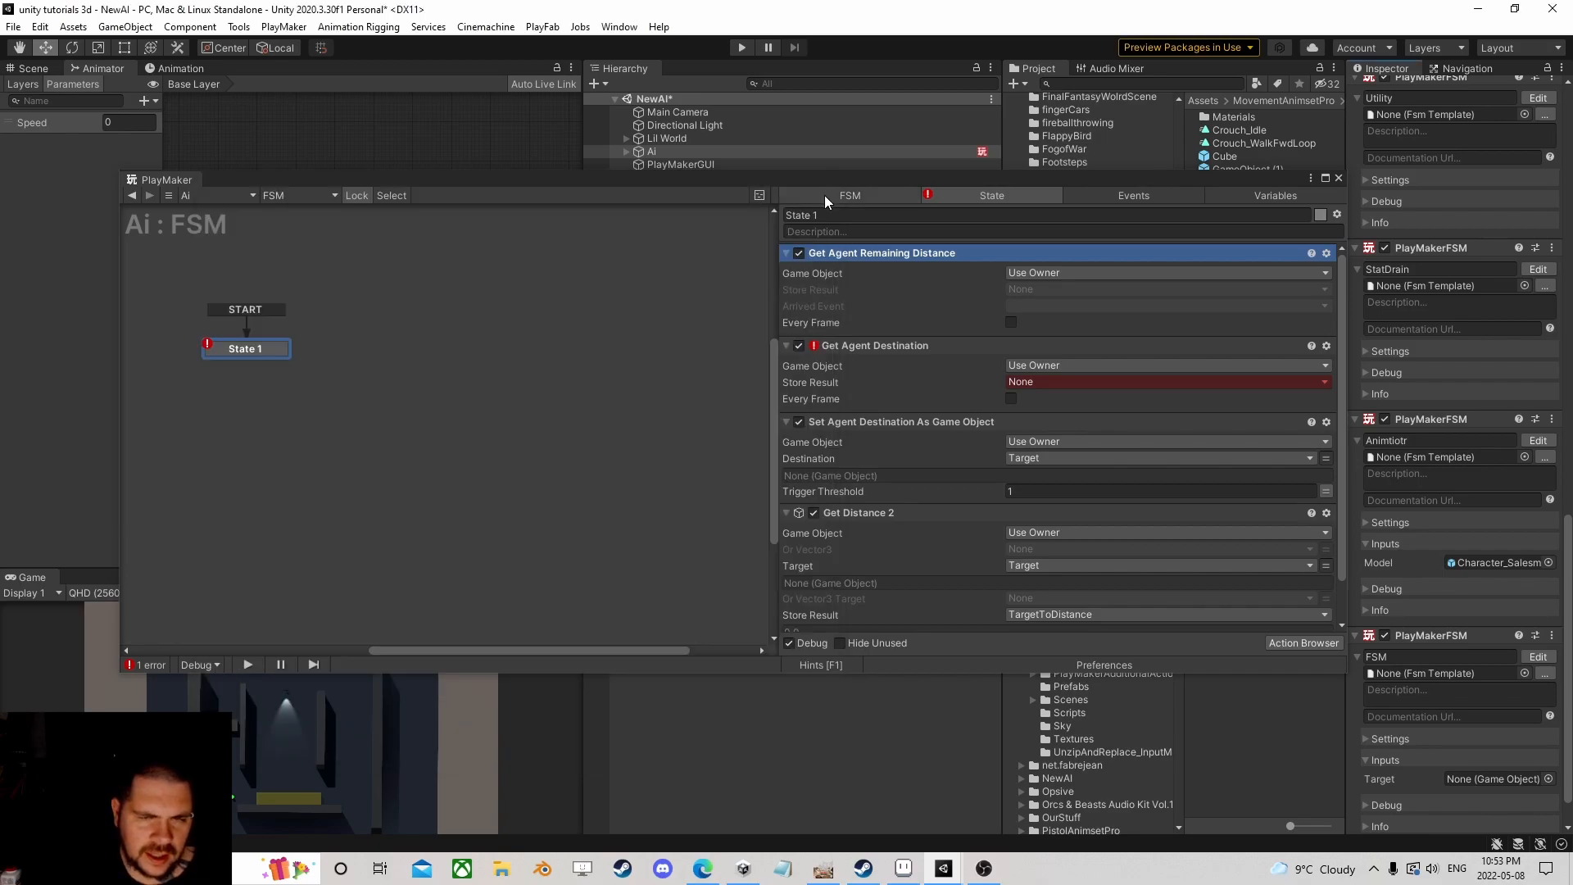
left_click(867, 345)
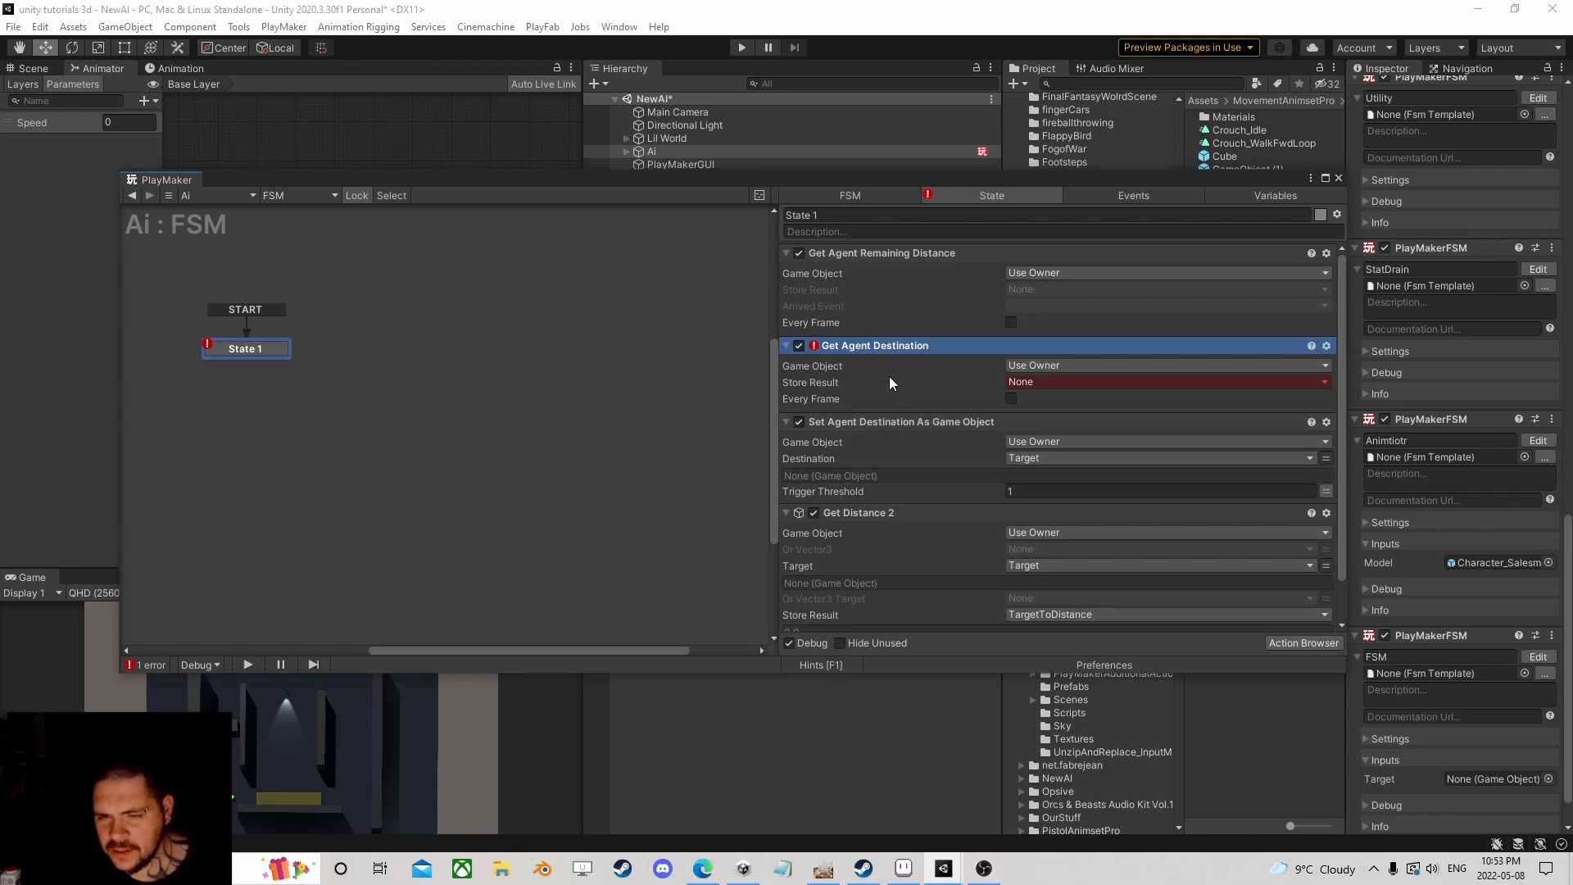
left_click(885, 418)
left_click(884, 344)
key("Delete")
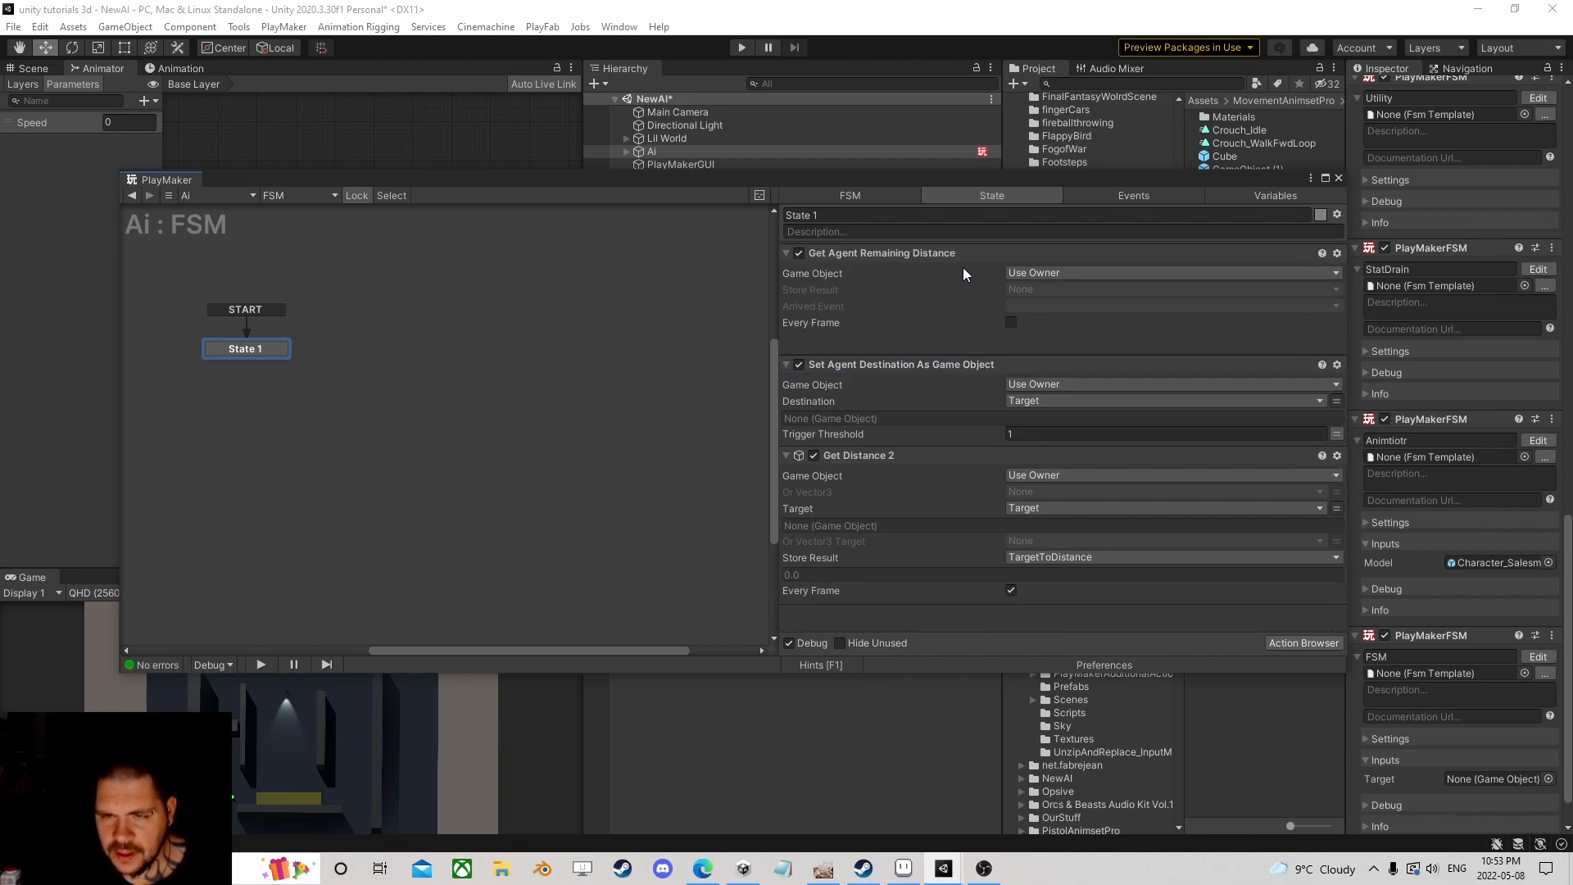
Step: Have Get Agent Remaining Distance store into TargetToDistance every frame, placed just above Get Distance 2
left_click_drag(913, 254, 931, 629)
left_click(1029, 537)
left_click(1034, 574)
left_click(1011, 589)
left_click_drag(871, 503, 895, 427)
Step: Disable and collapse the Get Distance 2 action
left_click(813, 453)
left_click(786, 452)
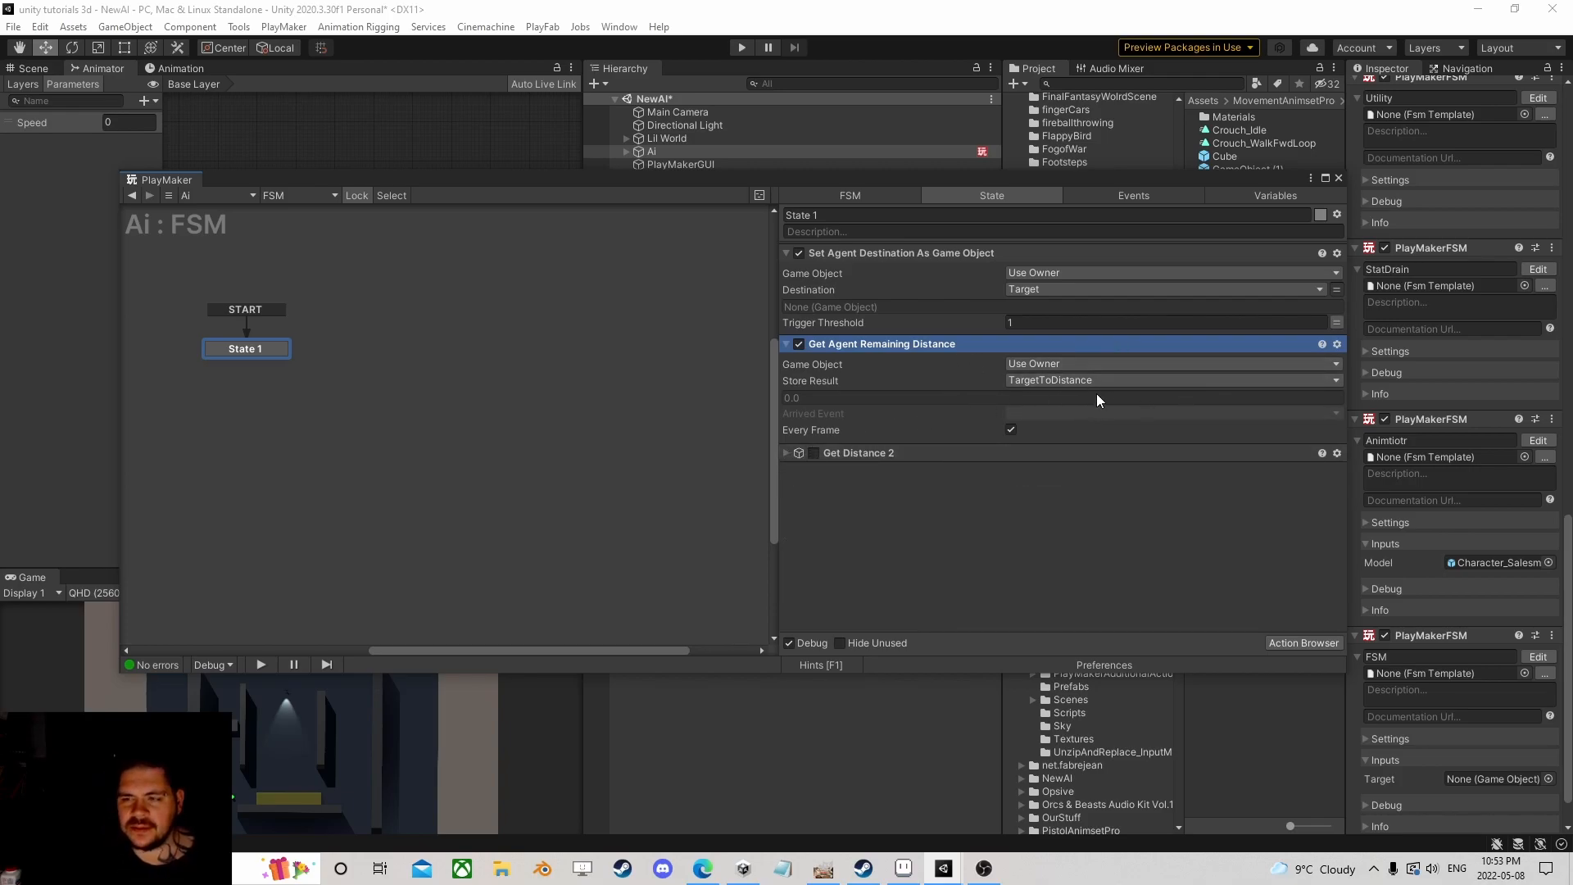
left_click_drag(1251, 182, 1071, 203)
scroll(1413, 443, "up", 10)
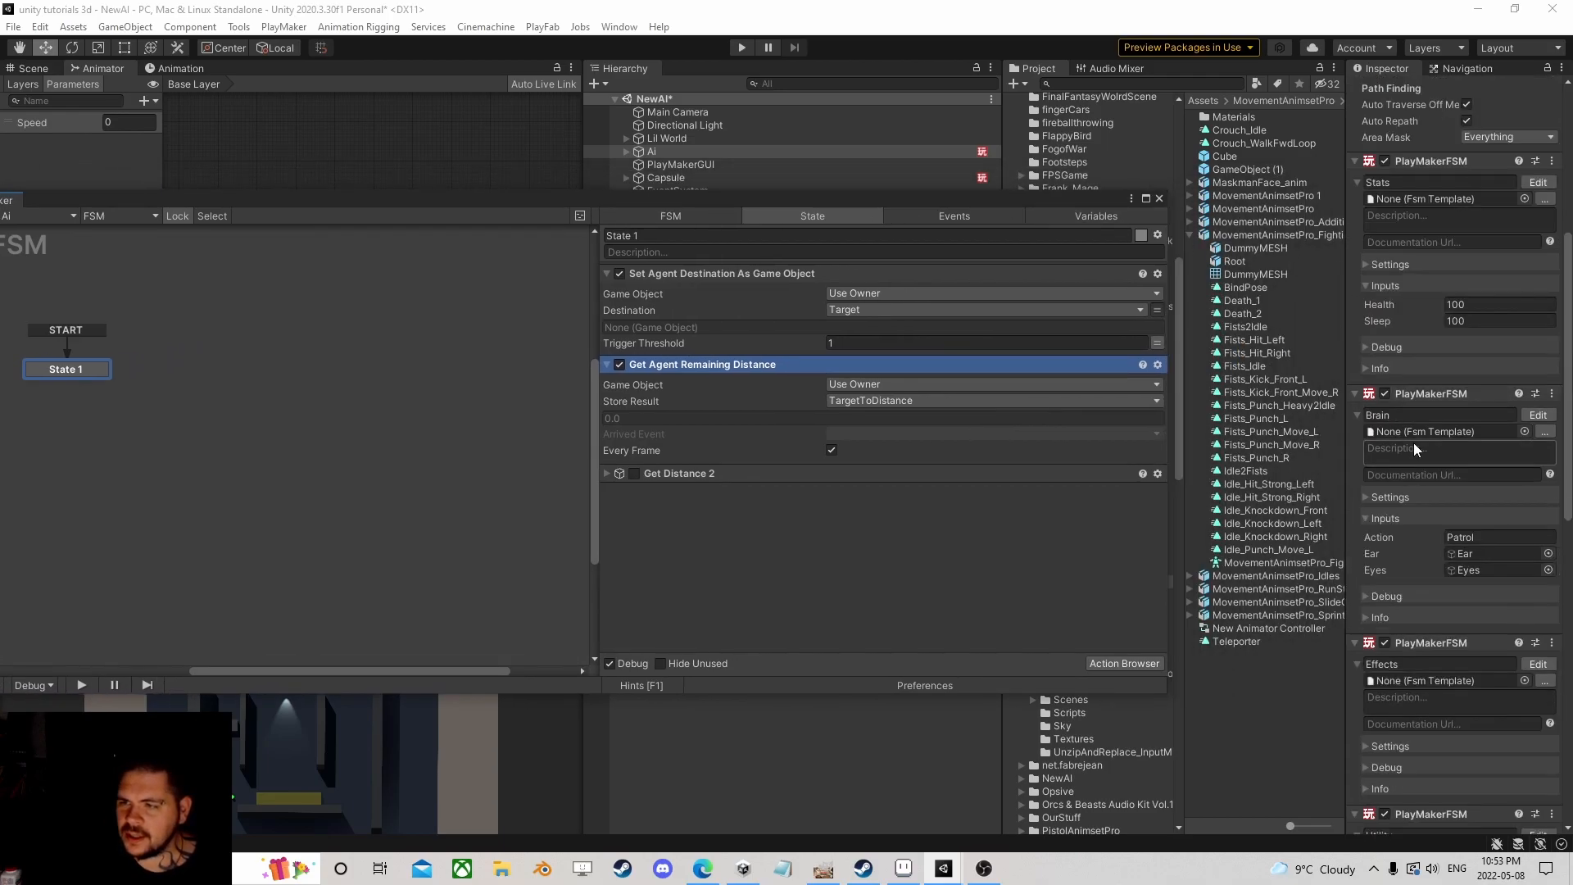
scroll(1413, 442, "up", 5)
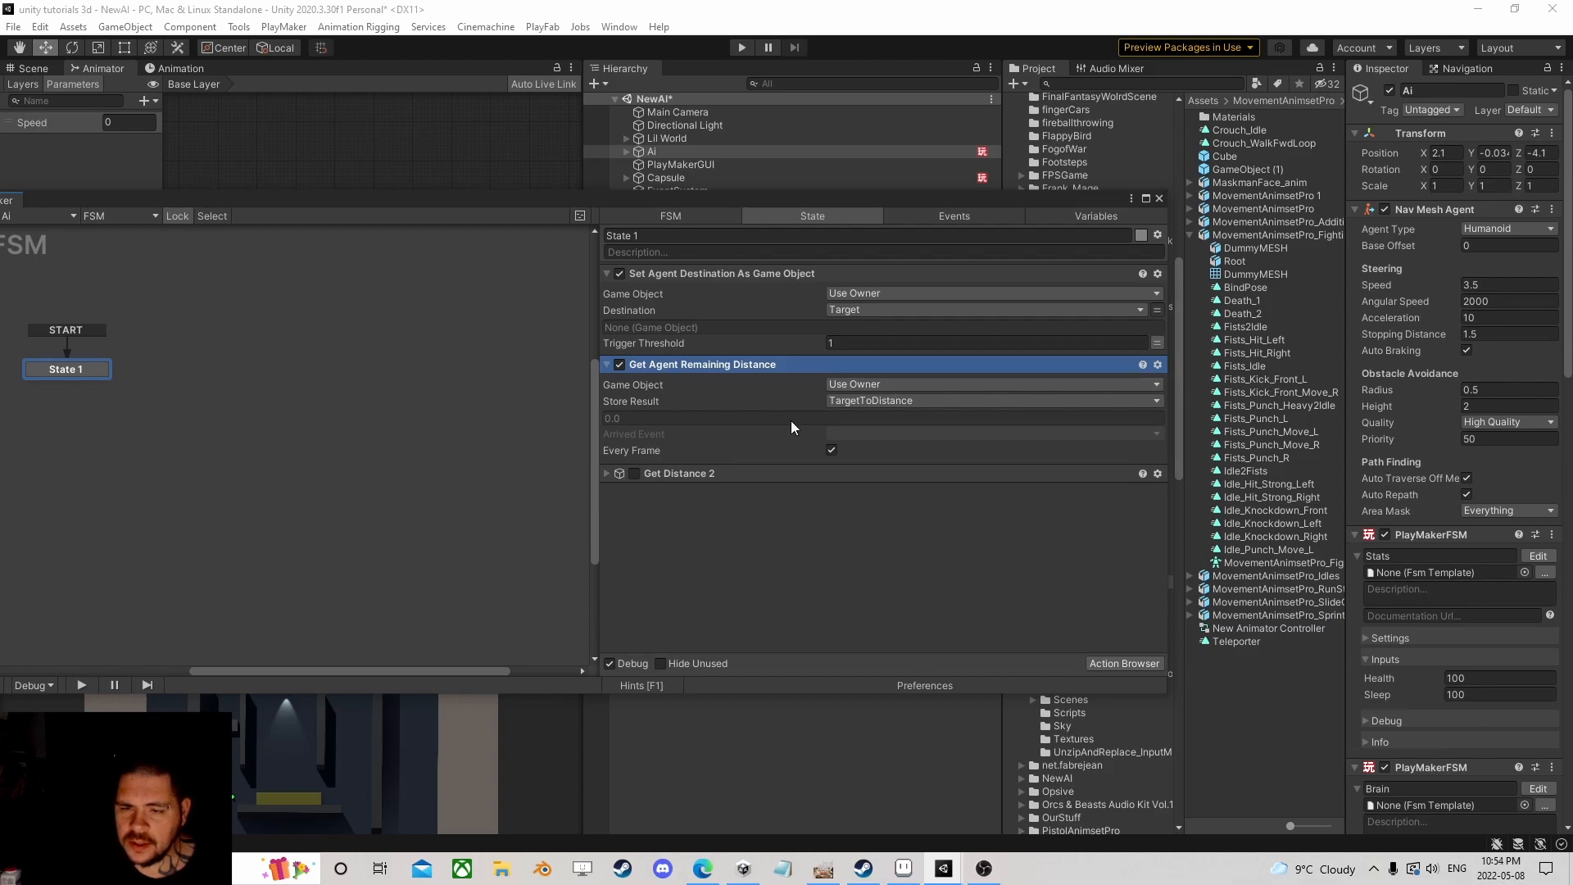
Step: Add a Float Compare action to State 1 and move it to the bottom
left_click(1124, 663)
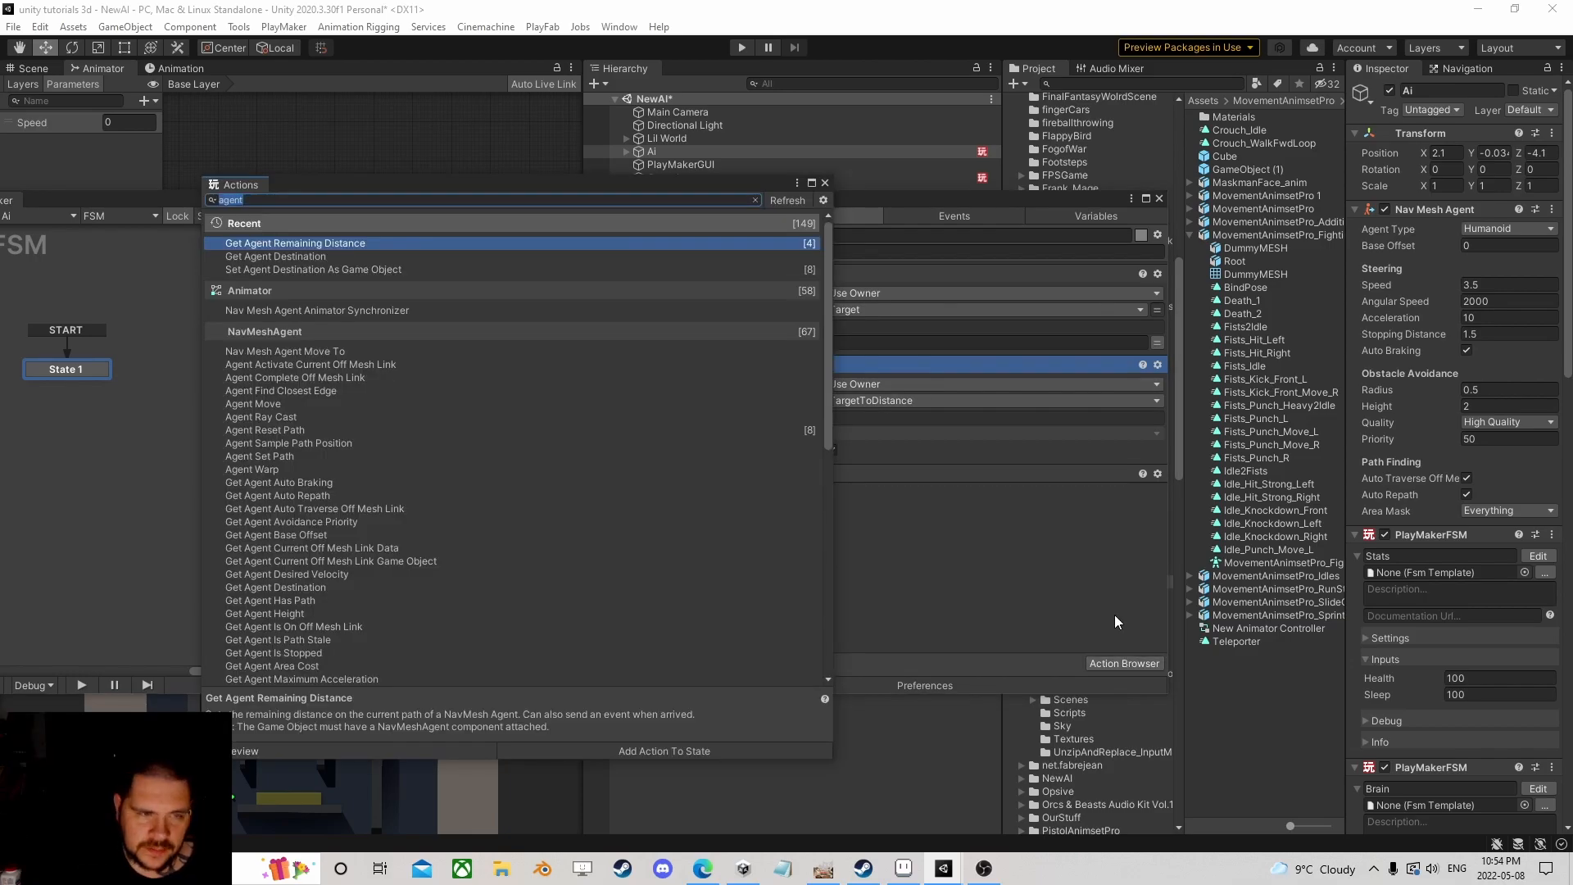
type("float")
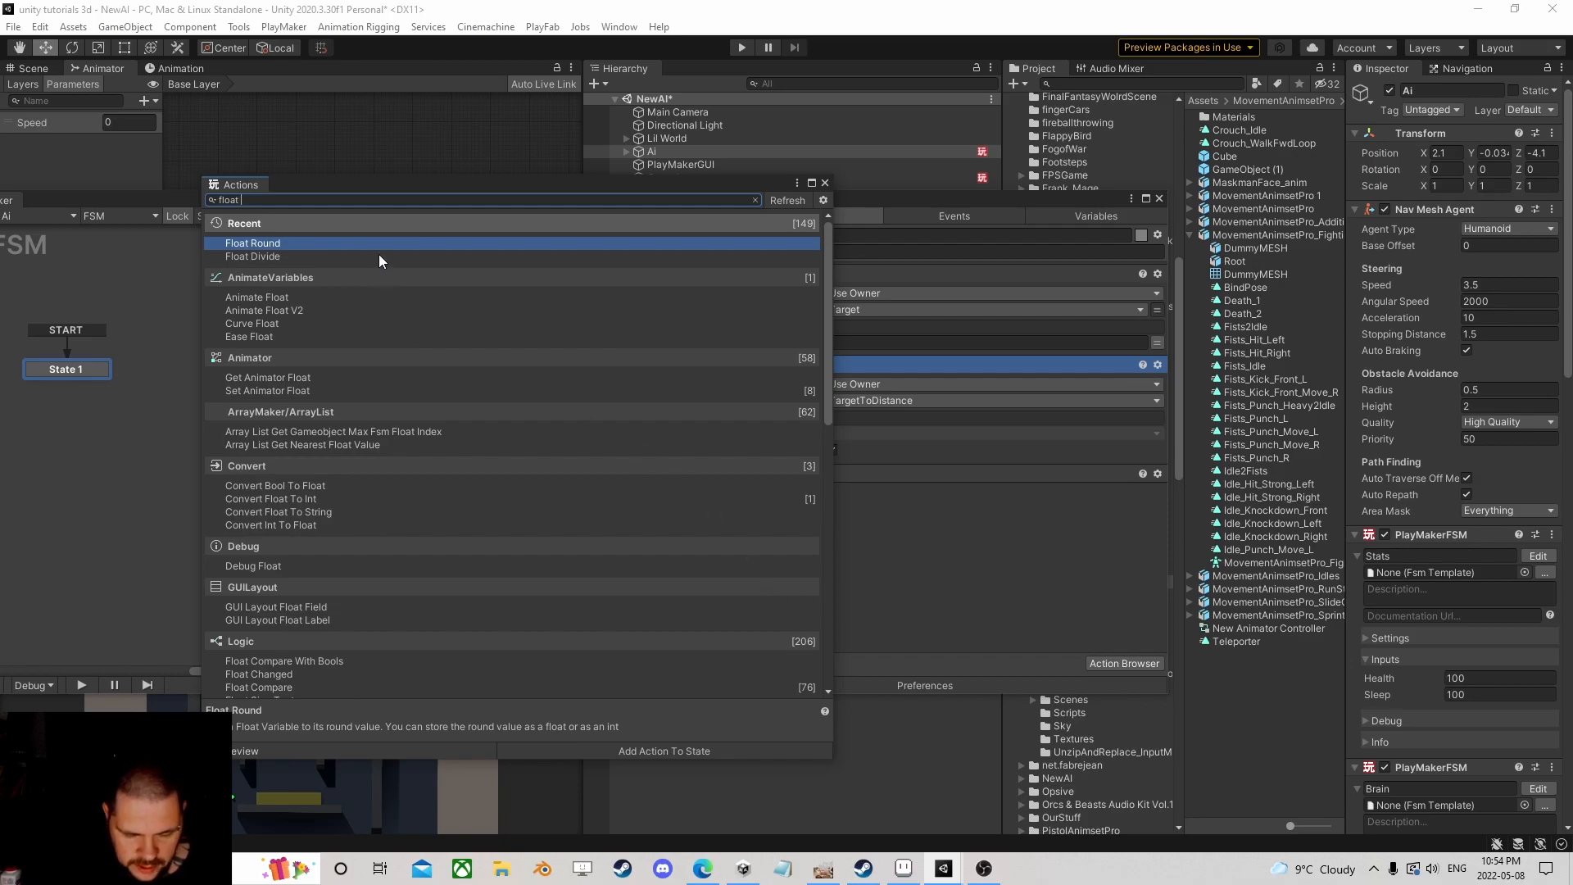
type(" com")
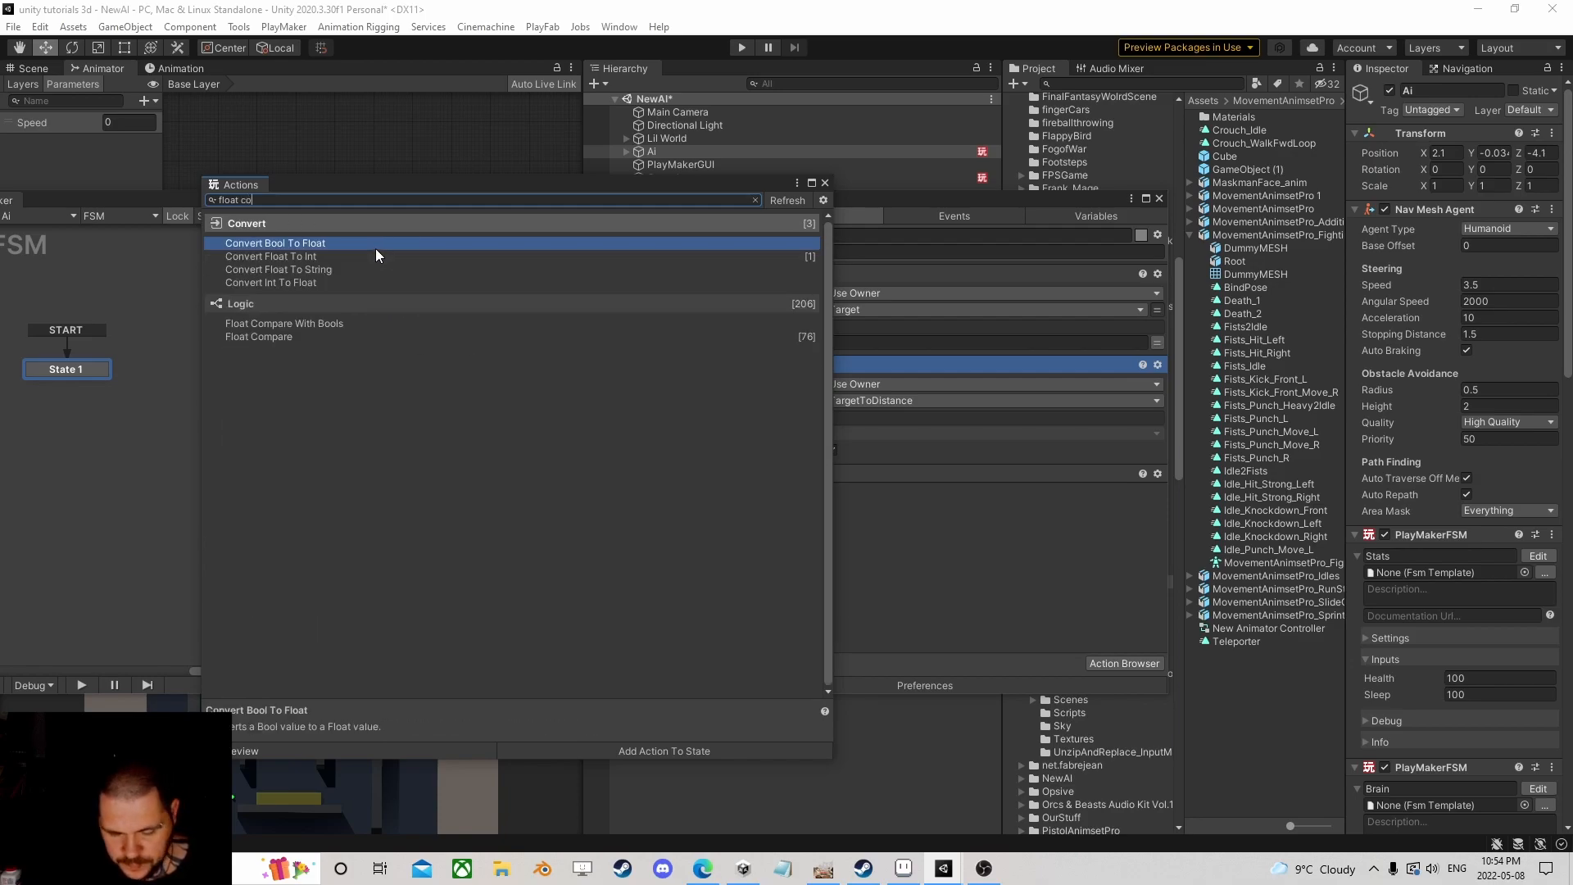
double_click(263, 256)
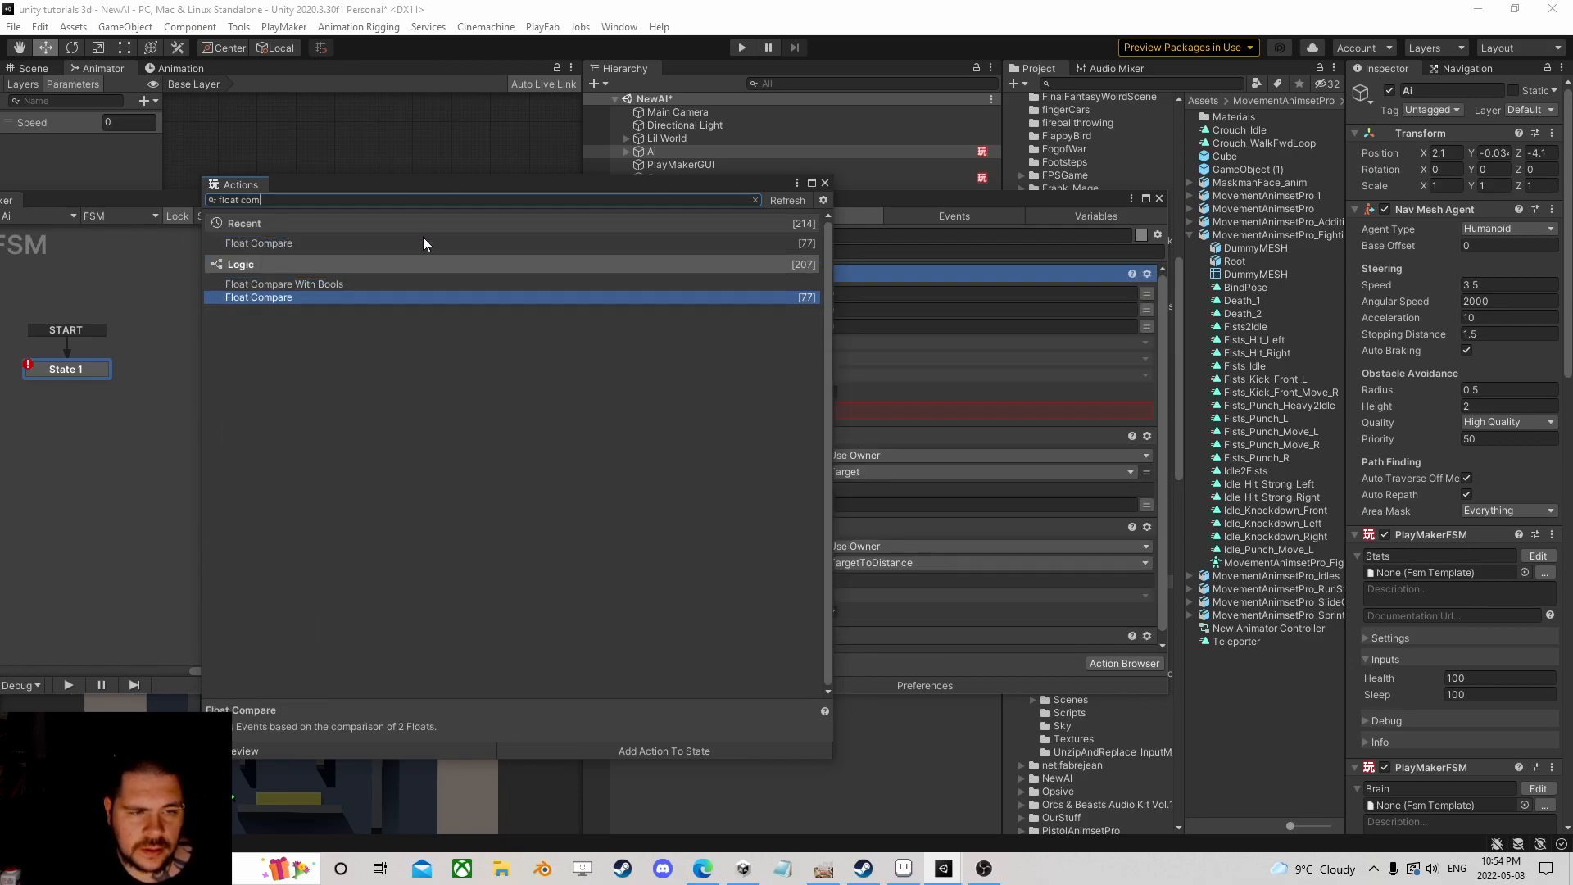
left_click(826, 184)
right_click(714, 279)
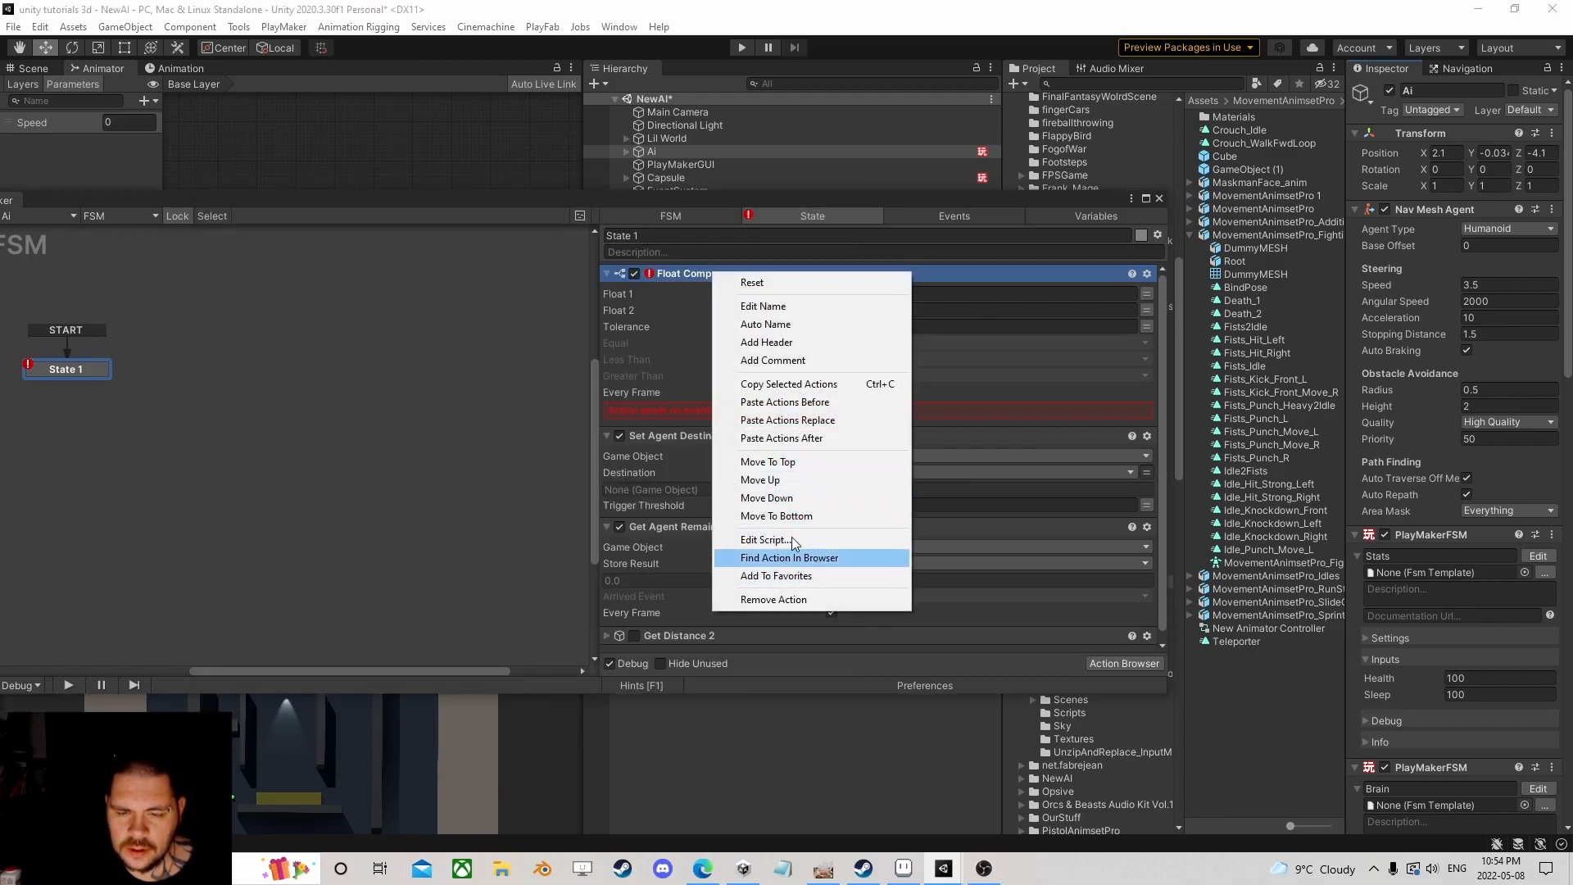
left_click(807, 522)
Step: Compare Float 1 = TargetToDistance against Float 2 = 2, every frame
left_click(1146, 512)
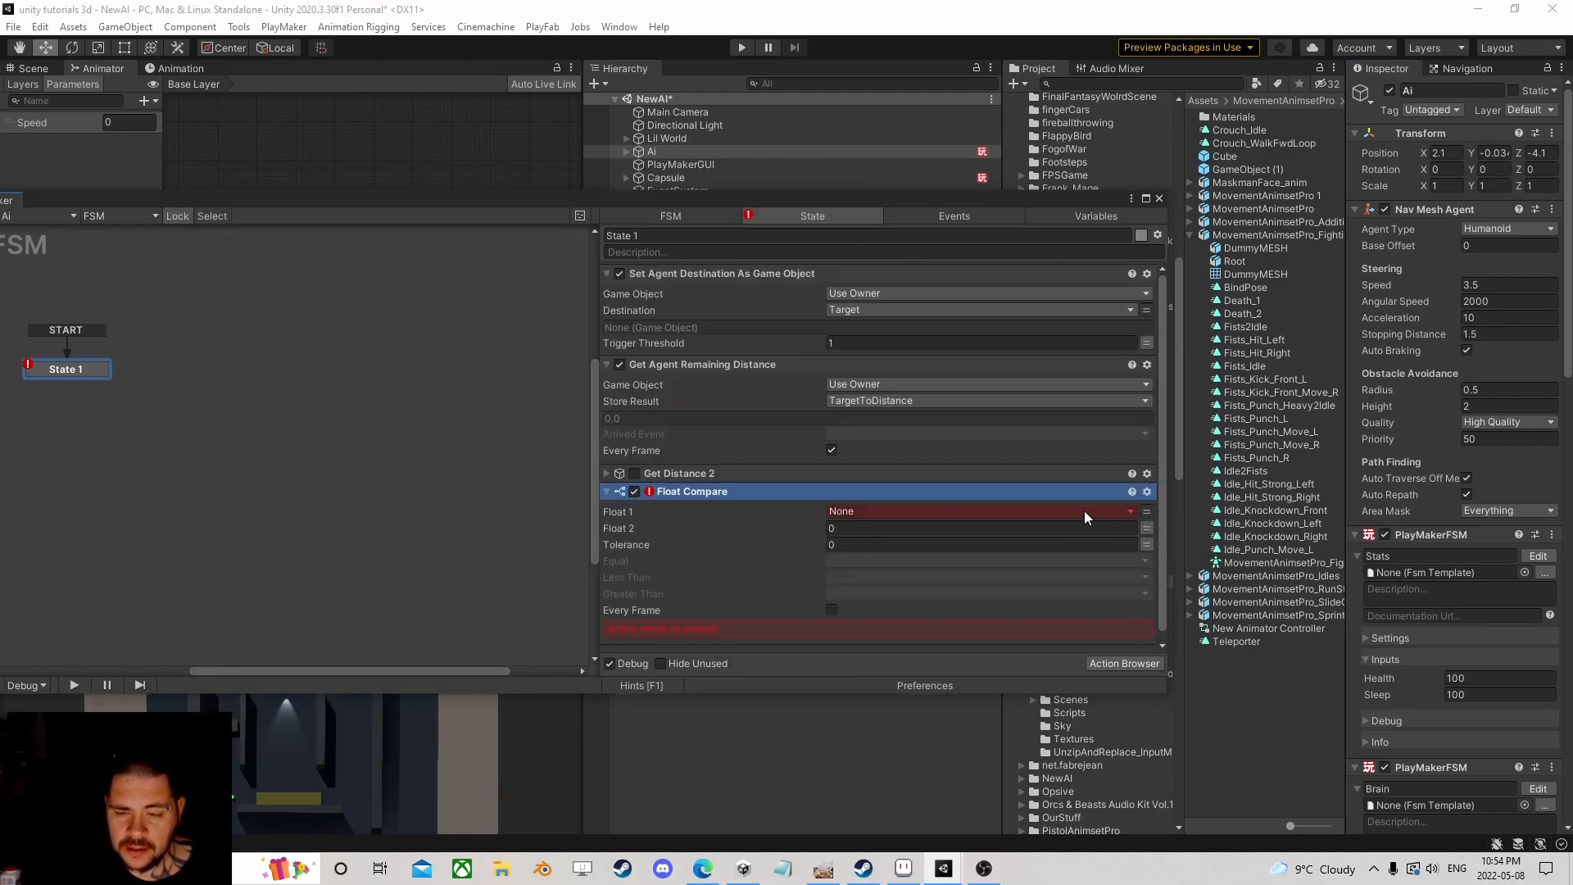
left_click(1021, 511)
left_click(891, 548)
left_click(886, 544)
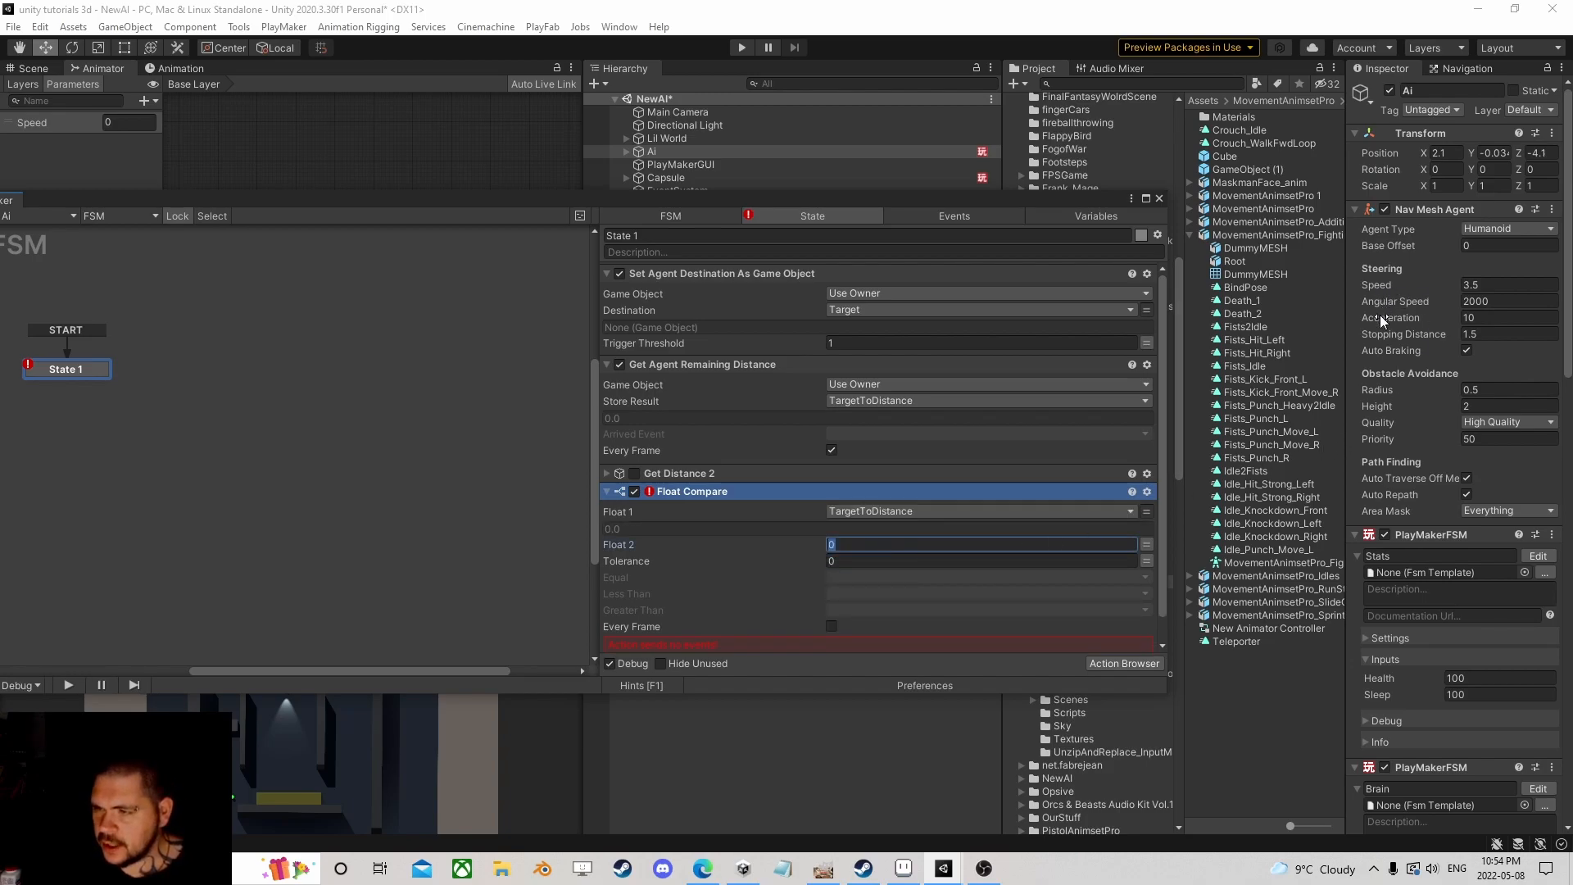
left_click(831, 627)
Step: Make Less Than fire a new Attack event
left_click(866, 593)
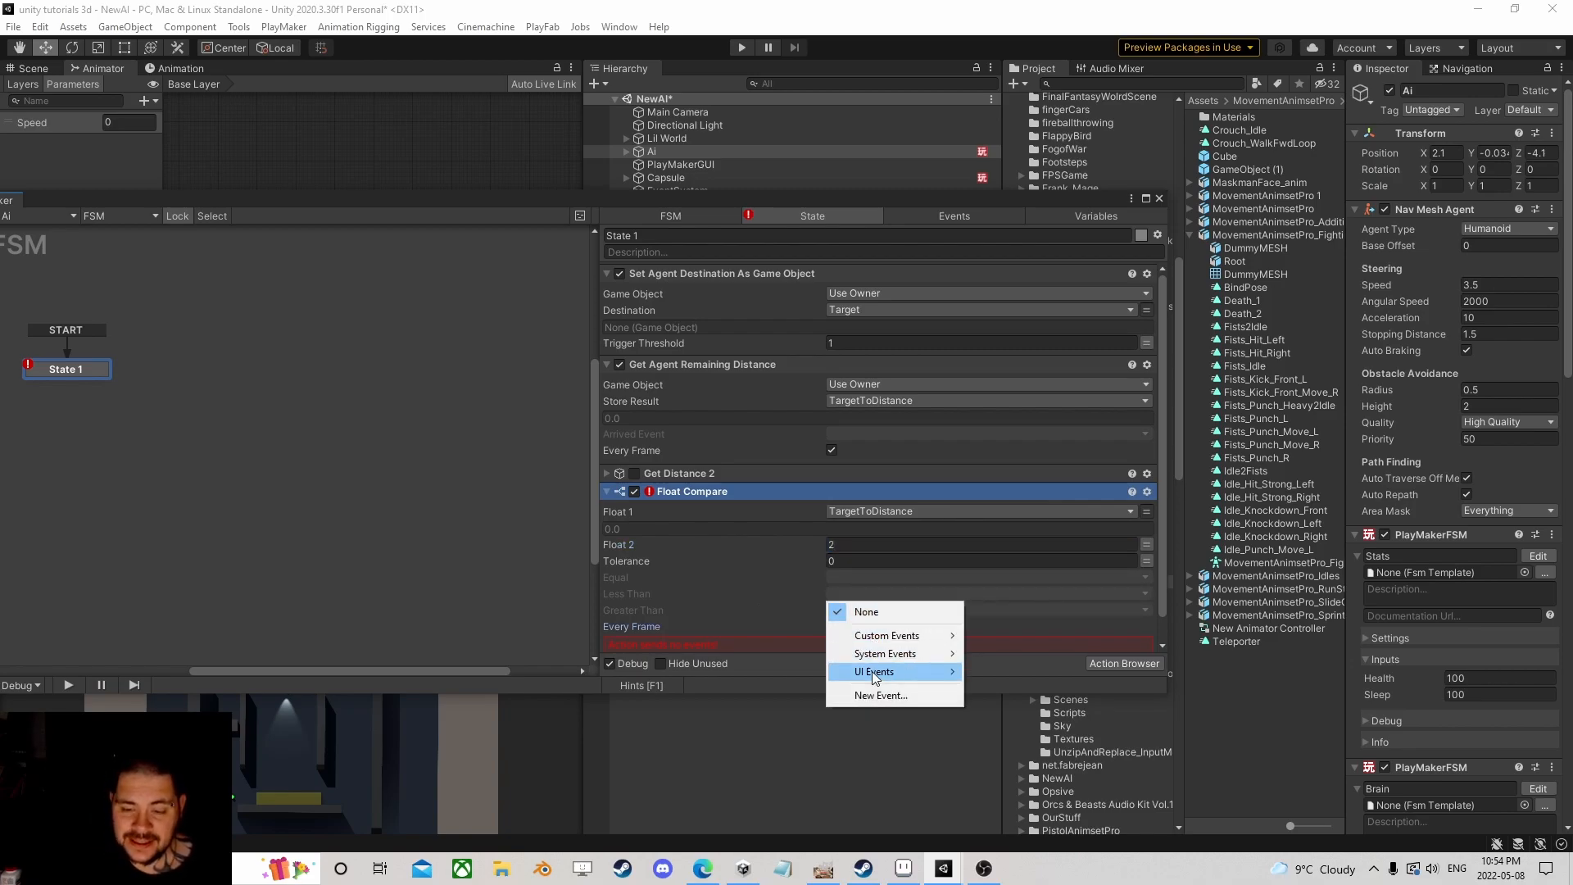
left_click(875, 692)
type("Attack")
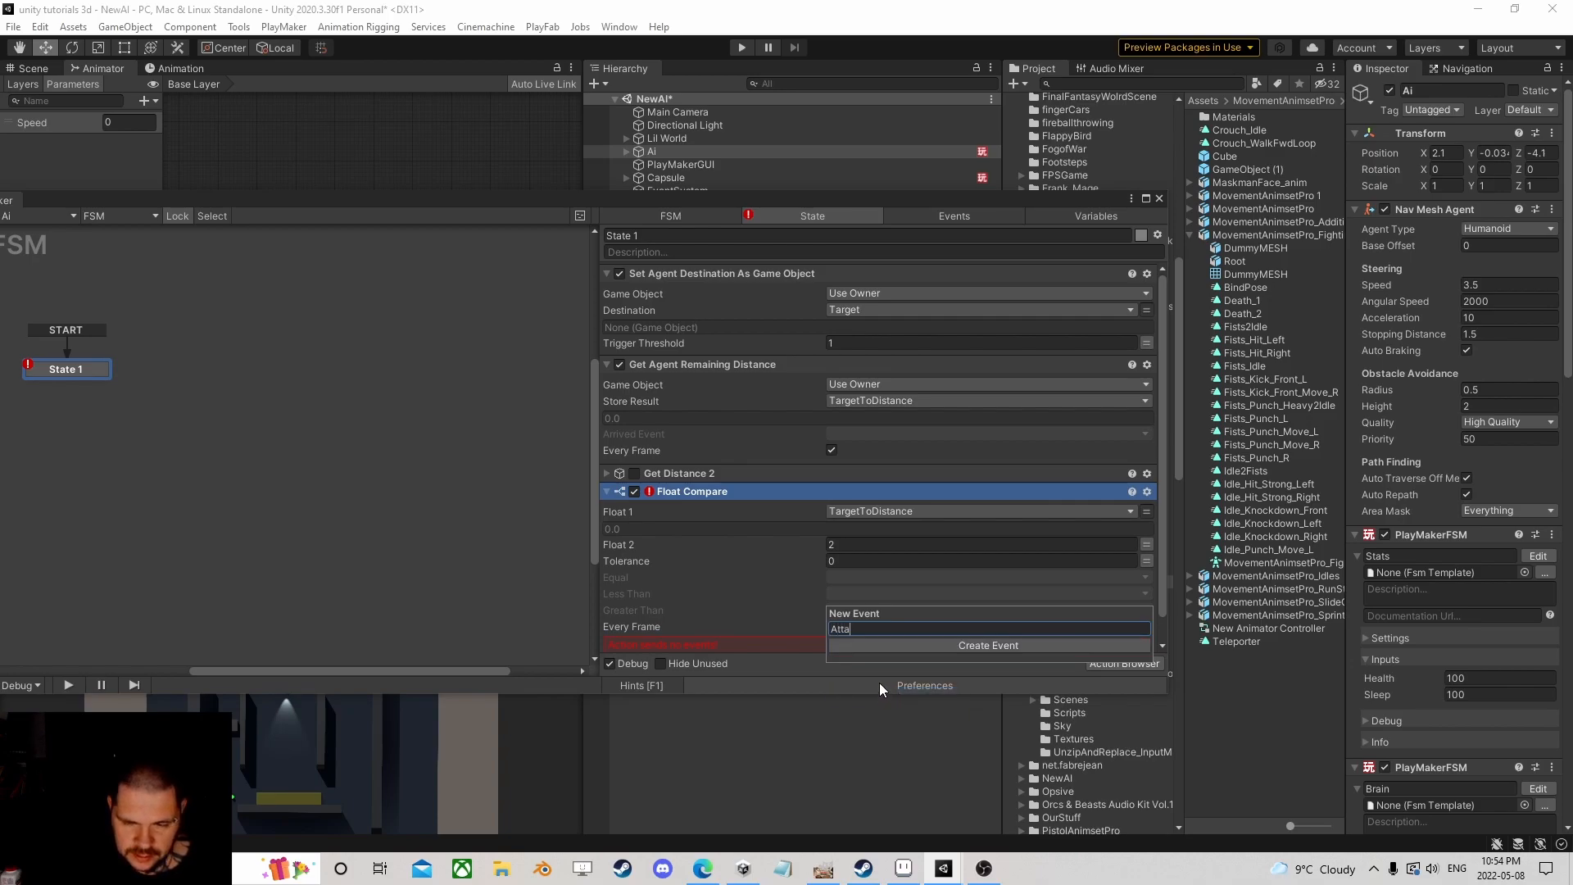
key("Return")
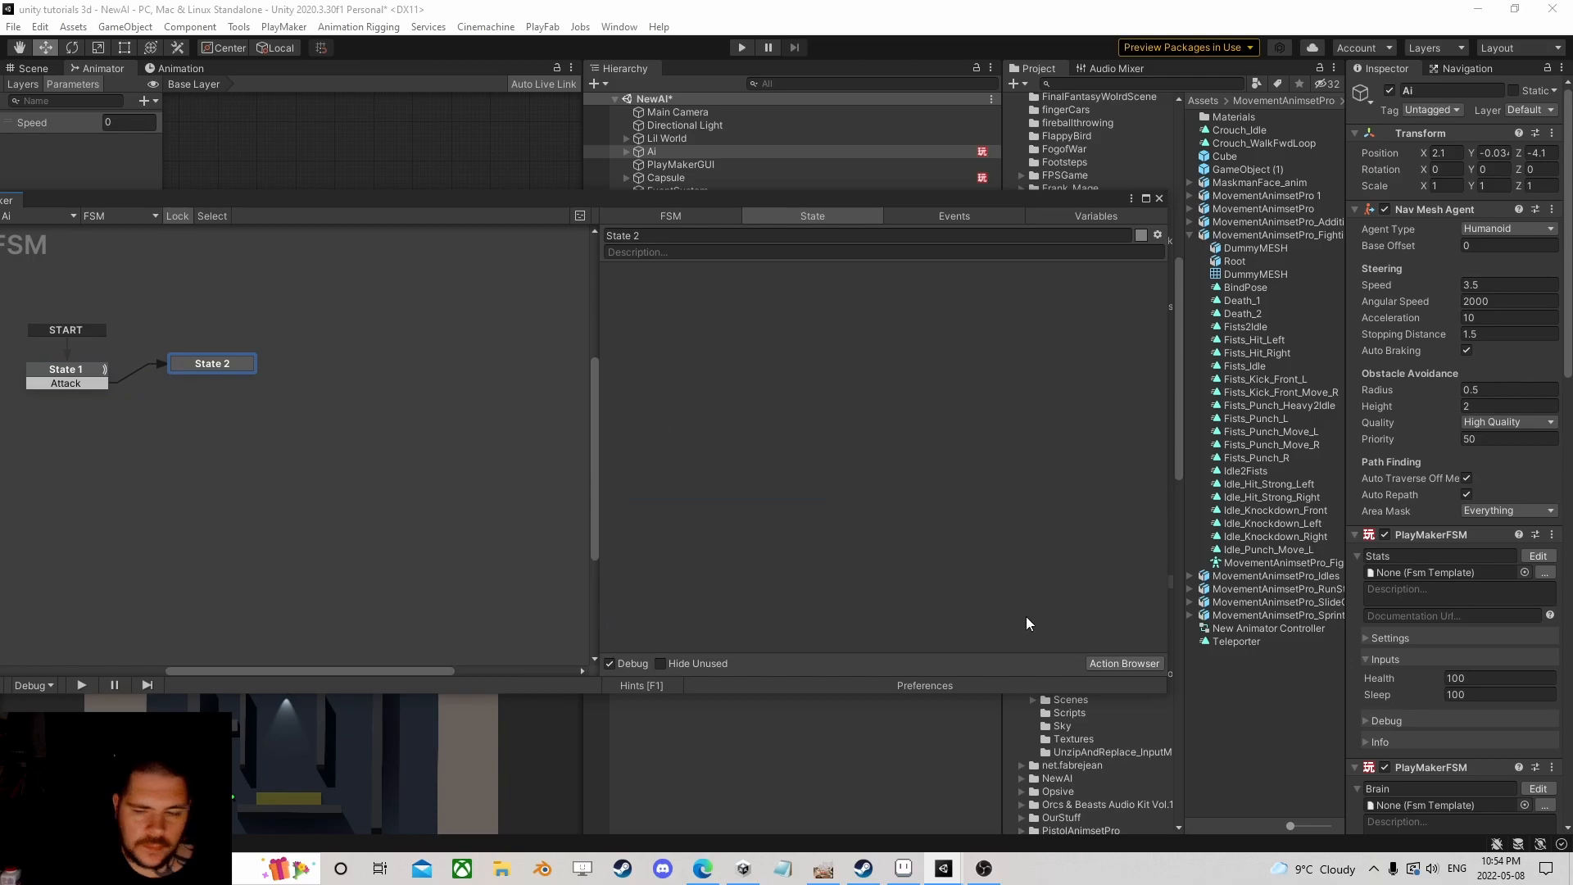
Step: Add a Sequence Event action to State 2, then delete it
left_click(1117, 663)
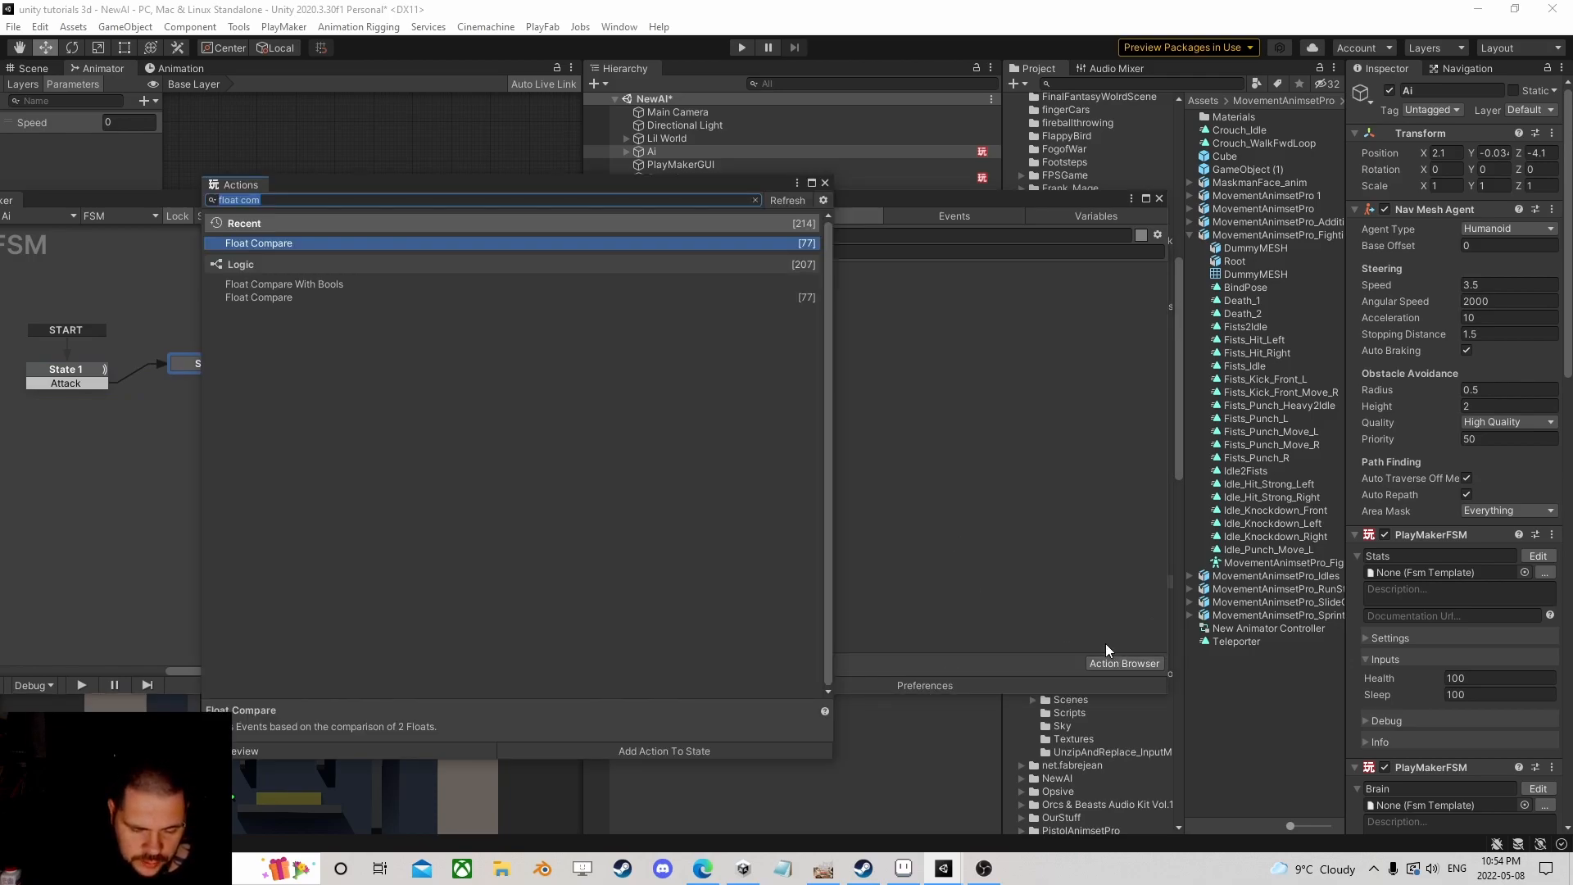
type("seq")
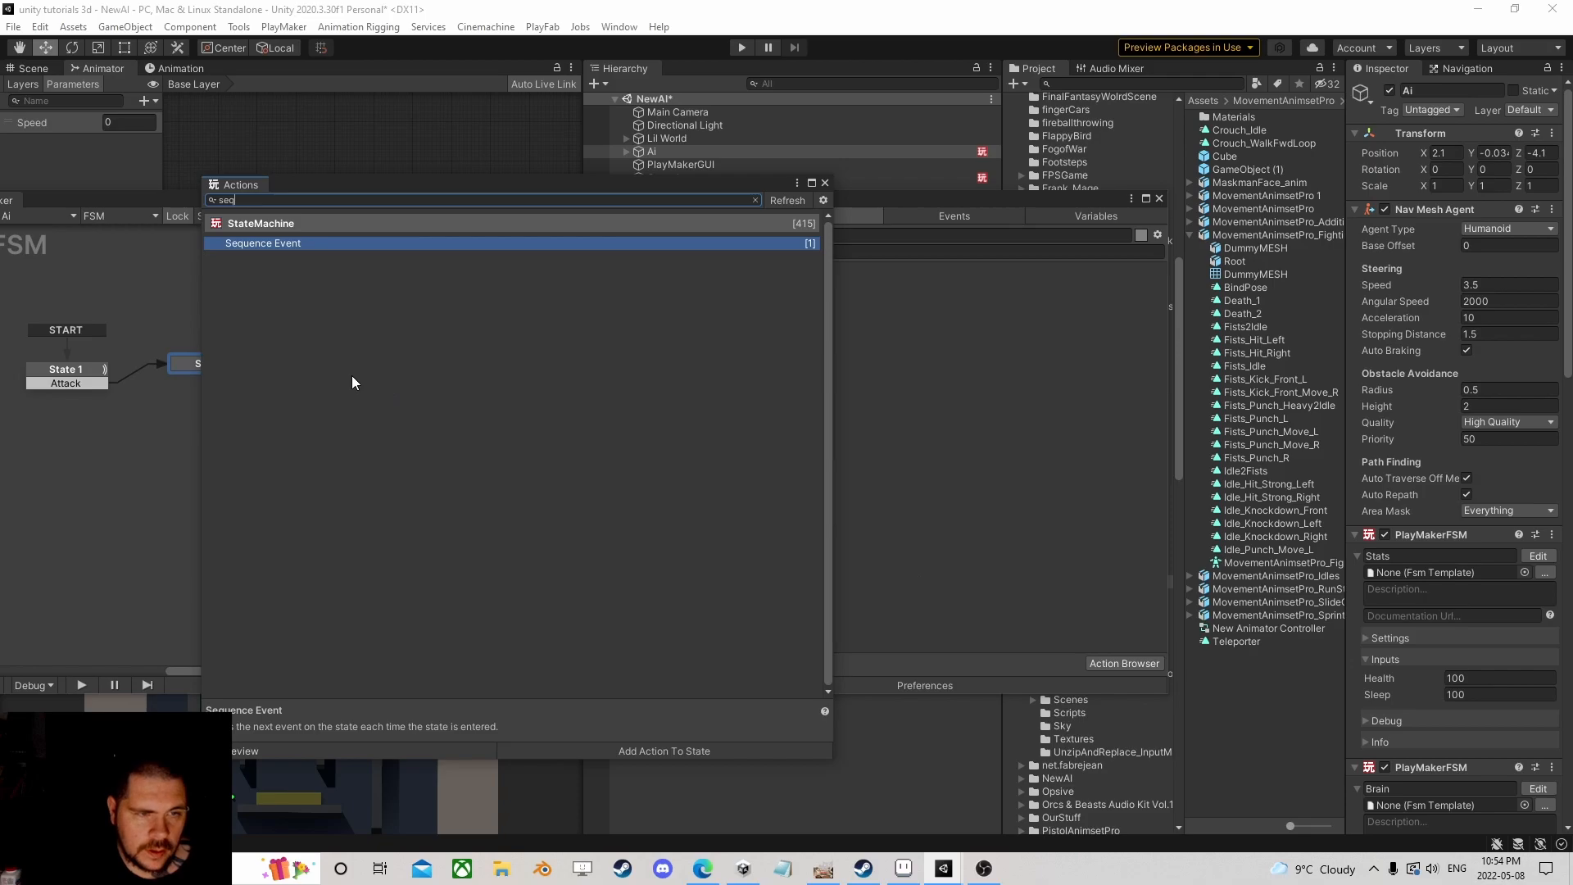
double_click(317, 243)
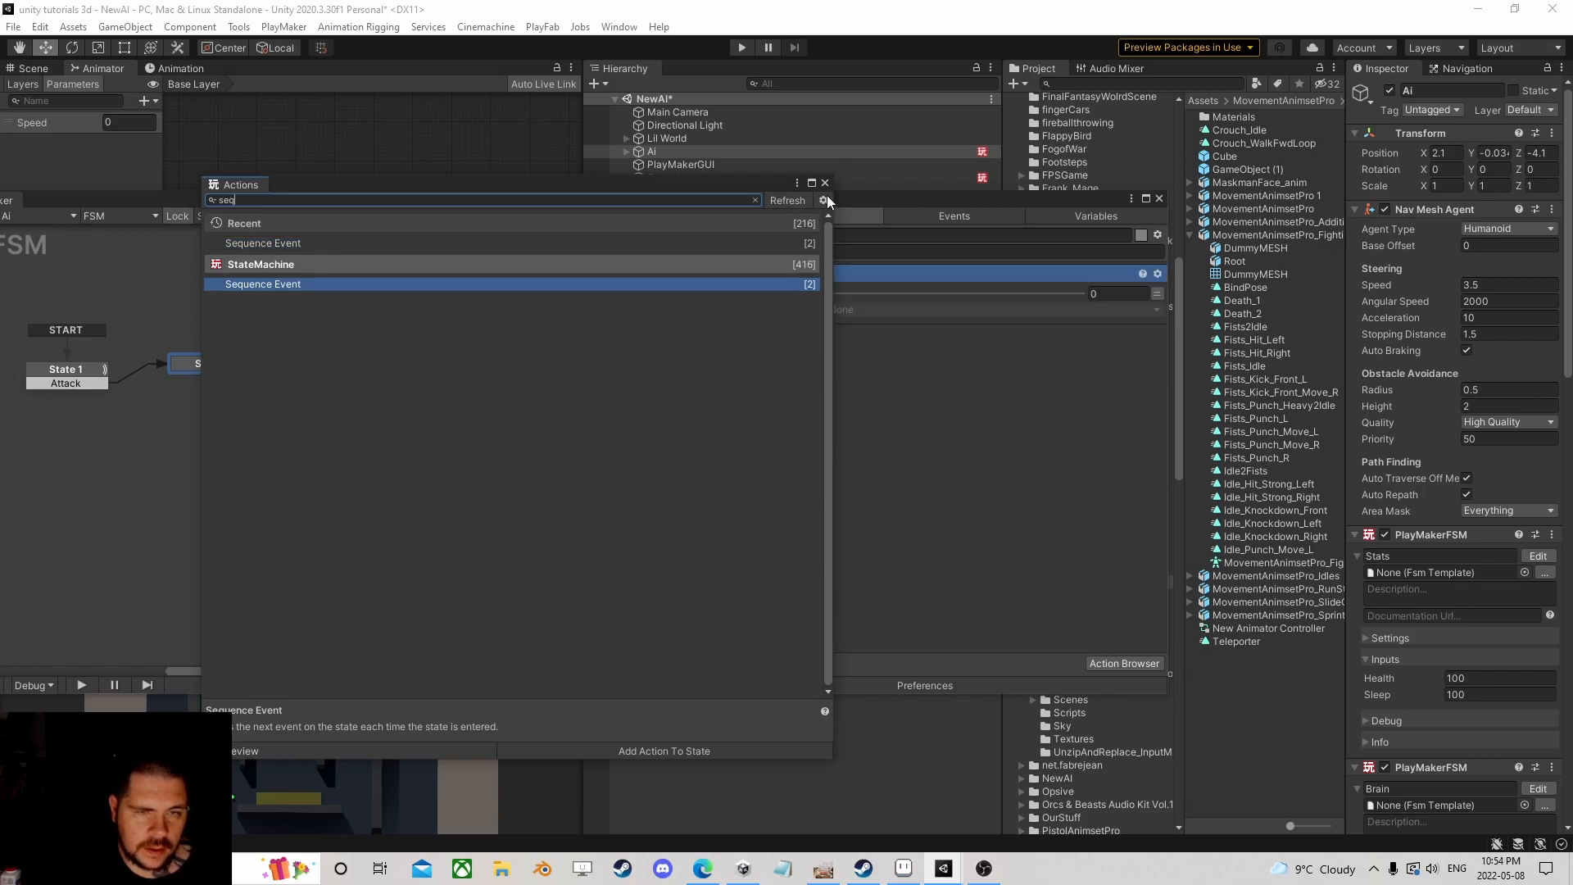
left_click(826, 184)
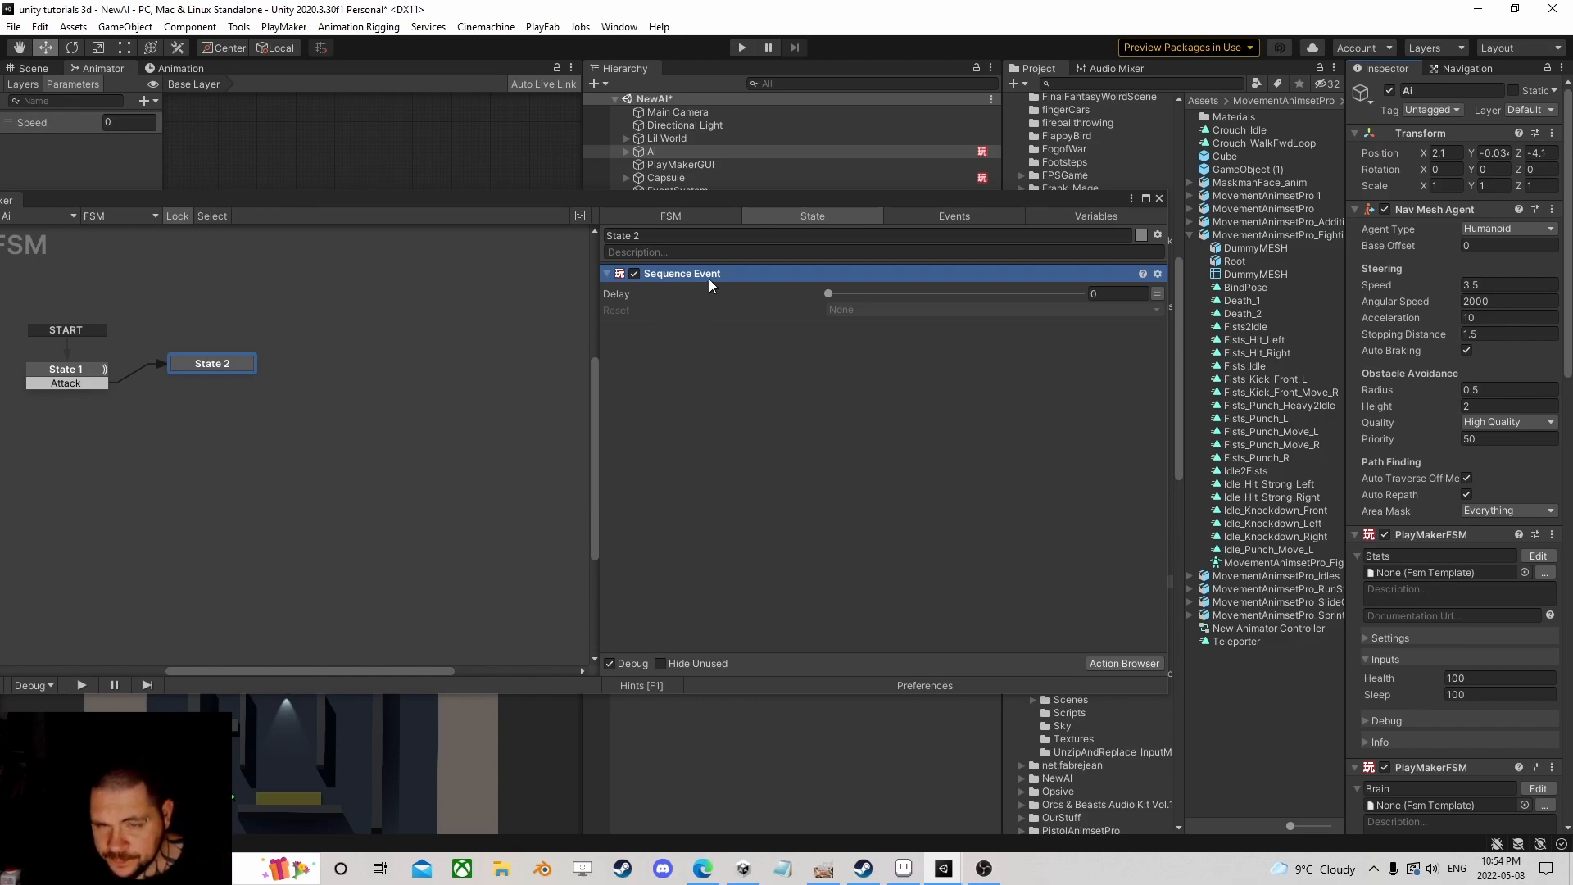
key("Delete")
Step: Add a Send Random Event action to State 2 via a 'rand' search
left_click(1127, 659)
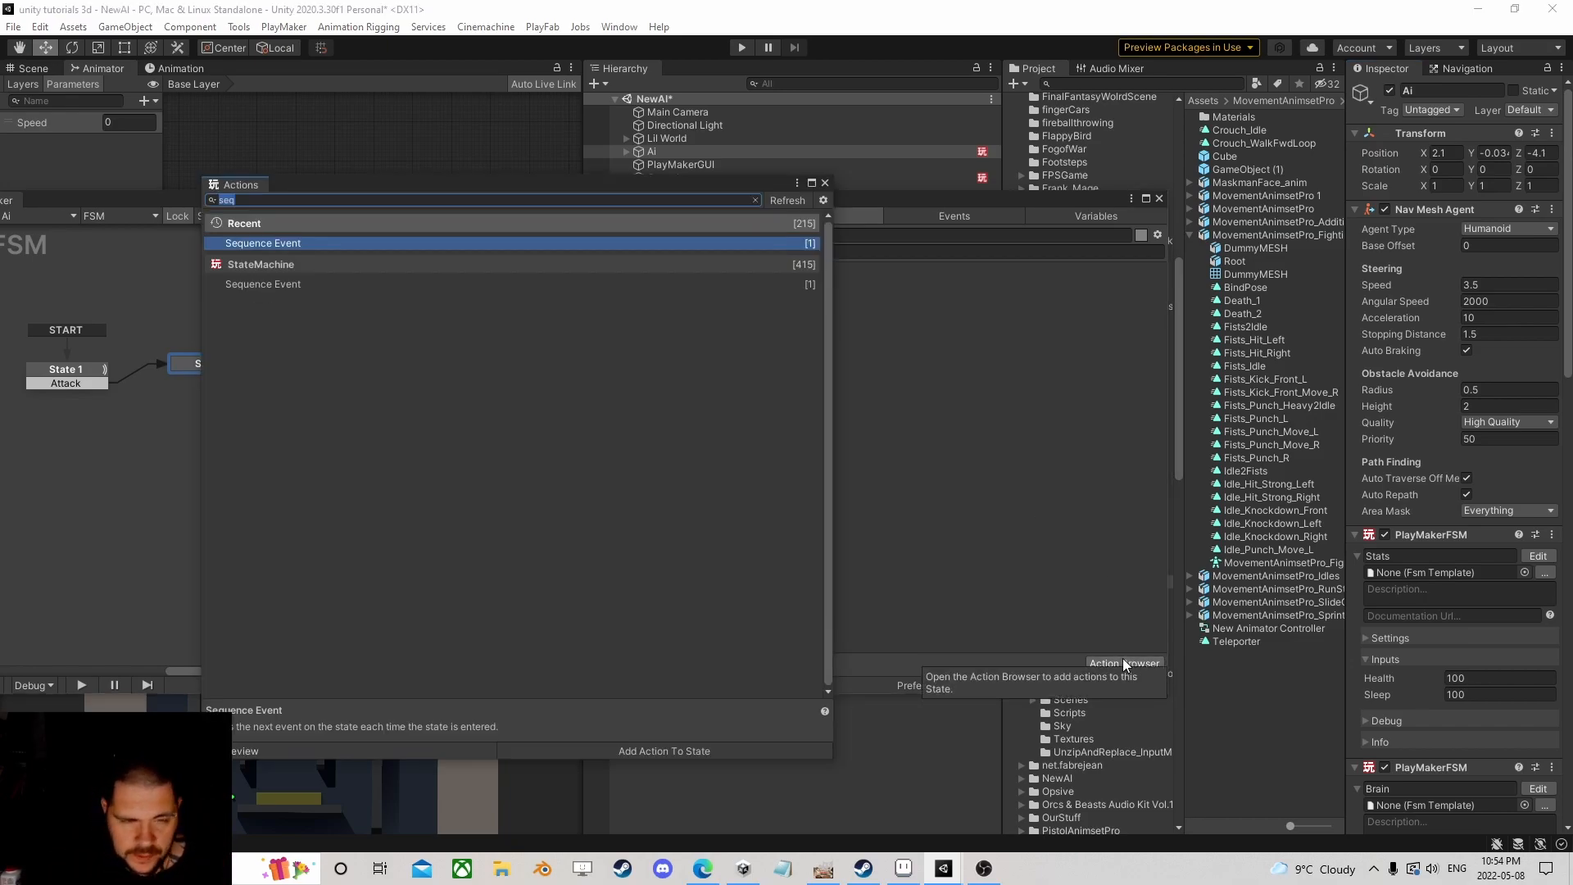
type("rand")
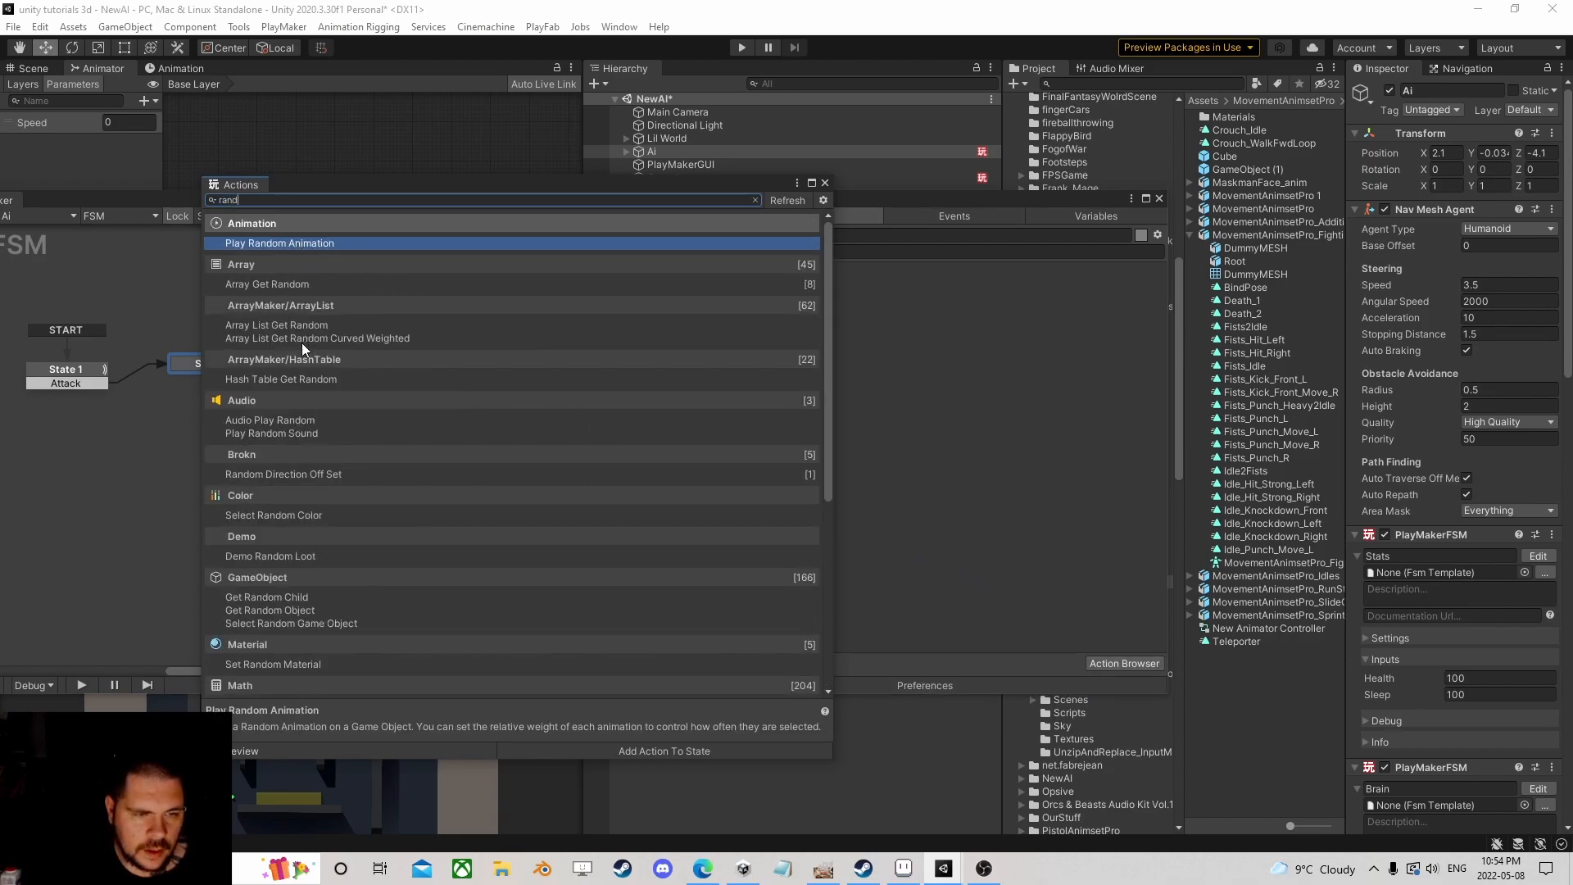
scroll(312, 524, "down", 5)
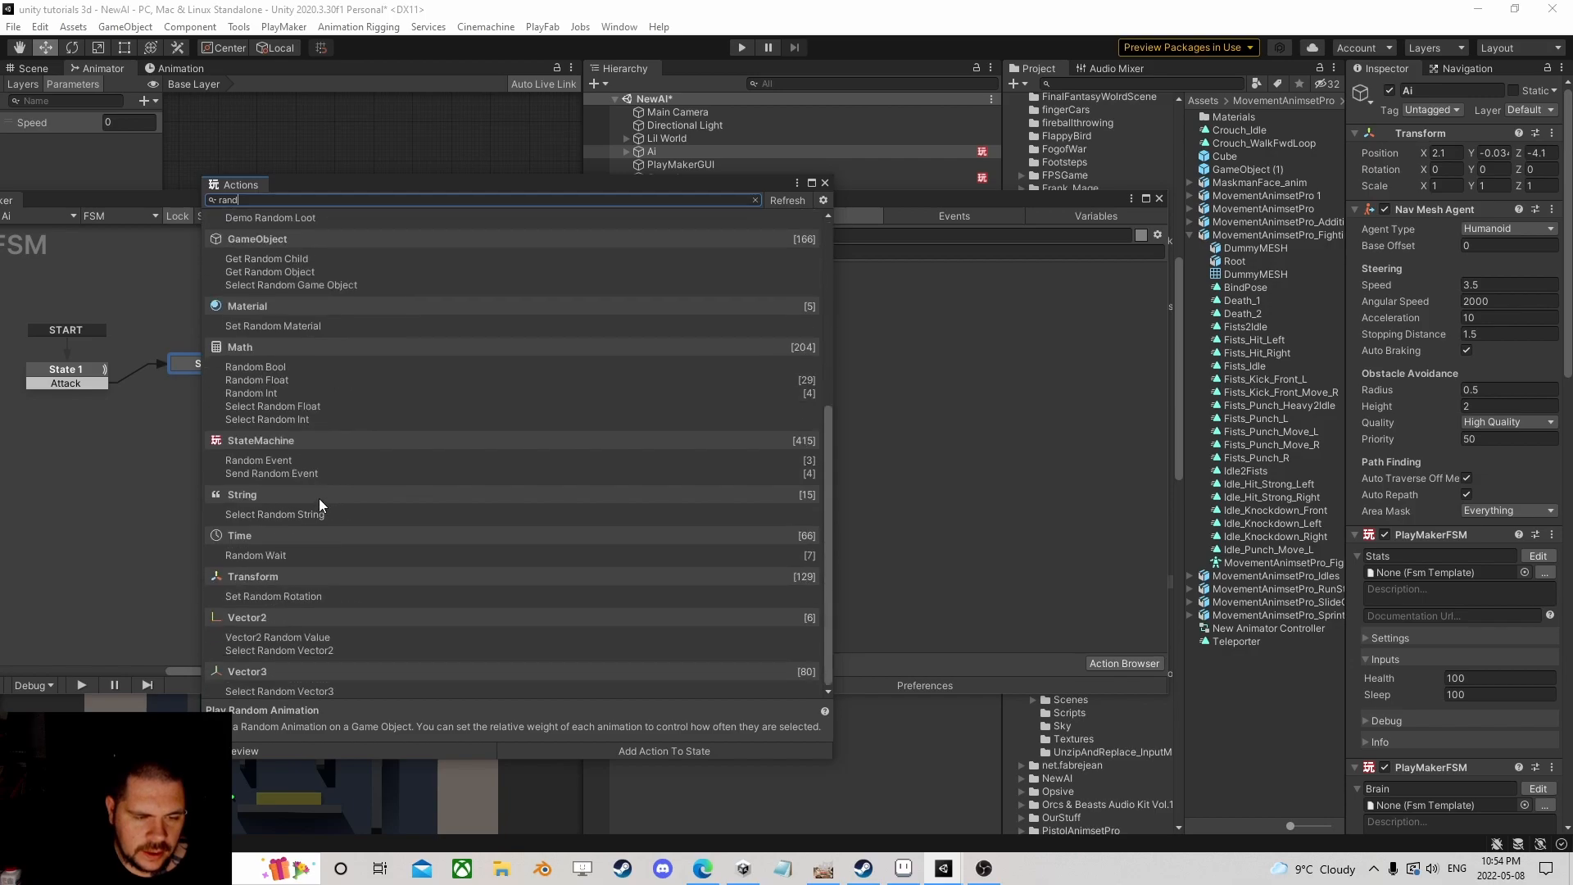
double_click(281, 473)
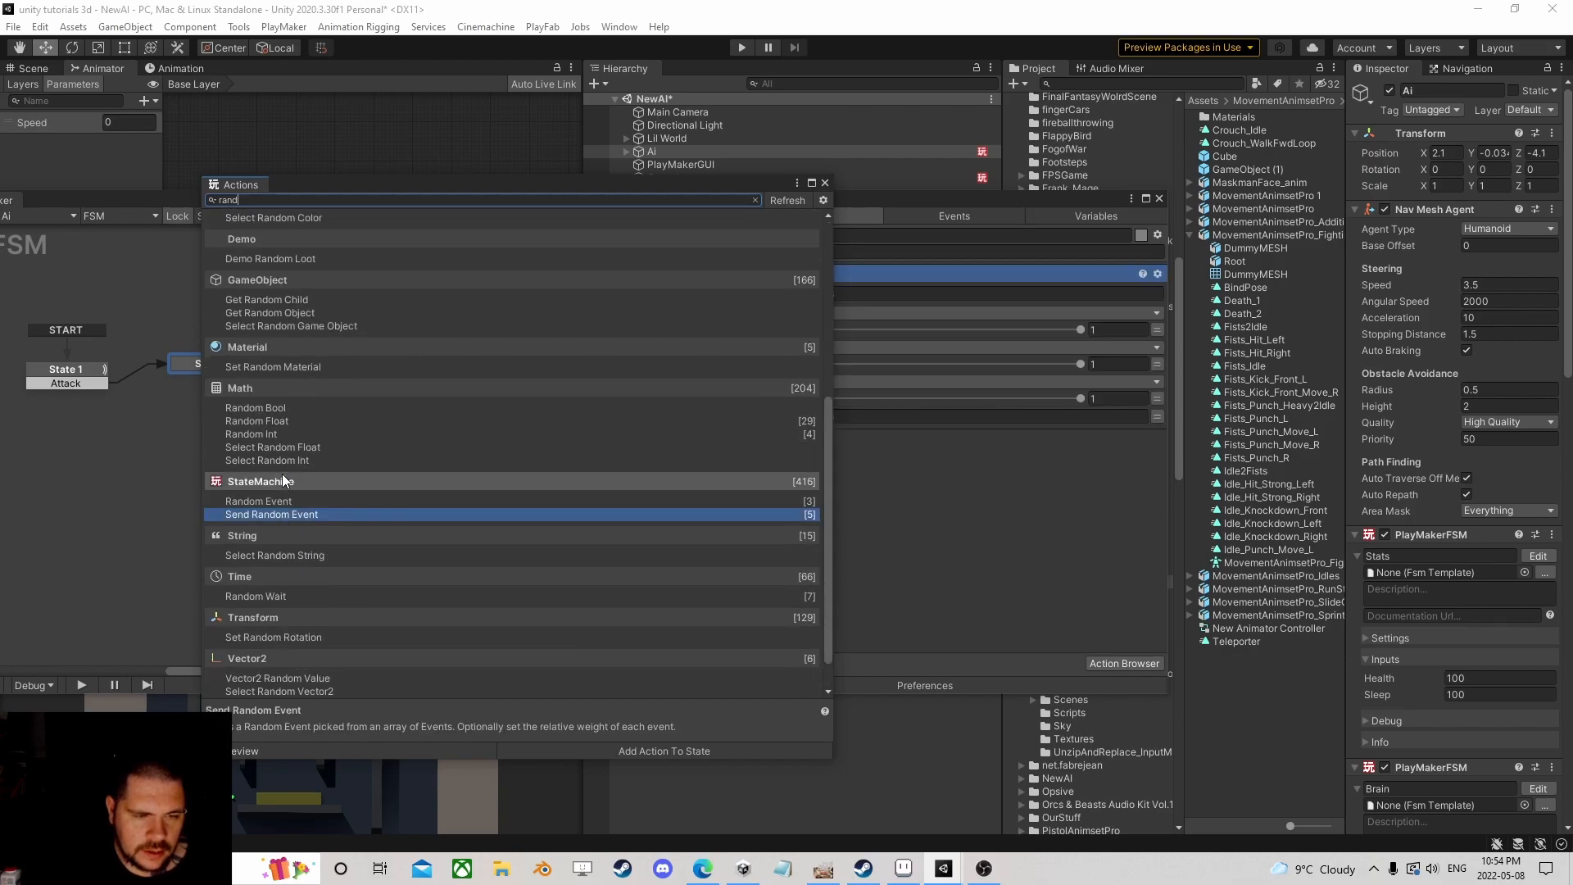
Step: Drag the three Send Random Event weights to about 0.77, 0.45 and 0, then delete the action
left_click(826, 183)
left_click(828, 295)
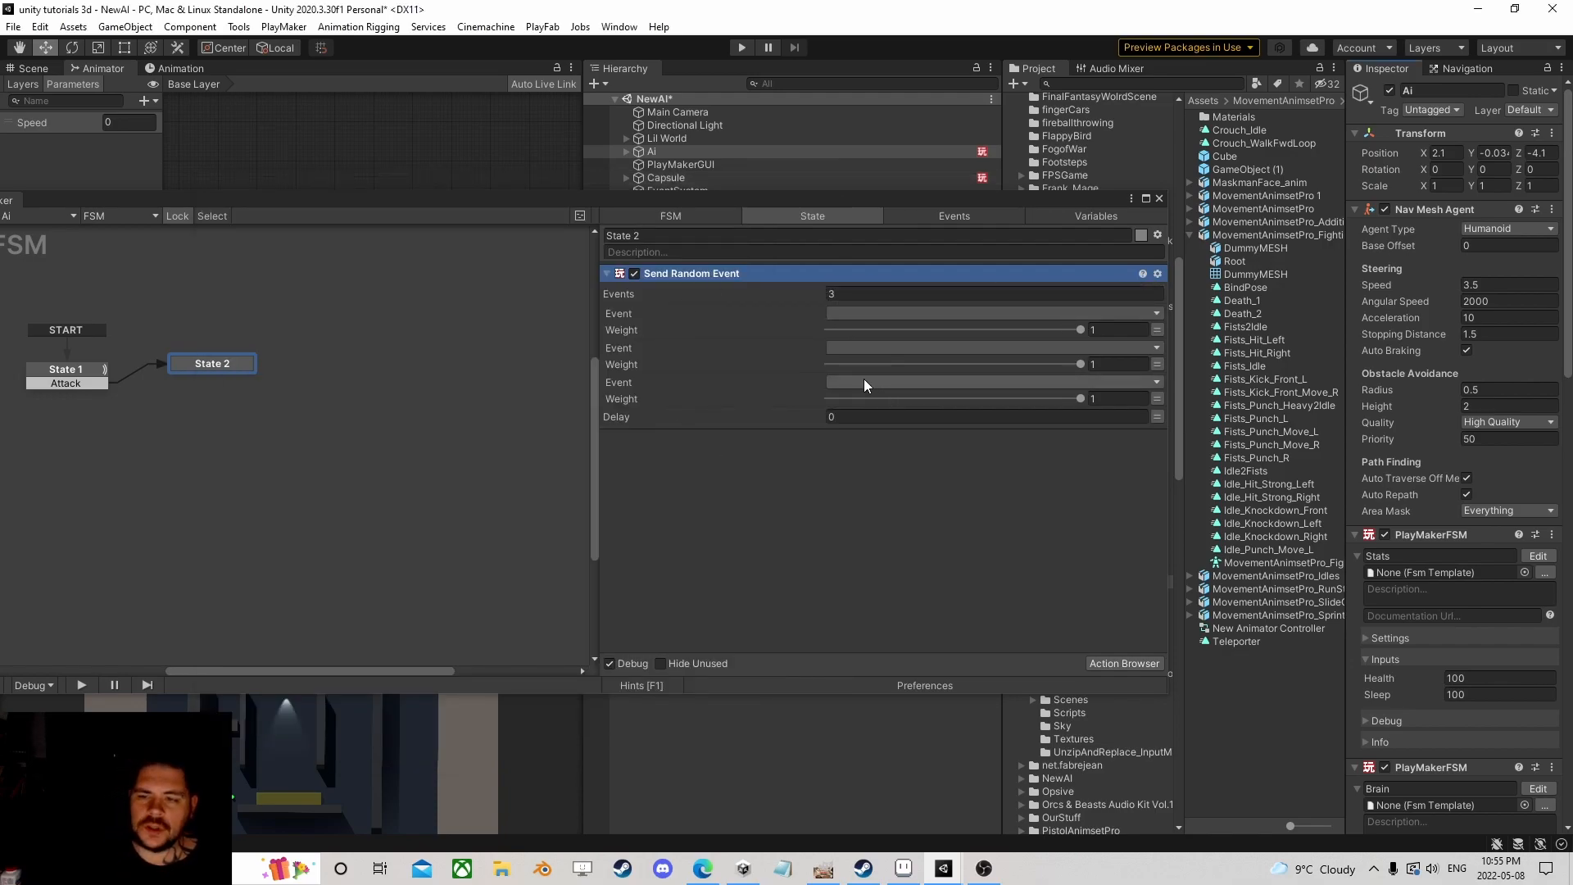
left_click_drag(1081, 329, 890, 366)
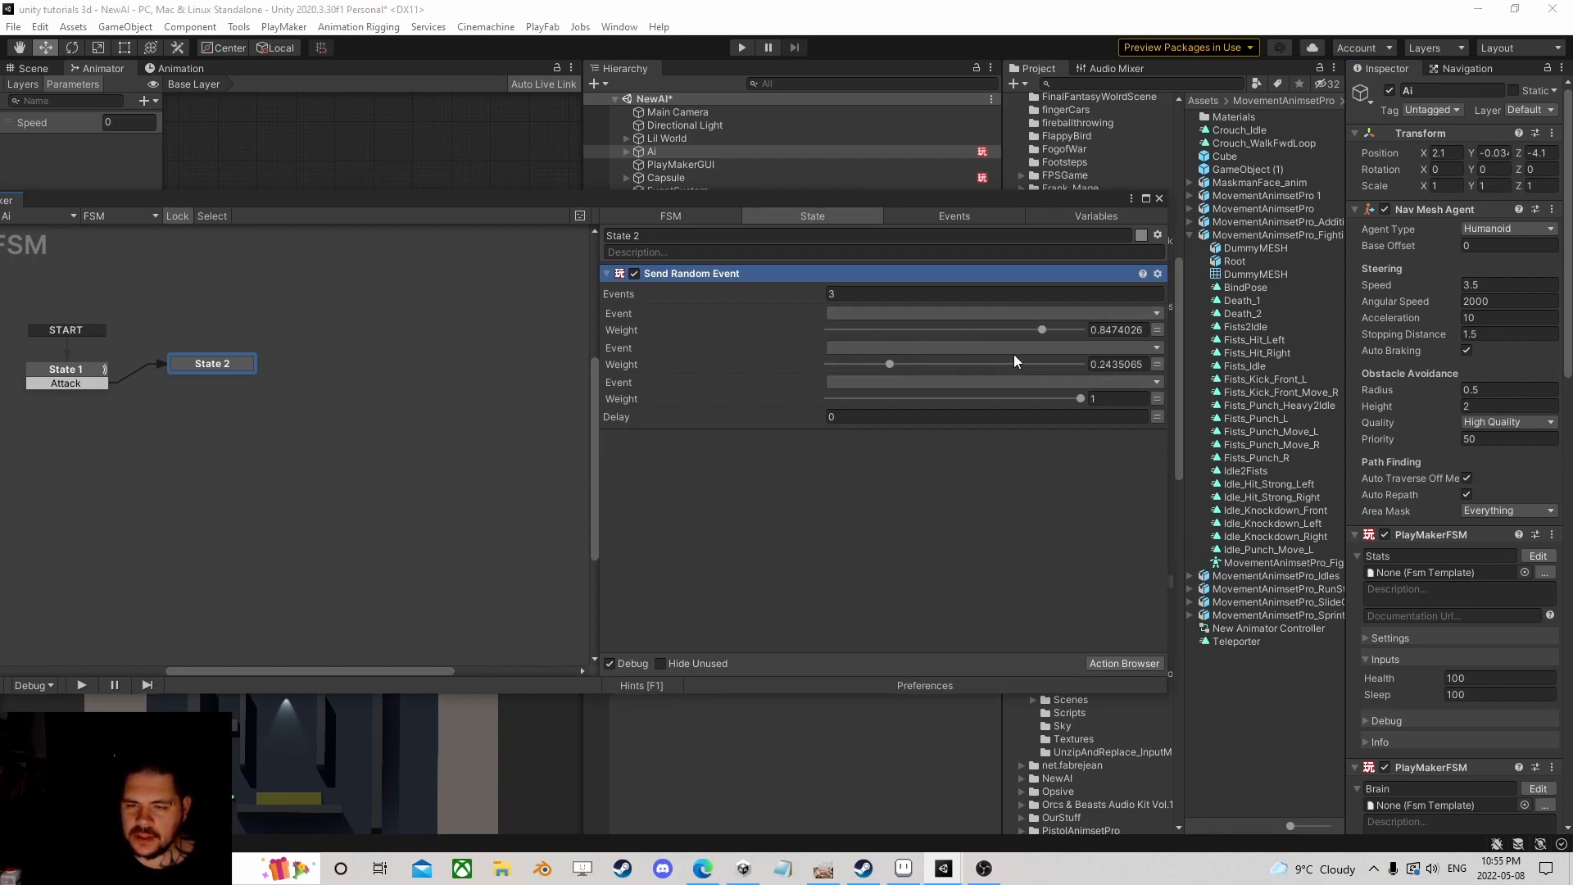
left_click_drag(1043, 330, 962, 331)
left_click_drag(889, 366, 934, 366)
left_click_drag(1080, 399, 869, 398)
left_click_drag(975, 329, 1022, 329)
left_click_drag(933, 364, 824, 405)
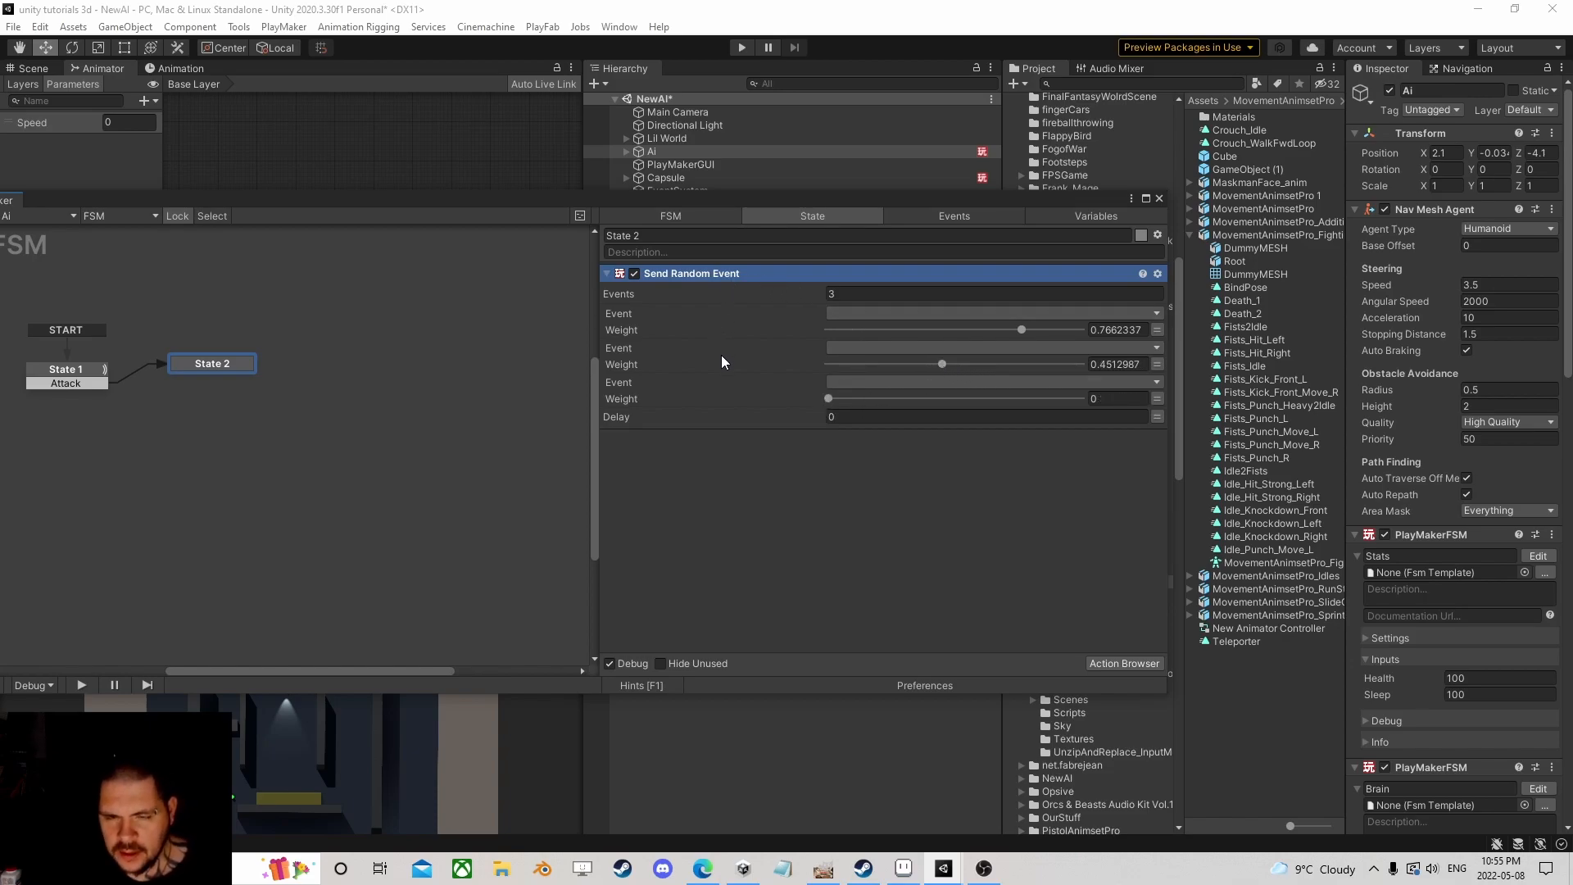
key("Delete")
Step: Add a Select Random String action to State 2
left_click(1123, 662)
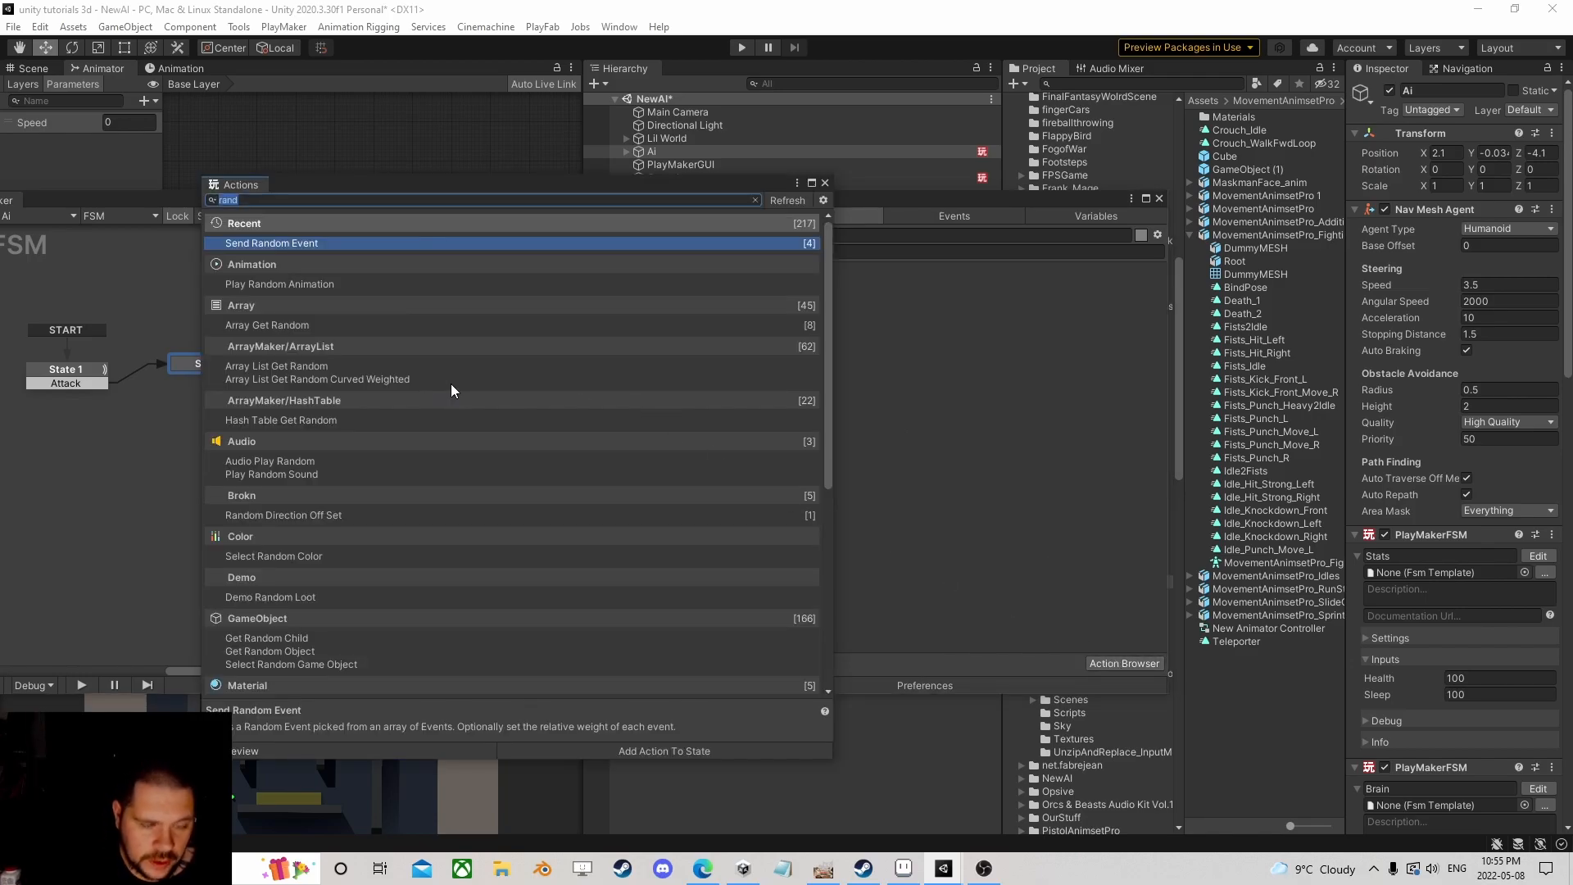
type("random")
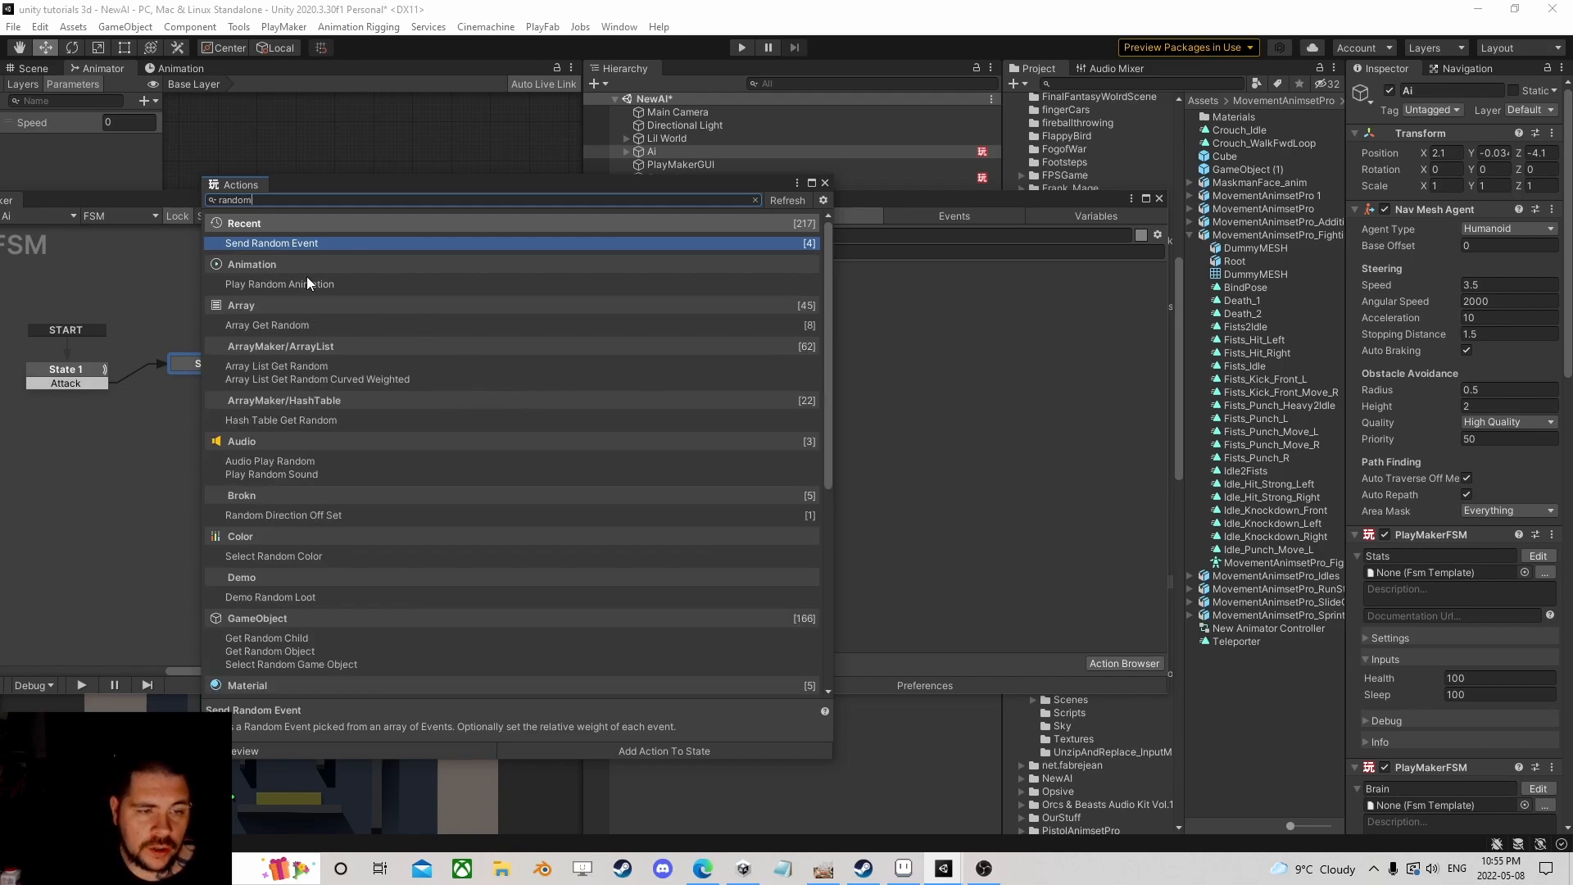
scroll(351, 418, "down", 2)
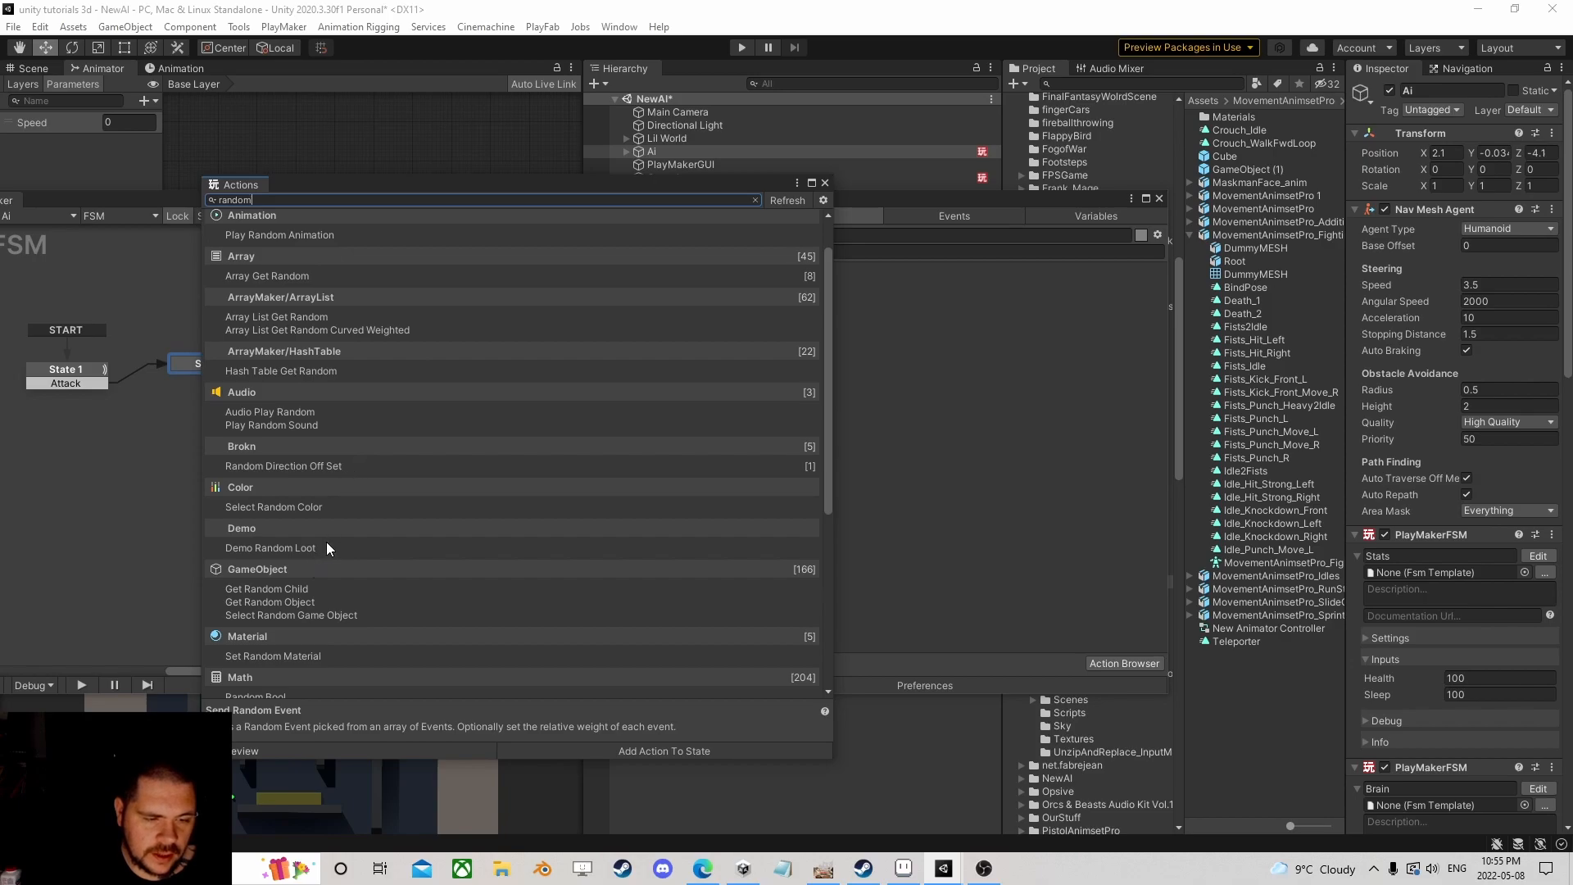
scroll(317, 564, "down", 2)
scroll(317, 566, "down", 6)
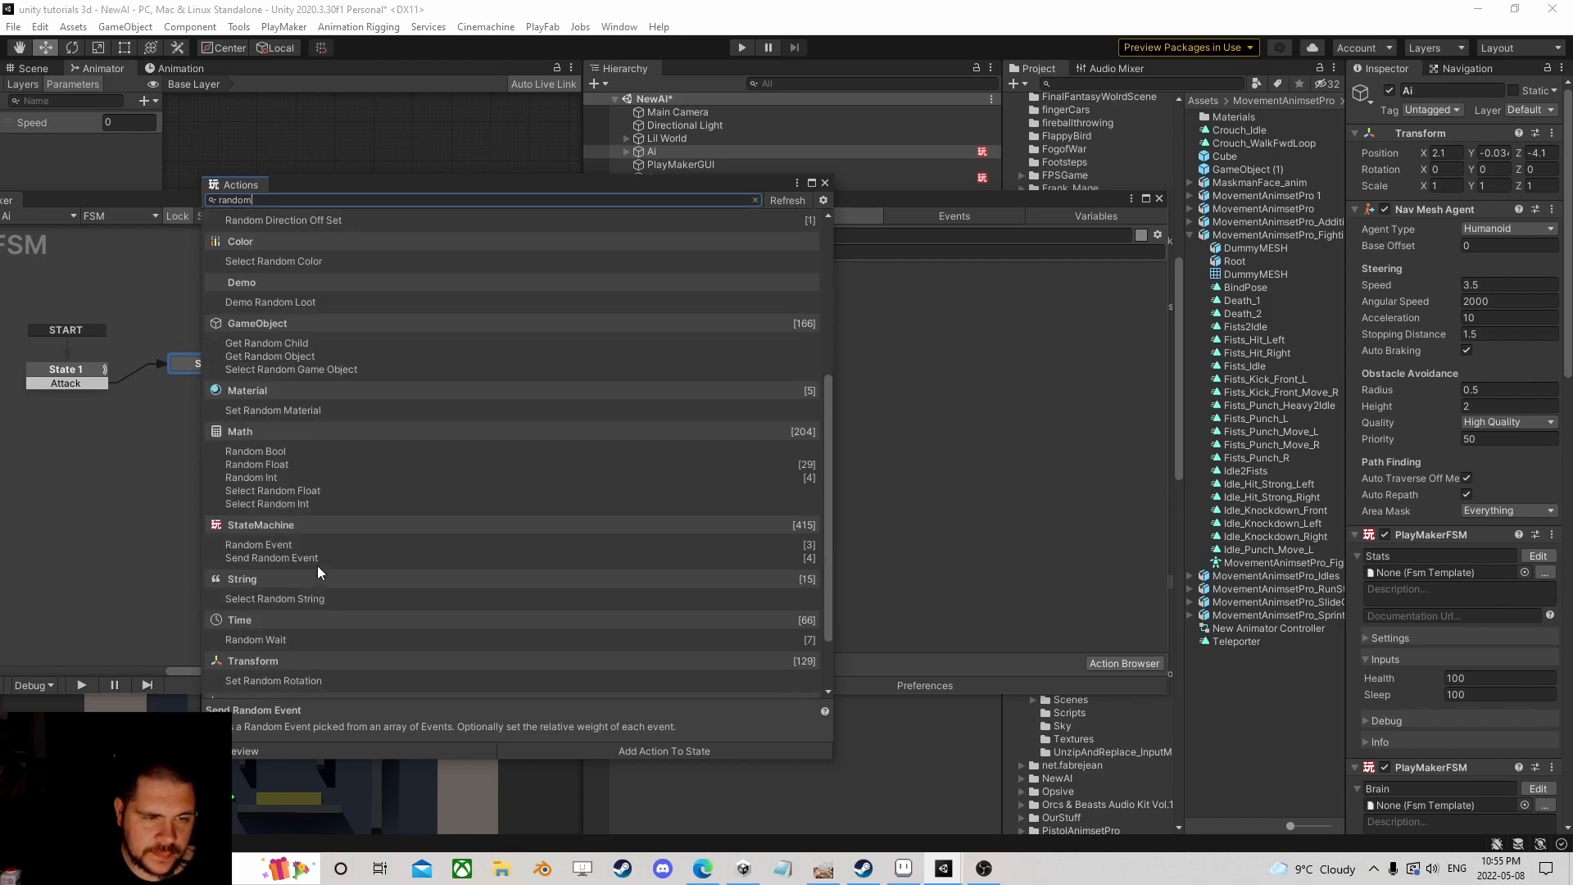
scroll(323, 462, "down", 1)
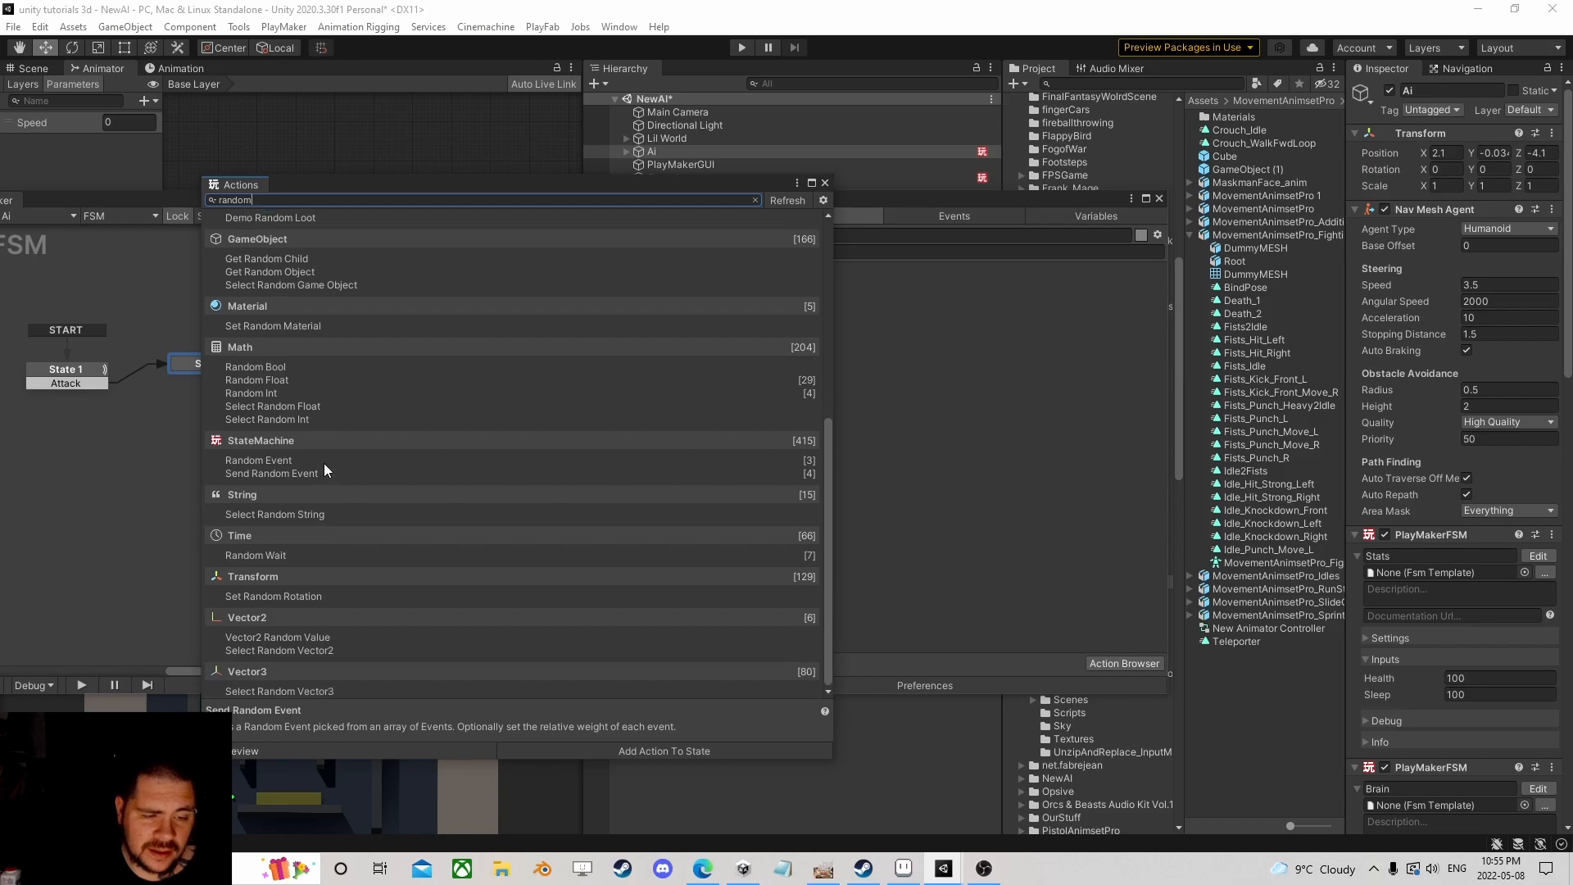
double_click(293, 516)
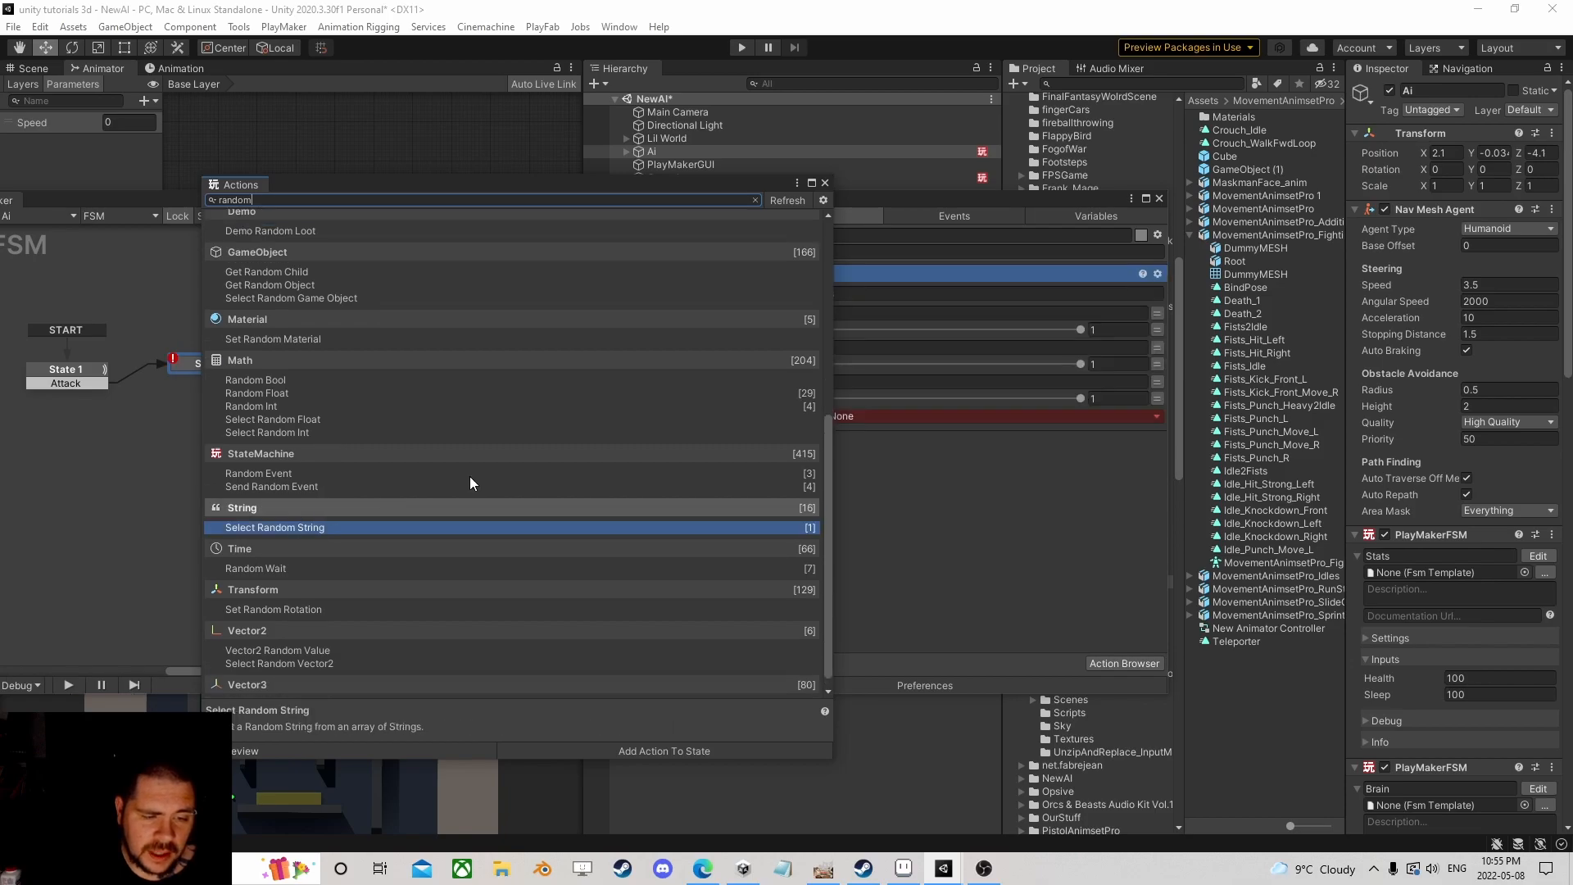
left_click(825, 183)
Step: Fill the strings with Attack1 and Attack2 and reduce the count to two
left_click(862, 314)
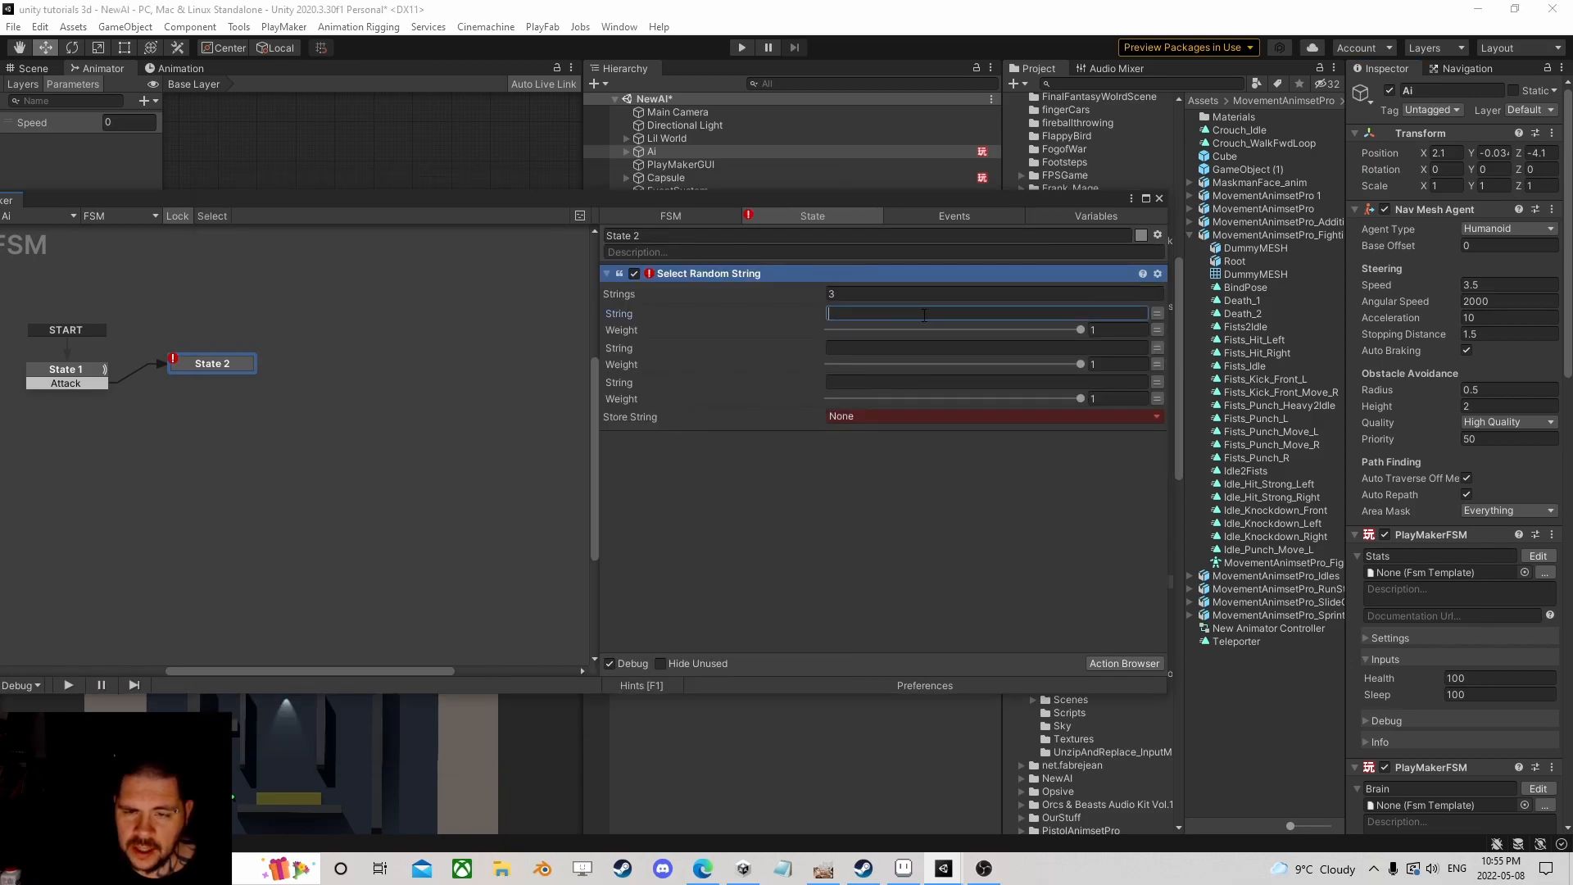
type("Attack1")
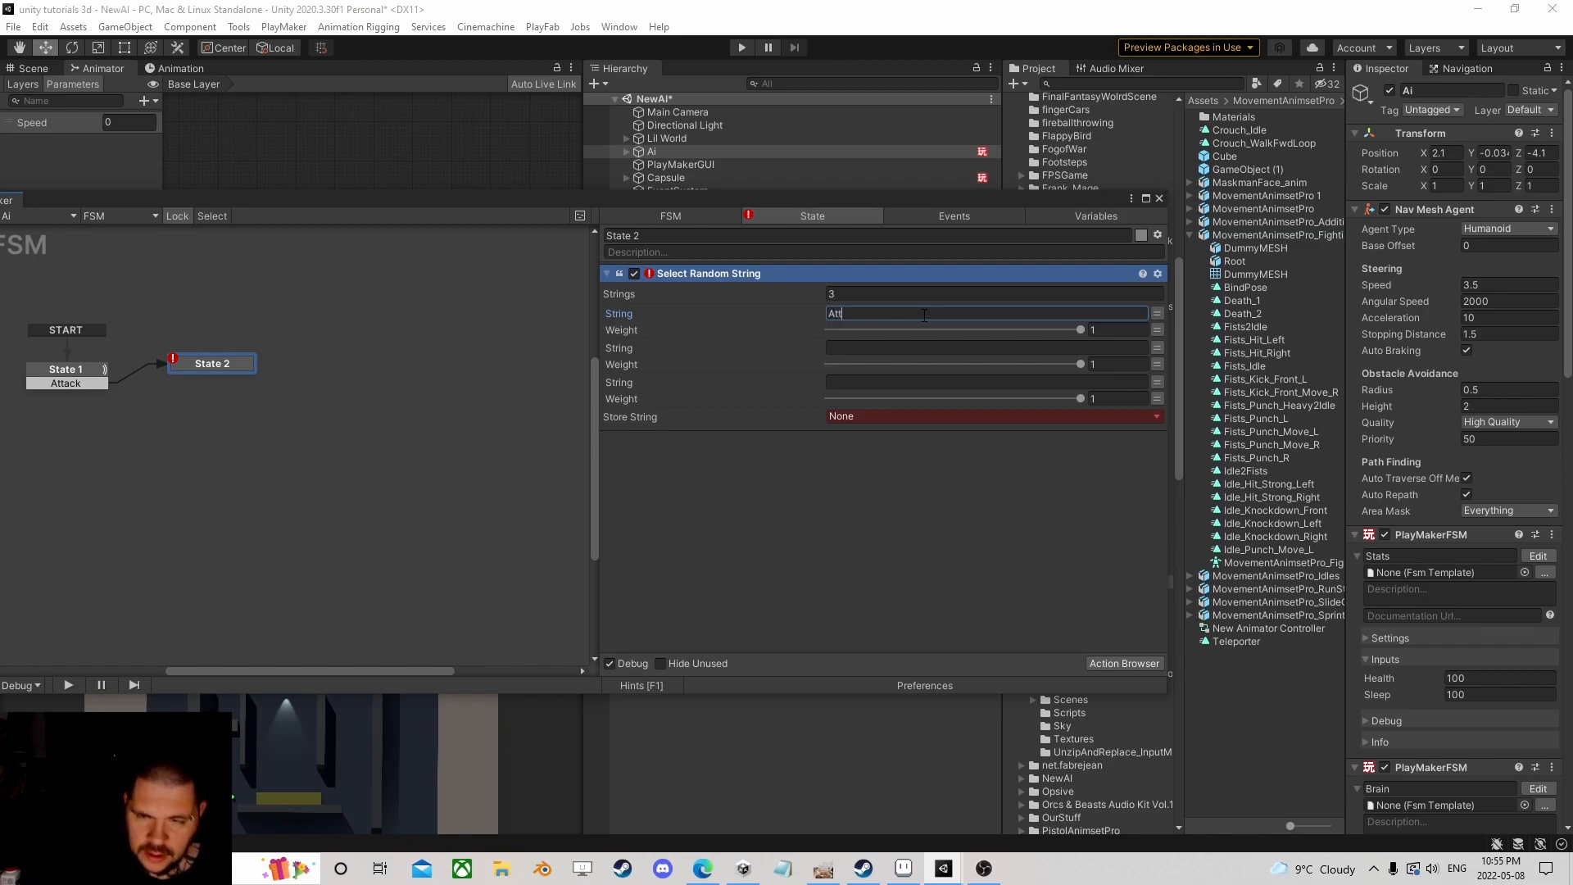
key("Tab")
key("Tab")
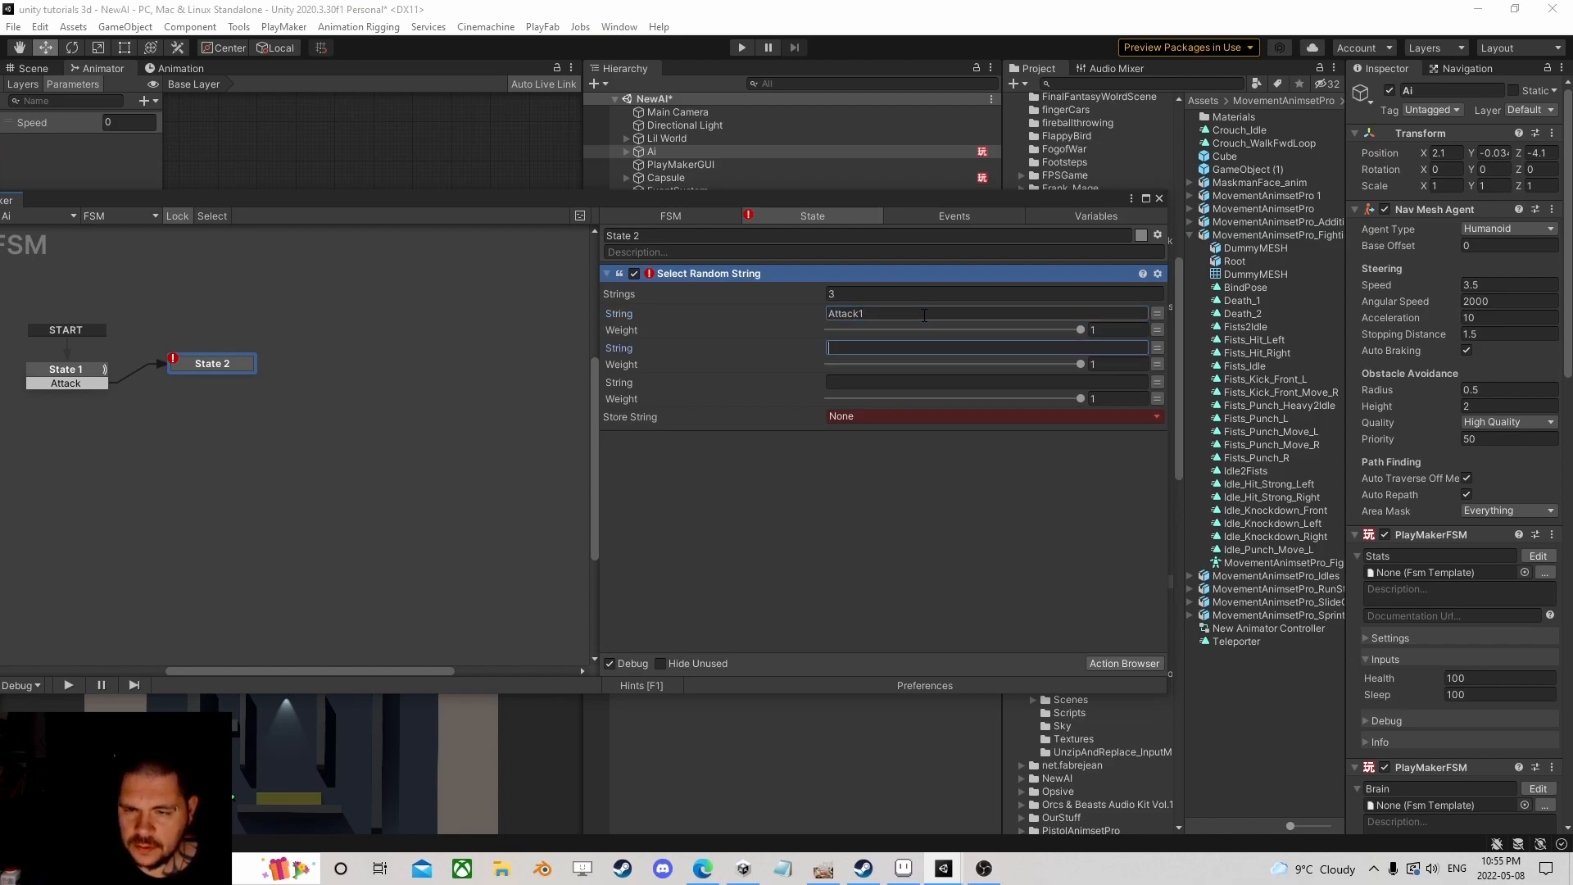
type("Attack2")
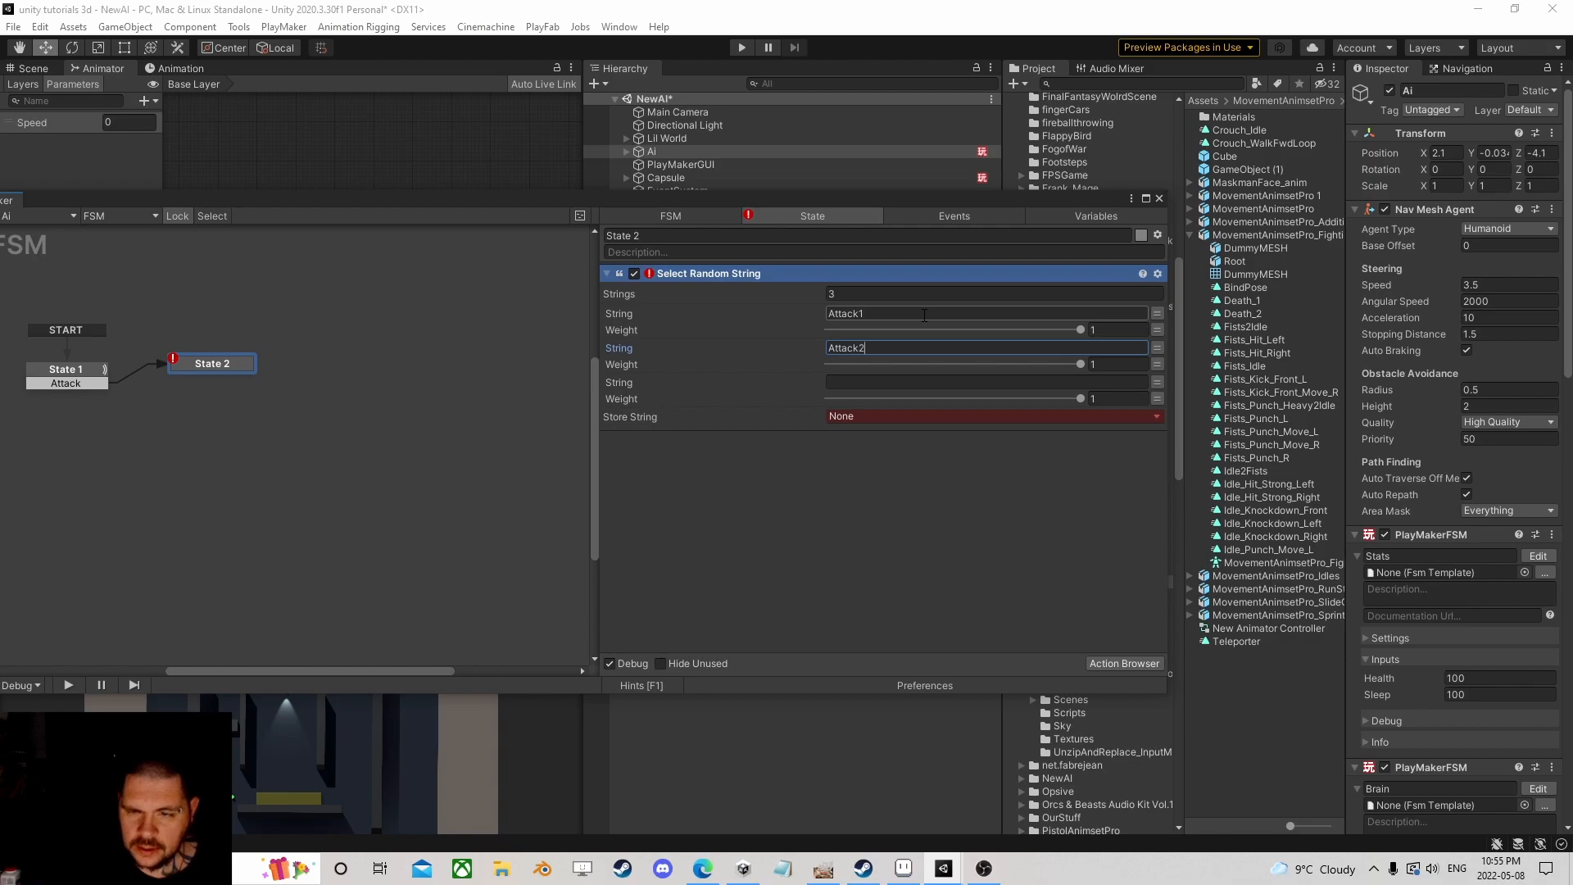
left_click(934, 294)
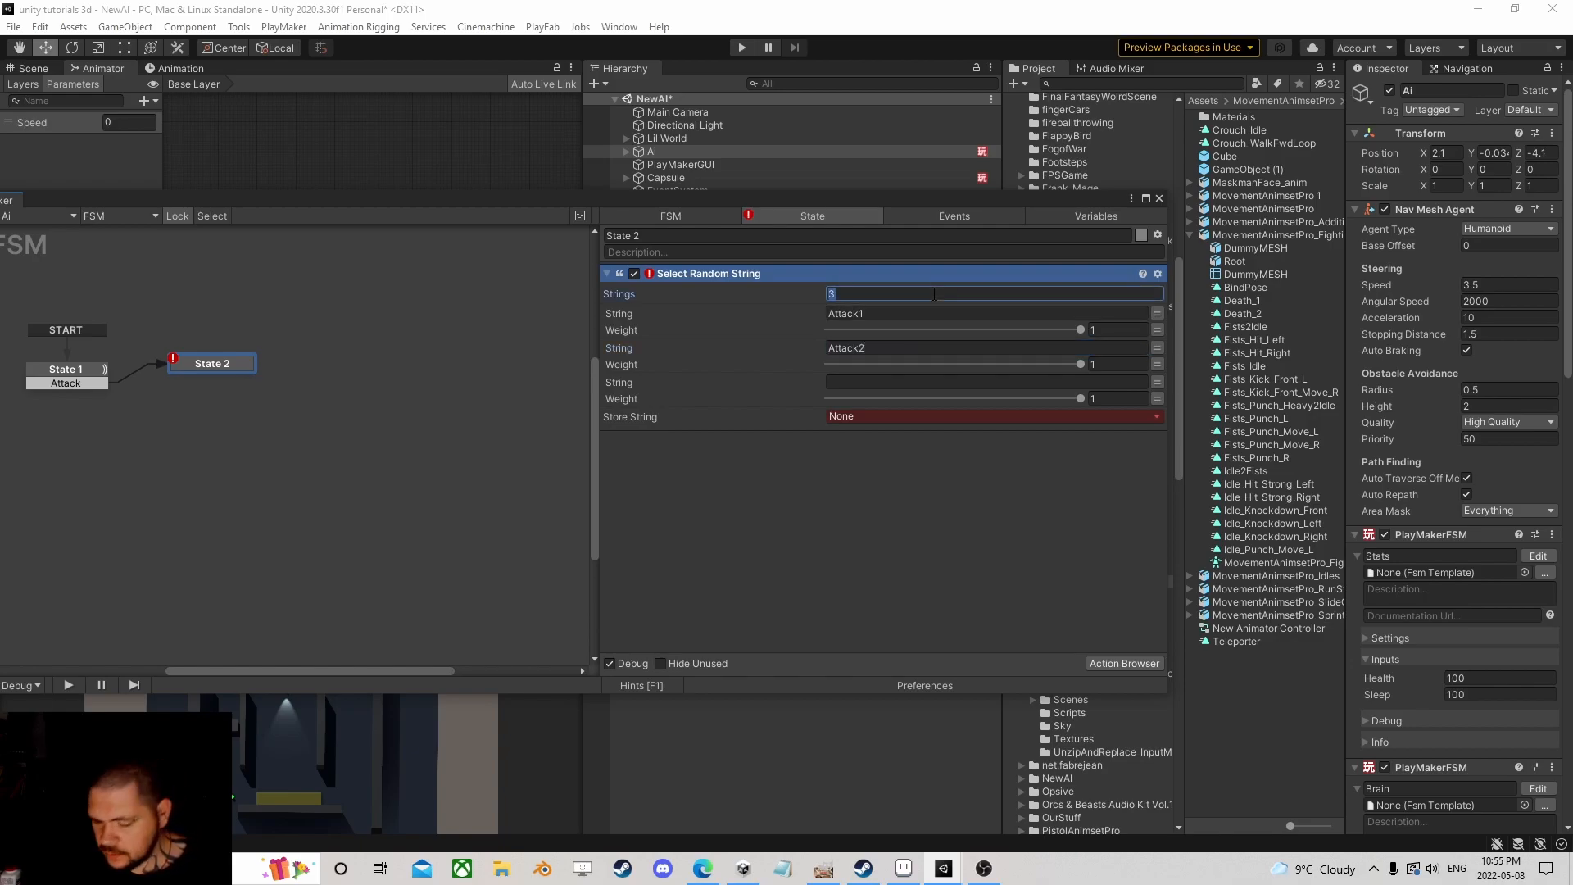
key("Return")
Step: Store the pick in a new Attack variable and weight Attack1 0.82, Attack2 0.56
left_click(887, 382)
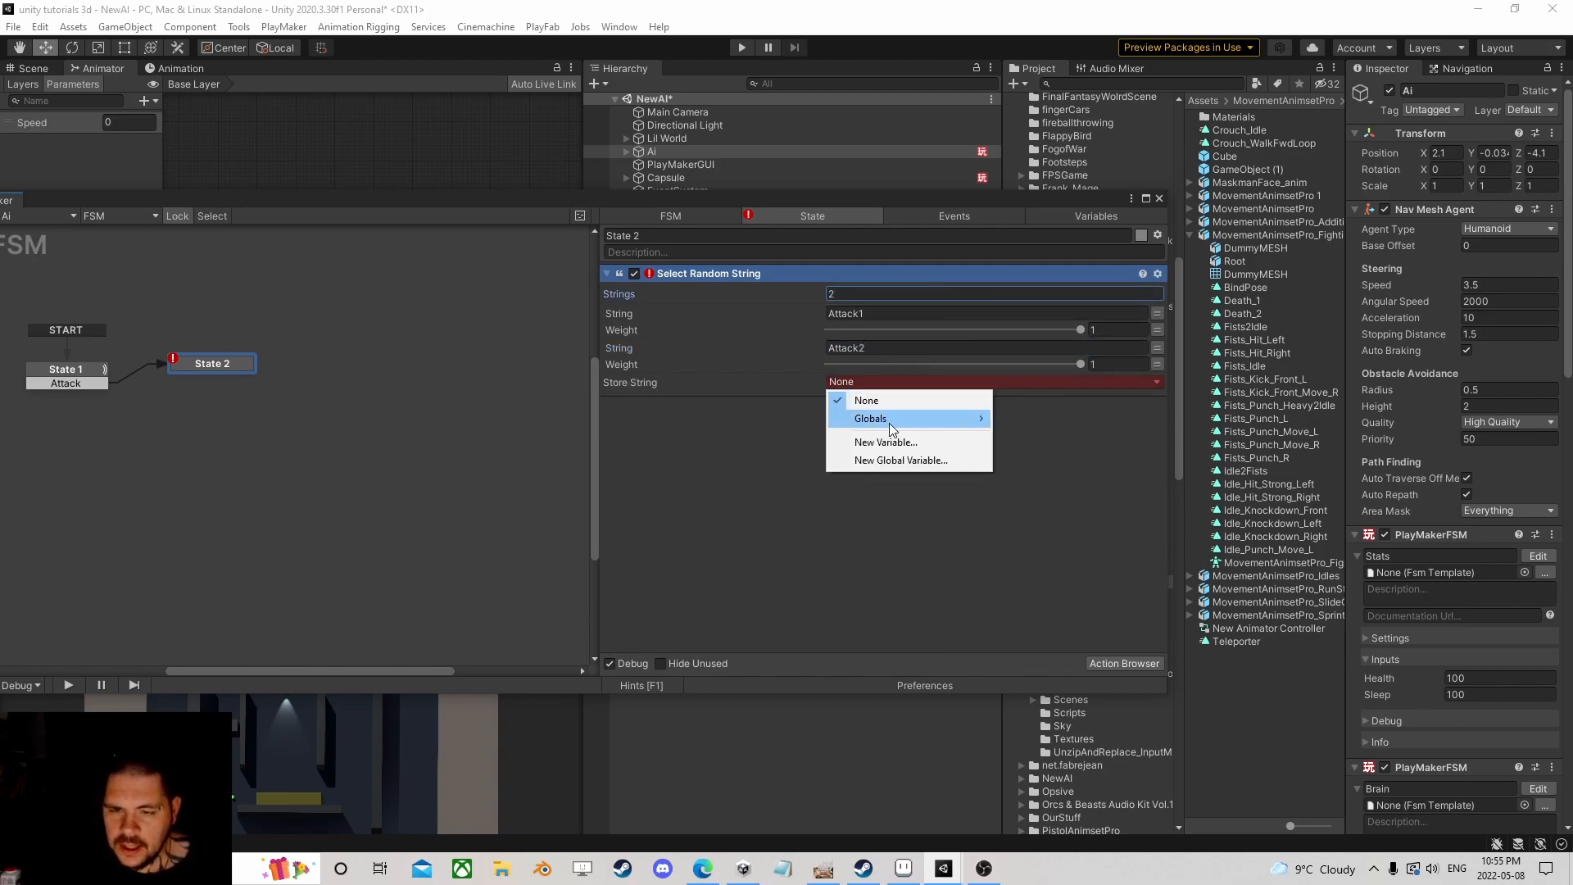
left_click(892, 440)
type("Attack")
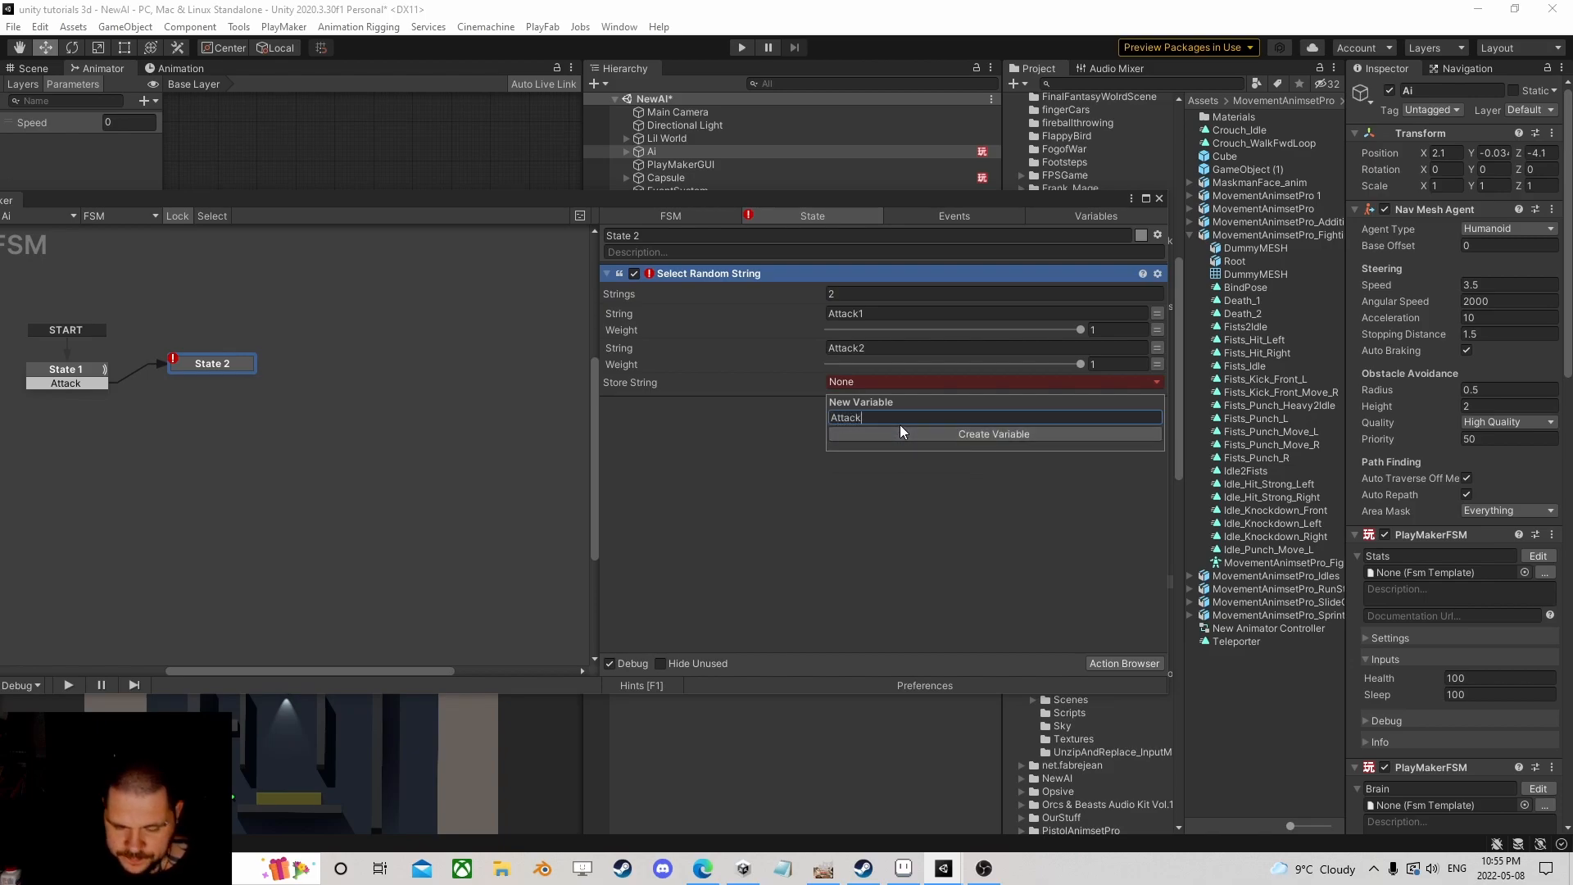
left_click(900, 426)
left_click_drag(1079, 364, 971, 365)
left_click_drag(1081, 329, 972, 367)
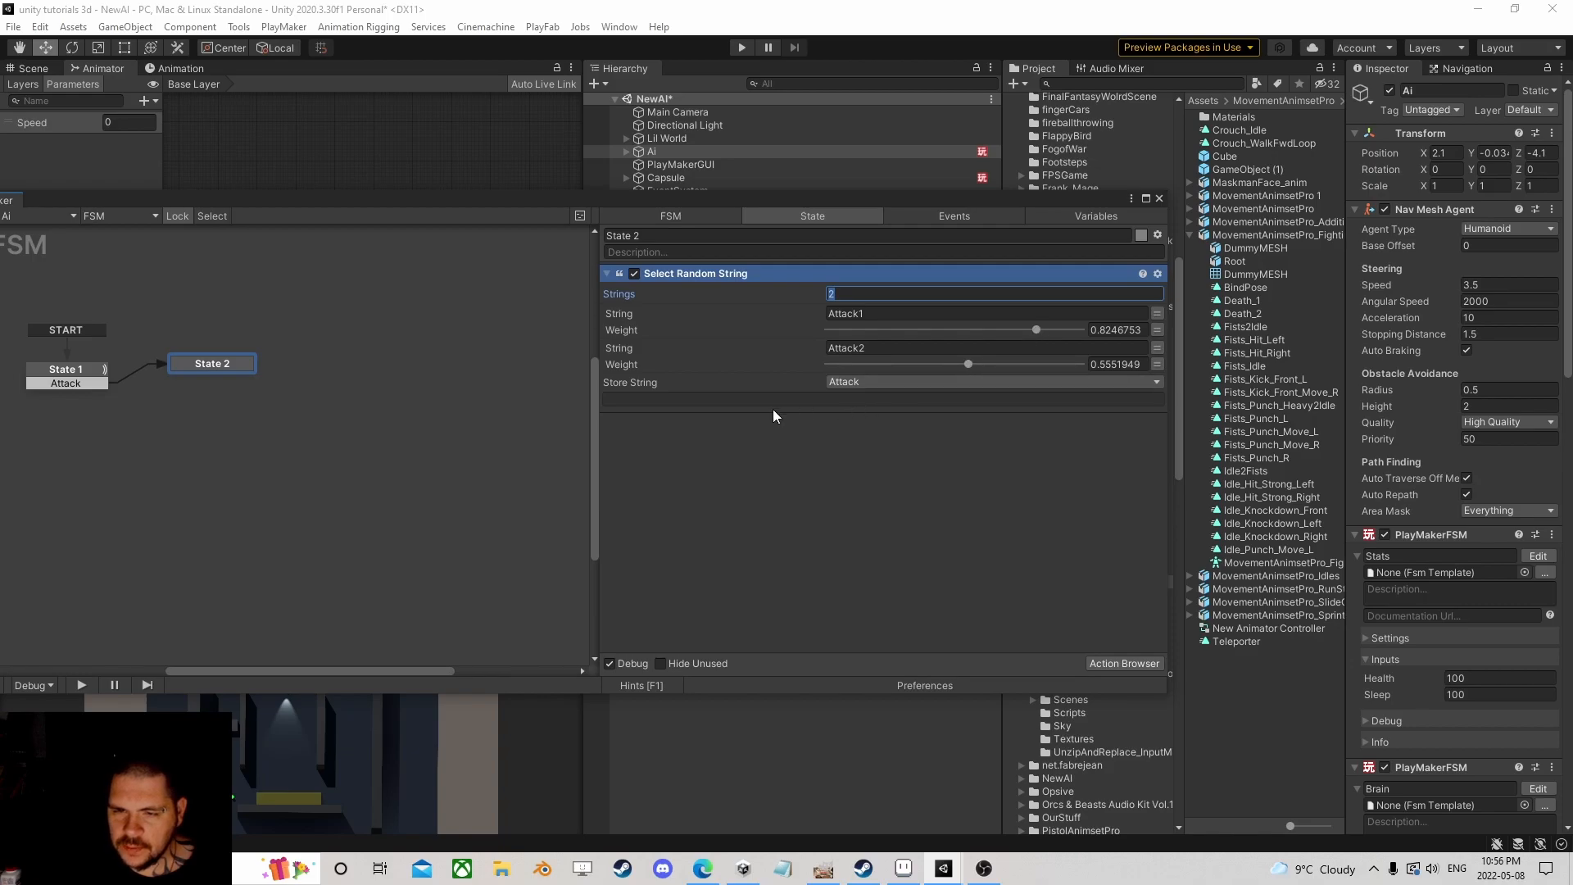
Step: Add an Agent Reset Path action to State 2 via an 'agent rese' search
left_click(1124, 664)
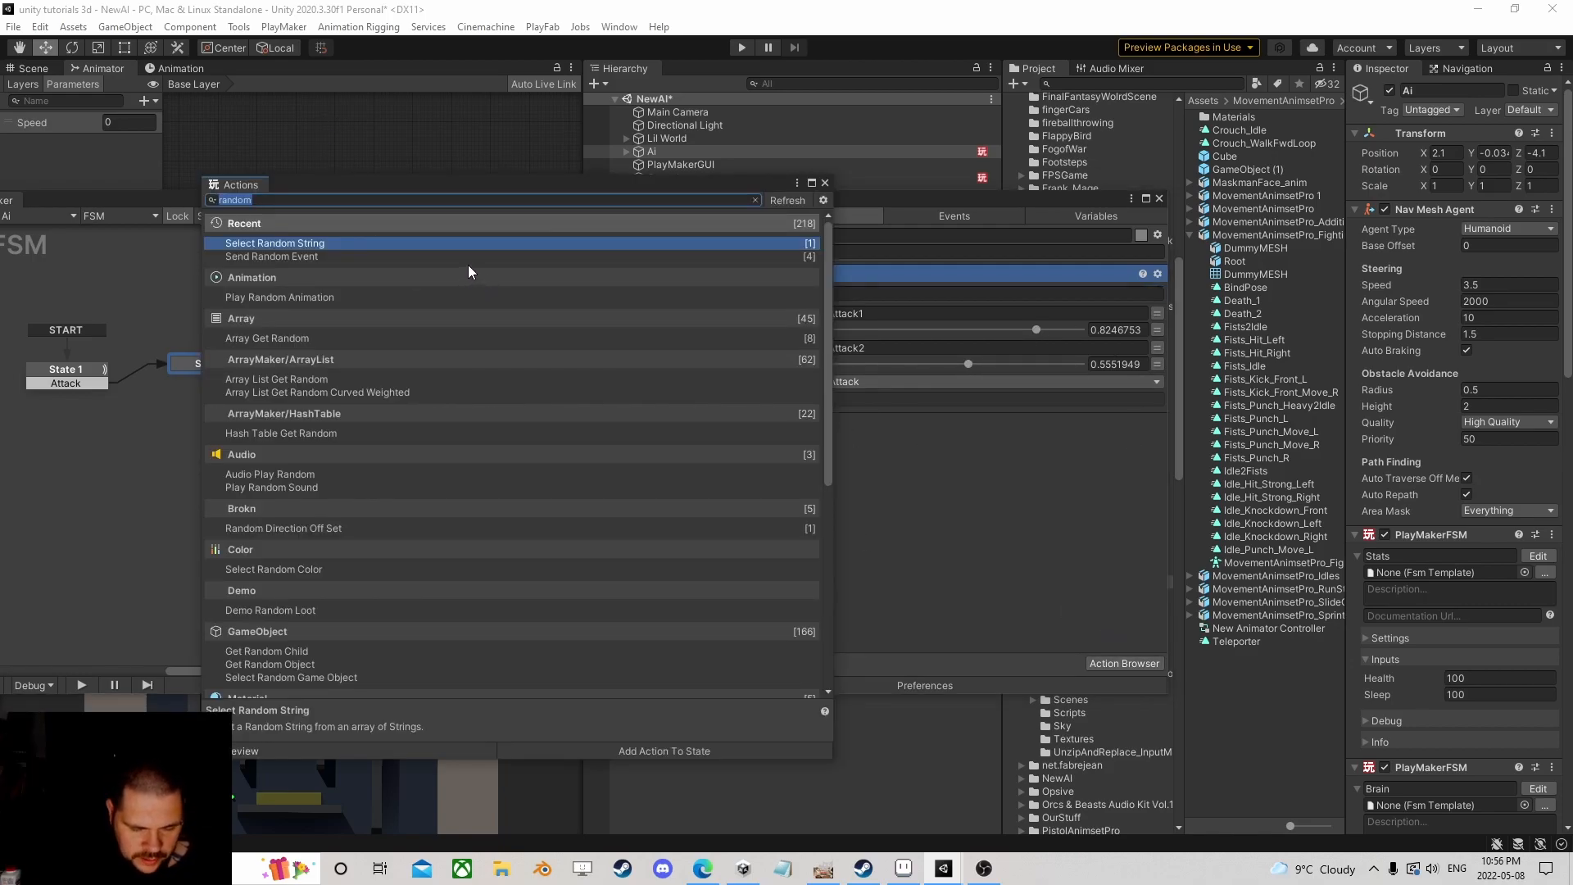
type("agent rese")
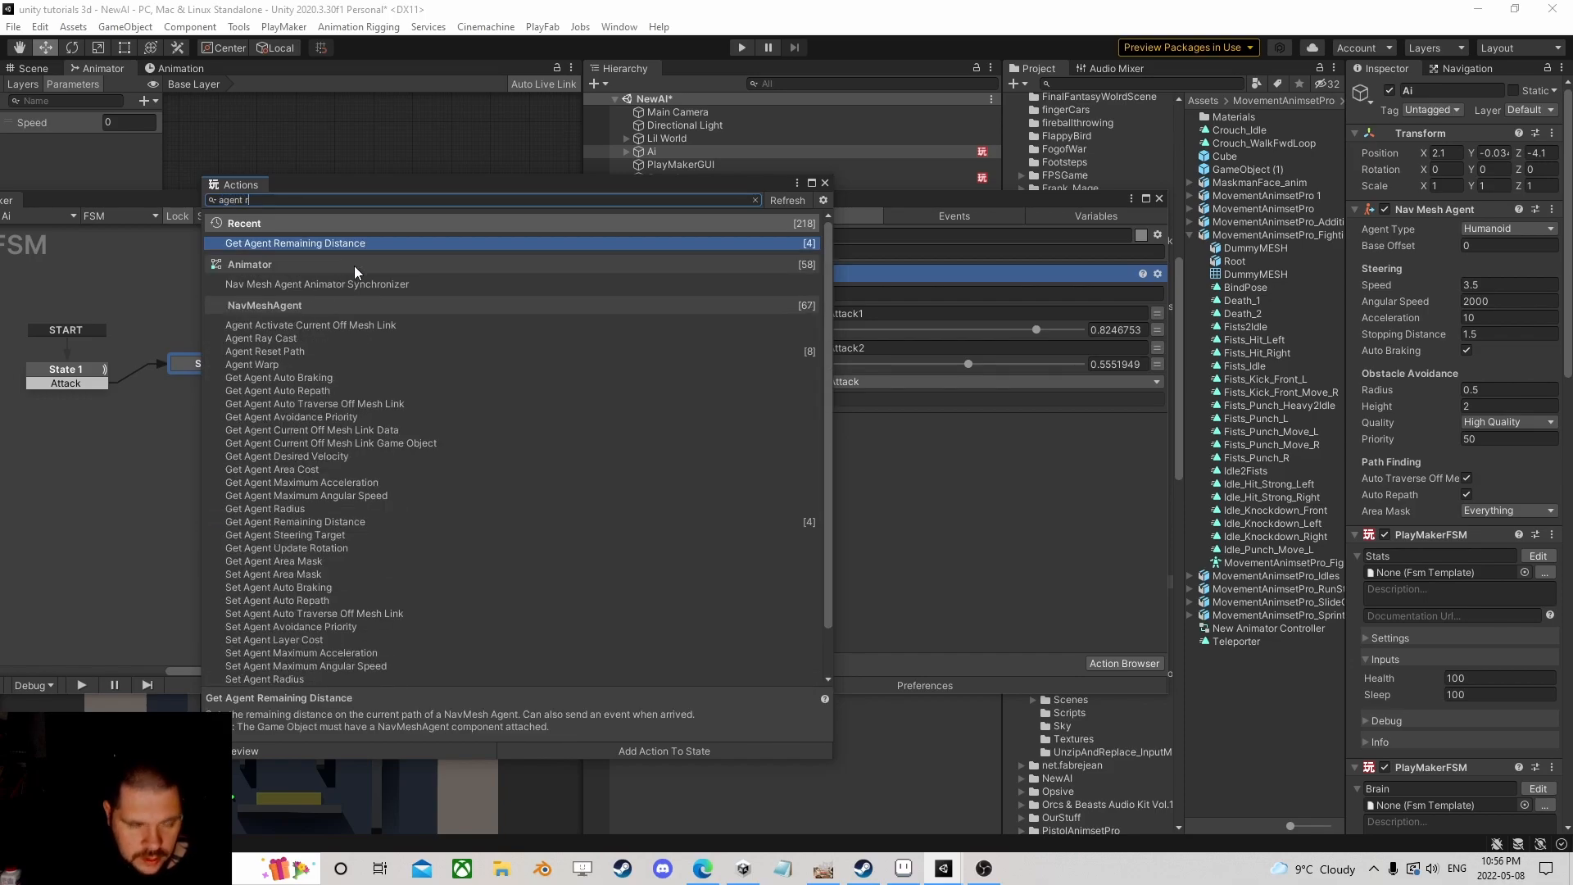
double_click(292, 244)
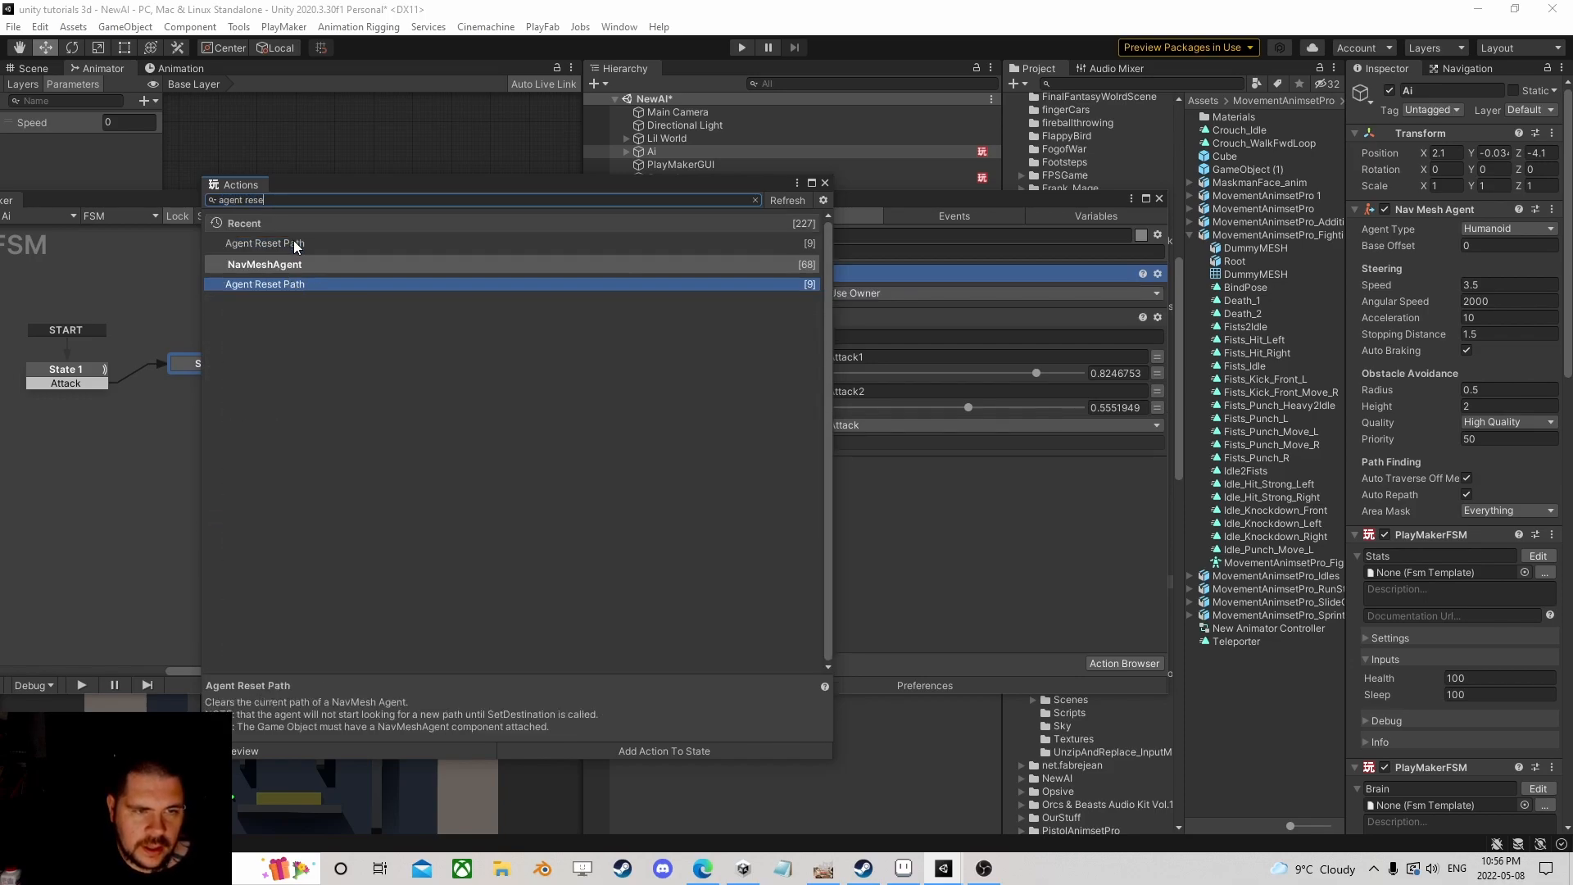
left_click(824, 184)
Step: Check State 1's actions, then return to State 2 and select Agent Reset Path
left_click(72, 374)
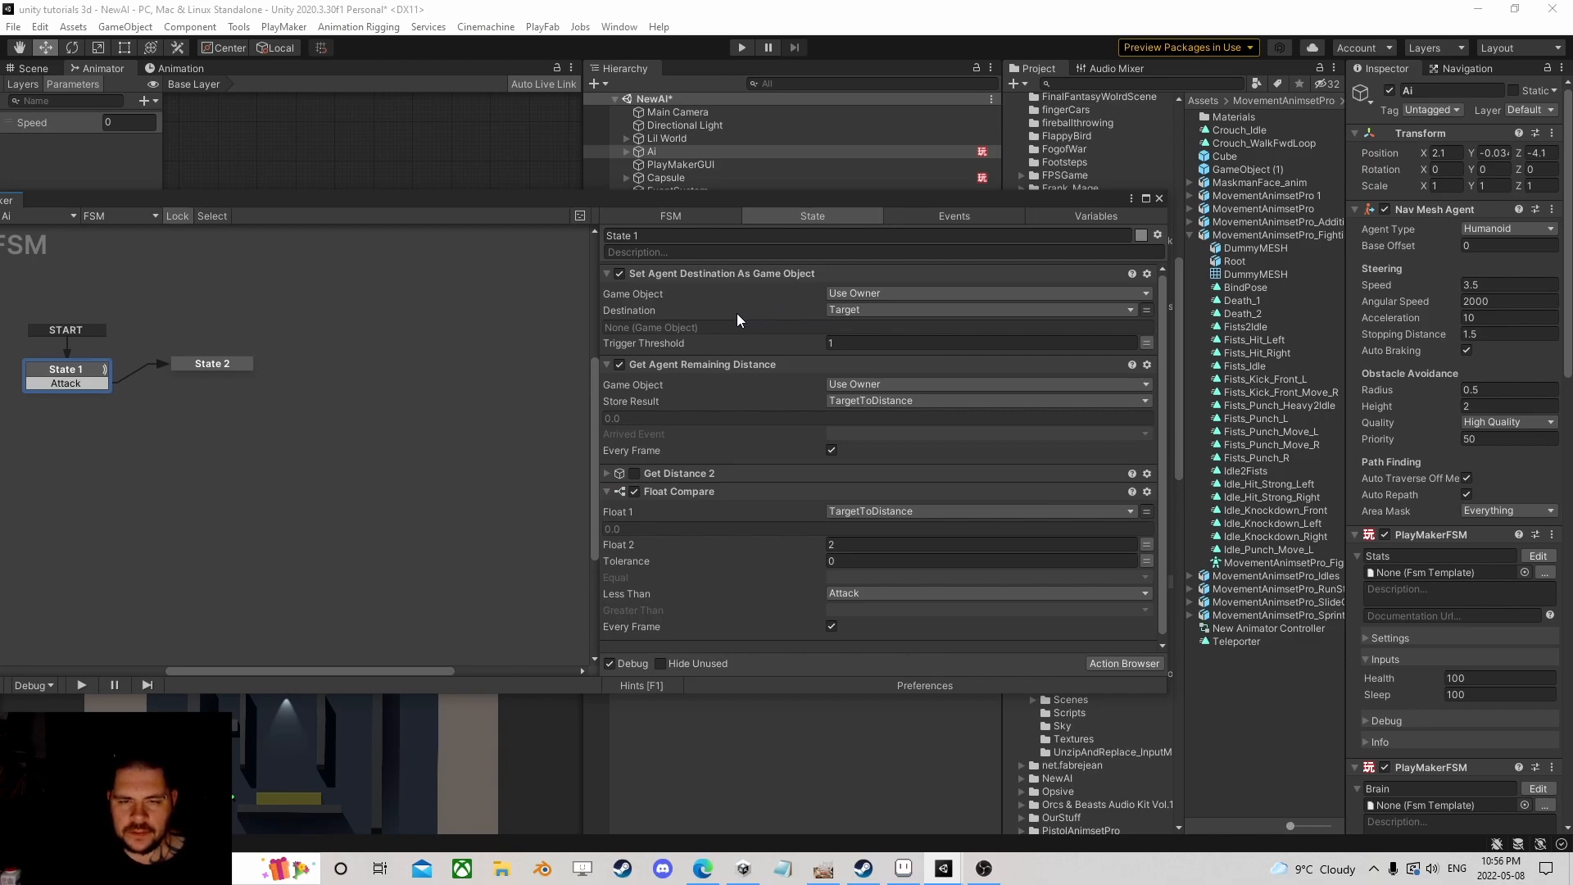
left_click(215, 365)
left_click(680, 278)
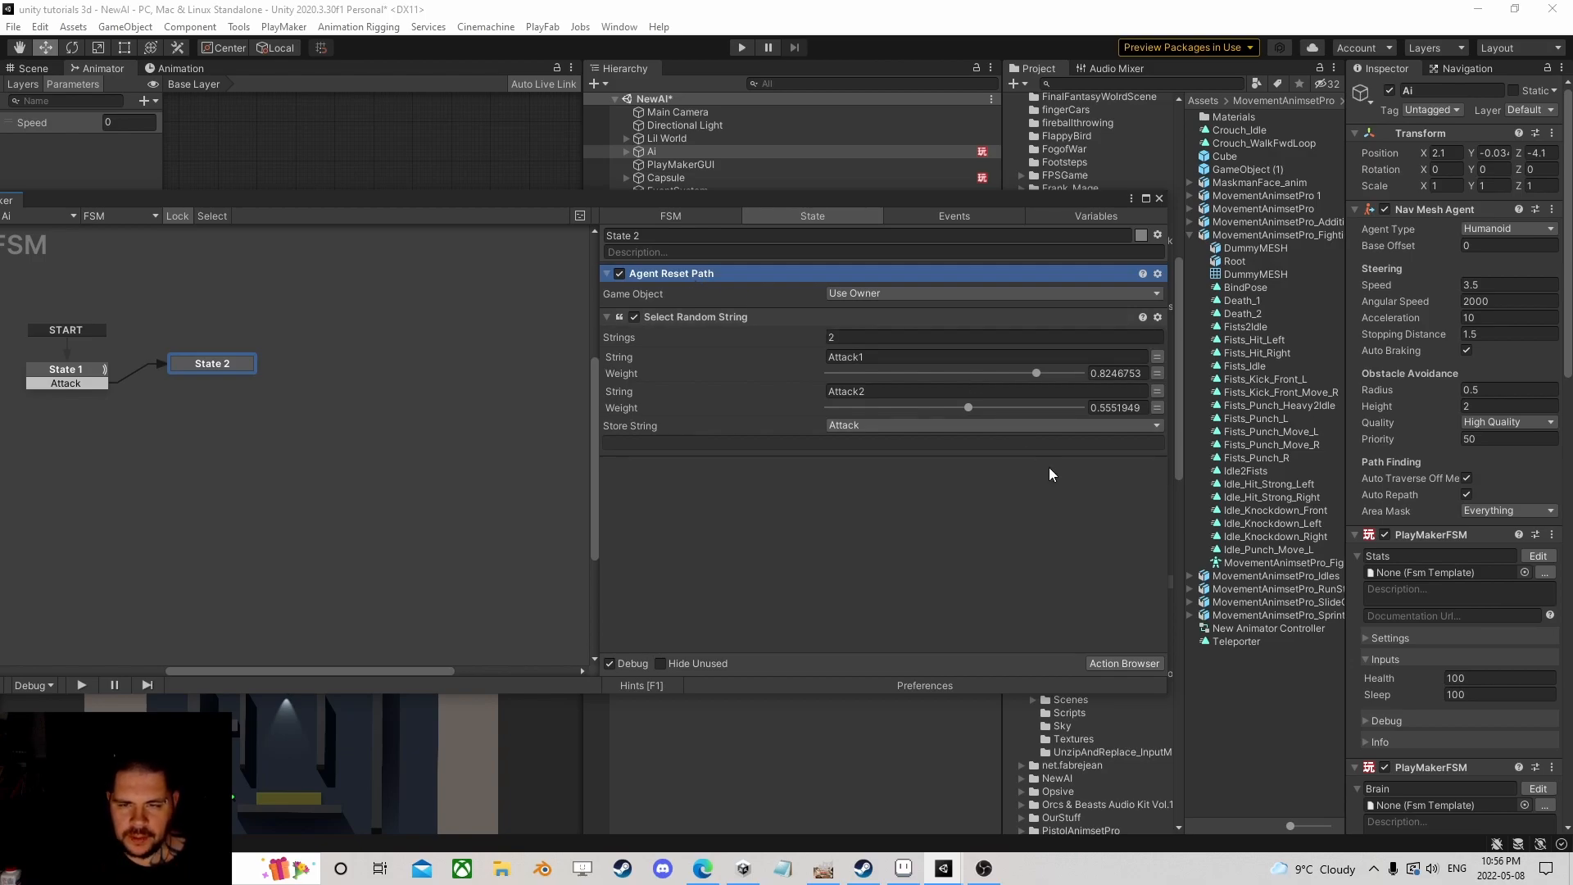
left_click(1125, 663)
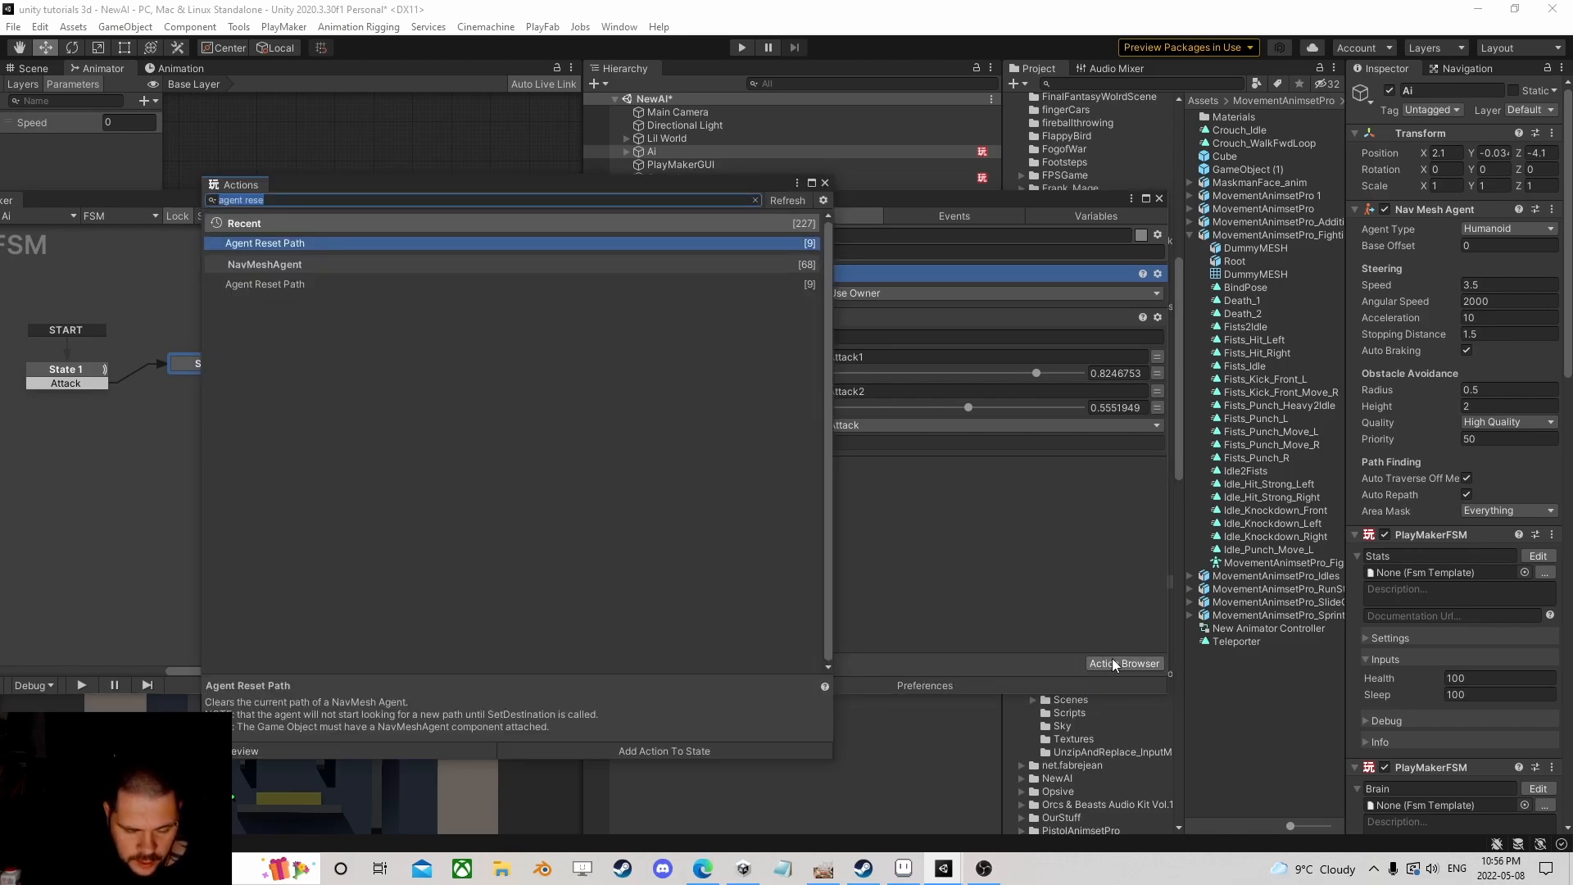
Step: Add an Animator Play action to State 2, then delete it
type("a")
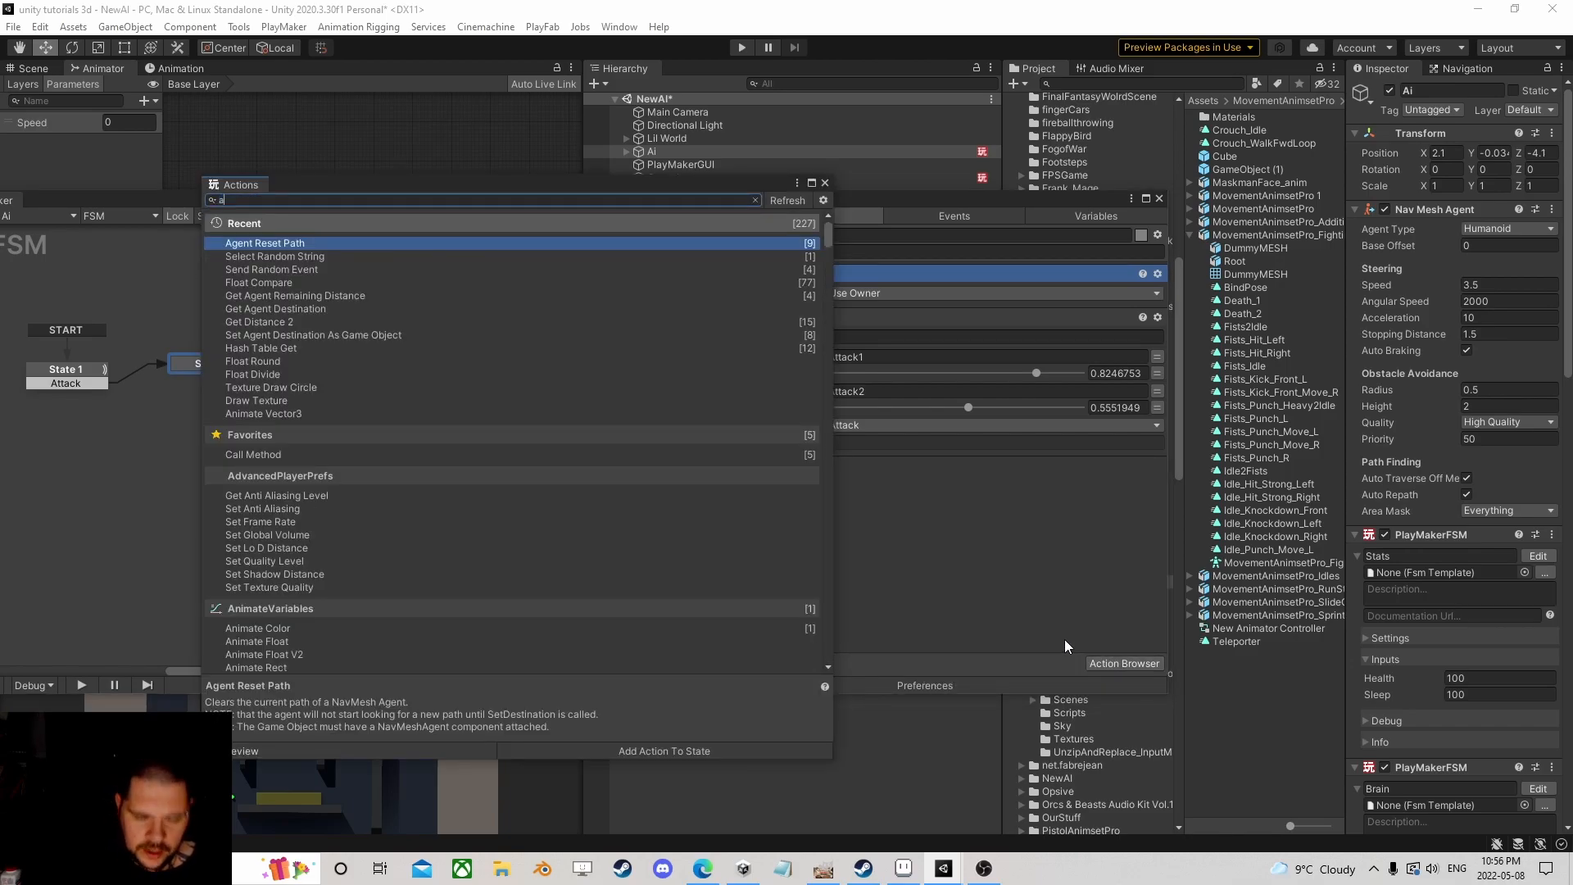
type("nimator")
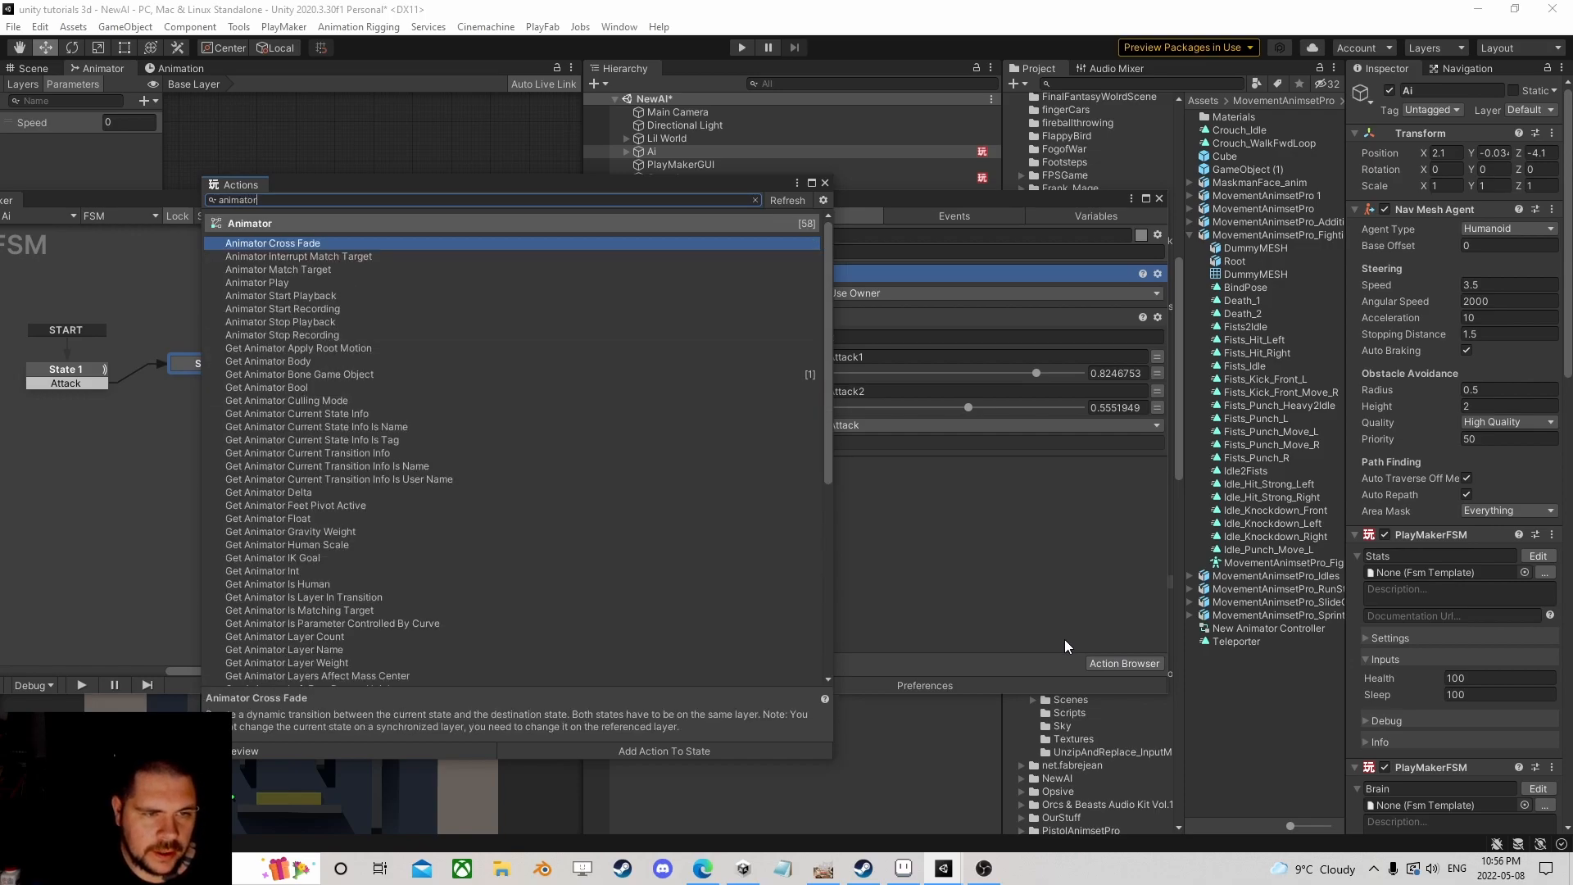
type(" pl")
key("Return")
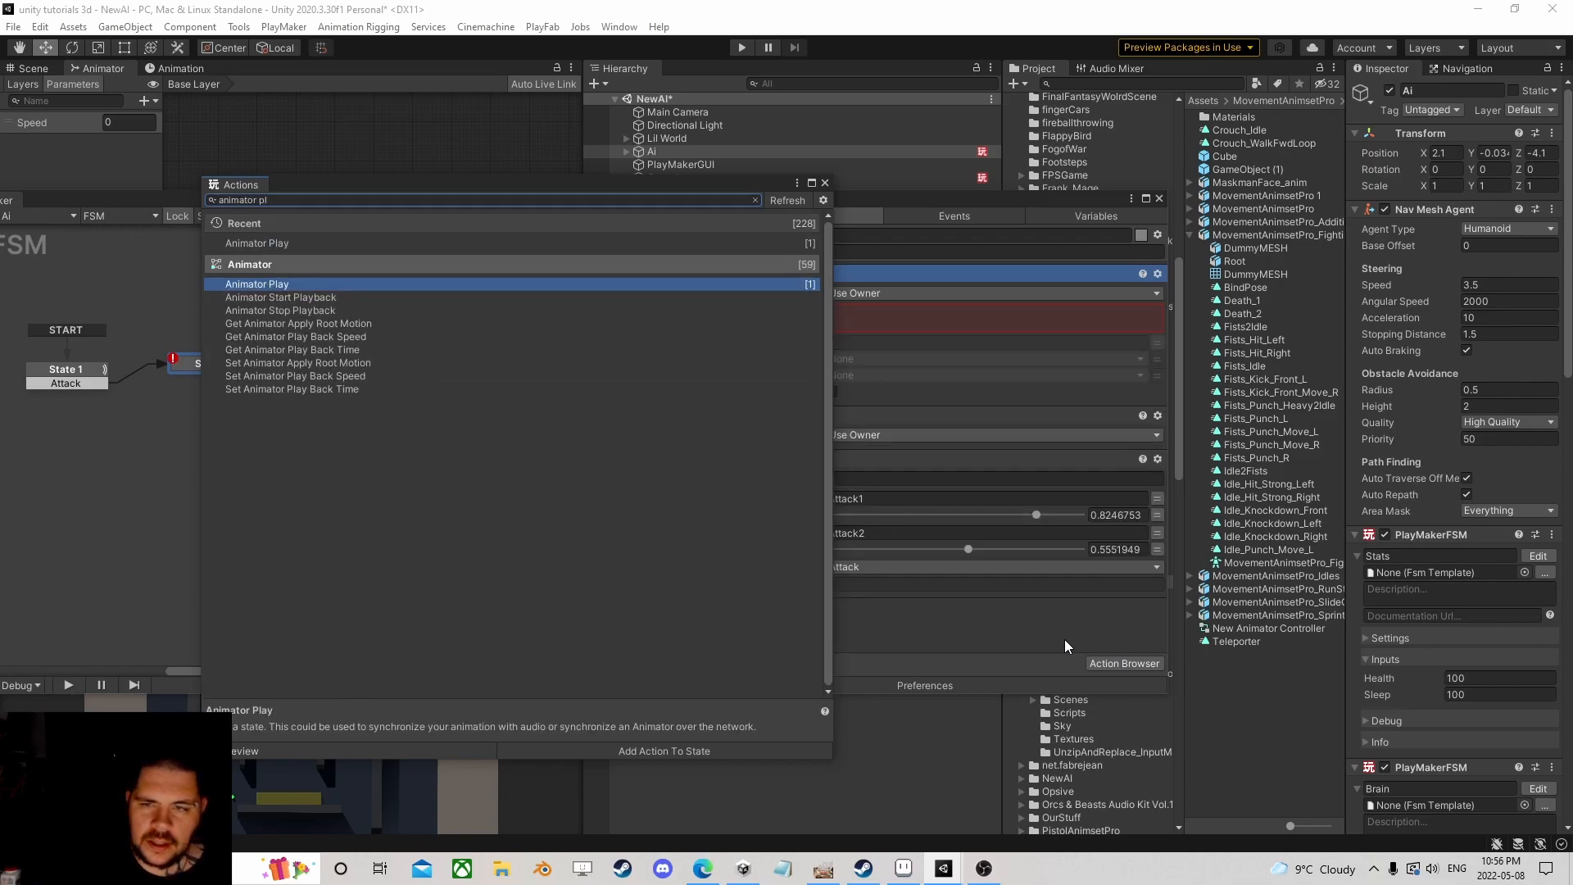
left_click(825, 183)
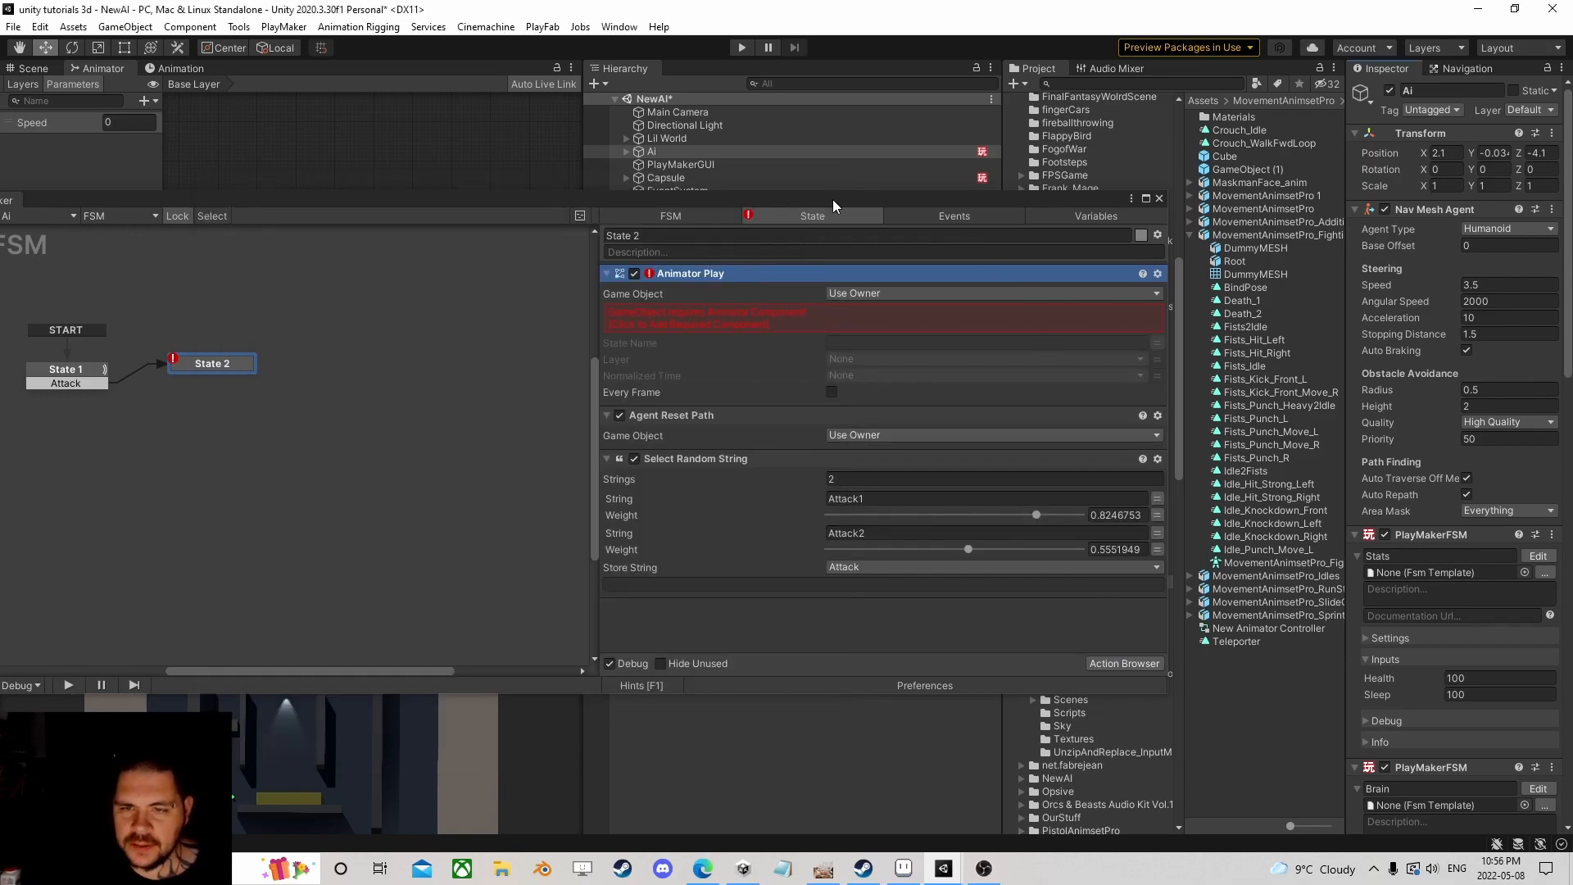
left_click(710, 606)
left_click(706, 275)
key("Delete")
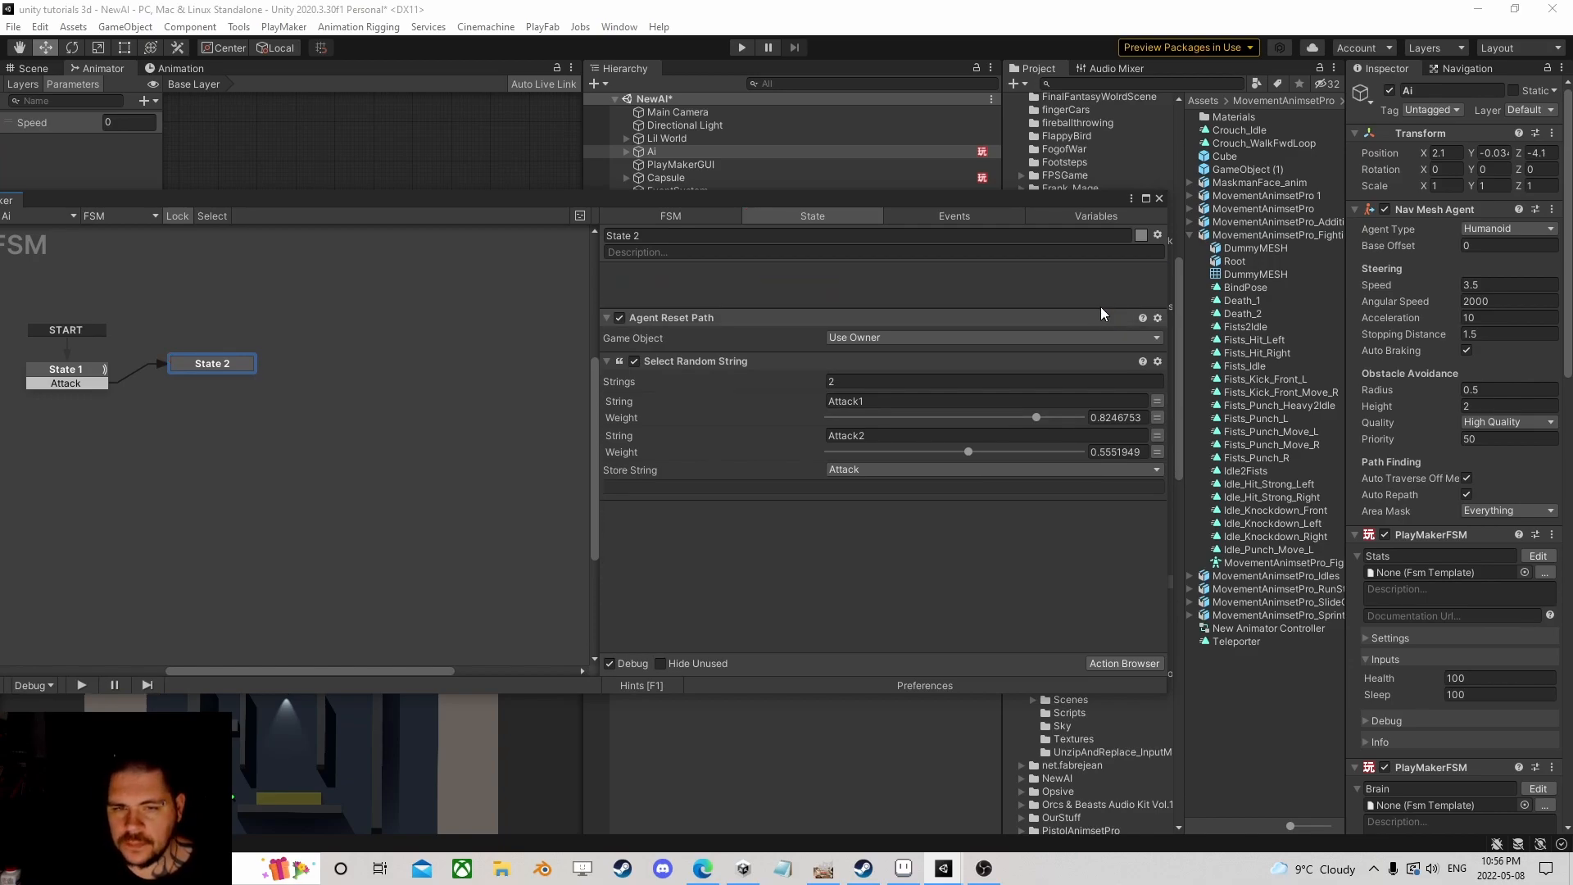
Step: Add an Animator Cross Fade action to State 2 via an 'animator c' search
left_click(1124, 663)
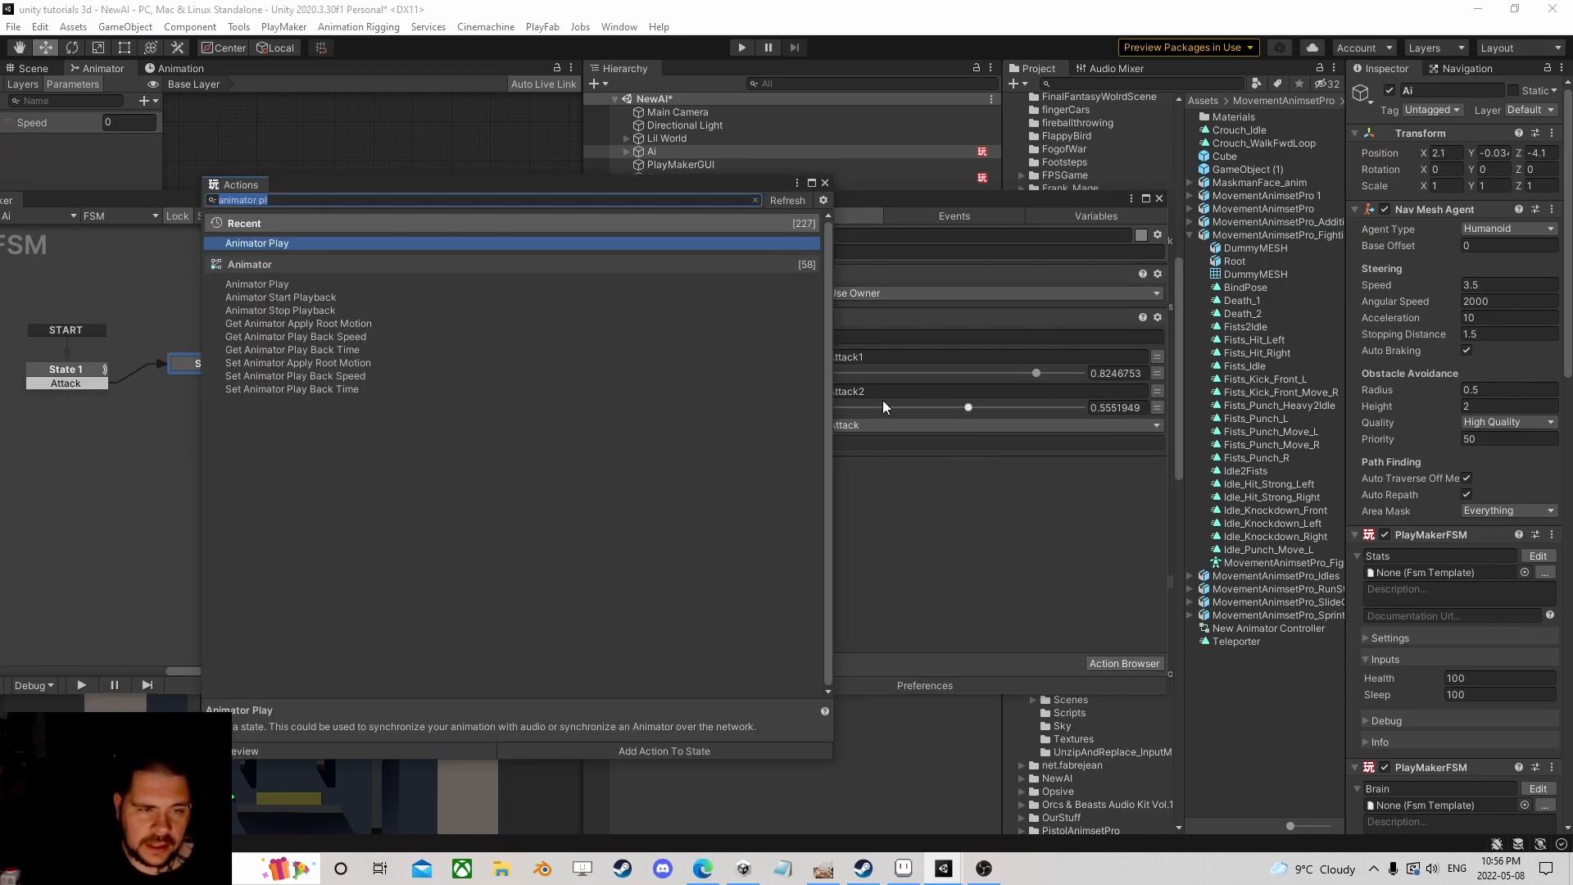
type("an")
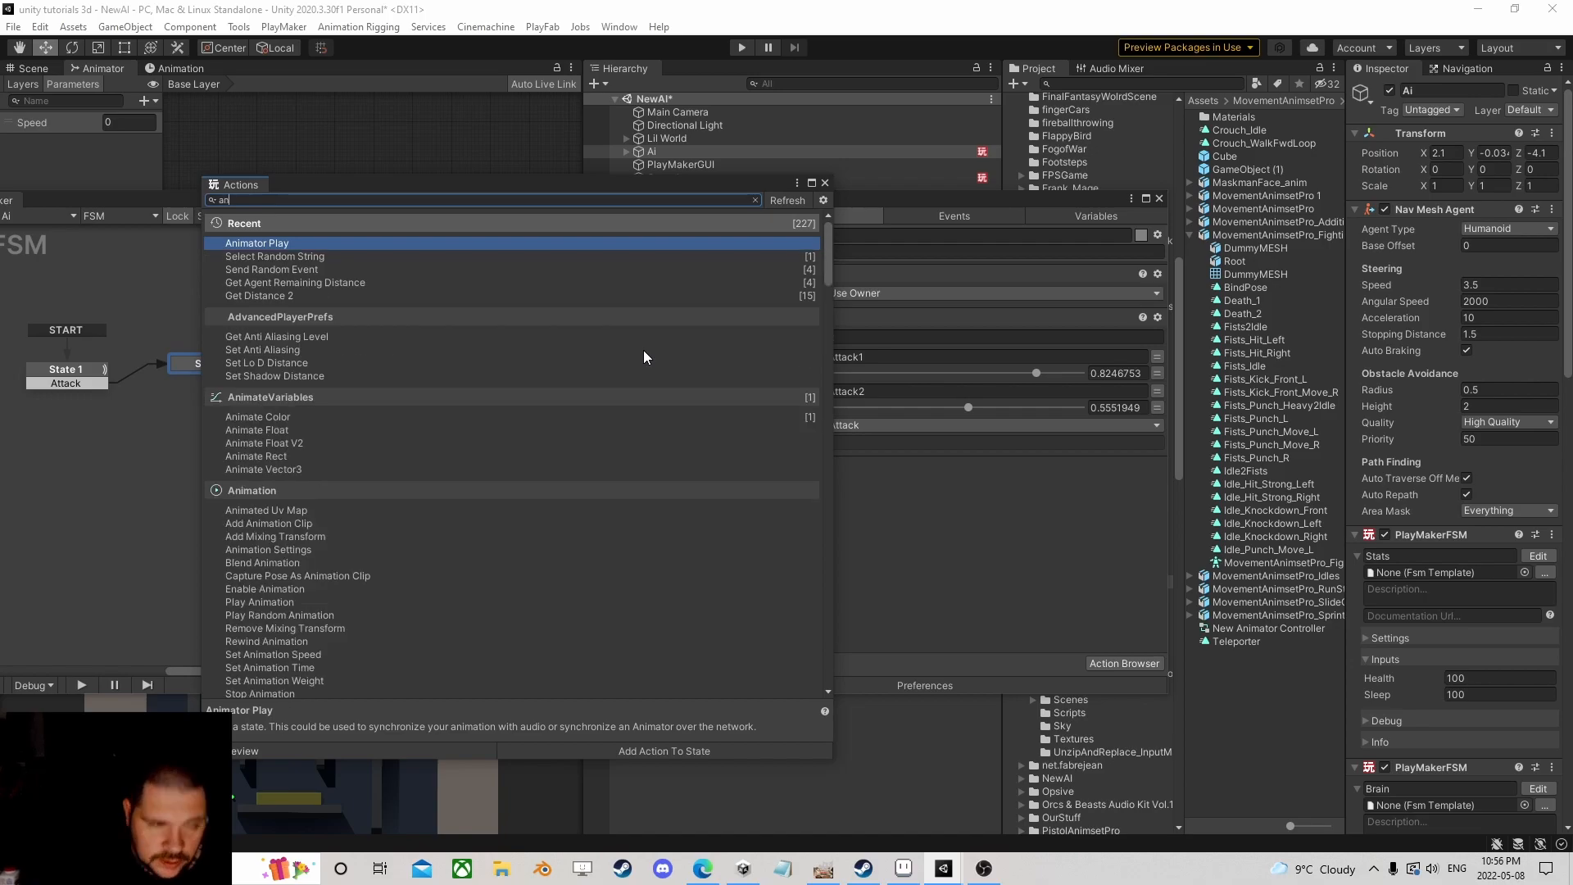
type("imator c")
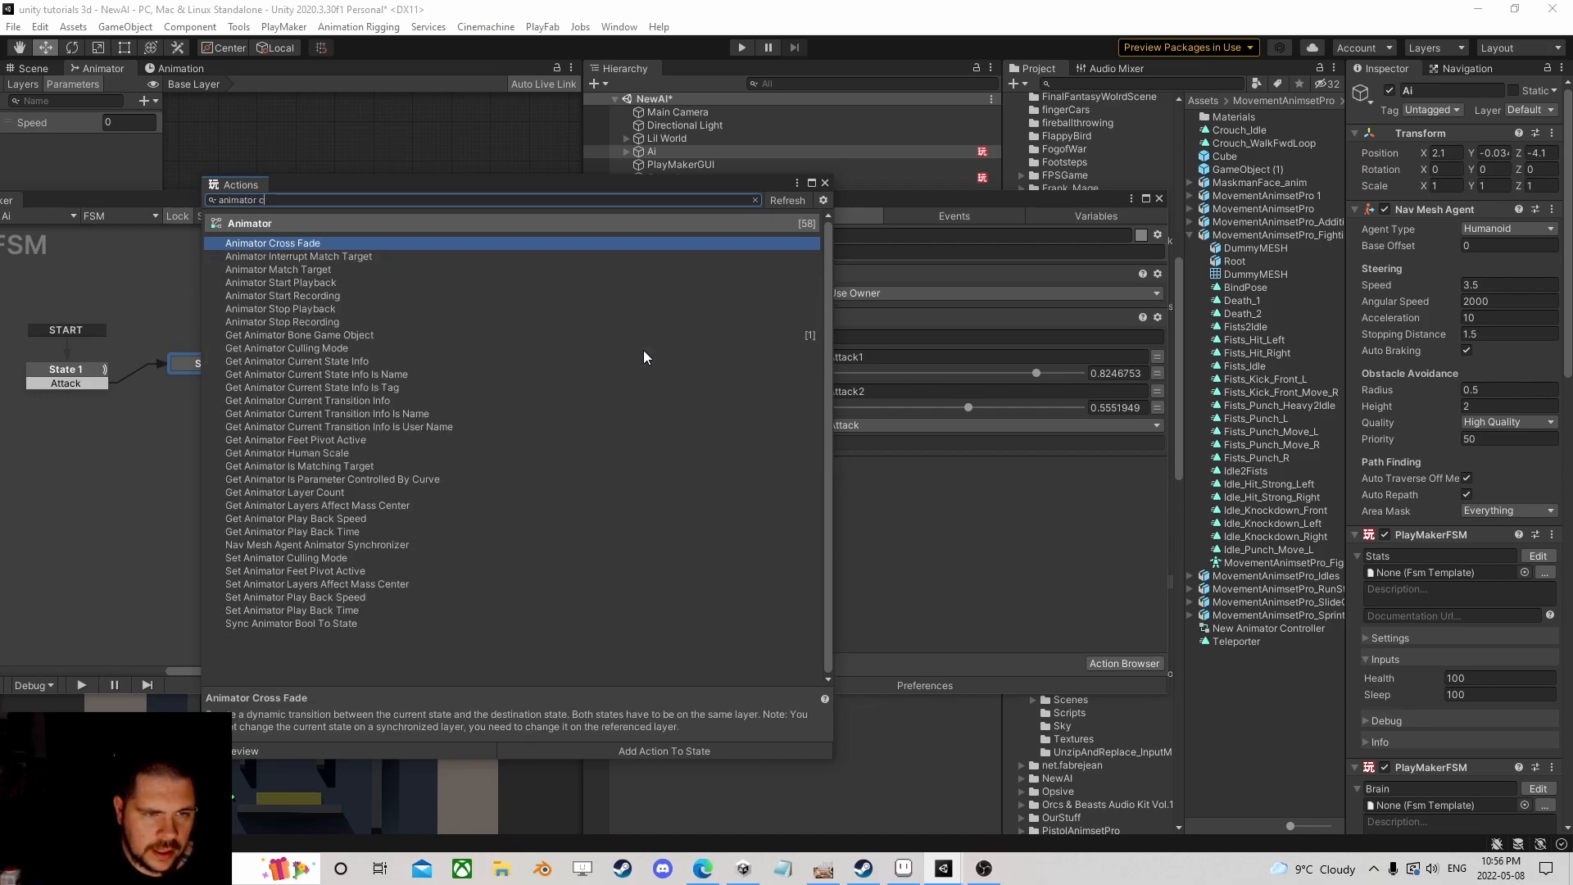
key("Return")
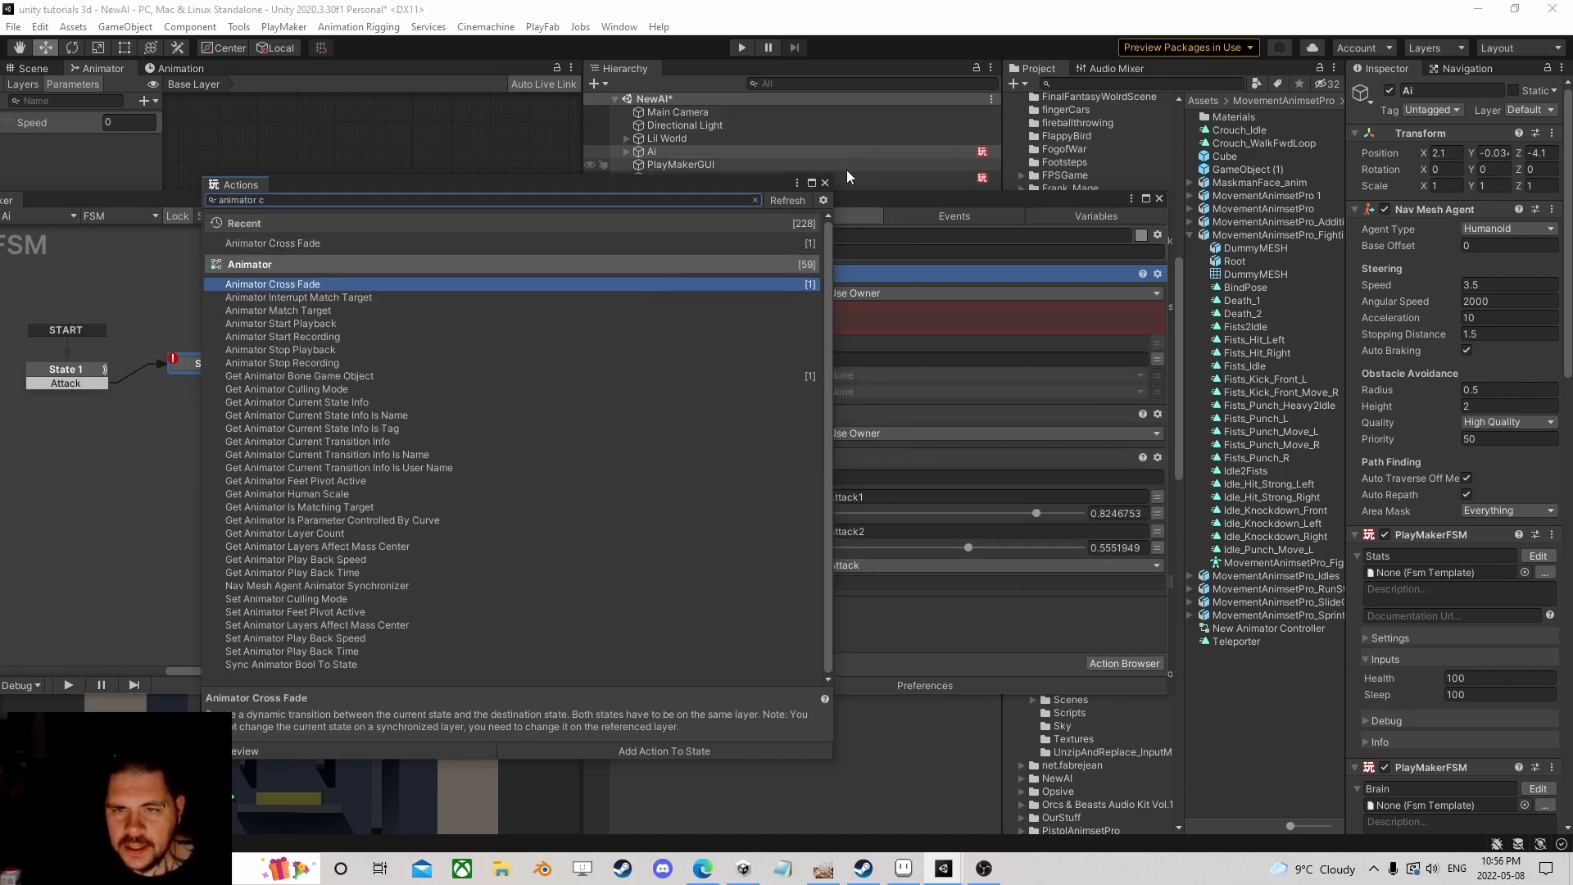
left_click(825, 182)
Step: Move Animator Cross Fade to the bottom and target a new Model game object variable
left_click_drag(687, 272, 750, 596)
left_click(906, 487)
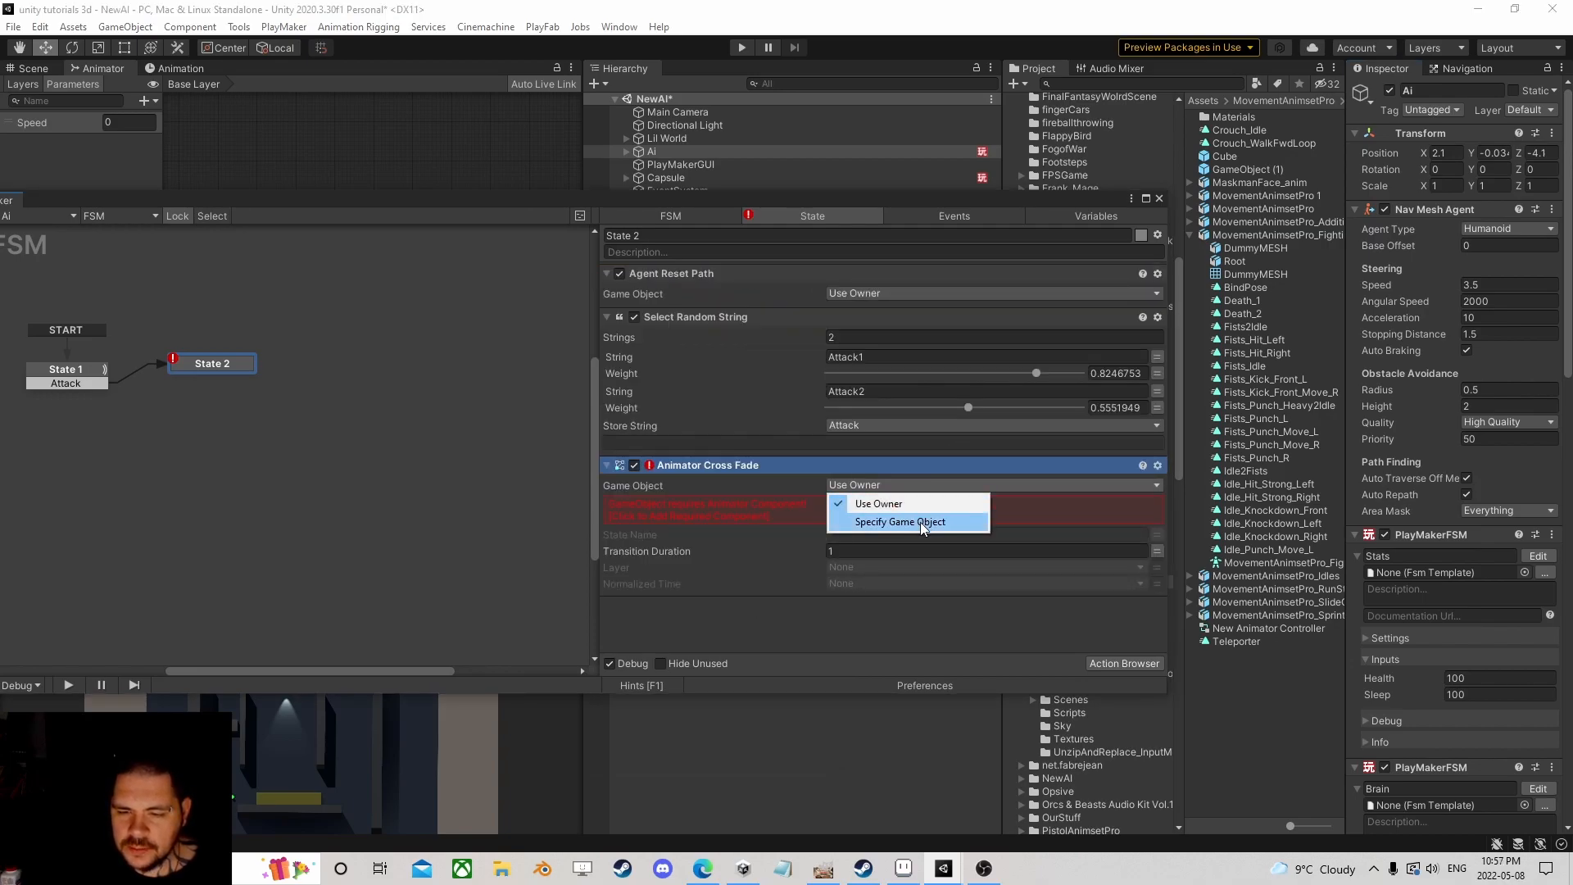
left_click(921, 519)
left_click(1059, 504)
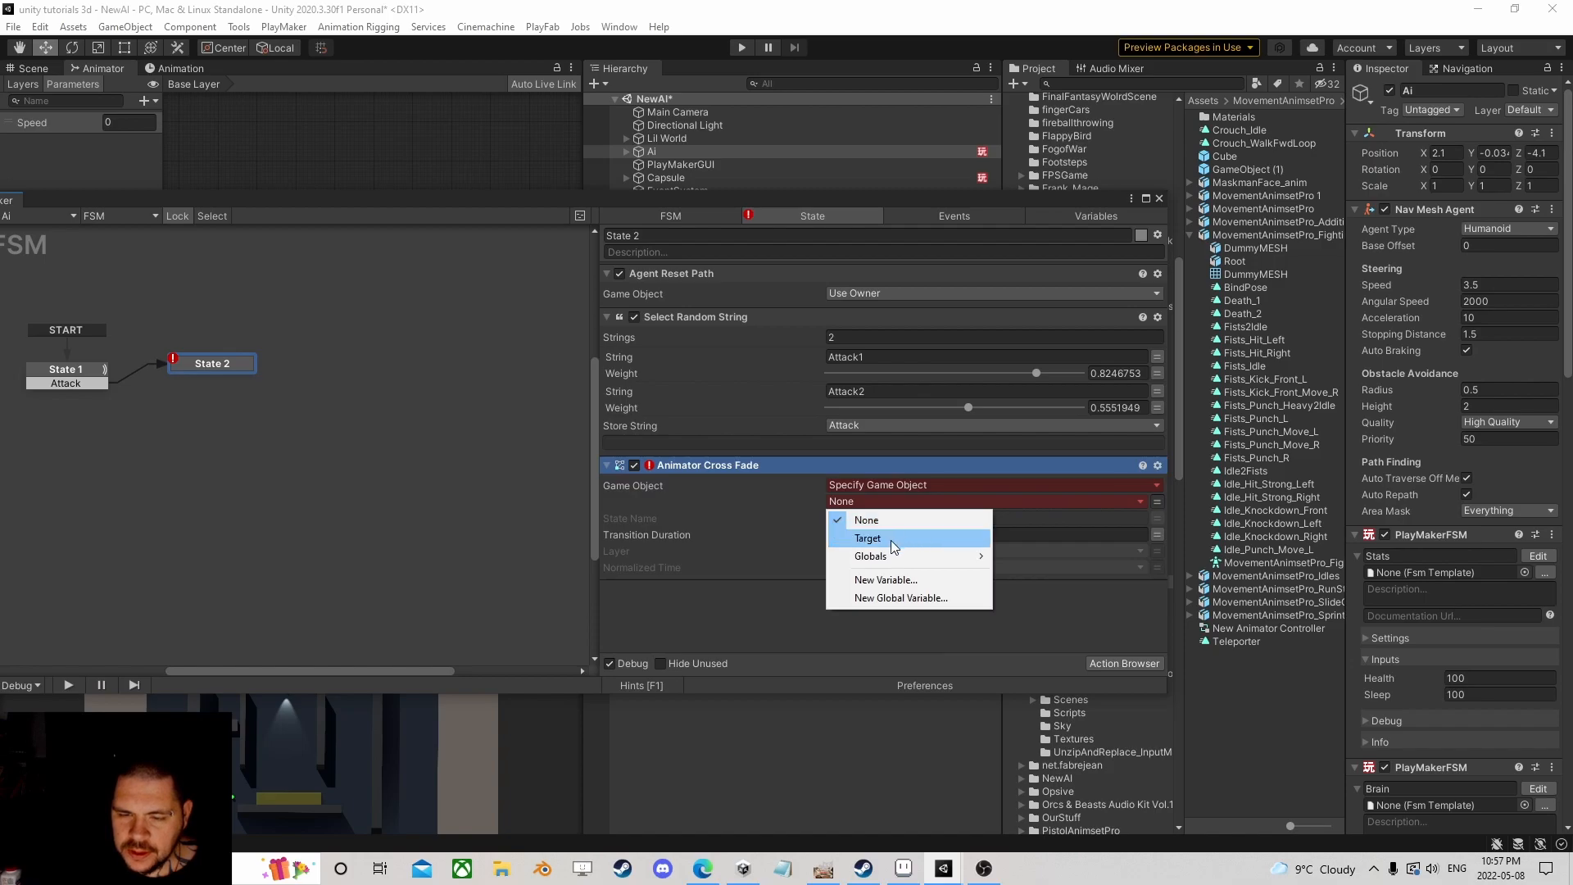
left_click(901, 579)
type("Model")
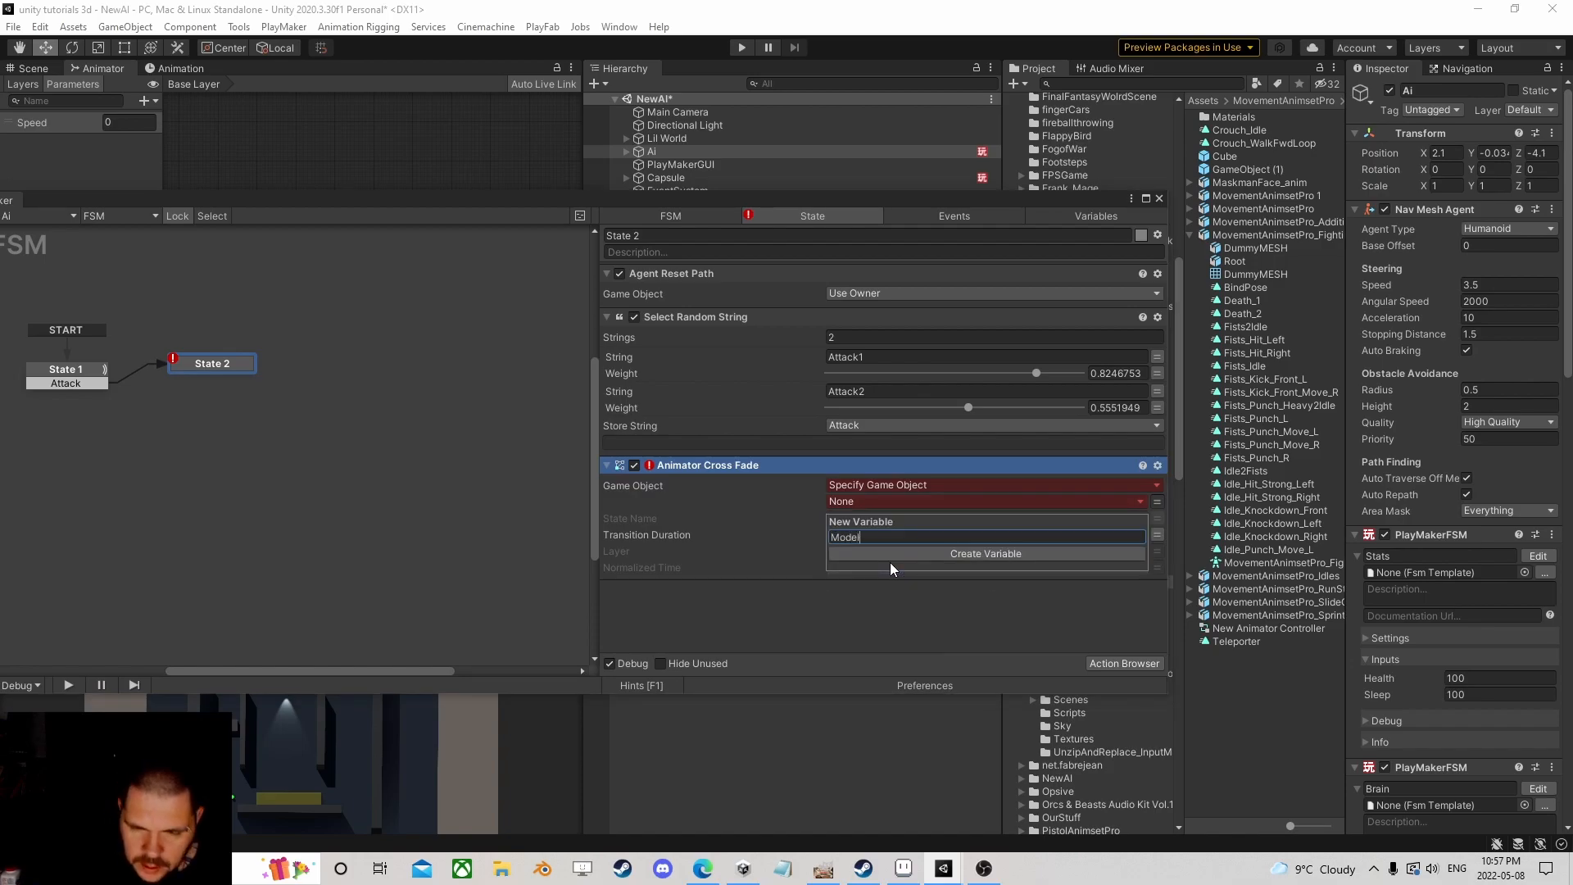
key("Return")
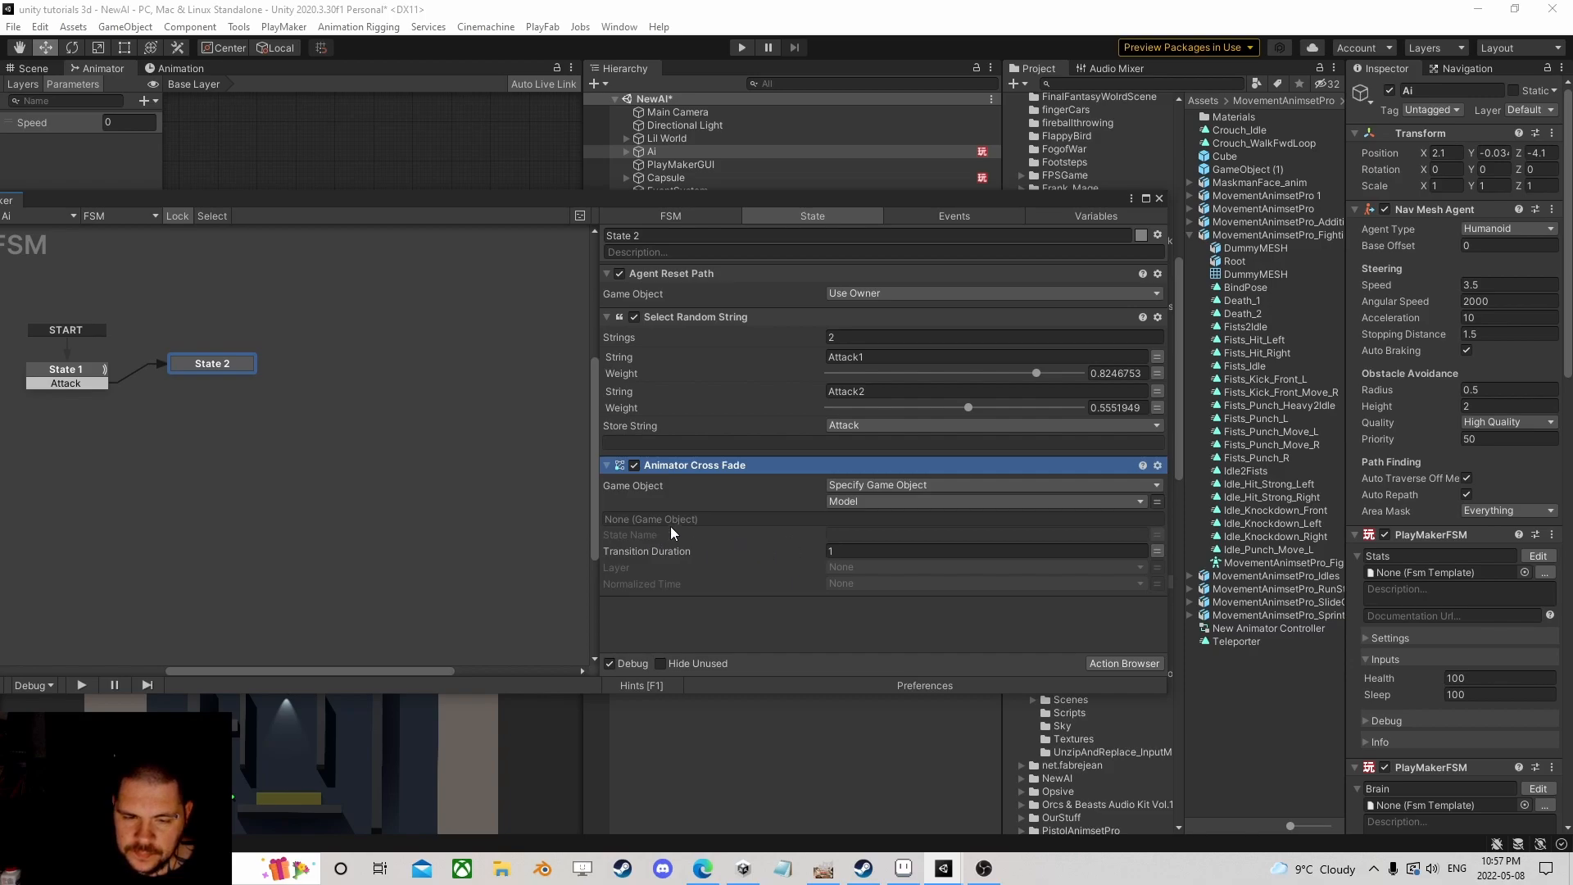
Step: Set the state name to the Attack variable and transition duration to 0.1, then reposition State 2
left_click(1082, 534)
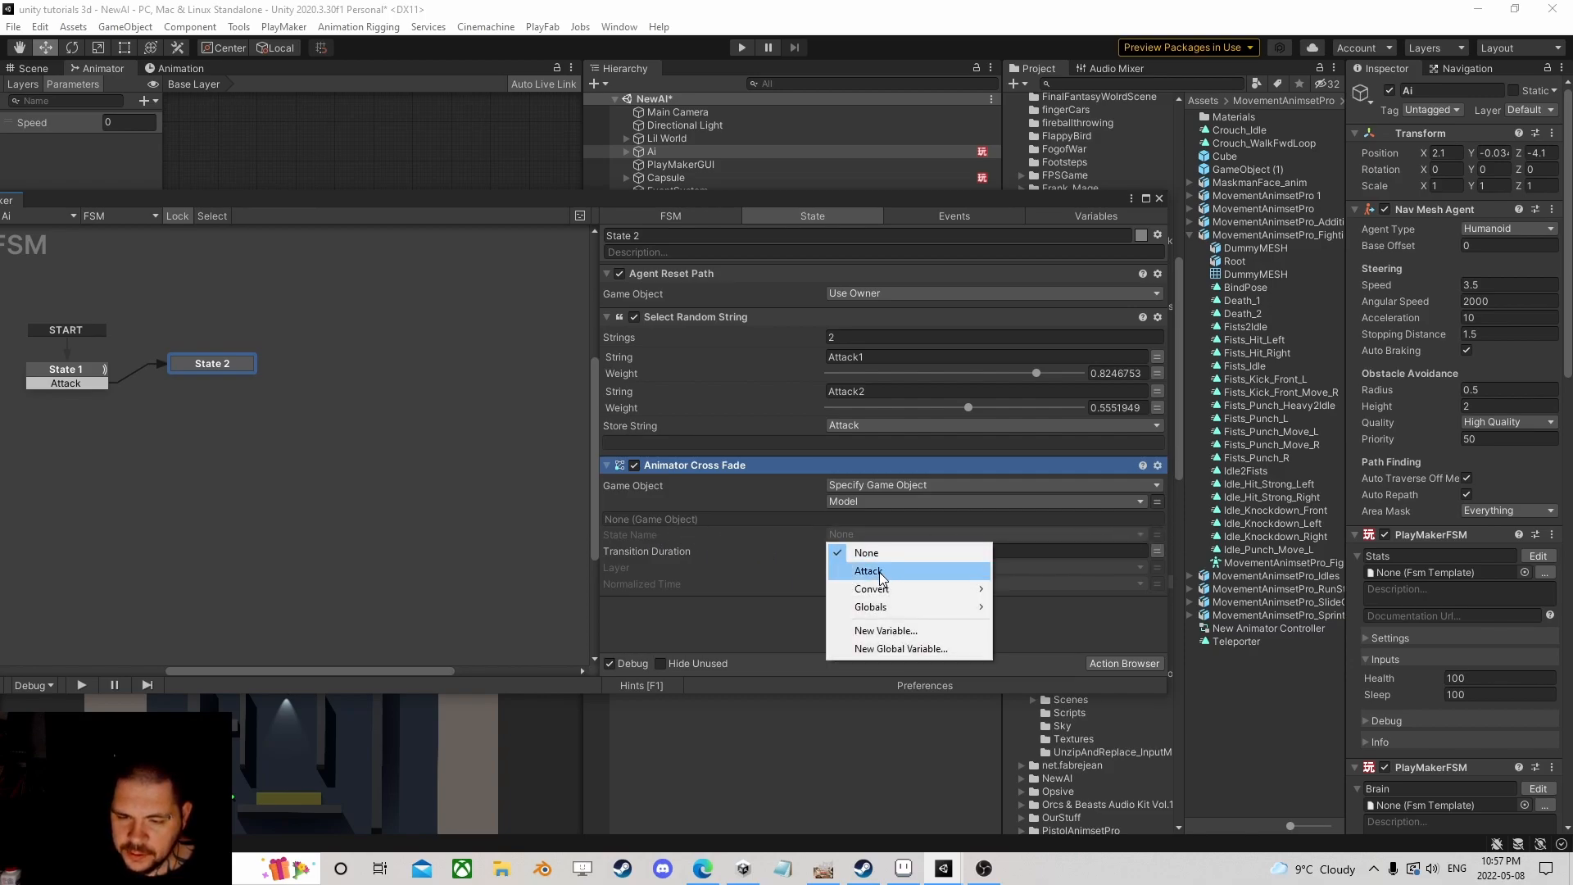
left_click(882, 572)
left_click(872, 567)
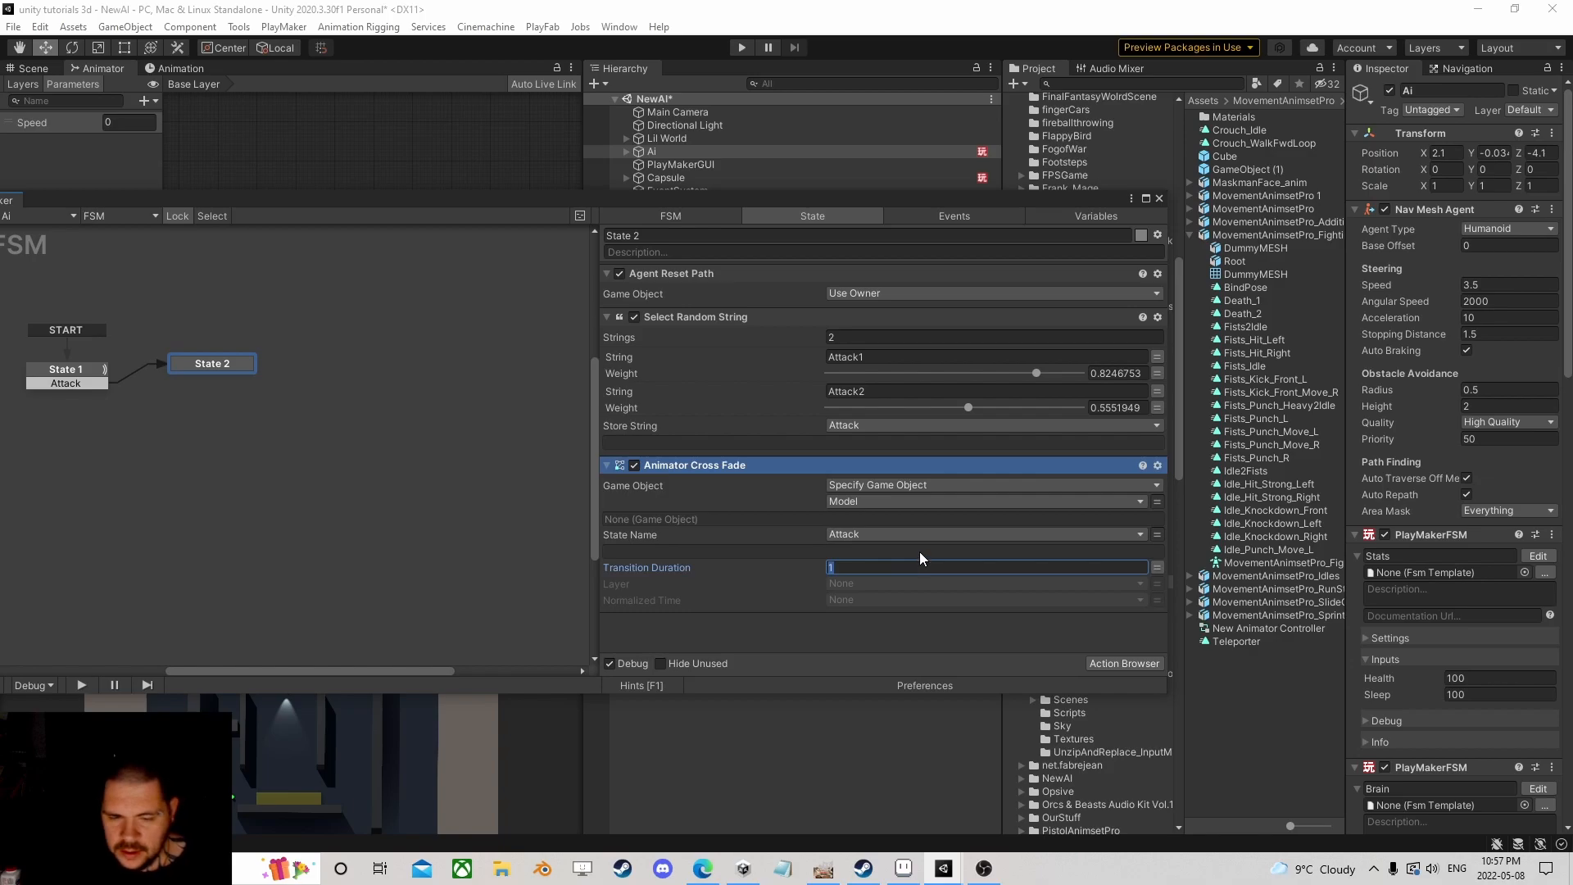
type("0.1")
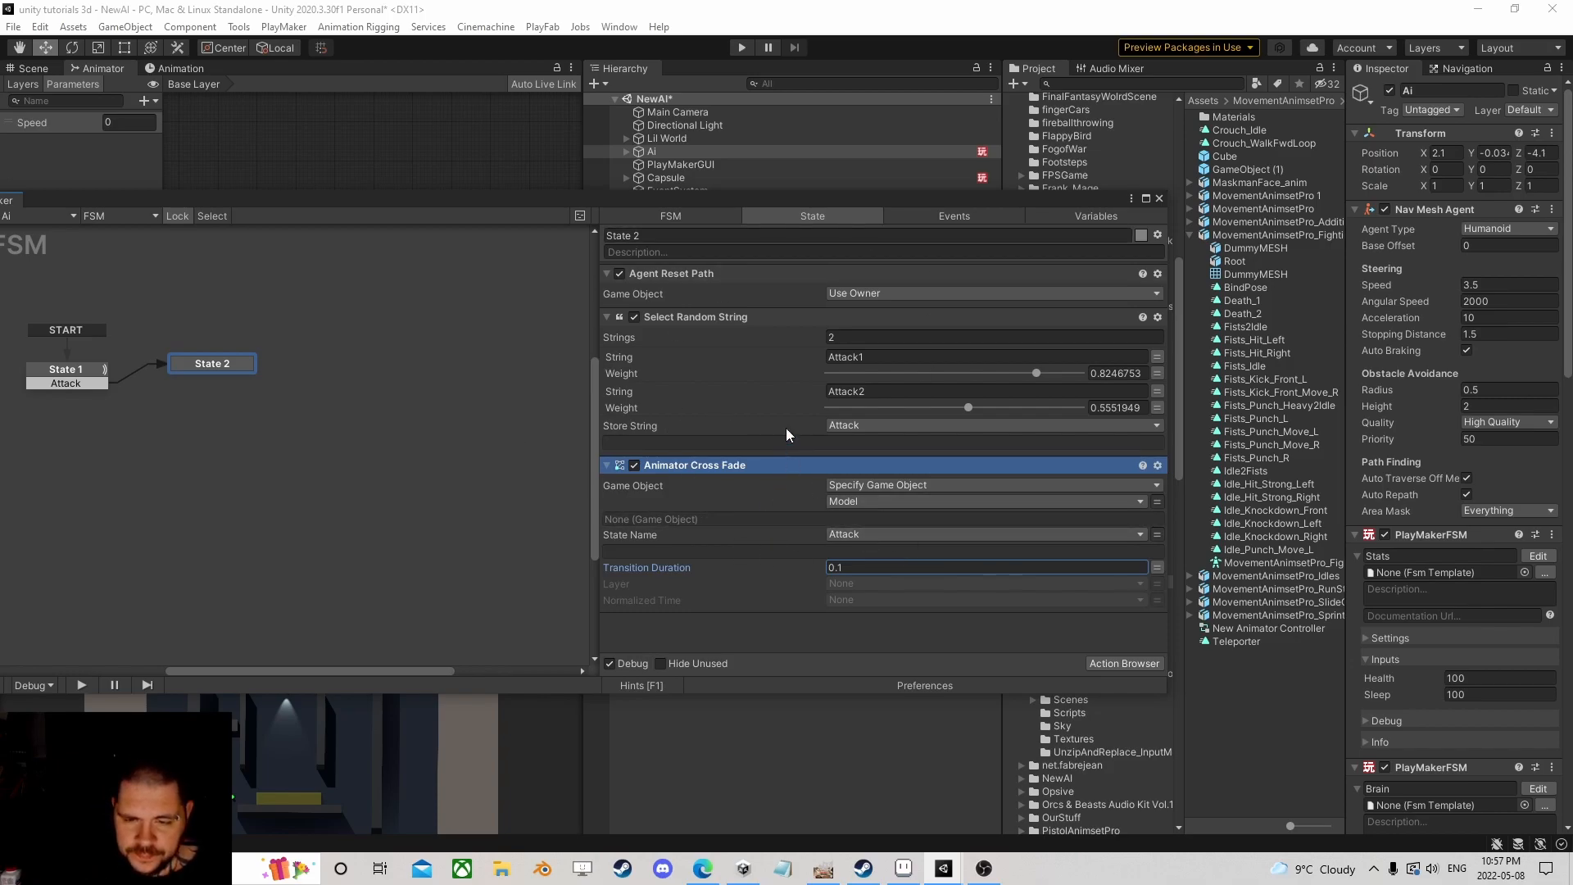
left_click_drag(190, 366, 215, 373)
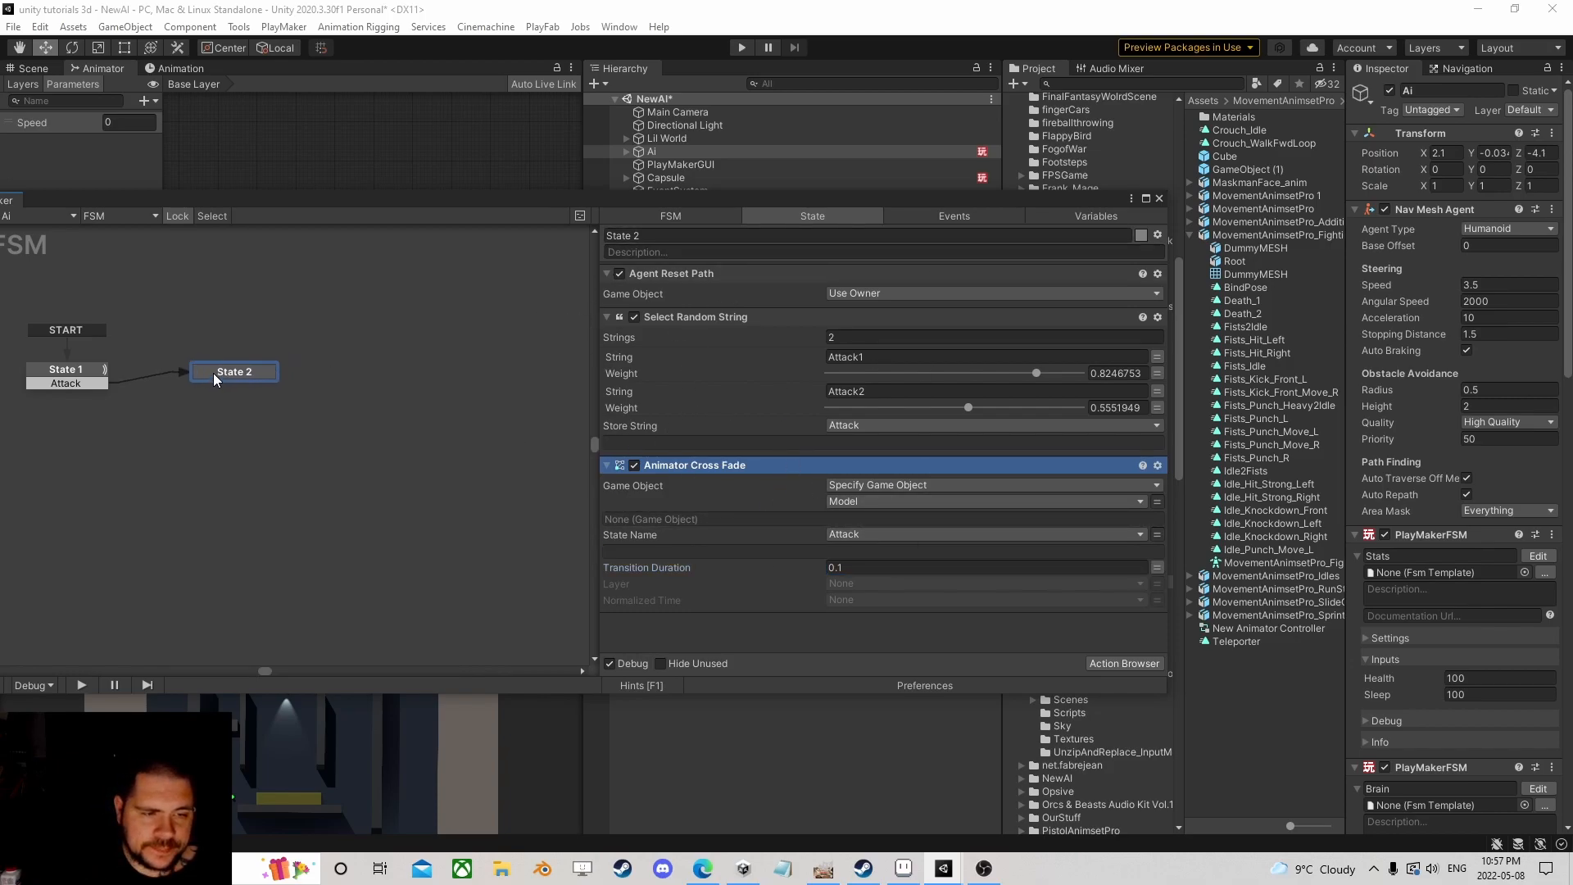
Step: Add a Random Wait action to State 2 and move it to the end of the action list
left_click(1139, 664)
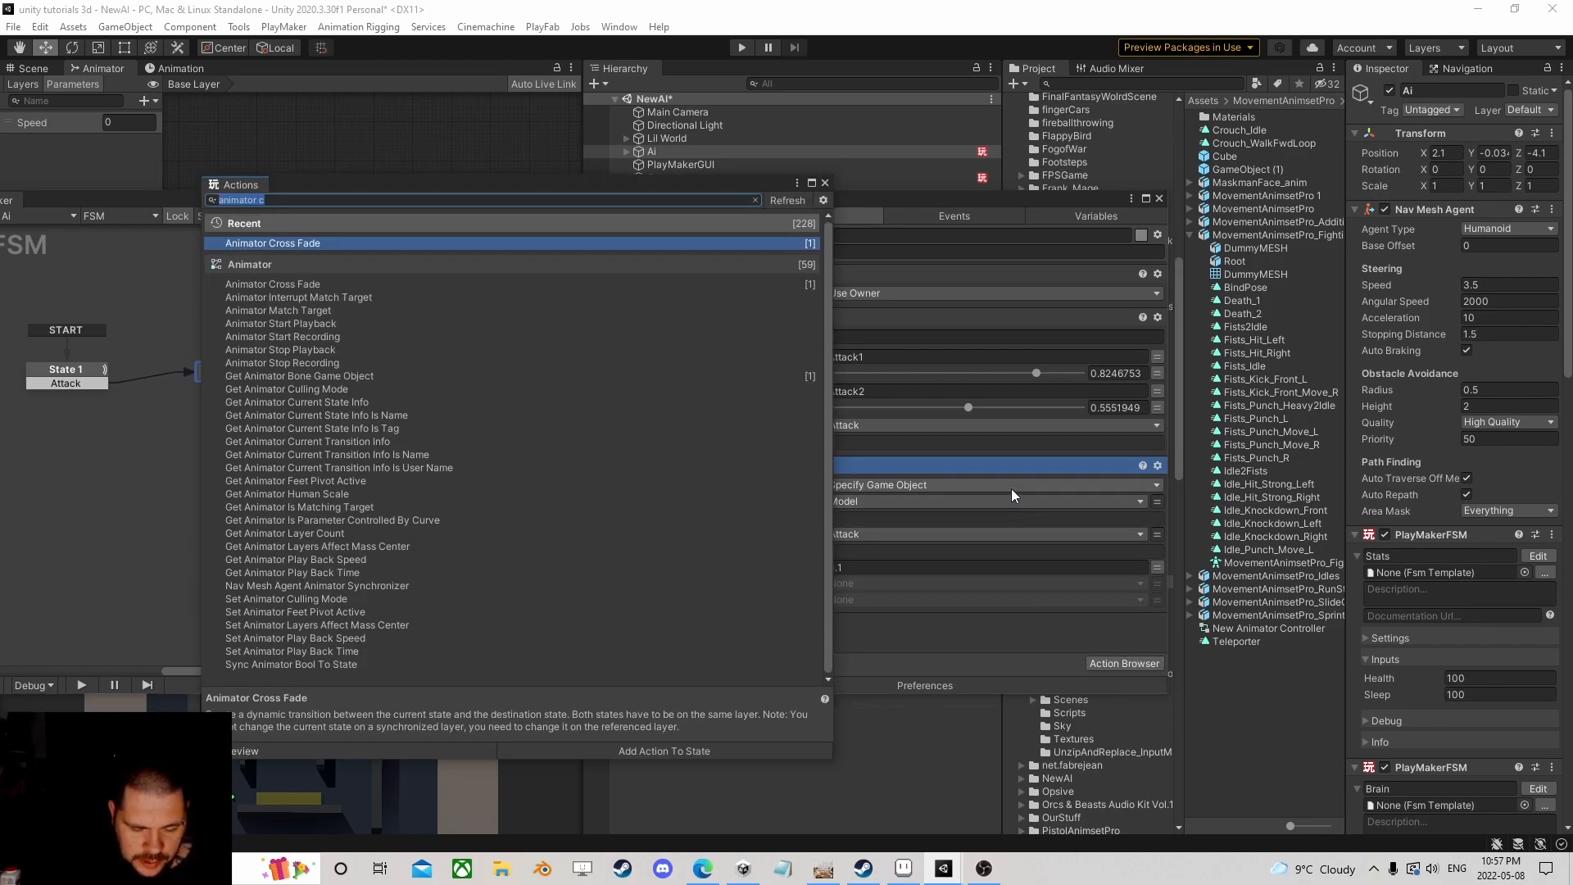
type("random")
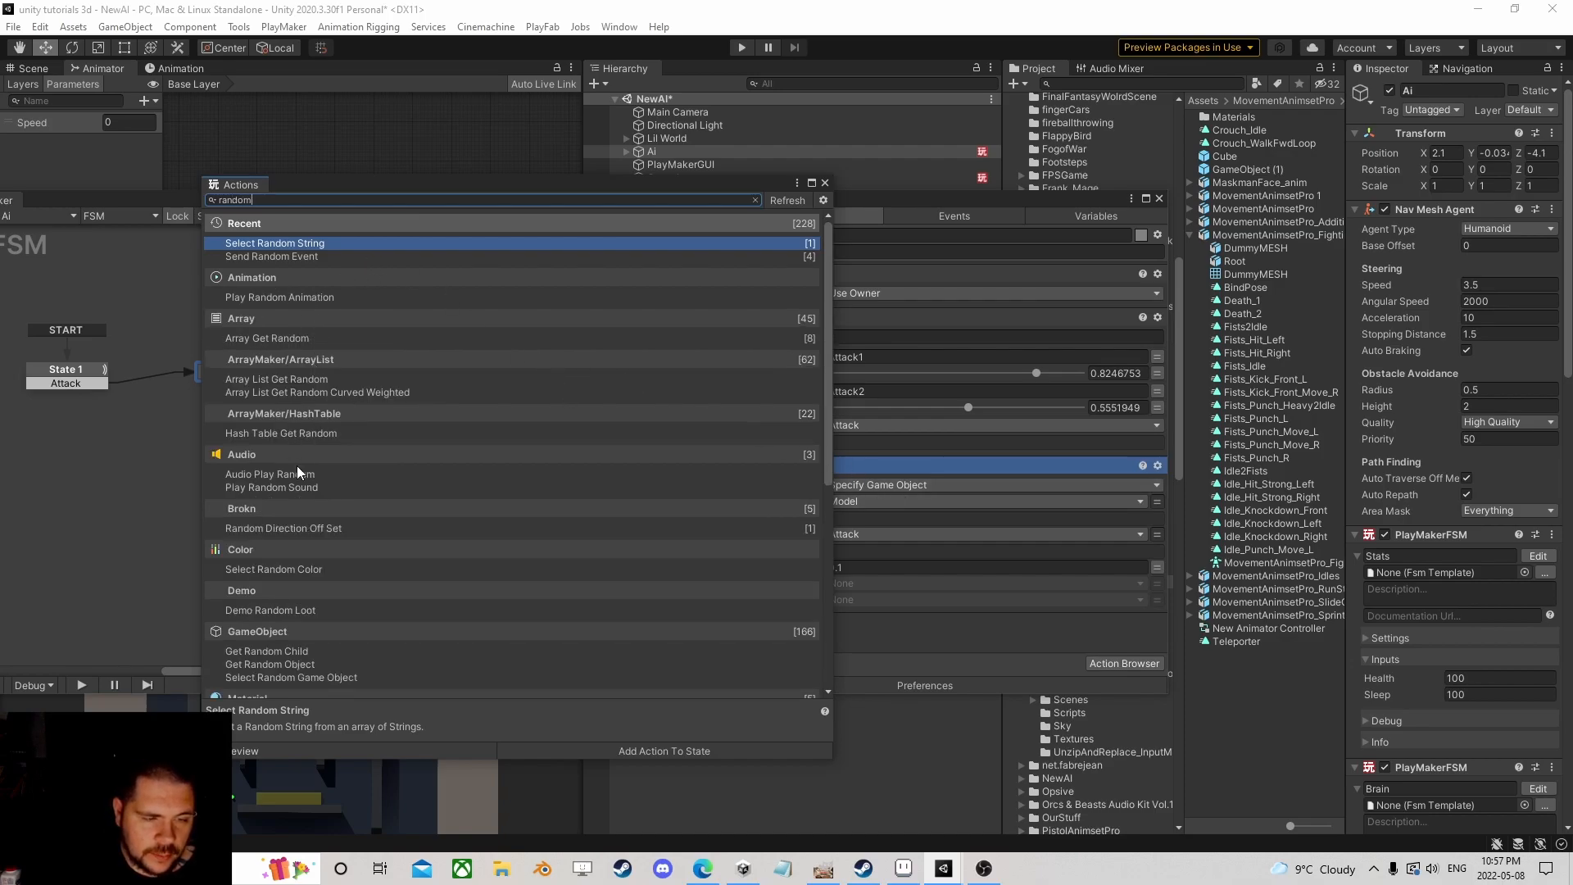
type(" w")
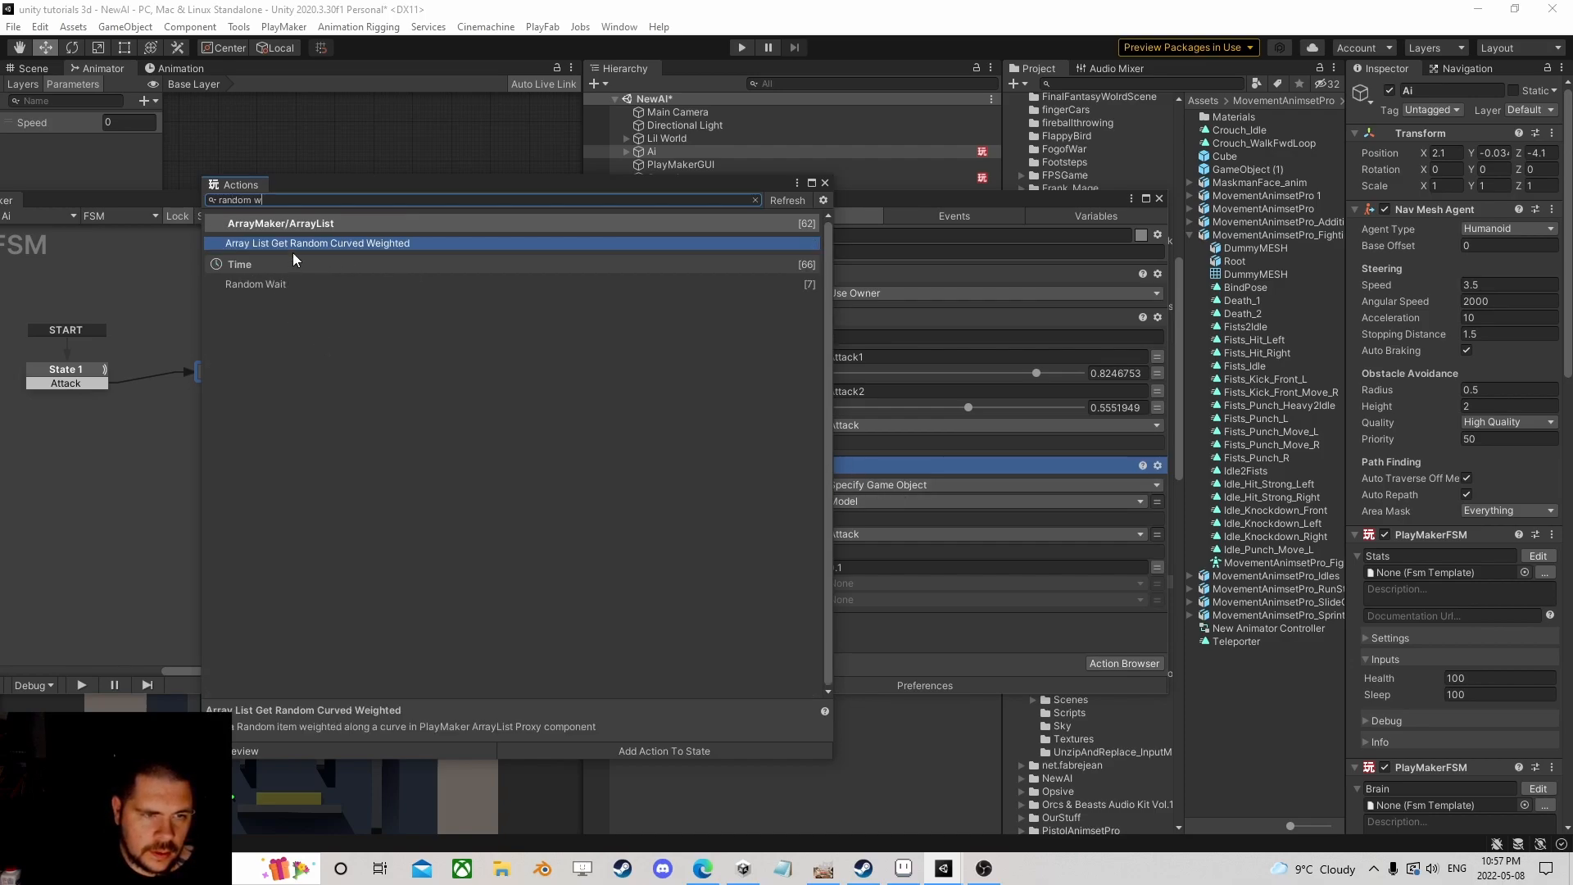
double_click(273, 284)
left_click(812, 183)
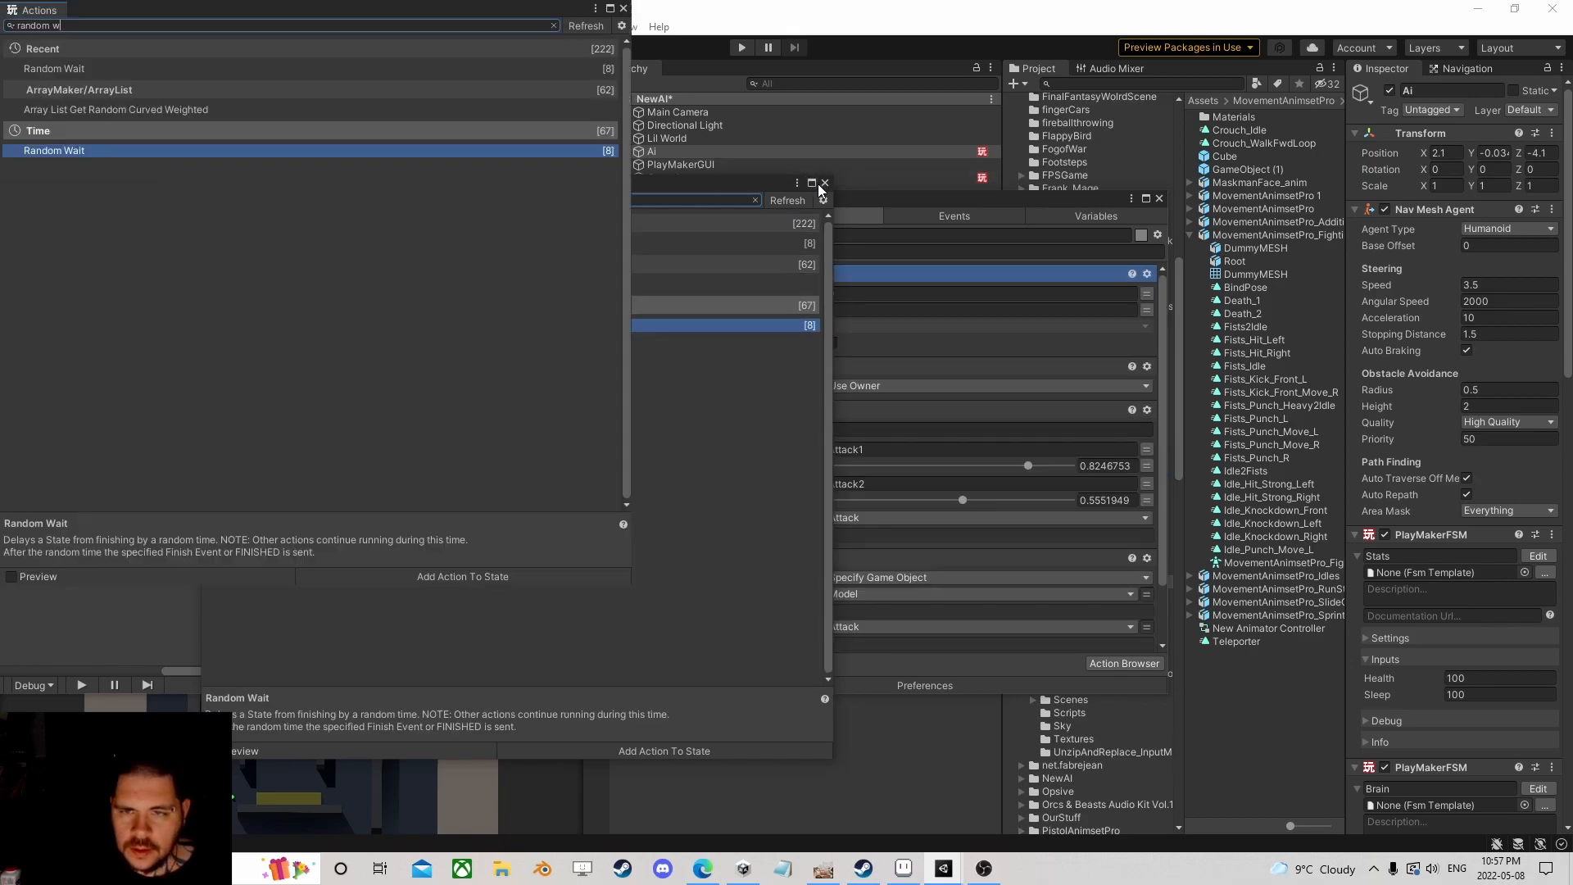
left_click(1551, 9)
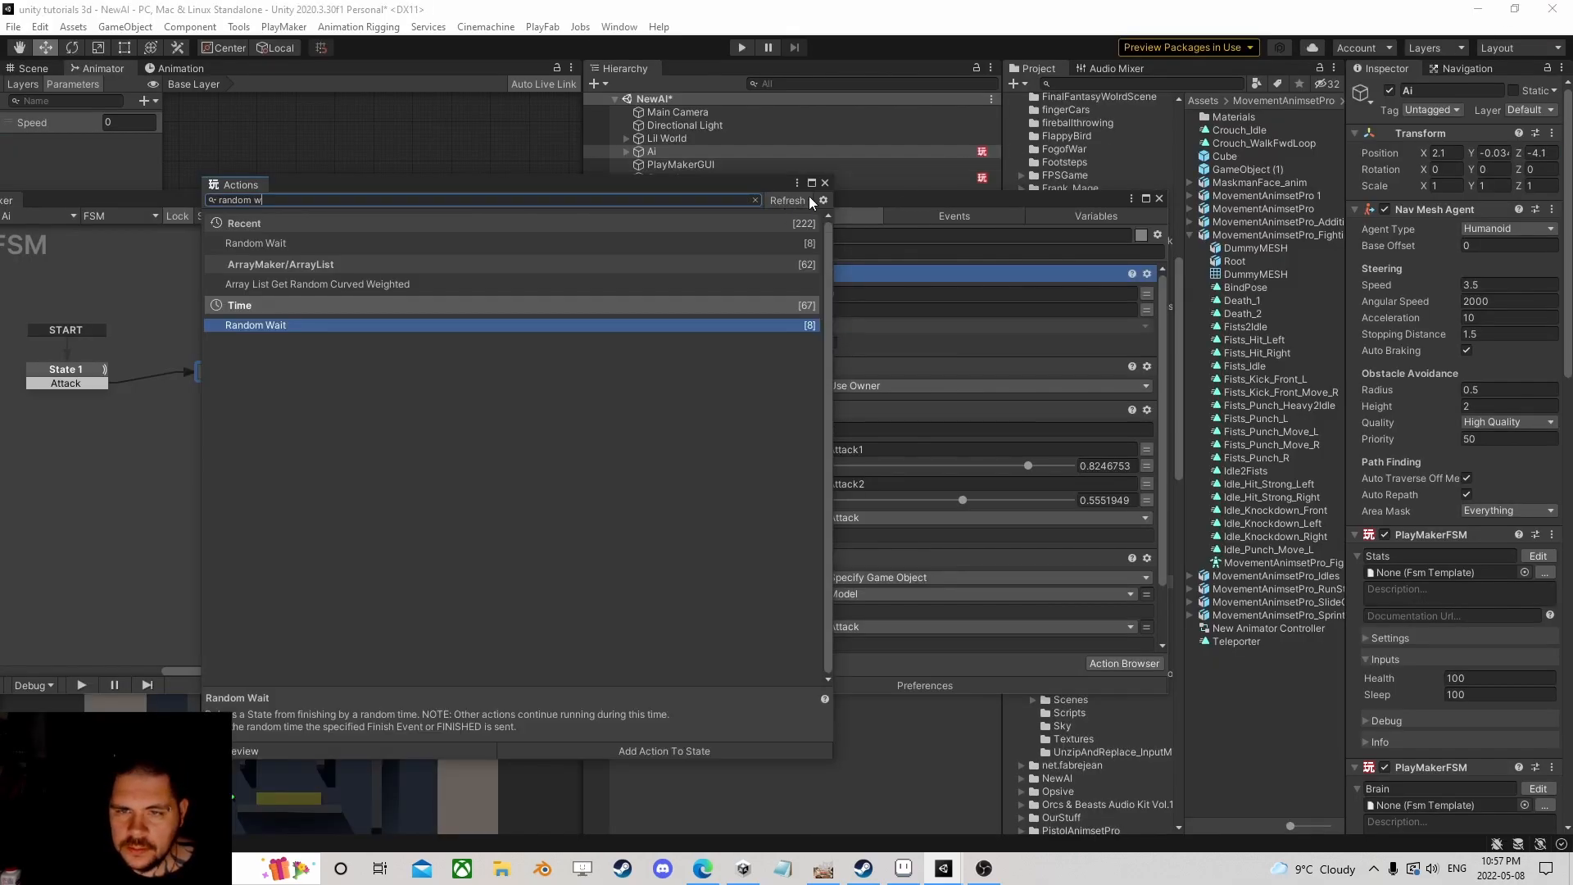
left_click(825, 183)
right_click(695, 274)
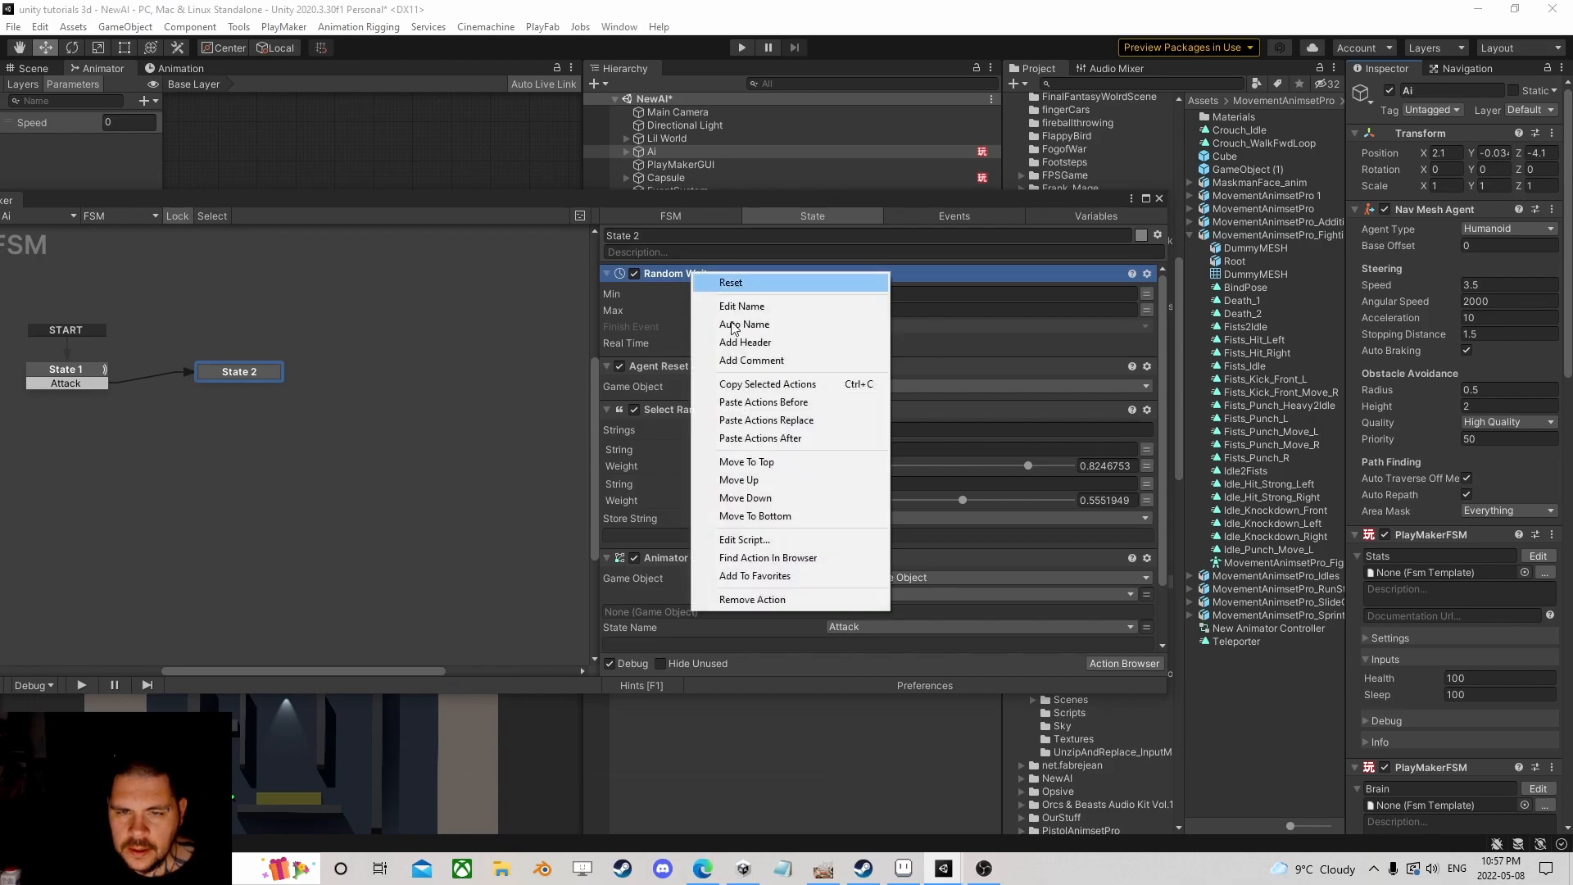
left_click(774, 517)
Step: Set the Random Wait to Min 0.75 and Max 2.5 seconds and pick its finish event
left_click(885, 590)
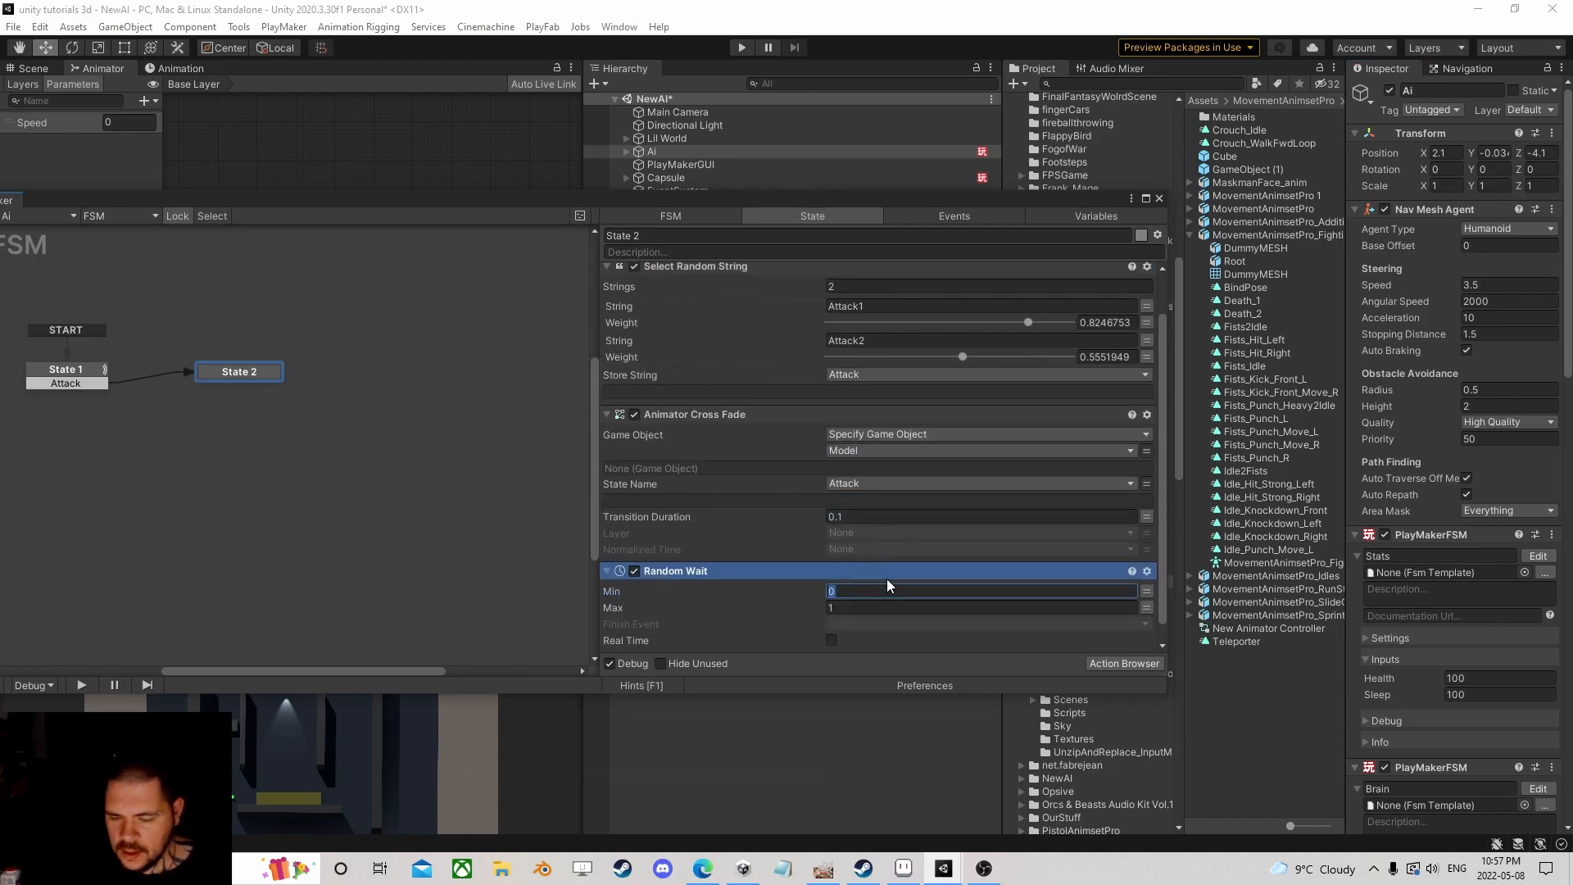
type(".75")
left_click(930, 608)
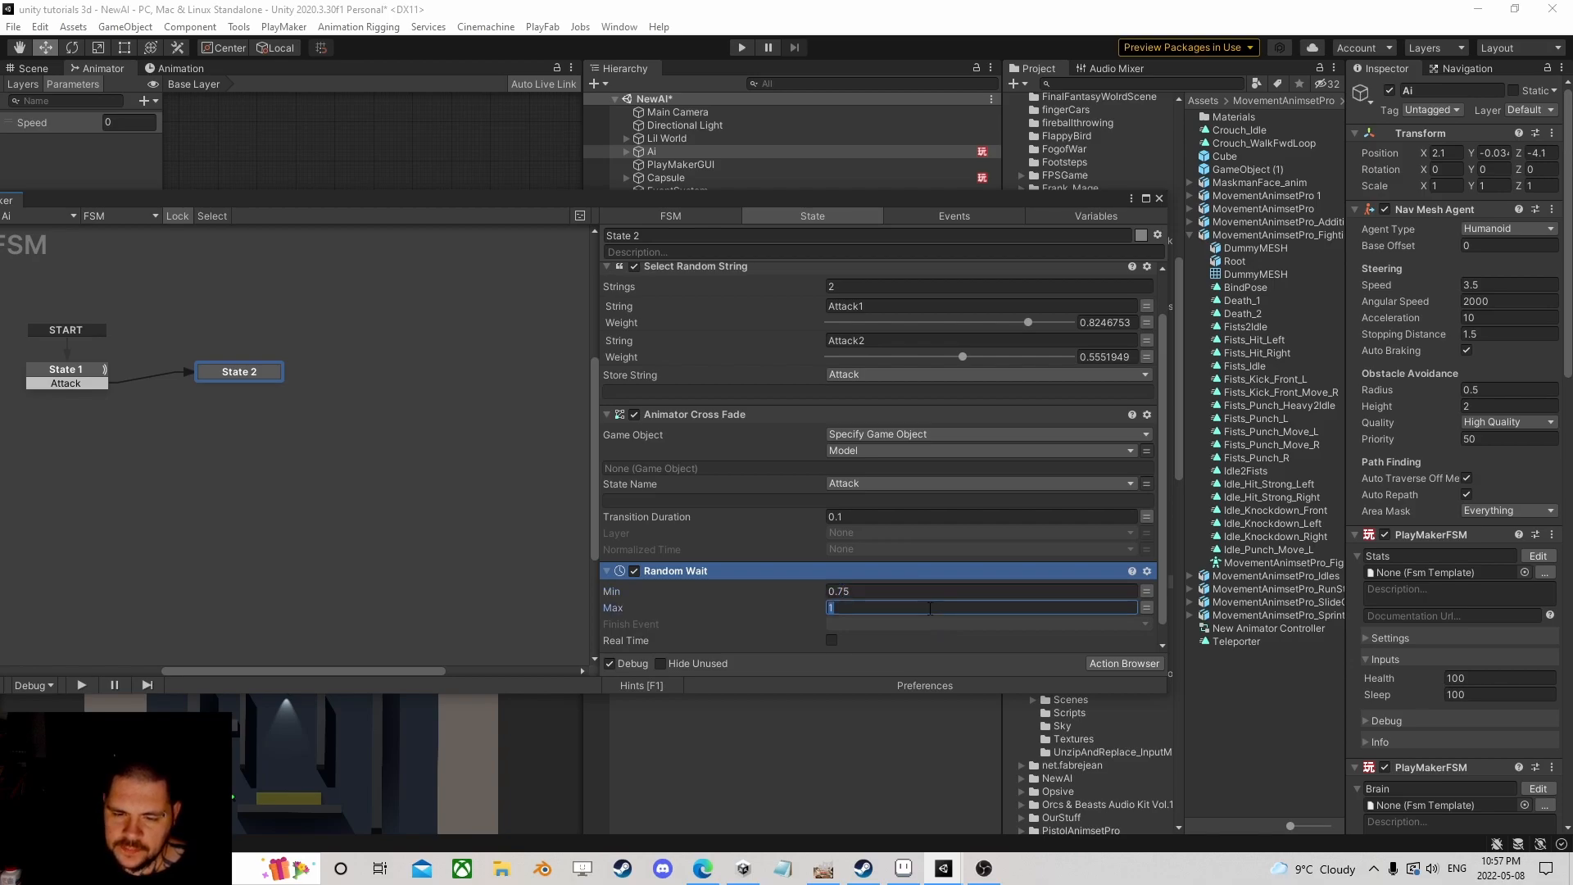
type("2.5")
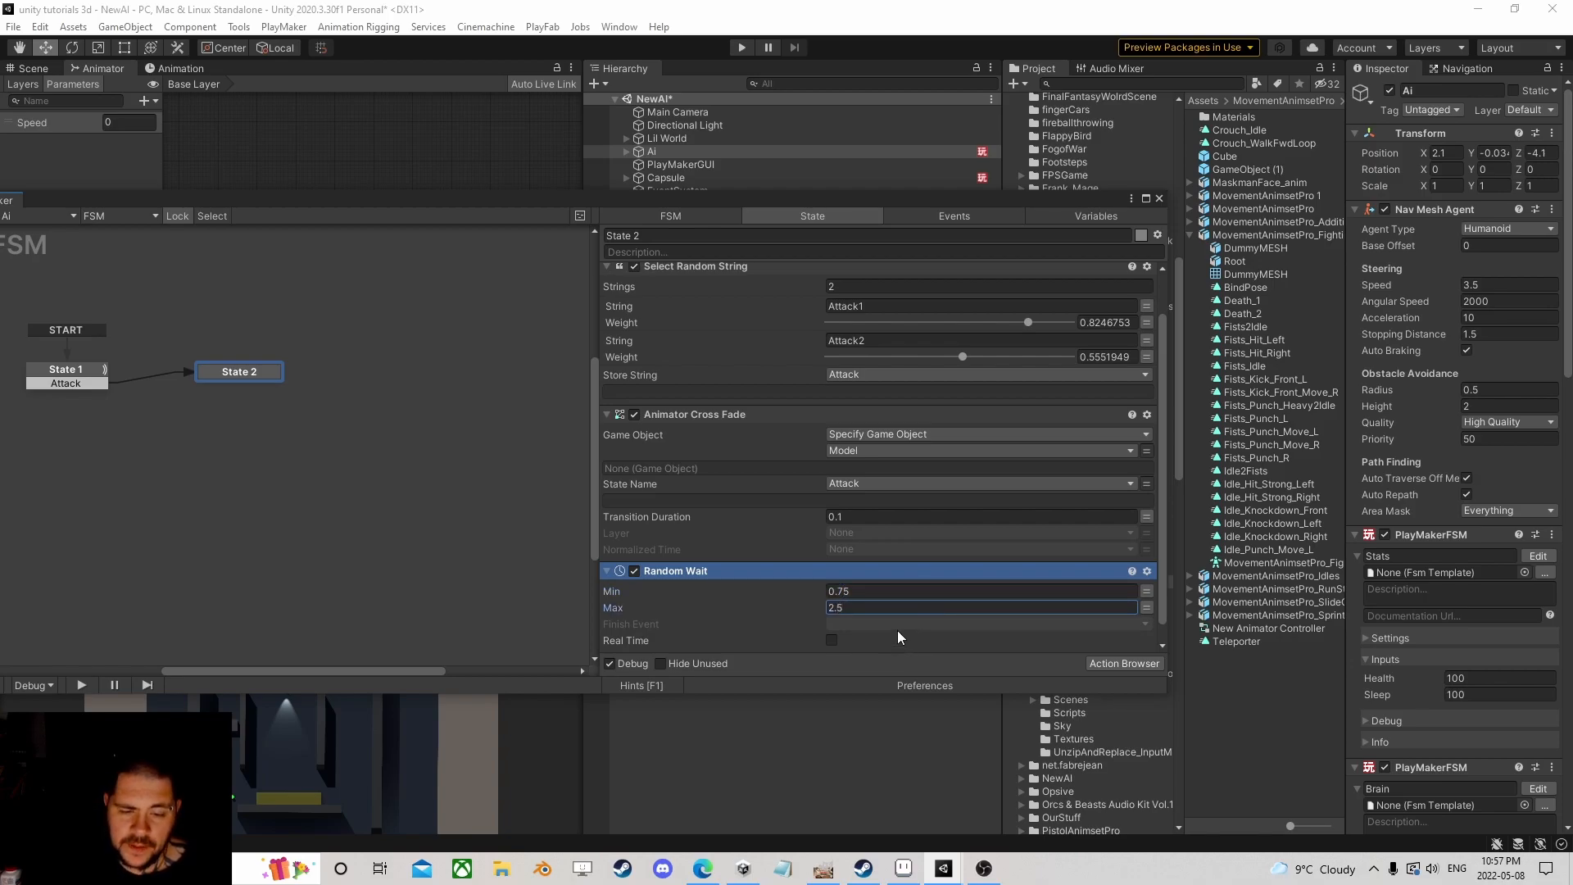
left_click(900, 623)
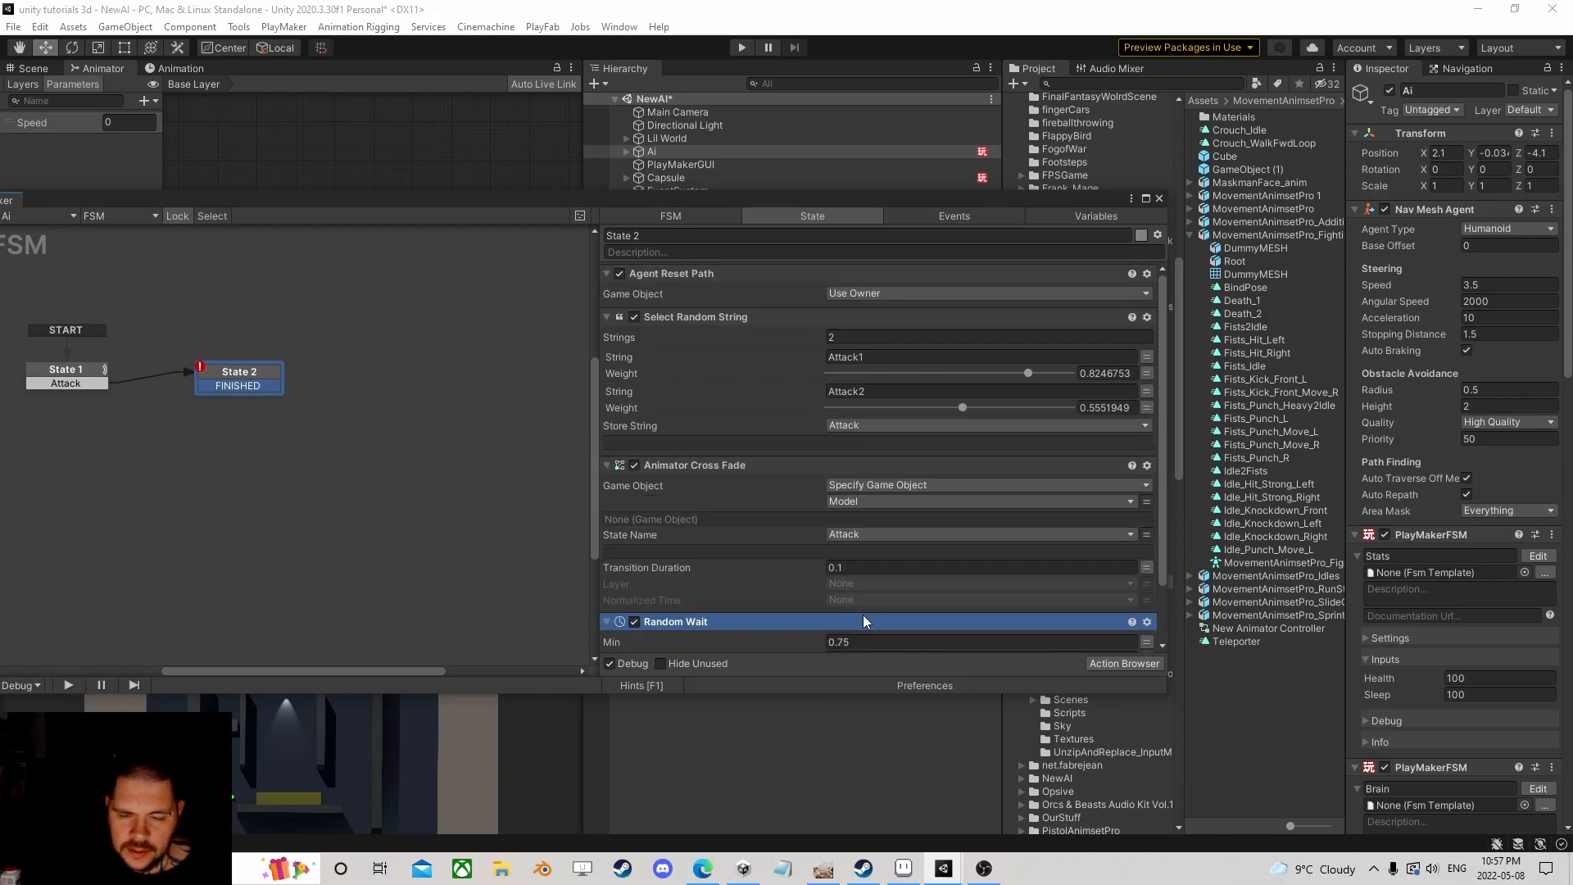
Step: Set the wait's finish event to FINISHED and link State 2's FINISHED transition to State 1
scroll(862, 618, "down", 2)
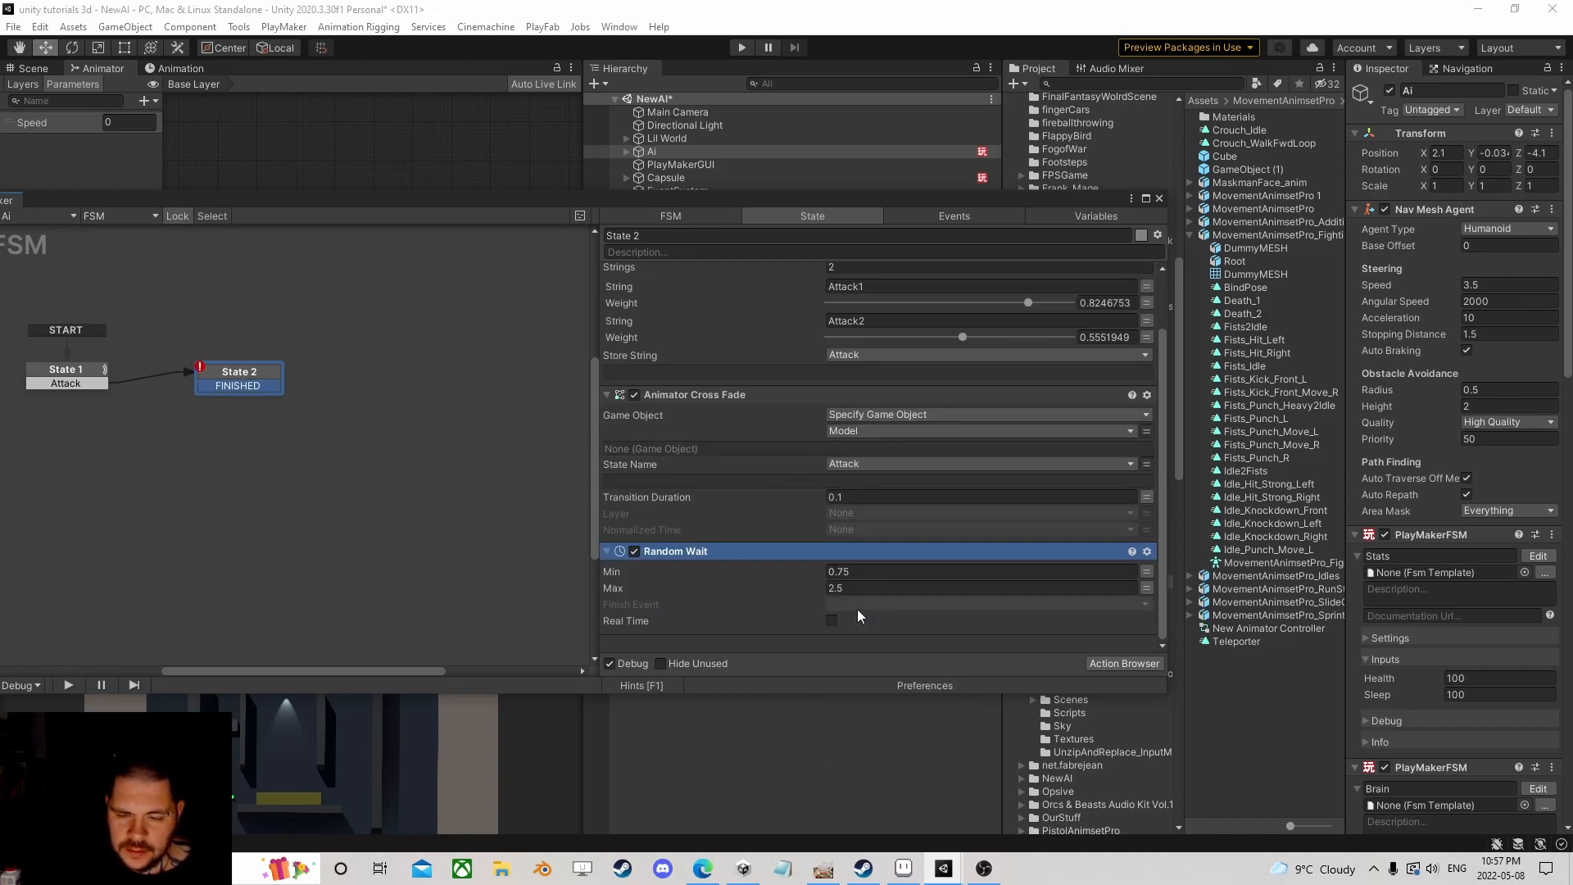
left_click(857, 608)
left_click(942, 656)
left_click_drag(223, 387, 92, 372)
Step: Rearrange State 1 and State 2 on the graph and review each state's actions
left_click_drag(229, 374, 269, 374)
scroll(210, 446, "down", 1)
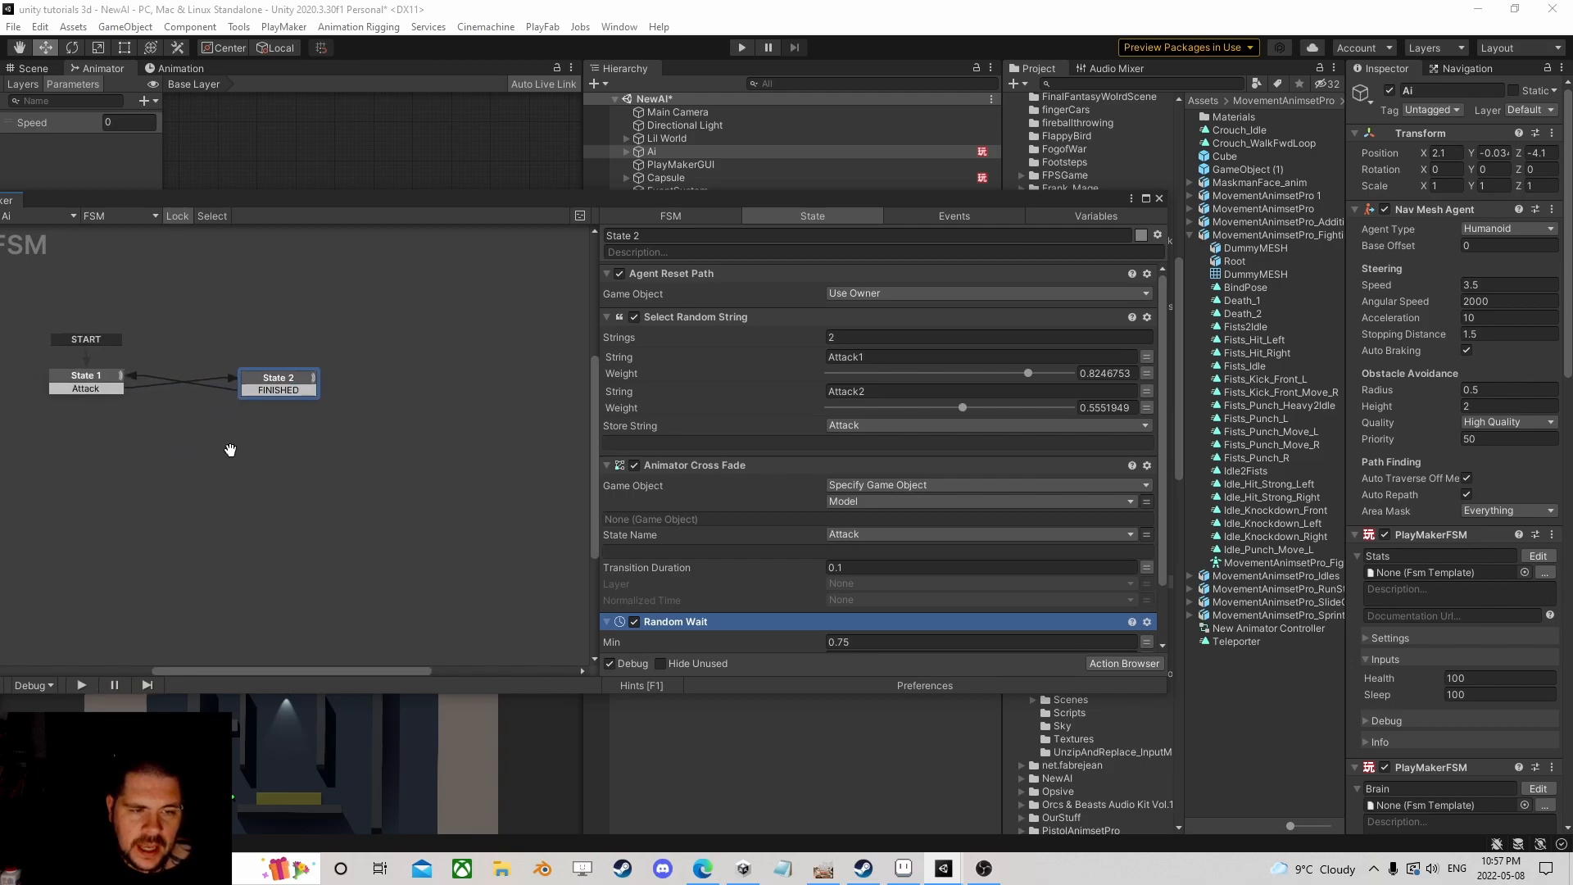
middle_click_drag(236, 415, 498, 387)
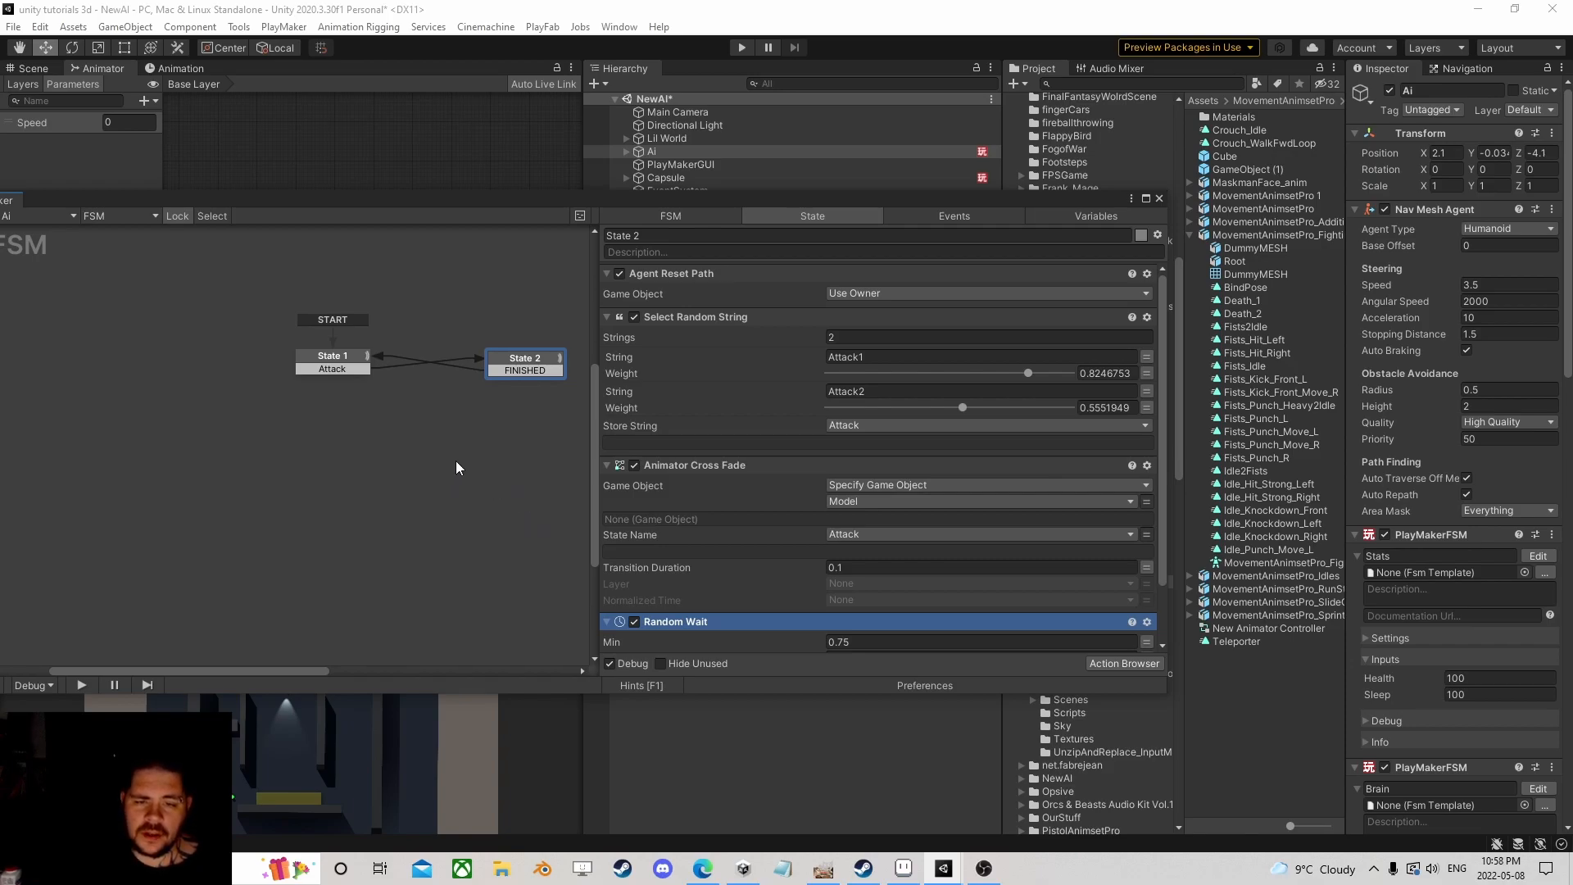
mouse_move(517, 371)
left_mouse_down()
mouse_move(463, 360)
mouse_move(506, 359)
left_mouse_up()
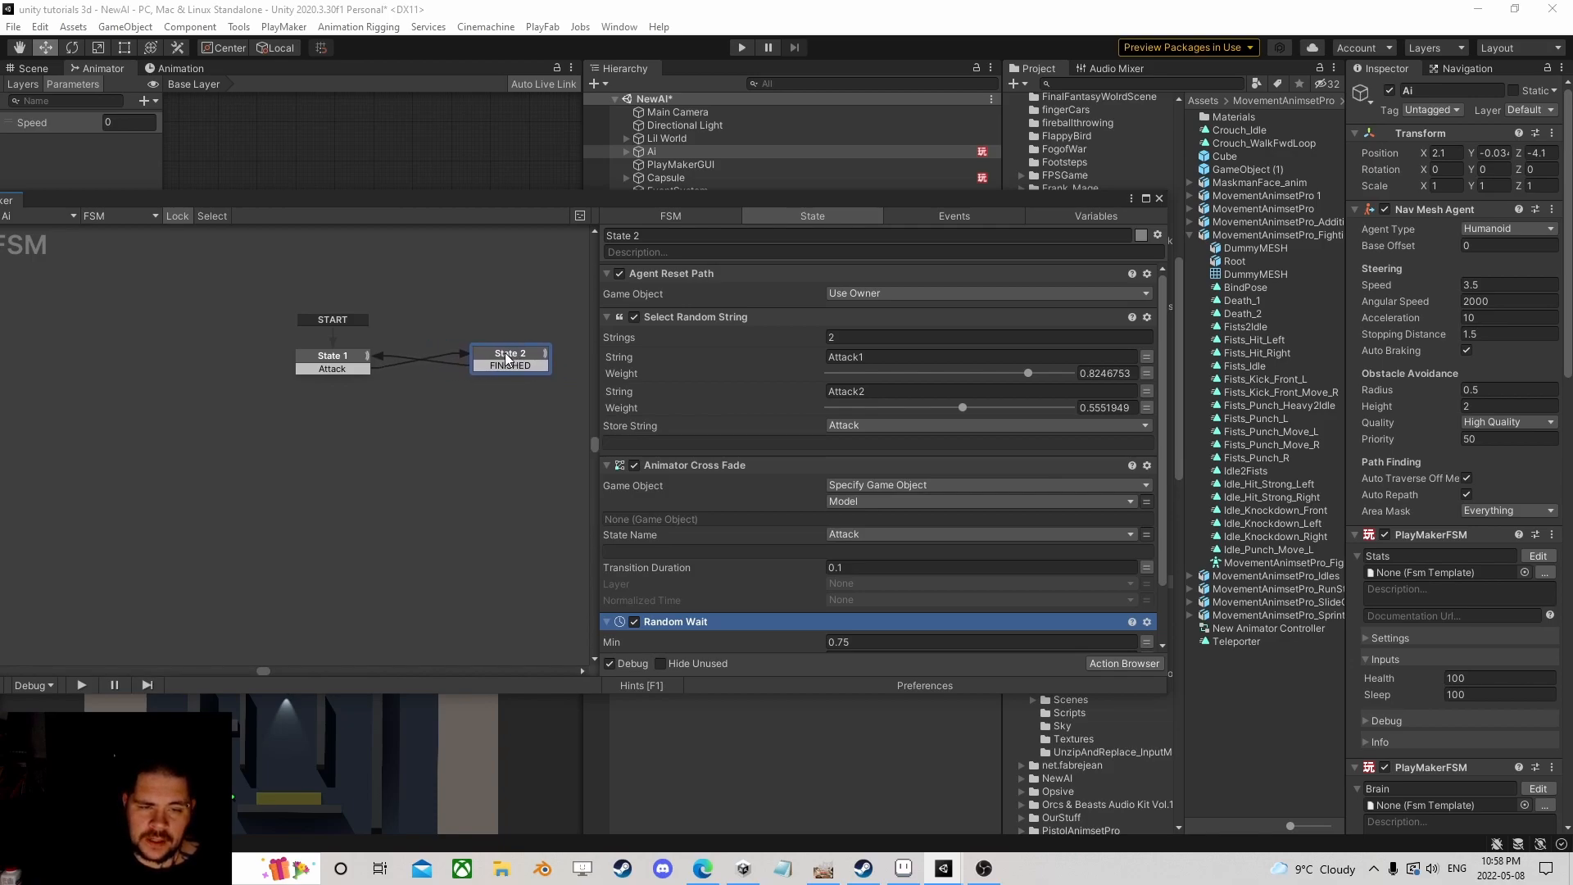
left_click(343, 357)
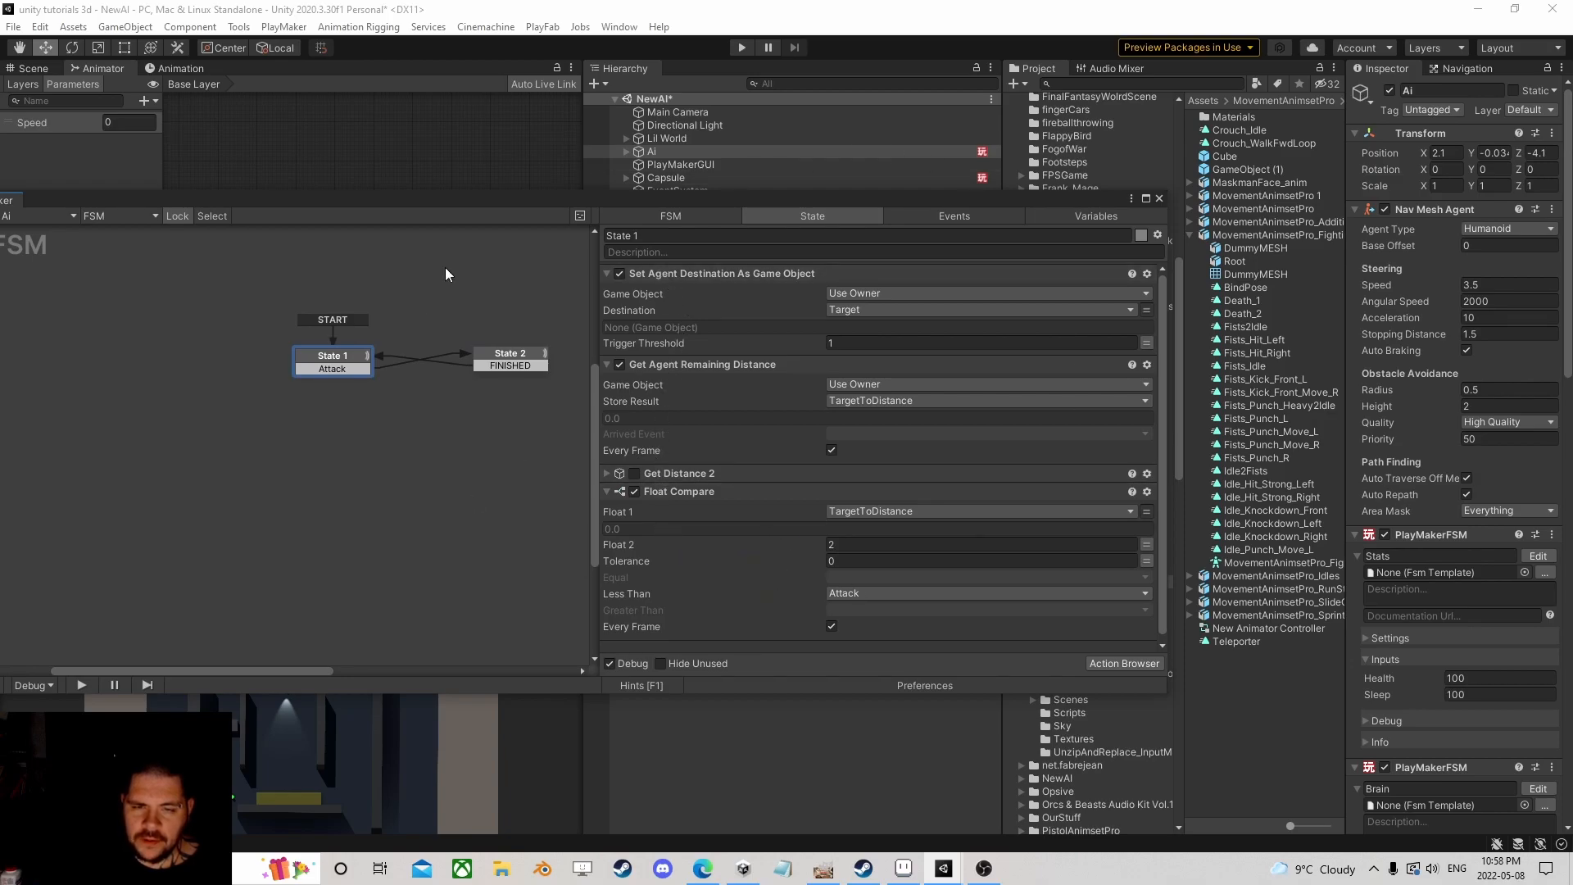
left_click(508, 357)
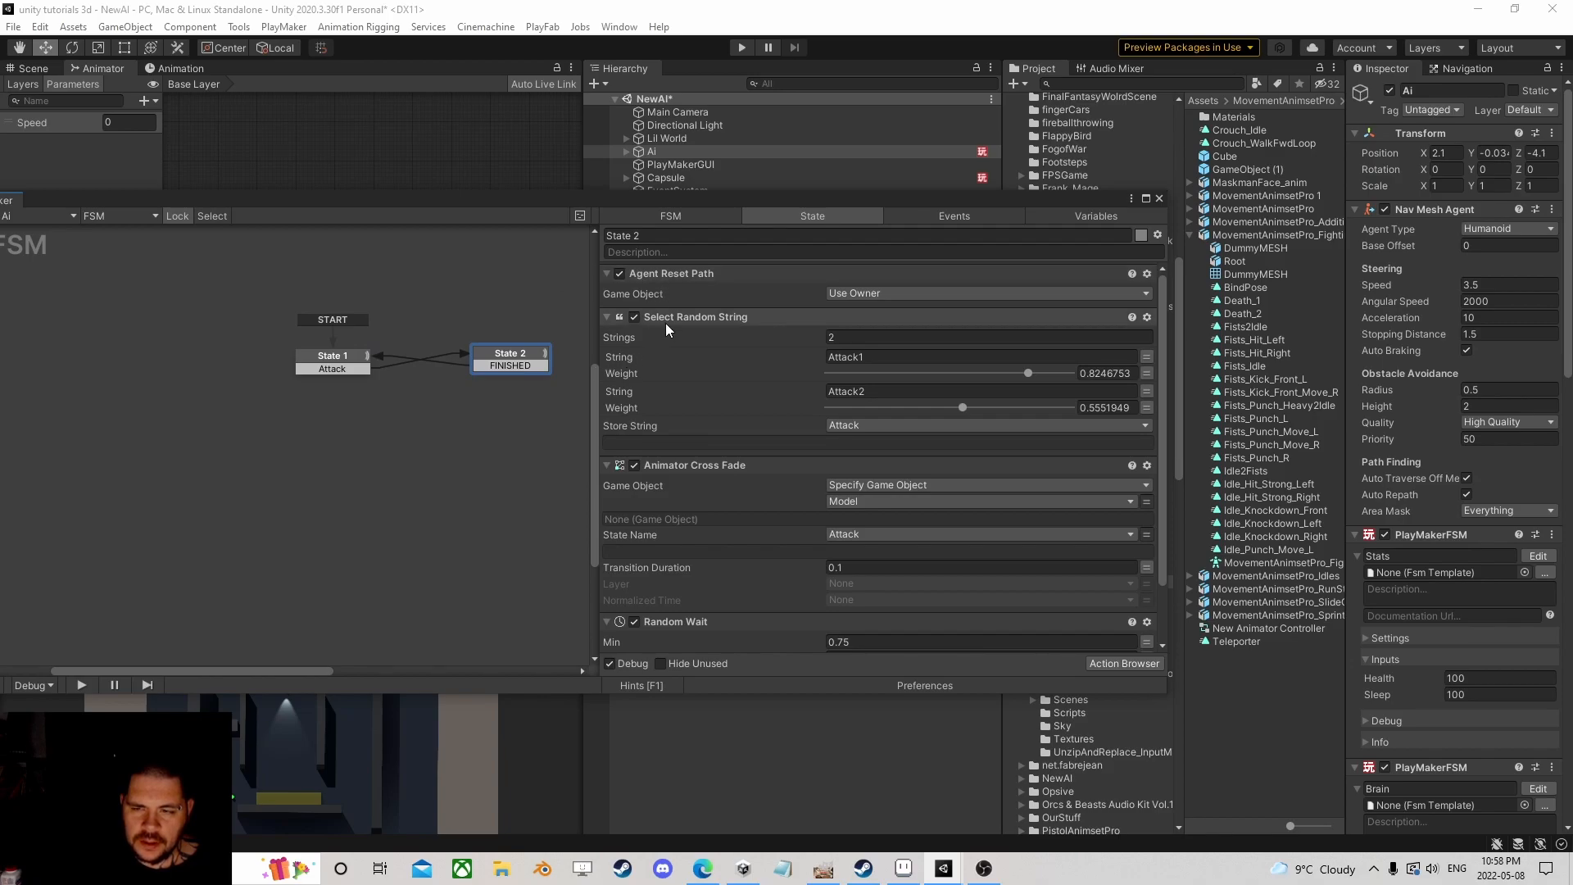
Step: Save the attack FSM as the template 'AIAttacking', keeping the current FSM unchanged
scroll(670, 435, "down", 2)
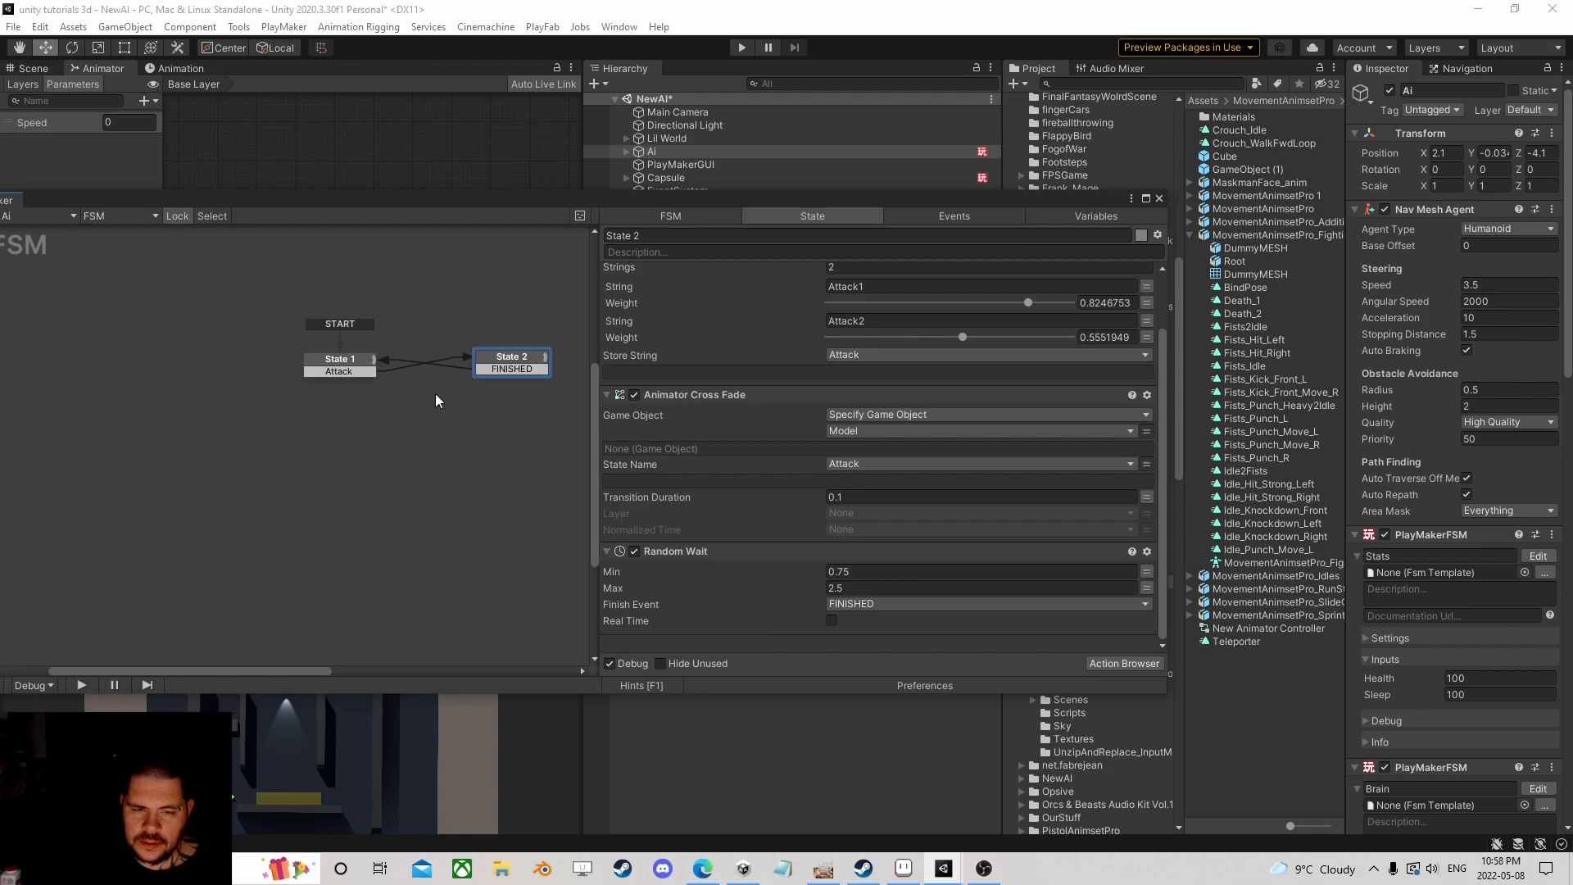
left_click_drag(499, 365, 487, 365)
right_click(321, 442)
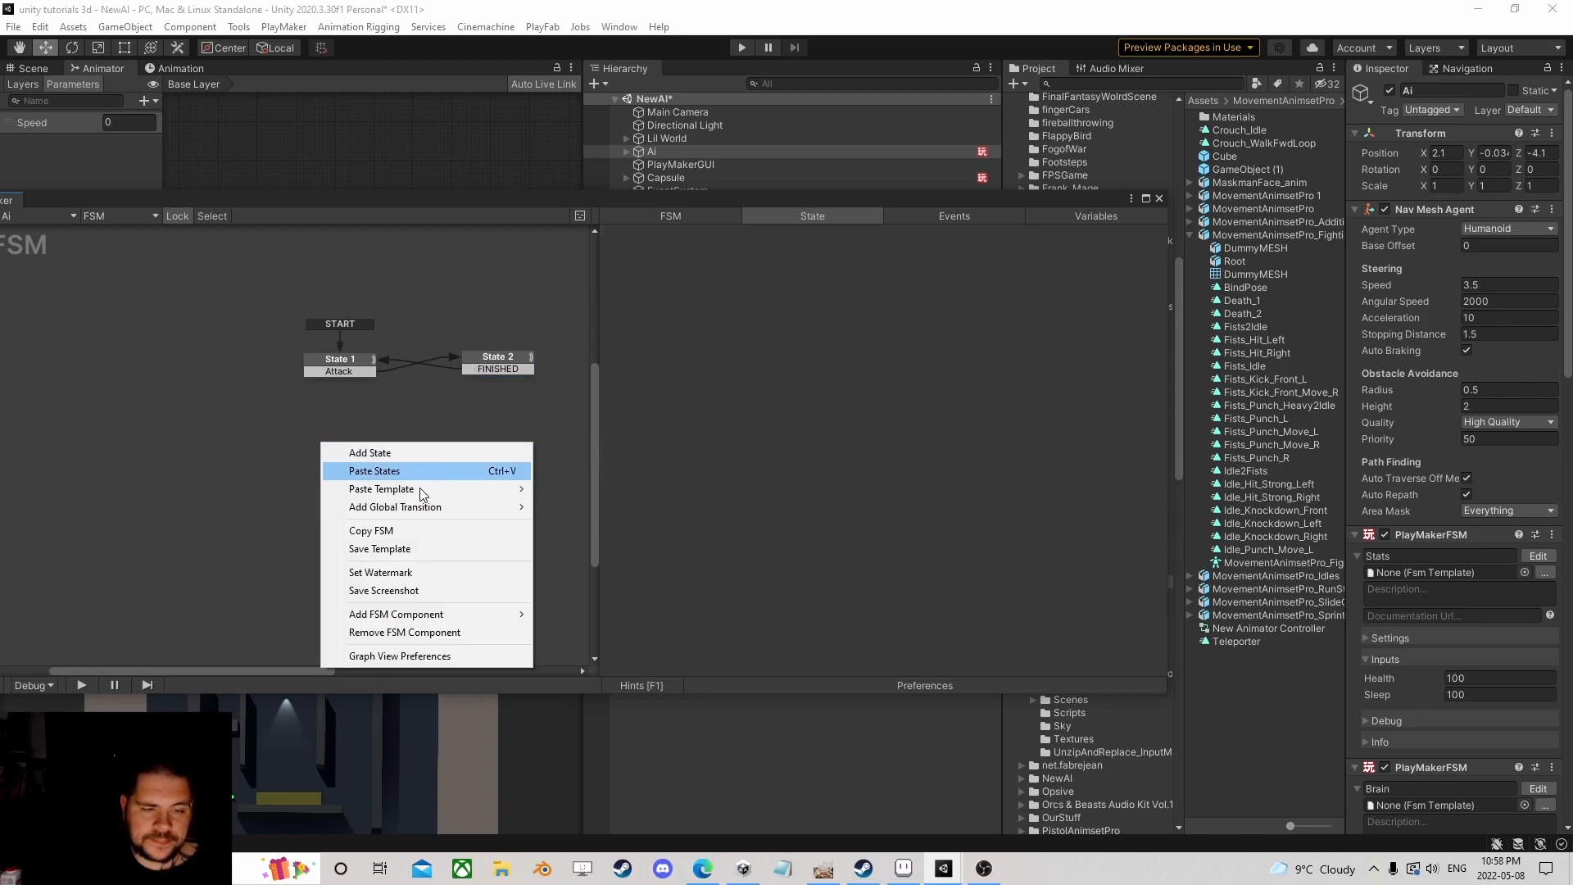
left_click(419, 549)
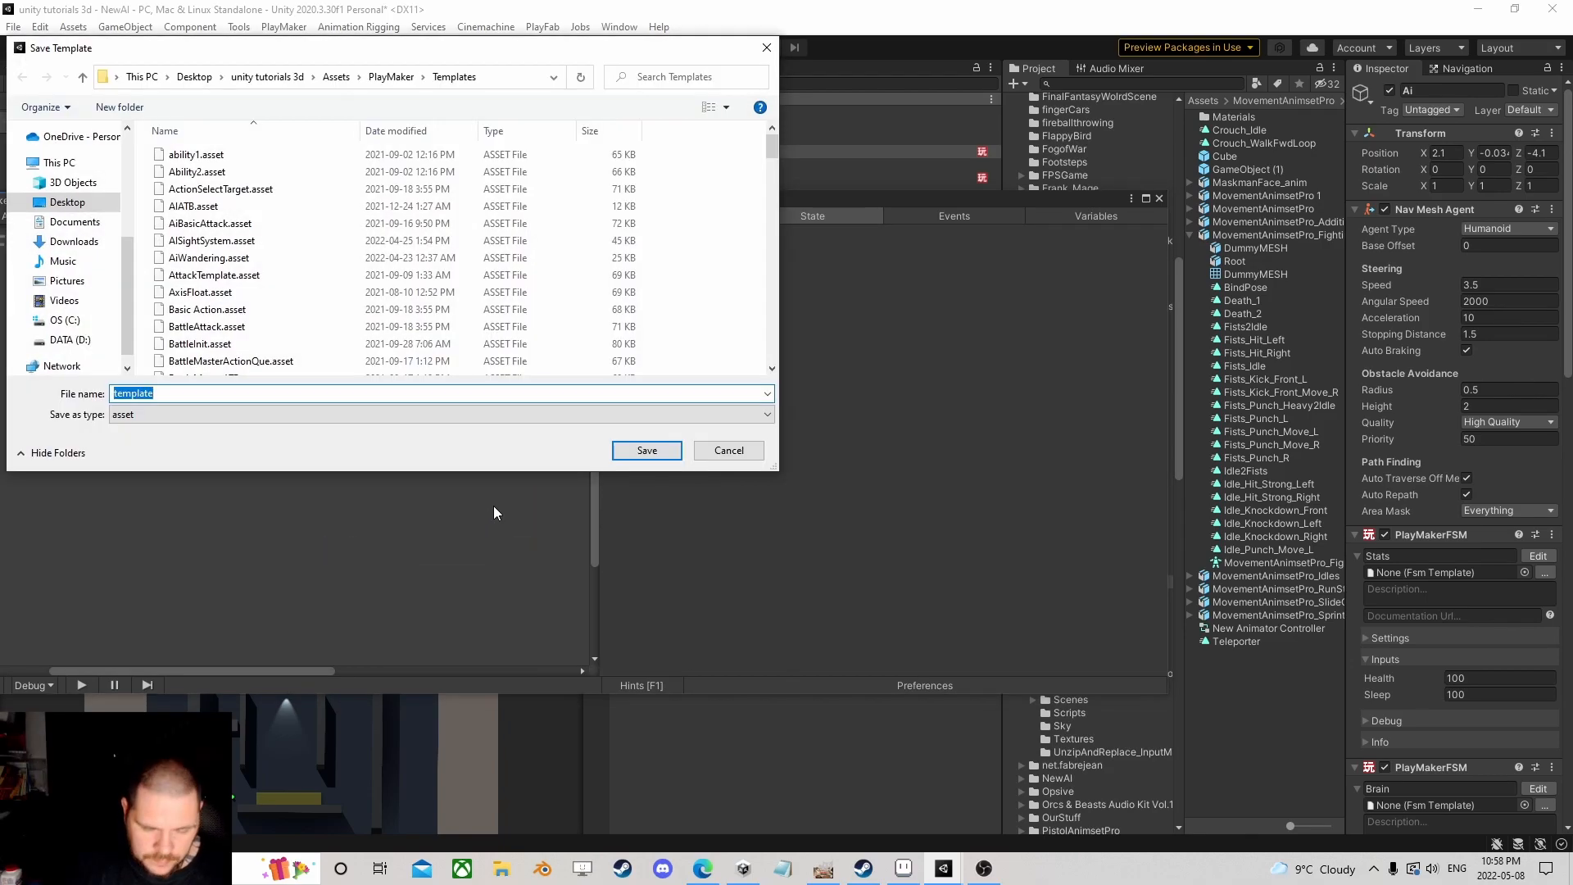
type("AIAttack")
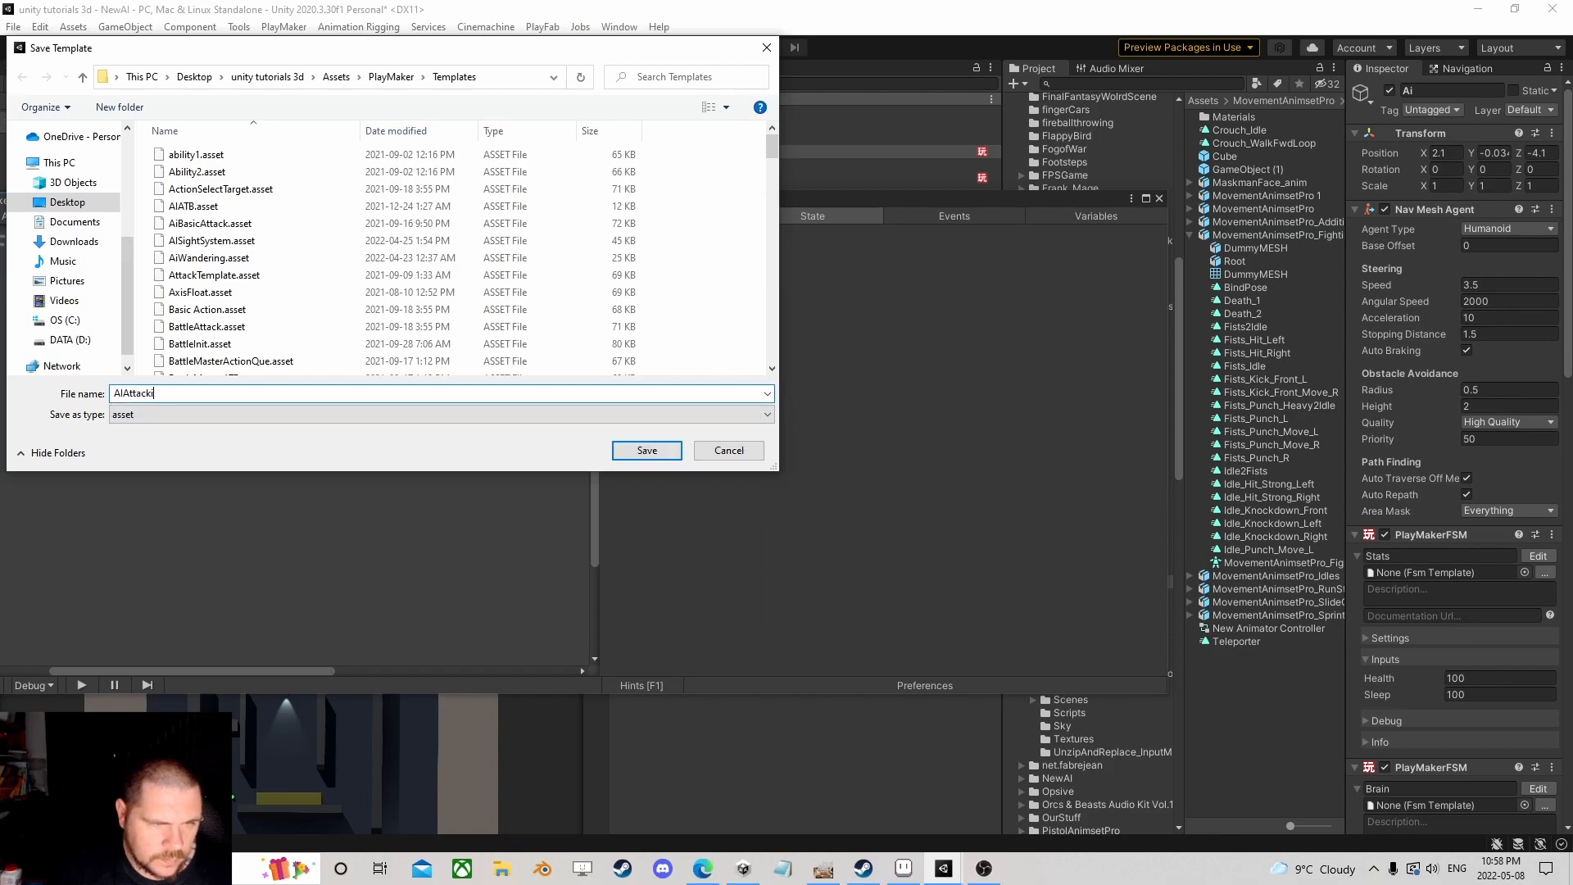
key("Return")
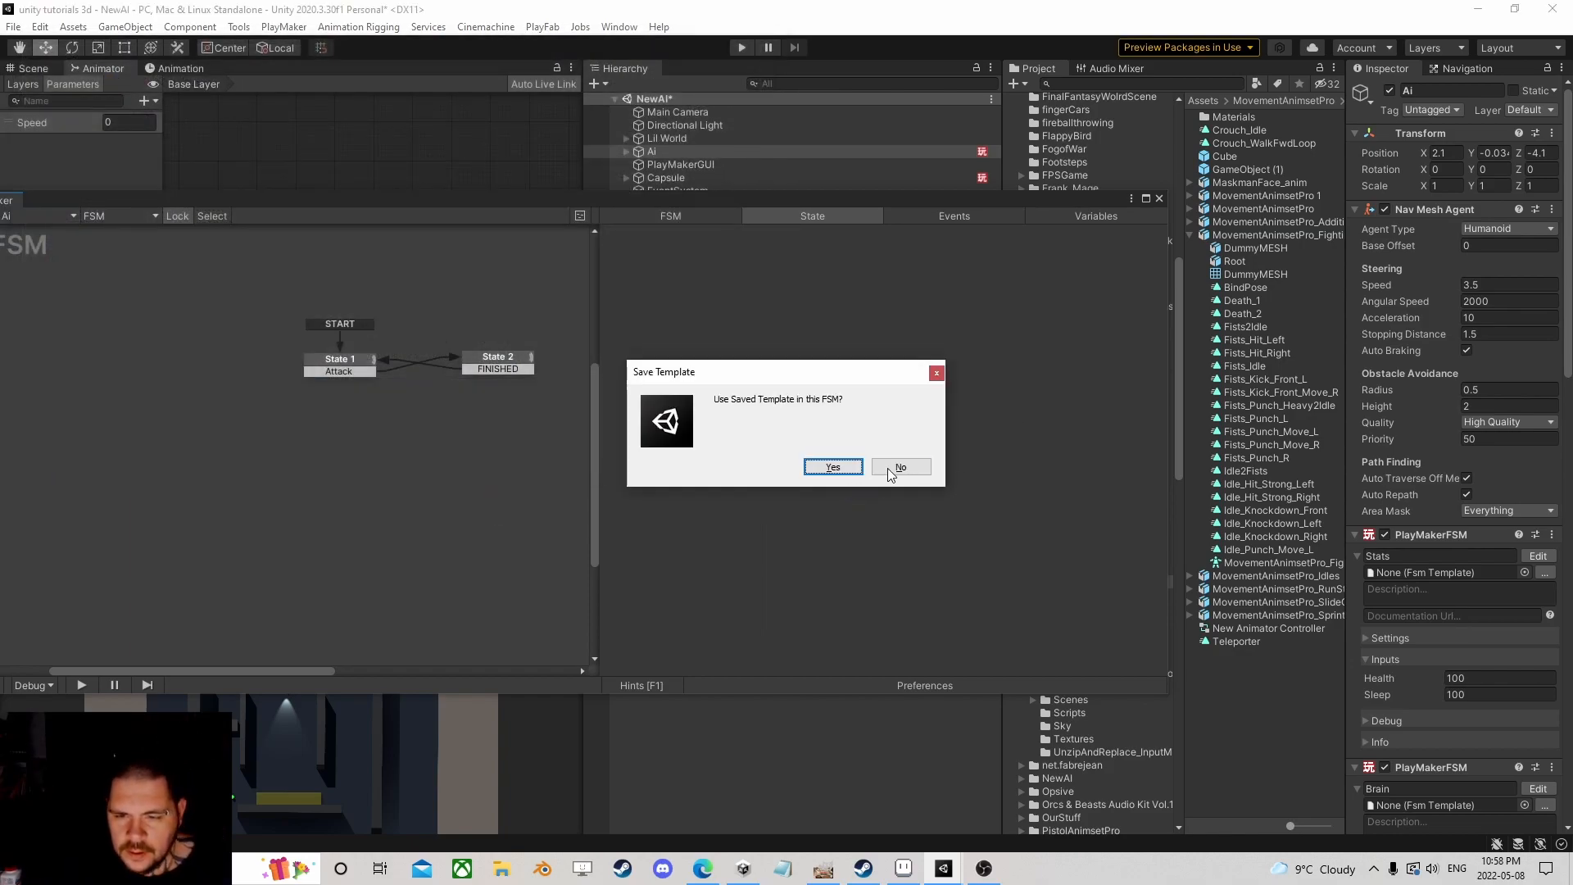
left_click(896, 465)
Step: Close the FSM editor and remove the last PlayMakerFSM component from Ai
left_click(1159, 198)
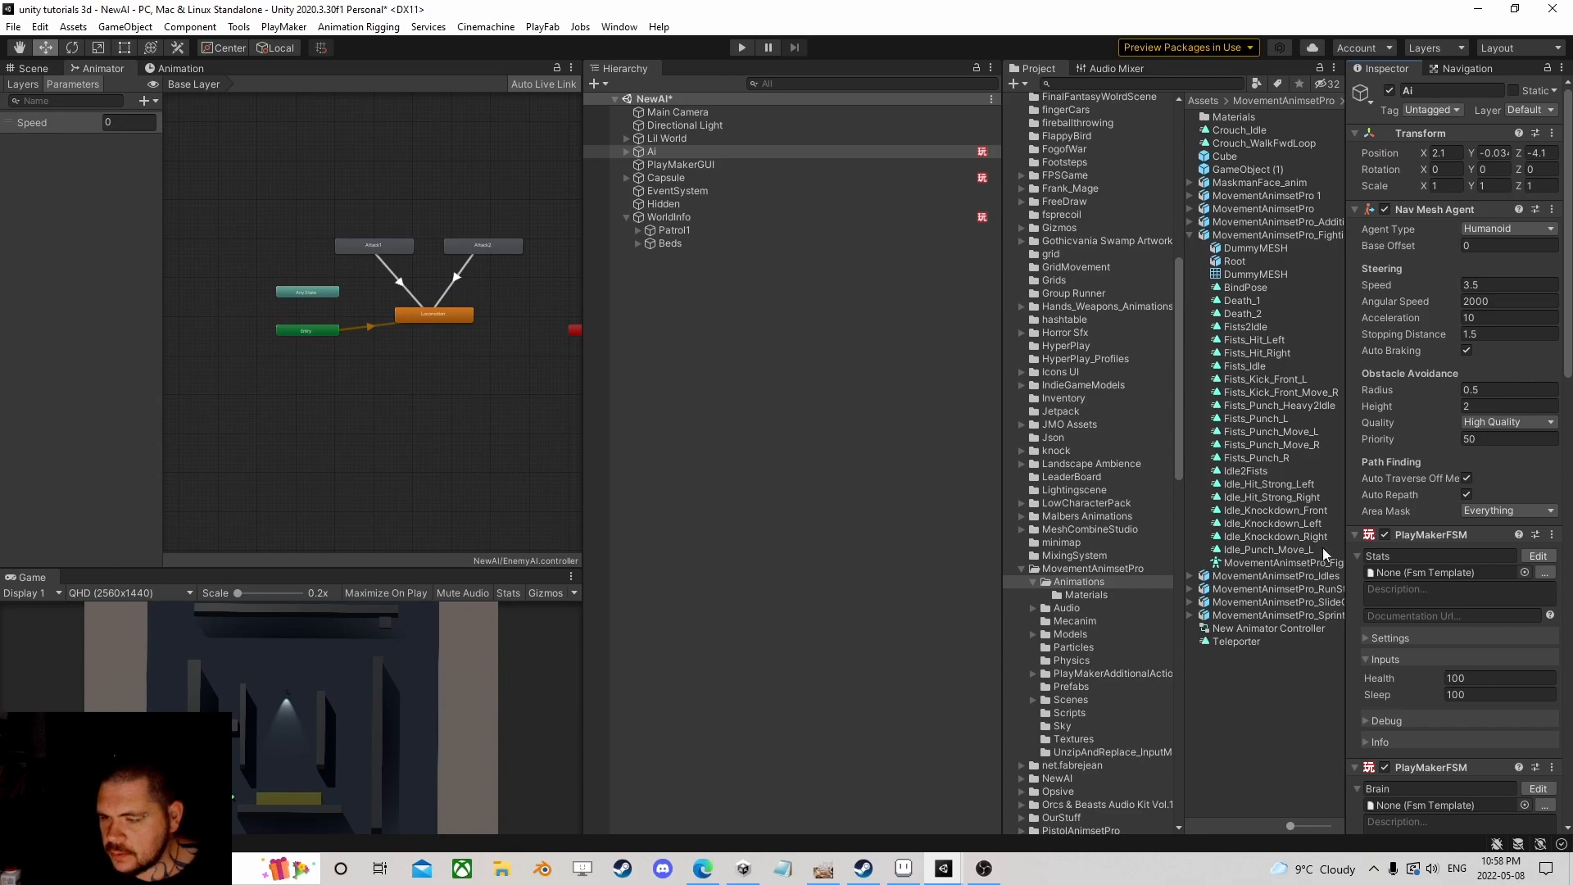
scroll(1427, 672, "down", 5)
right_click(1423, 593)
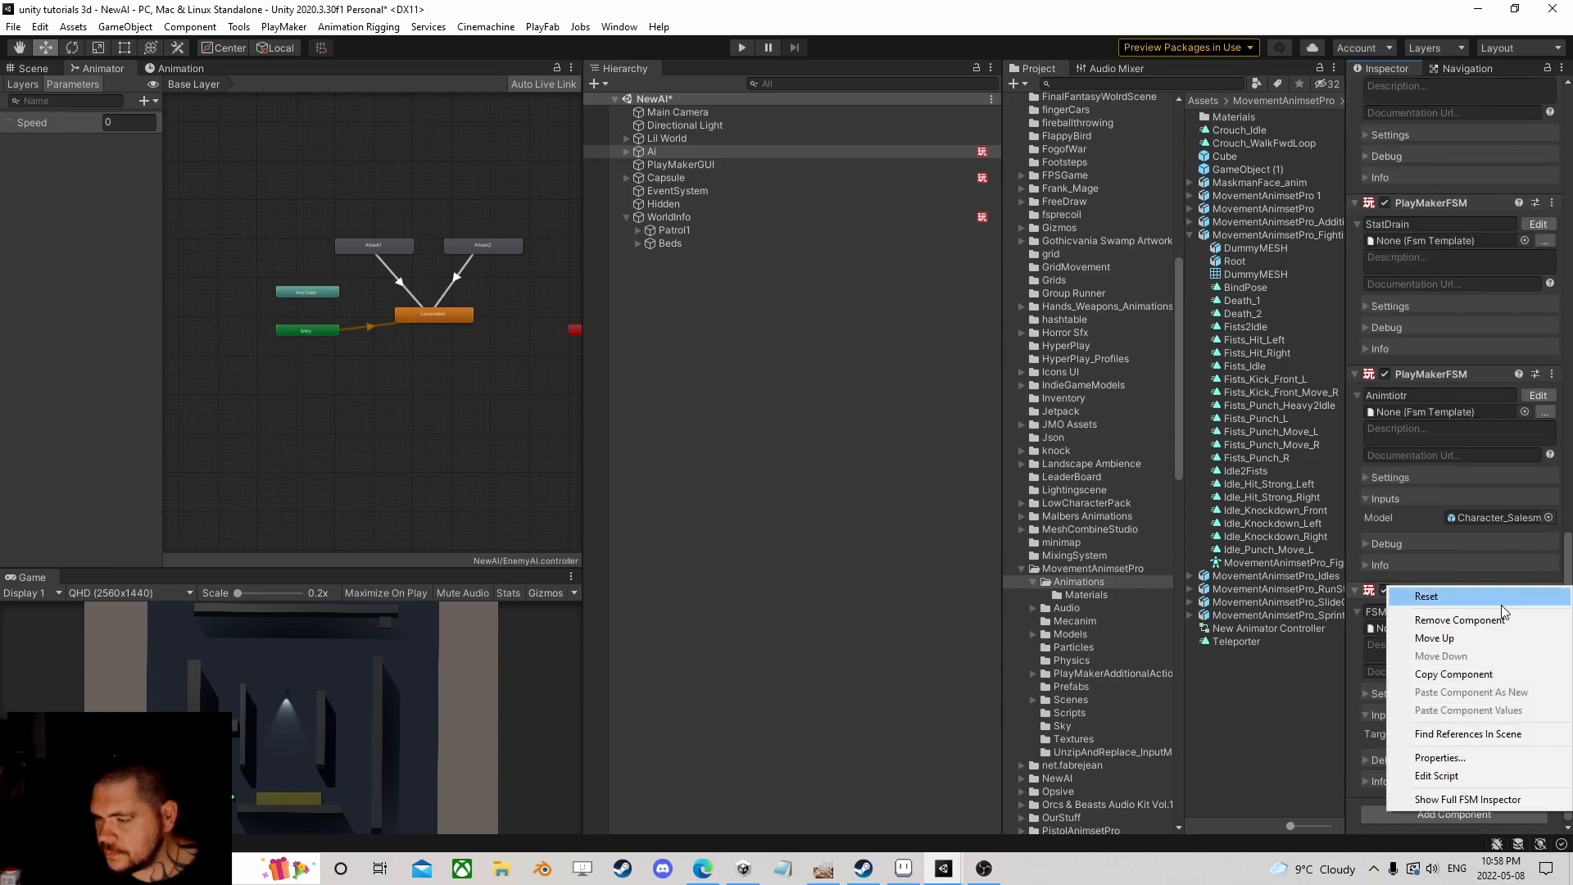
left_click(1463, 620)
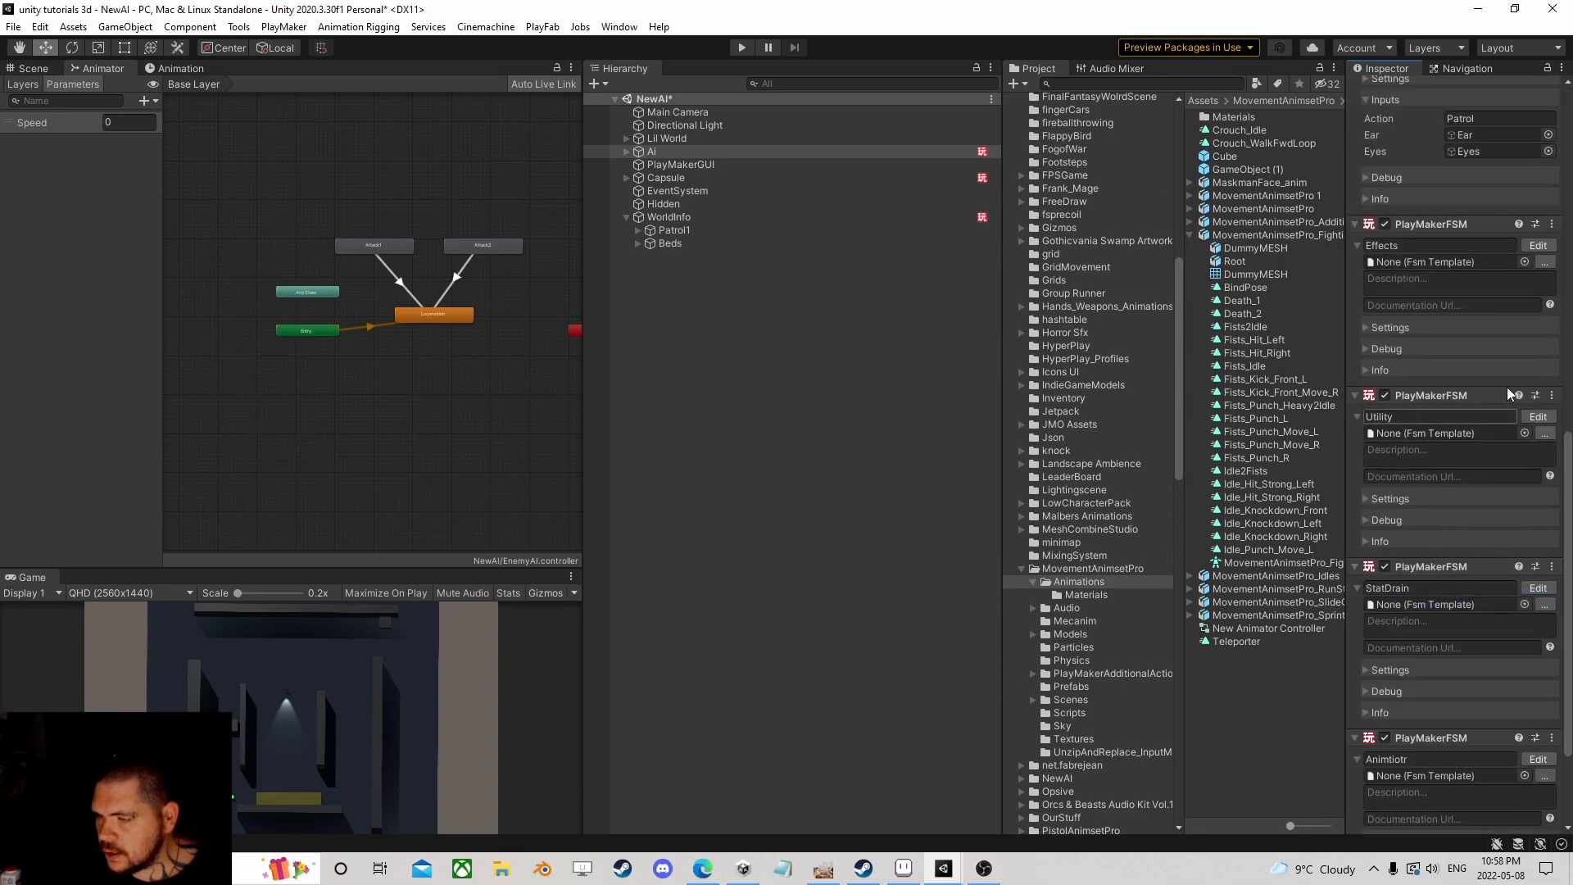
Step: Open the Brain FSM in PlayMaker and bring the Chase state into view
scroll(1487, 303, "up", 5)
scroll(1517, 405, "up", 5)
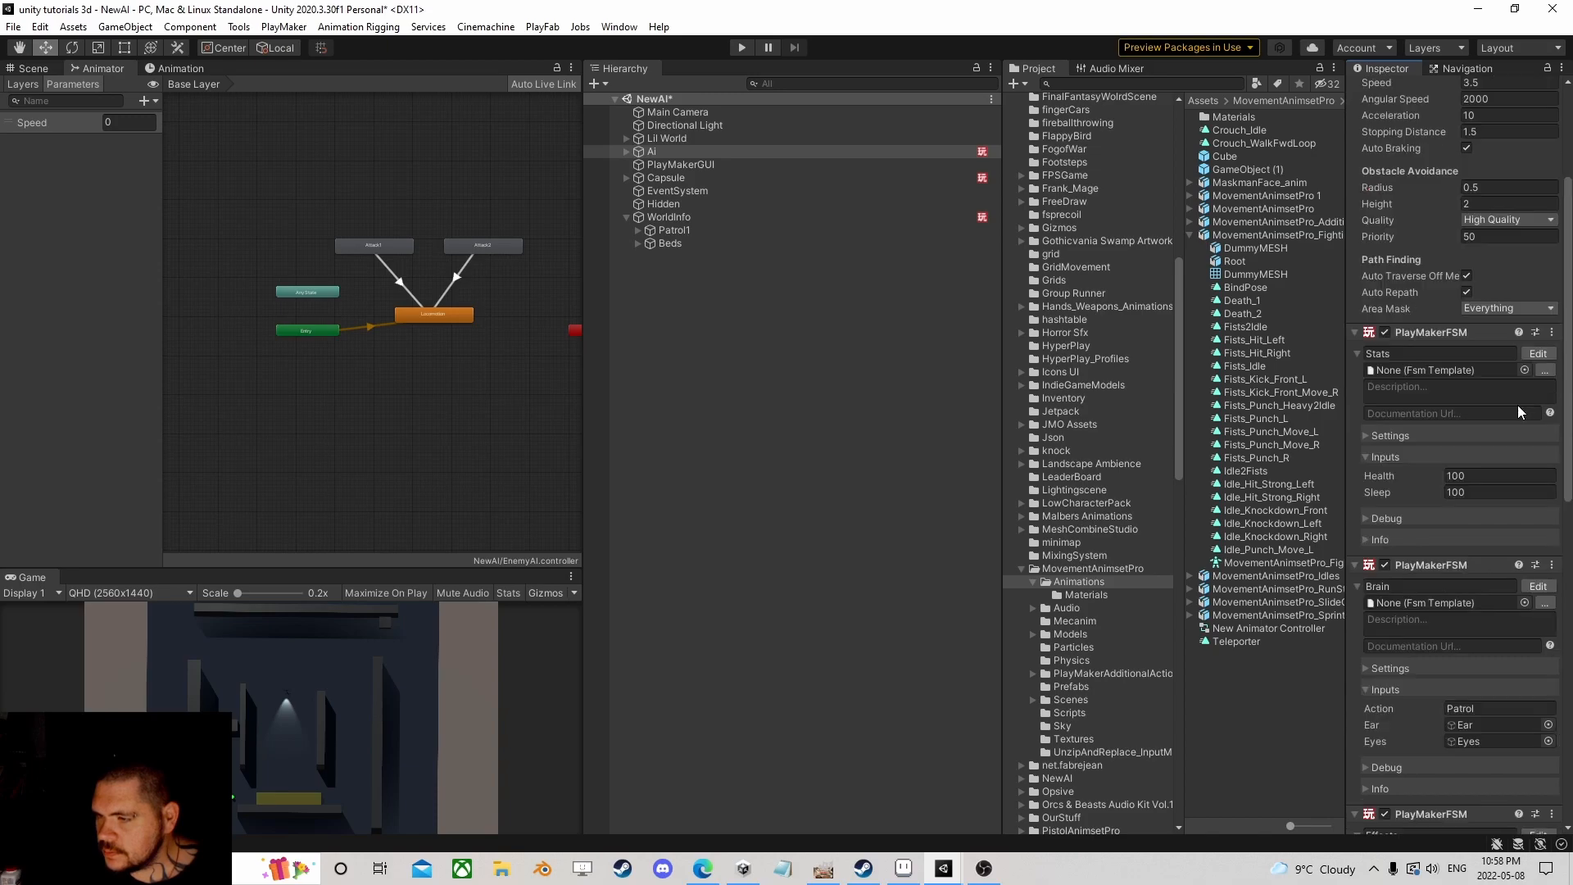
left_click(1536, 587)
middle_click_drag(557, 477, 180, 494)
Step: Select the Chase state and collapse its actions, from Set Bool Value to Game Object Is Null
mouse_move(520, 323)
left_mouse_down()
mouse_move(487, 347)
mouse_move(507, 322)
left_mouse_up()
scroll(770, 354, "down", 3)
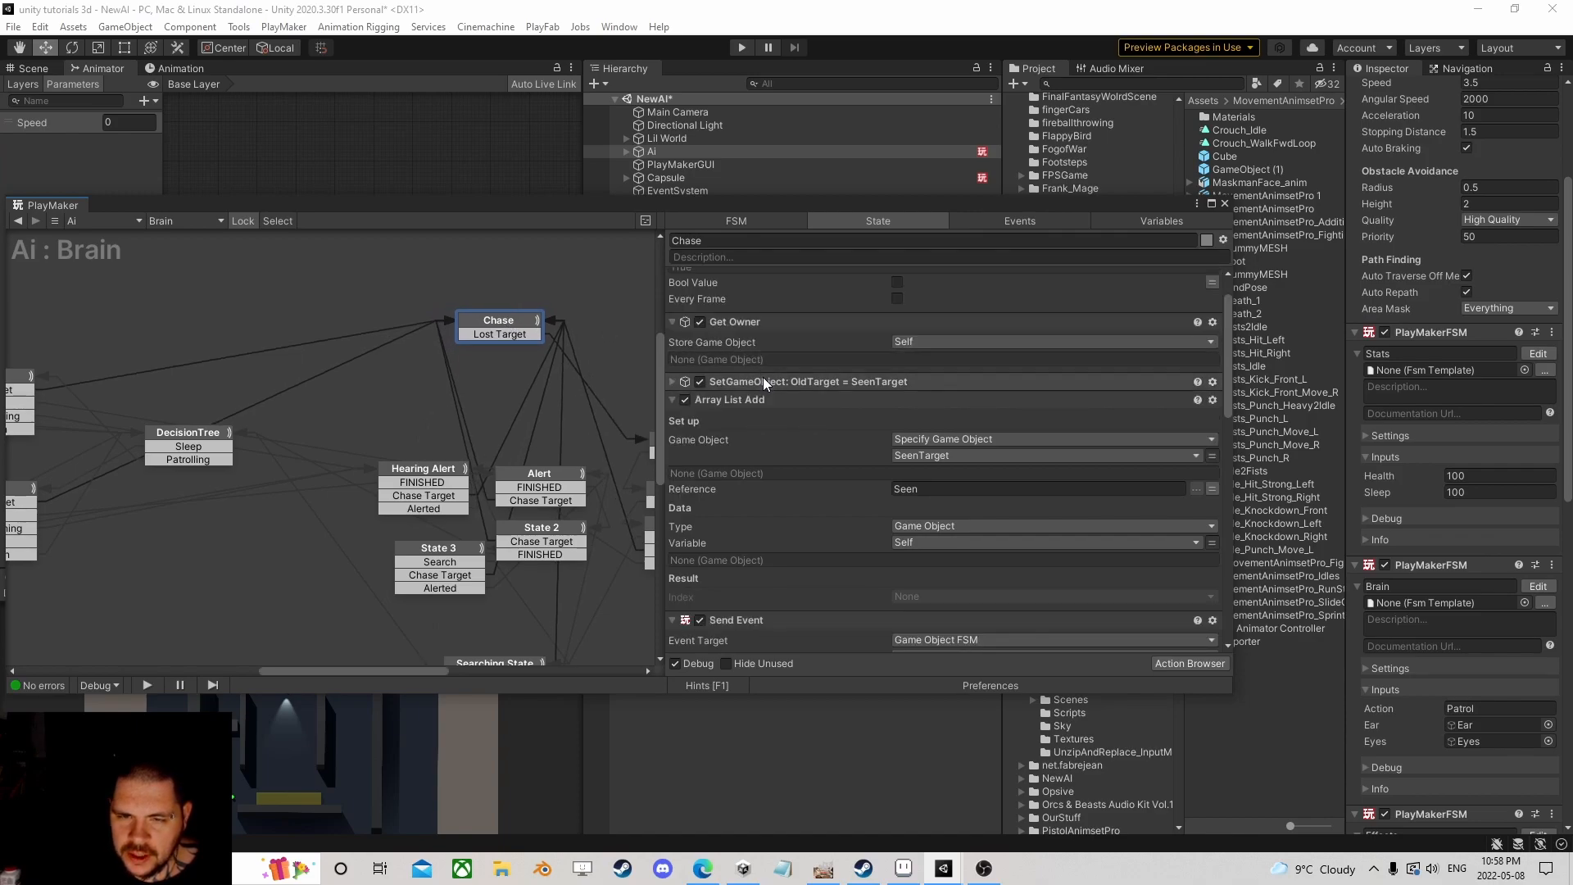
scroll(764, 376, "up", 3)
left_click(674, 279)
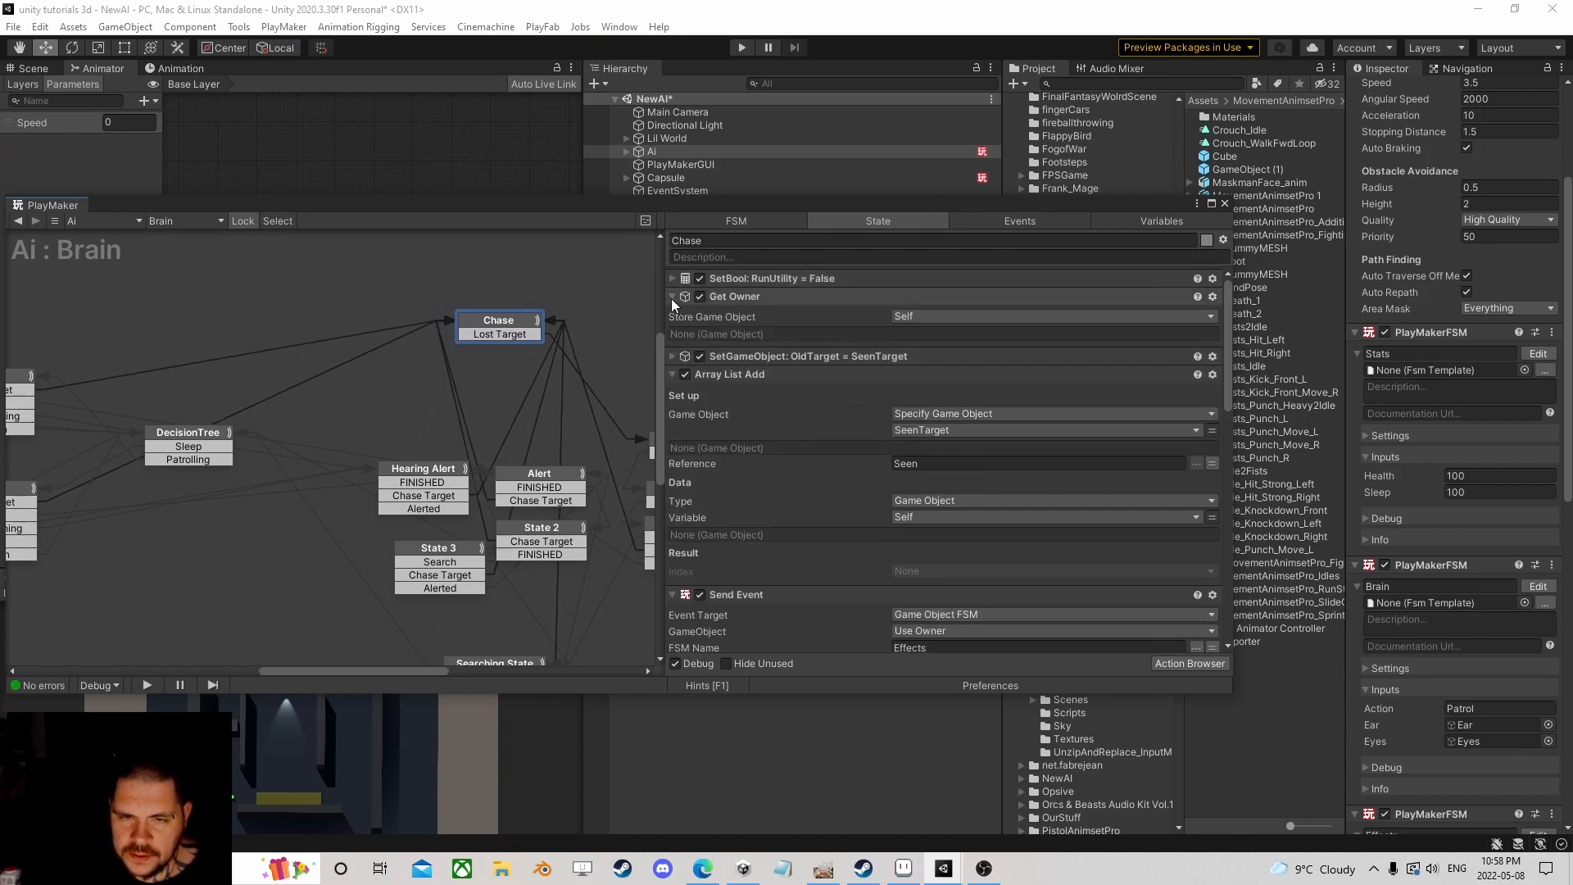
left_click(672, 298)
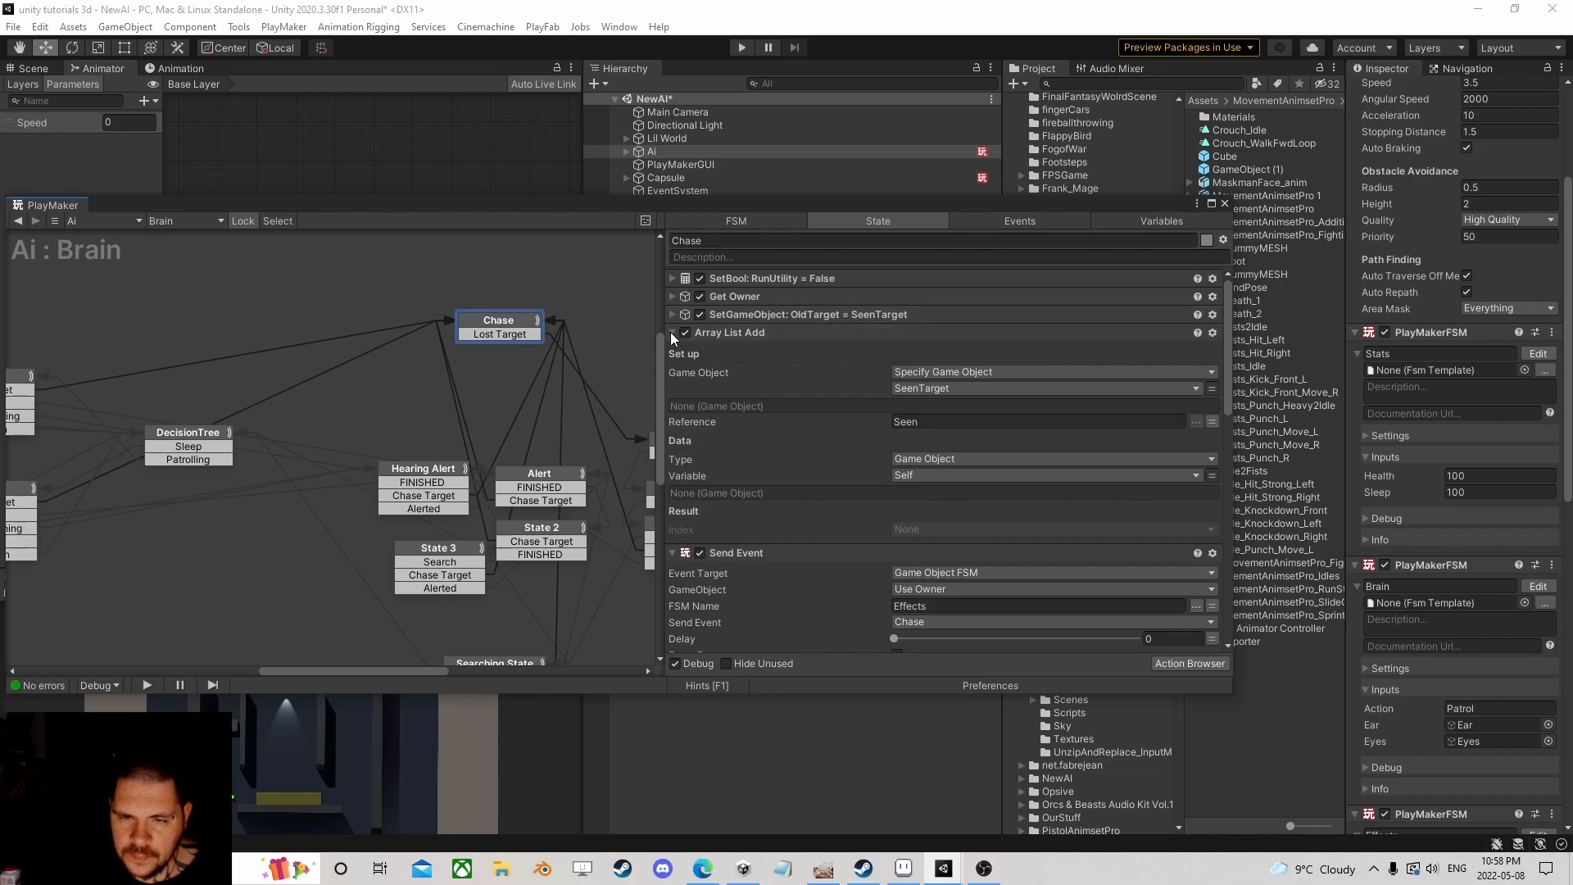
left_click(672, 332)
left_click(673, 350)
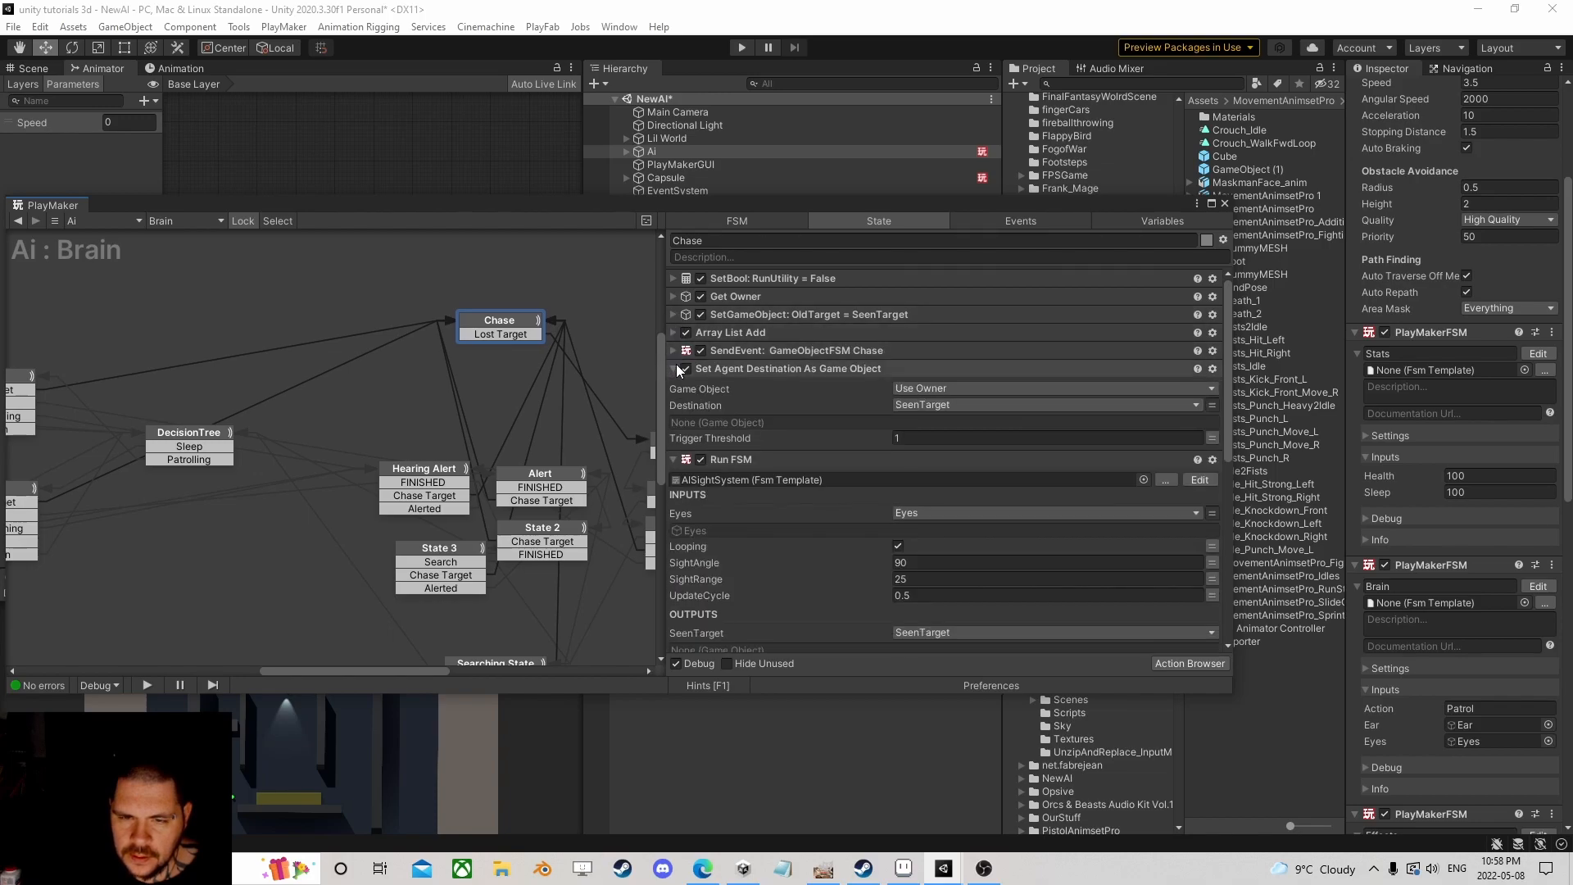
left_click(672, 459)
left_click(676, 477)
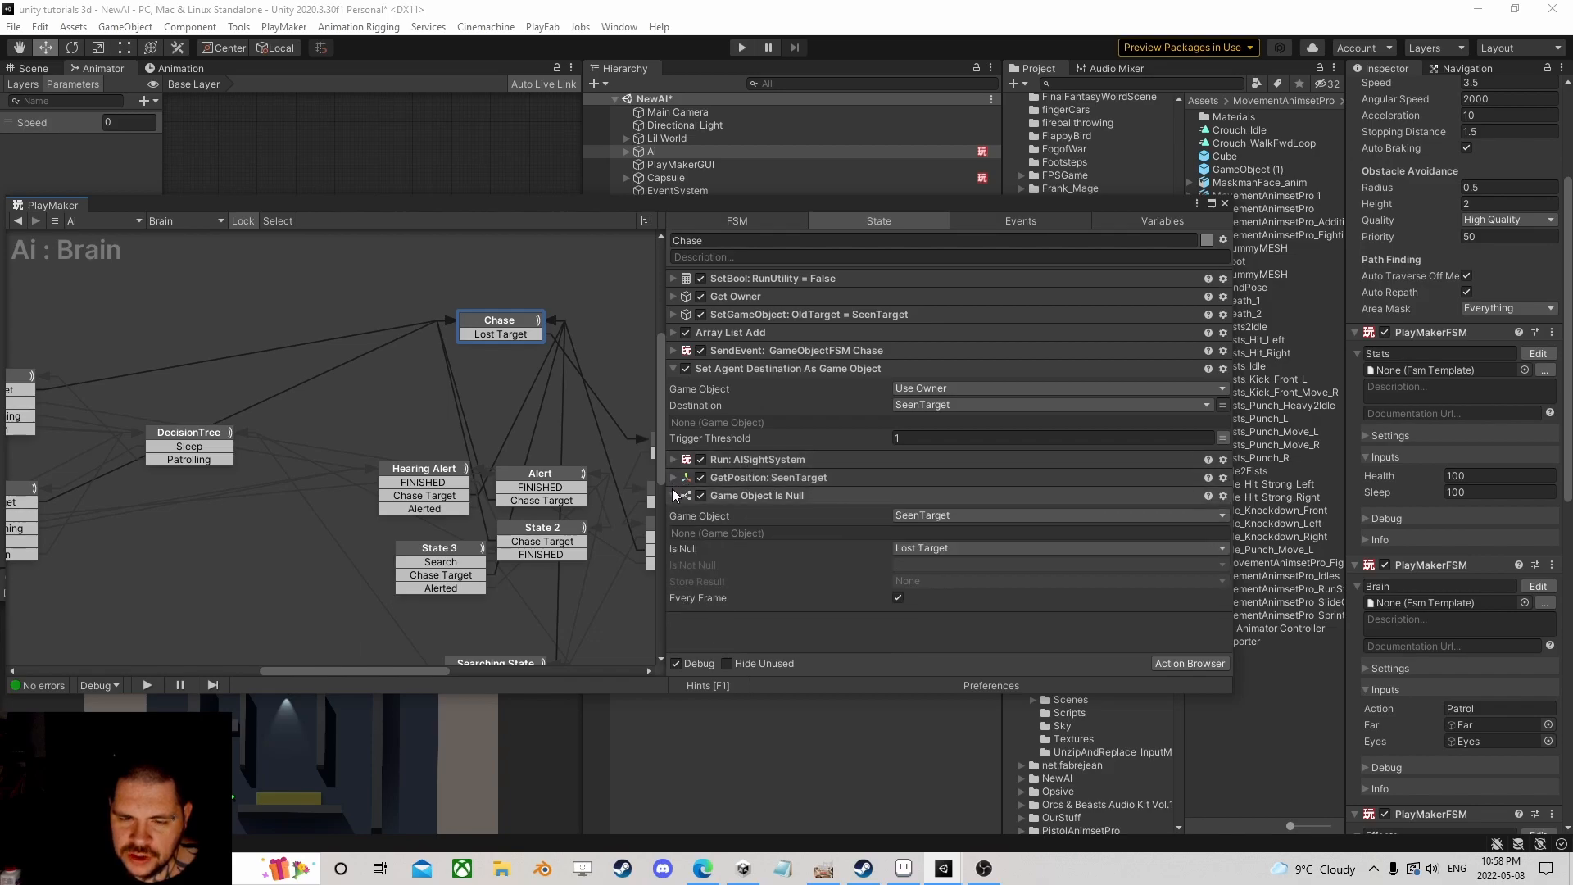
left_click(673, 495)
Step: Delete the Set Agent Destination As Game Object action and bring up the action list
left_click(778, 370)
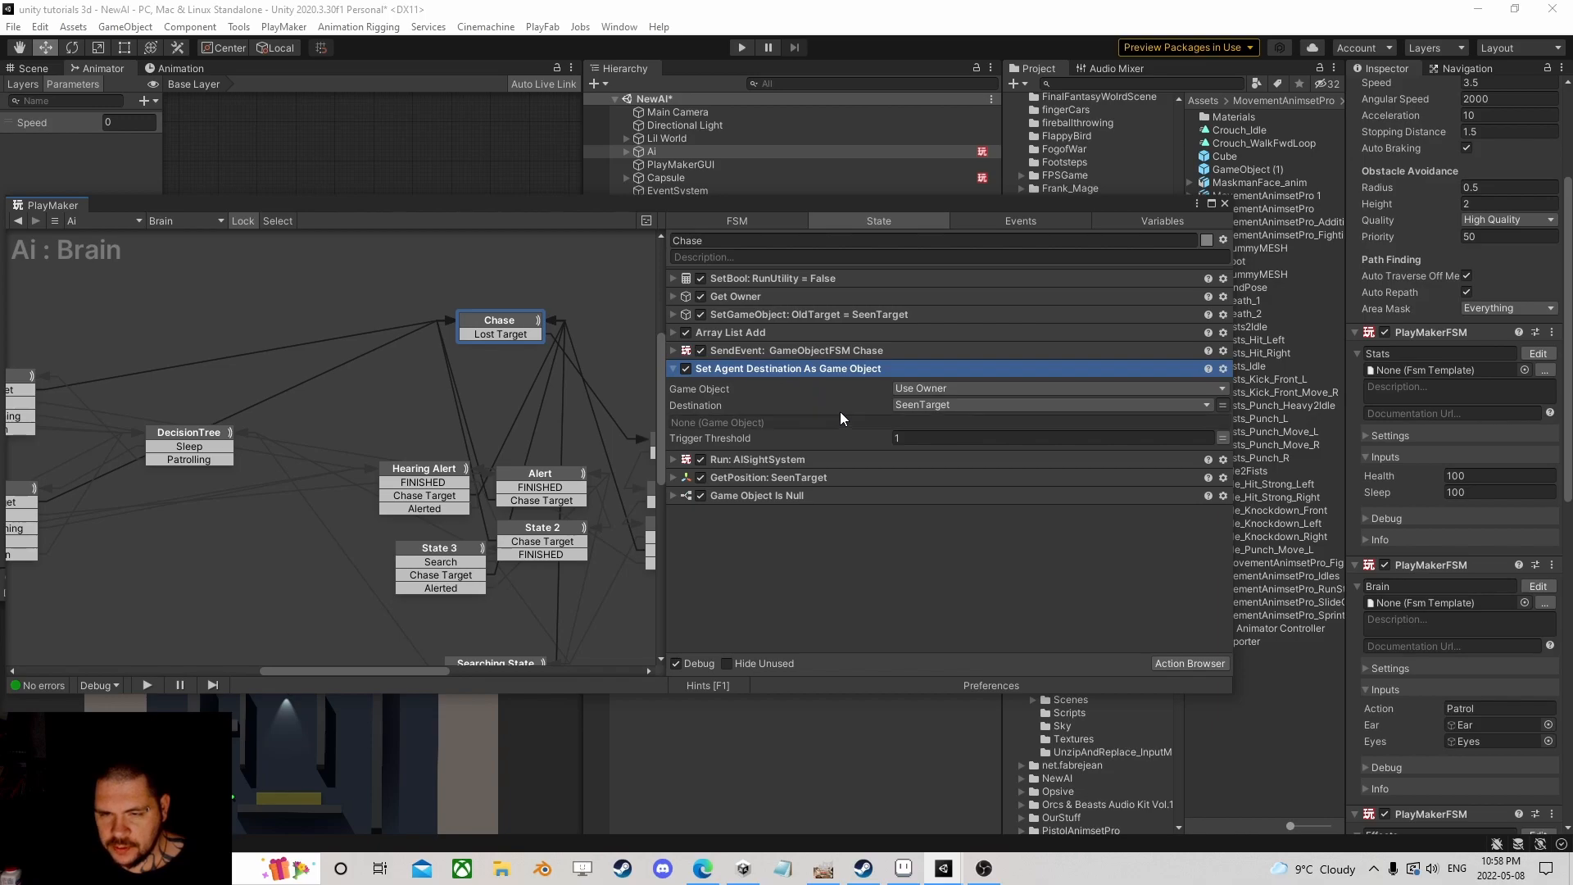
key("Delete")
left_click(1188, 663)
Step: Add a Run FSM action to Chase running the AIAttacking template, with Target set to SeenTarget
type("run")
double_click(279, 298)
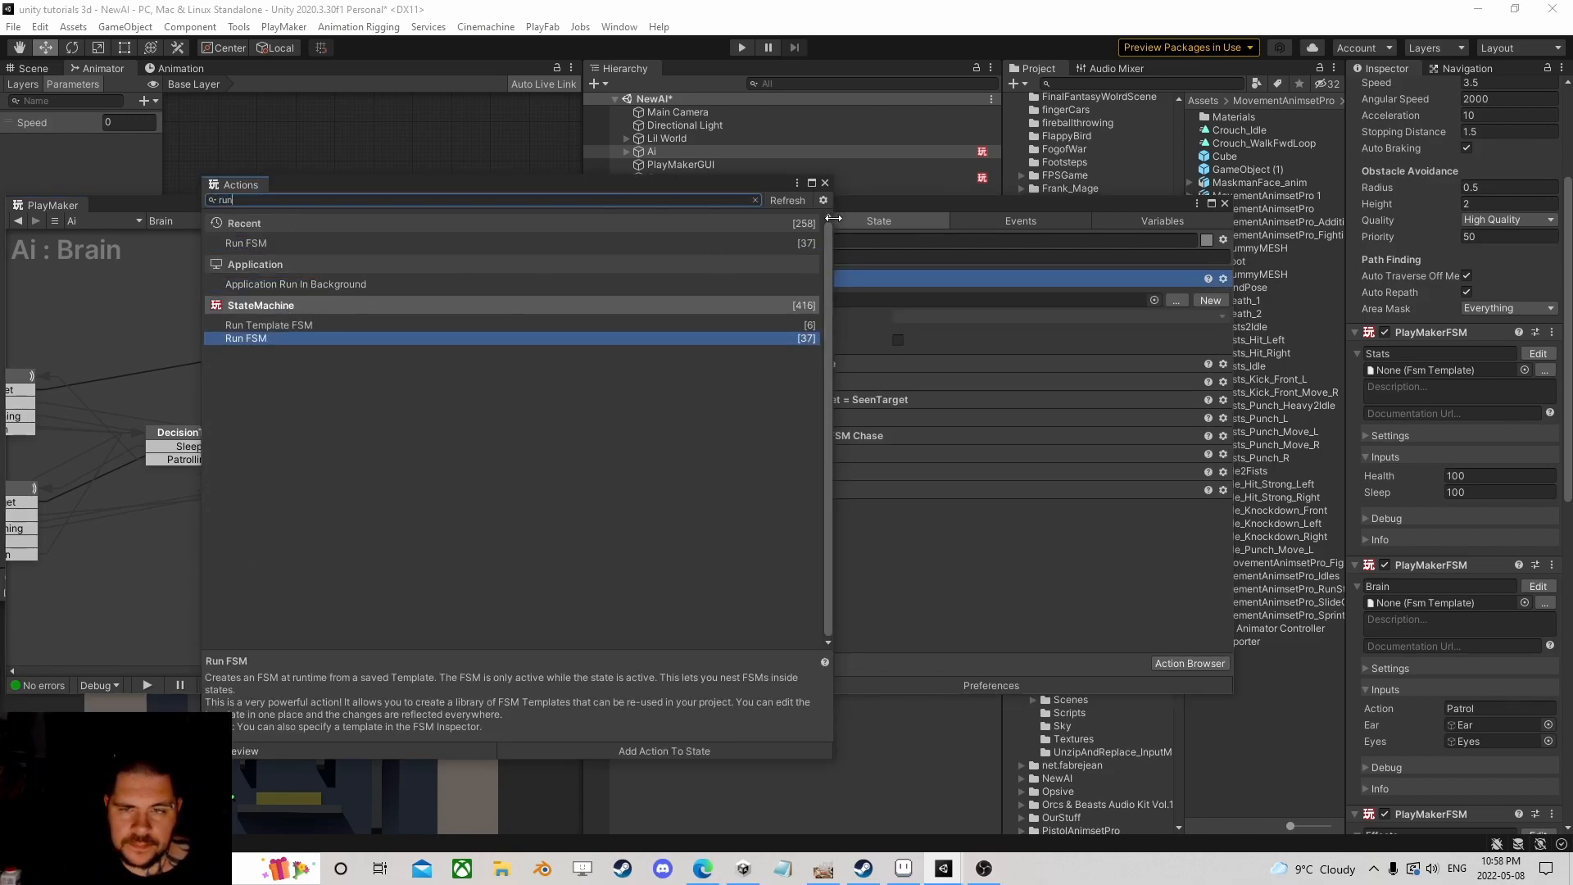
left_click(825, 183)
left_click(1157, 302)
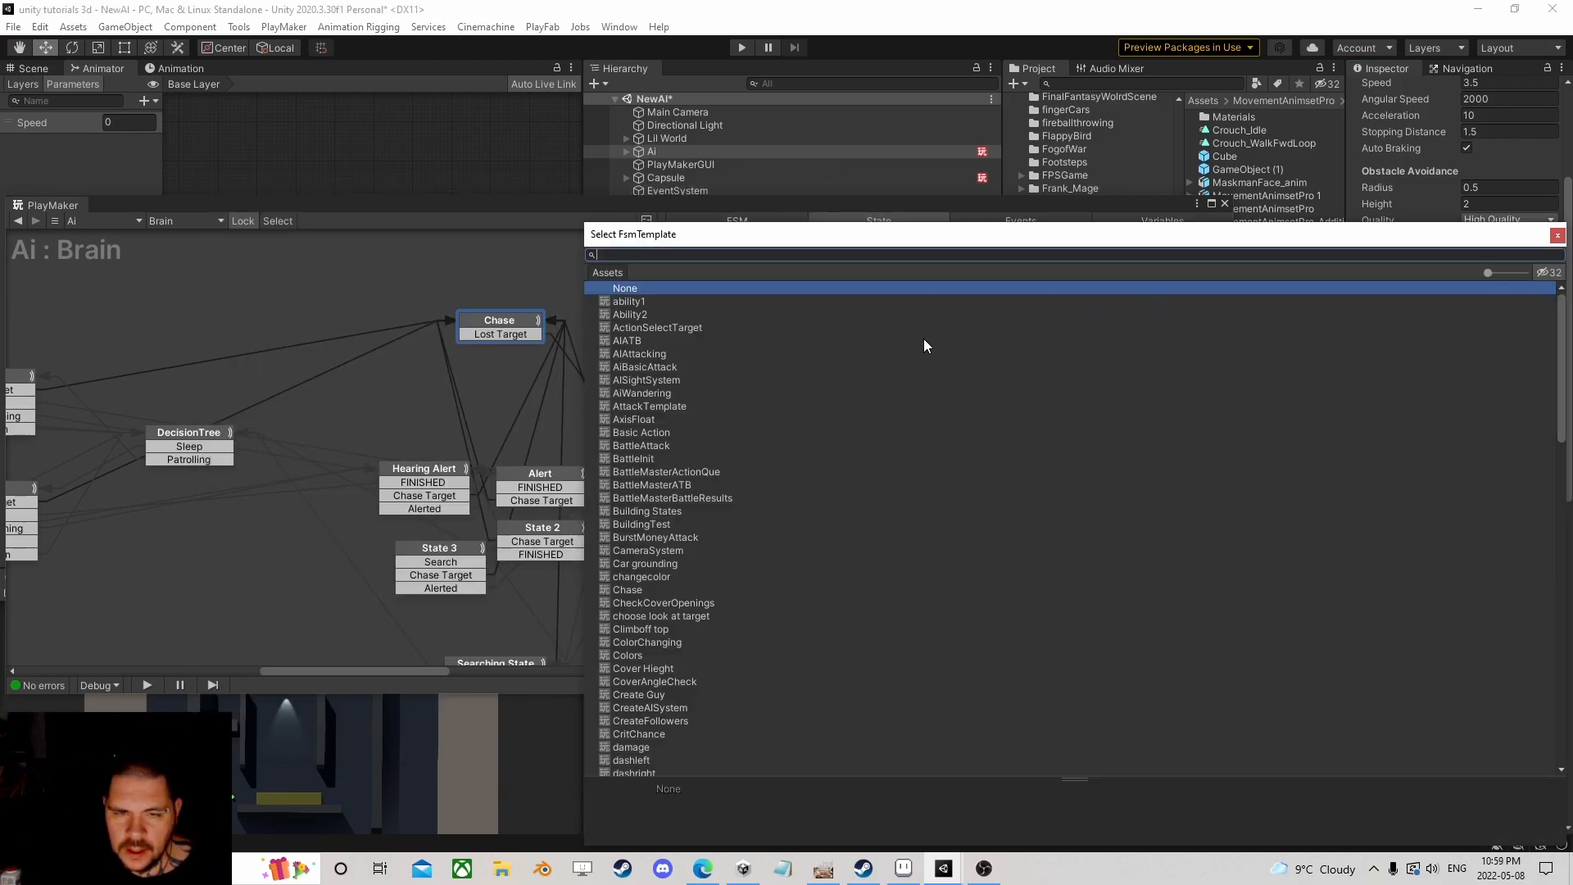
type("ai")
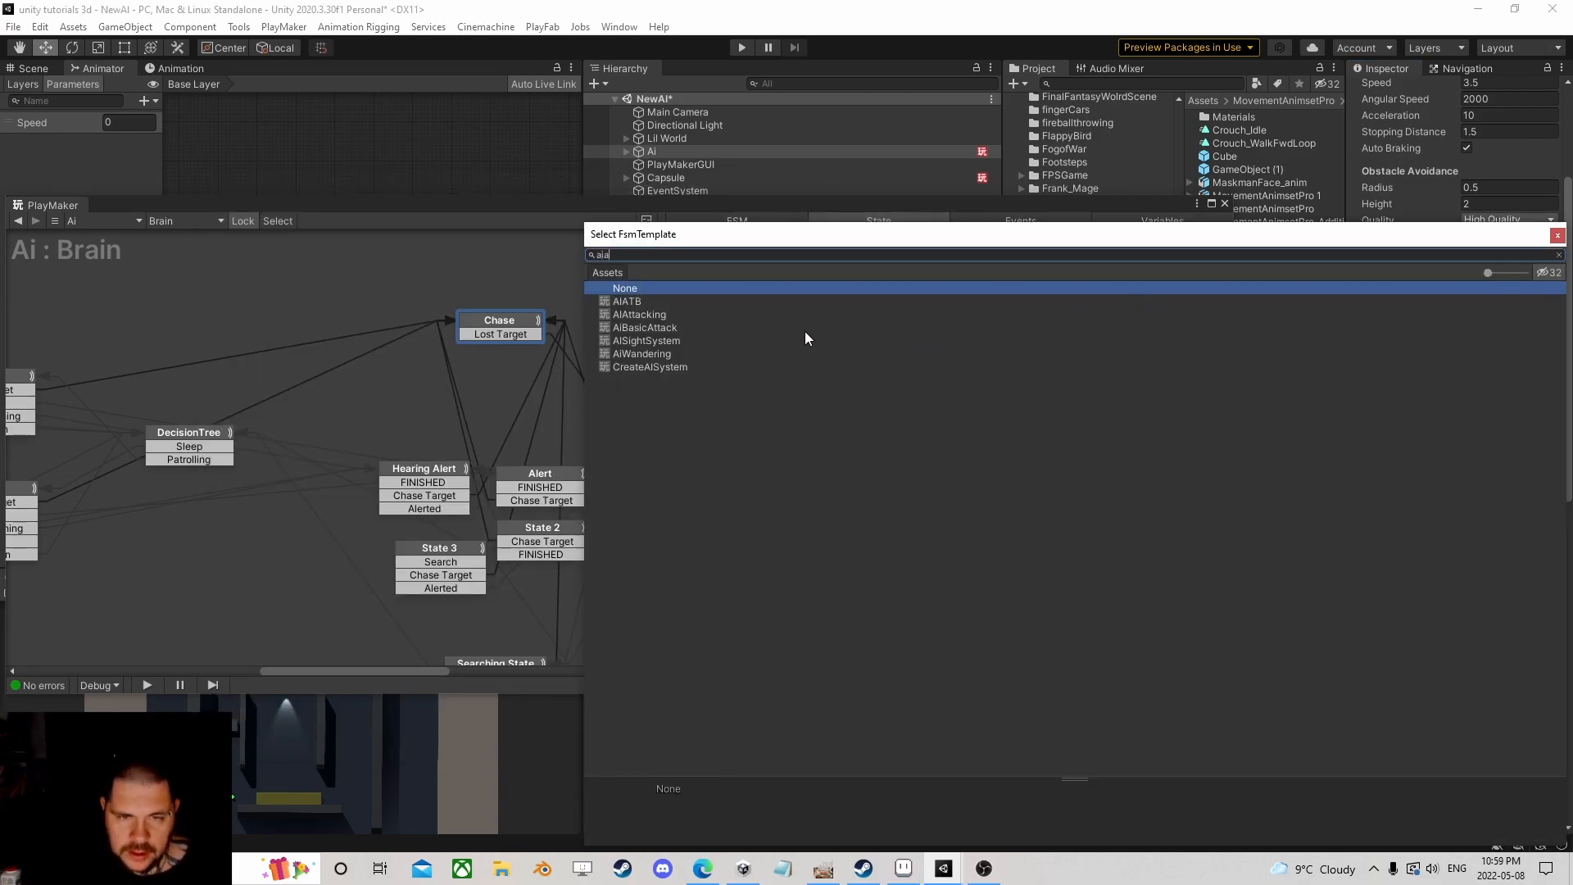
type("a")
left_click(659, 316)
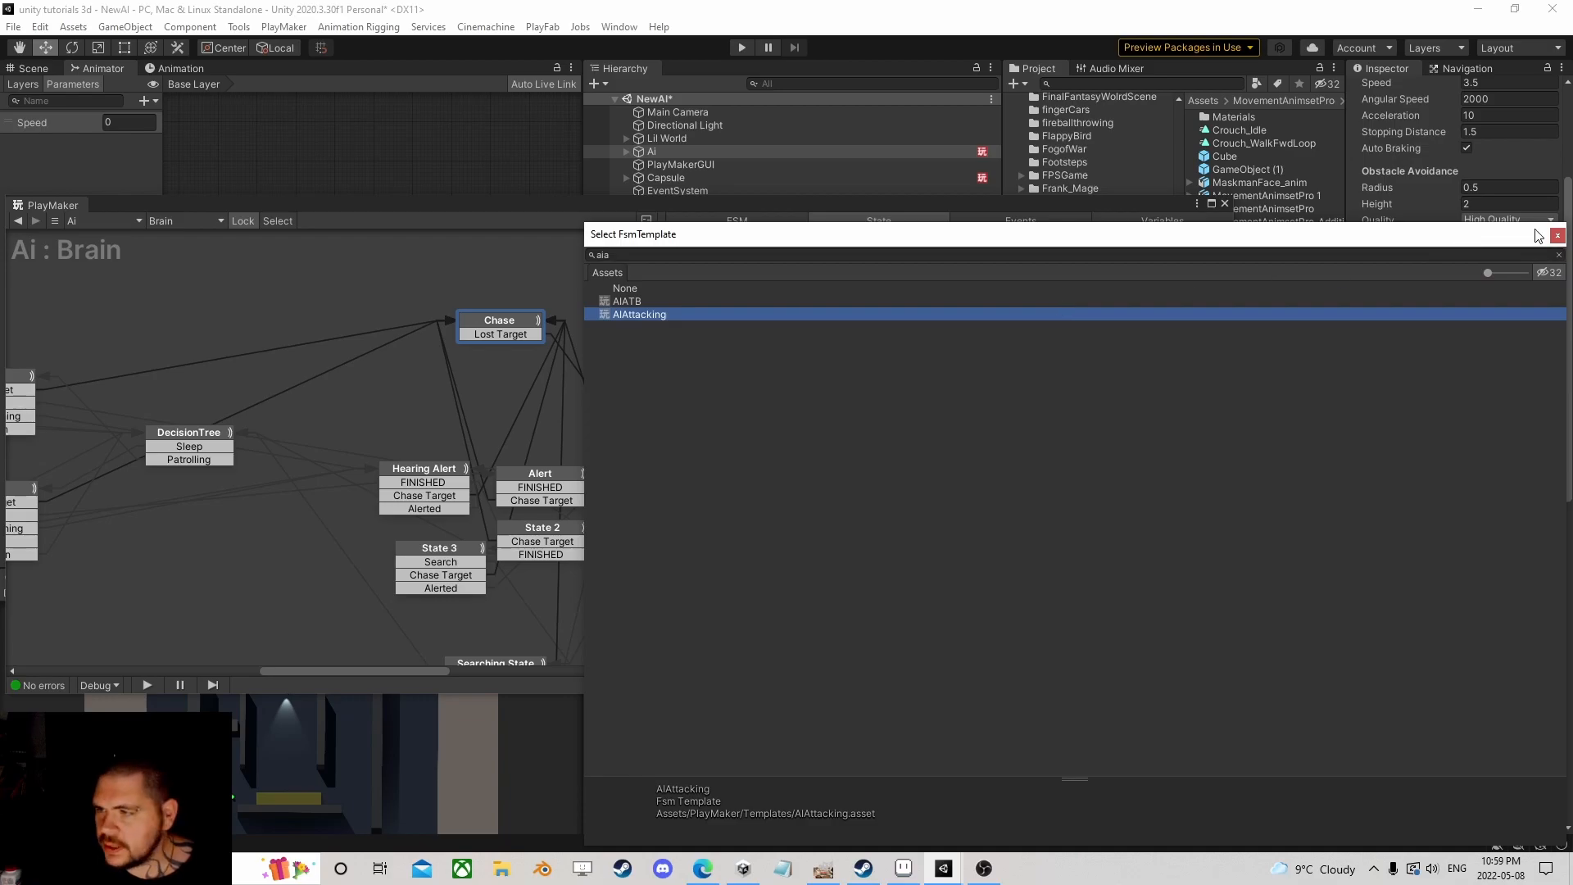
left_click(1557, 236)
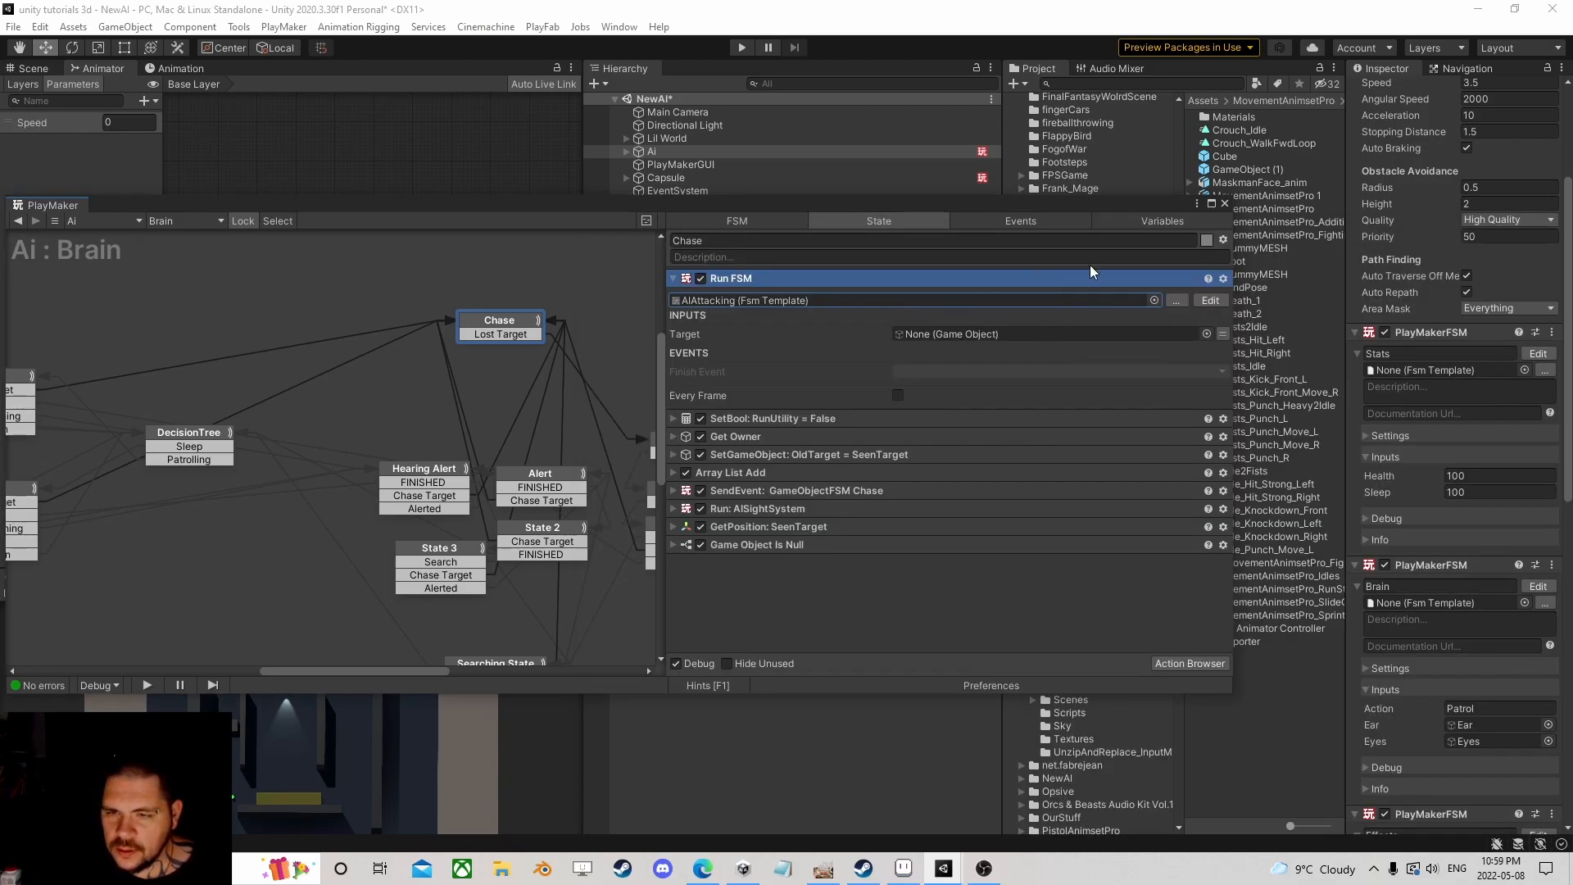
left_click(1221, 333)
left_click(1075, 332)
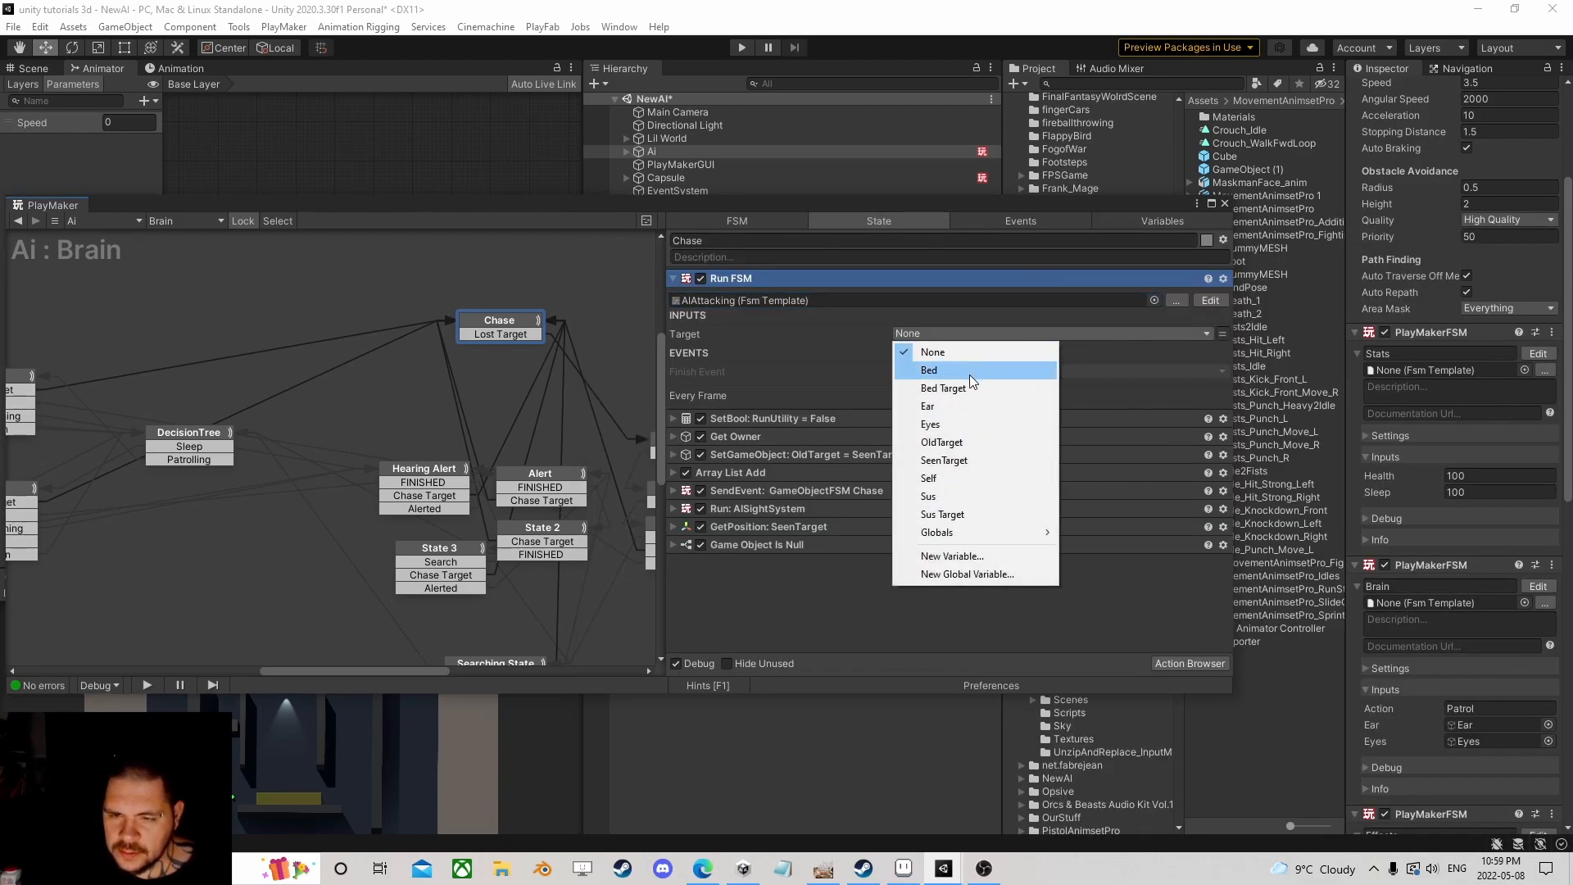
left_click(981, 462)
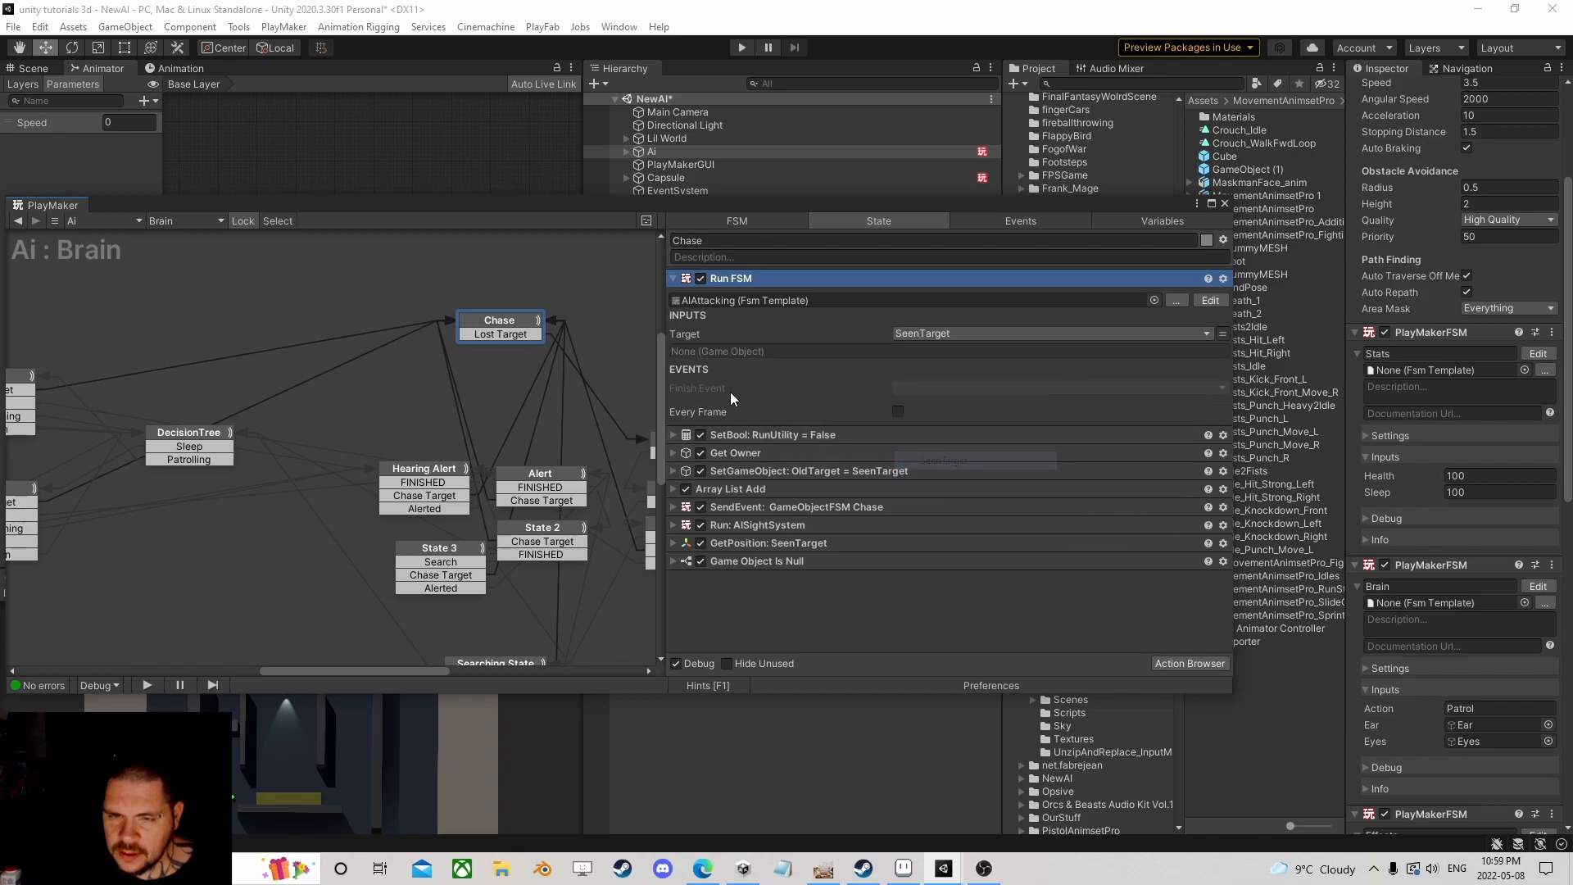
Step: Inspect the AIAttacking template's Model variable and State 1, then return to Brain's Chase state
left_click(1210, 301)
left_click(1143, 219)
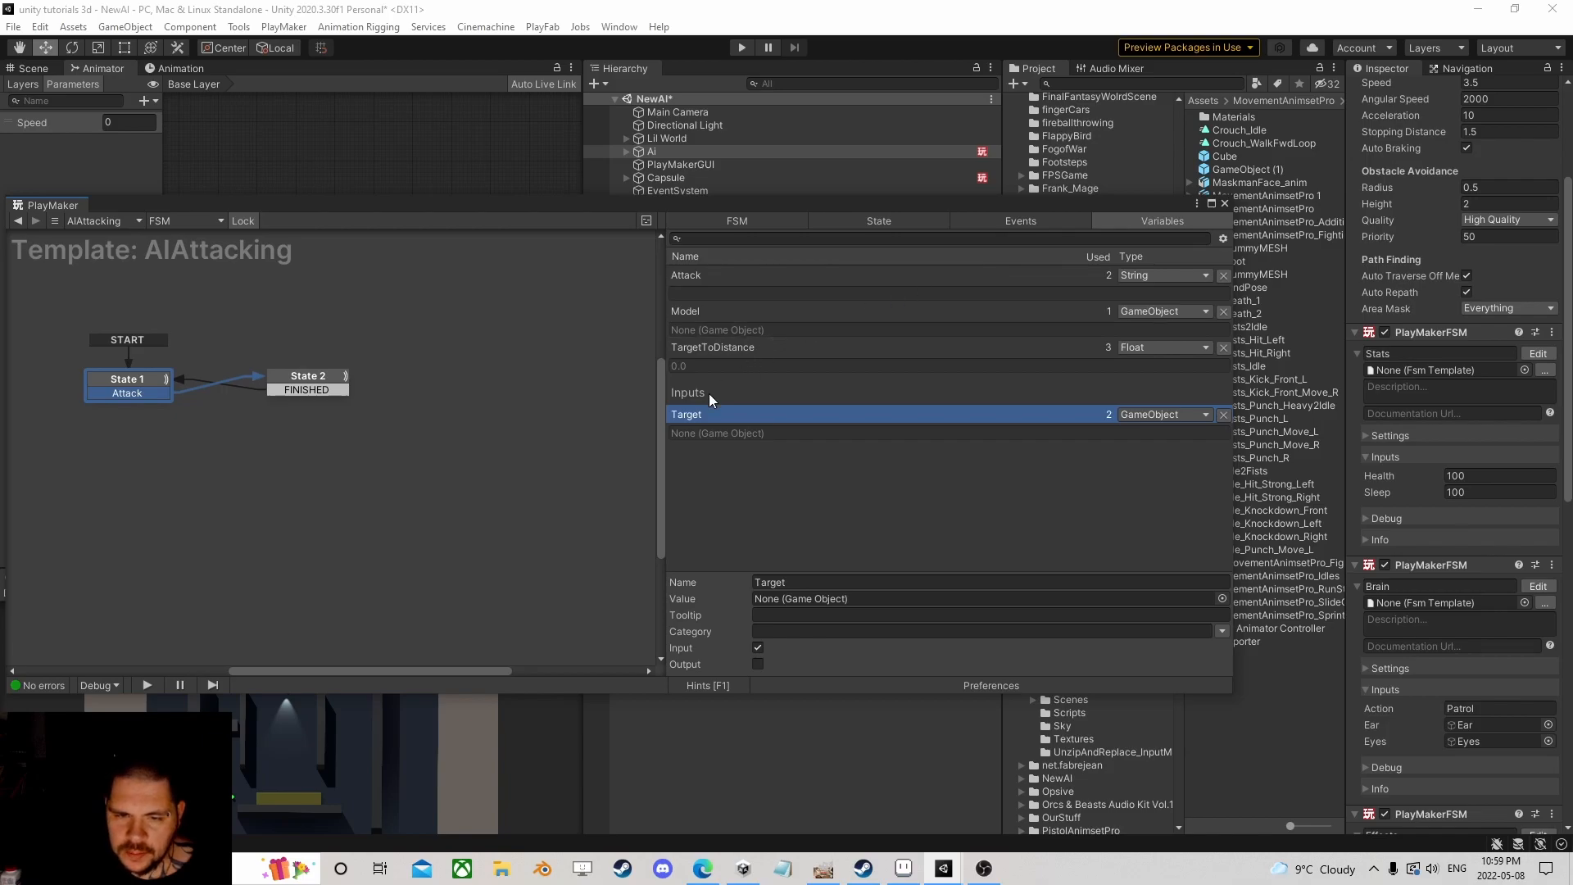
left_click(687, 310)
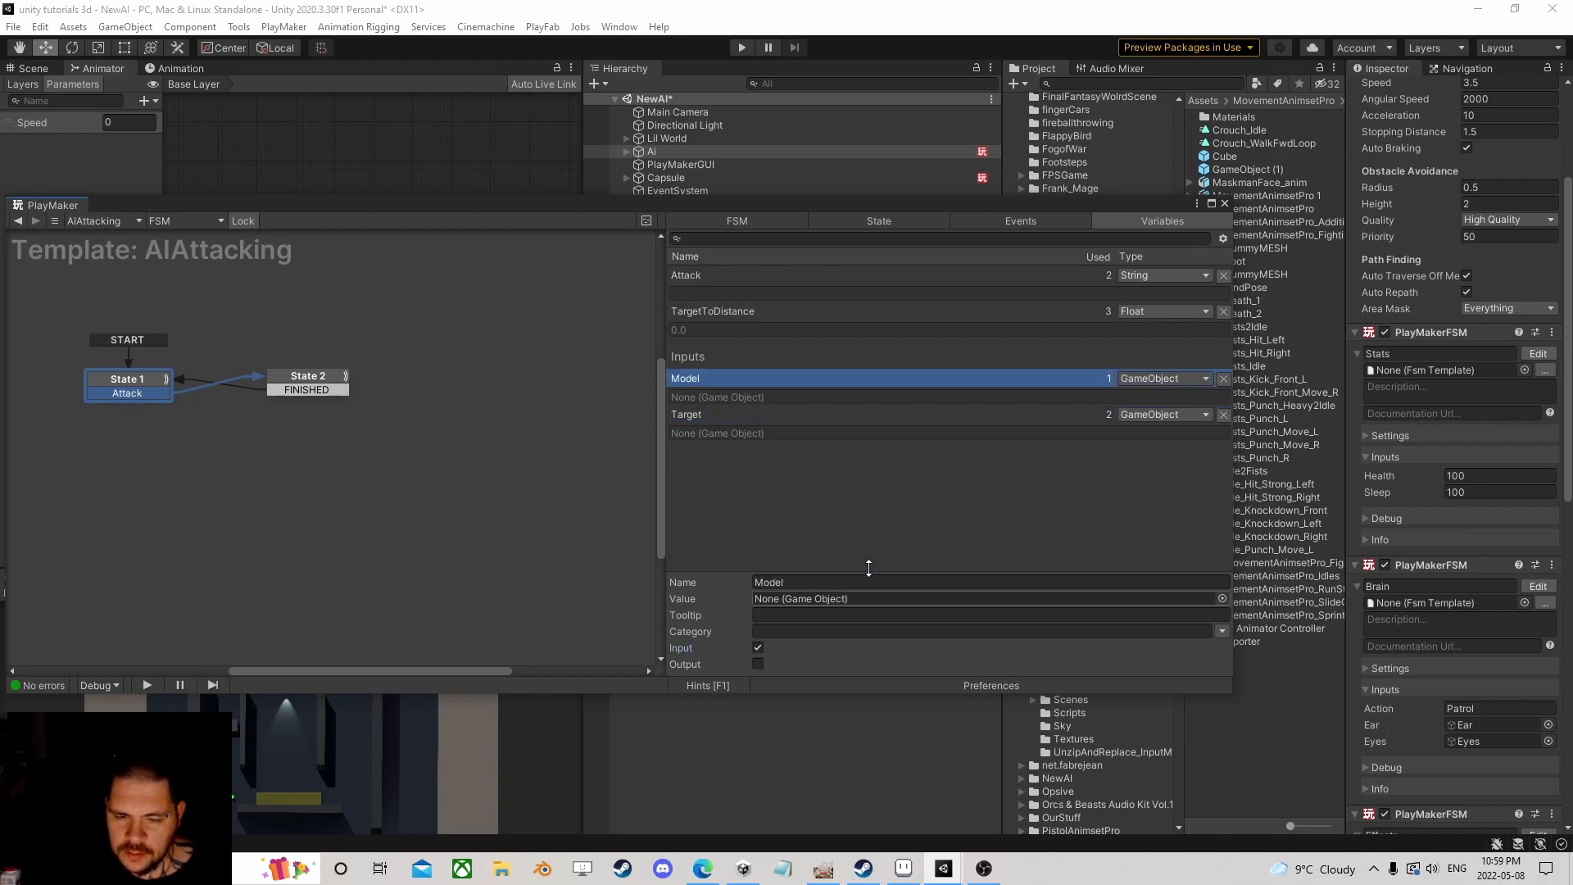
left_click(879, 221)
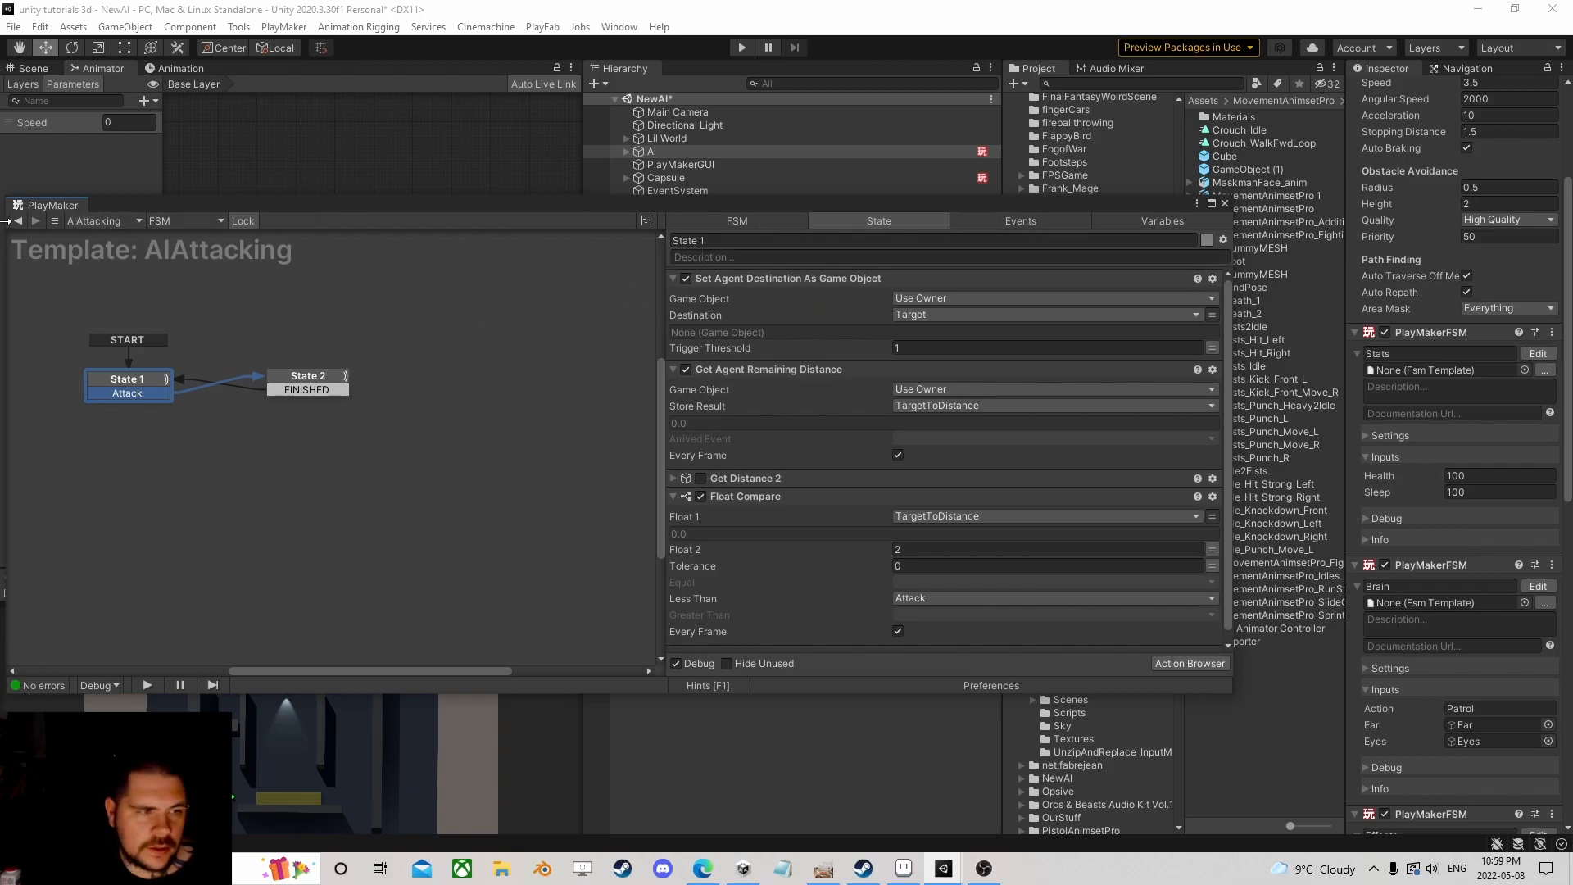
left_click(18, 220)
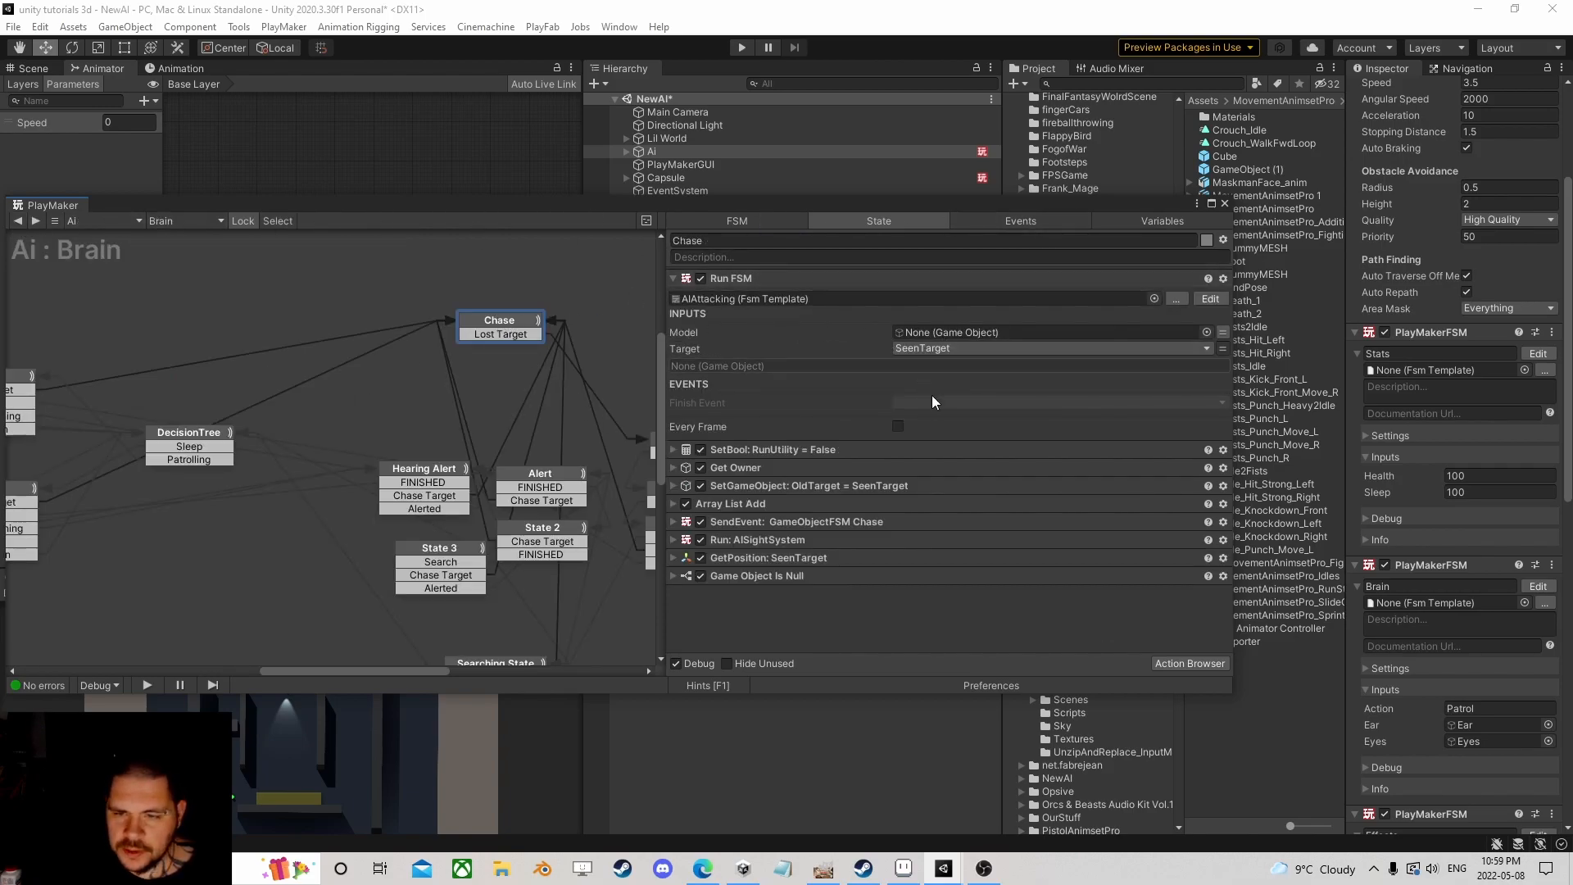
Step: Assign Character_Salesman_Male_01 from Ai's Model children to the Run FSM's Model input
left_click_drag(1011, 205, 1097, 260)
left_click(627, 151)
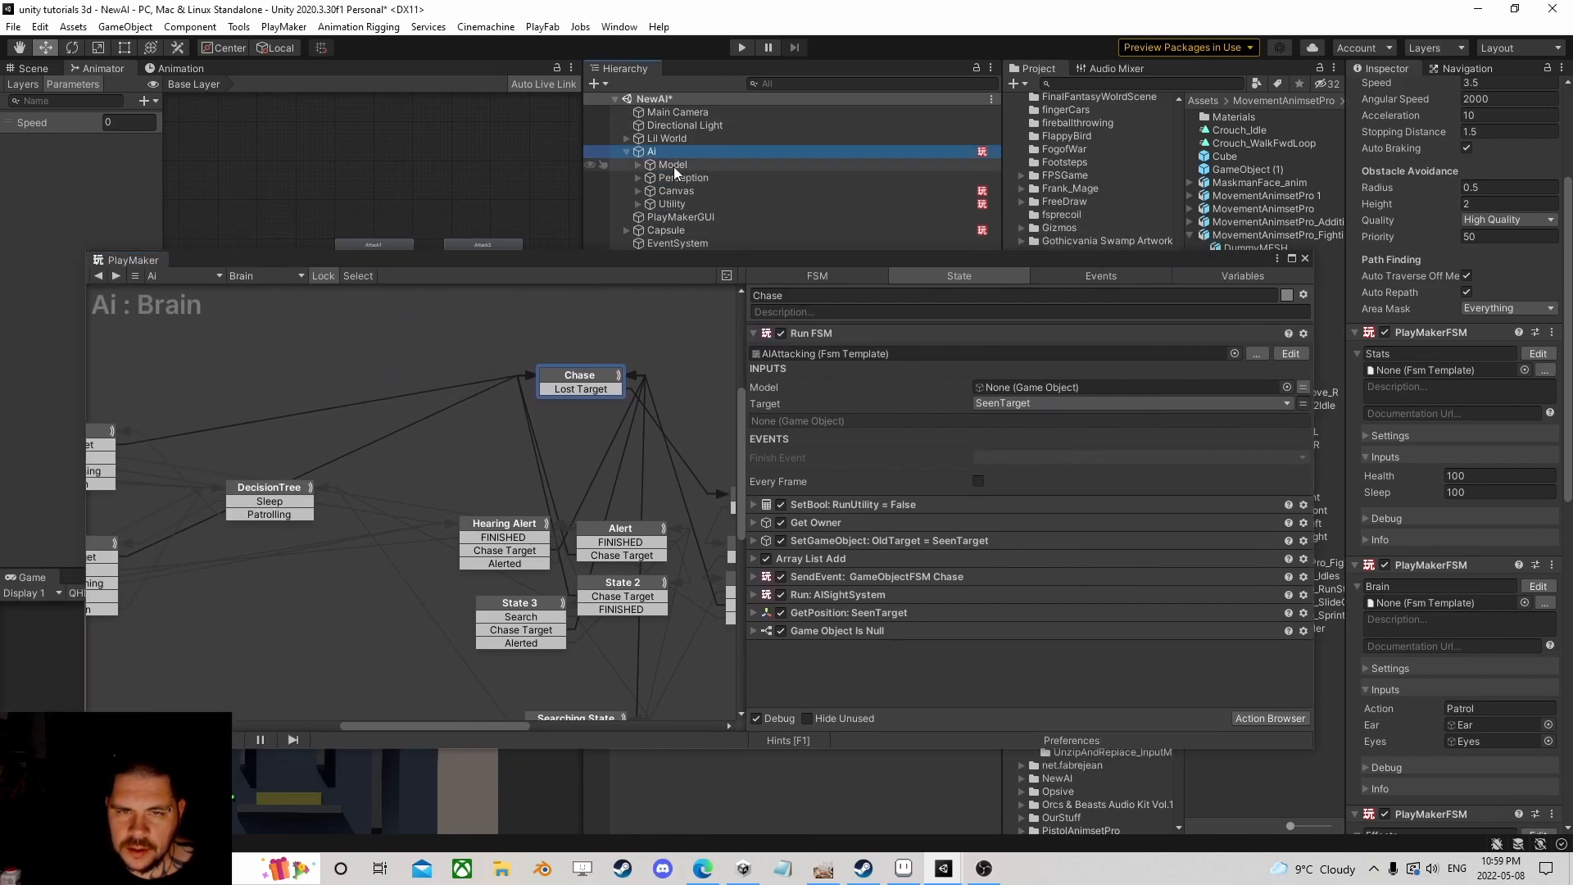
left_click(638, 165)
left_click_drag(696, 177, 1011, 391)
left_click_drag(824, 262, 864, 159)
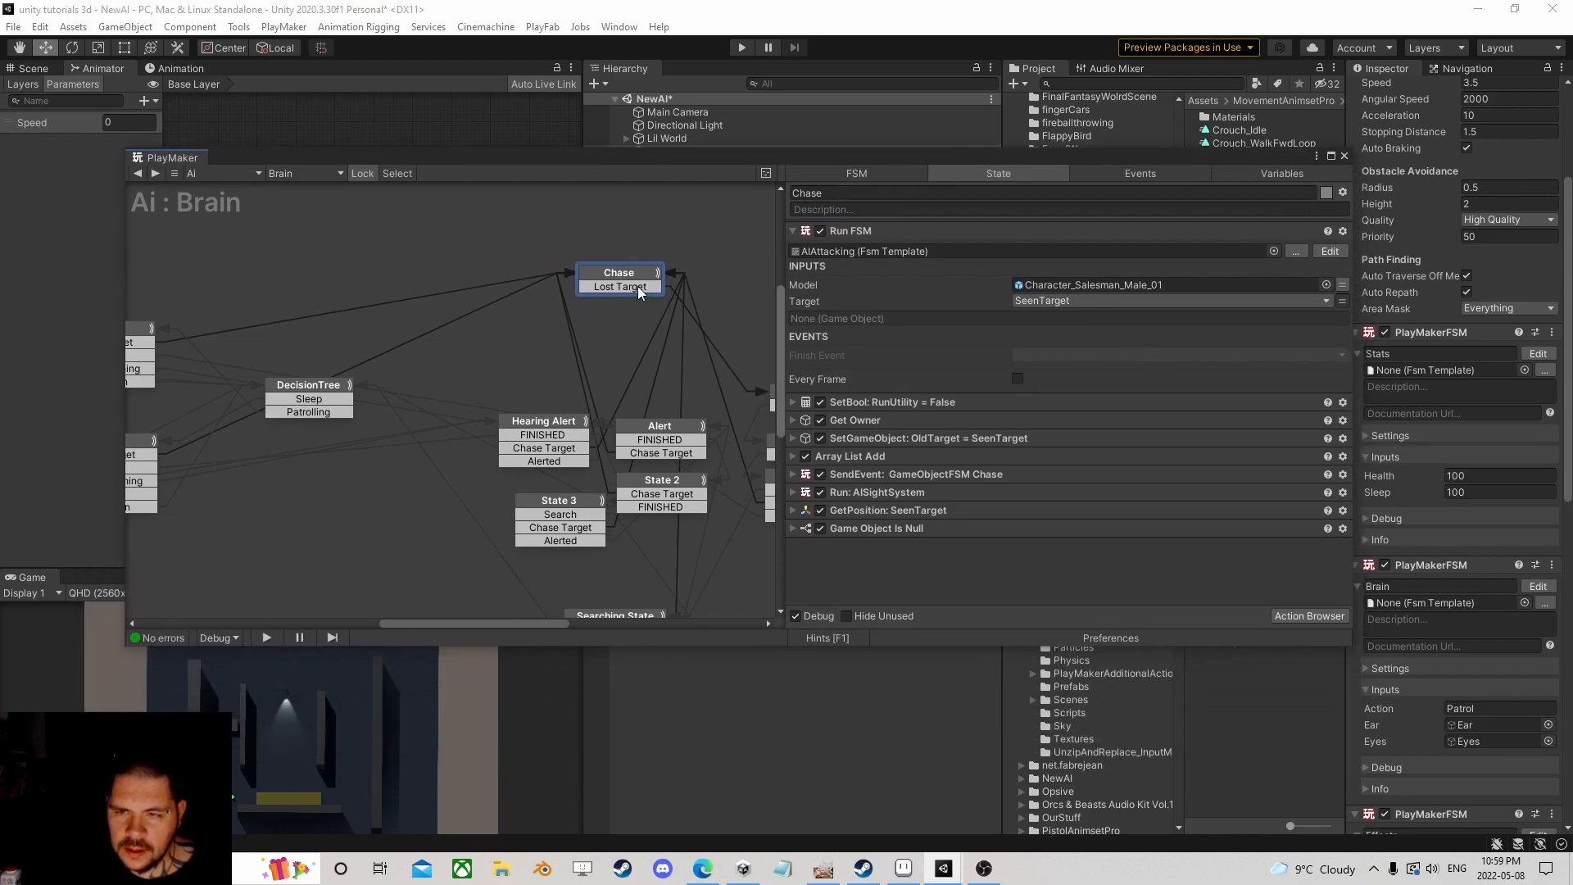
left_click(792, 230)
left_click(1344, 155)
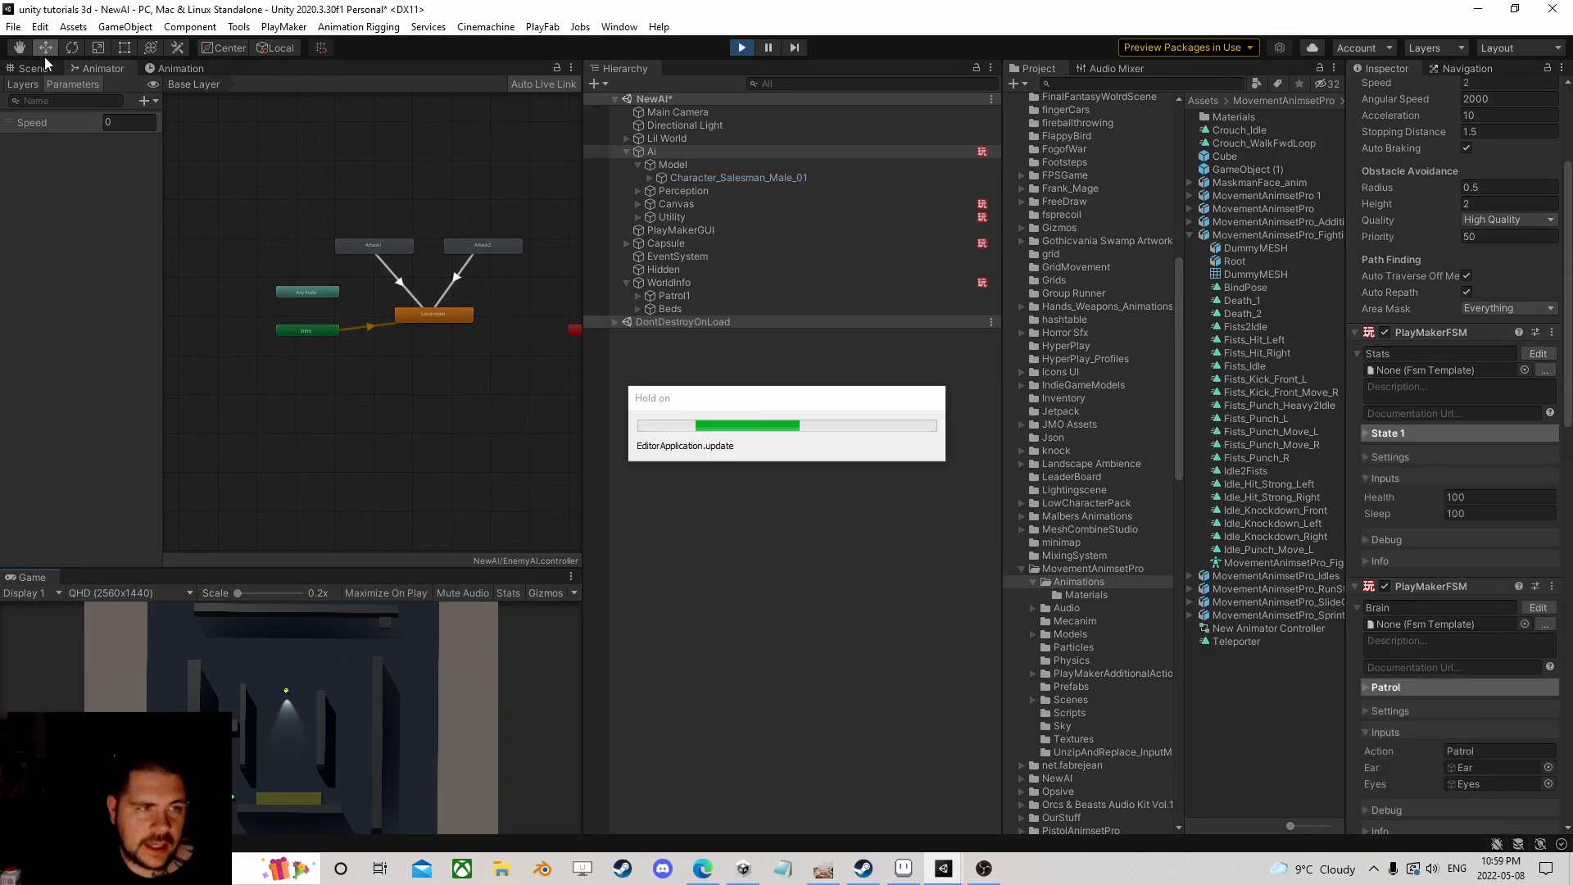
Step: In the scene view, move the Capsule player to X 25.4, Z -7.4 near the AI
left_click(24, 67)
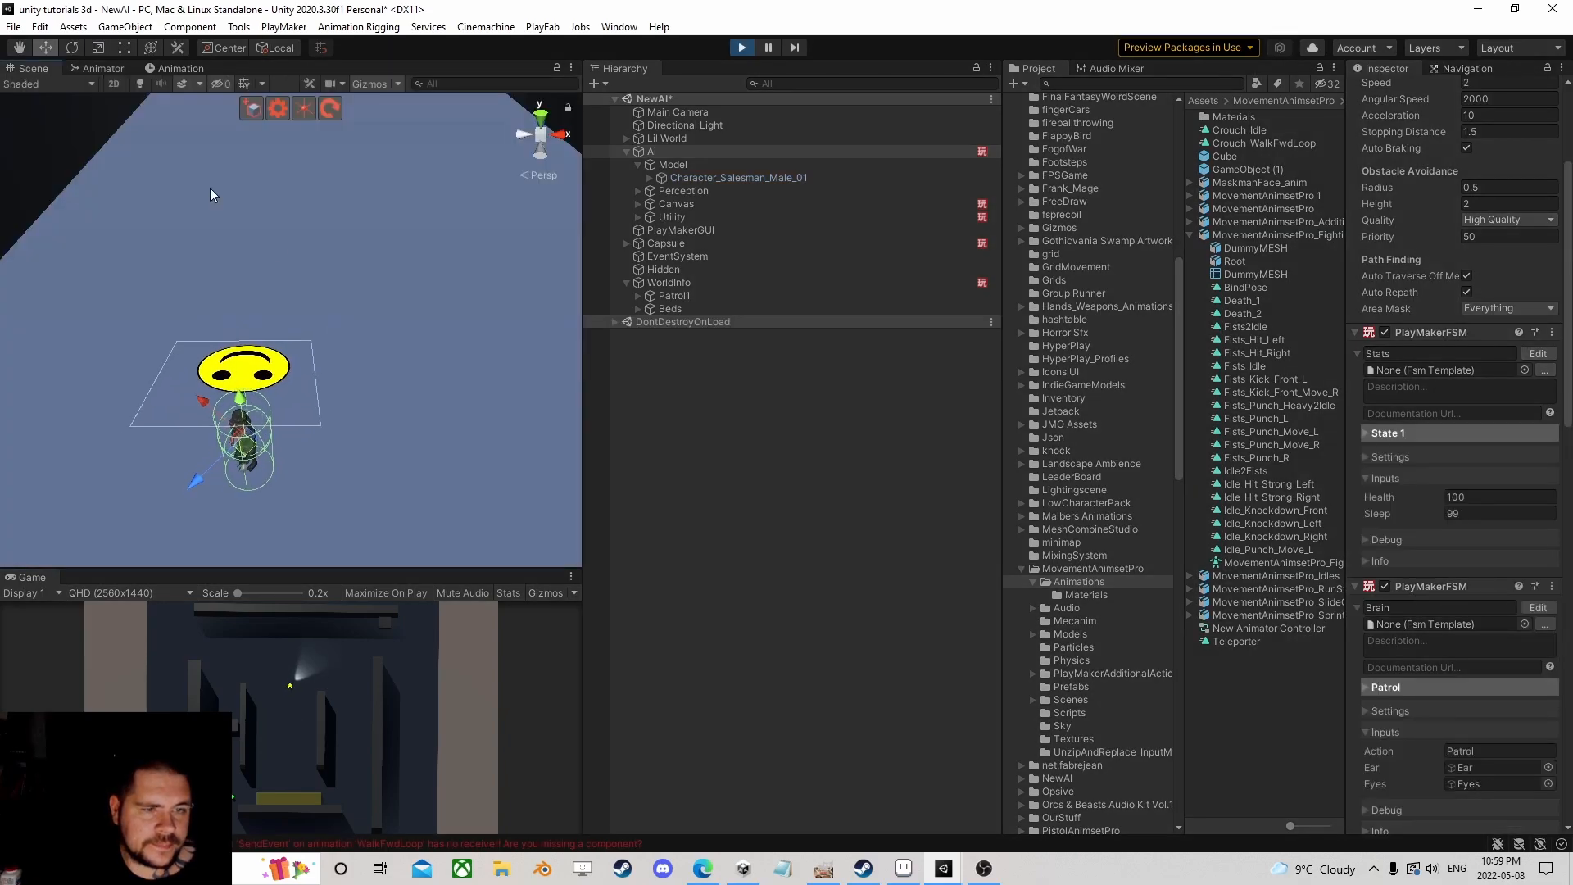
left_click(330, 316)
scroll(330, 312, "down", 10)
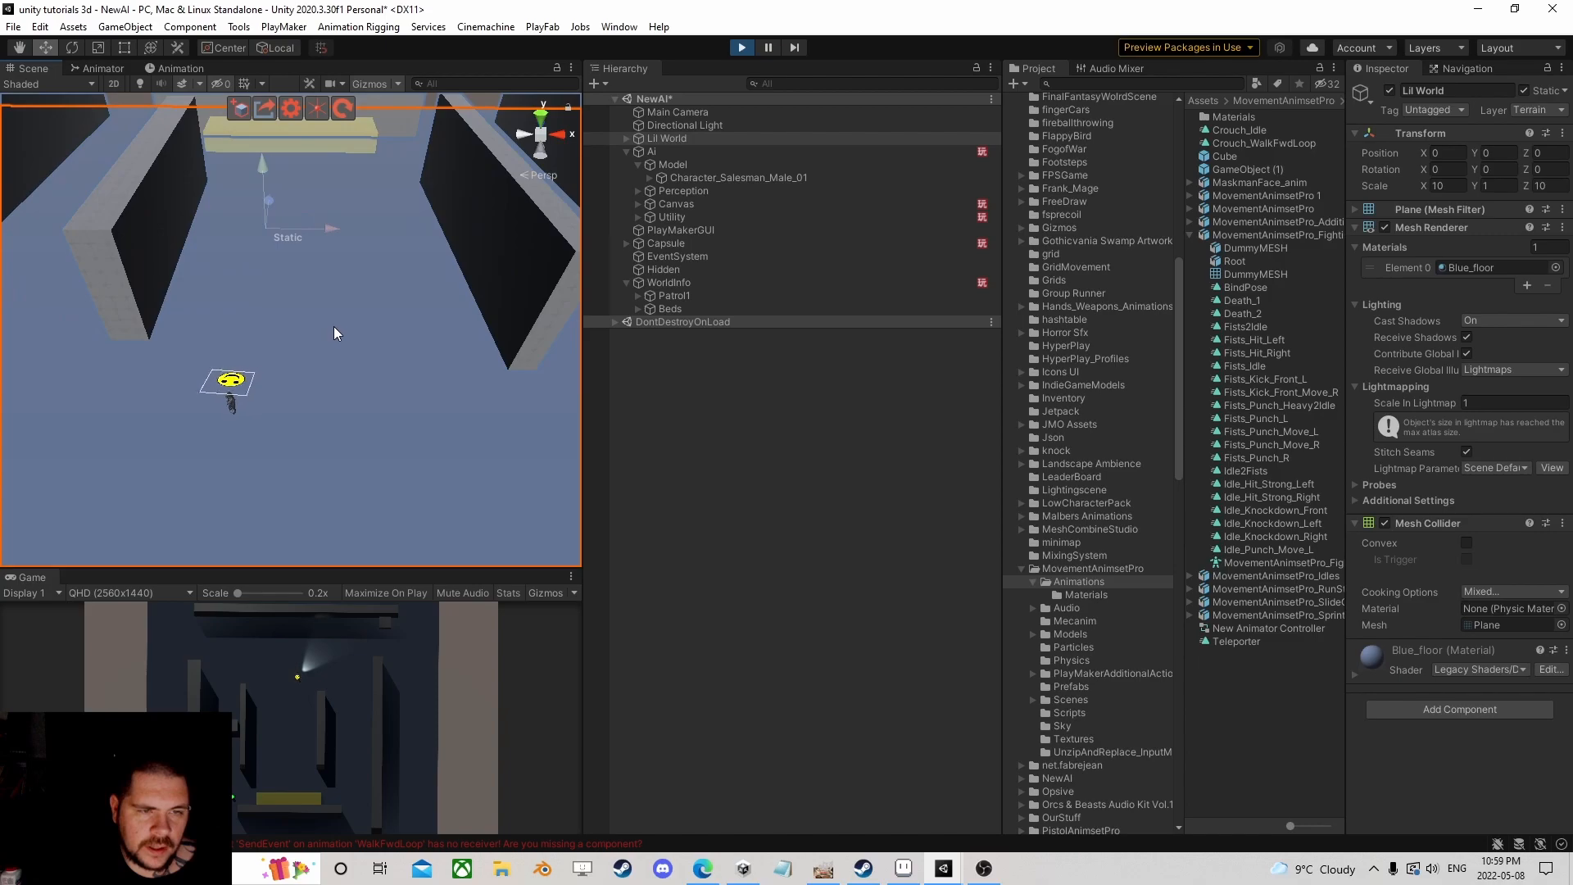
middle_click_drag(270, 400, 397, 490)
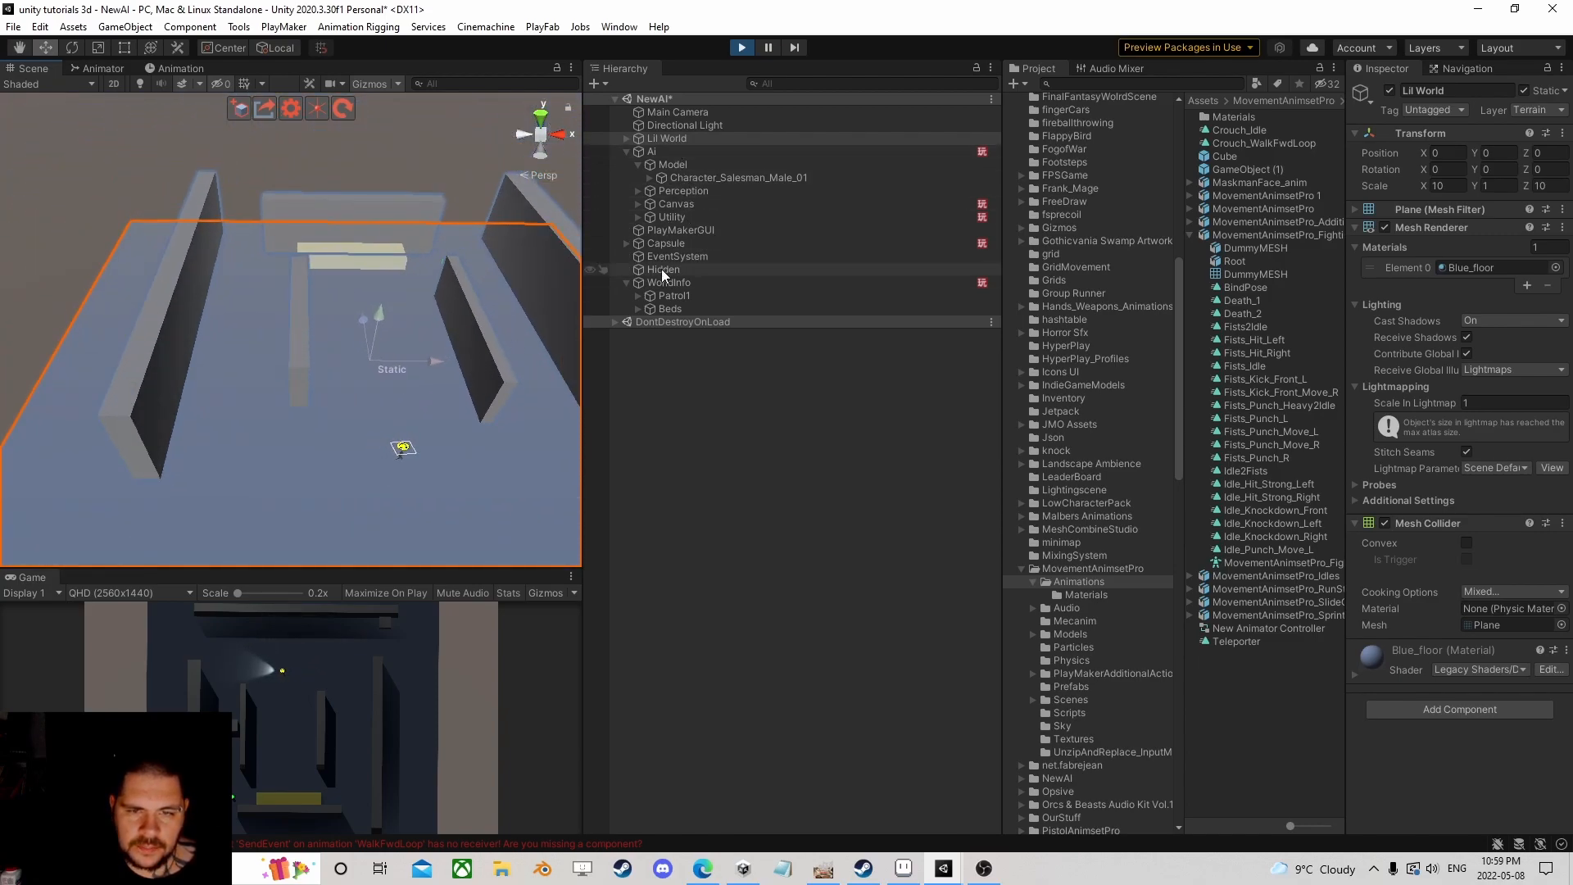
left_click(666, 243)
left_click_drag(436, 266, 547, 438)
middle_click_drag(442, 478, 268, 291)
Step: Orbit, pan and zoom the scene view to frame the Capsule beside the AI
scroll(285, 397, "up", 6)
scroll(292, 330, "up", 3)
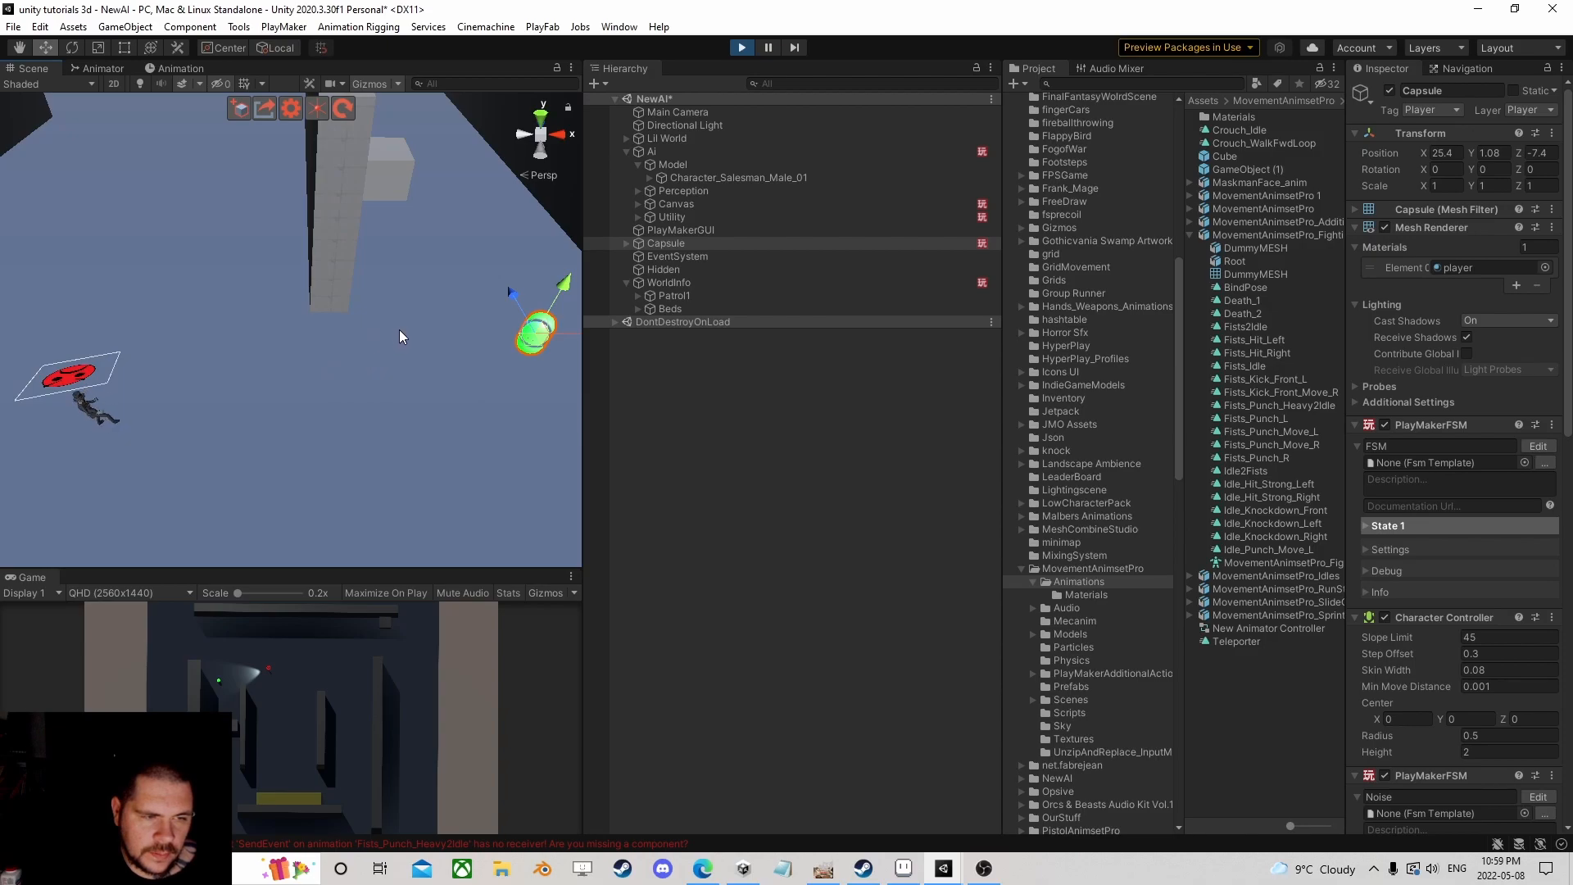
scroll(238, 379, "down", 2)
middle_click_drag(237, 380, 330, 333)
scroll(330, 333, "up", 4)
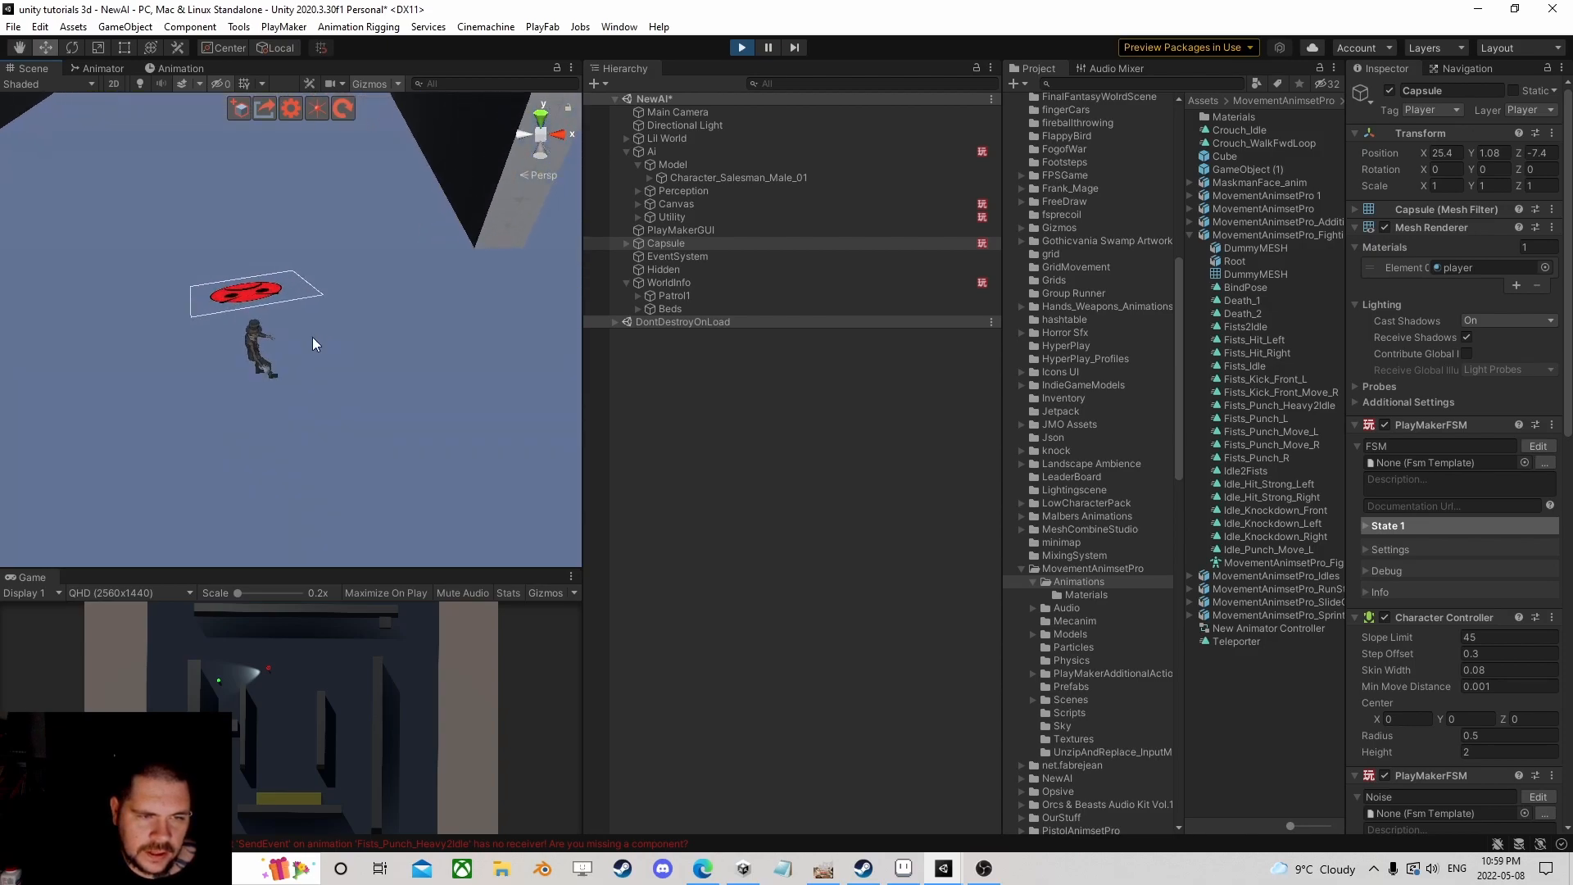
right_click_drag(317, 342, 433, 305)
middle_click_drag(433, 305, 502, 345)
scroll(502, 345, "up", 3)
right_click_drag(164, 354, 443, 295)
scroll(215, 383, "down", 1)
middle_click_drag(215, 383, 430, 316)
scroll(431, 293, "up", 3)
right_click_drag(432, 290, 346, 346)
scroll(346, 347, "down", 3)
middle_click_drag(346, 346, 299, 330)
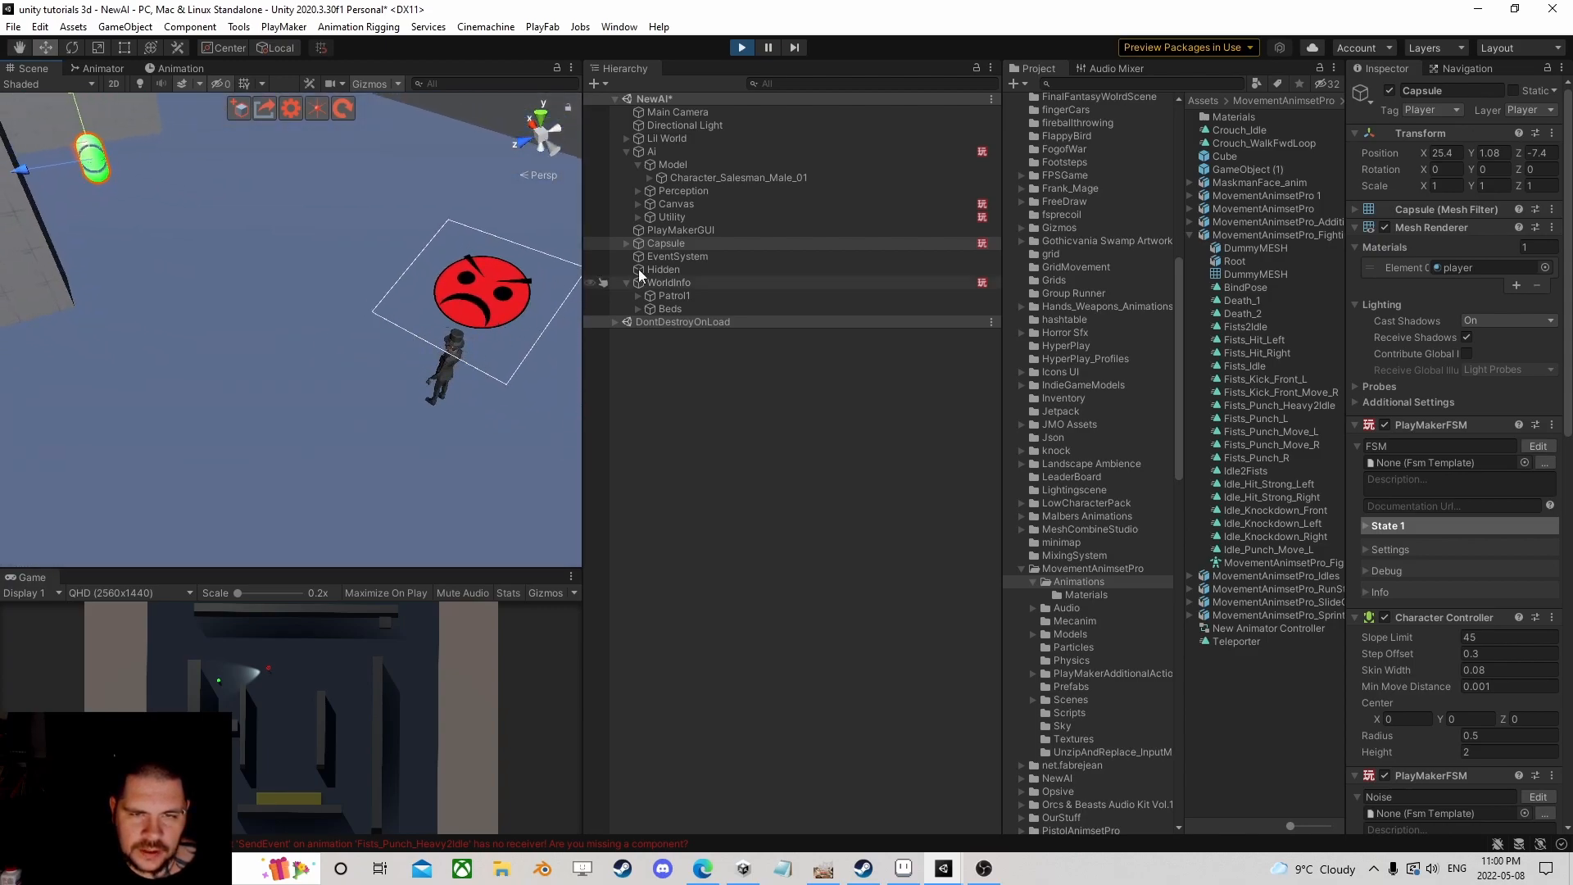
Step: Open Ai's Brain FSM in PlayMaker and select the Chase state
left_click(676, 153)
scroll(1484, 372, "down", 5)
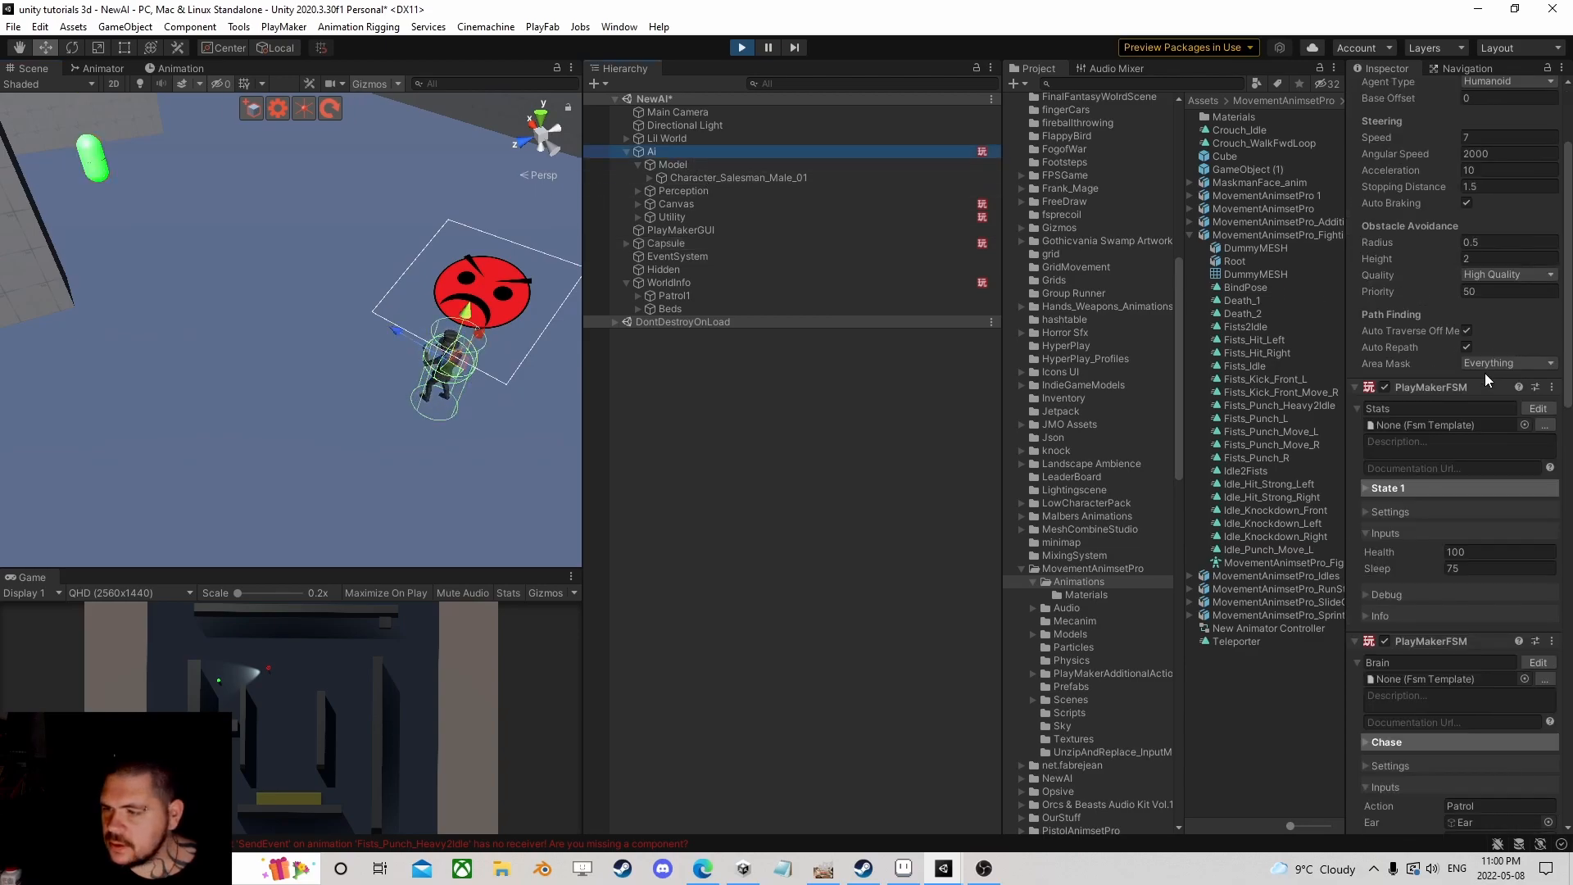
left_click(1538, 660)
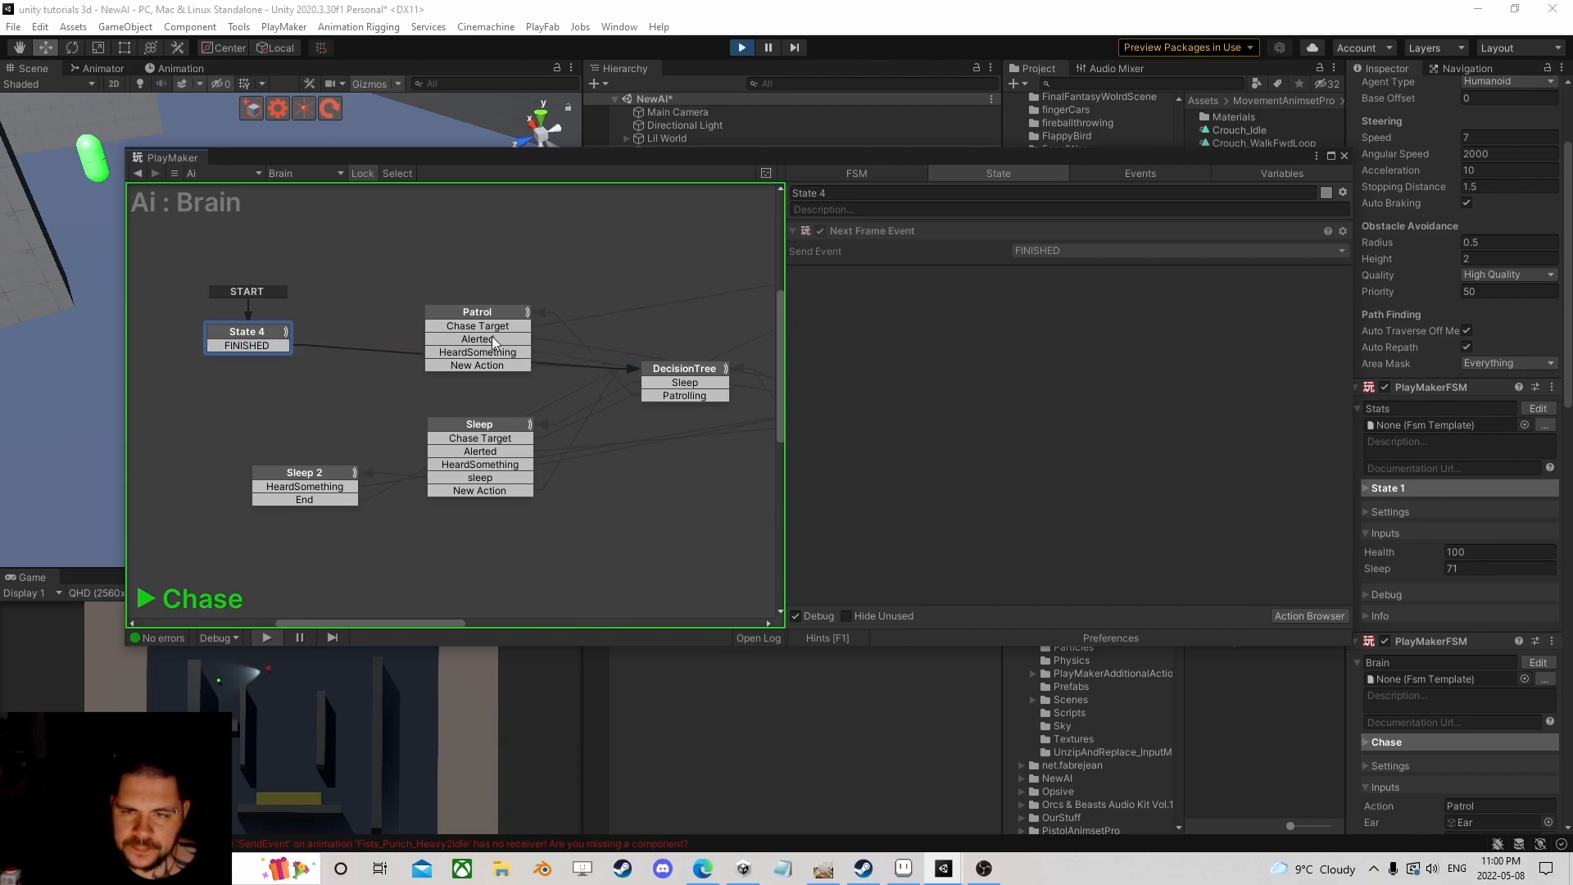
scroll(565, 360, "down", 4)
middle_click_drag(721, 341, 310, 370)
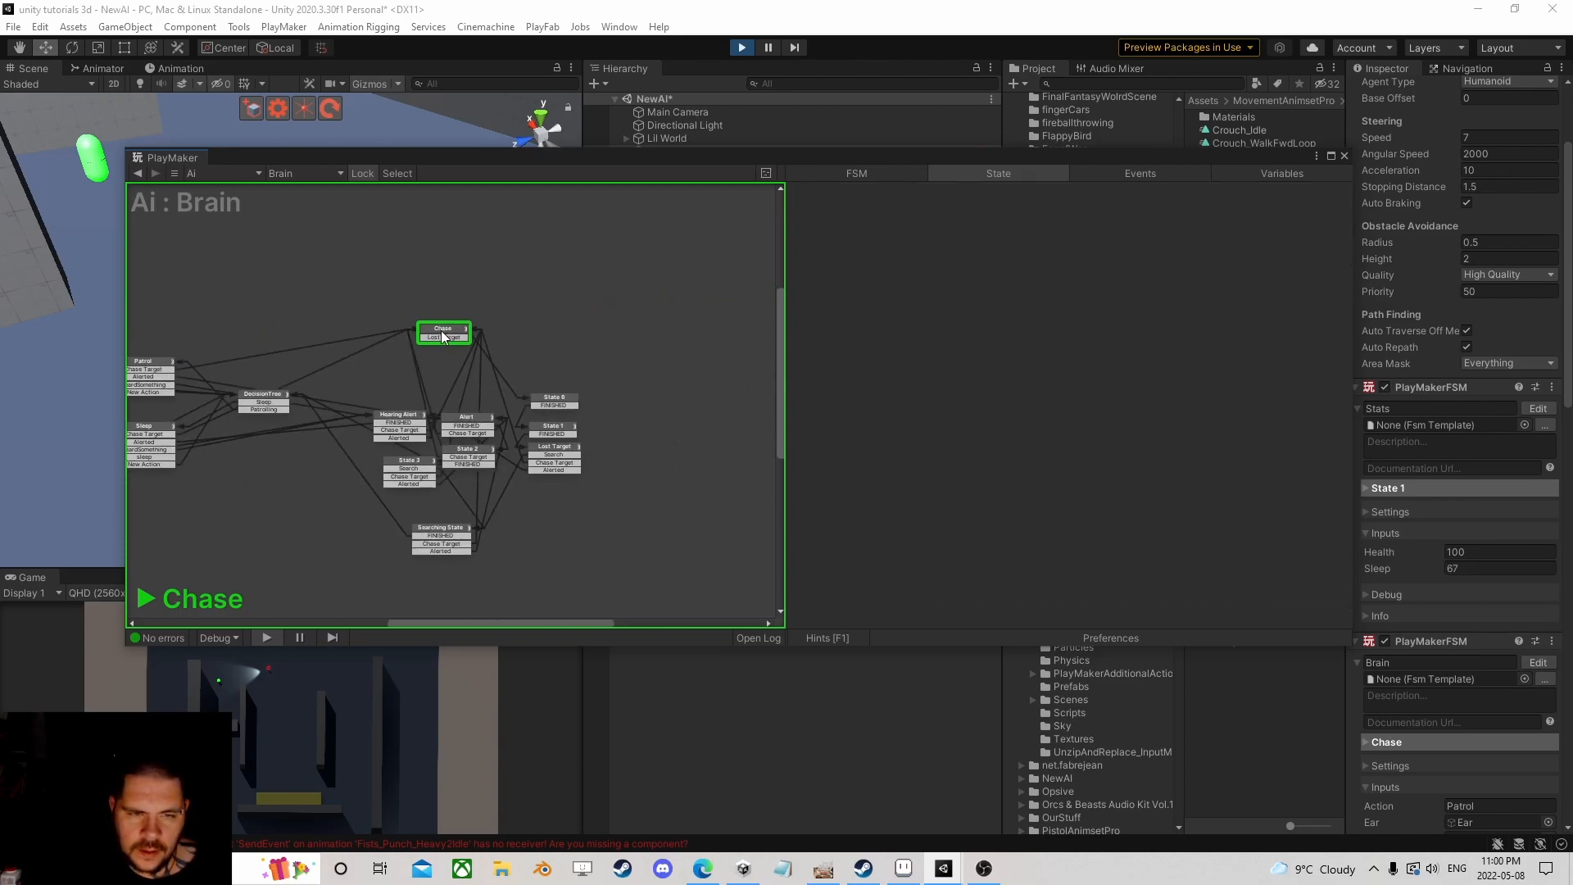
left_click(442, 335)
Step: Inspect the AISightSystem and AIAttacking run actions and the sub-FSM's states, then stop playing
left_click(958, 339)
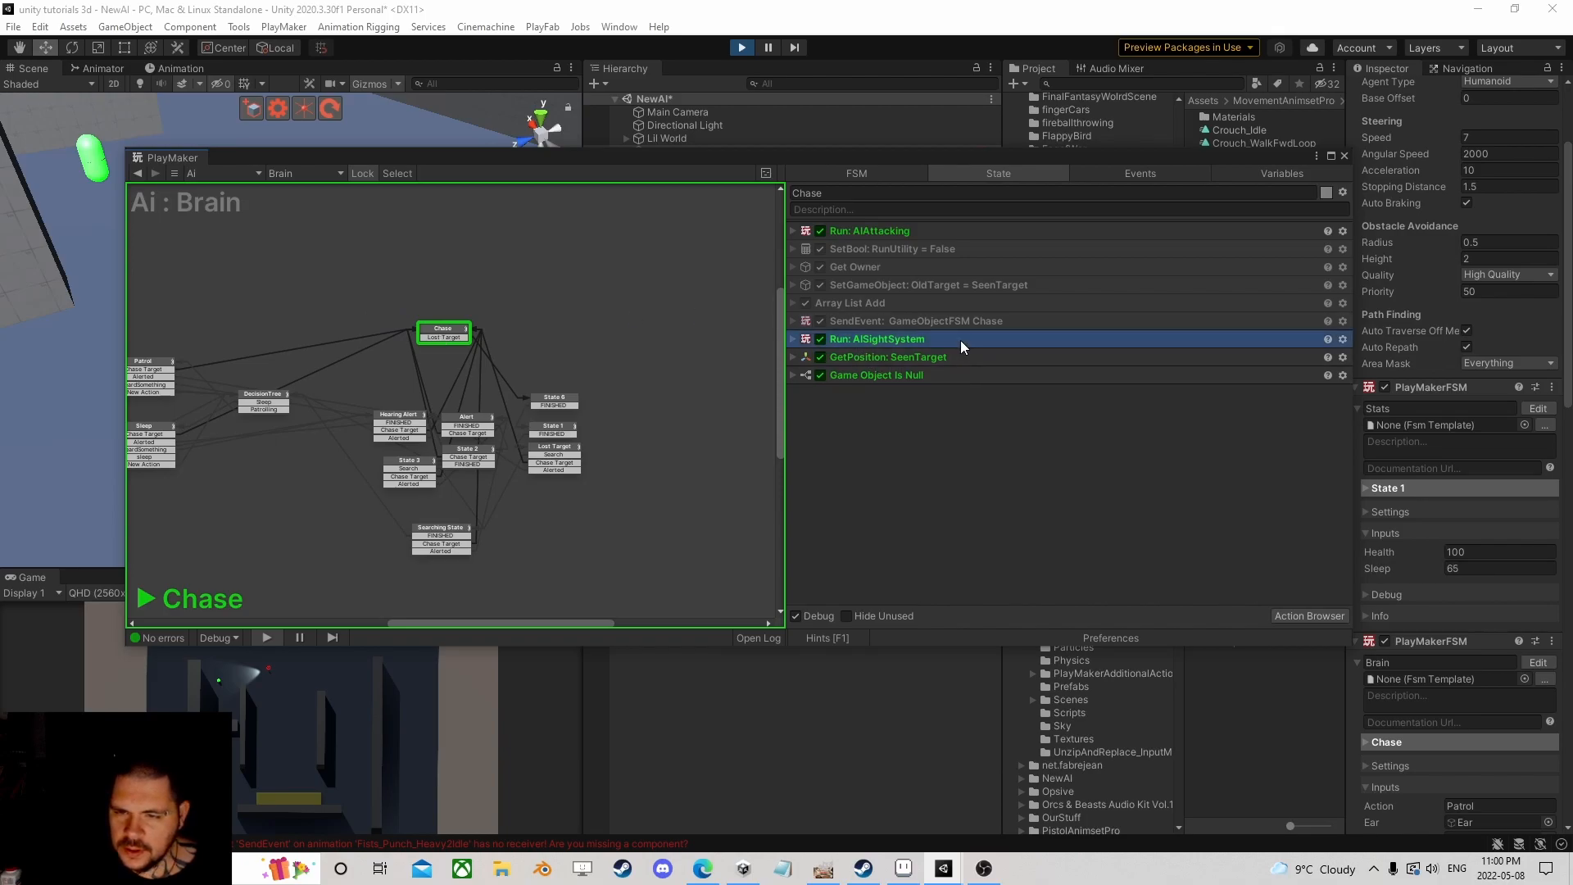
left_click(793, 338)
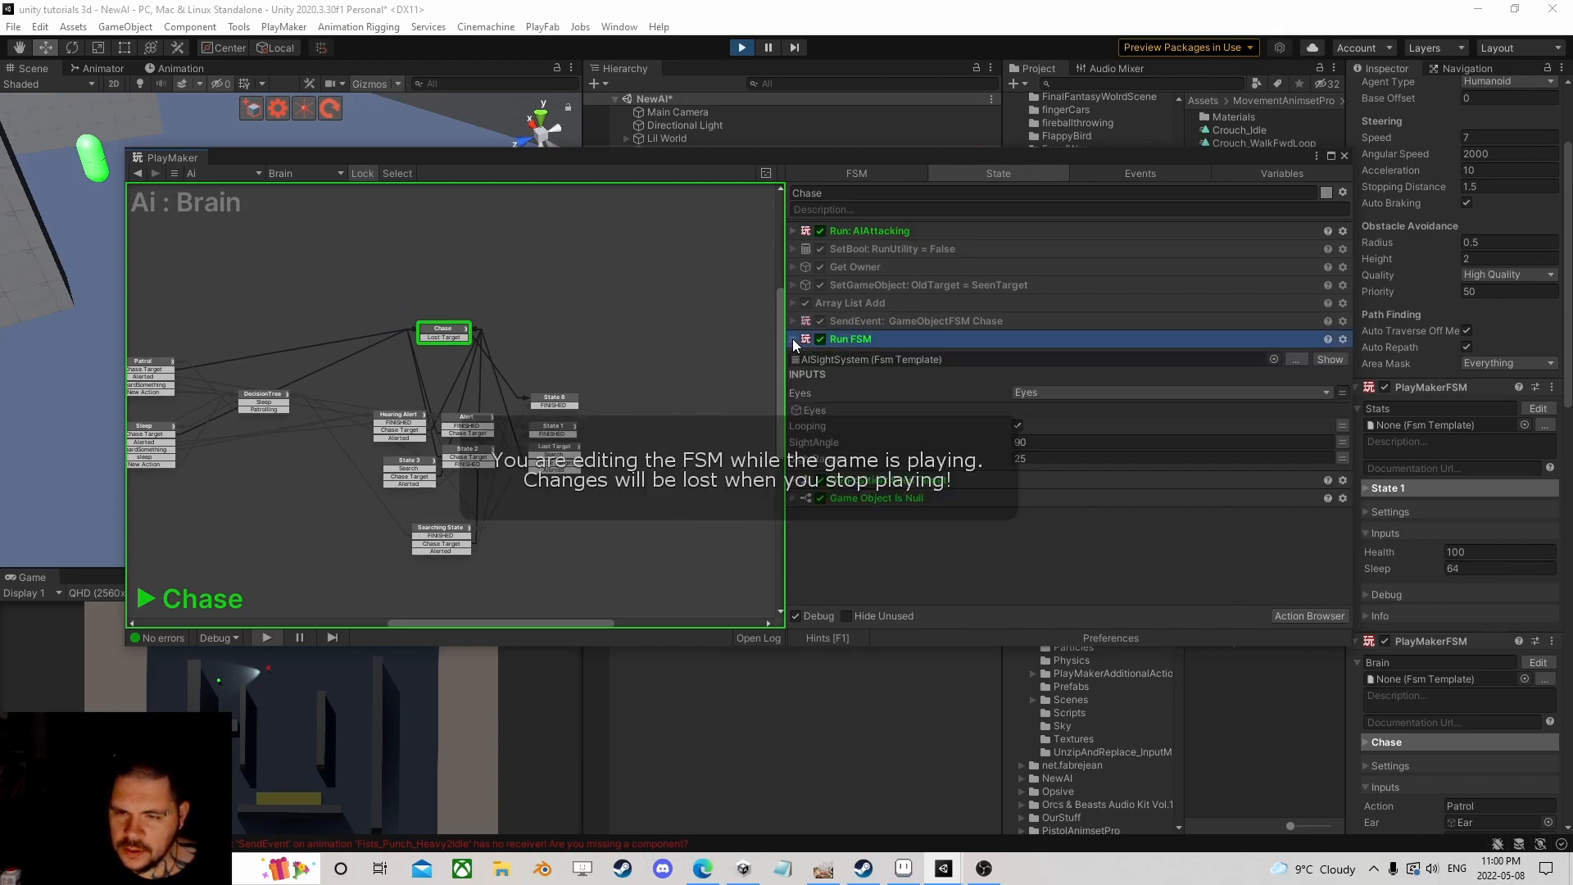
left_click(793, 231)
left_click(1323, 251)
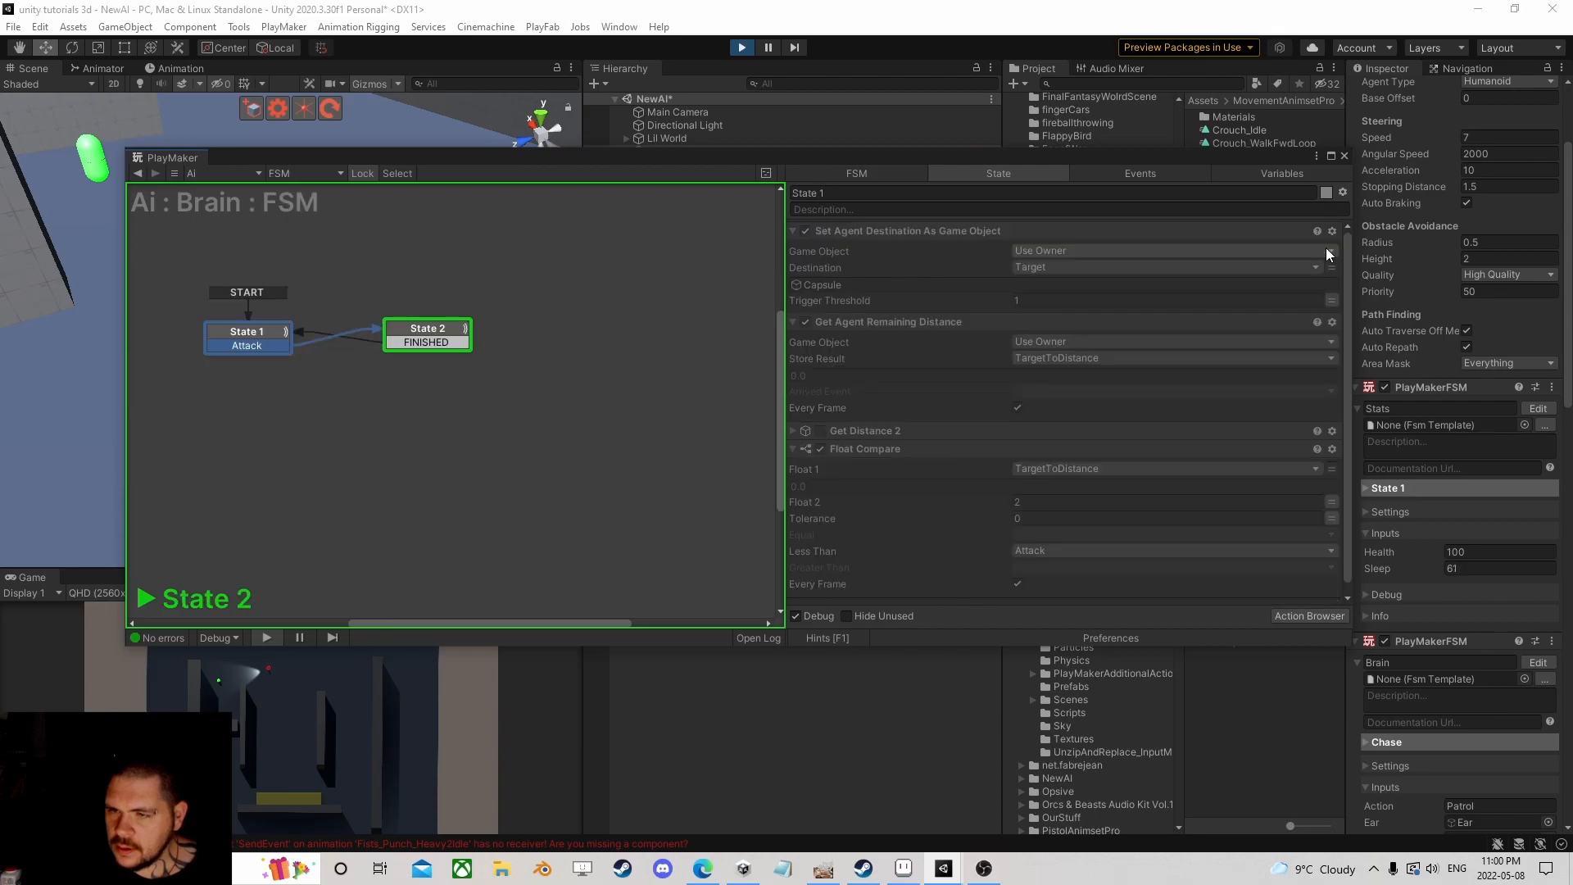
left_click(416, 327)
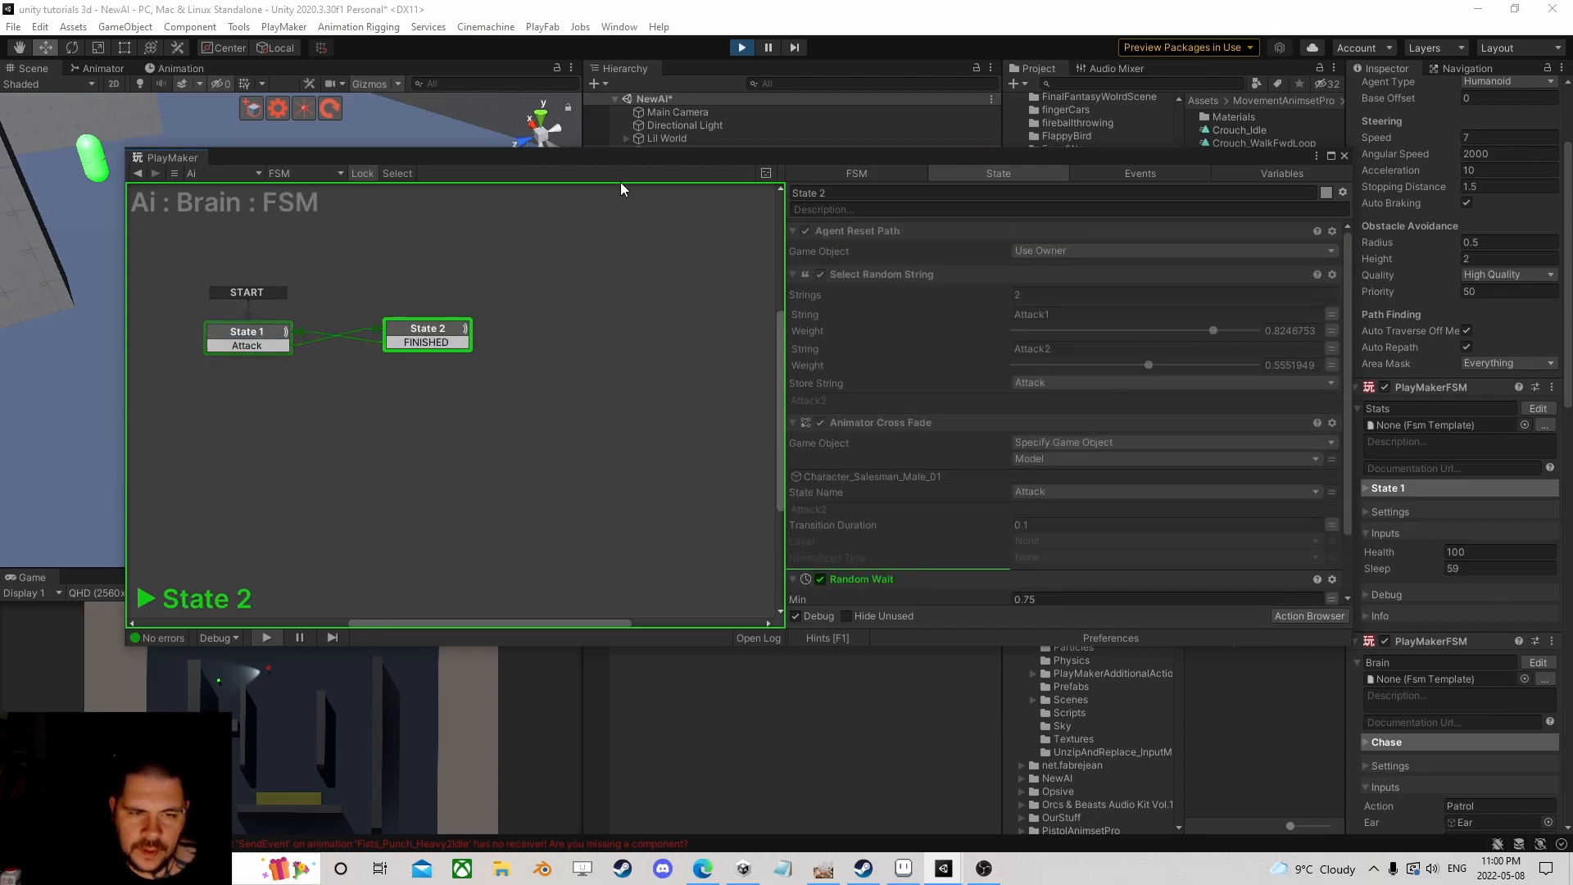
left_click_drag(601, 158, 800, 159)
left_click(452, 332)
left_click_drag(1070, 160, 853, 123)
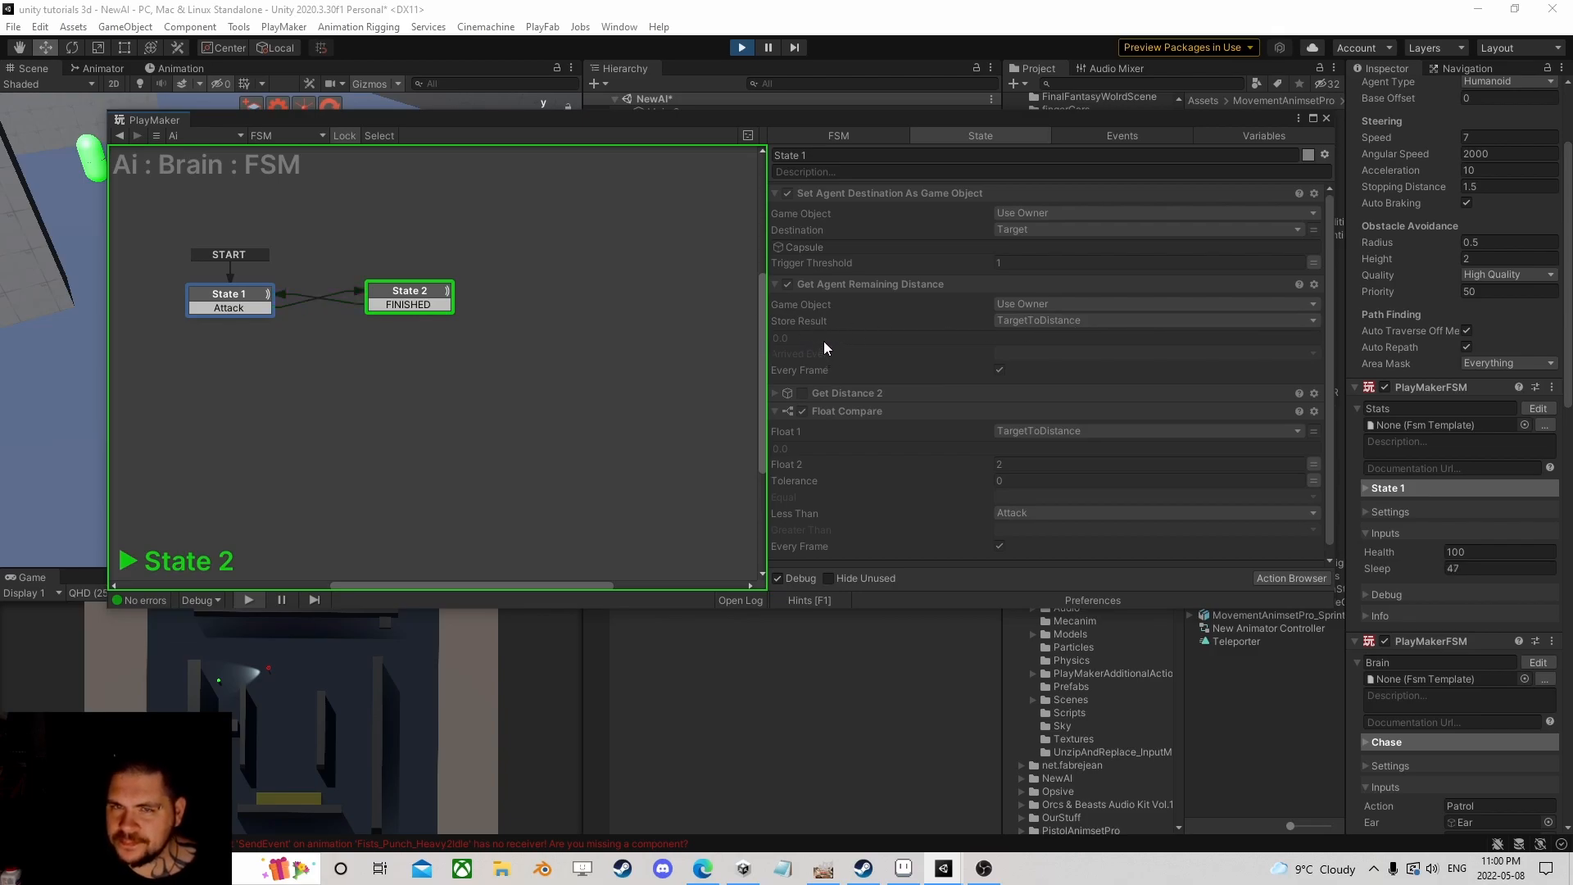
left_click(742, 48)
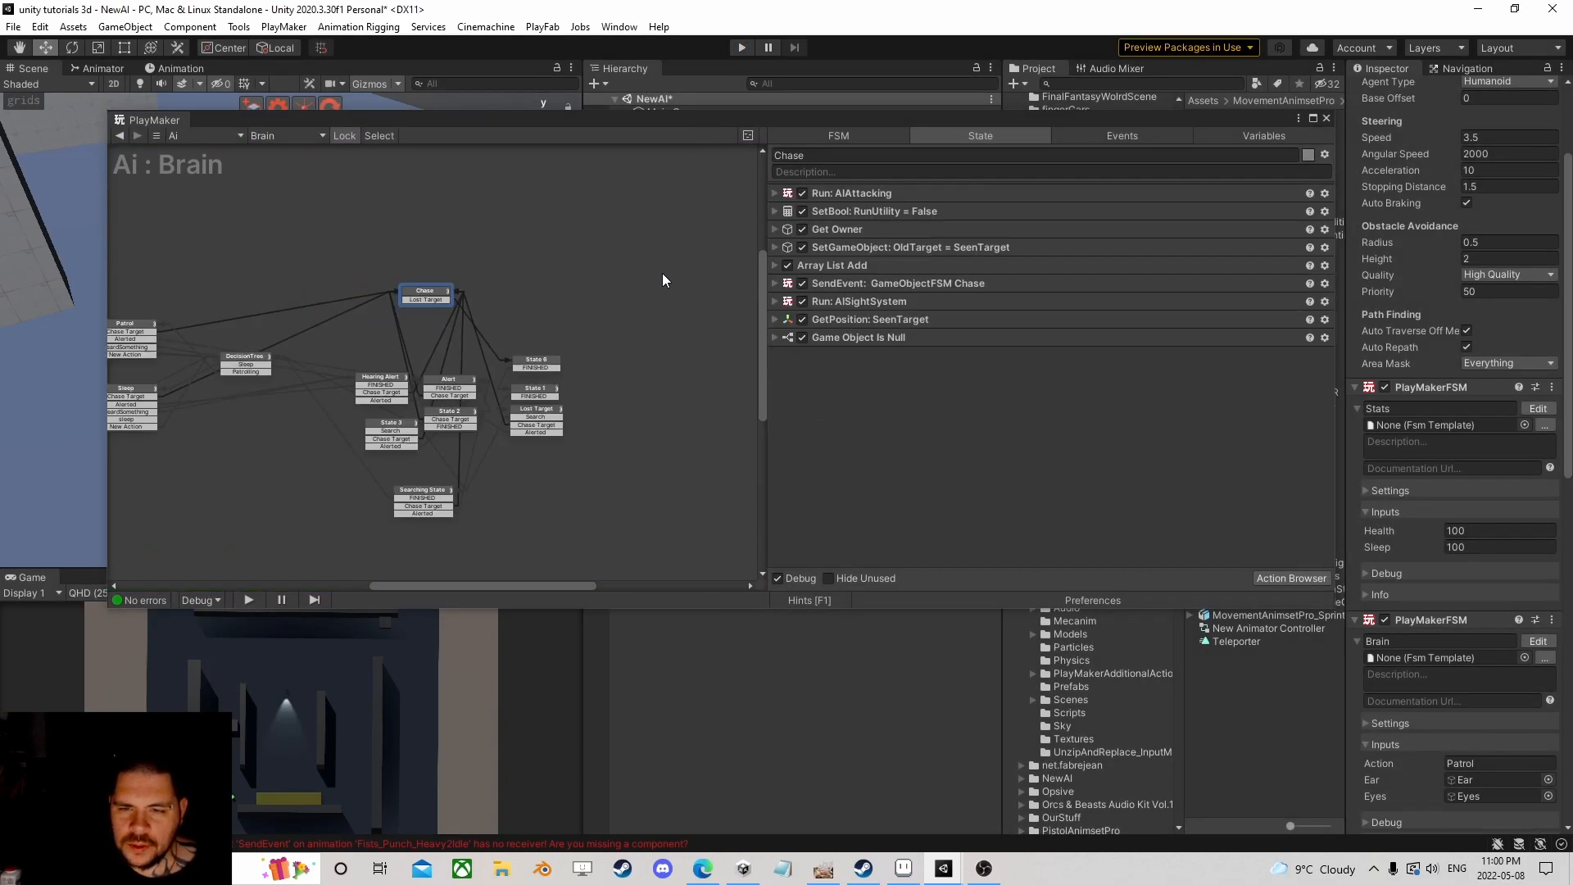
Step: In the AIAttacking template's State 1, enable Get Distance 2 and delete Get Agent Remaining Distance
left_click(868, 194)
left_click(776, 194)
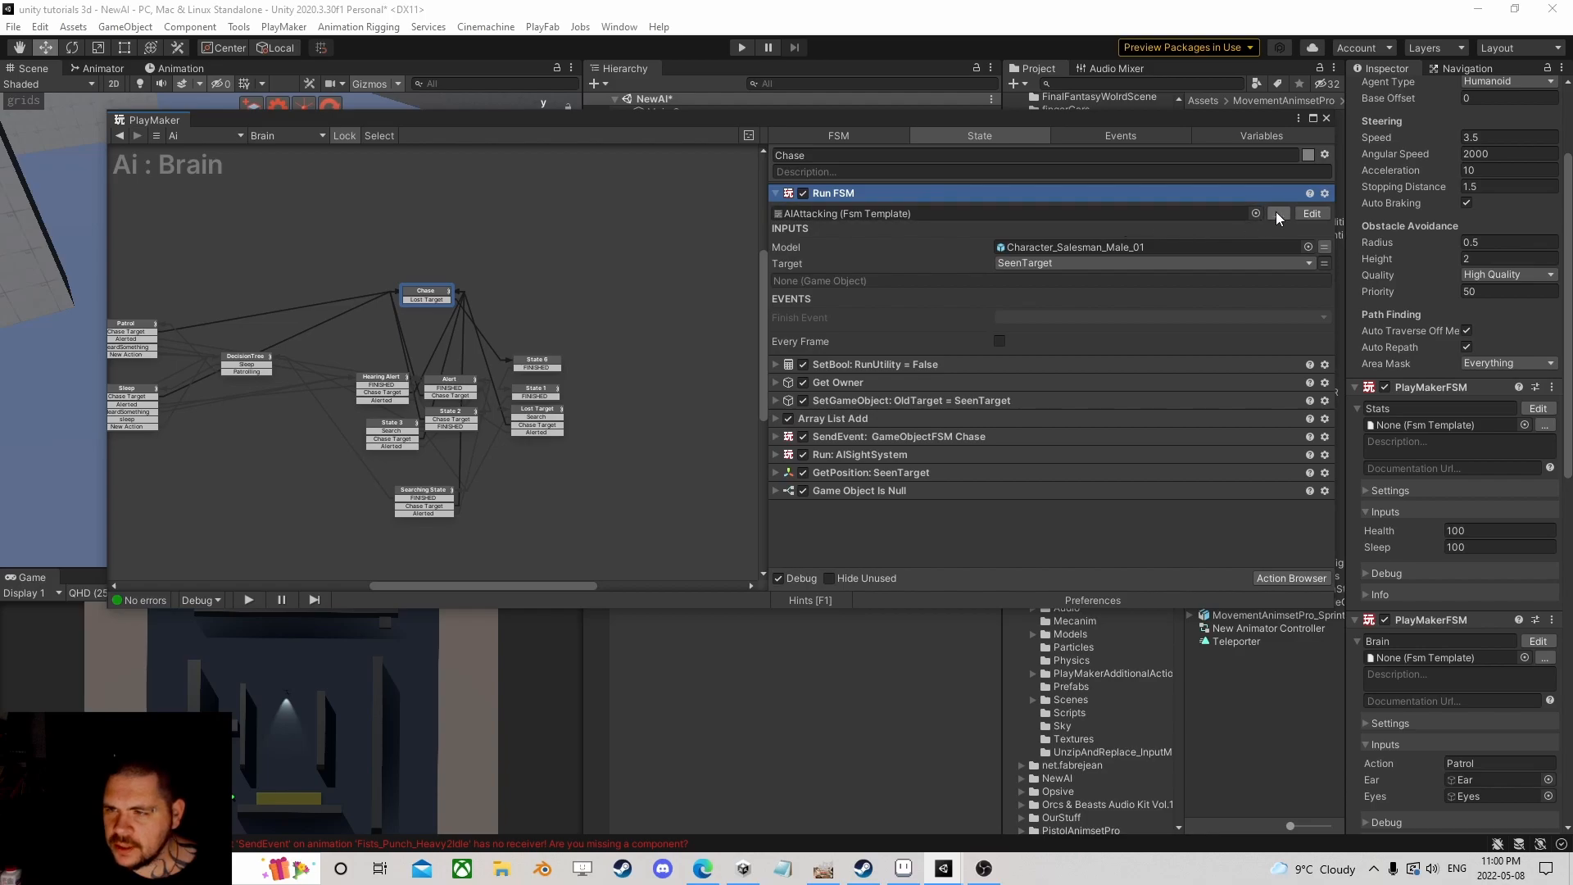
left_click(1231, 233)
left_click(804, 393)
left_click(859, 284)
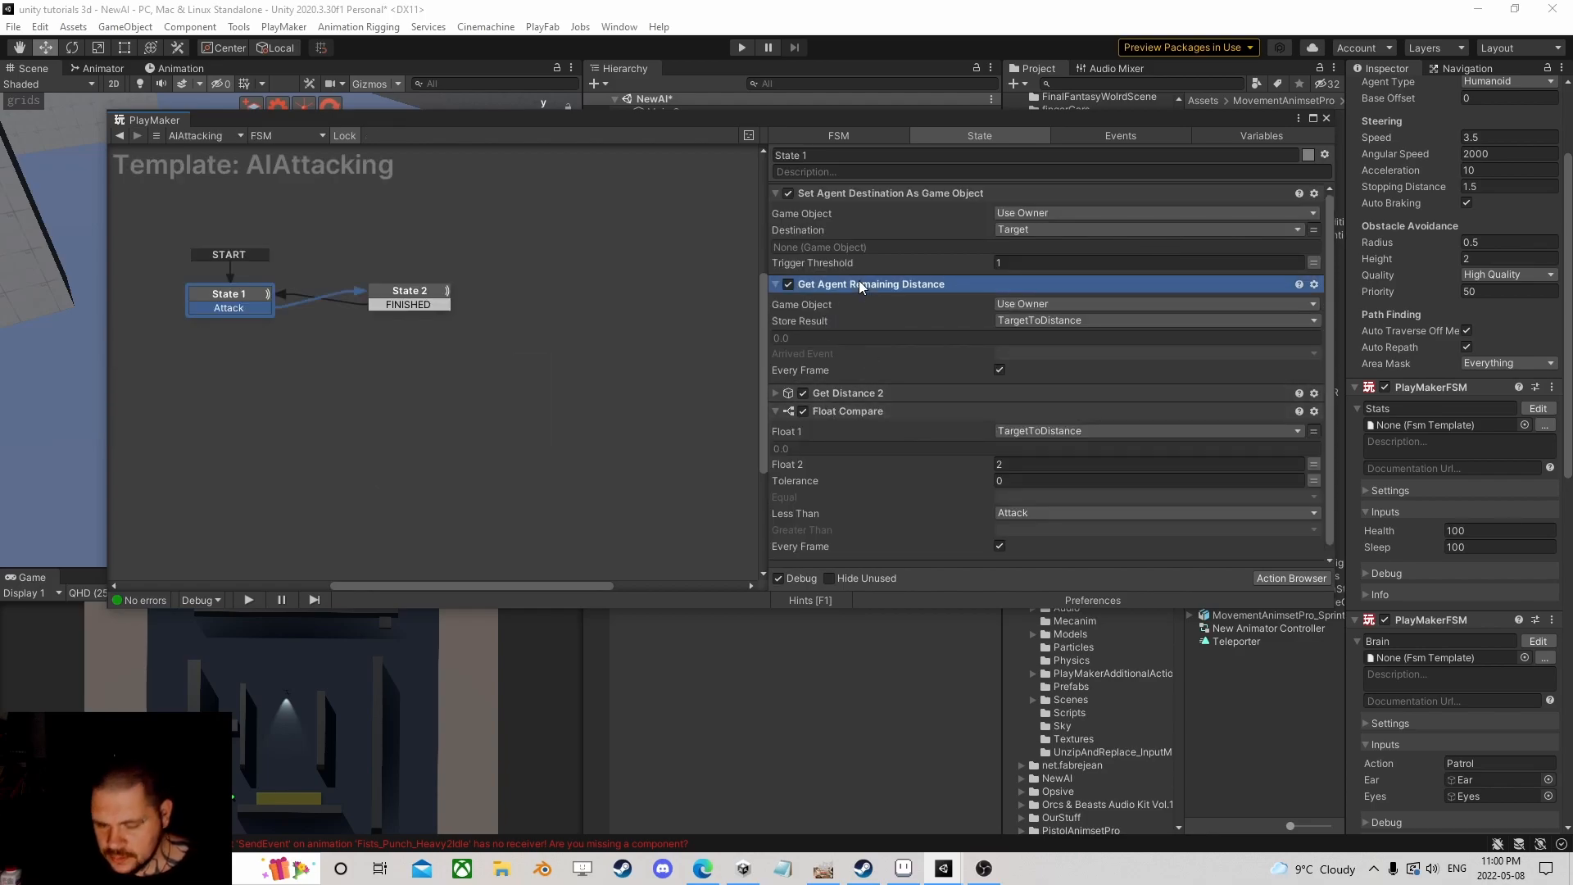
key("Delete")
left_click(777, 284)
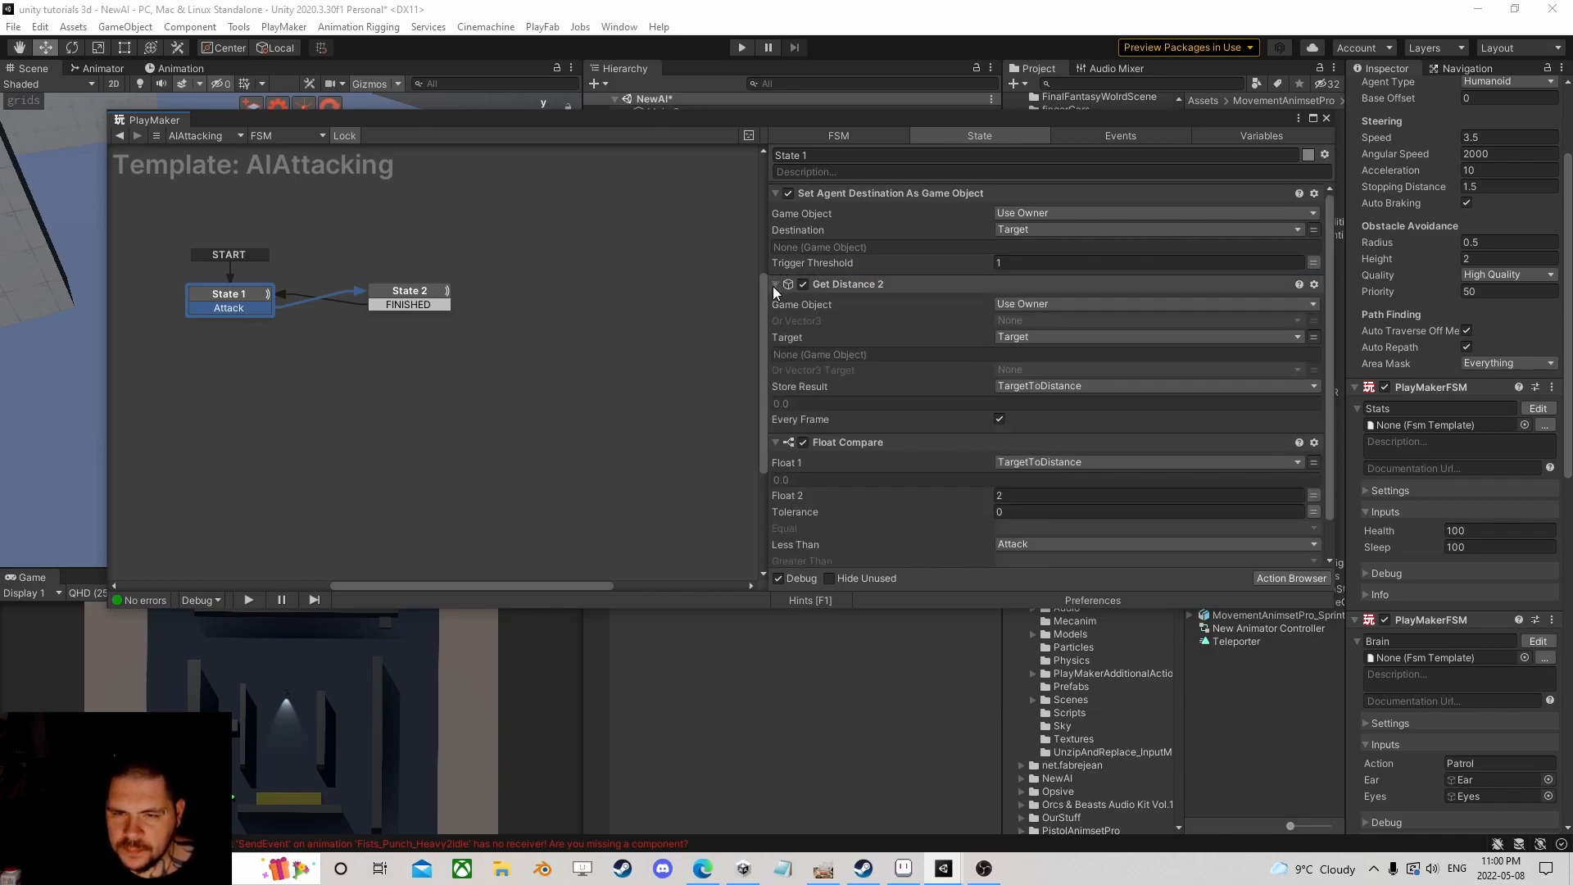
left_click(774, 285)
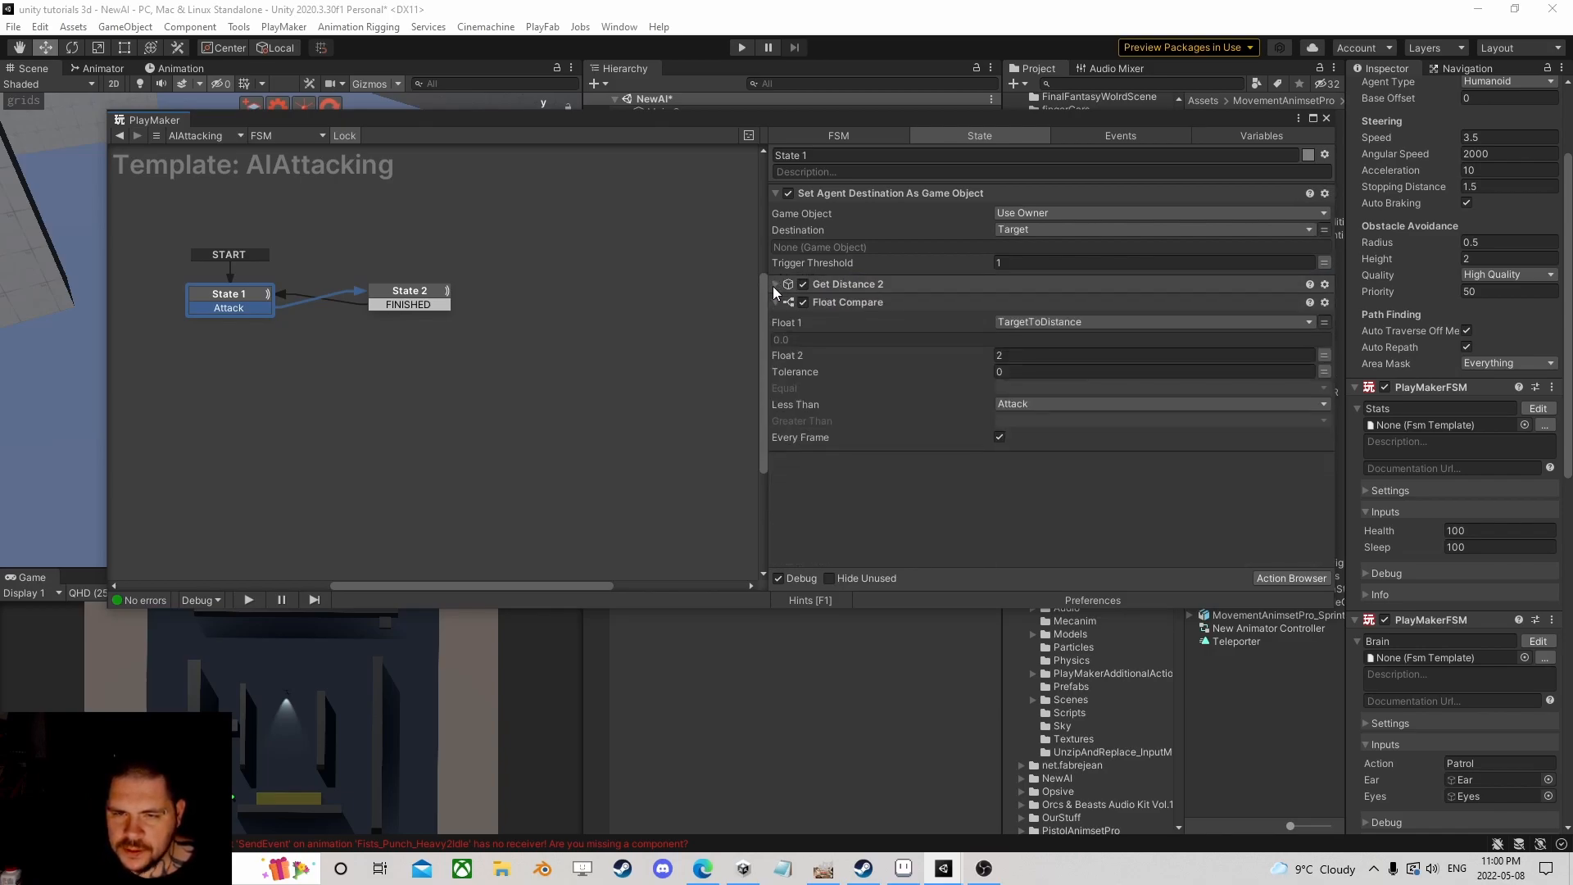
left_click(118, 137)
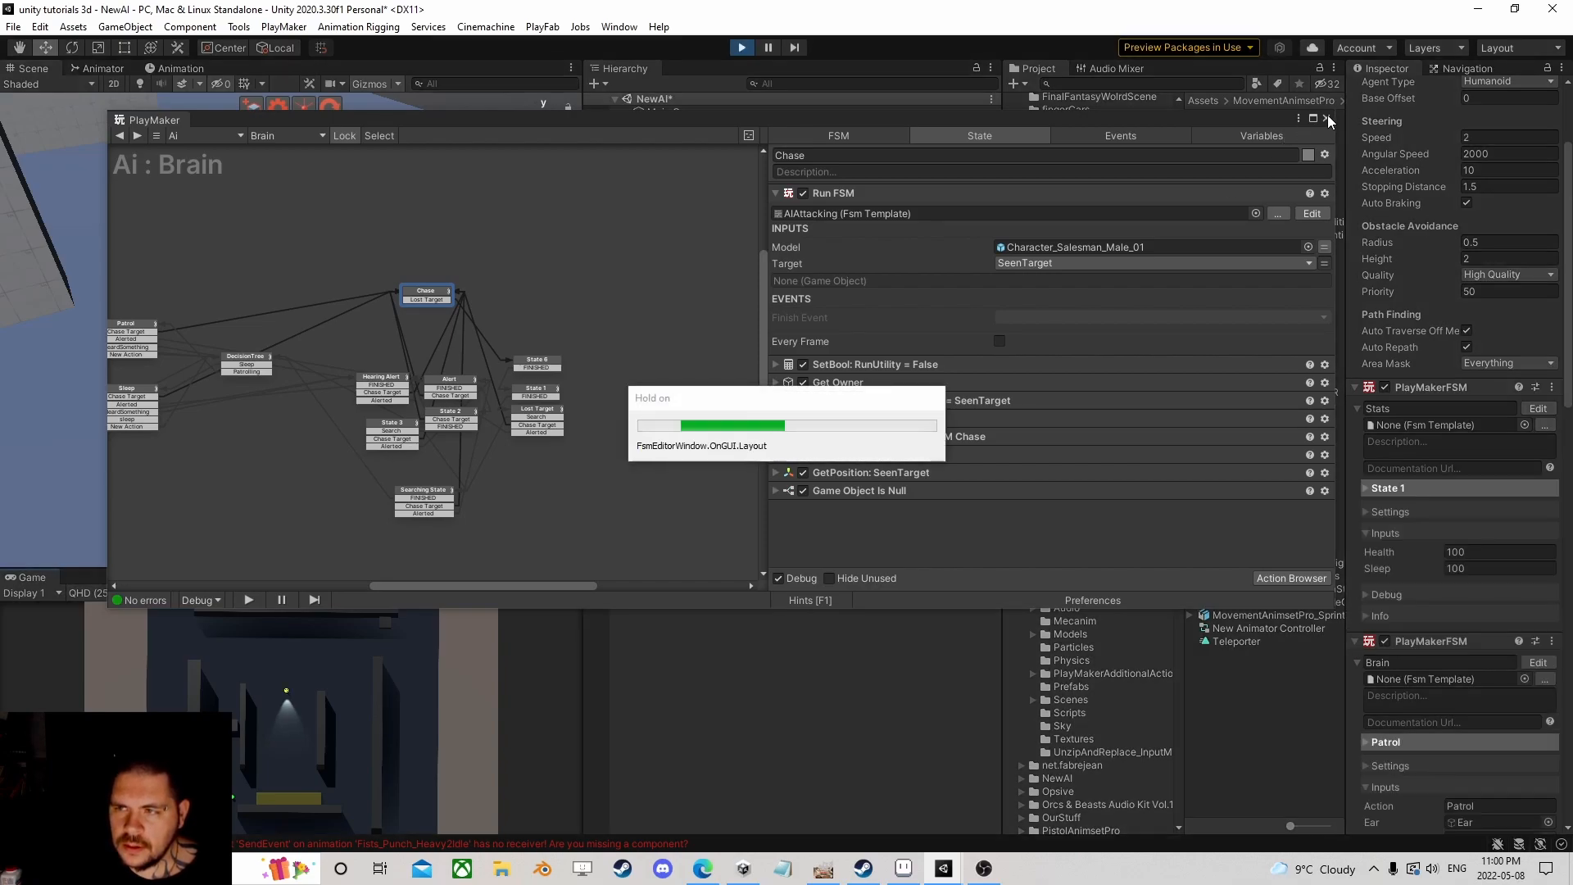
Step: Enter Play mode, select the Capsule and drag it across the floor
left_click(1327, 118)
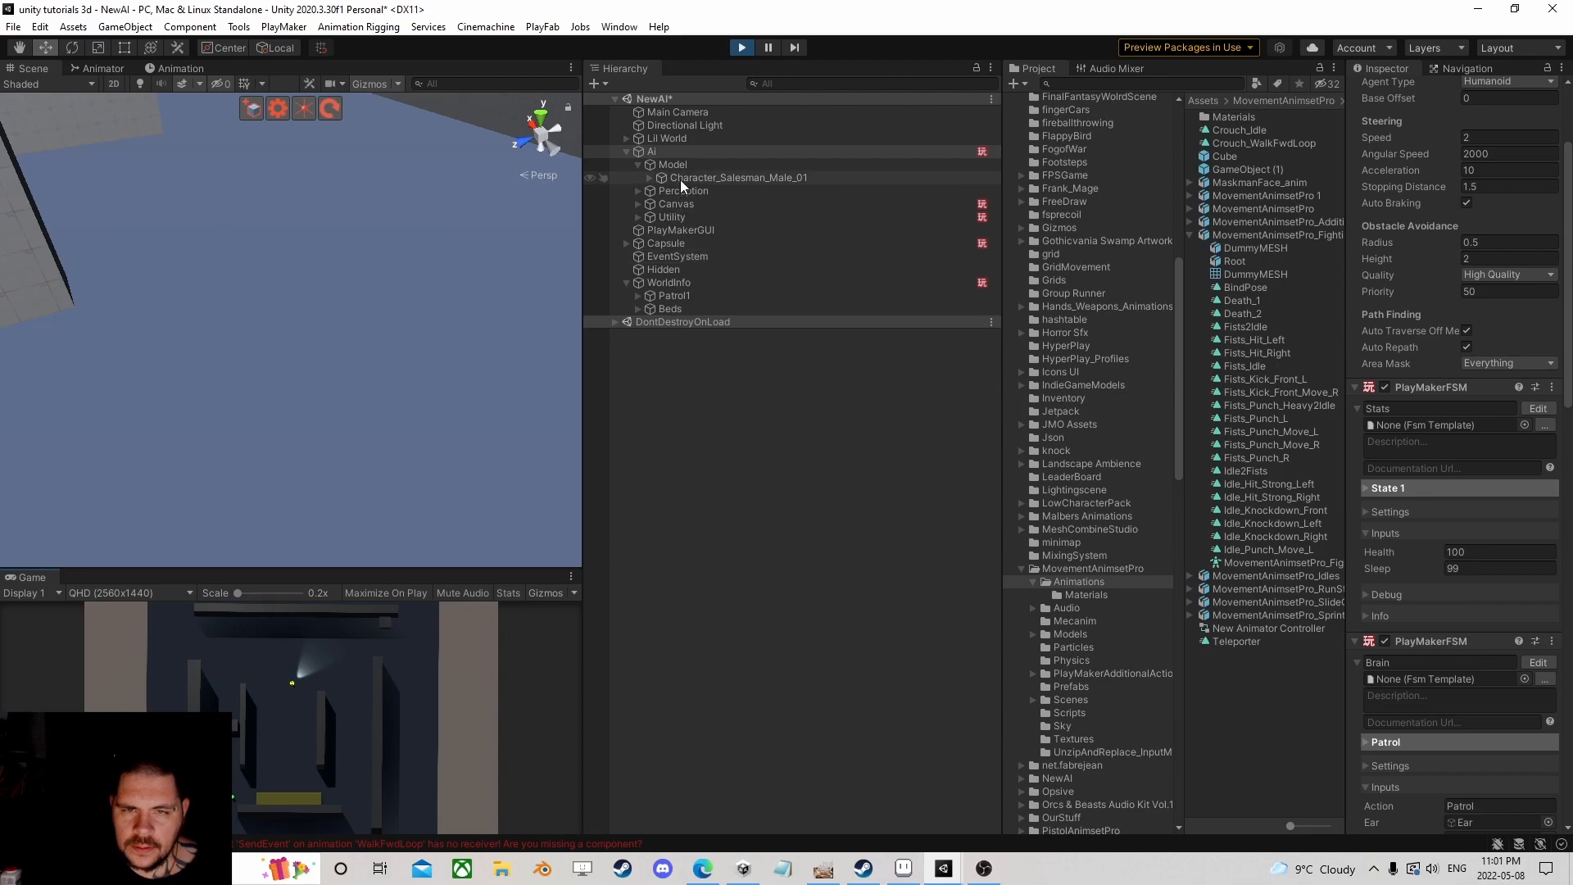
left_click(666, 243)
scroll(326, 265, "down", 8)
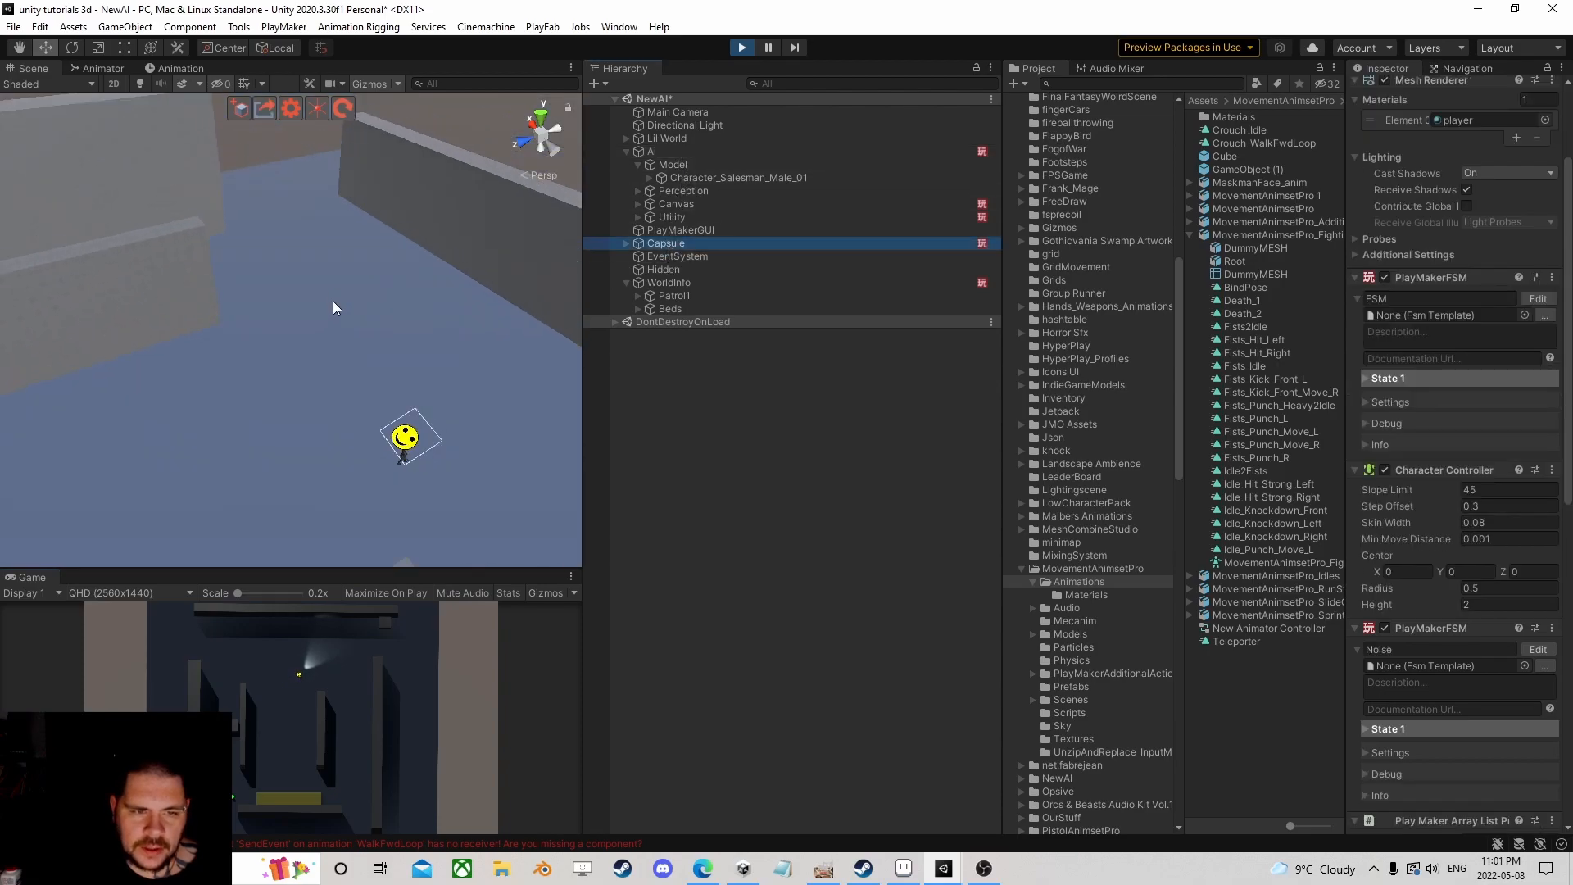
right_click_drag(336, 292, 142, 359)
scroll(144, 352, "down", 4)
left_click_drag(233, 241, 525, 328)
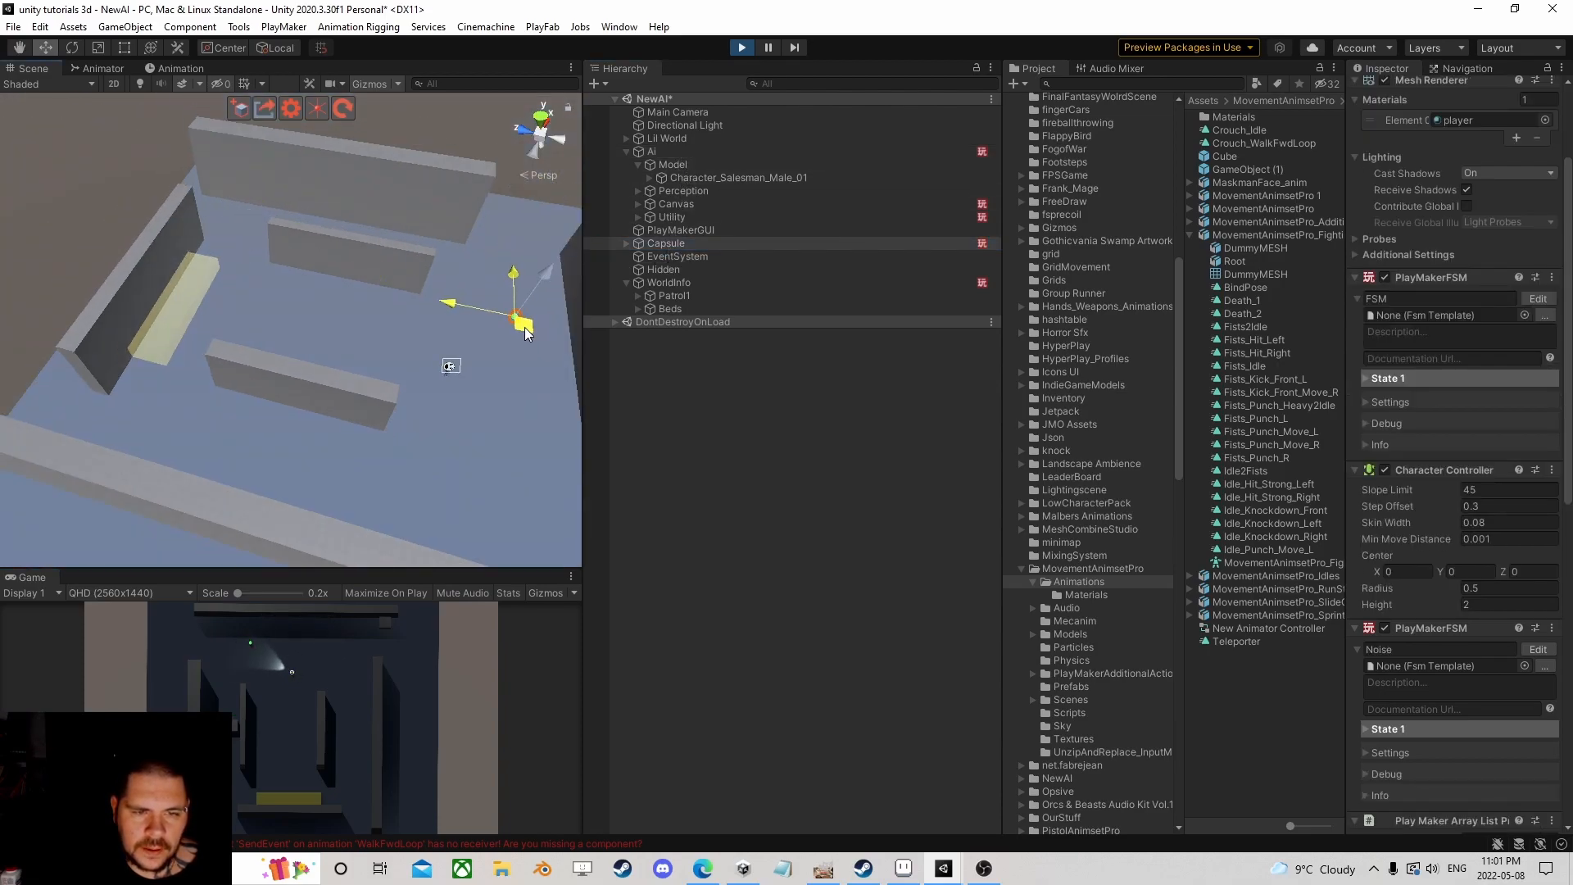
scroll(525, 349, "up", 5)
middle_click_drag(536, 384, 329, 374)
scroll(334, 375, "up", 5)
Step: Frame the Capsule and the AI together, then move the Capsule closer to the AI
right_click_drag(343, 442, 361, 371)
middle_click_drag(373, 426, 294, 393)
scroll(308, 386, "up", 5)
right_click_drag(310, 385, 485, 351)
right_click_drag(282, 353, 200, 344)
middle_click_drag(212, 375, 318, 372)
scroll(317, 372, "up", 3)
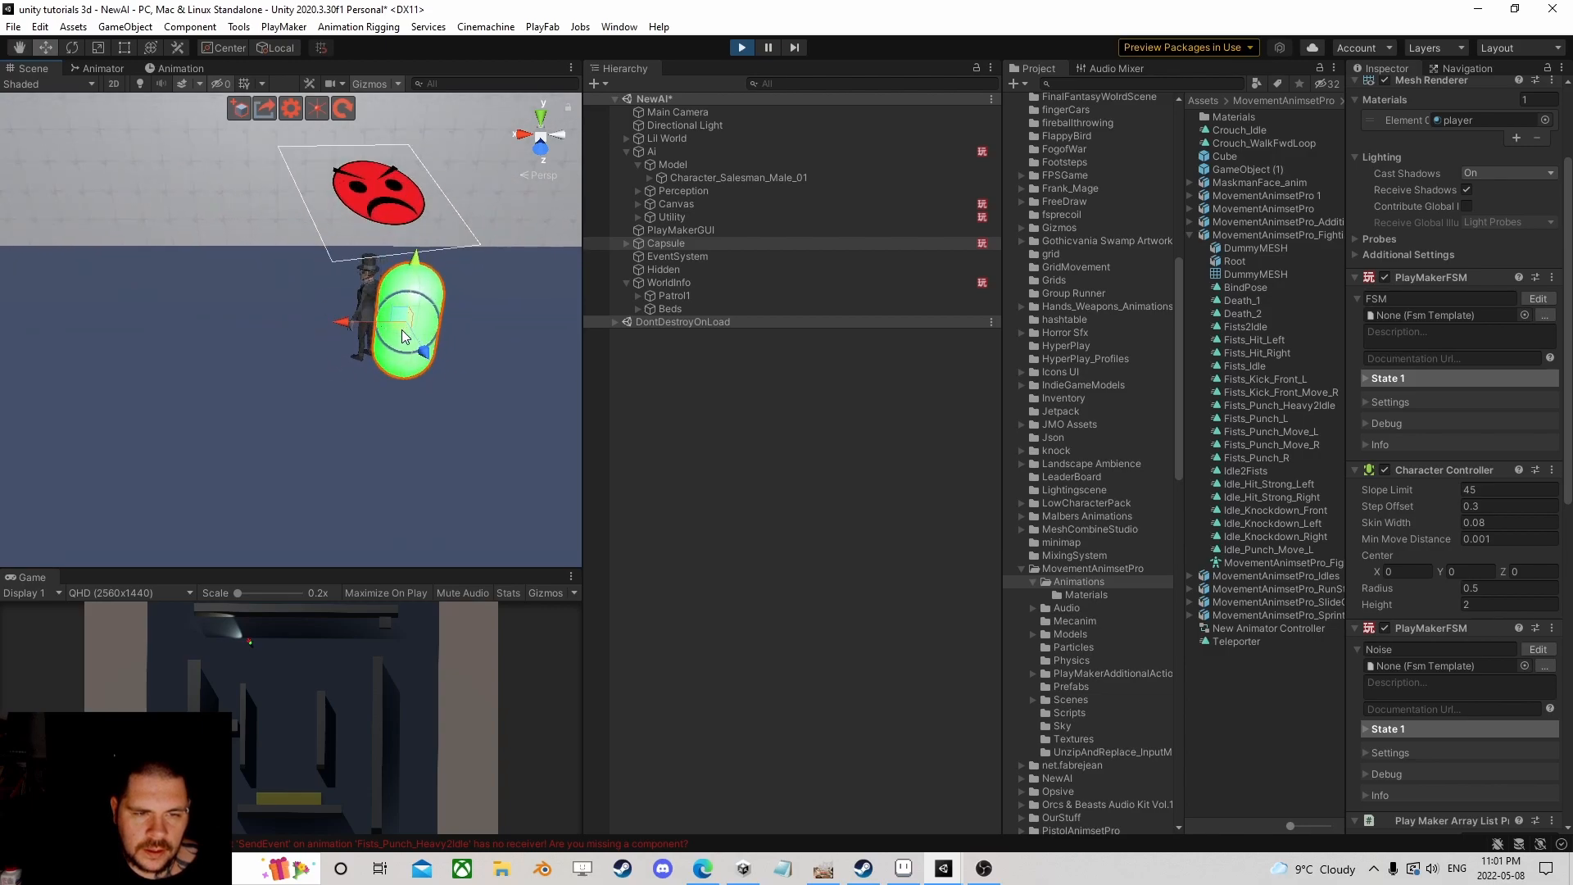
left_click_drag(401, 332, 563, 336)
Step: Drag the Capsule further right to about X 9.82 so the AI follows it
right_click_drag(203, 382, 319, 395)
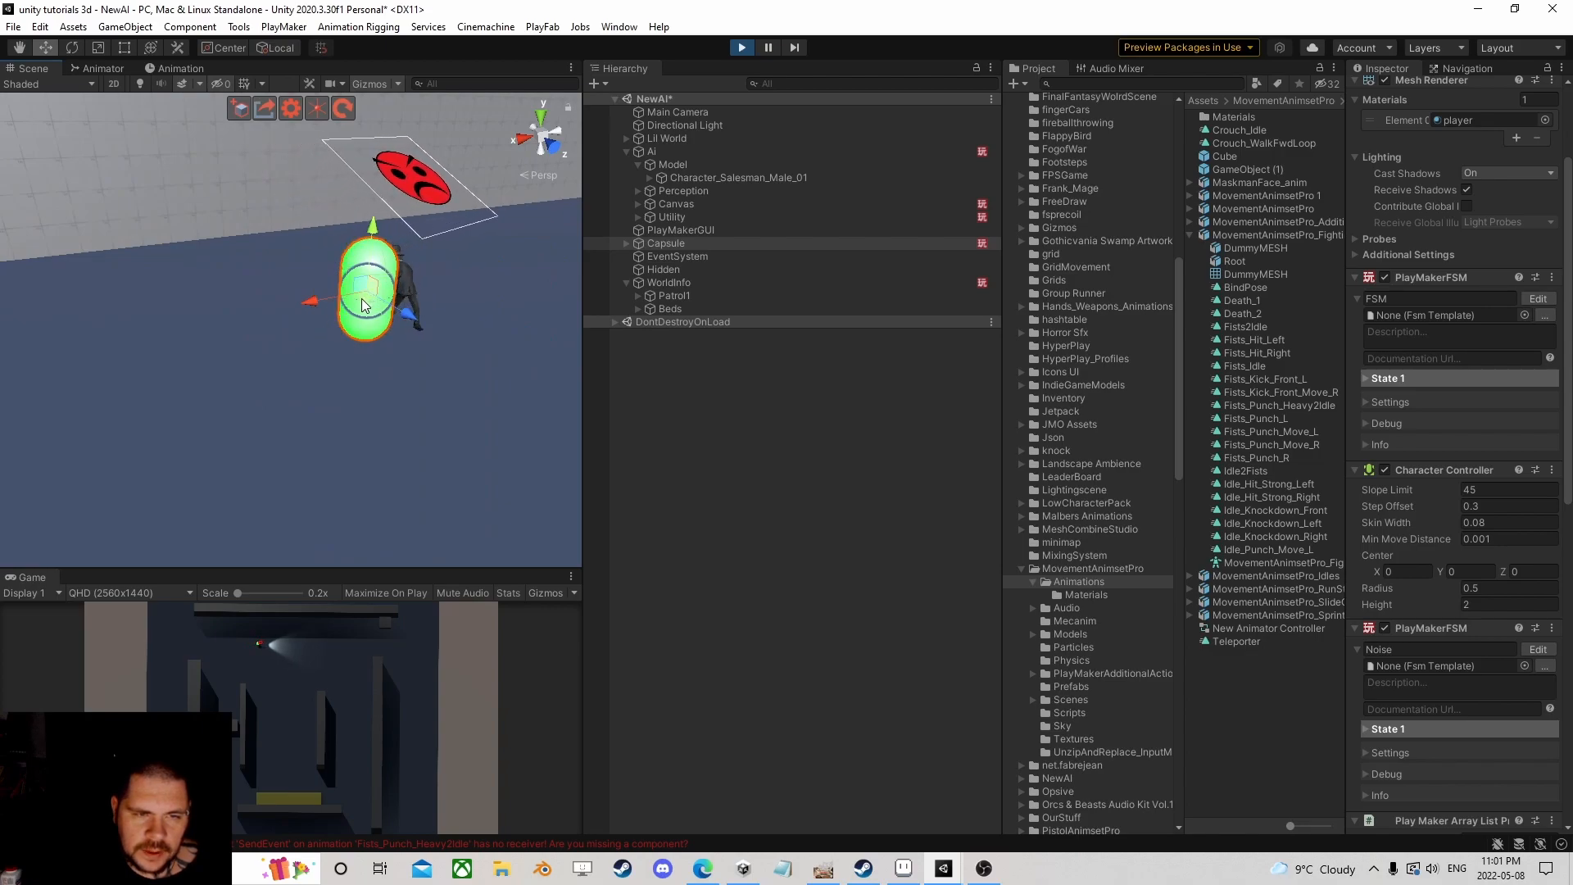
left_click_drag(368, 293, 570, 344)
right_click_drag(246, 393, 405, 368)
left_click_drag(223, 329, 380, 345)
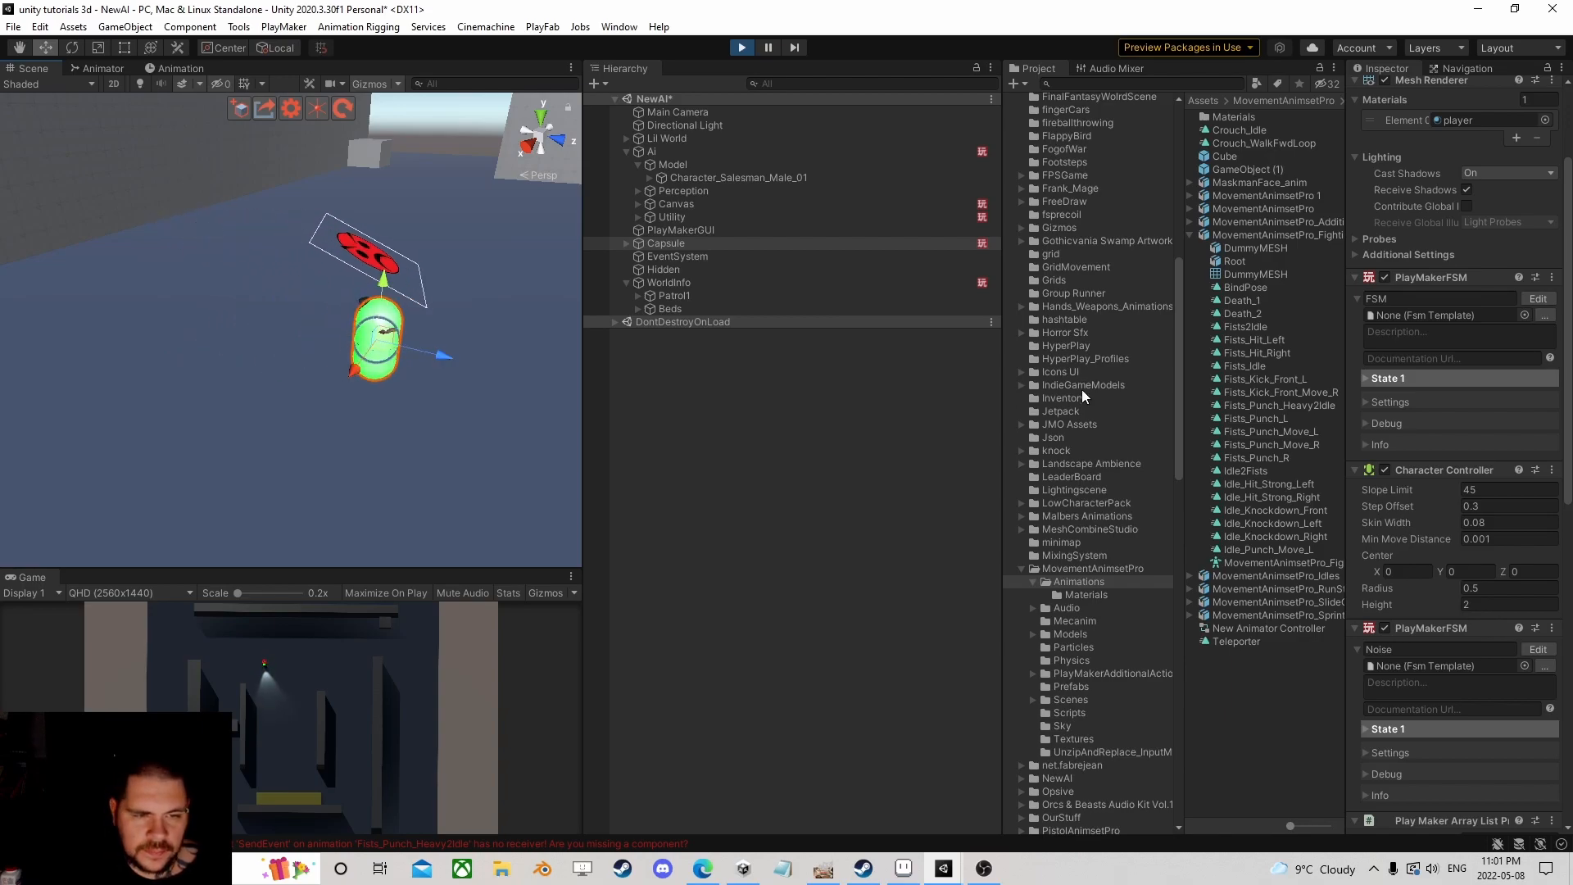
scroll(1399, 352, "up", 3)
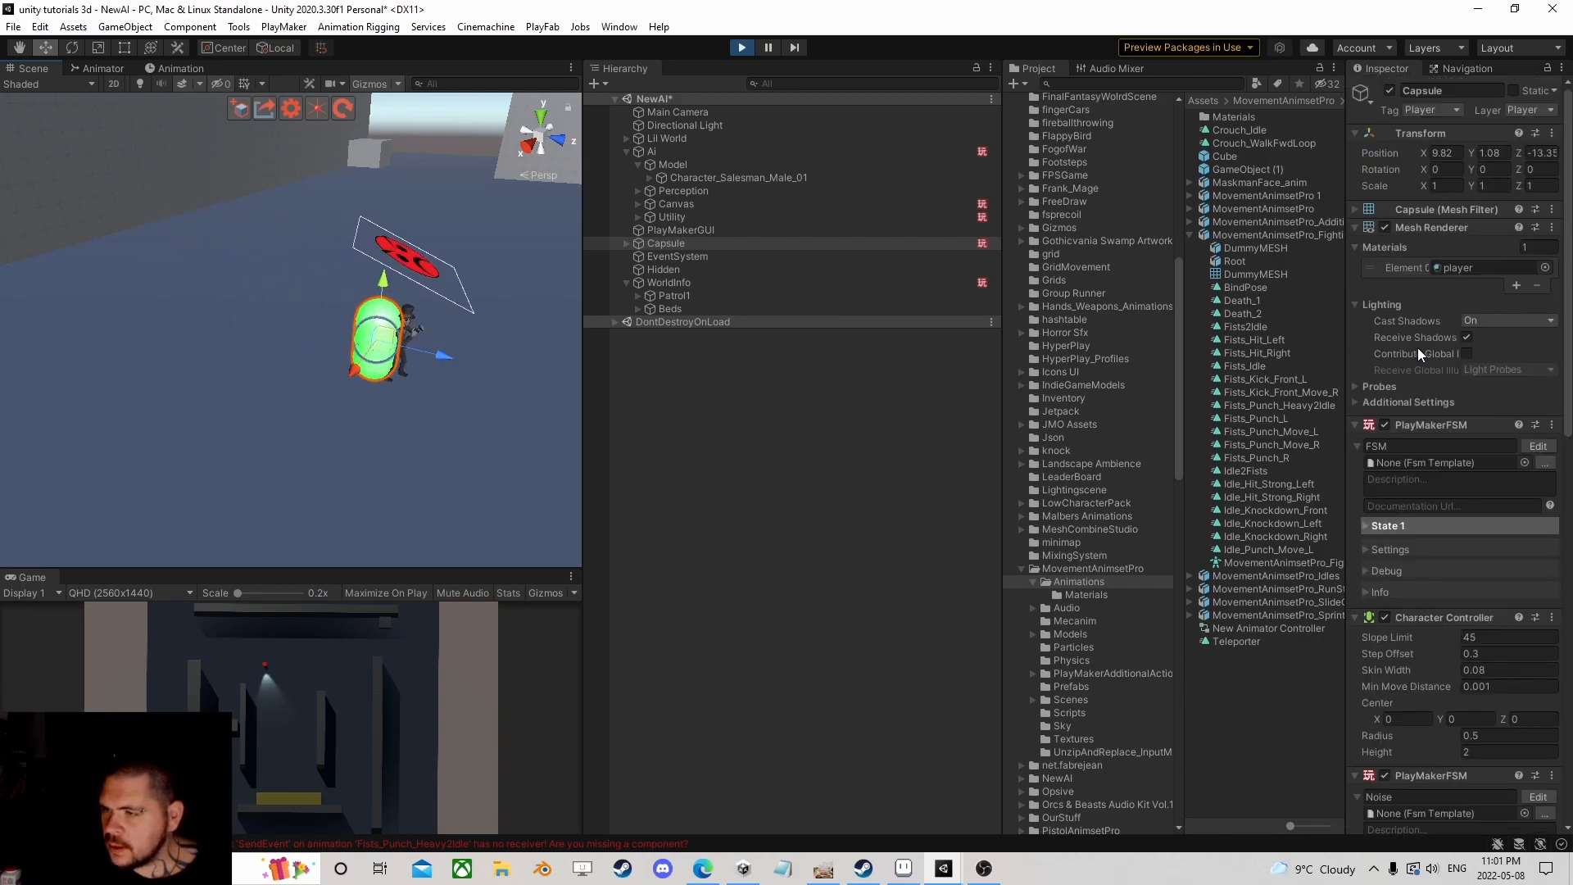
Step: Set the Ai agent's Stopping Distance to 2.5 and drag the Capsule around to test it
left_click(662, 151)
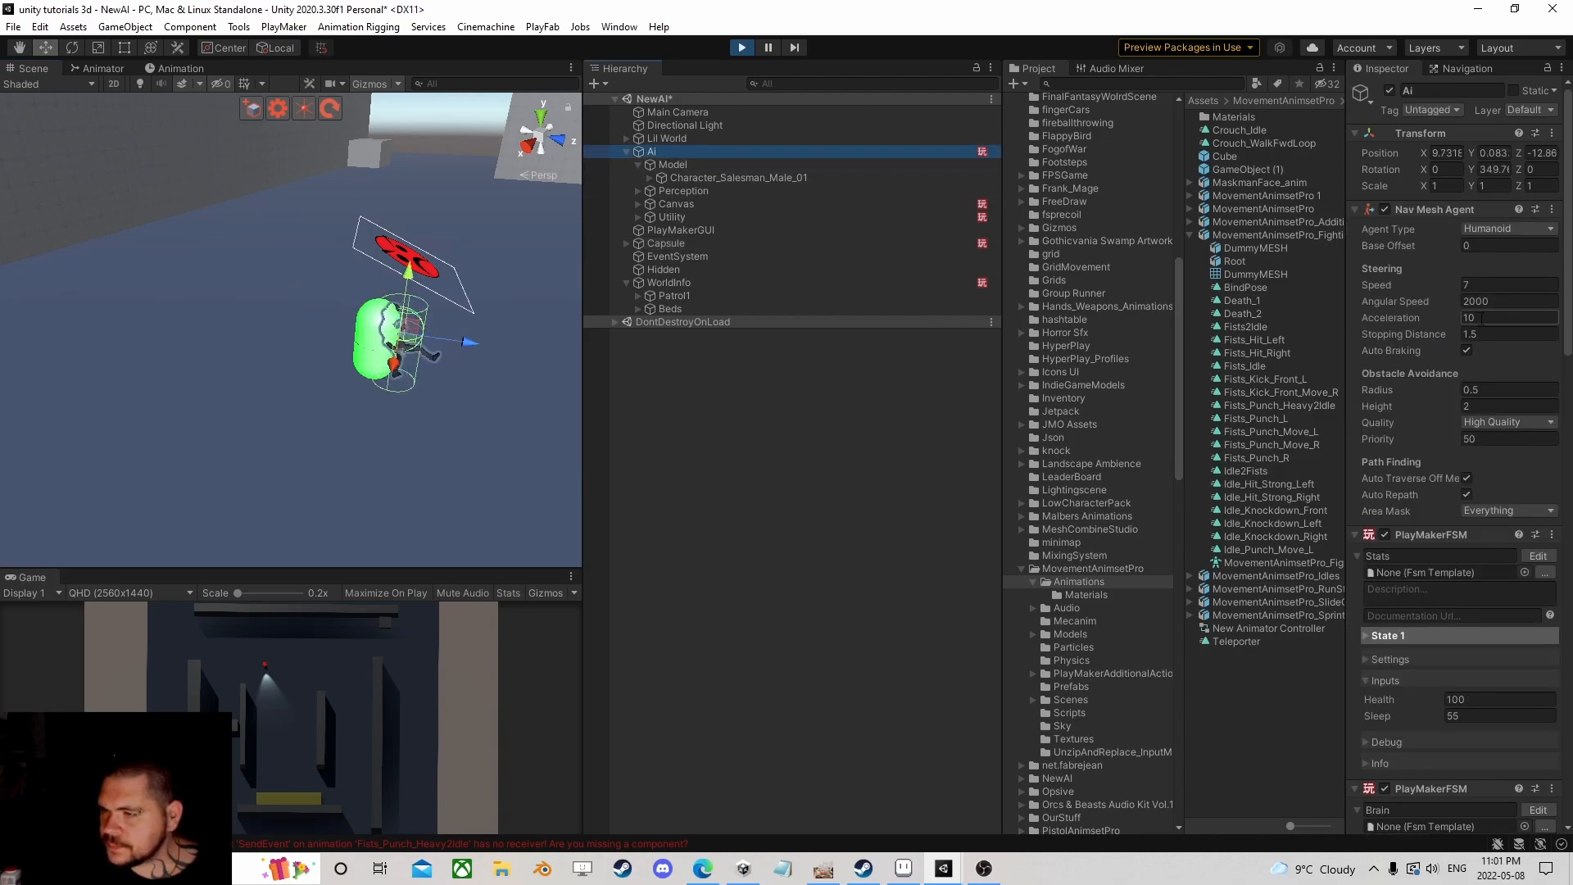
left_click(1493, 332)
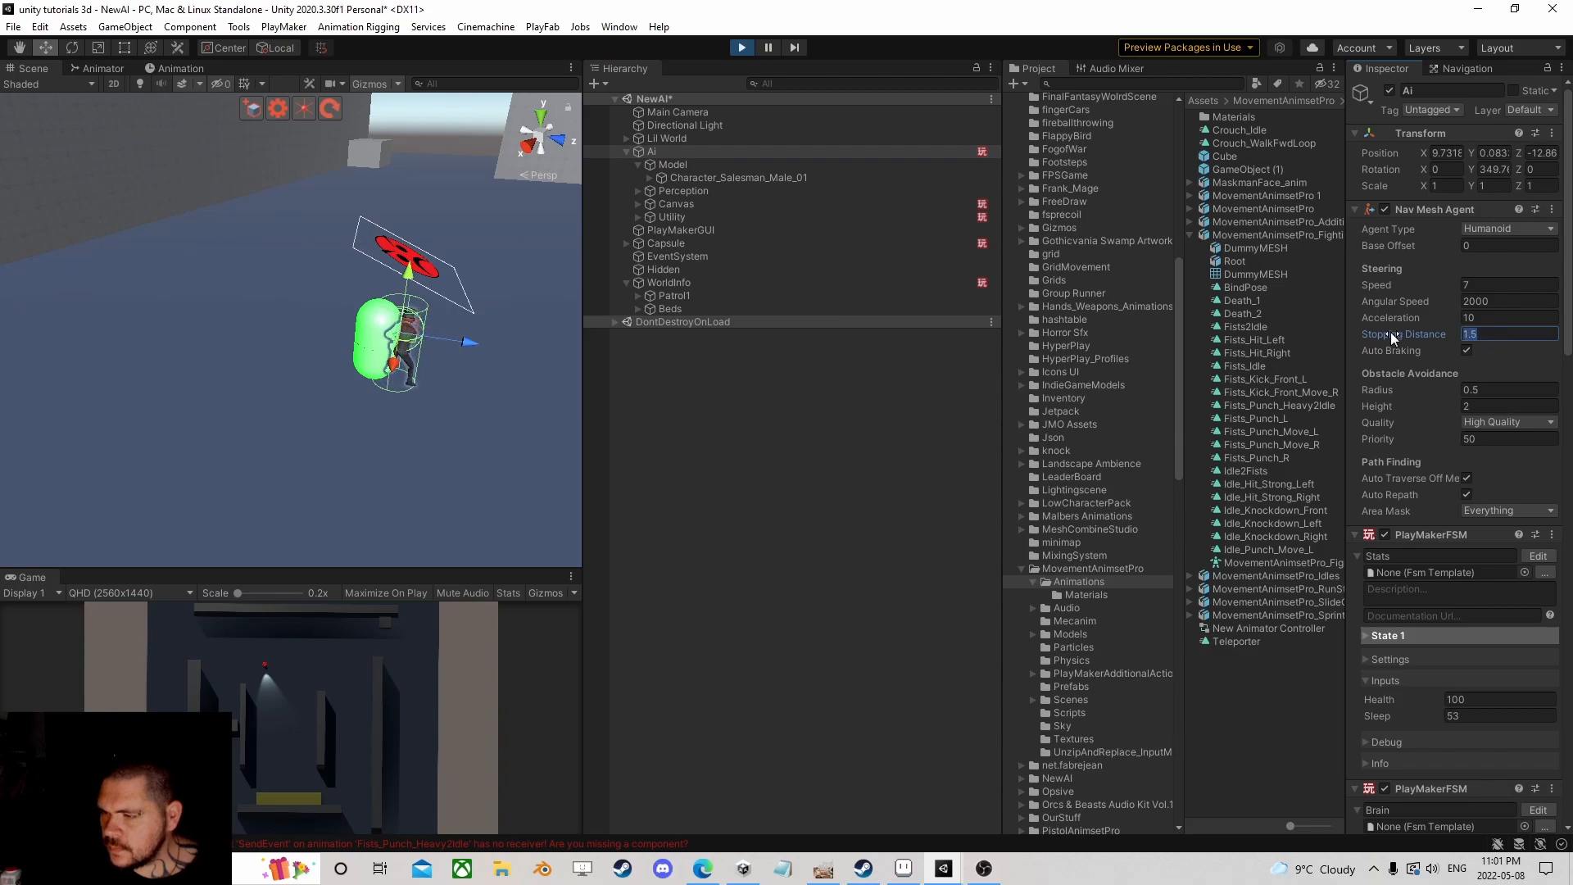
type("2.5")
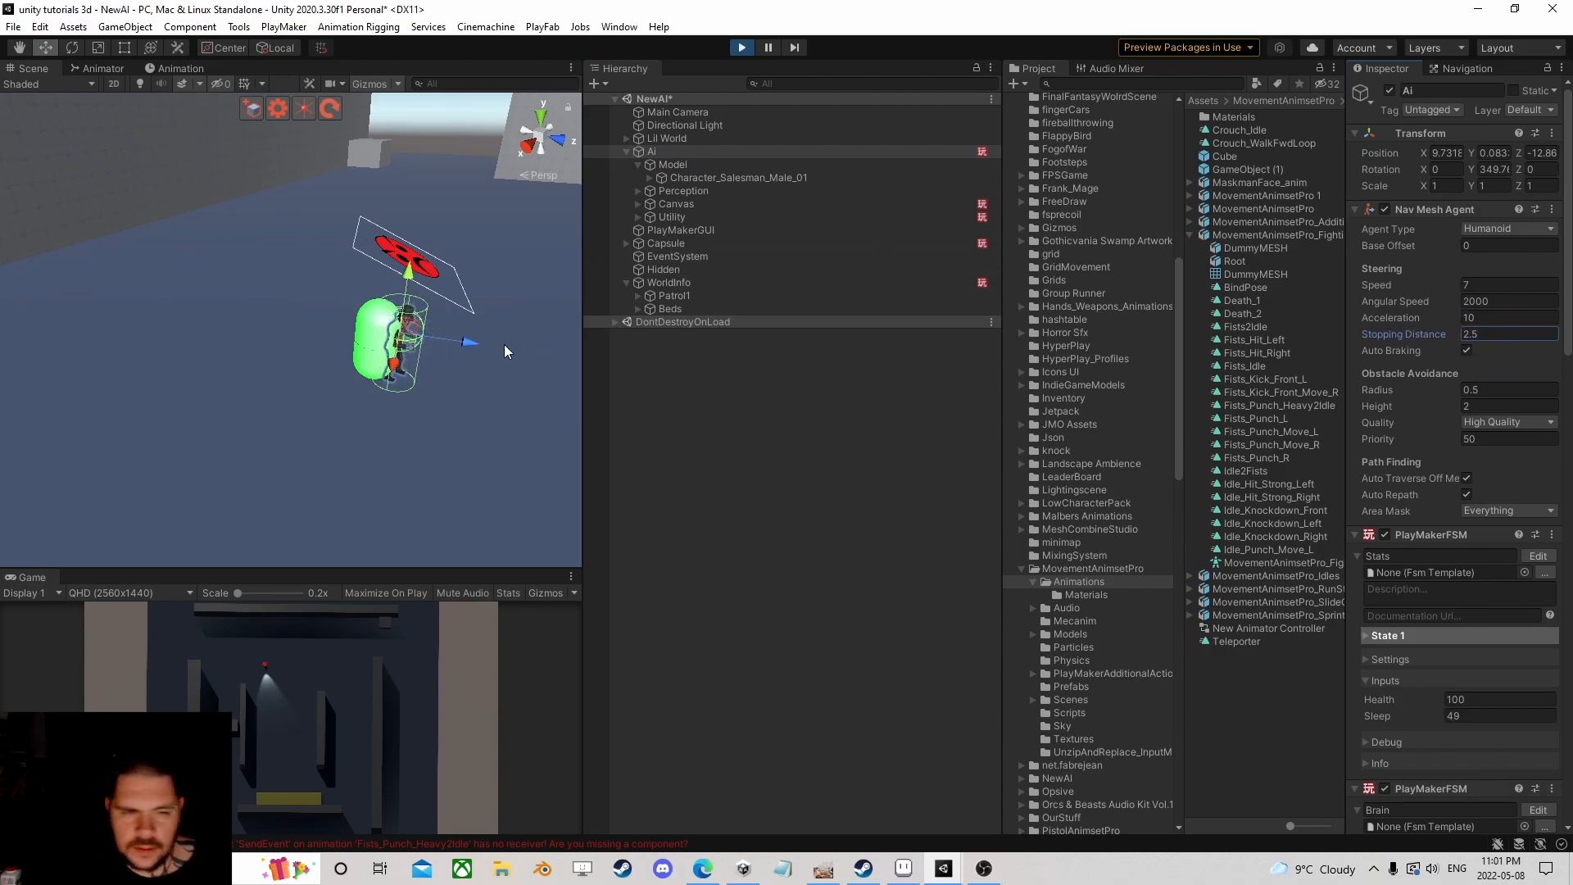
left_click(665, 243)
left_click_drag(388, 354, 231, 295)
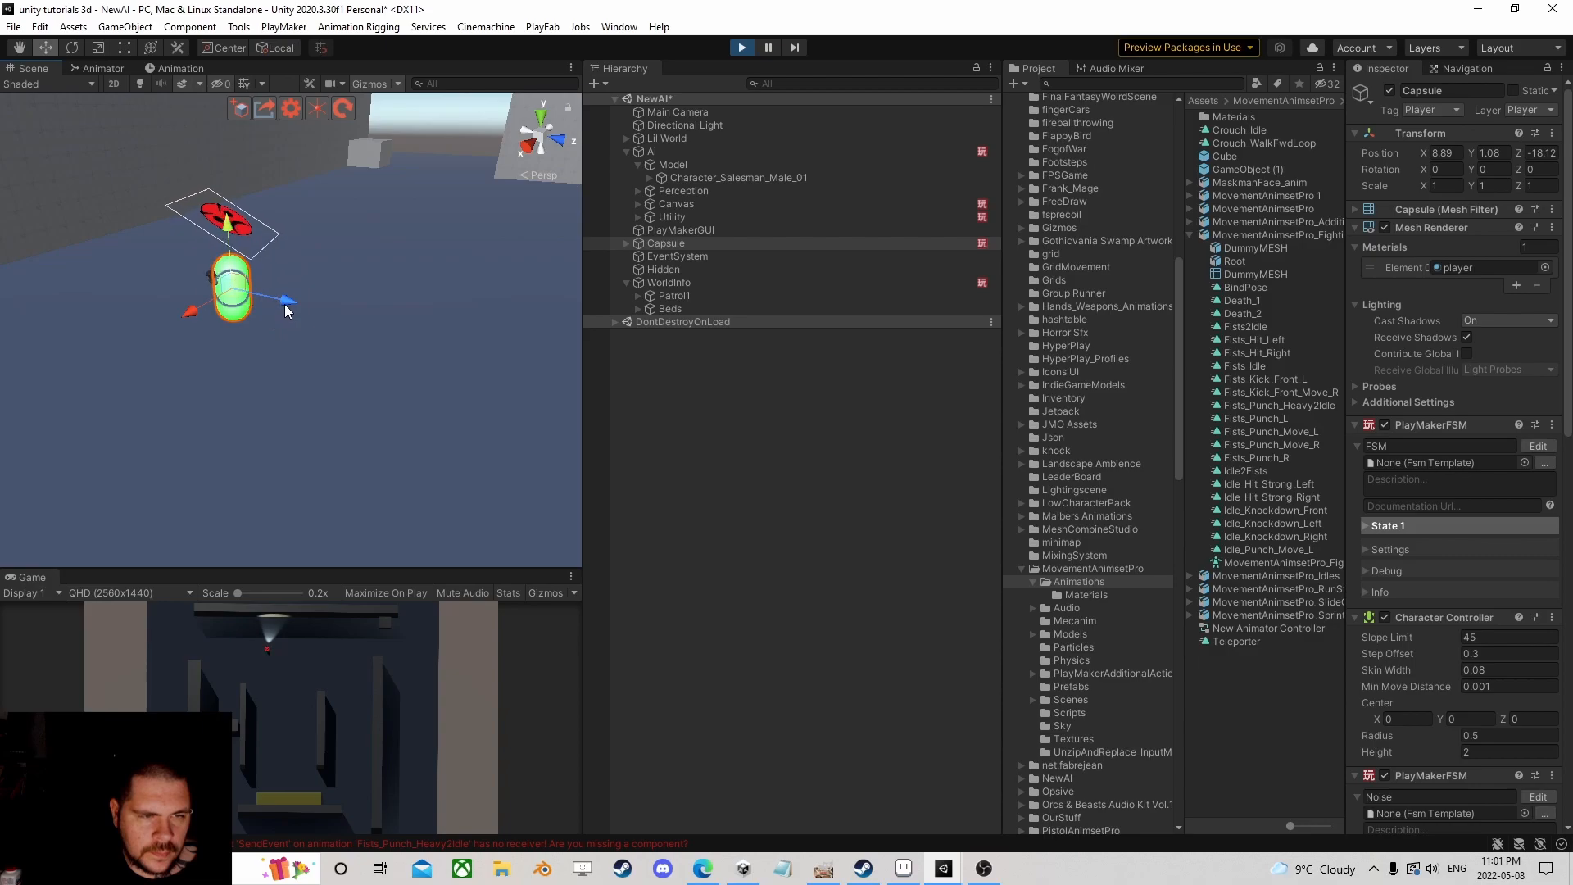
left_click_drag(235, 300, 451, 313)
Step: Lower the Ai agent's acceleration and move the Capsule to test the chase
left_click(705, 154)
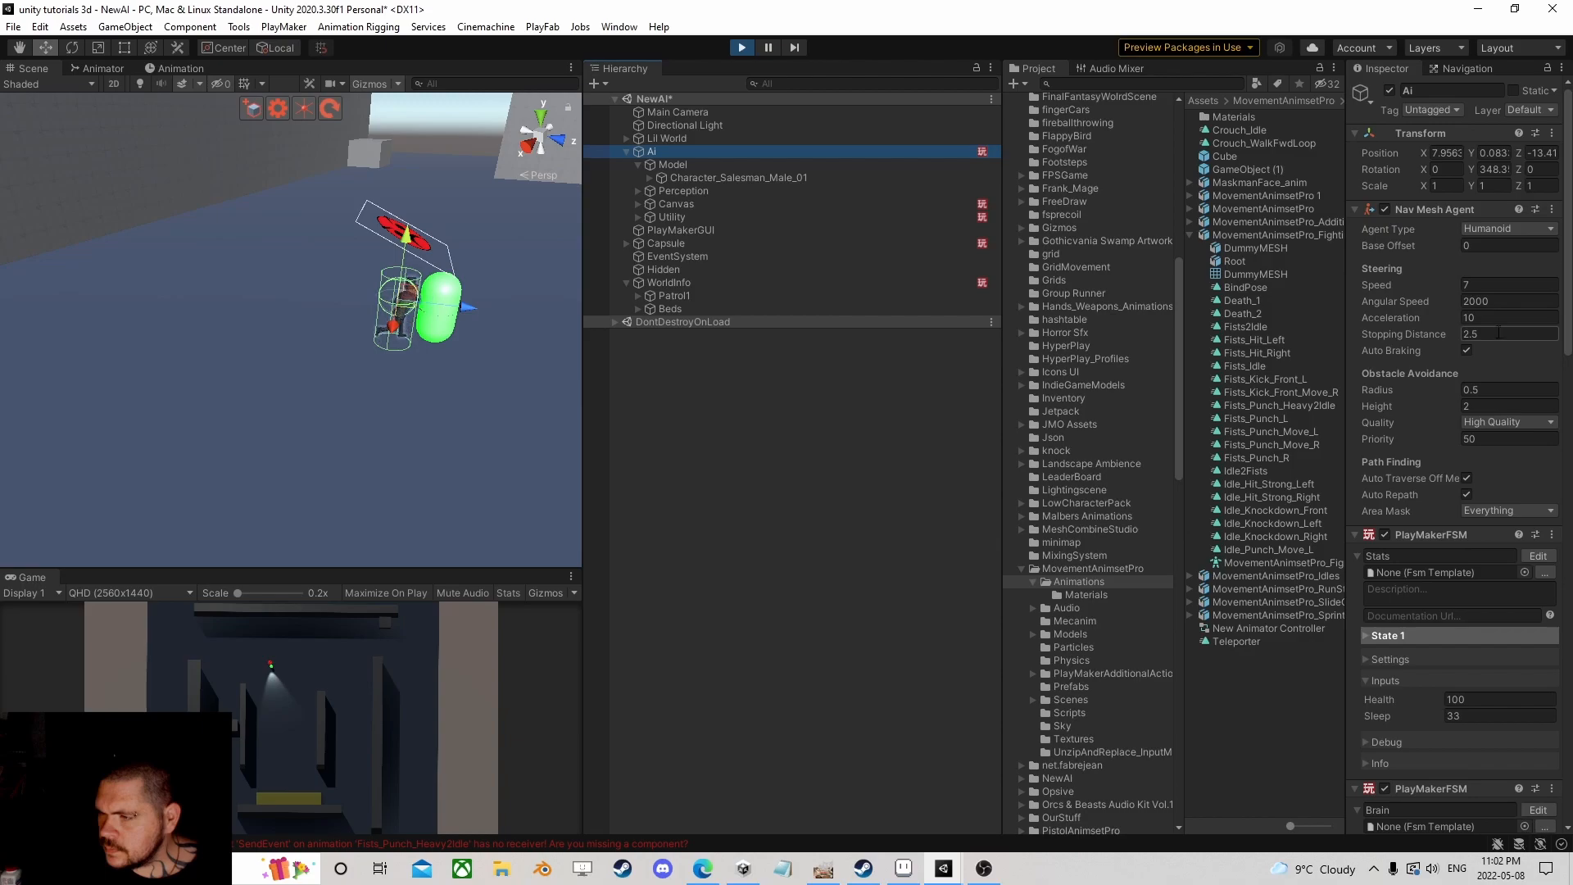
left_click_drag(1448, 320, 1217, 320)
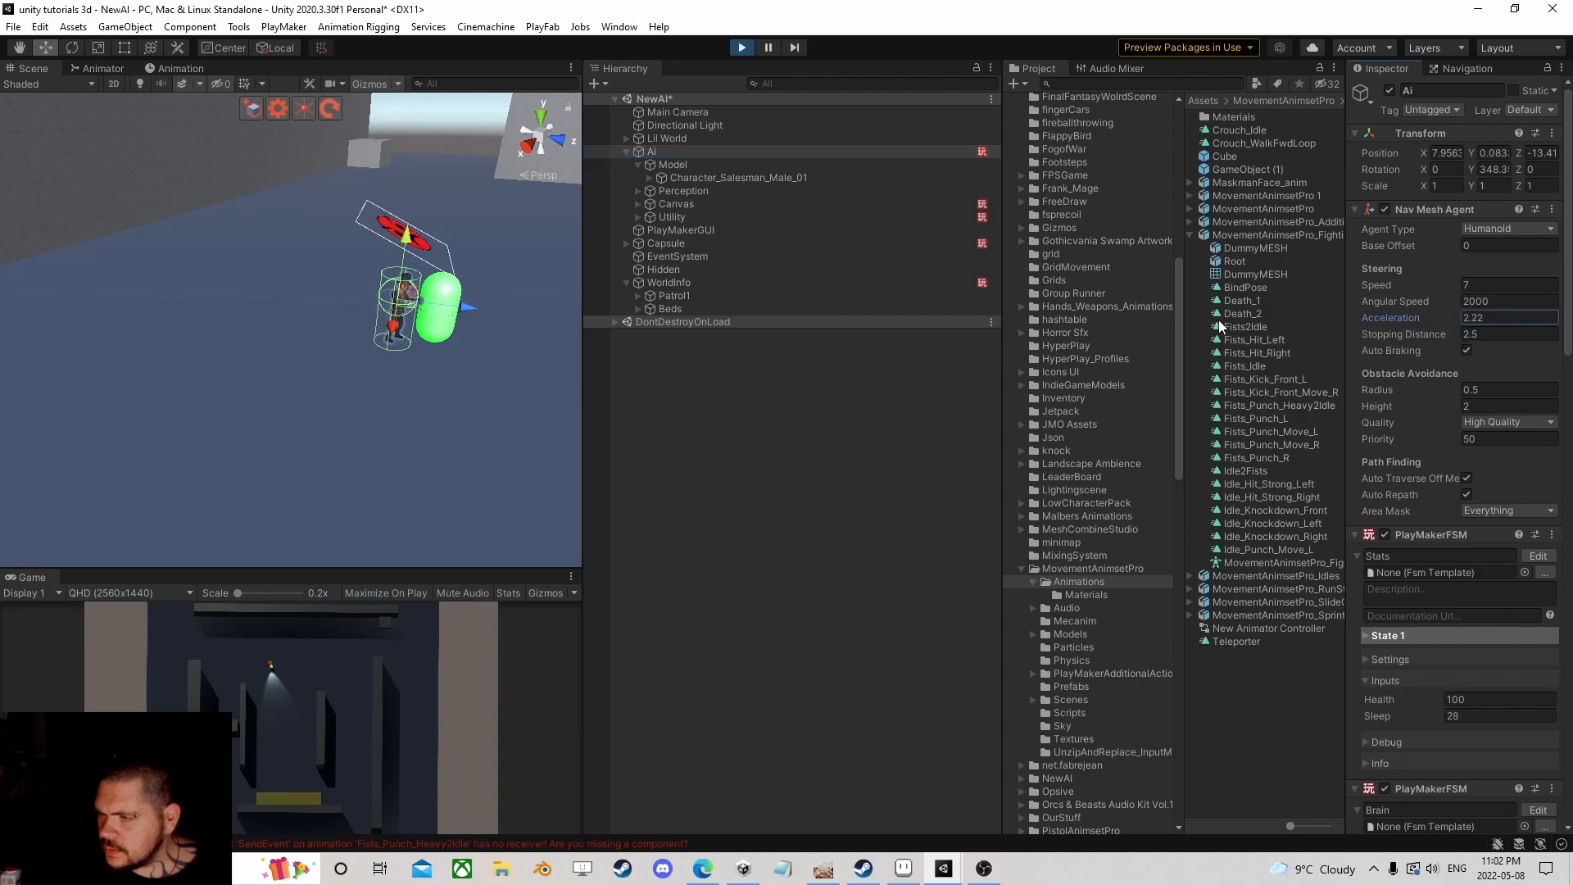
left_click(639, 245)
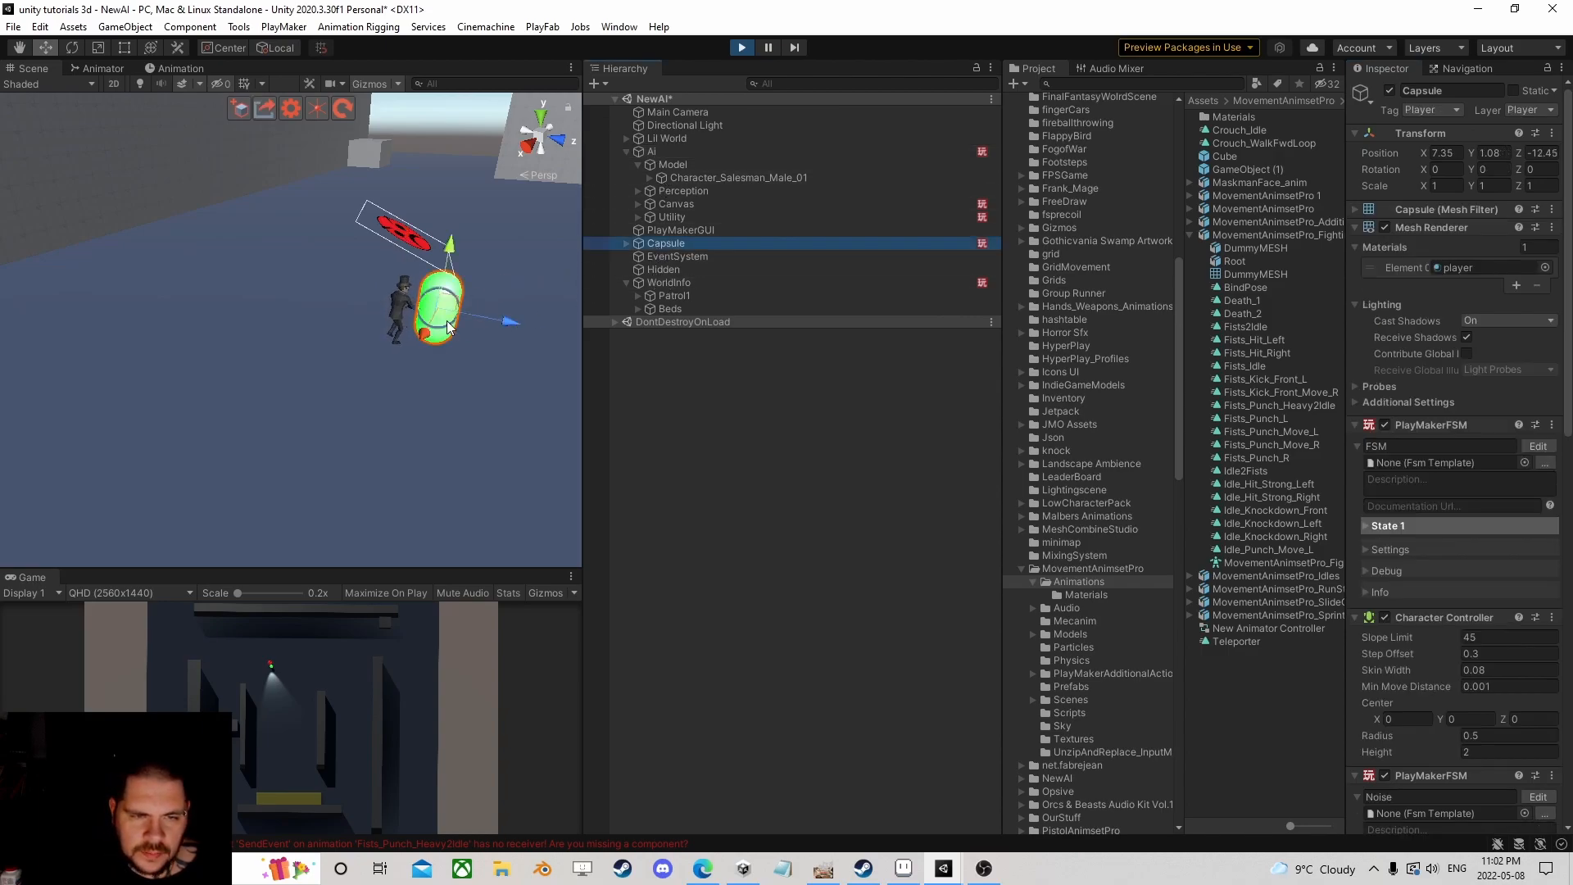
left_click_drag(480, 266, 445, 312)
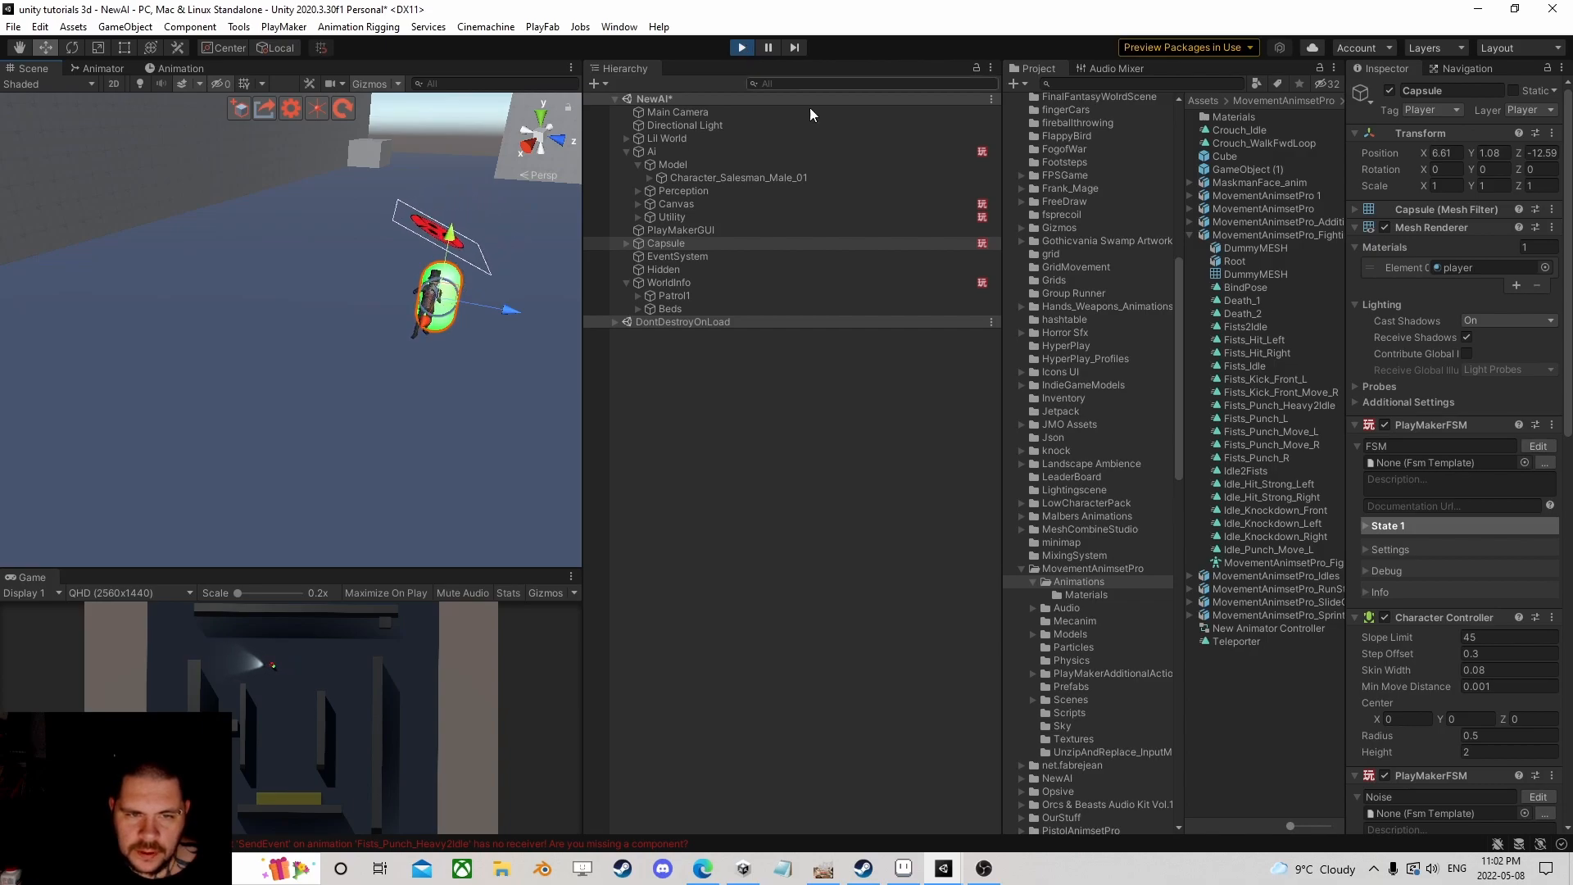
Step: Set the Ai agent's acceleration to 25, then drag the Capsule left and back so the AI follows
left_click(645, 152)
left_click_drag(1425, 317, 594, 348)
left_click(1498, 319)
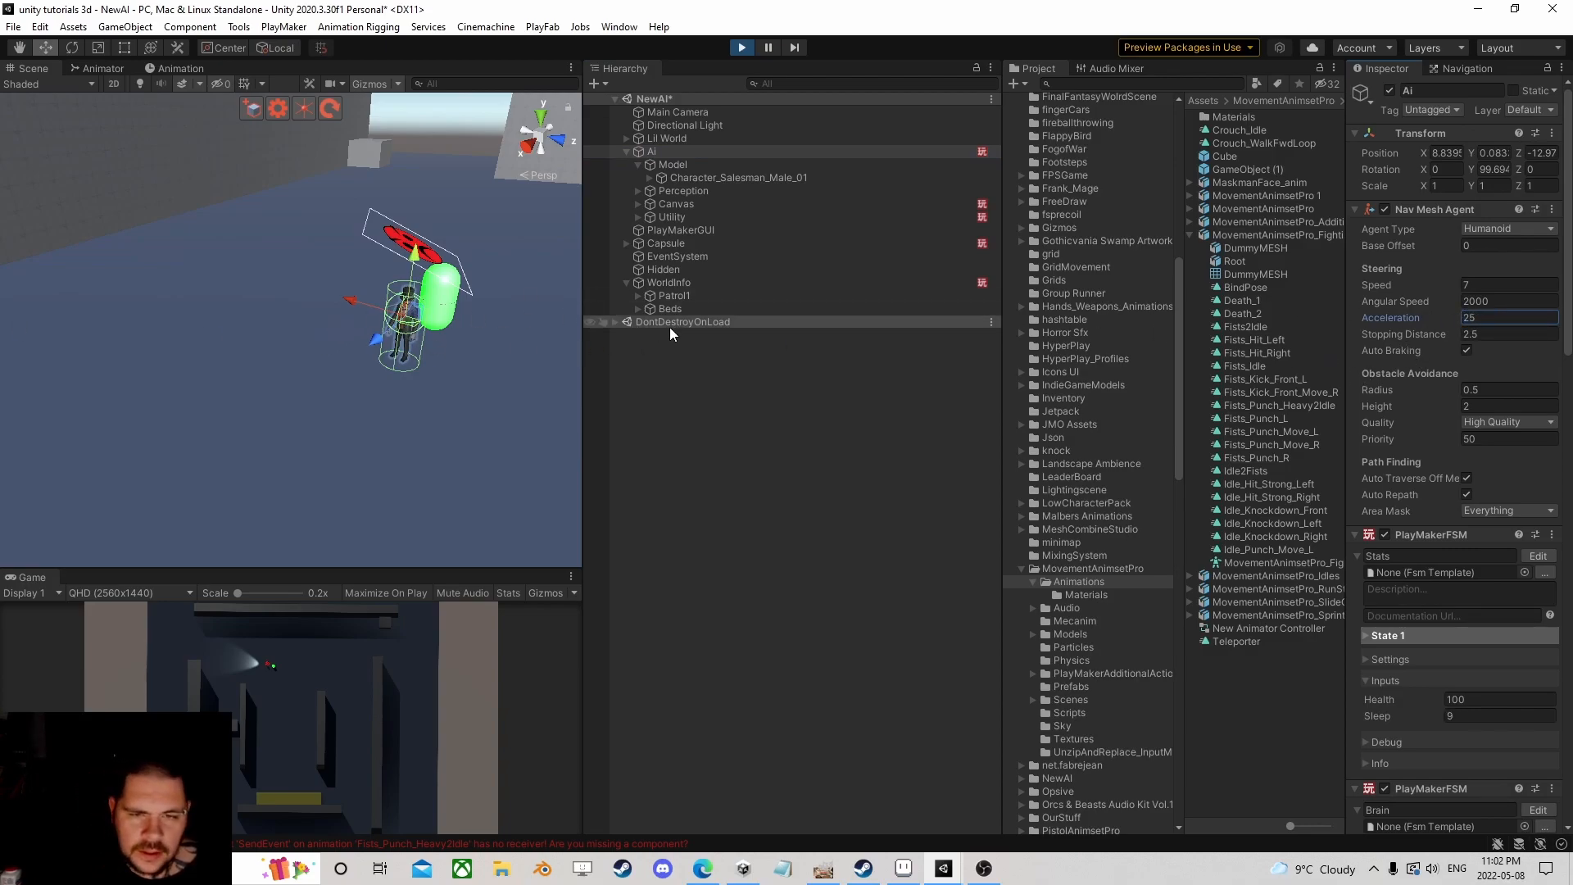
left_click(667, 244)
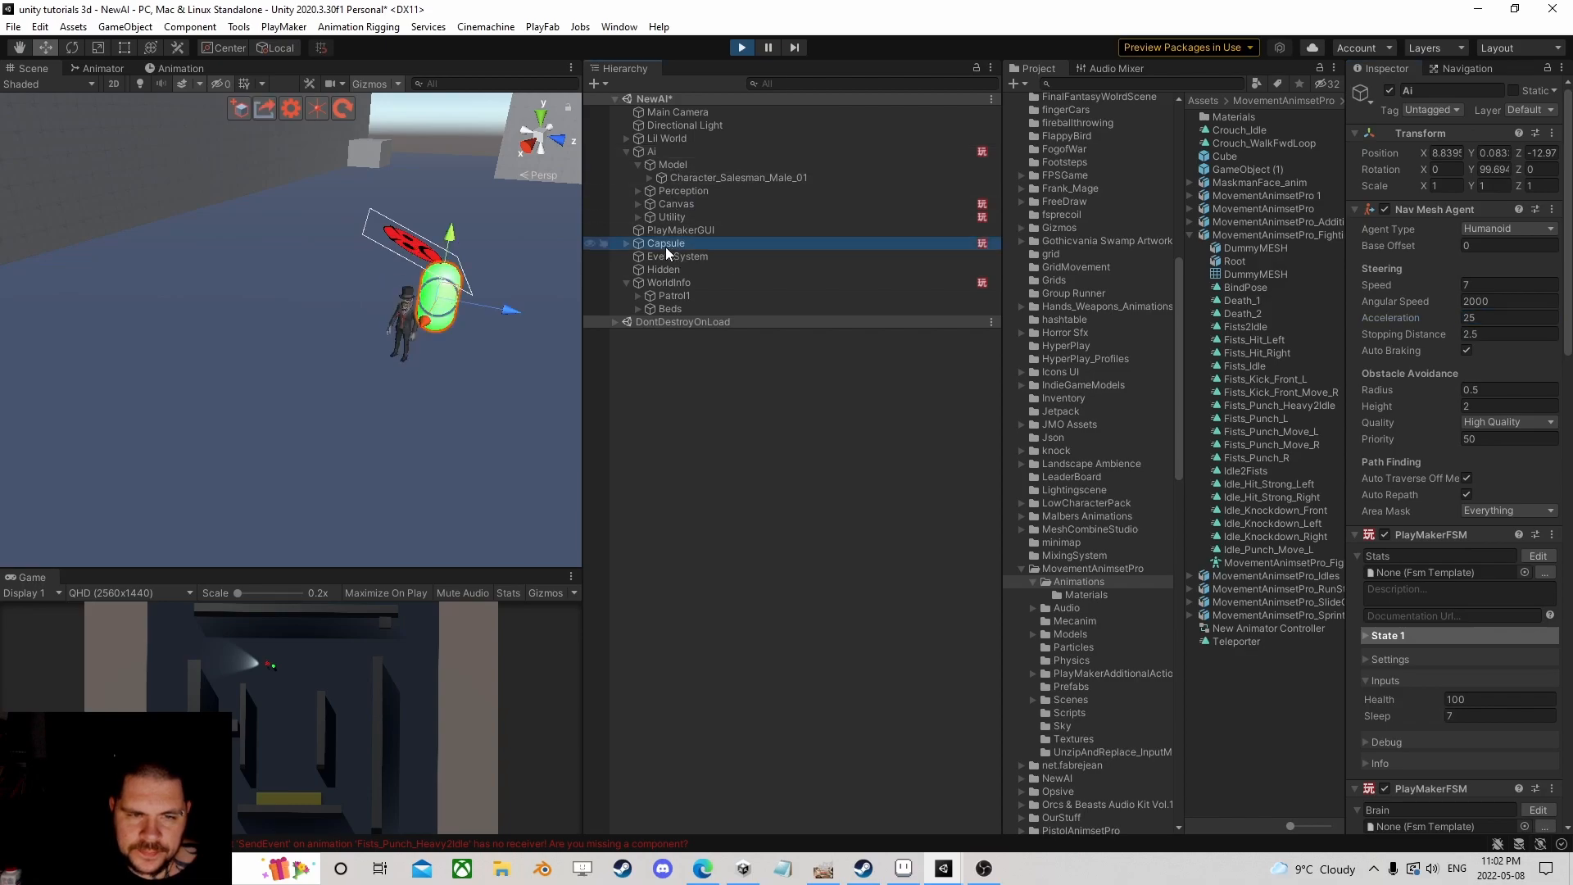
left_click_drag(439, 322, 42, 403)
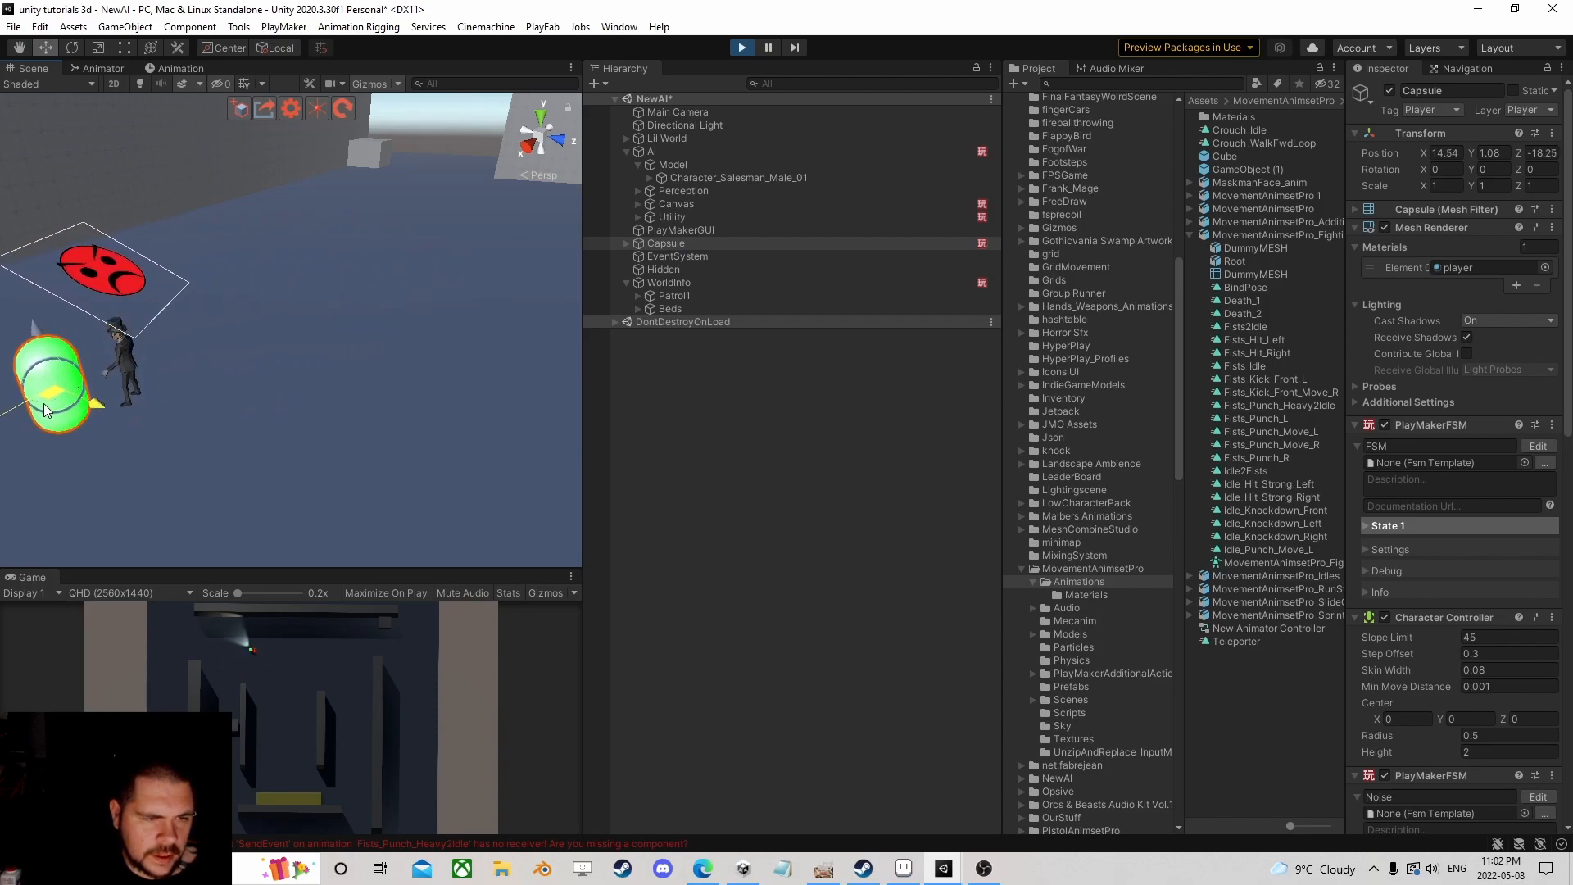
left_click_drag(43, 404, 365, 401)
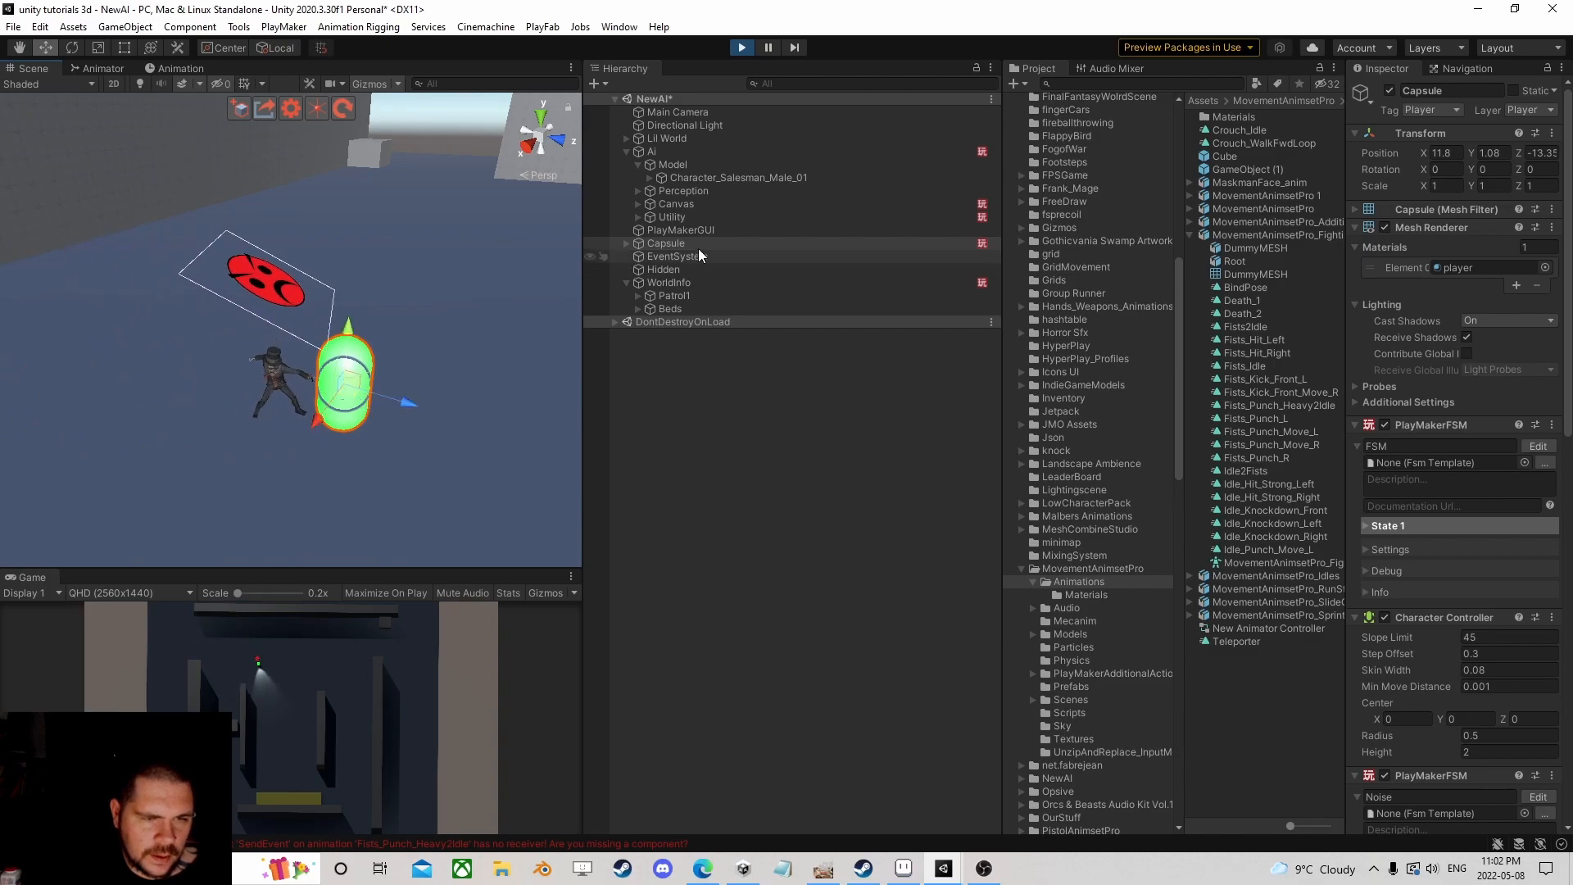
Step: Stop Play mode and give the Ai's Nav Mesh Agent acceleration 20 and stopping distance 2
left_click(741, 46)
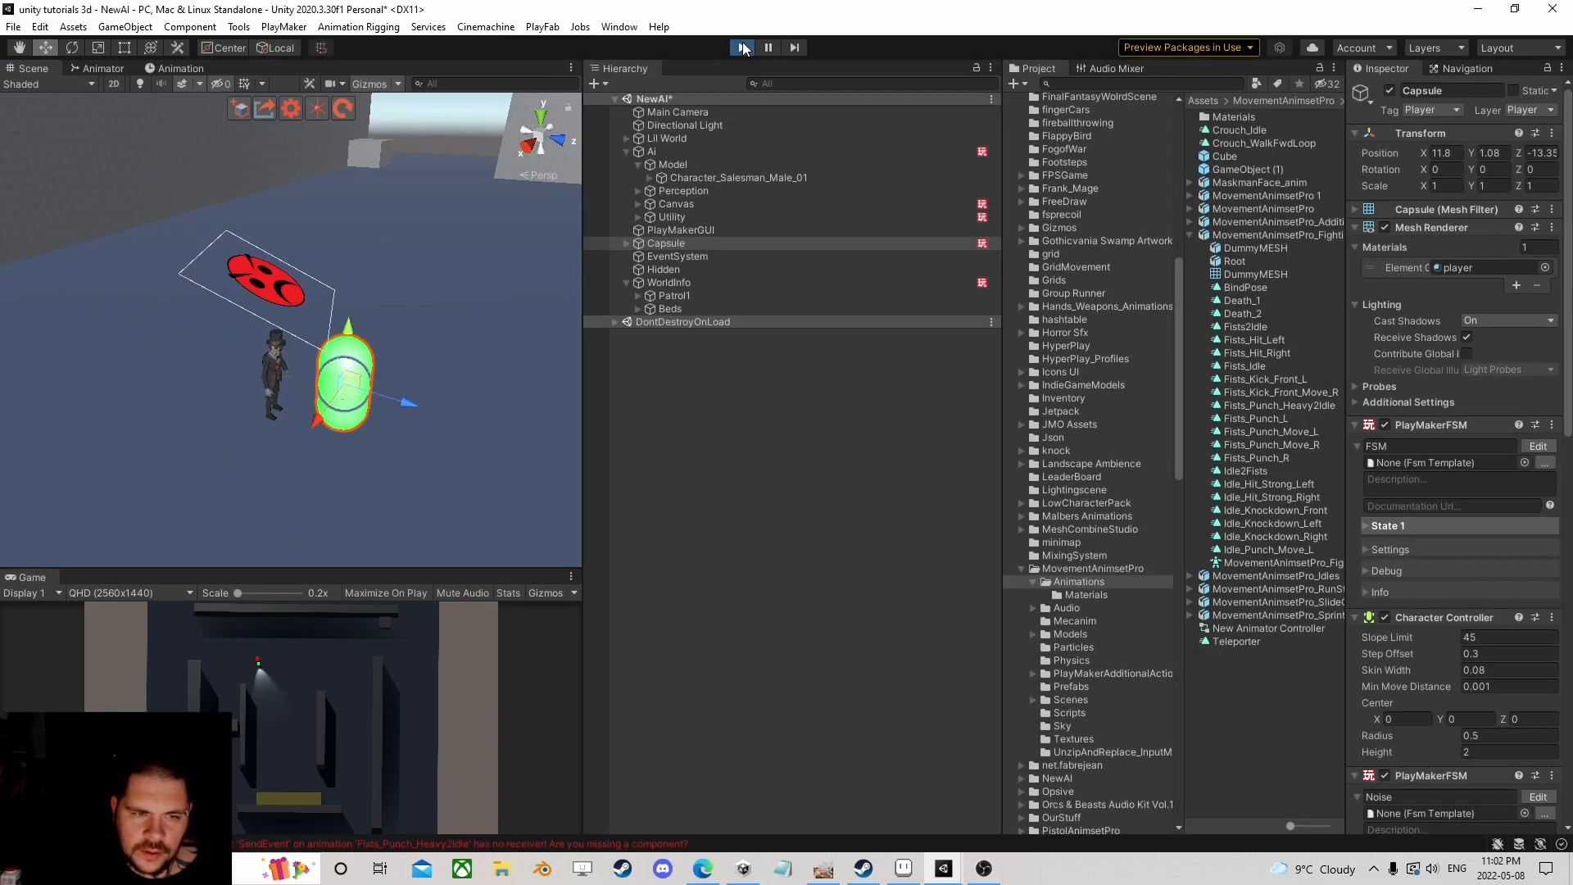
left_click(713, 153)
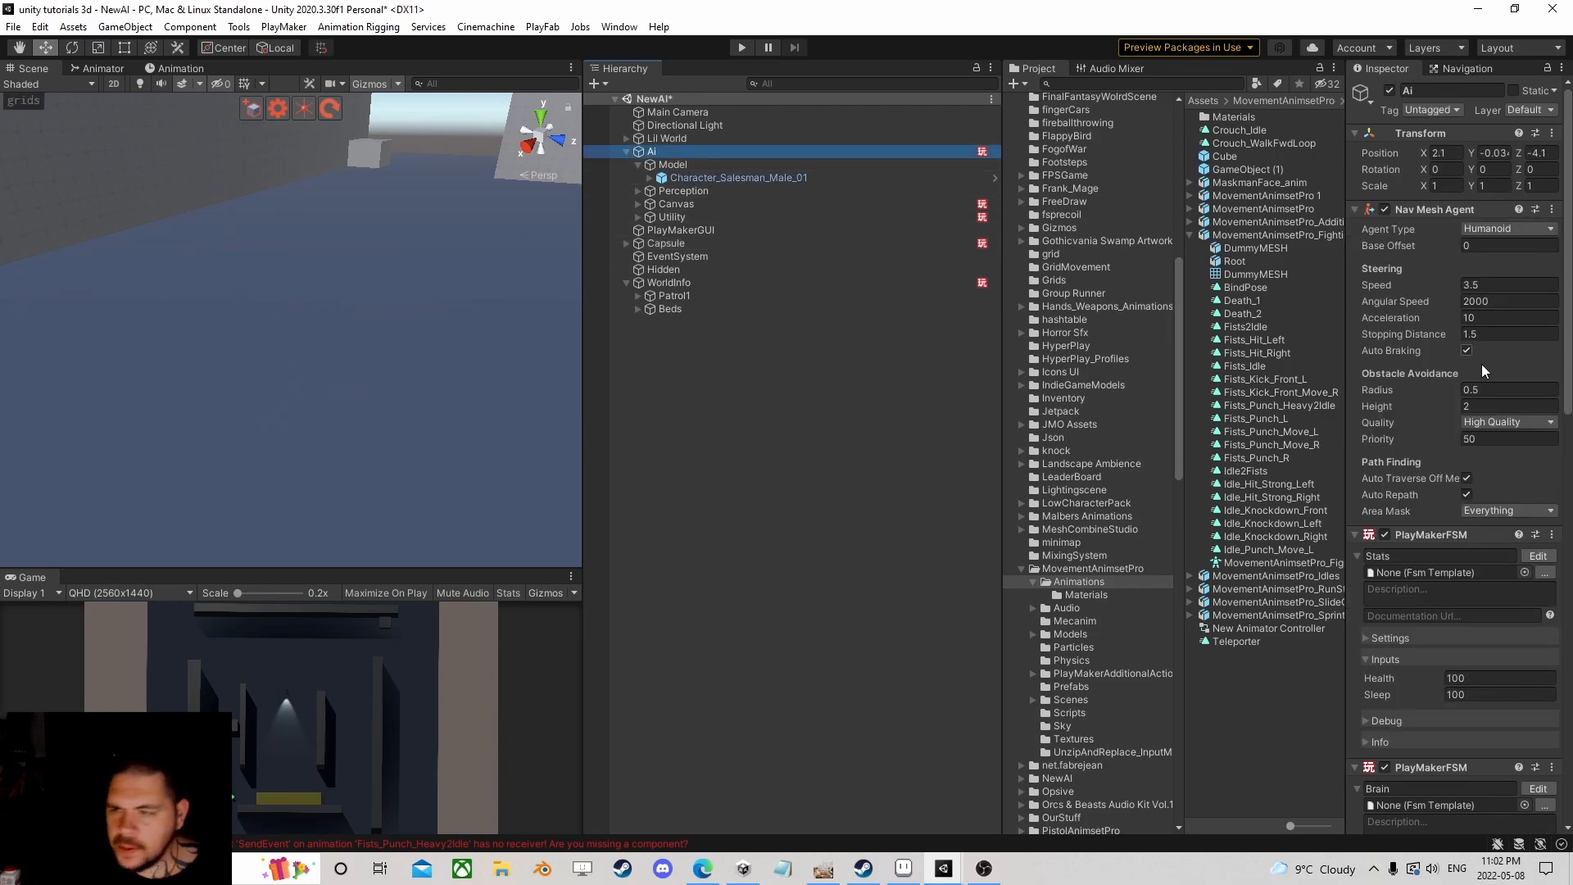
left_click(1499, 319)
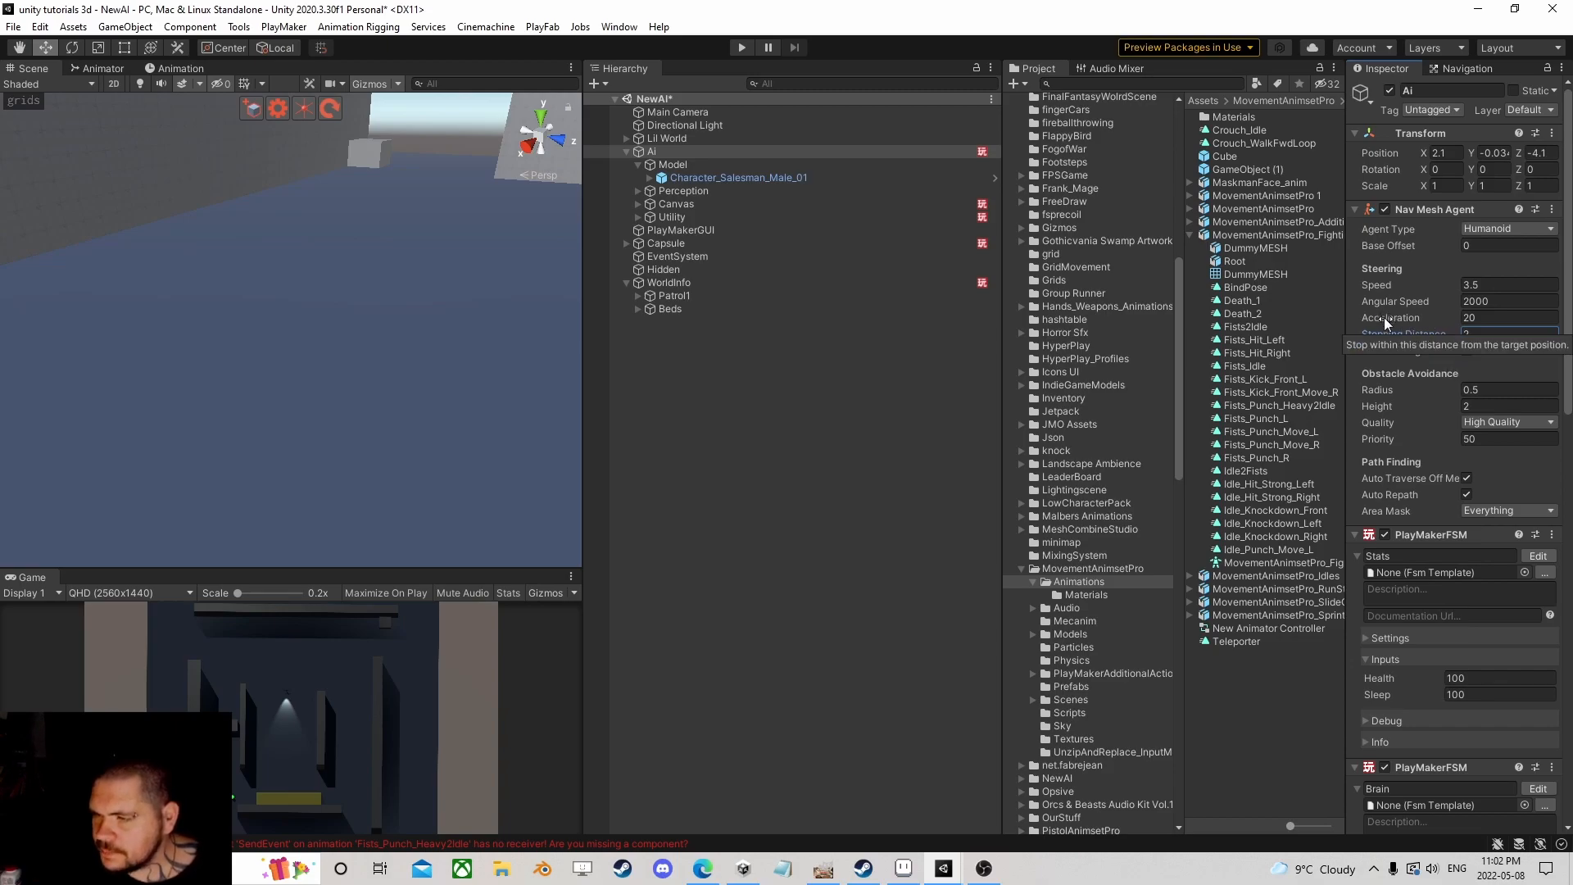
left_click(701, 156)
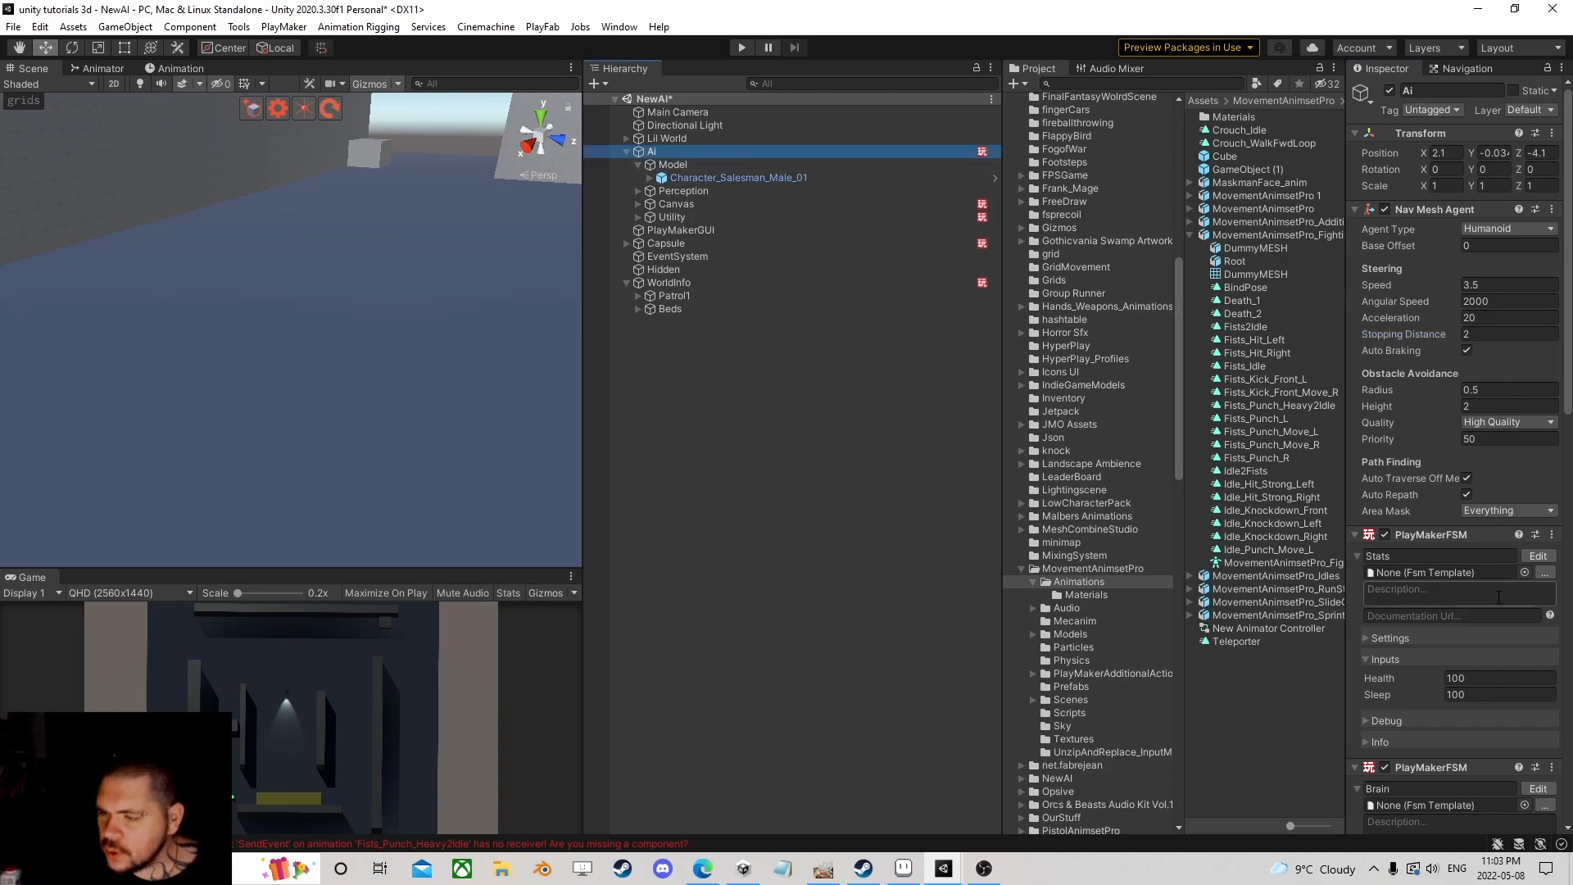
Step: Open the Ai's Brain PlayMakerFSM in the PlayMaker editor
scroll(1508, 558, "down", 3)
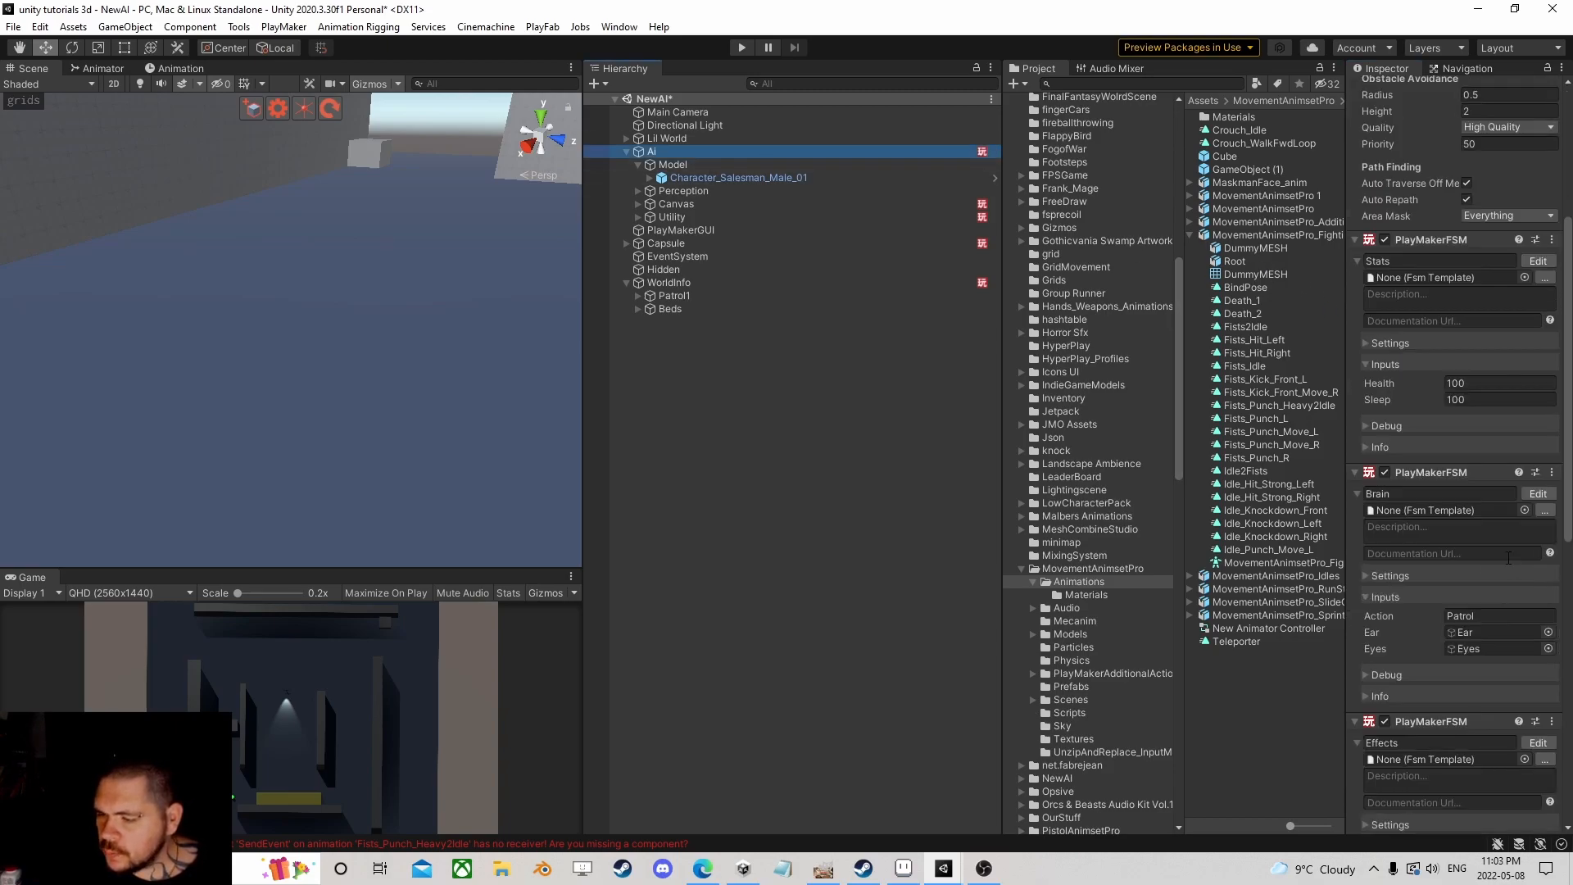
left_click(1538, 494)
scroll(634, 303, "down", 2)
Step: Select the Chase state, open its AIAttacking template, and shift State 2 right to make room
middle_click_drag(635, 300, 152, 326)
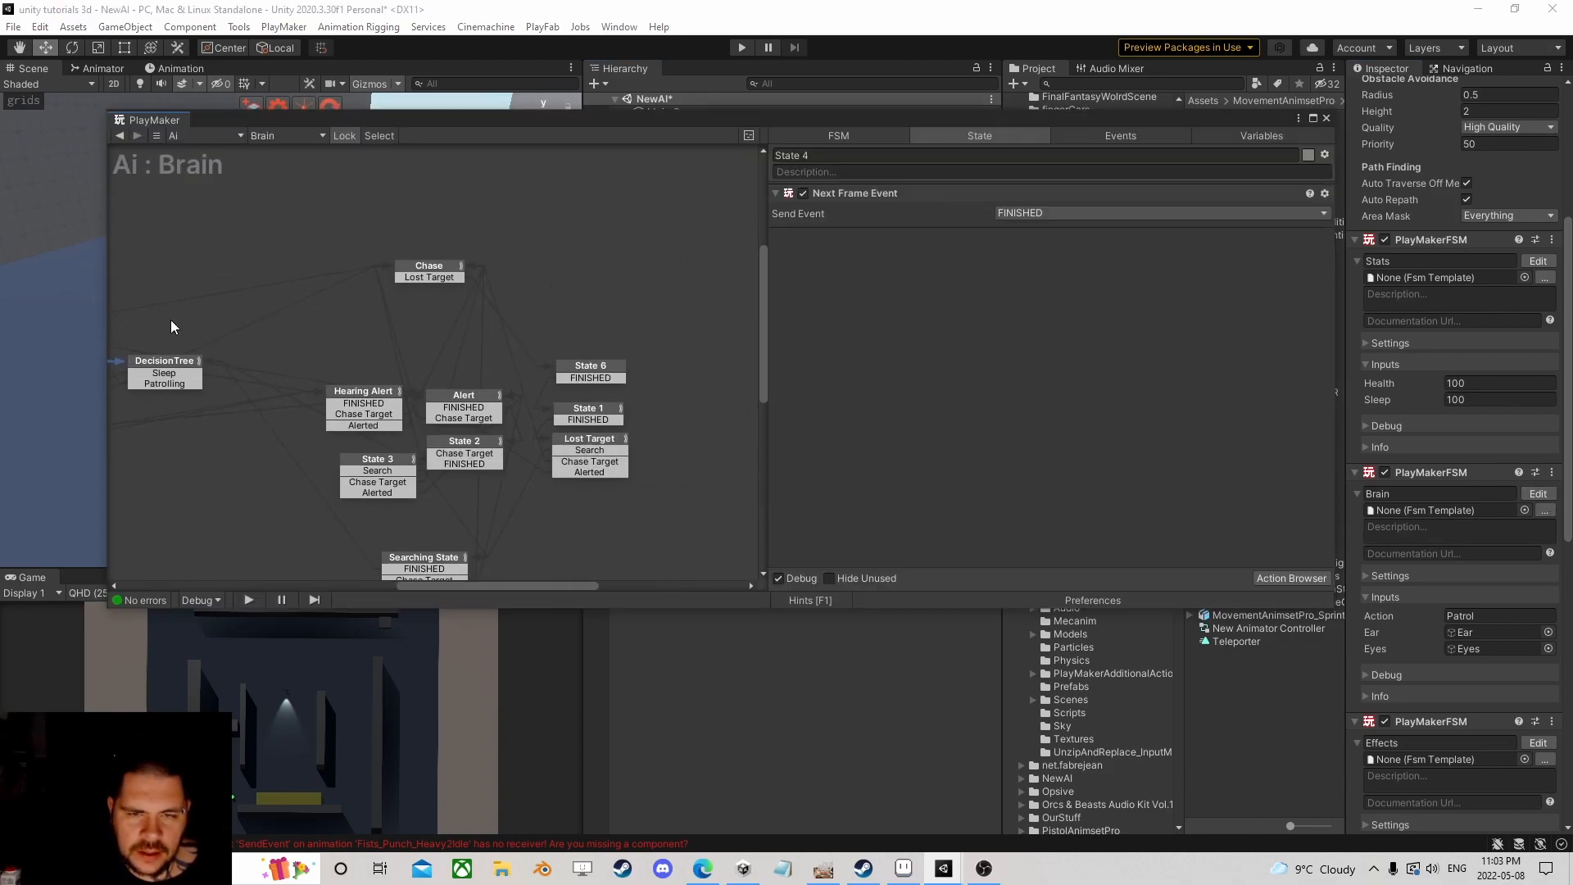
left_click(429, 273)
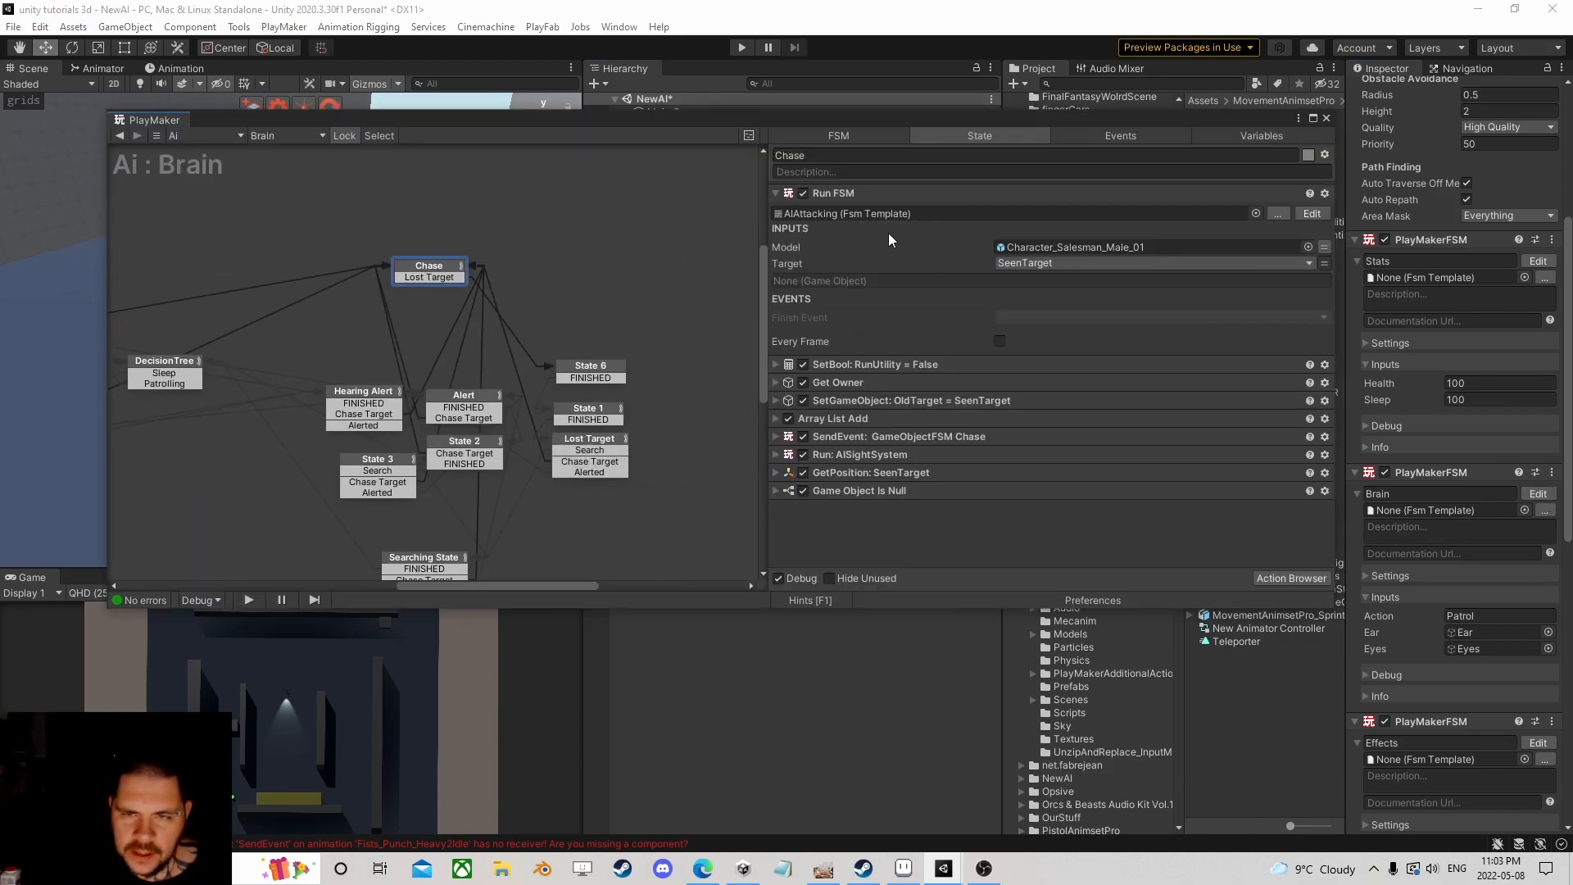
left_click(1314, 214)
left_click_drag(422, 293, 547, 304)
Step: Add State 3, routing State 1's Attack event into it and its FINISHED event to State 2
left_click(366, 287, "ctrl")
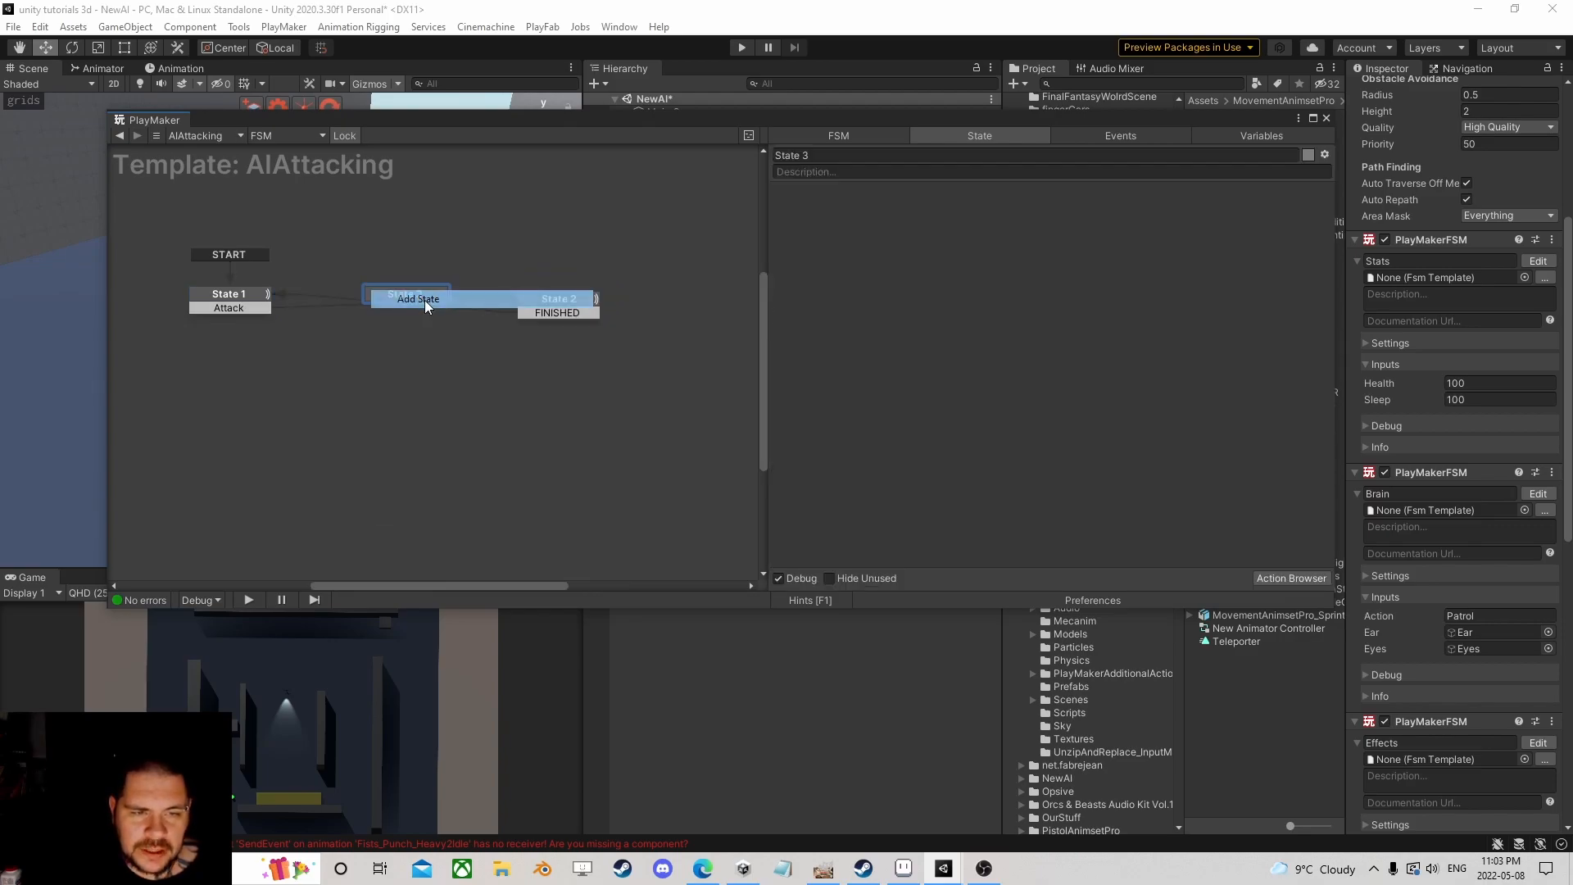
left_click_drag(235, 305, 536, 304)
left_click(402, 291)
left_click(401, 290, "ctrl")
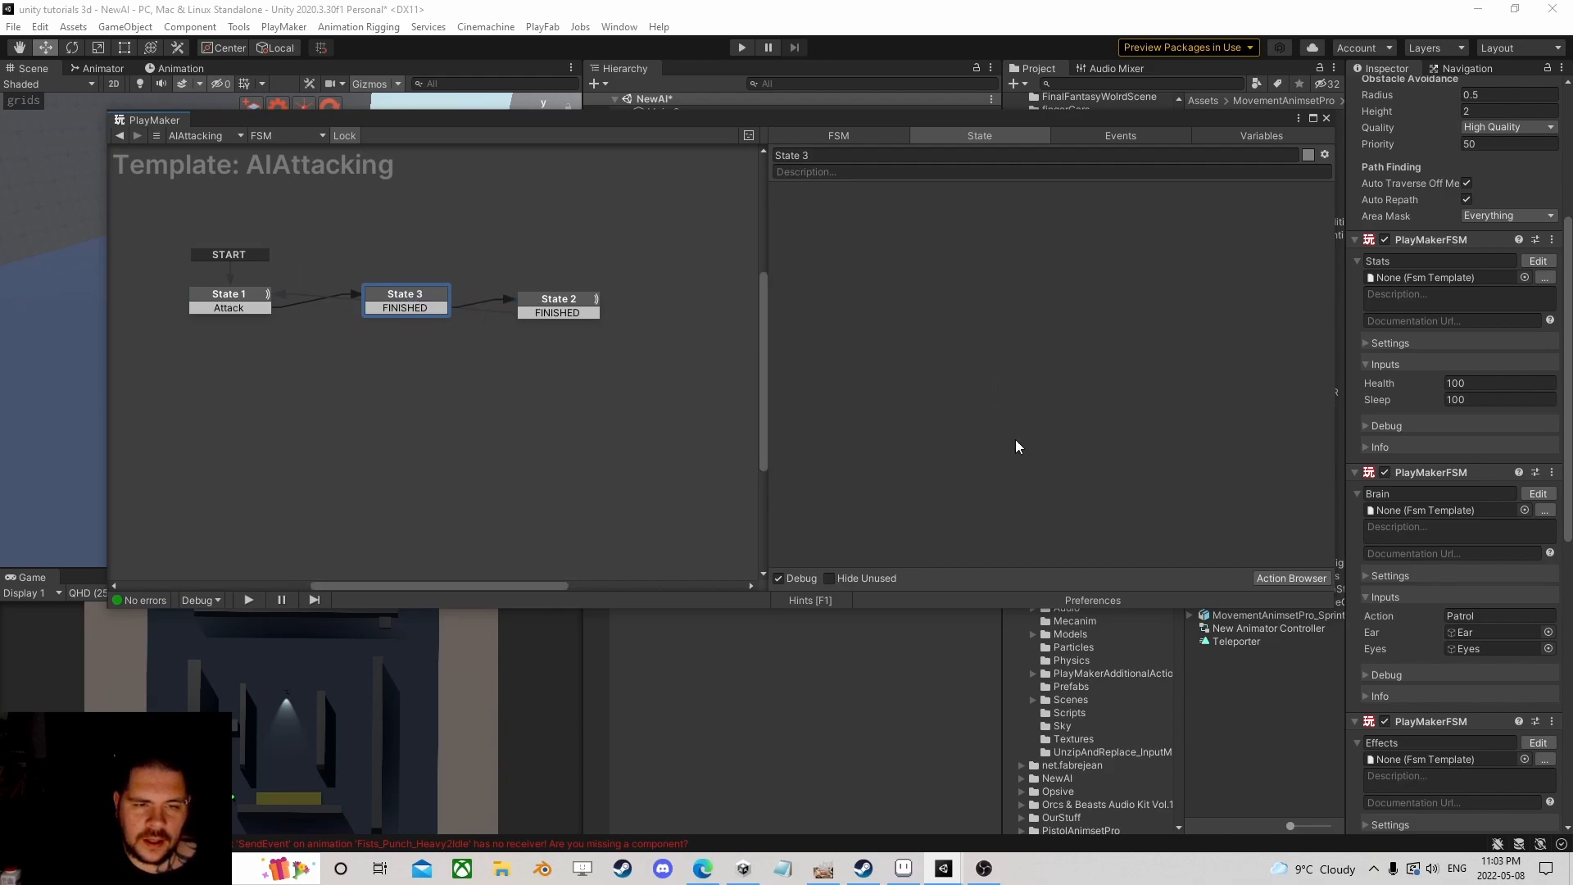
left_click(1291, 577)
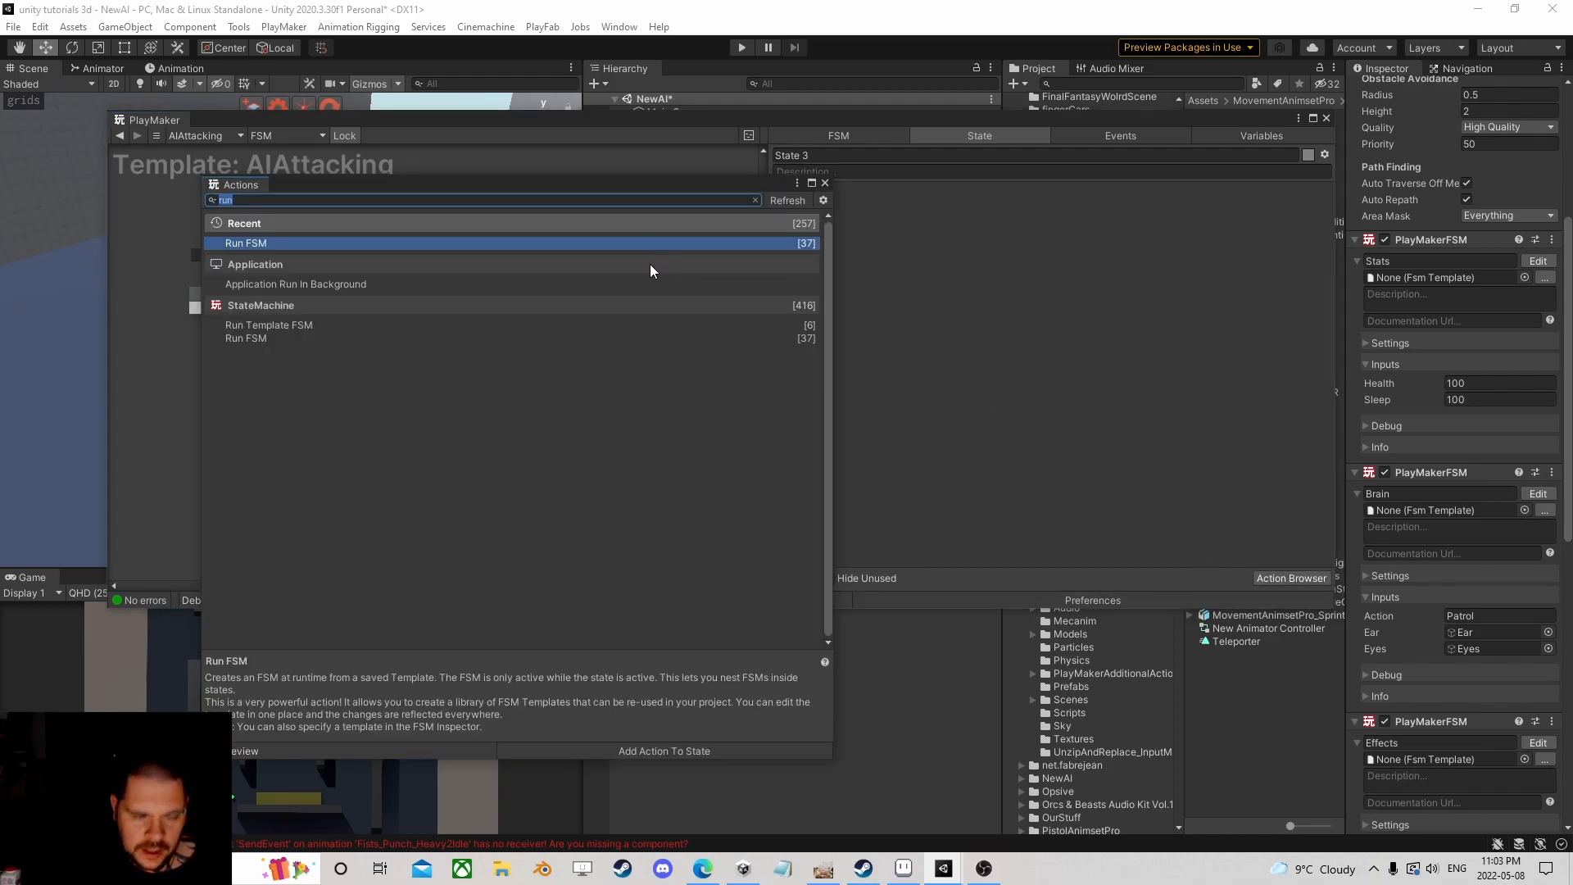
Step: Search 'smoo', add Smooth Look At to State 3, and set its Target Object to the Target variable
type("smo")
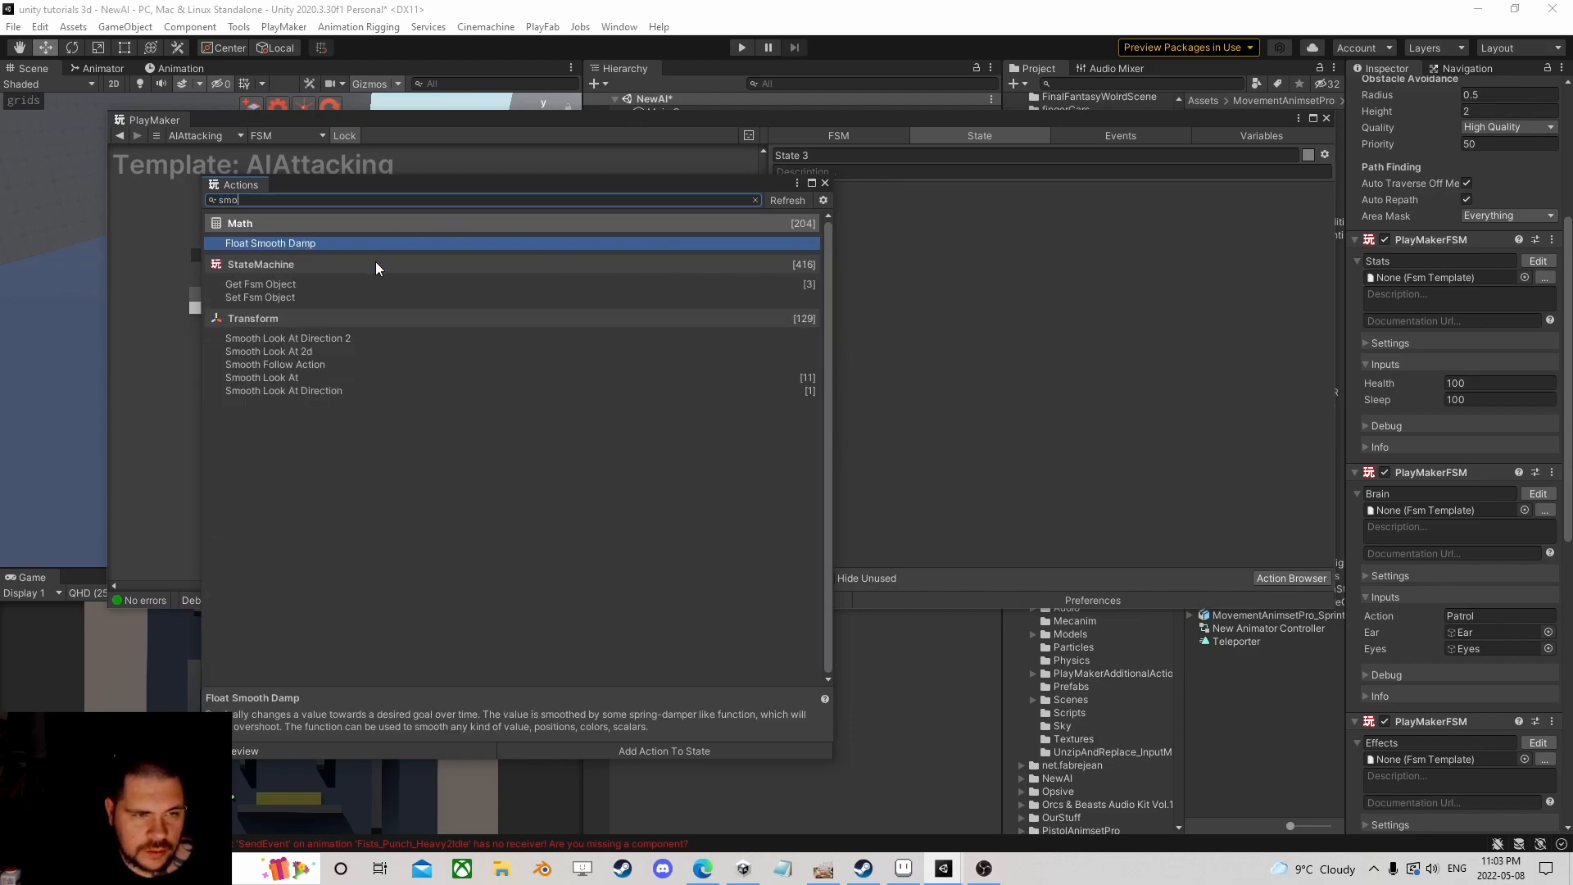
type("o")
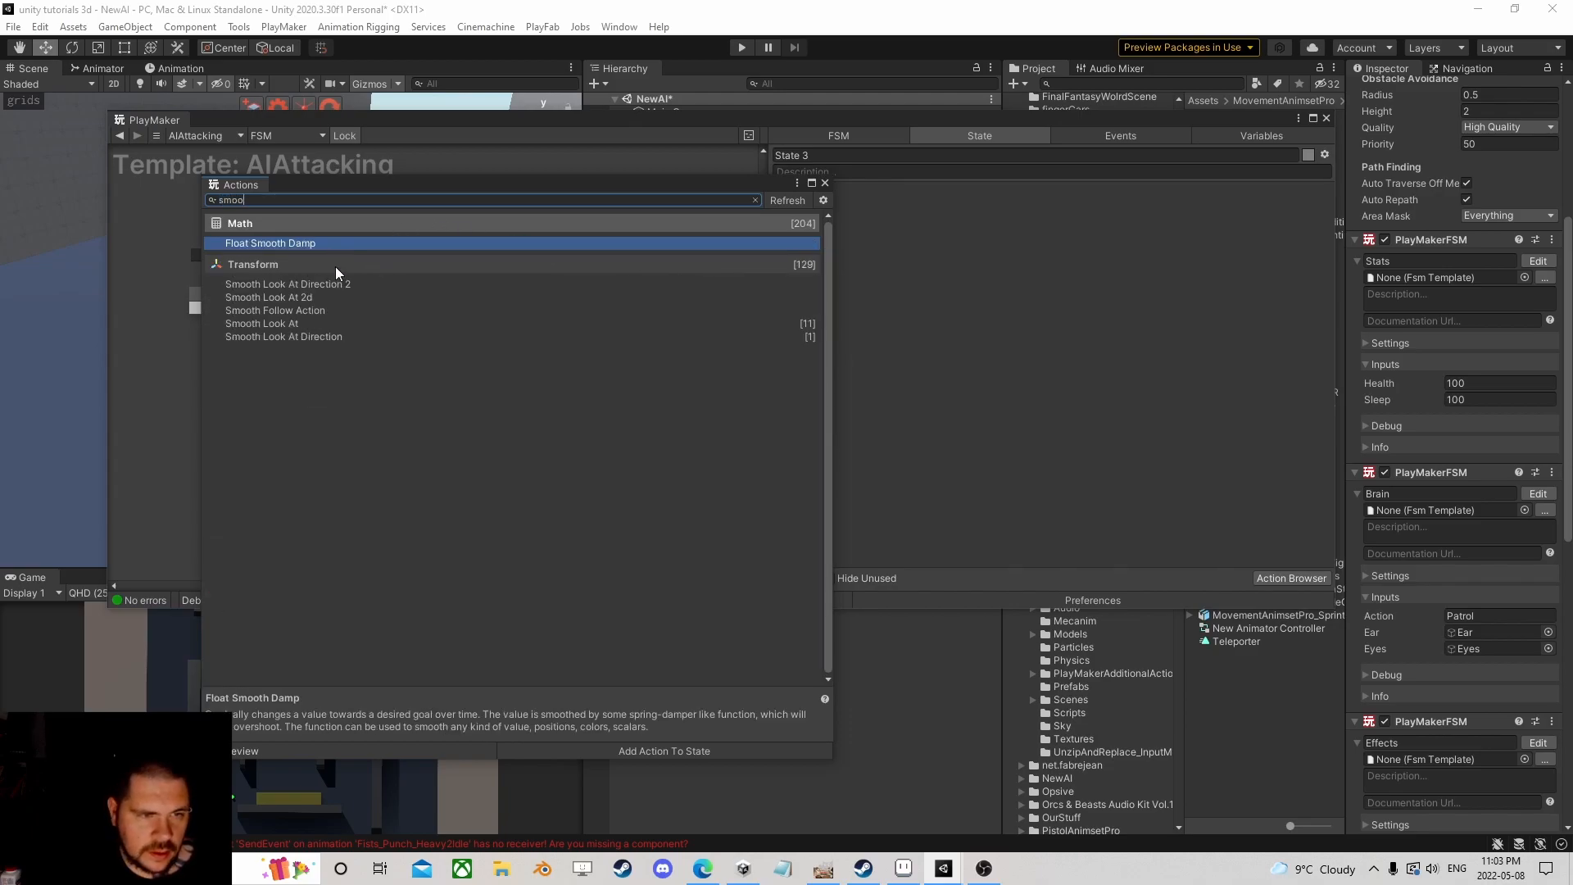
double_click(281, 324)
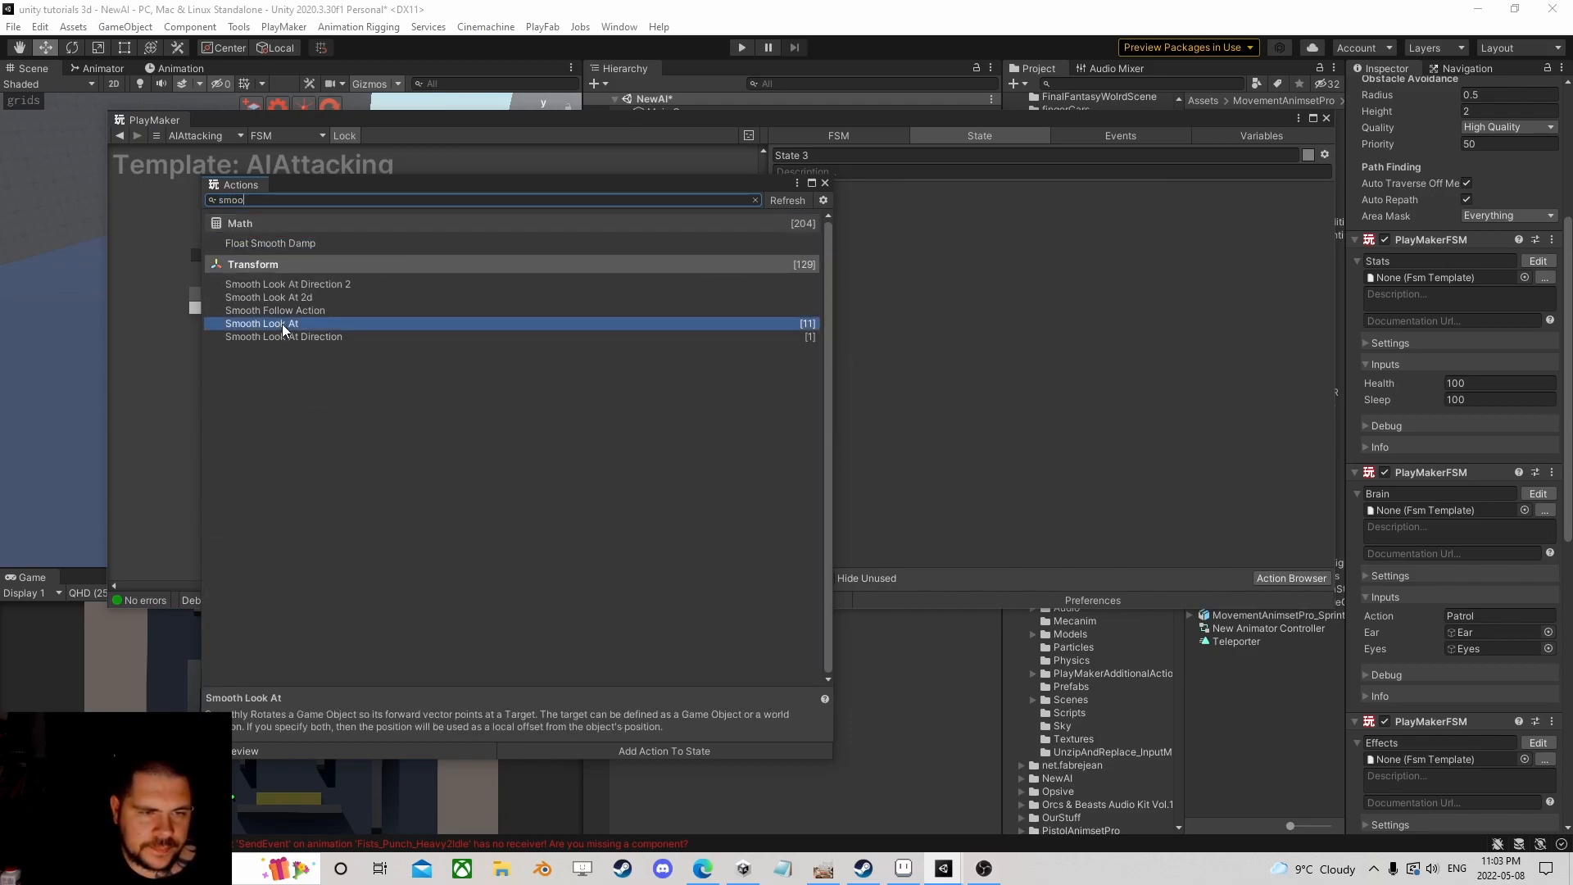
left_click(825, 184)
left_click(1321, 229)
left_click(1220, 230)
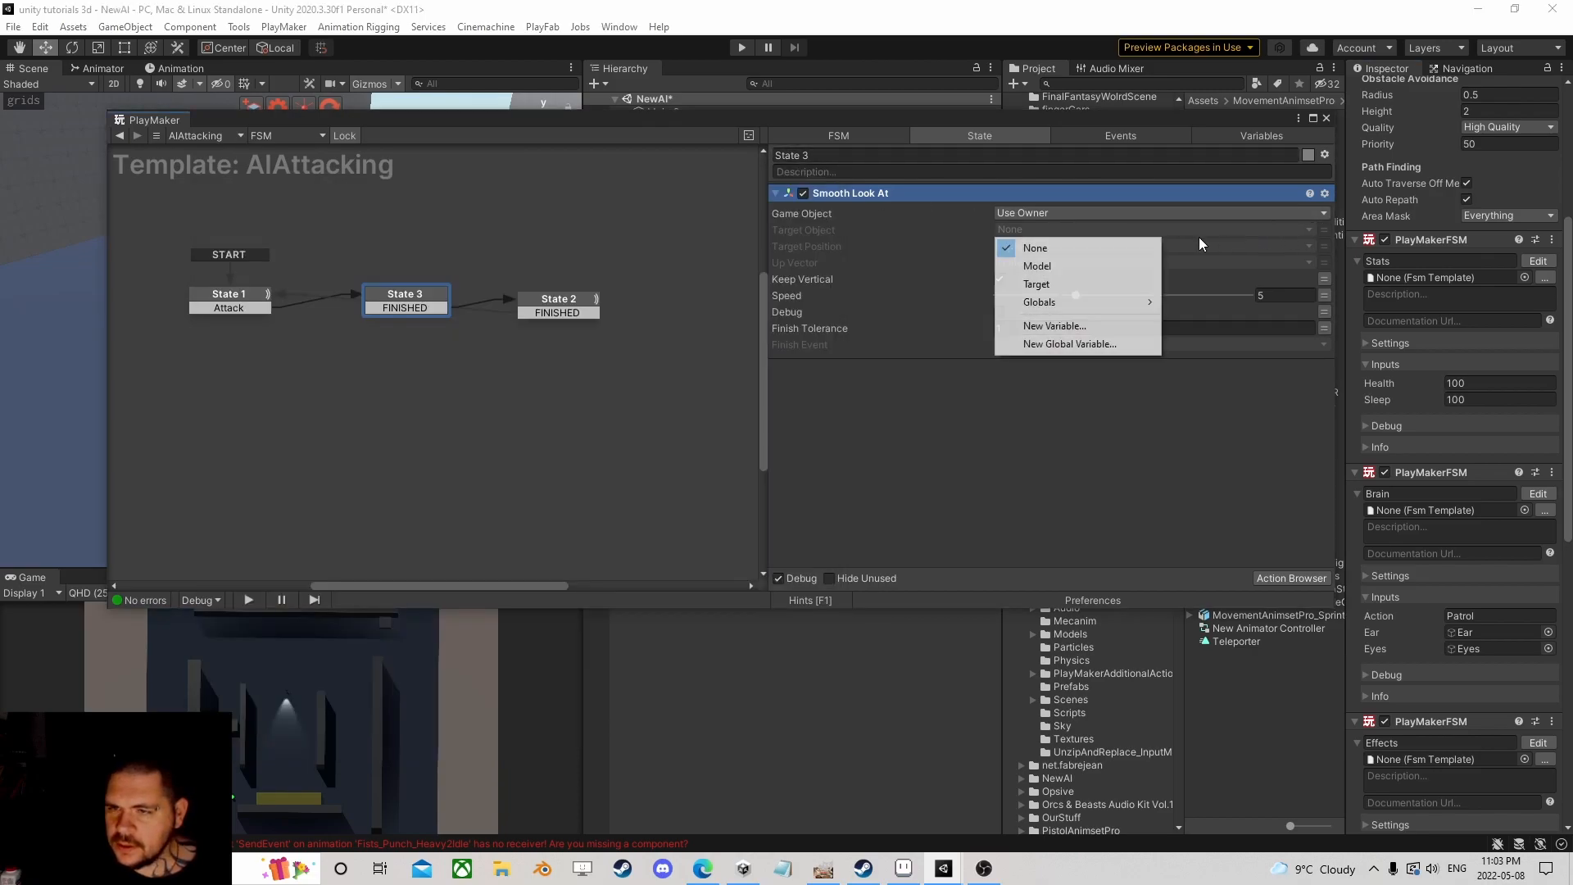
left_click(1056, 283)
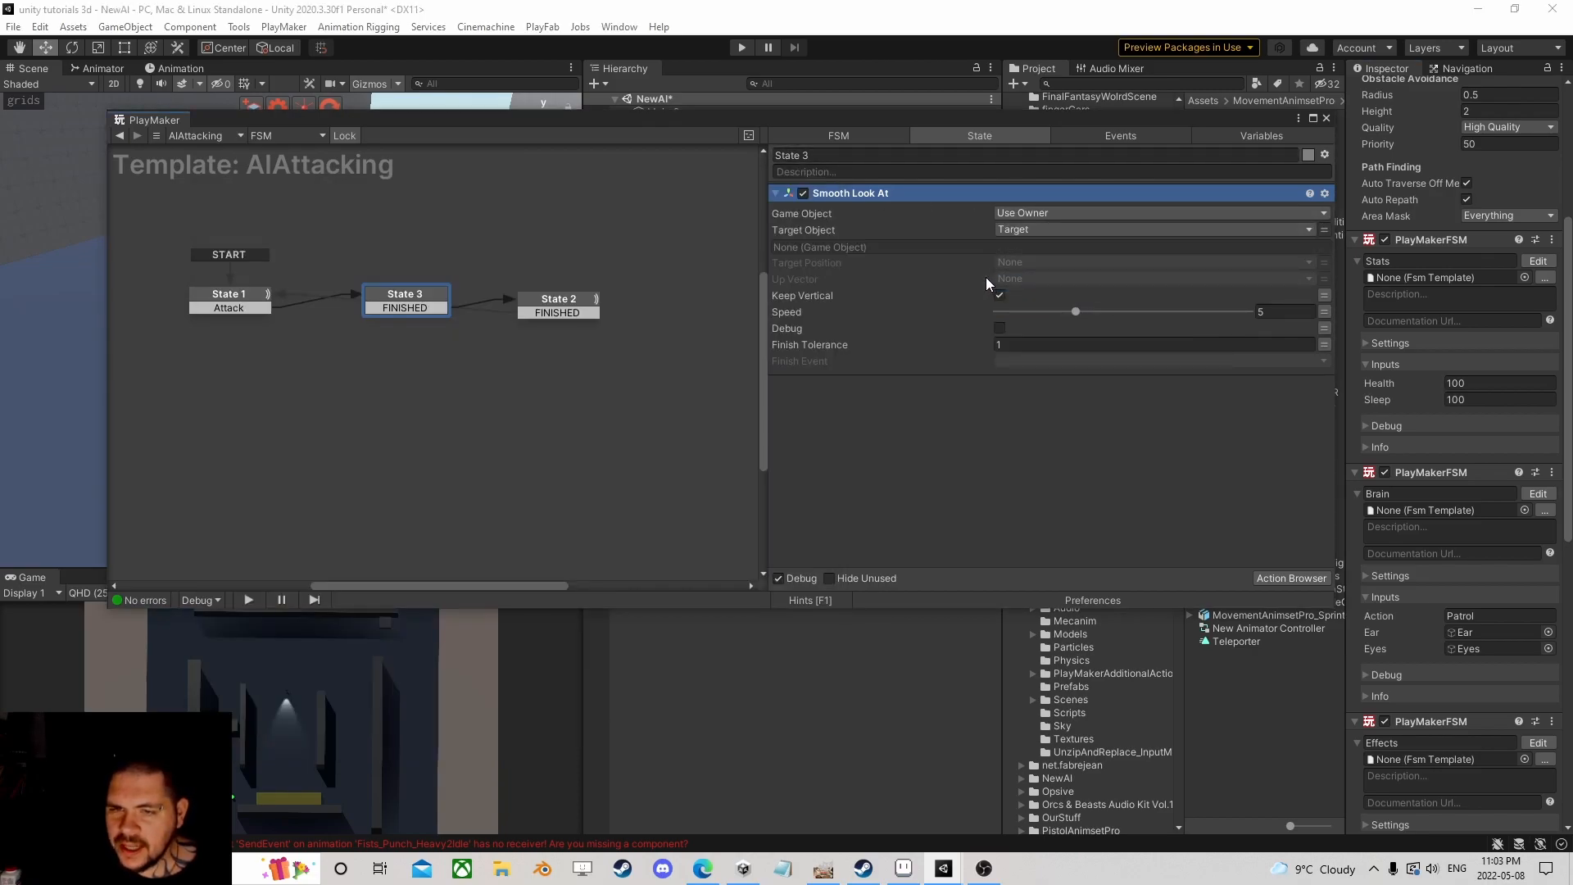
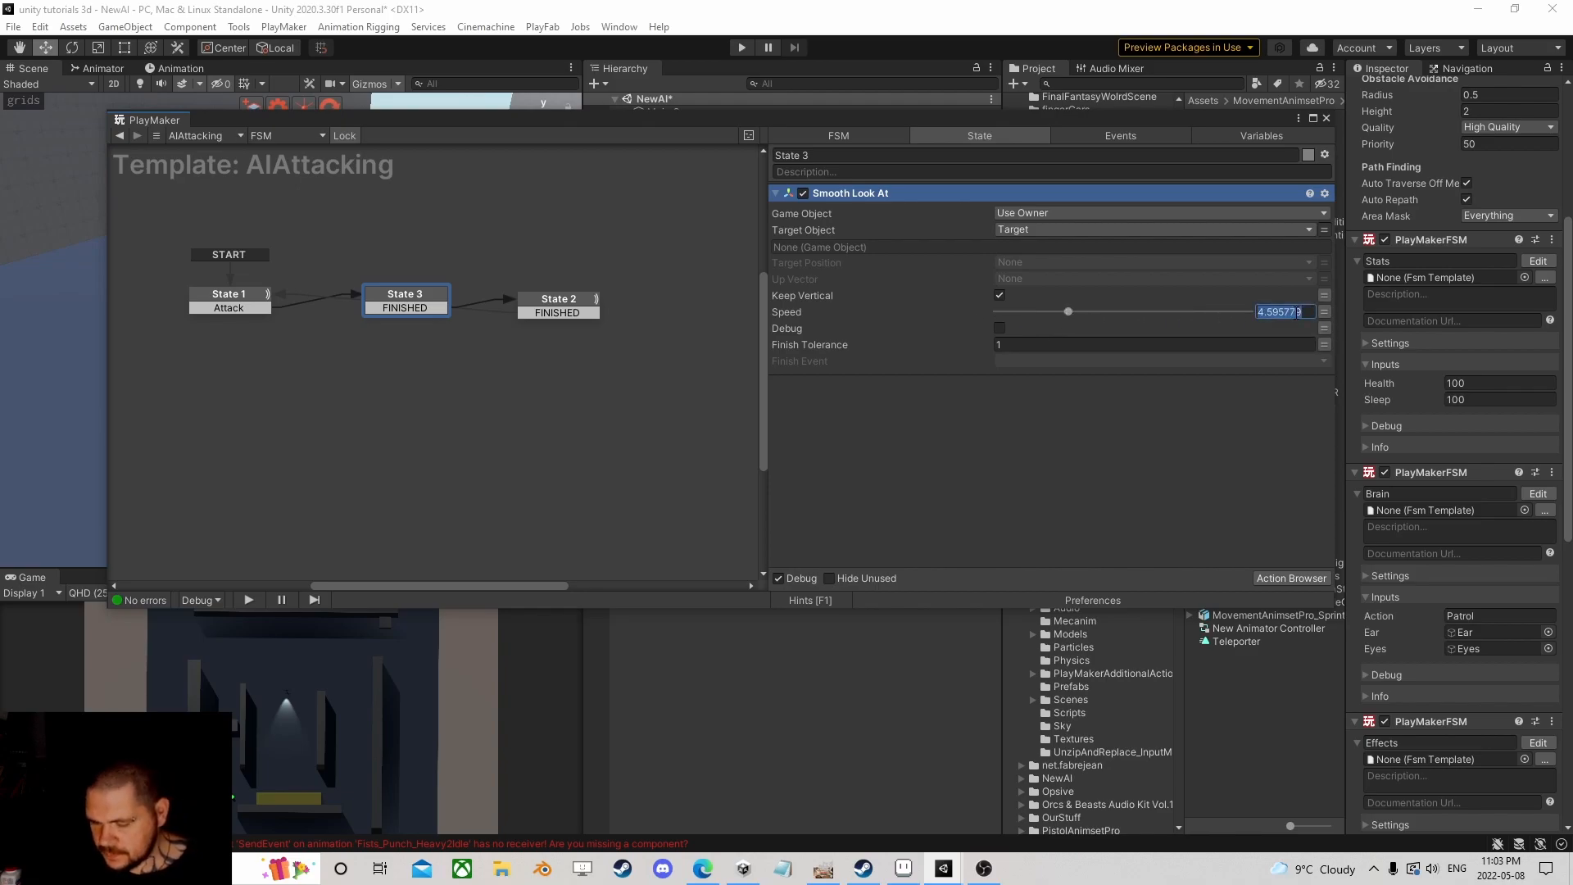
Step: Set State 3's Smooth Look At finish tolerance to 10 and its finish event to FINISHED
left_click(999, 344)
type("0")
left_click(1037, 365)
left_click(1070, 414)
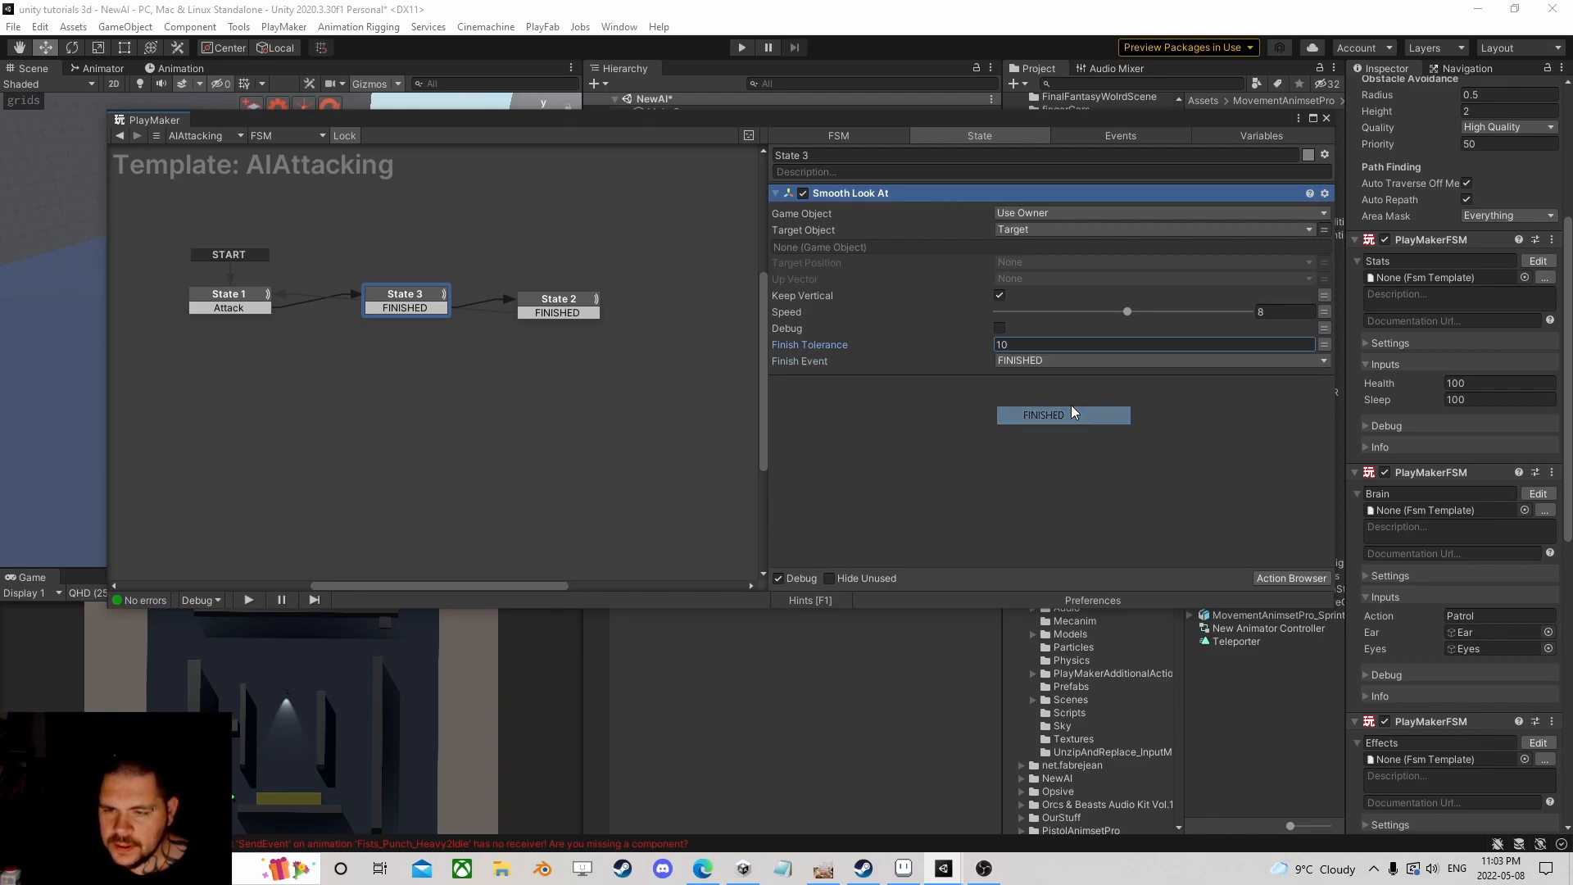
Step: Nudge State 3 slightly right in the graph, then review State 3 and State 1 actions
left_click_drag(426, 293, 556, 299)
left_click(454, 297)
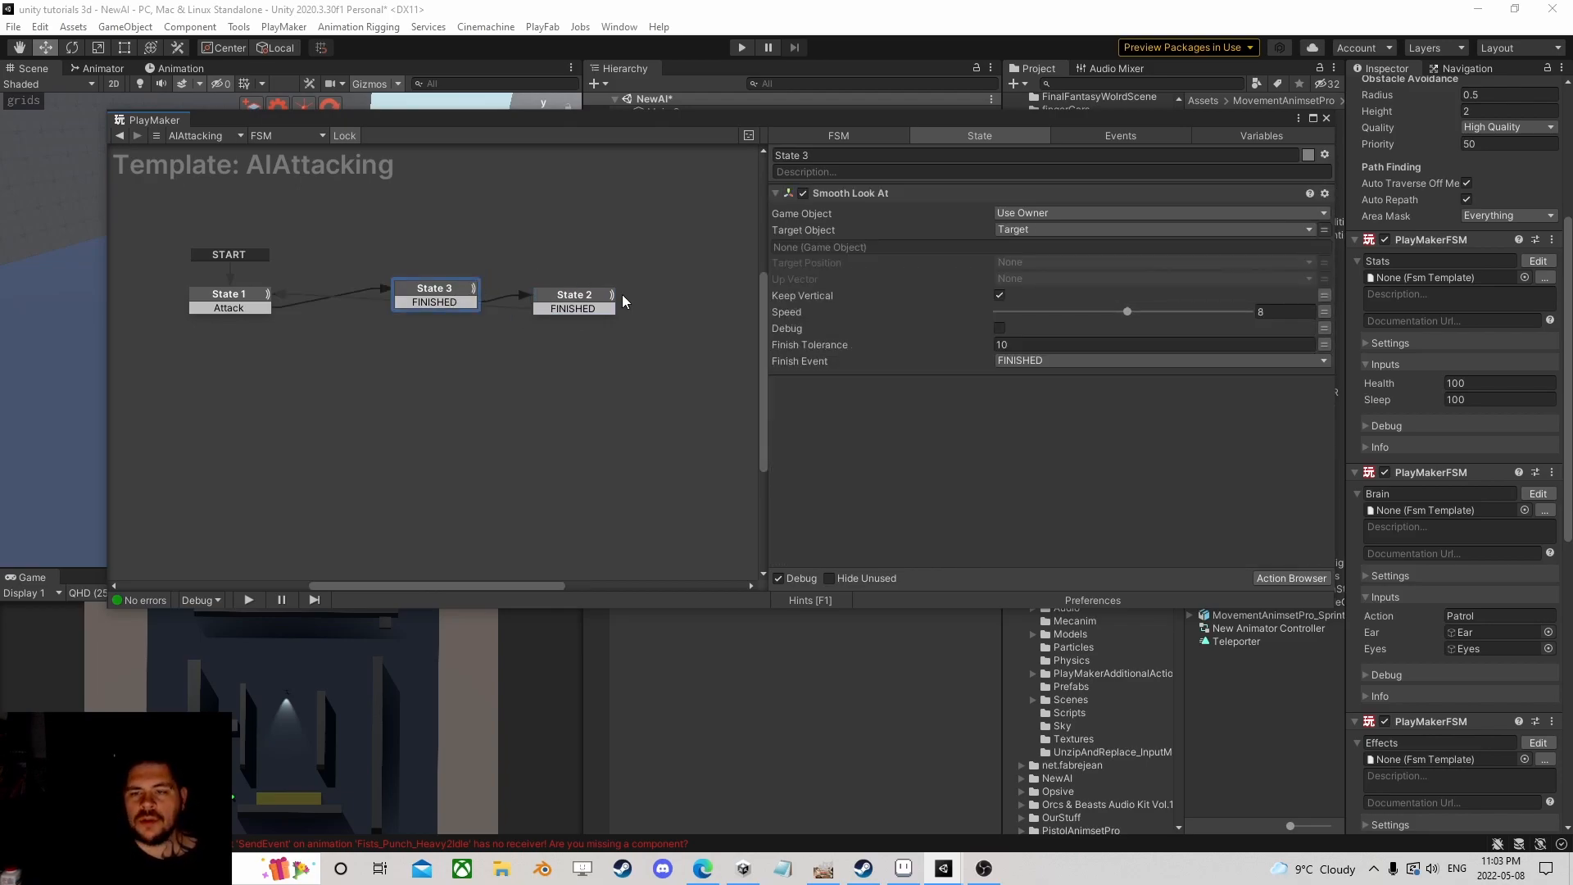
left_click(261, 302)
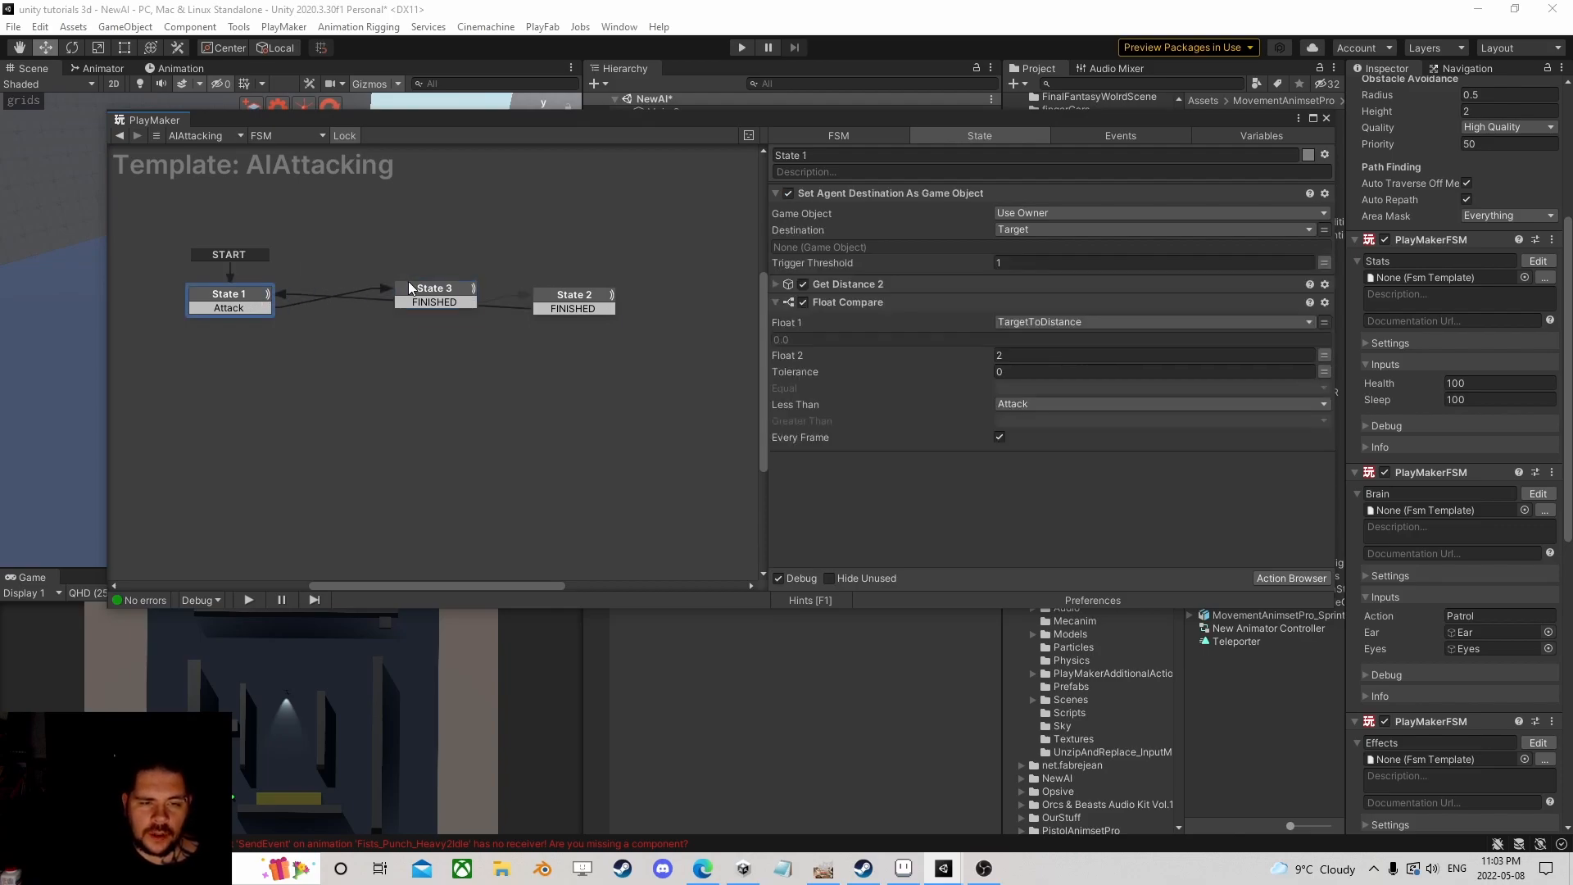
Step: Compare the states' actions, then copy Get Distance 2 and Float Compare from State 1
left_click(568, 297)
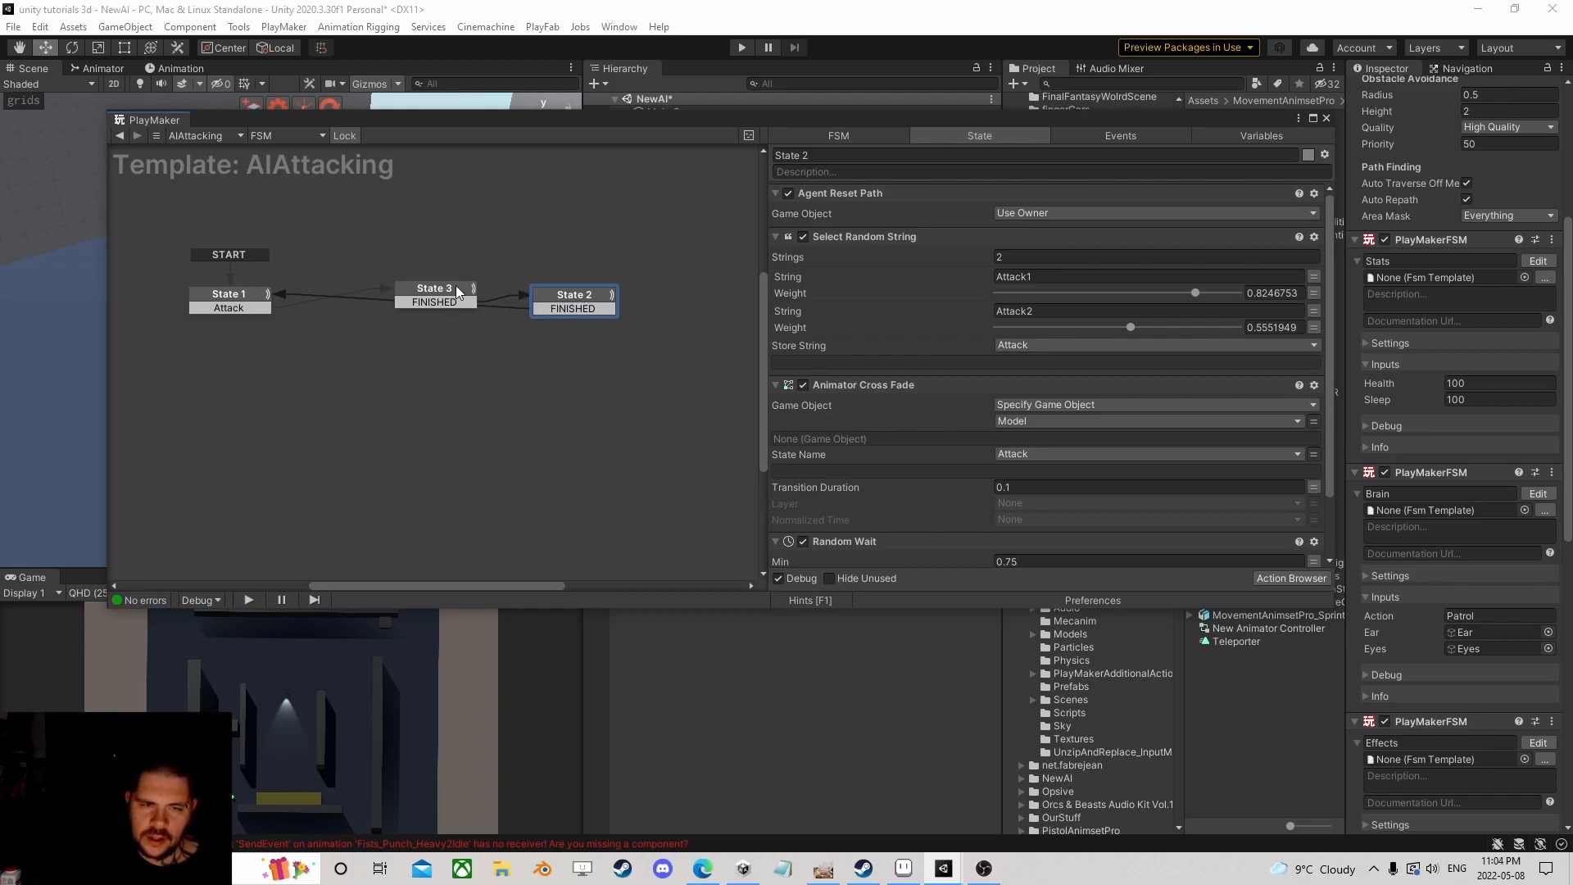
left_click(457, 292)
left_click(574, 296)
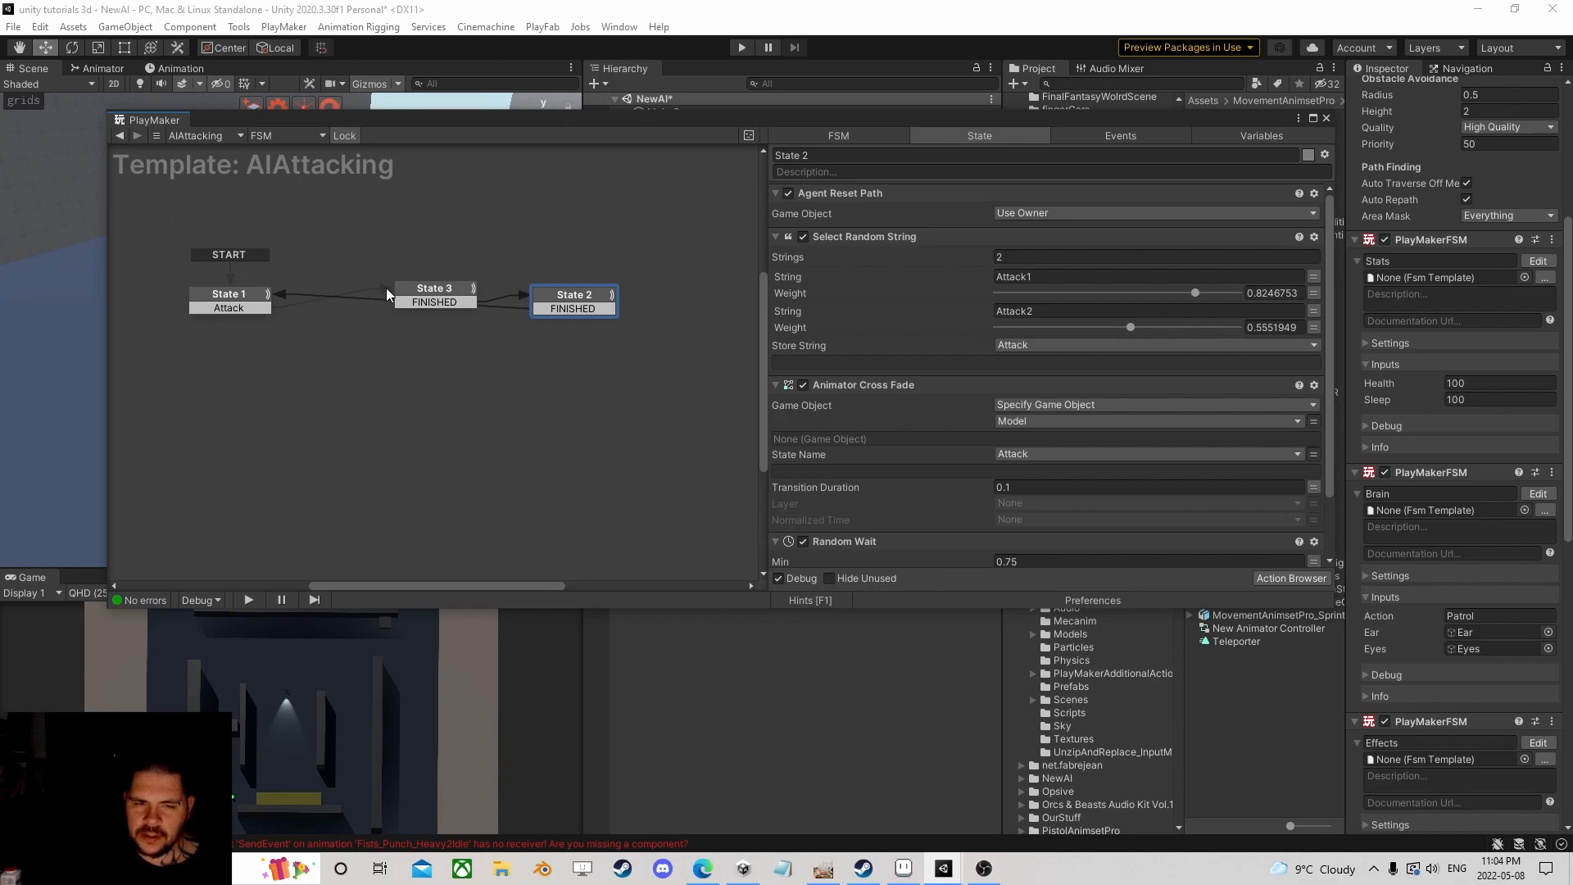
left_click(234, 300)
left_click(854, 283)
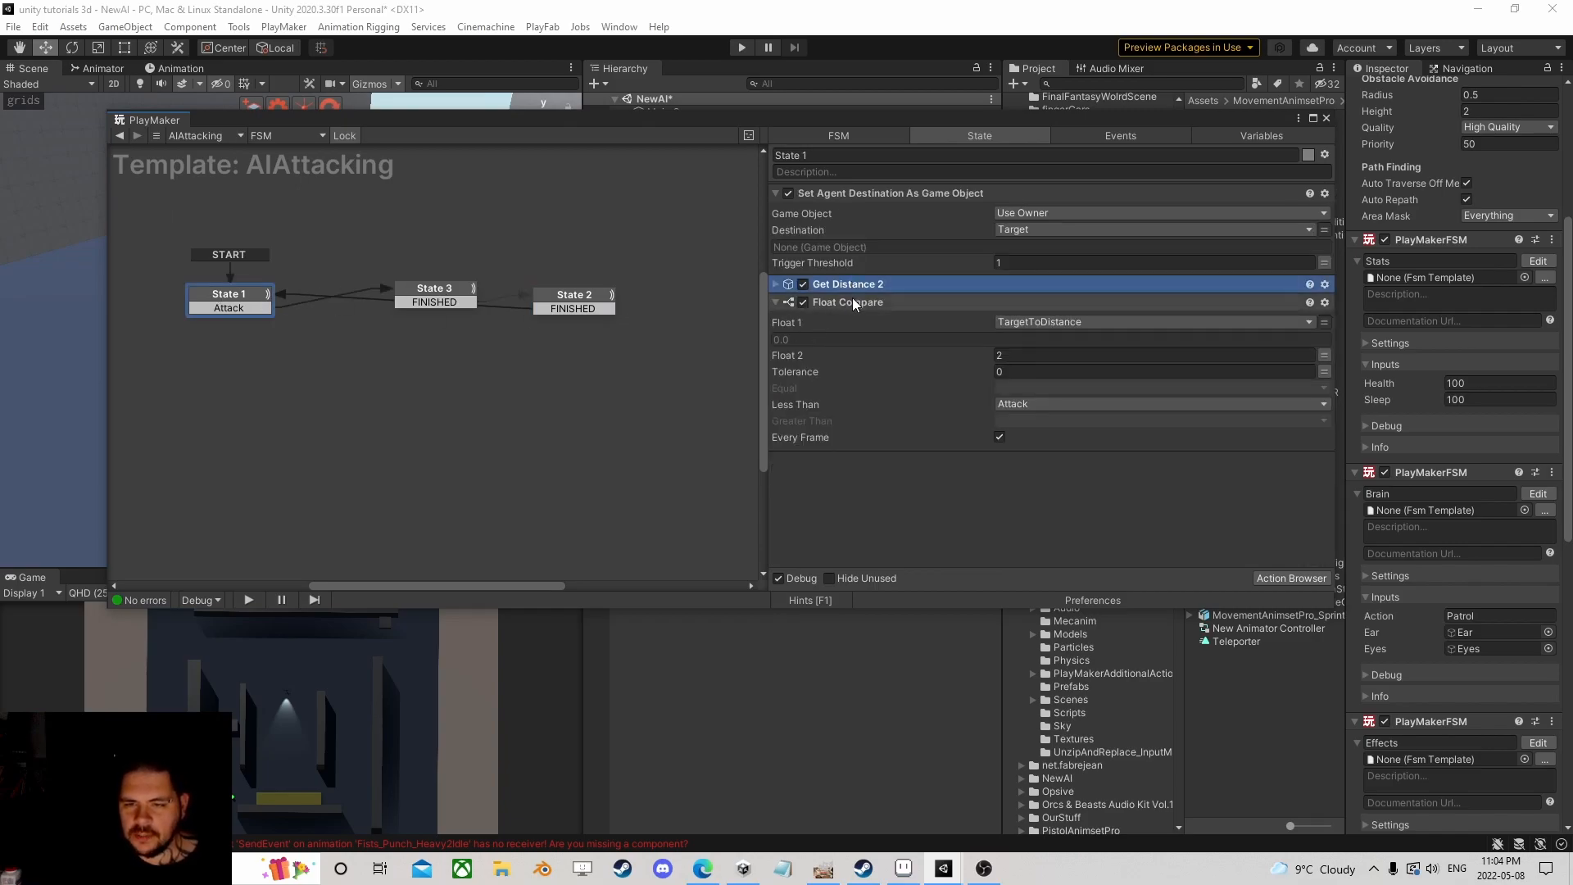
left_click(853, 303, "shift")
right_click(853, 303)
left_click(910, 411)
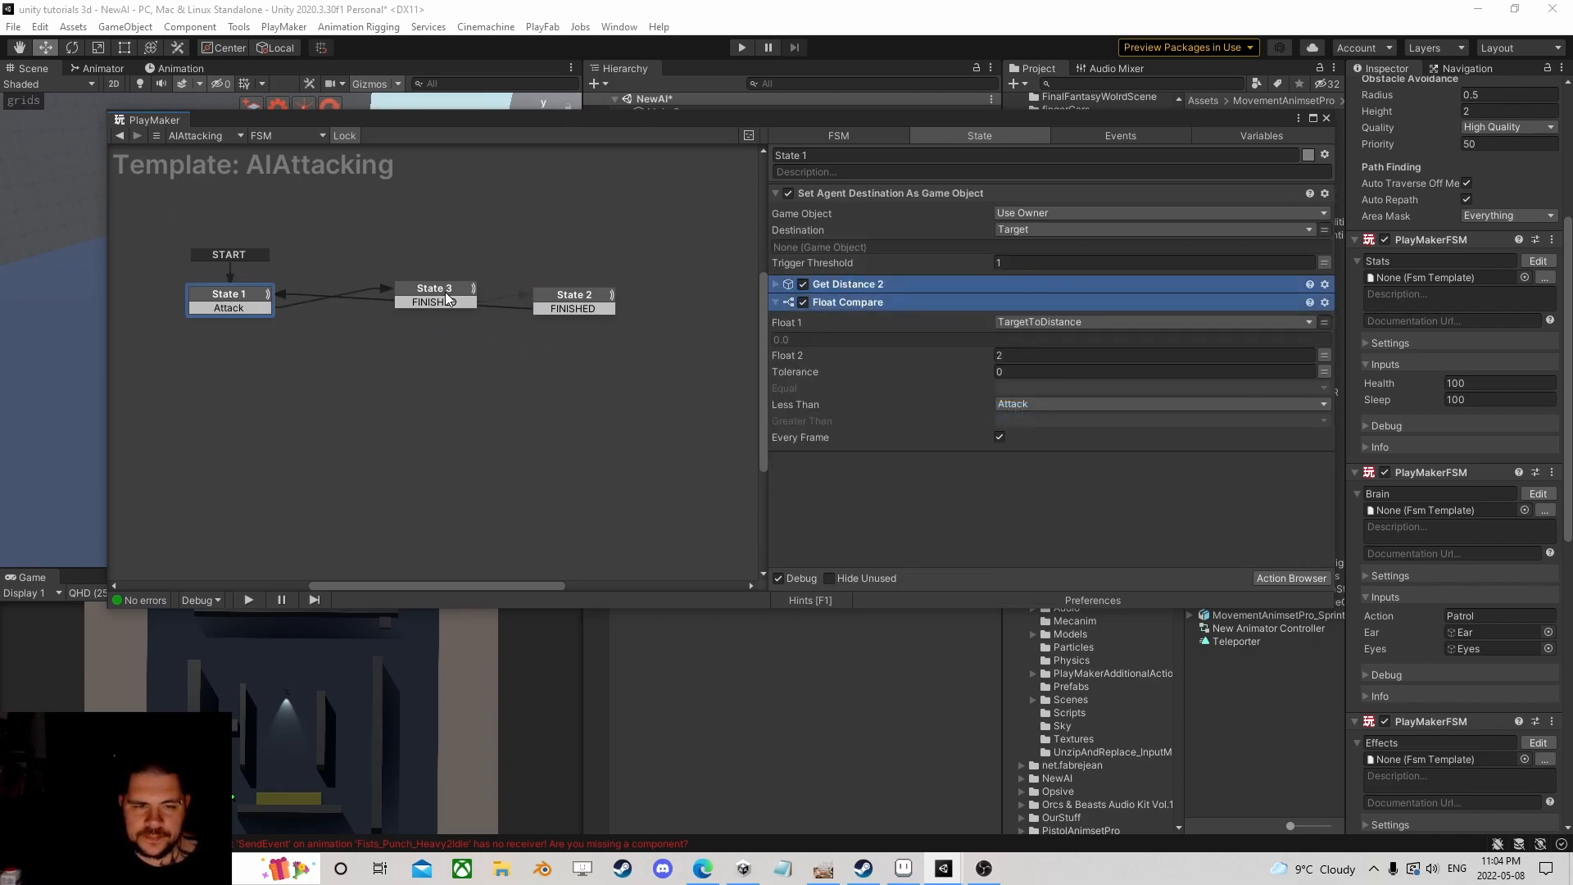
Step: Paste the distance actions into State 3, with Less Than set to None and Greater Than to a new 'Run' event
left_click(446, 299)
right_click(838, 403)
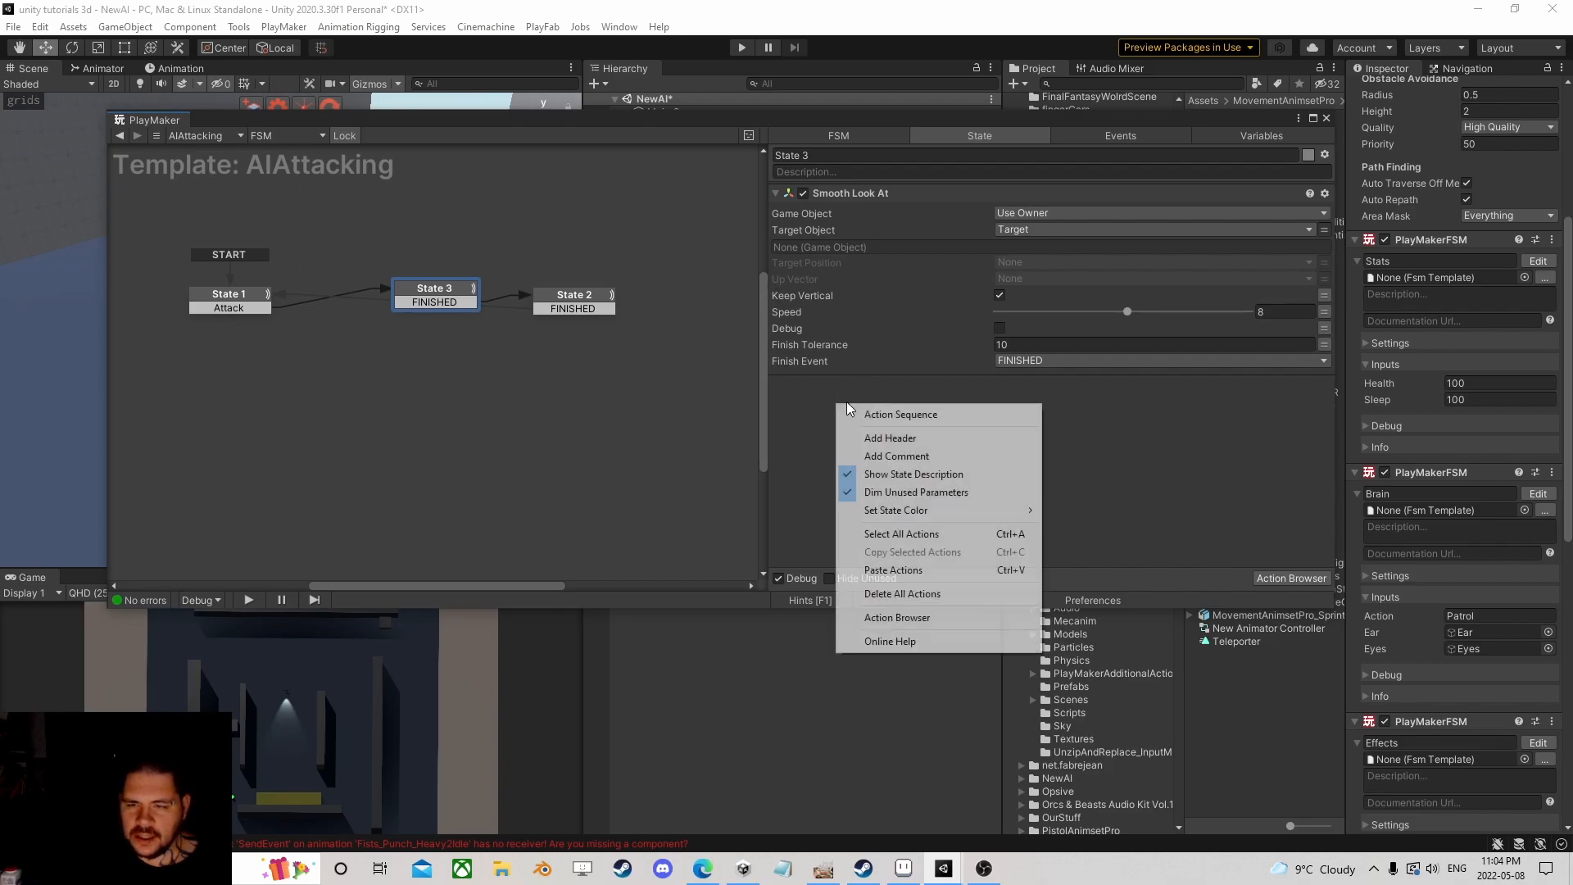
left_click(899, 571)
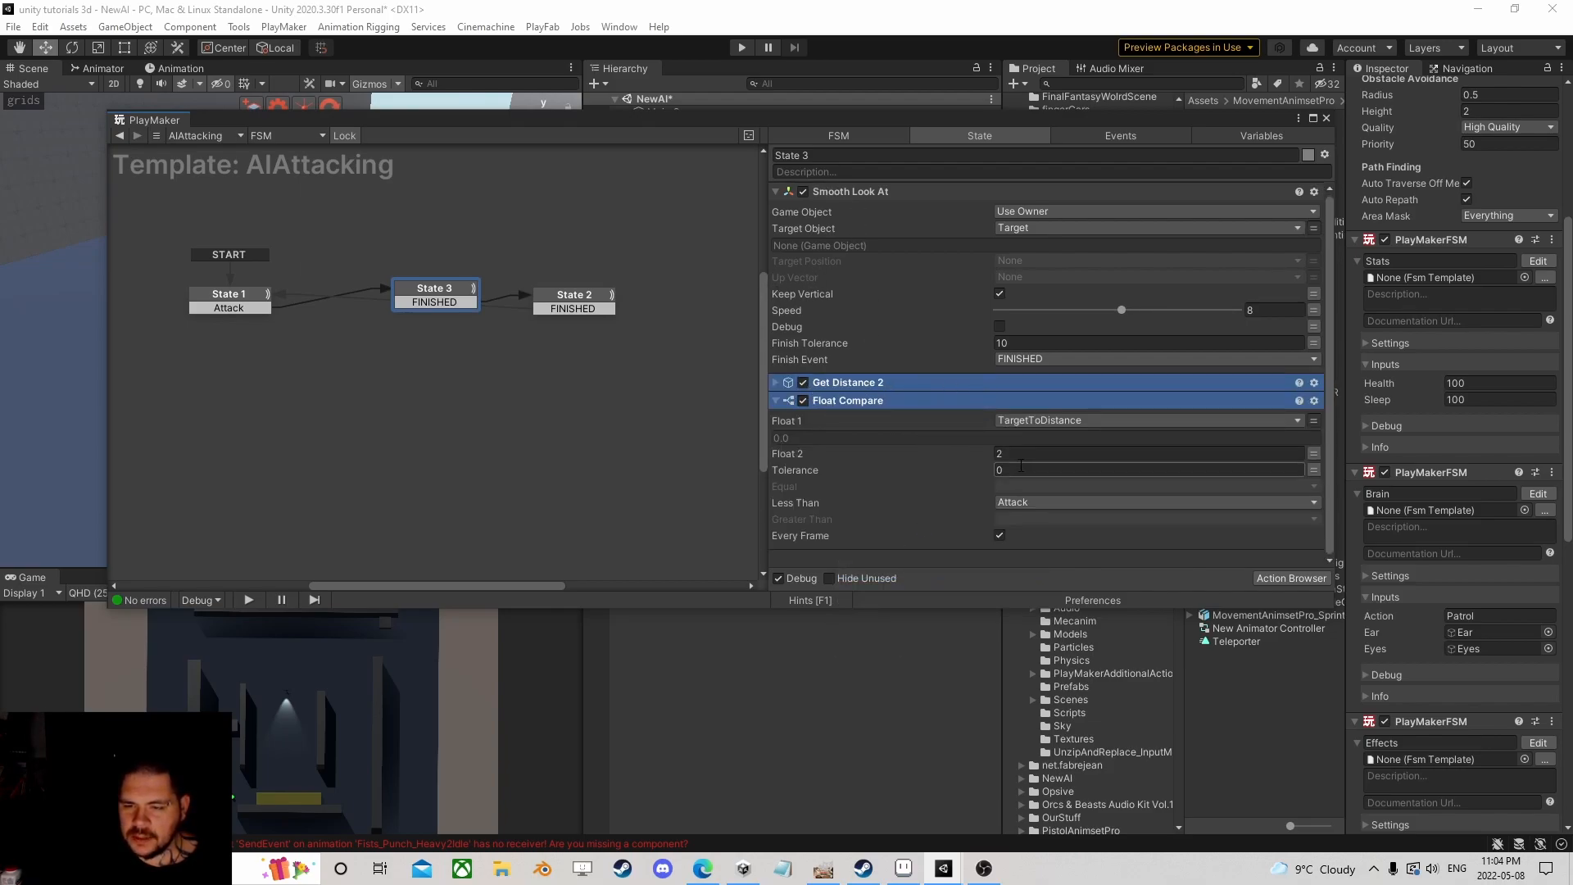
left_click(1026, 500)
left_click(1036, 521)
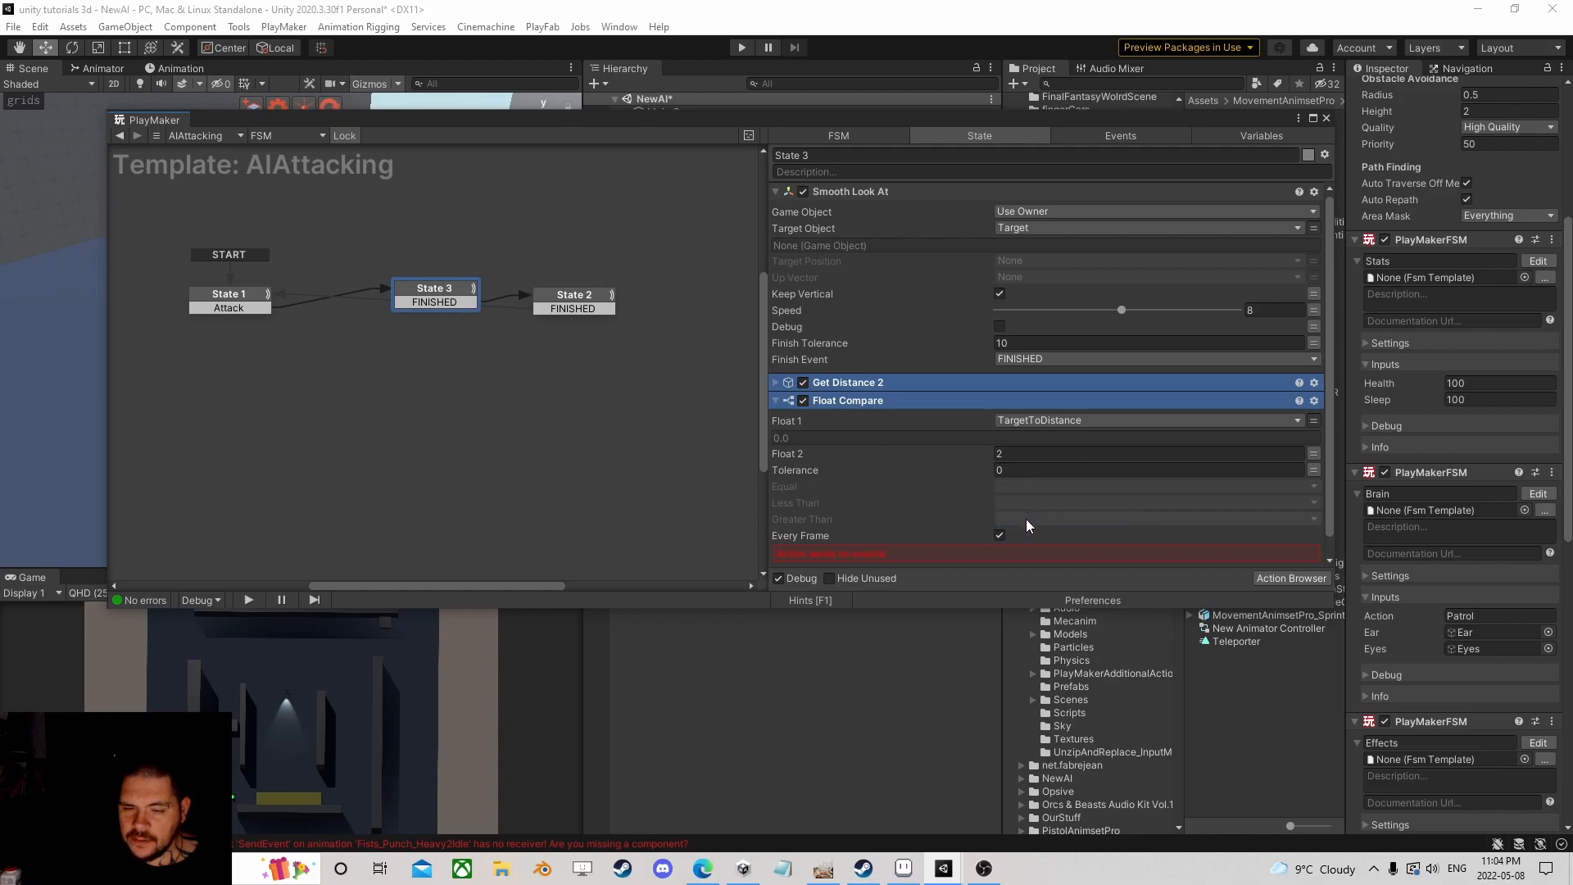
left_click(1027, 521)
left_click(1058, 658)
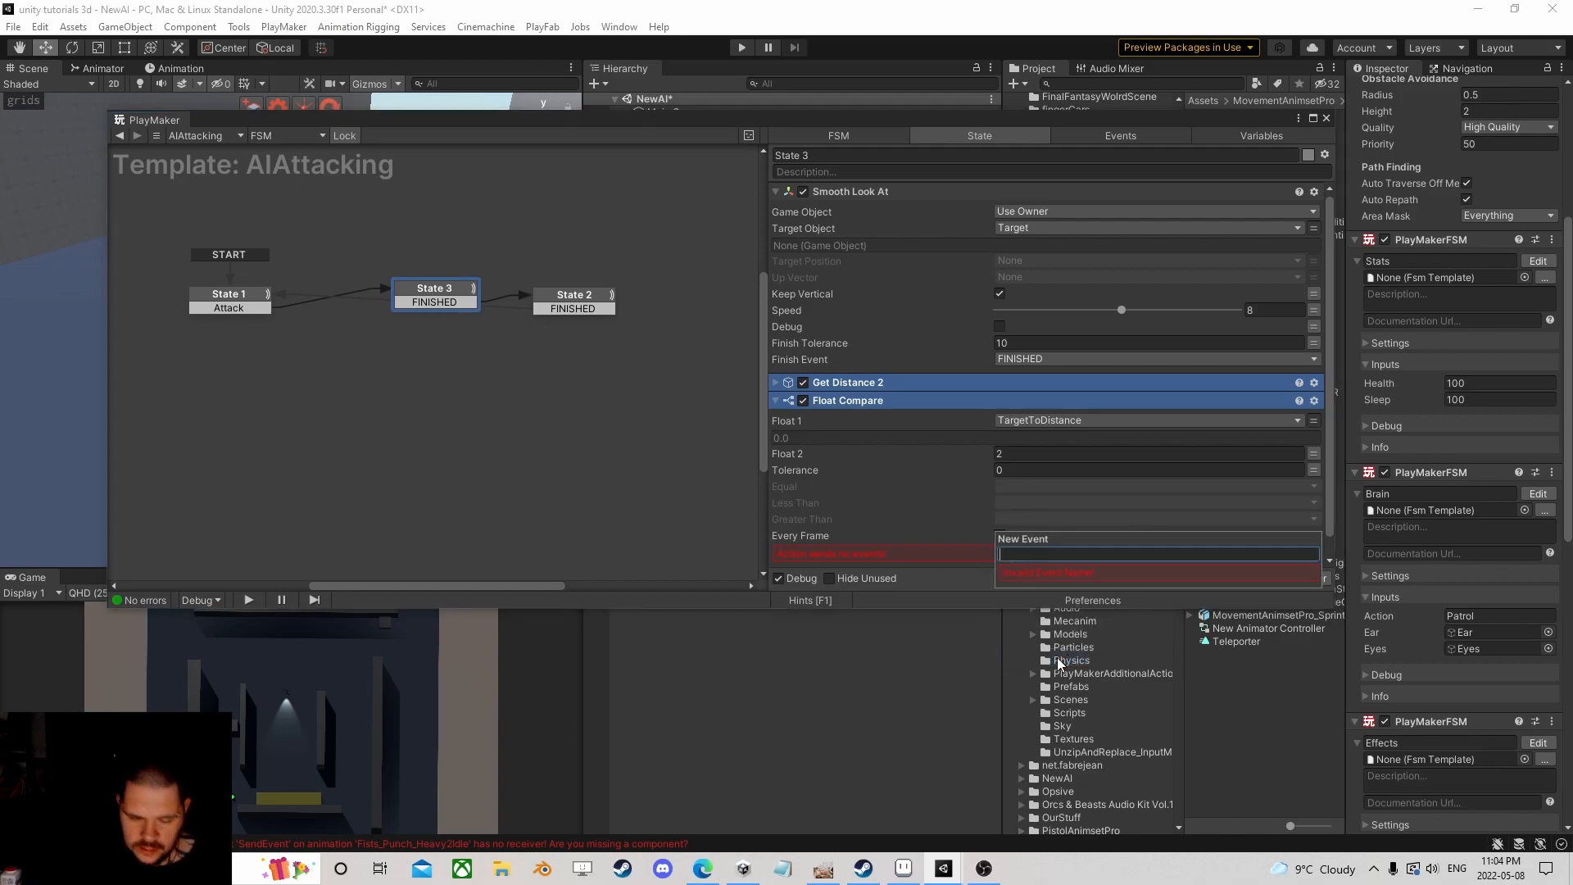
type("Run")
key("Return")
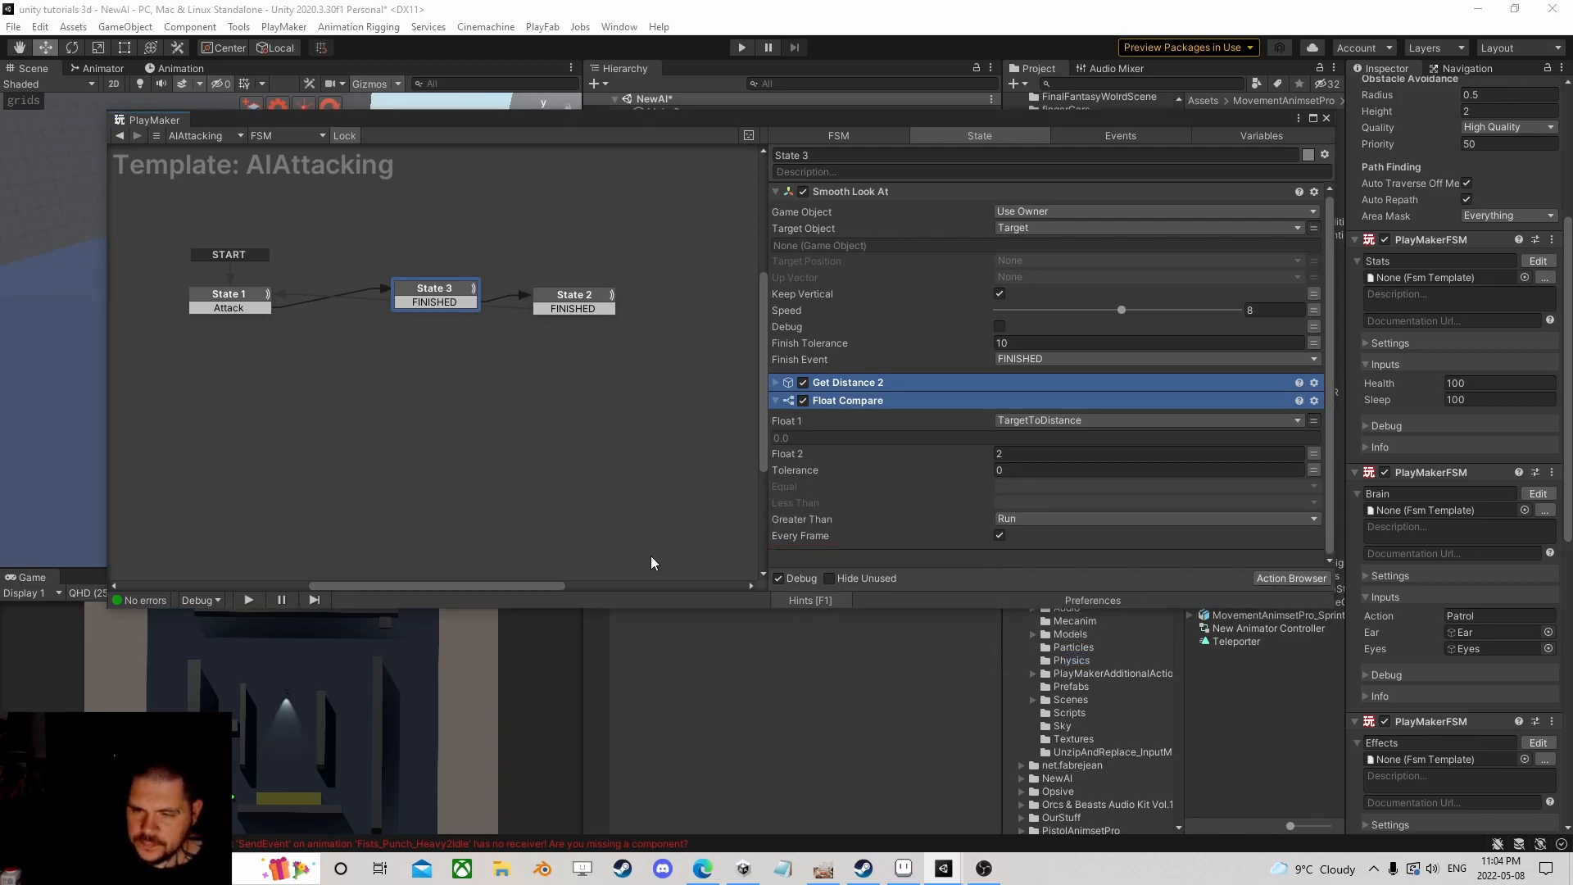
Step: Add a Run transition from State 3 leading back to State 1, then return to the Ai Brain FSM
right_click(427, 288)
mouse_move(467, 292)
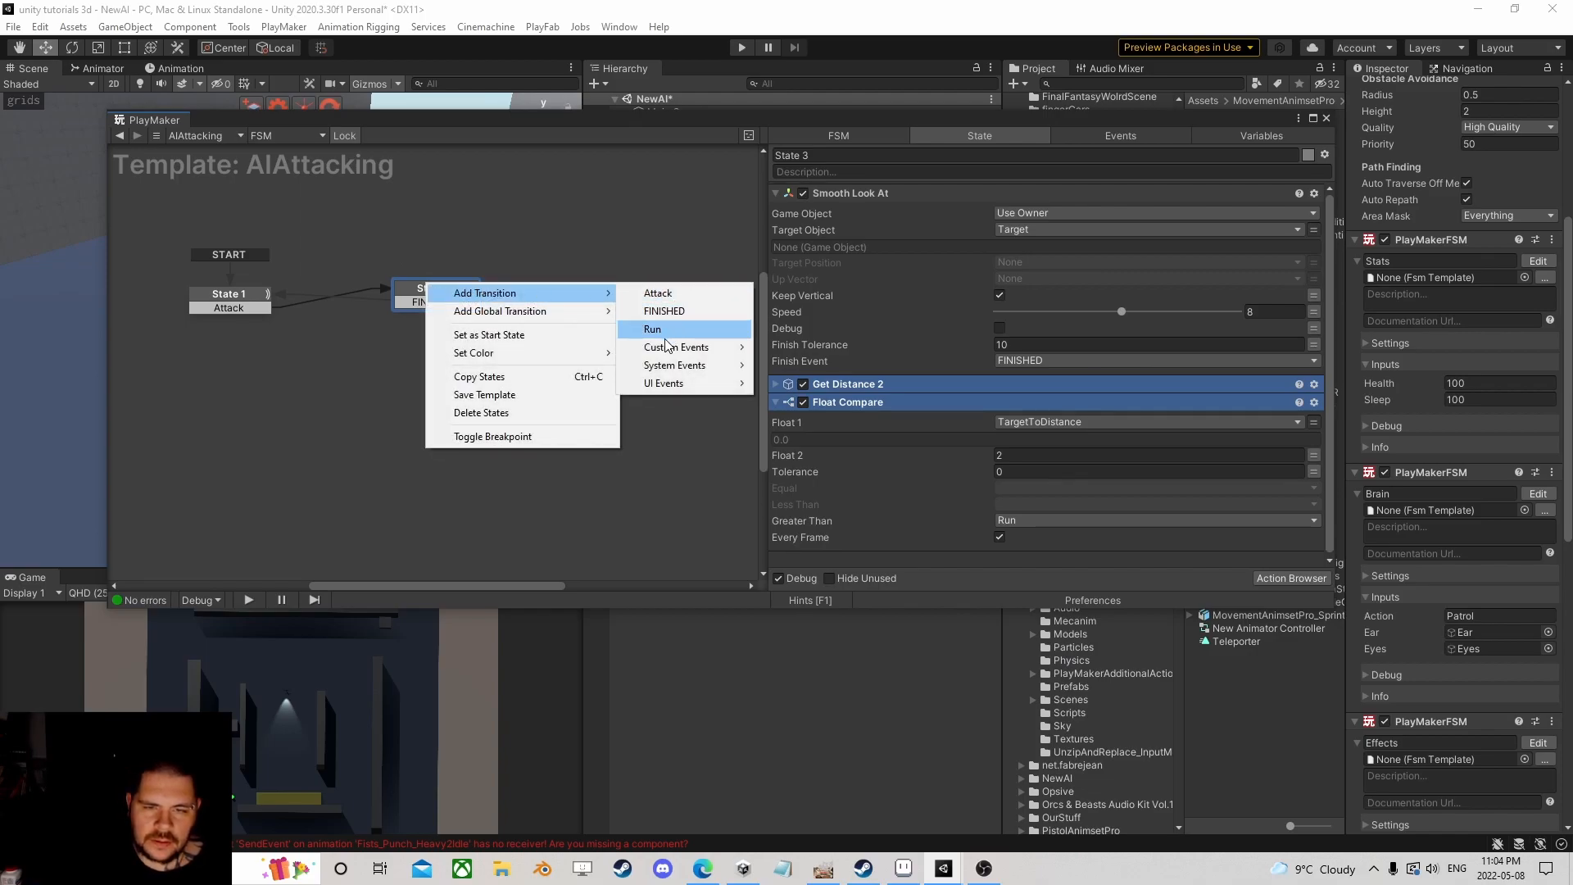
left_click(653, 327)
left_click_drag(438, 318, 215, 305)
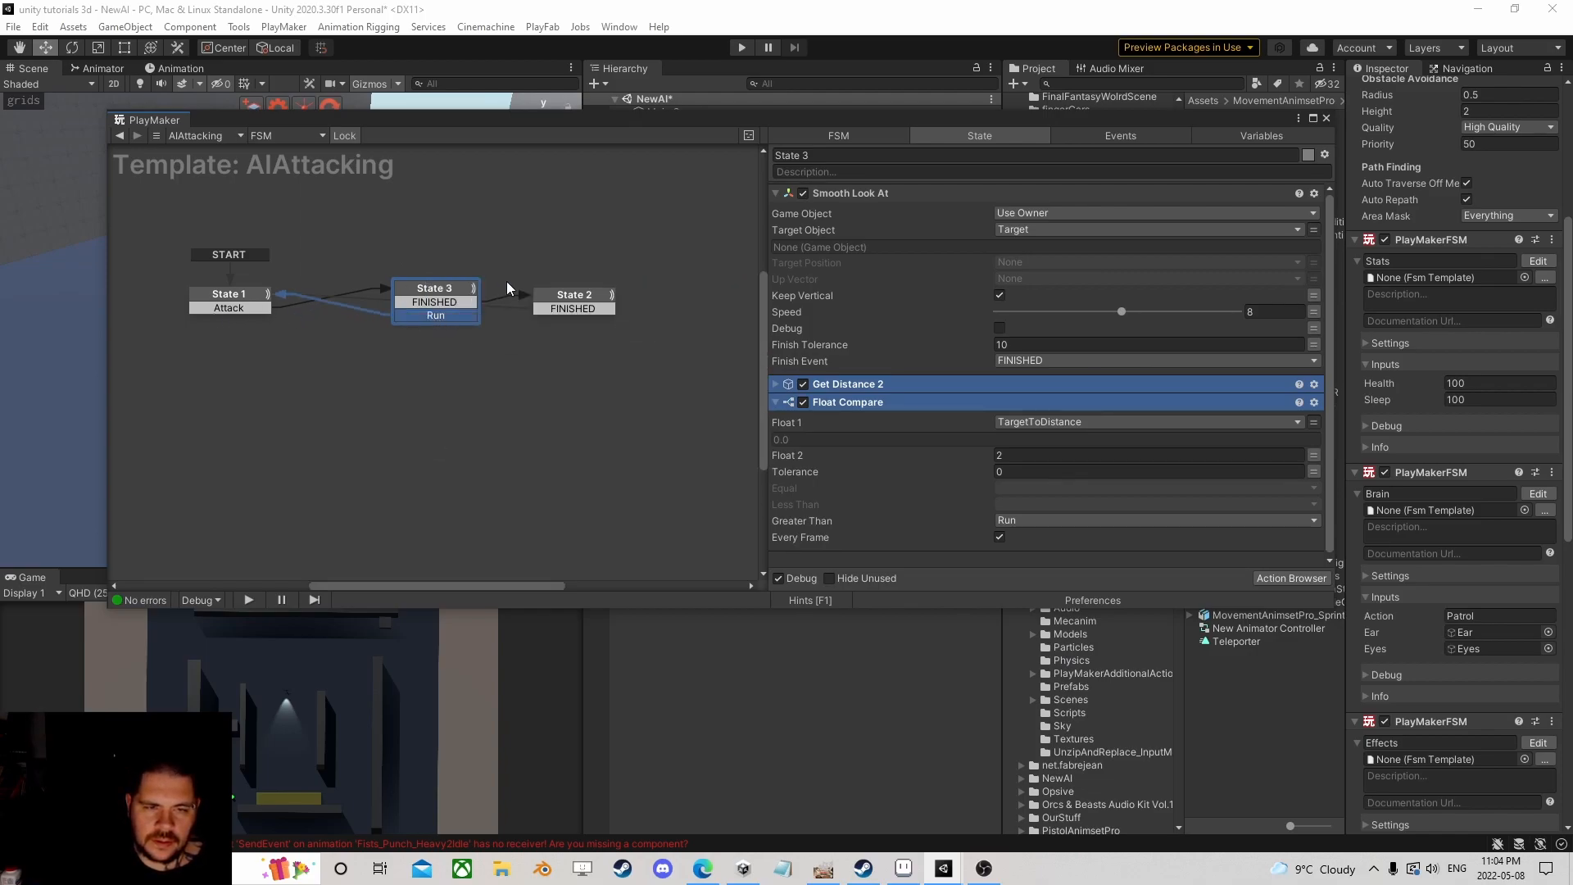
left_click(573, 301)
left_click(472, 301)
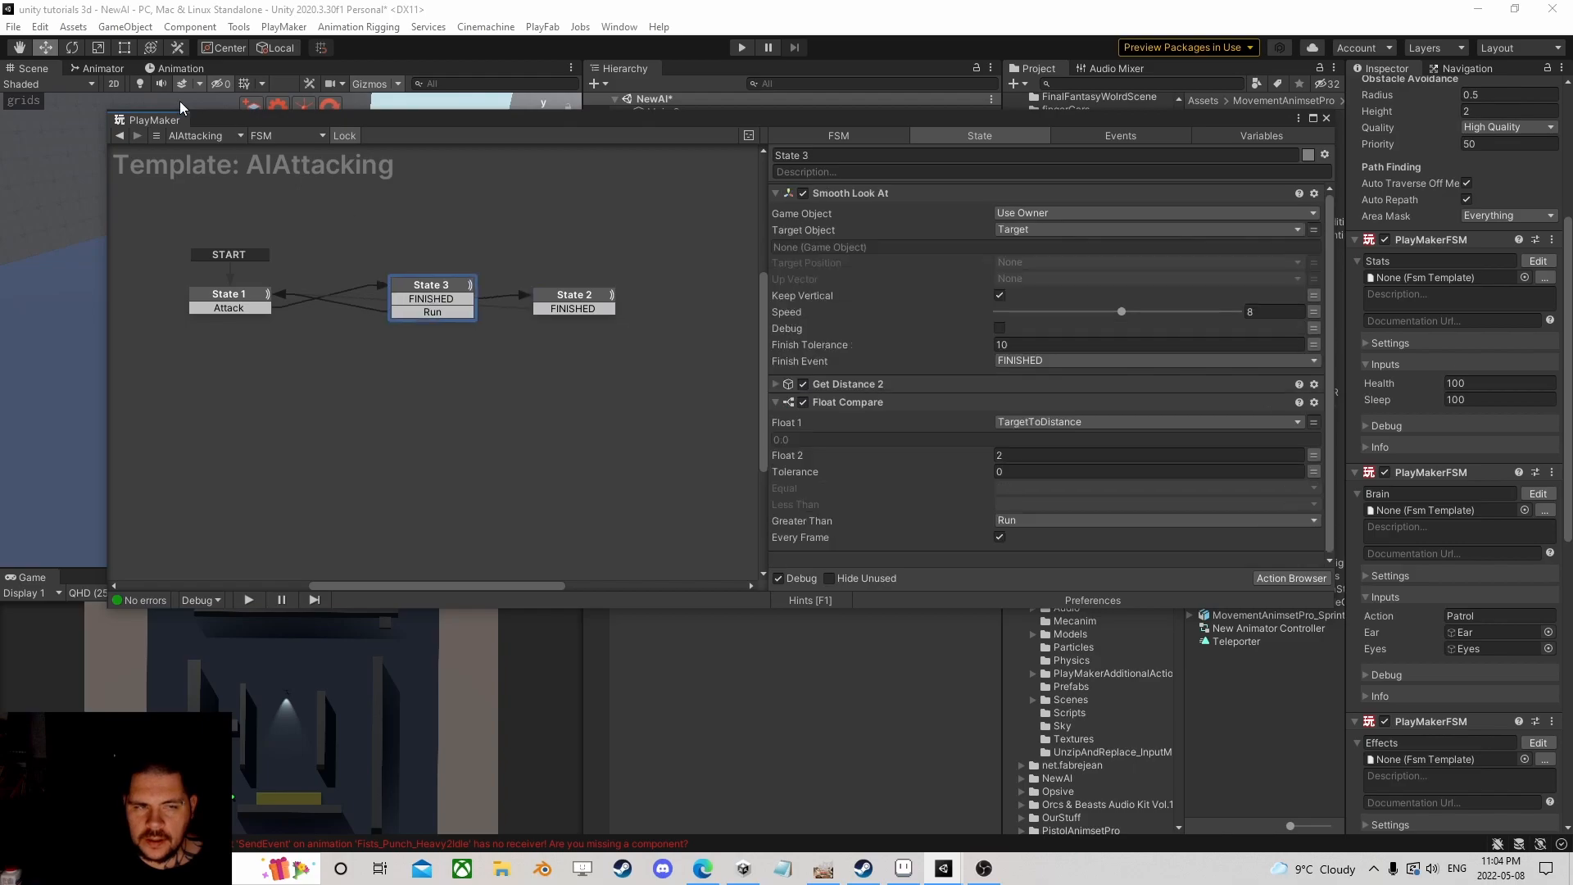
left_click(119, 136)
Step: Start the playtest, close the PlayMaker window, and select the Capsule in the Hierarchy
left_click(741, 48)
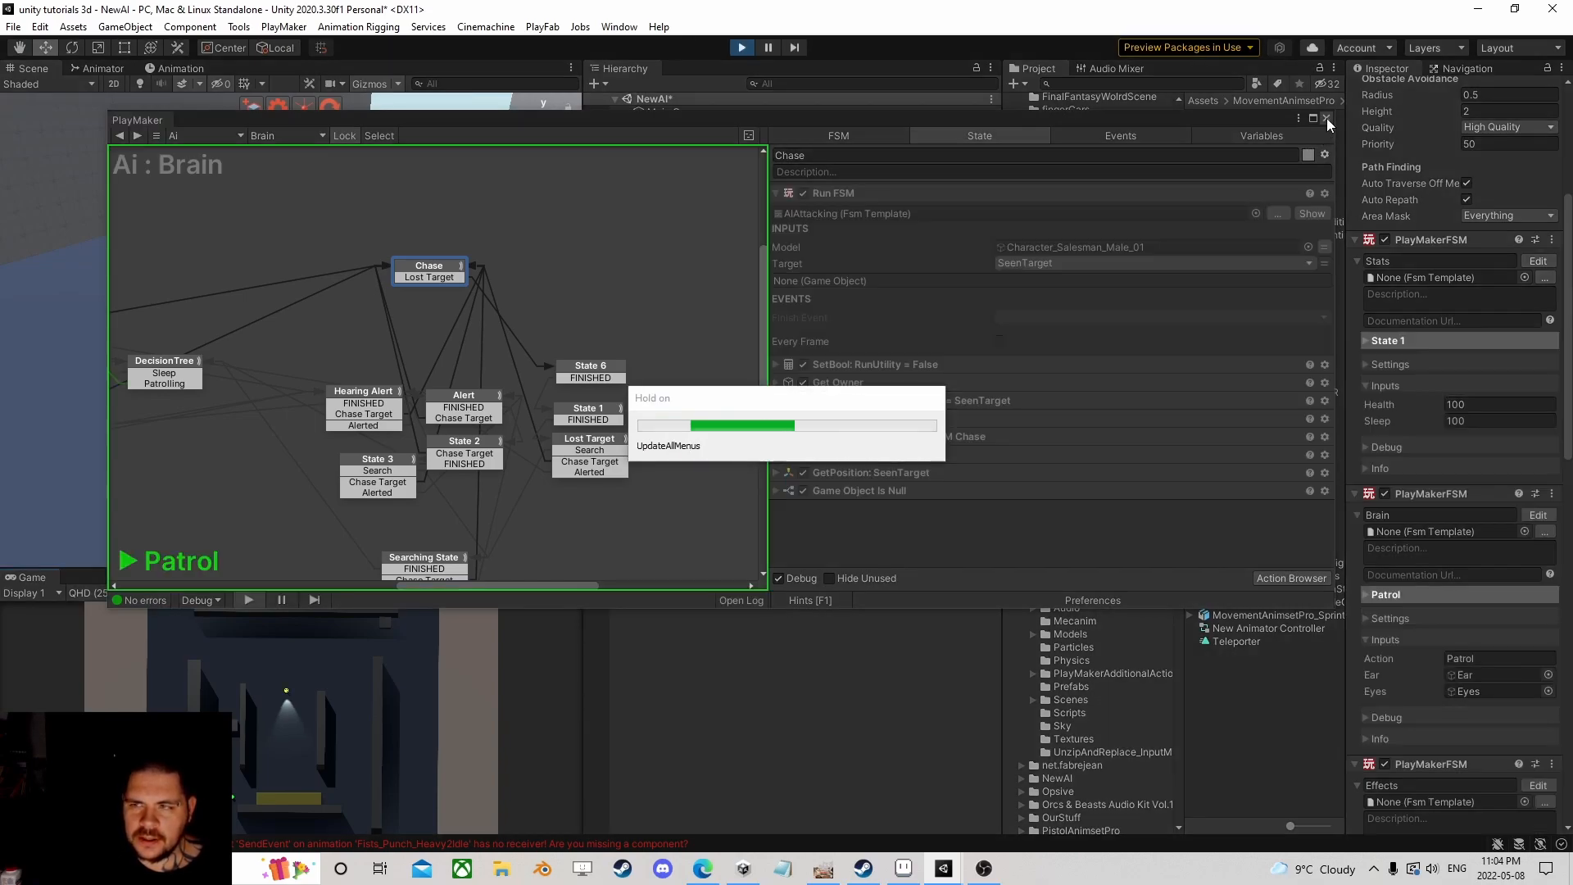
left_click(1326, 118)
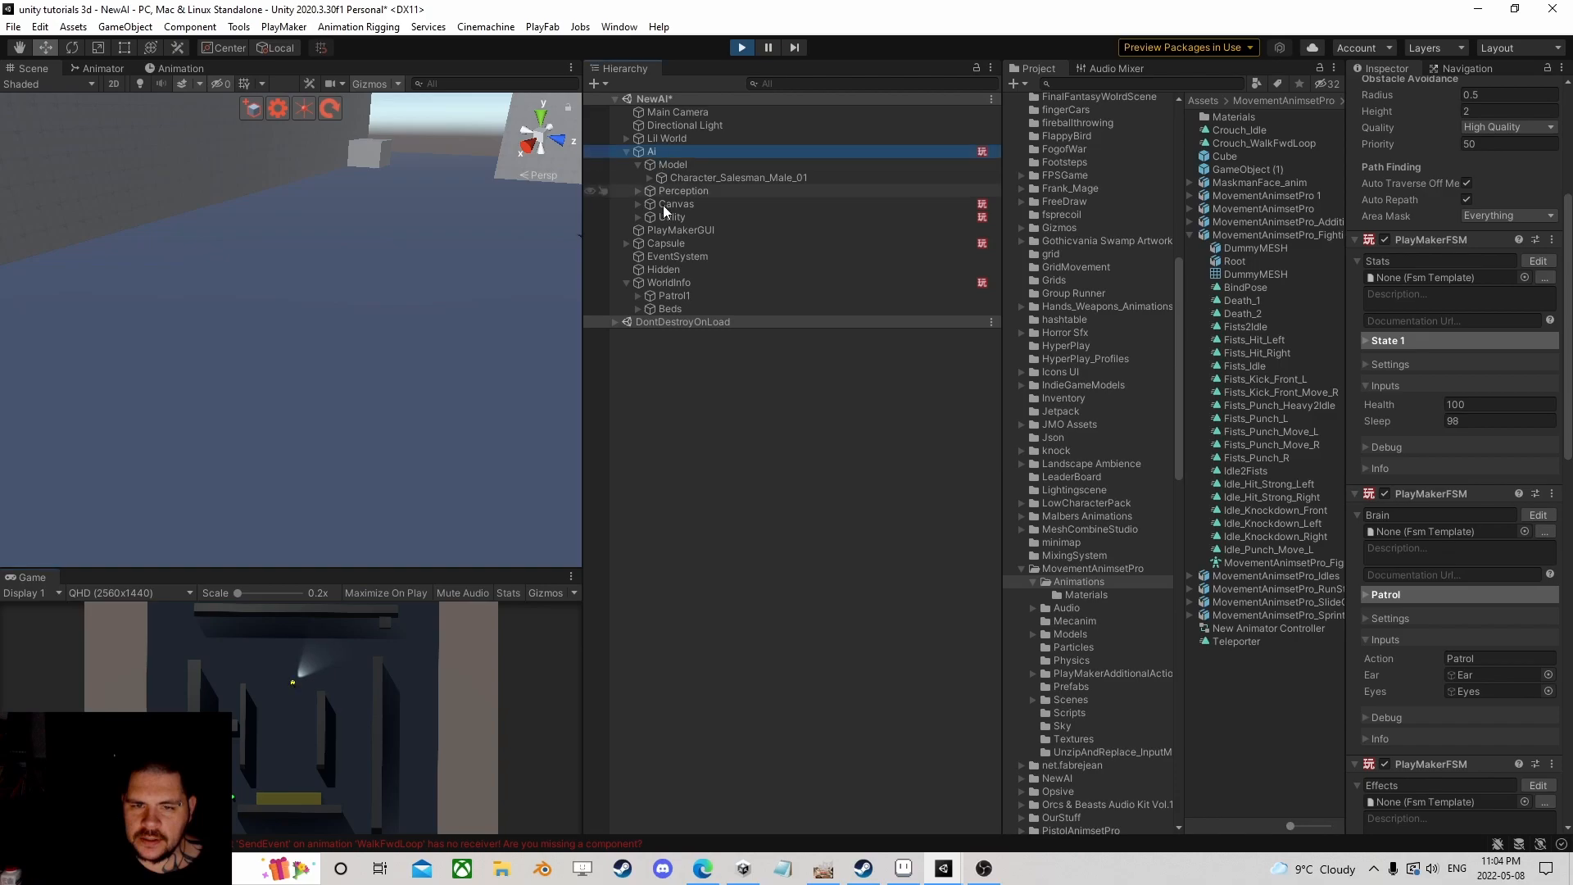
left_click(677, 244)
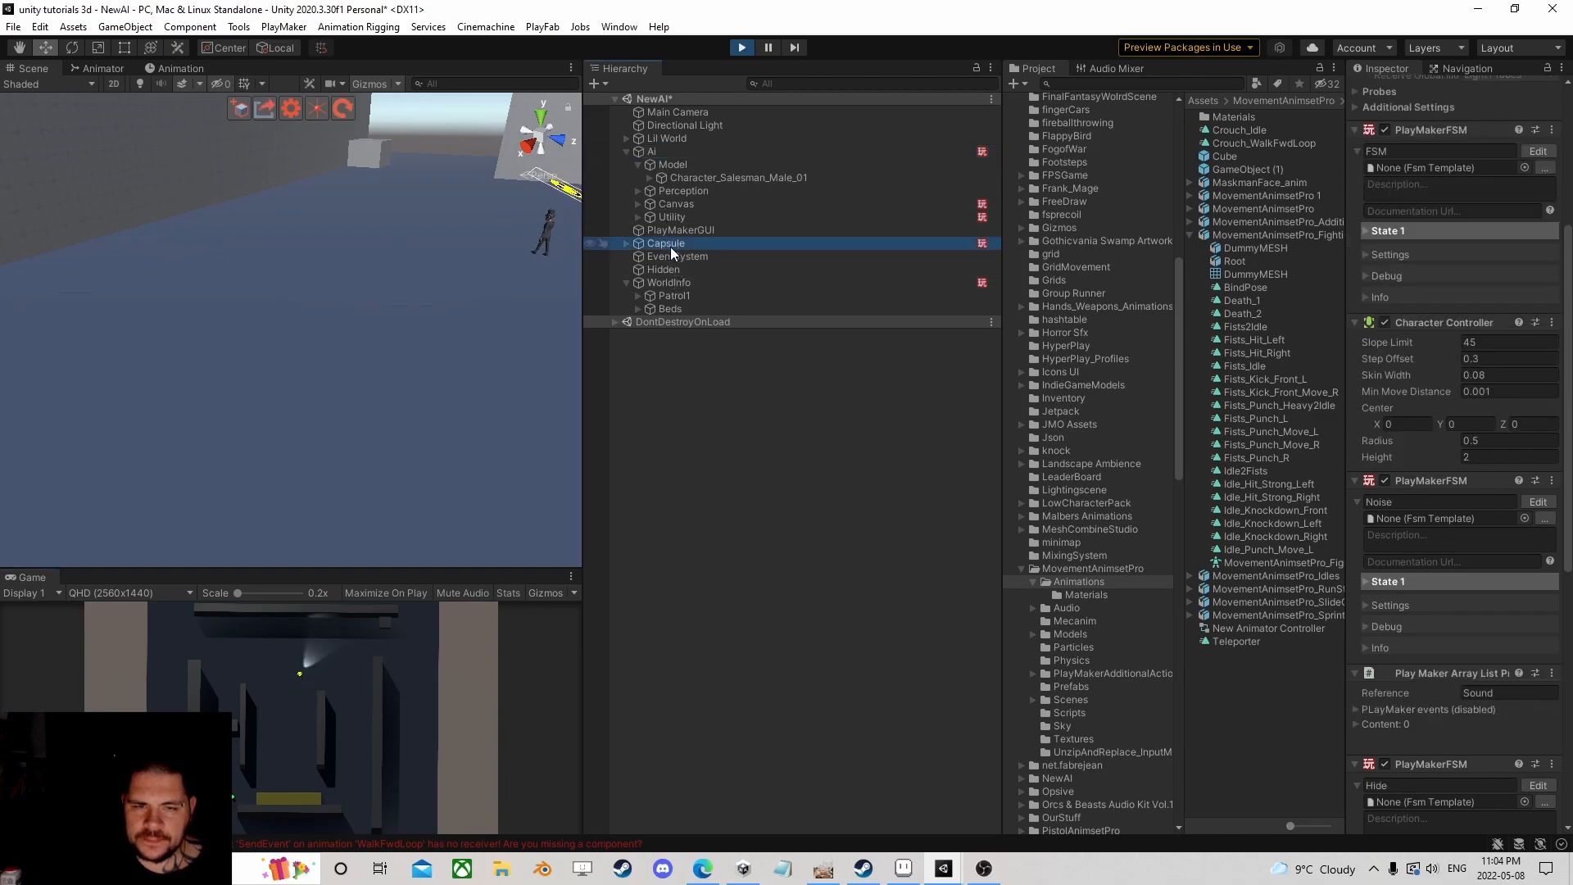
right_click_drag(360, 262, 461, 422)
scroll(389, 313, "down", 12)
middle_click_drag(392, 294, 338, 293)
Step: Frame the Capsule and drag it across the floor until it sits beside the AI character
left_click_drag(449, 342, 201, 367)
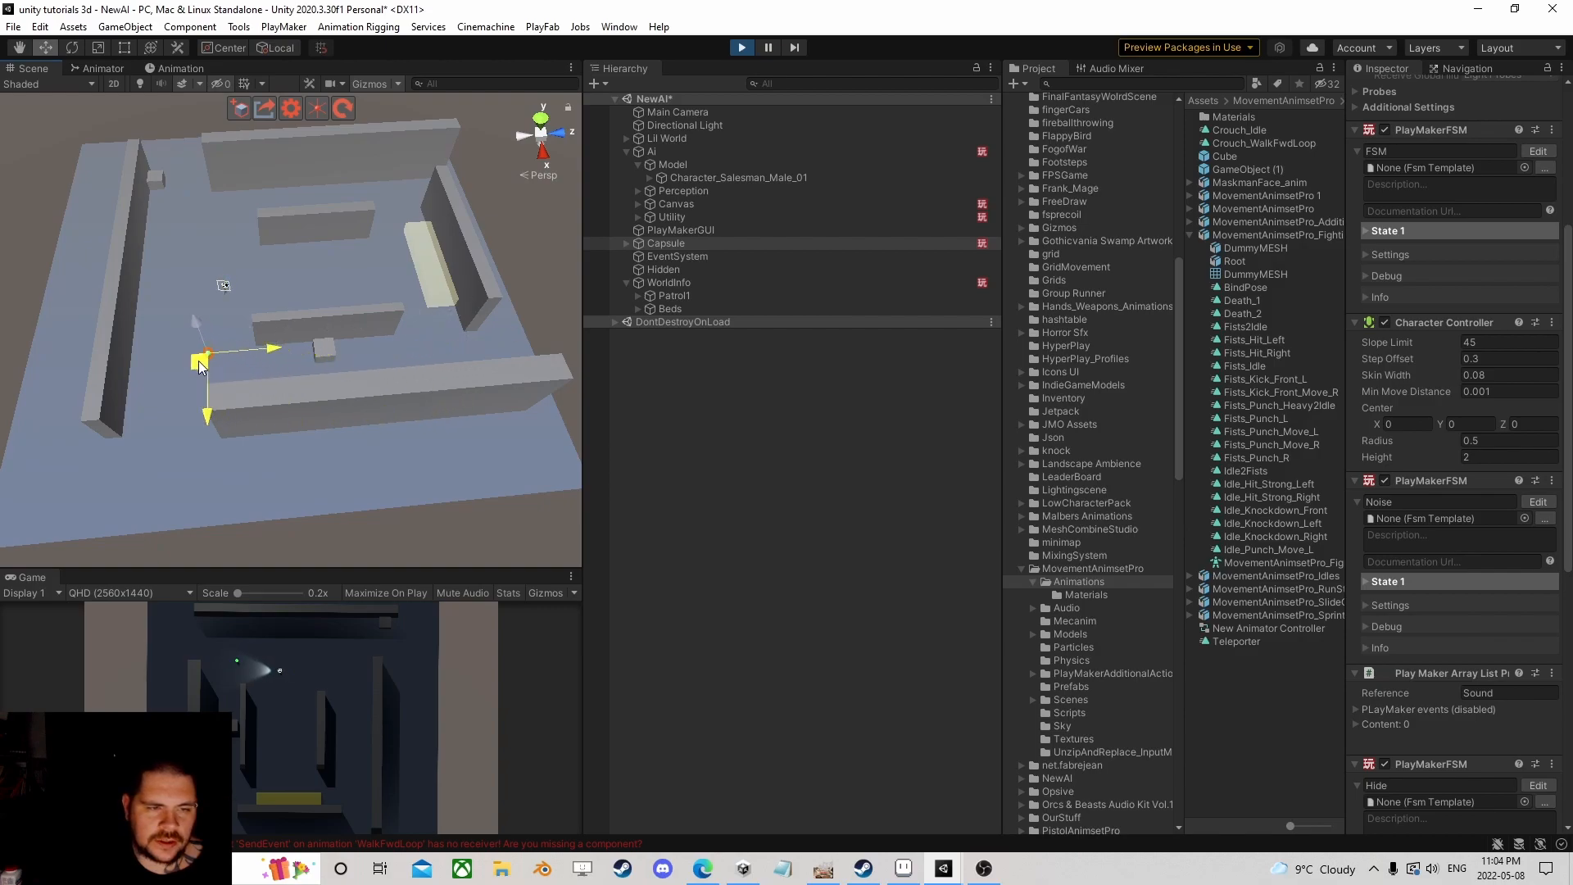
key("f")
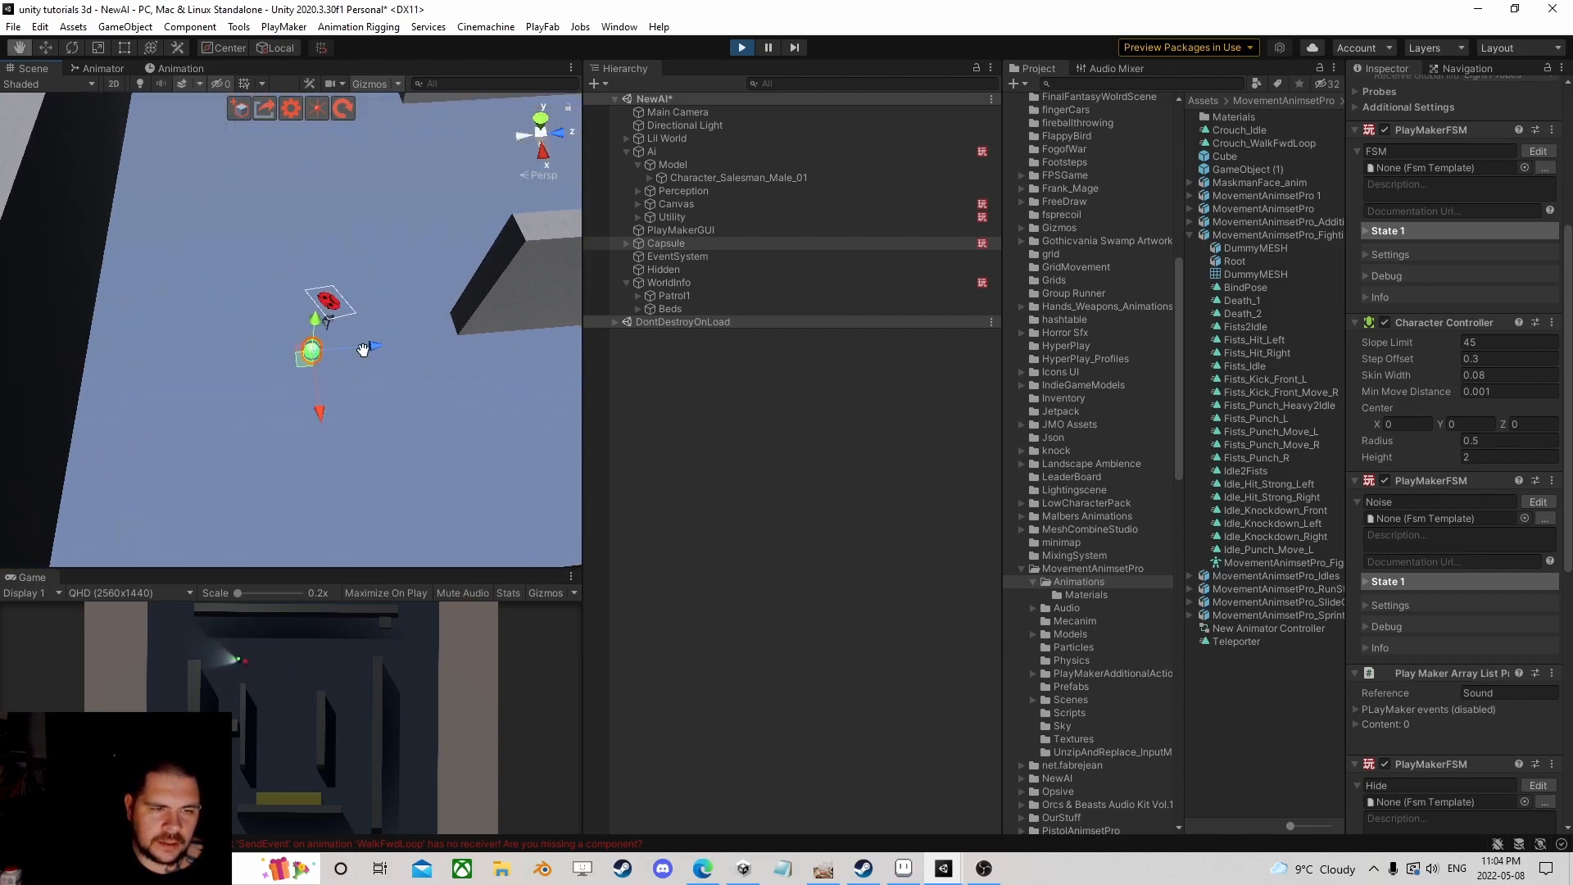
middle_click_drag(366, 356, 361, 332)
scroll(361, 332, "up", 10)
left_click_drag(313, 304, 76, 117)
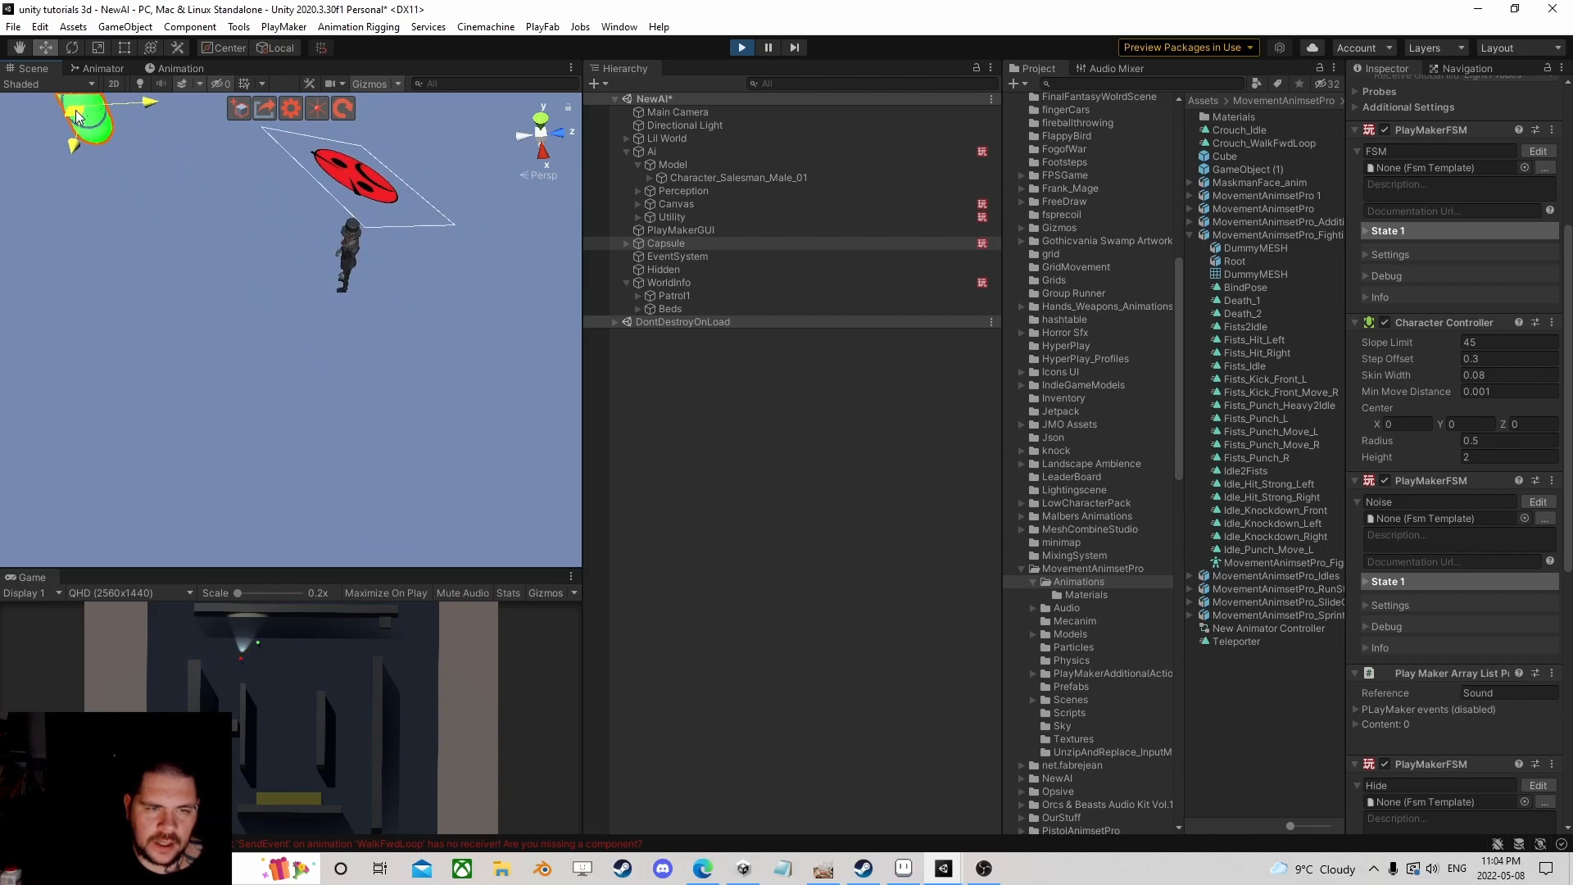
scroll(141, 211, "down", 3)
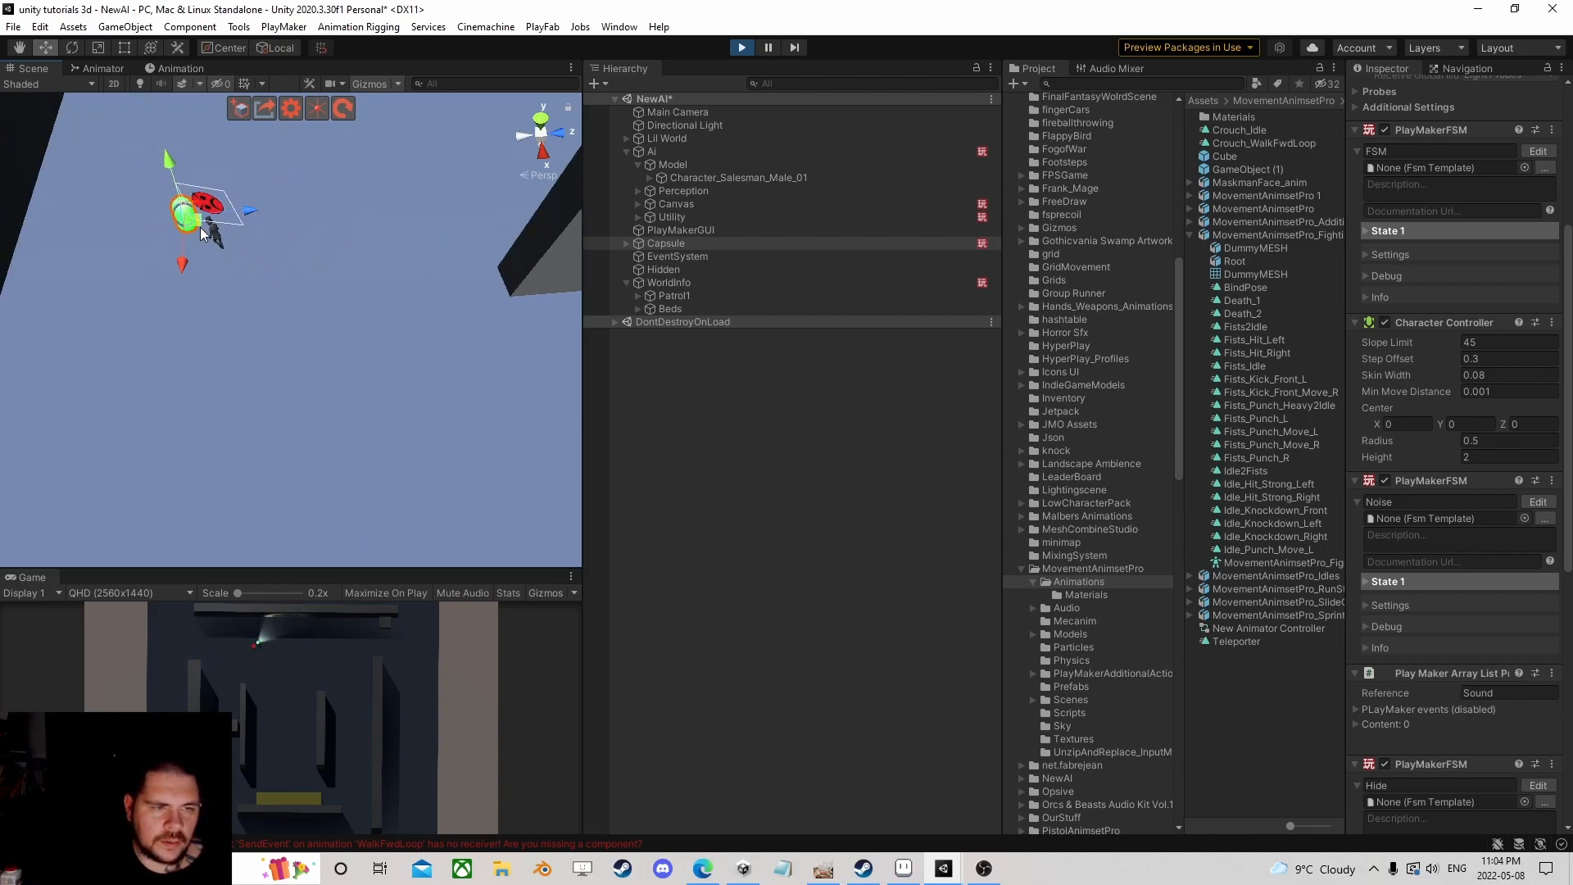
left_click_drag(199, 230, 316, 233)
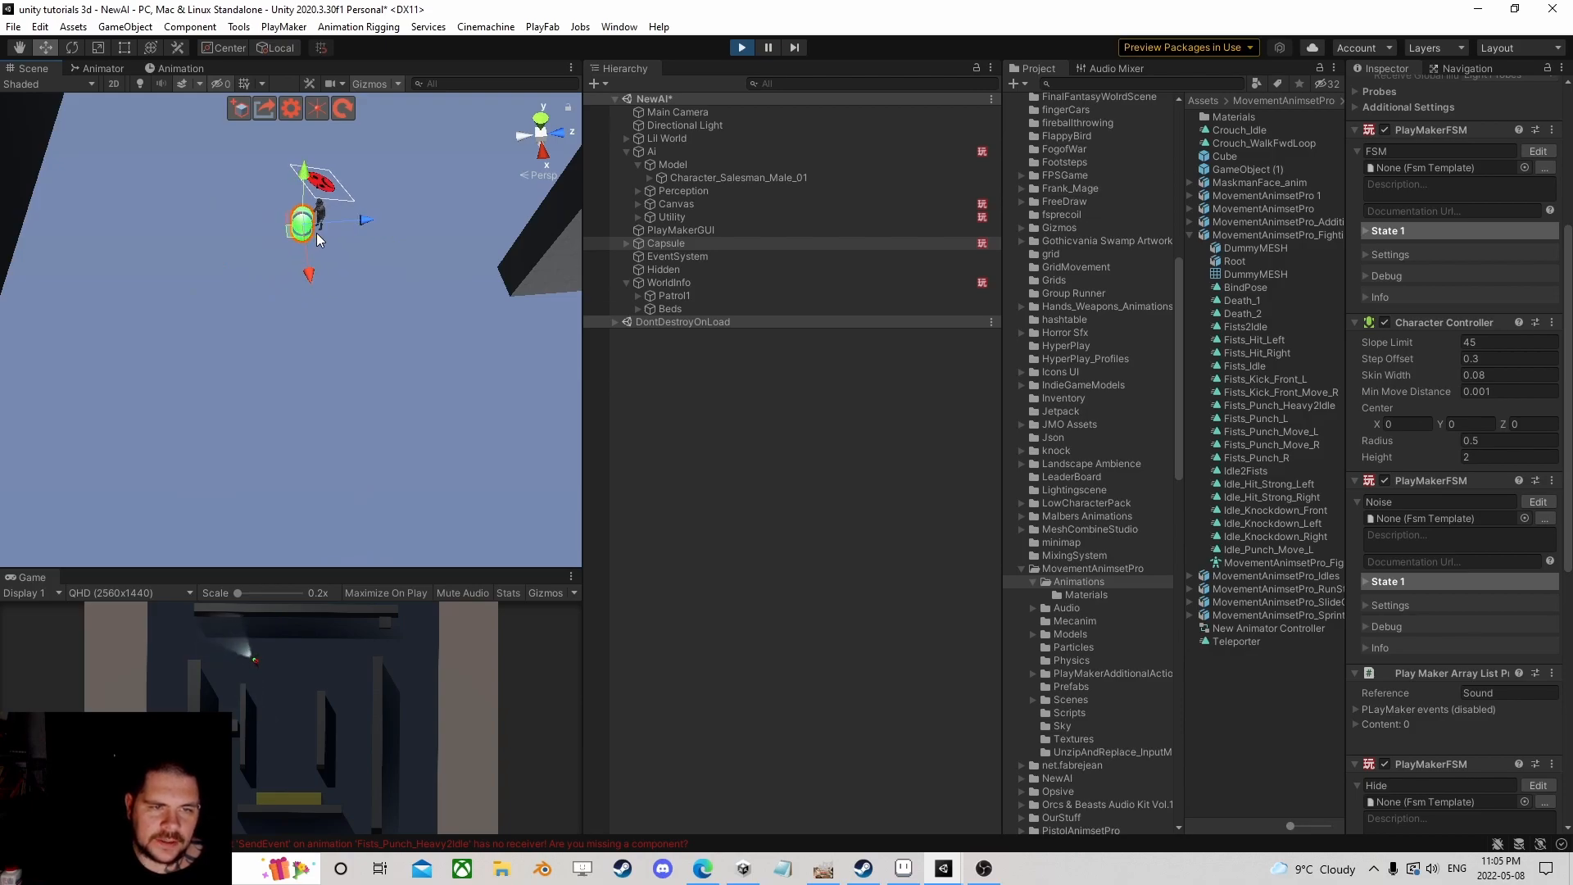
Step: Stop the playtest and select the Character_Salesman_Male_01 model under the Ai object
left_click(741, 48)
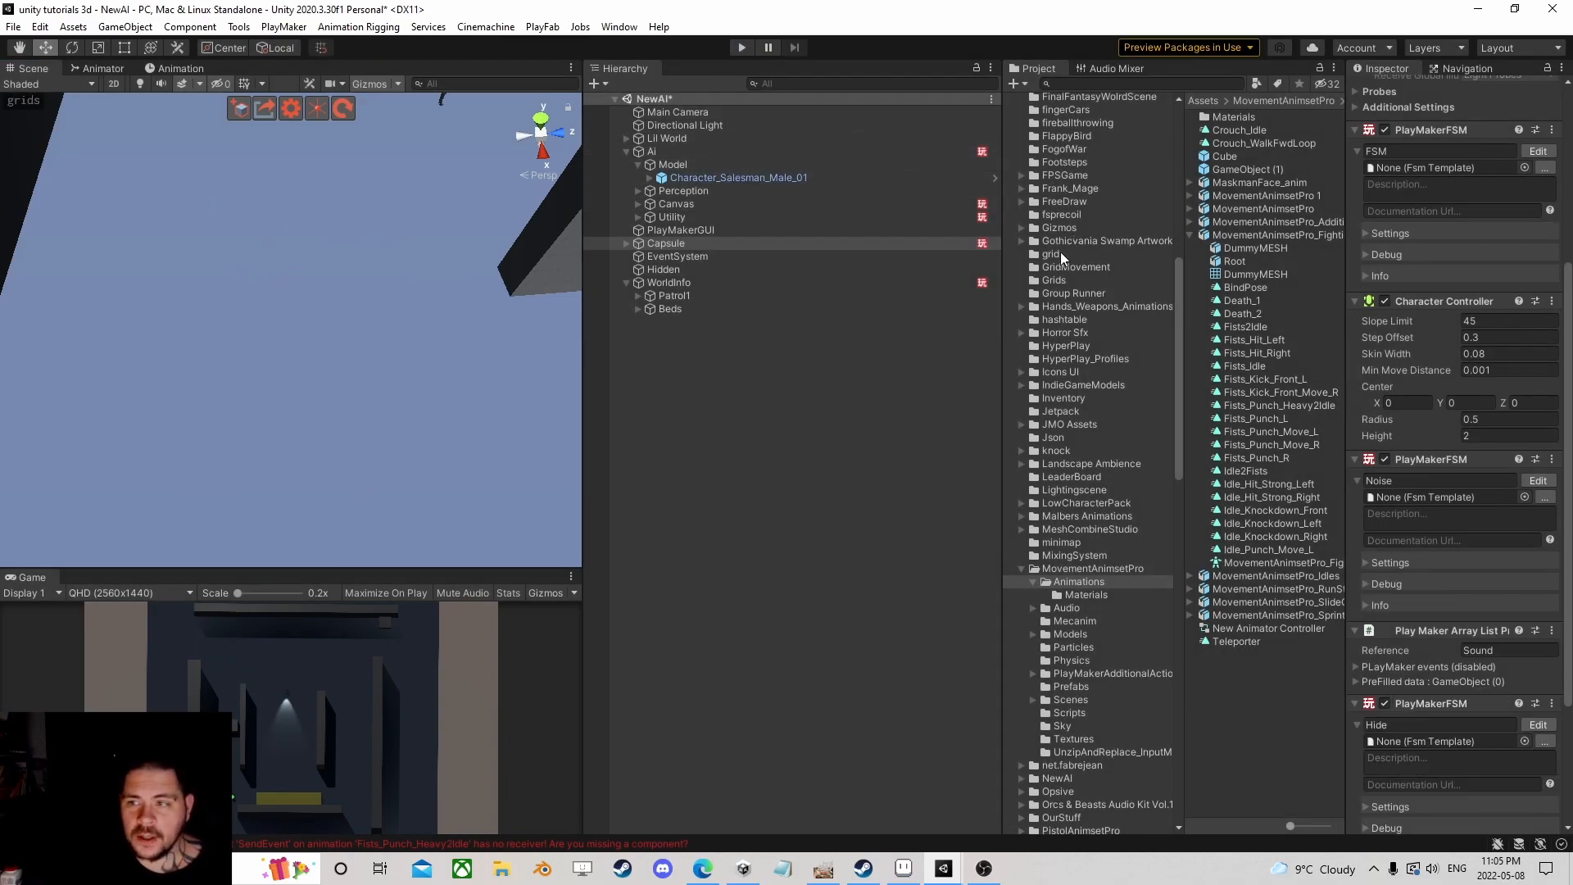
left_click(652, 149)
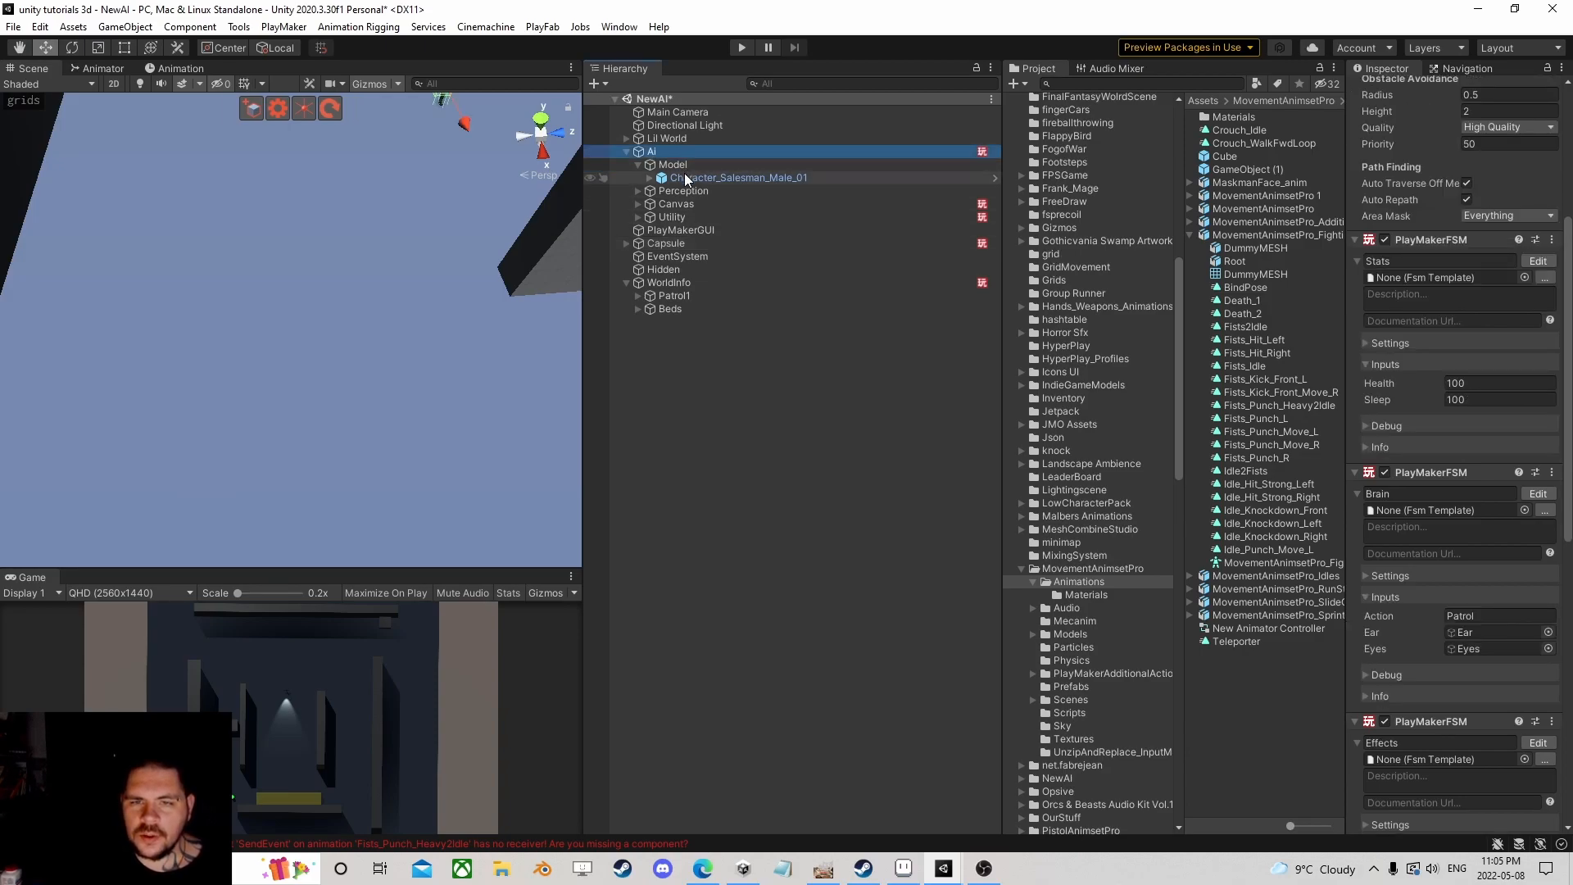
left_click(687, 179)
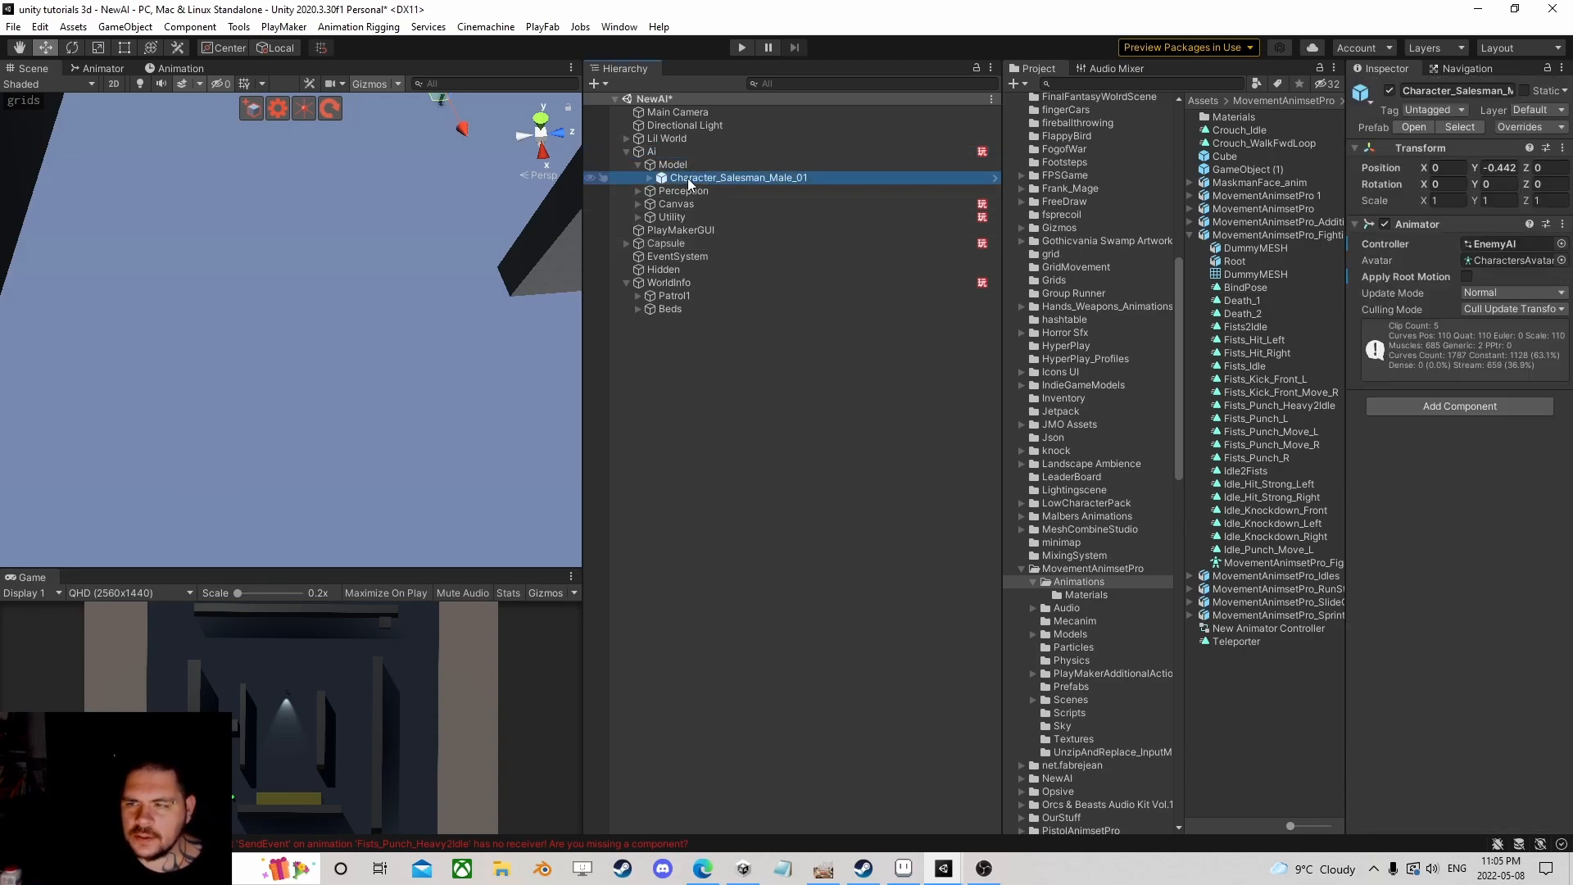
left_click(1430, 408)
left_click(820, 436)
left_click(749, 179)
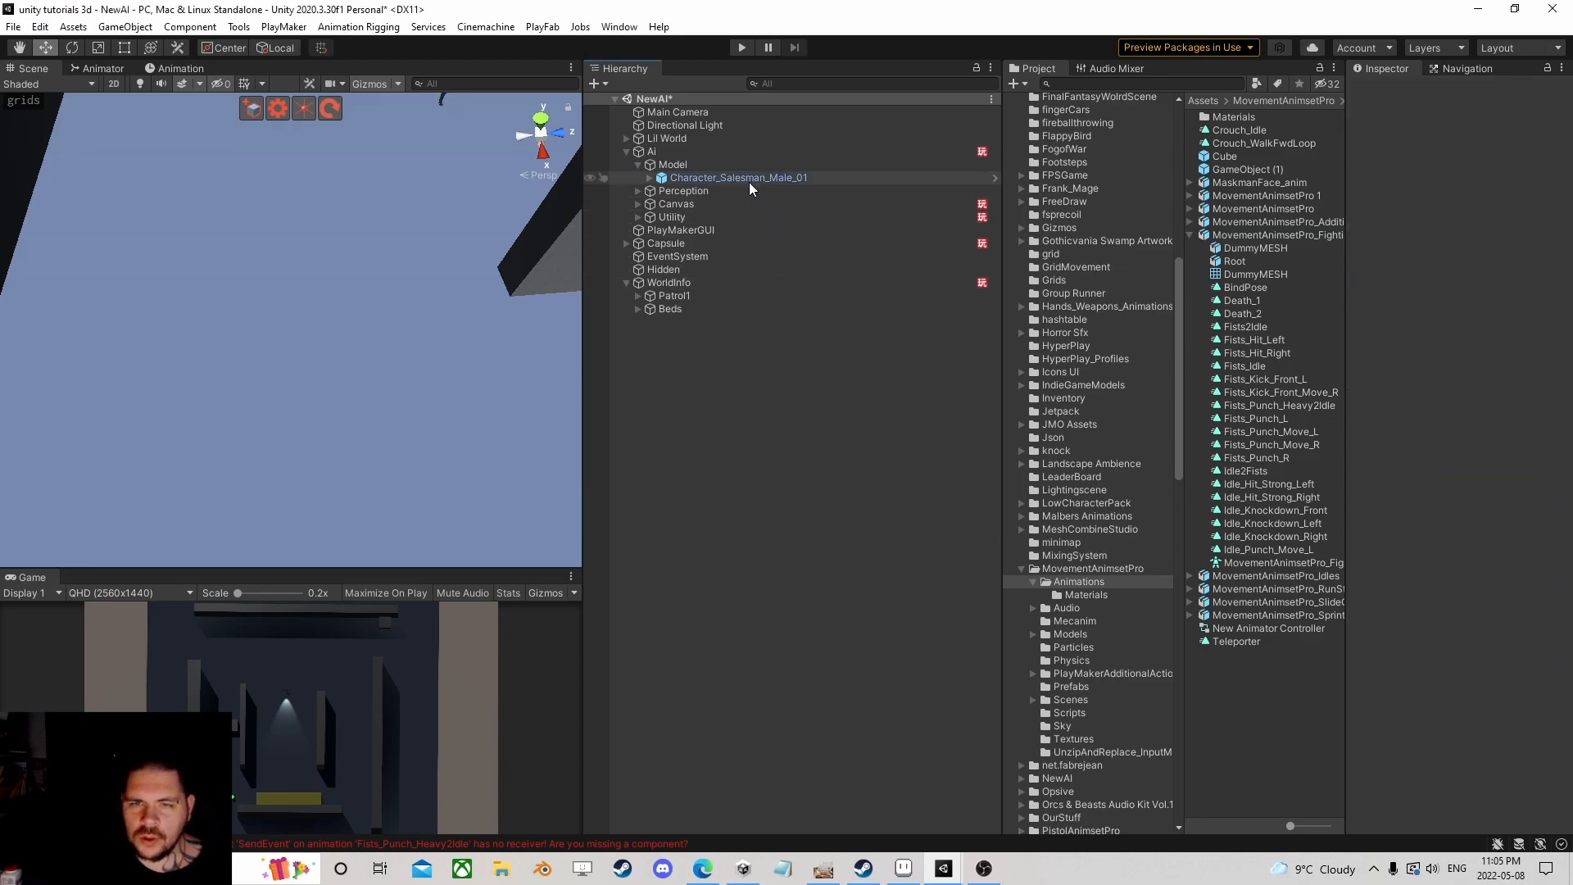
left_click(655, 152)
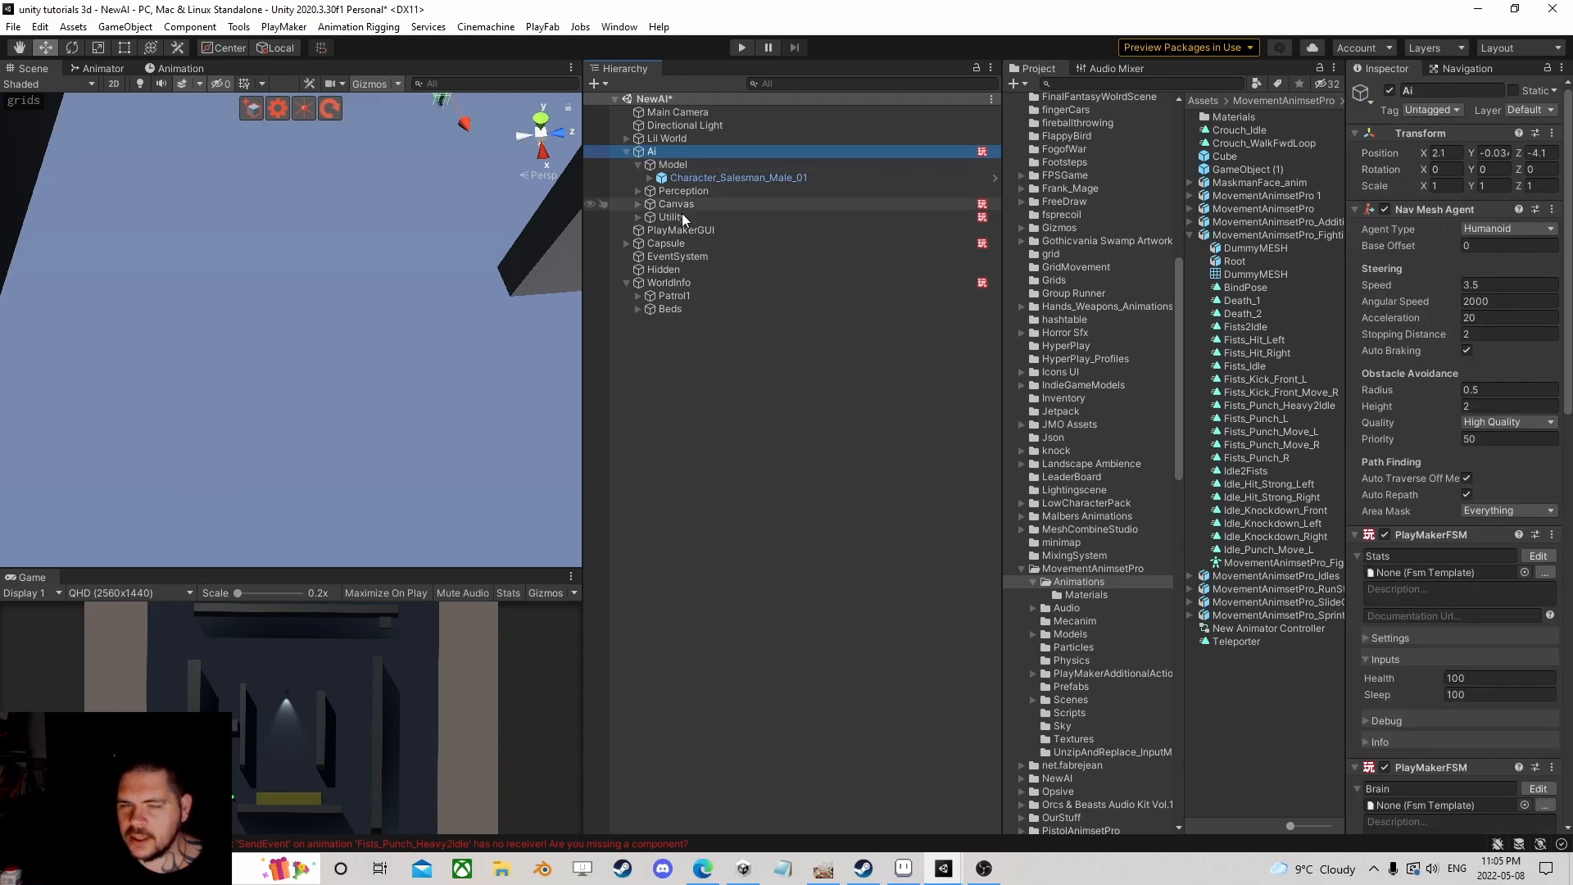
left_click(792, 178)
Step: Add a PlayMaker FSM component to the model and open it in the PlayMaker editor
left_click(1459, 406)
left_click(1424, 492)
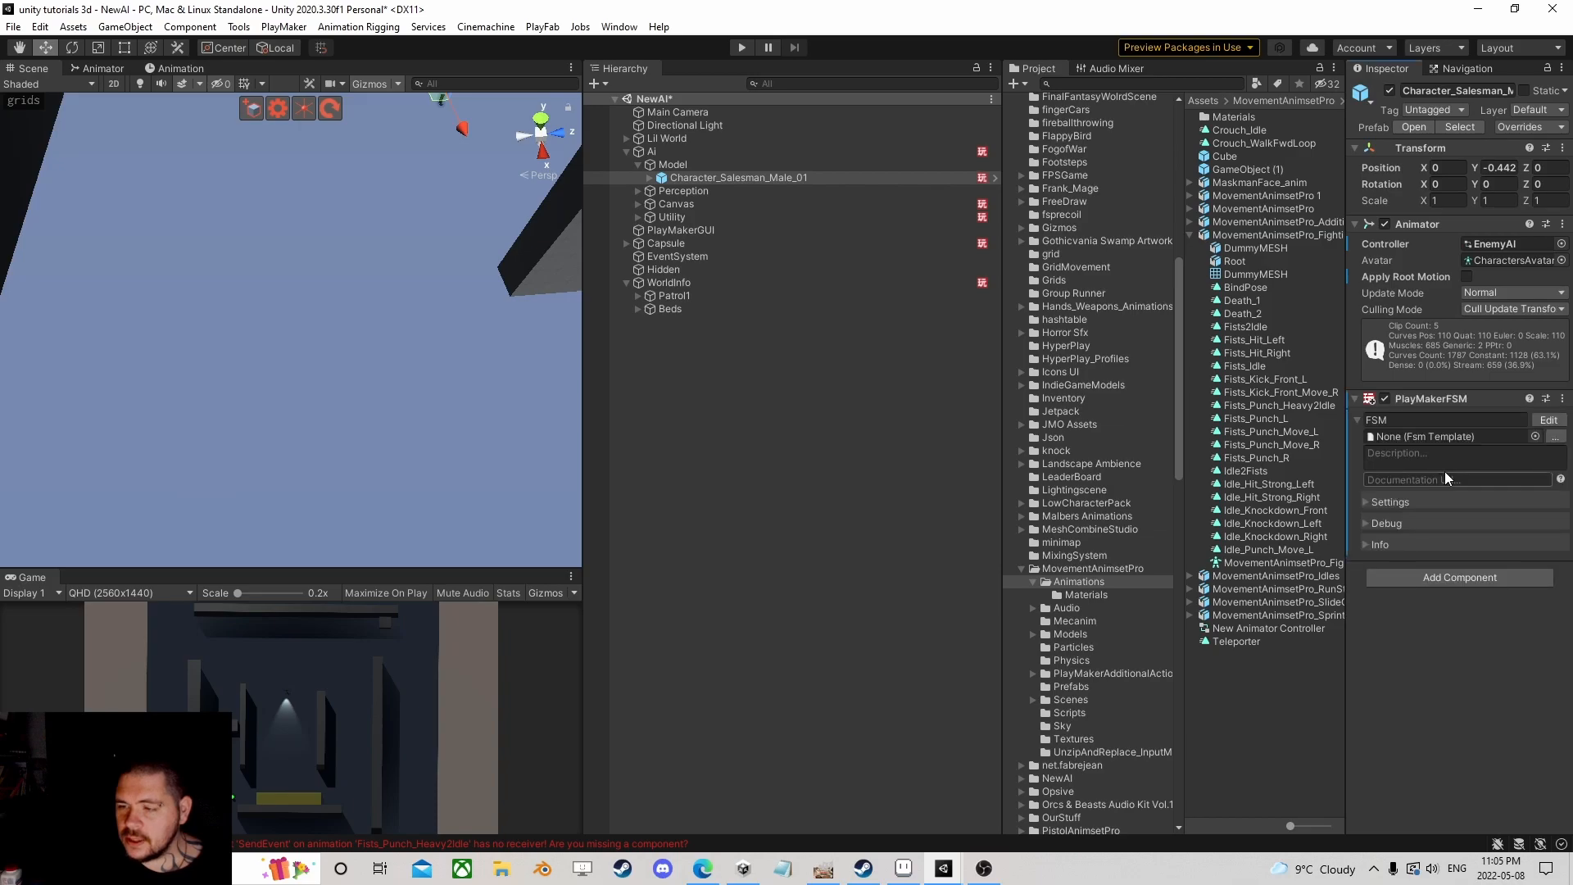
left_click(1422, 418)
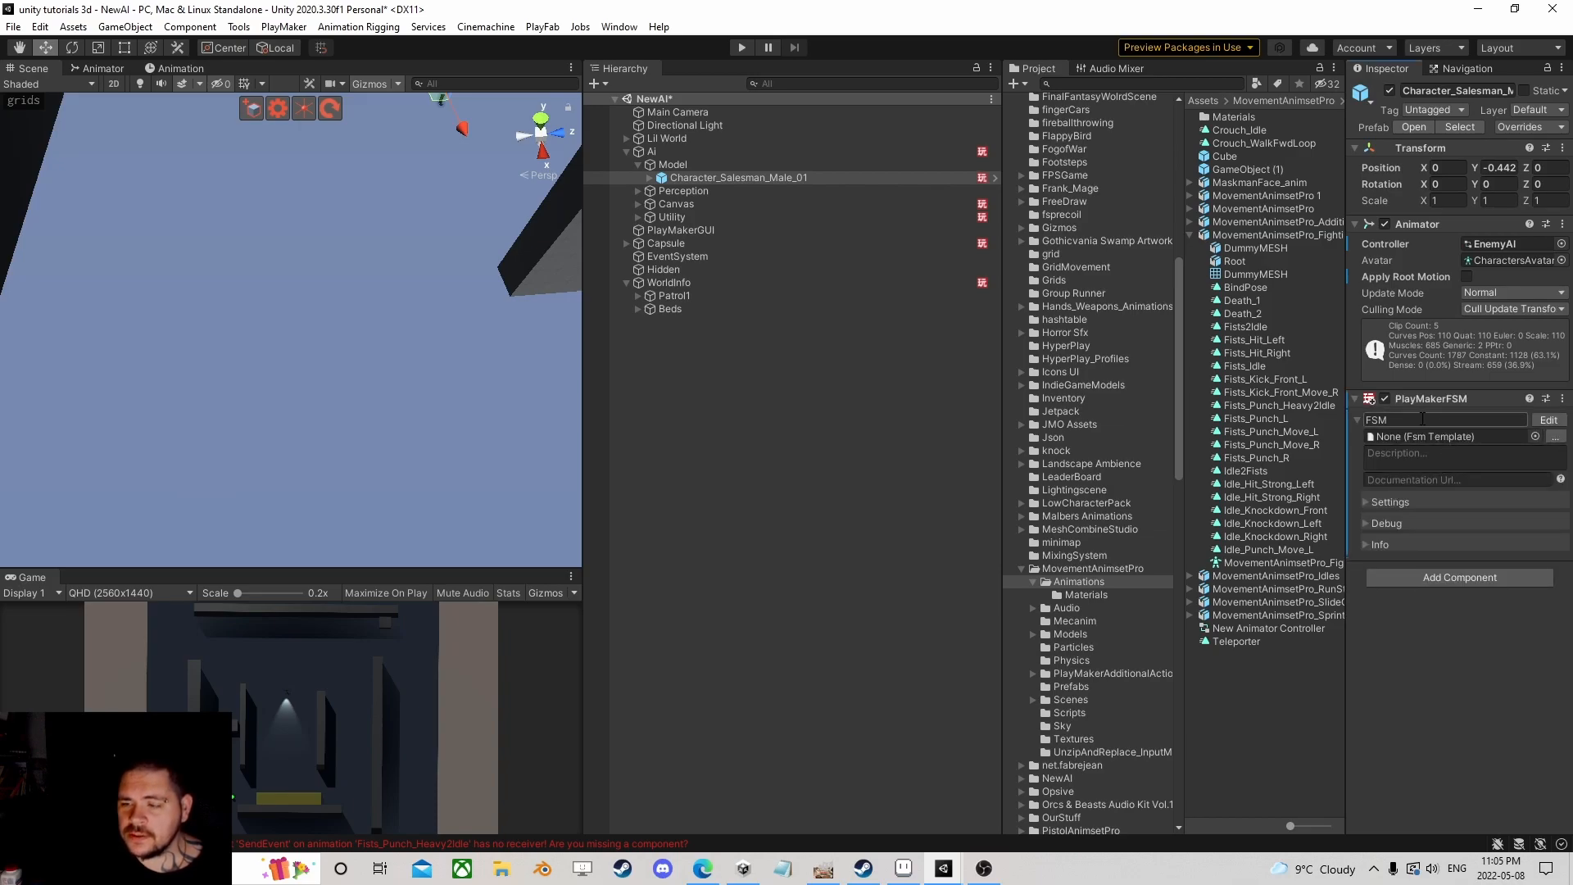
left_click(1545, 421)
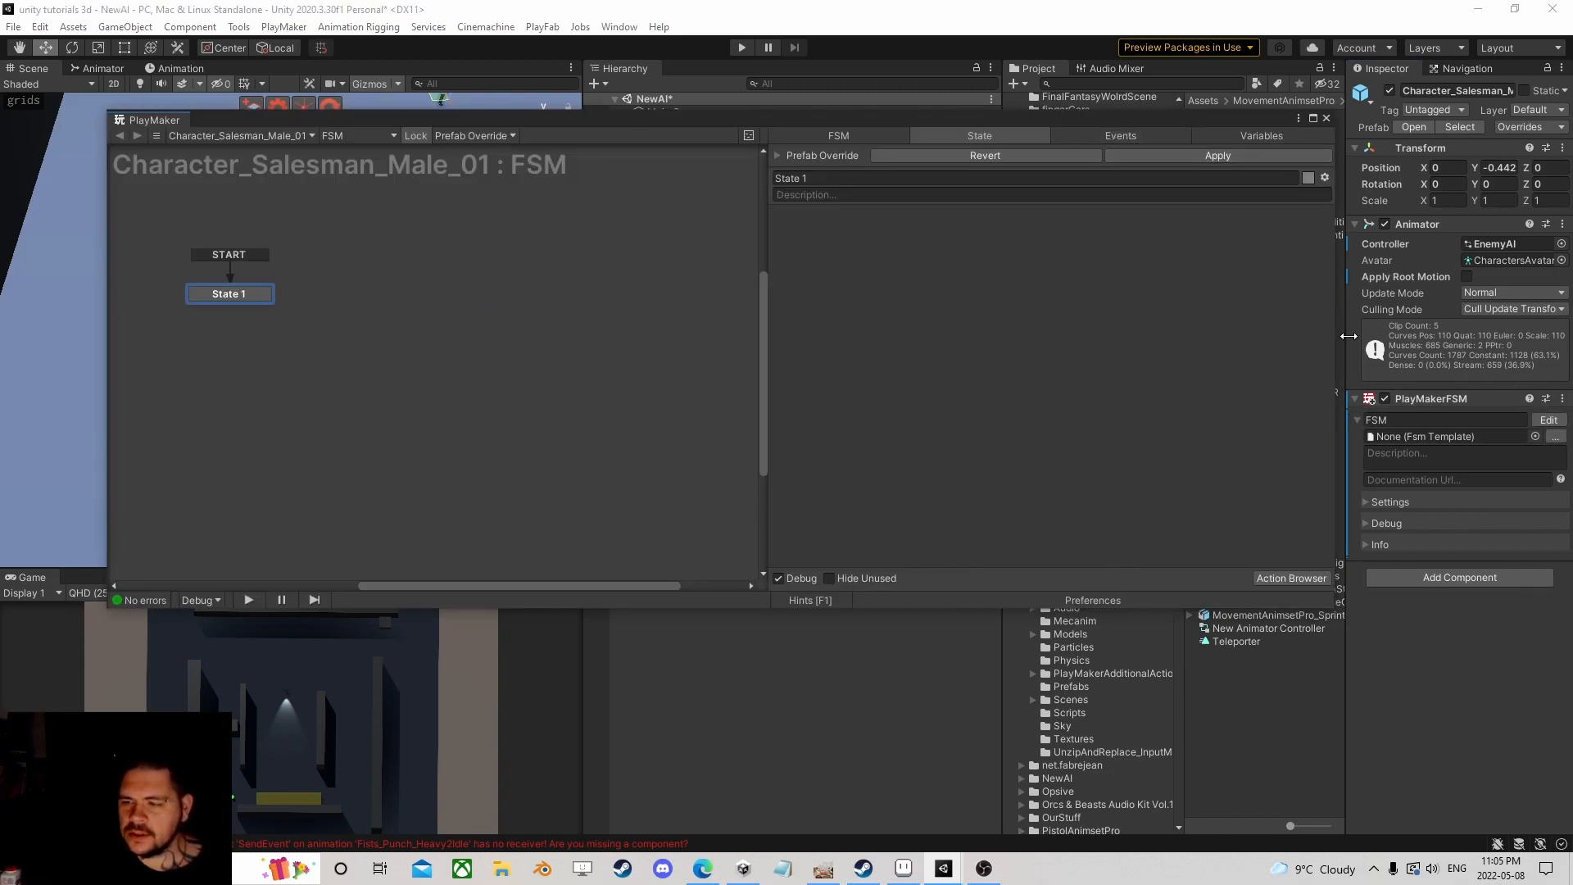
Step: Add Swing and Damage events to the FSM and create two new states, State 2 and State 3
left_click(1115, 137)
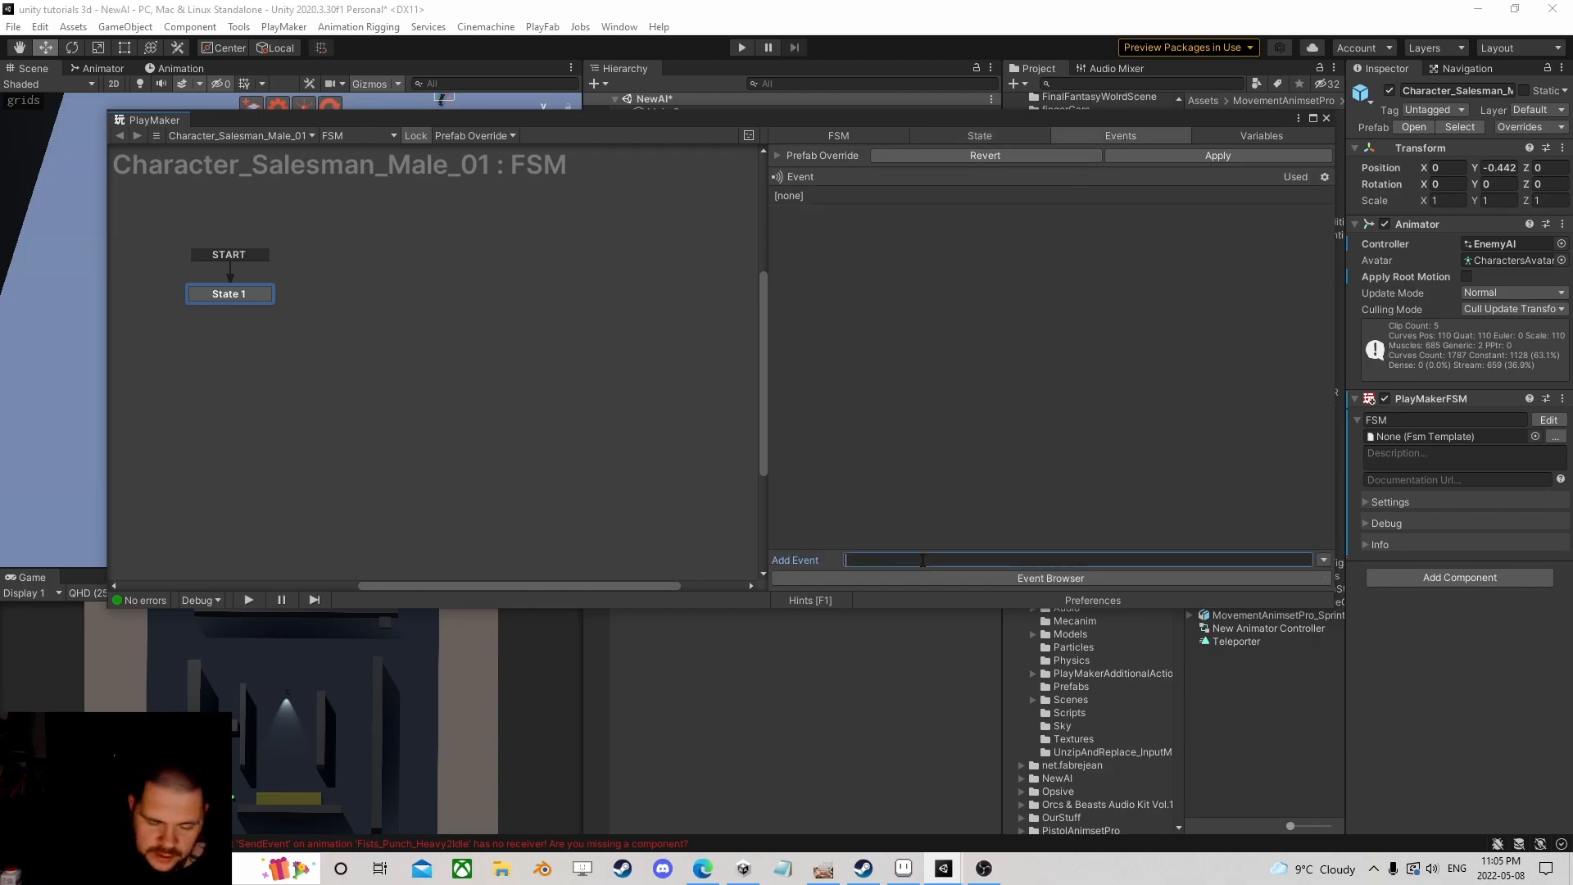
key("Return")
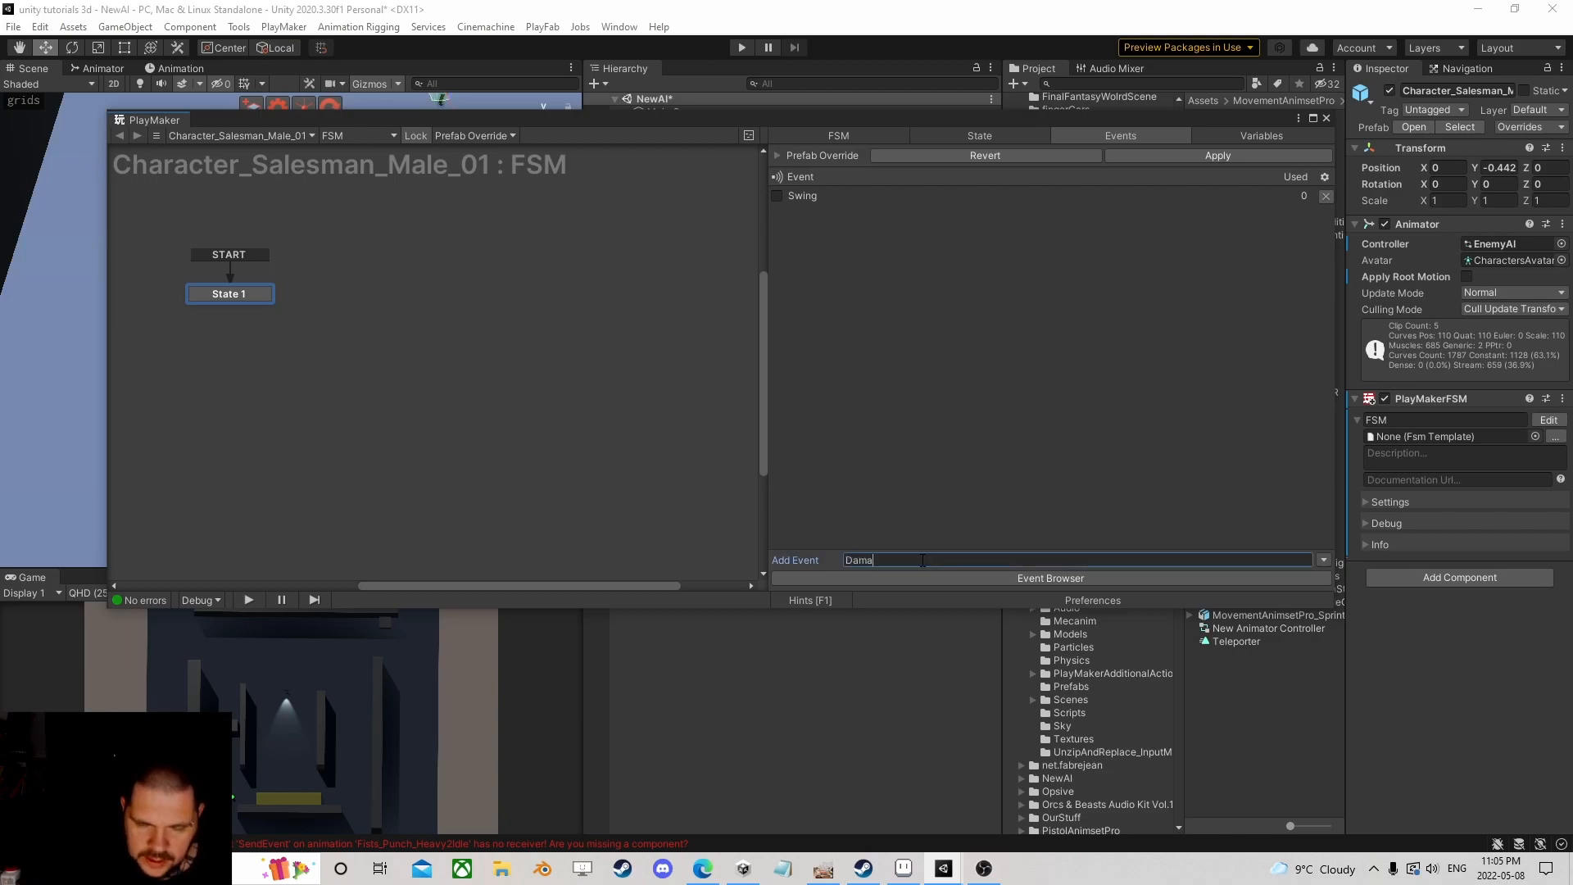
key("Return")
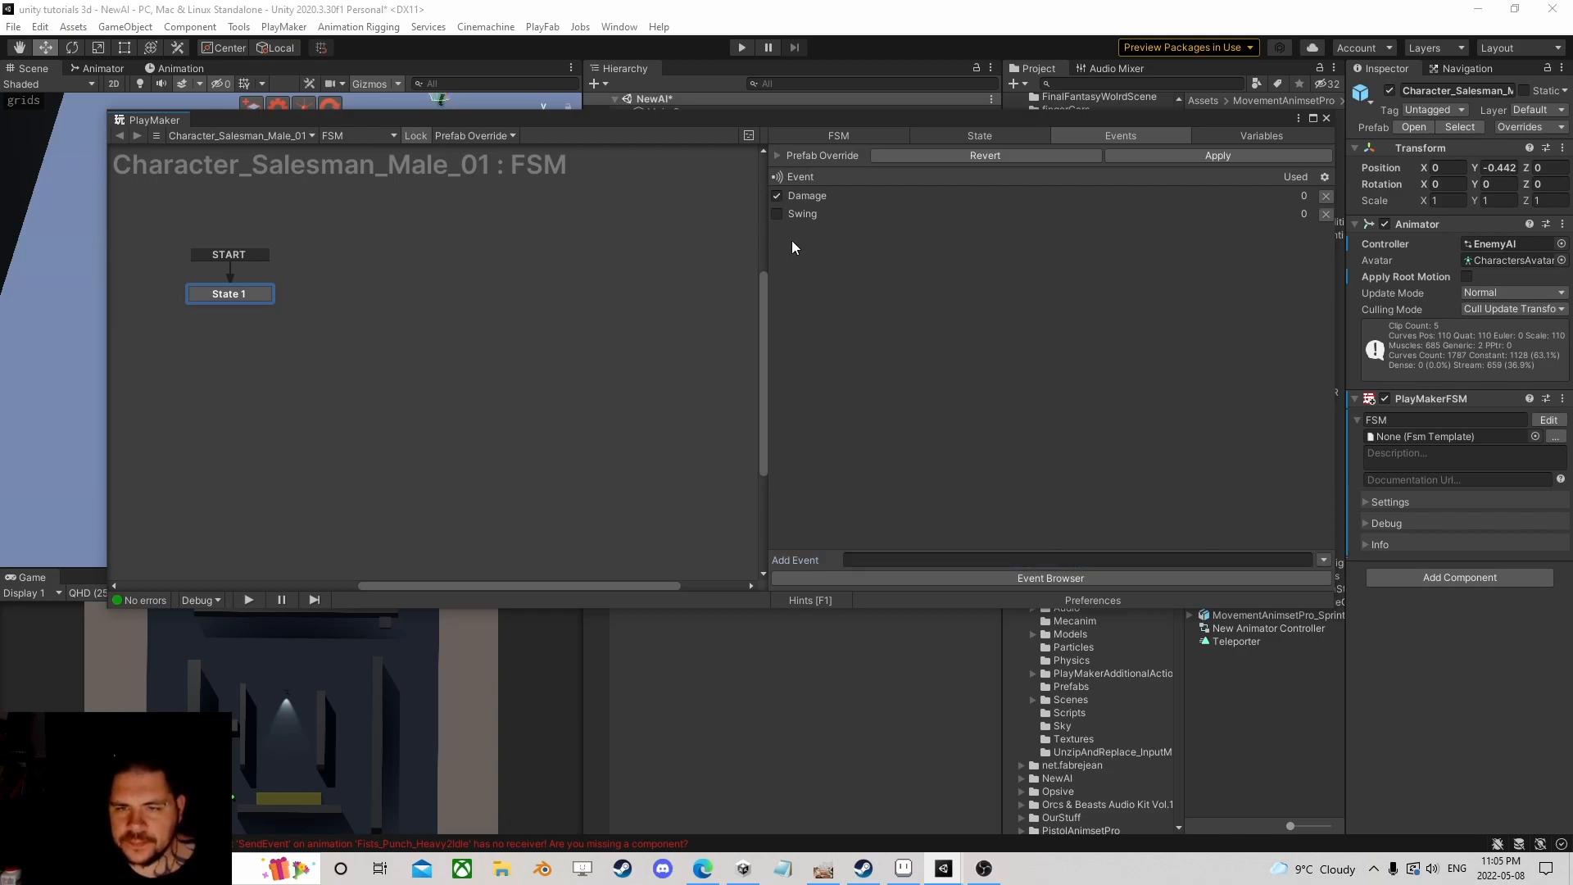
right_click(367, 290)
left_click(385, 303)
right_click(493, 293)
left_click(499, 303)
Step: Give State 2 a Swing global transition and State 3 a Damage global transition
right_click(395, 296)
mouse_move(478, 324)
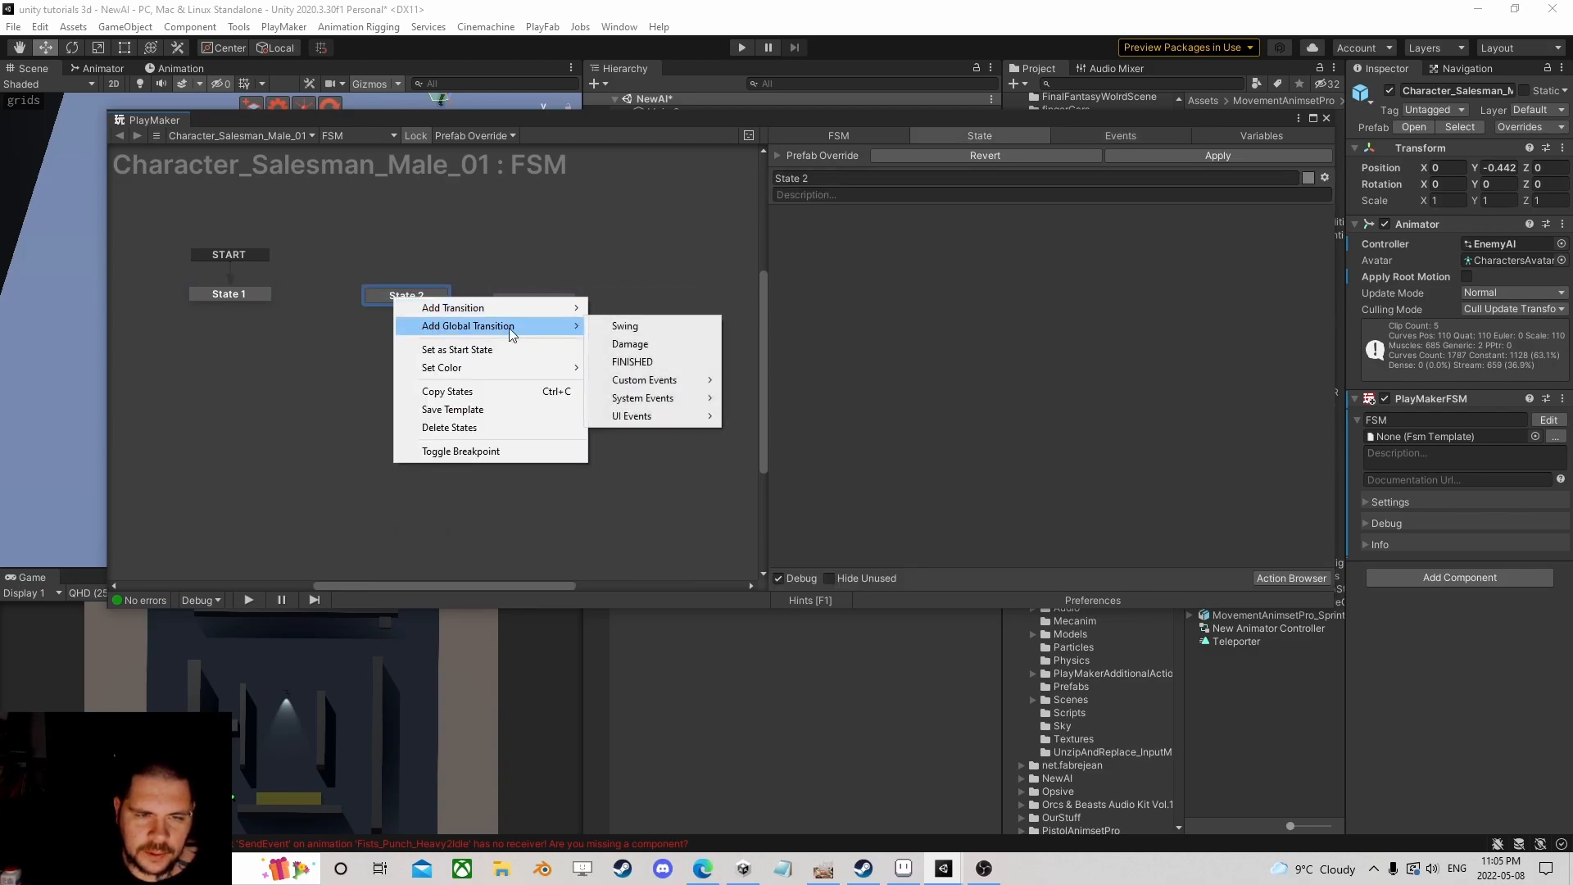
left_click(623, 325)
right_click(513, 298)
mouse_move(574, 327)
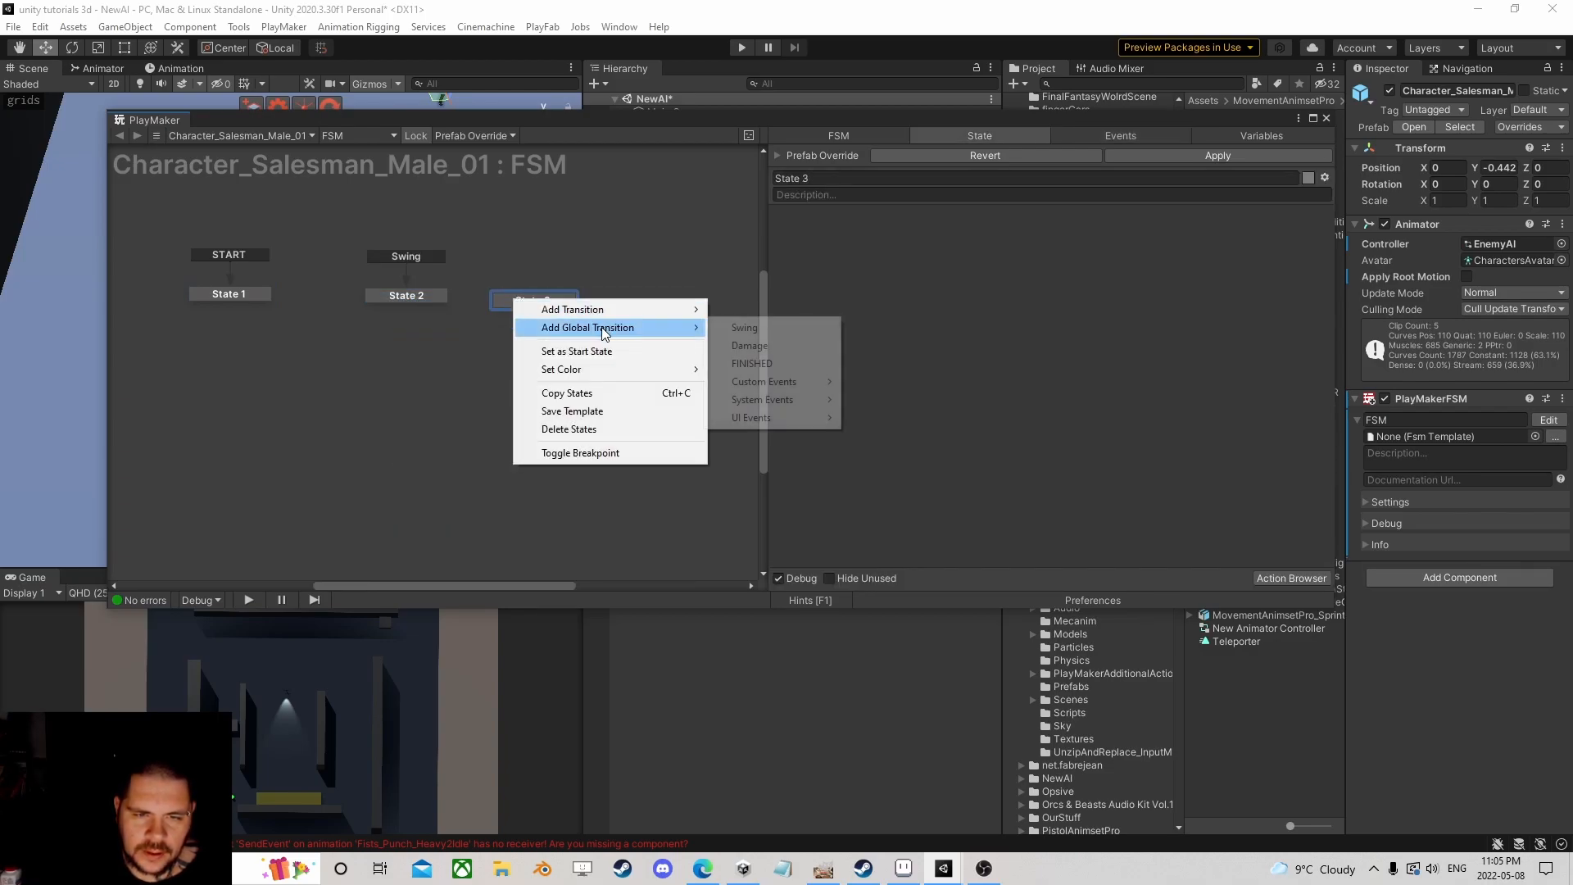
left_click(750, 345)
left_click(1527, 577)
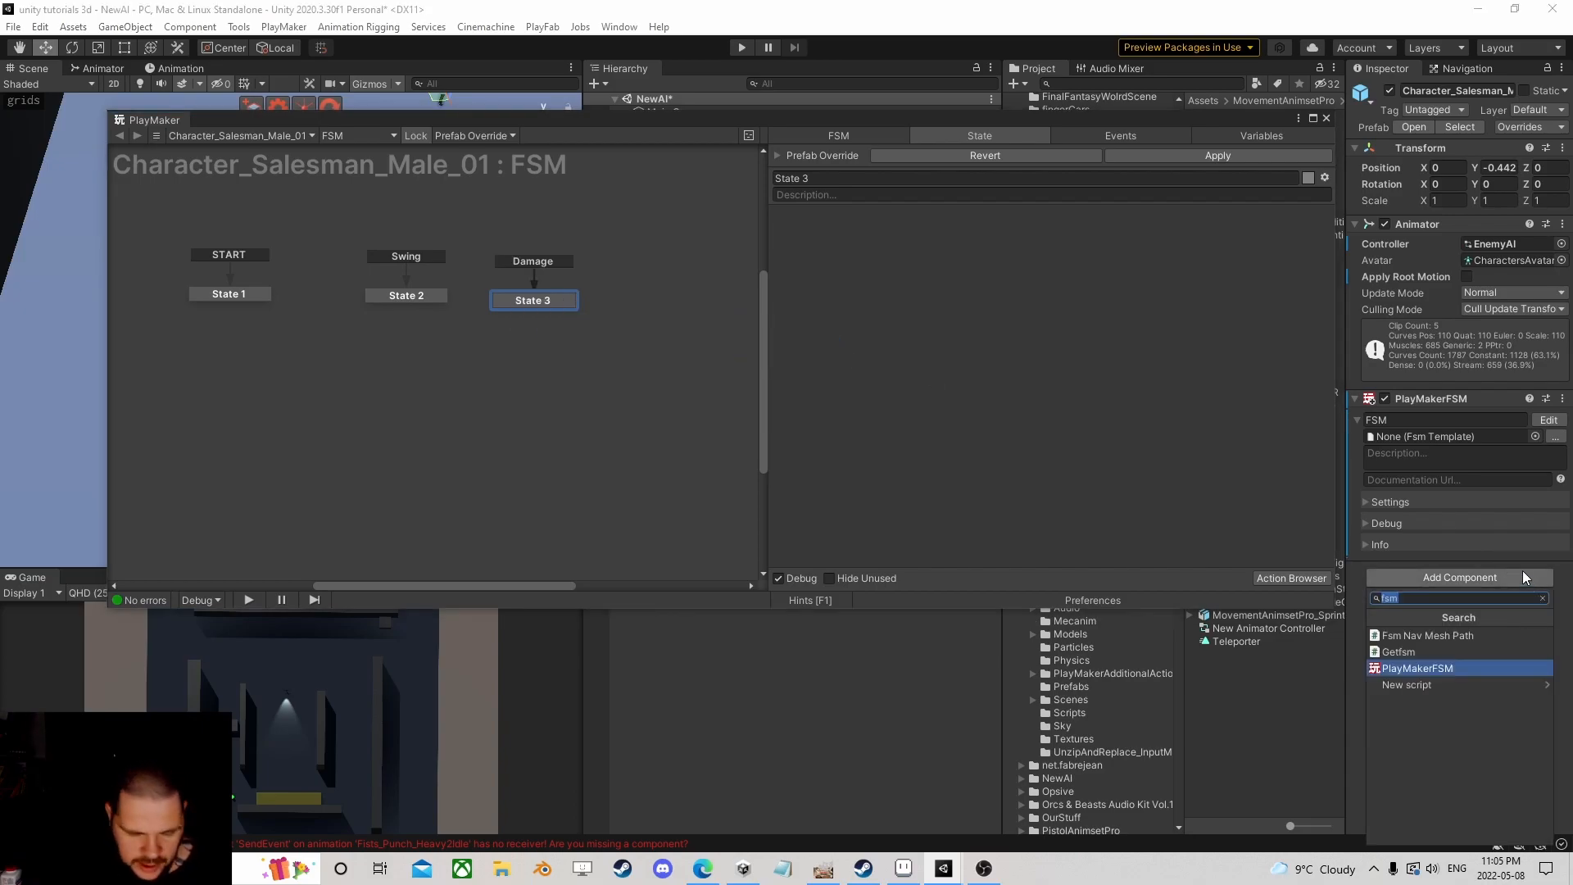
Step: Add an Audio Source to the character and an Audio Play action to State 2
type("audio")
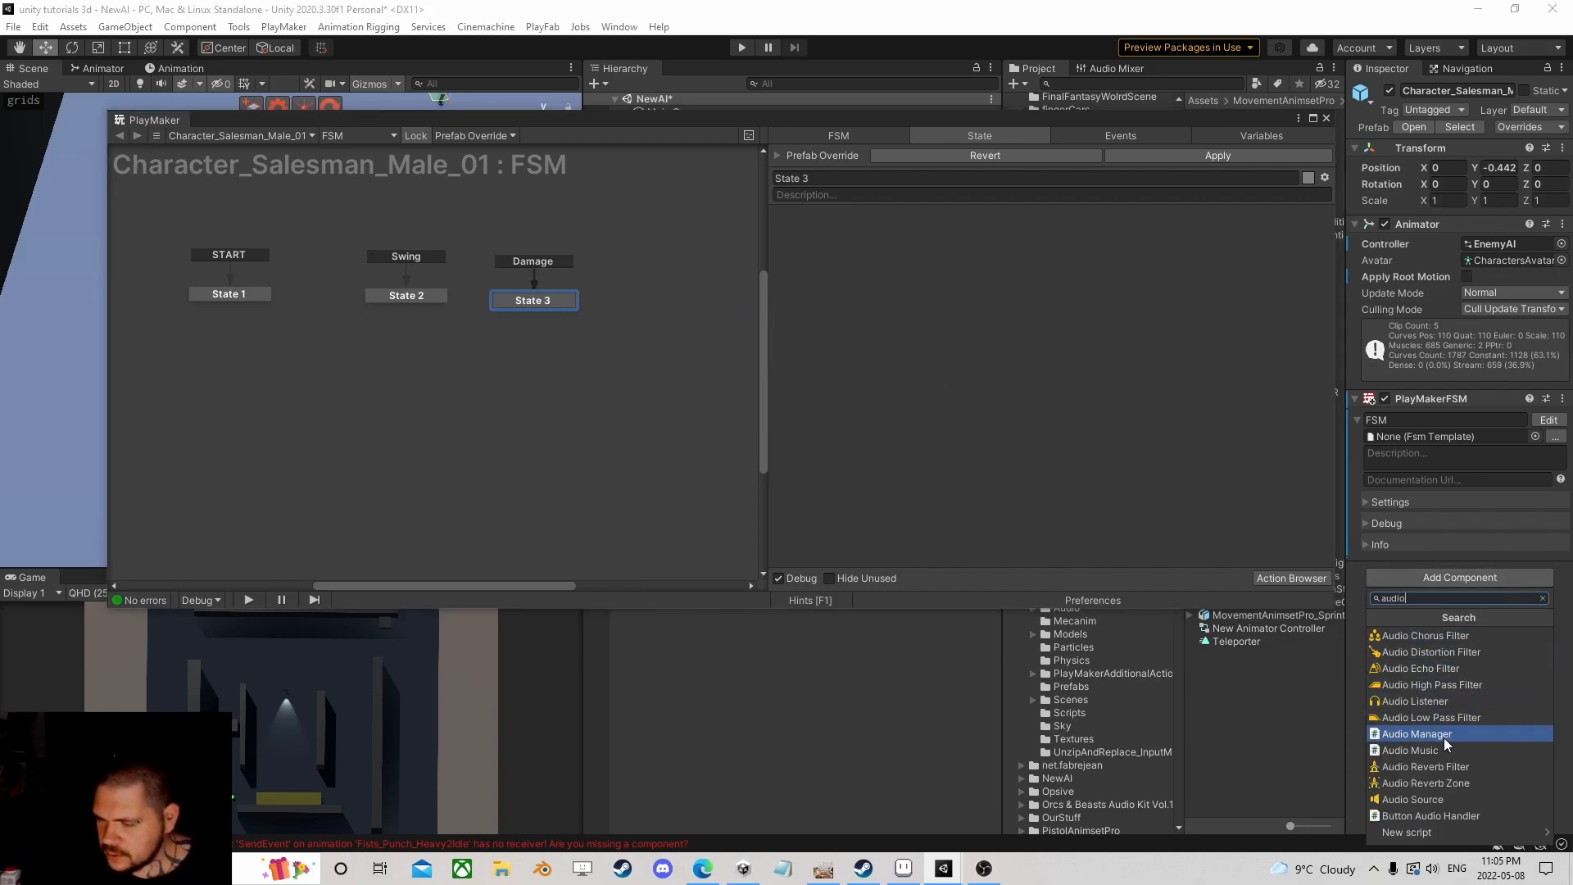
left_click(1410, 798)
left_click(388, 300)
left_click(1295, 577)
type("audio pl")
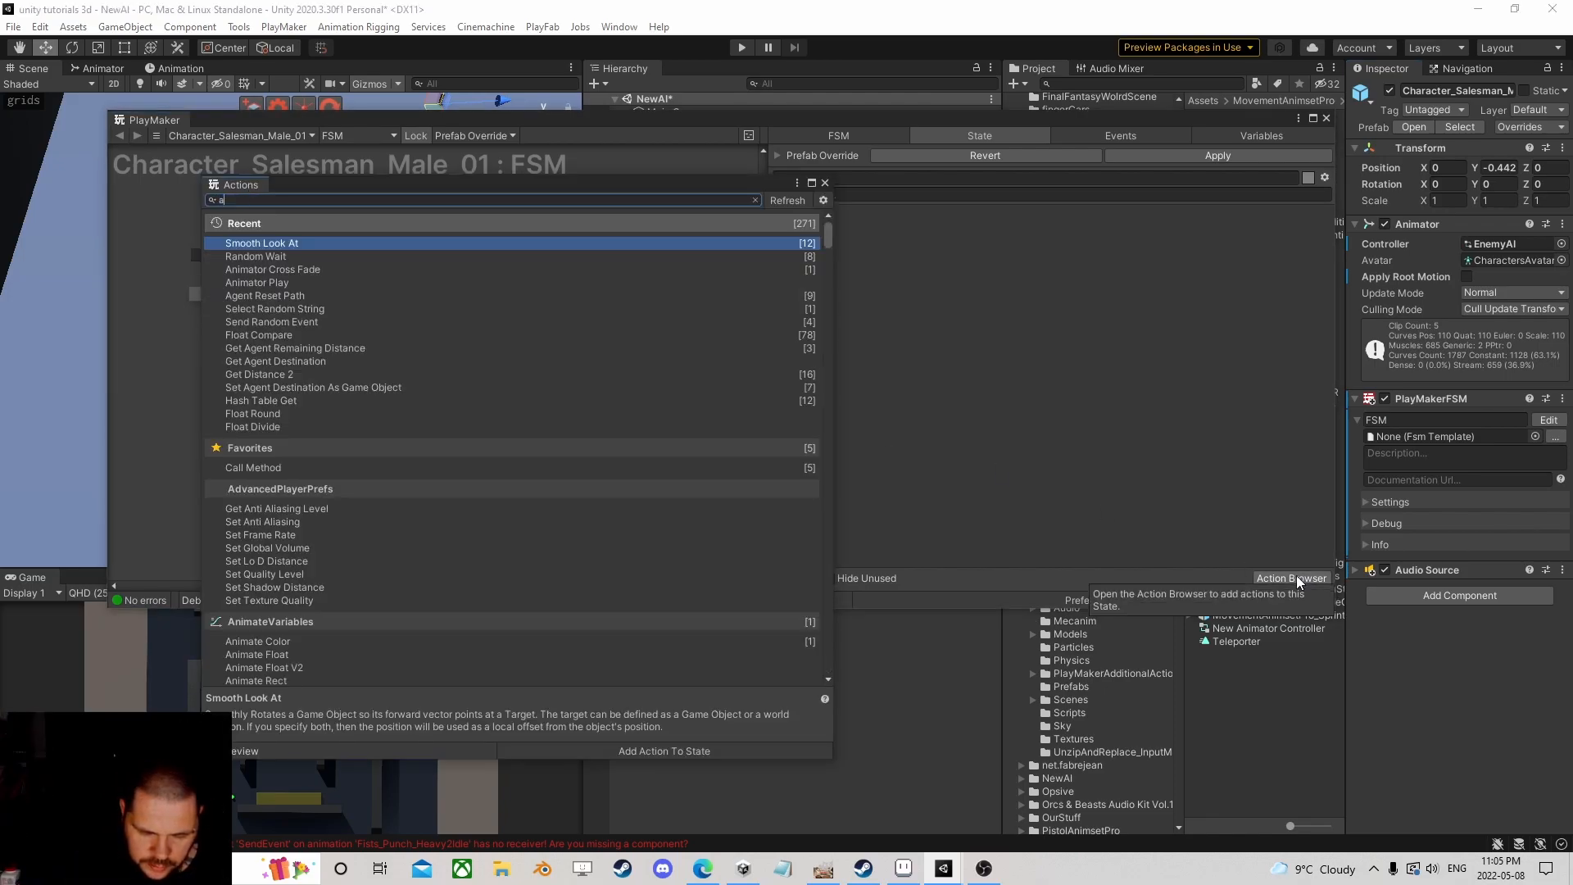
key("Down")
key("Down")
key("Down")
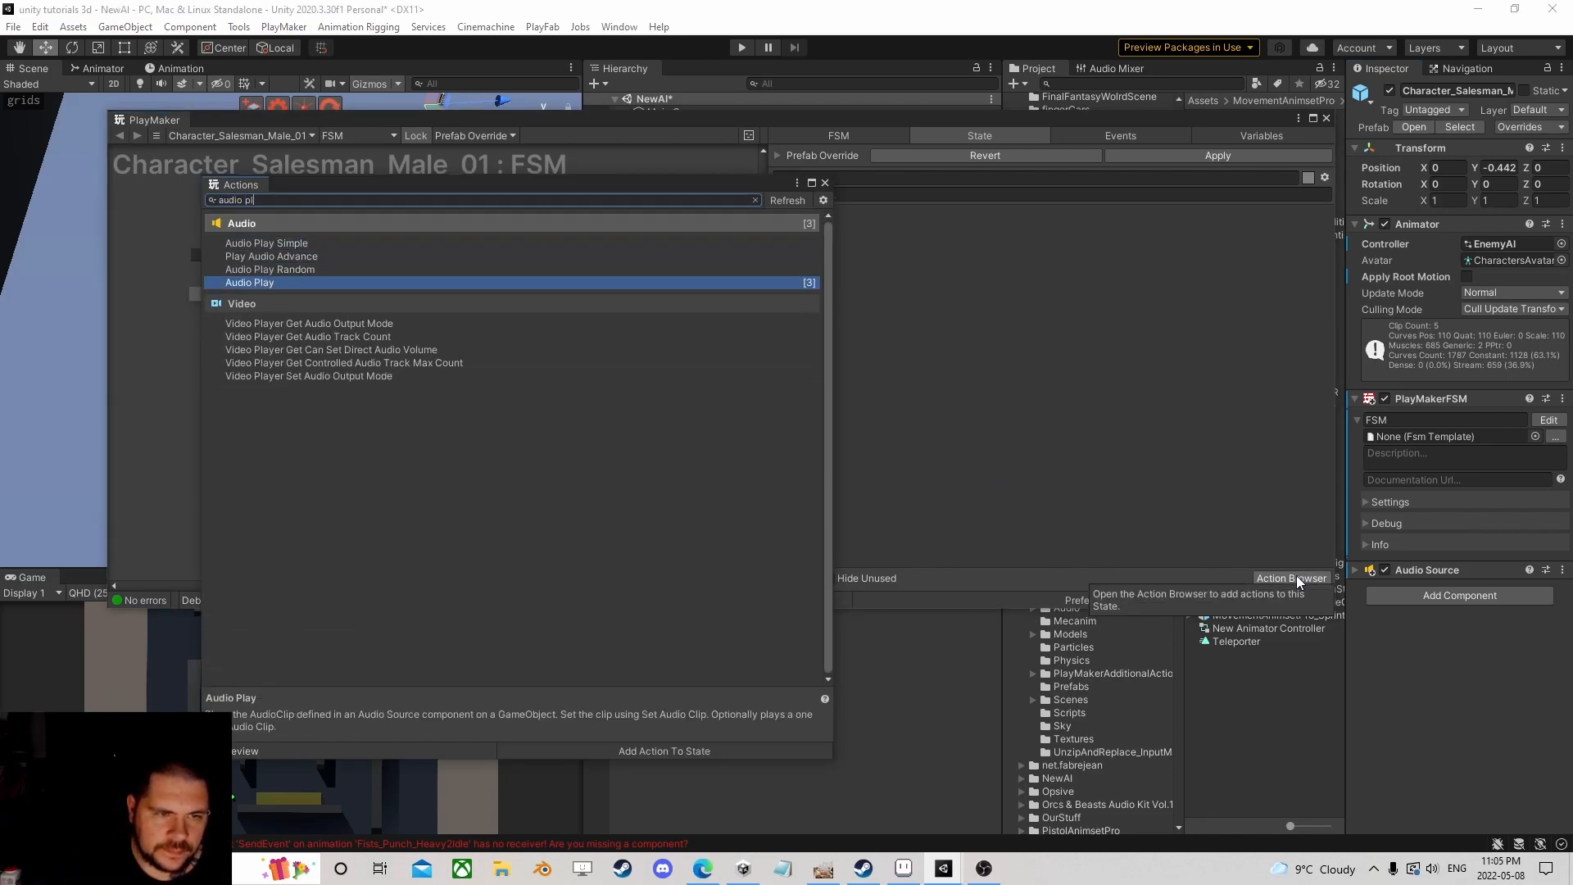
key("Return")
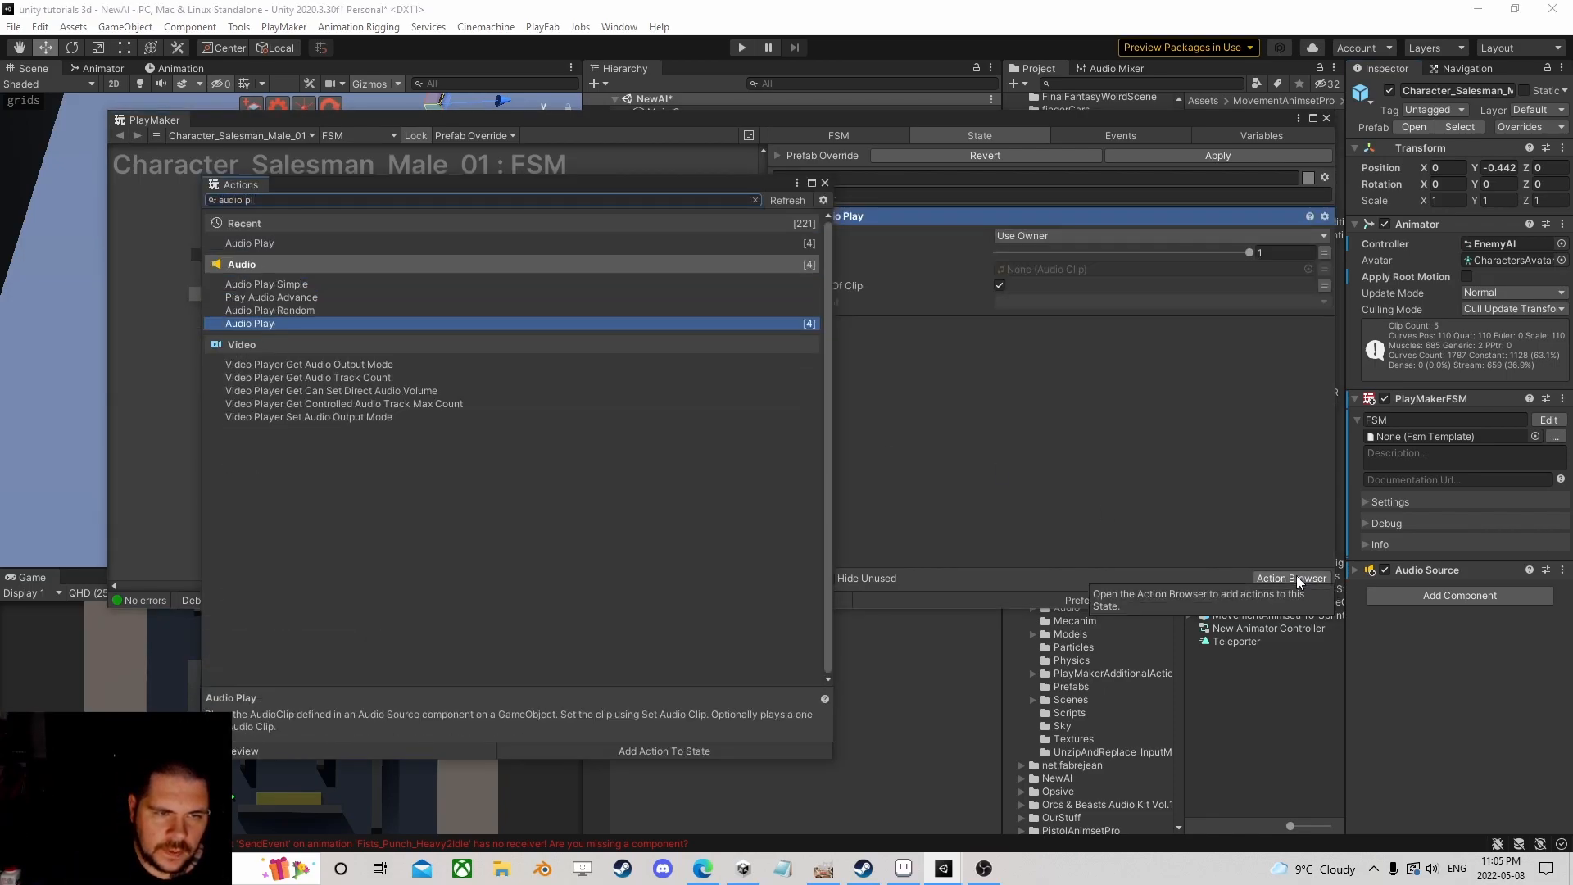
left_click(825, 183)
Step: Audition the whoosh clips, set One Shot Clip to Whoosh 2, and turn off Wait For End Of Clip
left_click(1308, 270)
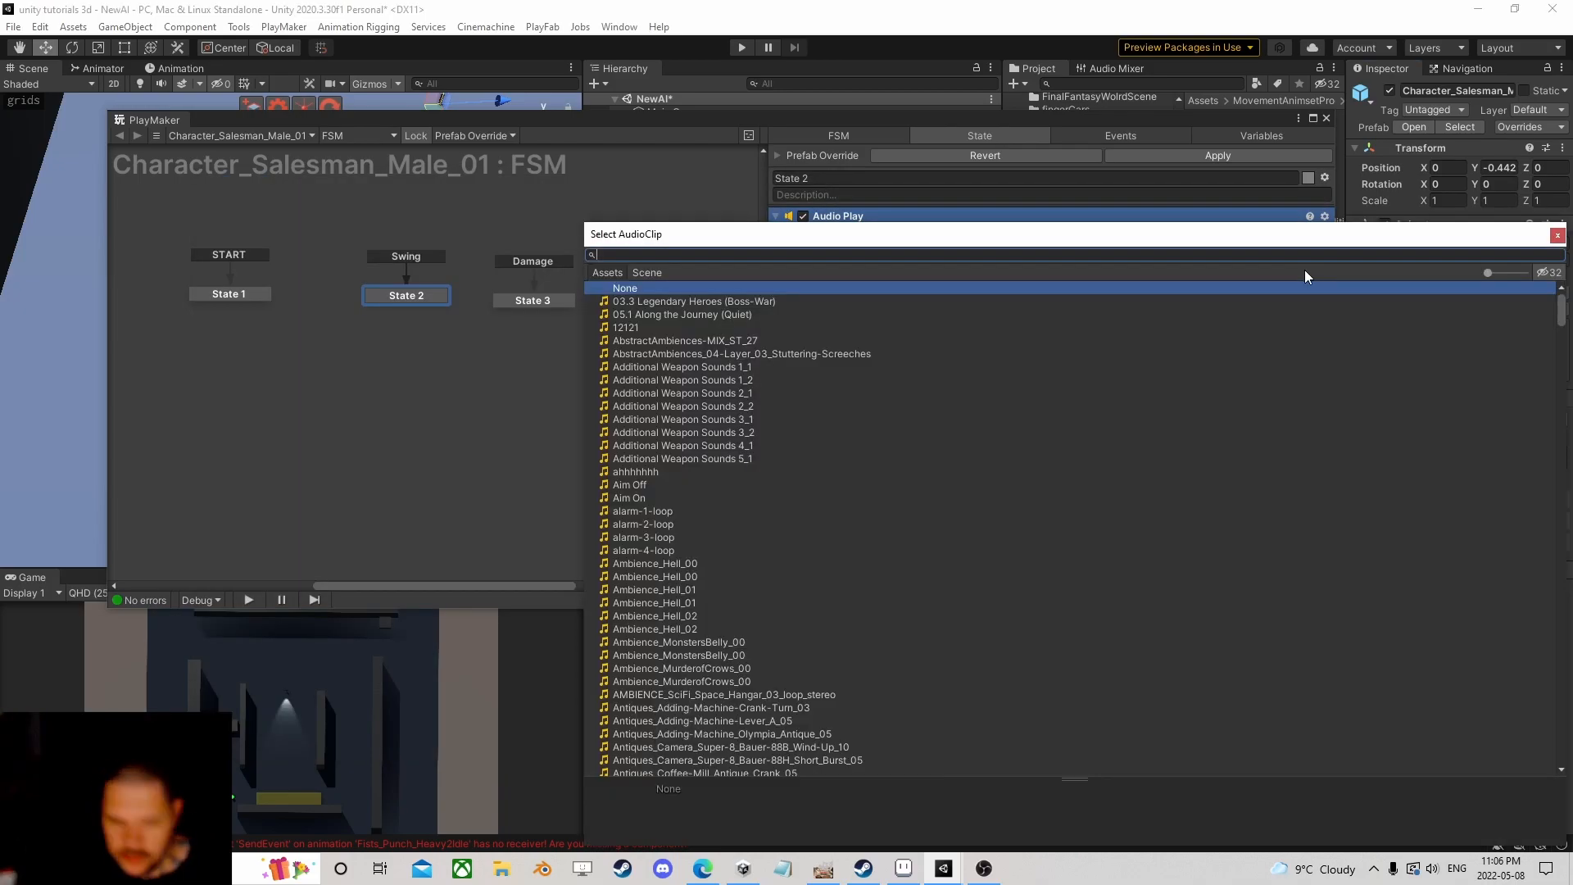
type("whoo")
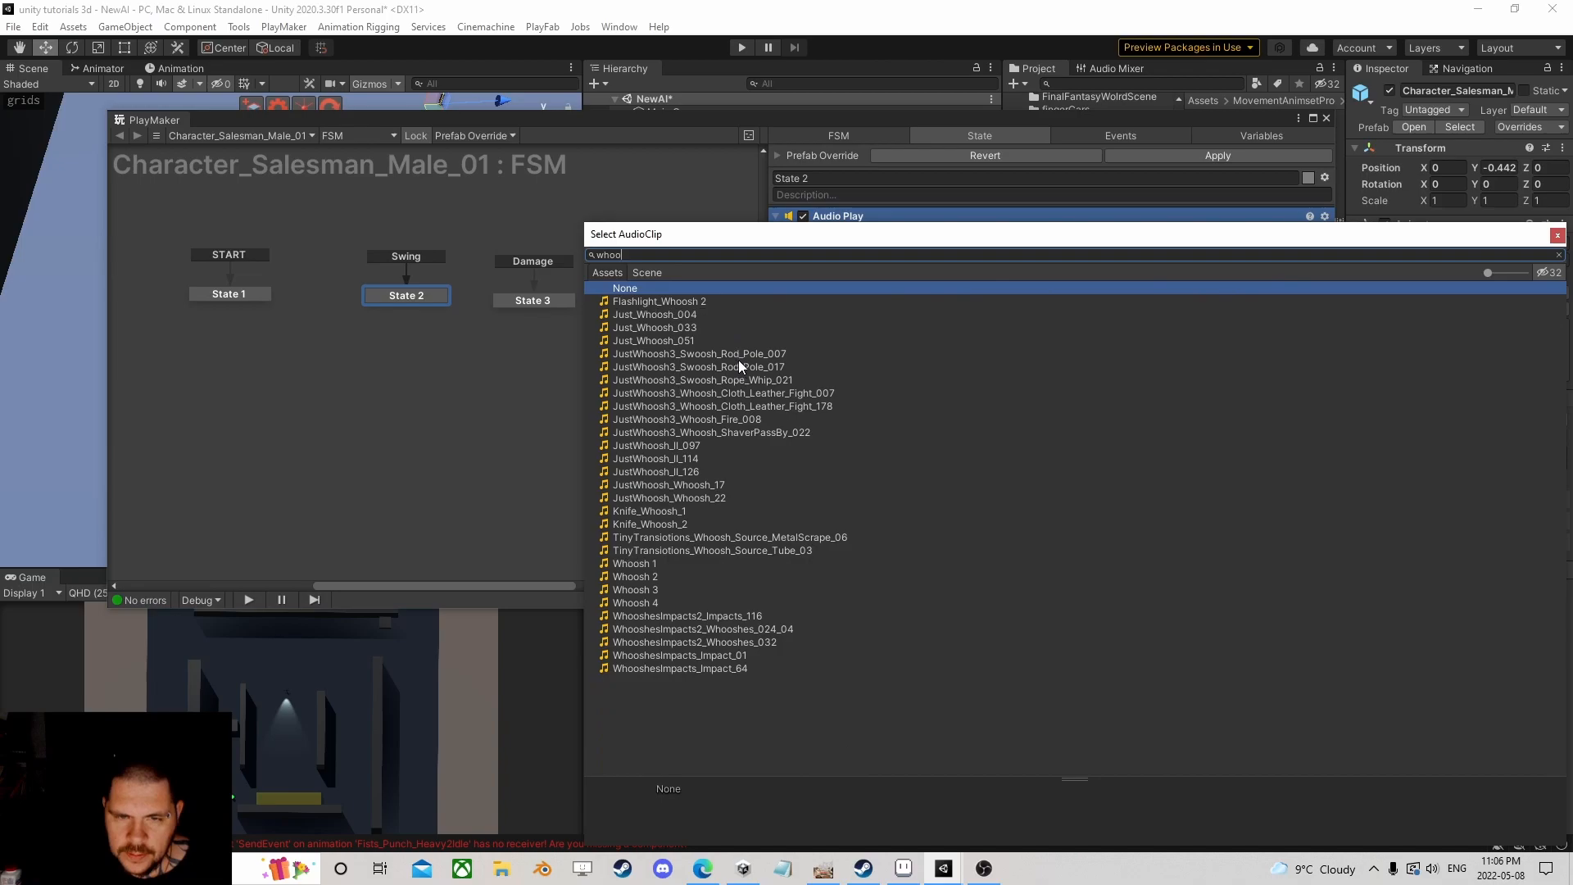
left_click(660, 328)
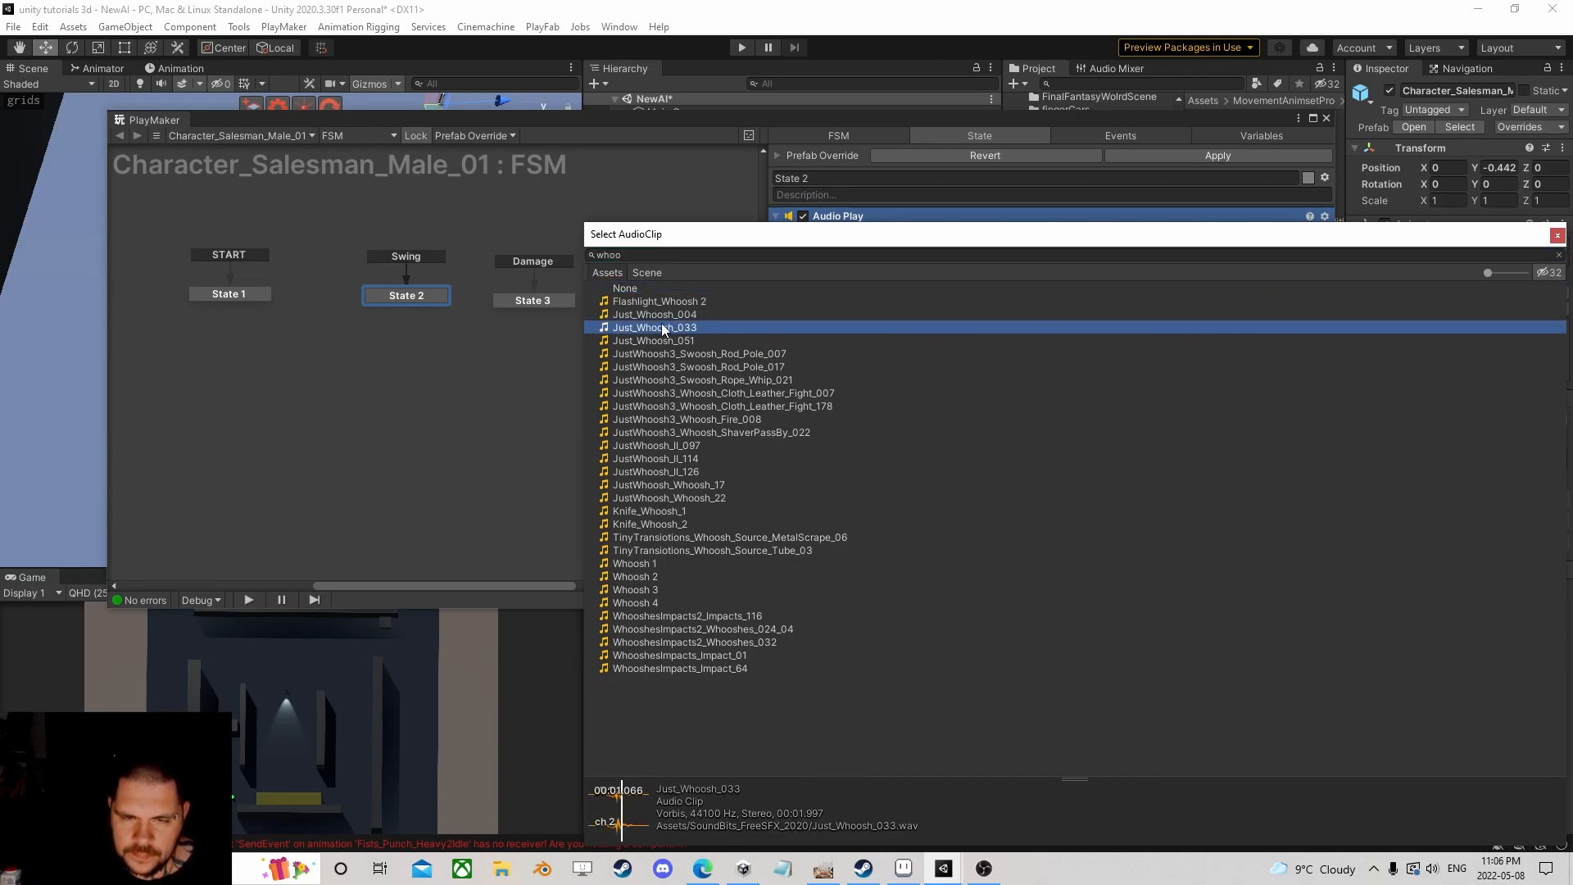
left_click(661, 314)
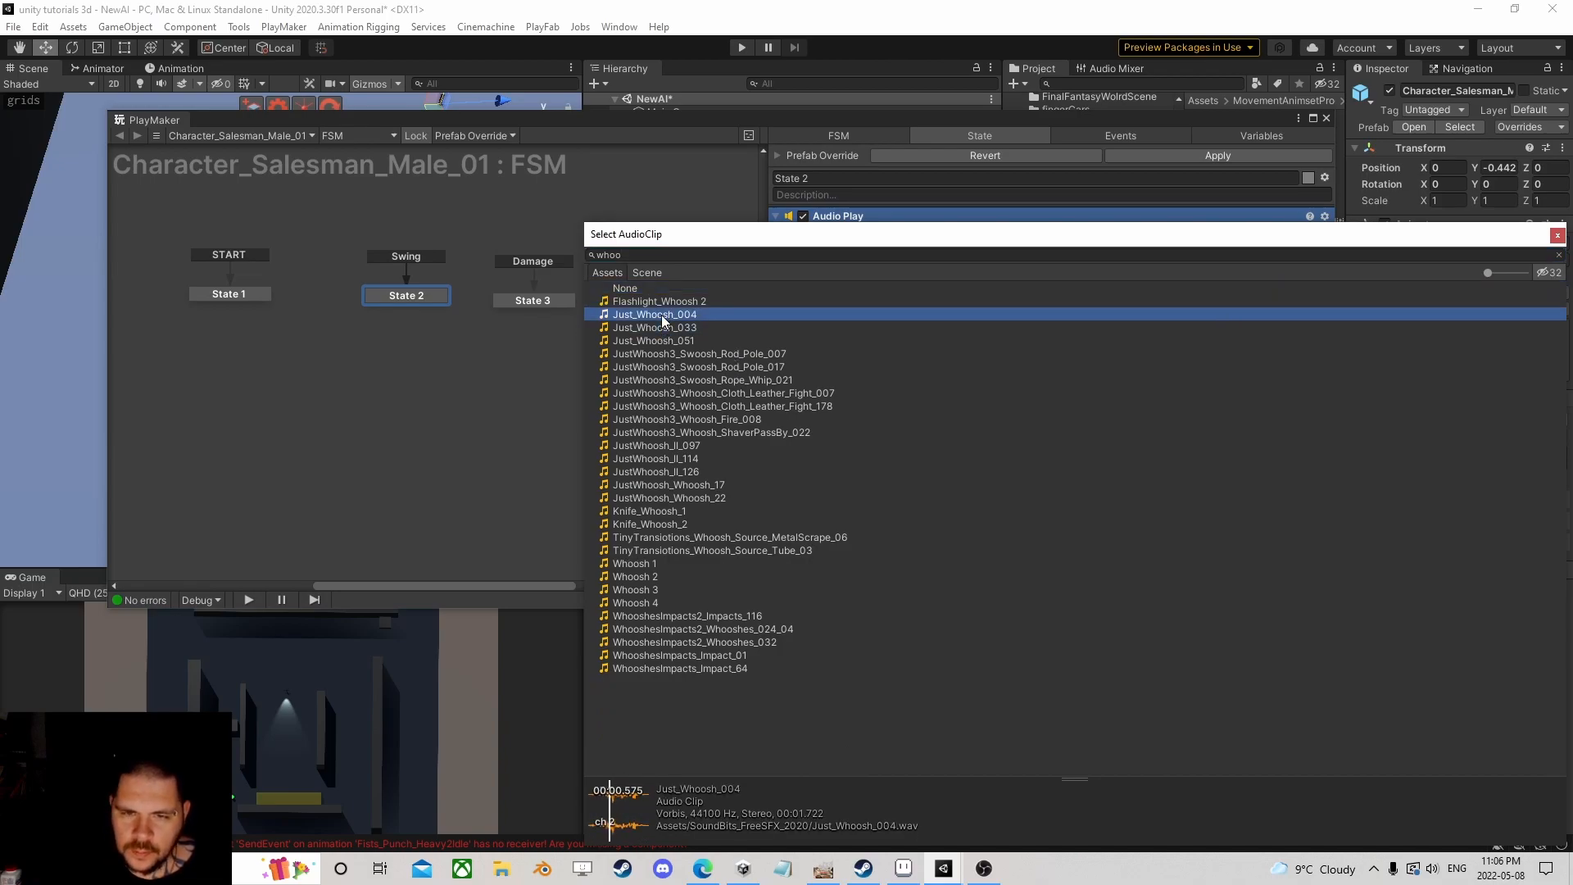
left_click(662, 341)
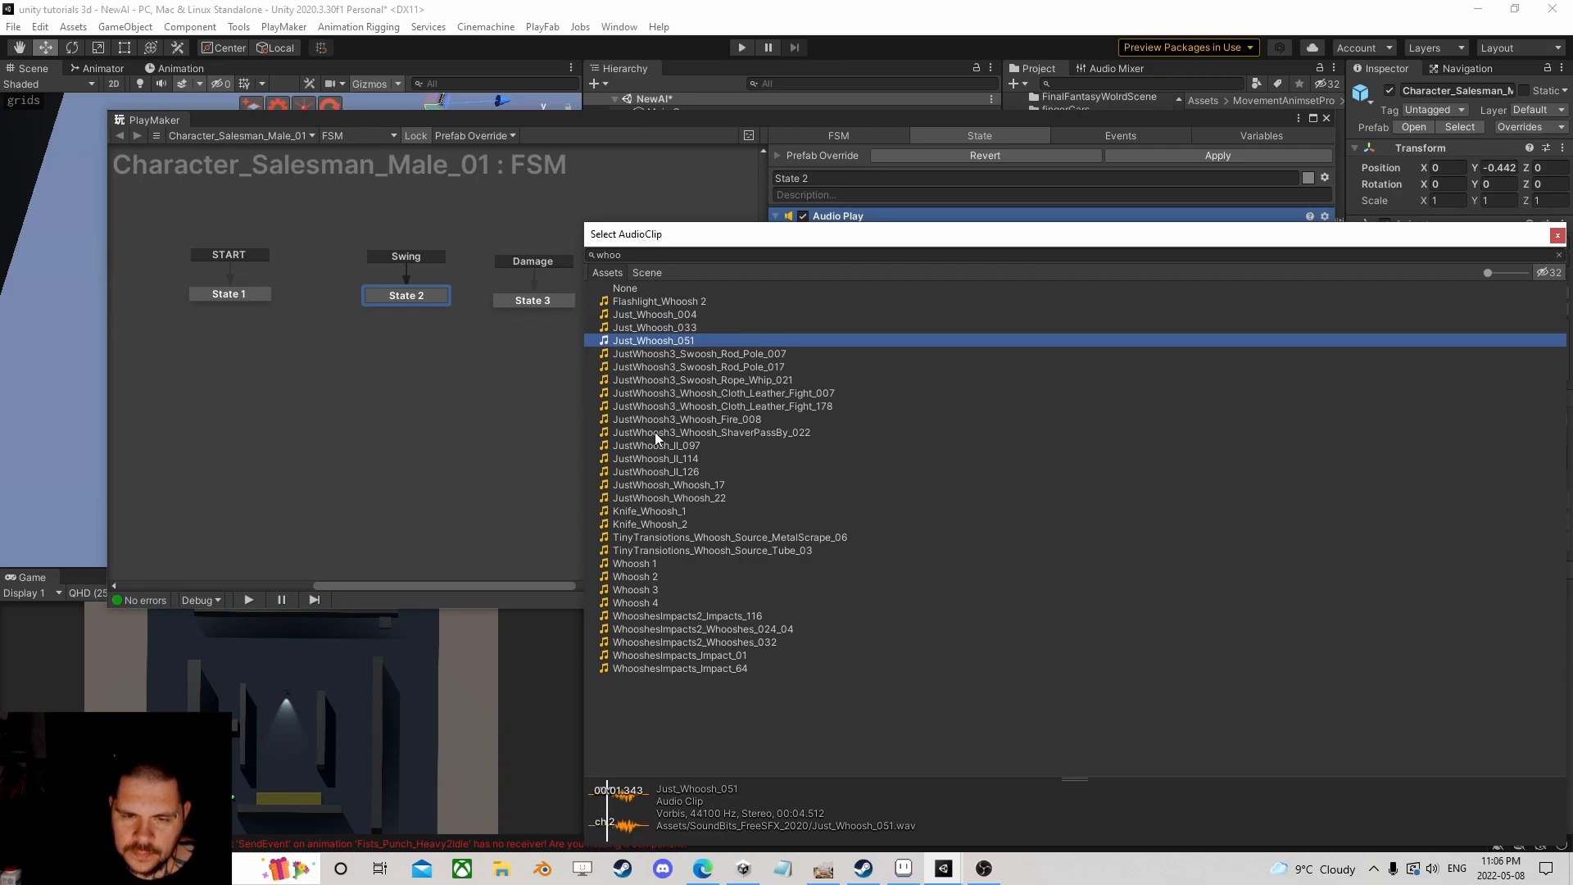
left_click(654, 459)
left_click(656, 485)
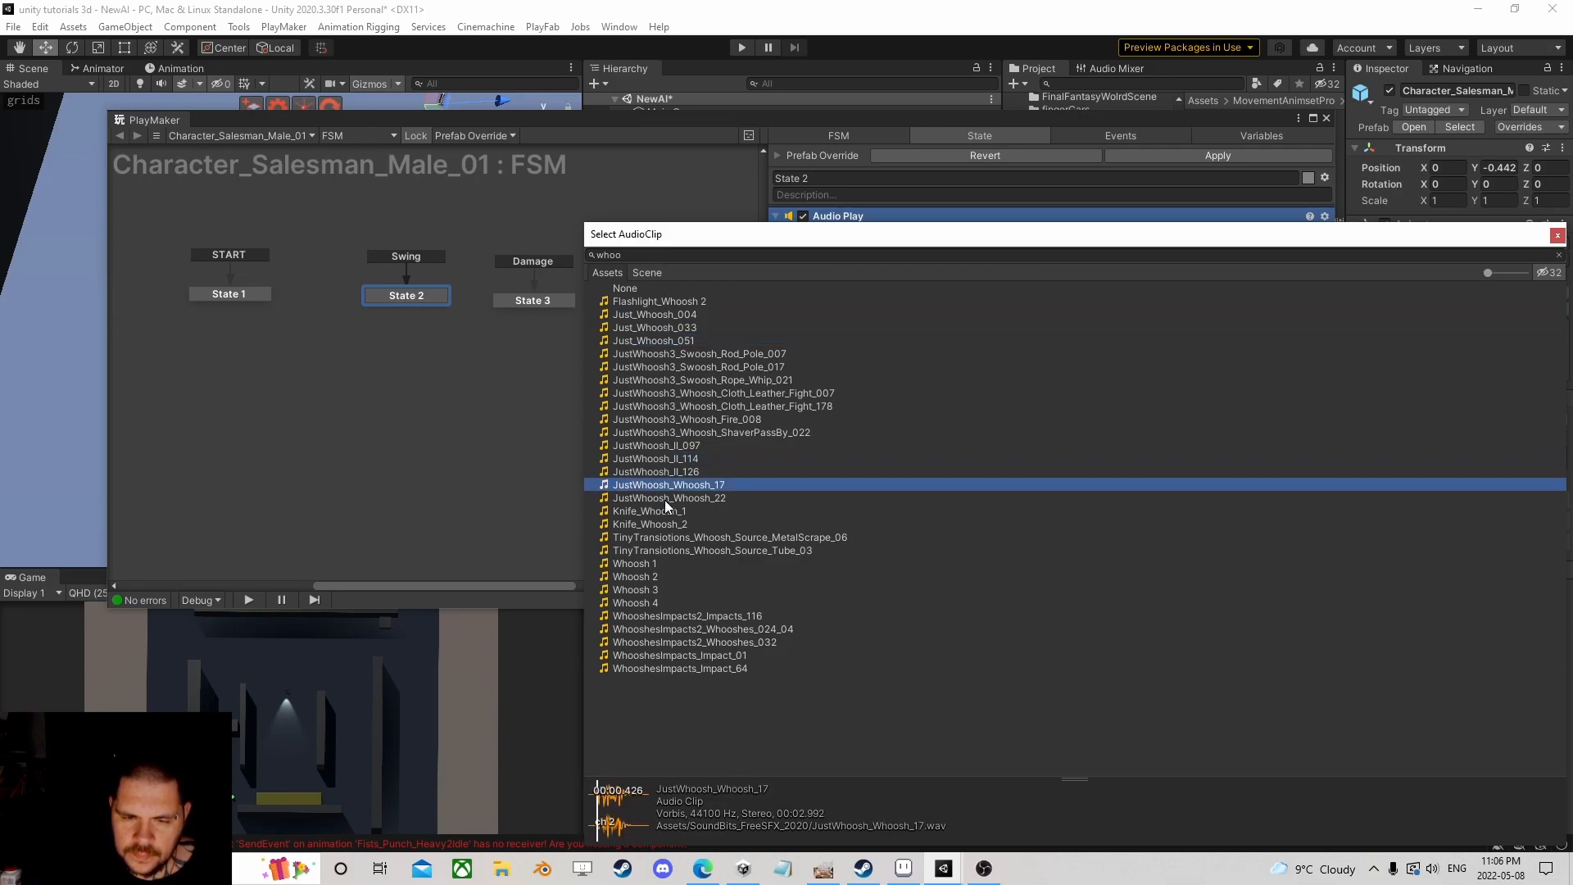
left_click(659, 511)
left_click(660, 525)
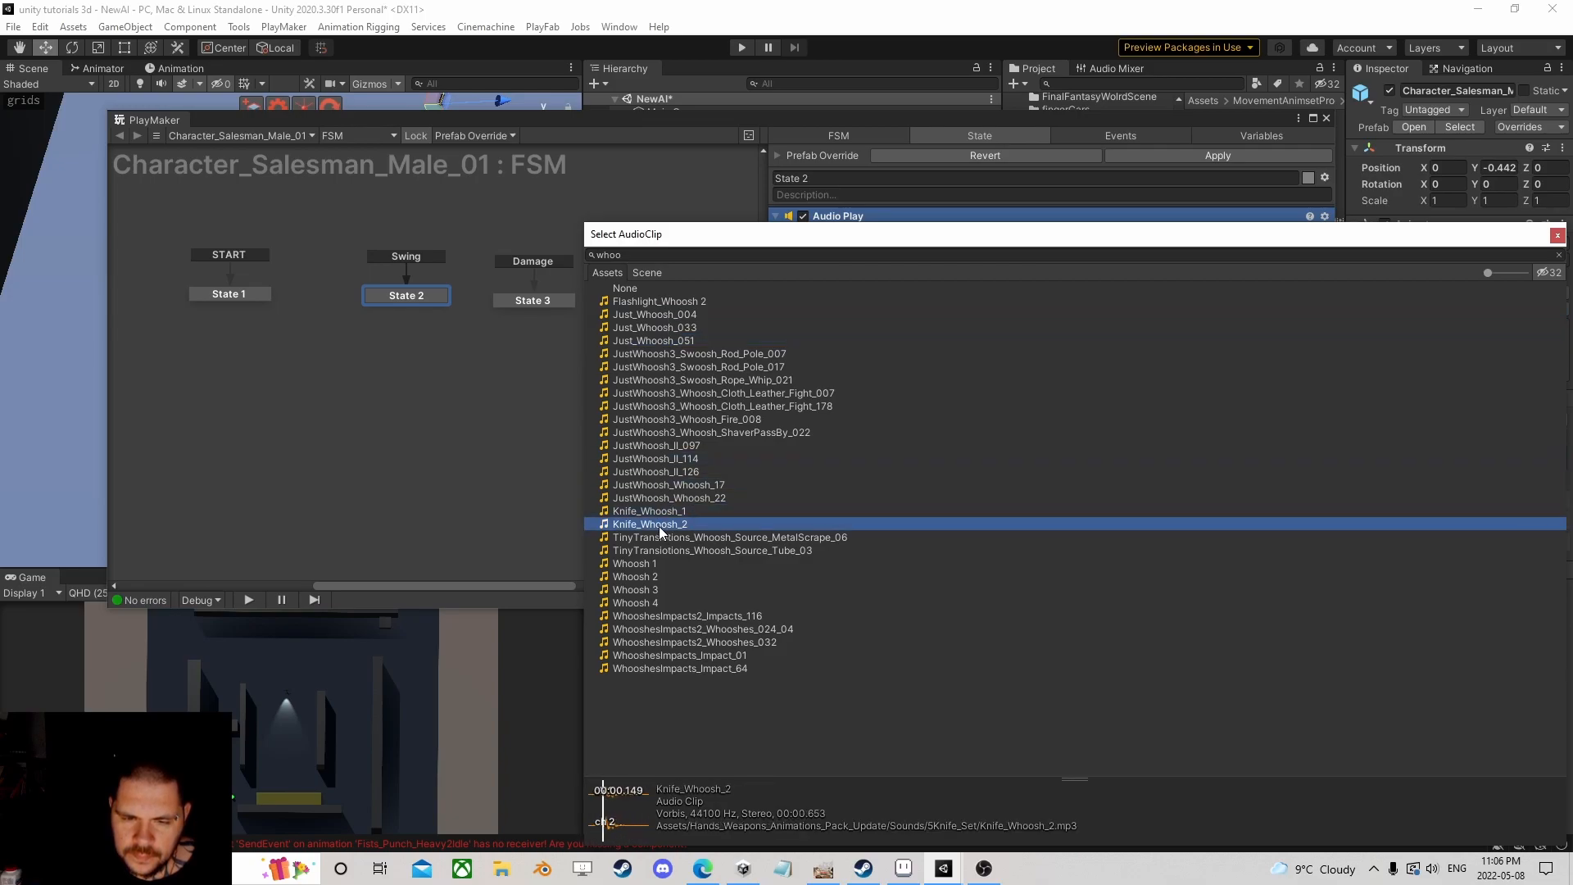
left_click(642, 568)
left_click(644, 578)
left_click(644, 590)
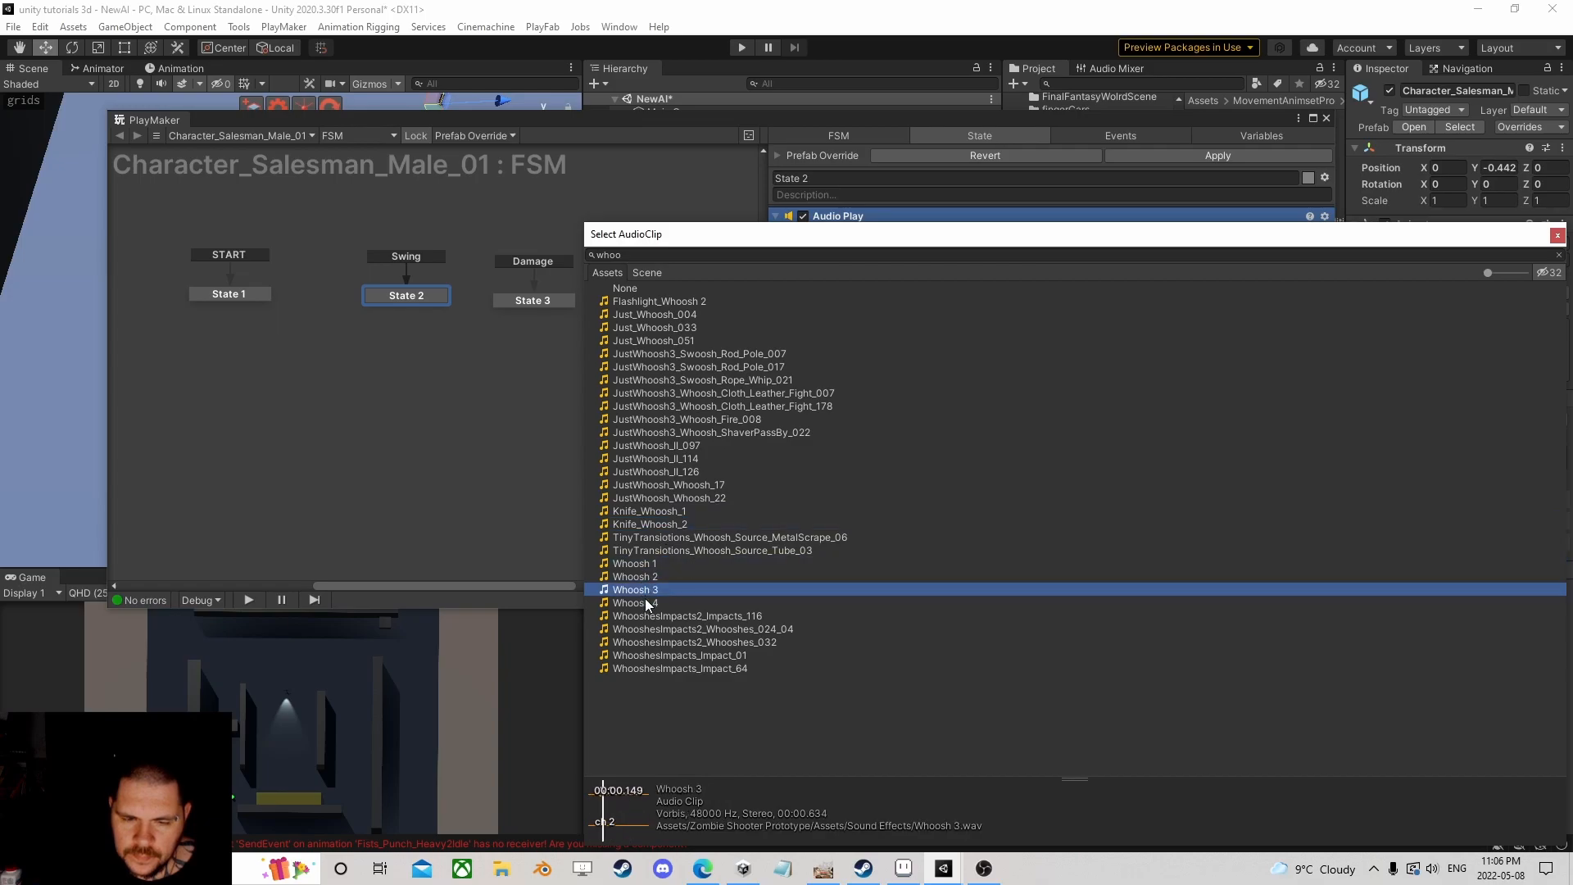
left_click(645, 602)
left_click(644, 577)
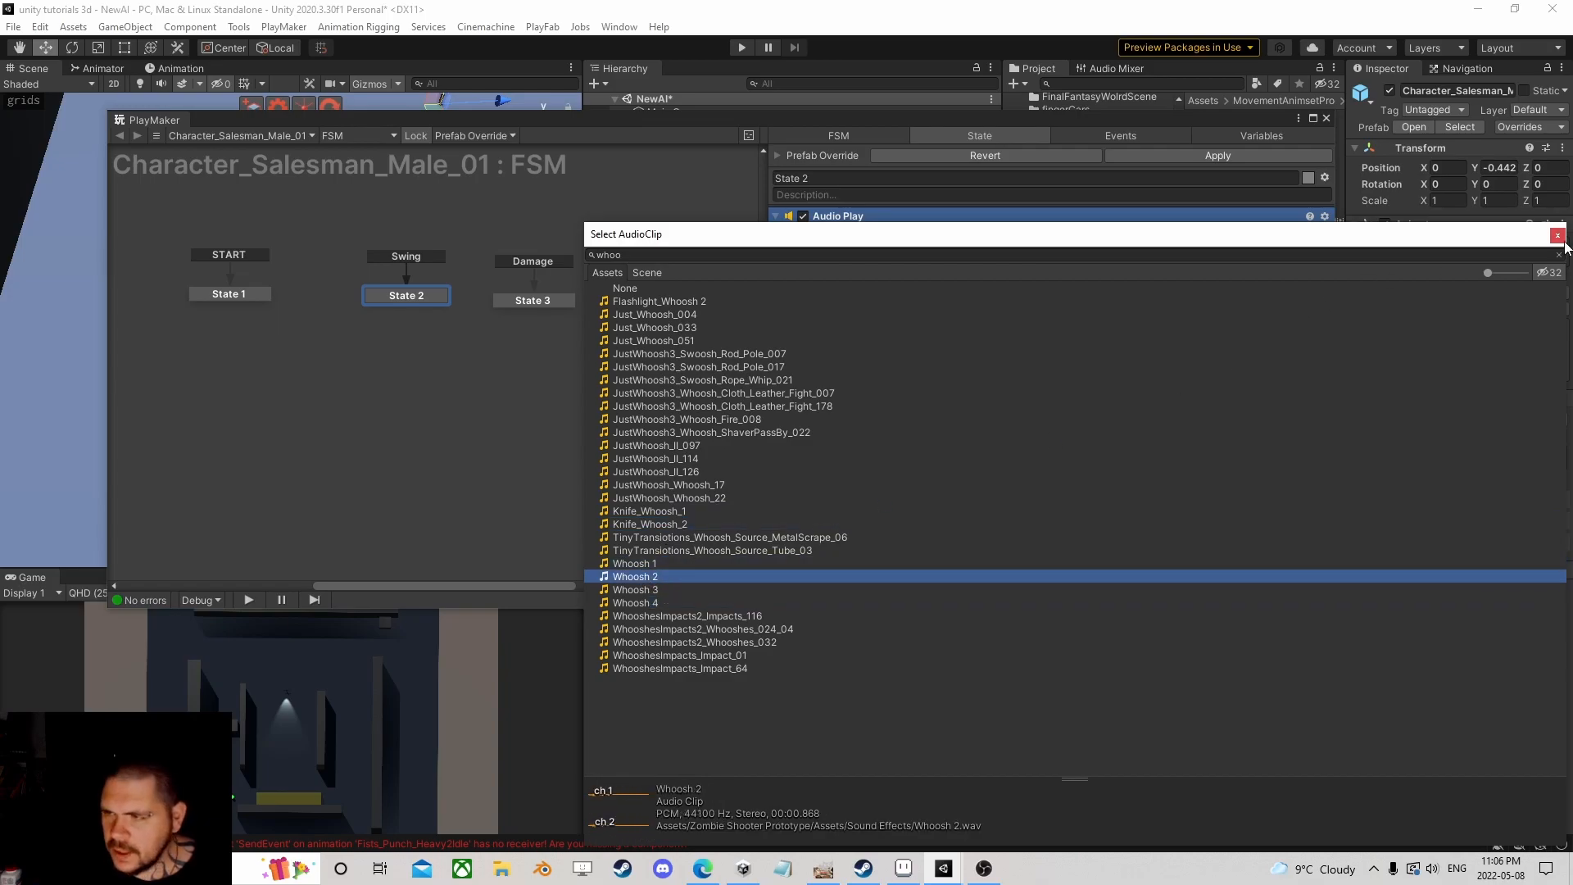
left_click(1384, 226)
left_click(999, 286)
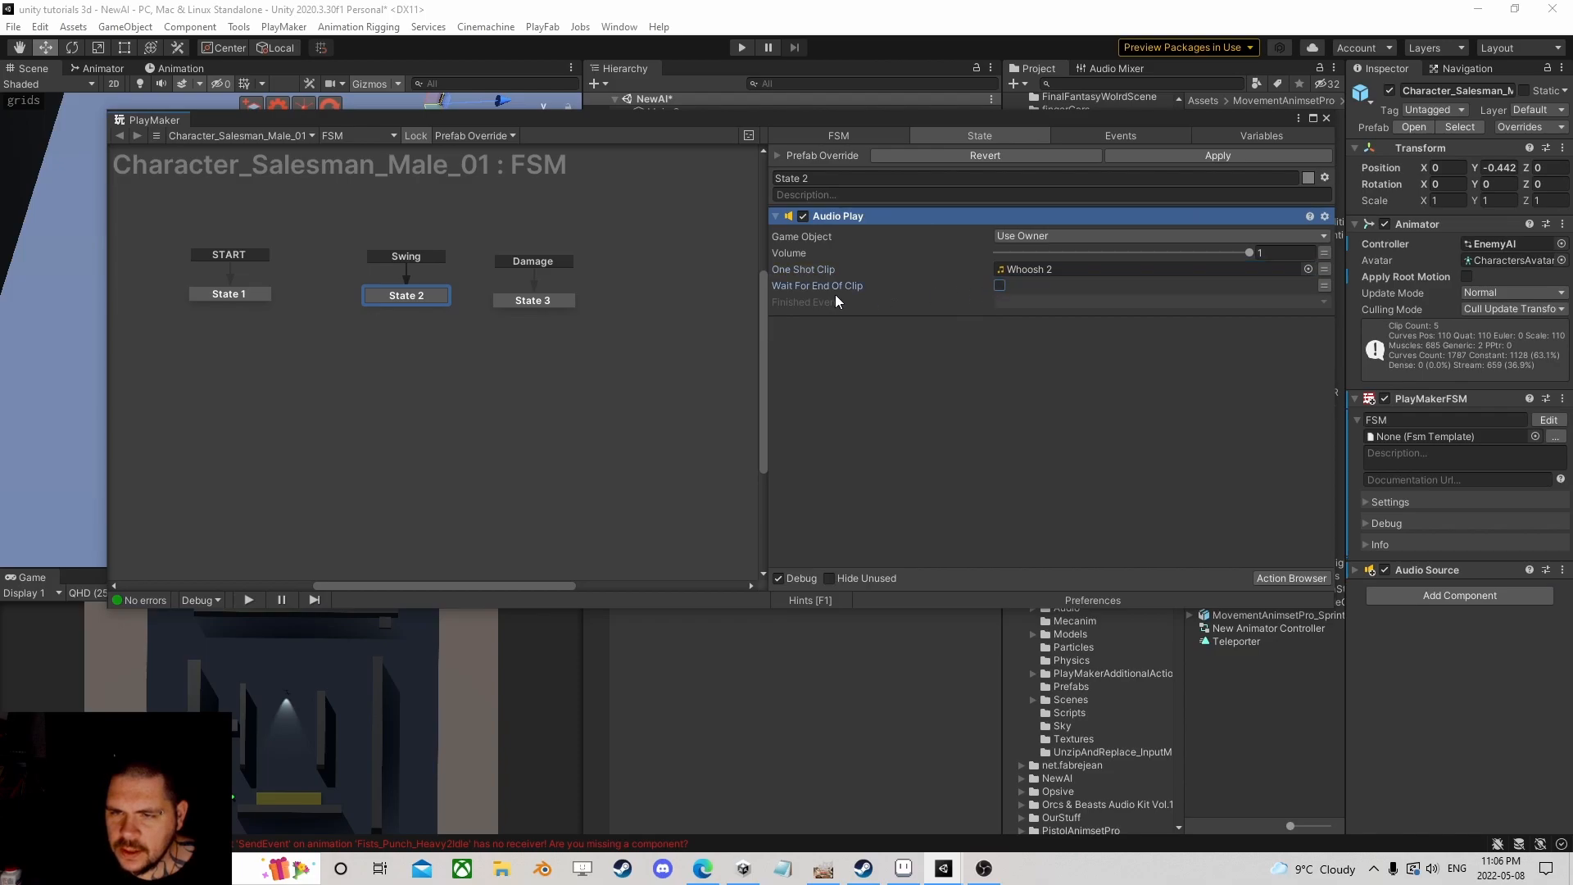
Step: Add a Get Overlap Sphere action to State 3 via an 'overlap' search
left_click(524, 300)
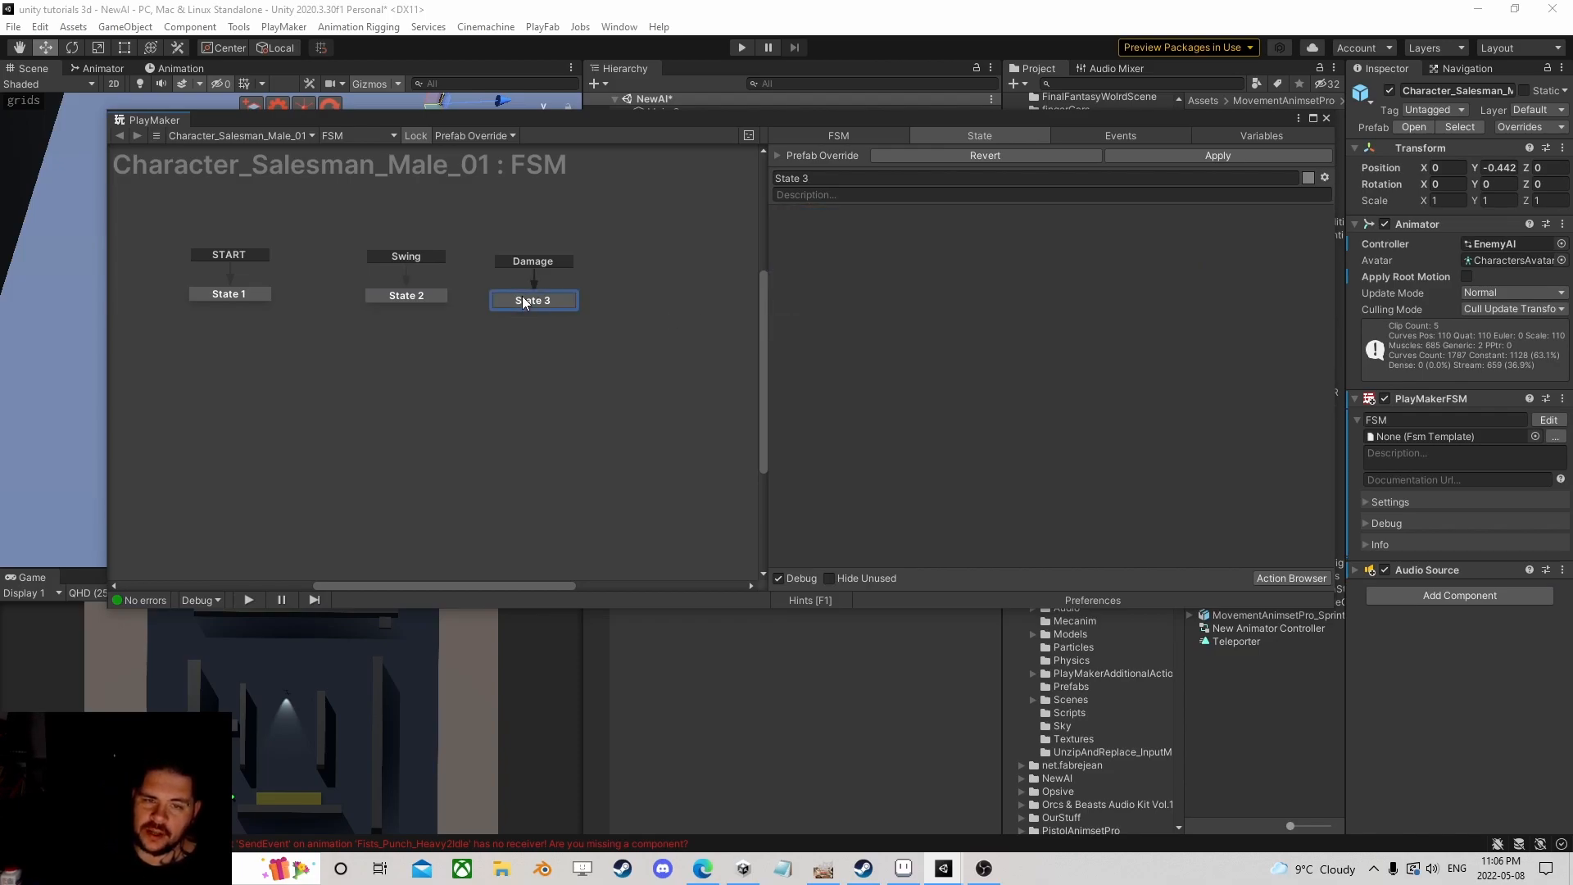
left_click(1265, 579)
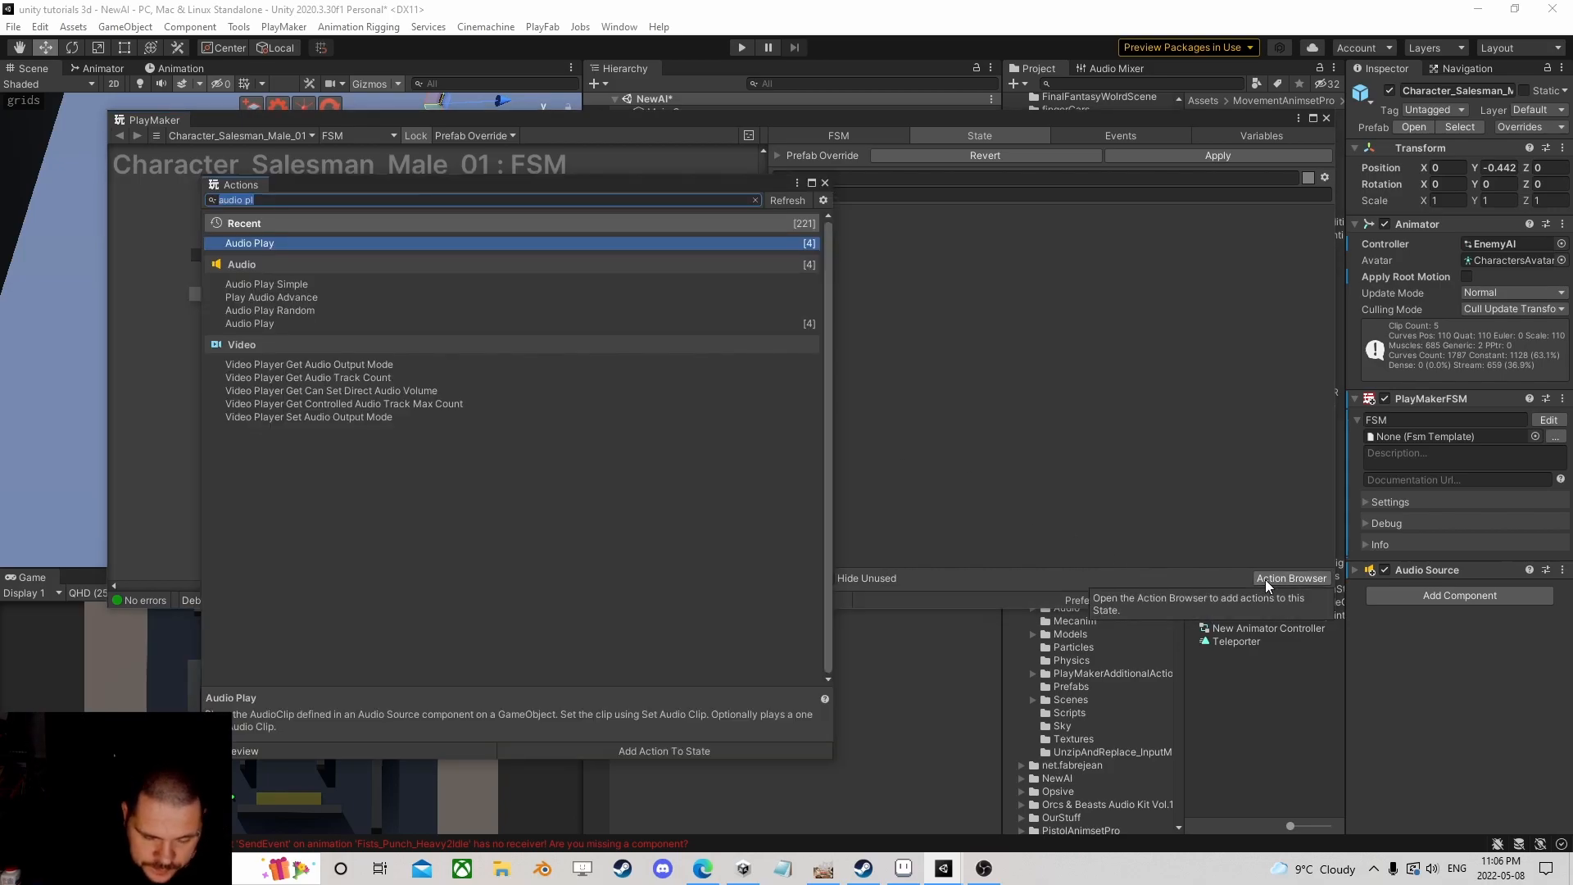
type("overlap")
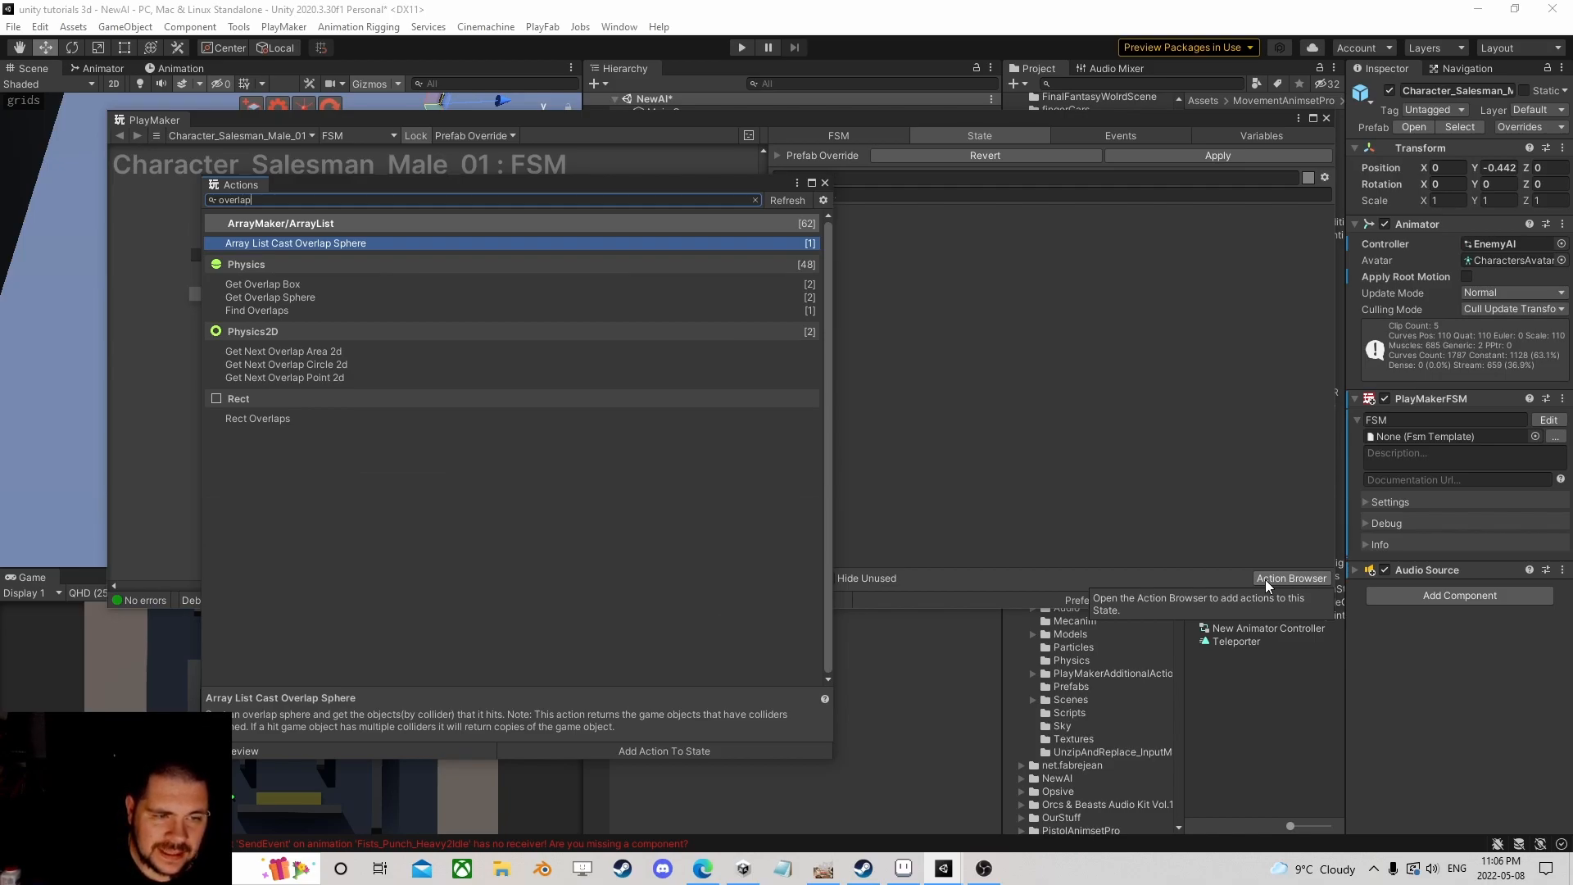
key("Down")
key("Down")
key("Down")
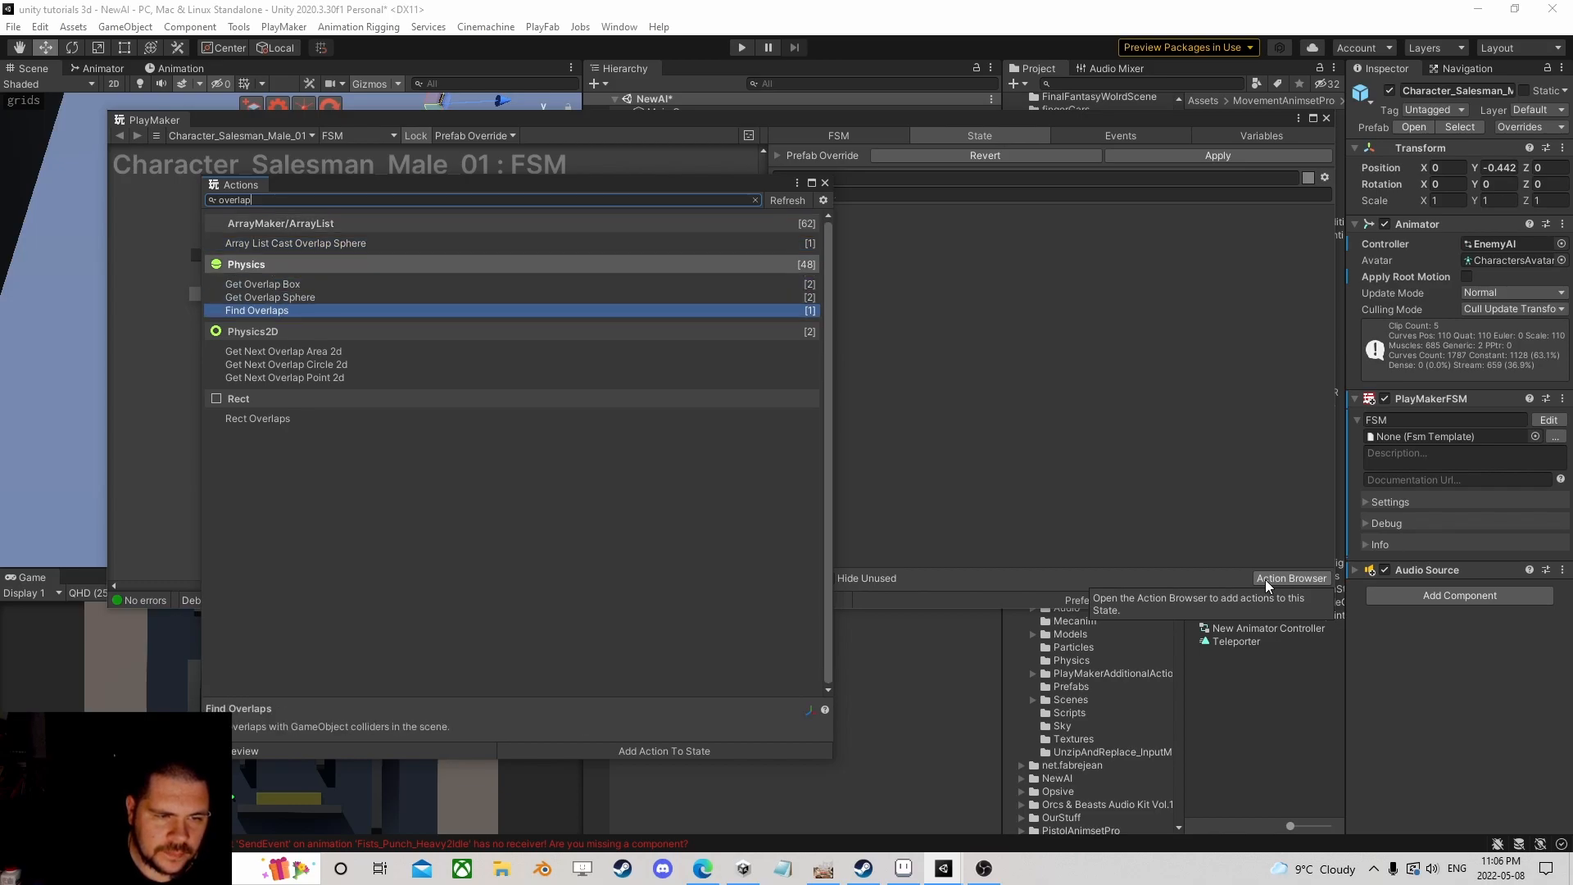
key("Up")
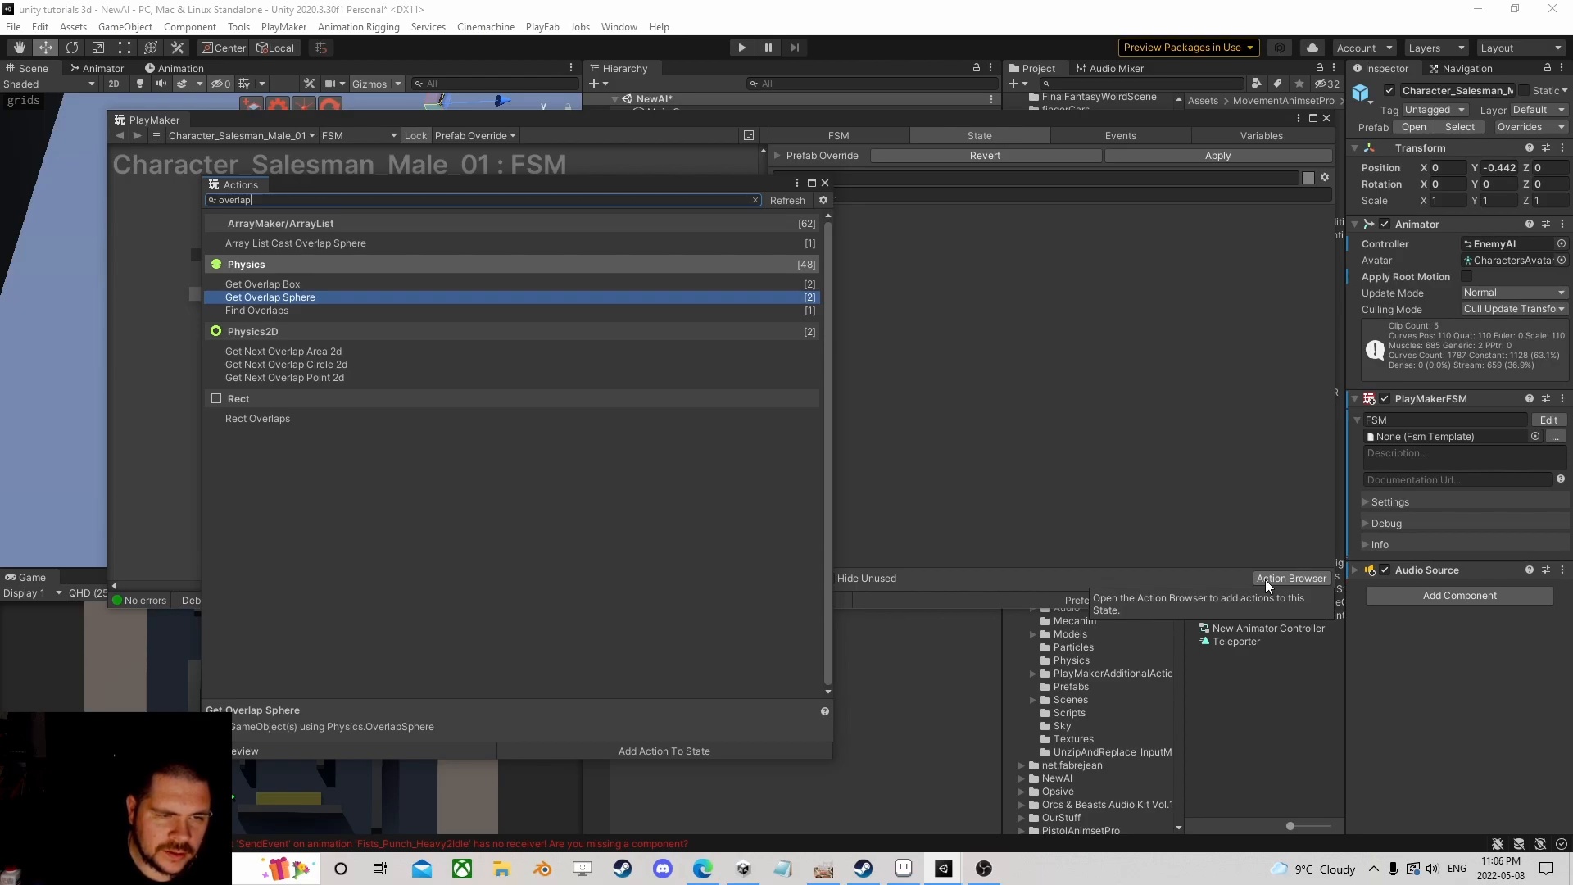
key("Return")
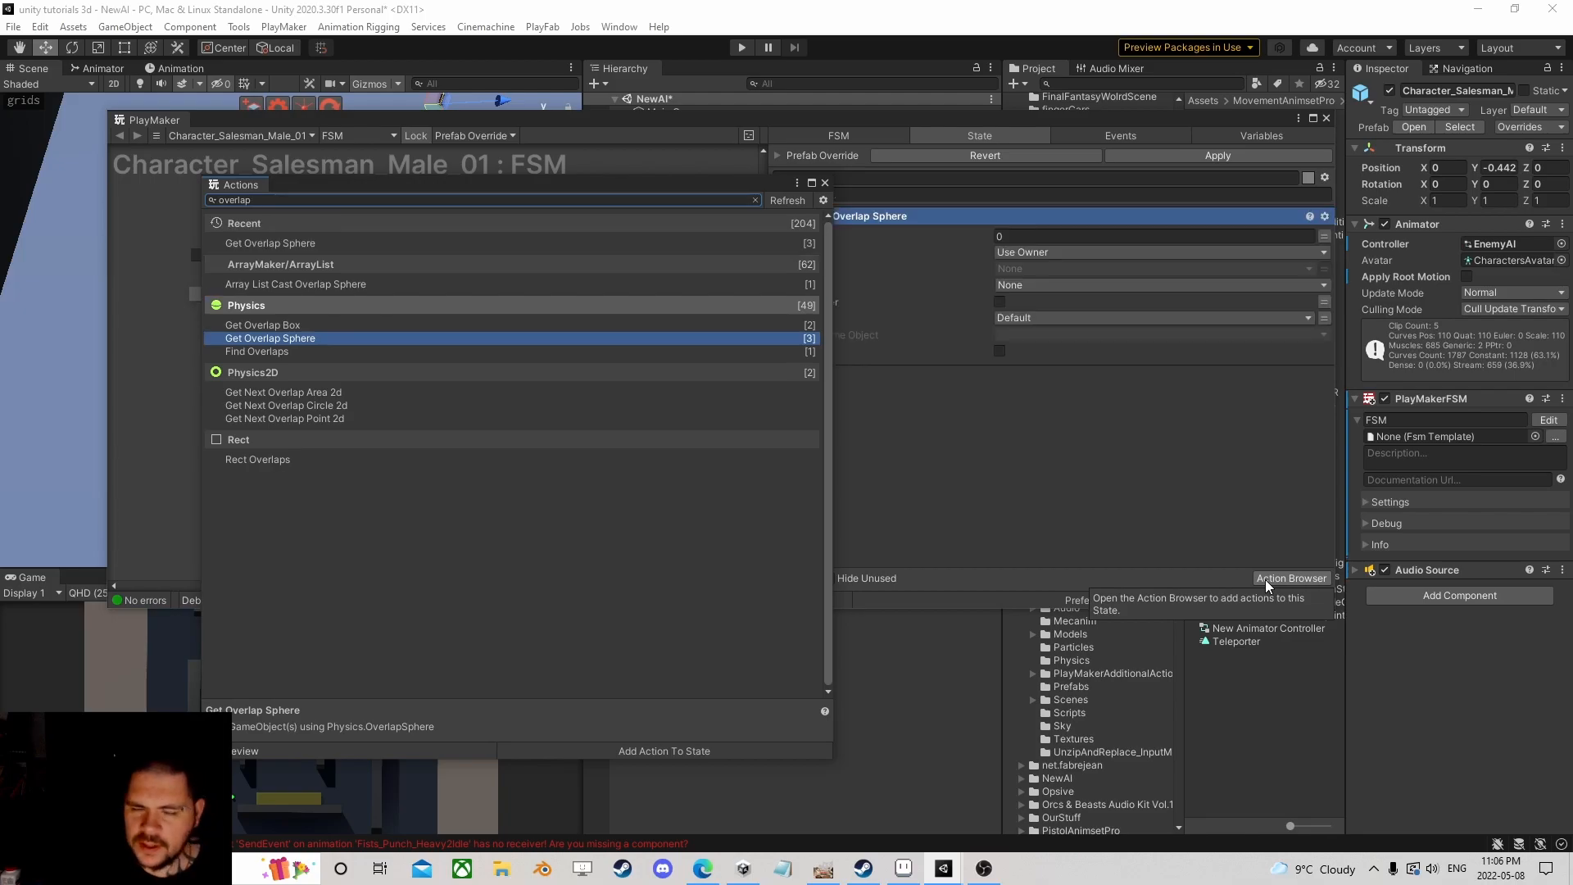
left_click(826, 182)
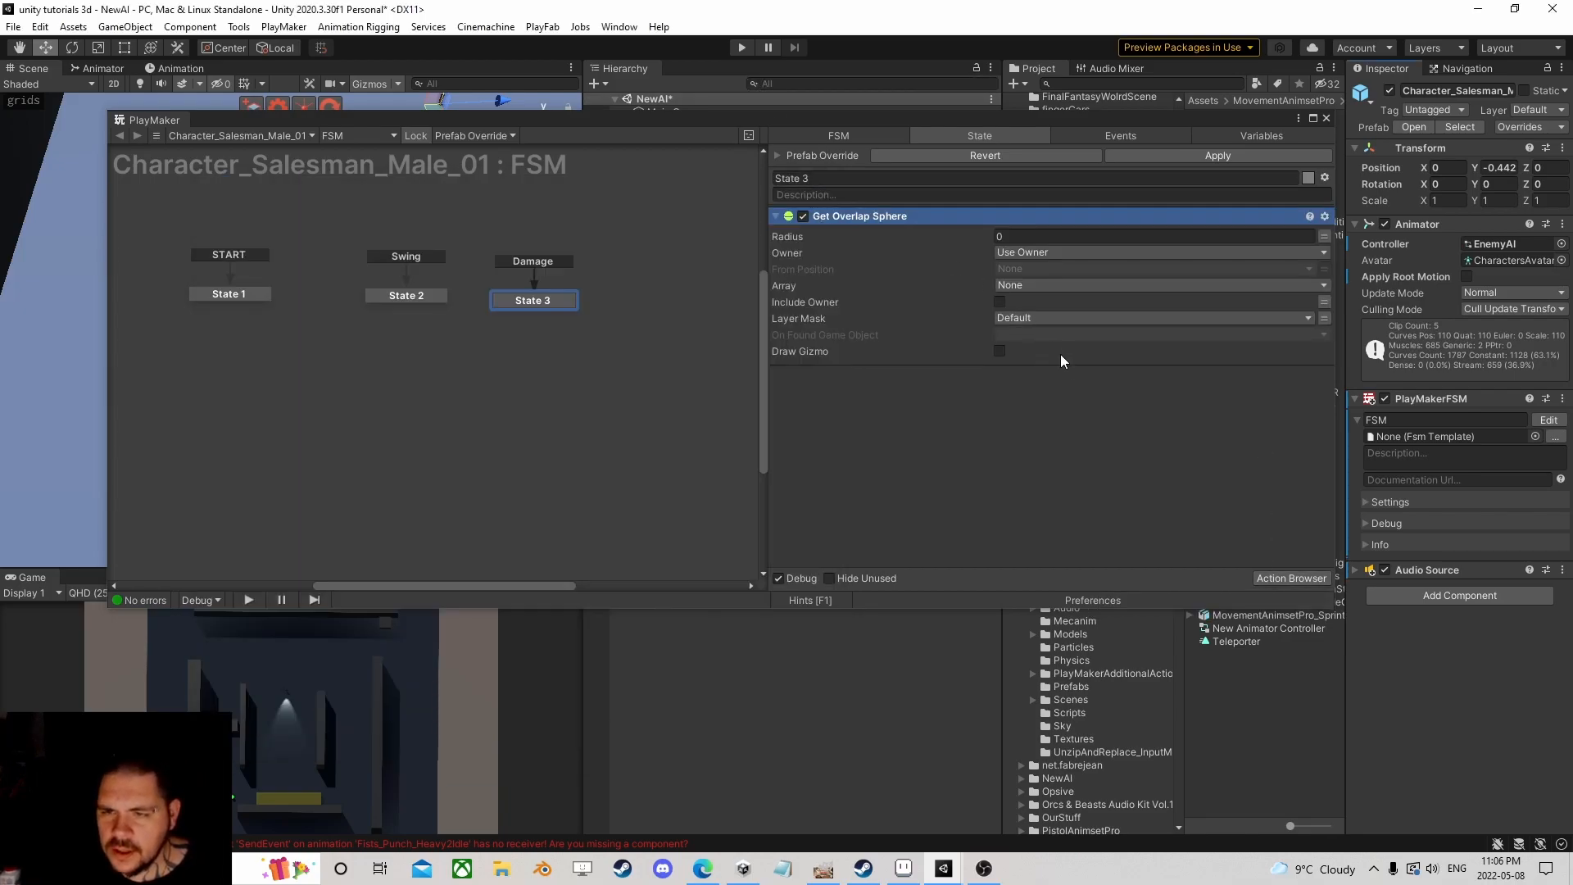
Step: Add Get Position and Vector3 Add XYZ actions to State 3
left_click(1278, 578)
type("g")
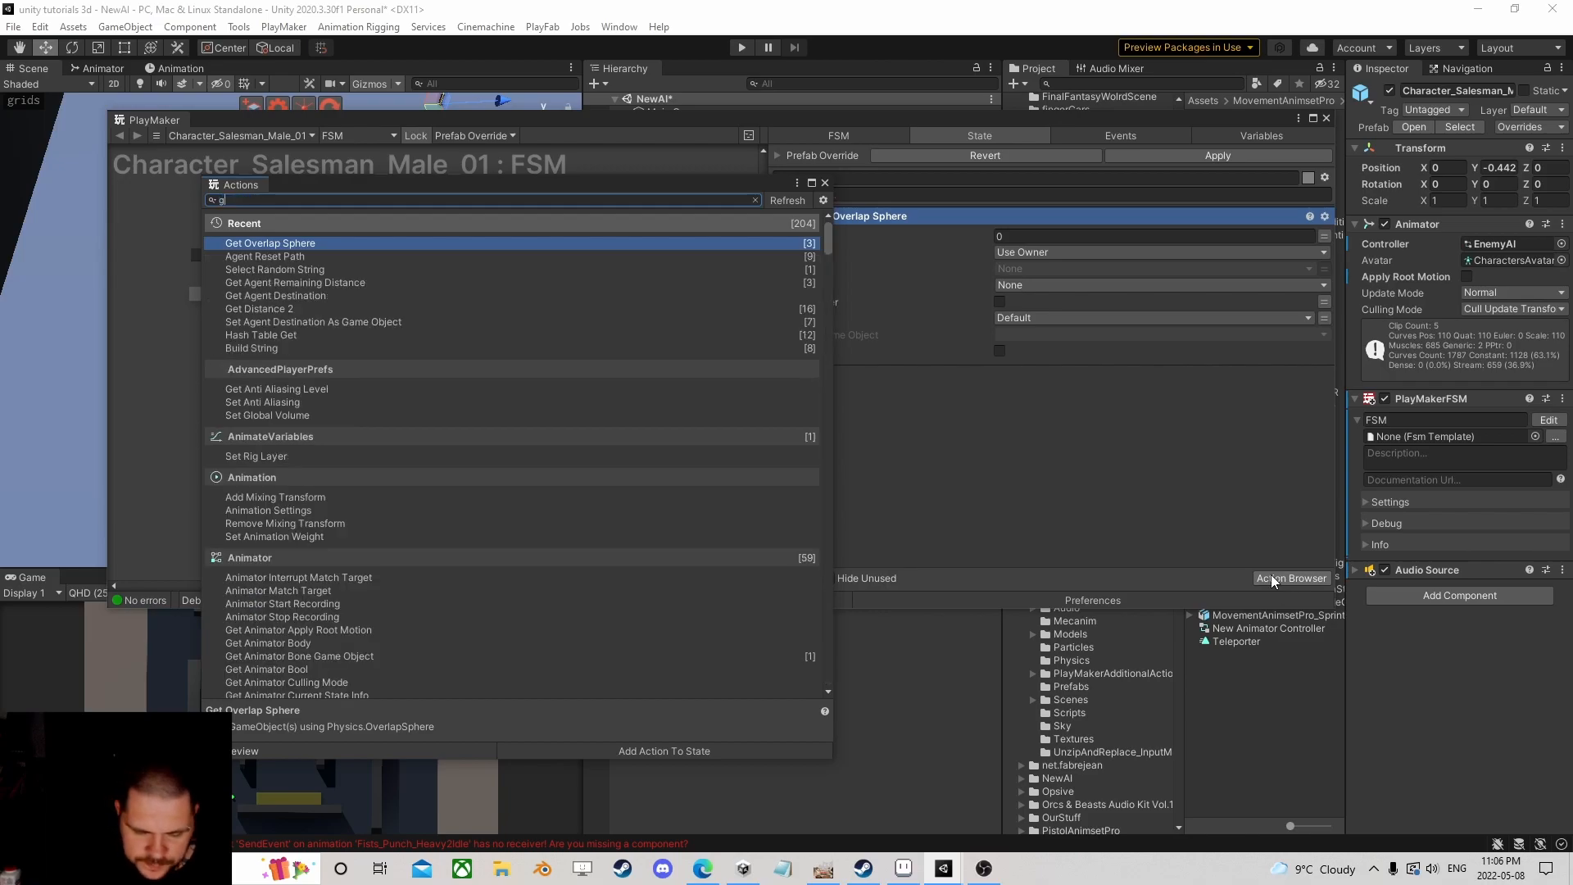
type("et posi")
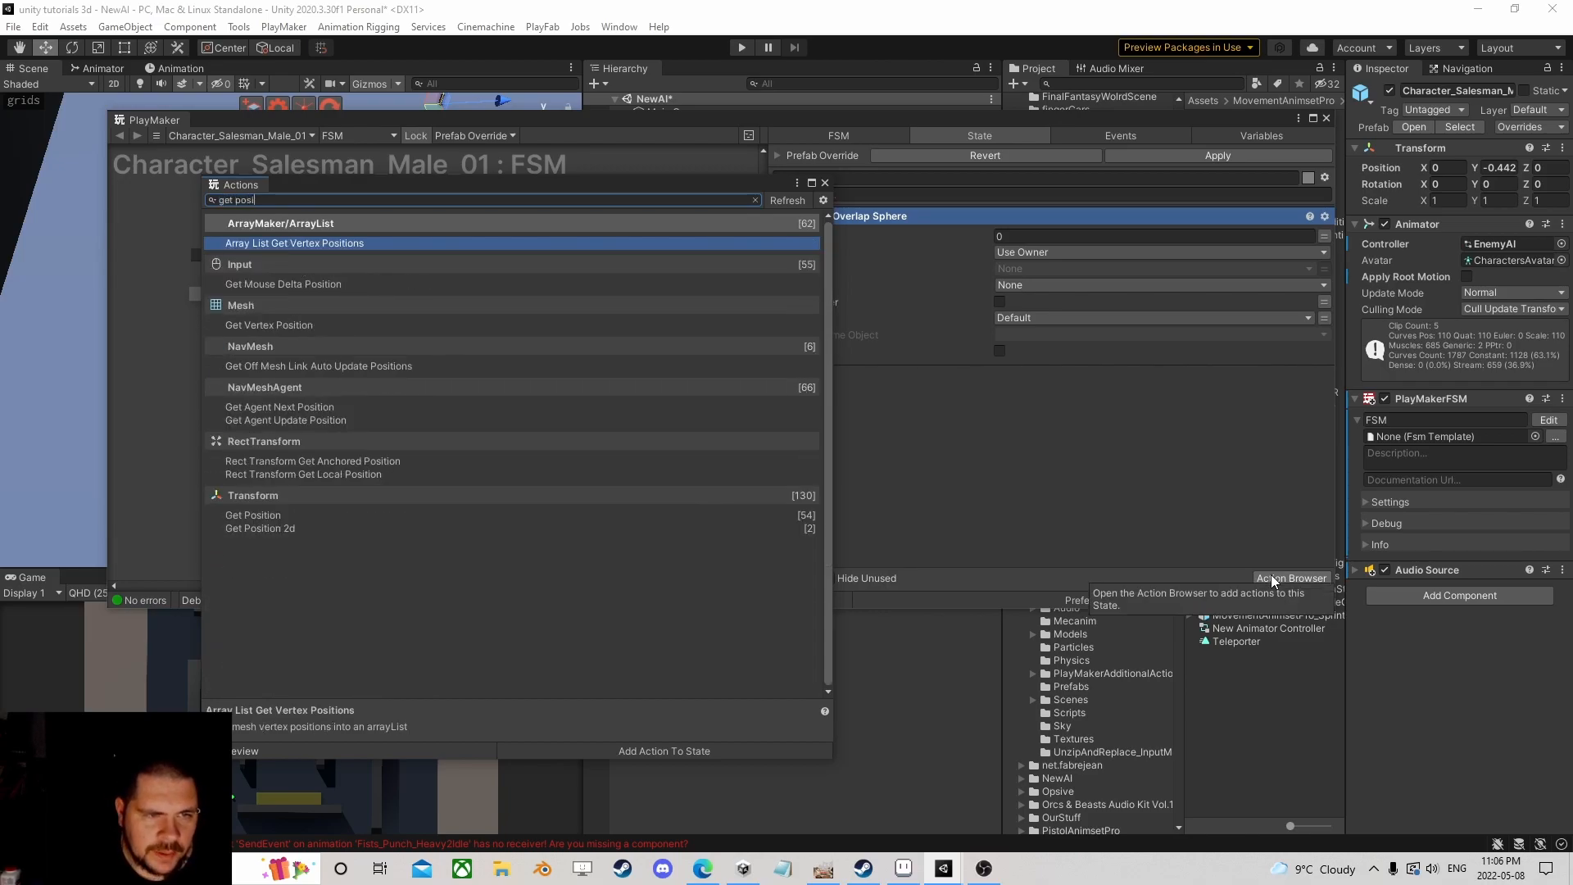
key("Down")
key("Down")
key("Down")
key("Down")
key("Down")
key("Down")
key("Down")
key("Down")
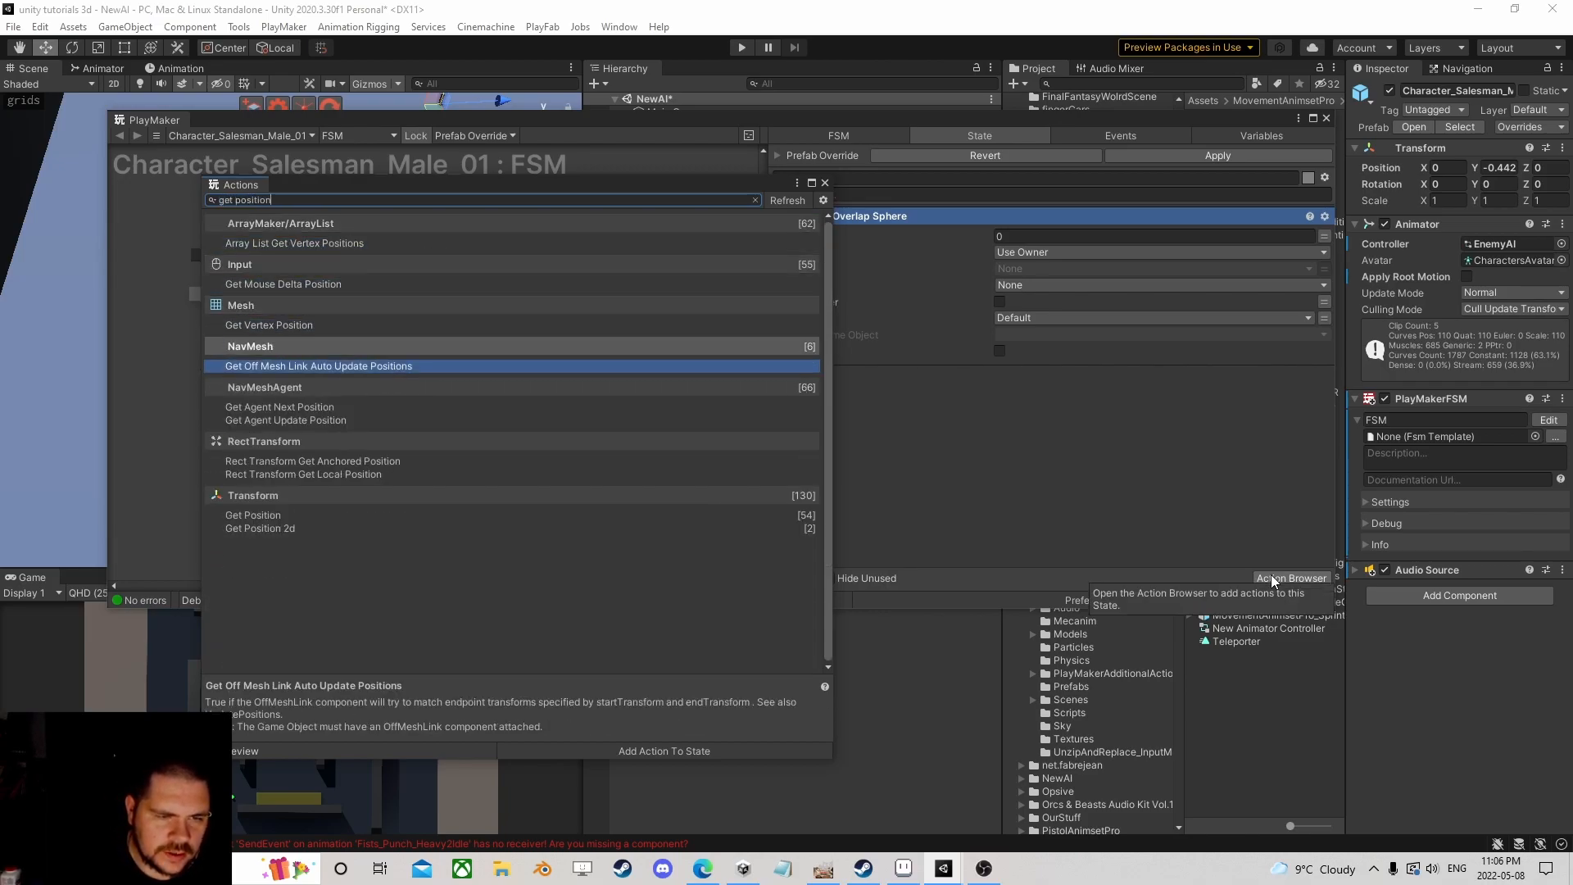
key("Return")
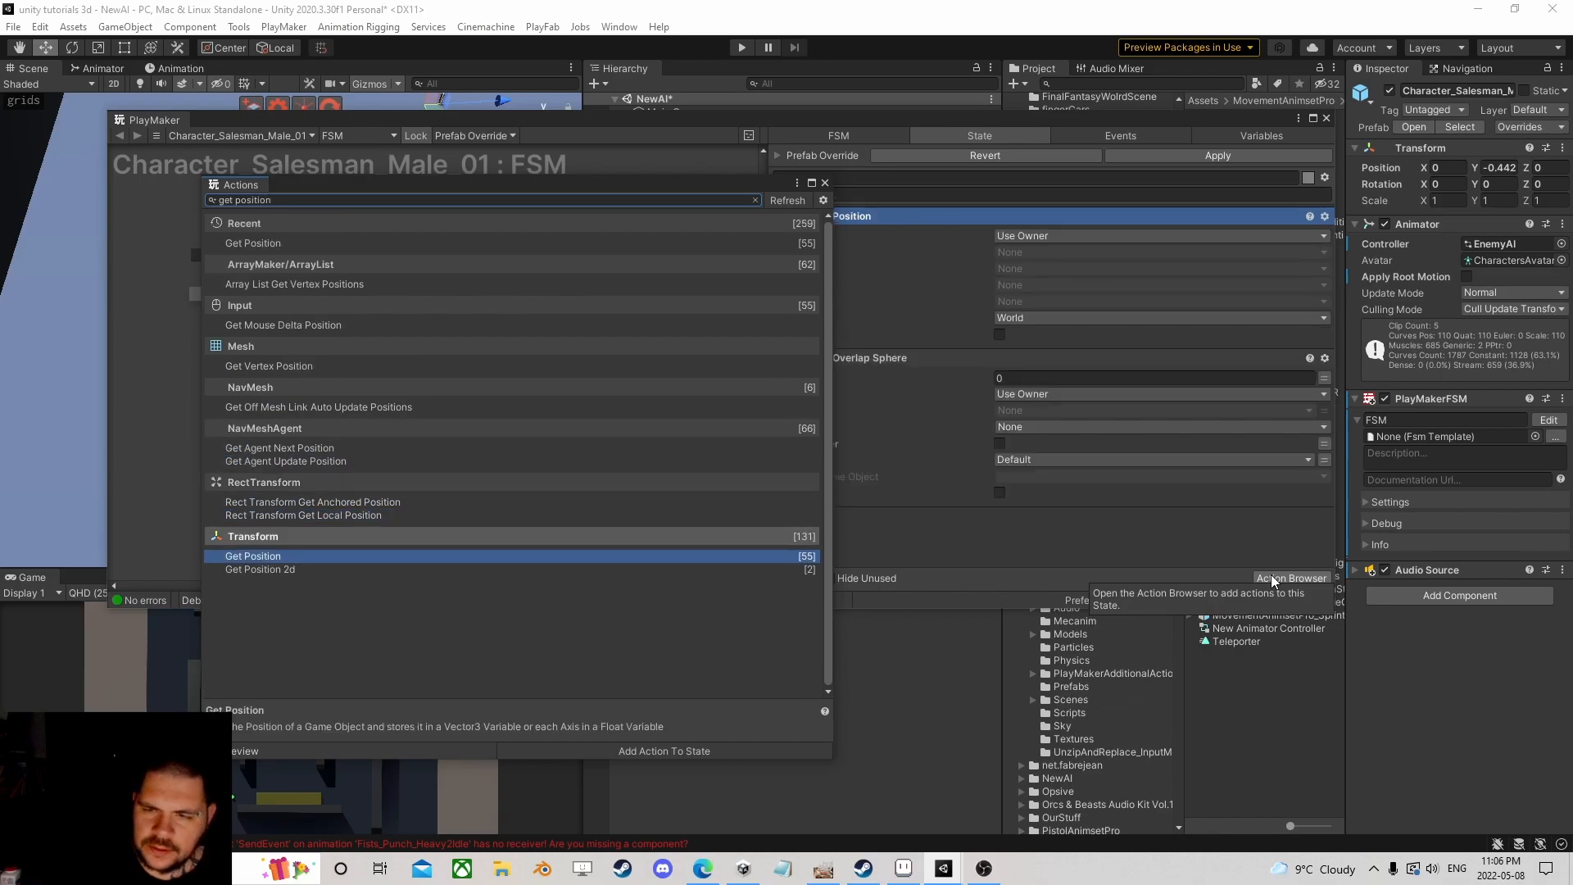
left_click(825, 182)
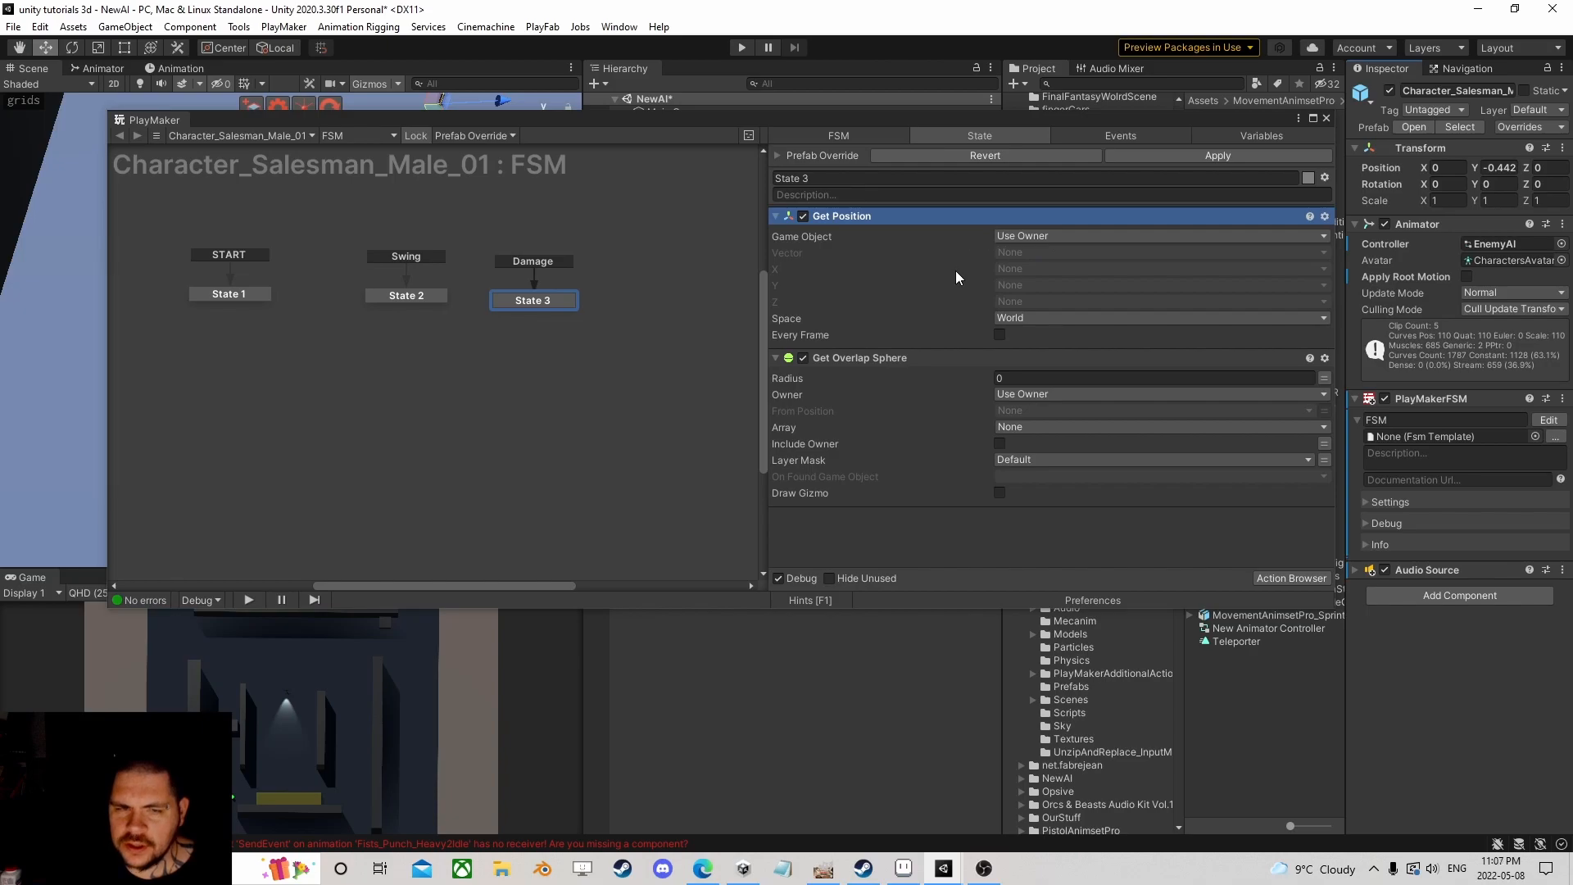
left_click(1288, 578)
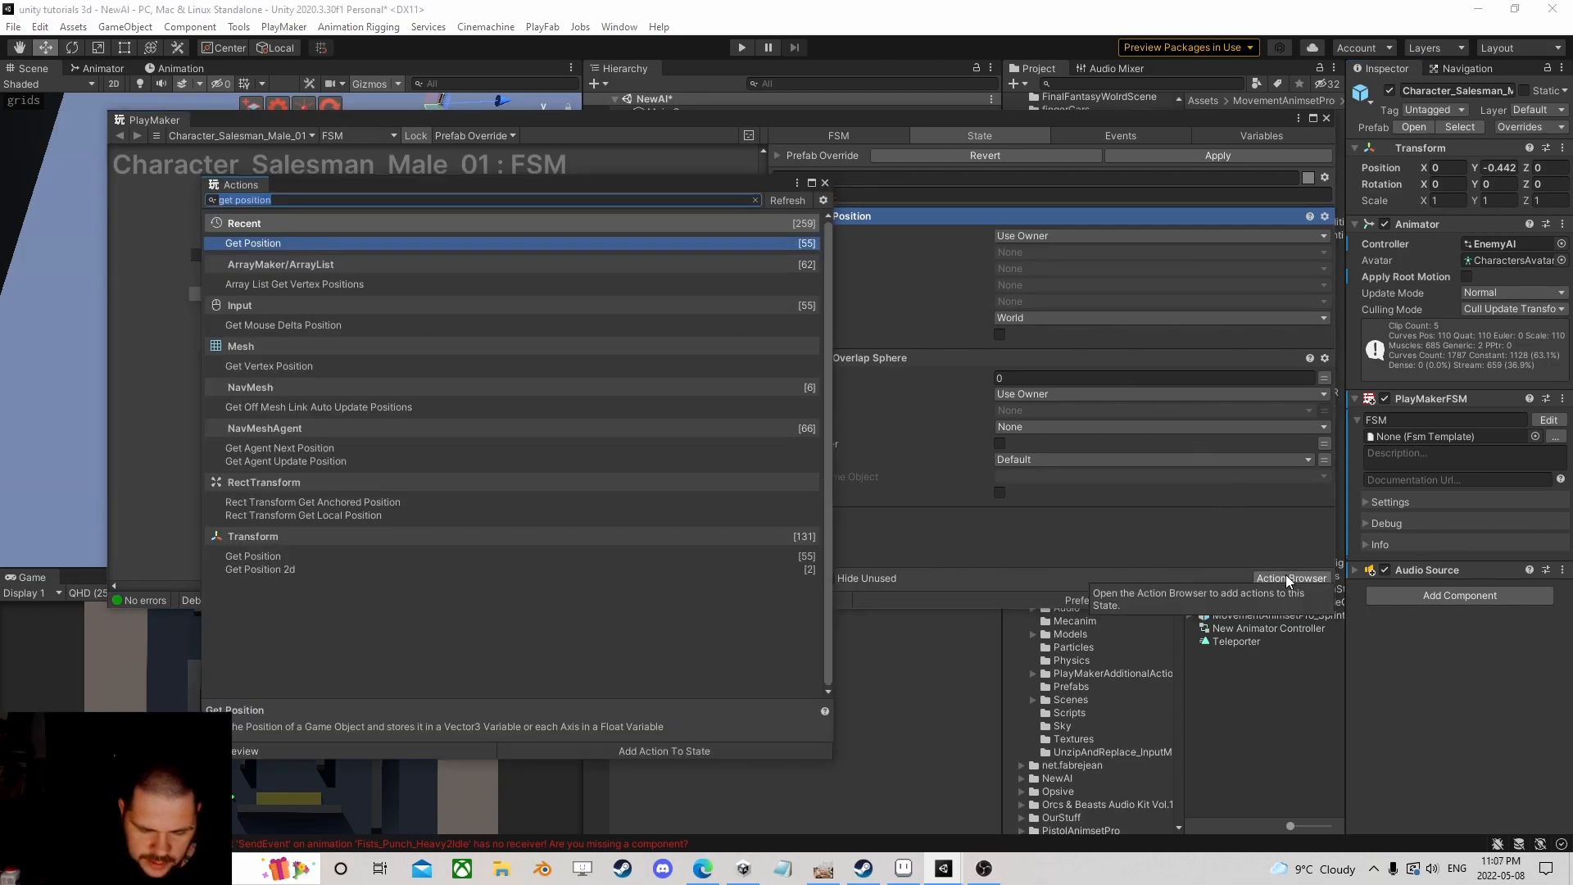
type("vector3")
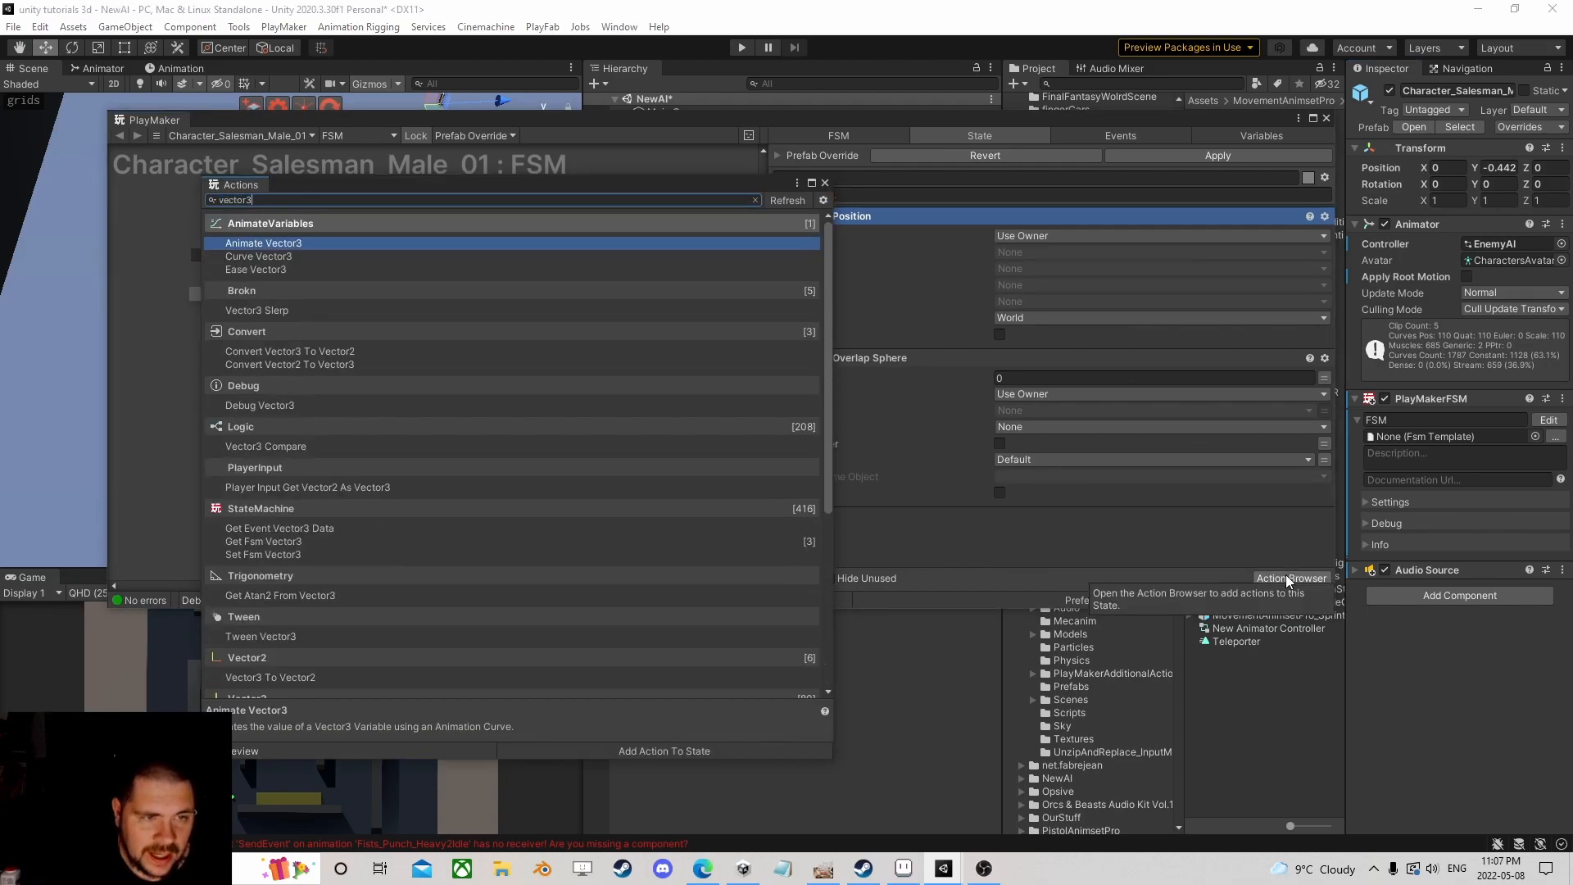
type(" add")
key("Down")
key("Return")
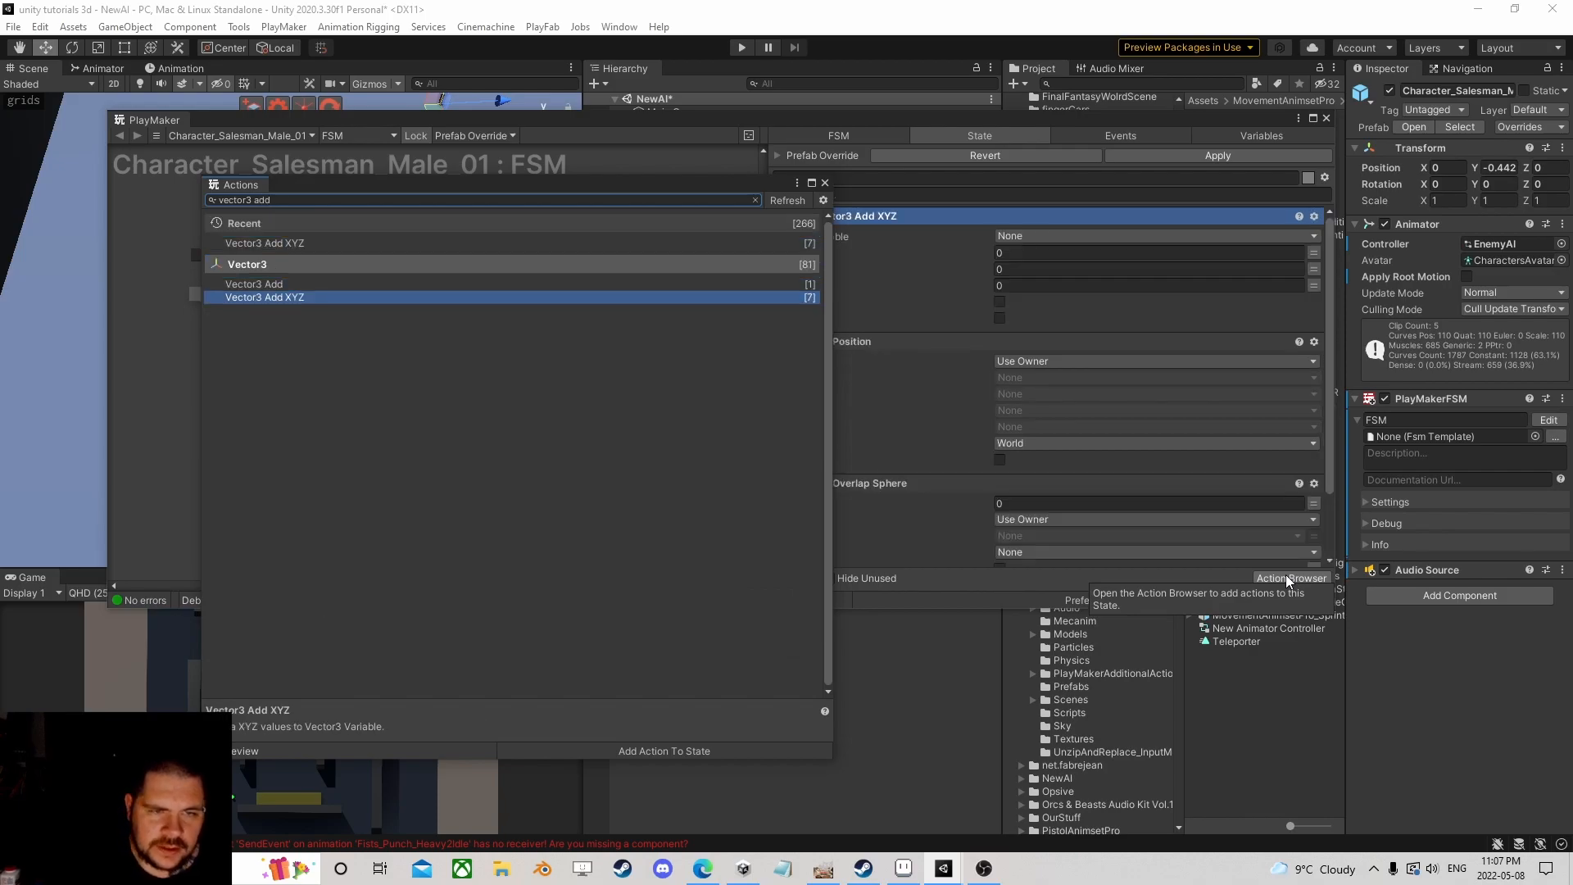
Step: Move Vector3 Add XYZ below Get Position and store Get Position's vector in a new 'Position' variable
left_click(825, 182)
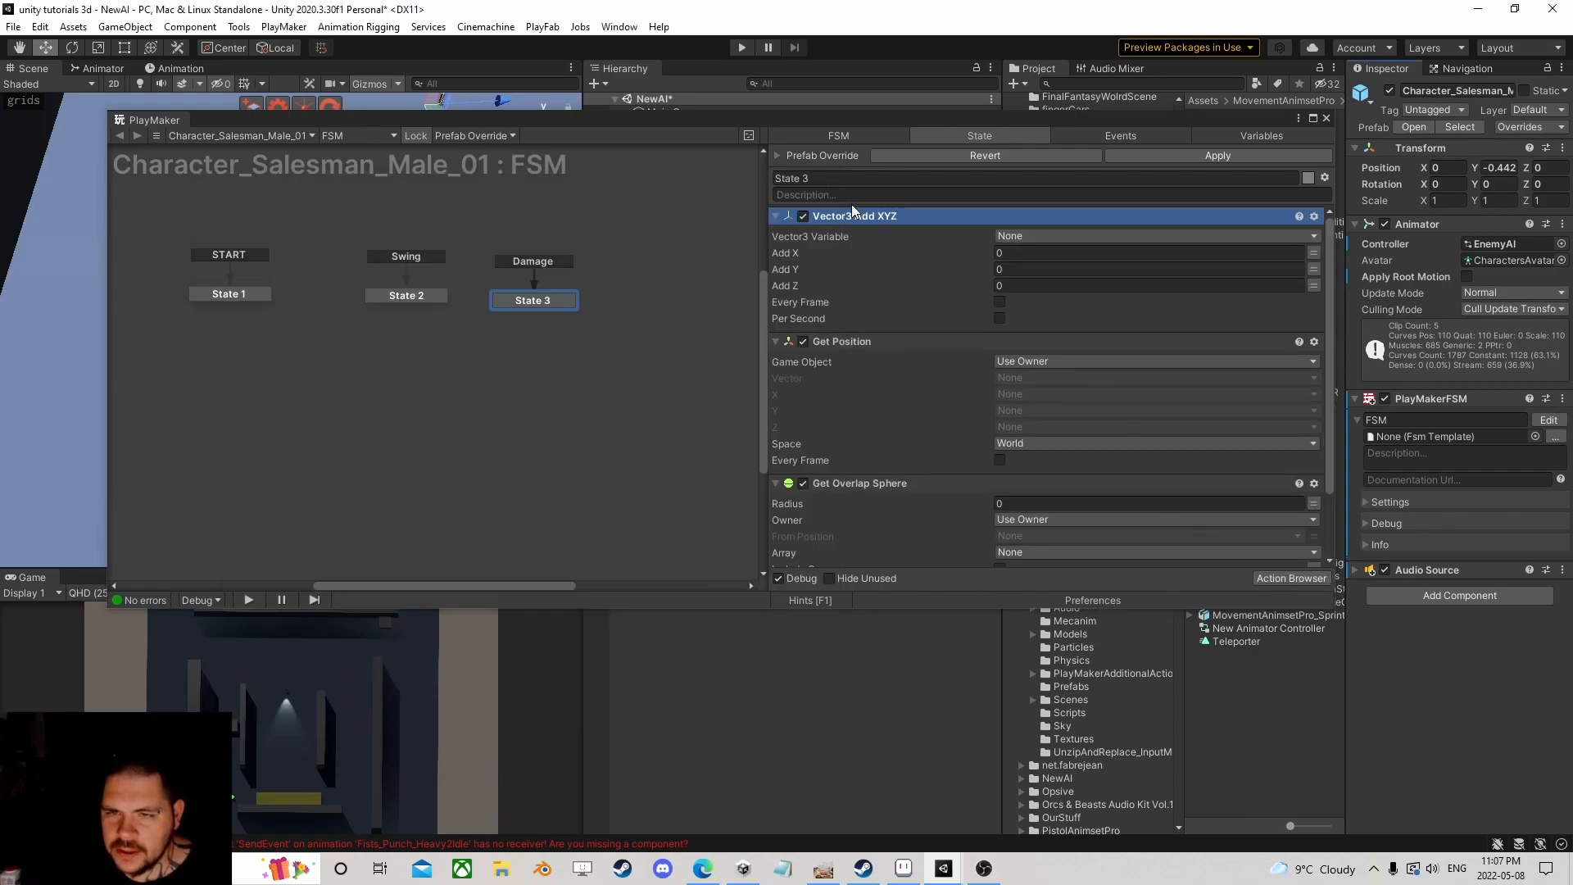
left_click_drag(951, 233, 865, 480)
left_click(1034, 377)
left_click(1029, 252)
left_click(1029, 253)
left_click(1062, 293)
type("Position")
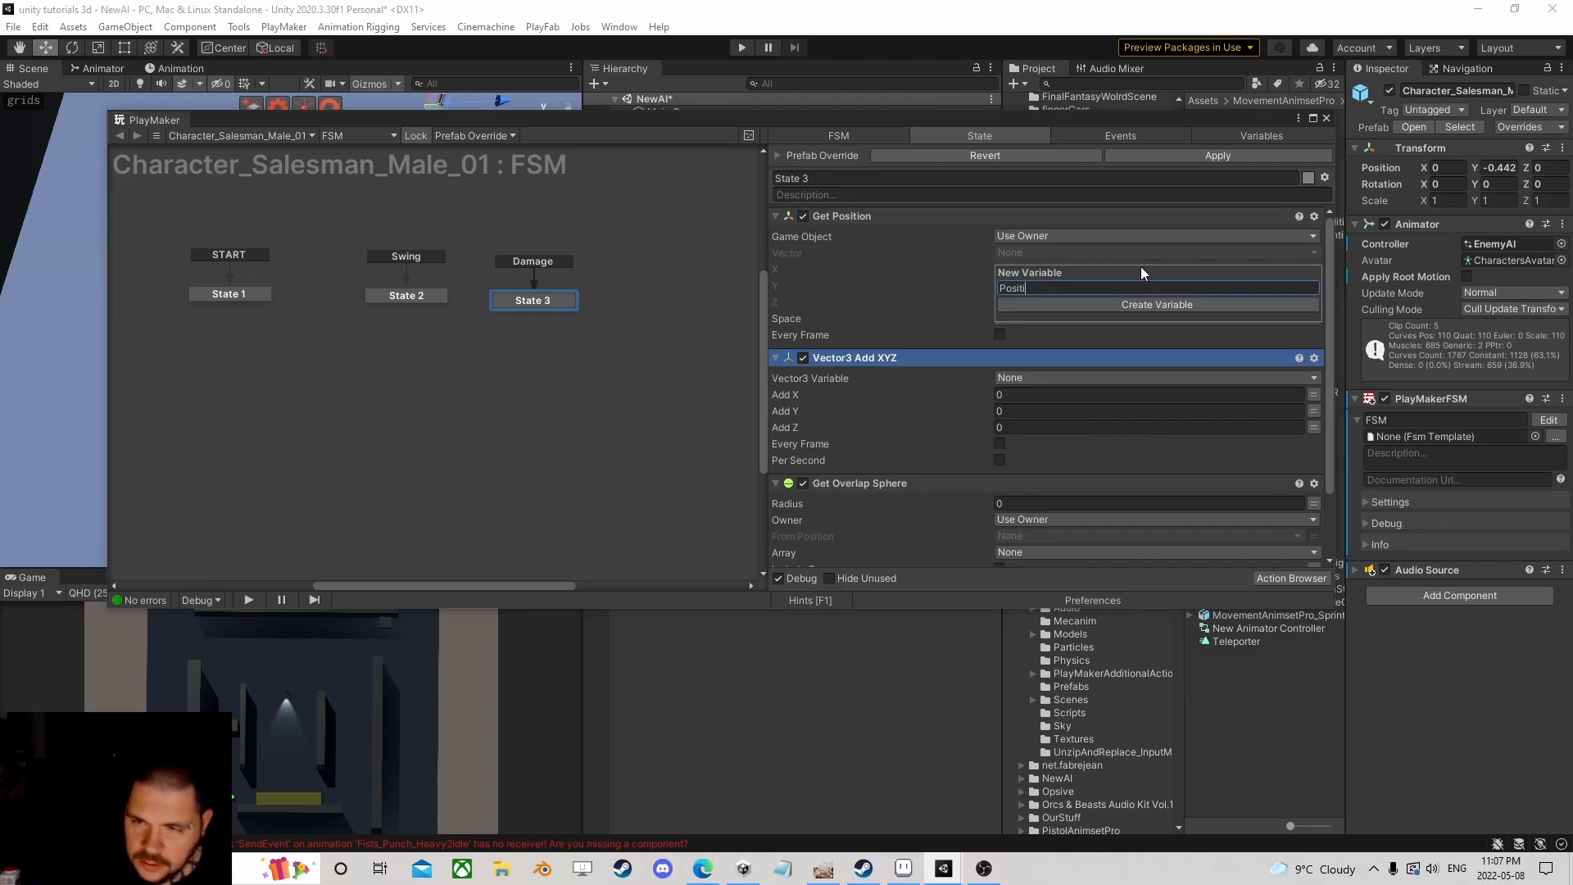
key("Return")
Step: Make Vector3 Add XYZ offset the Position variable by 0.75 on Y
left_click(1055, 394)
left_click(1040, 430)
left_click(1016, 444)
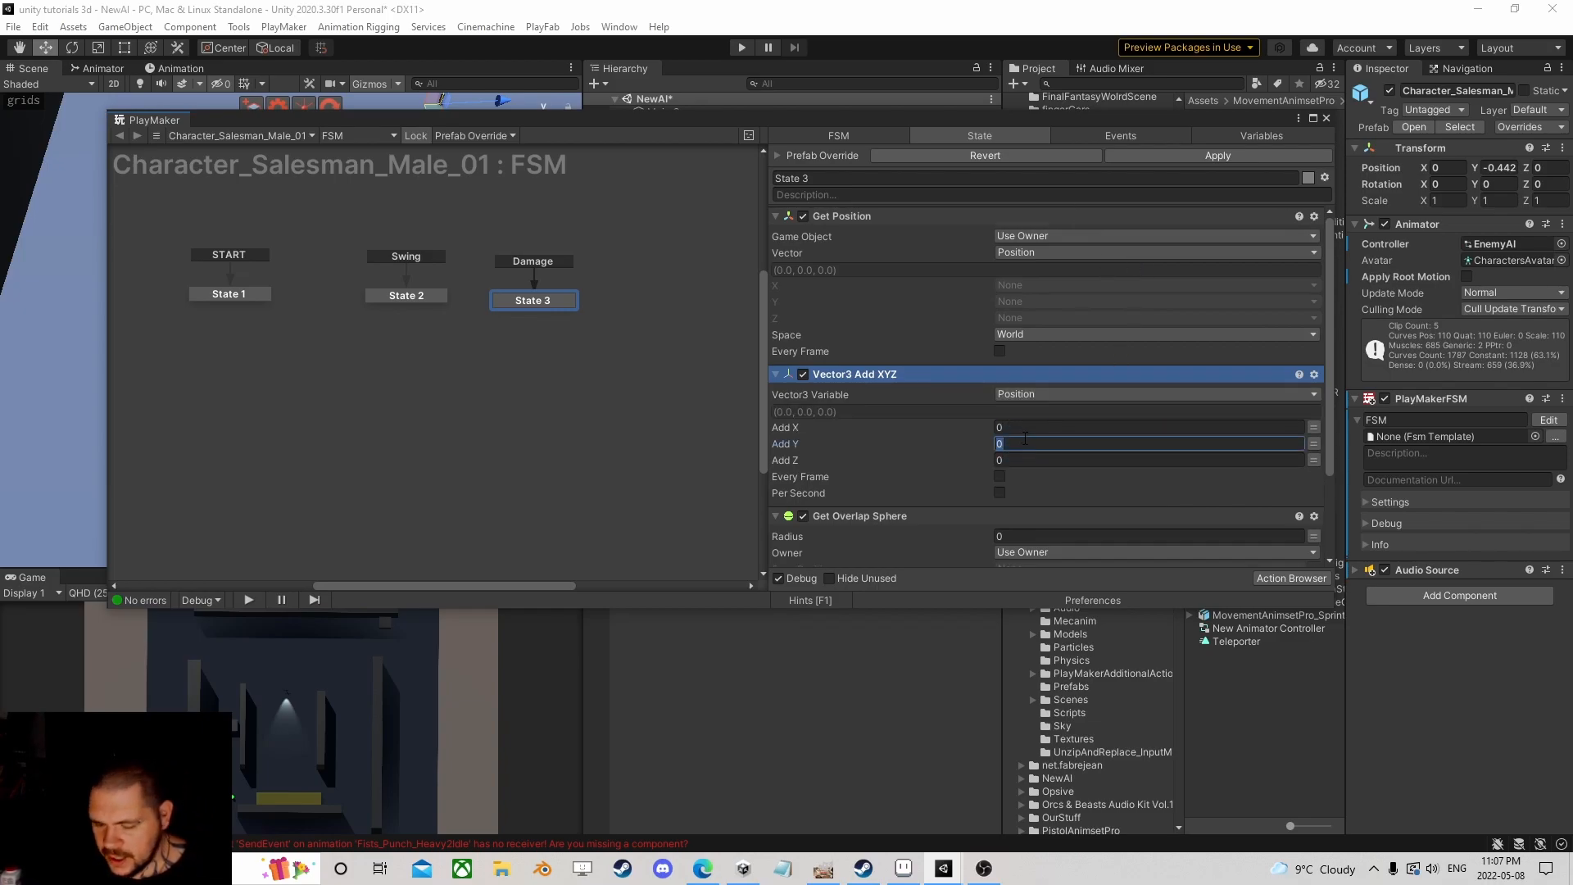
type(".75")
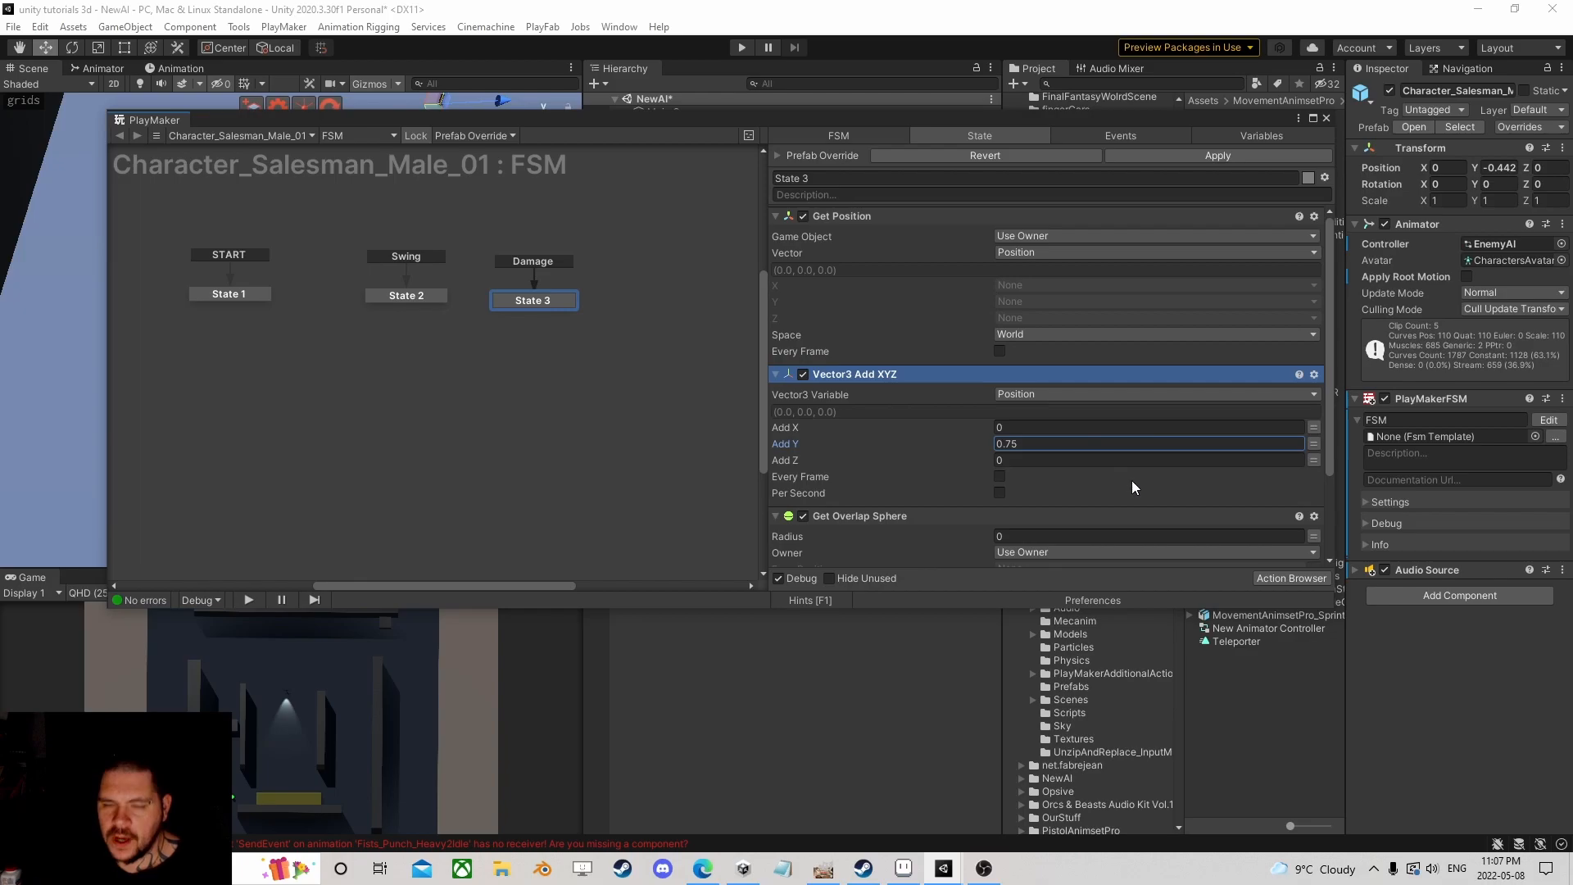
Step: Move the PlayMaker window aside and frame the salesman character from the front in the Scene view
left_click_drag(637, 125, 727, 342)
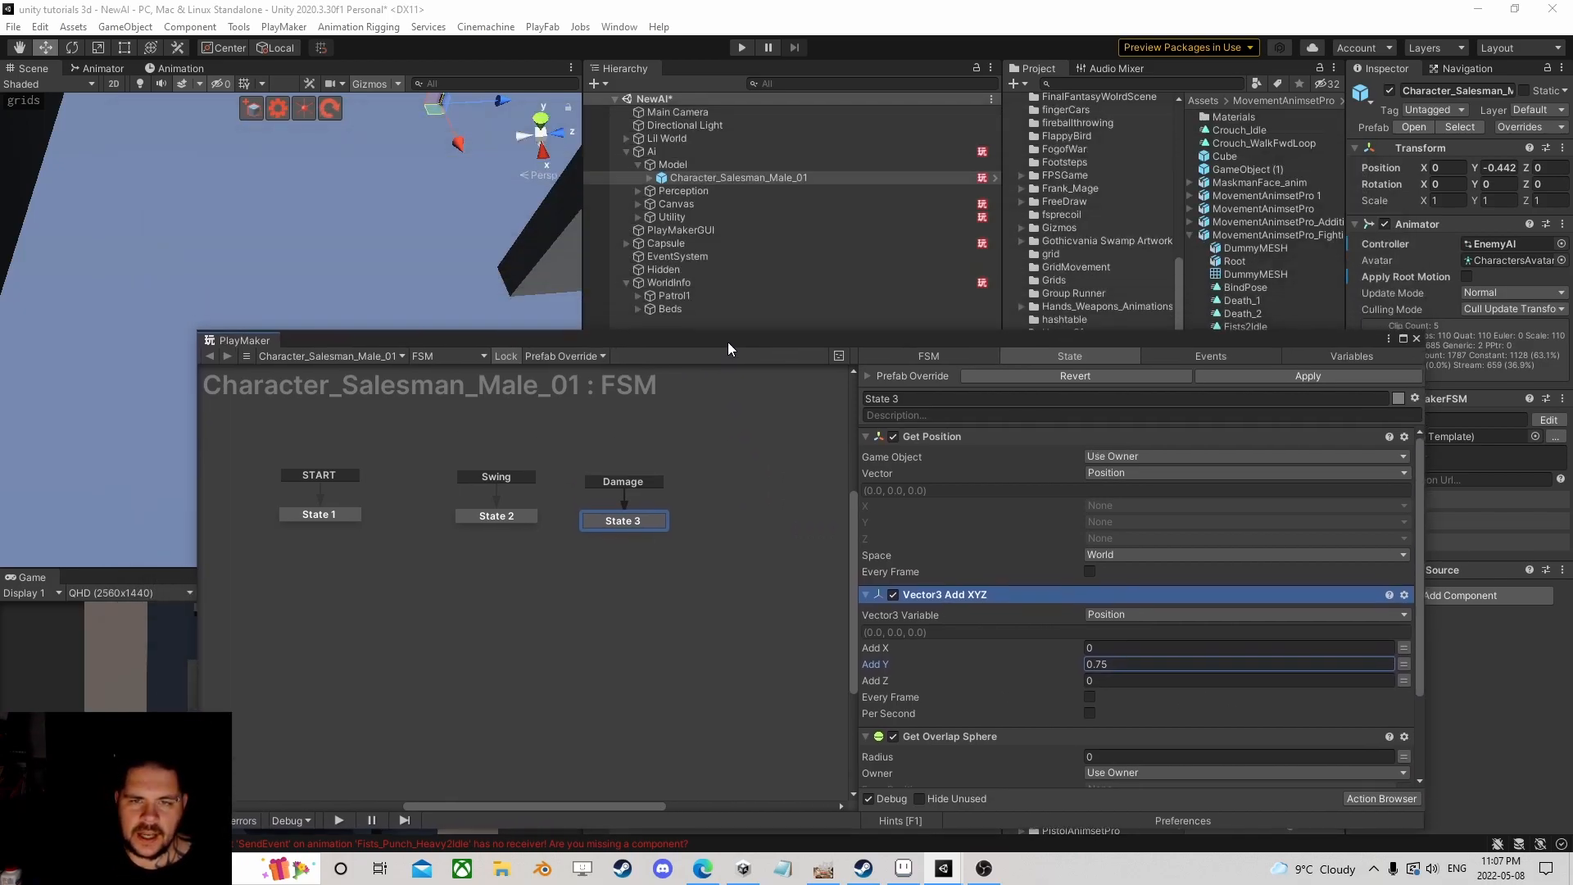
double_click(686, 177)
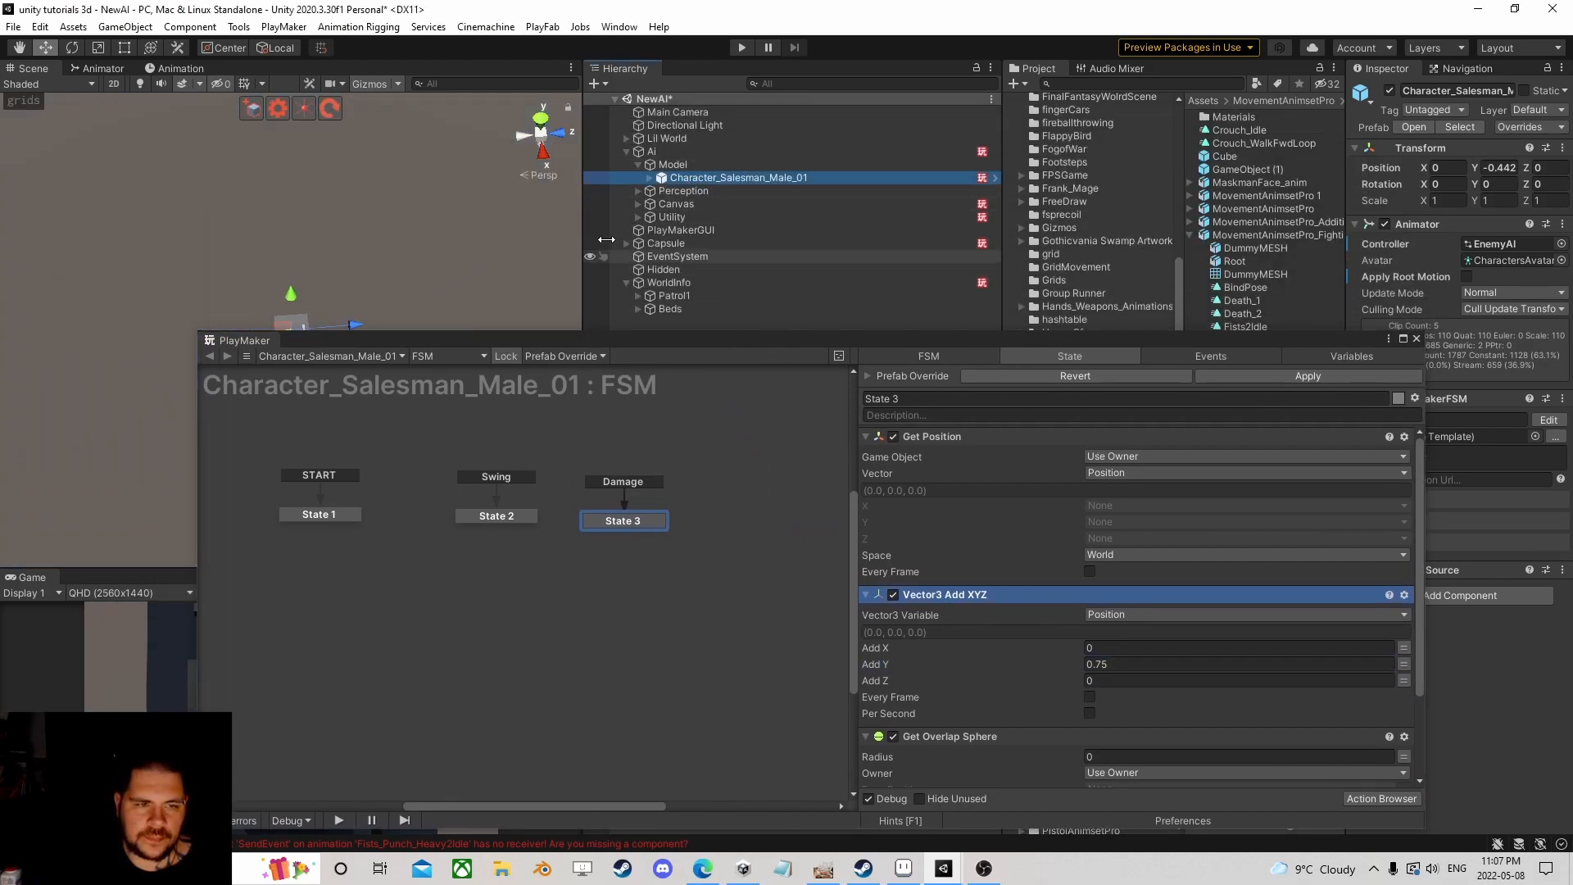
left_click(641, 176)
double_click(692, 190)
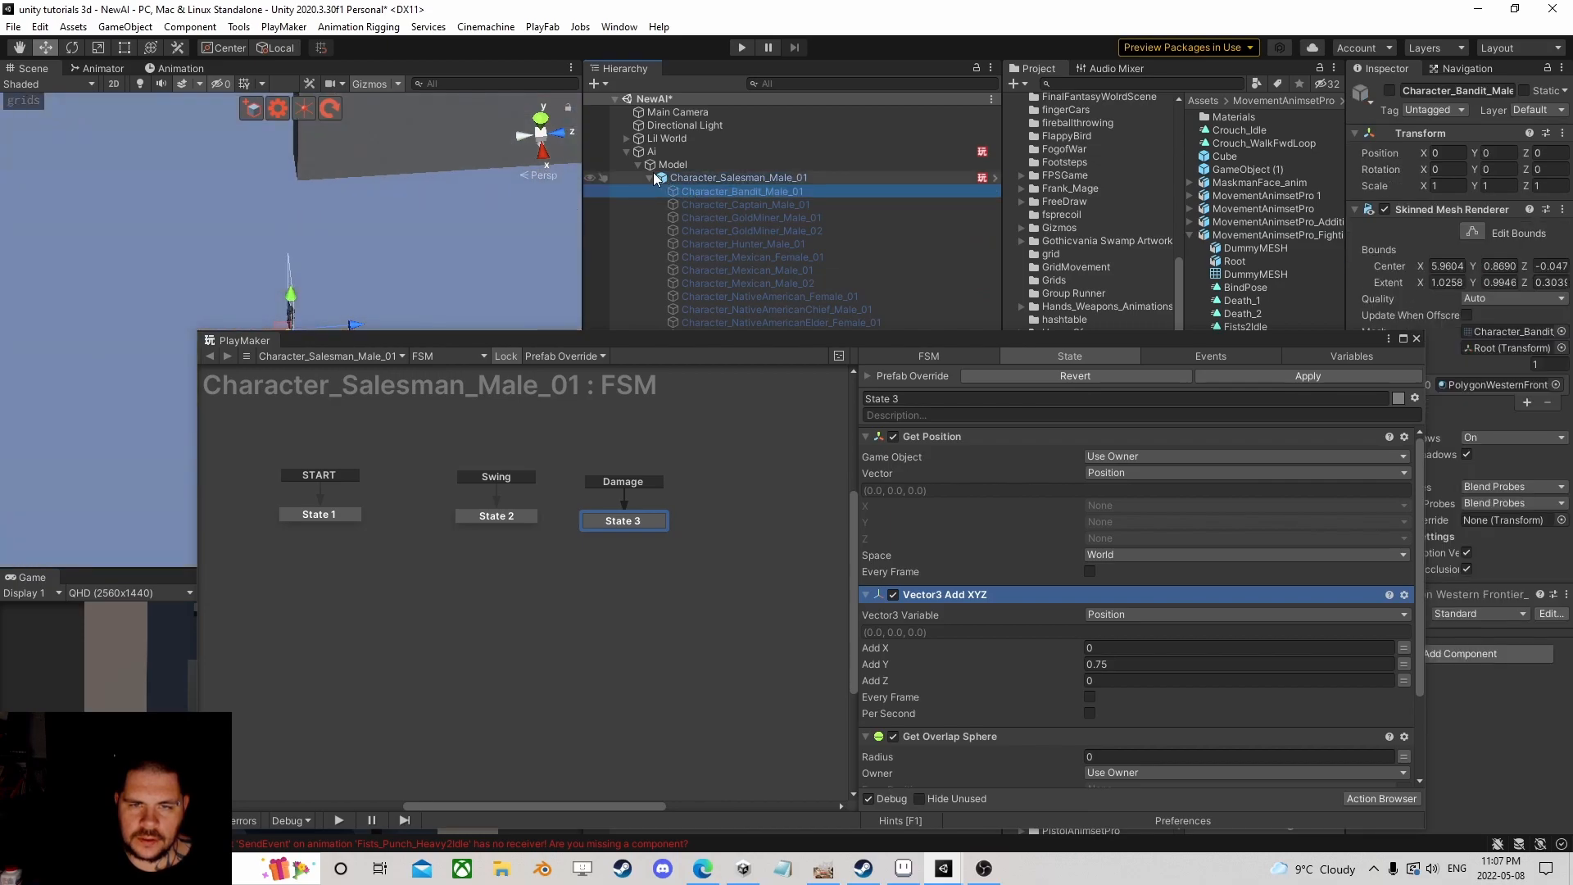
left_click(649, 178)
scroll(415, 278, "up", 5)
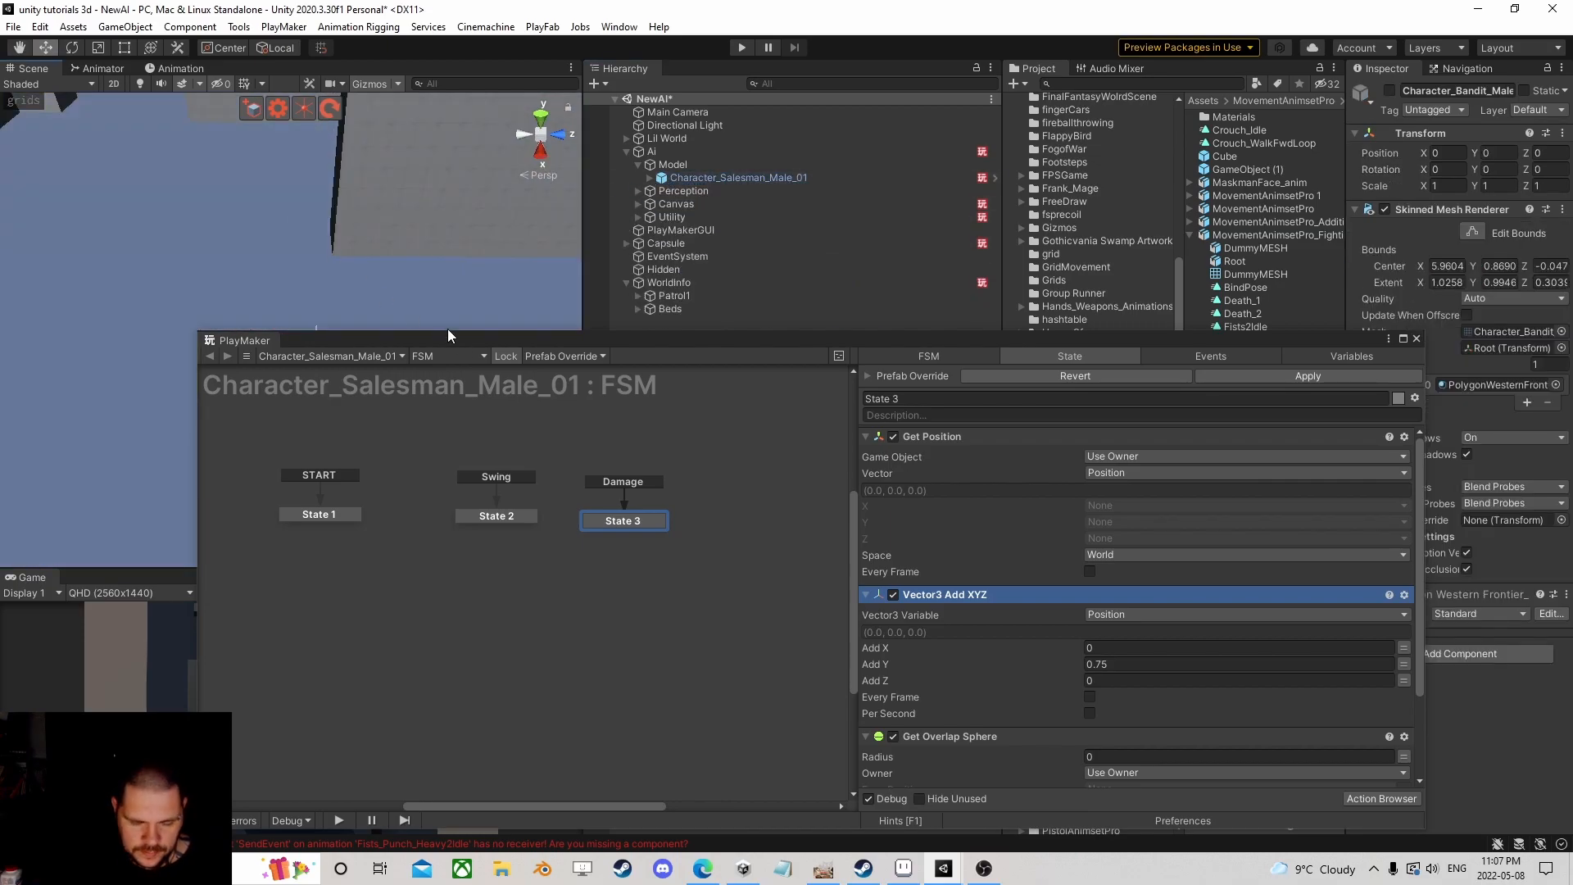
scroll(451, 308, "up", 1)
right_click_drag(484, 264, 301, 232)
scroll(302, 233, "down", 3)
middle_click_drag(334, 218, 209, 225)
scroll(209, 223, "down", 4)
right_click_drag(317, 218, 208, 227)
middle_click_drag(209, 228, 148, 195)
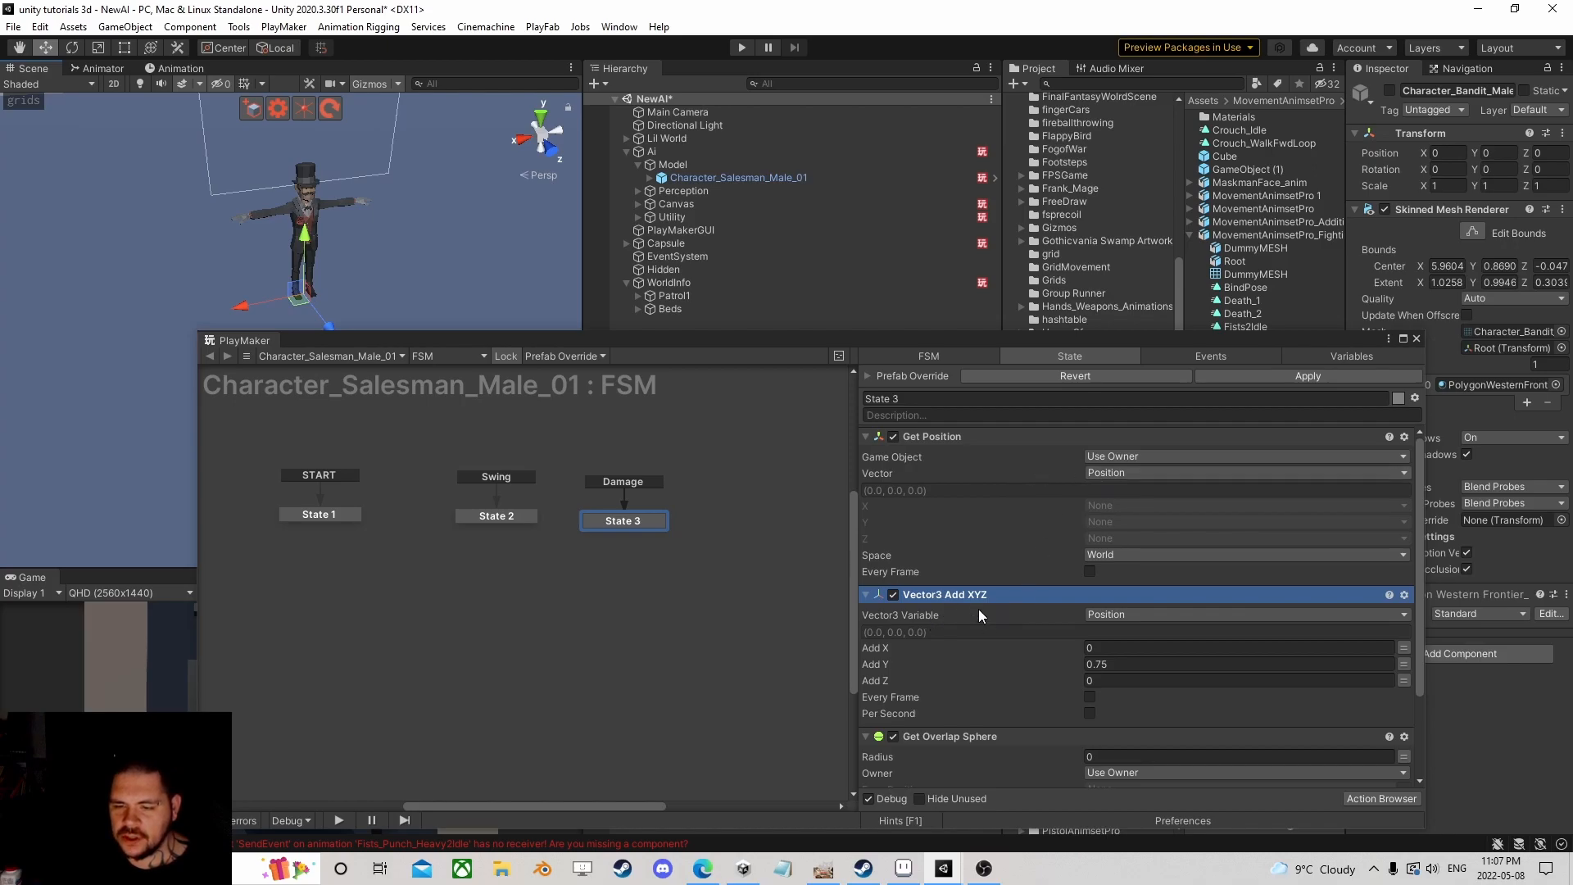
scroll(971, 635, "down", 3)
scroll(1024, 596, "up", 3)
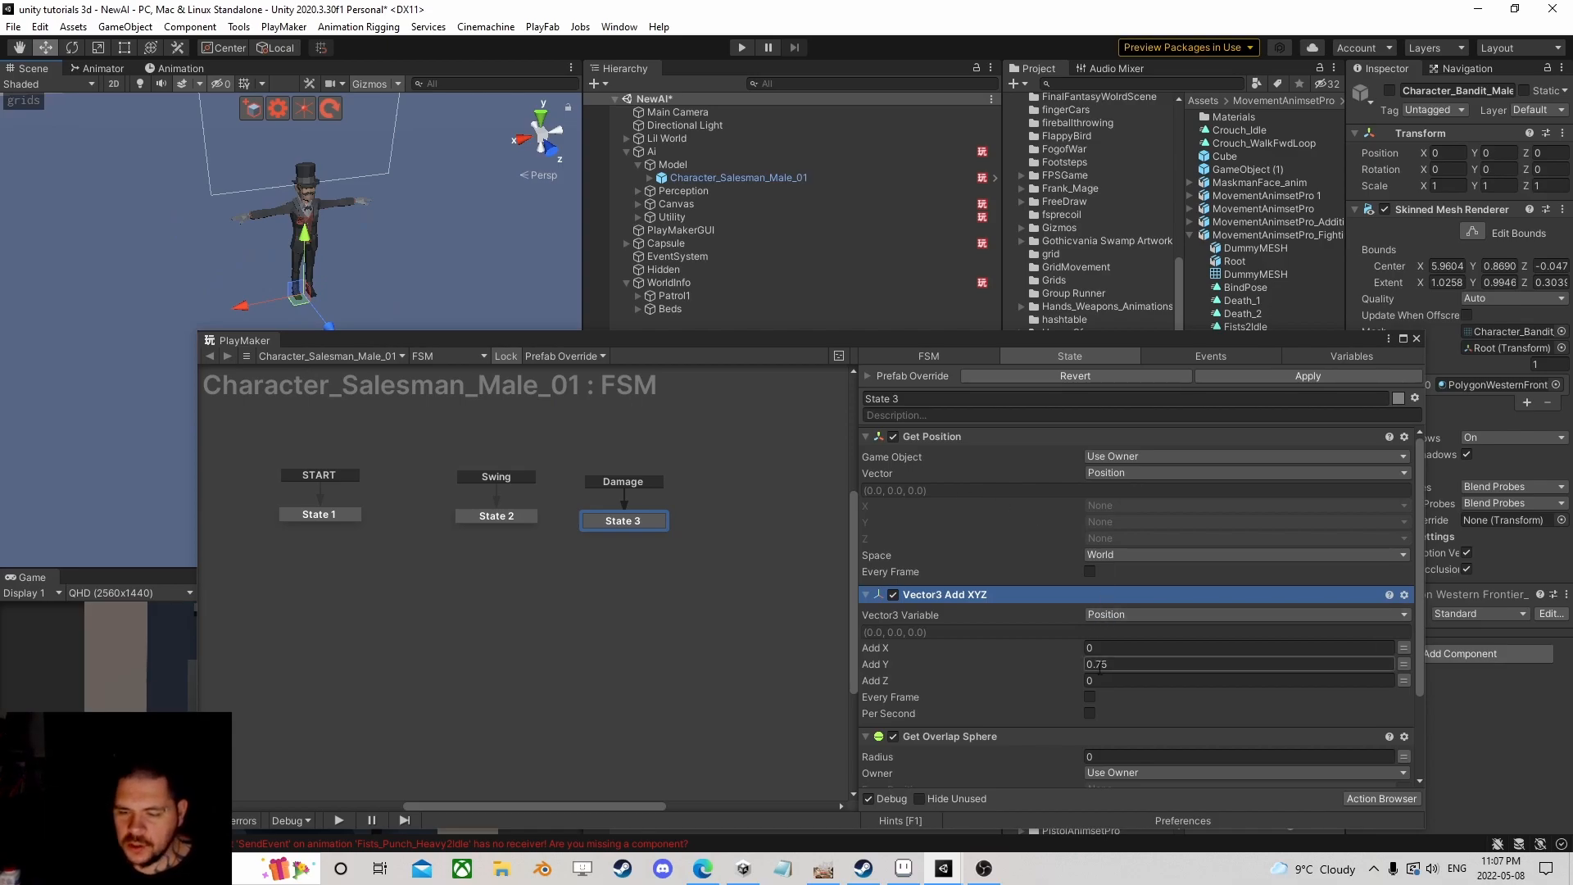
Step: Raise the character to gauge the height offset, trying Y 0.75, then reset its Y position to 0
left_click_drag(307, 240, 313, 167)
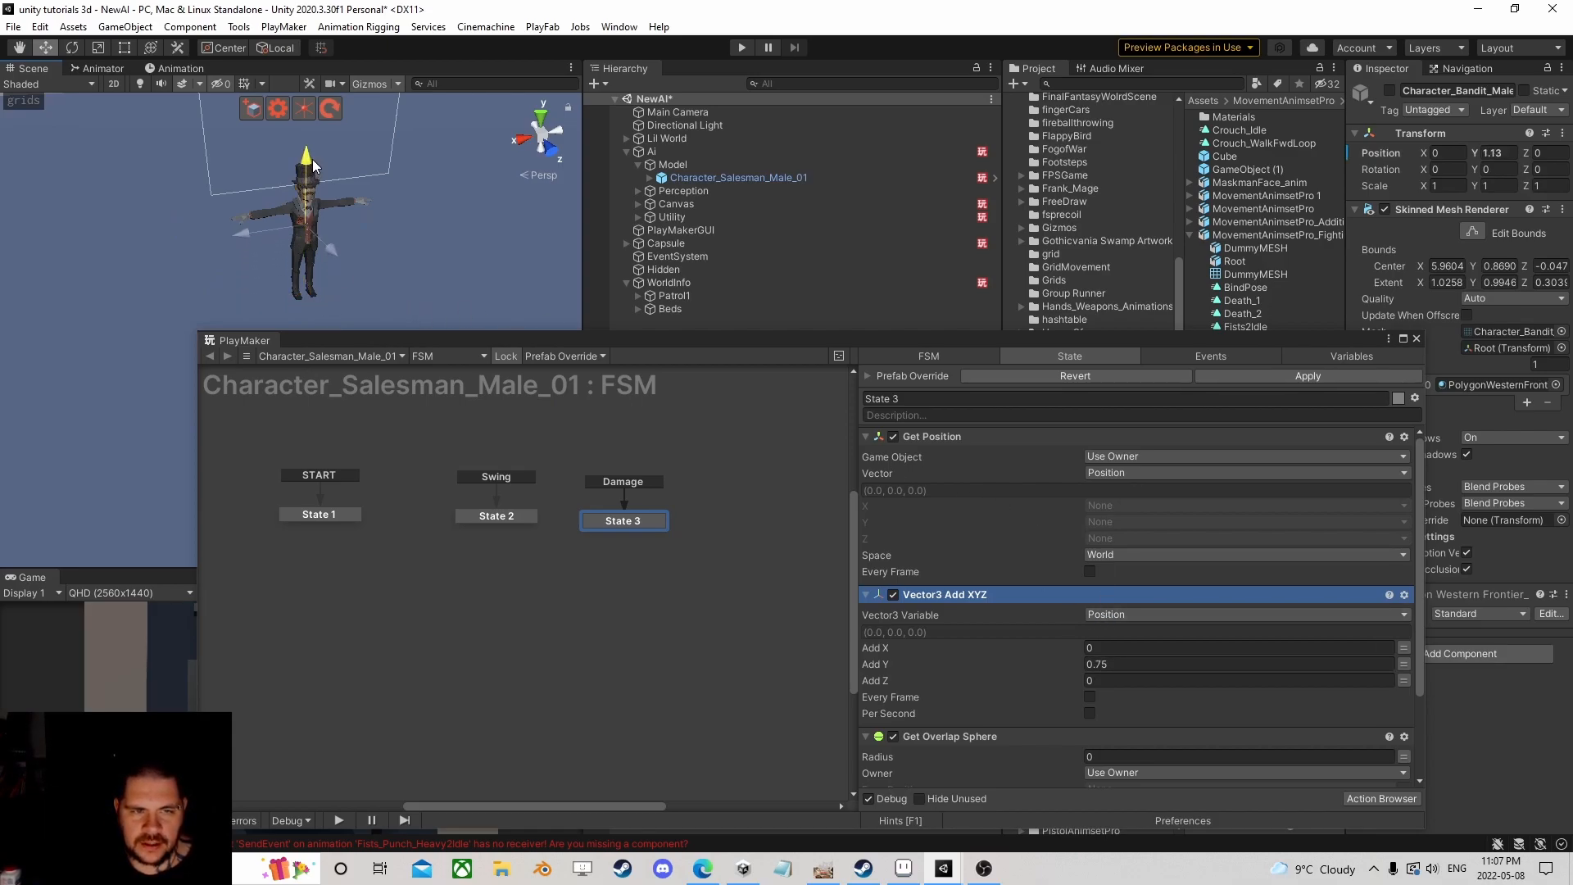
left_click(1505, 152)
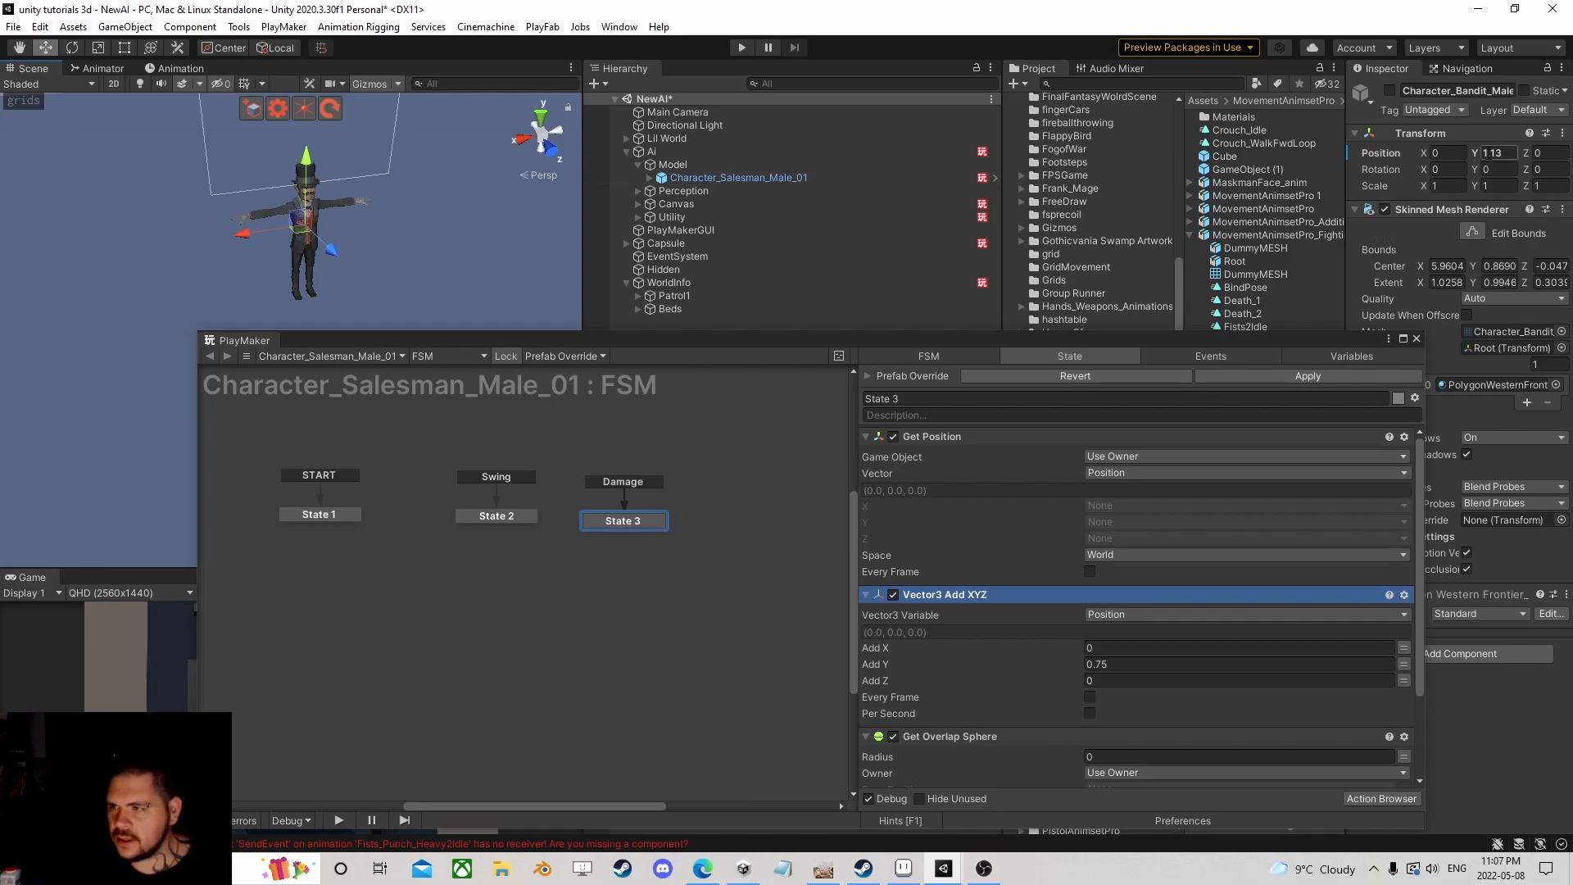
type("0.75")
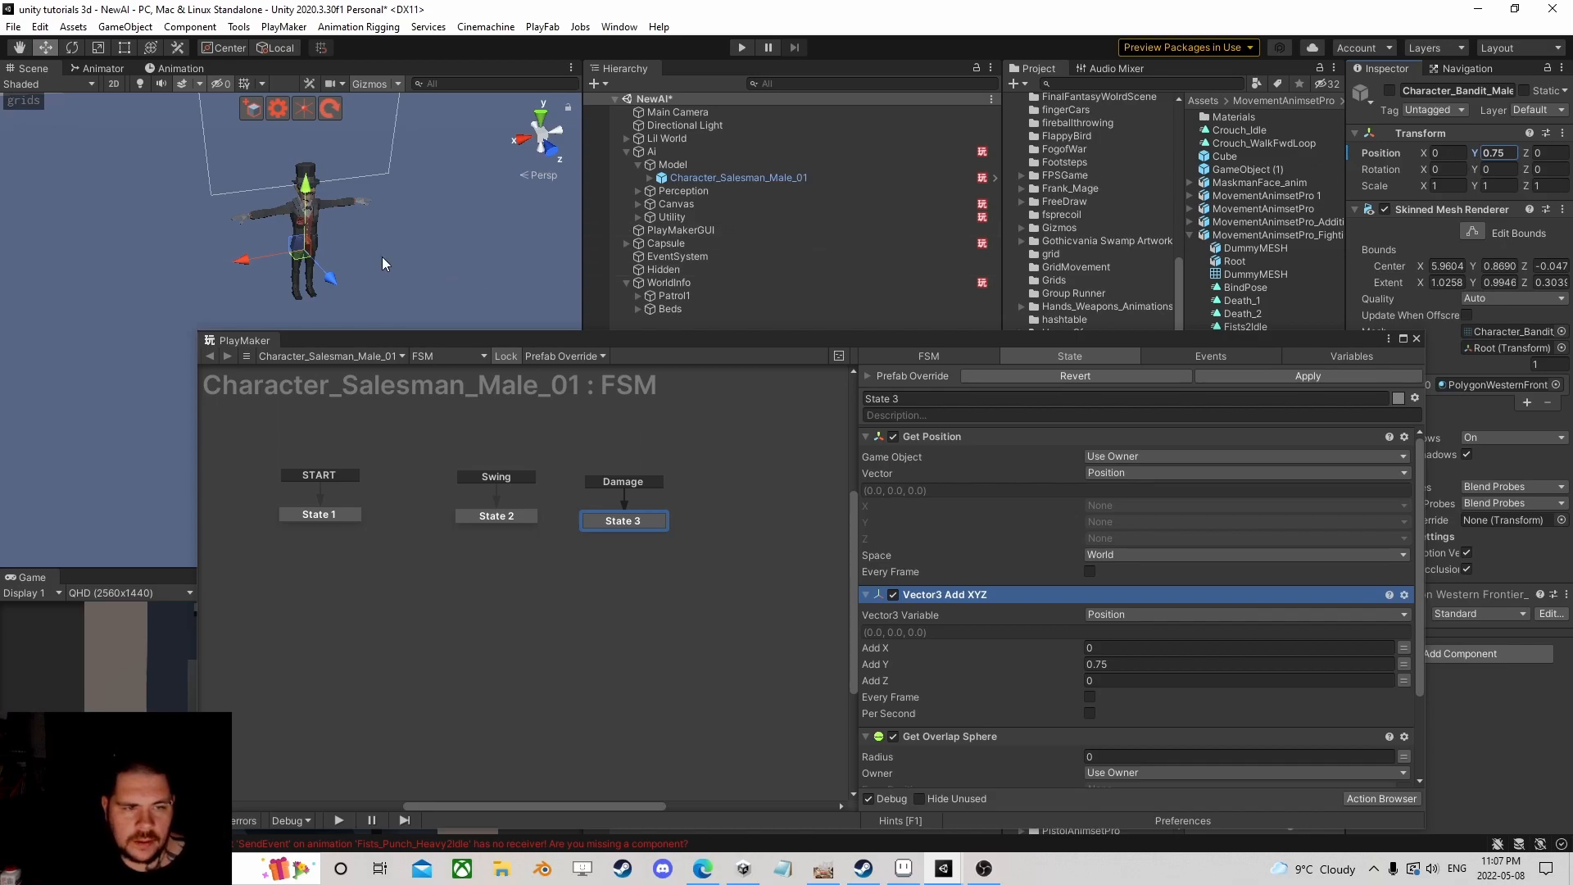
left_click_drag(305, 194, 308, 151)
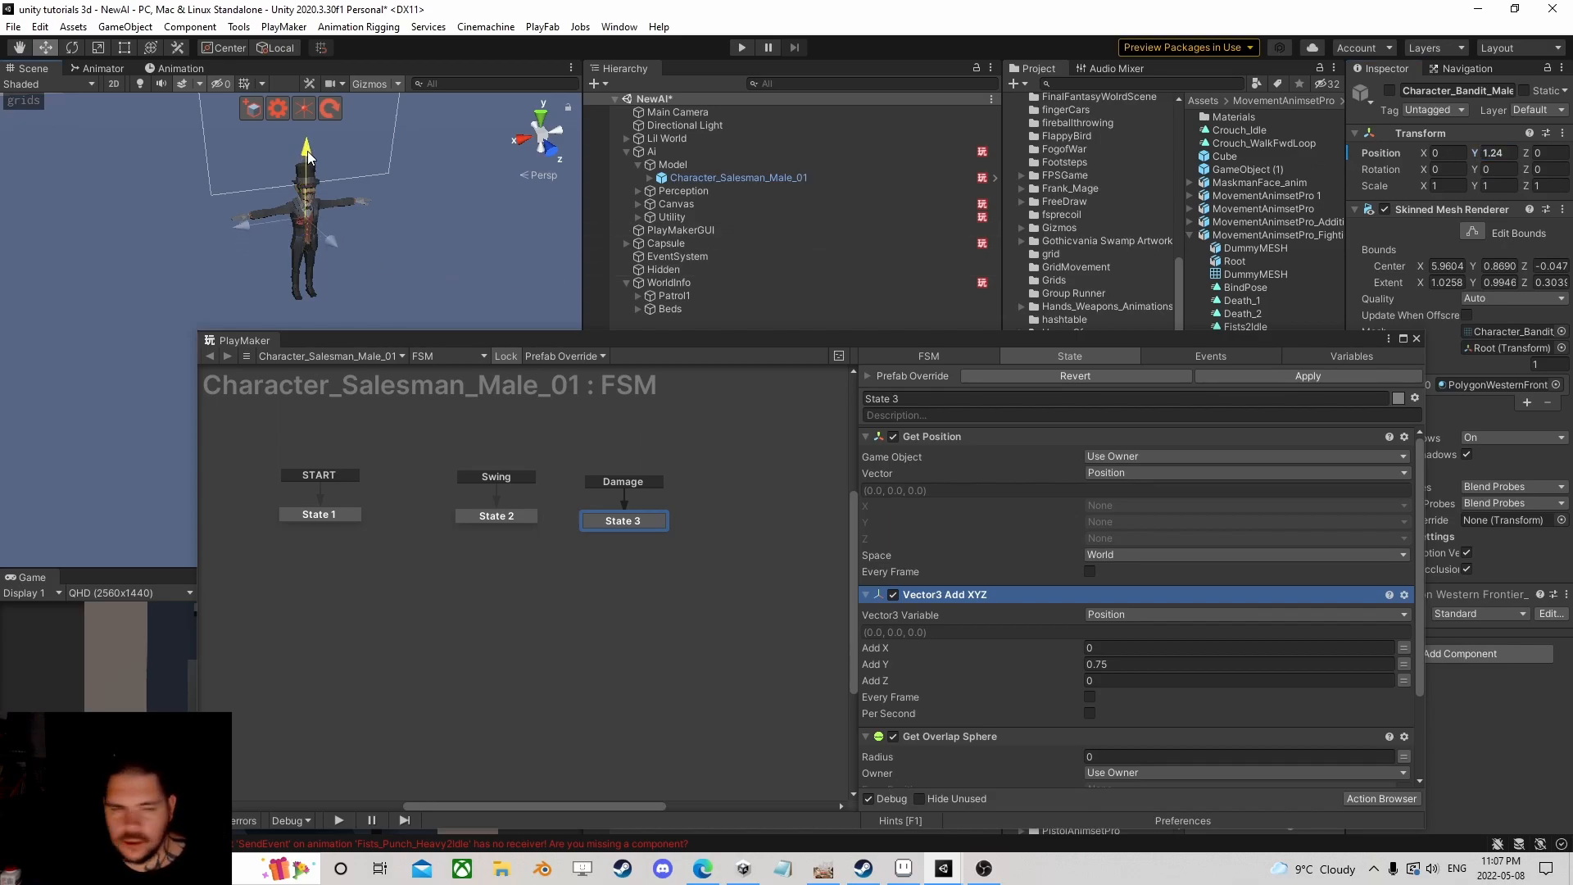
left_click(1504, 154)
type("0")
Step: Change the Vector3 Add XYZ Add Y amount to 1
left_click(1120, 664)
type("1")
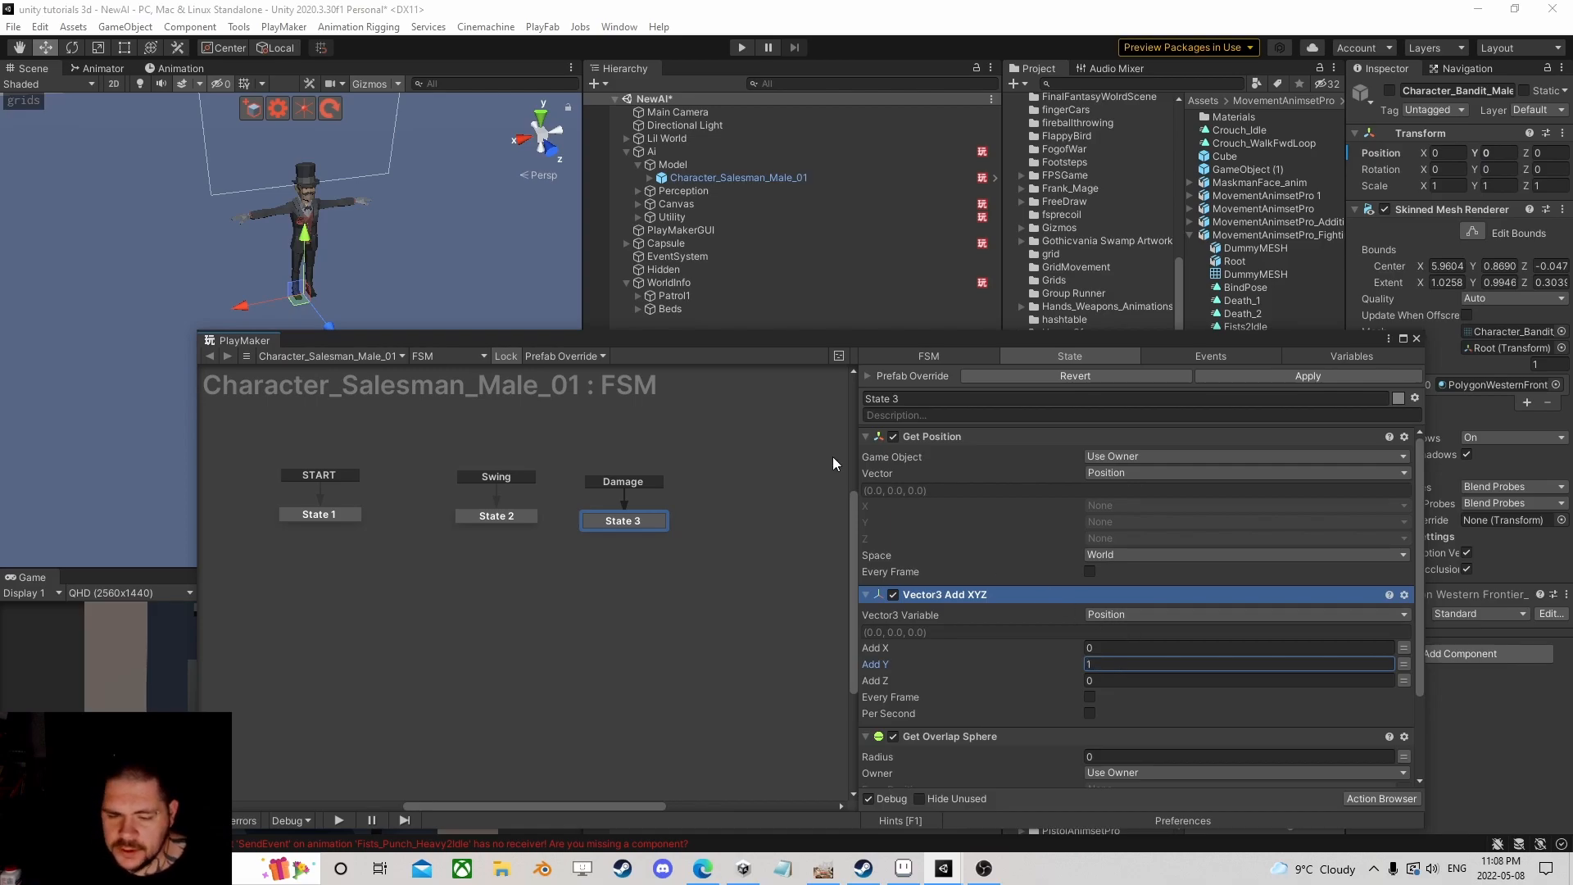
left_click_drag(641, 336, 503, 105)
Step: Set the Get Overlap Sphere radius to 2 and move the PlayMaker window lower
scroll(932, 462, "down", 3)
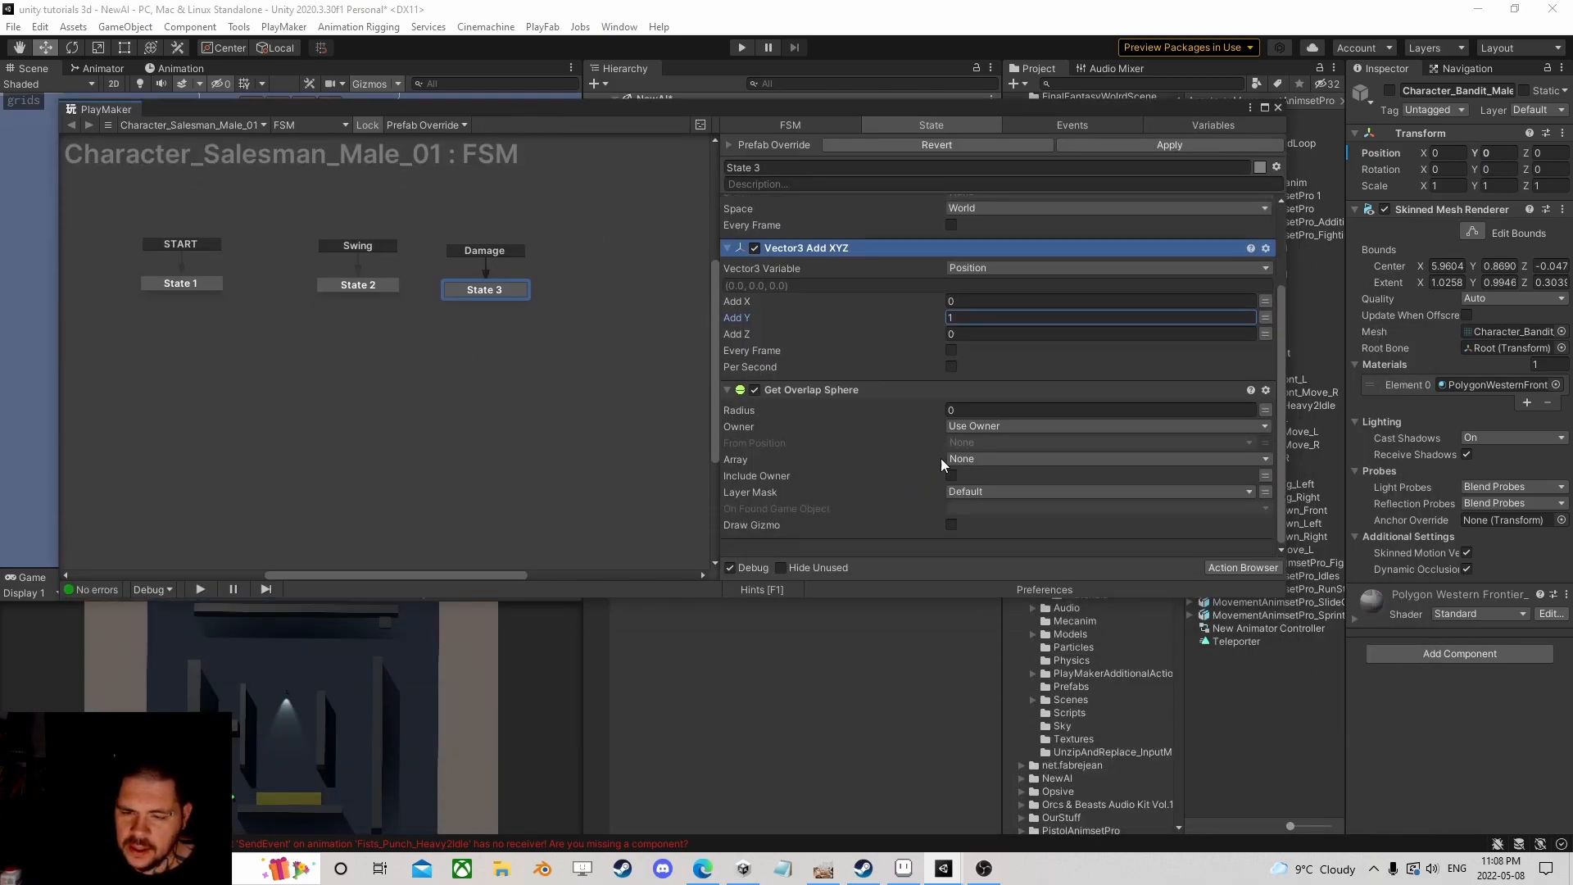
left_click(1008, 410)
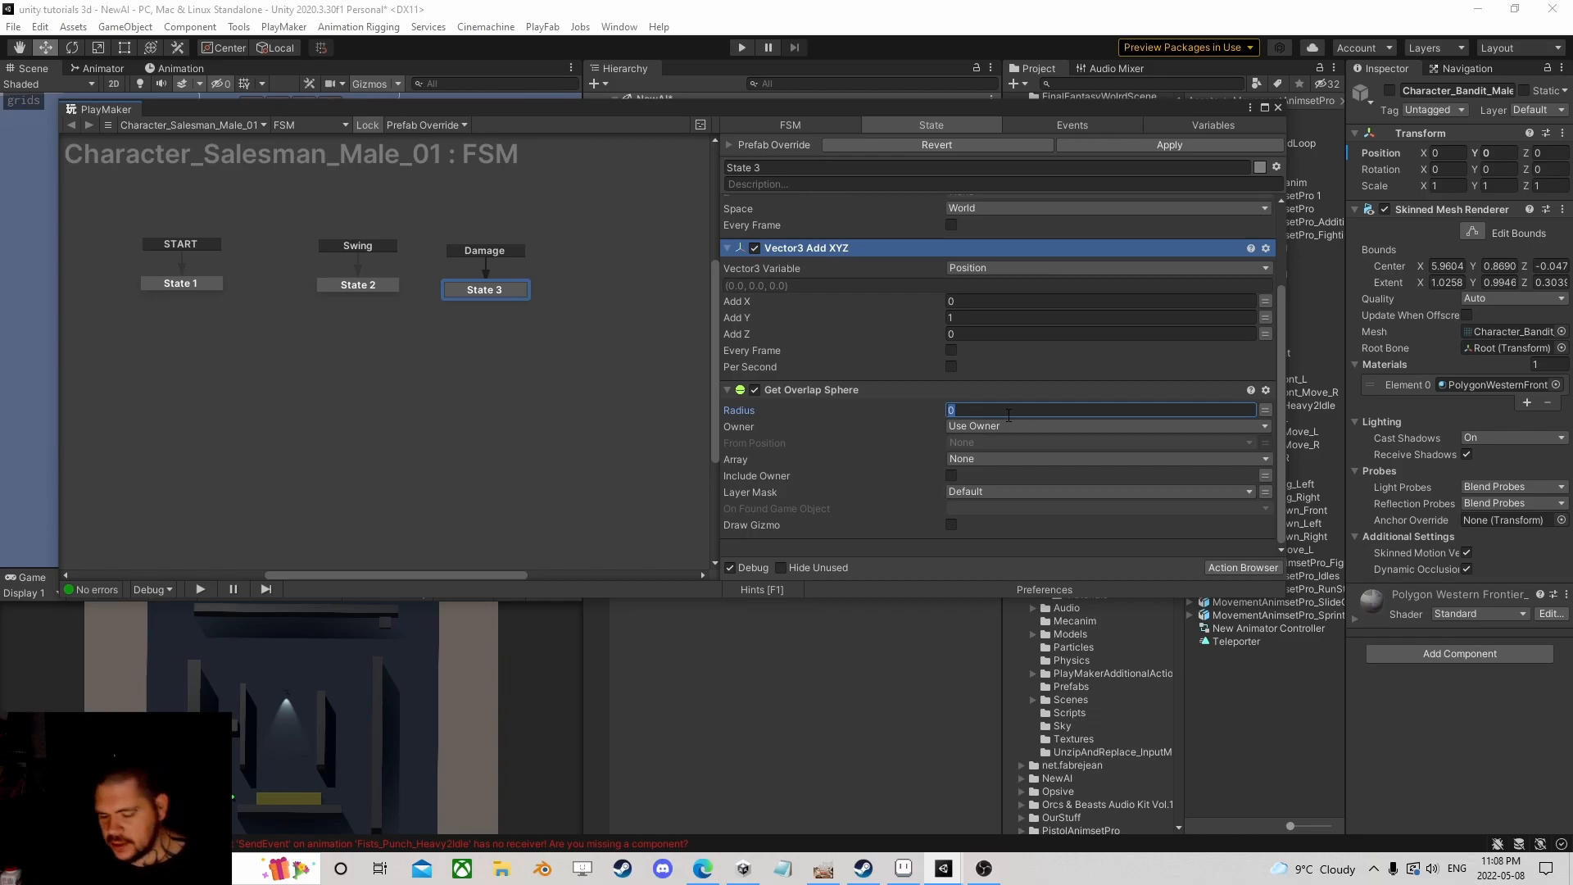
type("2")
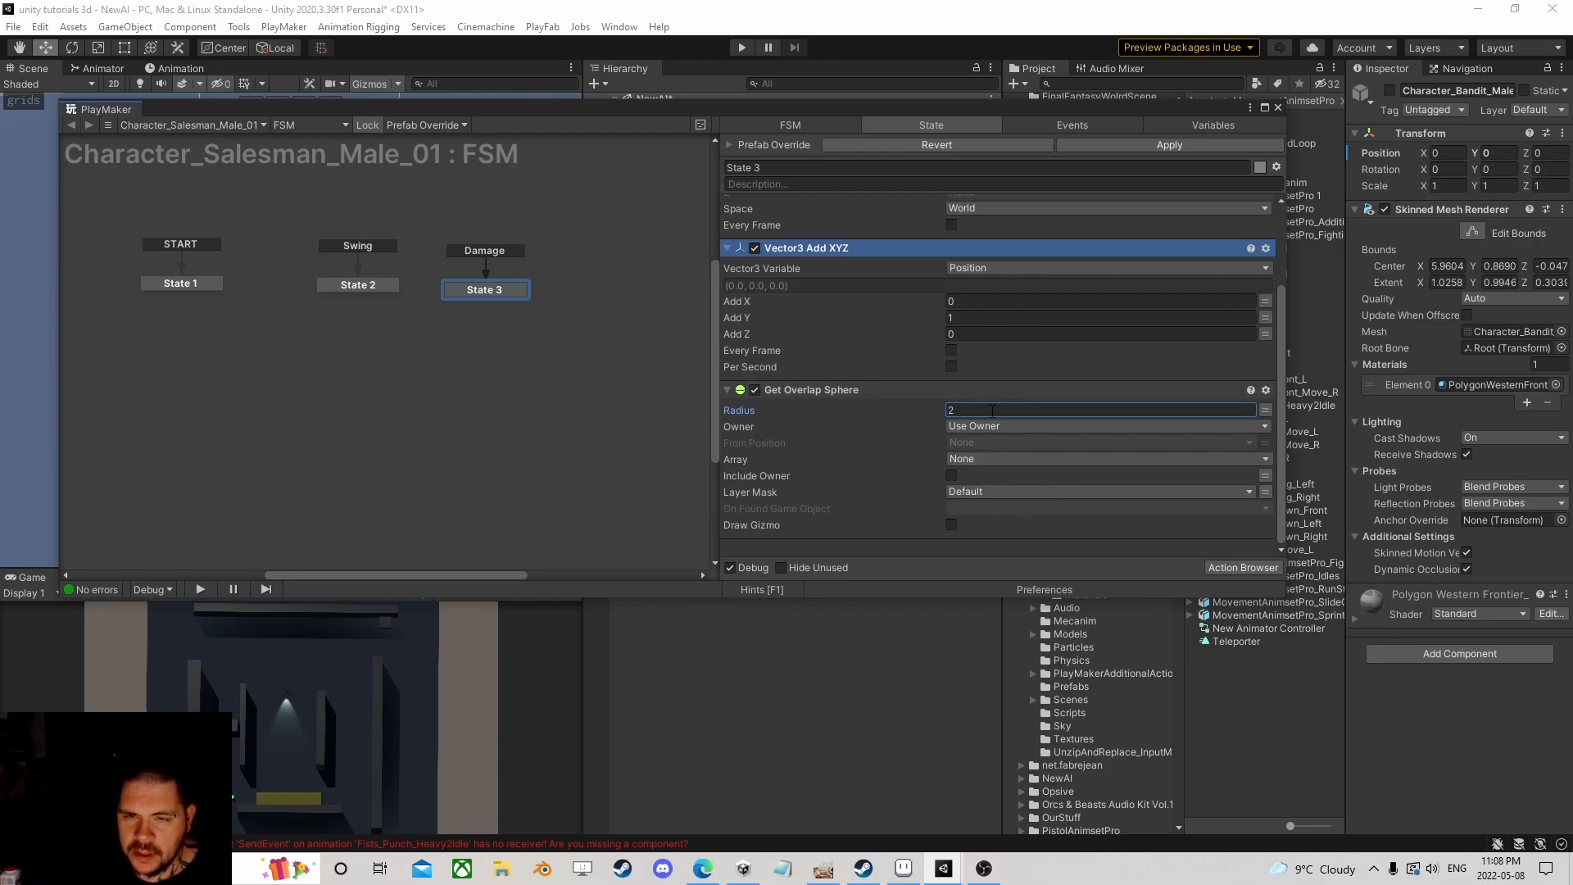
scroll(858, 421, "up", 3)
left_click_drag(894, 105, 897, 218)
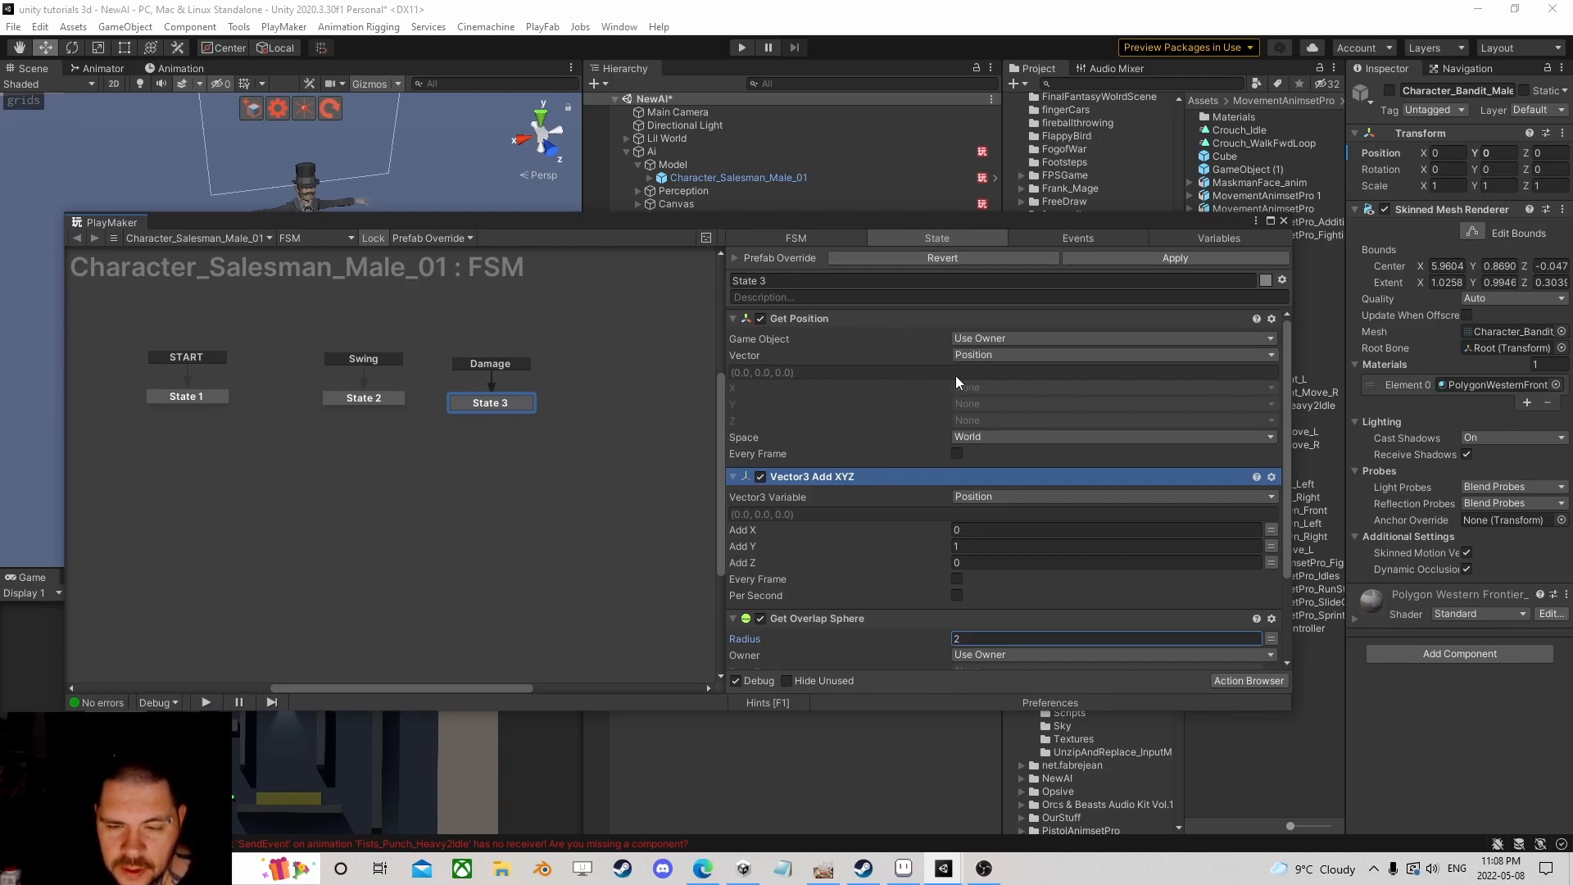
Step: Delete the Get Overlap Sphere, Vector3 Add XYZ and Get Position actions from State 3
scroll(902, 394, "down", 3)
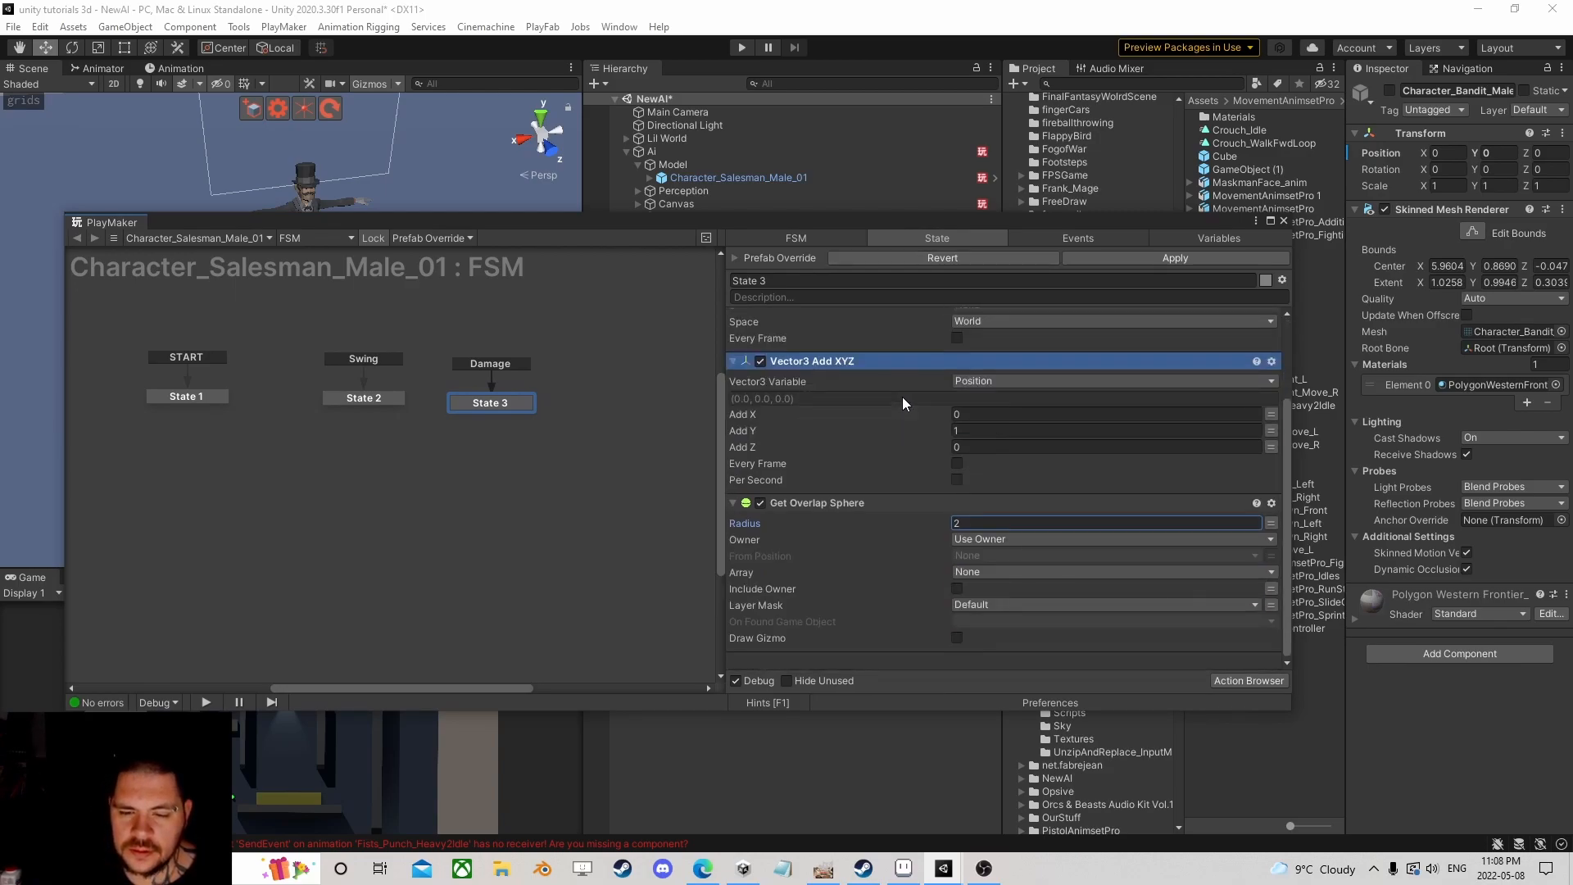
left_click(852, 504)
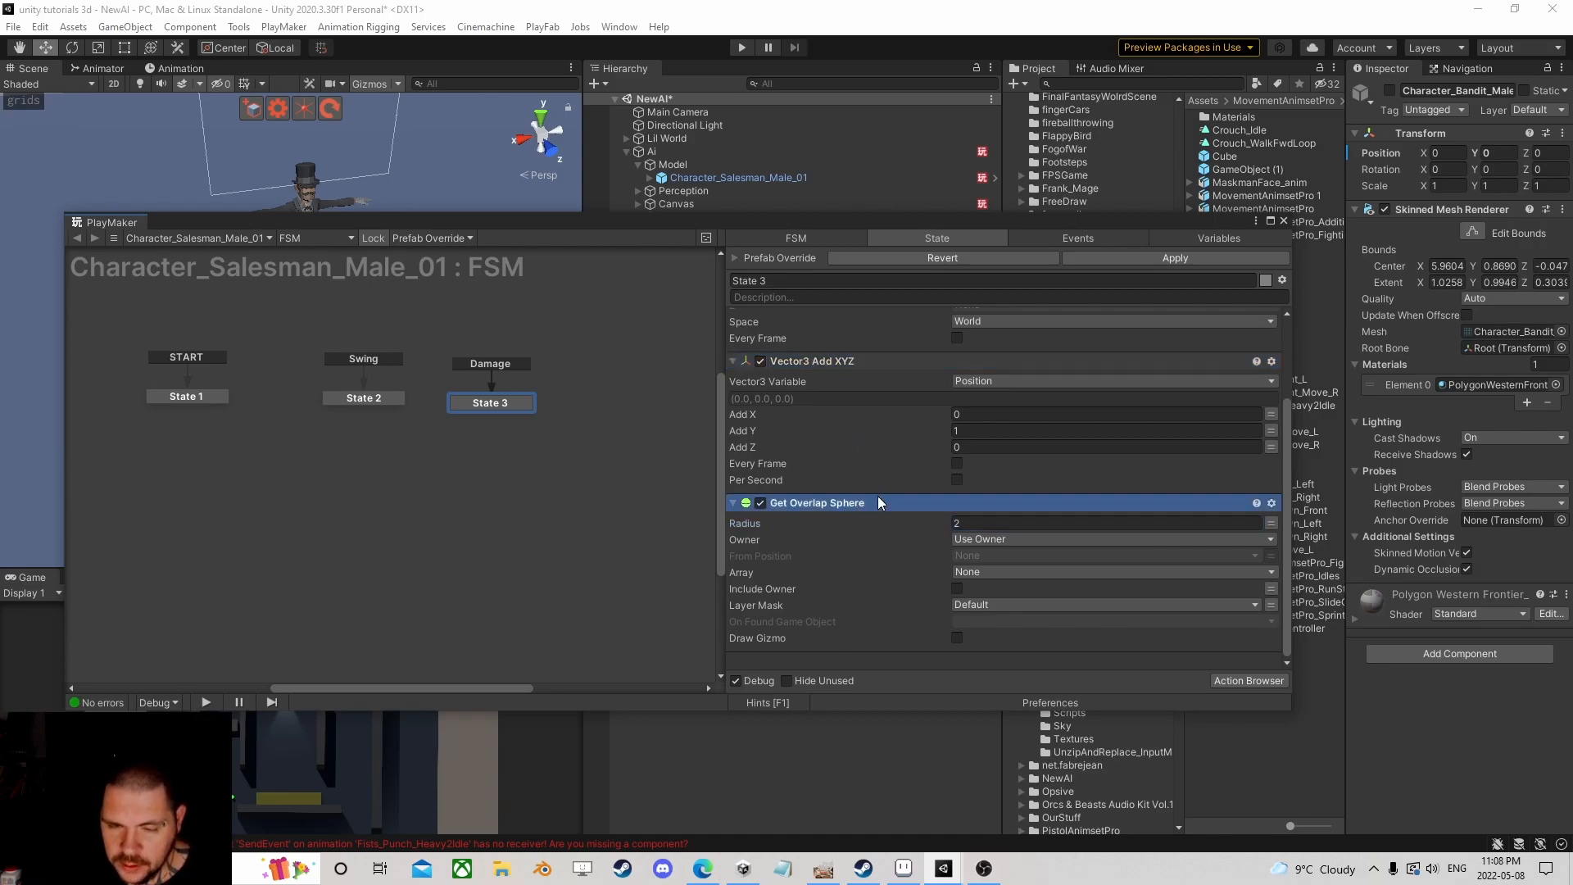
key("Delete")
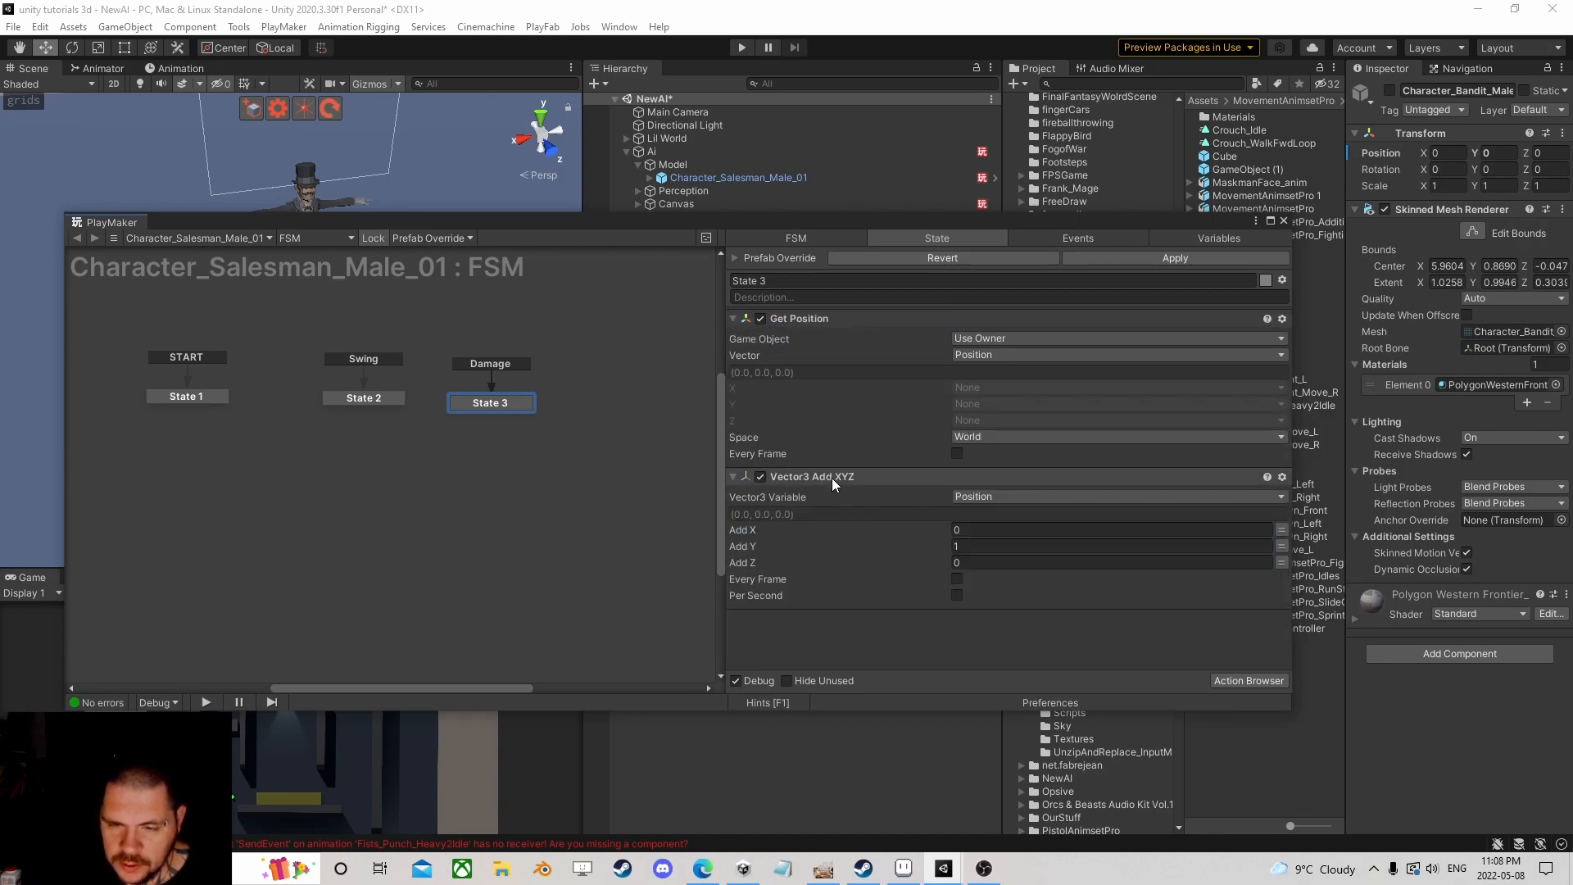
left_click(833, 478)
key("Delete")
left_click(836, 319)
key("Delete")
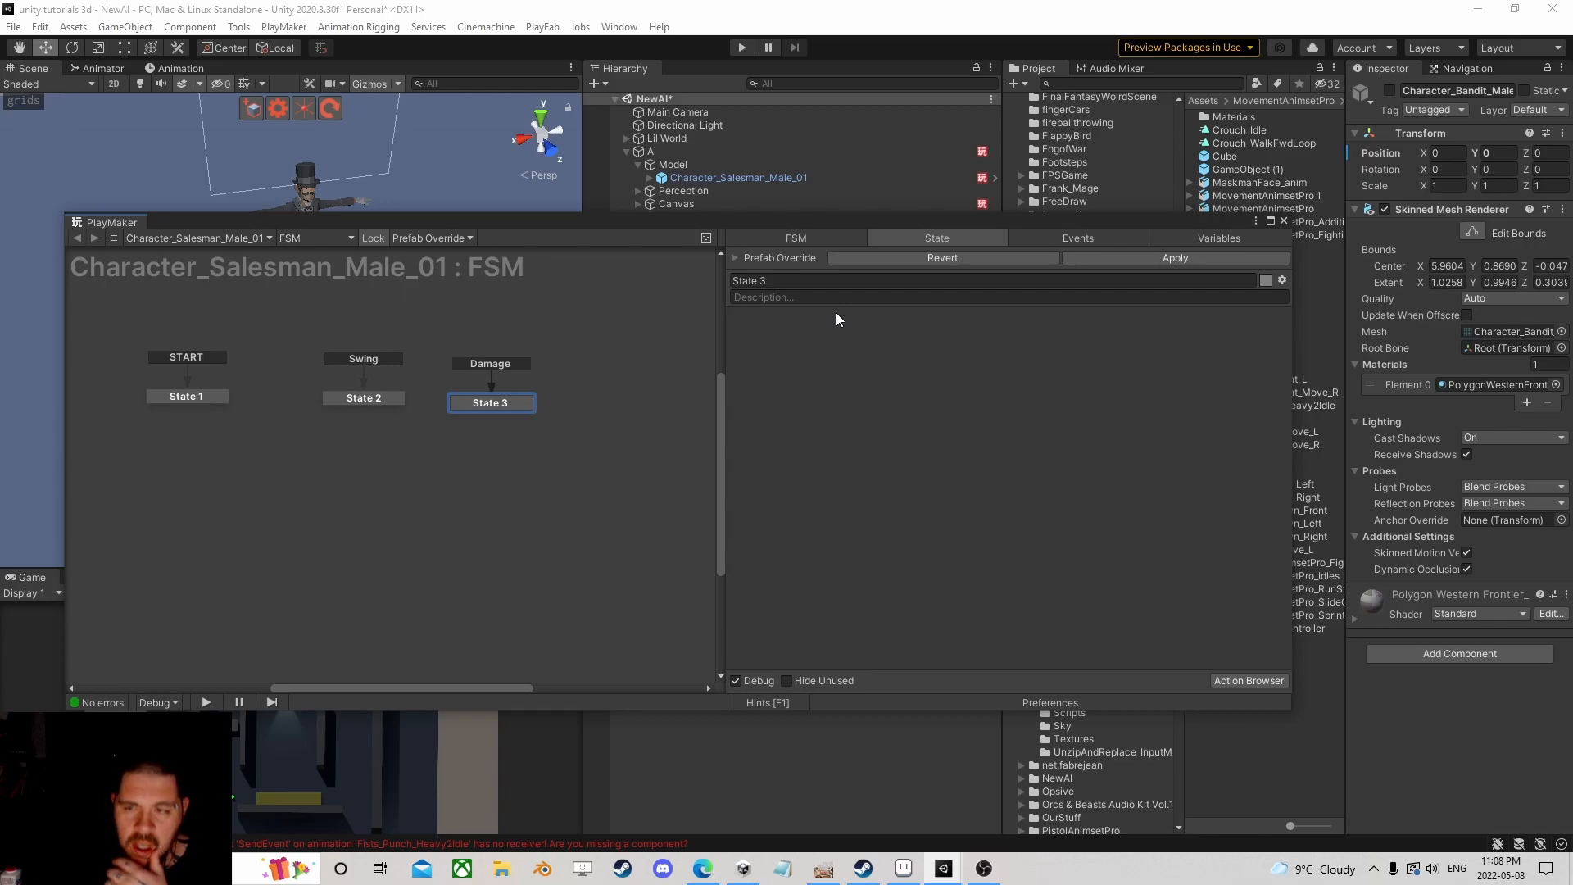
left_click_drag(819, 228, 845, 322)
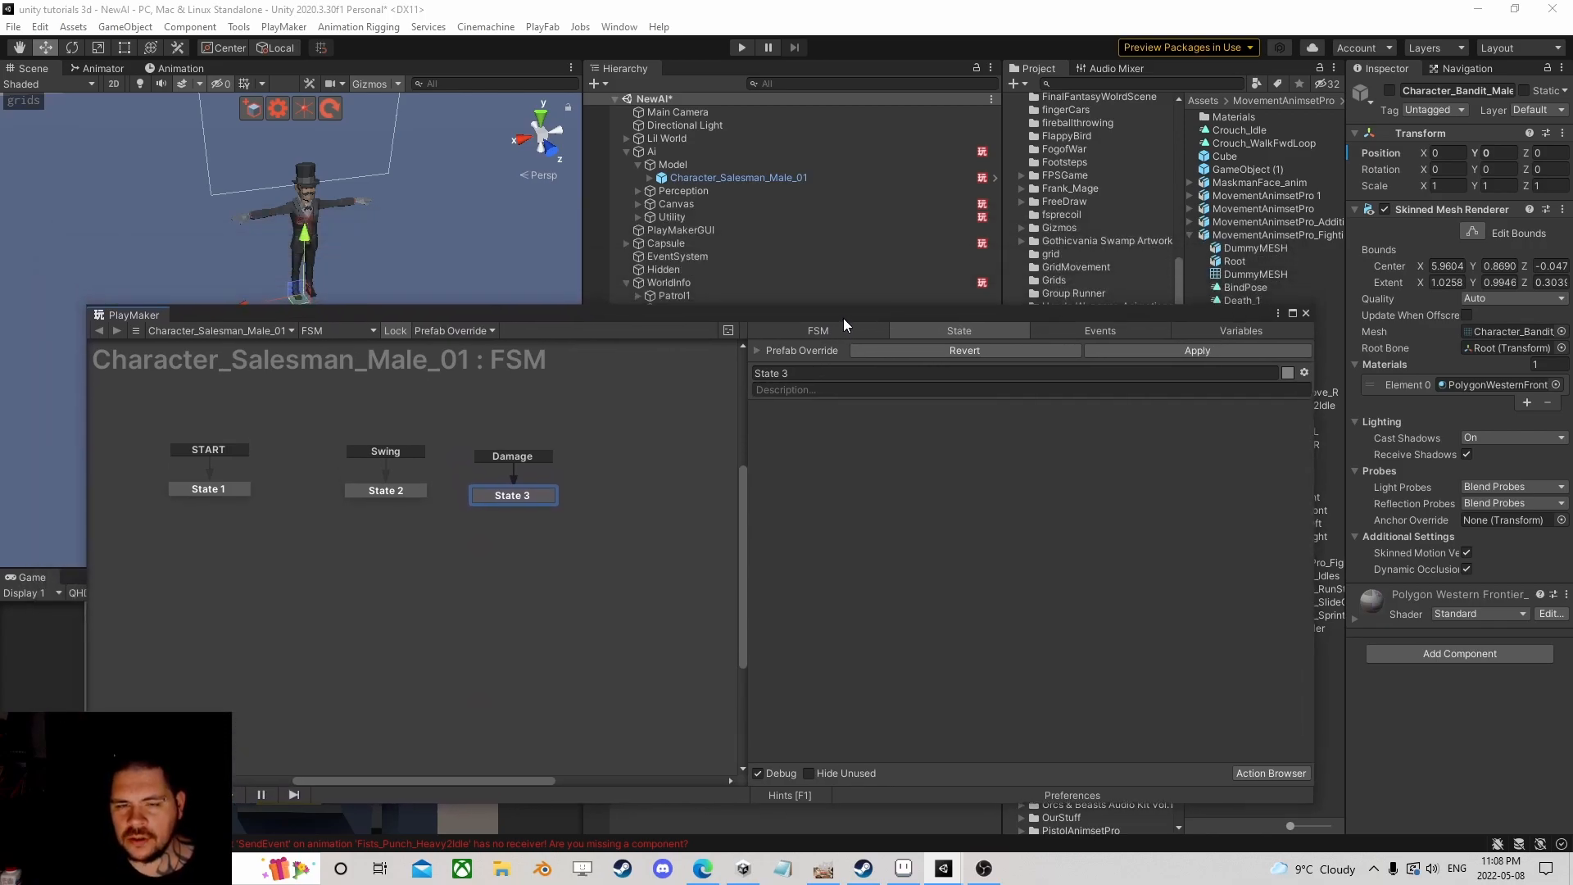
Step: Search 'fsm game' in the Action Browser and add Get Fsm Game Object to State 3
left_click(1276, 771)
type("fsm")
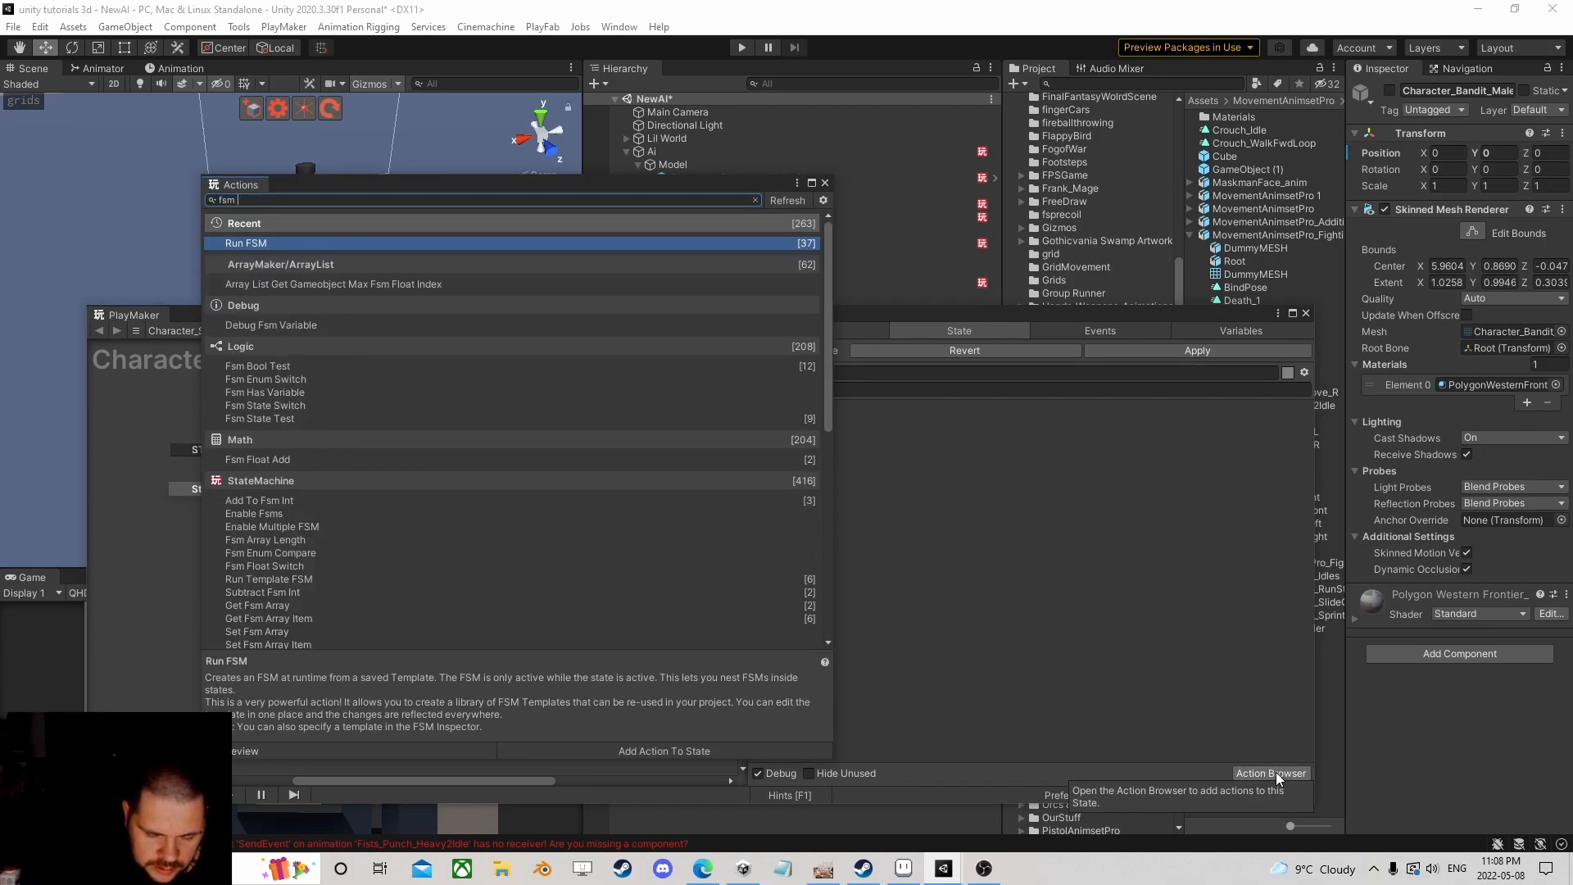
type(" obj")
key("BackSpace")
key("BackSpace")
key("BackSpace")
type("game")
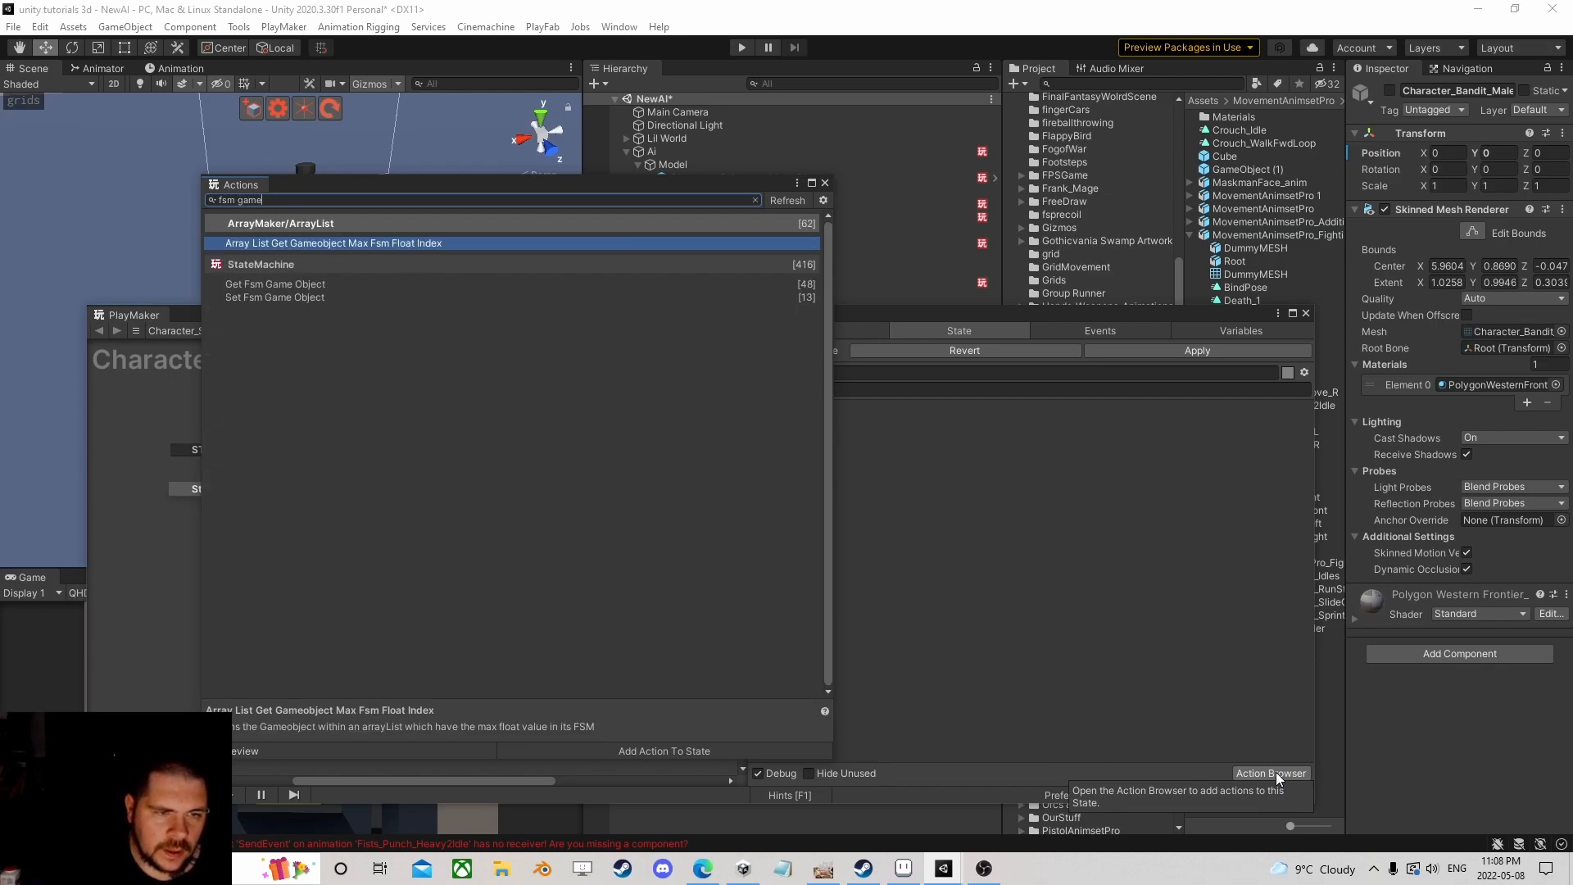
key("Down")
key("Return")
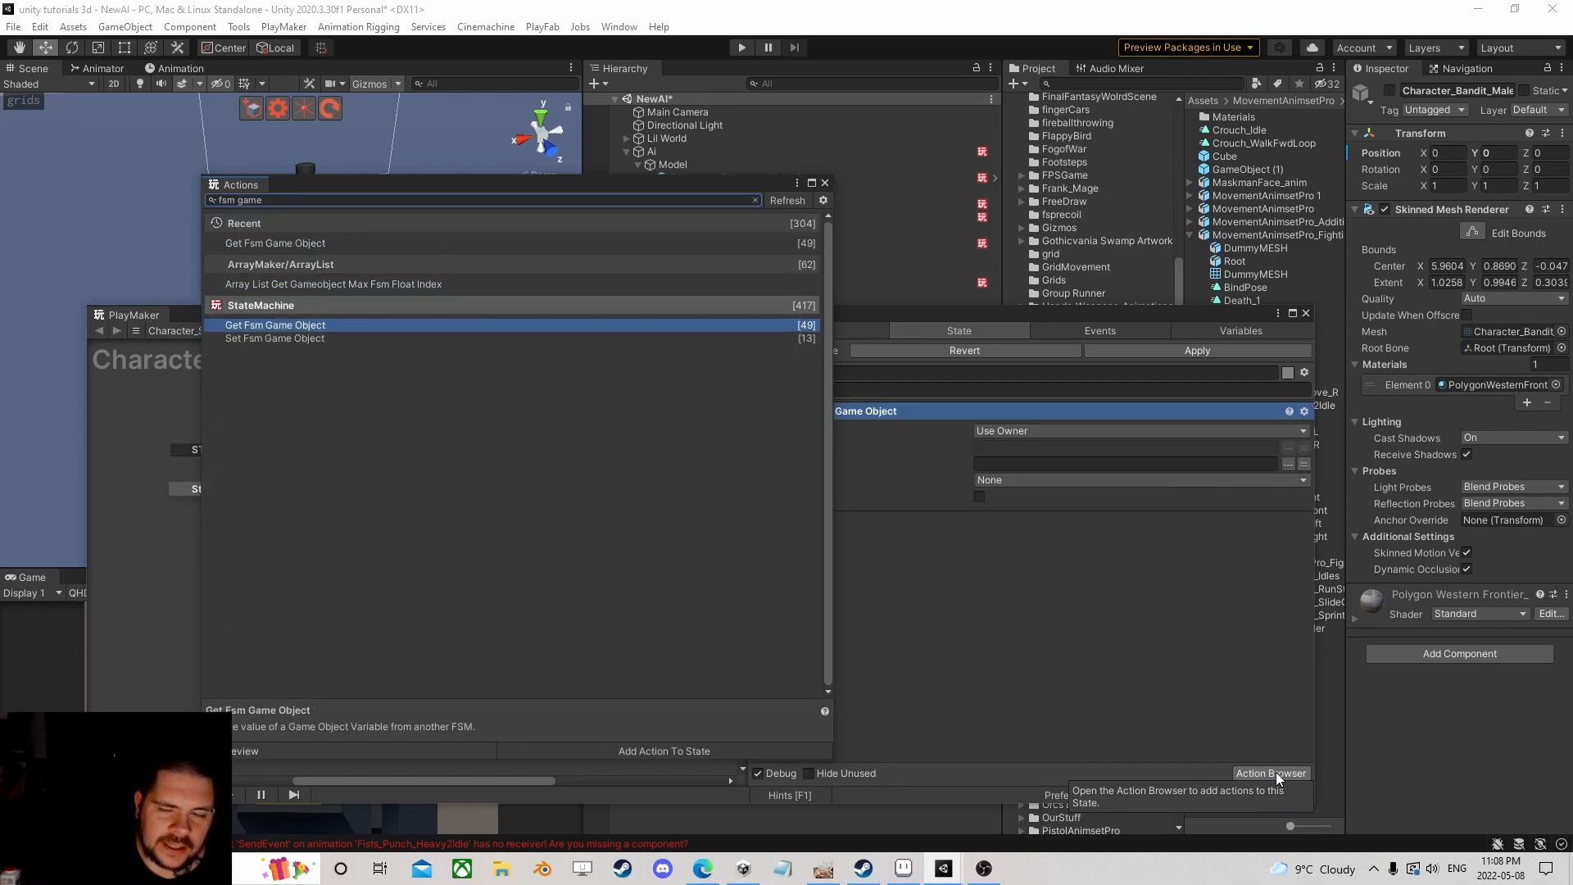
left_click(825, 182)
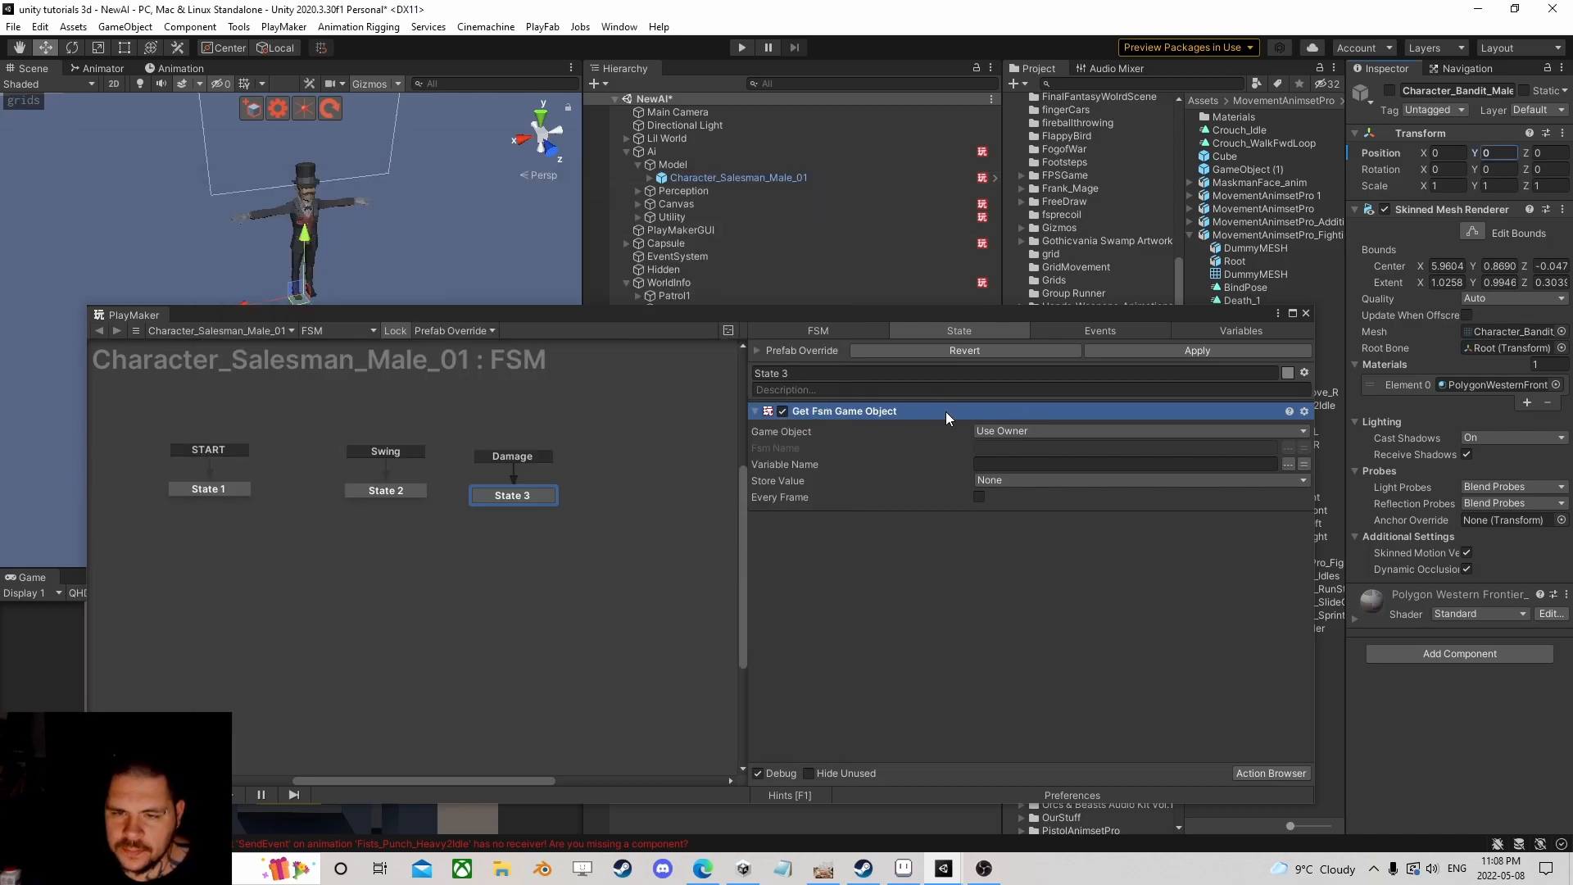
left_click(681, 151)
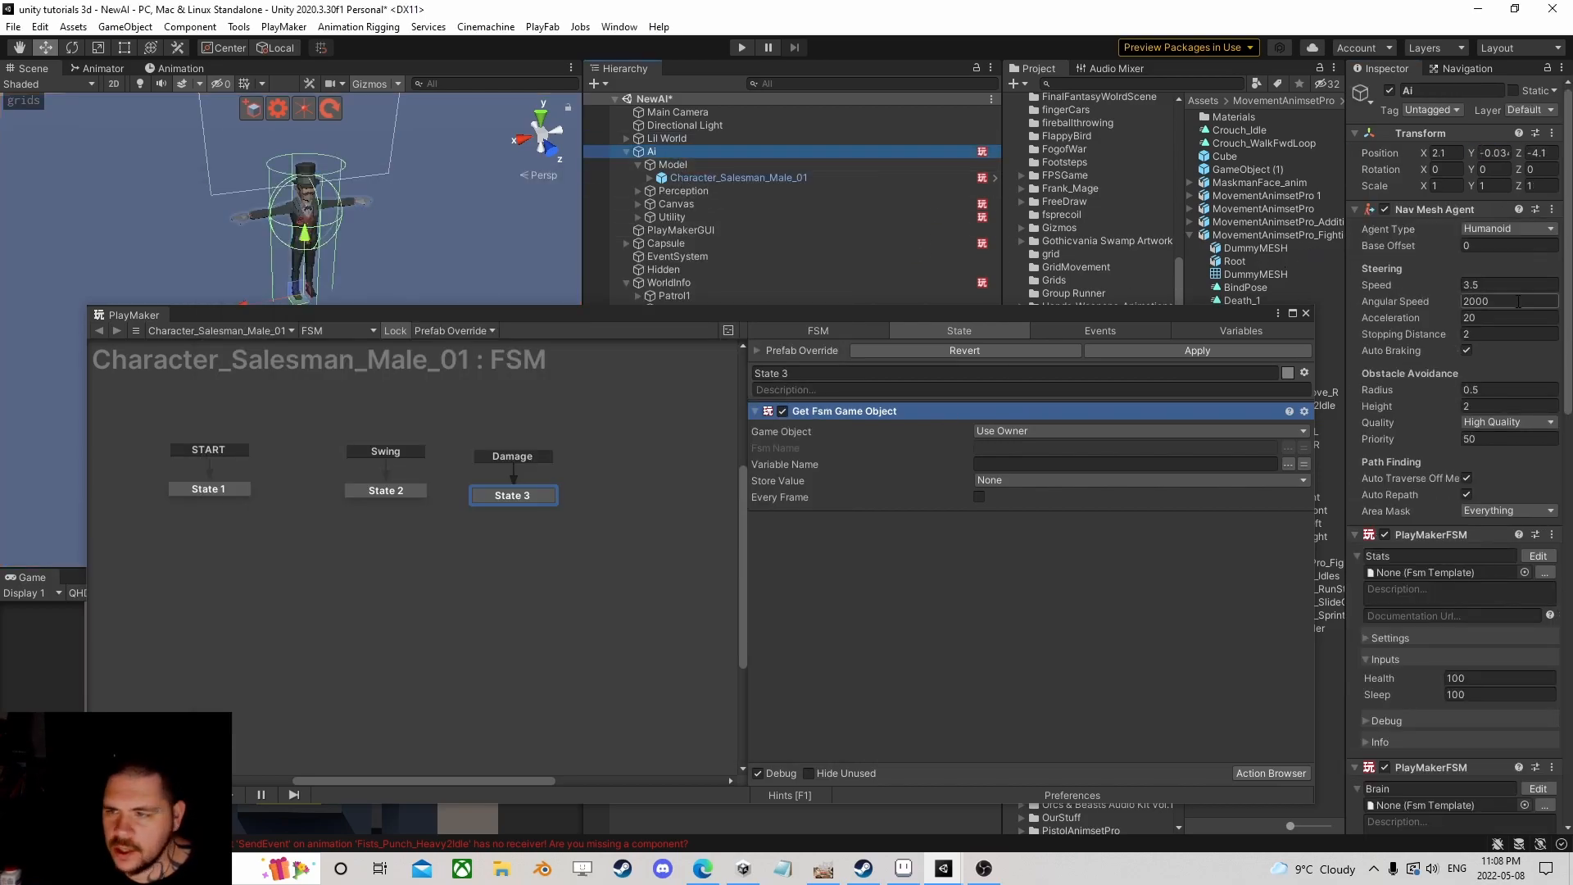
Step: Open the Ai's Brain FSM and the AIAttacking template run by its Chase state
scroll(1481, 475, "down", 10)
left_click(1524, 496)
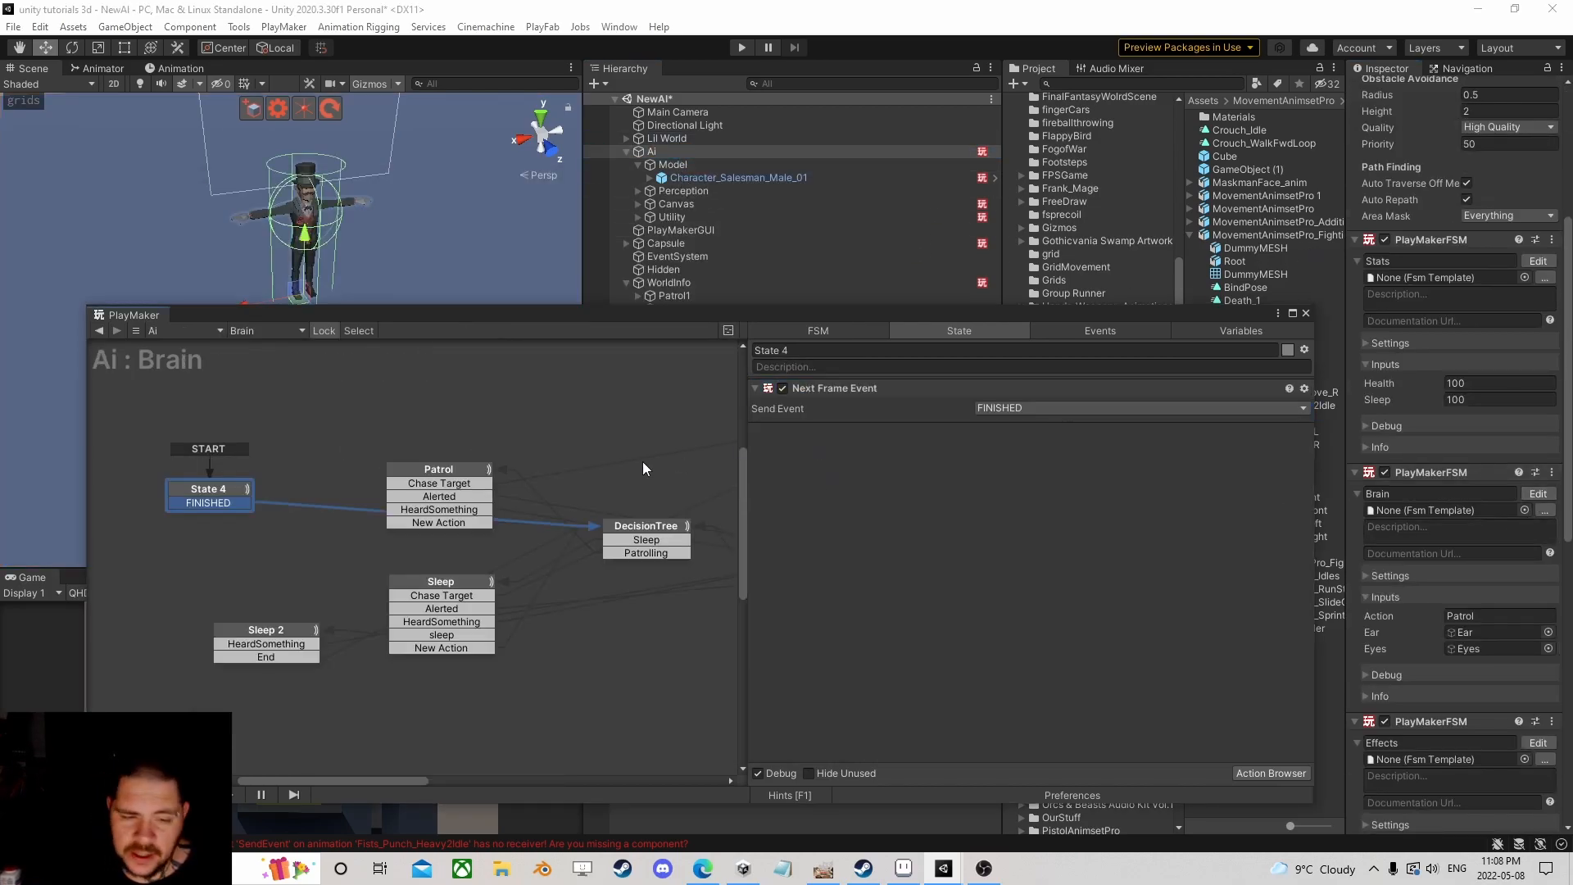
middle_click_drag(638, 440, 341, 425)
left_click(537, 372)
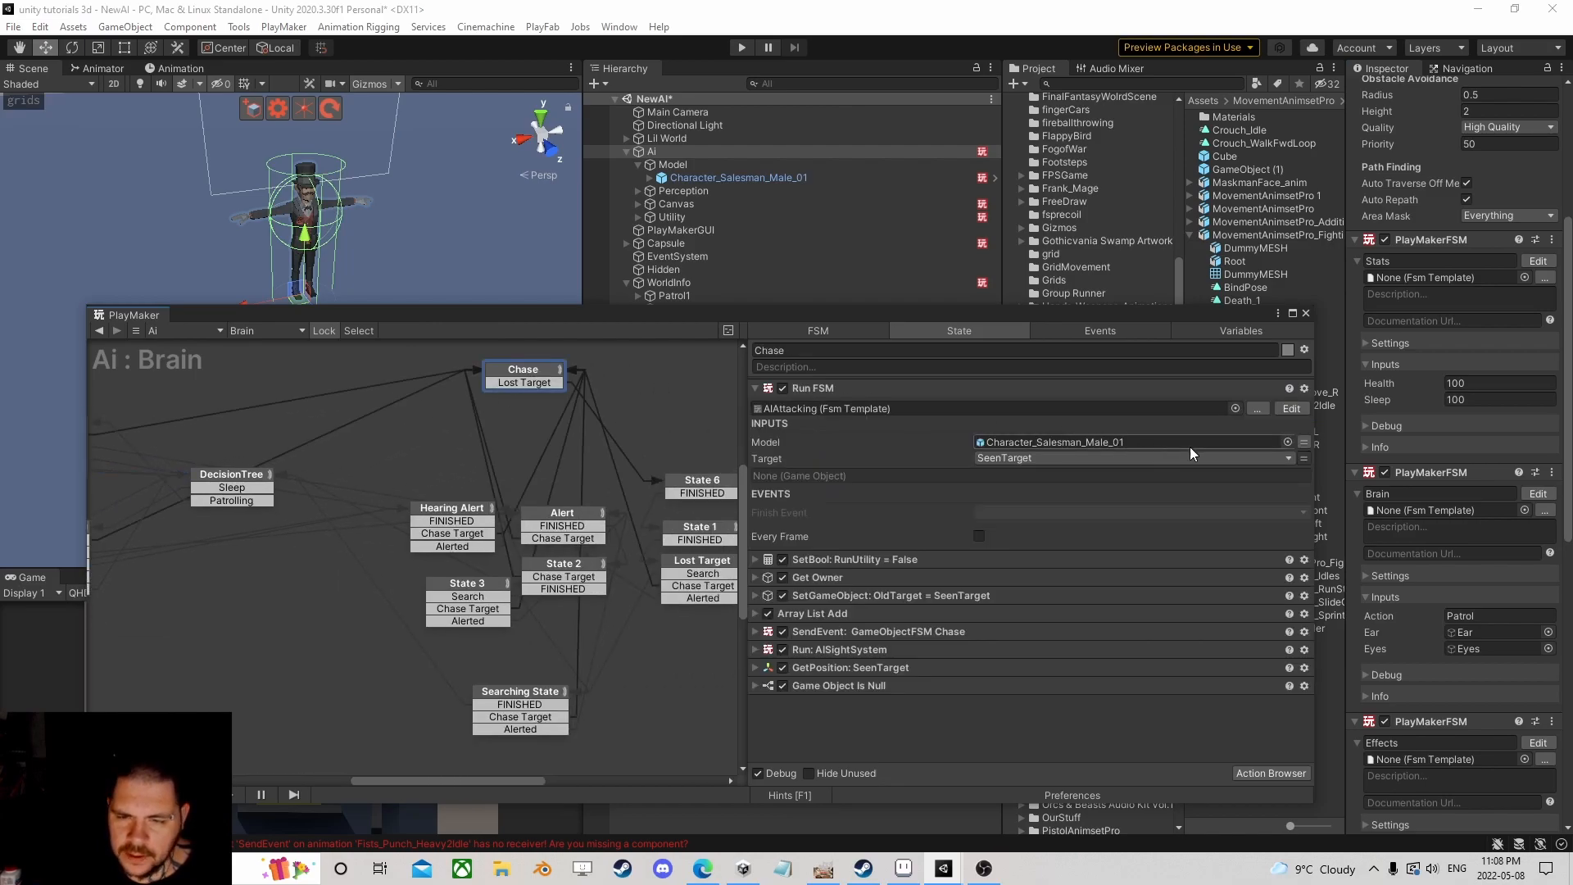
left_click(1297, 409)
scroll(535, 492, "down", 2)
scroll(535, 491, "up", 2)
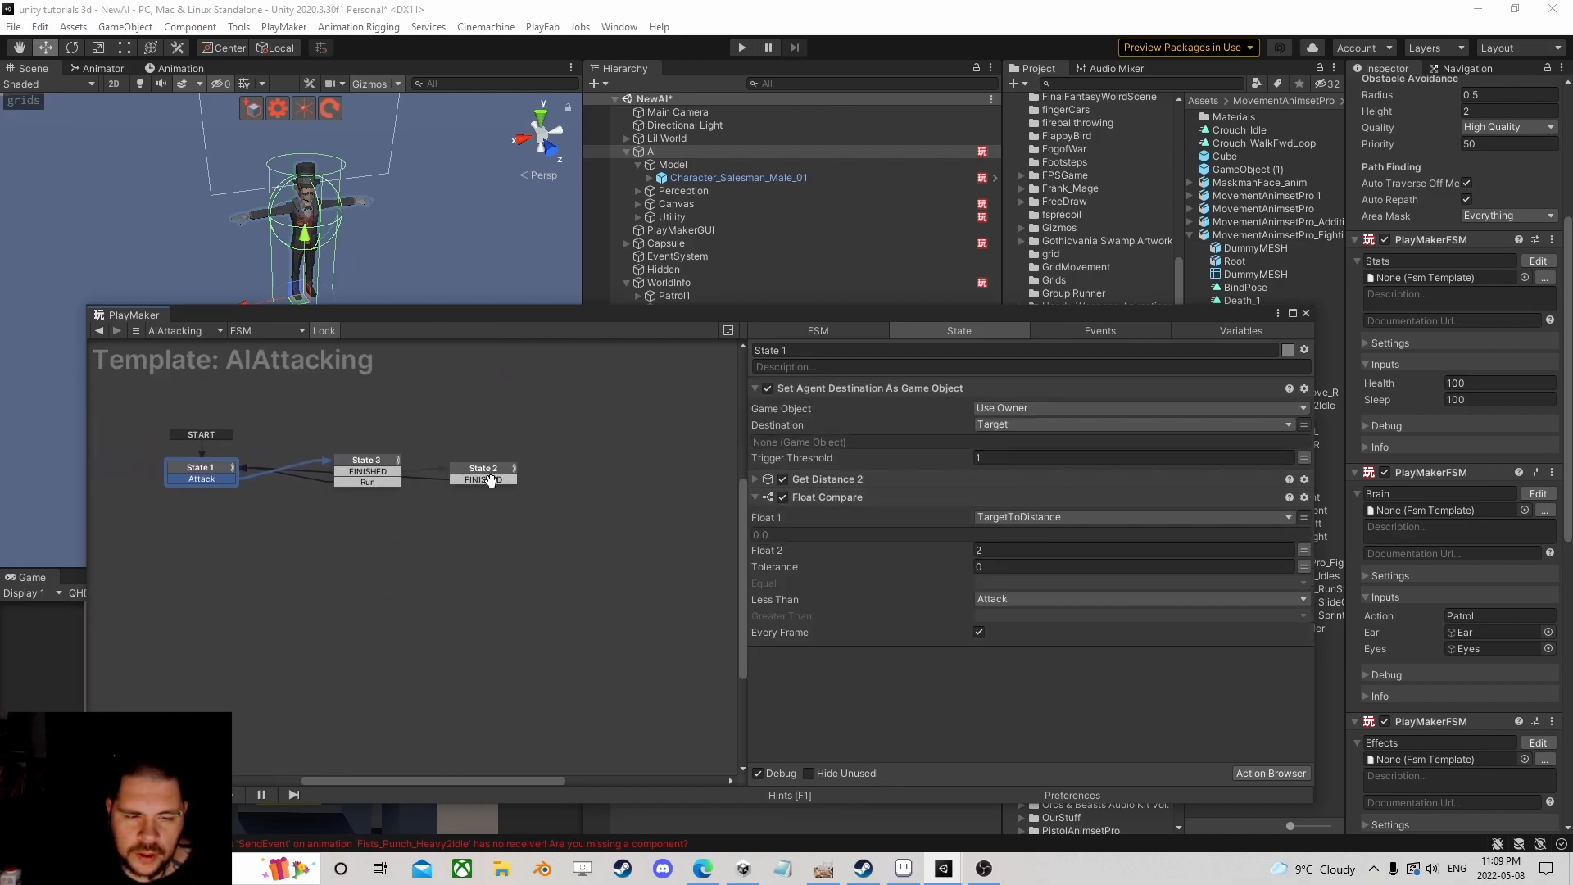
Step: Review AIAttacking's State 2 and State 3 actions, return to the Brain FSM and close PlayMaker
left_click(385, 470)
left_click(498, 484)
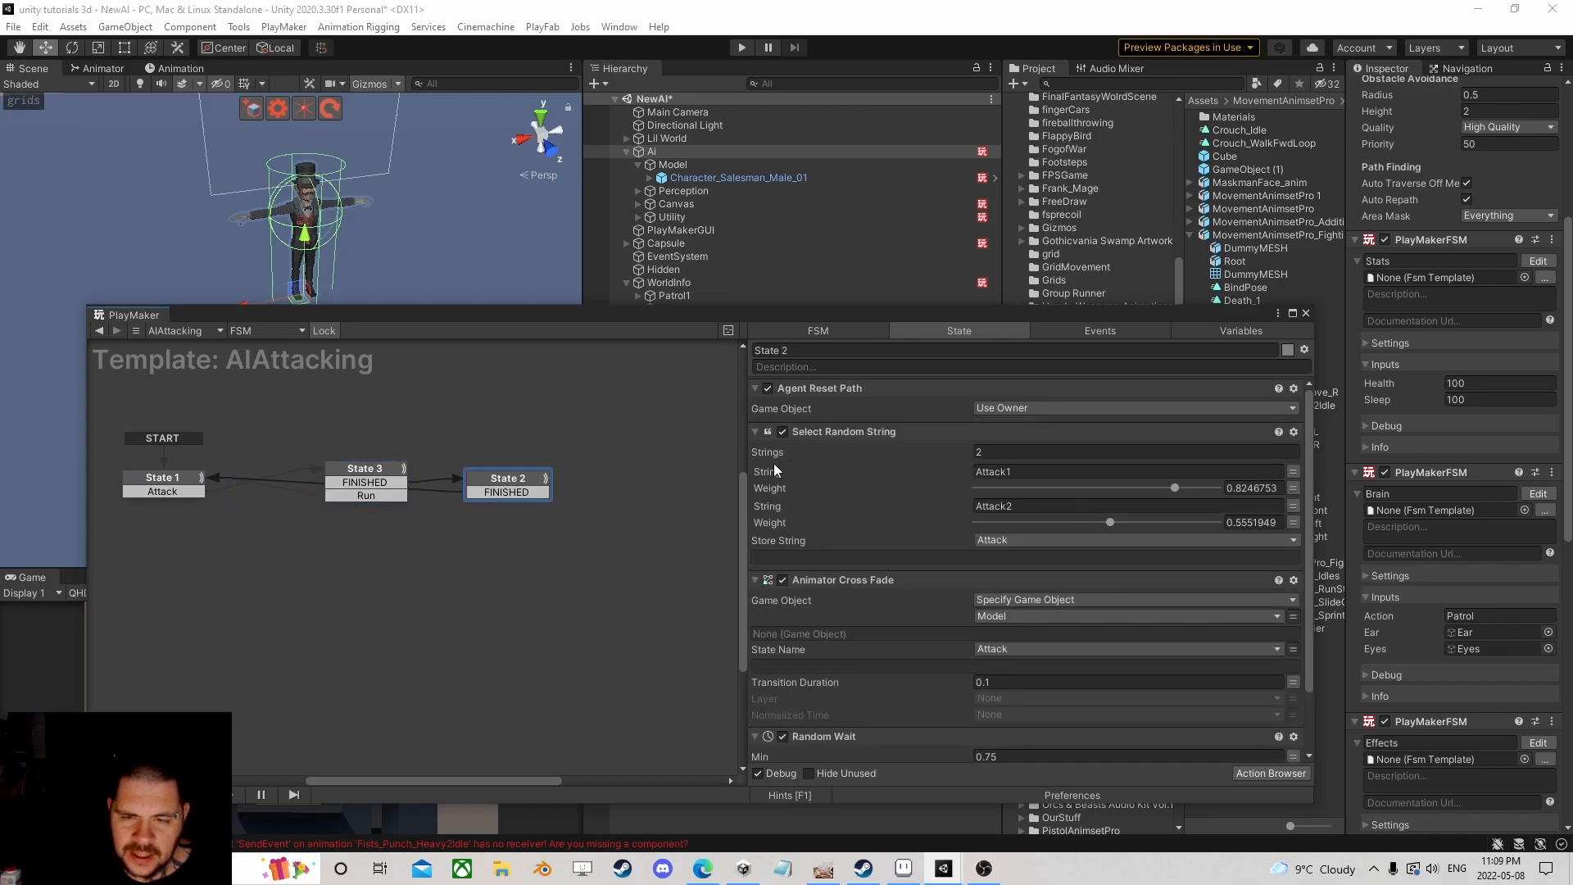
scroll(762, 461, "down", 3)
scroll(1158, 451, "up", 3)
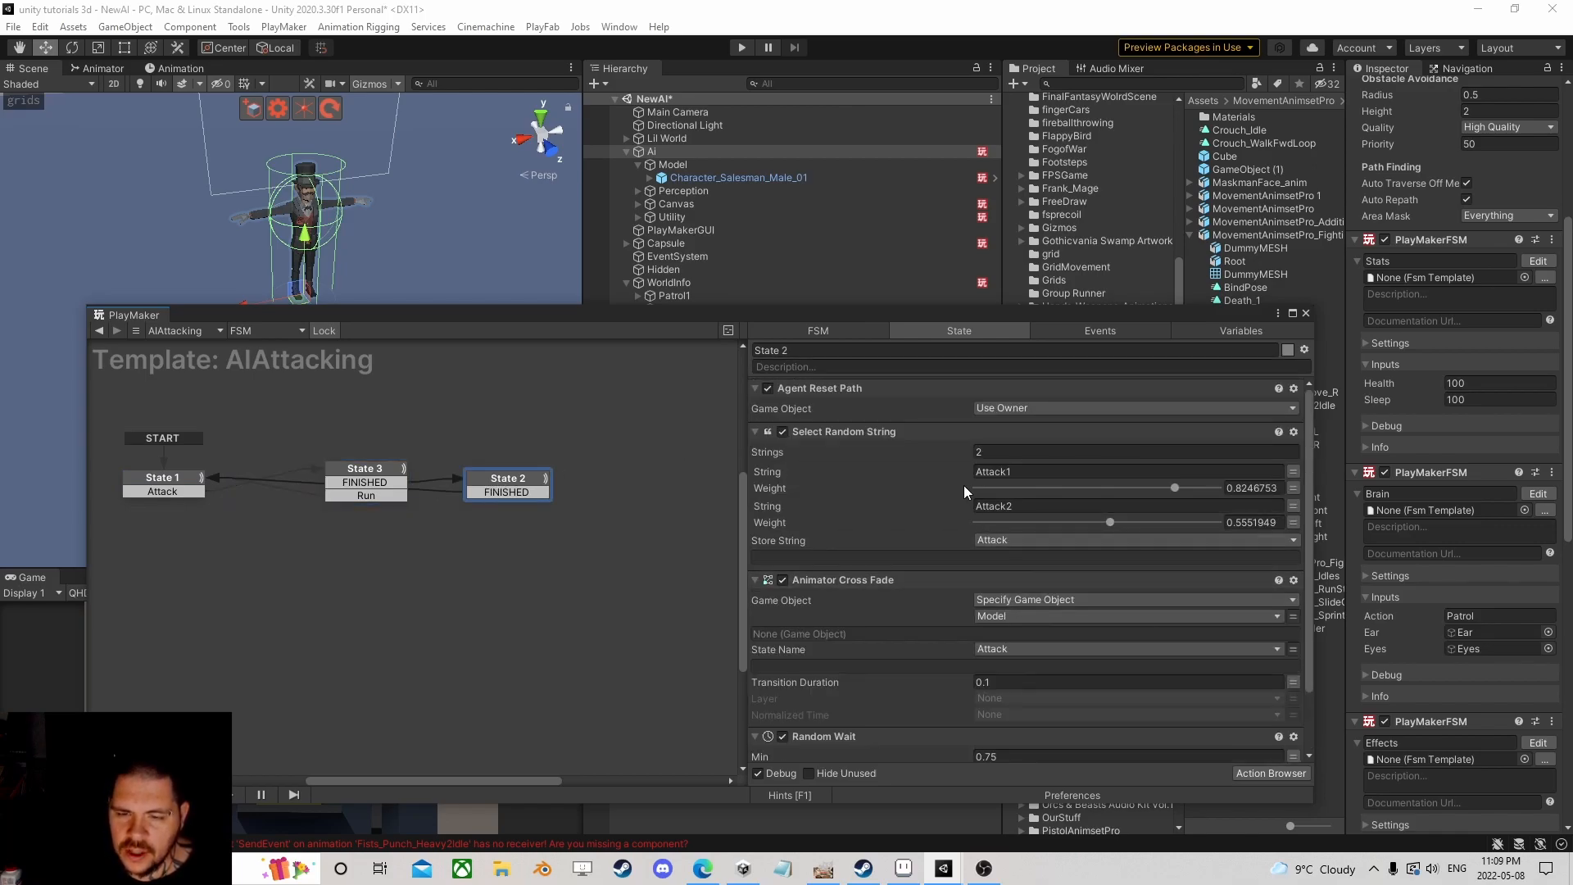
left_click(378, 467)
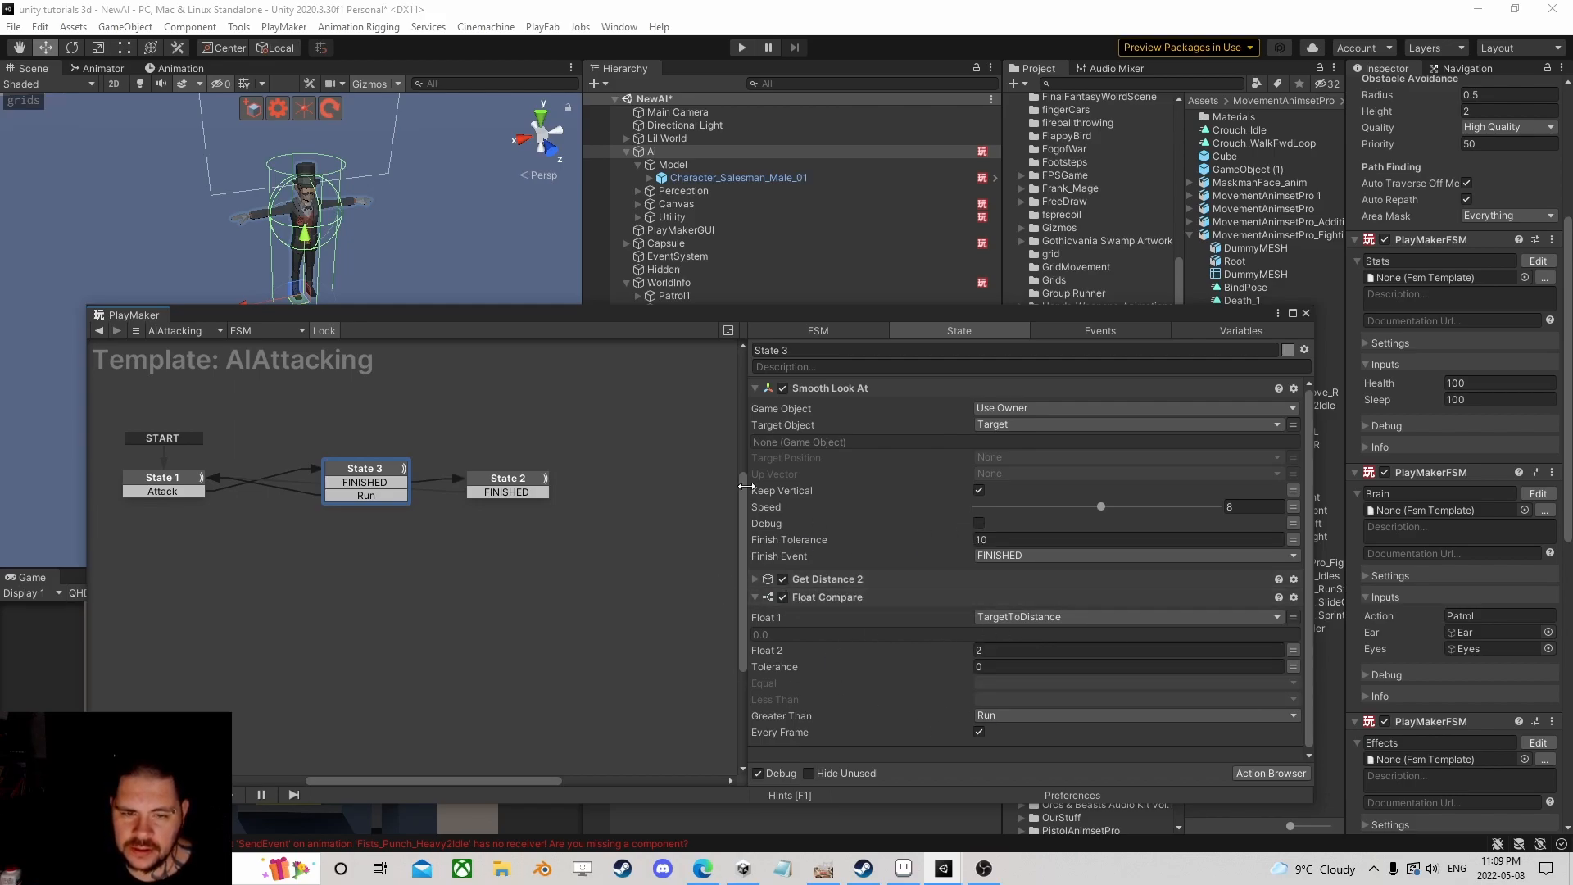
left_click(510, 484)
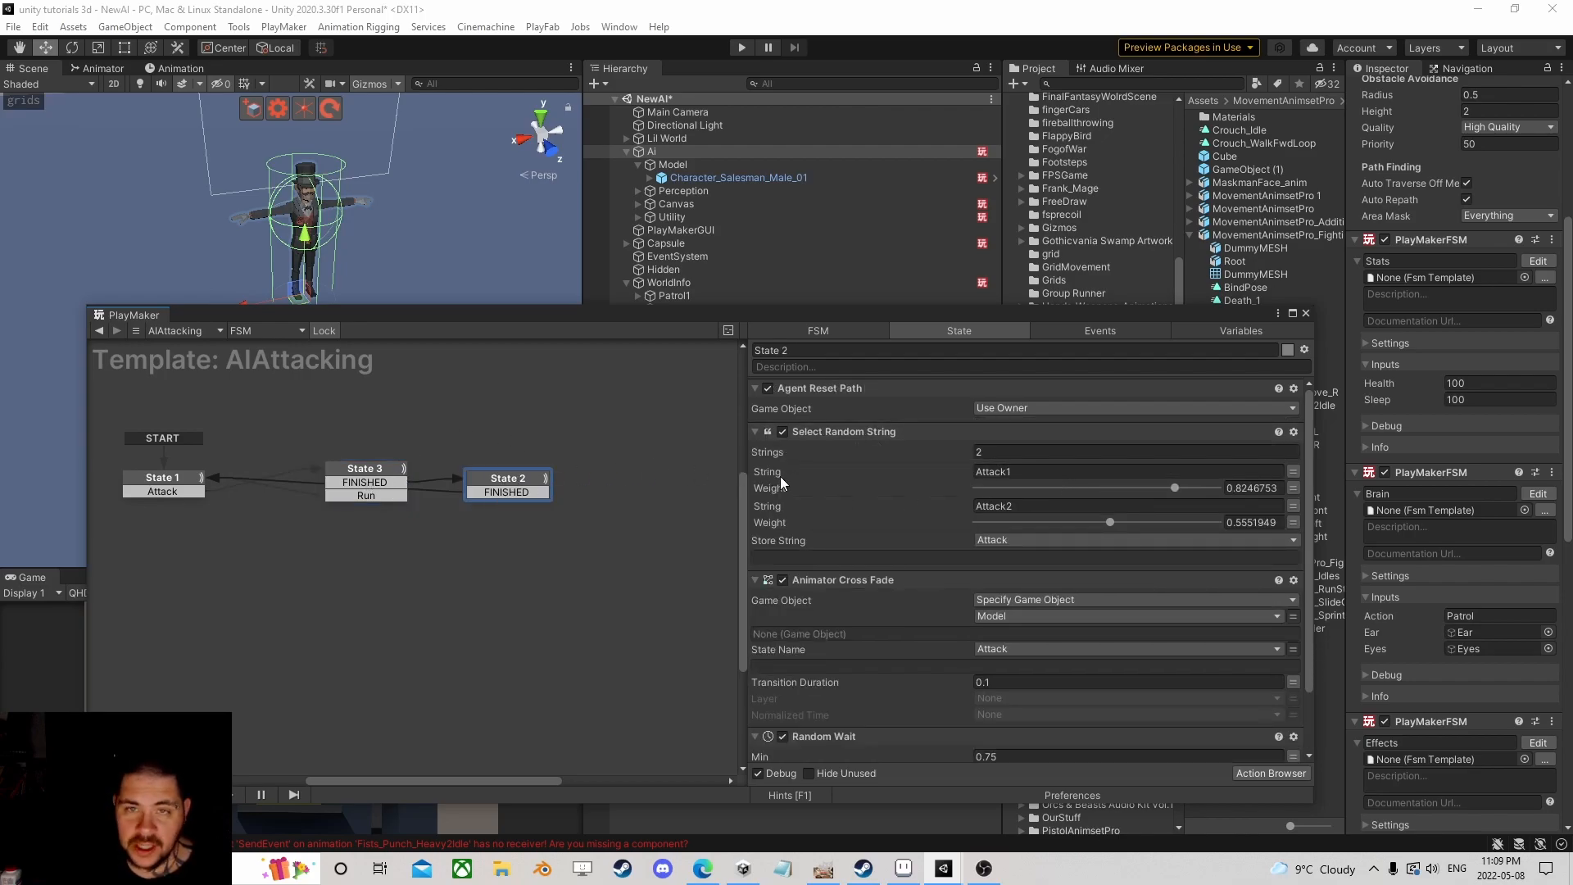
scroll(953, 543, "down", 2)
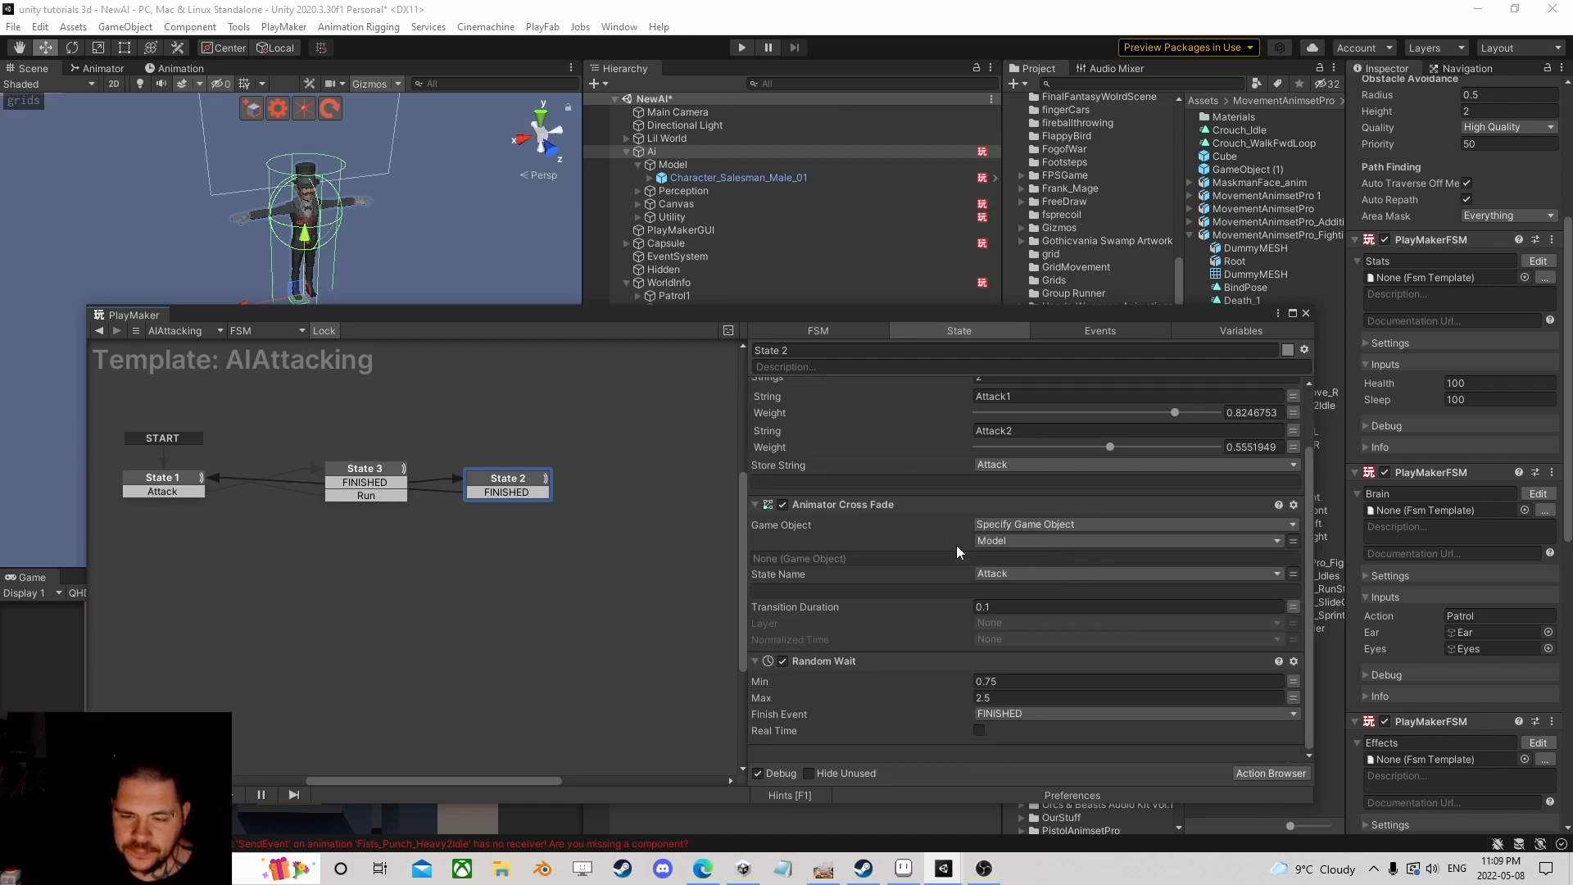
scroll(948, 543, "up", 2)
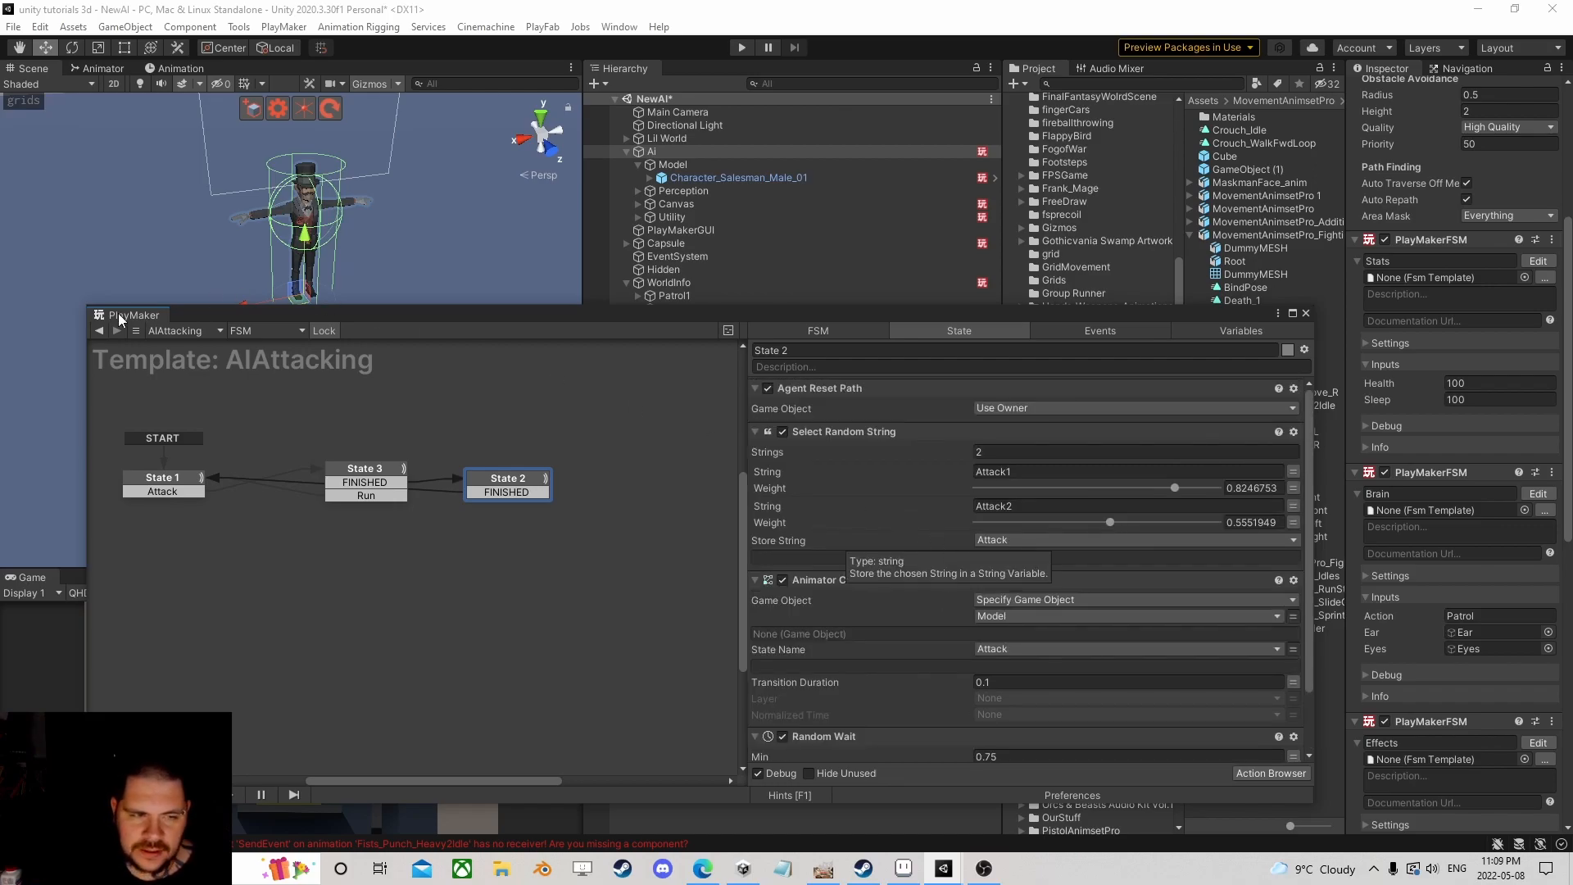
left_click(99, 331)
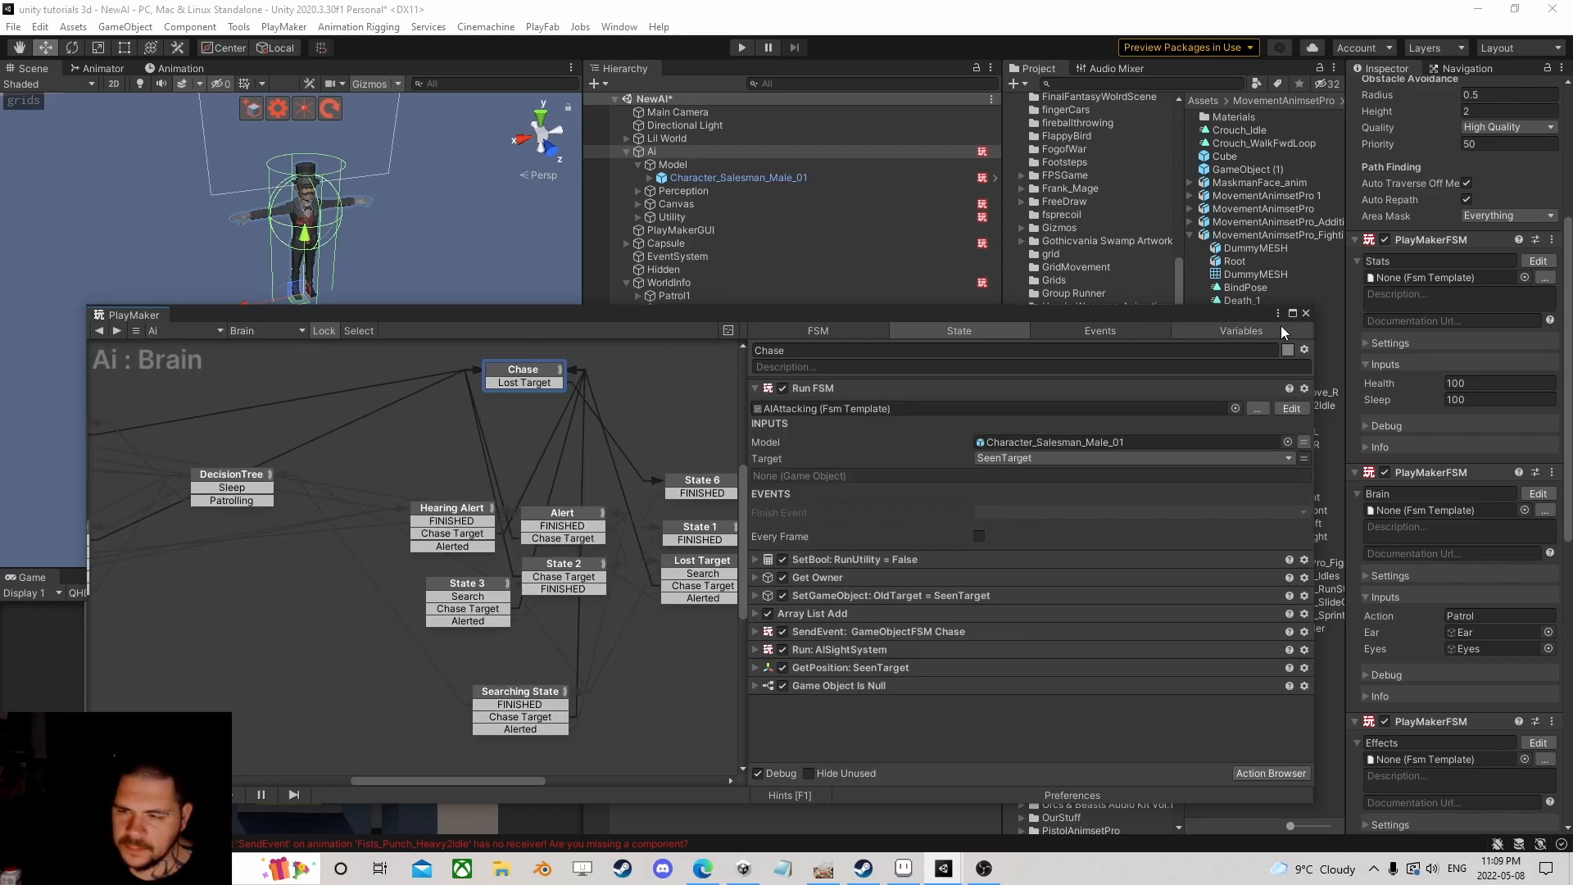
left_click(1305, 313)
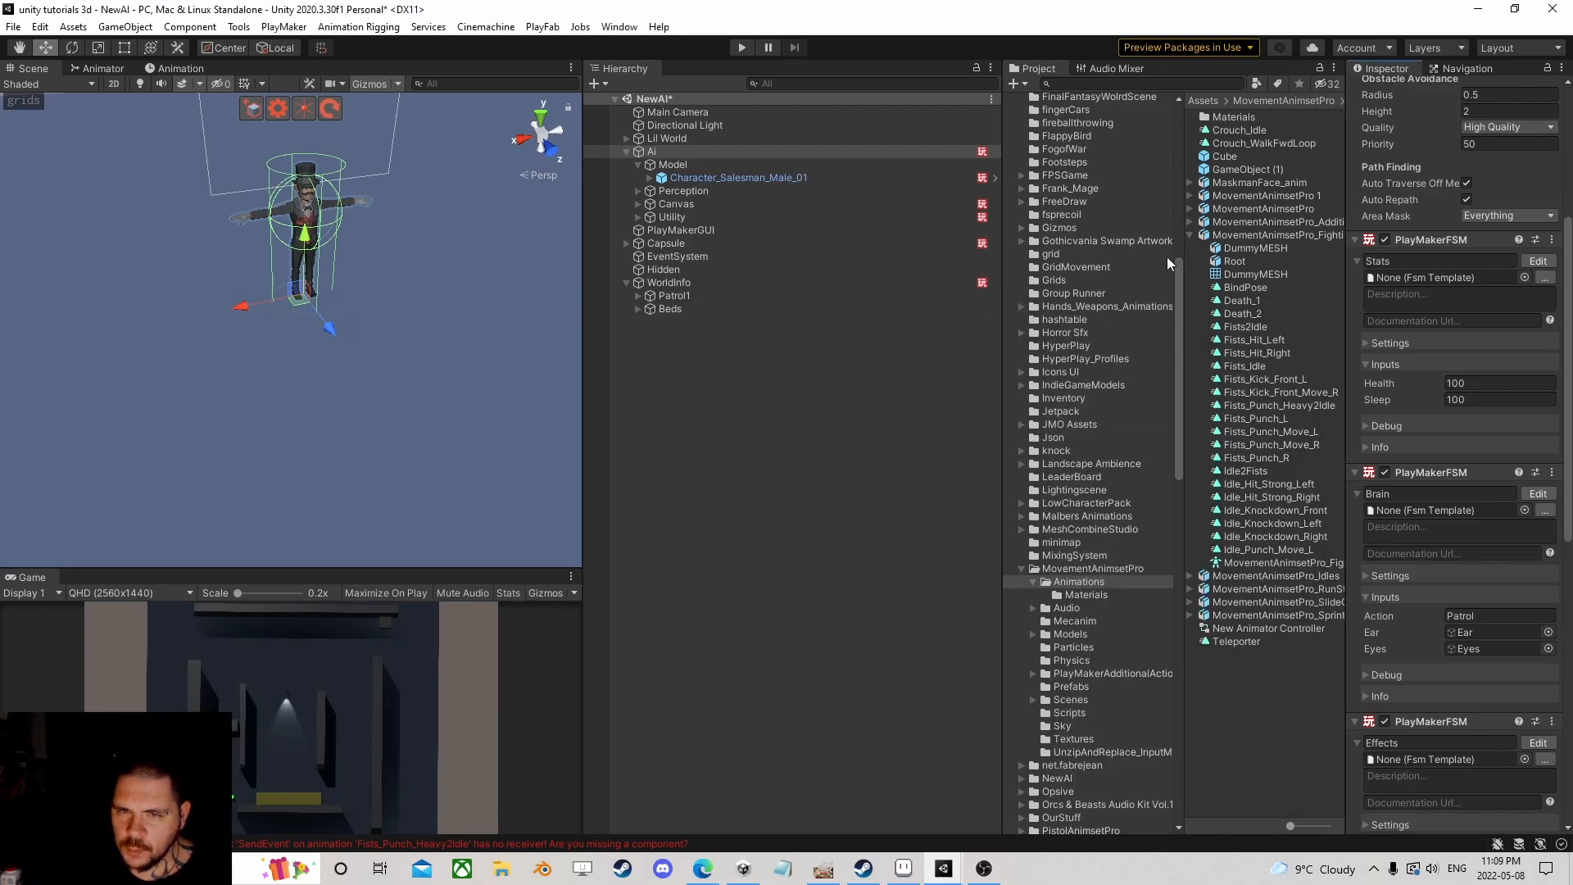
Step: Select Character_Salesman_Male_01 and open its PlayMakerFSM in the editor
left_click(736, 178)
left_click(1548, 419)
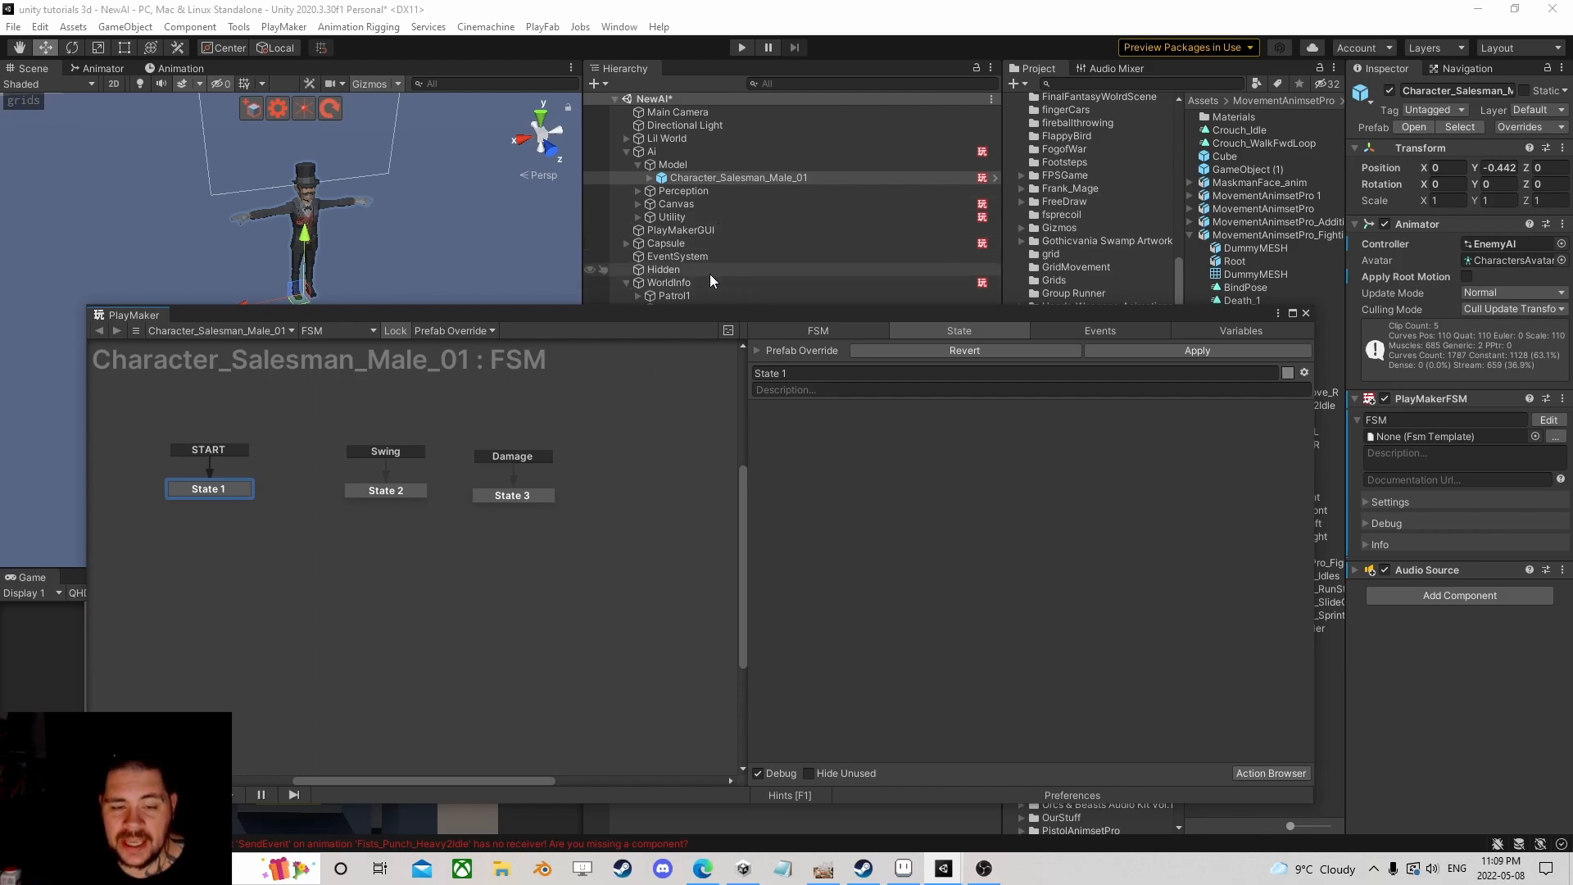
Step: Point State 3's Get Fsm Game Object at the Ai object's Brain FSM SeenTarget variable
left_click(526, 492)
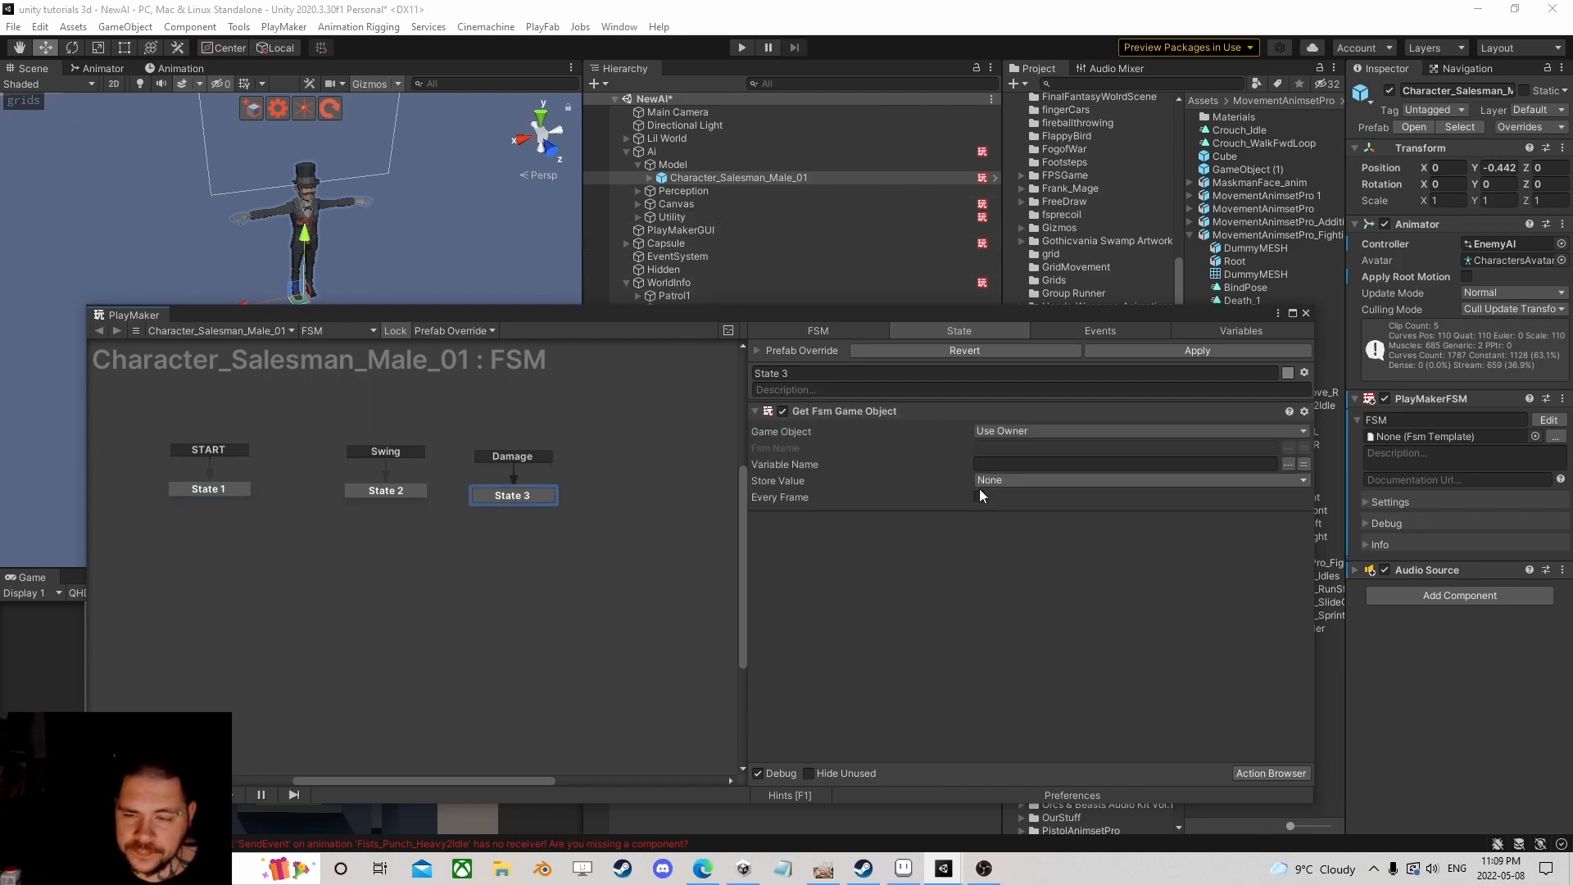
left_click(1224, 430)
left_click(1057, 466)
left_click_drag(652, 152, 1090, 448)
left_click(1304, 449)
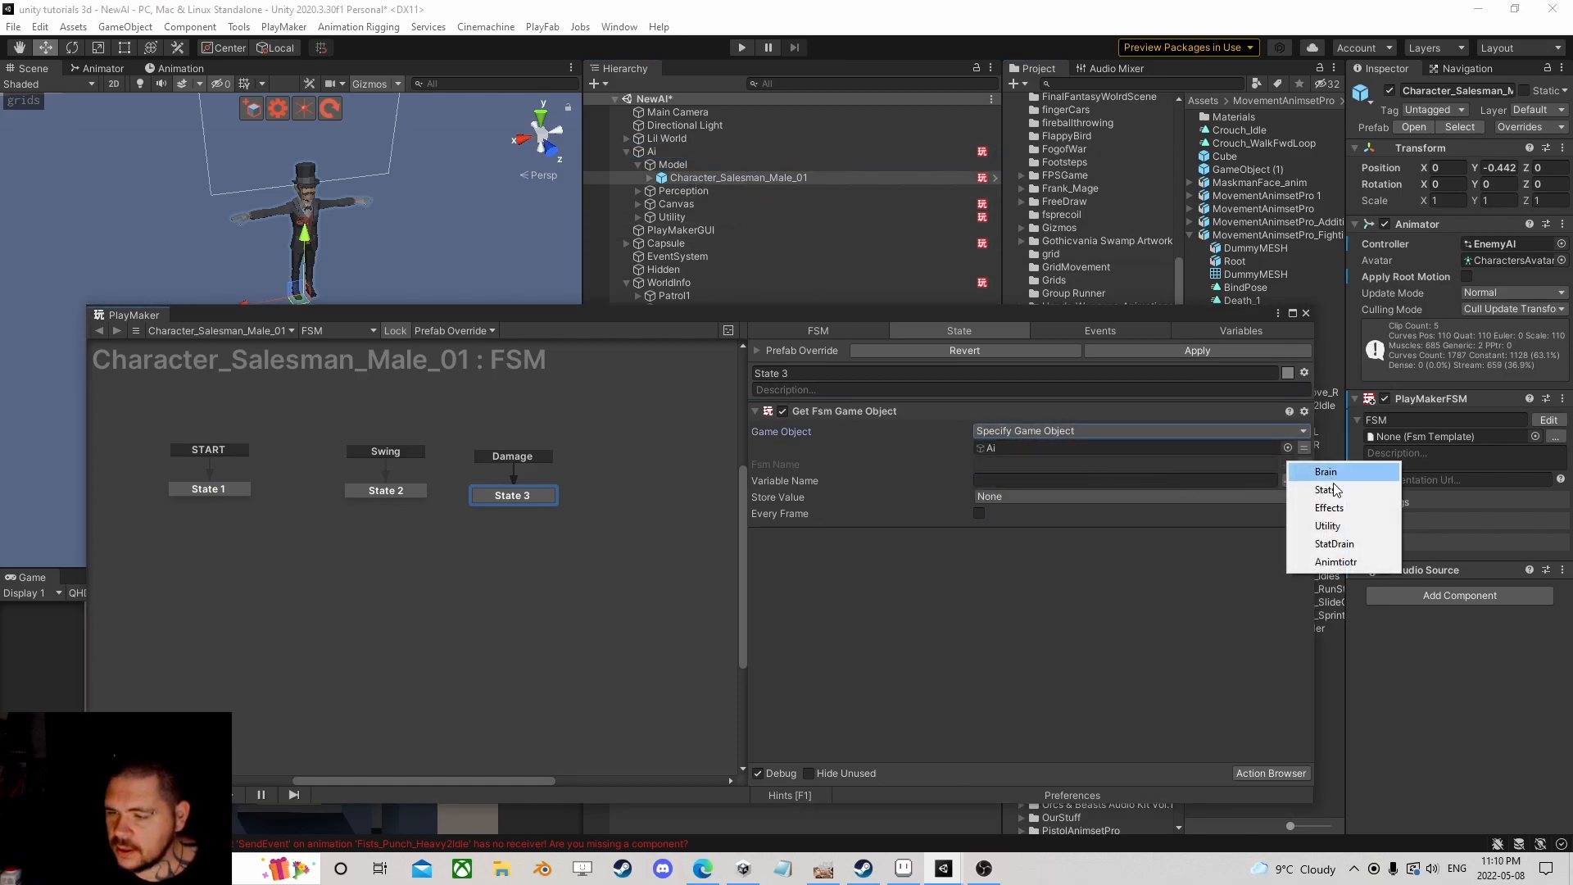
left_click(1327, 473)
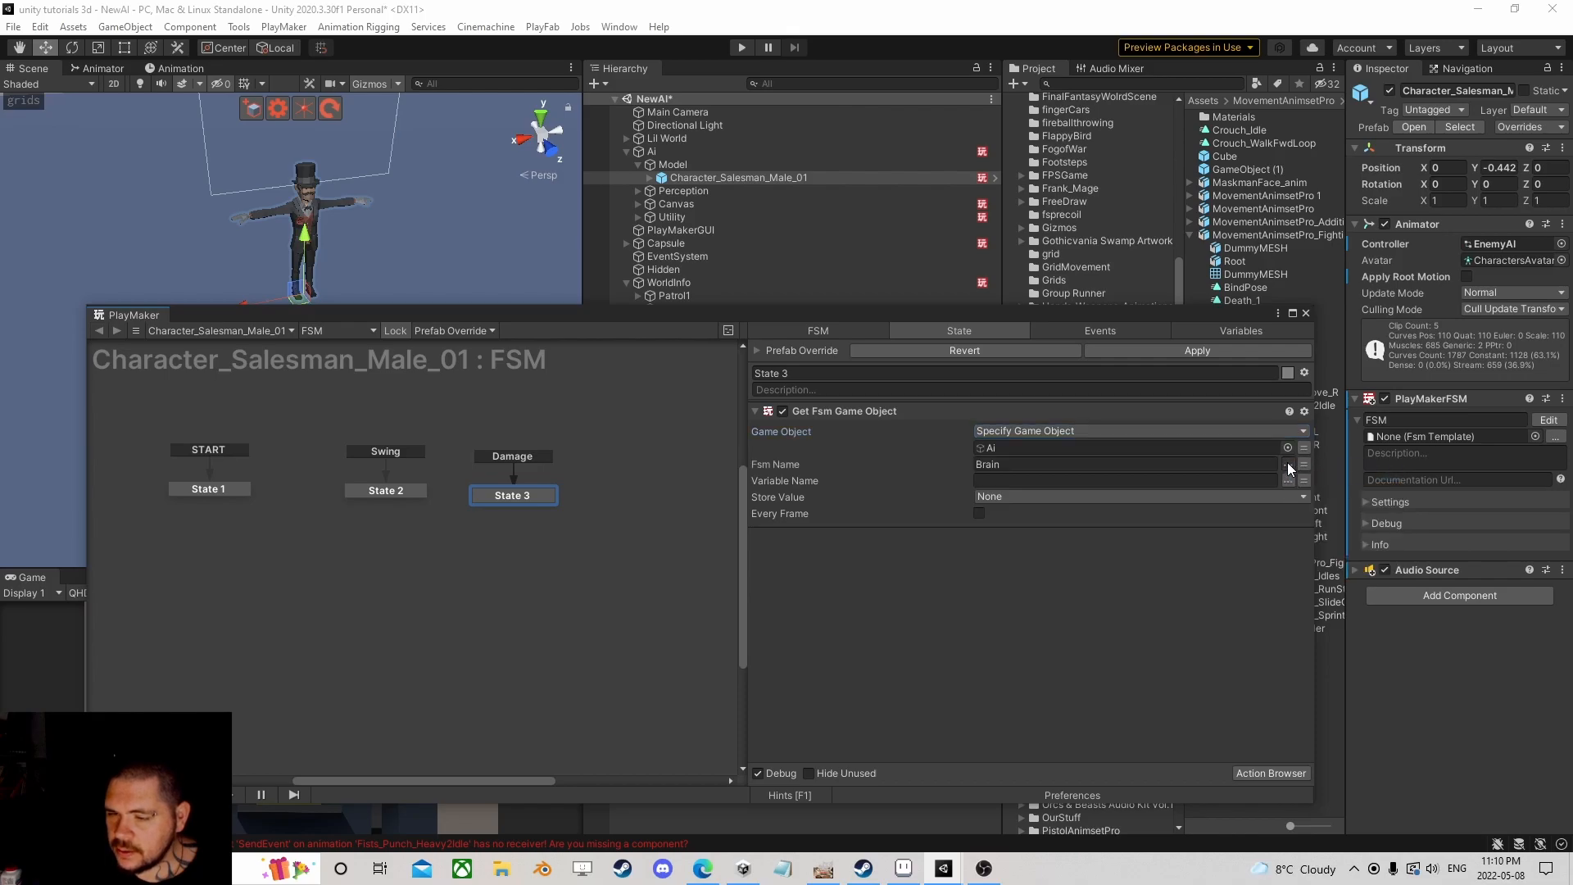
left_click(1288, 481)
left_click(1327, 491)
Step: Store the fetched value in a new variable named Target
left_click(1078, 496)
left_click(1034, 558)
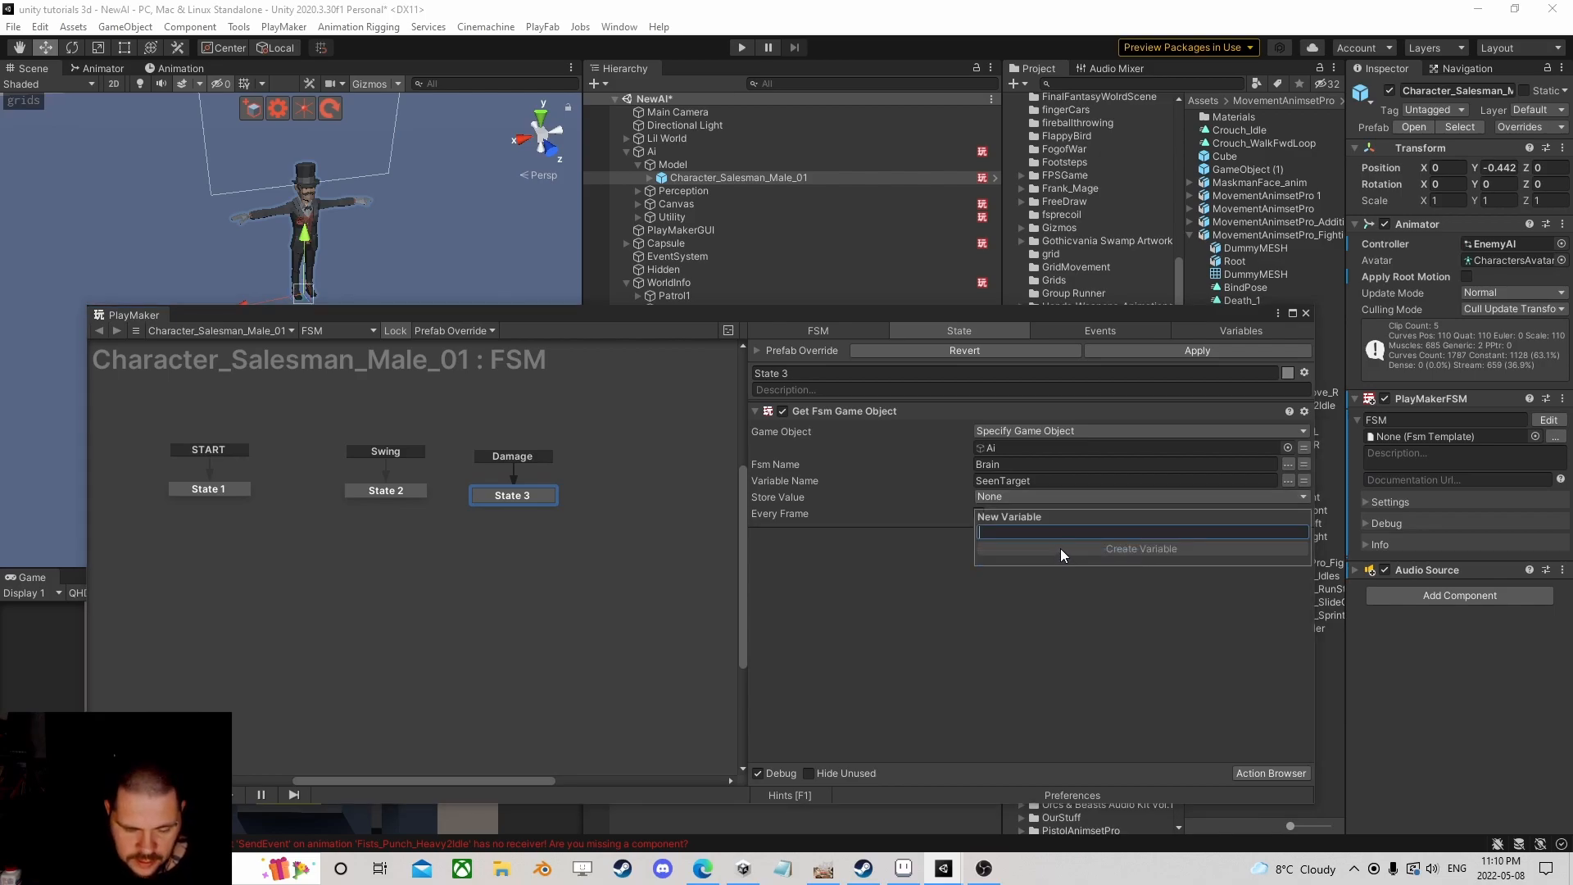
type("Target")
left_click(1063, 549)
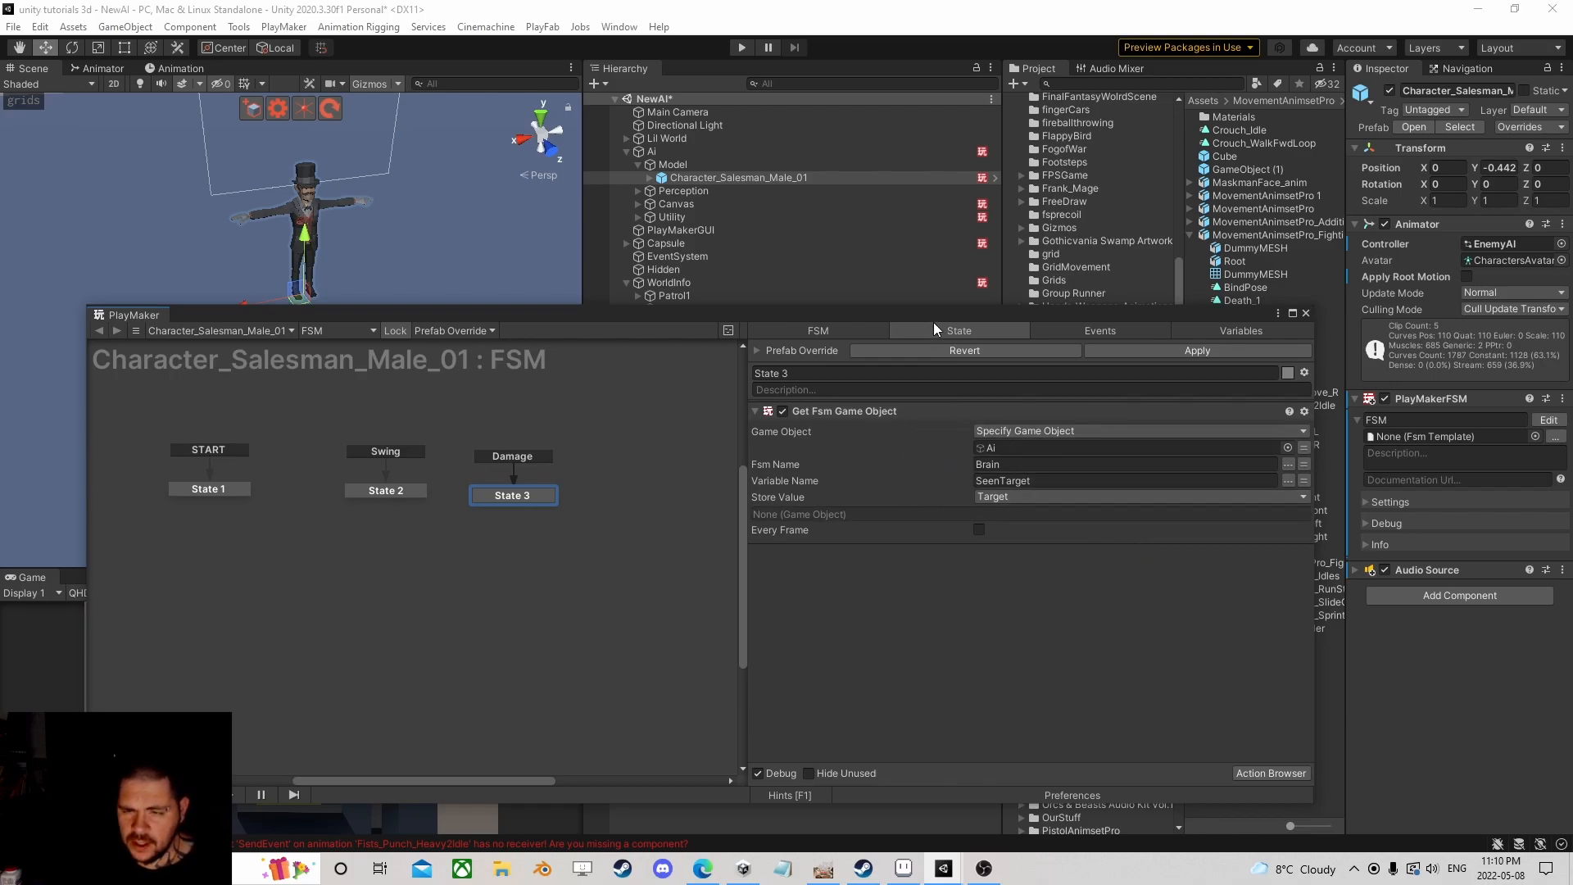
left_click_drag(936, 318, 870, 307)
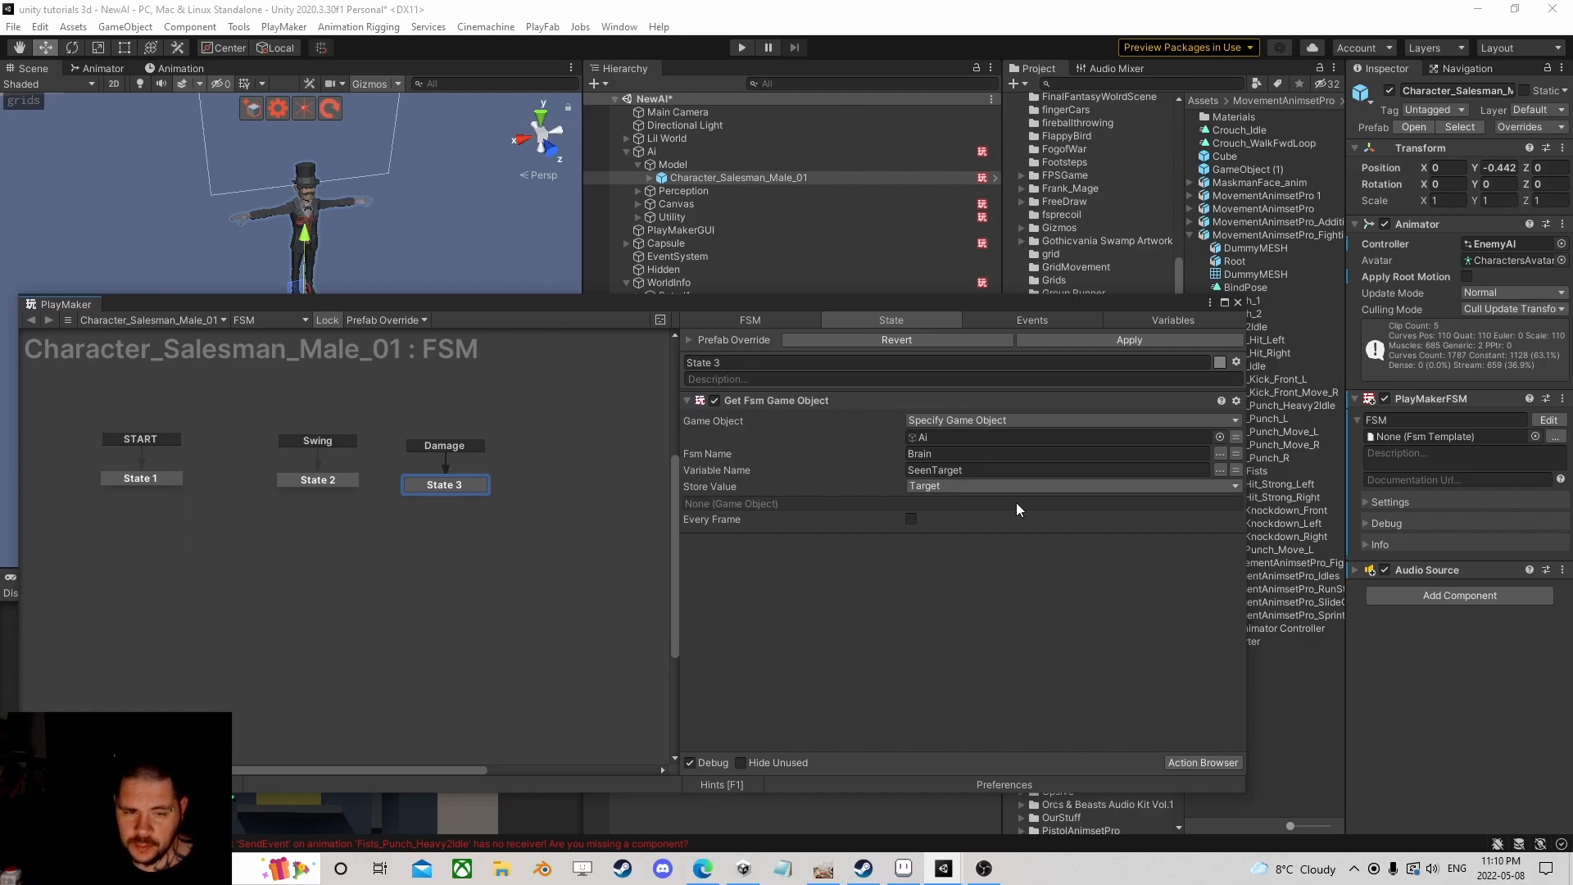
Step: Search 'get dis' and add Get Distance 2 to State 3
left_click(1182, 759)
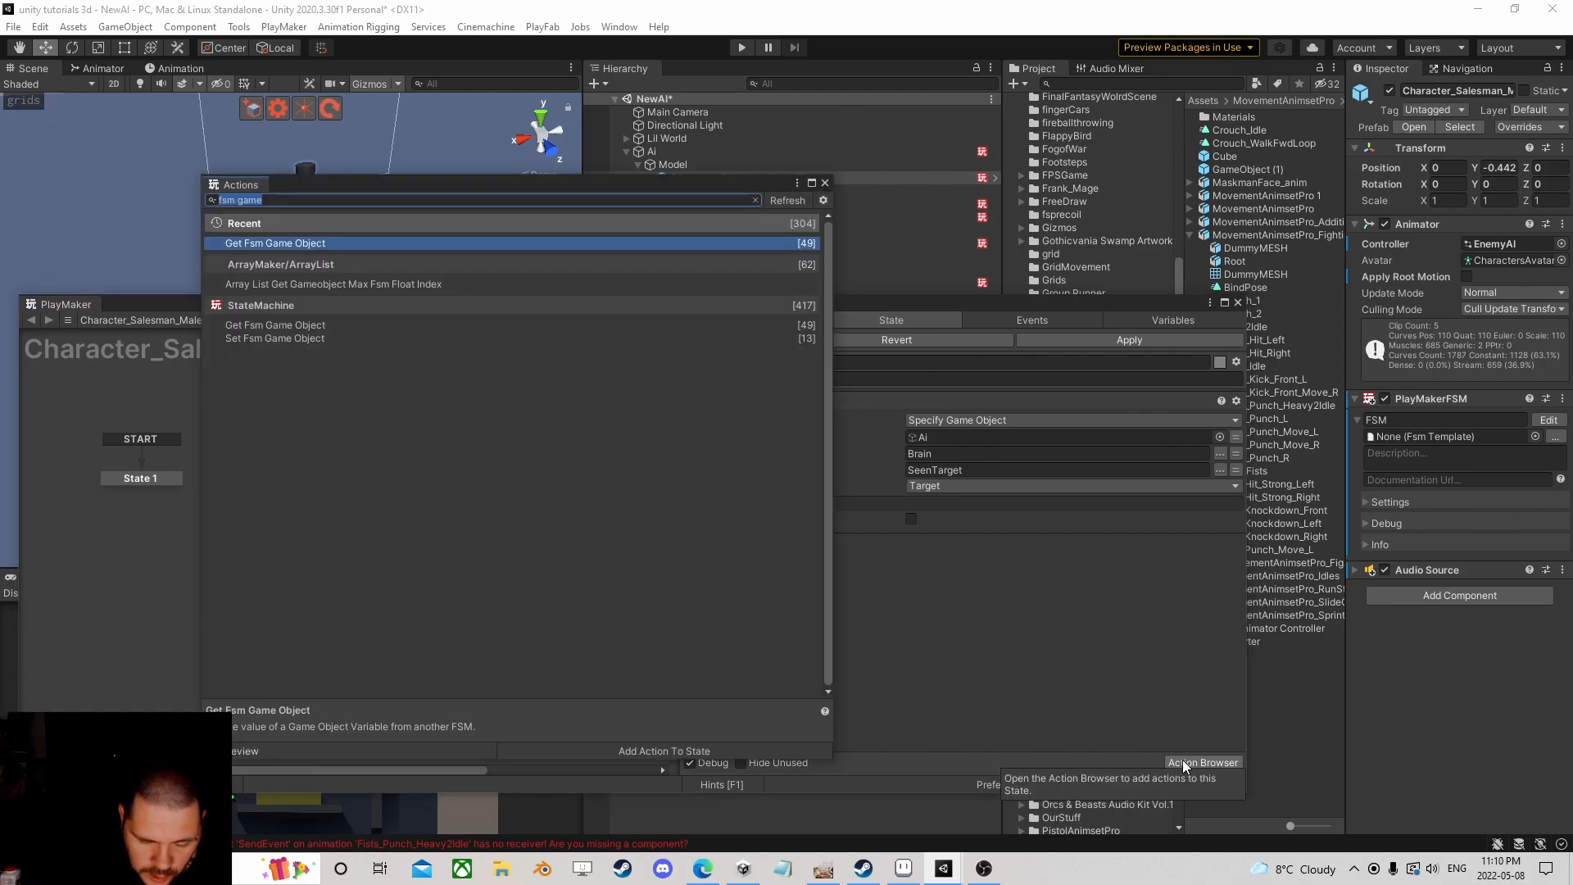
type("get dis")
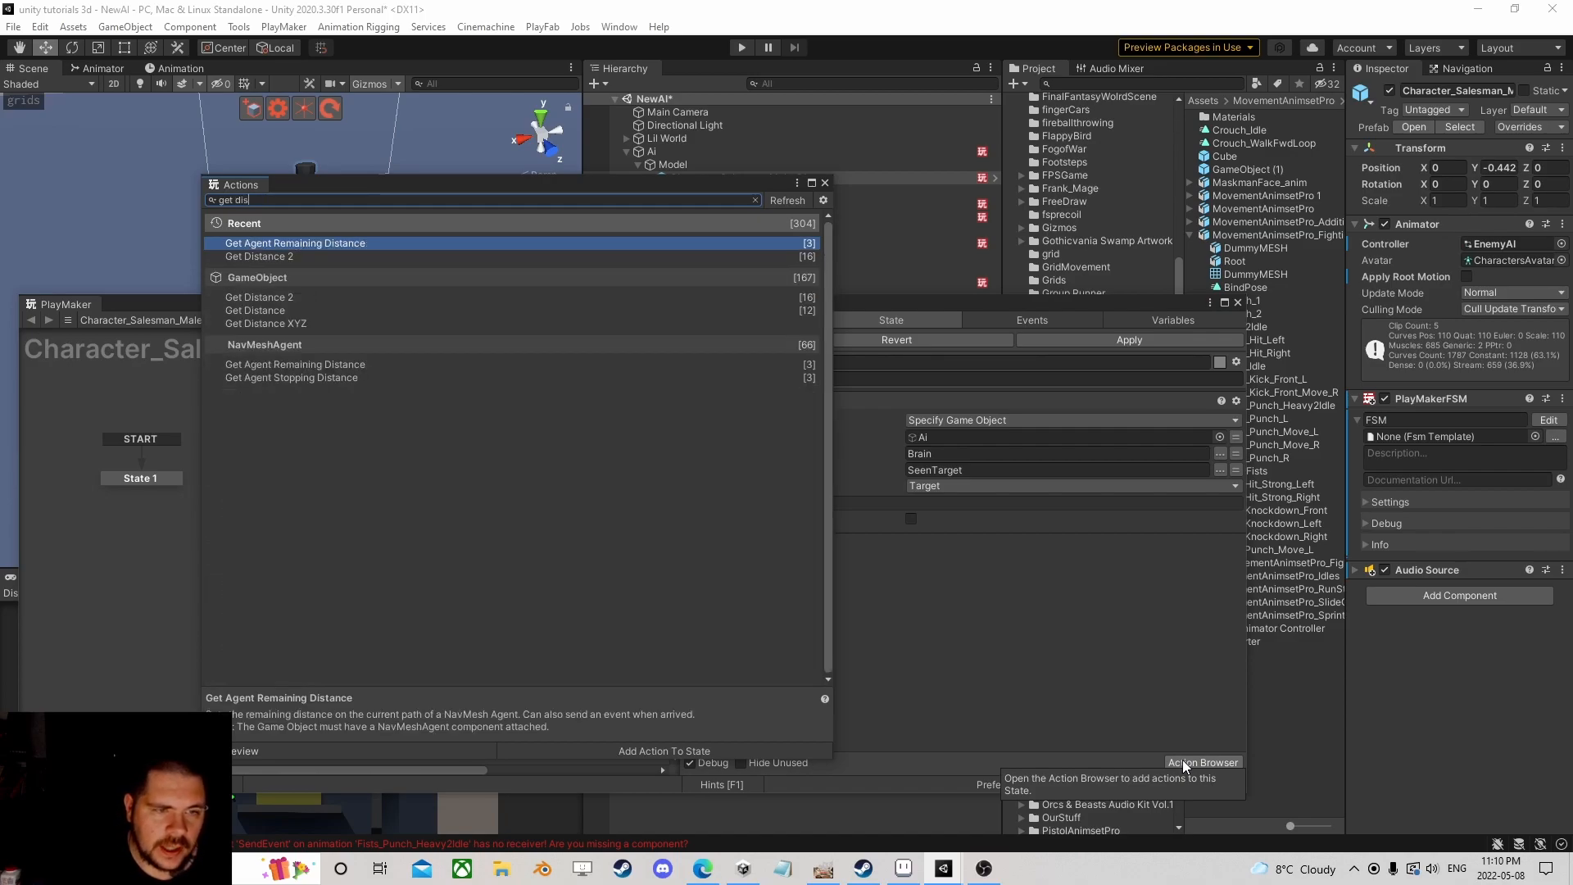
key("Down")
key("Return")
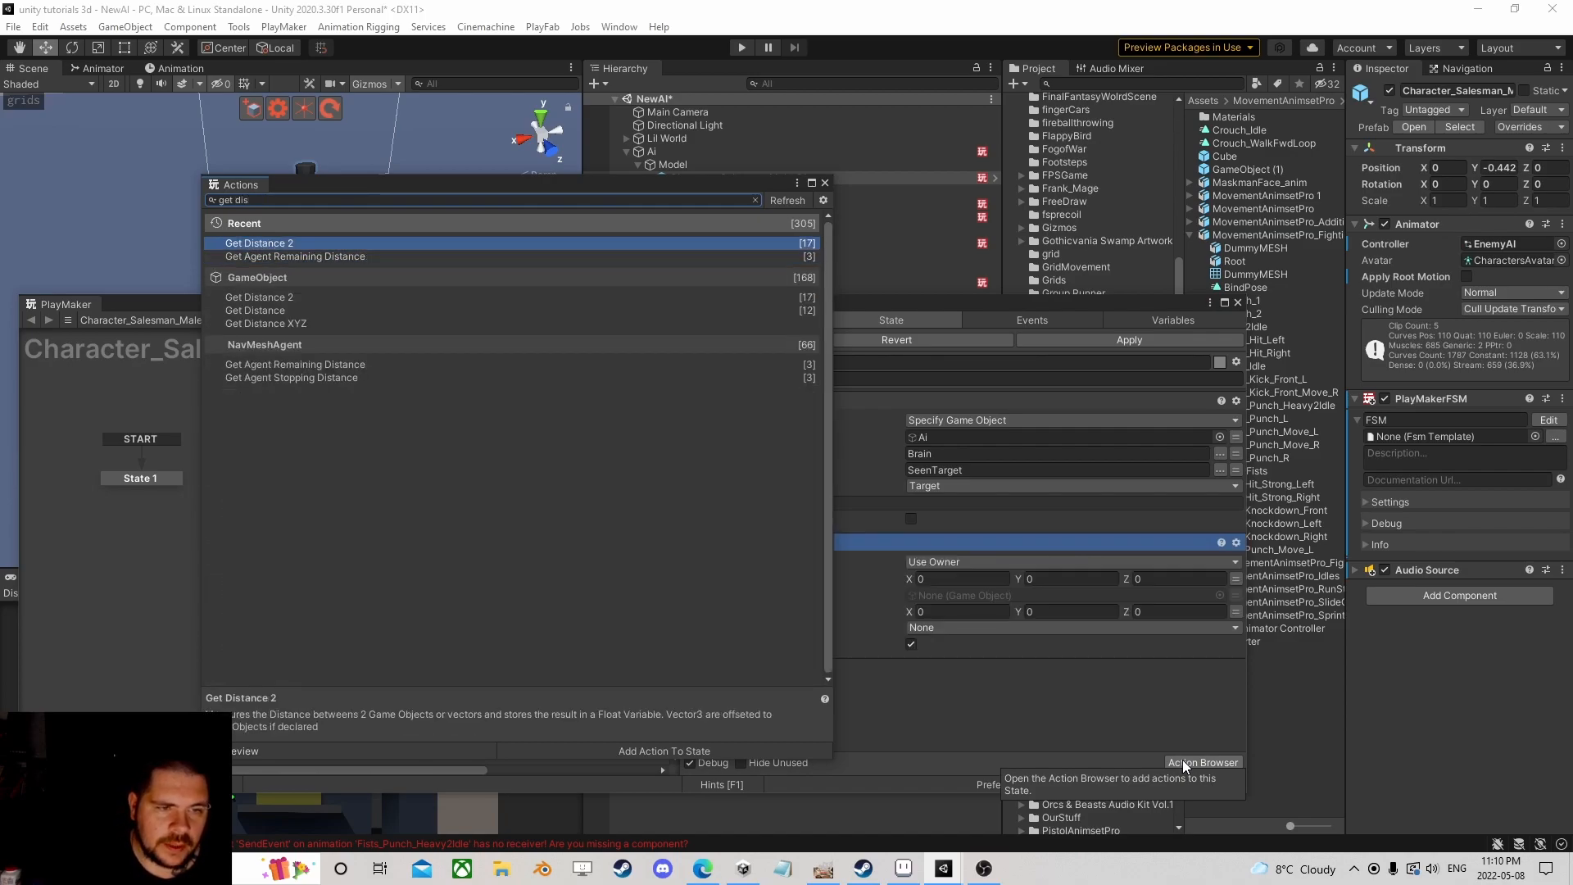
left_click(825, 182)
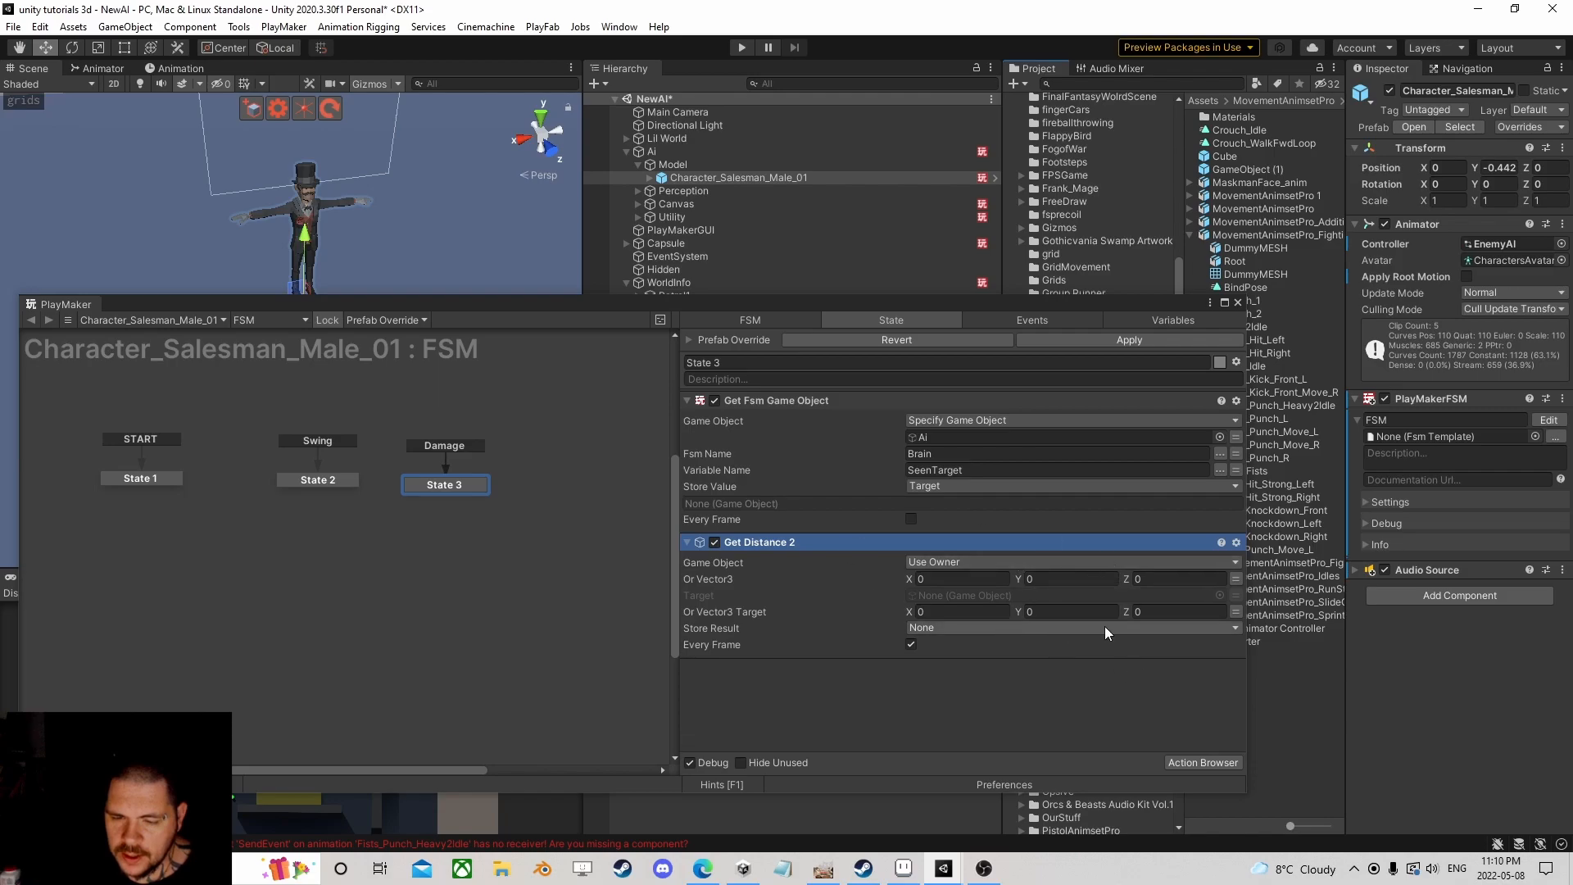
Step: Aim Get Distance 2 at Target, store into a new Distance variable, and disable Every Frame
left_click(1236, 579)
left_click(1233, 597)
left_click(1129, 597)
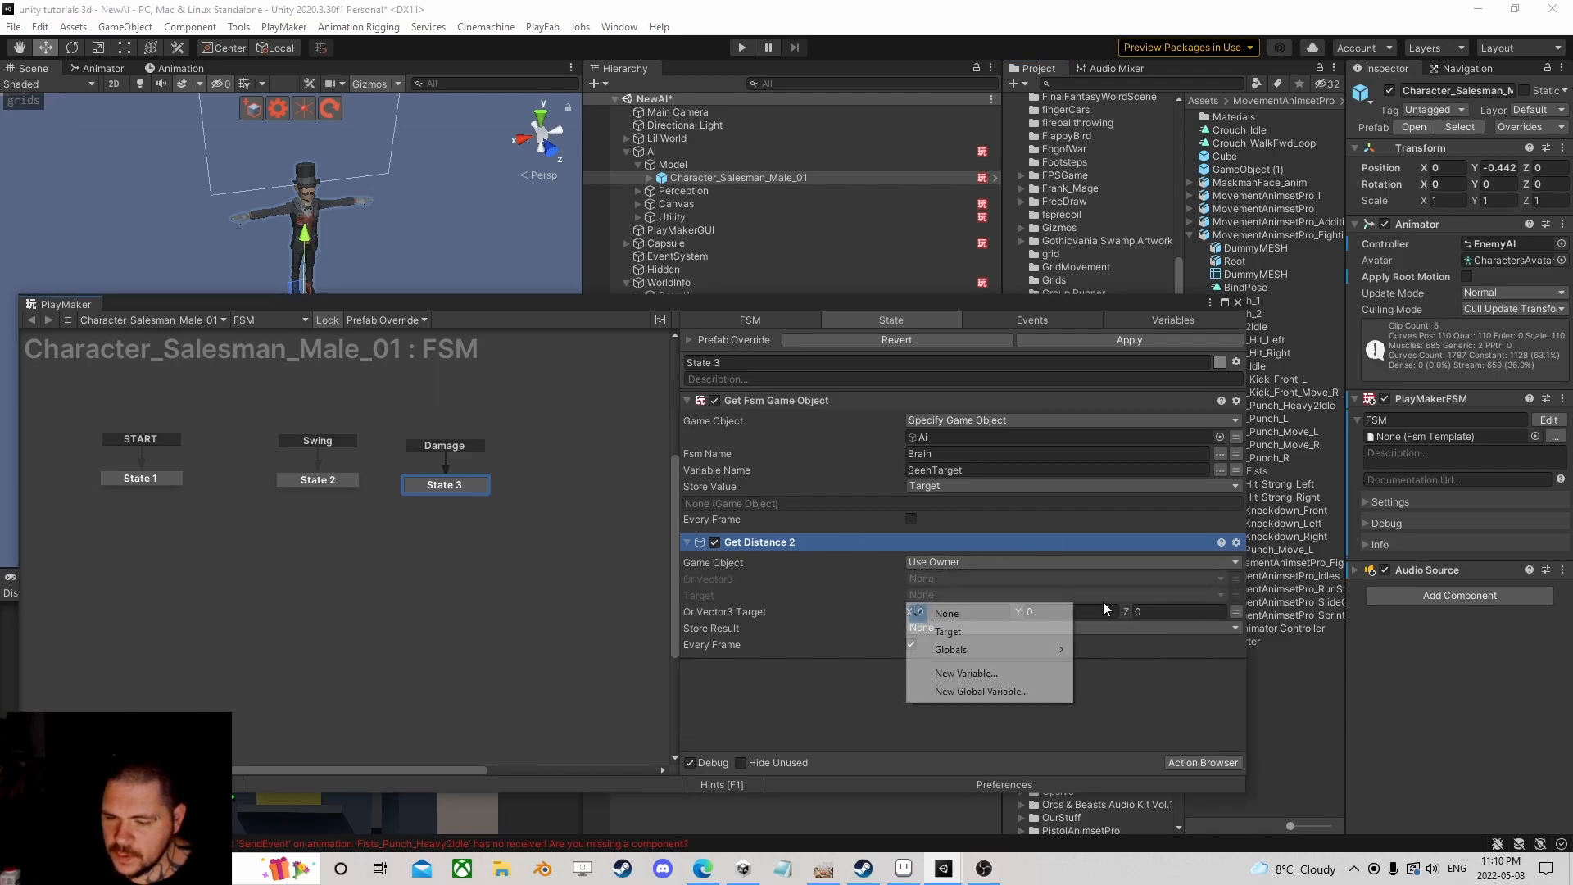
left_click(990, 630)
left_click(1237, 628)
left_click(1073, 644)
left_click(965, 703)
type("D")
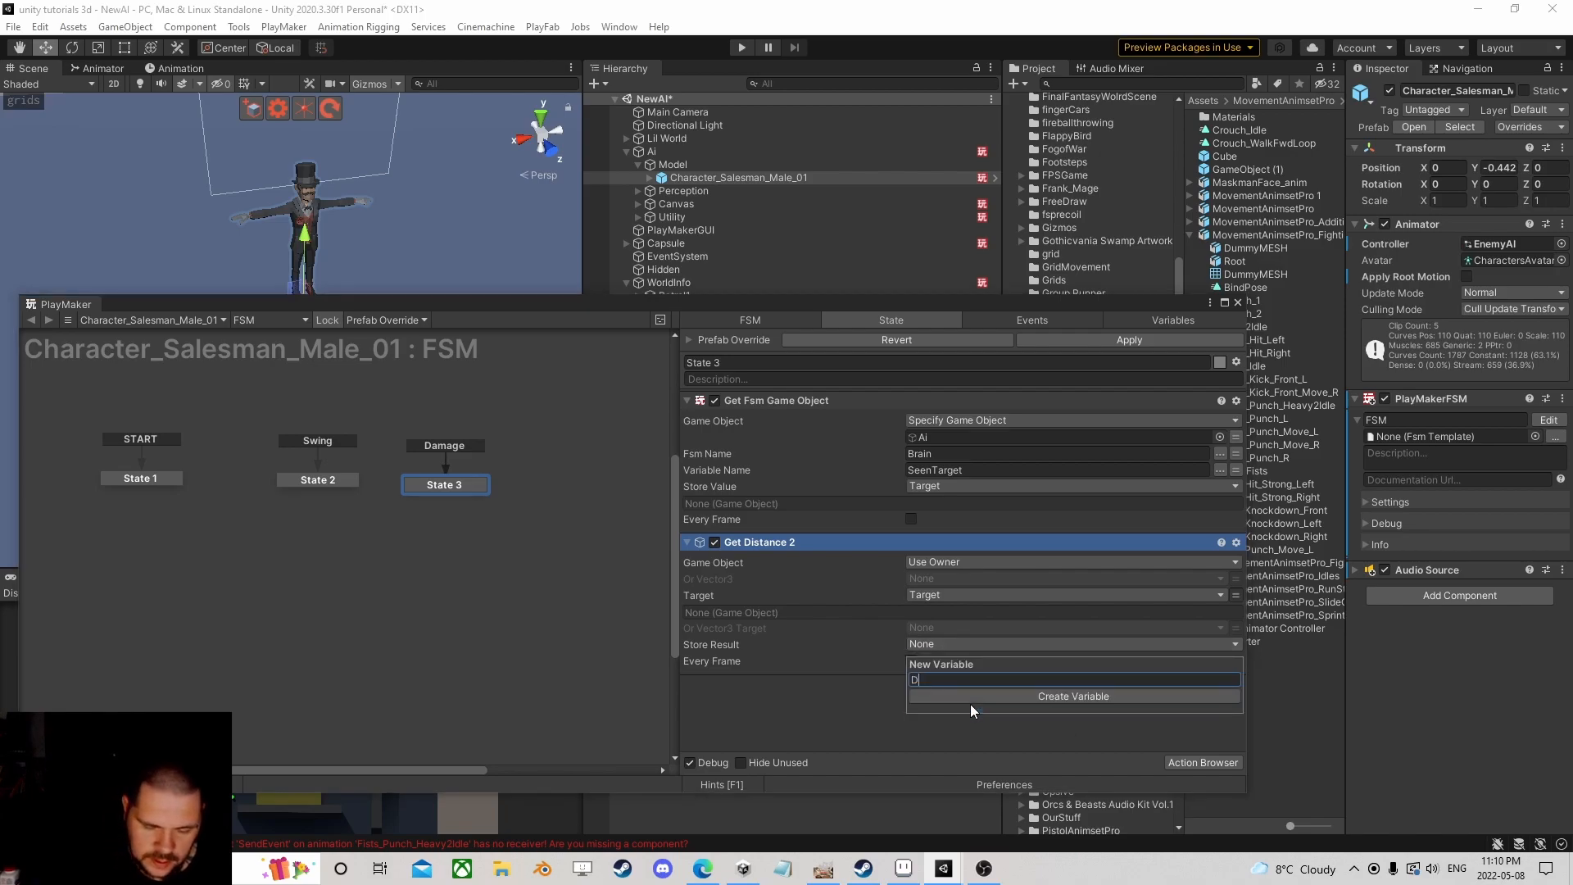
type("istance")
key("Return")
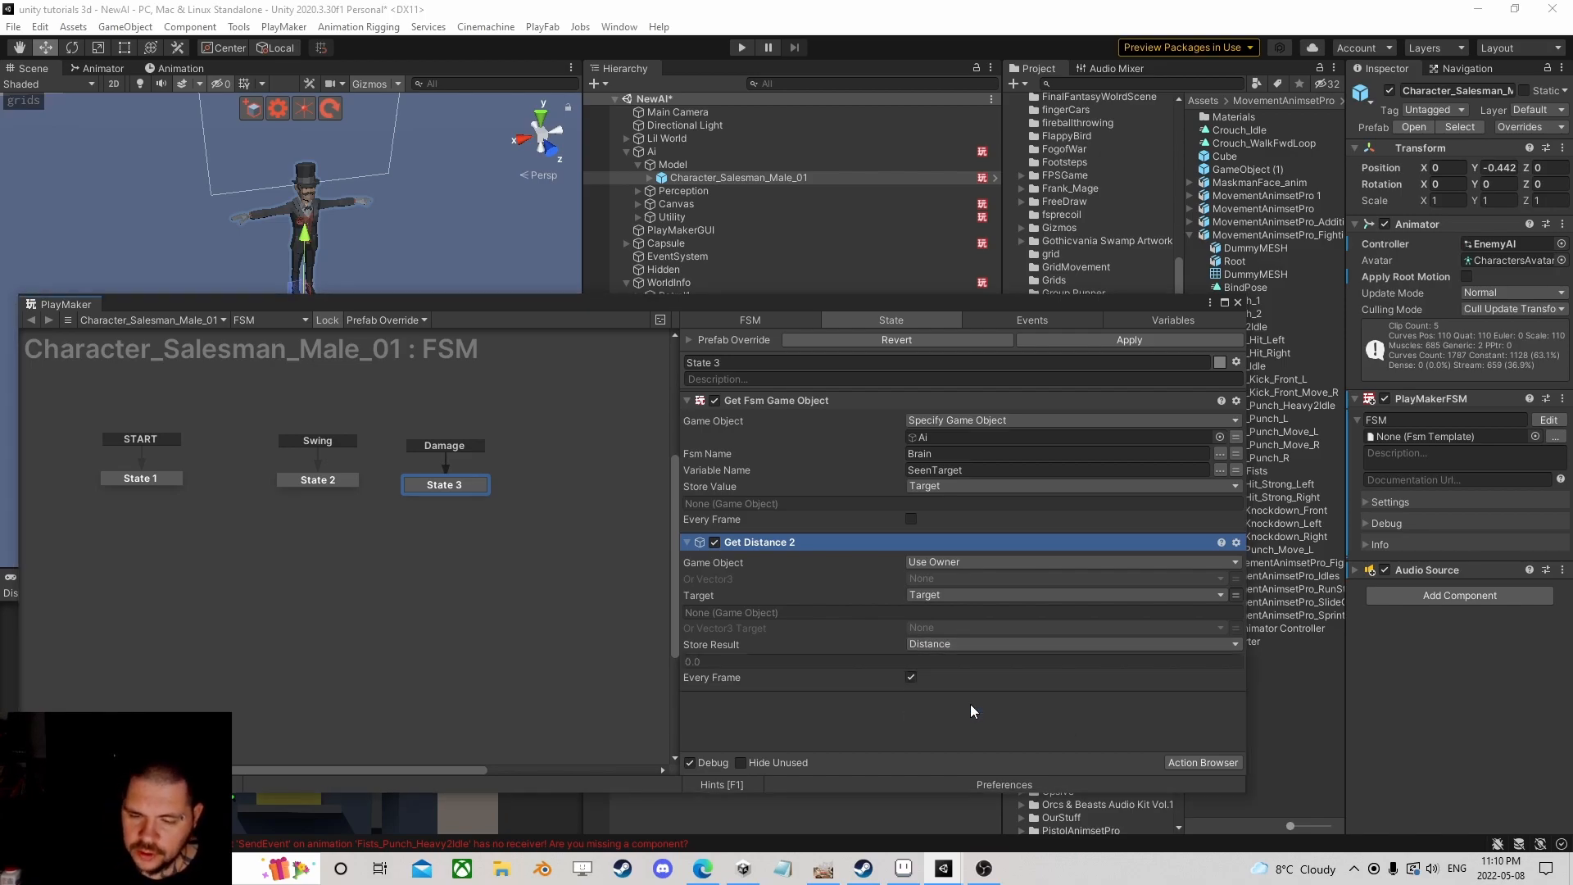
left_click(911, 679)
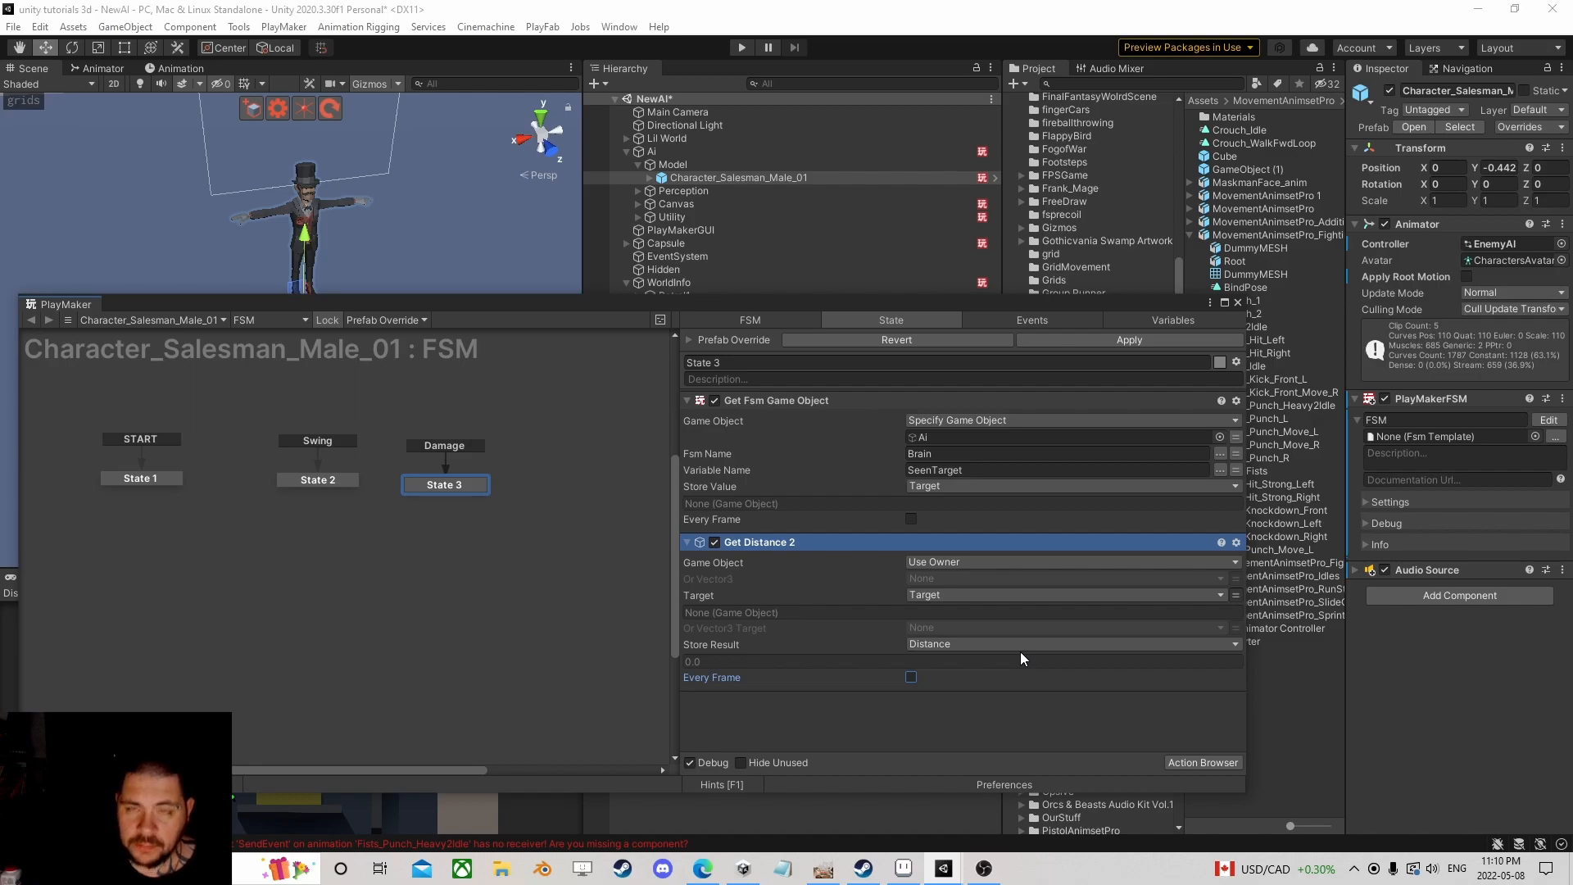
Step: Add a Float Compare action and move it below Get Distance 2
left_click(1224, 762)
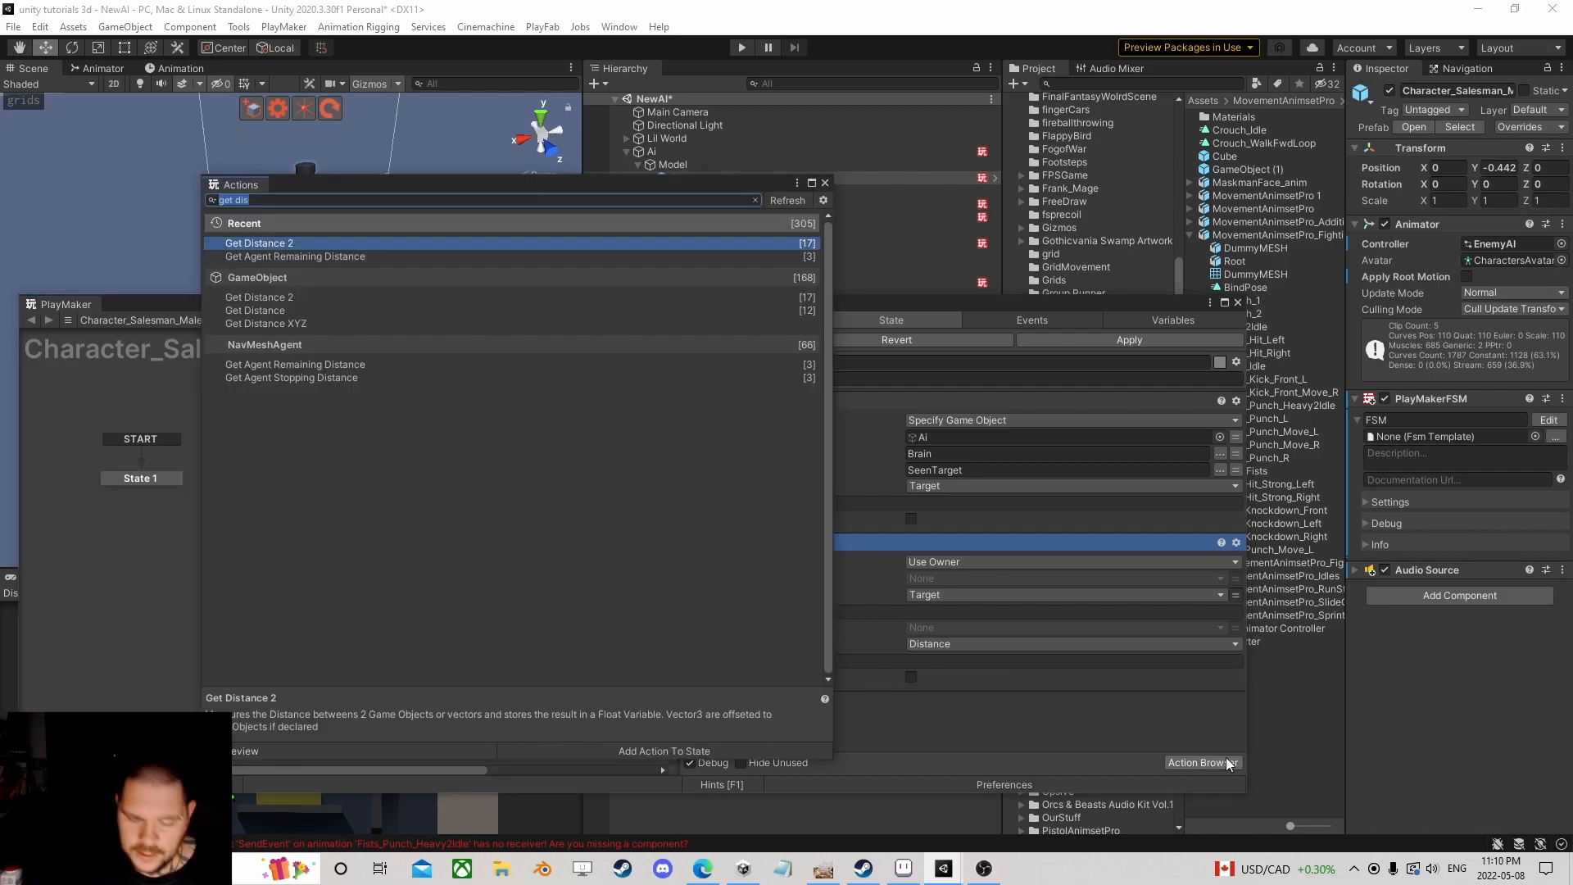
type("float com")
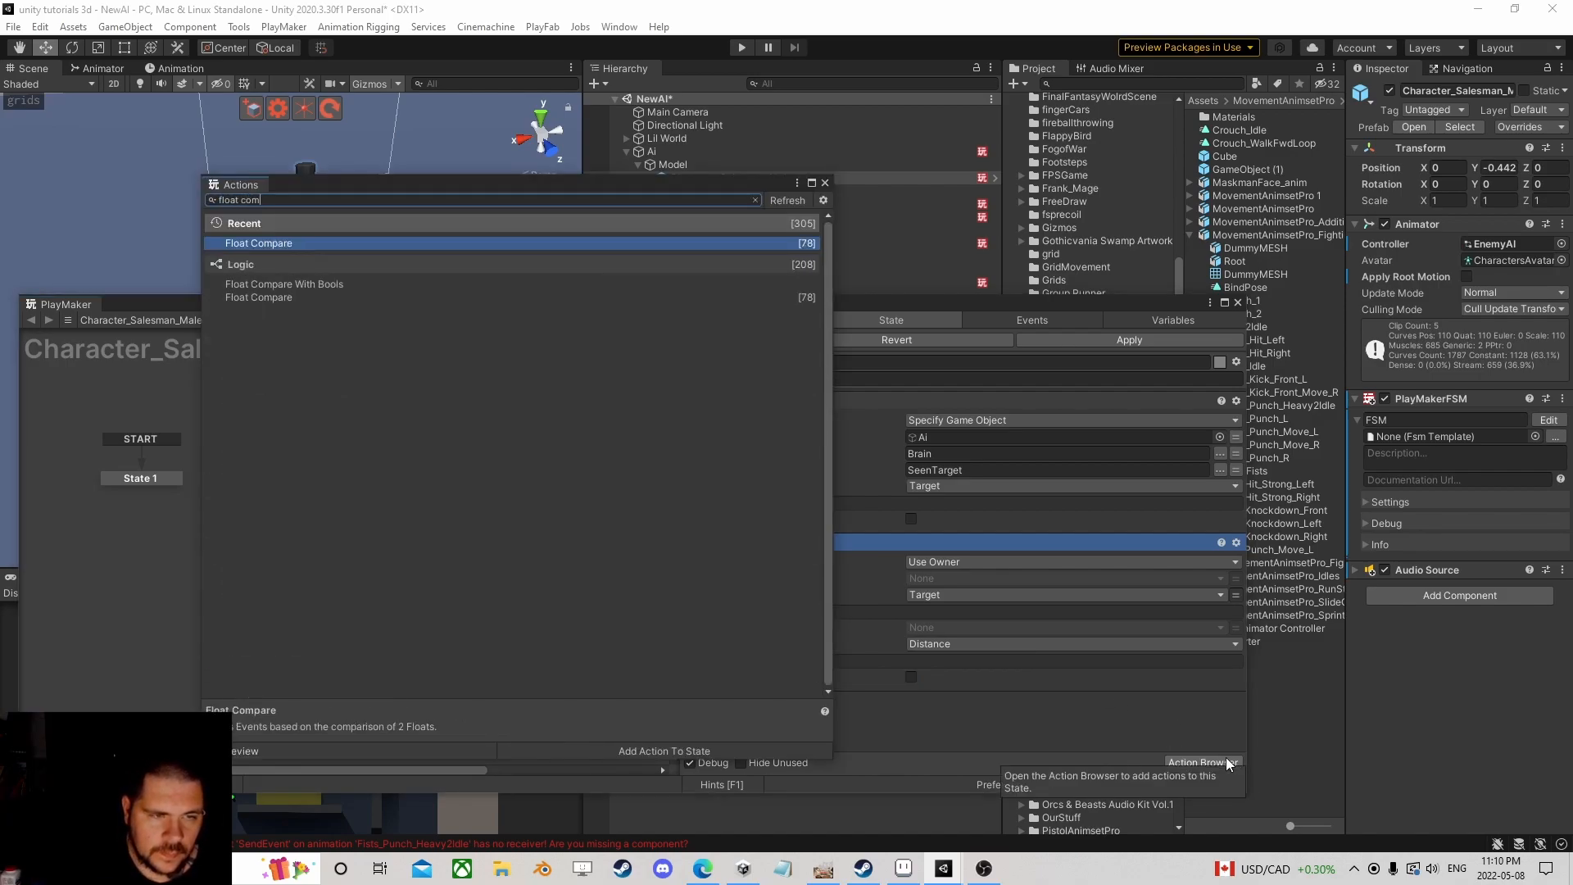
key("Return")
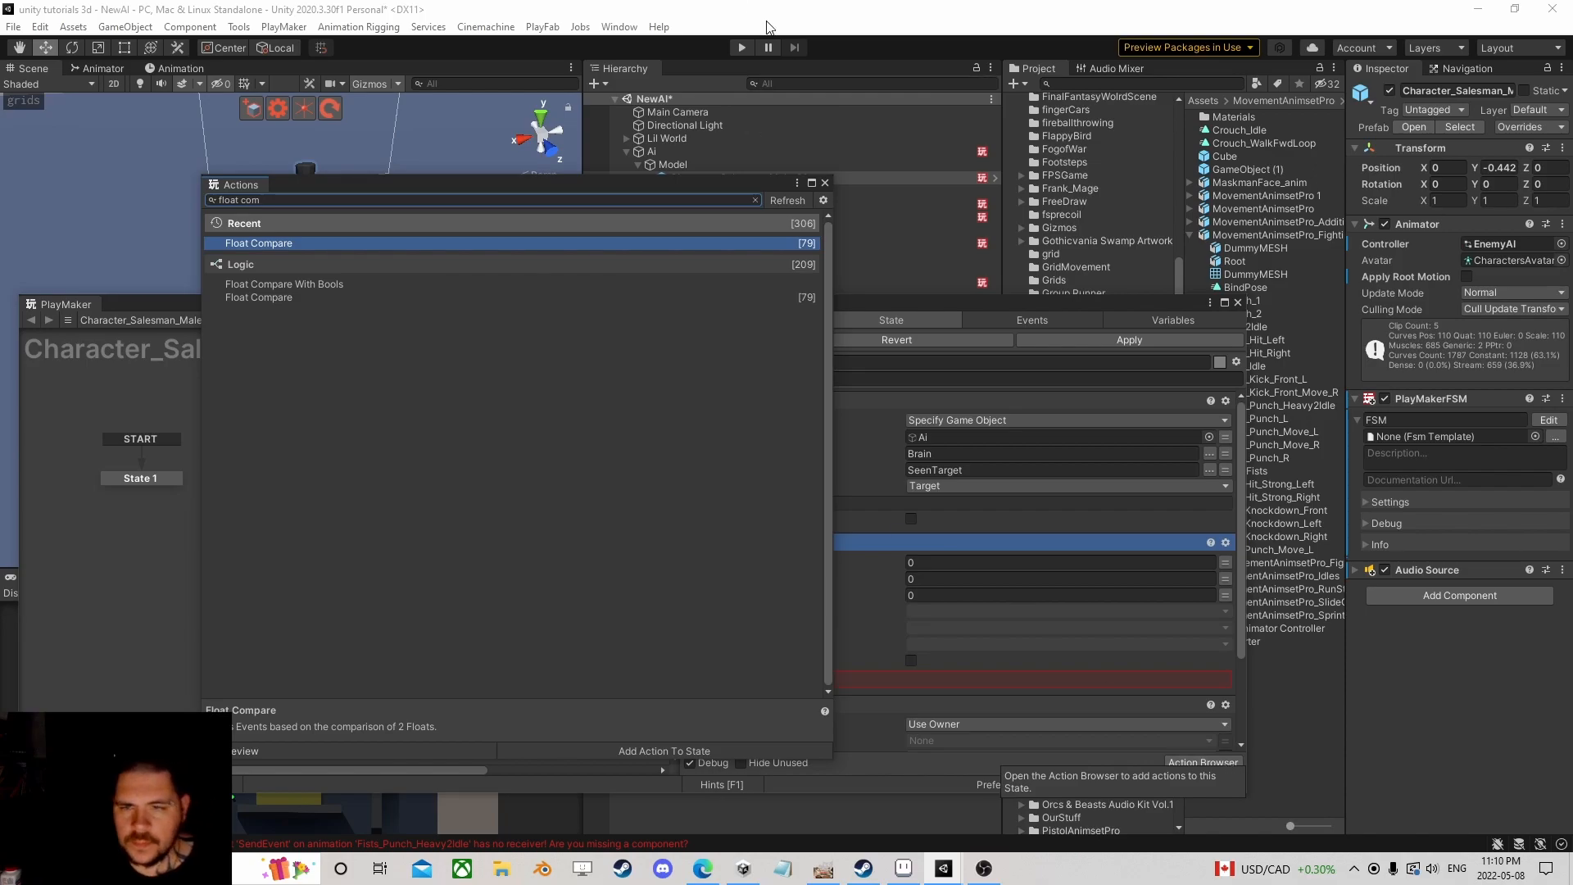
left_click(825, 183)
right_click(779, 541)
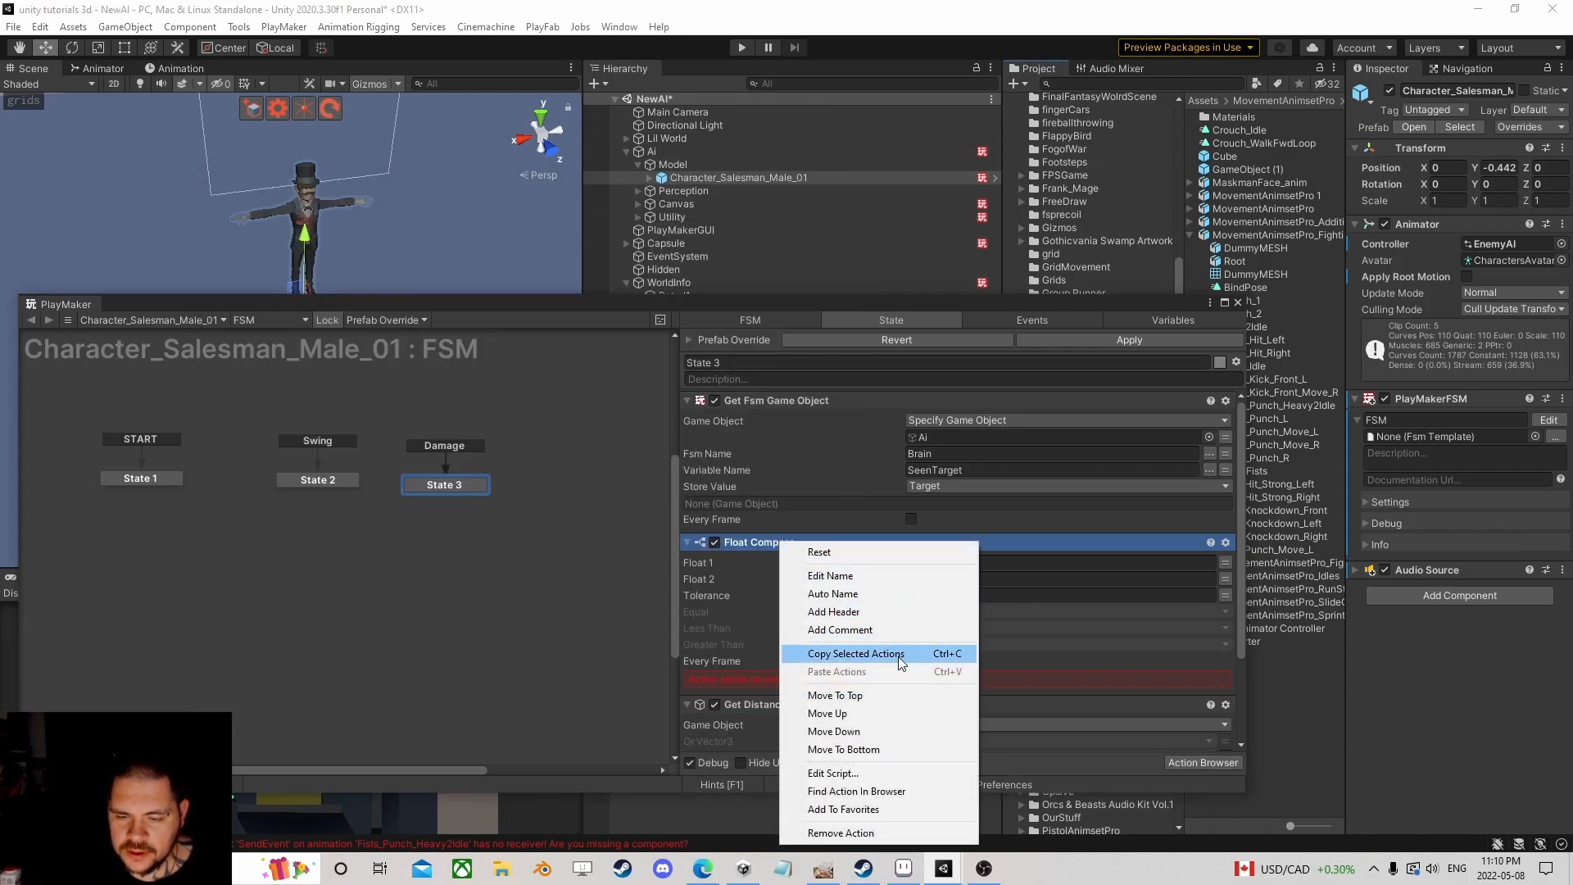
left_click(858, 748)
Step: Compare Distance against 2.25, sending a new Fail event when greater
left_click(1226, 621)
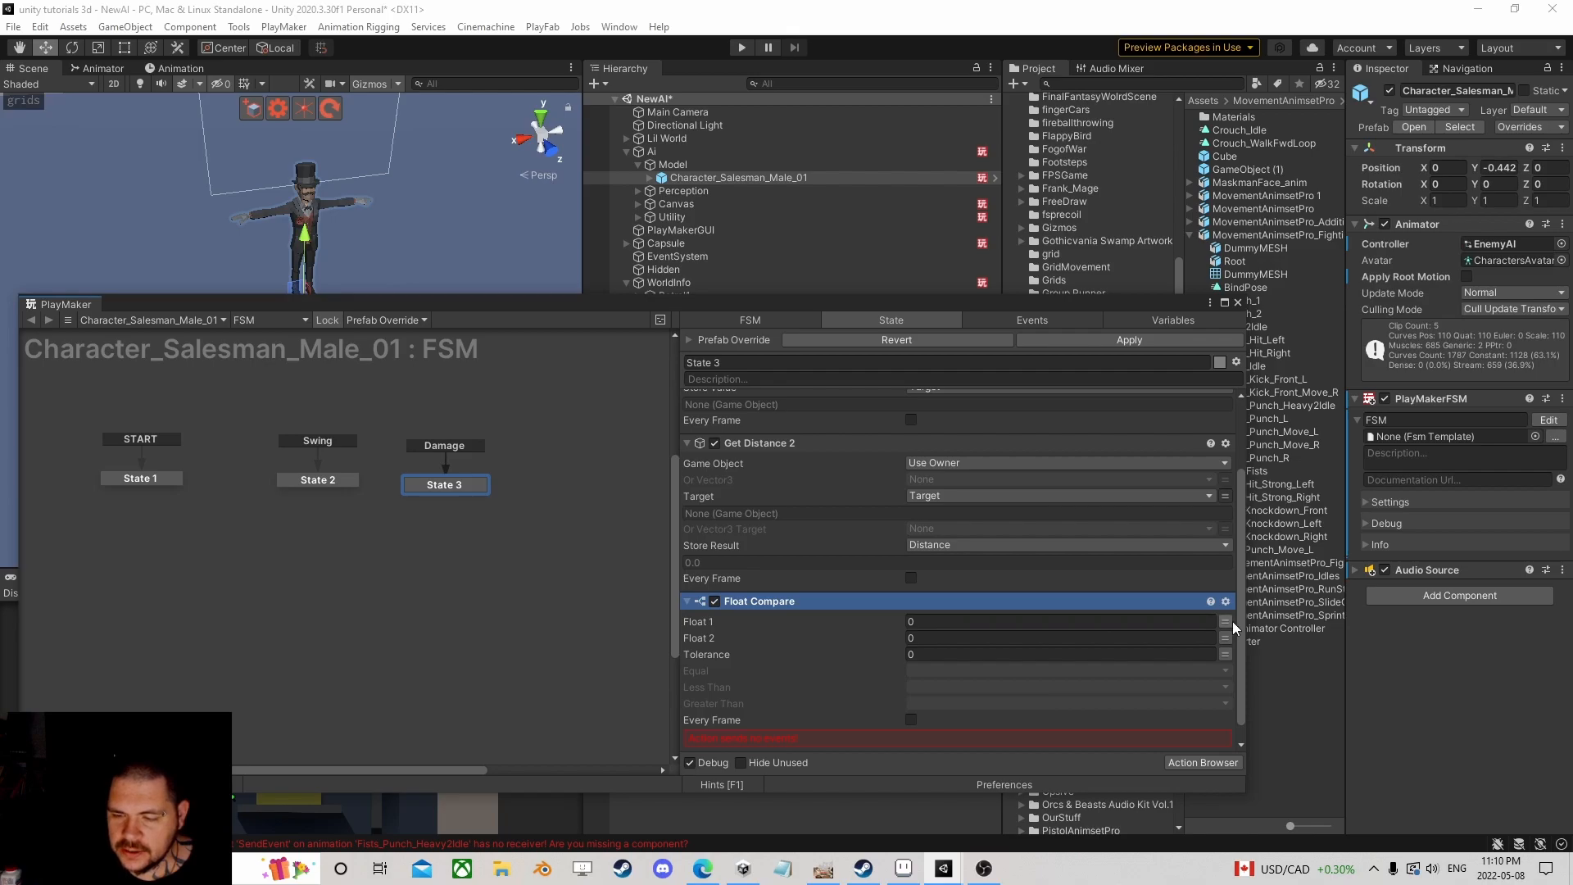
left_click(1154, 621)
left_click(993, 658)
left_click(983, 653)
type("2.25")
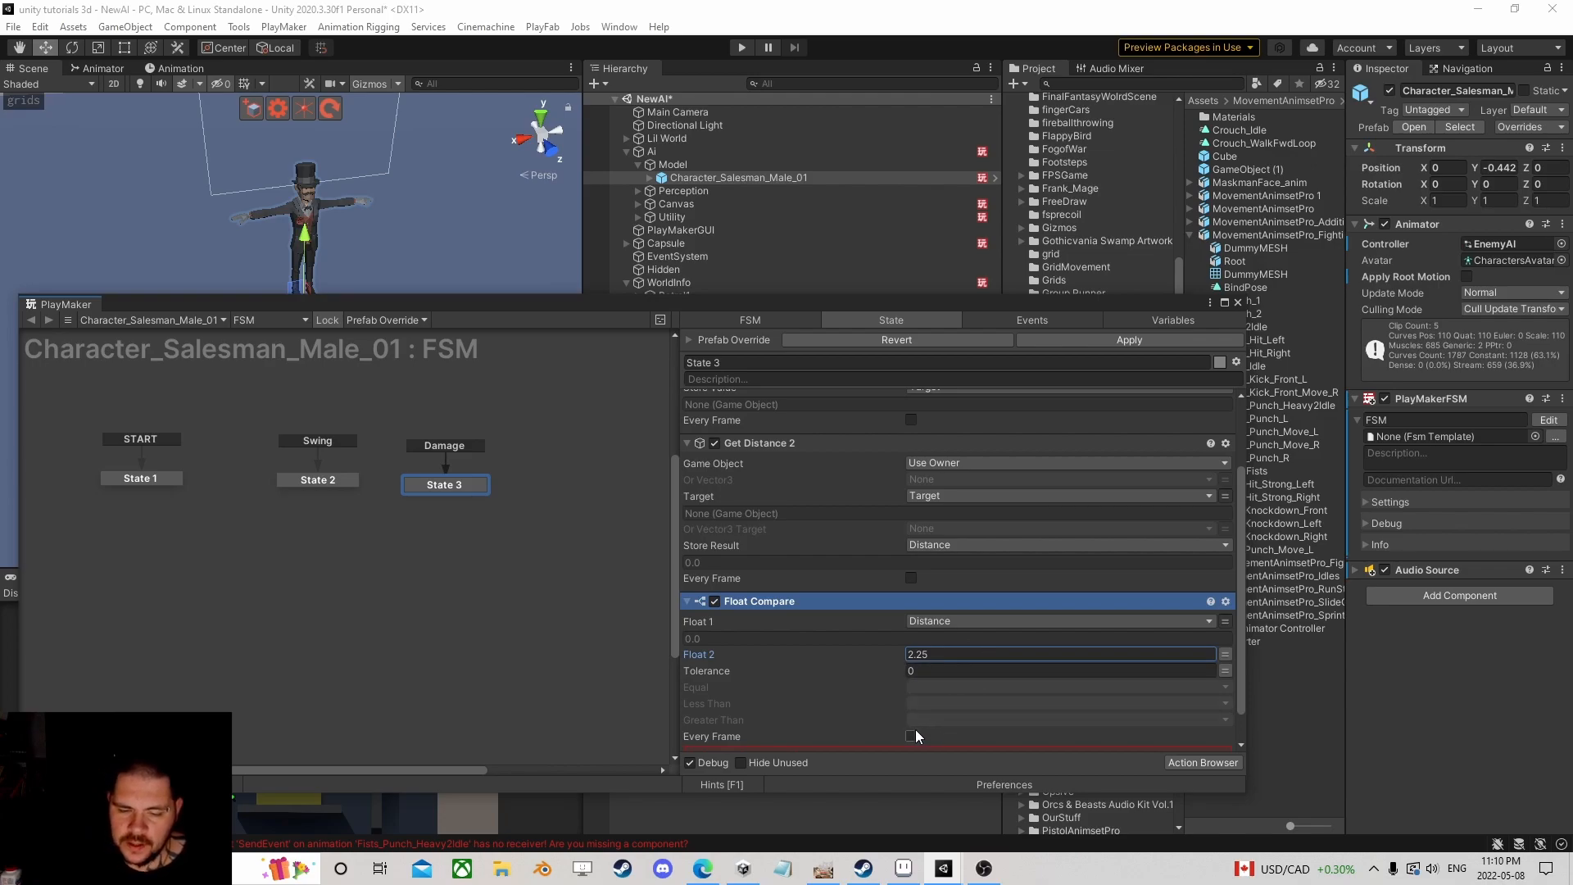
left_click(960, 703)
left_click(988, 696)
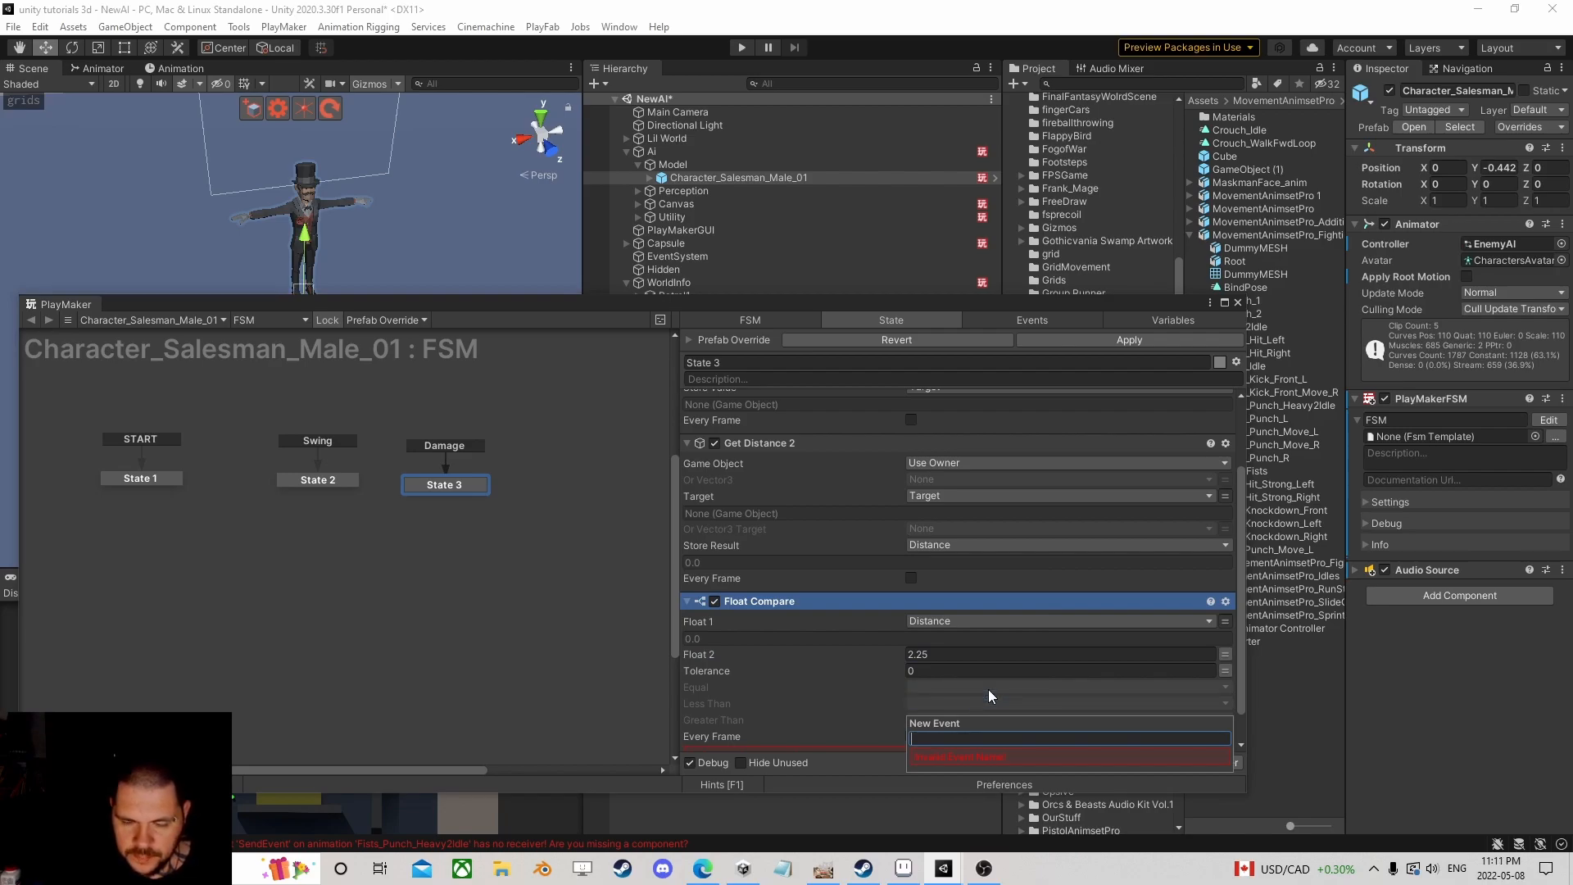
left_click(964, 617)
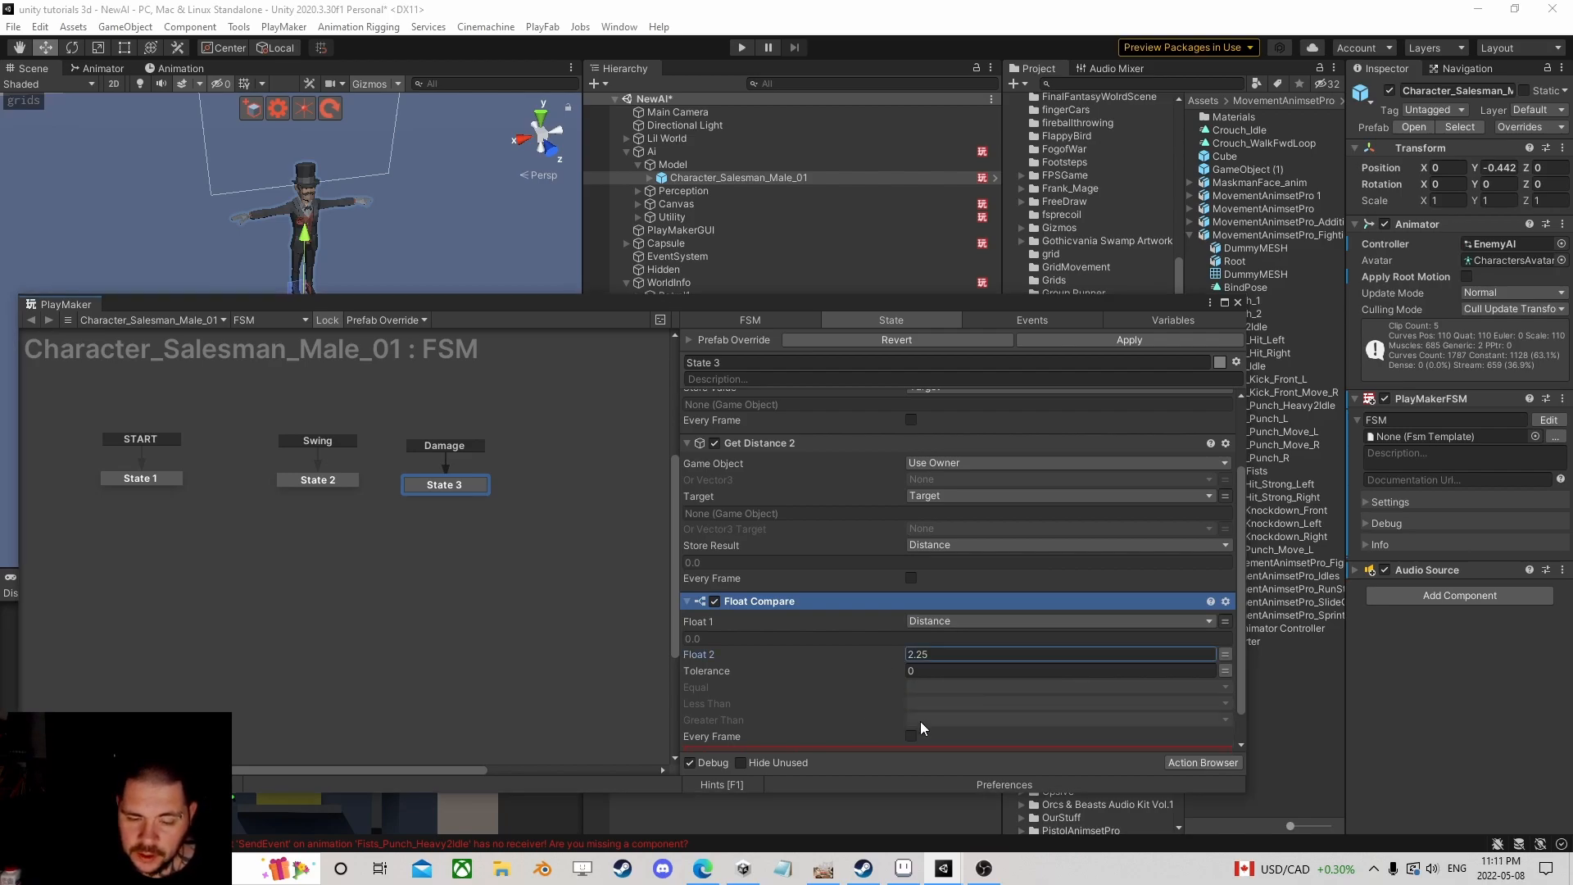
left_click(934, 720)
left_click(960, 714)
type("Fail")
key("Return")
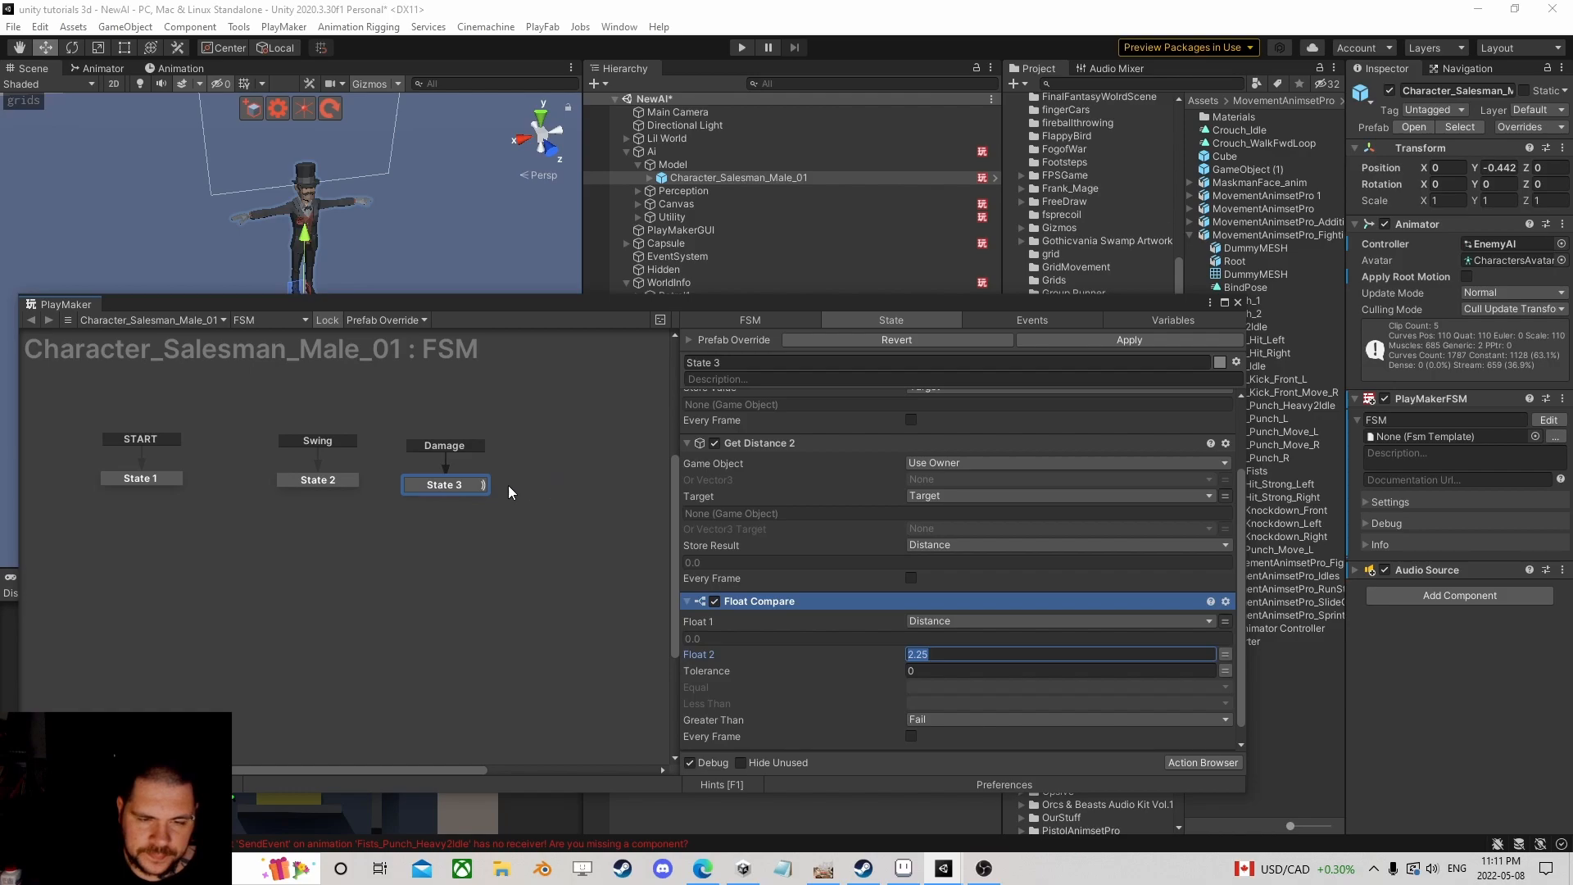
Step: Add State 4 with a Fail global transition, place it under State 1, and reselect State 3
right_click(264, 580)
right_click(308, 572)
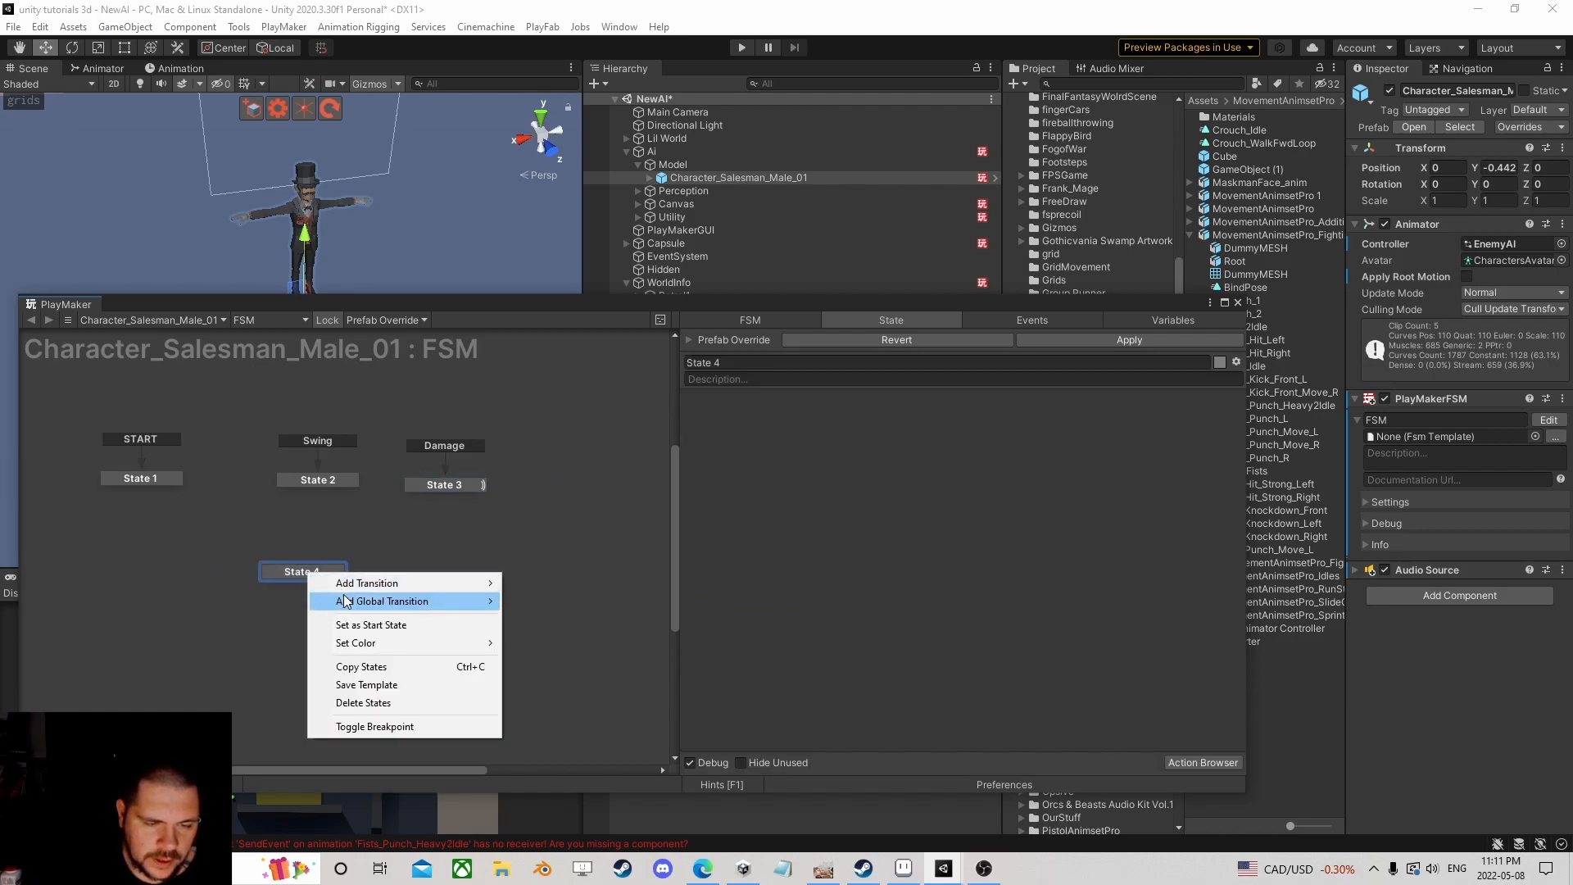
mouse_move(385, 601)
left_click(557, 636)
left_click_drag(305, 573, 149, 585)
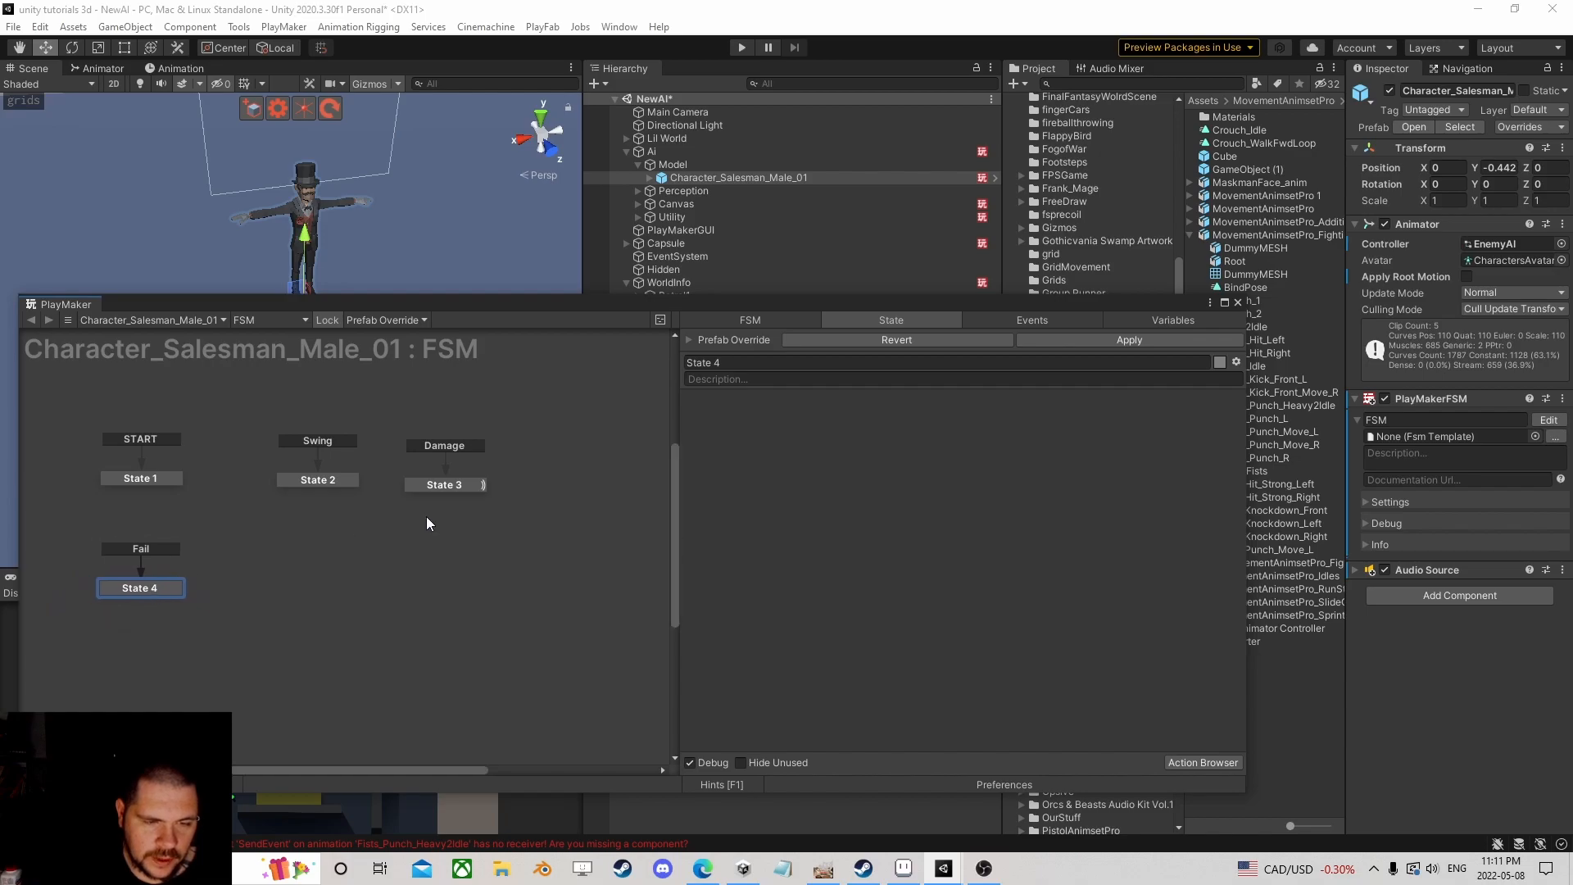
left_click(446, 487)
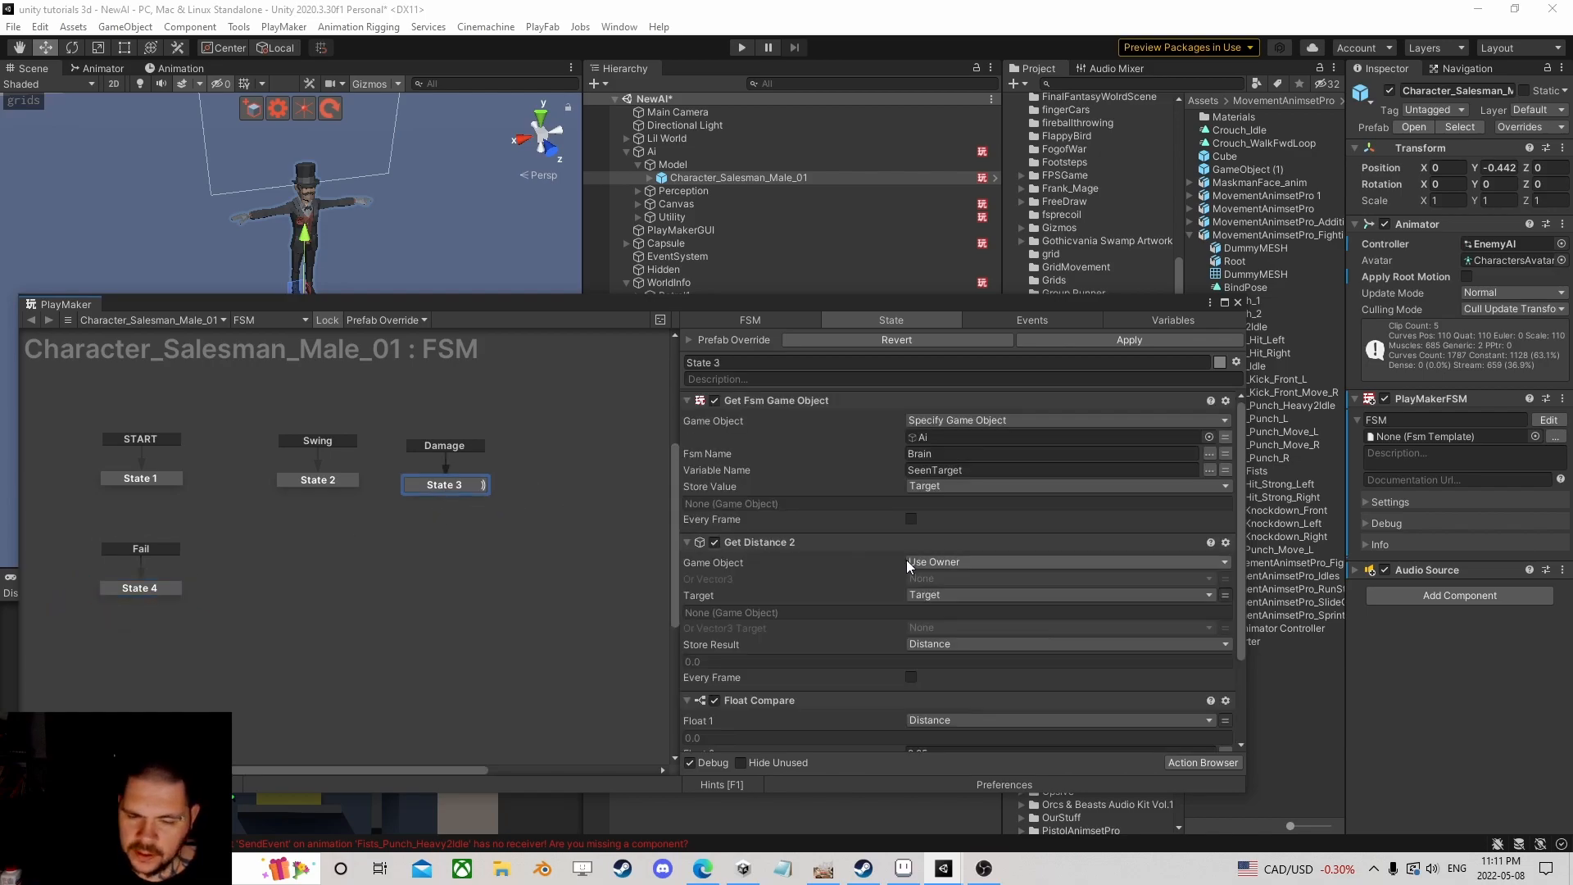
scroll(911, 559, "down", 5)
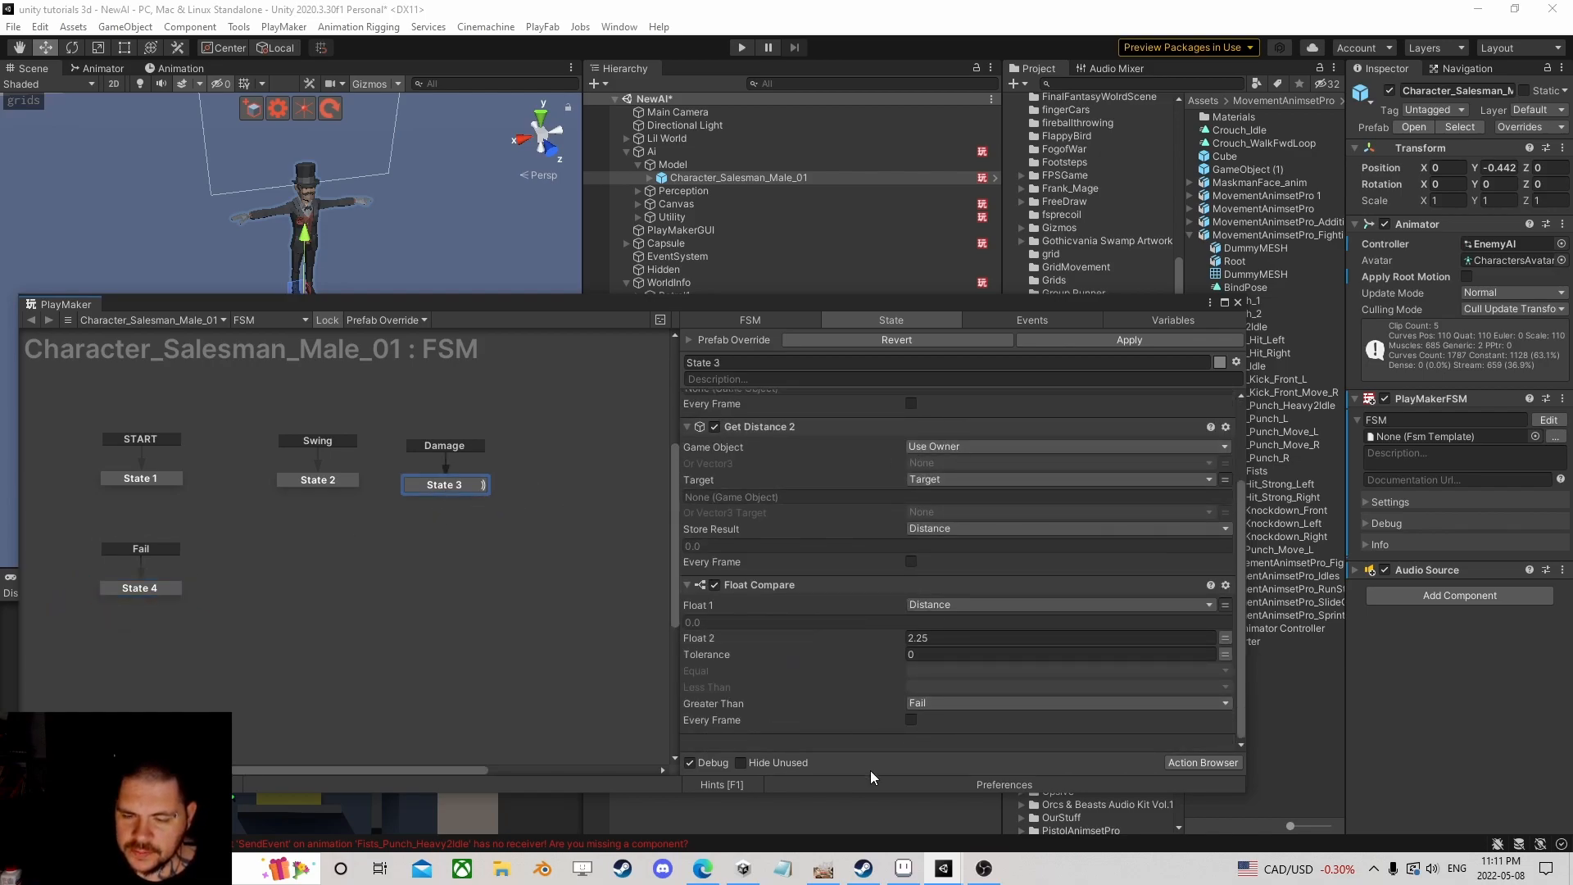
scroll(885, 632, "up", 5)
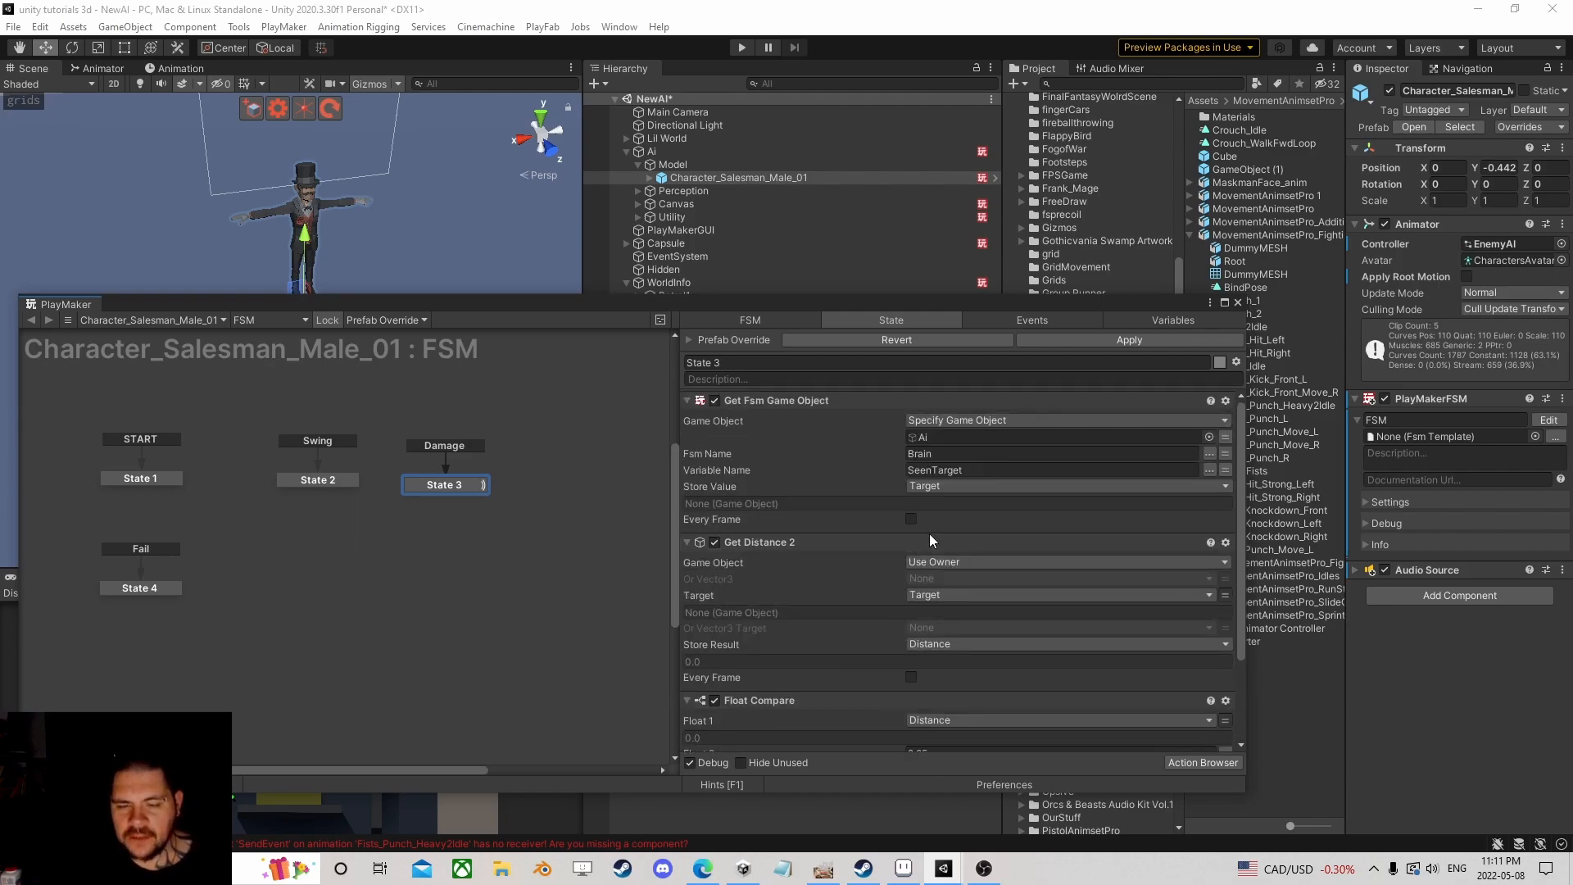
Step: Search 'angle' and add Get Angle To Target to State 3
scroll(946, 582, "down", 5)
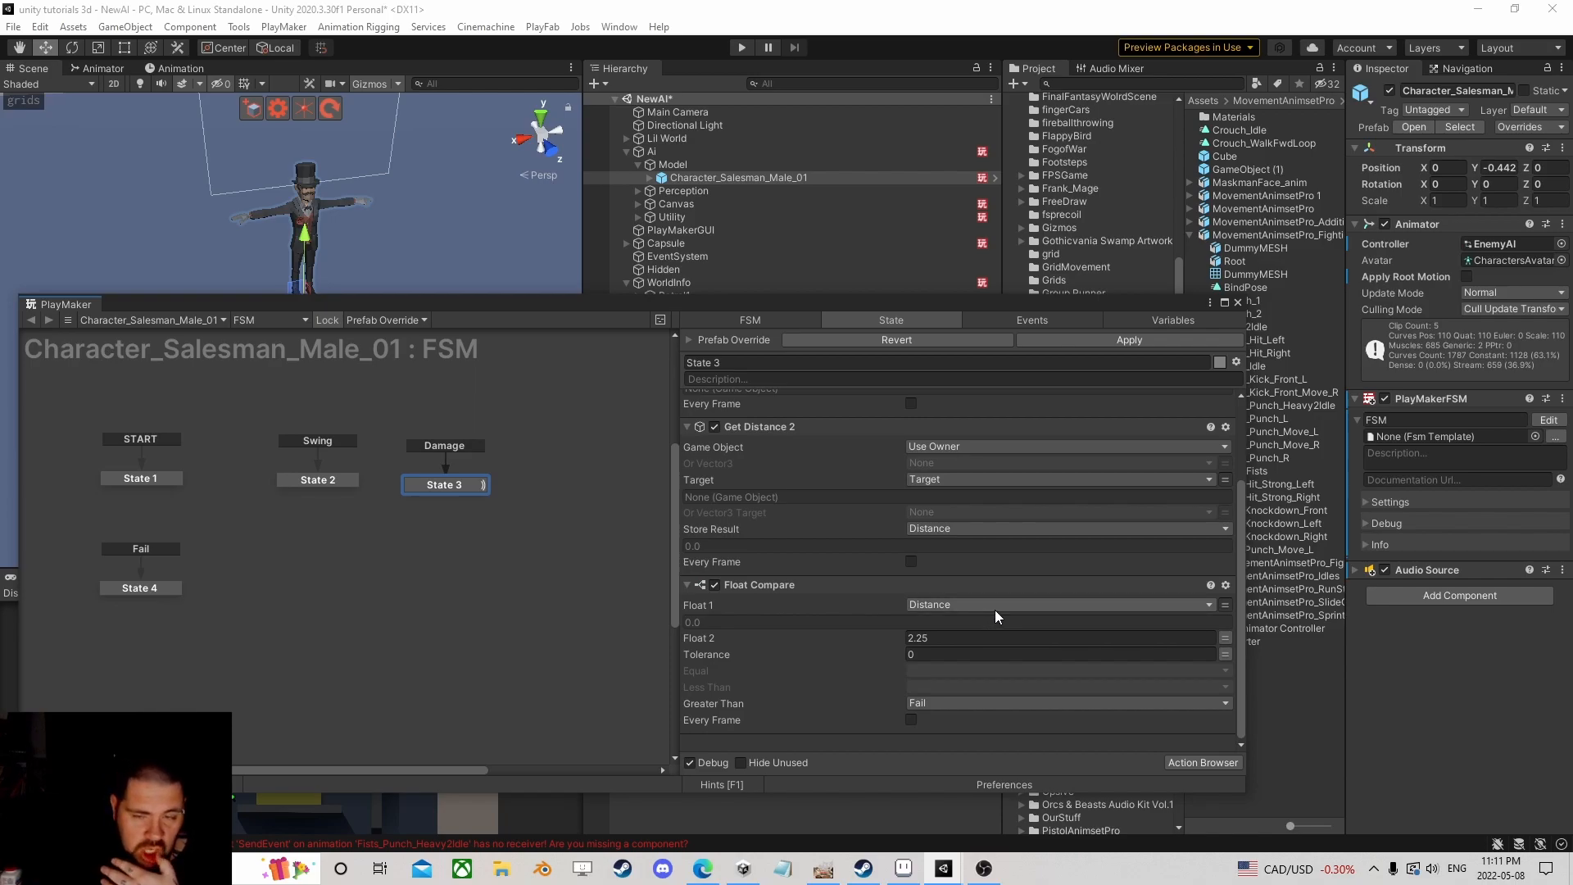
left_click(1199, 763)
type("angle")
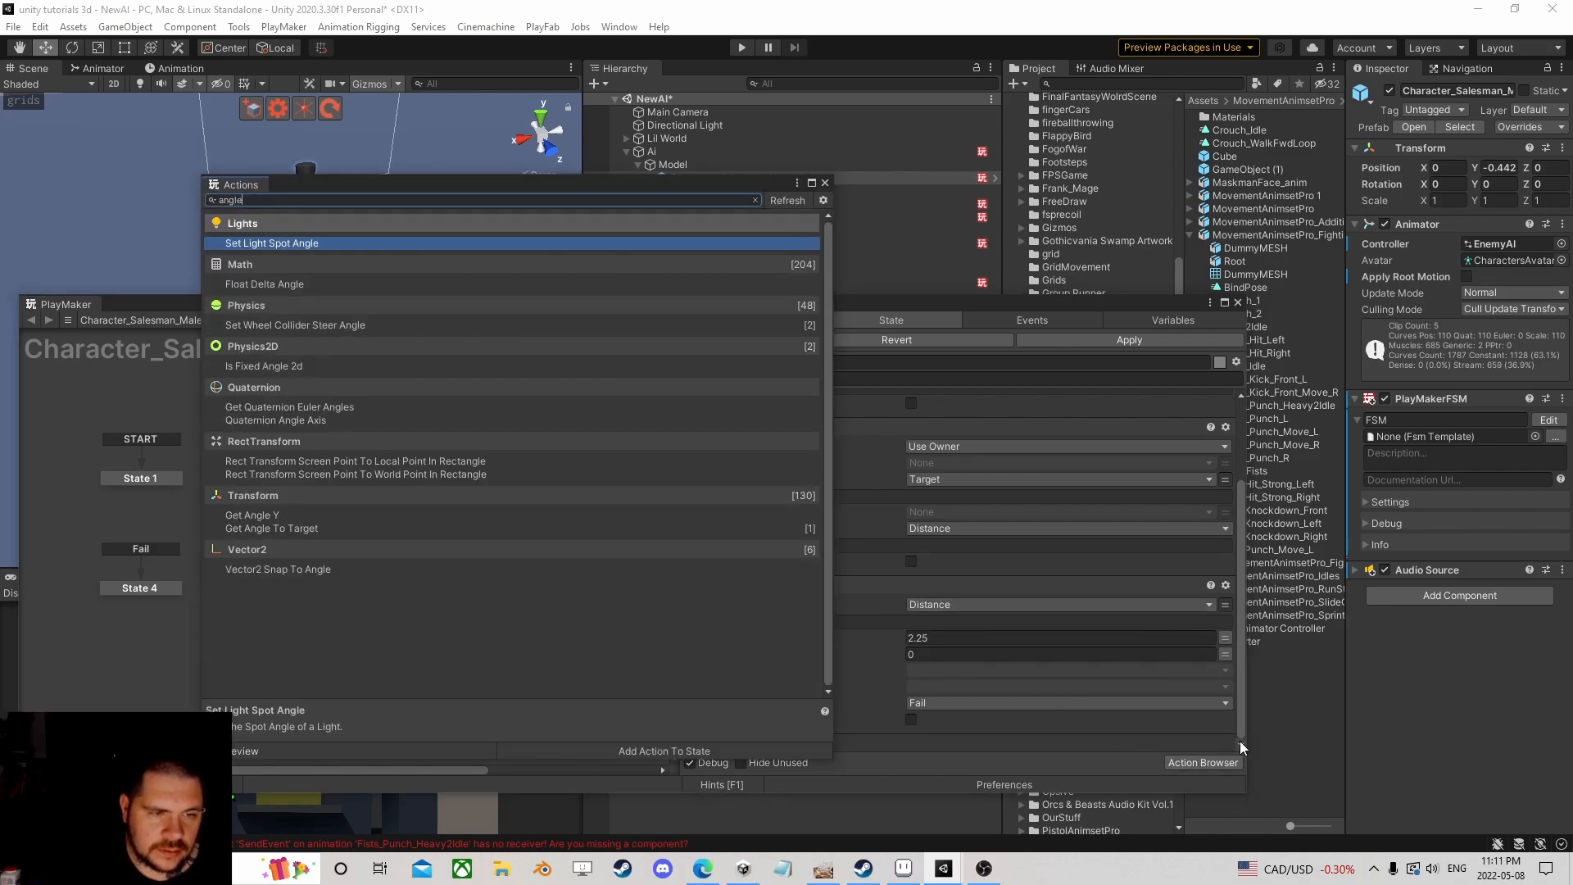
key("Down")
key("Down")
key("Down")
key("Down")
key("Down")
key("Down")
key("Down")
key("Down")
key("Down")
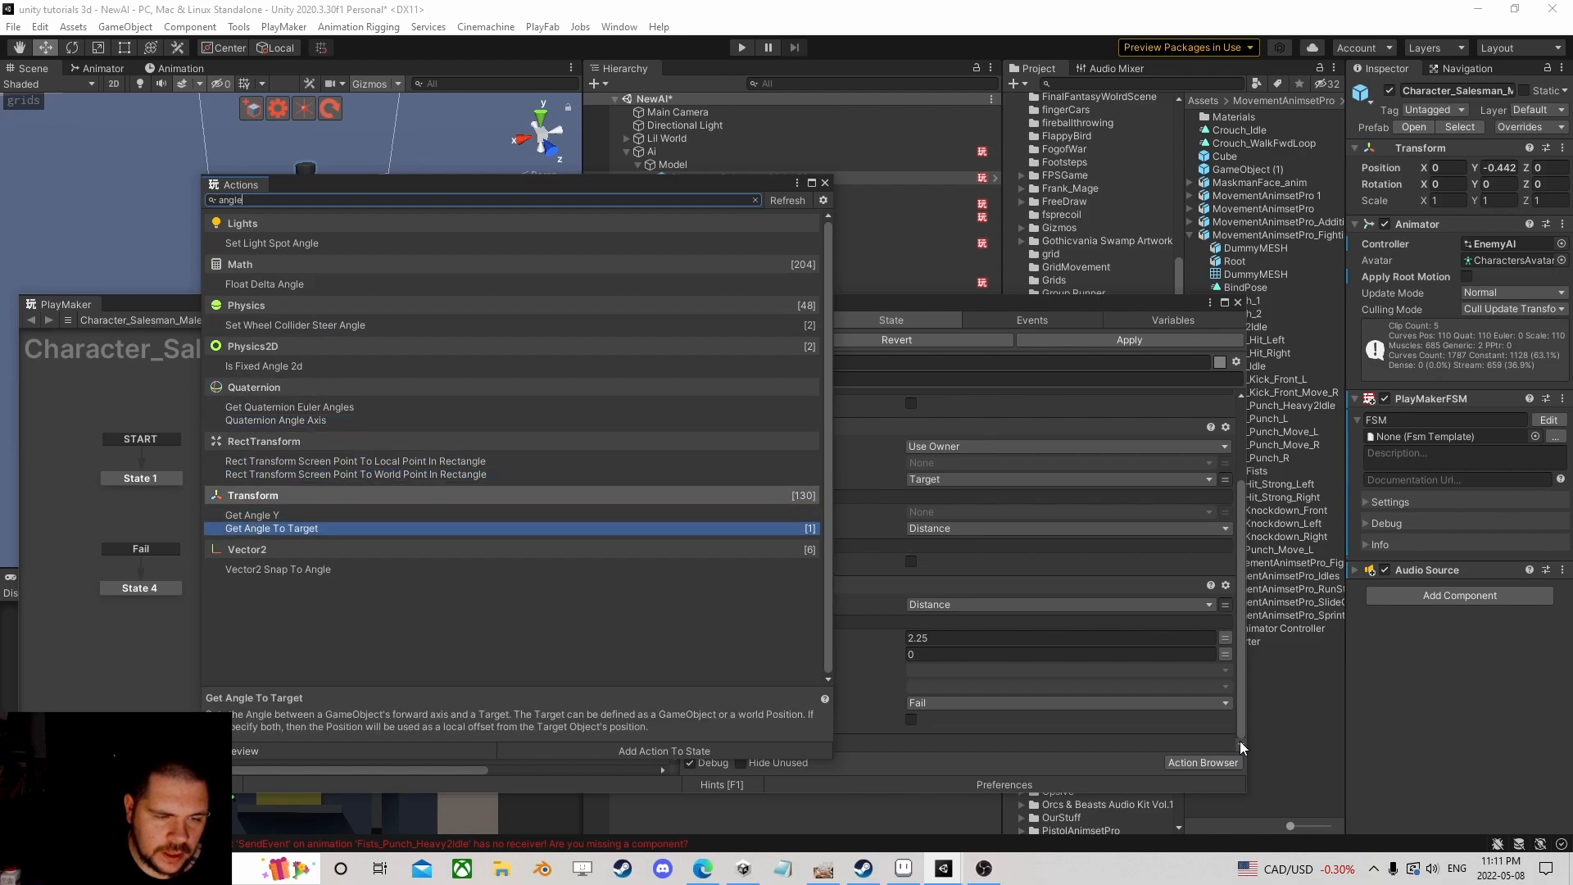
key("Return")
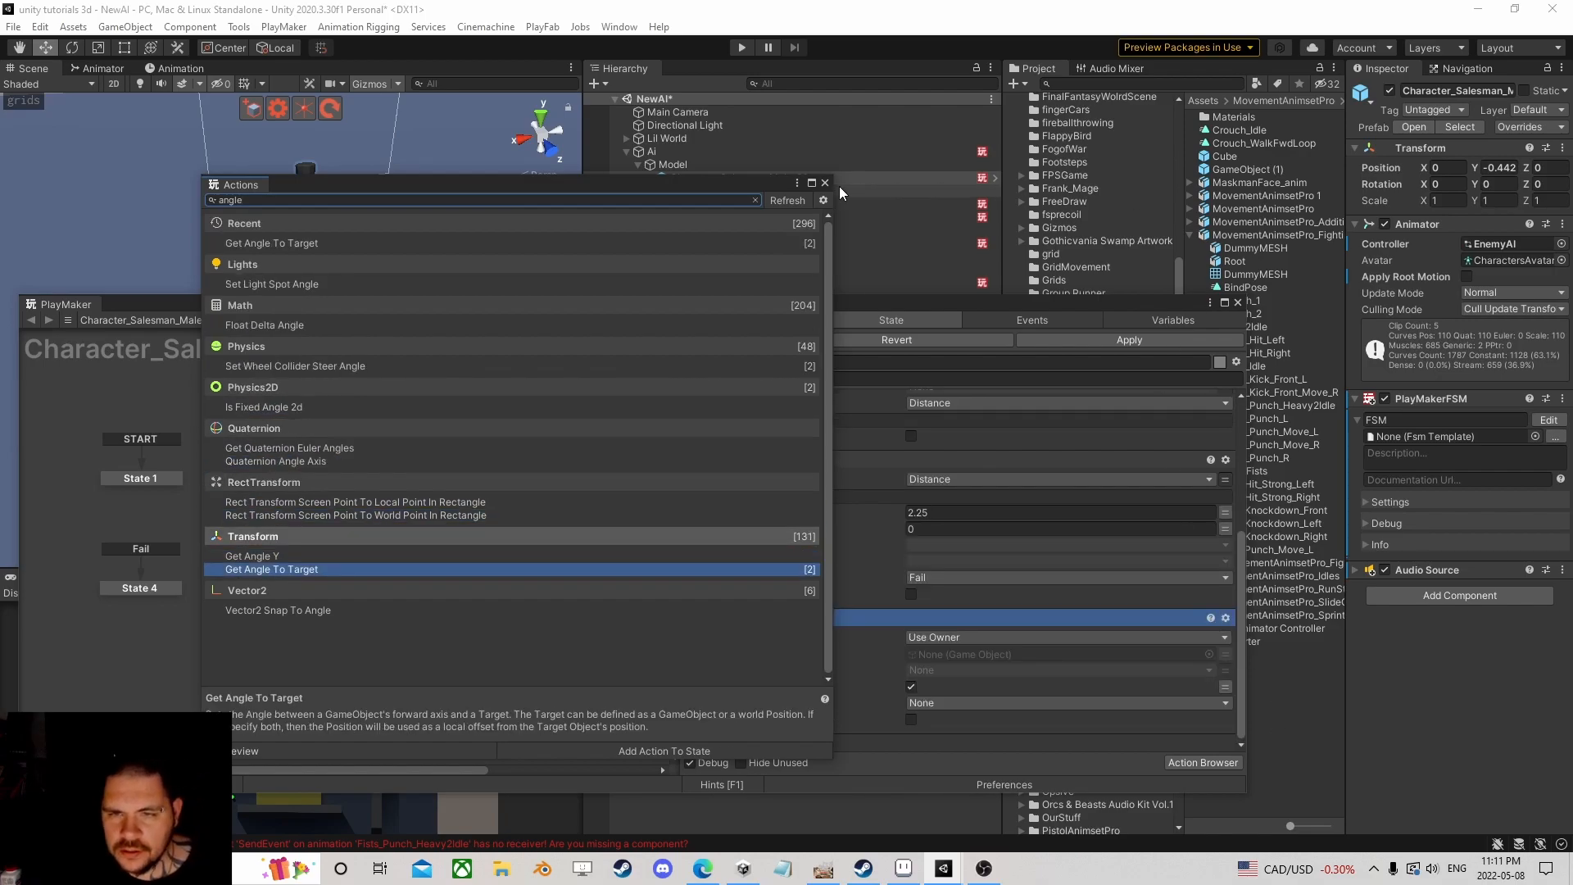
left_click(825, 183)
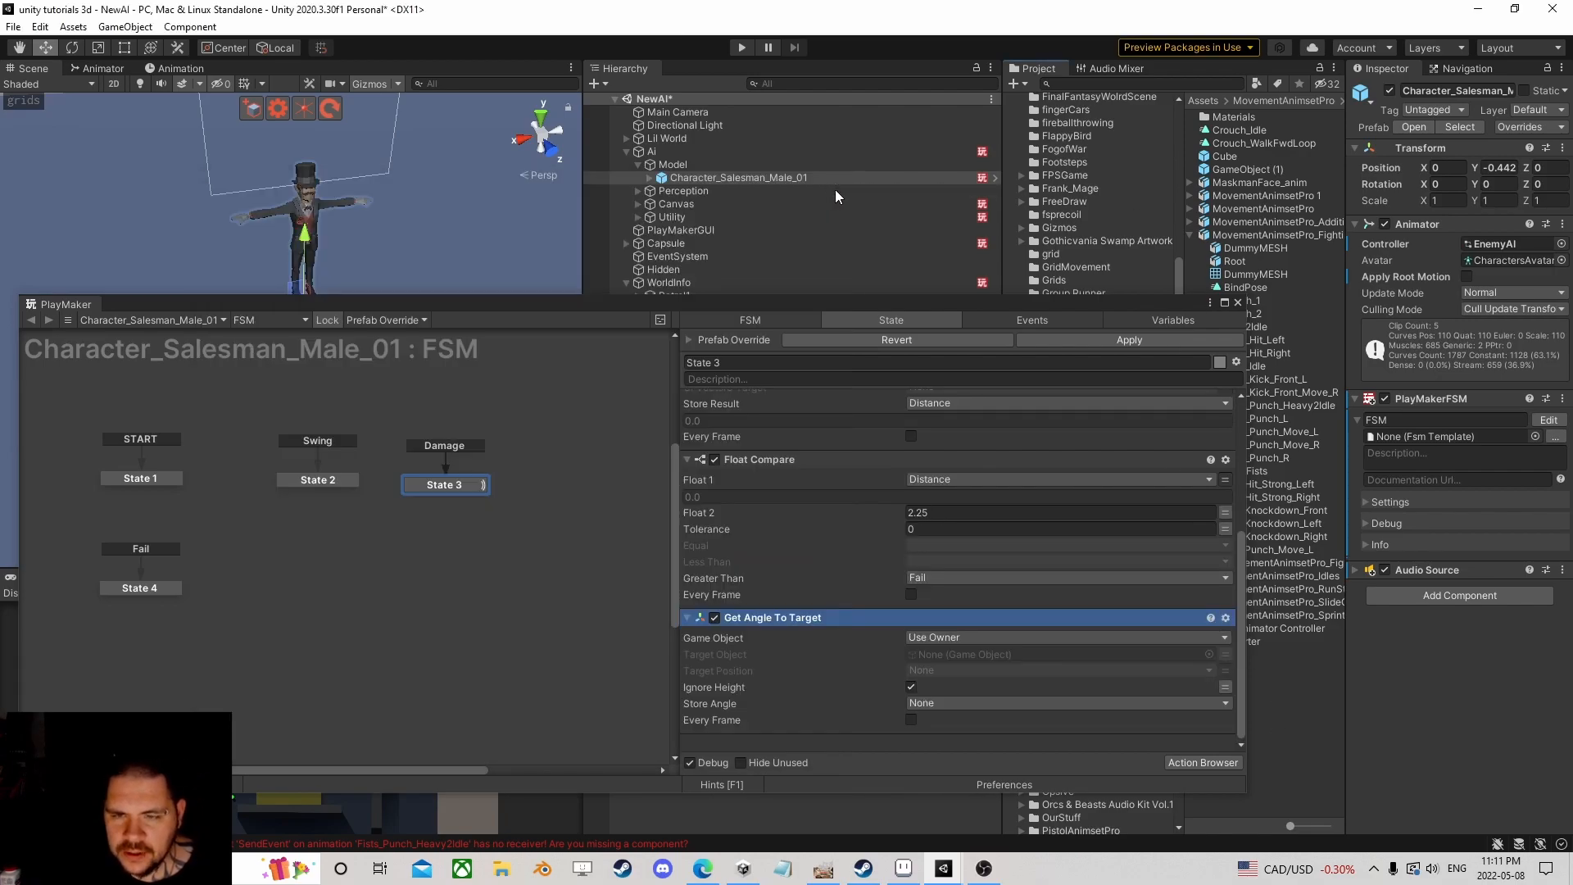
Step: Aim Get Angle To Target at the Target variable, storing into a new Angle variable
left_click(1226, 654)
left_click(995, 654)
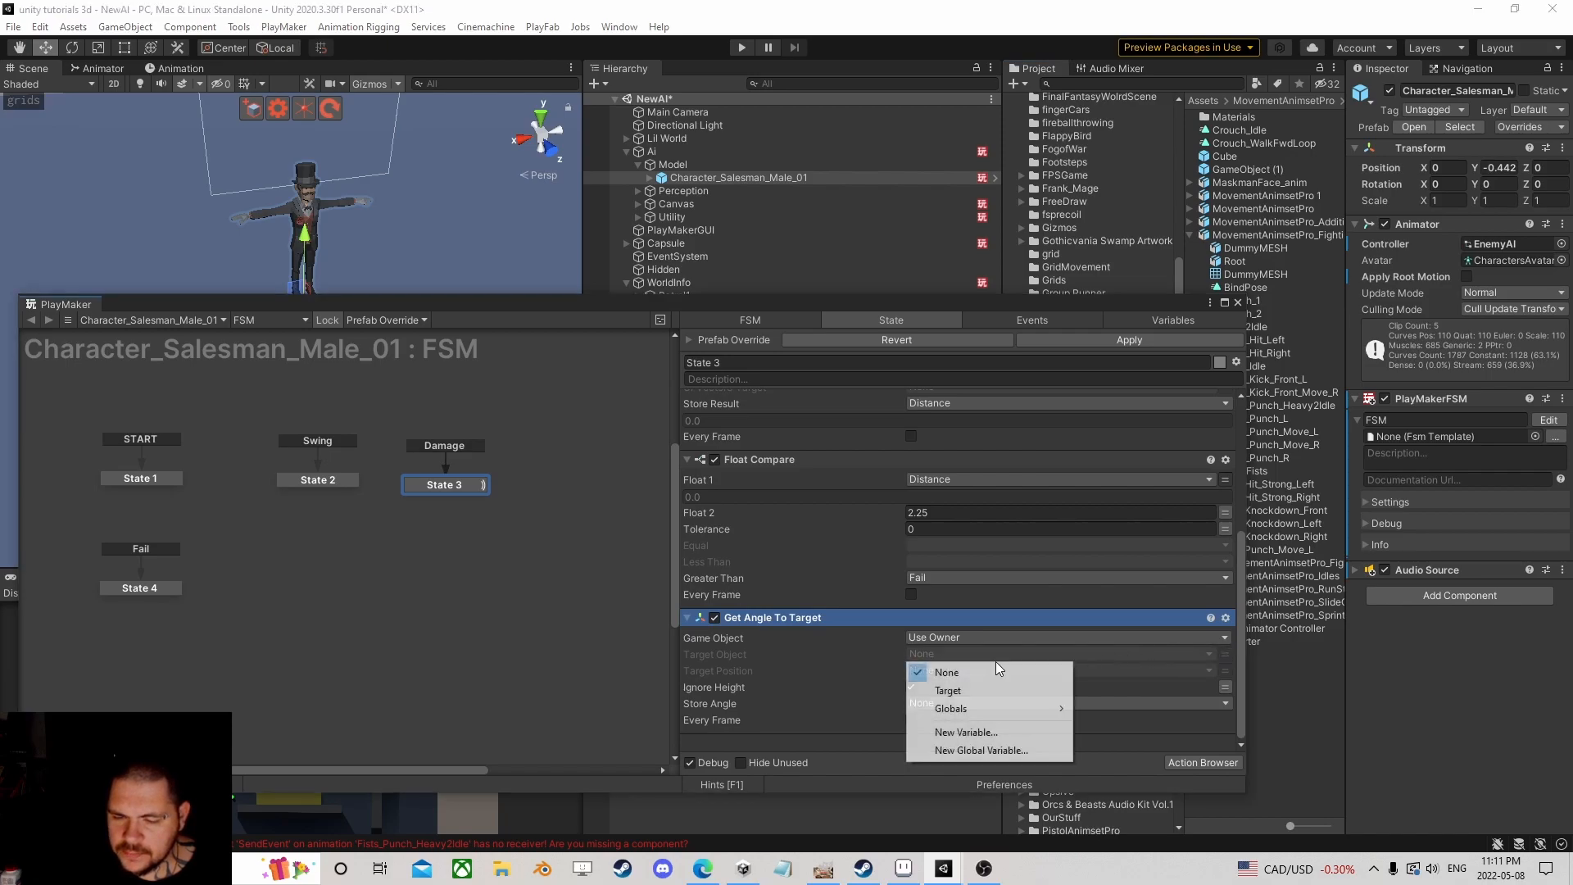
left_click(957, 689)
scroll(990, 662, "down", 1)
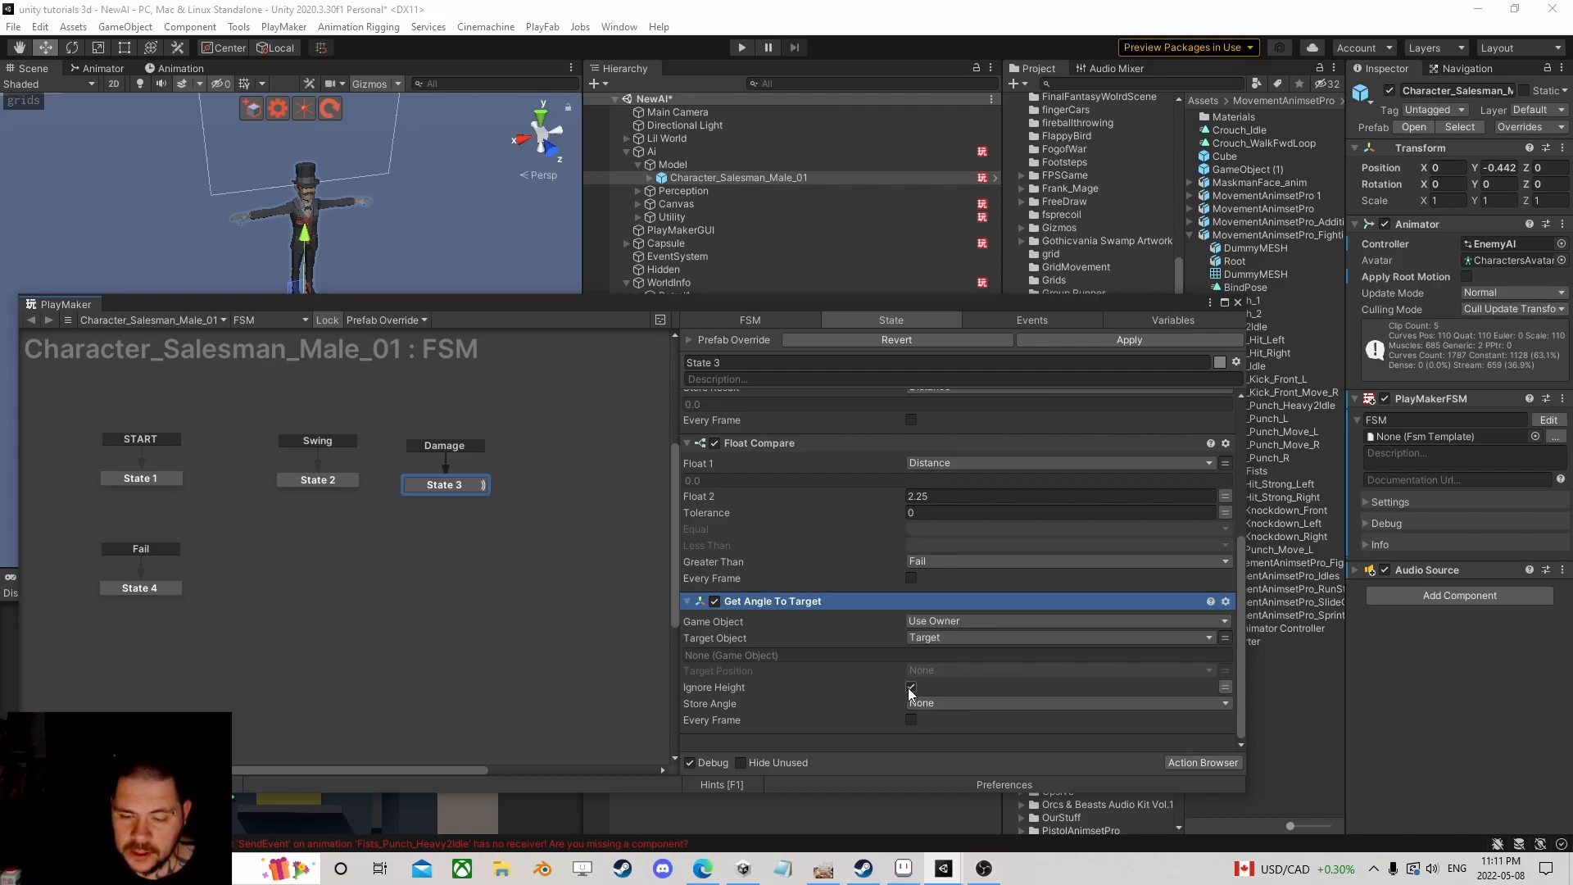
left_click(982, 703)
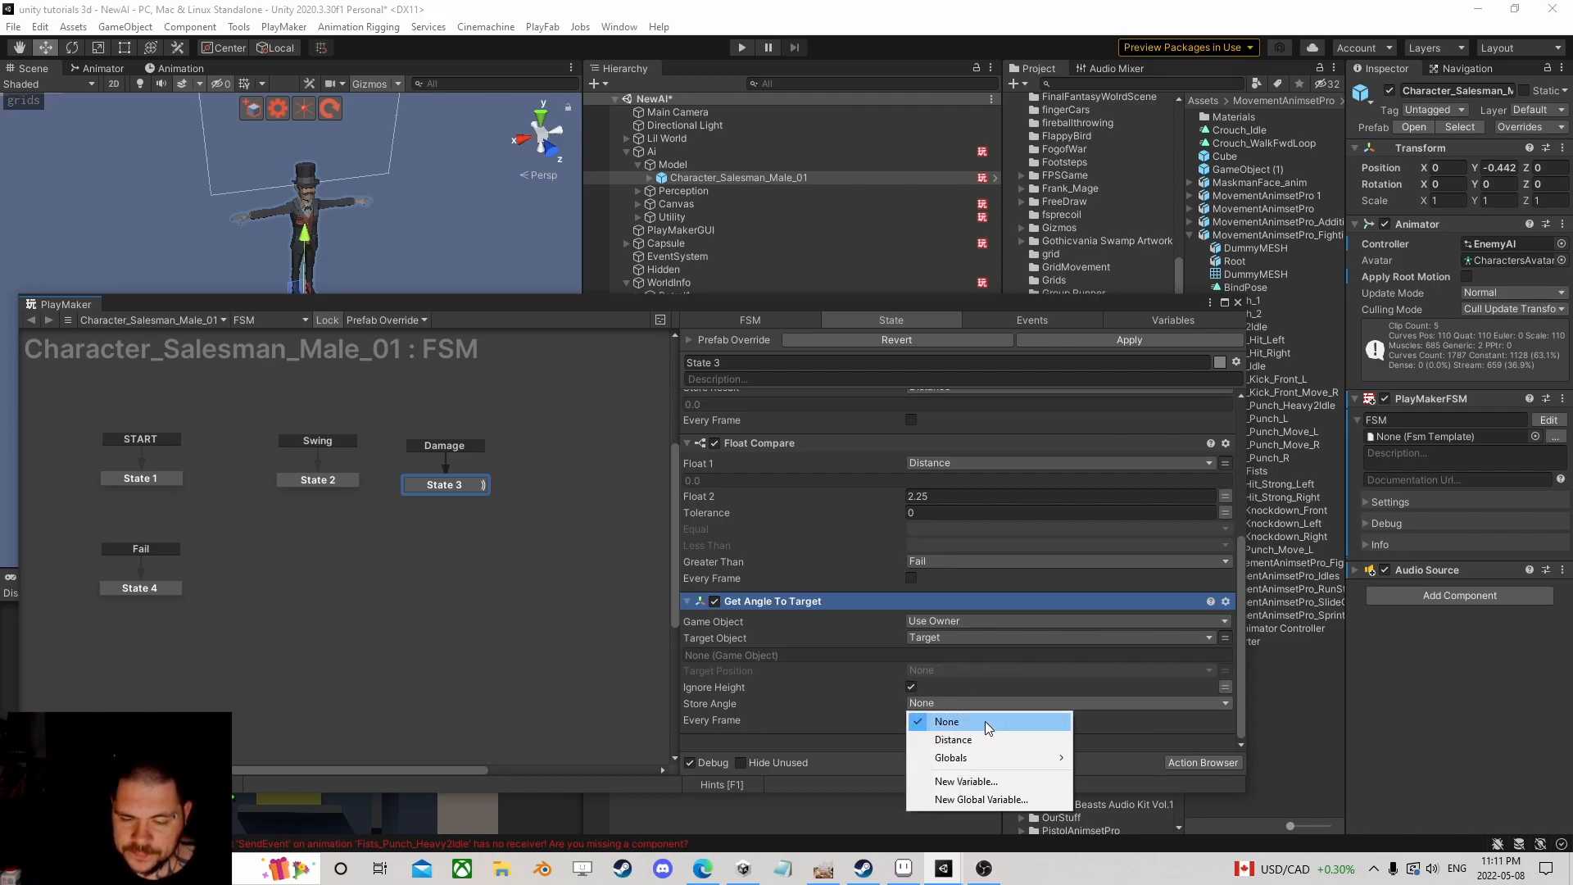
left_click(979, 782)
type("Angle")
key("Return")
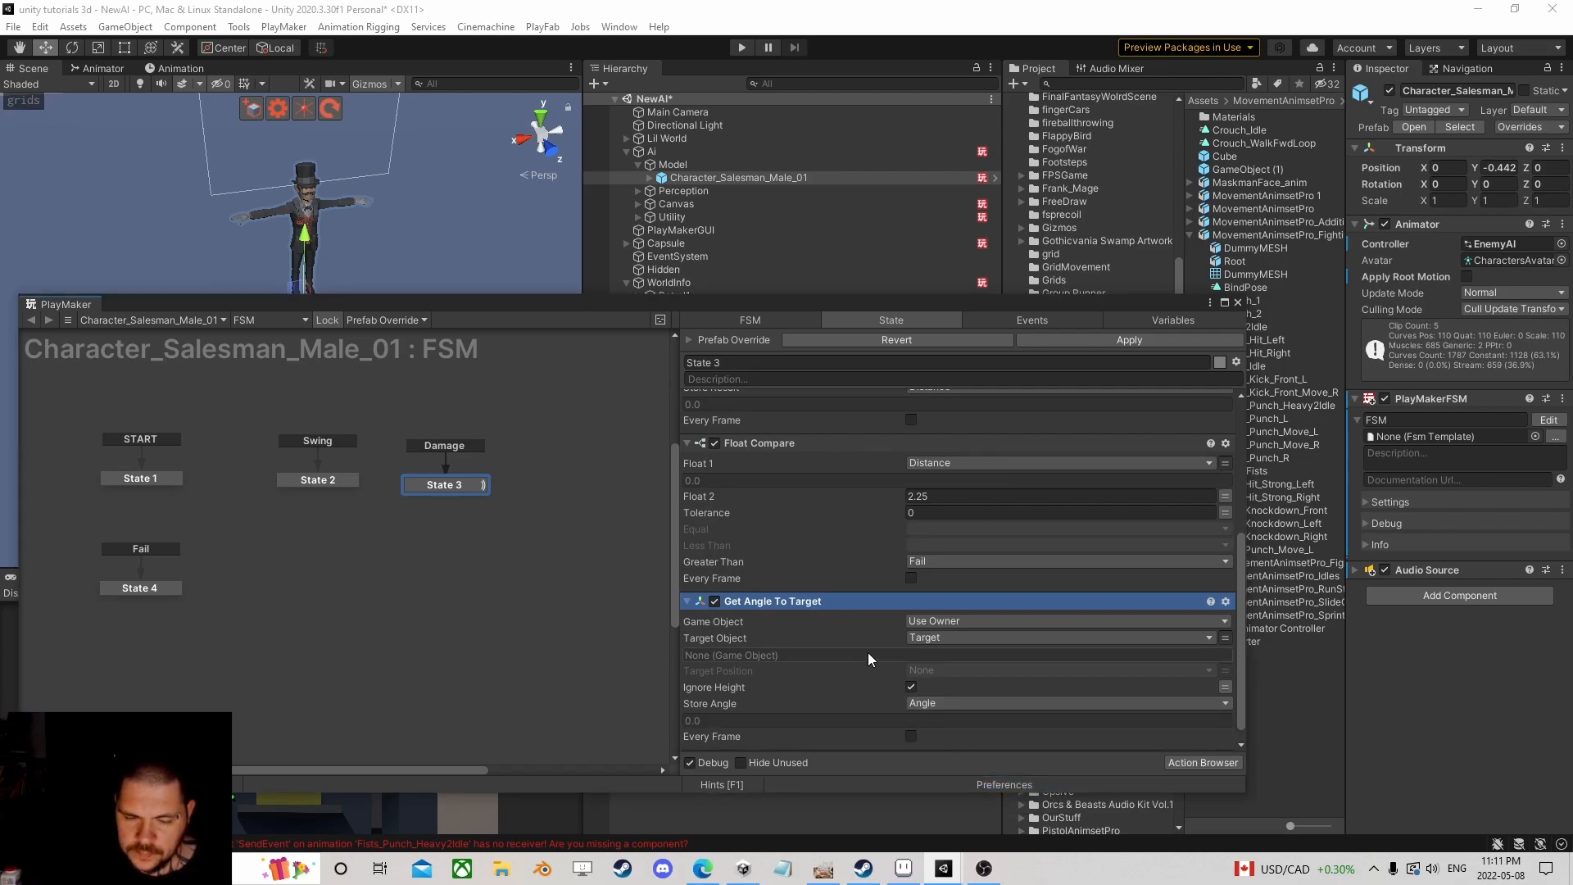
Step: Copy the Float Compare action through its right-click menu
scroll(918, 668, "down", 2)
left_click(1193, 764)
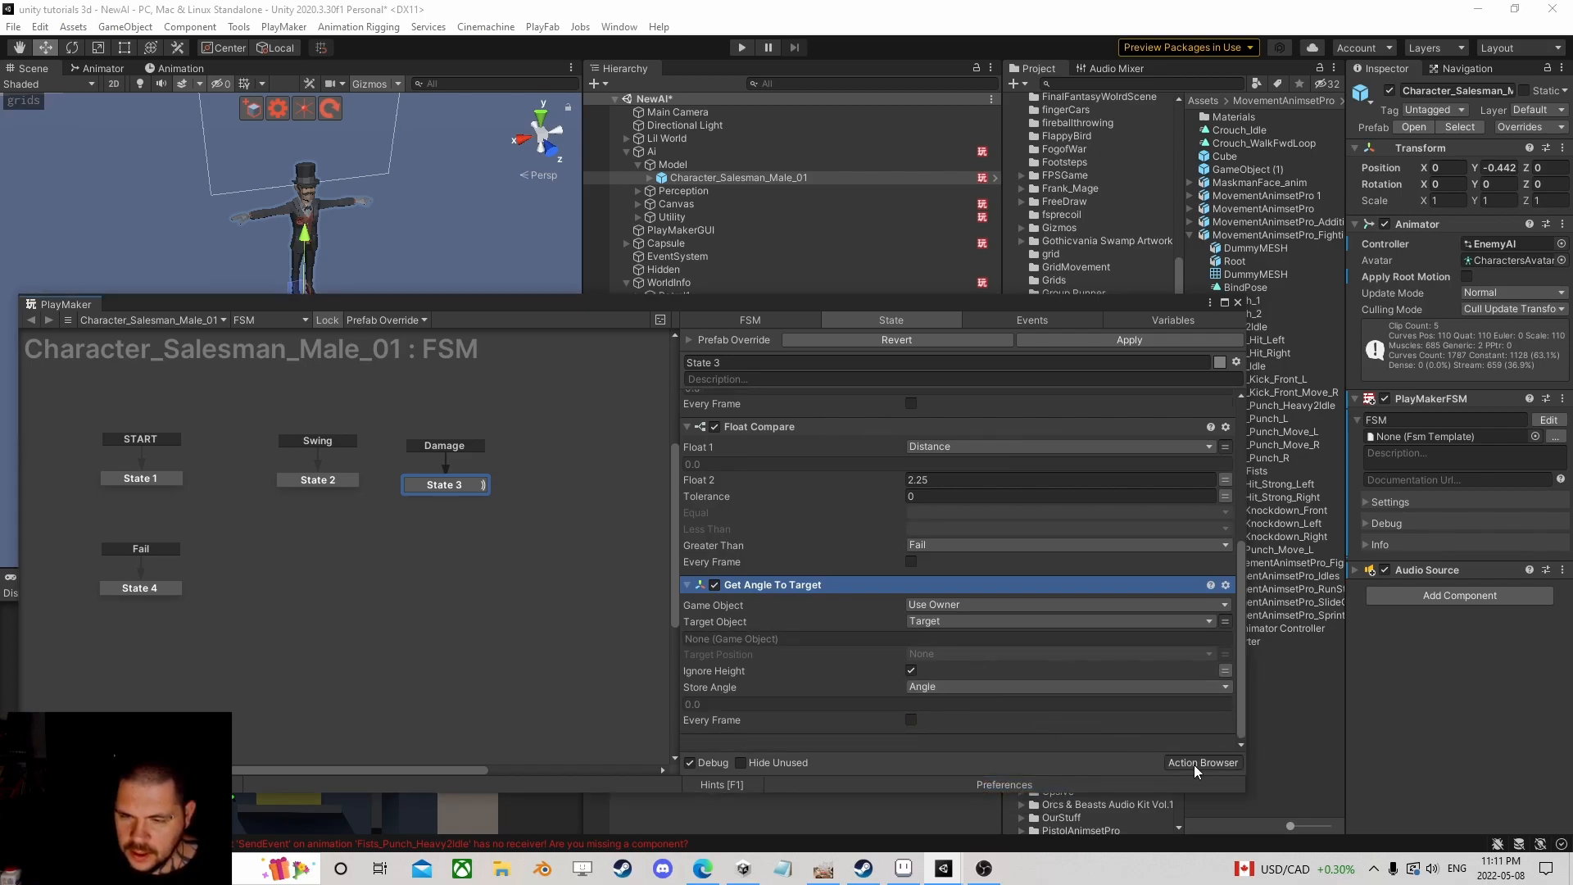
left_click(760, 429)
right_click(759, 428)
Step: Paste a copy of the Float Compare action below Get Angle To Target
left_click(825, 542)
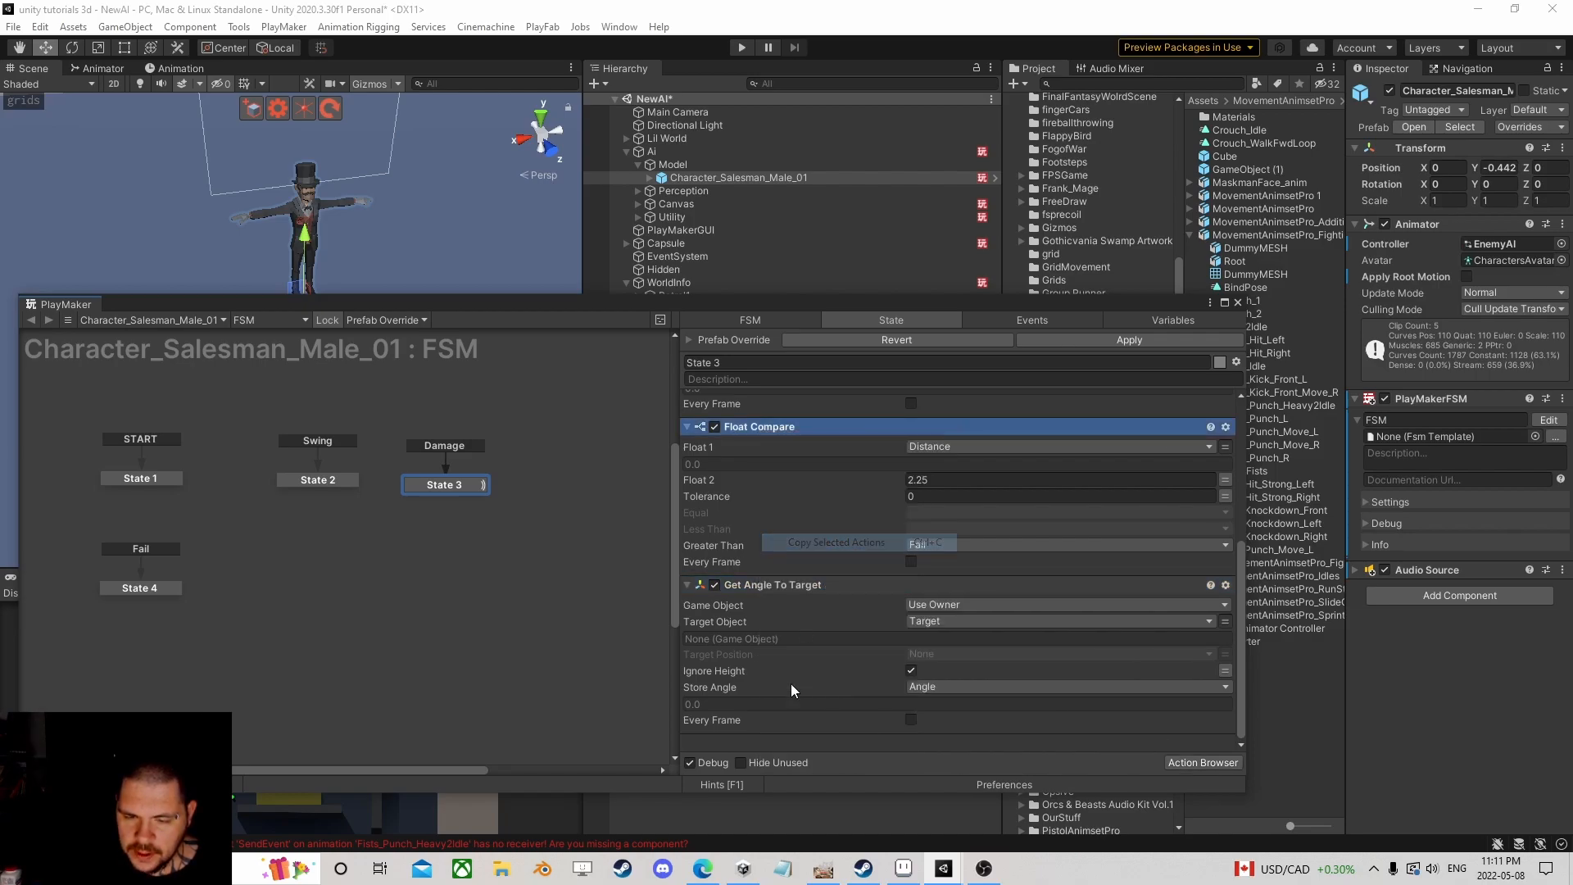
right_click(760, 740)
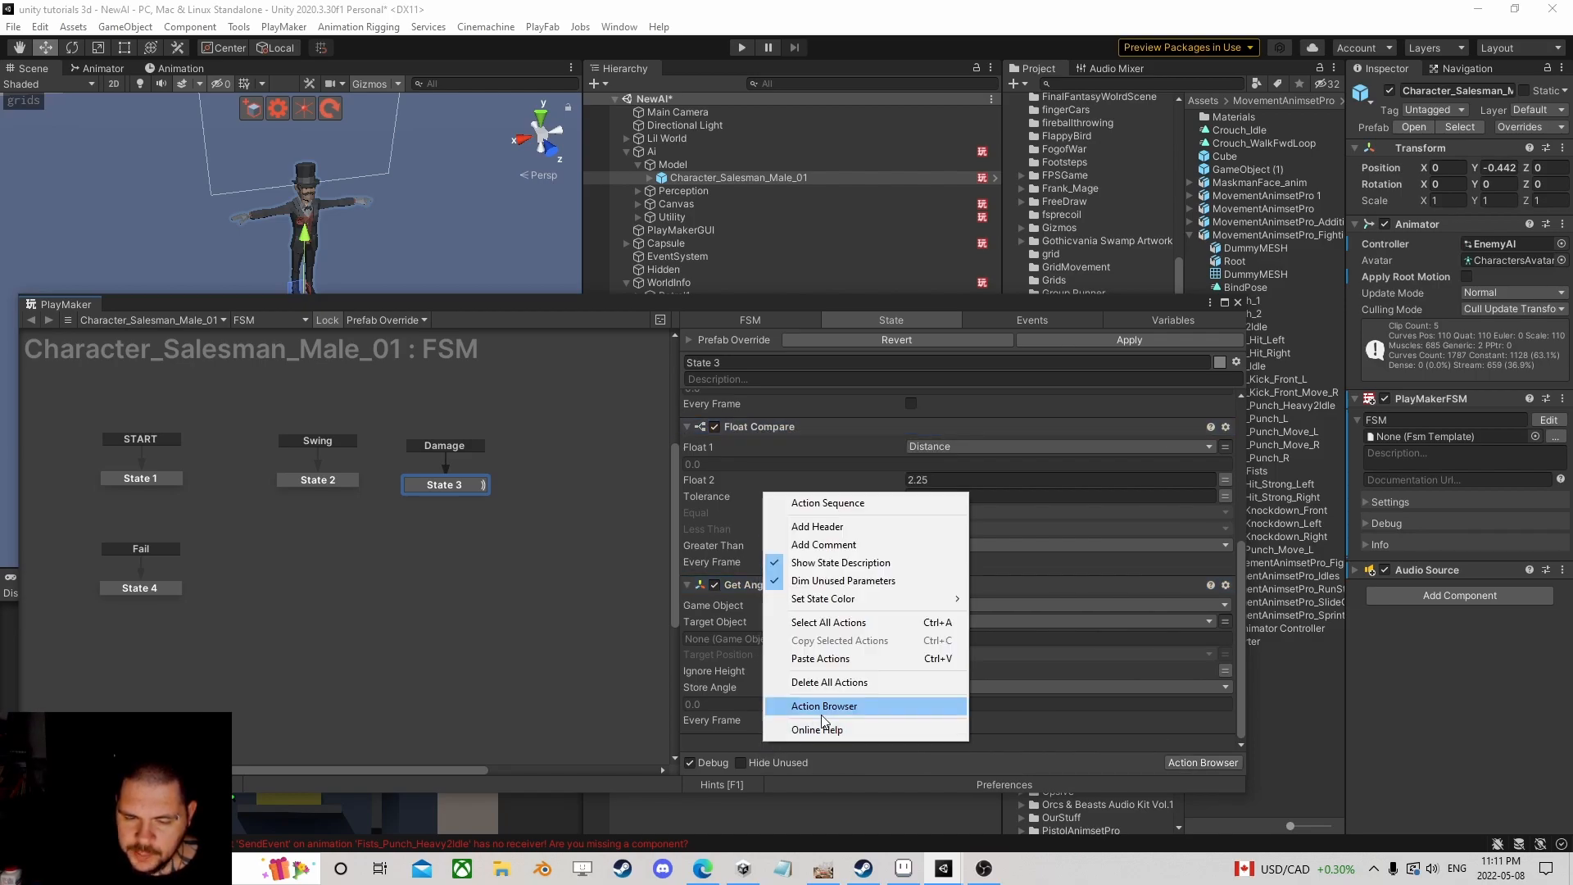
left_click(820, 653)
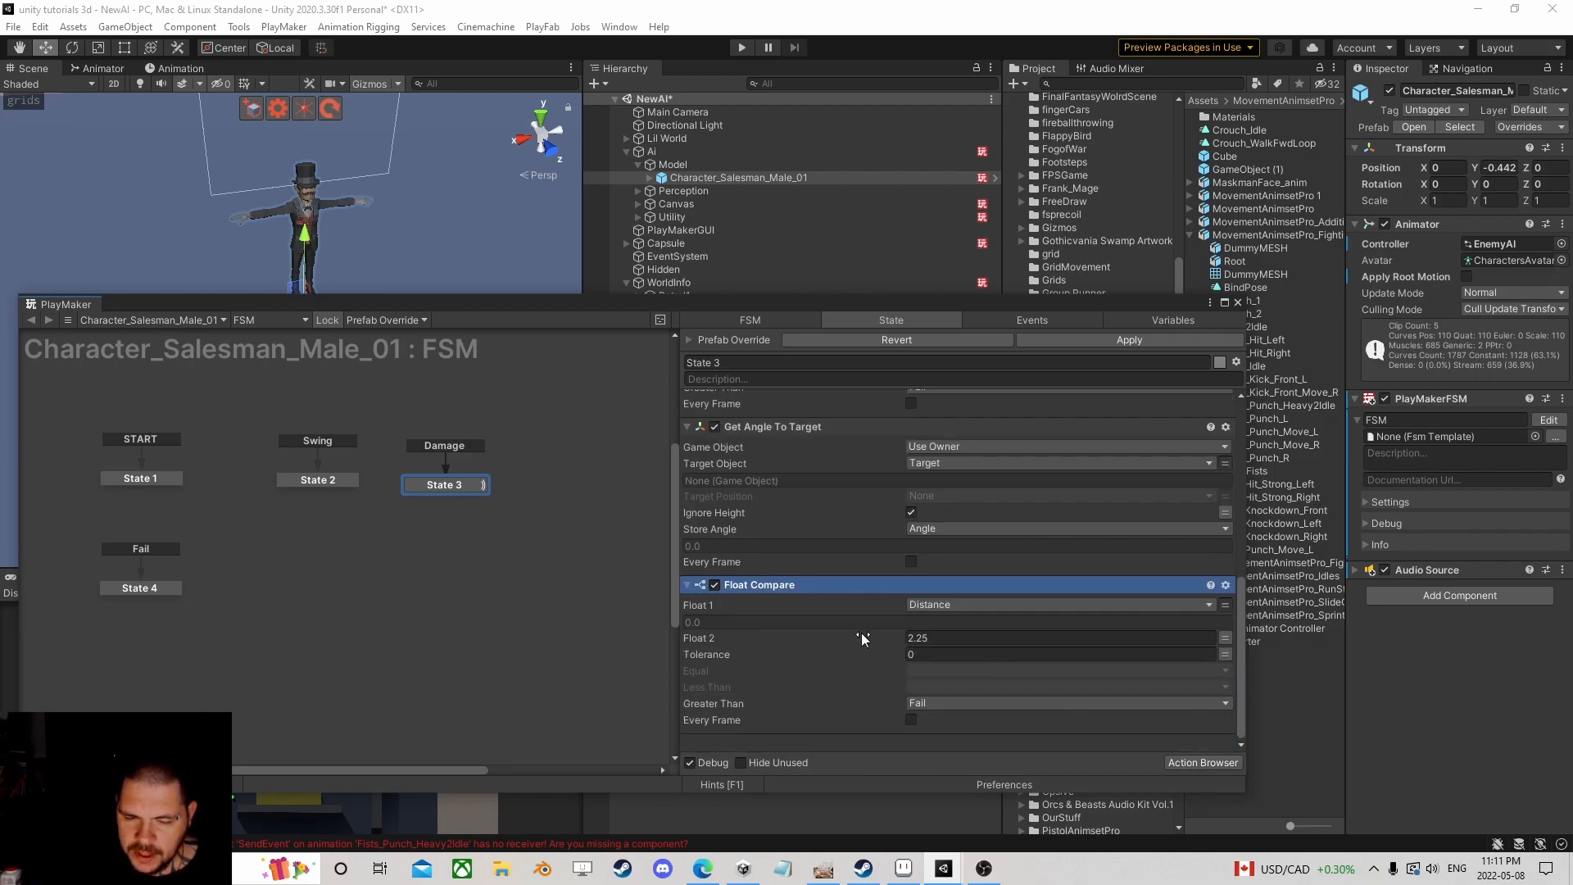
Step: Make the copy compare Angle against 60, then search the action list for 'send ev'
left_click(954, 604)
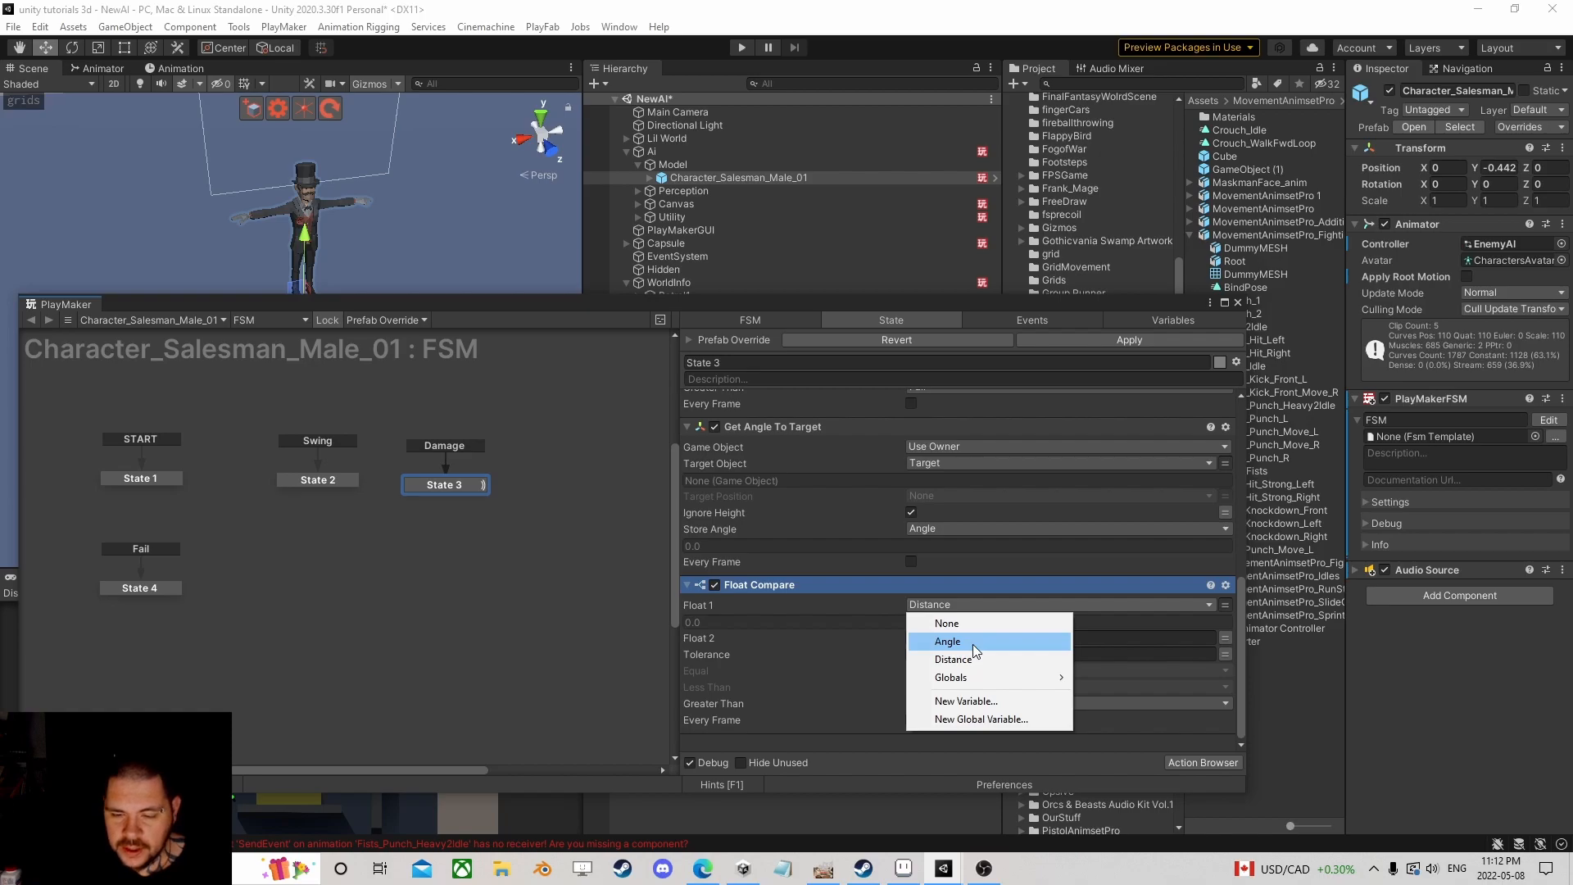
left_click(971, 644)
left_click(1004, 638)
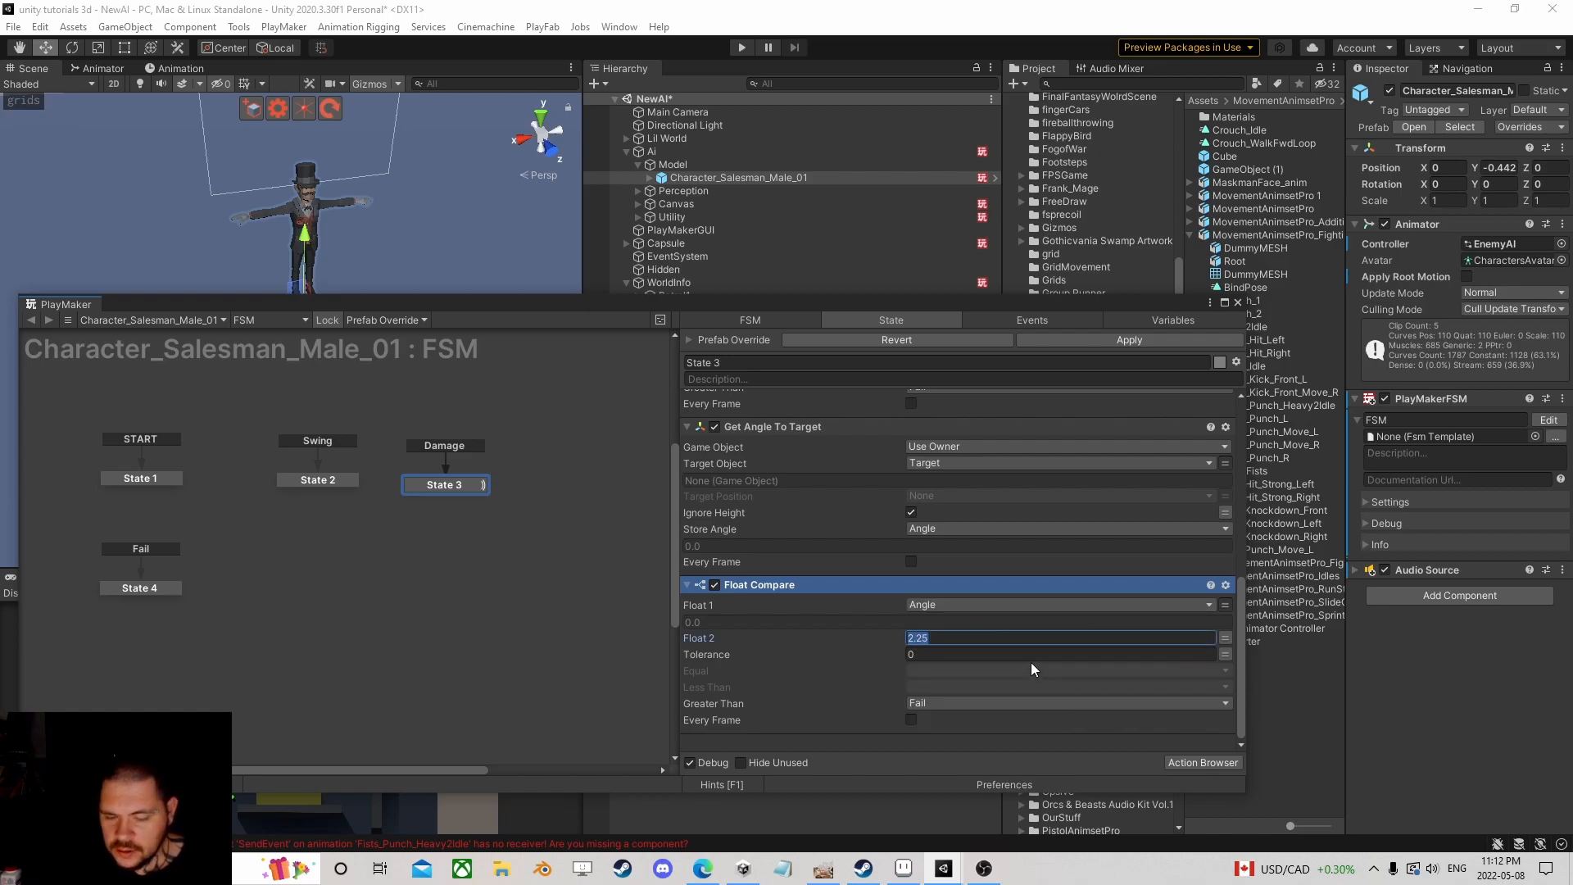
type("60")
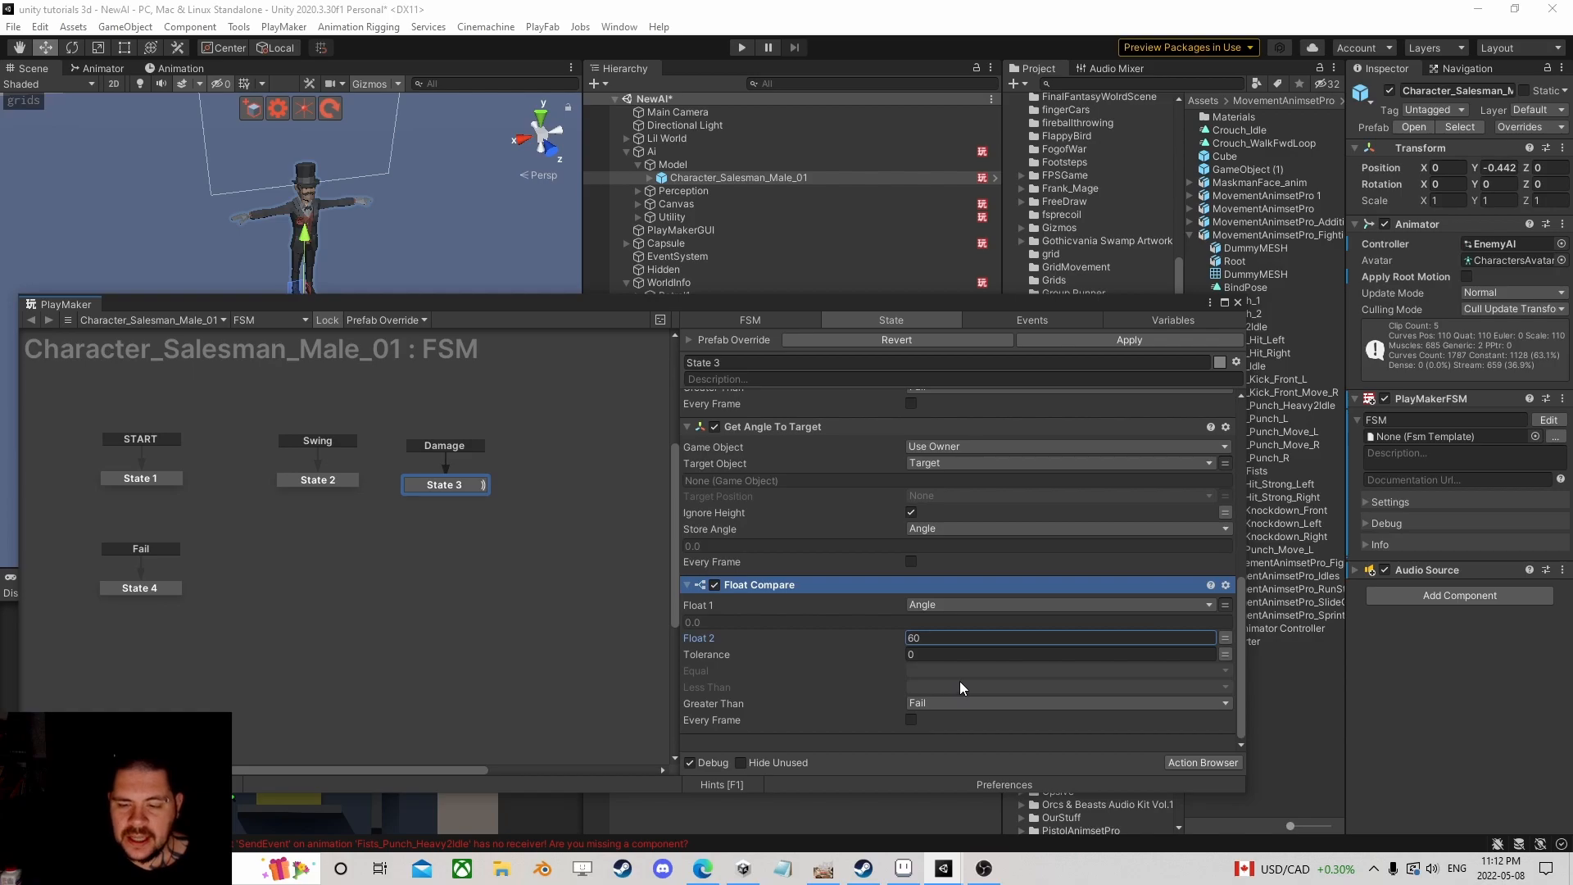
left_click(1188, 758)
type("send")
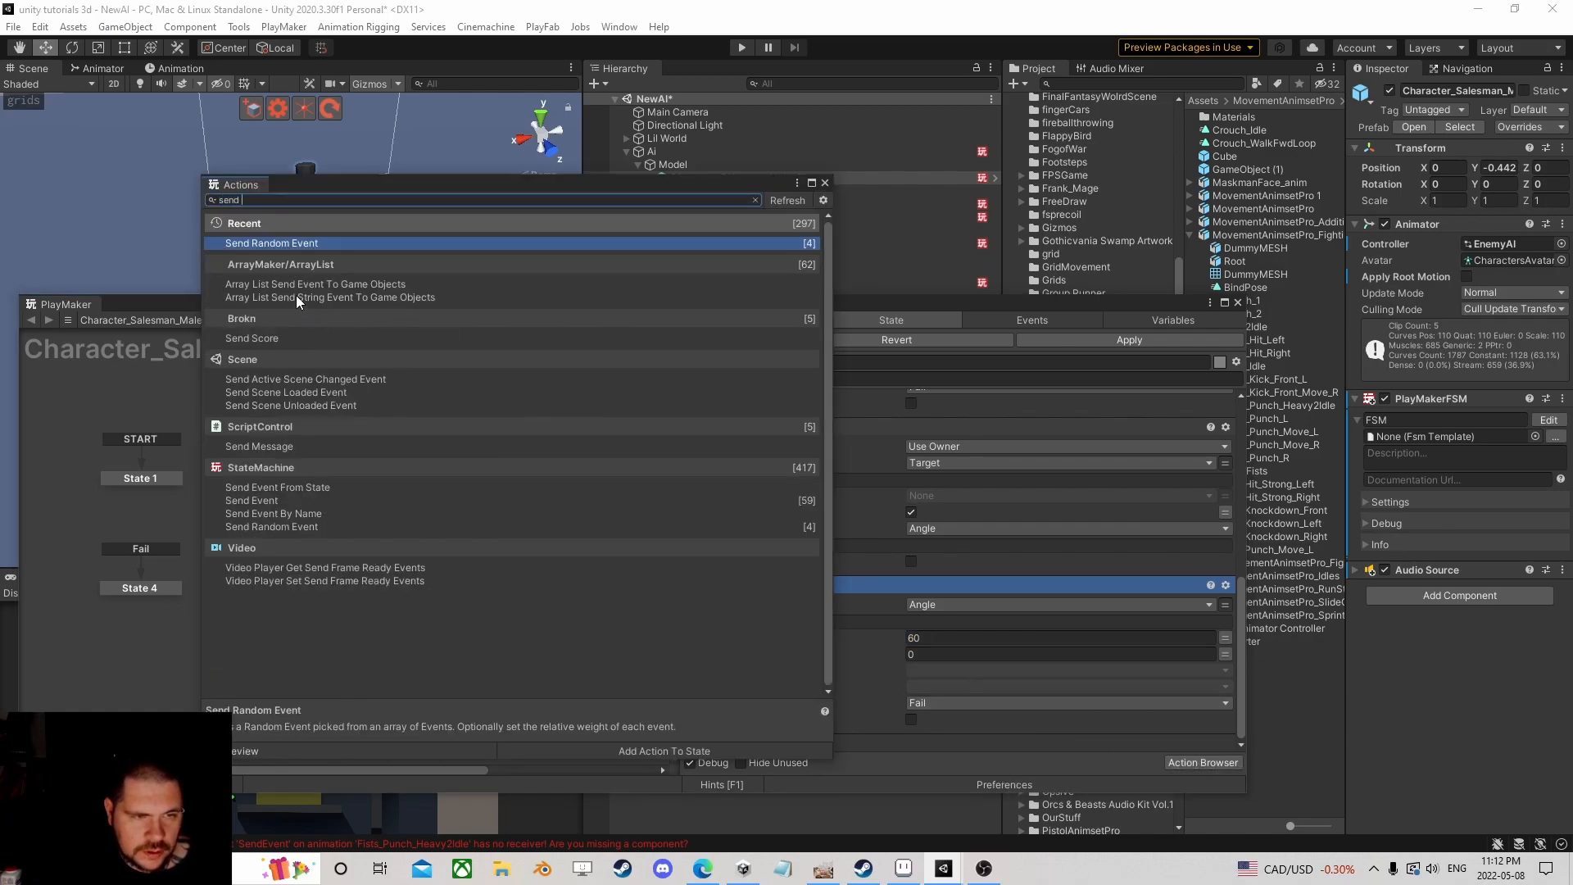
type(" ev")
Step: Add a Send Event action to State 3 that fires a new event named Continue
double_click(260, 418)
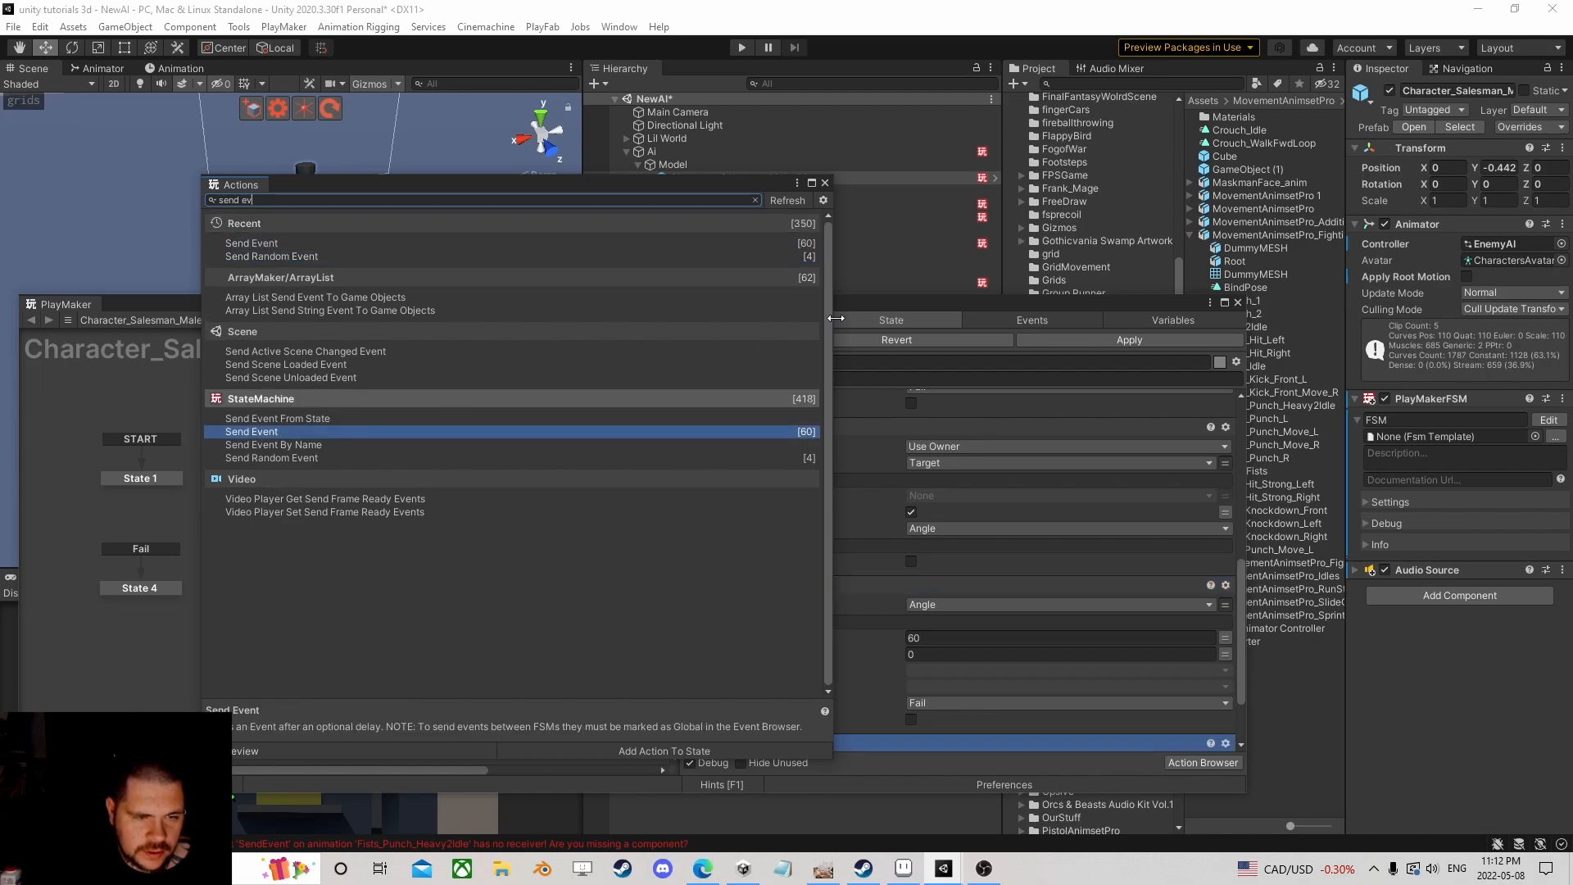
left_click(825, 182)
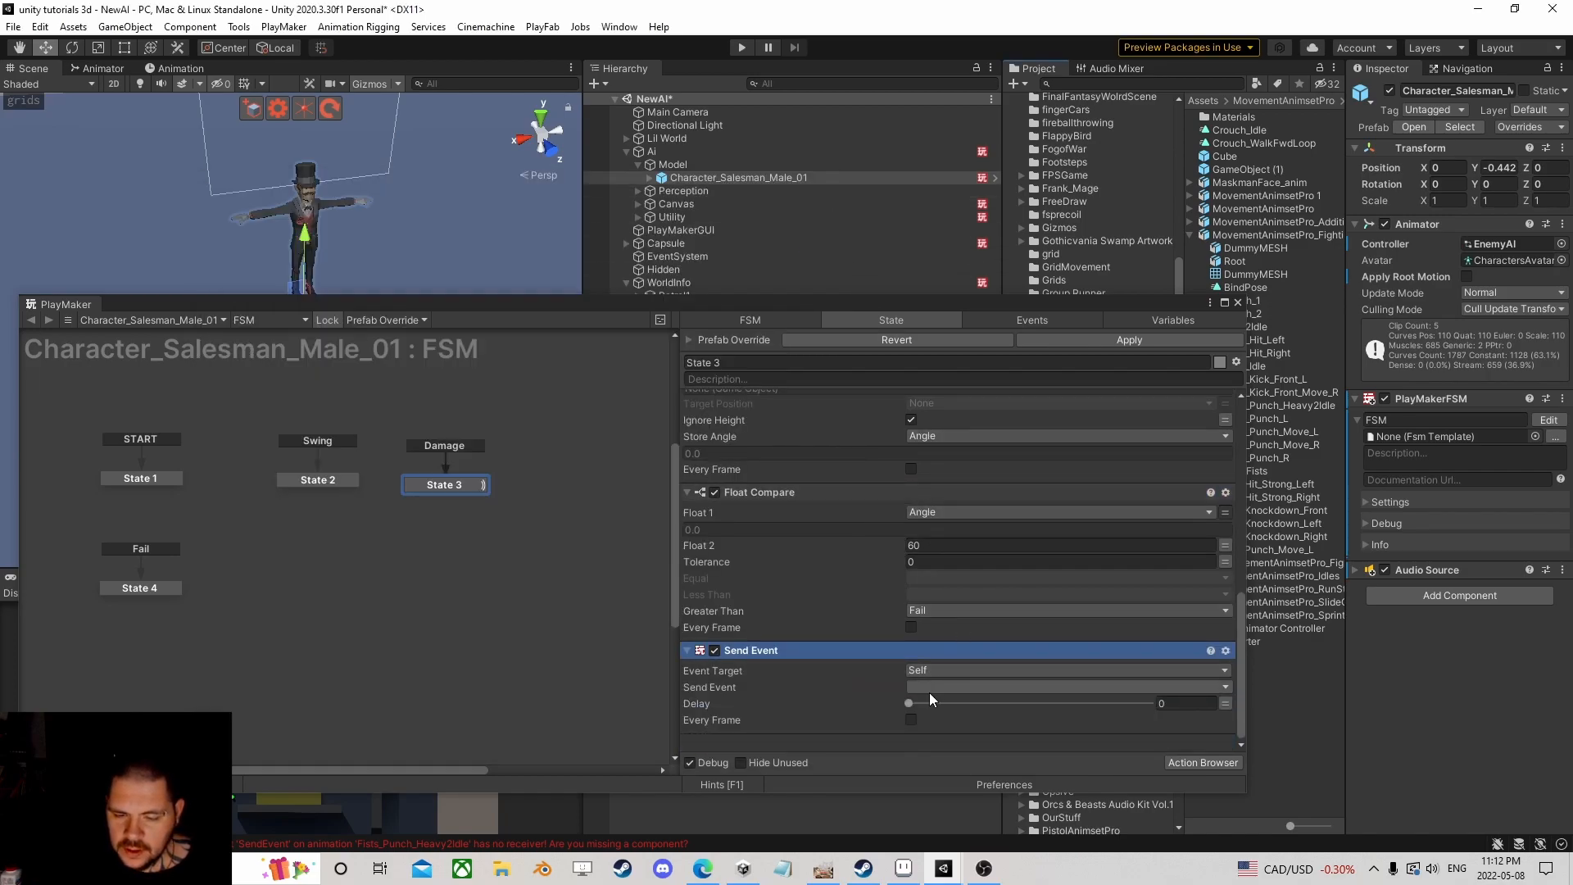
left_click(932, 691)
left_click(962, 683)
type("Continue")
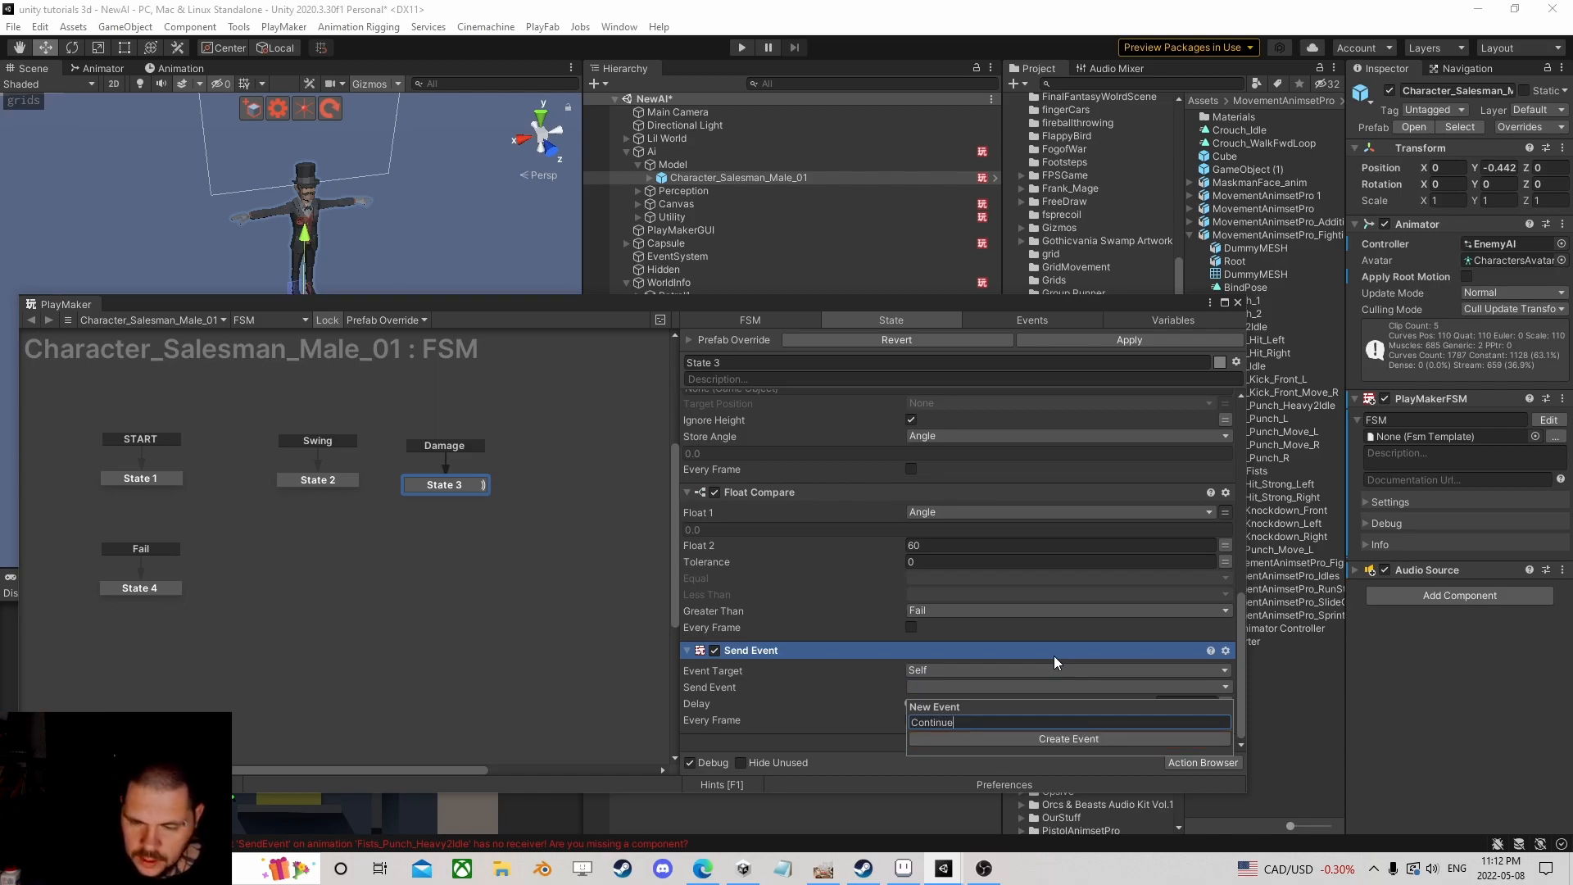
key("Return")
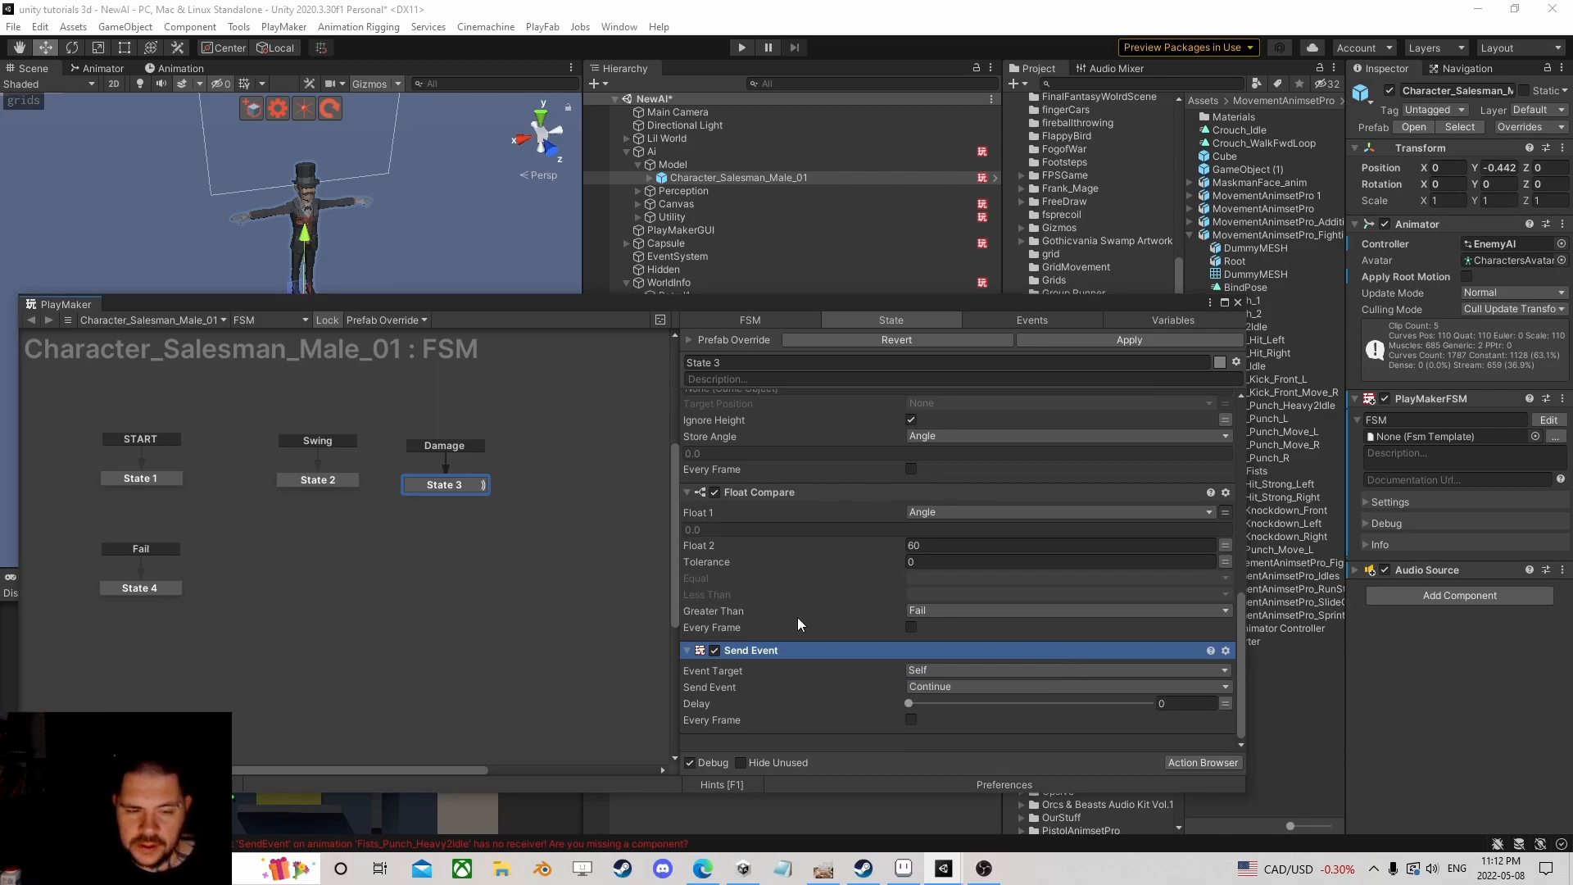
Step: Add State 5 to the graph with a Continue global transition, nudging it slightly upward
right_click(413, 572)
left_click(447, 583)
right_click(459, 577)
mouse_move(497, 608)
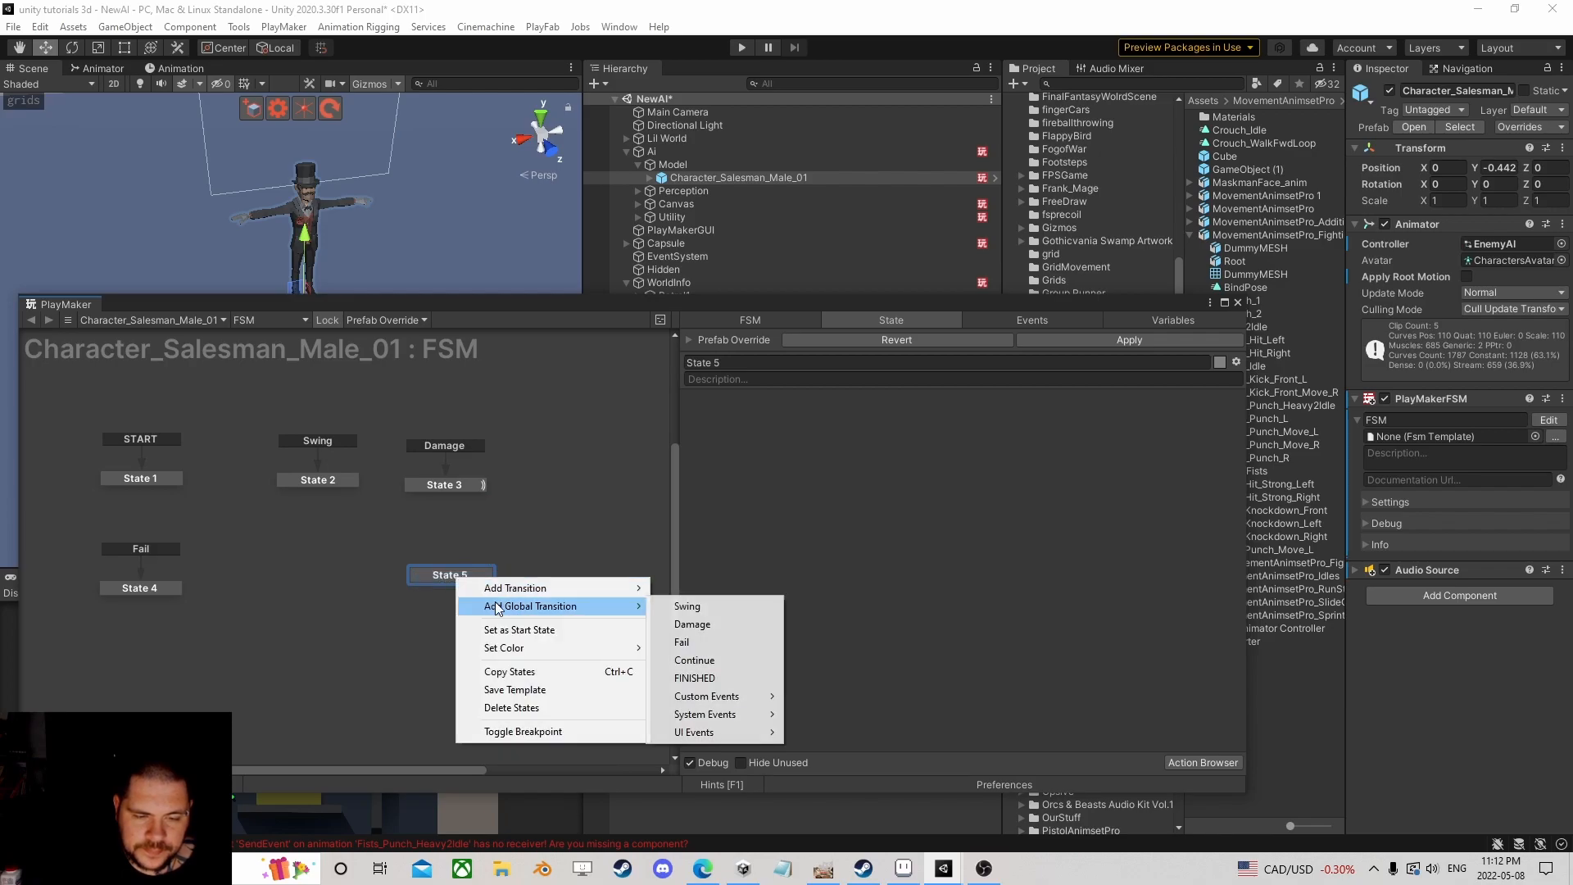
left_click(695, 660)
left_click_drag(470, 573, 464, 561)
Step: Review State 3's action list, then select State 5
left_click(467, 483)
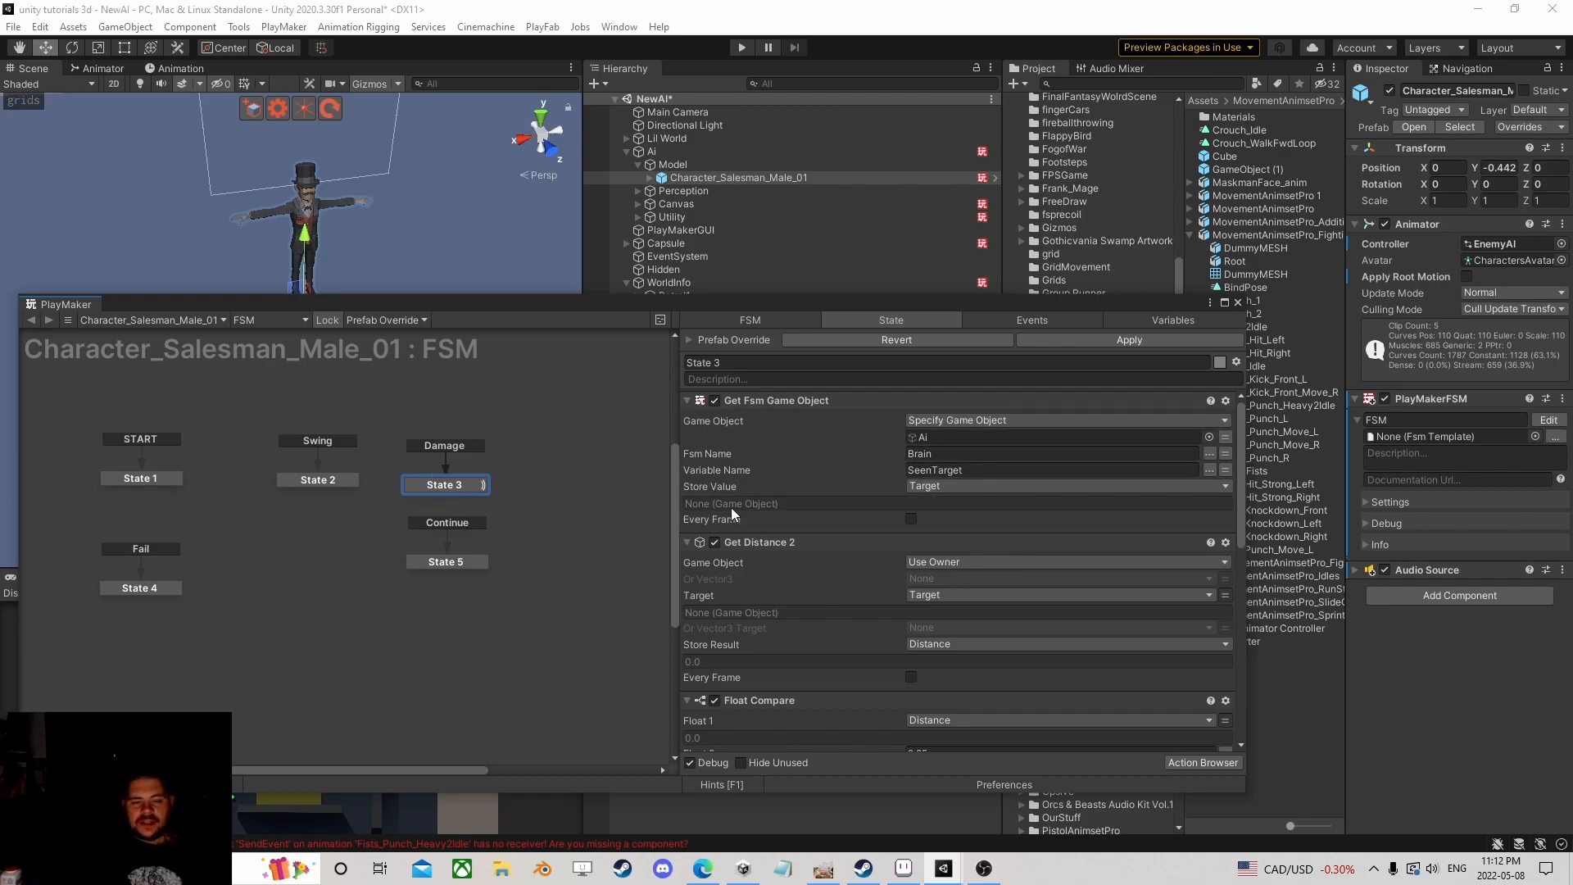
scroll(775, 470, "down", 6)
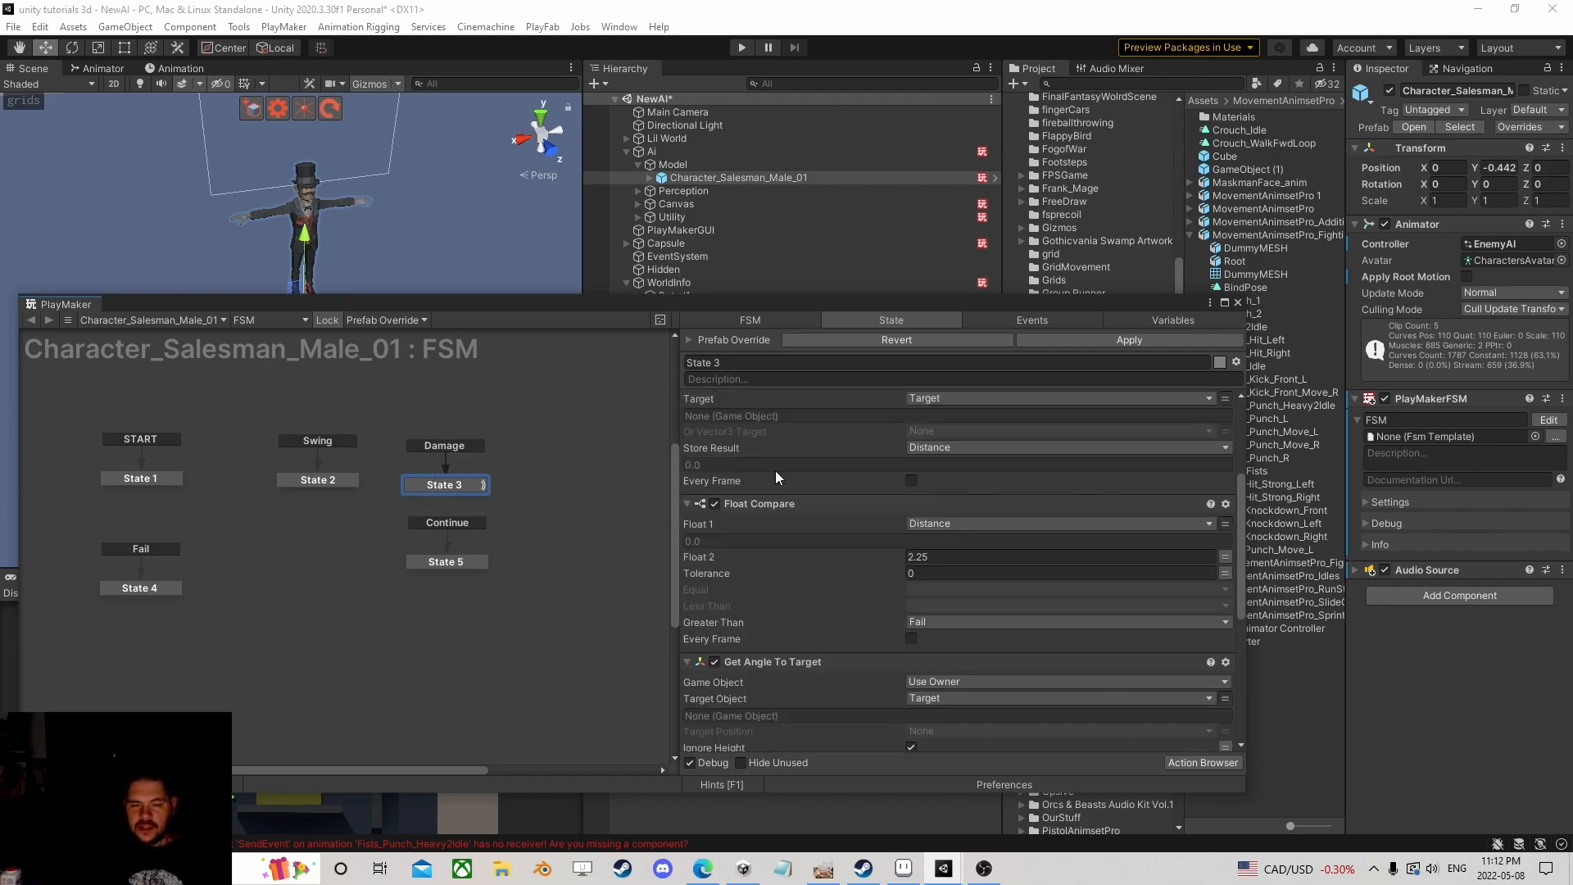
scroll(778, 442, "down", 1)
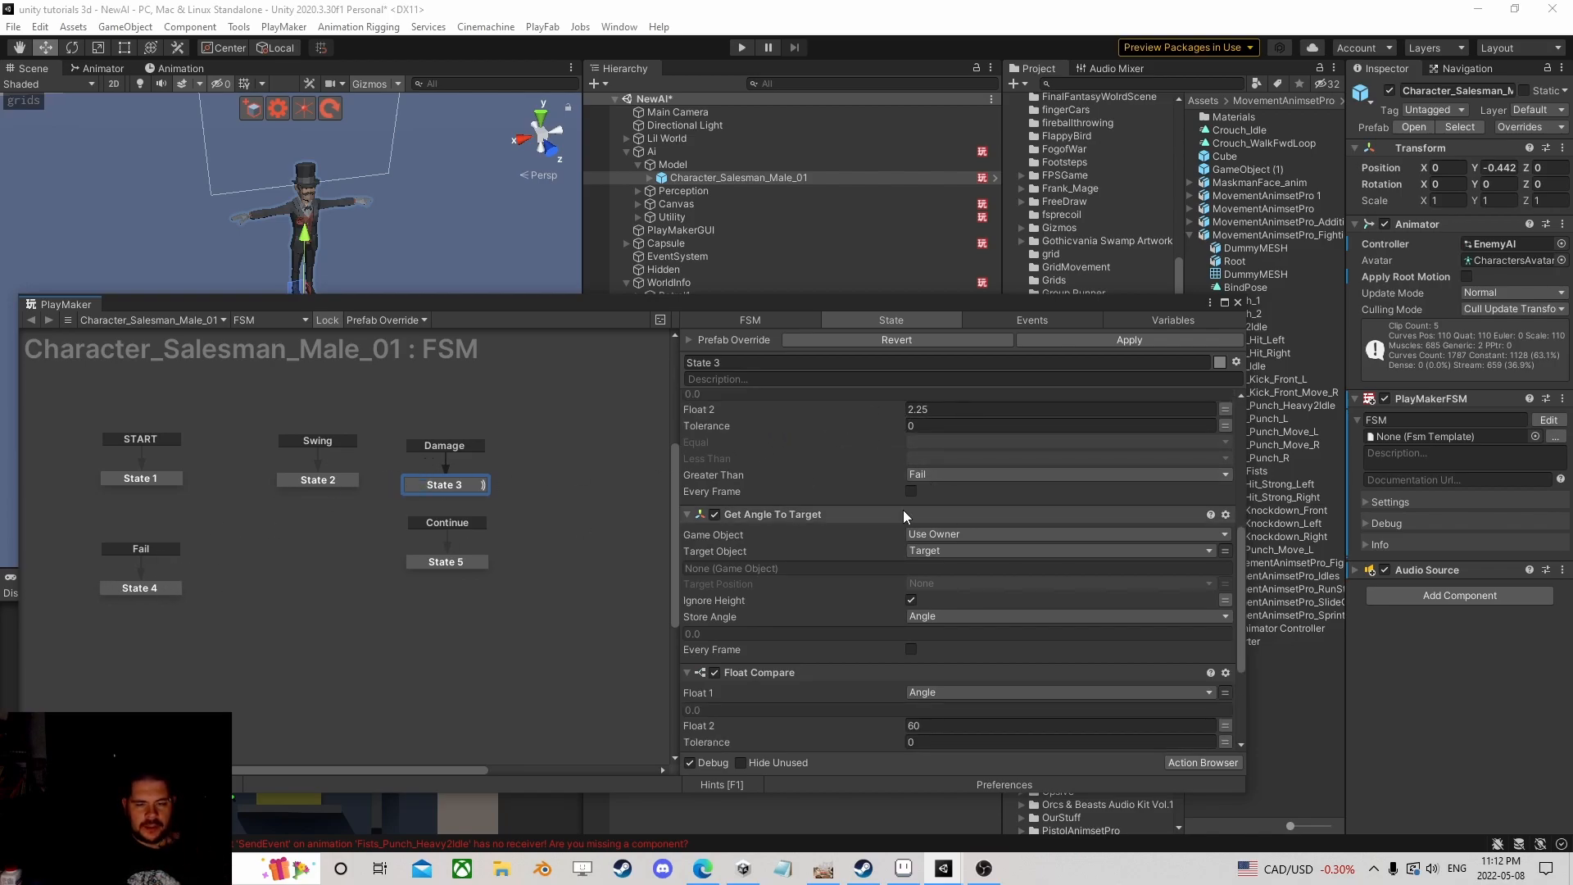
scroll(849, 502, "down", 1)
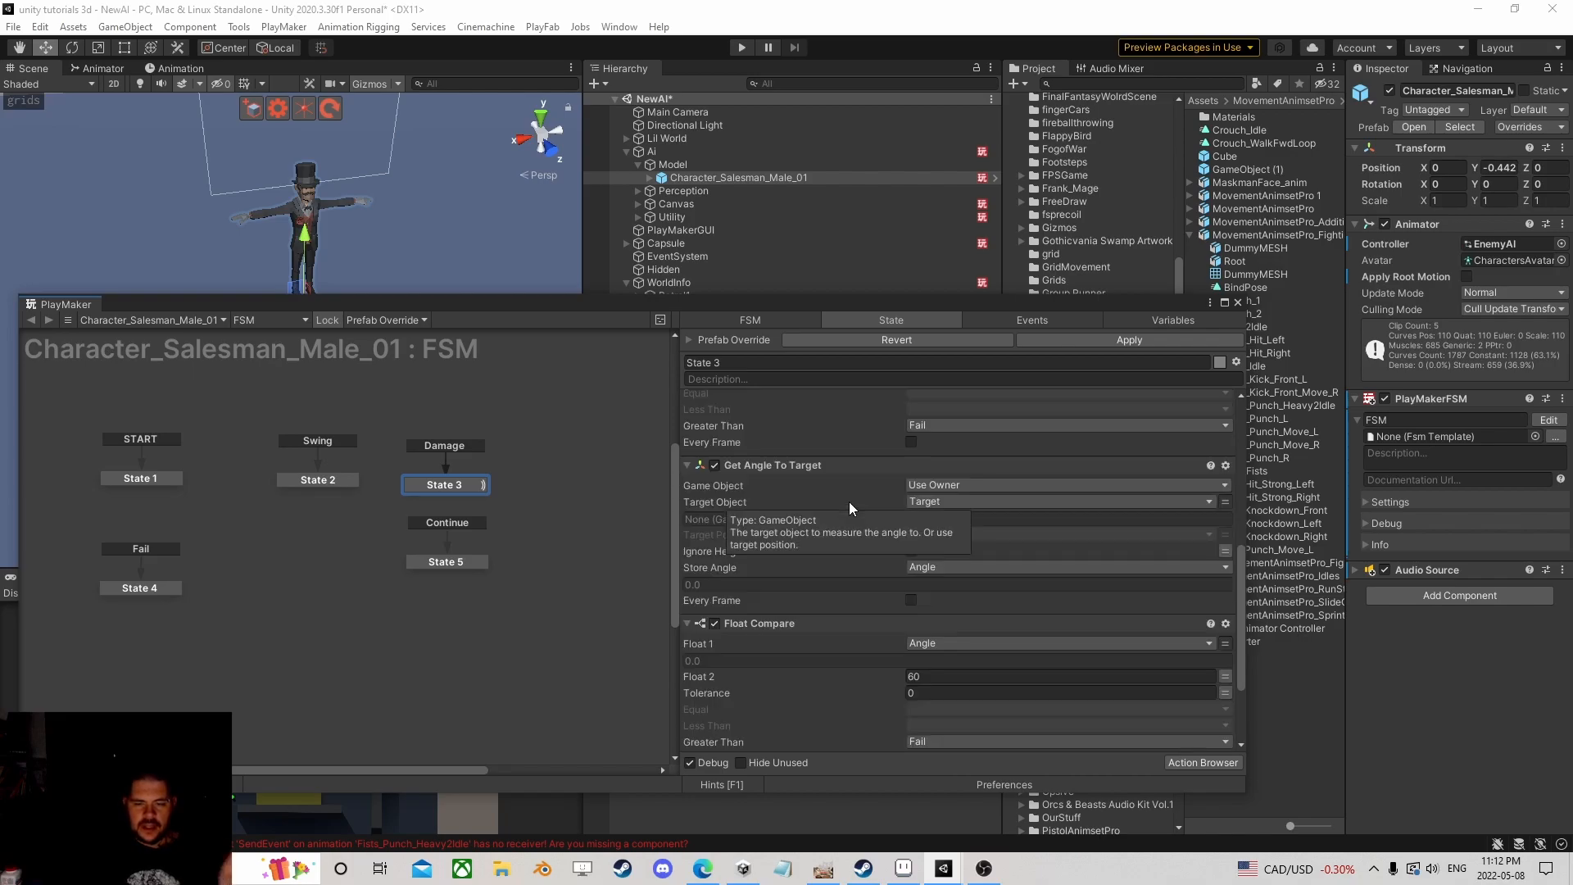
scroll(860, 491, "down", 1)
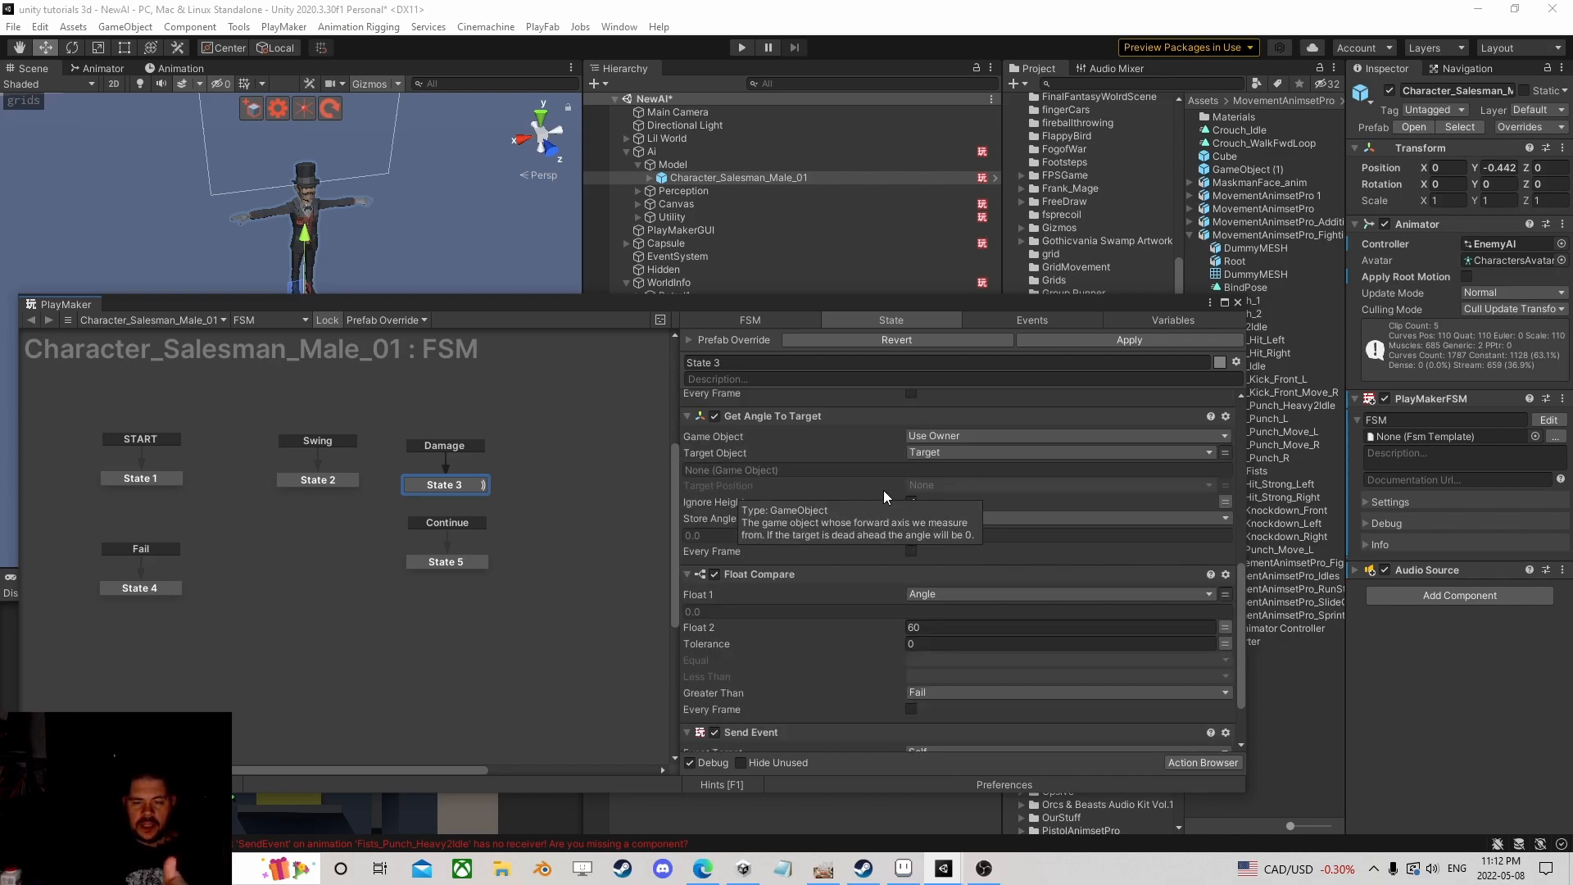
scroll(883, 490, "down", 1)
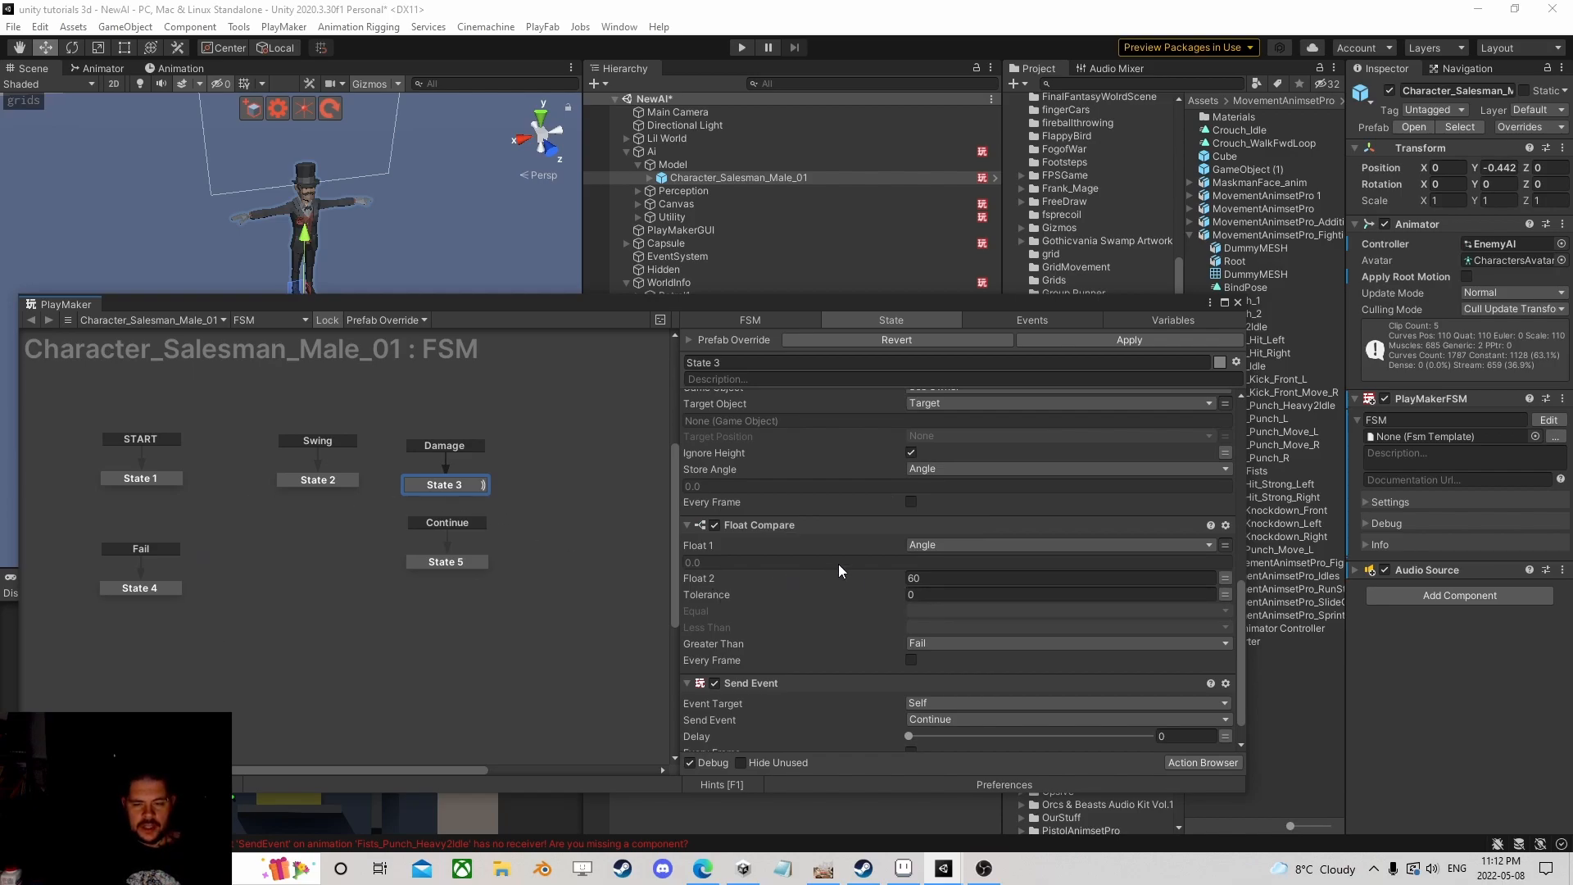
scroll(851, 558, "down", 1)
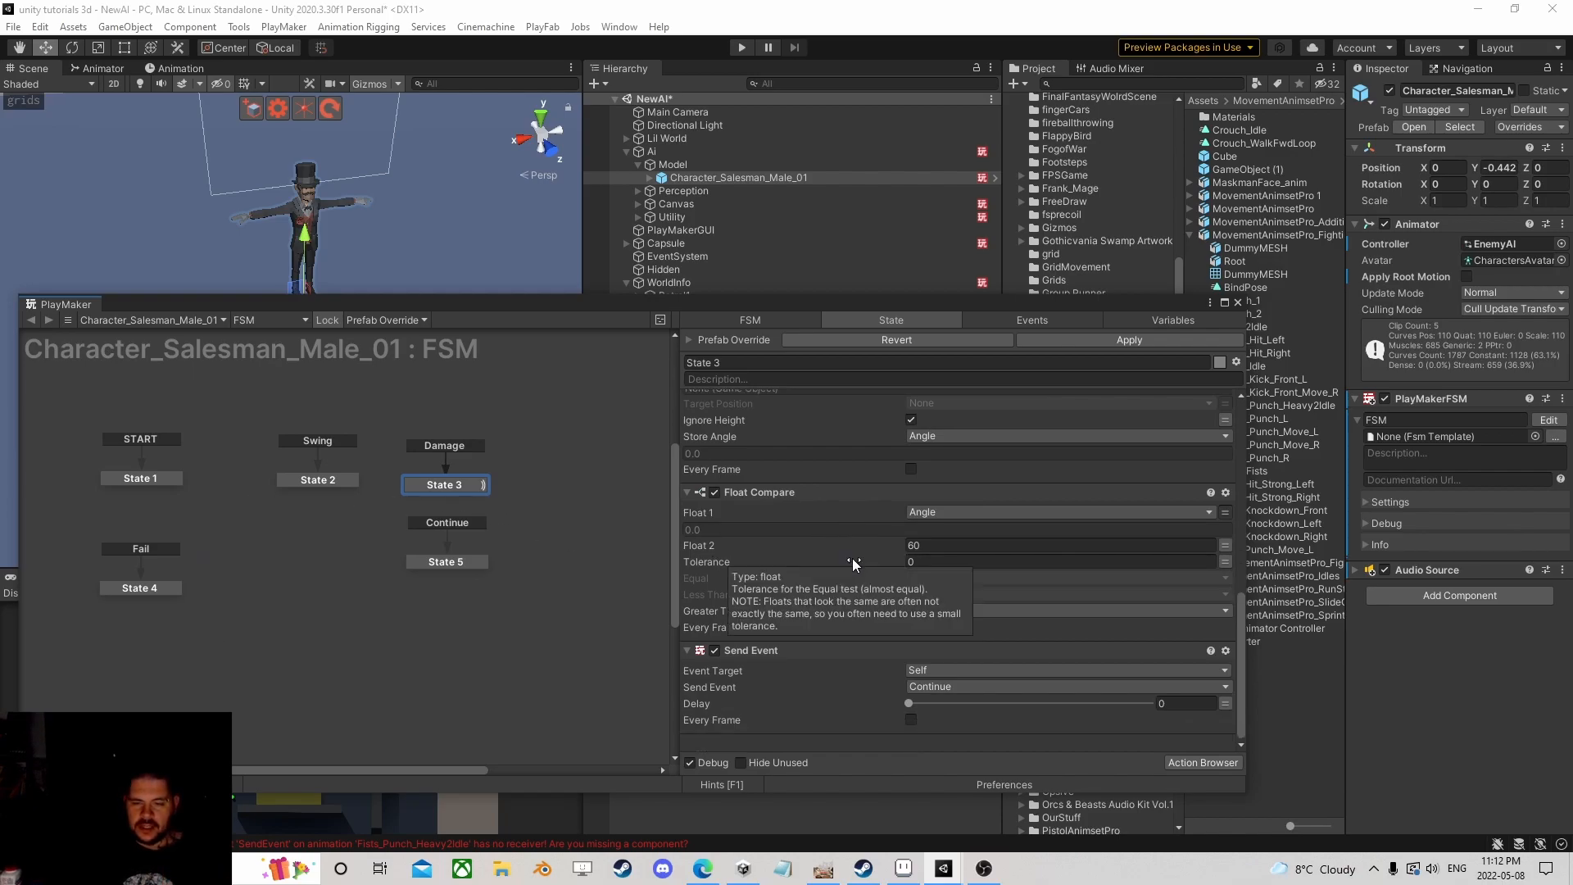
left_click(477, 562)
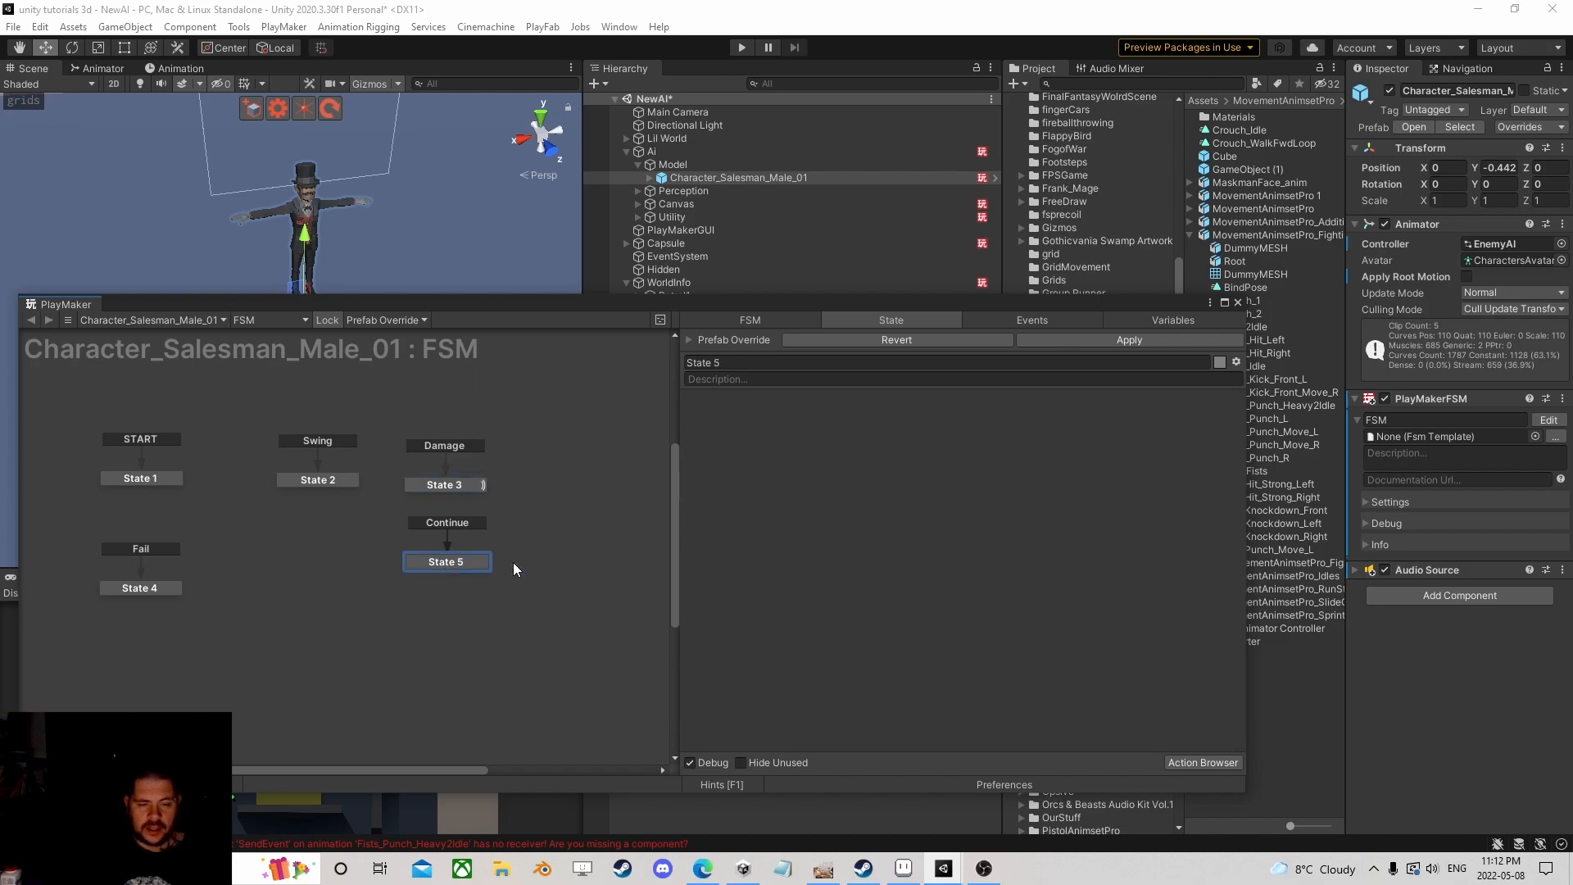
Step: Copy State 2's Audio Play action into State 5 and change its one-shot clip to Bloody Hit
left_click(343, 482)
right_click(749, 402)
left_click(826, 514)
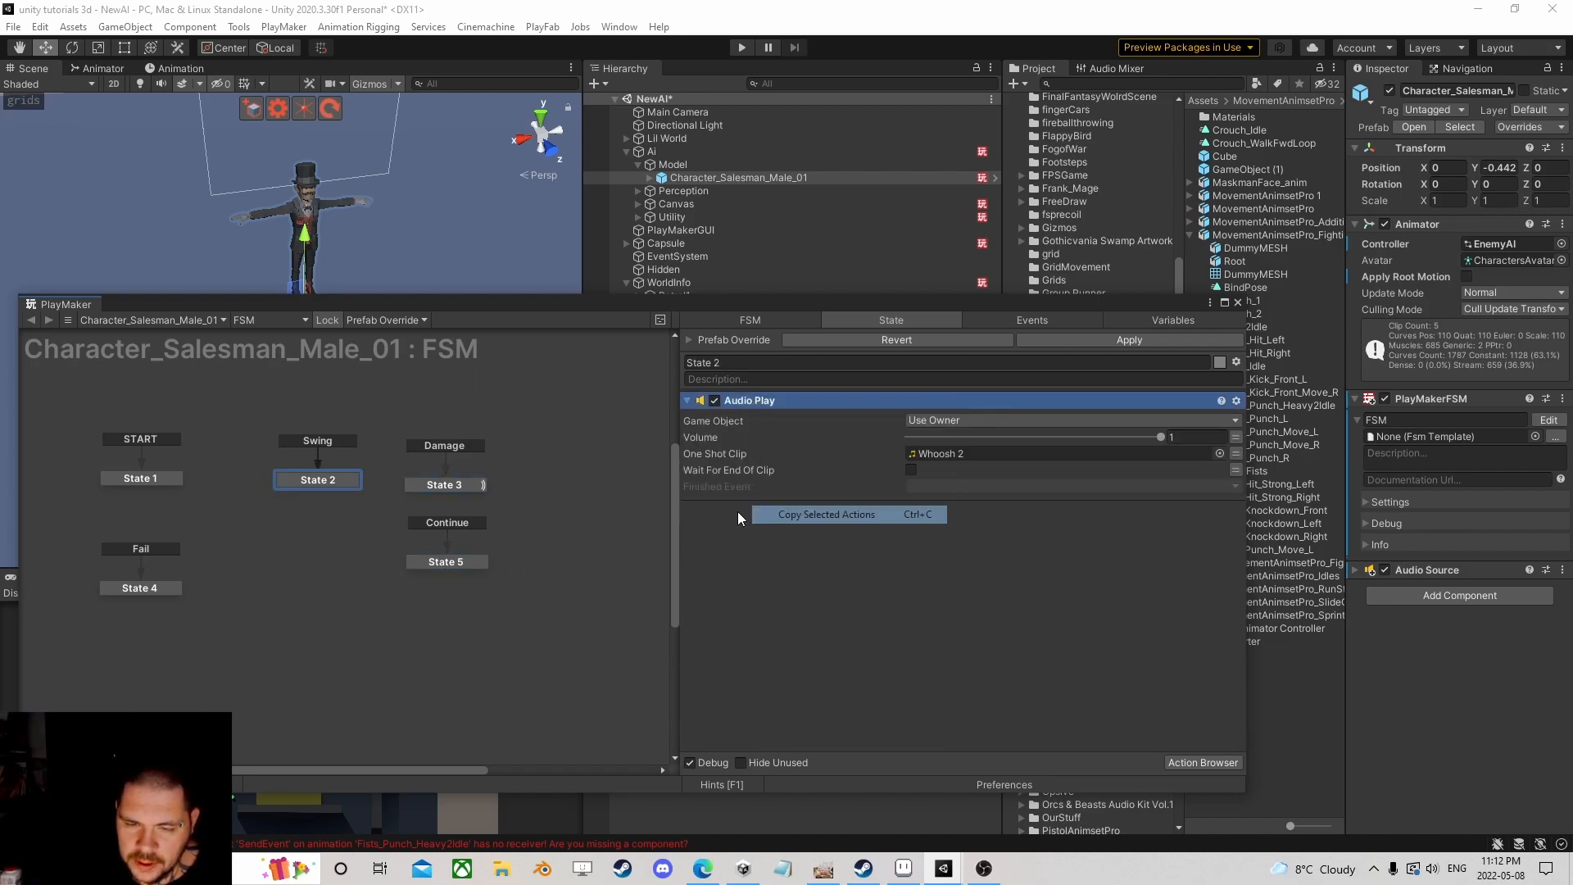
left_click(449, 560)
right_click(736, 456)
left_click(811, 622)
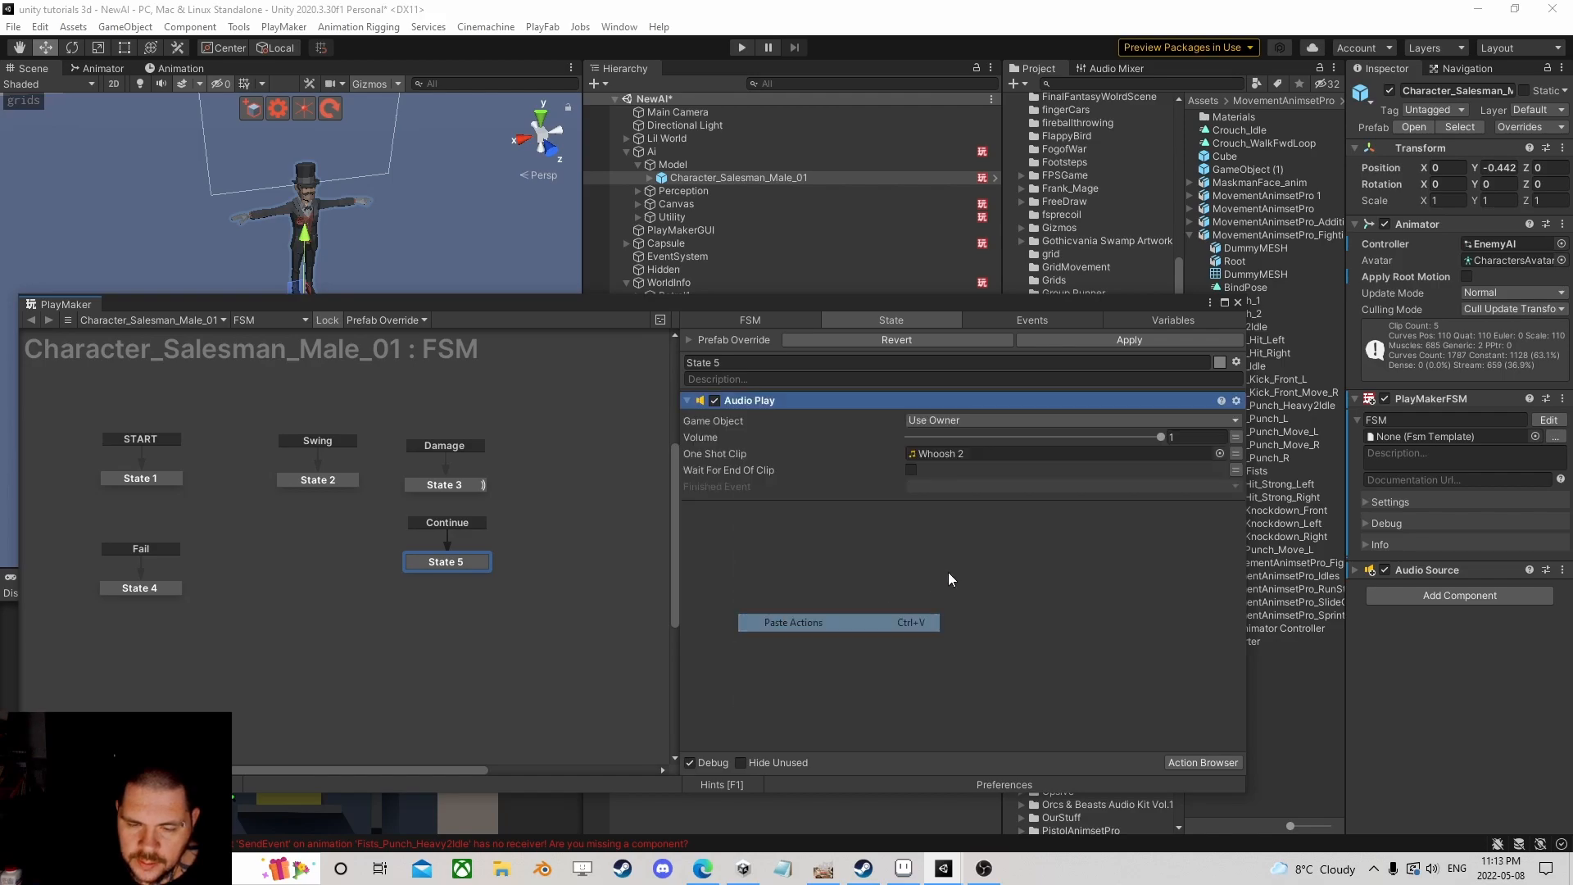
left_click(1220, 453)
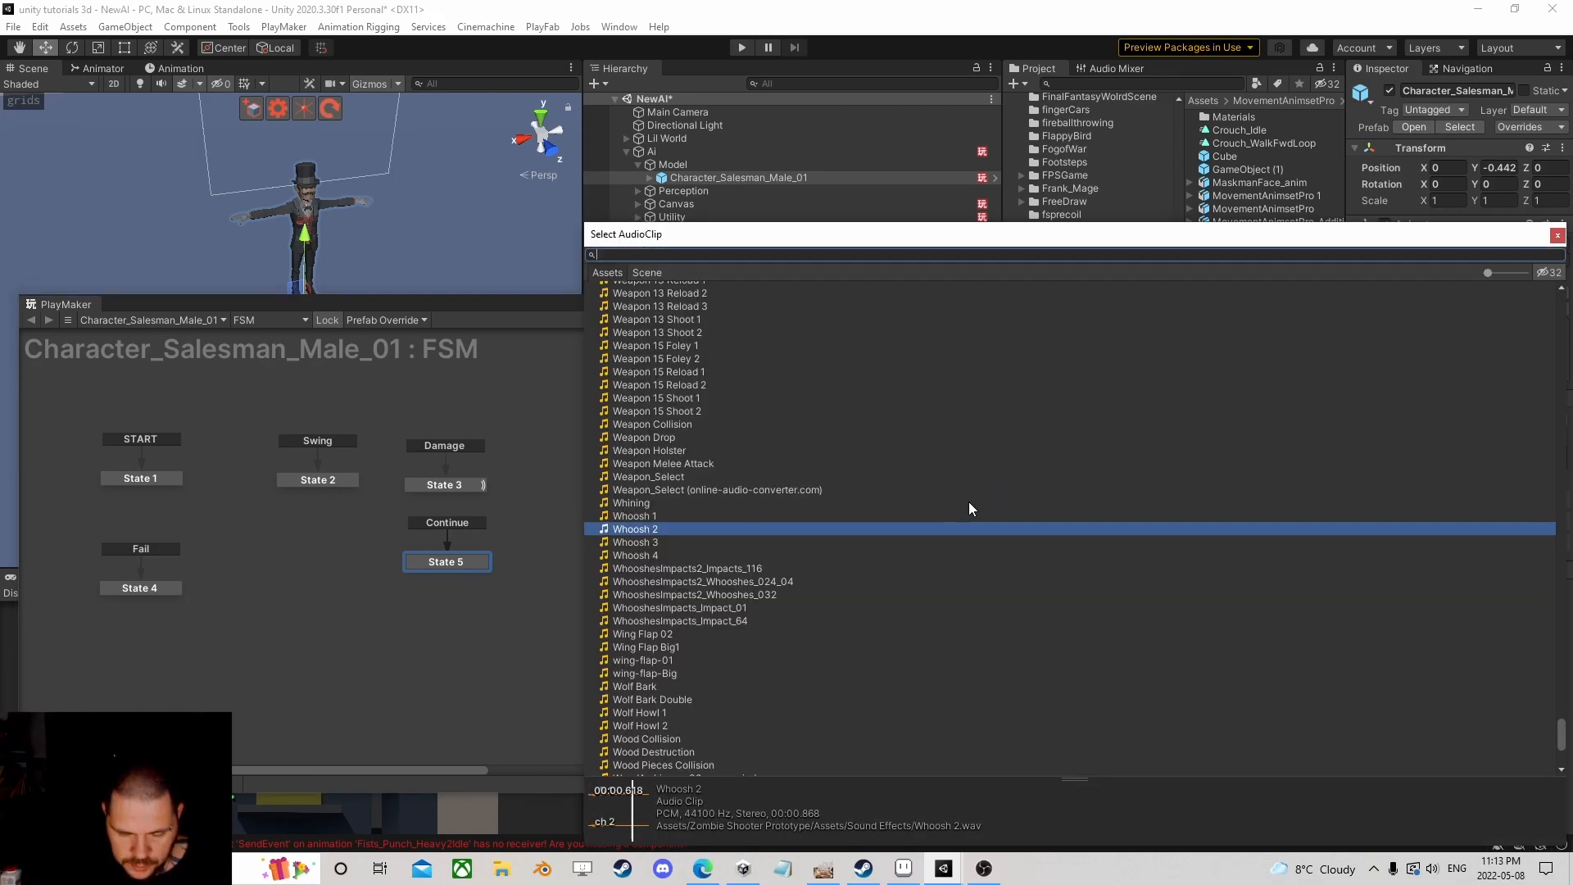
type("blood")
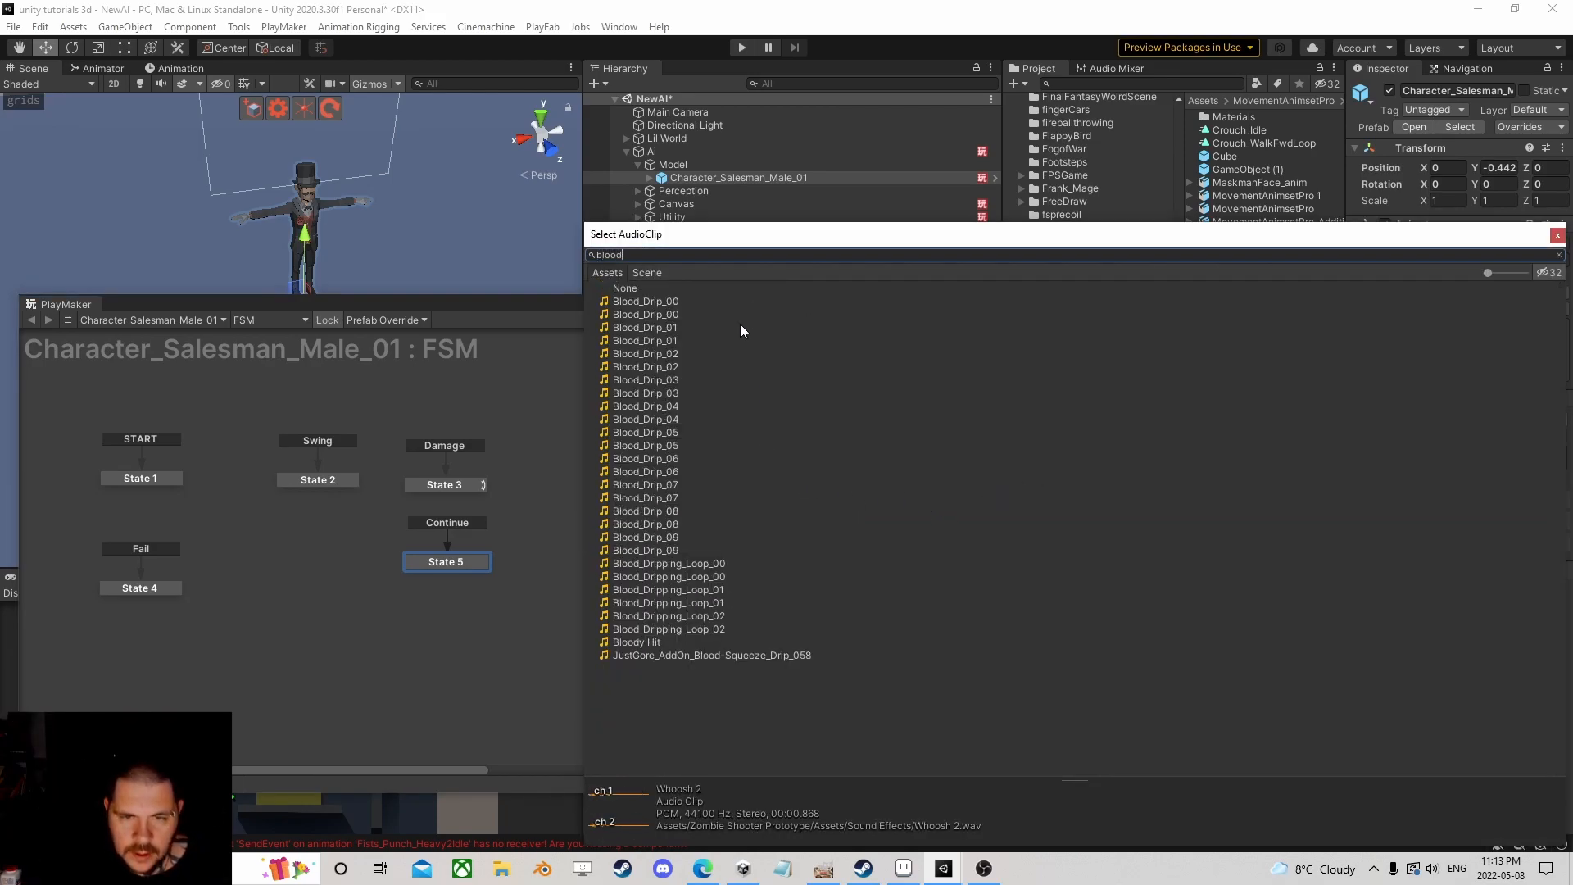
left_click(668, 641)
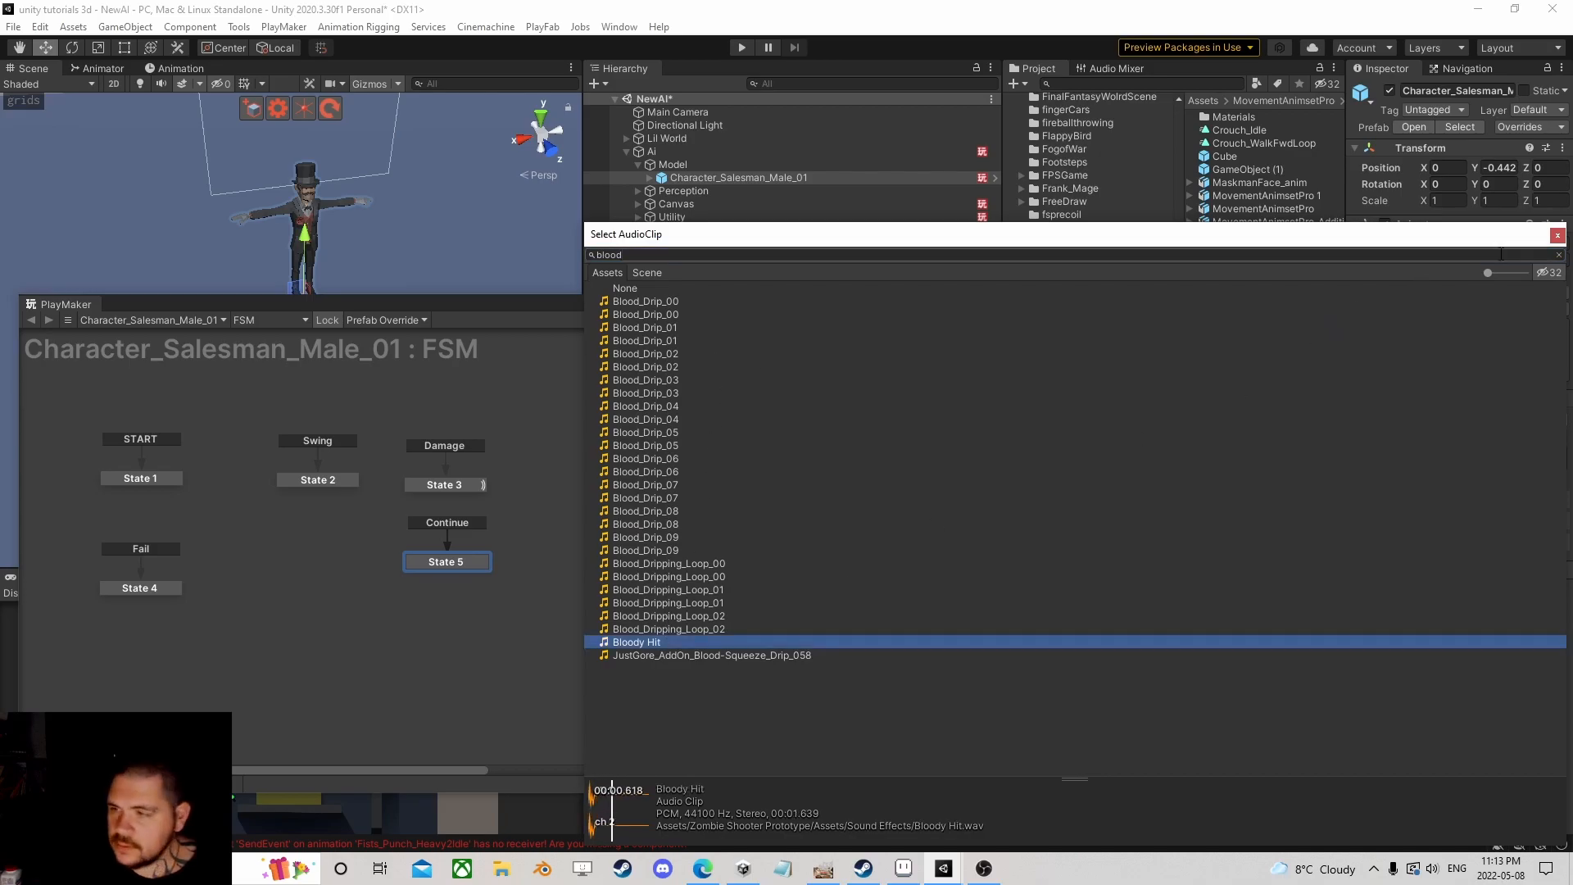
left_click(1558, 236)
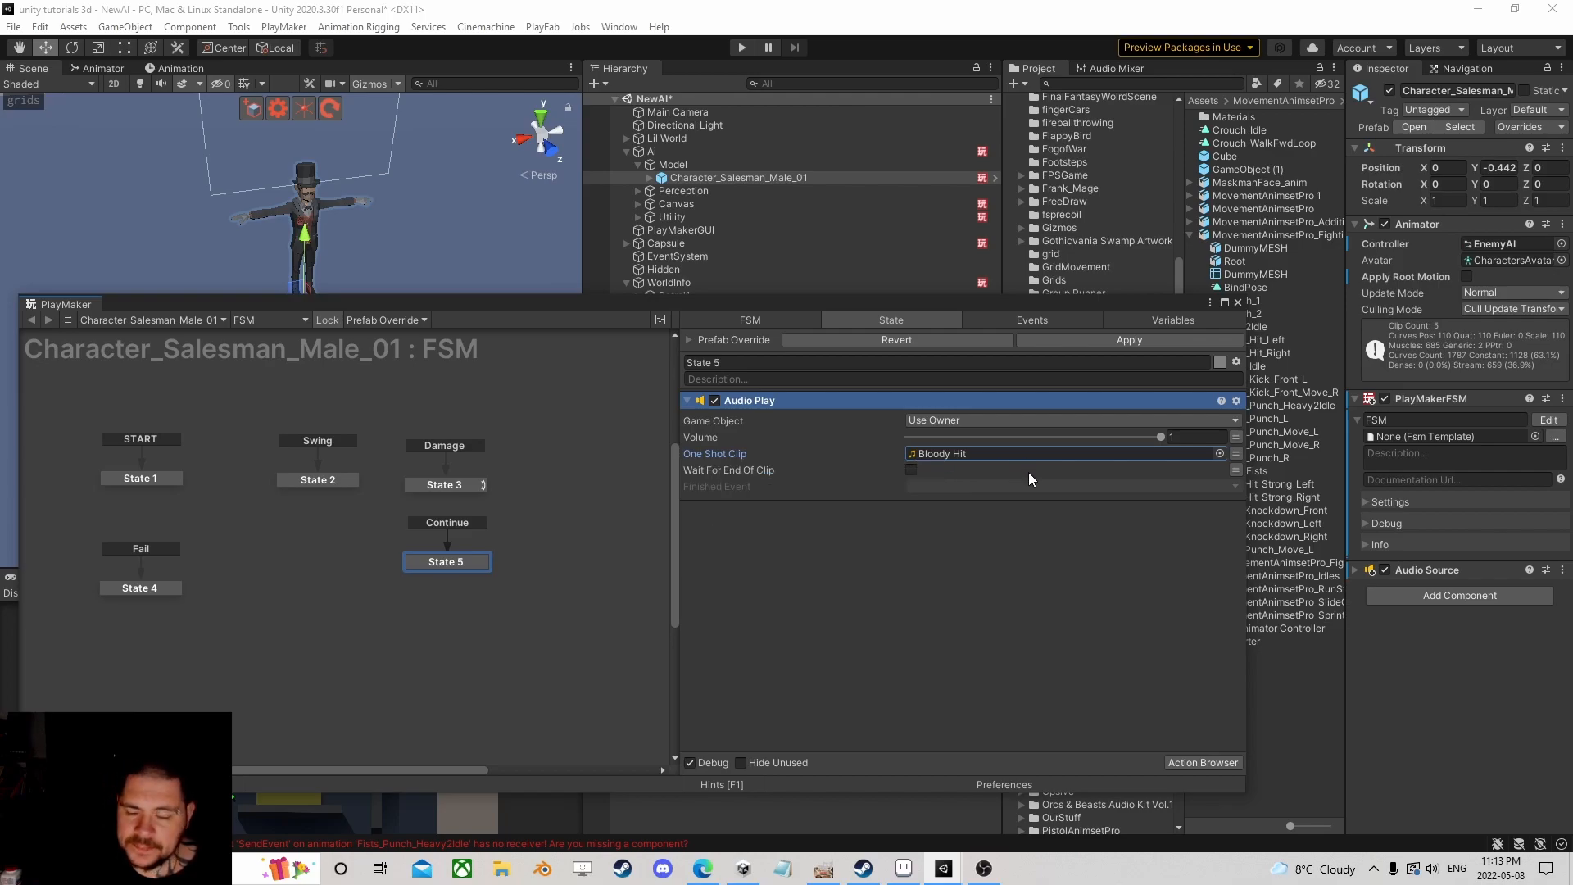
Step: Add a Random Int action to State 5 with Min 5 and Max 20
left_click(1201, 762)
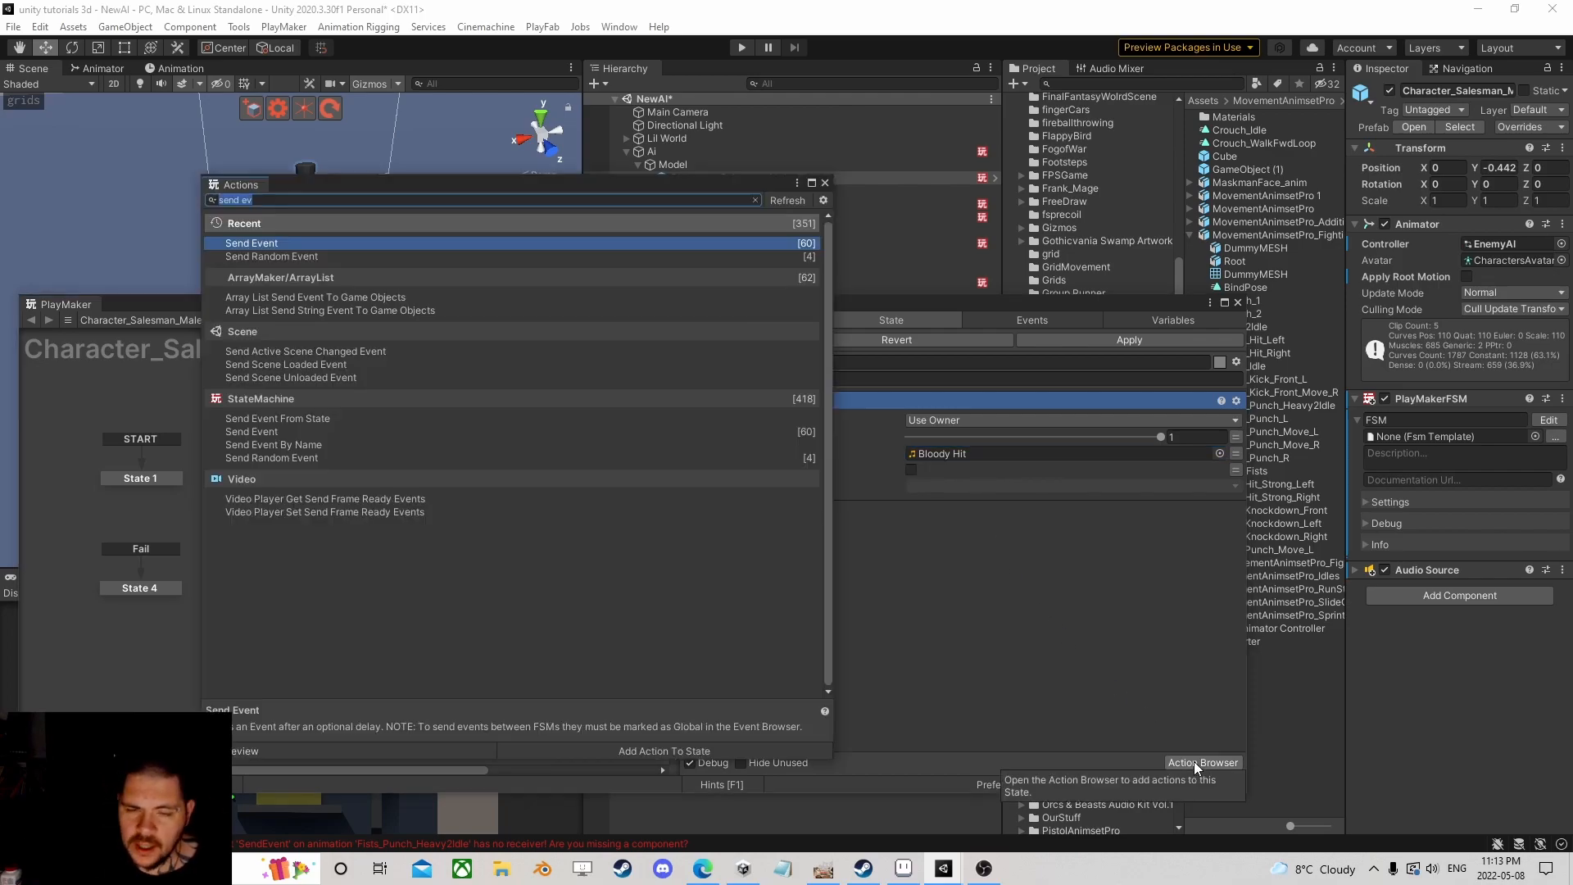
type("random int")
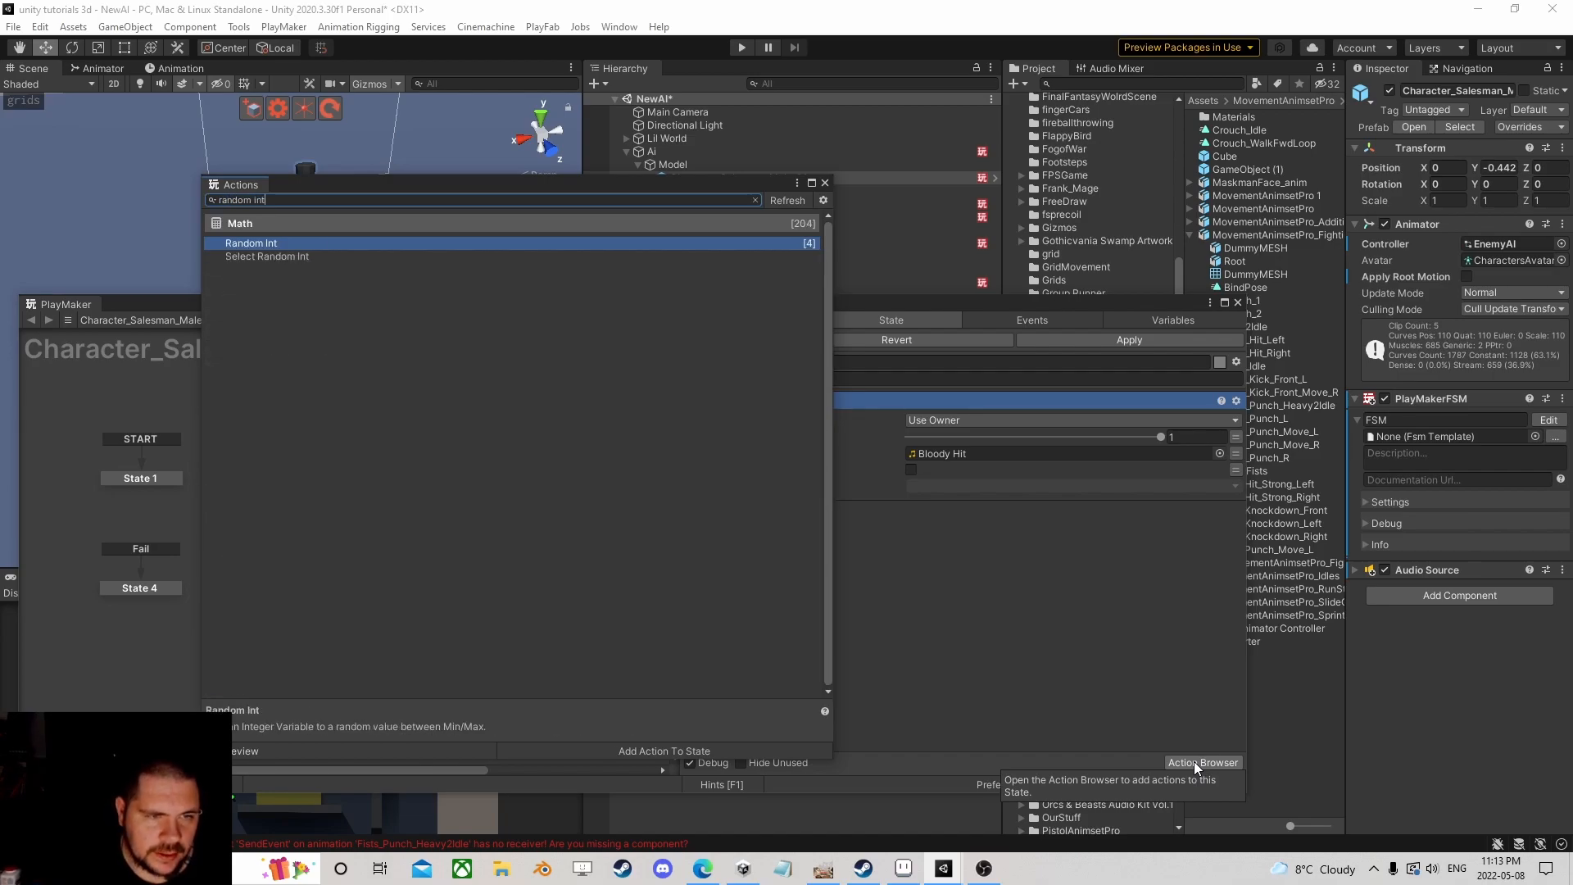
key("Return")
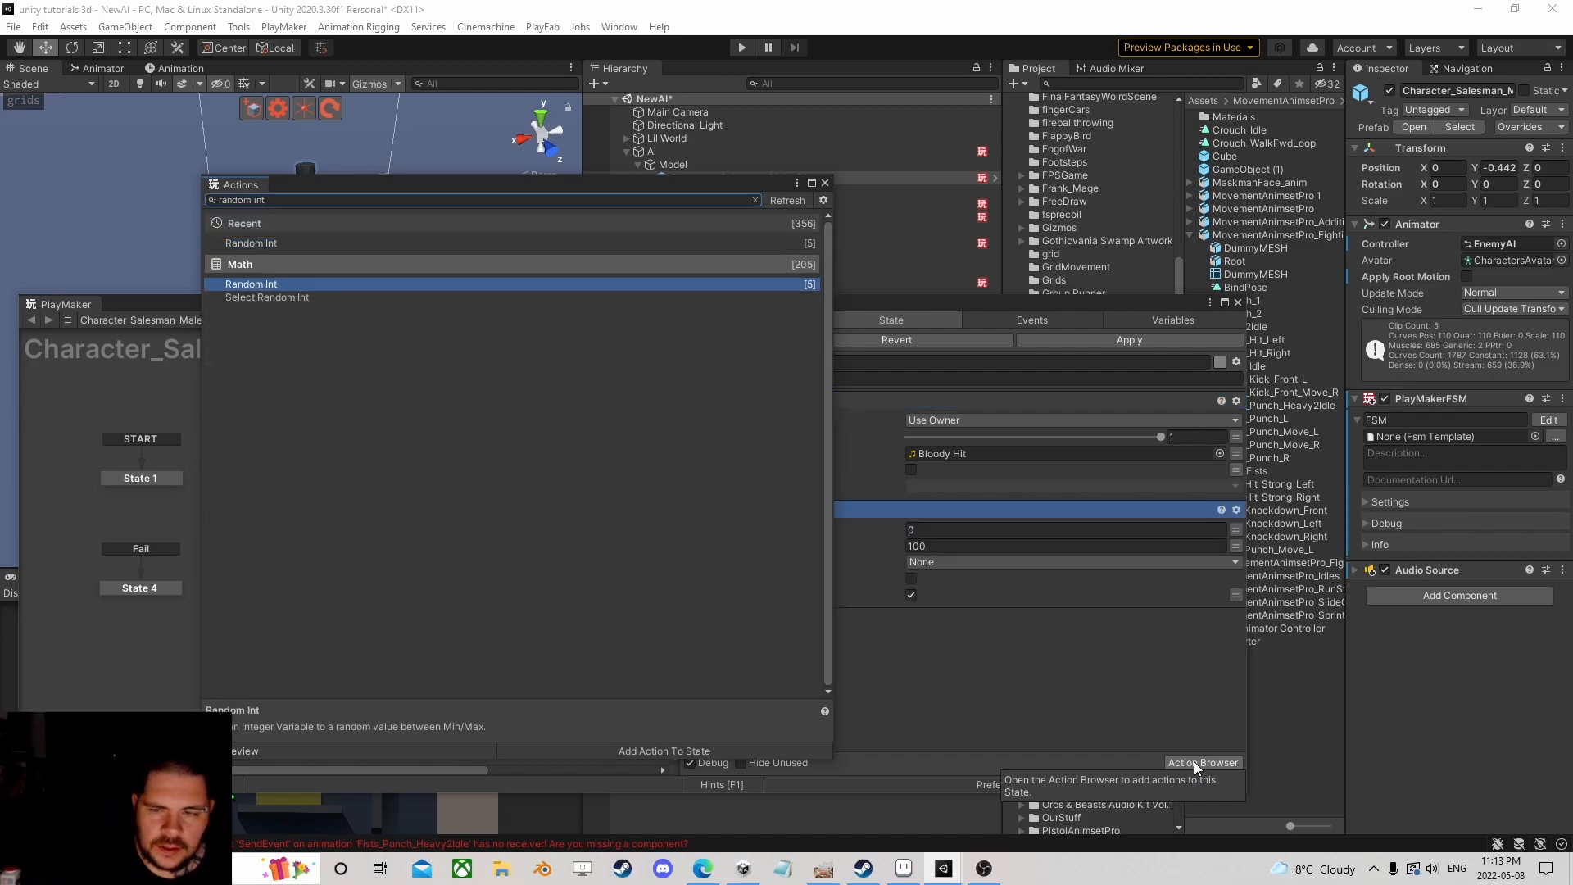
left_click(825, 182)
left_click(967, 529)
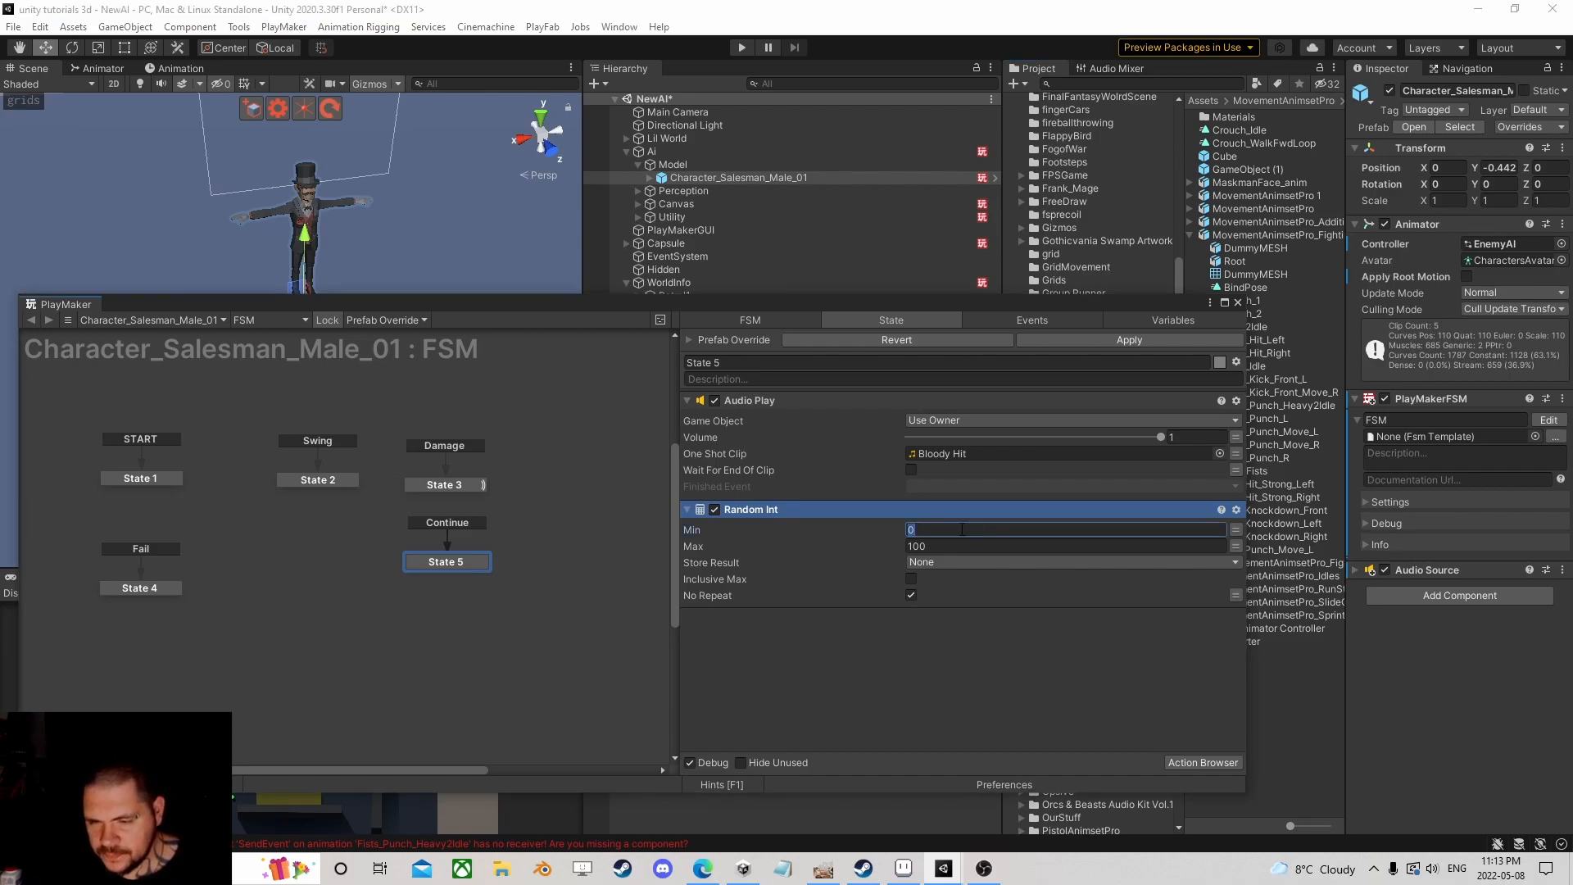
type("5")
left_click(938, 543)
type("20")
Step: Store the Random Int result in a new variable named R
left_click(937, 561)
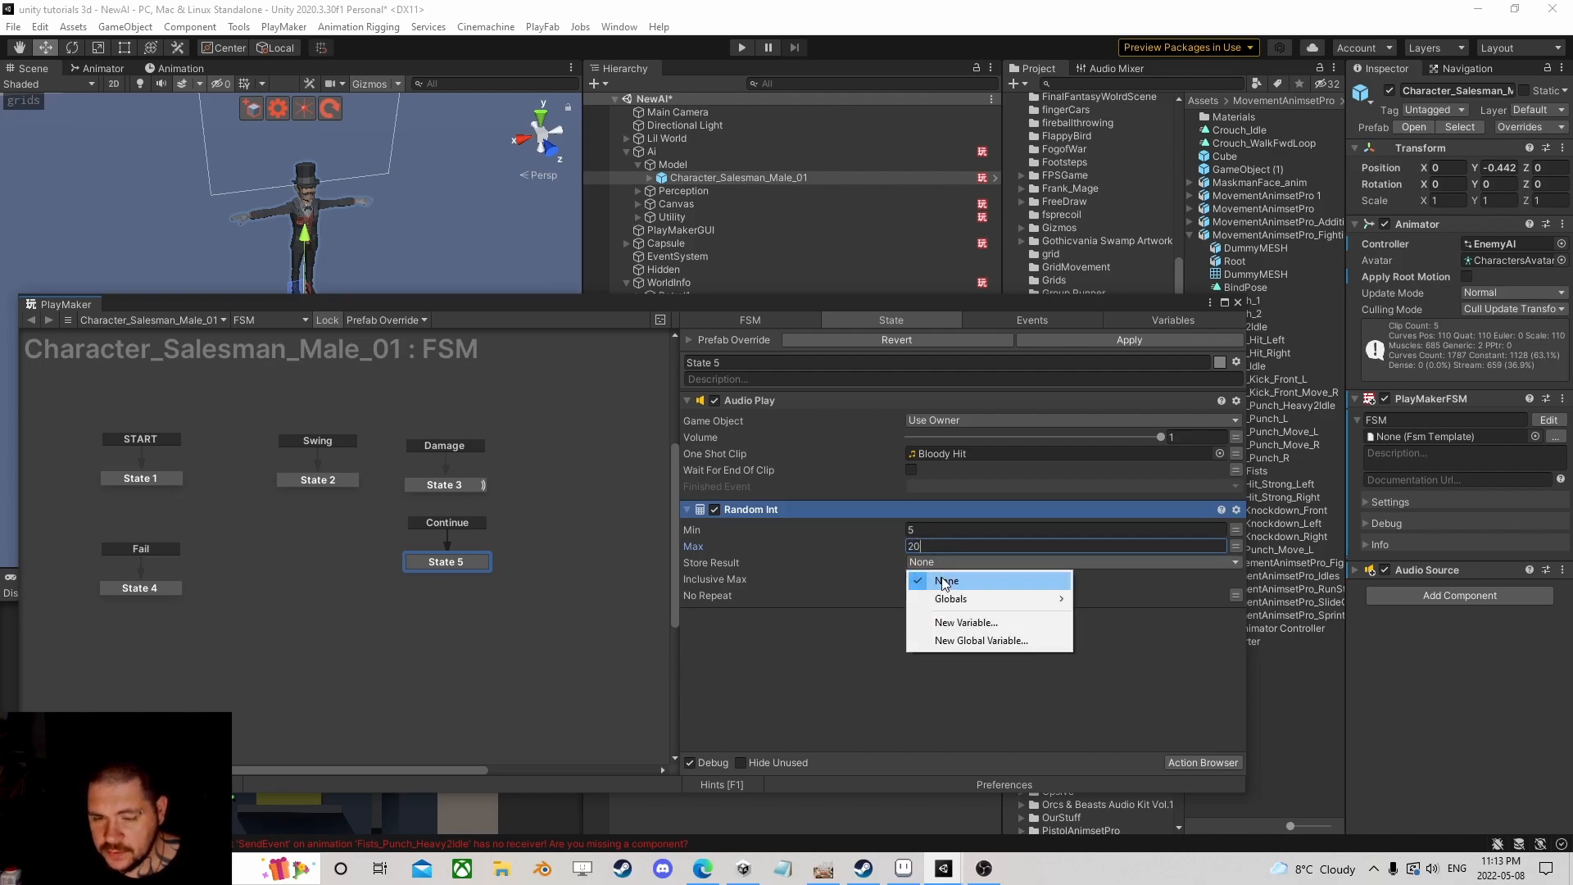
left_click(948, 627)
type("R")
key("Return")
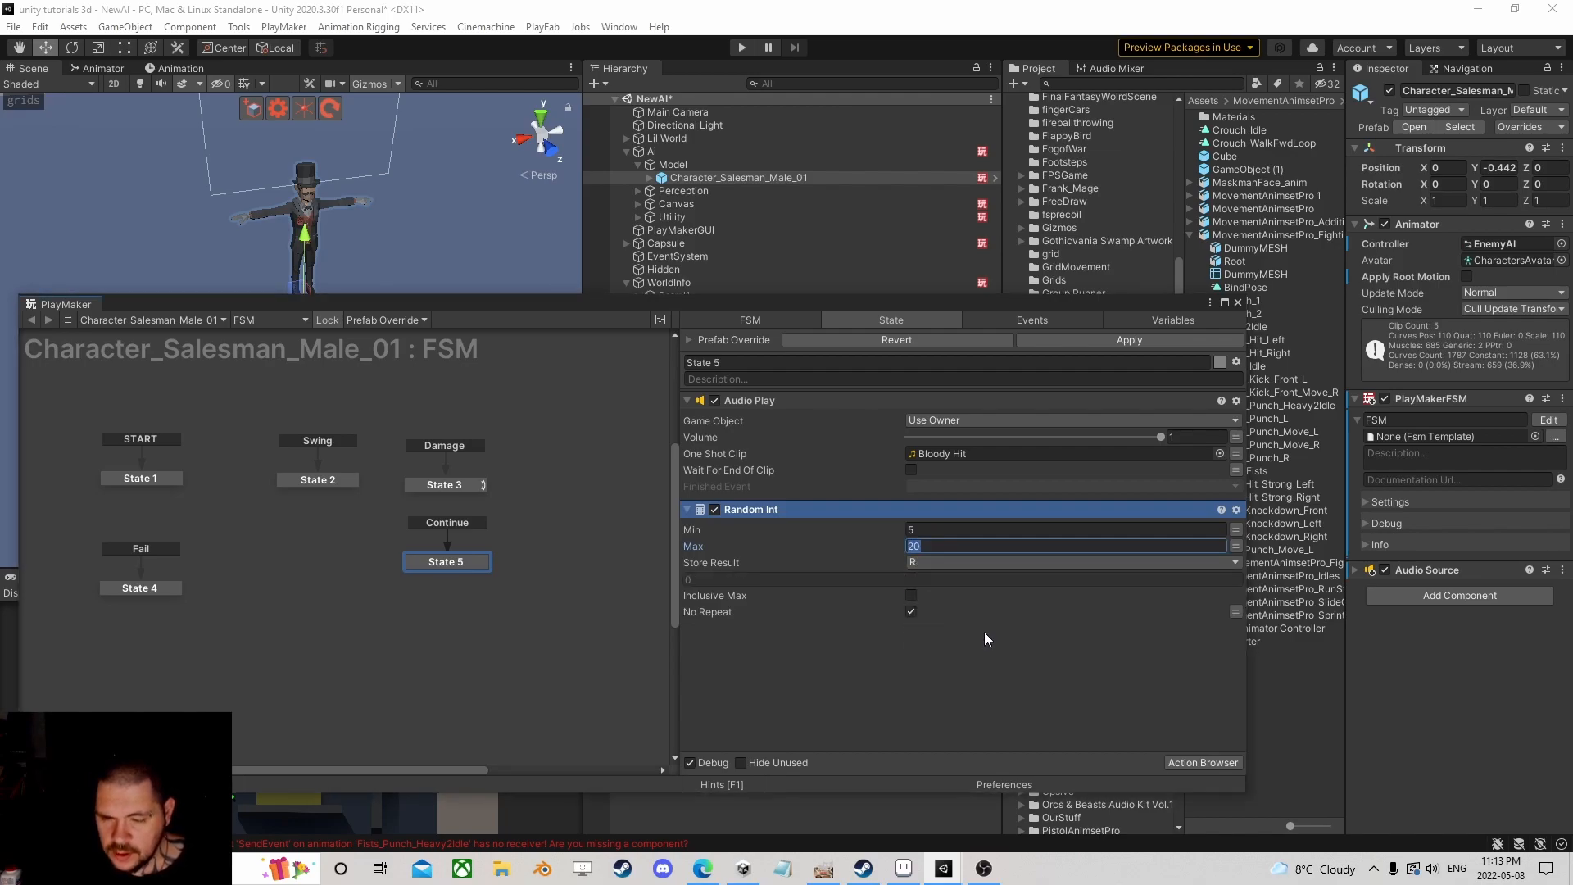
left_click(911, 611)
Step: Add a Set Event Properties action to State 5
left_click(1205, 762)
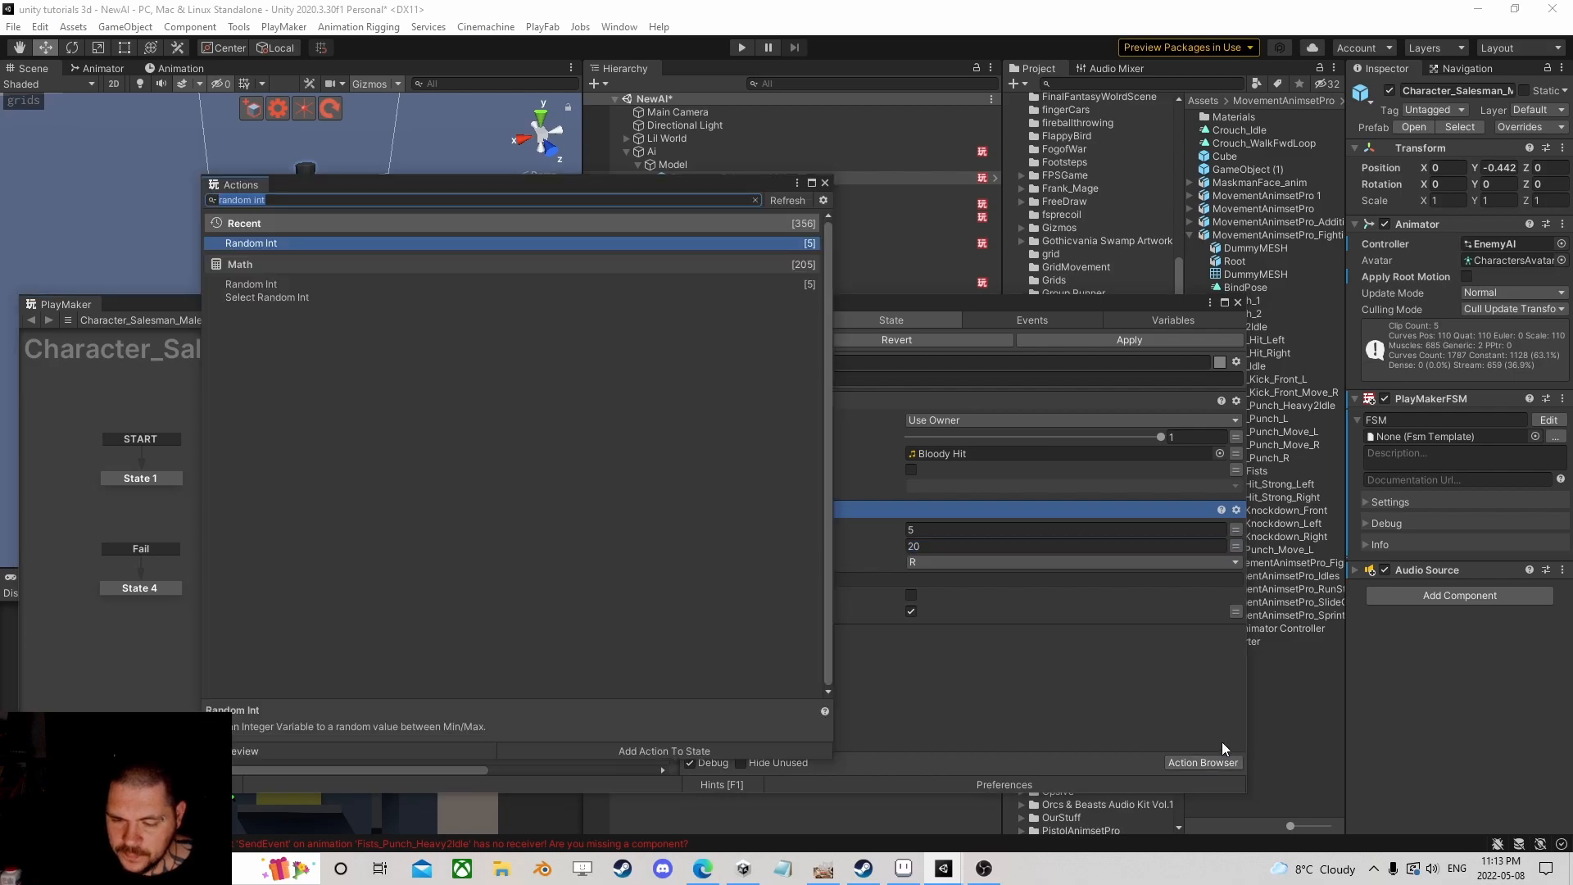
type("set event pr")
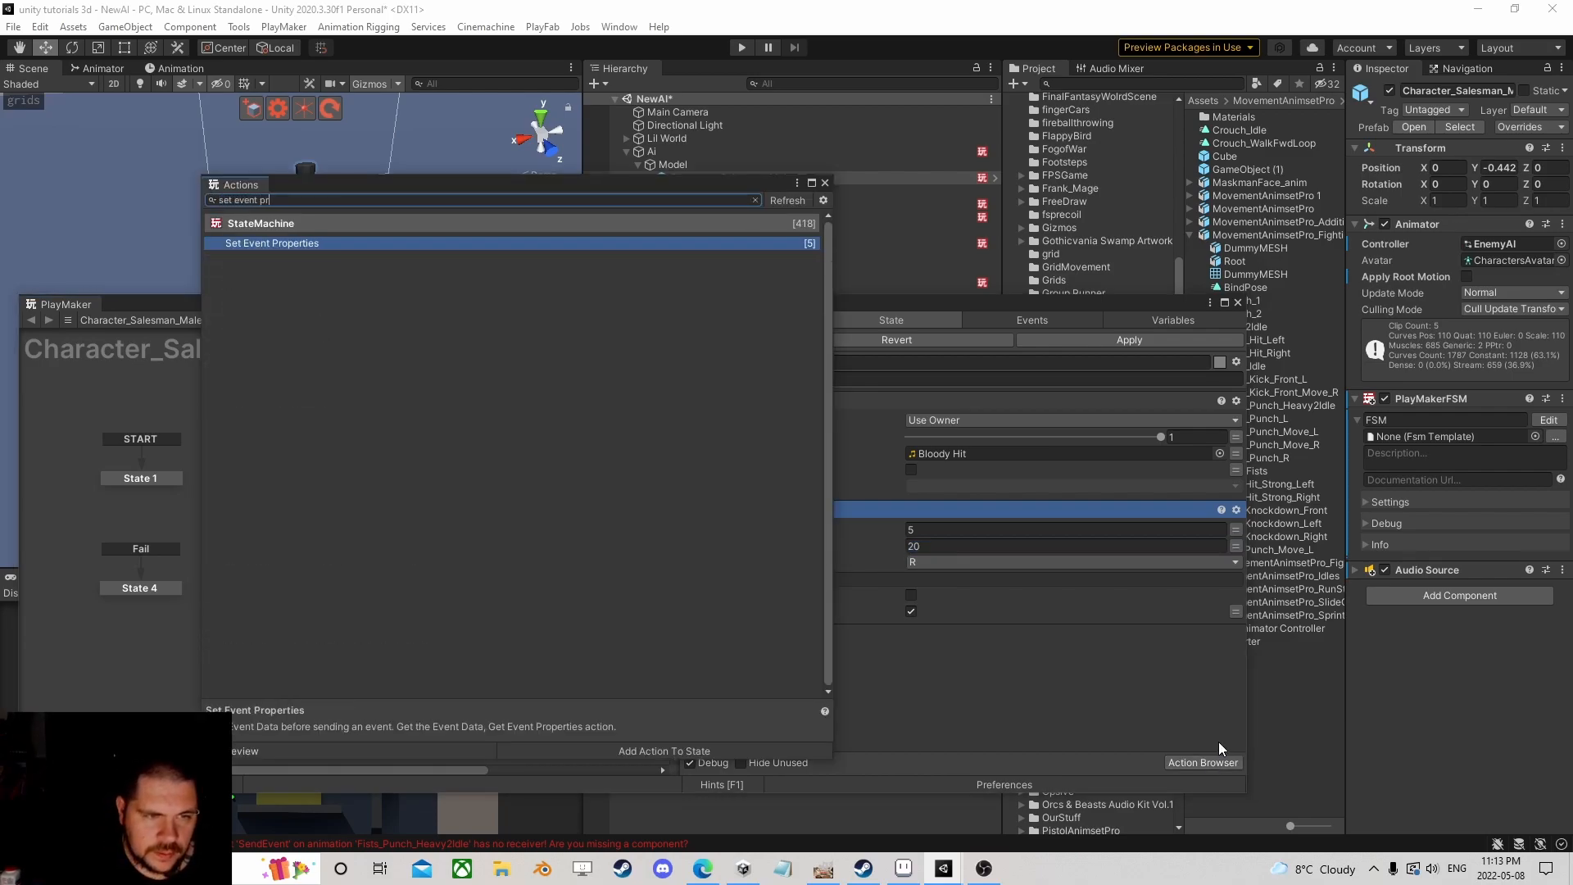
key("Return")
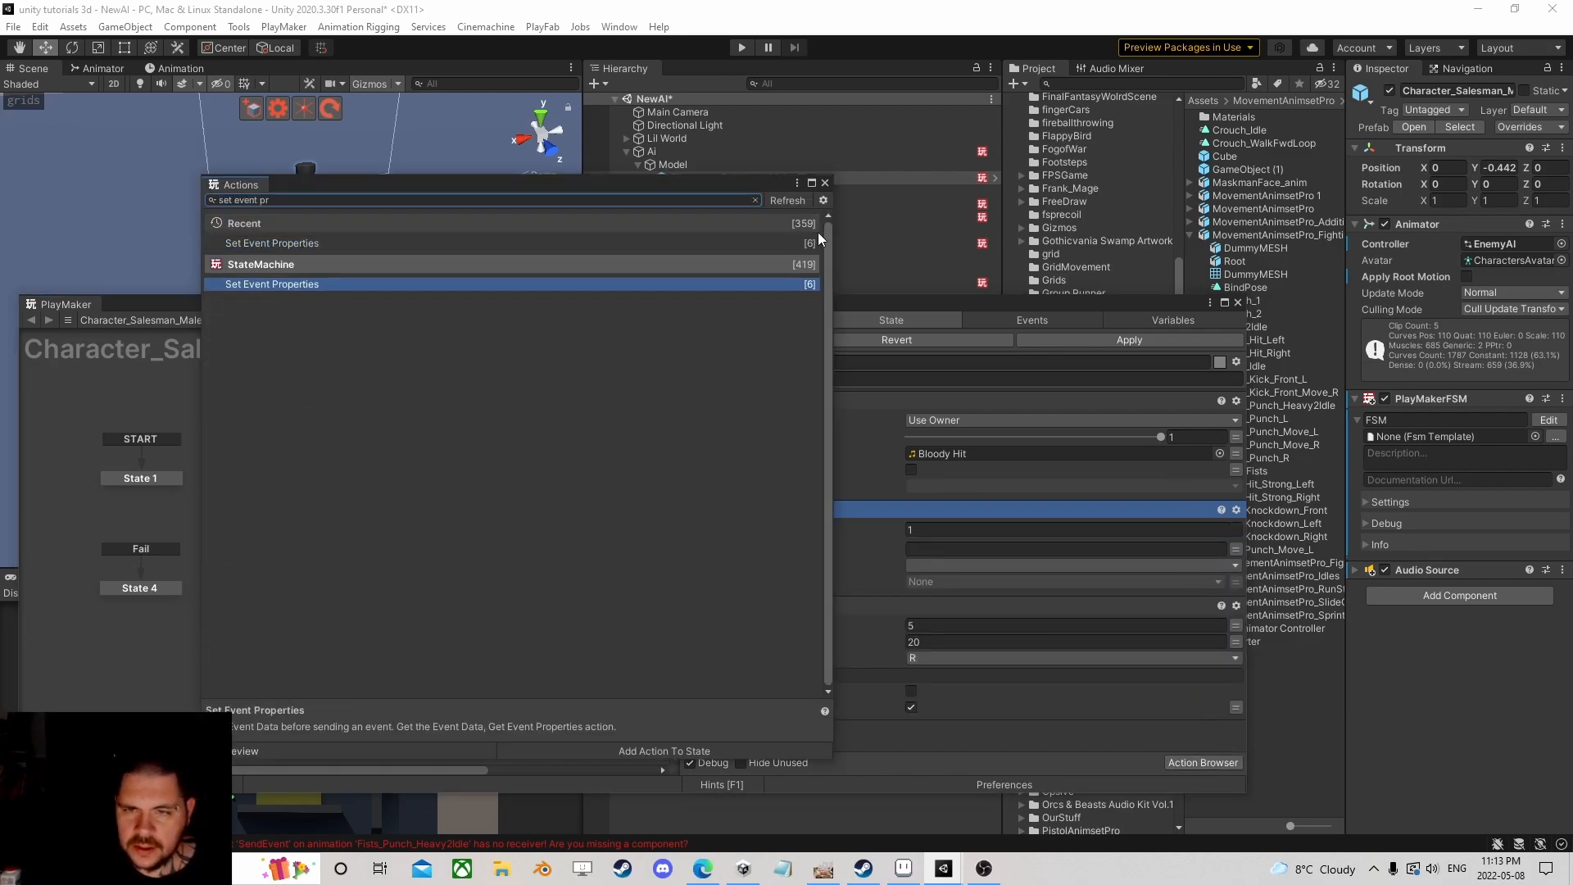
Step: Move Set Event Properties below Random Int, and remove the mistakenly added Set Event Data action
left_click(825, 184)
left_click_drag(749, 510, 823, 705)
left_click(1221, 764)
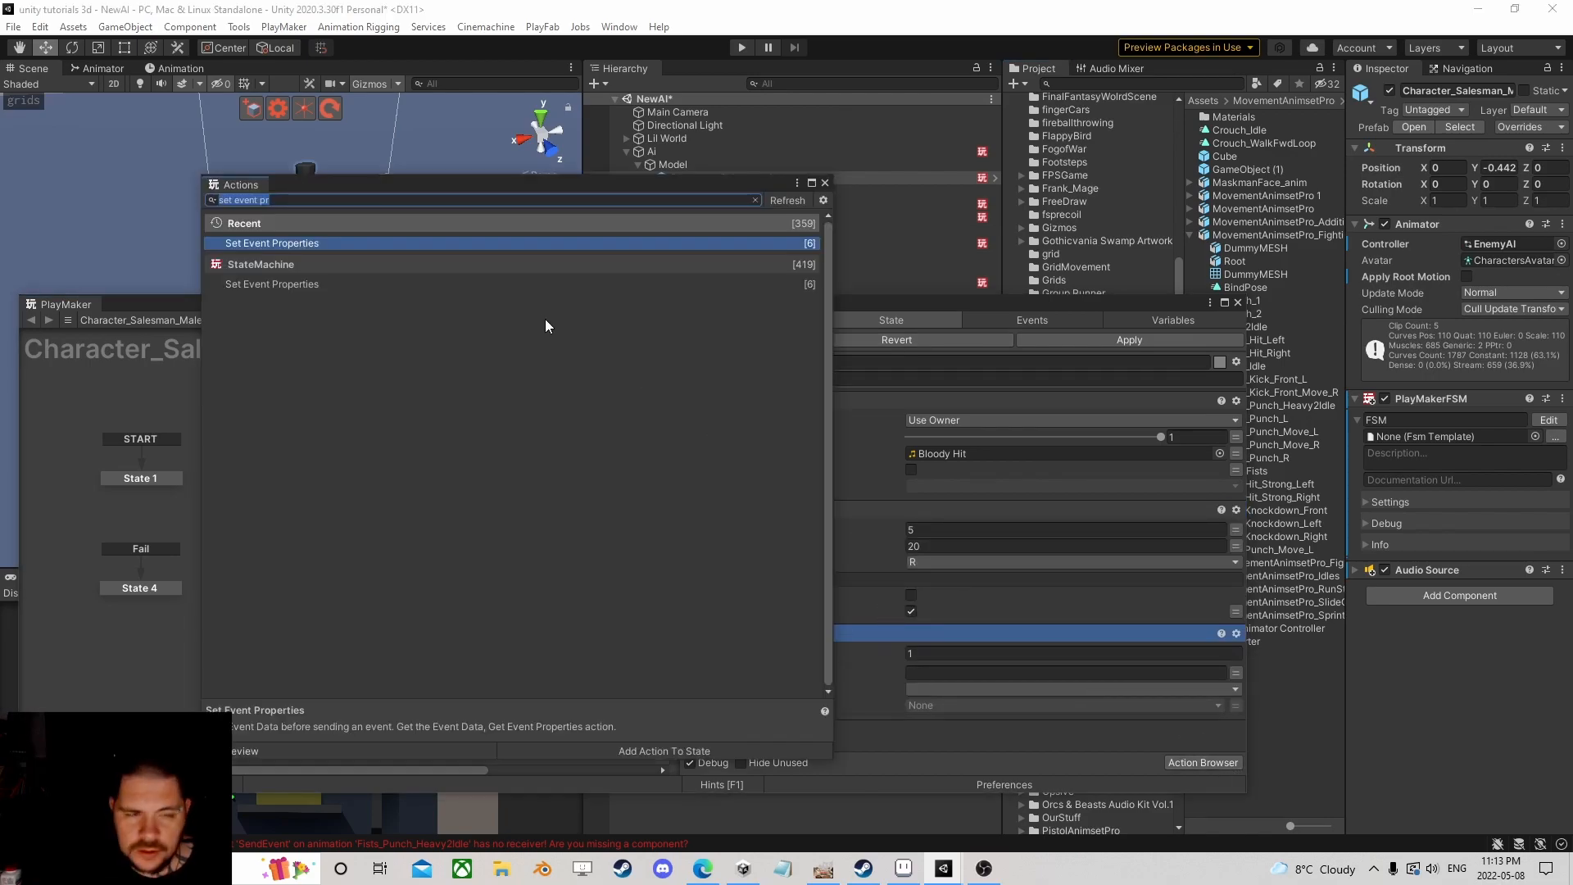
type("event in")
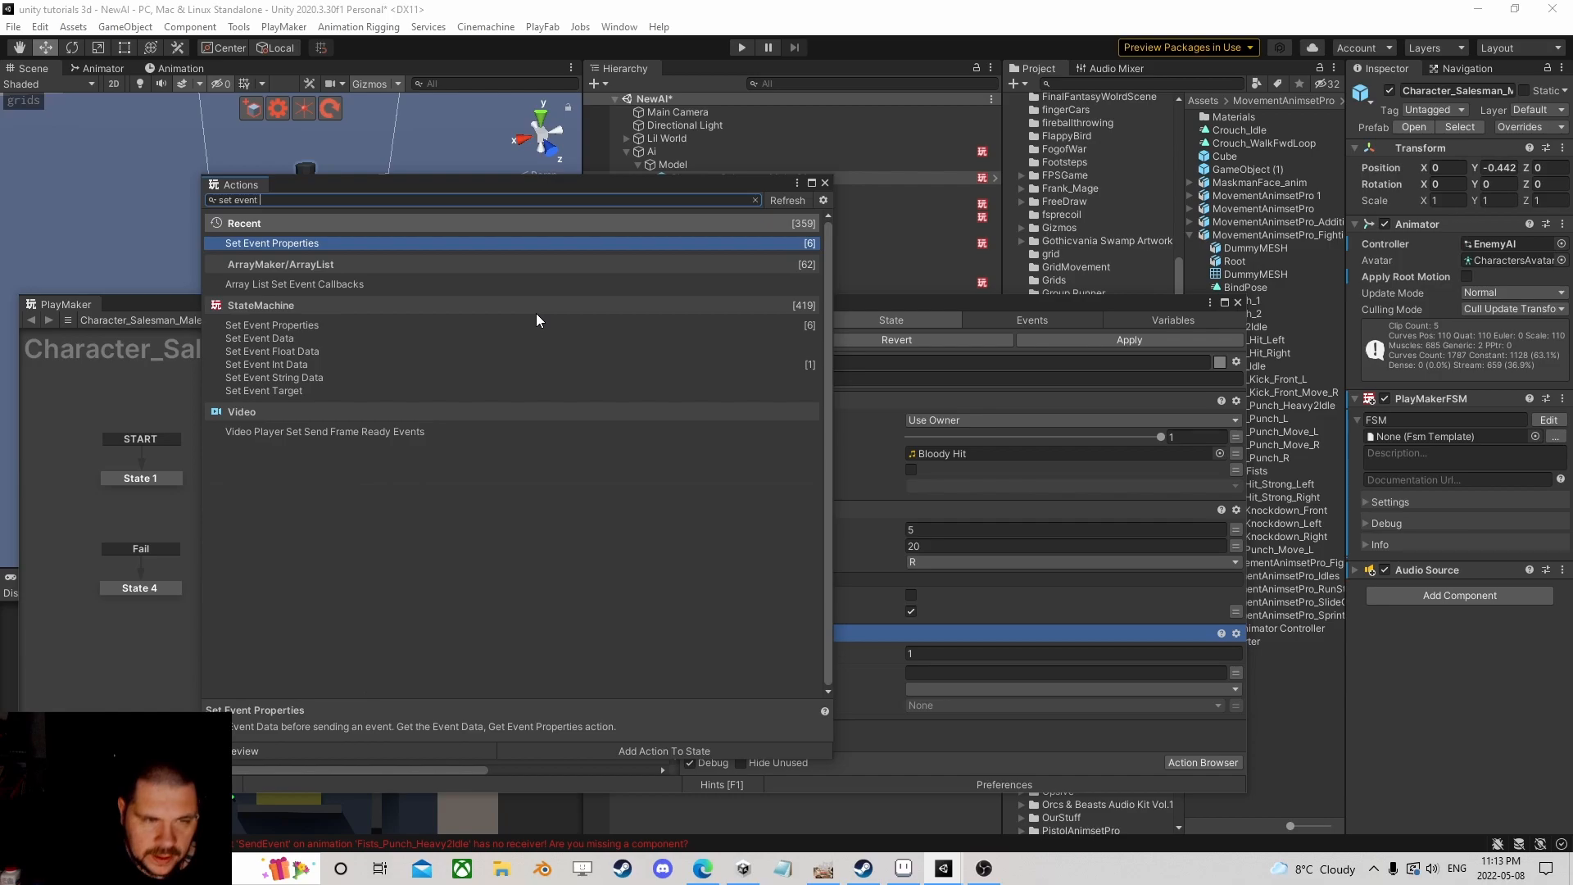
key("BackSpace")
key("BackSpace")
type("da")
key("Return")
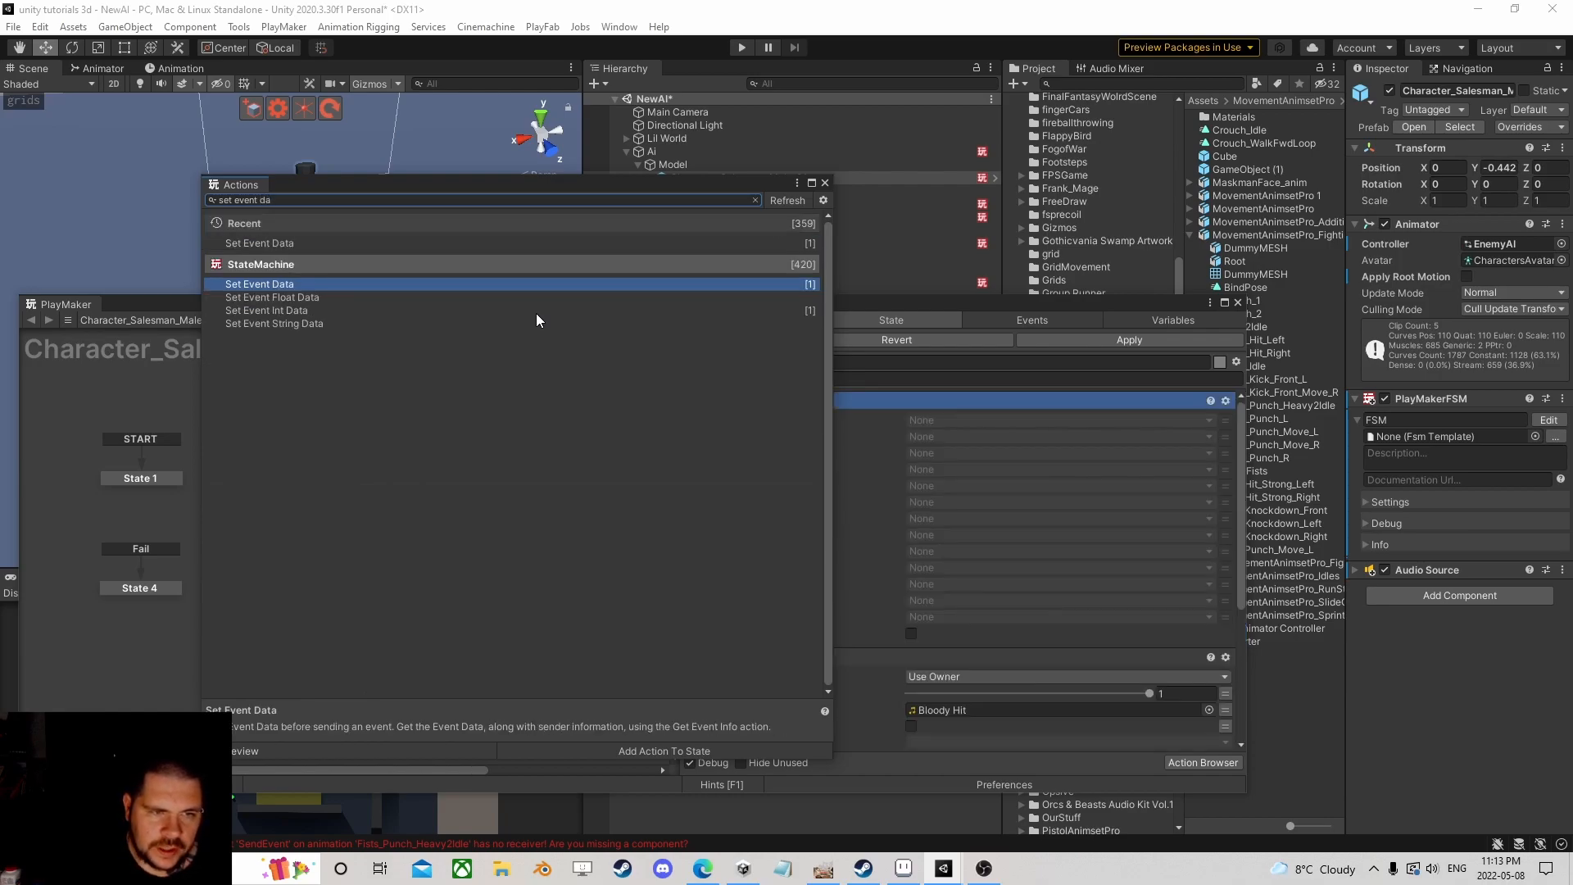
left_click(825, 183)
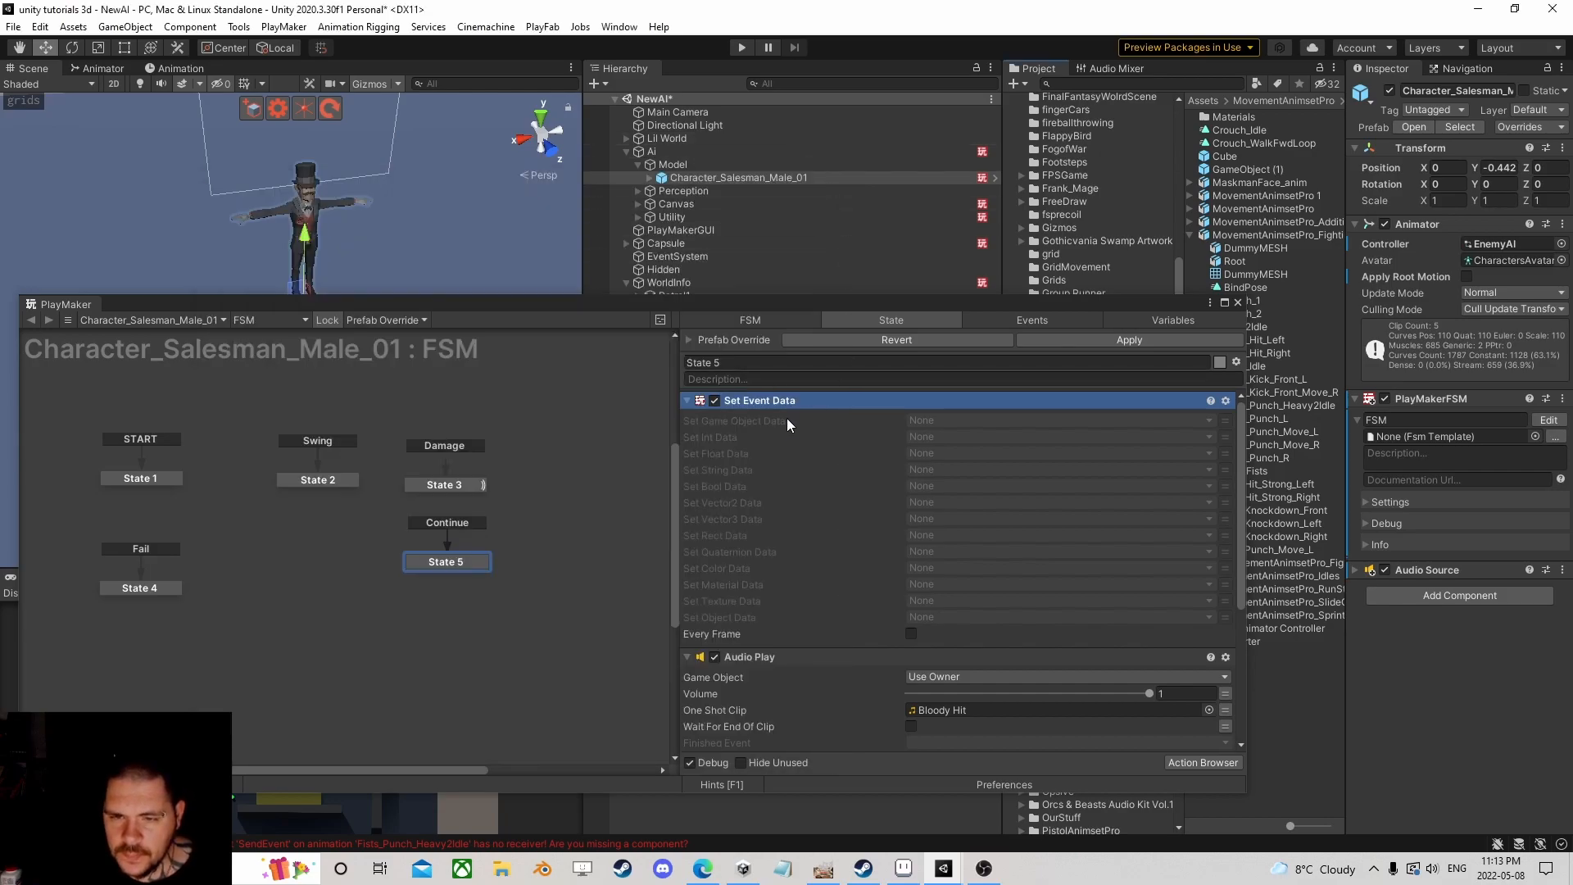
left_click(745, 656)
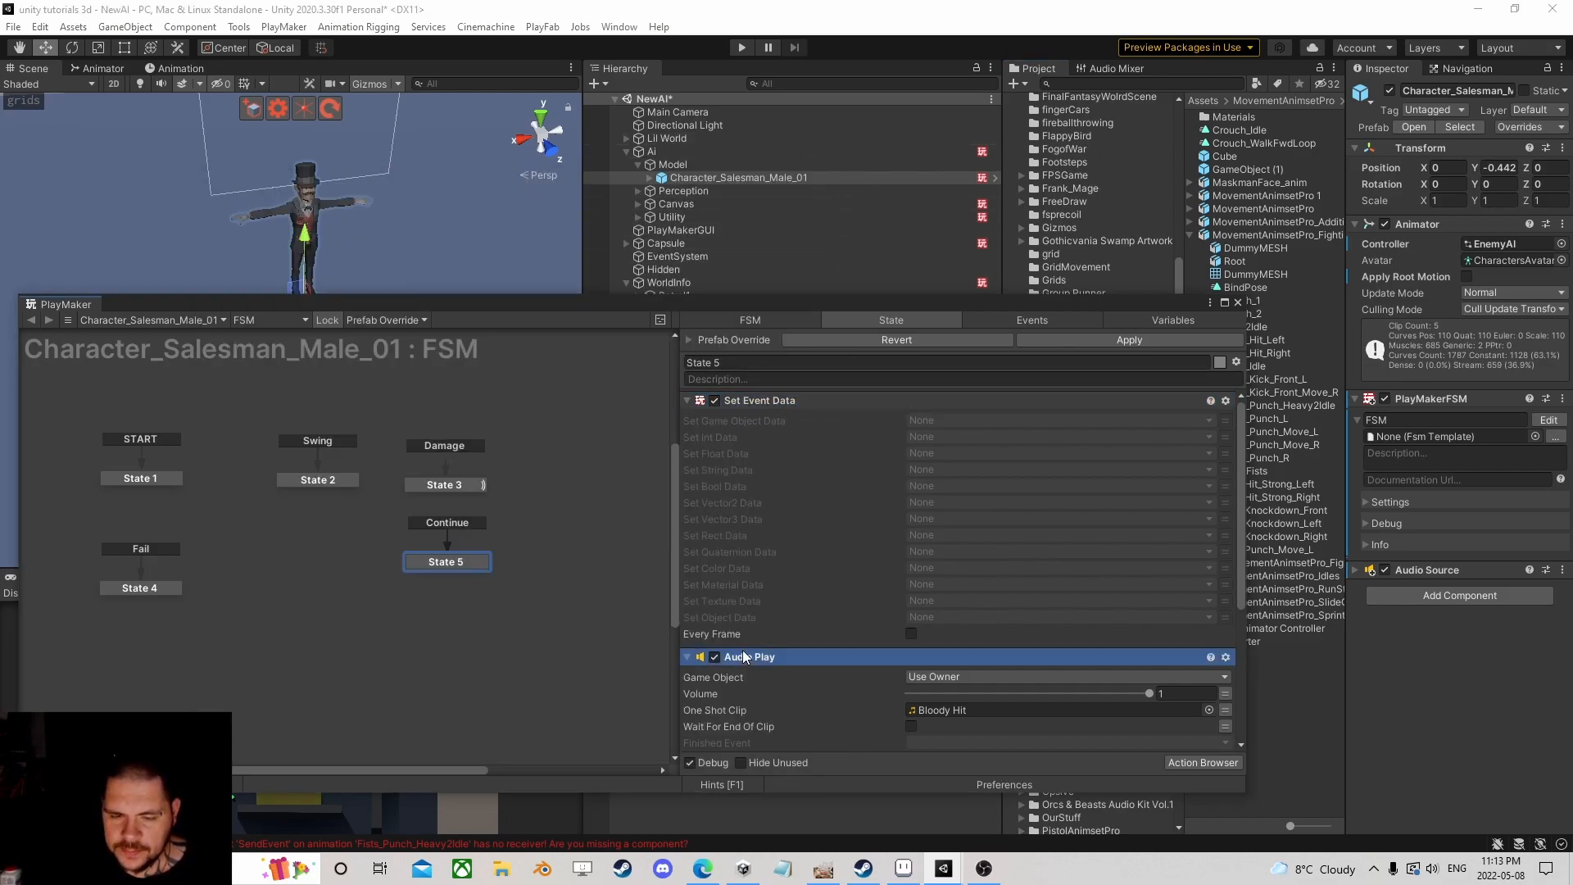
left_click(758, 400)
key("Delete")
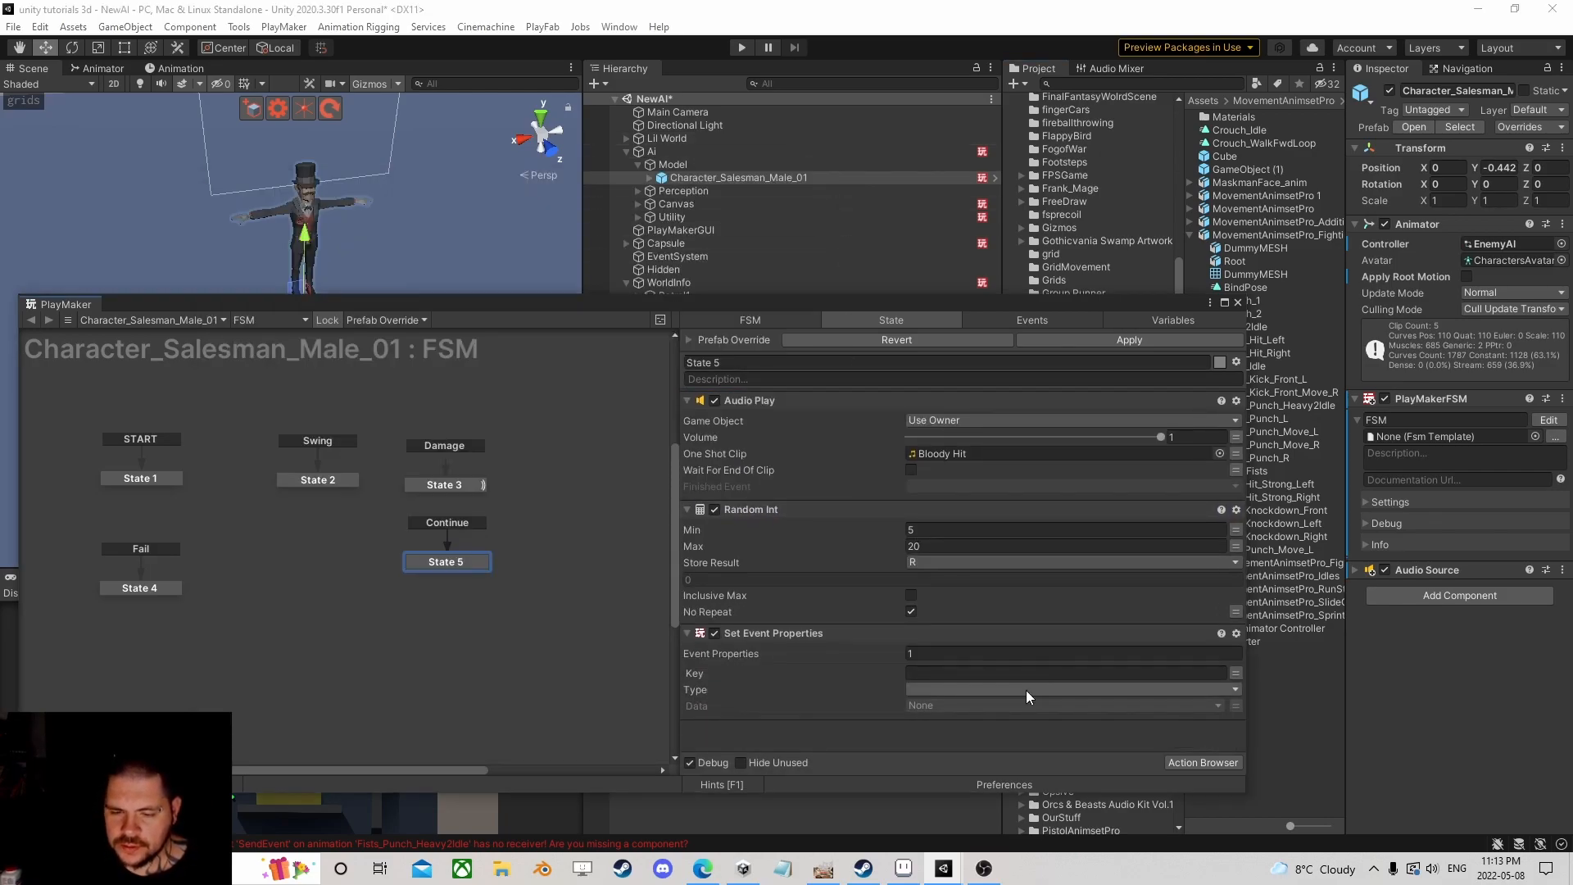
Step: Set the event property key to Damage, type Int, with variable R as its data
type("Damage")
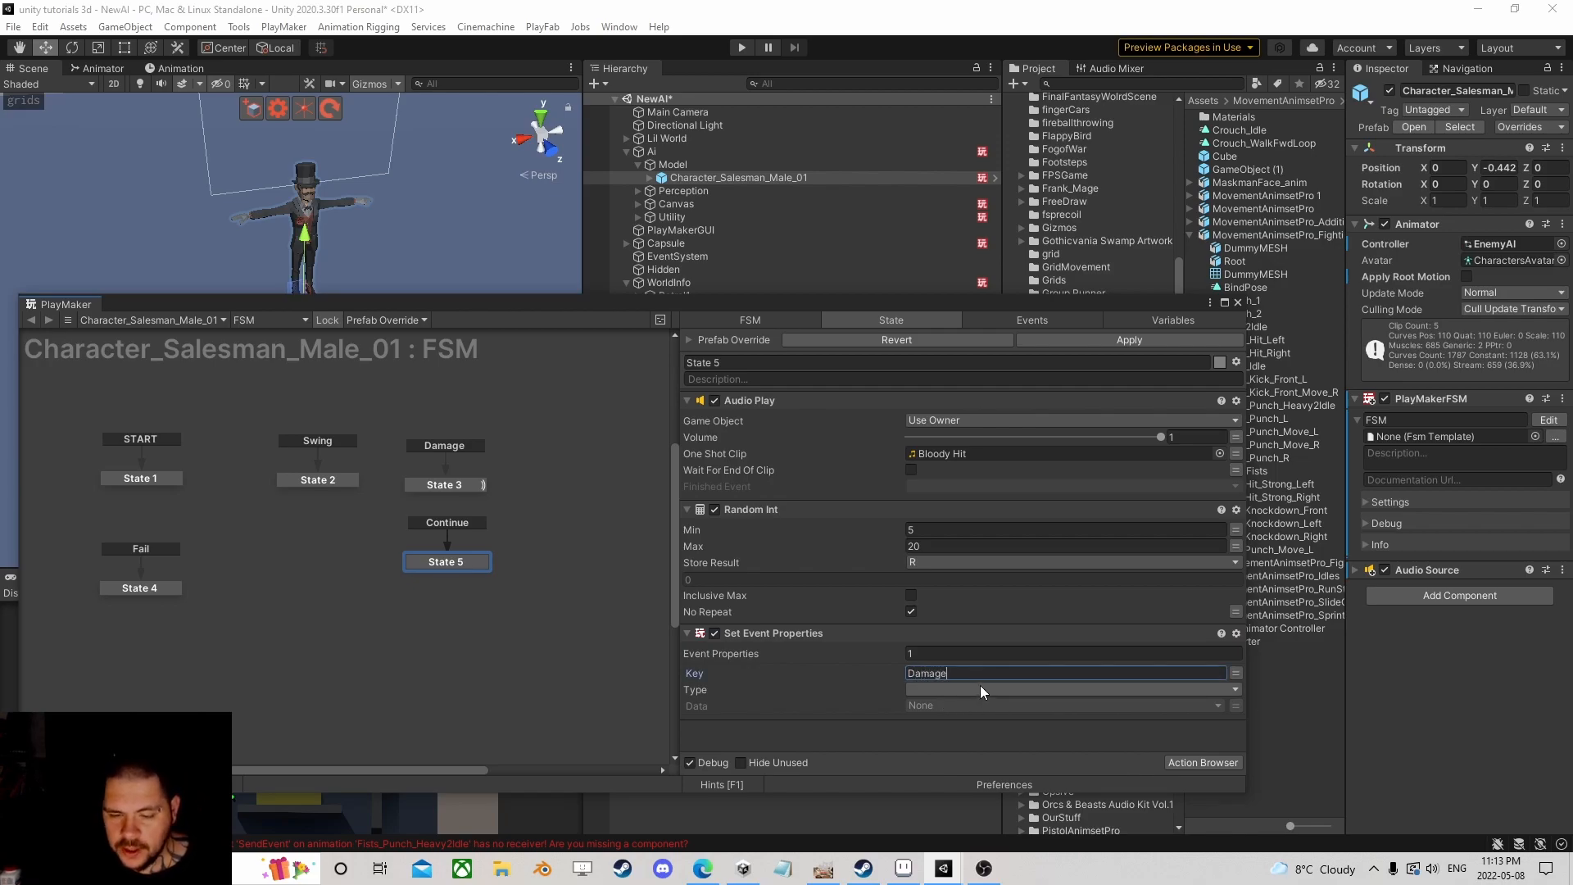
left_click(984, 688)
left_click(985, 460)
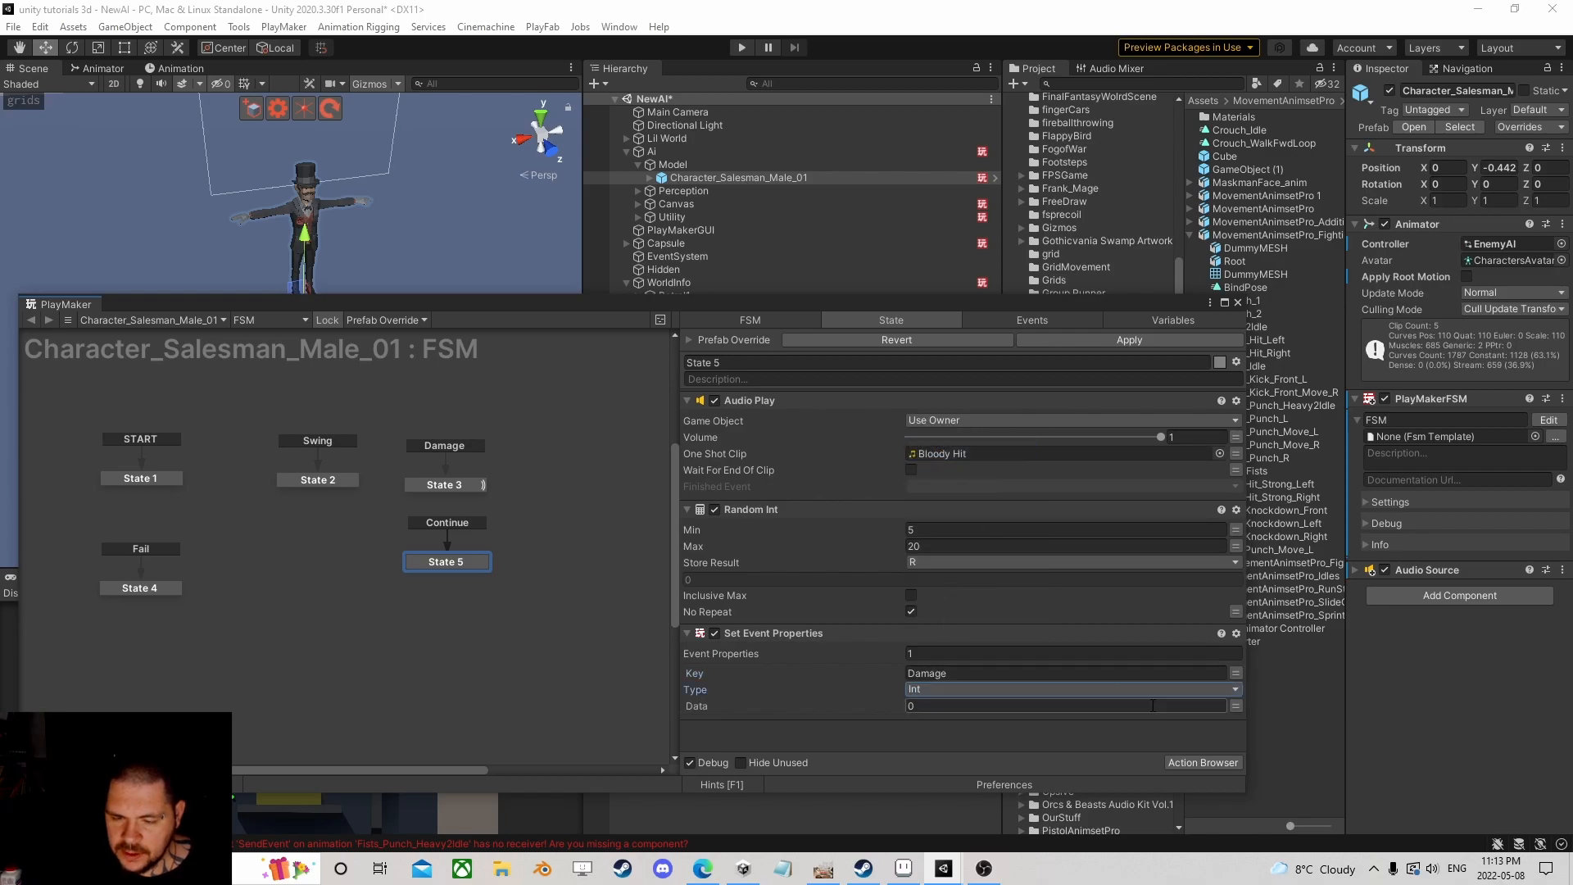
left_click(1236, 706)
left_click(1168, 705)
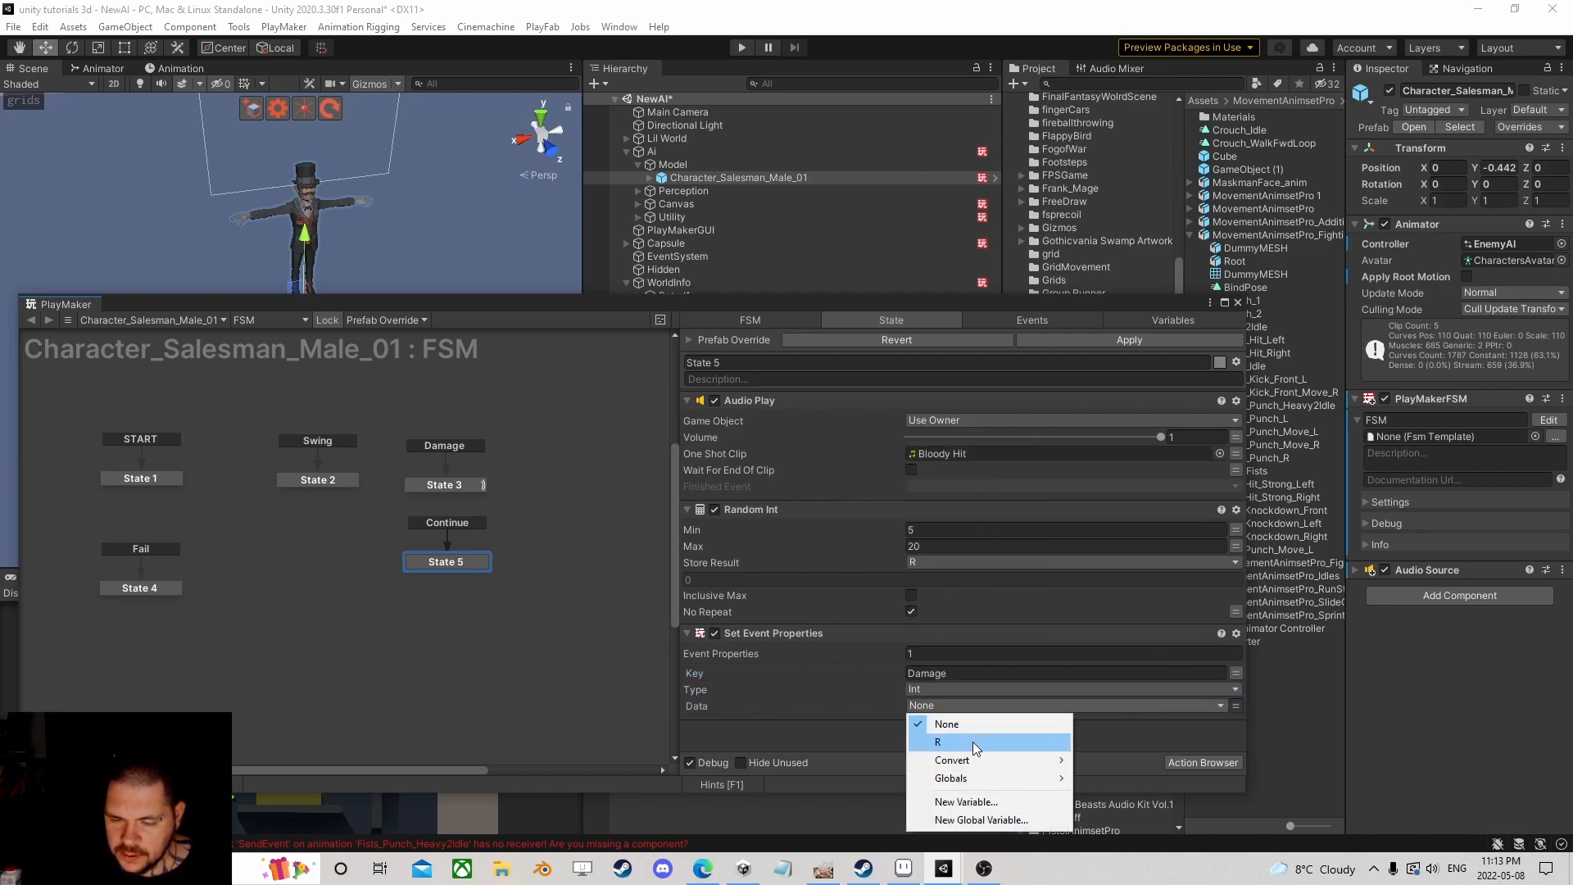
left_click(972, 740)
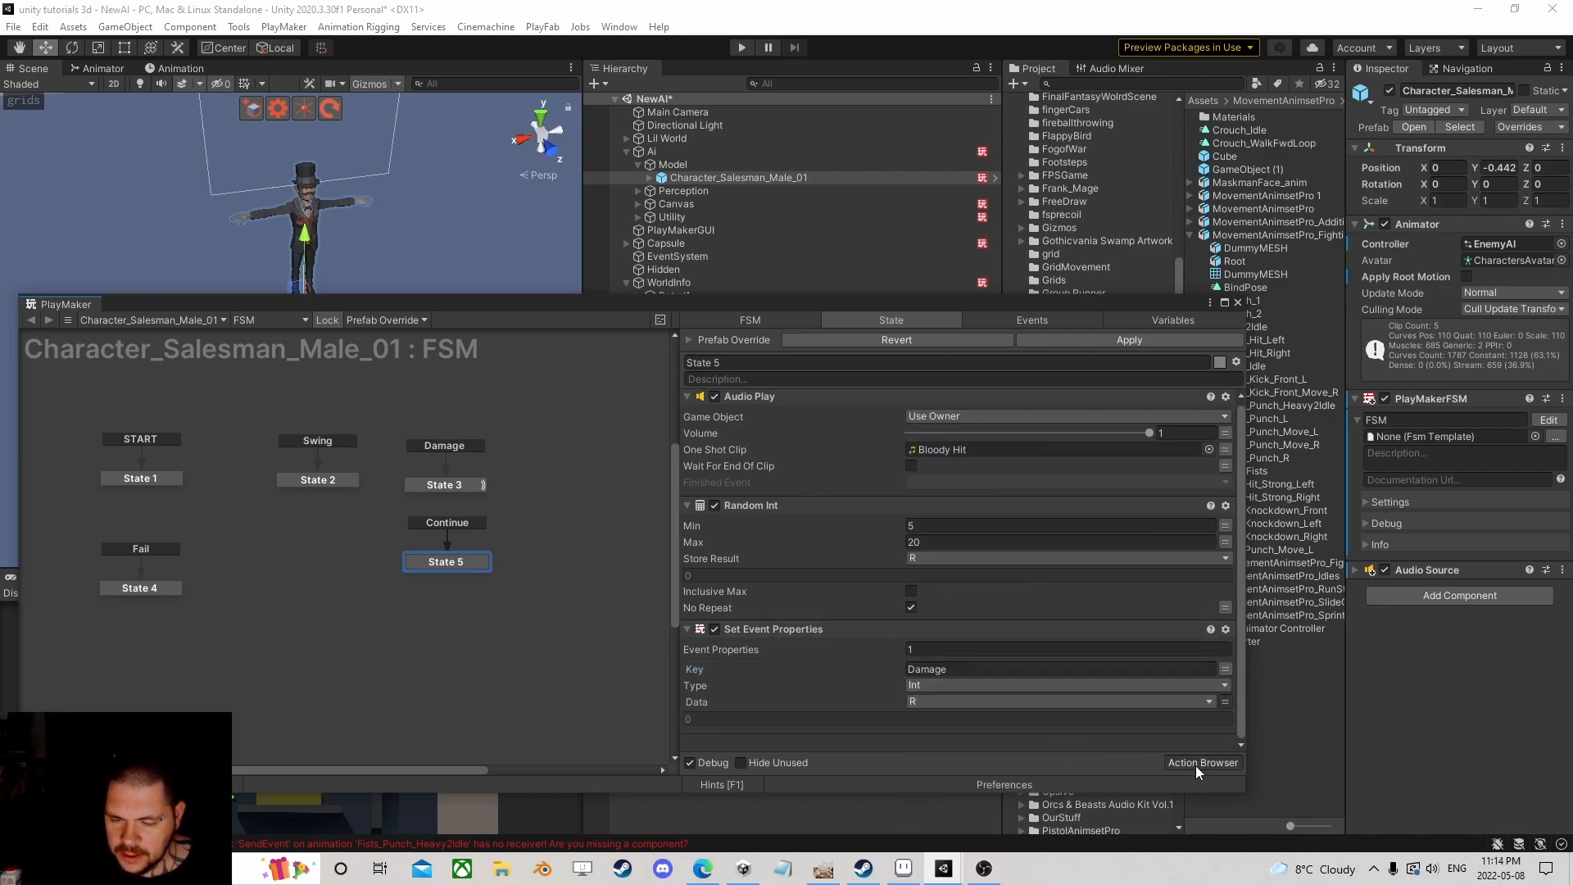
left_click(1196, 763)
Step: Add a Send Event action to State 5 and move it to the bottom
type("send eve")
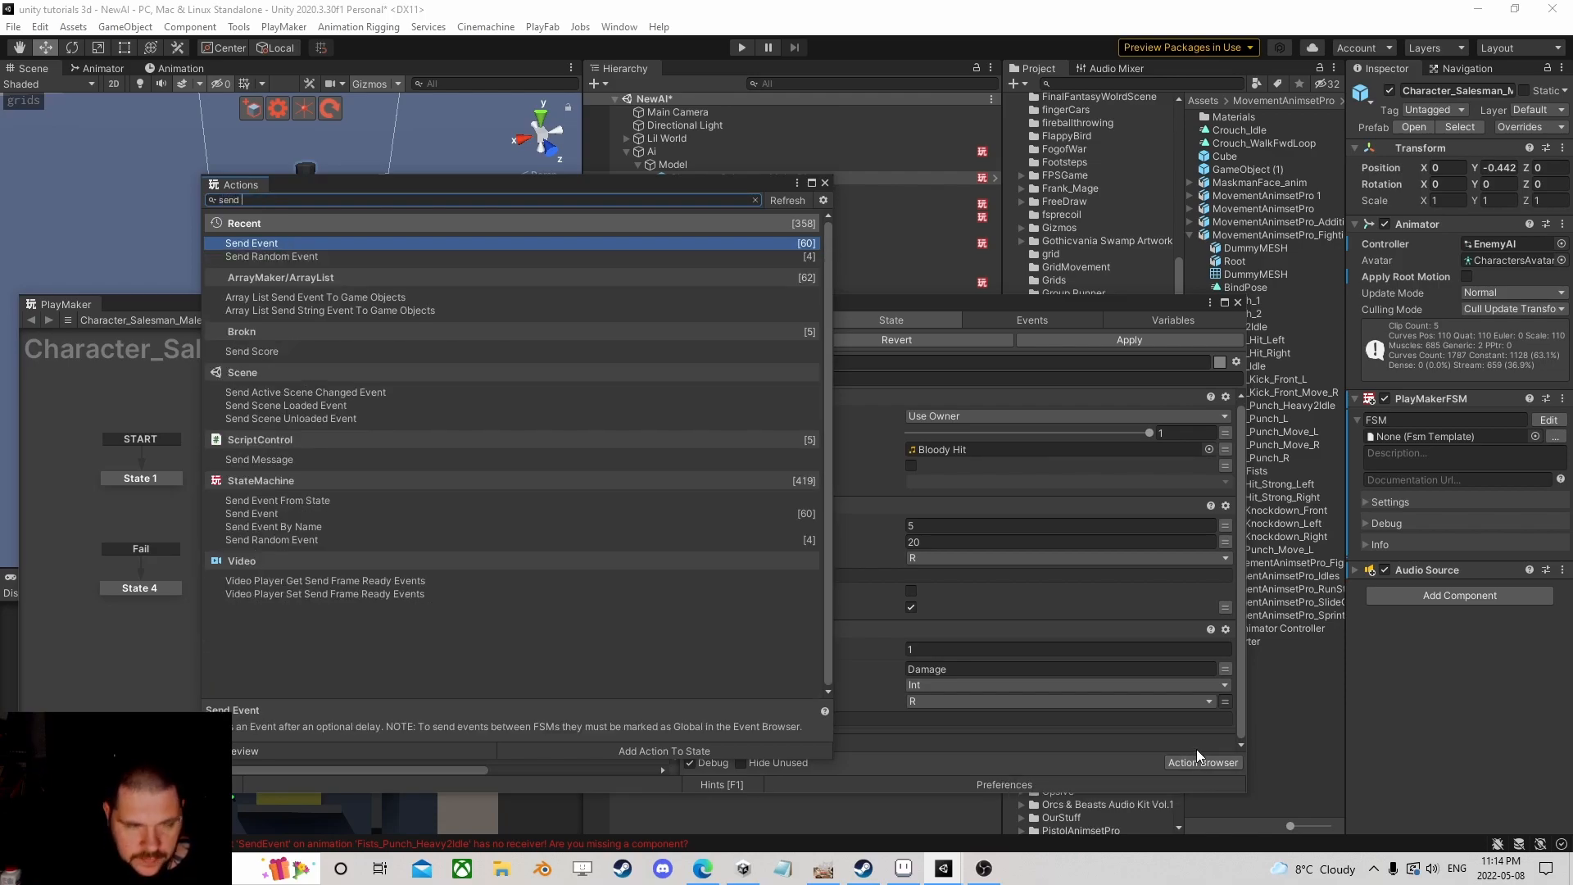
double_click(355, 245)
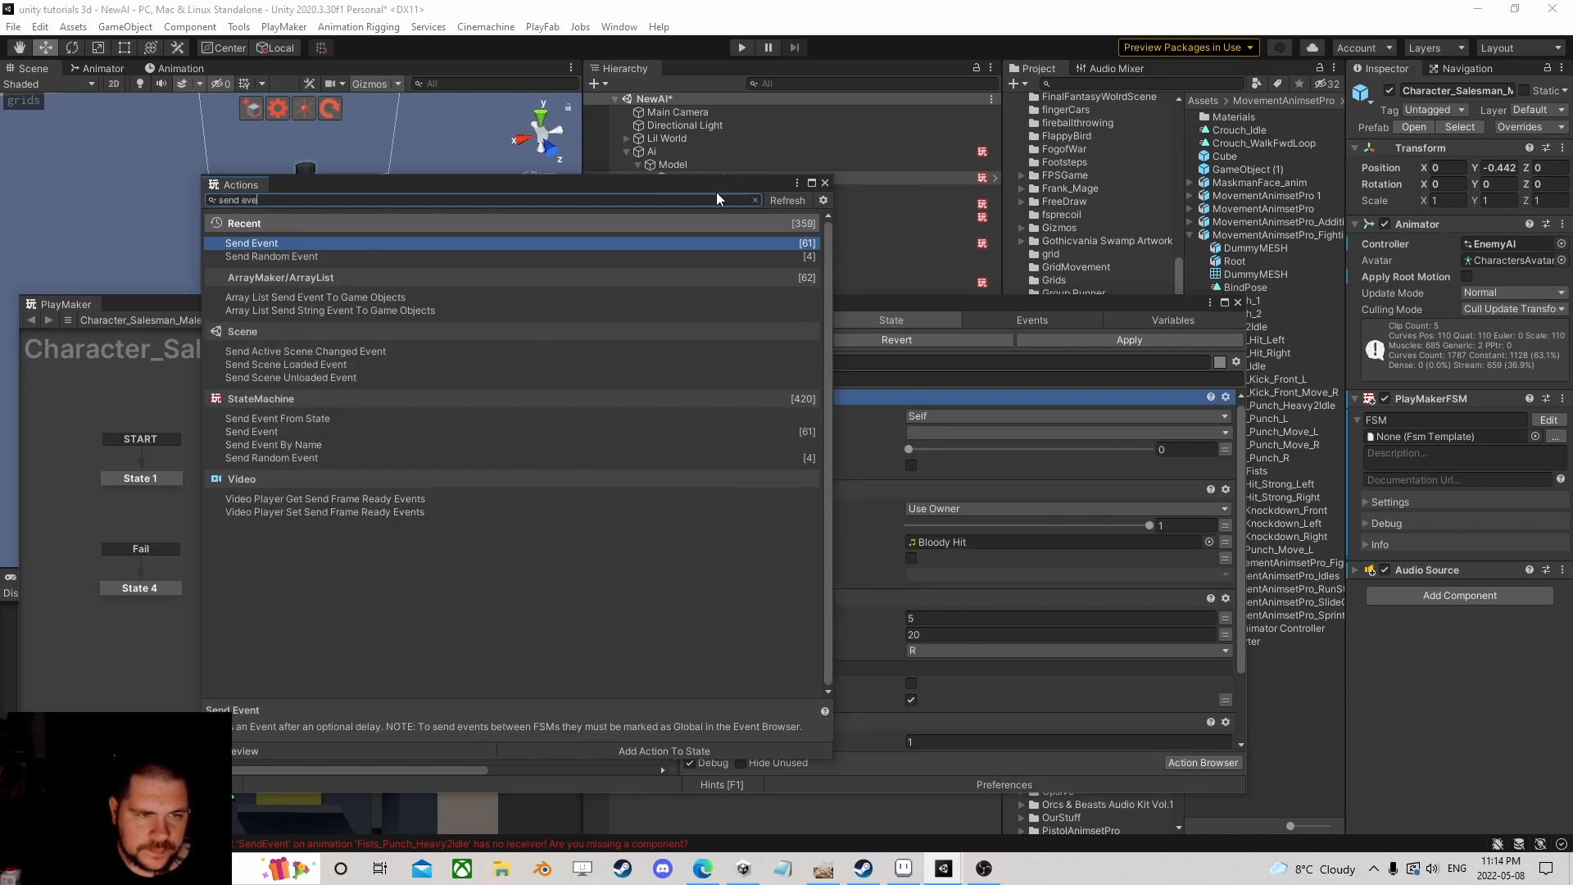
left_click(825, 183)
right_click(794, 402)
left_click(878, 645)
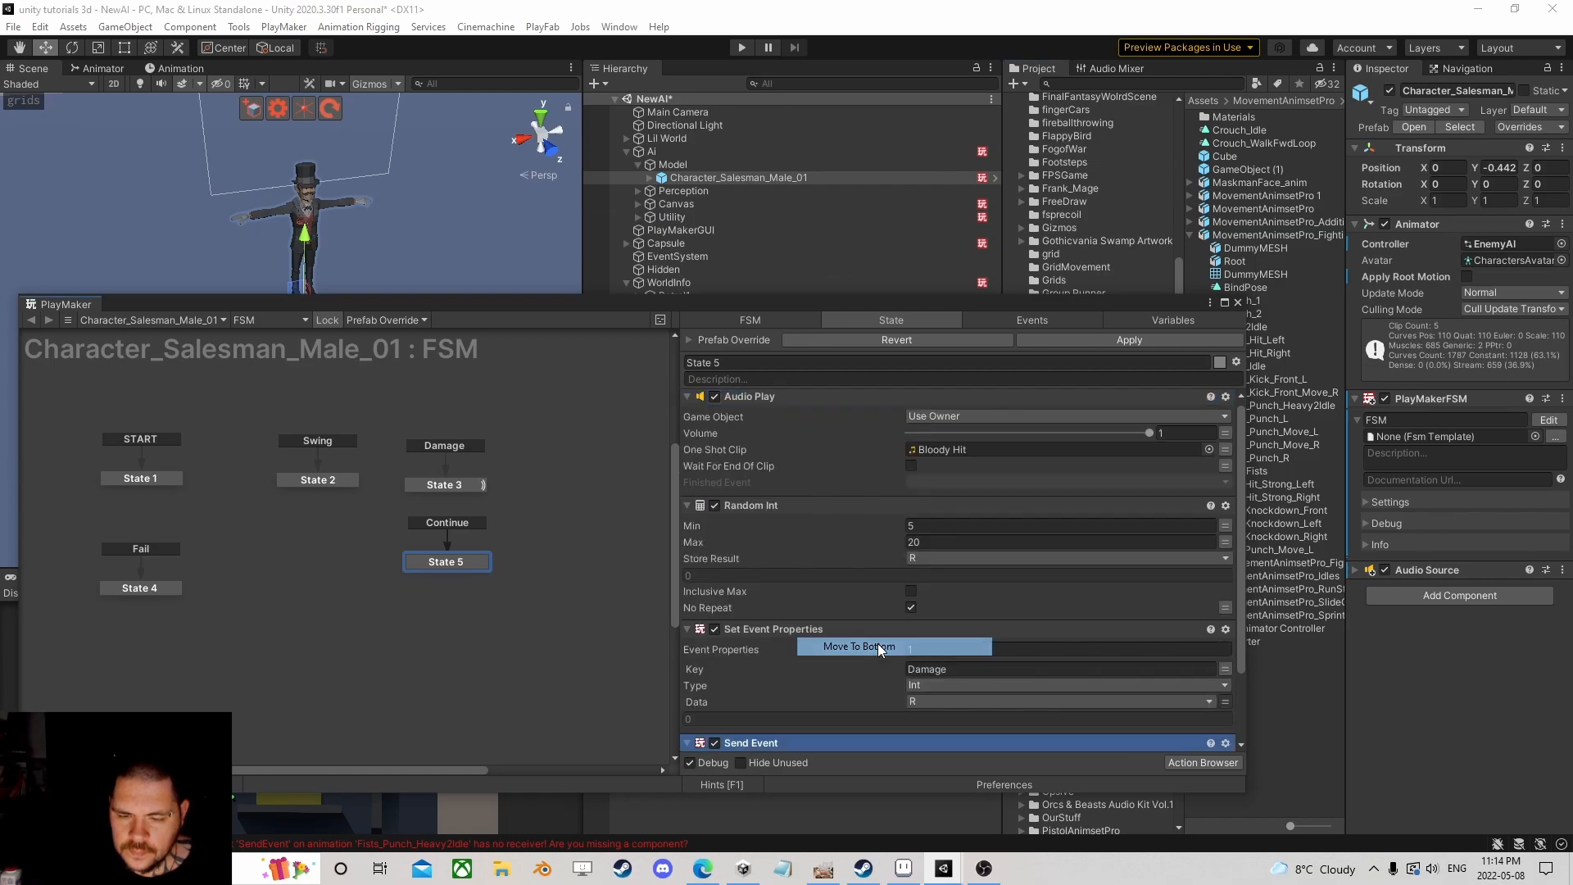
Step: Target the Health FSM on the Target game object and send it the Damage event
left_click(983, 670)
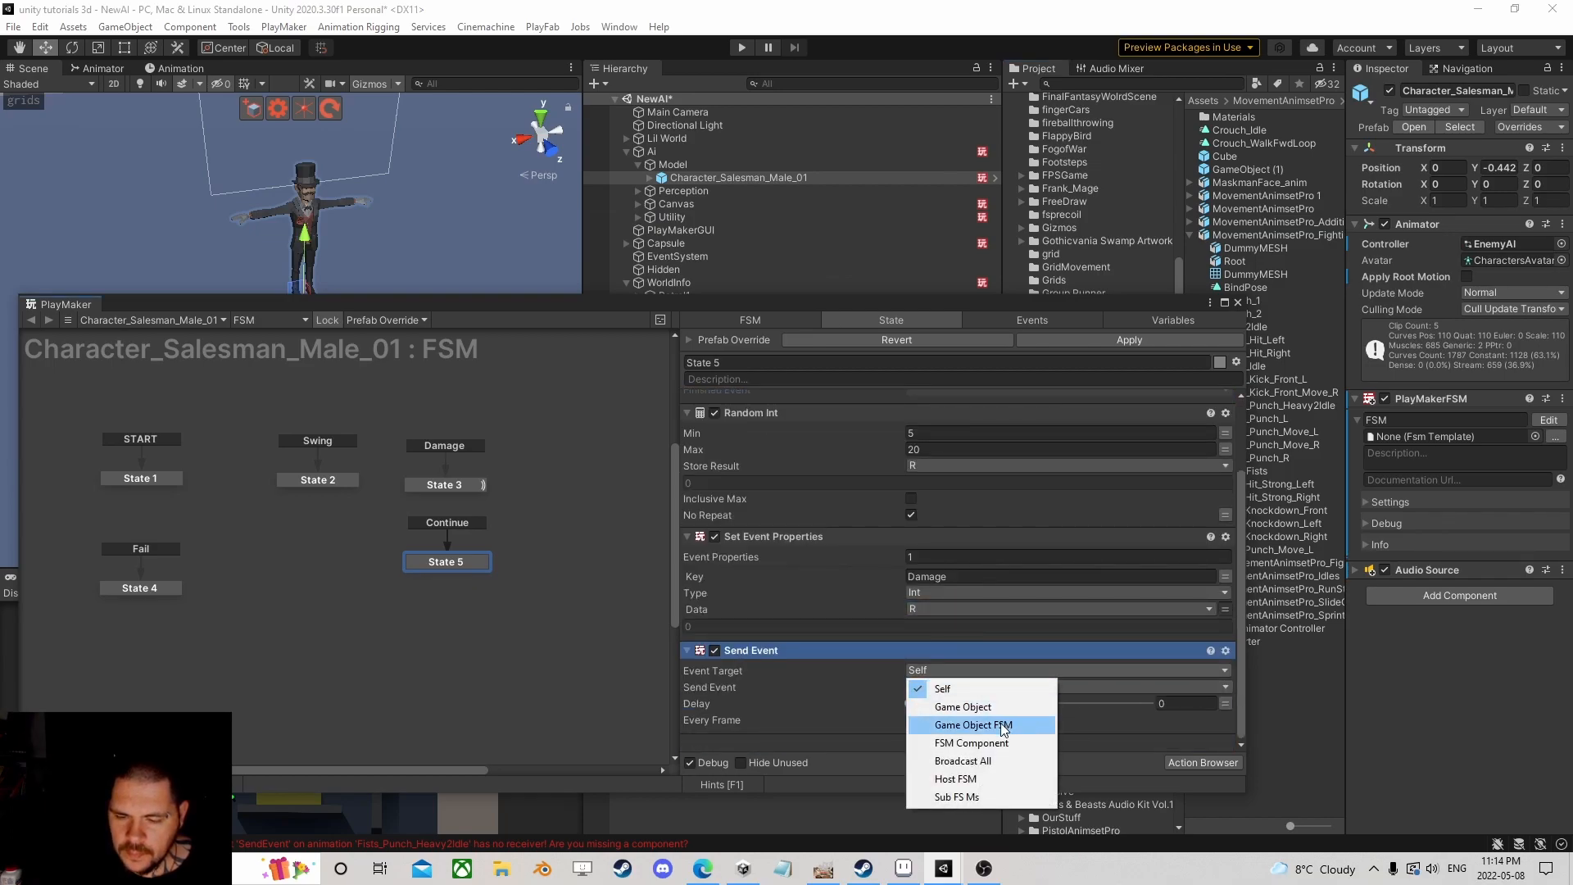
left_click(967, 725)
left_click(1020, 687)
left_click(1000, 723)
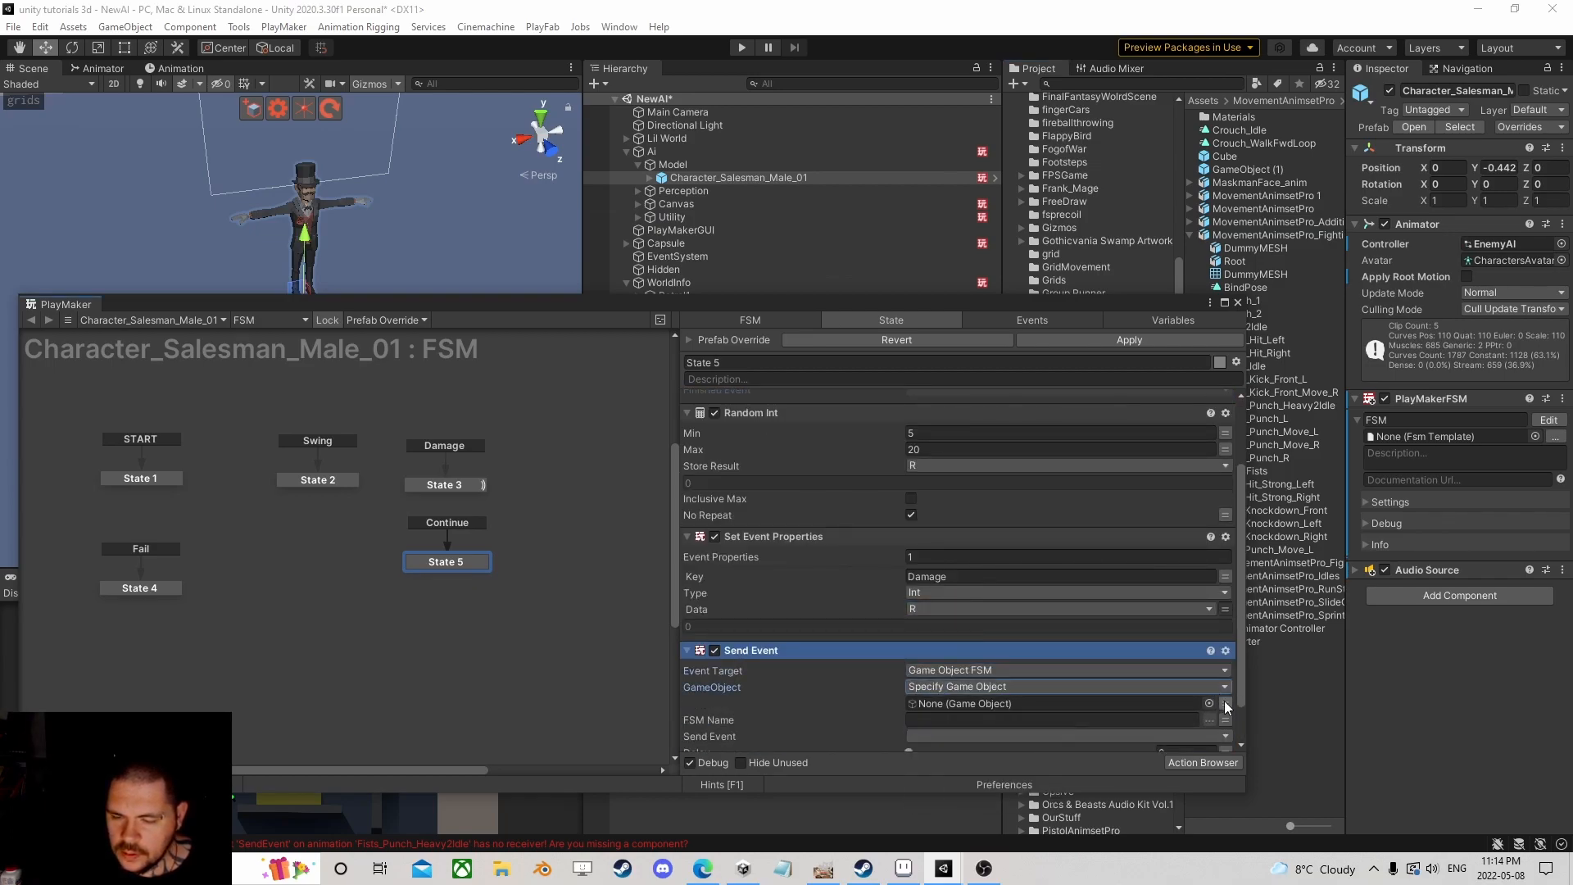
left_click(1123, 702)
left_click(947, 739)
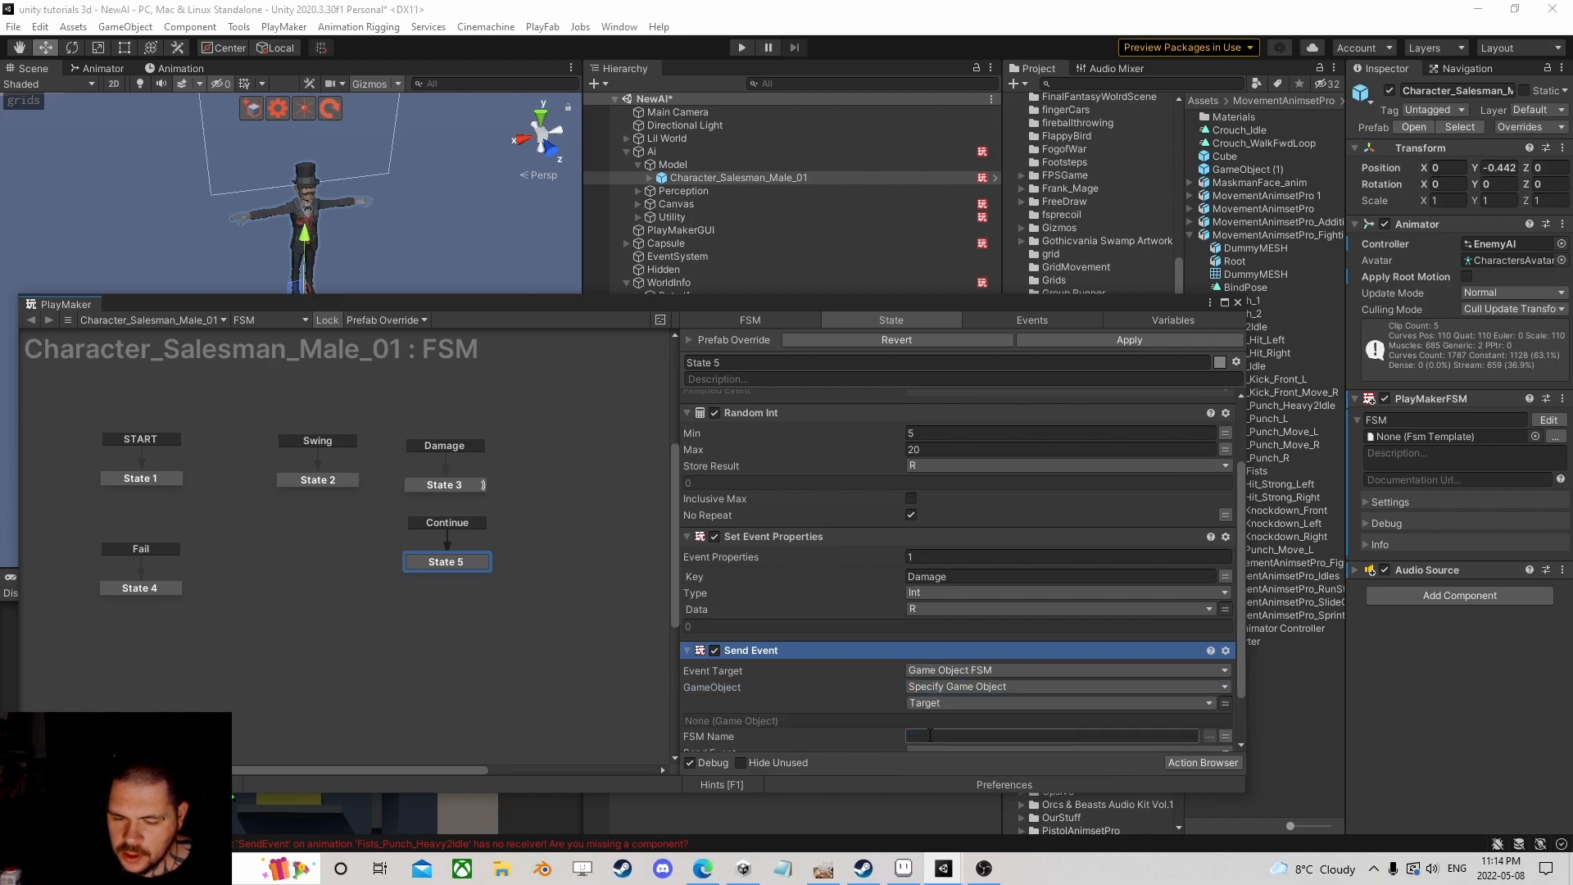
scroll(936, 703, "down", 2)
type("Health")
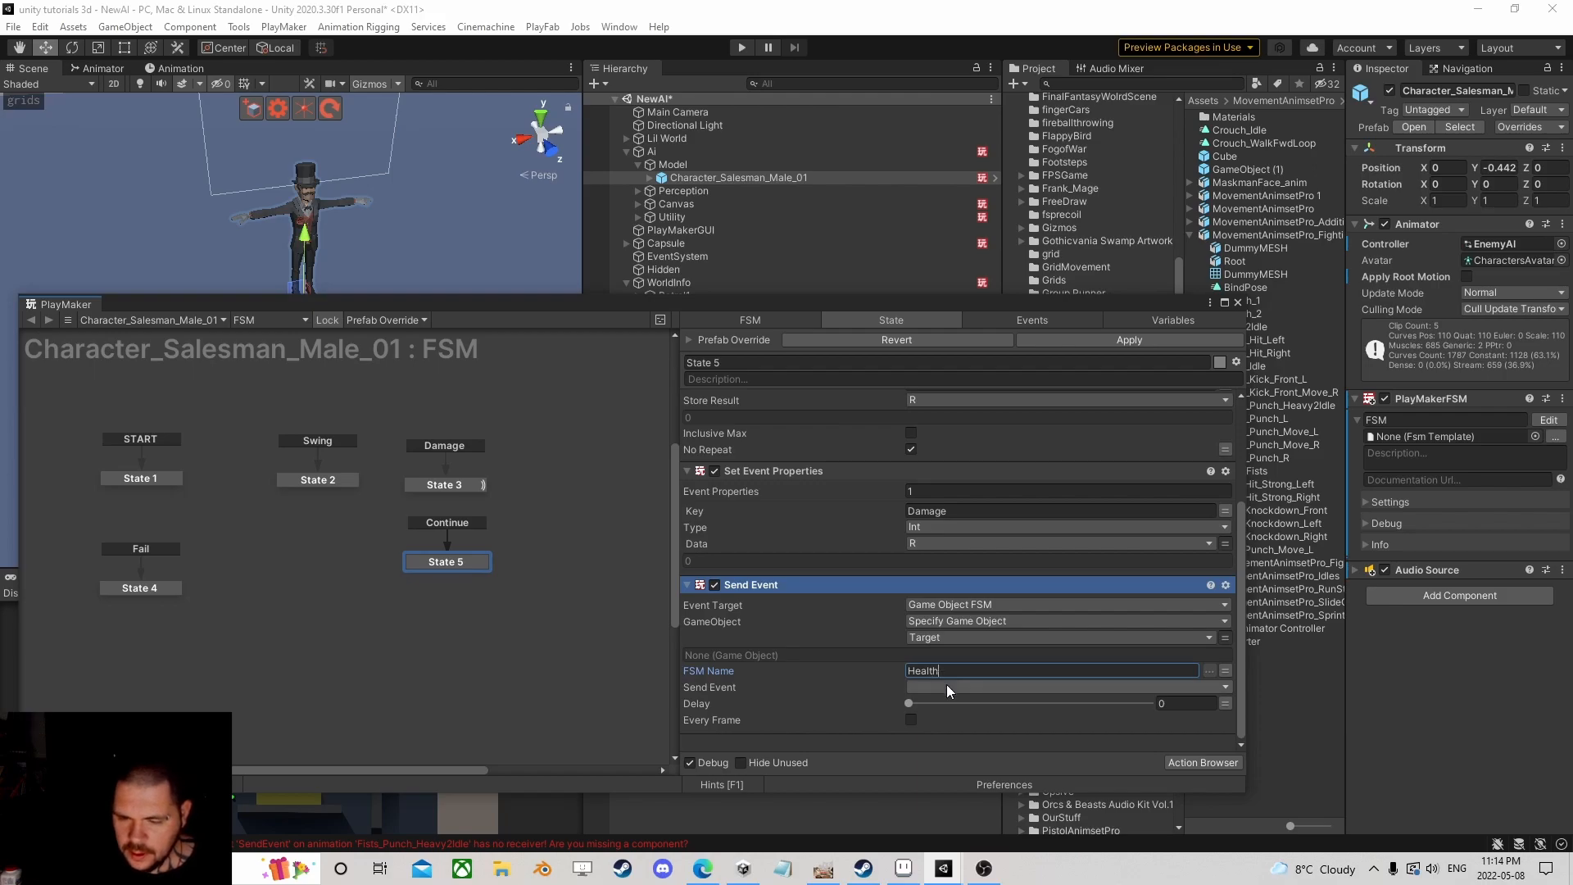
left_click(946, 686)
left_click(951, 737)
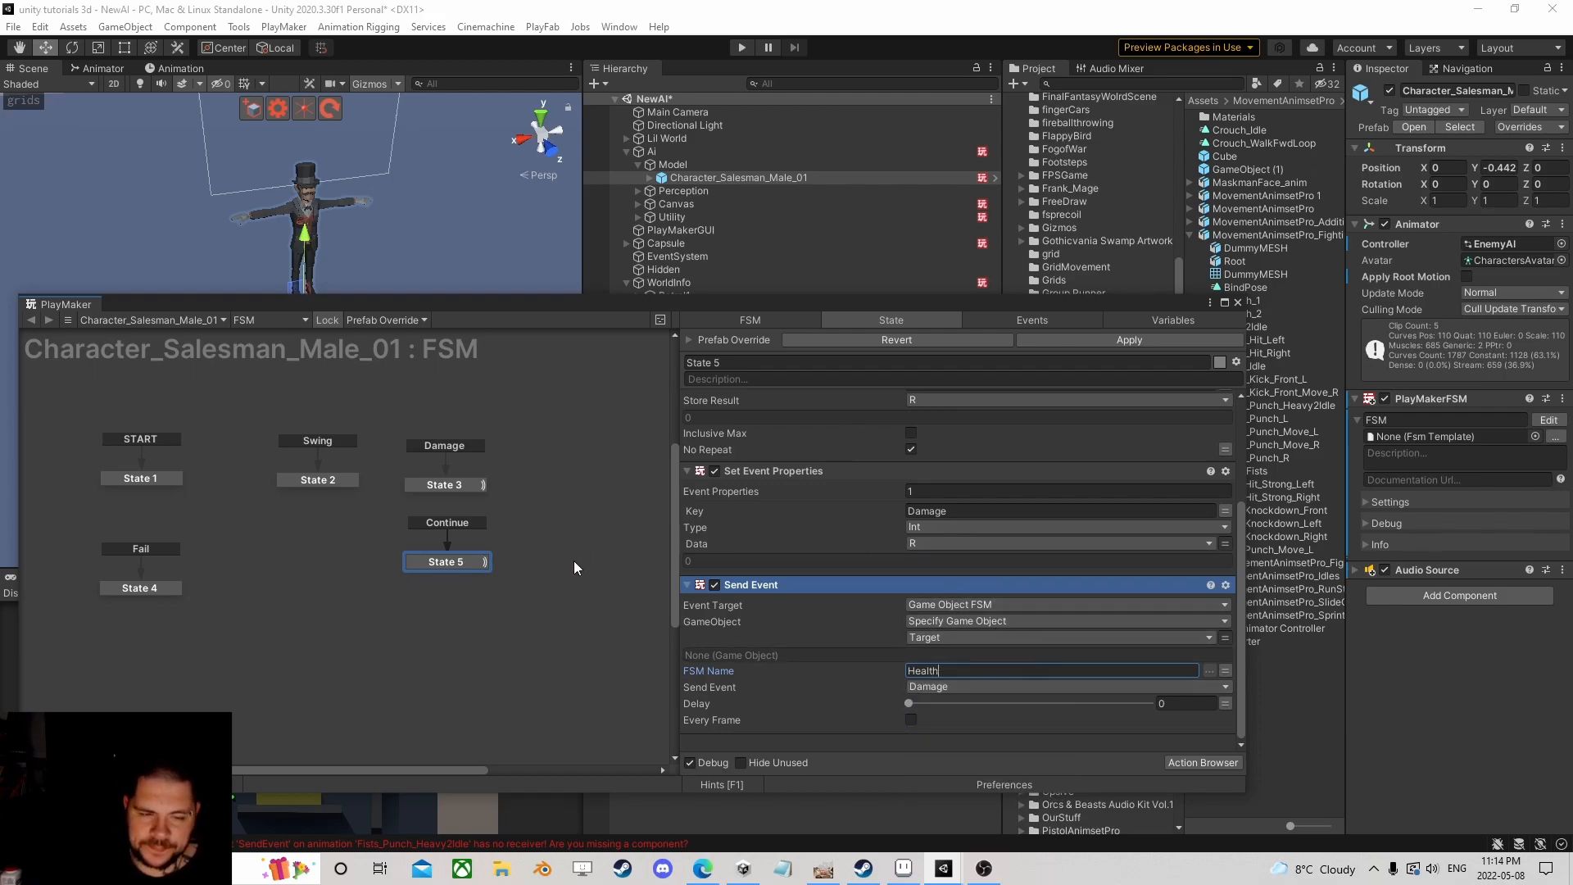
left_click(449, 564)
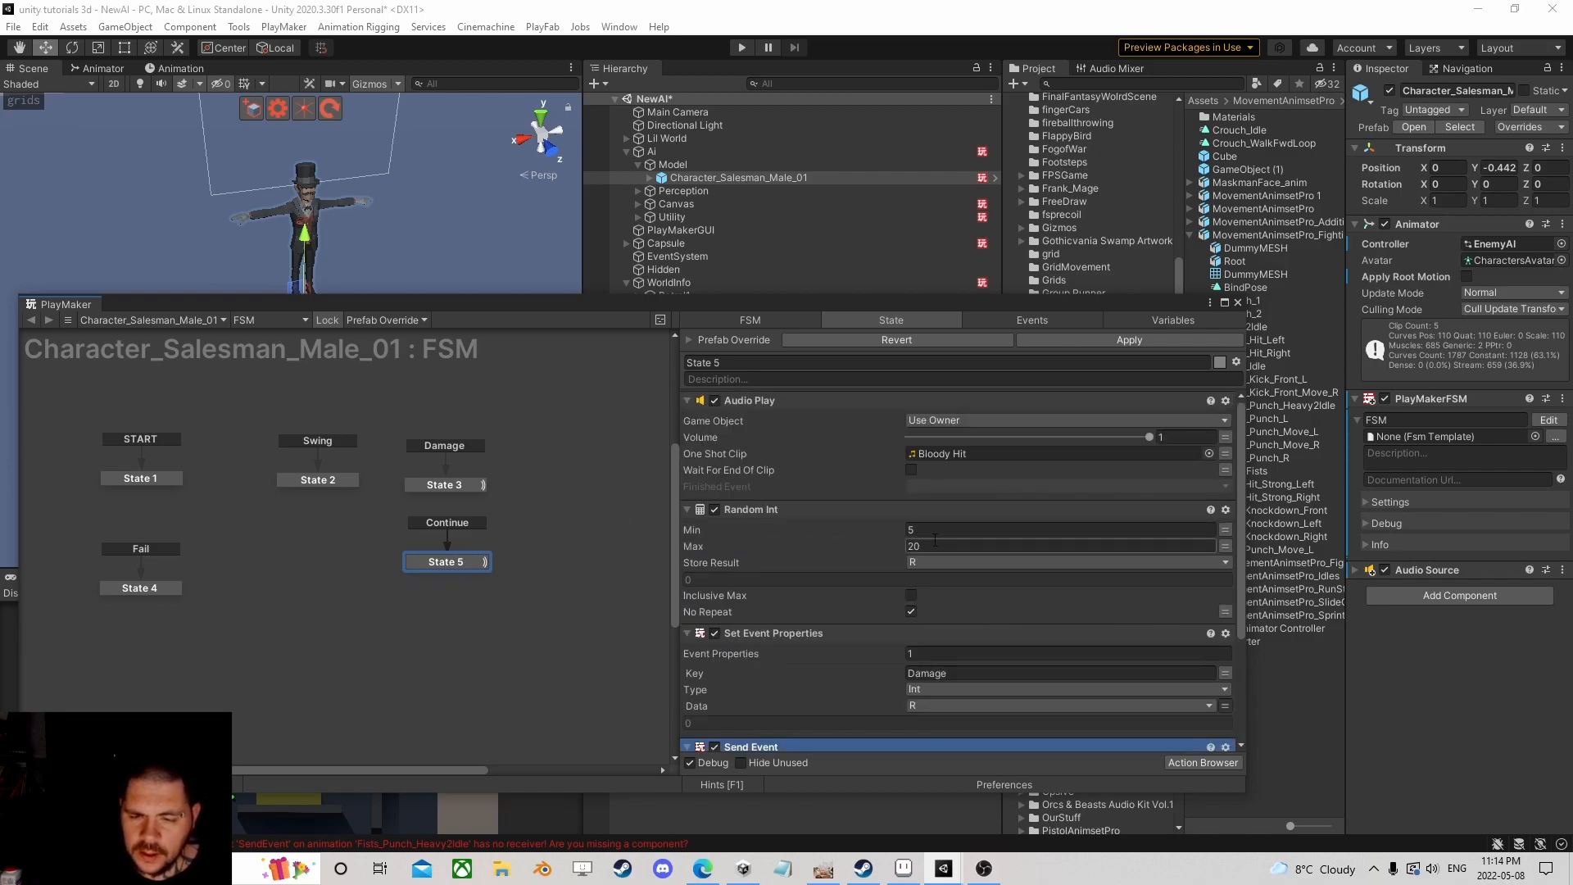
Step: Add a PlayMakerFSM component to the Capsule and open it in the PlayMaker editor
left_click(1237, 302)
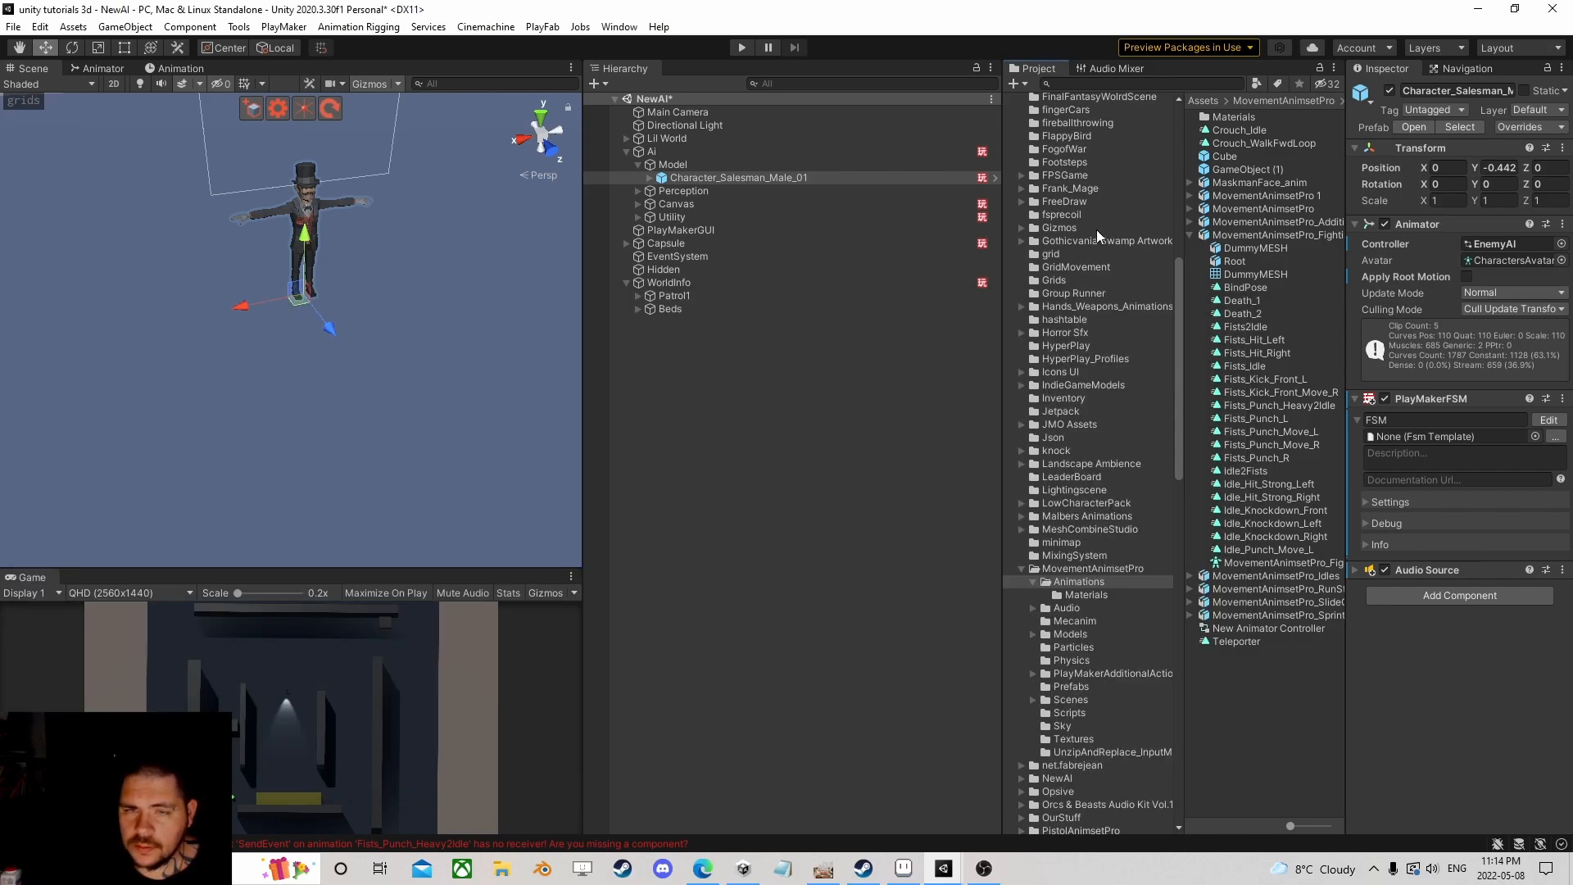
left_click(670, 245)
scroll(1485, 582, "down", 5)
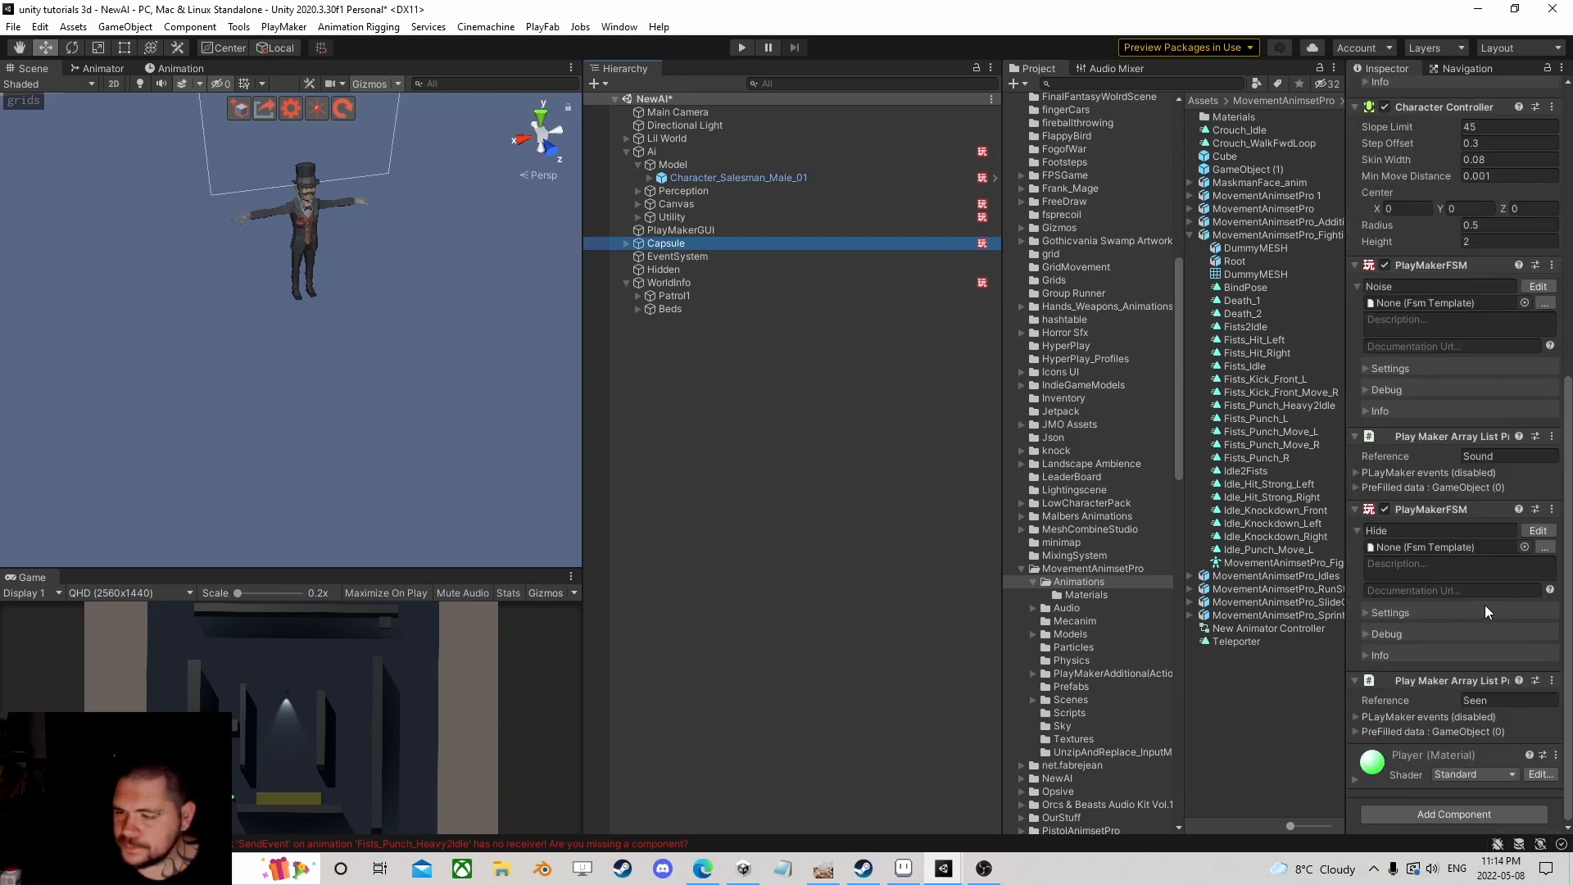
left_click(1447, 810)
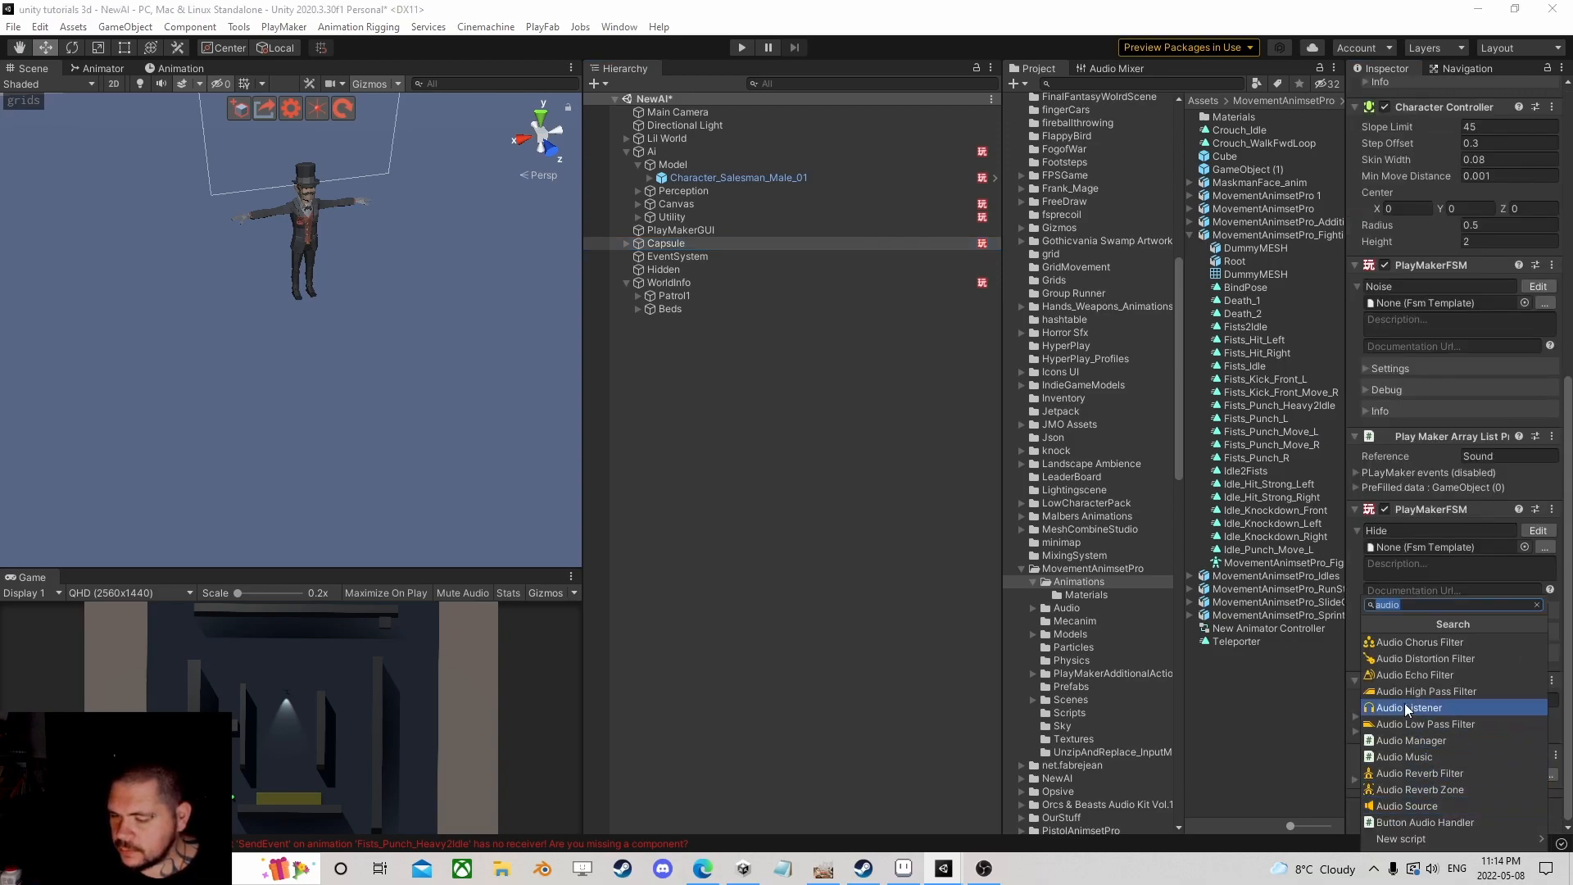
type("fsm")
left_click(1400, 674)
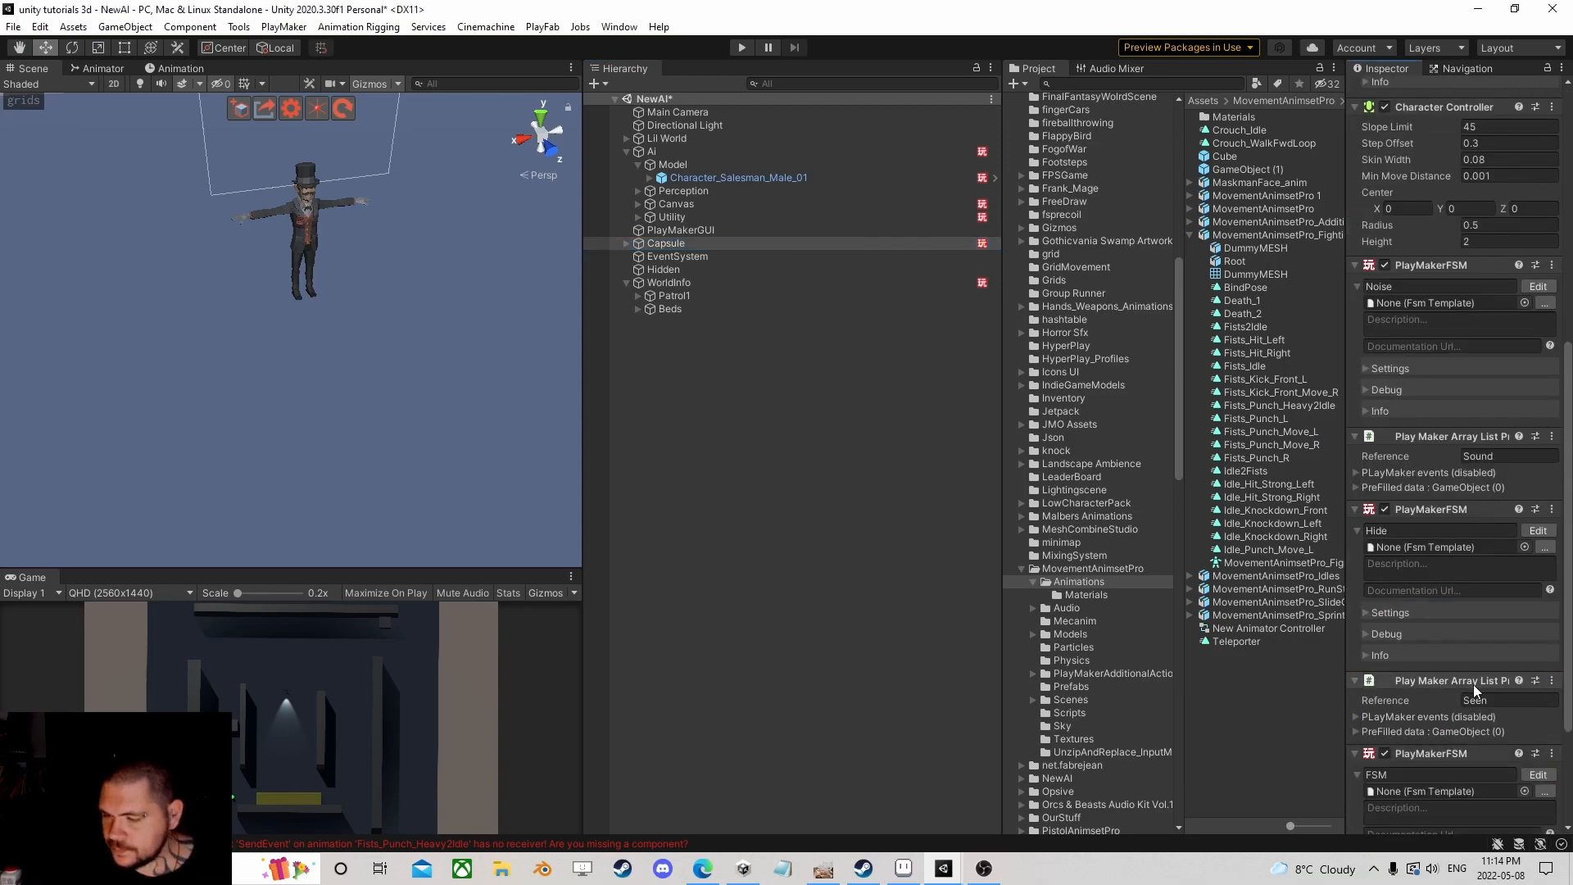
left_click(1537, 774)
Step: Add State 2 to the new FSM with a Damage global transition from Custom Events
right_click(336, 465)
left_click(373, 471)
right_click(386, 474)
mouse_move(492, 502)
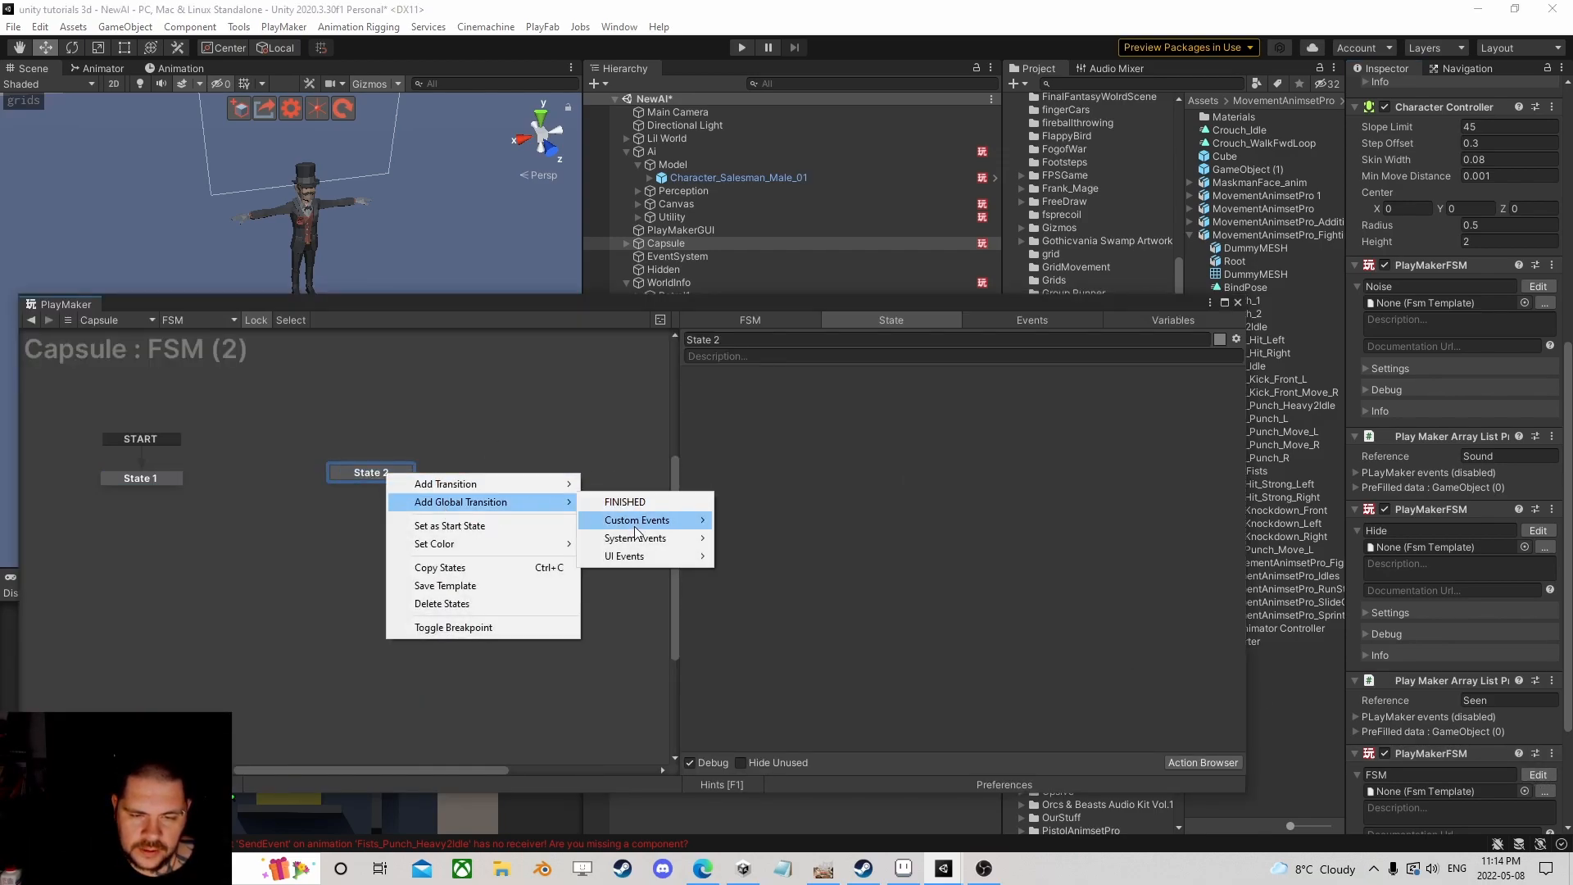
mouse_move(642, 520)
scroll(818, 407, "down", 5)
left_click(752, 859)
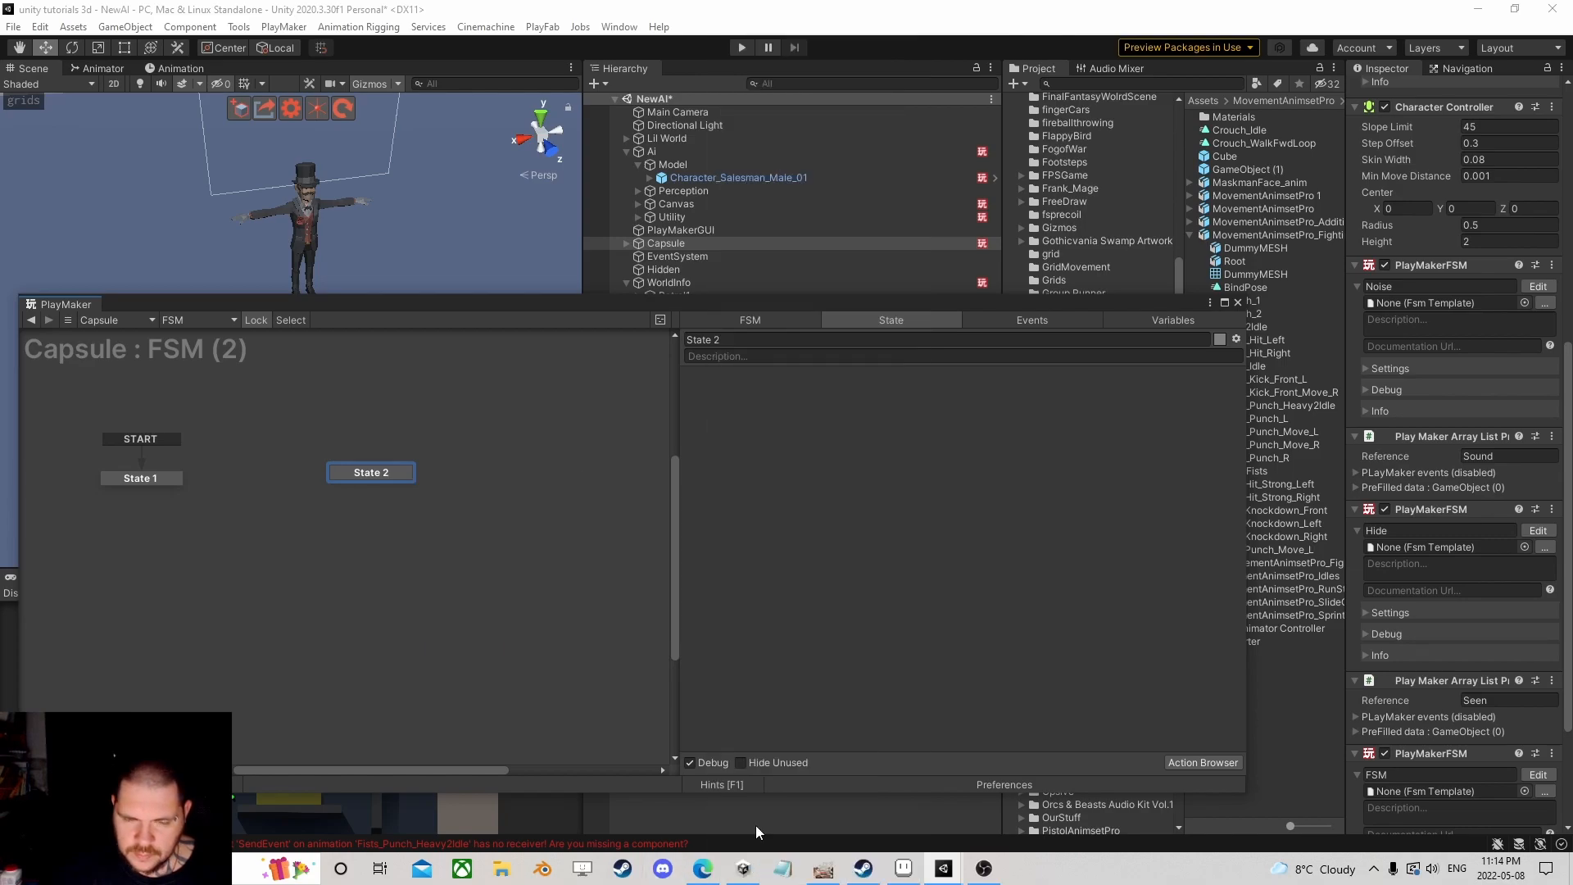
Step: Add a Get Event Properties action to State 2
left_click(1219, 762)
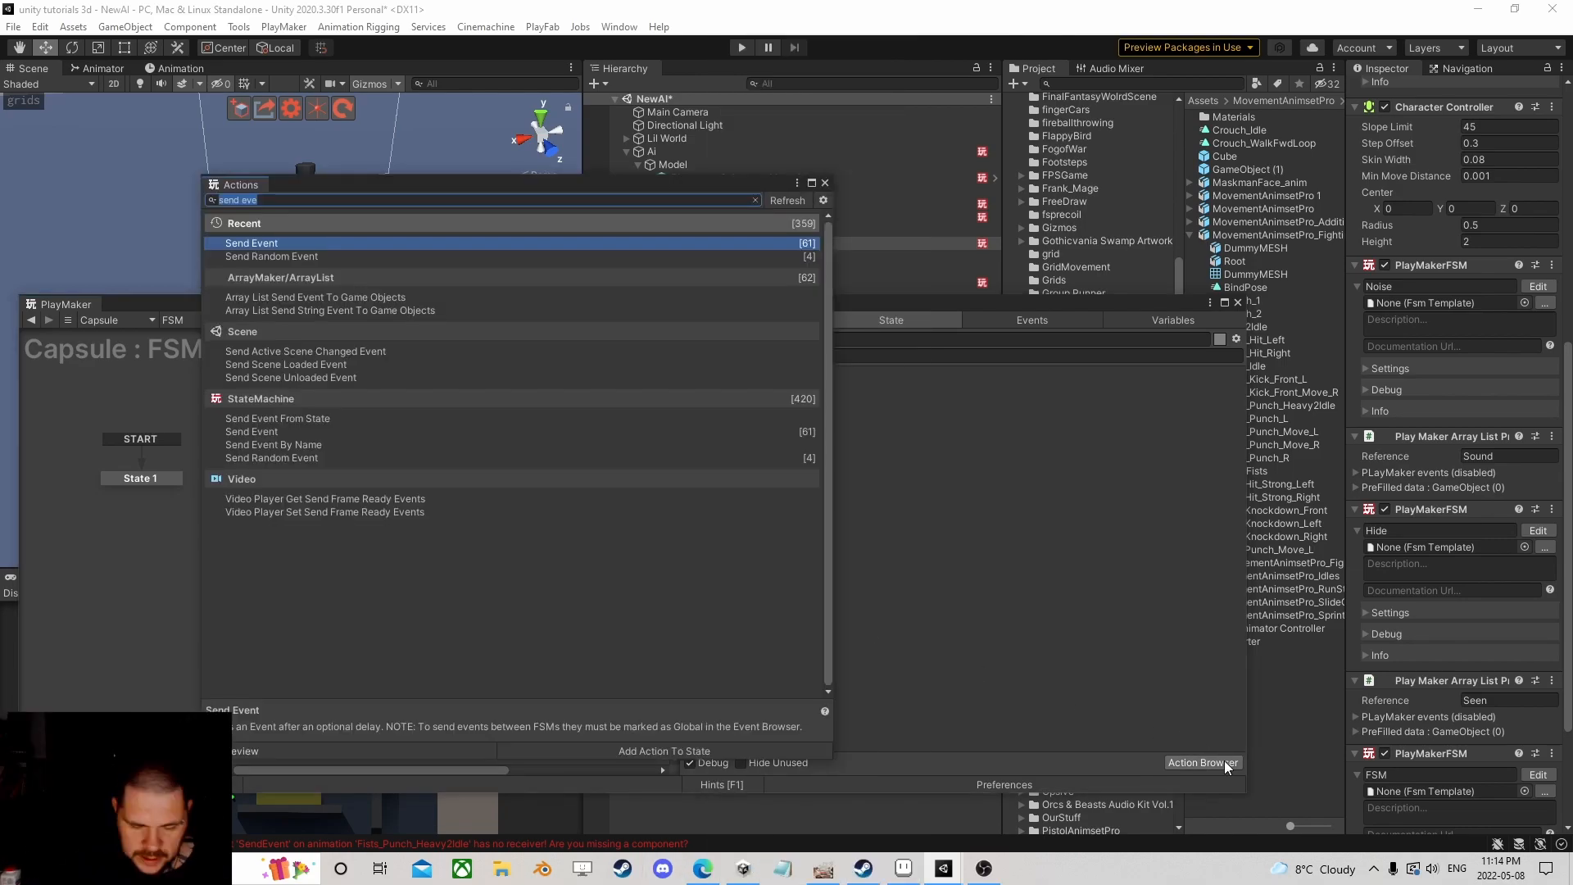
type("get event pro")
key("Return")
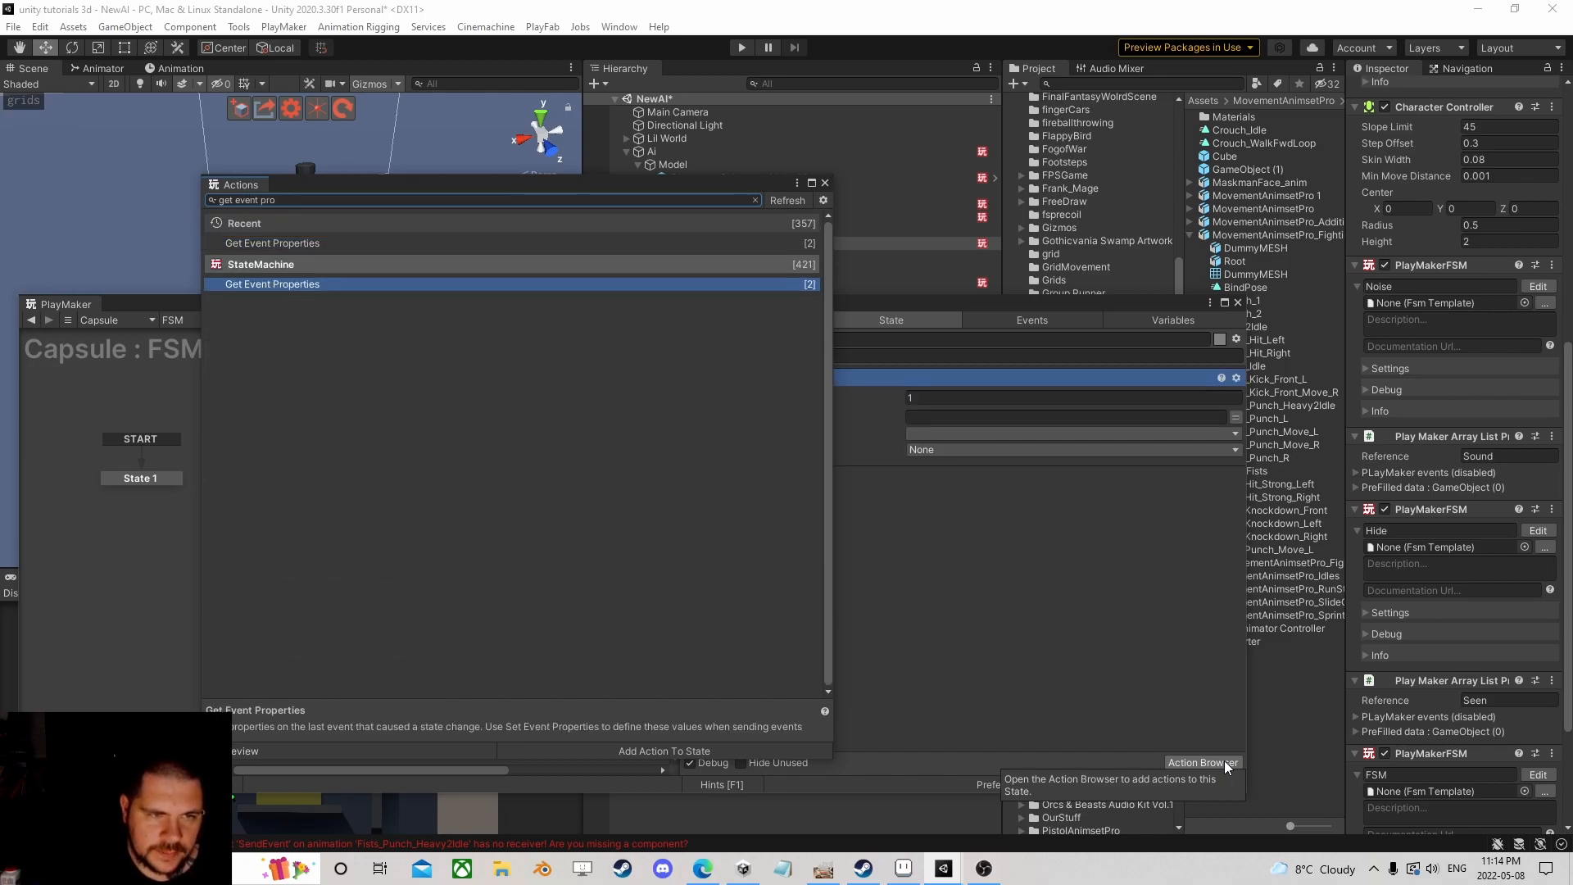
left_click(823, 185)
Step: Set its key to Damage, type Int, storing the data in a new Damage variable
left_click(980, 416)
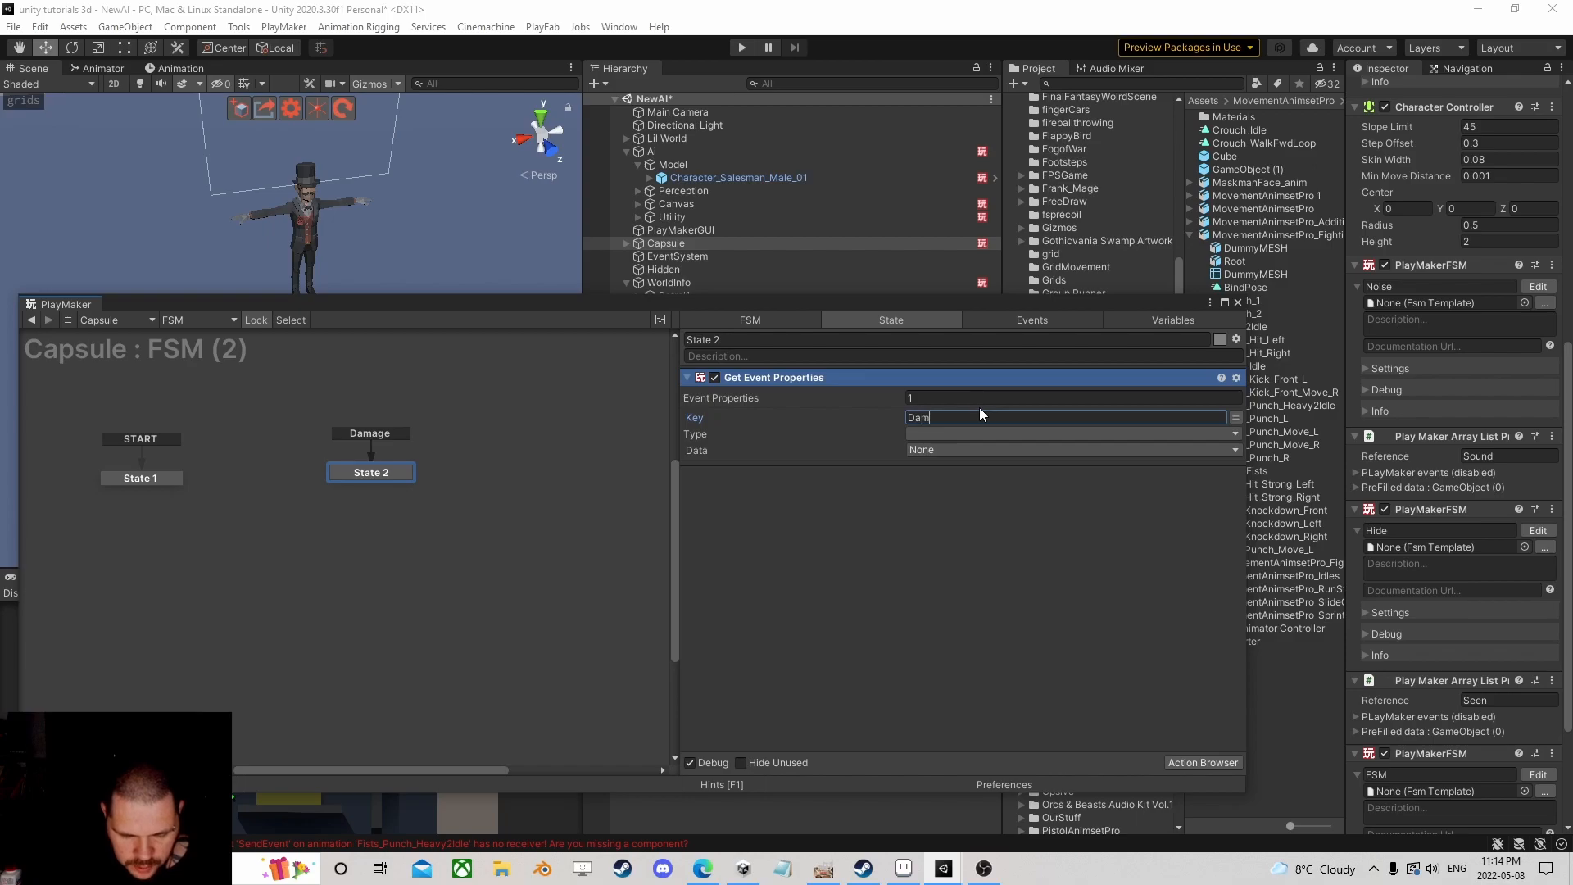
type("Damage")
left_click(967, 433)
left_click(960, 464)
left_click(950, 450)
left_click(965, 509)
type("Dam")
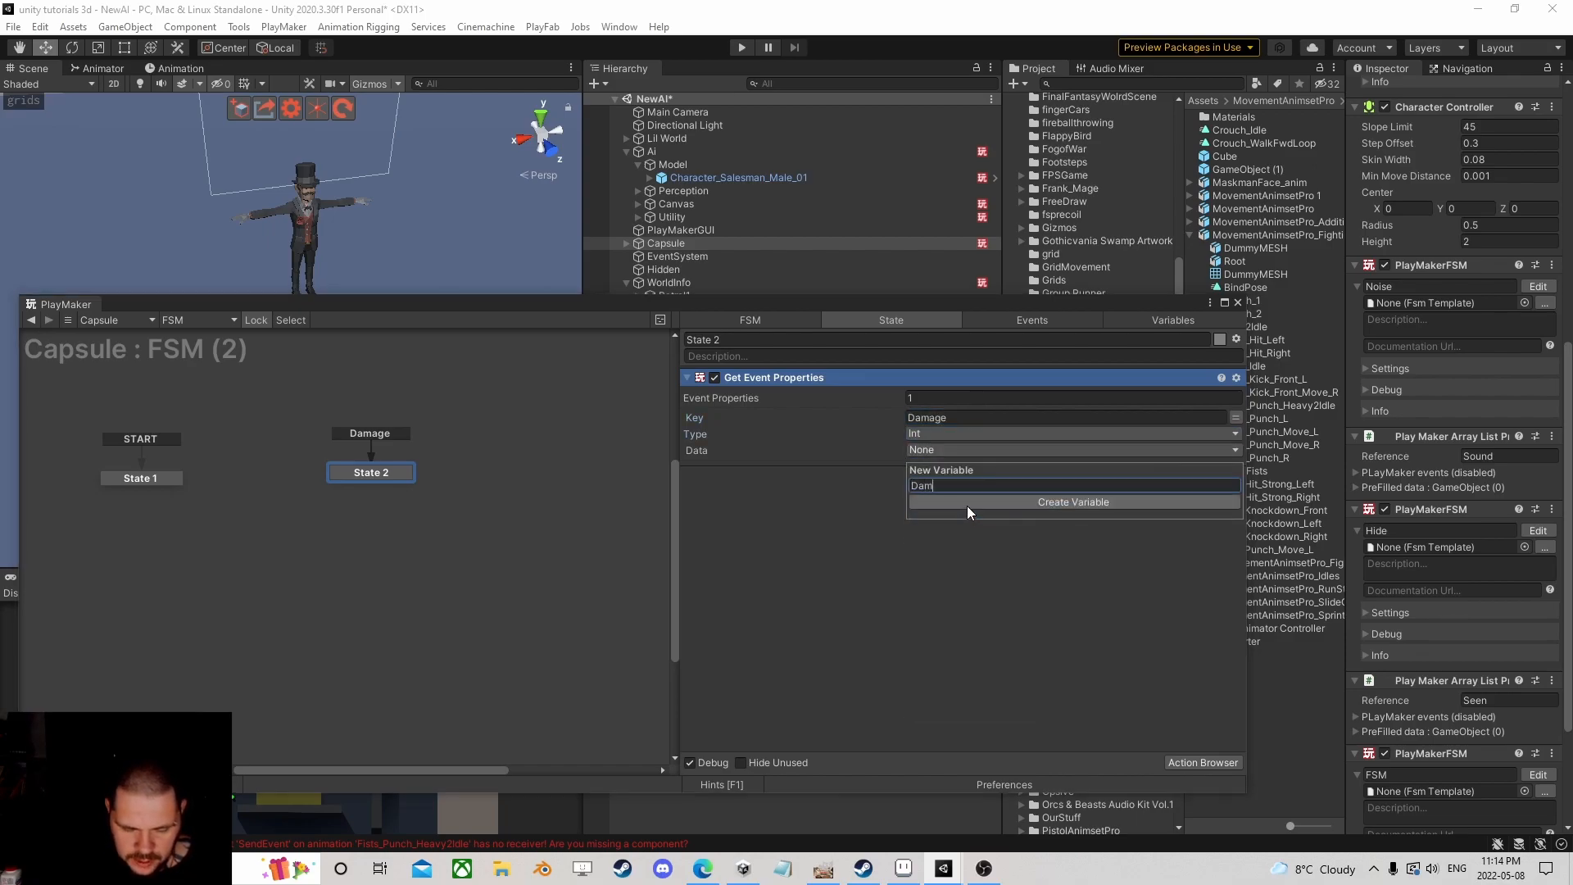
type("a")
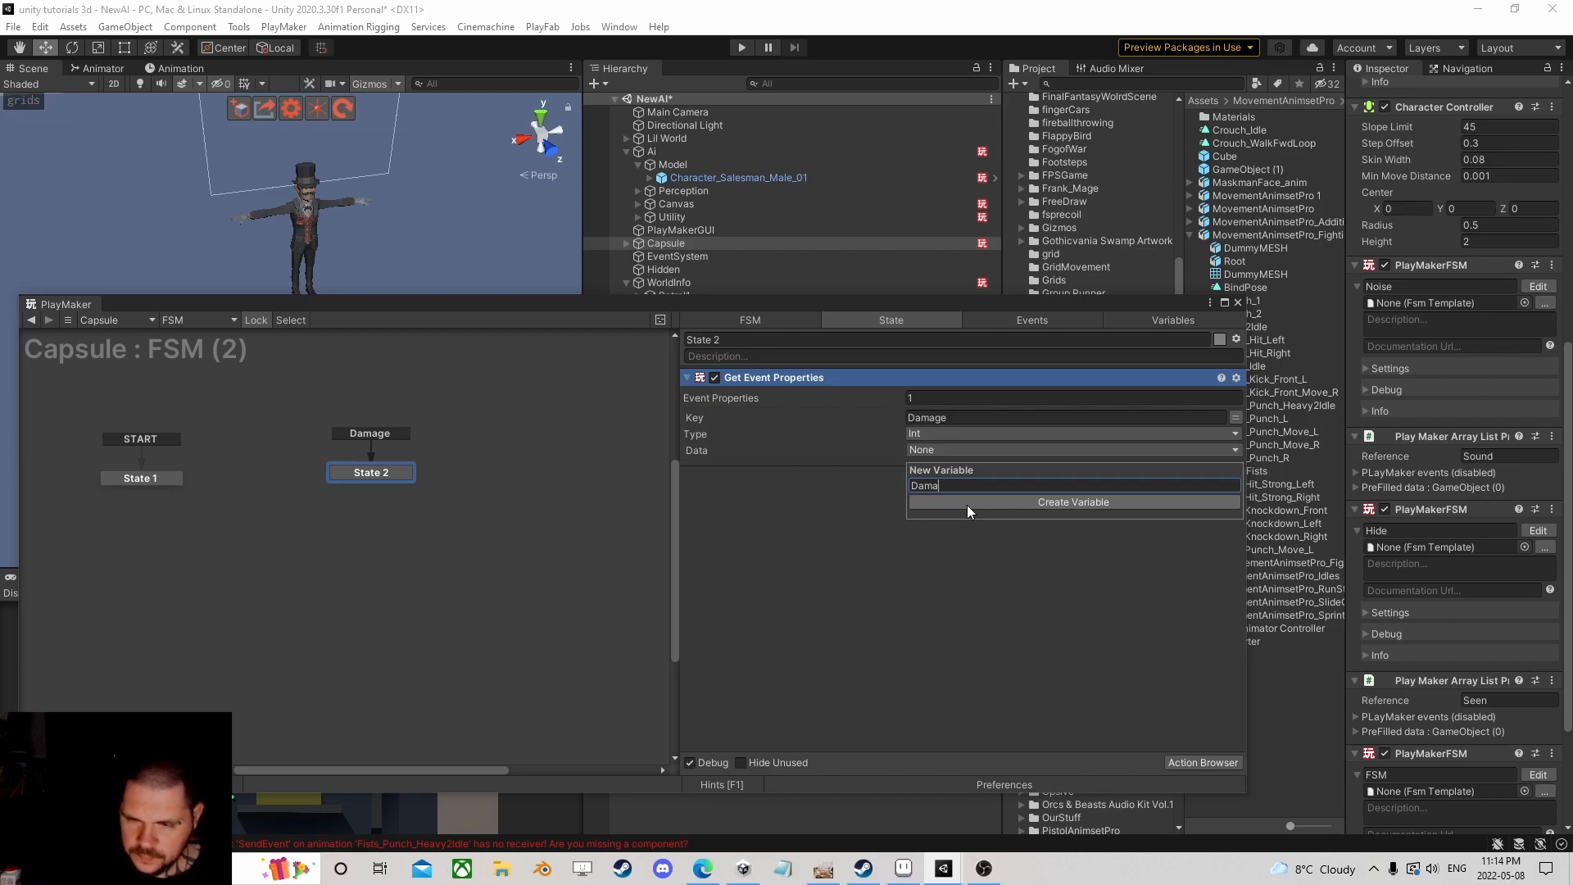
type("ge")
left_click(967, 502)
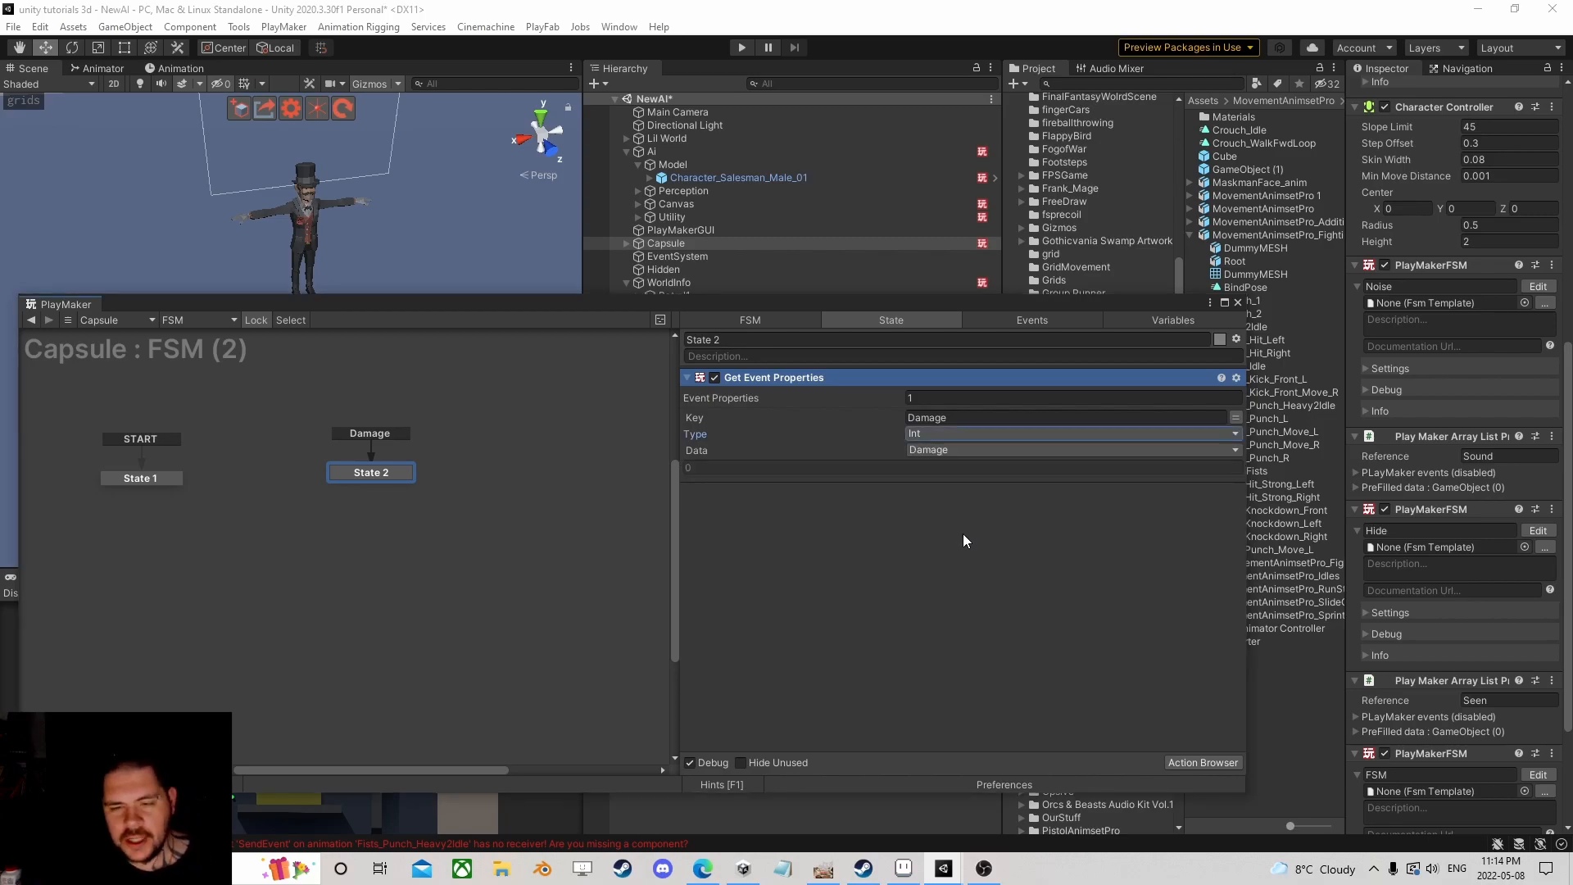
left_click(1229, 760)
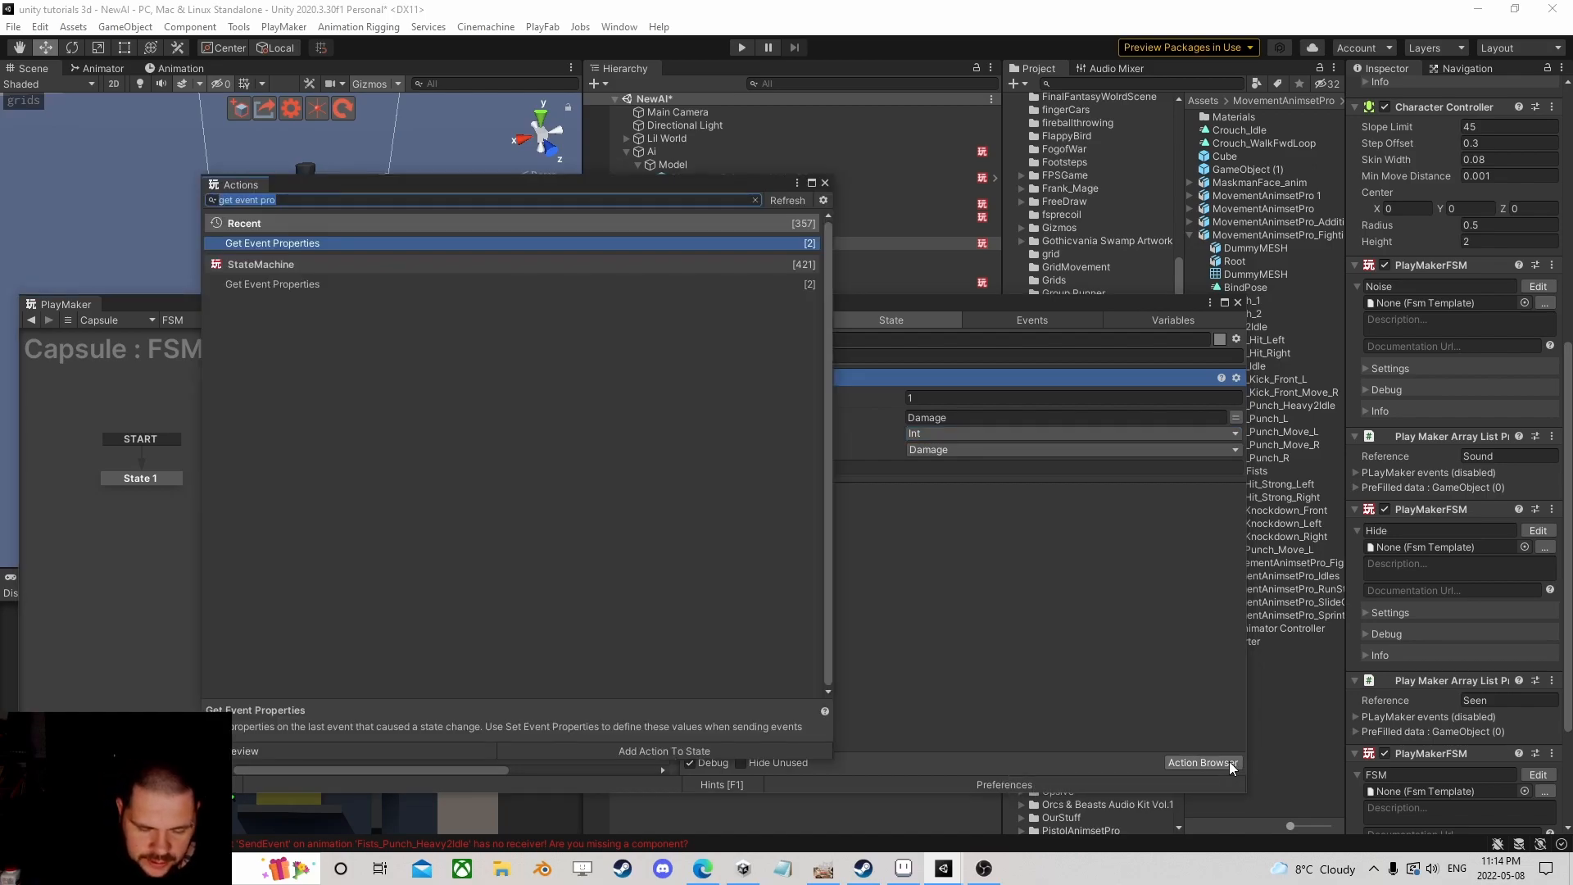
Step: Add an Int Subtract action and place it below Get Event Properties
type("int")
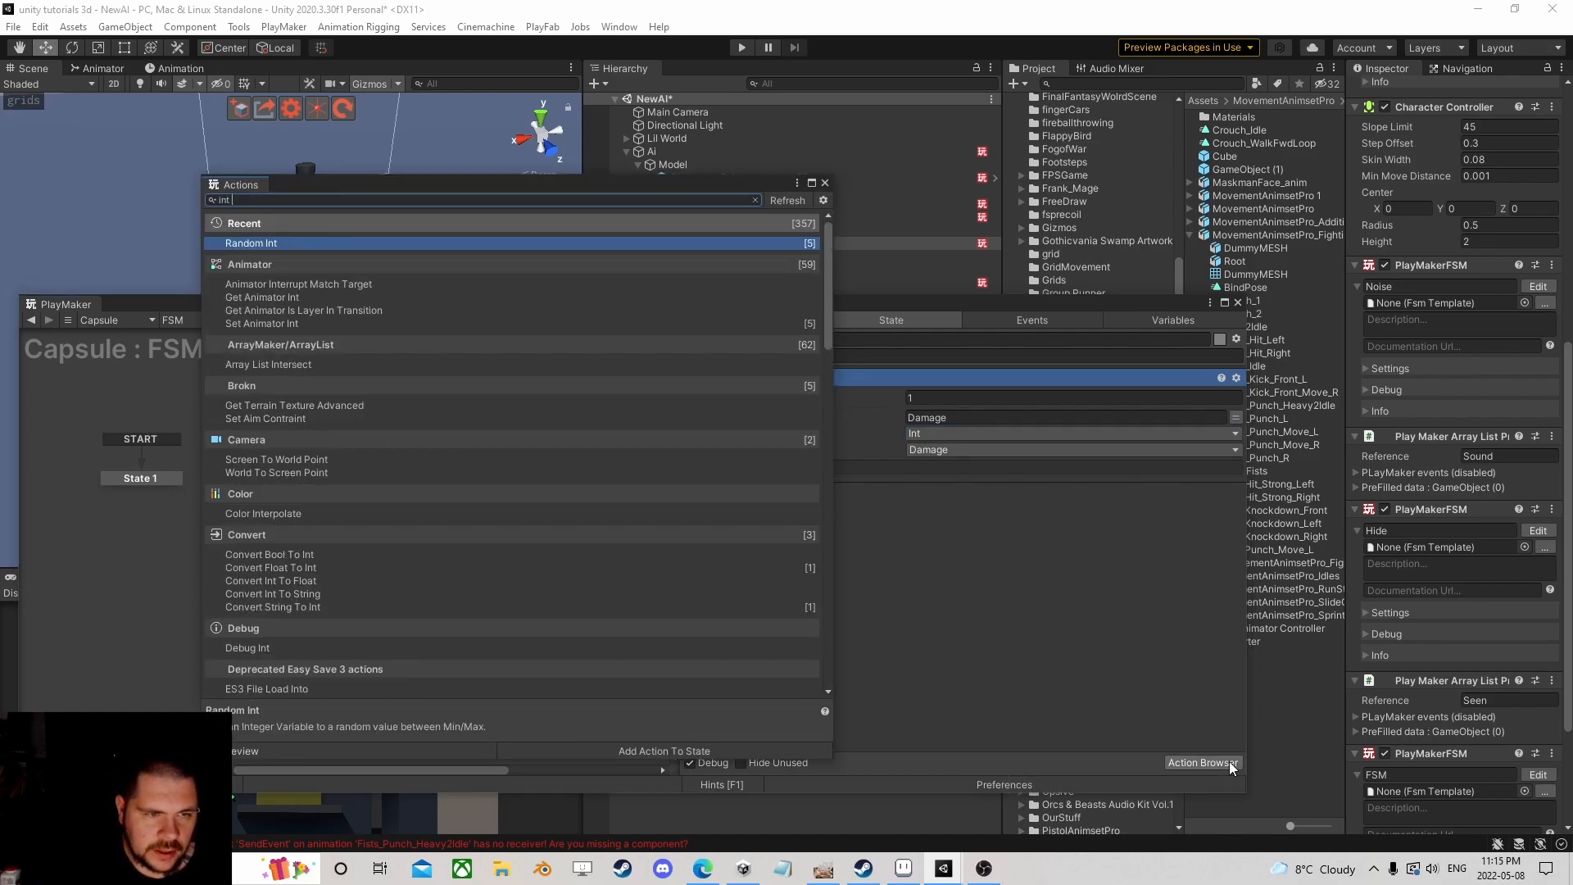
type(" sub")
key("Return")
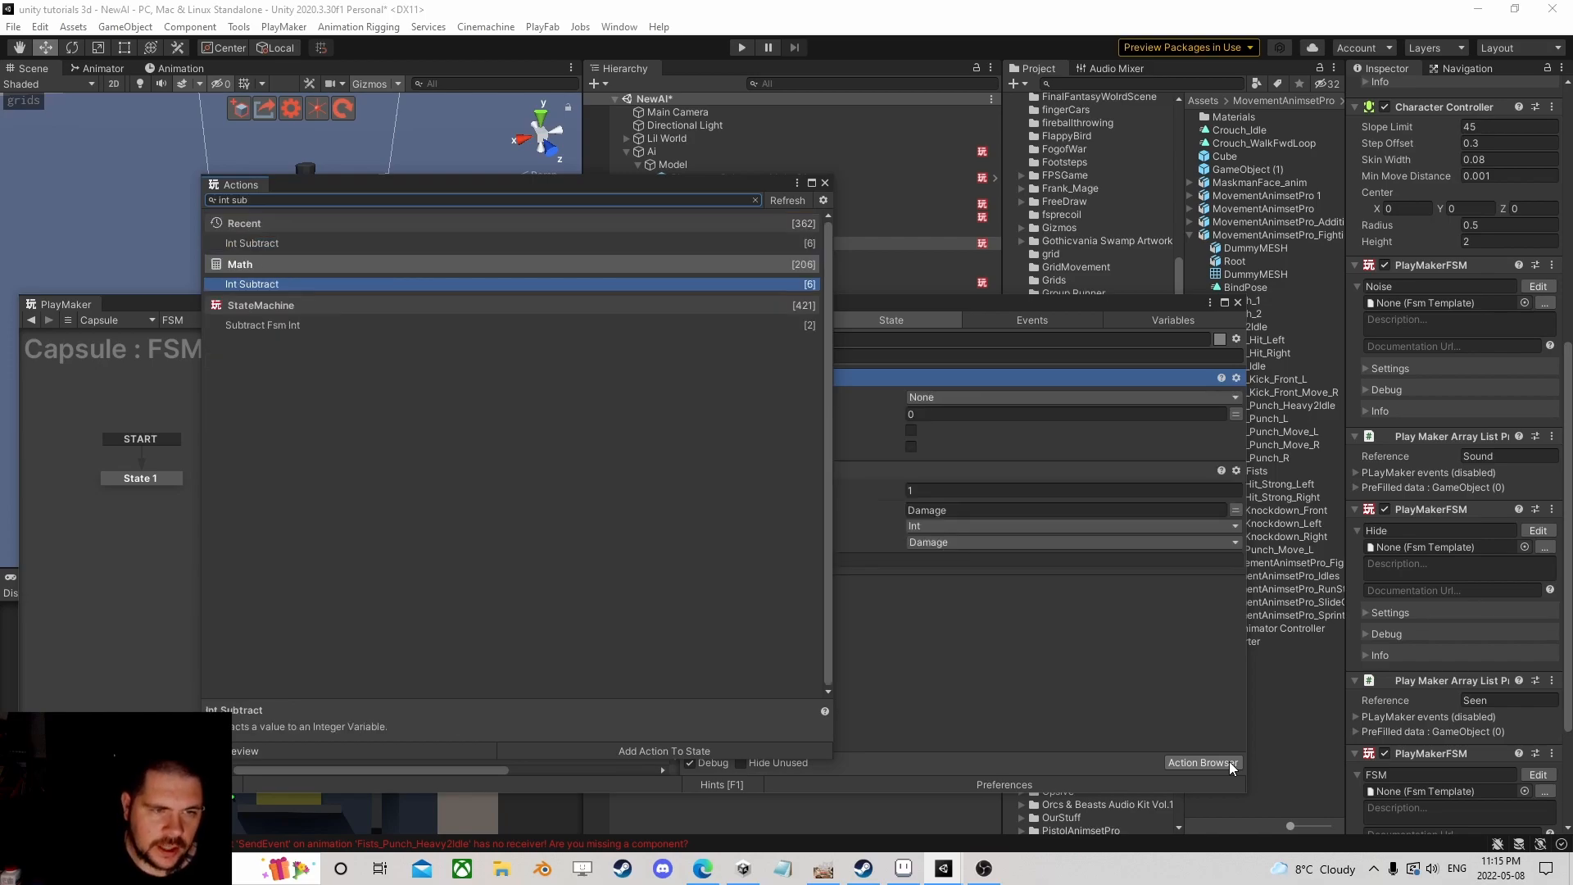
left_click(825, 182)
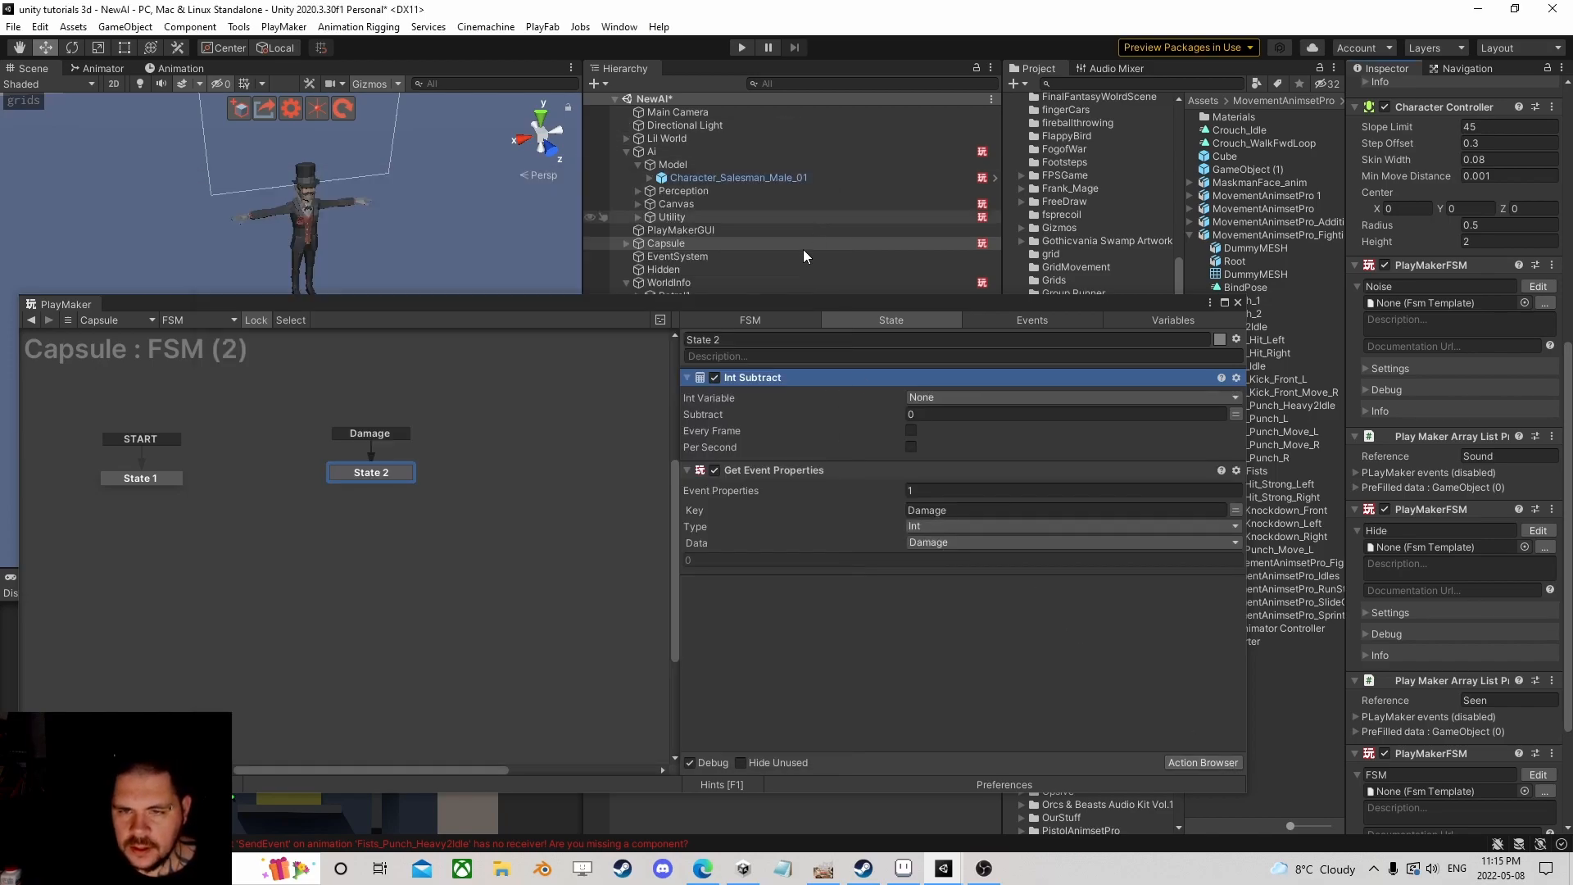
left_click_drag(752, 377, 895, 540)
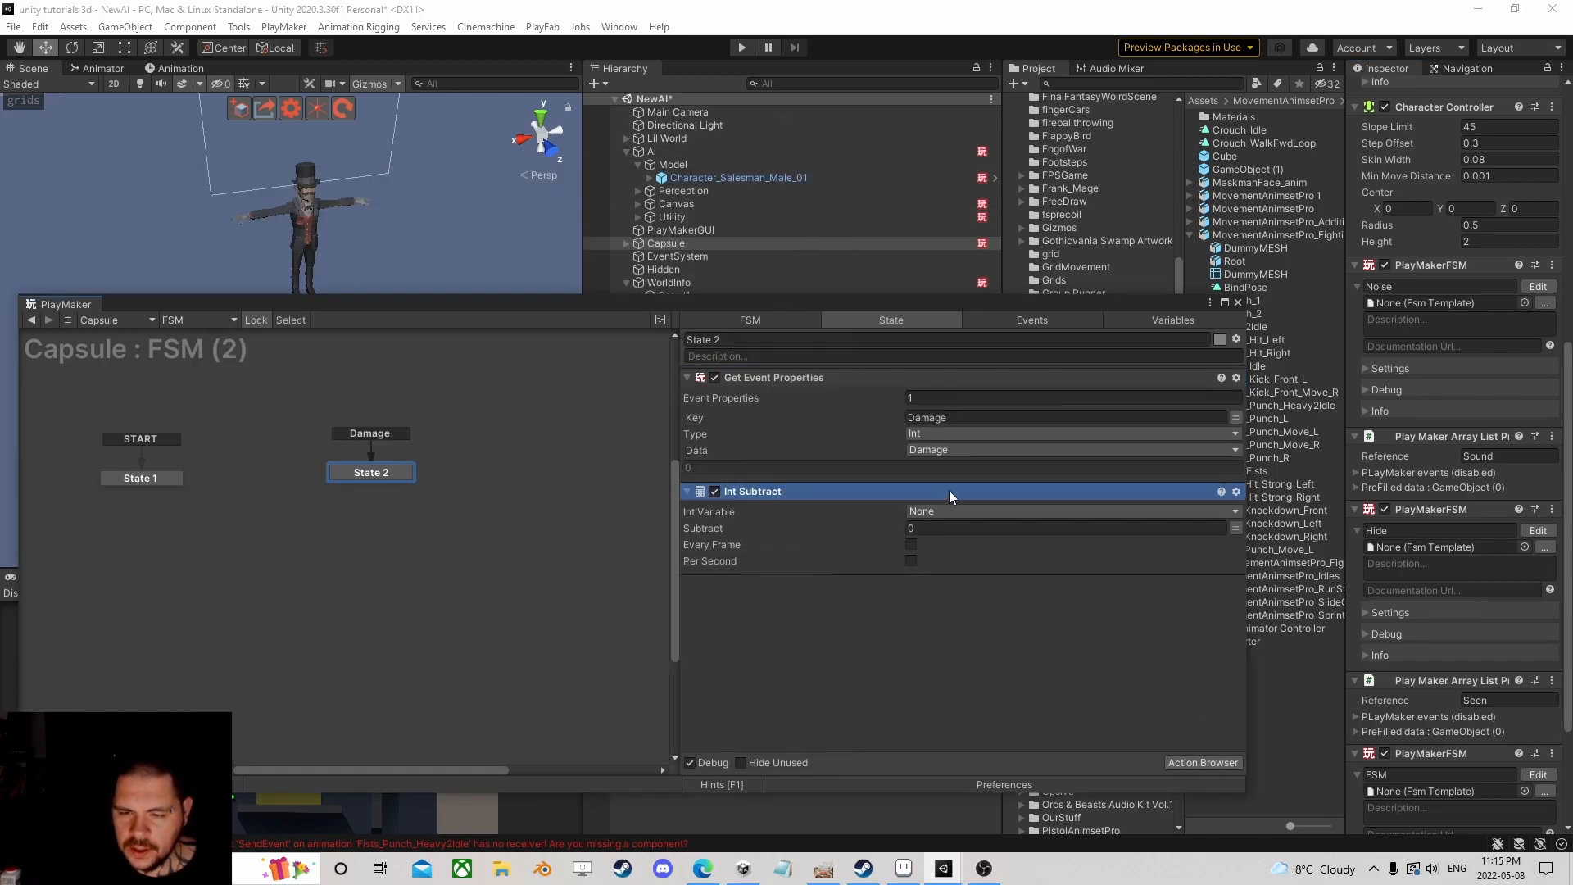
Step: Make Int Subtract reduce a new Health variable by Damage, then view the FSM's variables
left_click(942, 511)
left_click(973, 546)
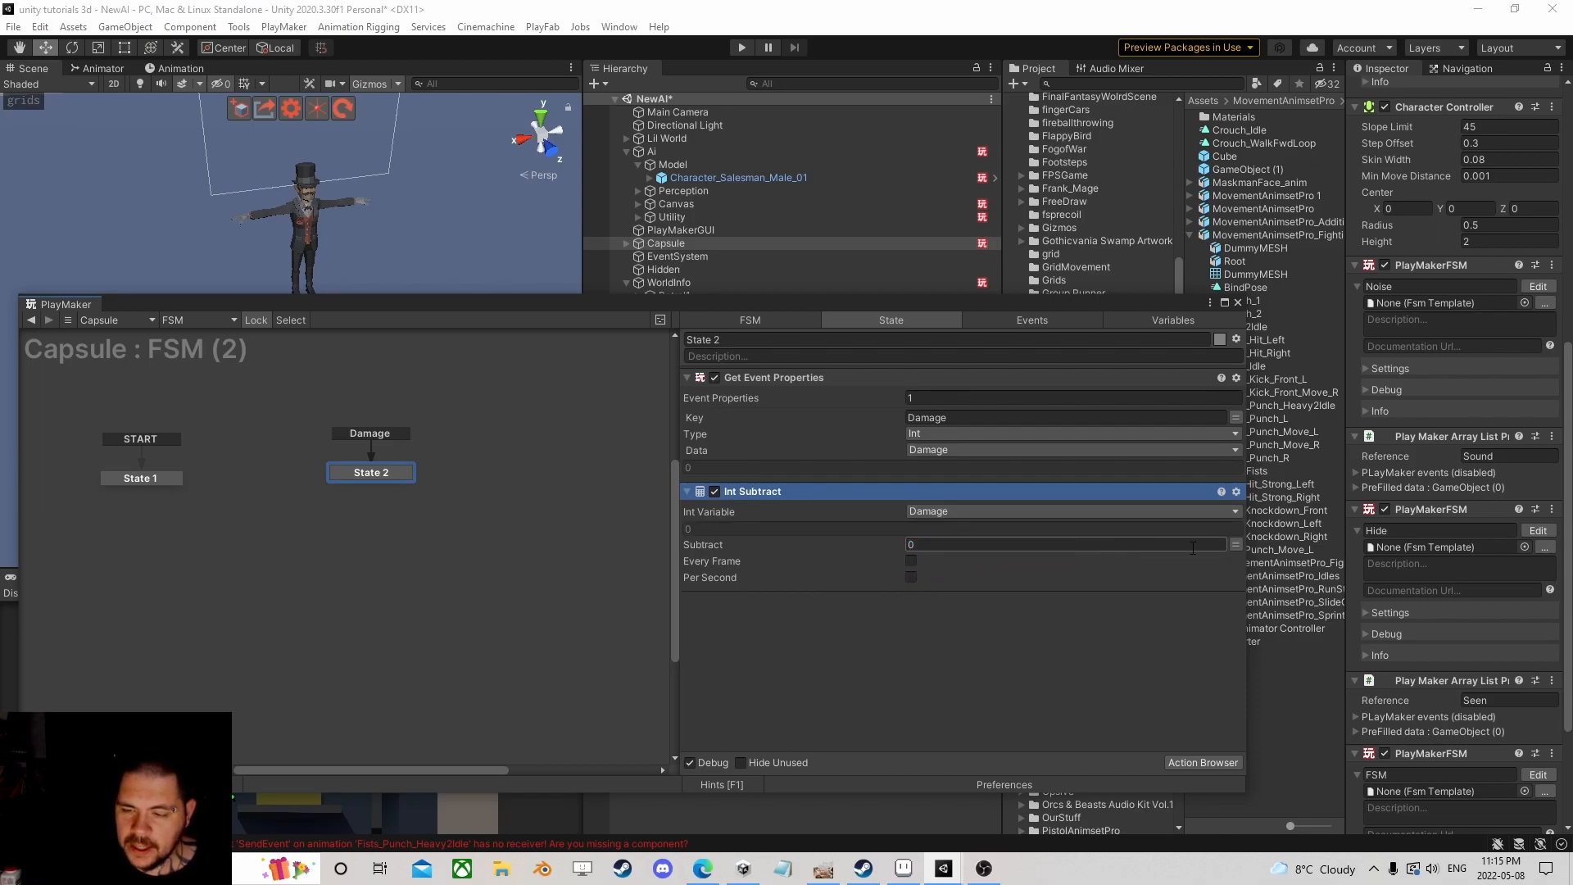
left_click(1235, 544)
left_click(1176, 544)
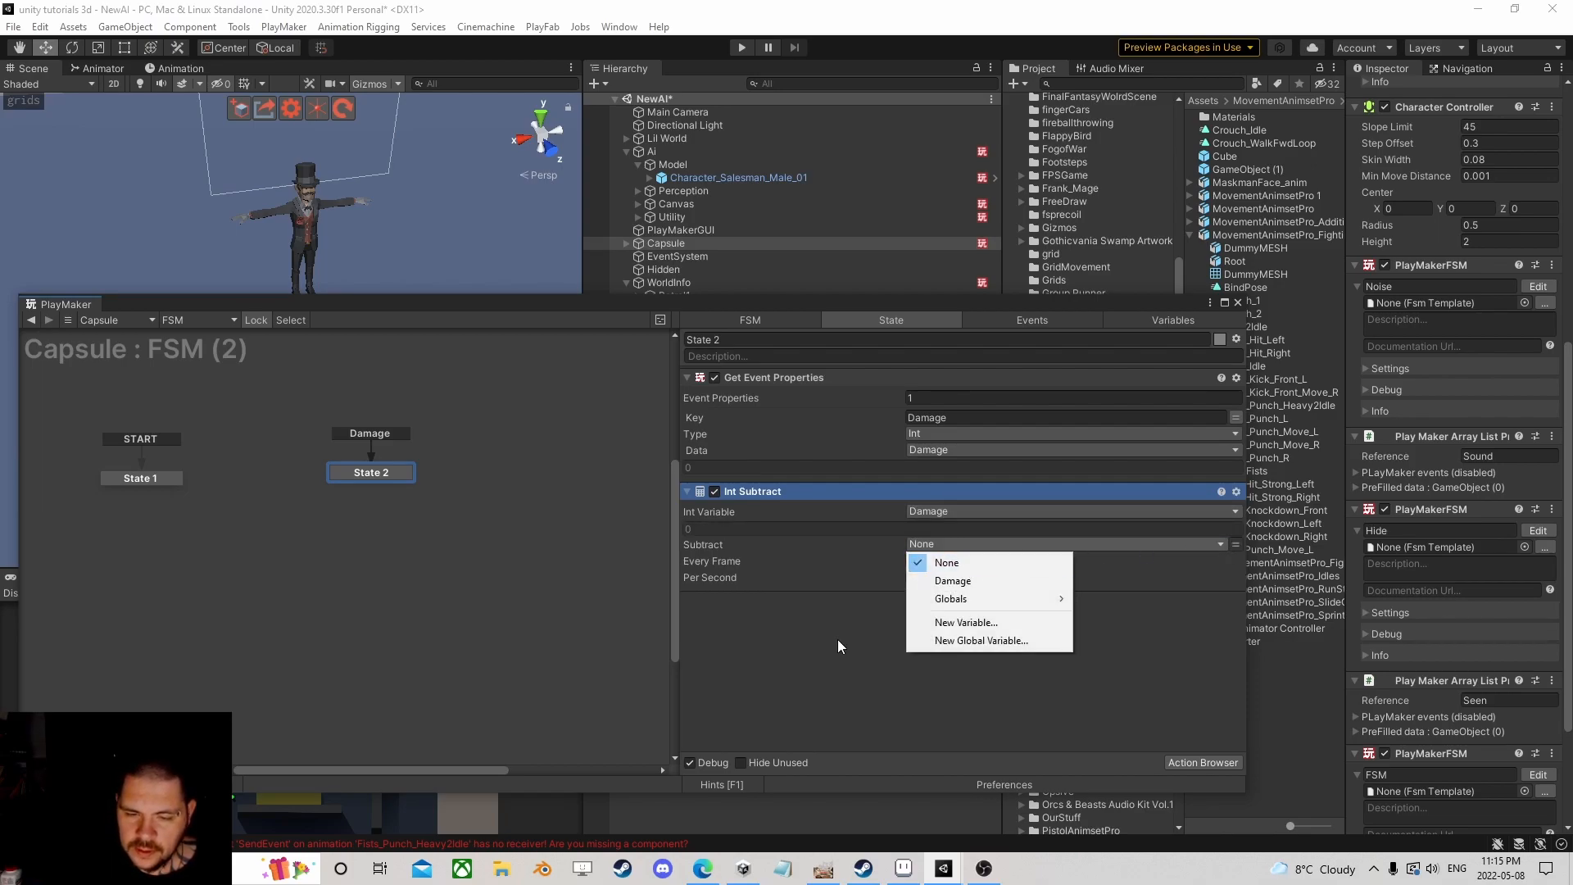
left_click(953, 580)
left_click(936, 511)
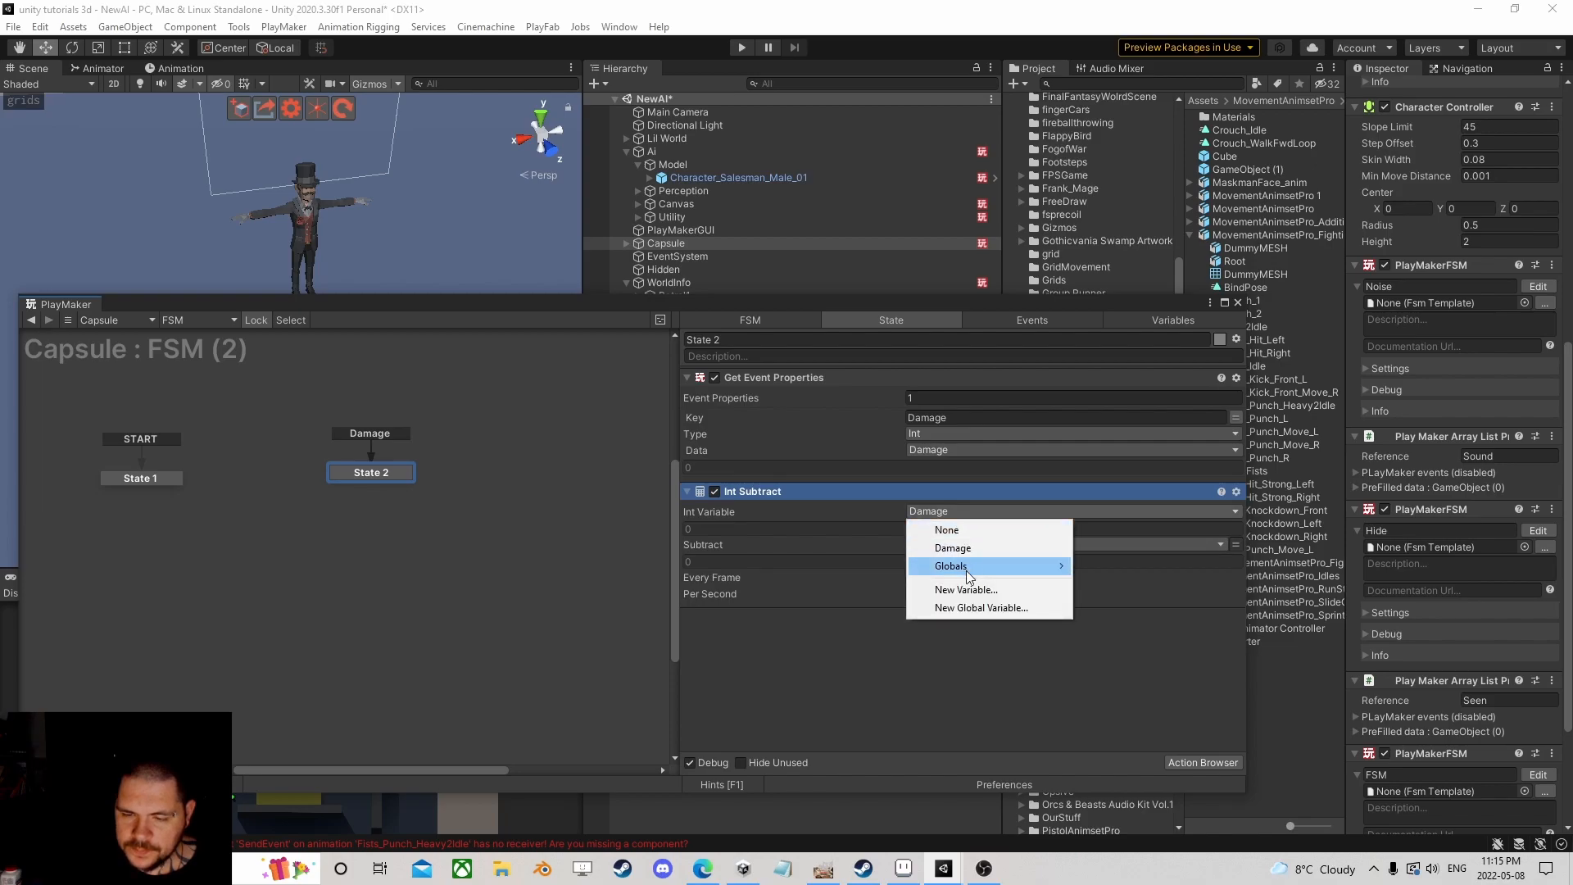
left_click(995, 589)
type("Health")
key("Return")
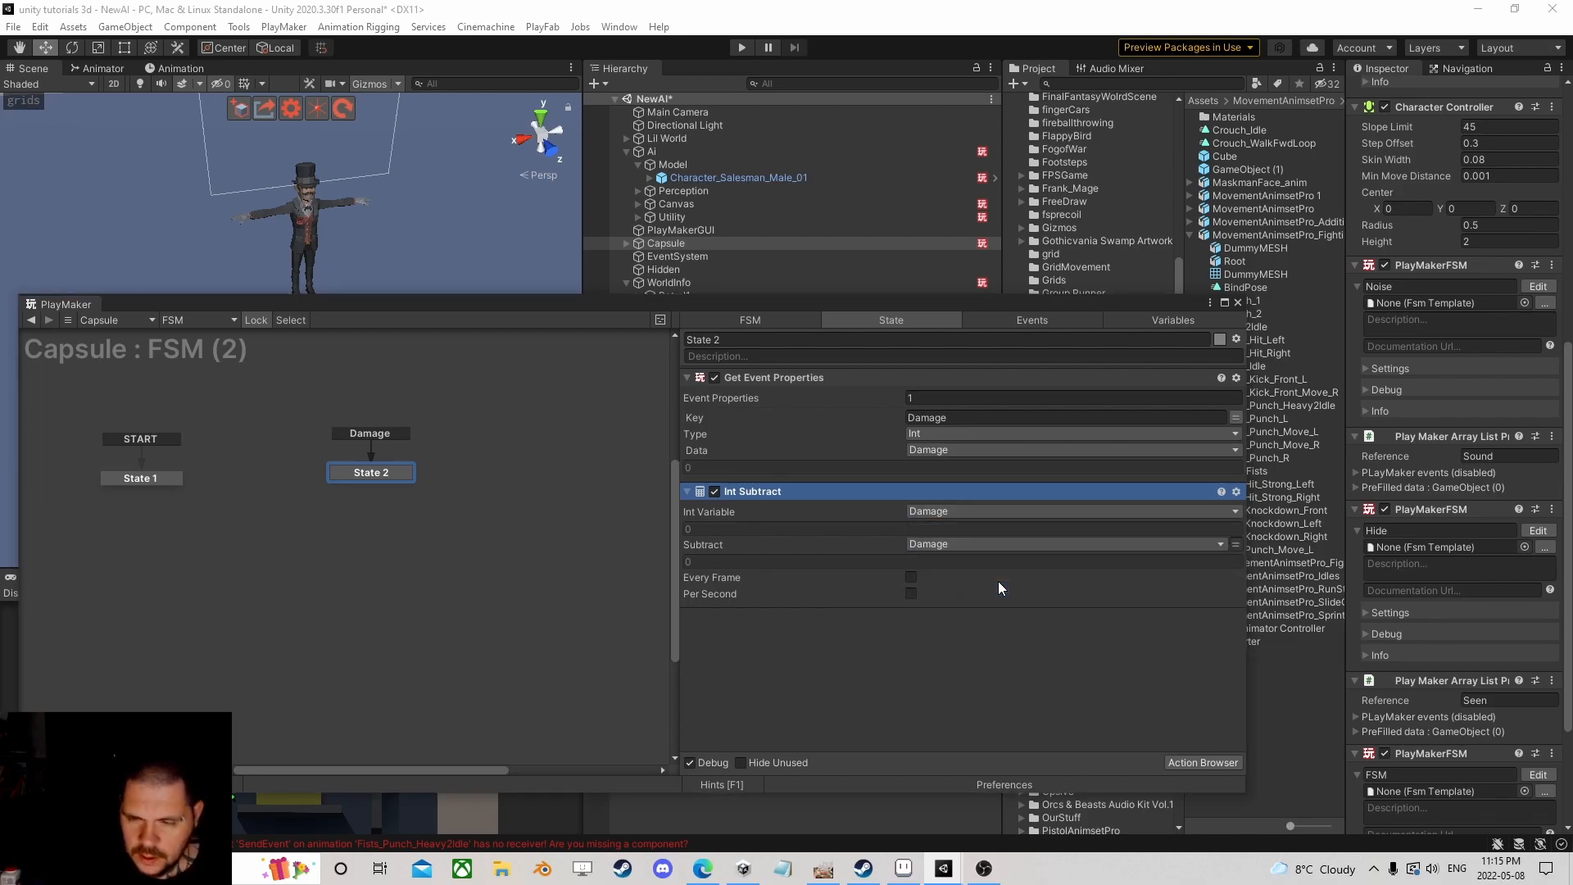
left_click(1175, 320)
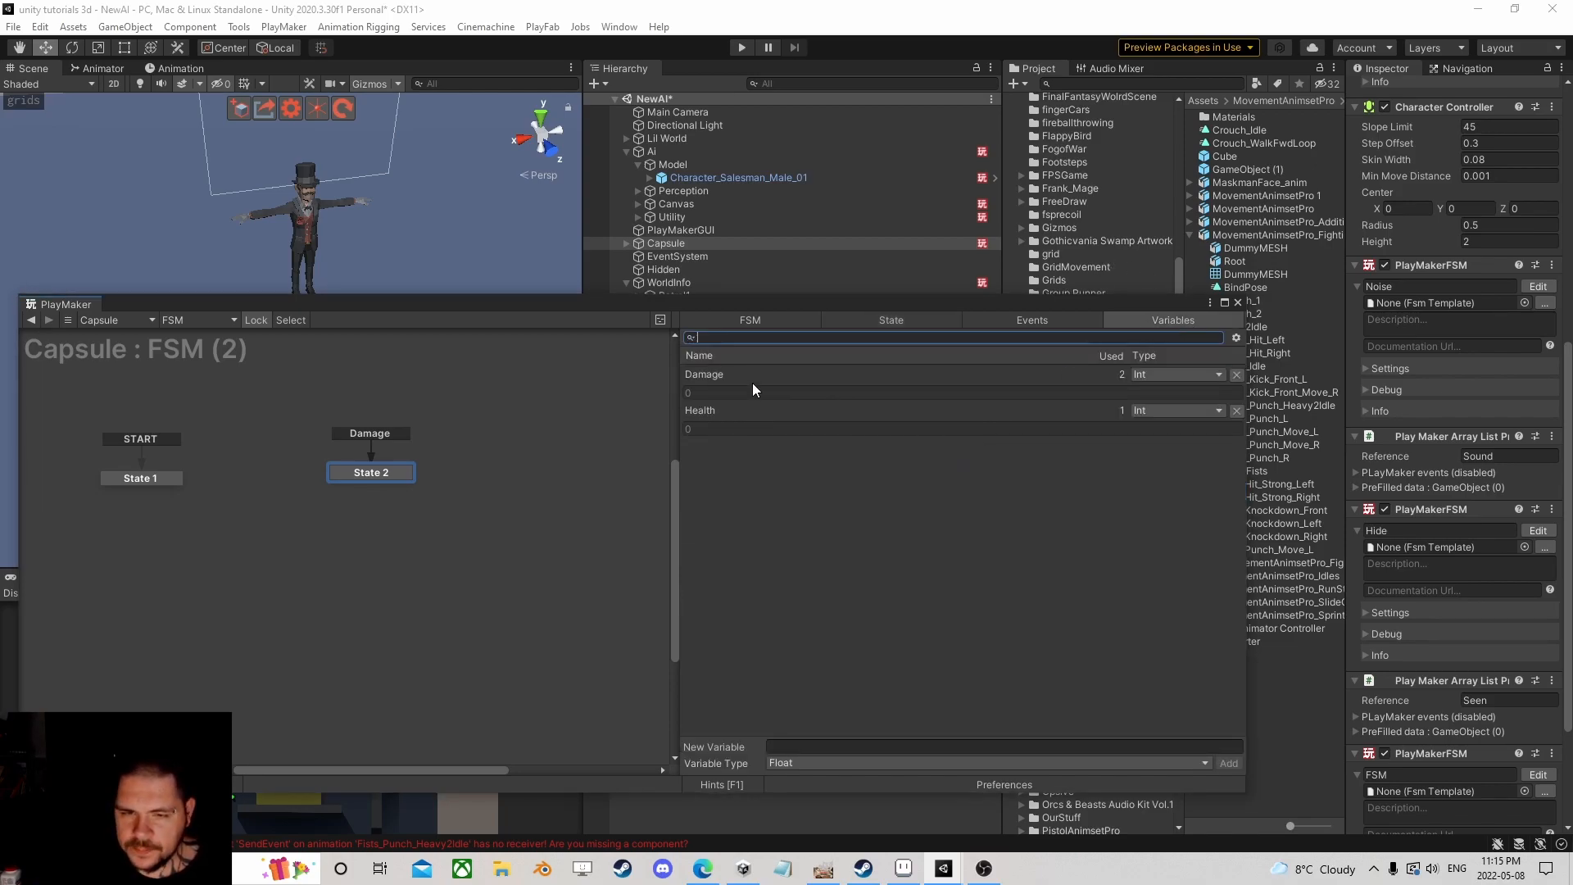
Step: Mark the Damage and Health variables as FSM inputs
left_click(722, 375)
left_click(771, 747)
left_click(706, 373)
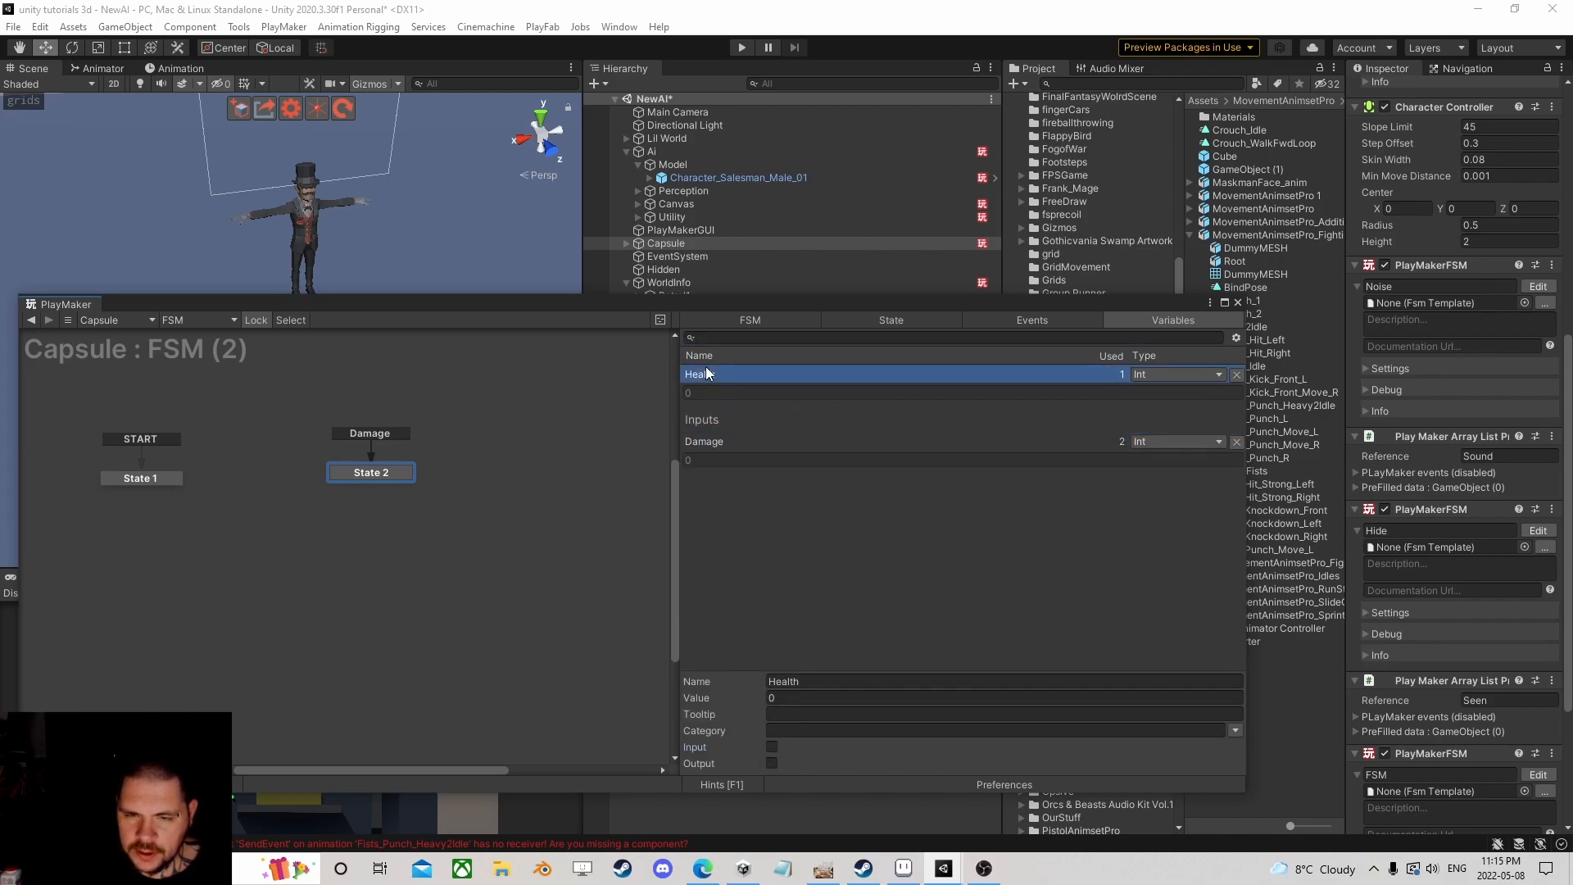
left_click(772, 748)
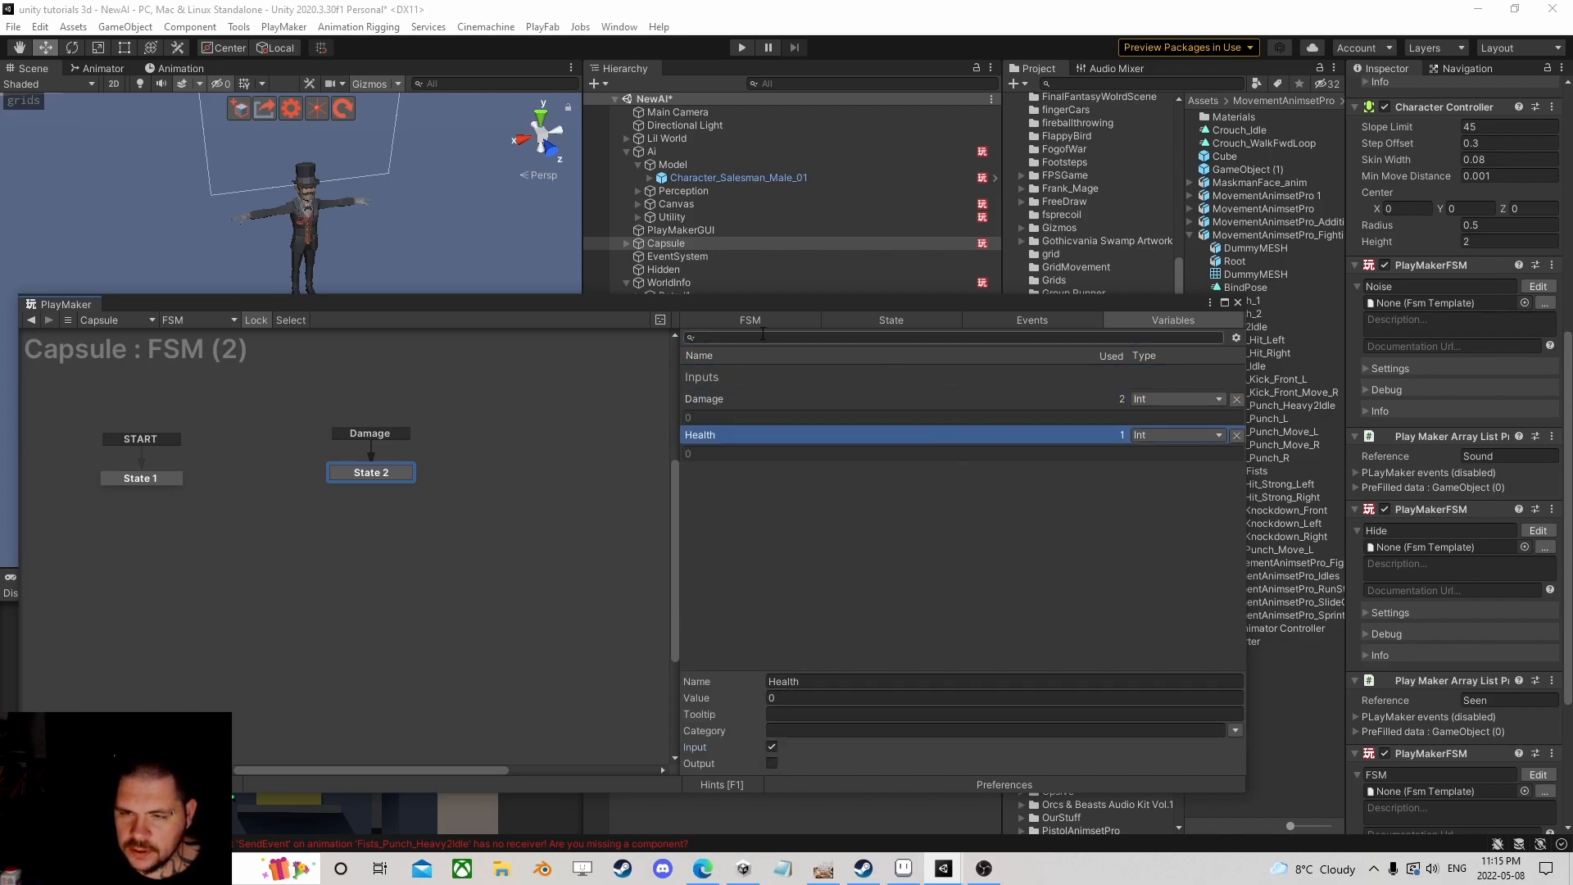
Step: Rename the Capsule's FSM to Health and set its starting Health input to 50
left_click(1238, 303)
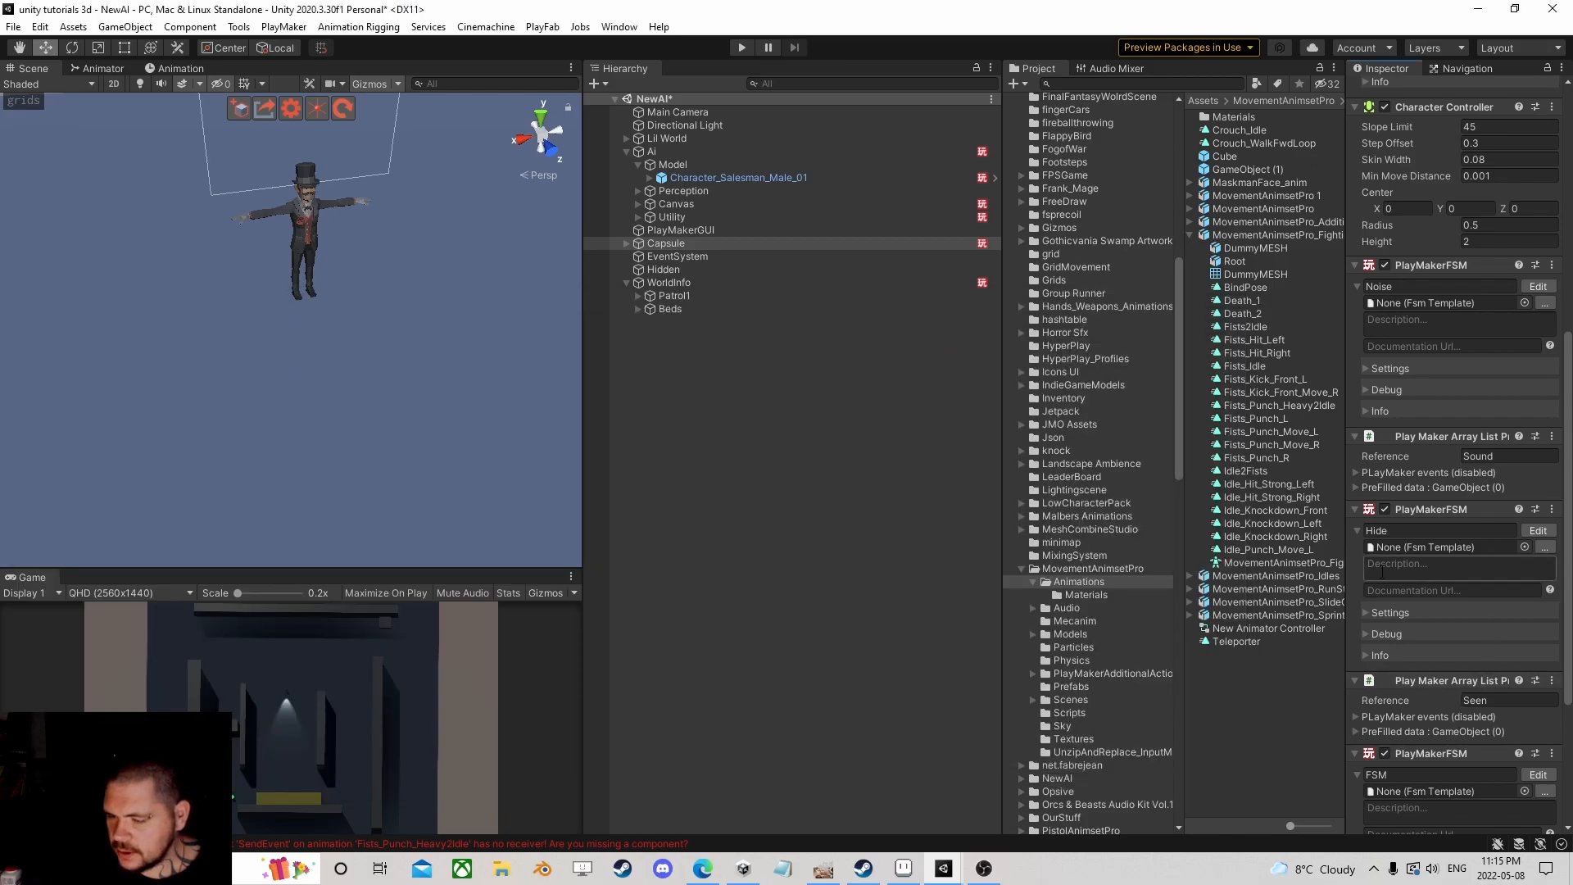
scroll(1393, 574, "down", 3)
left_click(1415, 542)
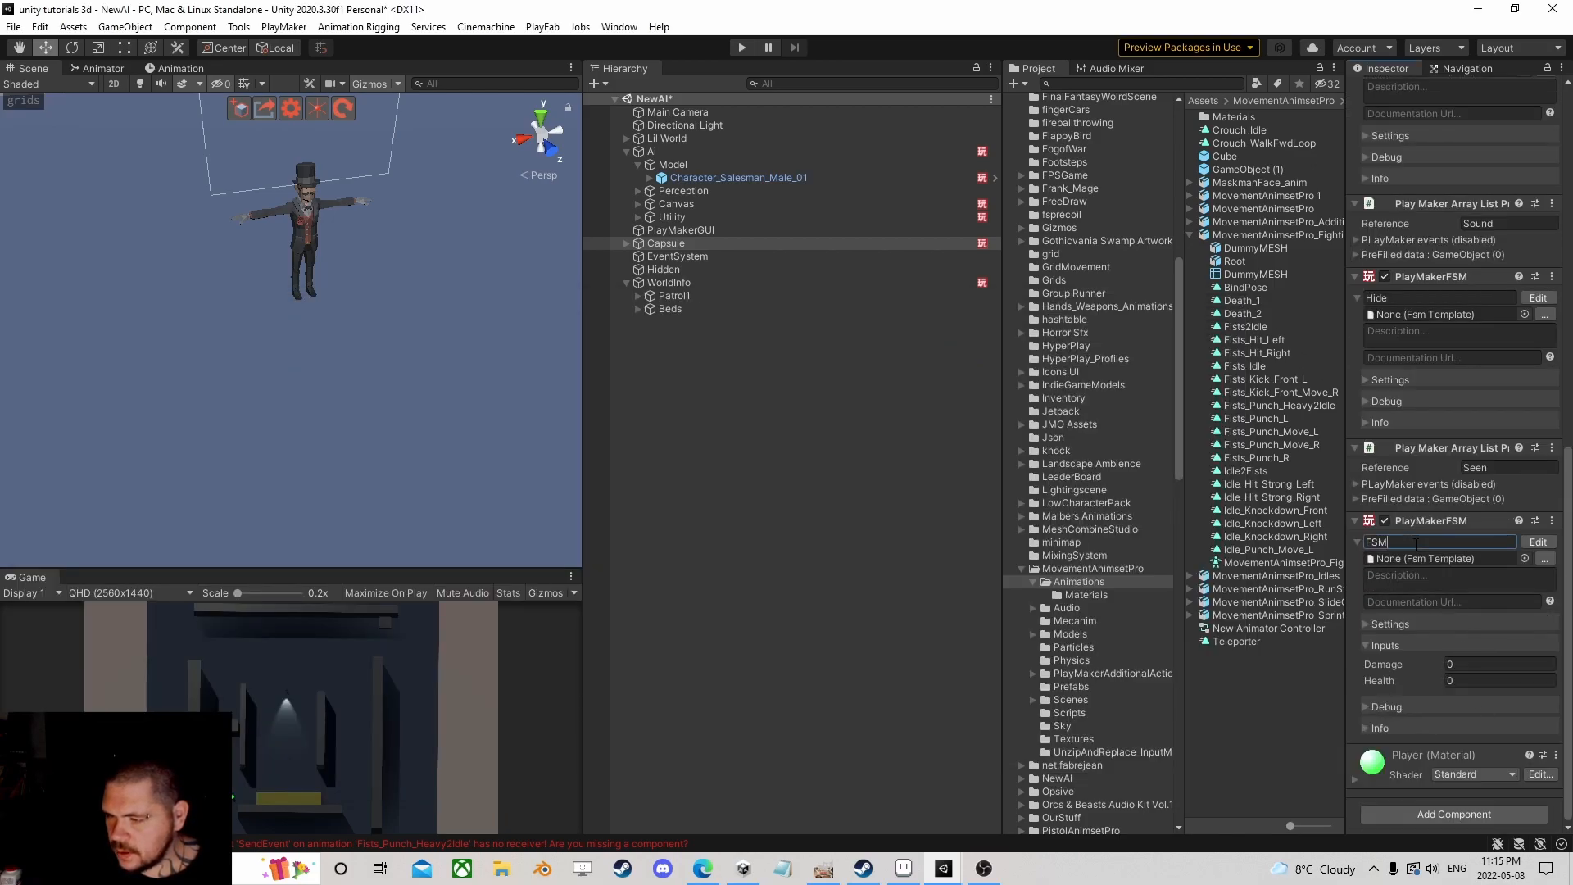
key("ctrl+a")
type("Heal")
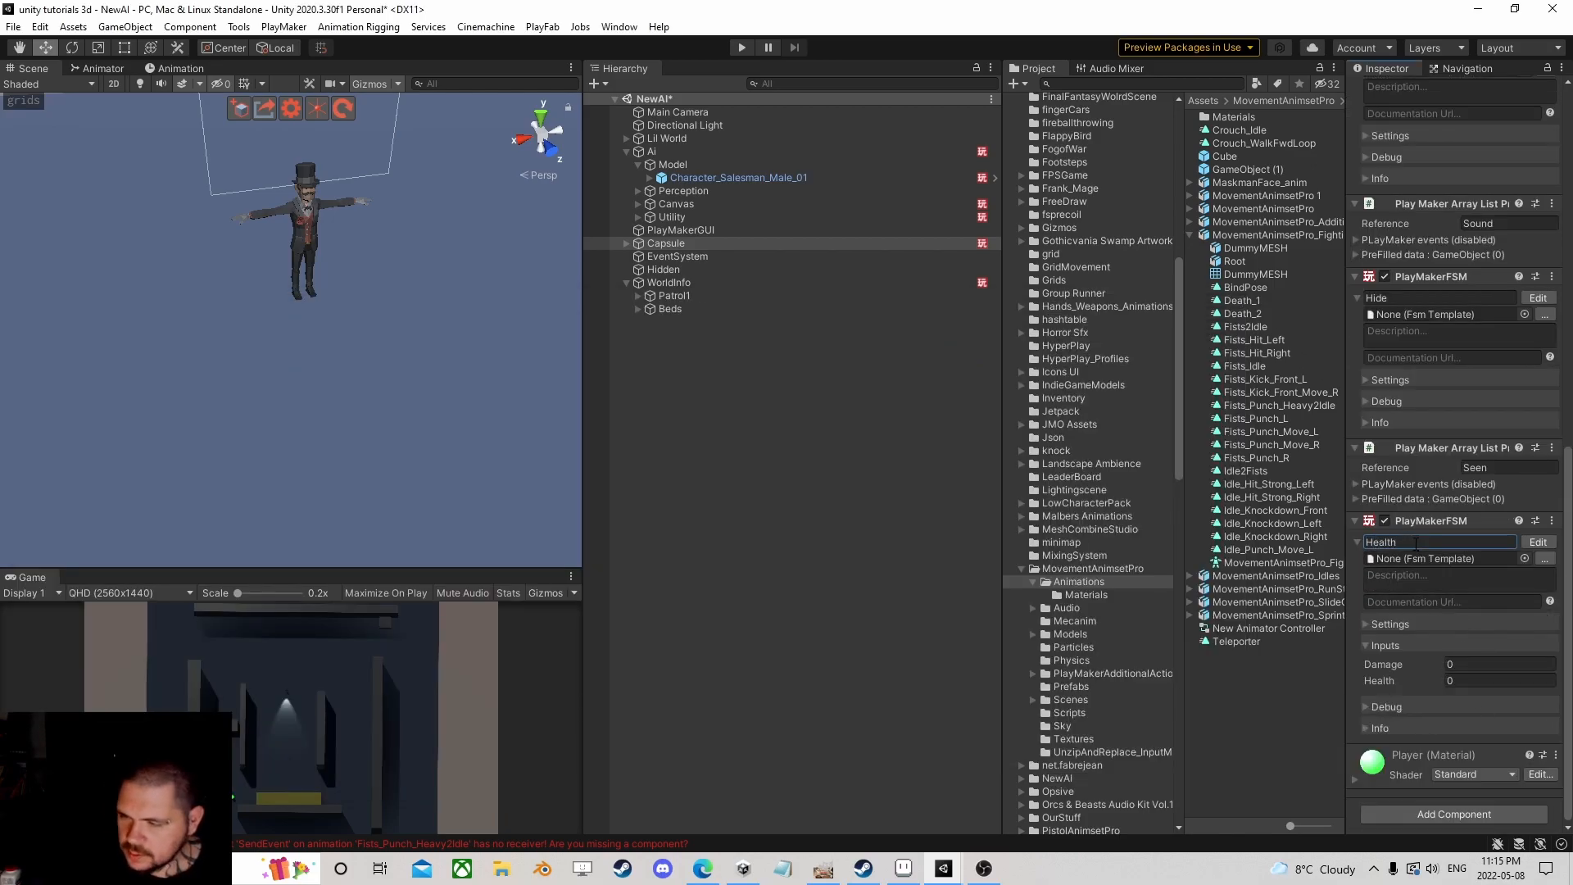
type("th")
left_click(1489, 679)
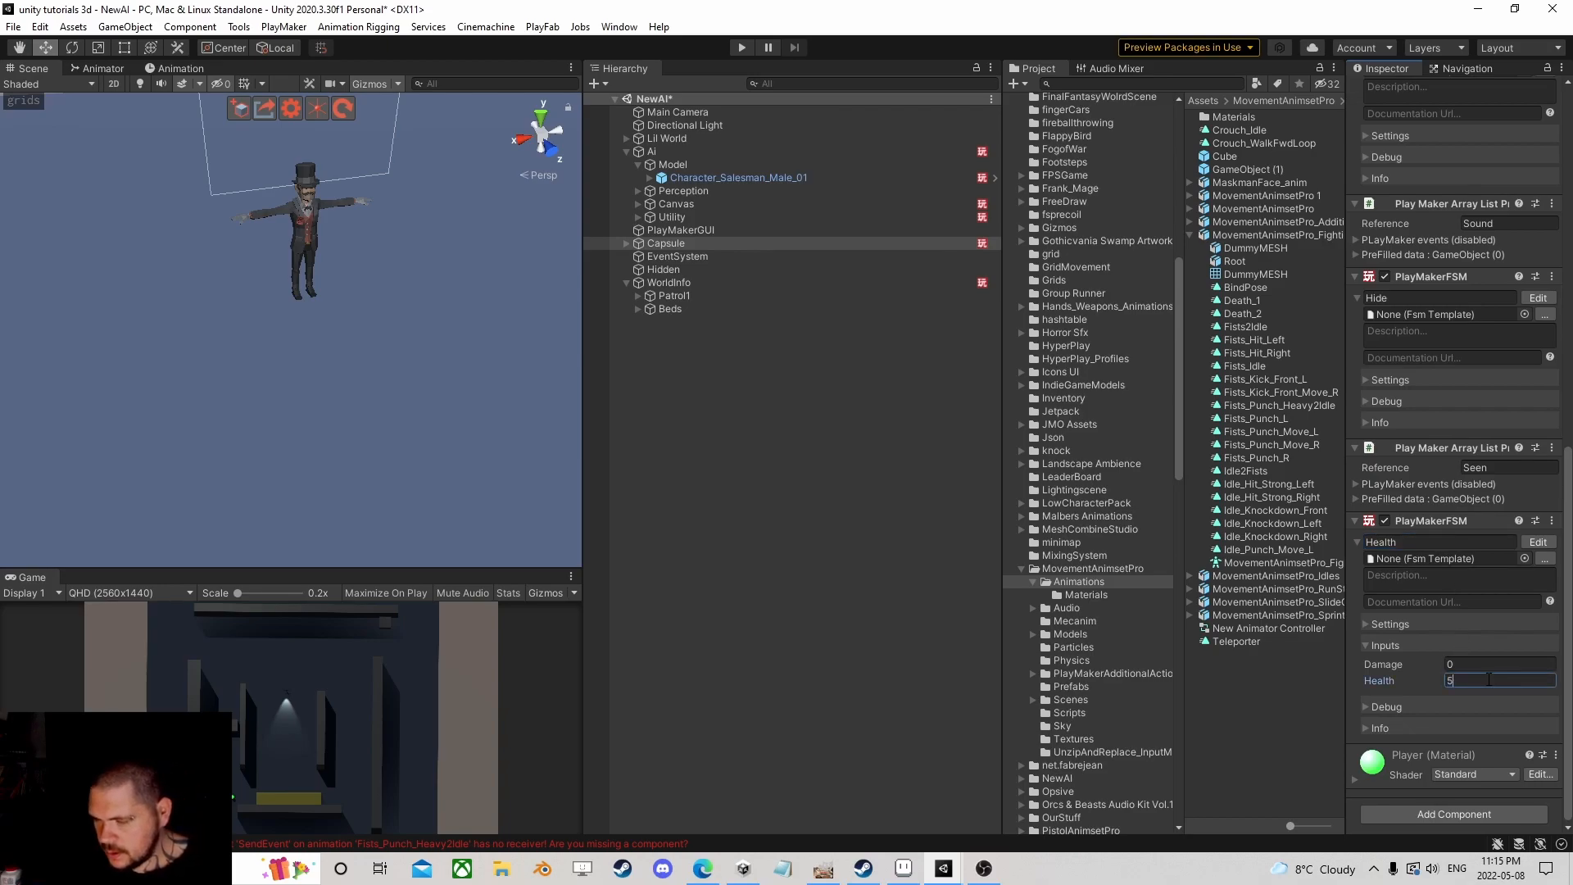
scroll(369, 386, "down", 5)
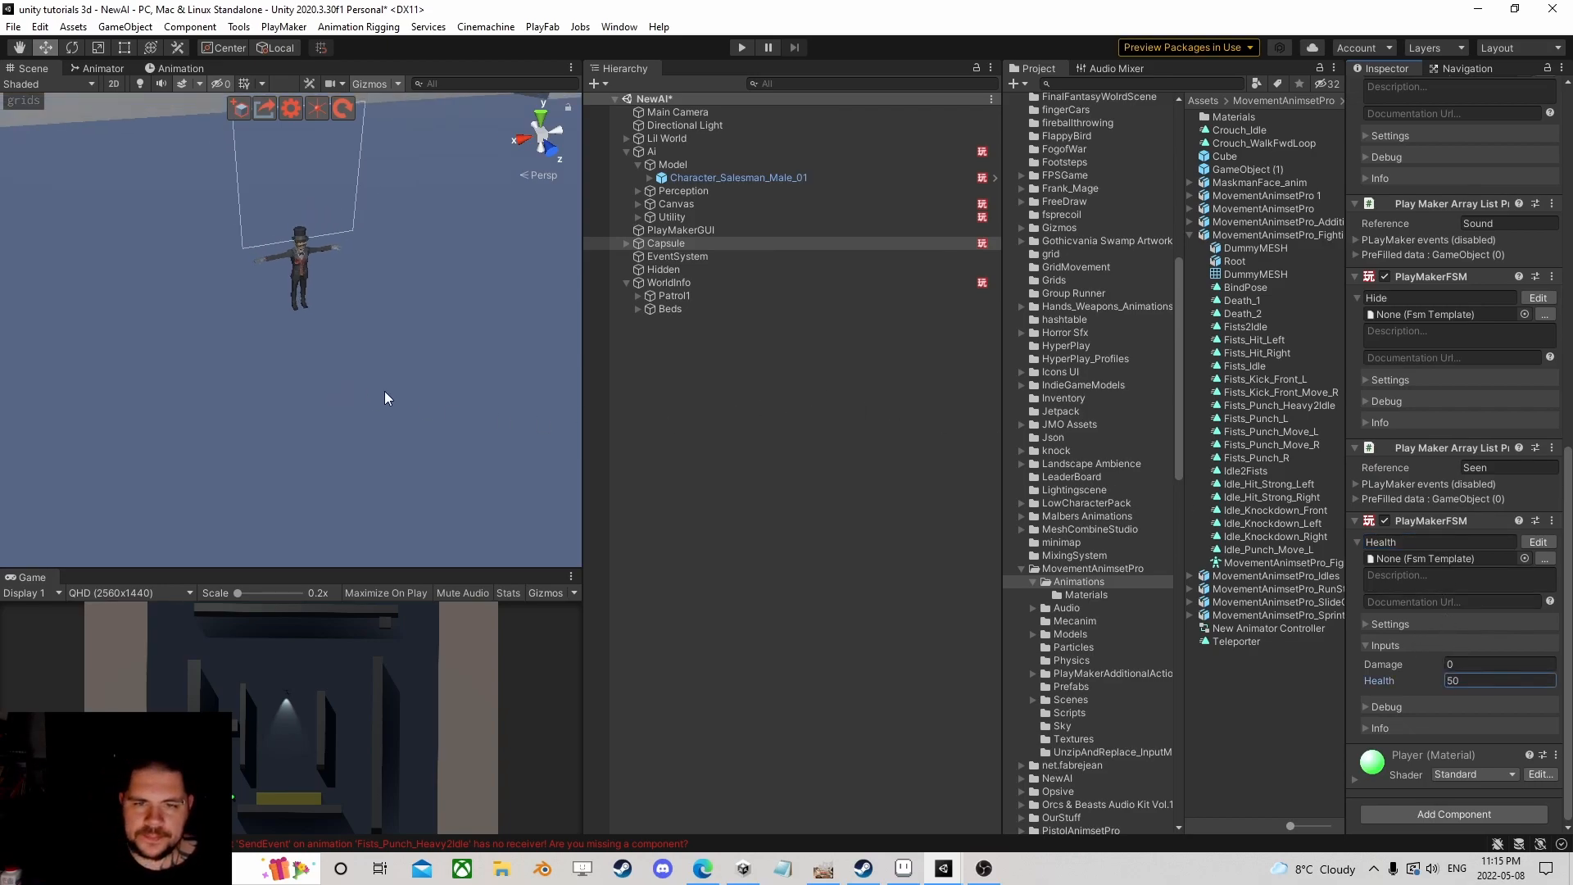
Step: Run a brief playtest of the scene, then stop it
left_click(746, 49)
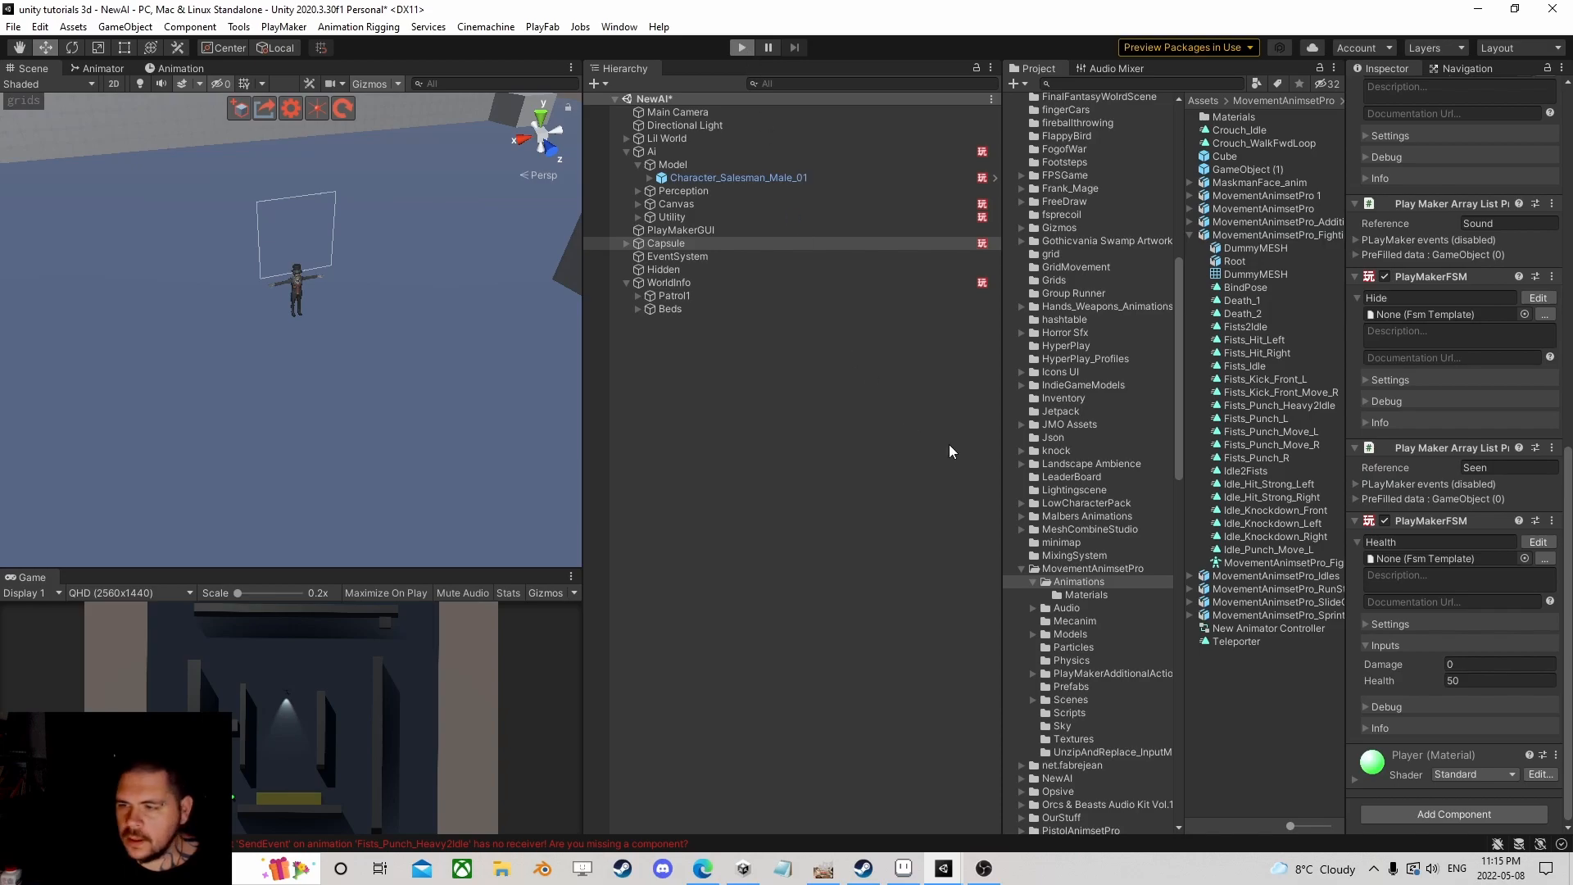
left_click(749, 47)
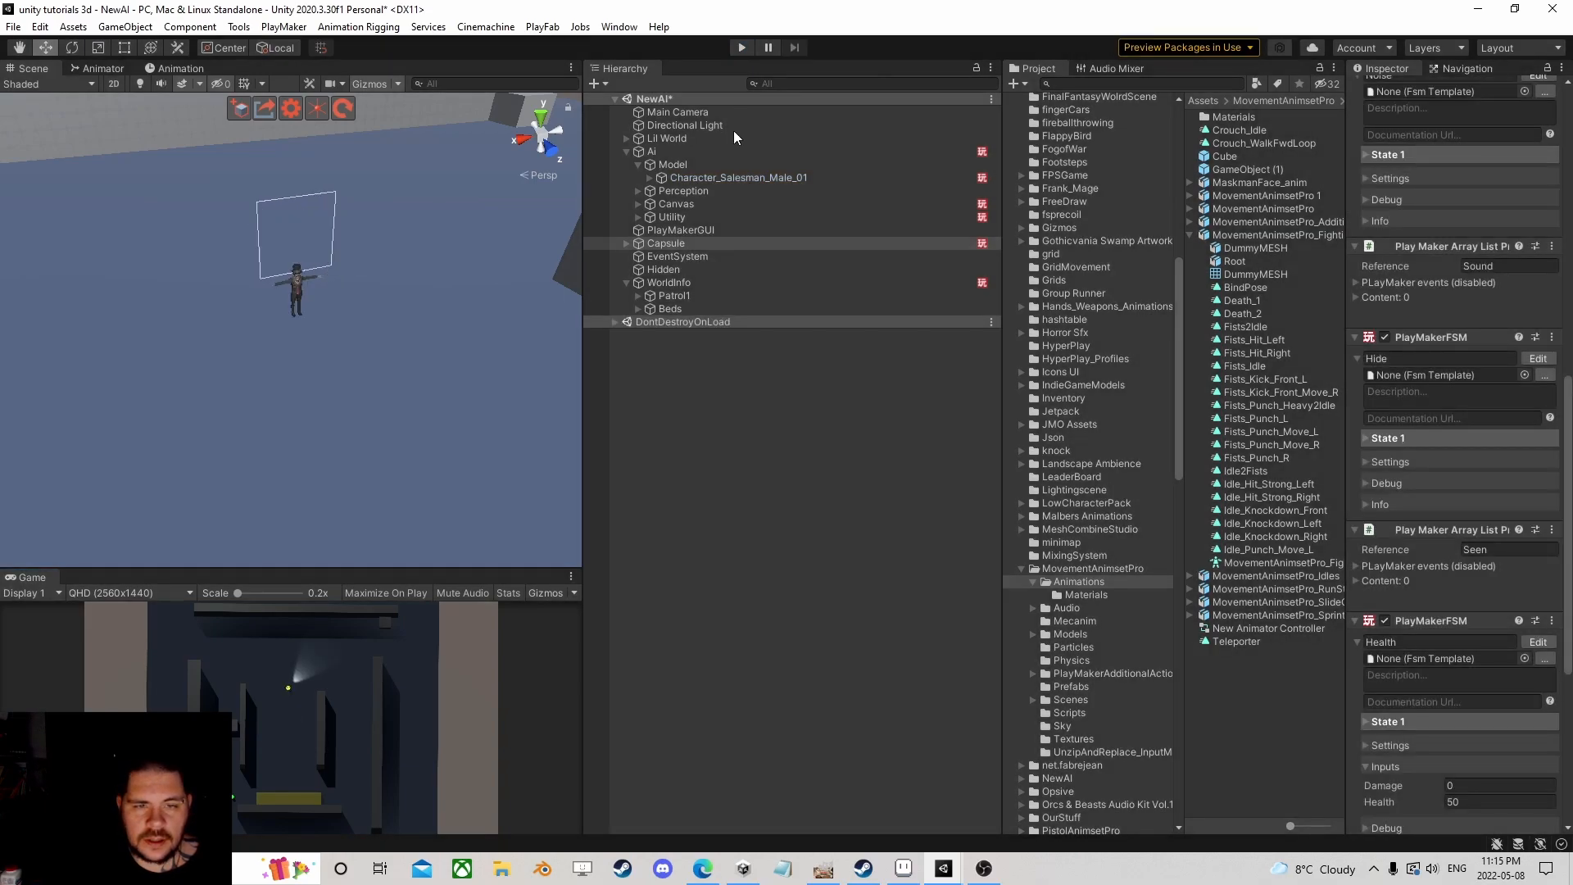
left_click(182, 69)
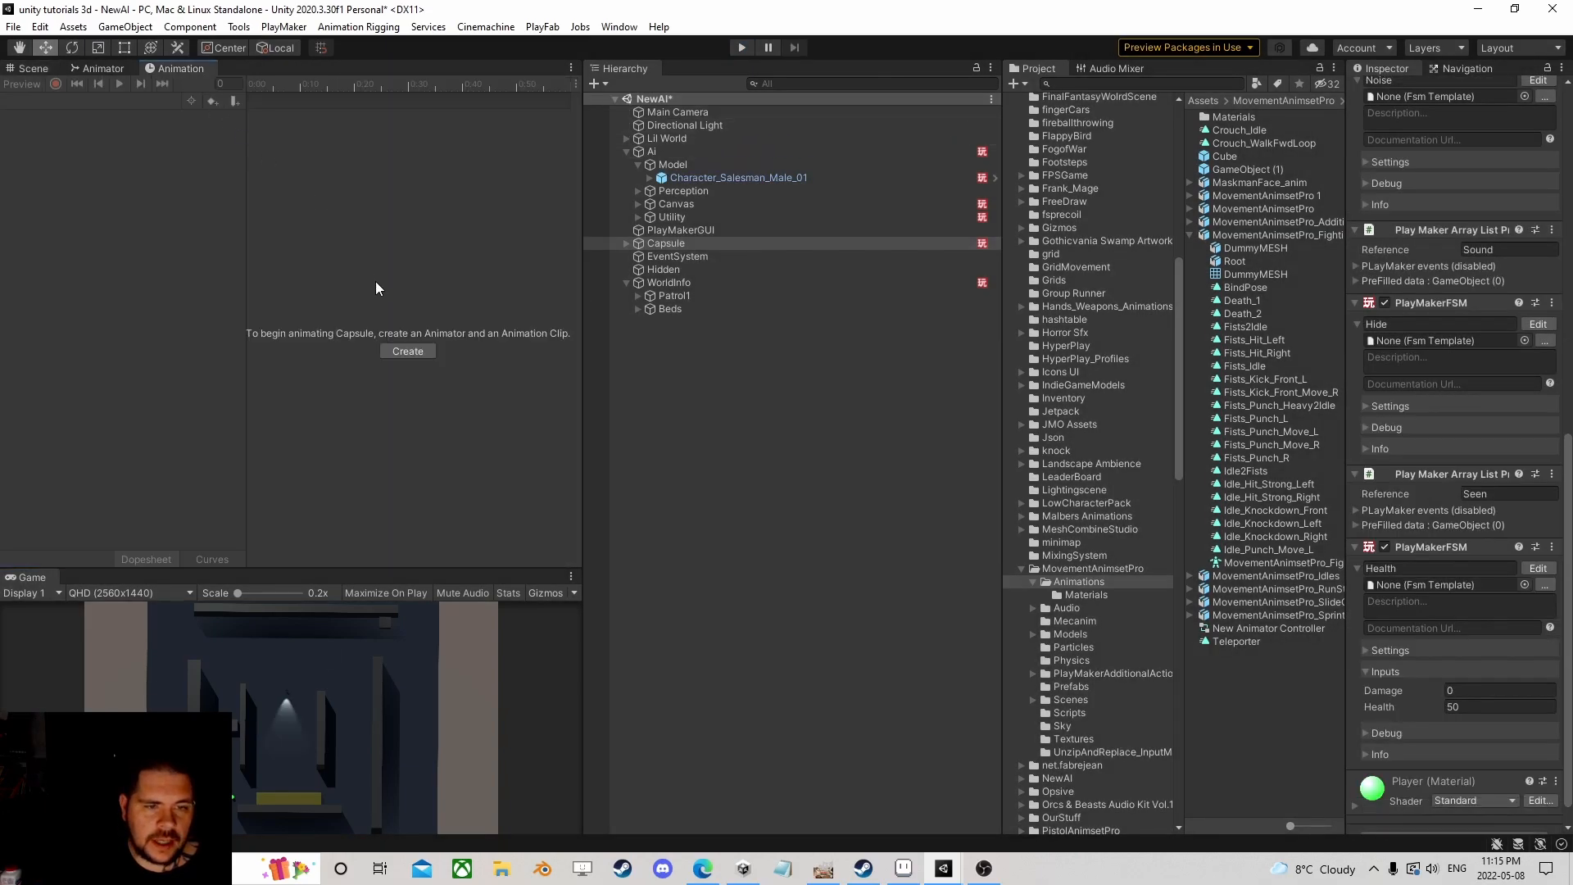
Step: Locate the clips used by the Ai's Attack1 and Attack2 states, then select the MovementAnimsetPro fighting model
left_click(670, 153)
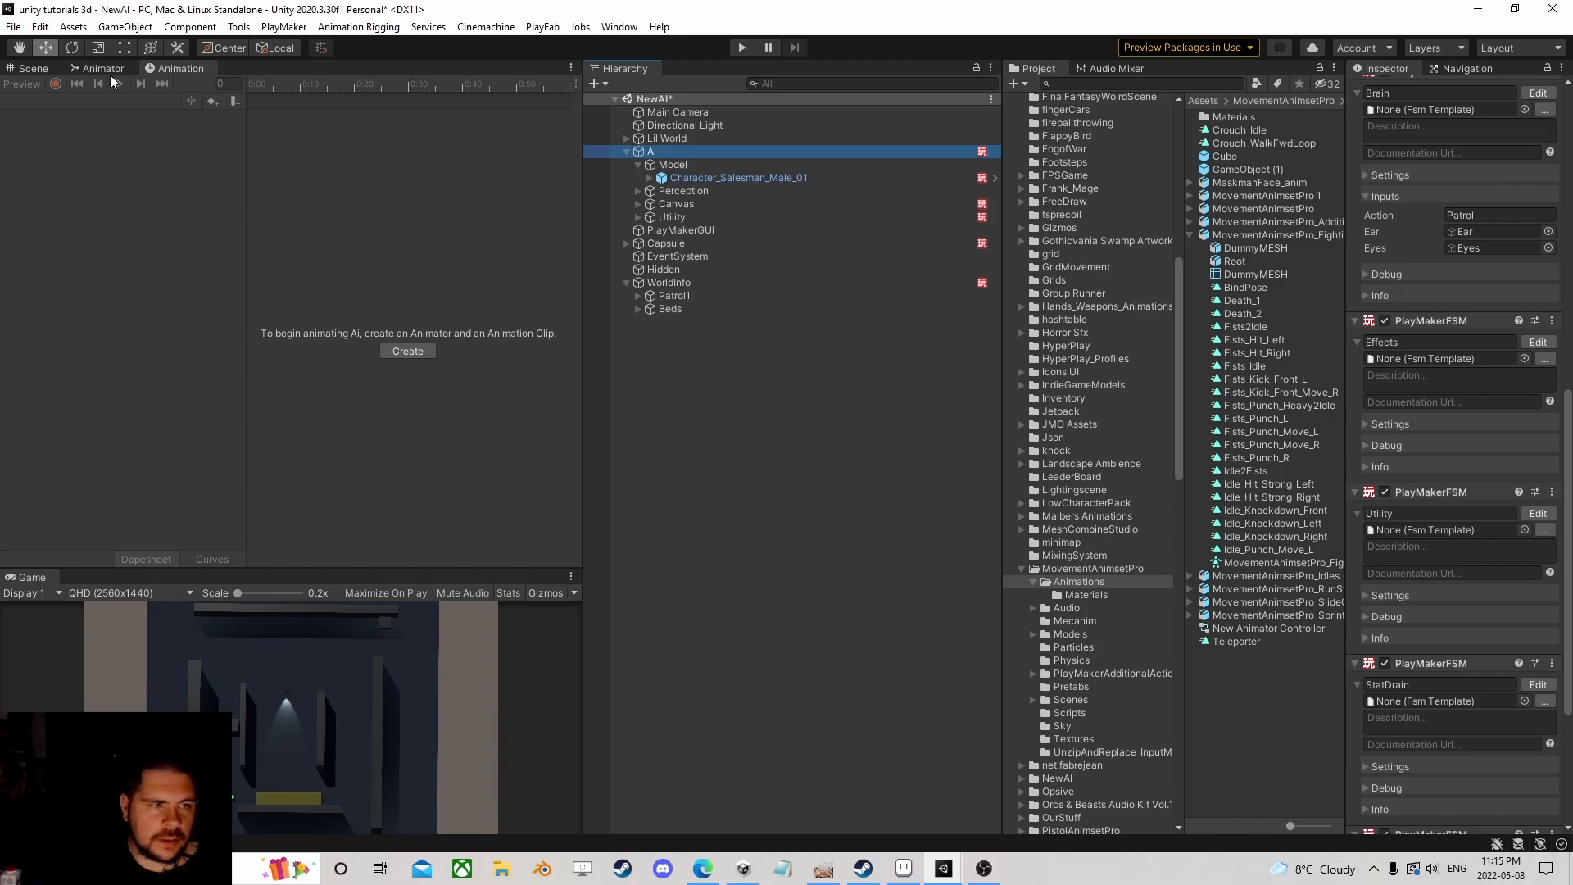
left_click(105, 70)
left_click(376, 238)
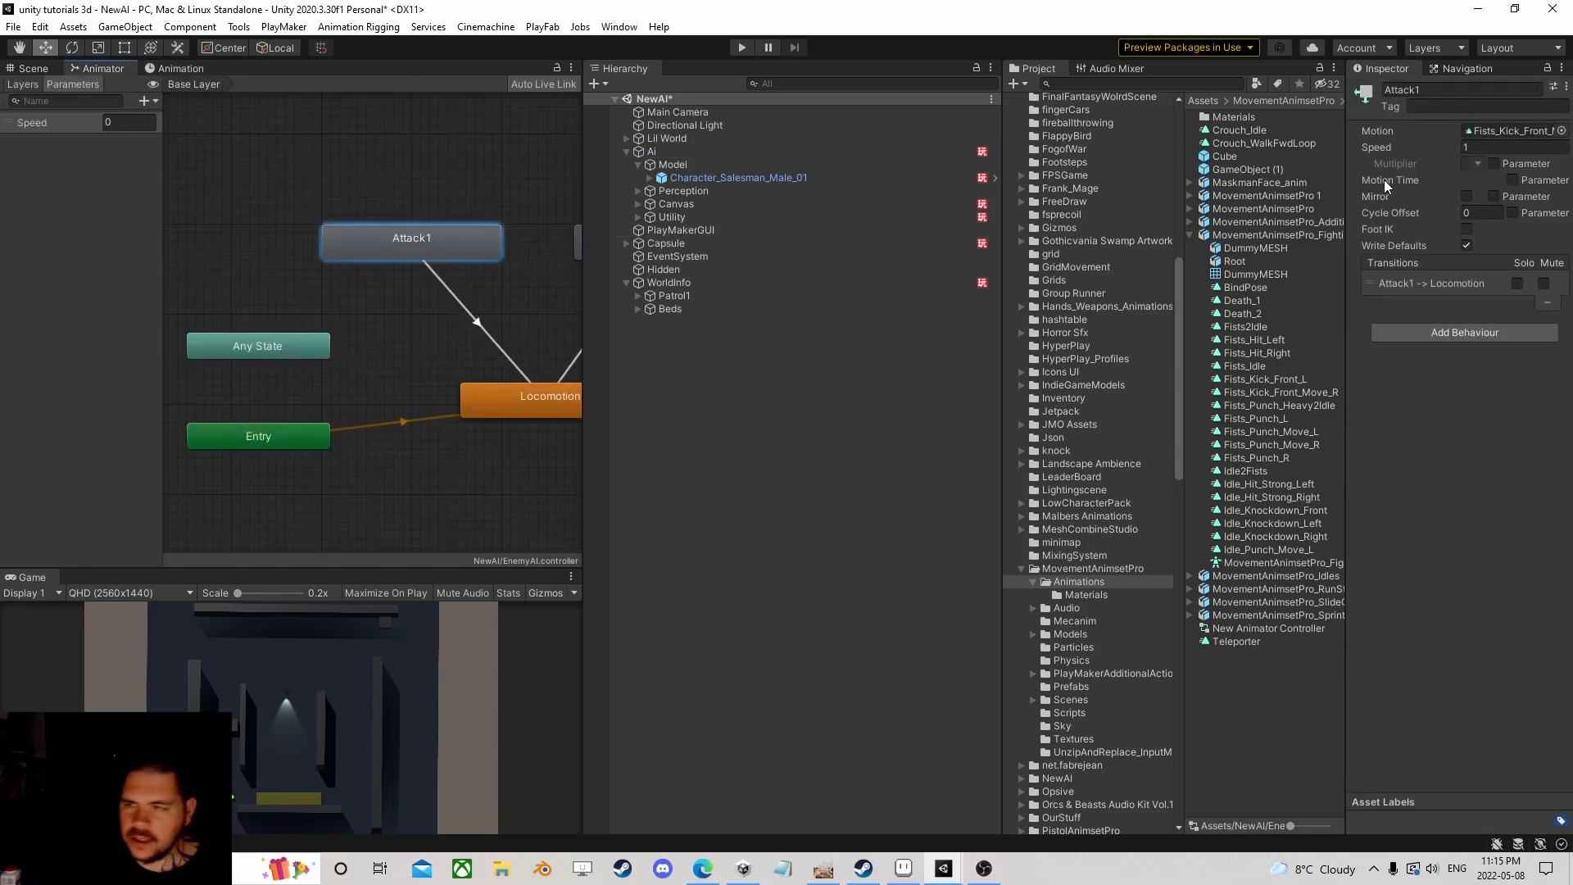
left_click(1498, 134)
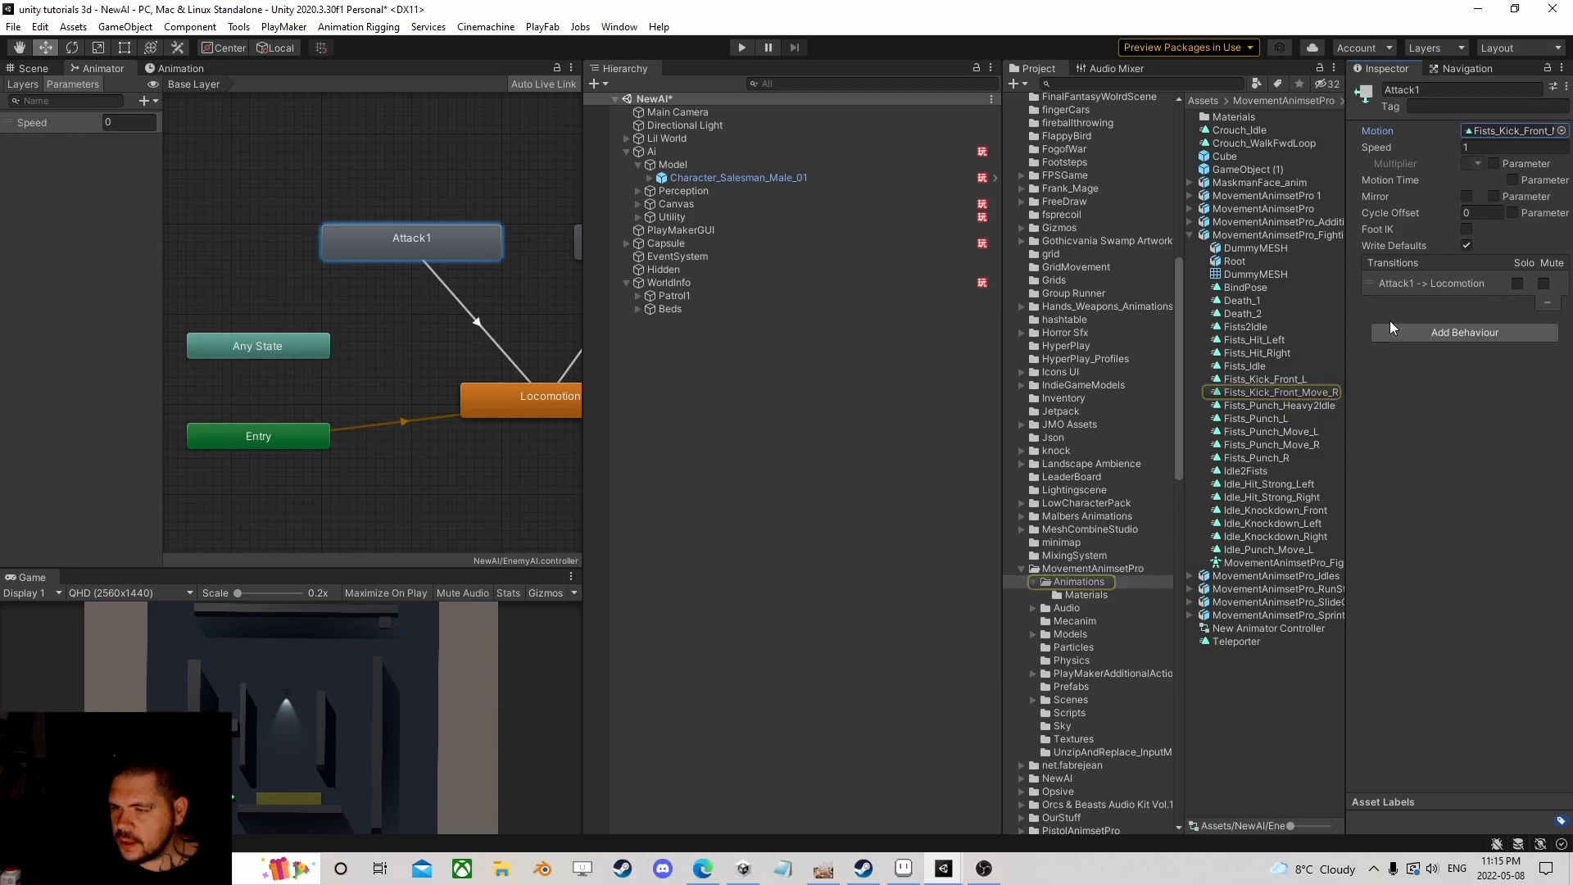
left_click(577, 242)
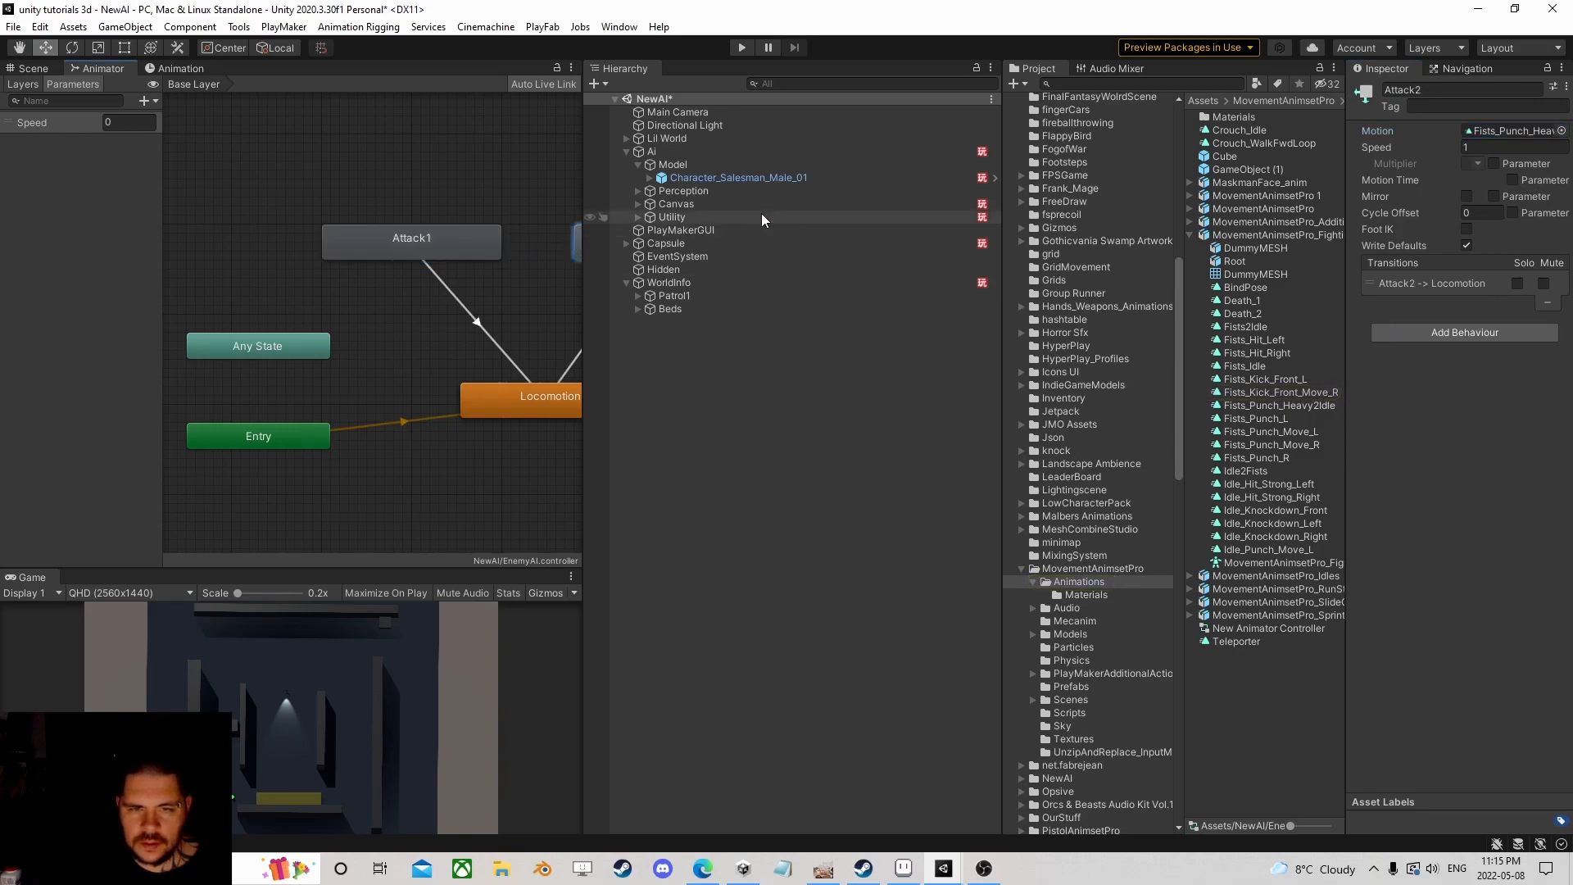
left_click(1514, 131)
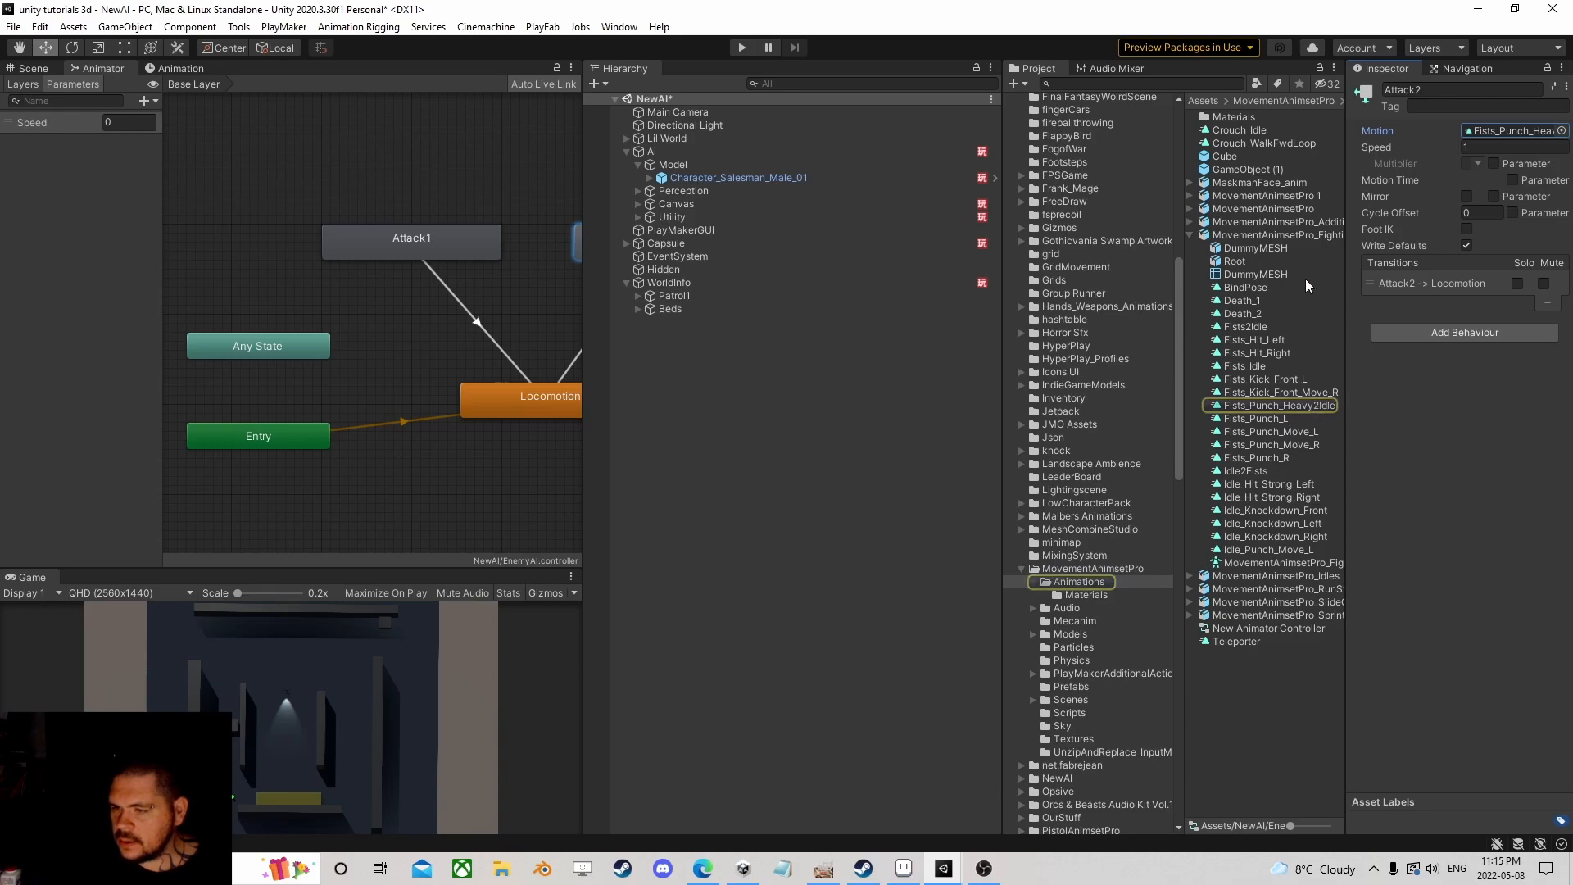
left_click(1272, 235)
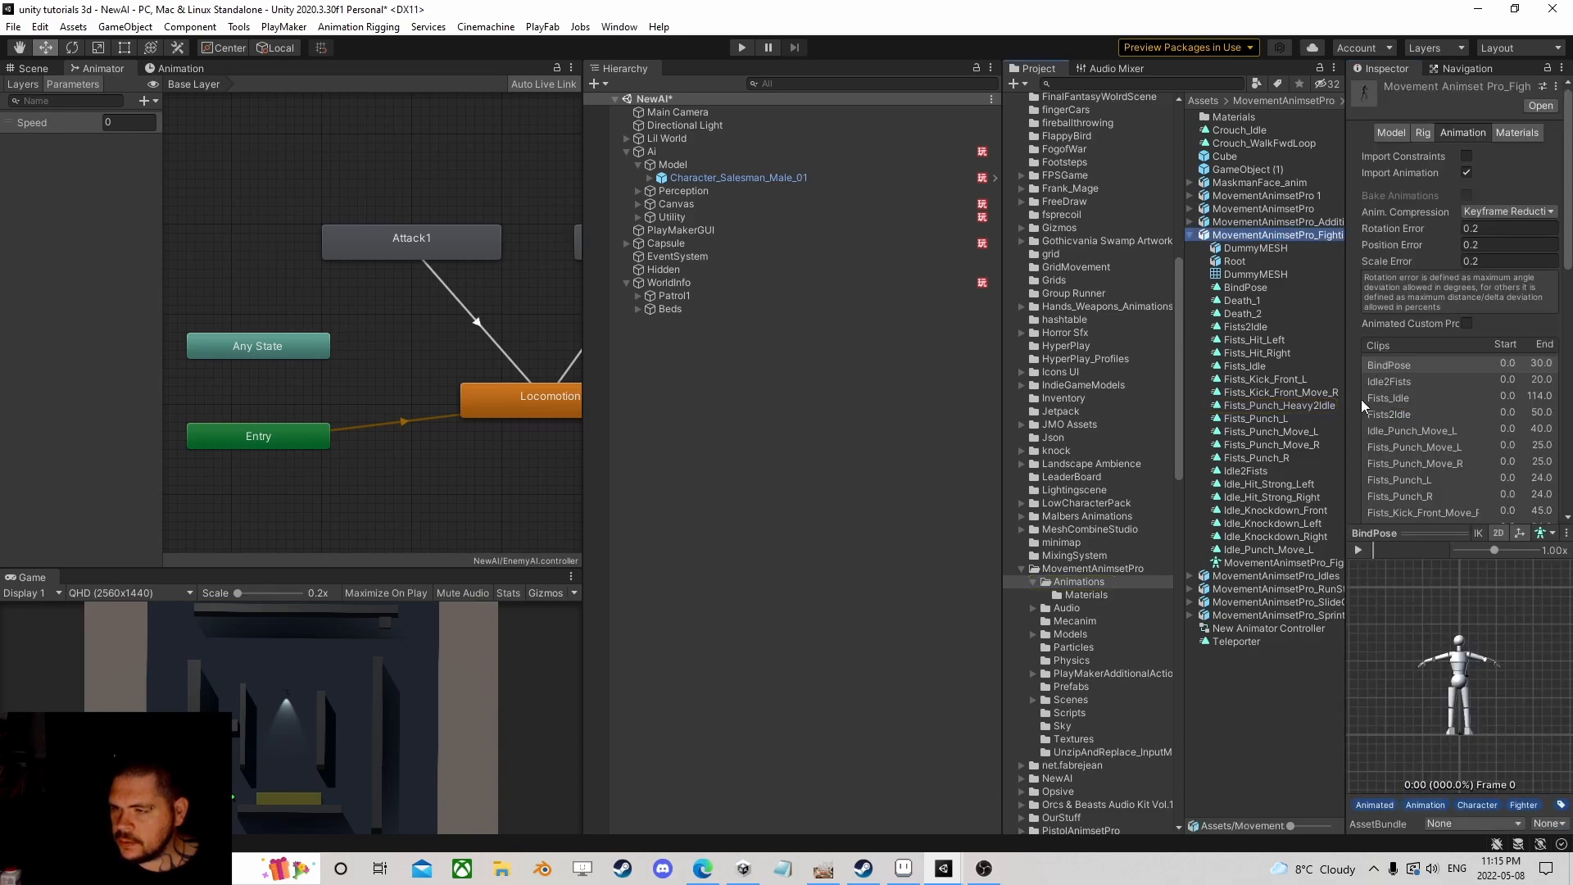
Step: On Fists_Kick_Front_Move_R, add a SendEvent animation event near frame 7 with string Swing
left_click_drag(1181, 377, 1114, 377)
left_click_drag(1346, 348, 1185, 364)
scroll(1298, 409, "down", 5)
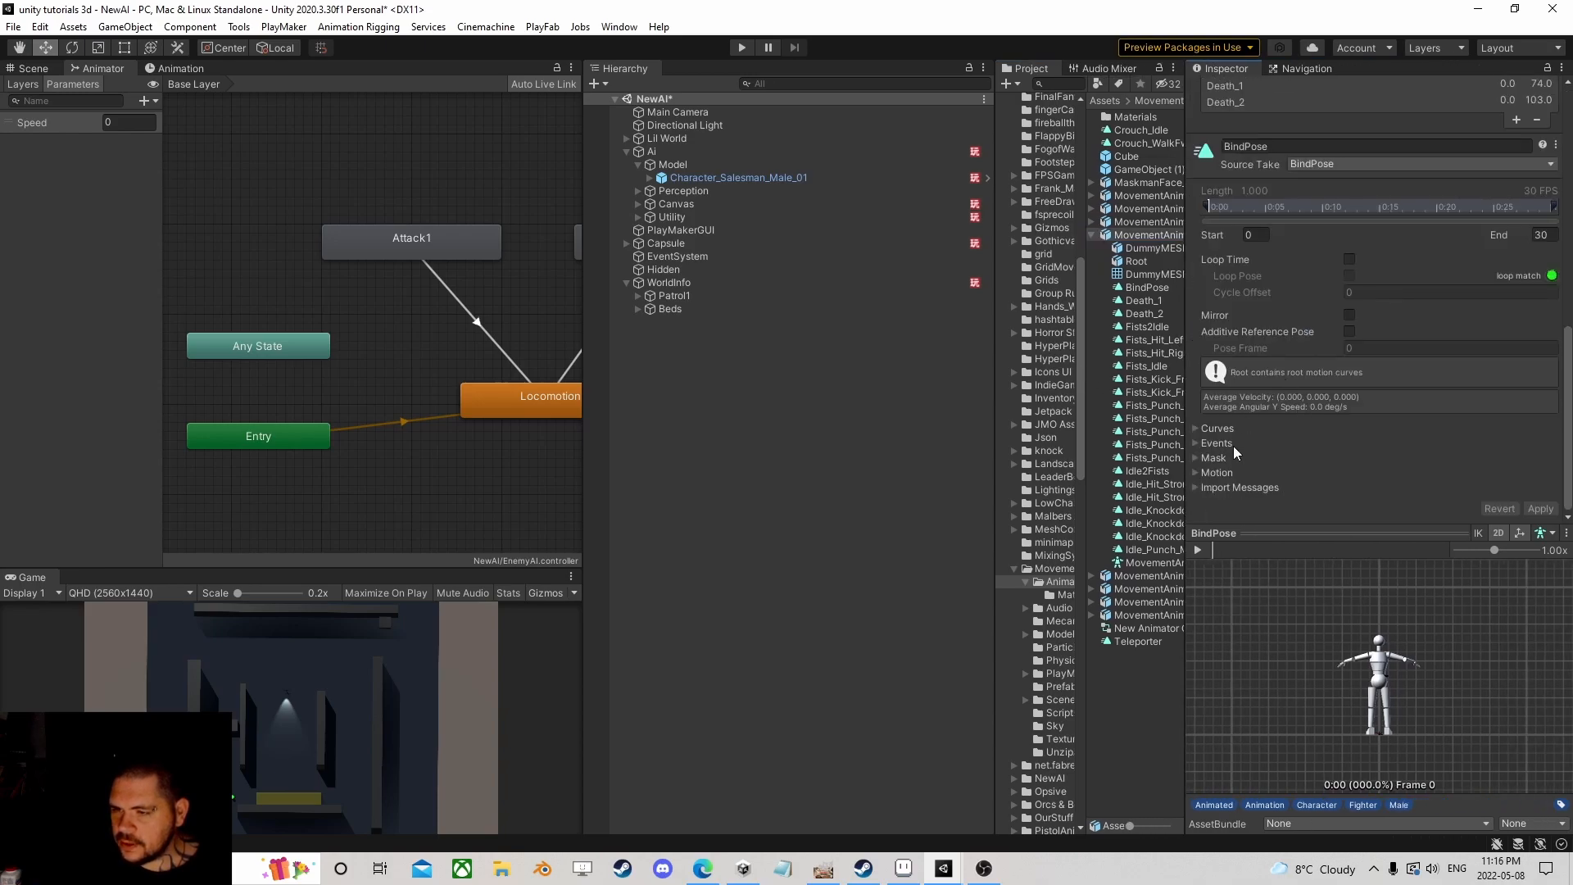
left_click(1196, 443)
scroll(1287, 410, "up", 10)
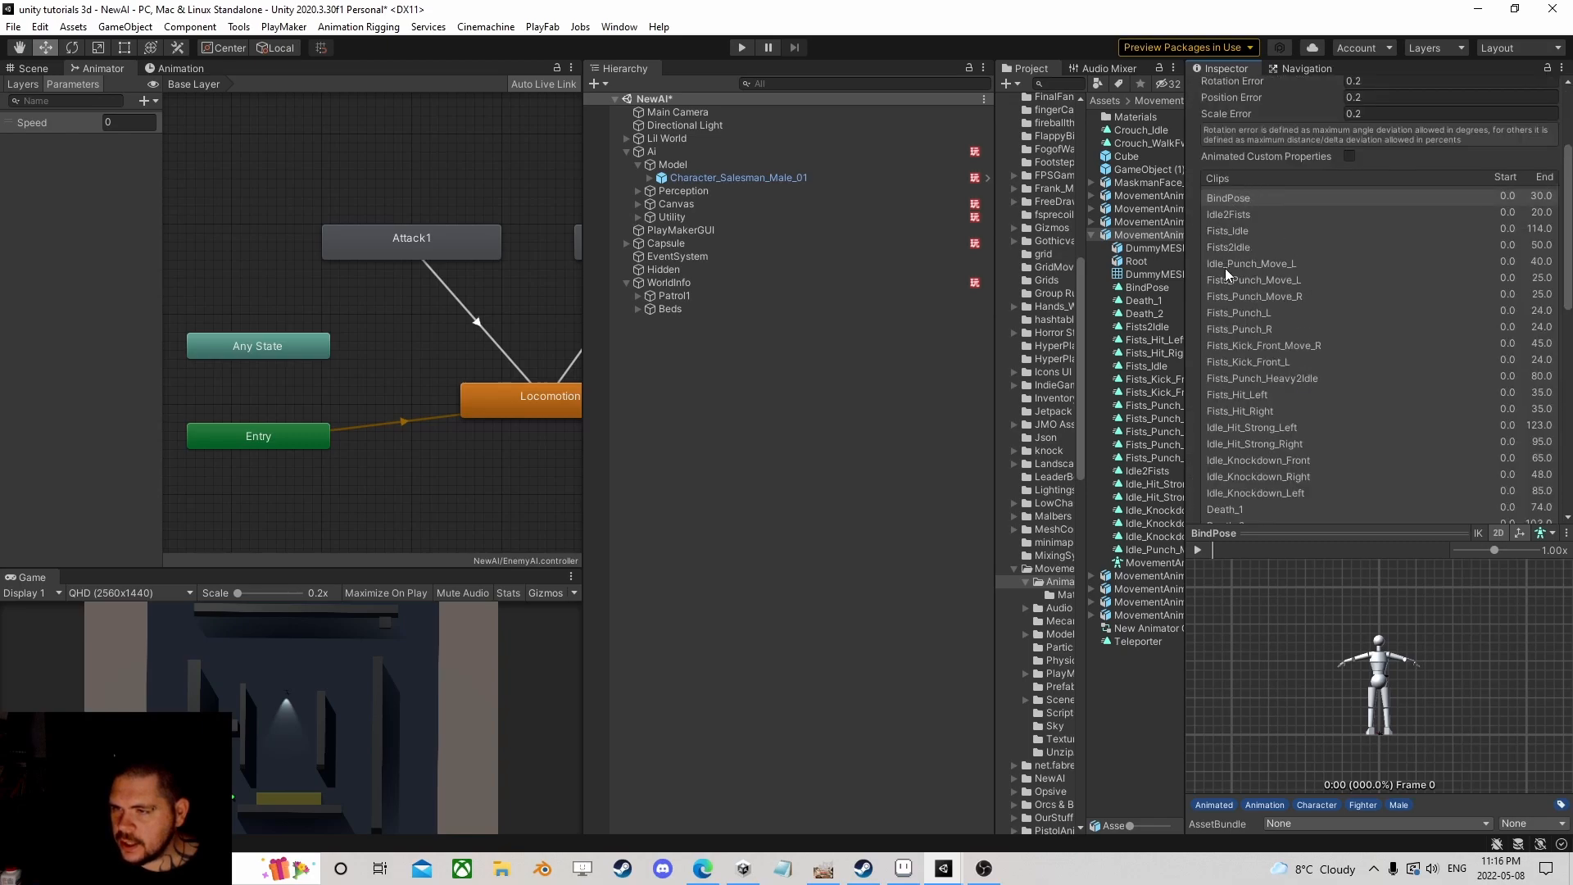
left_click(1242, 344)
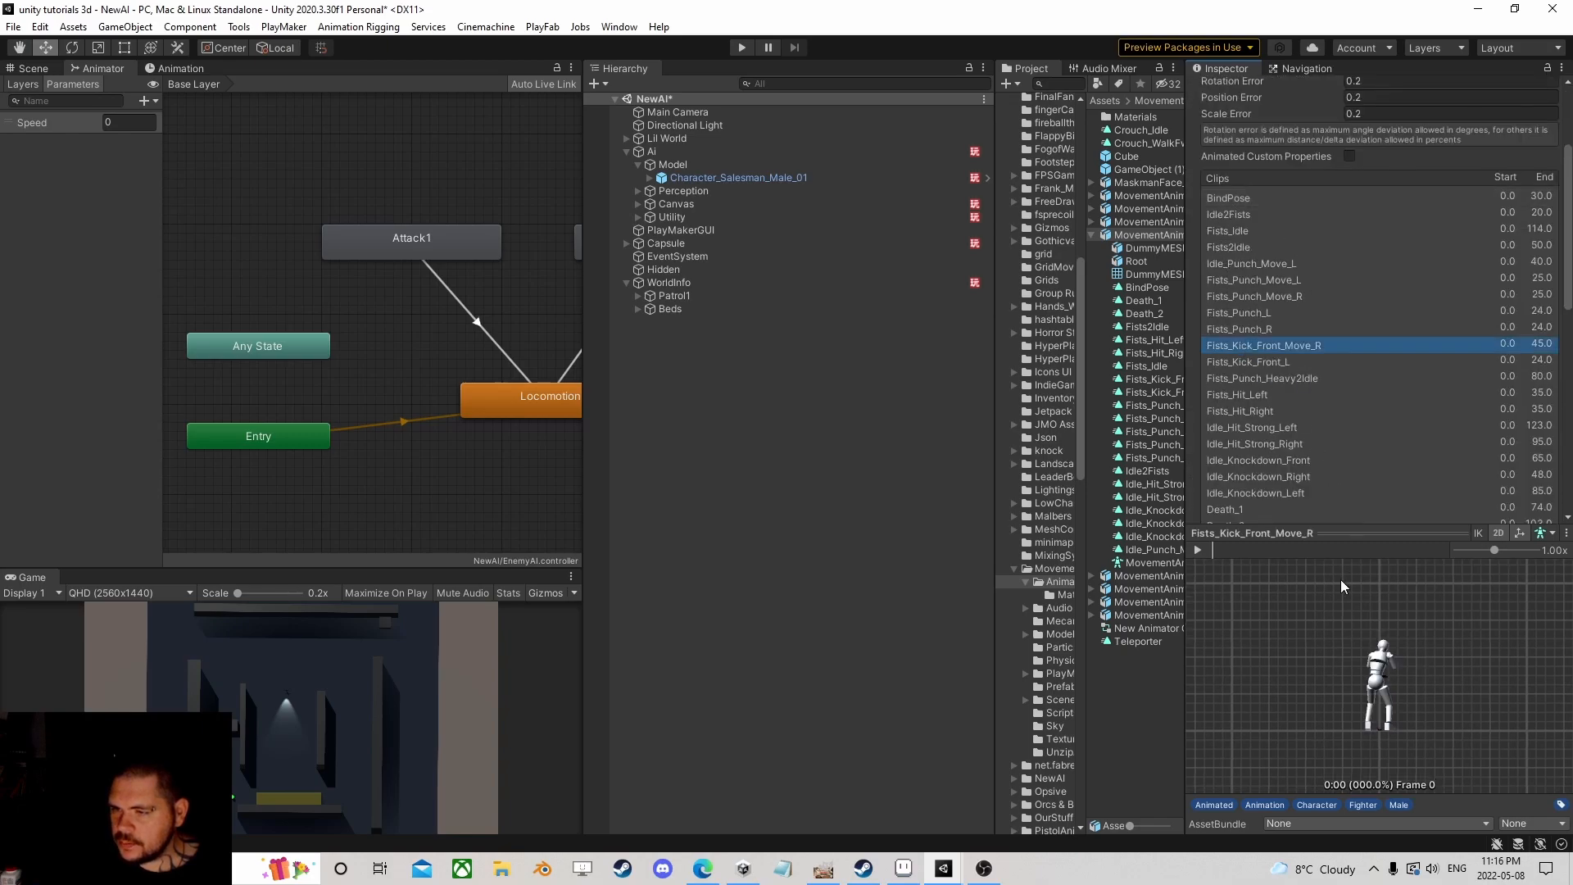
scroll(1289, 482, "down", 10)
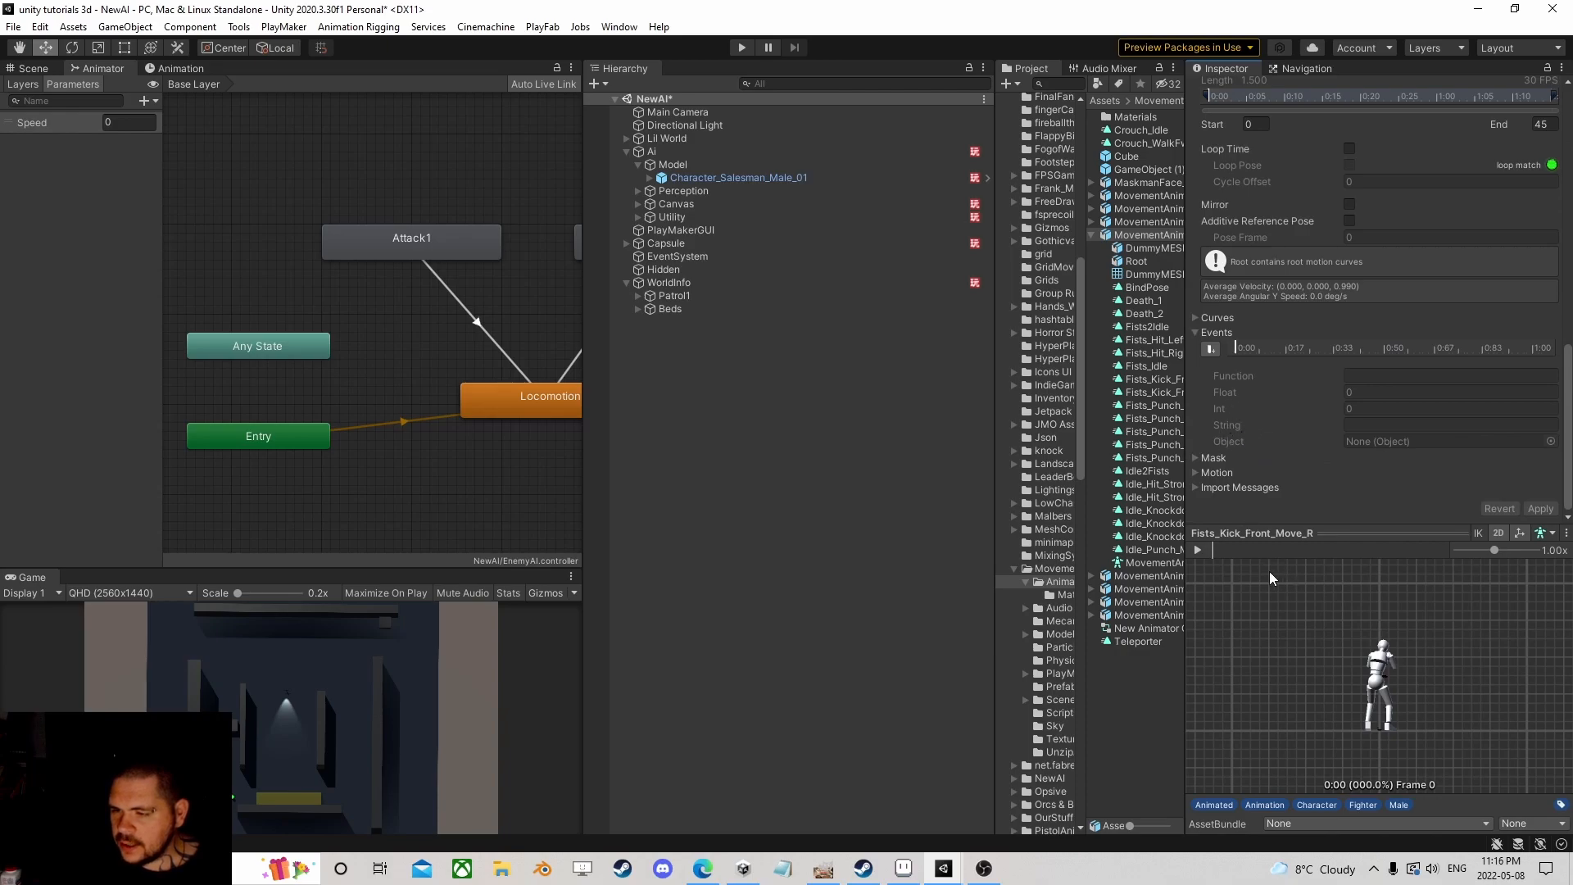
mouse_move(1255, 546)
left_mouse_down()
mouse_move(1213, 550)
mouse_move(1252, 553)
left_mouse_up()
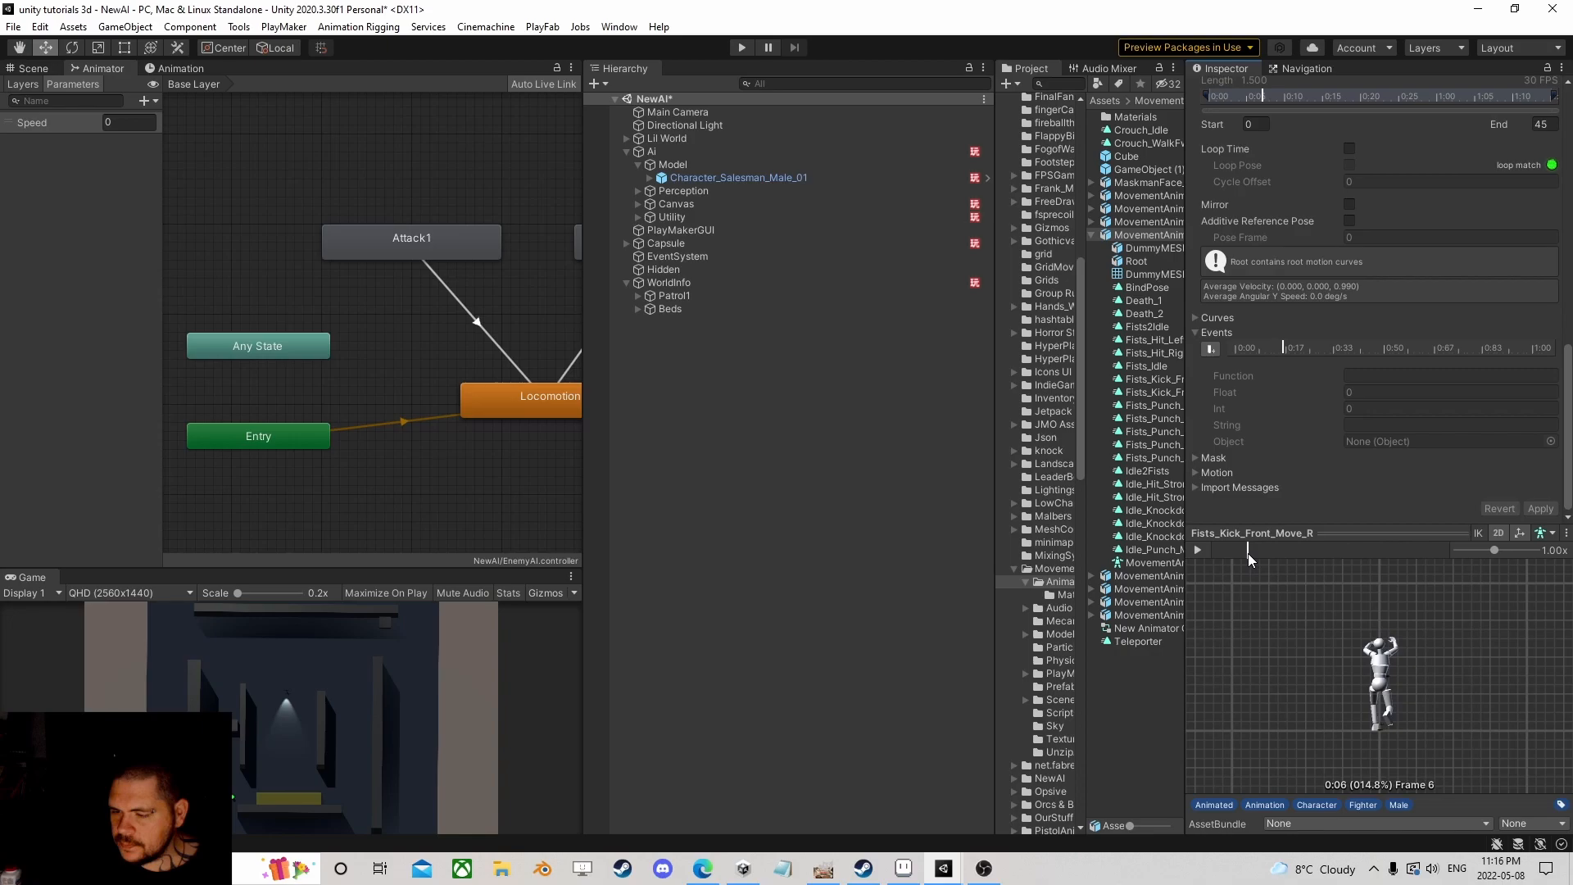
left_click(1214, 349)
left_click(1394, 375)
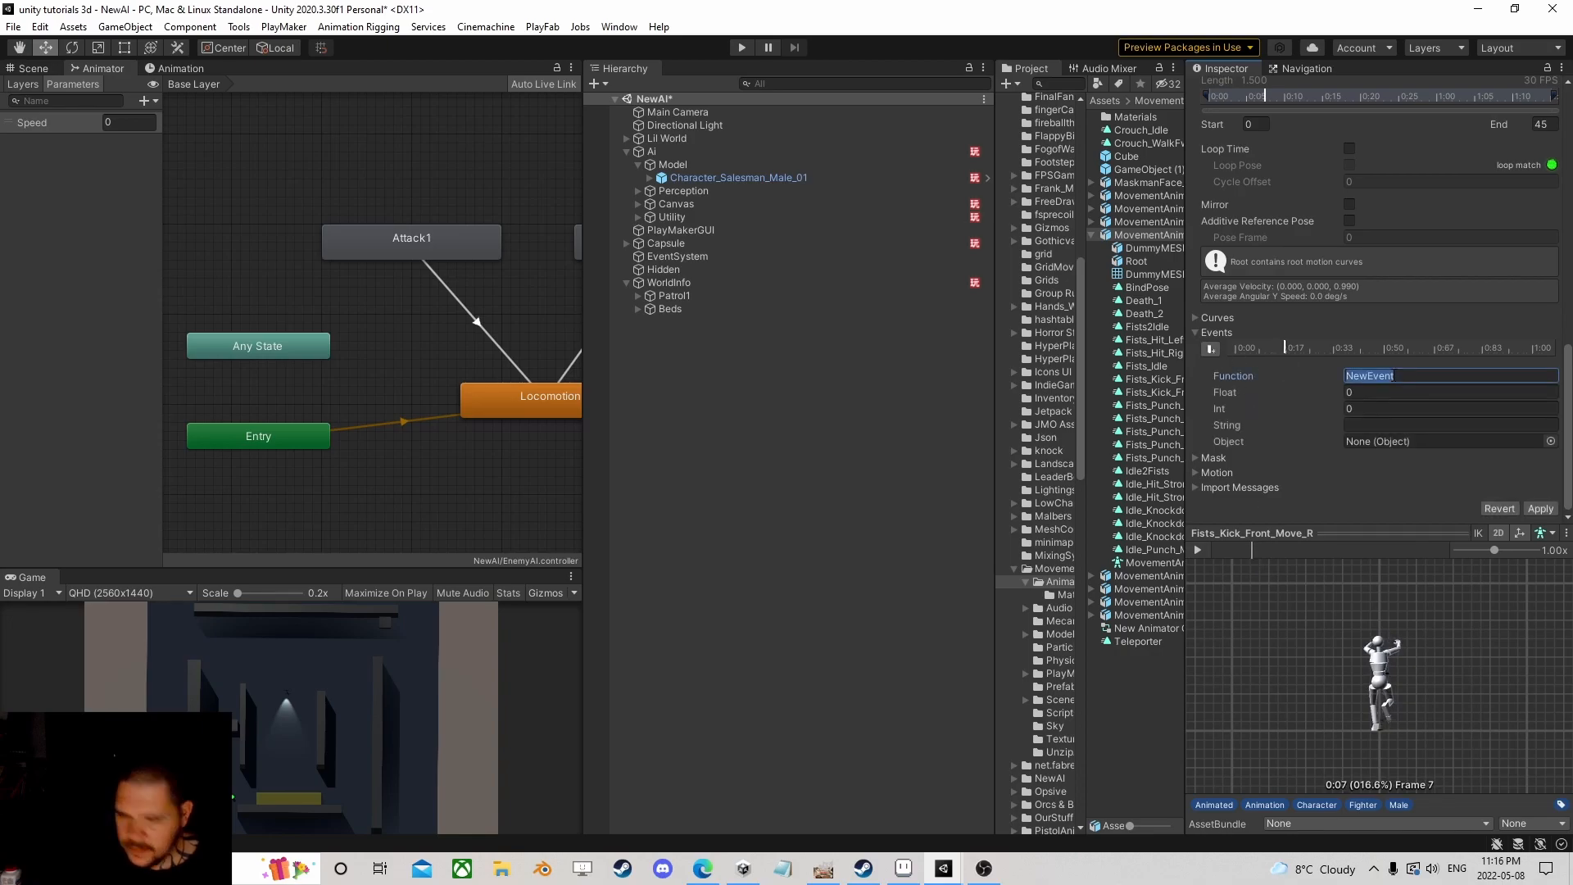
type("SendEvent")
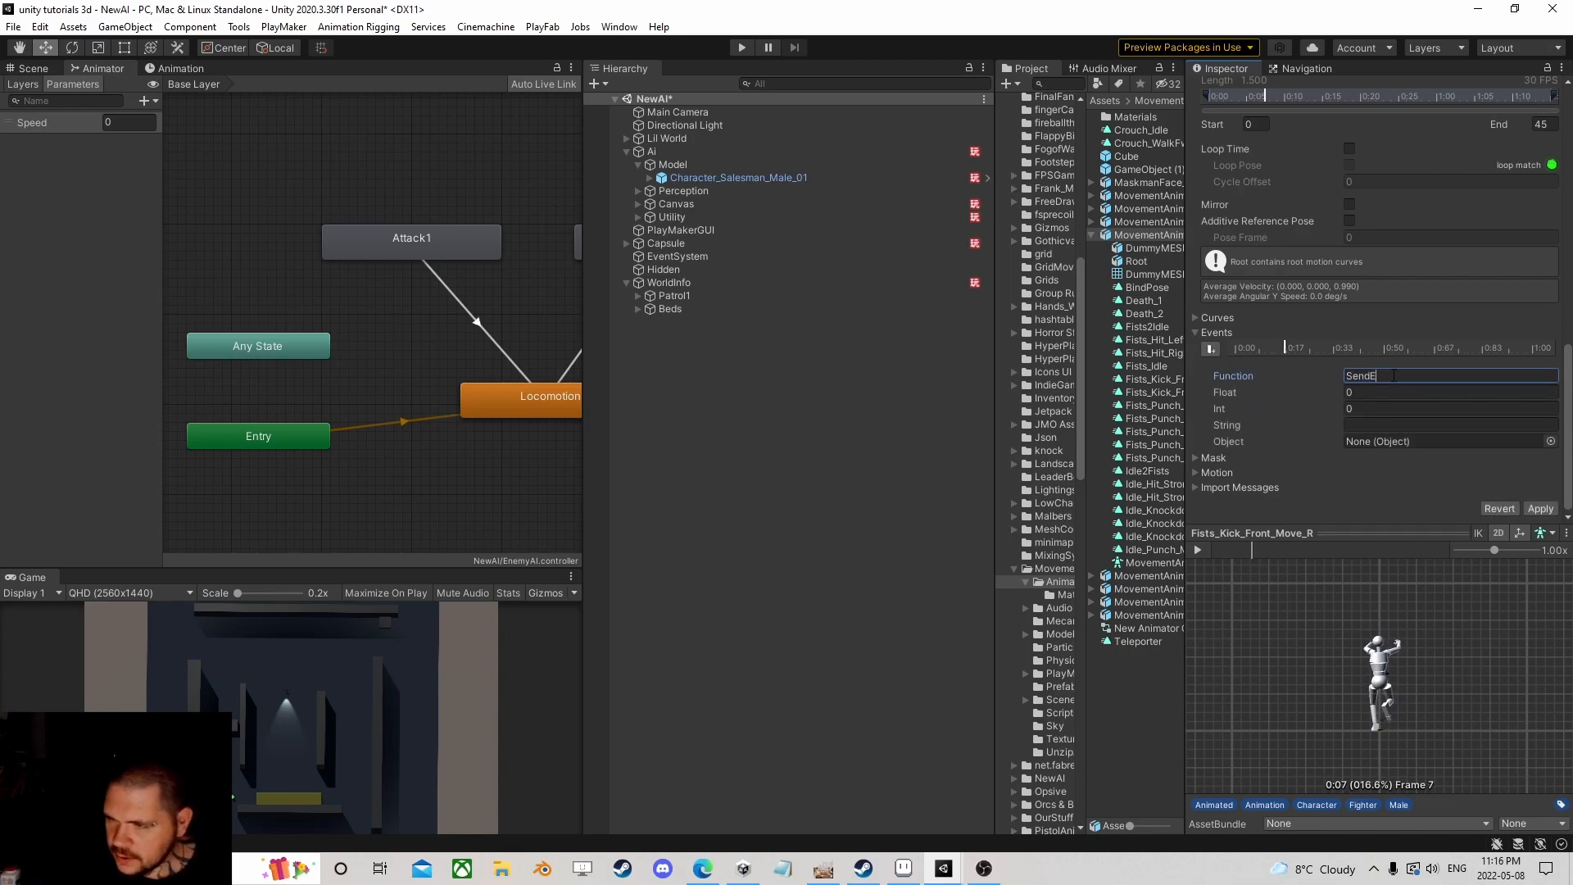
key("Tab")
key("Tab")
key("Tab")
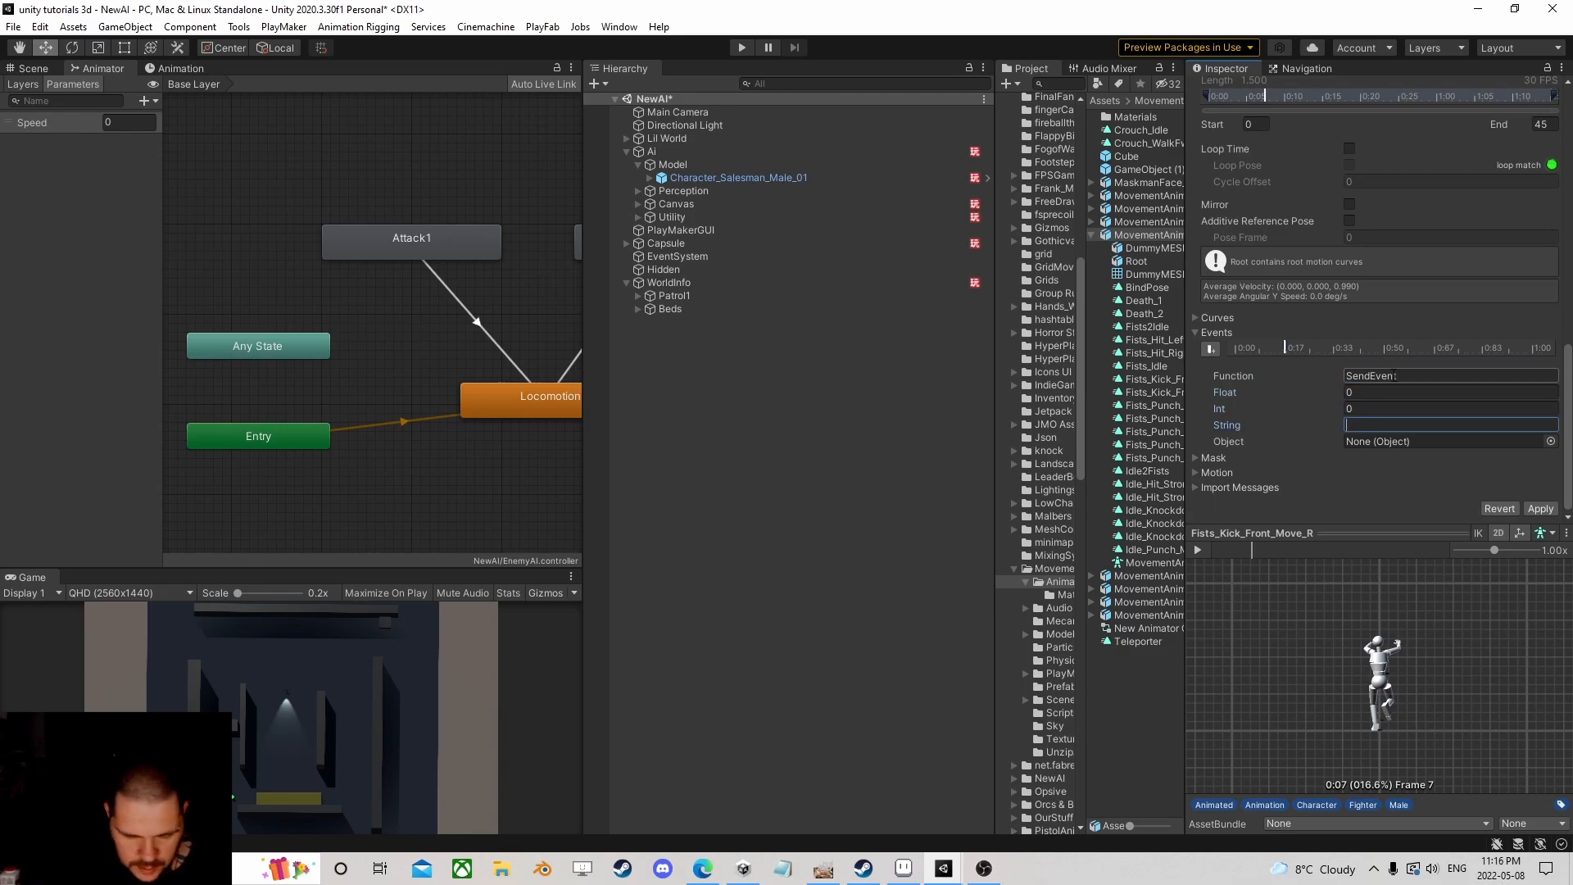
type("Swing")
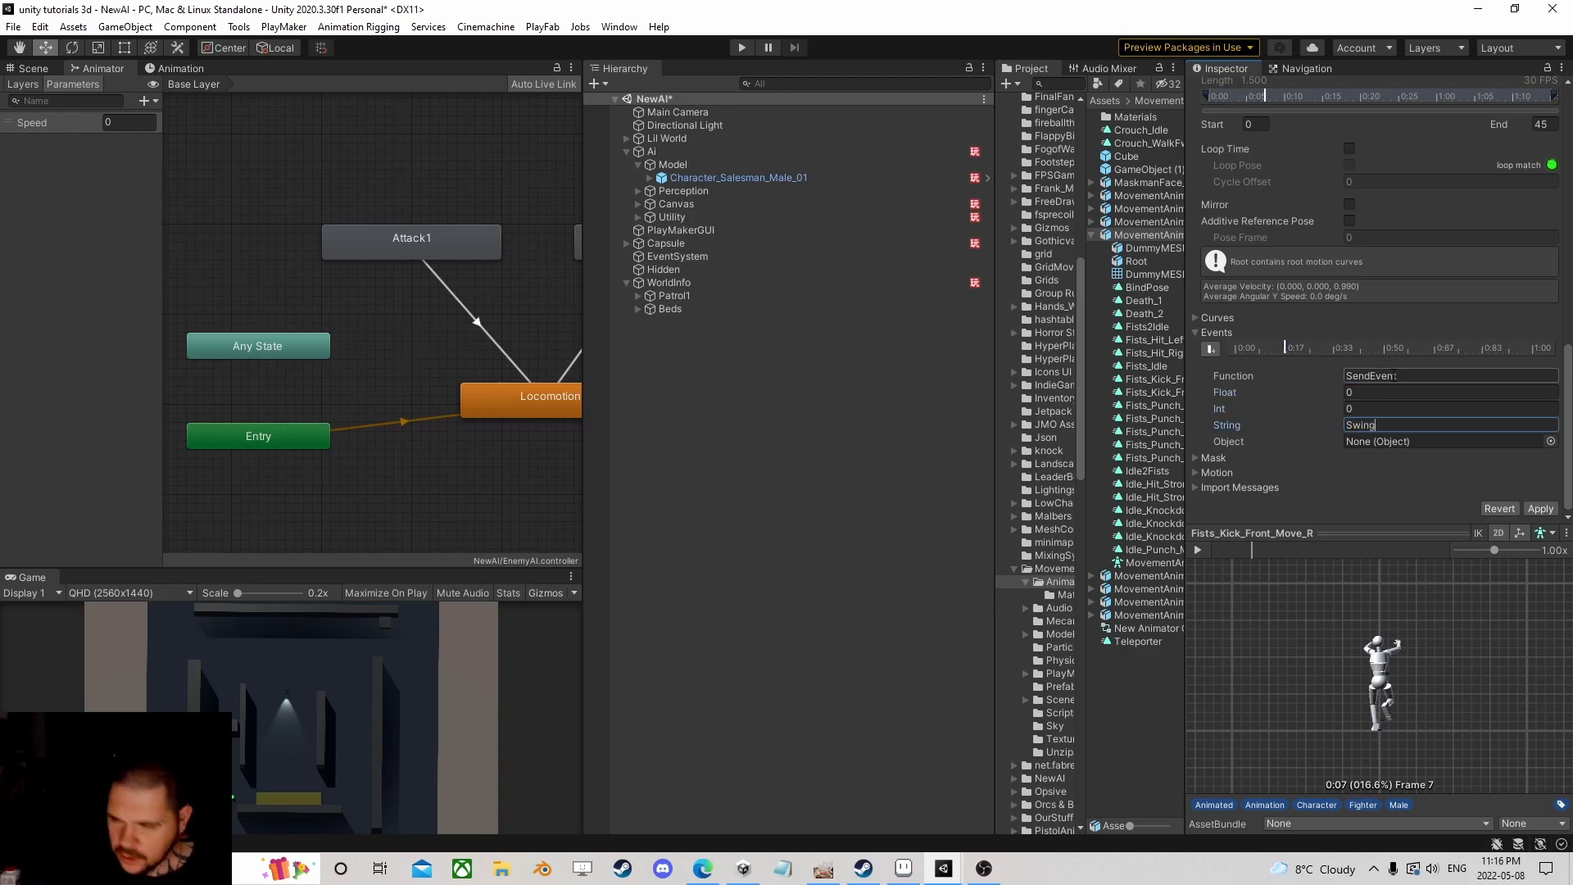
Step: Add a second SendEvent event at frame 11 for Damage and apply the import changes
left_click_drag(1253, 549, 1274, 552)
left_click_drag(1363, 618, 1340, 719)
left_click_drag(1275, 549, 1275, 549)
left_click(1210, 348)
left_click(1419, 372)
type("Se")
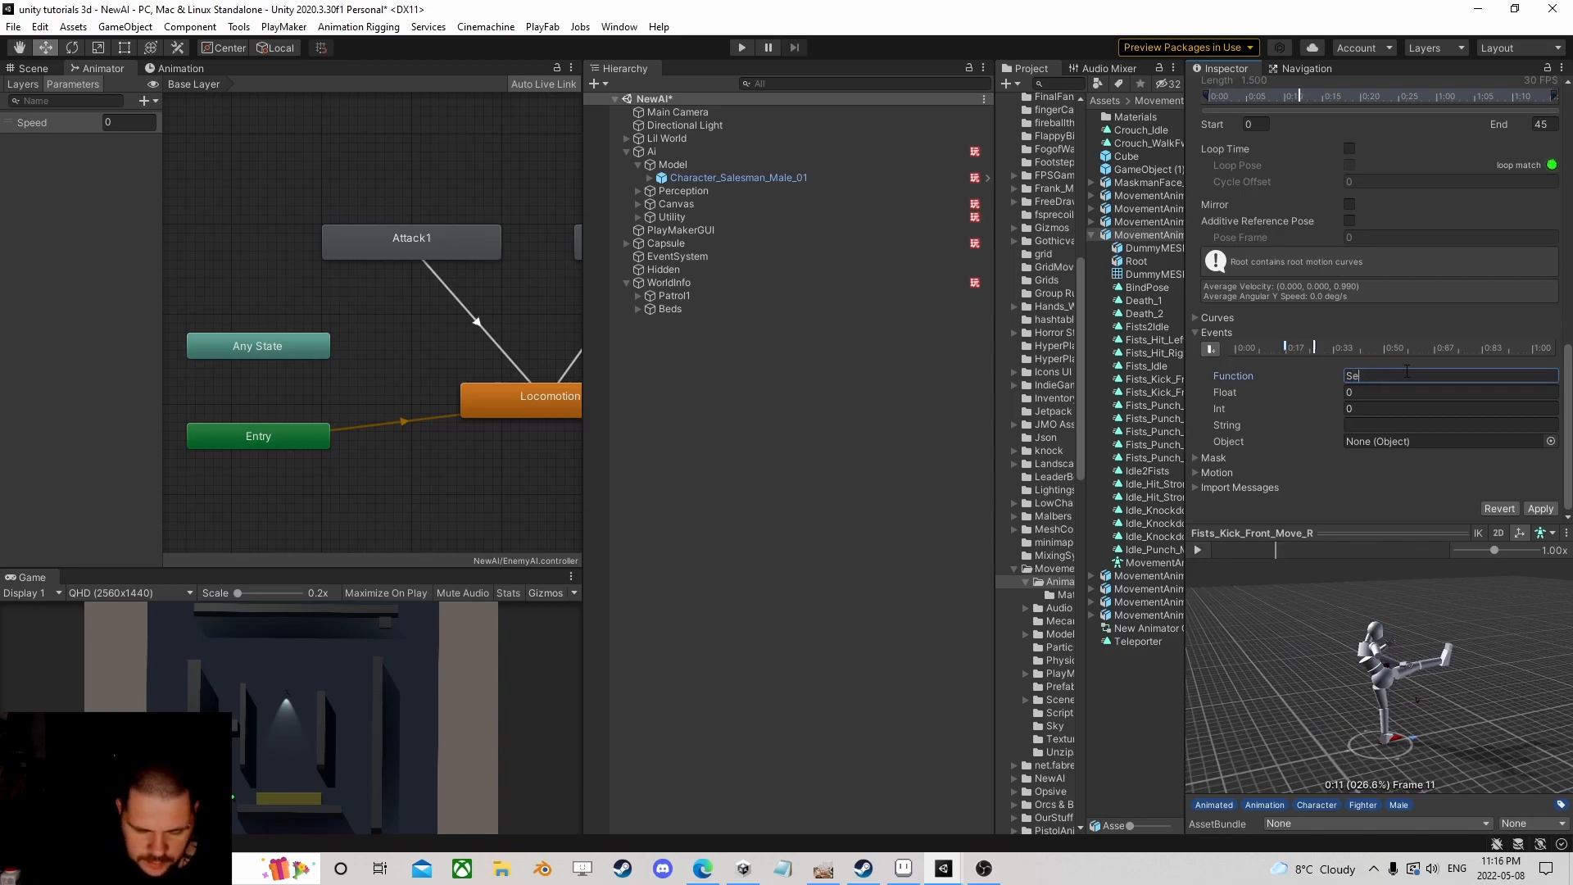
key("Tab")
key("Tab")
key("Tab")
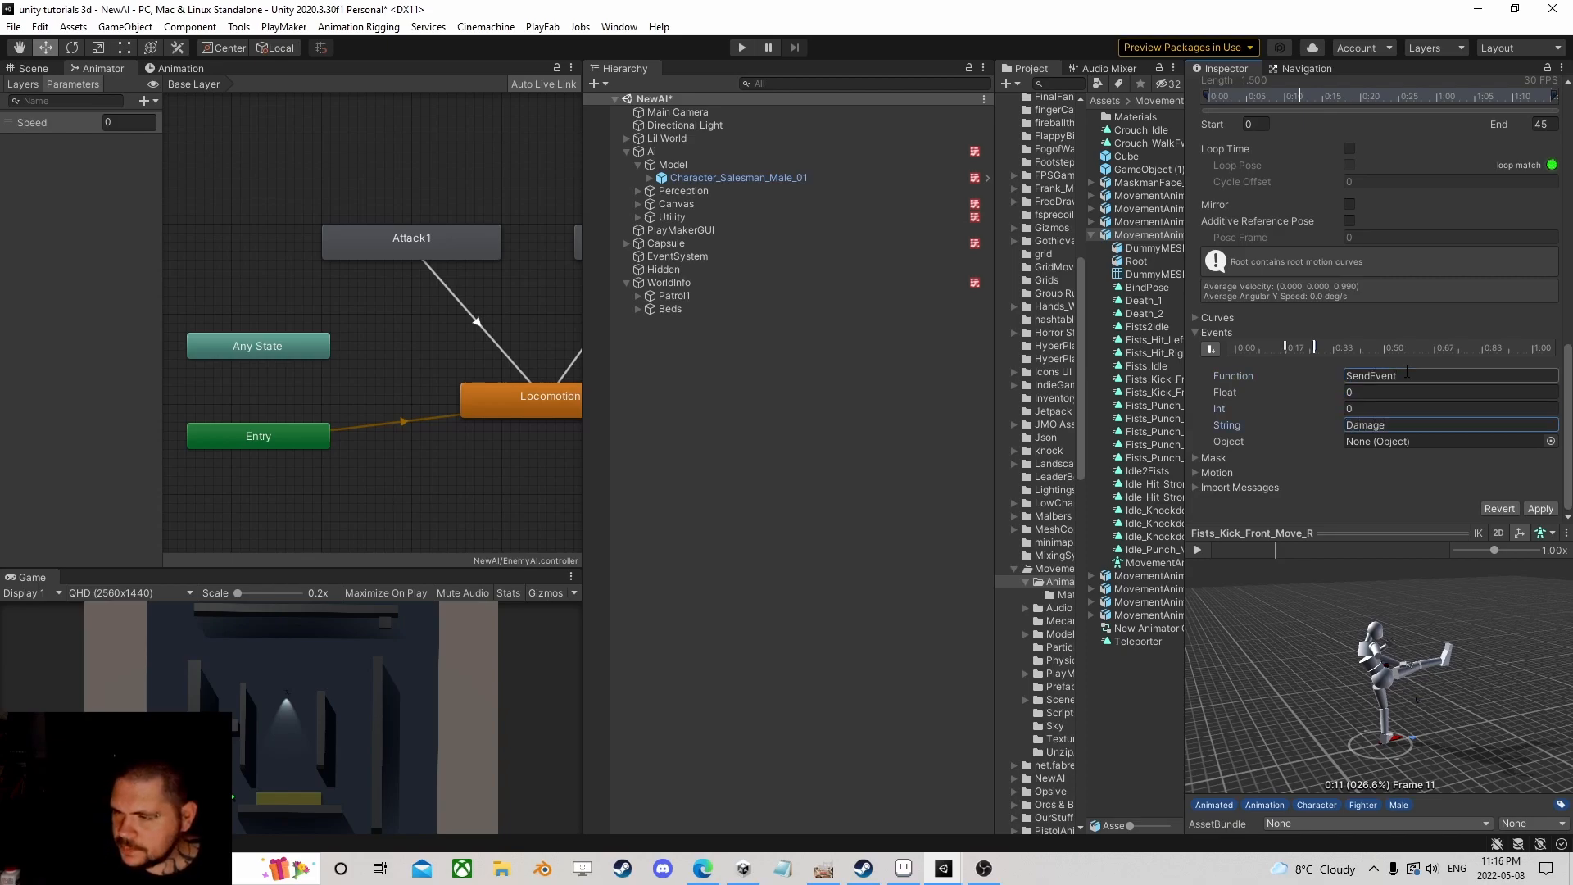
left_click(1540, 509)
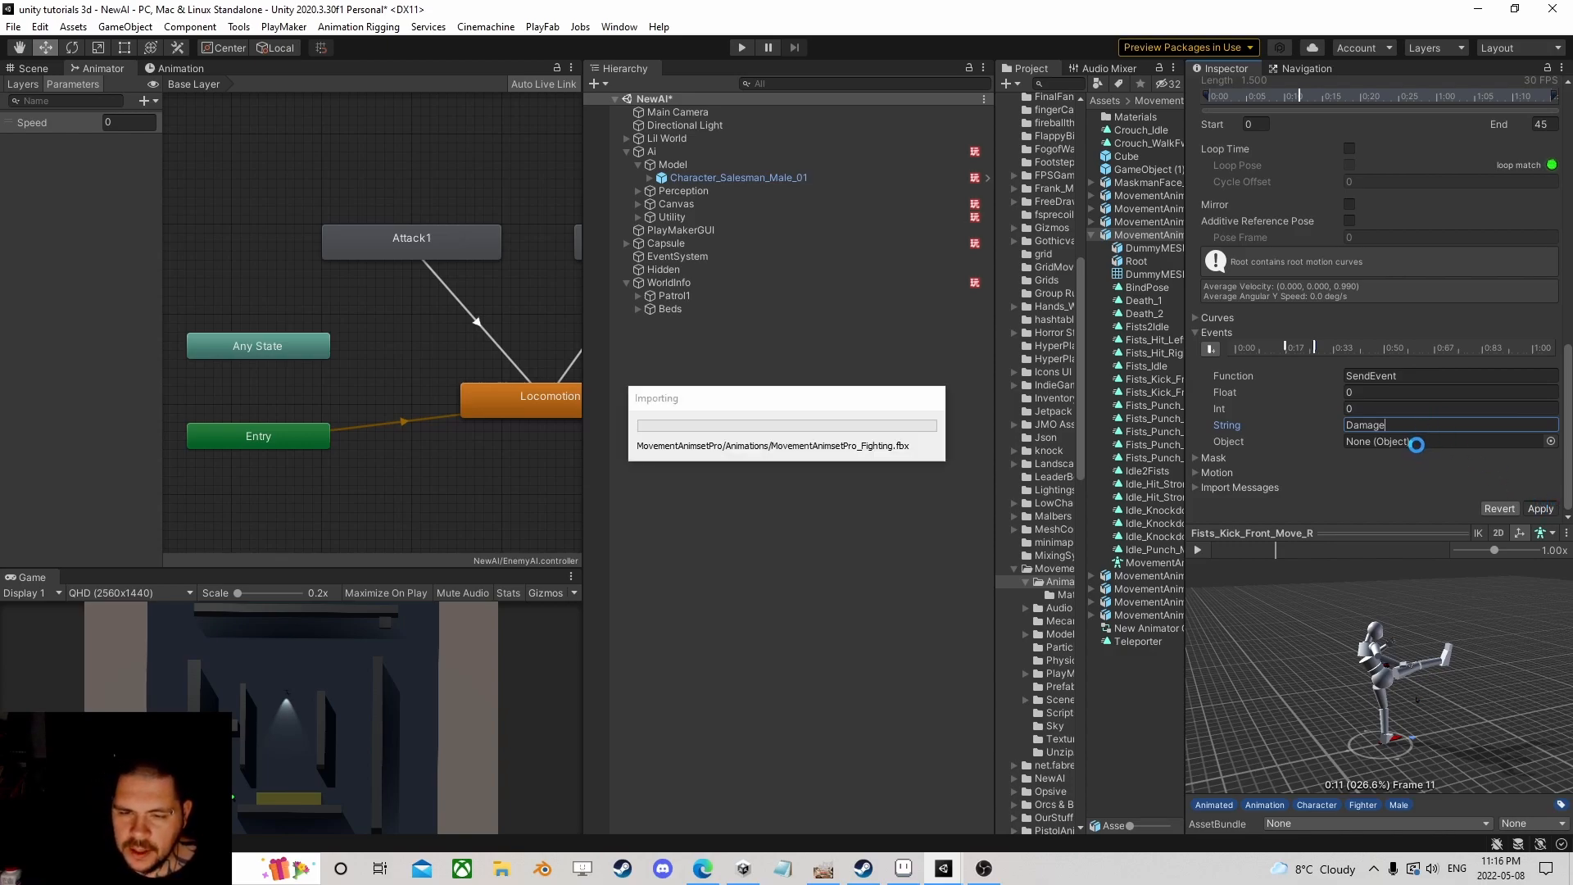
scroll(1312, 453, "up", 8)
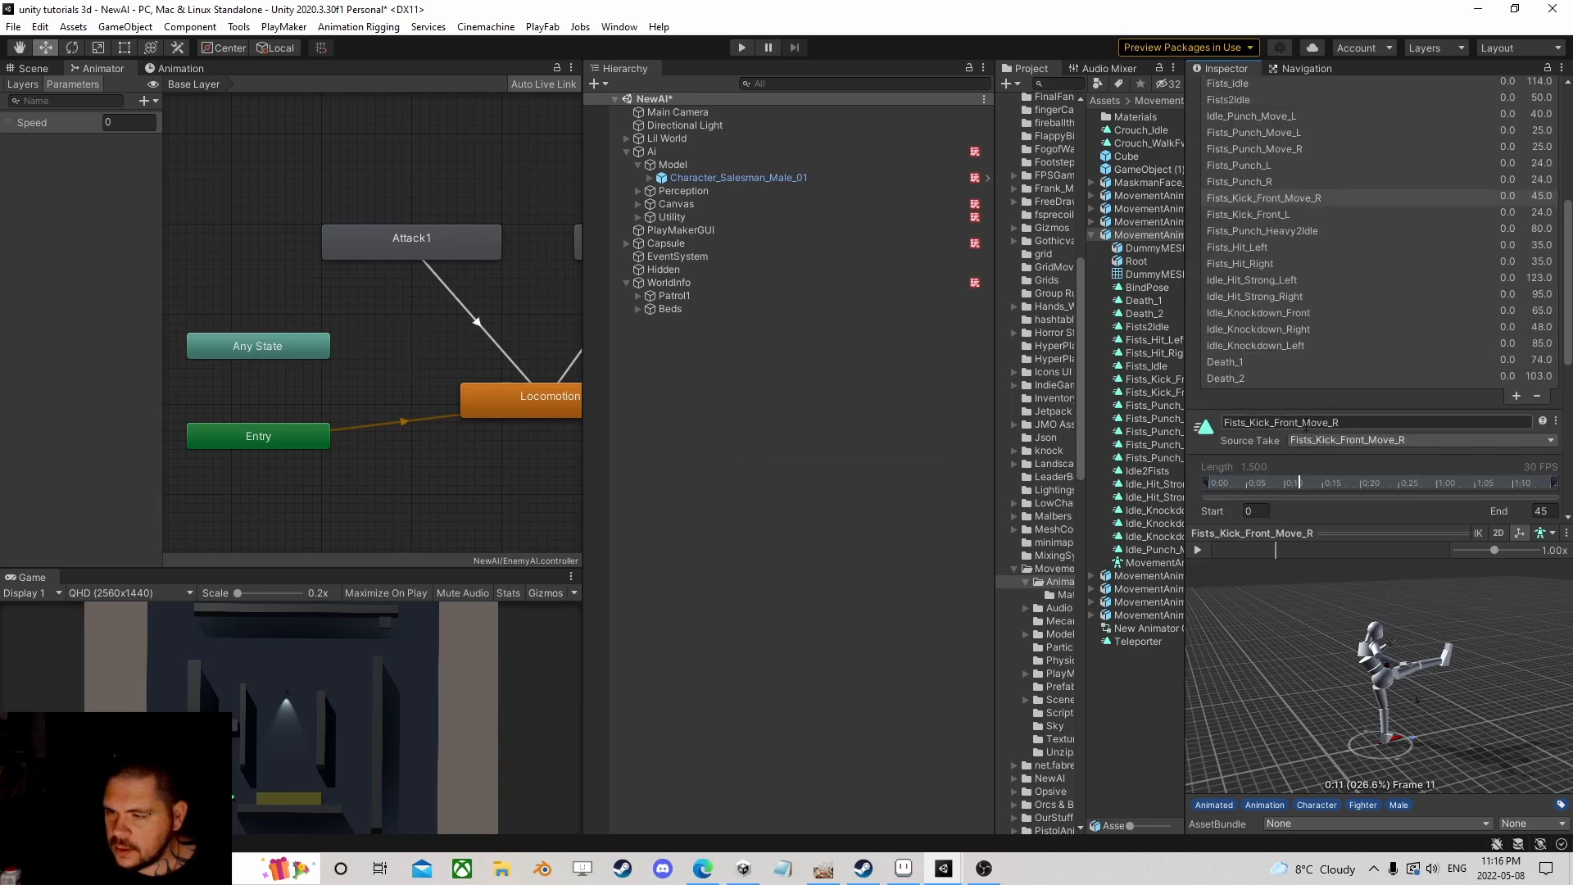
Step: Remove the old Hit, StartHit and EndHit events from the Fists_Punch_Heavy2Idle clip
left_click(1256, 229)
scroll(1327, 368, "down", 10)
left_click(1295, 349)
left_click(1306, 349)
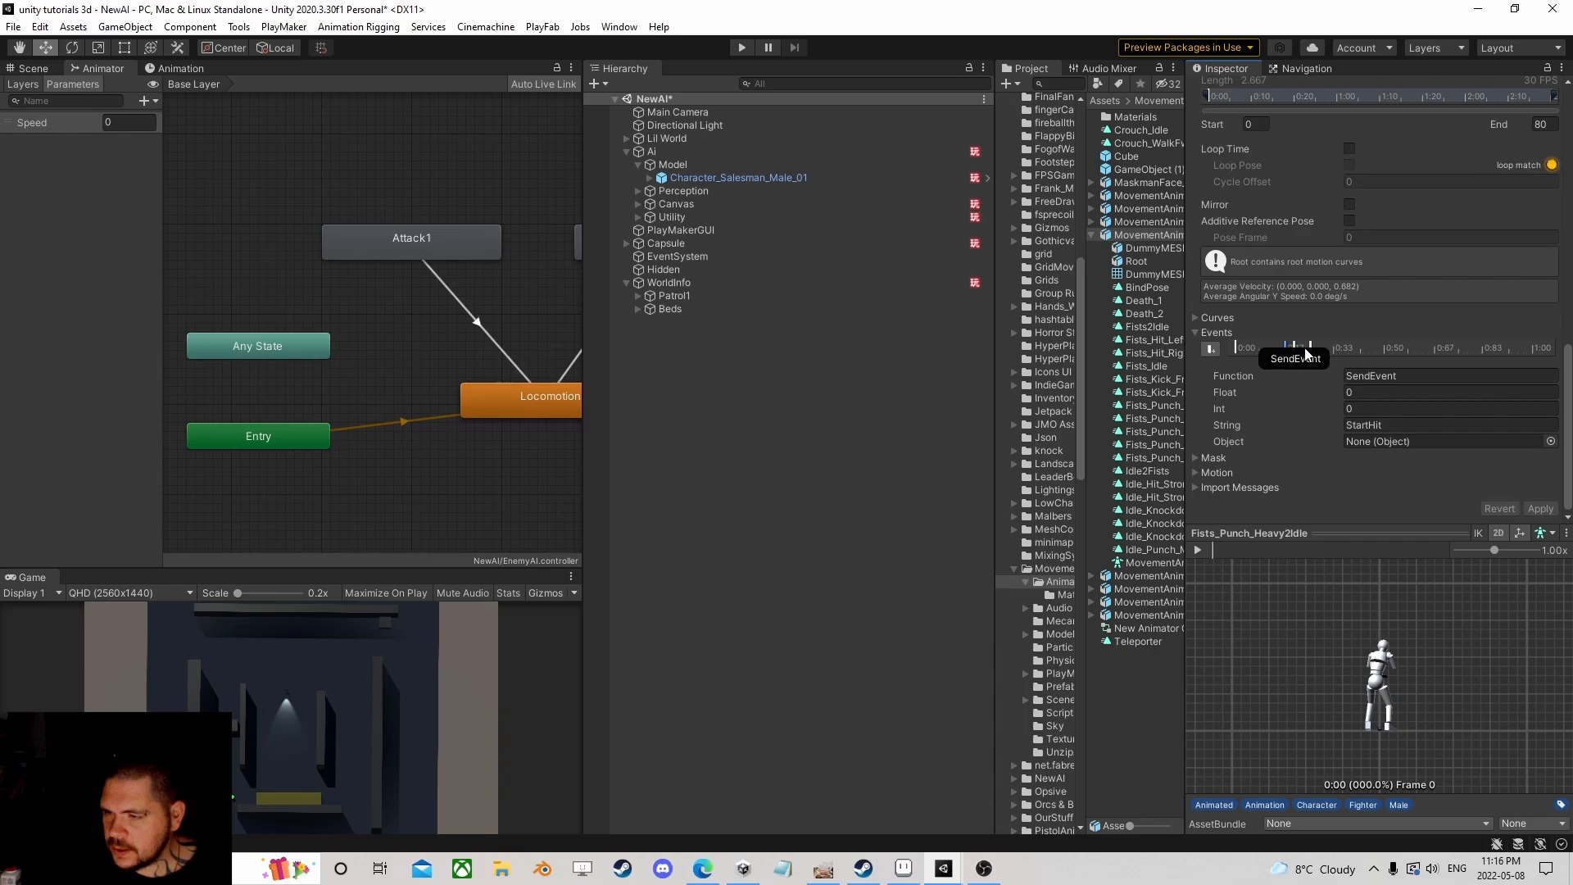
left_click(1310, 348)
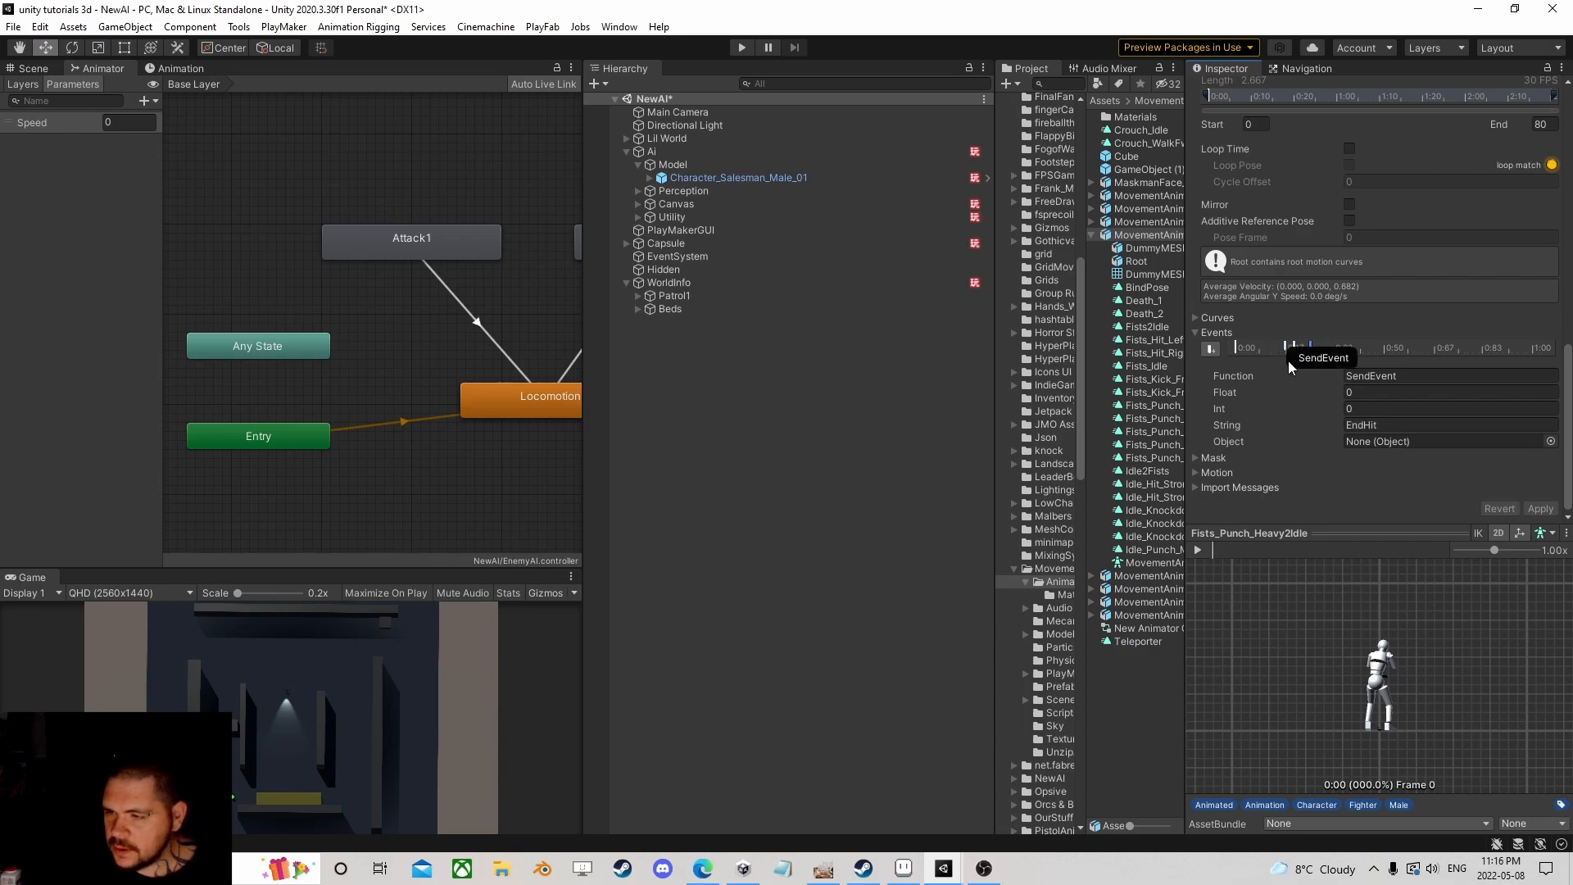
mouse_move(1273, 553)
left_mouse_down()
mouse_move(1207, 556)
mouse_move(1248, 555)
left_mouse_up()
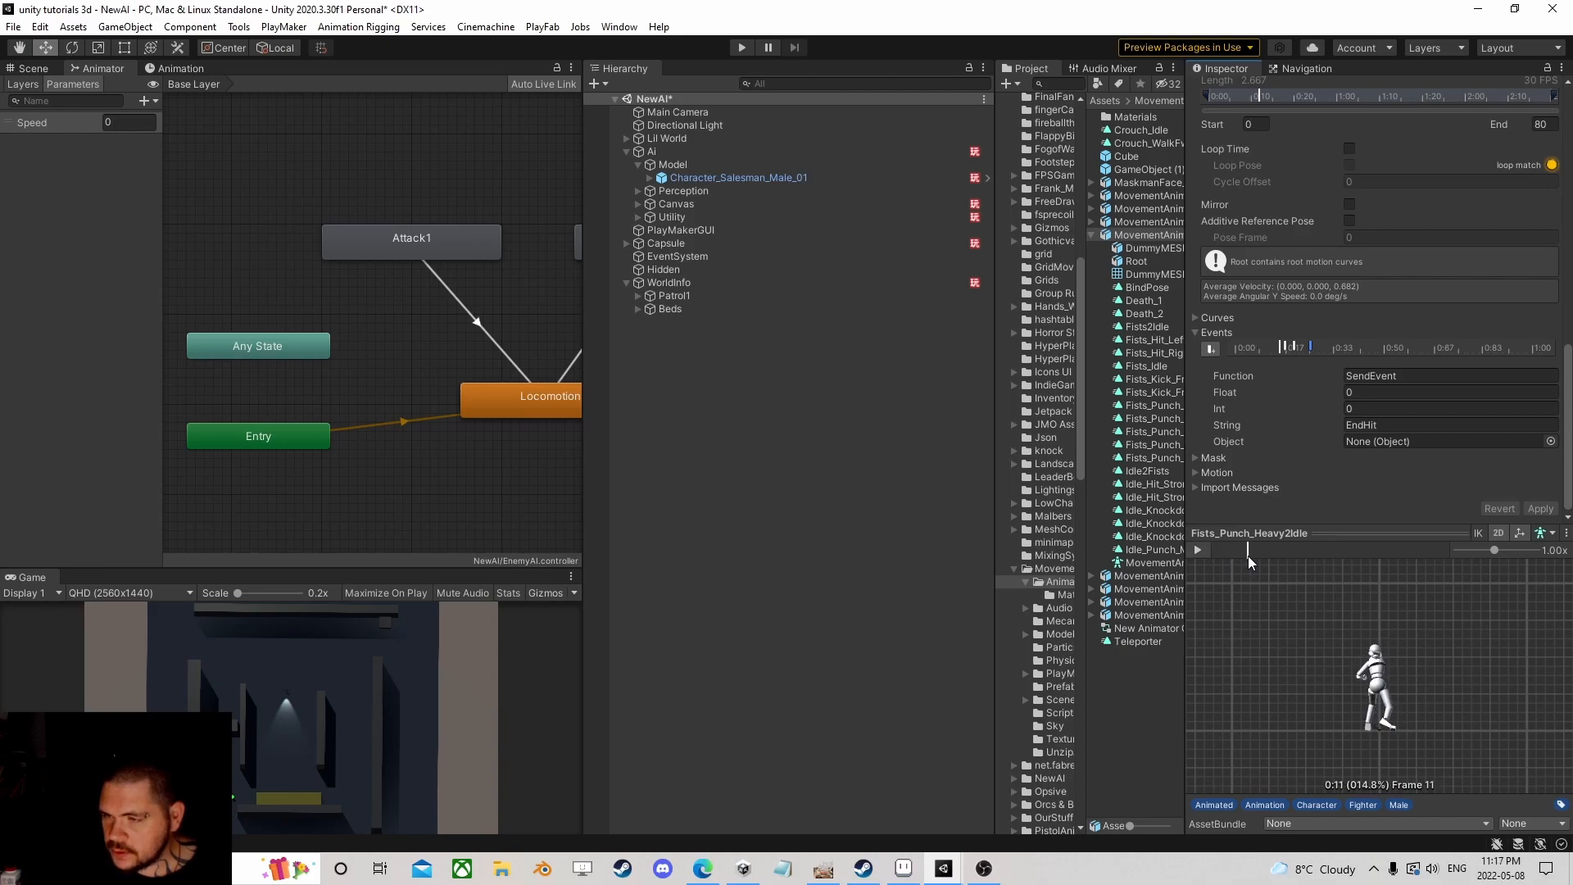
left_click(1286, 348)
left_click(1296, 348)
key("Delete")
left_click(1310, 349)
key("Delete")
Step: Add a SendEvent animation event at frame 12 with string Swing
mouse_move(1251, 546)
left_mouse_down()
mouse_move(1230, 547)
mouse_move(1250, 548)
left_mouse_up()
left_click(1210, 348)
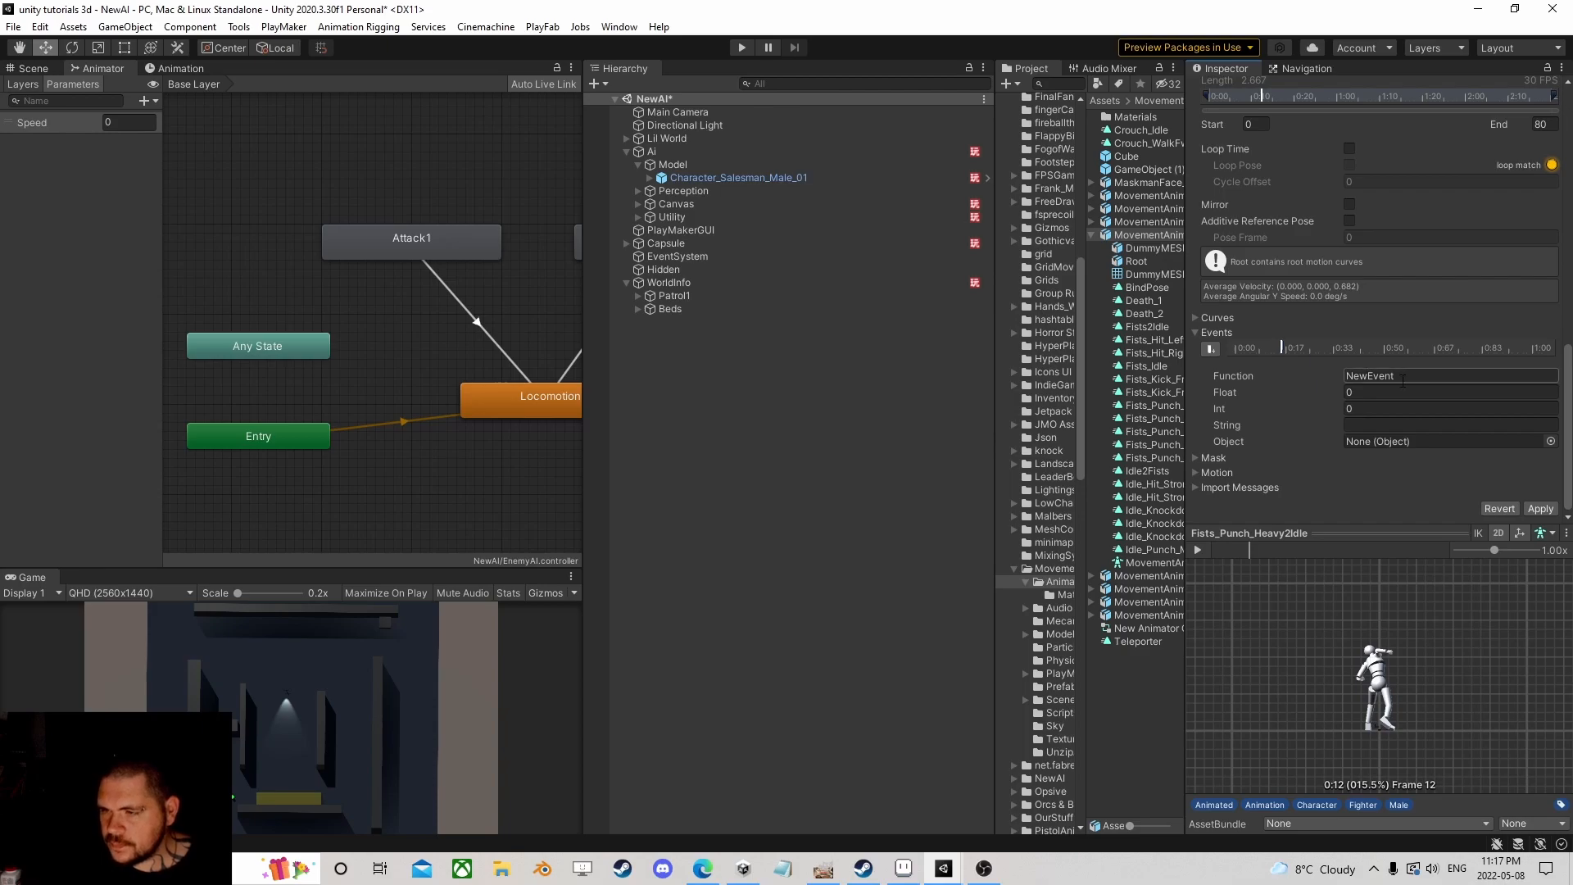
type("SendEvent")
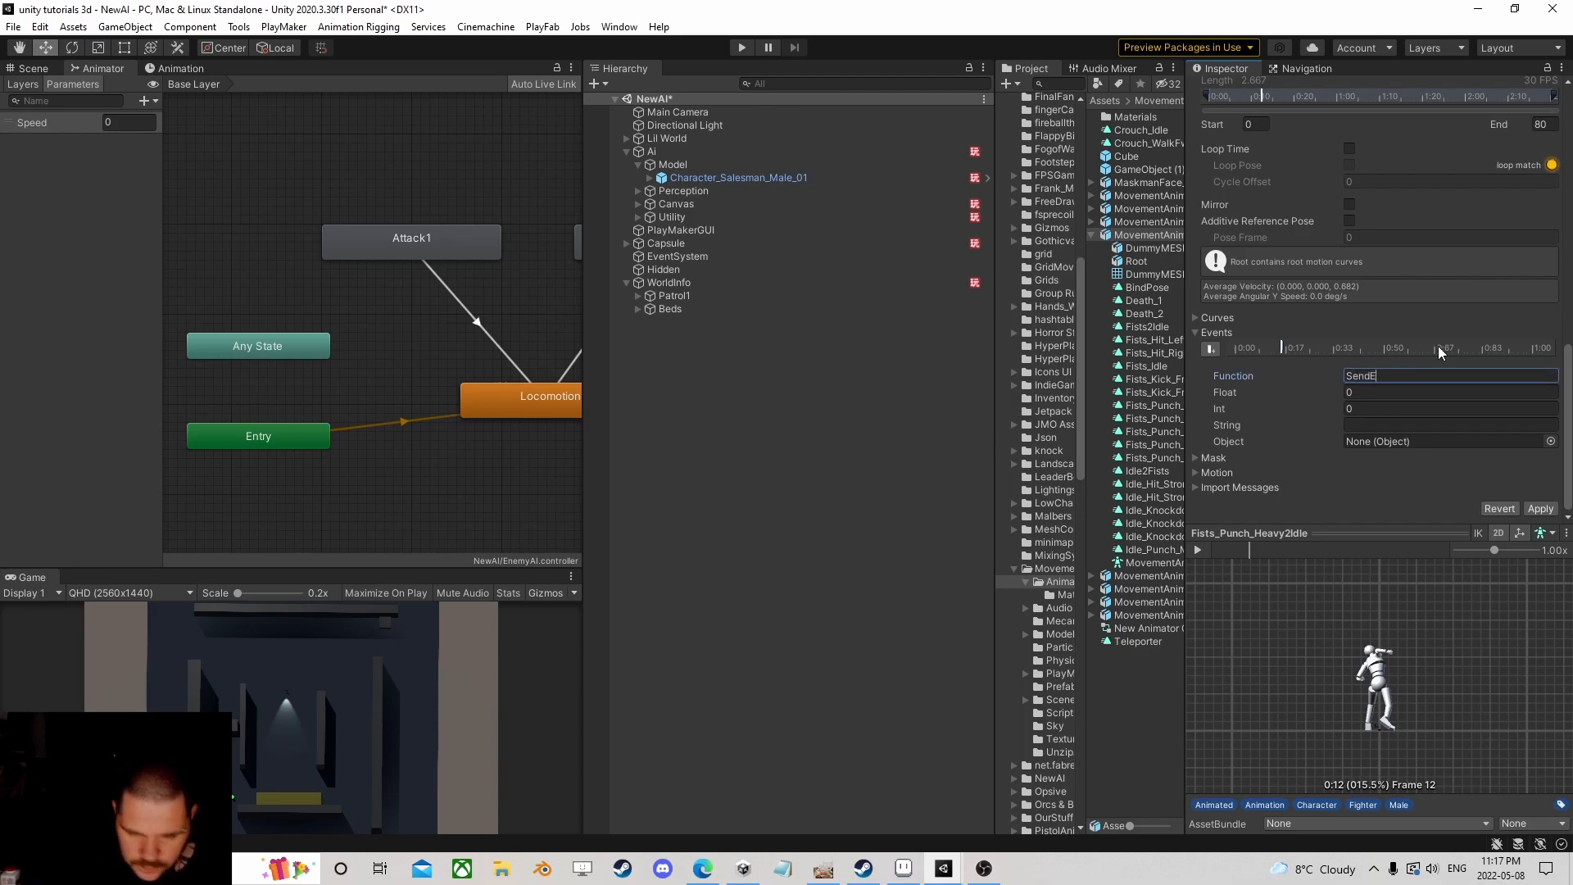
key("Tab")
key("Tab")
key("Tab")
type("Swing")
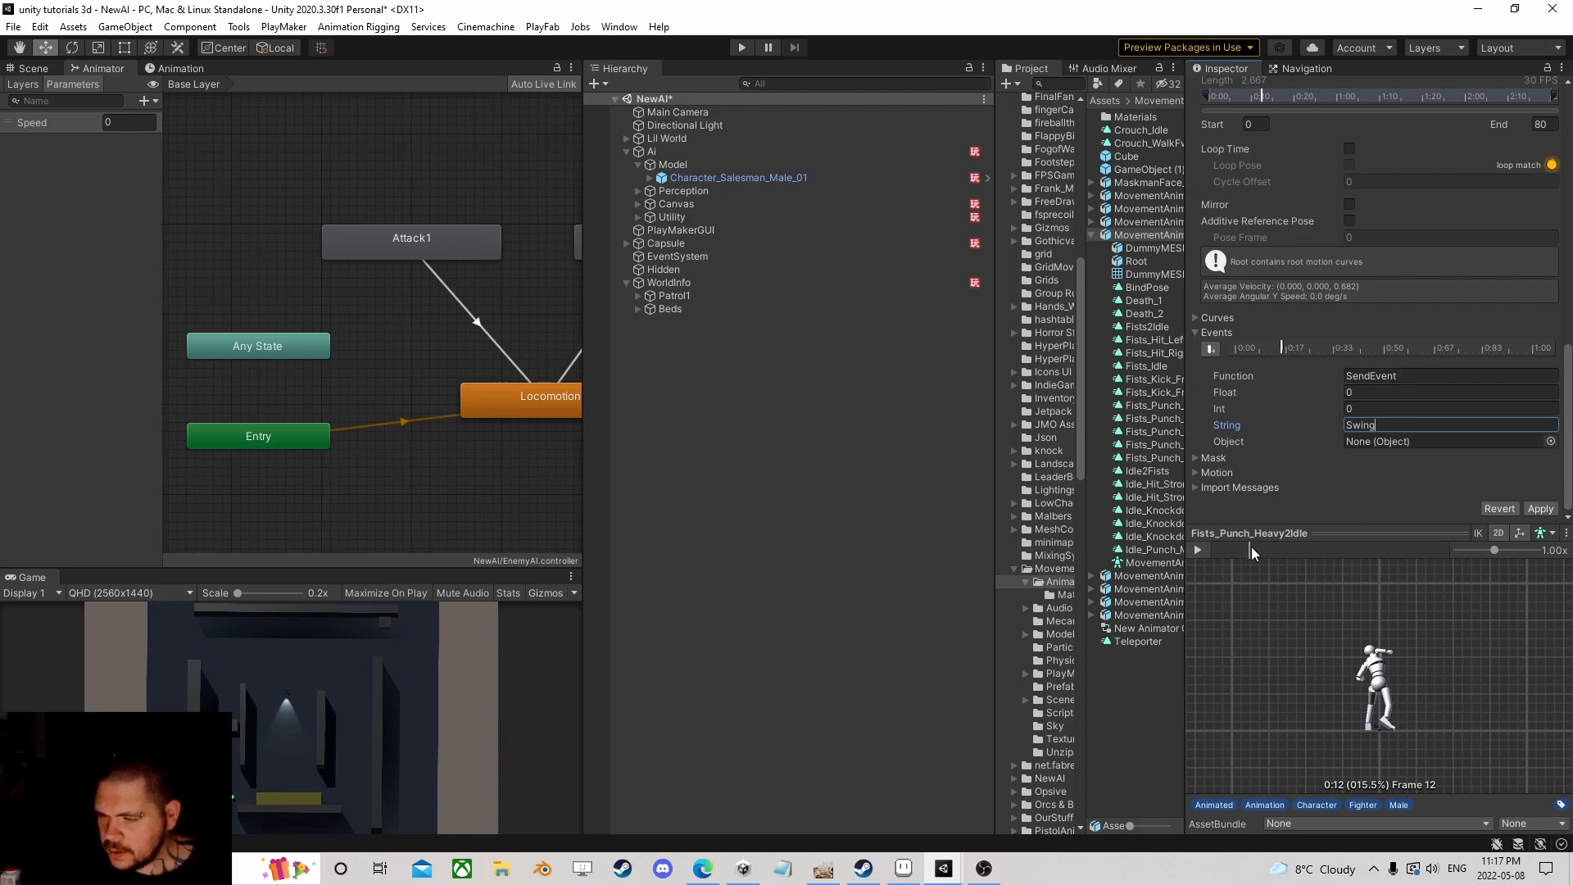
Step: Add a SendEvent event at frame 15 with string Damage and apply the clip changes
left_click_drag(1251, 548, 1259, 548)
left_click_drag(1460, 675, 1312, 639)
left_click_drag(1257, 549, 1257, 549)
left_click(1209, 349)
left_click(1401, 375)
type("Se")
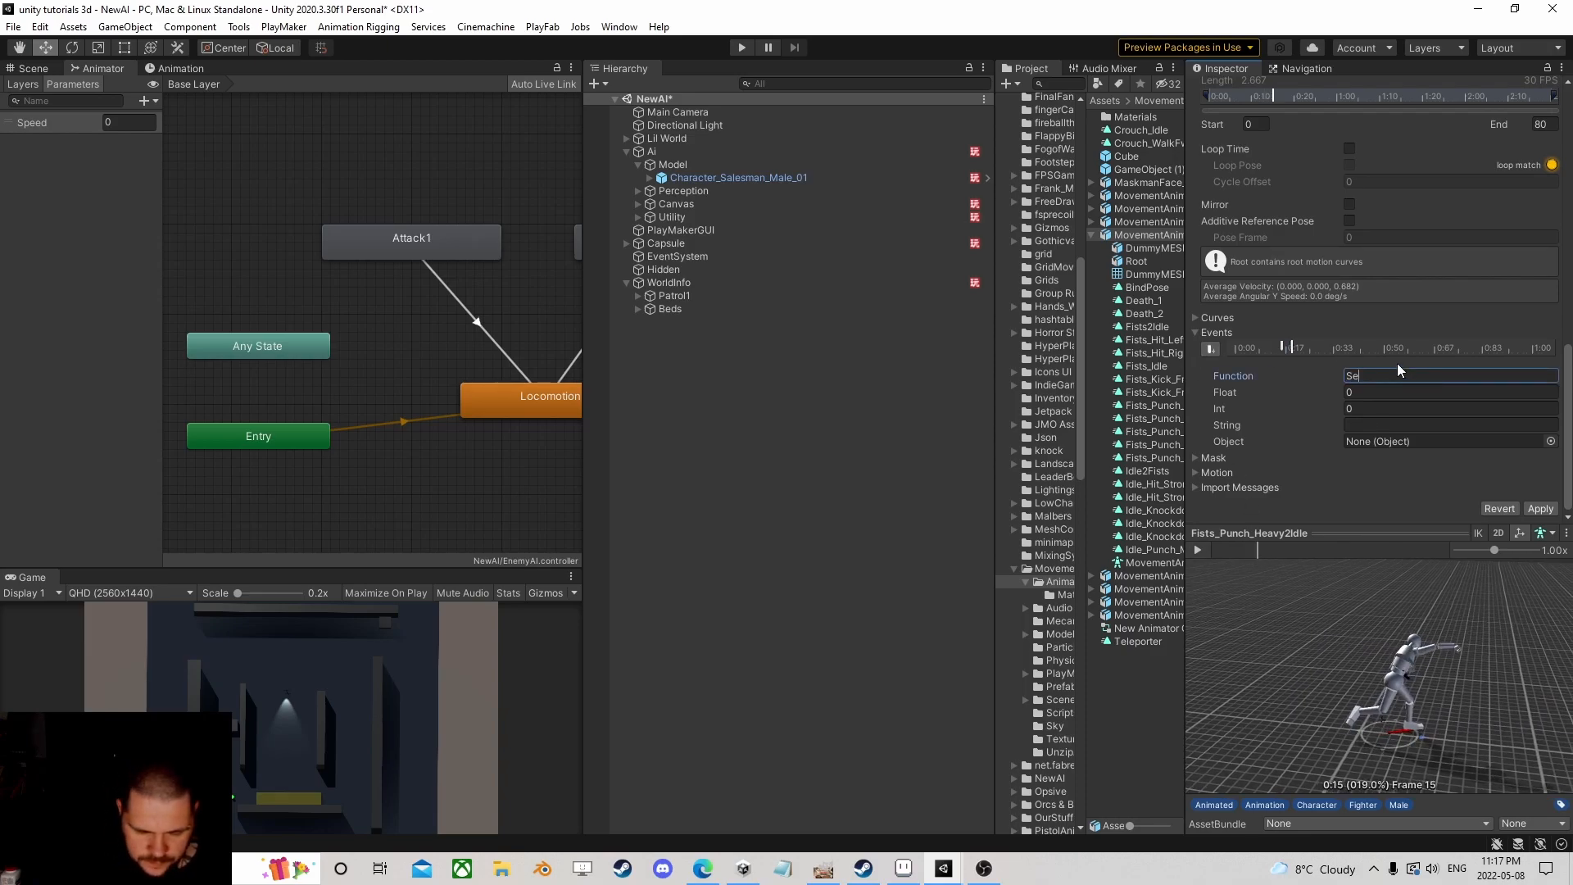
type("ndEvent")
key("Tab")
key("Tab")
key("Tab")
type("Damage")
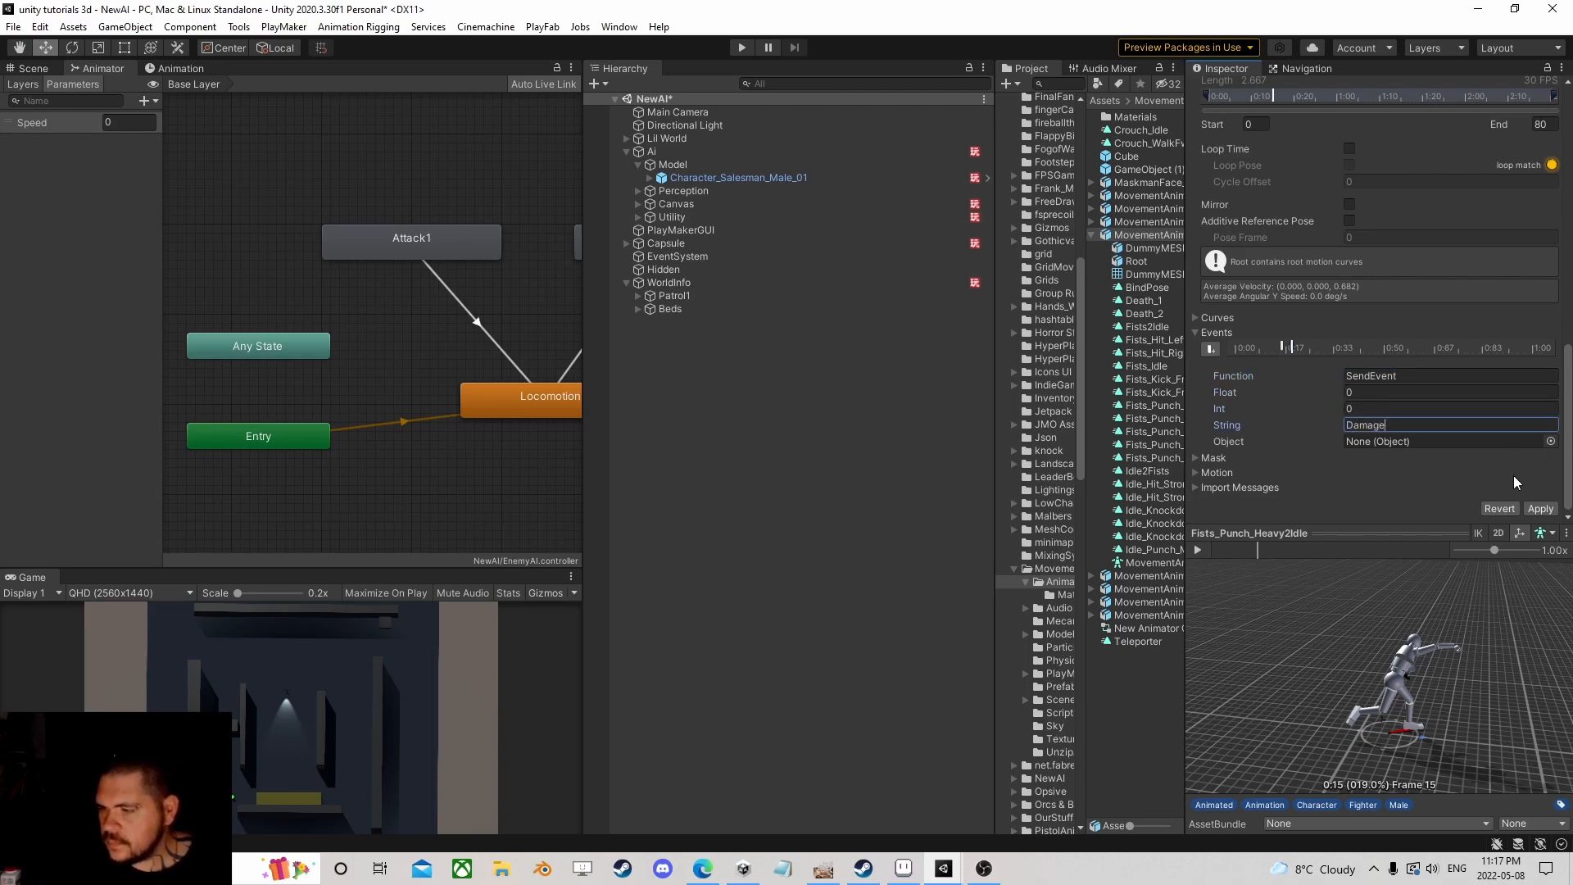
left_click(1540, 509)
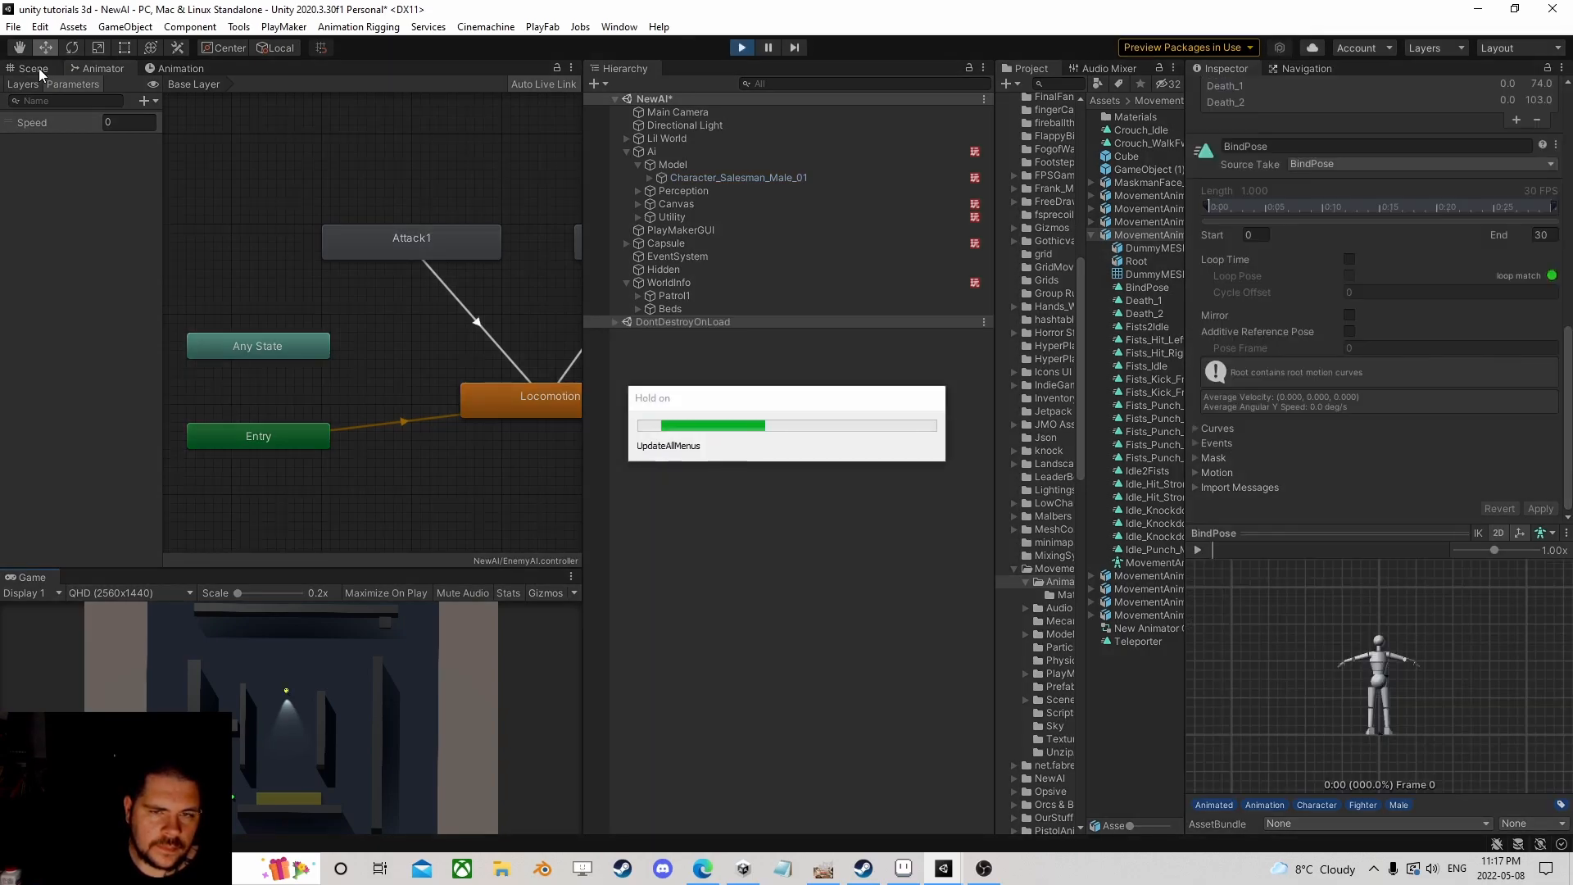
Step: In the Scene view, select the Capsule and drag it right beside the AI character
left_click(39, 71)
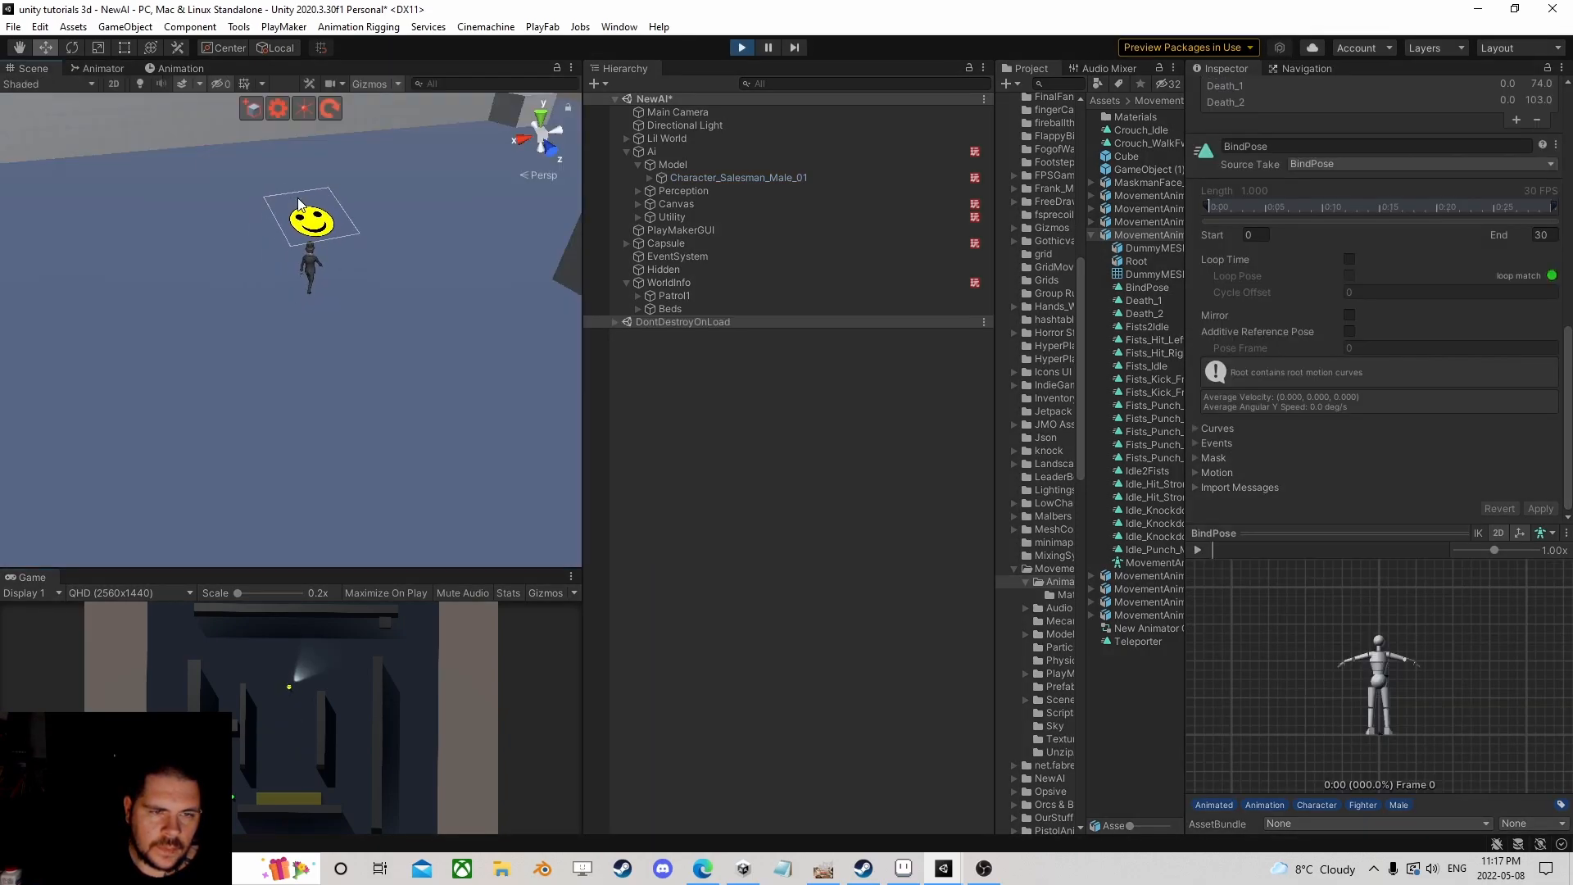
scroll(328, 213, "down", 5)
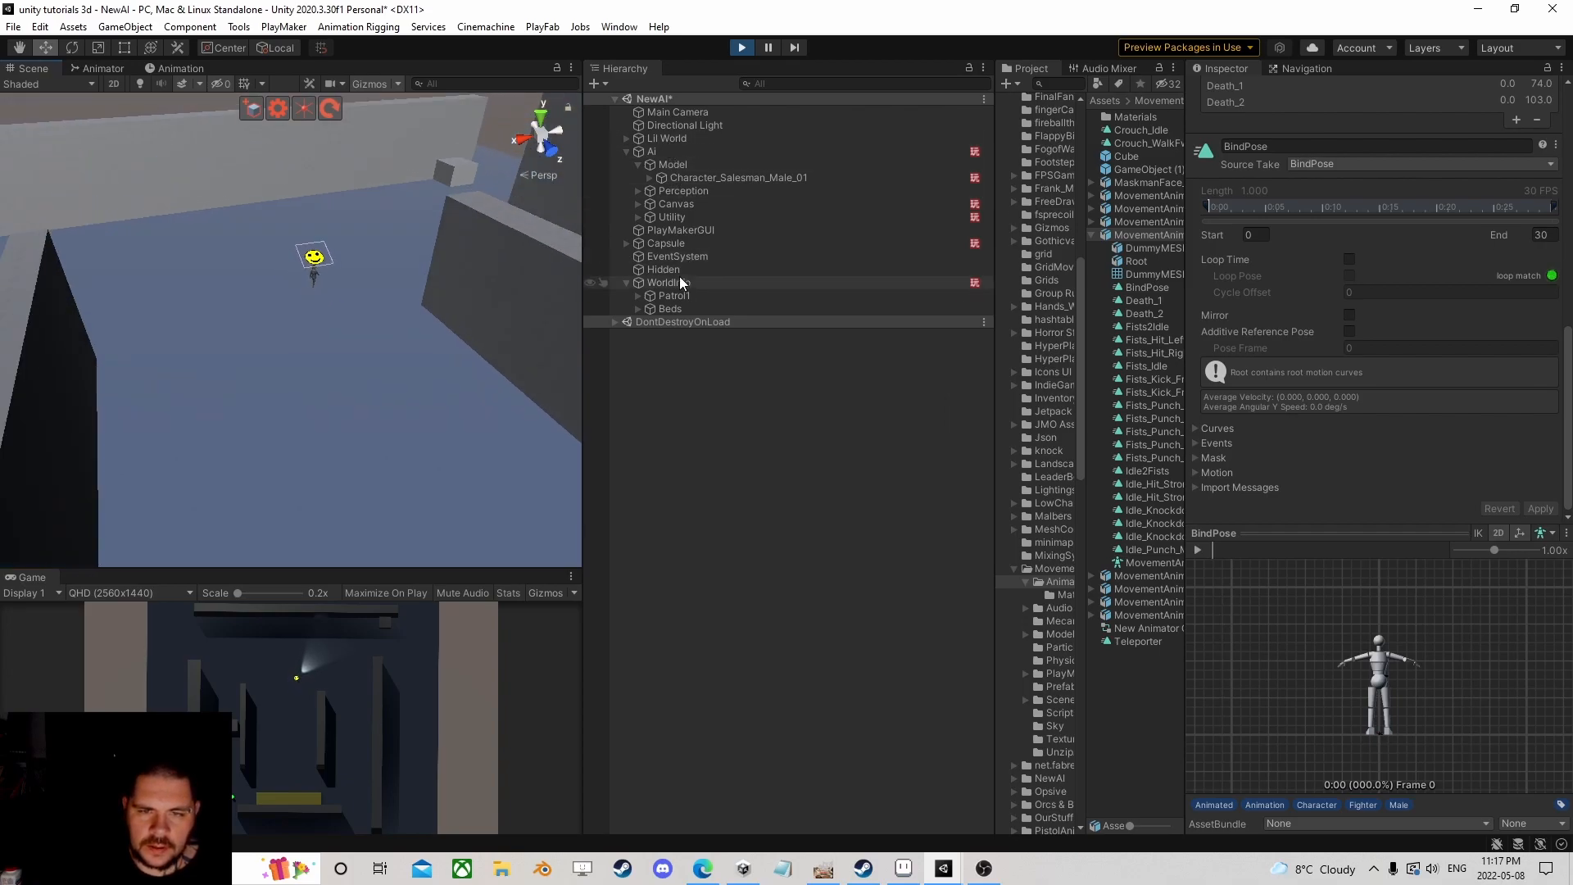
left_click(677, 243)
scroll(294, 306, "down", 6)
right_click_drag(316, 317, 271, 429)
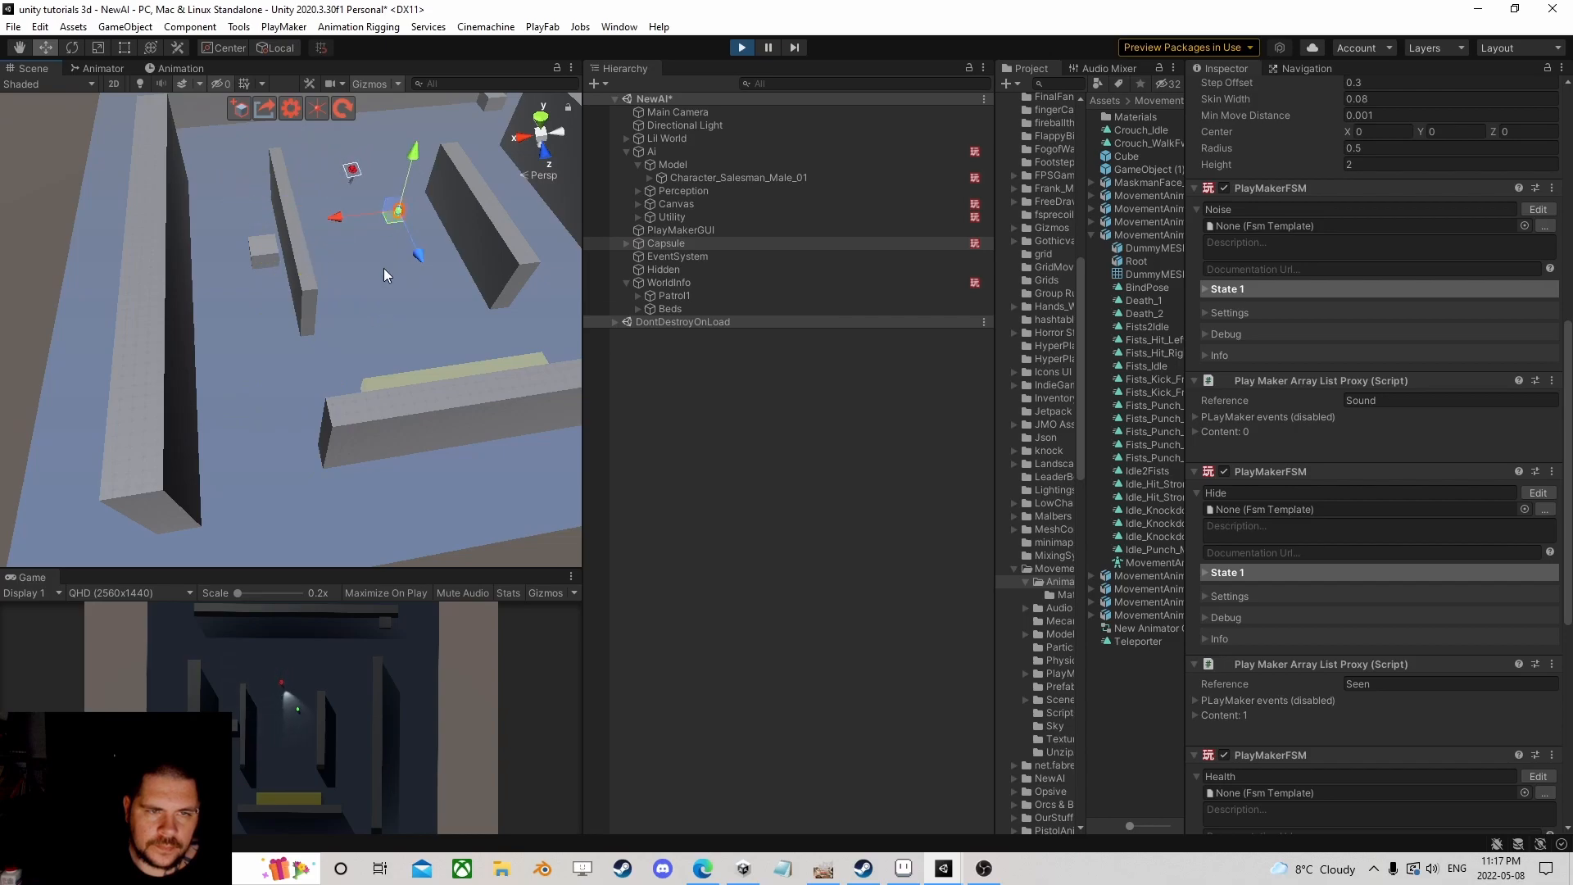
scroll(384, 267, "up", 4)
middle_click_drag(383, 229, 328, 270)
scroll(292, 277, "up", 4)
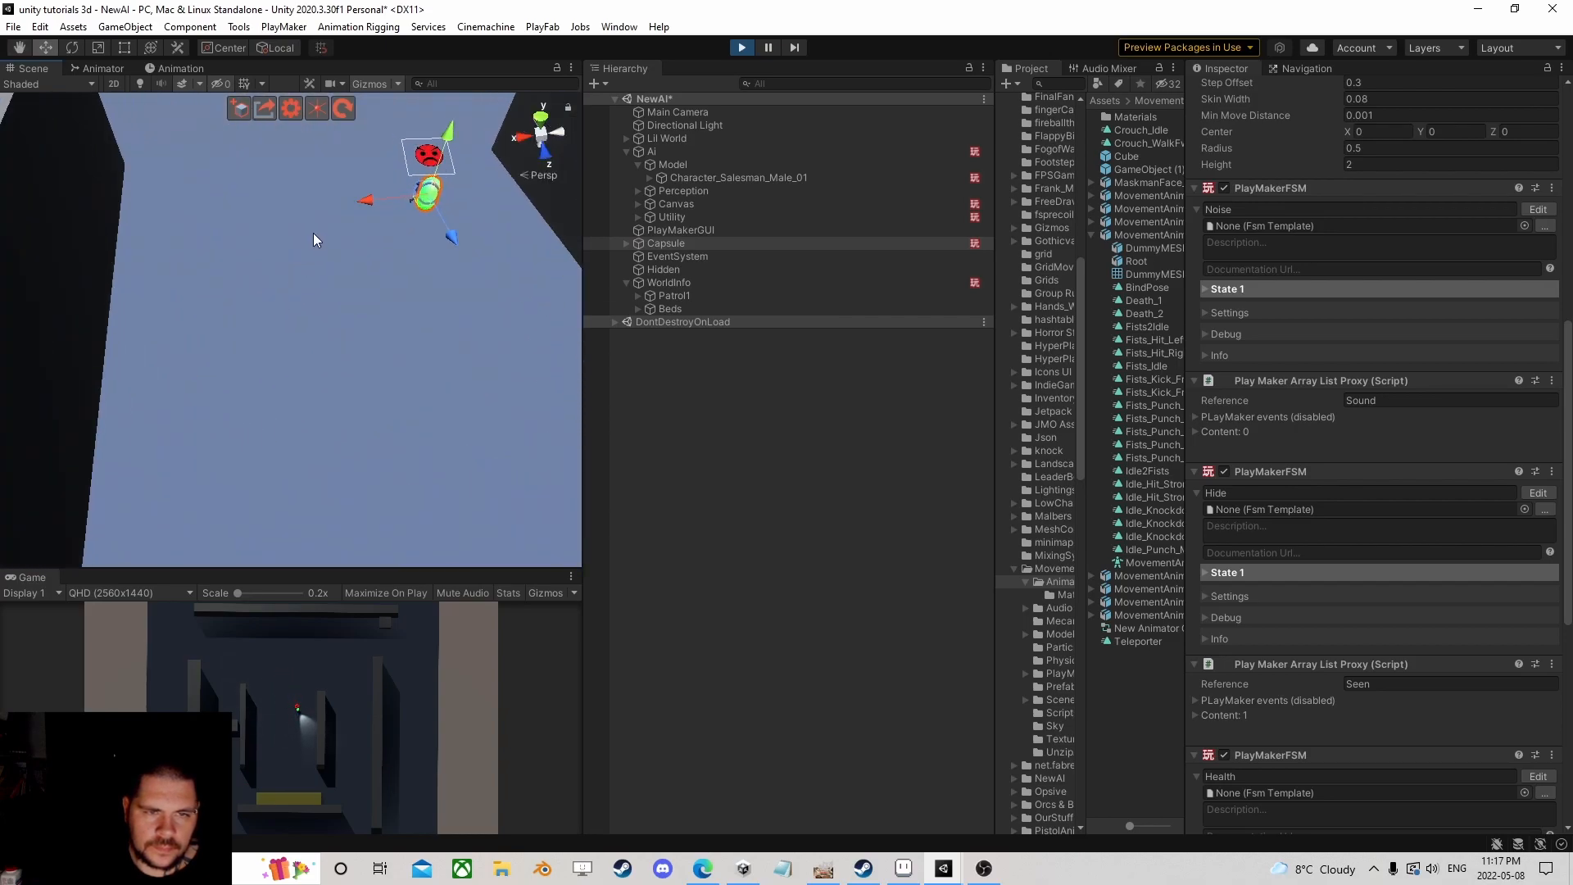
right_click_drag(311, 234, 465, 175)
scroll(267, 263, "up", 3)
middle_click_drag(267, 263, 313, 337)
scroll(302, 356, "up", 4)
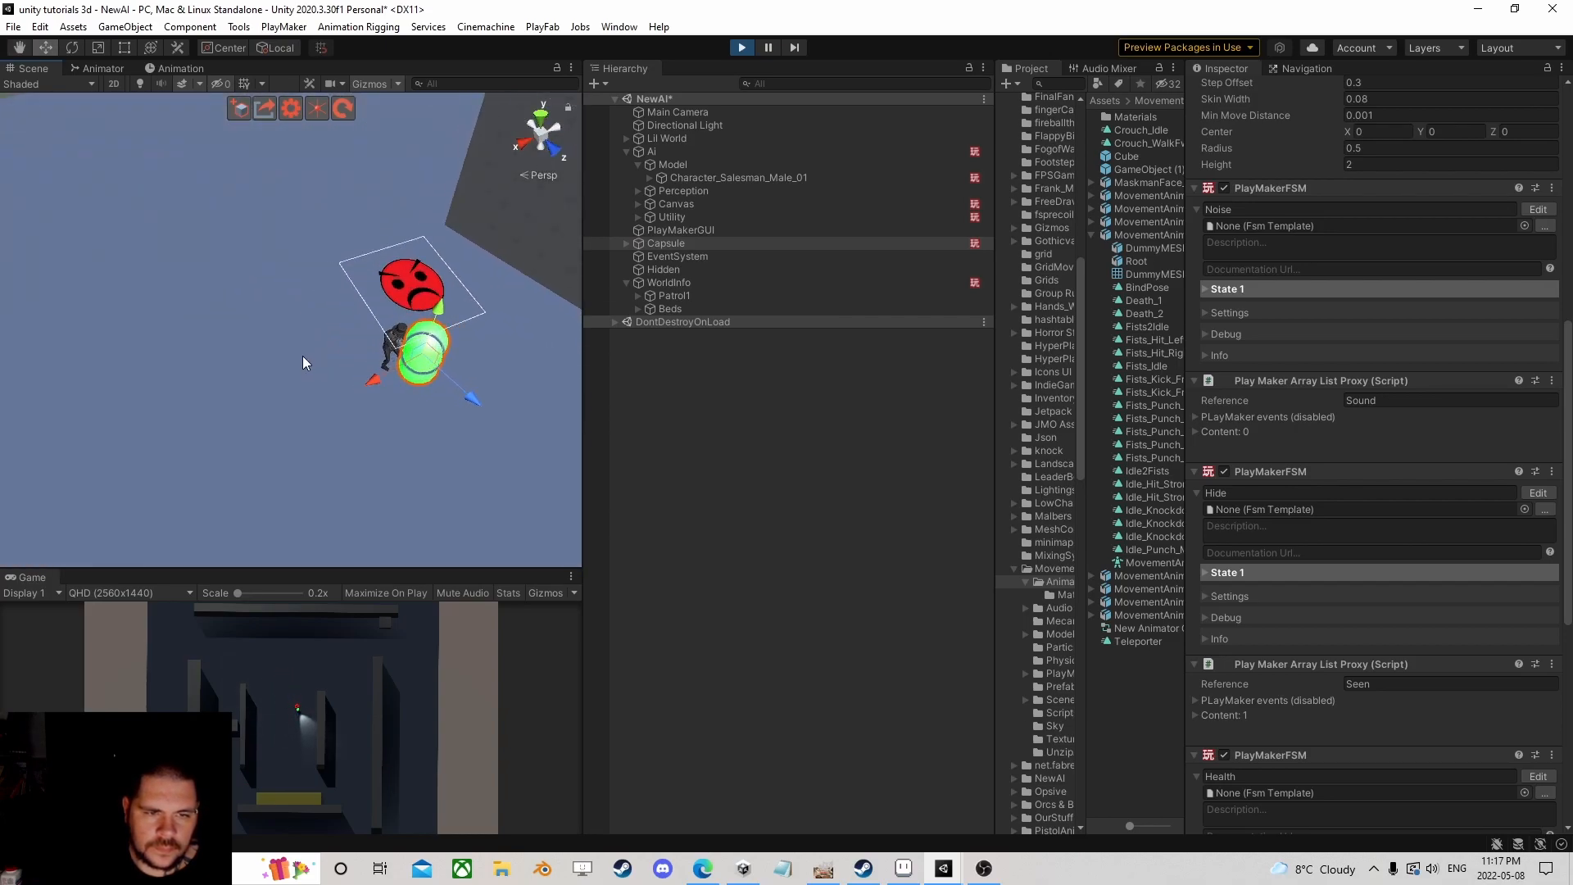
left_click_drag(303, 356, 395, 295, "alt")
middle_click_drag(391, 385, 402, 299)
left_click_drag(342, 302, 367, 307)
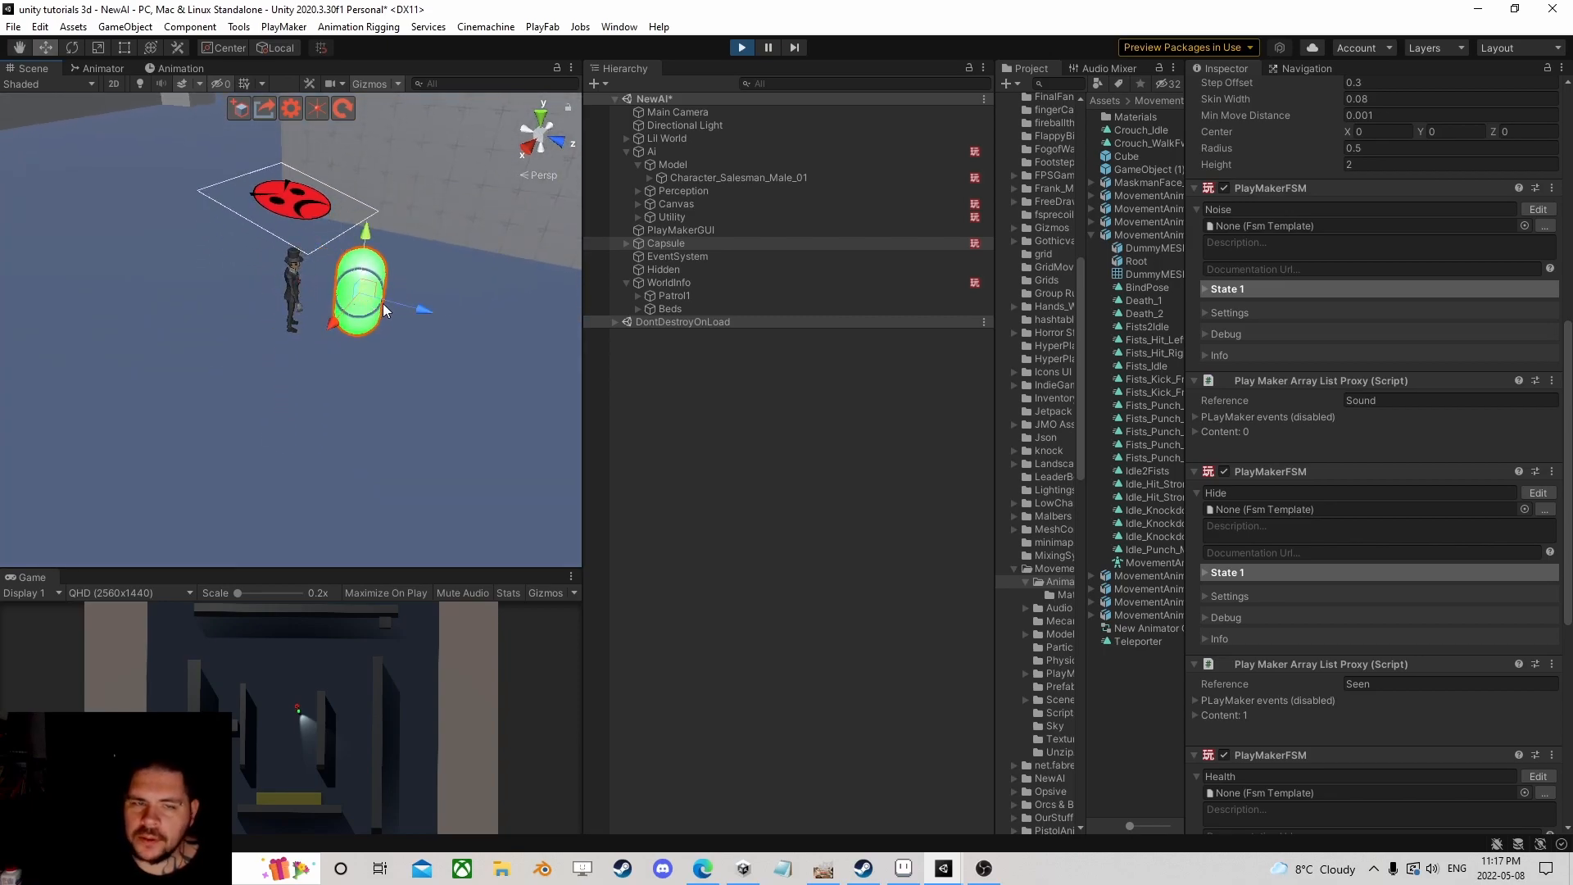
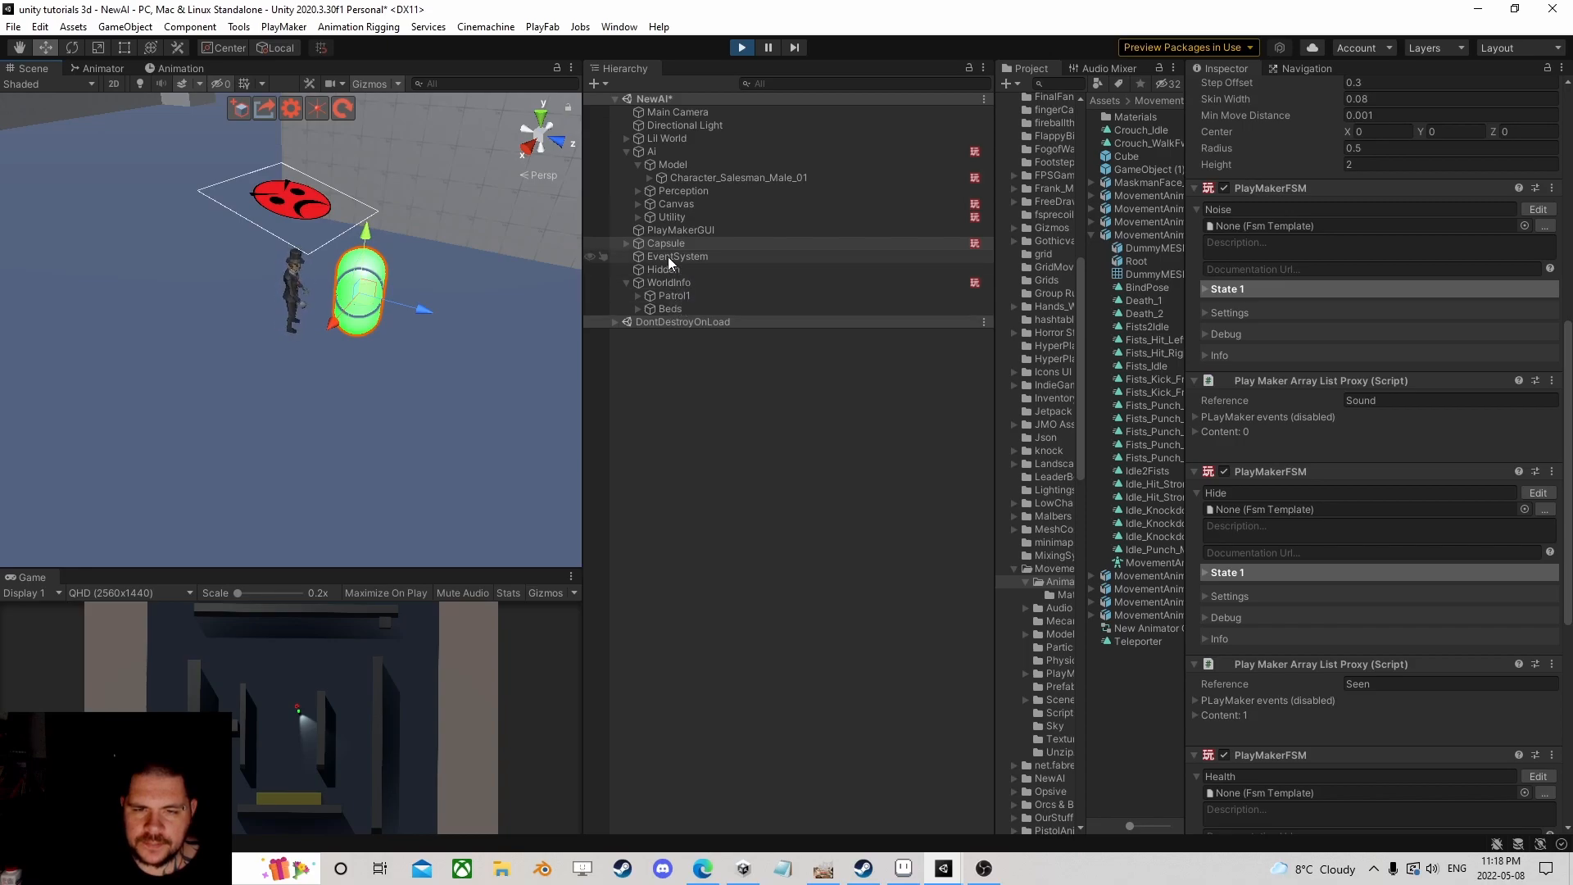
Step: Check the Capsule's Health FSM values during play, then stop the game to return to editing
left_click(667, 240)
scroll(1370, 577, "down", 10)
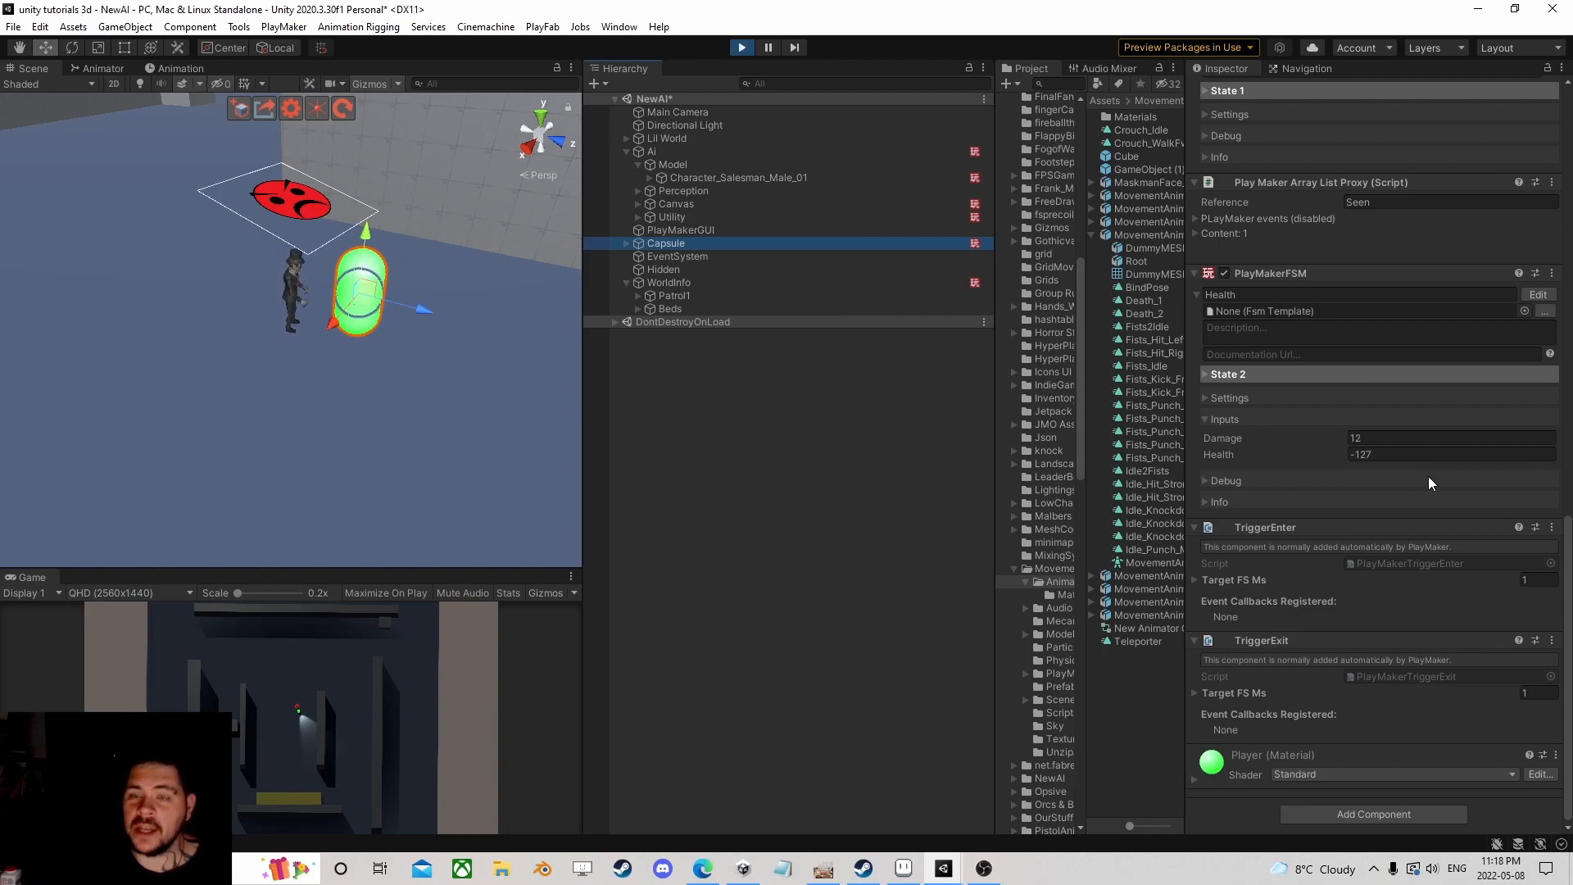
left_click(742, 47)
scroll(459, 428, "down", 4)
left_click_drag(360, 417, 298, 287, "alt")
scroll(298, 287, "up", 2)
Step: In the Animator, open the enemy's Locomotion blend tree and select its WalkFwdLoop motion
left_click(98, 68)
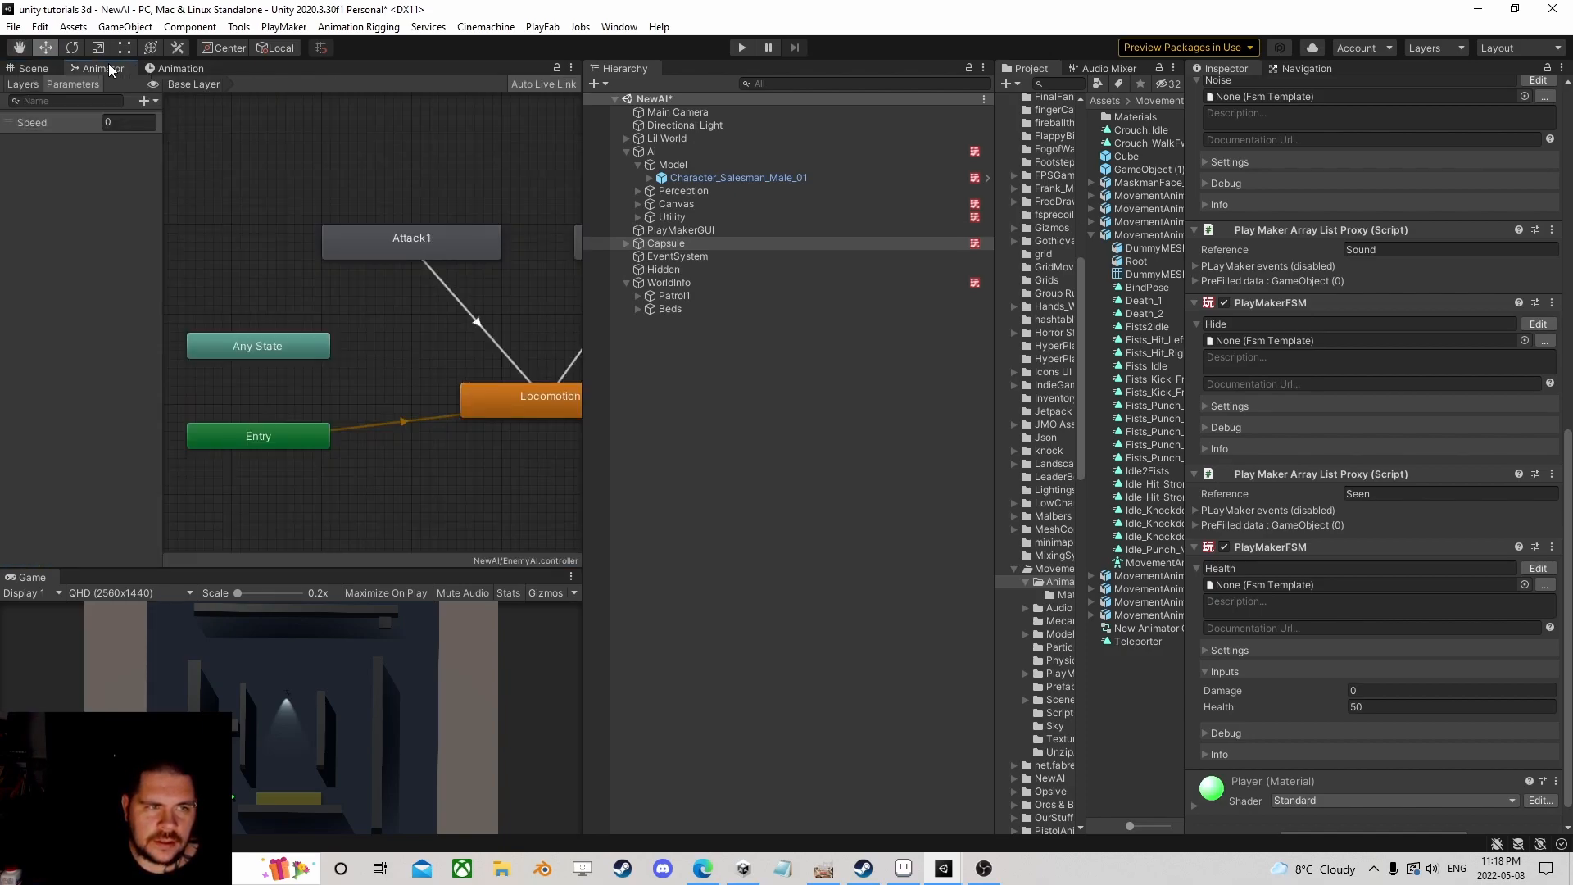
scroll(295, 417, "up", 4)
double_click(408, 350)
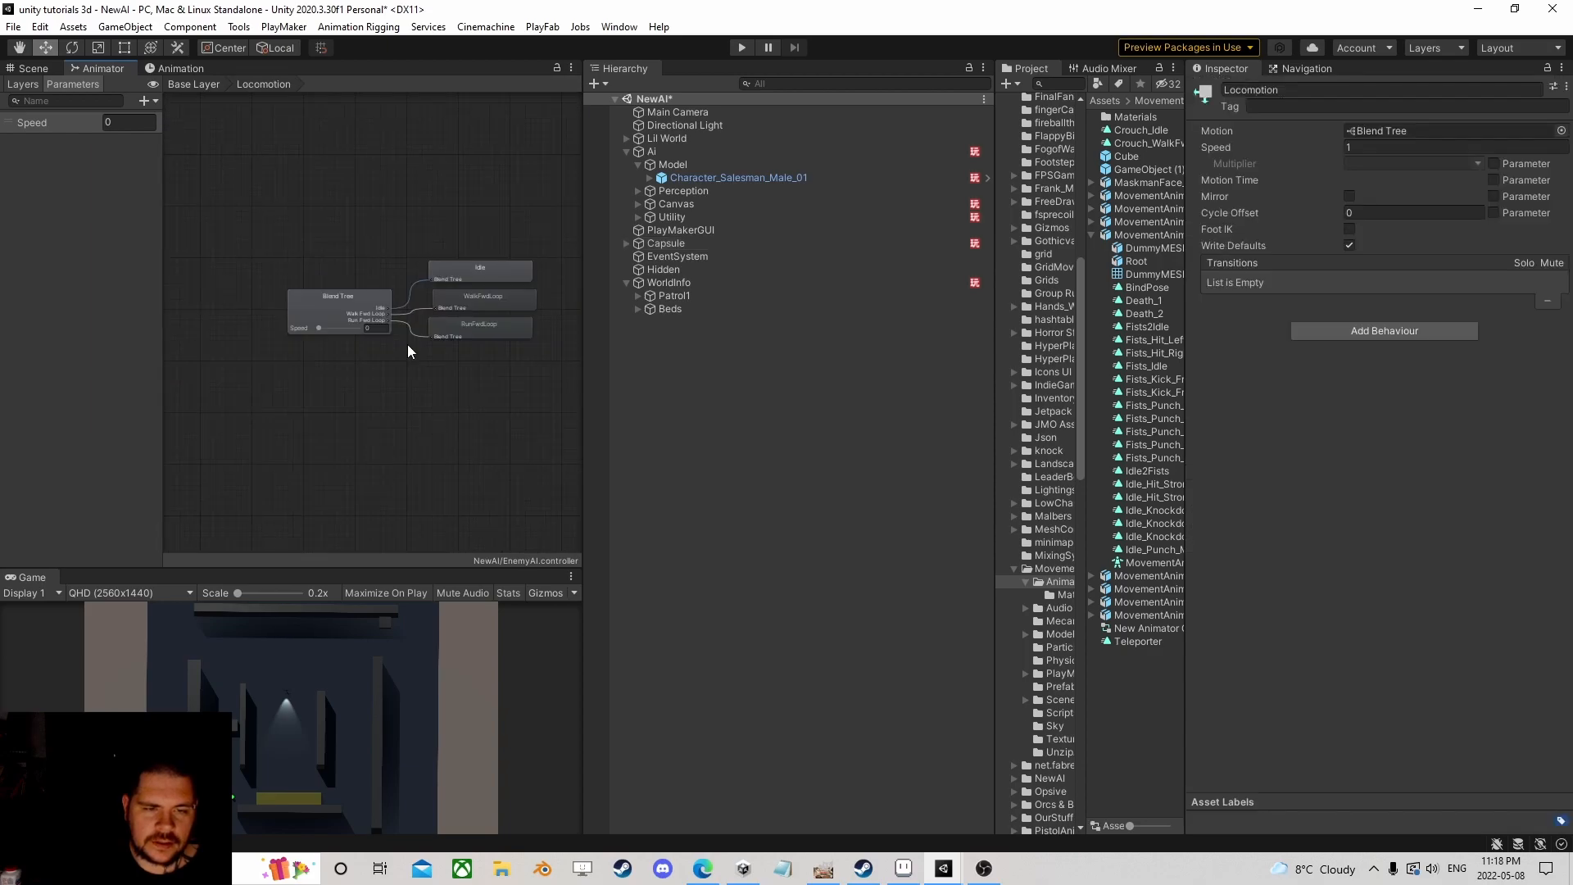
scroll(375, 395, "up", 3)
left_click(284, 229)
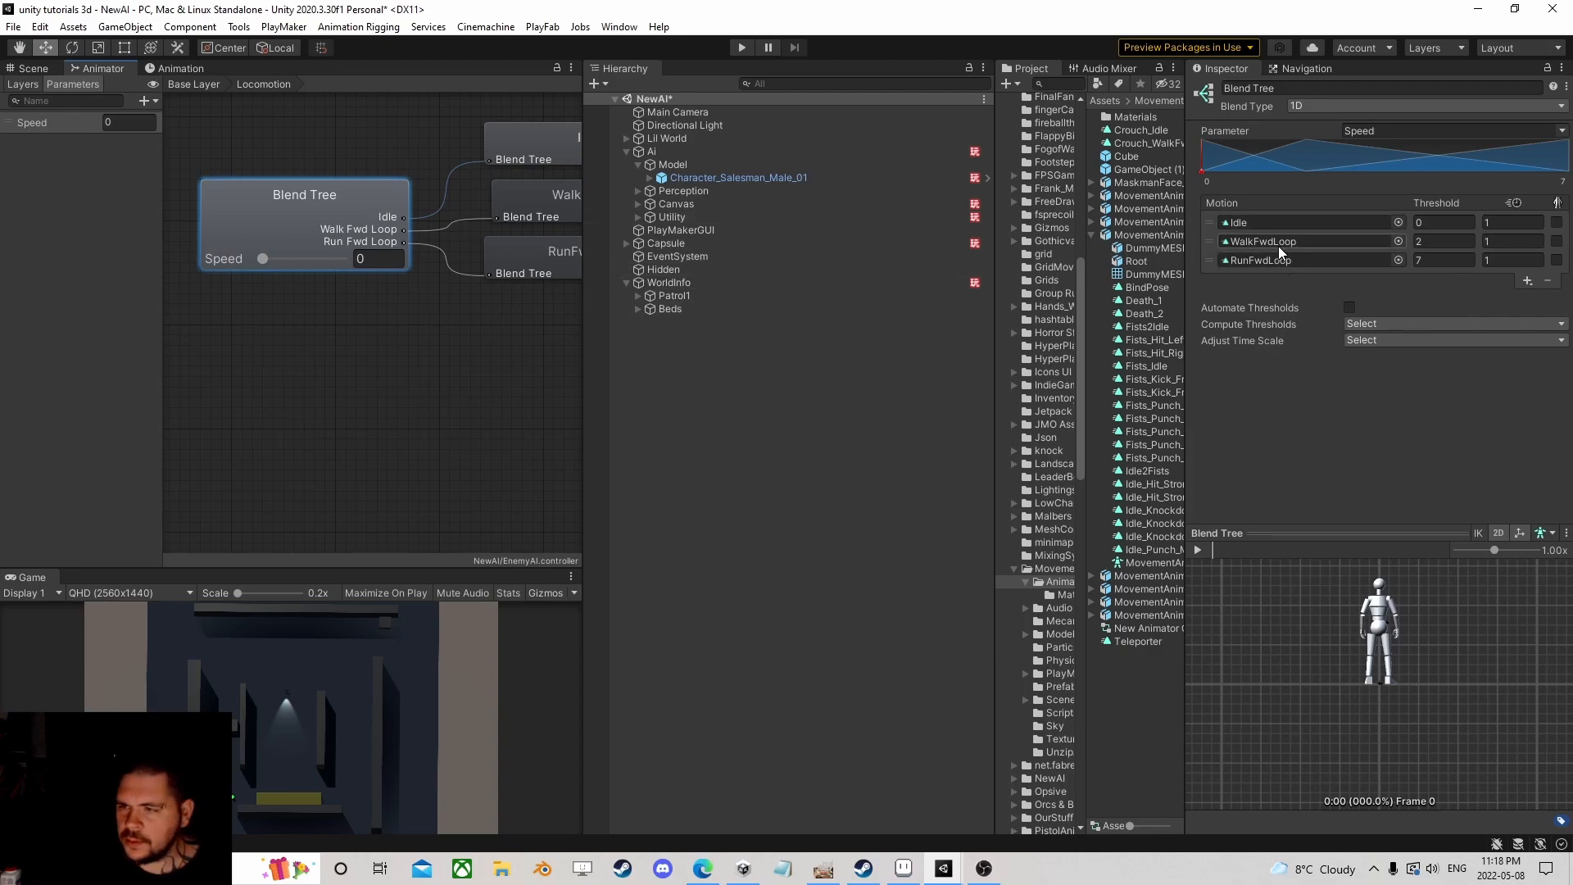
Step: Select MovementAnimsetPro in the Project panel and pick the WalkFwdLoop clip's import settings
left_click(1257, 243)
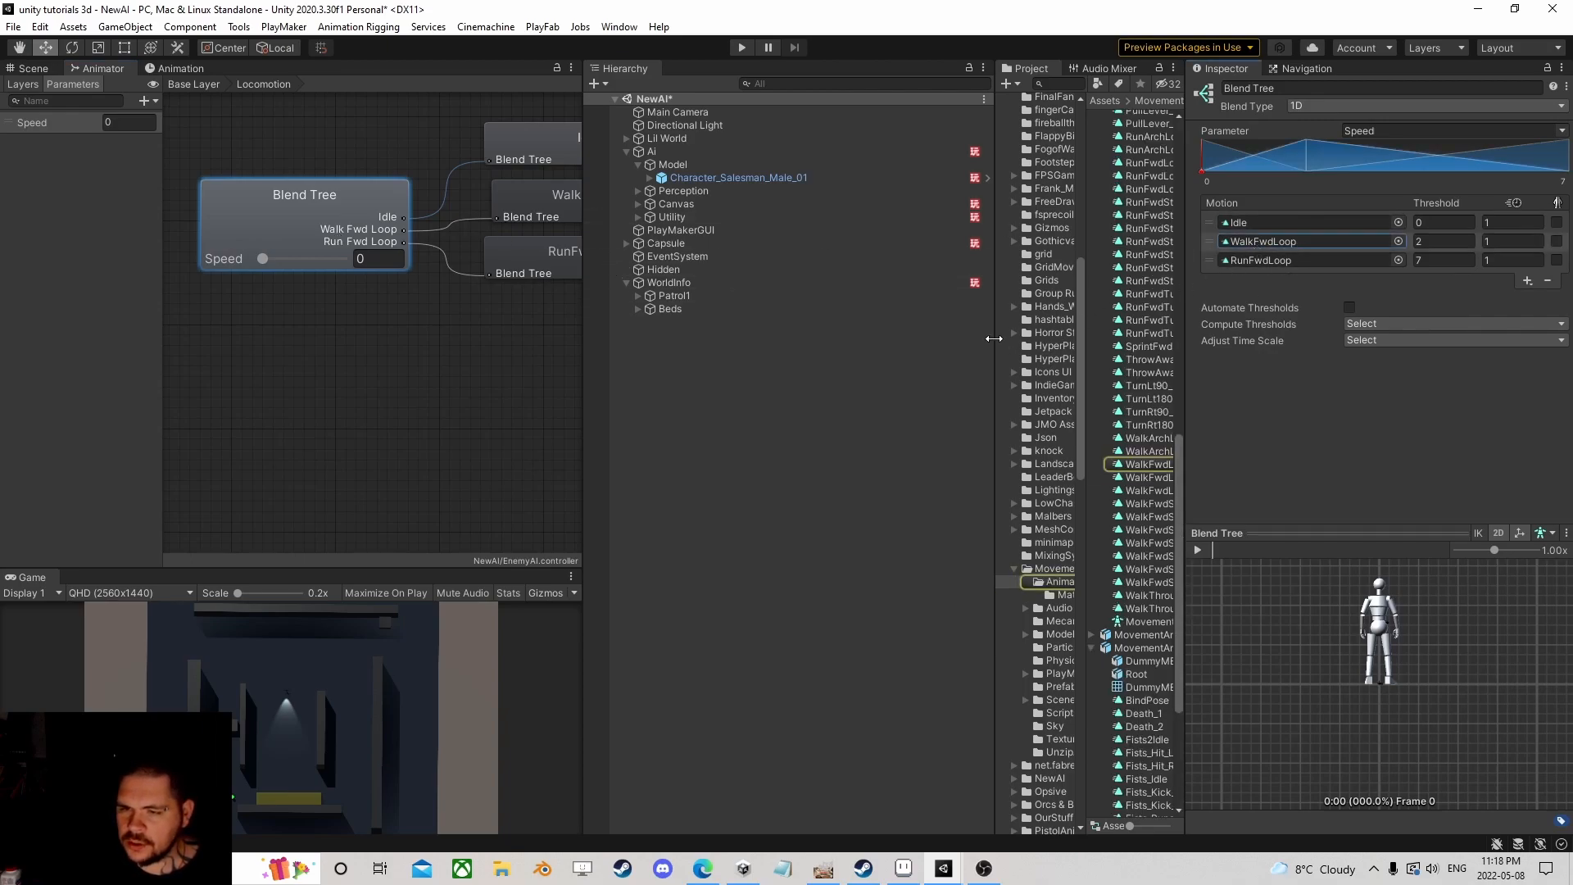
left_click_drag(994, 339, 762, 349)
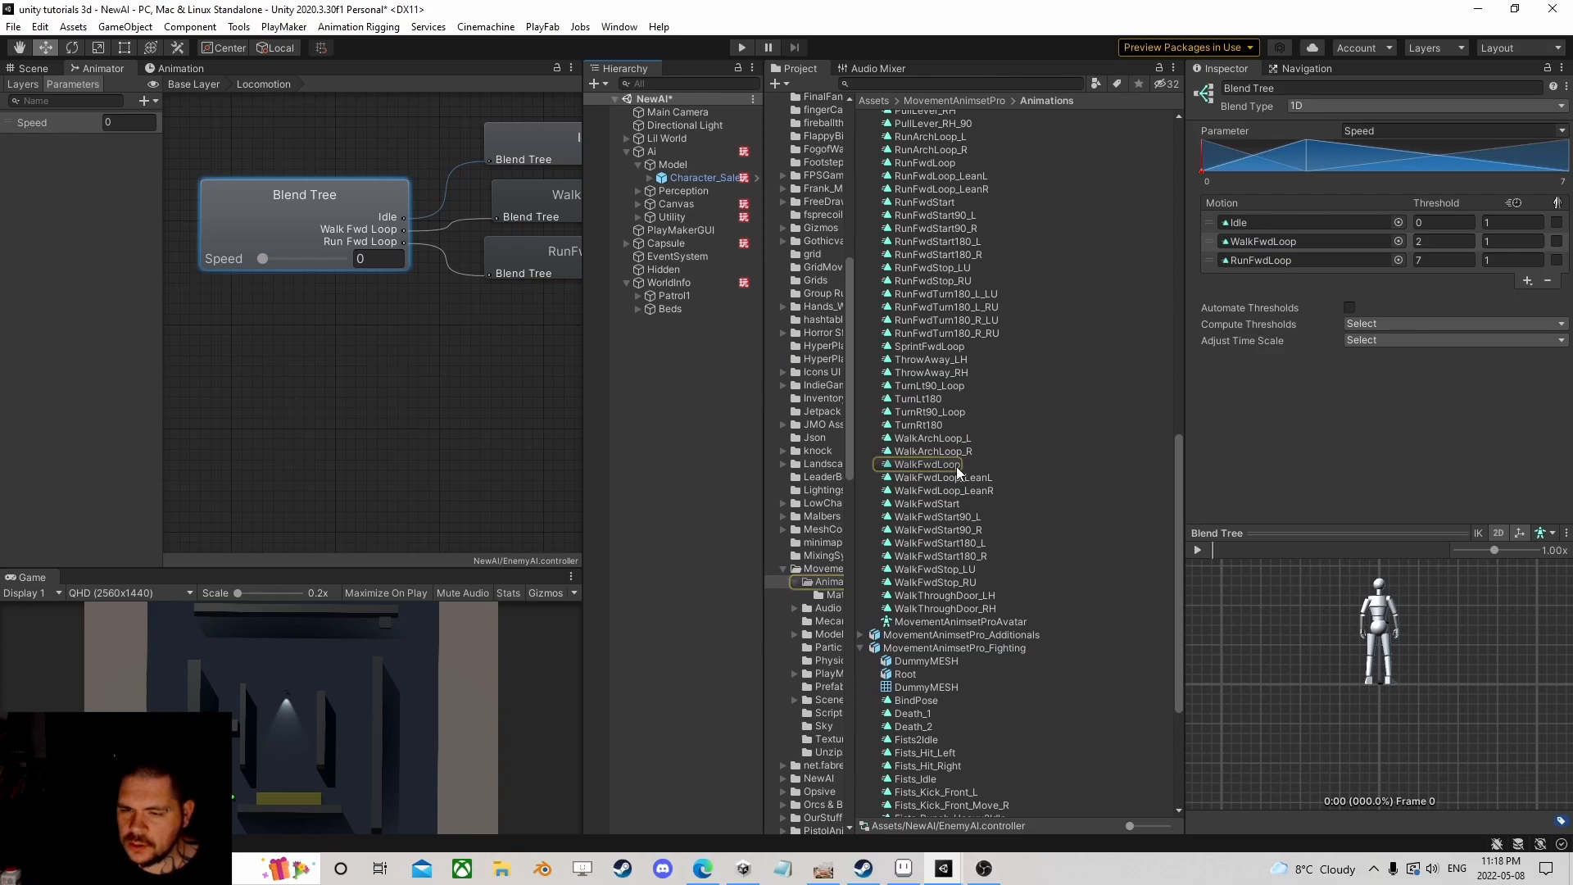
scroll(934, 385, "up", 15)
scroll(934, 385, "up", 2)
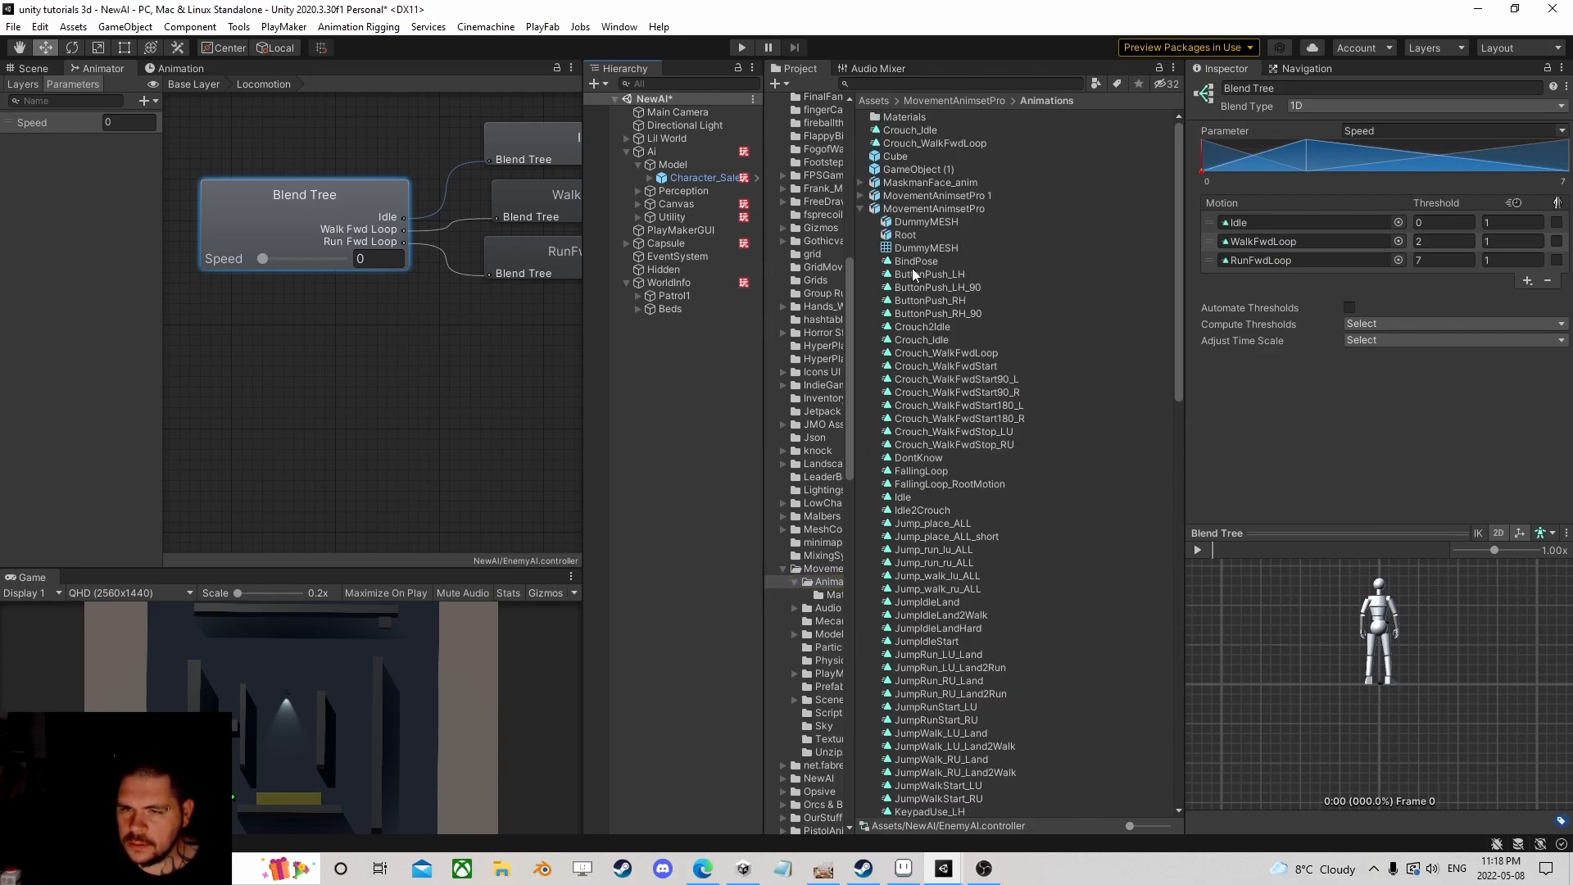
left_click(925, 208)
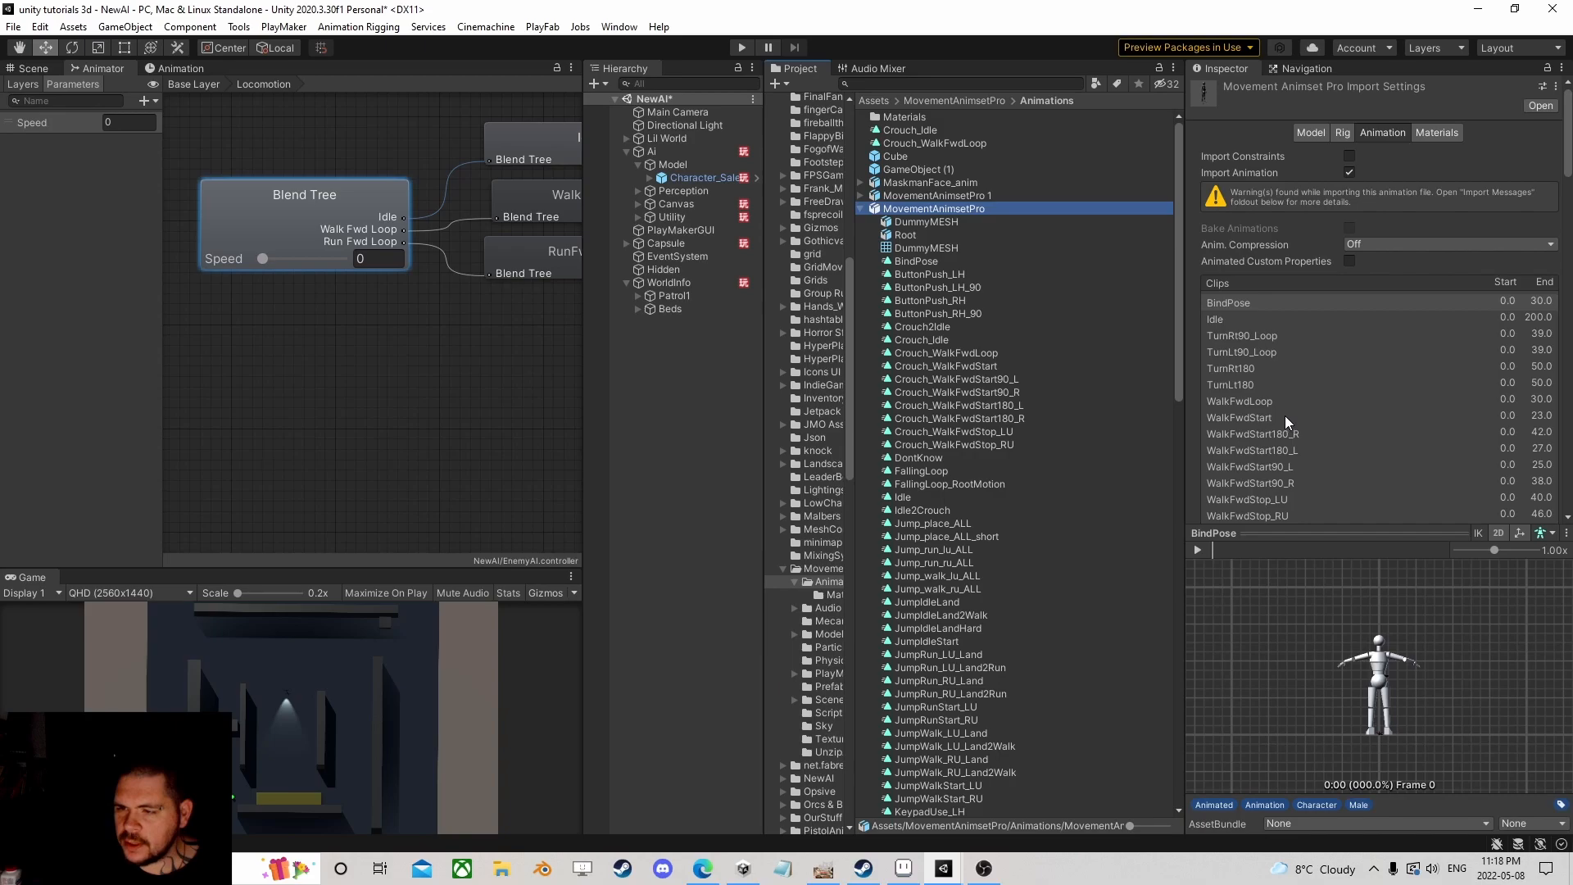
scroll(1285, 421, "down", 5)
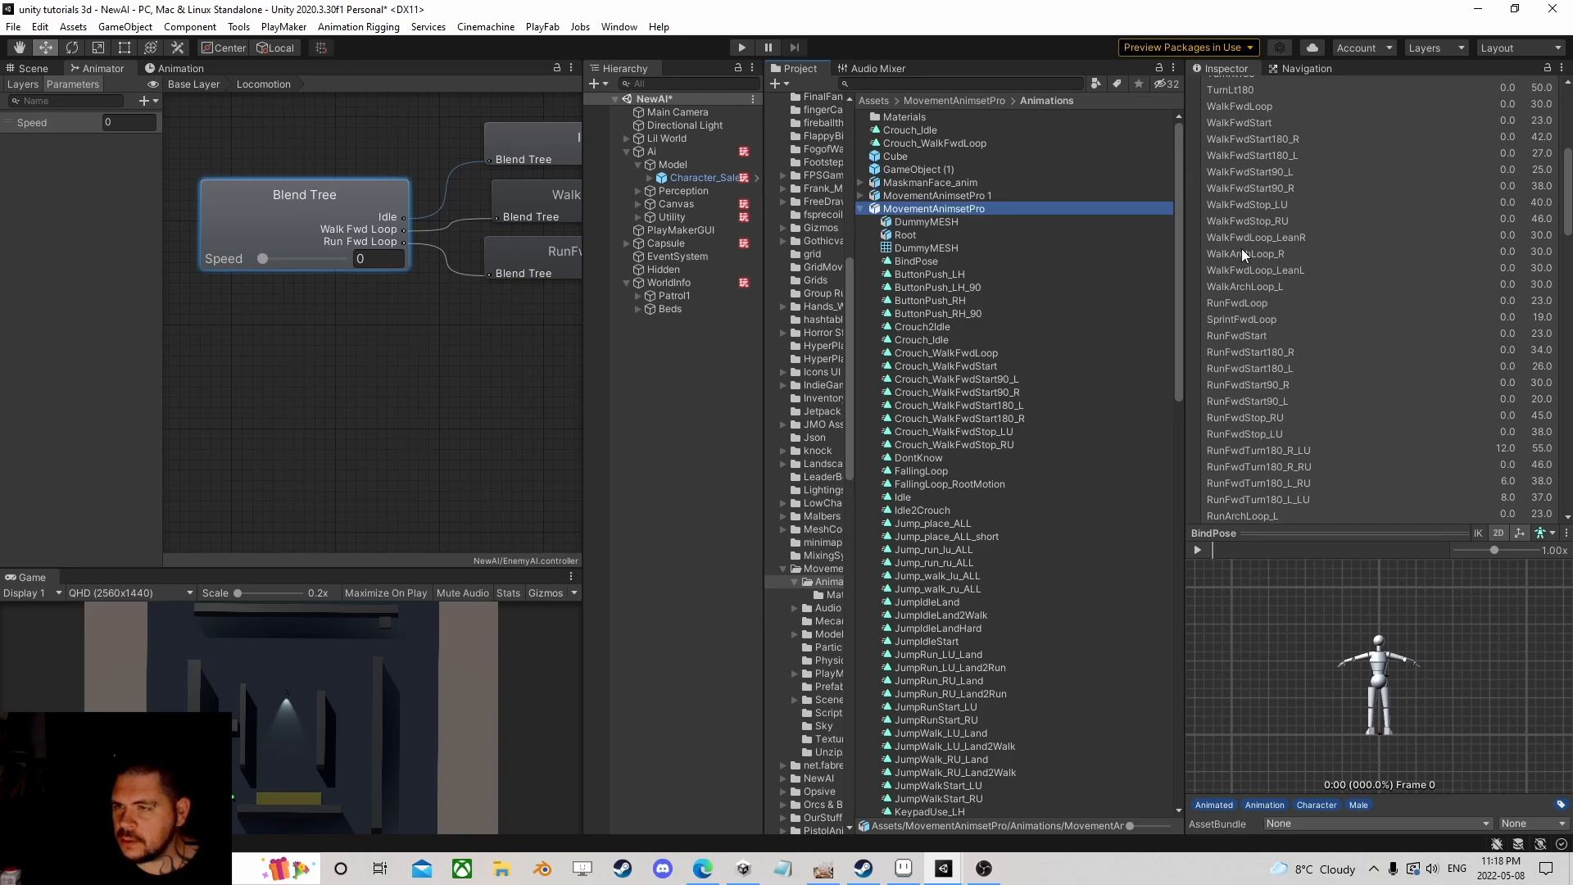
left_click(1250, 107)
scroll(1301, 430, "down", 10)
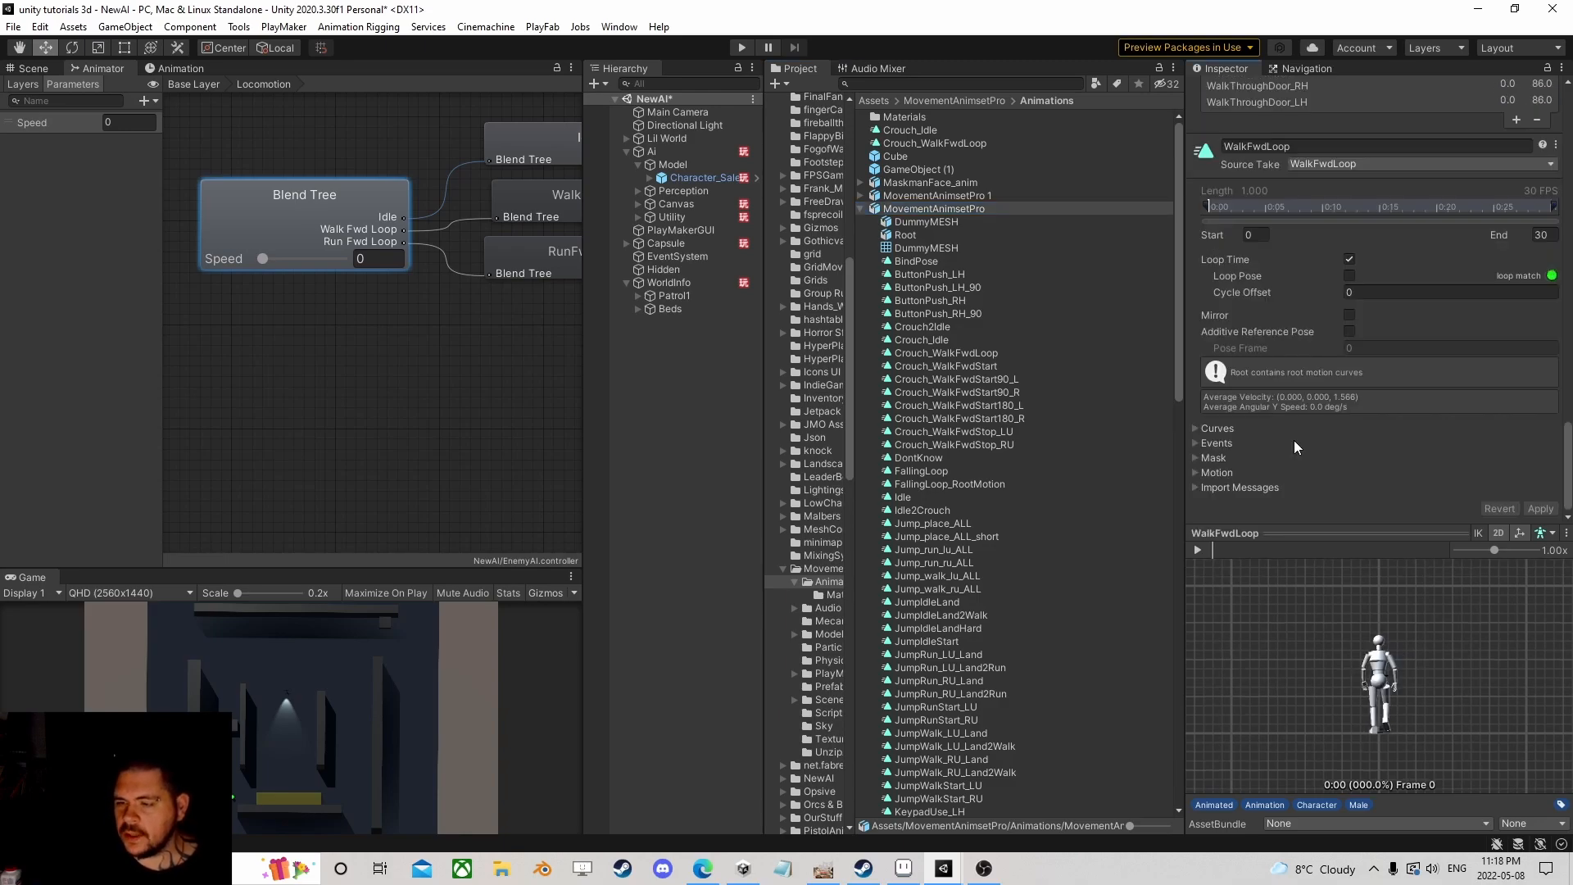
Step: Expand the WalkFwdLoop Events, select the SendEvent 'Step' marker near 0:17, and rotate the preview
left_click(1201, 443)
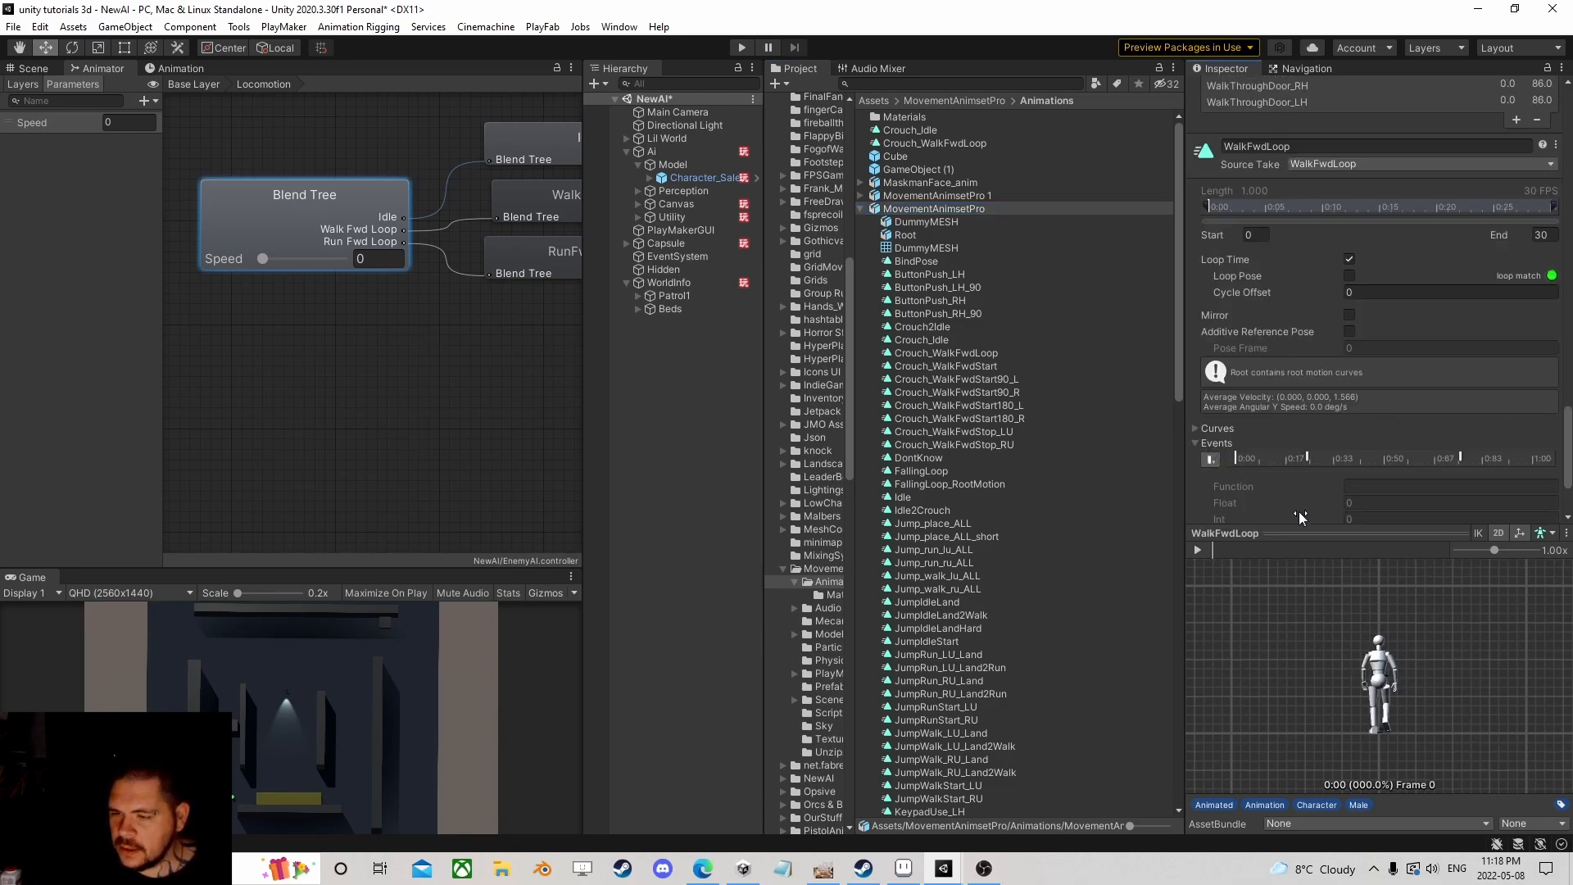
left_click(1308, 457)
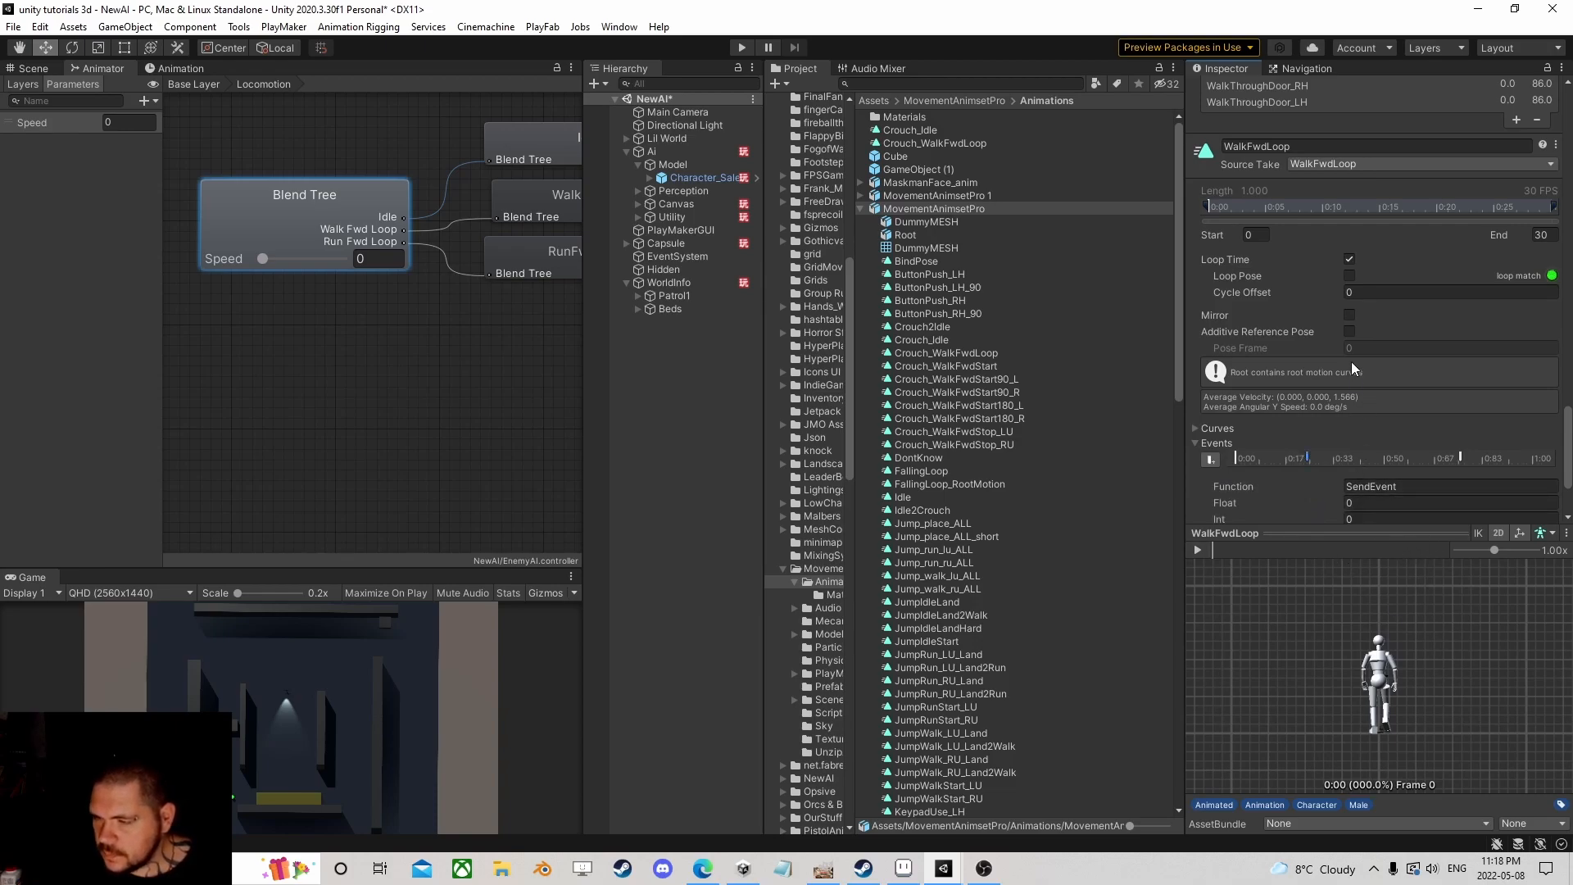
left_click_drag(1443, 654, 1275, 651)
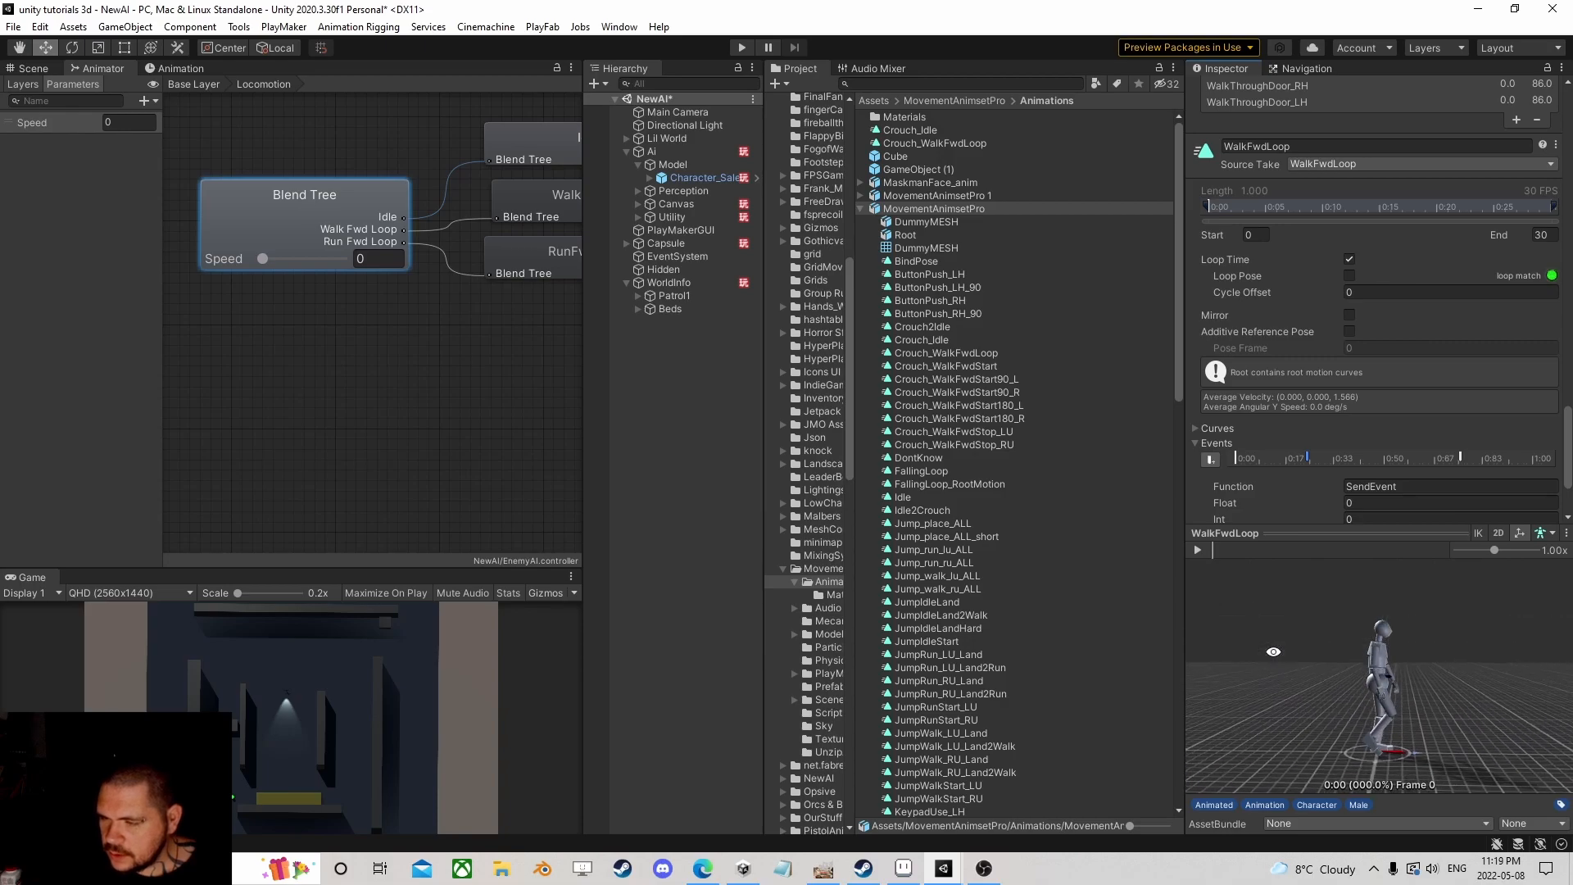
scroll(1321, 399, "down", 3)
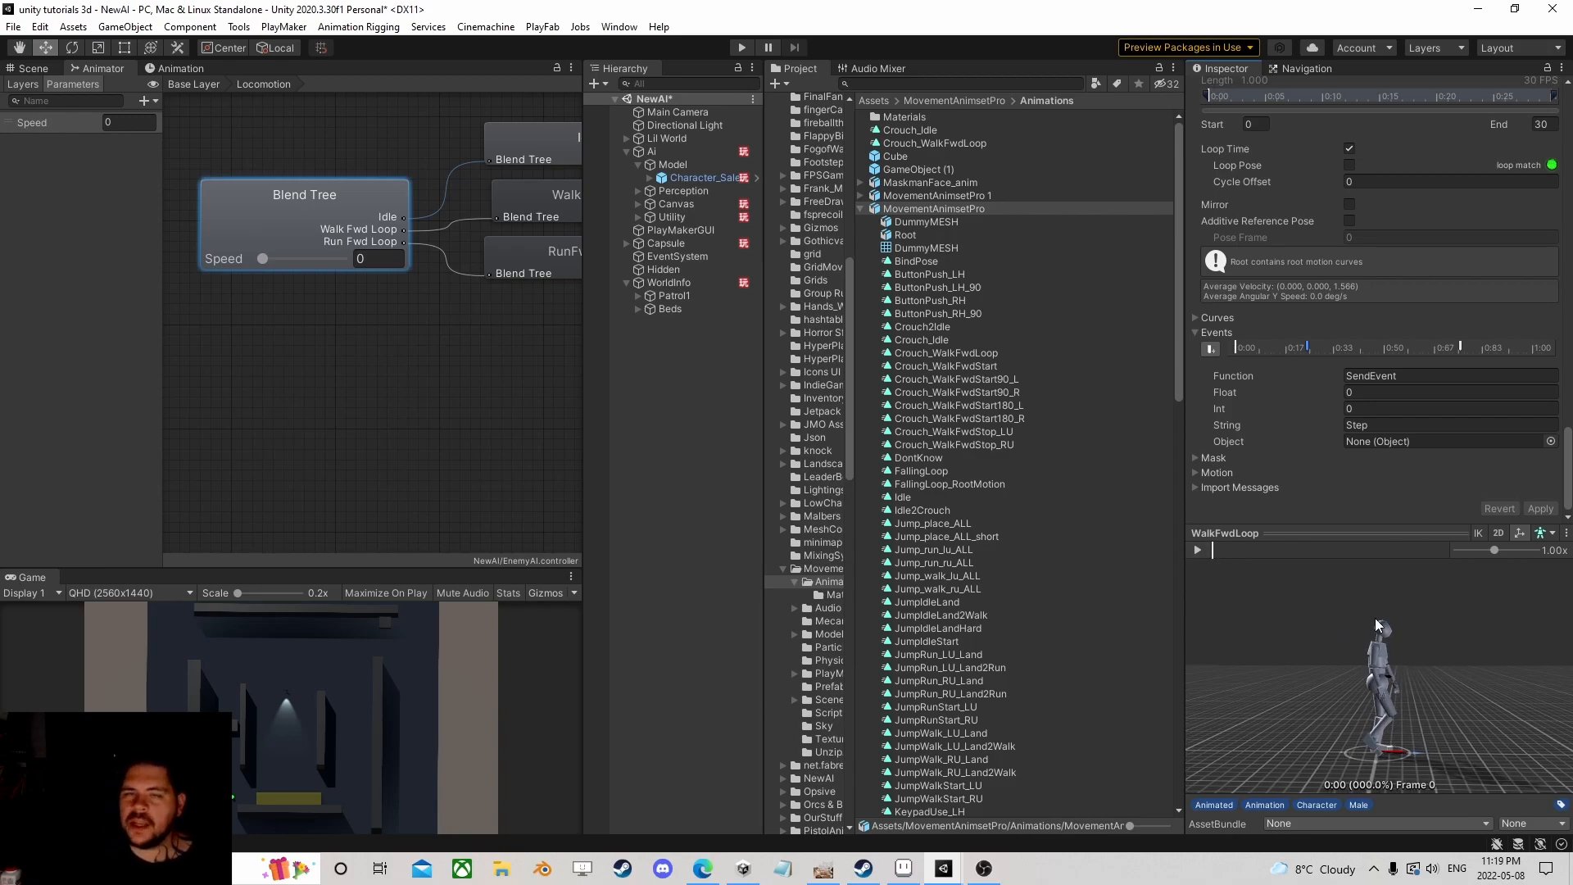
left_click_drag(1403, 711, 1330, 755)
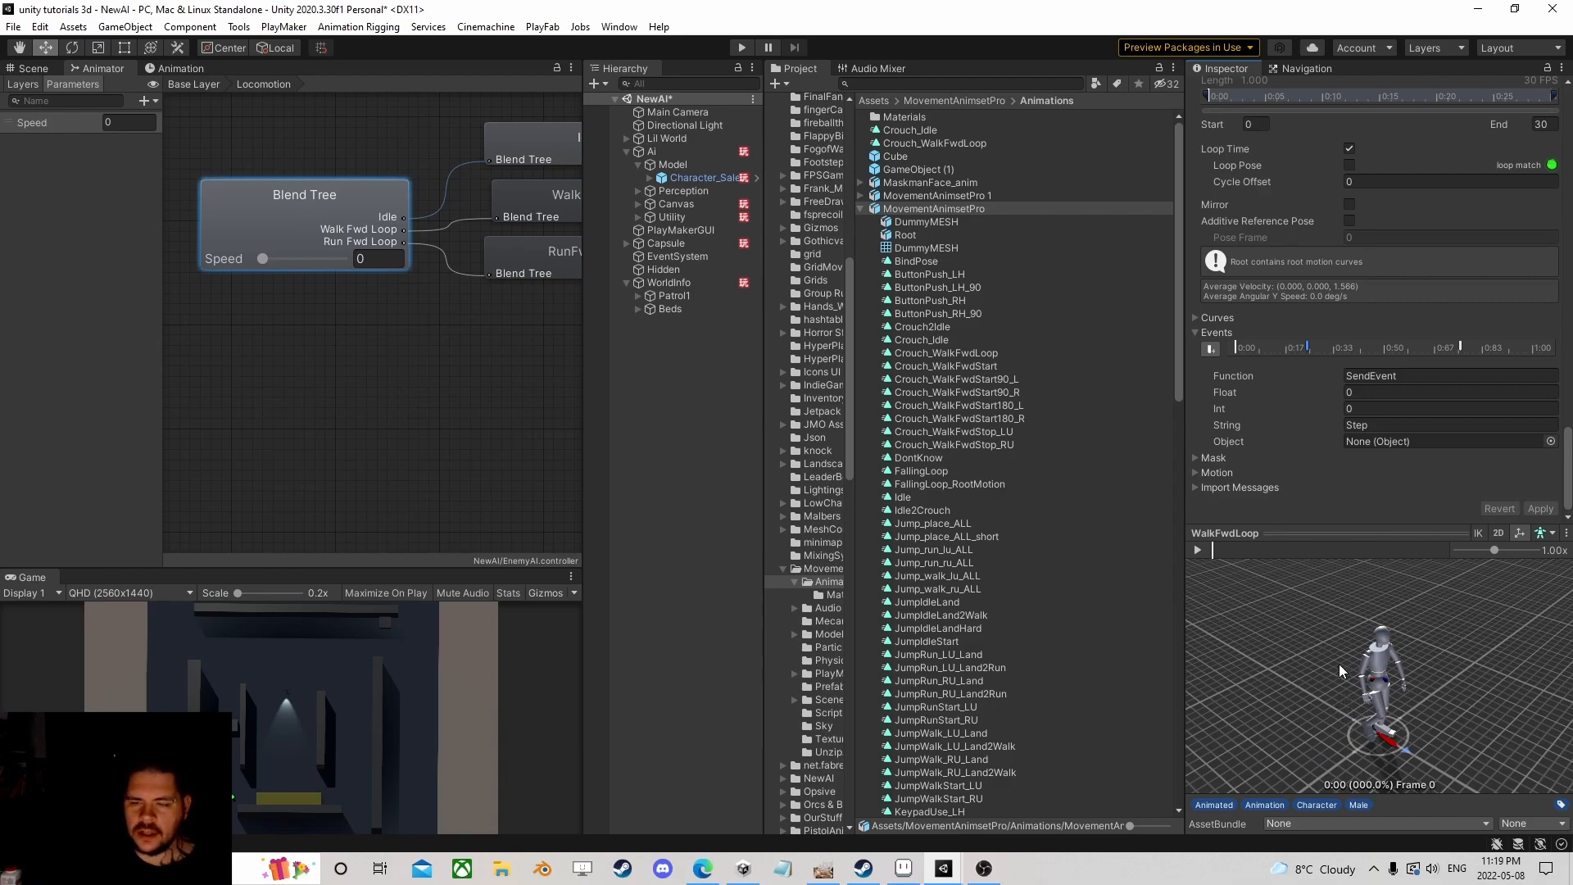
left_click_drag(1323, 677, 1399, 654)
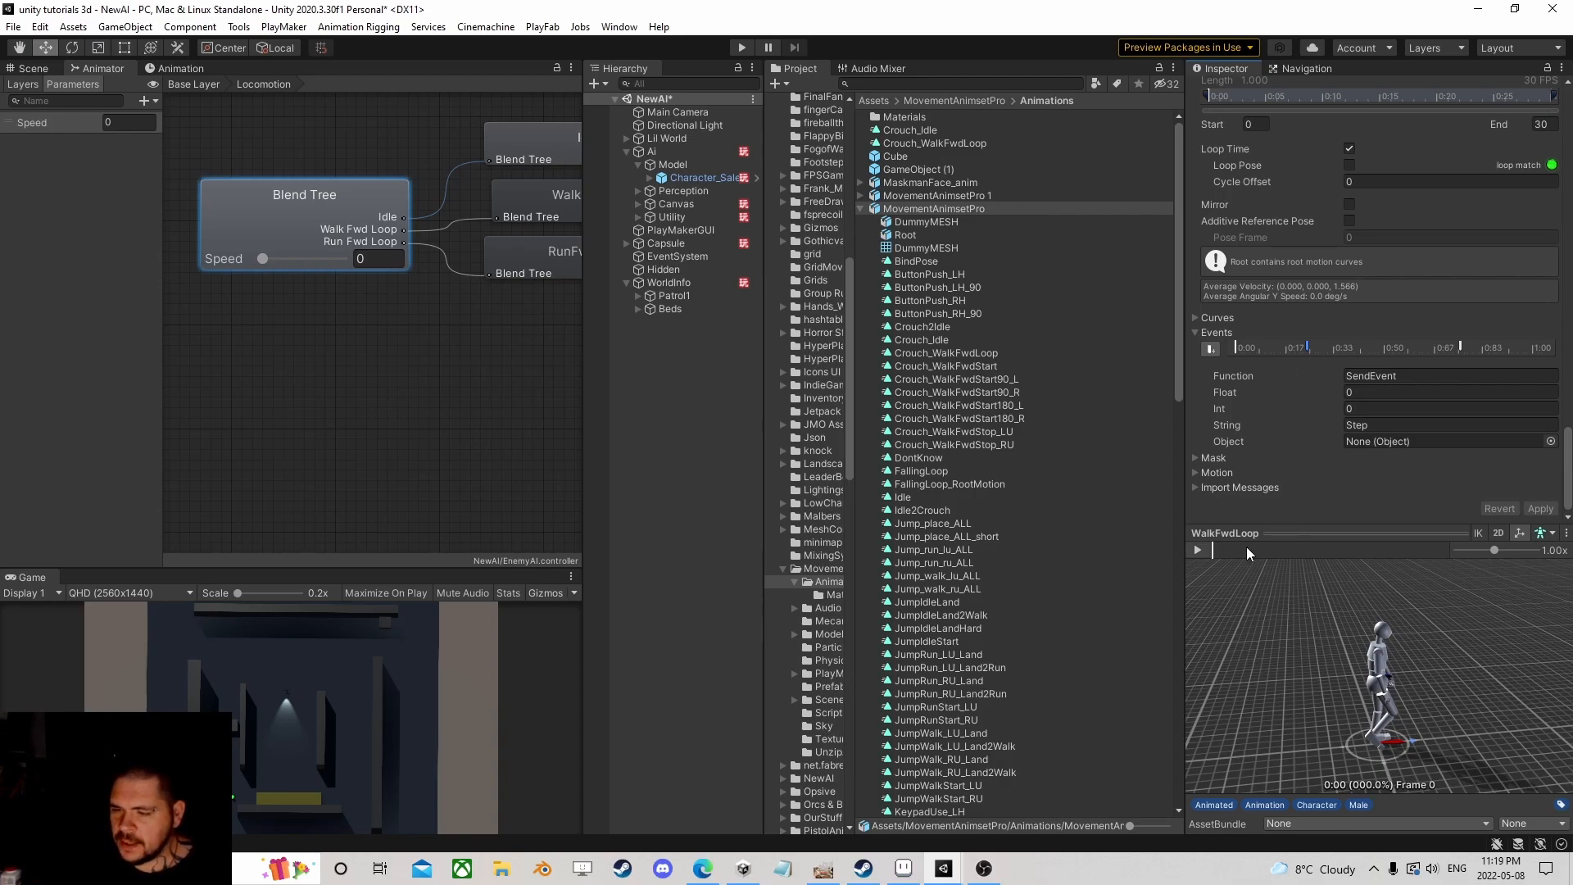
left_click_drag(1363, 708, 1249, 695)
left_click_drag(1218, 549, 1264, 560)
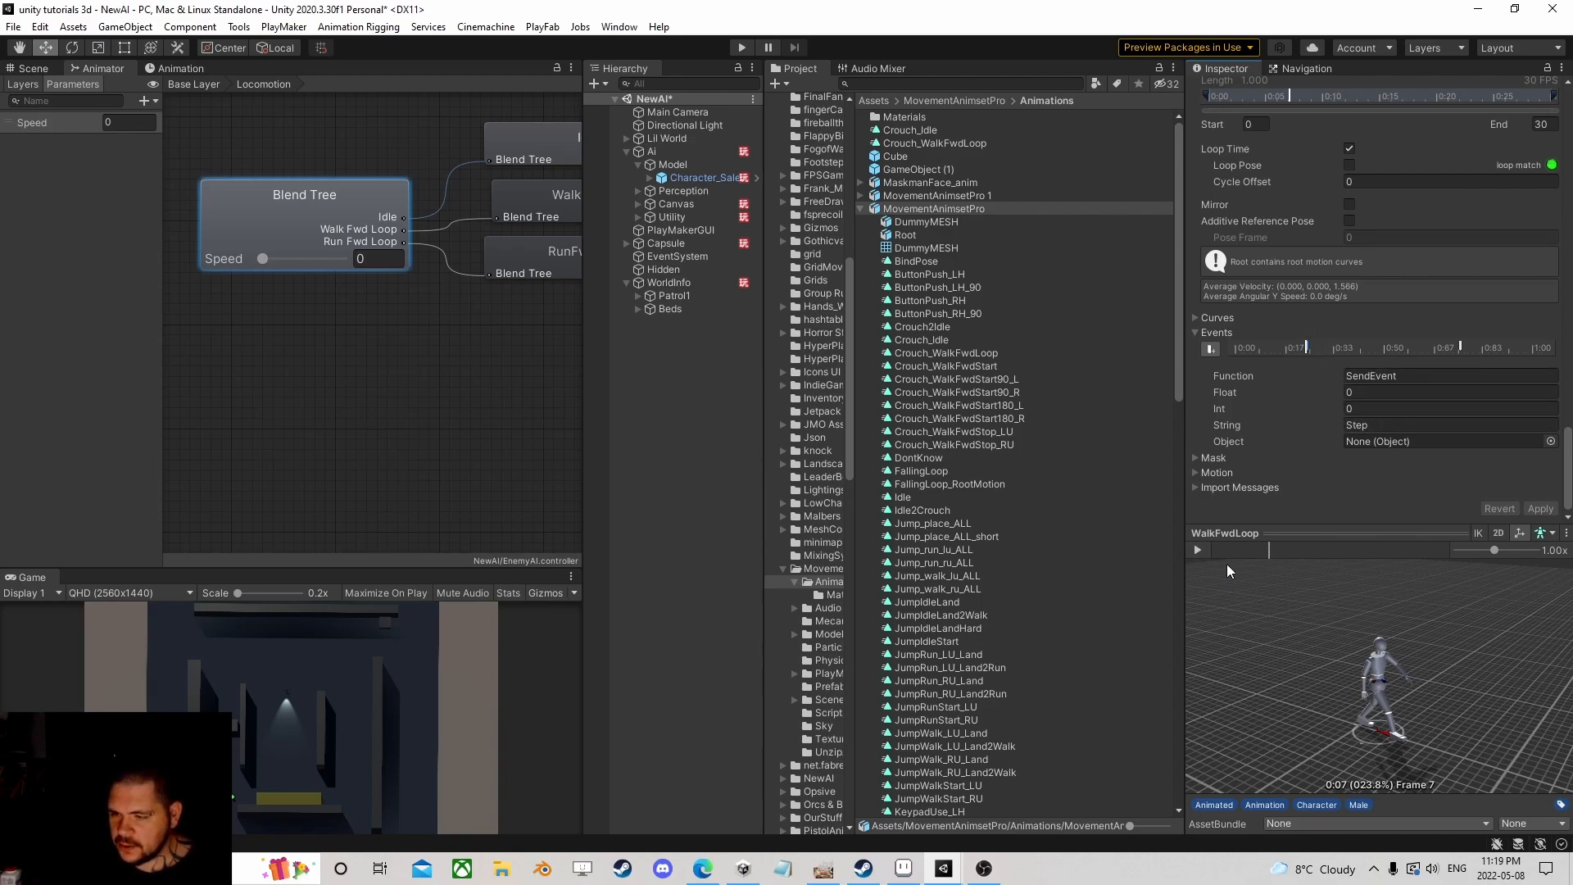
left_click_drag(1273, 549, 1398, 551)
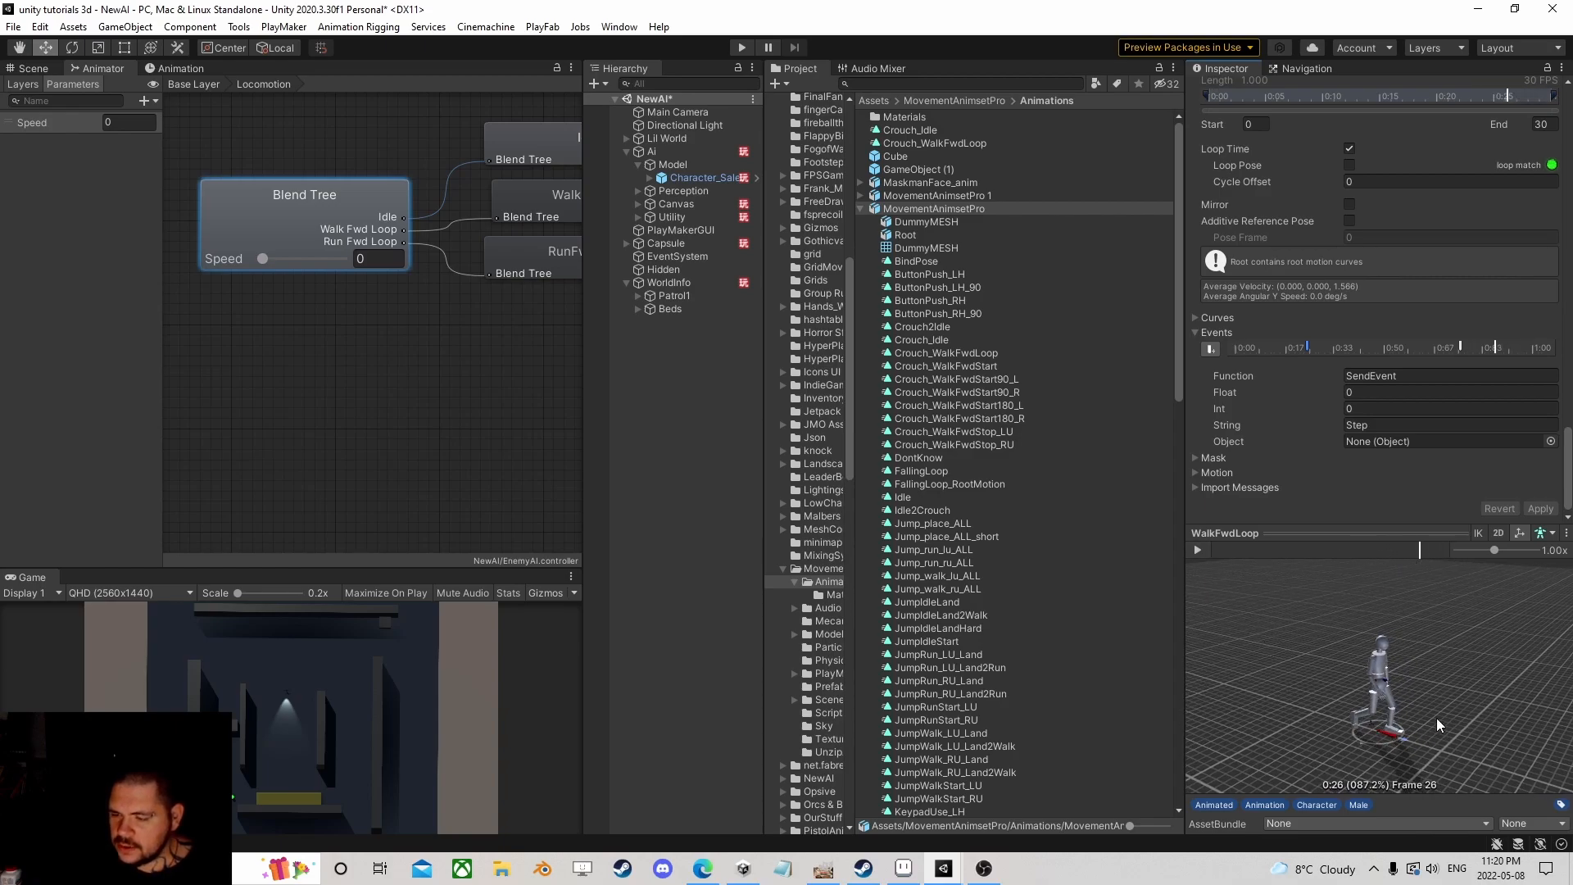
left_click(1204, 552)
left_click_drag(1459, 685, 1288, 586)
left_click(1216, 552)
left_click_drag(1207, 553, 1394, 567)
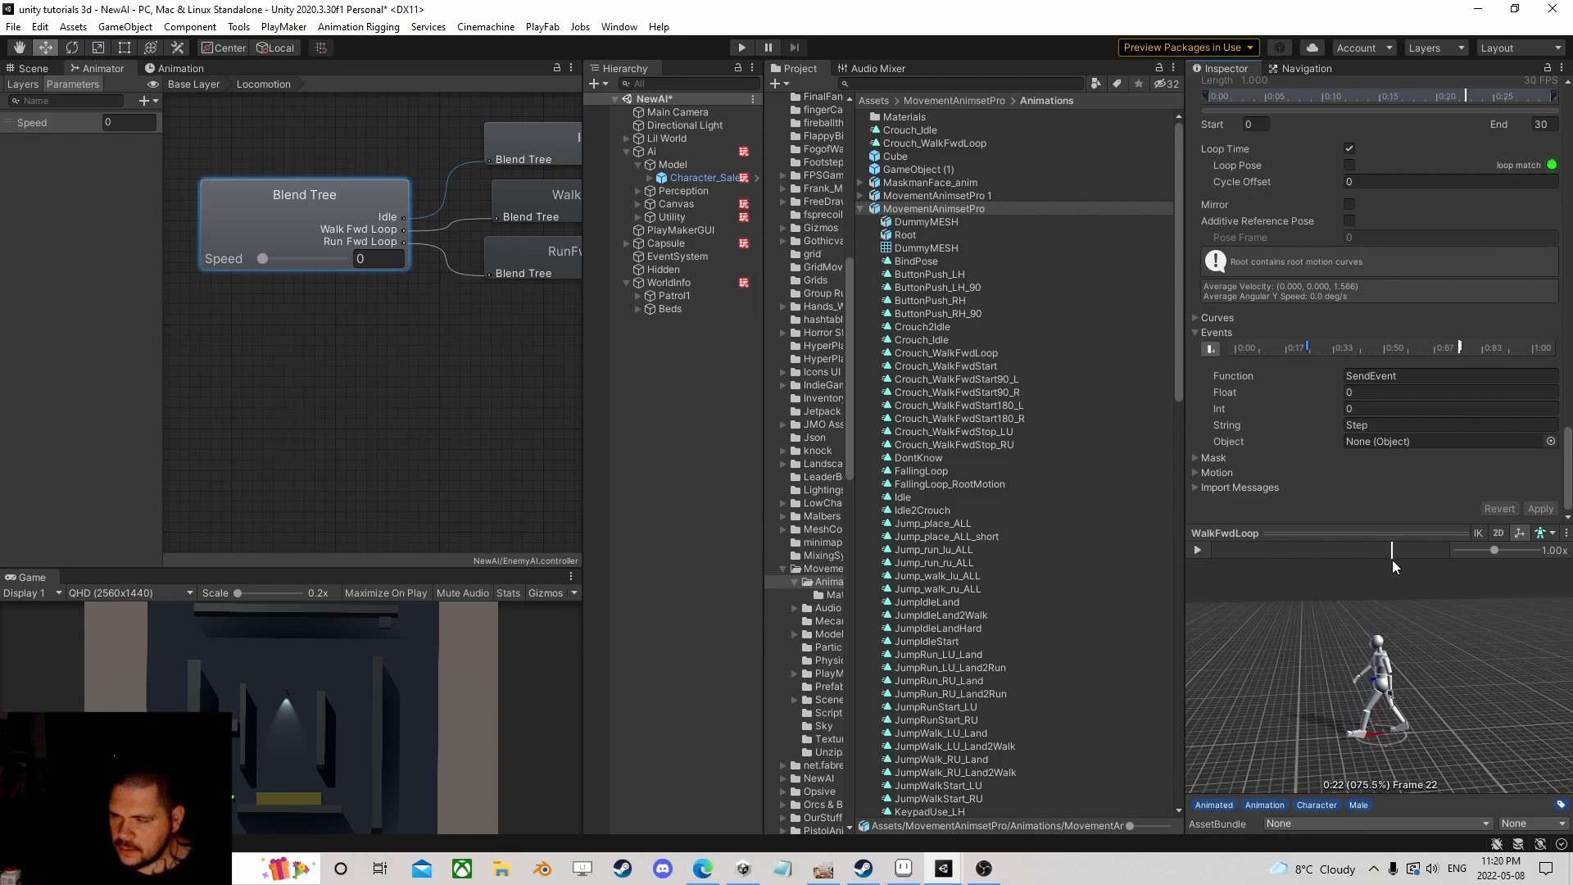
left_click(1392, 548)
left_click_drag(1391, 548, 1229, 550)
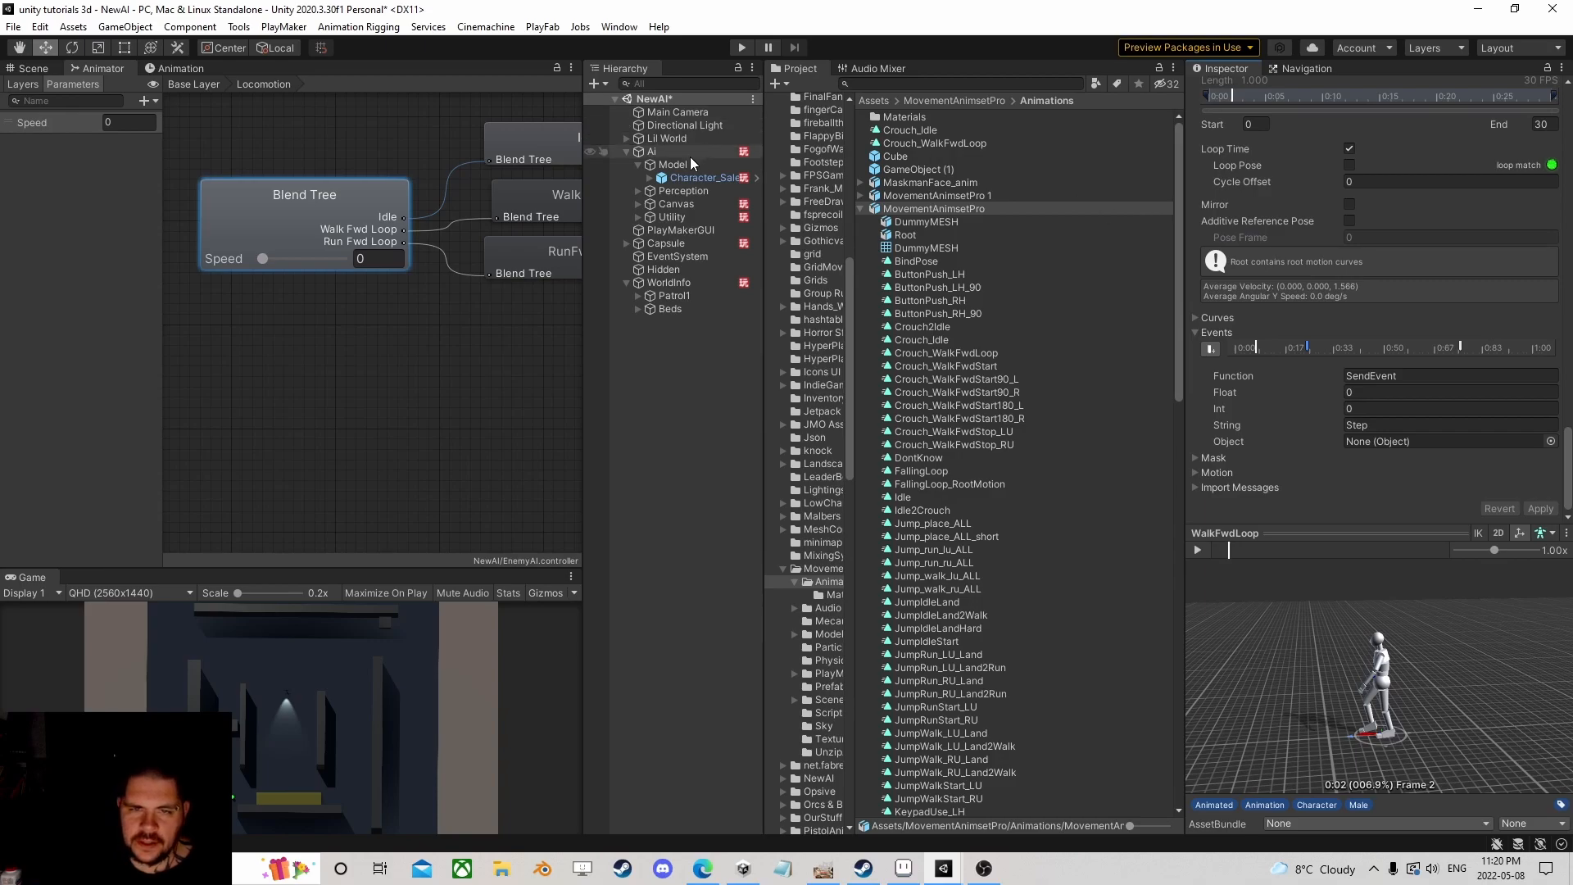
Step: Add a new State 6 to Character_Salesman_Male_01's PlayMaker FSM
left_click(696, 177)
left_click(1549, 418)
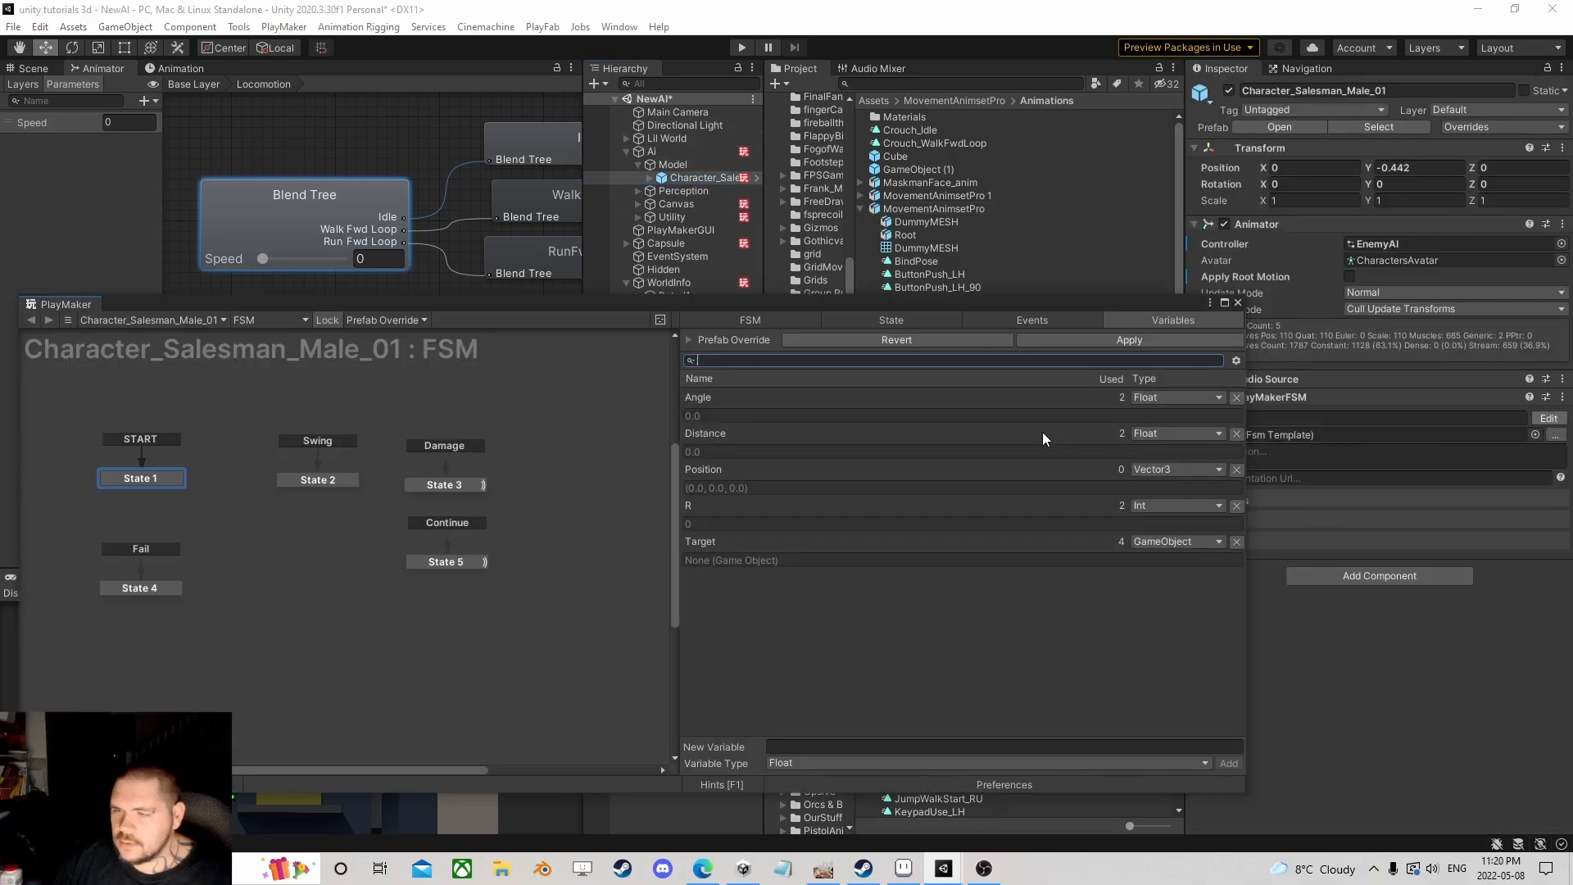
scroll(516, 519, "down", 2)
middle_click_drag(502, 513, 343, 460)
scroll(342, 460, "up", 2)
right_click(485, 474)
left_click(529, 476)
right_click(532, 469)
Step: Create a new FSM event named Step
mouse_move(614, 511)
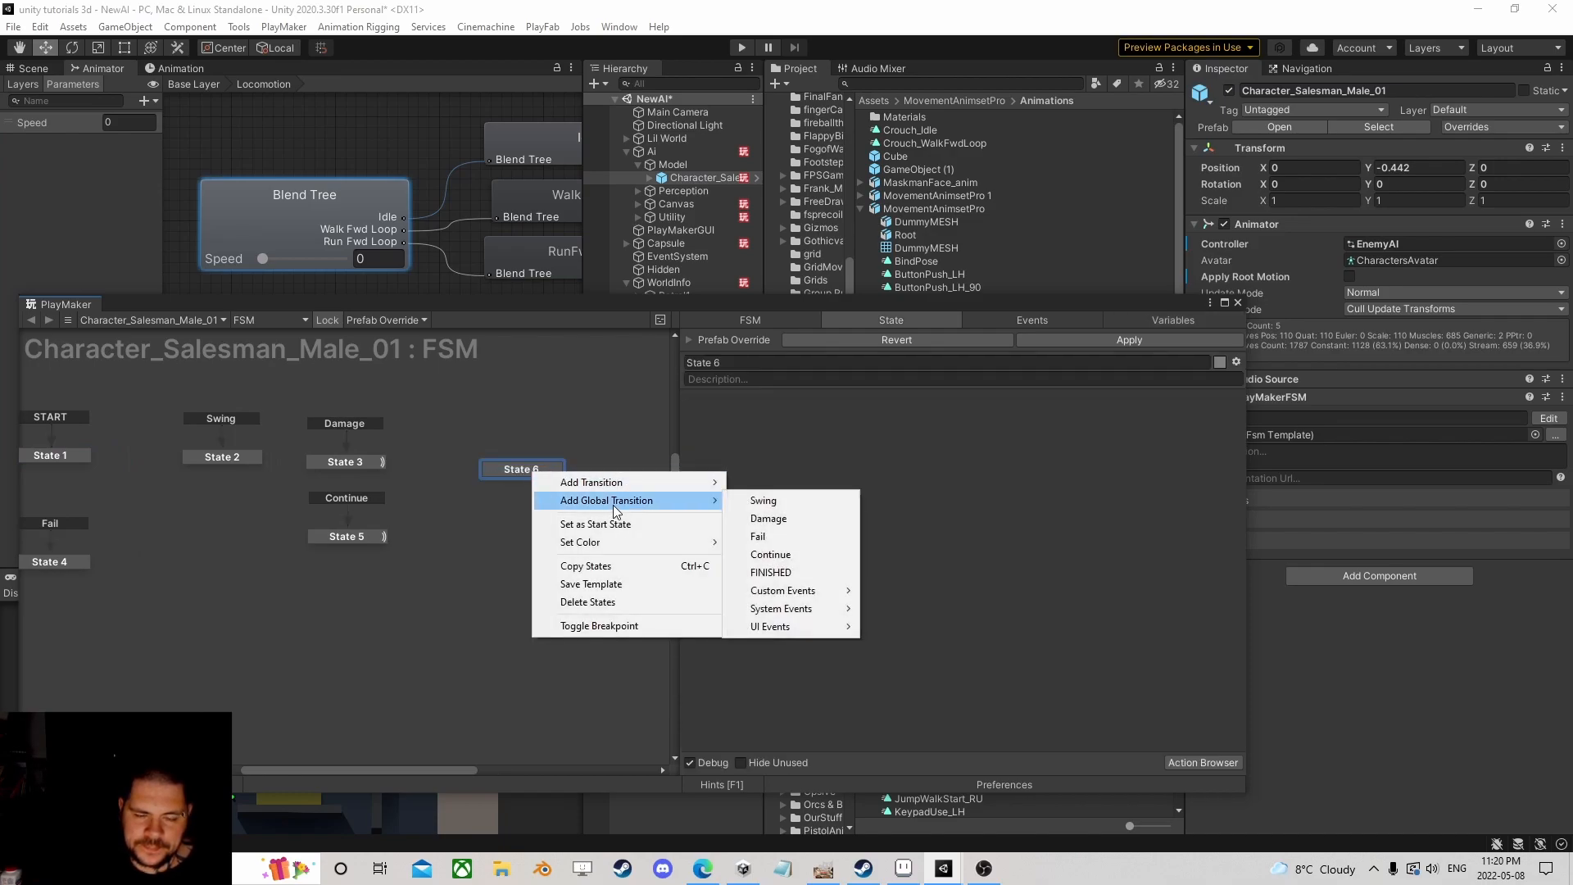
left_click(1053, 328)
left_click(906, 744)
type("Step")
key("Return")
Step: Give State 6 a global transition triggered by the Step event
right_click(523, 477)
mouse_move(545, 504)
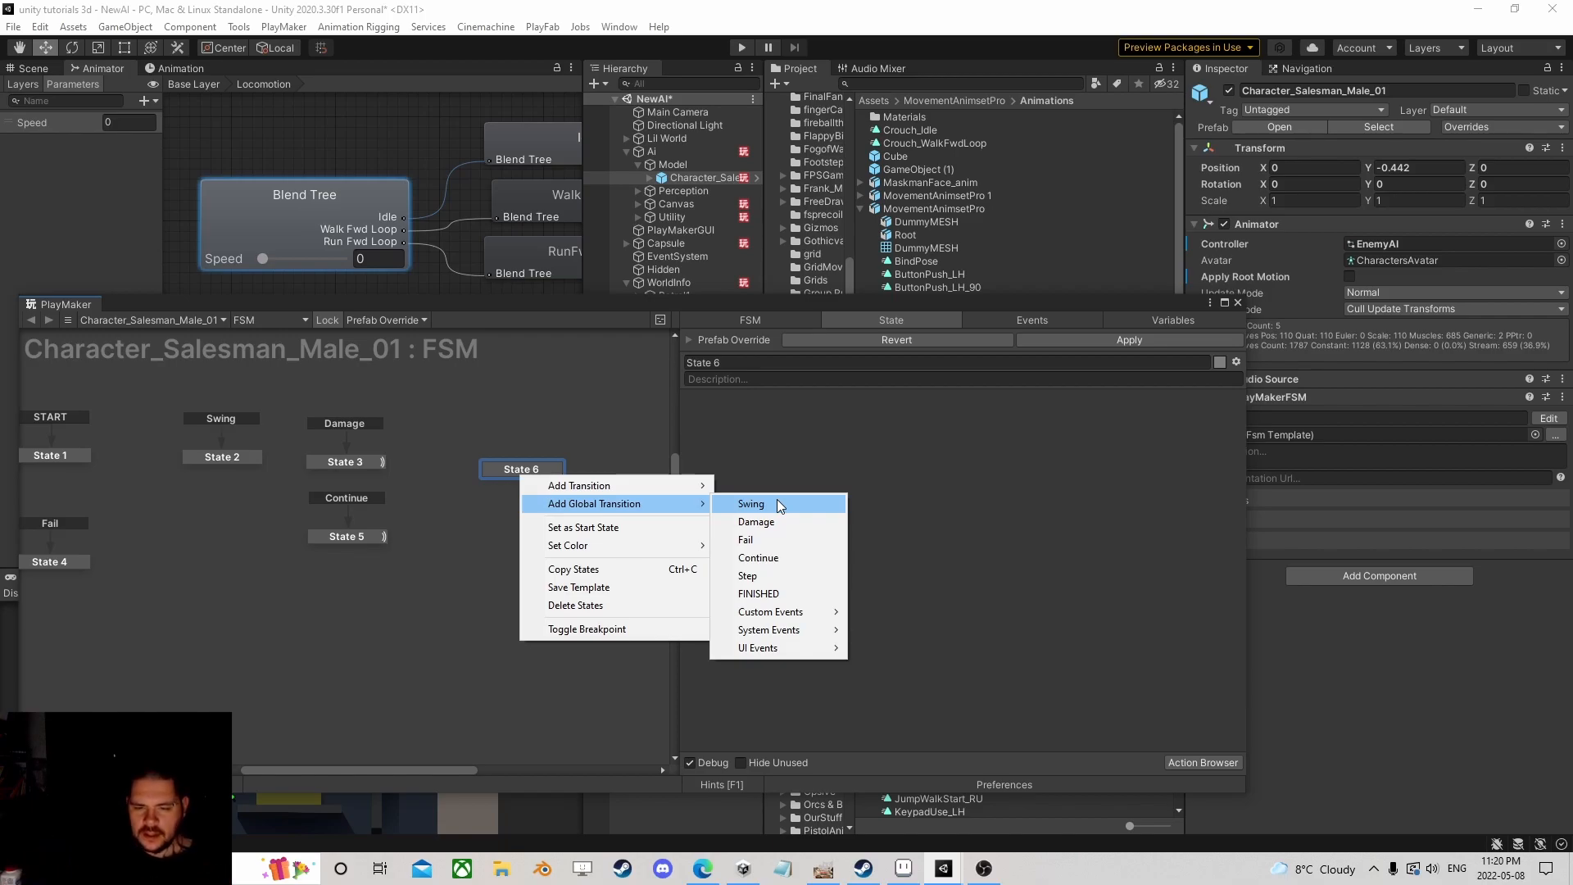
left_click(775, 575)
left_click_drag(527, 473, 497, 463)
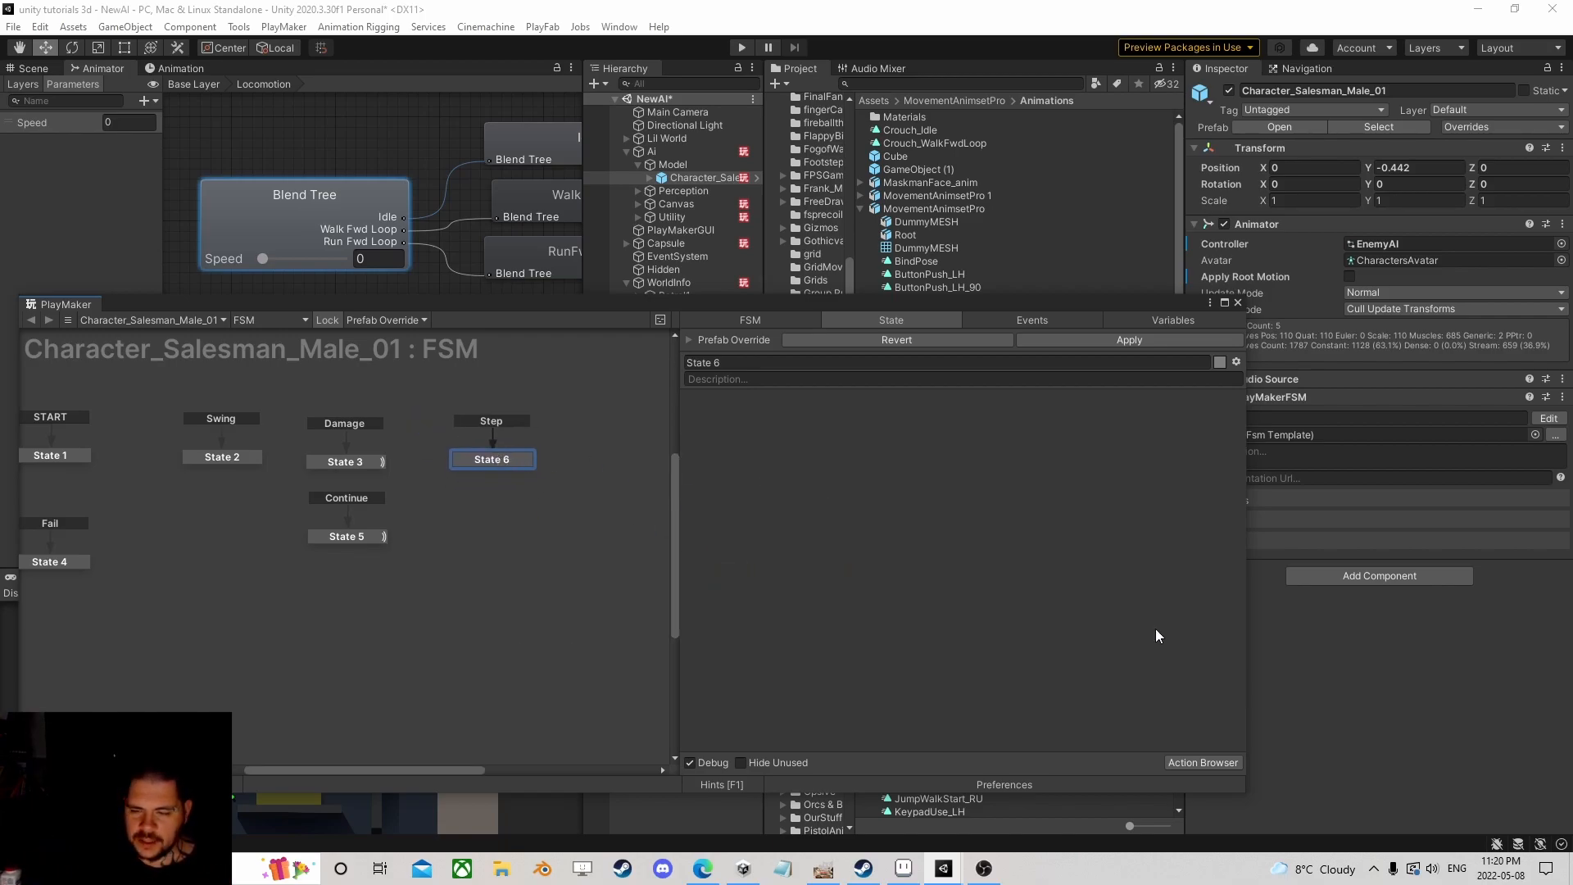
left_click(1201, 761)
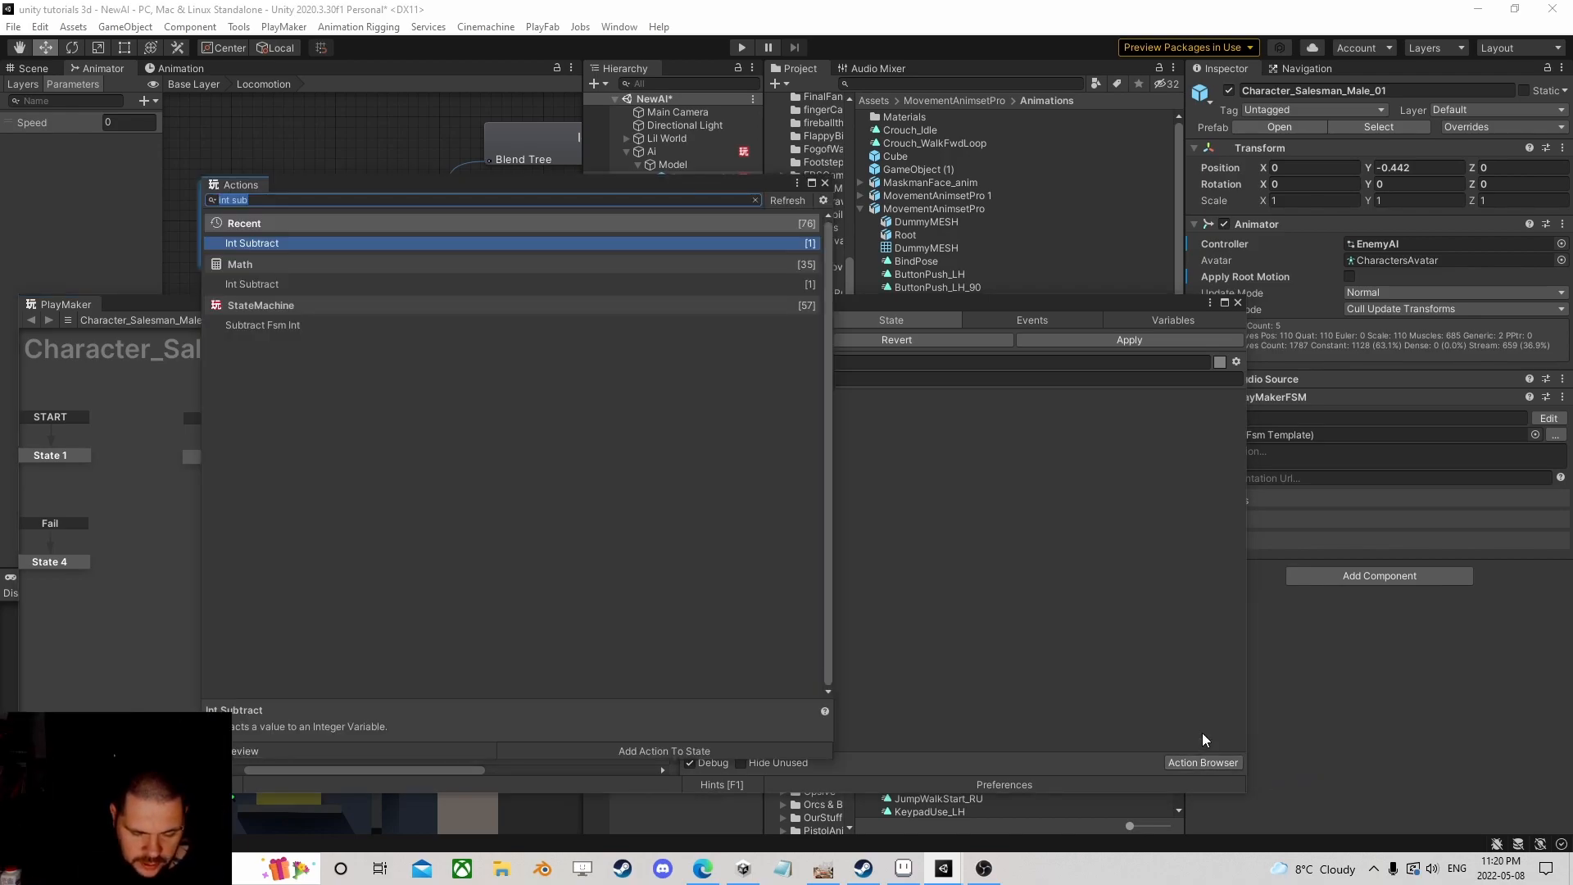
Step: Add an Audio Play action playing footsteps-concrete-1 with Wait For End Of Clip off
type("audio")
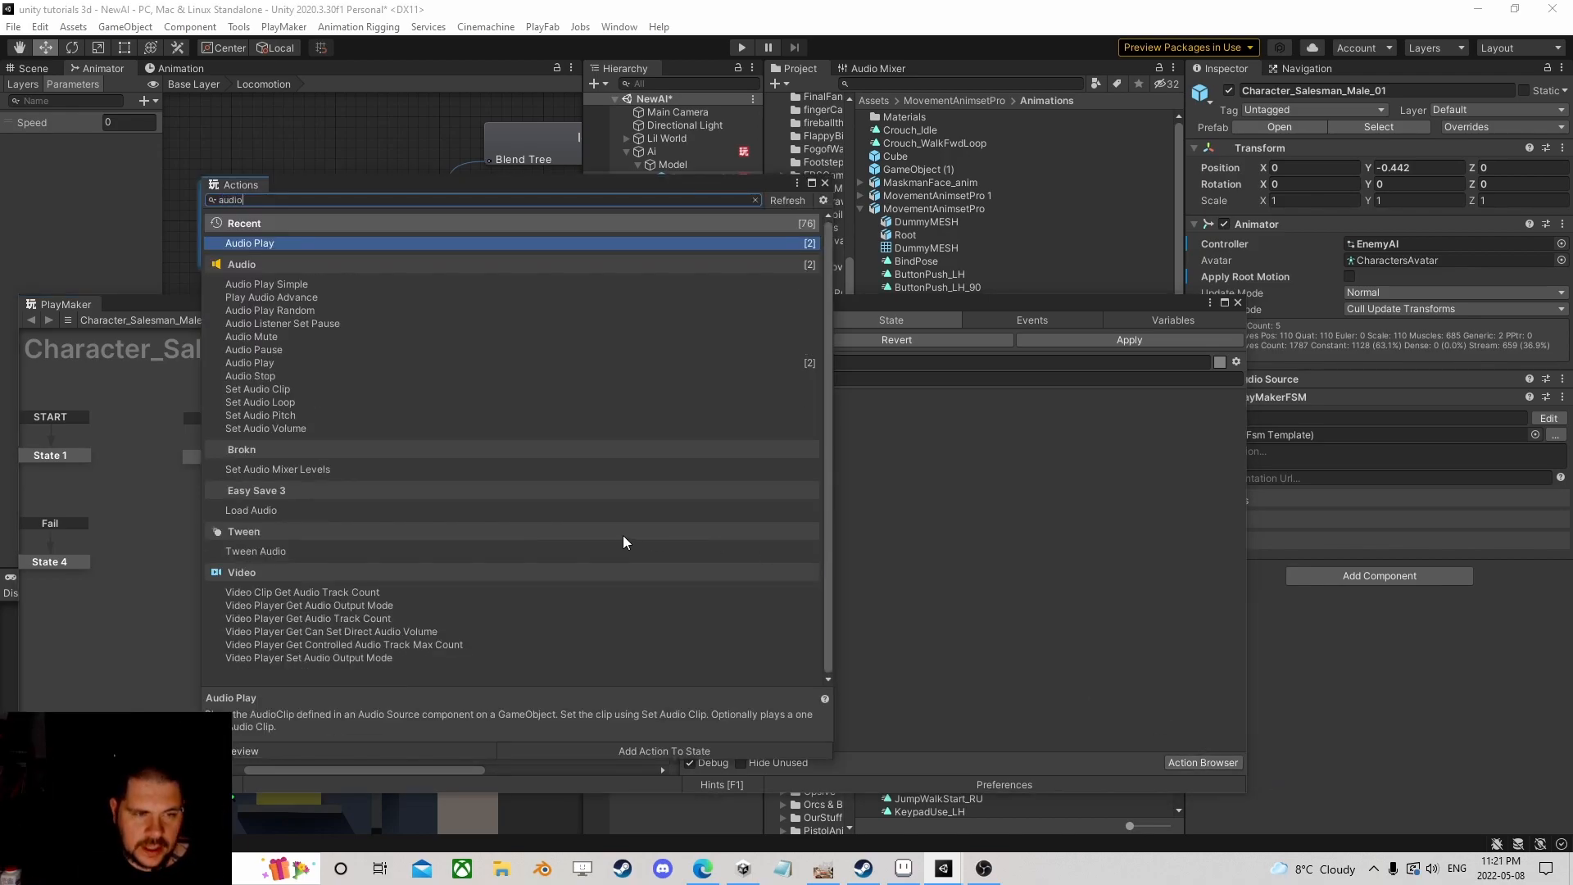
double_click(275, 363)
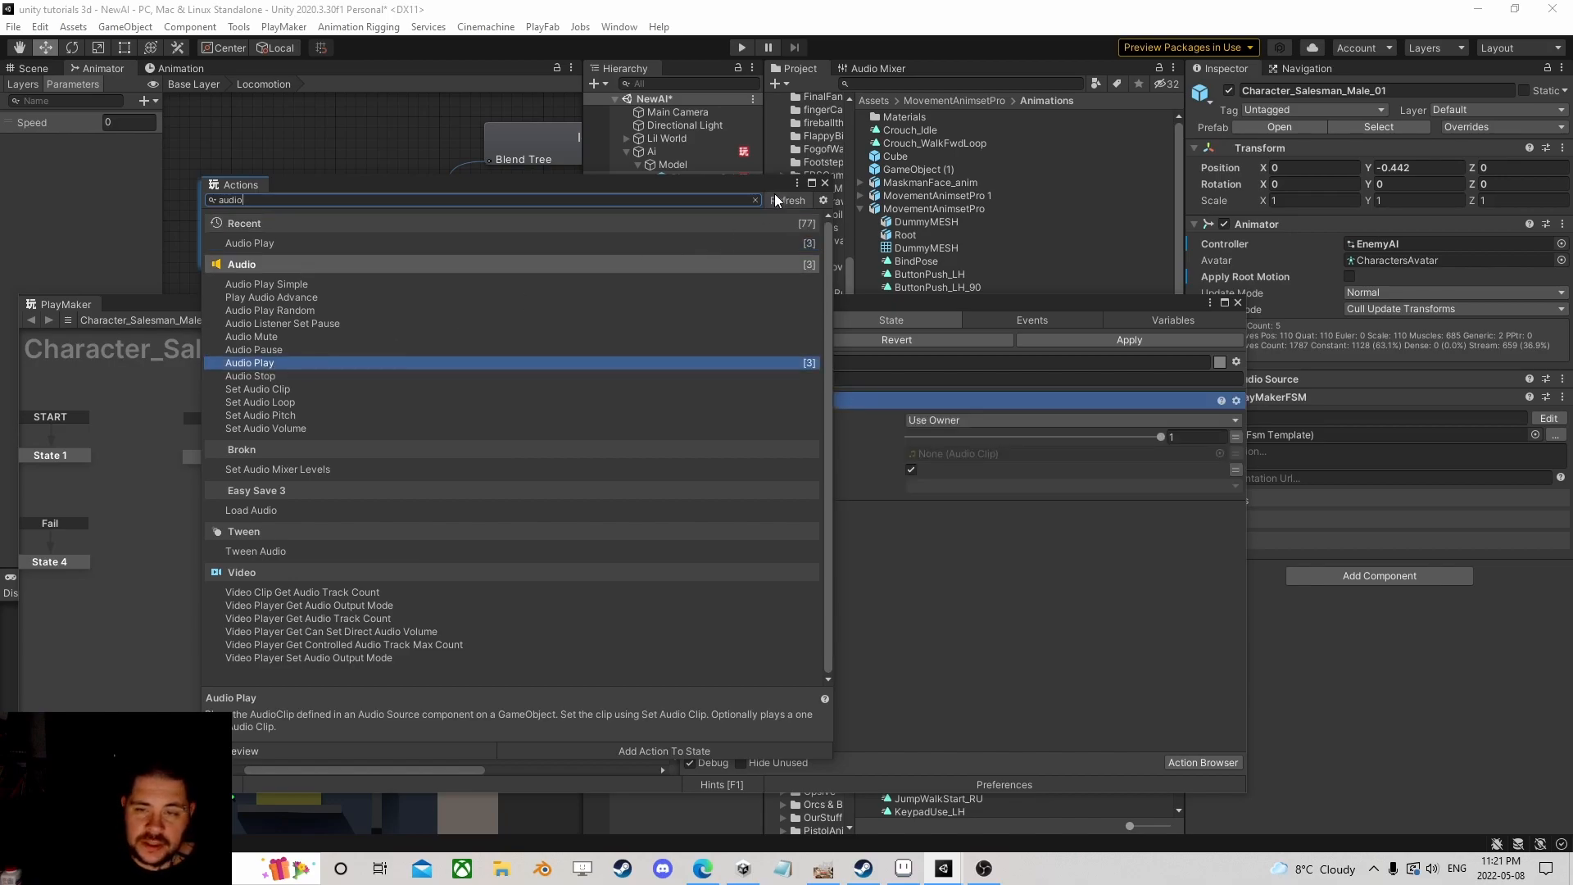
left_click(823, 184)
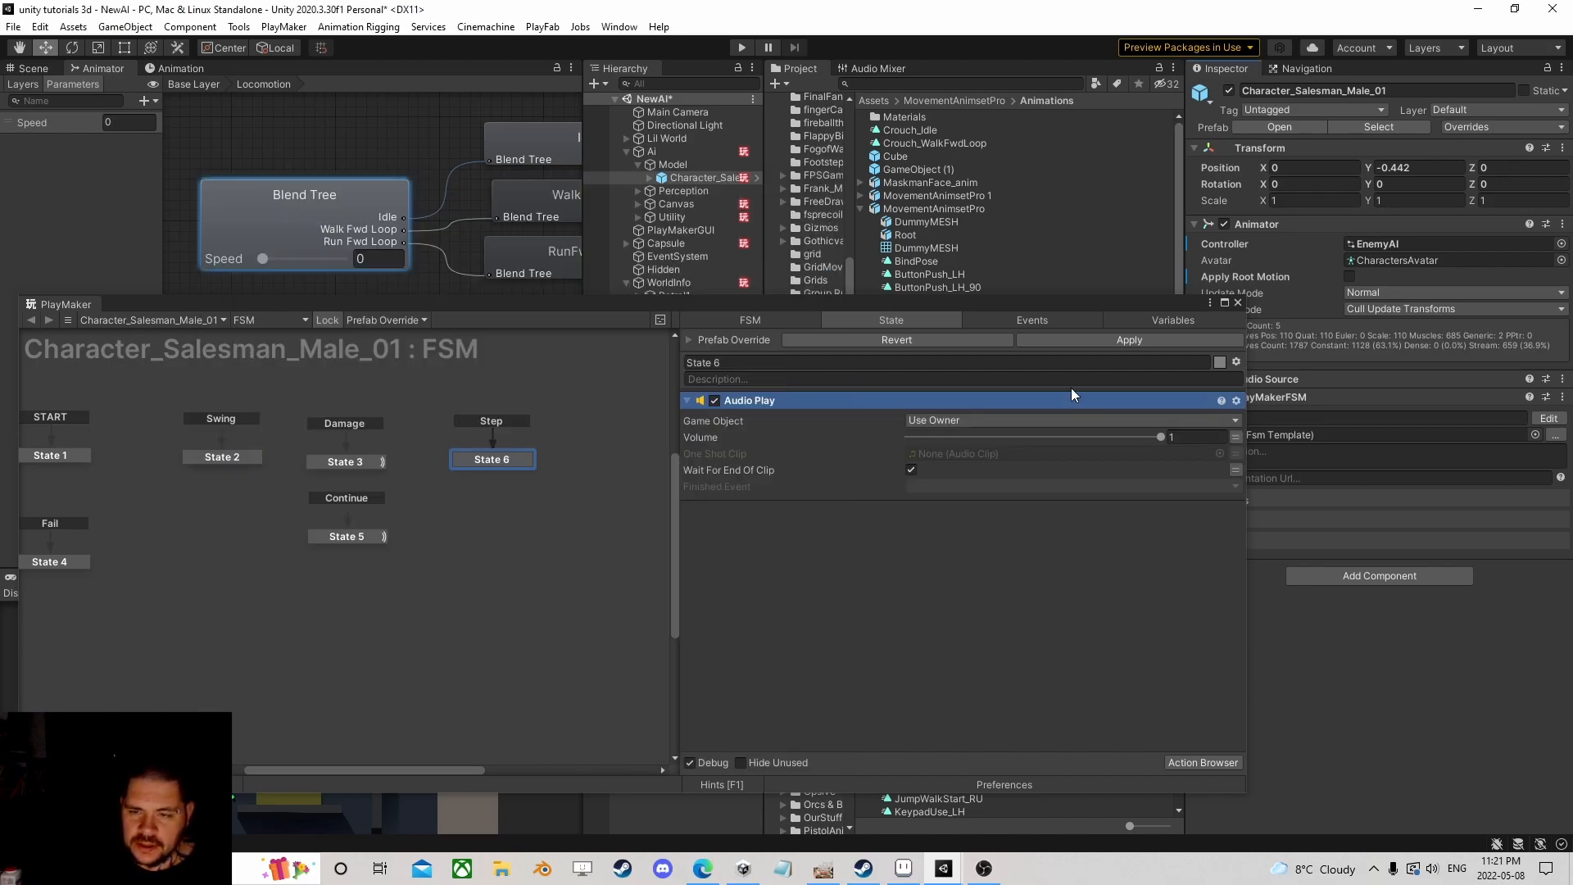
left_click(1219, 453)
type("step")
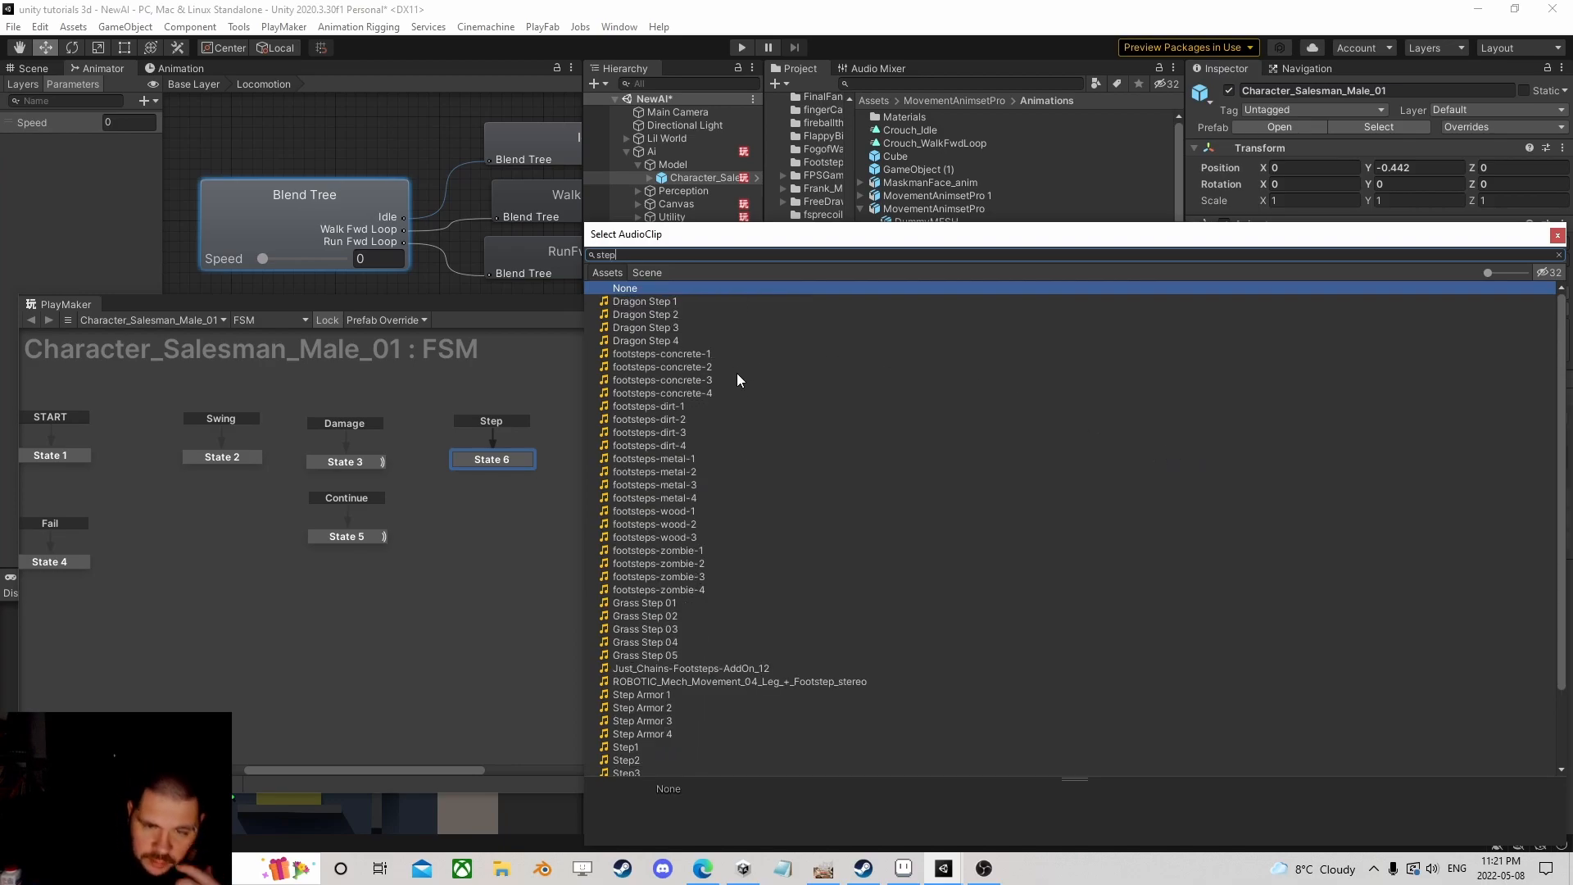
left_click(681, 356)
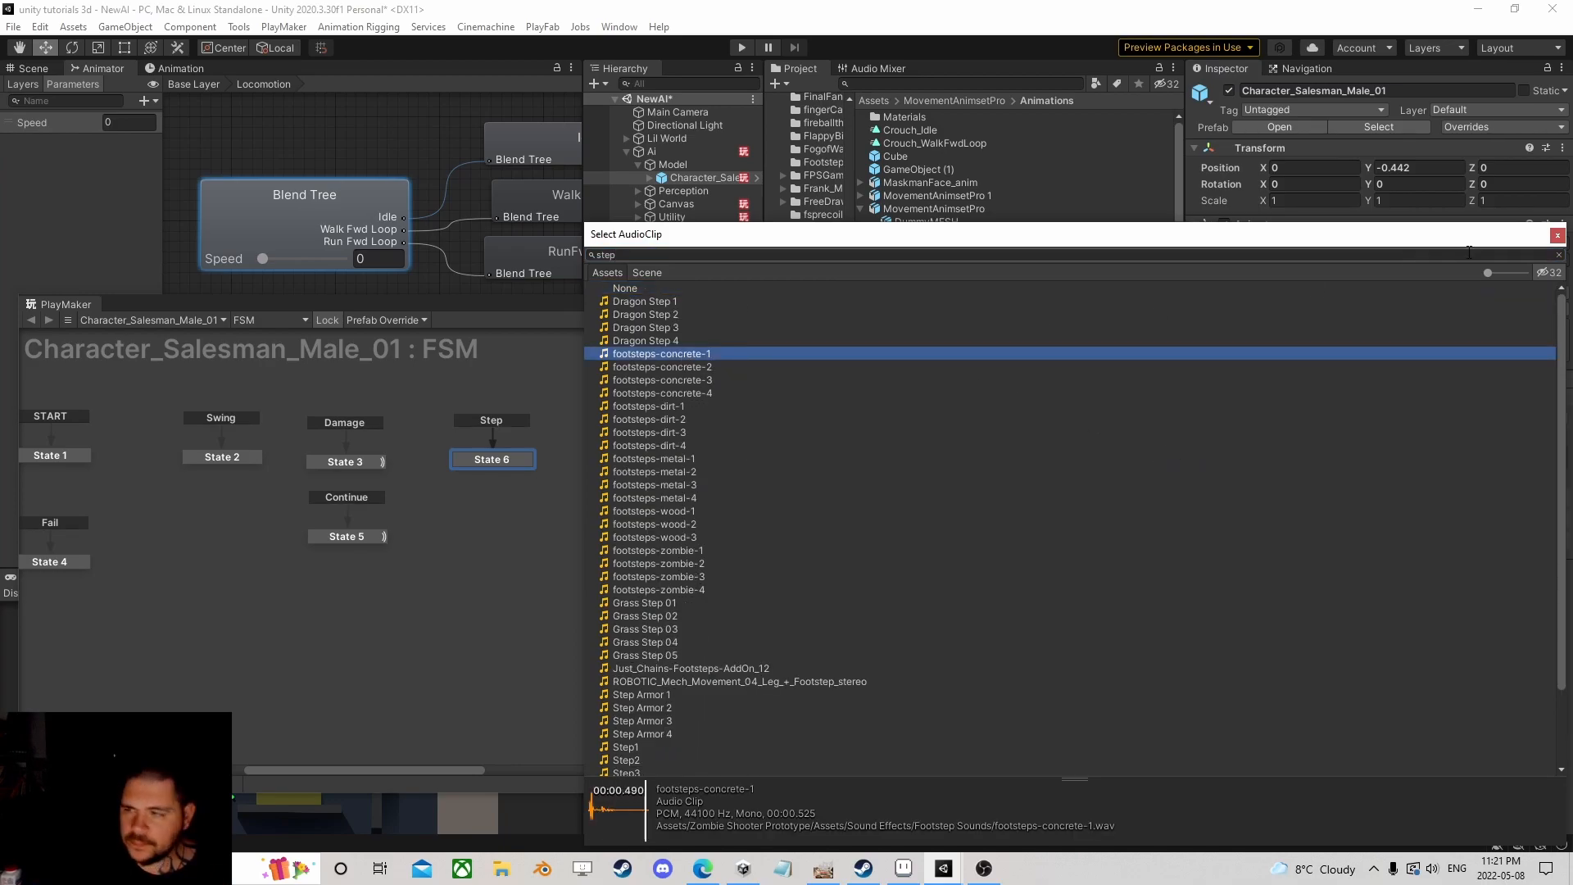
left_click(1557, 235)
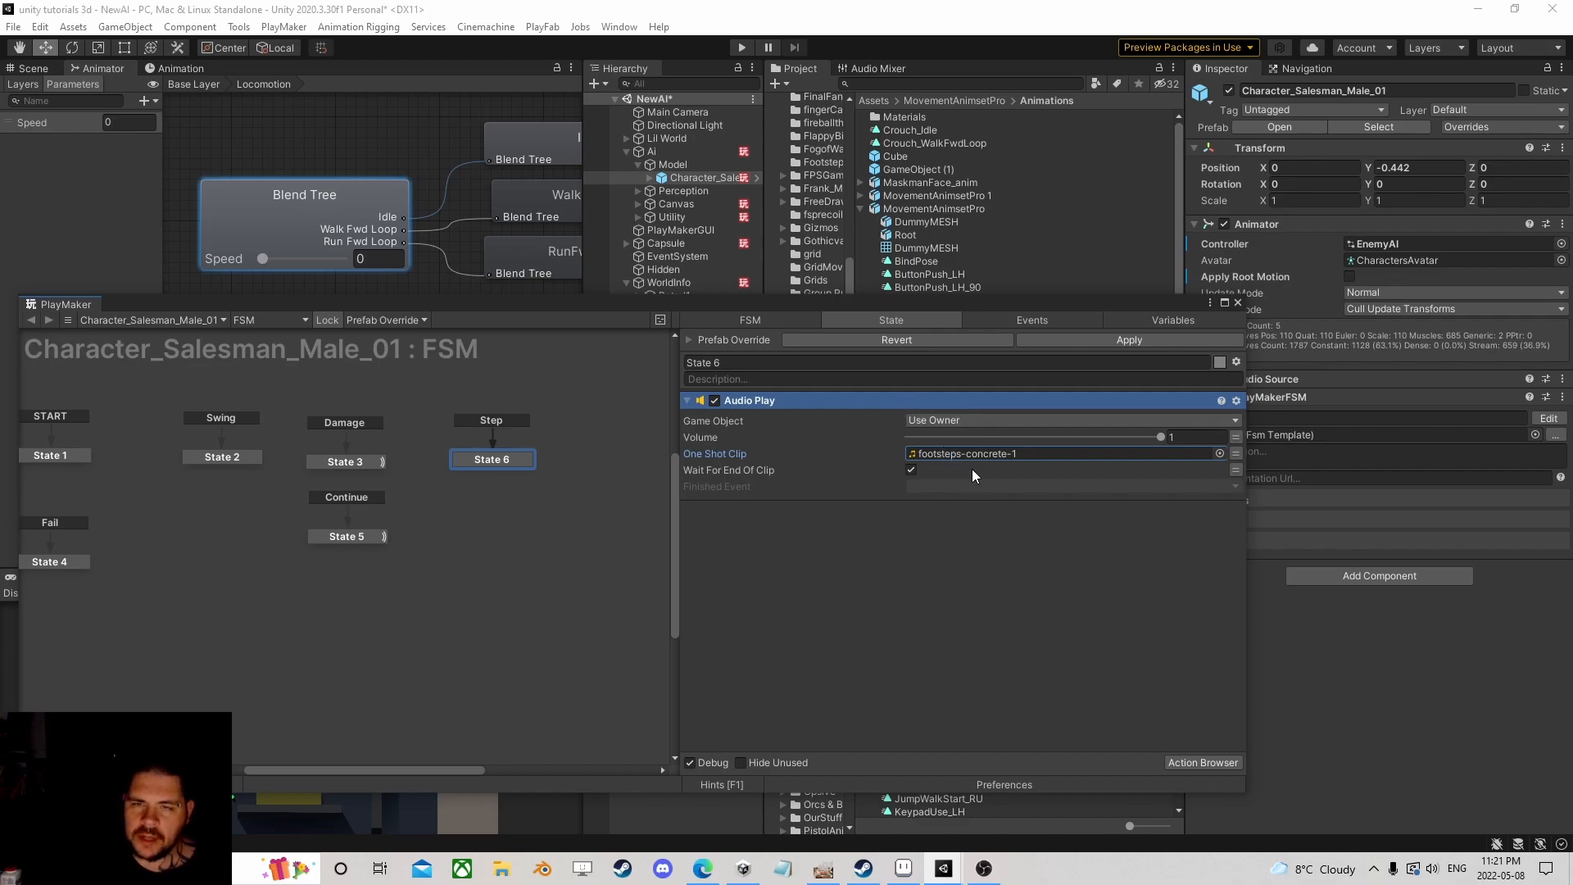
left_click(912, 468)
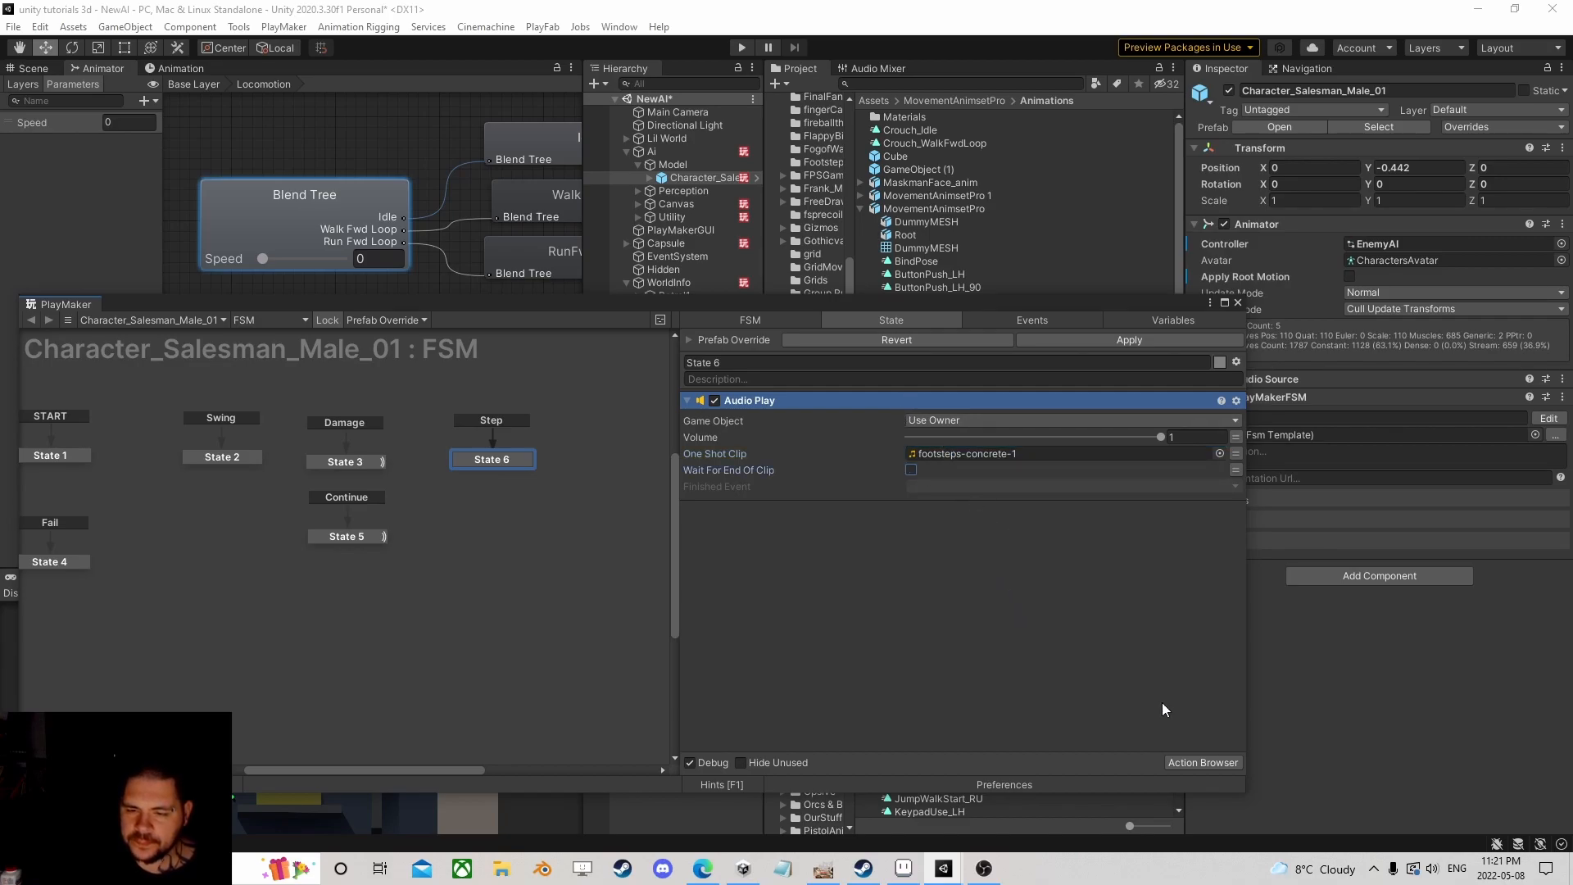
Step: Add an Audio Play Random action and delete the old Audio Play action
left_click(1214, 763)
type("rand")
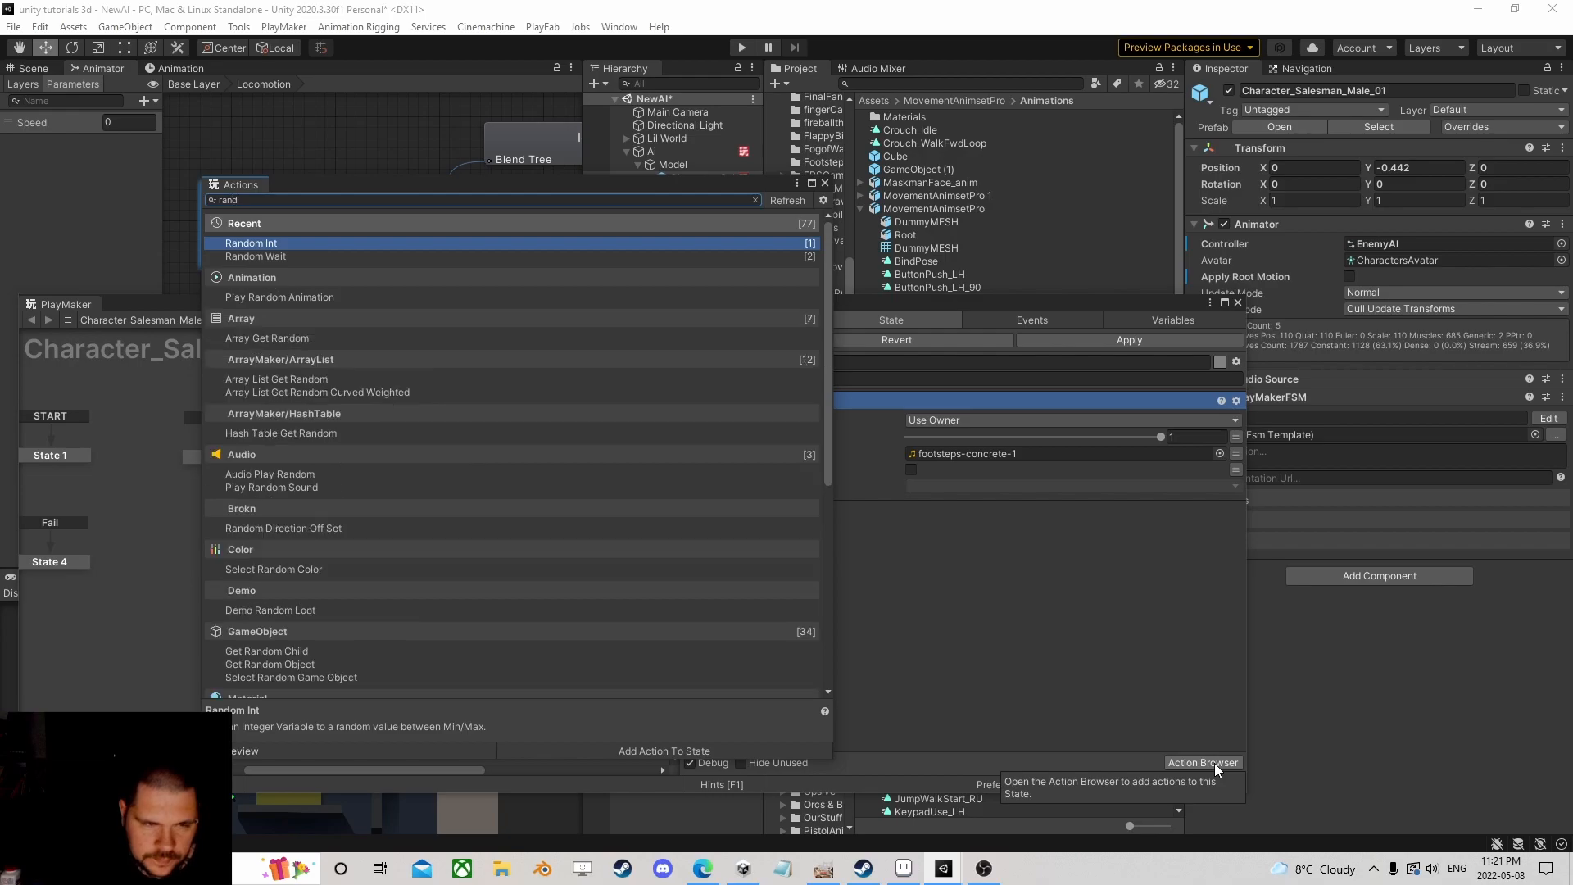
type("om au")
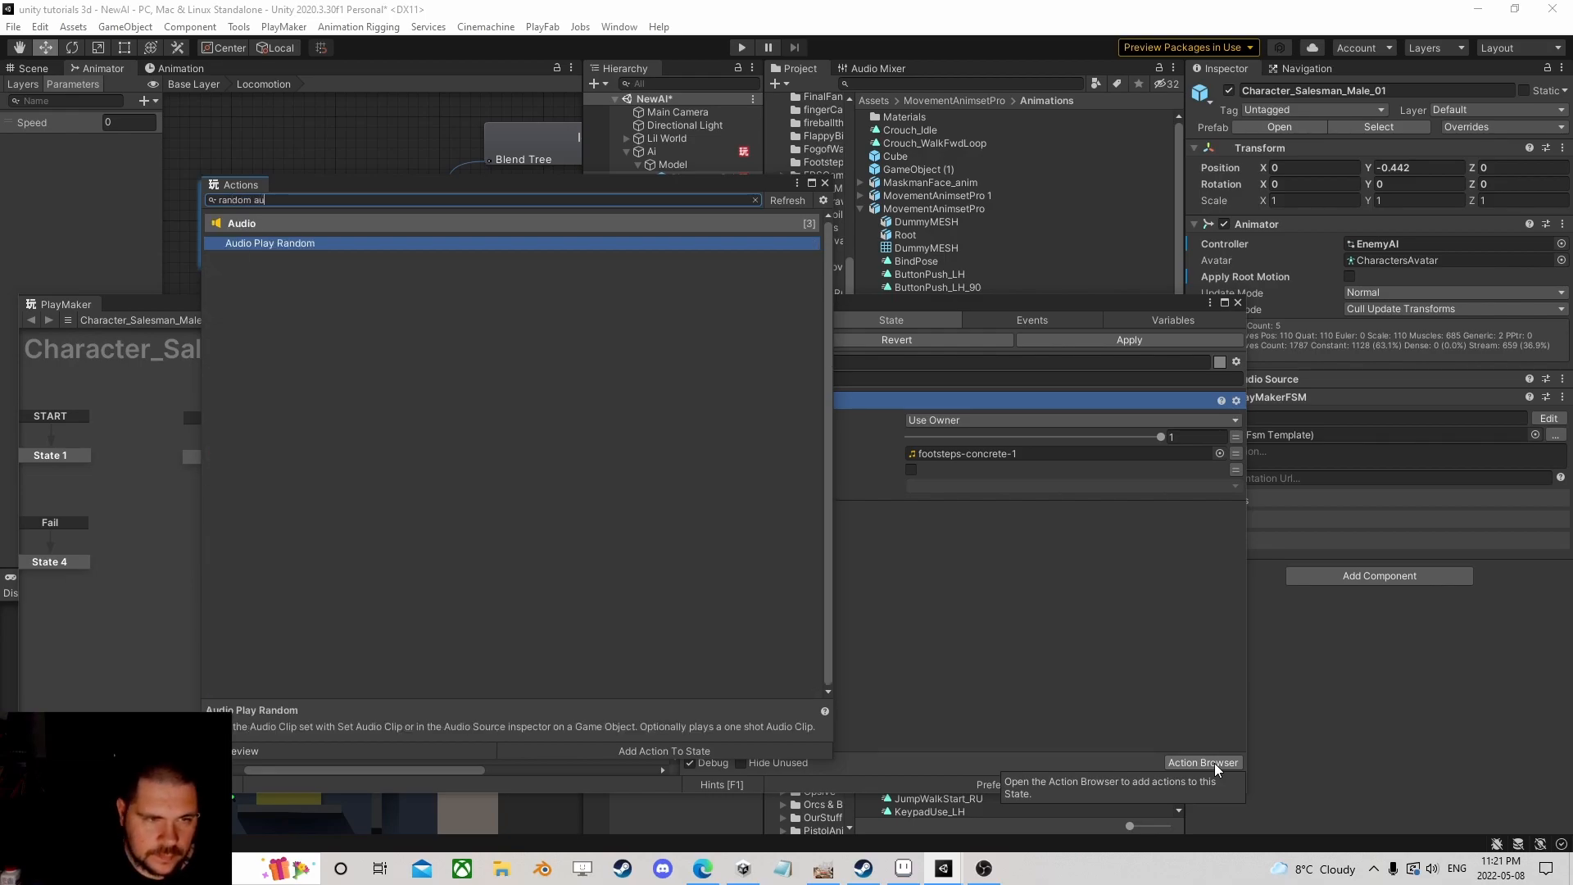
key("Return")
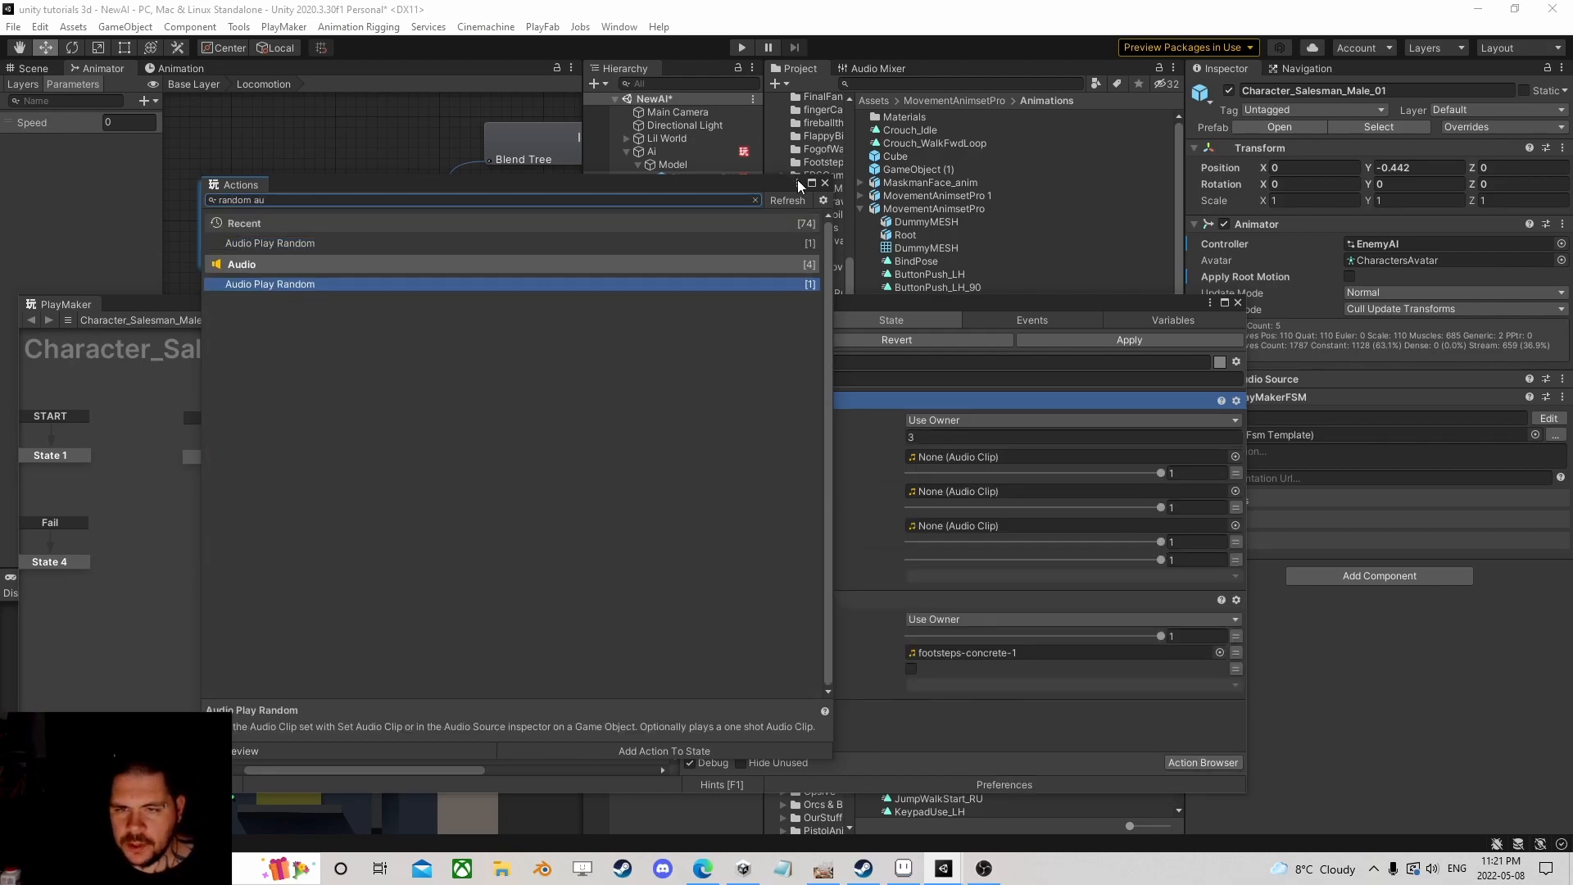
left_click(825, 183)
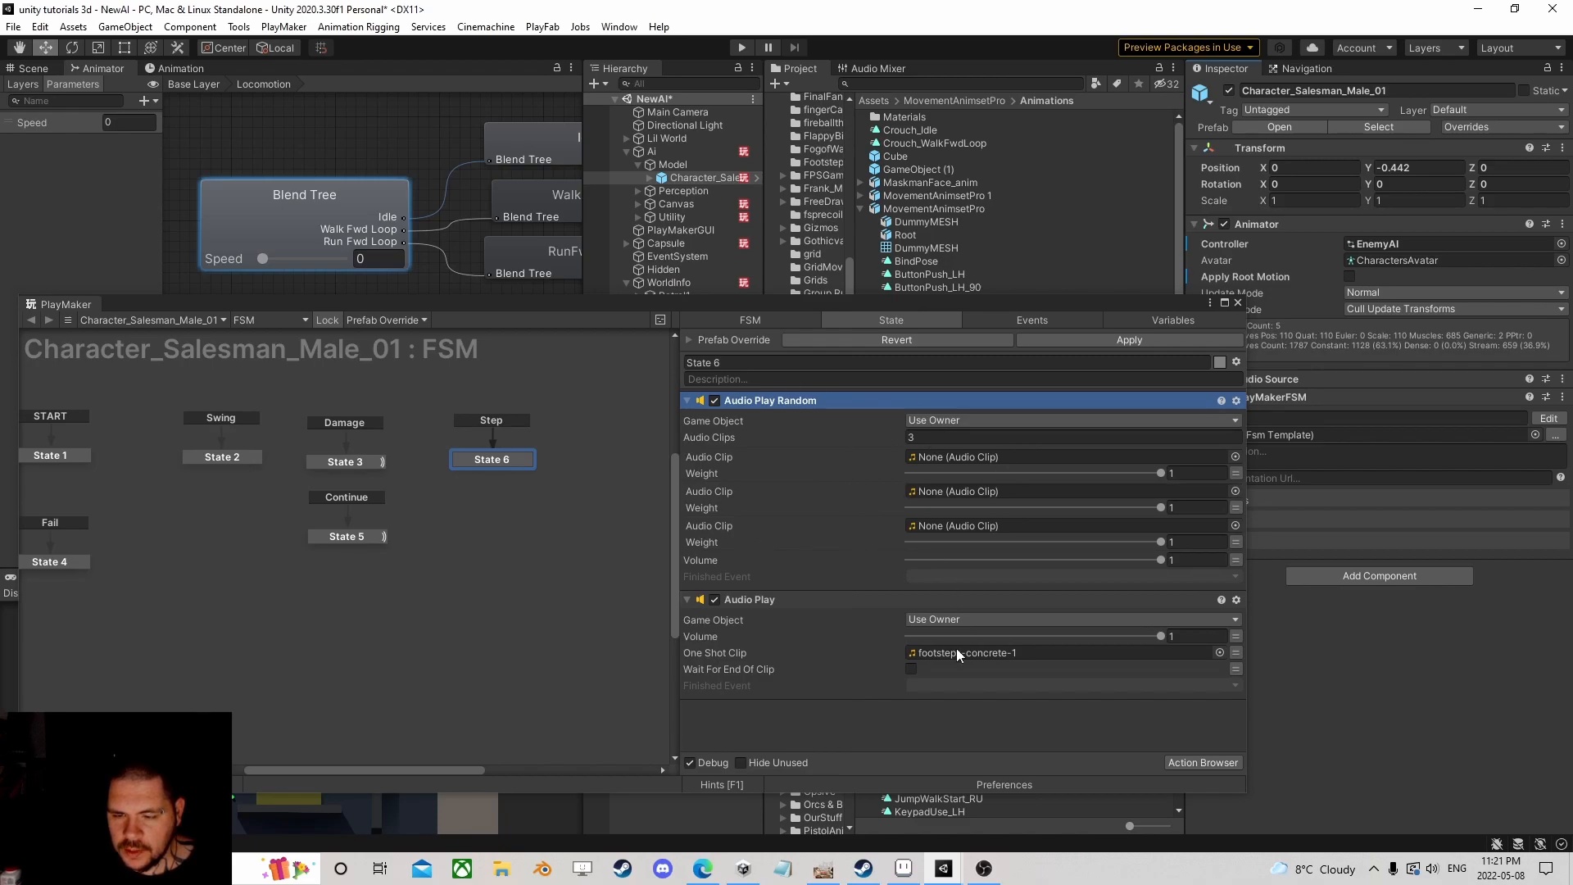
left_click(759, 600)
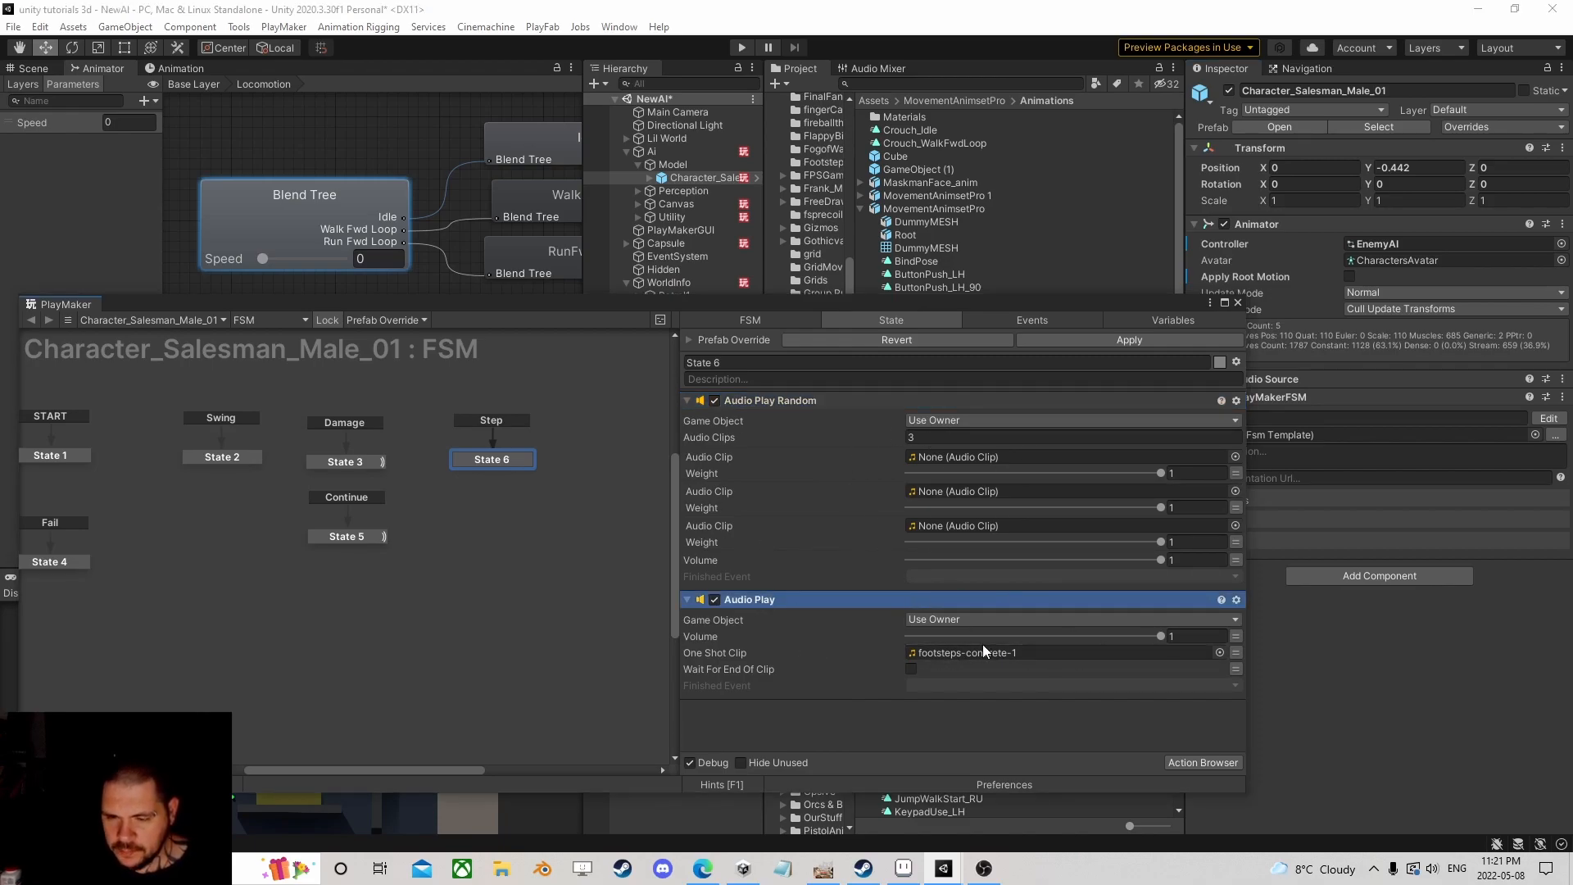
key("Delete")
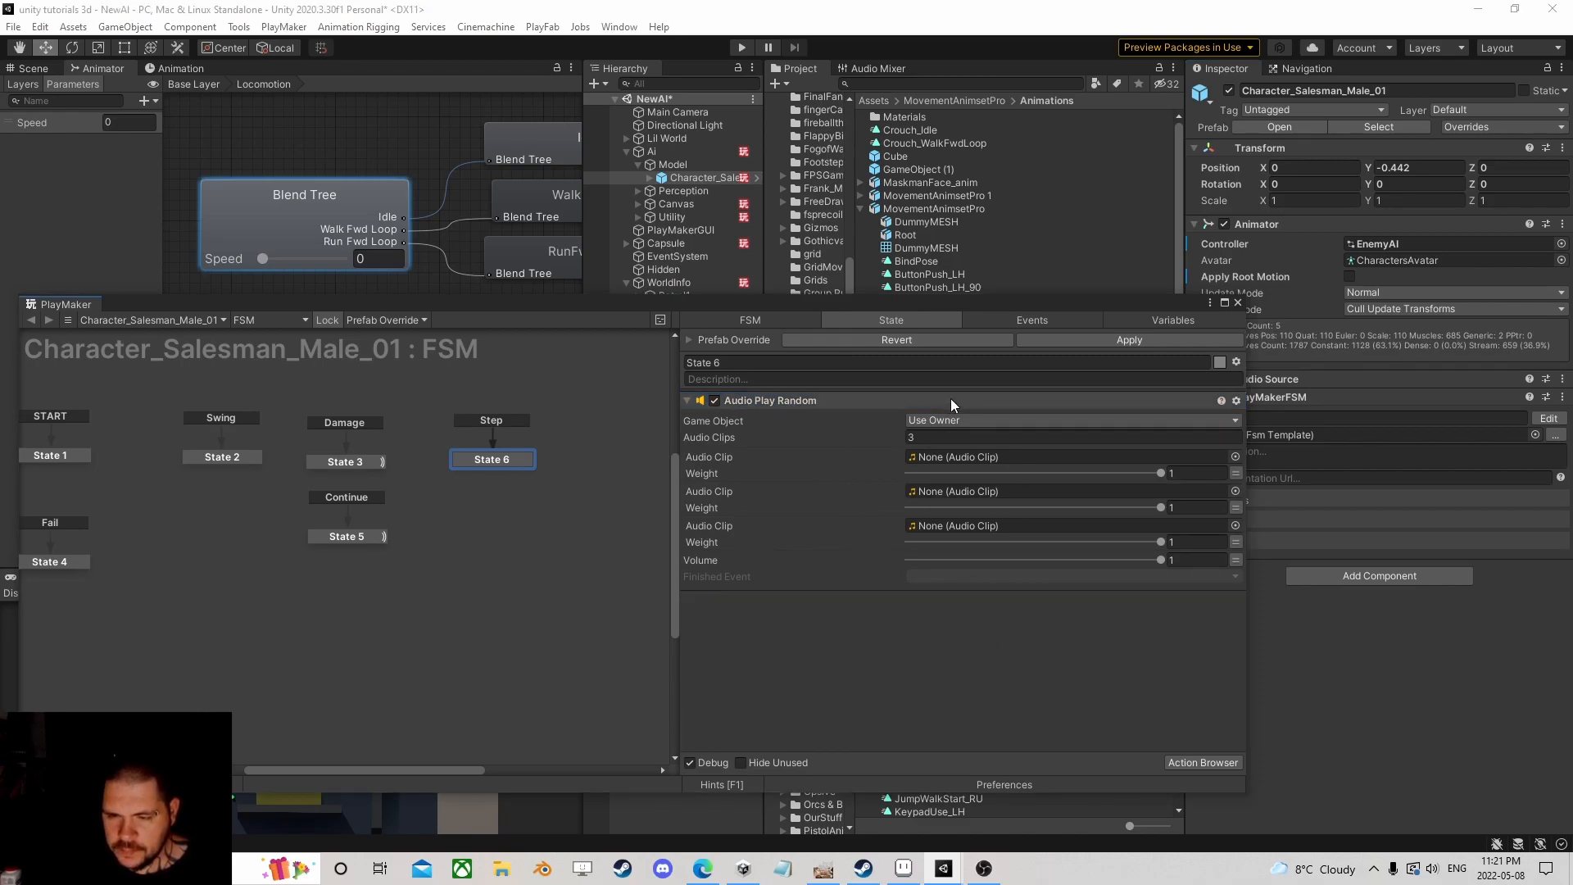
Step: Fill the three random clip slots with footsteps-concrete-1, -2 and -3
left_click(1235, 458)
type("step")
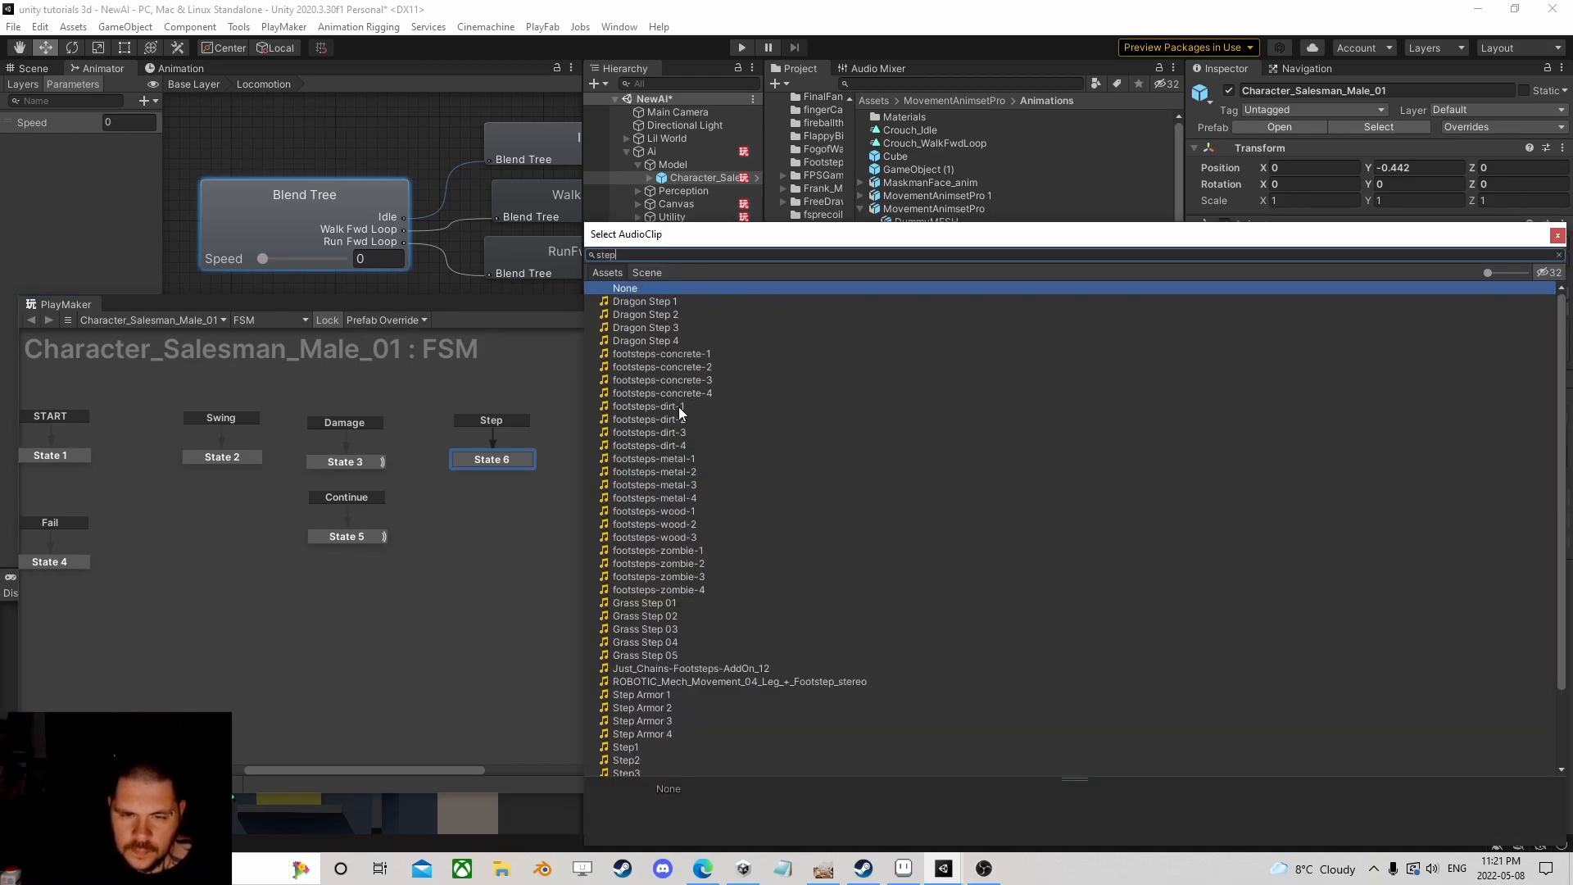
left_click(690, 354)
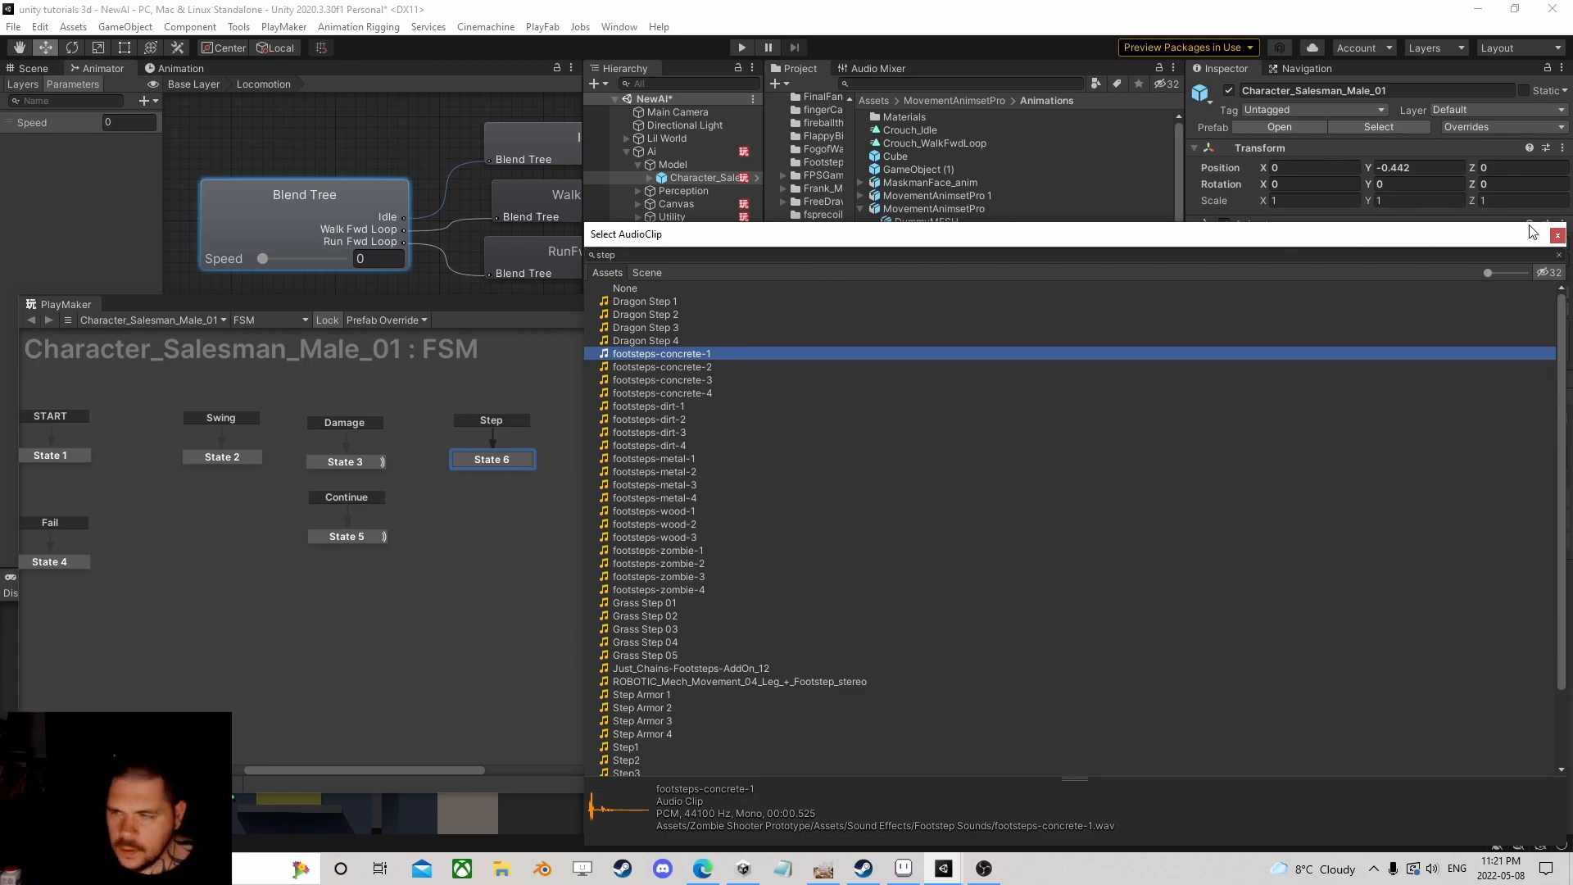
left_click(1557, 235)
left_click(1000, 456)
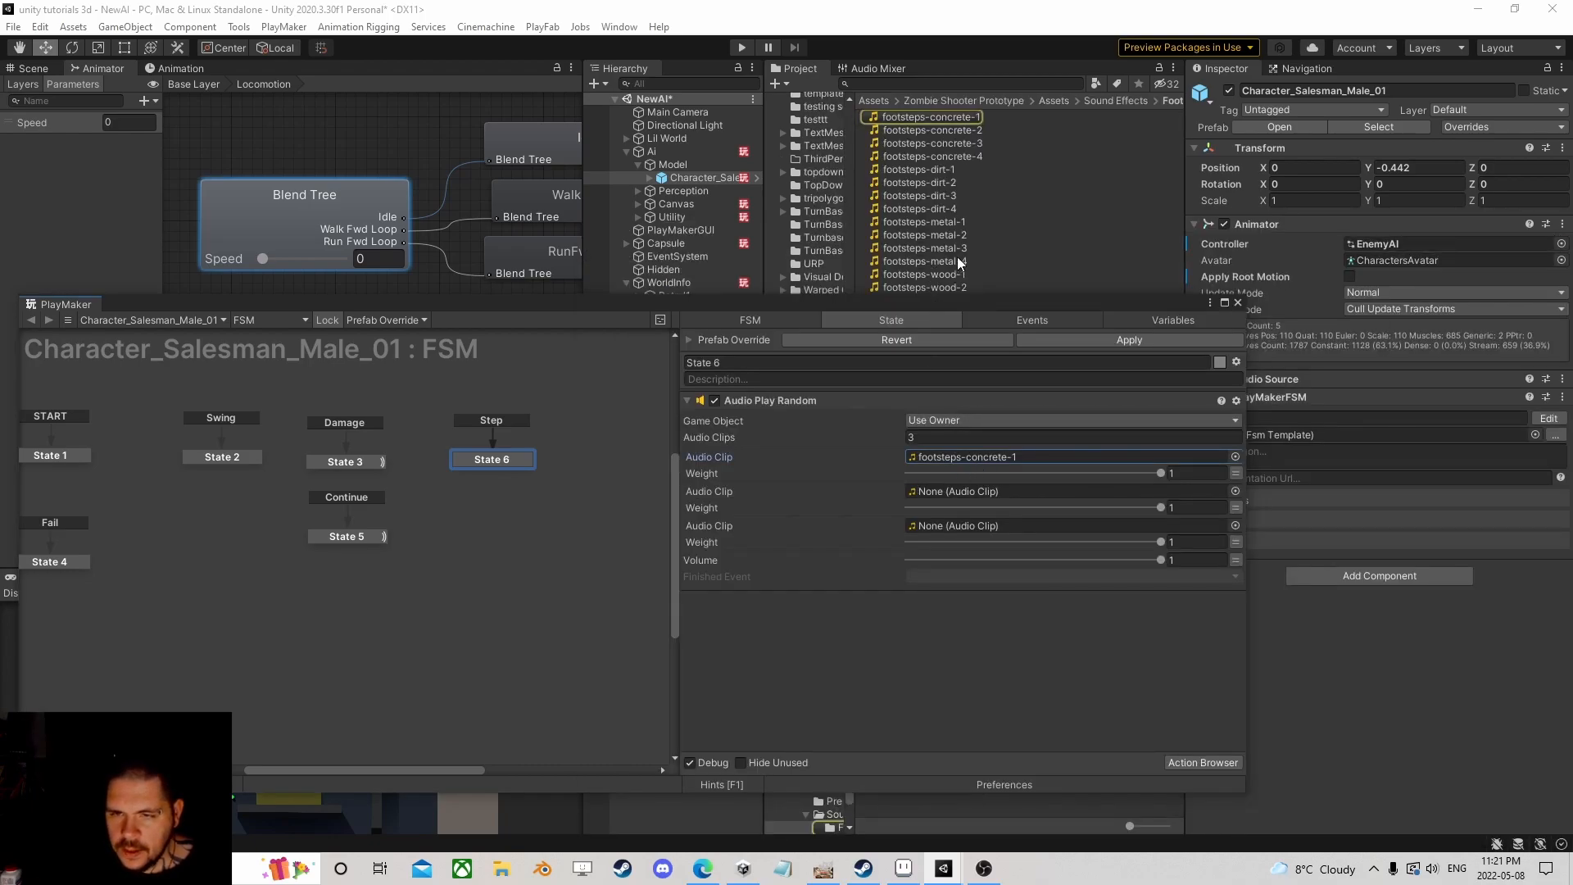
right_click(984, 497)
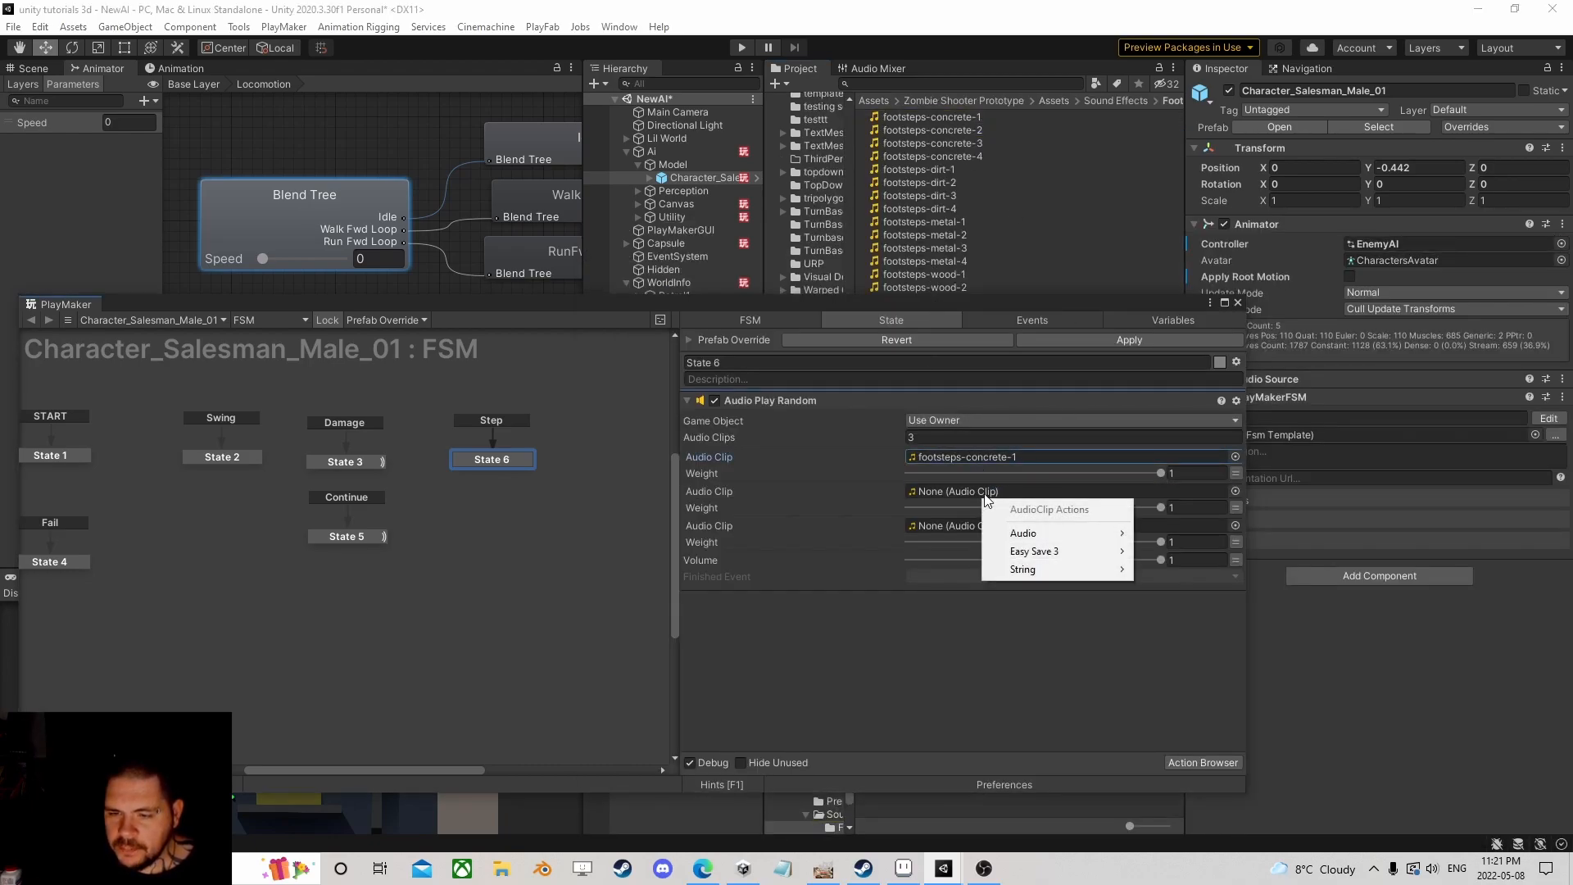
left_click(941, 131)
left_click_drag(951, 131, 970, 489)
left_click_drag(943, 141, 973, 524)
Step: Add a Random Float action (Min 0.9, Max 1.07) storing its result in a new Pitch variable
left_click(1200, 759)
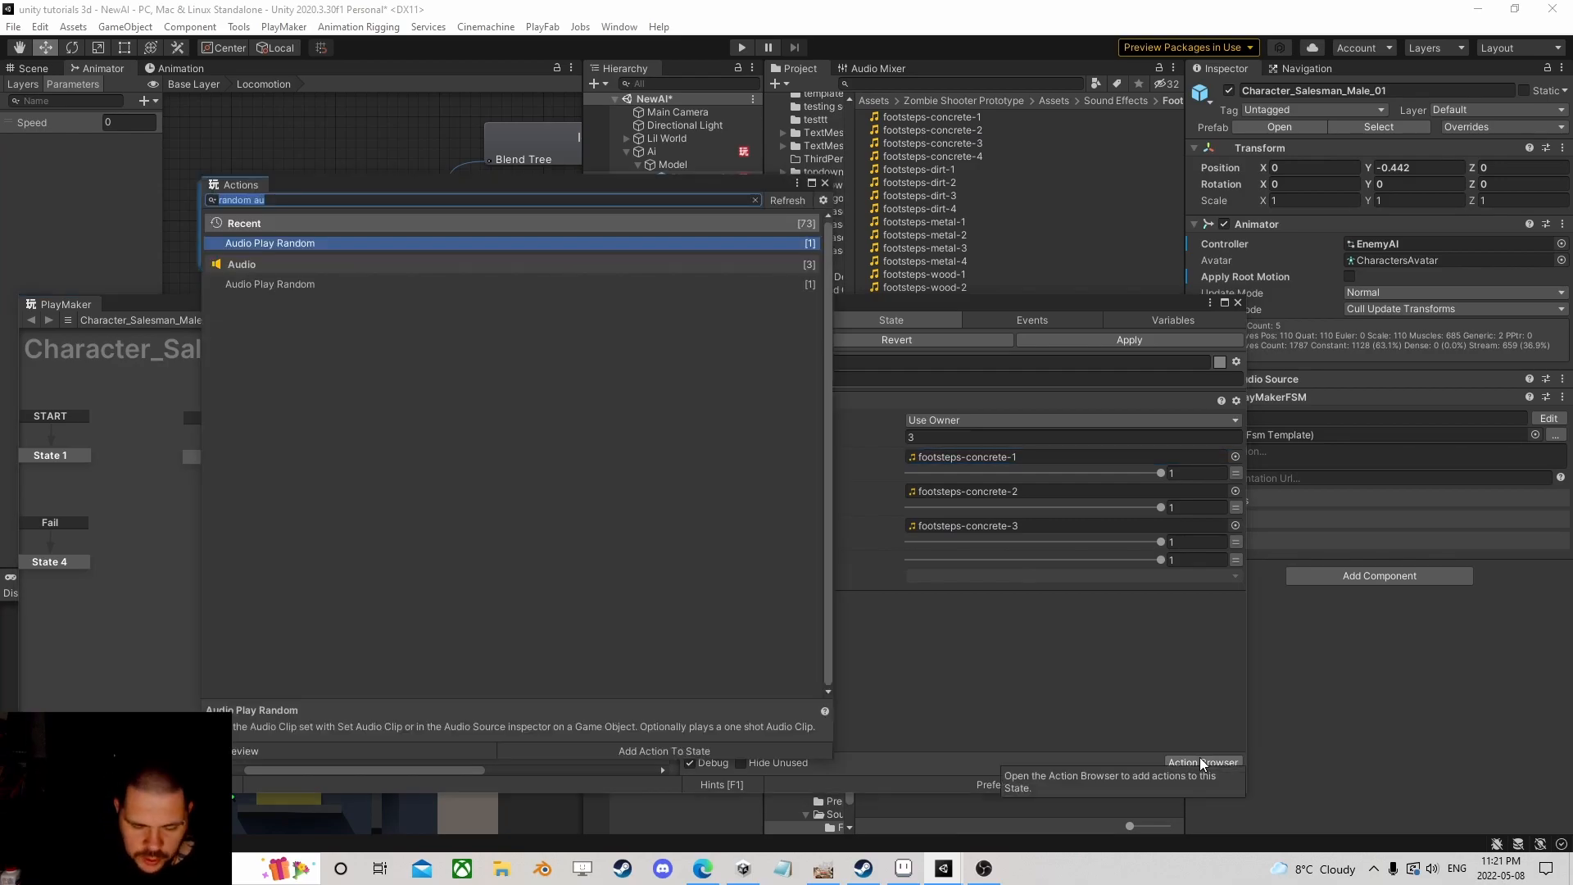
type("flo")
key("Return")
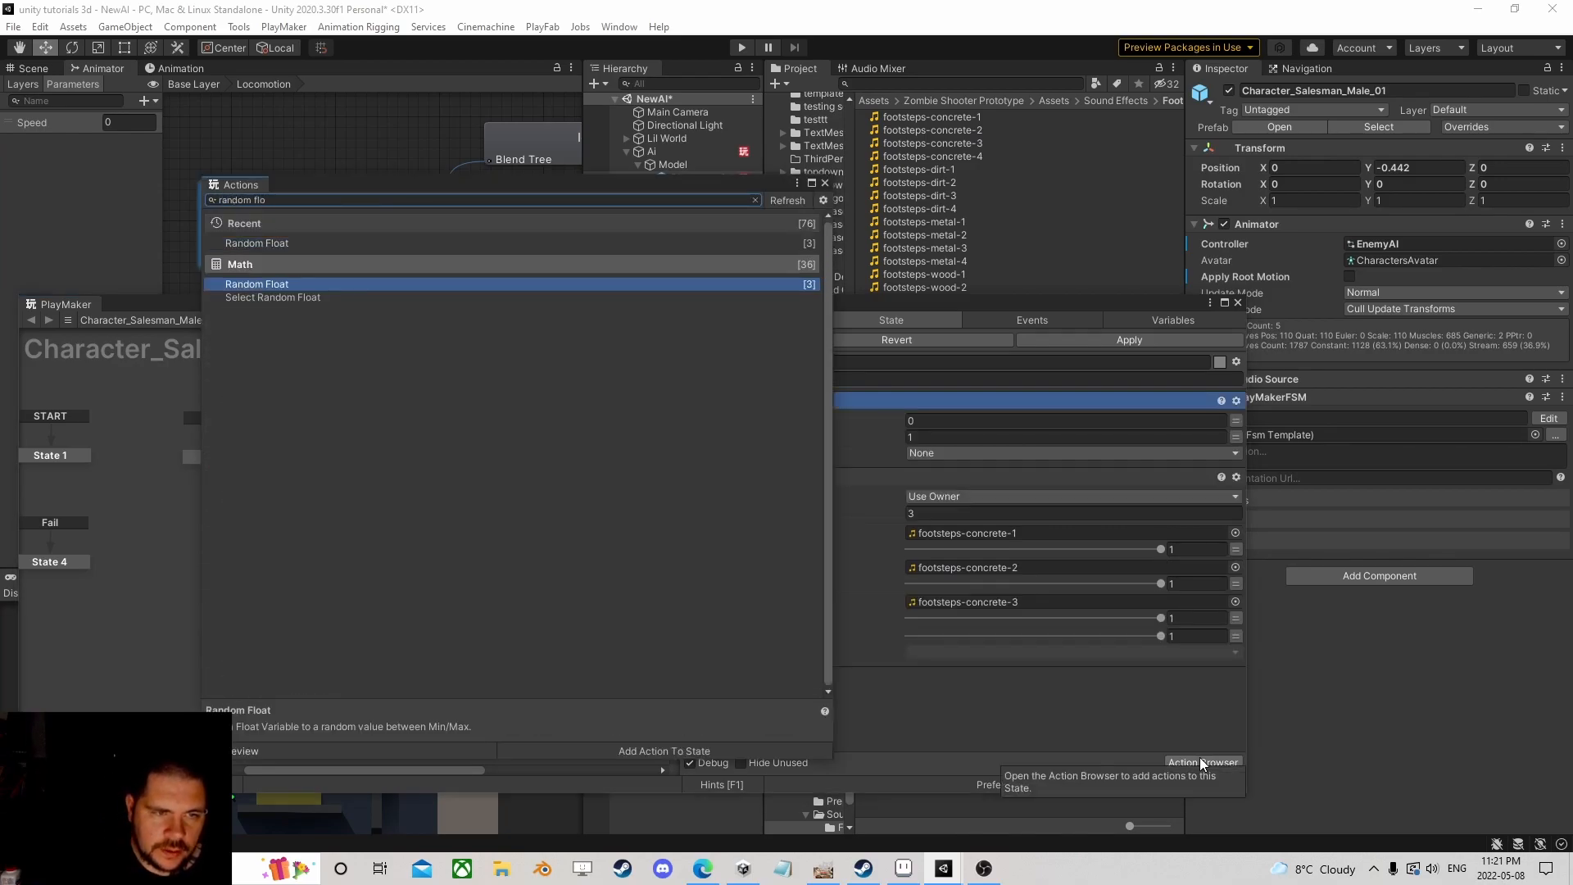
left_click(825, 184)
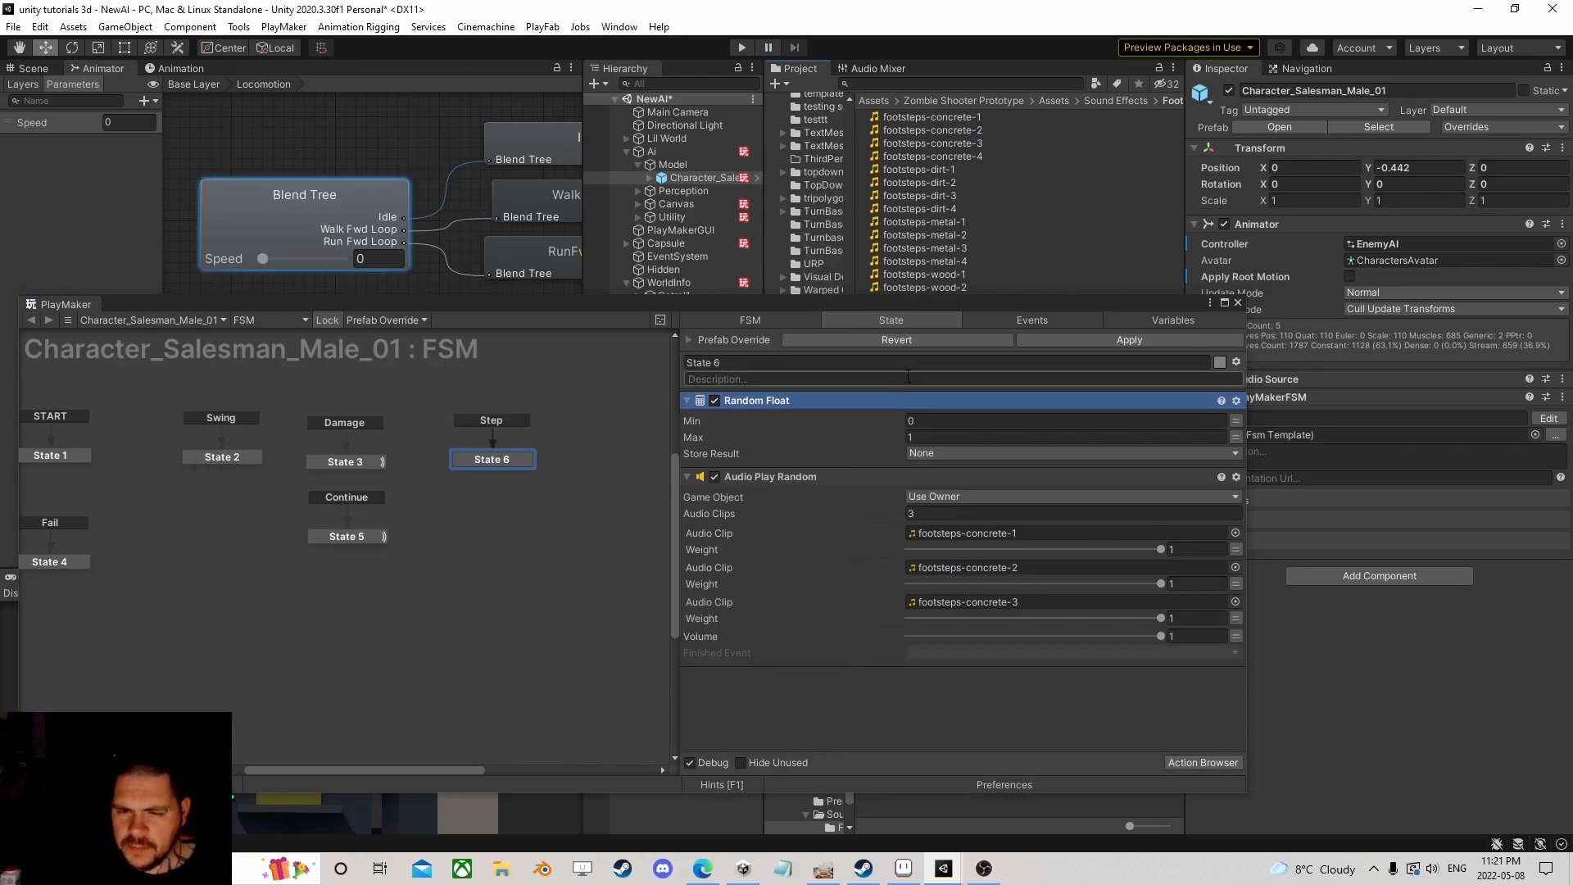
type("0.9")
left_click(938, 438)
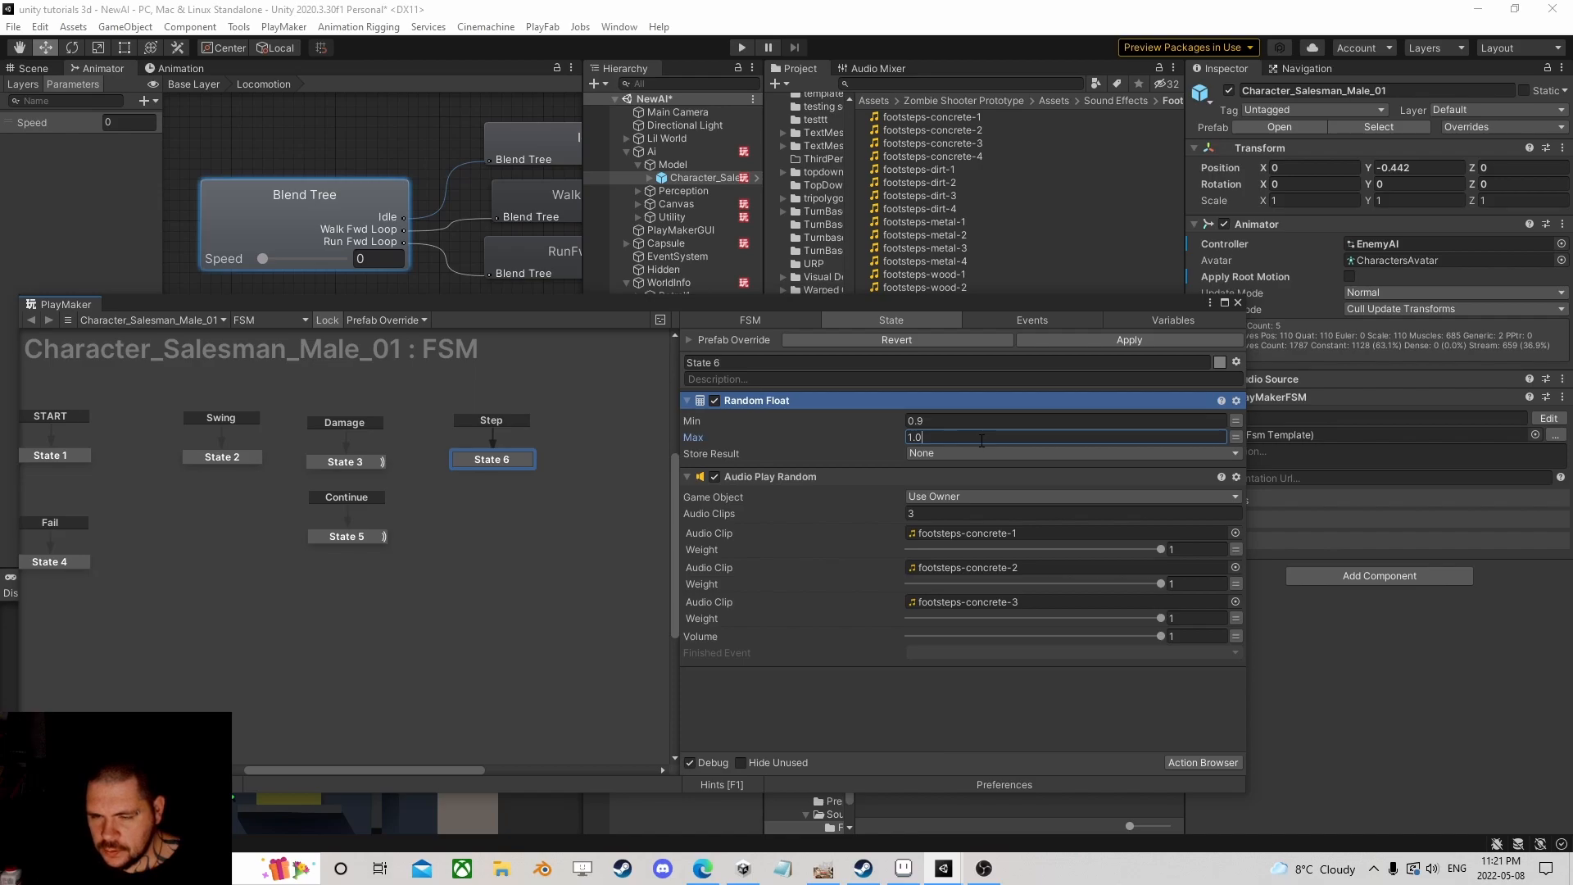
type("1.07")
left_click(957, 452)
left_click(1014, 519)
type("Pitch")
key("Return")
left_click(1235, 763)
type("set audio p")
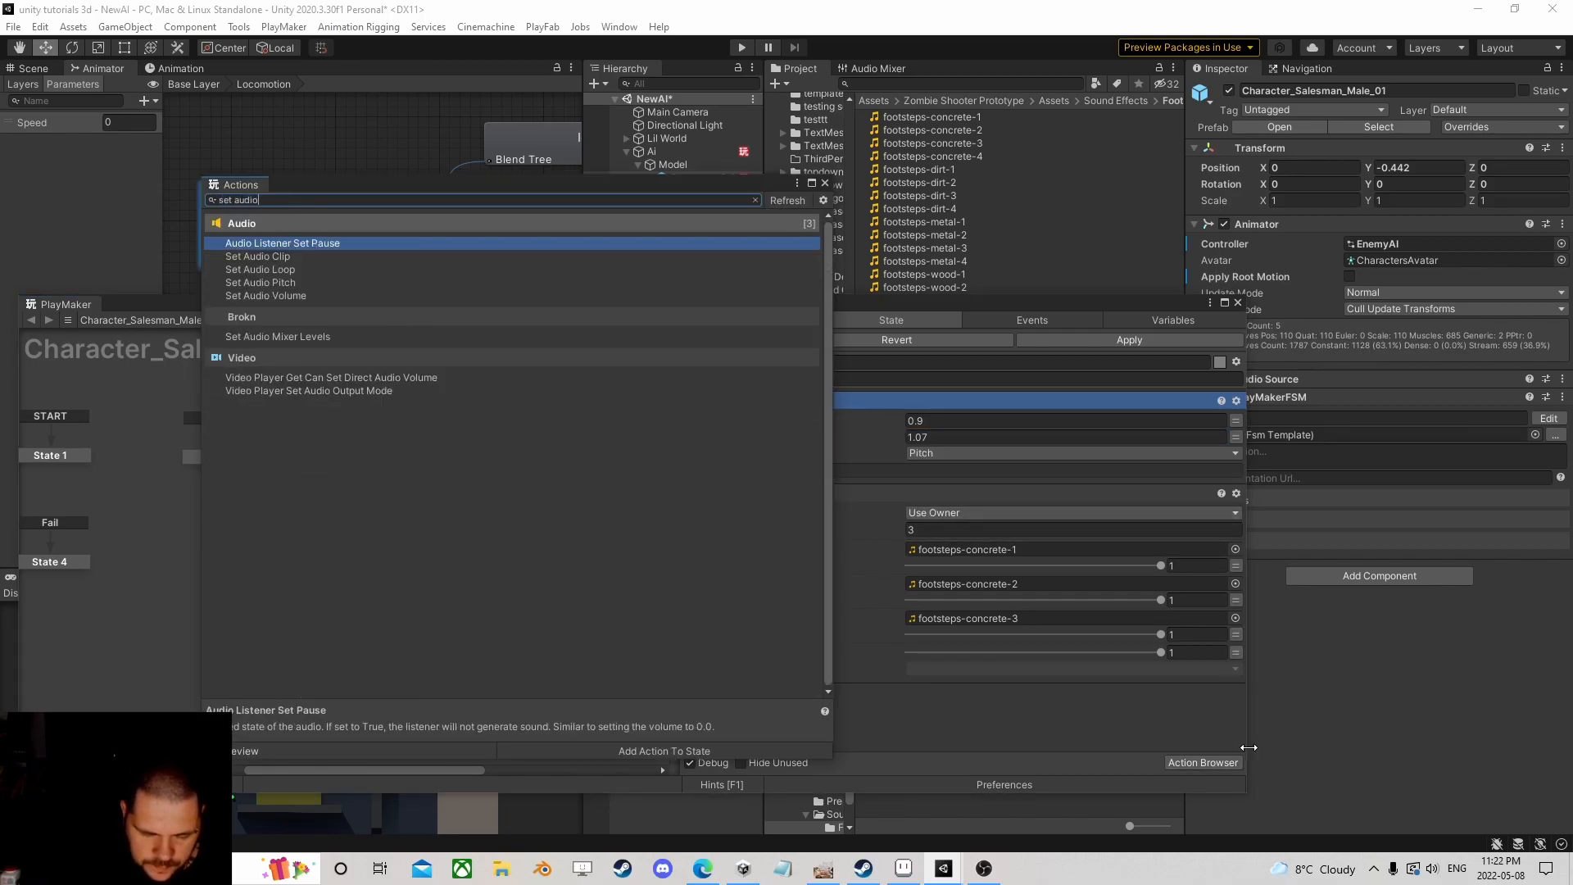
Step: Add Set Audio Pitch above Audio Play Random, using the Pitch variable as its pitch
key("Down")
key("Down")
key("Down")
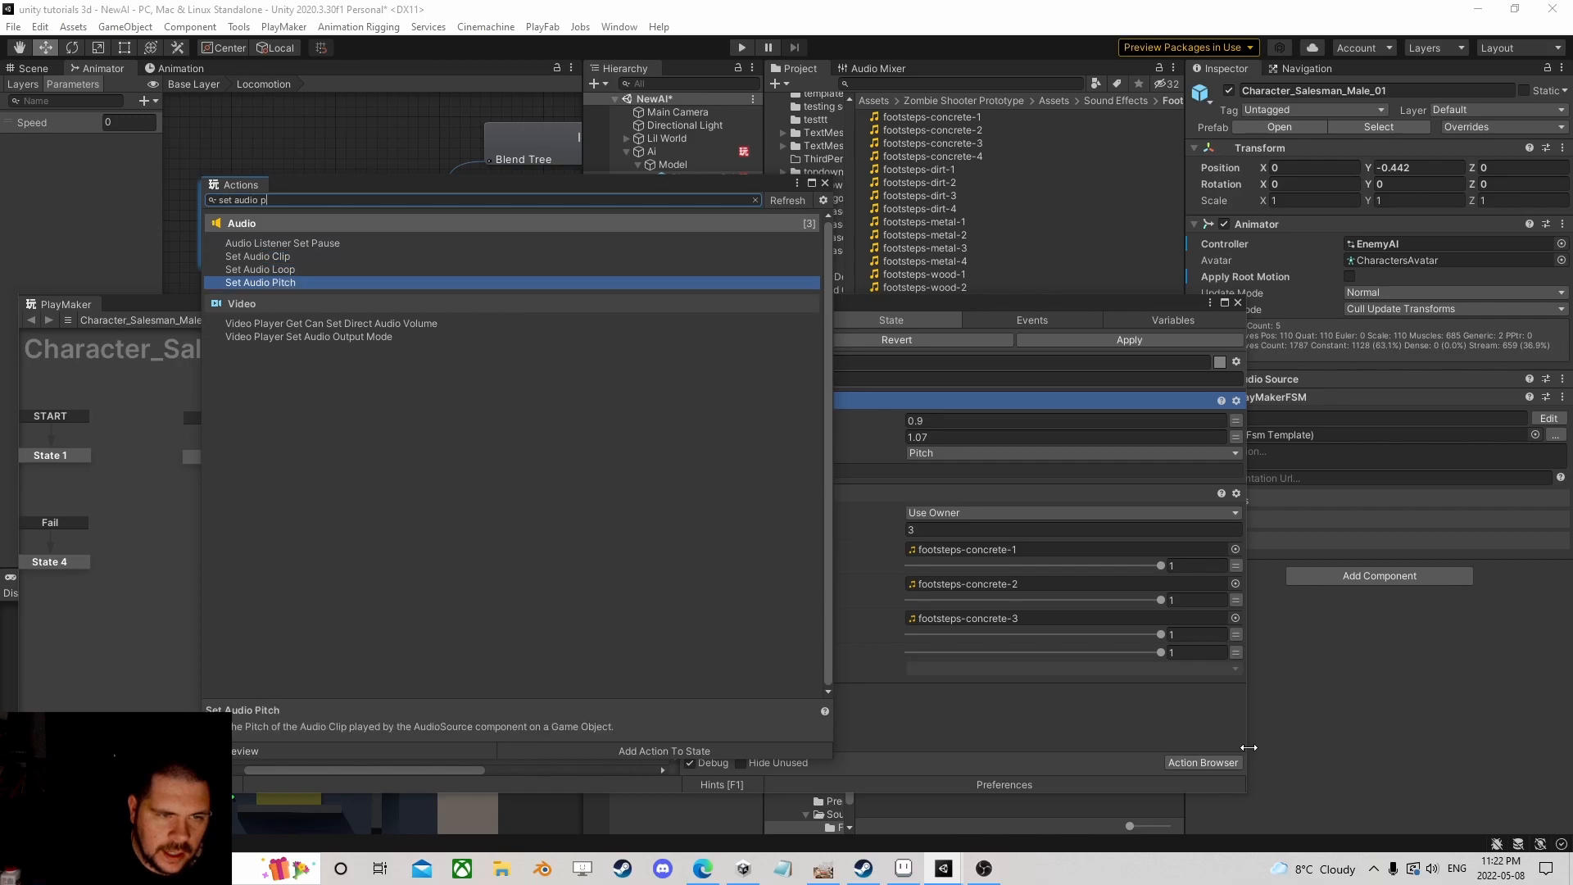
key("Return")
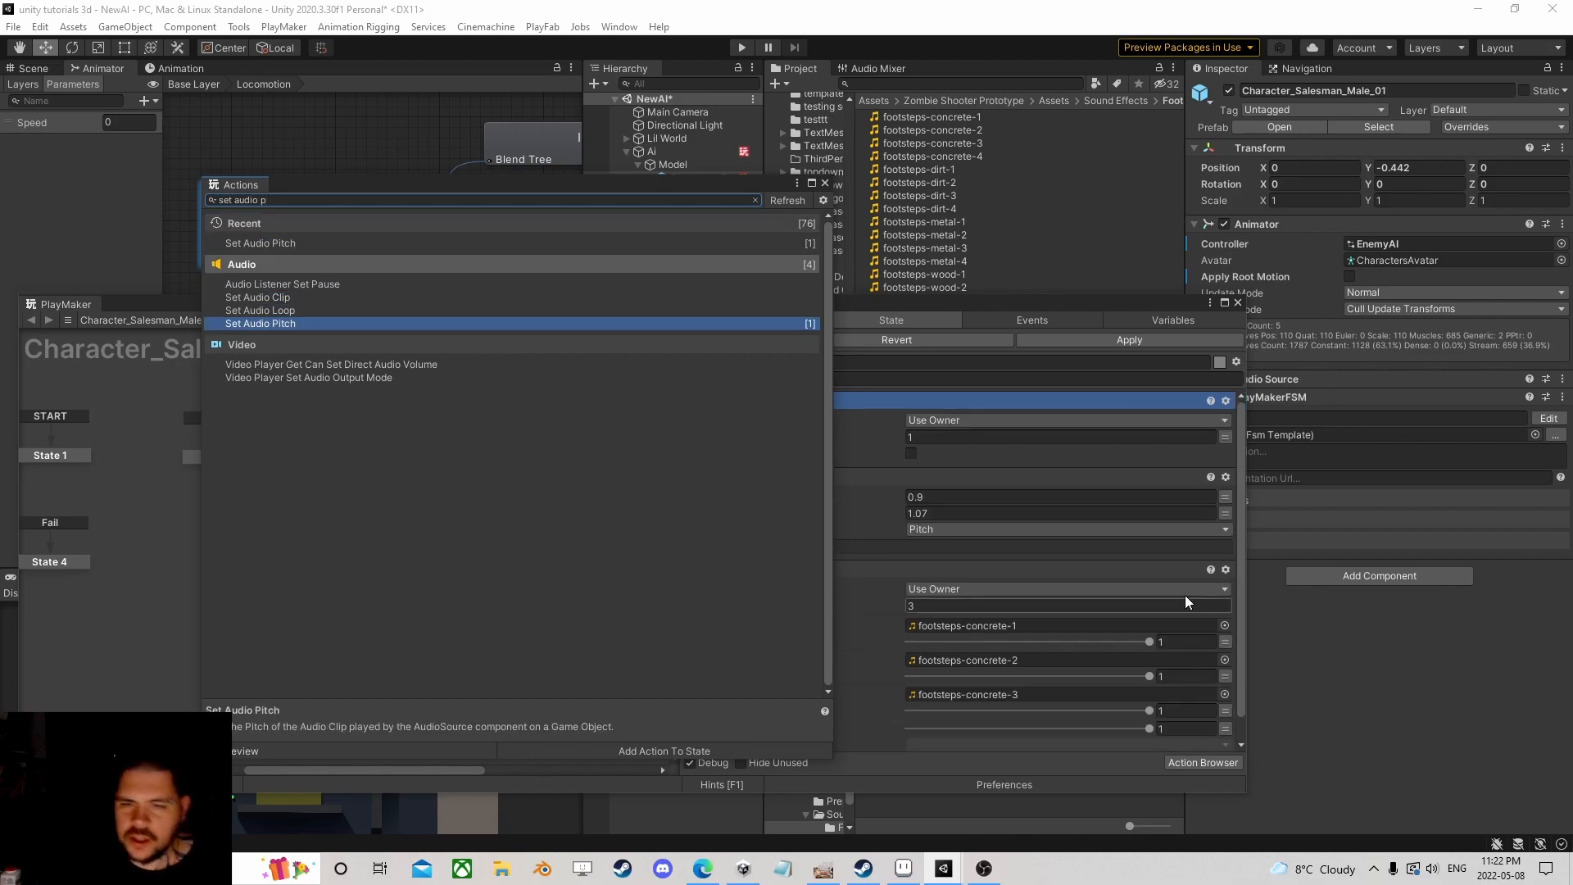
left_click(825, 184)
left_click_drag(757, 402, 789, 535)
left_click(1222, 529)
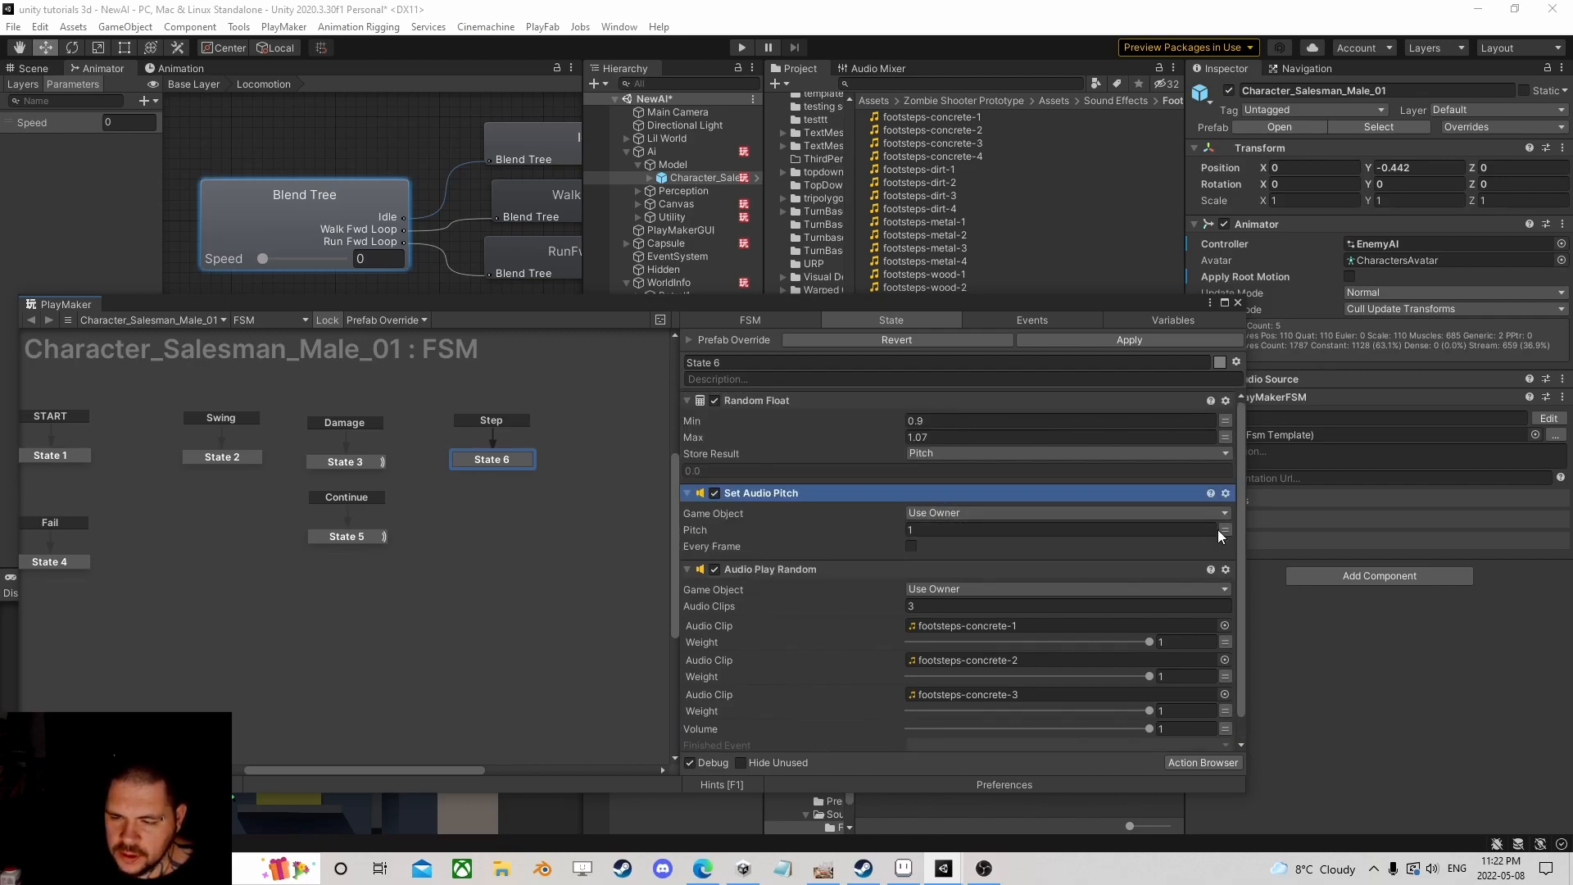
left_click(1174, 528)
left_click(968, 601)
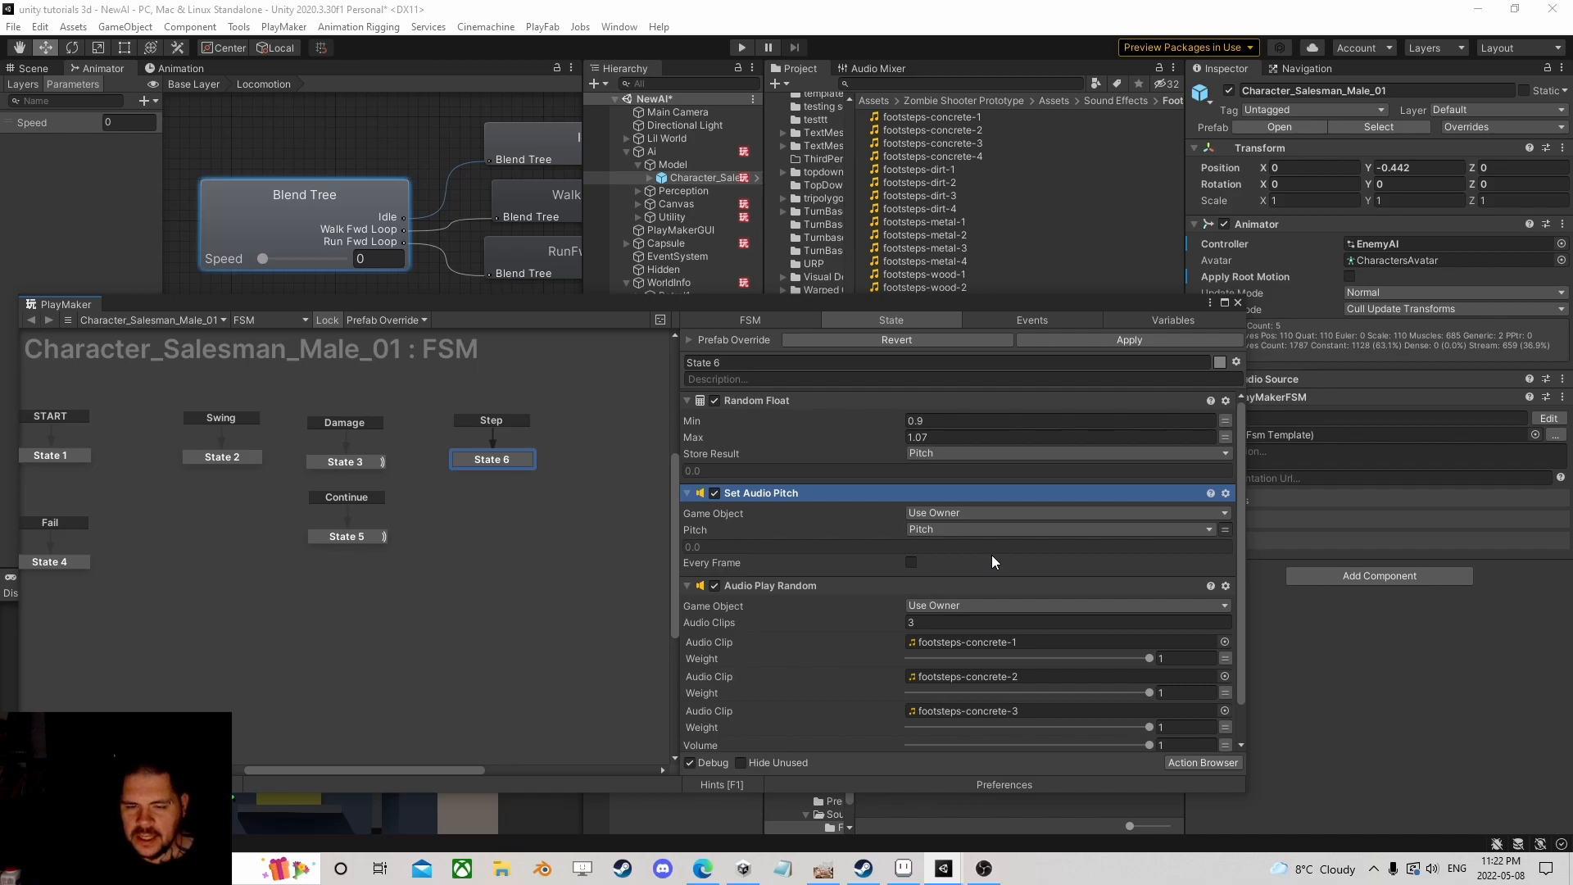
scroll(984, 537, "down", 2)
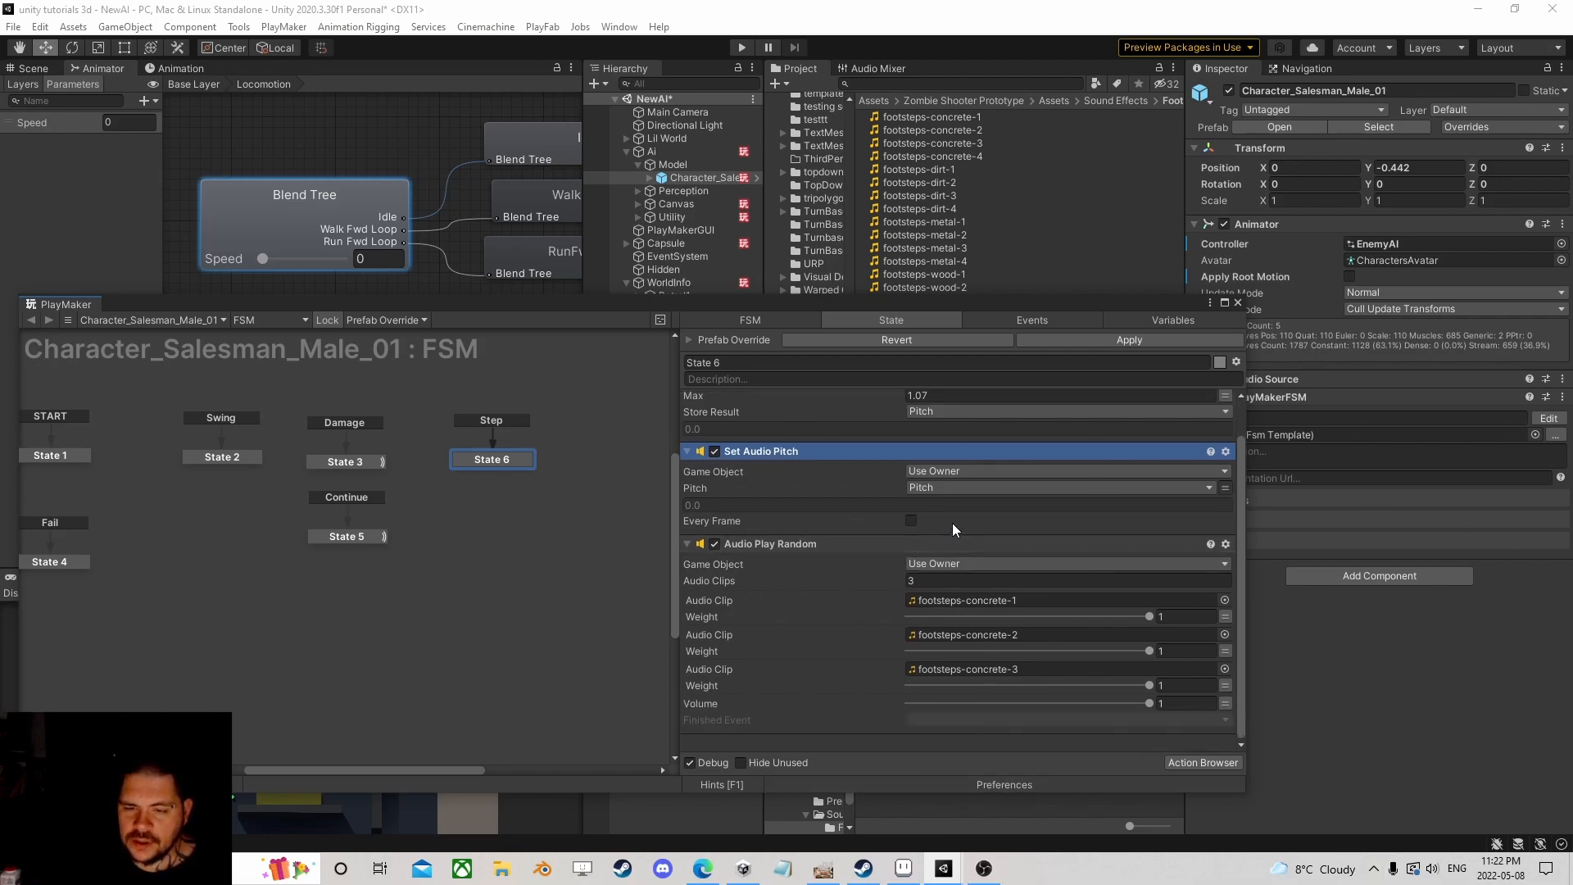
scroll(392, 191, "down", 4)
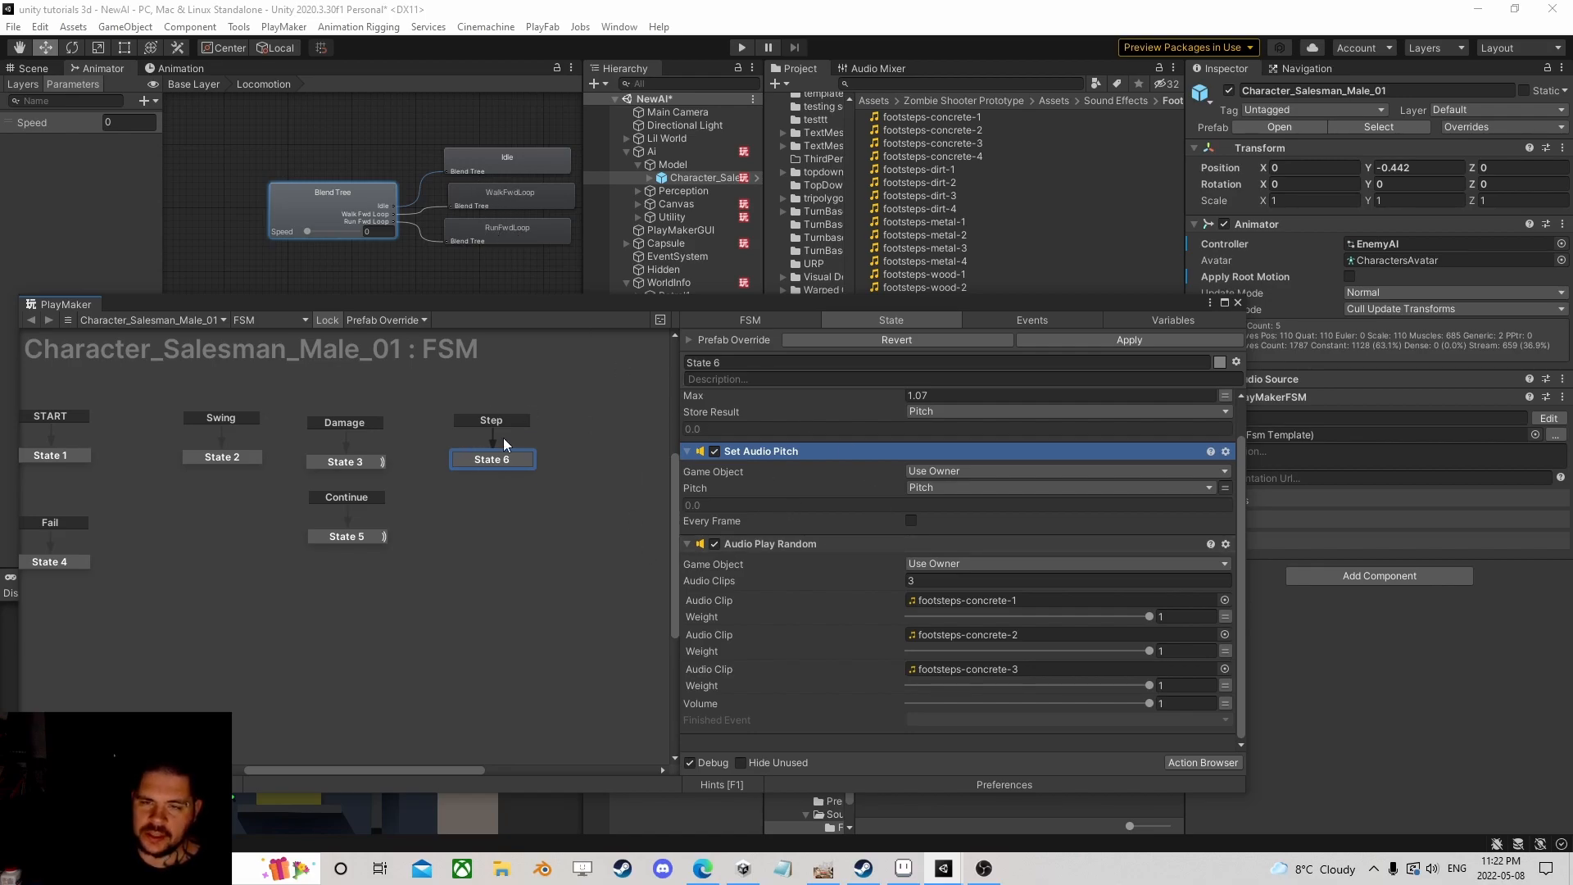
Step: Add a Block Events action with Timeout 0.2 to State 6, then close PlayMaker
left_click(1196, 764)
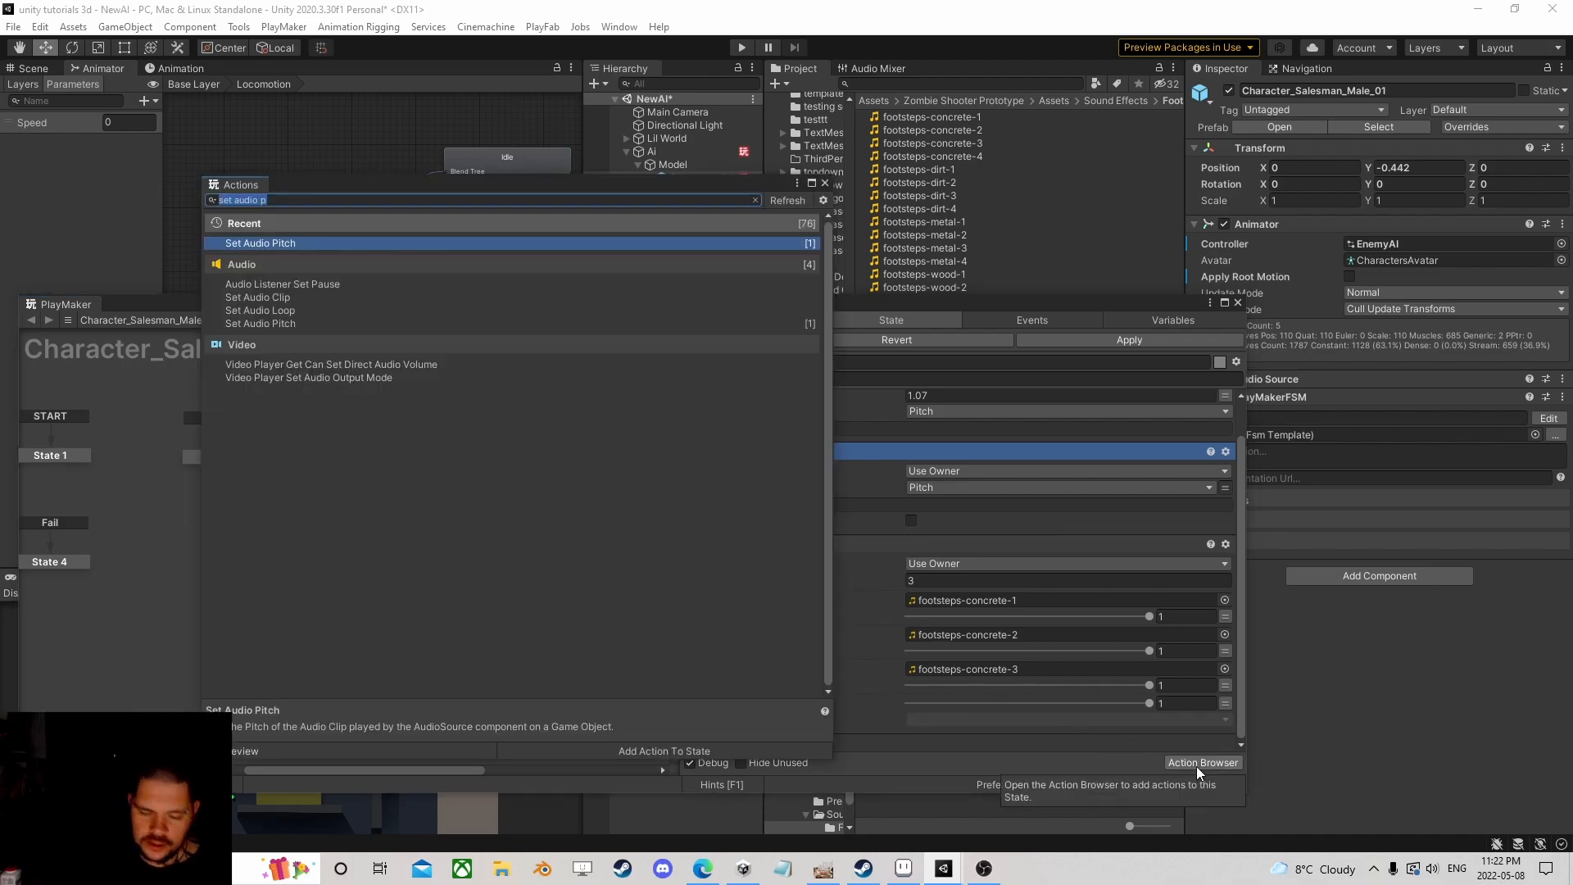
type("block")
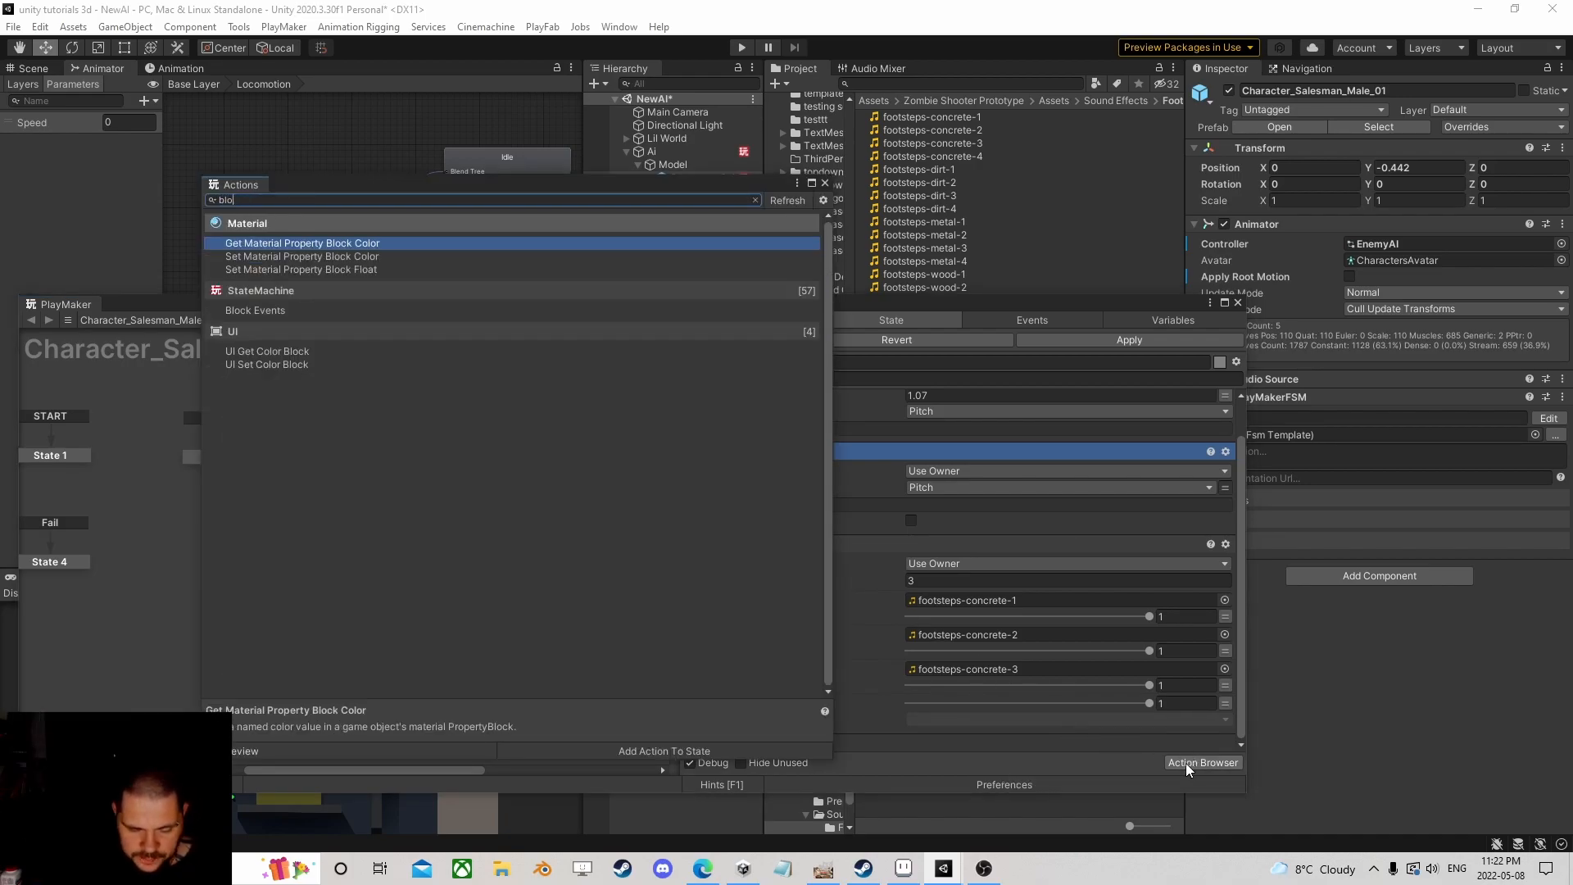
double_click(280, 310)
left_click(825, 183)
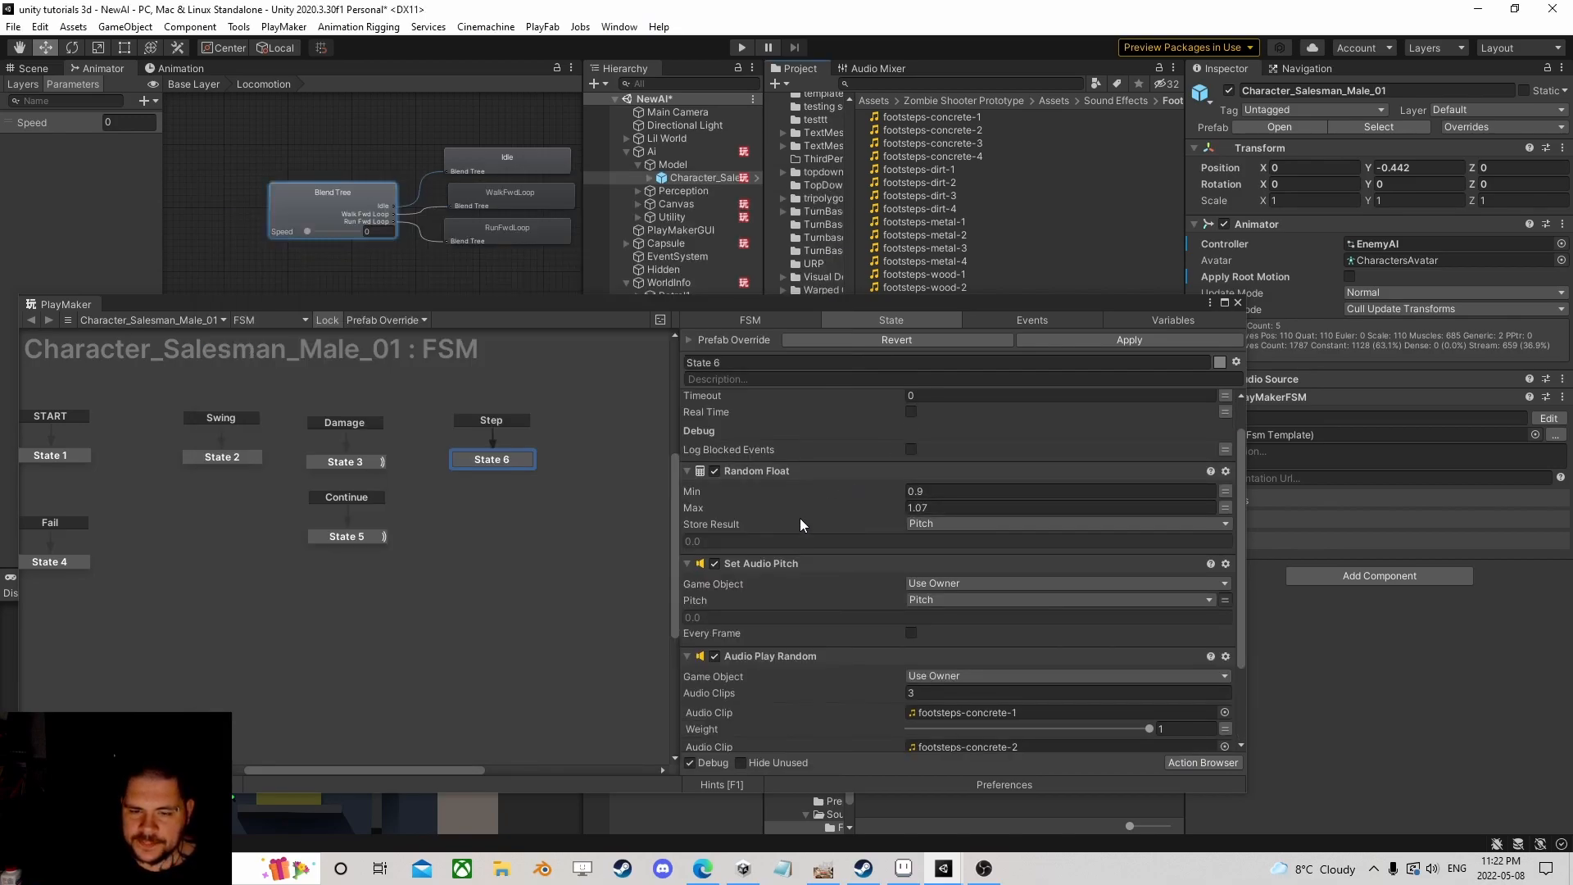
scroll(799, 523, "up", 2)
left_click(934, 441)
type(".2")
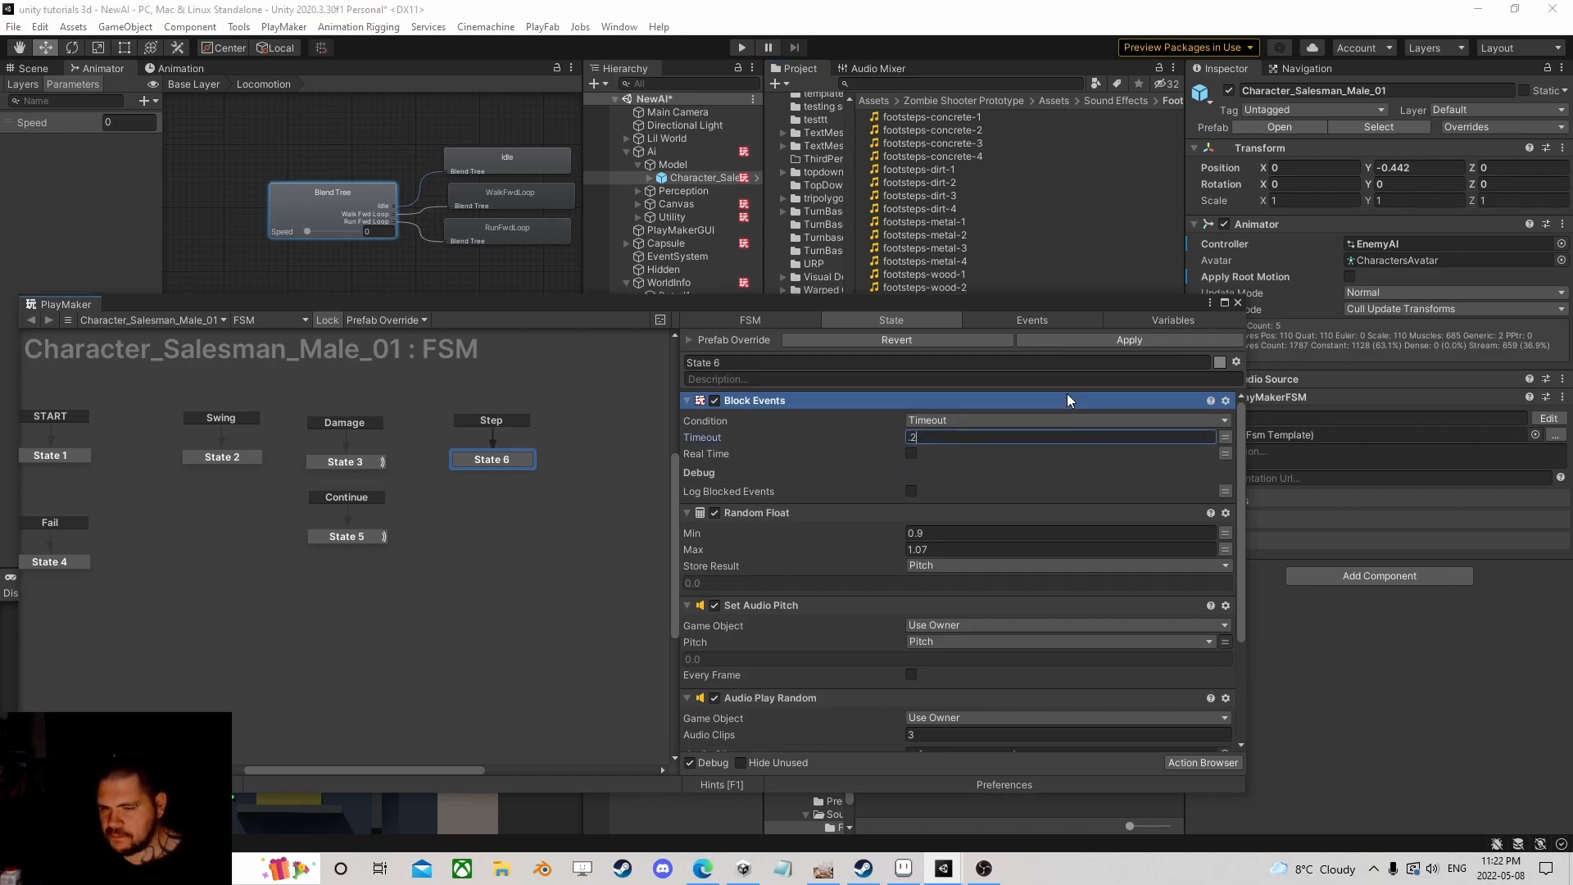
key("Return")
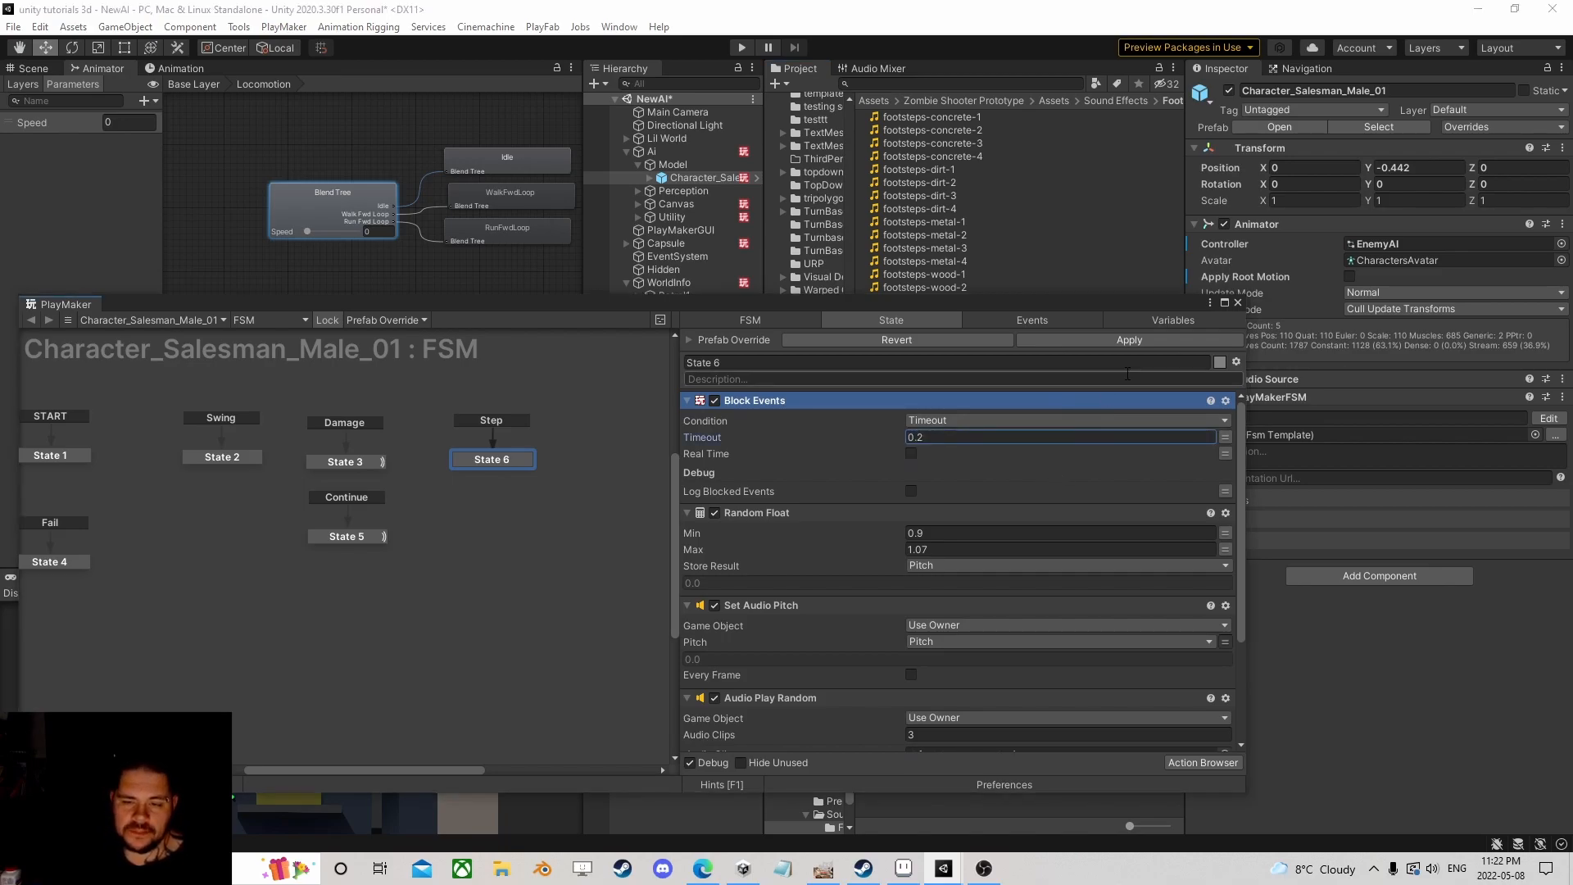
left_click(1238, 303)
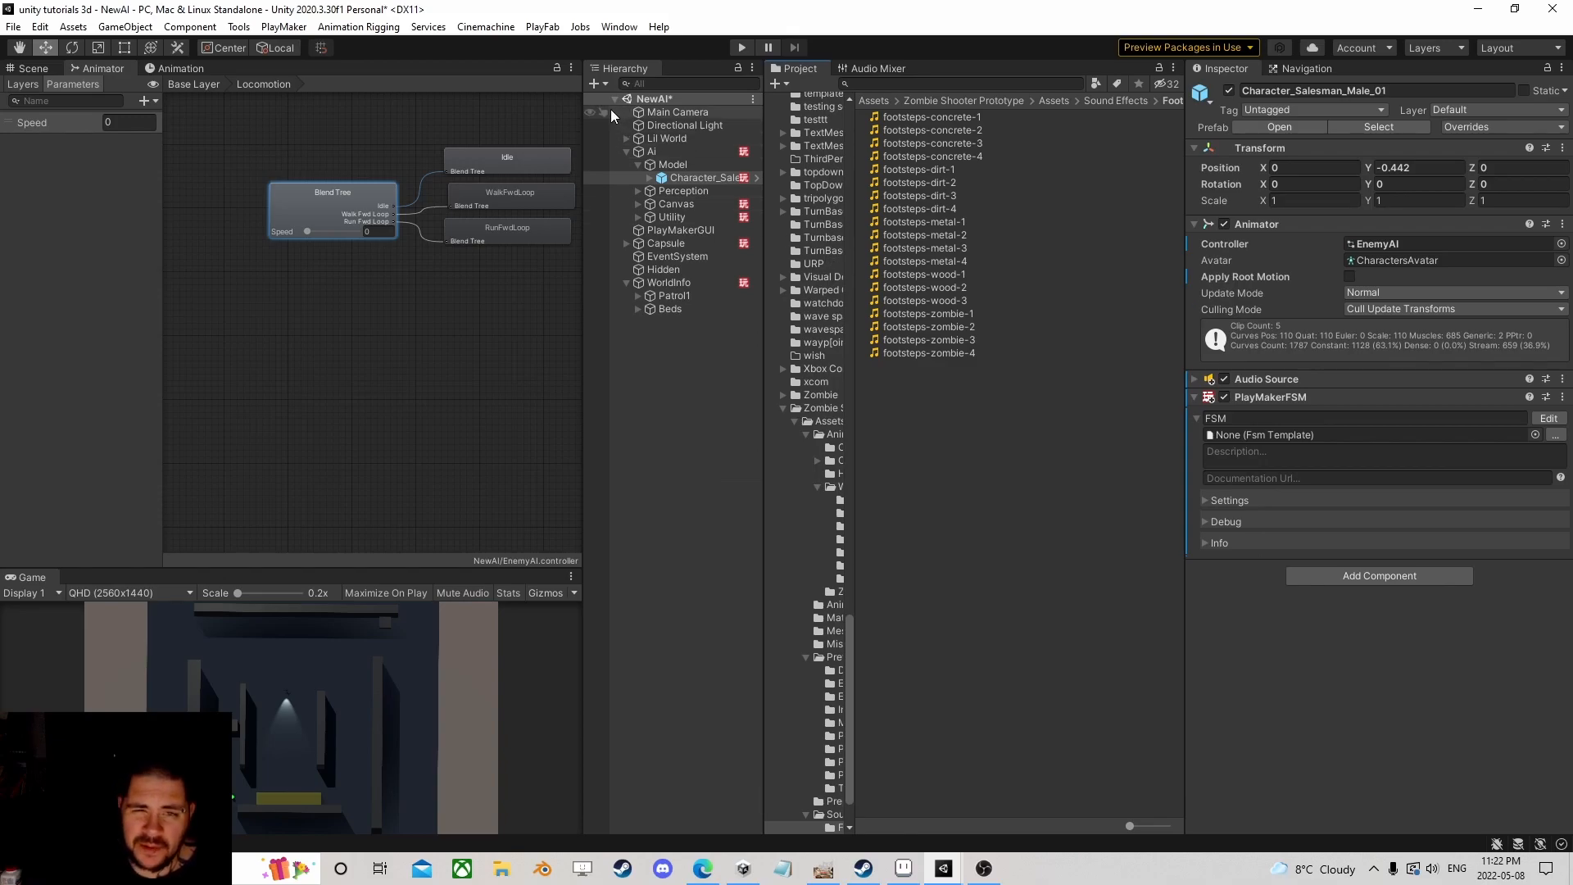
Step: Set the salesman's Audio Source Spatial Blend fully to 3D
left_click(33, 69)
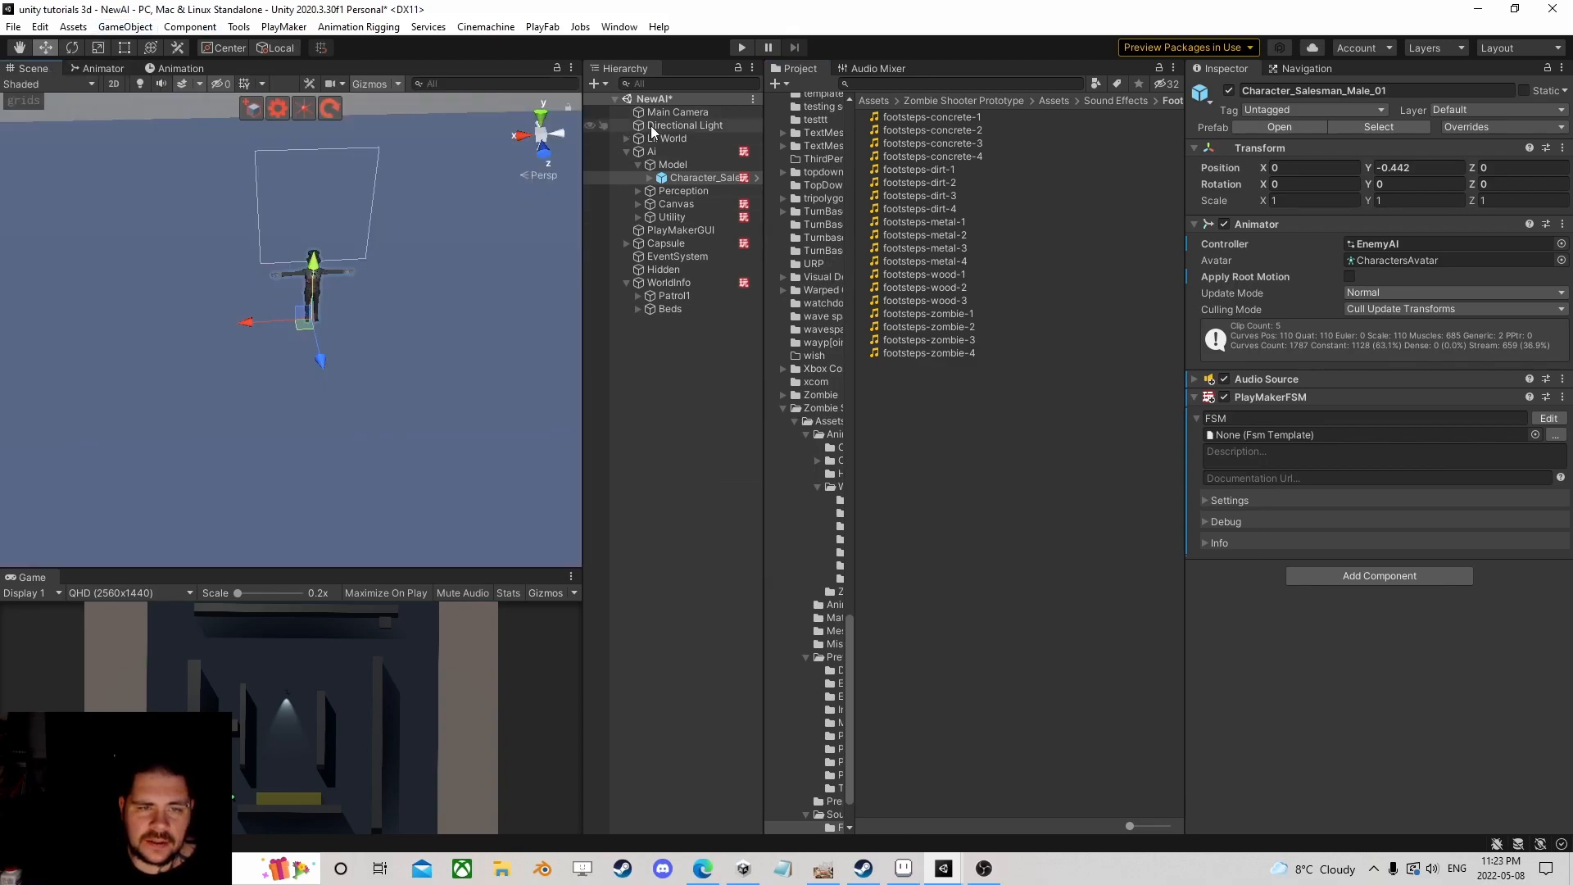
left_click(684, 177)
left_click(1195, 379)
scroll(1321, 475, "down", 2)
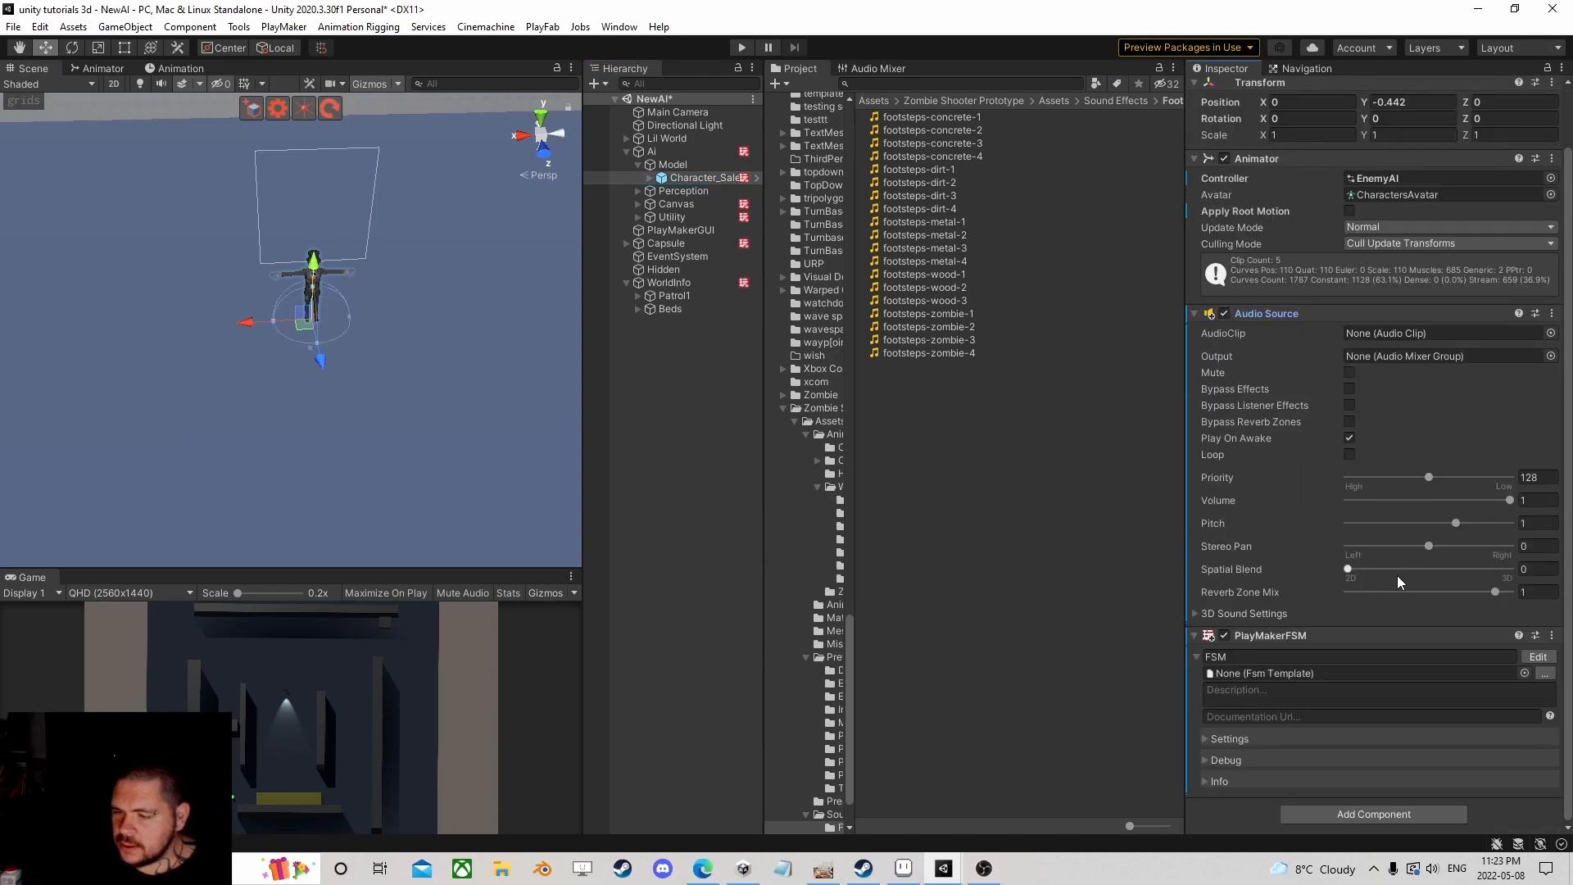
left_click_drag(1348, 569, 1400, 576)
left_click_drag(1522, 576, 1560, 585)
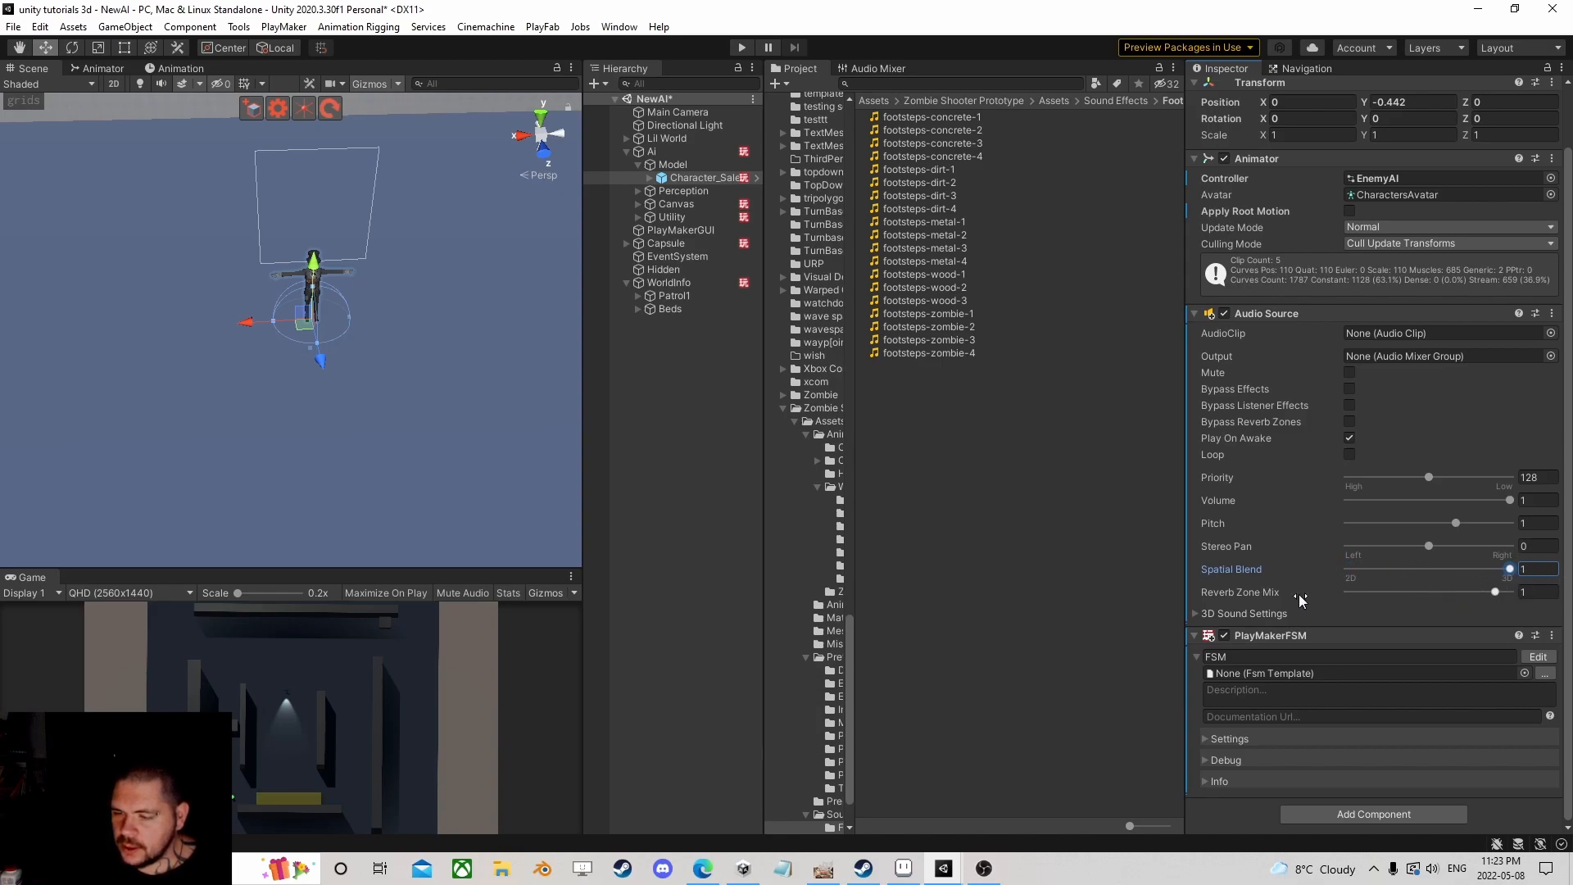
Step: Use Linear Rolloff with Max Distance 75 on the salesman's audio, then start play mode
left_click(1194, 613)
scroll(1262, 531, "down", 2)
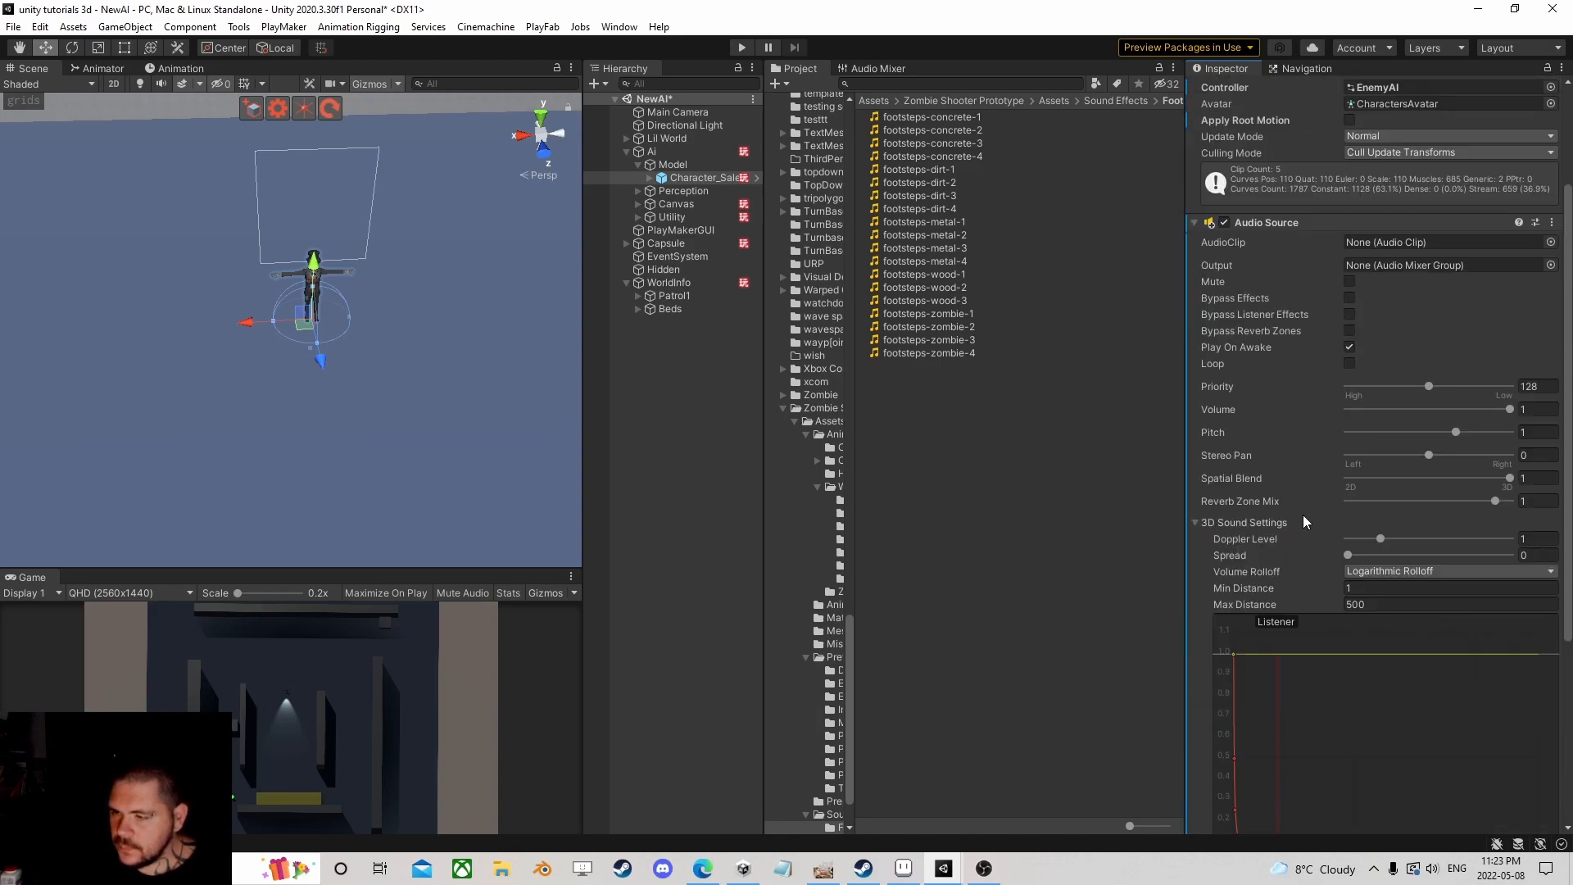
left_click(1365, 571)
left_click(1377, 604)
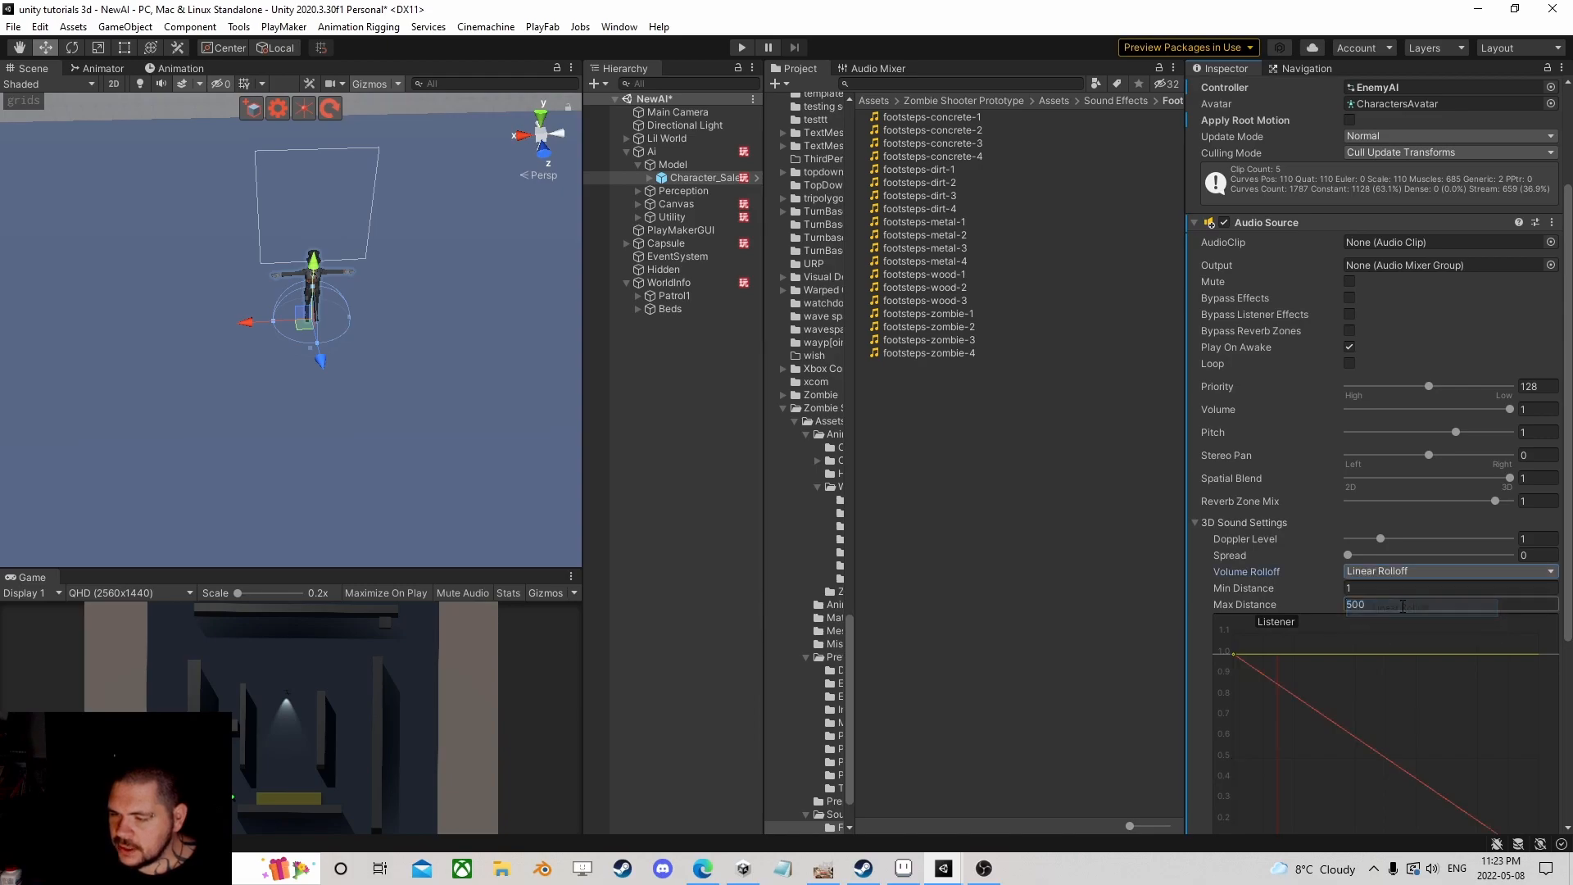
left_click(1375, 606)
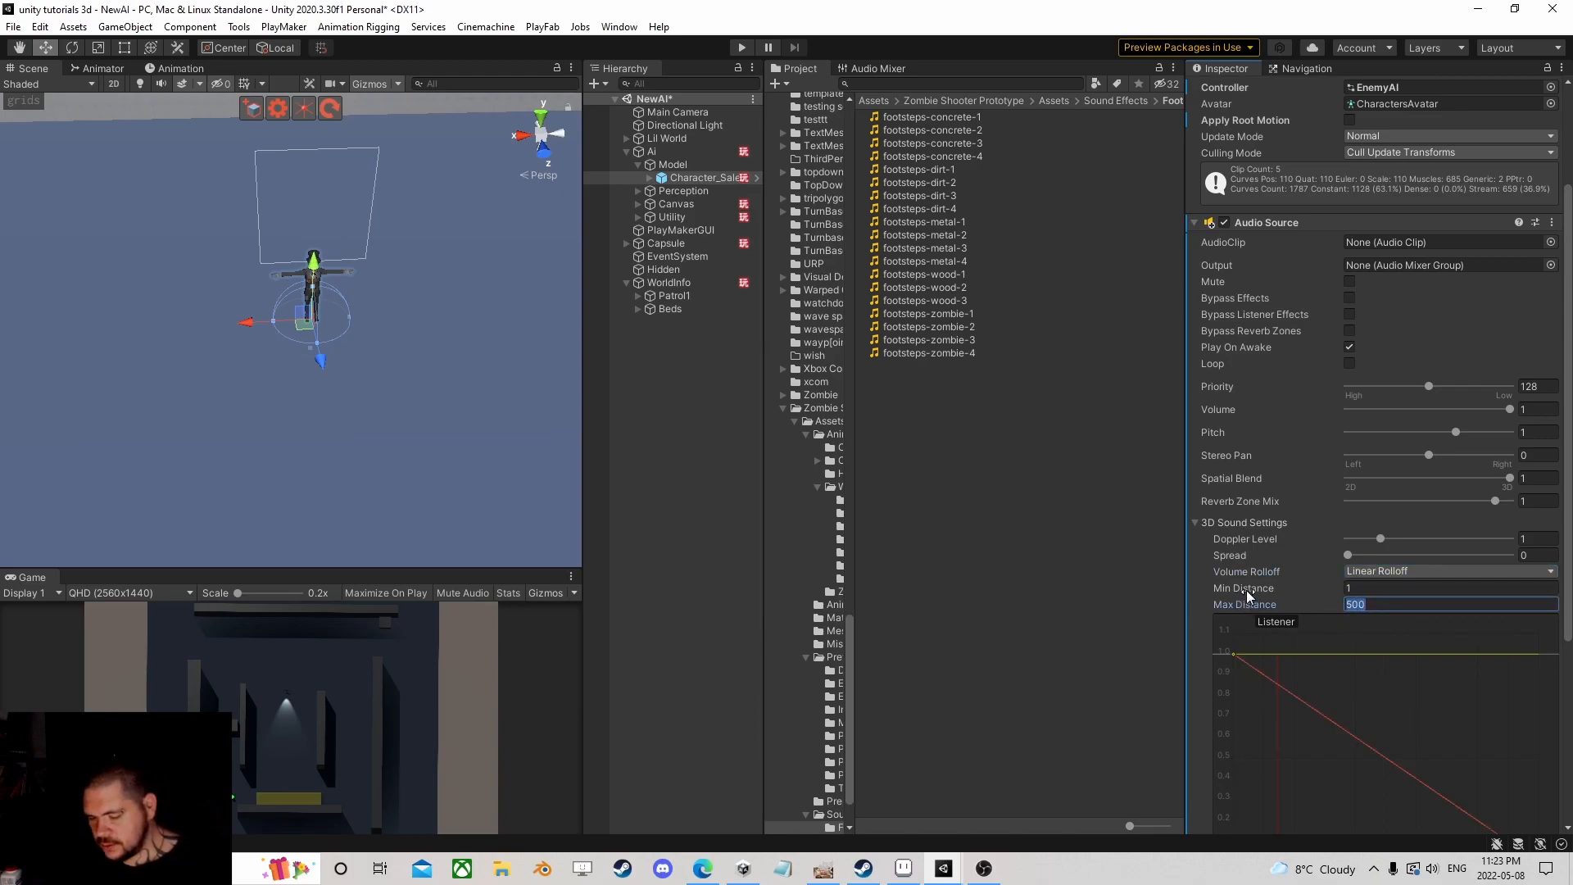
type("75")
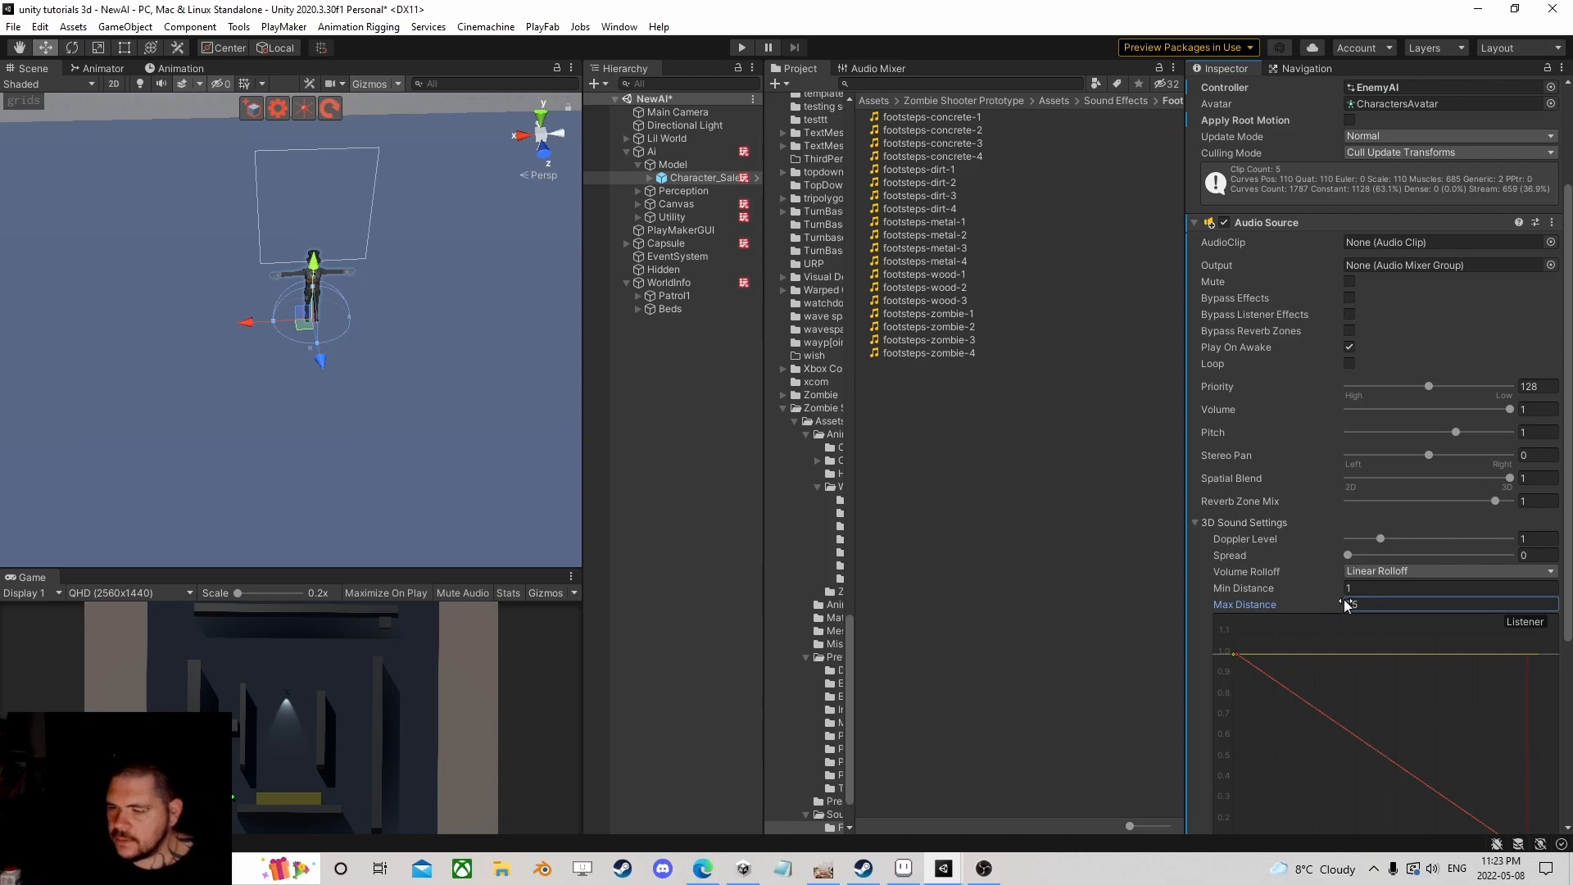
scroll(1307, 644, "down", 6)
scroll(1320, 579, "up", 6)
left_click(744, 51)
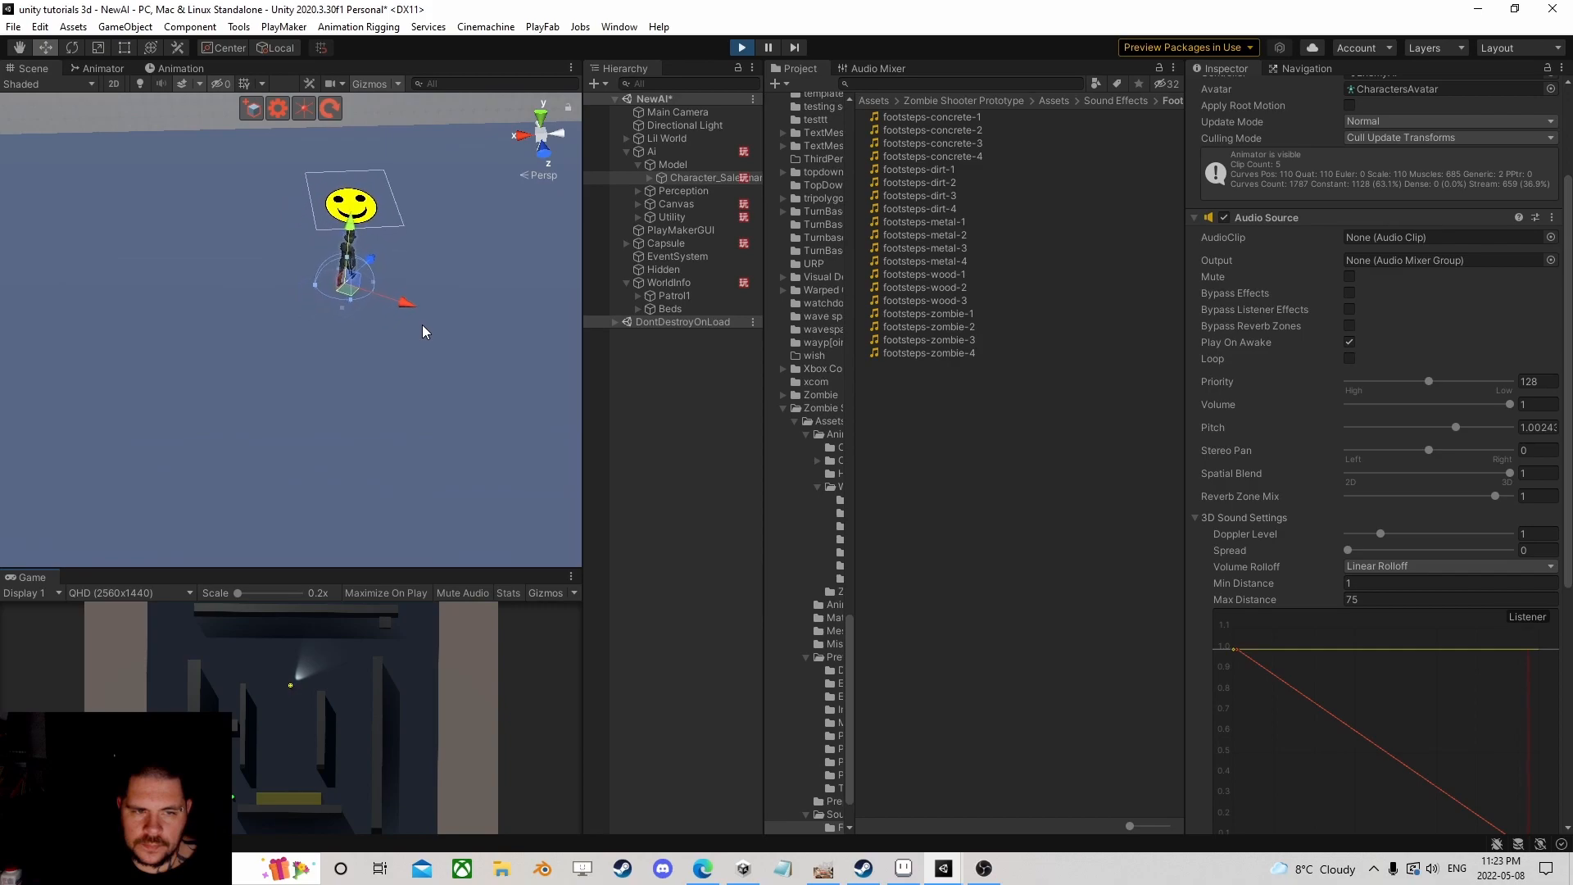
Step: During play, move the Capsule around near the agent to test the footstep audio
scroll(422, 326, "down", 10)
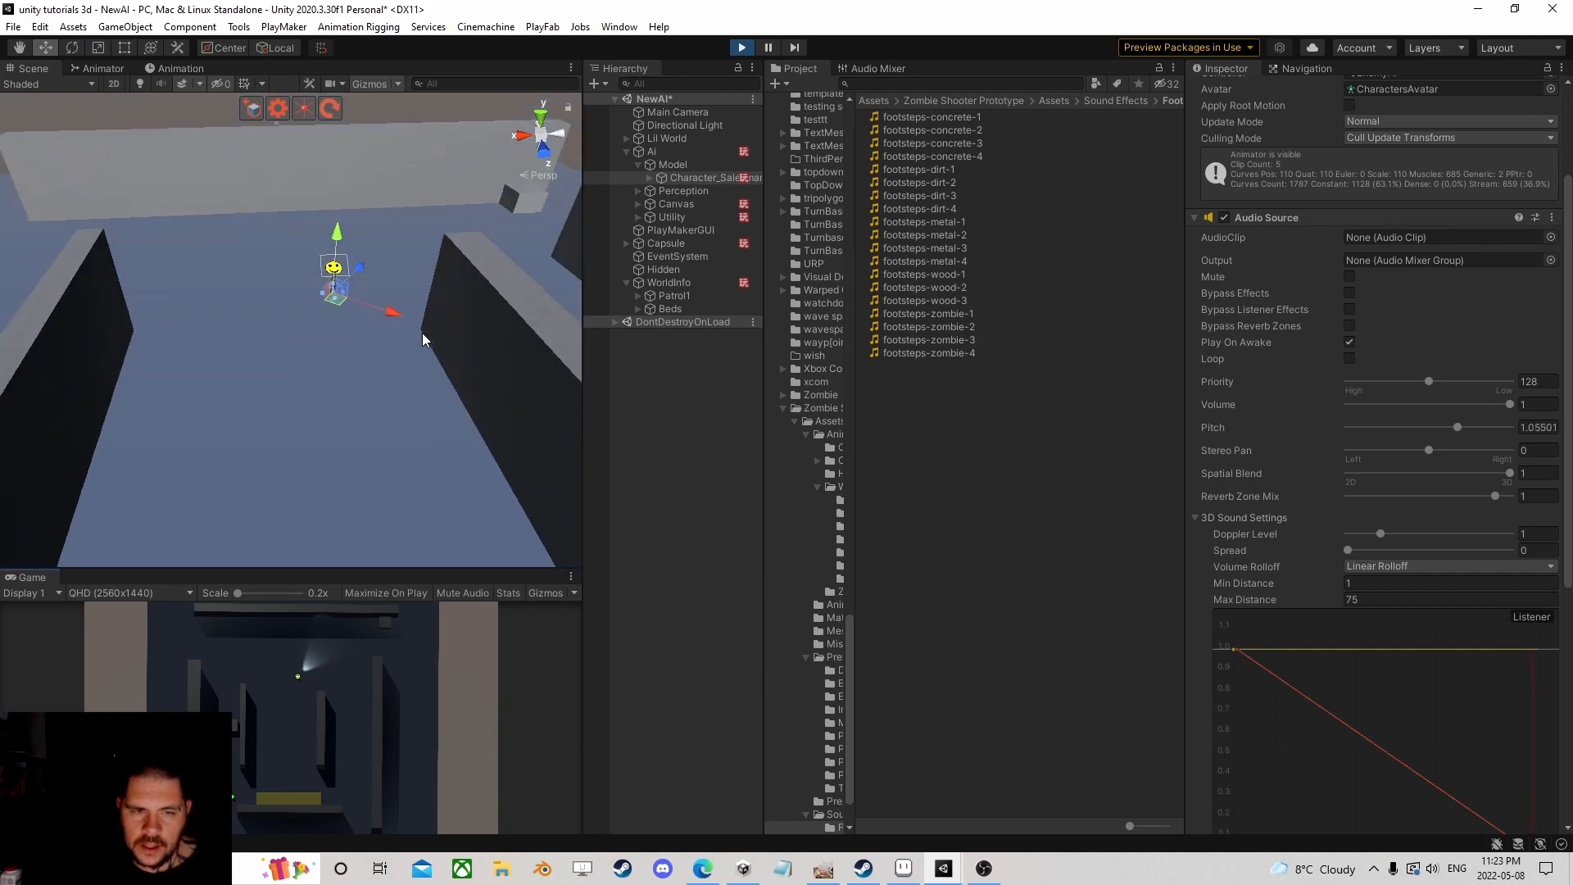
right_click_drag(426, 337, 395, 390)
scroll(358, 329, "up", 4)
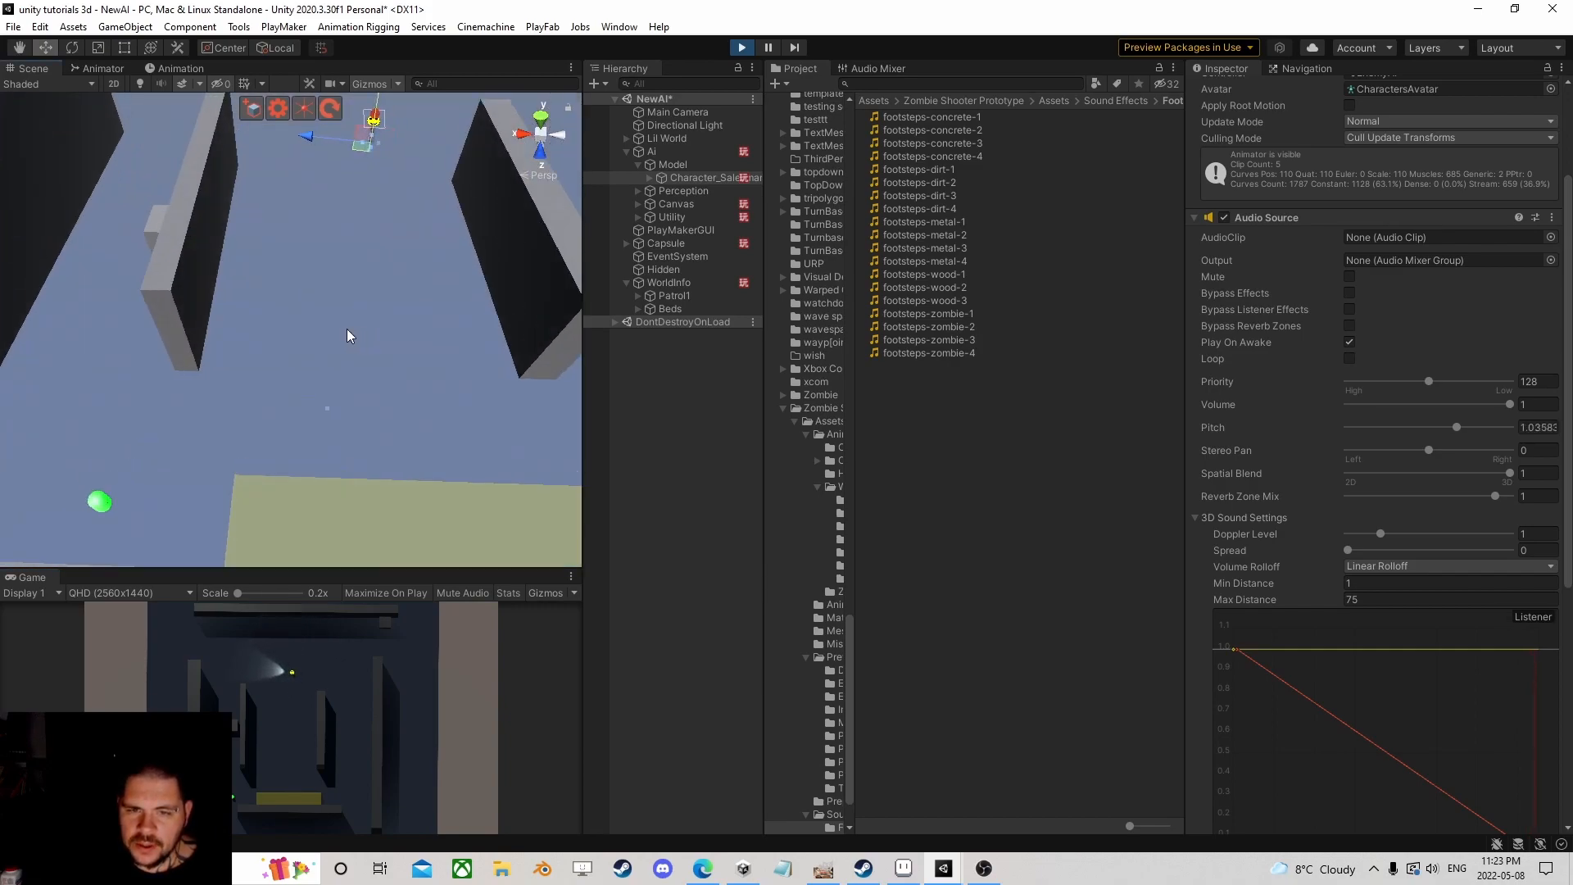
right_click_drag(346, 328, 297, 294)
scroll(298, 294, "down", 2)
middle_click_drag(297, 294, 357, 339)
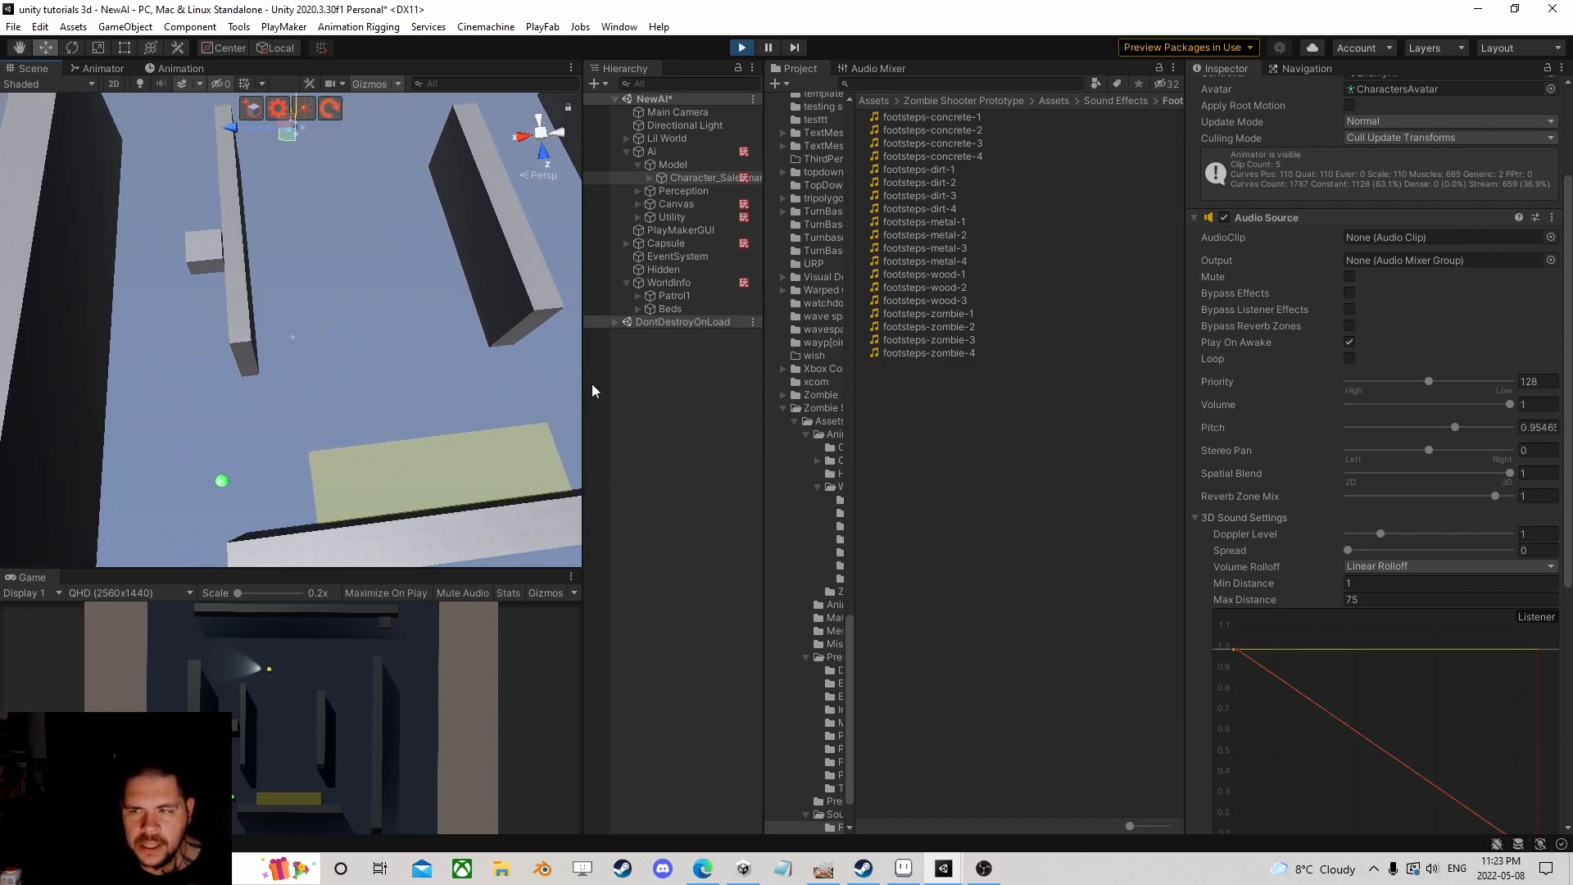
left_click(666, 244)
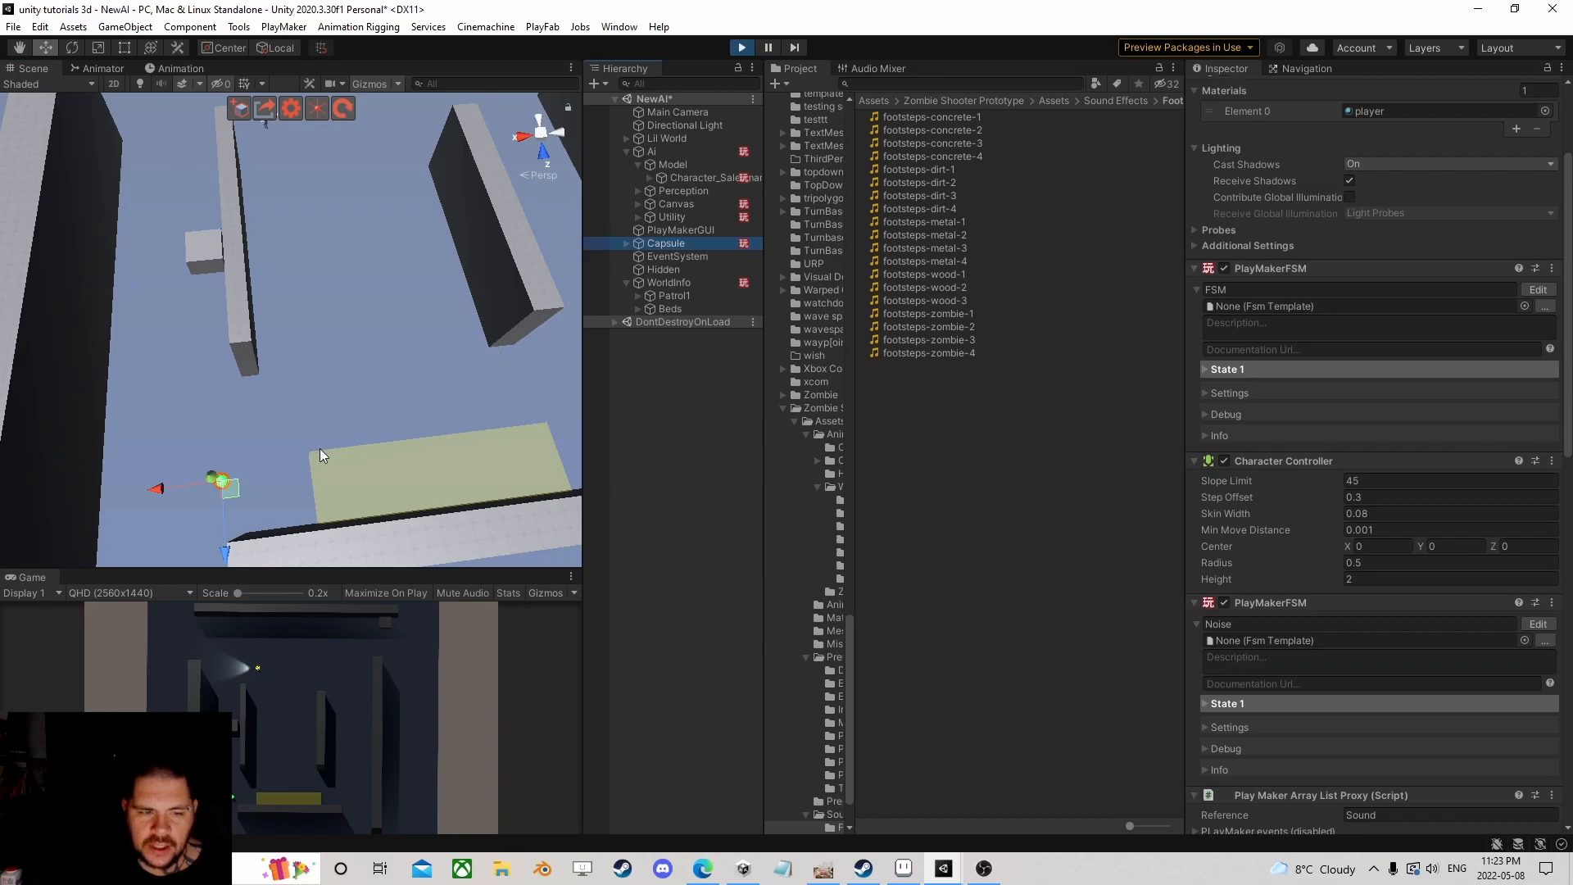
left_click_drag(235, 487, 301, 274)
middle_click_drag(301, 274, 303, 395)
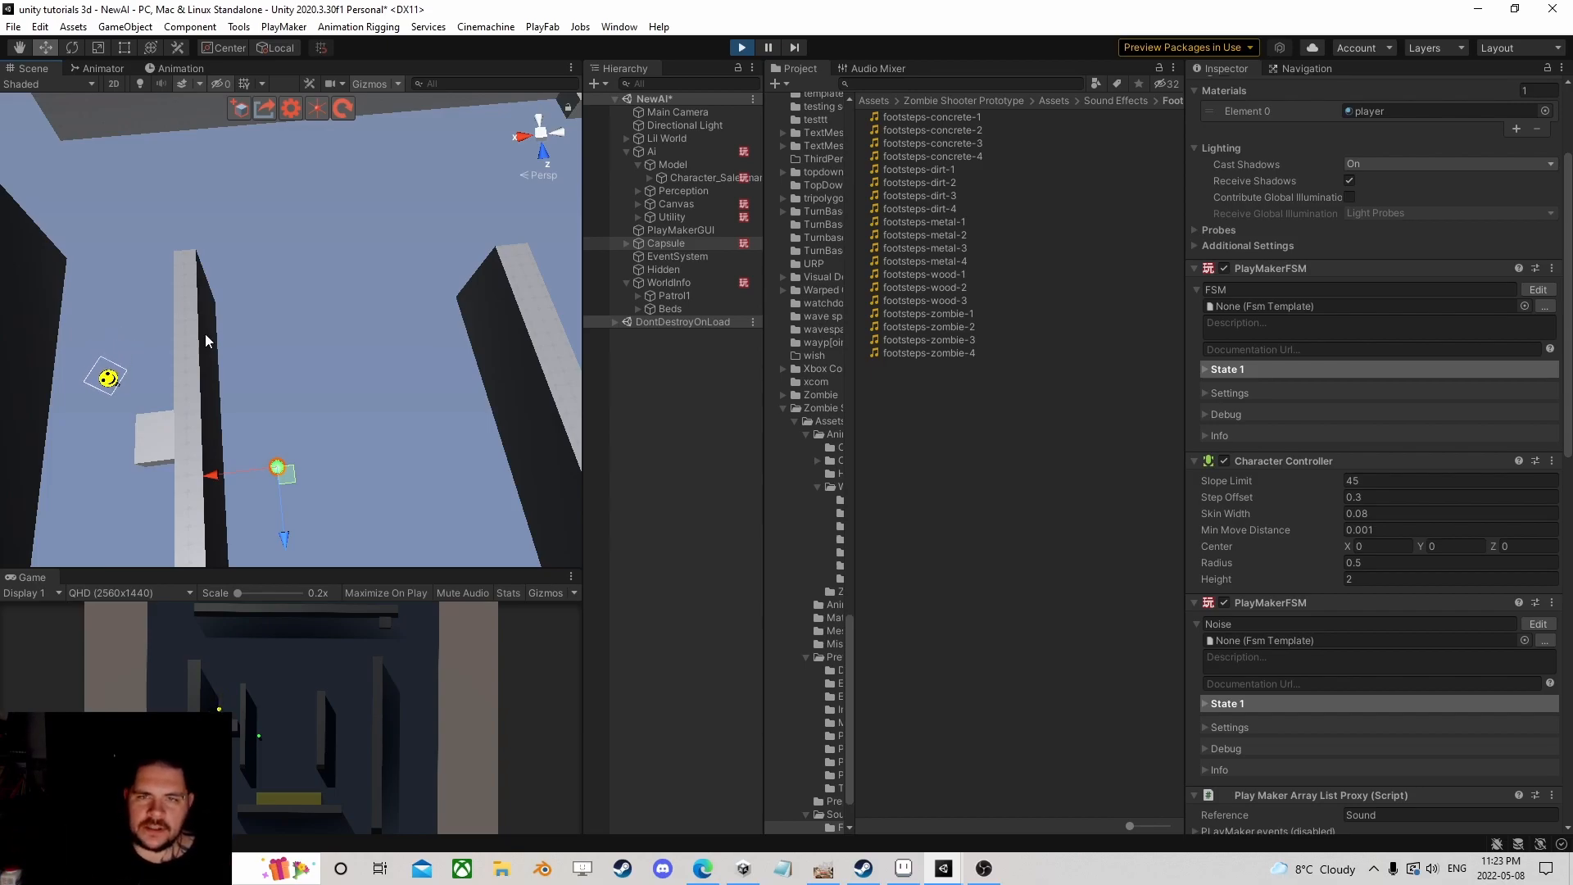
middle_click_drag(302, 431, 422, 301)
scroll(423, 301, "up", 3)
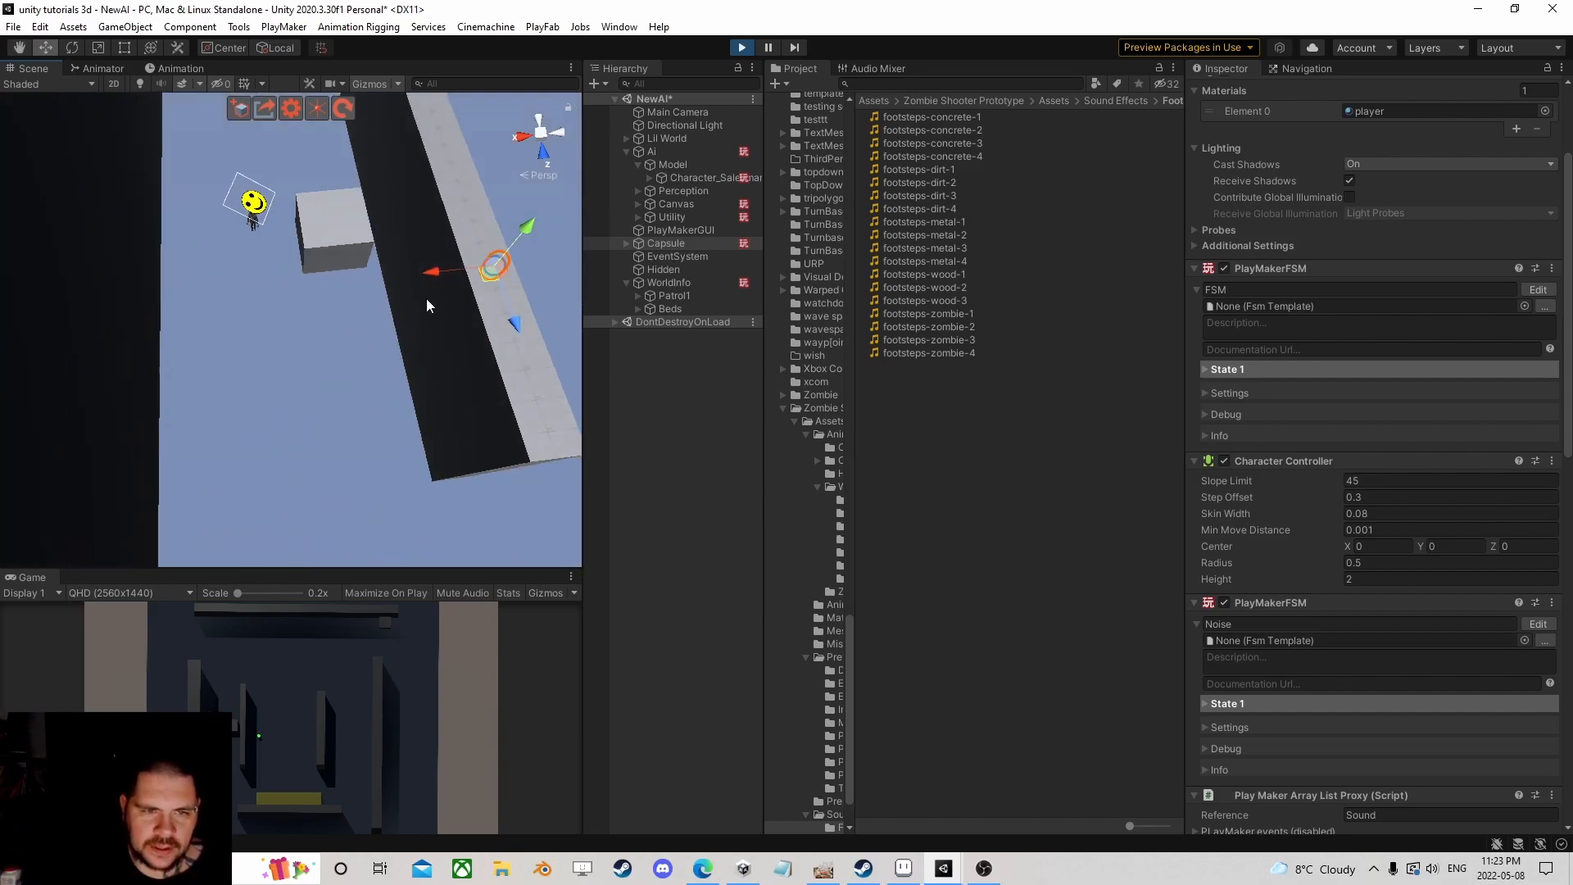
mouse_move(479, 281)
left_mouse_down()
mouse_move(449, 344)
mouse_move(473, 344)
mouse_move(499, 259)
left_mouse_up()
scroll(421, 313, "down", 2)
middle_click_drag(421, 313, 291, 341)
scroll(292, 341, "up", 1)
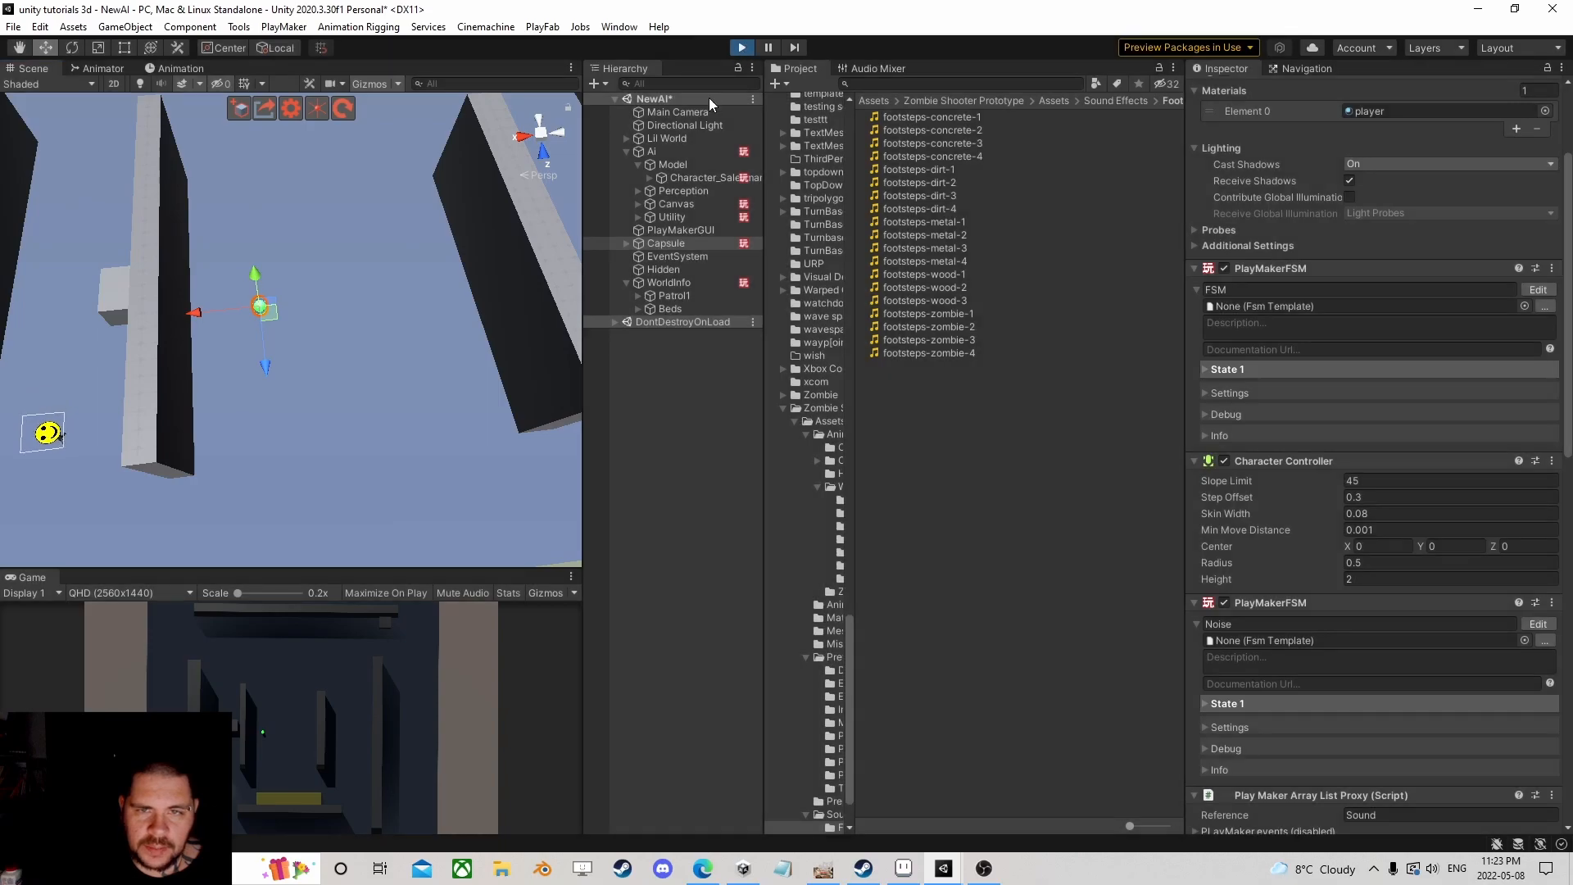
Step: Stop play mode and remove the Audio Listener component from the Main Camera
left_click(697, 110)
key("ctrl+p")
right_click(1265, 537)
left_click(1323, 571)
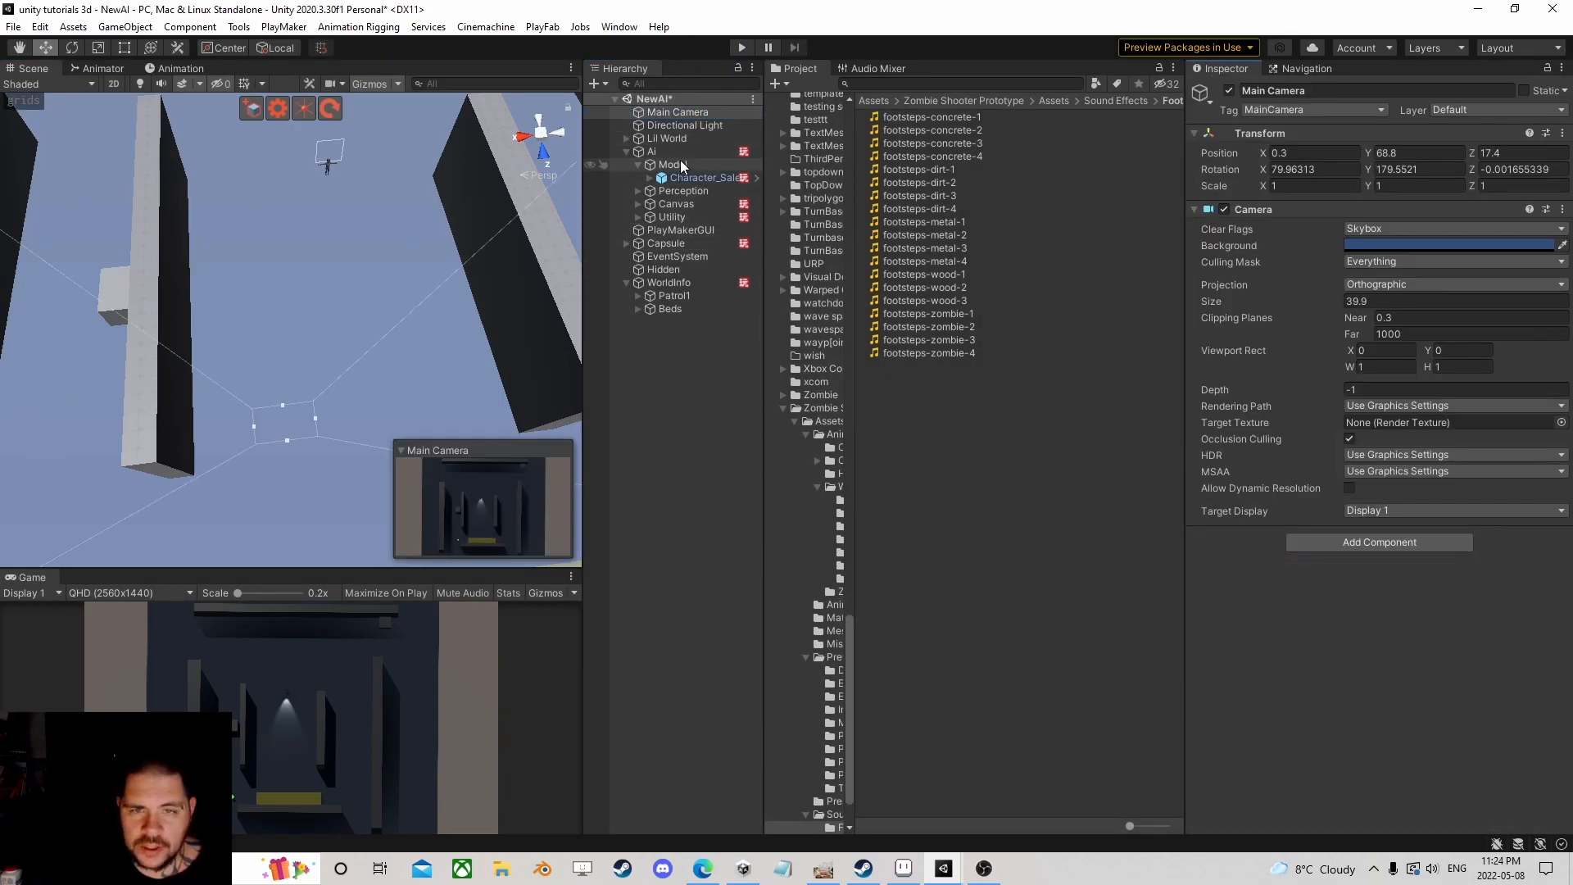
Step: Give the Capsule an Audio Listener component via an 'audio' component search, then enter play mode
left_click(682, 244)
scroll(1369, 655, "down", 10)
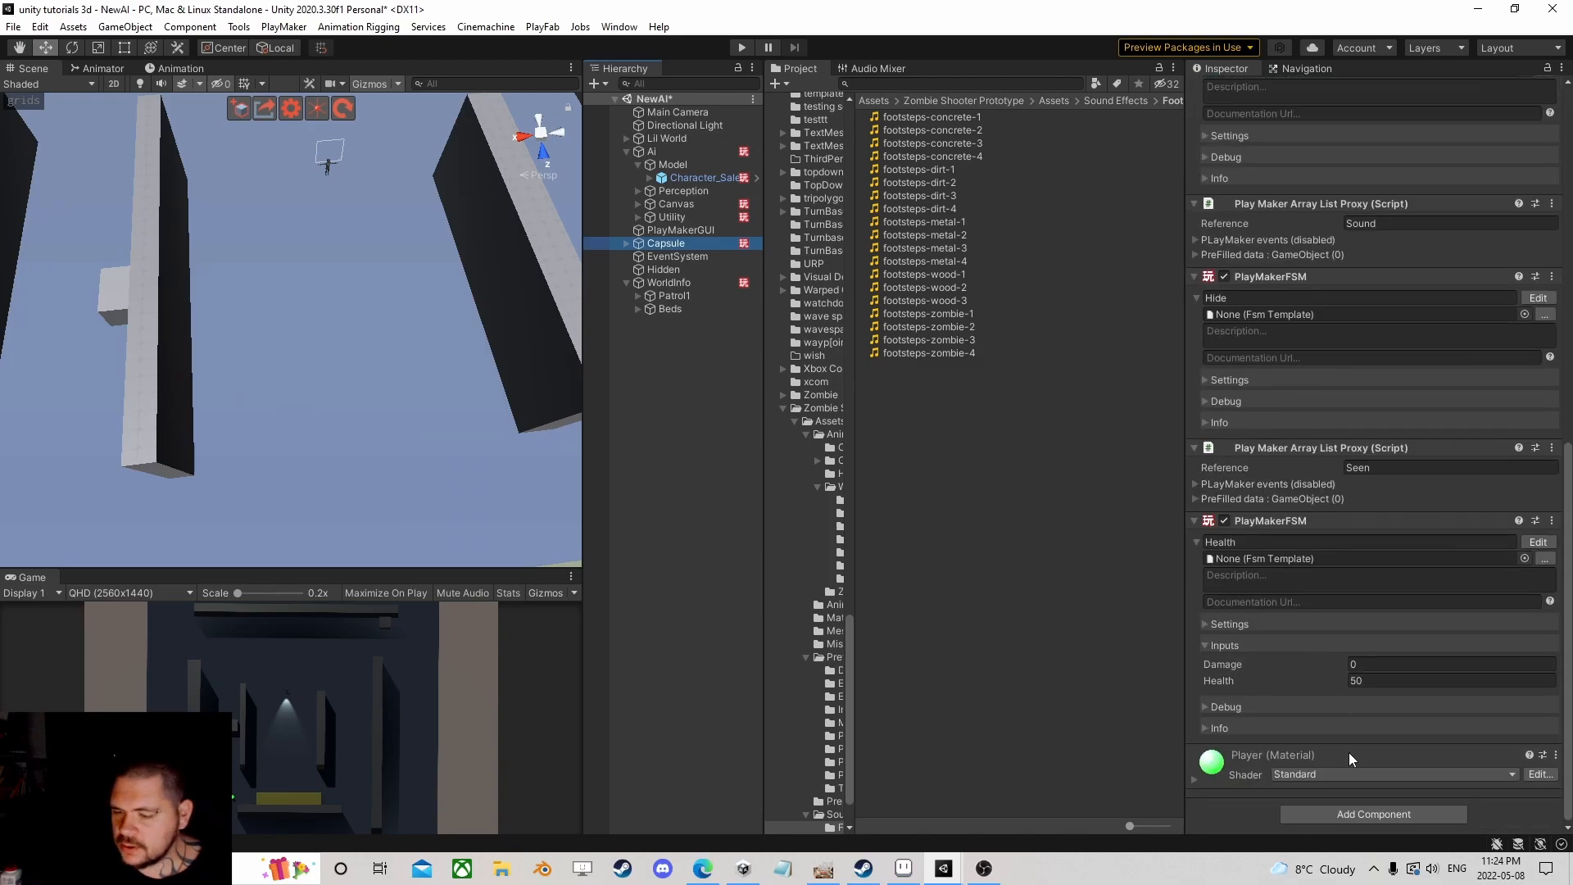
left_click(1342, 816)
type("au")
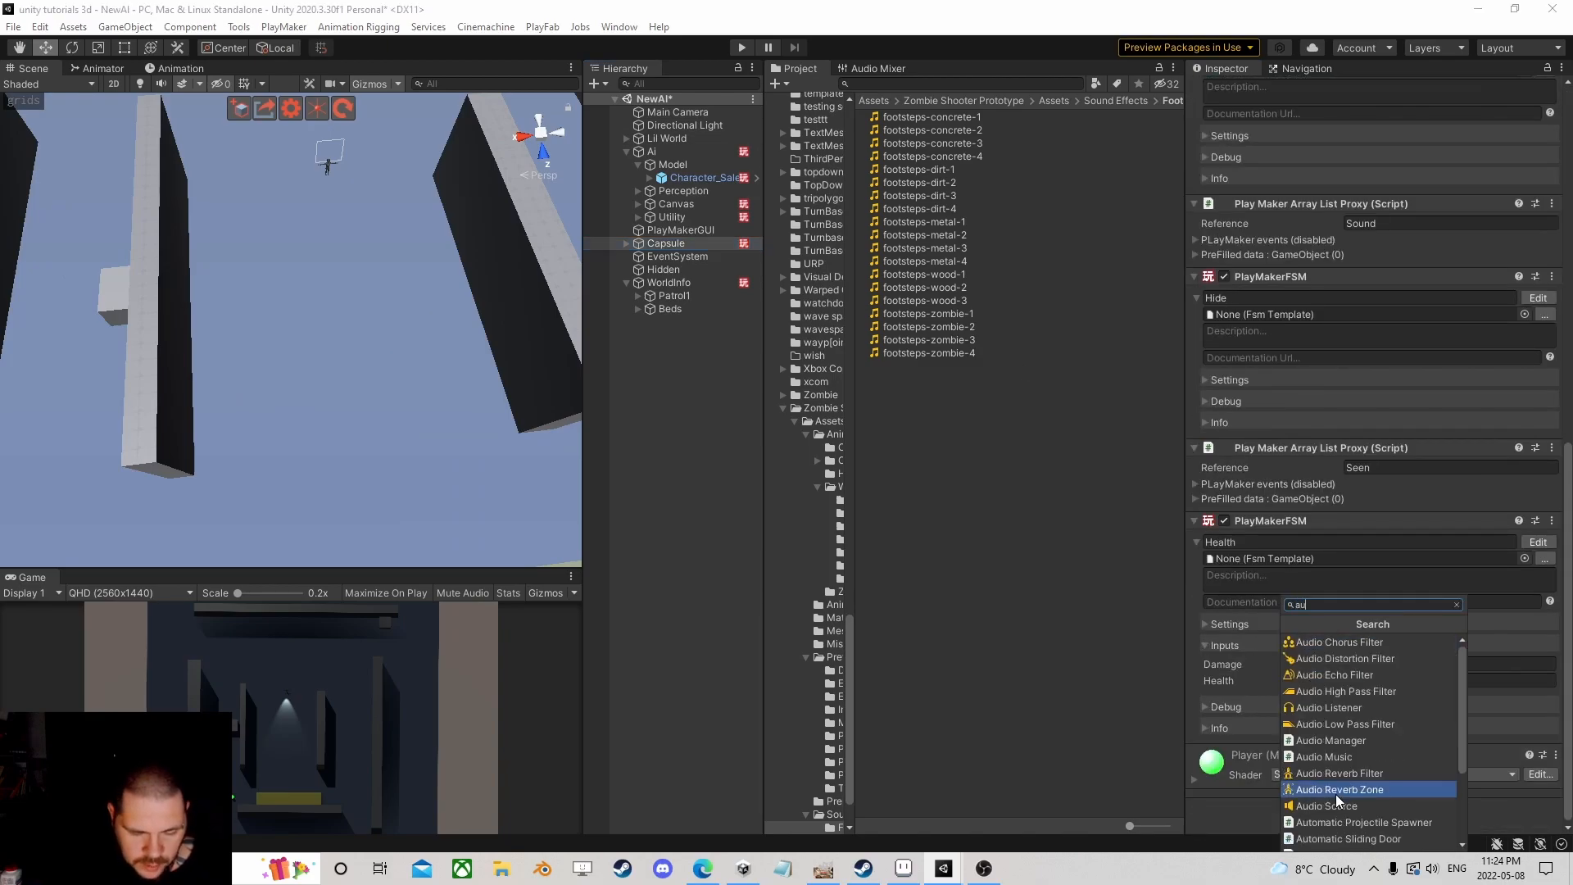
type("dio")
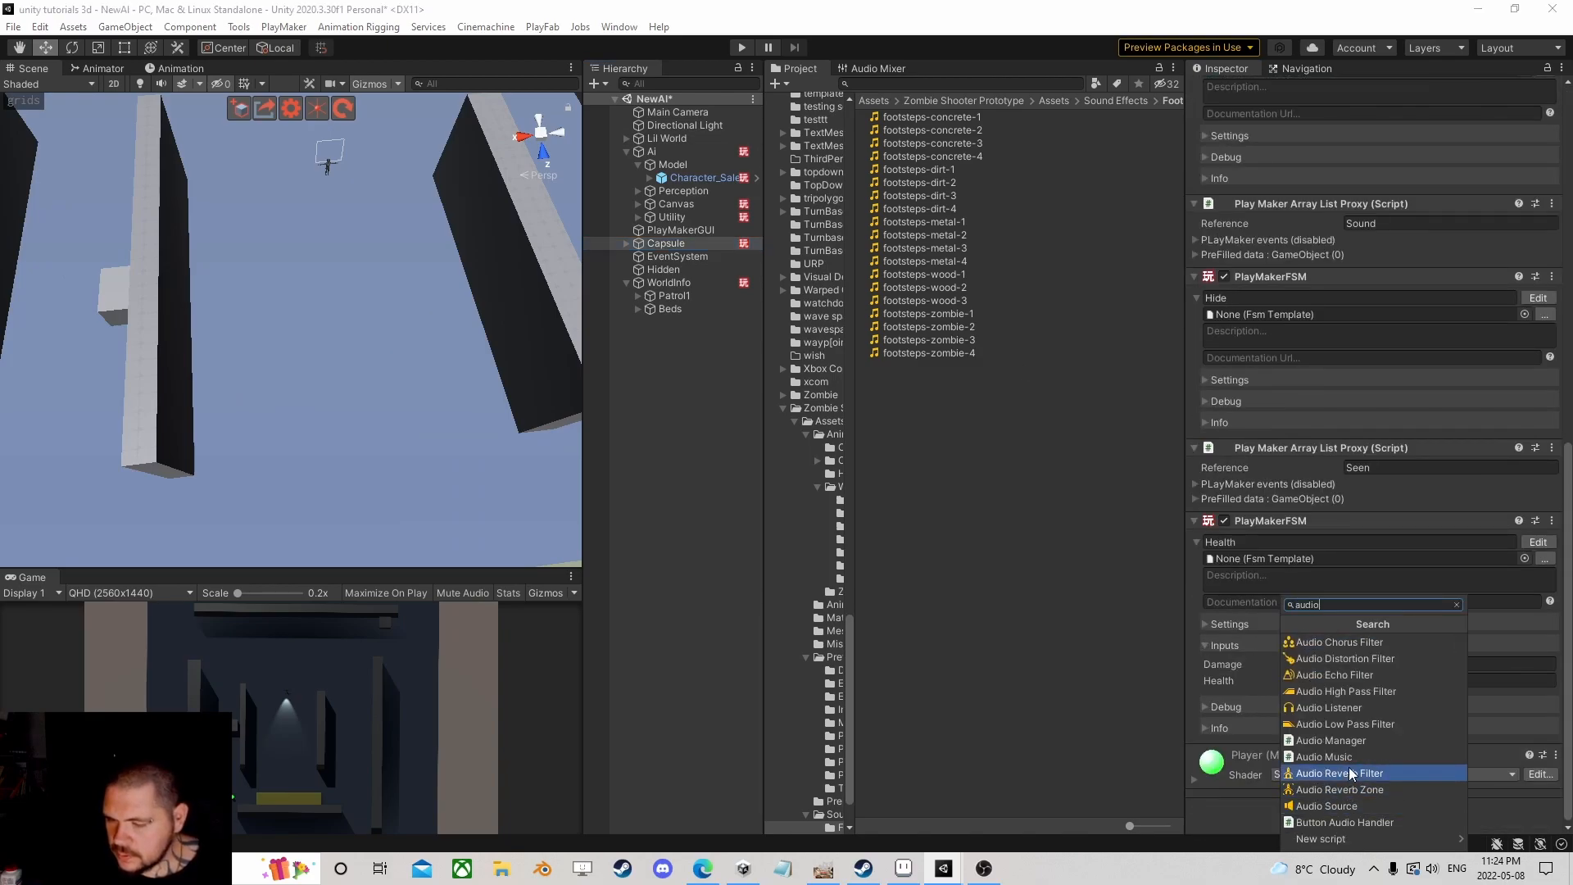
left_click(1370, 709)
left_click(743, 47)
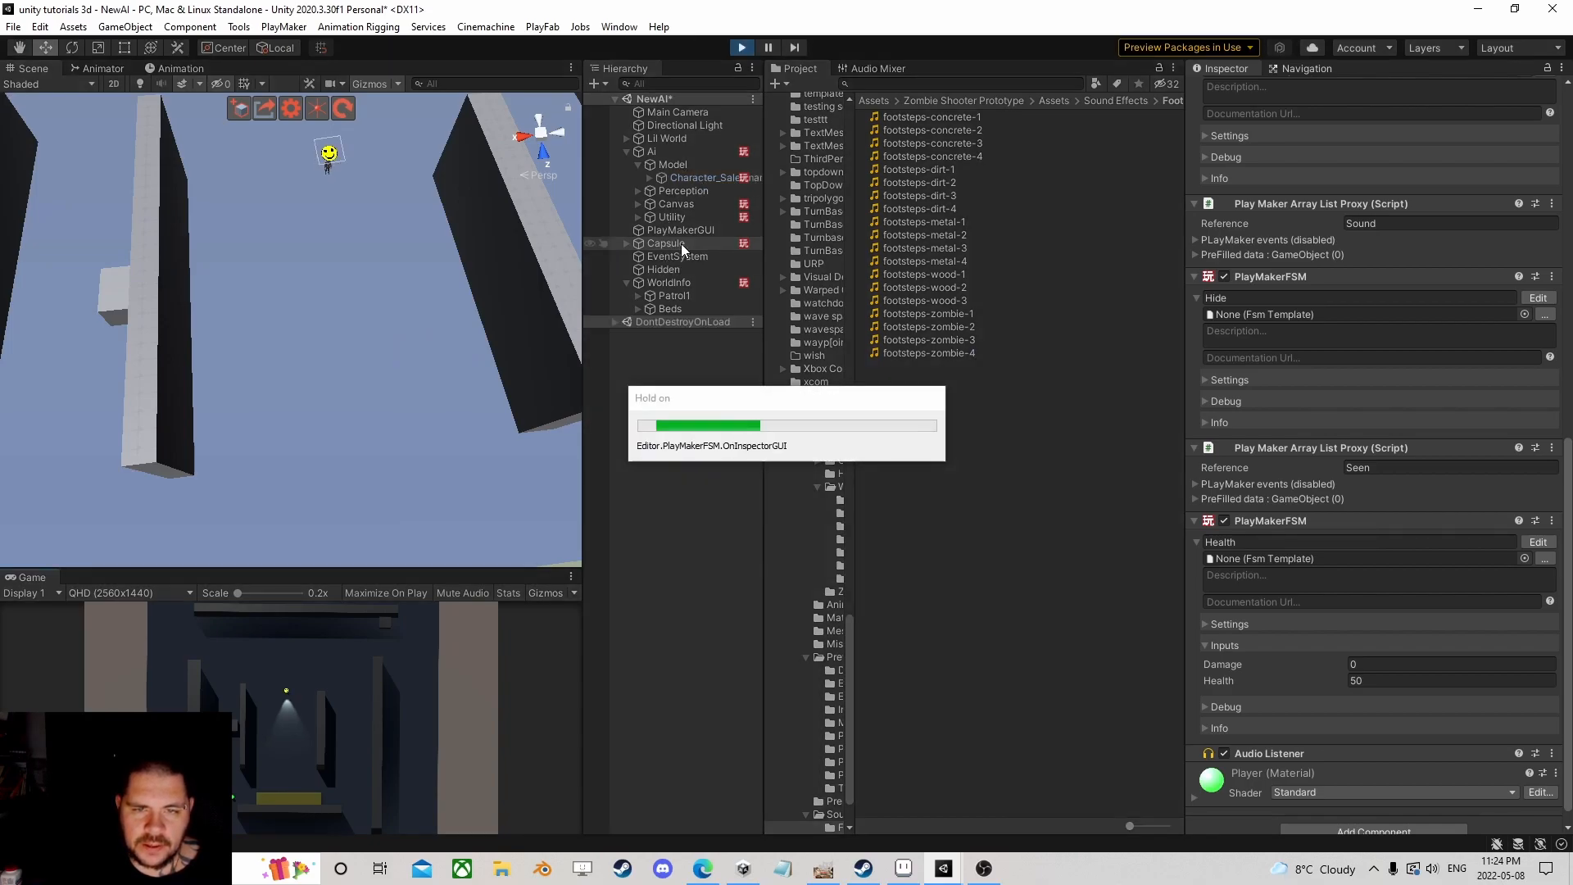
scroll(338, 302, "down", 8)
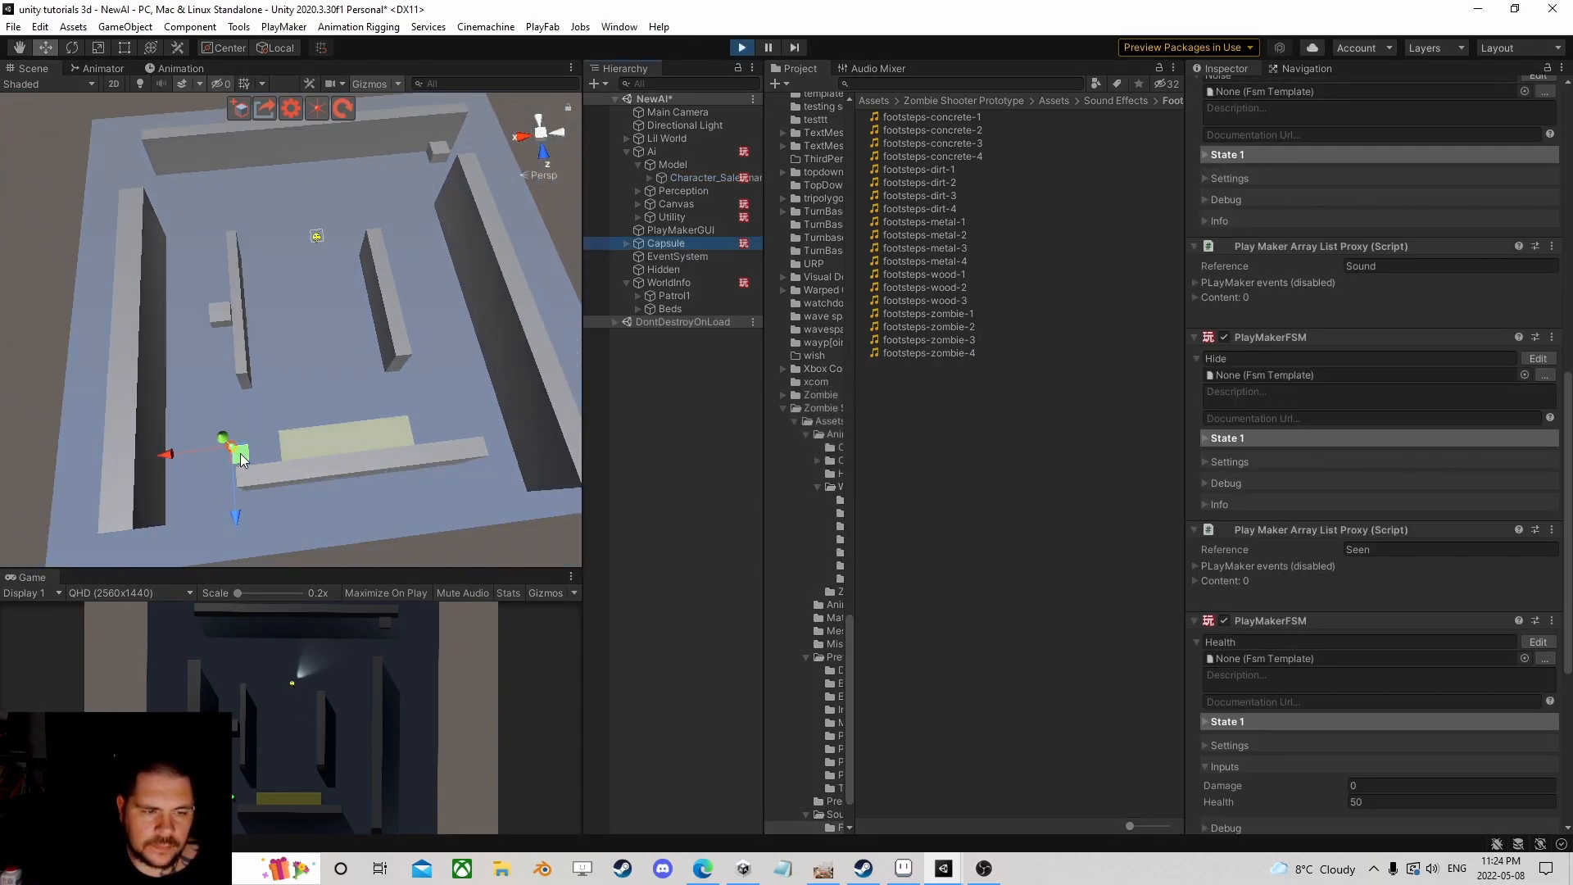
Step: Set Character_Salesman's Audio Source Max Distance to 25
left_click_drag(244, 457, 268, 431)
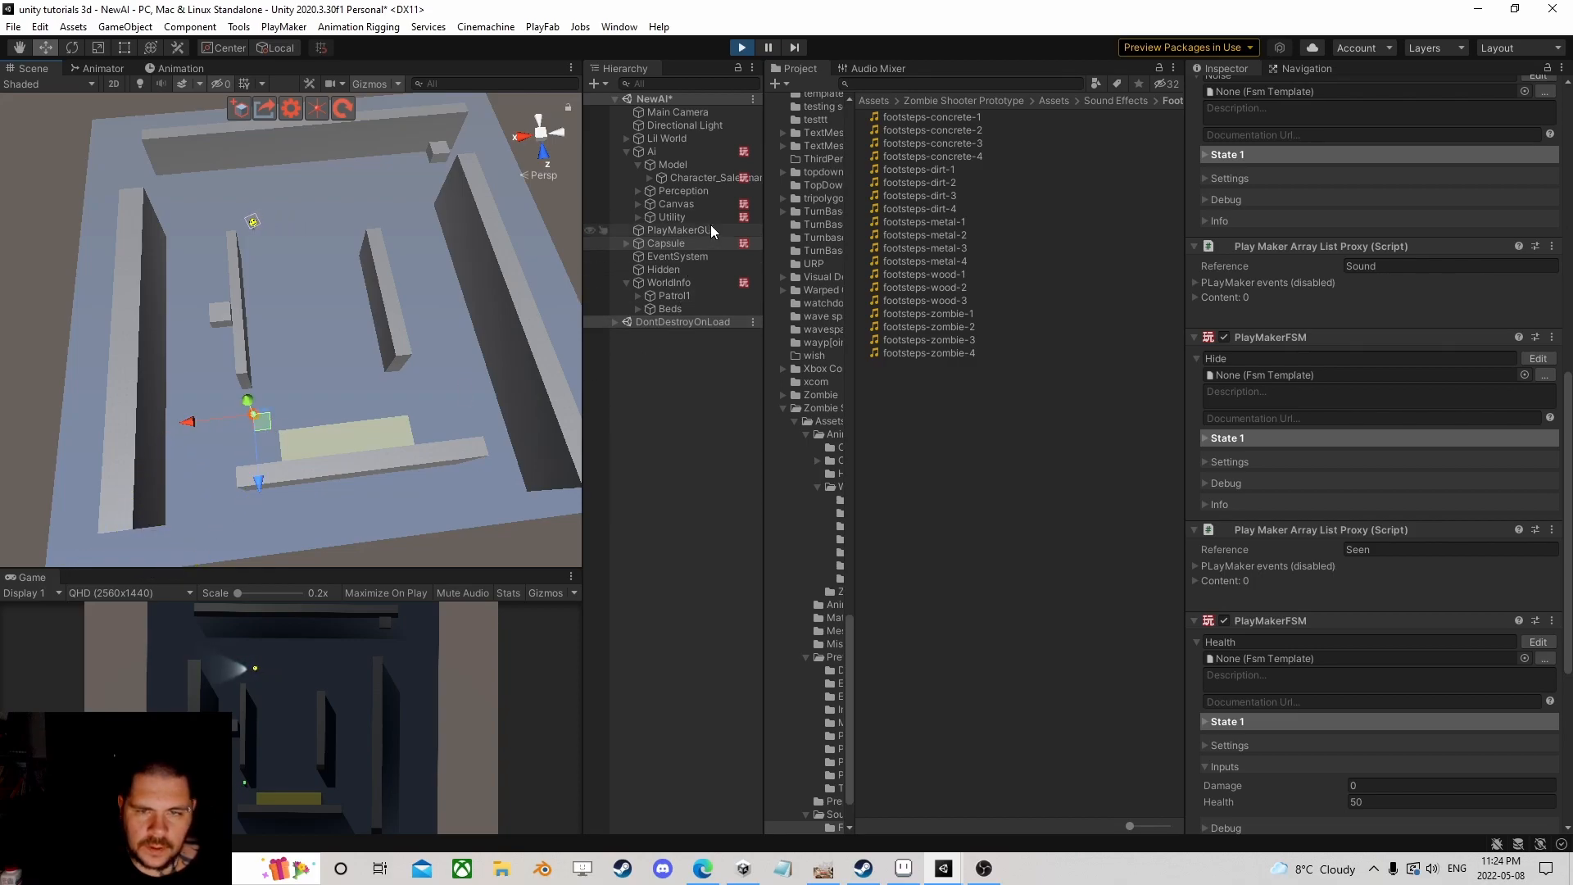
left_click(659, 152)
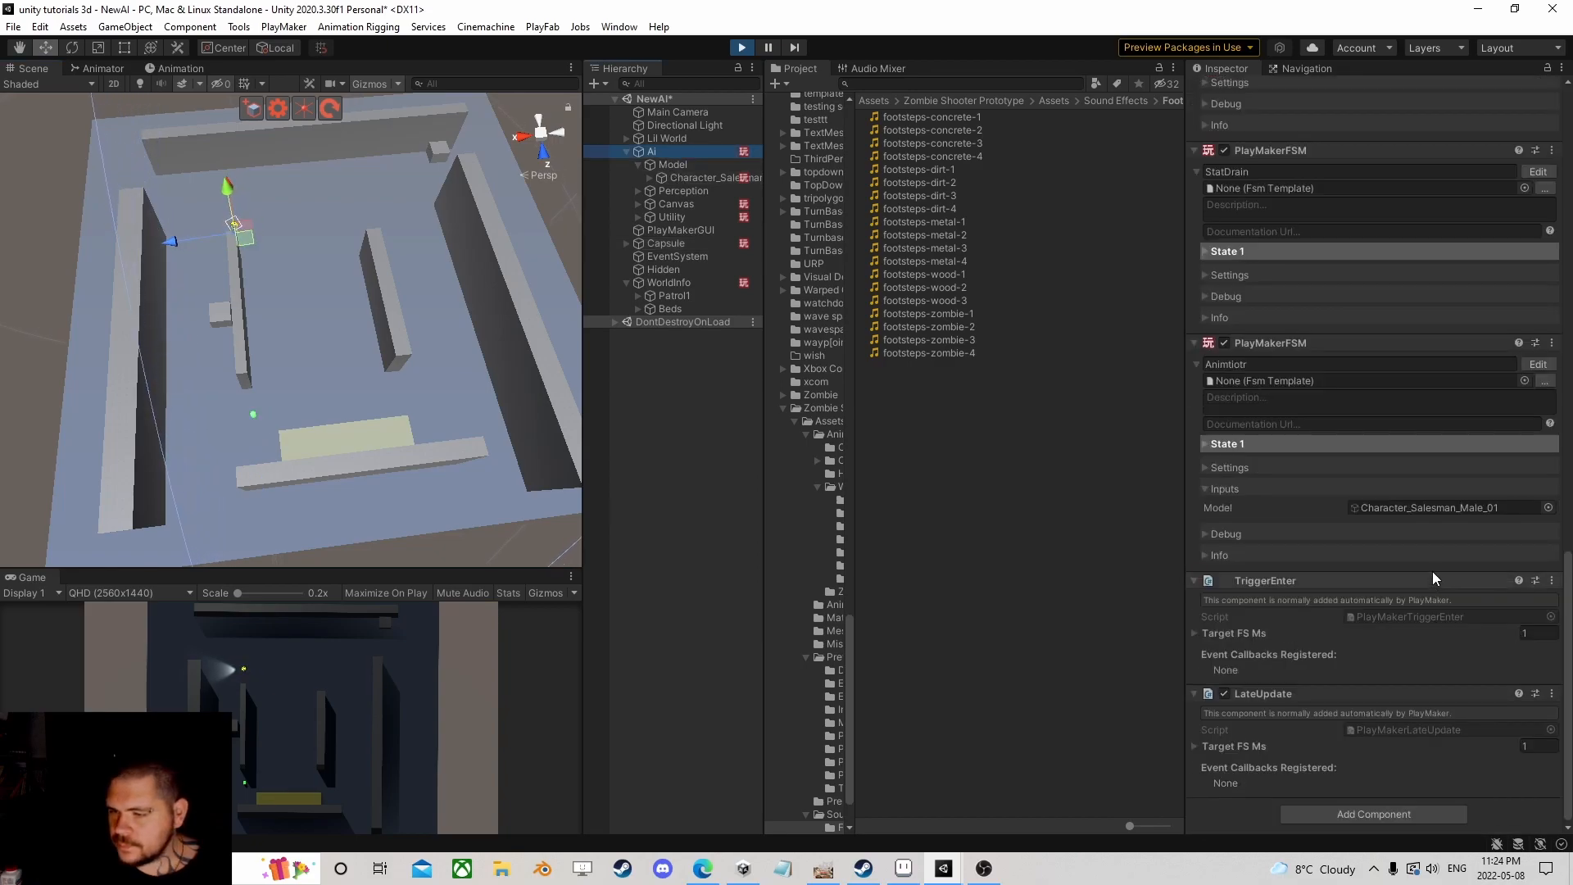
left_click(681, 177)
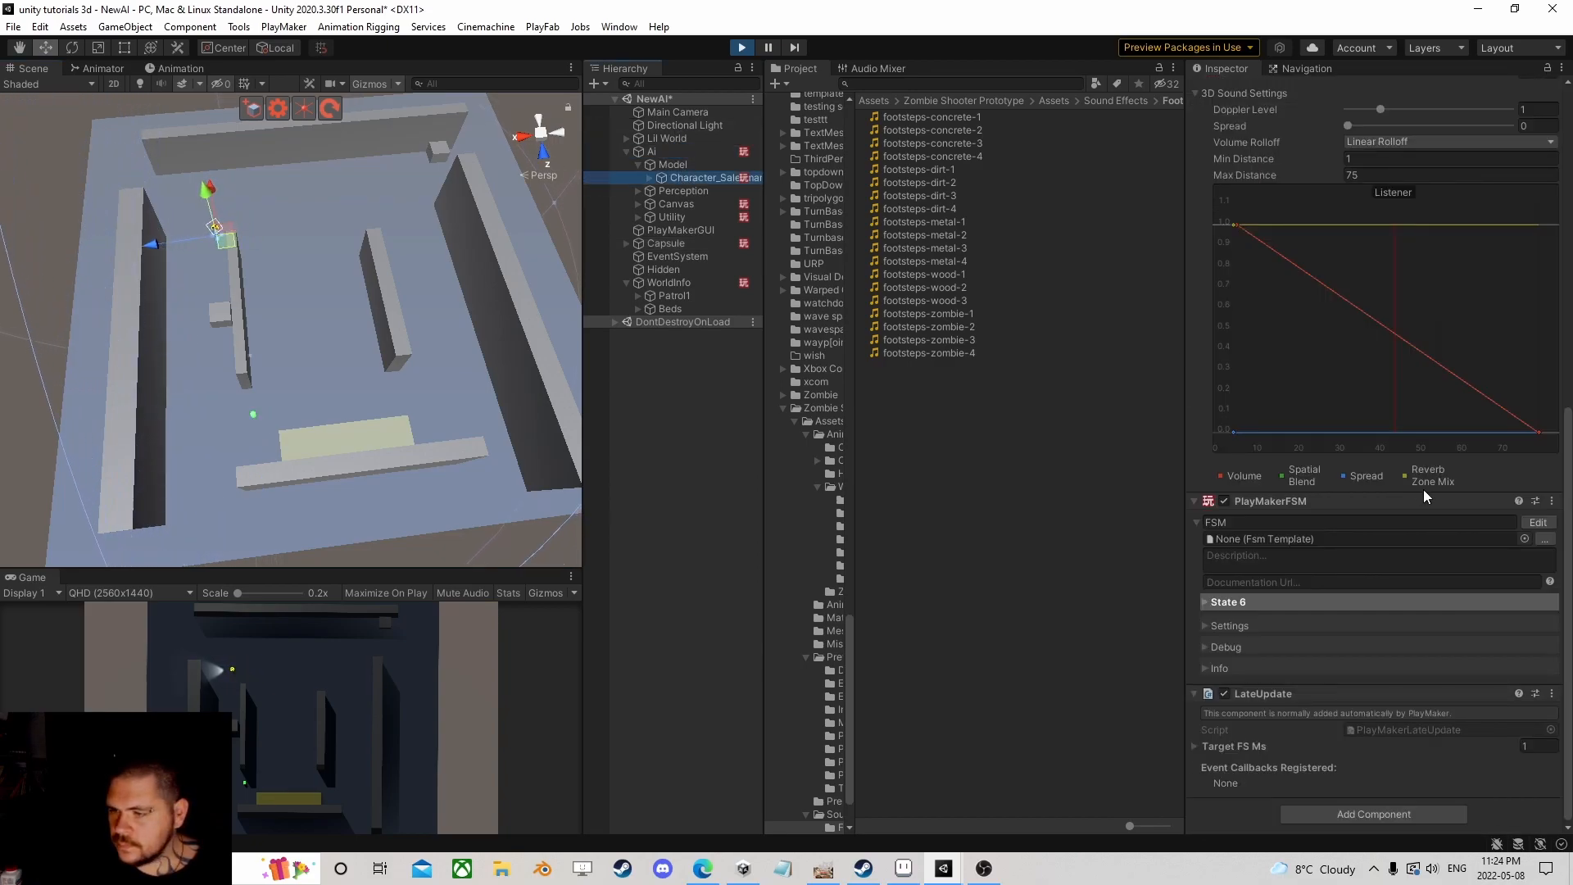
scroll(1423, 489, "up", 6)
left_click(1404, 468)
type("25")
Step: Drag the Capsule up-right past the salesman agent to test the audio range
scroll(280, 386, "up", 6)
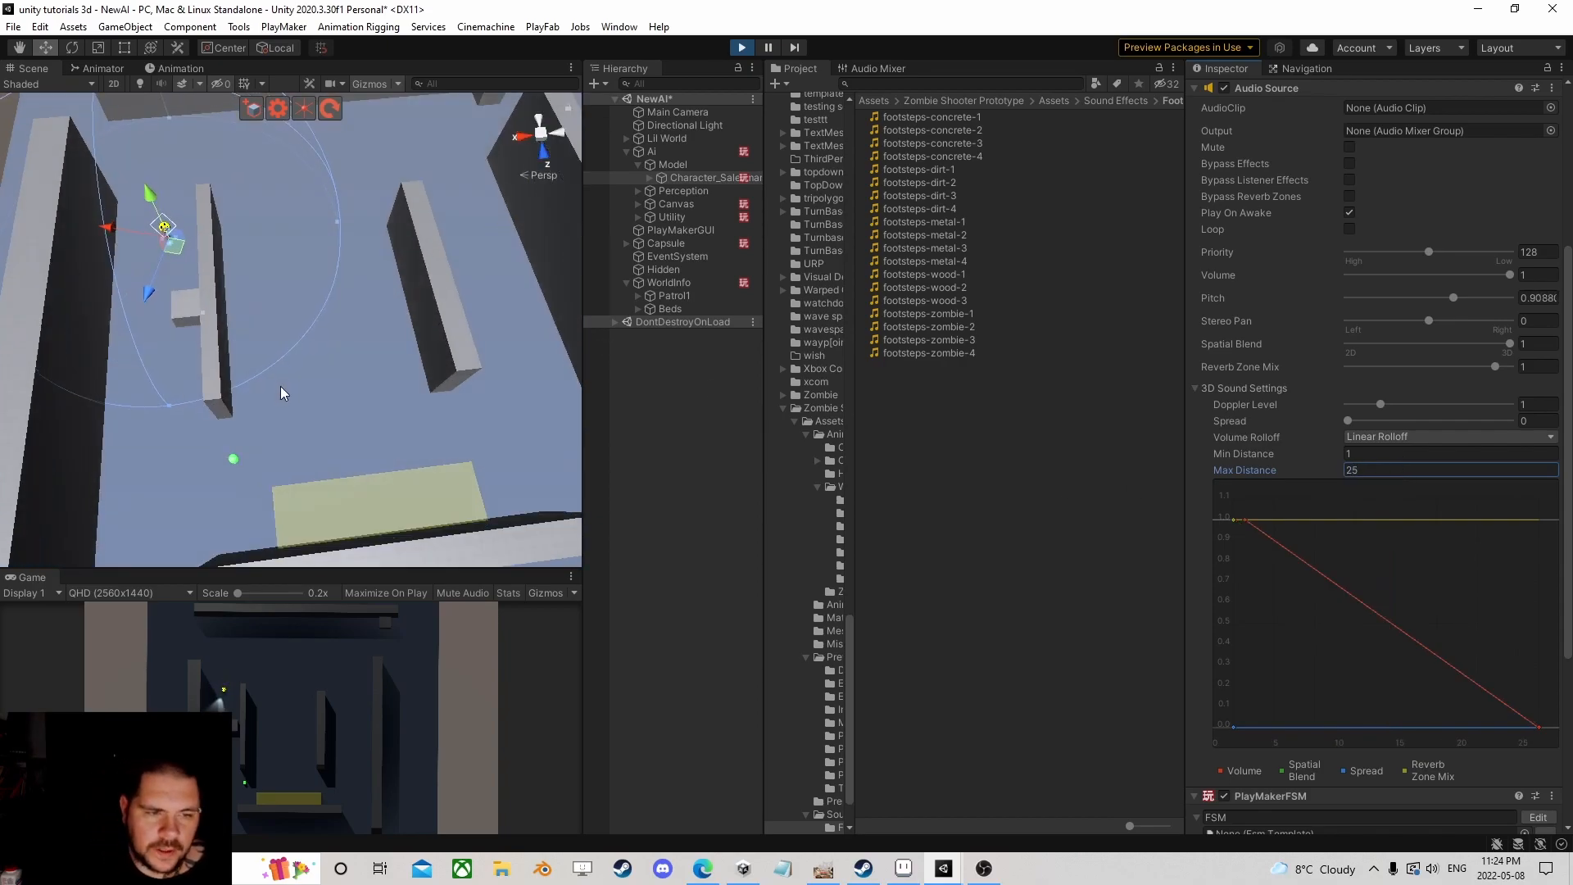
middle_click_drag(286, 401, 395, 318)
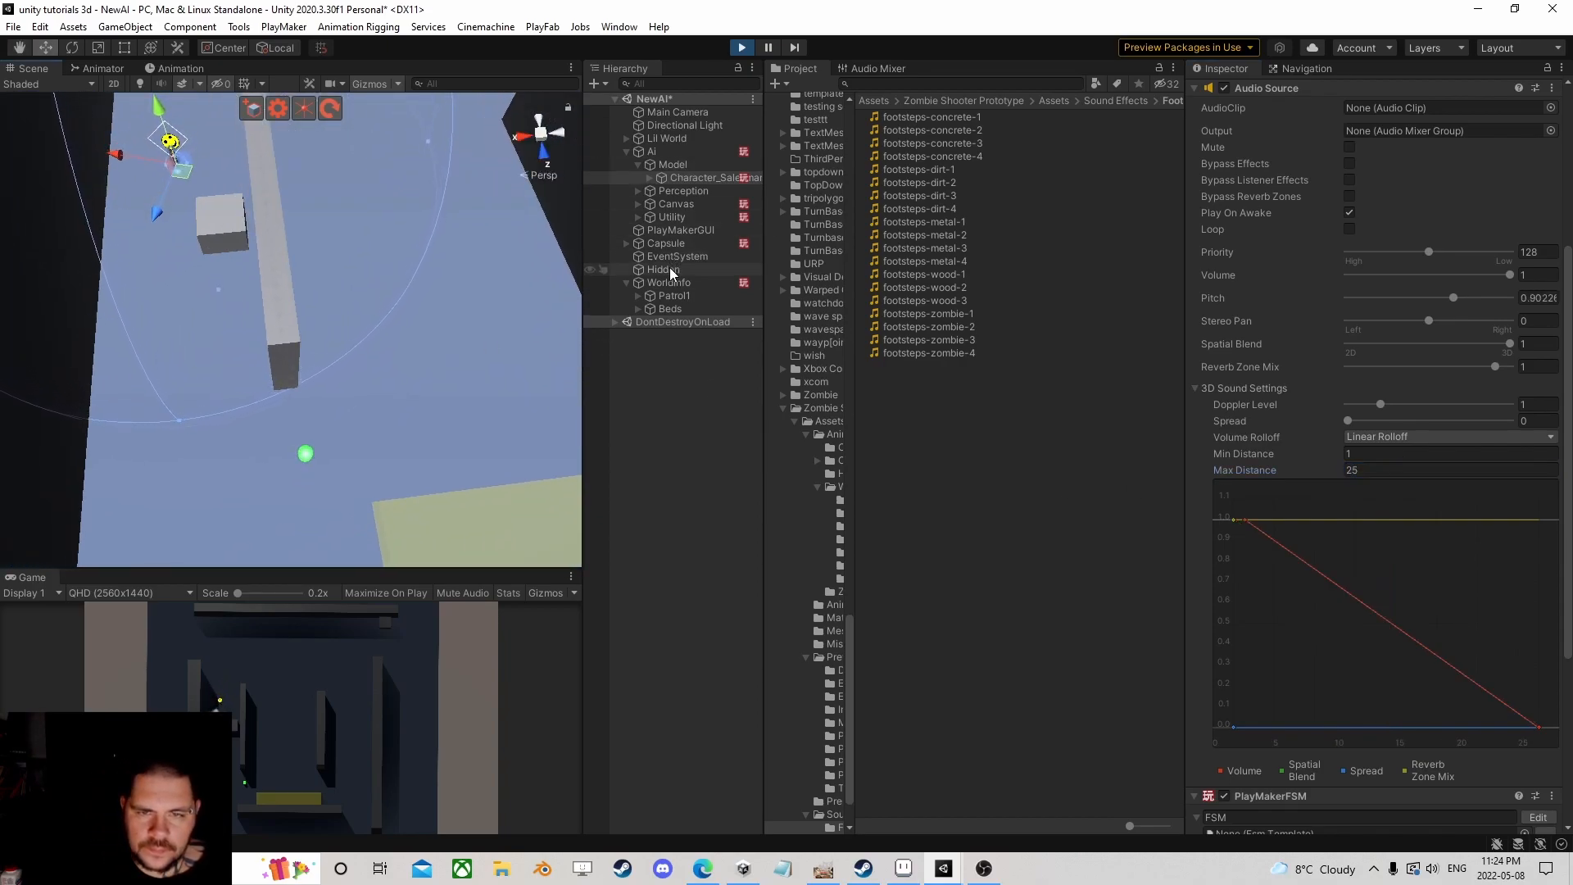
left_click(678, 244)
left_click_drag(301, 469, 534, 468)
left_click_drag(556, 551, 557, 549)
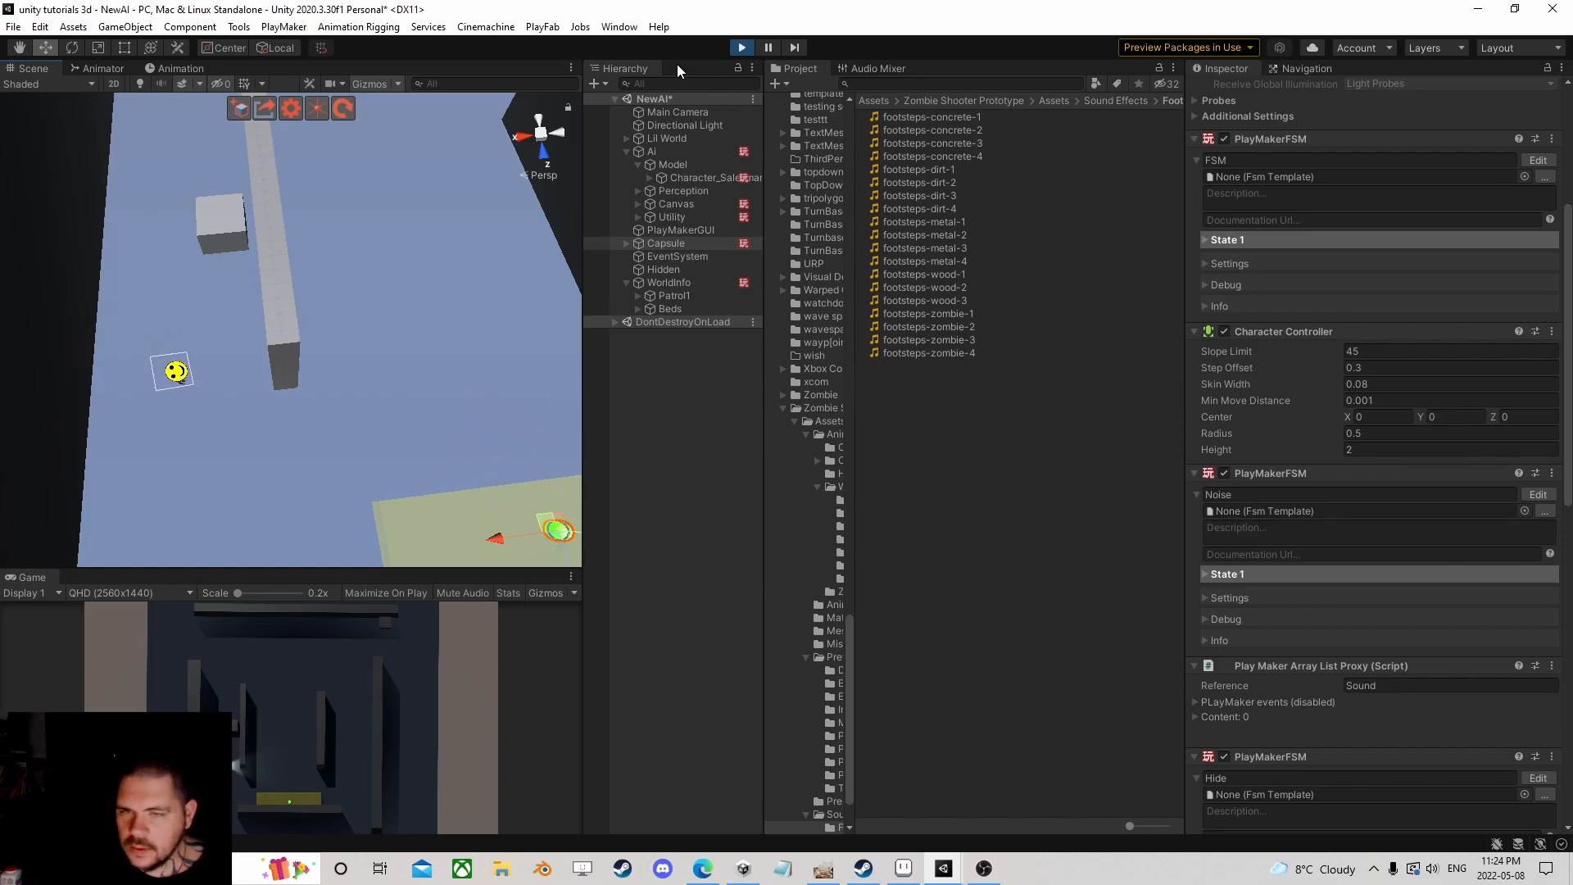
Step: Stop play mode and set the salesman's audio Max Distance to 35
left_click(741, 47)
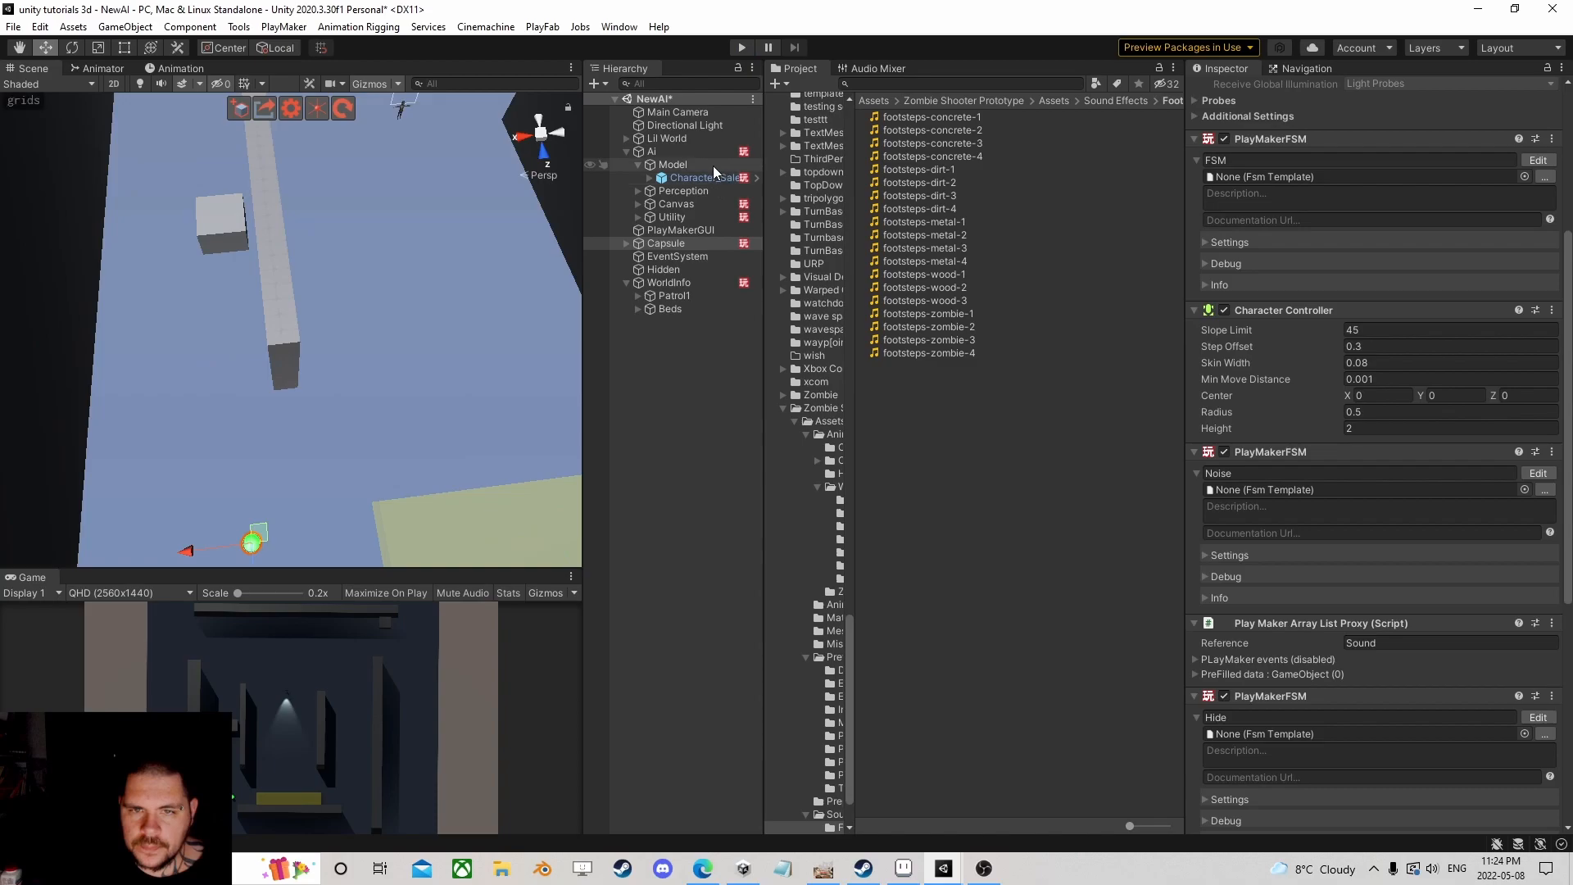
left_click(707, 177)
scroll(1334, 449, "down", 4)
scroll(1352, 449, "up", 5)
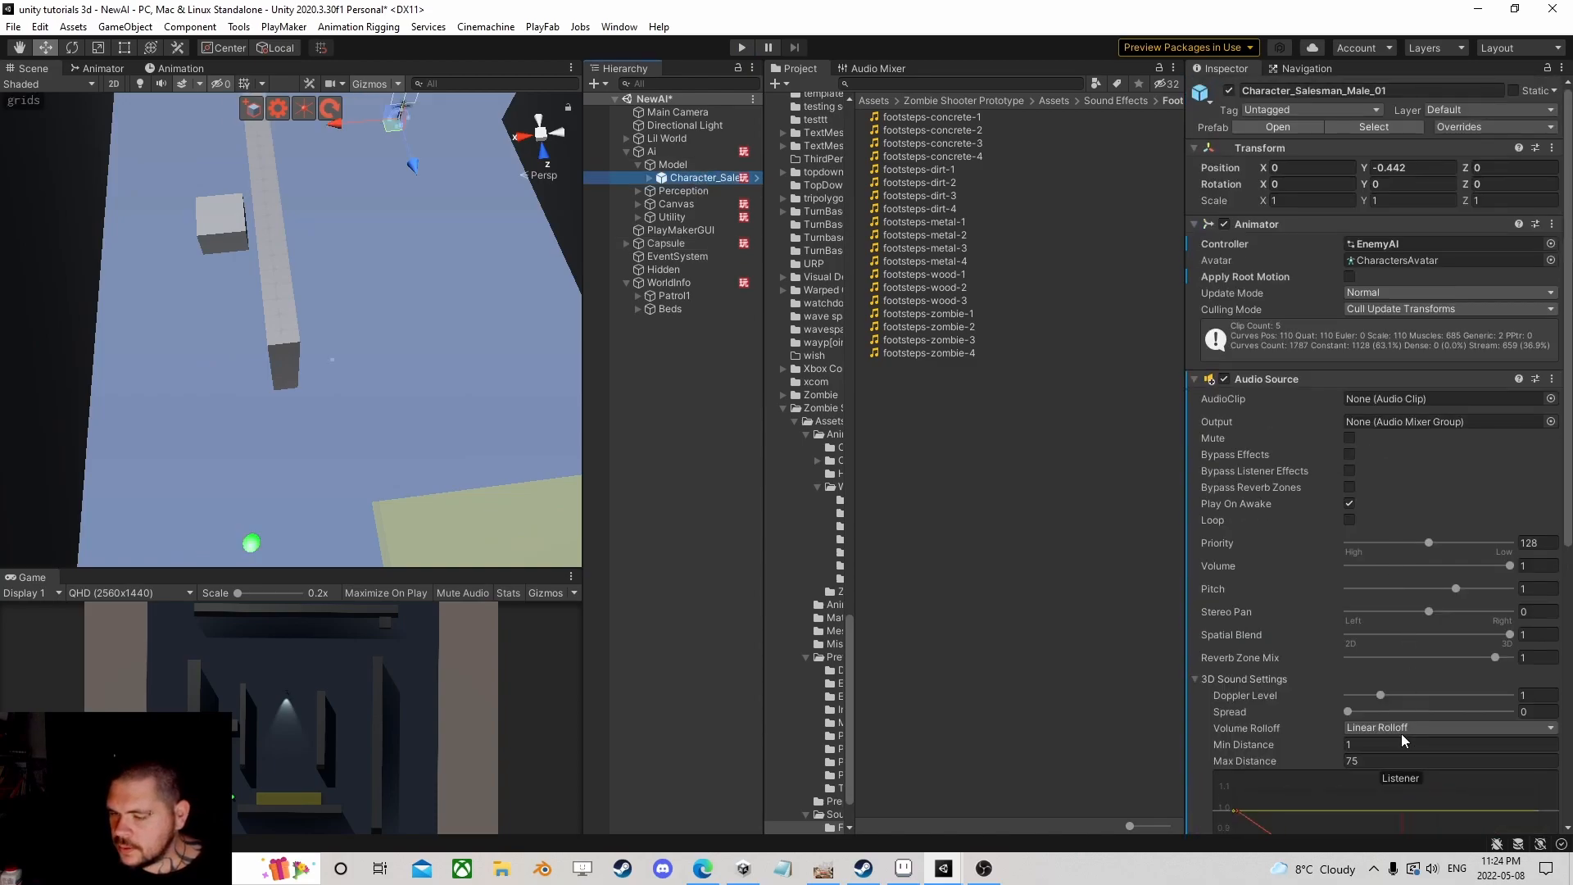
scroll(1392, 713, "down", 3)
left_click(1357, 613)
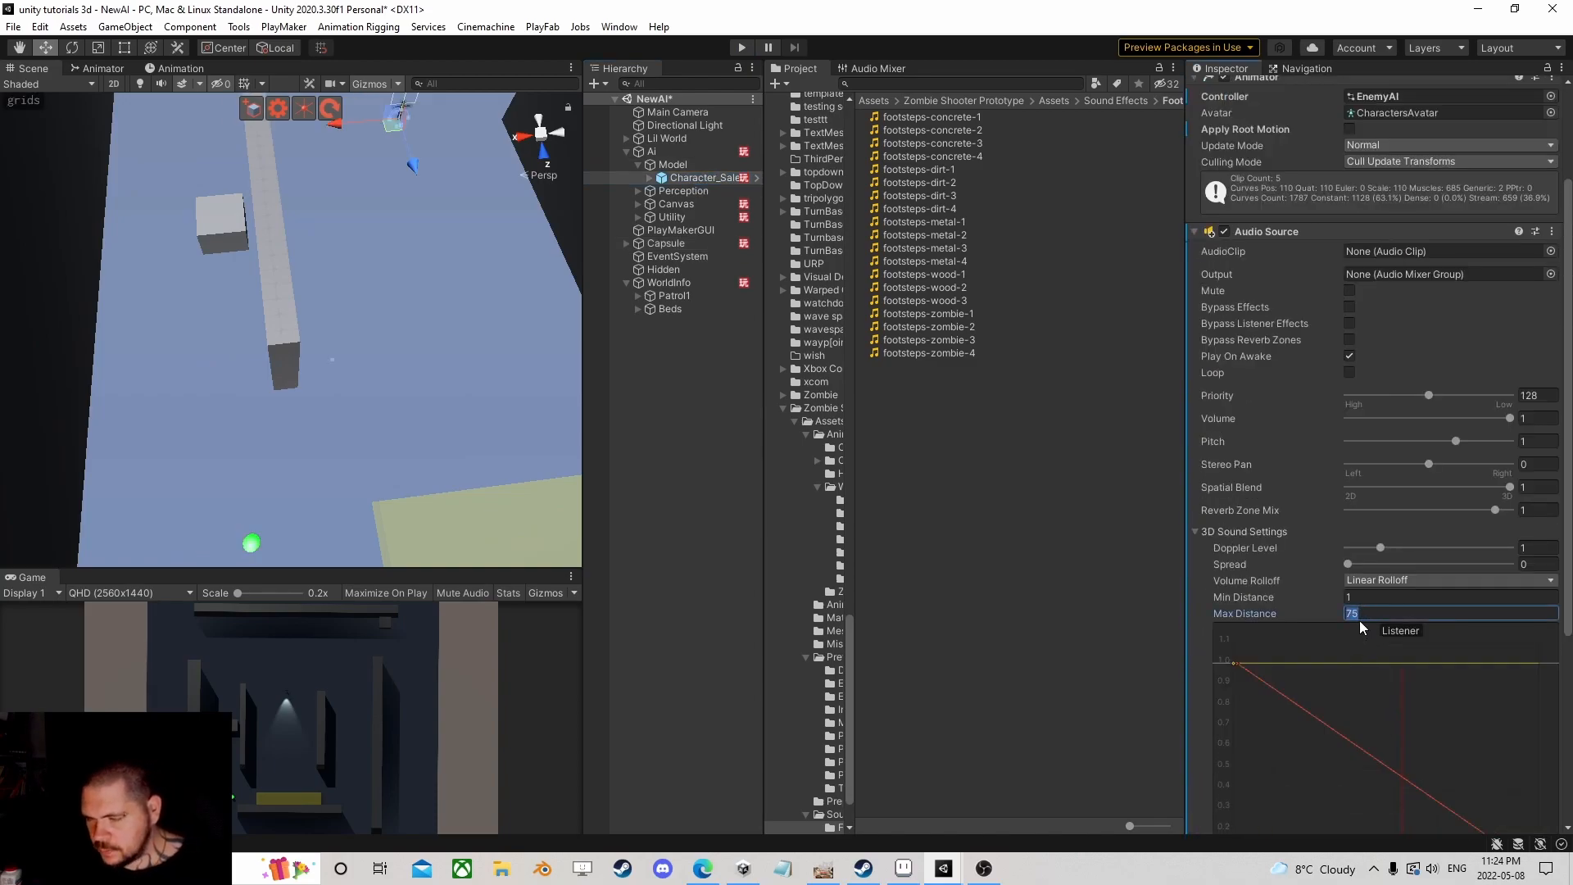
type("35")
Step: Collapse the Ai object's children and tilt the view over the level
scroll(277, 344, "down", 10)
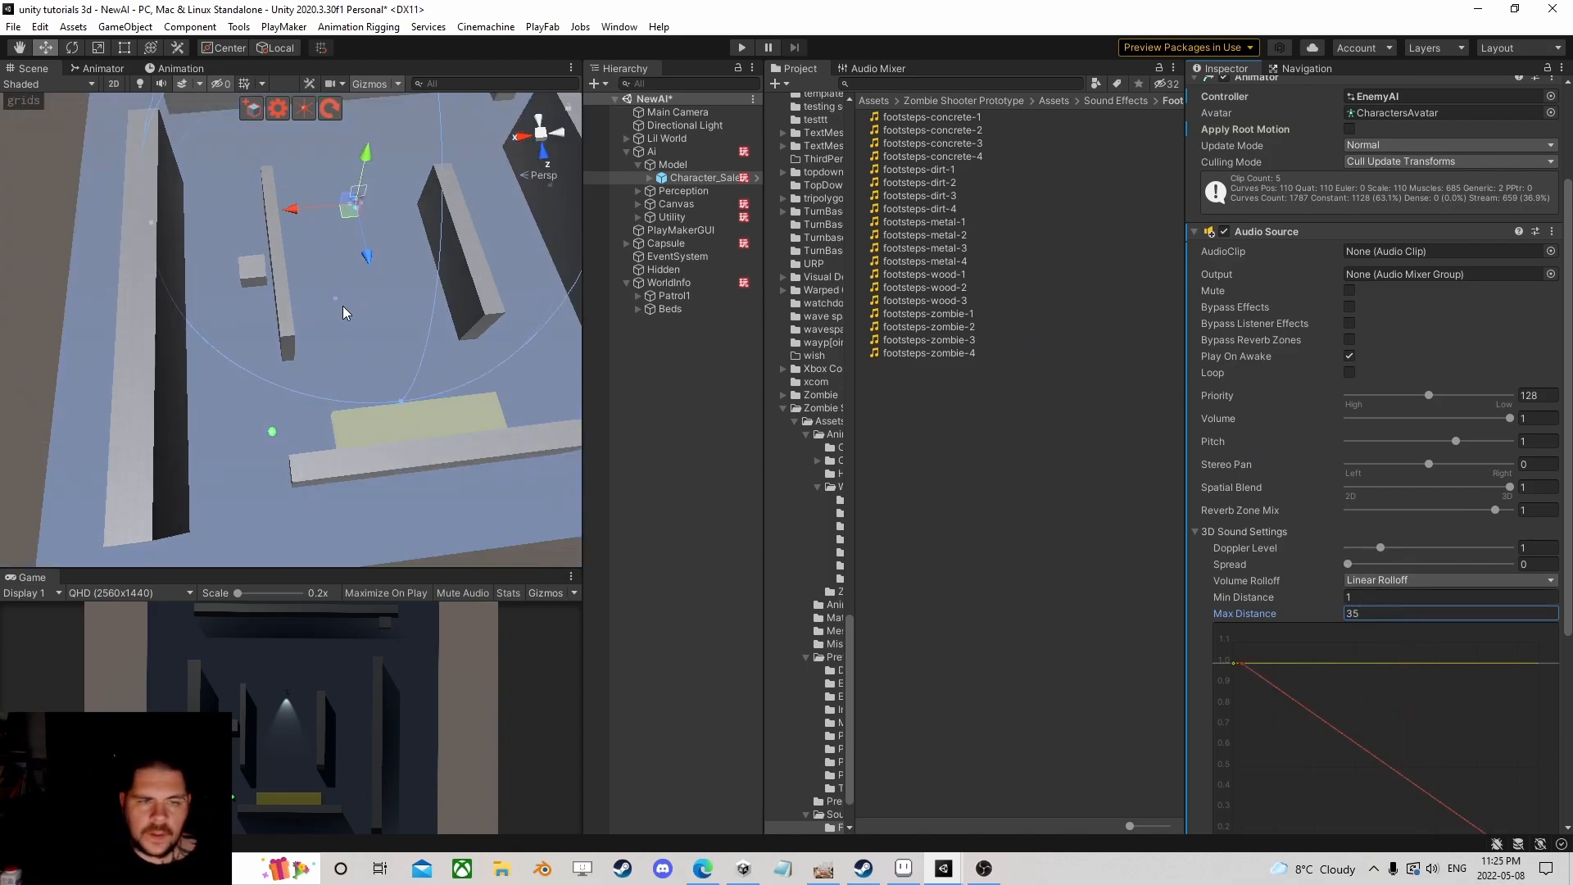
scroll(283, 347, "up", 2)
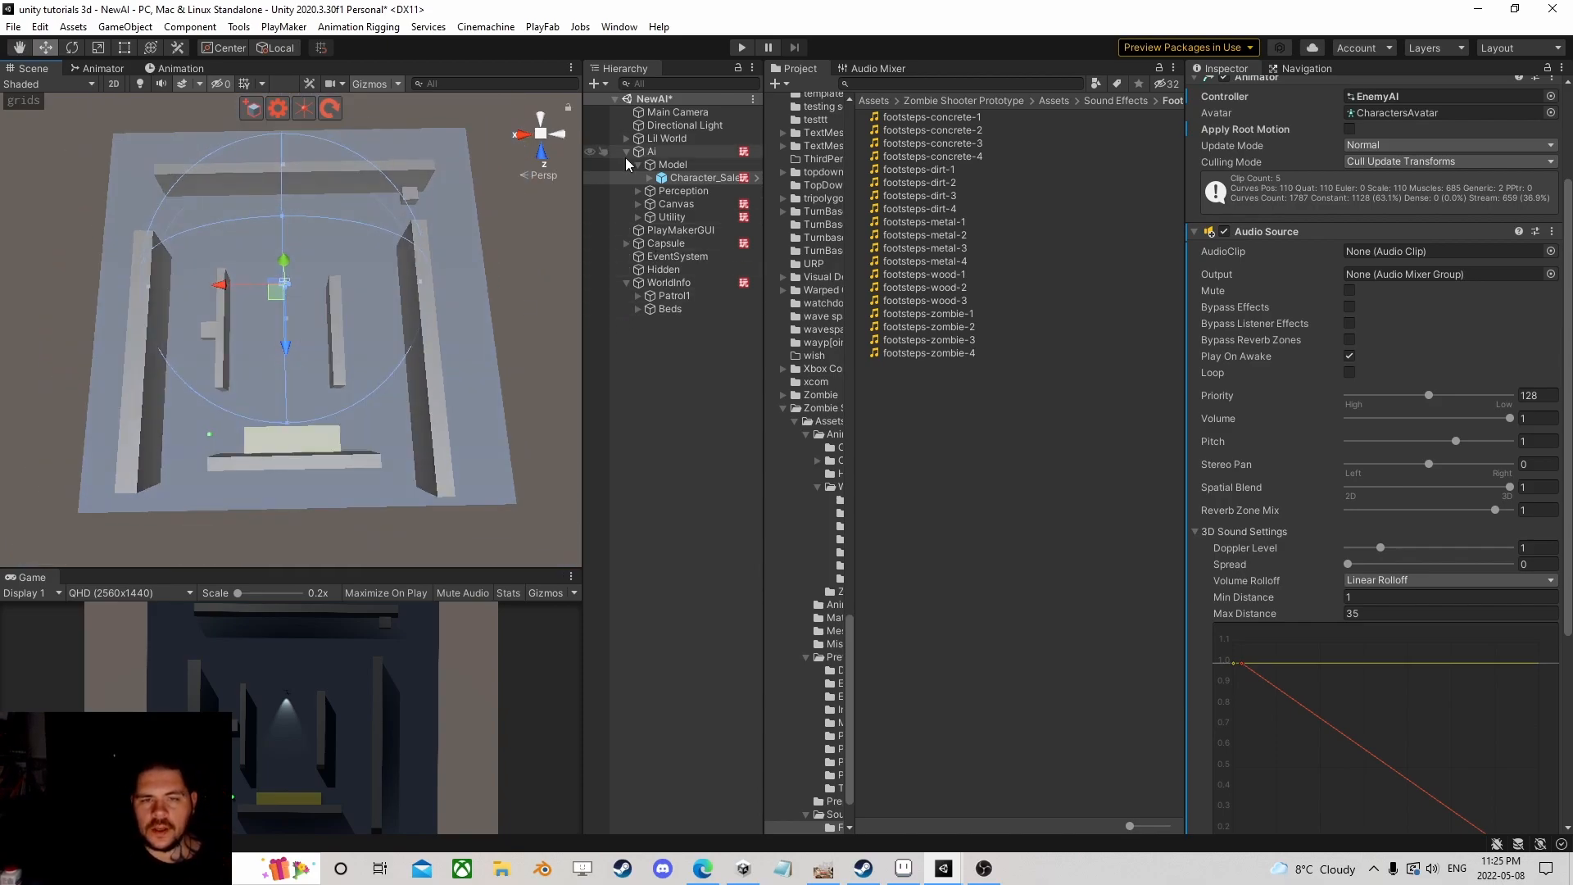
left_click(628, 152)
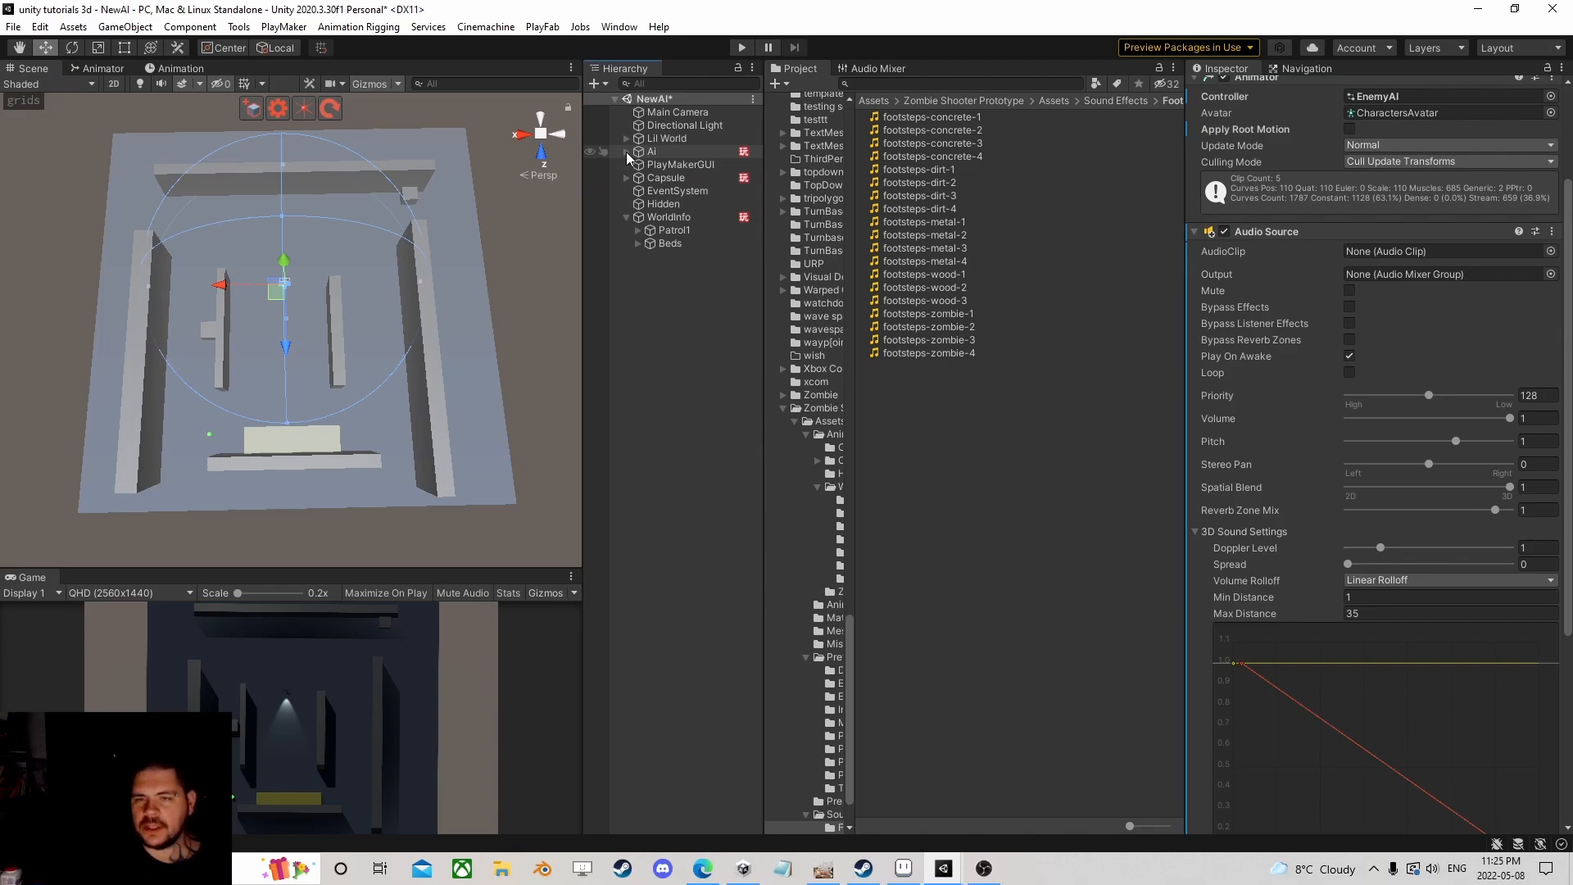
scroll(429, 287, "up", 2)
scroll(362, 303, "up", 2)
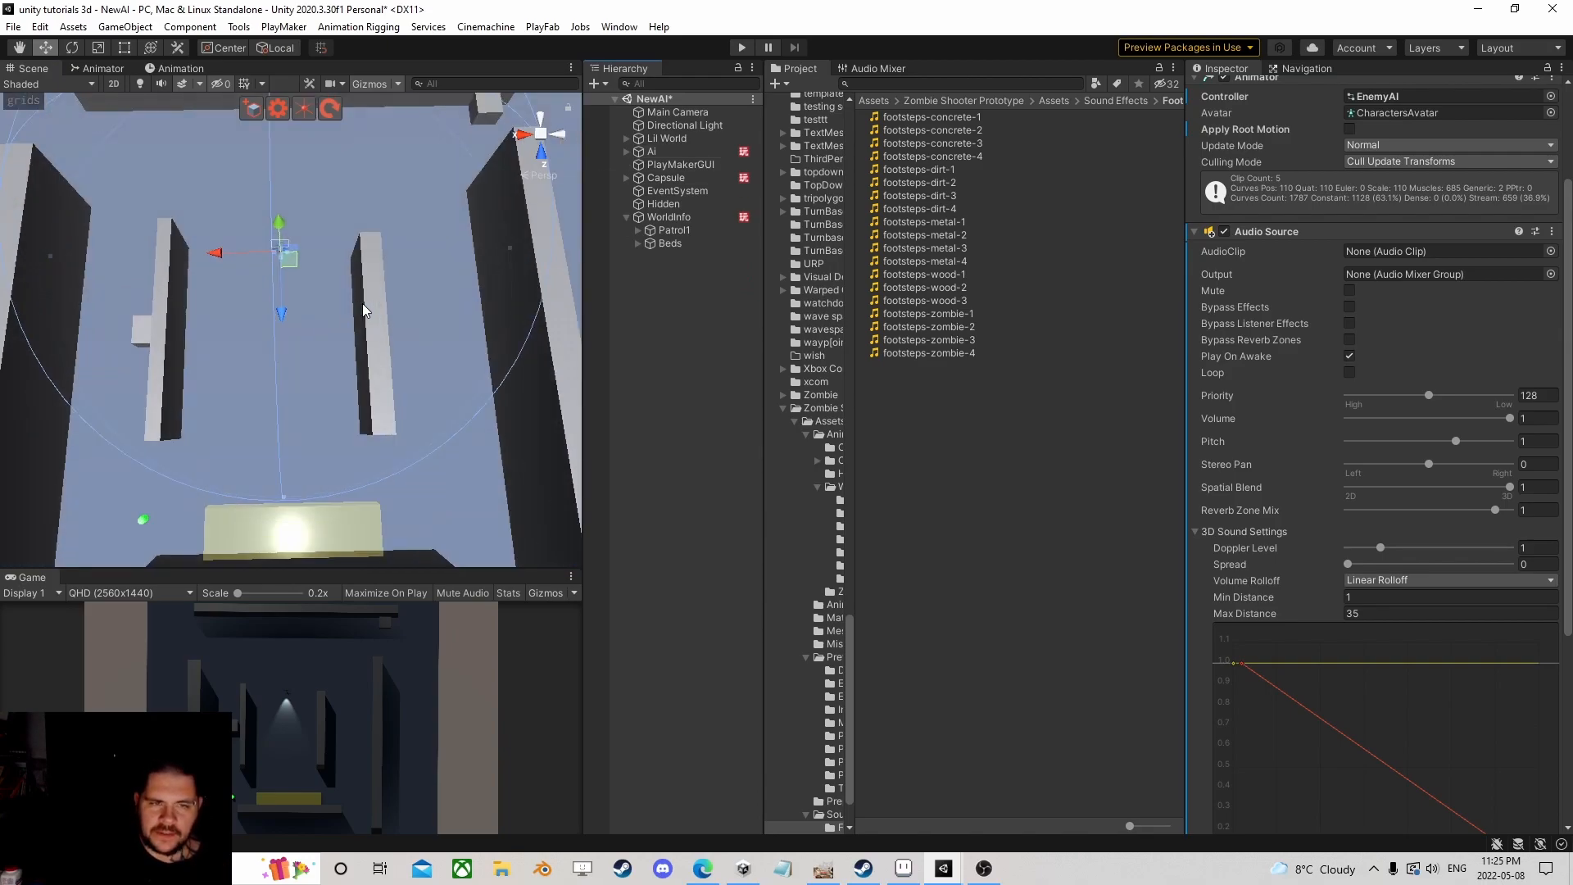
scroll(370, 287, "down", 4)
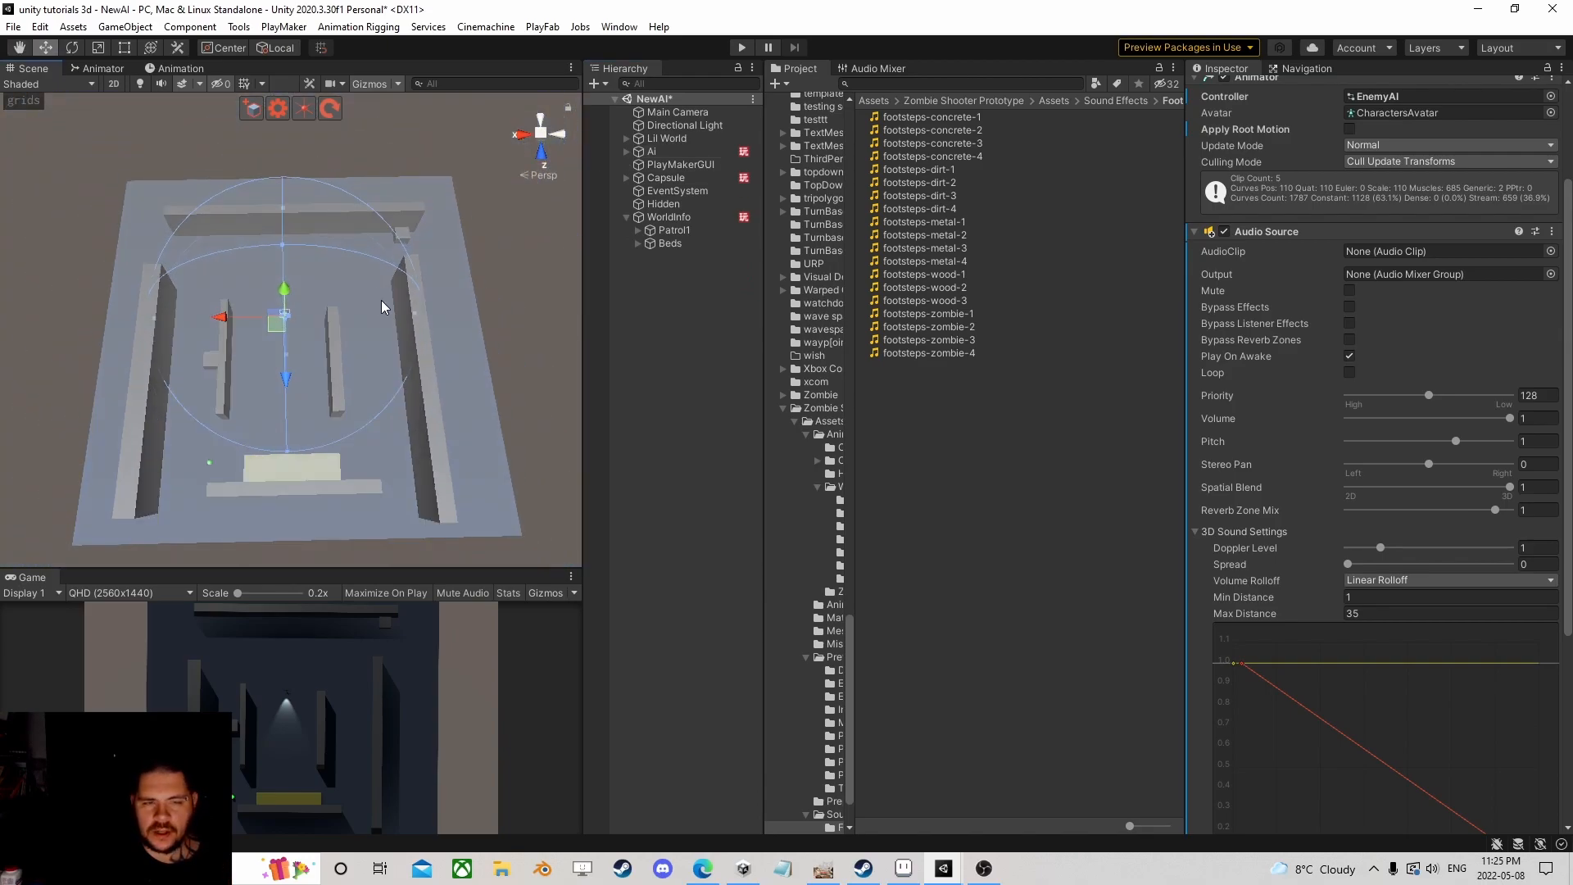
scroll(382, 298, "down", 1)
scroll(389, 279, "down", 3)
right_click_drag(386, 281, 371, 274)
scroll(368, 281, "up", 5)
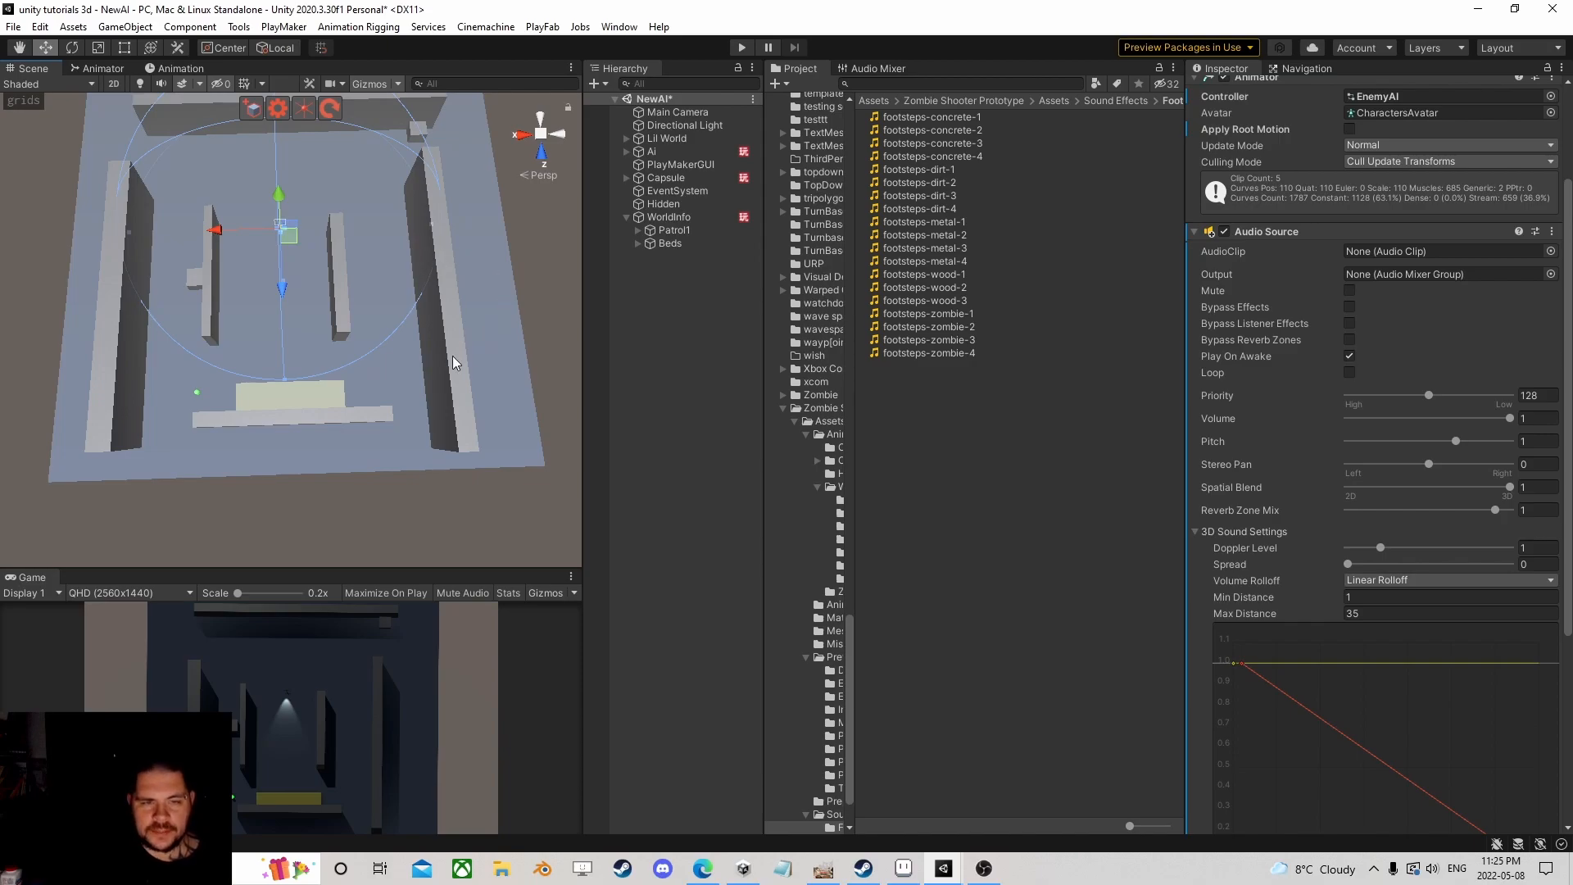
Step: Duplicate the Lil World floor and slide the copy along X to -100
left_click(668, 137)
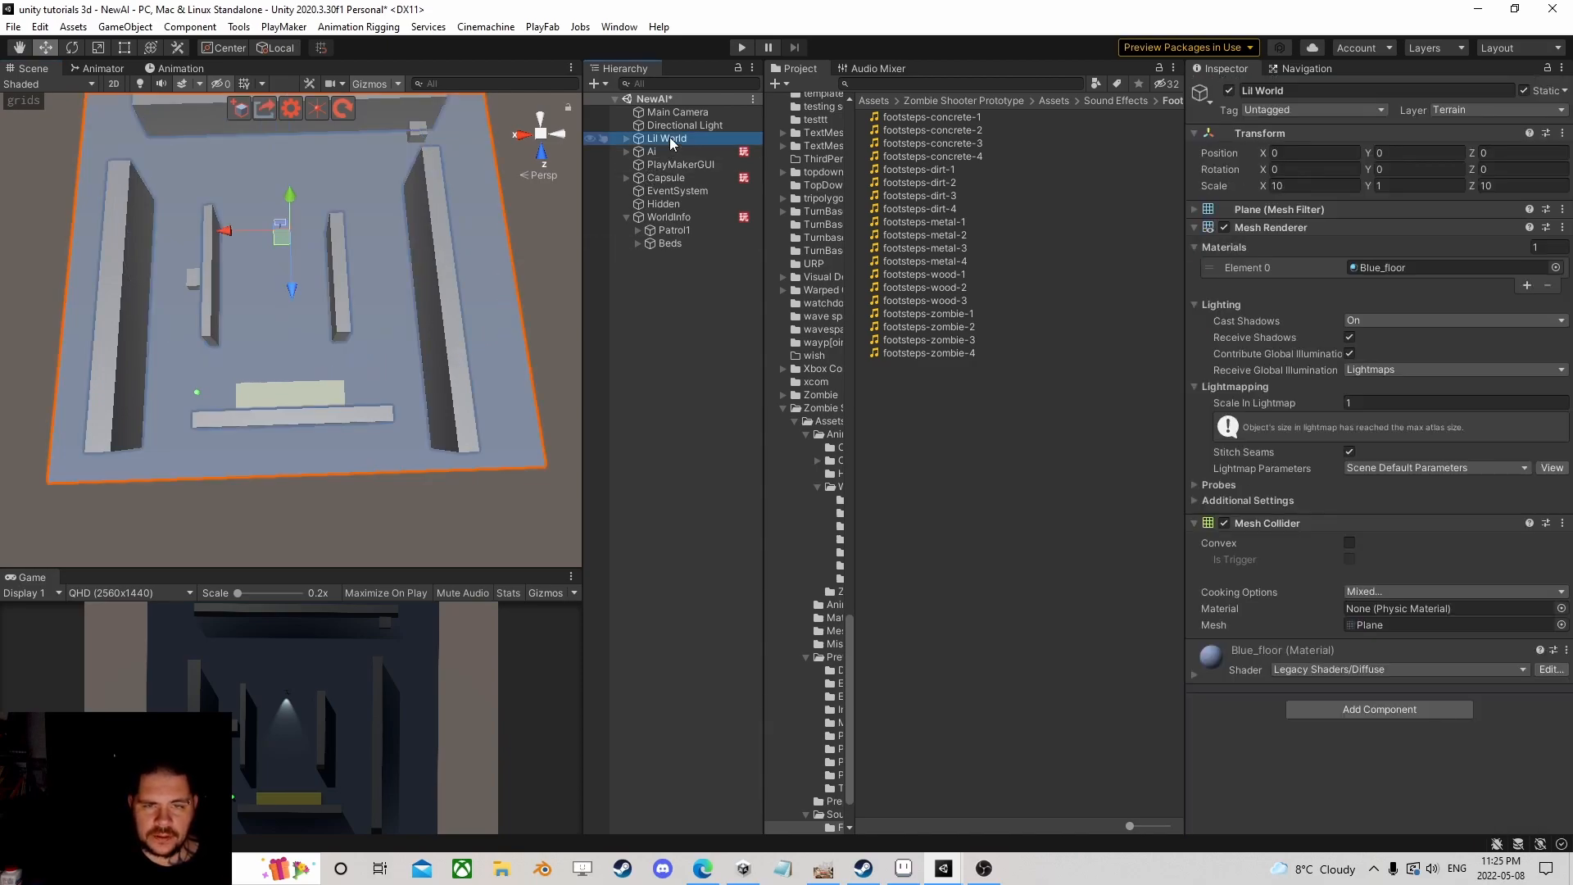
key("ctrl+d")
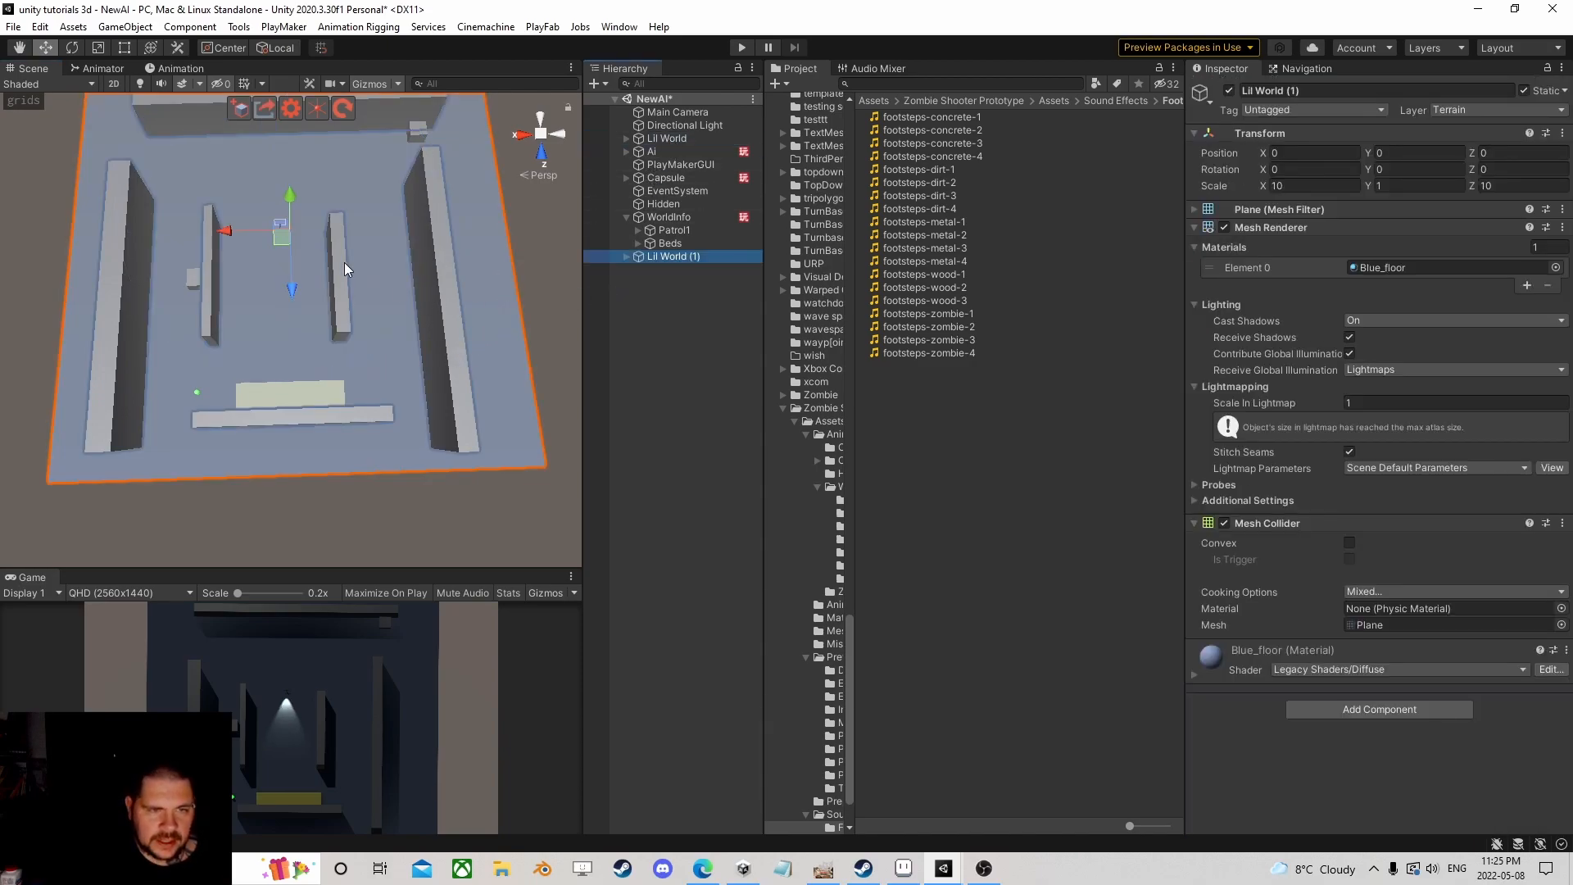
scroll(267, 278, "down", 2)
left_click_drag(227, 259, 583, 225)
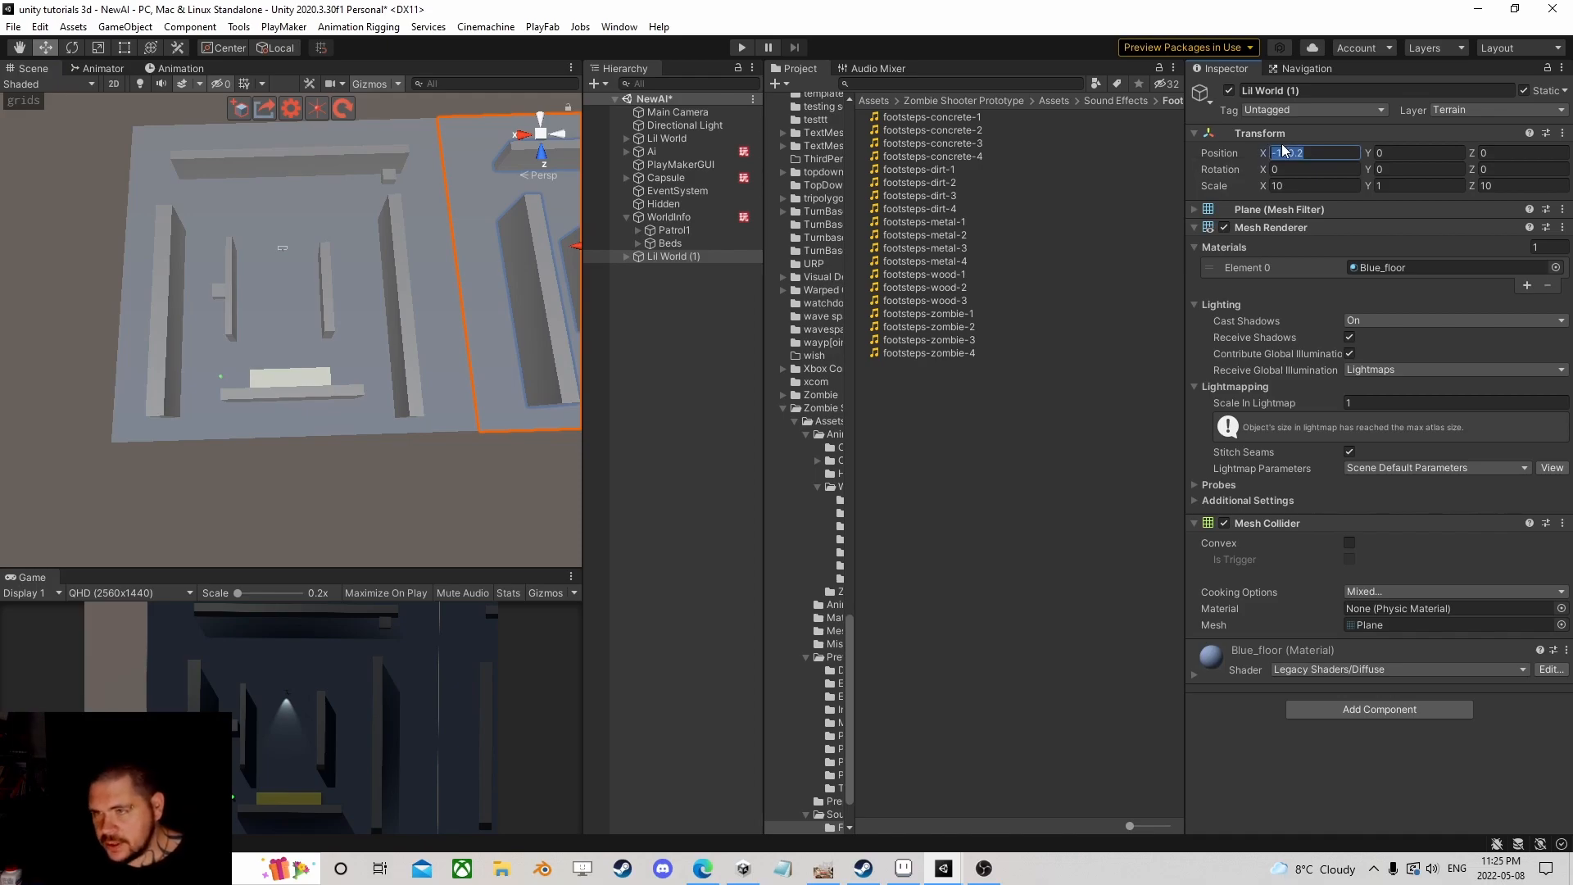
type("-1000")
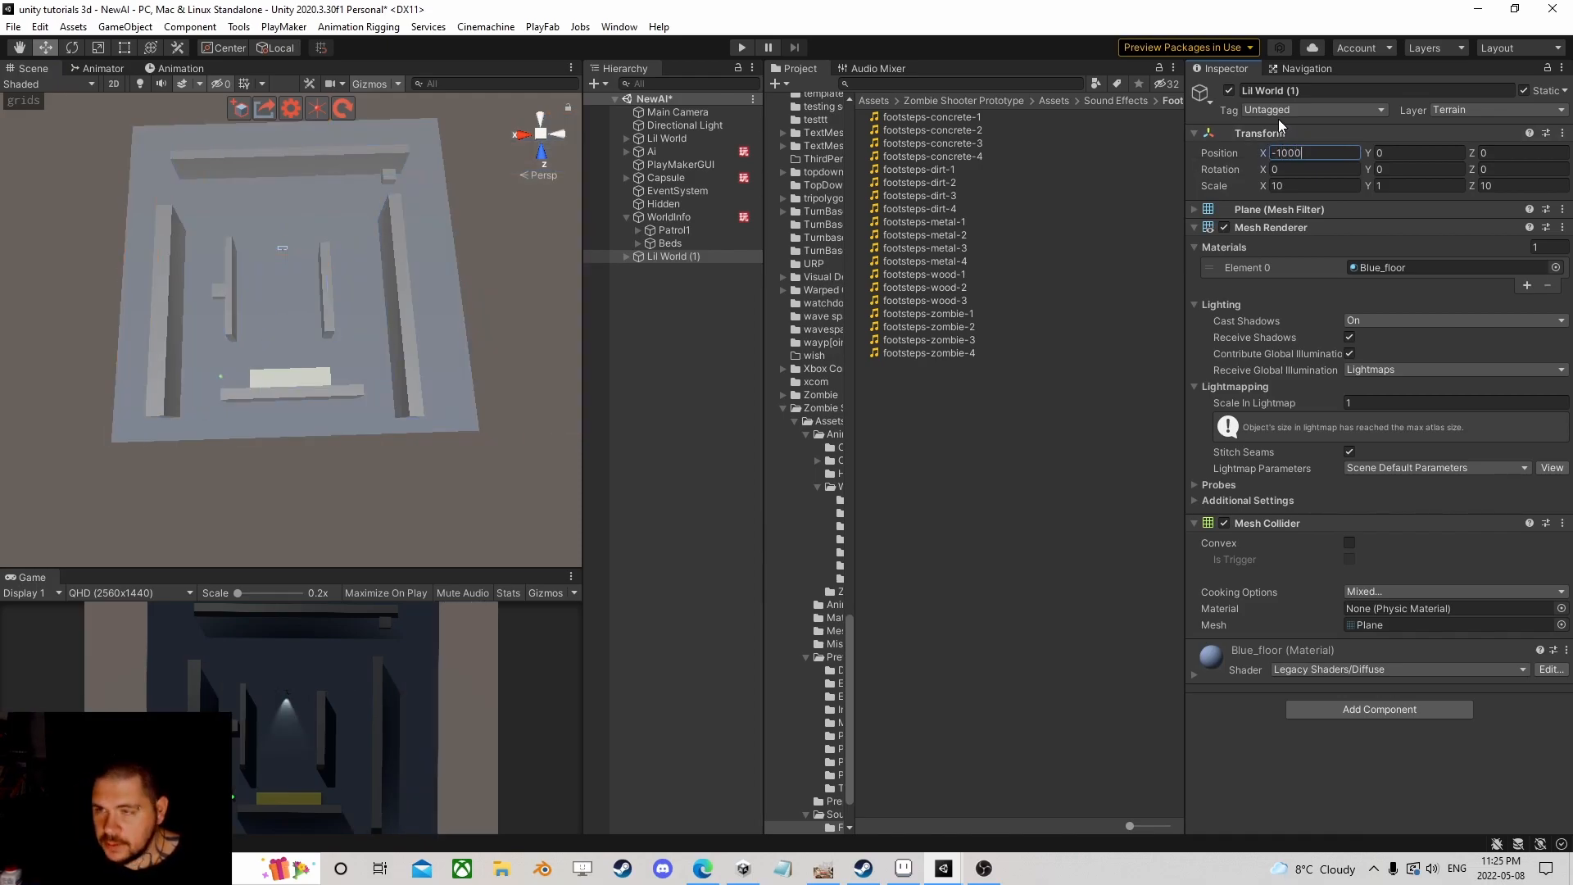
key("BackSpace")
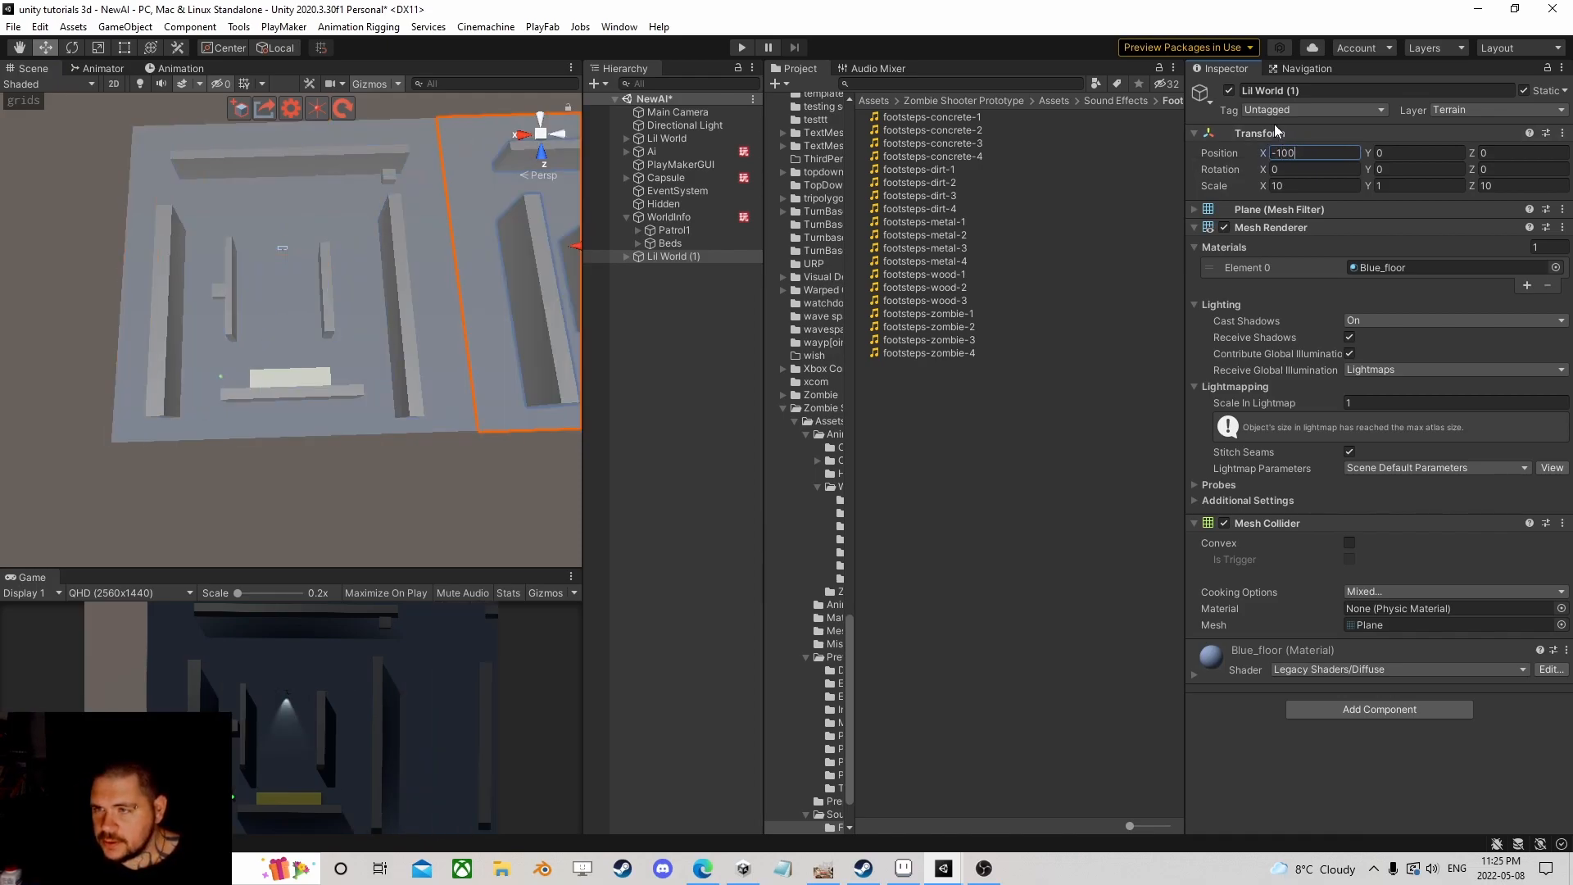
scroll(425, 288, "down", 3)
middle_click_drag(425, 289, 385, 281)
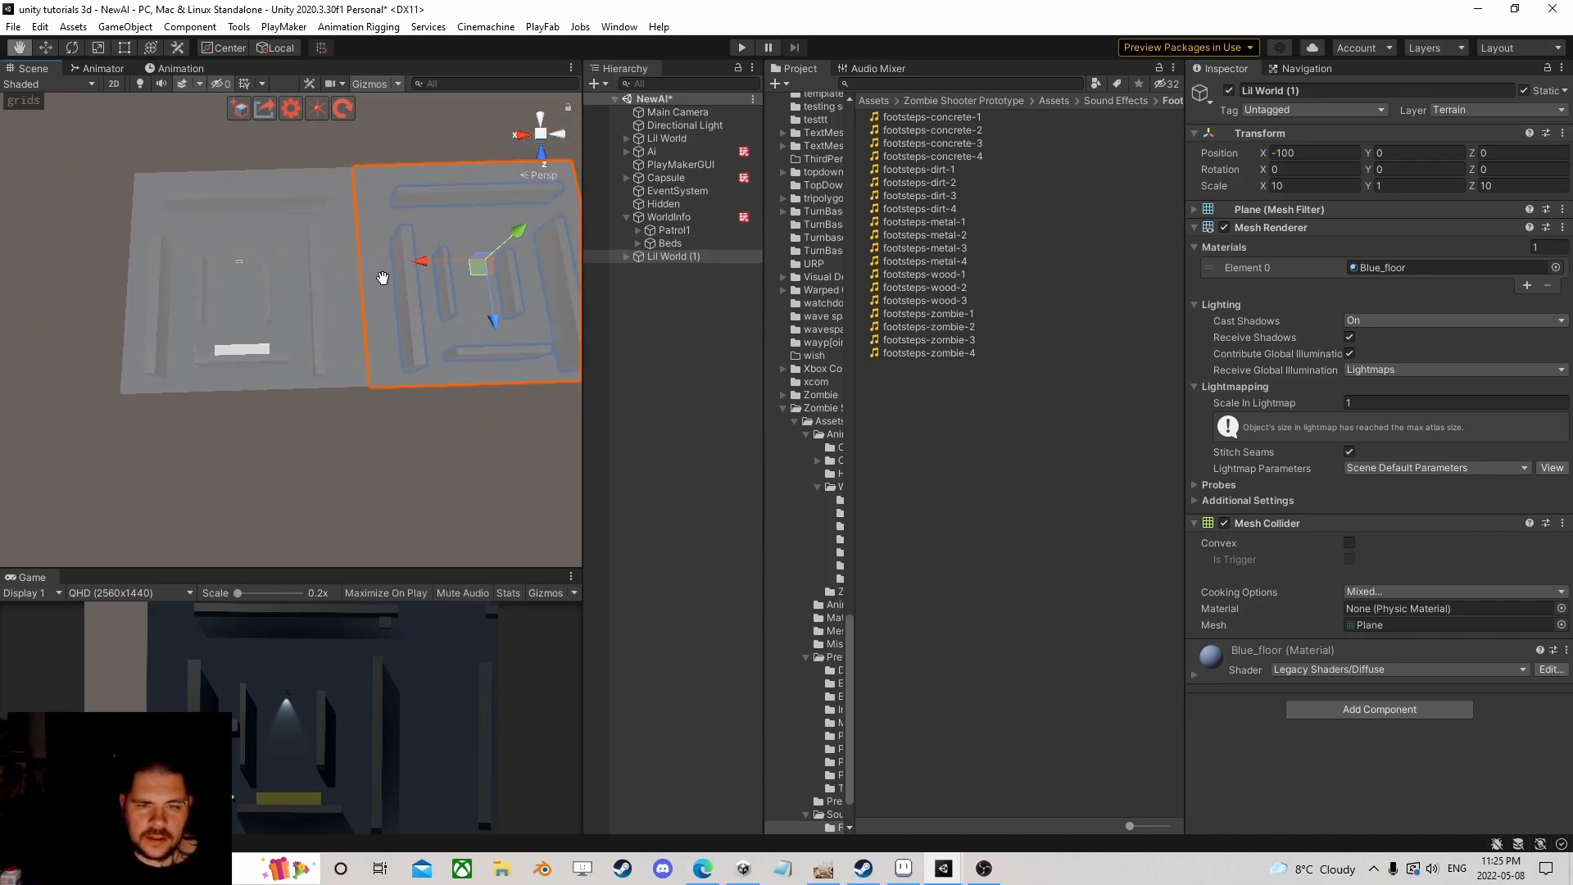
scroll(386, 281, "up", 3)
left_click(716, 356)
scroll(411, 347, "up", 3)
right_click_drag(354, 357, 336, 290)
scroll(337, 291, "down", 3)
middle_click_drag(337, 290, 365, 356)
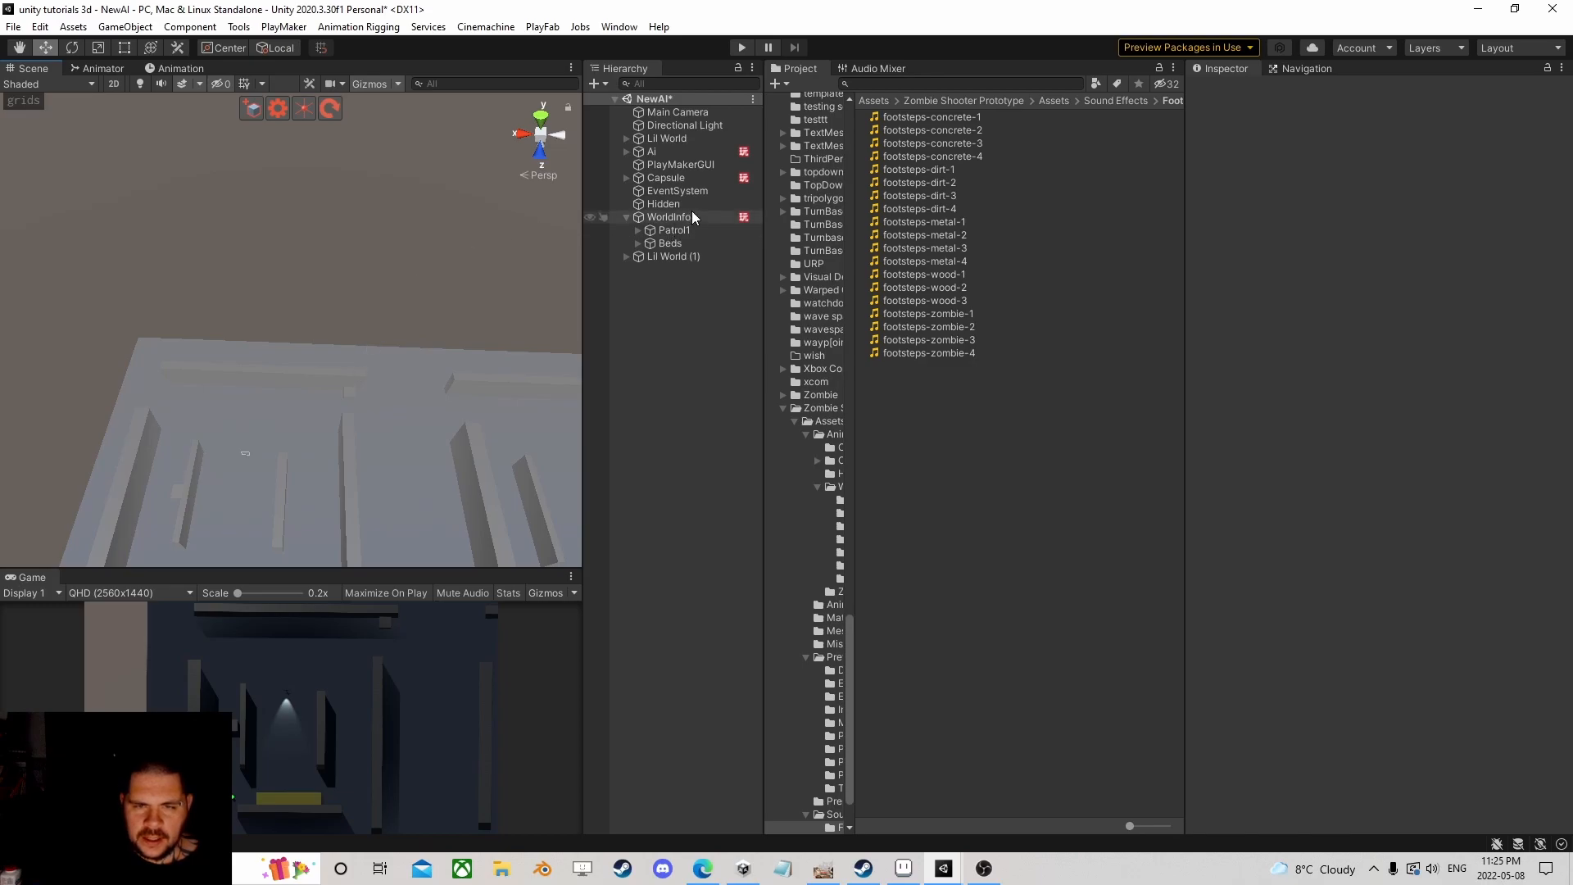
Step: Duplicate Lil World (1) into Lil World (2) and edit its Z position
left_click(671, 255)
key("ctrl+d")
left_click(1275, 170)
left_click(1502, 154)
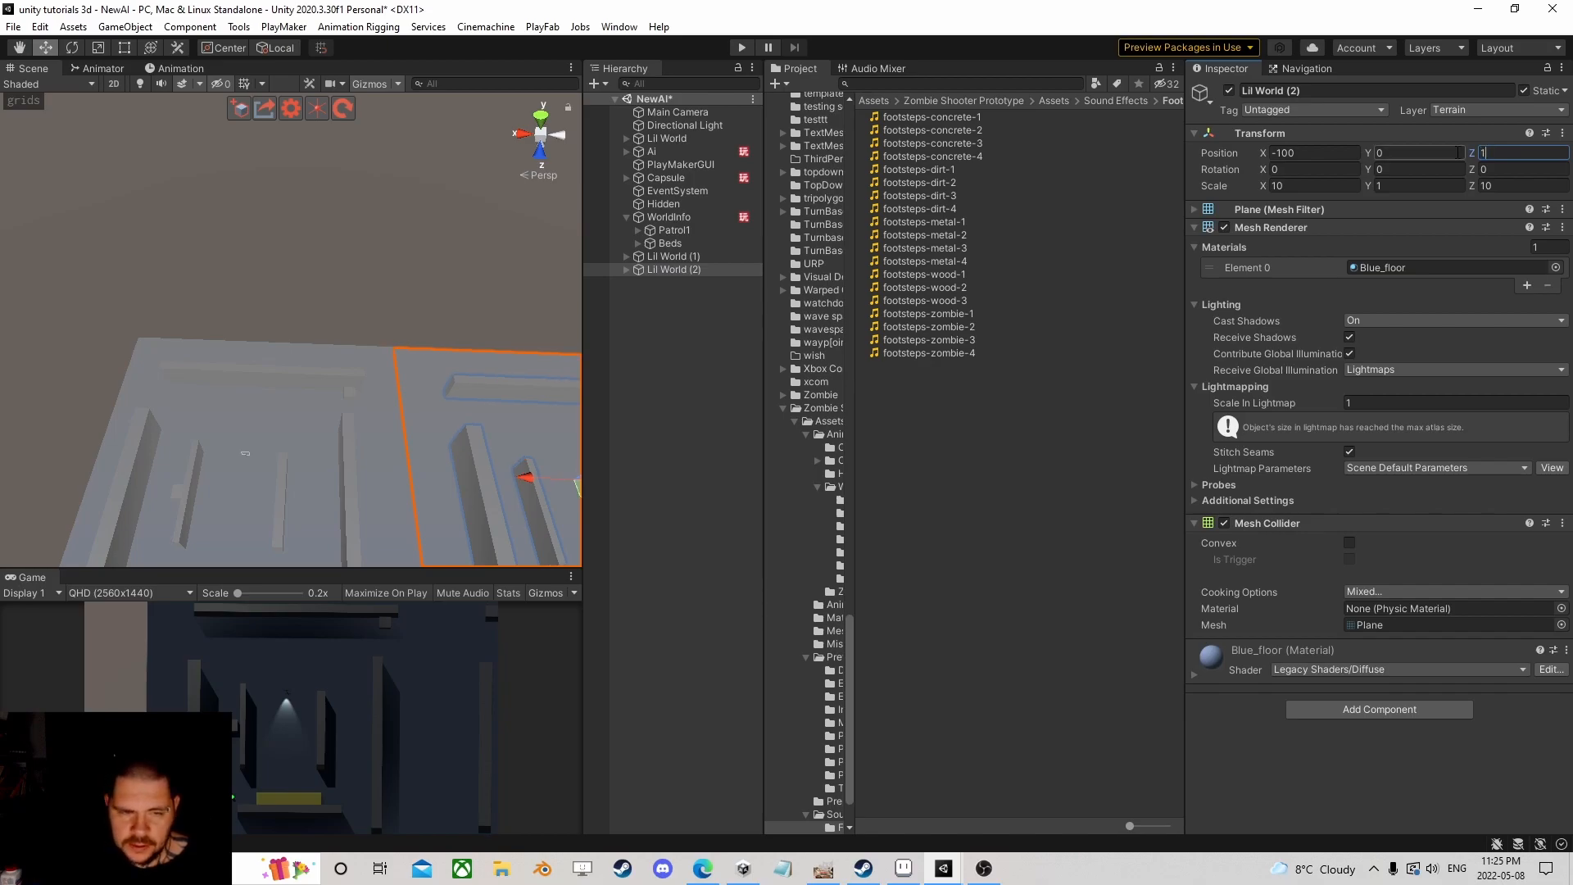
right_click_drag(474, 293, 412, 336)
scroll(420, 357, "down", 3)
scroll(343, 318, "down", 1)
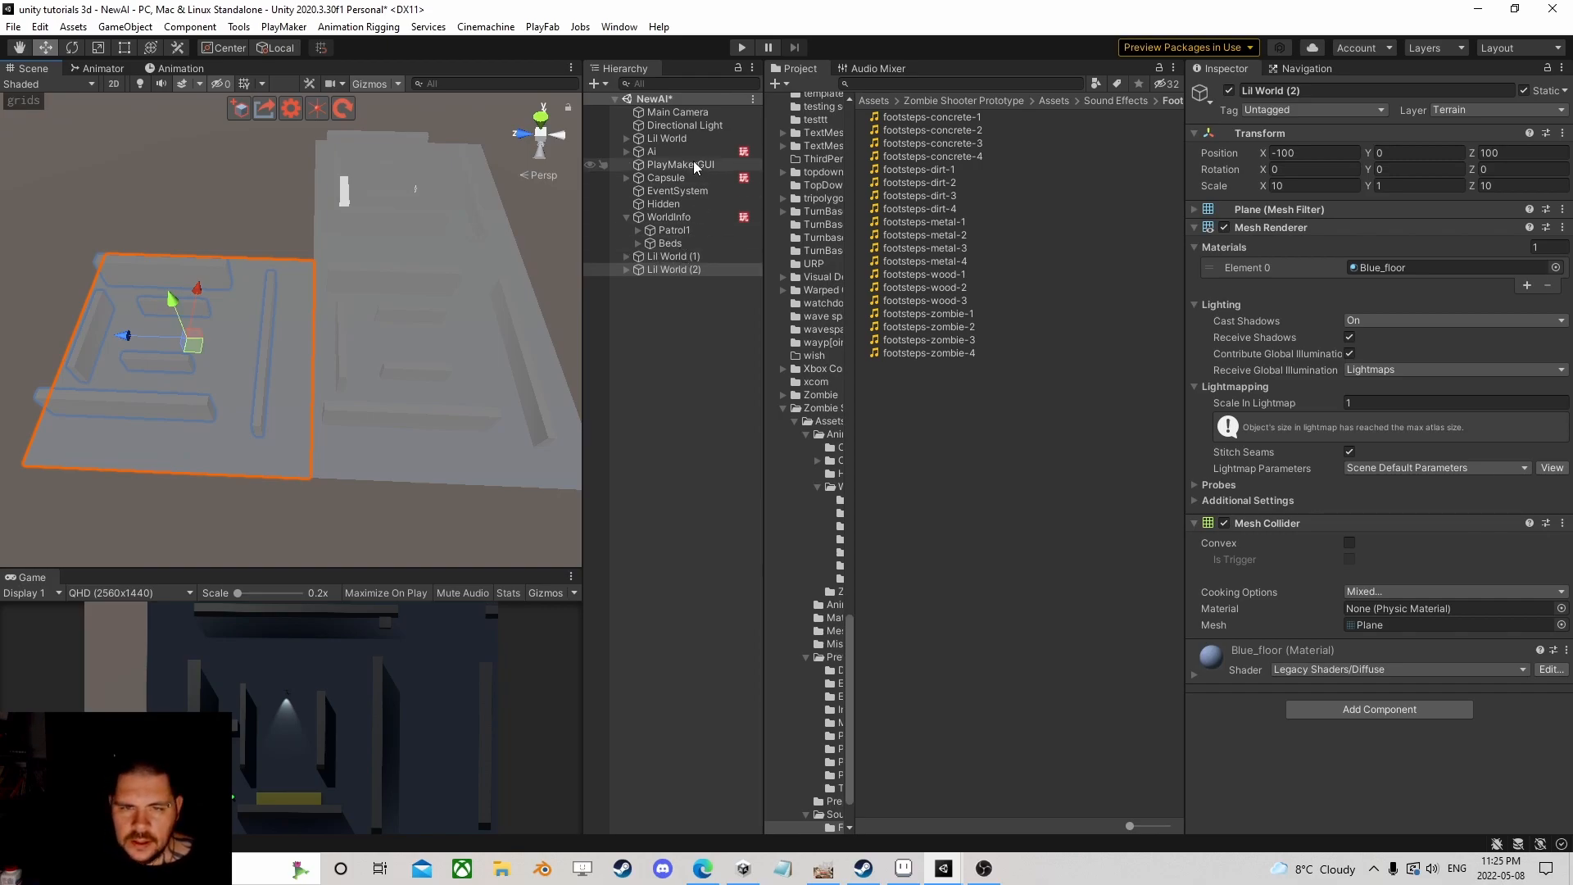
Step: Set Lil World (1) Position X to 100 and Lil World (2) Position X to 0
left_click(662, 128)
left_click(664, 138)
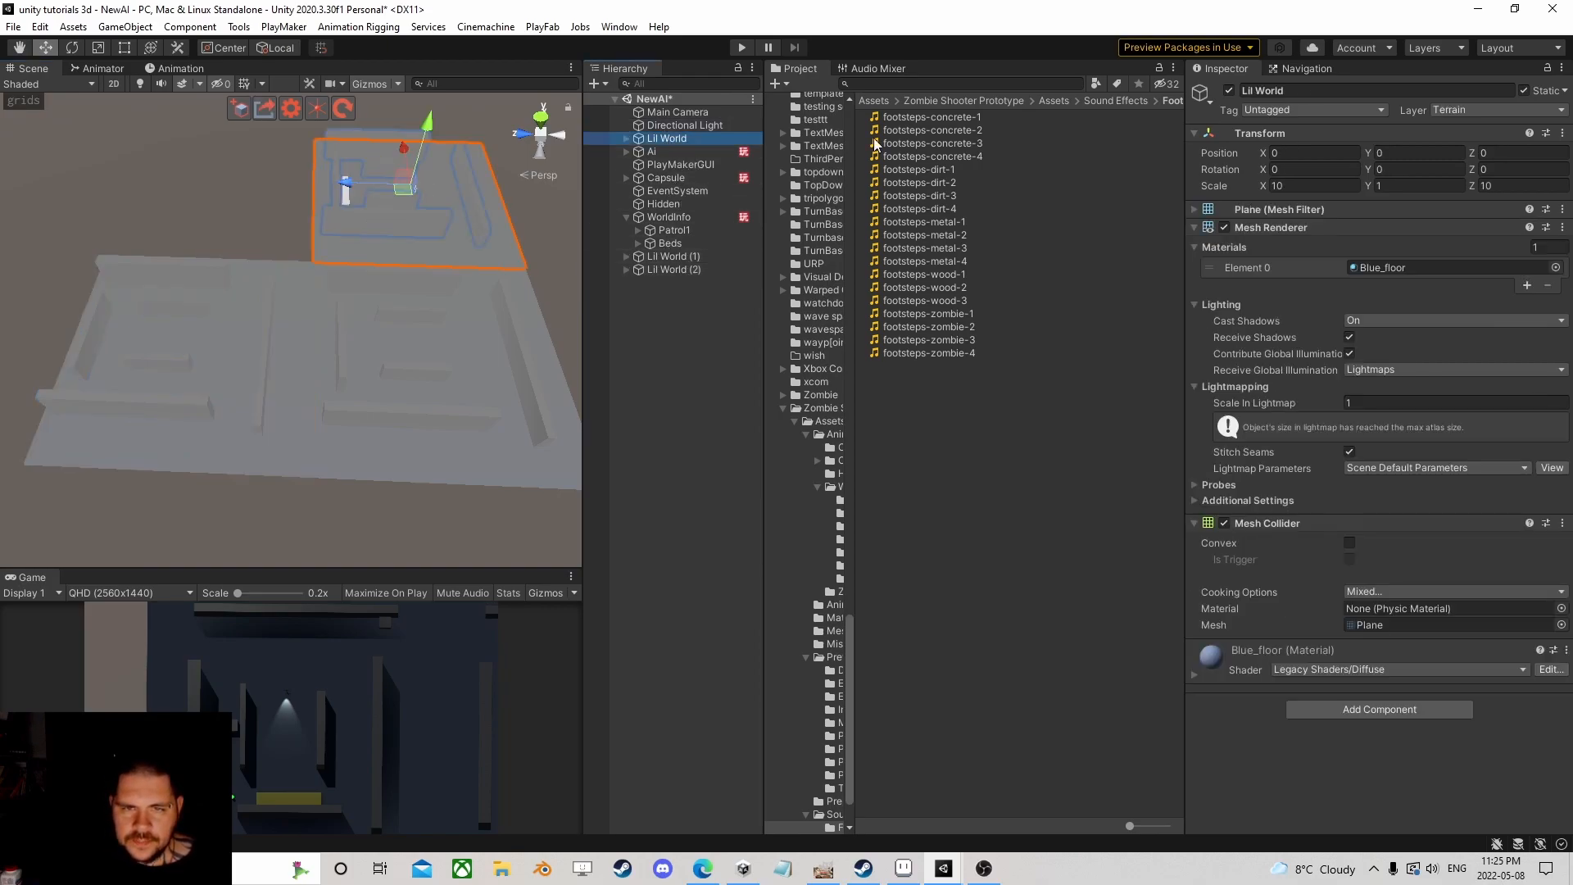
left_click(672, 257)
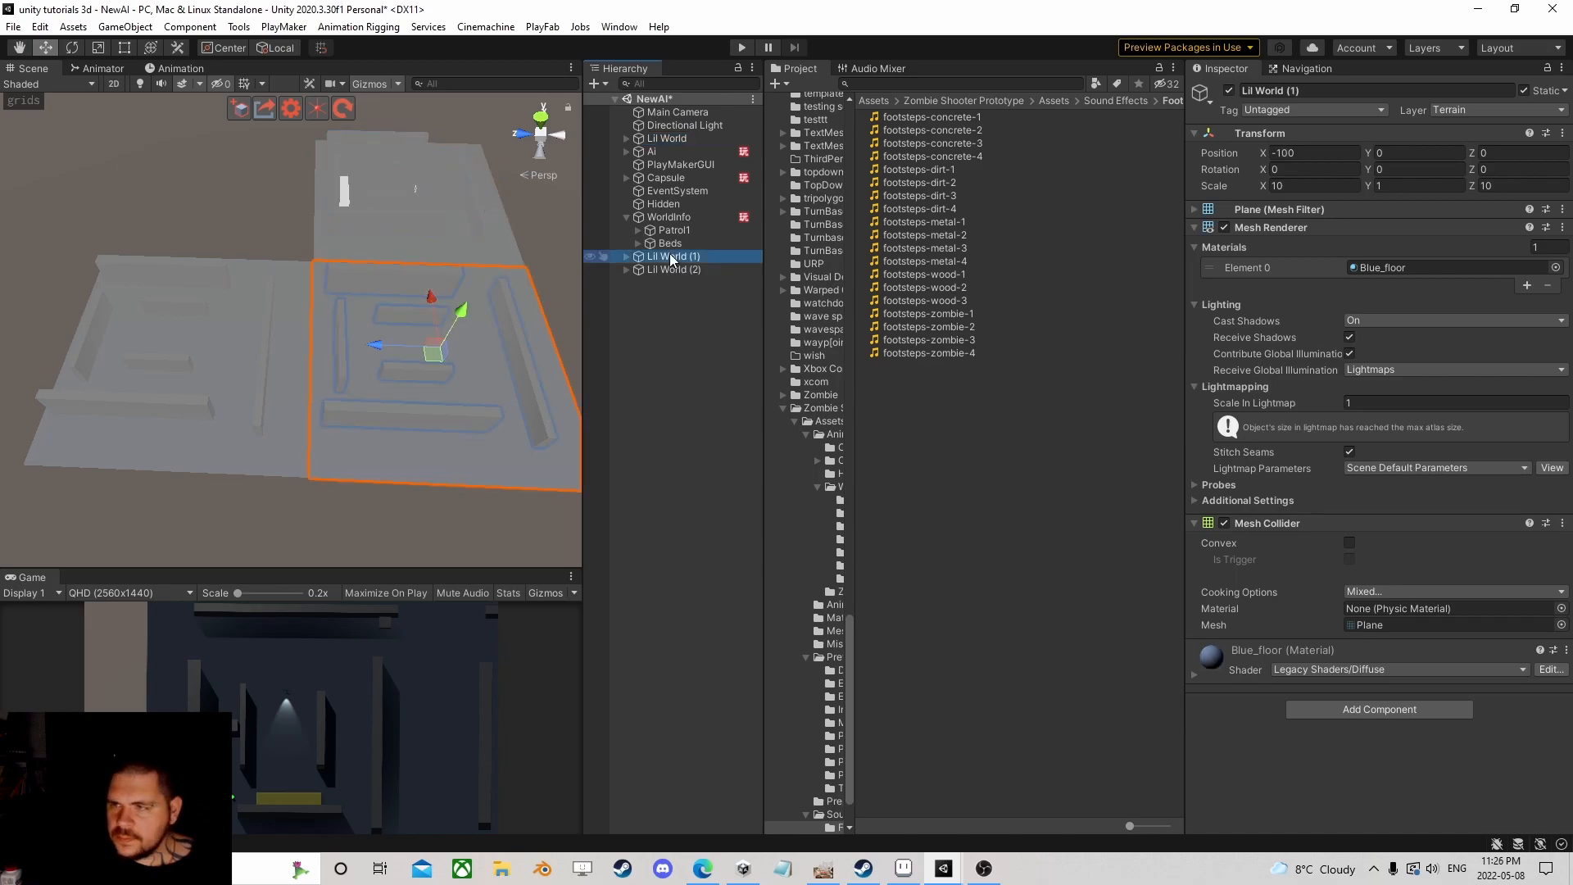
left_click(1309, 153)
type("100")
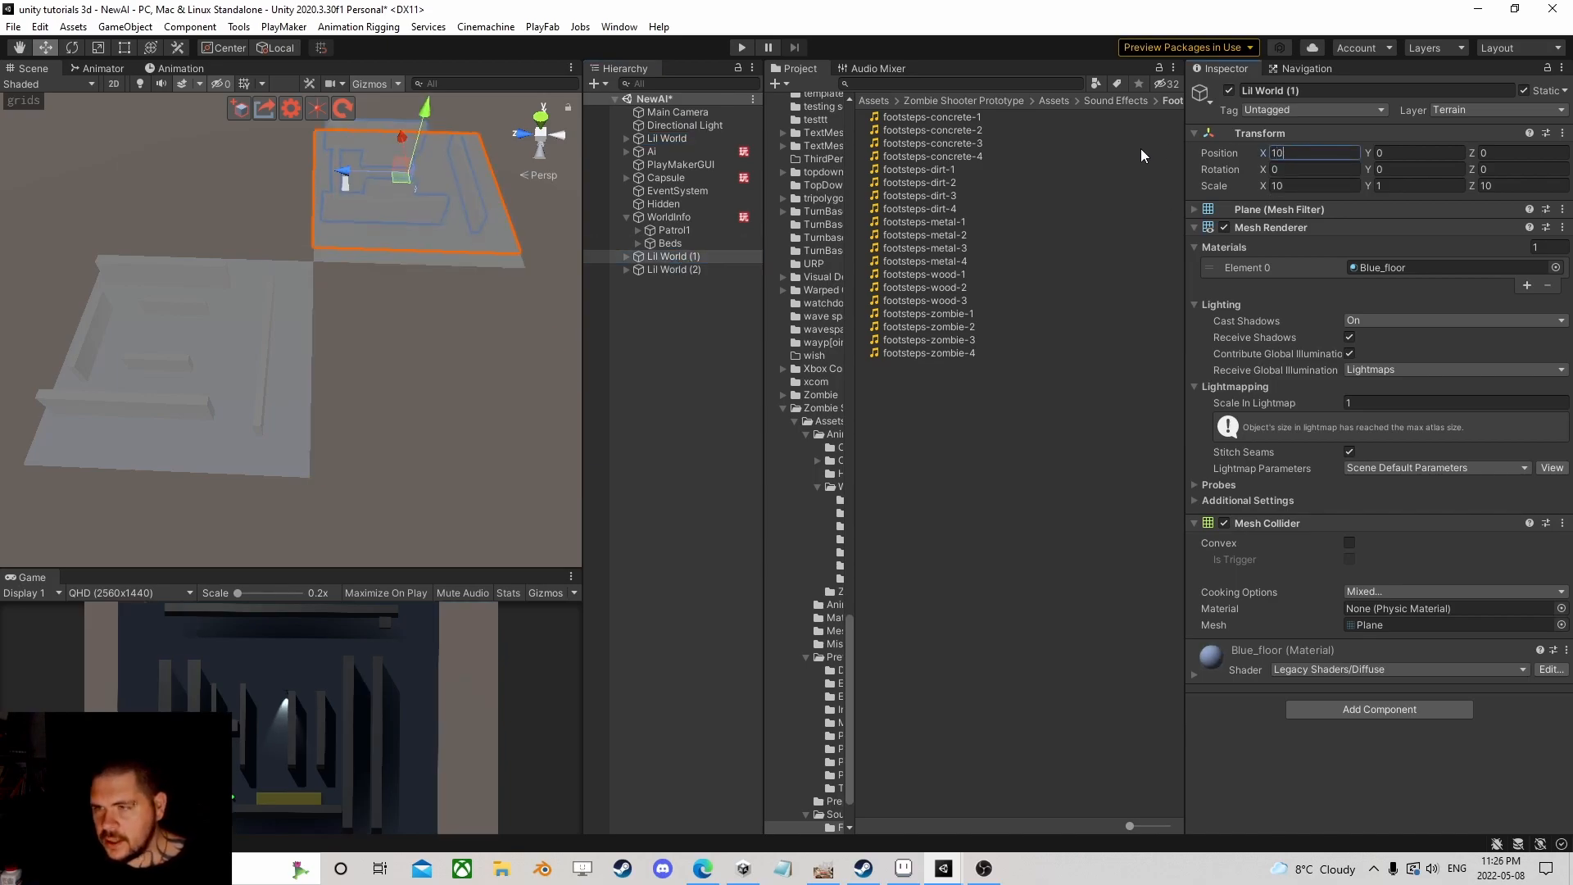
left_click(674, 270)
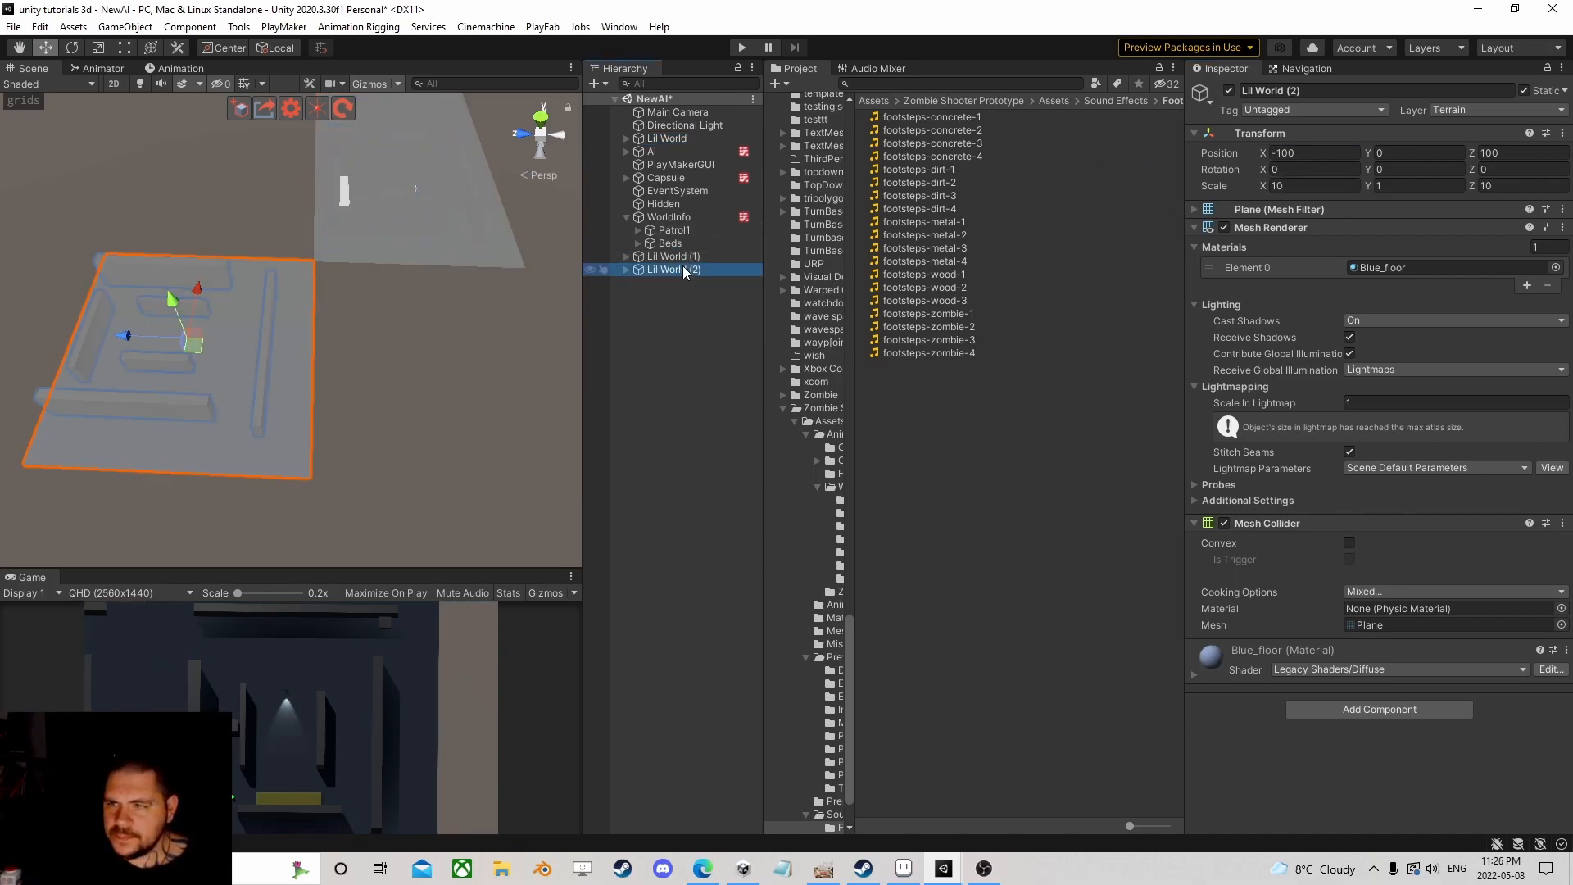
left_click(1275, 155)
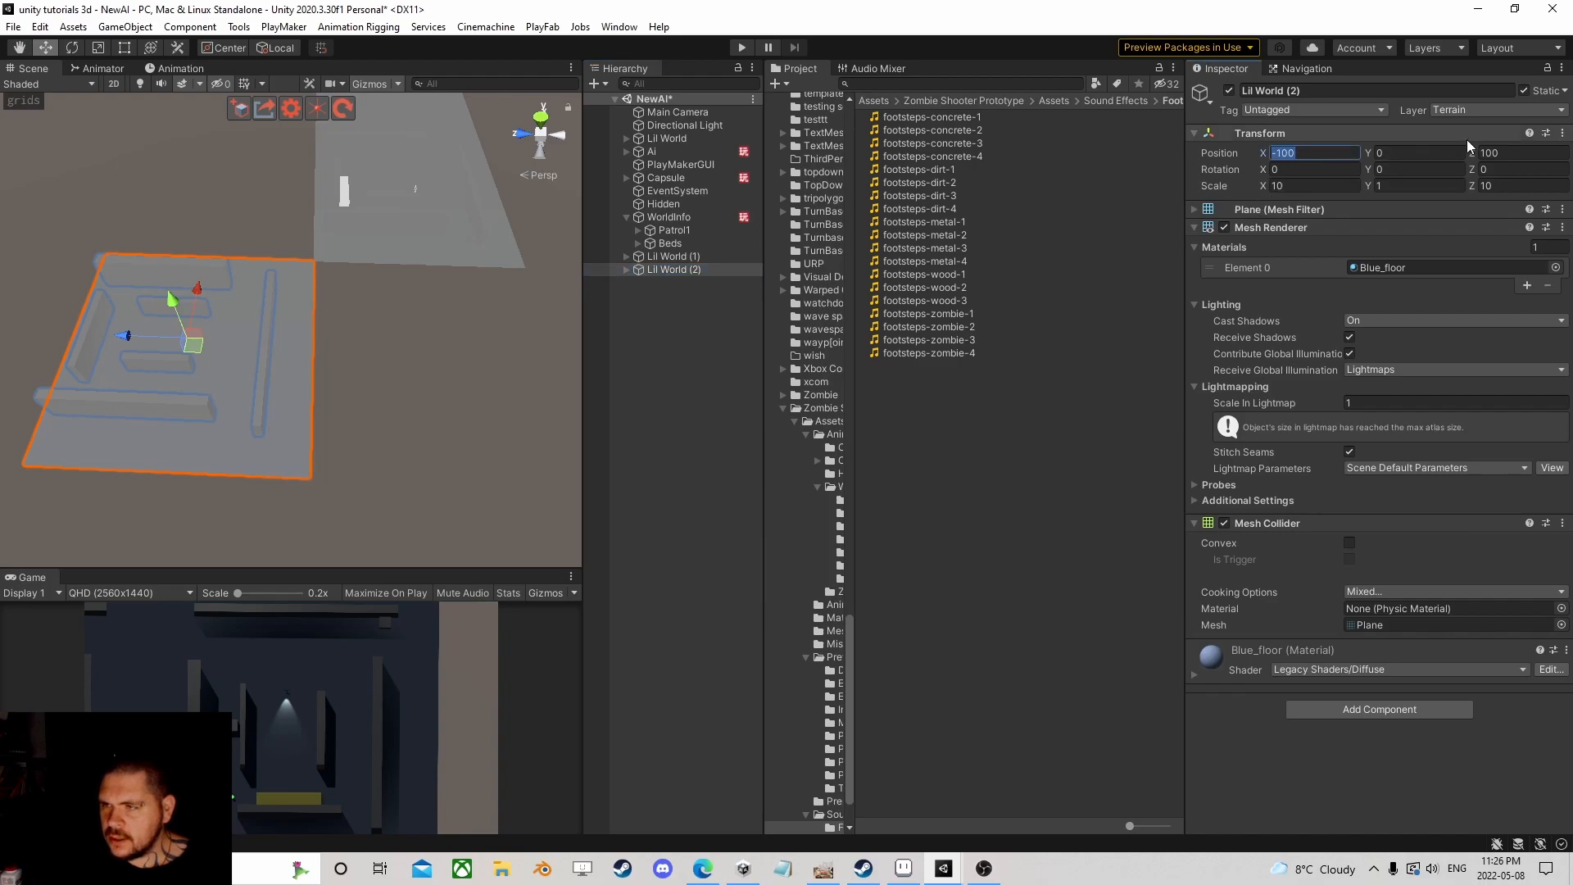
type("0")
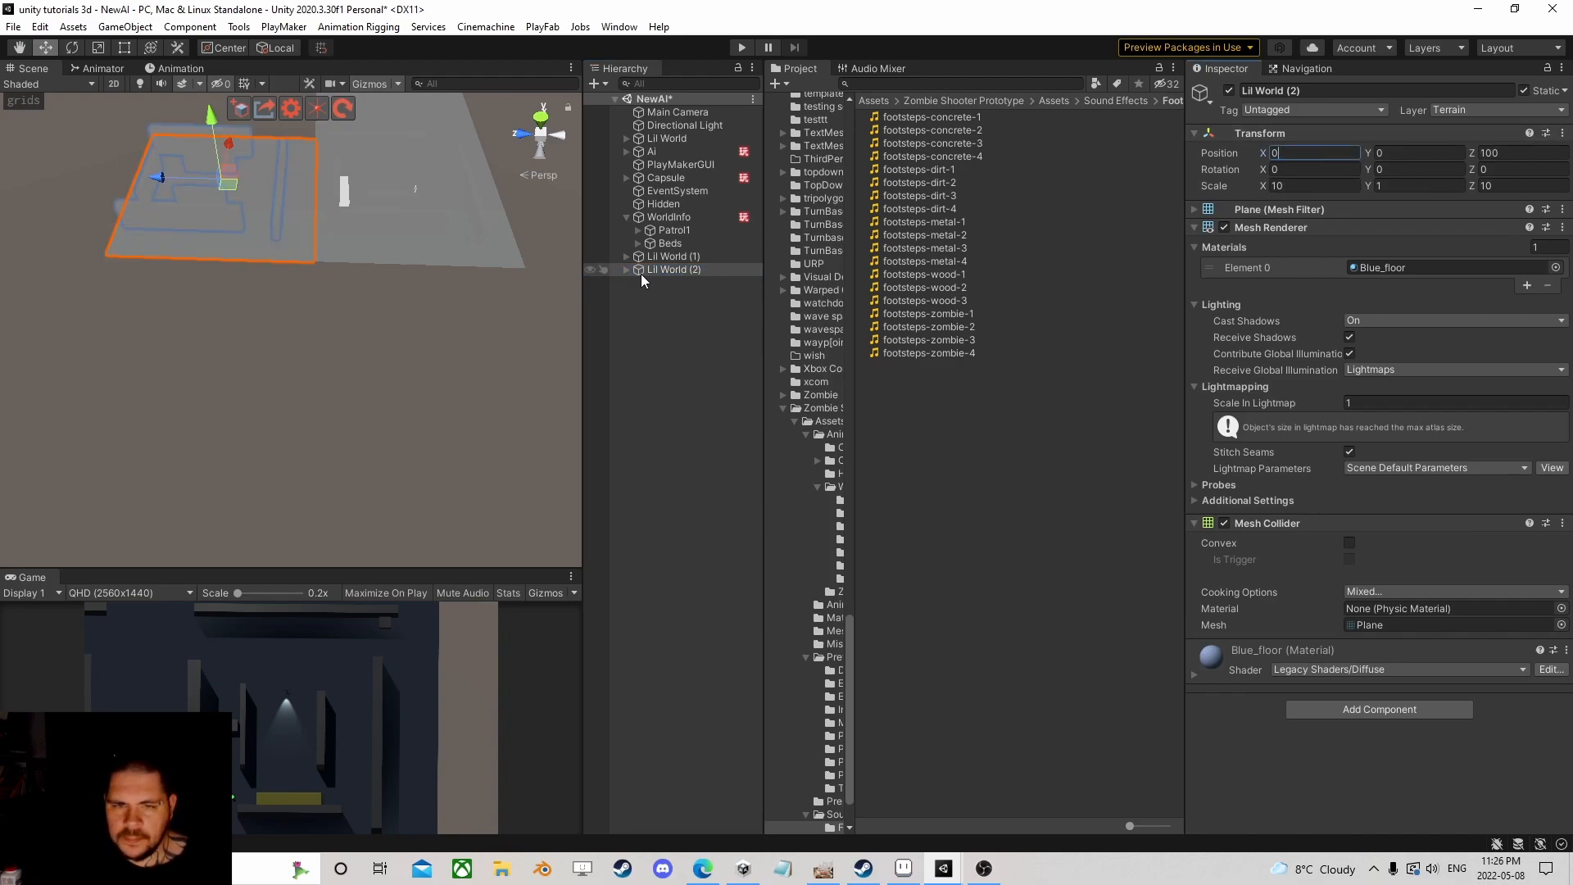
key("ctrl+d")
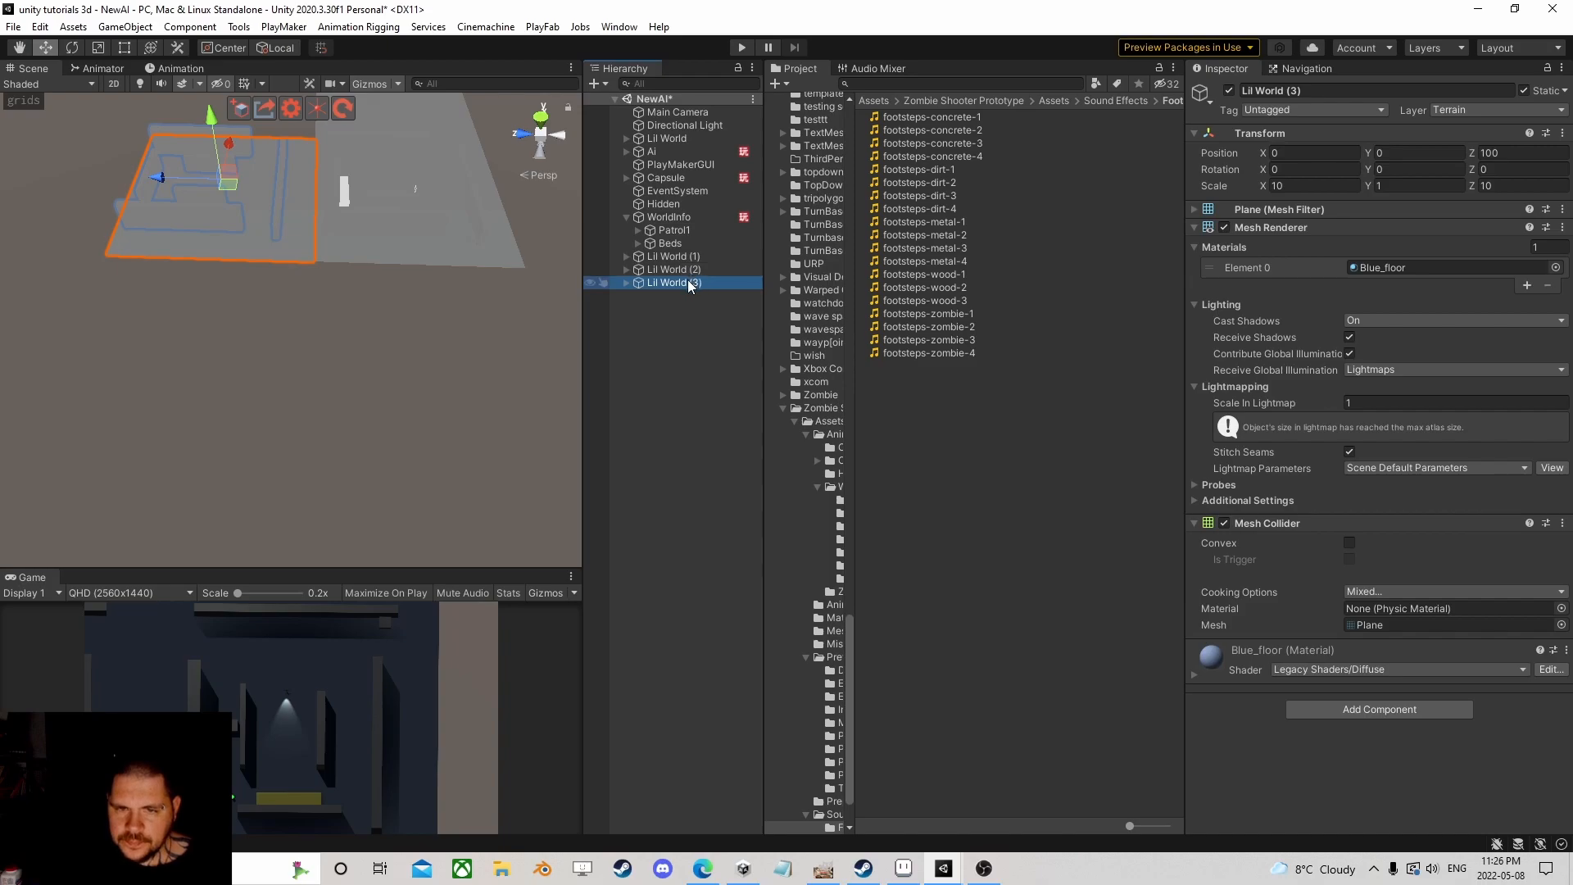
left_click(1515, 152)
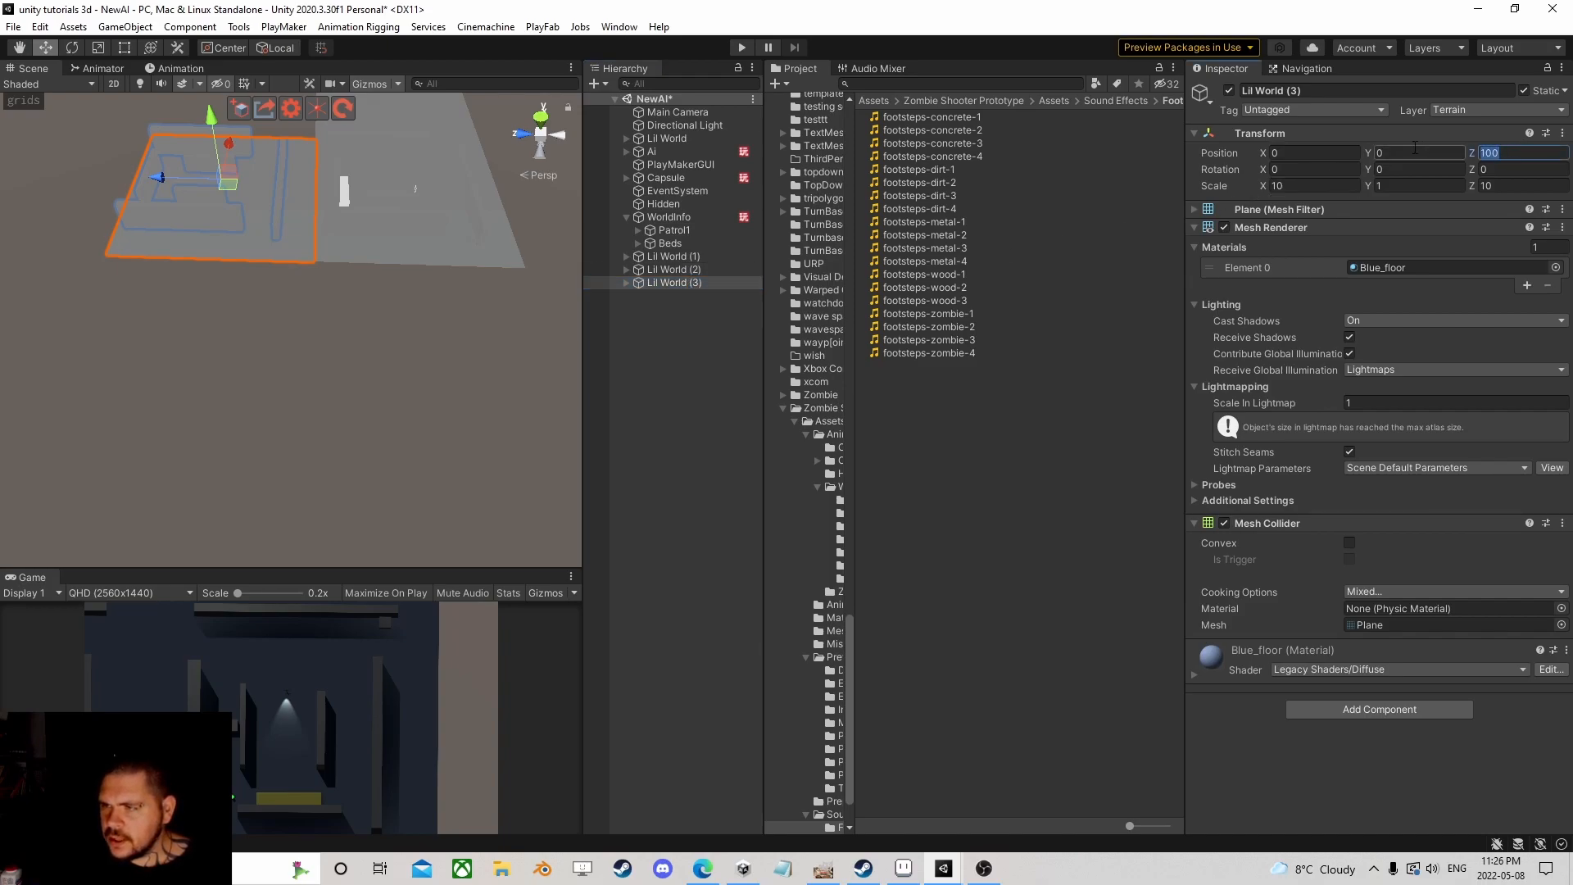
type("100")
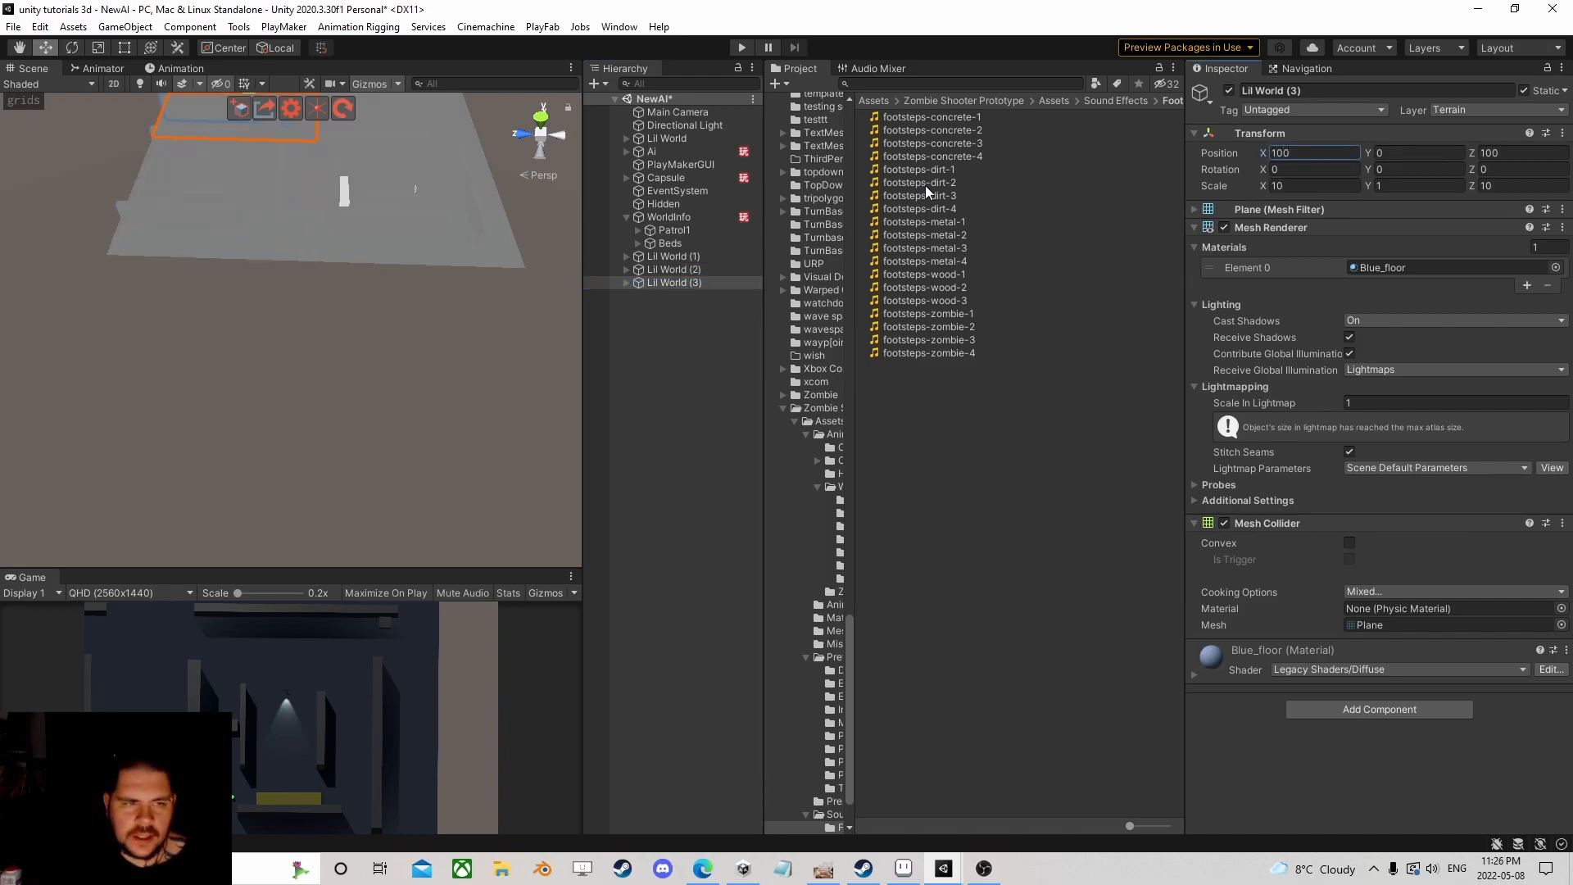
scroll(381, 202, "down", 3)
right_click_drag(382, 202, 333, 257)
middle_click_drag(332, 257, 205, 263)
scroll(331, 320, "up", 4)
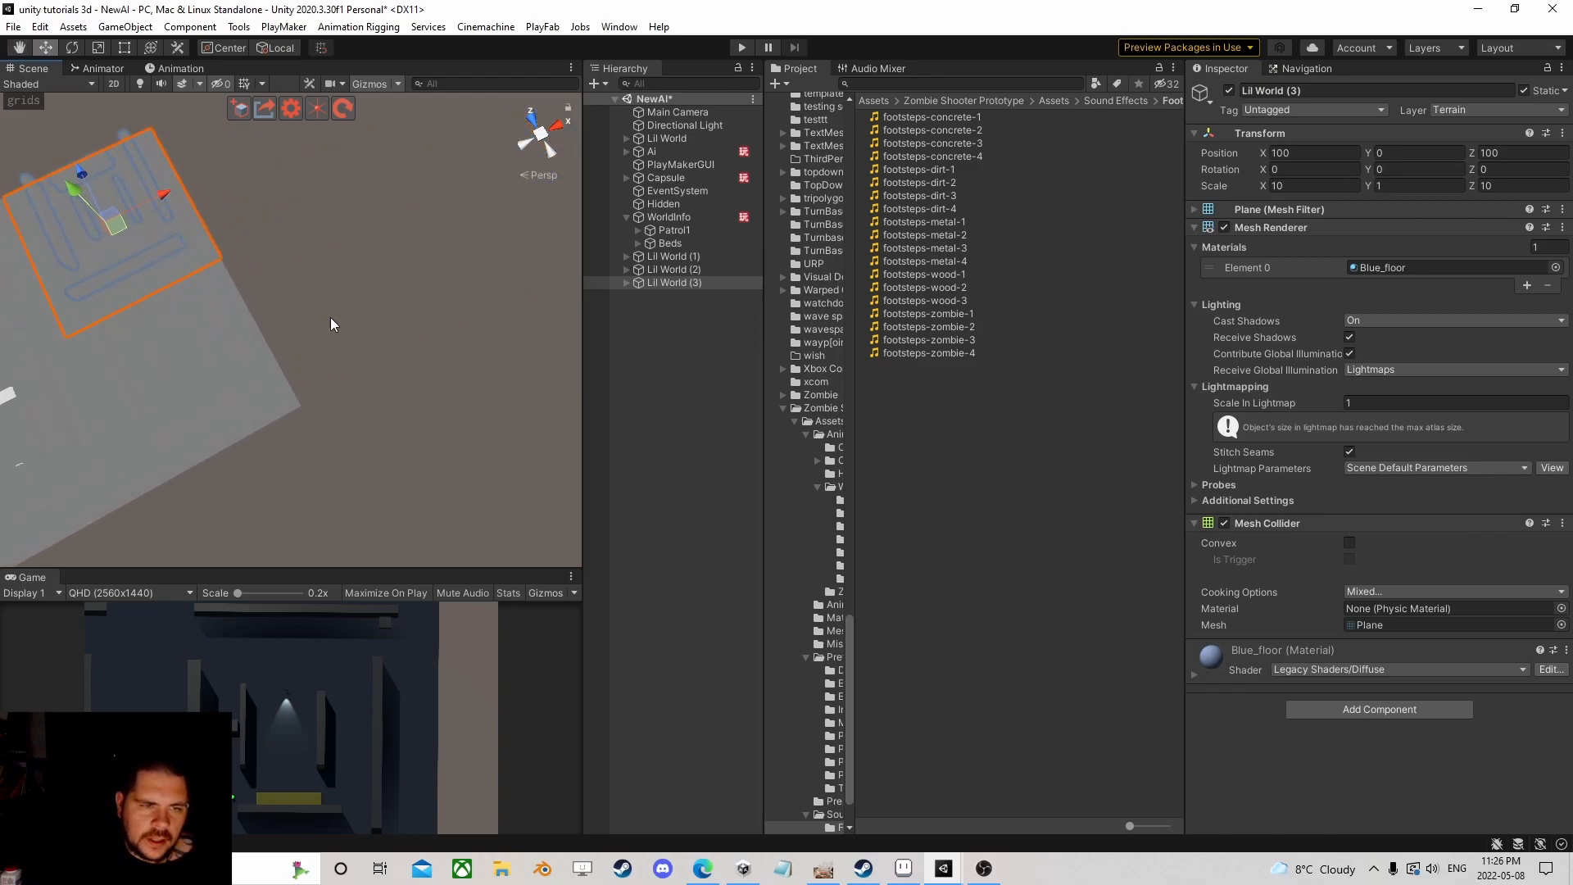
right_click_drag(331, 317, 211, 272)
scroll(323, 236, "up", 6)
middle_click_drag(210, 272, 274, 306)
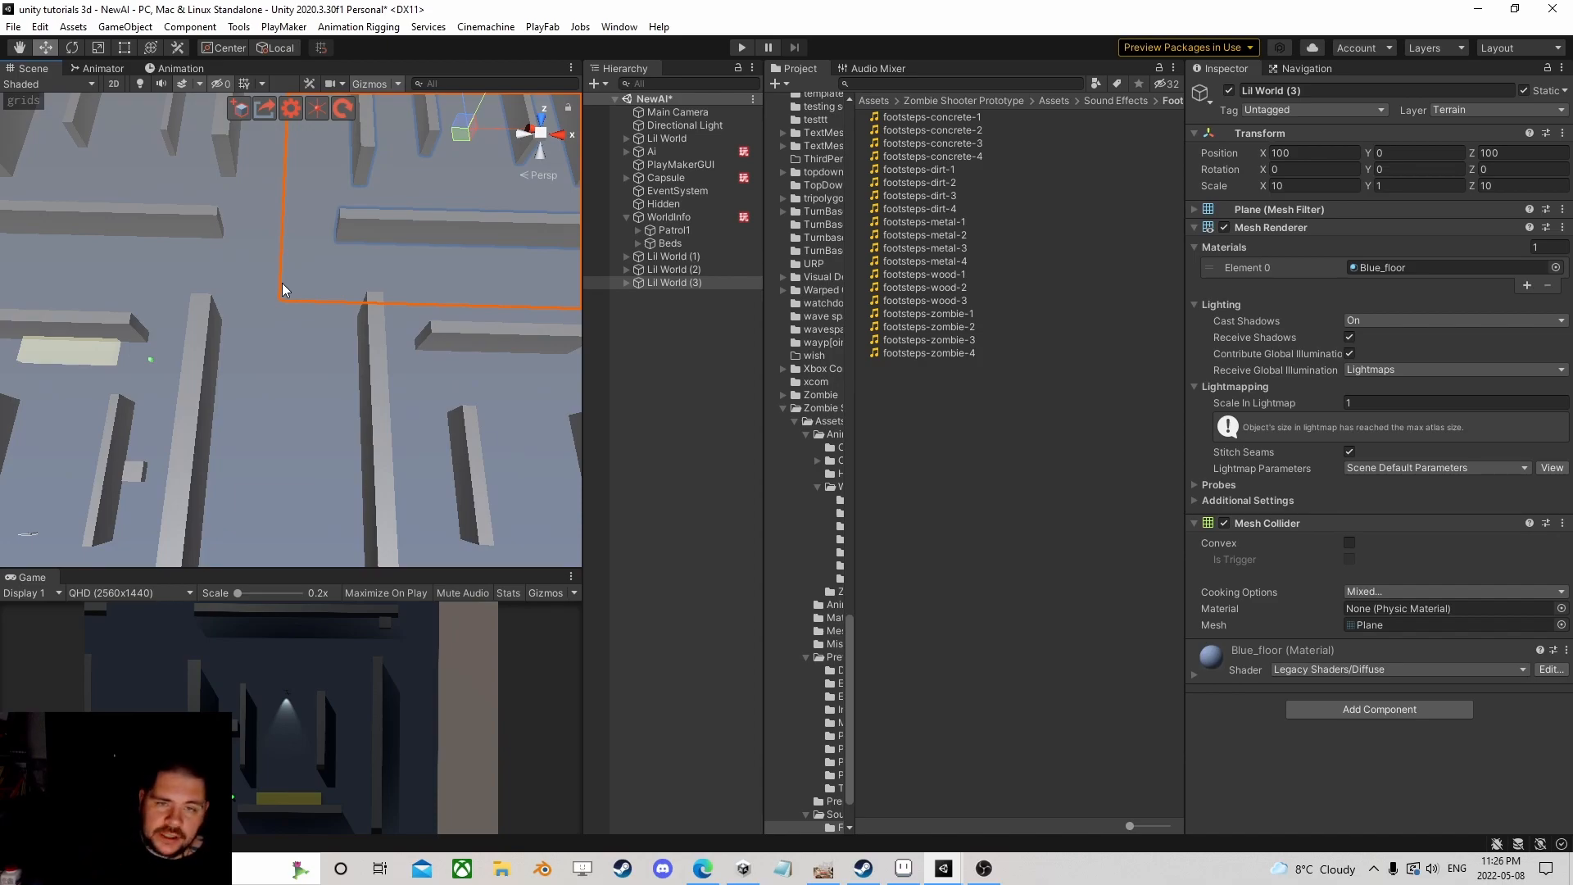
scroll(284, 292, "down", 8)
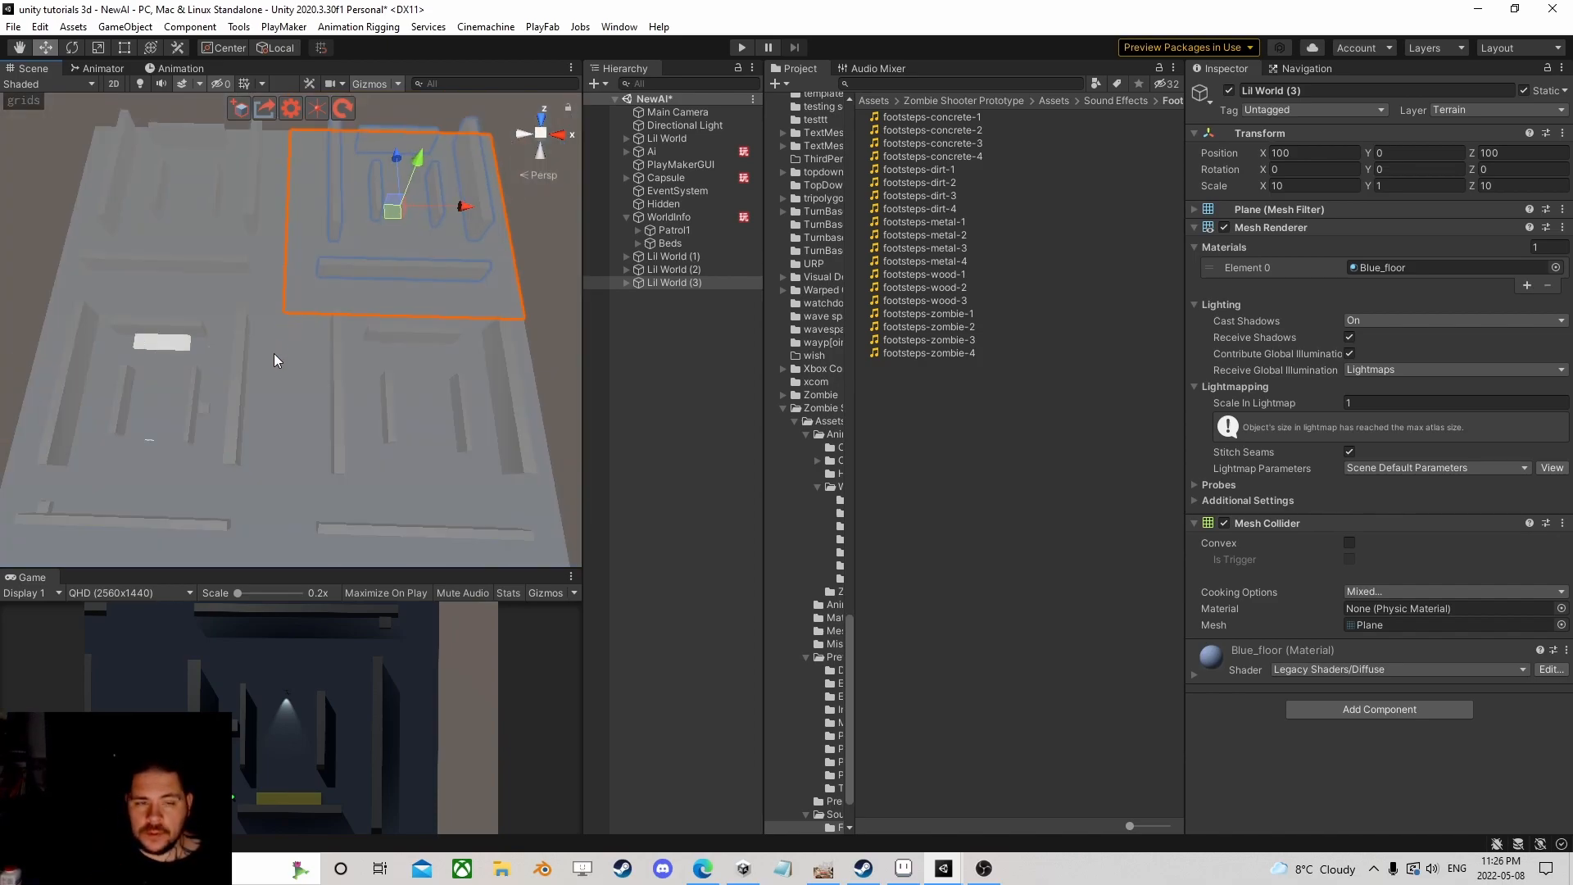
scroll(440, 354, "up", 5)
left_click(666, 370)
right_click_drag(352, 432, 304, 380)
scroll(305, 381, "down", 5)
middle_click_drag(305, 380, 298, 333)
scroll(317, 328, "up", 5)
right_click_drag(328, 337, 307, 326)
middle_click_drag(308, 328, 311, 360)
scroll(308, 359, "up", 4)
right_click_drag(309, 332, 303, 378)
scroll(303, 378, "down", 5)
middle_click_drag(302, 382, 278, 411)
scroll(275, 411, "up", 4)
right_click_drag(261, 411, 298, 376)
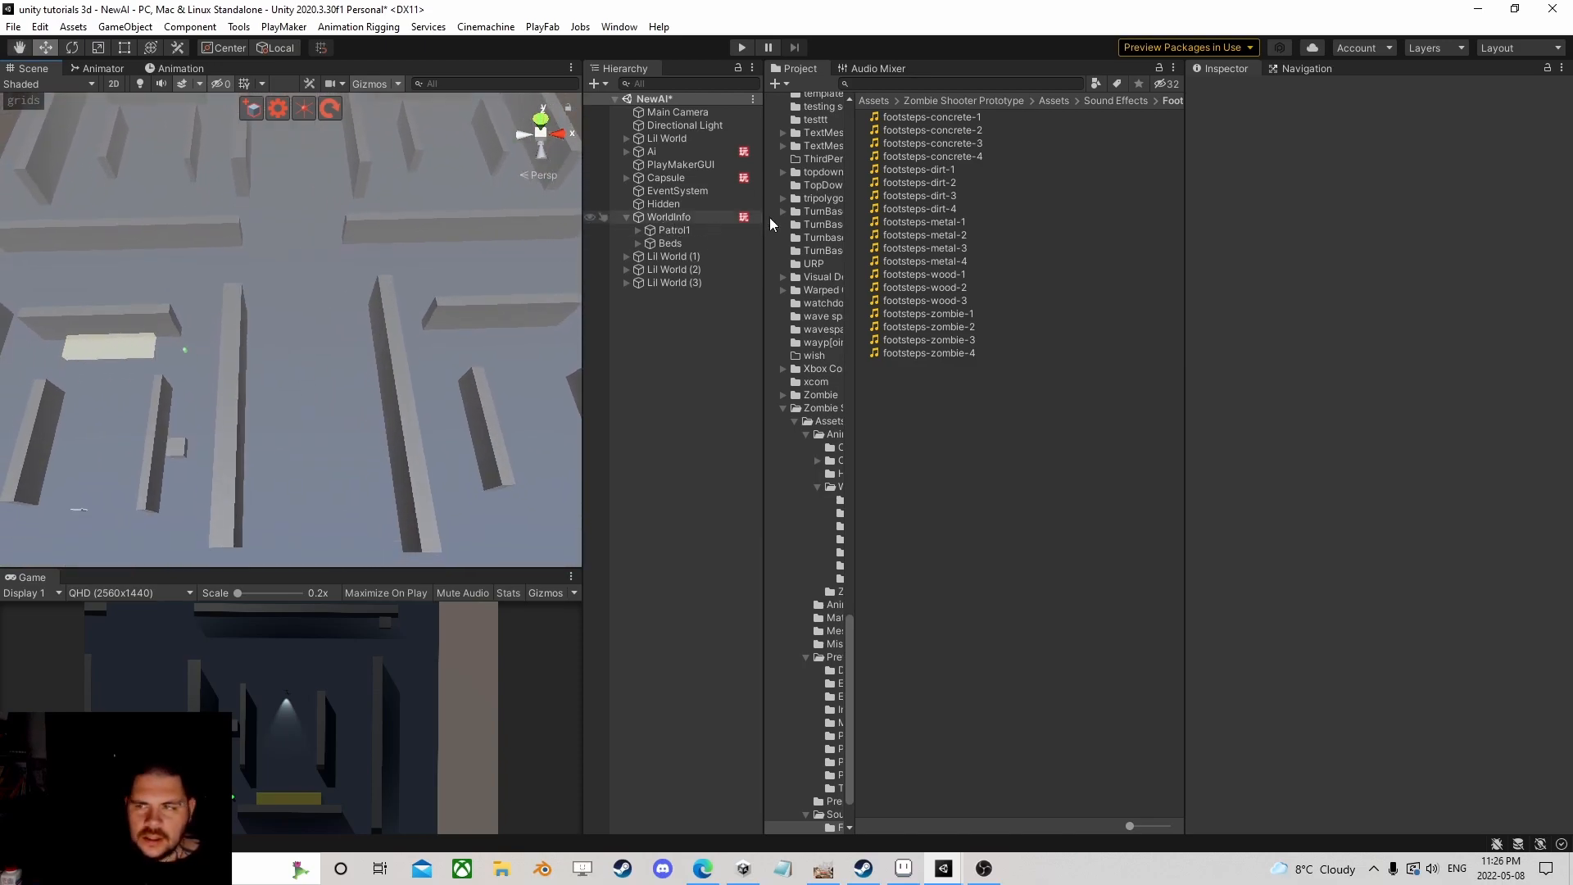
Step: Bake the NavMesh from the Navigation window's Bake tab, then return to the Inspector
left_click(1294, 70)
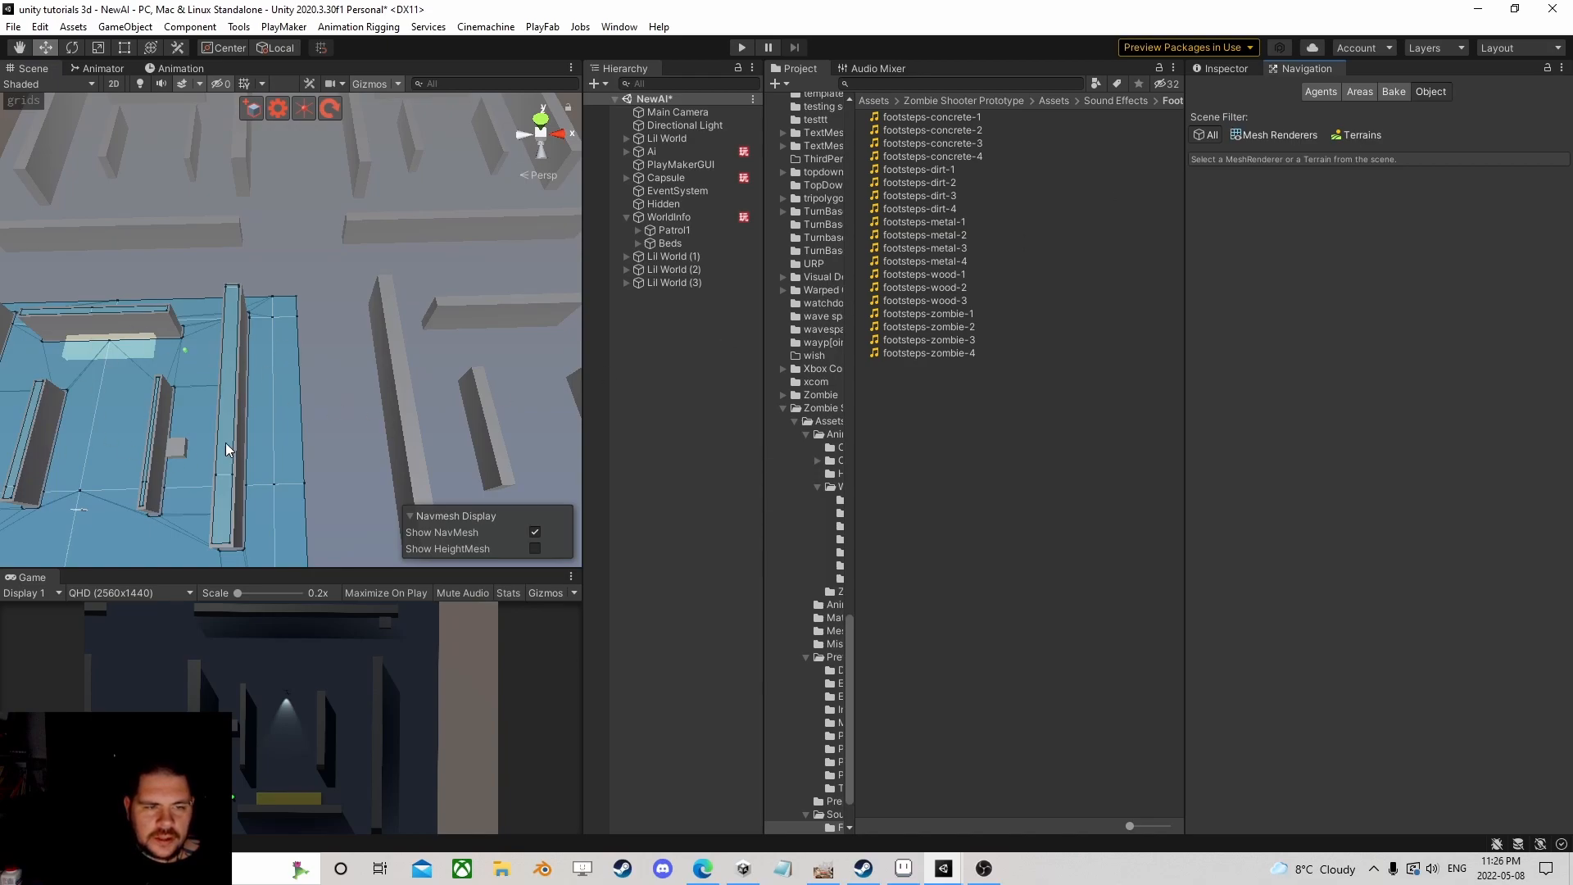
left_click(1391, 94)
left_click(1529, 390)
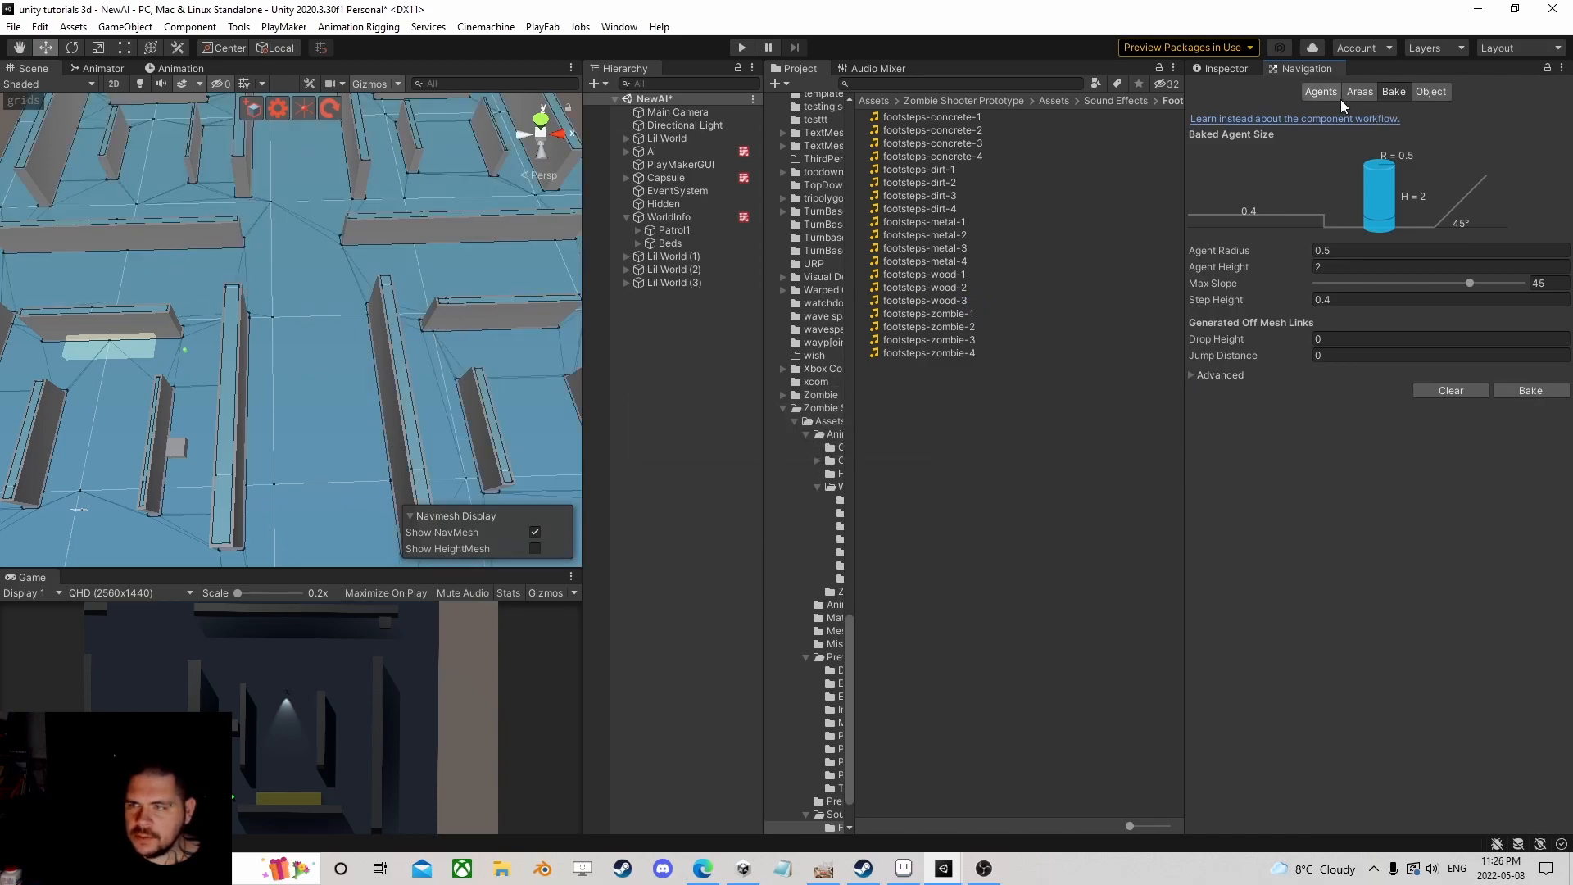
left_click(1227, 73)
scroll(293, 332, "down", 5)
scroll(293, 332, "up", 5)
middle_click_drag(279, 344, 205, 330)
Step: Duplicate Patrol1 and move the copy along X to about 103.1
left_click(657, 233)
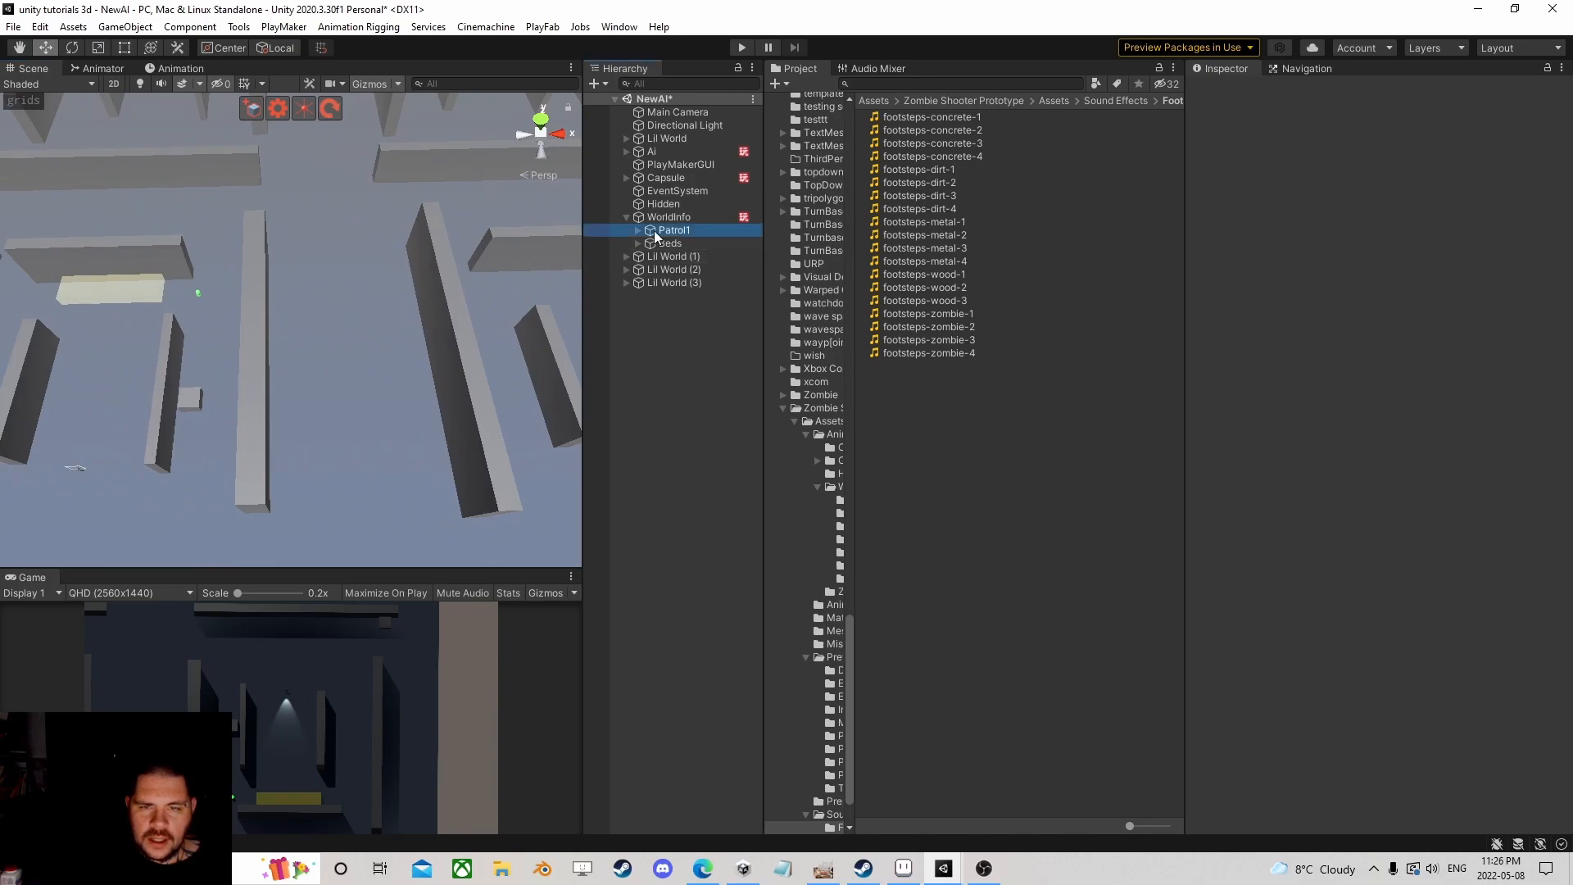
scroll(253, 429, "down", 6)
scroll(255, 420, "down", 2)
scroll(255, 411, "up", 7)
middle_click_drag(283, 420, 336, 380)
scroll(256, 334, "down", 2)
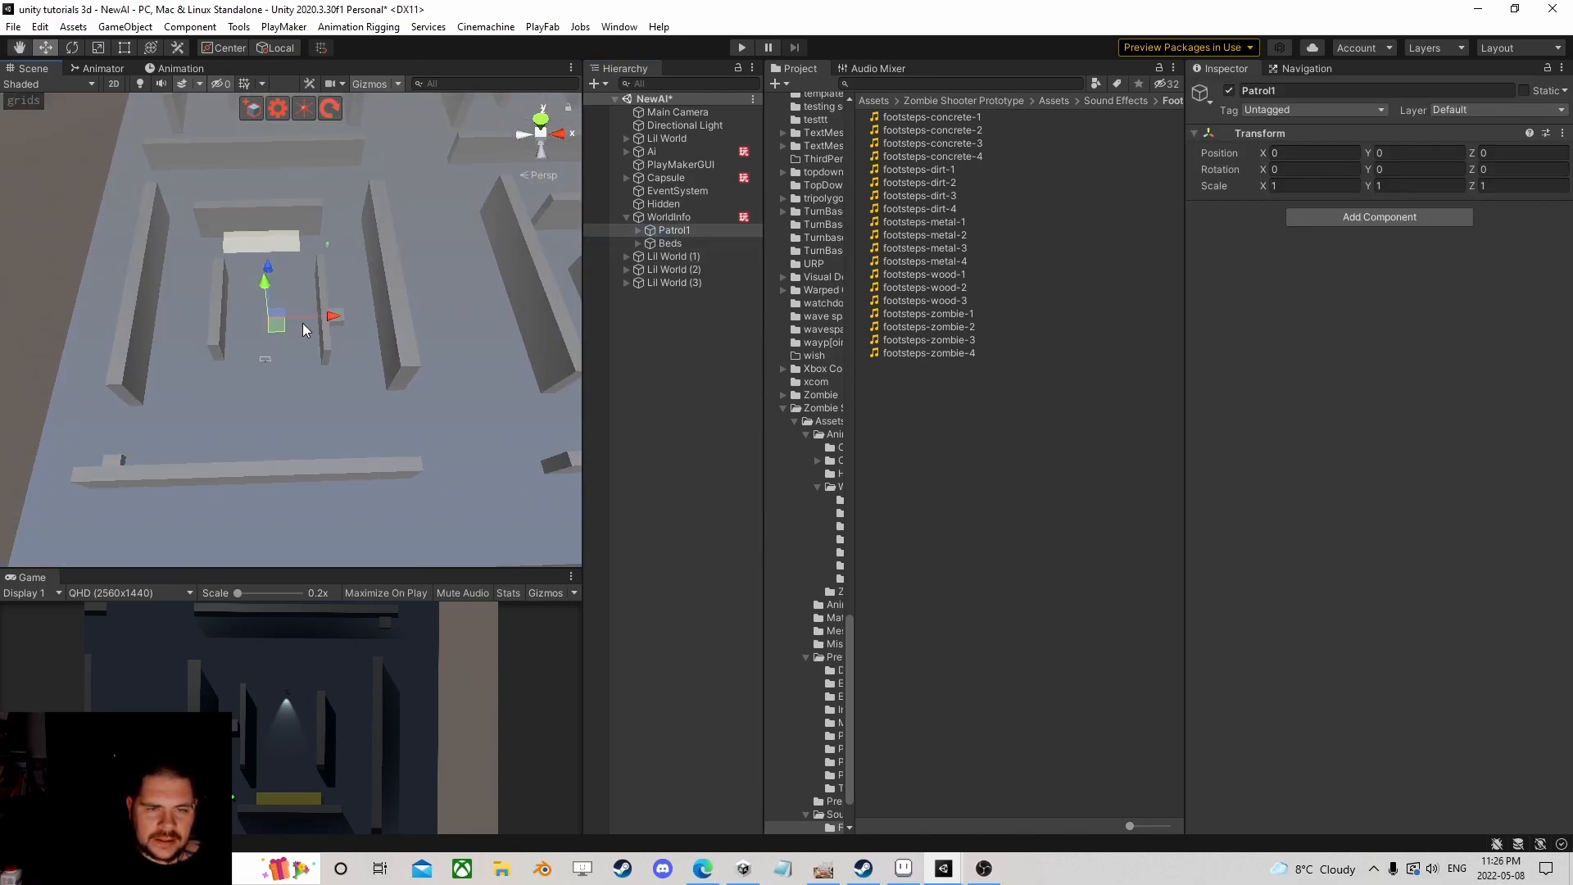
scroll(293, 323, "down", 1)
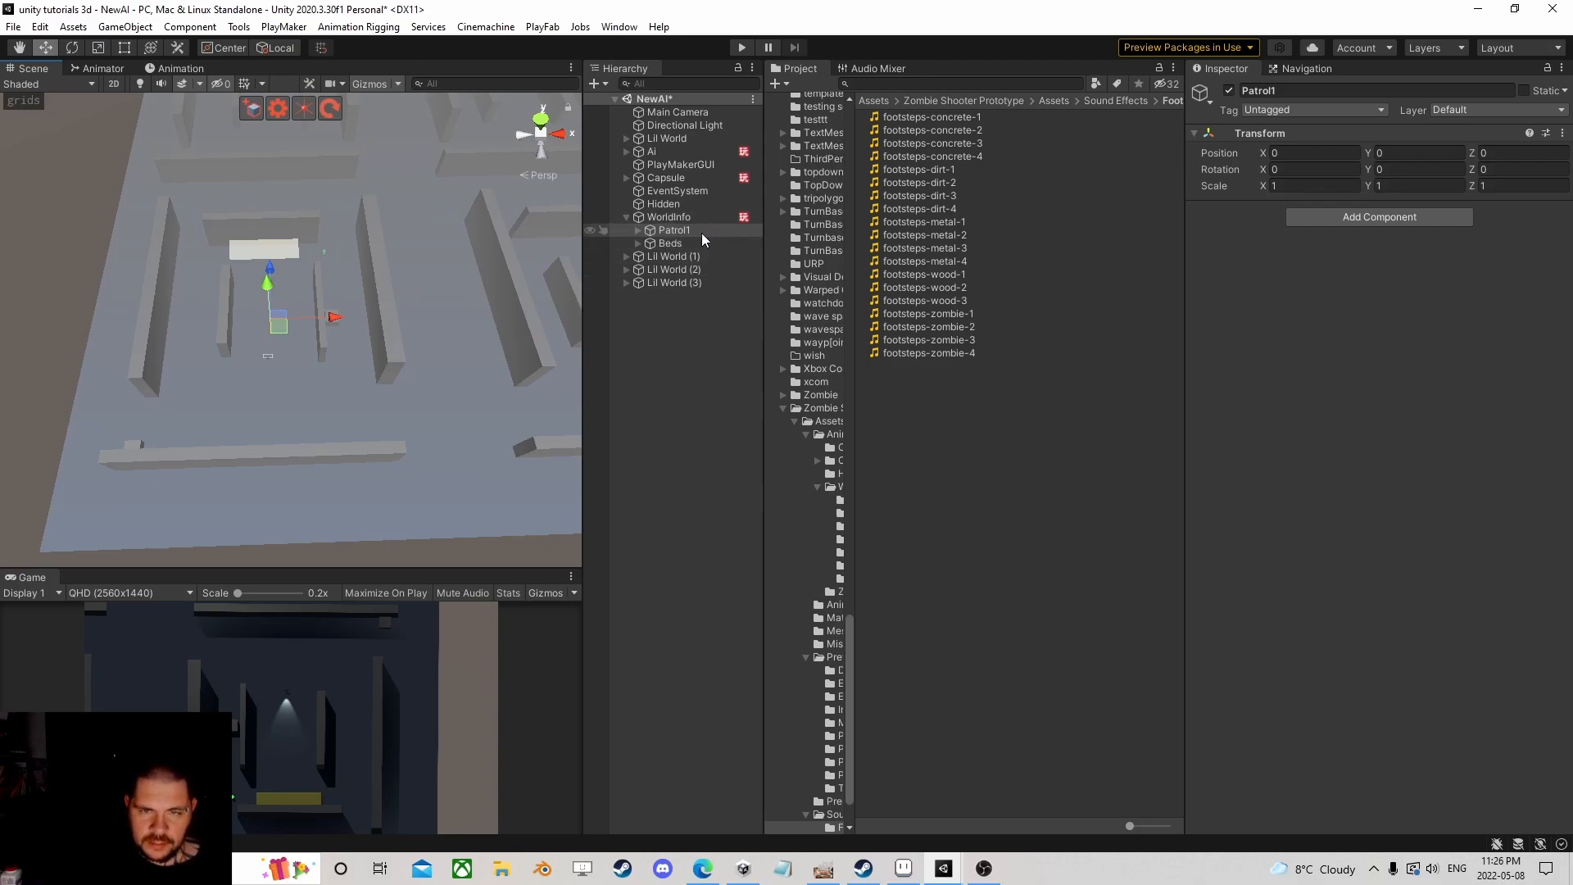
key("ctrl+d")
scroll(391, 380, "up", 3)
middle_click_drag(375, 378, 296, 397)
left_click_drag(186, 365, 421, 345)
scroll(444, 345, "up", 5)
left_click_drag(503, 419, 509, 418)
scroll(508, 413, "down", 5)
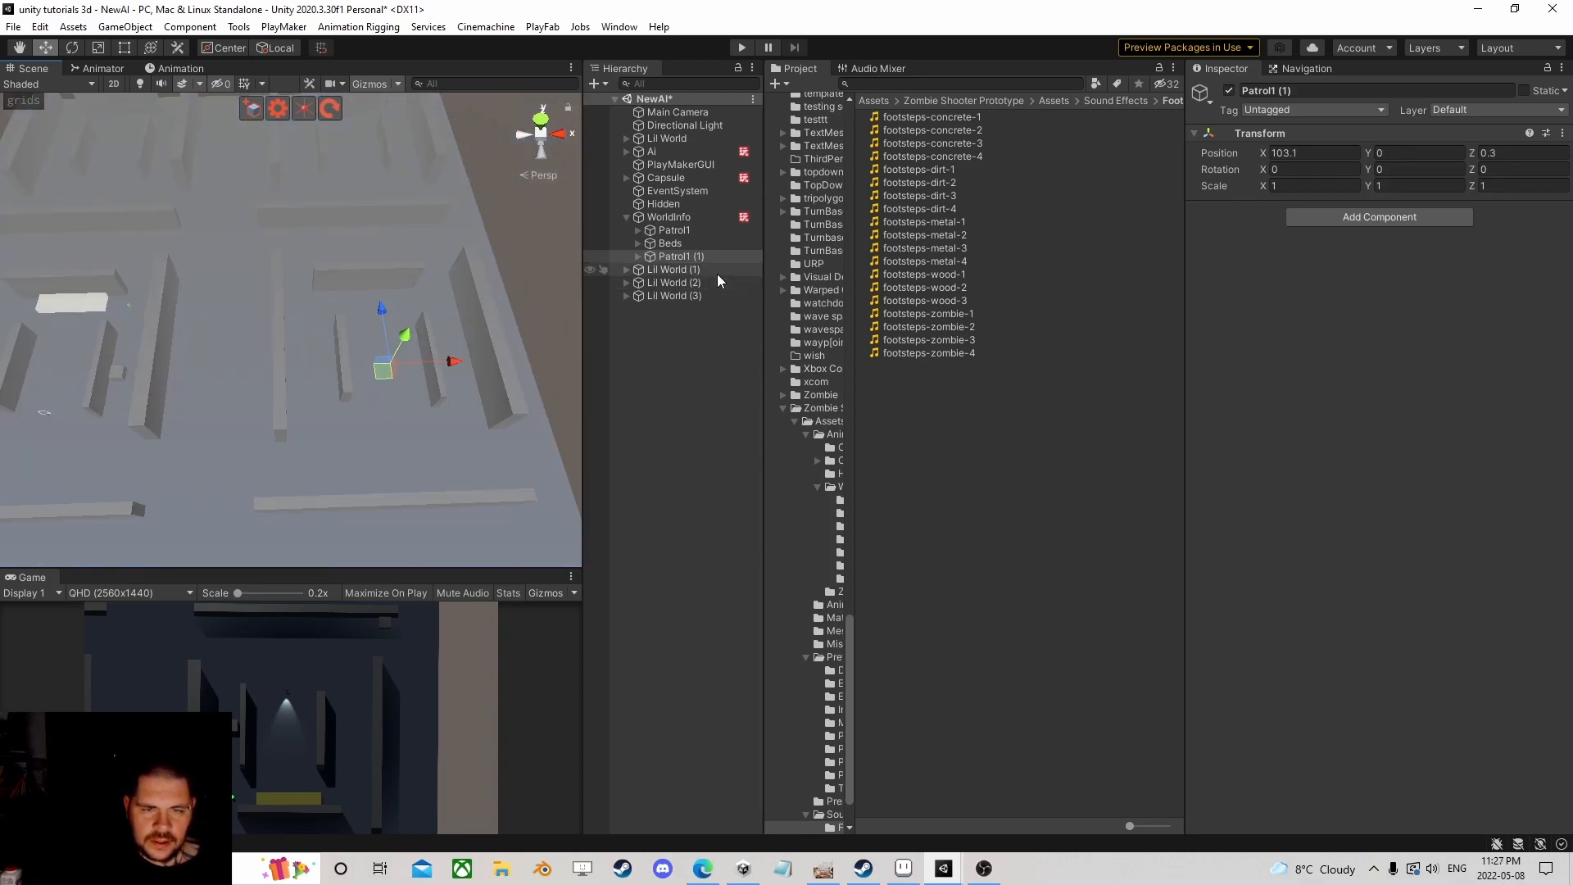
Step: Check the copy's Sphere children, then make two more copies, moving one to Z 102 and the other left along X
left_click(640, 258)
left_click(675, 271)
left_click(691, 310)
left_click(682, 336)
left_click(672, 256)
left_click(638, 256)
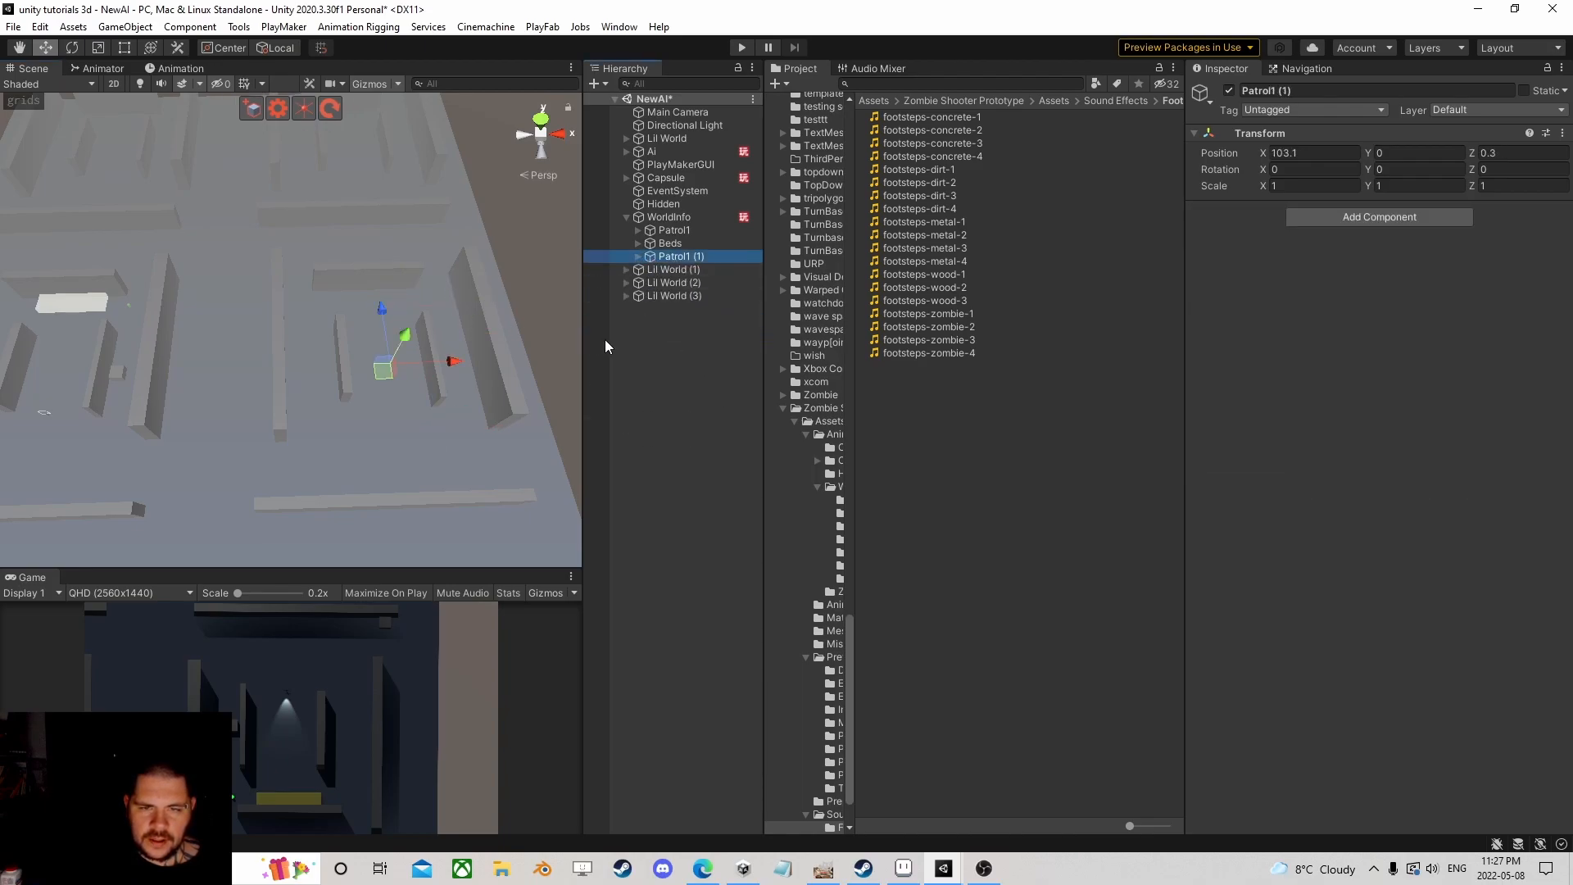
scroll(298, 302, "down", 4)
right_click_drag(299, 302, 278, 312)
middle_click_drag(224, 184, 226, 309)
key("ctrl+d")
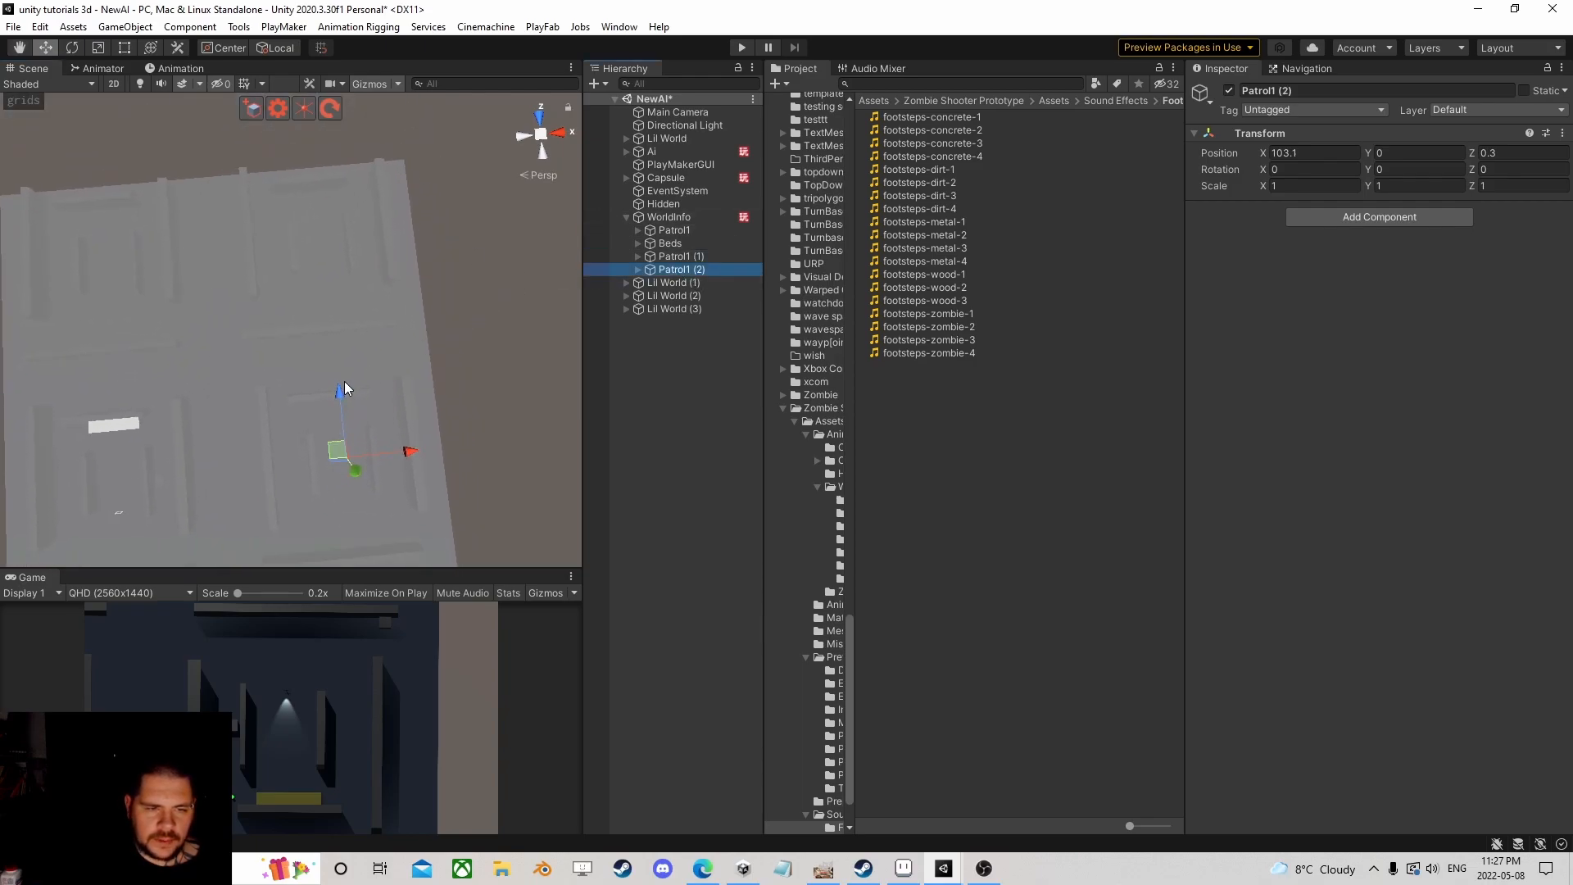
left_click_drag(336, 201, 332, 181)
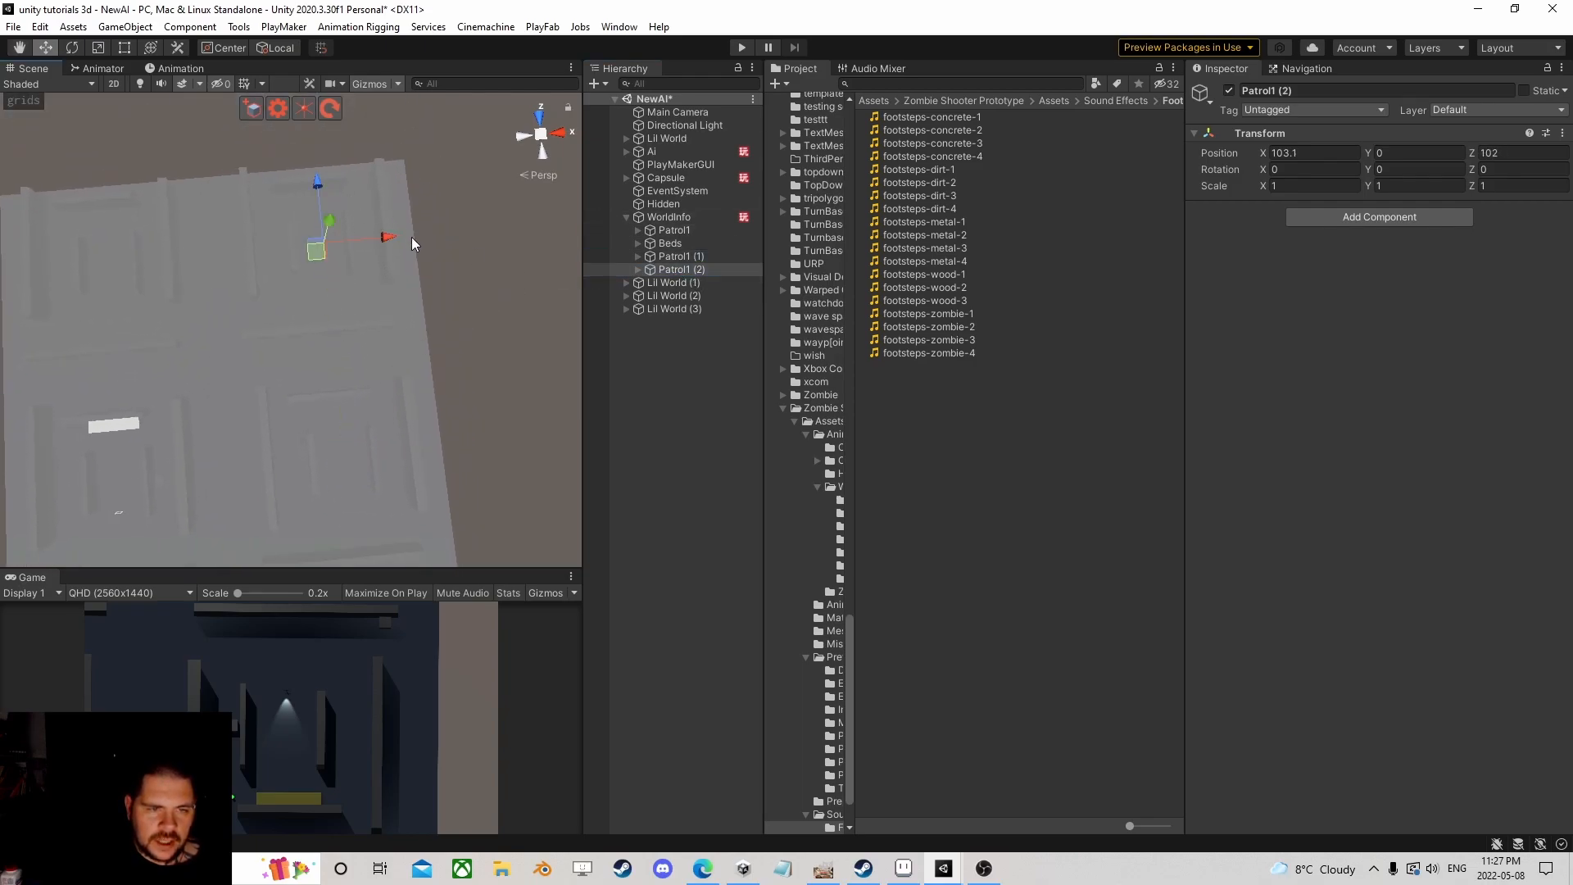
key("ctrl+d")
left_click_drag(388, 239, 213, 264)
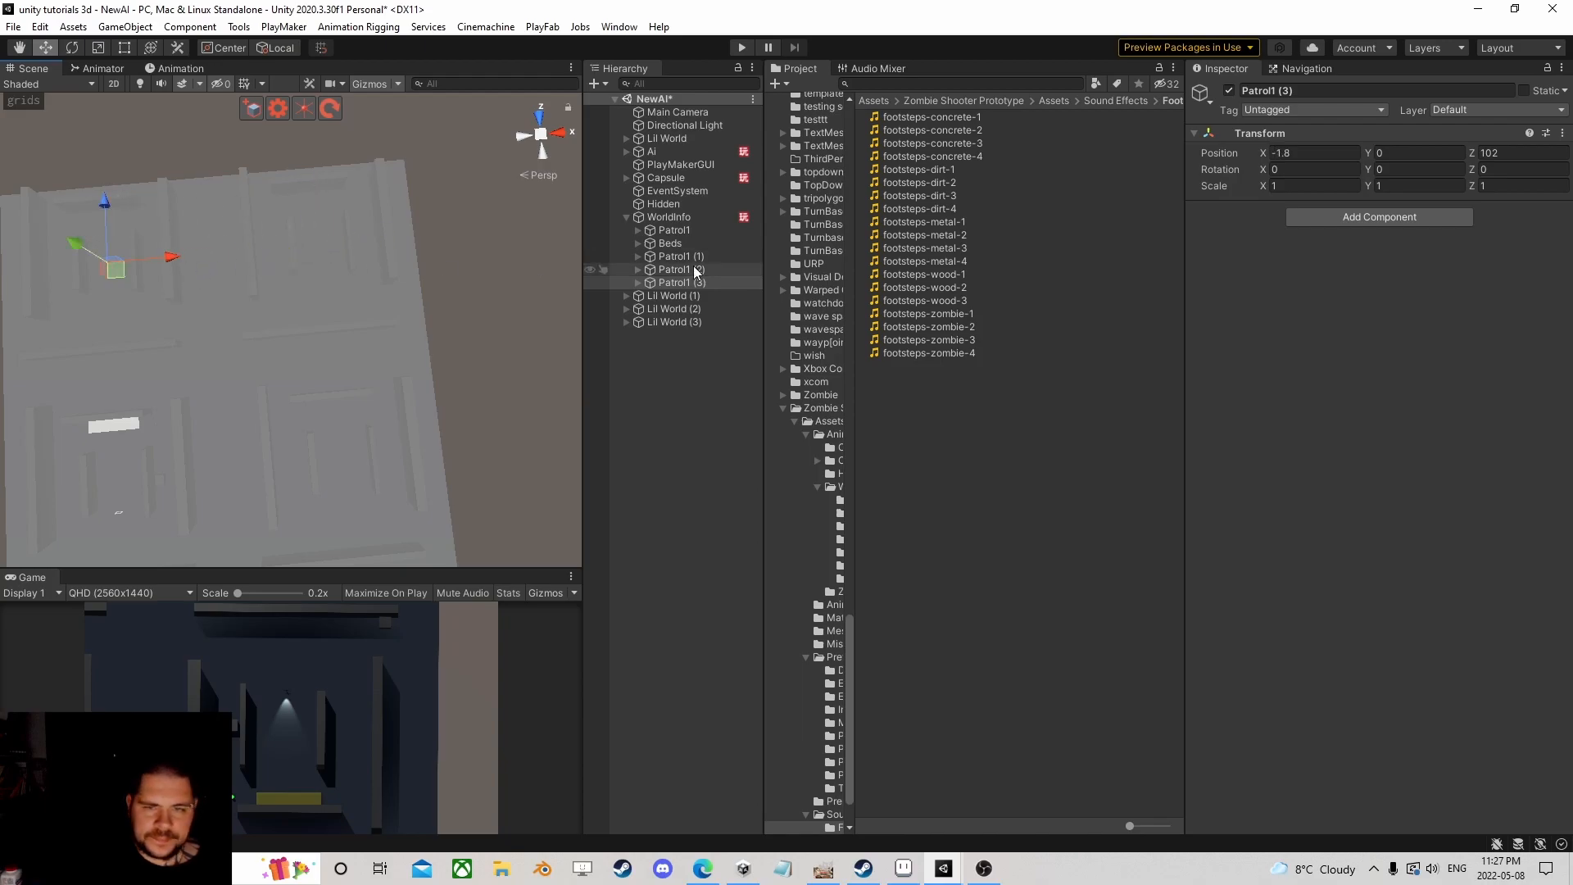
Step: Rename the three patrol copies Patrol2, Patrol3 and Patrol4
left_click(670, 244)
middle_click_drag(312, 337, 340, 246)
scroll(386, 317, "up", 7)
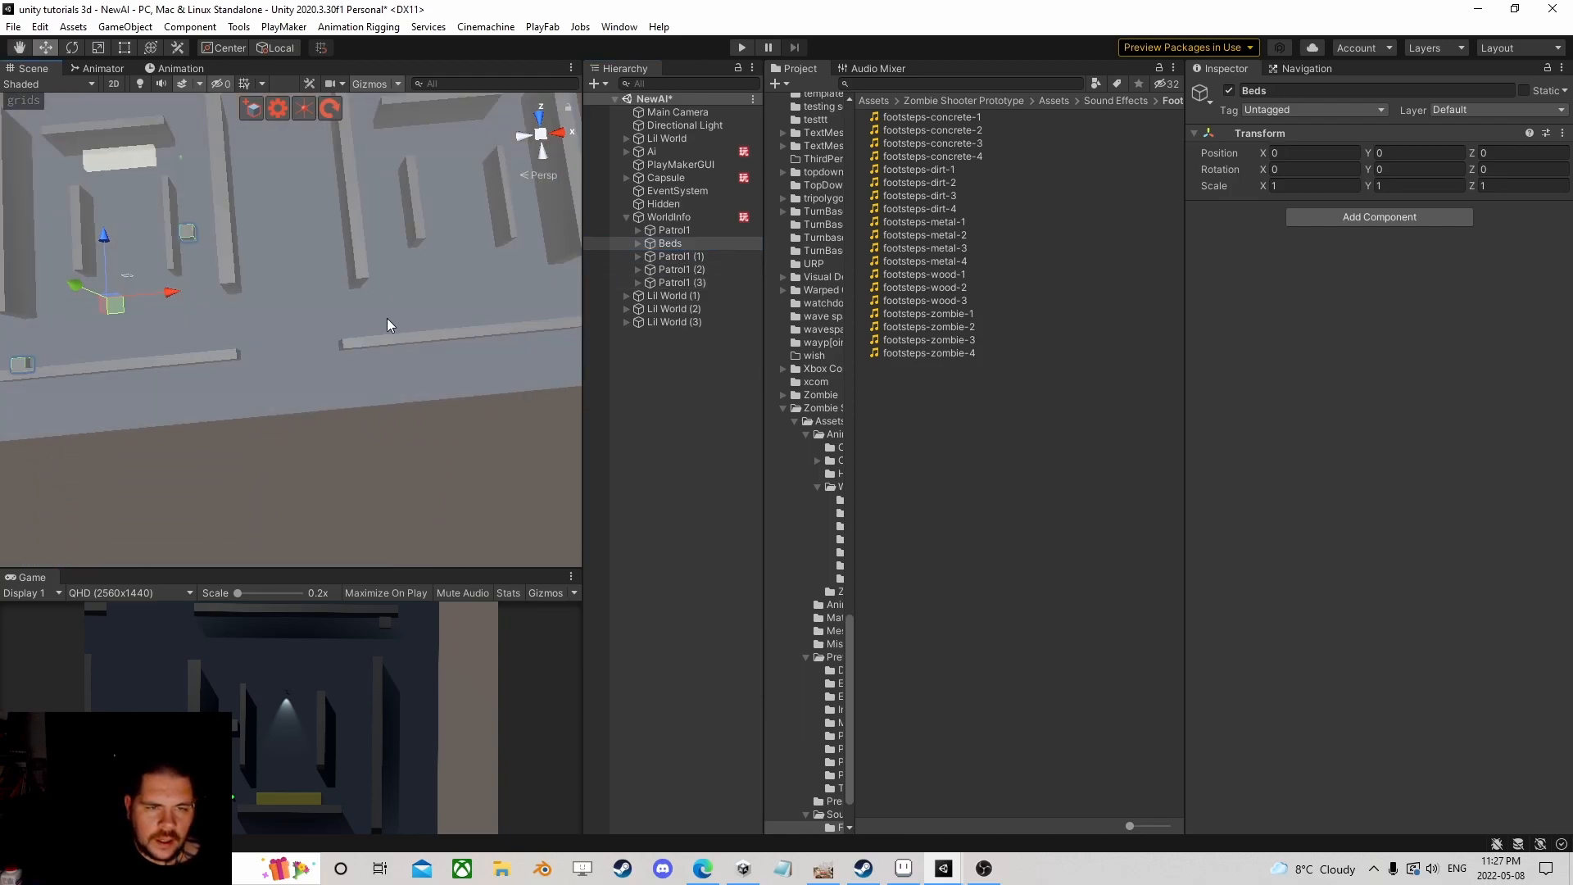
left_click(697, 257)
left_click(697, 257)
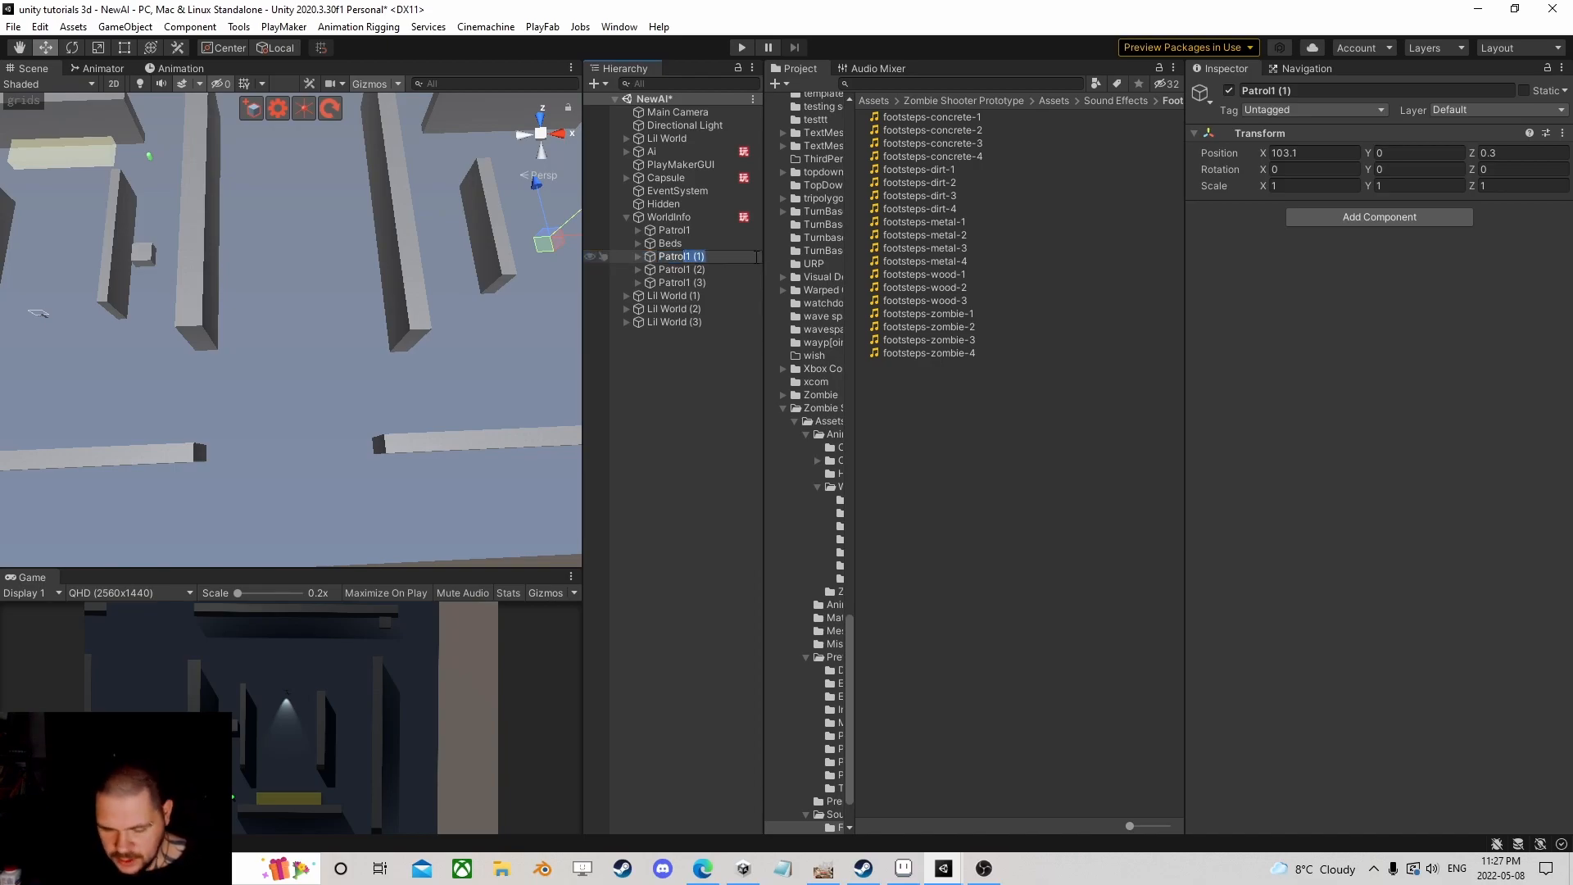
key("BackSpace")
type("2")
key("Return")
left_click(693, 271)
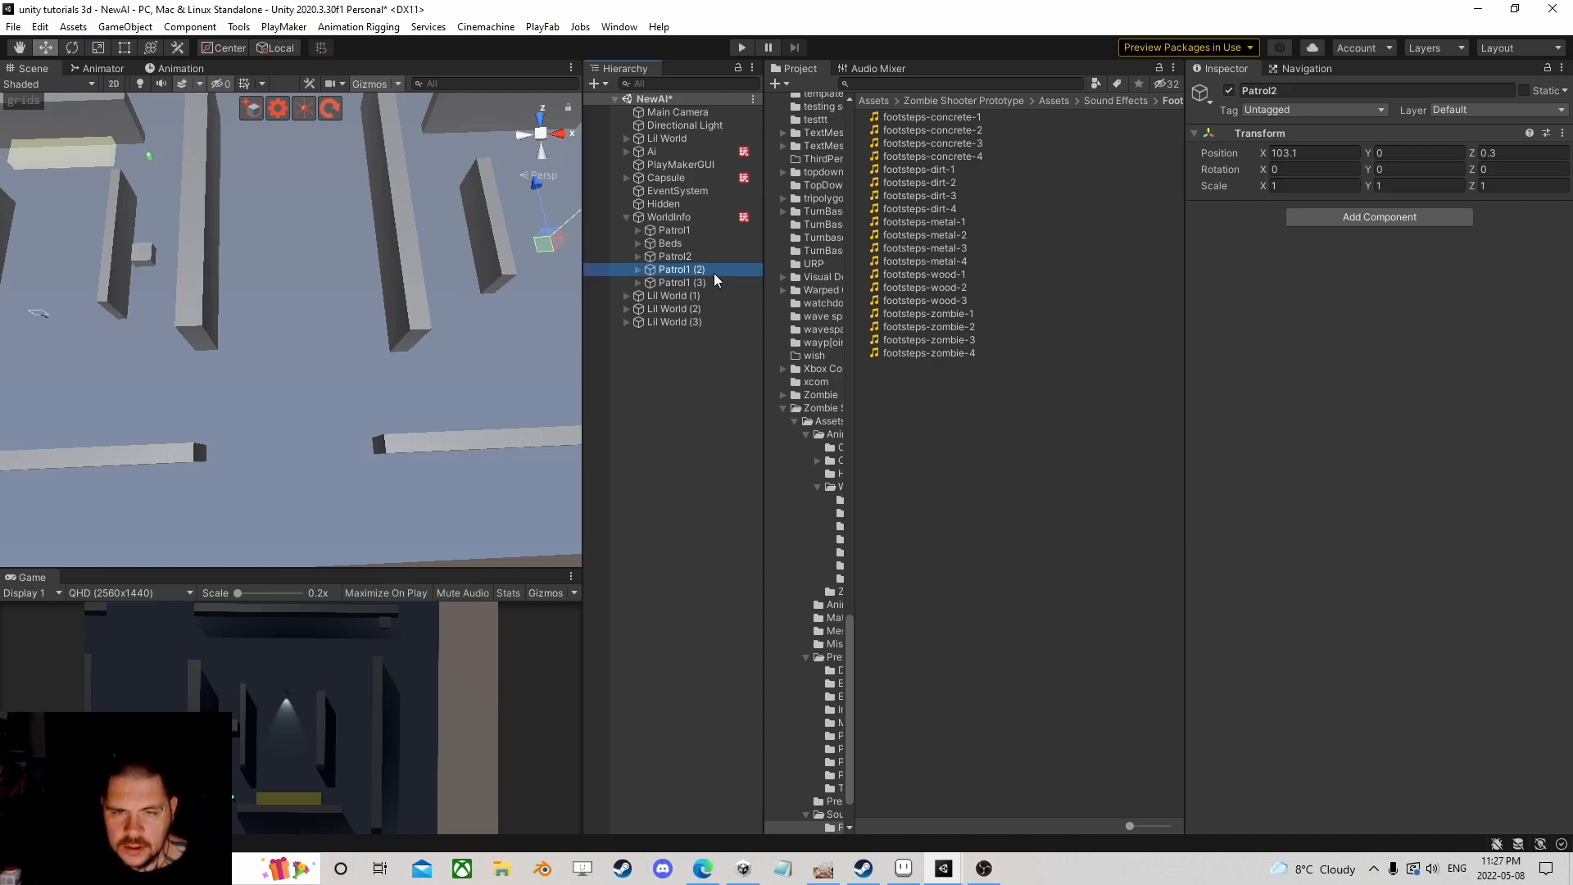
left_click(686, 272)
left_click_drag(686, 271, 706, 273)
type("3")
key("Return")
left_click(703, 285)
left_click(697, 287)
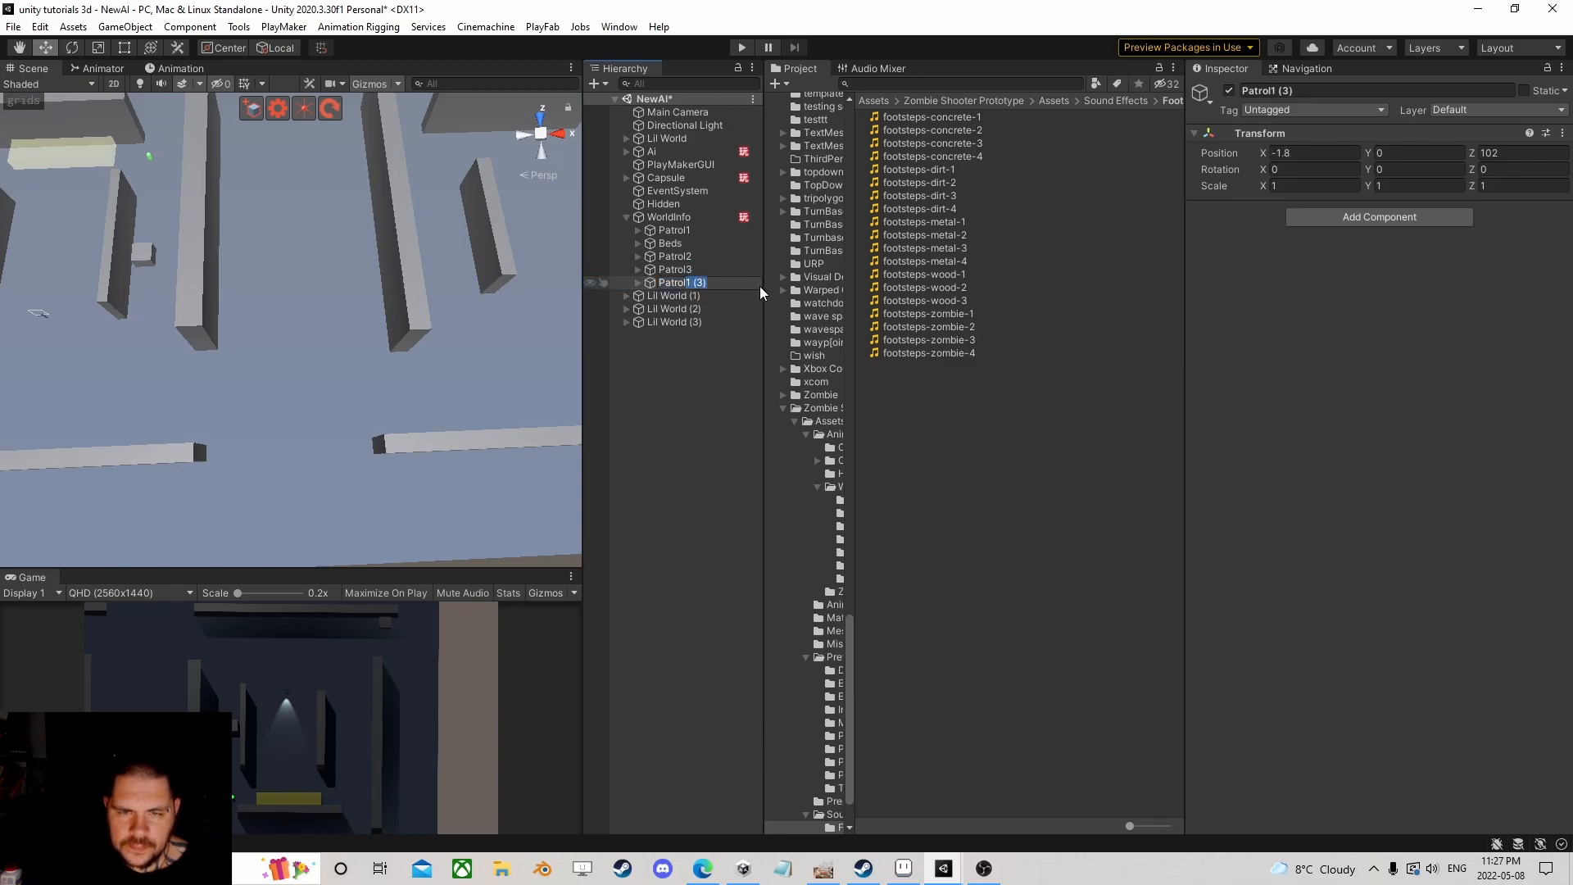
type("4")
key("Return")
Step: Drag Beds above Patrol1 in the WorldInfo hierarchy
scroll(267, 308, "down", 10)
scroll(277, 274, "up", 6)
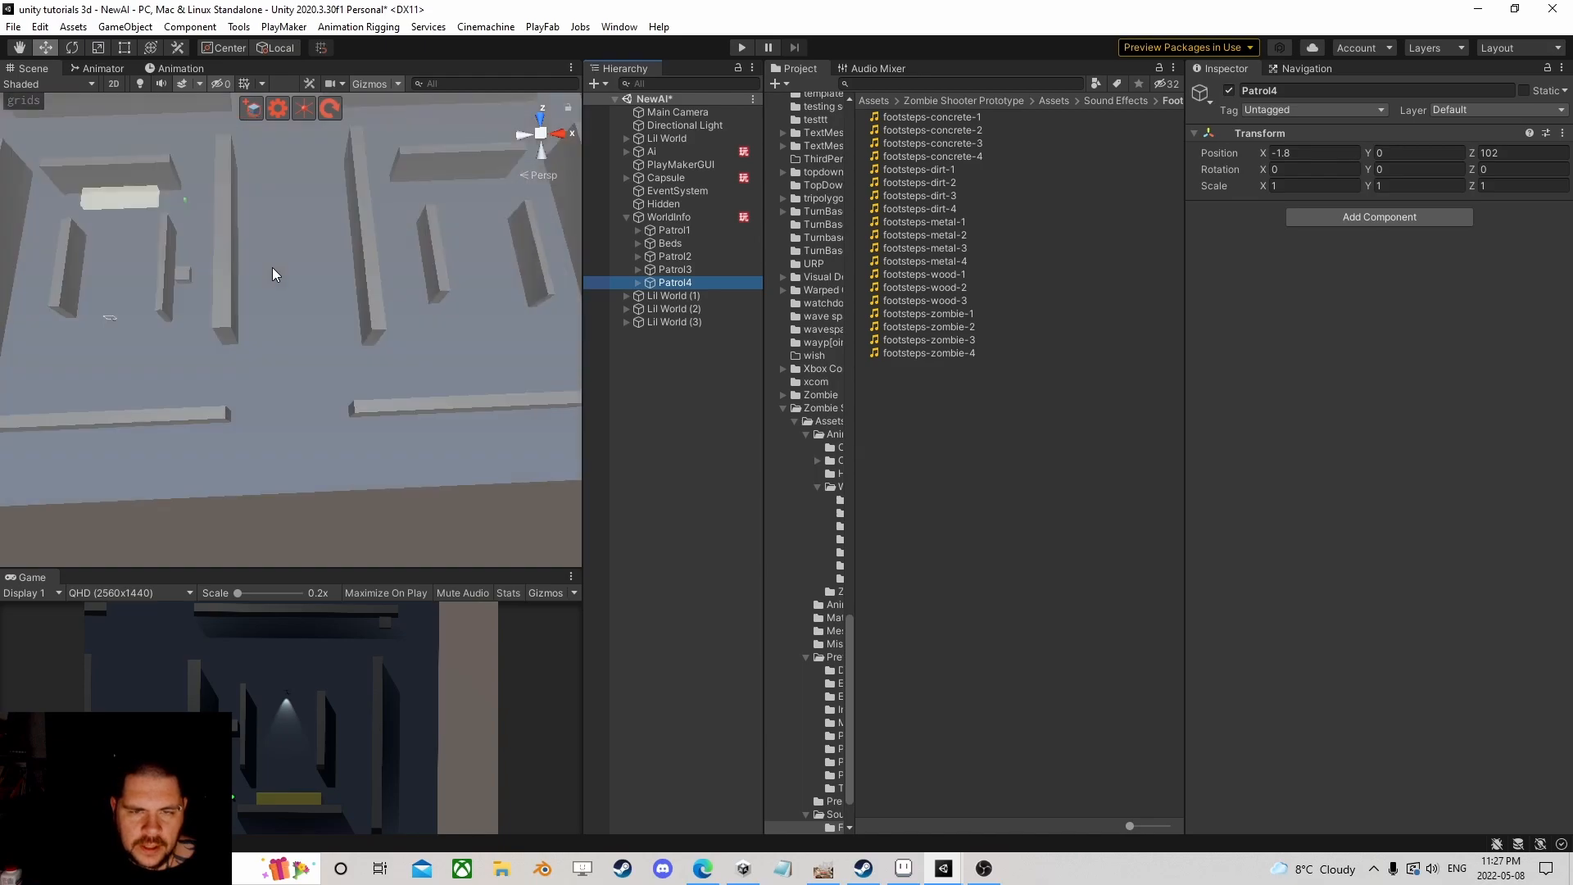
left_click_drag(666, 244, 667, 224)
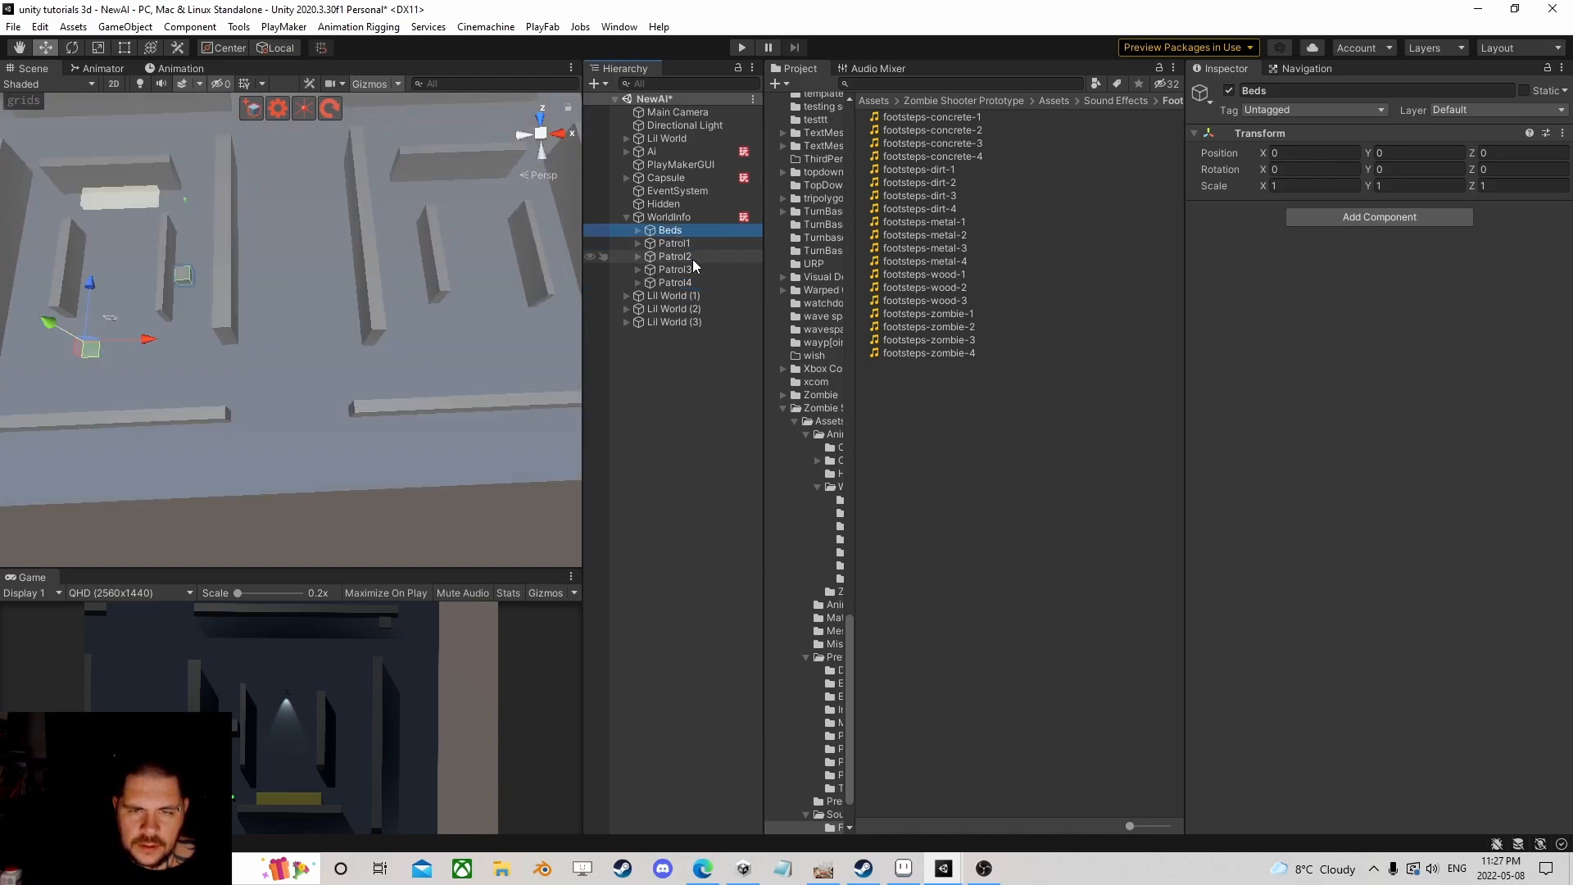
Step: Add another Play Maker Array List Proxy to WorldInfo via a 'prox' search and copy the Patrol1 reference
left_click(667, 219)
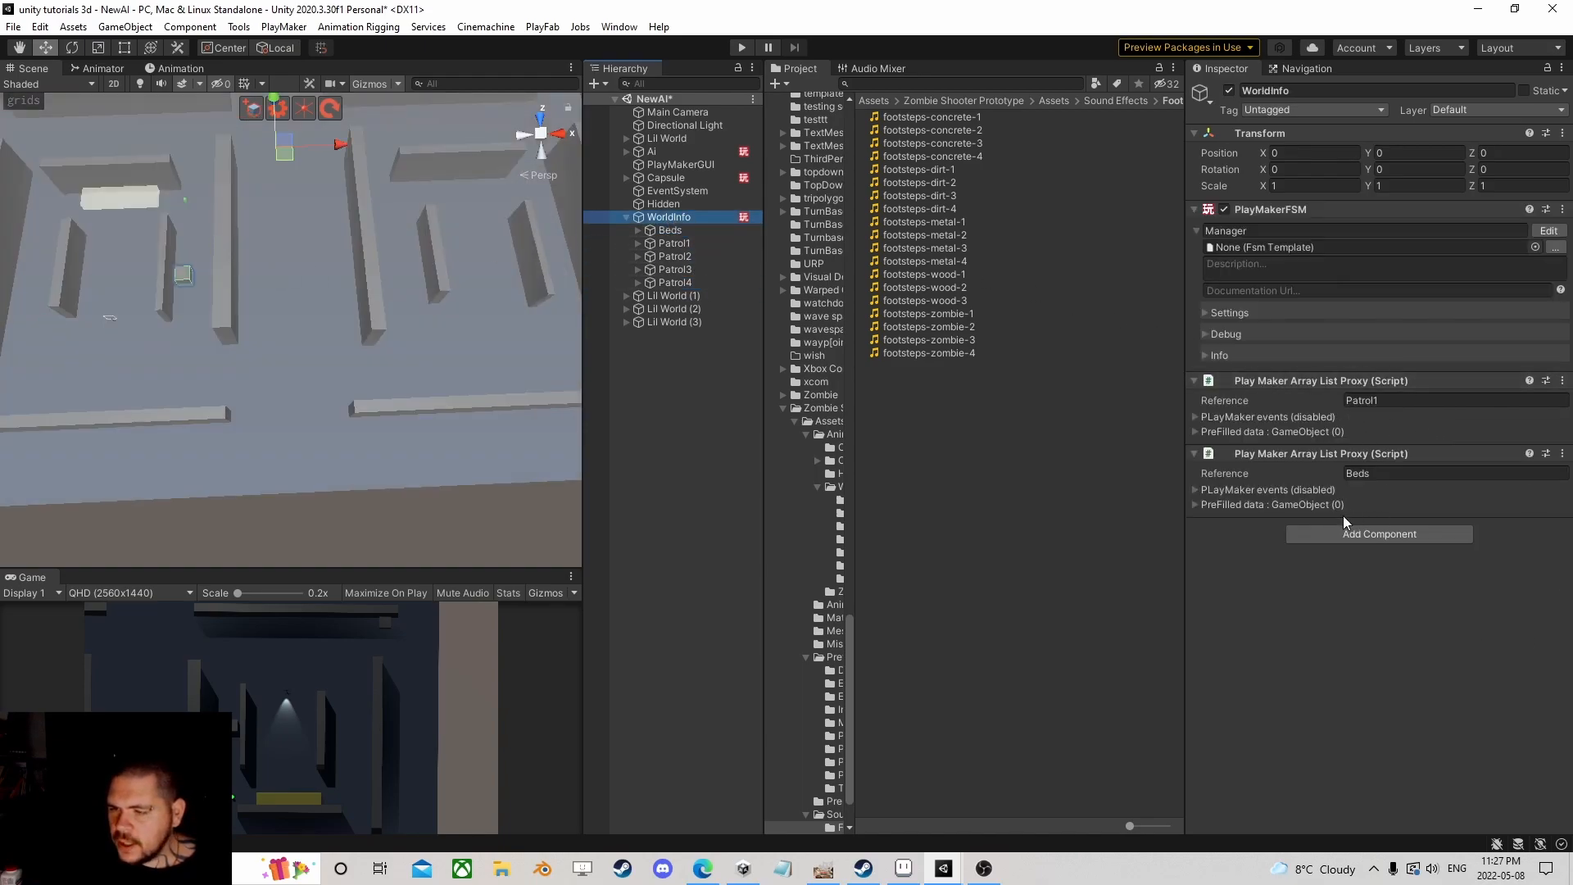
left_click(1360, 537)
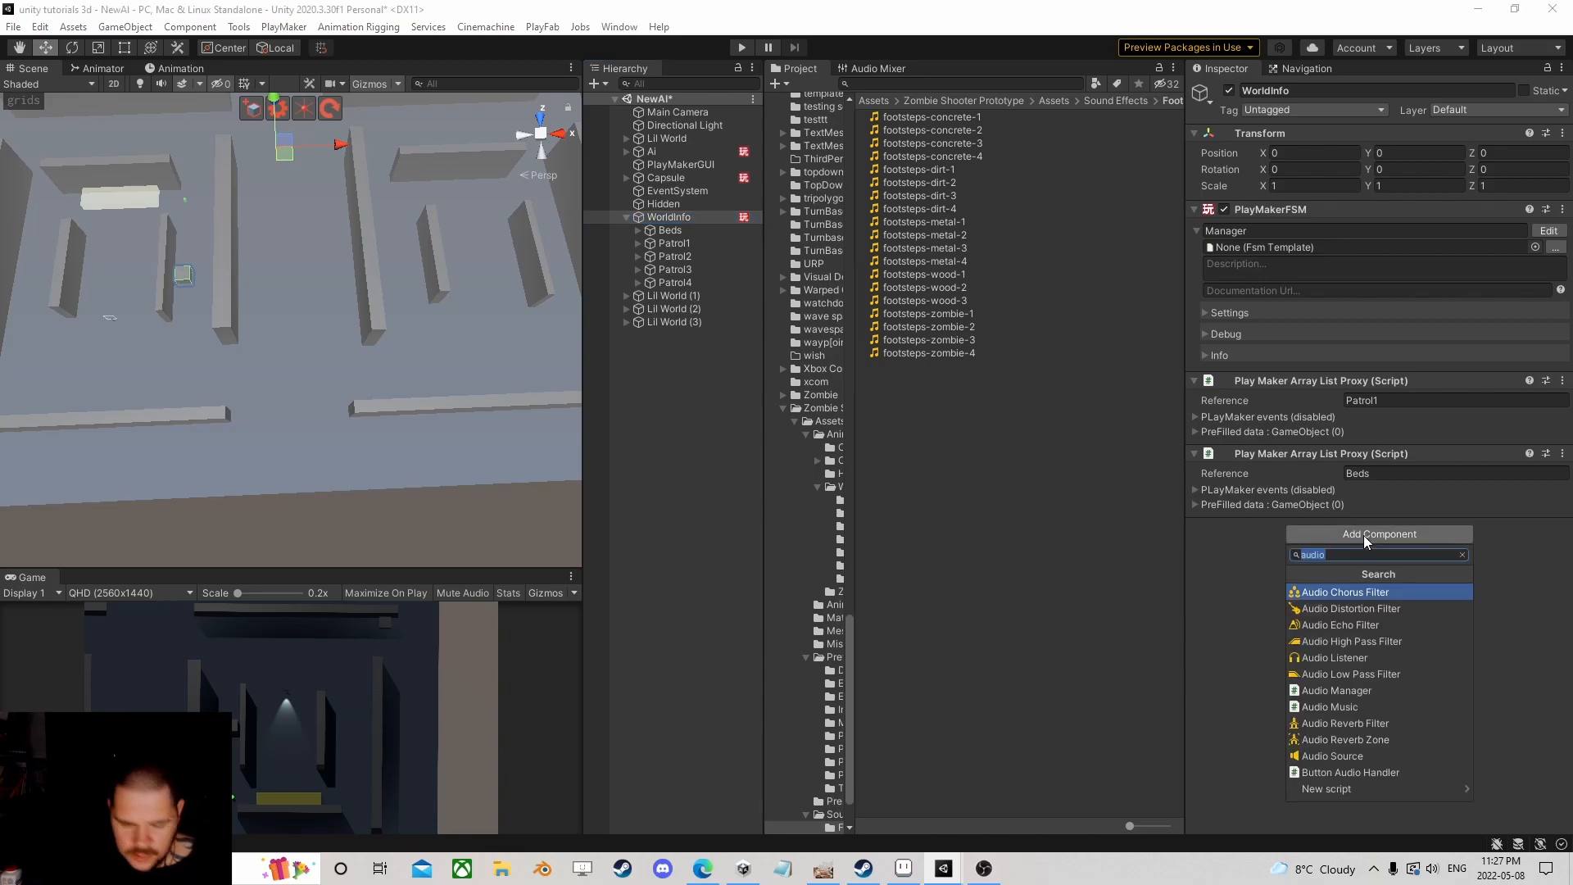
type("prop")
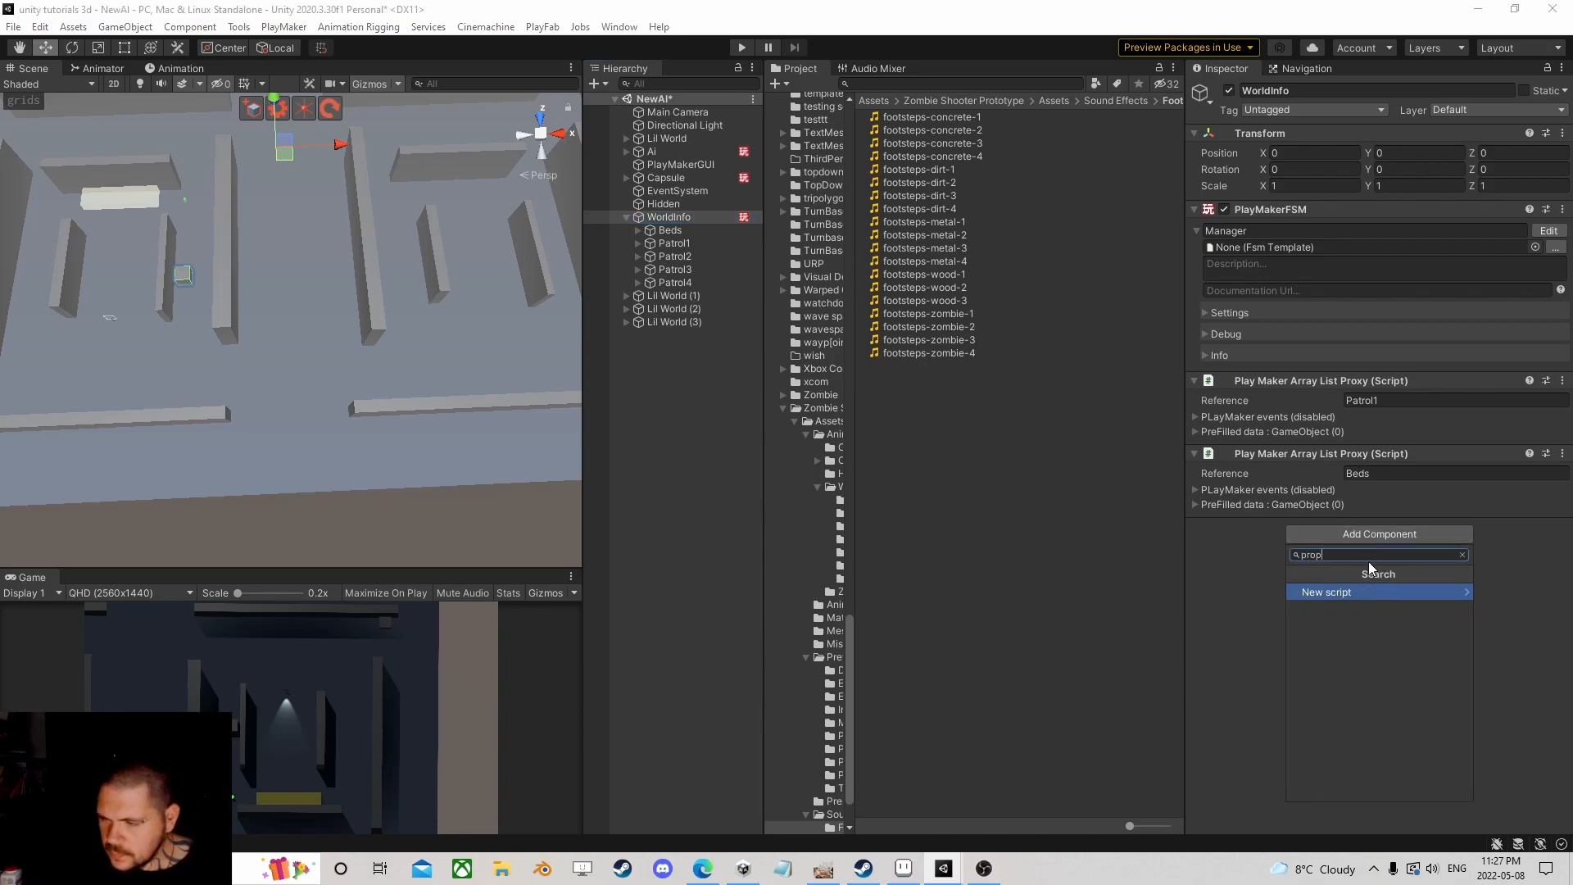
key("BackSpace")
type("x")
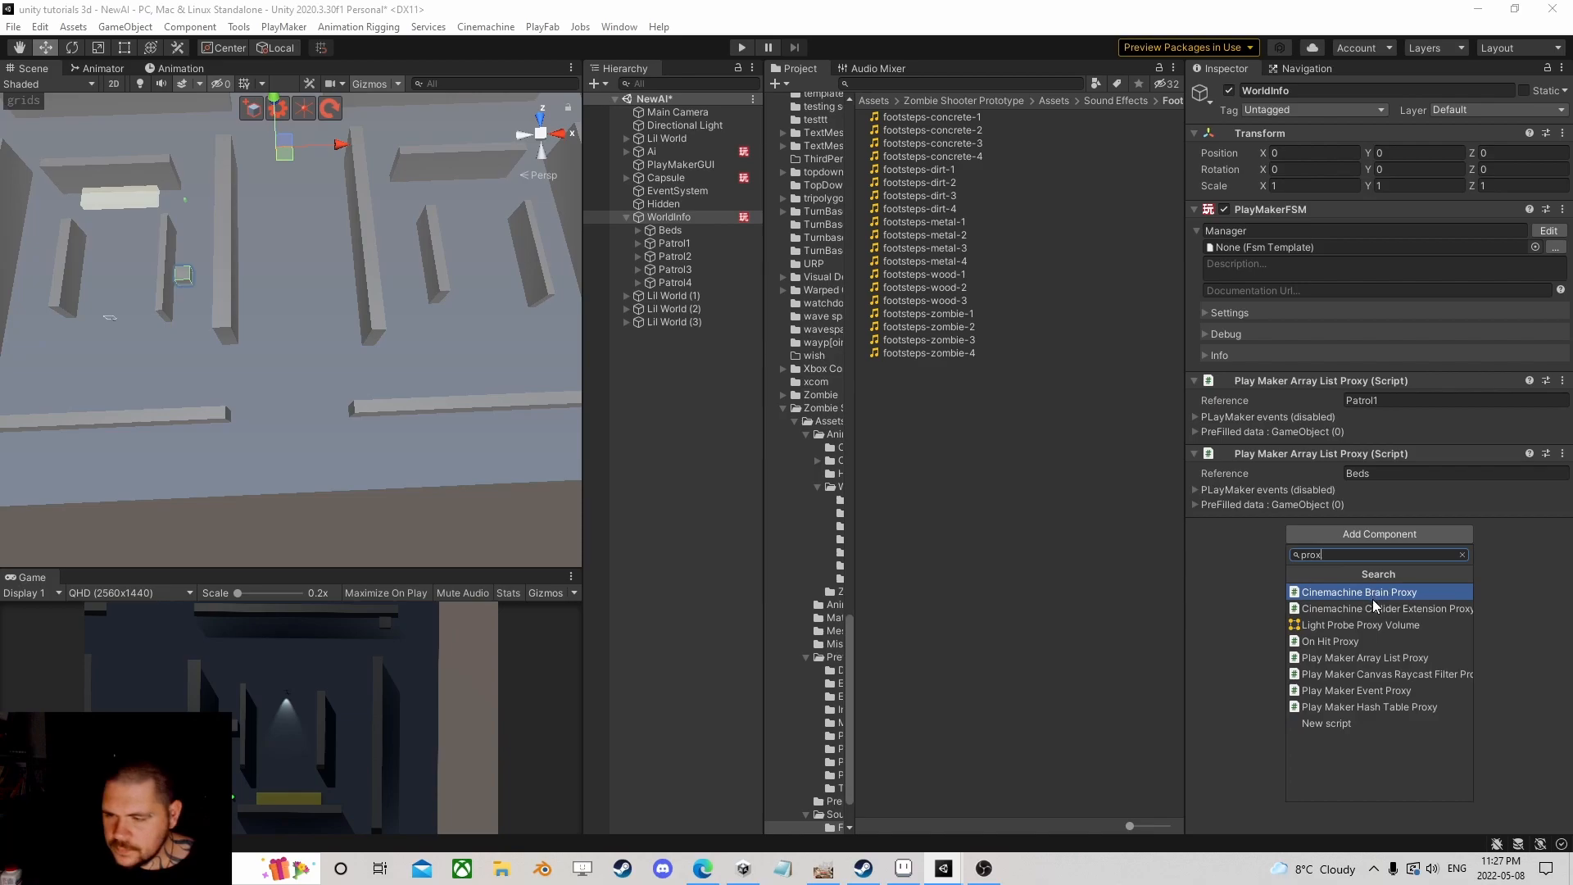
left_click(1428, 657)
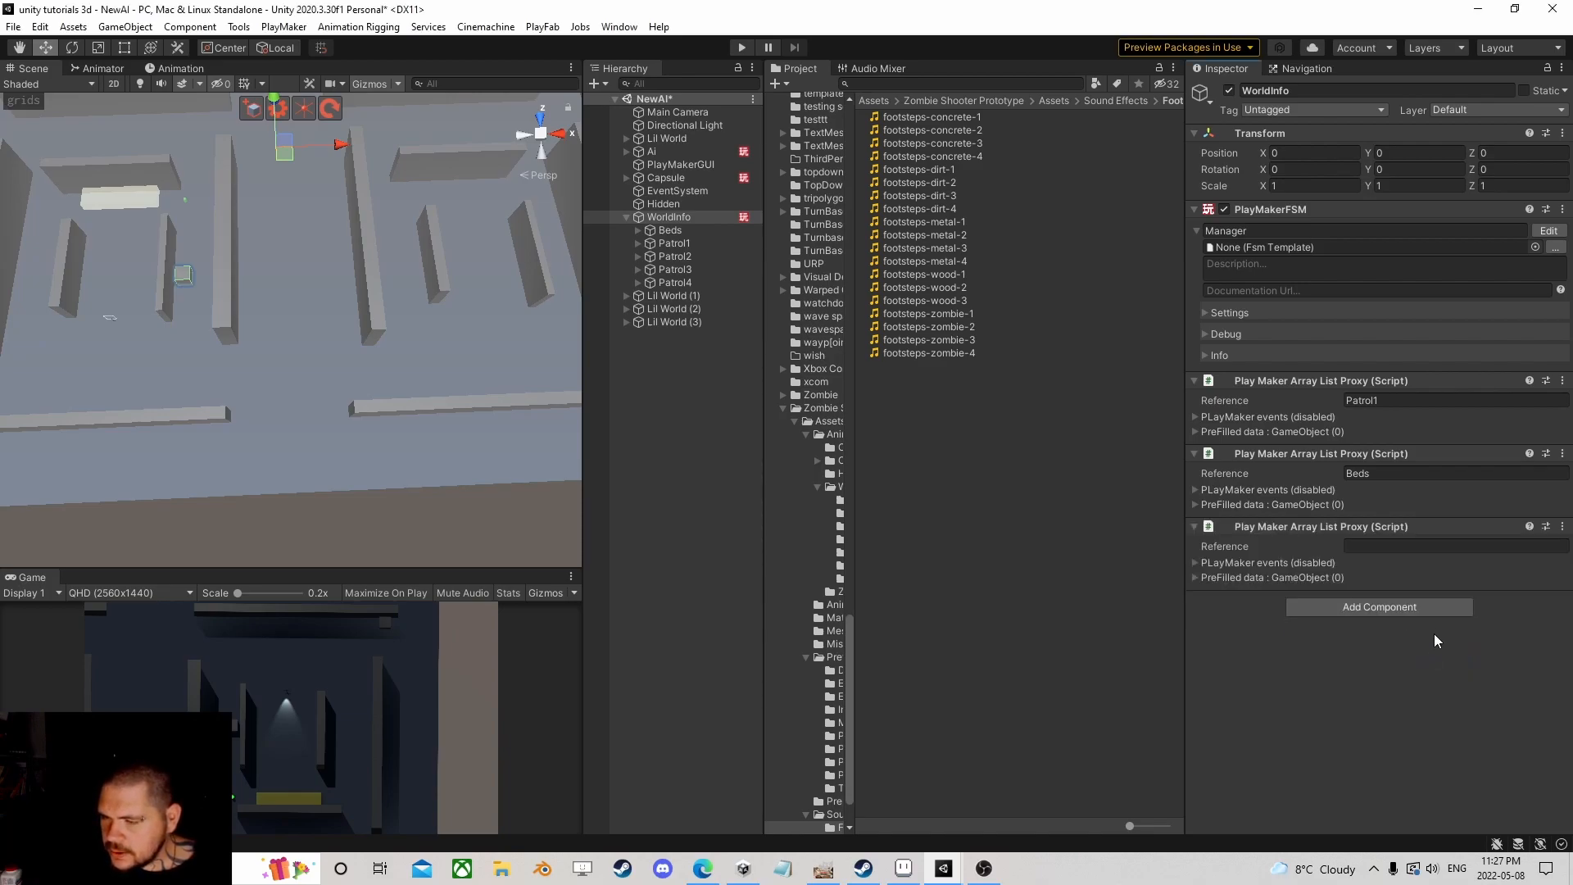
left_click(1391, 400)
key("ctrl+c")
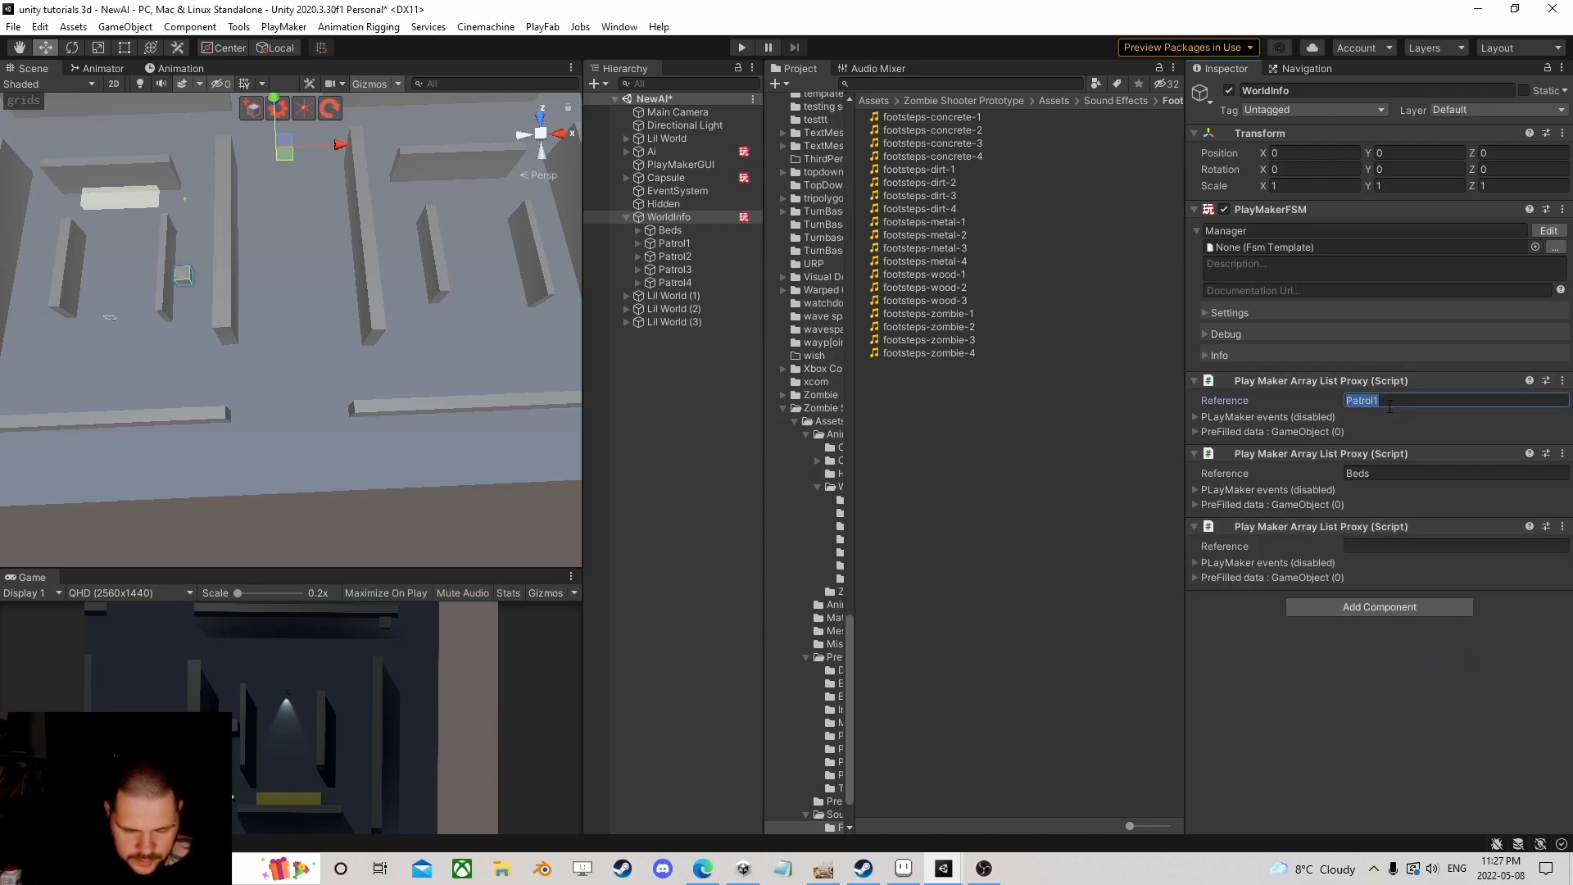
left_click(1375, 547)
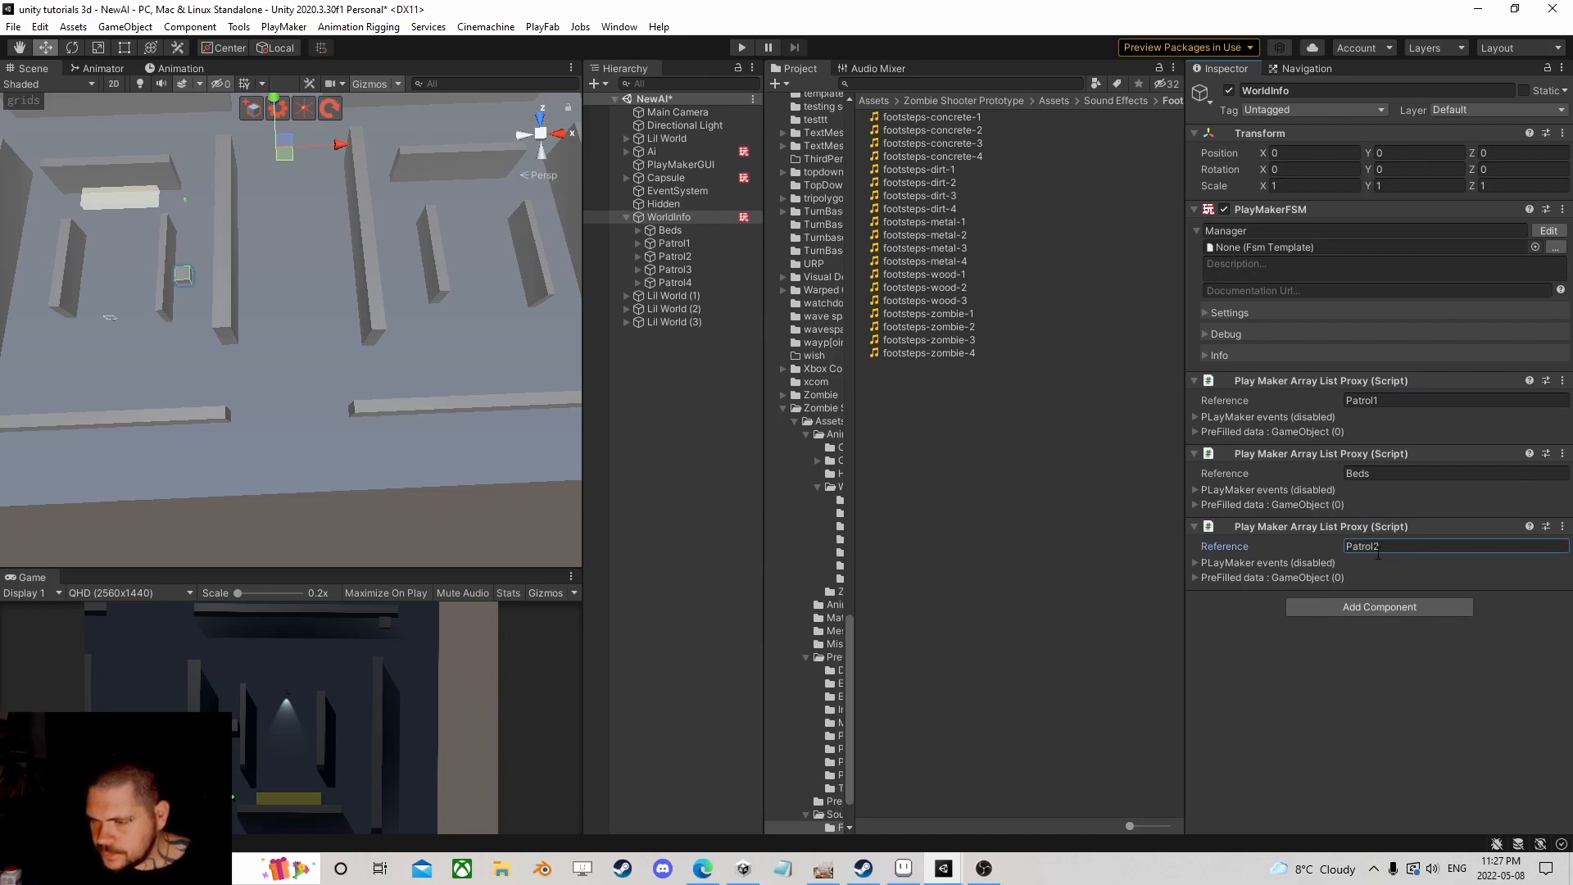
Step: Add two more array list proxies and paste Patrol1 into their References, renumbering one to Patrol3
left_click(1378, 606)
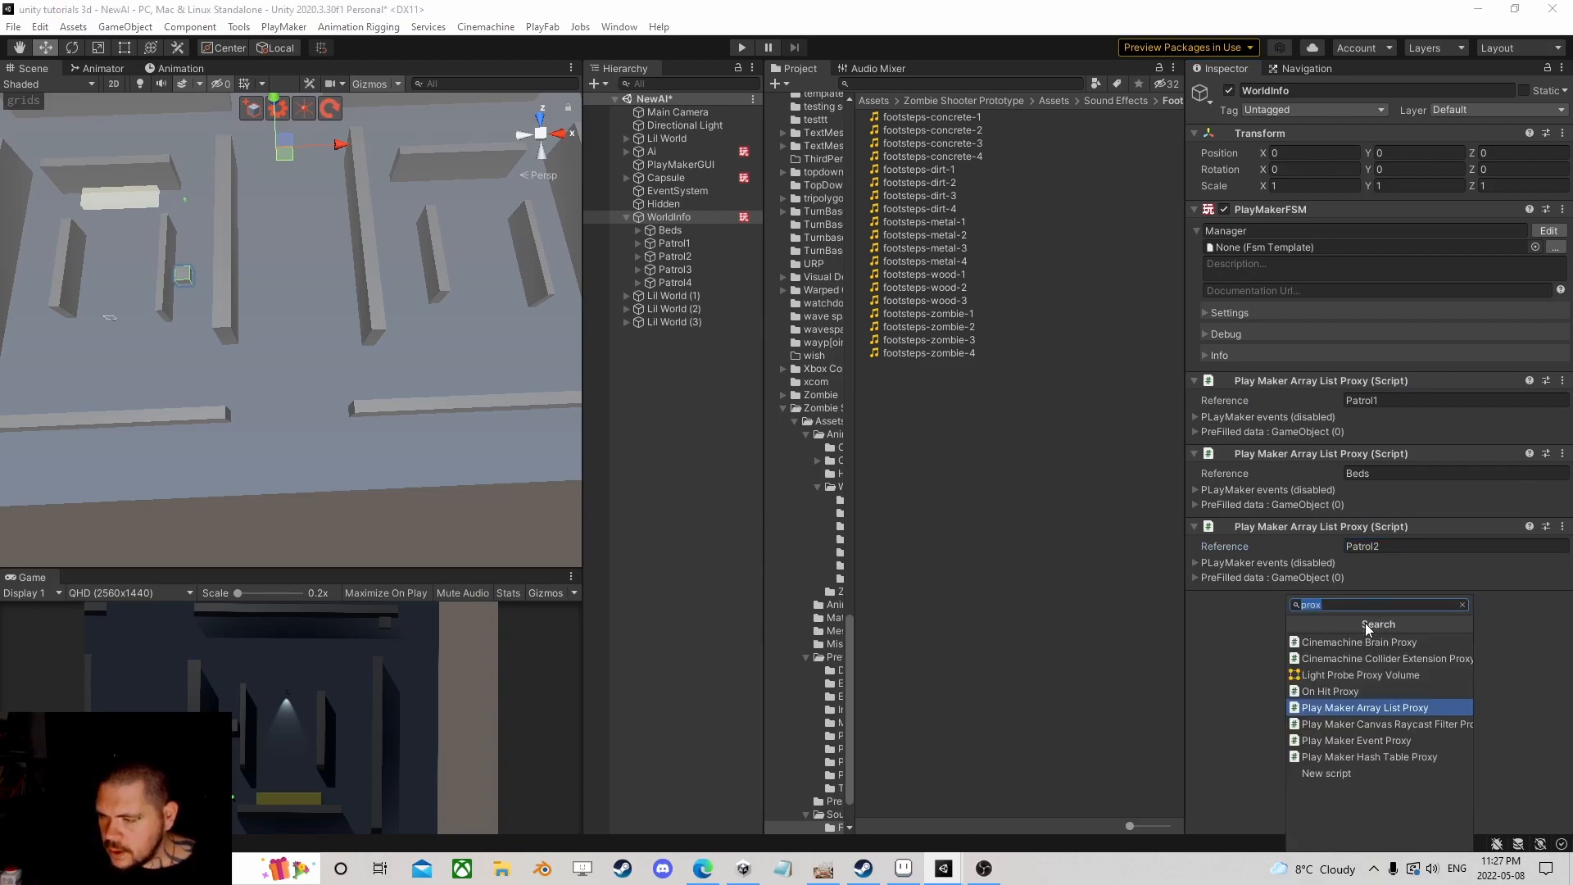
left_click(1364, 707)
left_click(1376, 678)
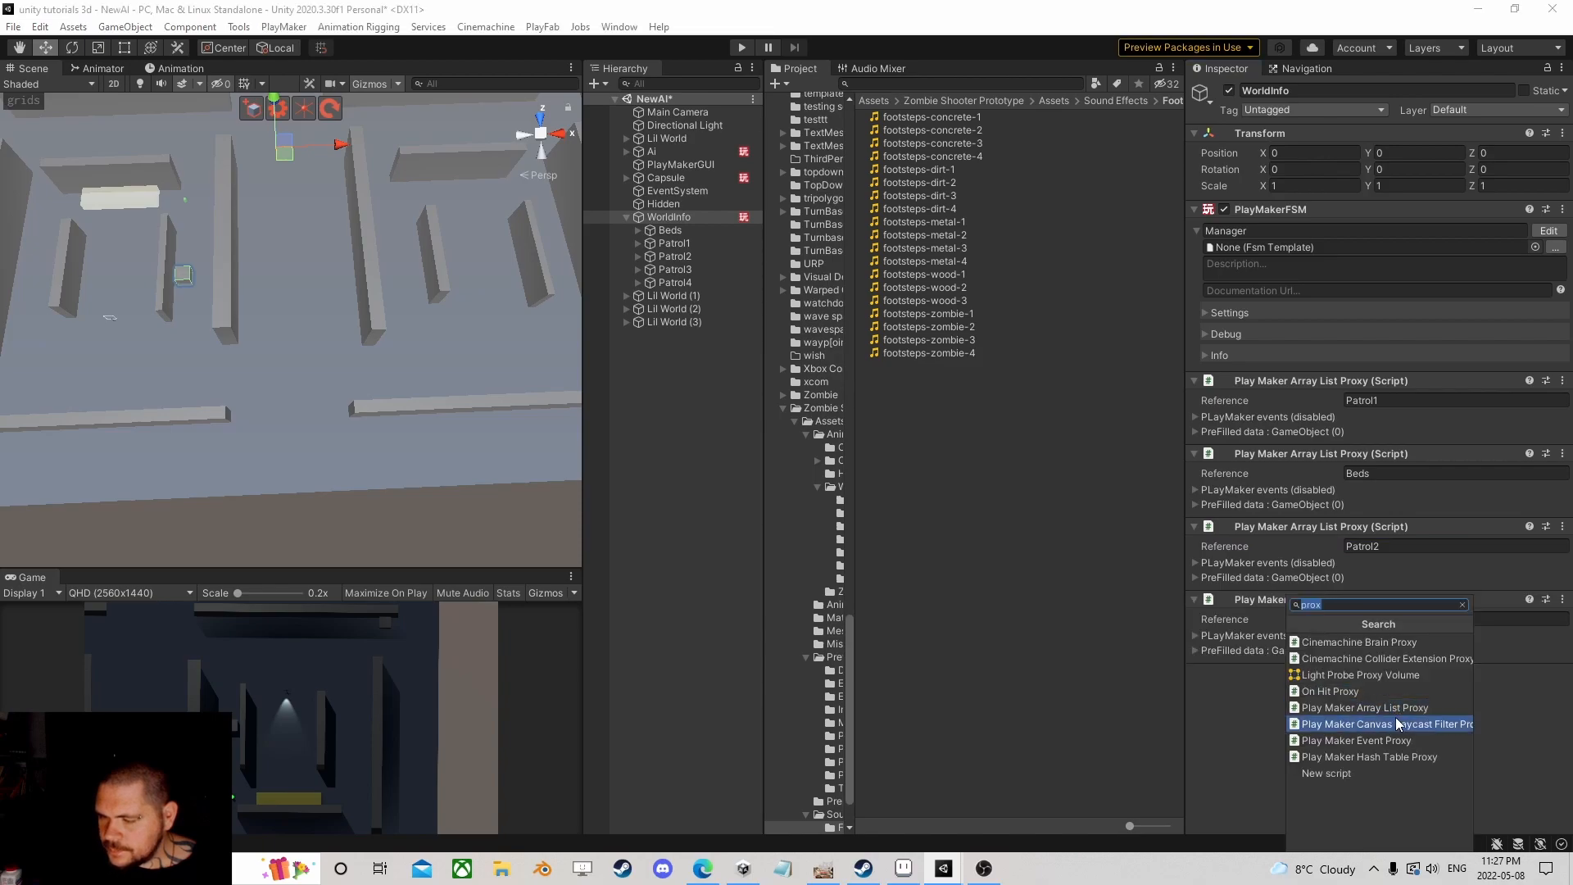
left_click(1385, 707)
left_click(1420, 616)
key("ctrl+v")
left_click(1400, 691)
key("ctrl+v")
left_click_drag(1384, 621, 1376, 619)
type("3")
left_click(1379, 692)
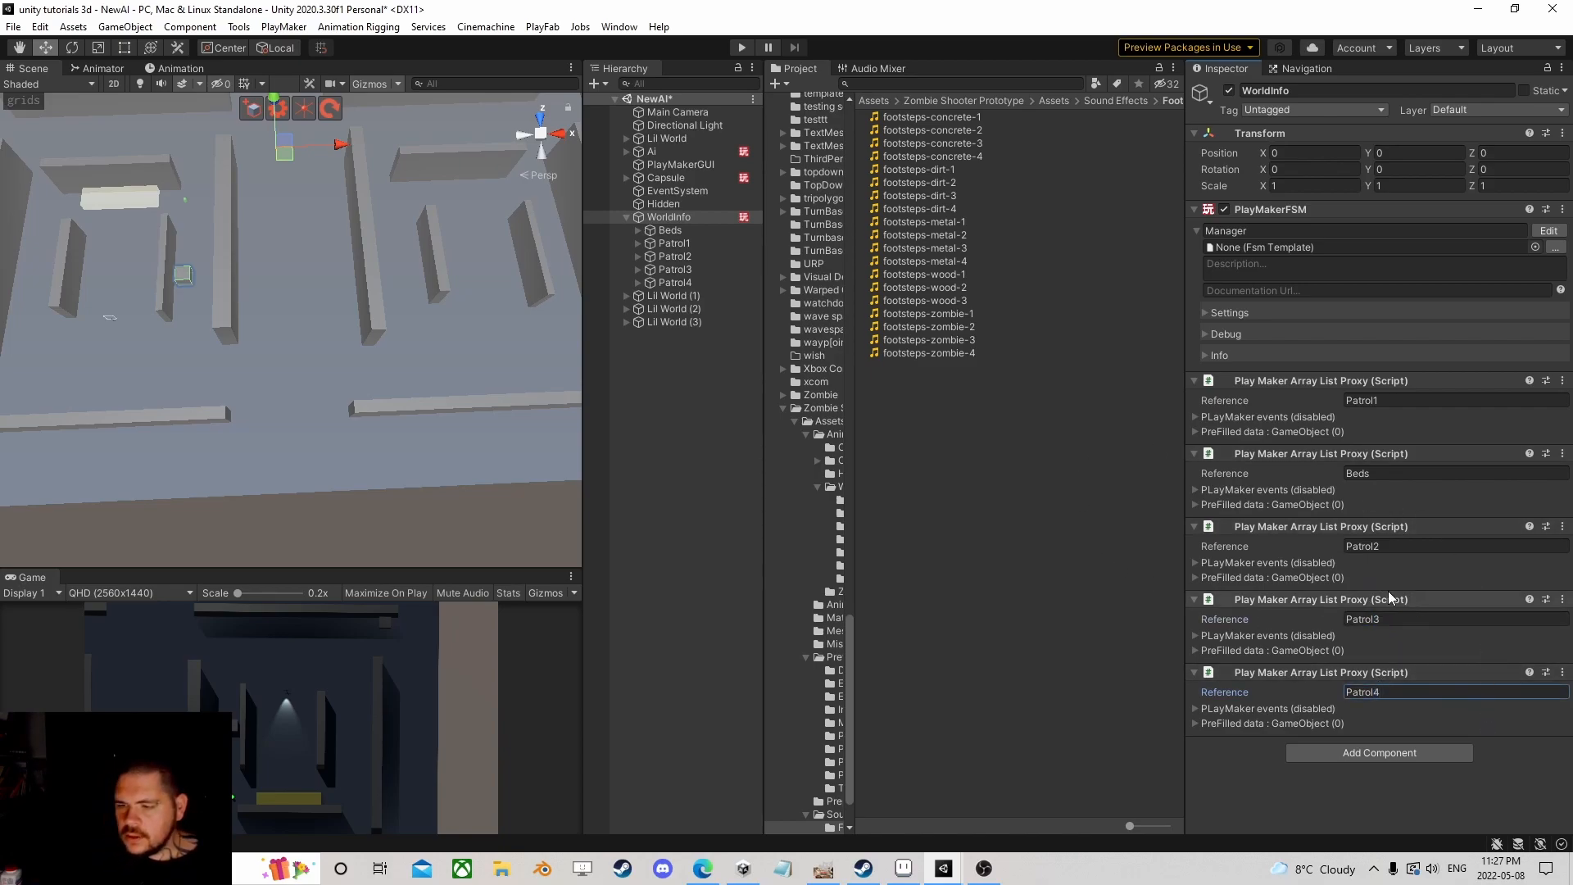
Step: Copy State 2's Patrol1 Array List Get Children action and paste it above the Beds action
left_click(1547, 233)
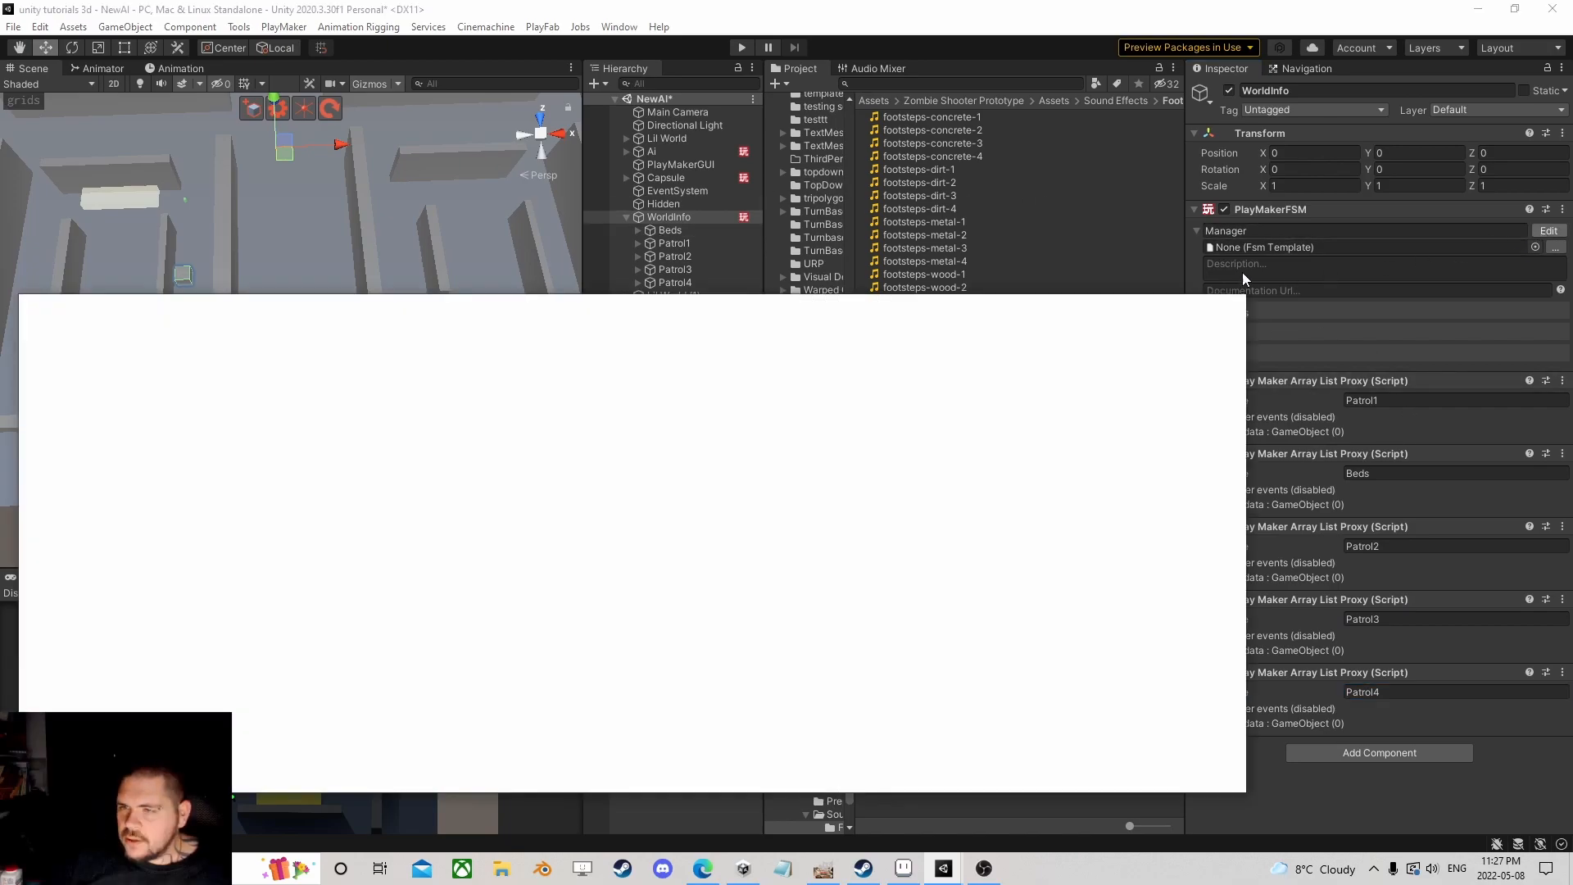
left_click(136, 526)
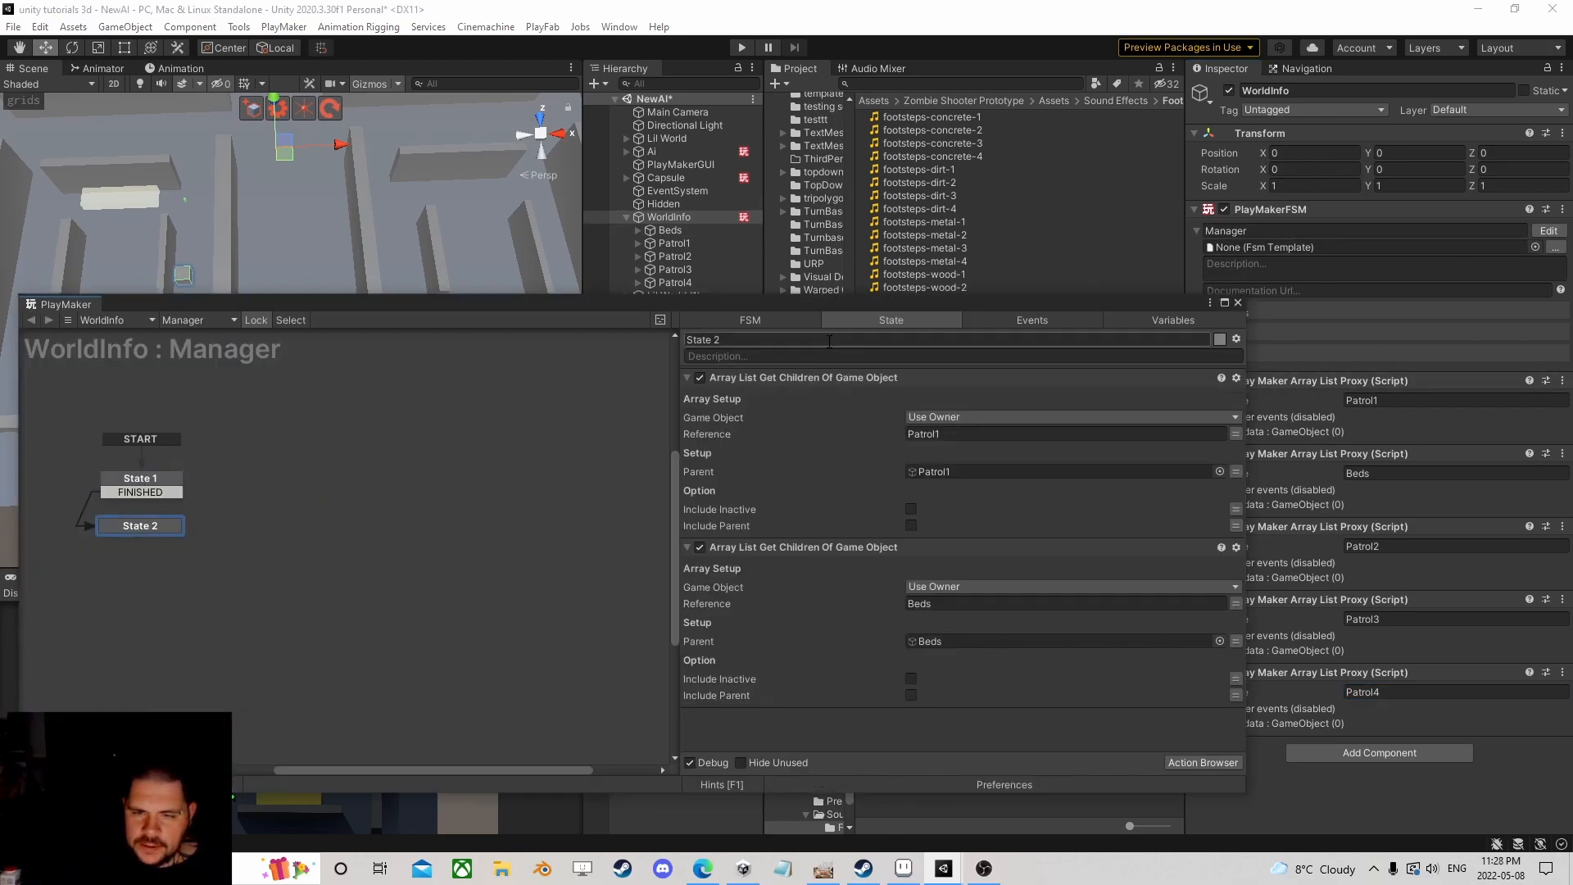
left_click(803, 378)
right_click(808, 376)
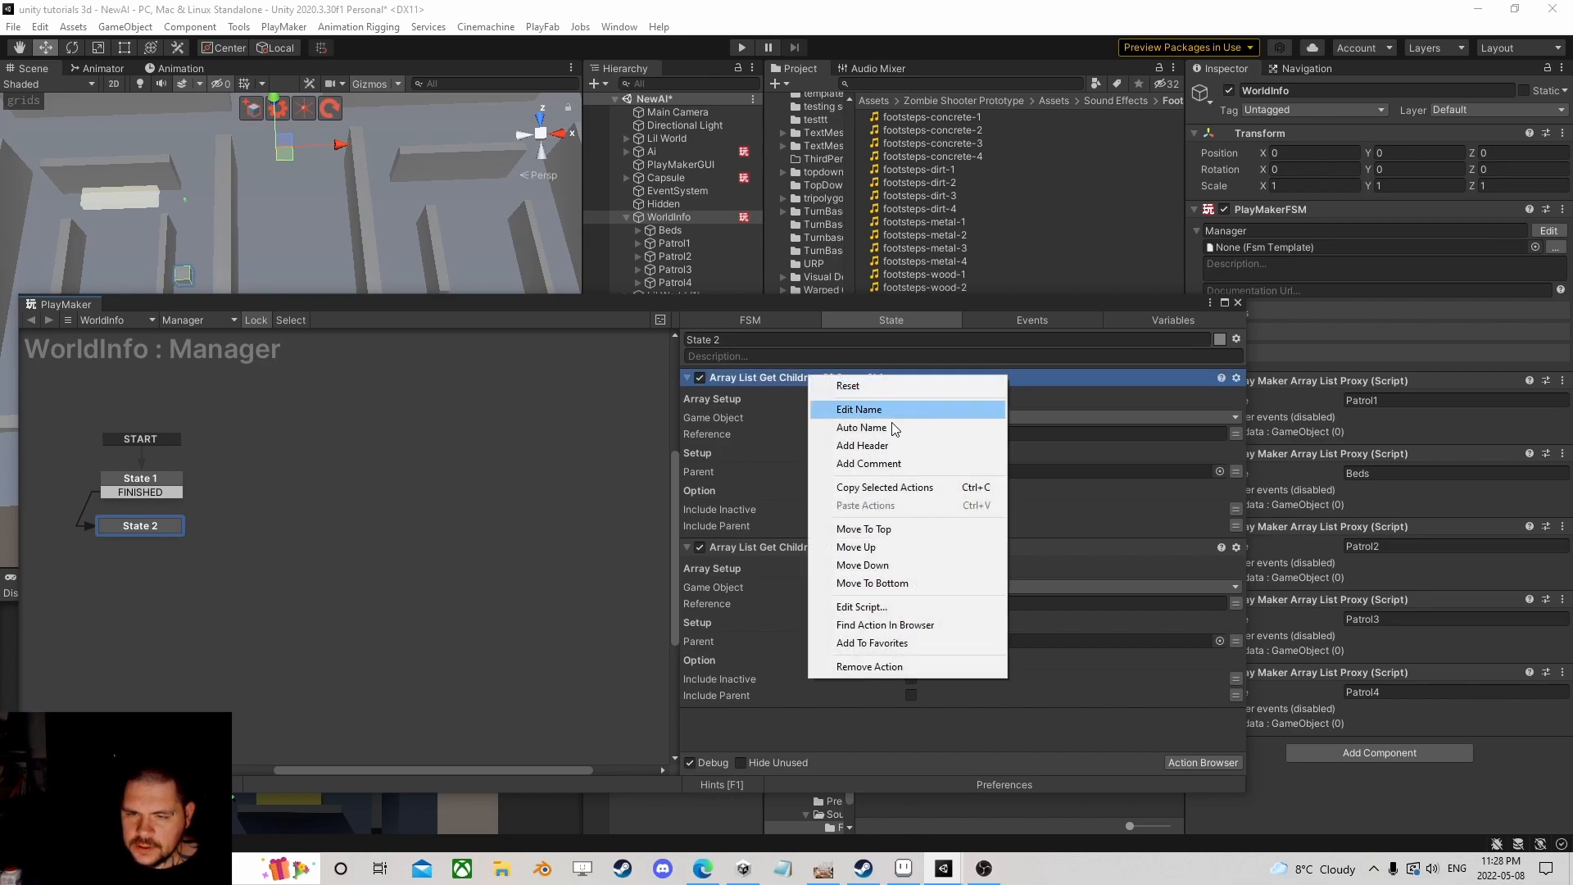
left_click(879, 486)
left_click(766, 547)
right_click(768, 540)
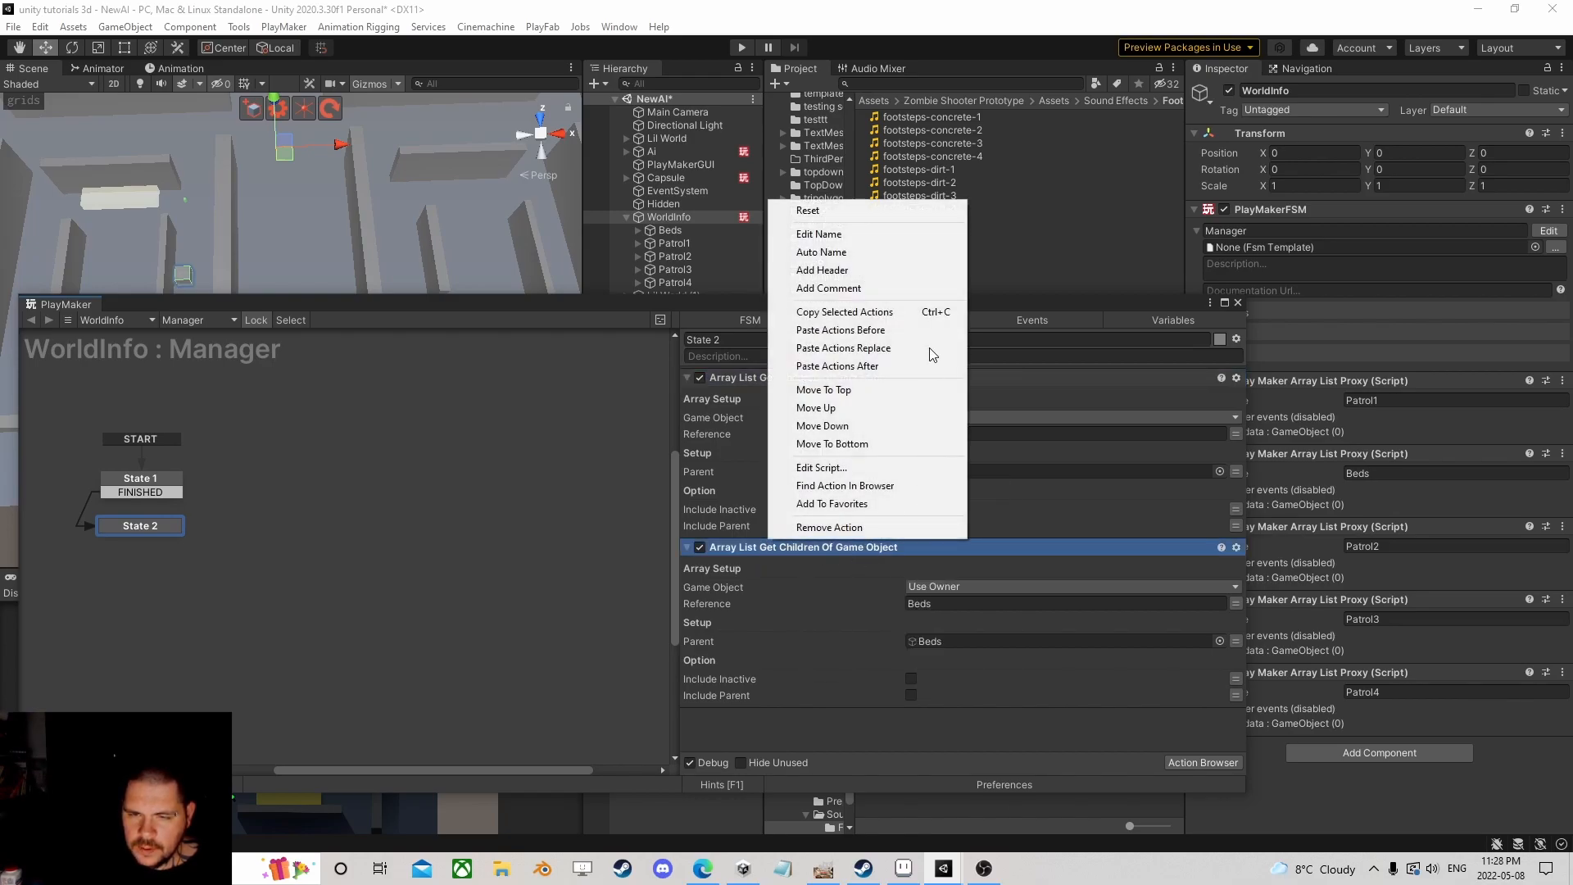
left_click(902, 331)
Step: Paste more copies of the Patrol1 action to get three new children actions
left_click_drag(931, 309, 610, 93)
right_click(461, 331)
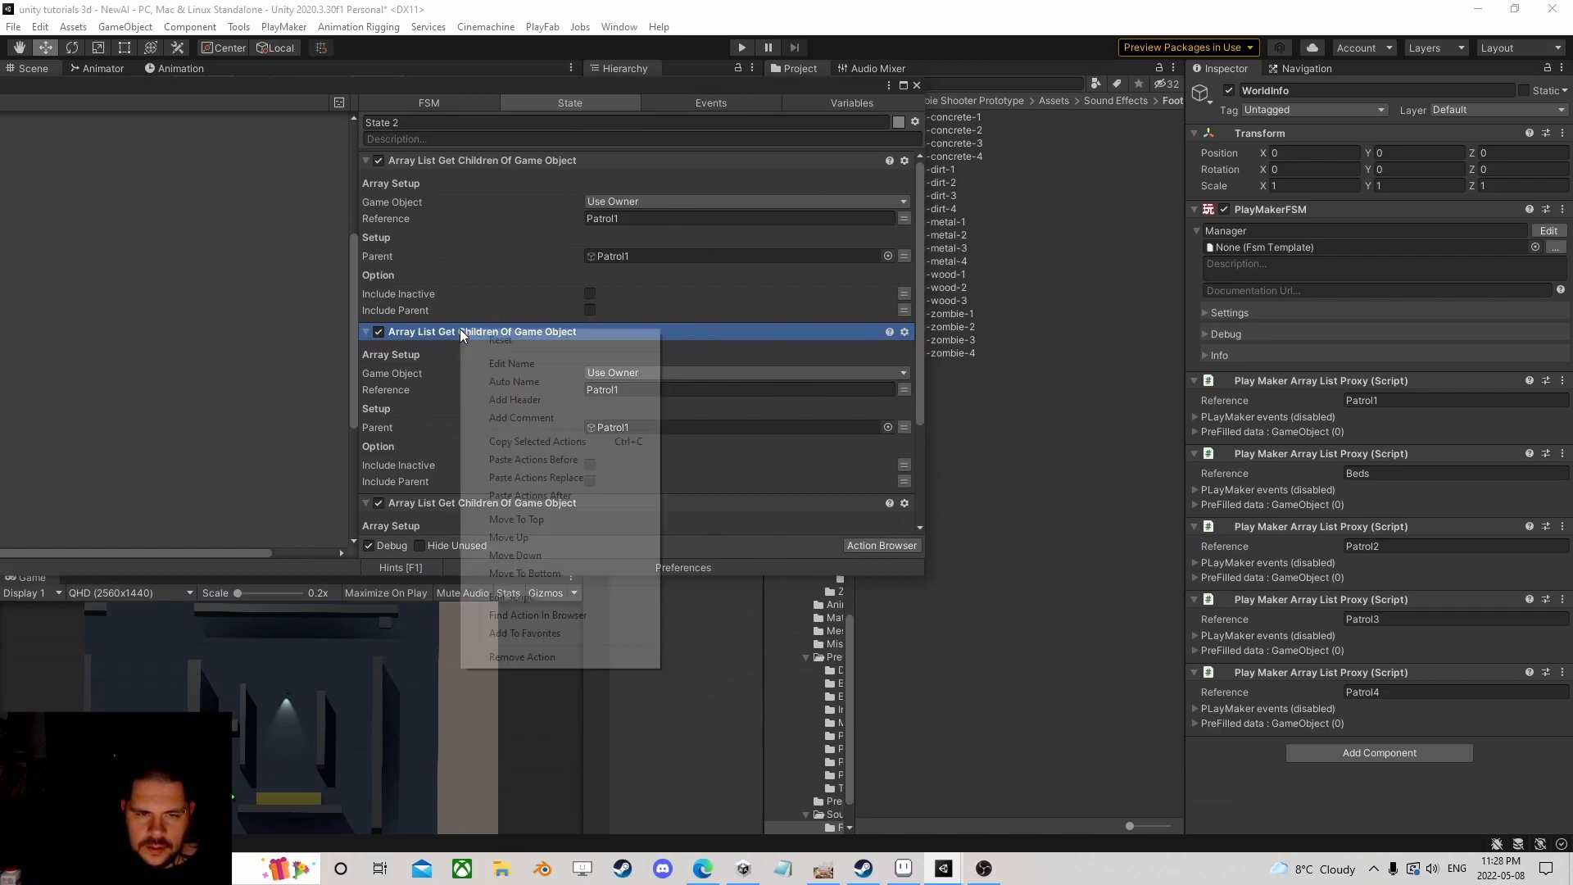
left_click(543, 457)
right_click(461, 333)
left_click(524, 447)
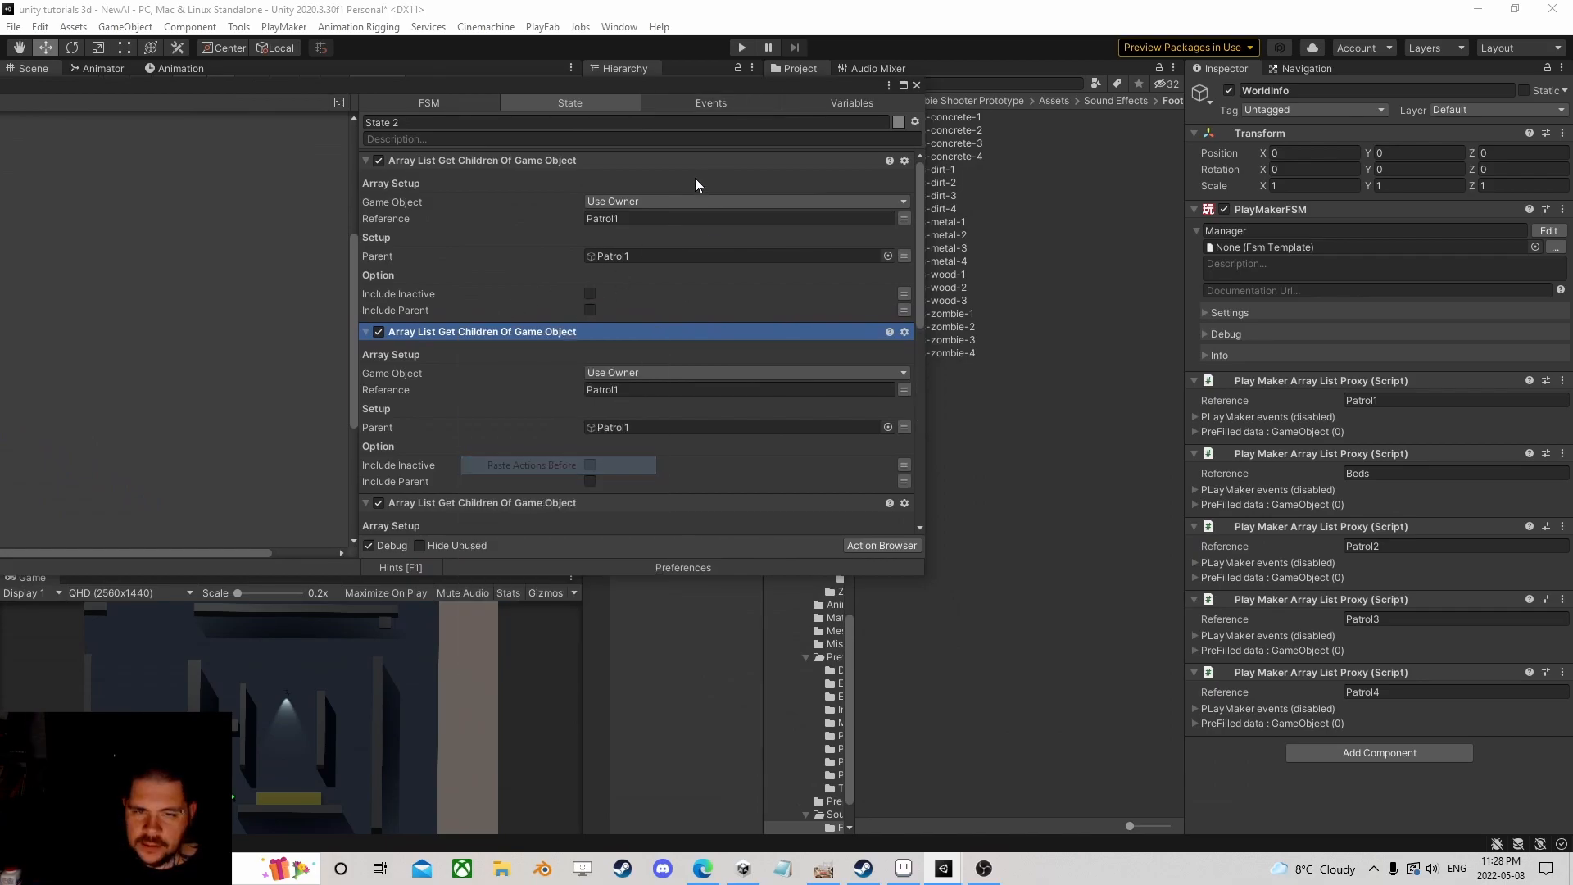
left_click(367, 161)
Step: Set the second action's parent to Patrol2 and its Reference name to end in 2
left_click_drag(666, 90, 342, 111)
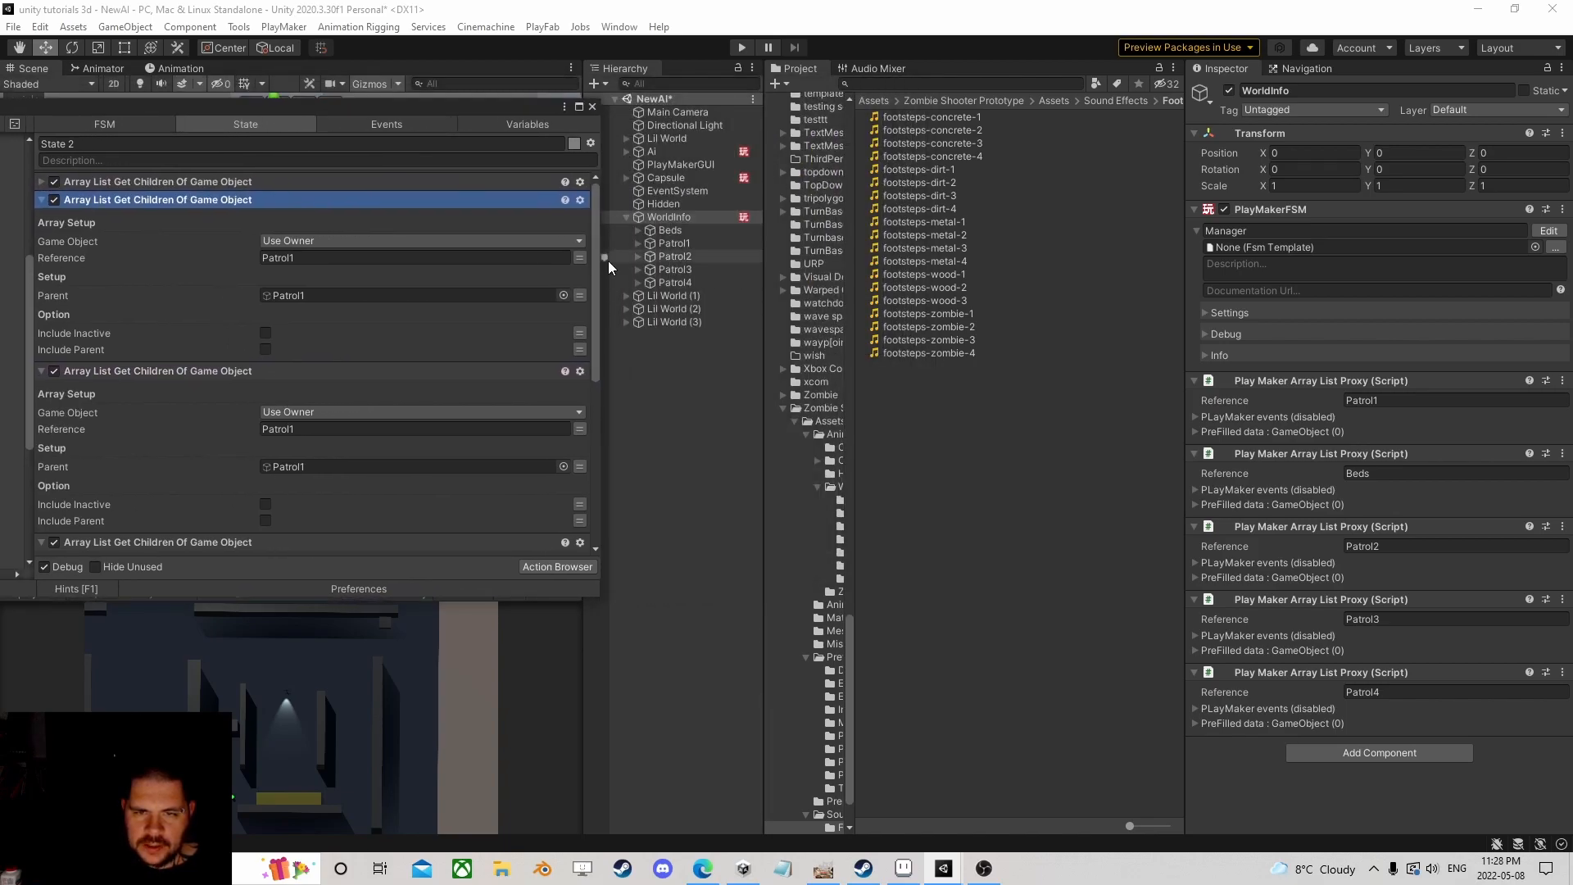
left_click_drag(667, 259, 337, 295)
left_click(292, 259)
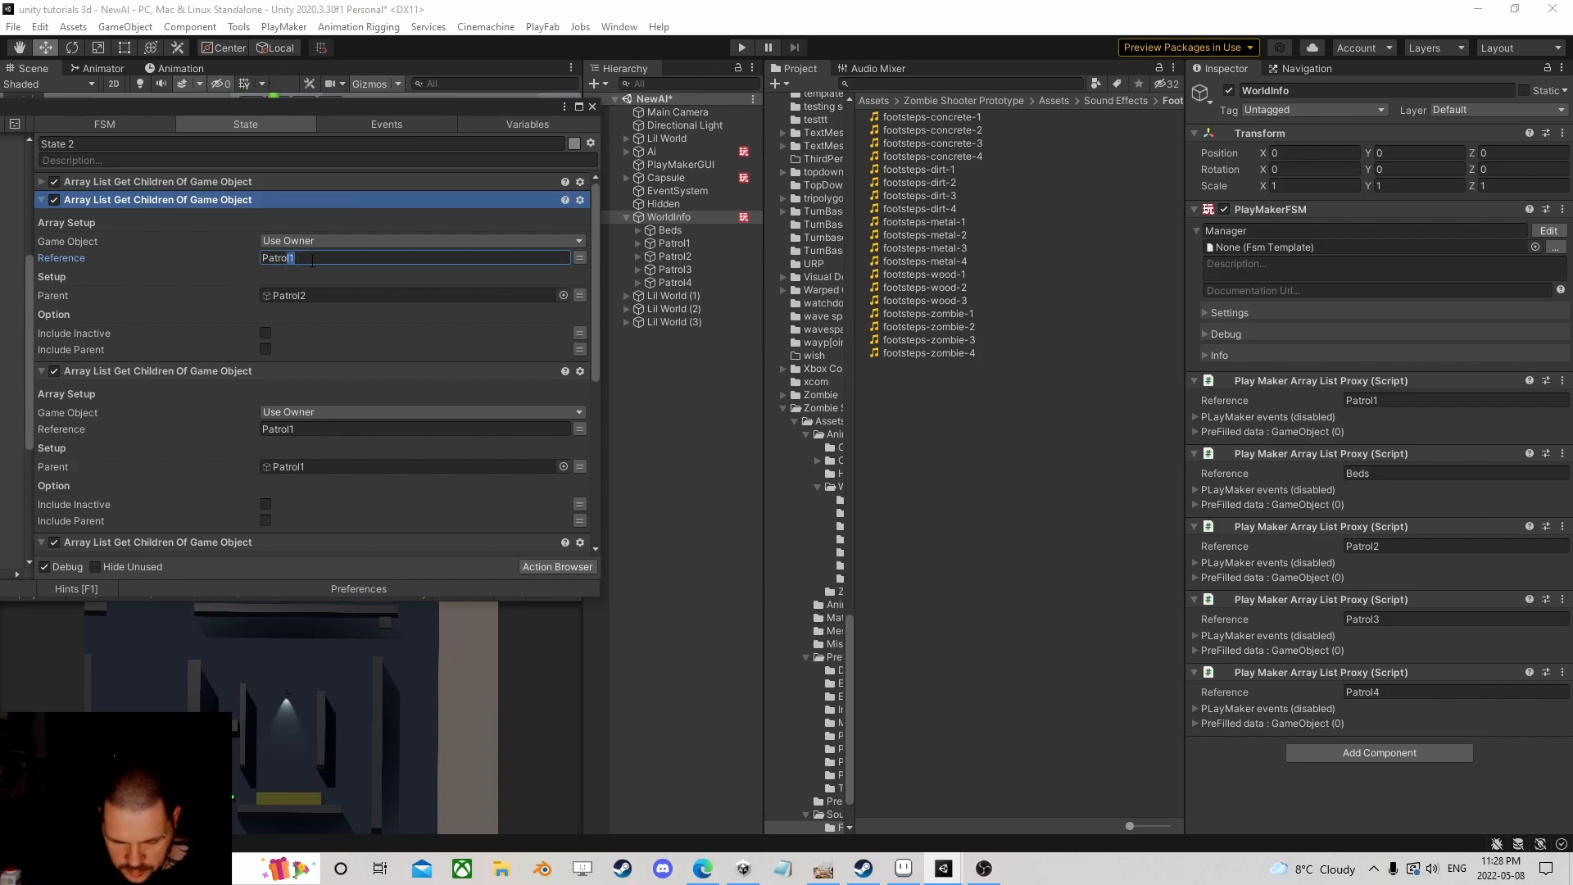
type("2")
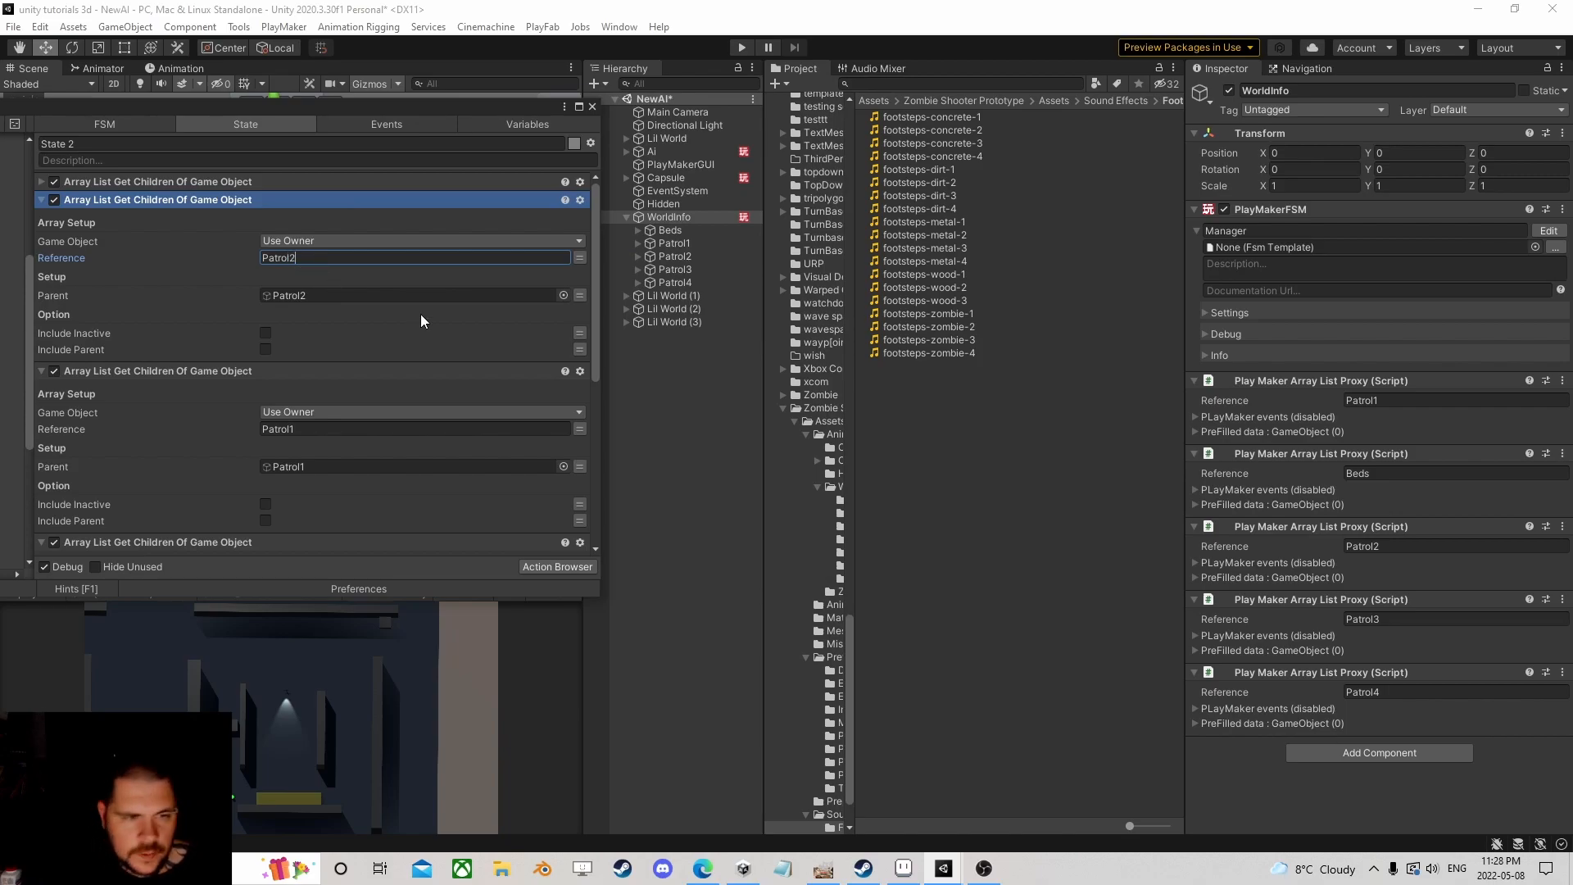
left_click(42, 198)
Step: Assign Patrol3 and Patrol4 as parents of the remaining copies, then close the FSM editor
left_click_drag(679, 269, 302, 311)
left_click_drag(290, 276, 302, 275)
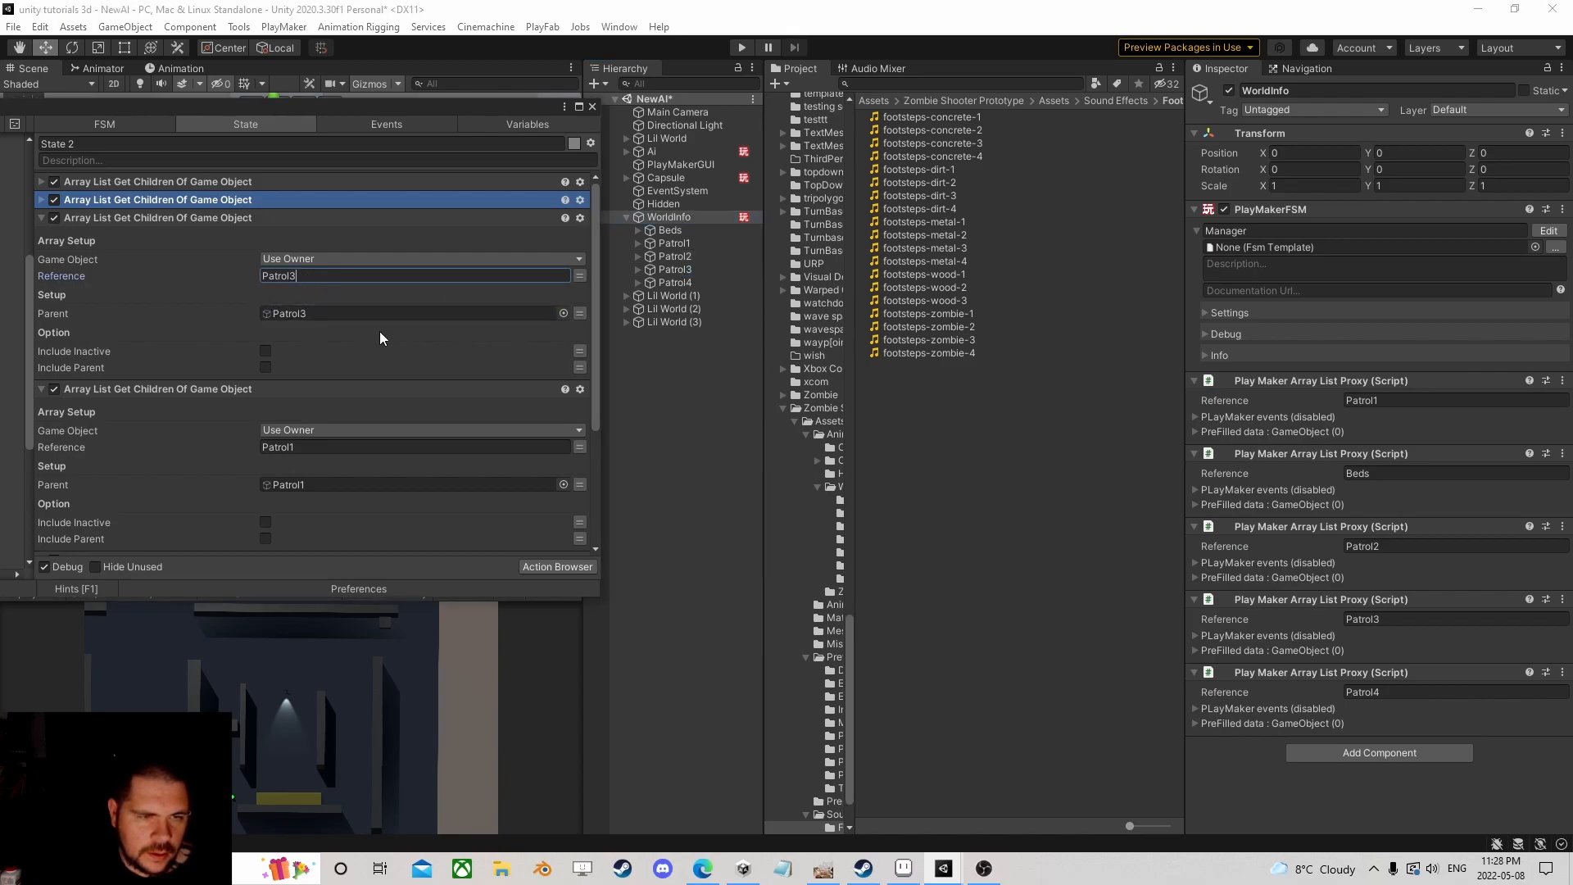
left_click(42, 218)
left_click_drag(674, 281, 315, 331)
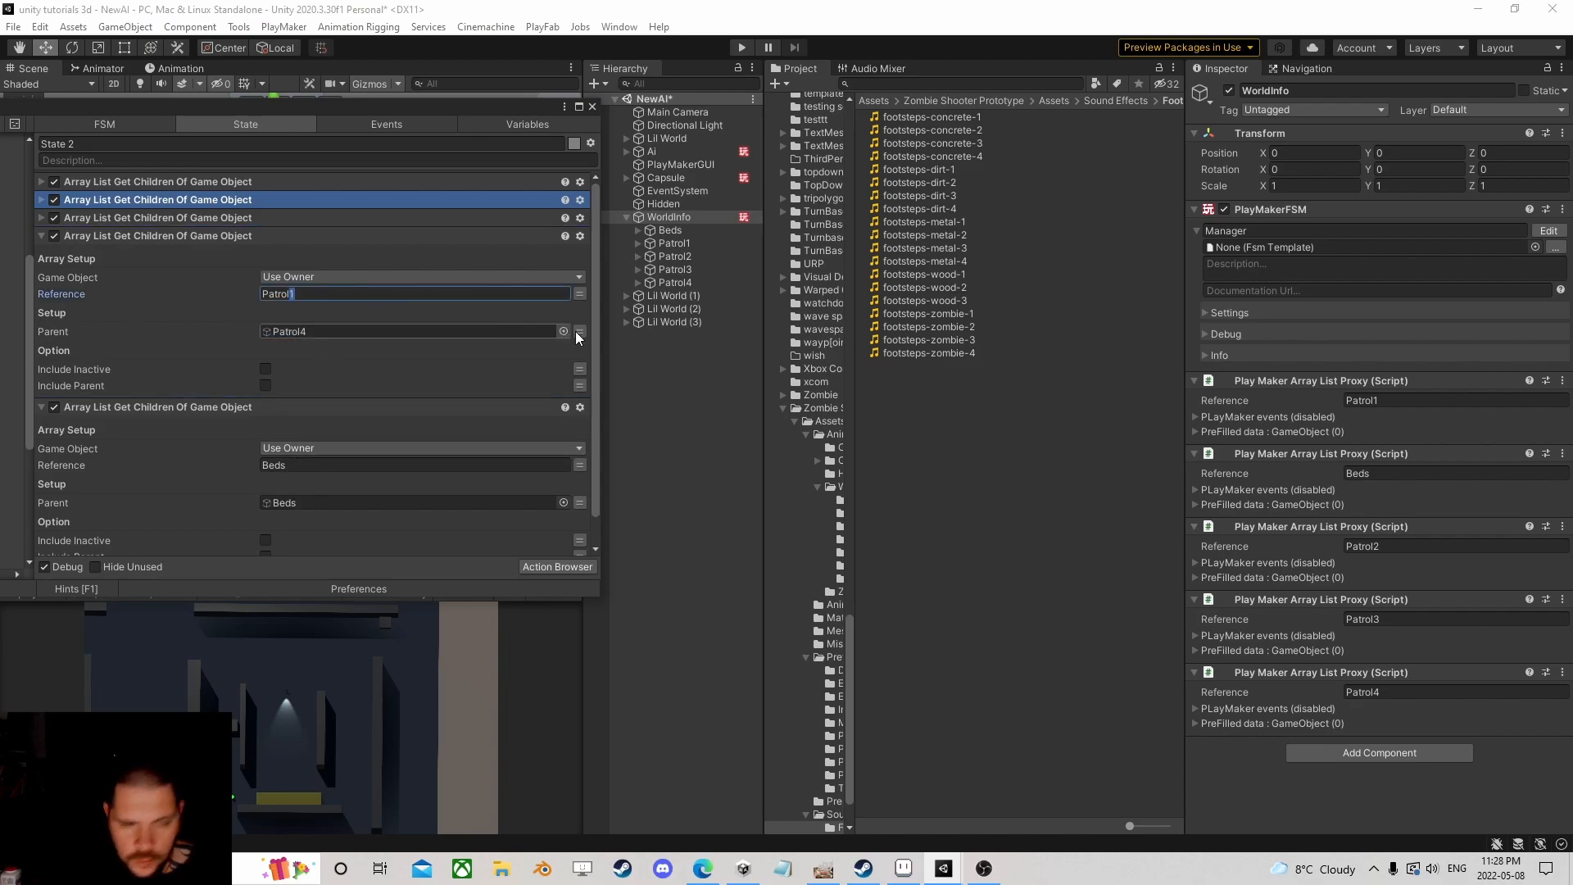
left_click(41, 235)
left_click(592, 107)
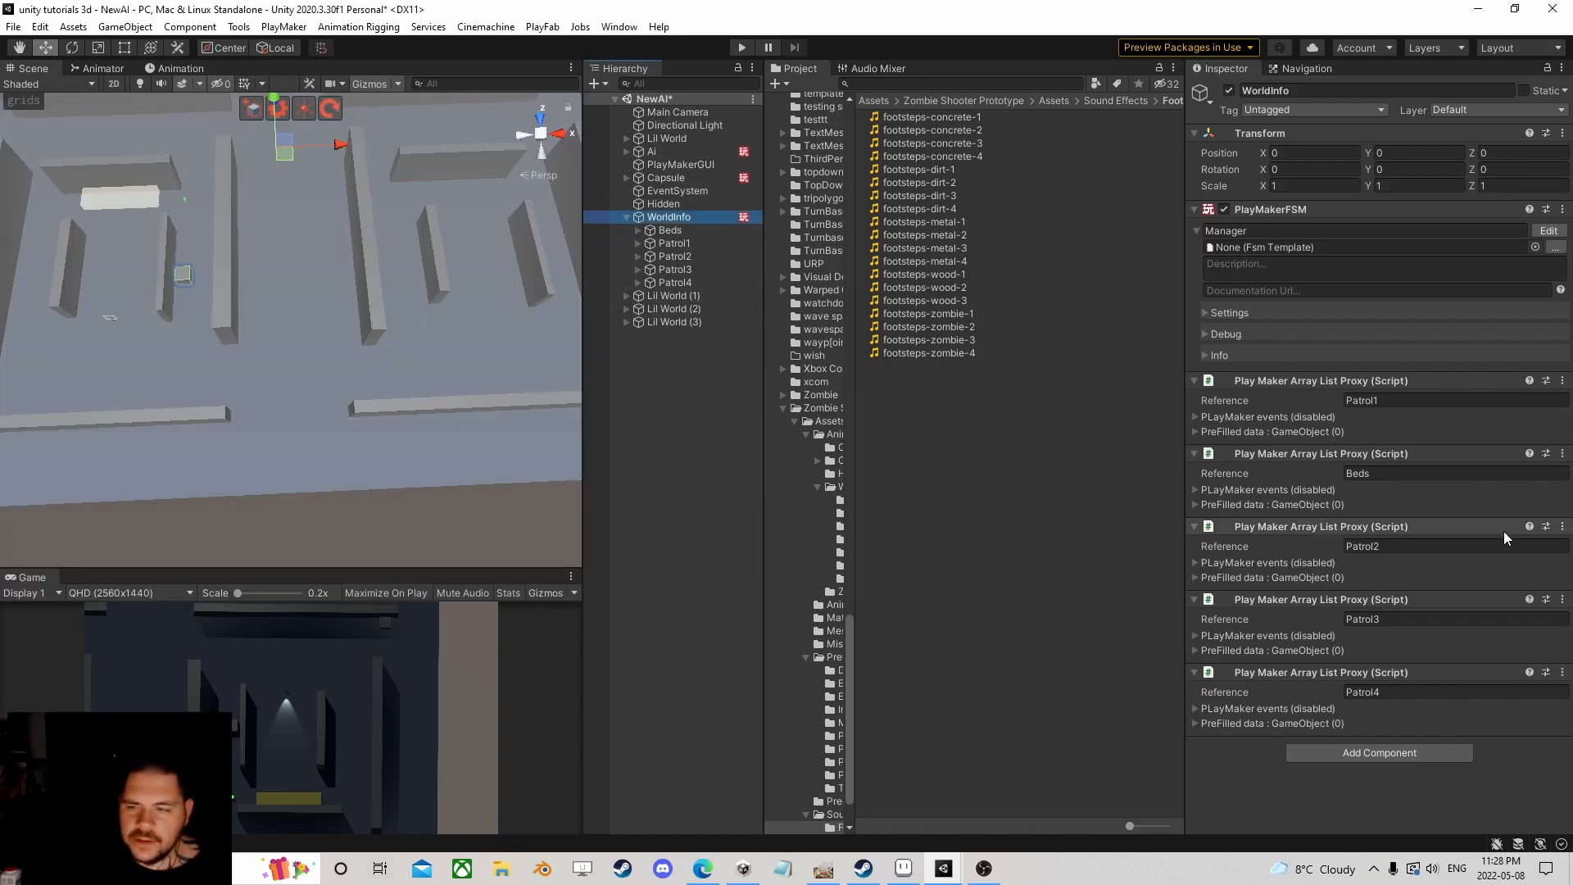
scroll(179, 311, "down", 5)
scroll(279, 293, "up", 6)
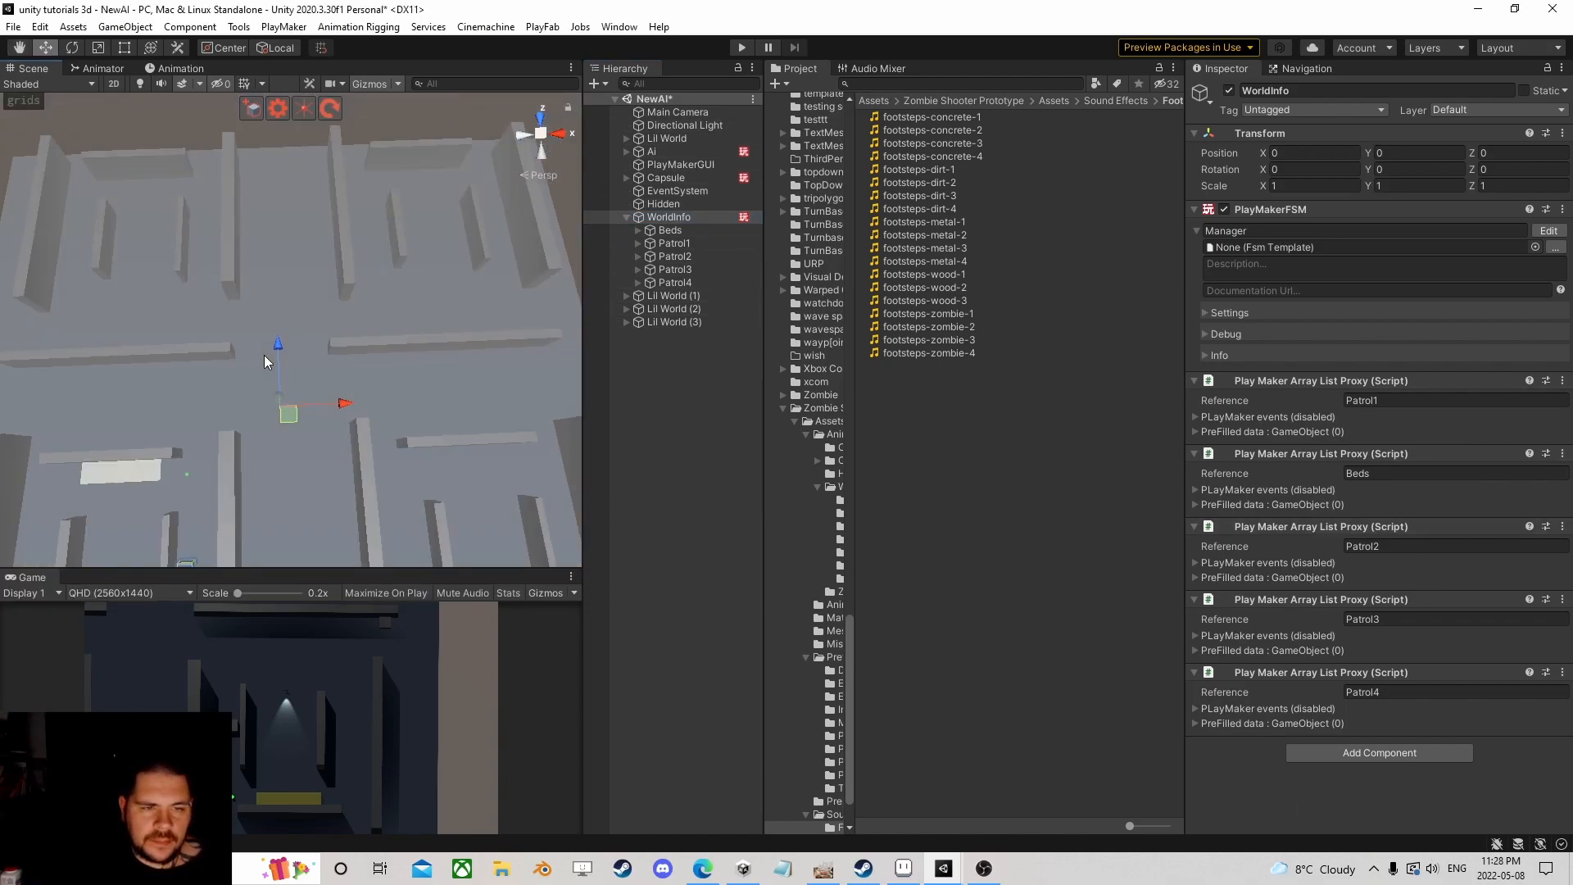
middle_click_drag(261, 411, 345, 257)
scroll(234, 306, "up", 2)
scroll(218, 370, "down", 3)
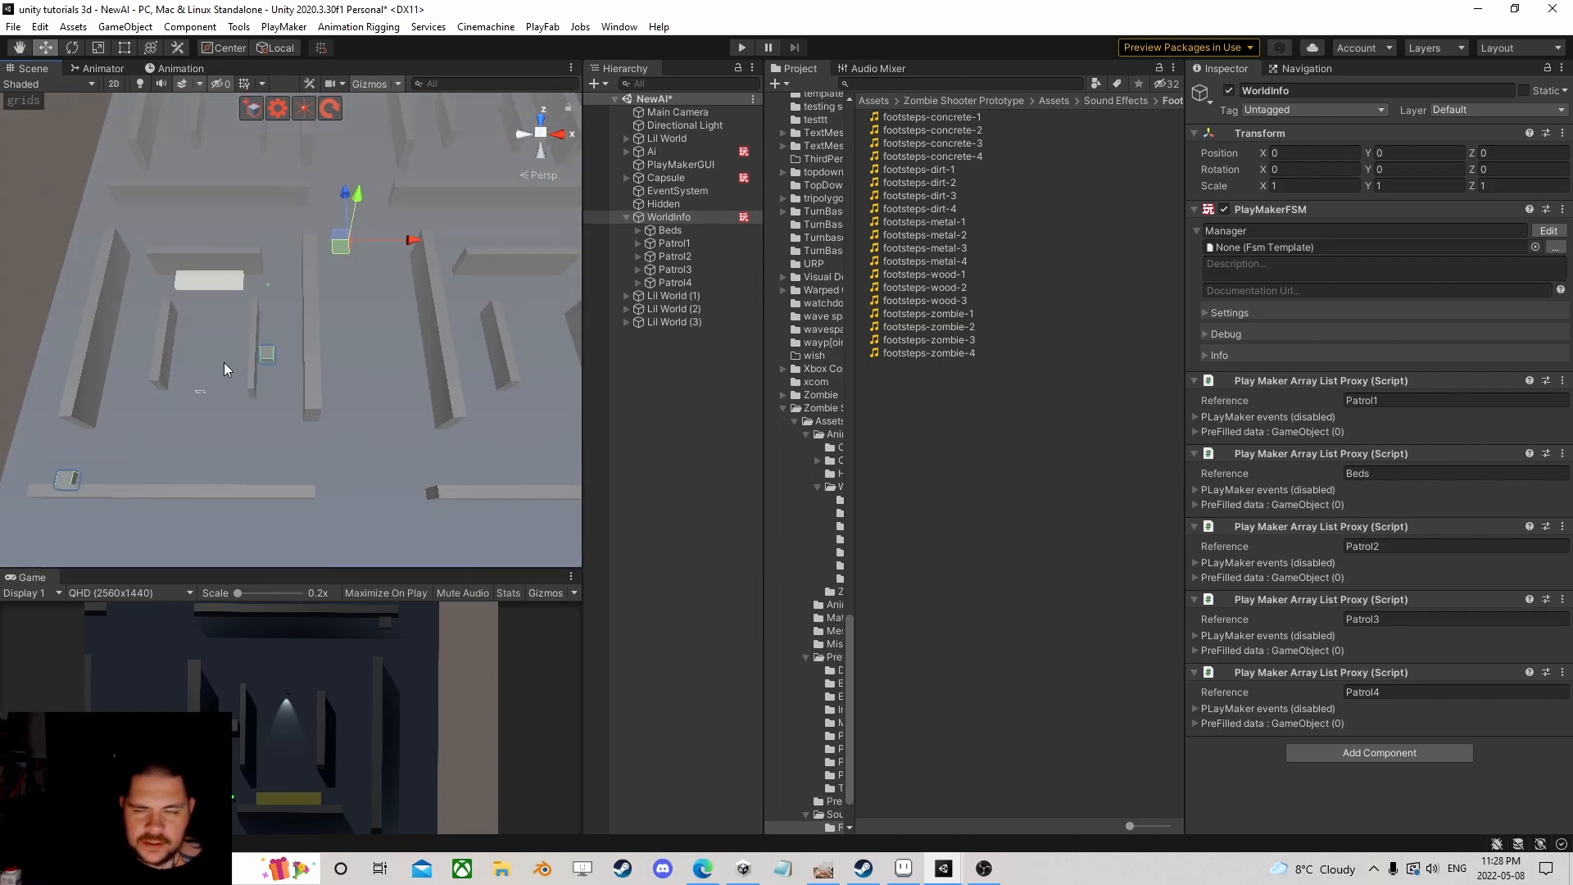
scroll(338, 279, "down", 3)
middle_click_drag(339, 267, 327, 314)
scroll(320, 369, "up", 3)
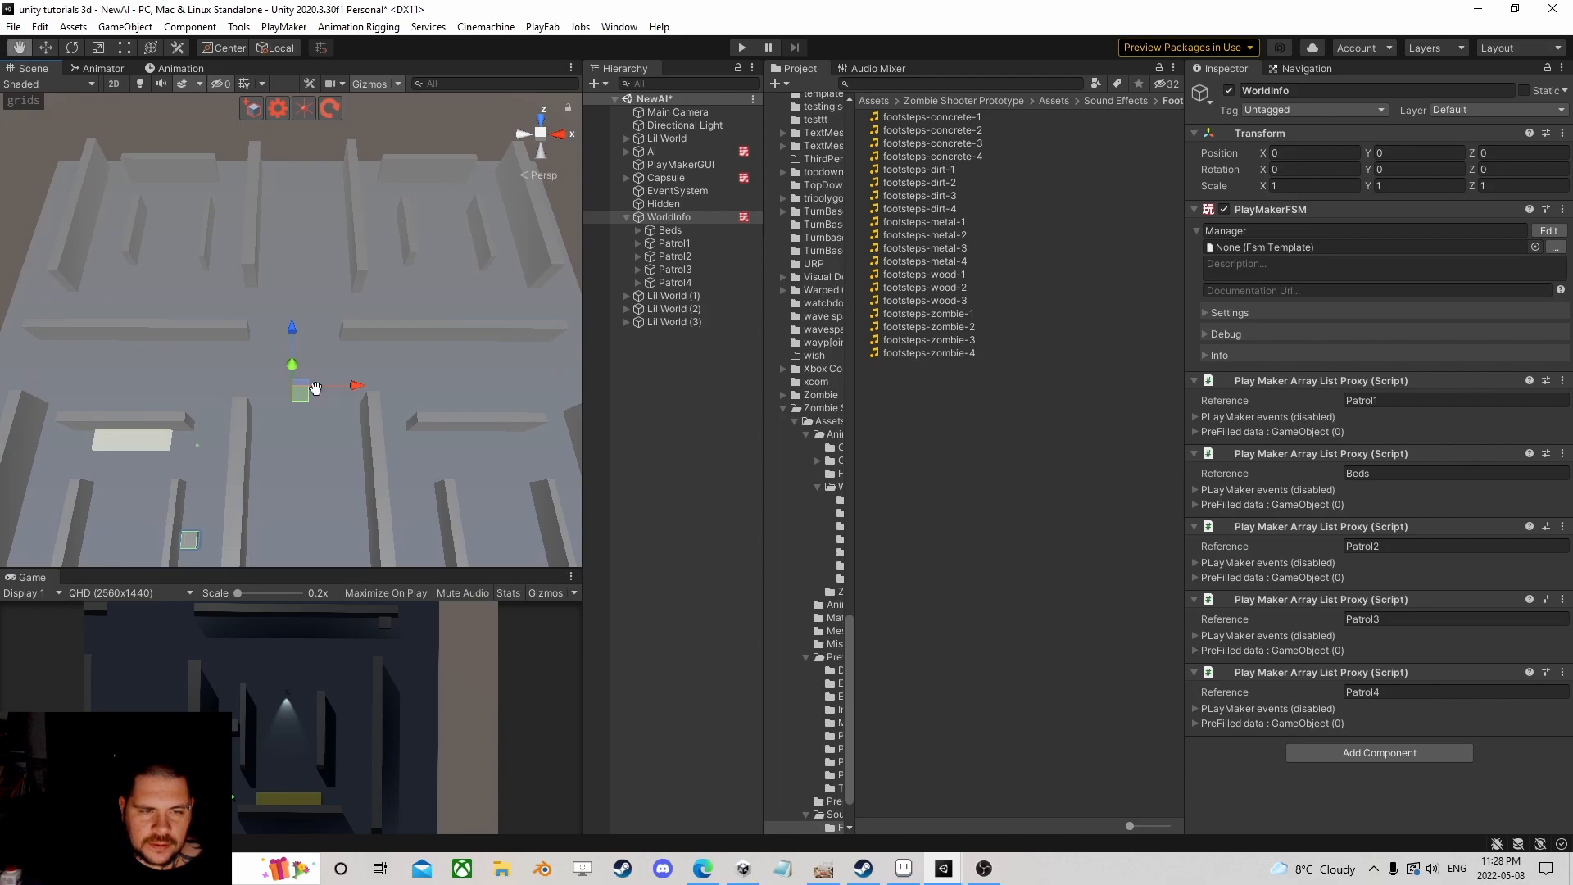
middle_click_drag(316, 391, 312, 349)
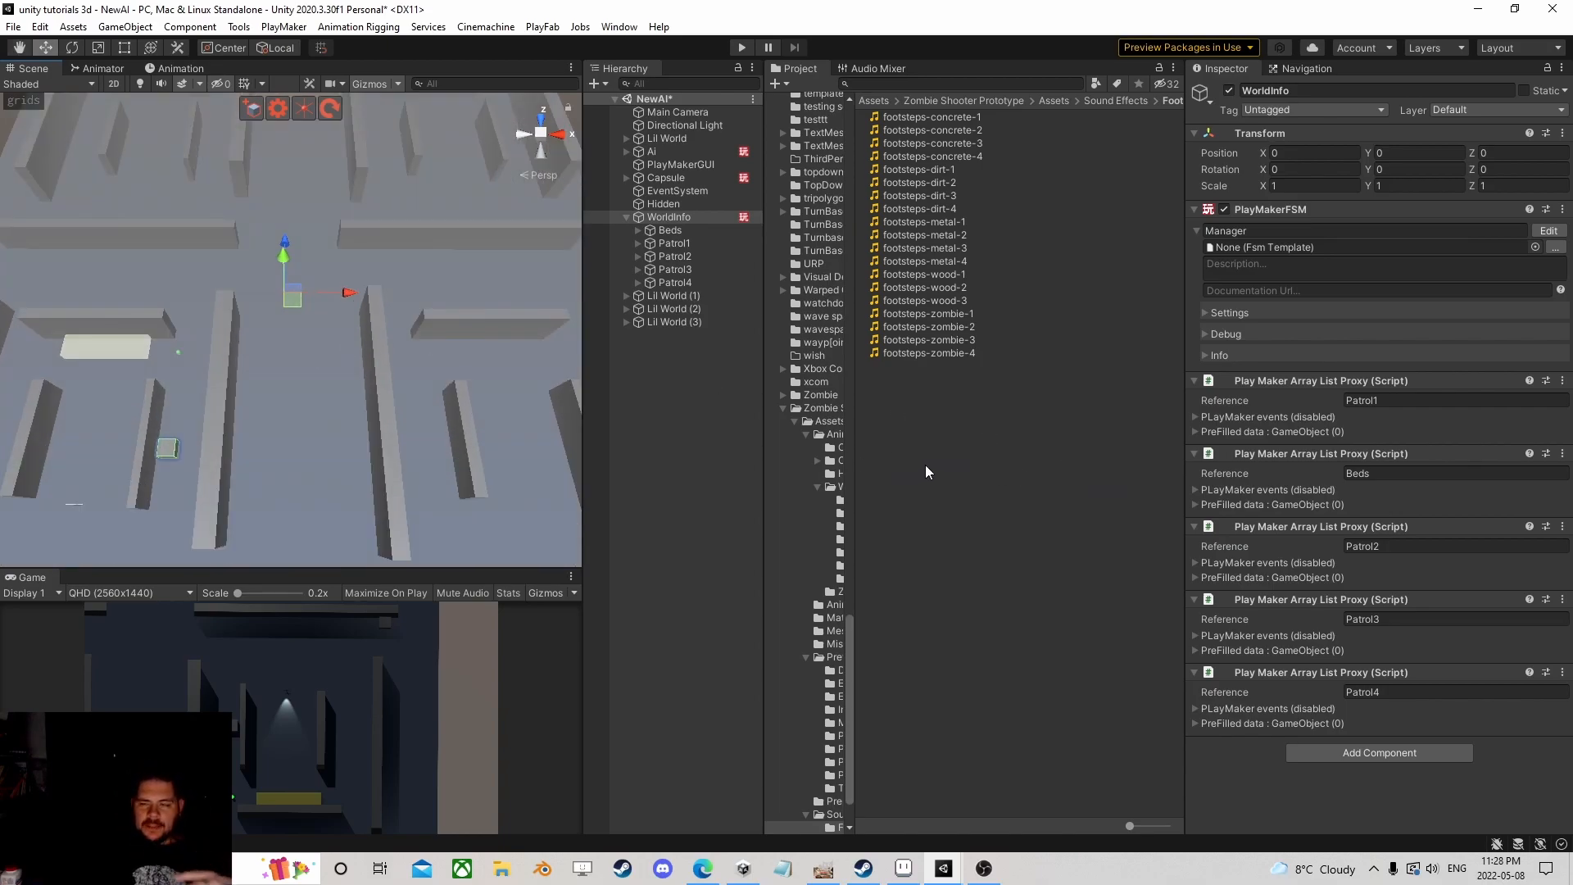
scroll(167, 449, "down", 1)
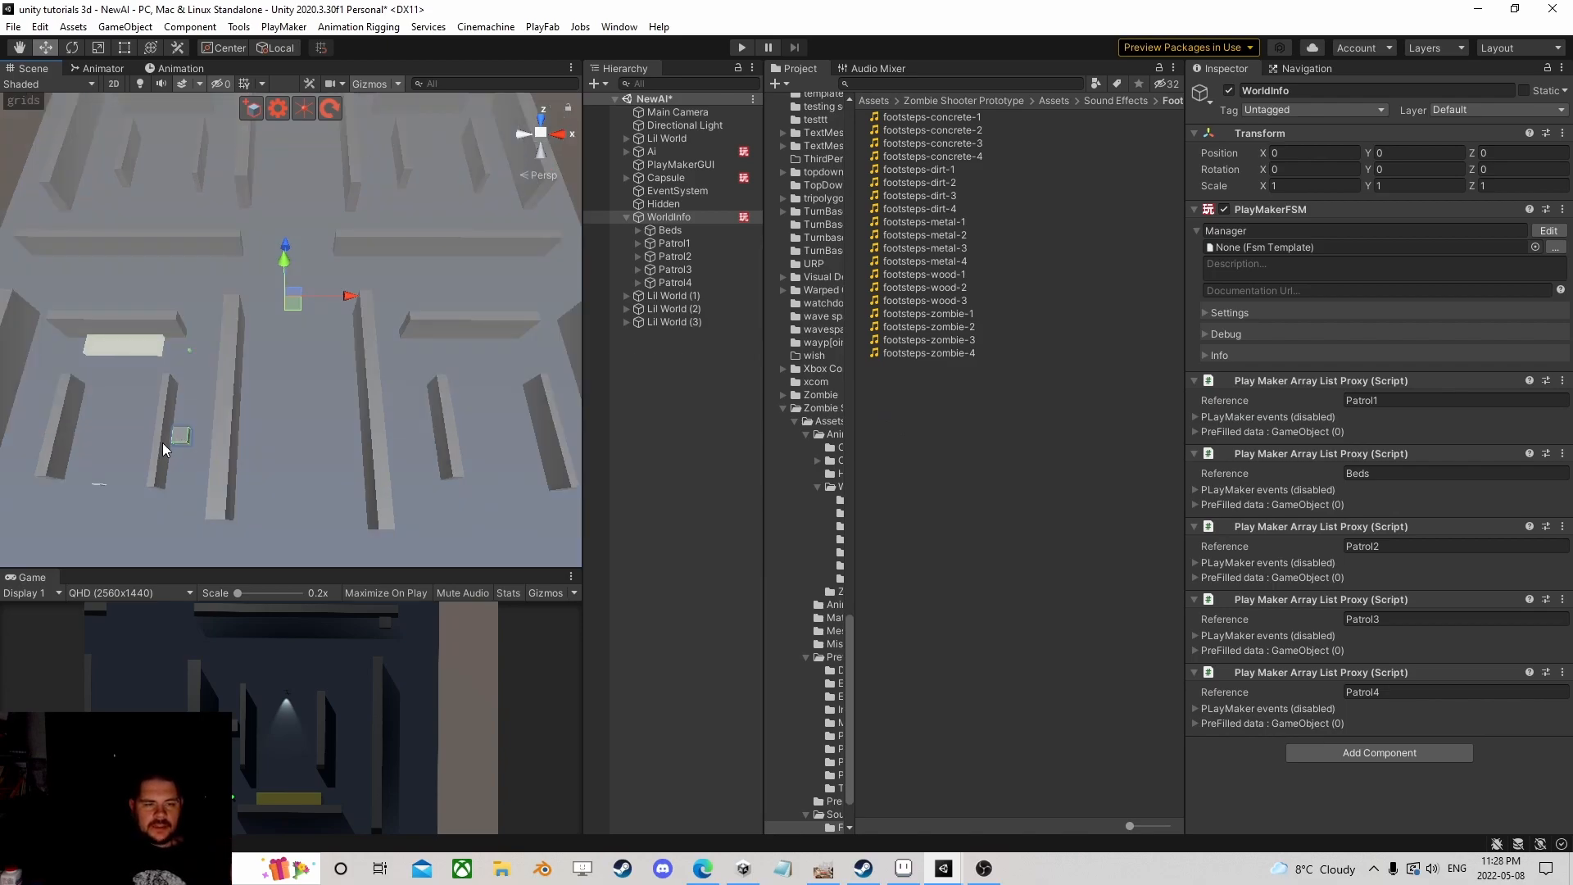
middle_click_drag(204, 445, 326, 432)
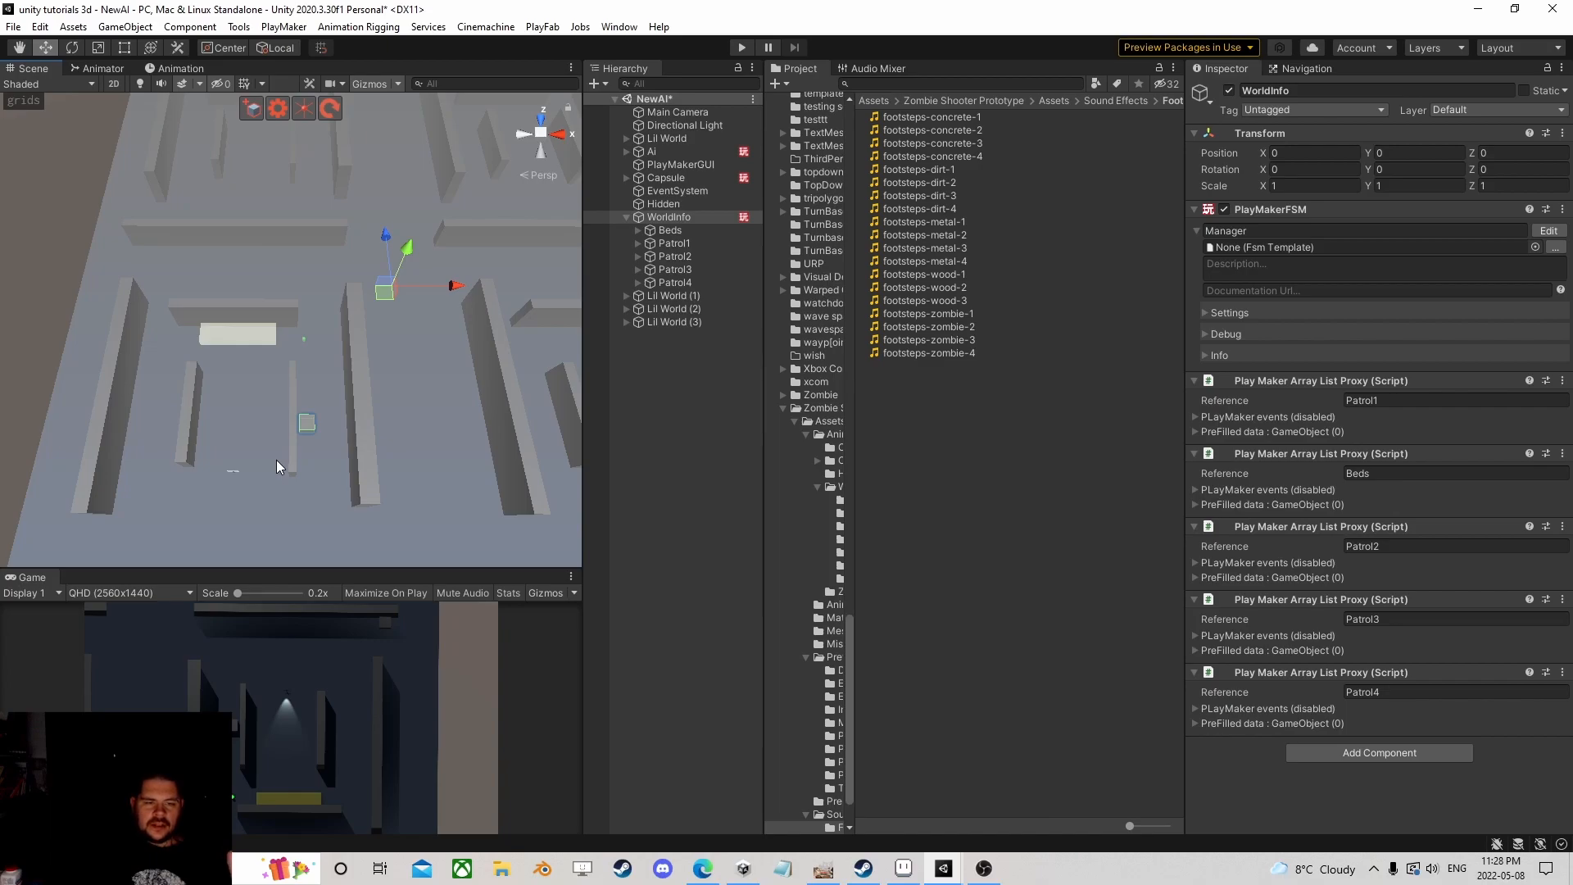
scroll(277, 459, "down", 3)
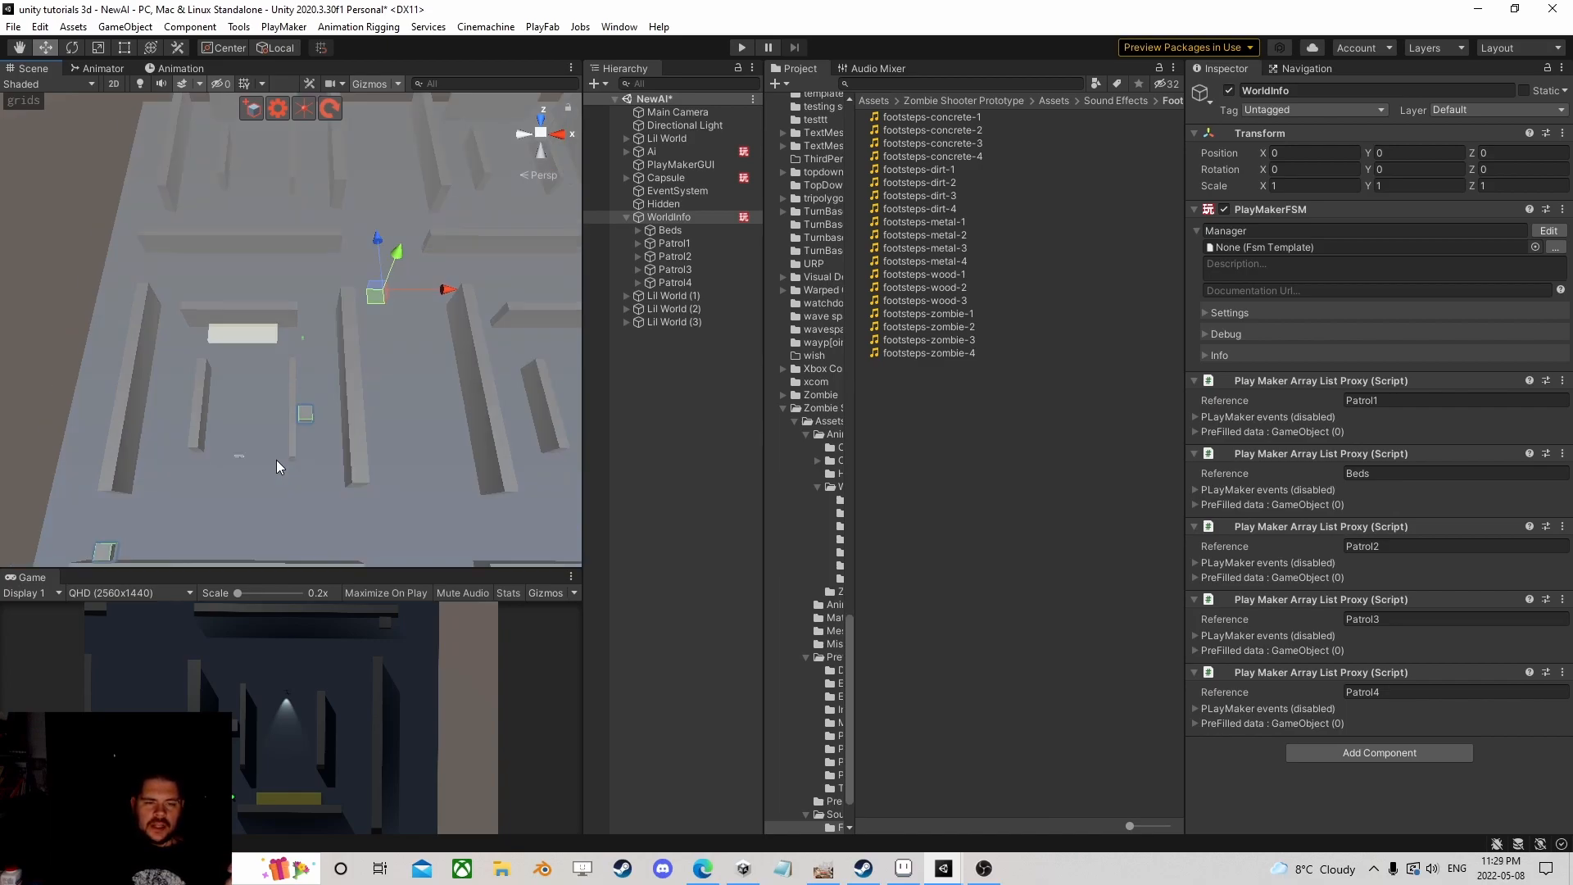
middle_click_drag(369, 346, 298, 396)
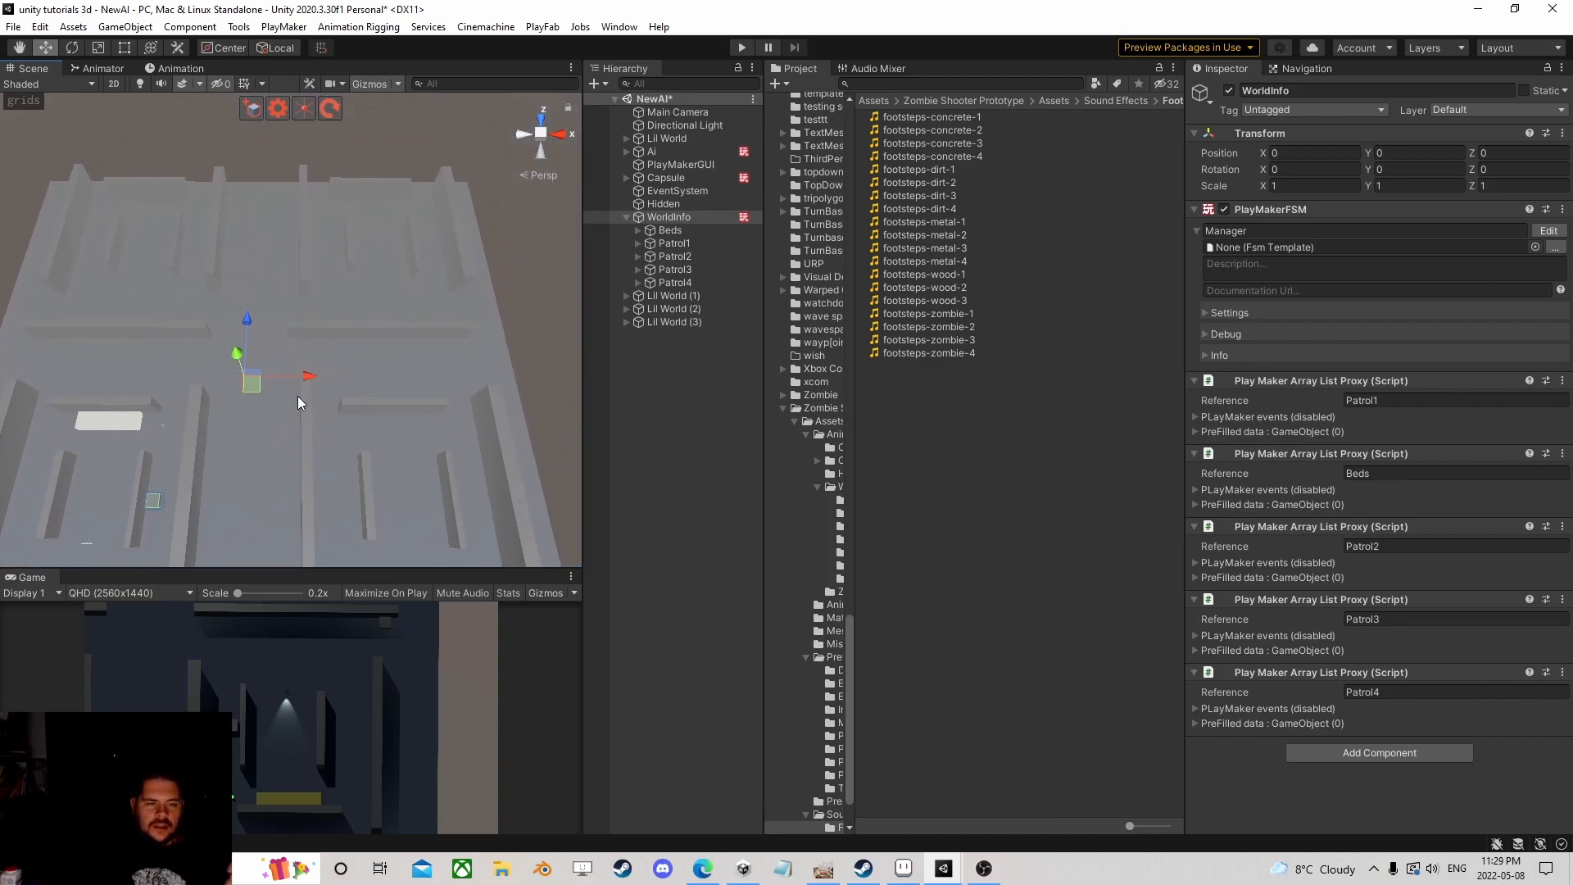
Step: Select the player Capsule and drag it across the maze
left_click(665, 180)
left_click_drag(185, 443, 398, 270)
scroll(400, 465, "down", 1)
scroll(400, 461, "down", 2)
scroll(400, 460, "up", 6)
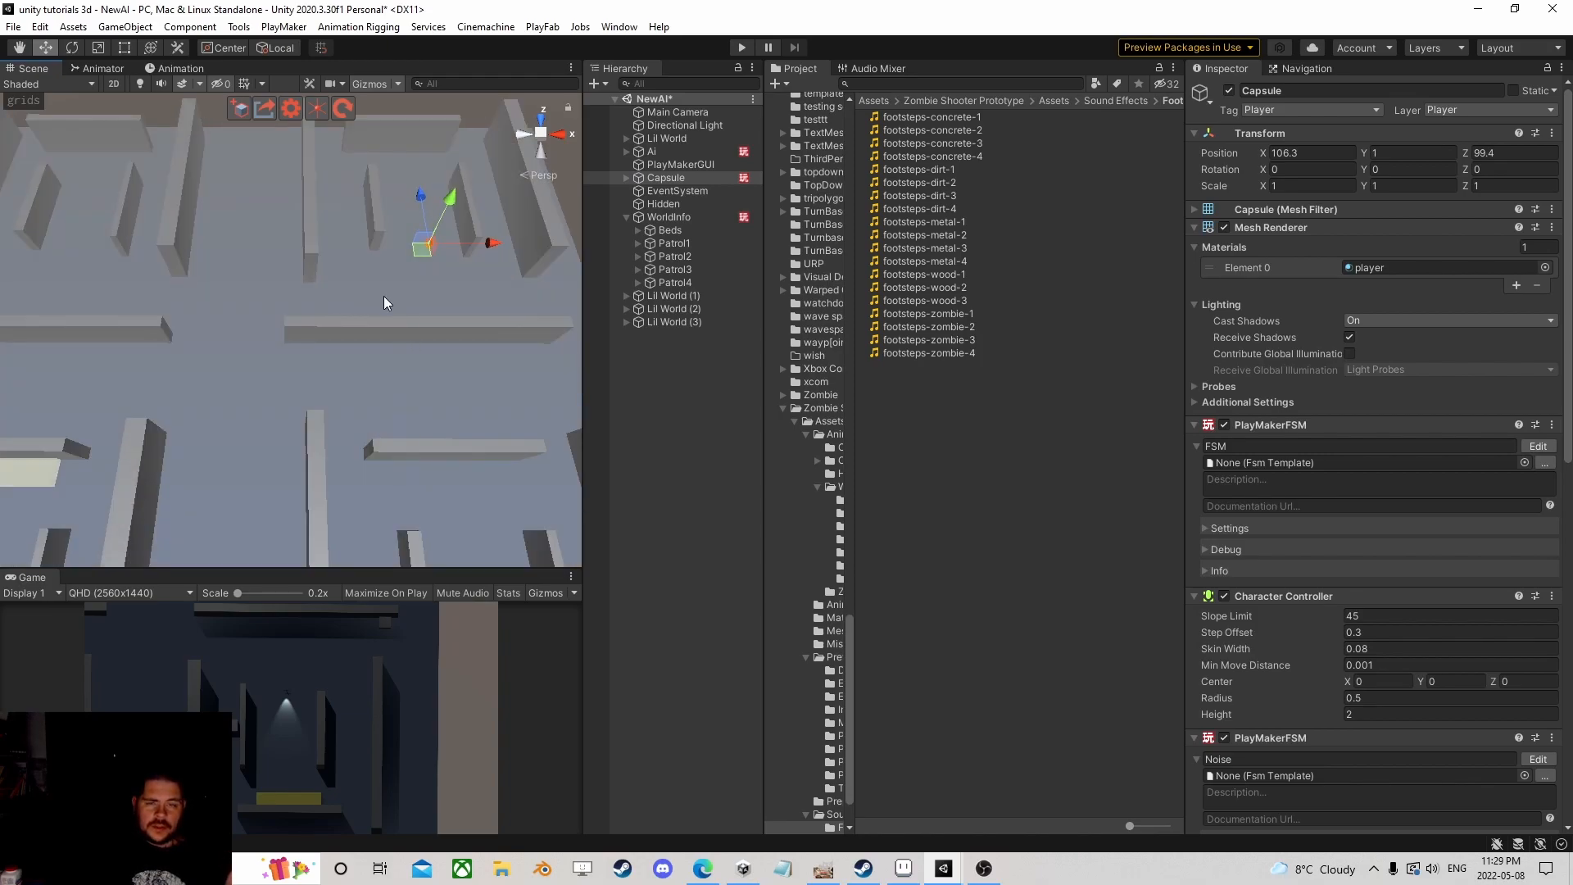
scroll(382, 282, "down", 2)
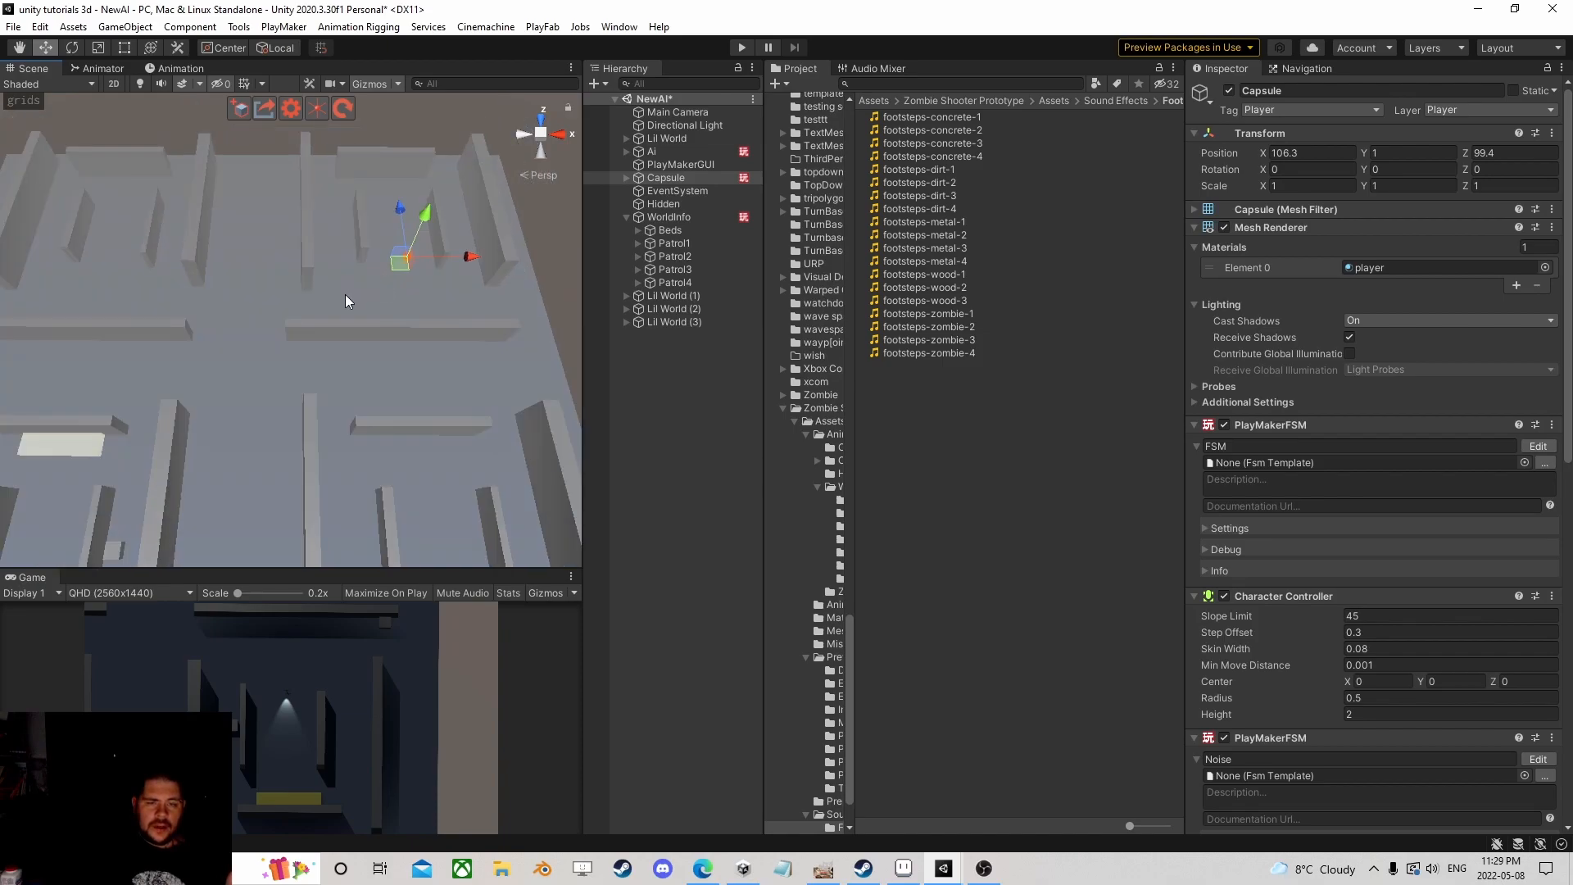
scroll(347, 292, "down", 4)
Step: Reposition the Capsule into the maze's lower-left area at about X -8.8, Z -23.2
middle_click_drag(272, 381, 351, 290)
scroll(350, 290, "up", 3)
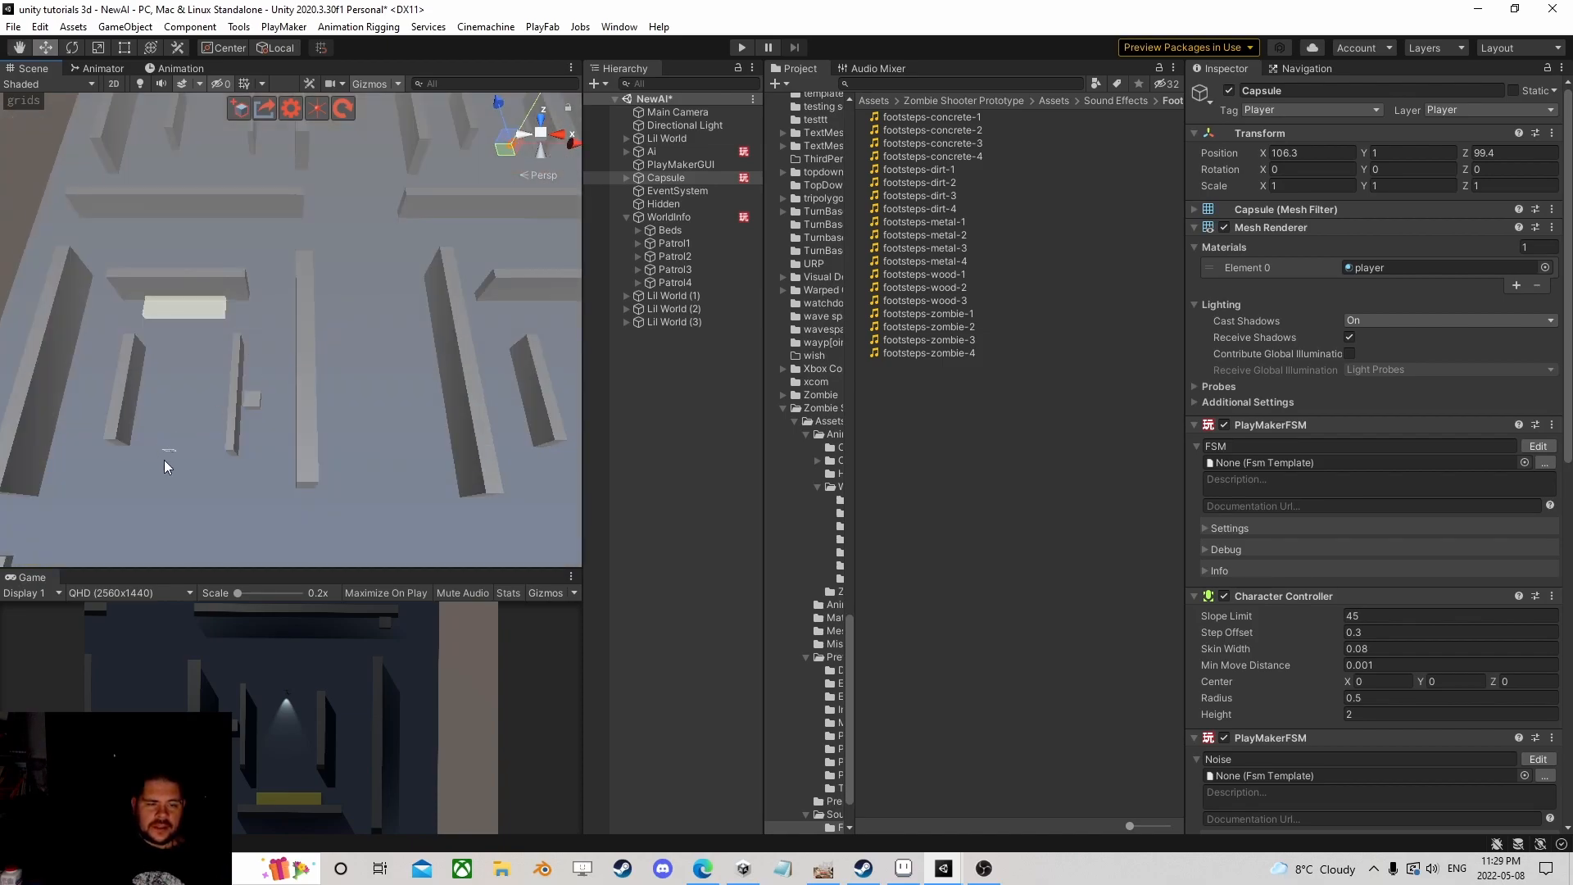
scroll(165, 459, "down", 2)
middle_click_drag(516, 152, 317, 347)
scroll(317, 347, "down", 3)
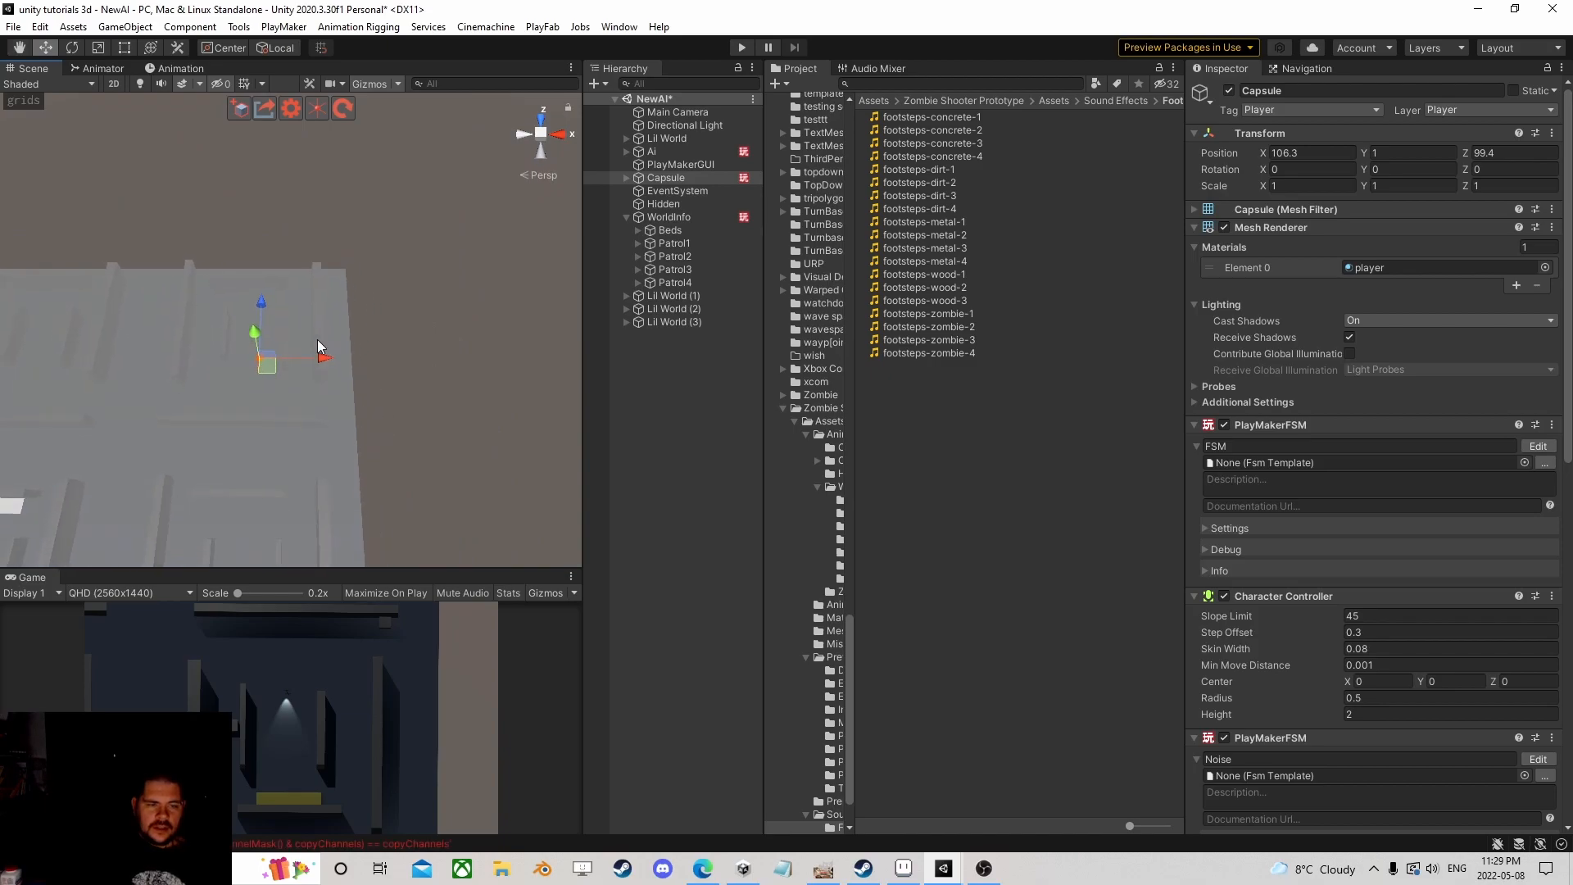
scroll(178, 291, "up", 2)
scroll(165, 438, "down", 2)
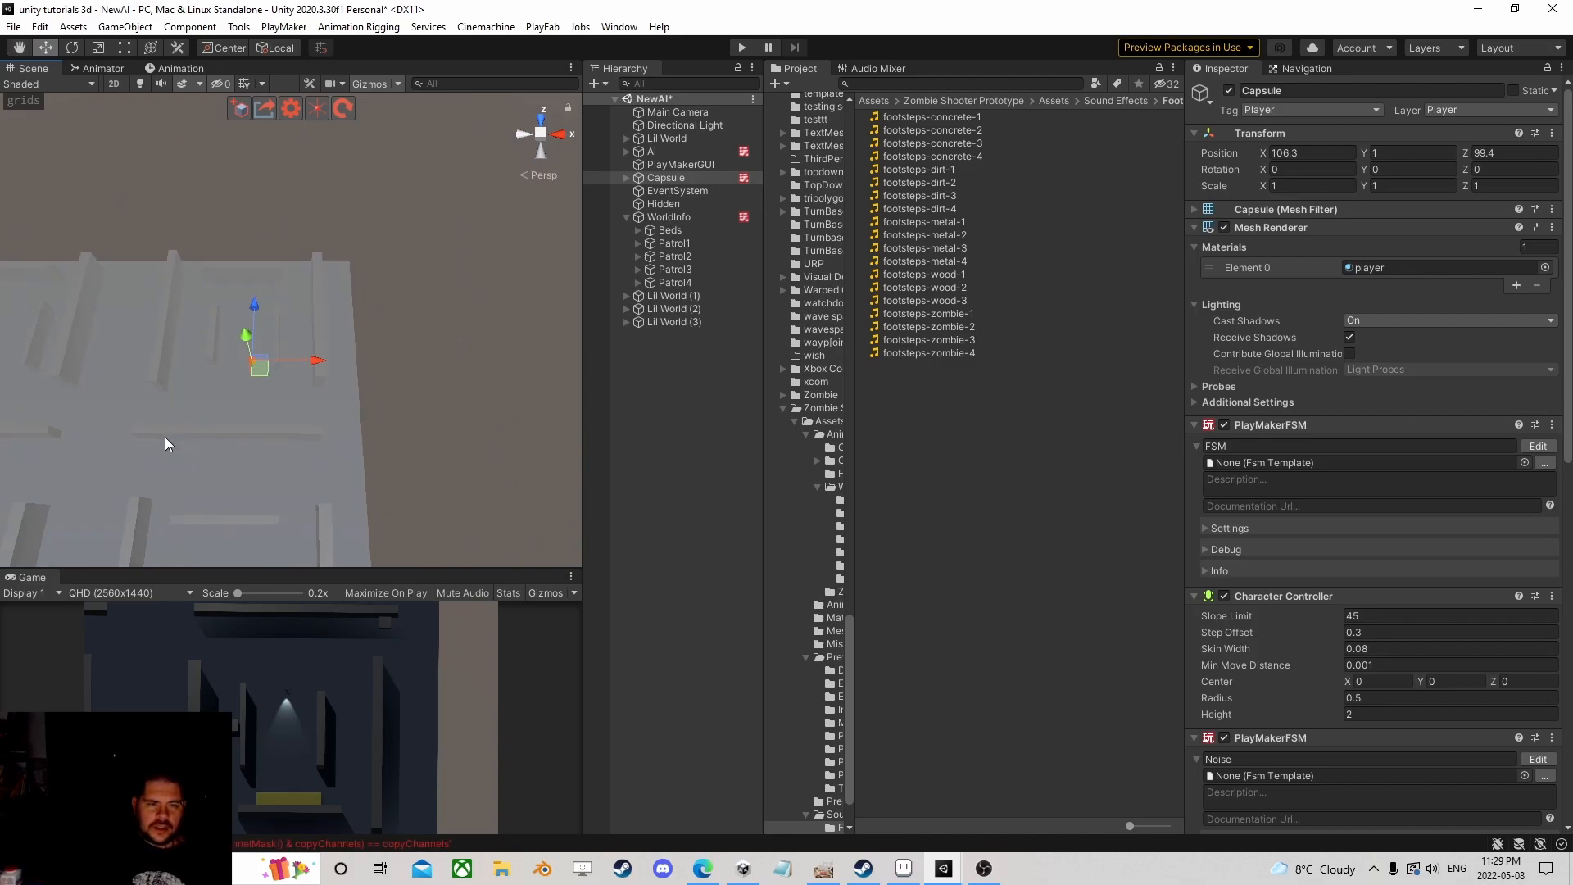
middle_click_drag(164, 438, 334, 334)
left_click_drag(411, 263, 284, 351)
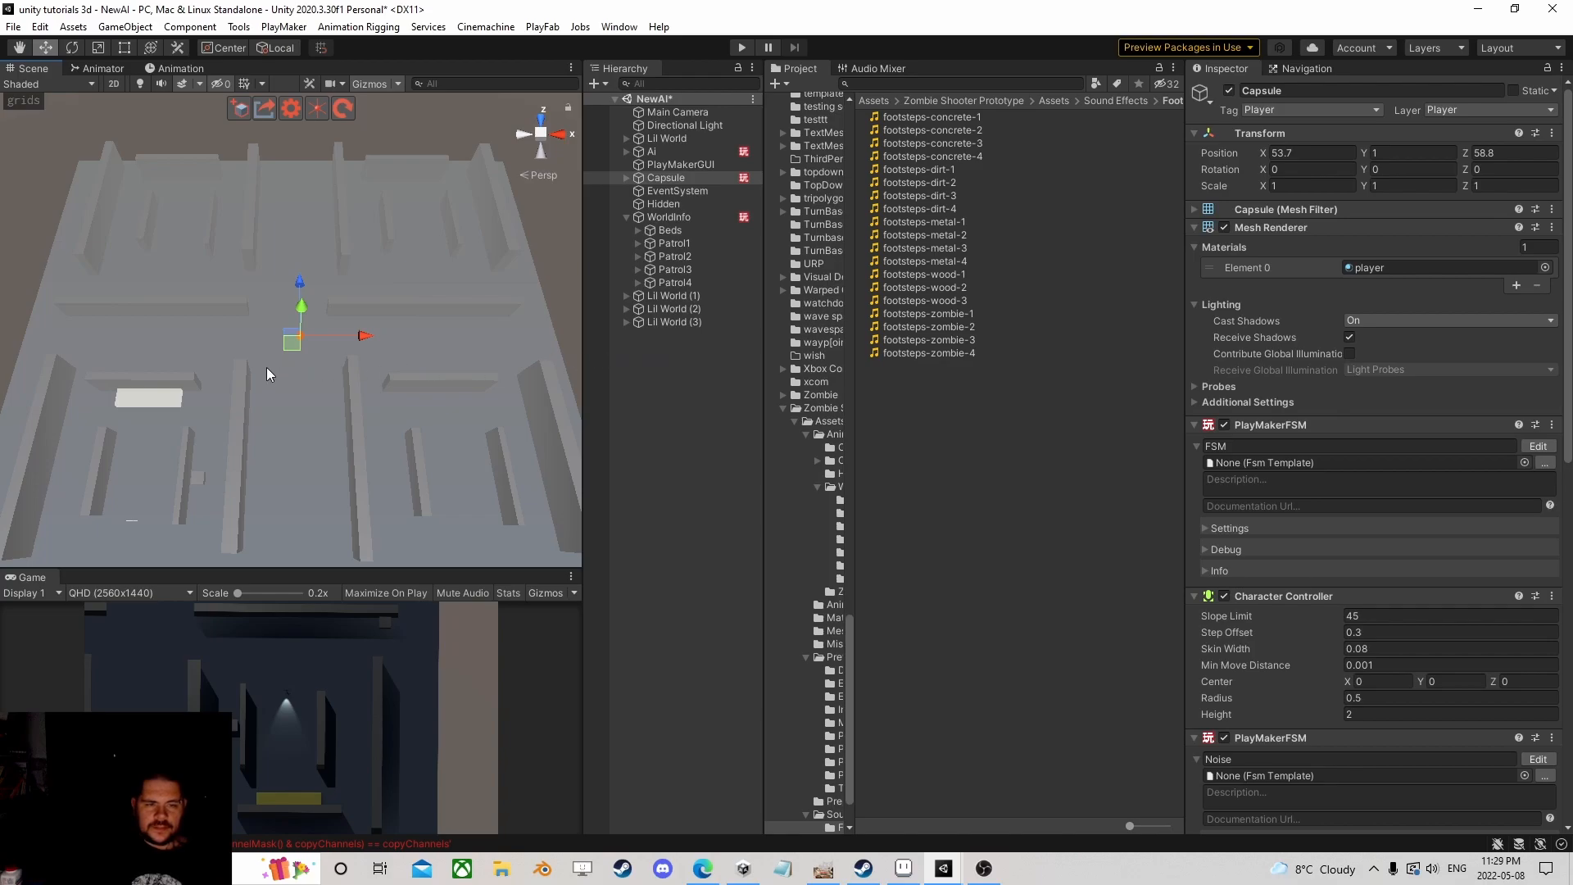
scroll(272, 365, "down", 2)
middle_click_drag(285, 397, 339, 309)
scroll(344, 303, "up", 3)
left_click_drag(357, 248, 160, 496)
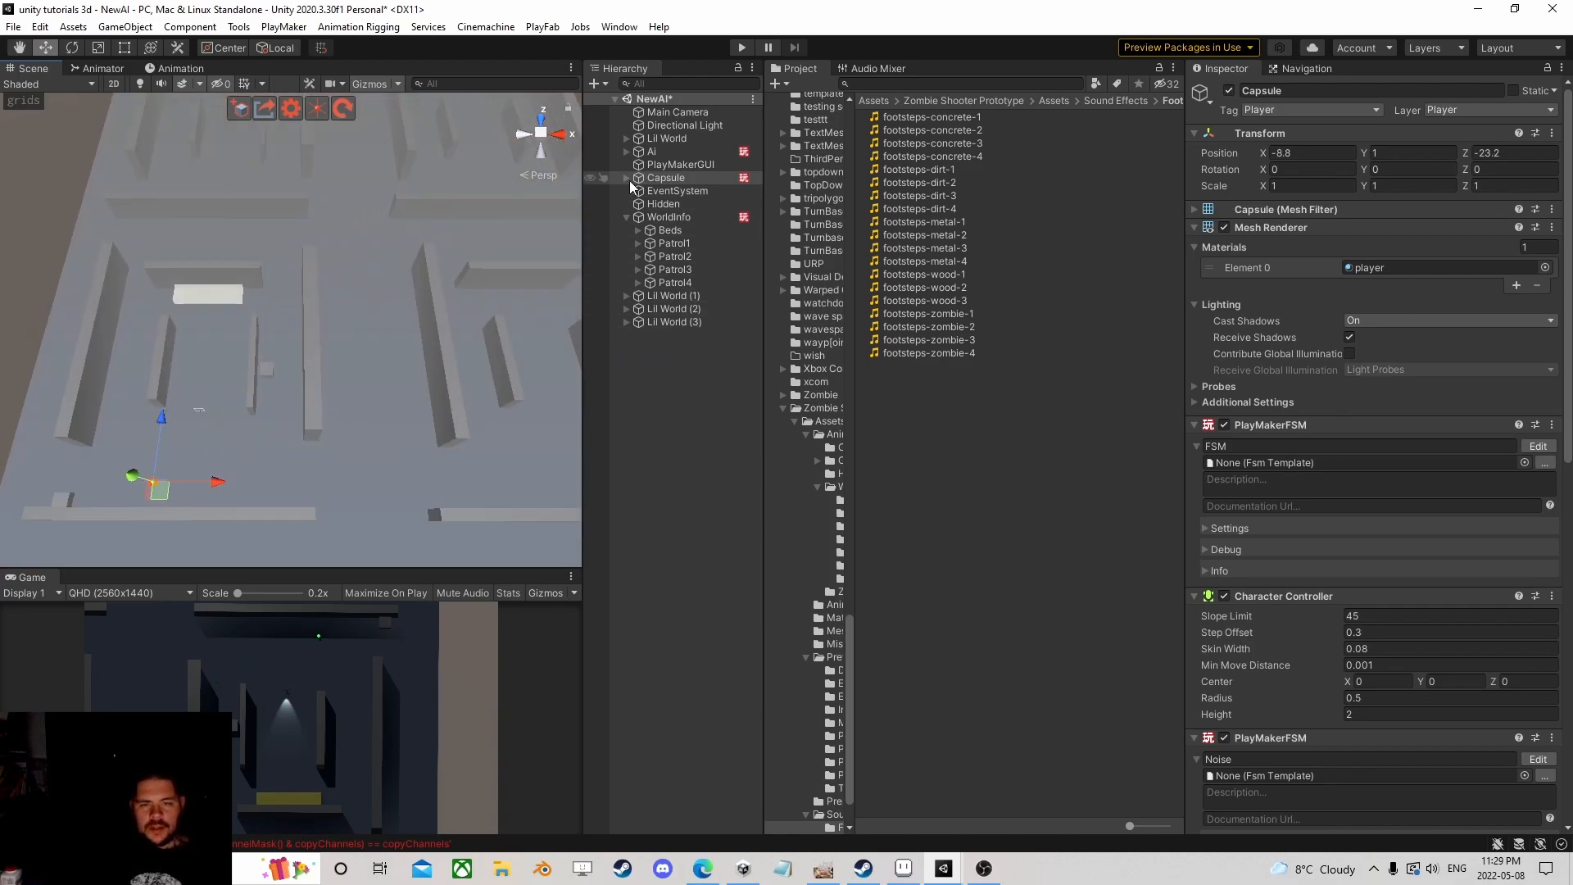
left_click(627, 217)
Step: Add a Play Maker Hash Table Proxy to WorldInfo with Reference 'Loc'
left_click(660, 219)
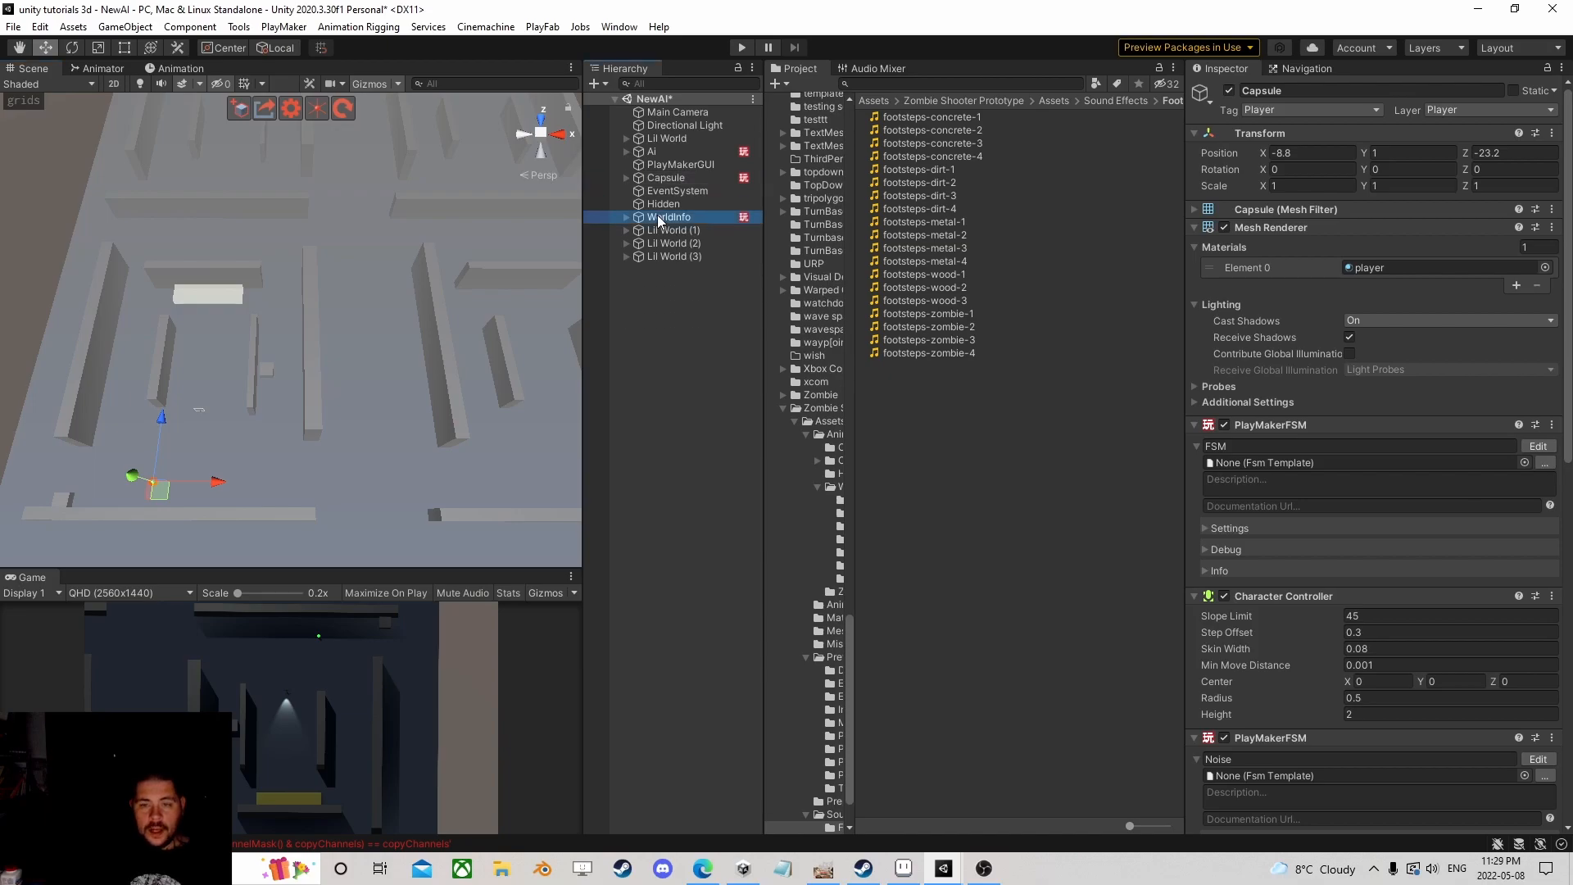
left_click(1344, 754)
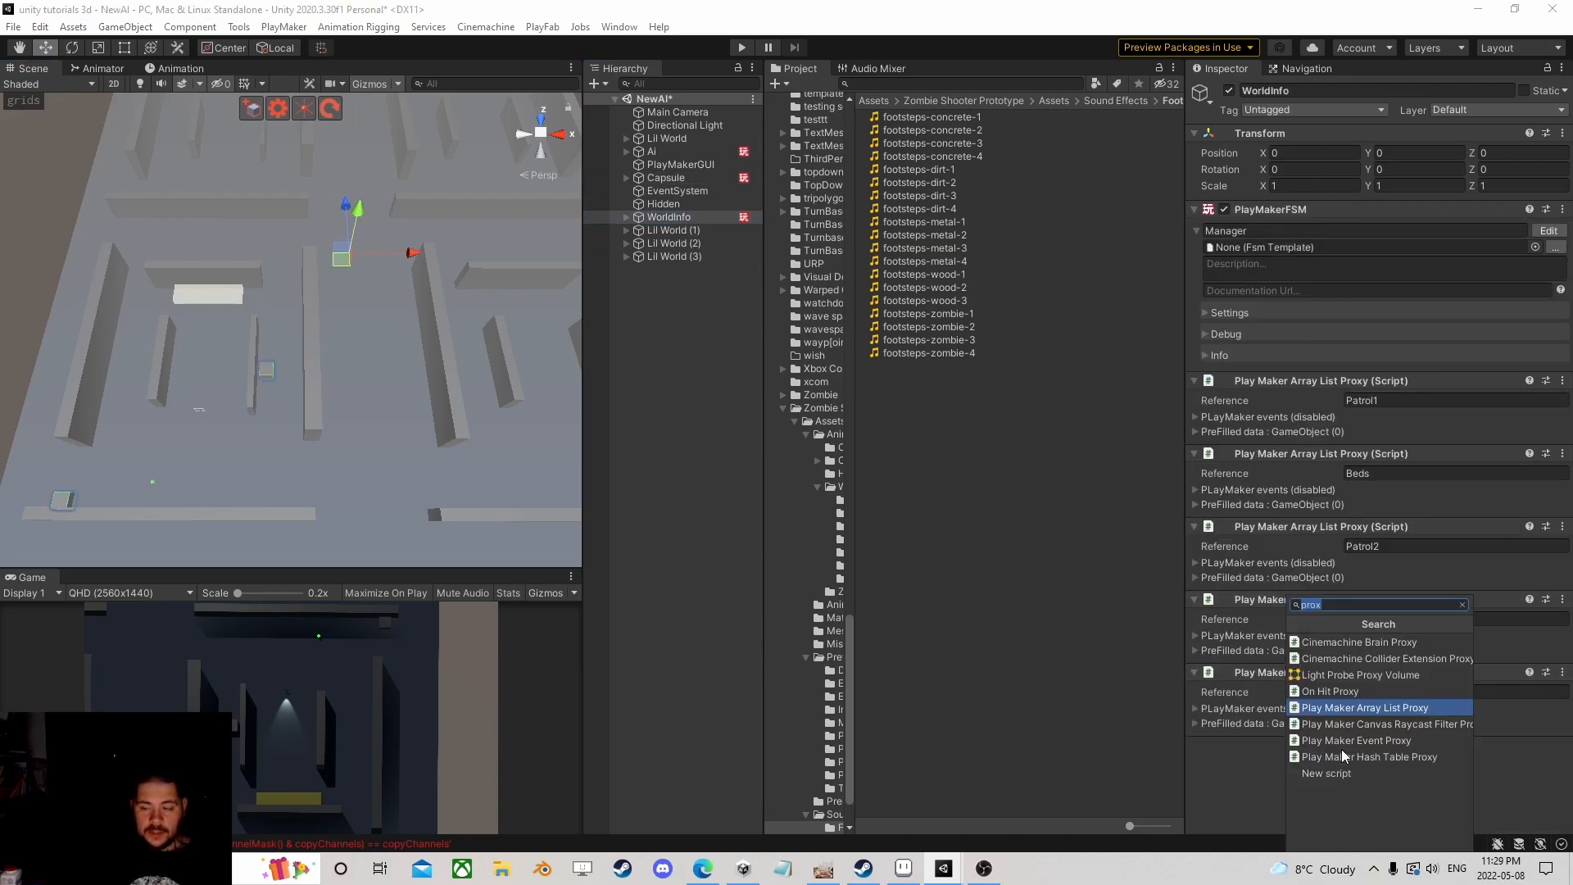
type("hash")
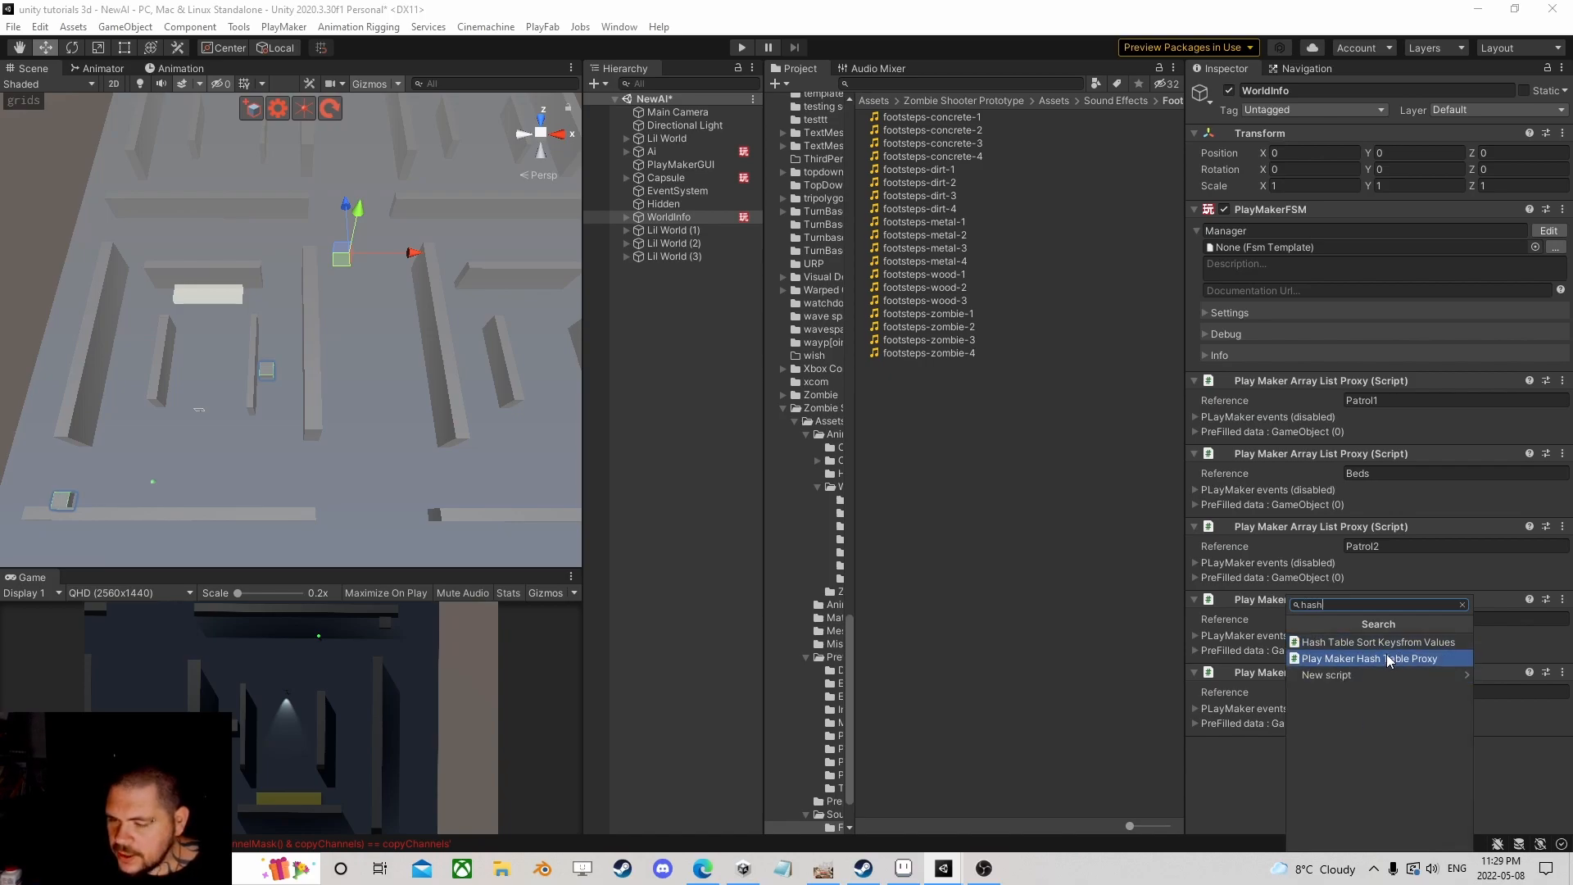
left_click(1387, 659)
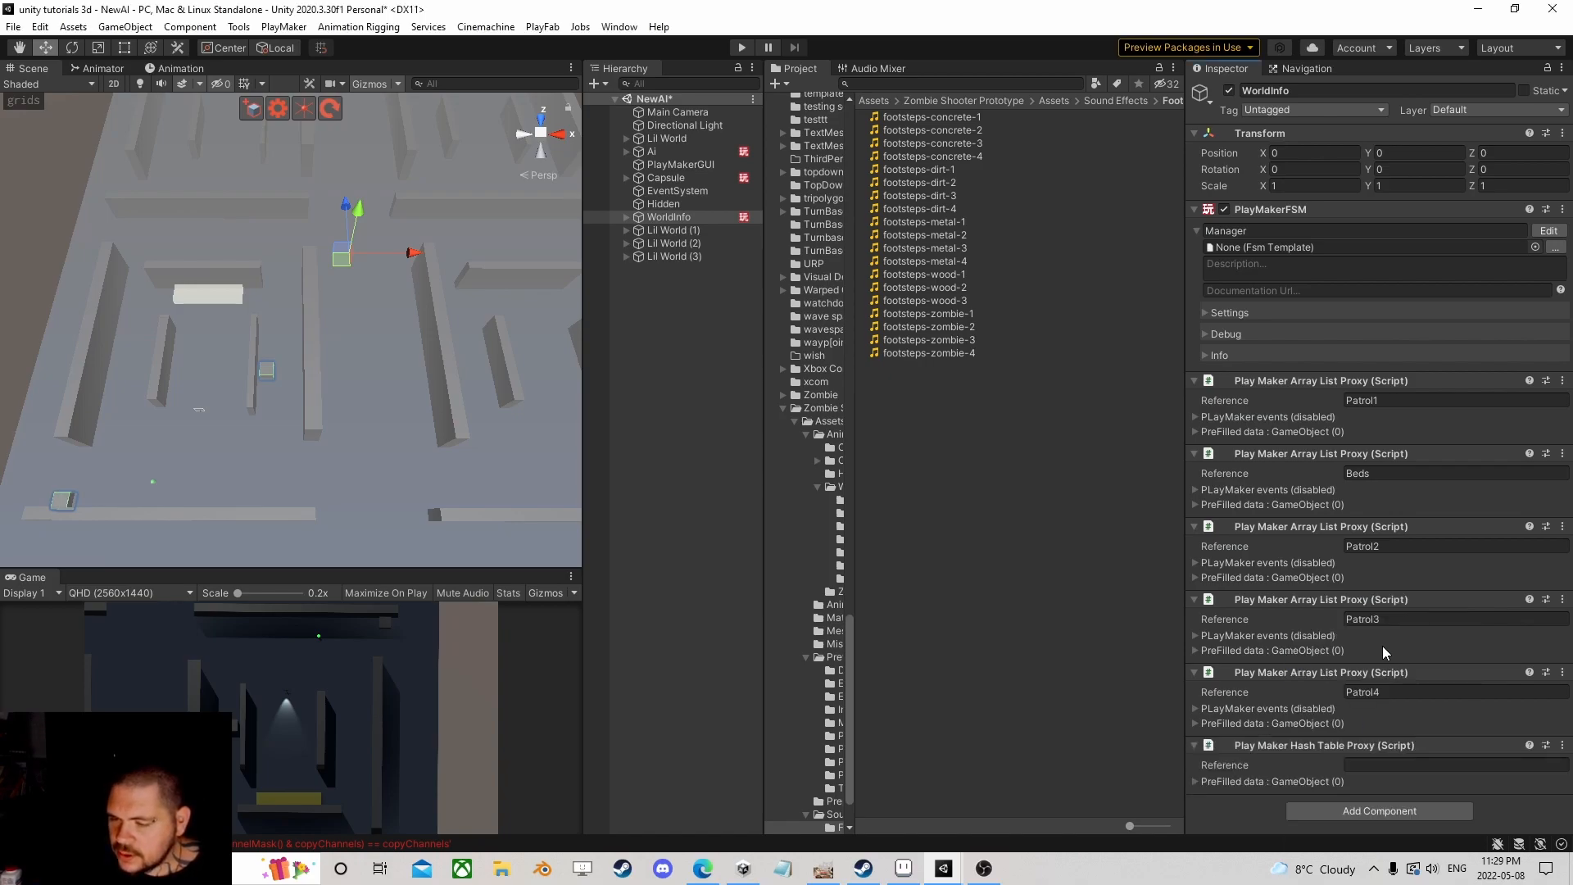
type("Loc")
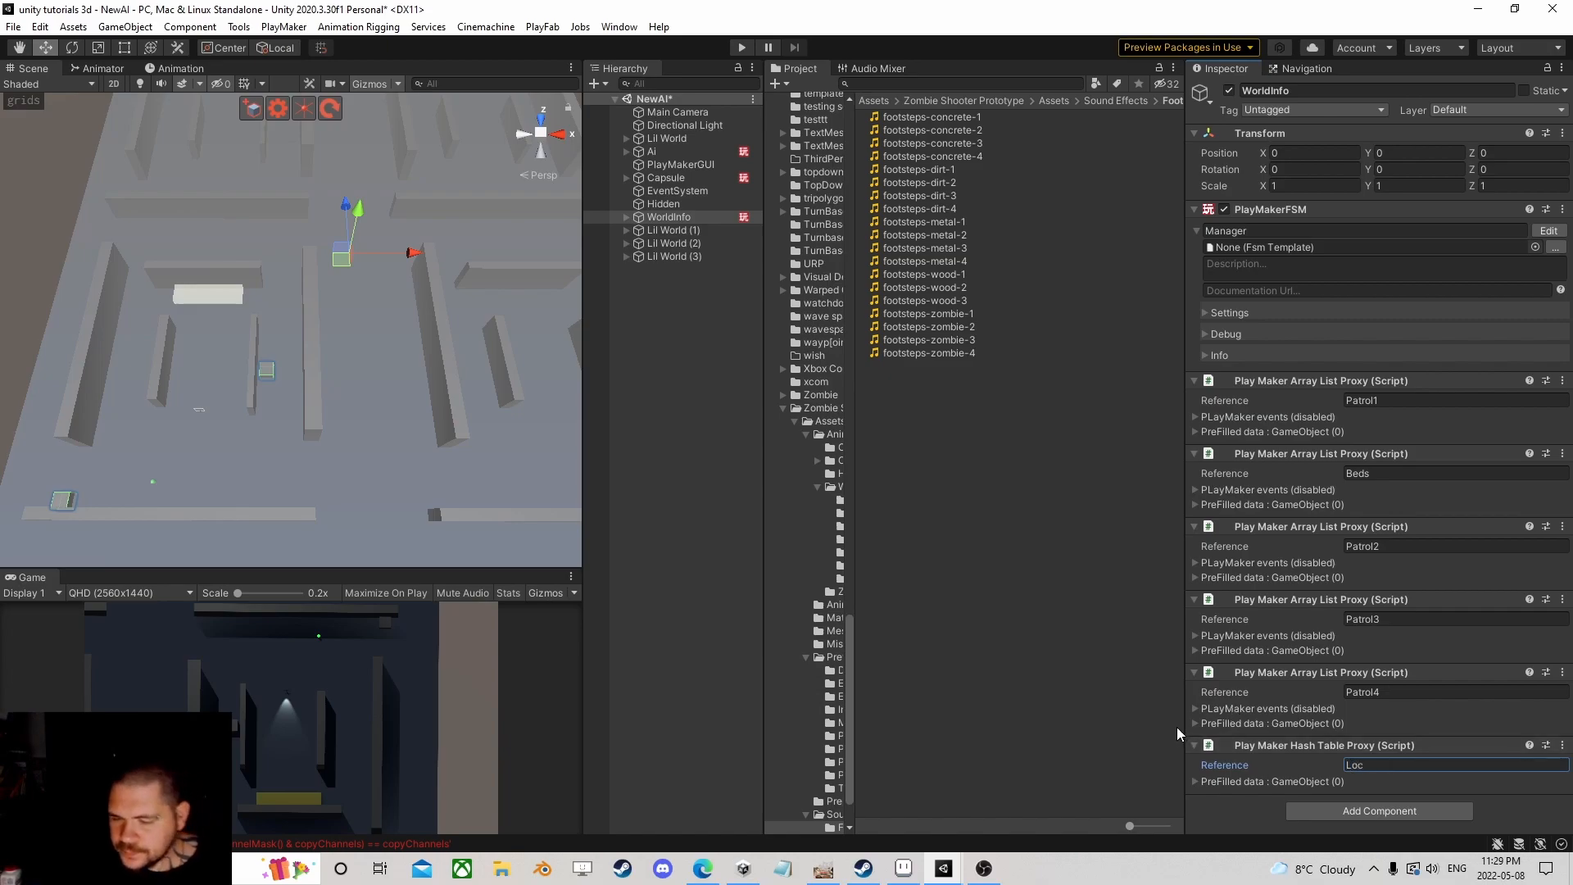
Step: Prefill the Loc hash table with 4 String entries
left_click(1200, 785)
scroll(1229, 770, "down", 2)
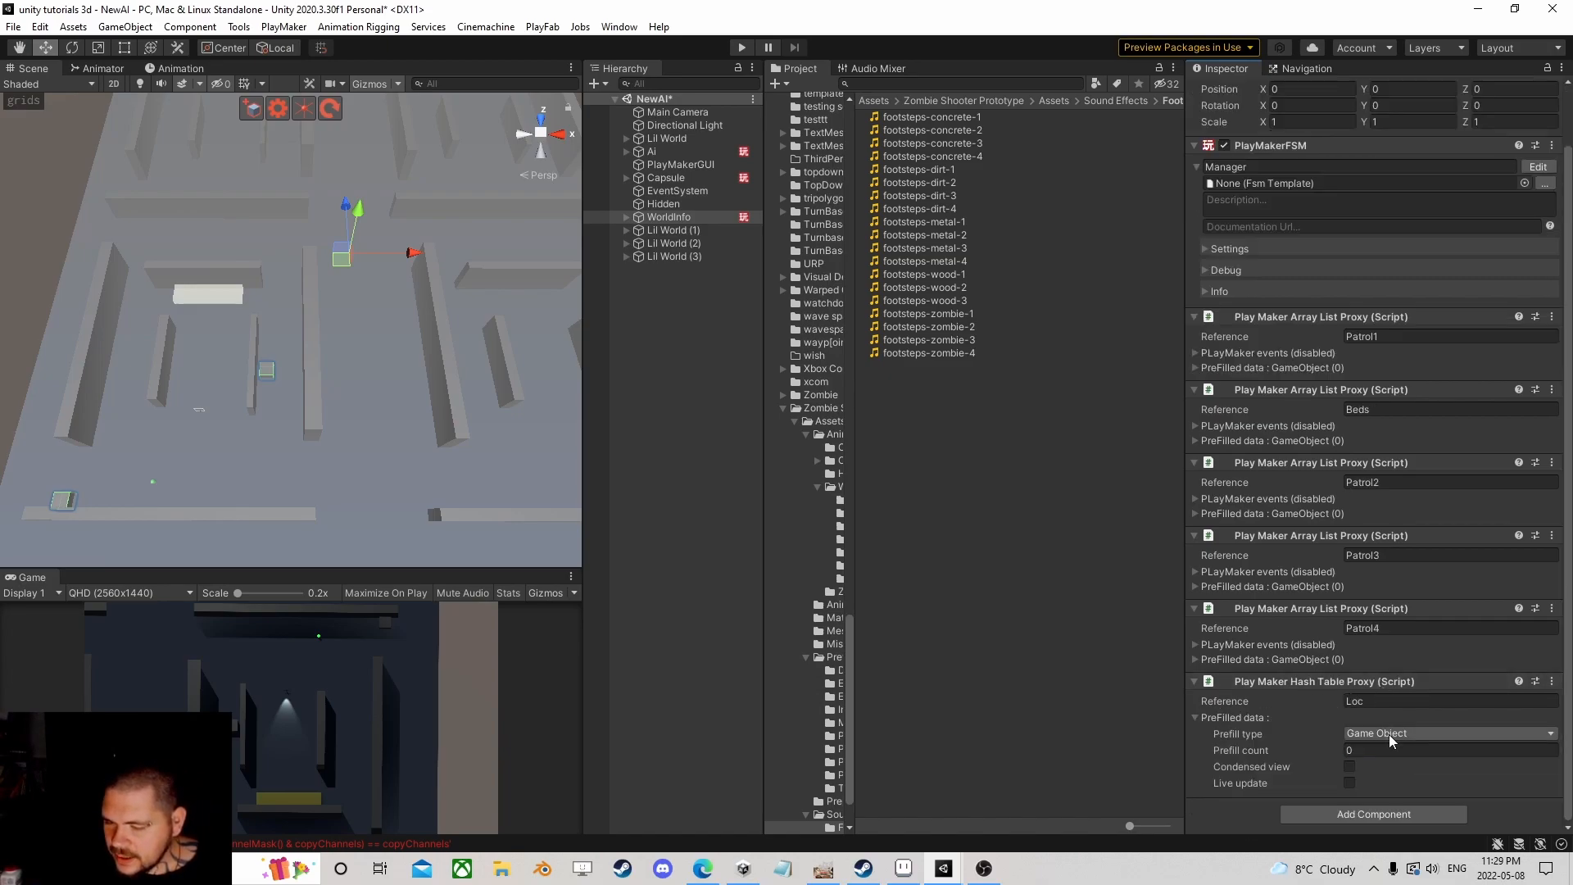
left_click(1393, 733)
left_click(1386, 531)
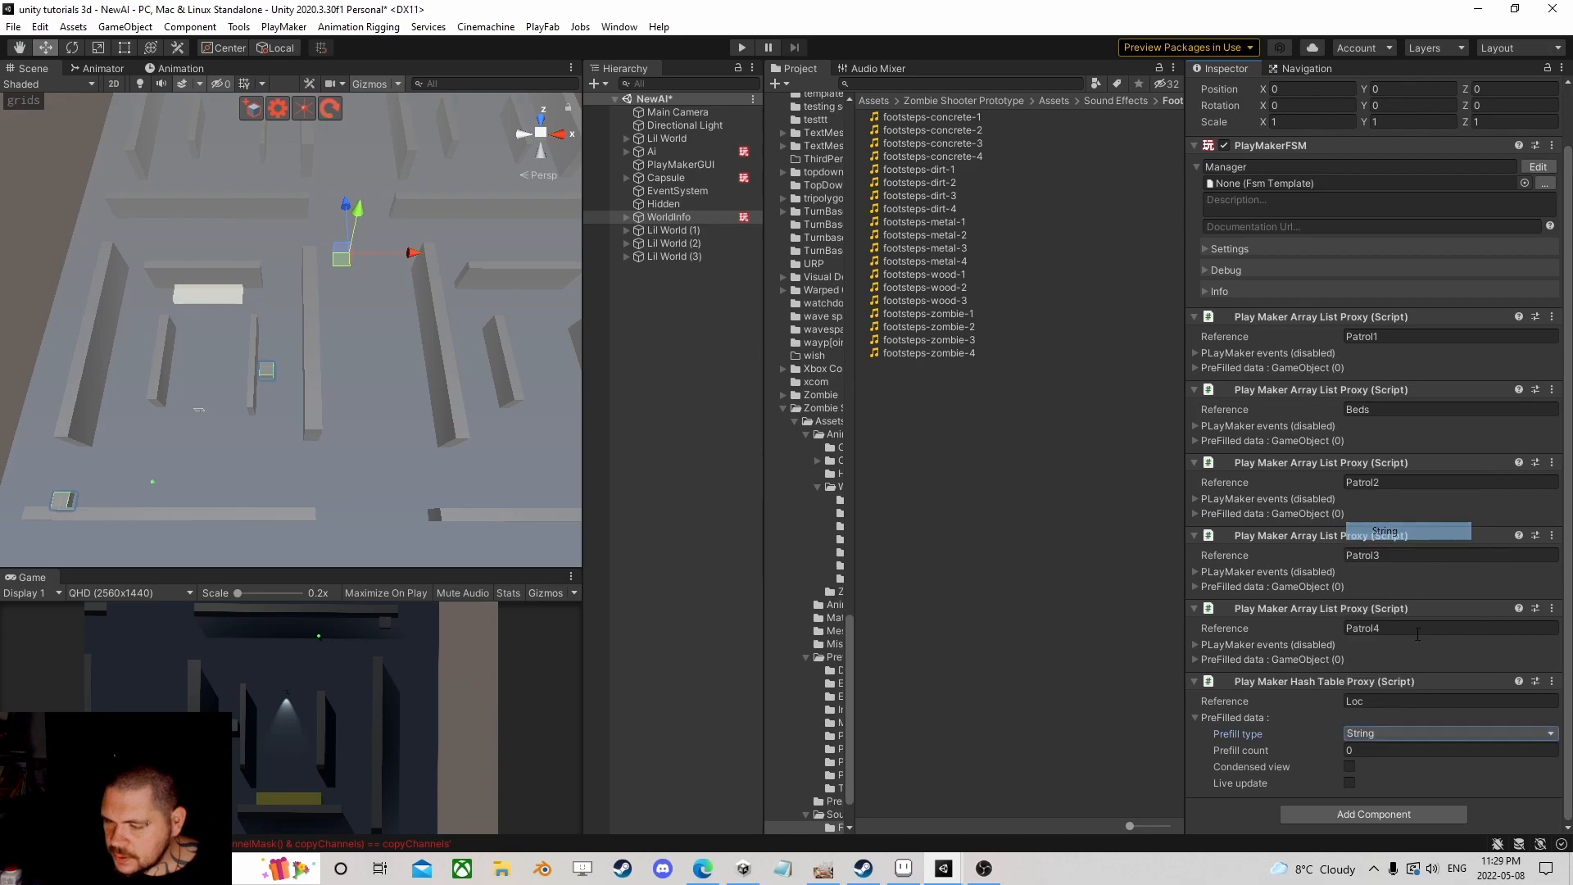
left_click(1385, 748)
type("4")
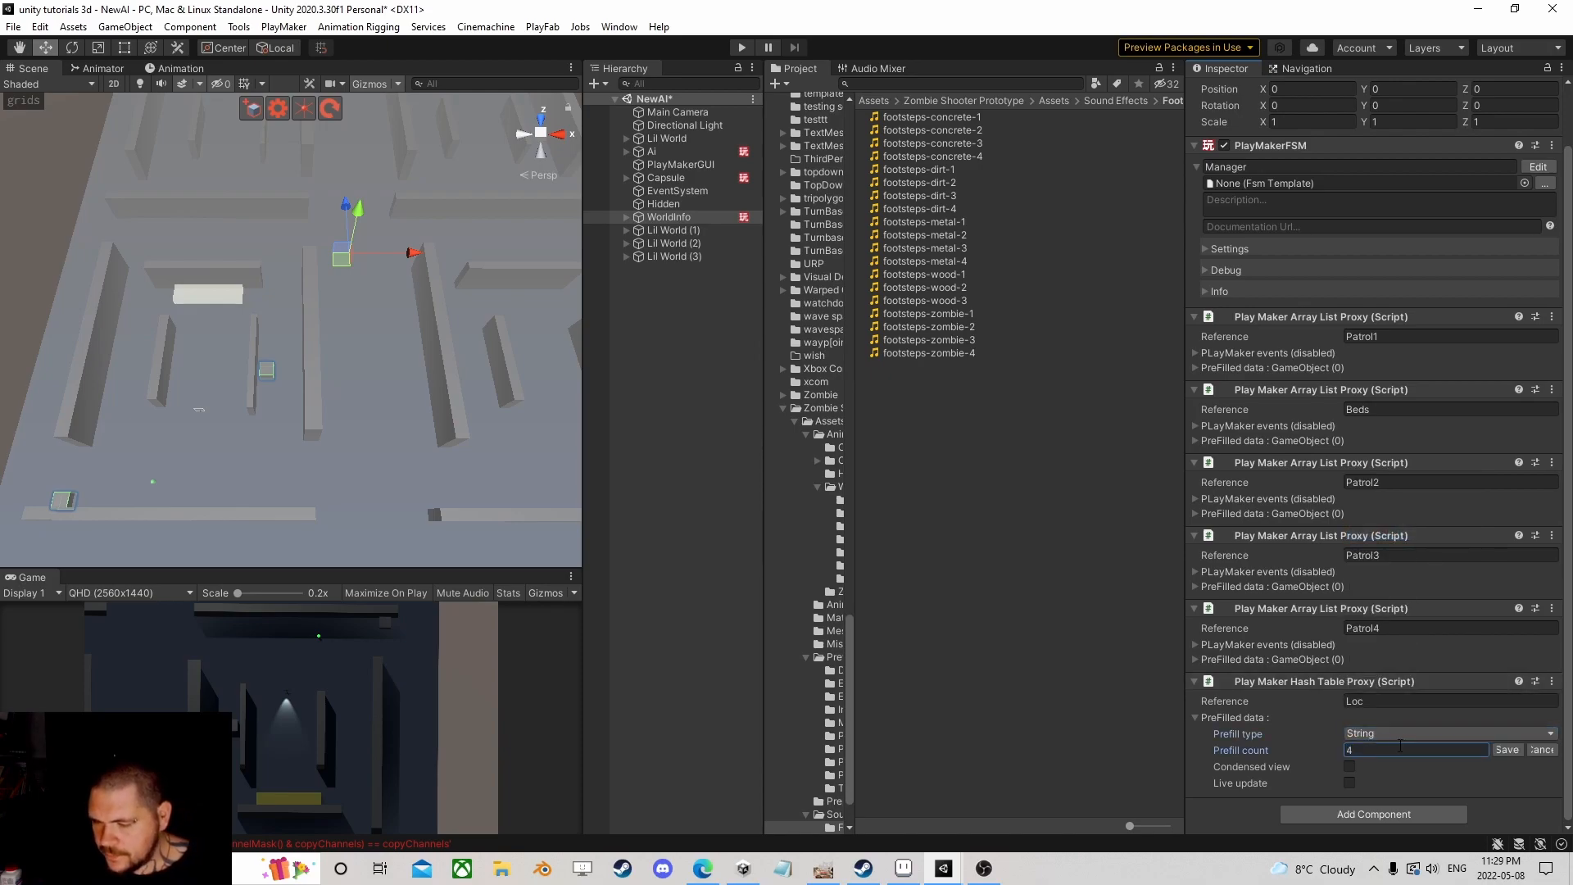
left_click(1507, 750)
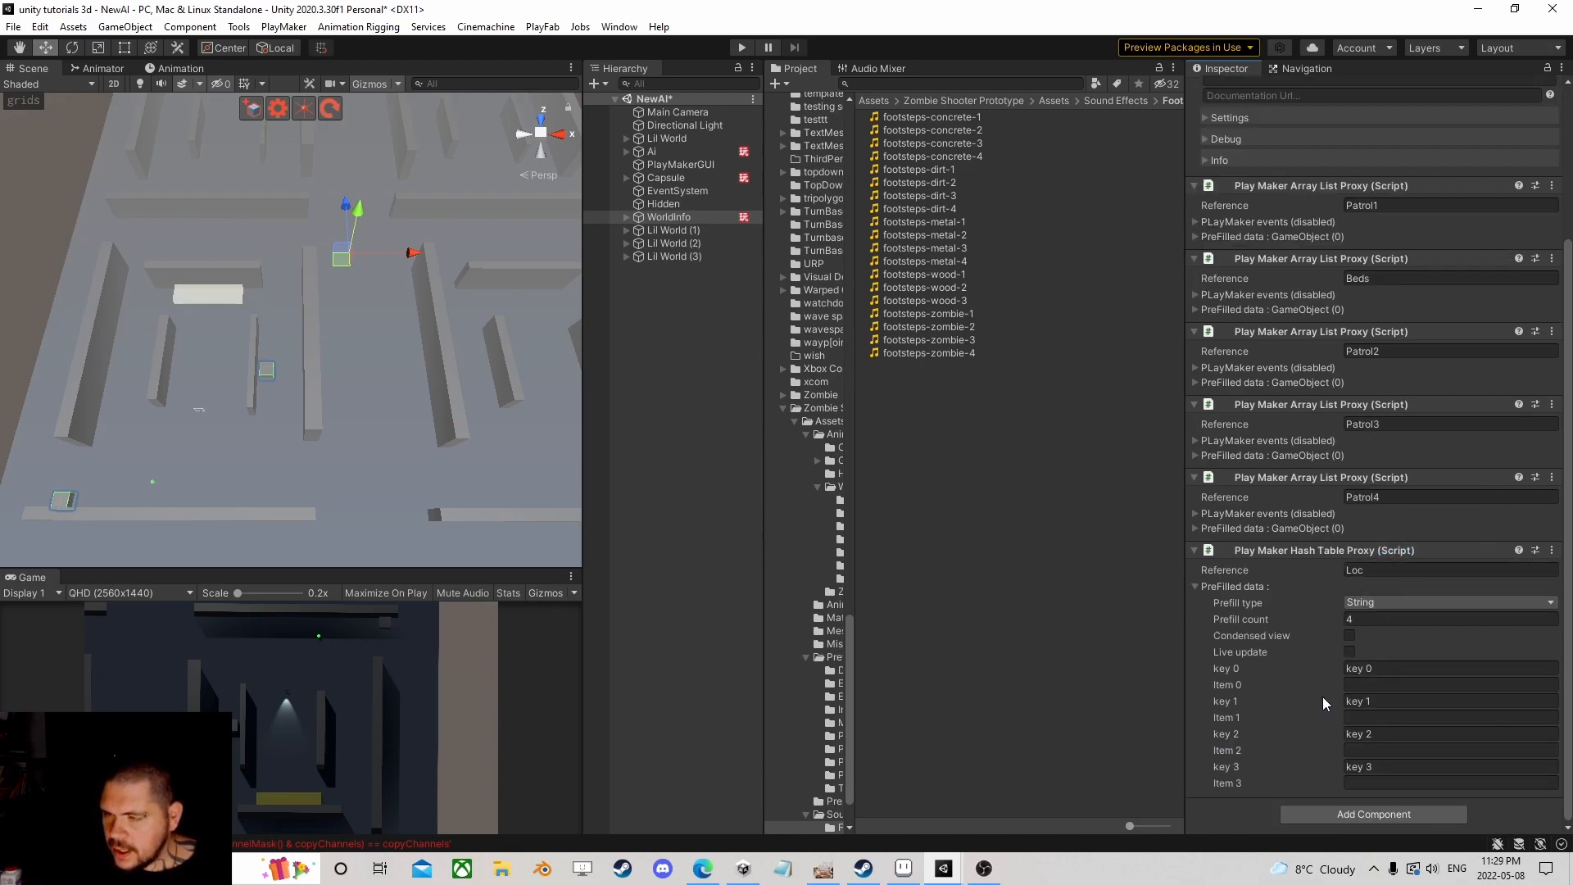
Step: Paste Patrol1 into the first key and all four item values
left_click(1404, 206)
key("ctrl+c")
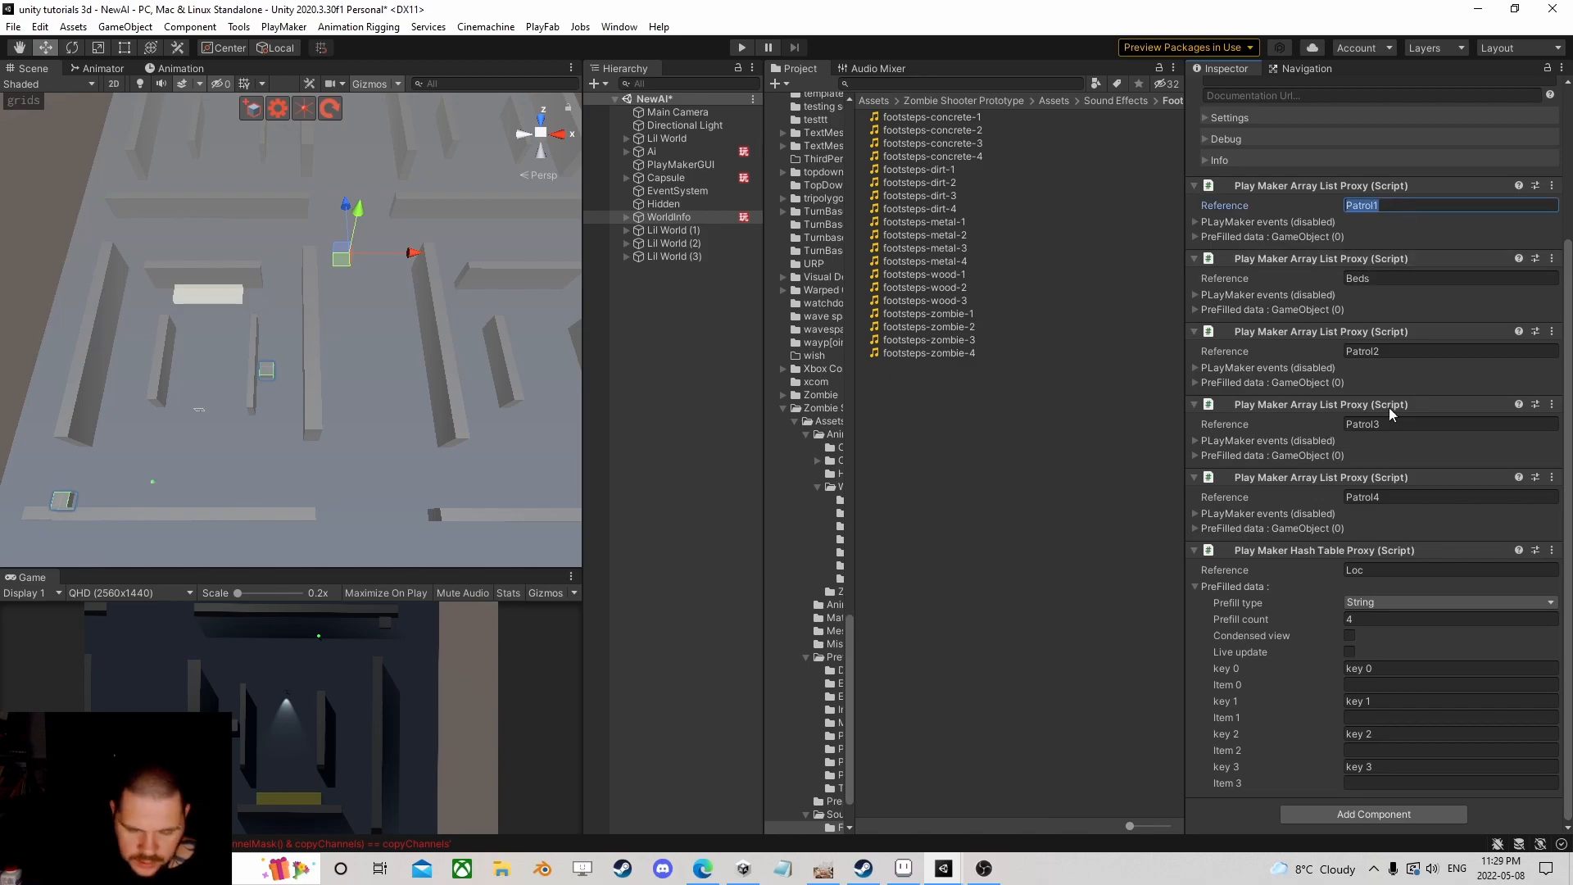
left_click(1376, 667)
key("ctrl+v")
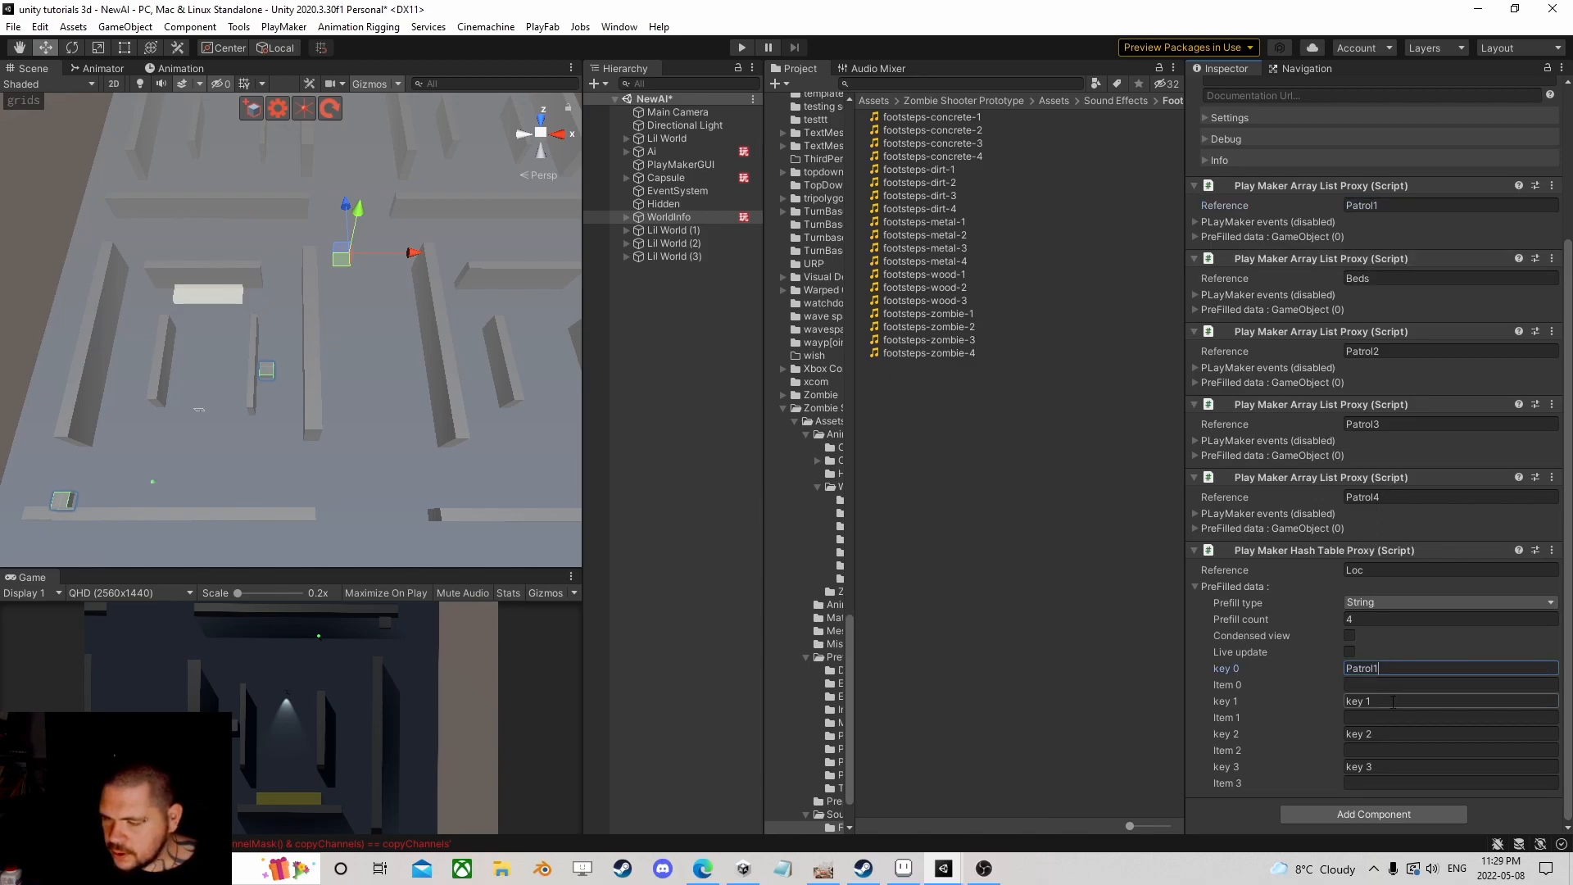
key("Tab")
key("ctrl+v")
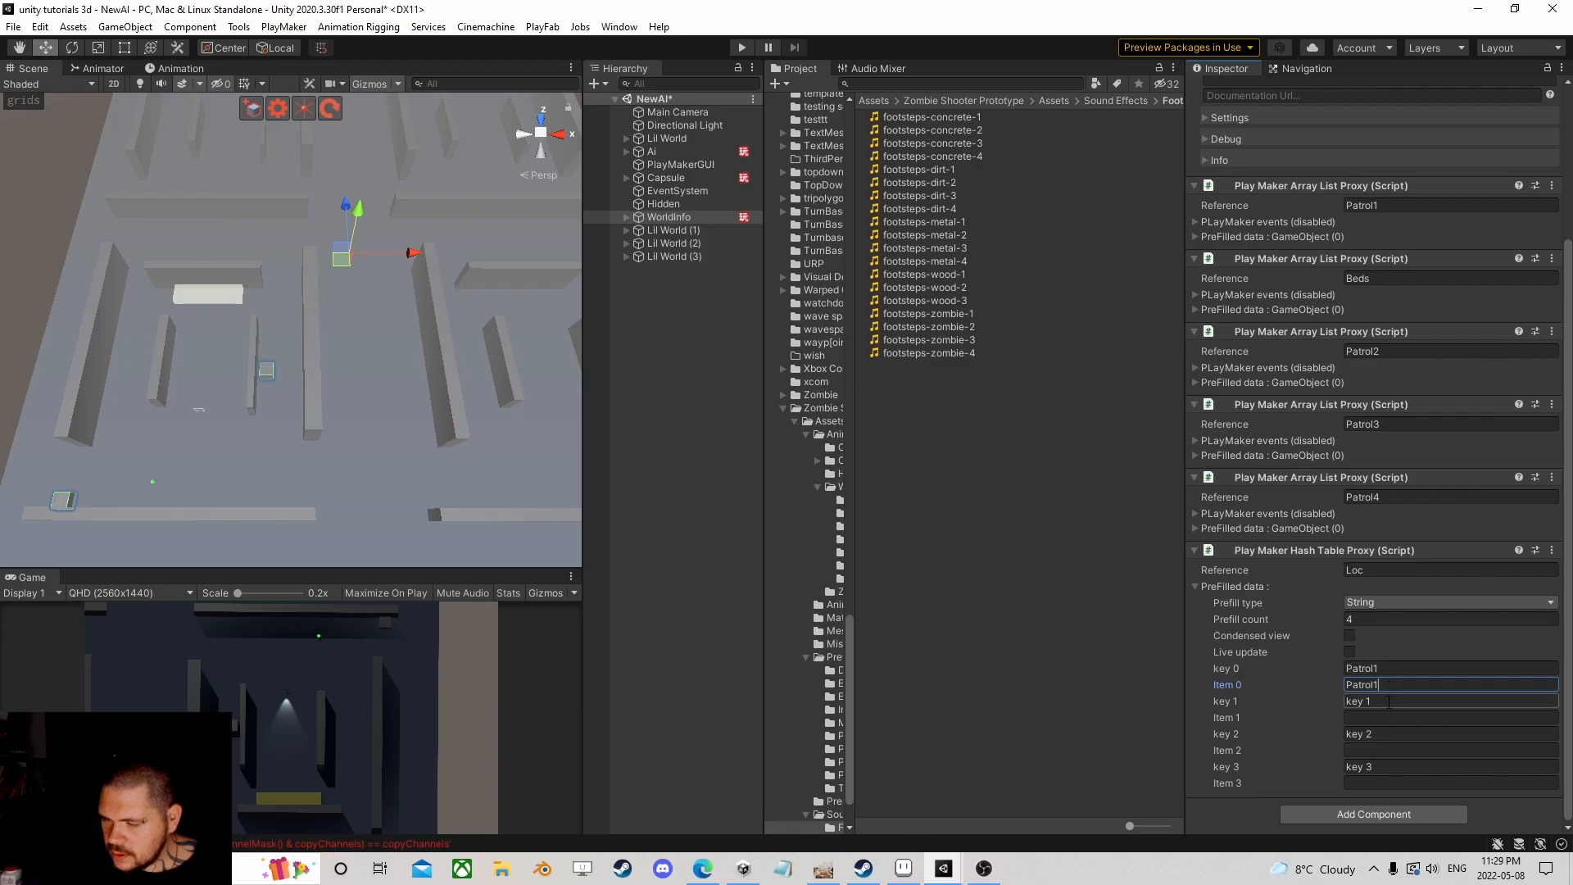
left_click(1388, 716)
key("ctrl+v")
left_click(1387, 750)
key("ctrl+v")
left_click(1387, 782)
key("ctrl+v")
Step: Set the four hash table keys to 00, 01, 11 and 10
left_click(1394, 670)
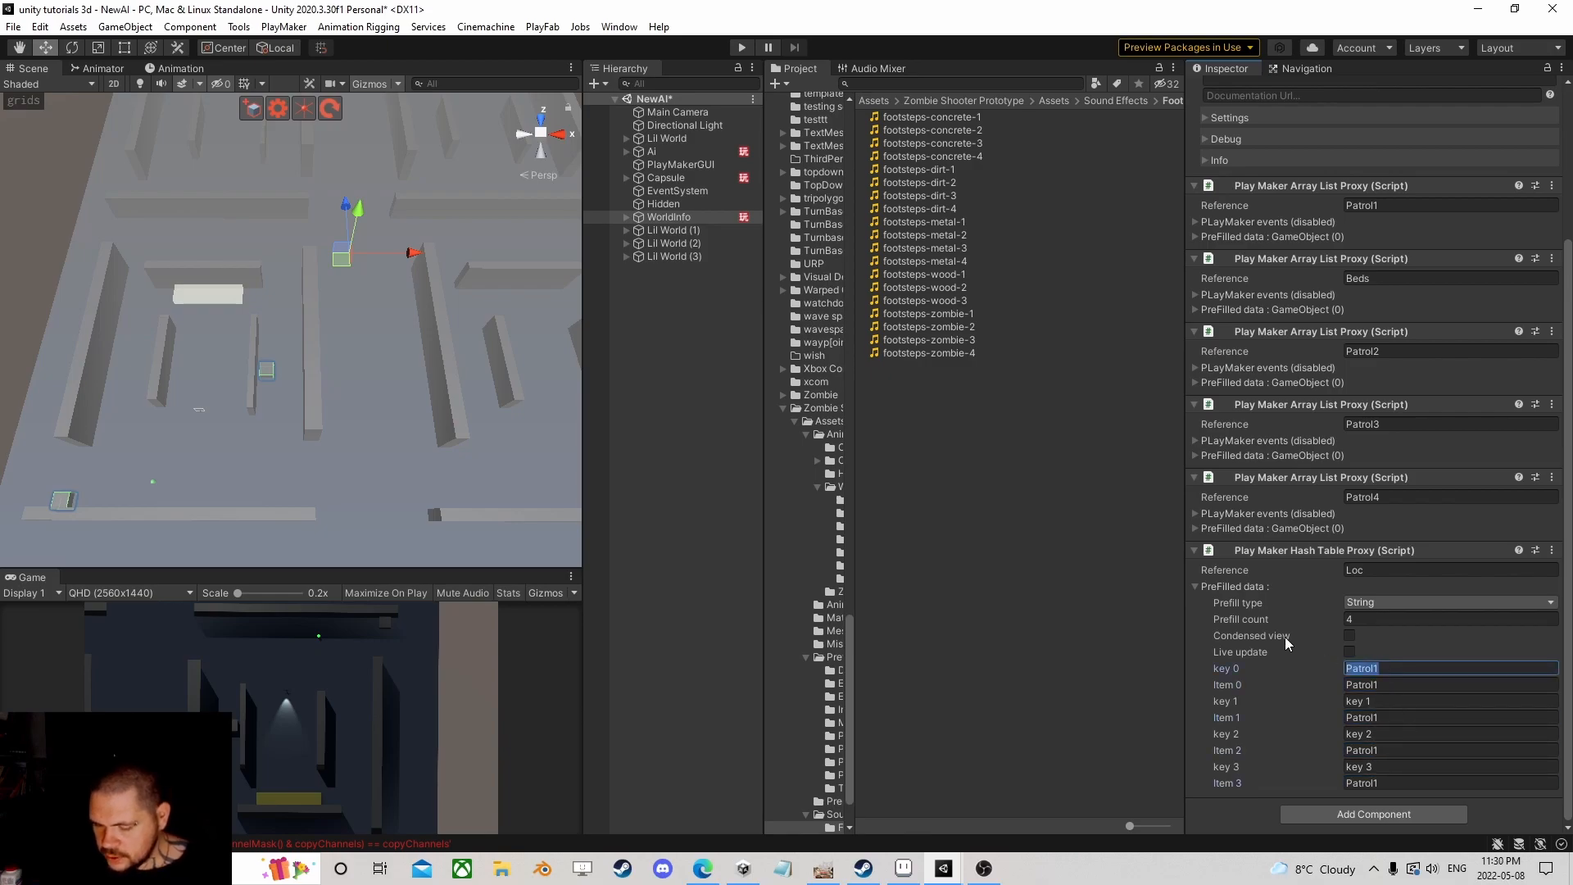
type("00")
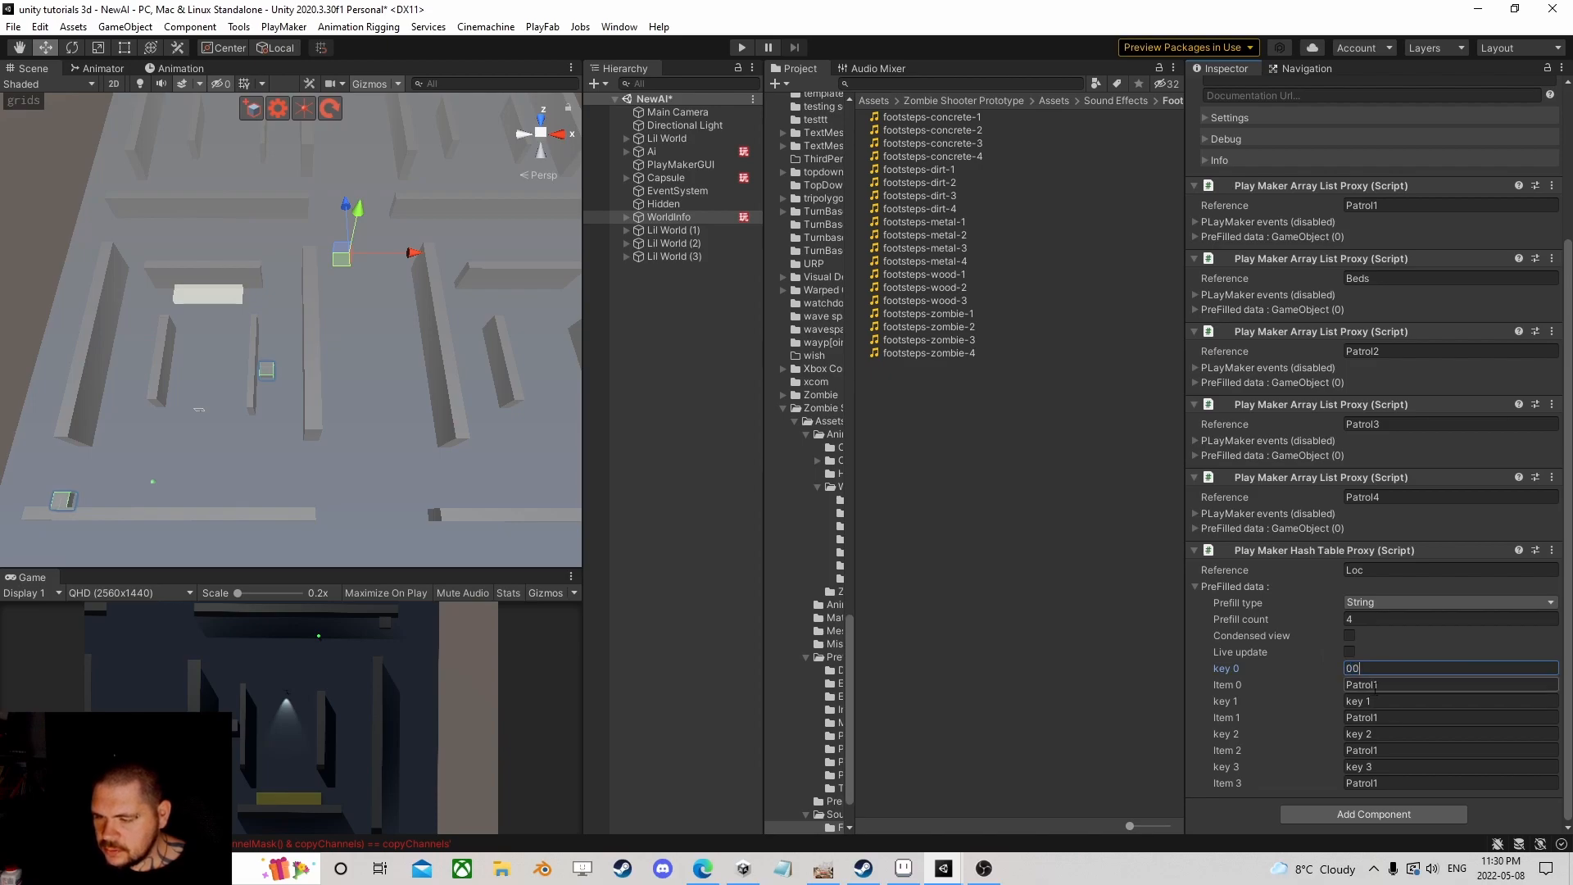
left_click_drag(1381, 702, 1280, 710)
type("01")
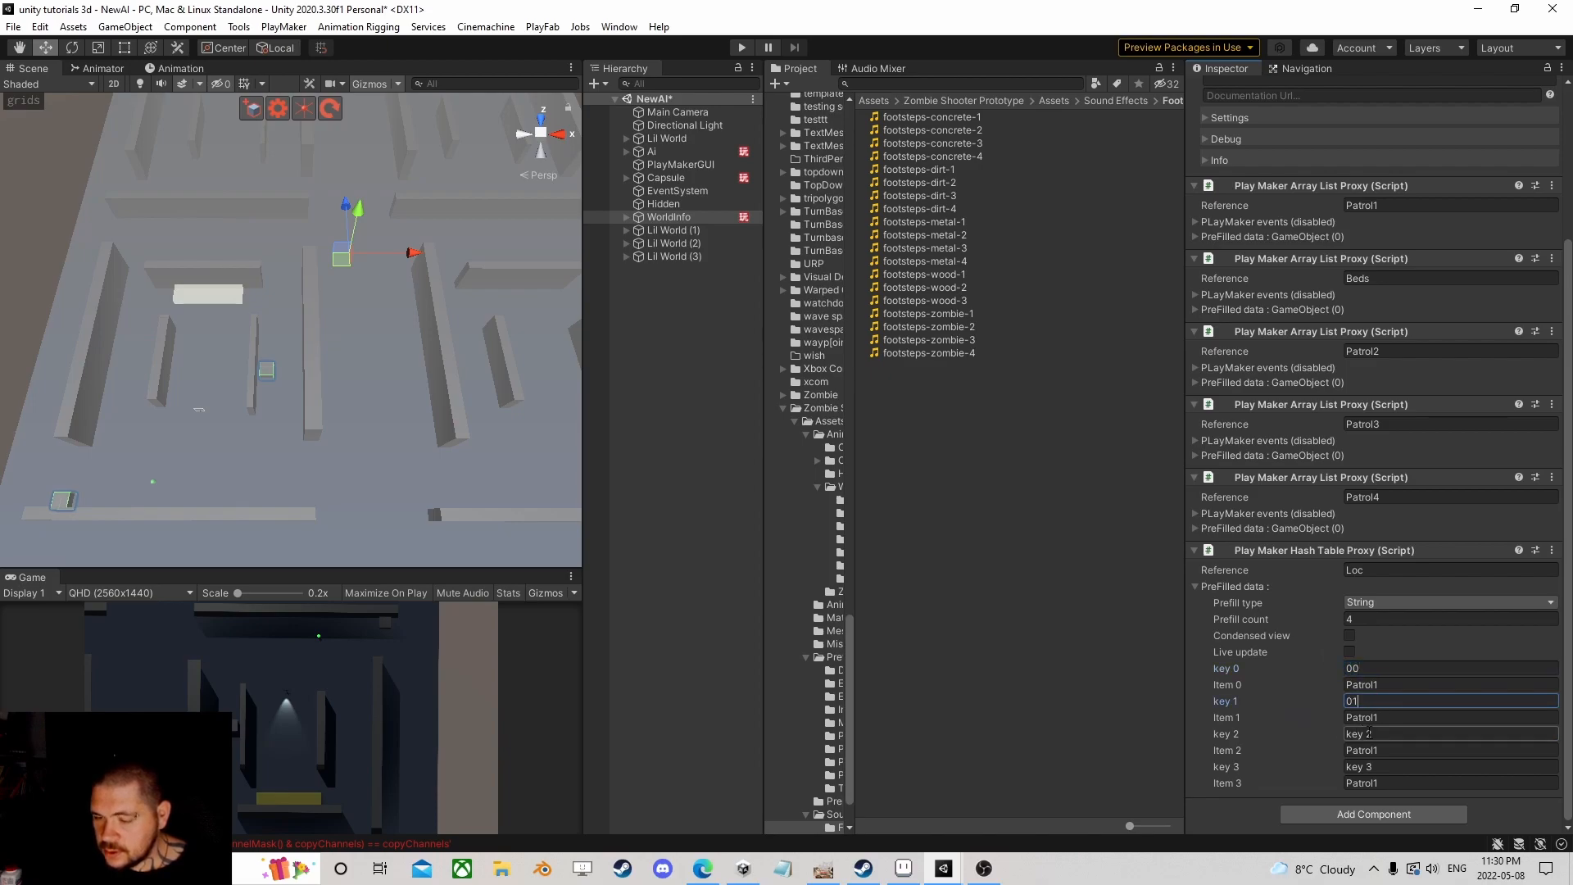
left_click(1387, 735)
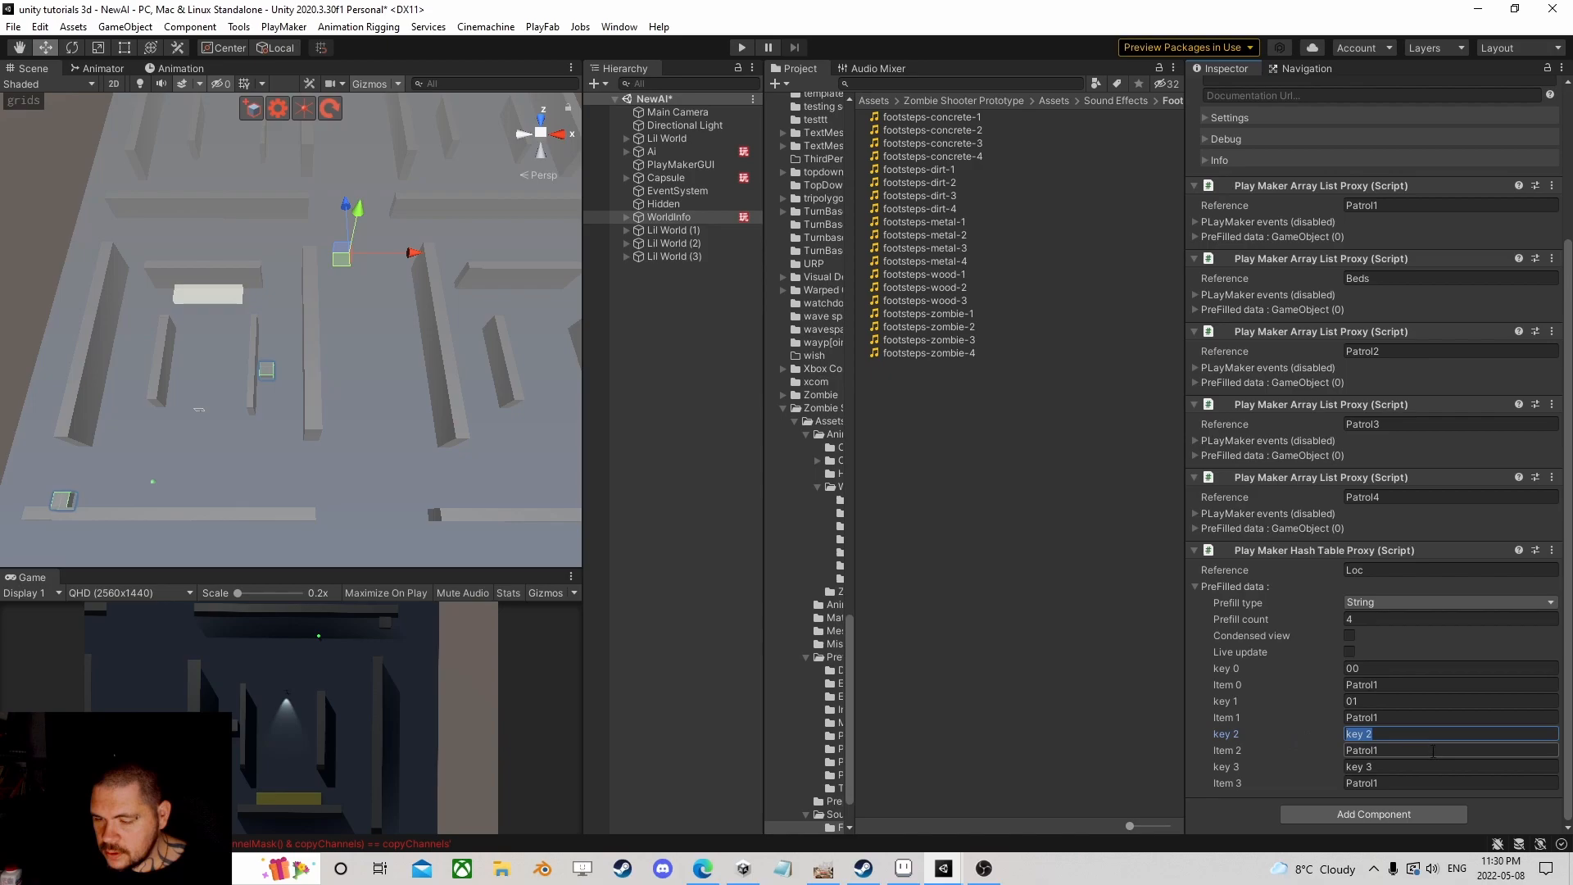
type("11")
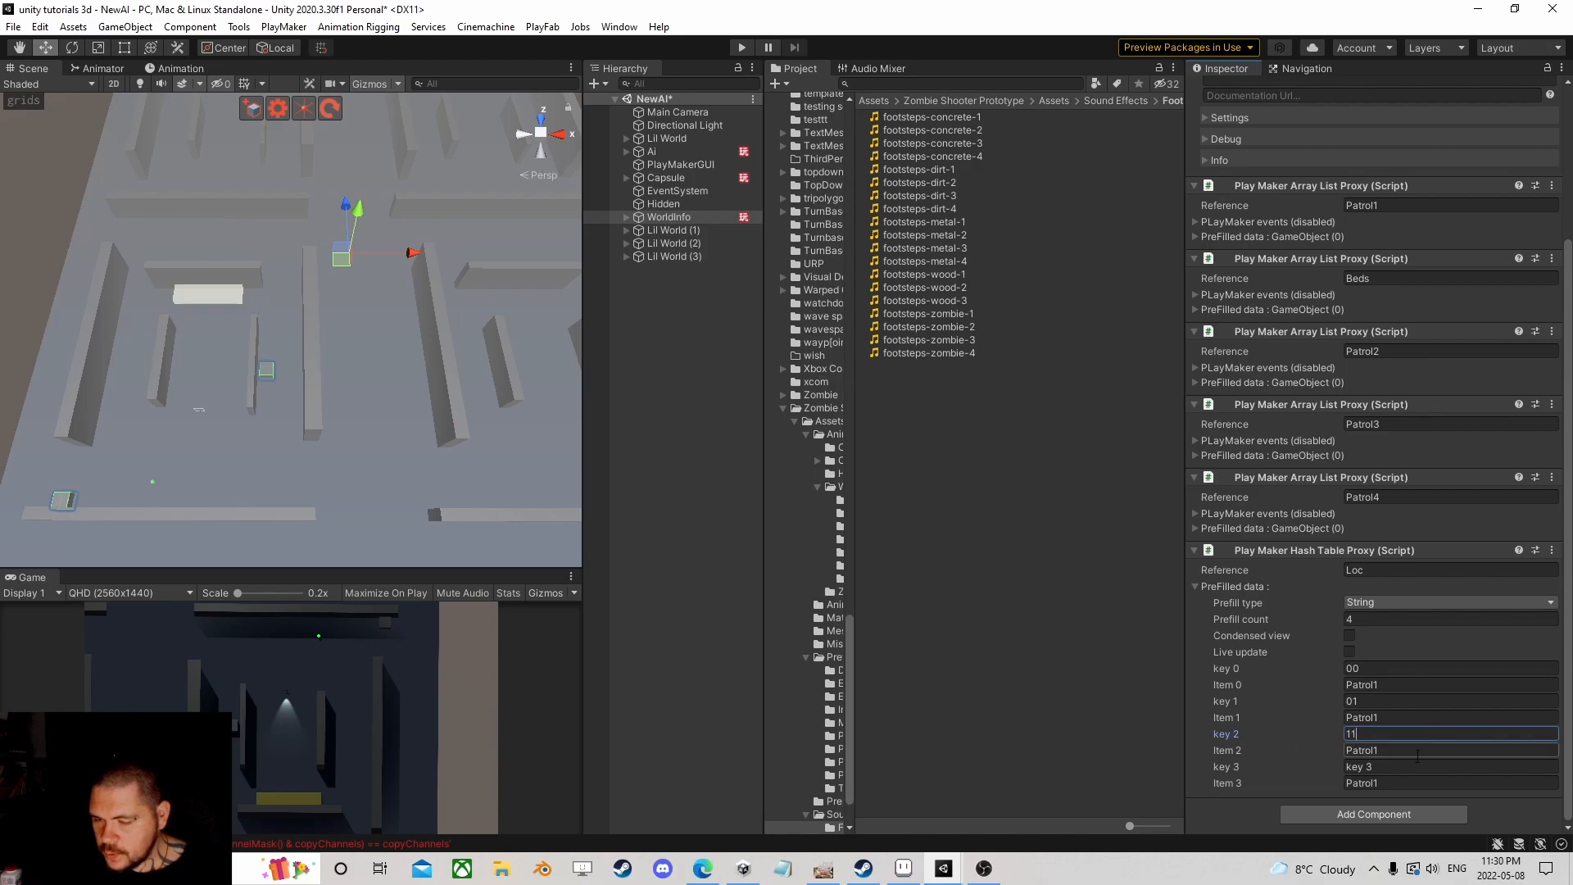
left_click(1392, 768)
type("10")
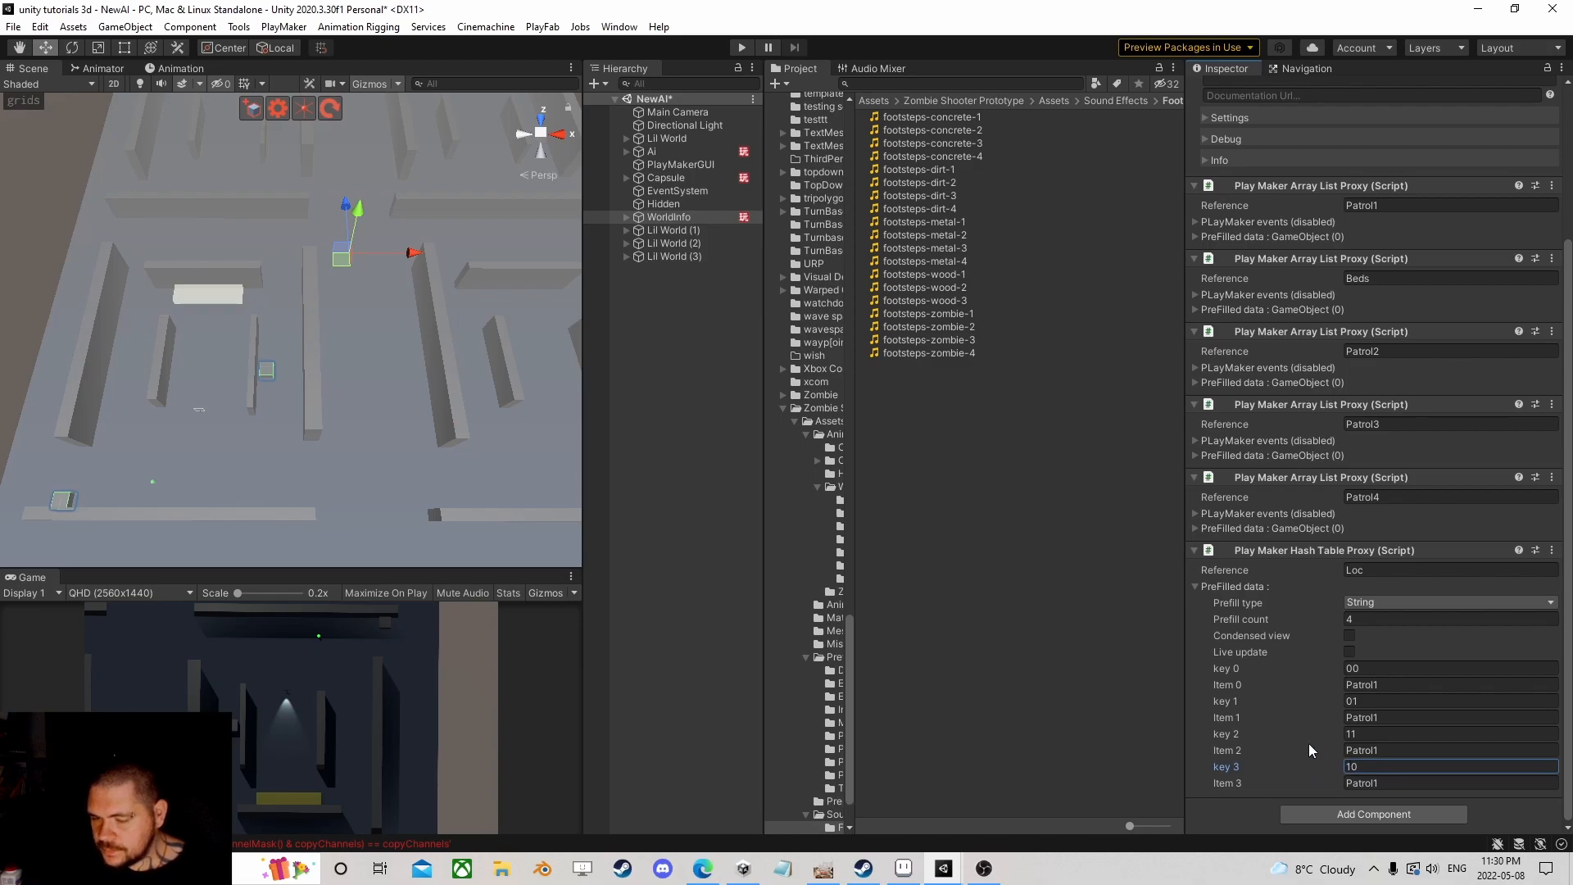
scroll(463, 365, "down", 4)
right_click_drag(402, 375, 396, 336)
scroll(397, 421, "up", 3)
middle_click_drag(397, 421, 368, 355)
scroll(368, 342, "down", 6)
scroll(321, 288, "up", 3)
scroll(369, 355, "up", 3)
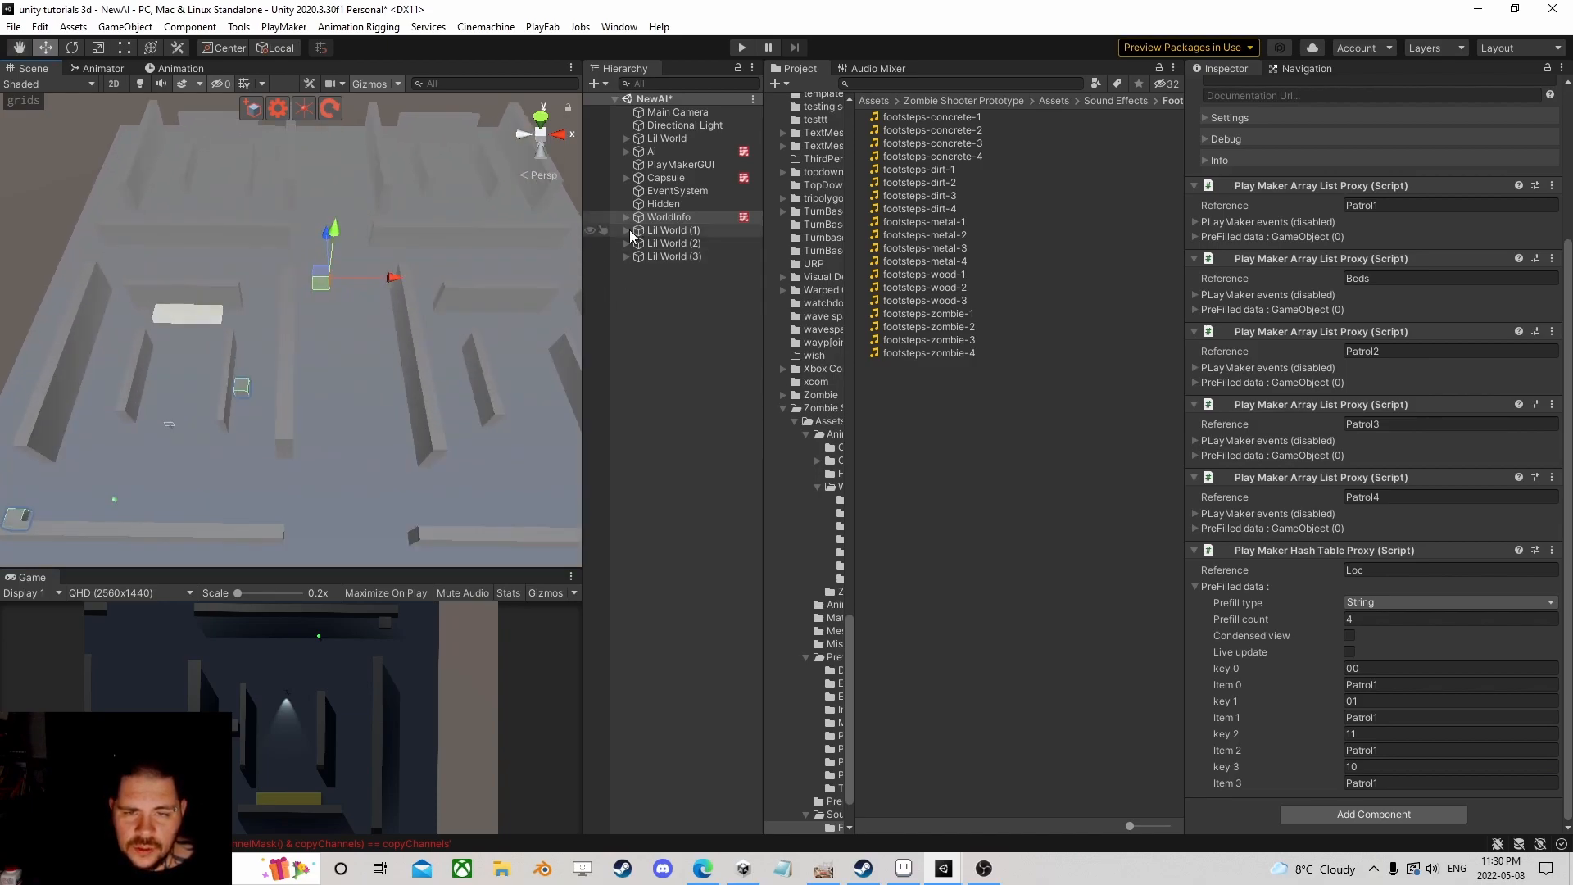
left_click(628, 231)
left_click(628, 231)
left_click(633, 232)
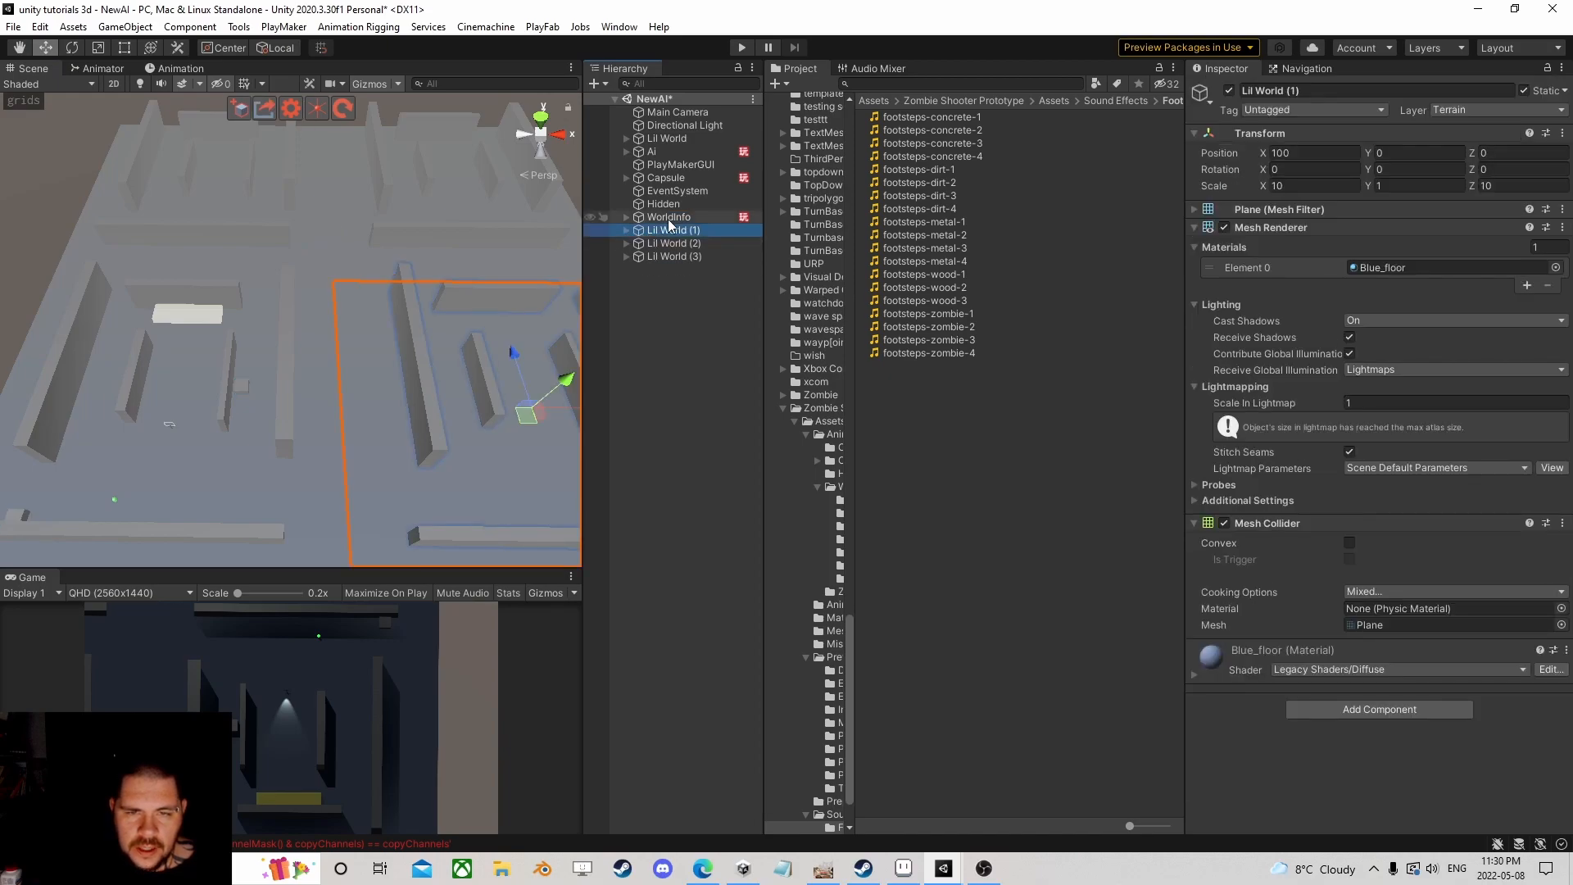
left_click(661, 219)
scroll(381, 375, "down", 3)
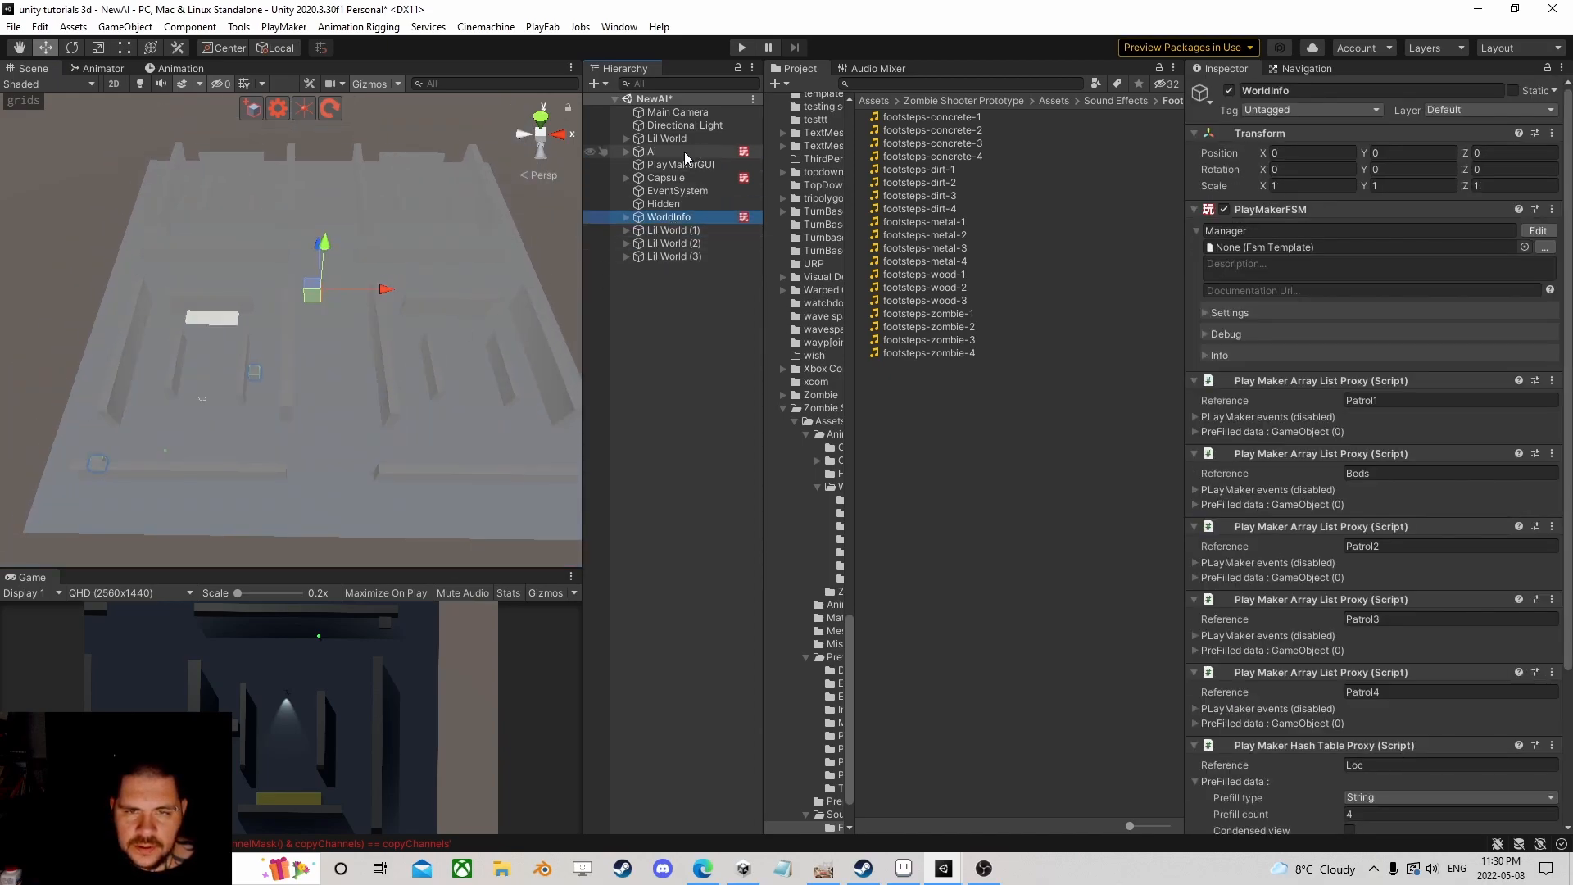
double_click(666, 139)
scroll(416, 324, "up", 5)
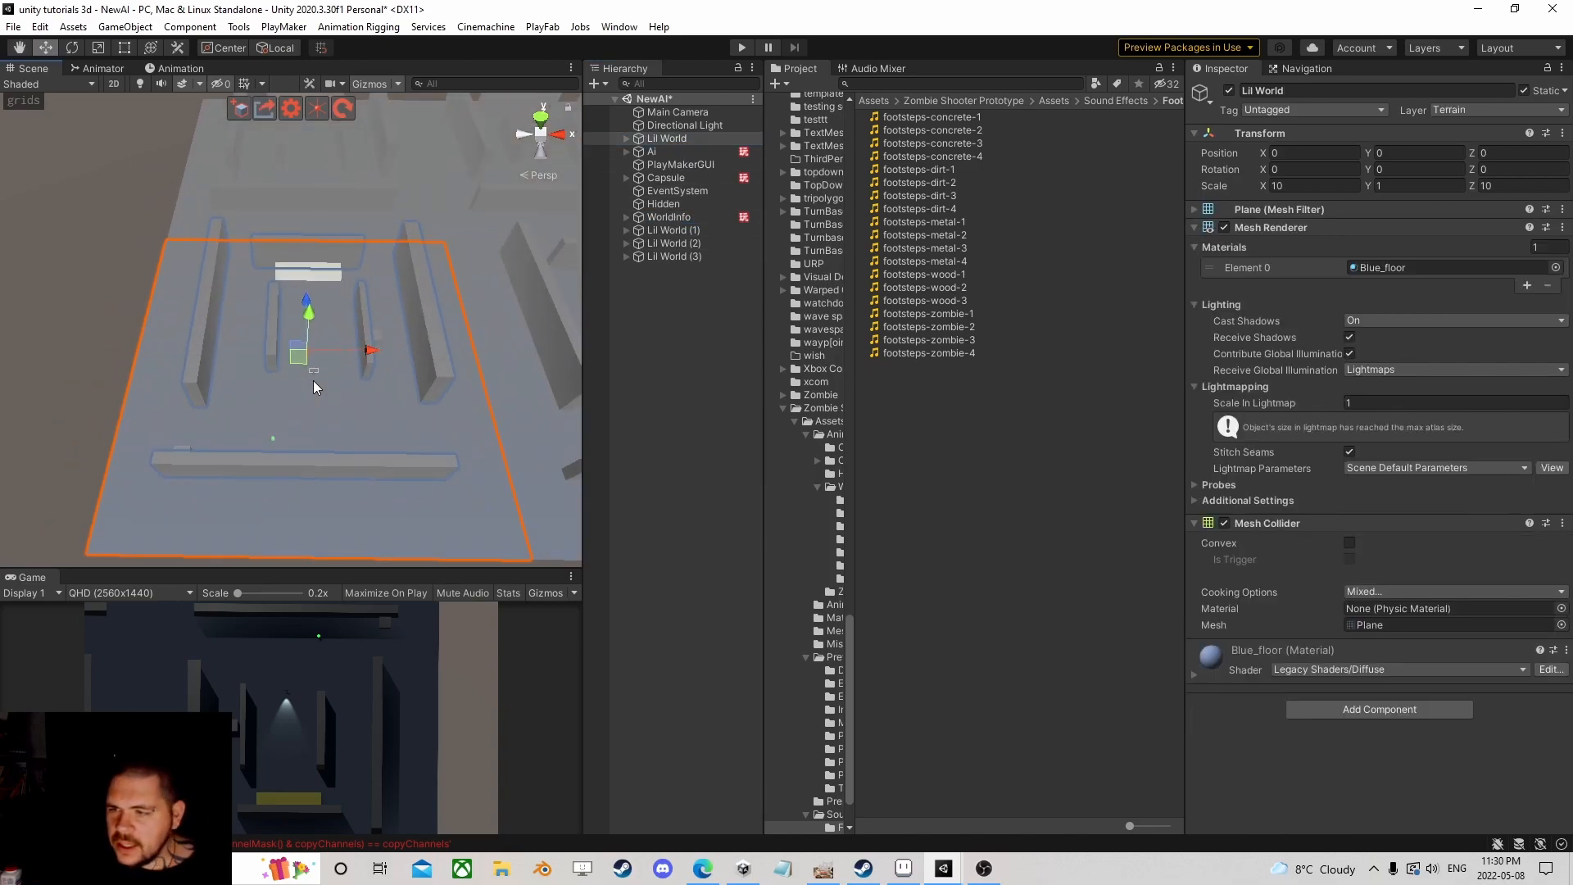
scroll(181, 343, "down", 1)
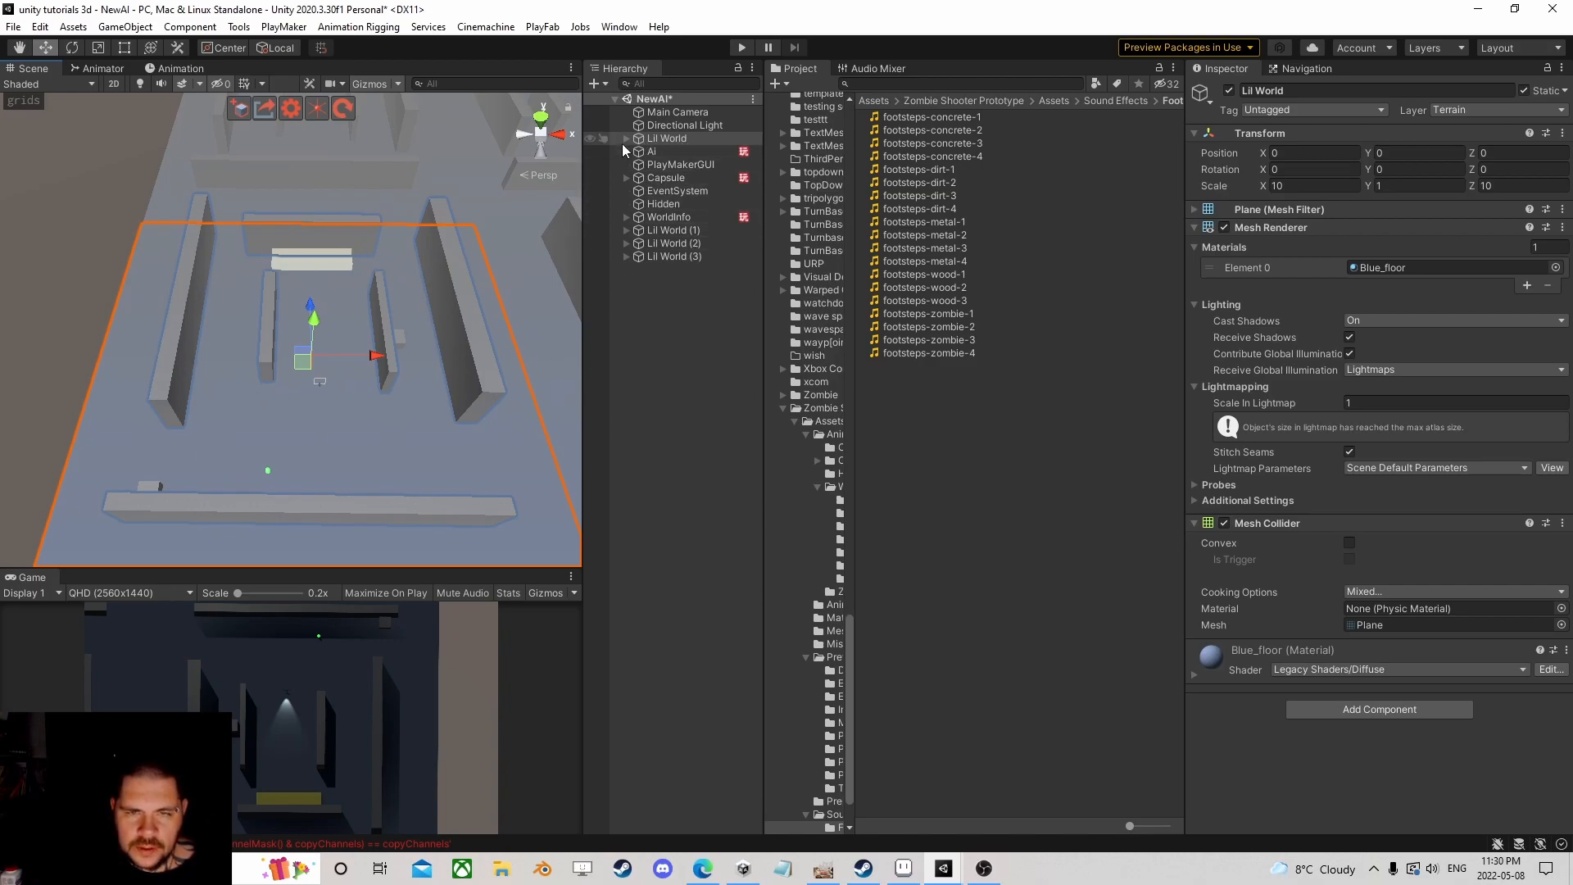
left_click(624, 216)
middle_click_drag(524, 278, 244, 256)
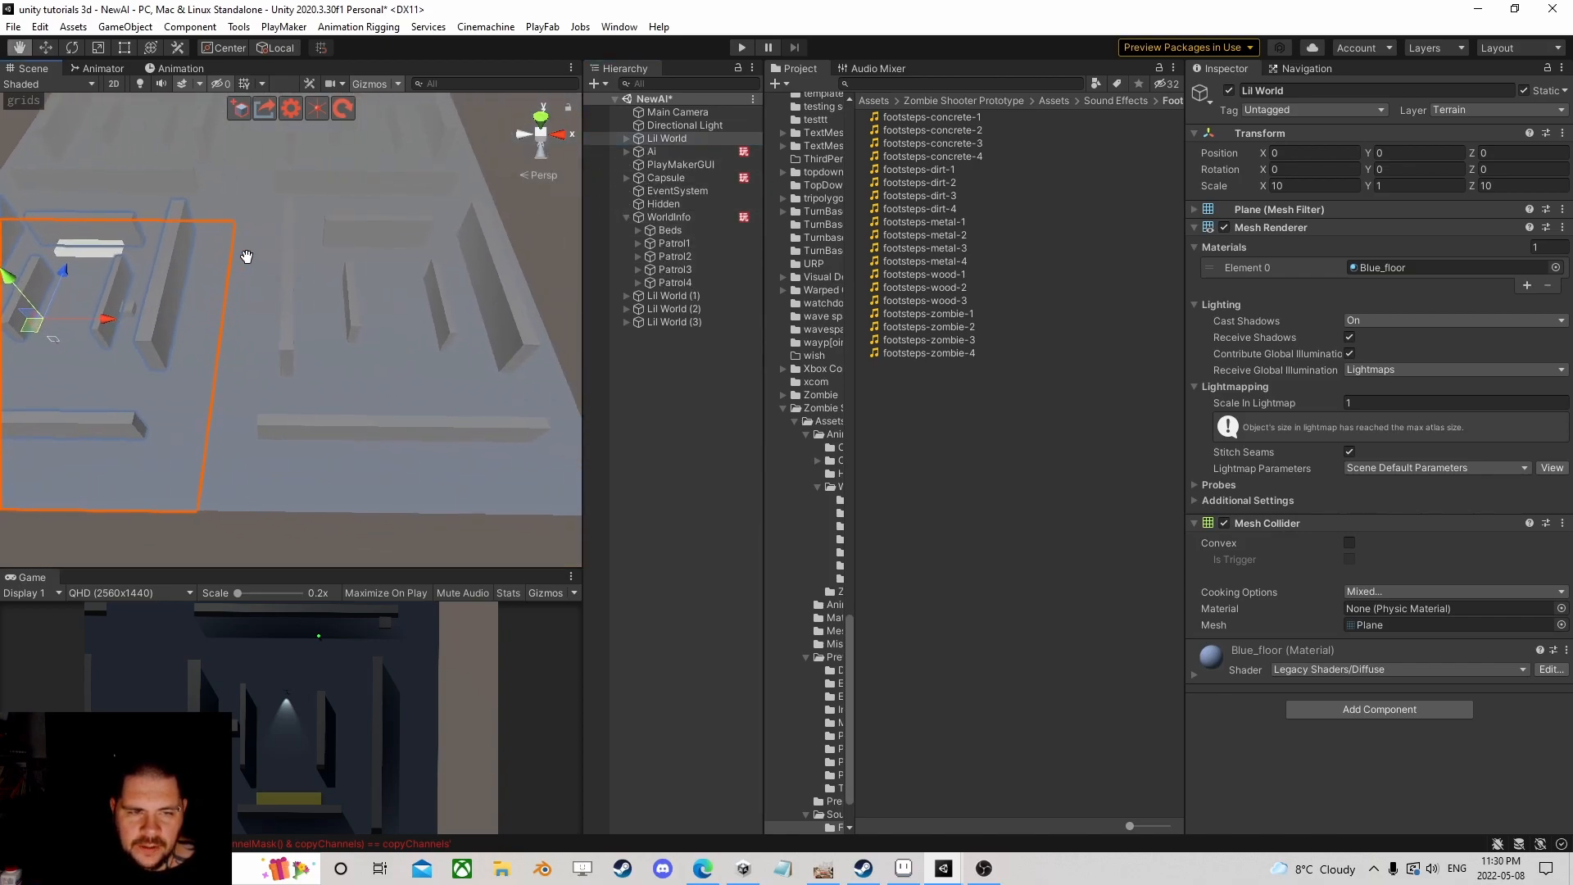
double_click(674, 295)
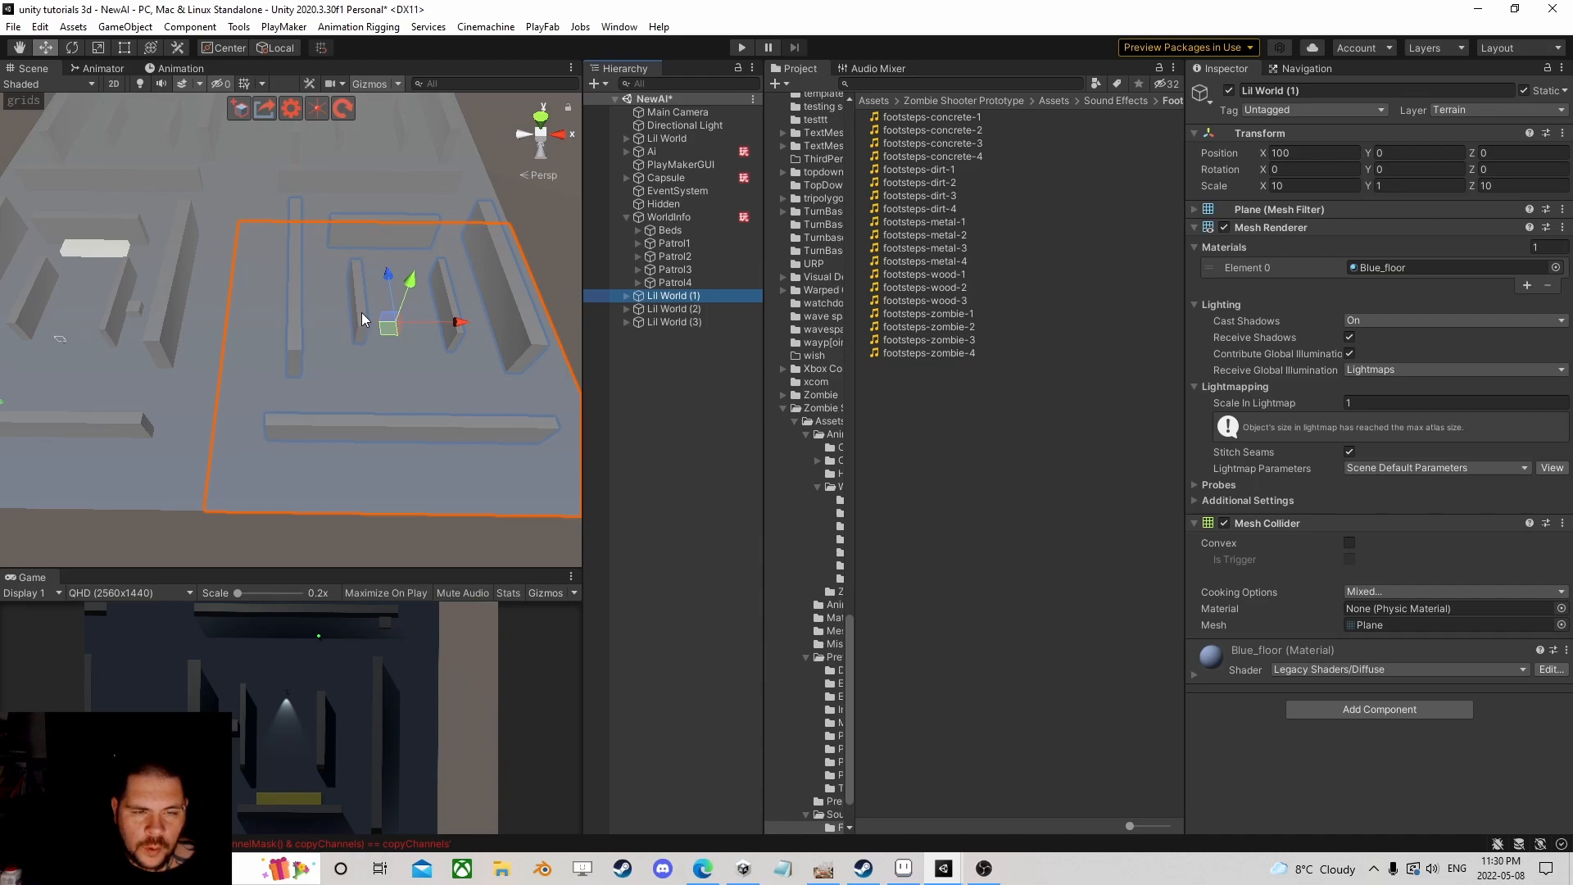
left_click(656, 258)
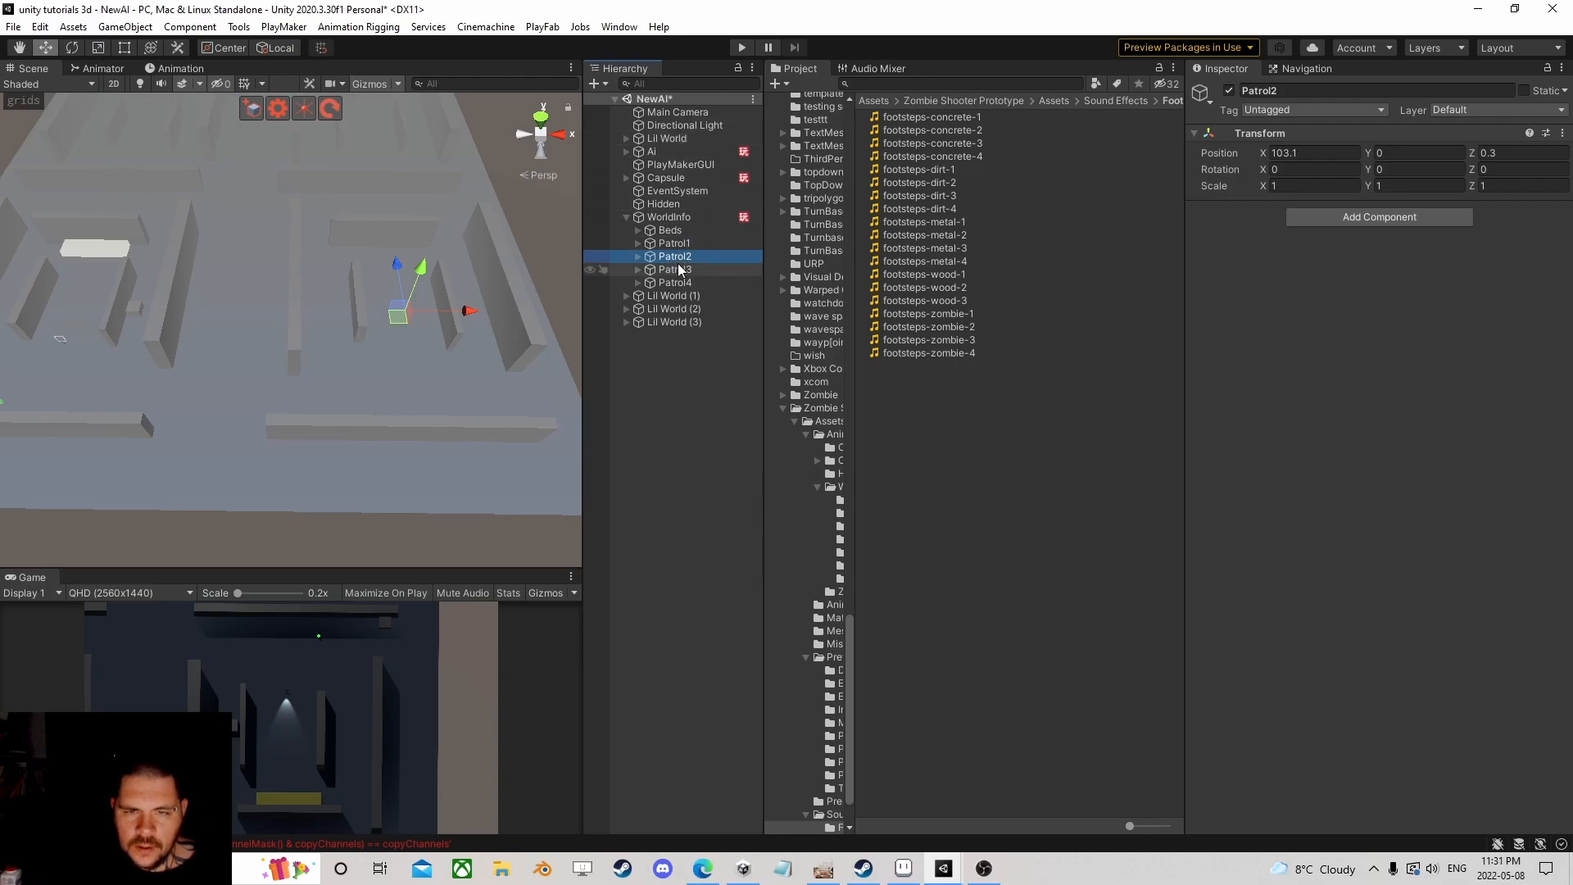
left_click(668, 218)
scroll(1372, 566, "down", 3)
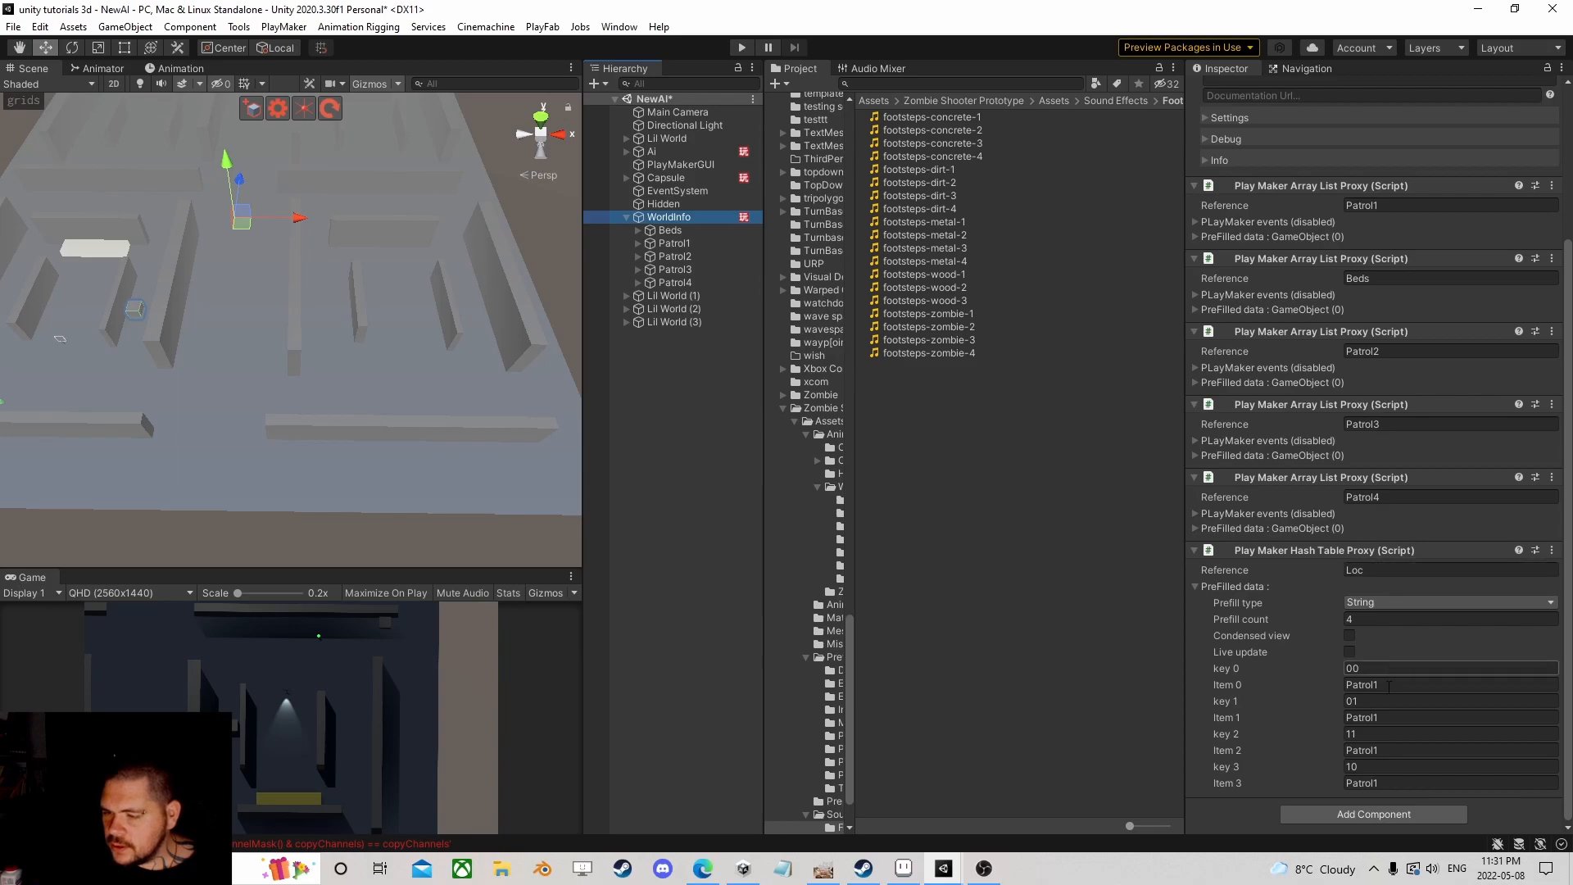
Step: Map key 10 to Patrol2, then locate Patrol3 in the maze
left_click(1367, 782)
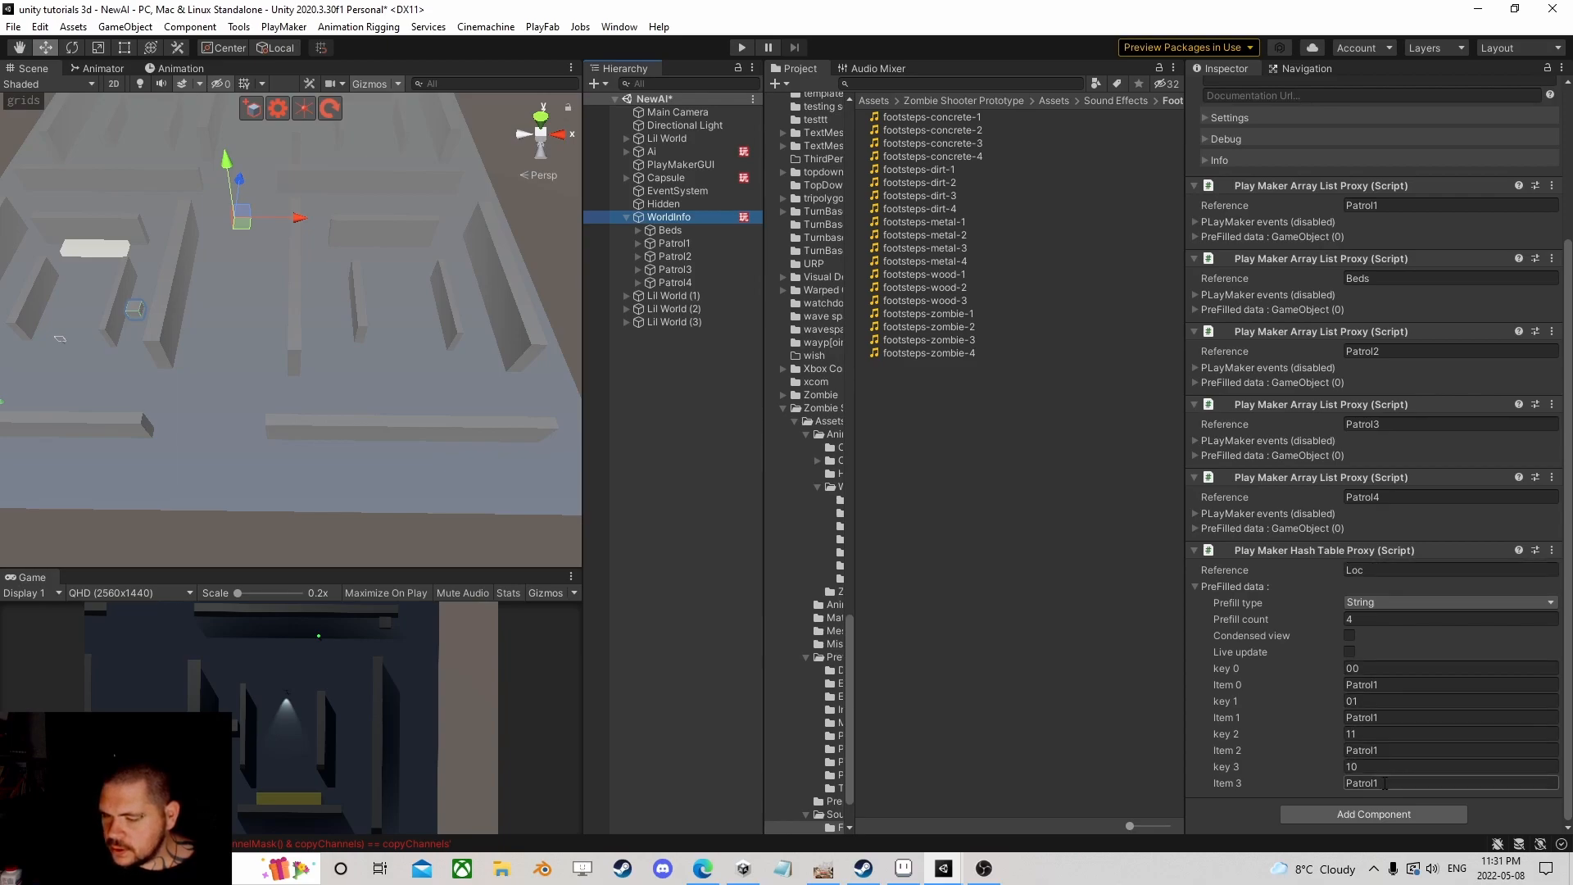
type("Patrol2")
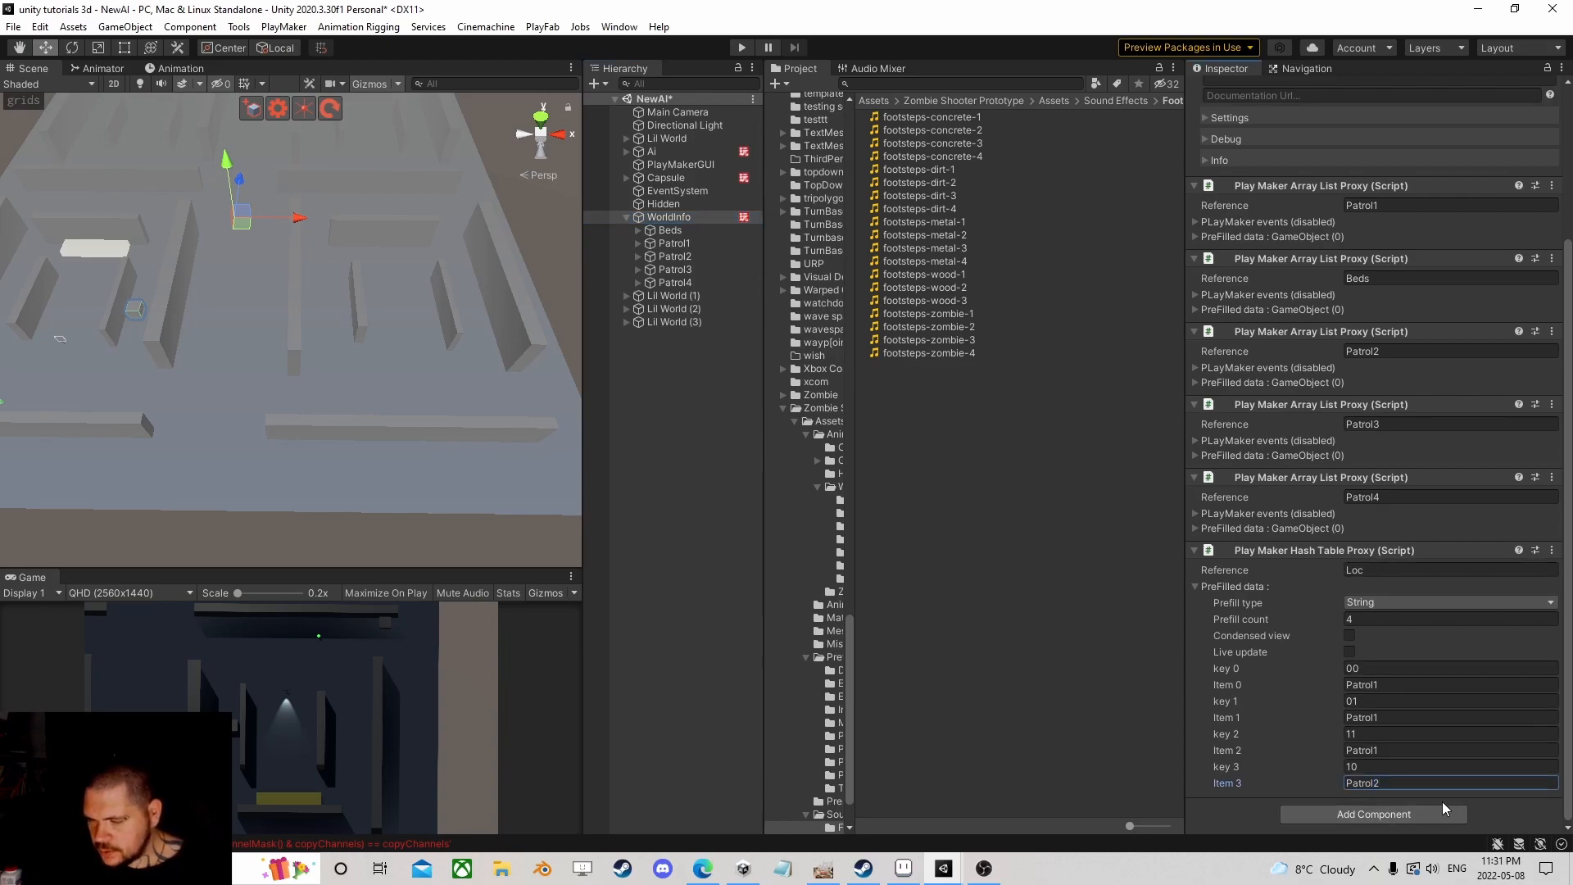
scroll(267, 279, "down", 5)
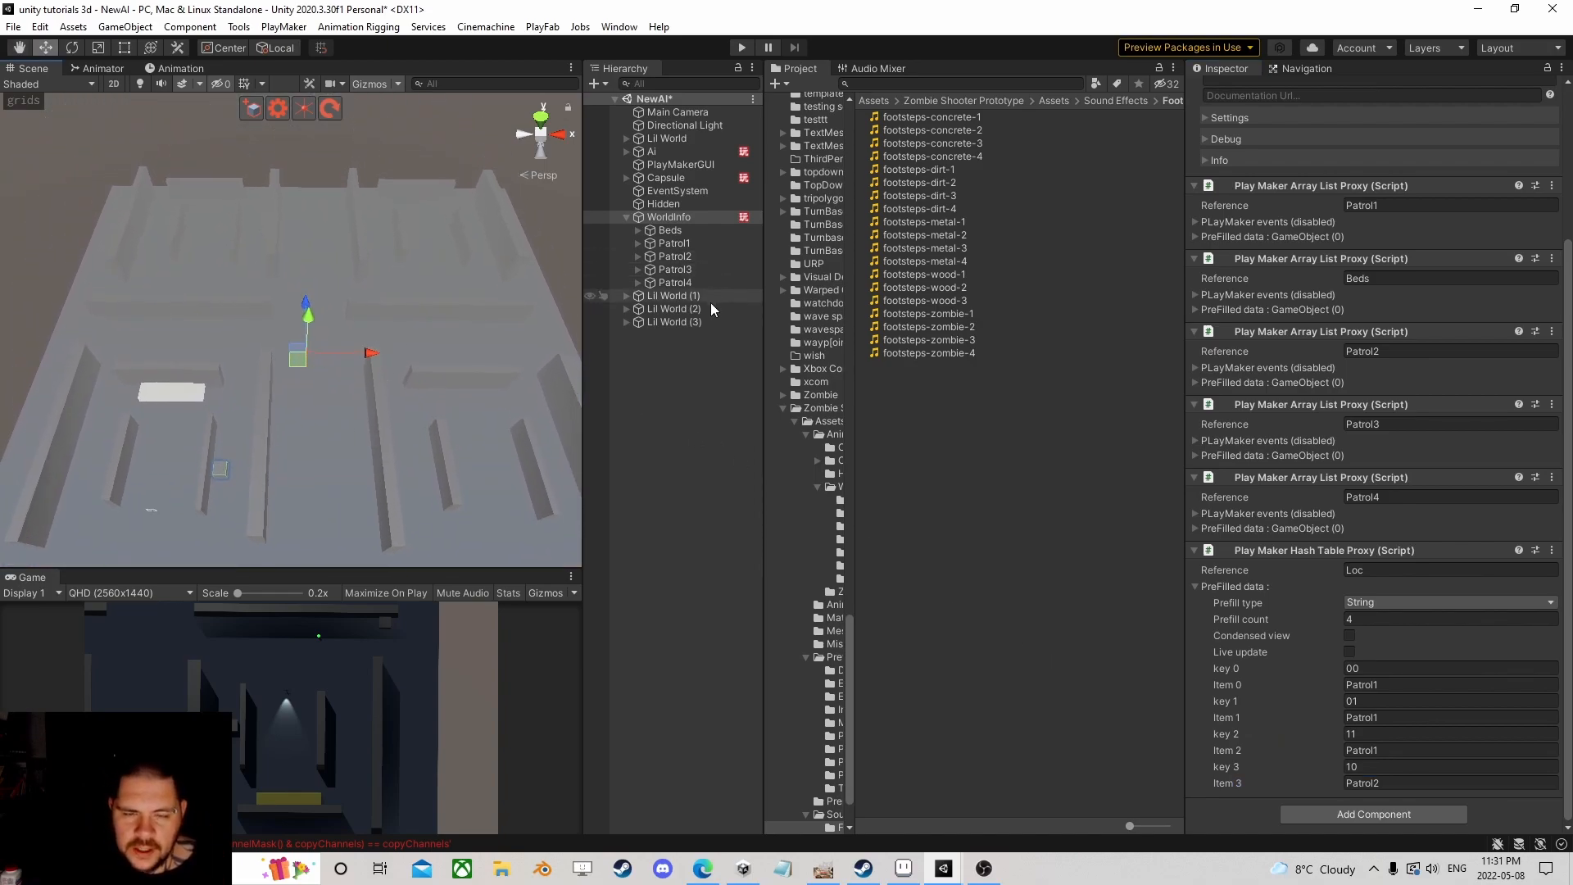
left_click(691, 271)
scroll(431, 300, "down", 1)
middle_click_drag(430, 296, 313, 396)
scroll(313, 397, "up", 5)
scroll(156, 466, "down", 3)
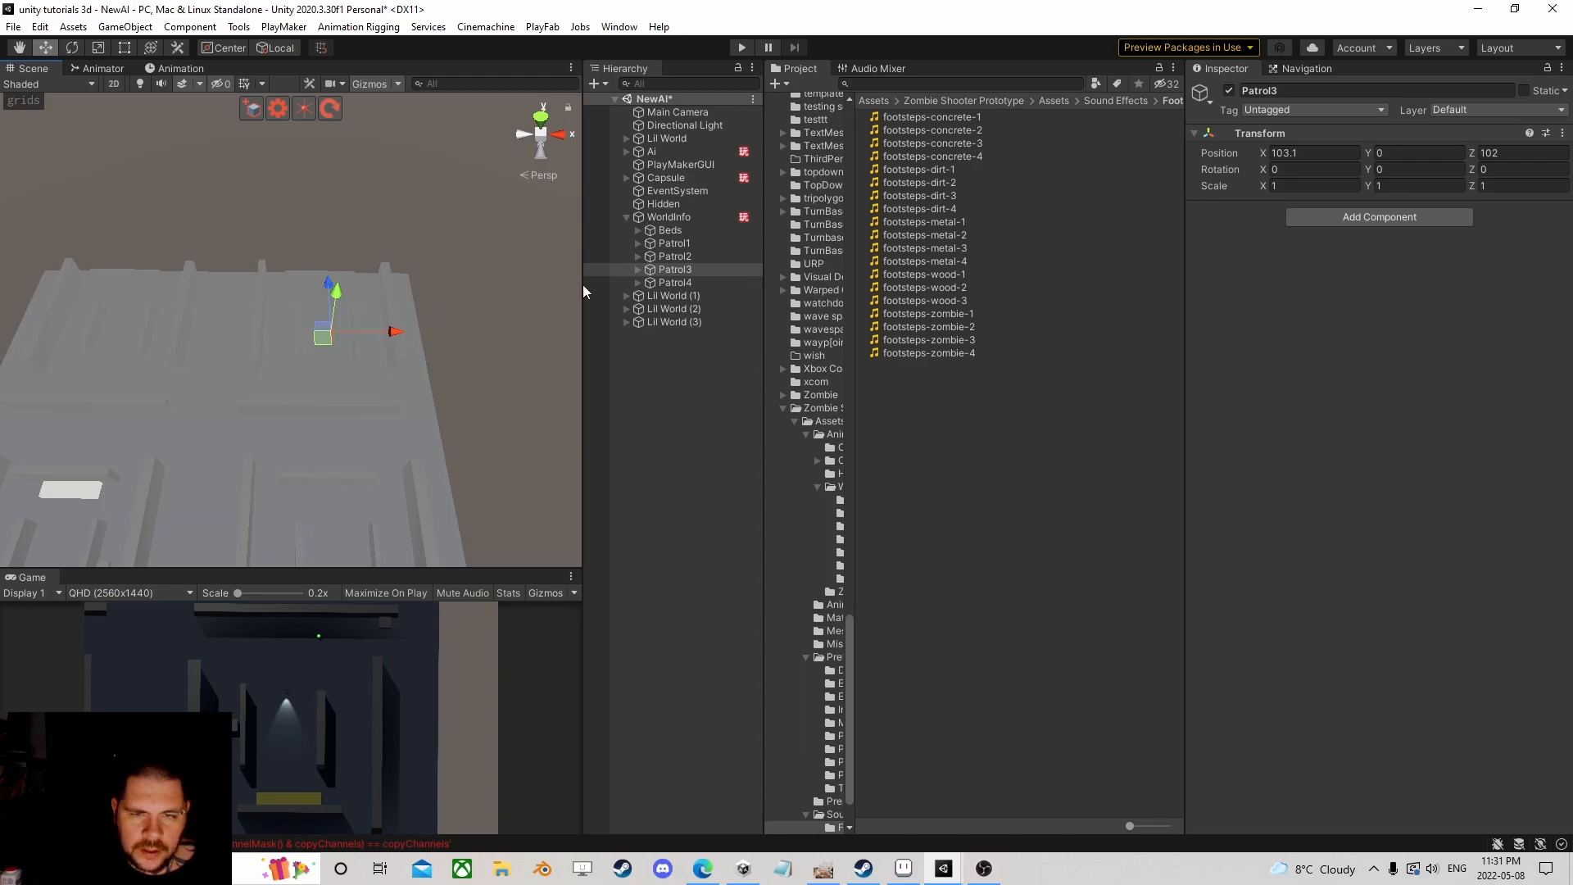
Step: Change key 11's value in WorldInfo's Loc hash table to Patrol3
left_click(703, 218)
scroll(1393, 602, "down", 10)
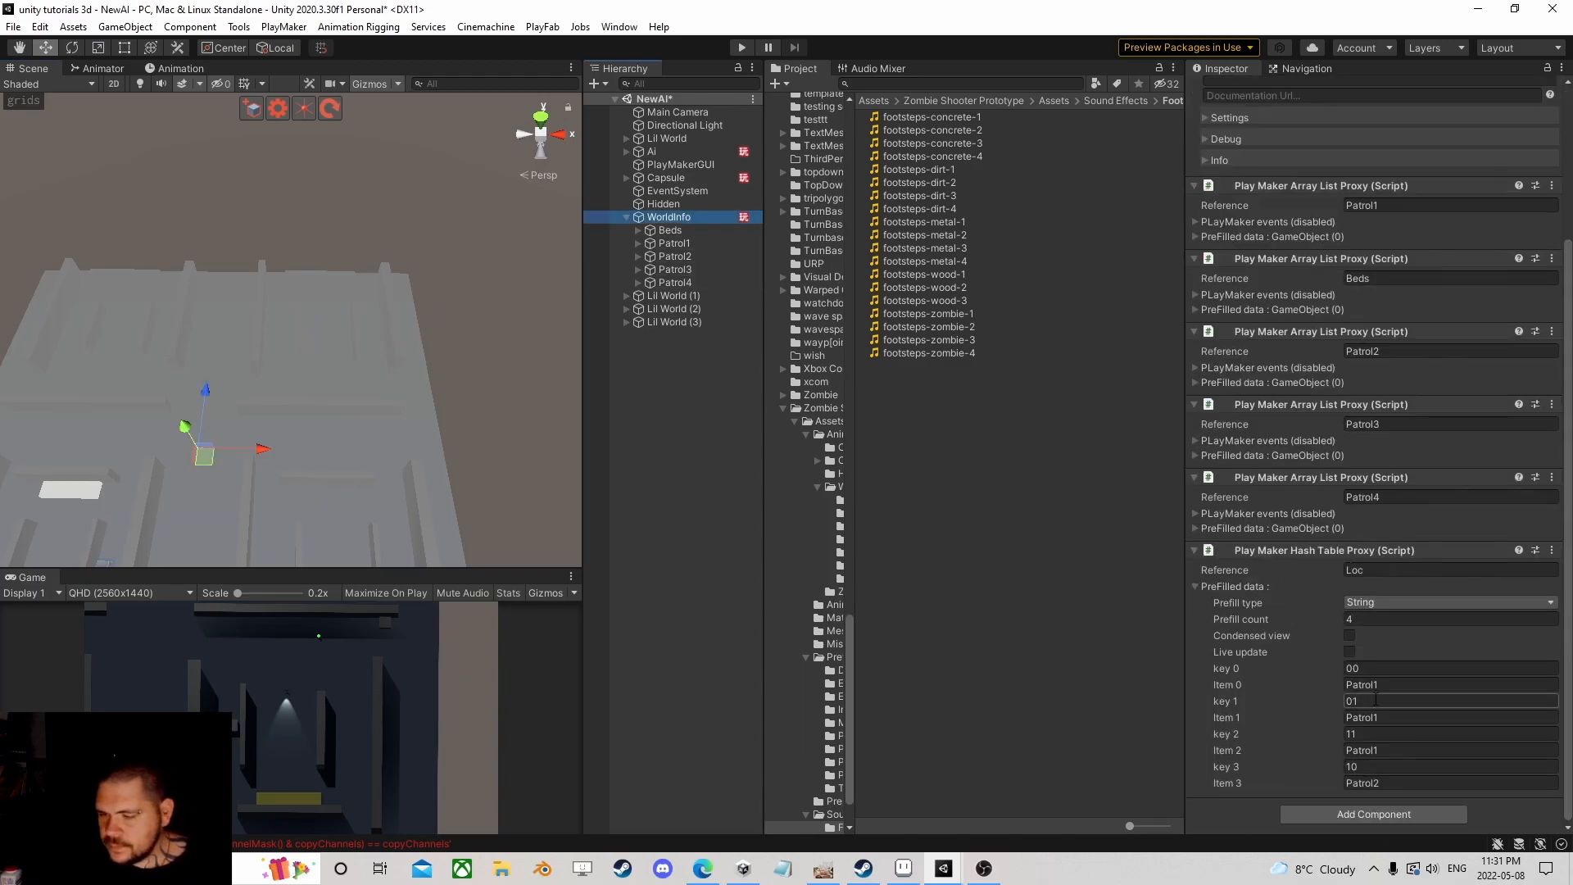
left_click(1380, 748)
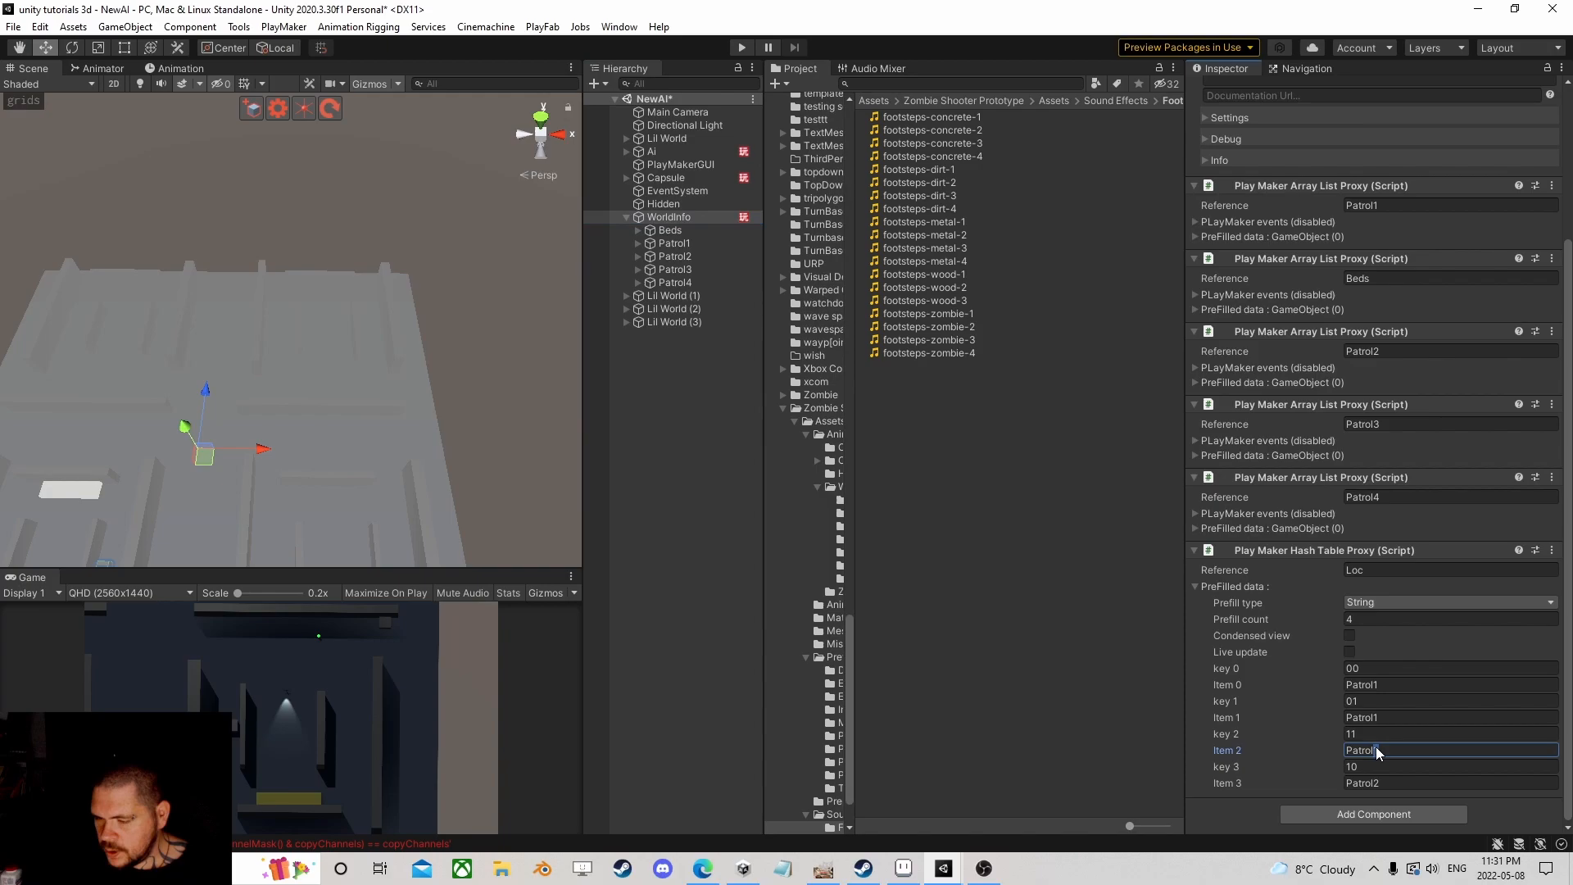
key("BackSpace")
type("3")
key("Return")
middle_click_drag(246, 370, 420, 332)
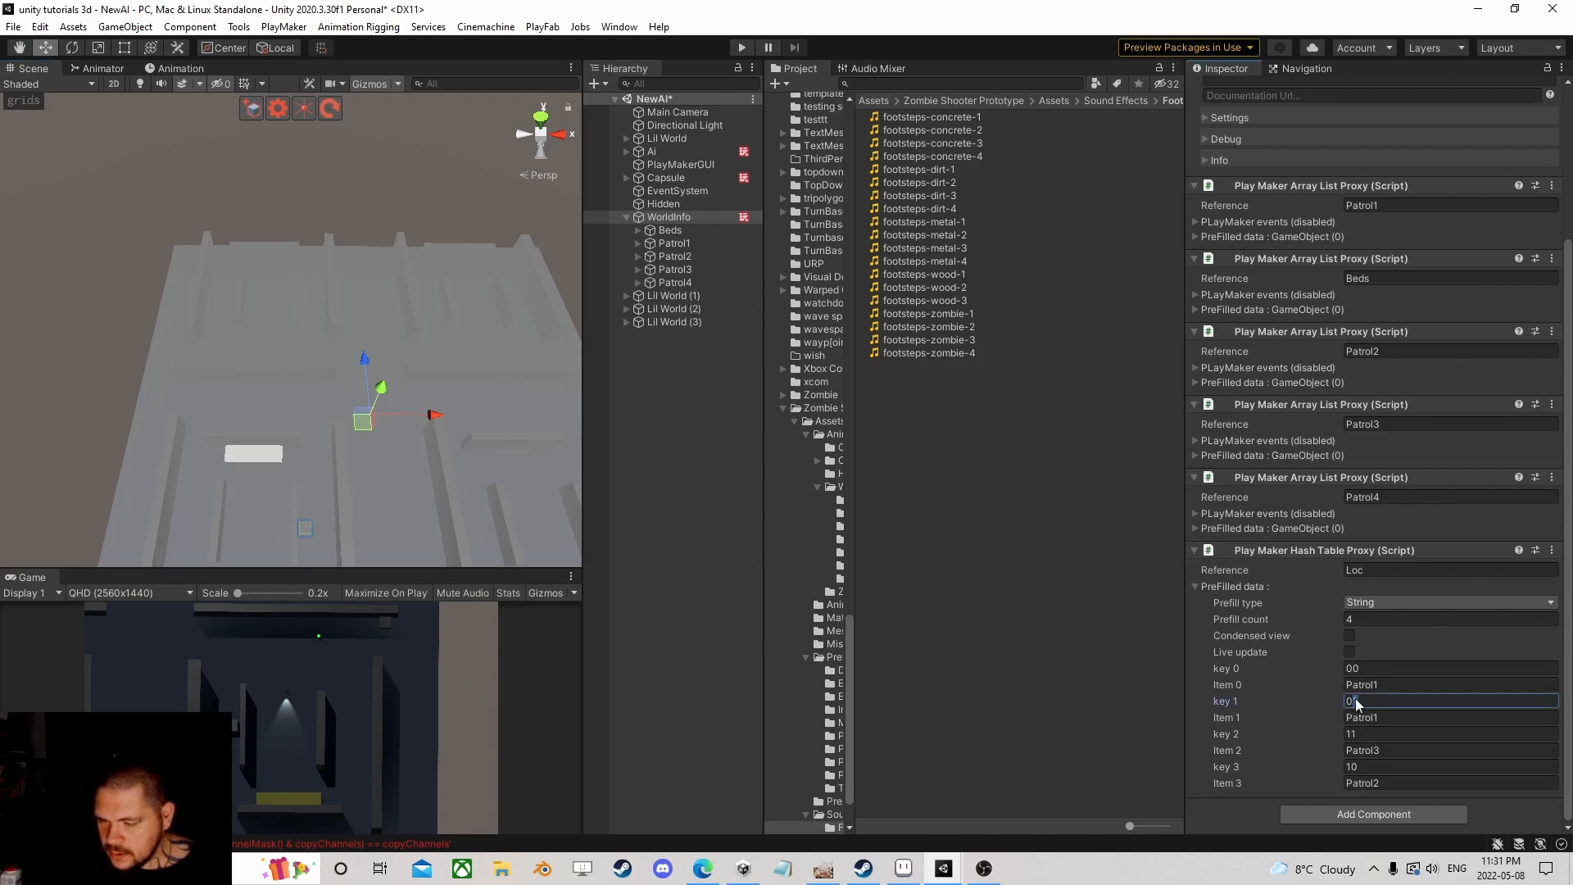
Step: Change key 01's value to Patrol4
left_click(1381, 719)
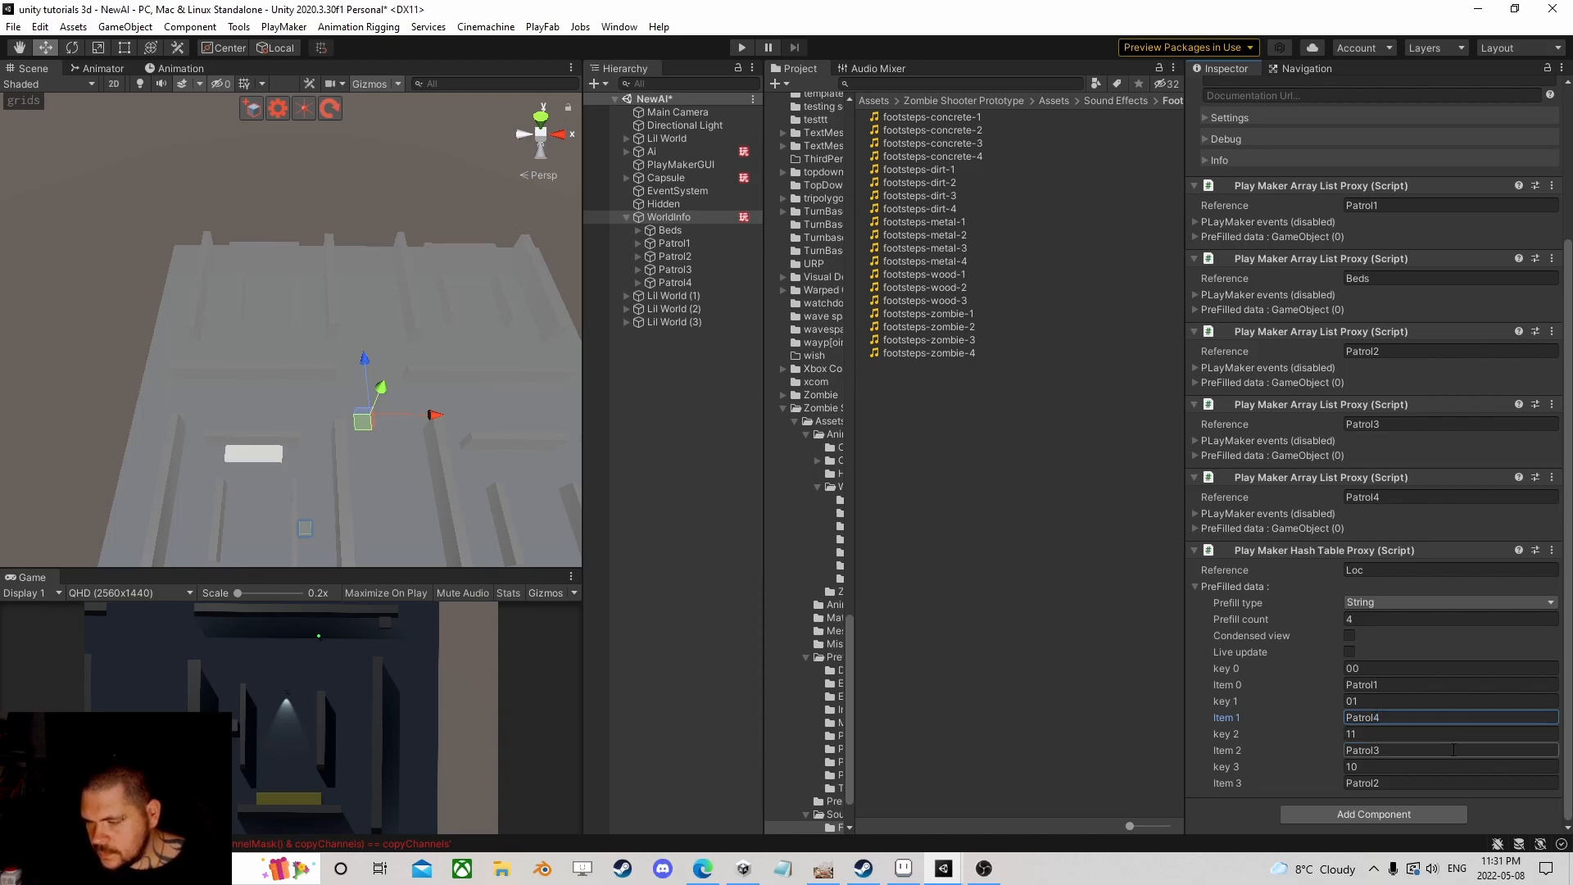
scroll(492, 373, "down", 3)
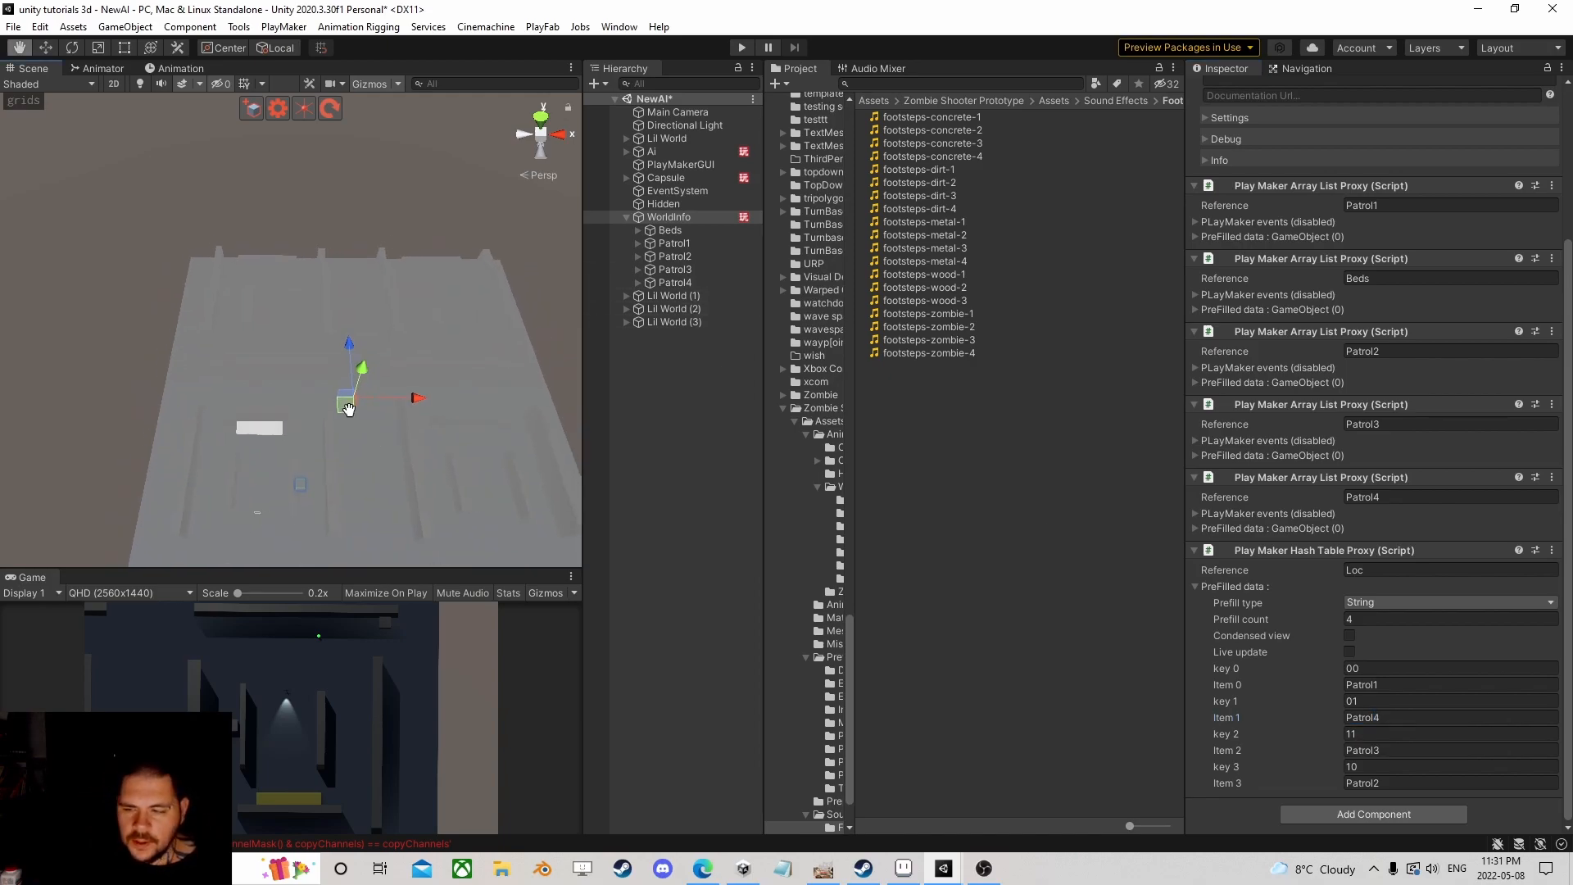
middle_click_drag(354, 413, 321, 356)
scroll(321, 356, "up", 6)
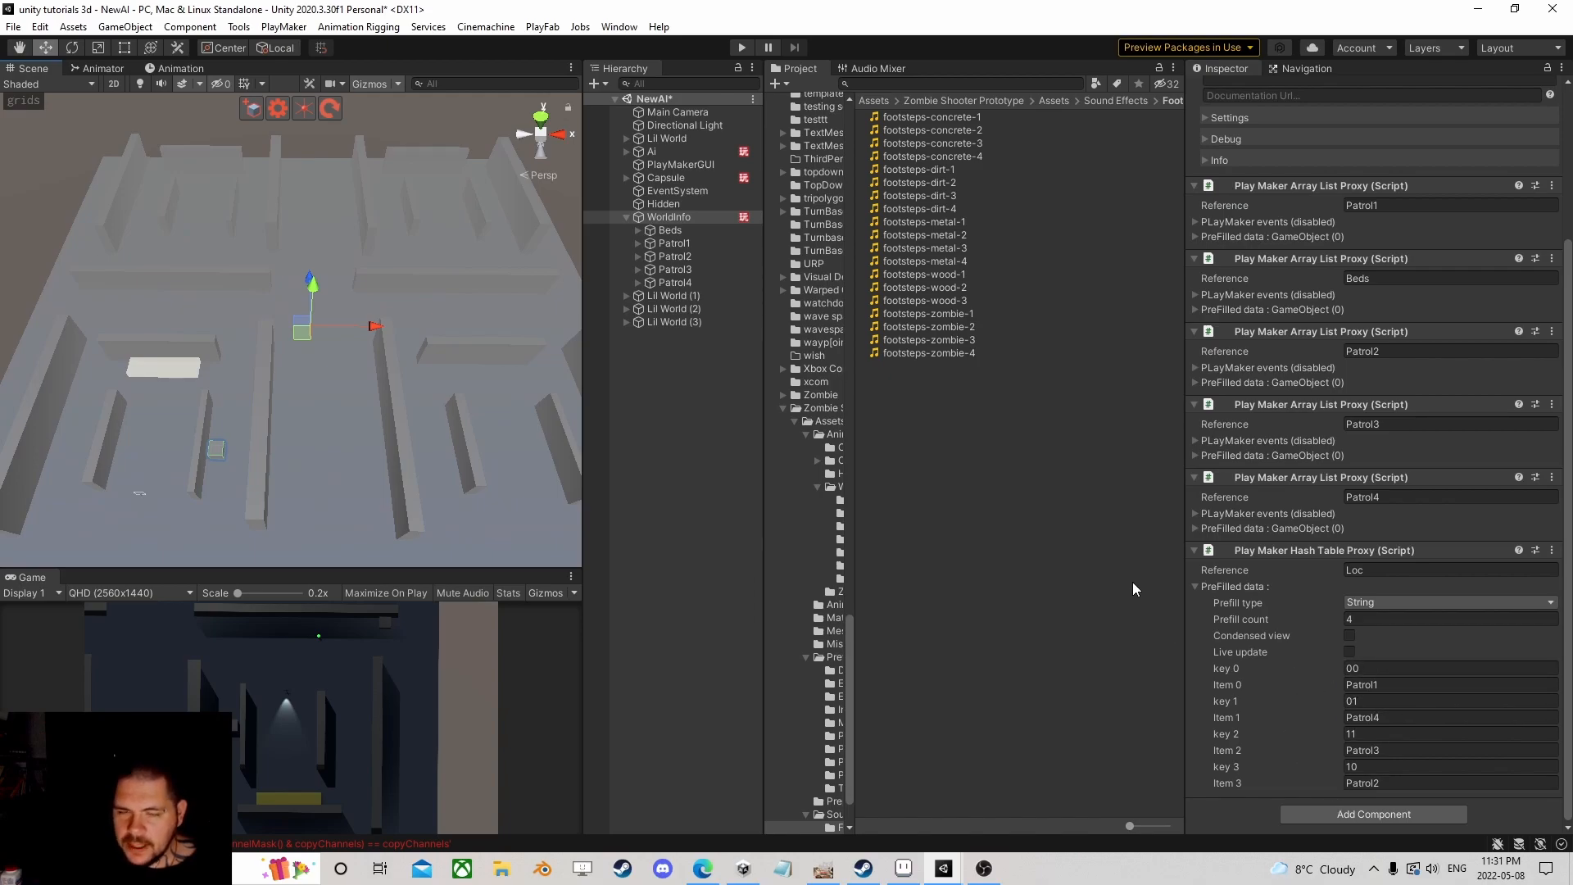
Step: Open the Ai object's Brain FSM and show the Patrol state's actions down to its patrol Run FSM
left_click(668, 217)
left_click(627, 217)
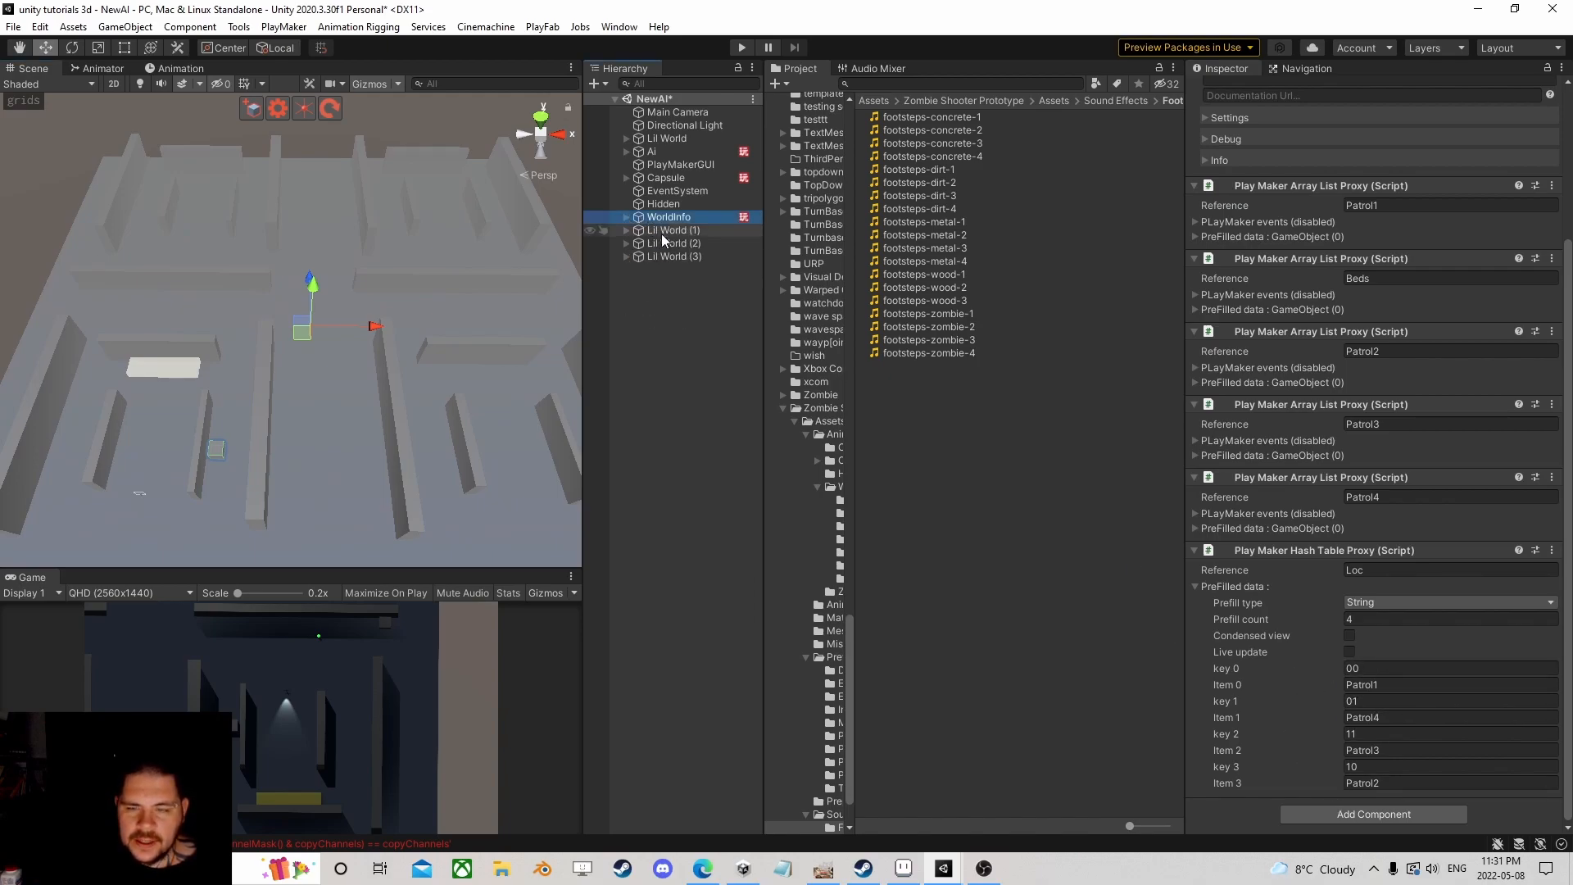
left_click(653, 152)
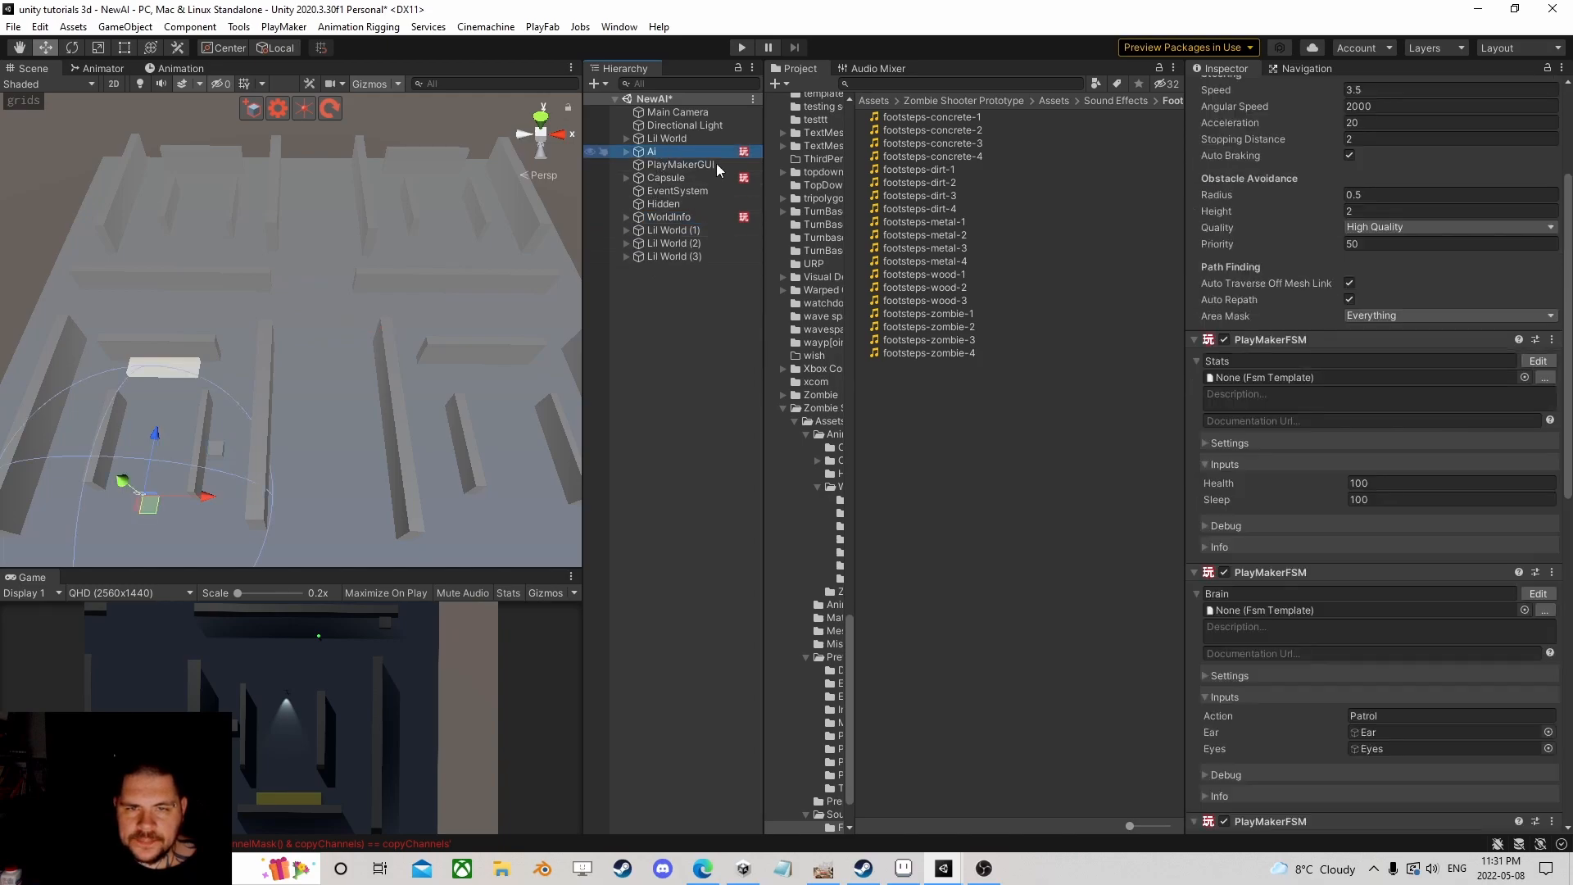
scroll(1512, 383, "up", 2)
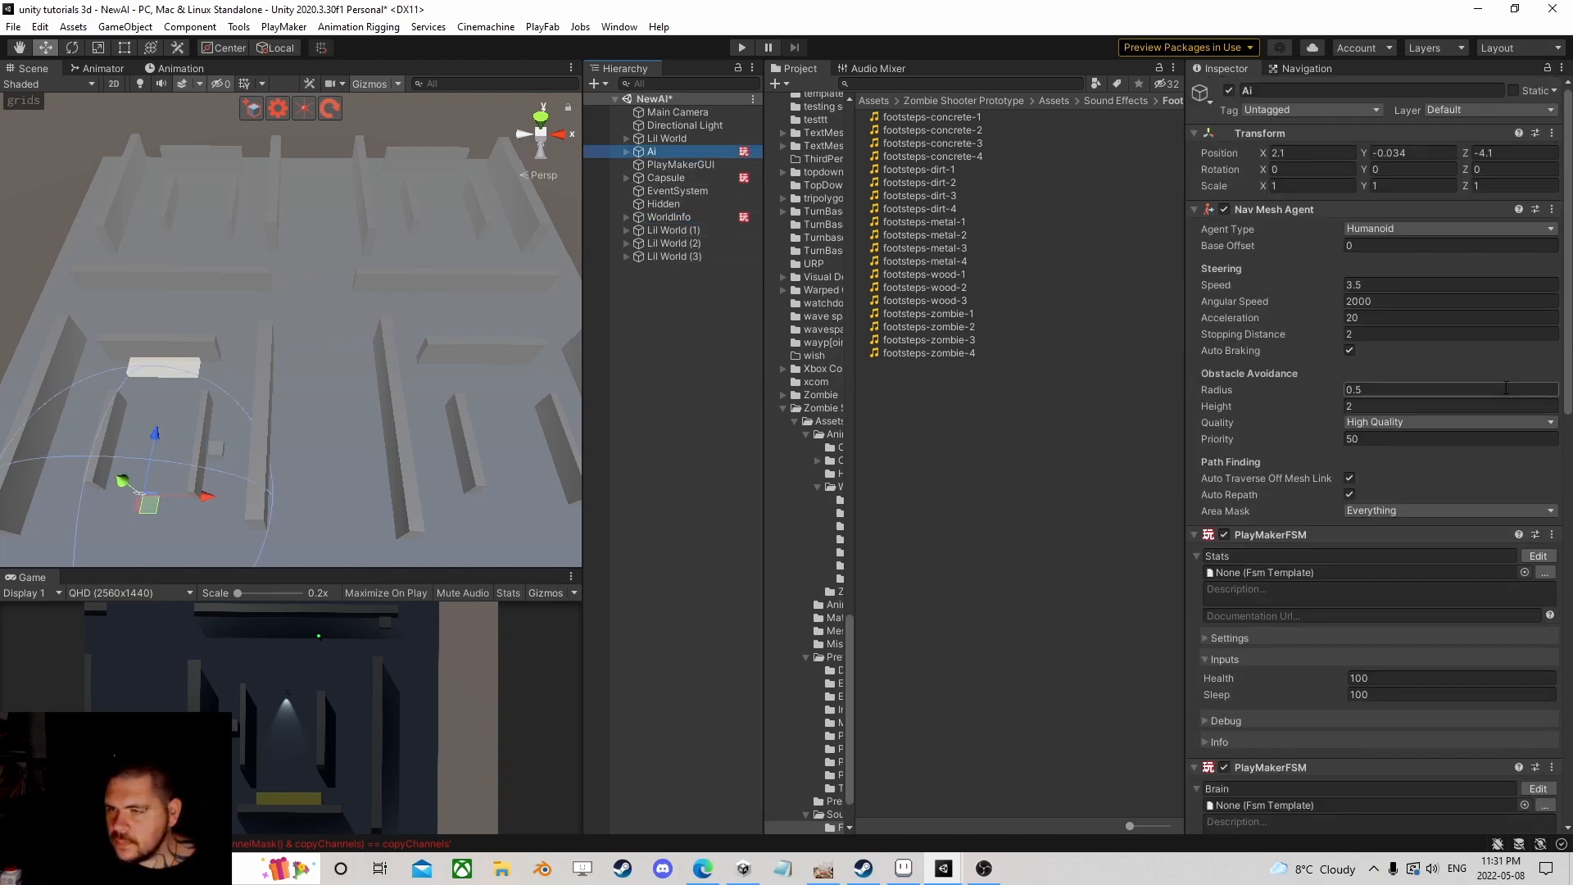
scroll(1511, 387, "down", 10)
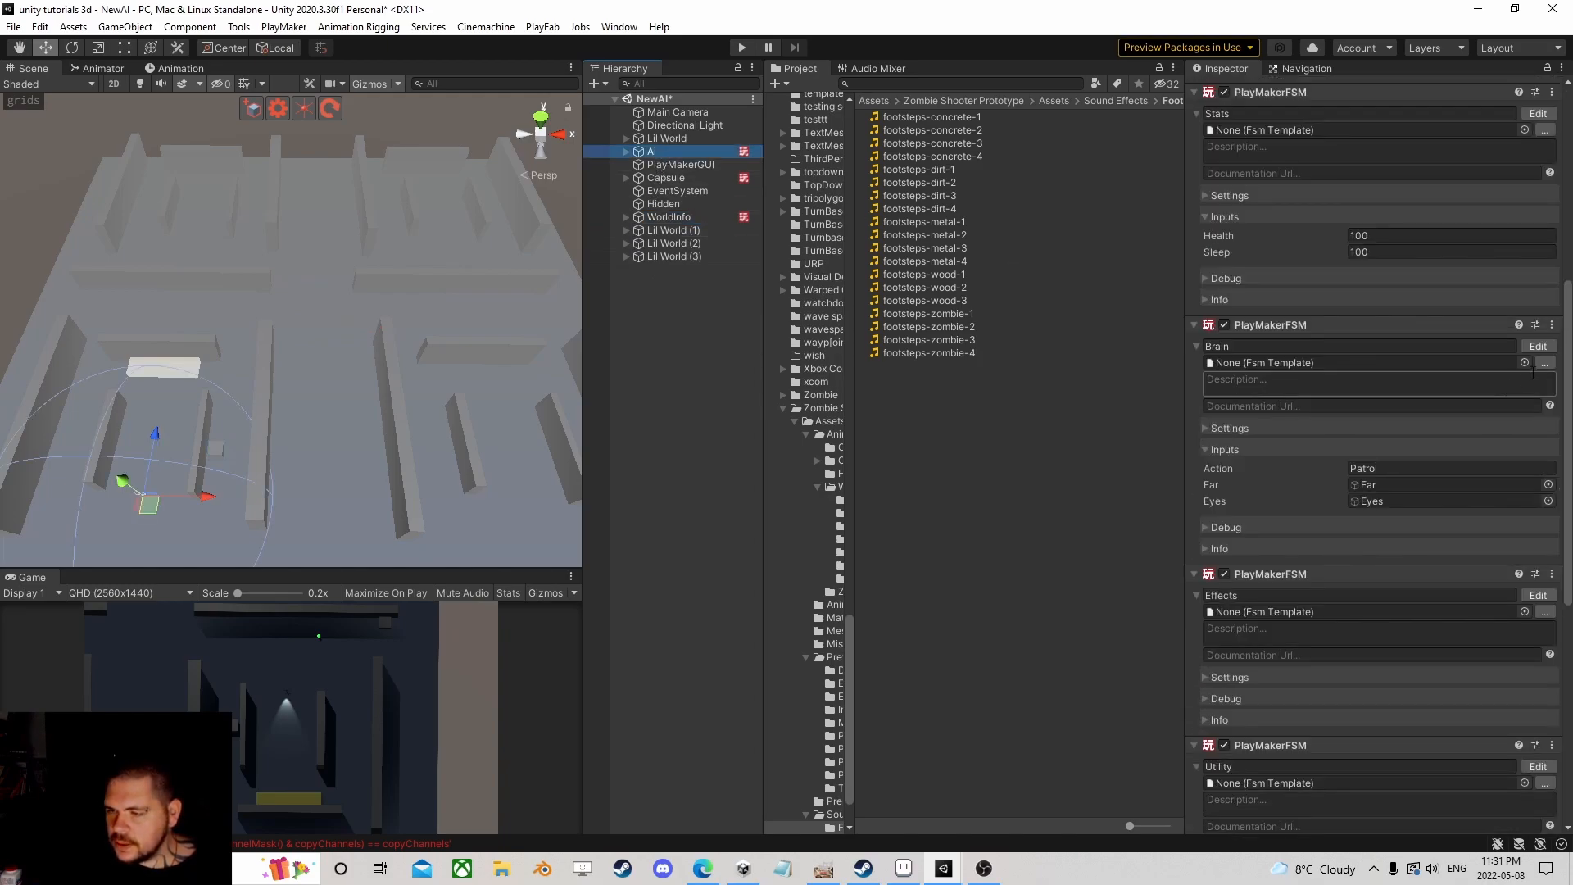
left_click(1538, 346)
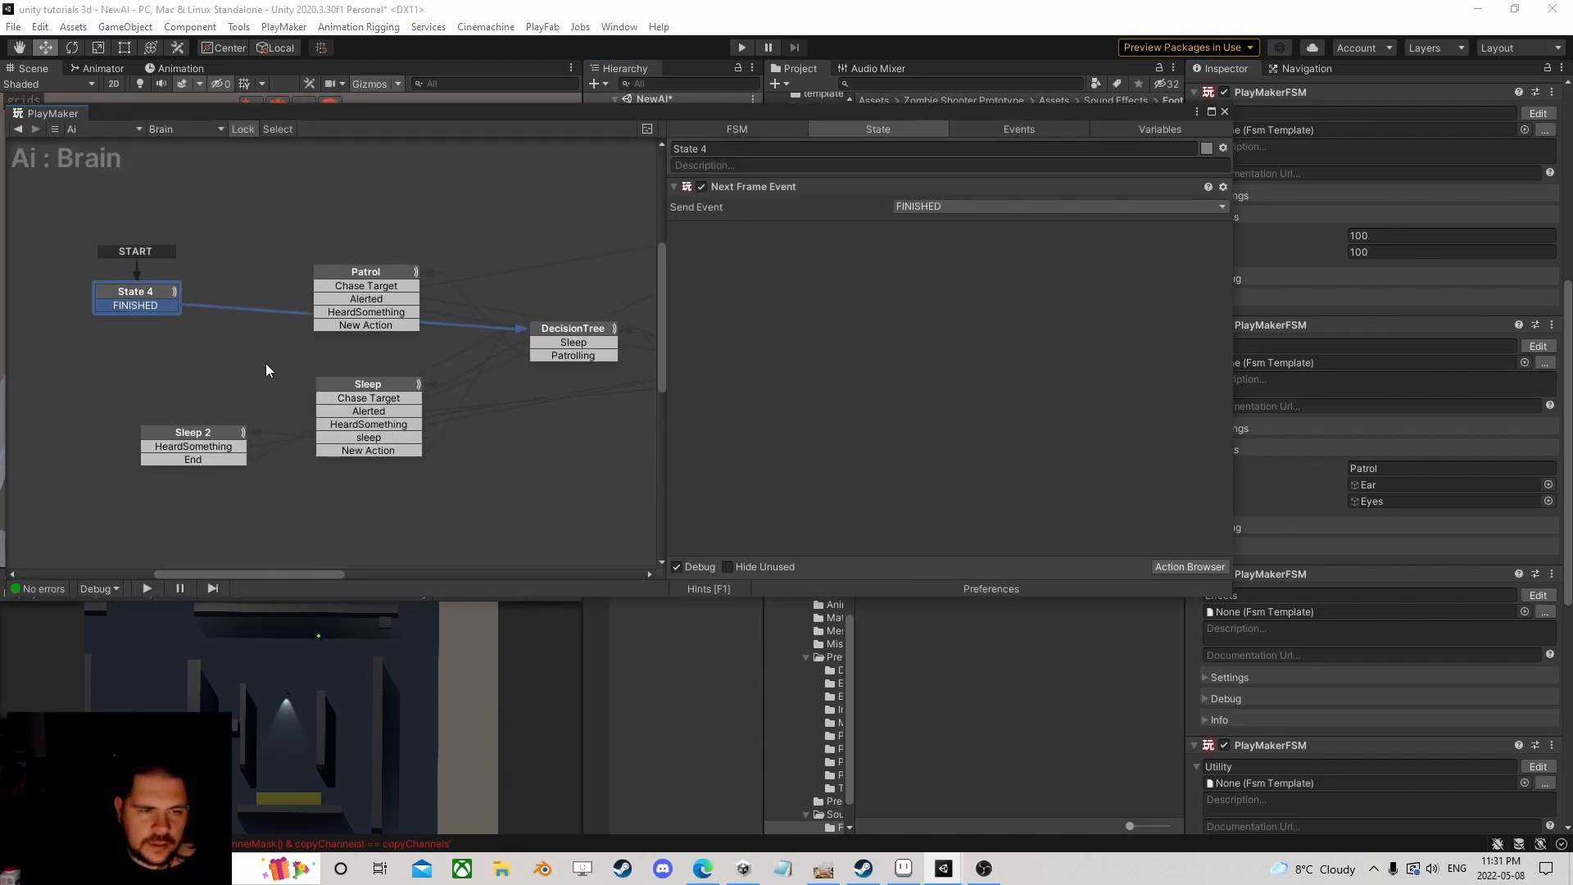
left_click(382, 275)
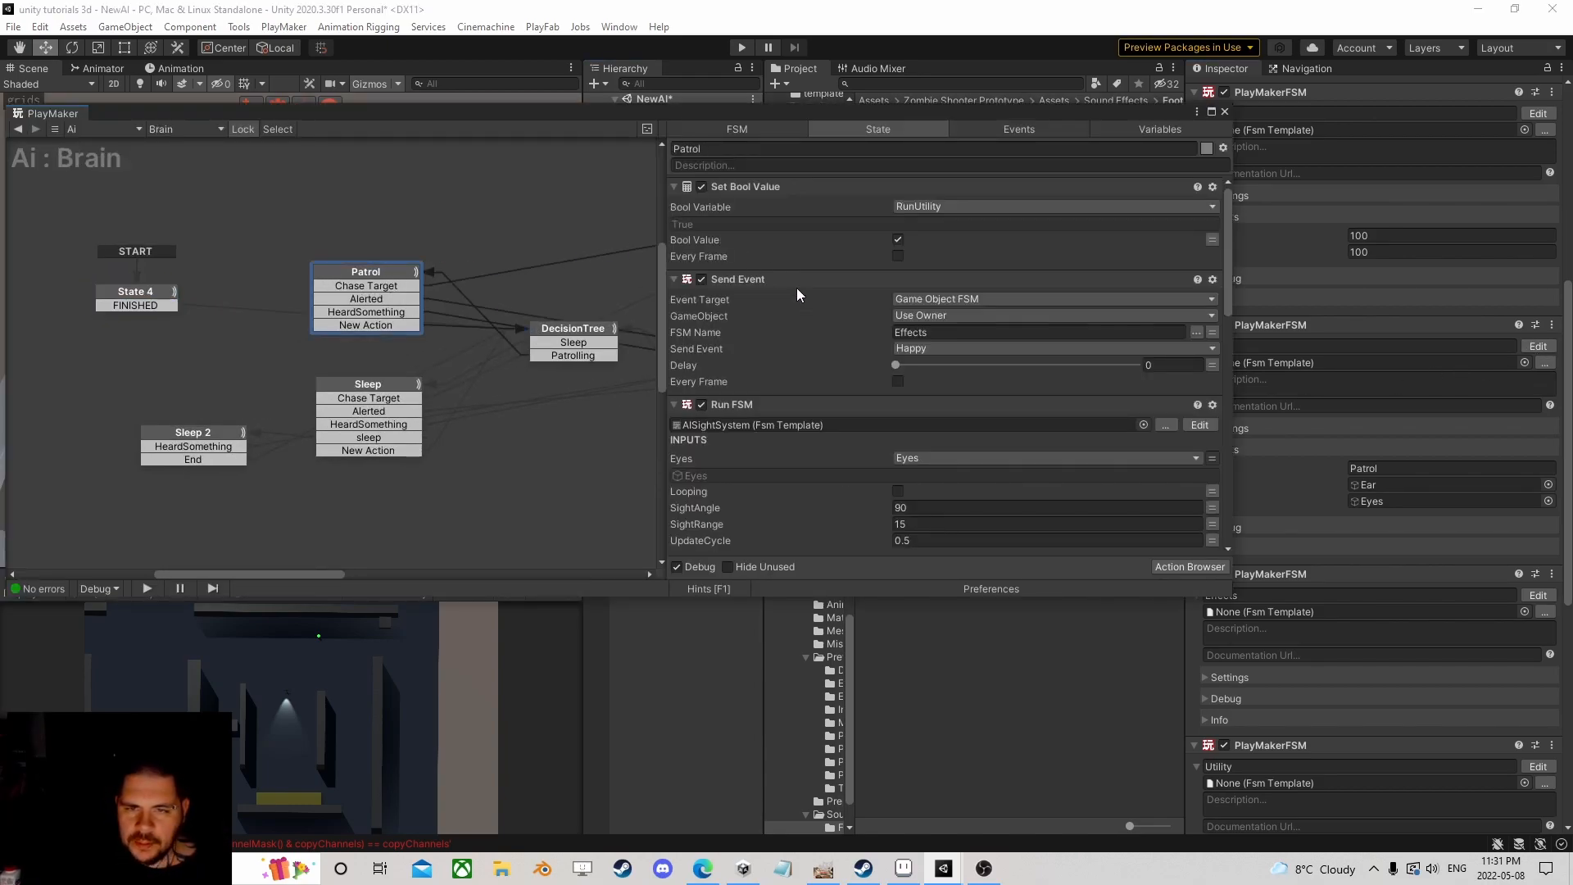
scroll(797, 288, "down", 8)
scroll(757, 353, "down", 8)
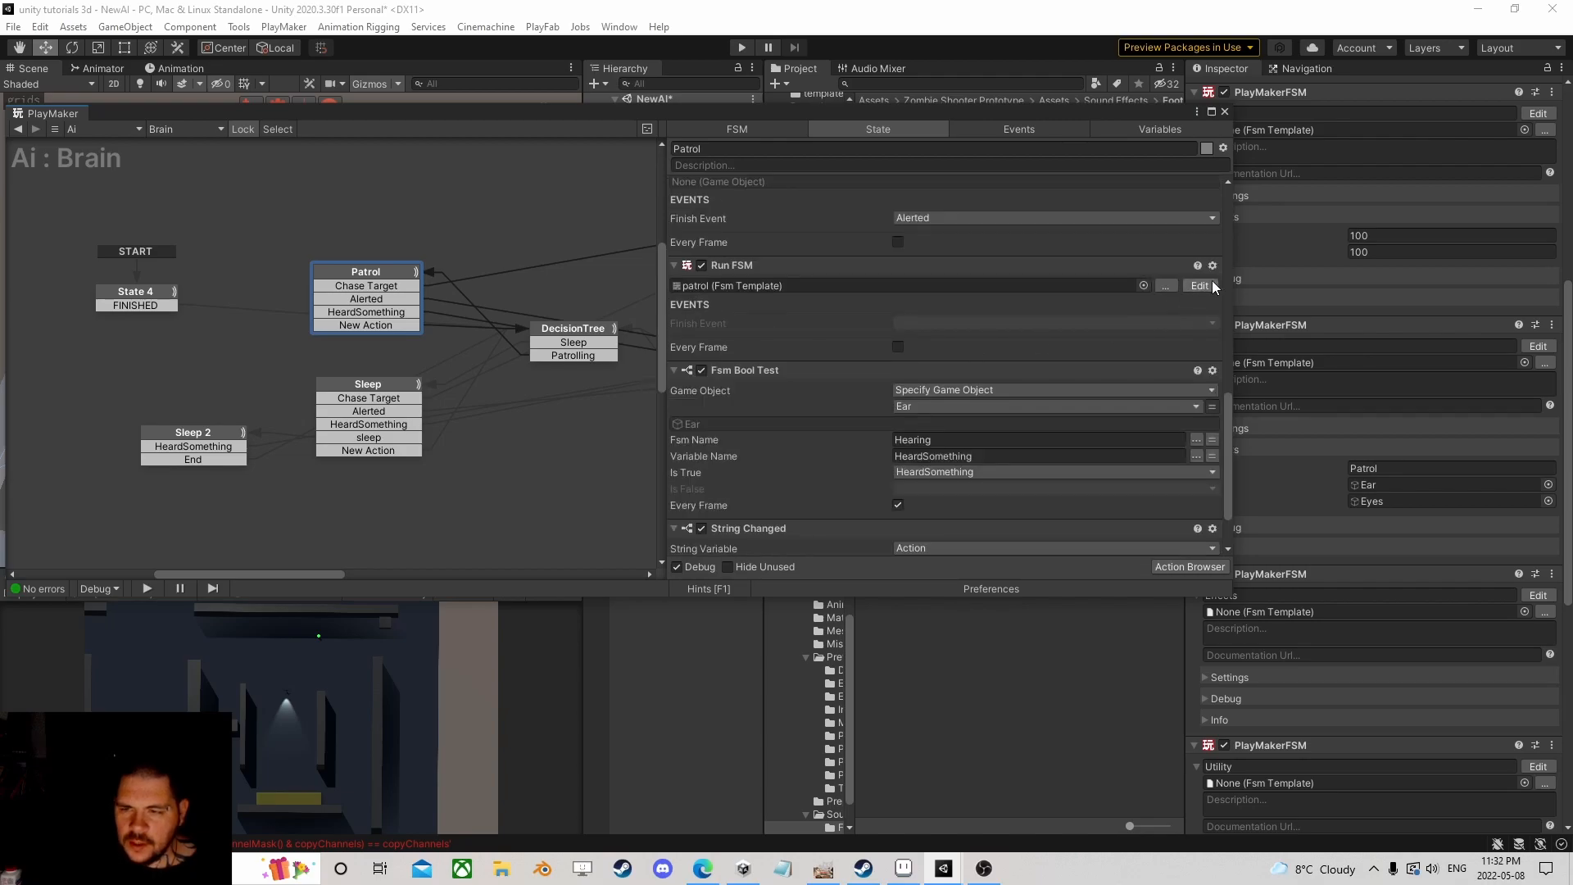
Step: In the patrol template's State 2, set Array List Get Closest Game Object's Reference to new variable 'List'
left_click(1199, 285)
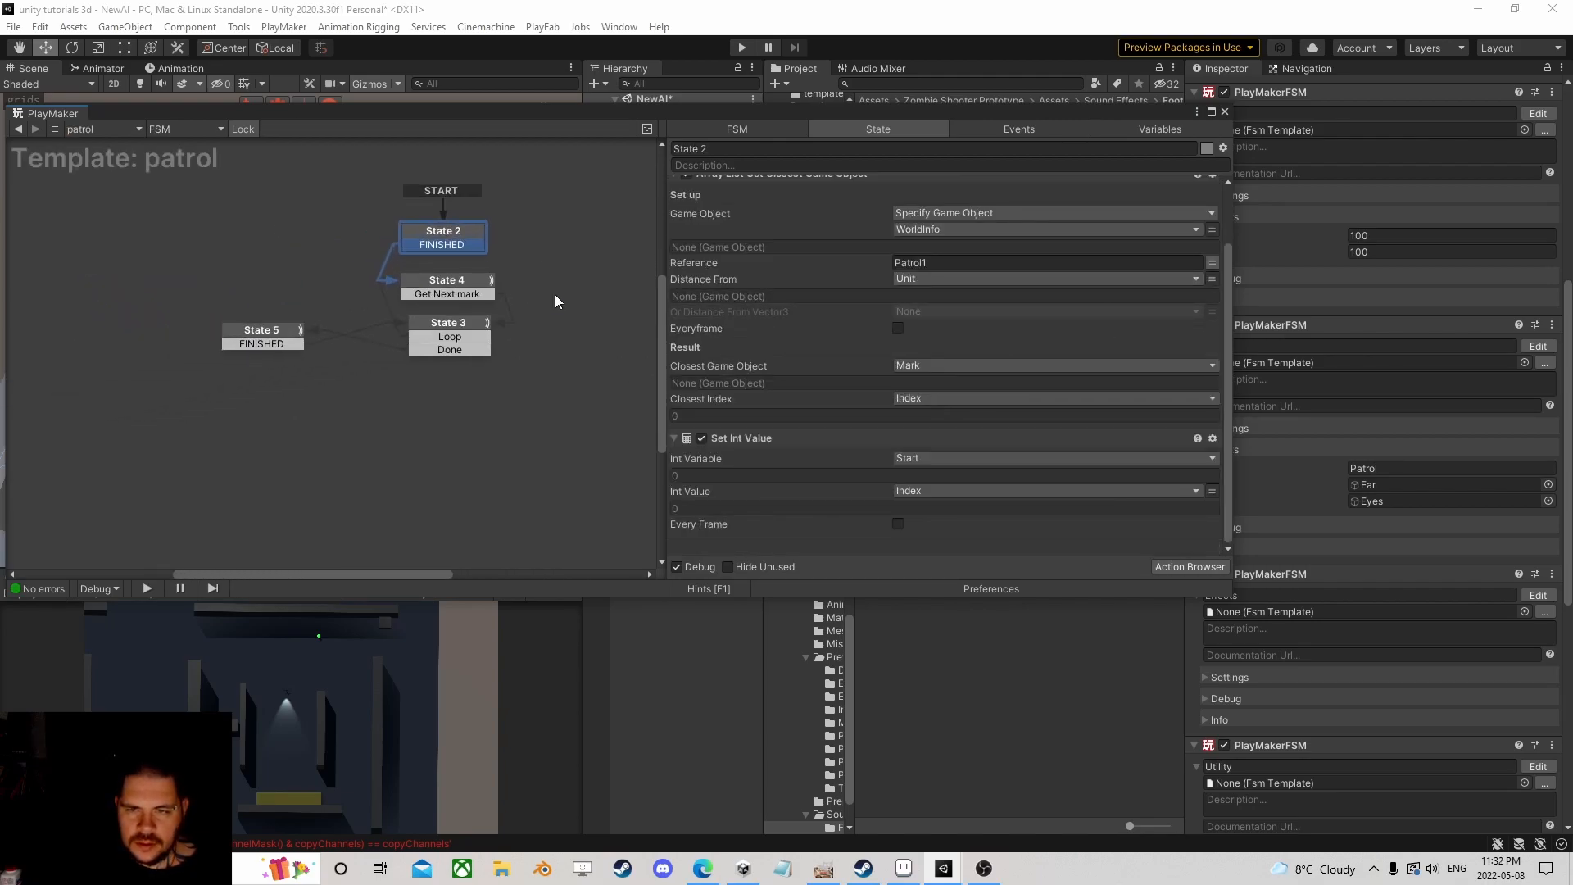
middle_click_drag(532, 292, 480, 360)
left_click_drag(388, 329, 396, 316)
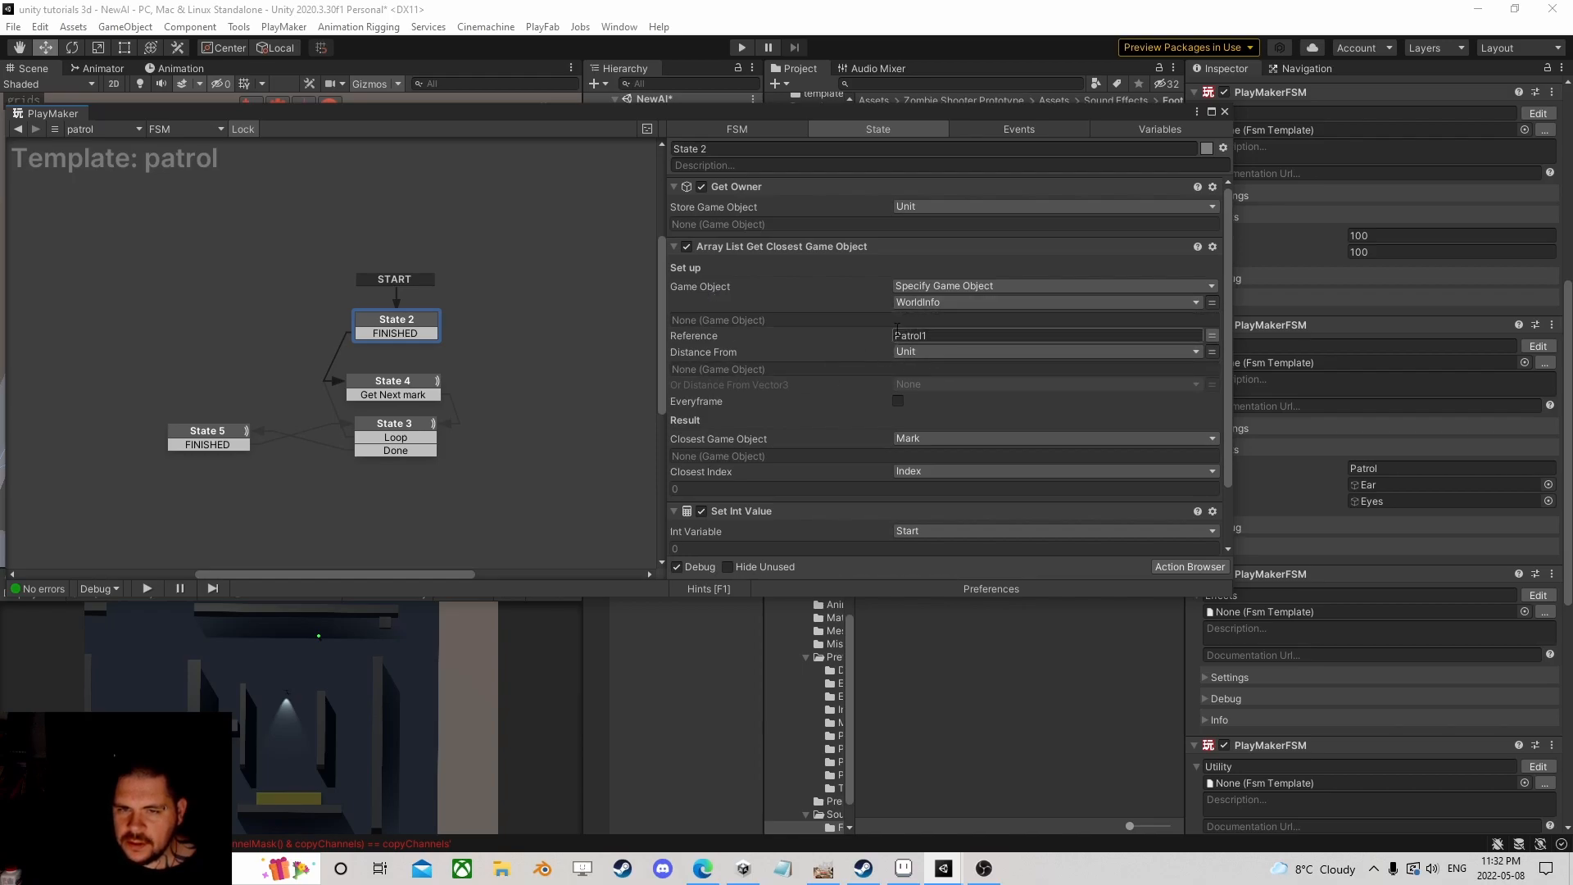
left_click(1211, 335)
left_click(1128, 334)
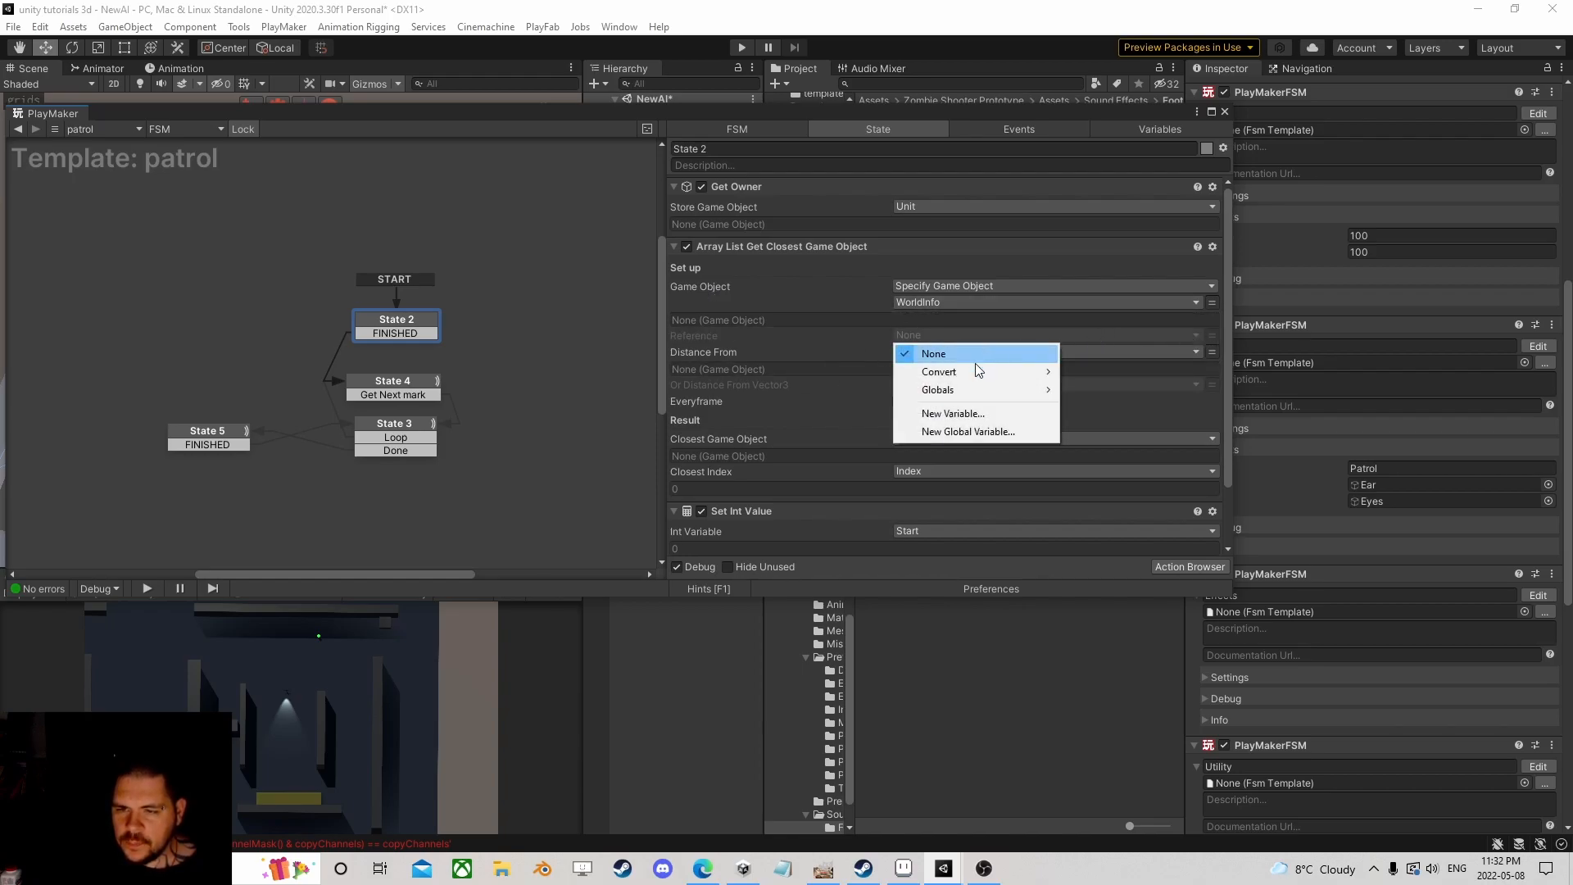
left_click(952, 409)
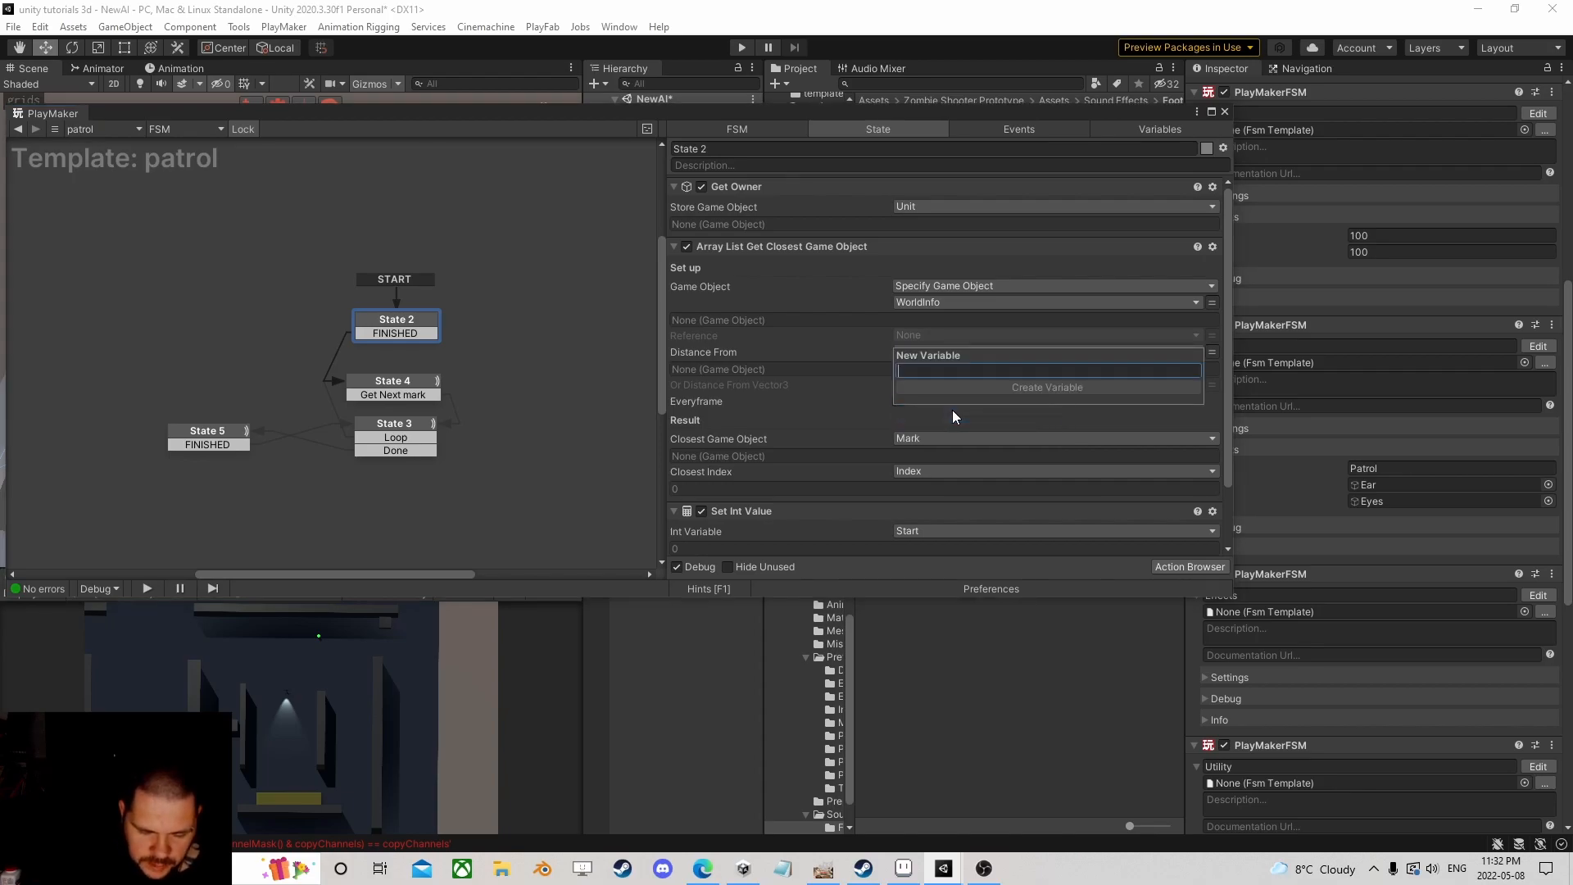
type("List")
key("Return")
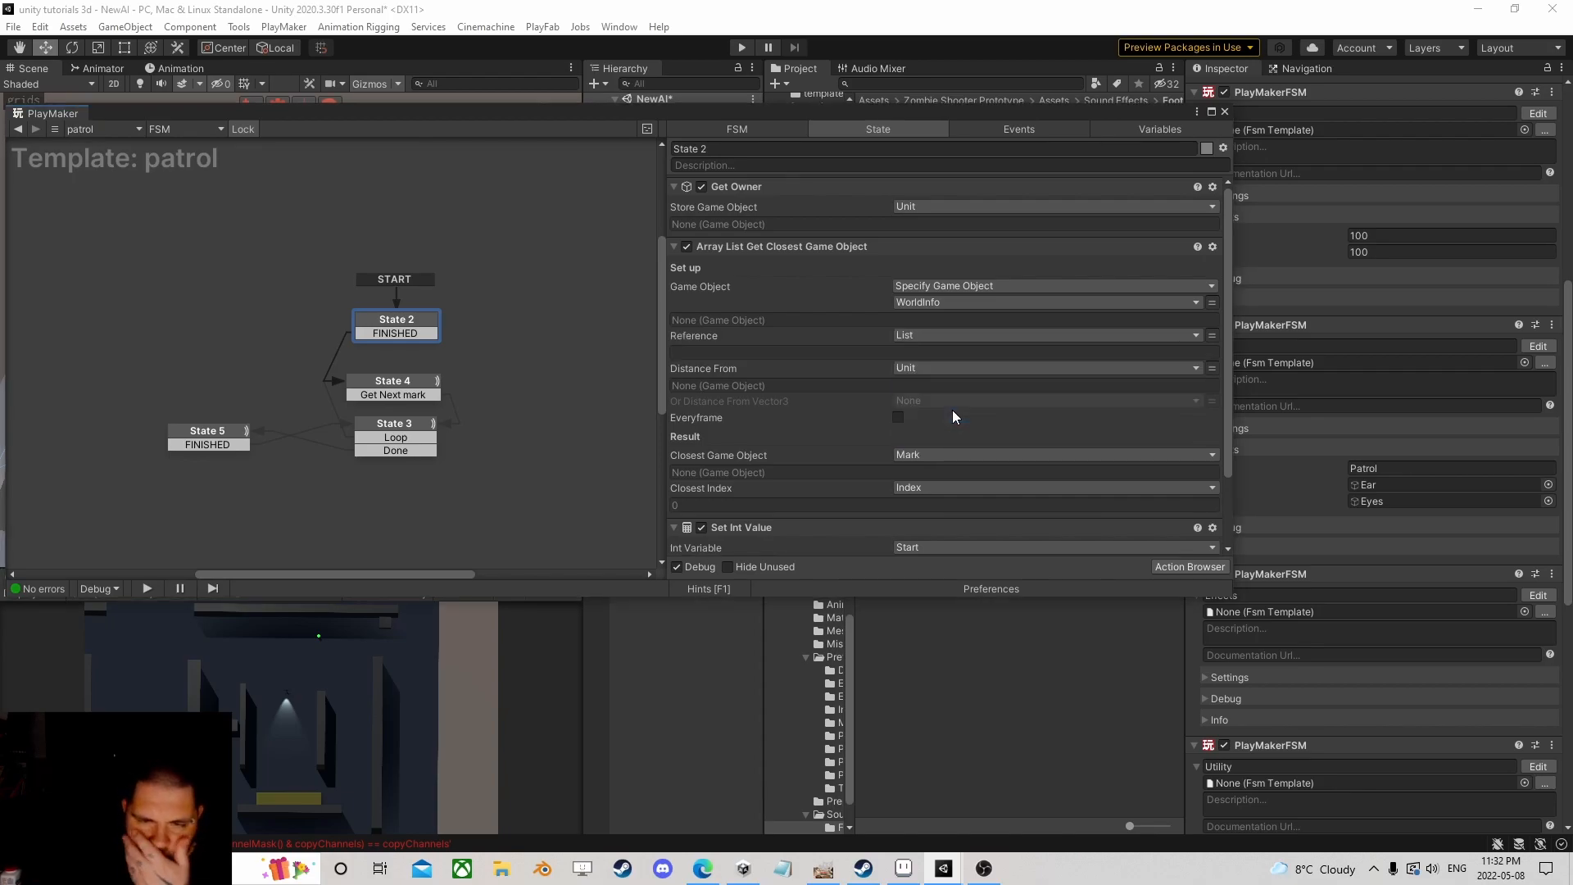
Step: Move State 2 left and pan the graph to make room for a new state
scroll(952, 406, "down", 2)
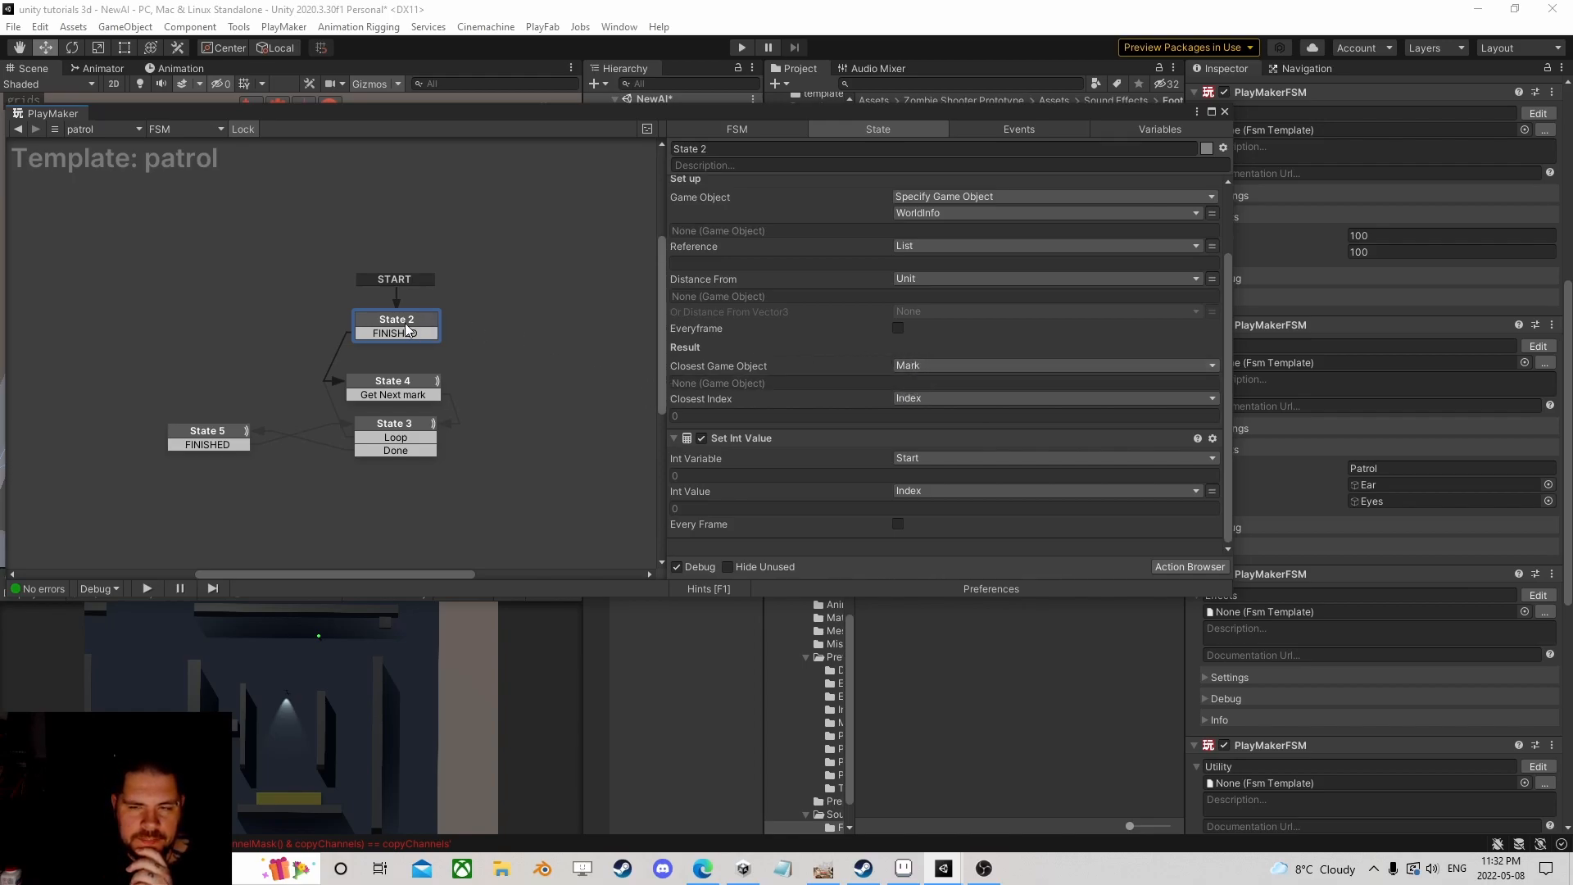
left_click_drag(402, 317, 202, 317)
middle_click_drag(291, 283, 397, 328)
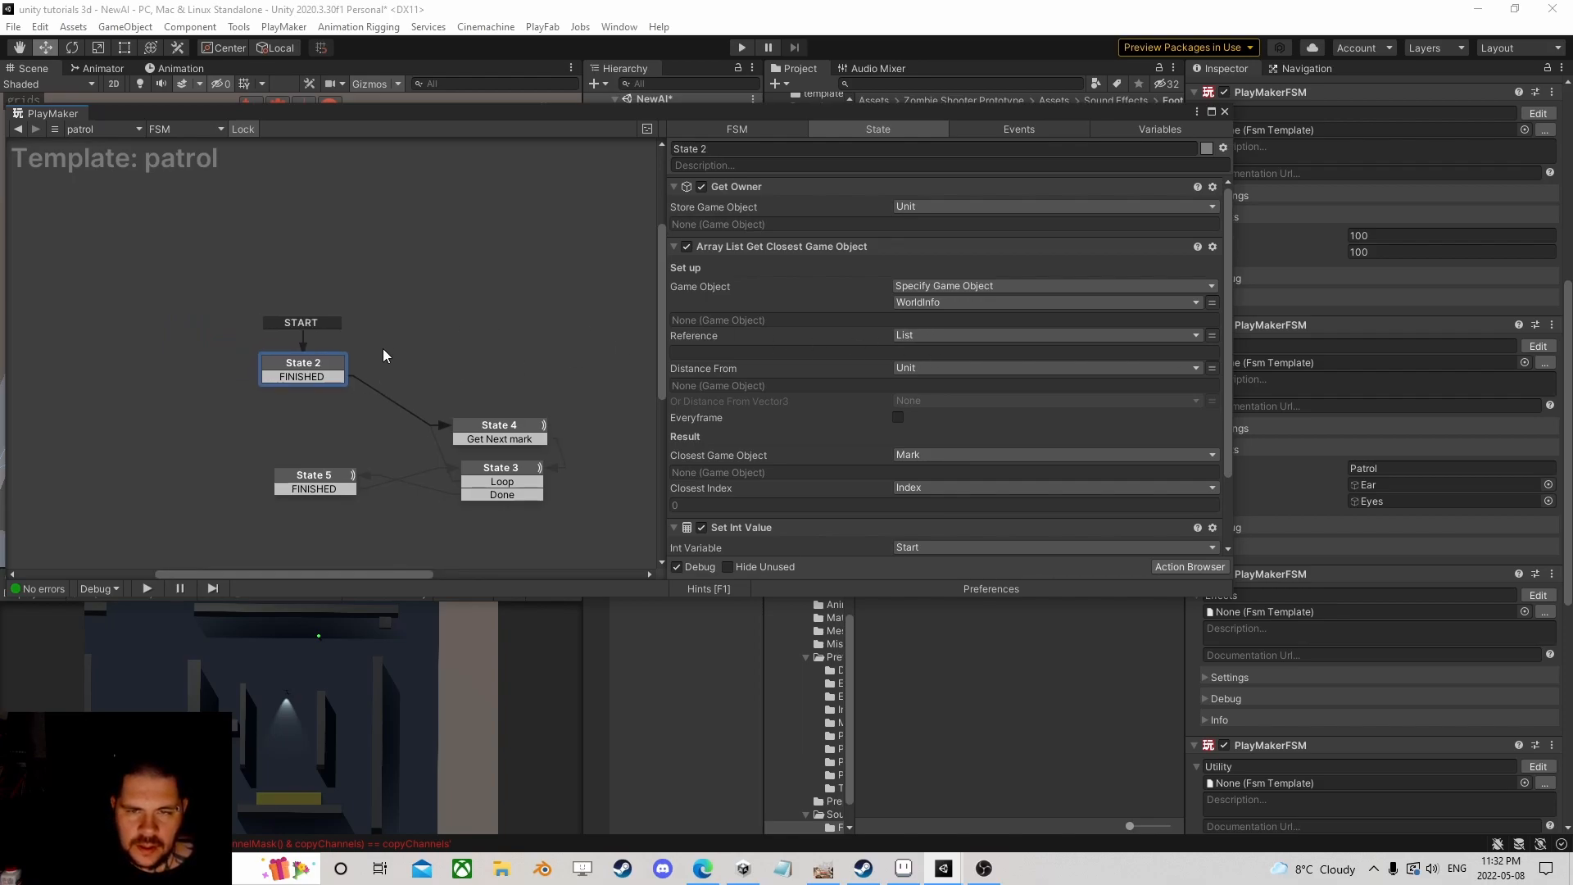
middle_click_drag(127, 350, 315, 339)
Step: Add a new State 1 to the patrol template with a Get Position action
right_click(315, 339)
left_click(331, 349)
left_click(1174, 562)
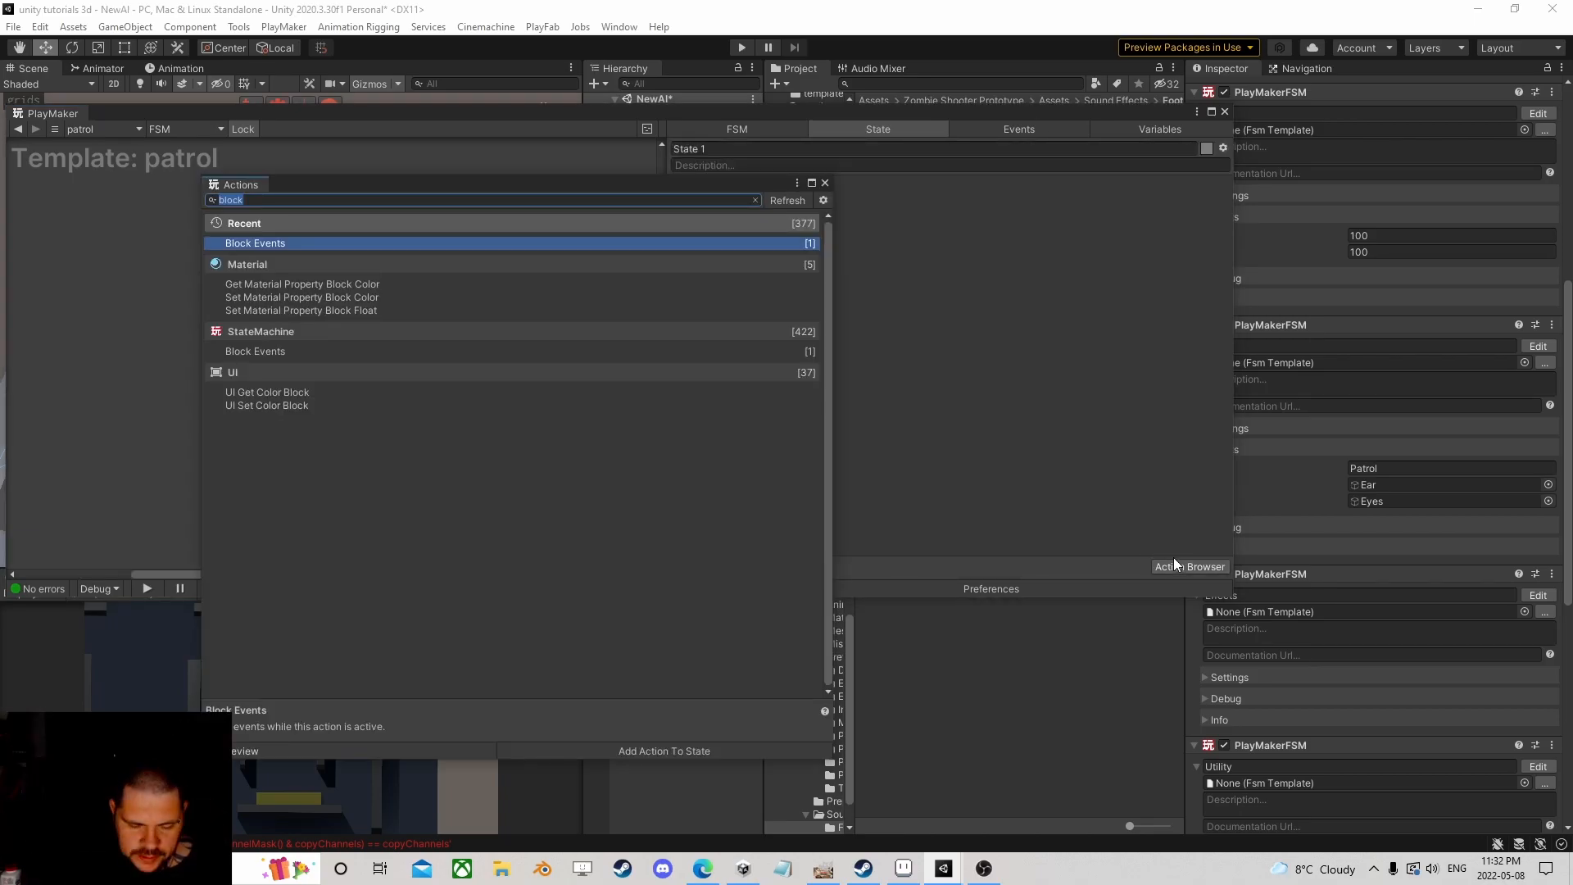
type("get po")
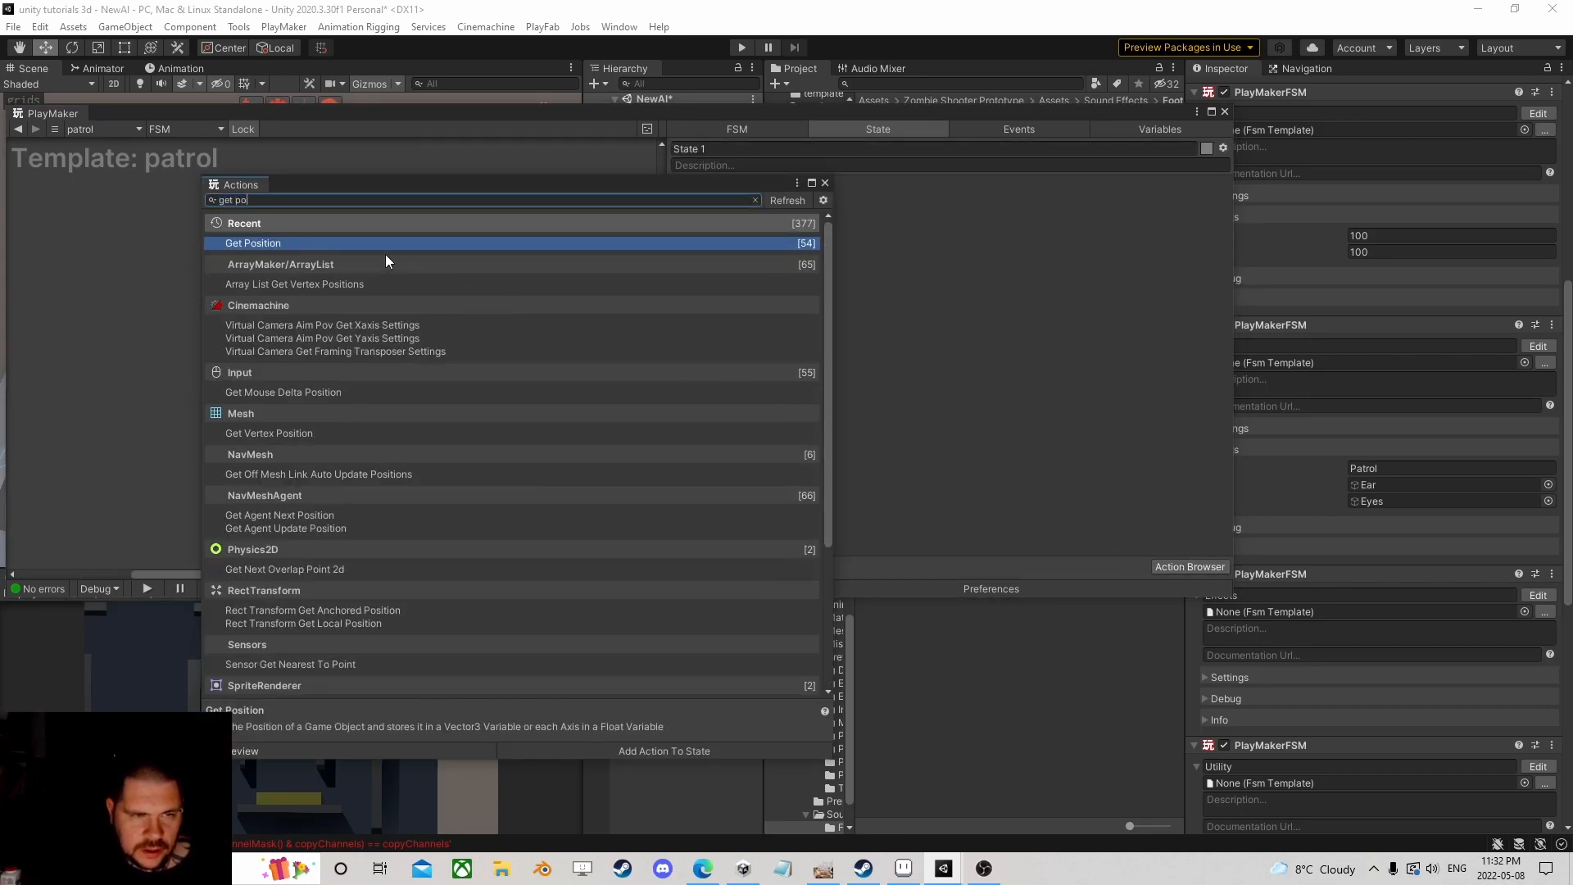
type("s")
double_click(306, 244)
left_click(825, 184)
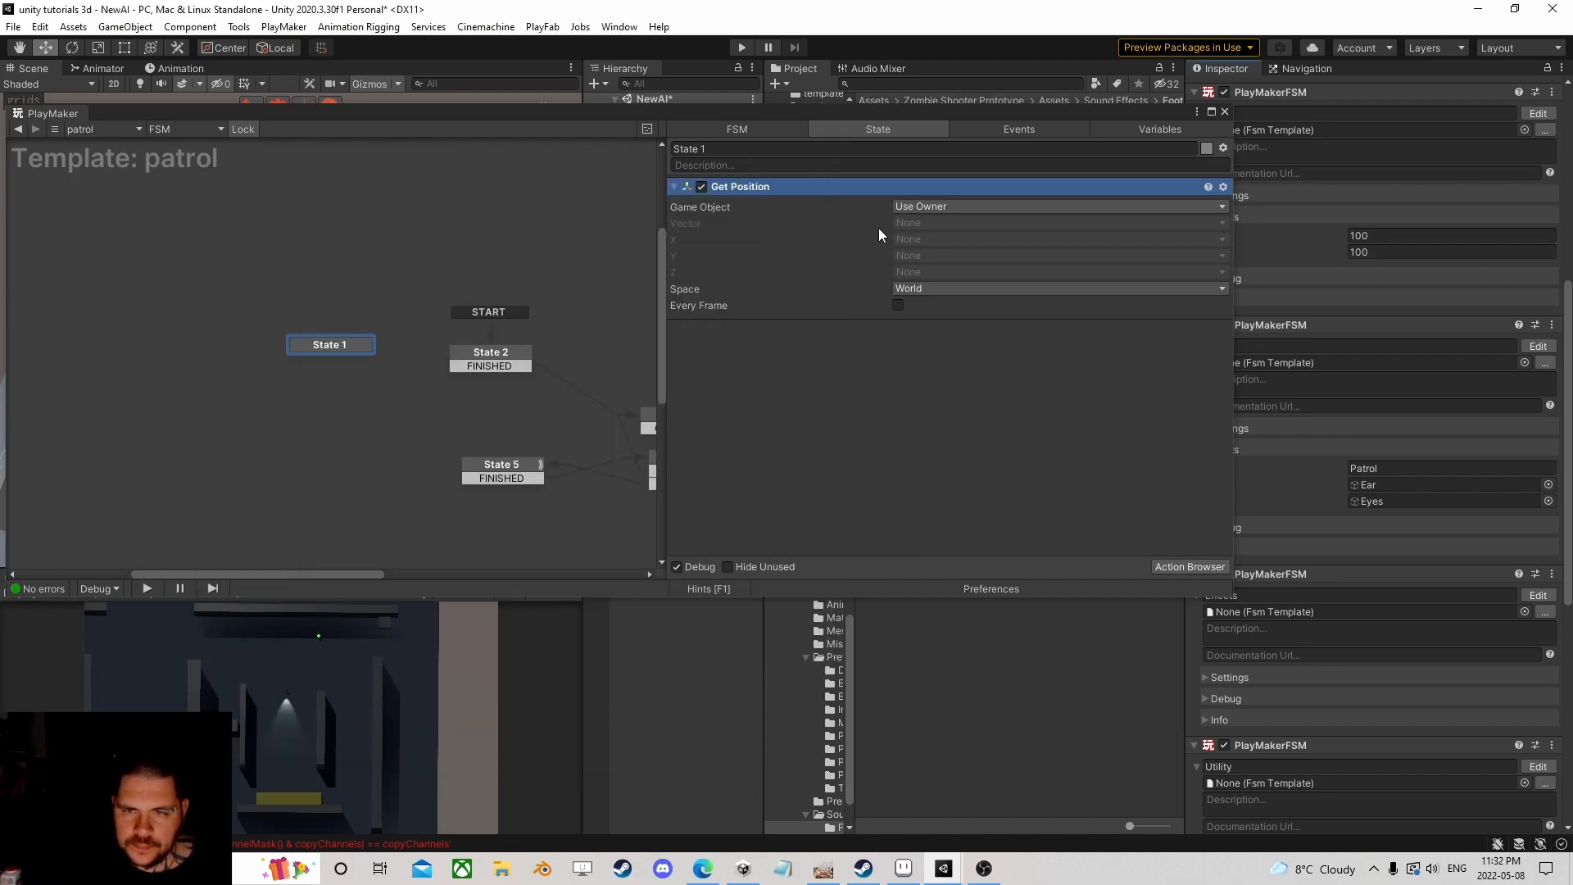
left_click(1163, 566)
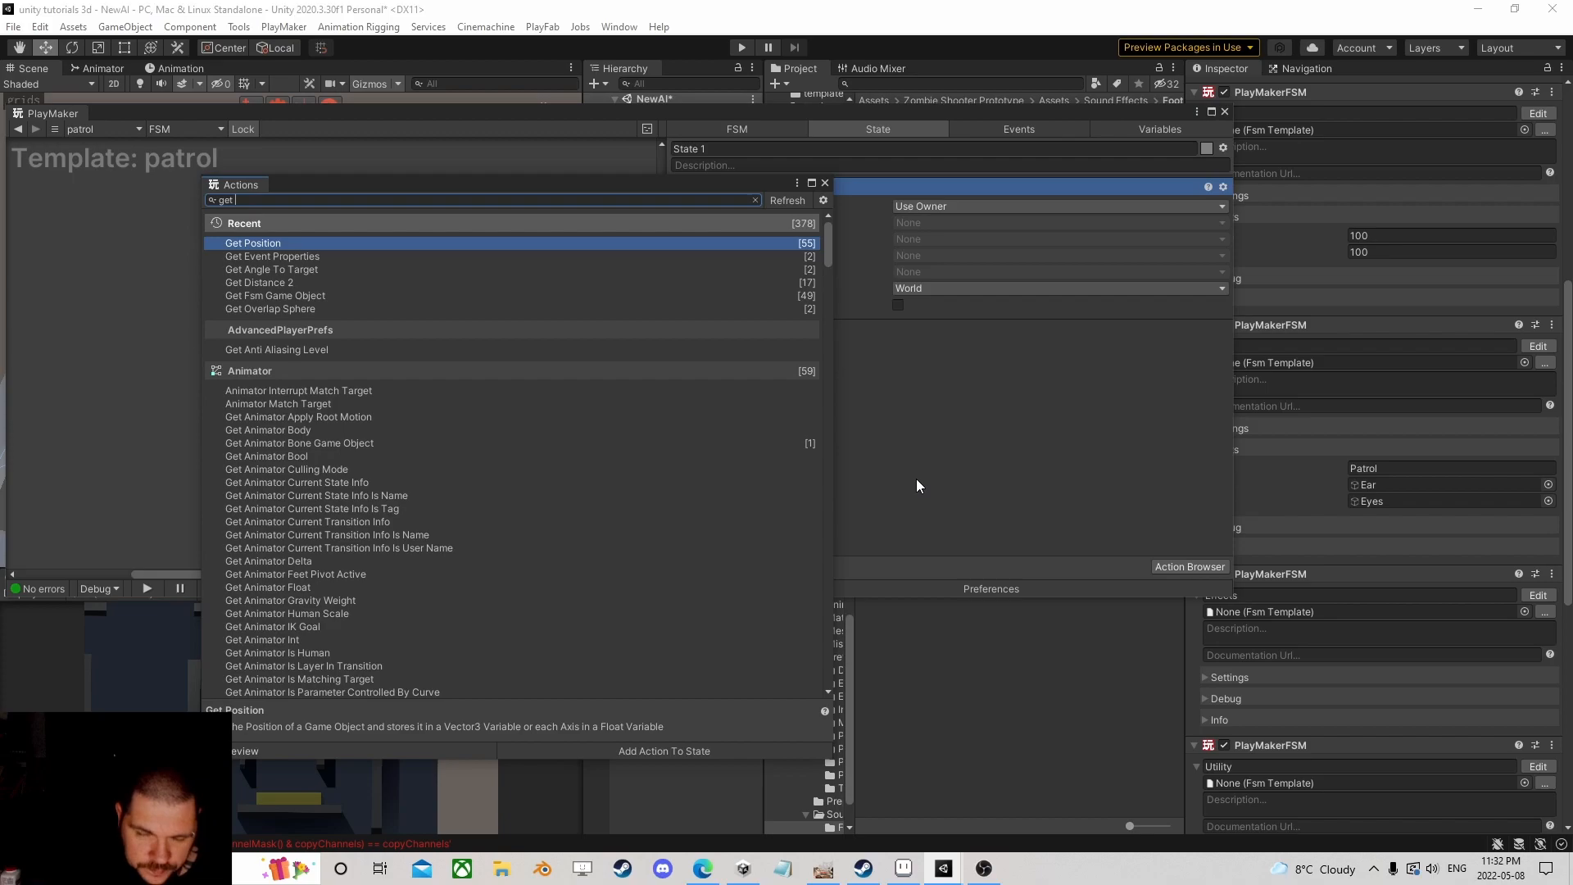
left_click(825, 183)
Step: Set Get Position's Game Object to the global player variable
left_click(916, 206)
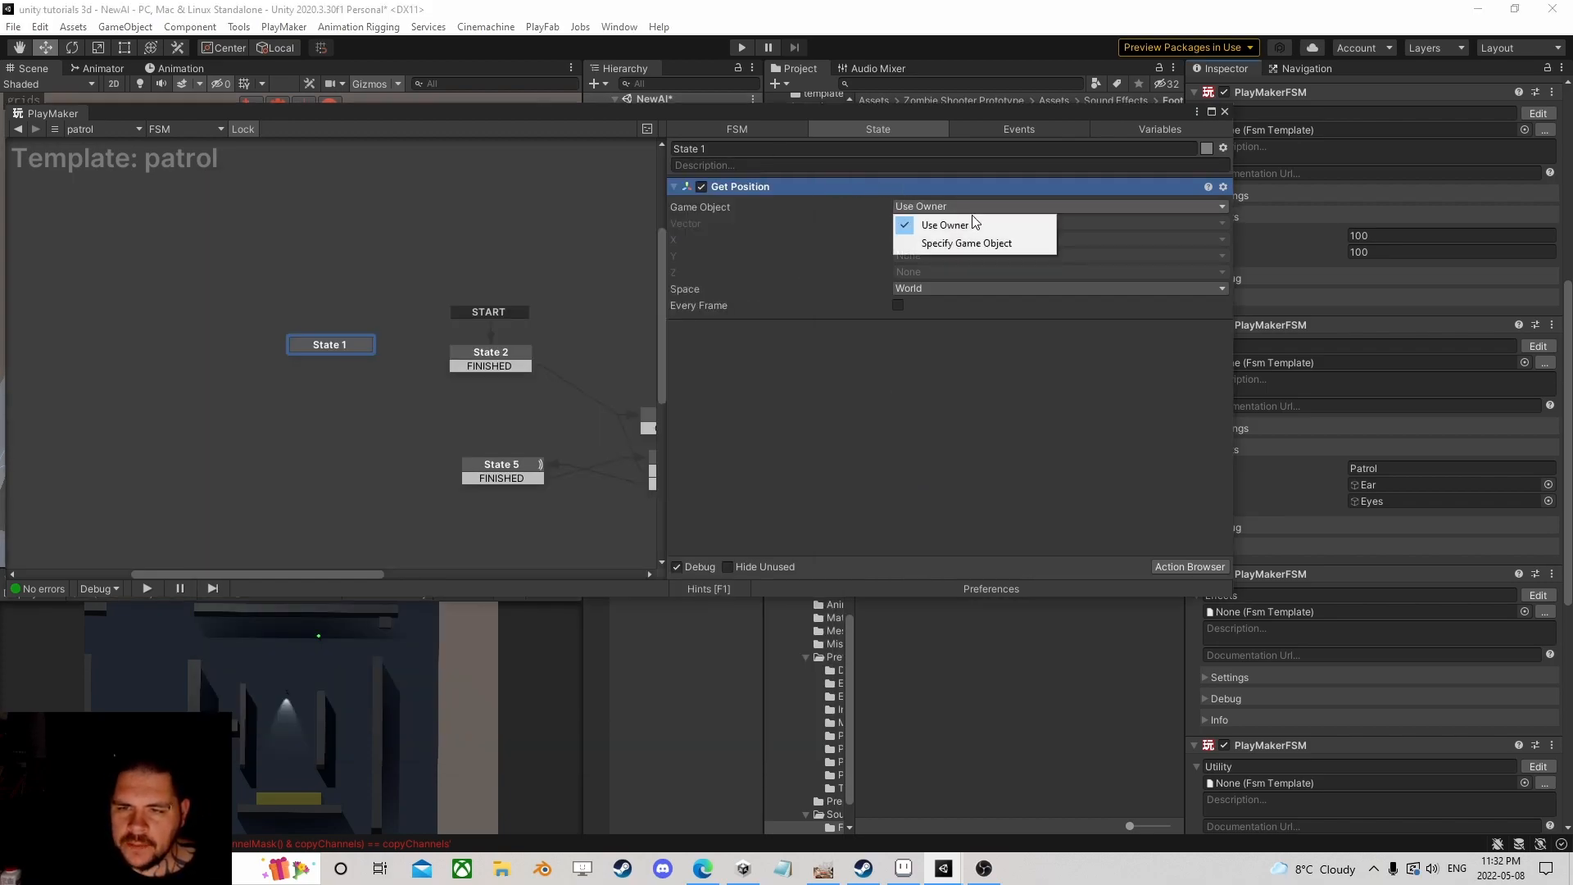
left_click(942, 238)
left_click(1226, 223)
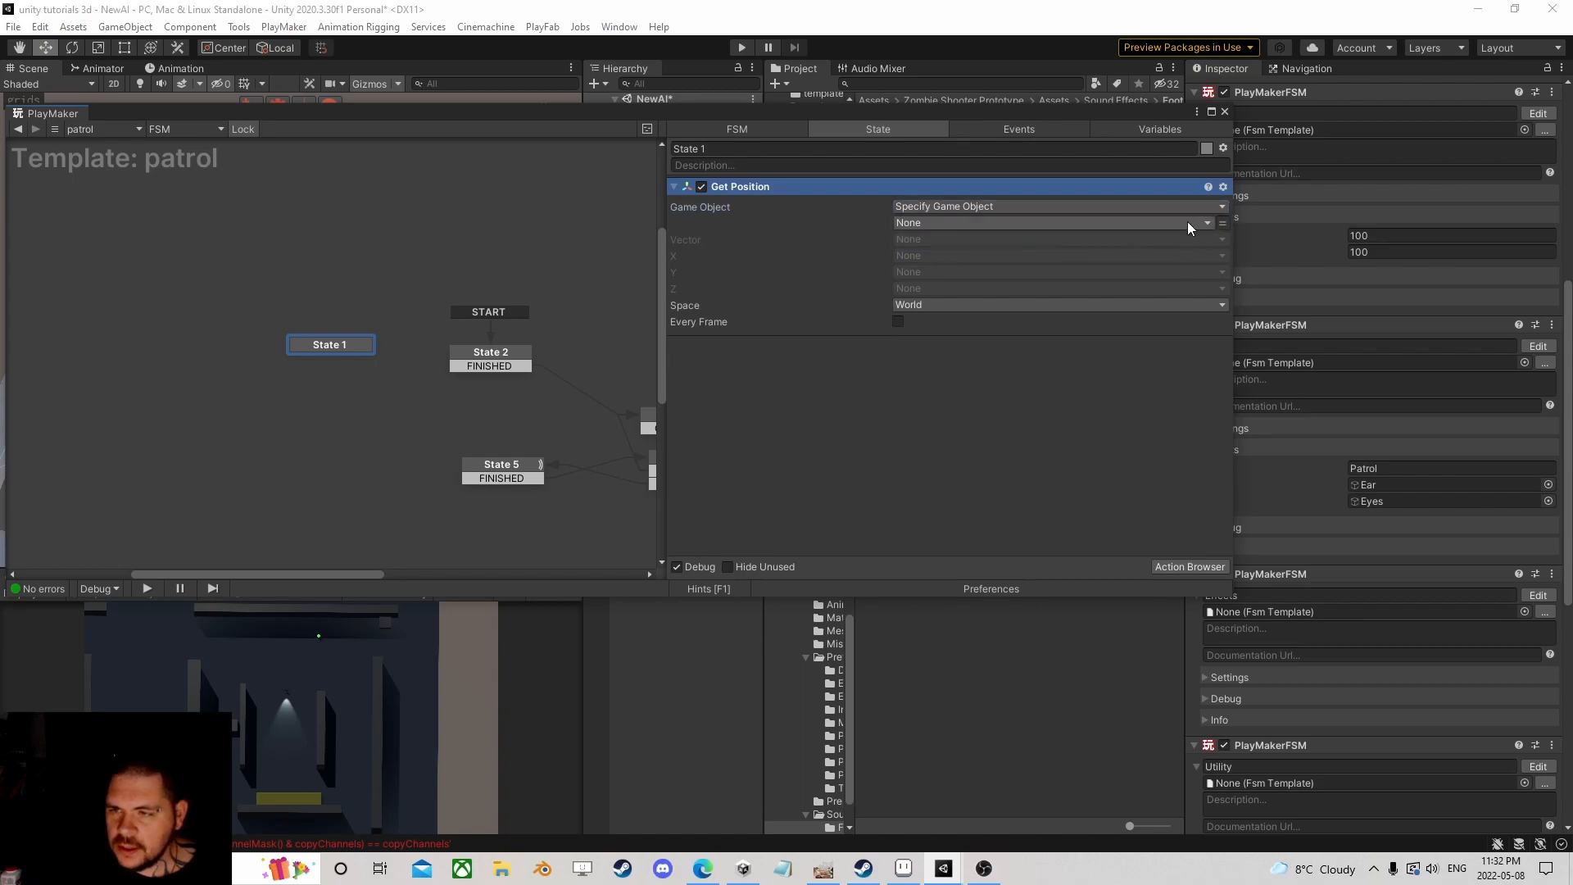
left_click(1131, 223)
mouse_move(964, 299)
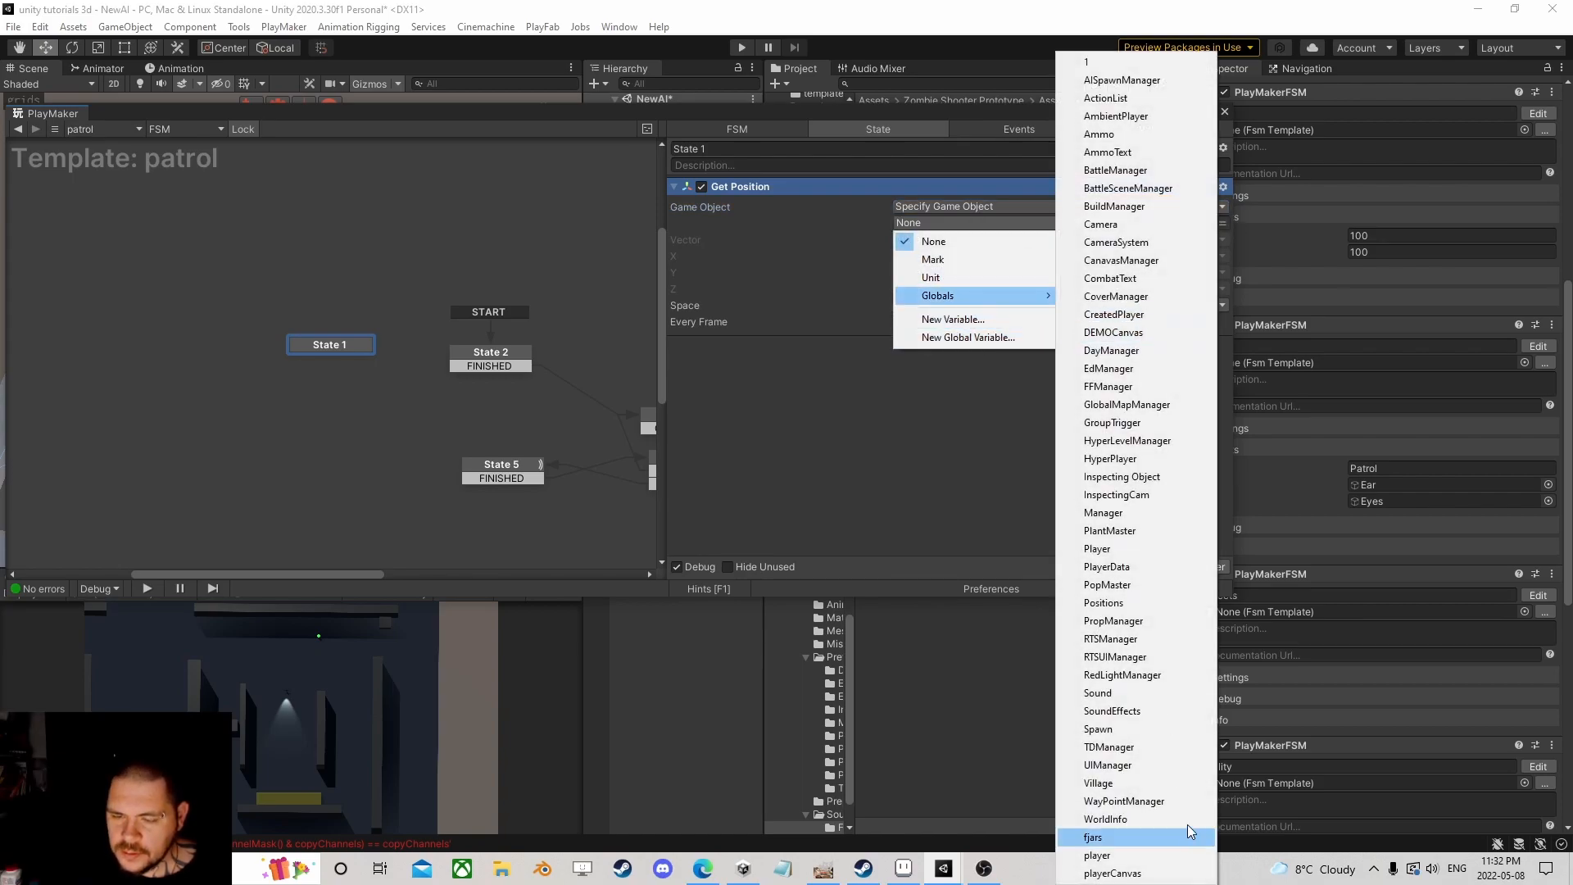
left_click(1097, 855)
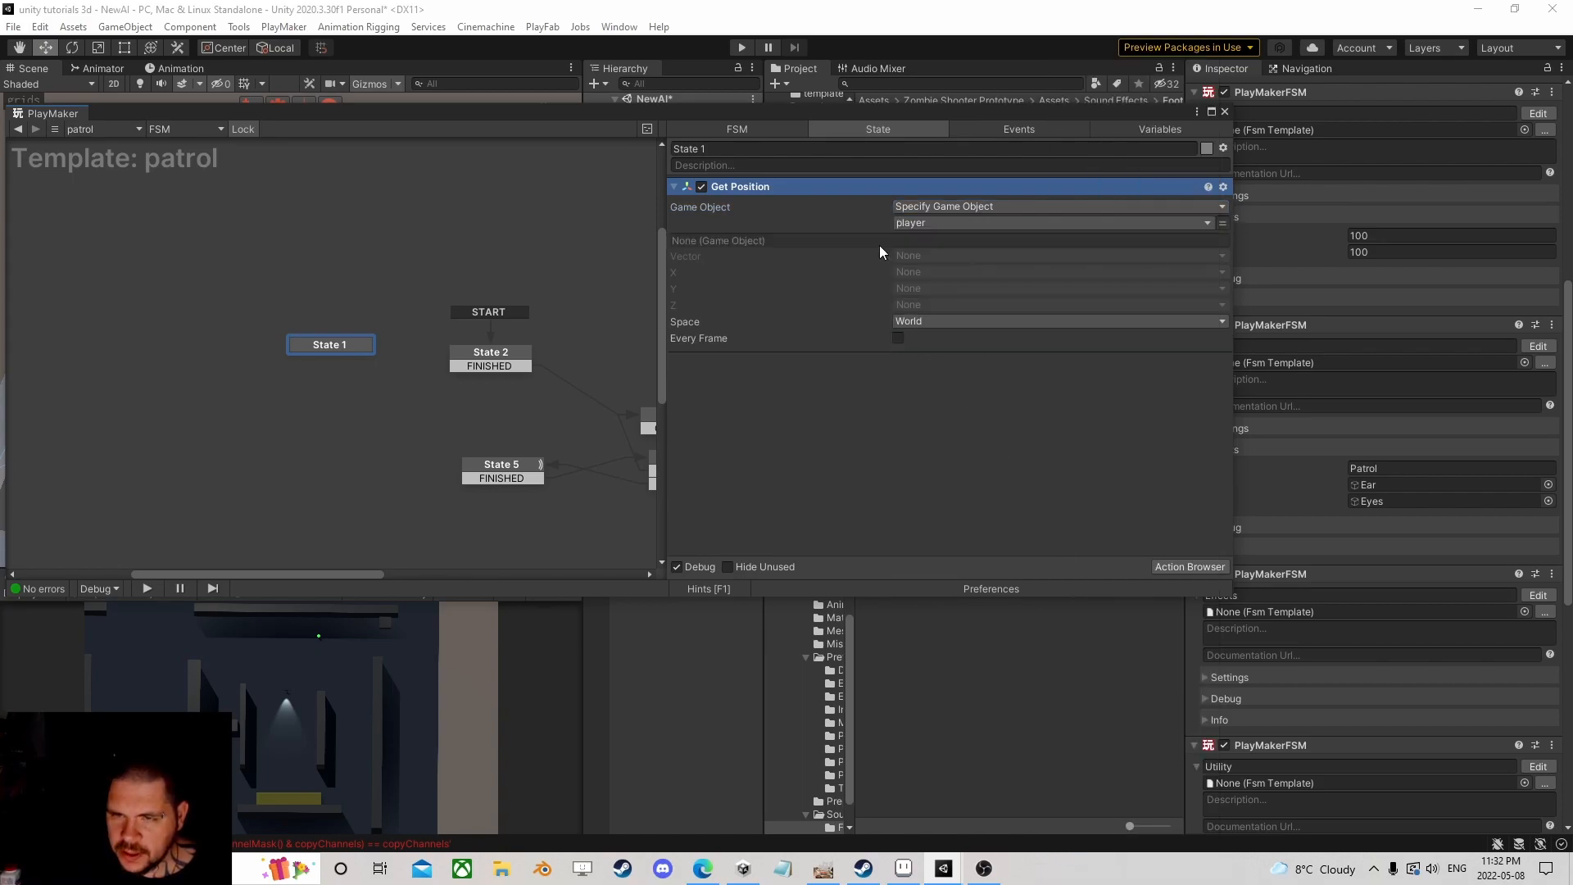
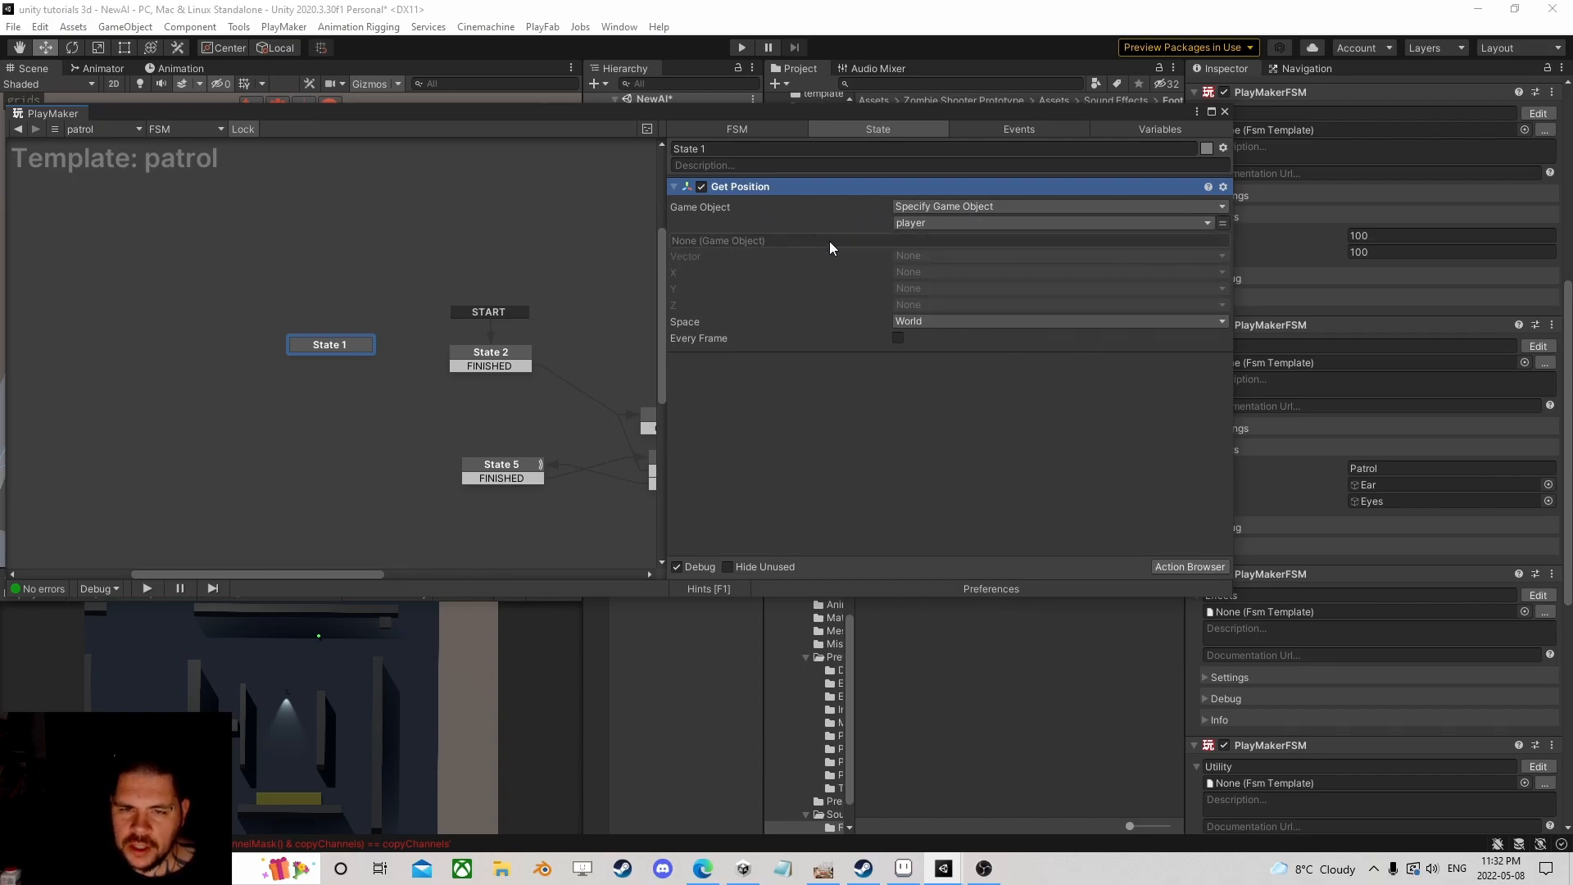
Step: Store Get Position's X and Z results in new variables named X and Z
left_click(923, 268)
left_click(956, 346)
type("X")
left_click(951, 323)
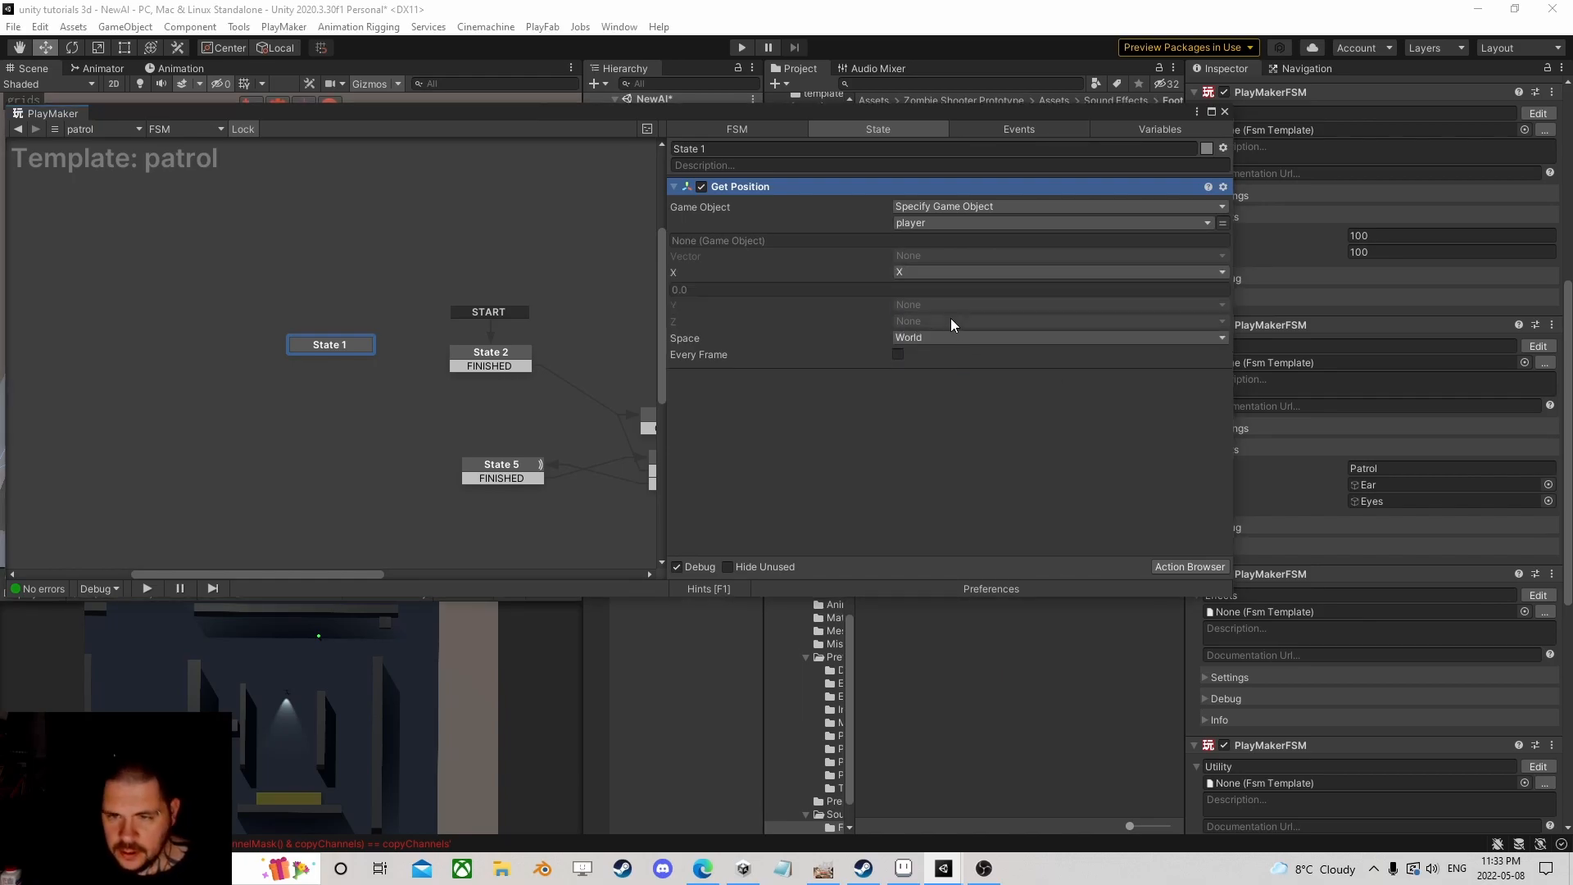
left_click(922, 321)
left_click(951, 417)
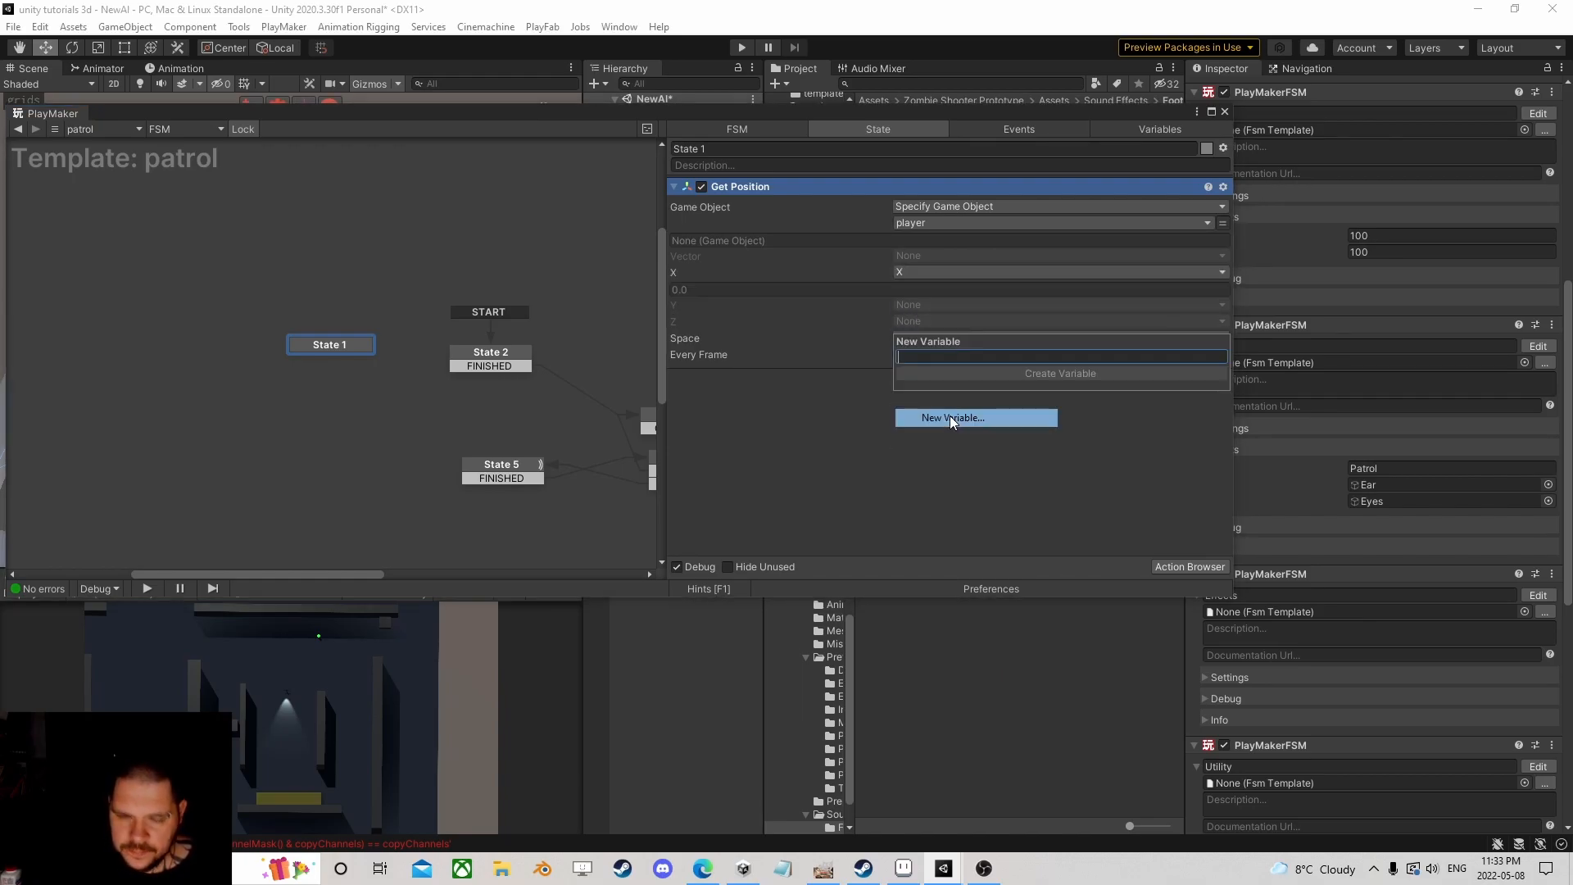
type("Z")
key("Return")
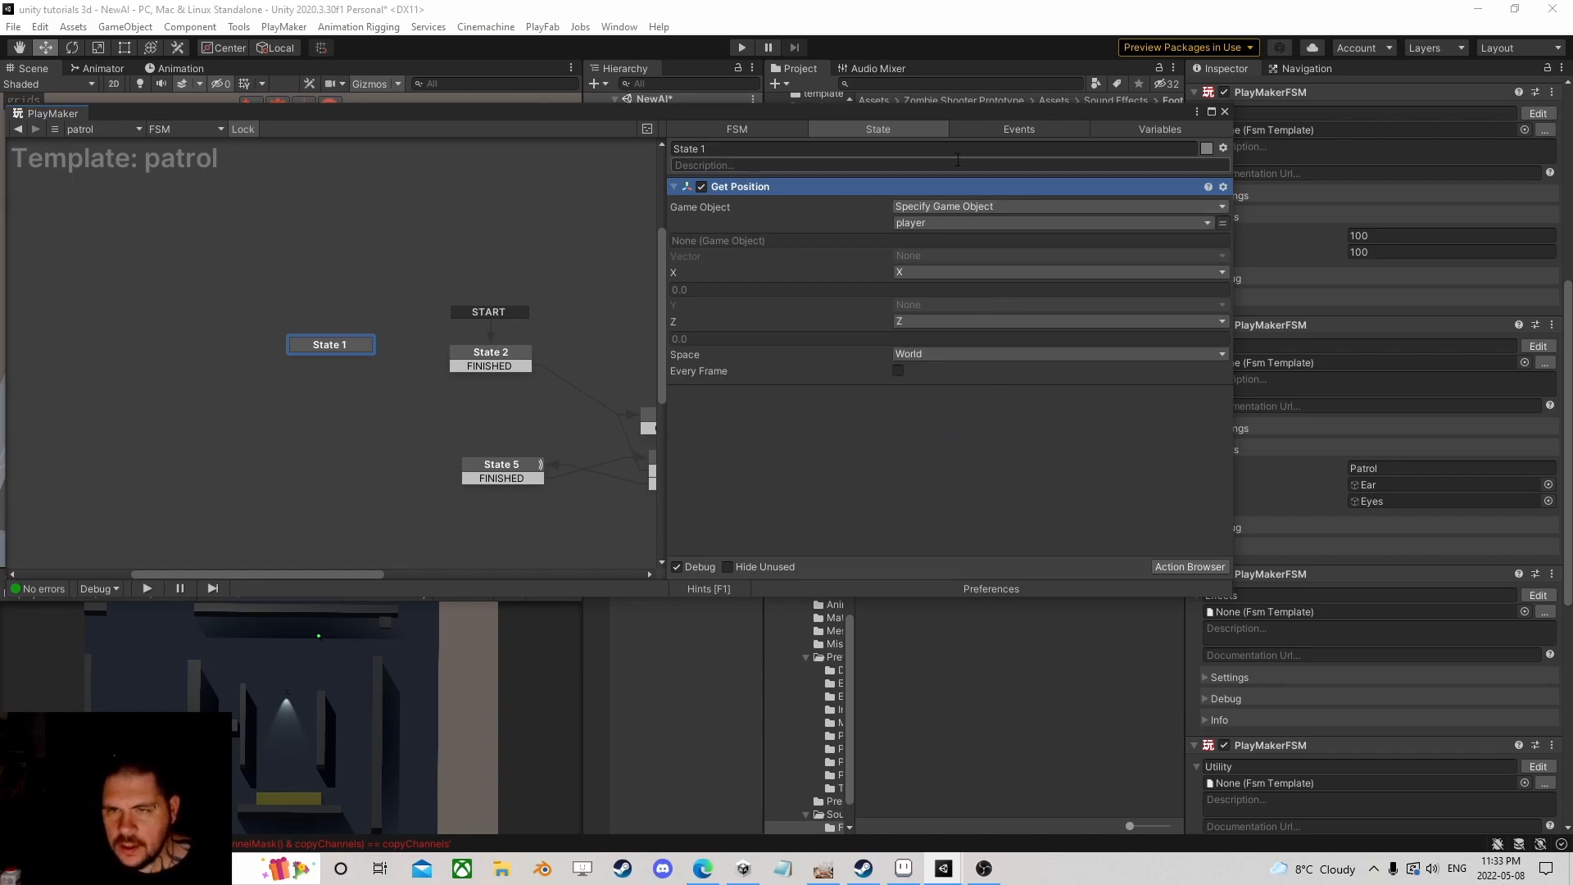
Step: Dock the PlayMaker window in the lower half to reveal the Scene view over the level
left_click_drag(949, 112, 999, 436)
scroll(297, 314, "down", 5)
middle_click_drag(297, 315, 354, 160)
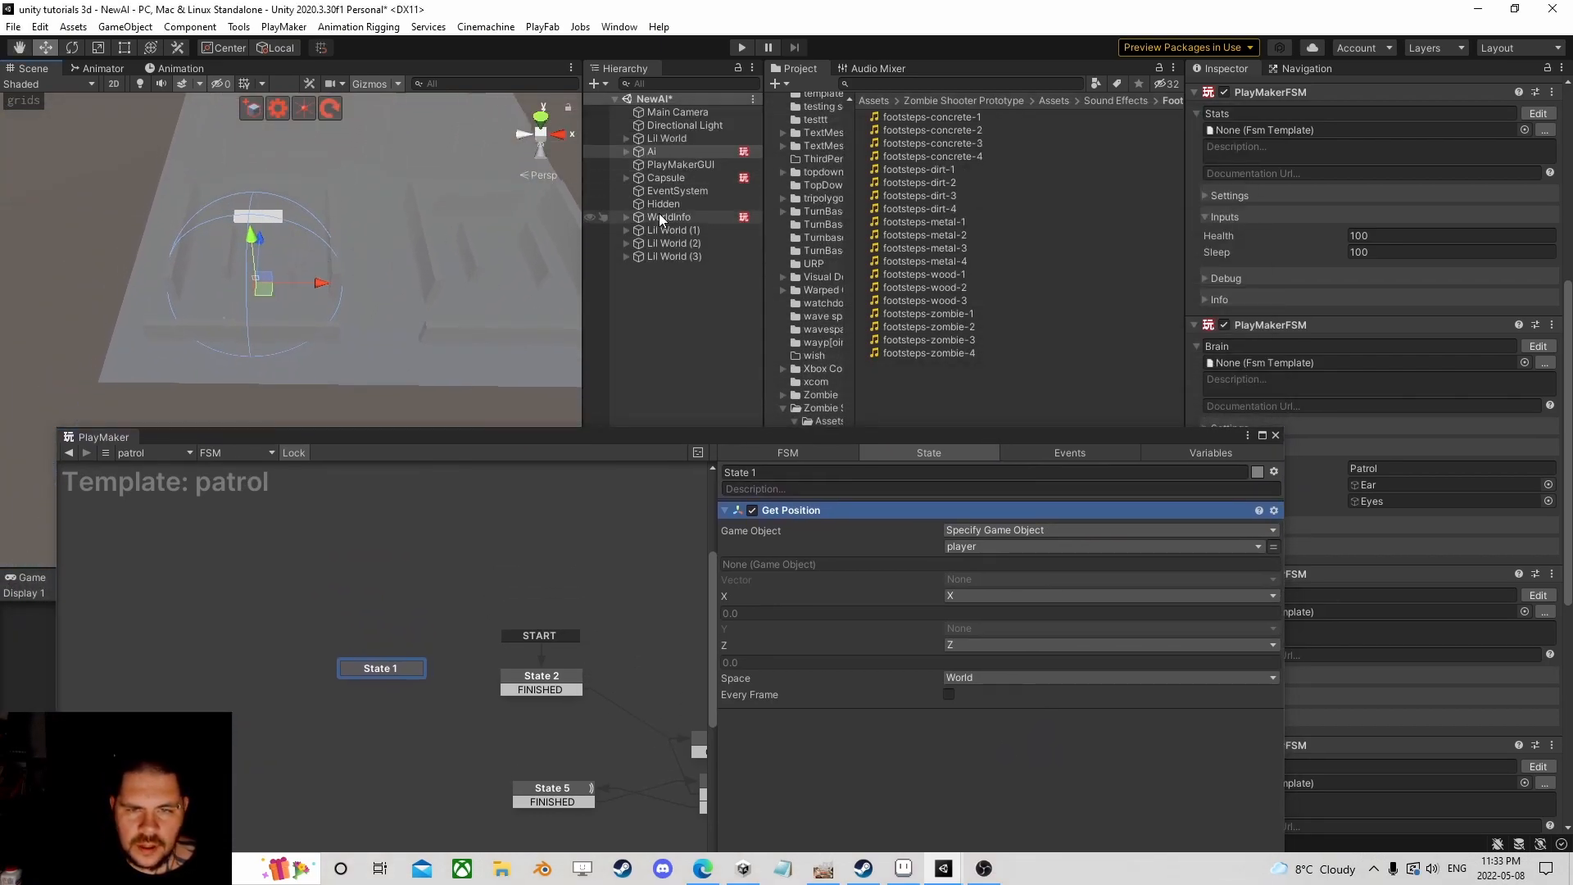
Step: Select the player Capsule and nudge it to the right along X
left_click(665, 178)
left_click_drag(251, 319, 249, 310)
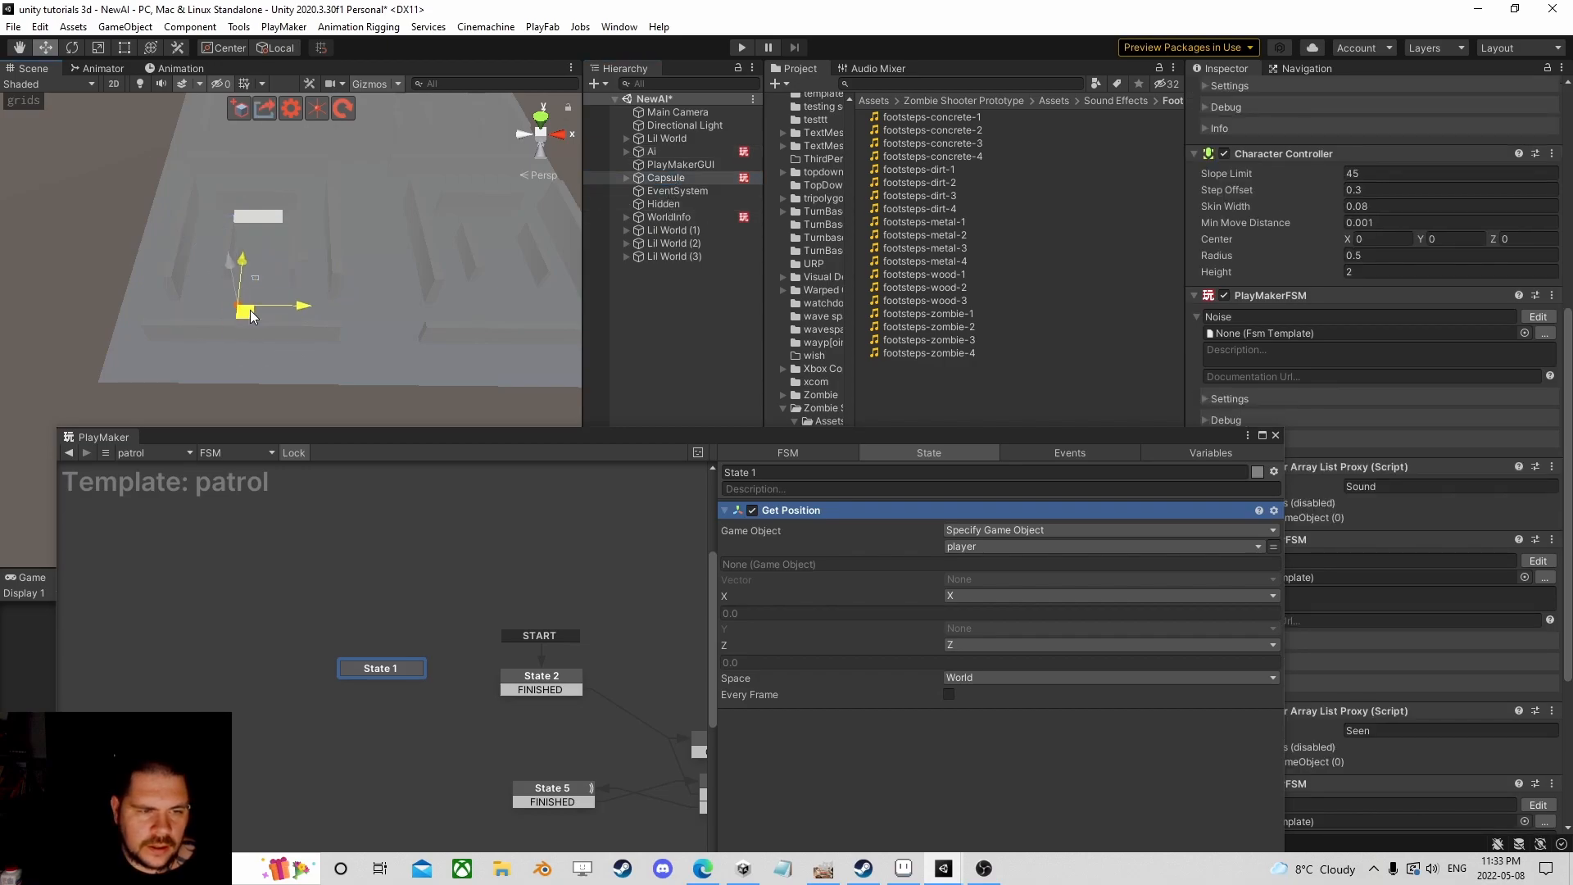
scroll(1383, 298, "up", 5)
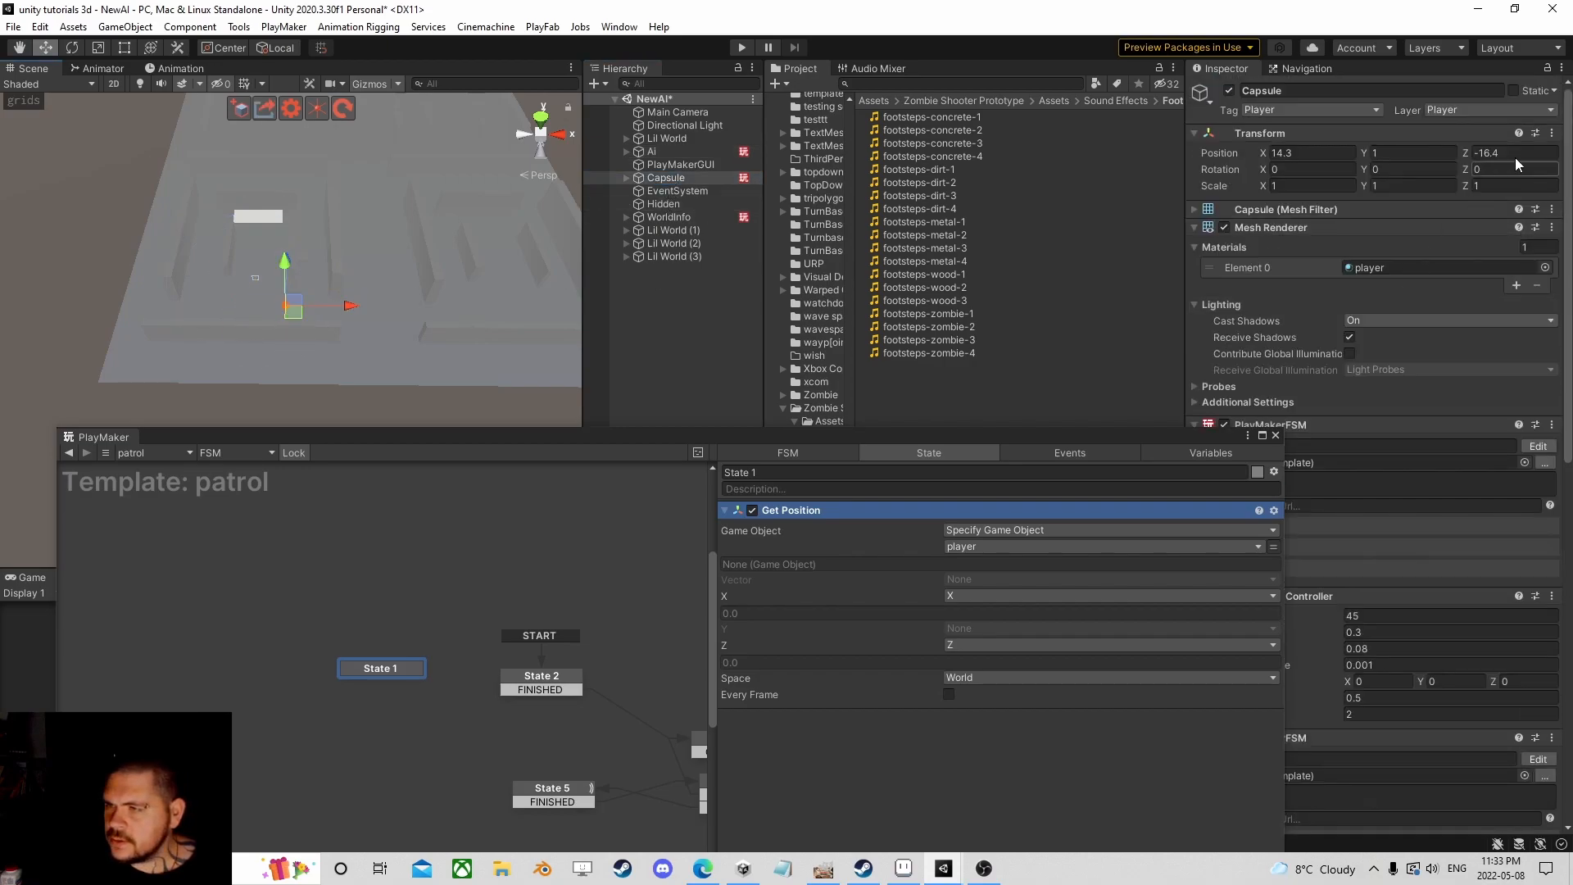
mouse_move(308, 316)
left_mouse_down()
mouse_move(537, 317)
mouse_move(66, 317)
mouse_move(342, 281)
mouse_move(301, 304)
left_mouse_up()
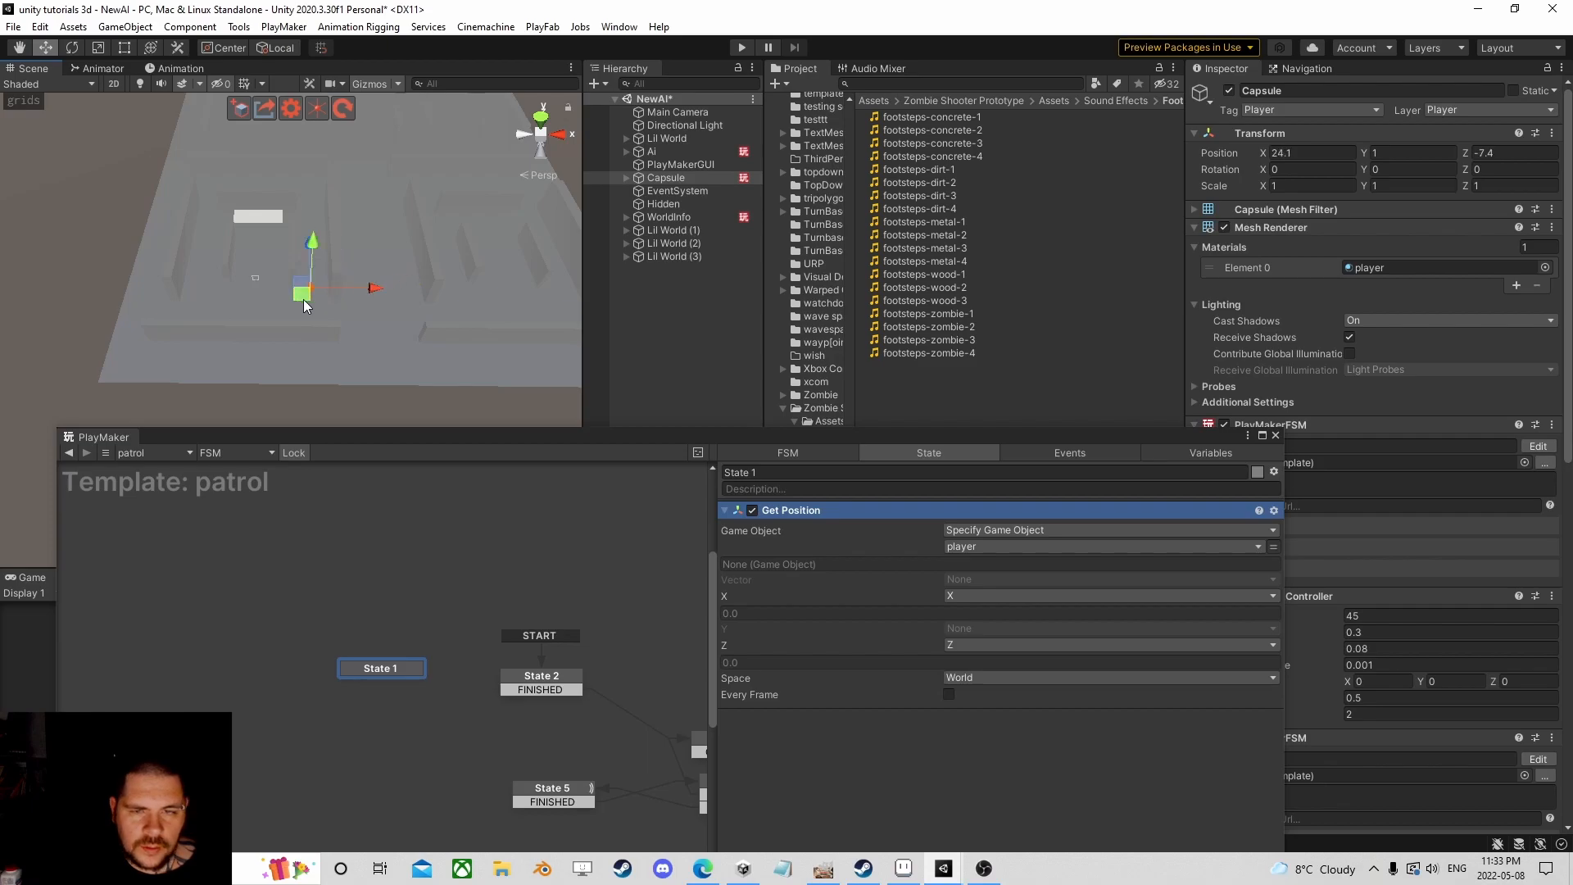
Step: Try sliding the four Lil World floors along X, then undo the move
left_click(687, 257)
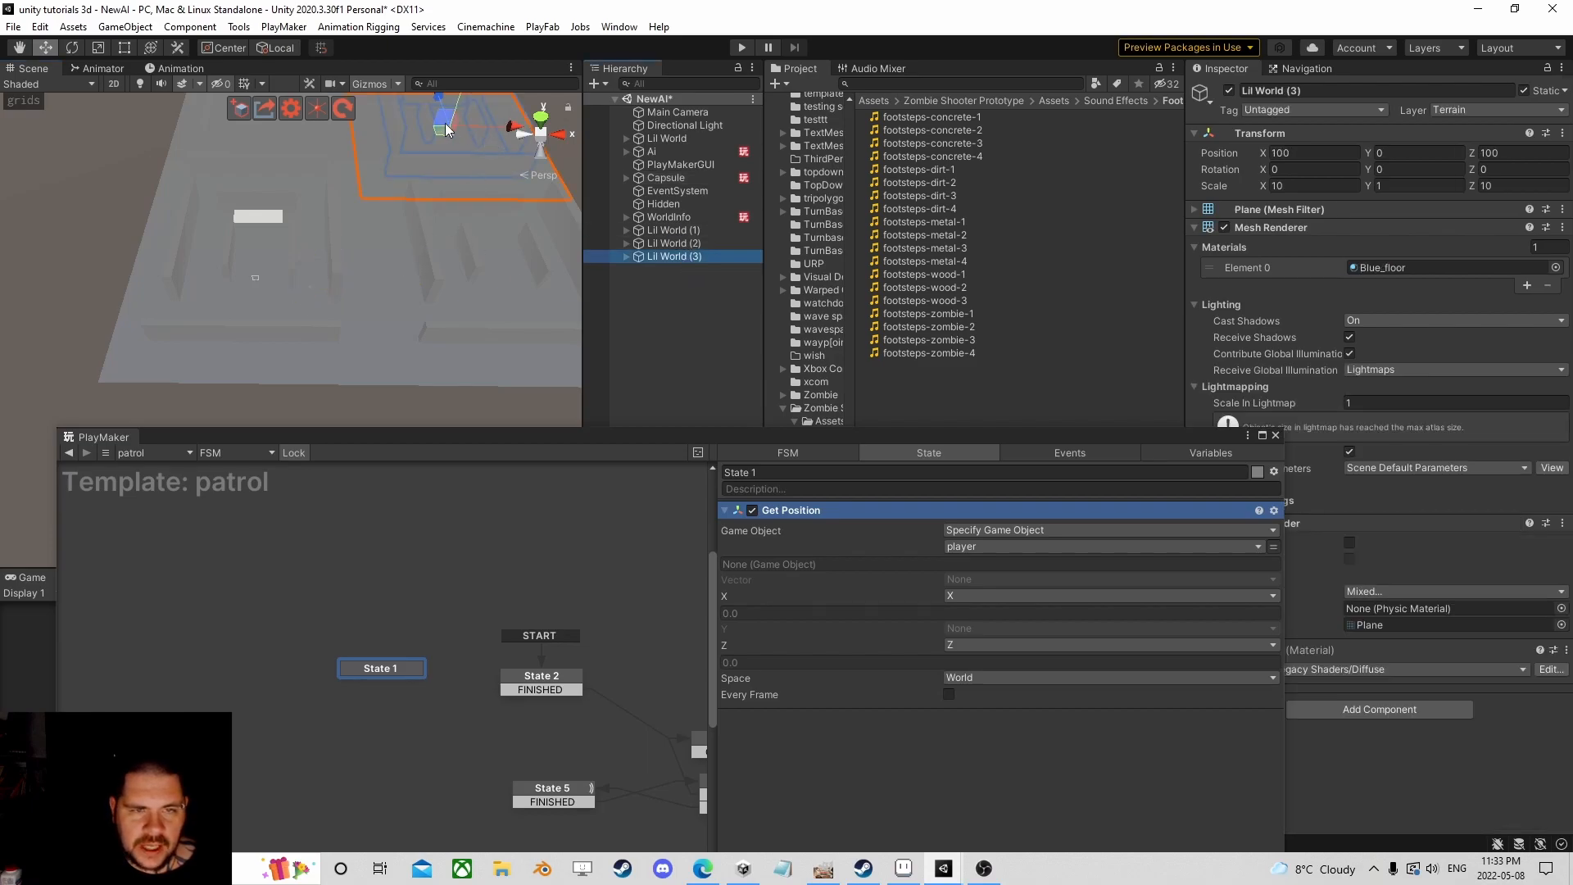
left_click(683, 230, "shift")
left_click(679, 137, "ctrl")
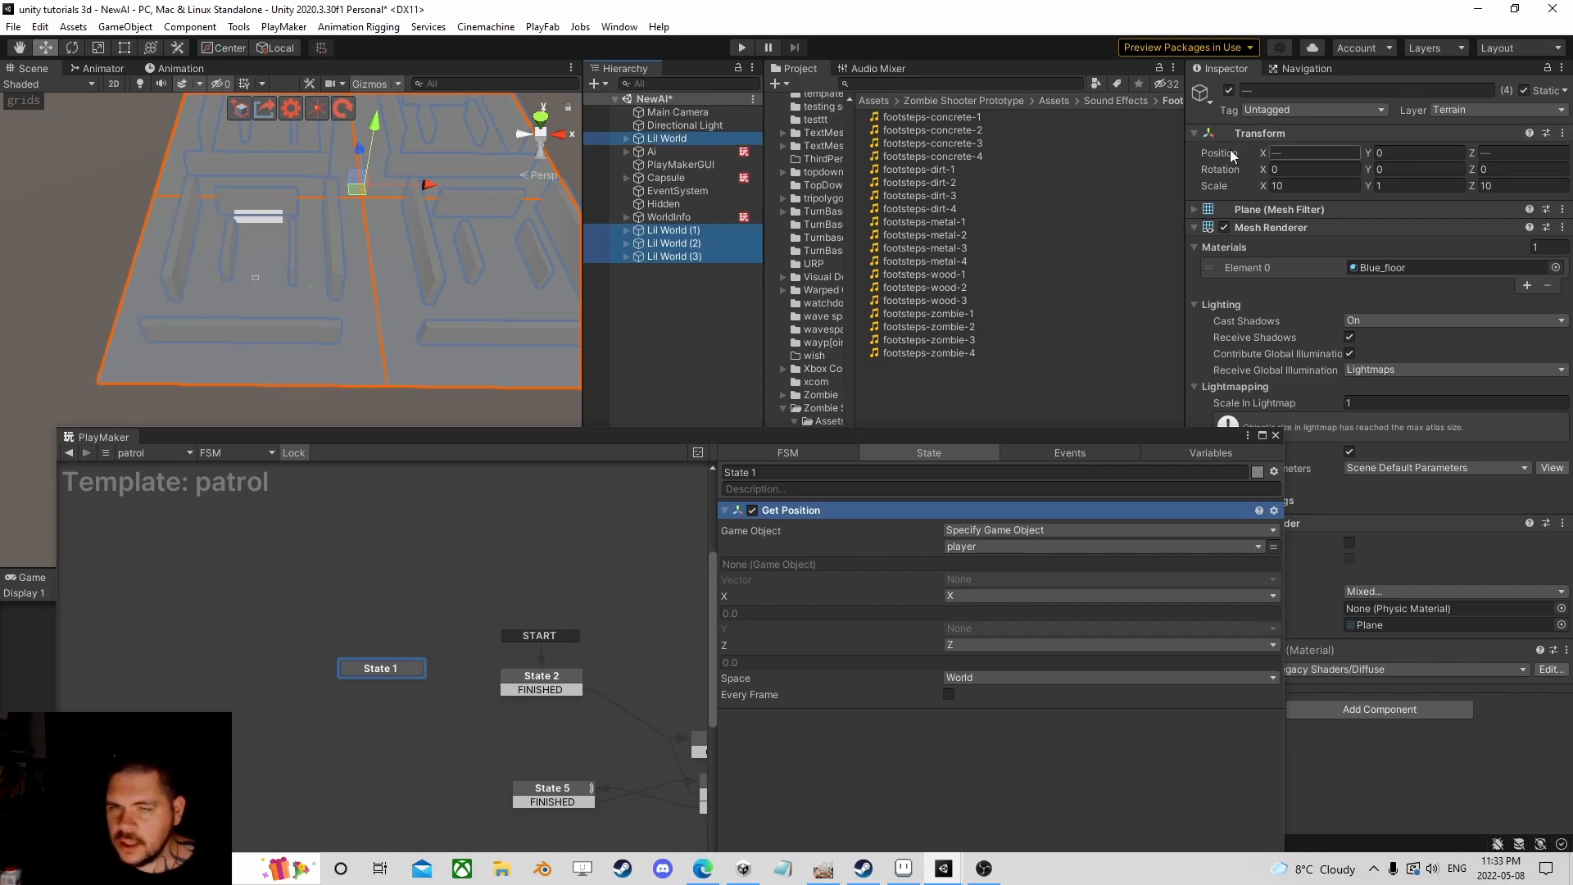
mouse_move(430, 188)
left_mouse_down()
mouse_move(376, 189)
mouse_move(428, 189)
left_mouse_up()
left_click(40, 27)
left_click(53, 45)
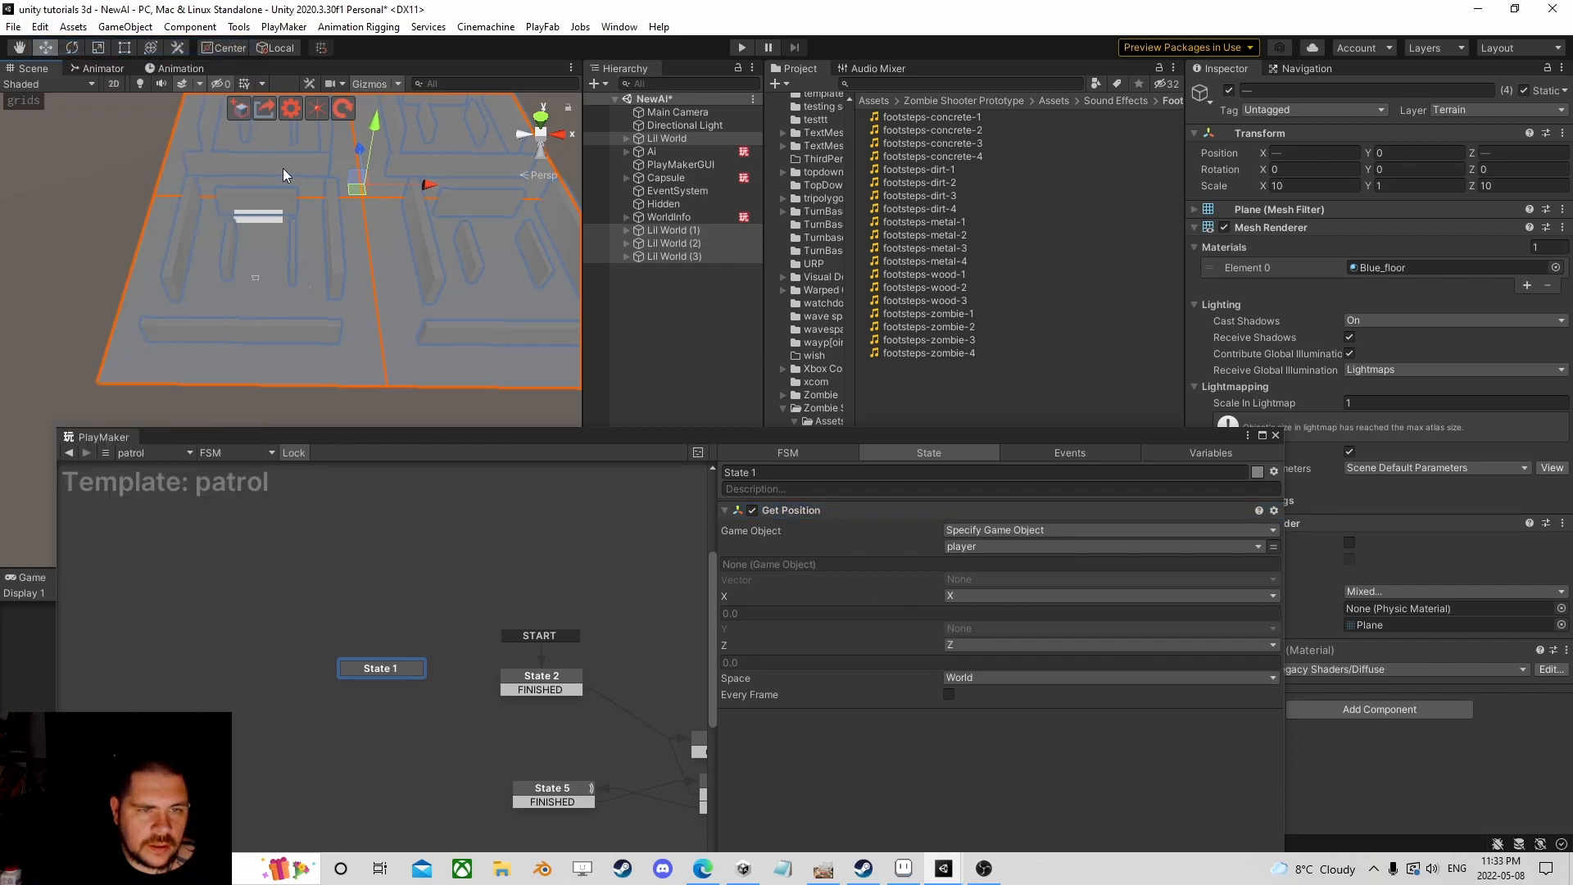
Step: Add WorldInfo, Capsule, Ai and Hidden to the Hierarchy selection
left_click(682, 218, "ctrl")
left_click(668, 179, "ctrl")
left_click(666, 153, "ctrl")
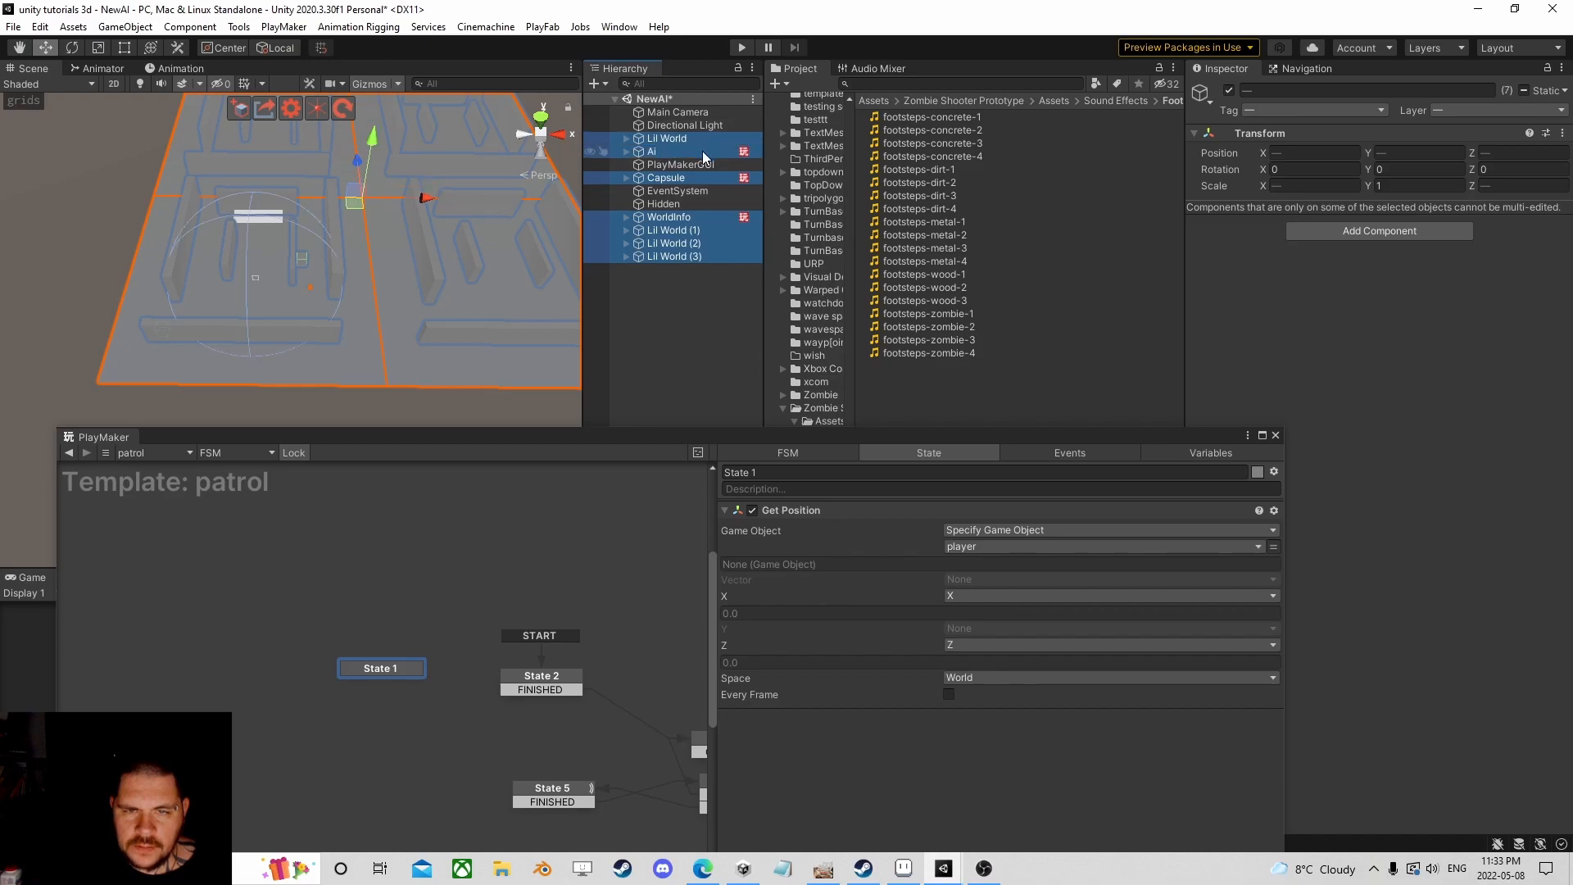
left_click(683, 203, "ctrl")
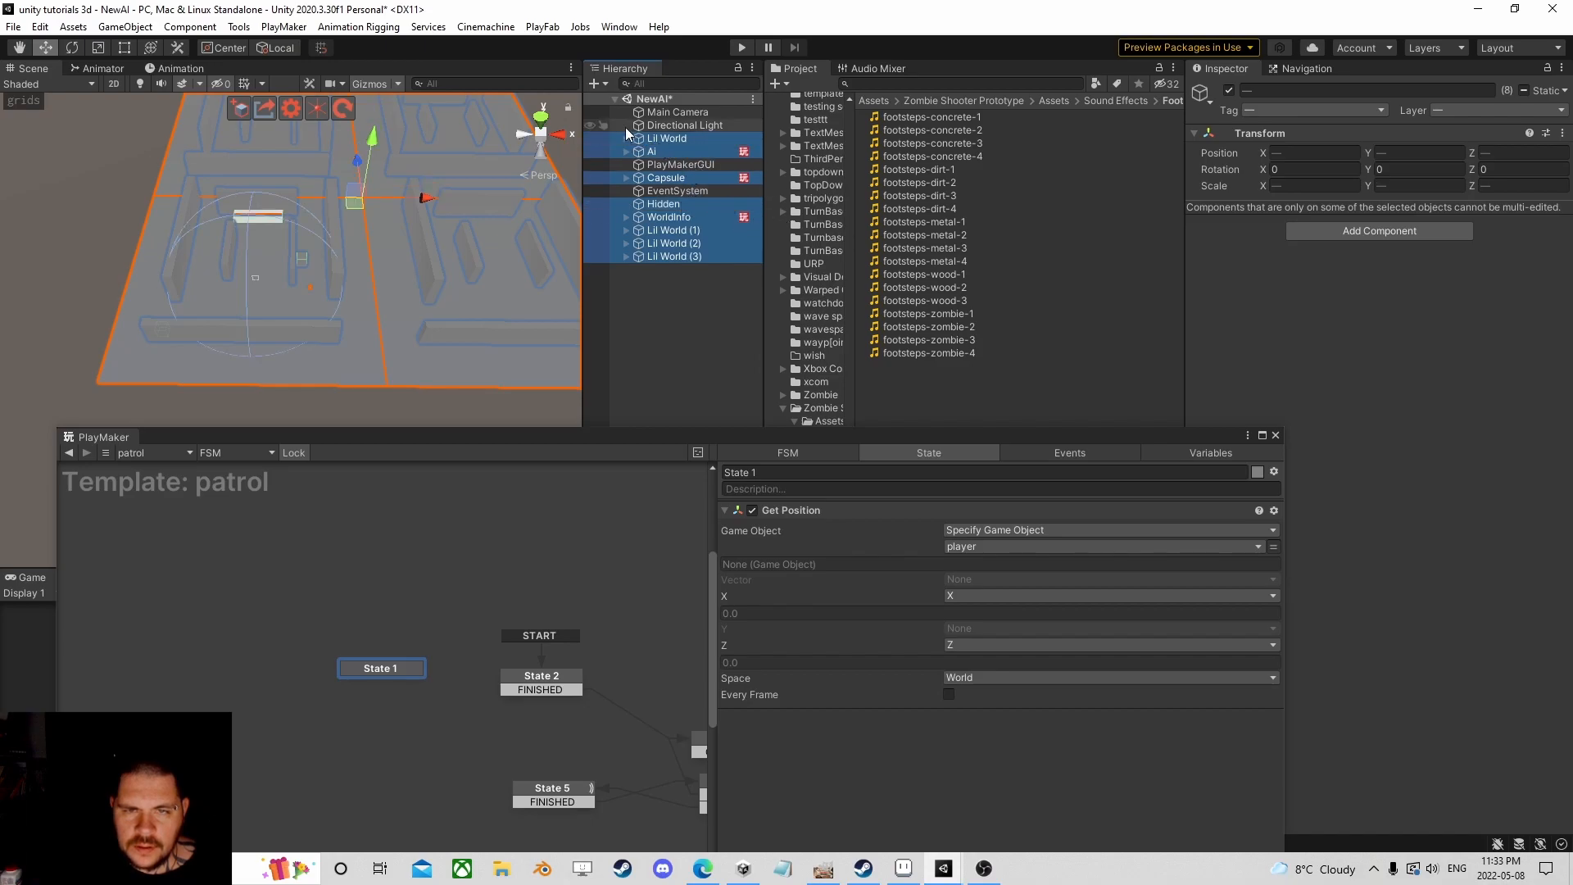
middle_click_drag(429, 202, 368, 199)
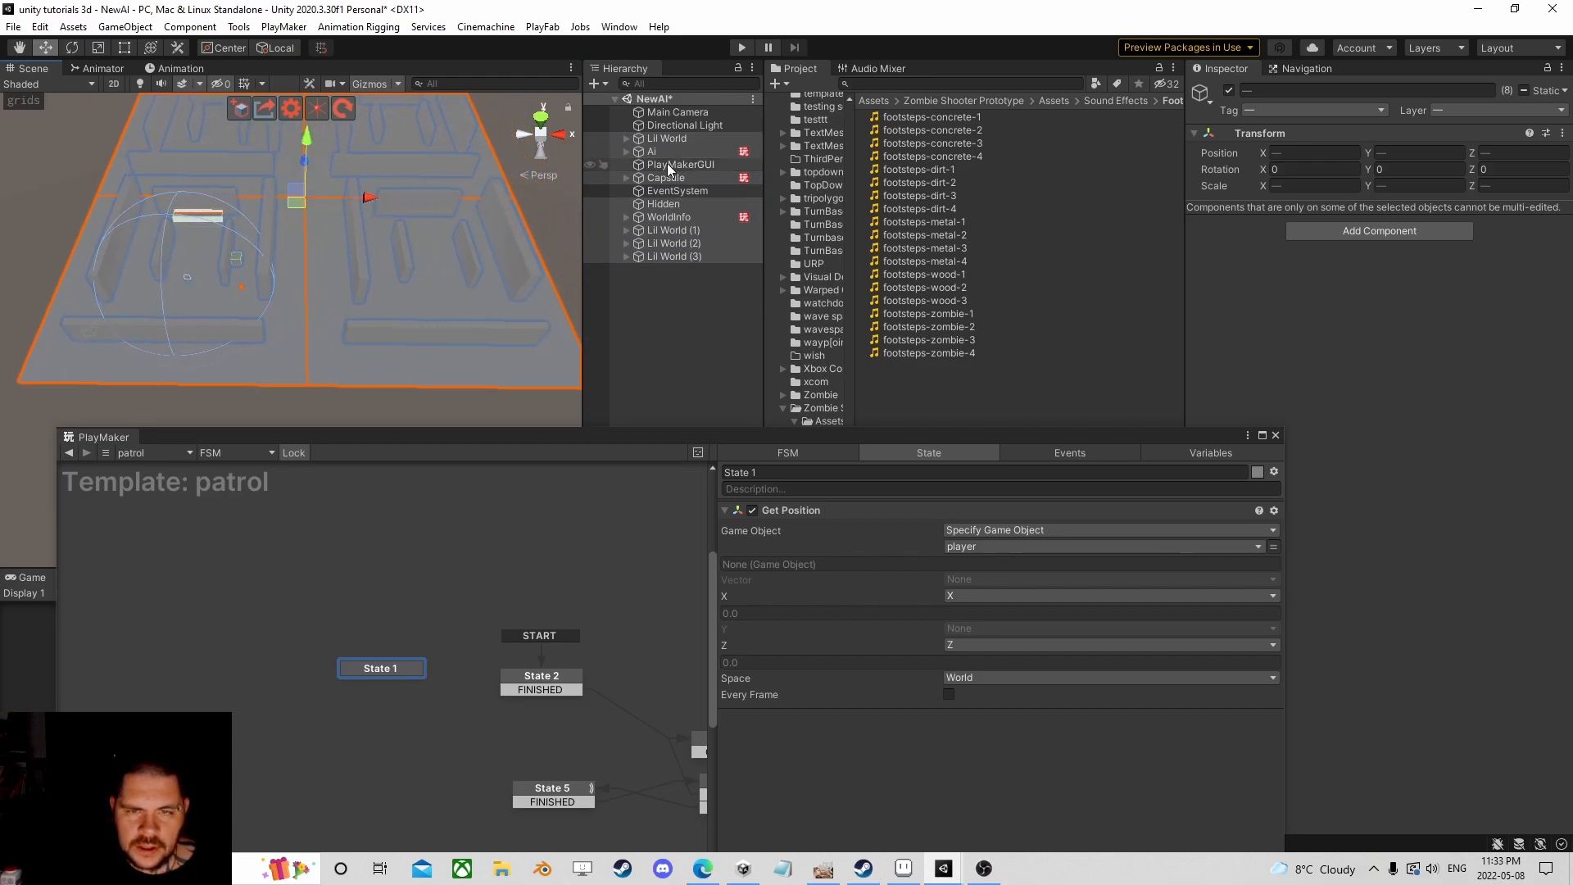
Step: Select only Lil World (1), then drag the capsule across the level
left_click(665, 231)
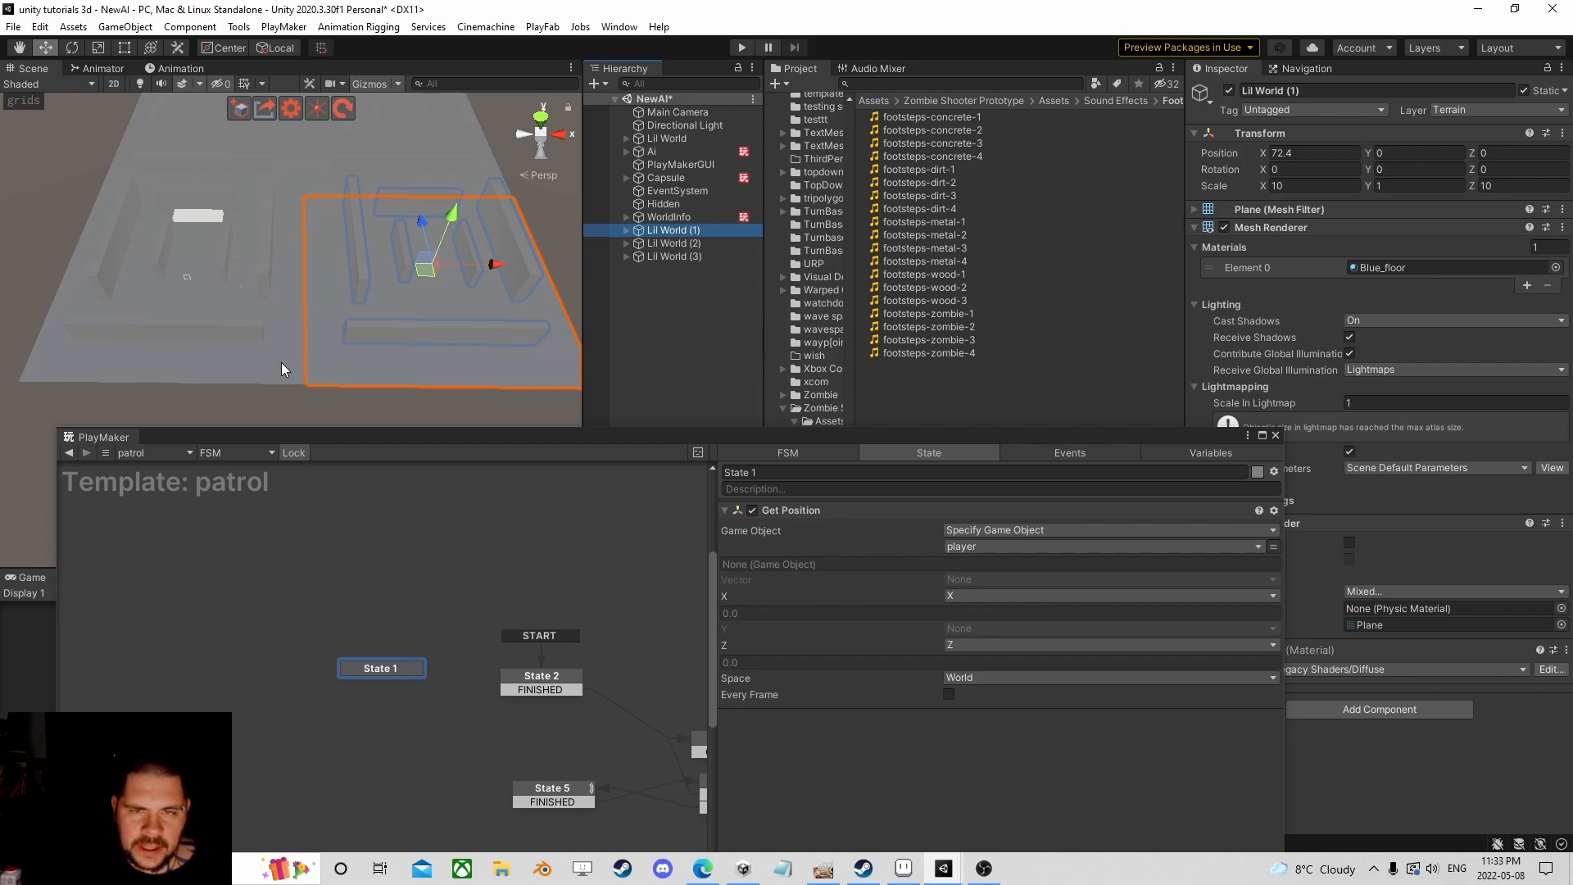
left_click(241, 295)
left_click_drag(243, 297, 514, 309)
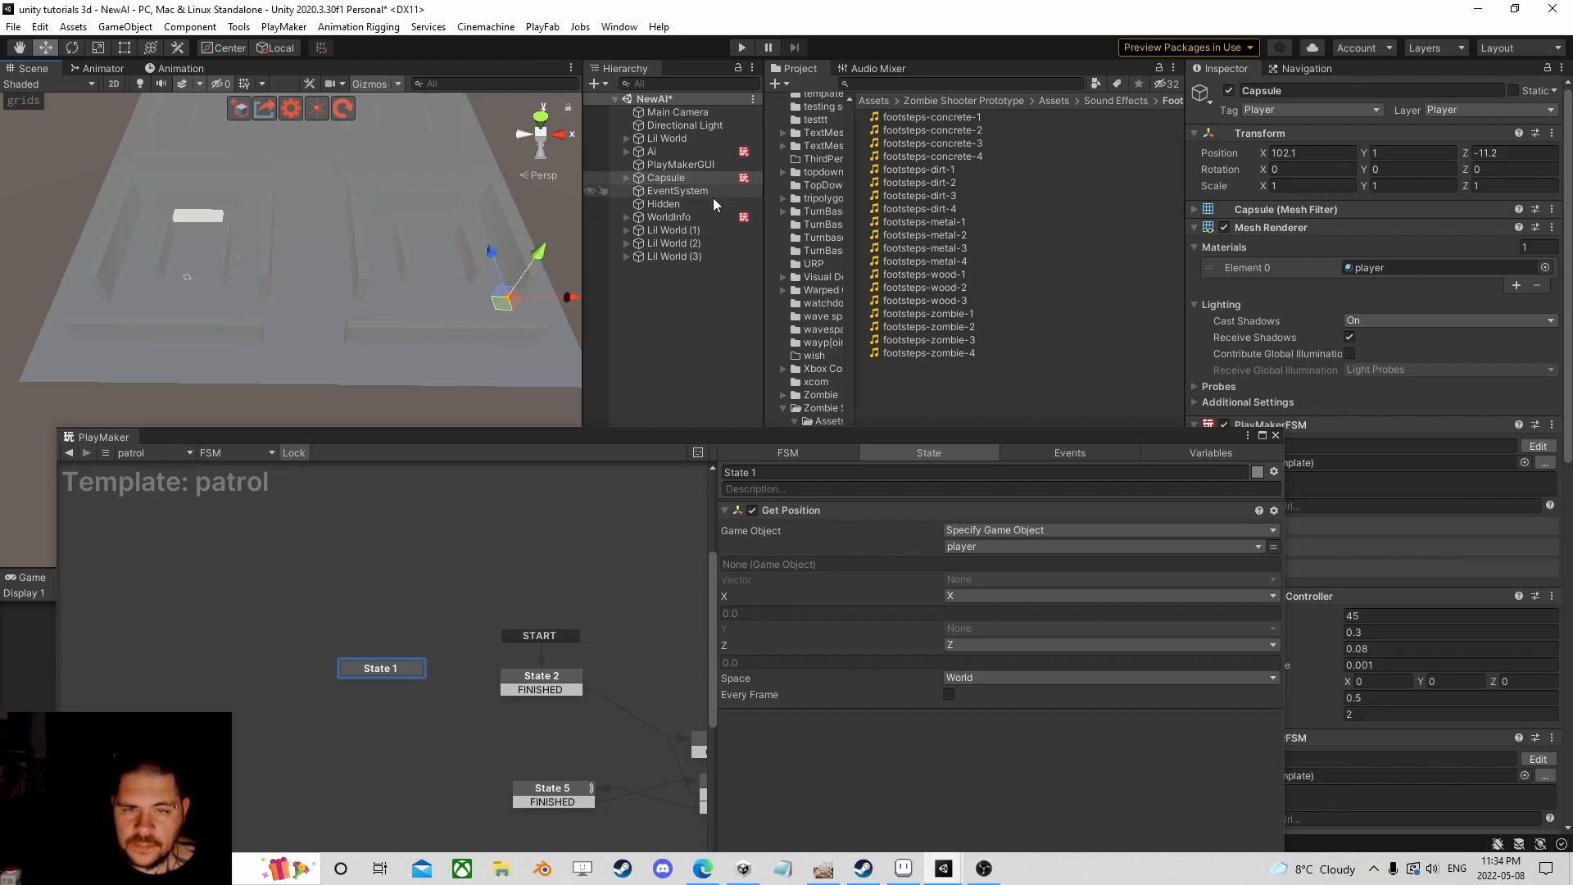
Step: Select Hidden through Lil World (3), Ai, Capsule and Lil World, then undo a trial X shift
left_click(672, 204)
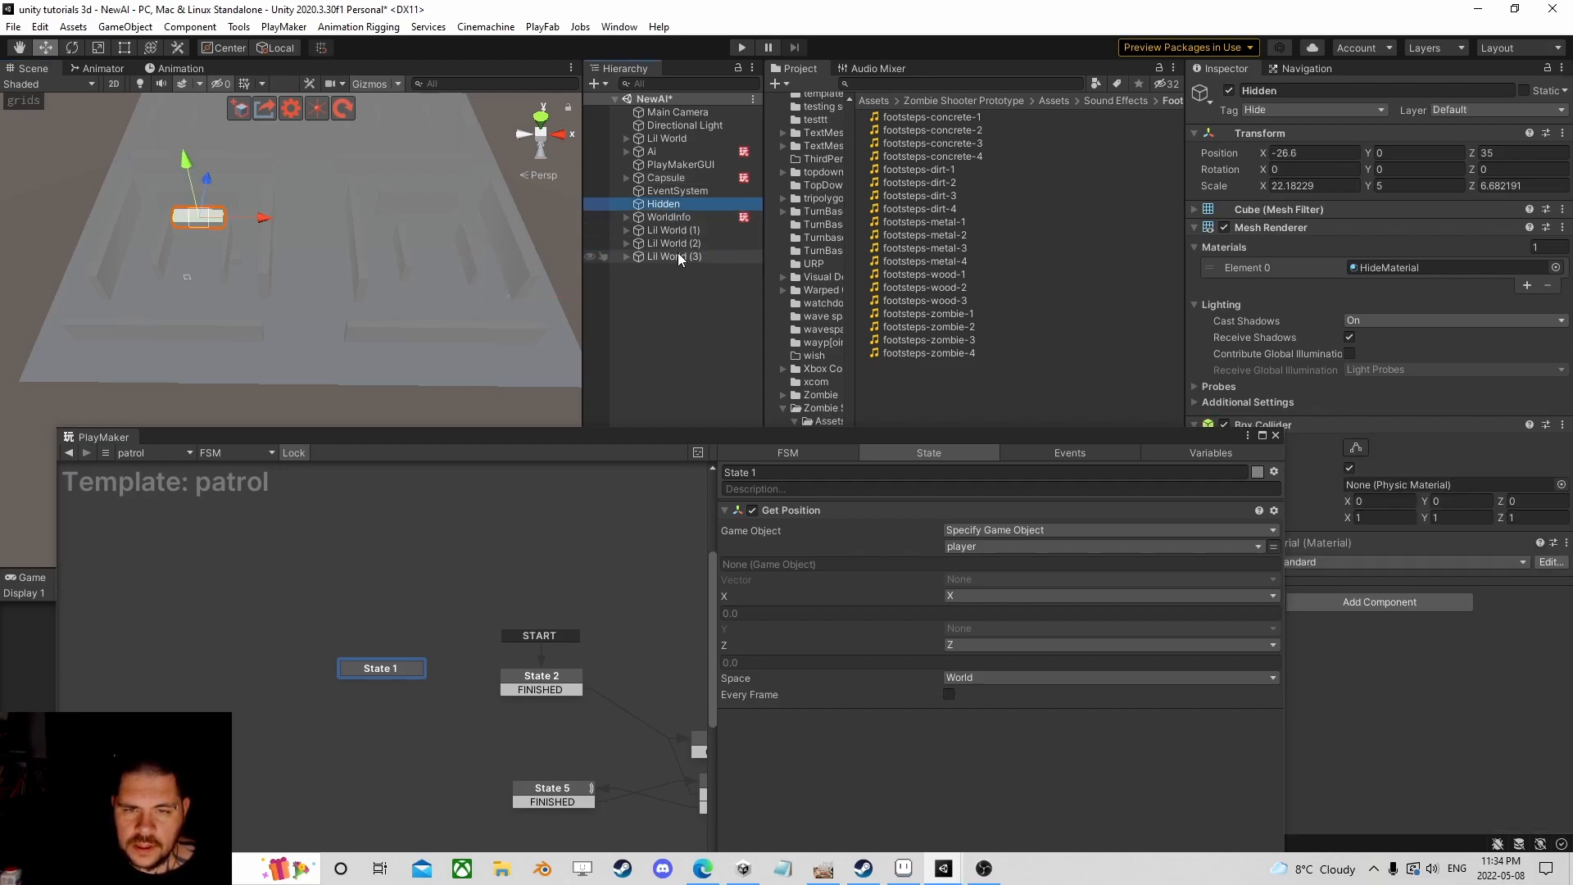
left_click(677, 252, "shift")
left_click(664, 177, "ctrl")
left_click(655, 152, "ctrl")
left_click(680, 126, "ctrl")
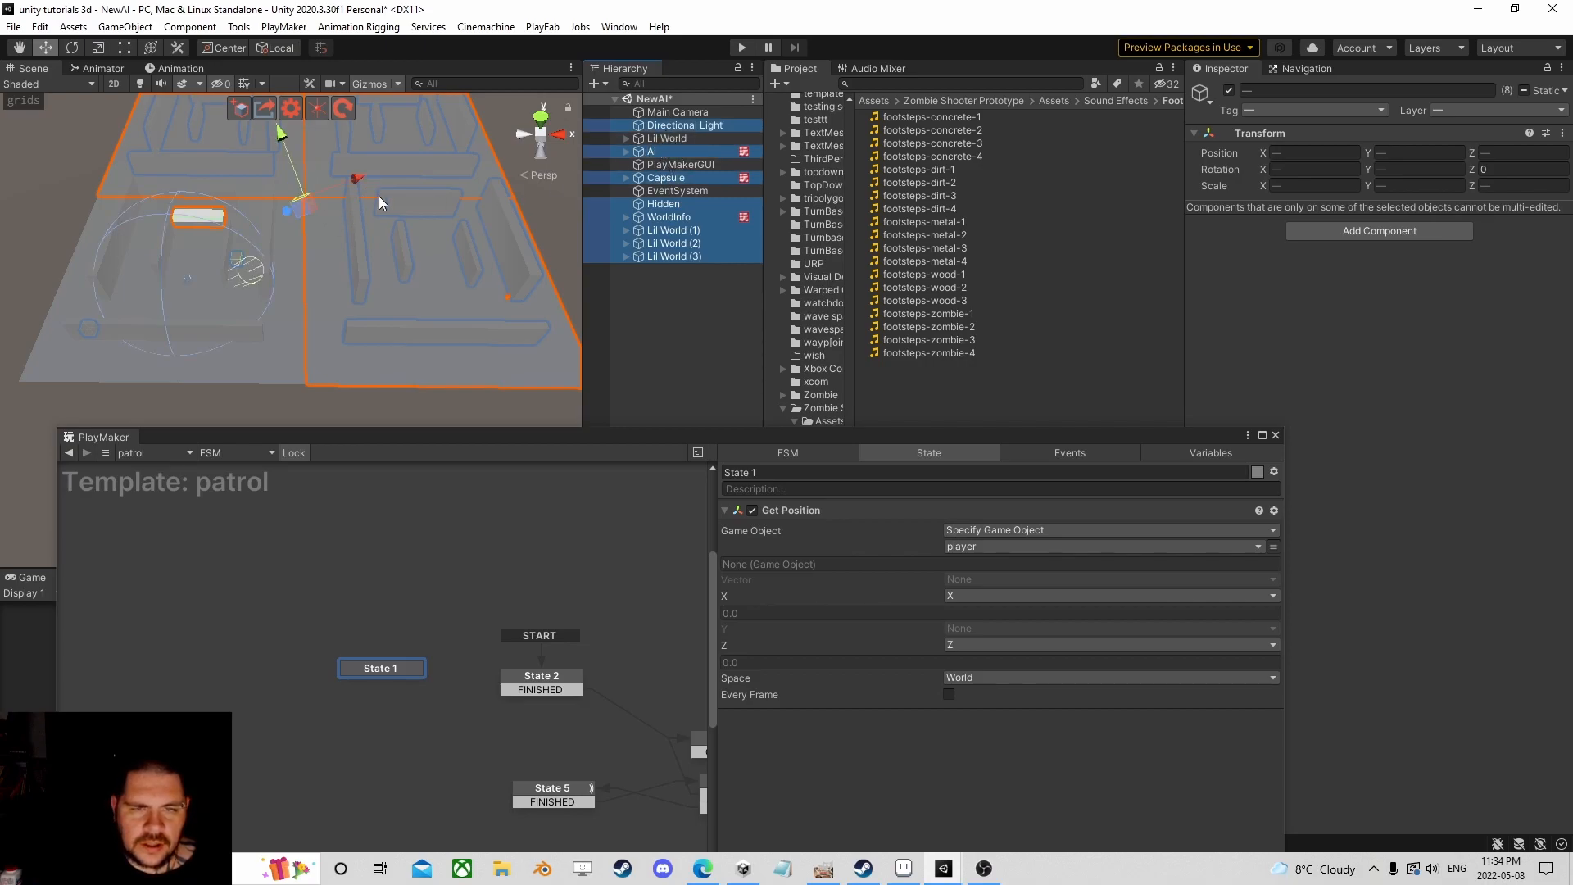
left_click(680, 125, "ctrl")
left_click(668, 138, "ctrl")
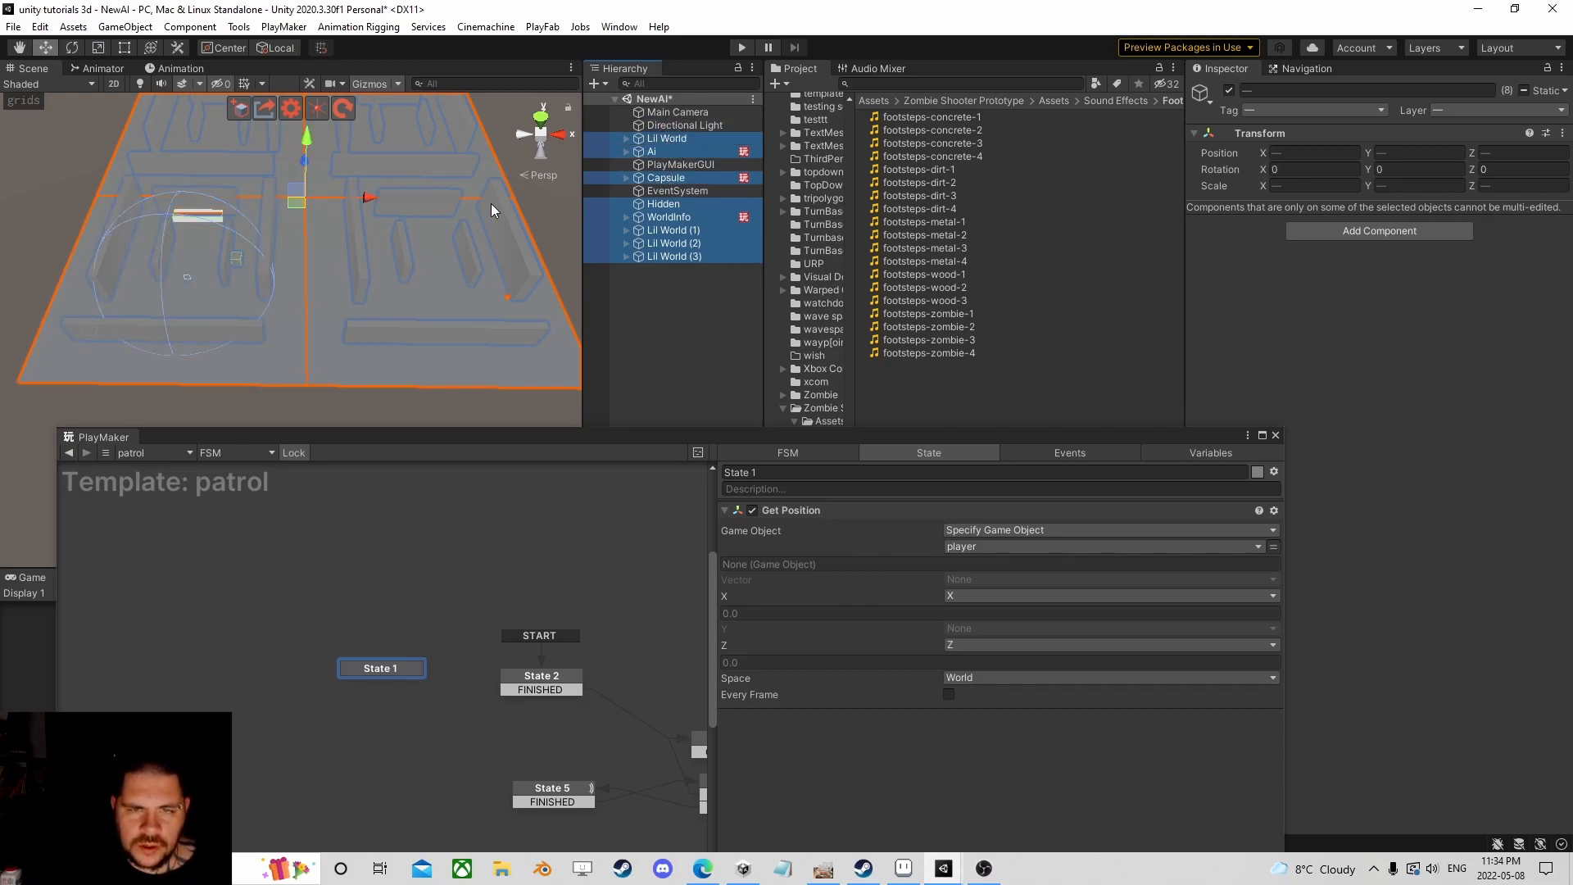
left_click_drag(362, 199, 366, 195)
left_click(39, 26)
left_click(55, 49)
Step: Slide the level objects right along X without the Capsule, then reselect the Capsule
left_click(686, 177, "ctrl")
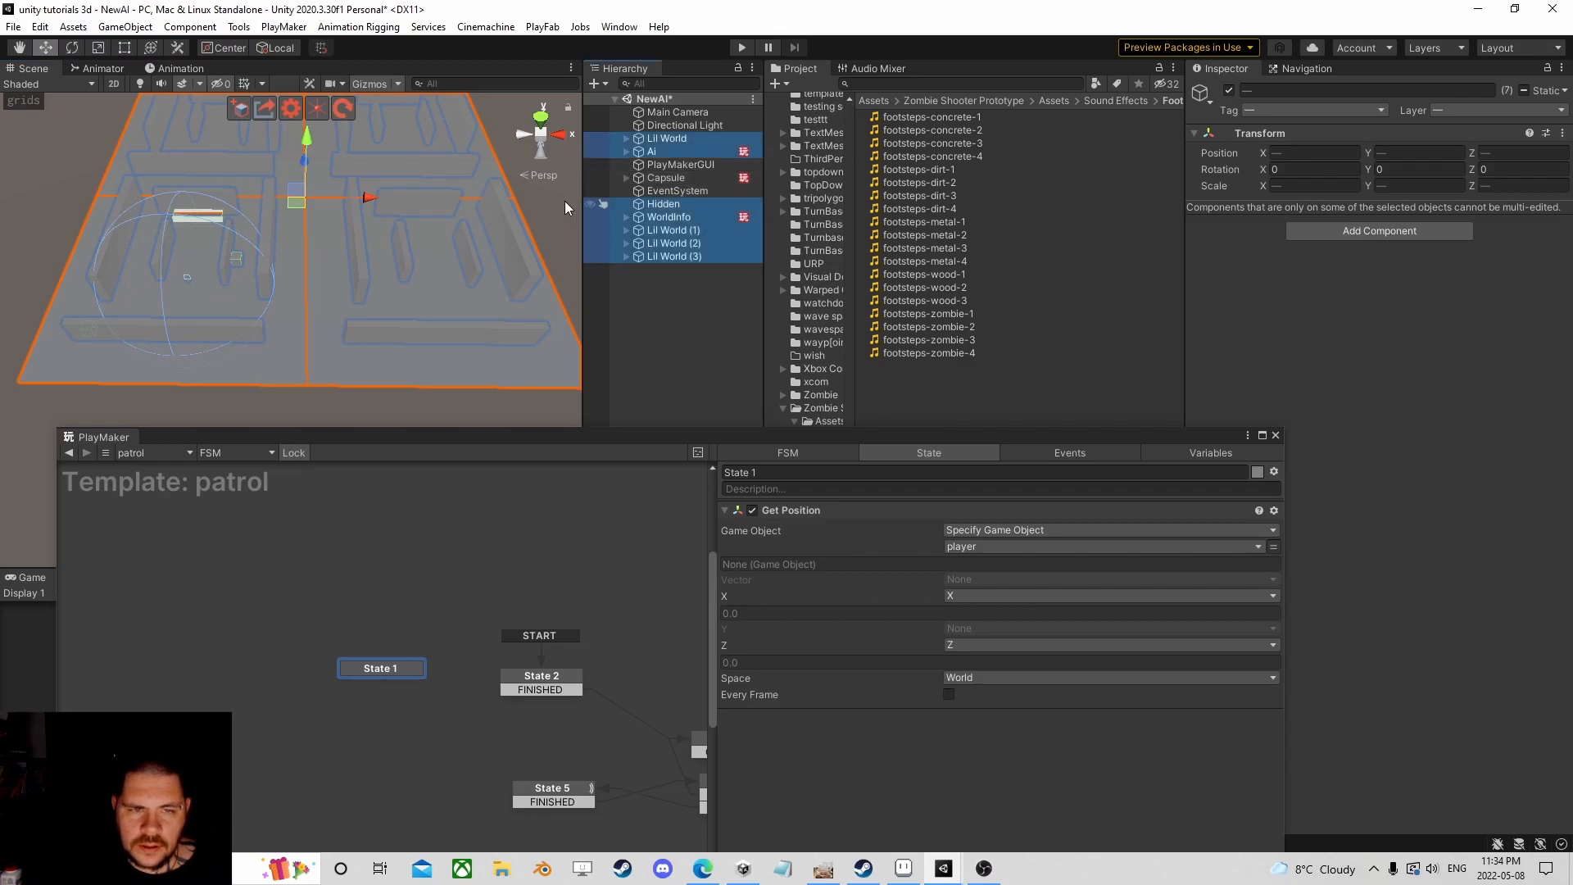
left_click_drag(366, 198, 531, 199)
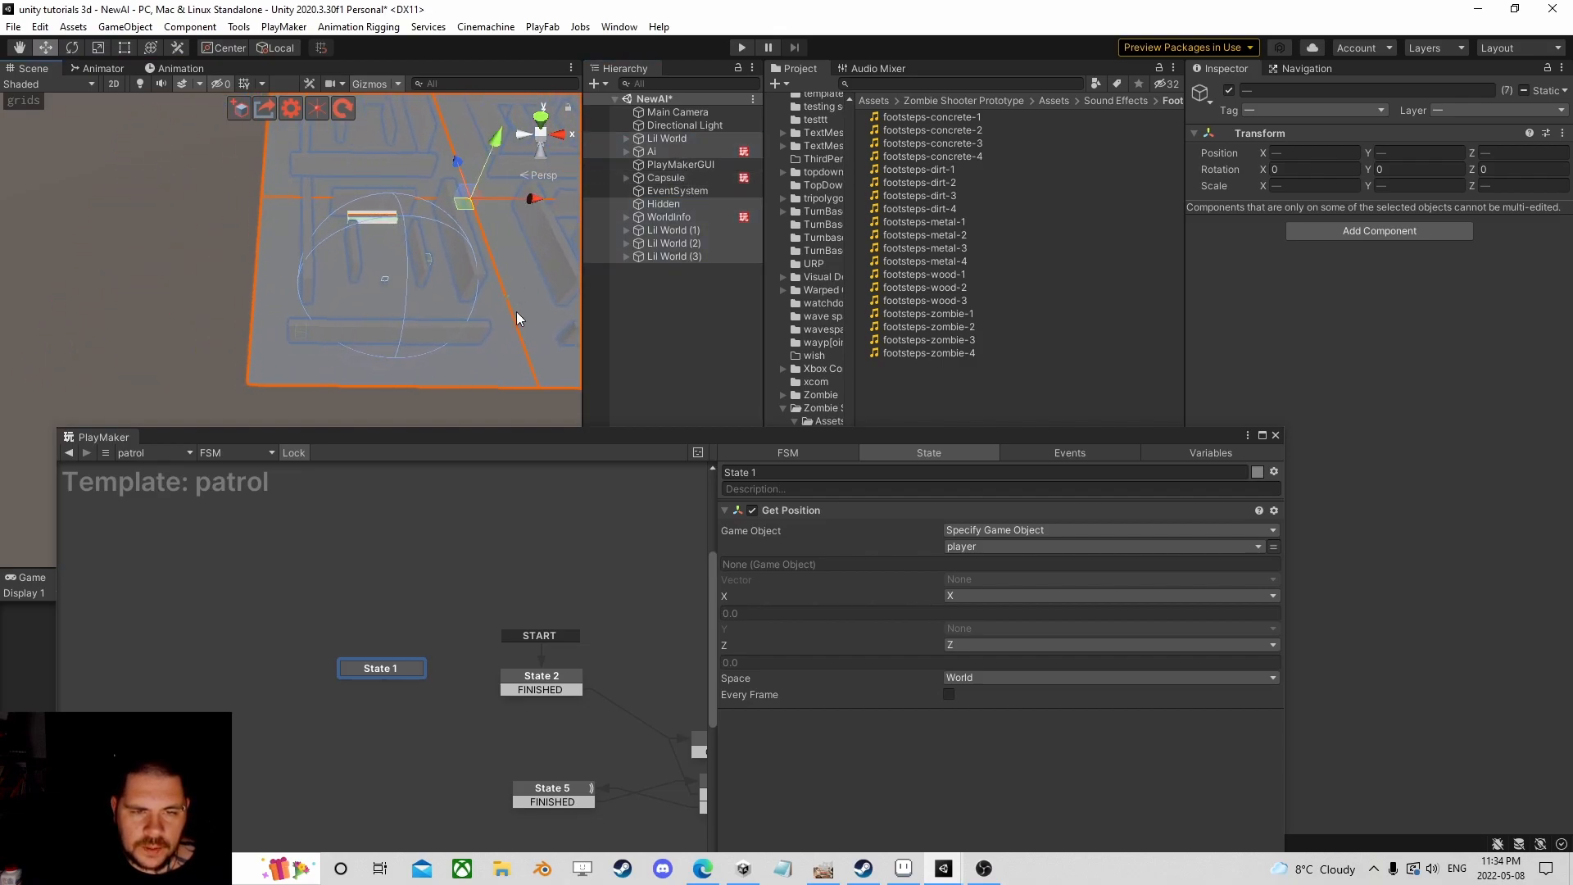
middle_click_drag(485, 273, 327, 262)
scroll(360, 257, "up", 4)
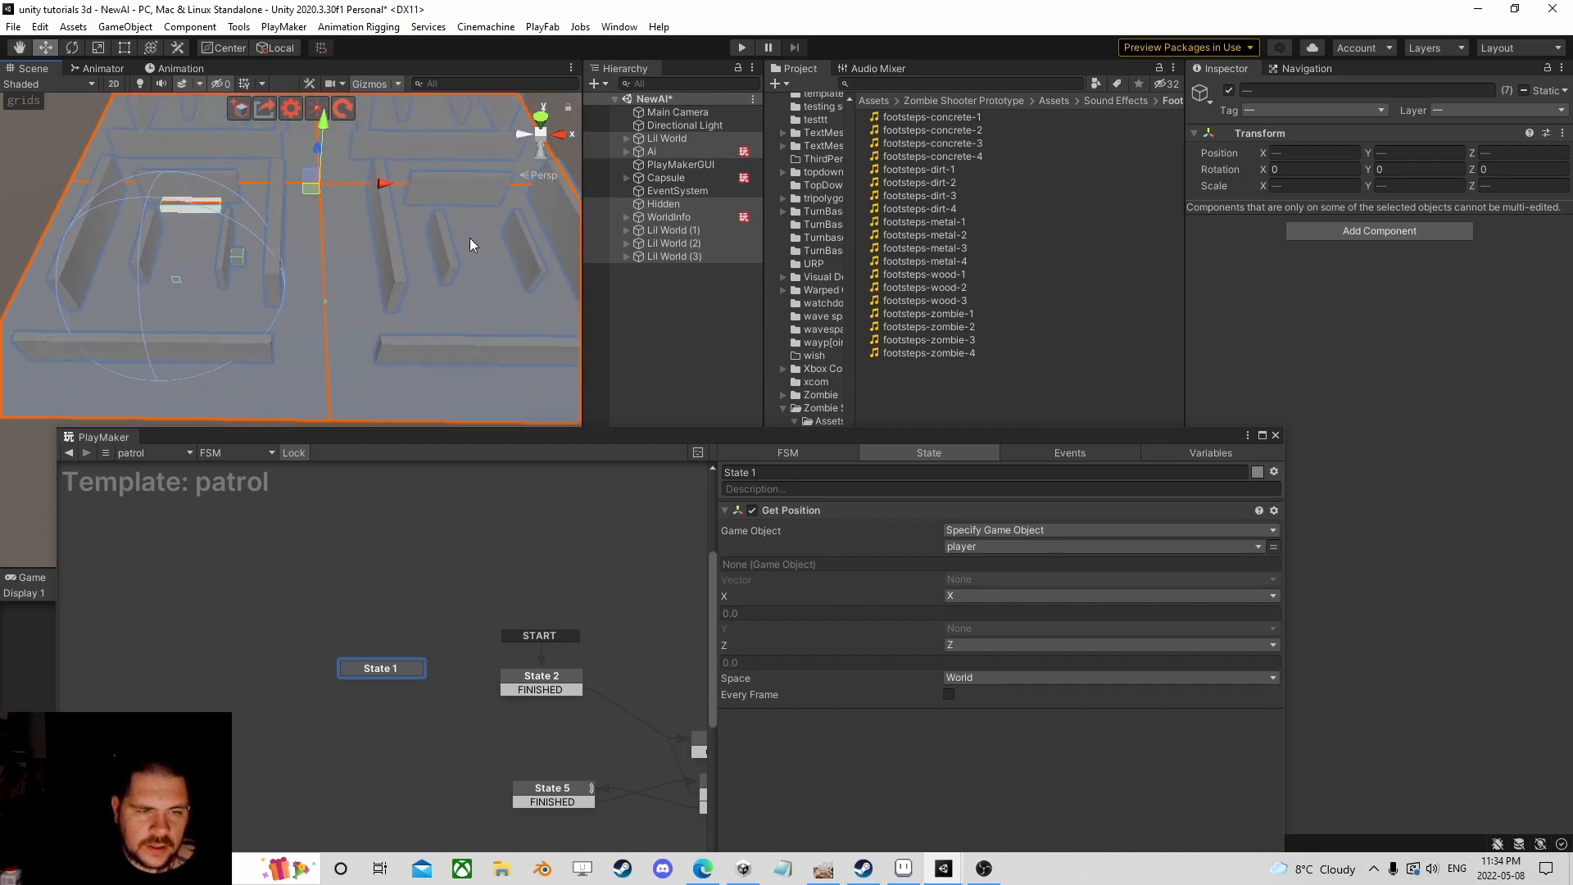
left_click(687, 287)
left_click(665, 178)
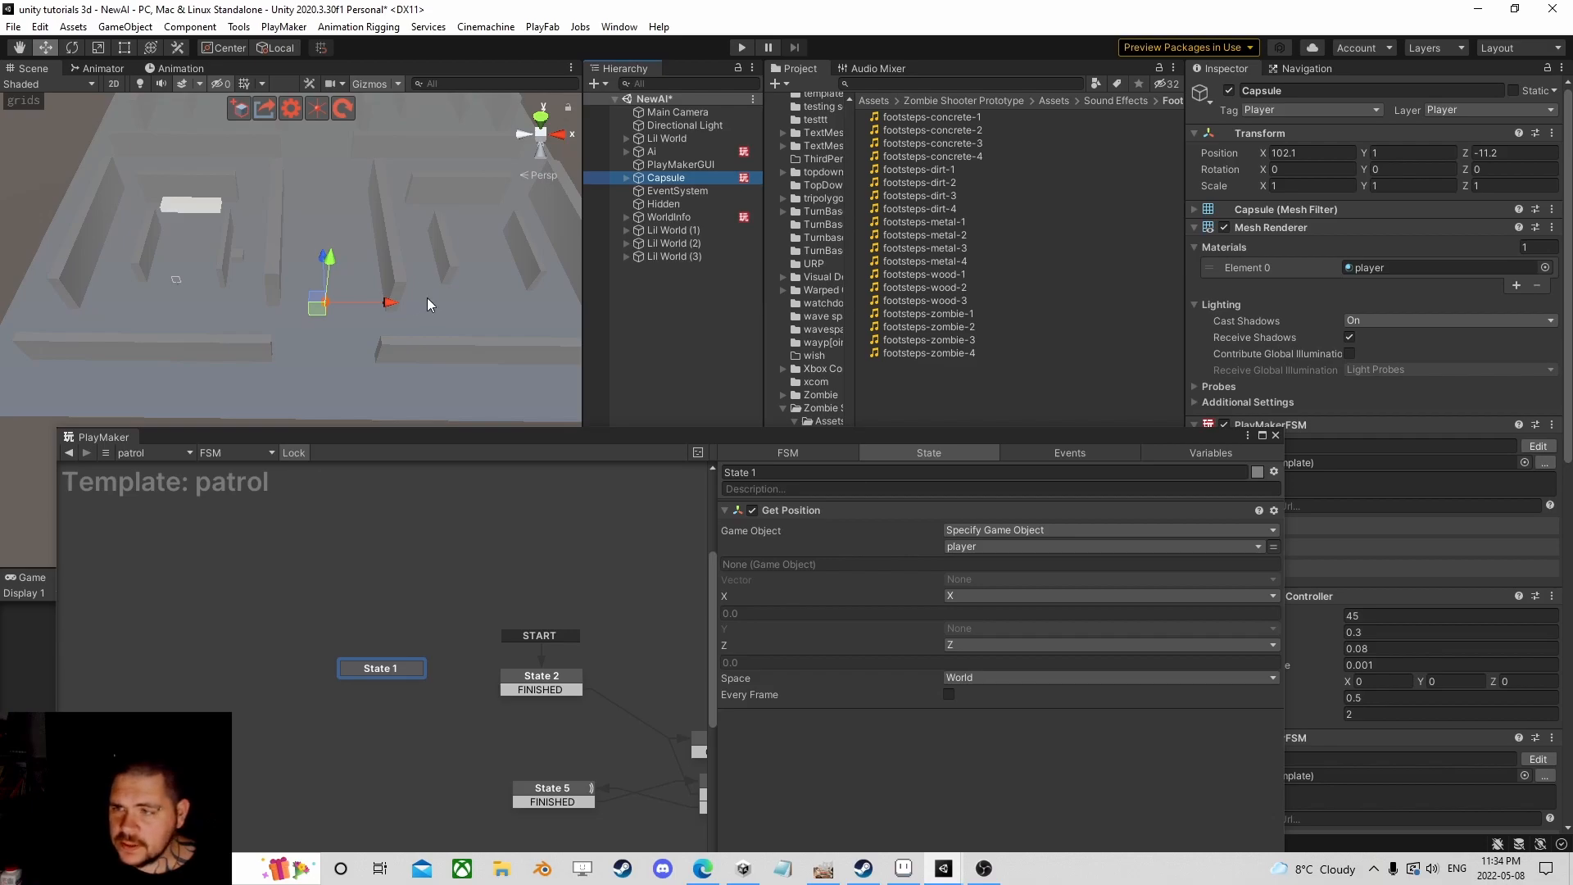
Step: Move the player Capsule to about X 102.3, Z 100.3
mouse_move(403, 301)
left_mouse_down()
mouse_move(70, 310)
mouse_move(391, 302)
left_mouse_up()
right_click_drag(391, 301, 340, 269)
left_click_drag(340, 269, 190, 263)
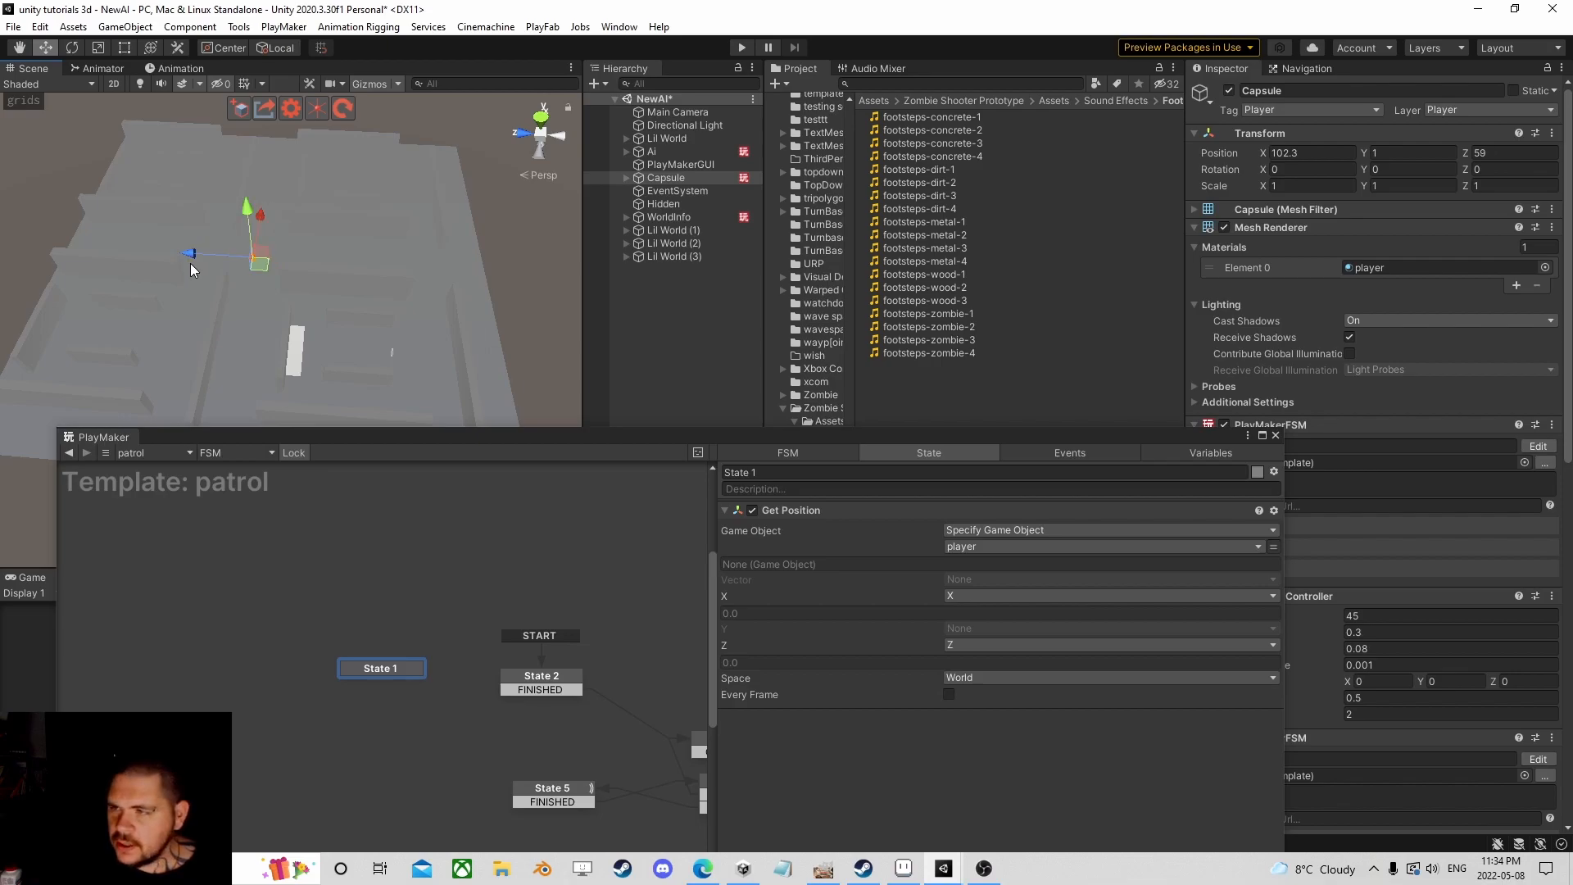
scroll(190, 263, "down", 4)
middle_click_drag(192, 264, 304, 264)
left_click_drag(307, 264, 243, 264)
scroll(263, 259, "up", 5)
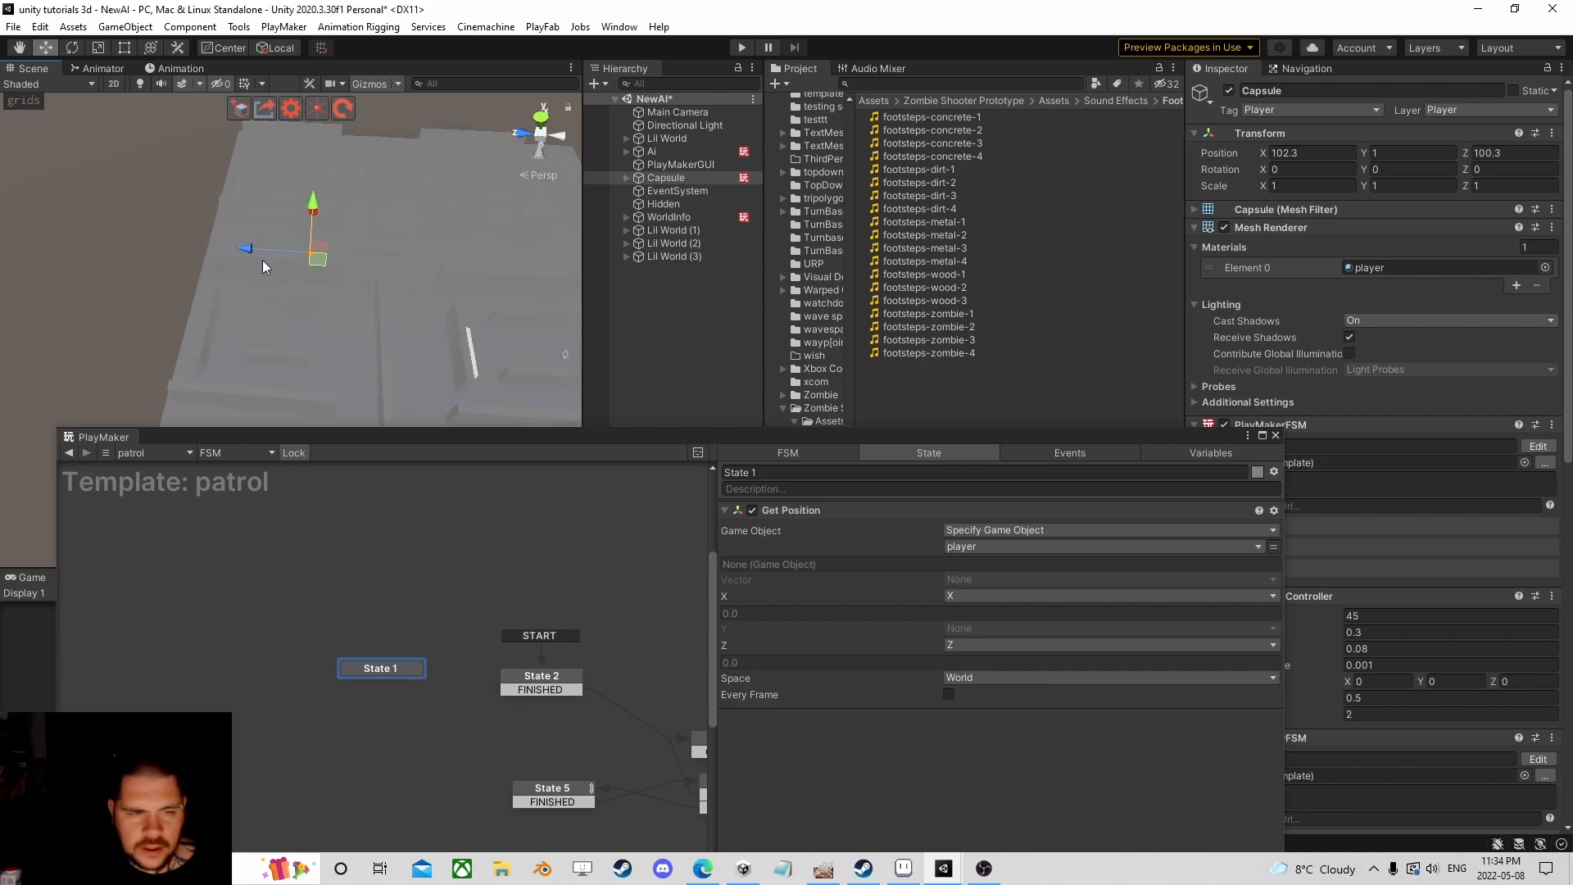
scroll(342, 282, "down", 5)
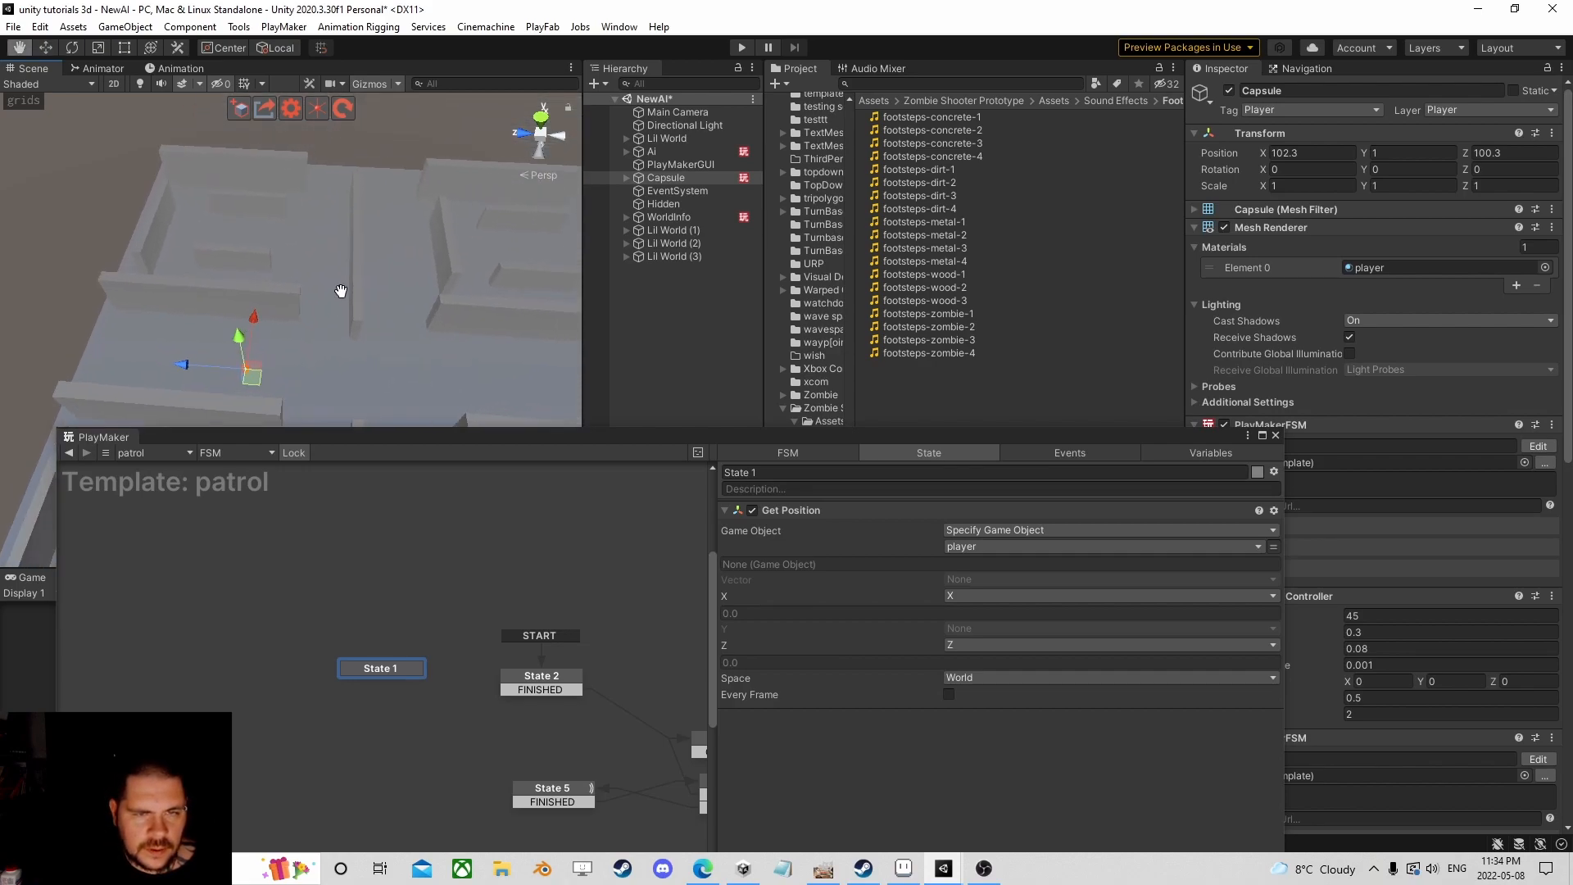
Step: Slide the Lil World floors and Hidden along Z, then view the maze from above
left_click(672, 256)
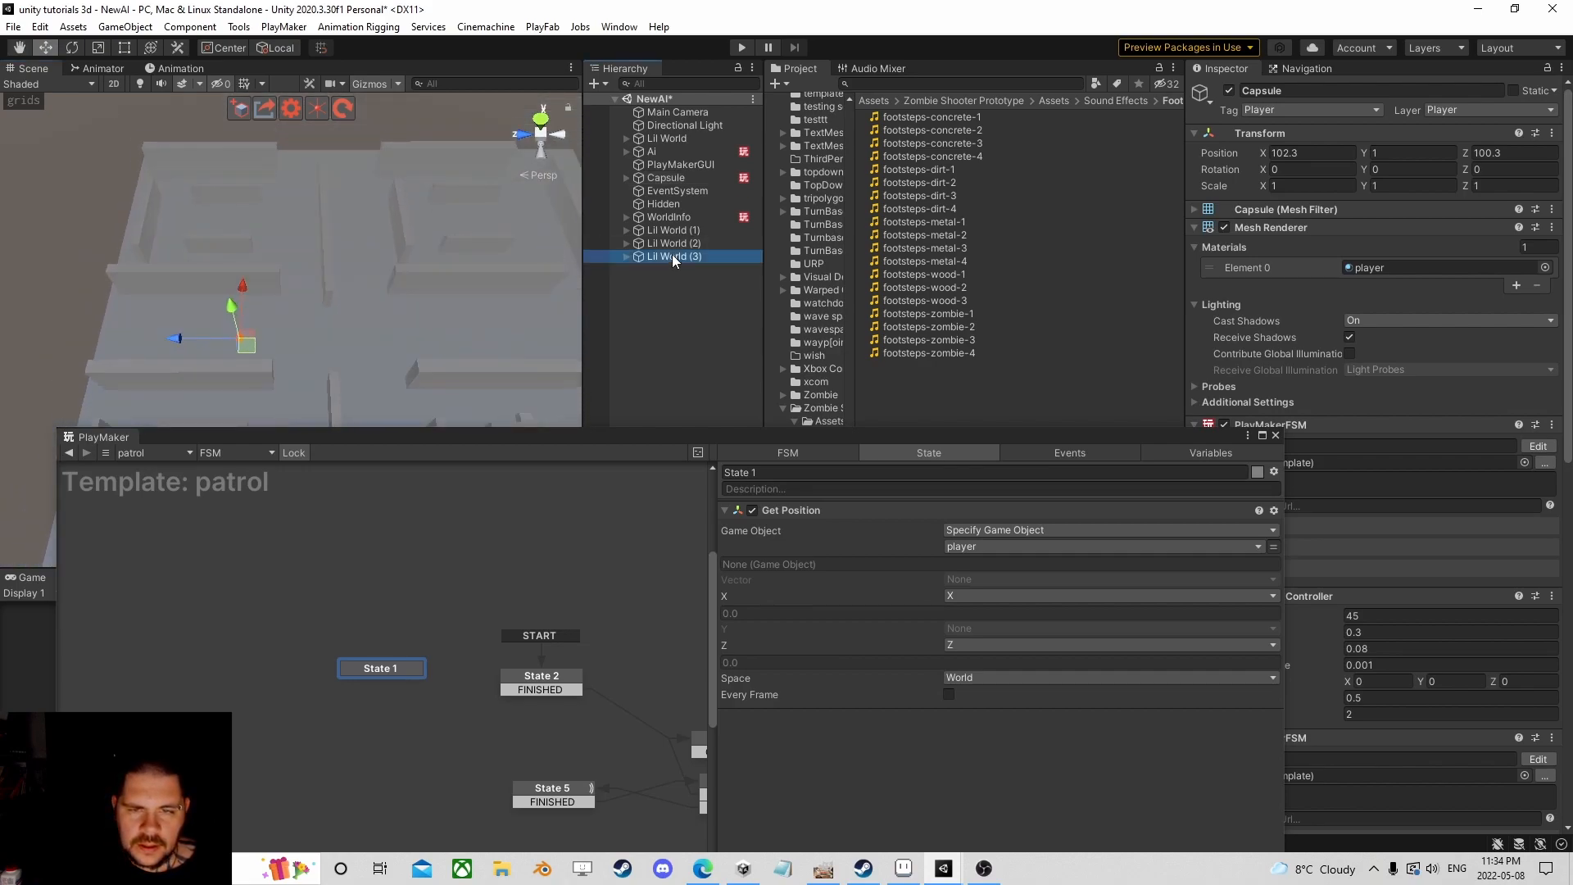
left_click(680, 231, "shift")
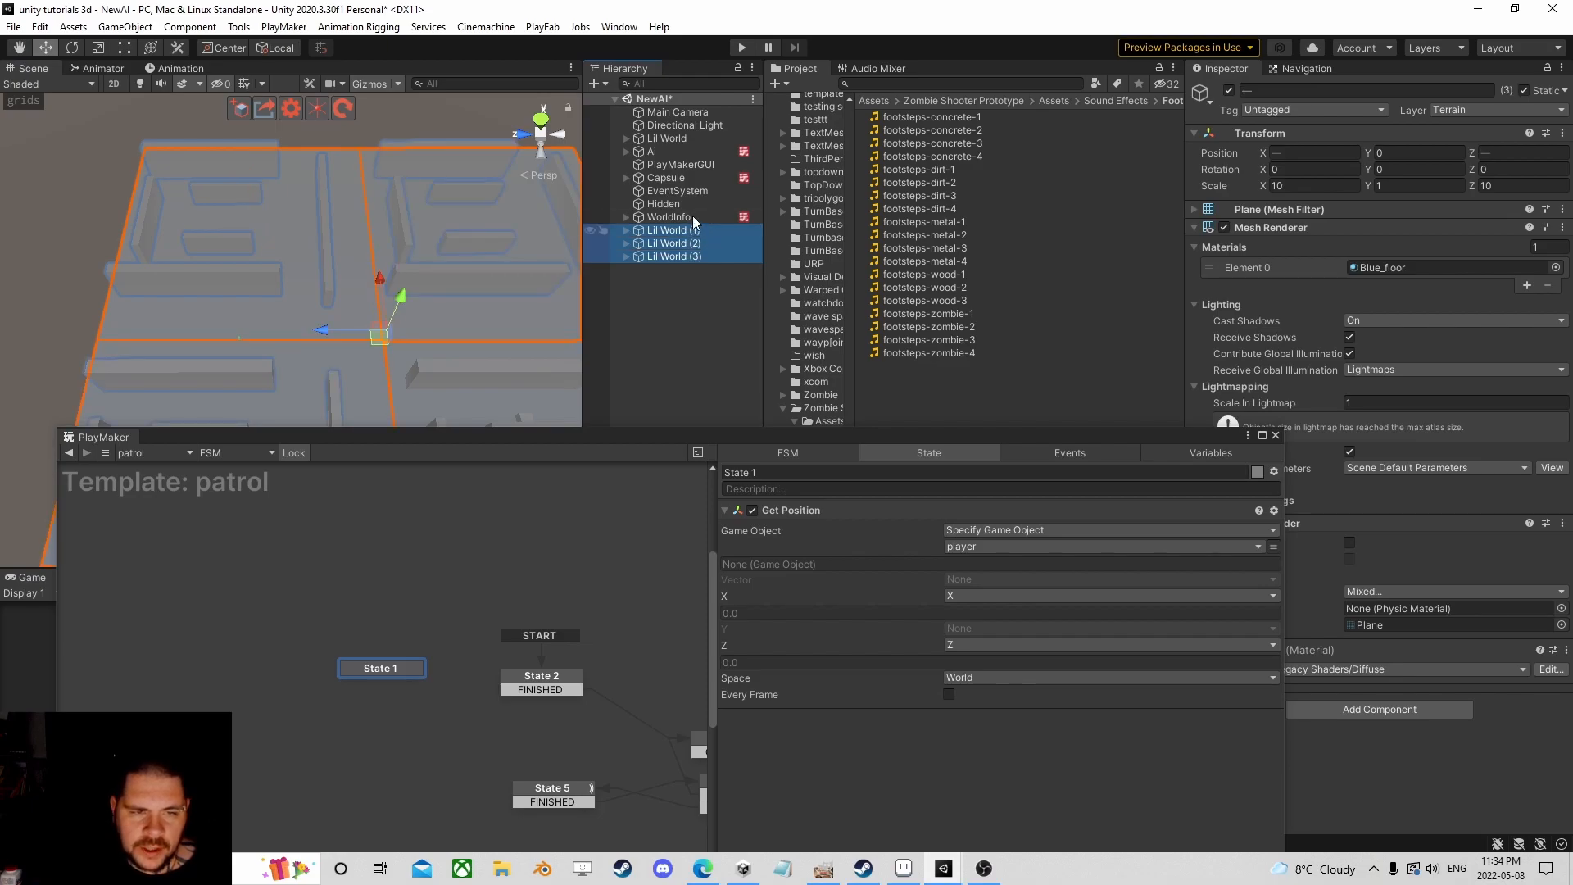
left_click(670, 203, "ctrl")
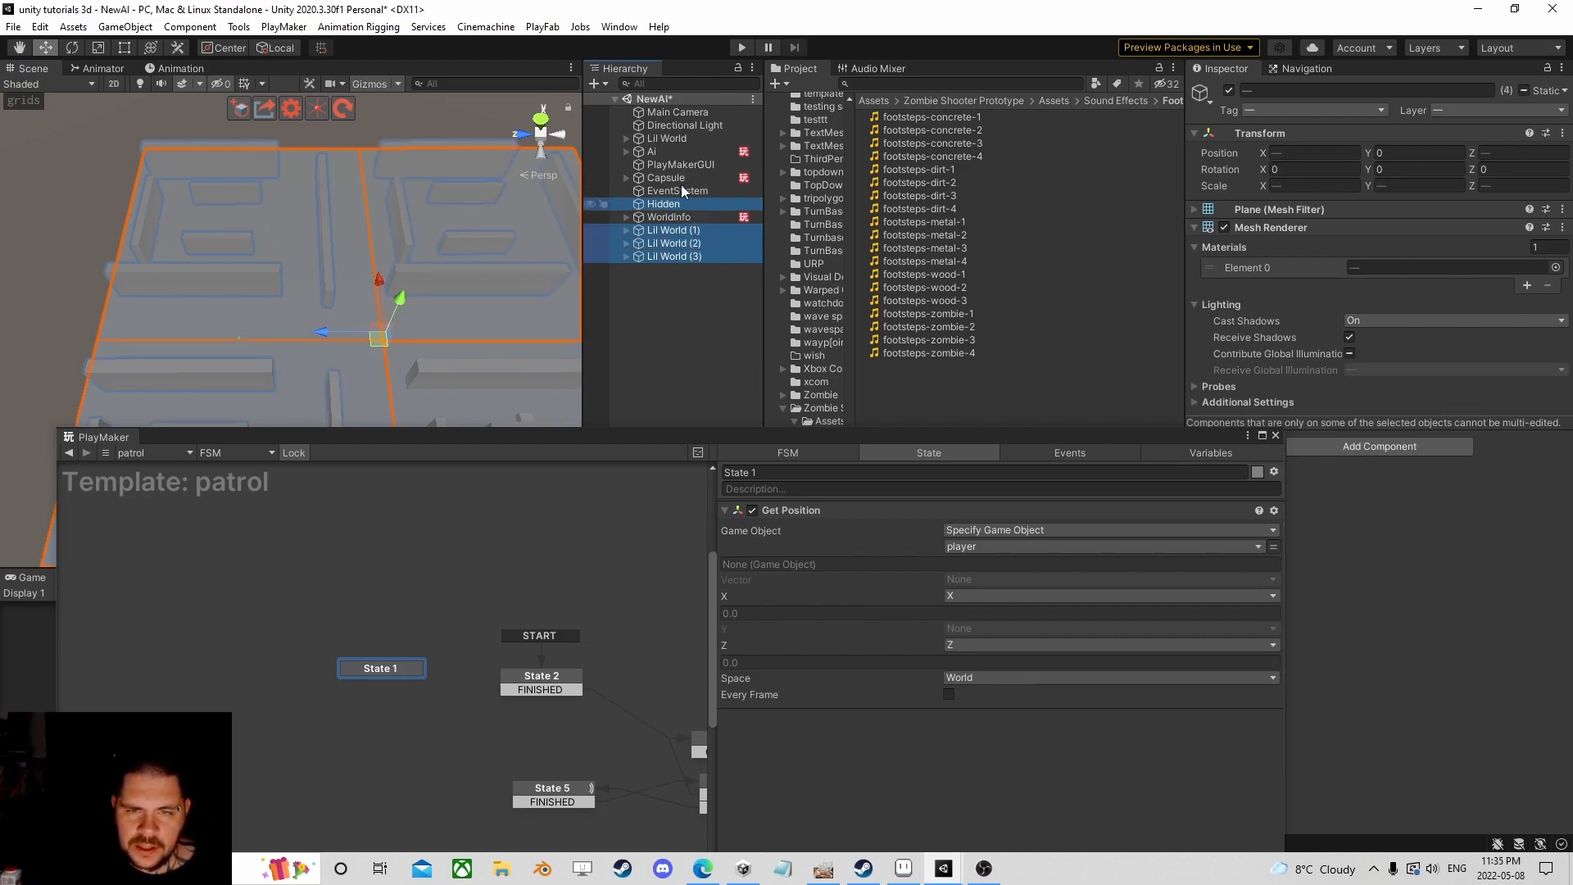
left_click(676, 138, "ctrl")
left_click_drag(323, 329, 176, 331)
left_click(655, 313)
right_click_drag(508, 305, 641, 150)
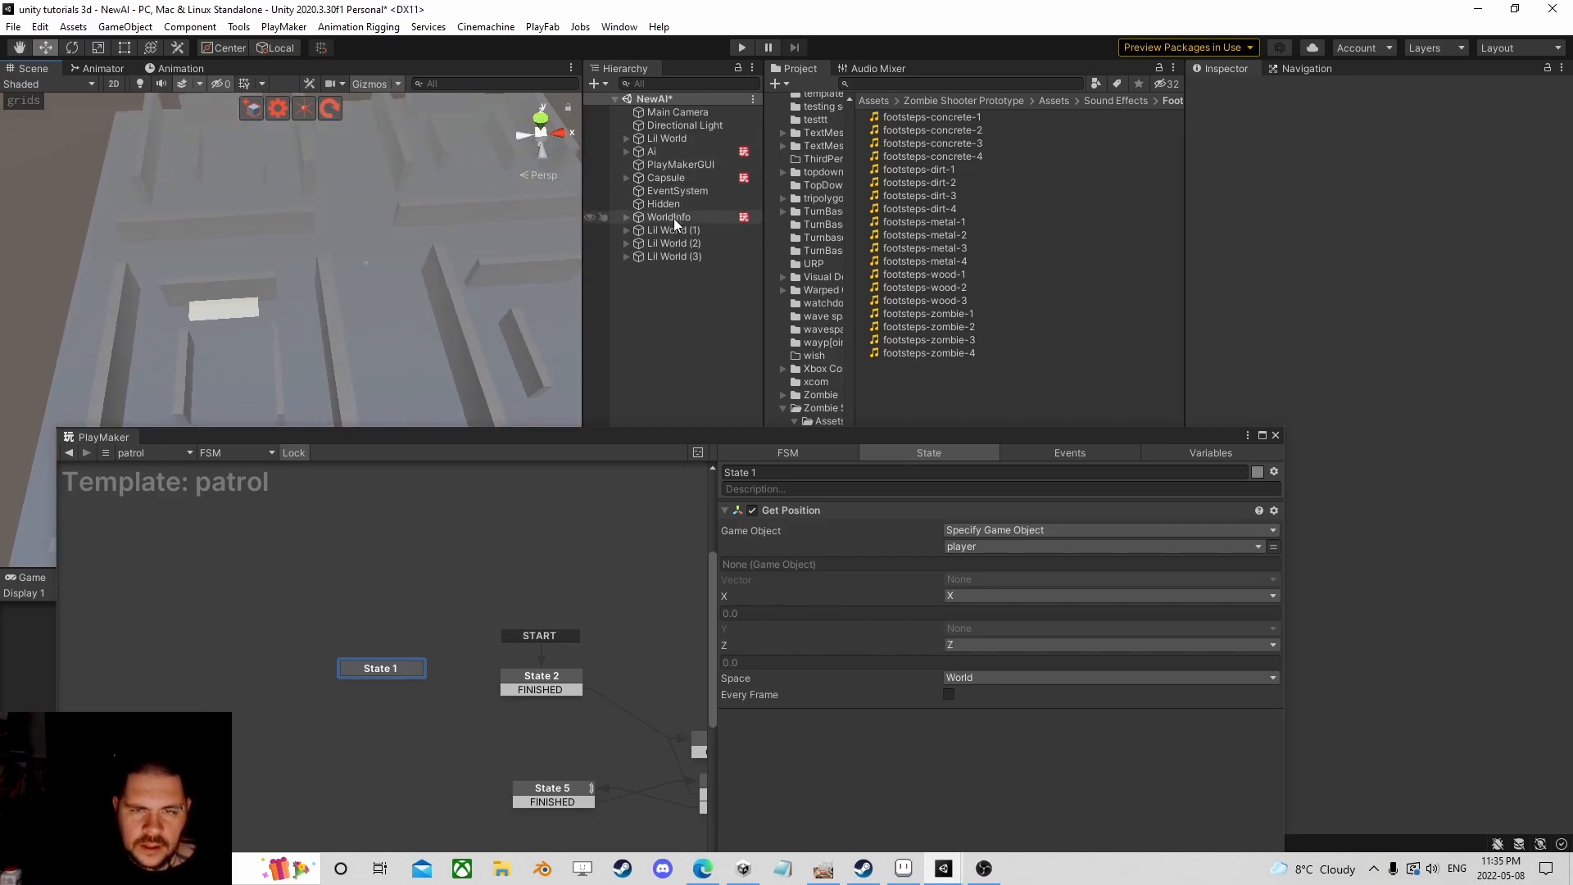
Step: Move the player Capsule into the maze and WorldInfo to X 60.8, Z 54.2
double_click(666, 178)
left_click_drag(344, 195, 146, 392)
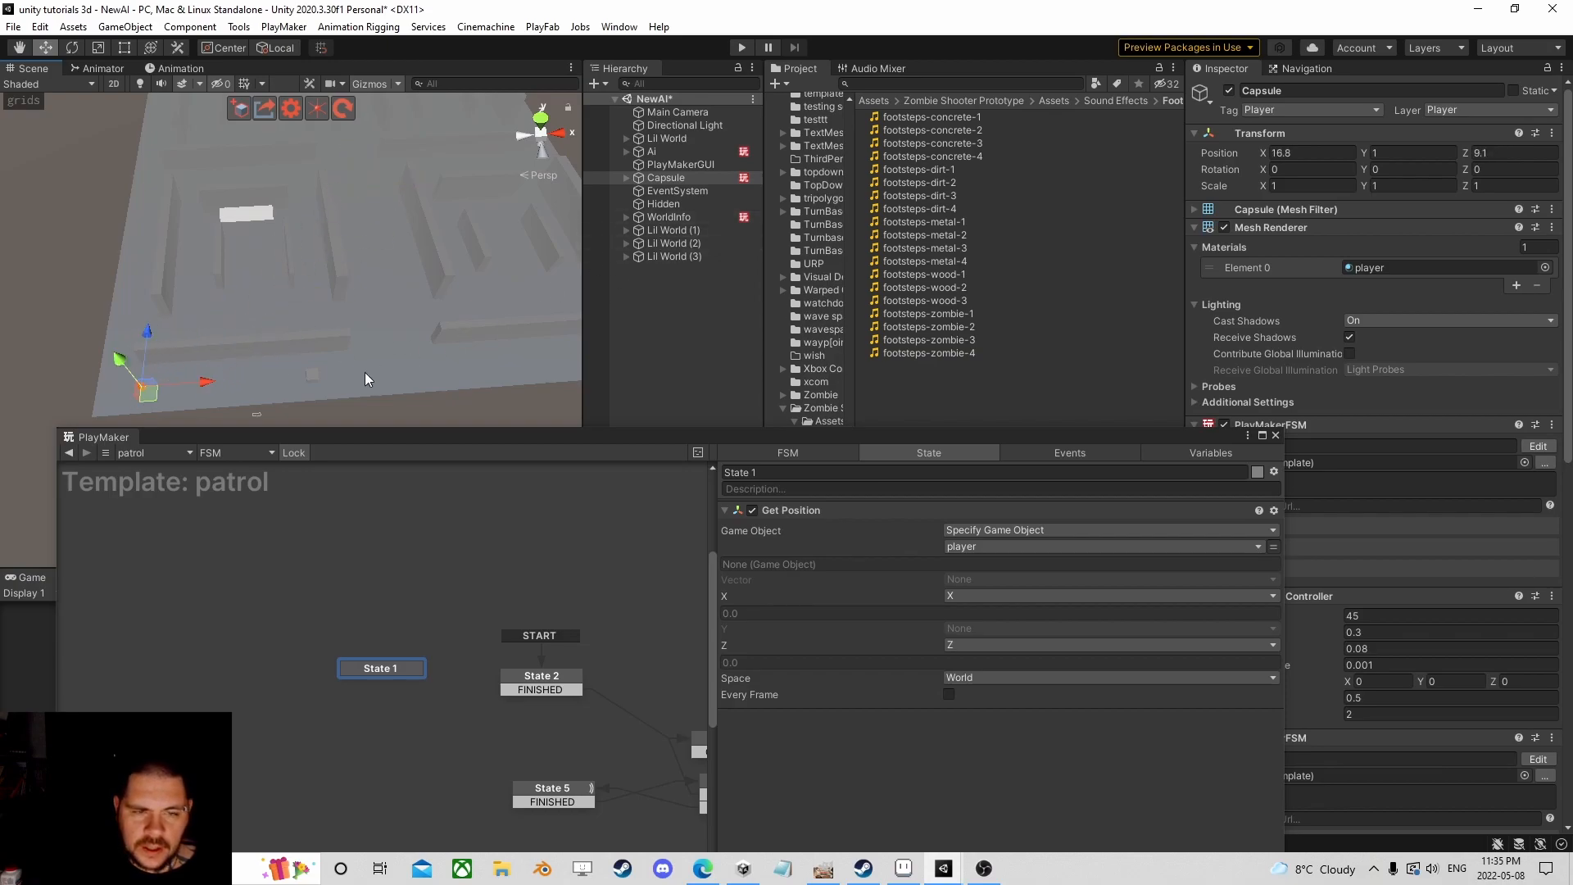
left_click(314, 375)
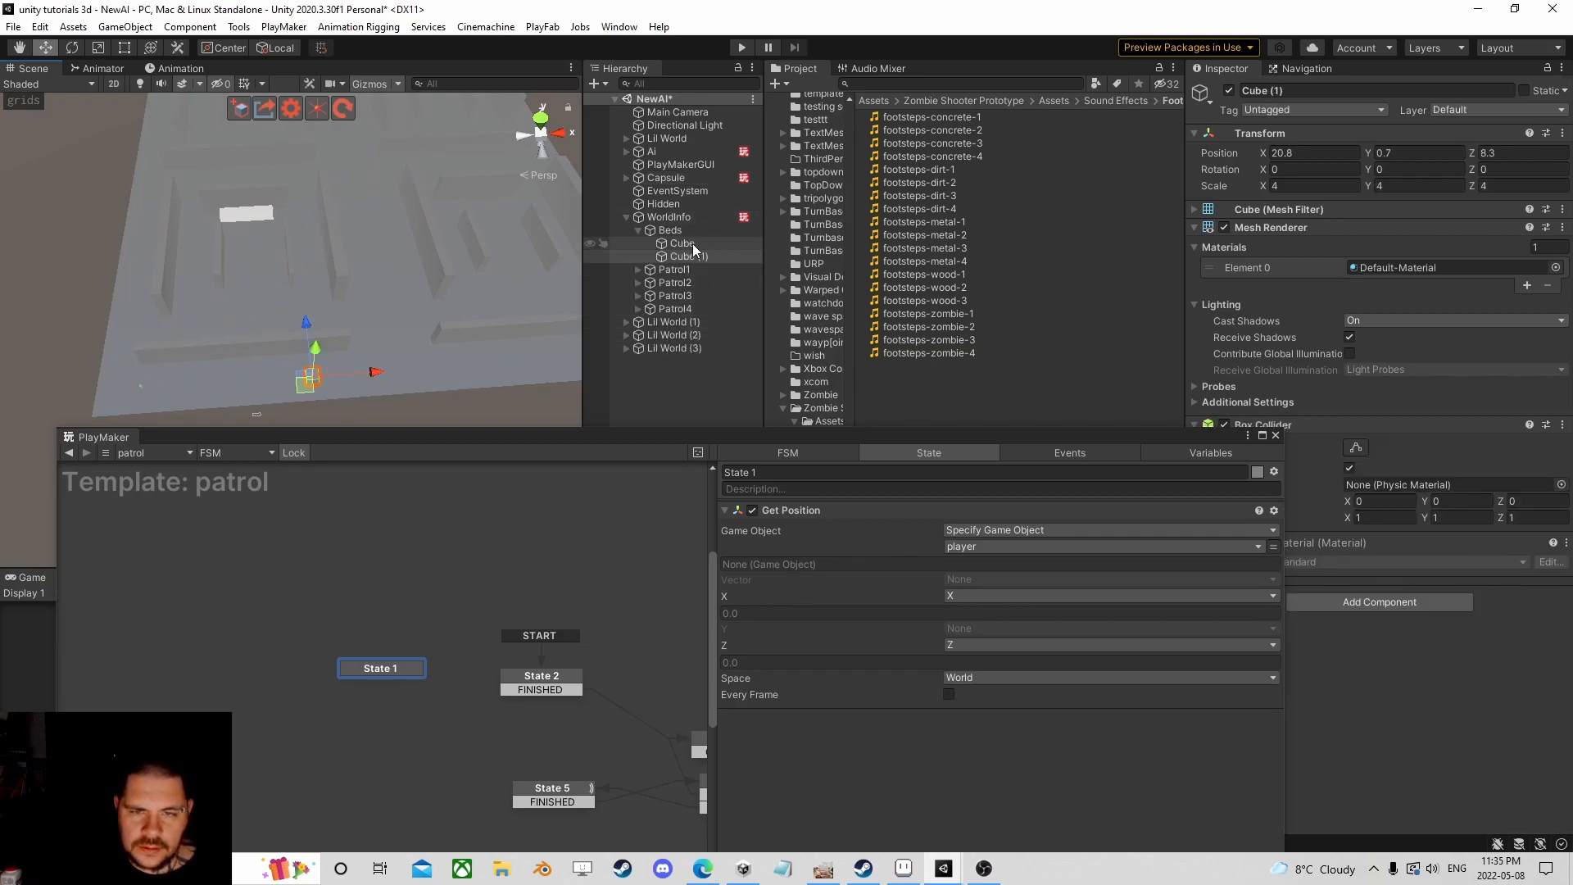
left_click(639, 229)
left_click(671, 218)
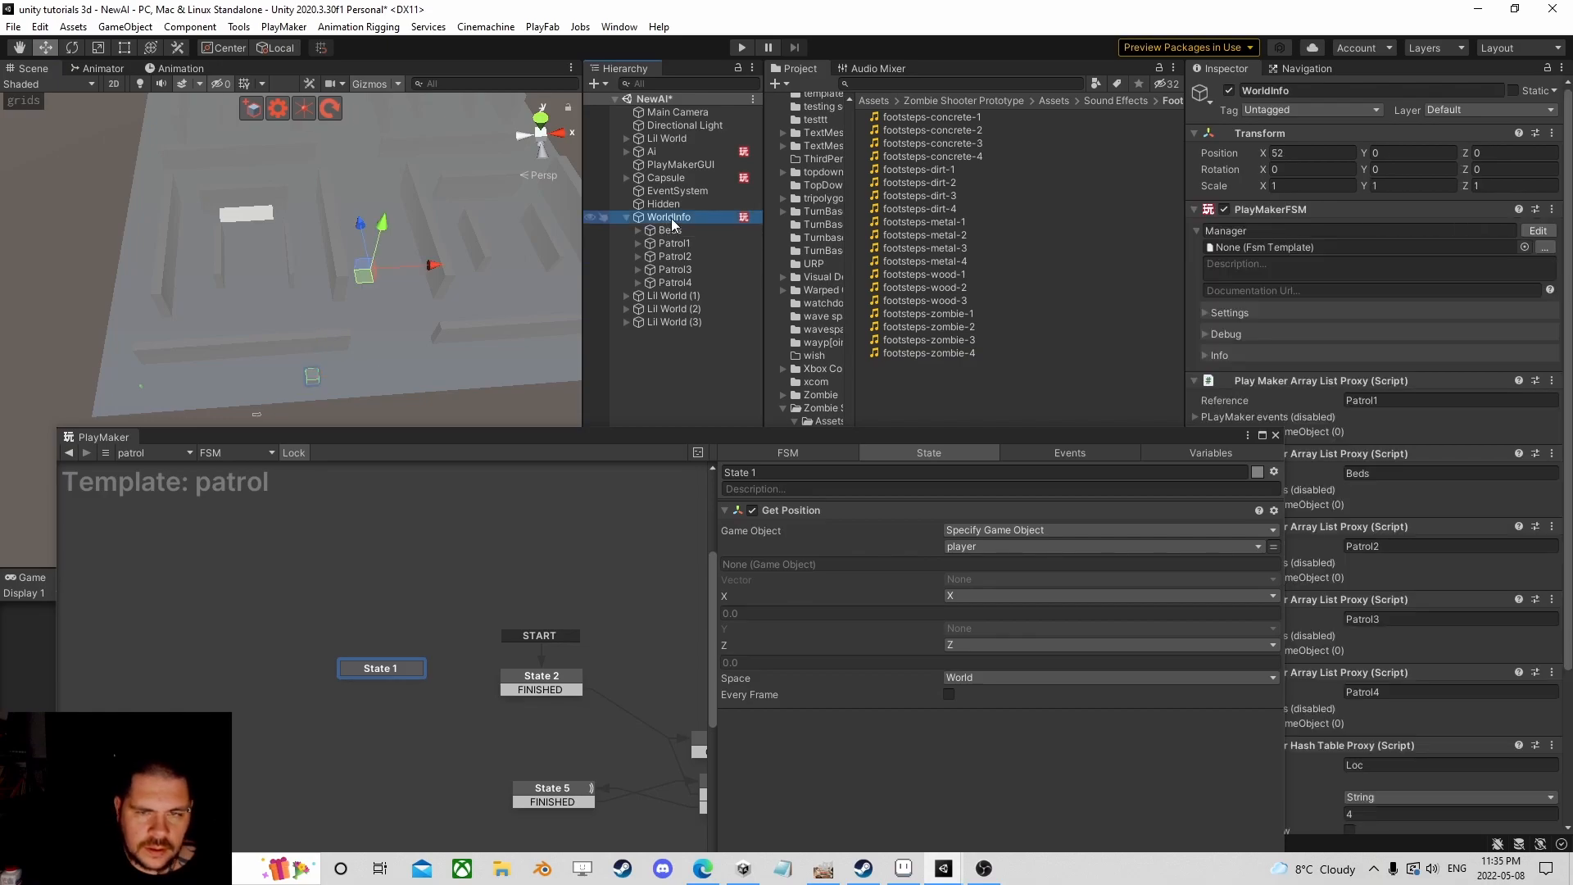
left_click_drag(362, 277, 362, 182)
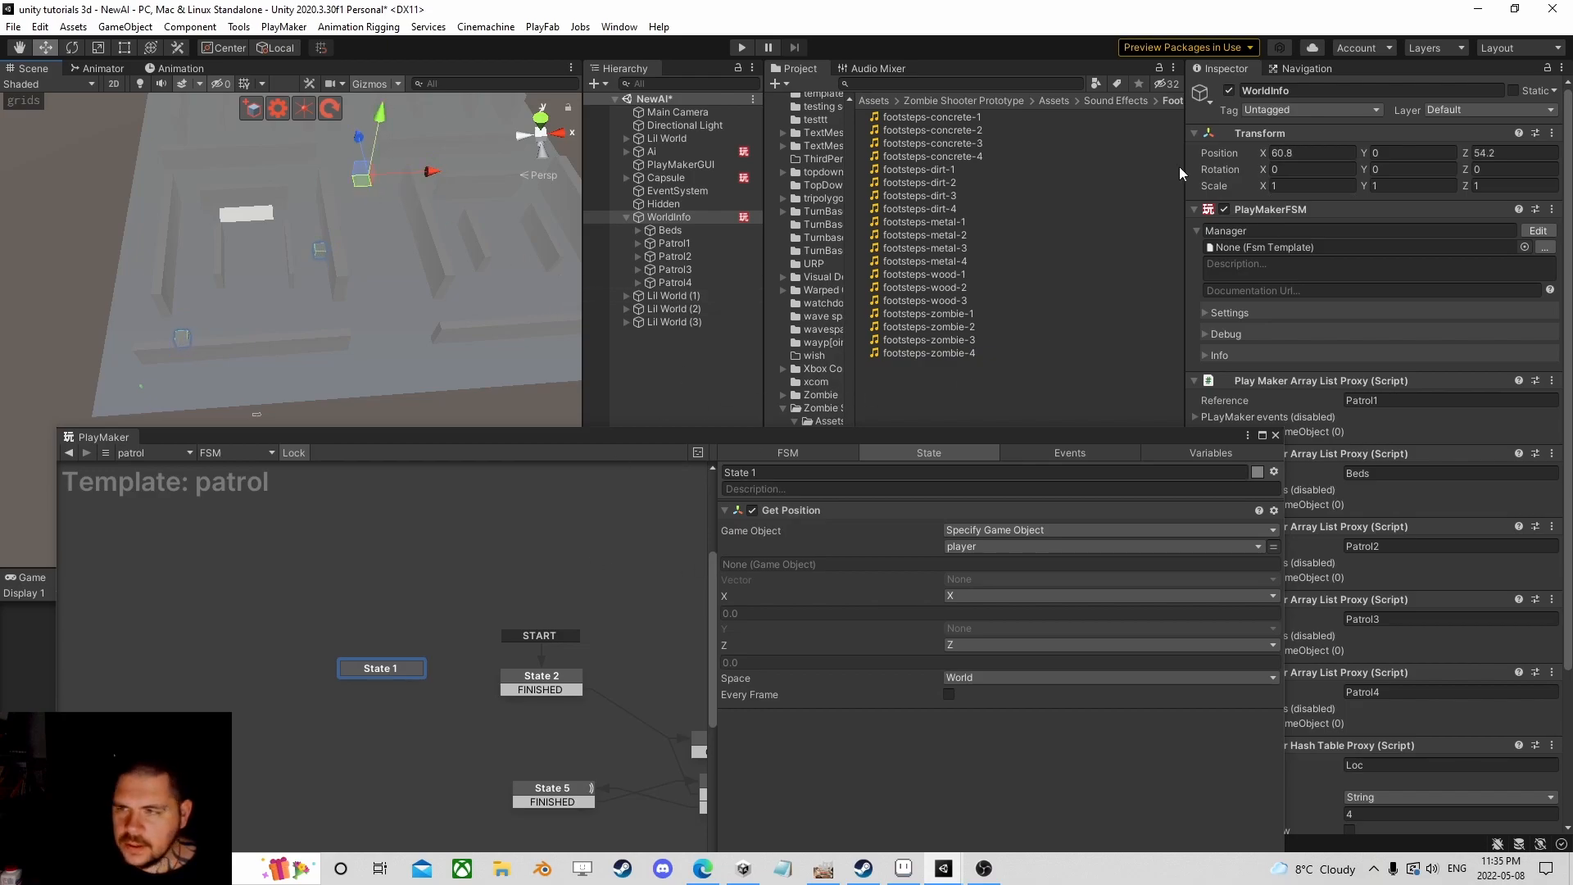
Step: Rebake the navmesh over the maze from the Navigation window
left_click(1304, 68)
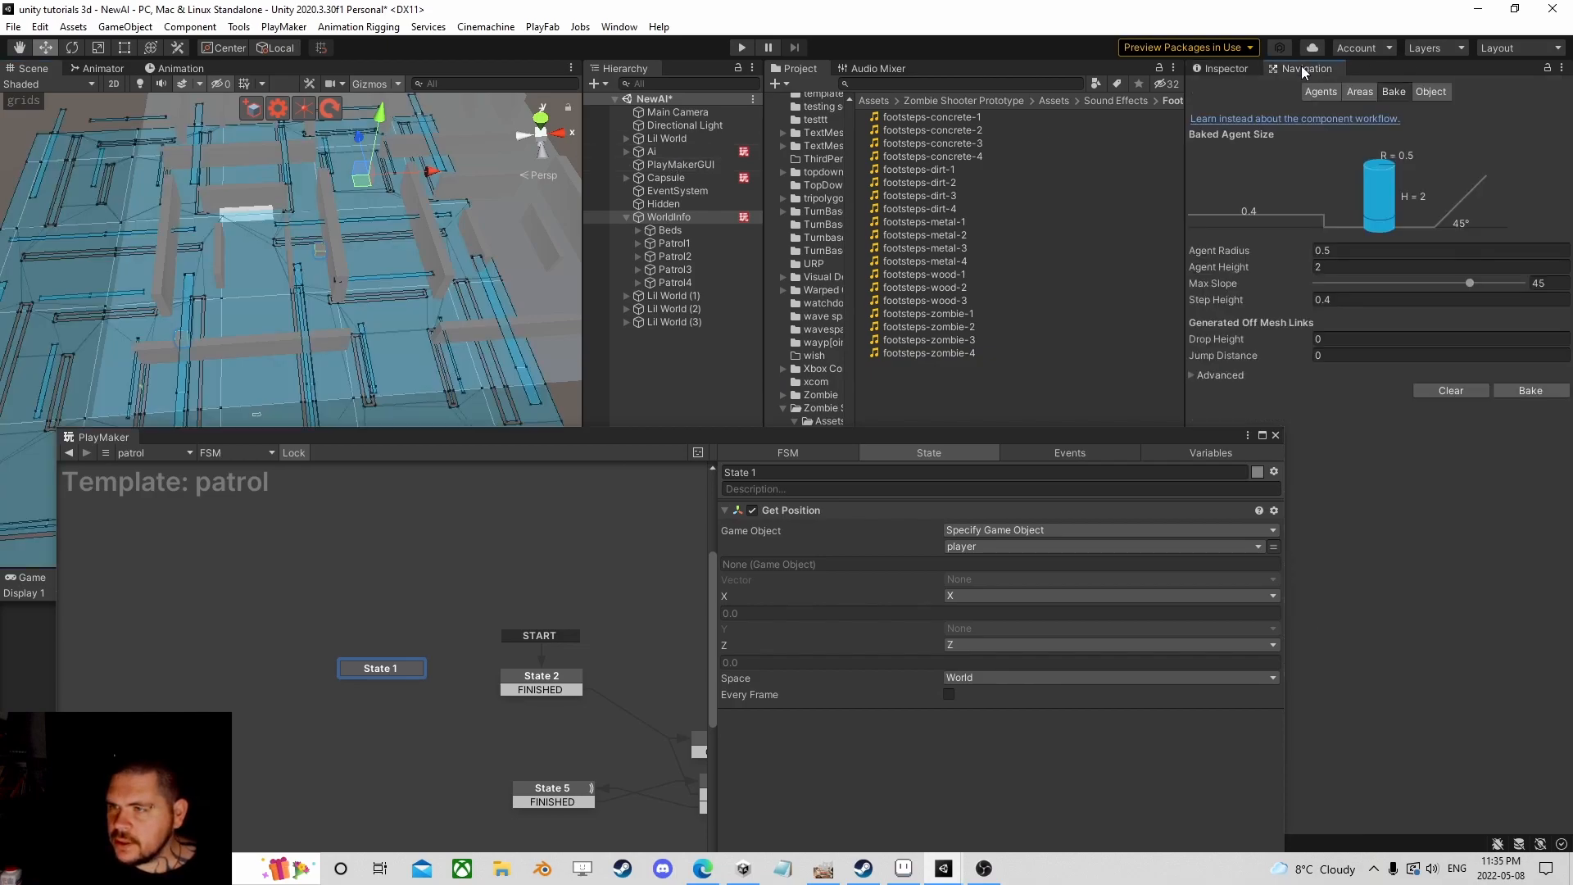
scroll(409, 300, "down", 5)
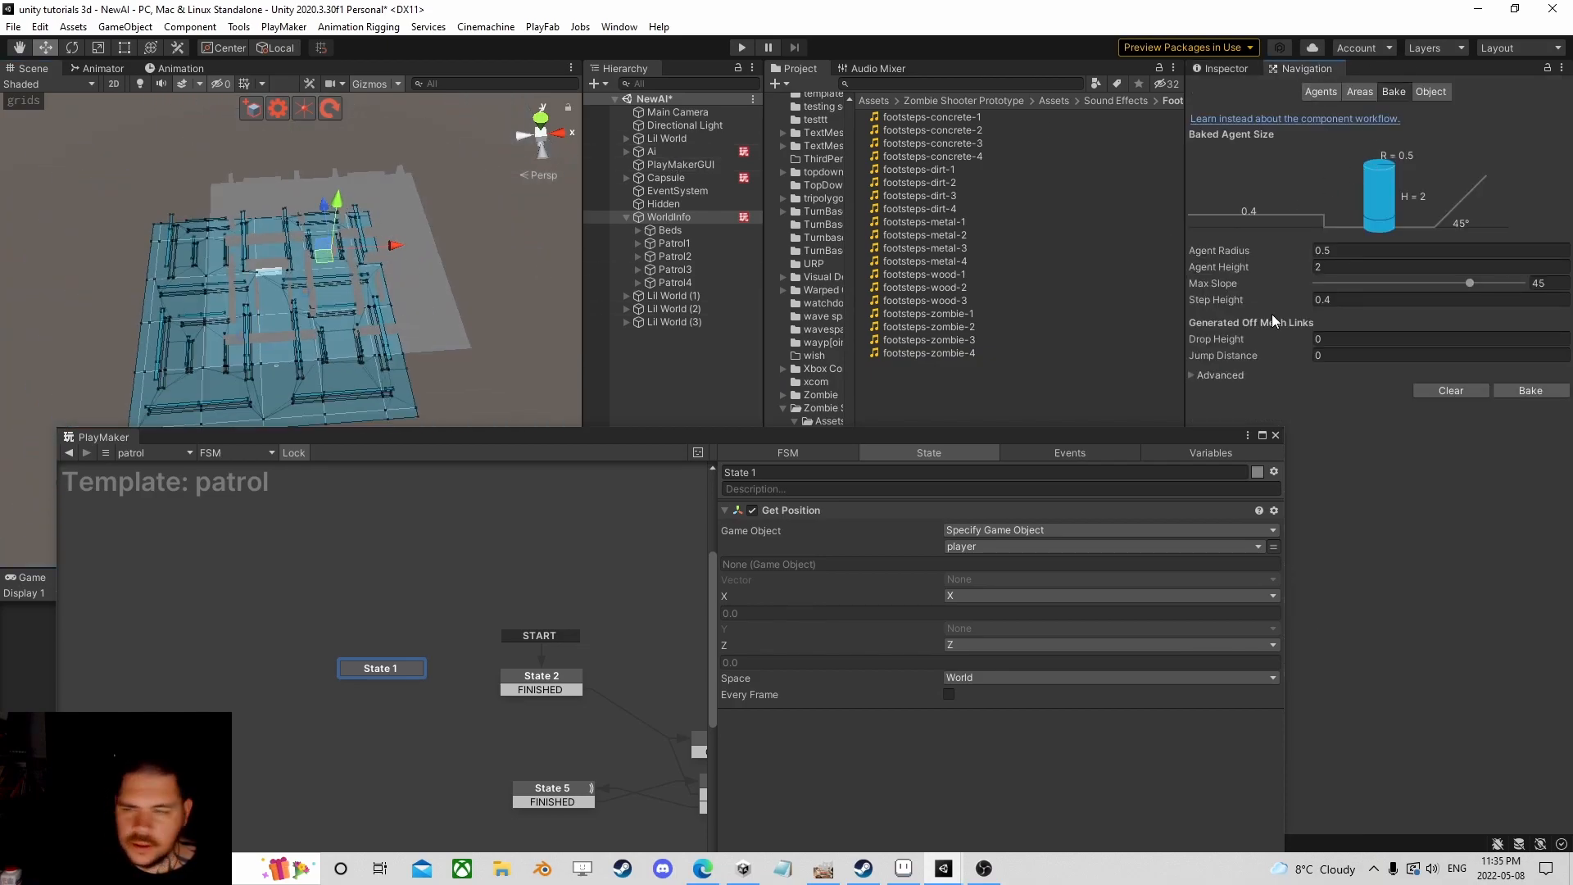
left_click(1522, 393)
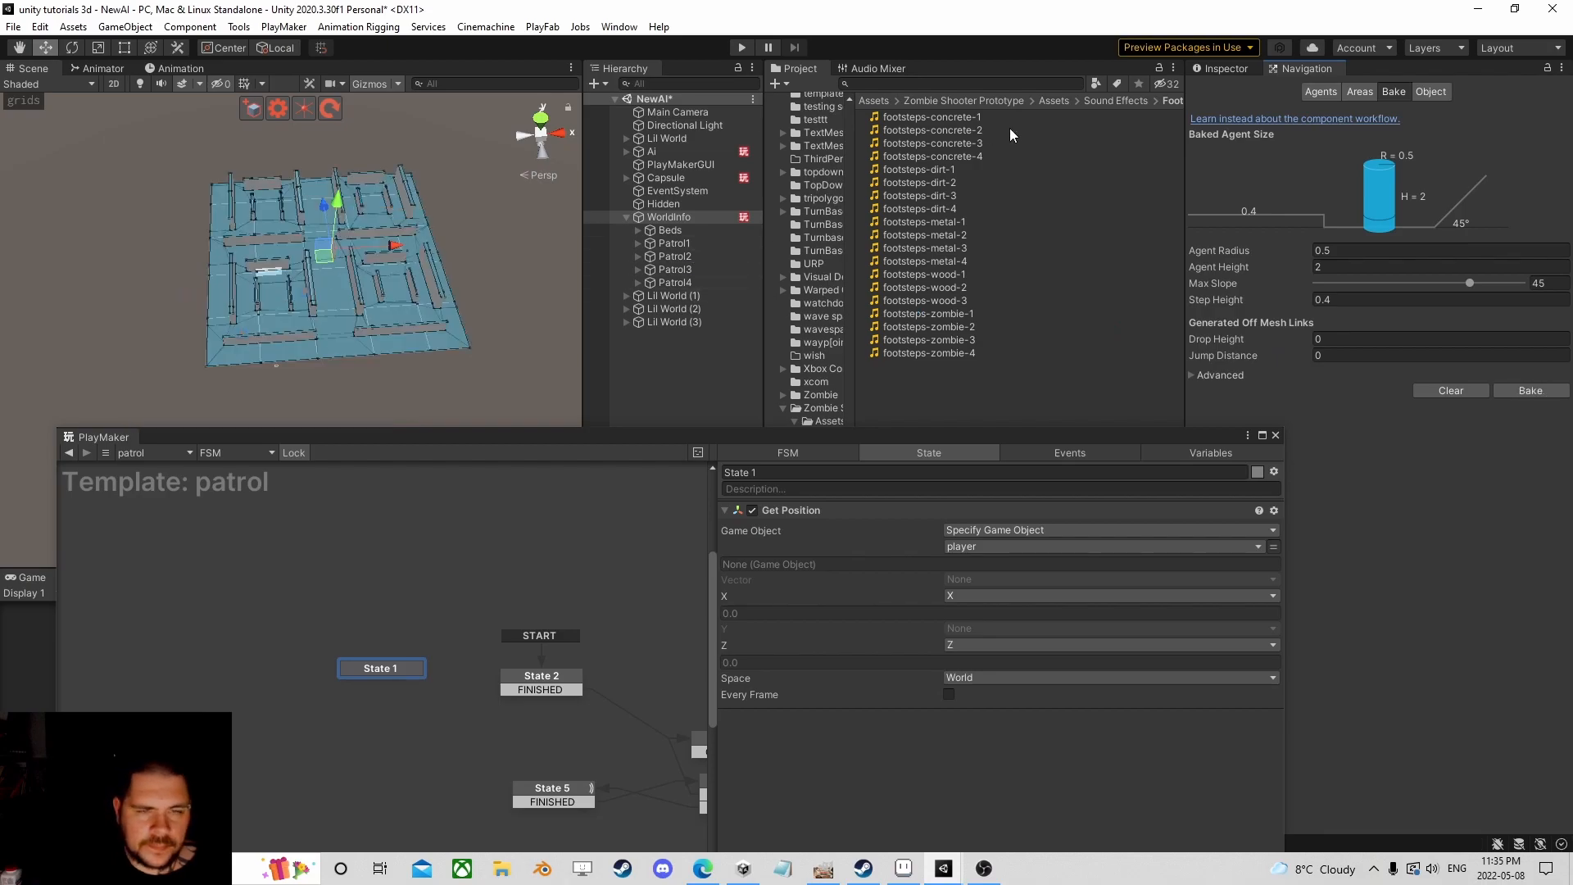
Step: Return to WorldInfo's Inspector and orbit the Scene view across the maze
left_click(1224, 69)
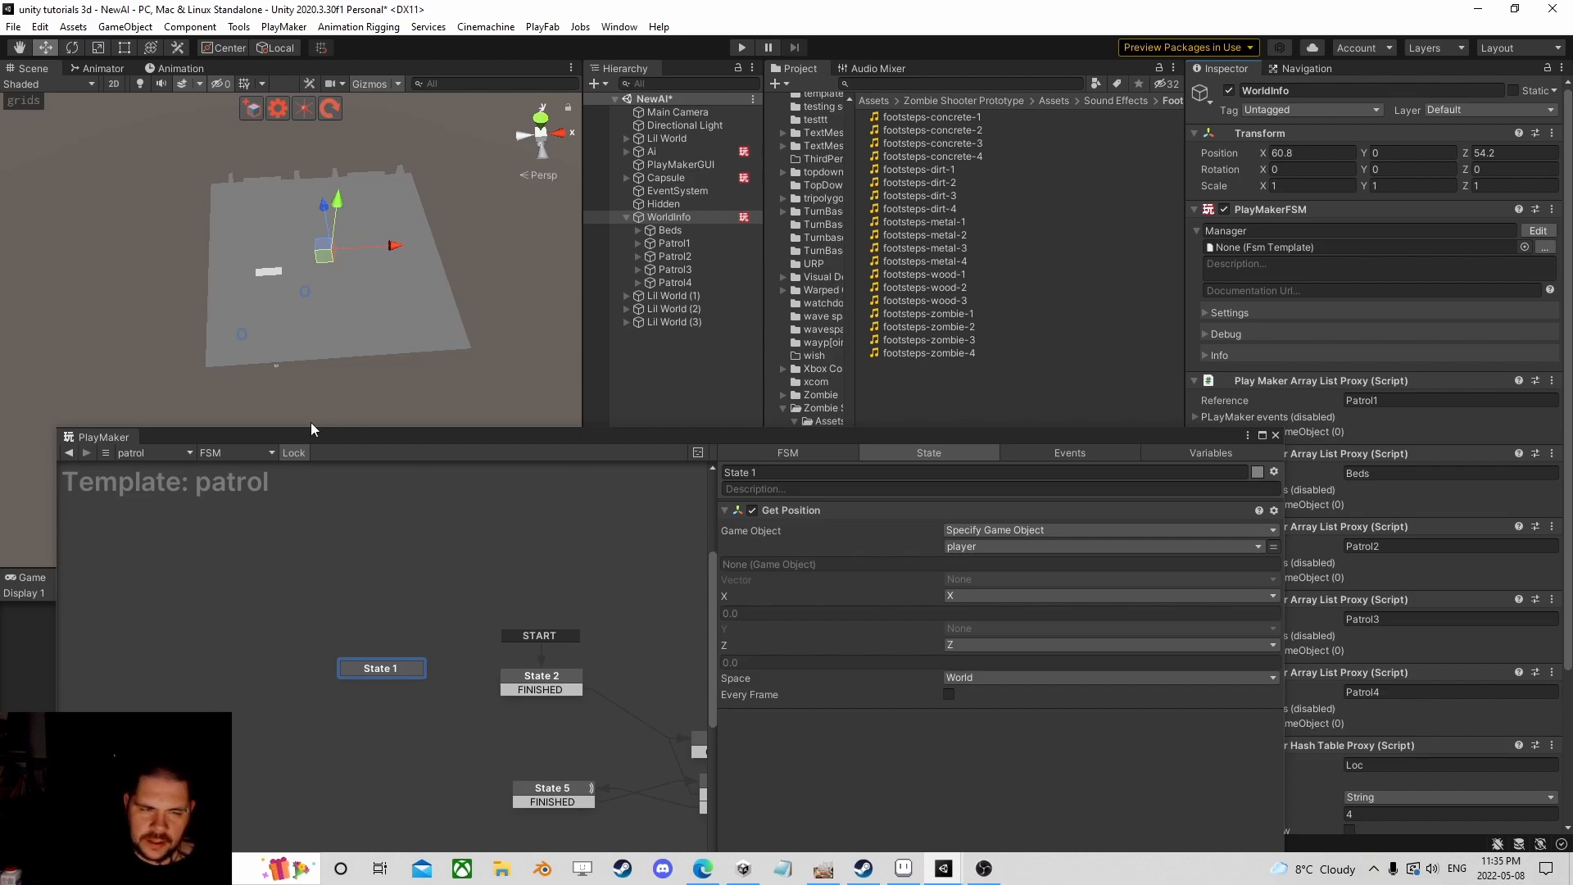
scroll(293, 371, "up", 10)
scroll(342, 327, "down", 1)
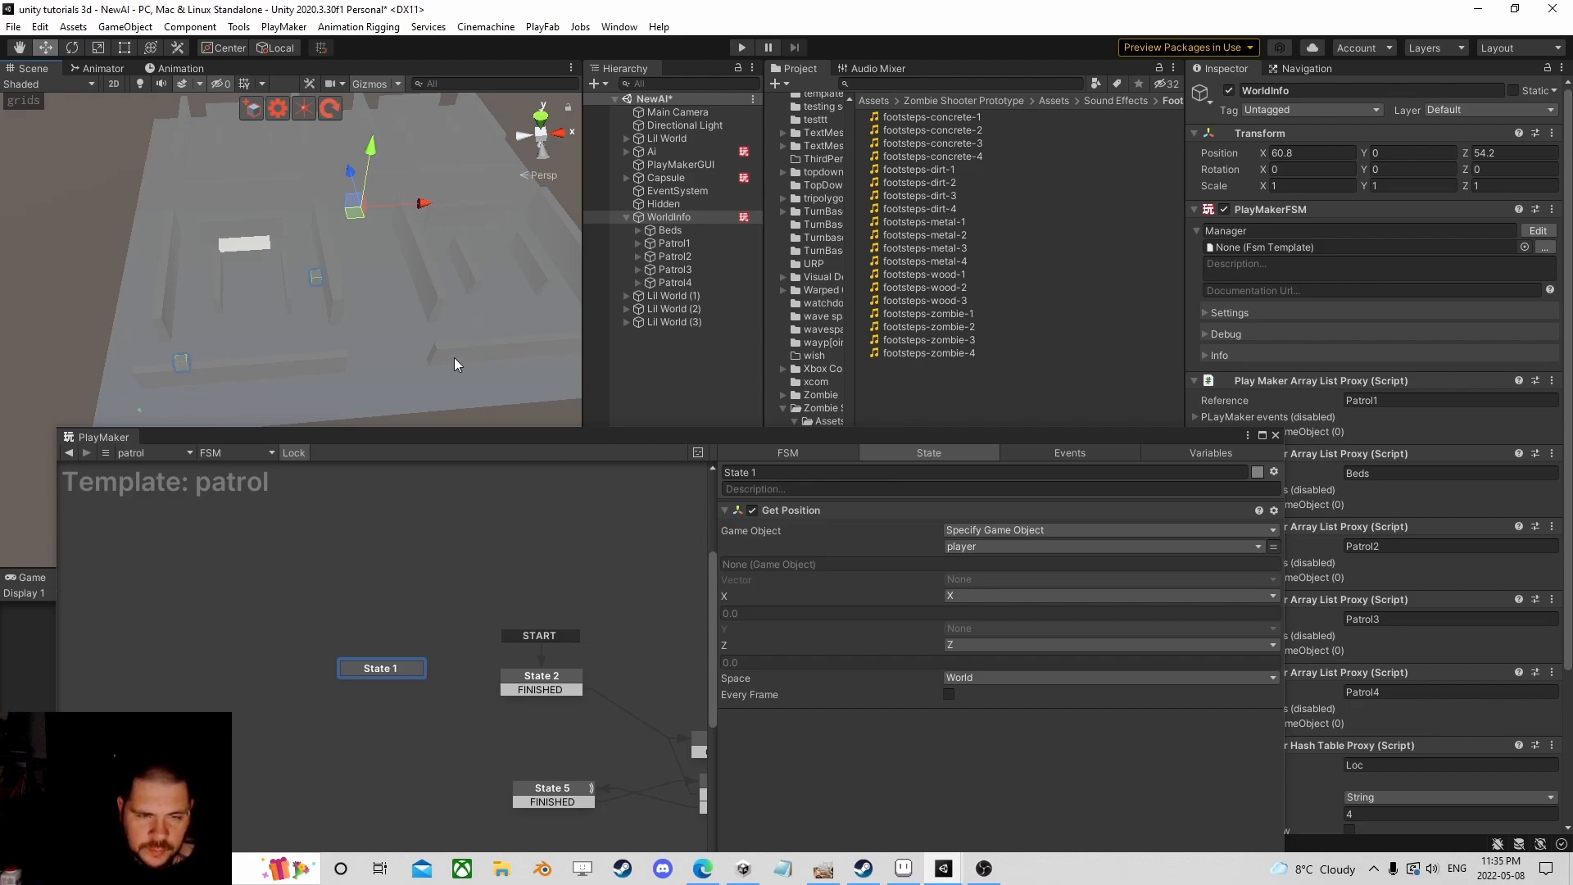
right_click_drag(460, 356, 400, 327)
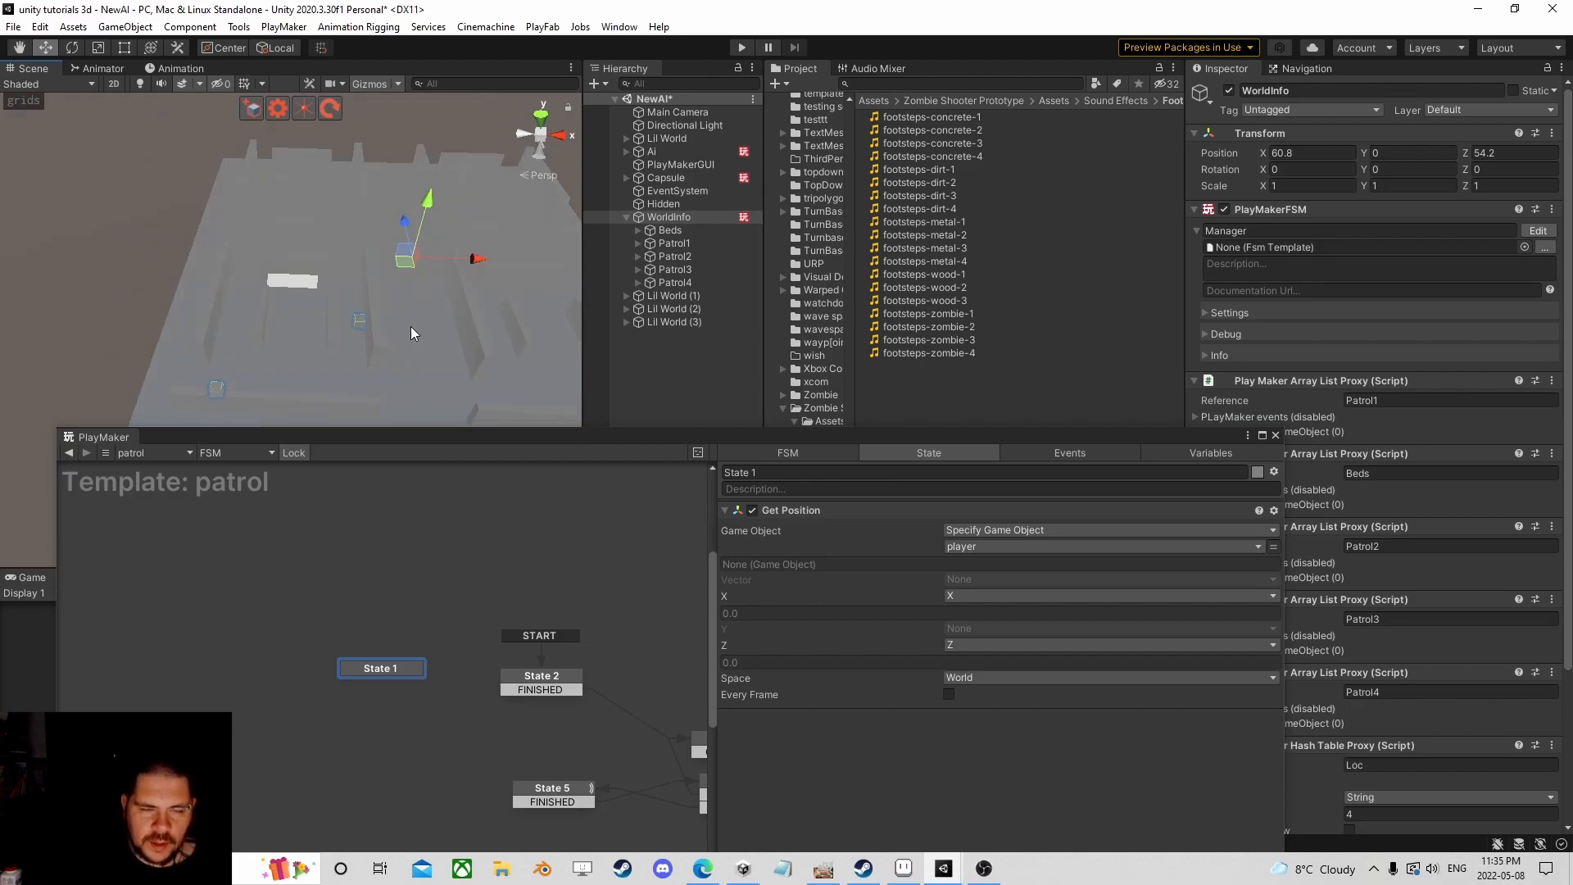
scroll(356, 322, "down", 3)
right_click_drag(356, 323, 326, 308)
scroll(291, 337, "up", 3)
scroll(272, 327, "up", 3)
scroll(326, 308, "down", 3)
mouse_move(326, 308)
middle_mouse_down()
mouse_move(289, 304)
mouse_move(312, 321)
middle_mouse_up()
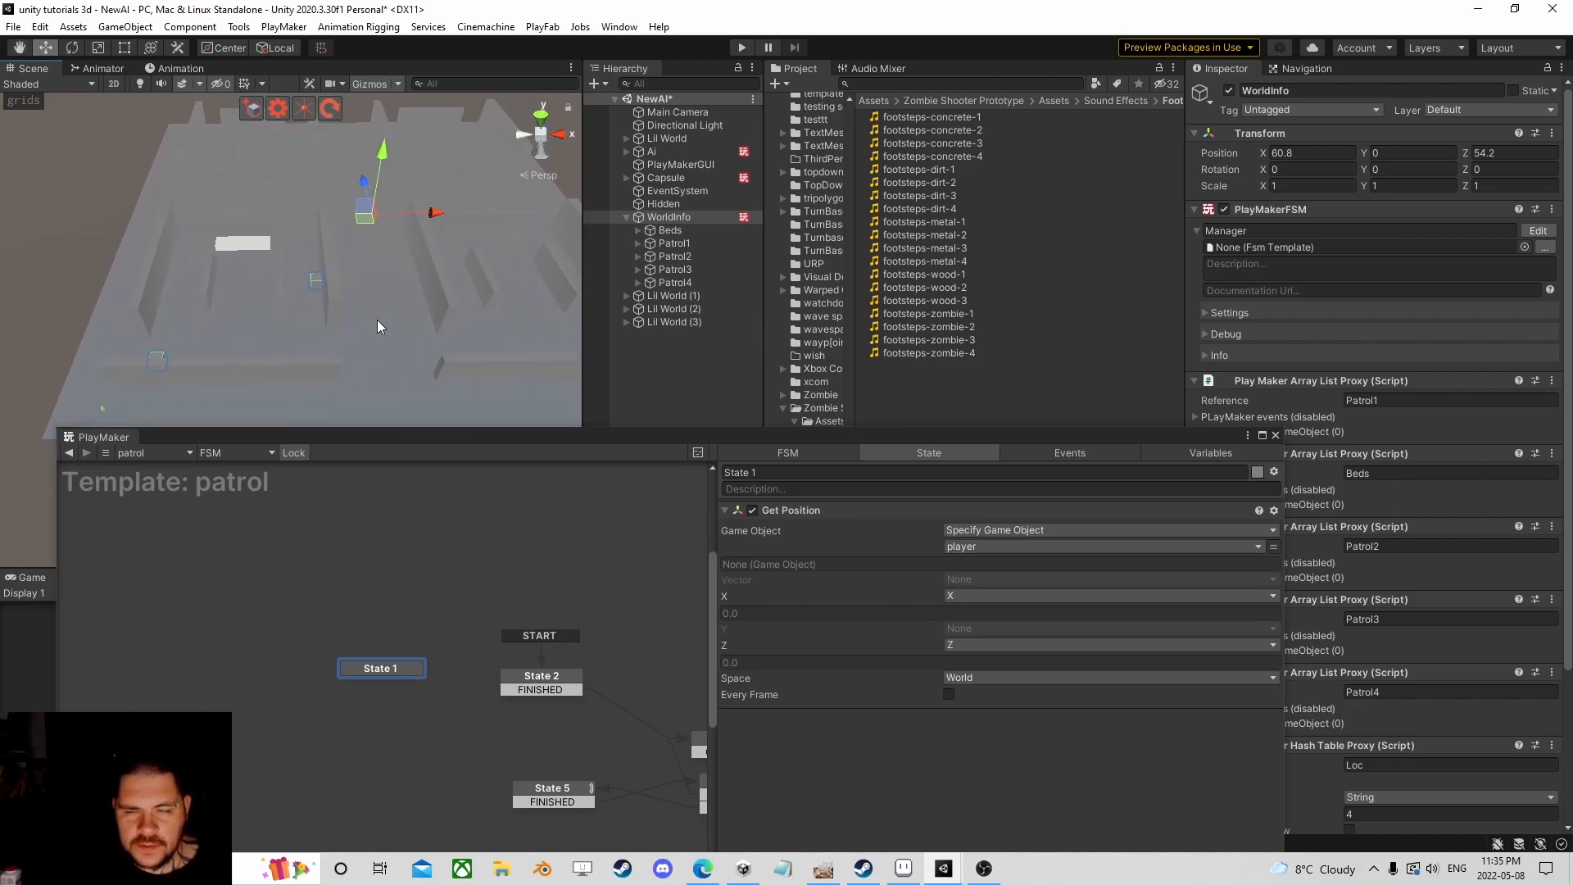
scroll(372, 307, "down", 5)
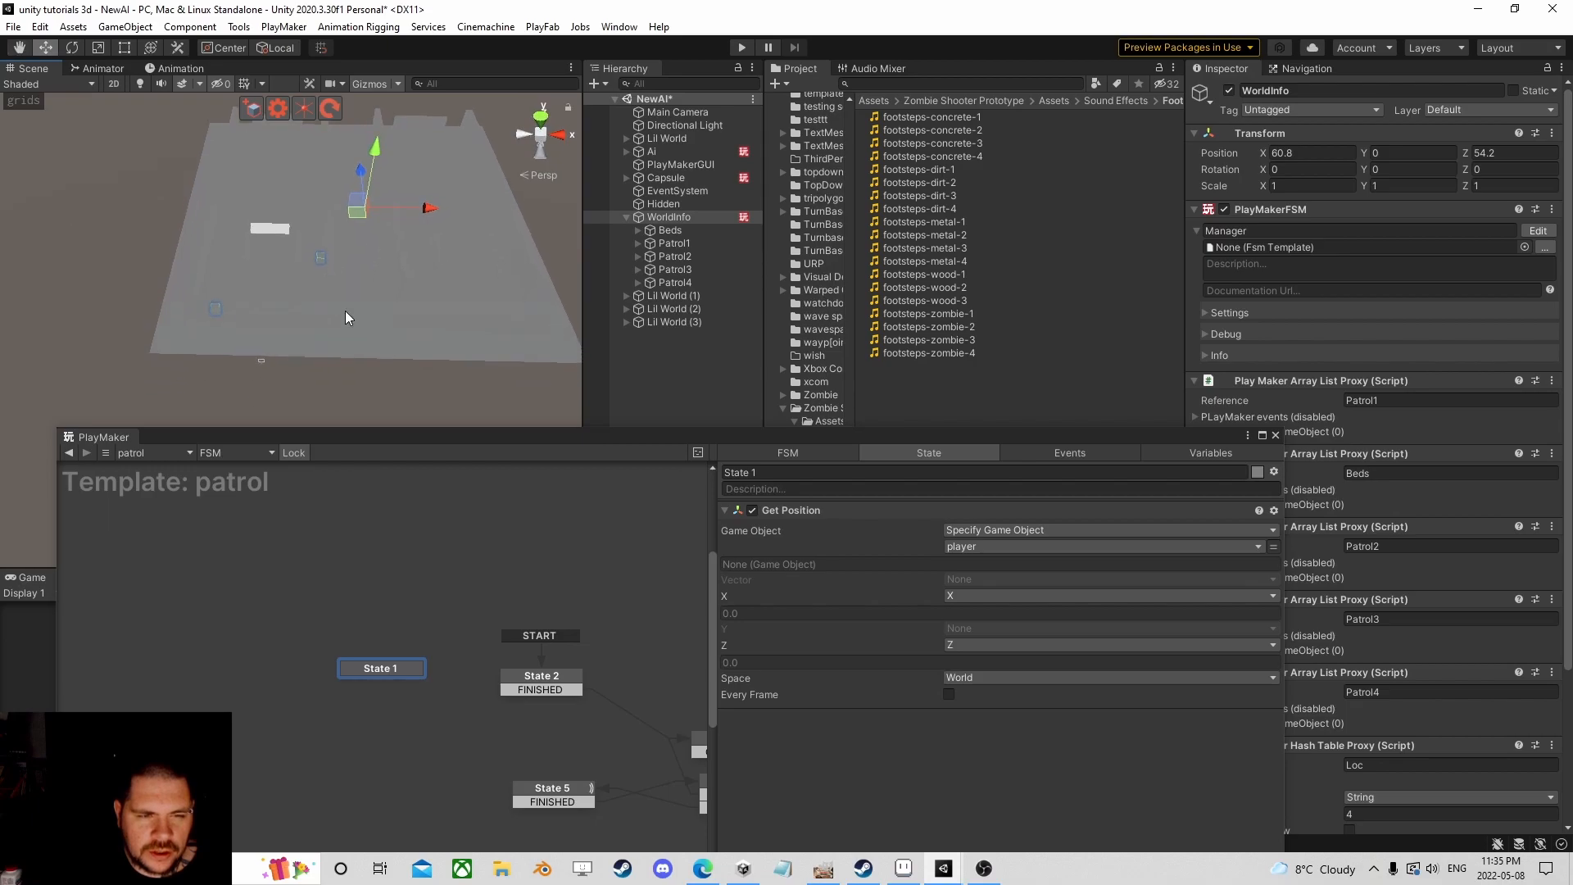
scroll(346, 311, "up", 4)
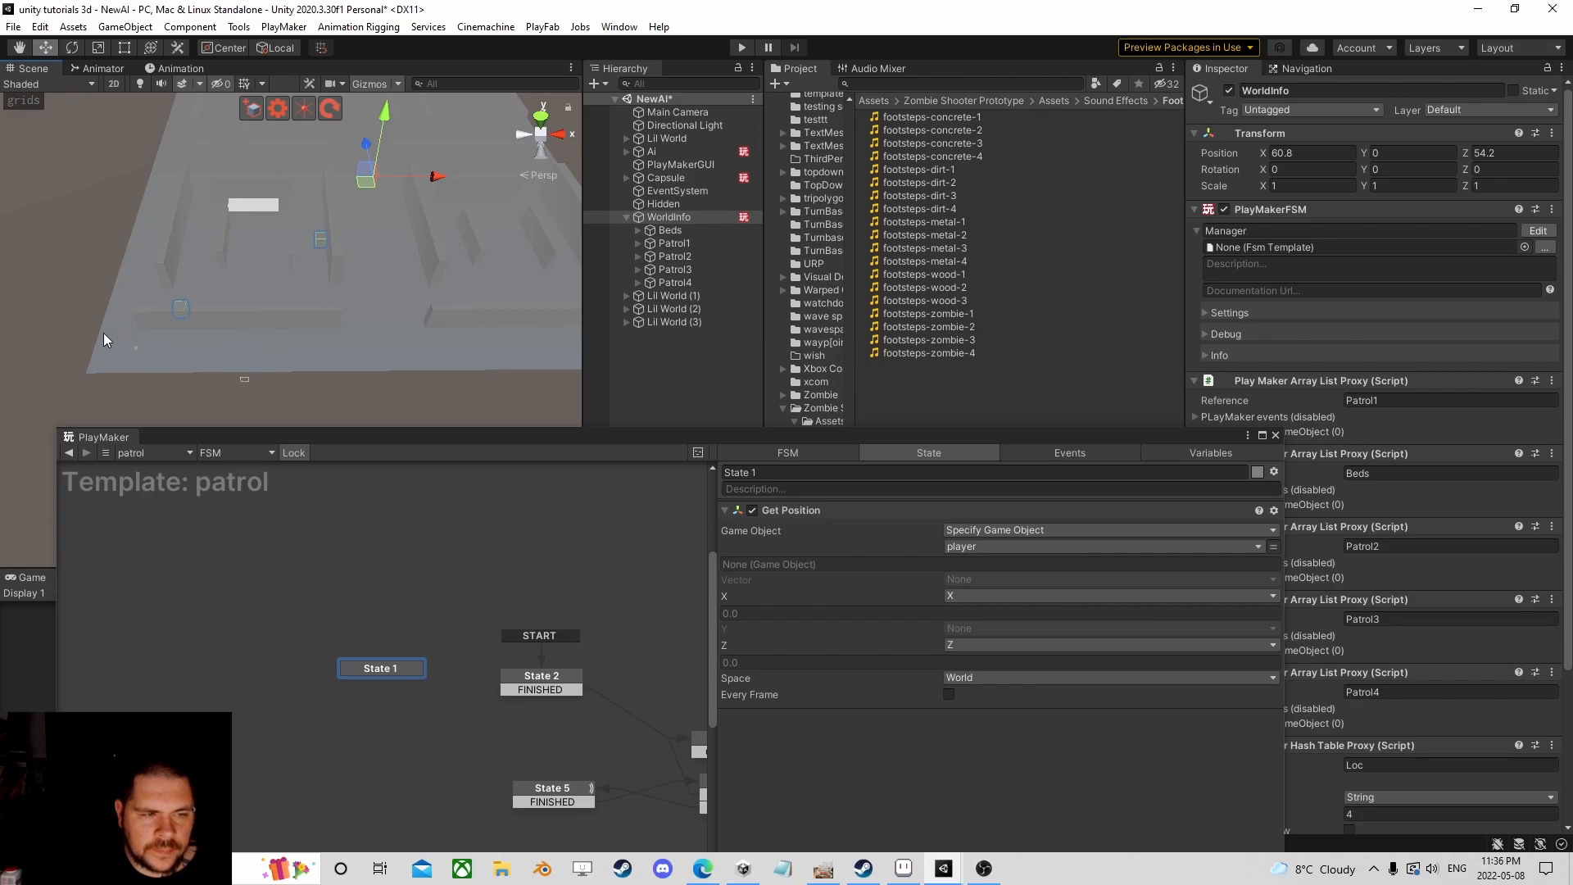
Step: Pan the Scene view over the maze and float the PlayMaker editor as a separate window
middle_click_drag(373, 315, 218, 326)
middle_click_drag(195, 225, 364, 267)
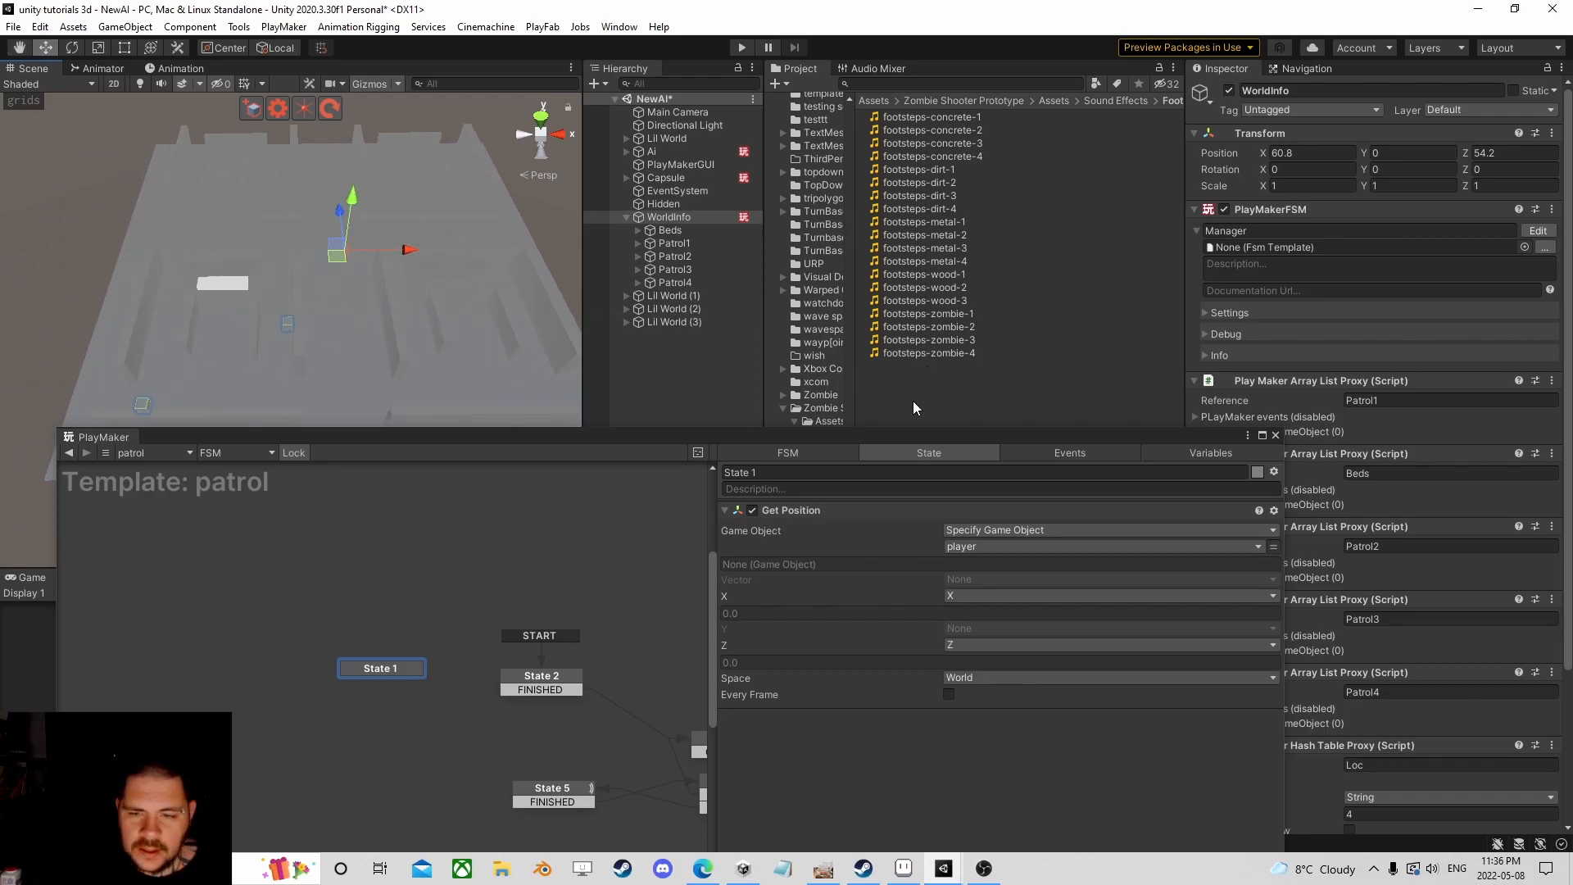
left_click_drag(882, 439, 833, 198)
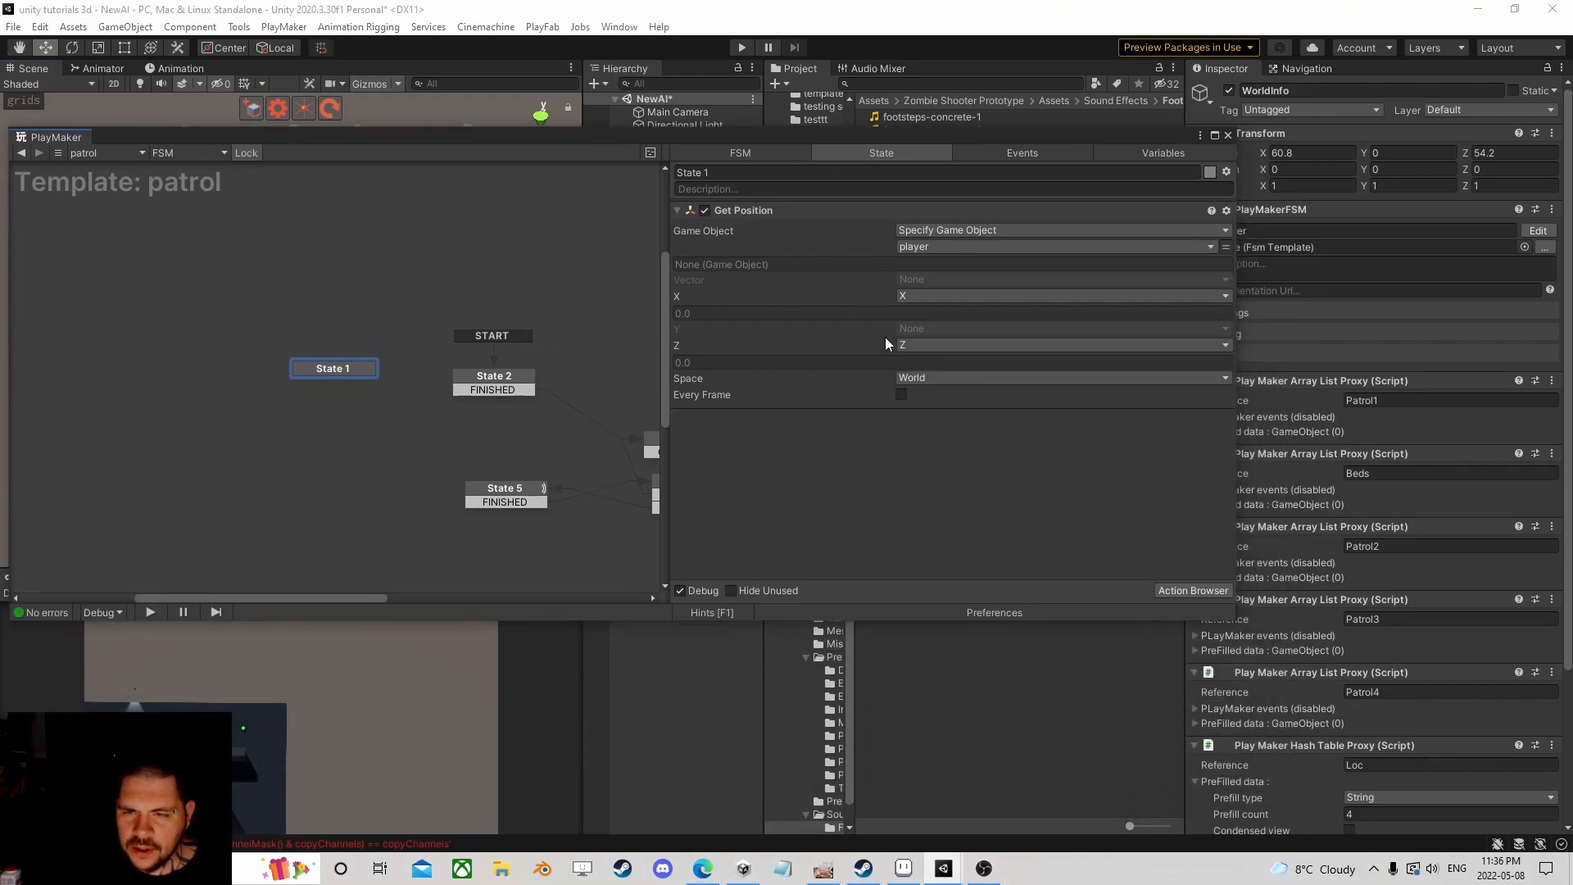
Step: Add Float Divide actions to State 1 via a 'float div' action search
left_click(1183, 588)
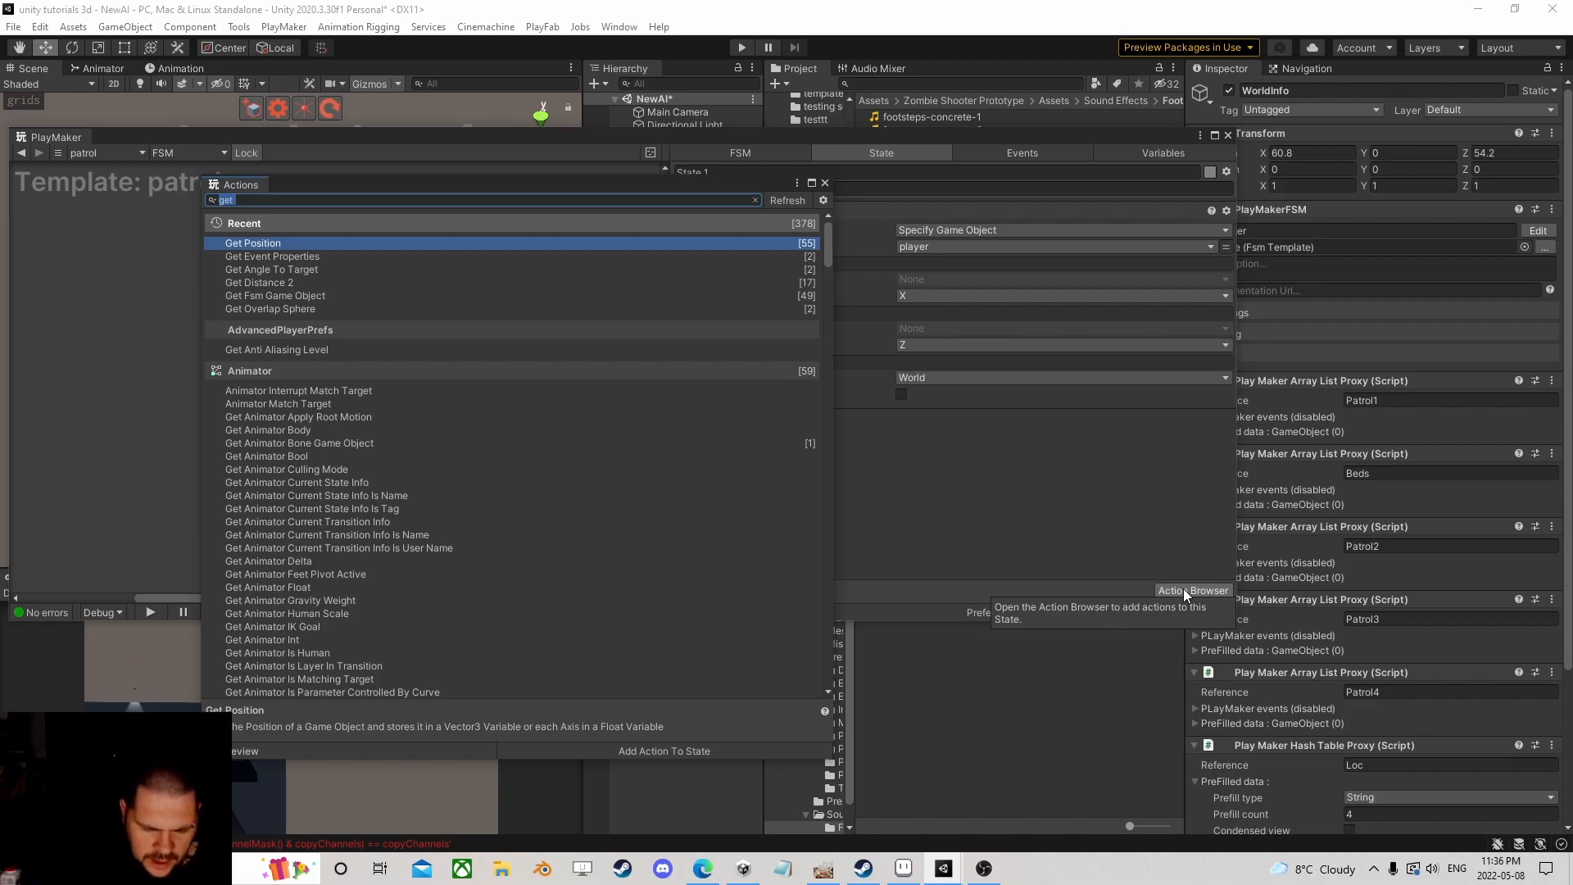
type("float div")
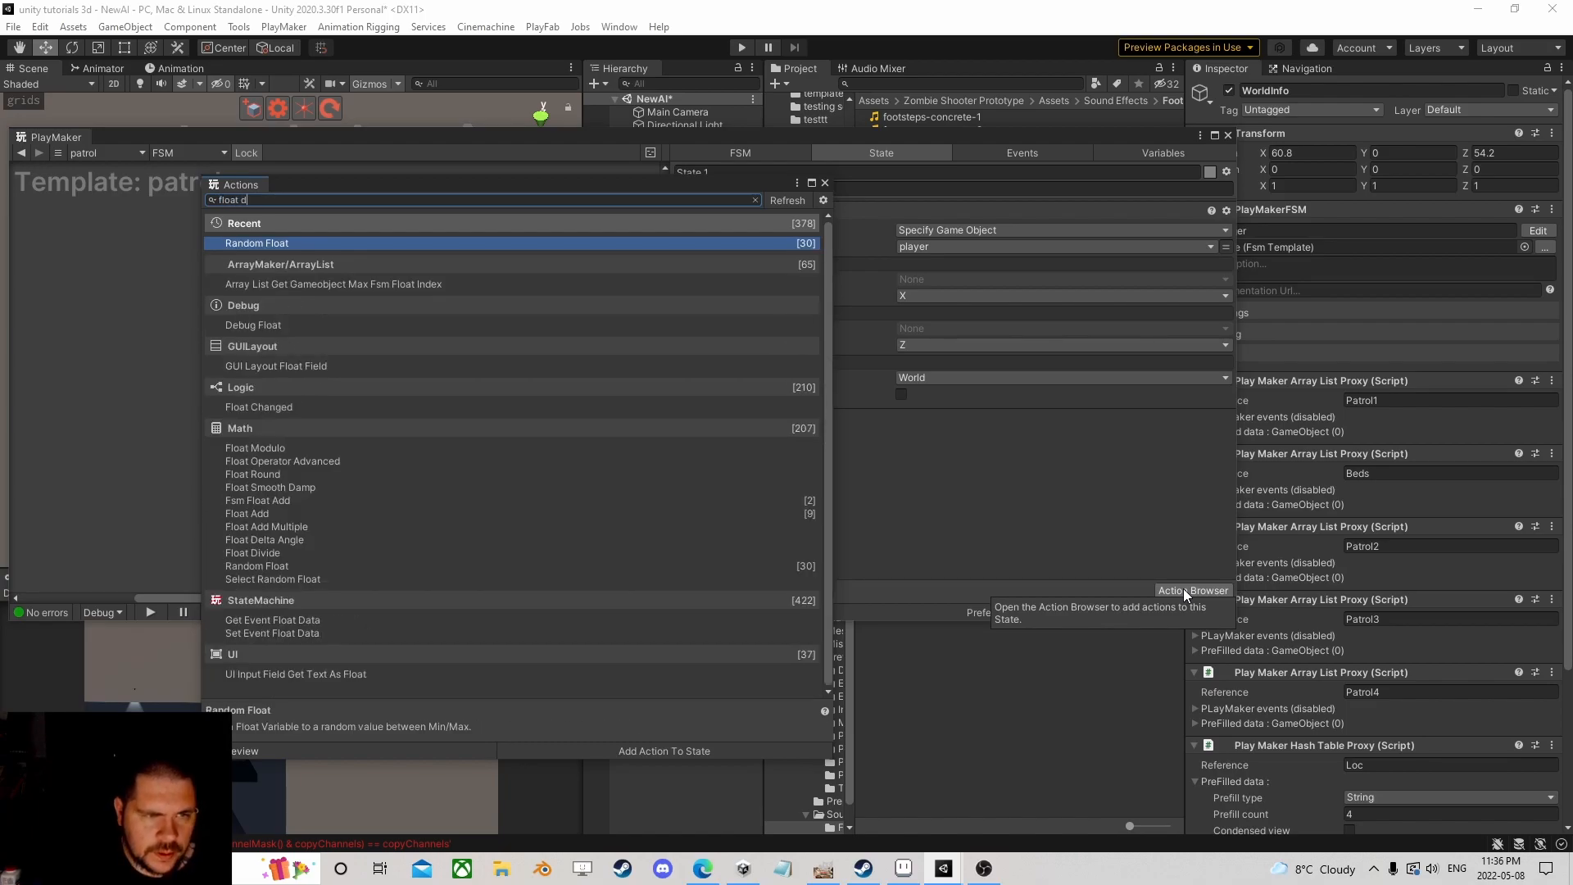
key("Return")
key("Return")
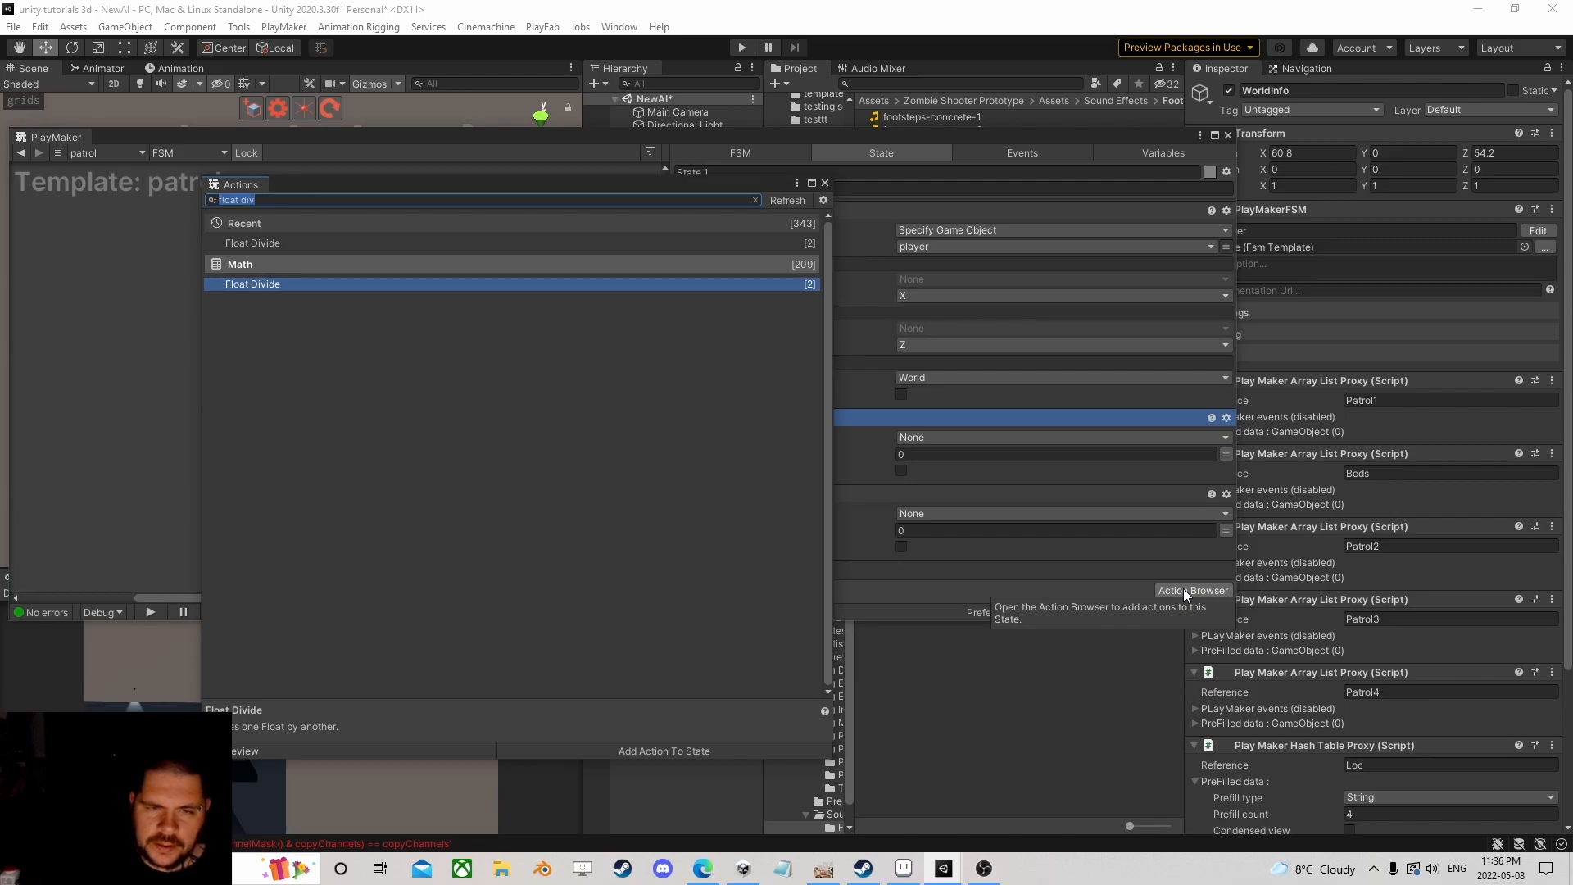
left_click(251, 204)
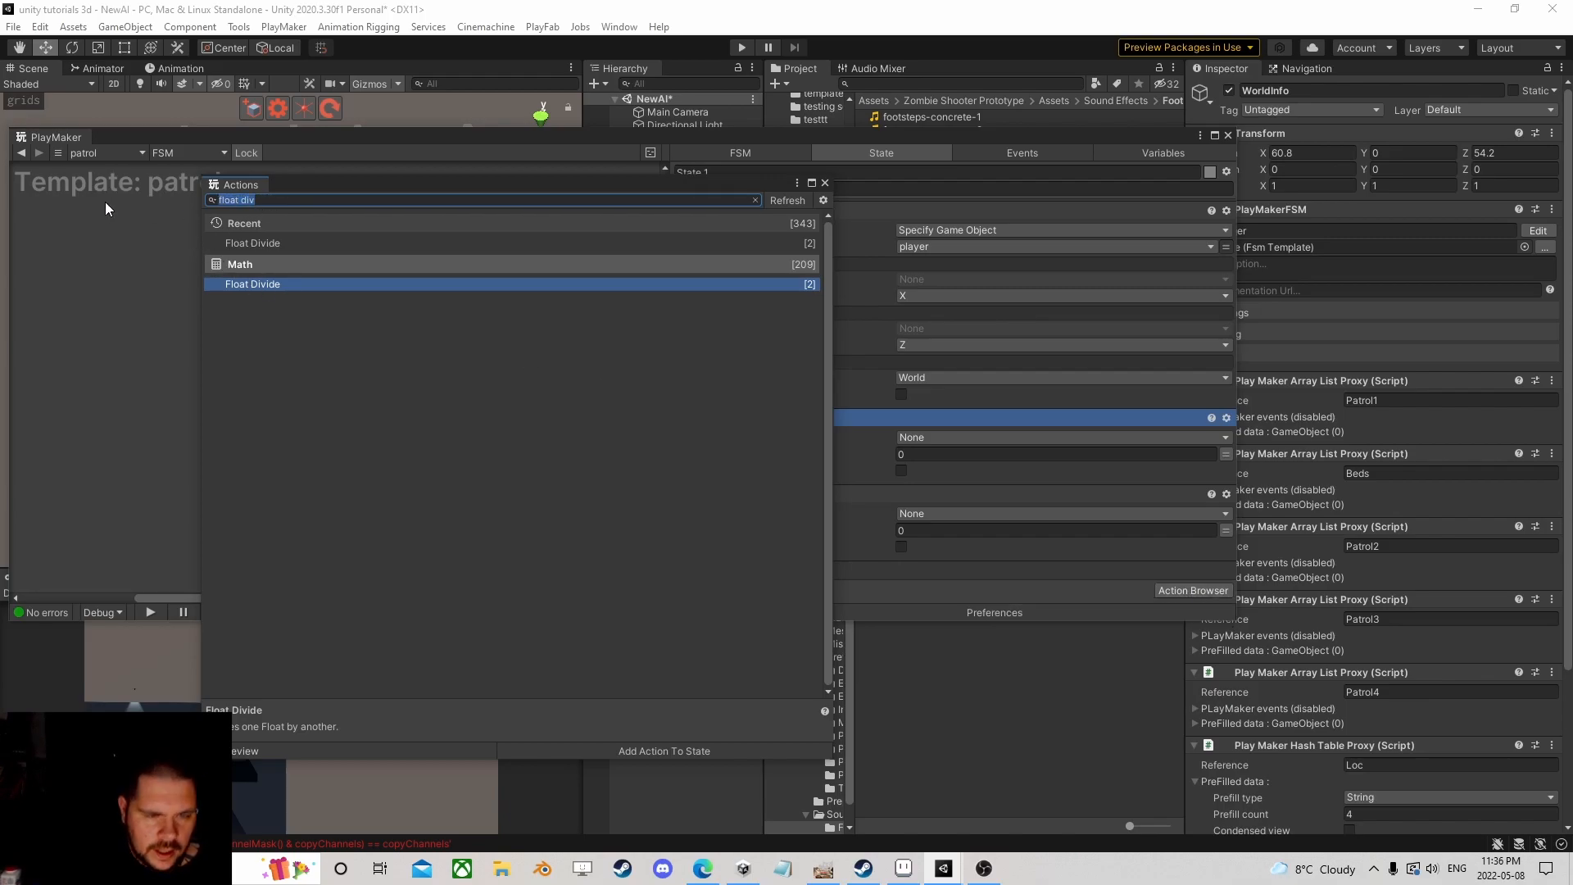
left_click(826, 183)
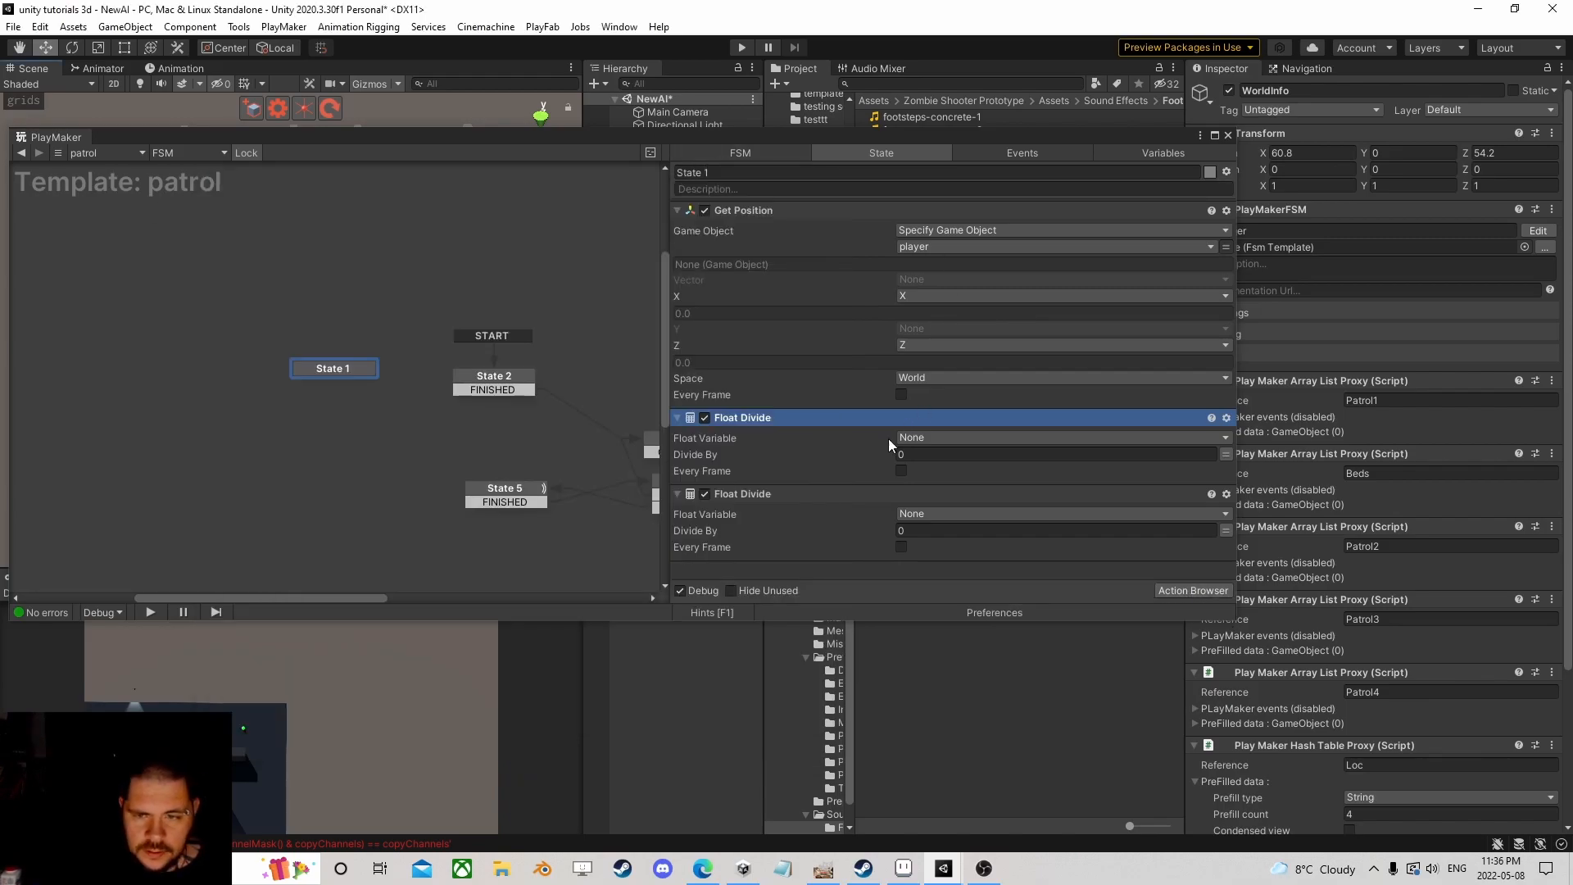
Step: Add Float Round actions via a 'float rou' search and select both Float Divide actions
left_click(1216, 590)
key("BackSpace")
key("BackSpace")
key("BackSpace")
key("BackSpace")
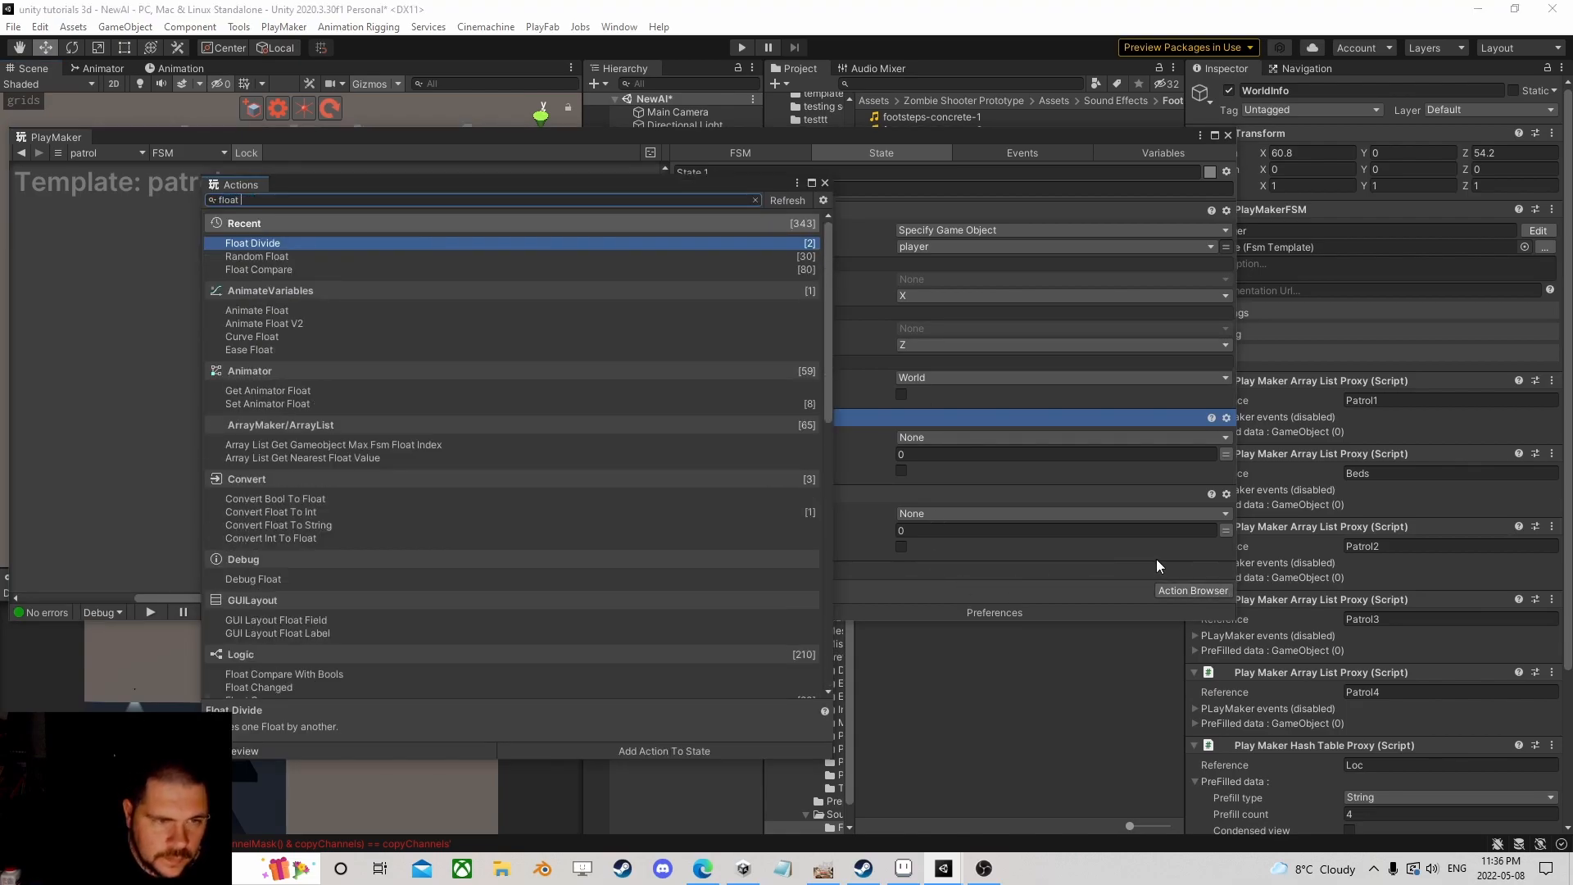
type("r")
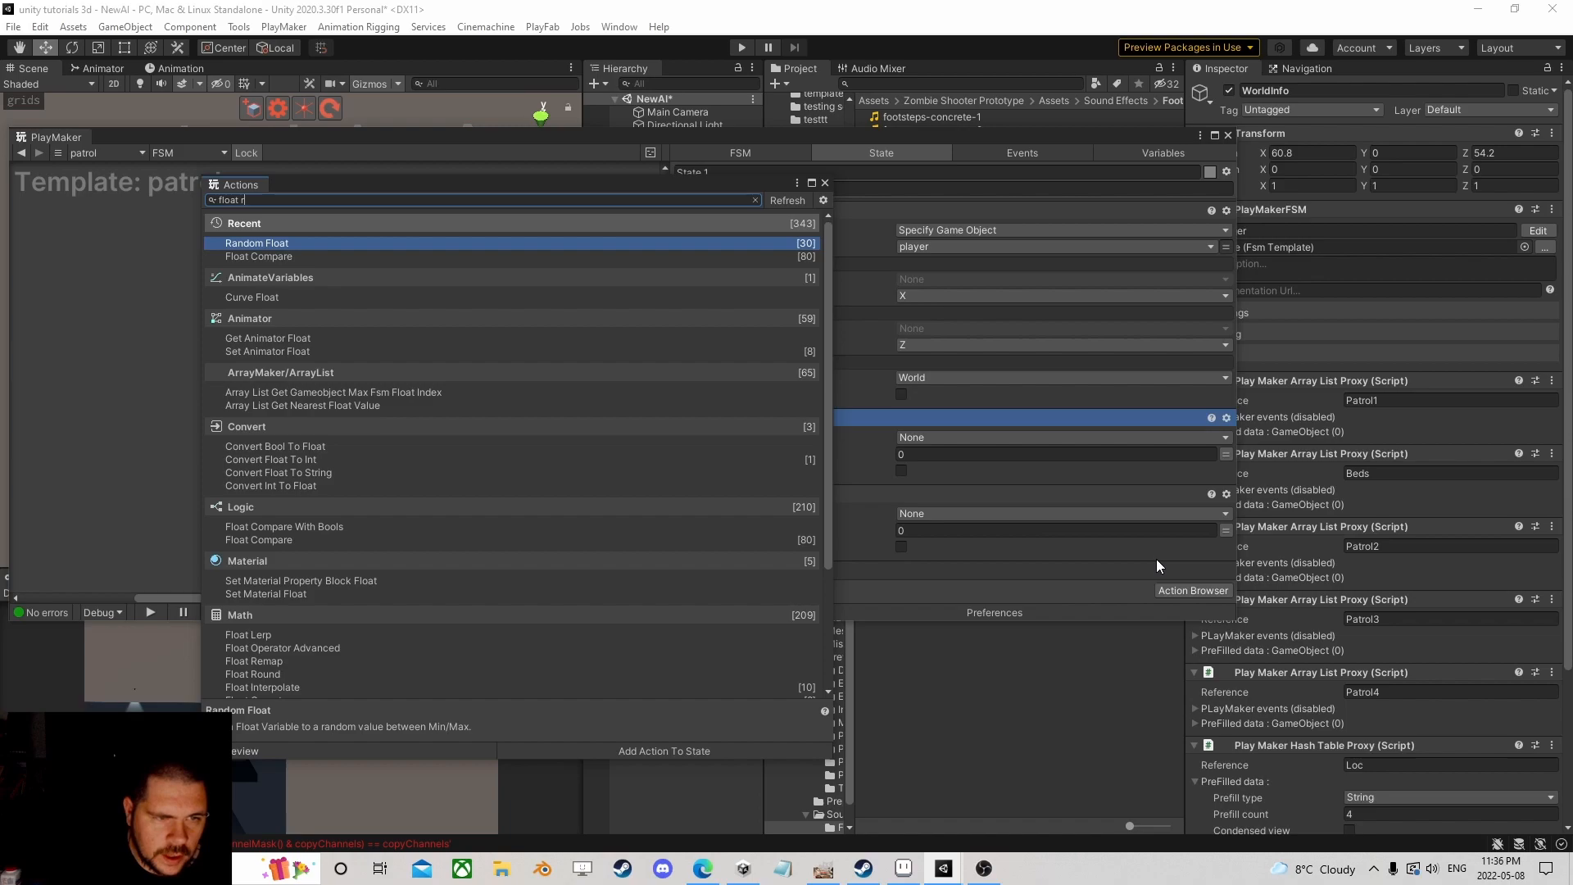
type("ou")
key("Down")
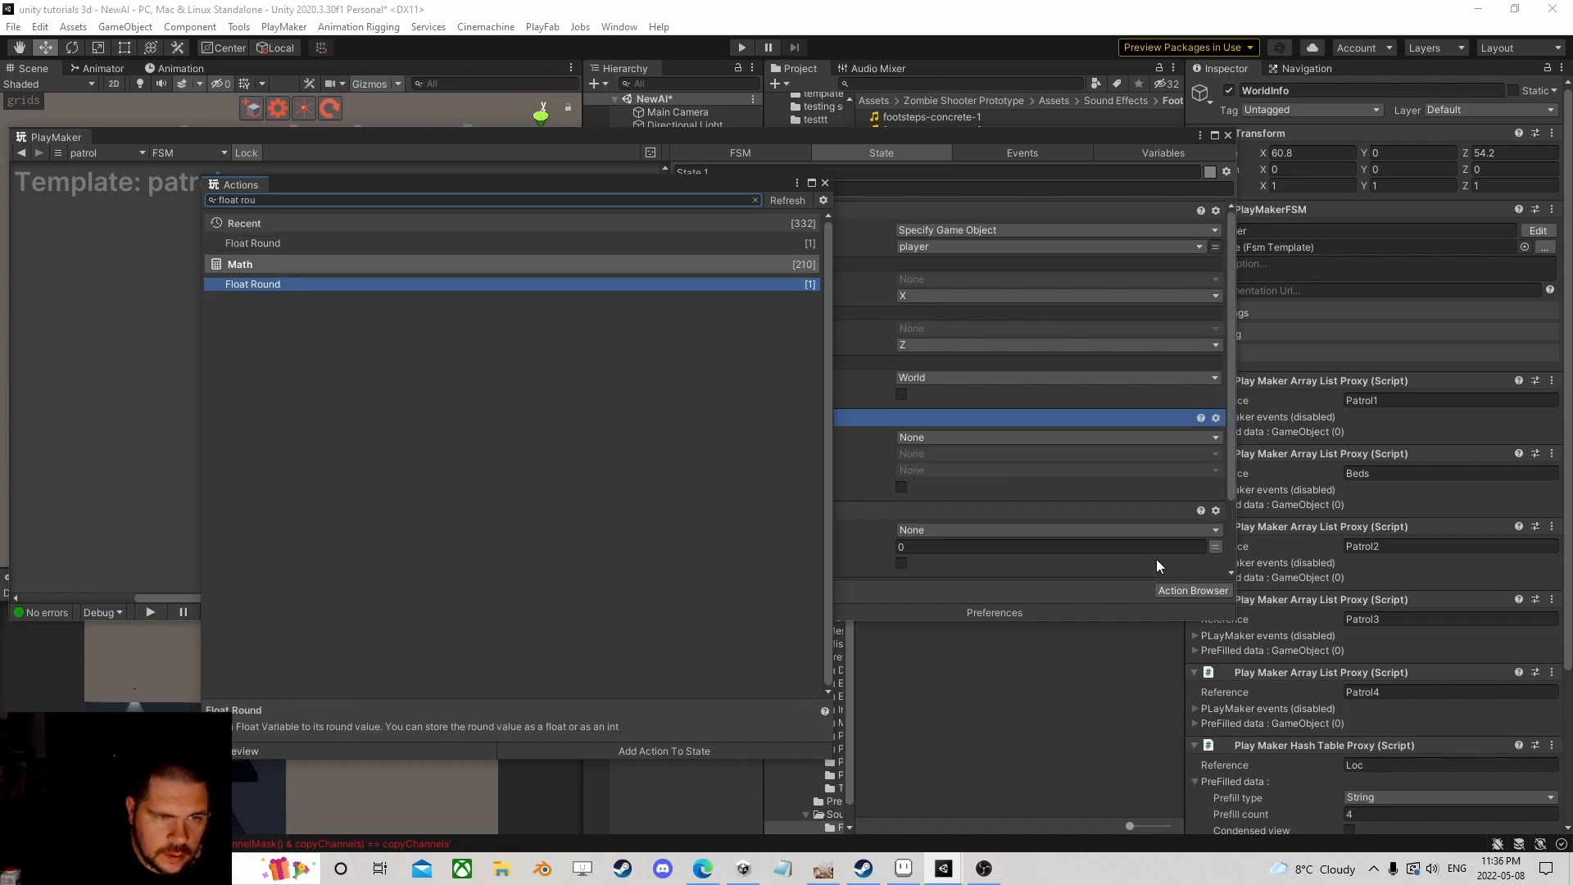
key("Return")
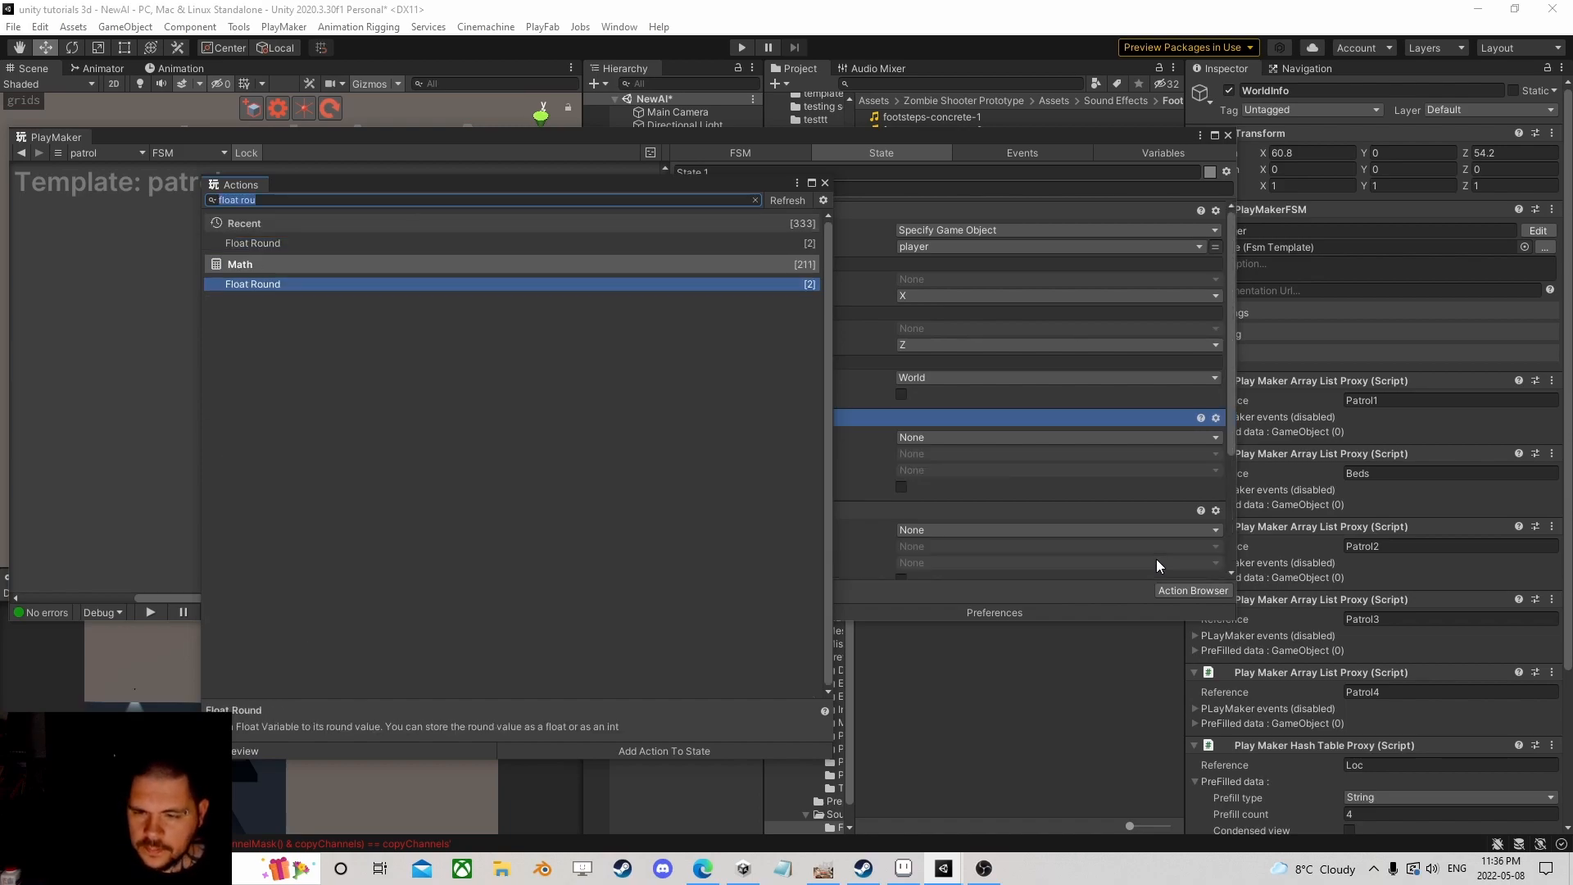
left_click(825, 182)
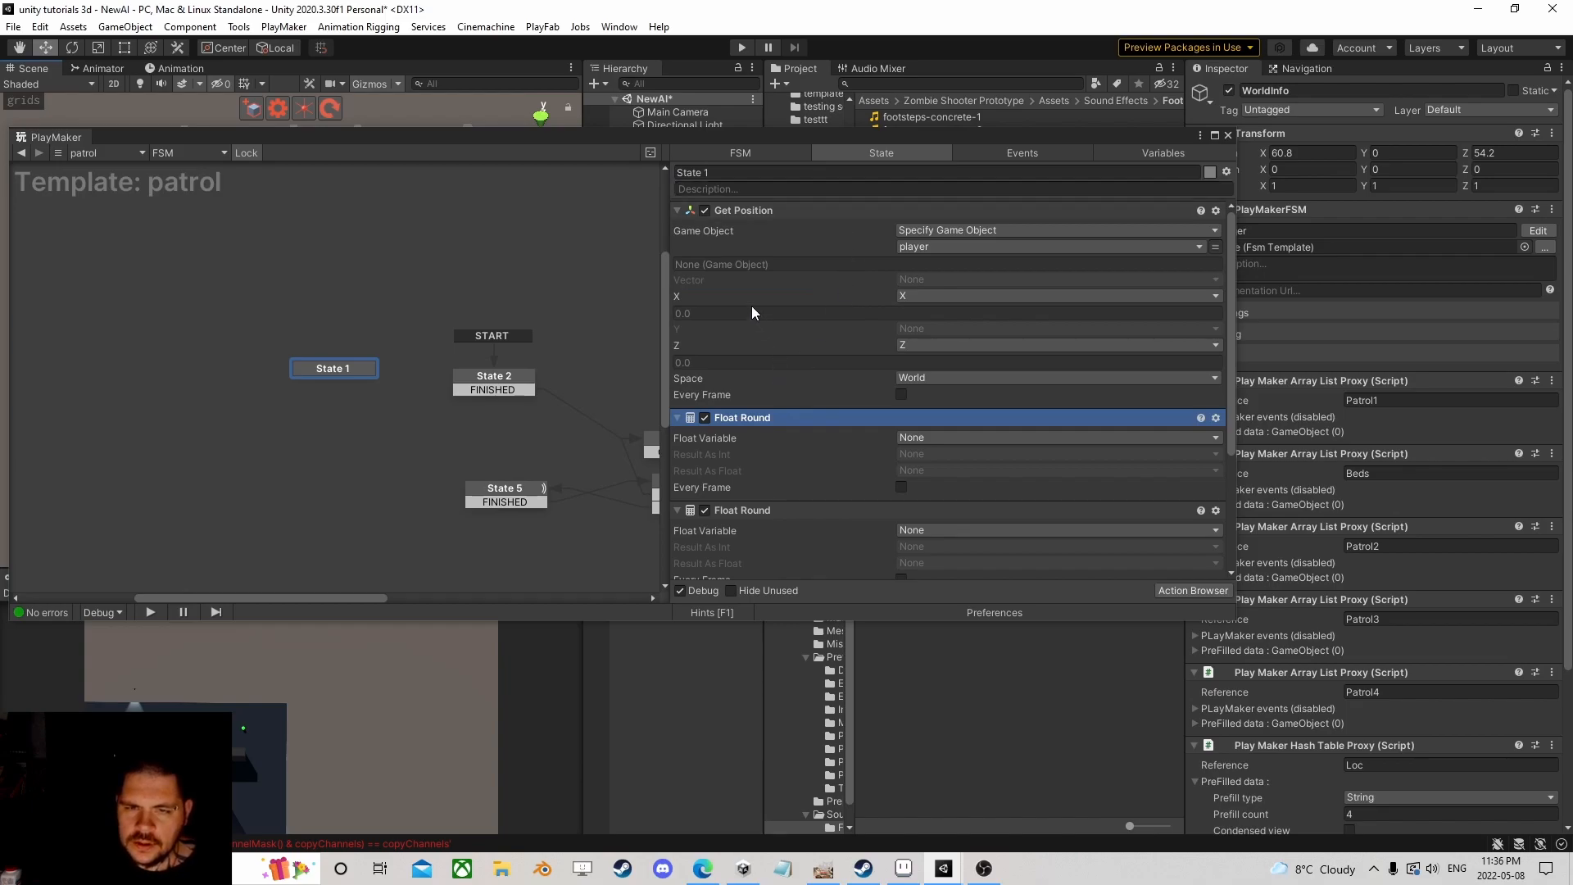
scroll(757, 430, "down", 4)
left_click(736, 418)
left_click(745, 492, "shift")
Step: Move the Float Divide actions above Float Round and divide X and Z by 100
left_click_drag(769, 416, 769, 246)
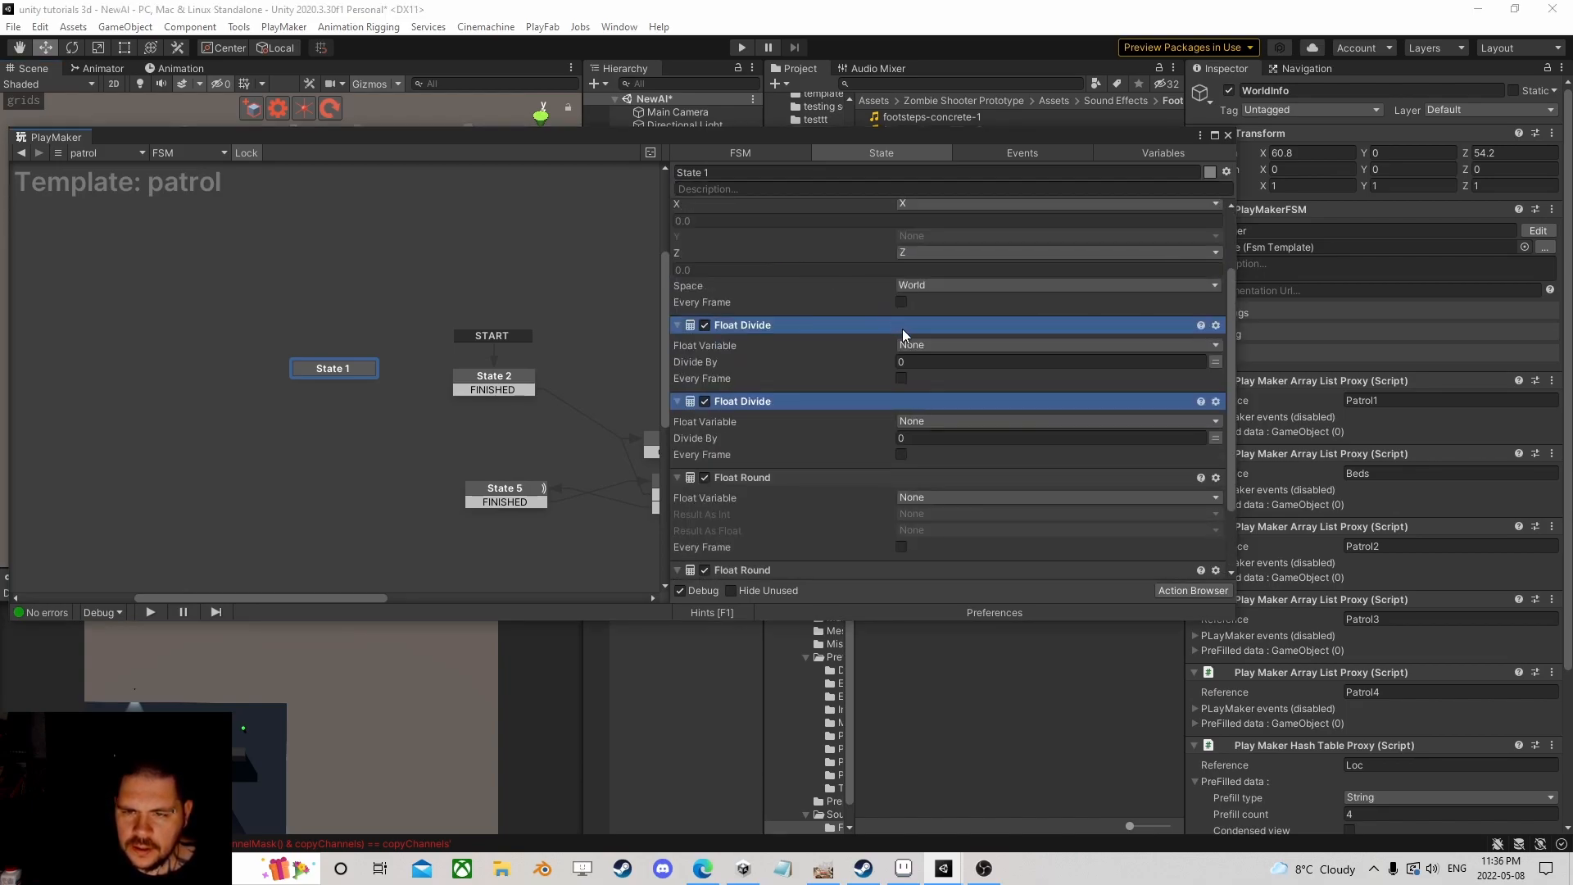
left_click(916, 344)
left_click(947, 396)
left_click(939, 377)
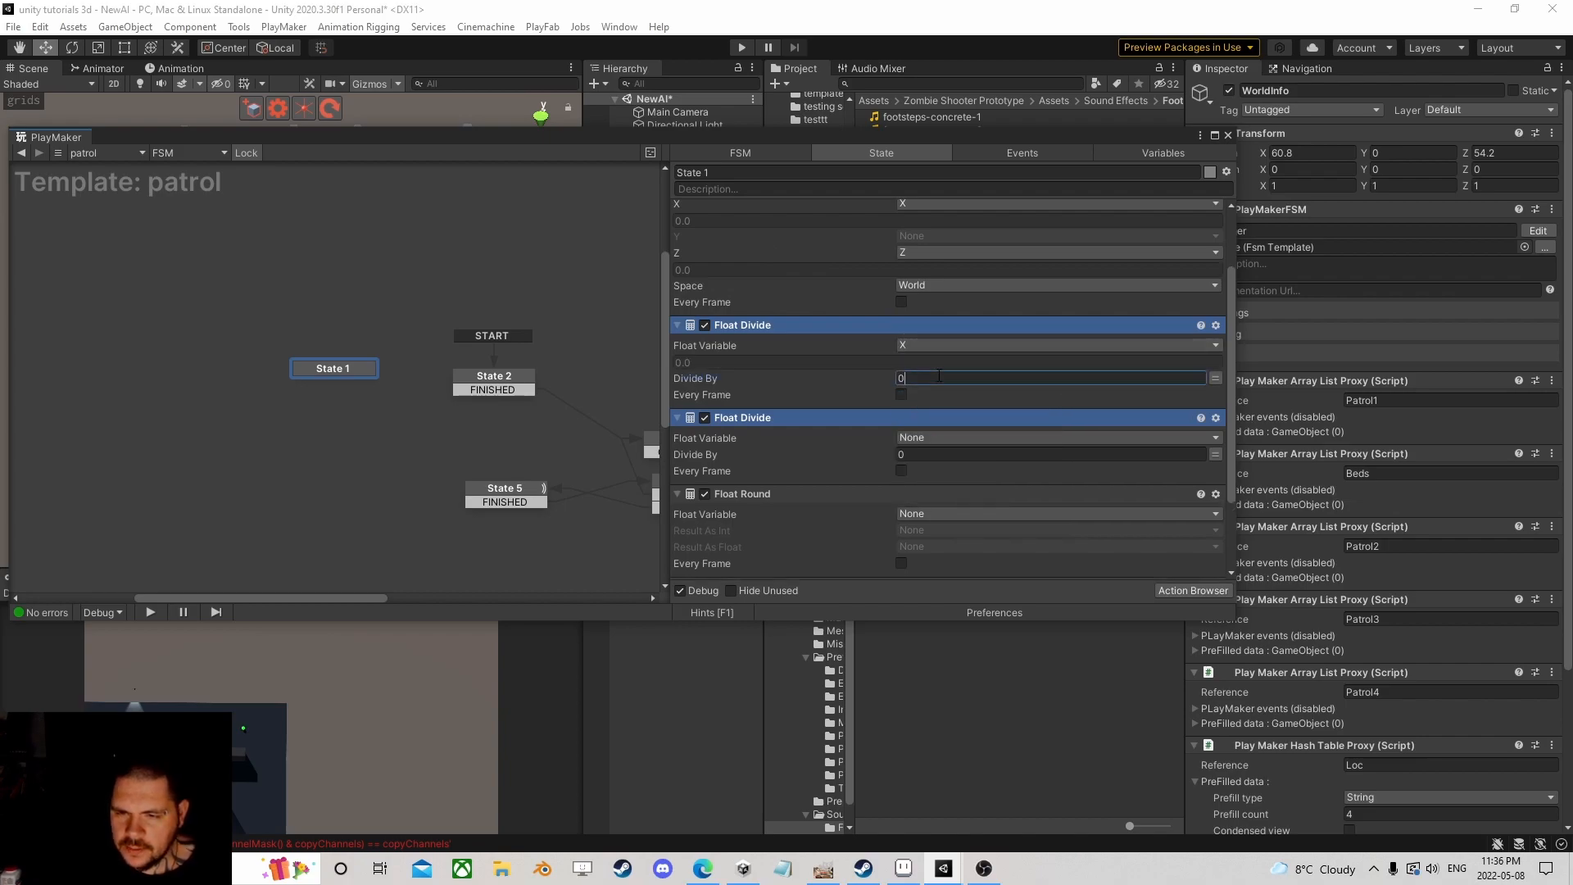
type("100")
left_click(937, 443)
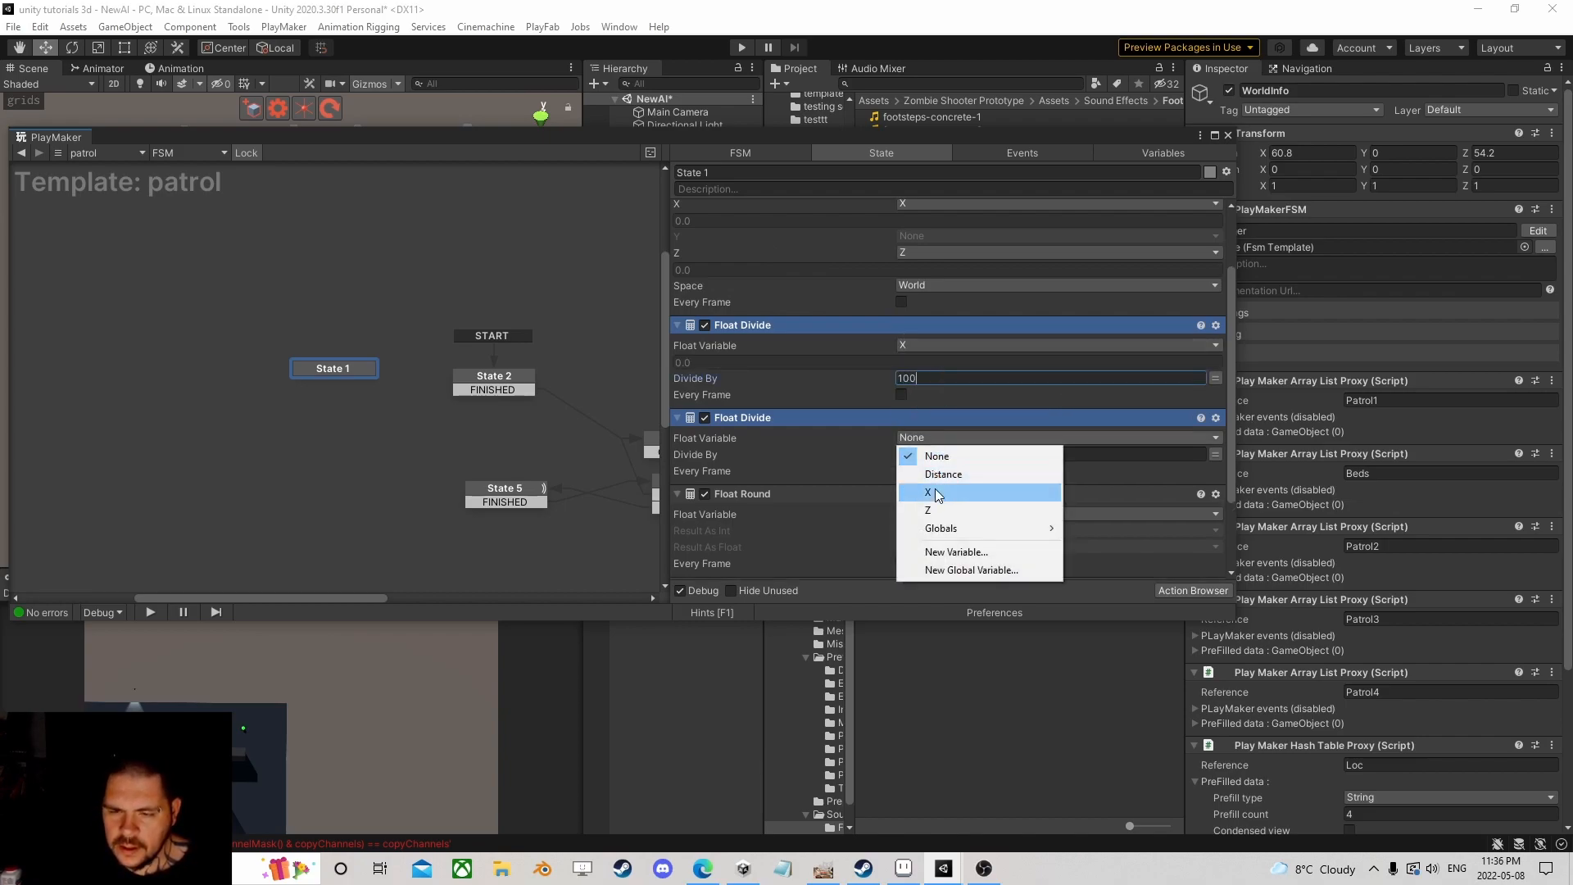
left_click(942, 480)
left_click(940, 470)
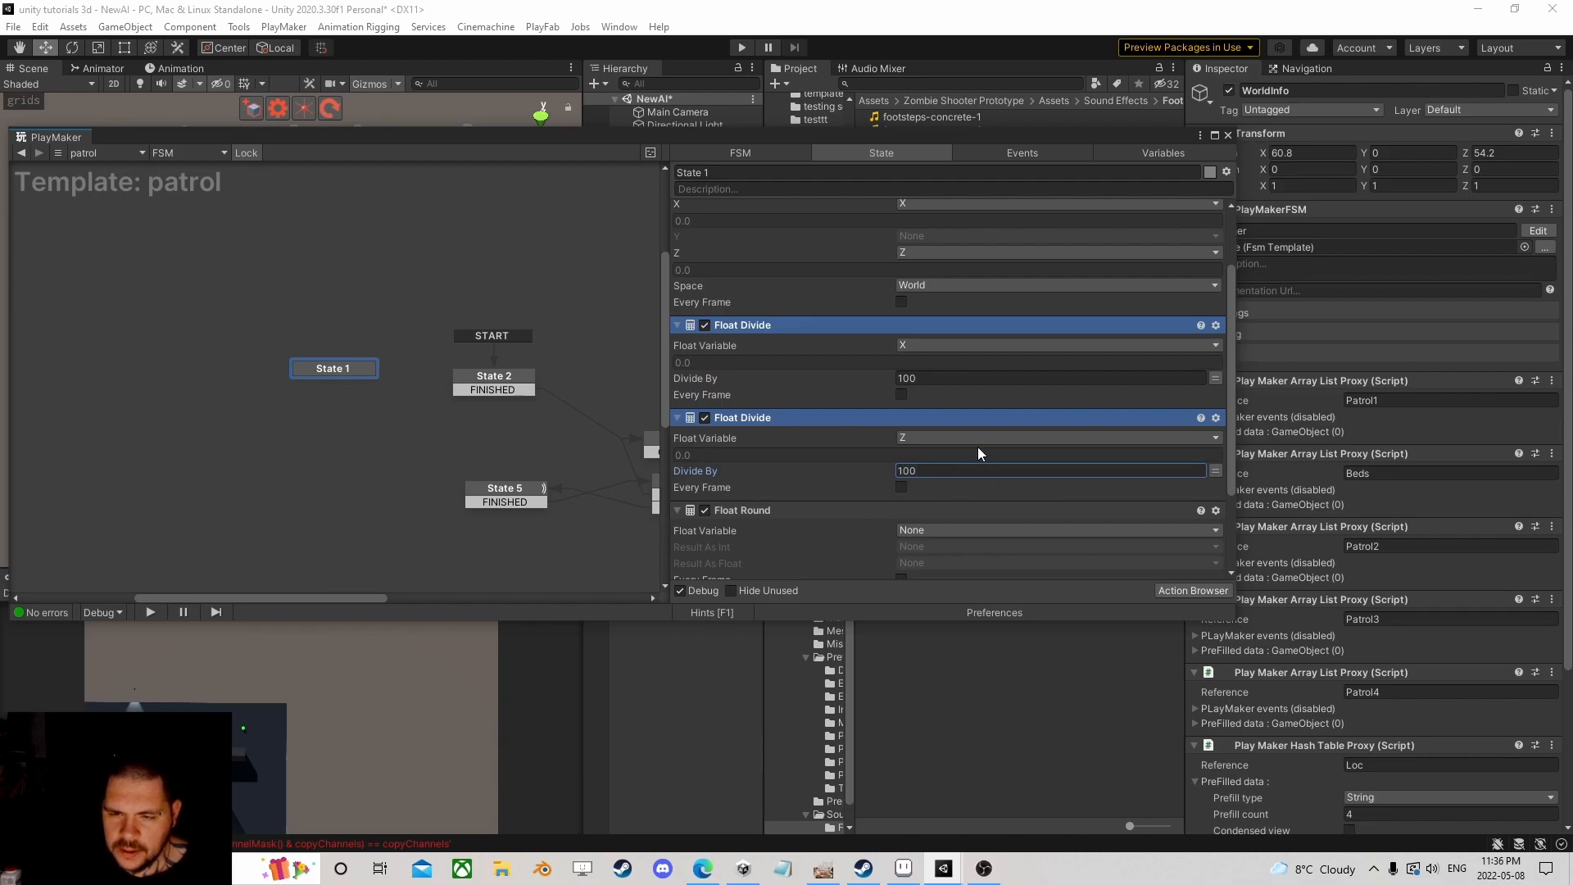
left_click(682, 323)
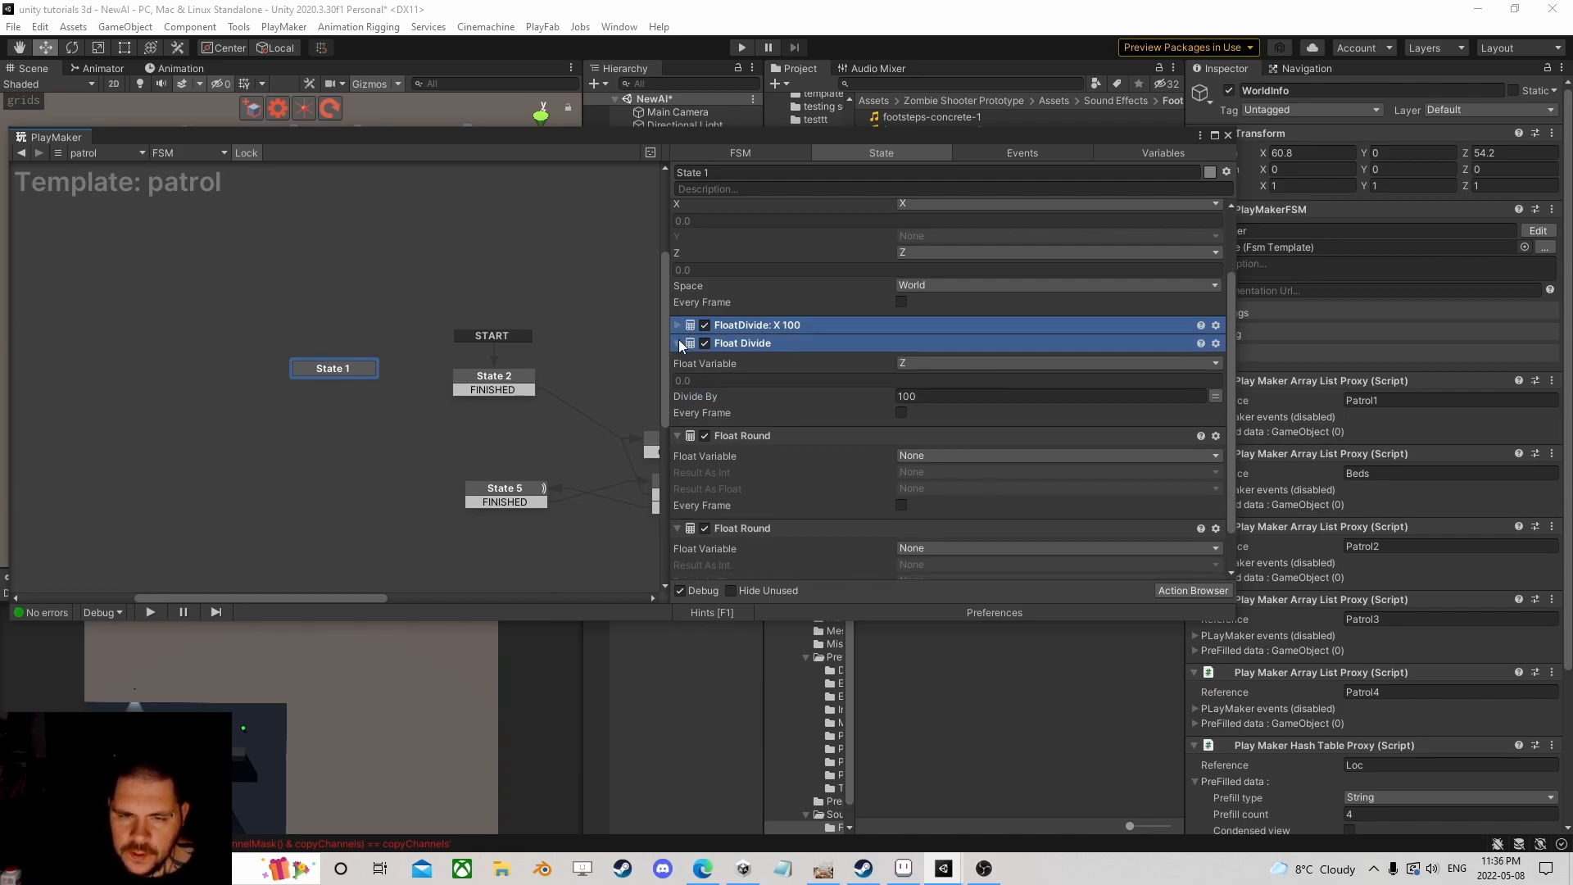
left_click(679, 339)
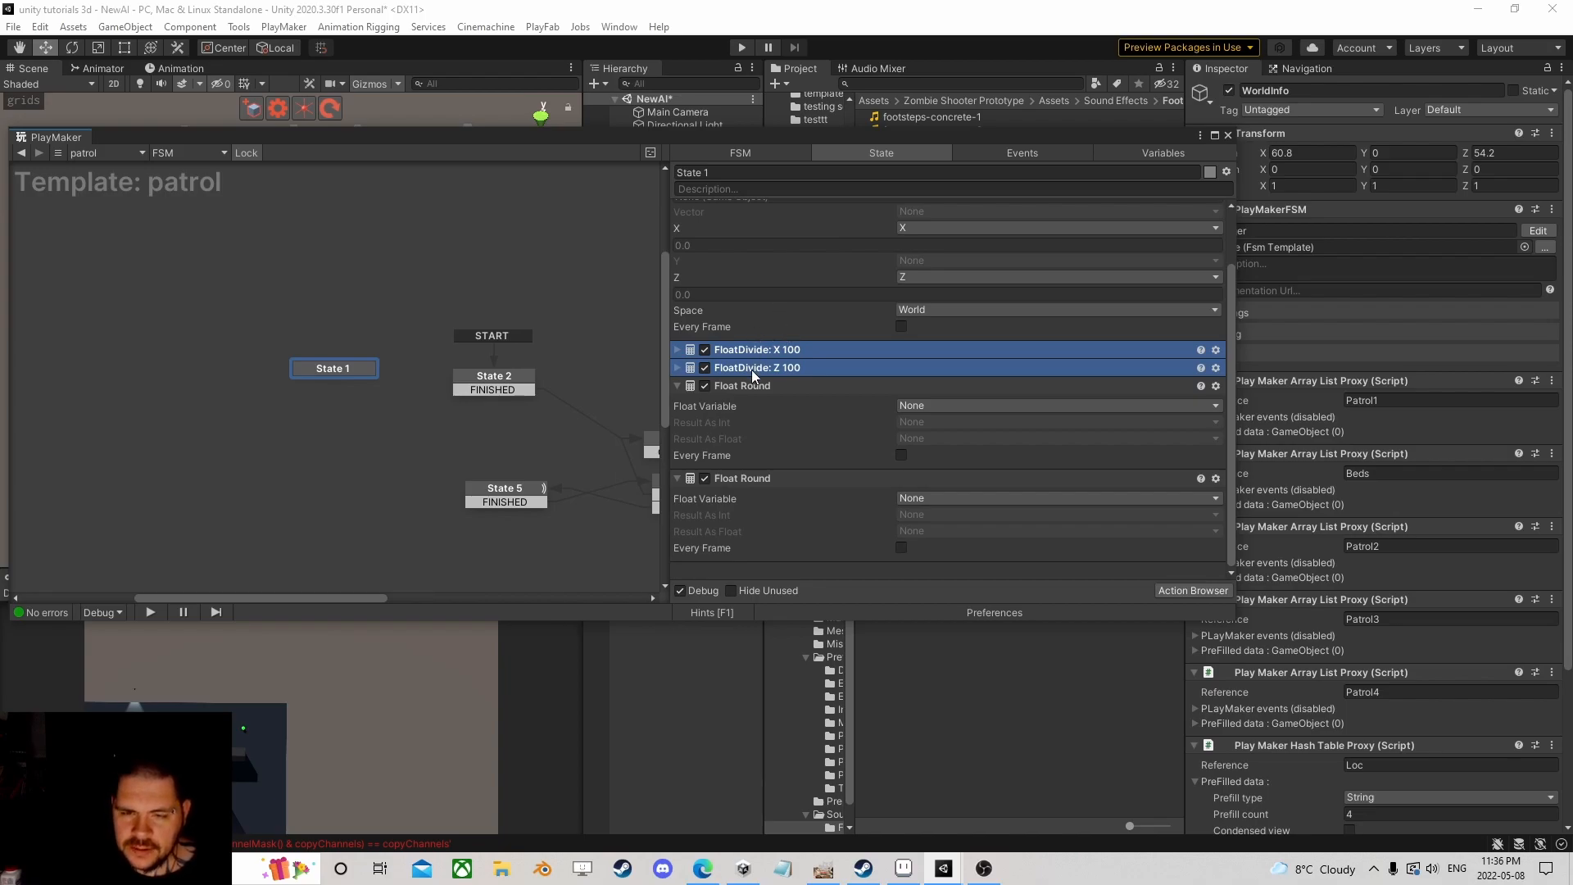
Step: Round X into a new integer variable Xint
left_click(925, 407)
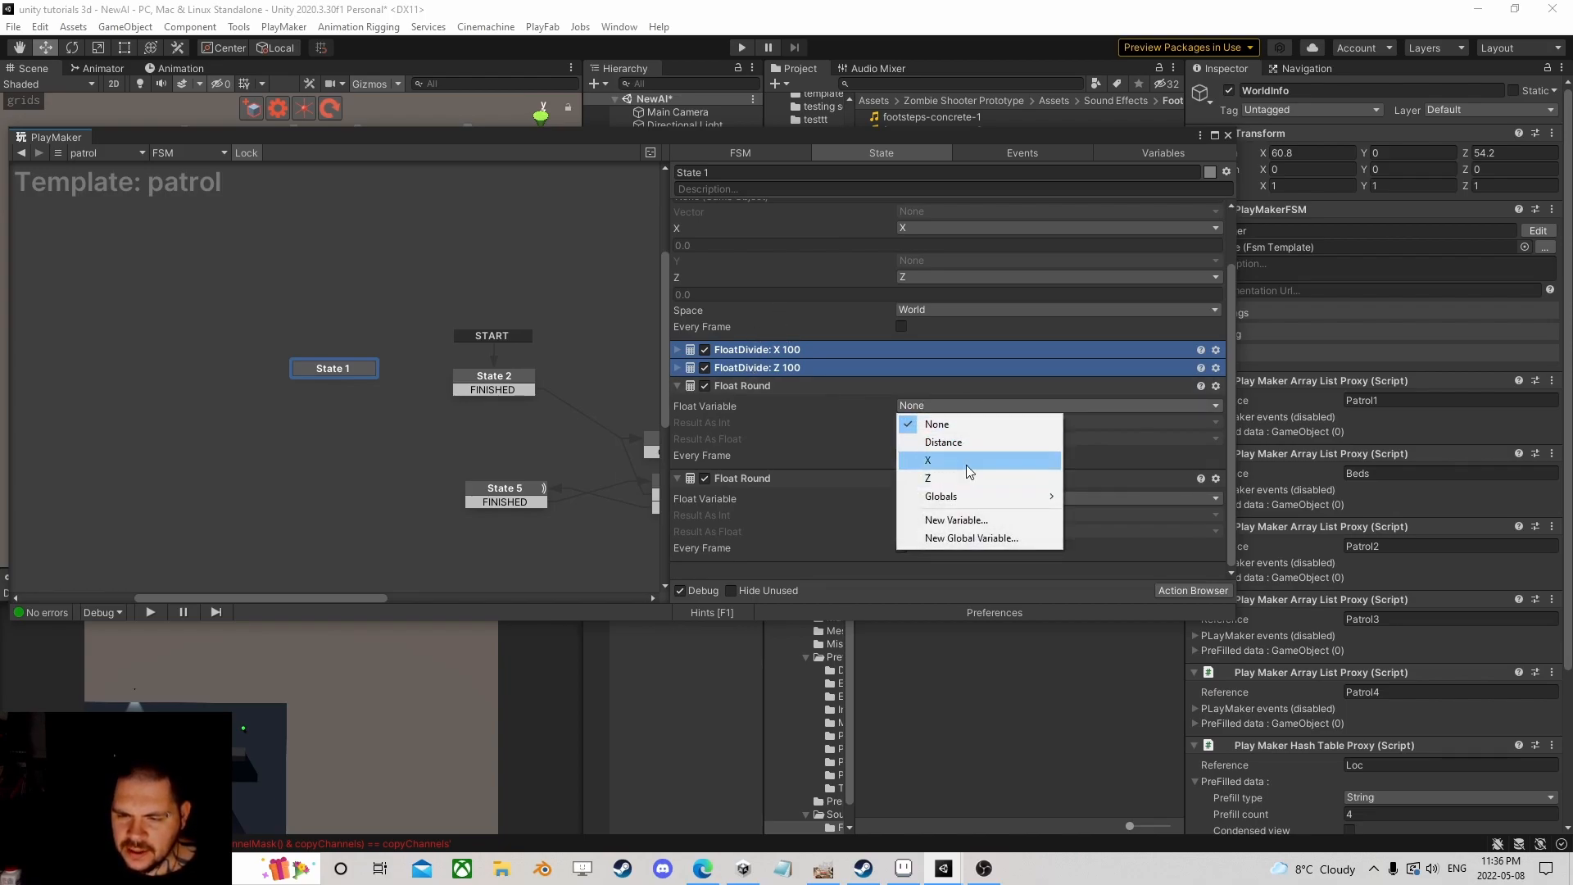
left_click(934, 460)
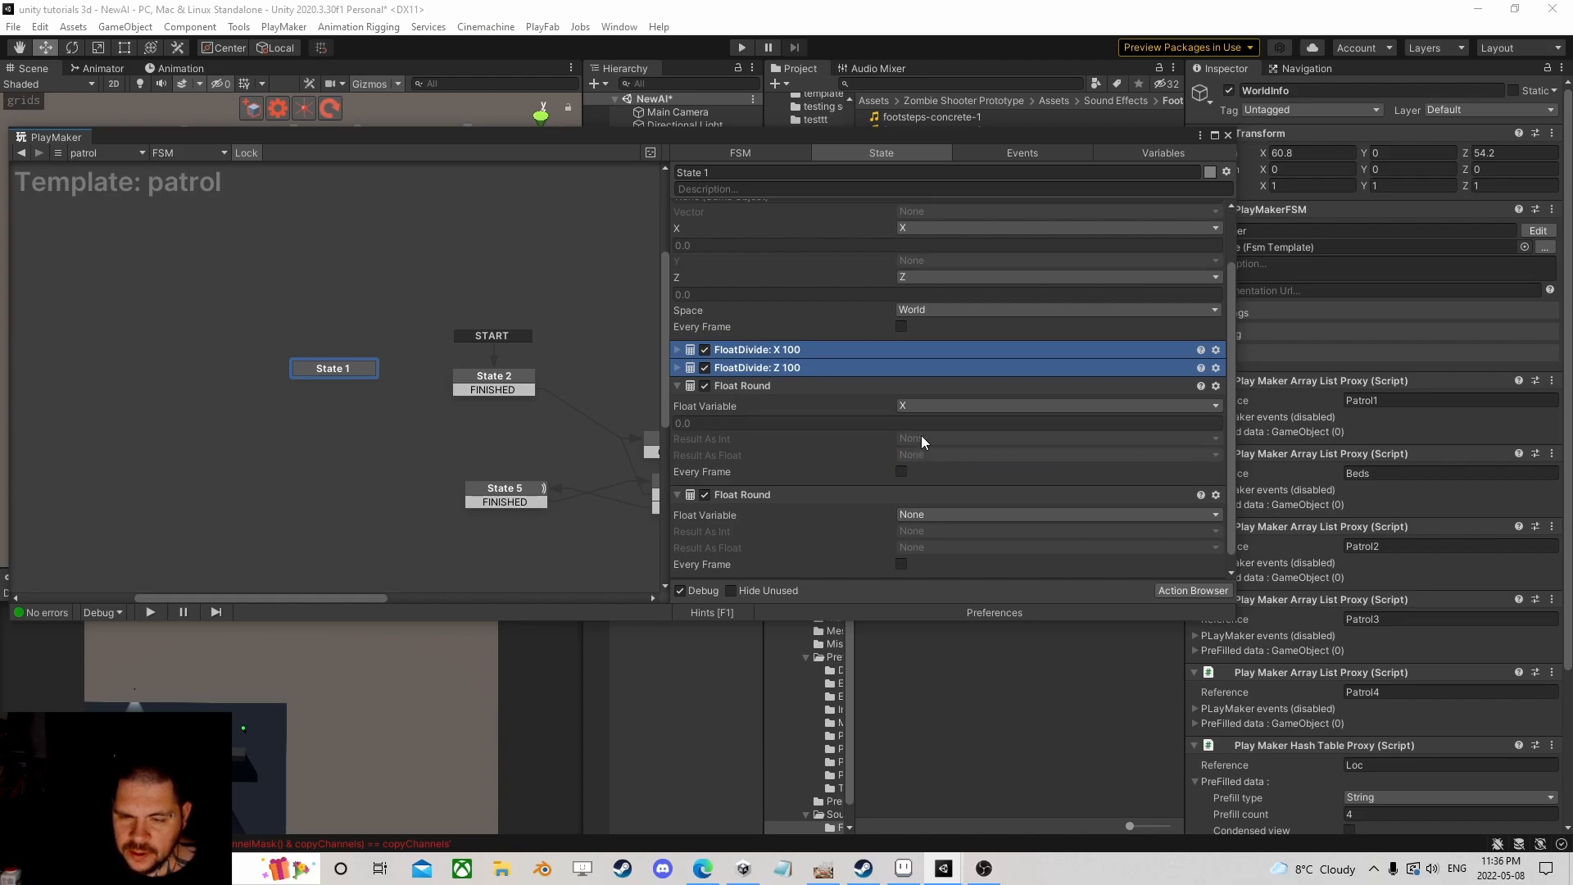
left_click(921, 440)
left_click(942, 533)
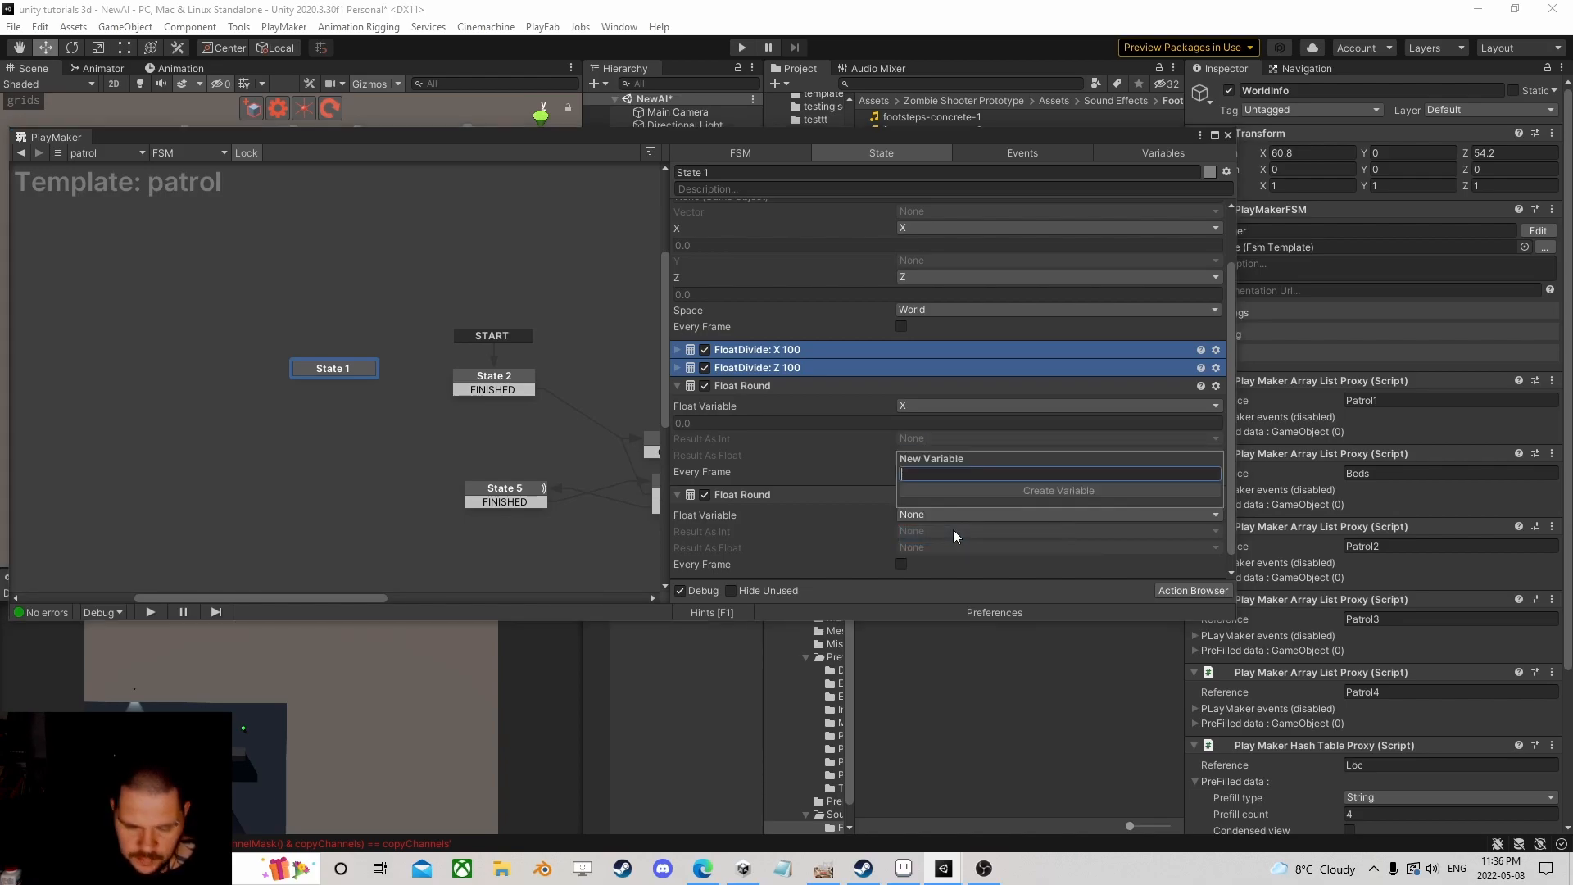
type("Xint")
key("Return")
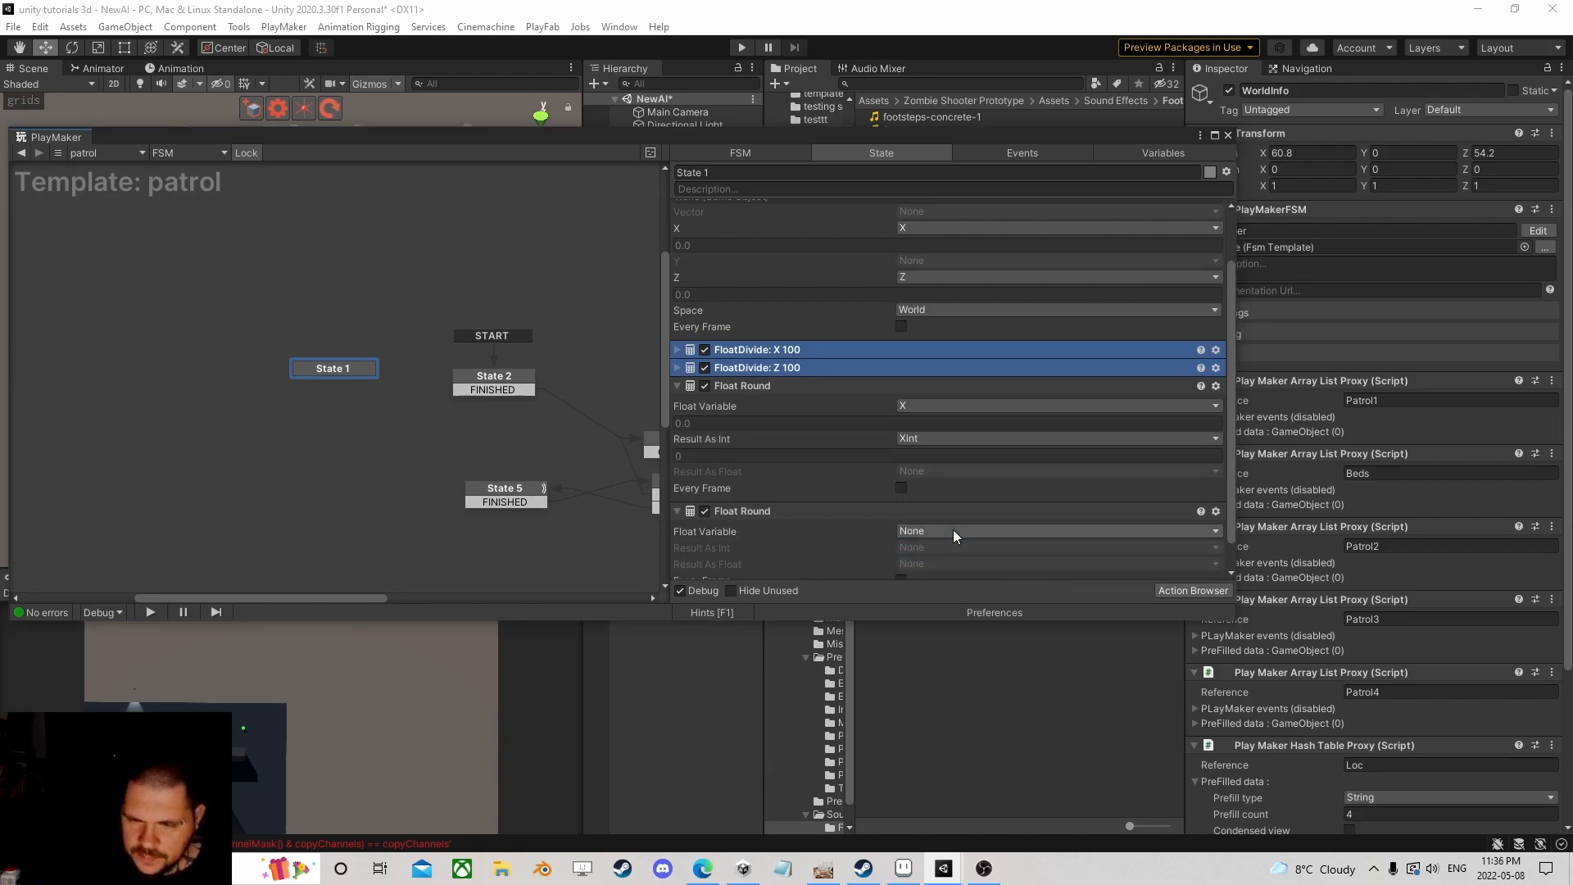
scroll(918, 454, "down", 1)
Step: Round Z into a new integer variable ZInt and collapse both Float Round actions
left_click(927, 499)
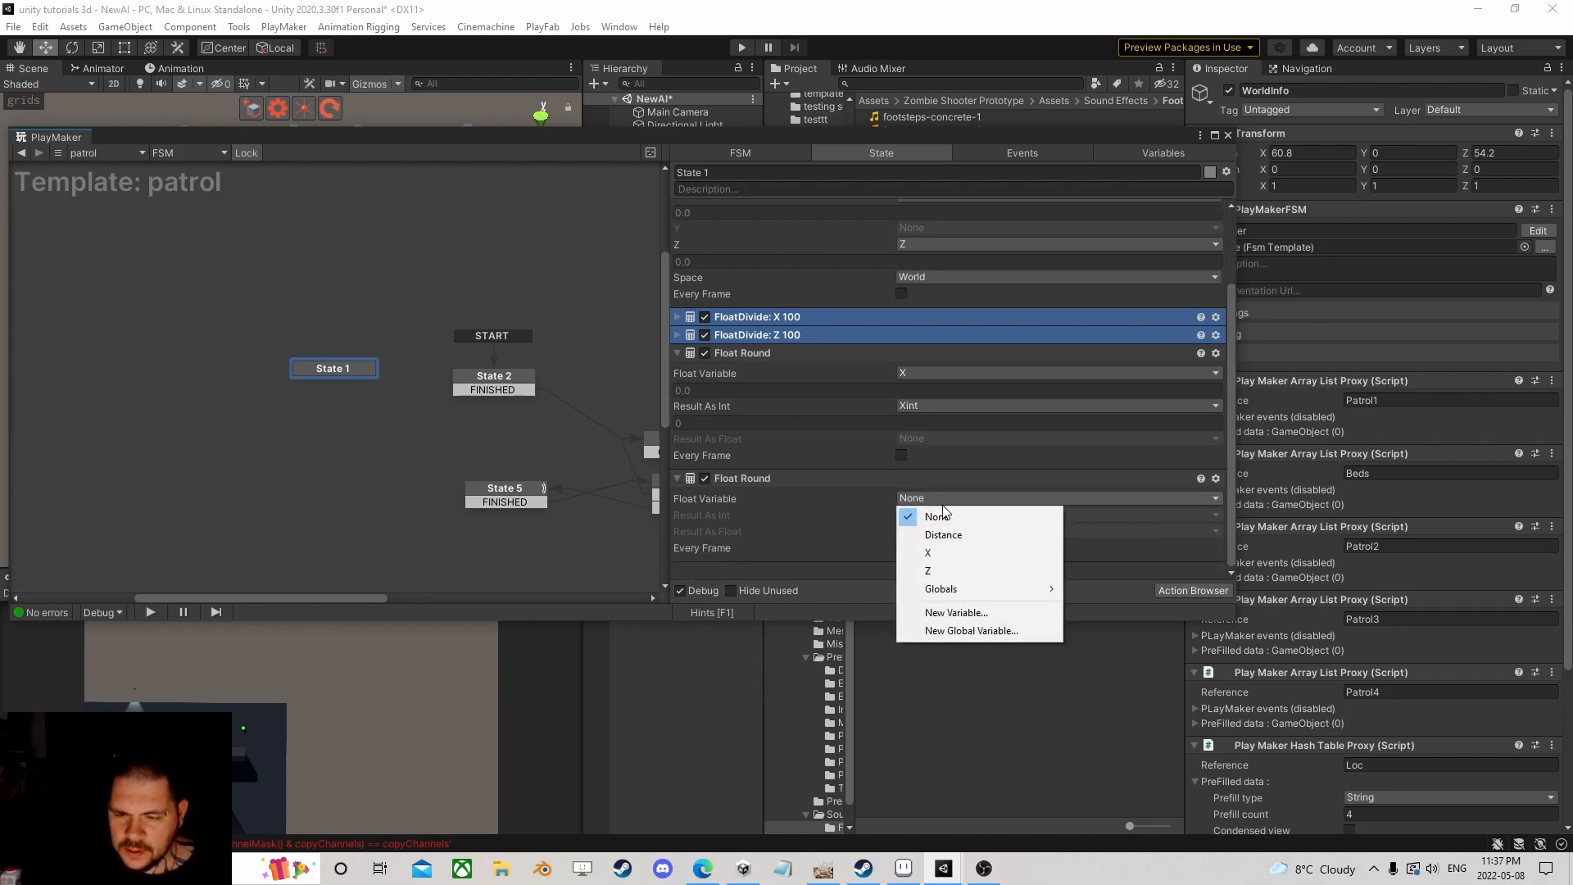
left_click(942, 572)
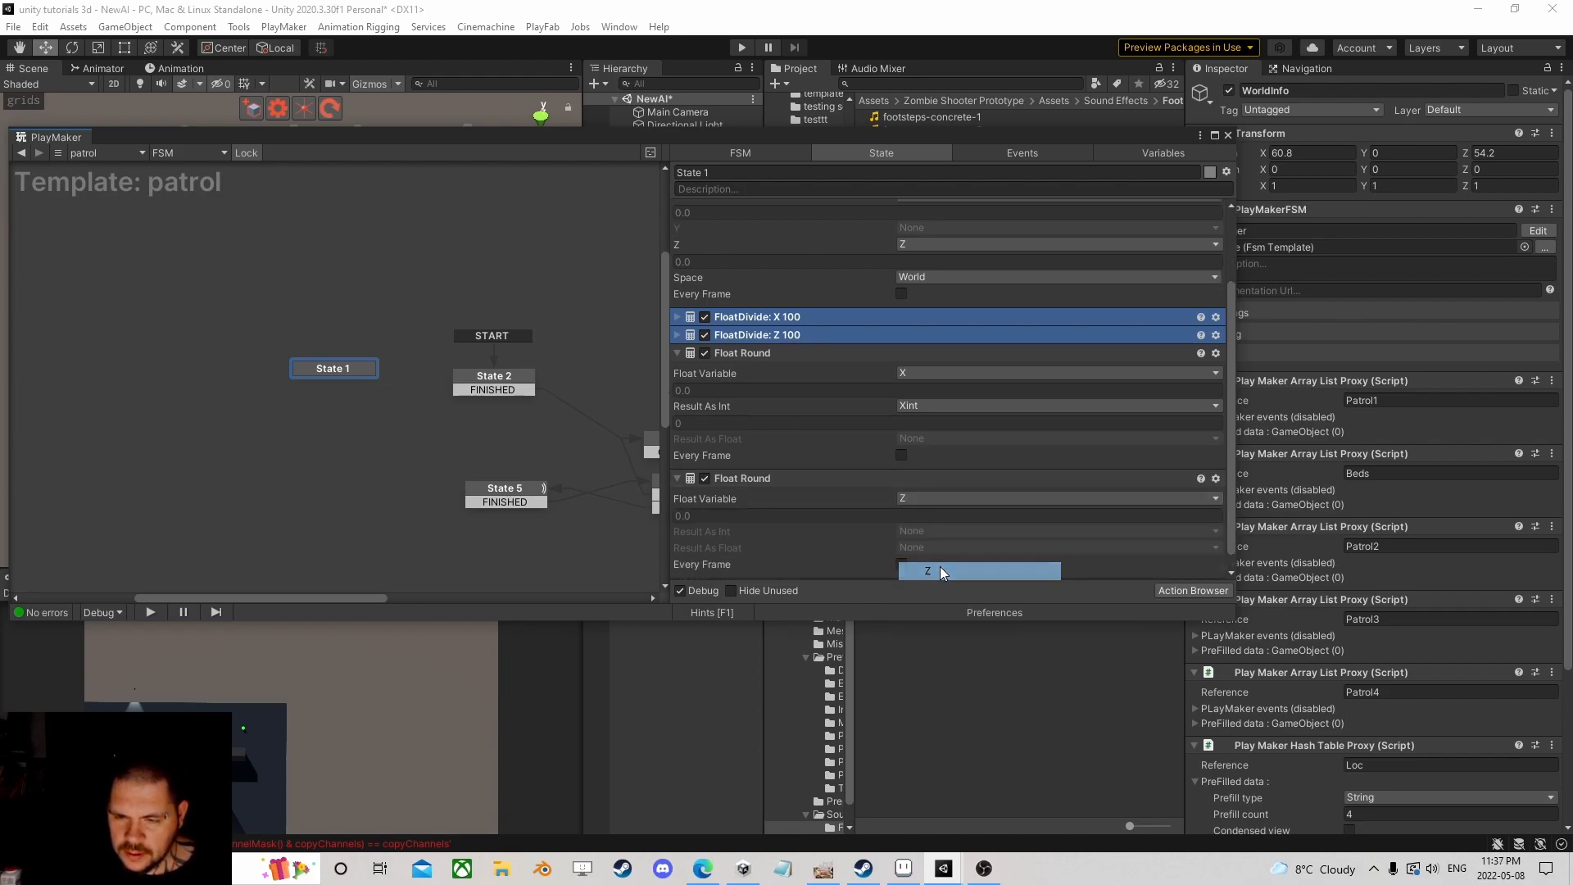
left_click(917, 531)
left_click(950, 645)
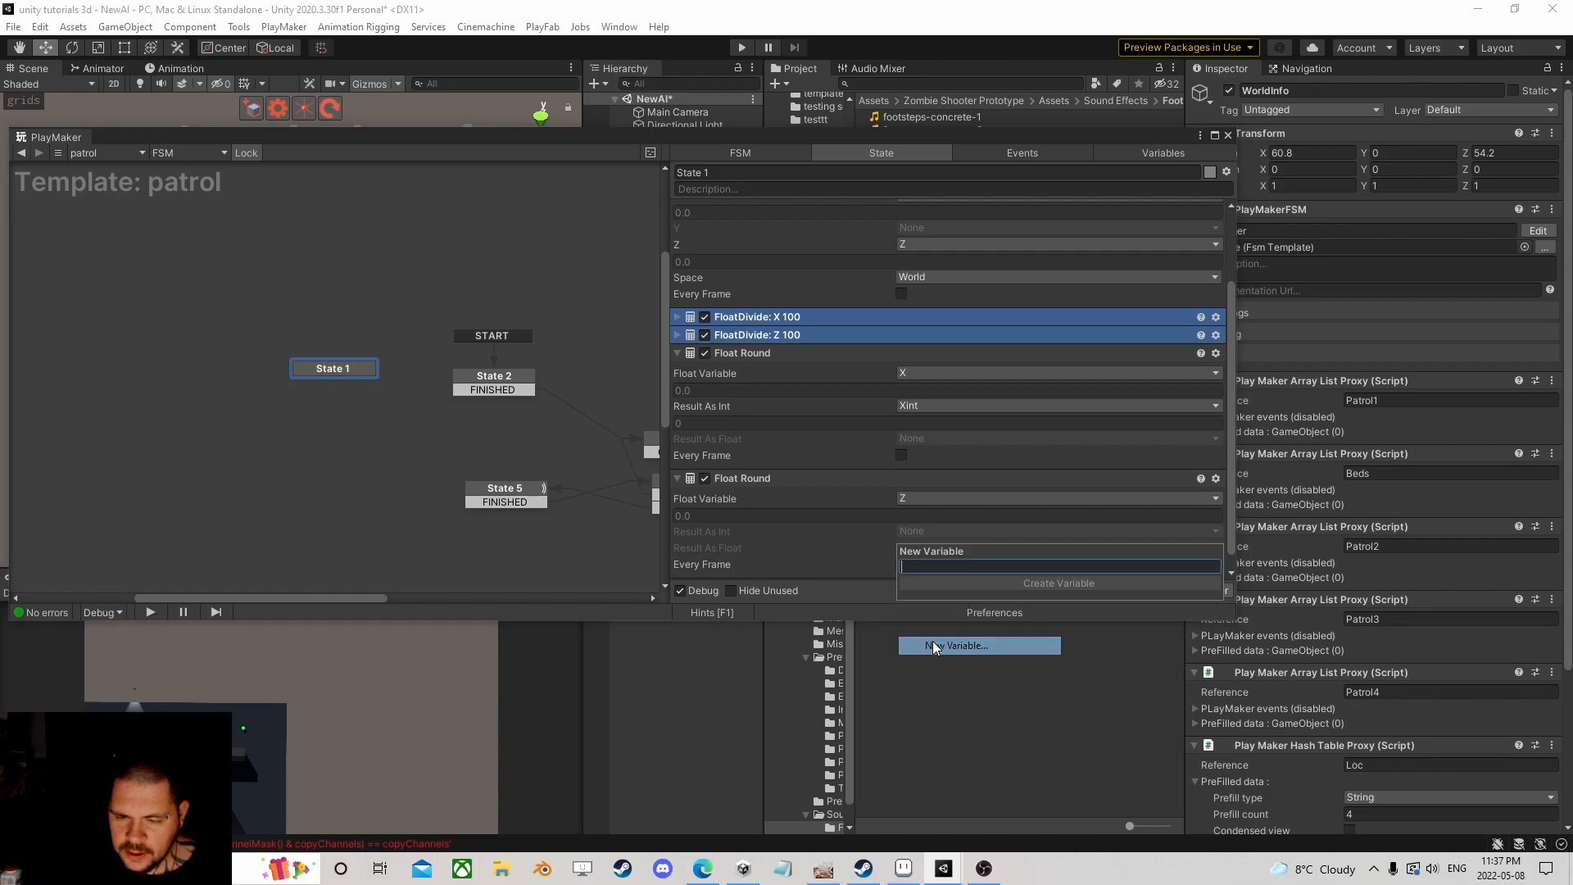
type("ZInt")
key("Return")
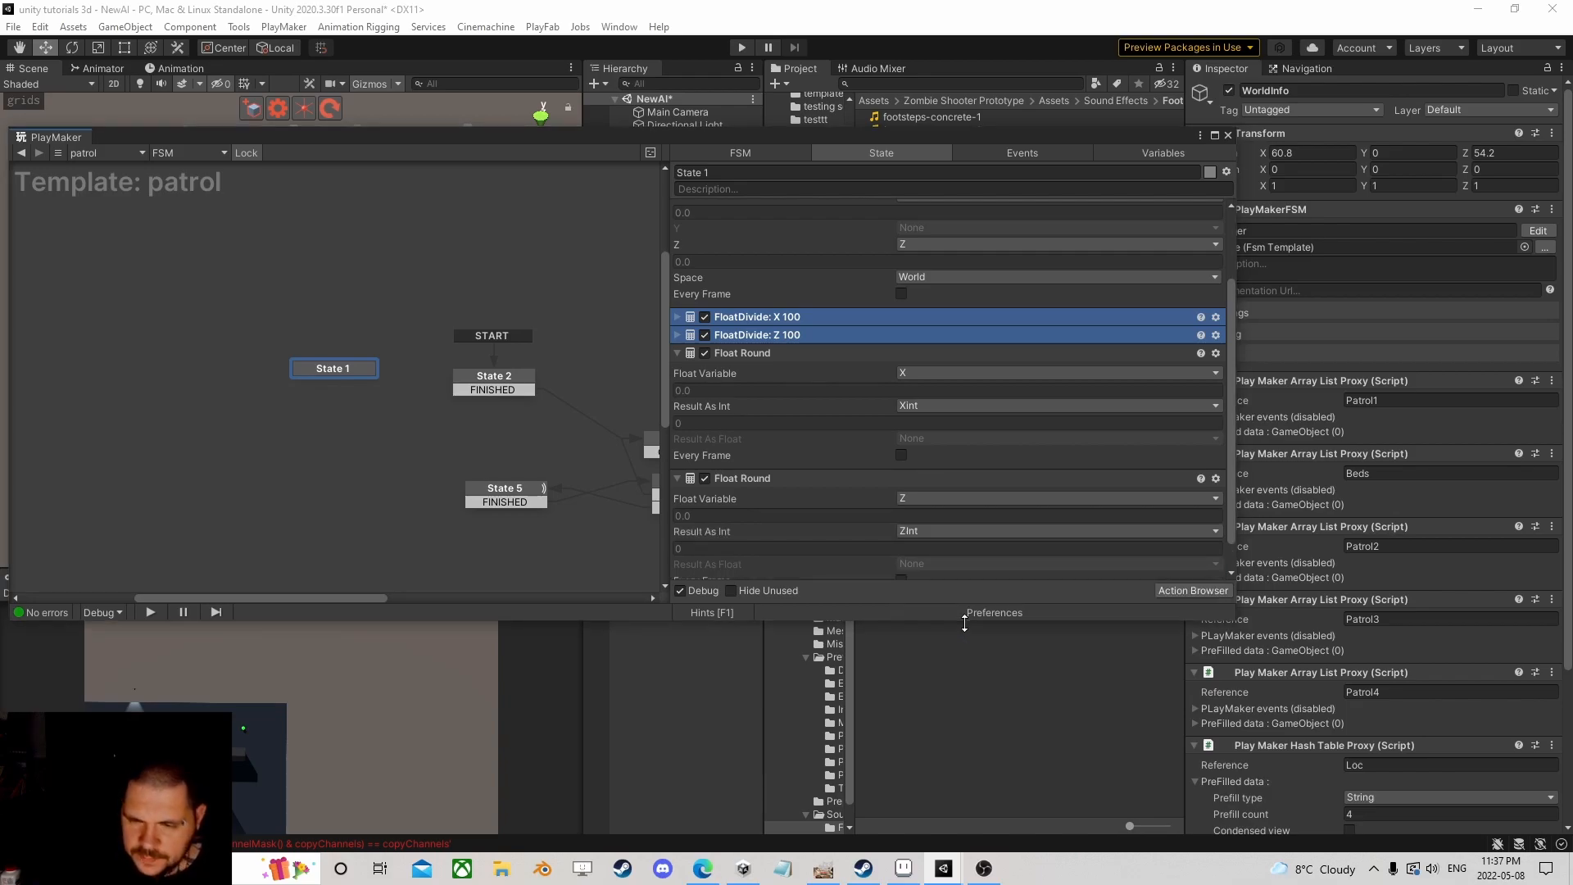
left_click(677, 352)
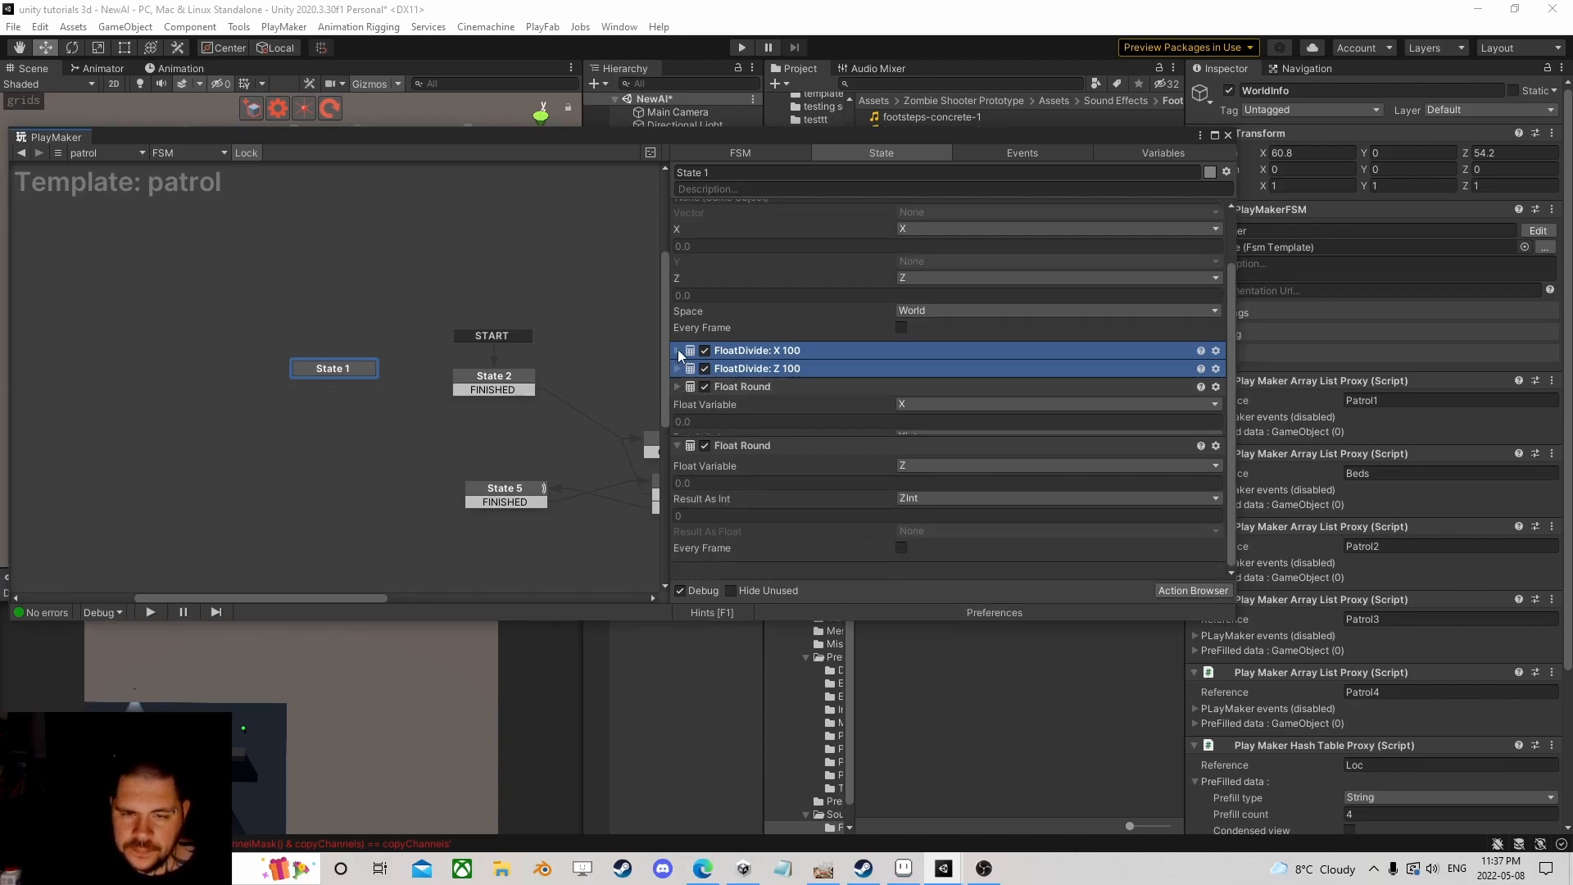
left_click(677, 444)
left_click(1172, 590)
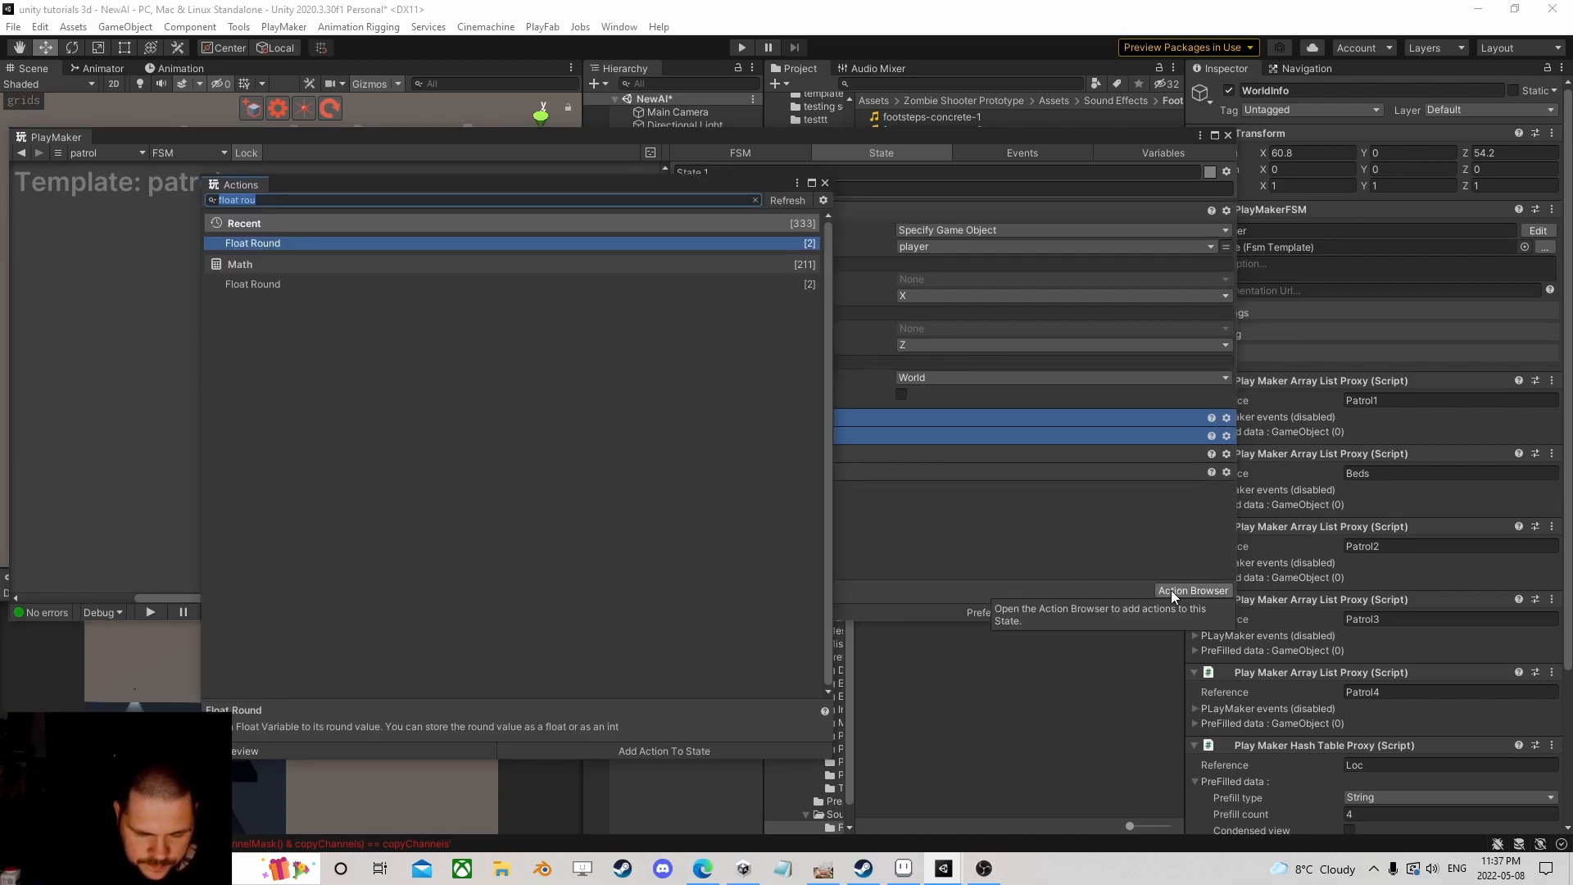
Step: Add a Build String action with 2 string parts: Xint and ZInt
type("build ")
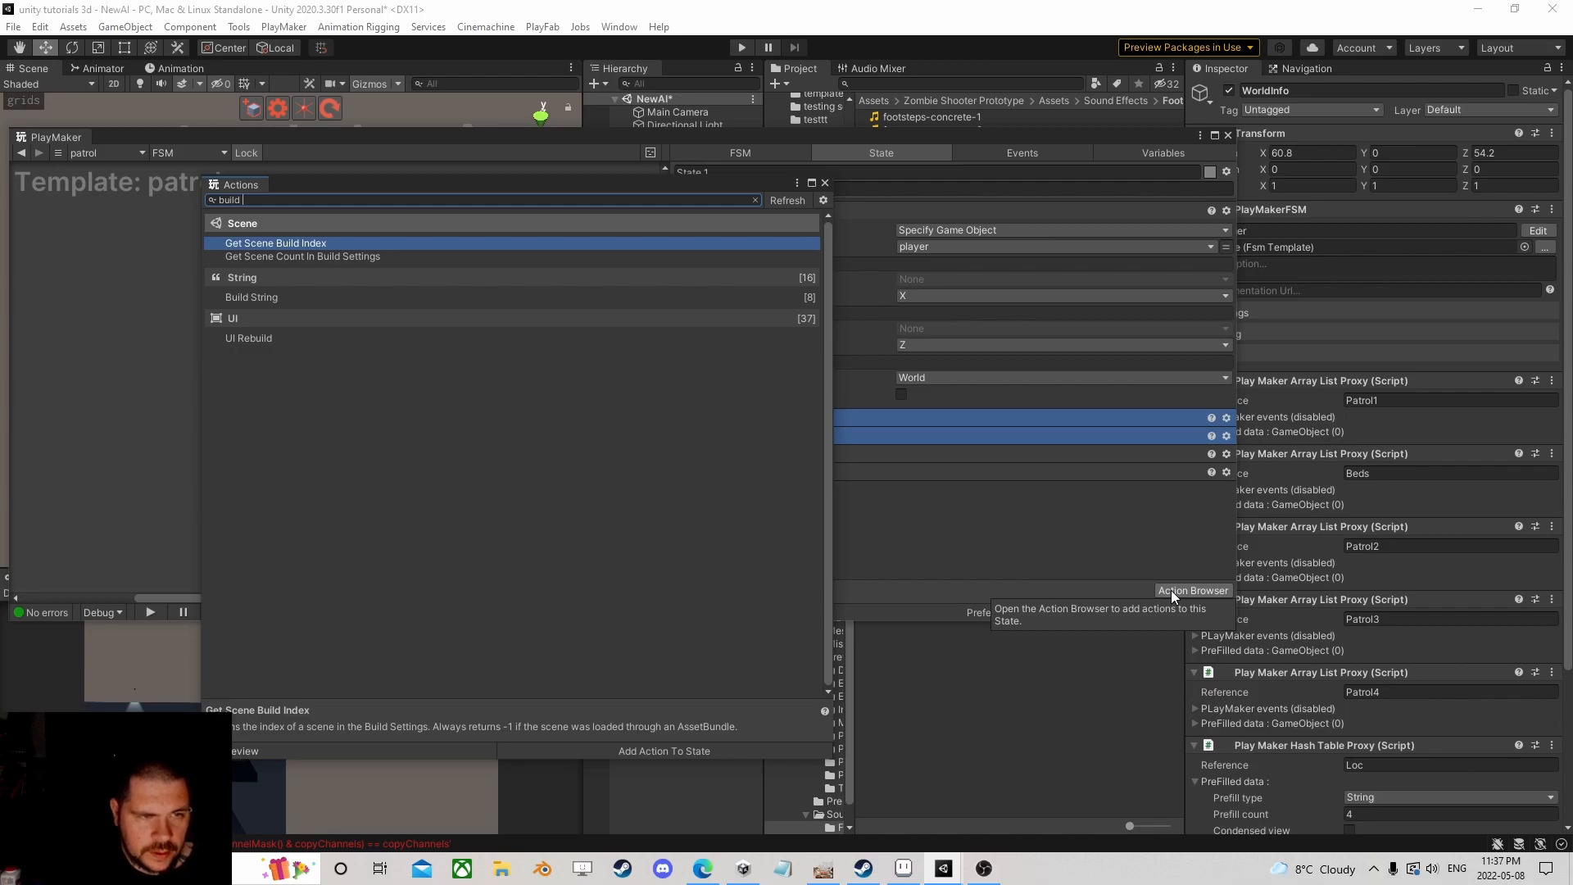
type("stri")
key("Return")
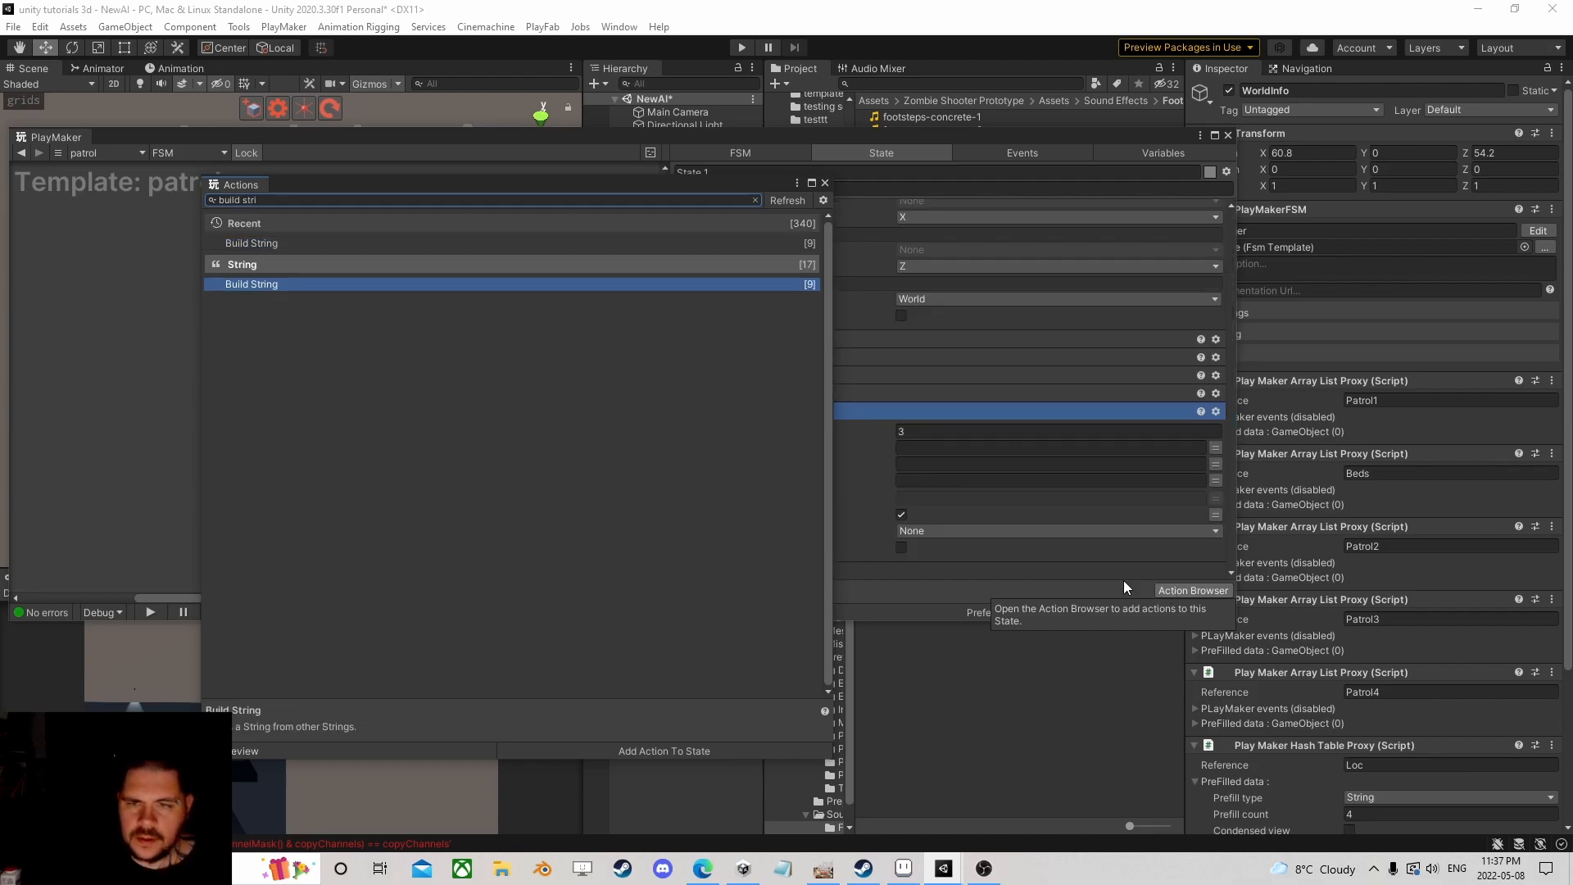
left_click(825, 184)
left_click(1077, 433)
type("2")
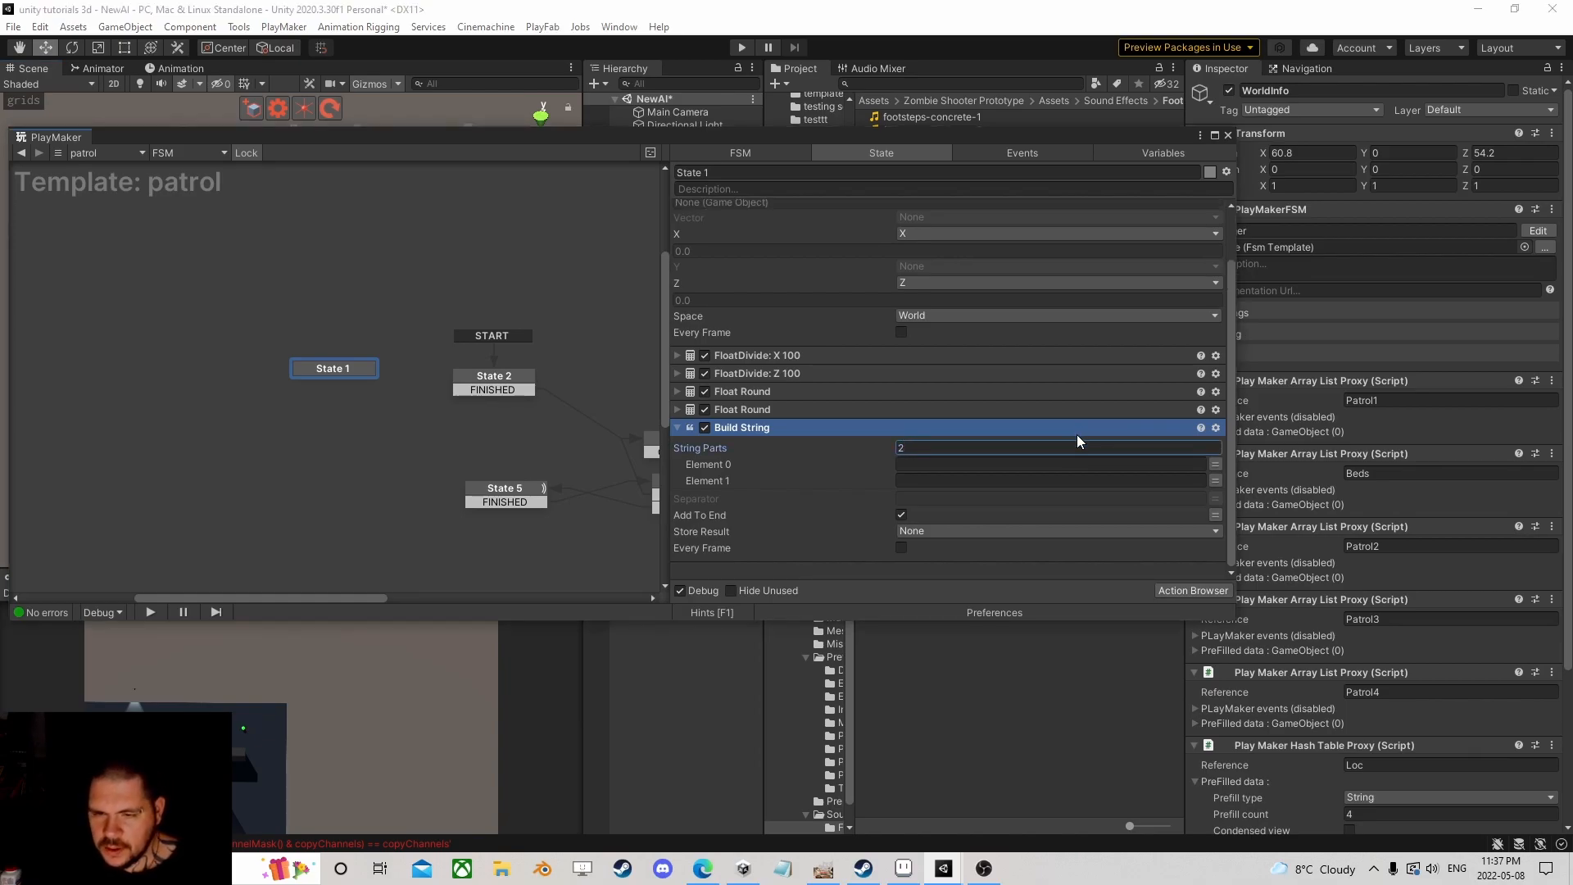
left_click(1214, 464)
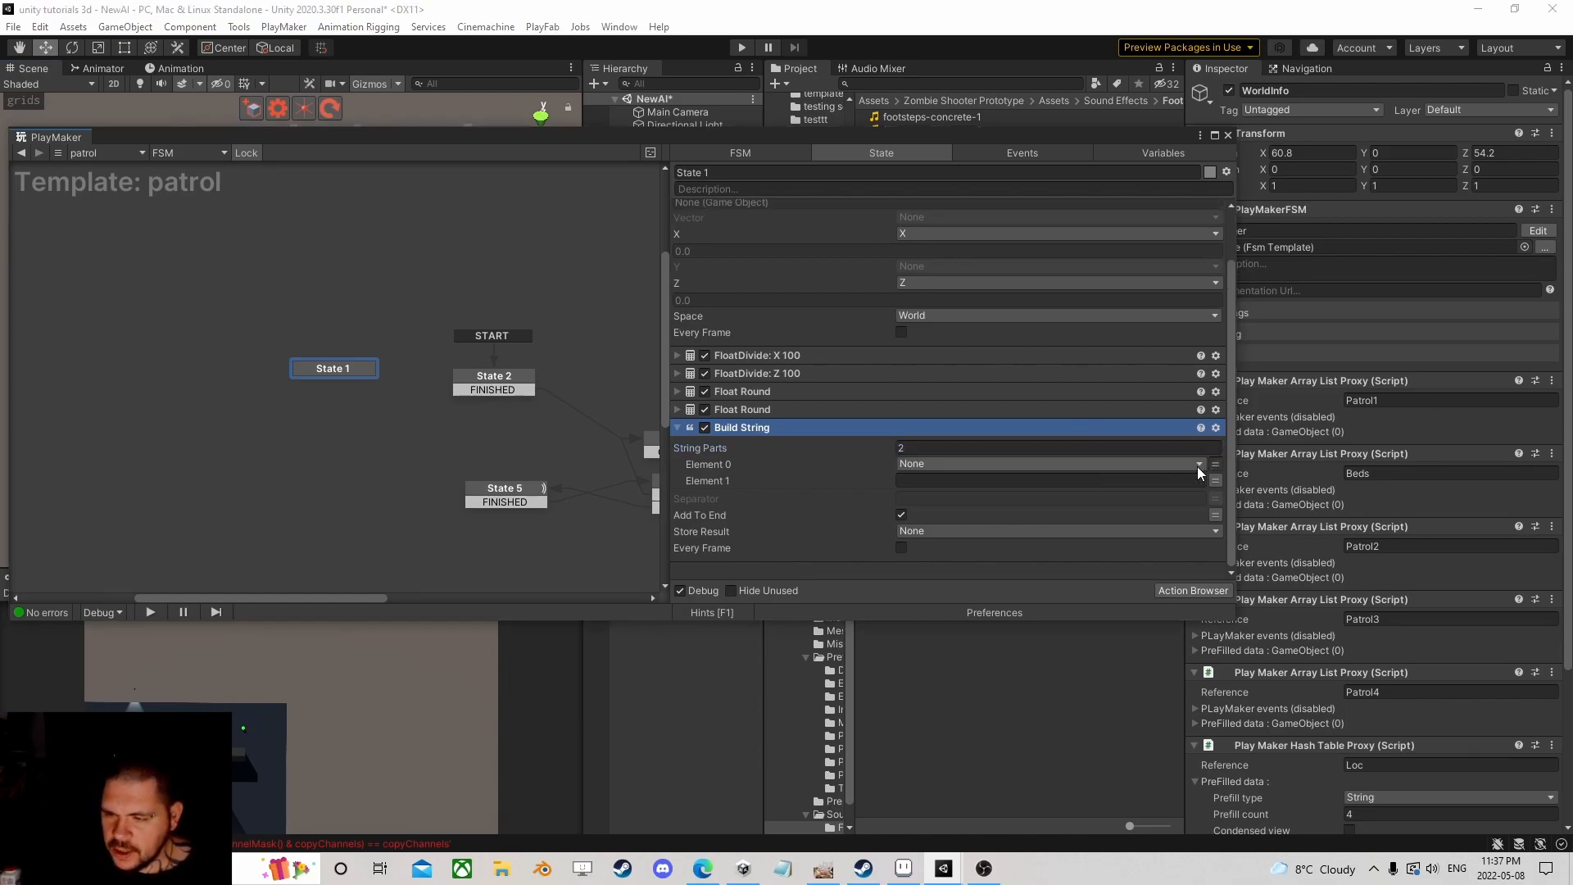
left_click(1124, 463)
mouse_move(961, 520)
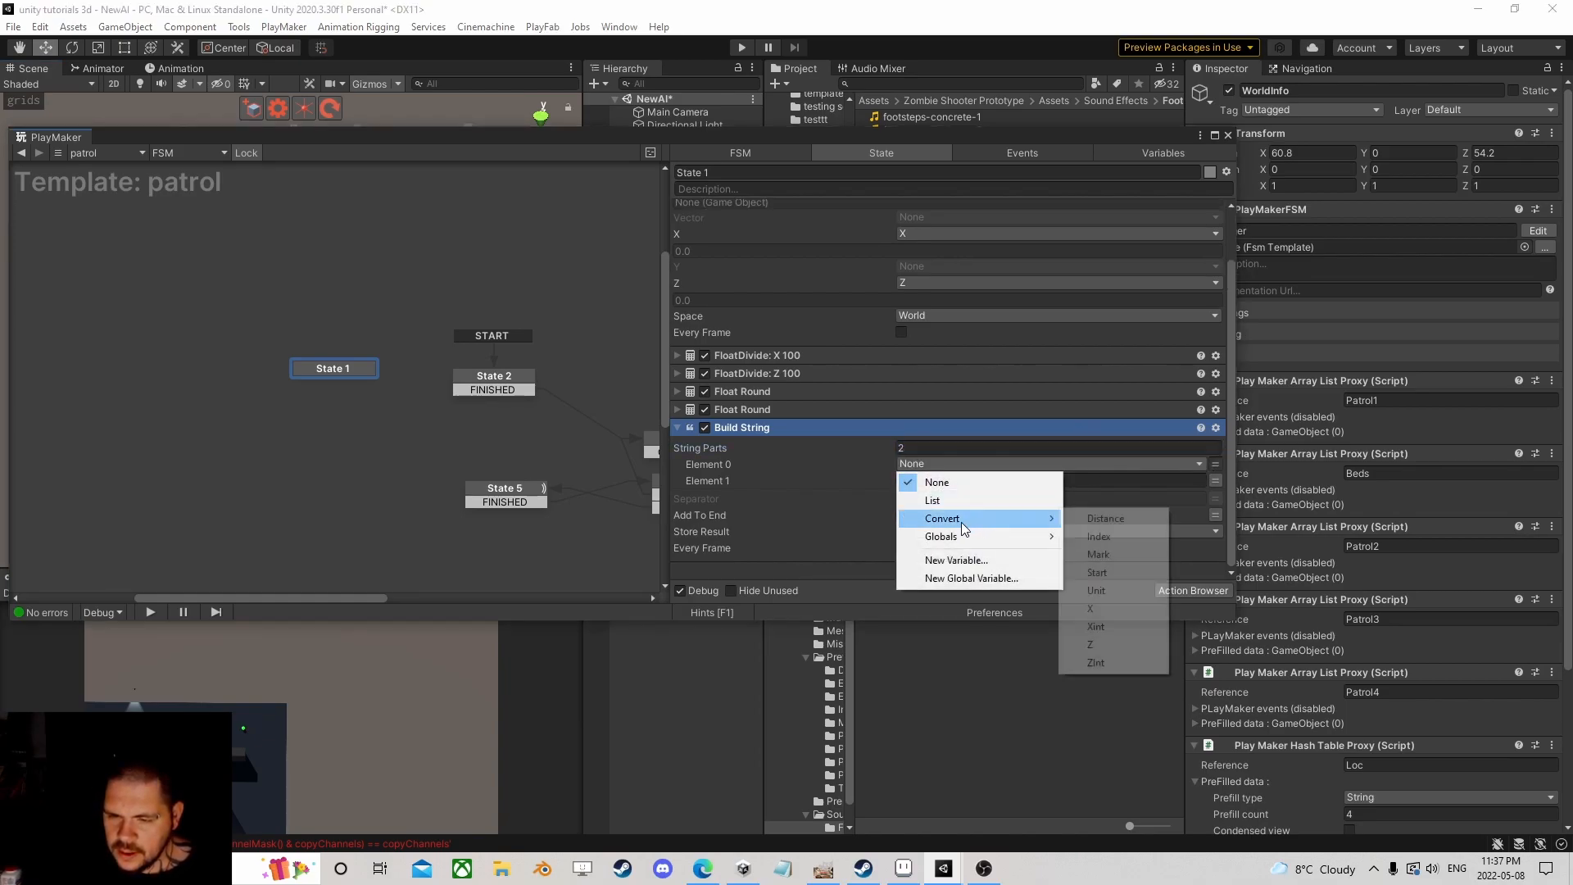
left_click(1108, 626)
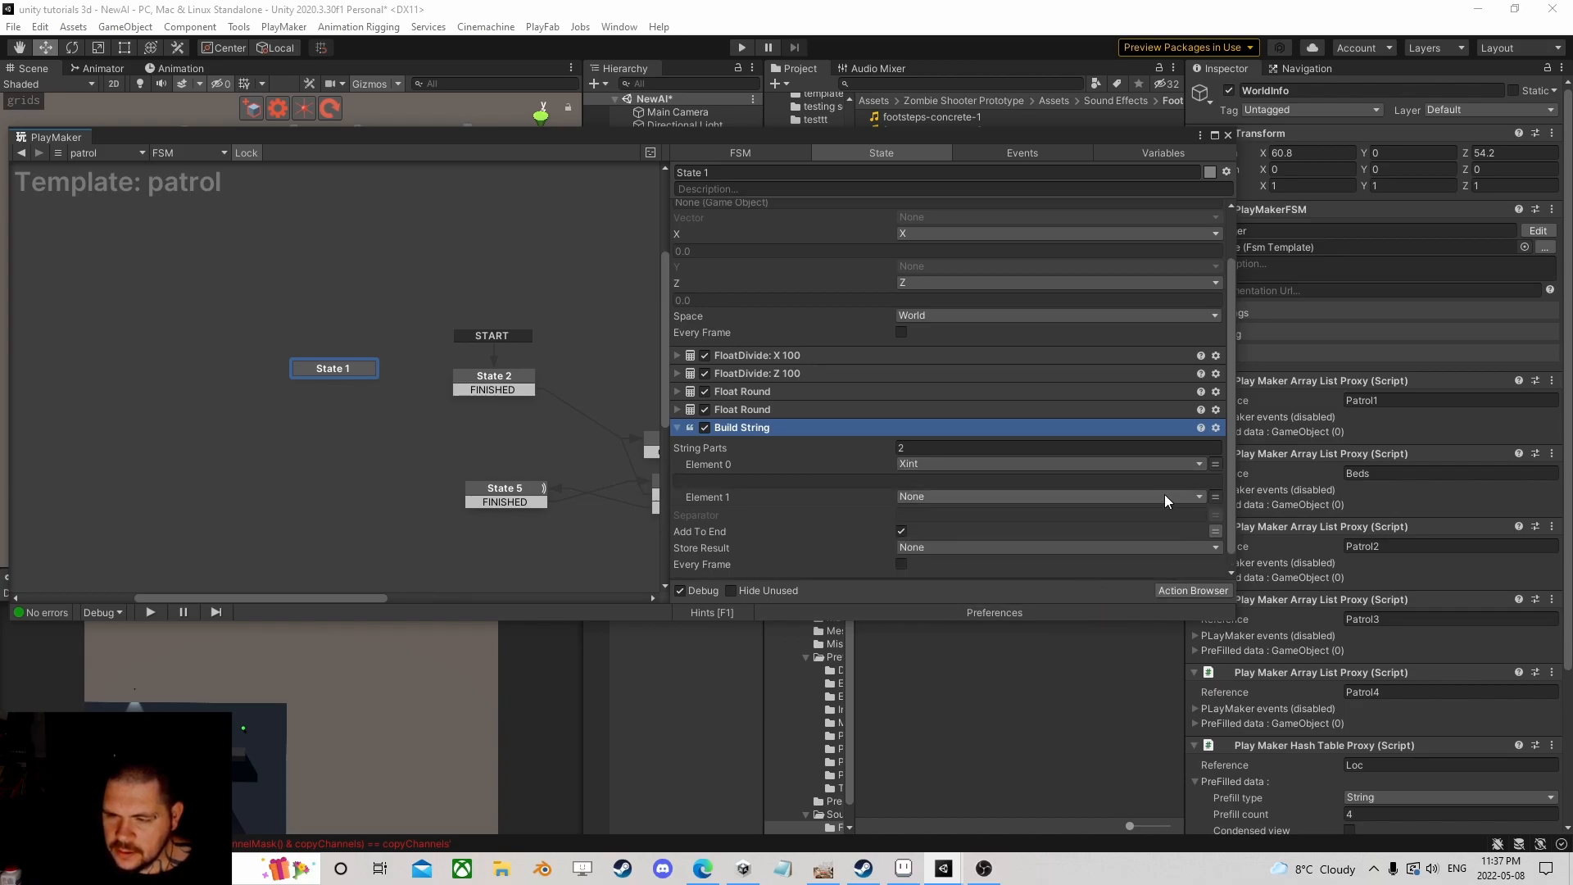
left_click(1165, 495)
mouse_move(967, 552)
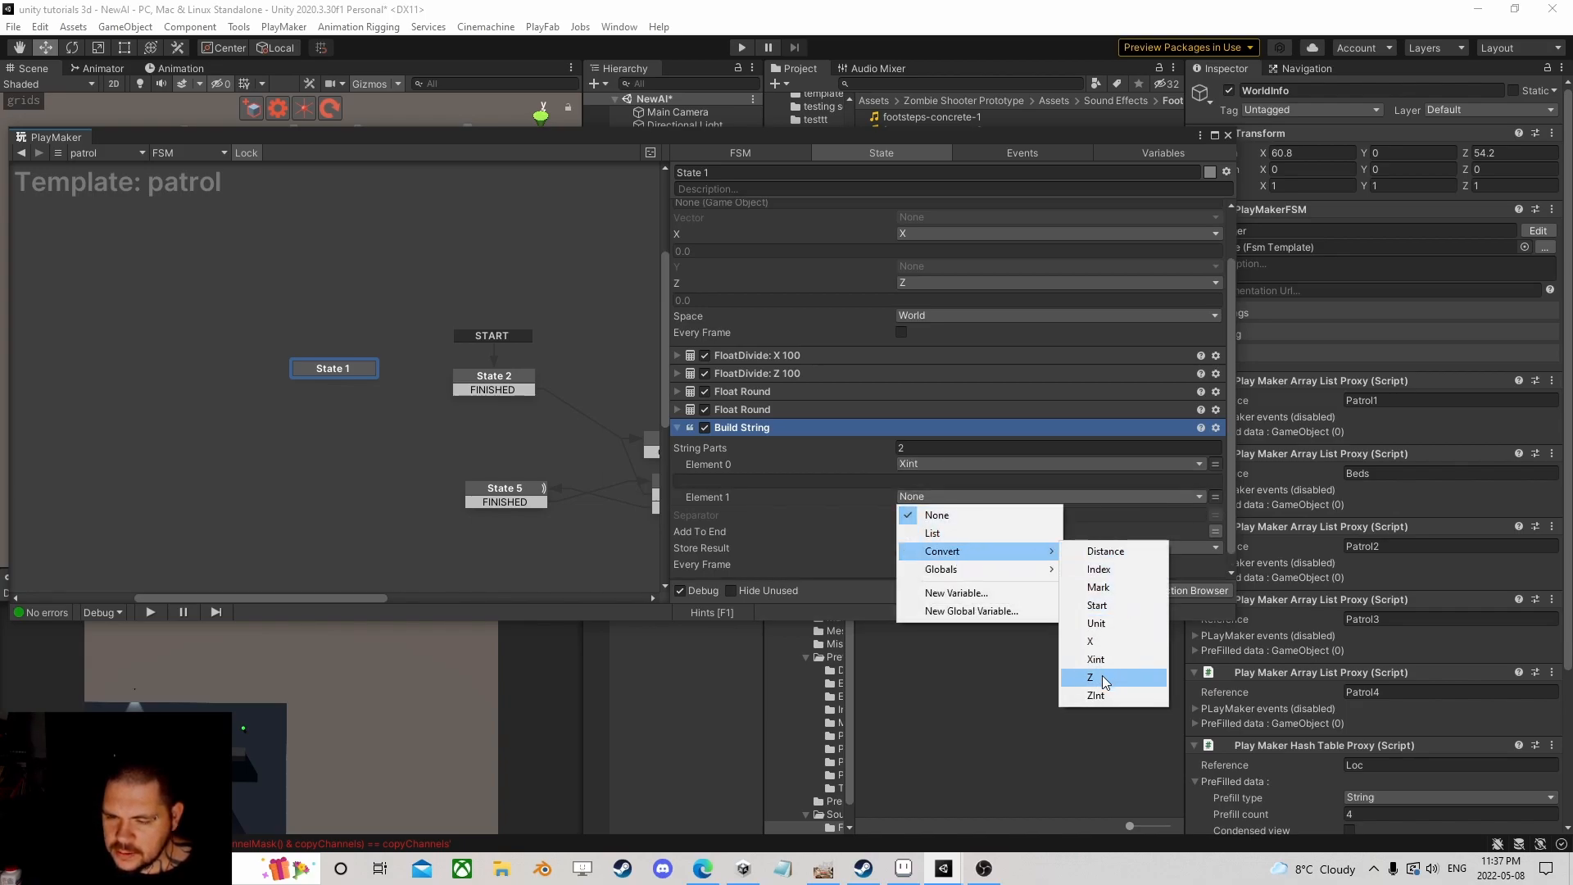
left_click(1106, 695)
Step: Turn off Add To End and store the built string in a new Area variable
left_click(901, 549)
left_click(942, 564)
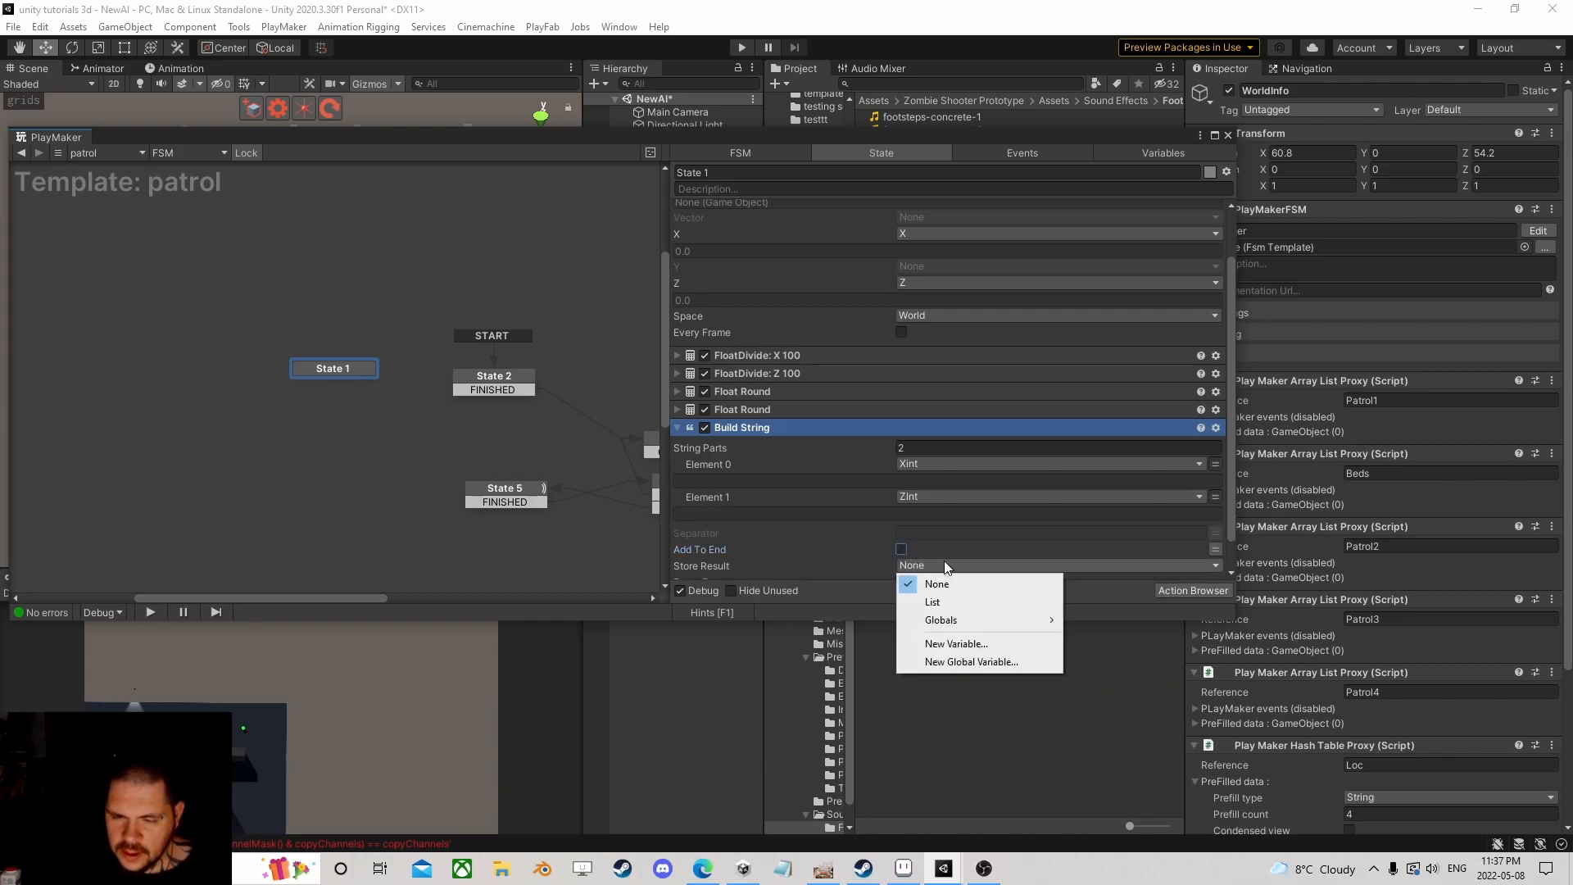
left_click(958, 644)
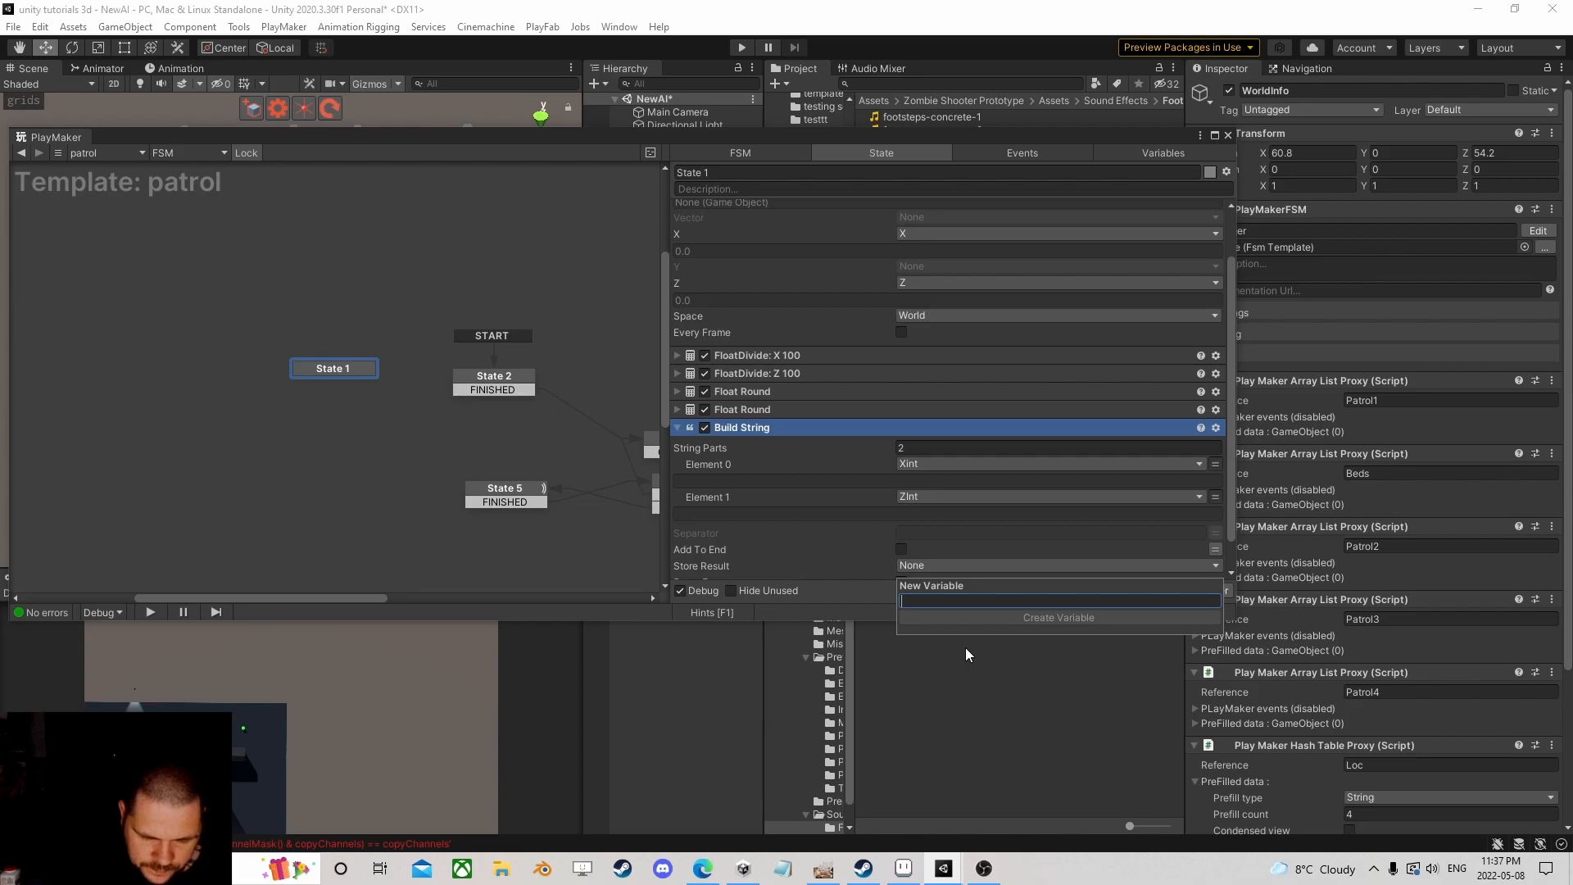
type("Area")
key("Return")
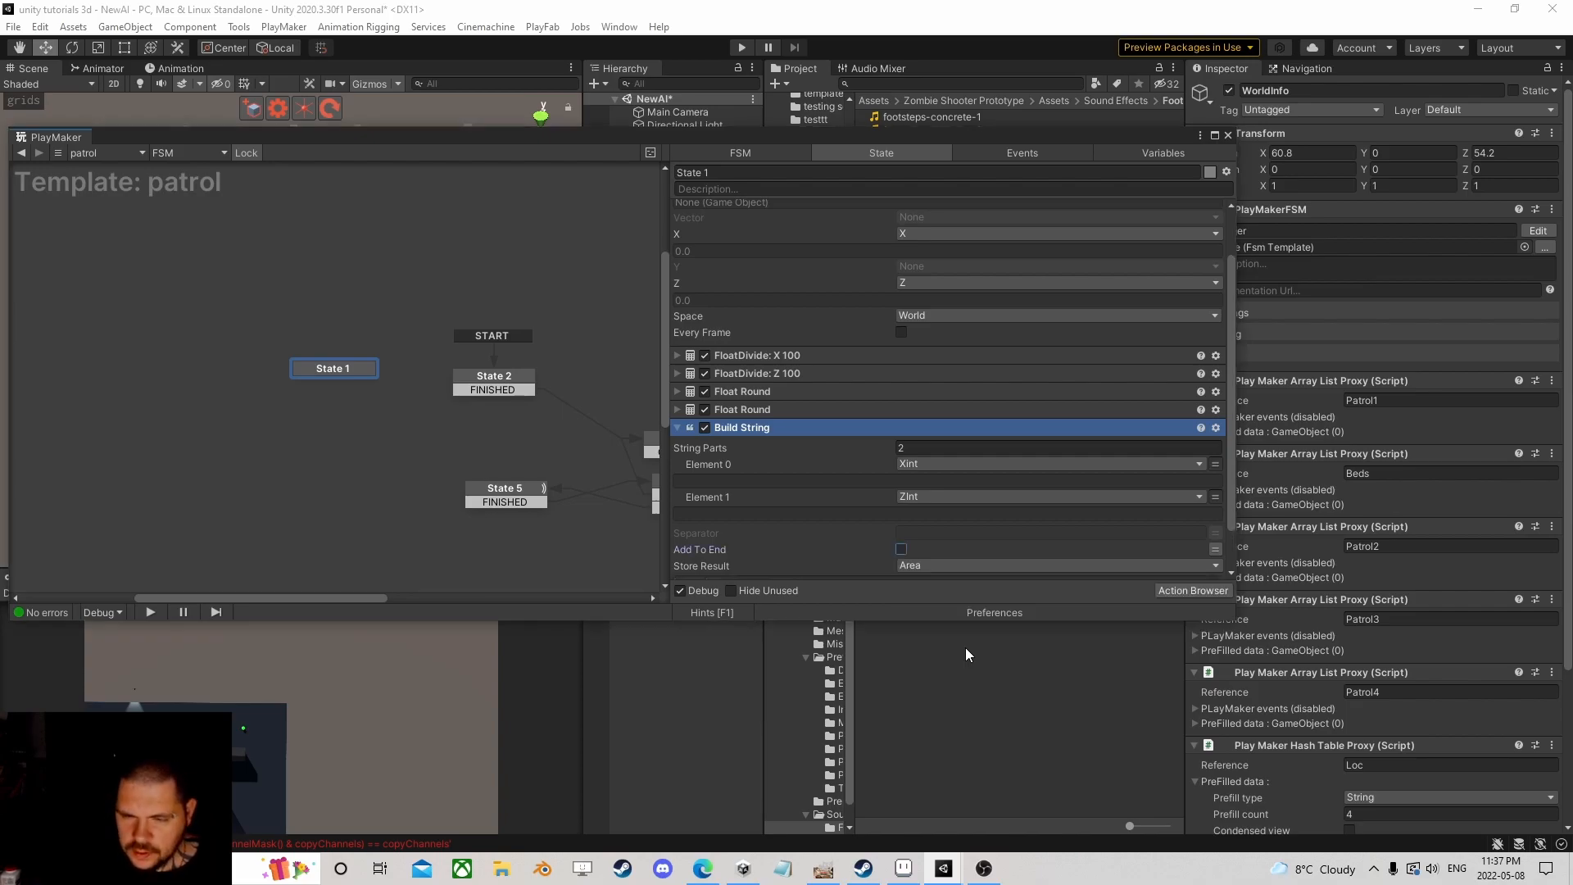
Step: Add a Hash Table Get action to State 1
left_click(1201, 595)
type("hash")
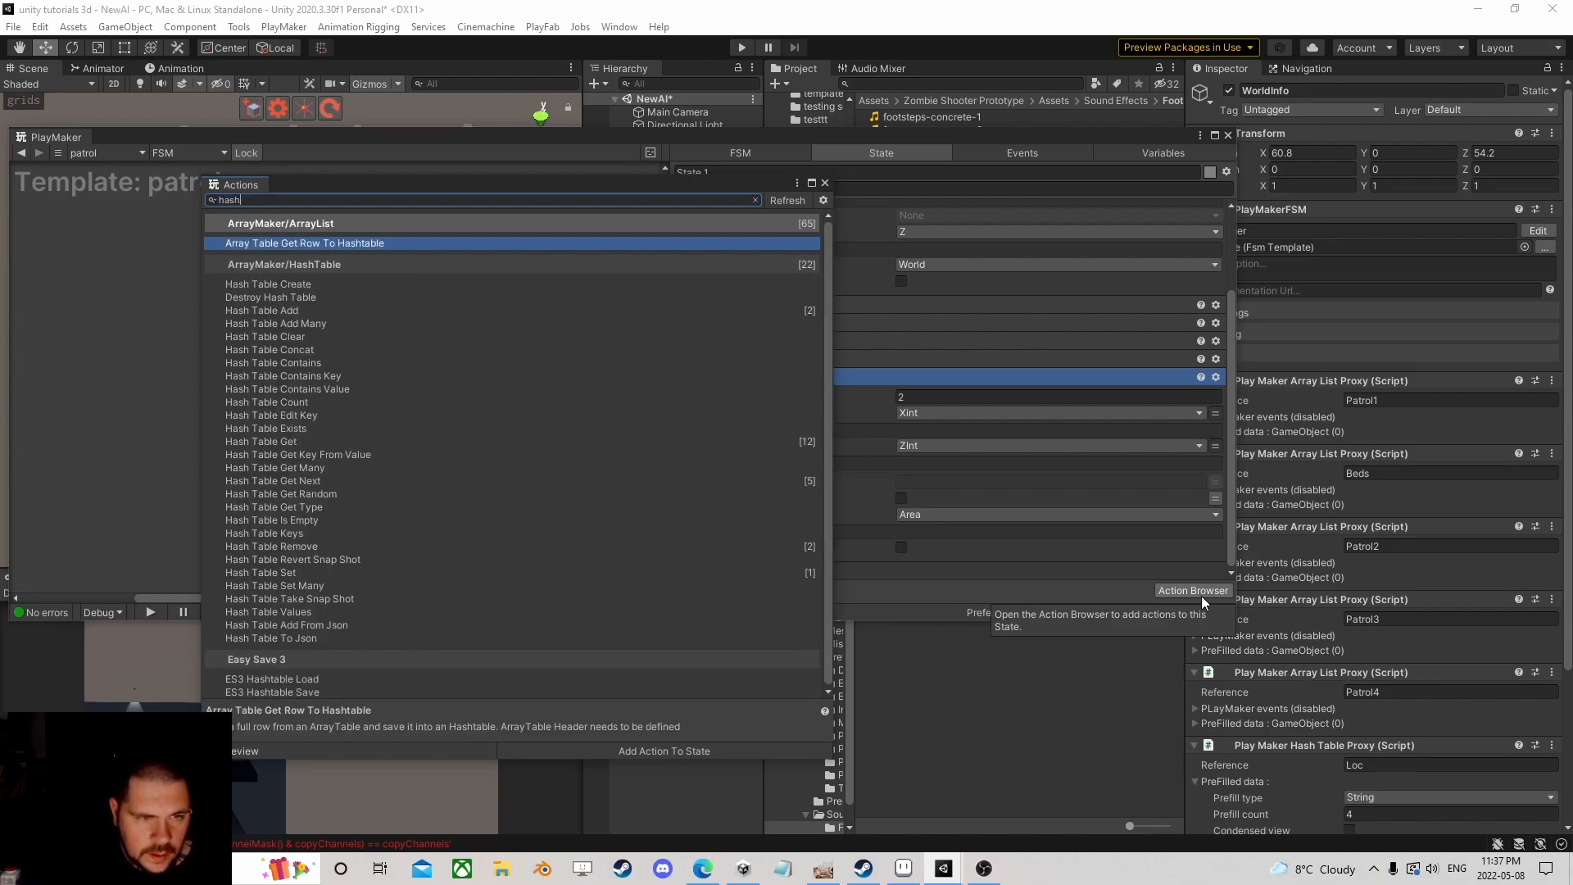
key("Down")
key("Down")
key("Down")
key("Down")
key("Down")
key("Down")
key("Down")
key("Down")
key("Down")
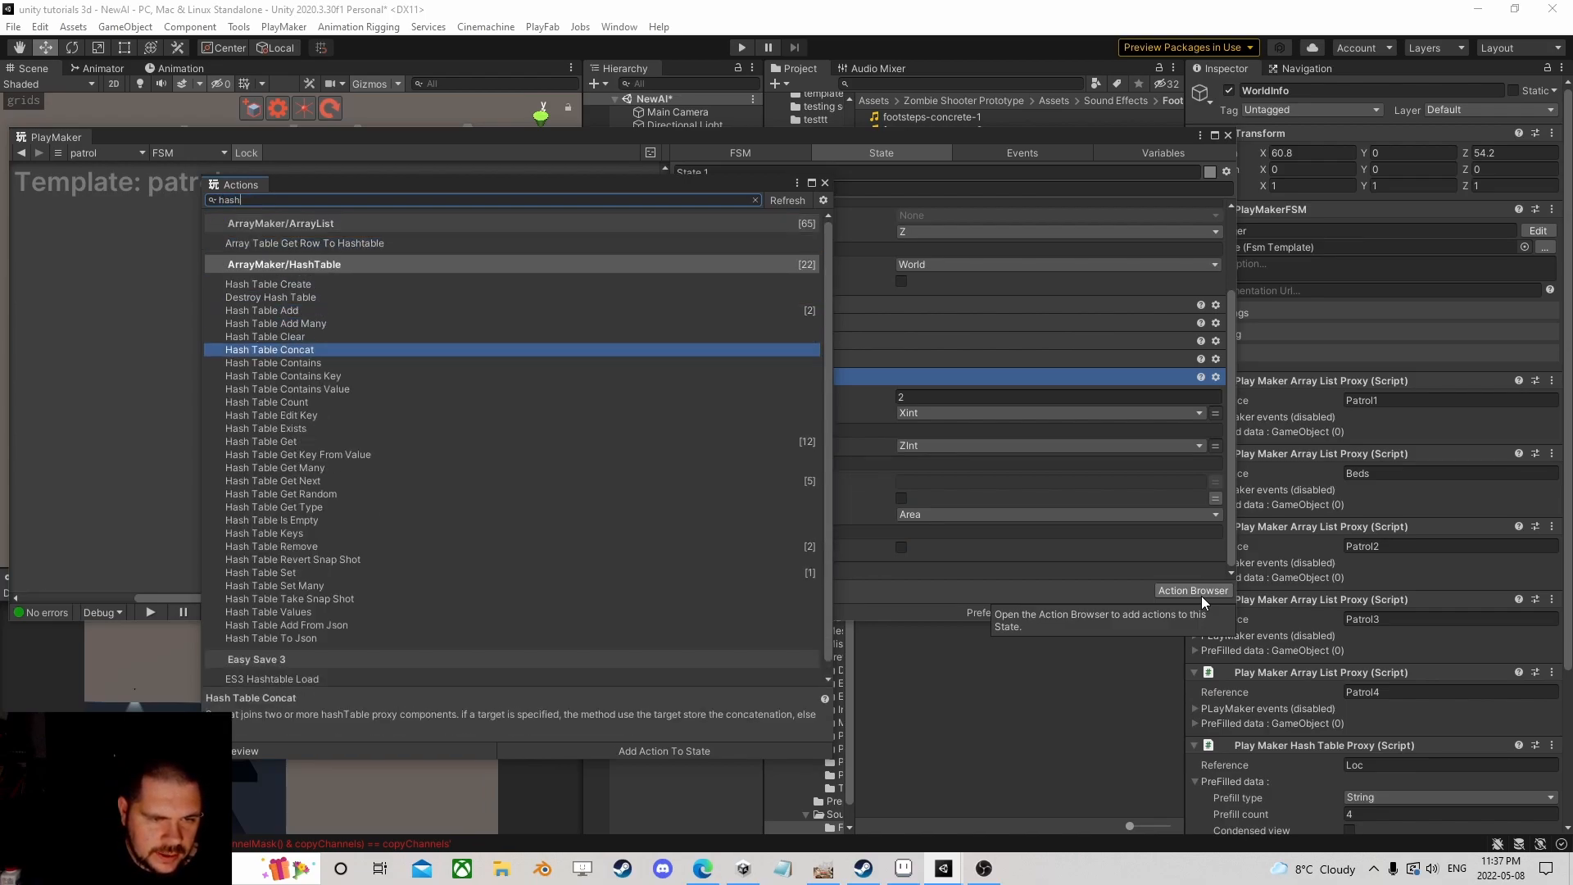
key("Down")
key("Down")
key("Down")
key("Down")
key("Return")
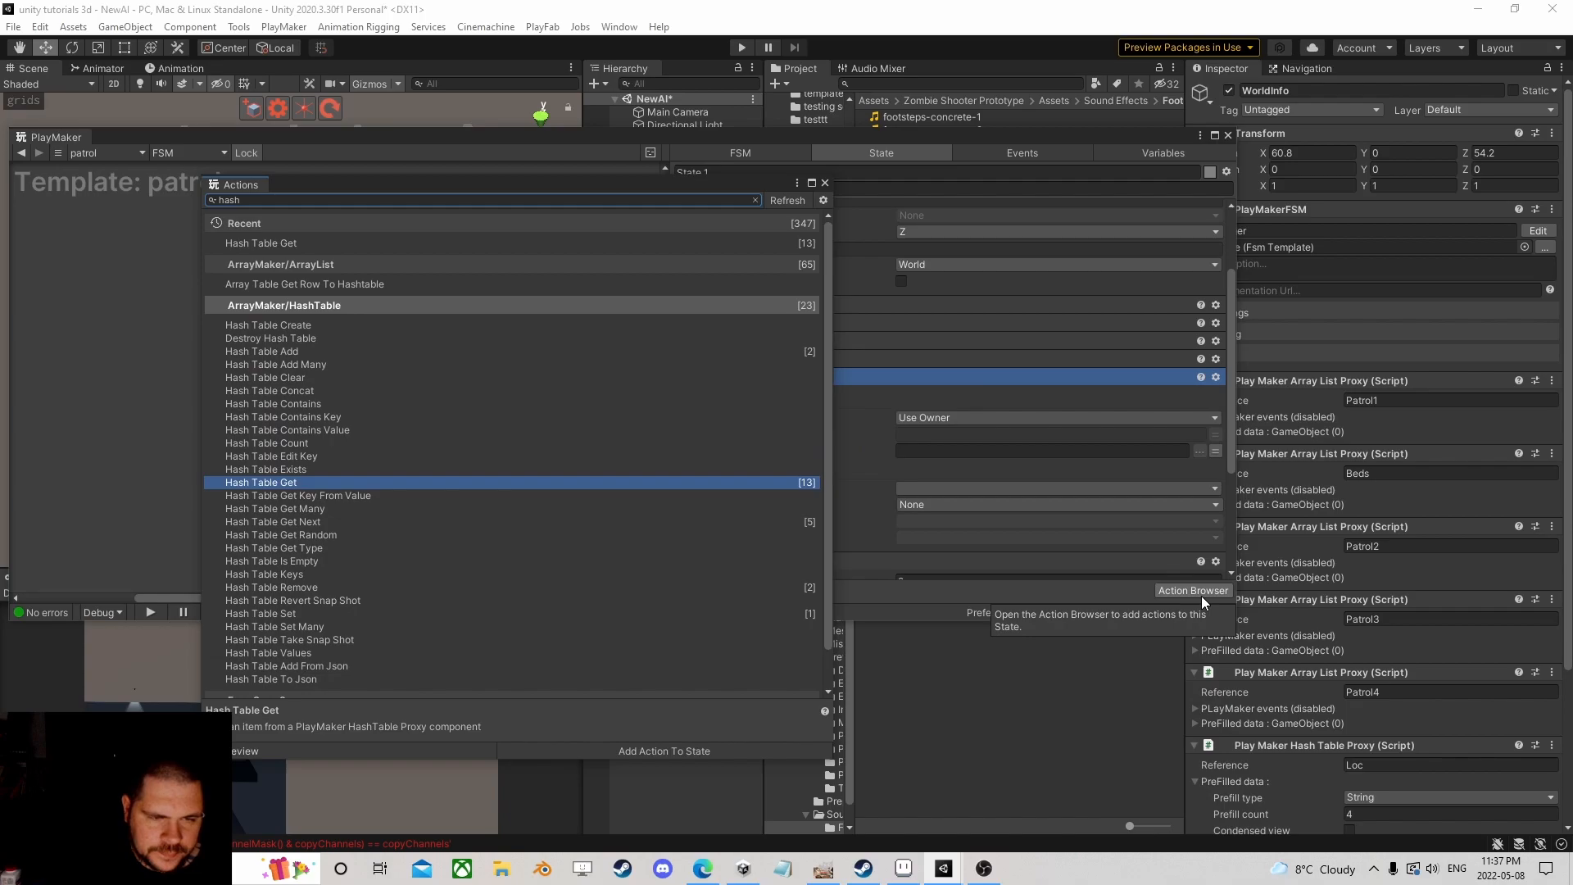
Step: Set the Hash Table Get reference to the Loc hash table
left_click(825, 183)
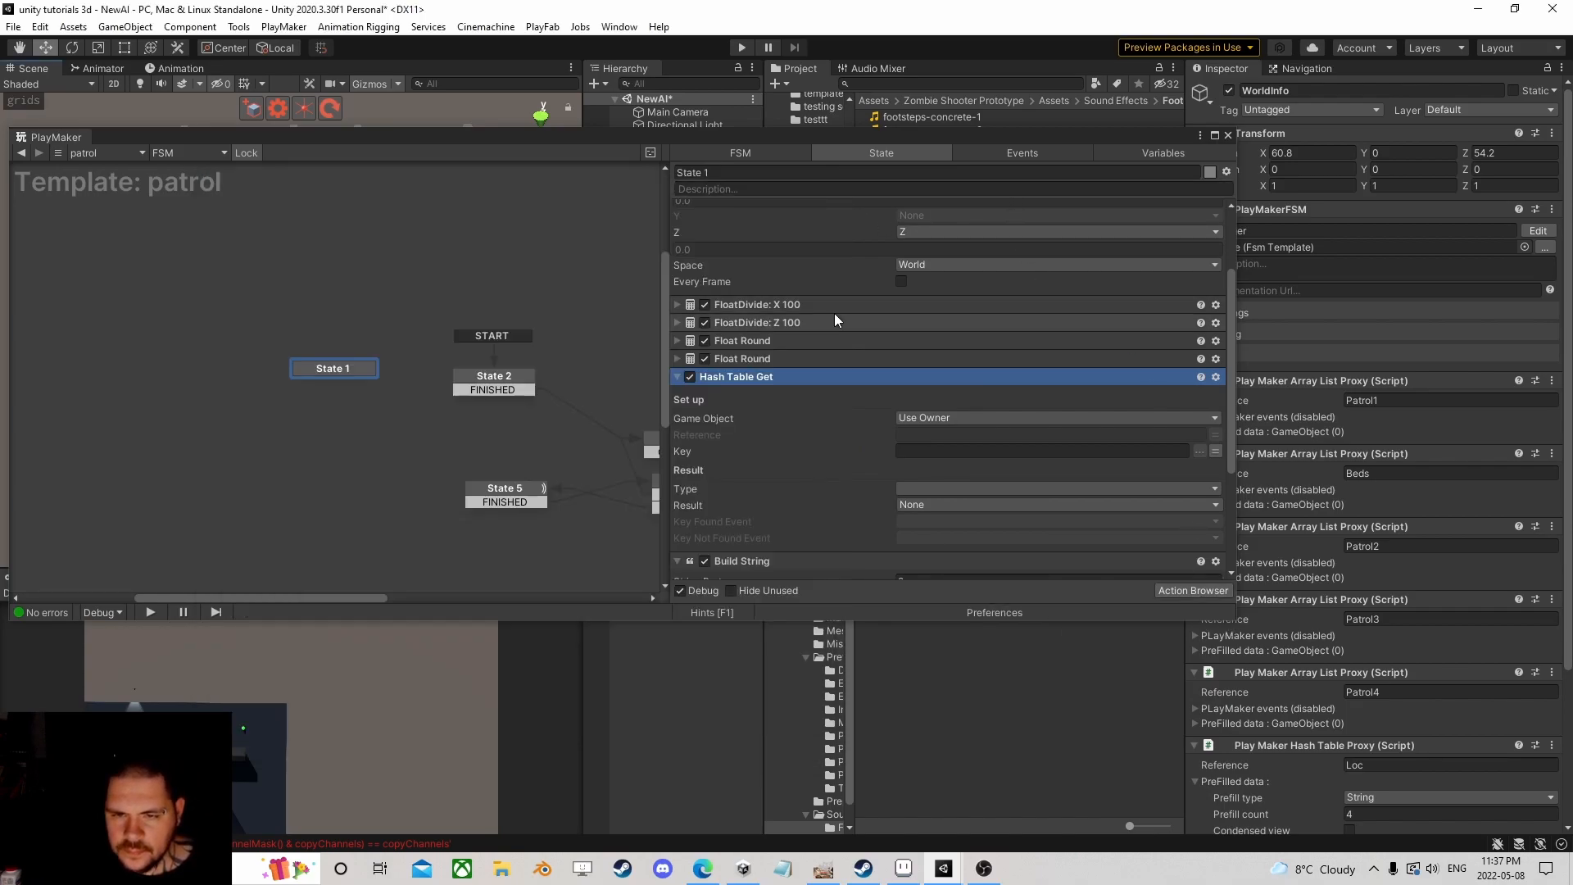
scroll(823, 372, "down", 3)
left_click_drag(1101, 137, 1021, 326)
scroll(1329, 490, "down", 3)
left_click(1375, 568)
key("ctrl+c")
left_click(858, 475)
key("ctrl+v")
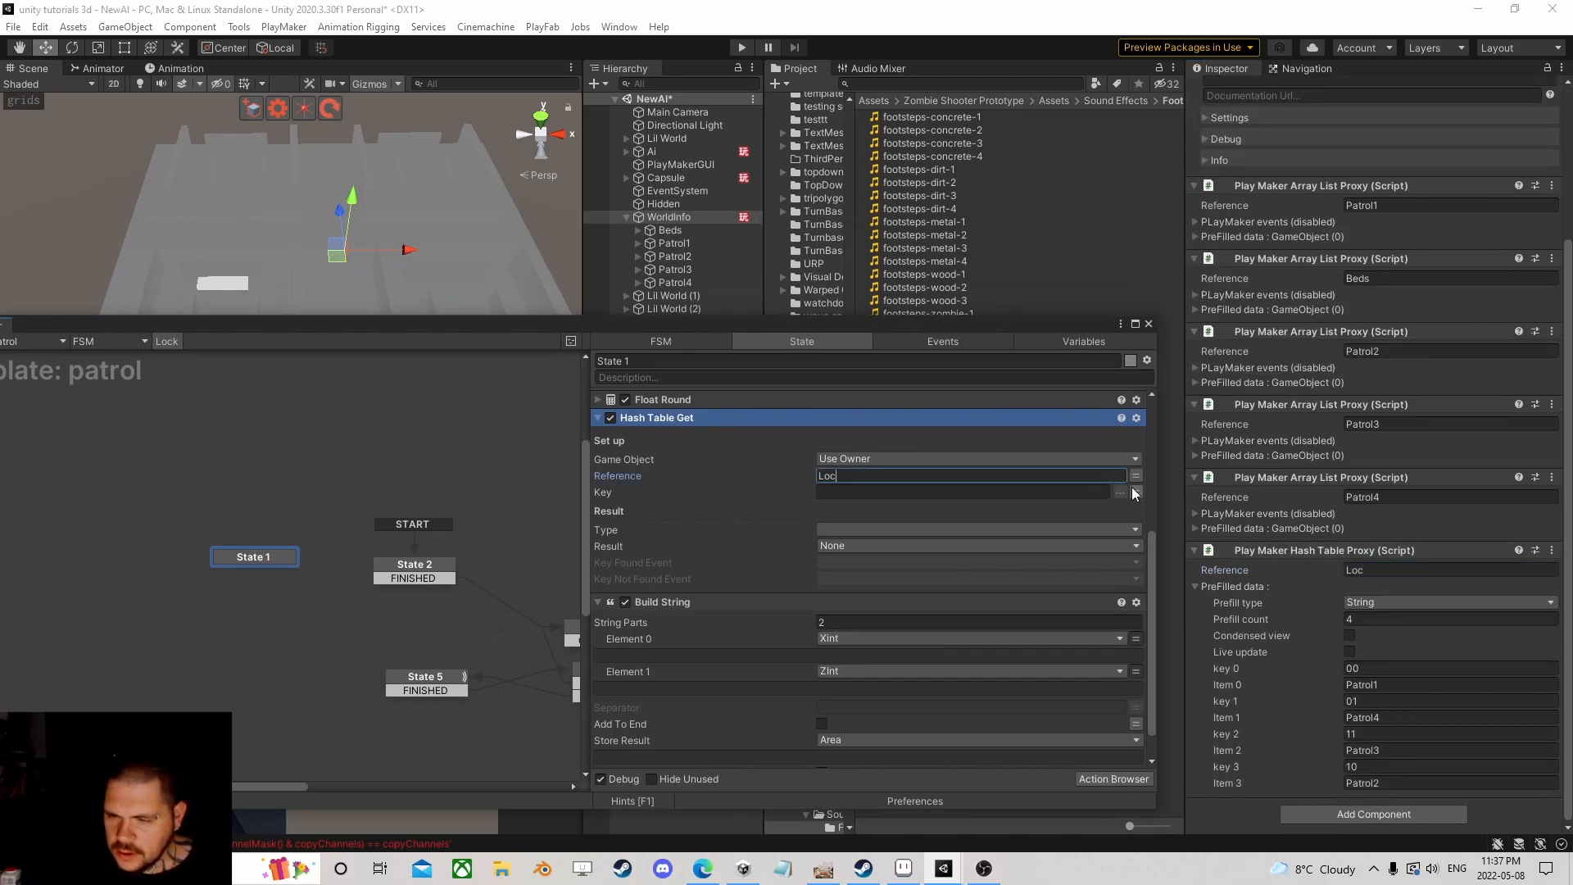
Step: Use Area as the lookup key and store a String result in the List variable
left_click(1136, 493)
left_click(1011, 490)
left_click(888, 527)
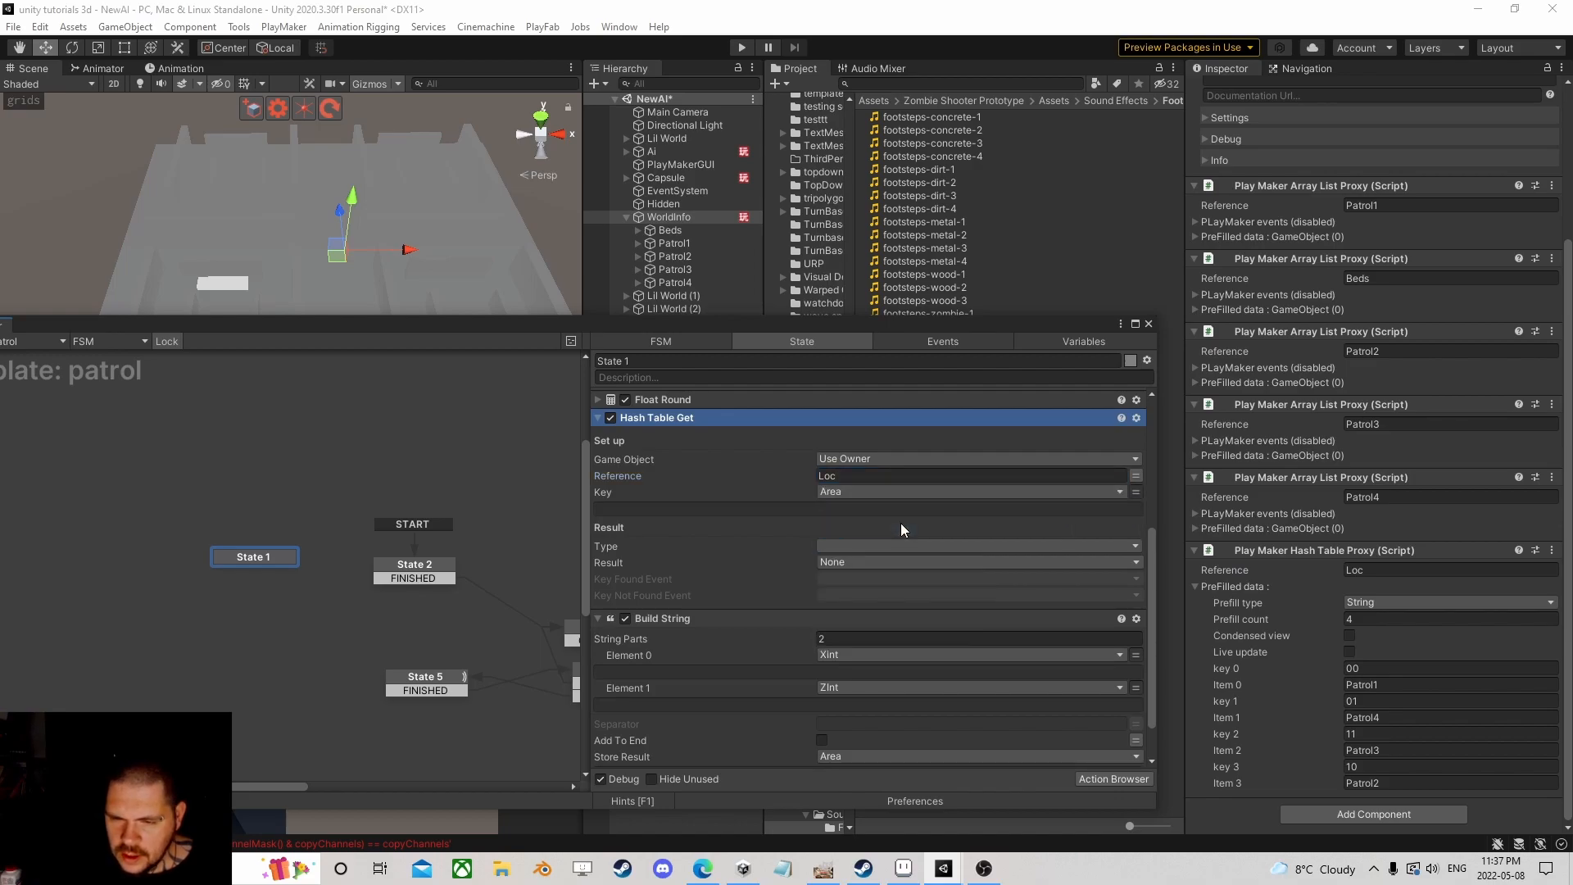
left_click(858, 537)
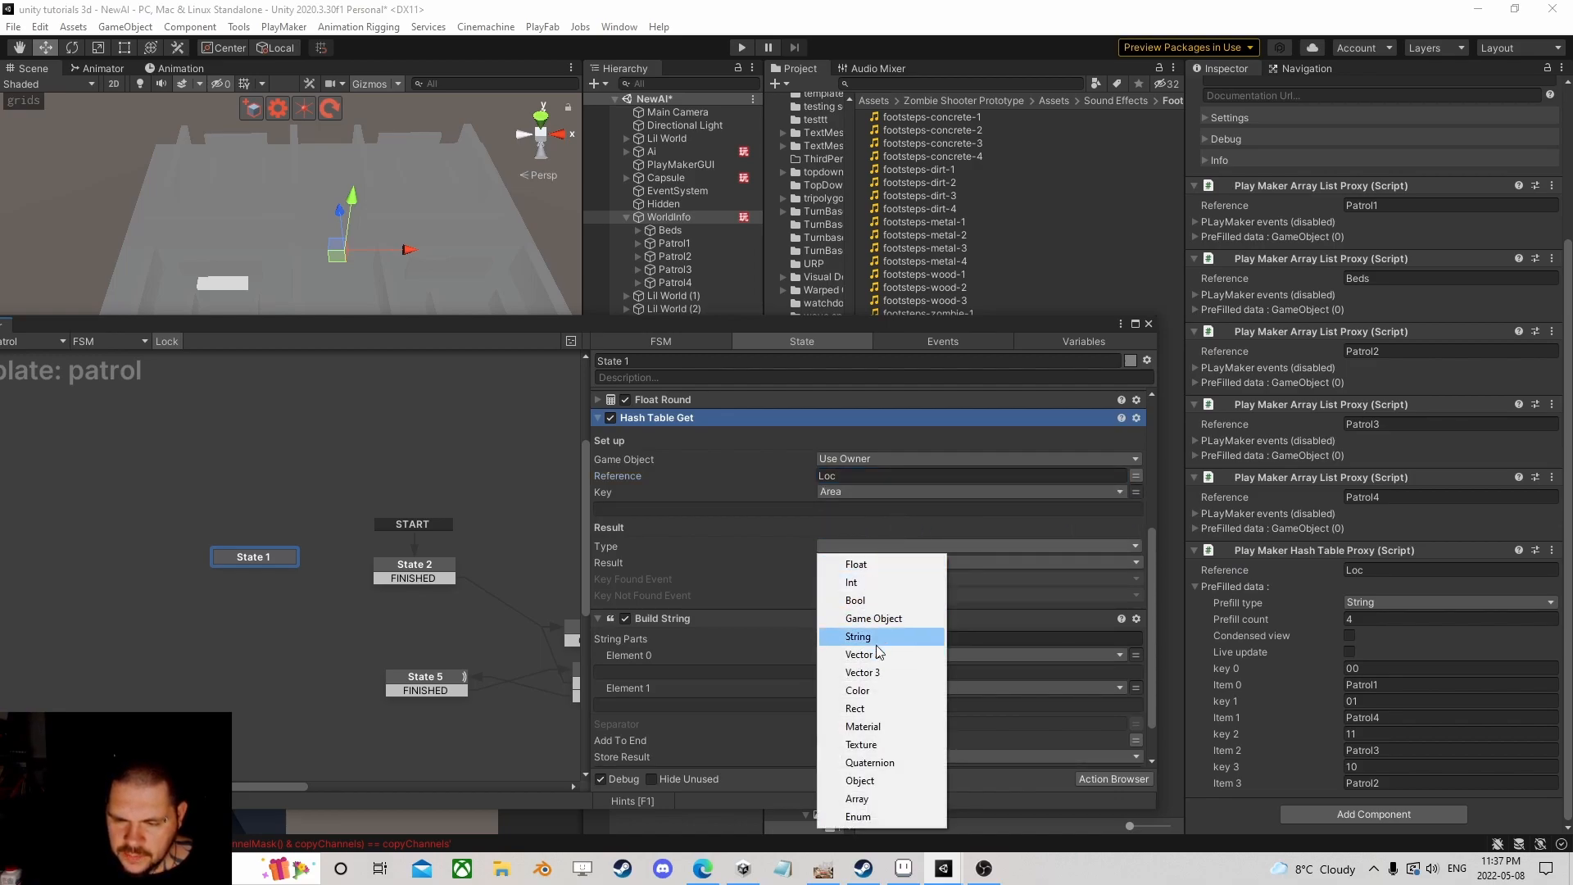
left_click(860, 637)
left_click(844, 562)
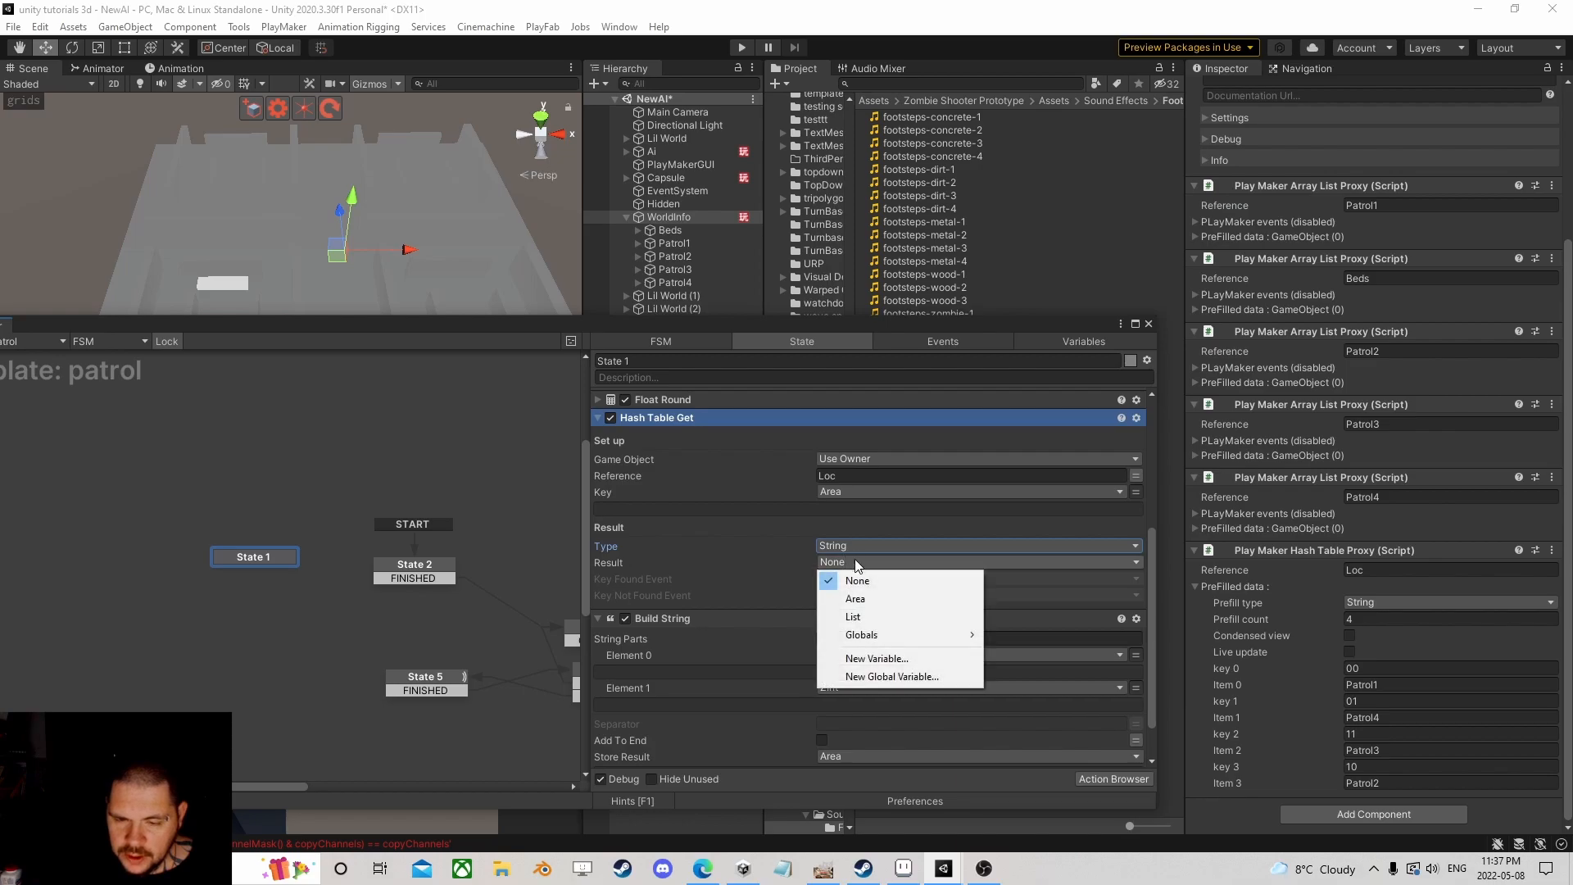
left_click(875, 656)
left_click(749, 588)
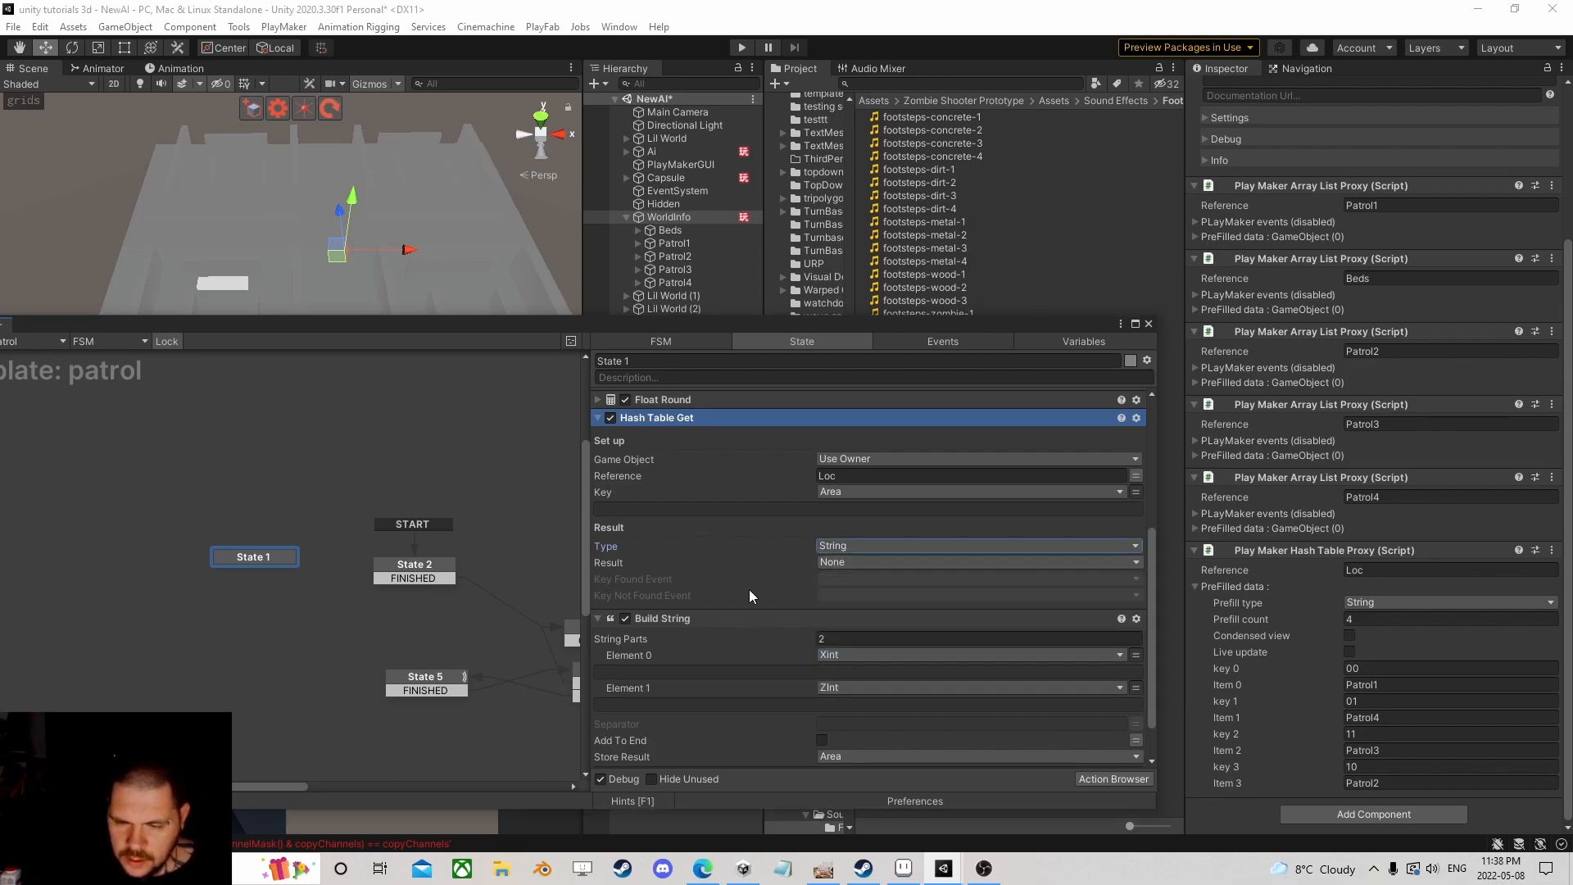
left_click(846, 561)
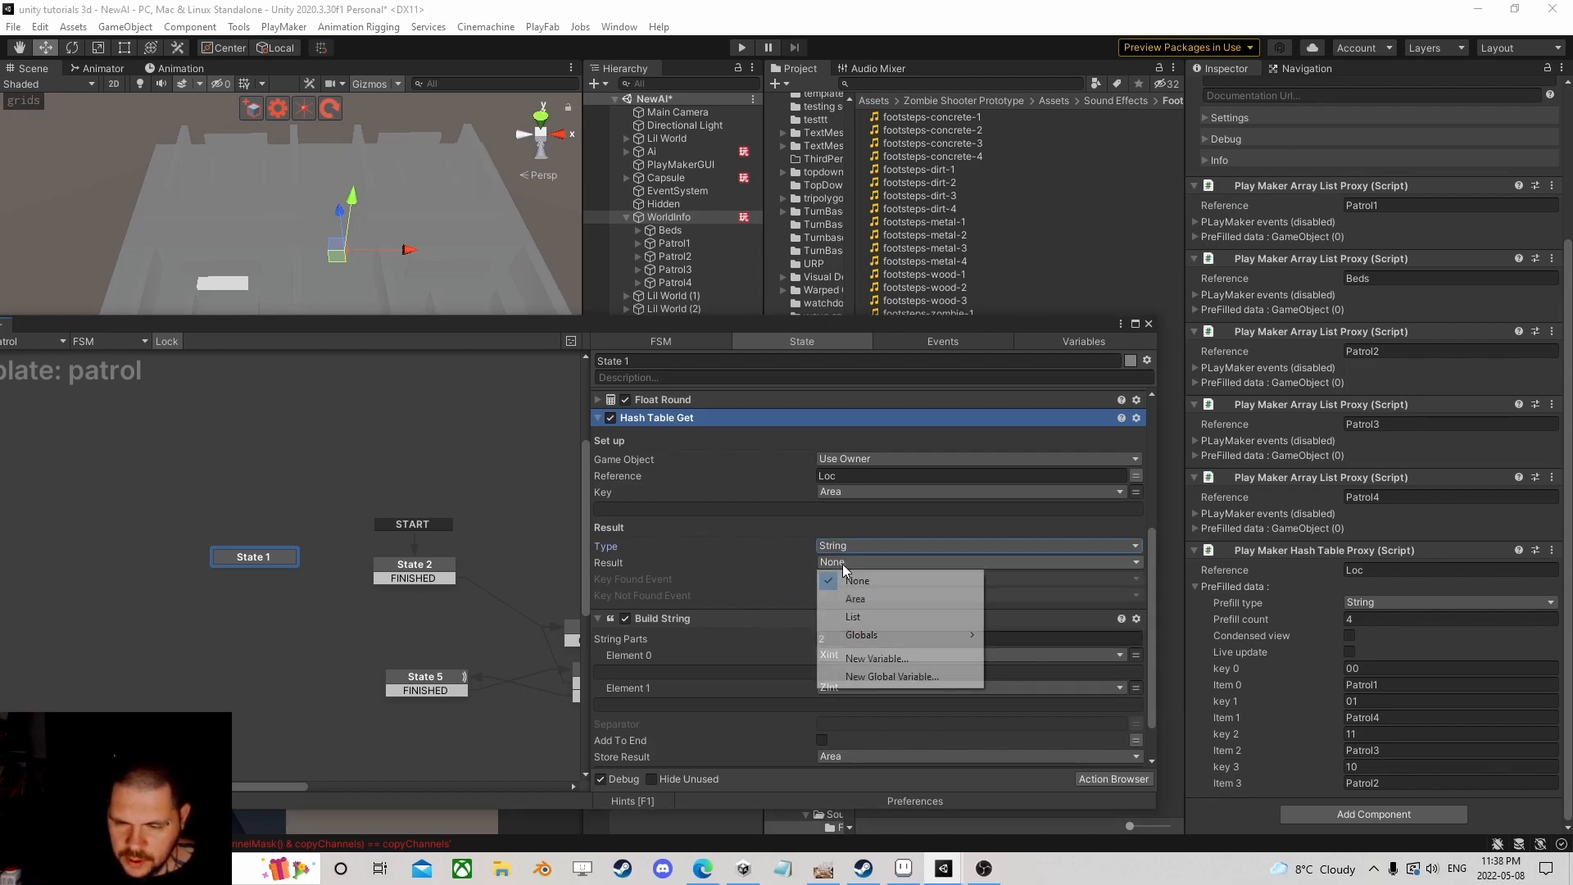
left_click(888, 616)
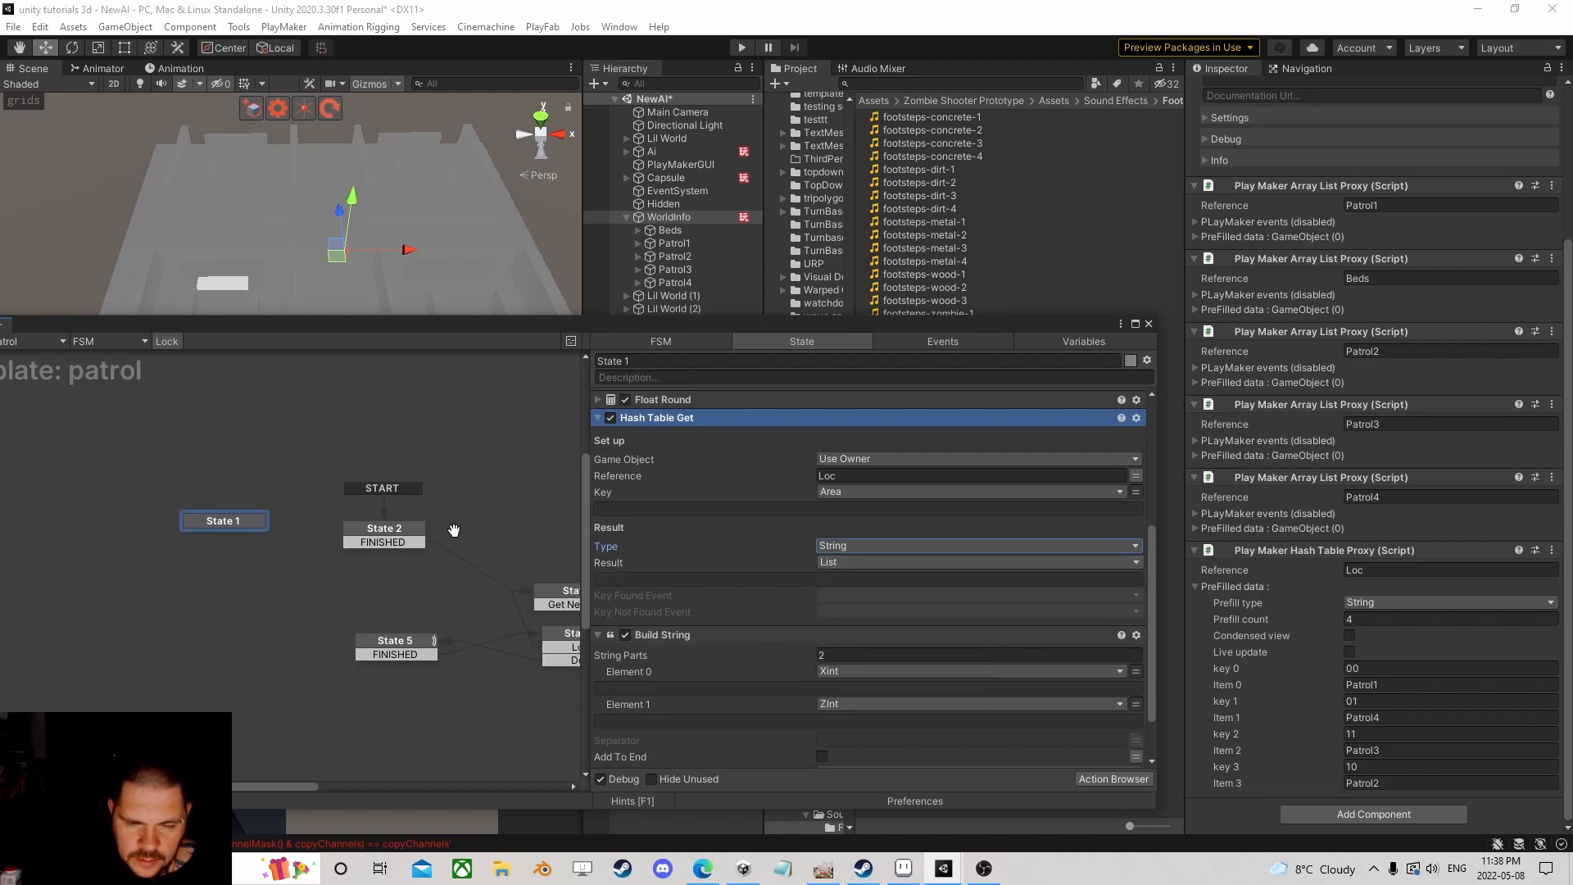
Step: Move Hash Table Get below Build String and nudge State 1 down in the graph
right_click(686, 419)
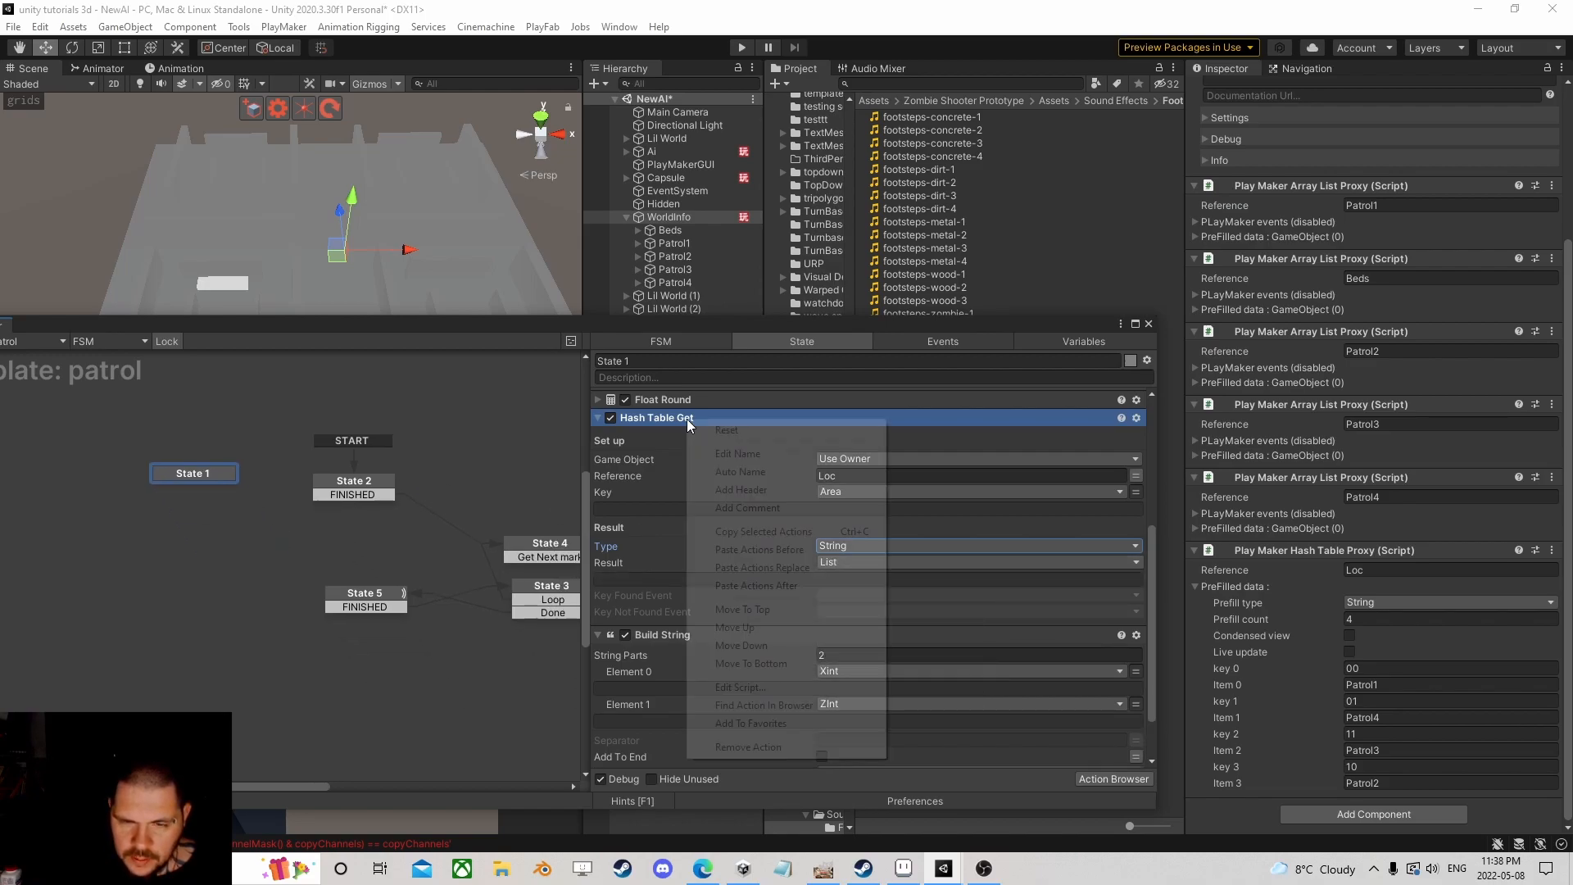
left_click(767, 653)
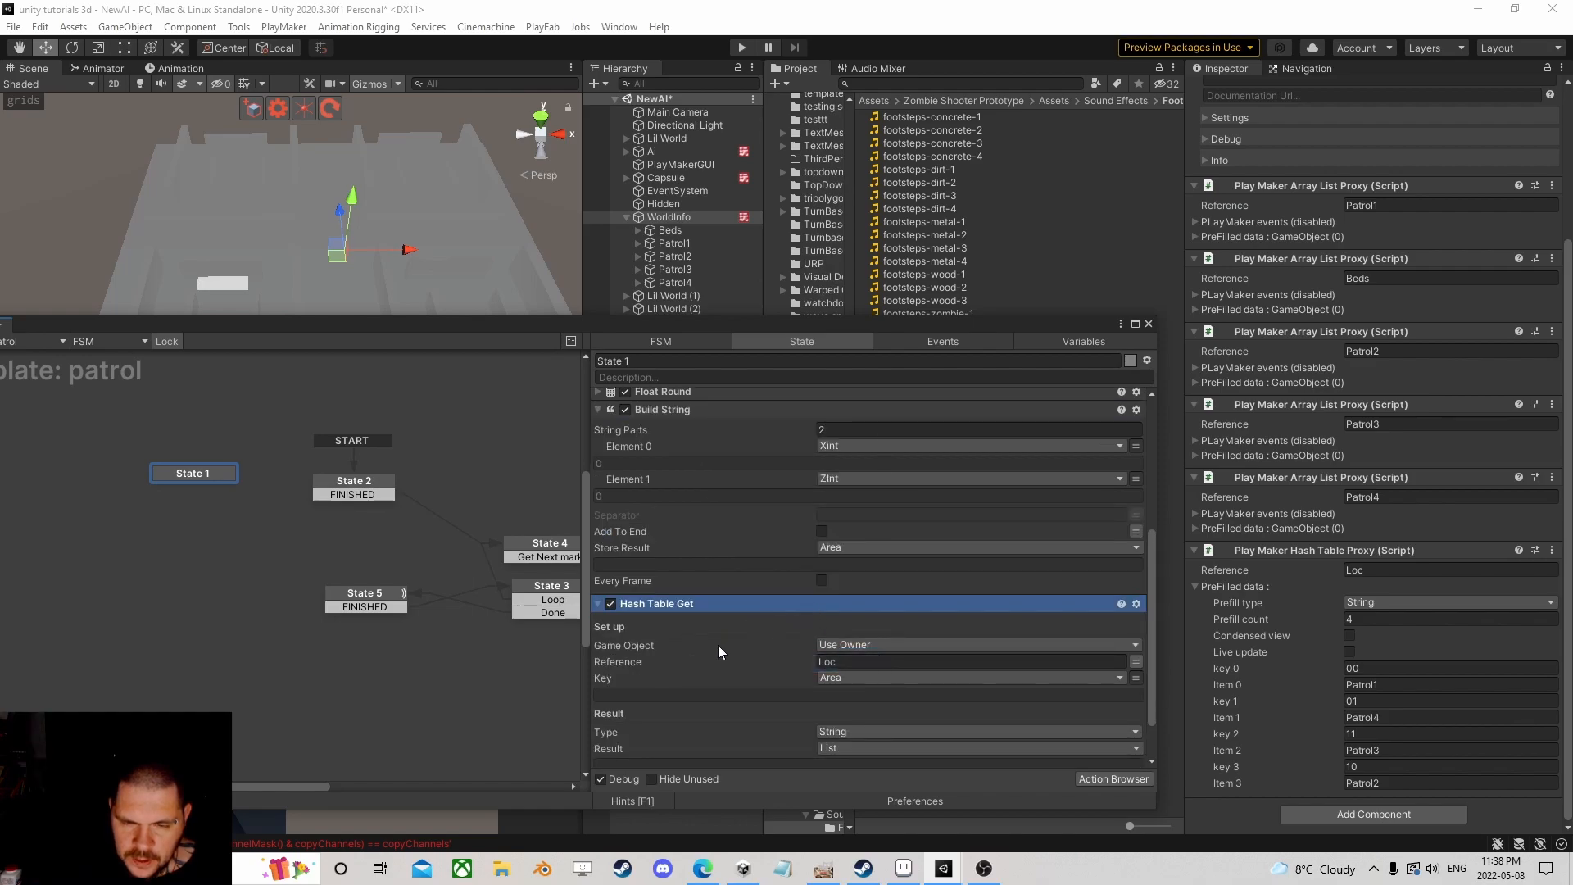
scroll(719, 639, "up", 3)
scroll(719, 636, "up", 2)
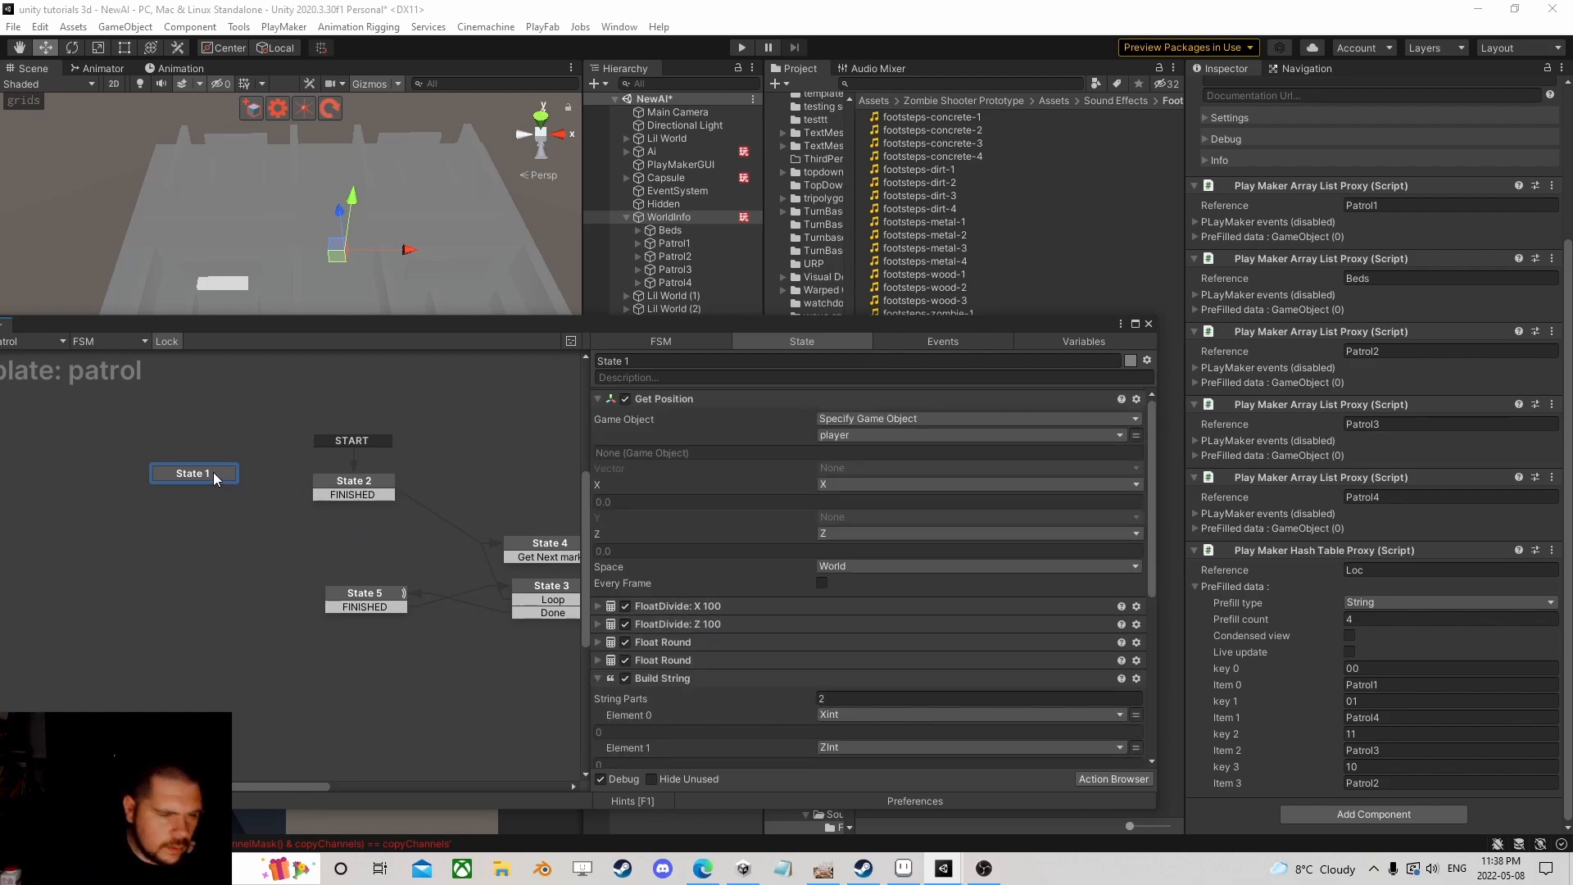
left_click_drag(213, 472, 218, 488)
Step: Rearrange States 1 and 2 and reconnect State 2's FINISHED transition to State 1
left_click(272, 488)
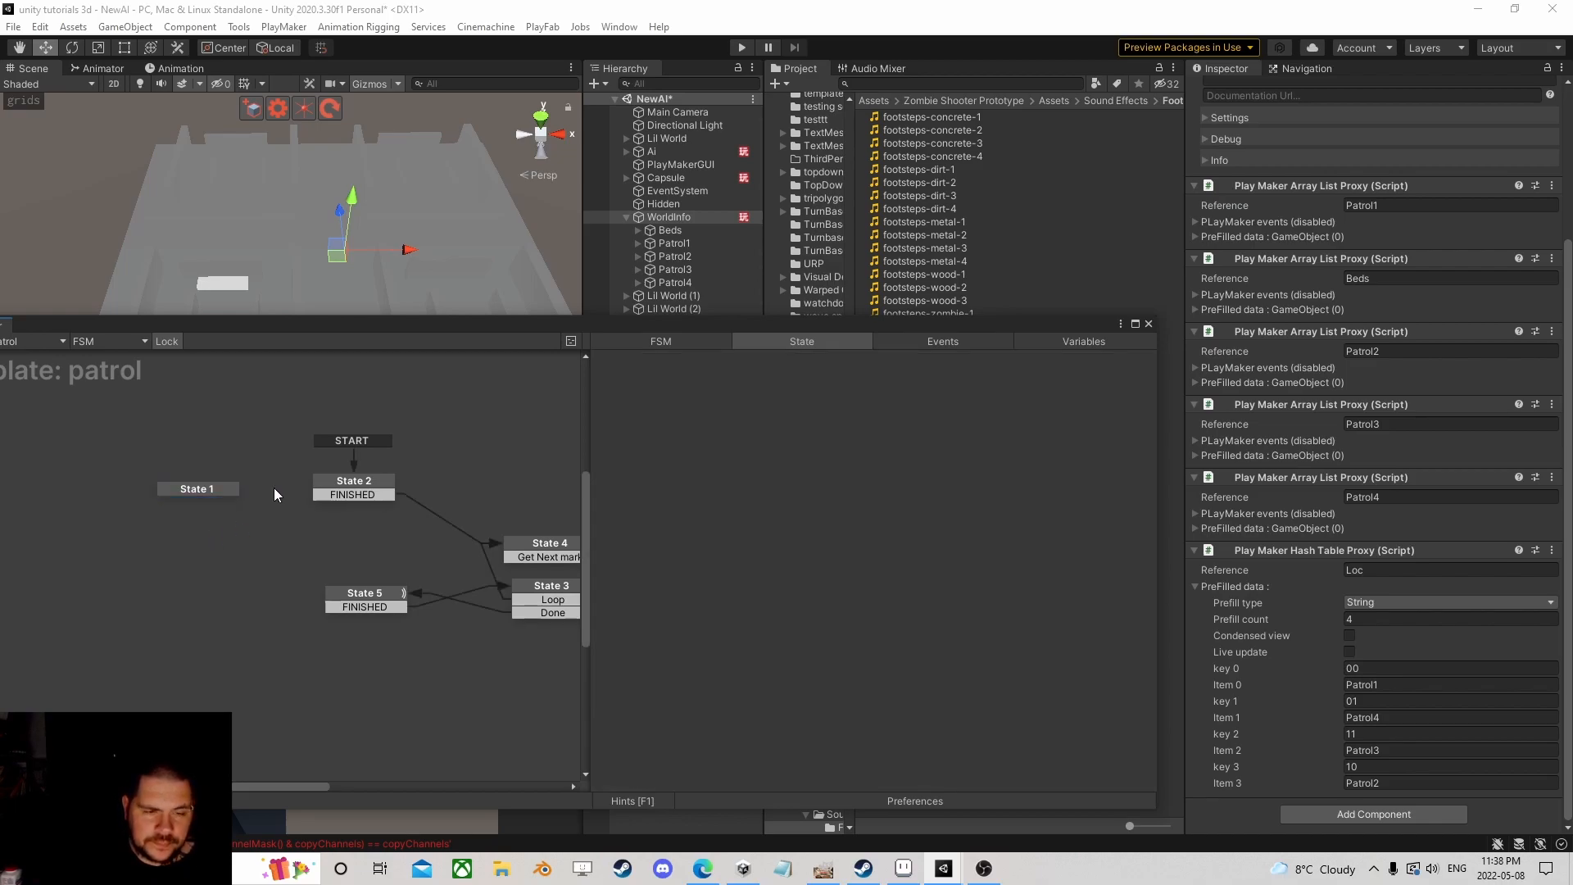
left_click(362, 489)
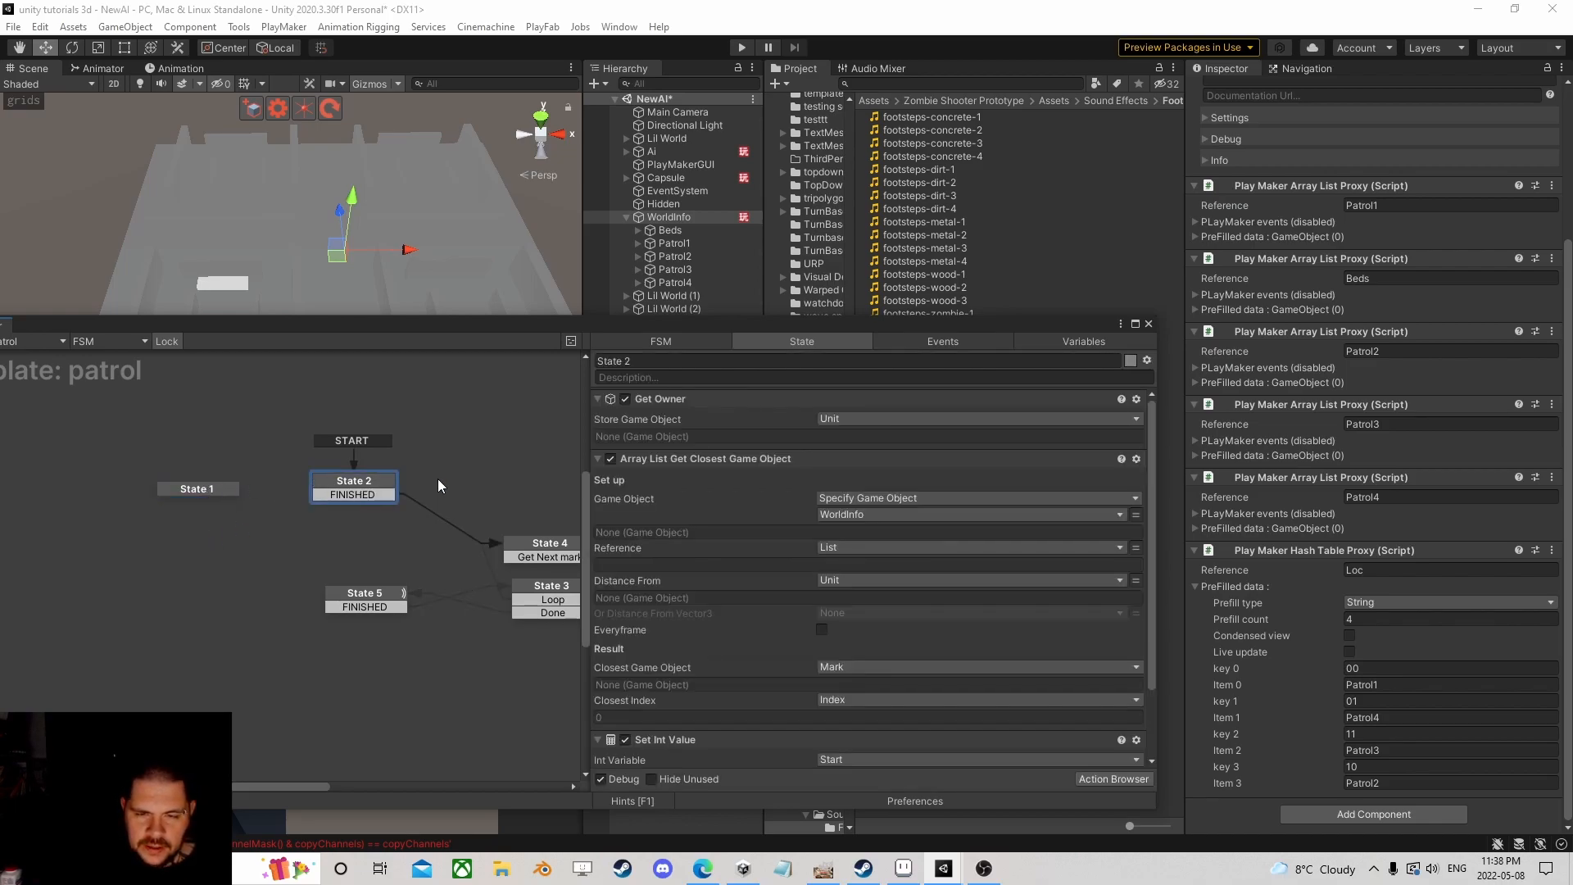
left_click_drag(210, 488, 265, 547)
left_click_drag(338, 490, 229, 486)
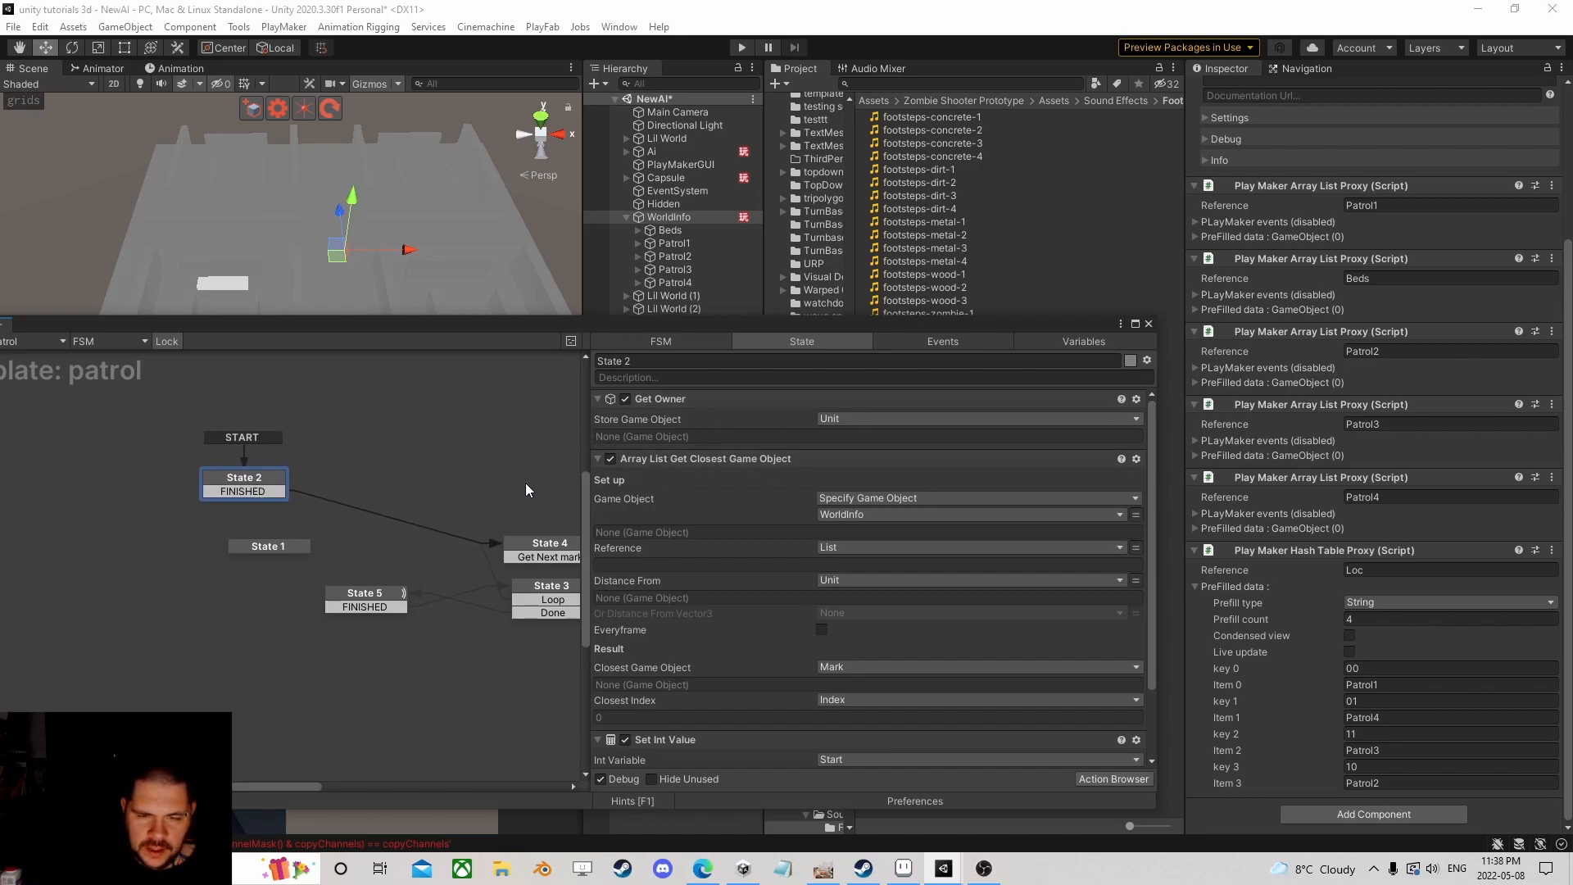
left_click_drag(254, 492, 263, 553)
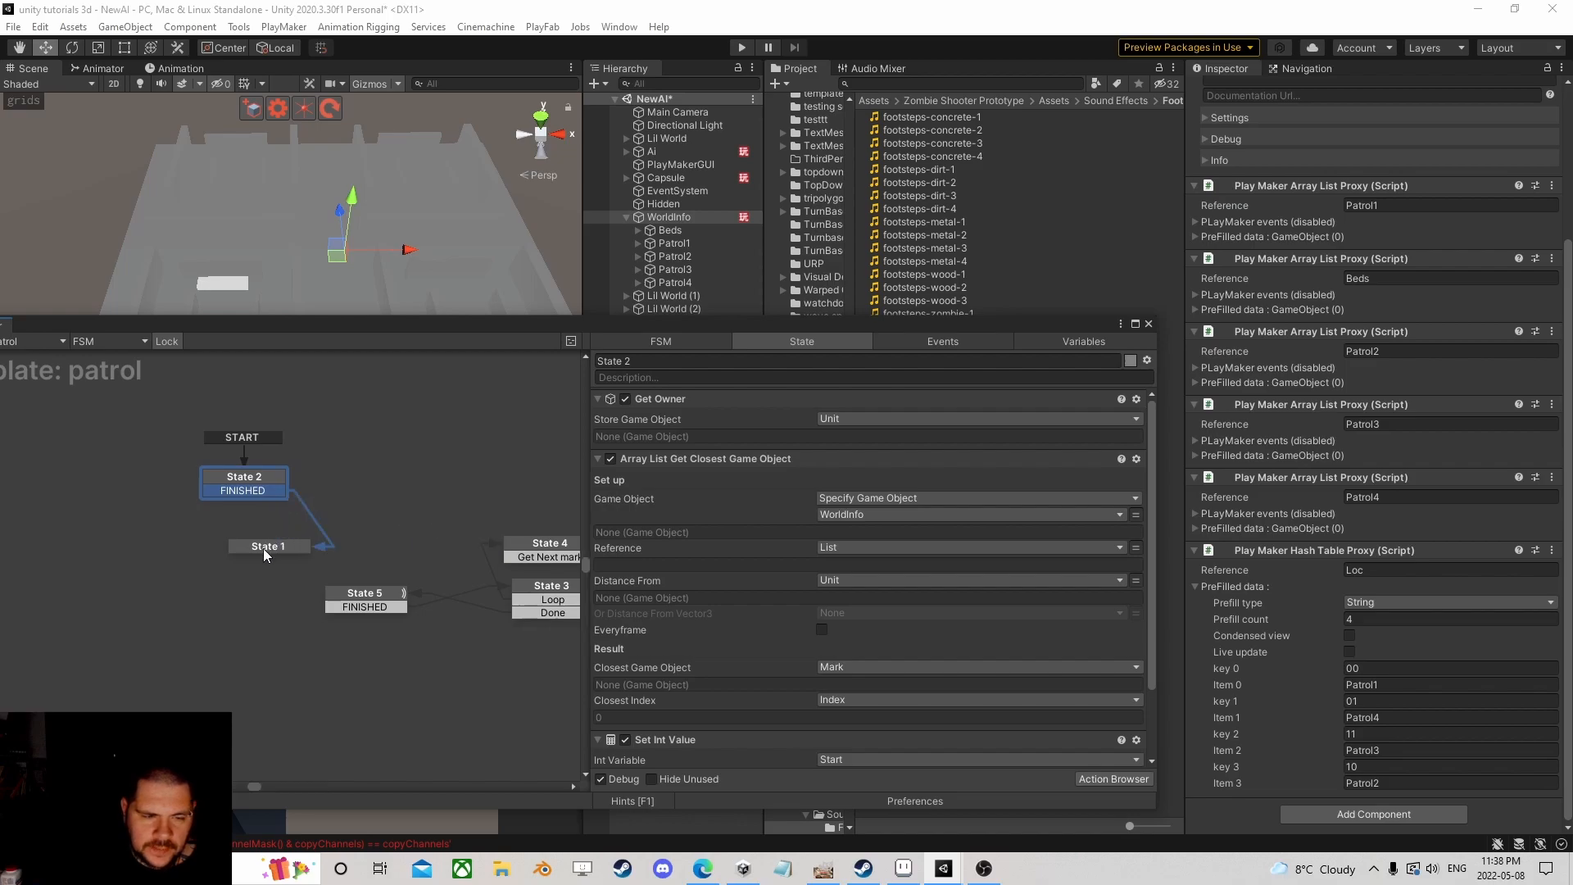
Step: Move the Array List Get Closest Game Object action from State 2 into State 1
left_click(268, 479)
left_click_drag(706, 460, 287, 546)
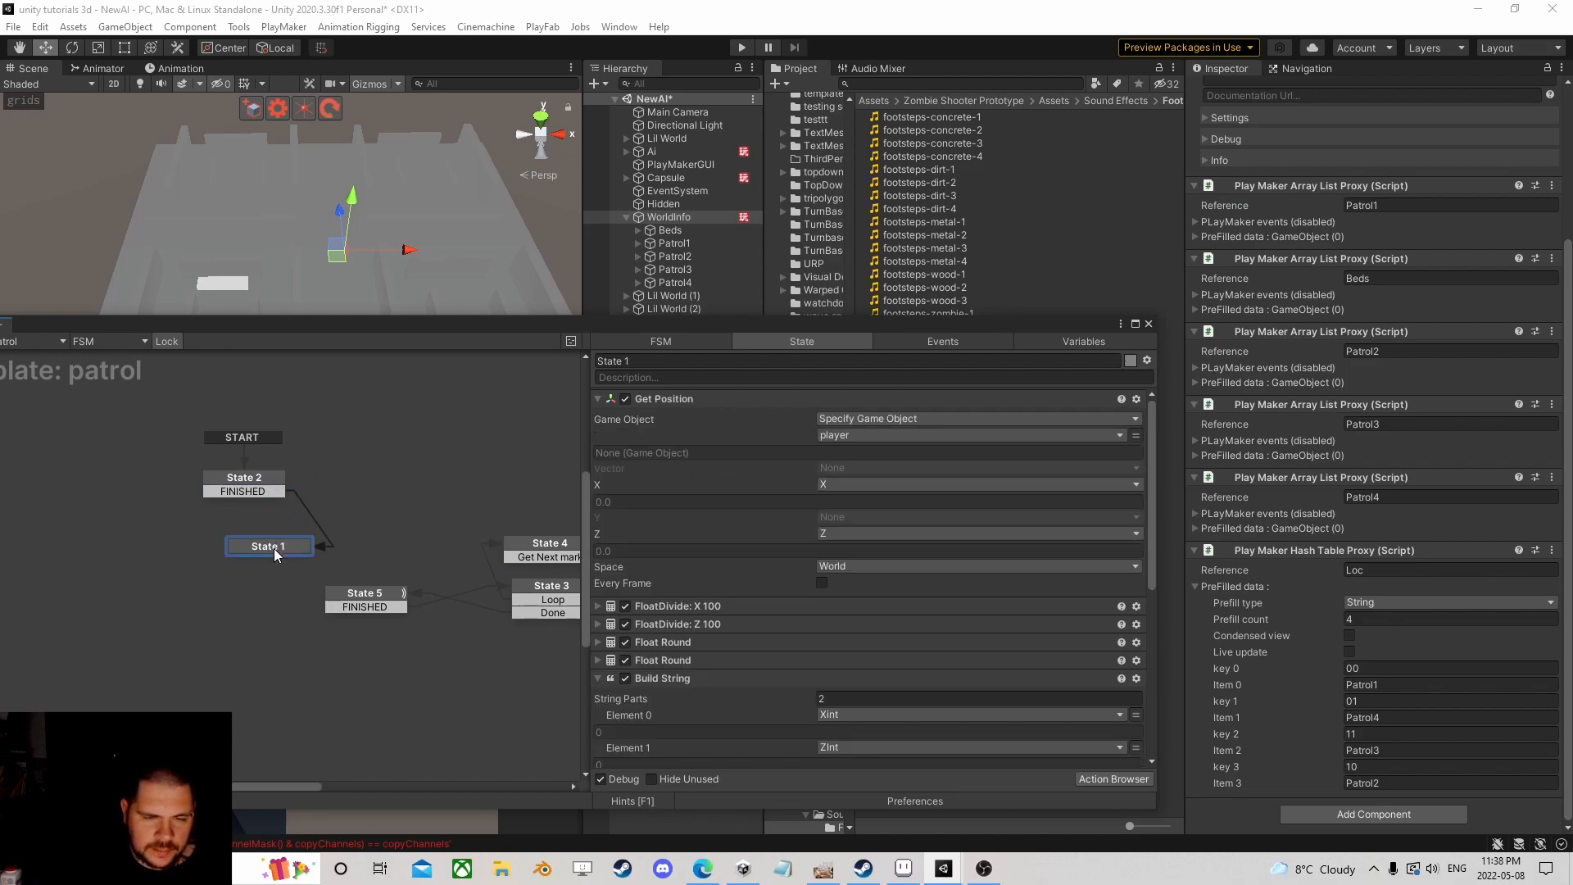
left_click(316, 506)
left_click_drag(682, 460, 287, 549)
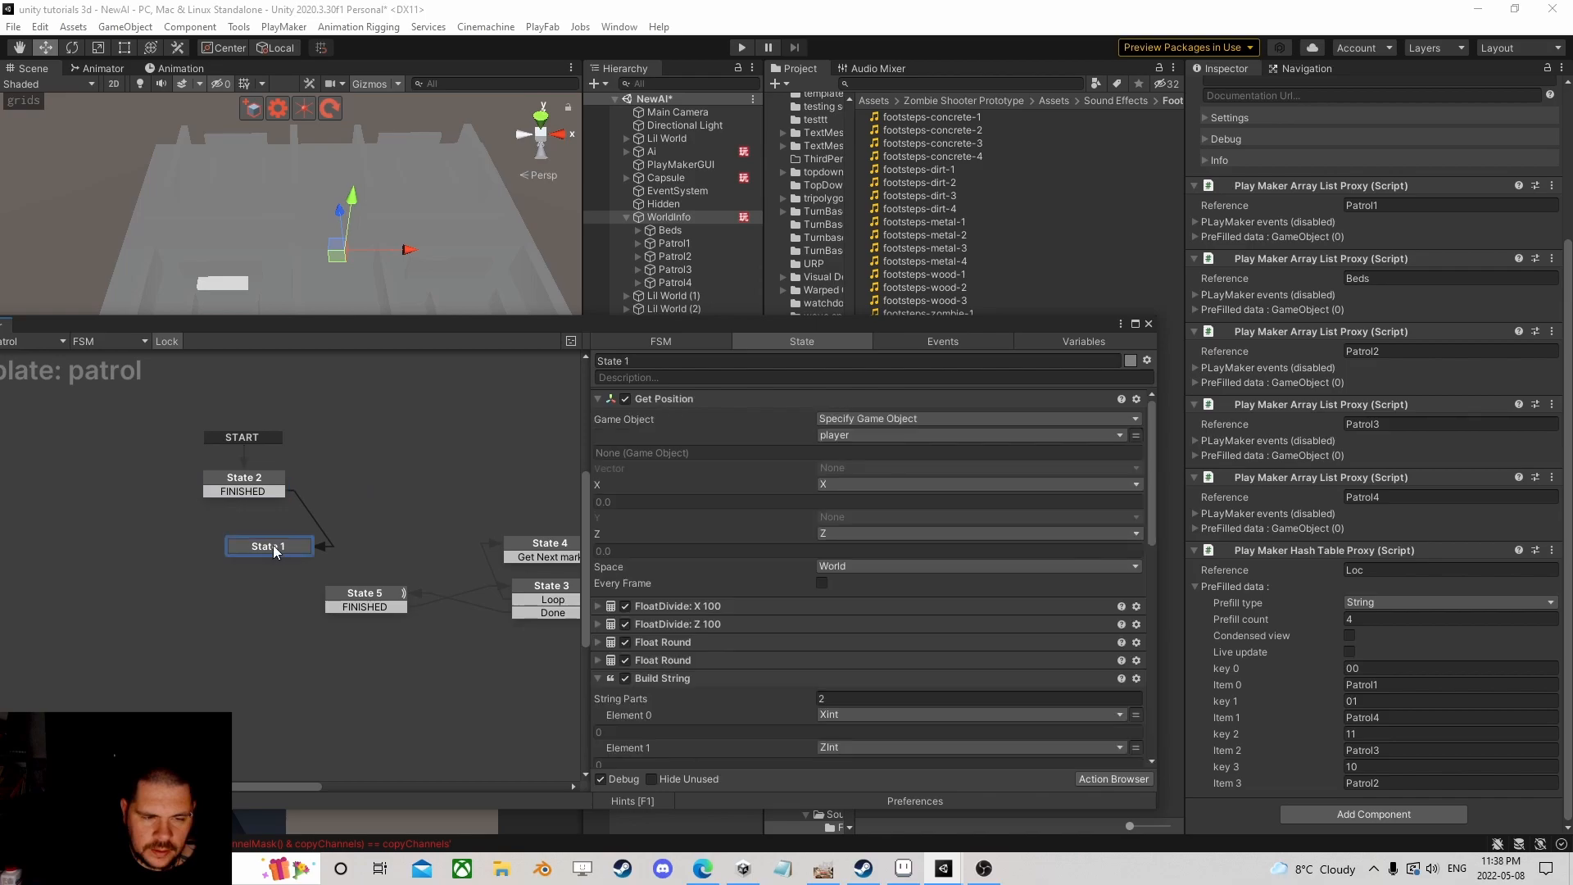
scroll(700, 534, "down", 10)
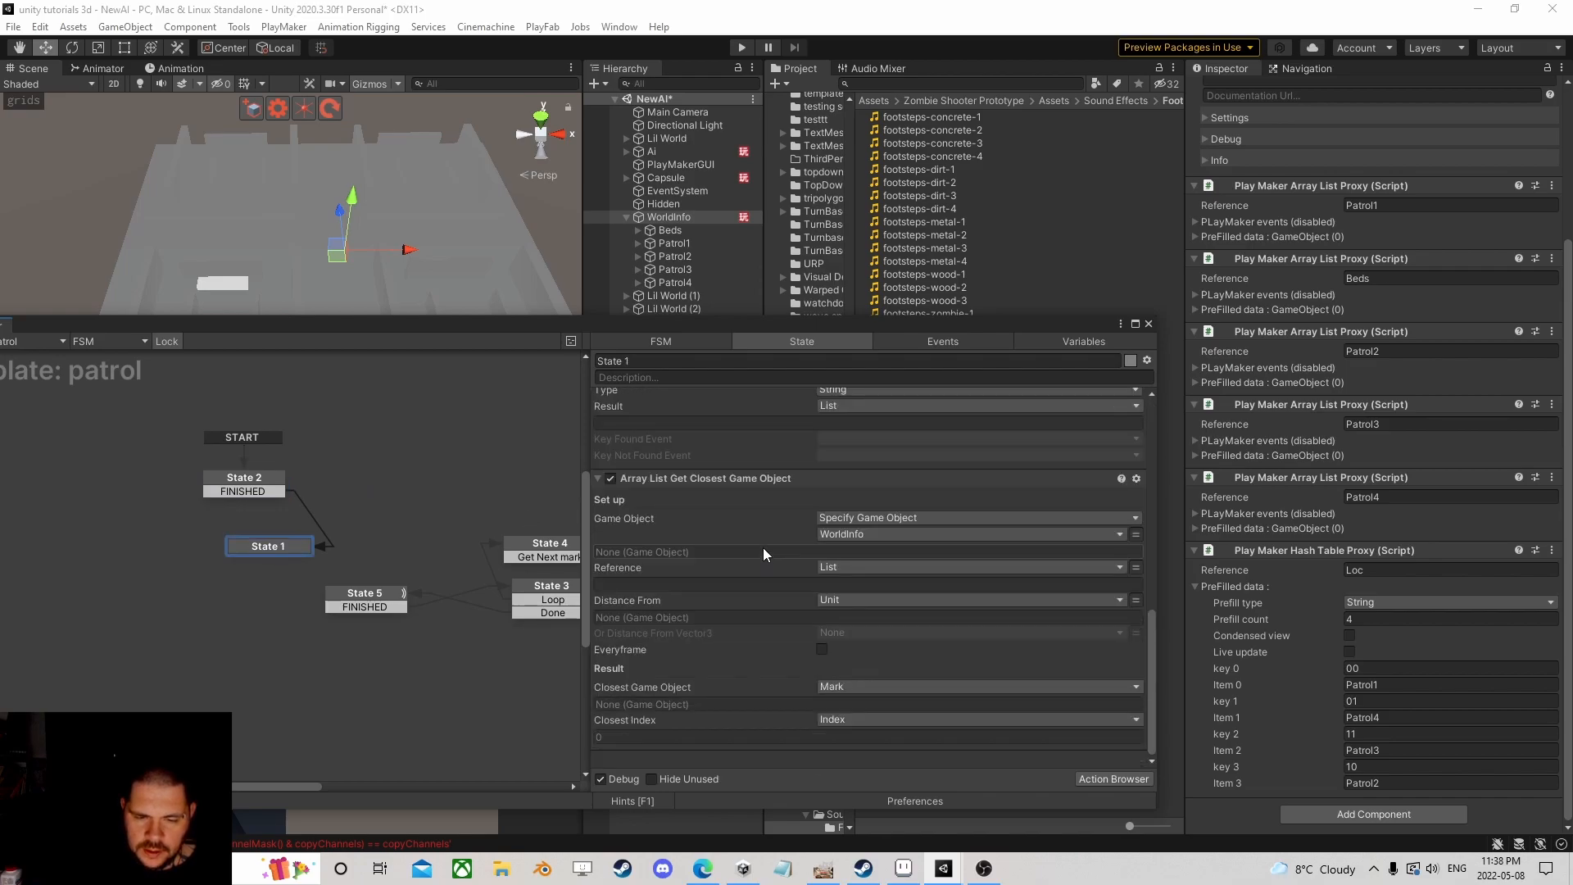
scroll(763, 548, "up", 10)
left_click(41, 27)
key("Escape")
left_click(245, 490)
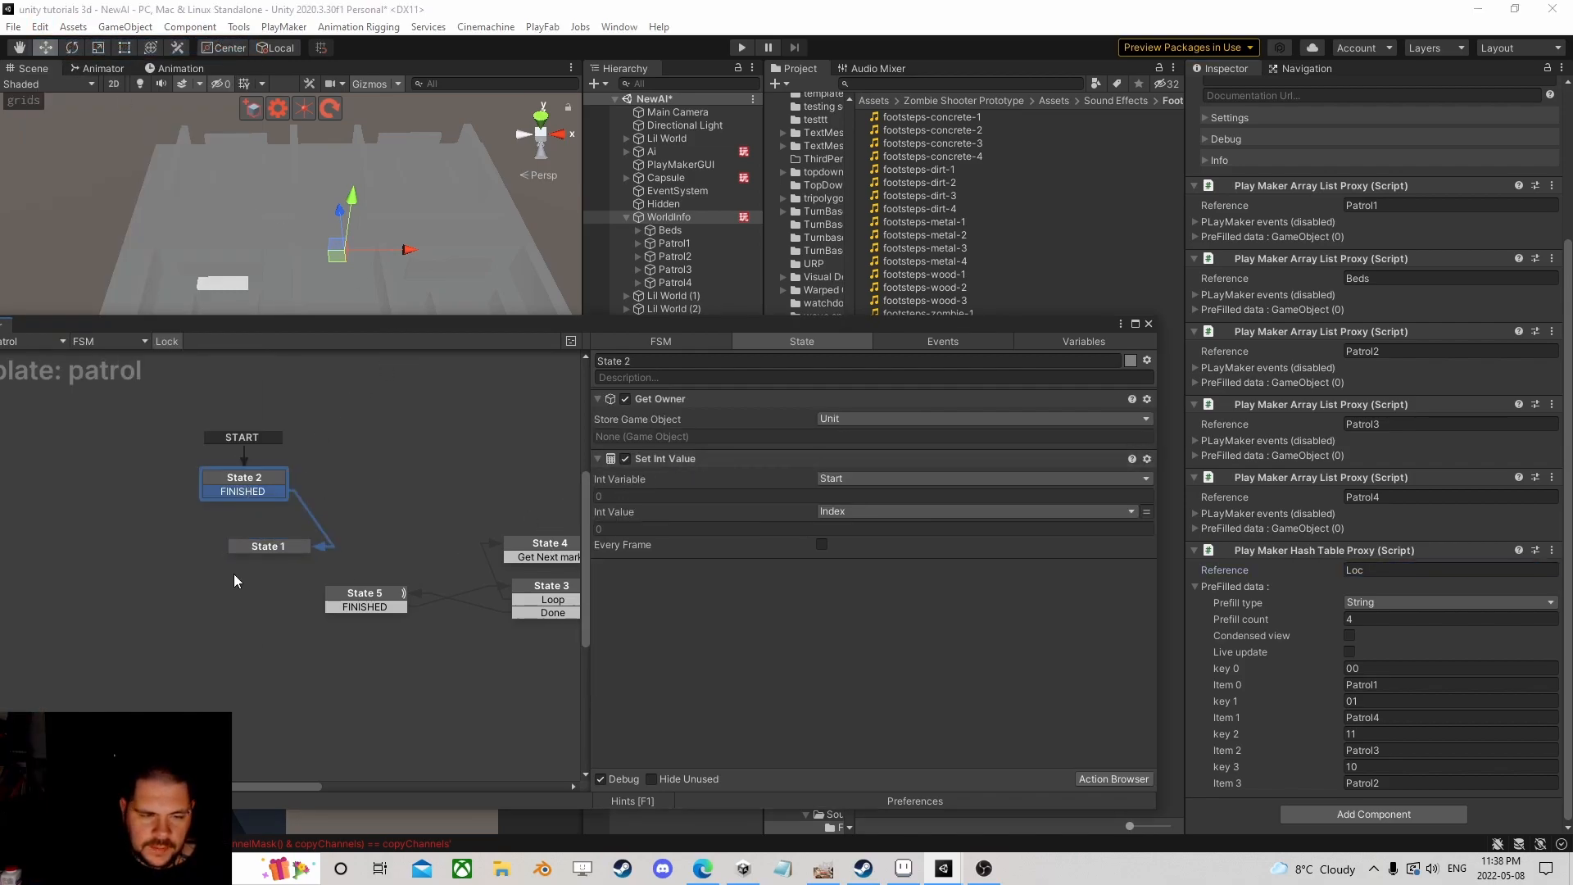
left_click(269, 547)
Step: Collapse State 1's Get Position action
scroll(687, 530, "down", 3)
scroll(687, 530, "down", 6)
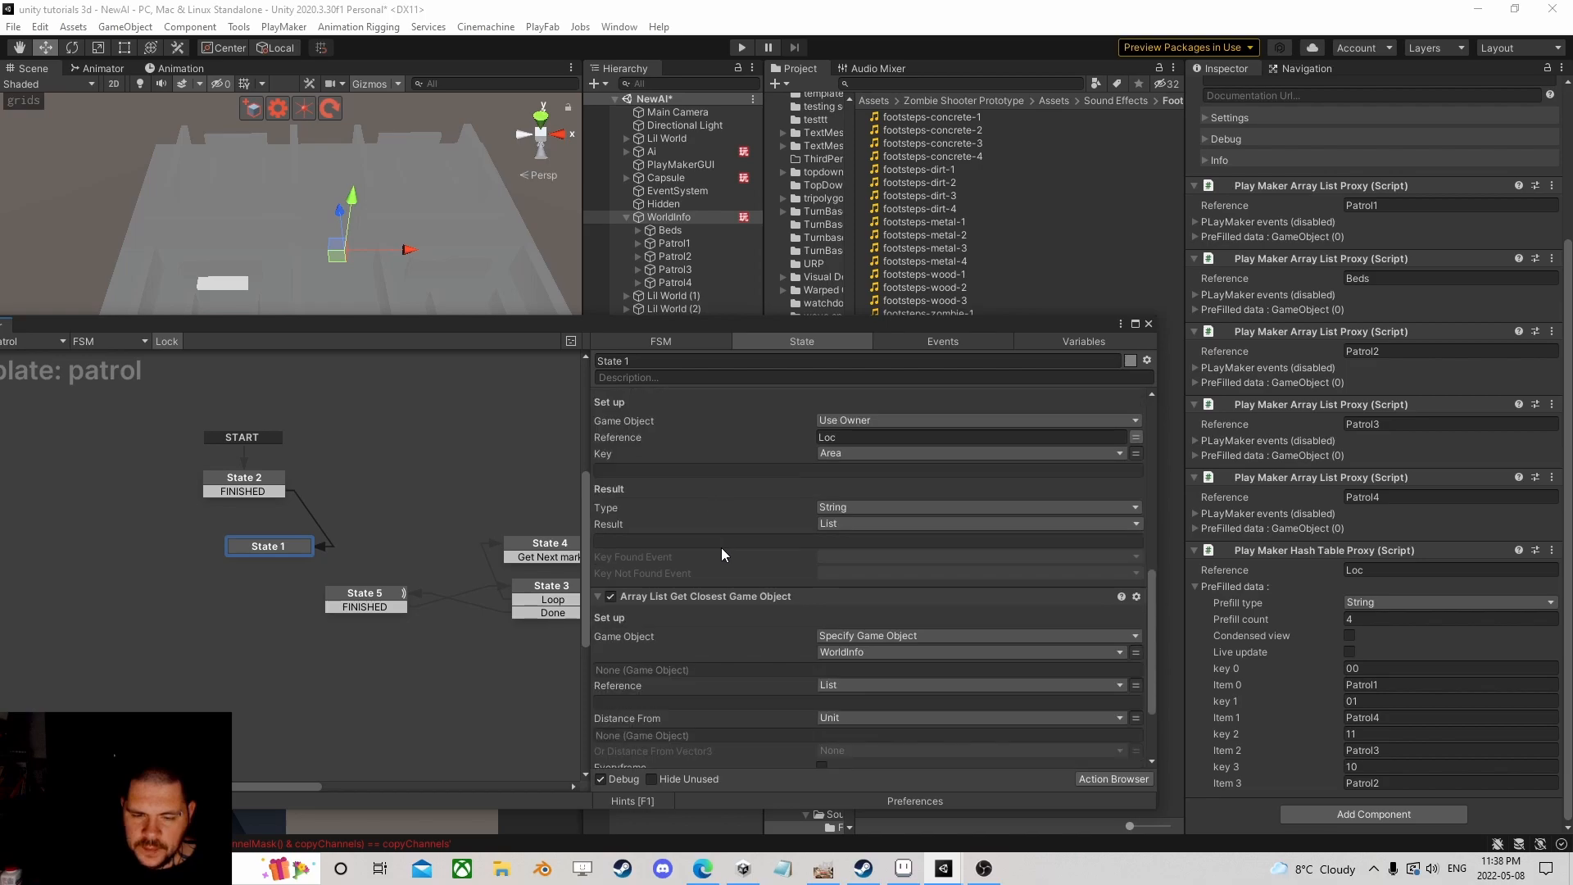
scroll(697, 498, "up", 4)
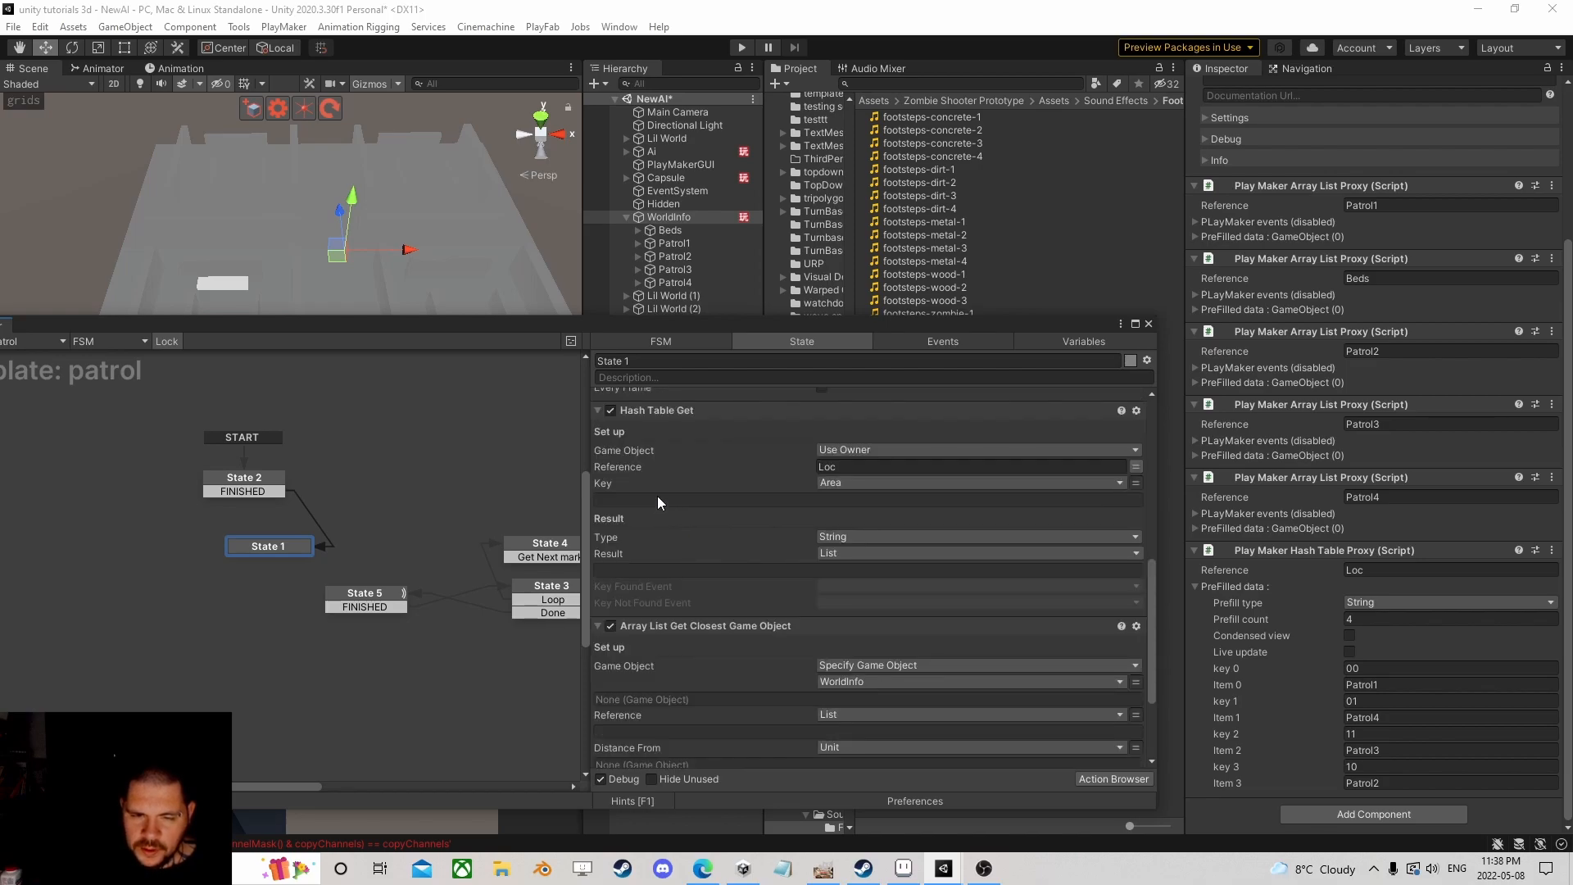
scroll(681, 496, "up", 1)
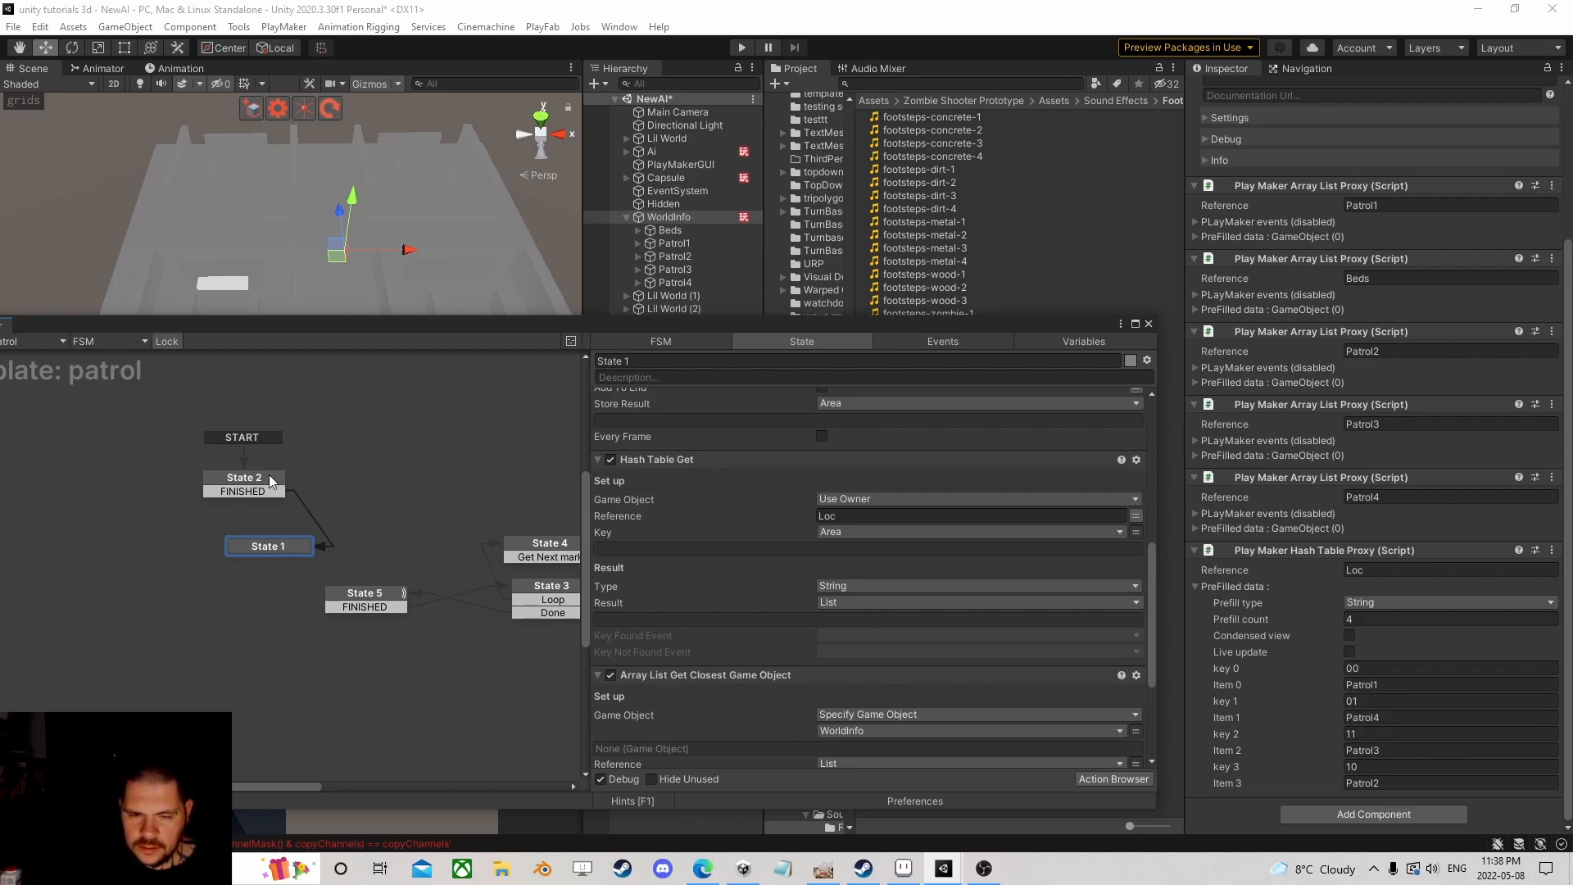
scroll(677, 536, "up", 4)
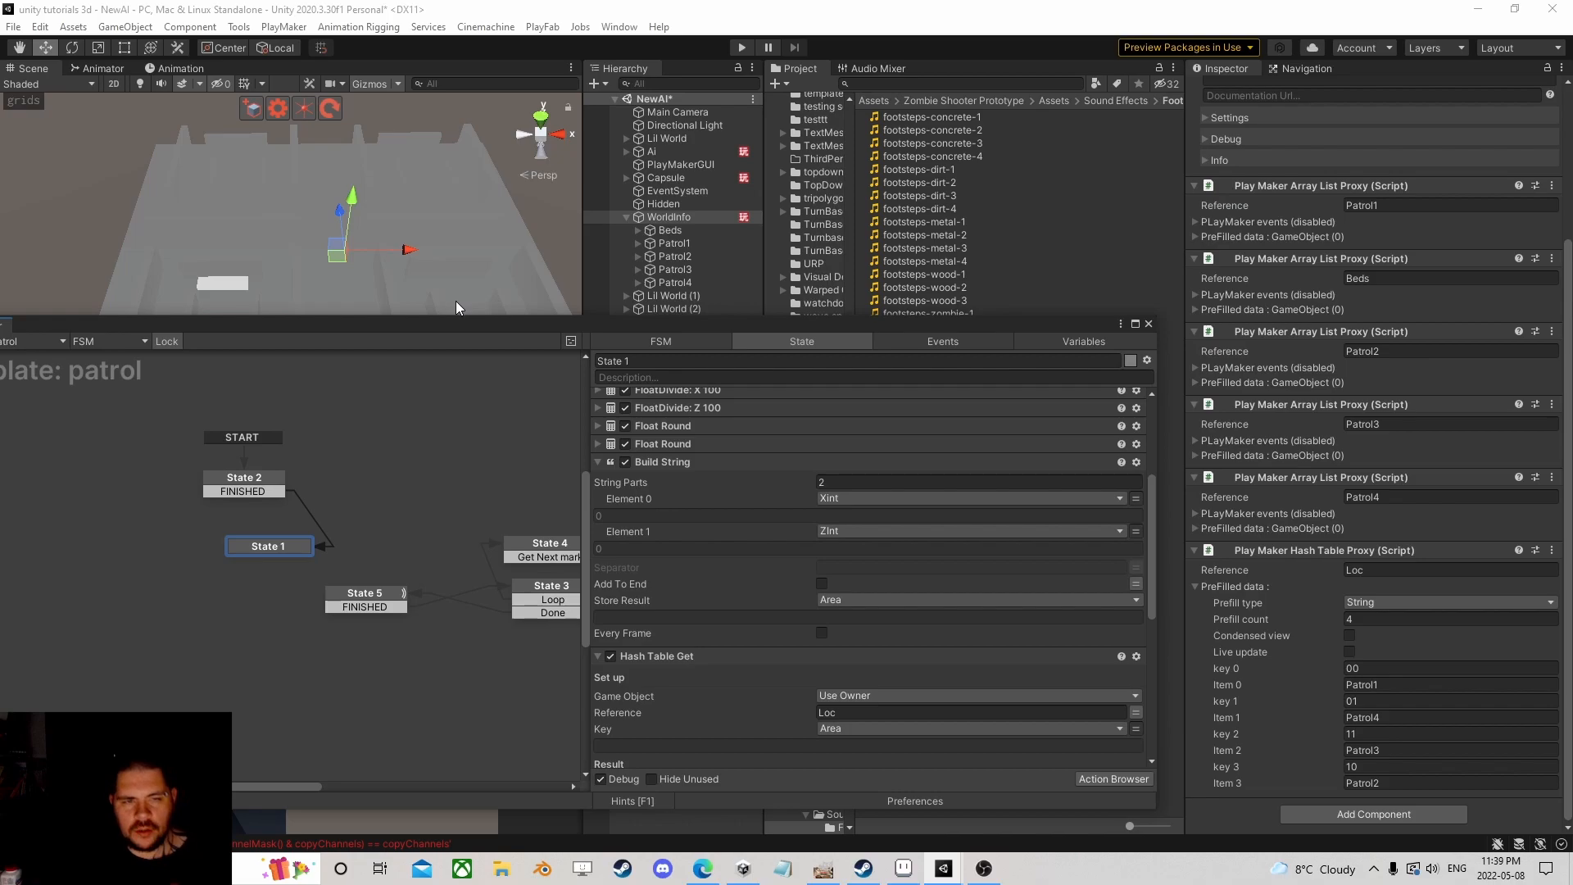
scroll(769, 642, "down", 4)
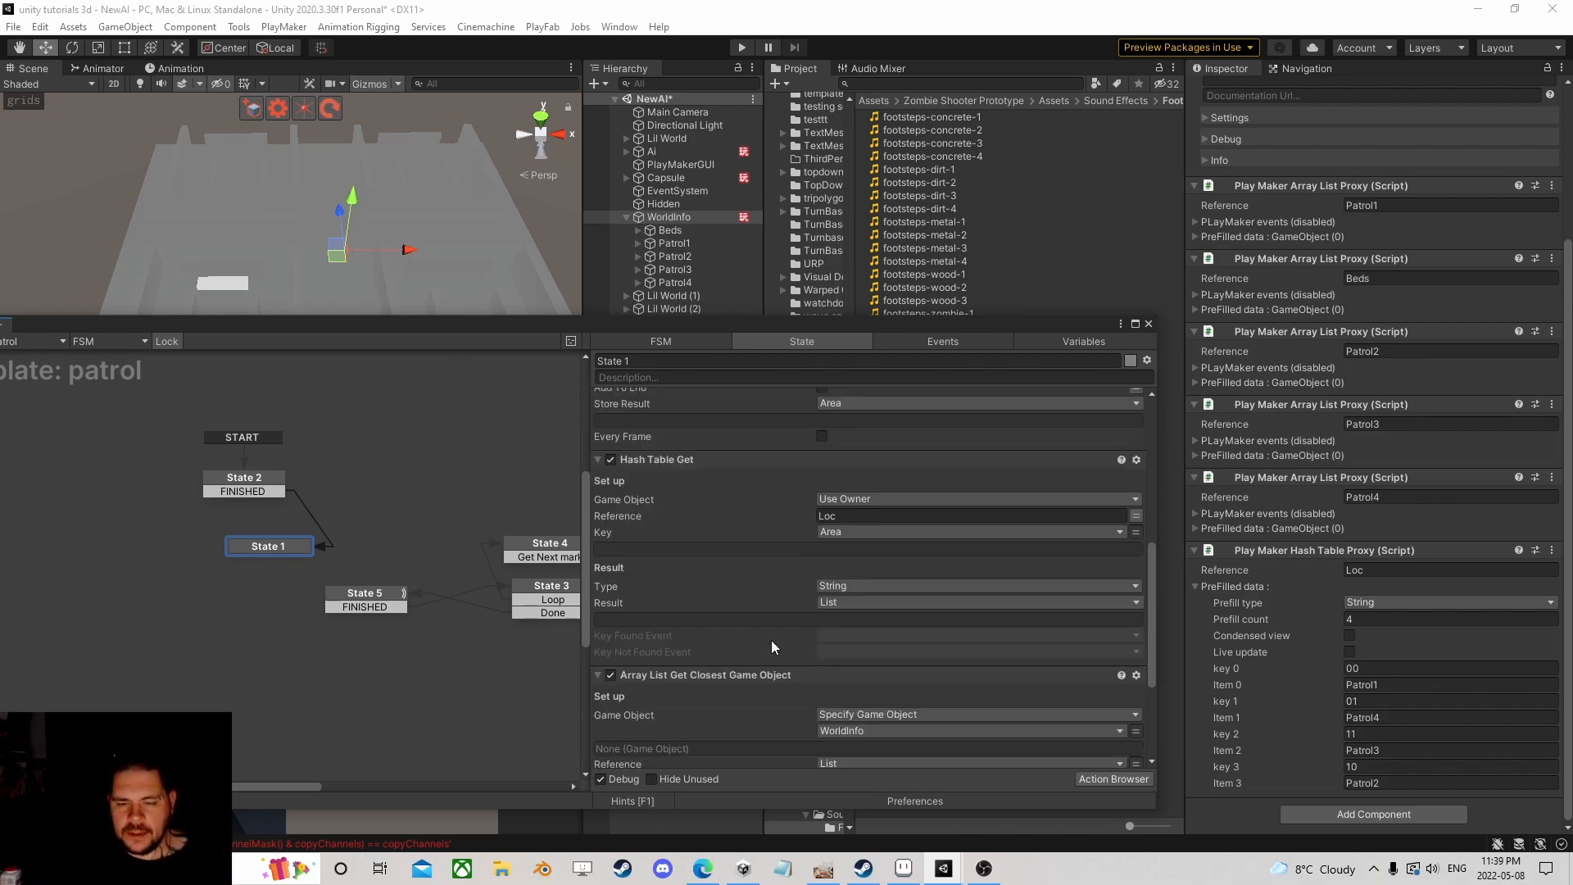
scroll(720, 540, "up", 6)
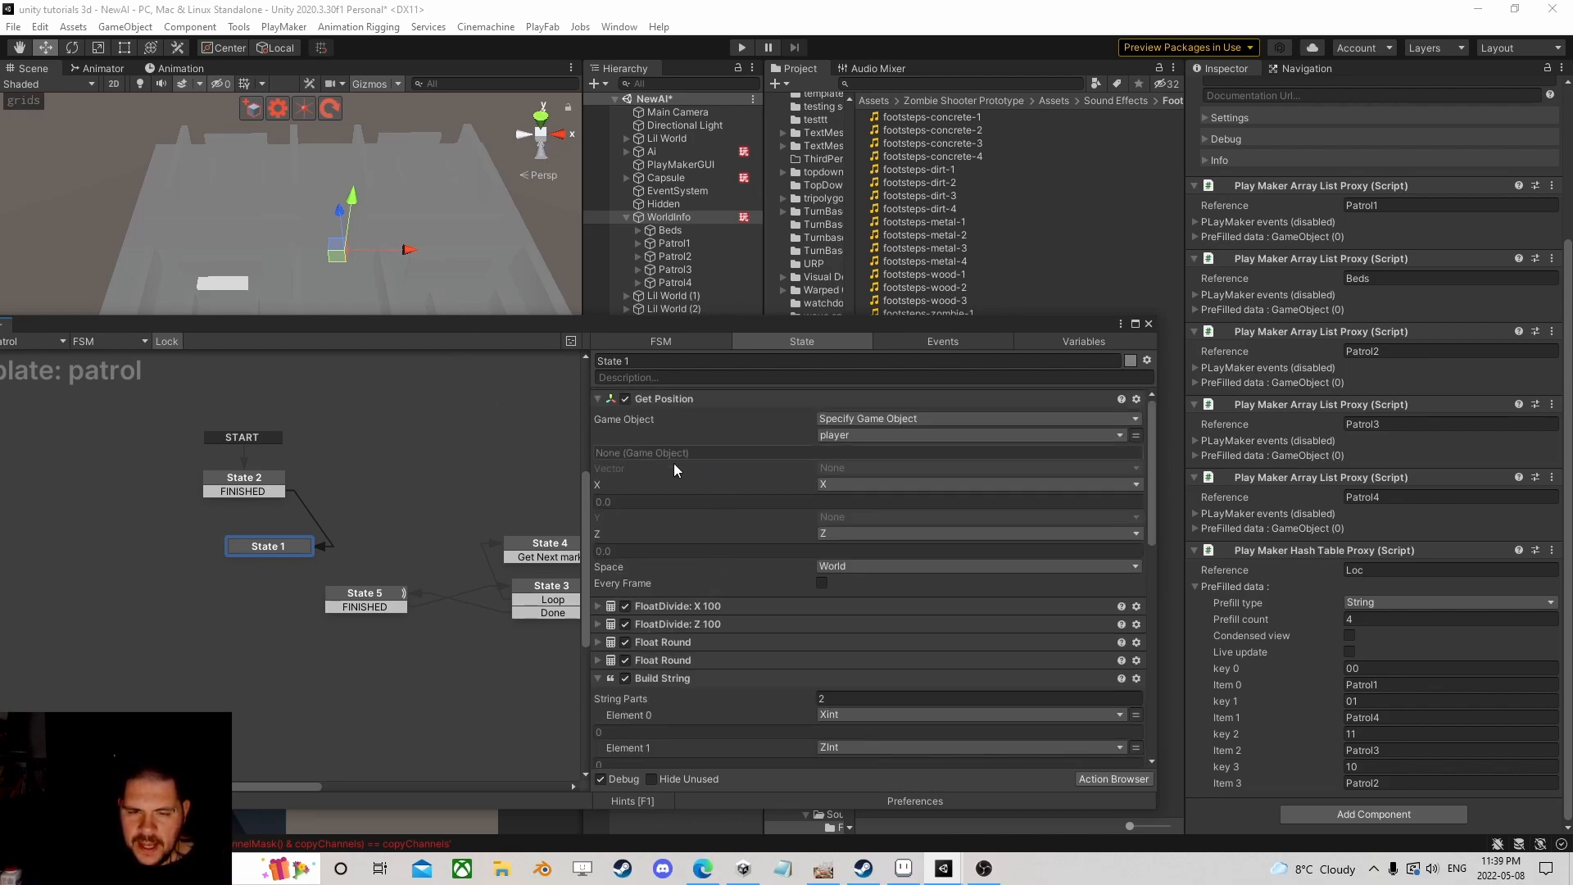
left_click(598, 399)
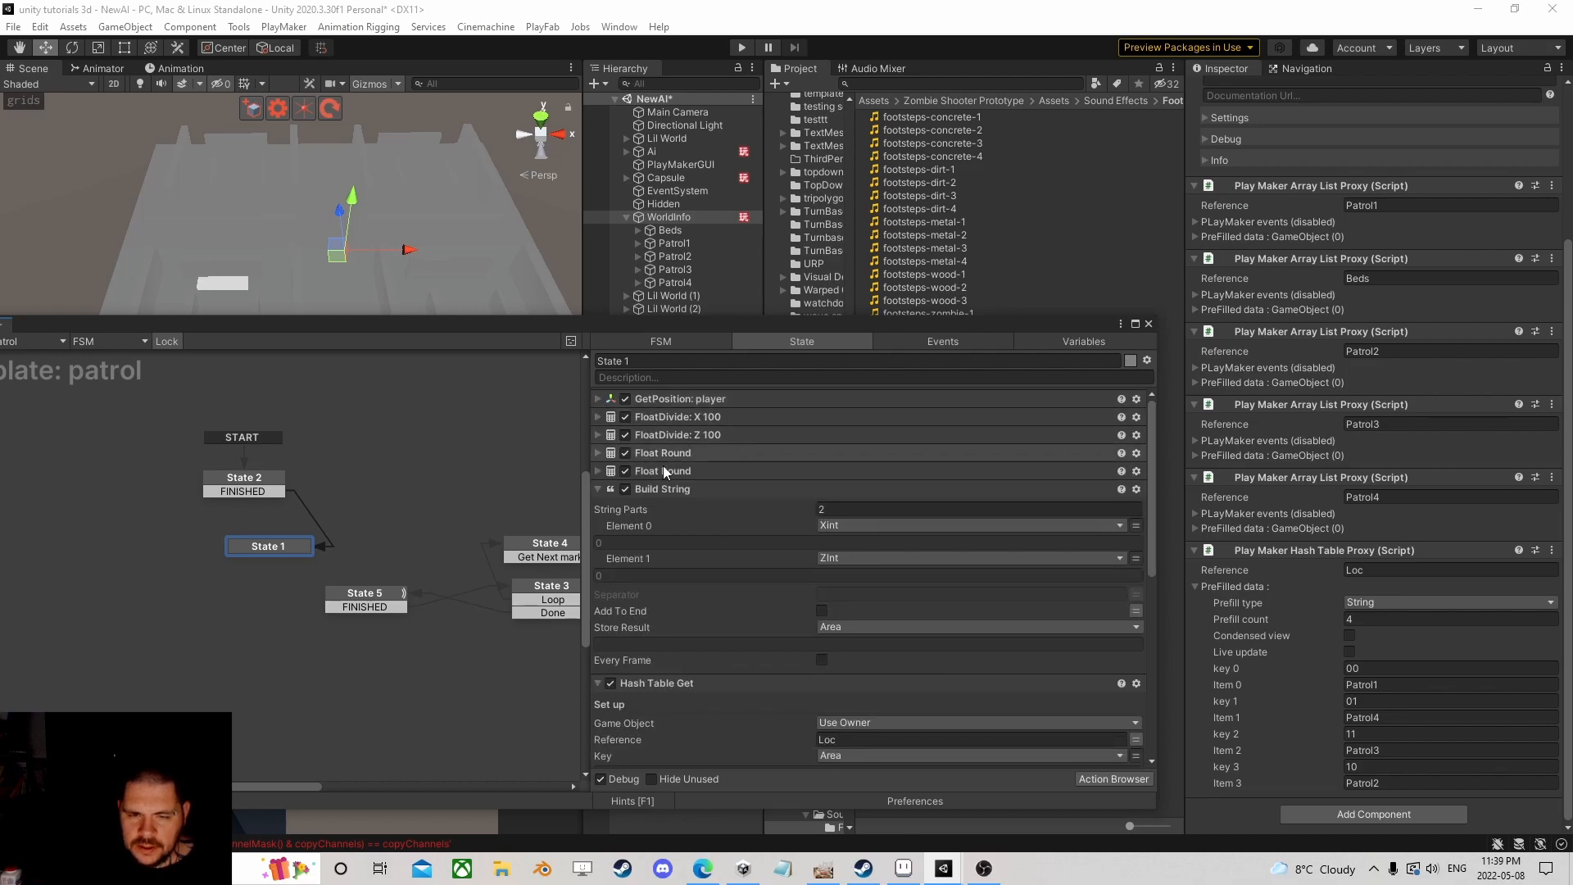
Step: Add a FINISHED transition to State 1
scroll(696, 565, "down", 5)
scroll(695, 533, "up", 4)
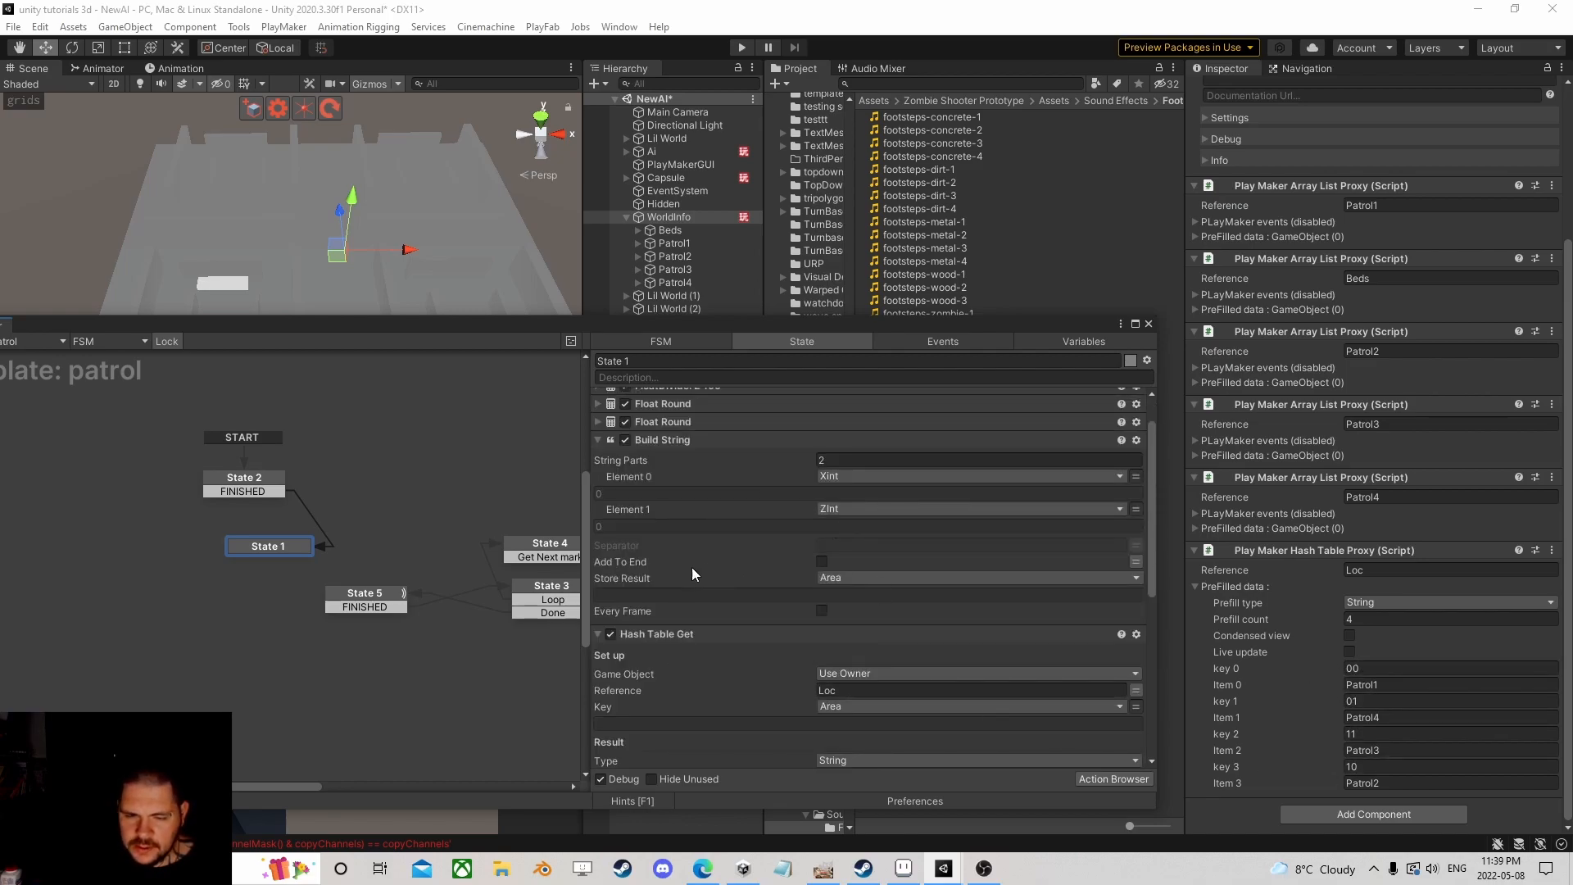
scroll(699, 573, "down", 3)
scroll(692, 565, "down", 3)
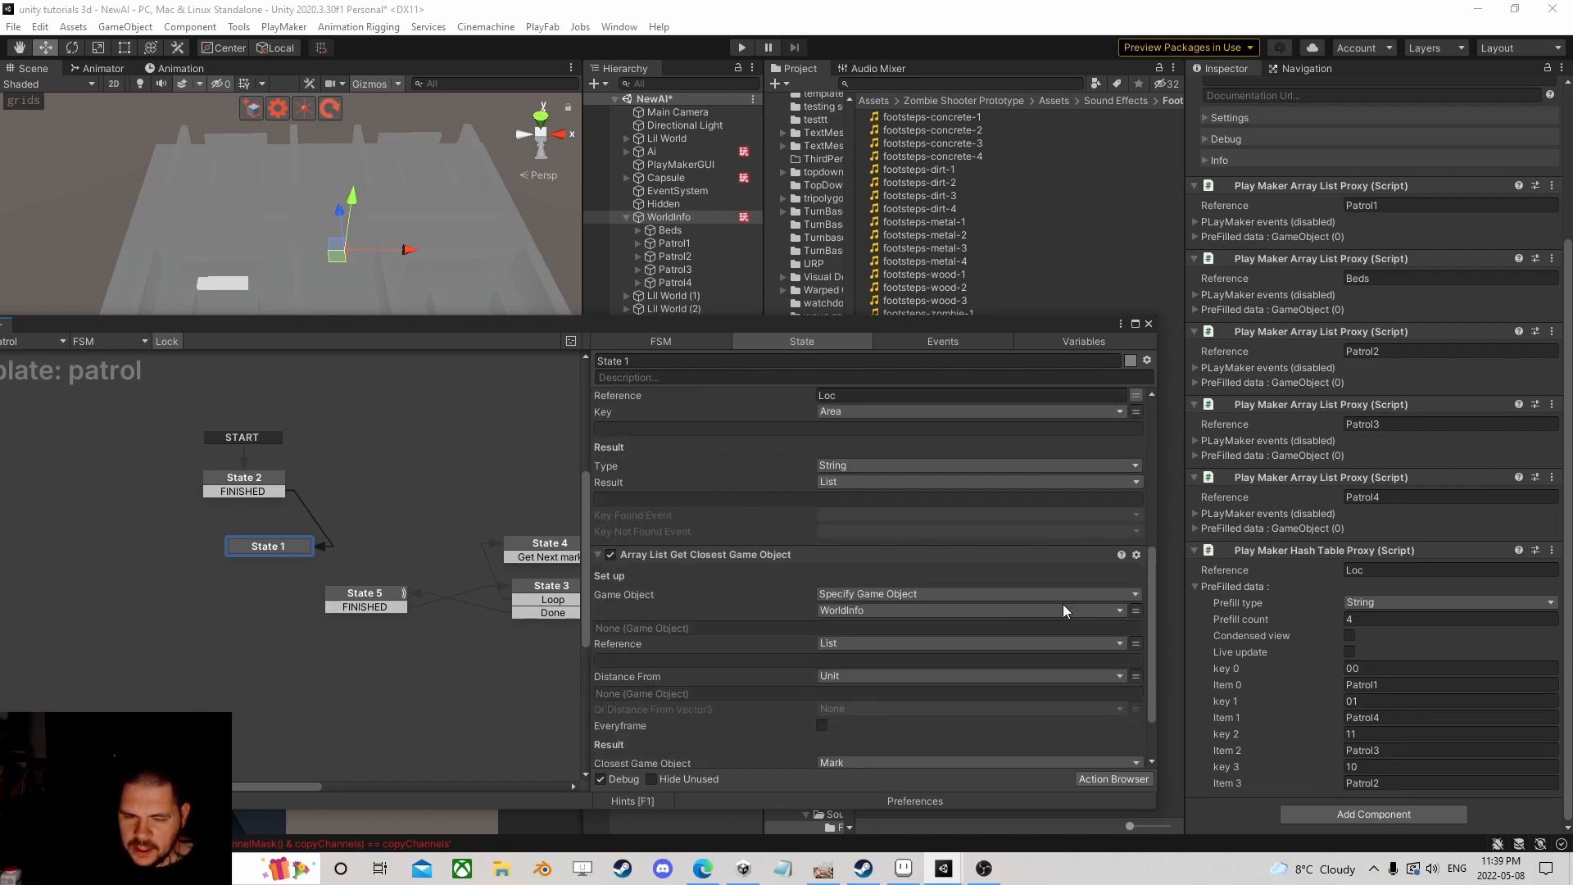
scroll(805, 533, "down", 2)
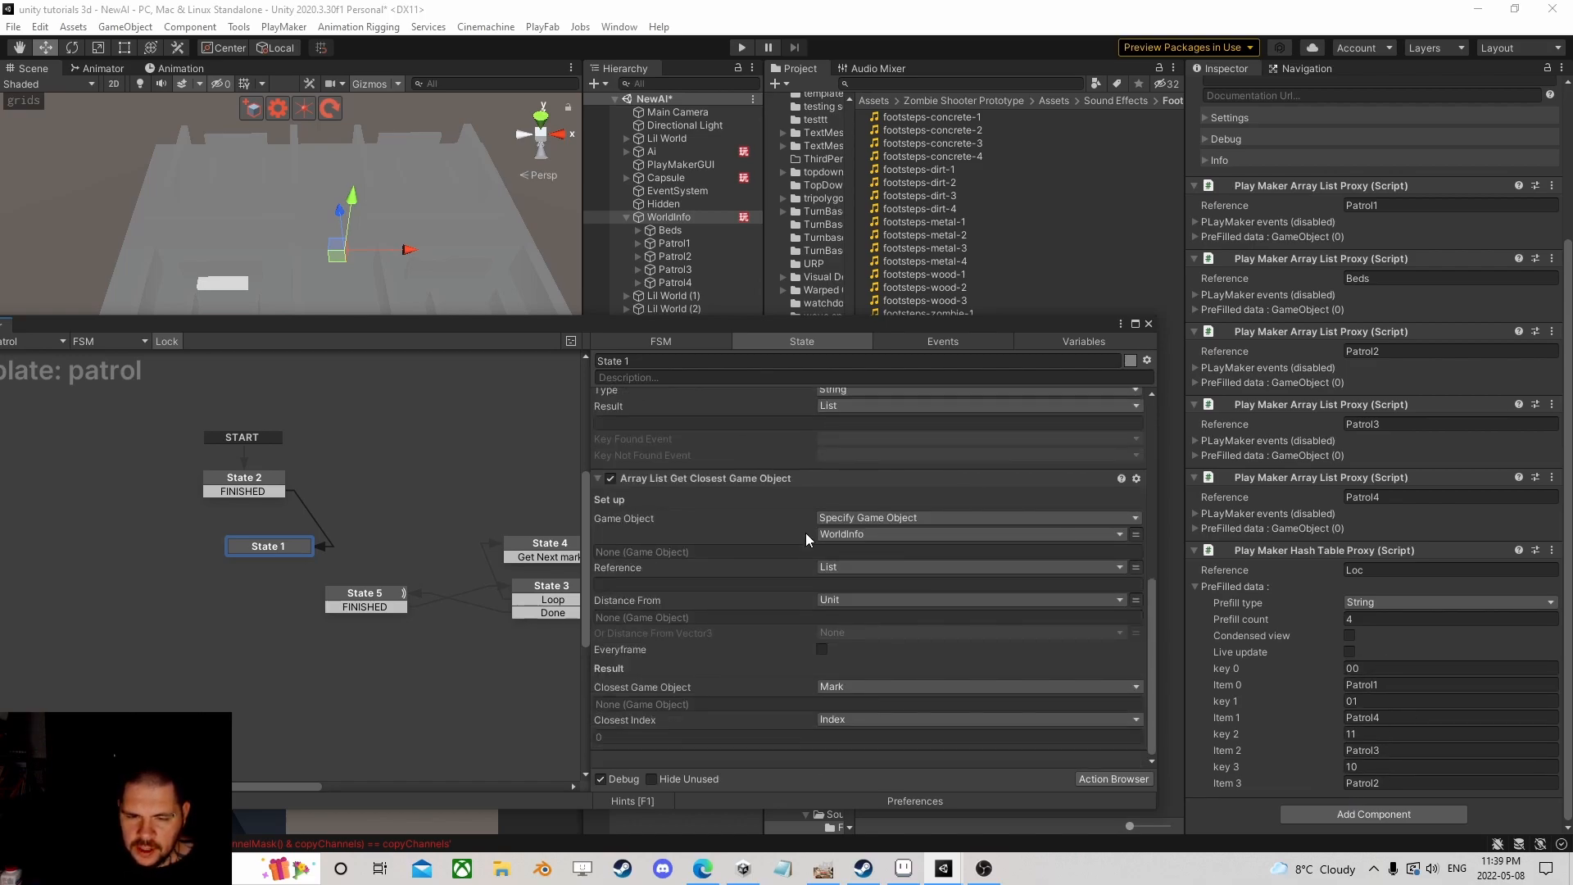
left_click(282, 548, "ctrl")
Step: Route State 1's FINISHED transition to State 4 and move State 1 up and right
left_click_drag(287, 564, 353, 598)
middle_click_drag(408, 532, 353, 461)
left_click(326, 524)
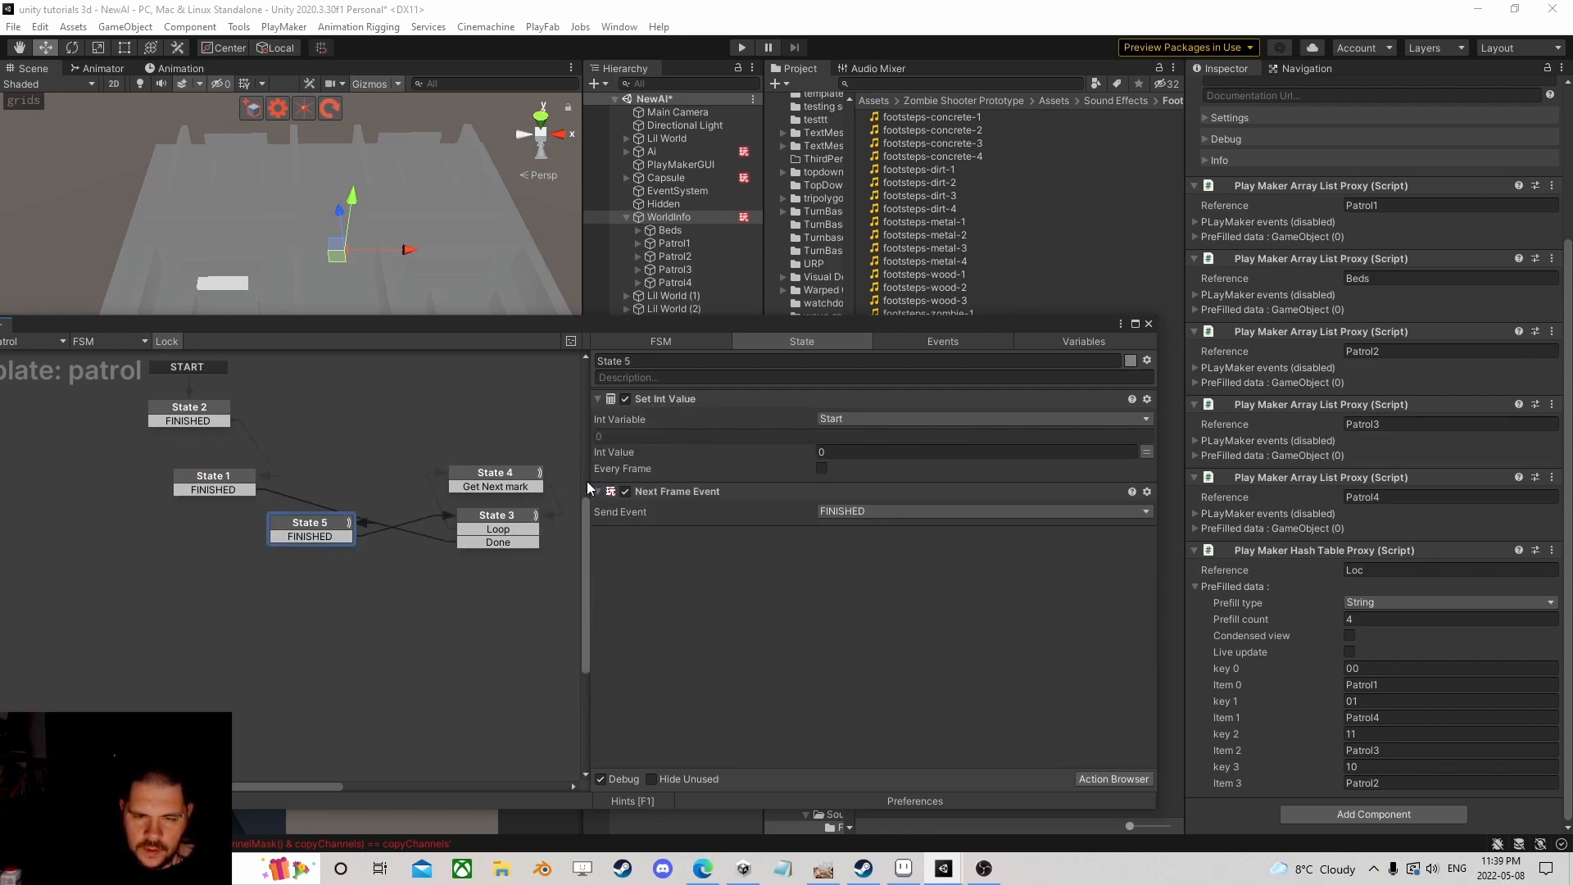
left_click(492, 474)
left_click(234, 487)
left_click_drag(233, 487, 478, 478)
left_click(479, 478)
left_click_drag(217, 485, 364, 445)
Step: Review State 4 and State 3, then show State 2's Get Owner and Set Int Value actions
left_click(495, 473)
scroll(409, 496, "down", 2)
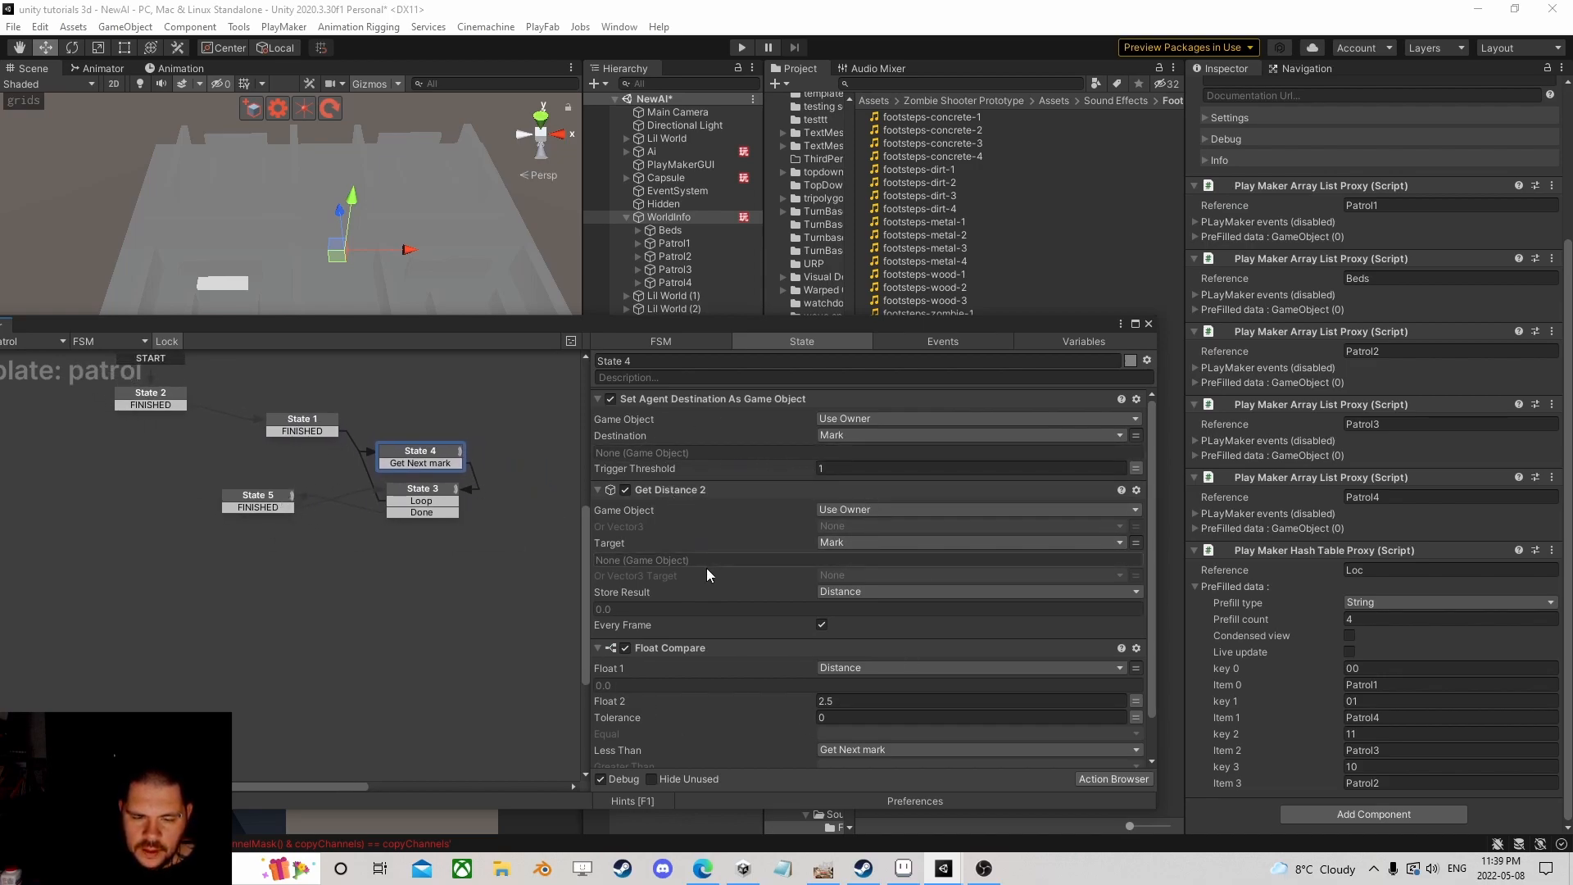
scroll(708, 568, "down", 2)
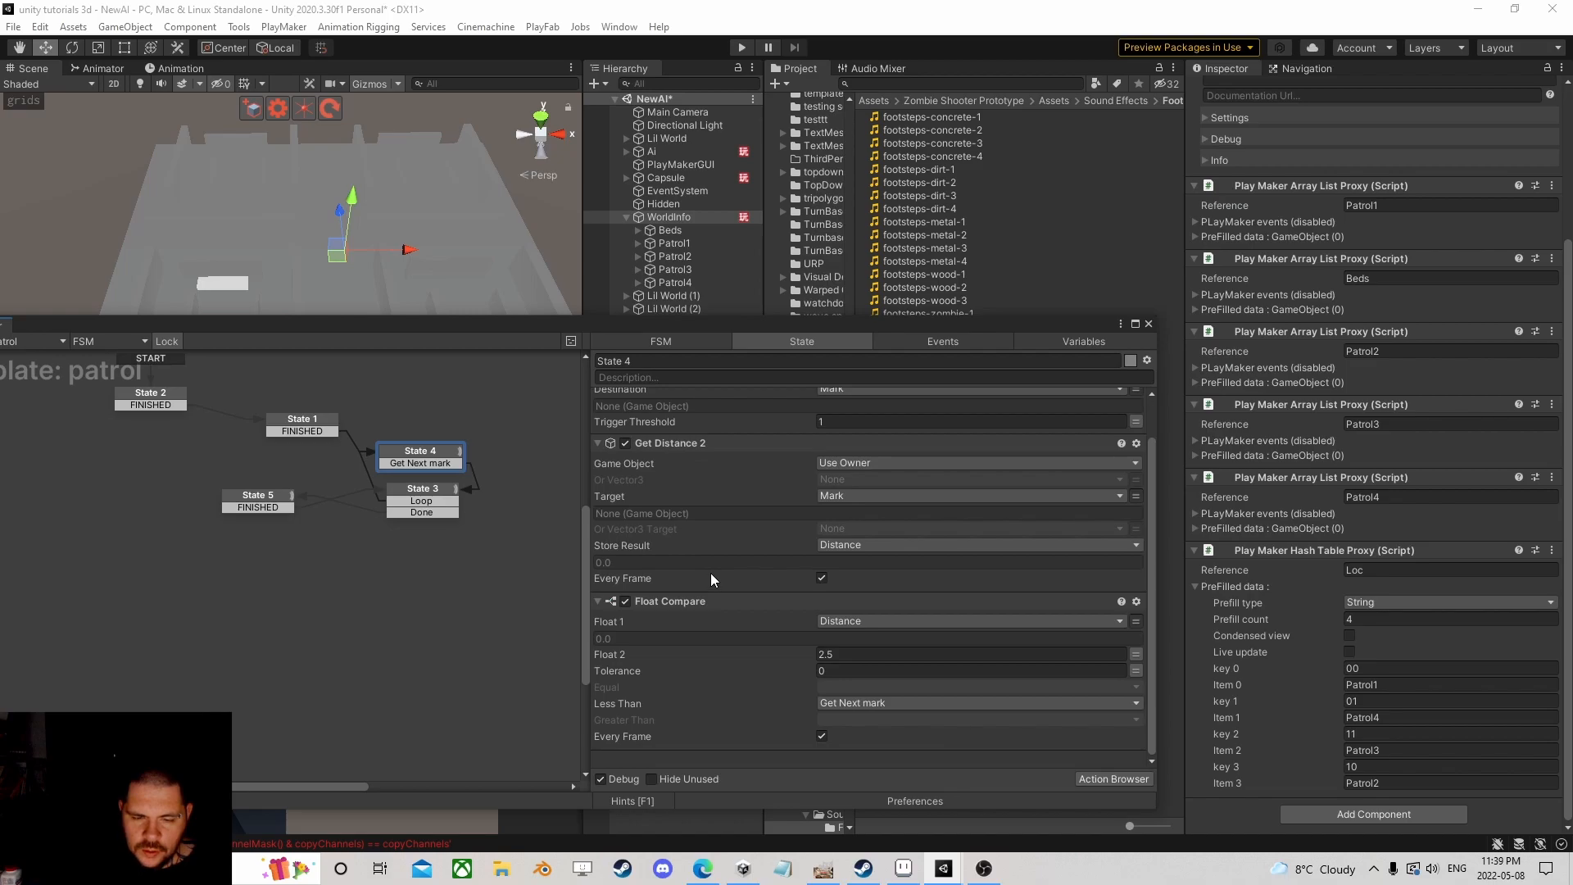
left_click(422, 486)
left_click(421, 453)
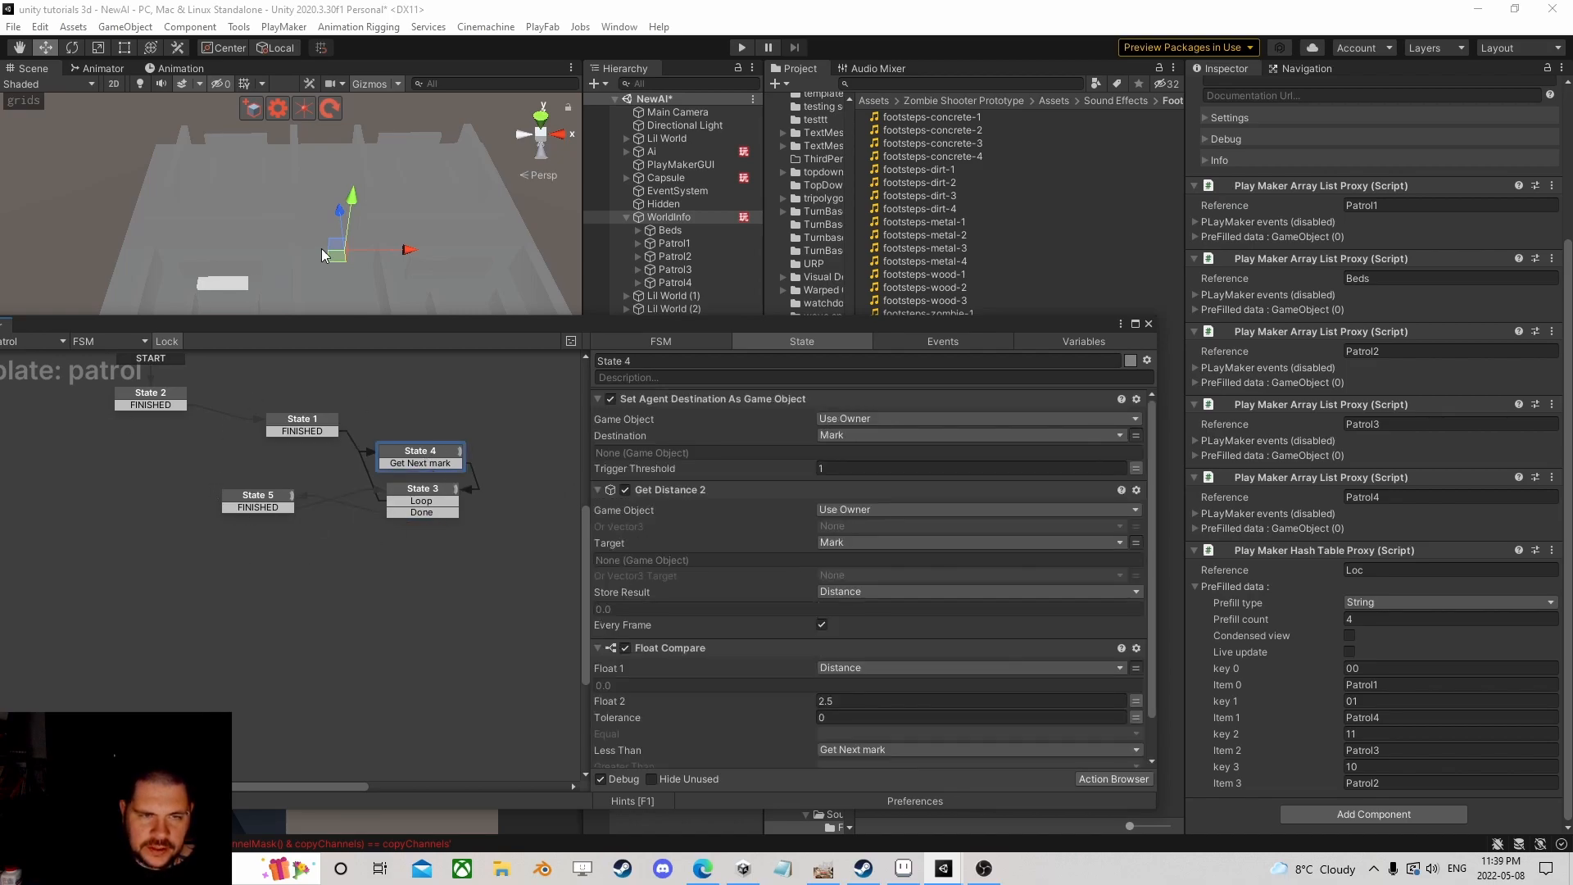
left_click(144, 399)
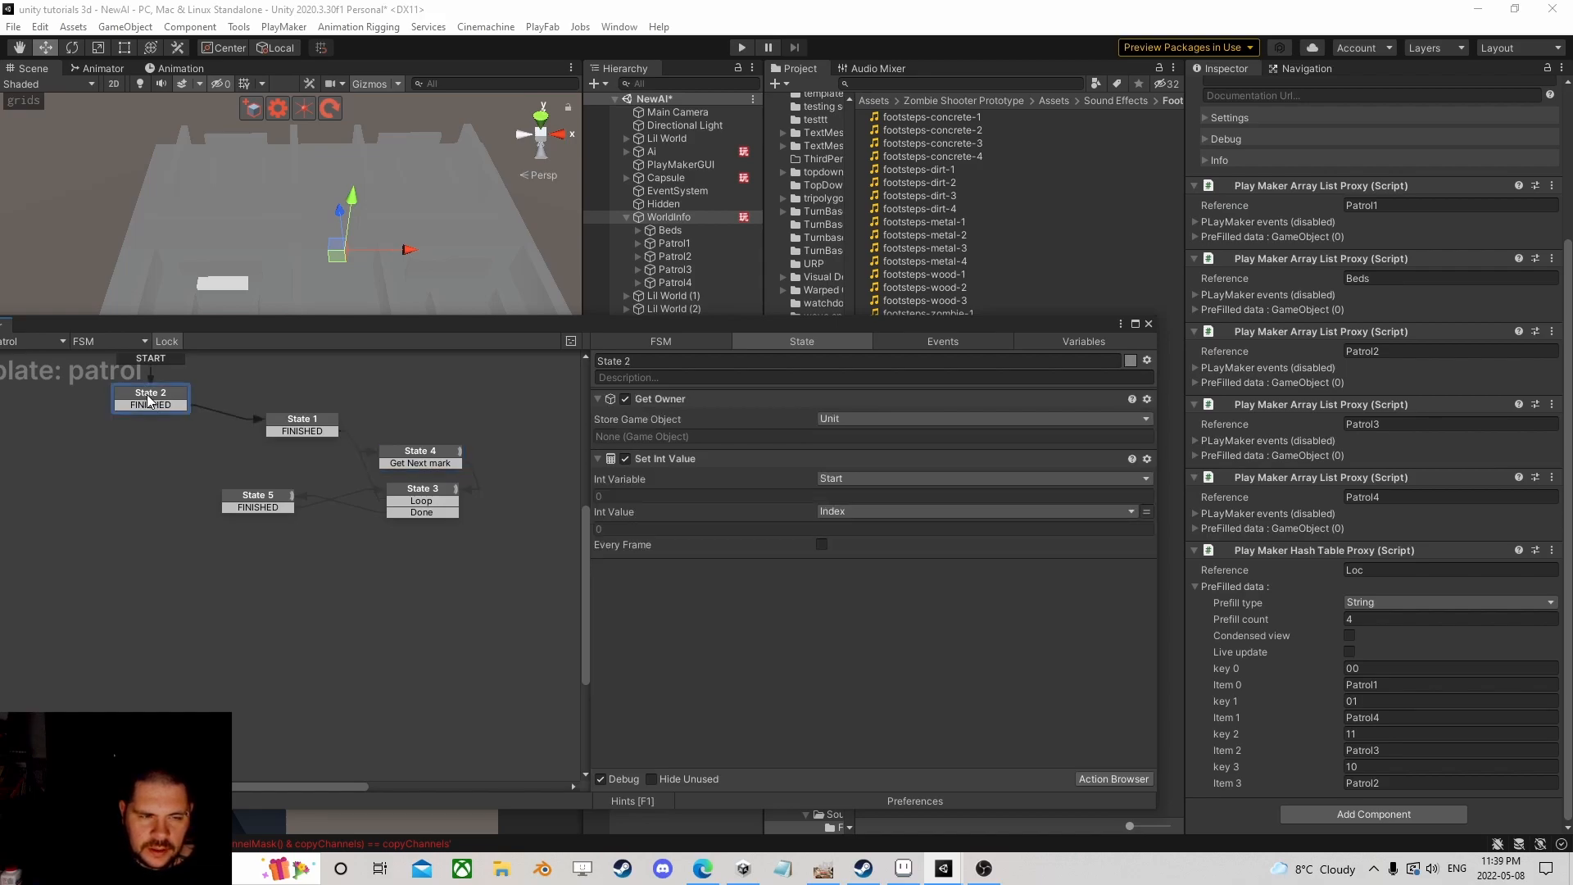
scroll(134, 449, "up", 2)
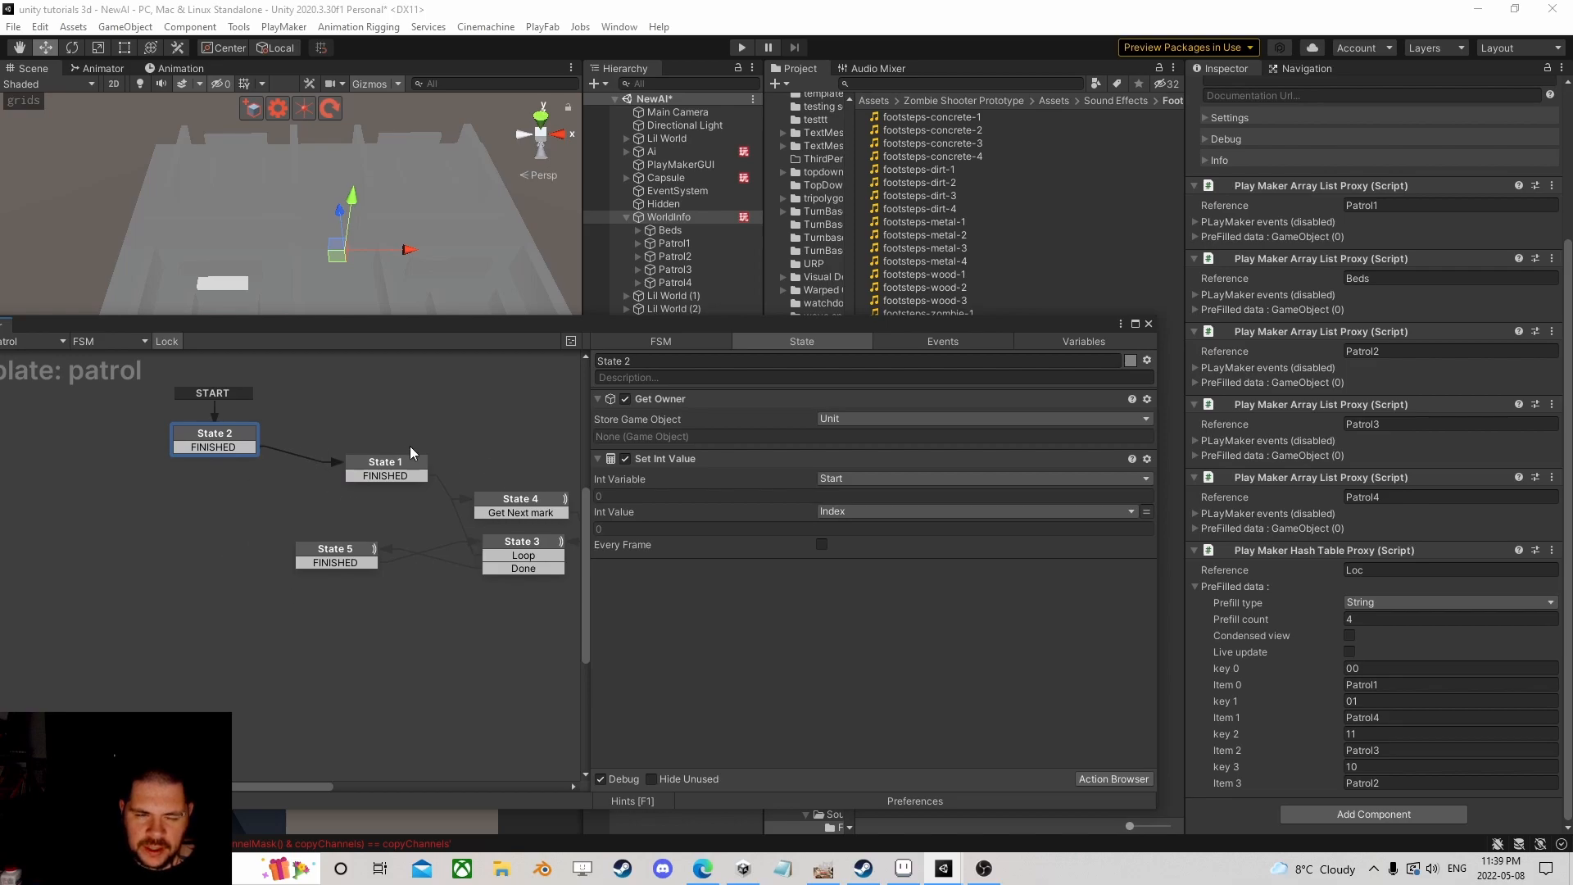
Step: Open the FSM's variables and inspect the List variable's settings
left_click(1086, 342)
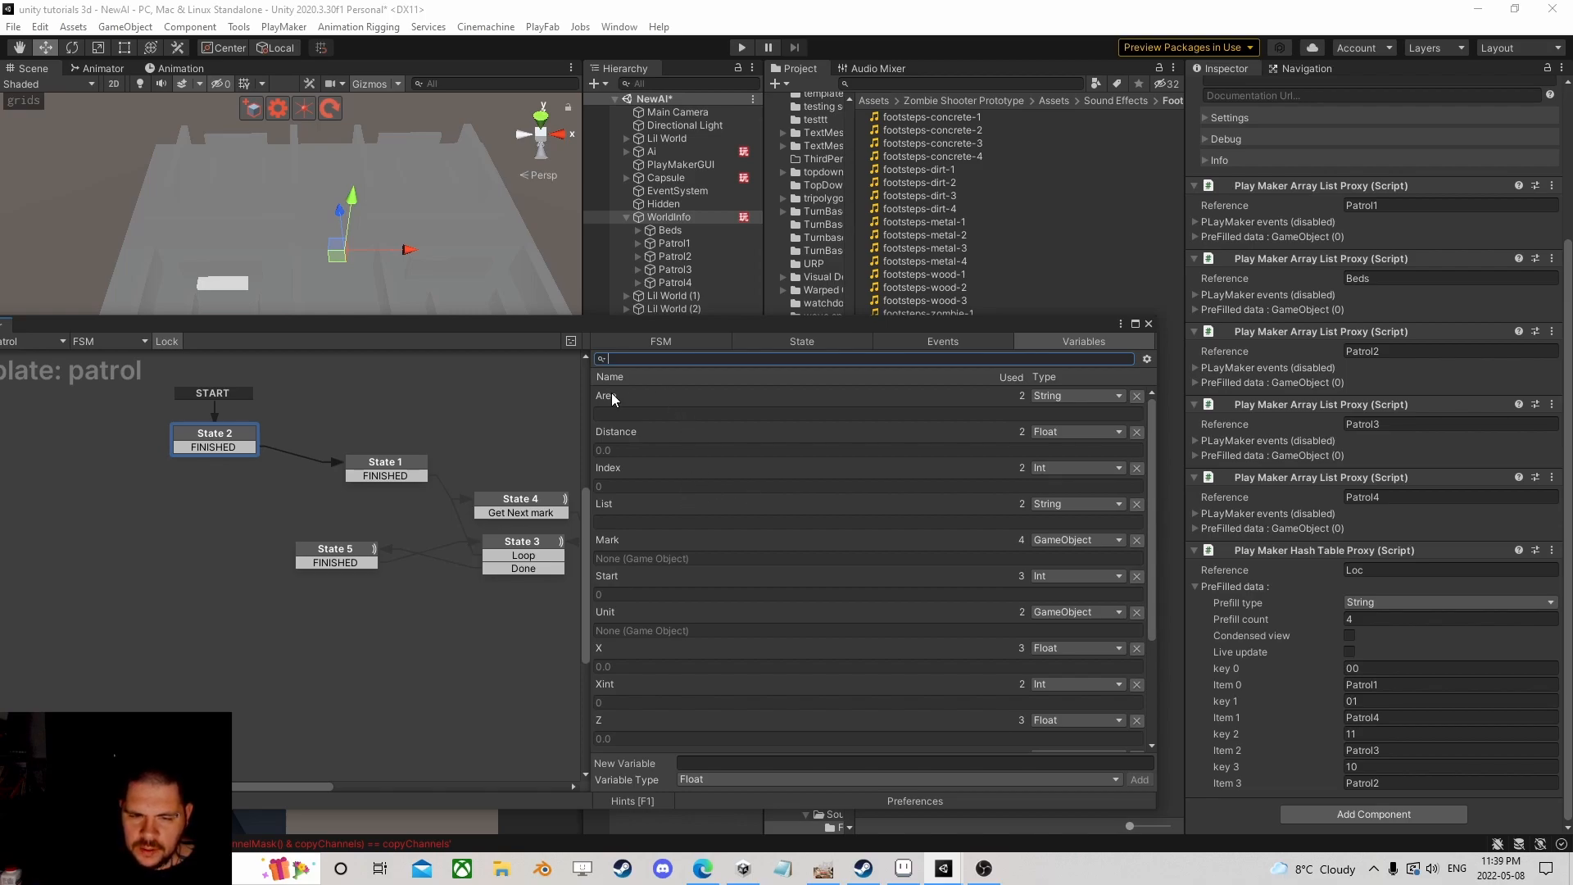
scroll(662, 544, "down", 3)
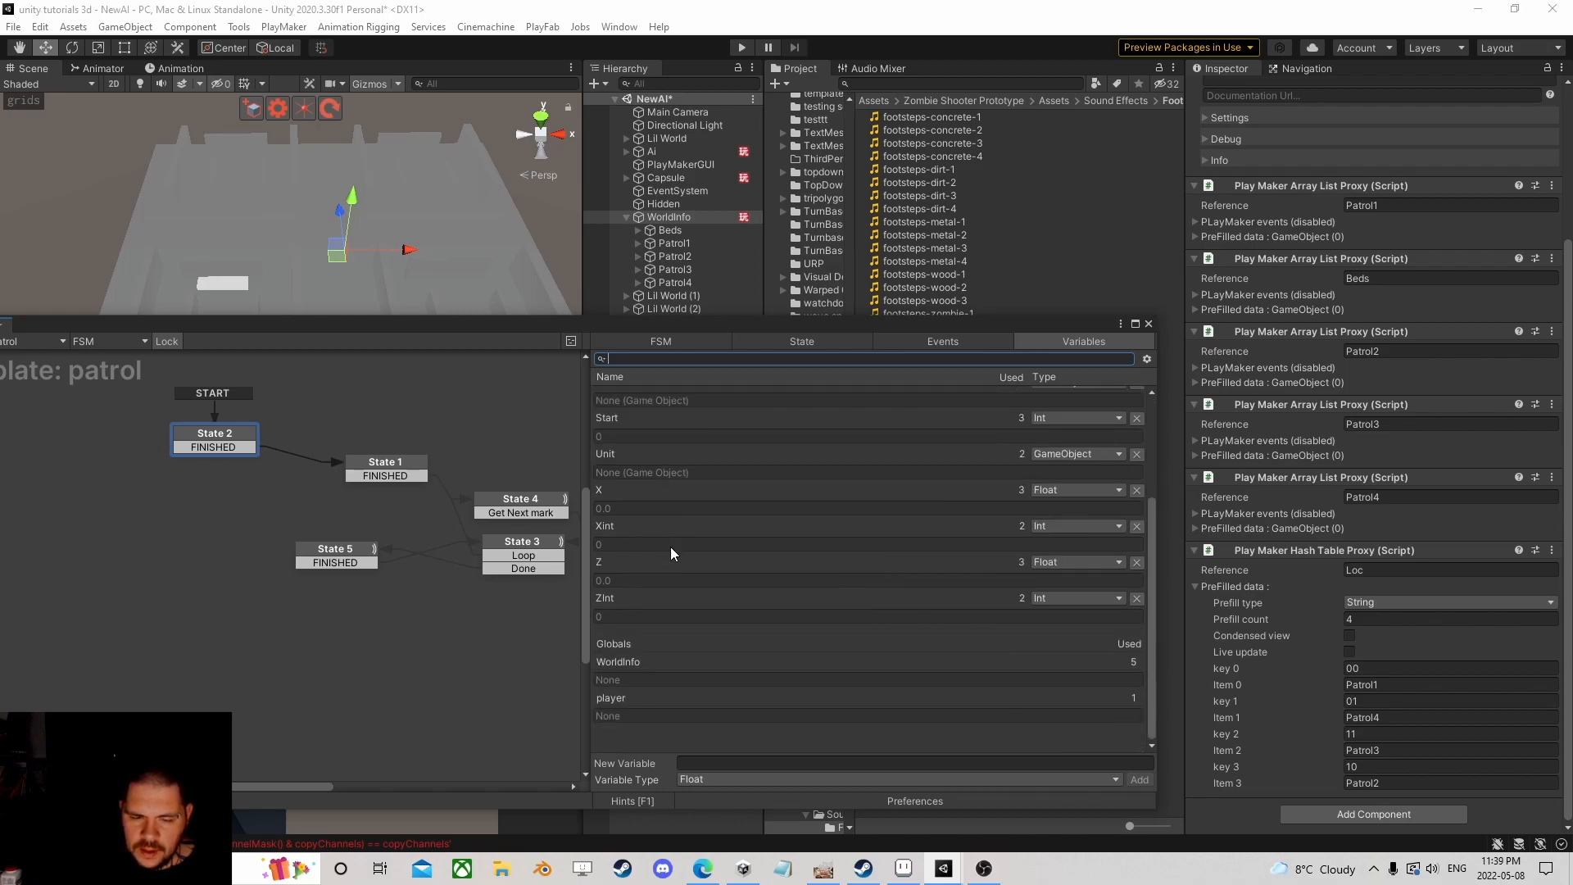
scroll(671, 547, "up", 3)
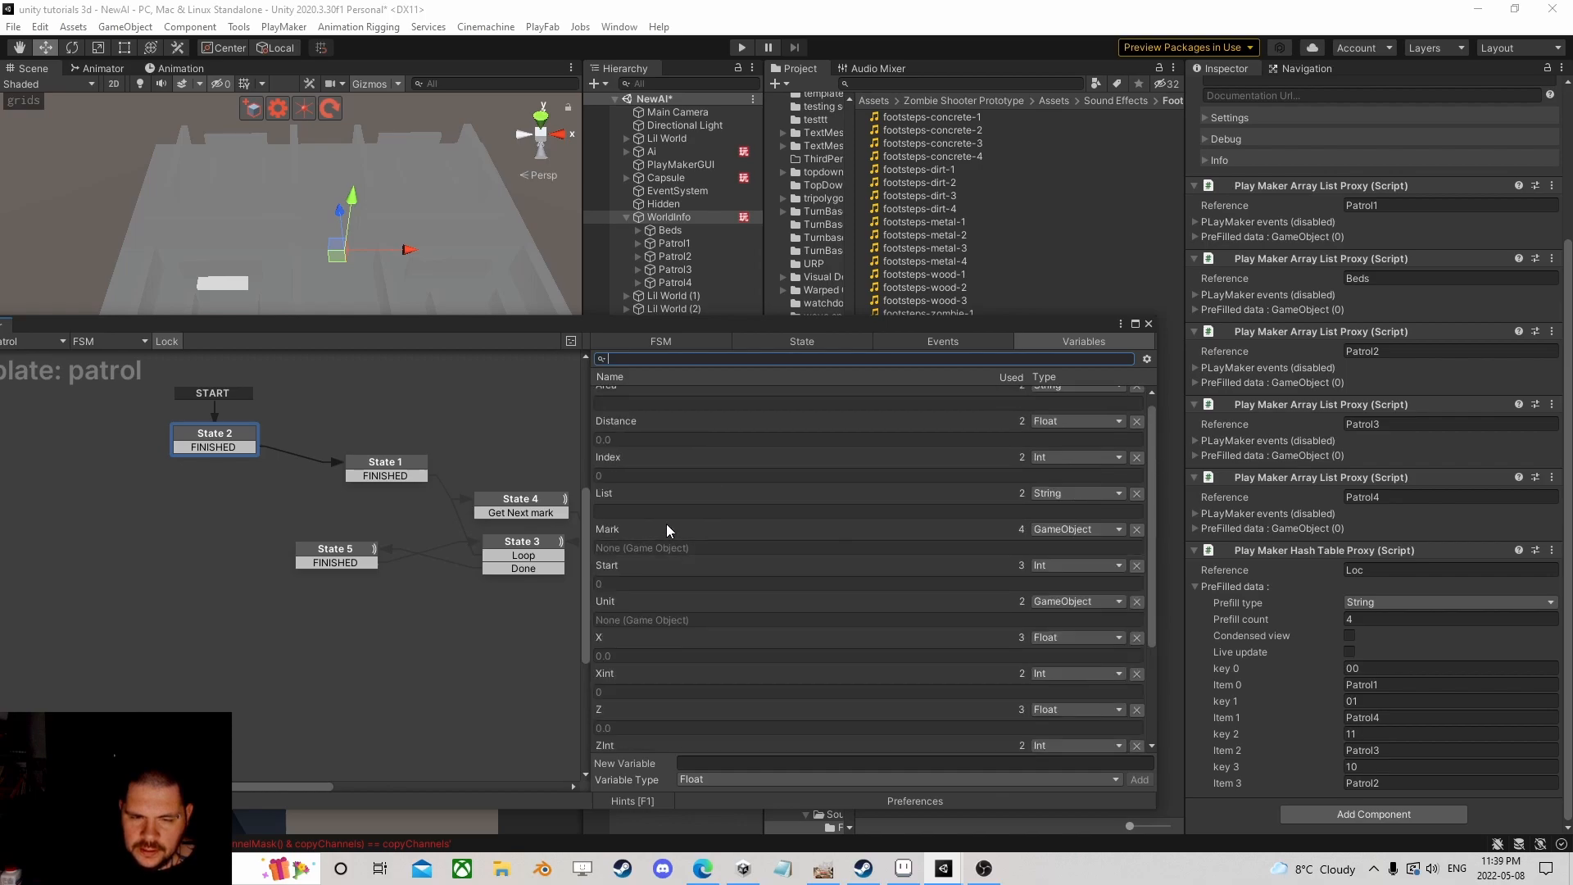
left_click(631, 494)
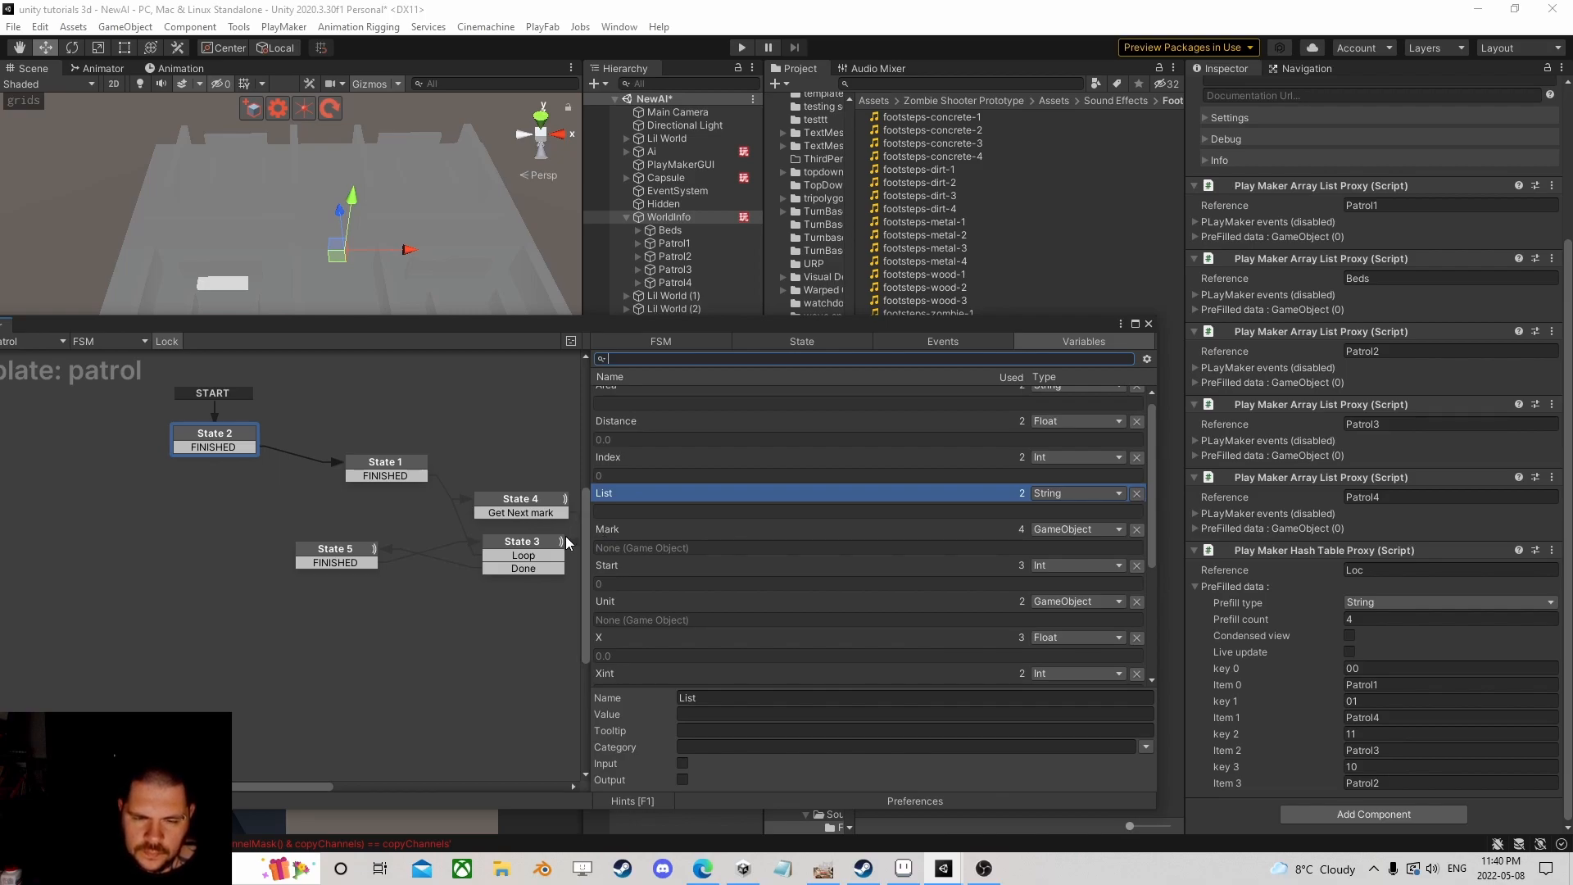
Step: Return to the State tab and browse State 1's actions from GetPosition to Hash Table Get
left_click(212, 445)
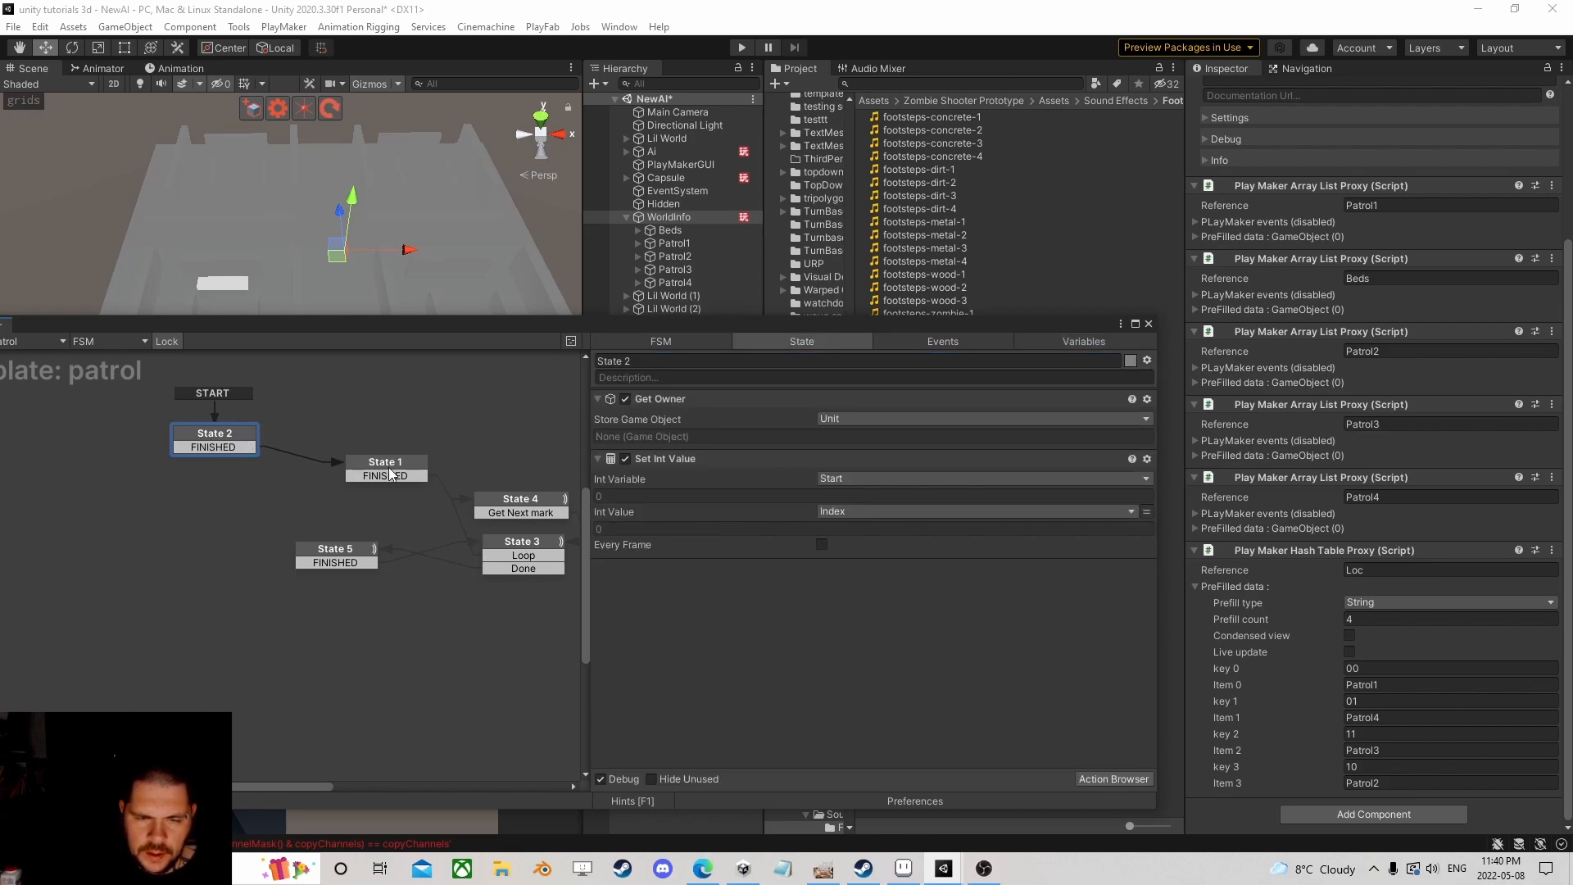
left_click(362, 463)
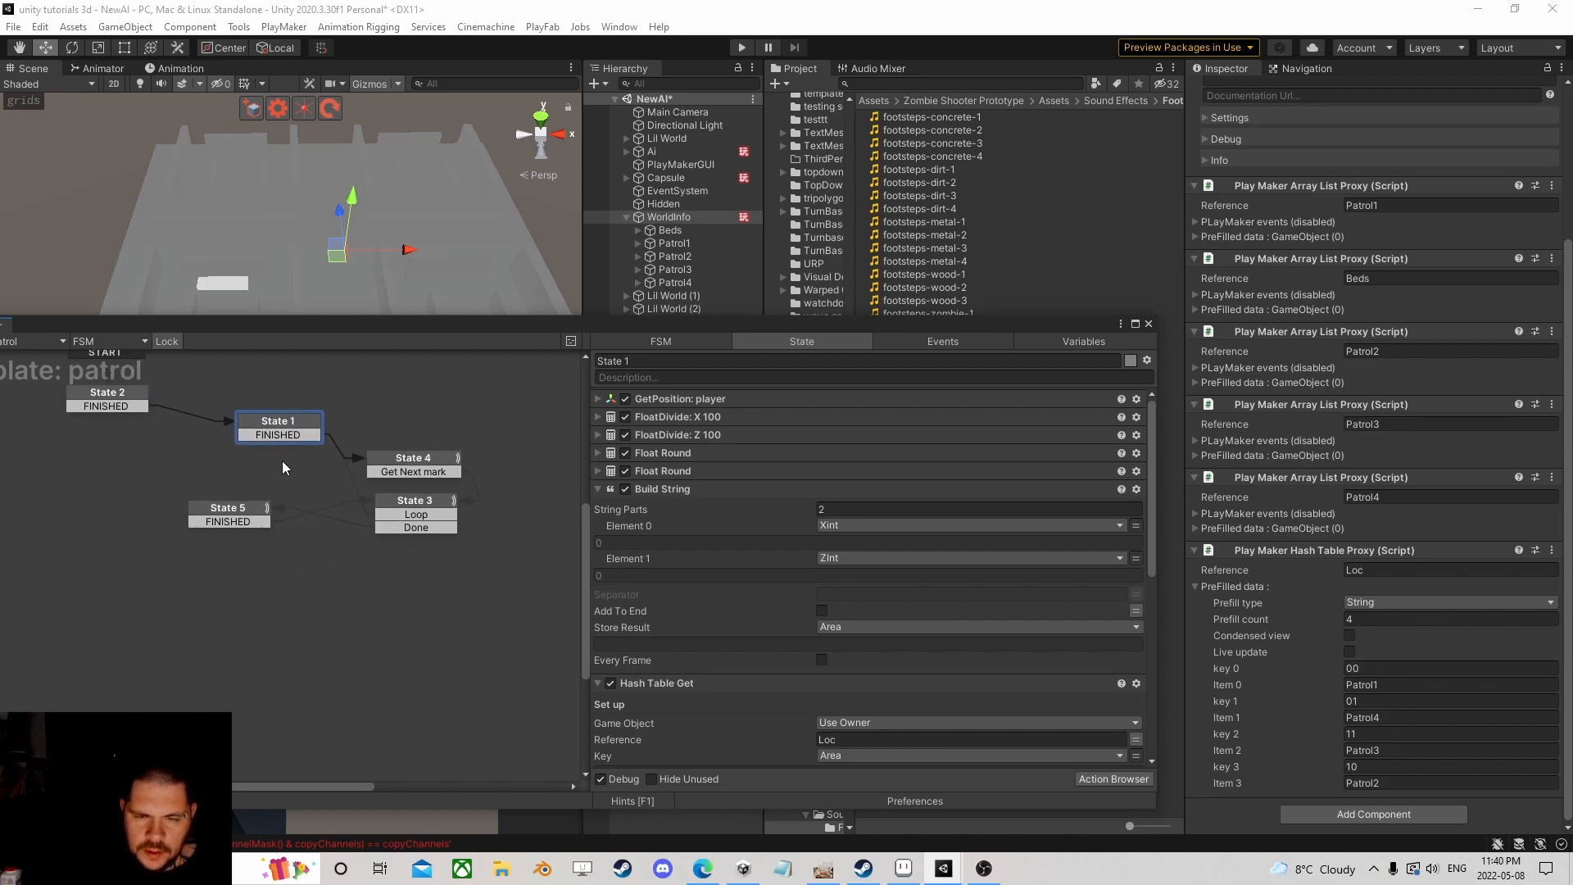
scroll(685, 534, "down", 10)
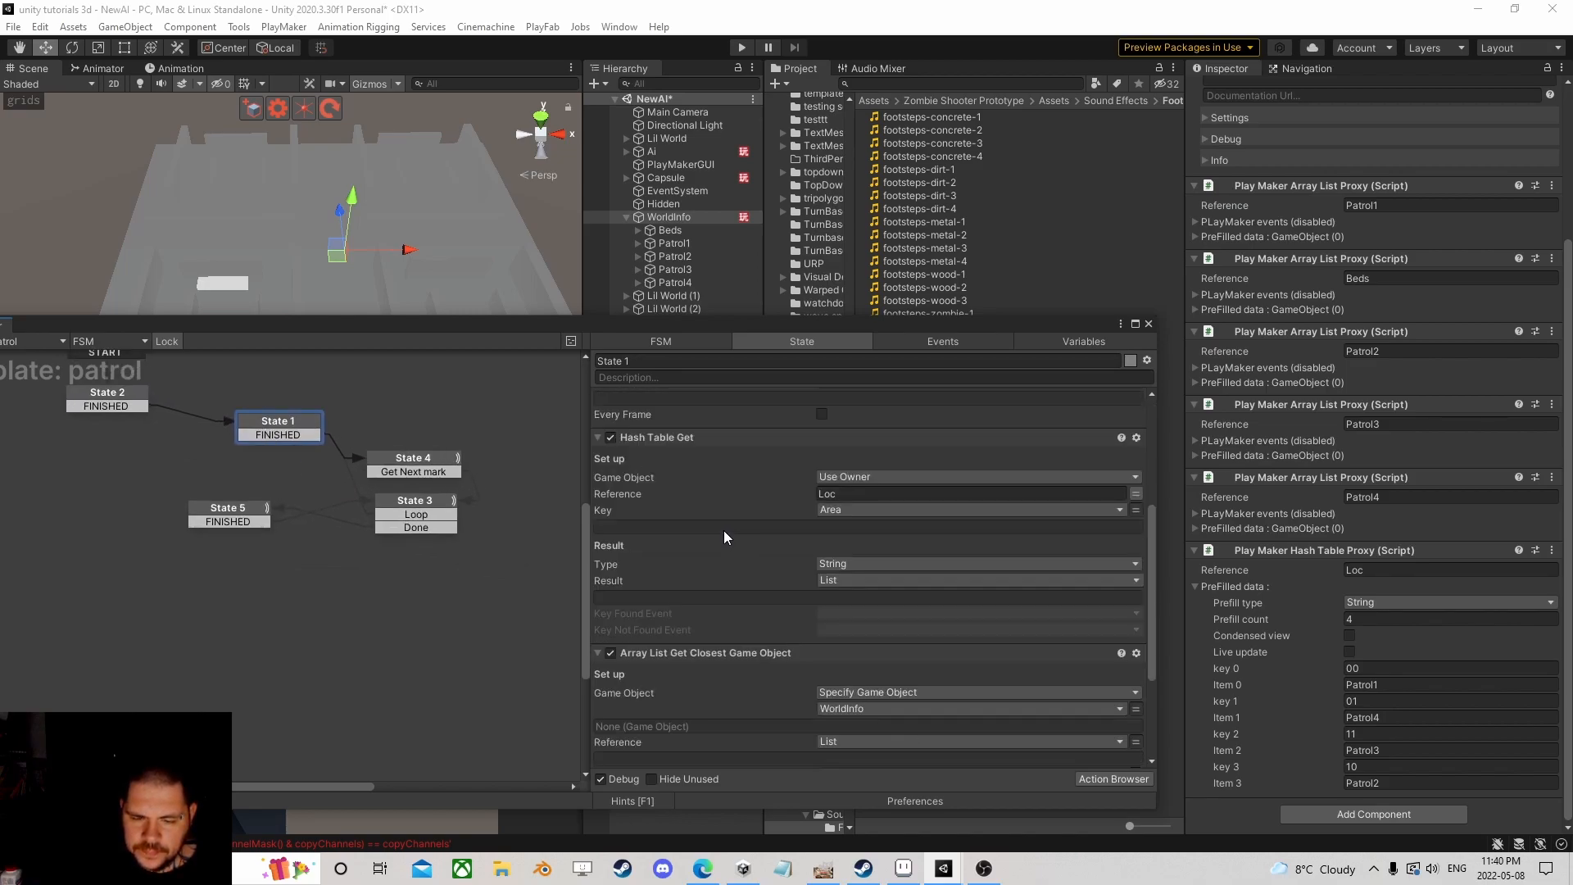
scroll(705, 529, "up", 10)
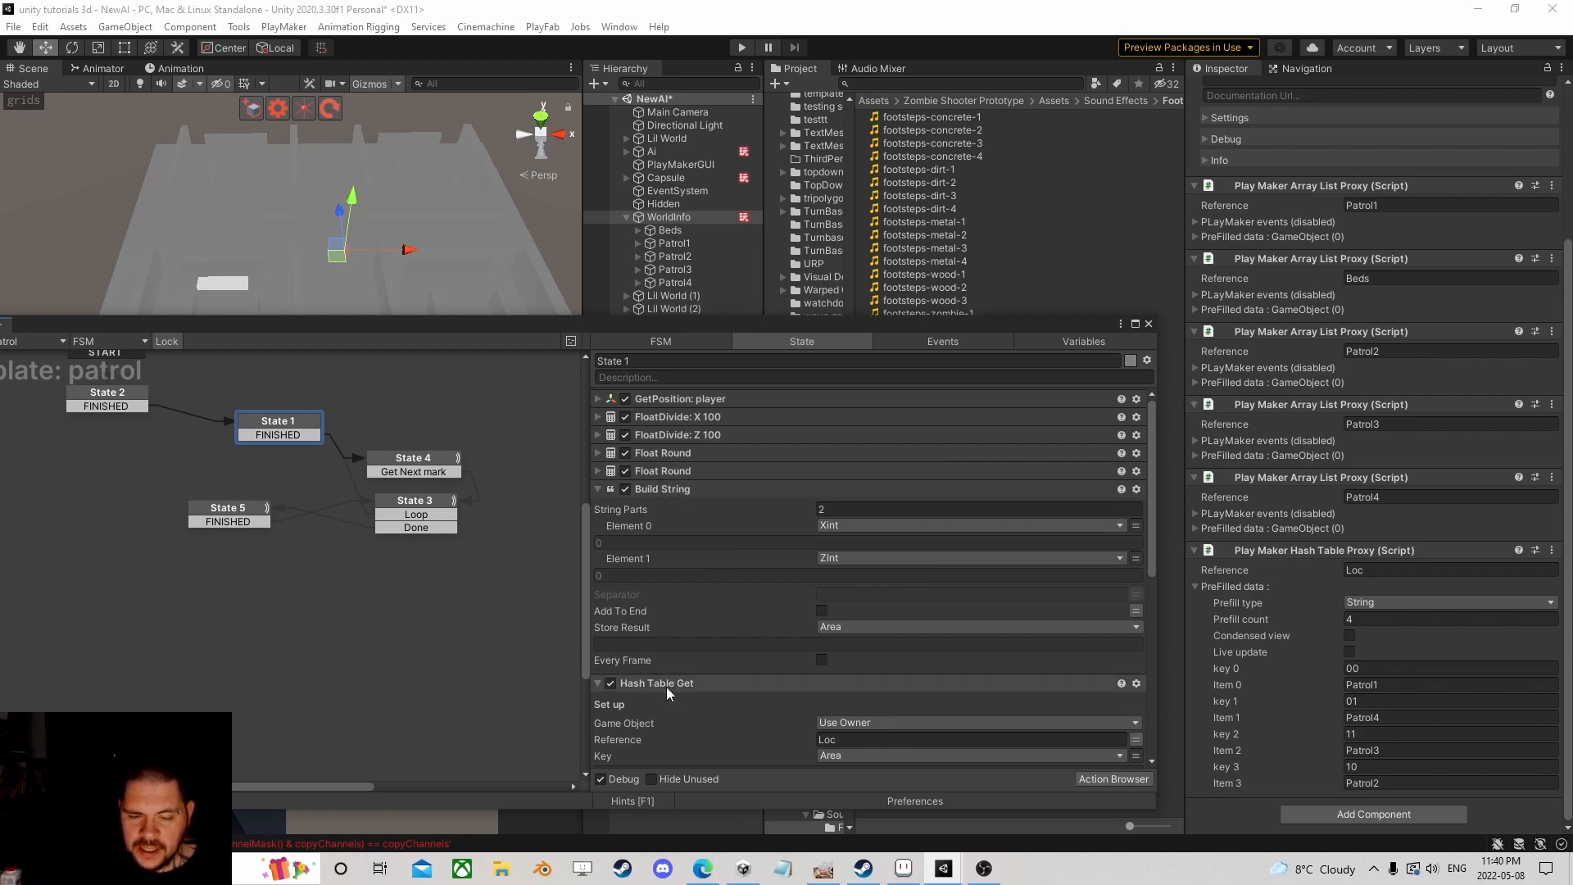
scroll(726, 621, "down", 8)
Step: Collapse Build String and Hash Table Get, then copy State 1 and paste it as State 6
scroll(721, 612, "up", 7)
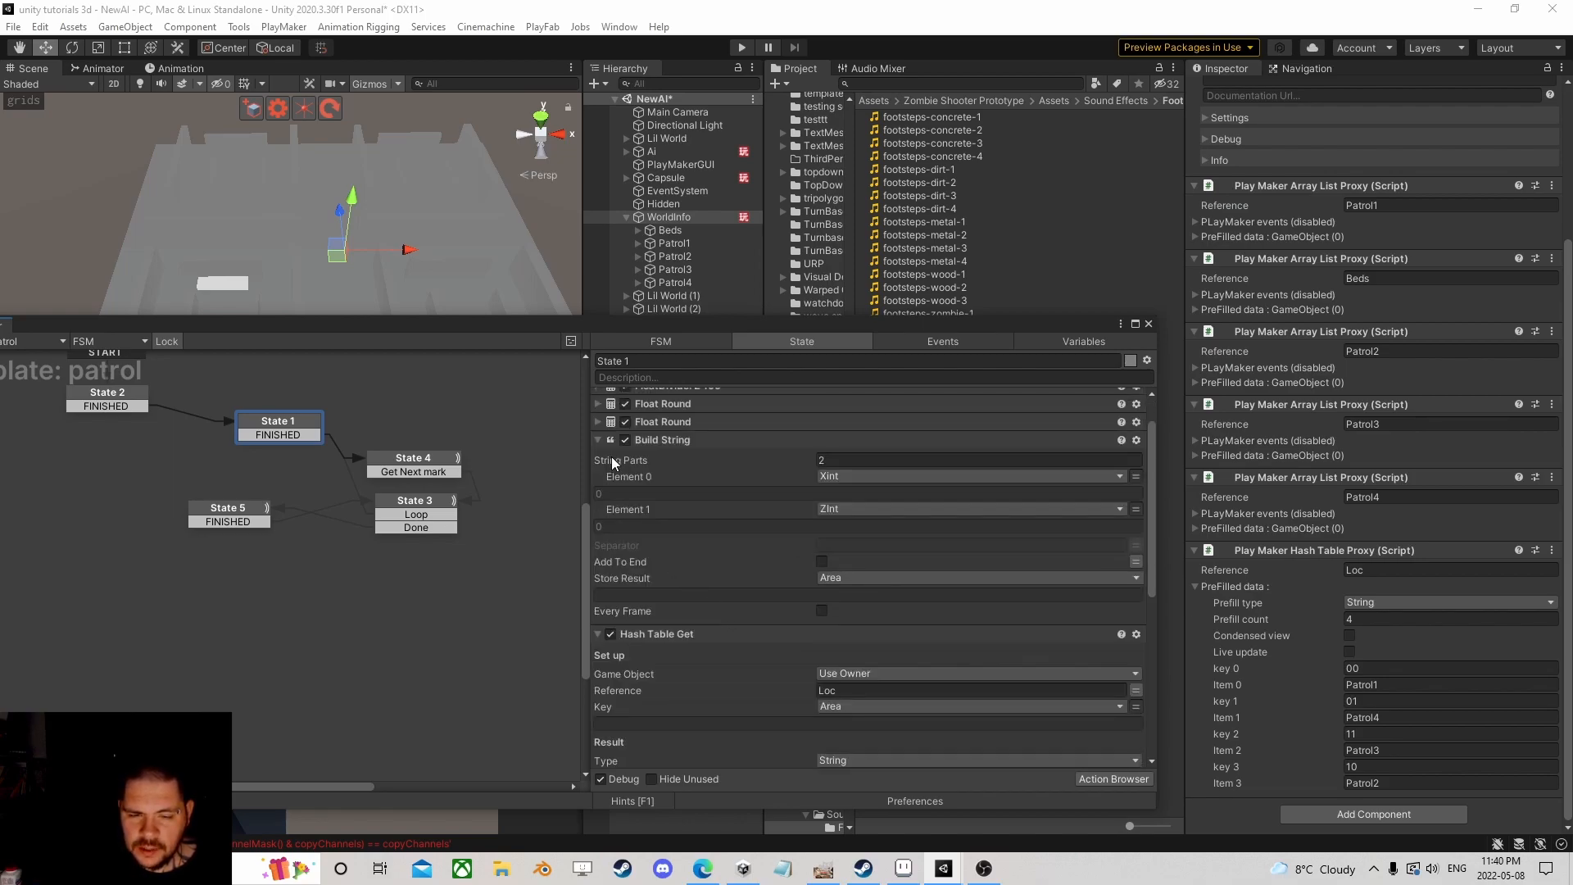
left_click(599, 440)
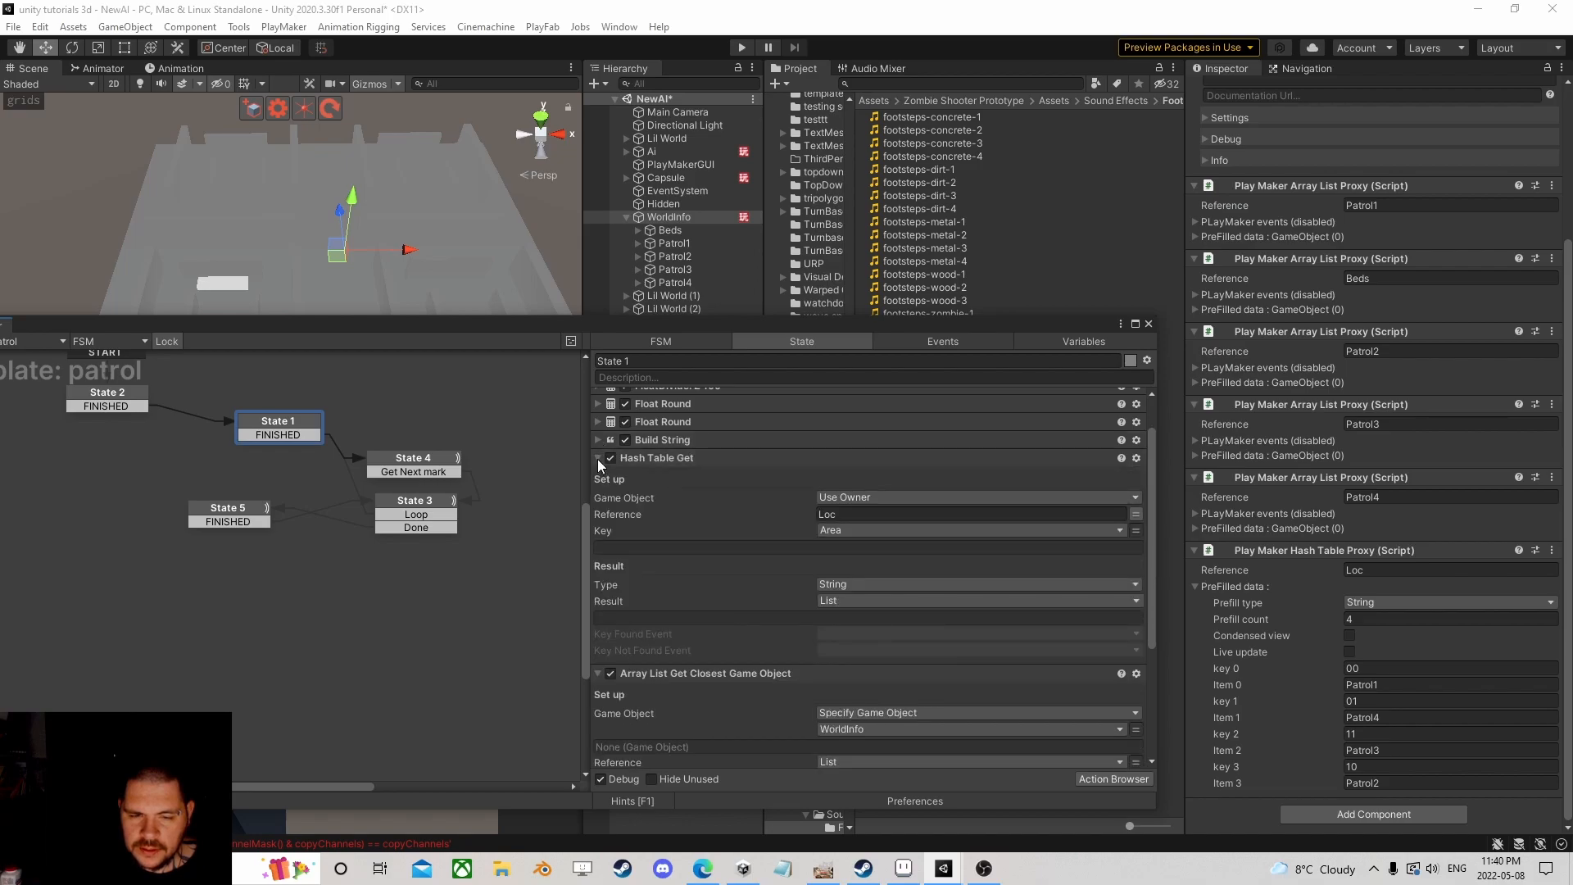
left_click(597, 459)
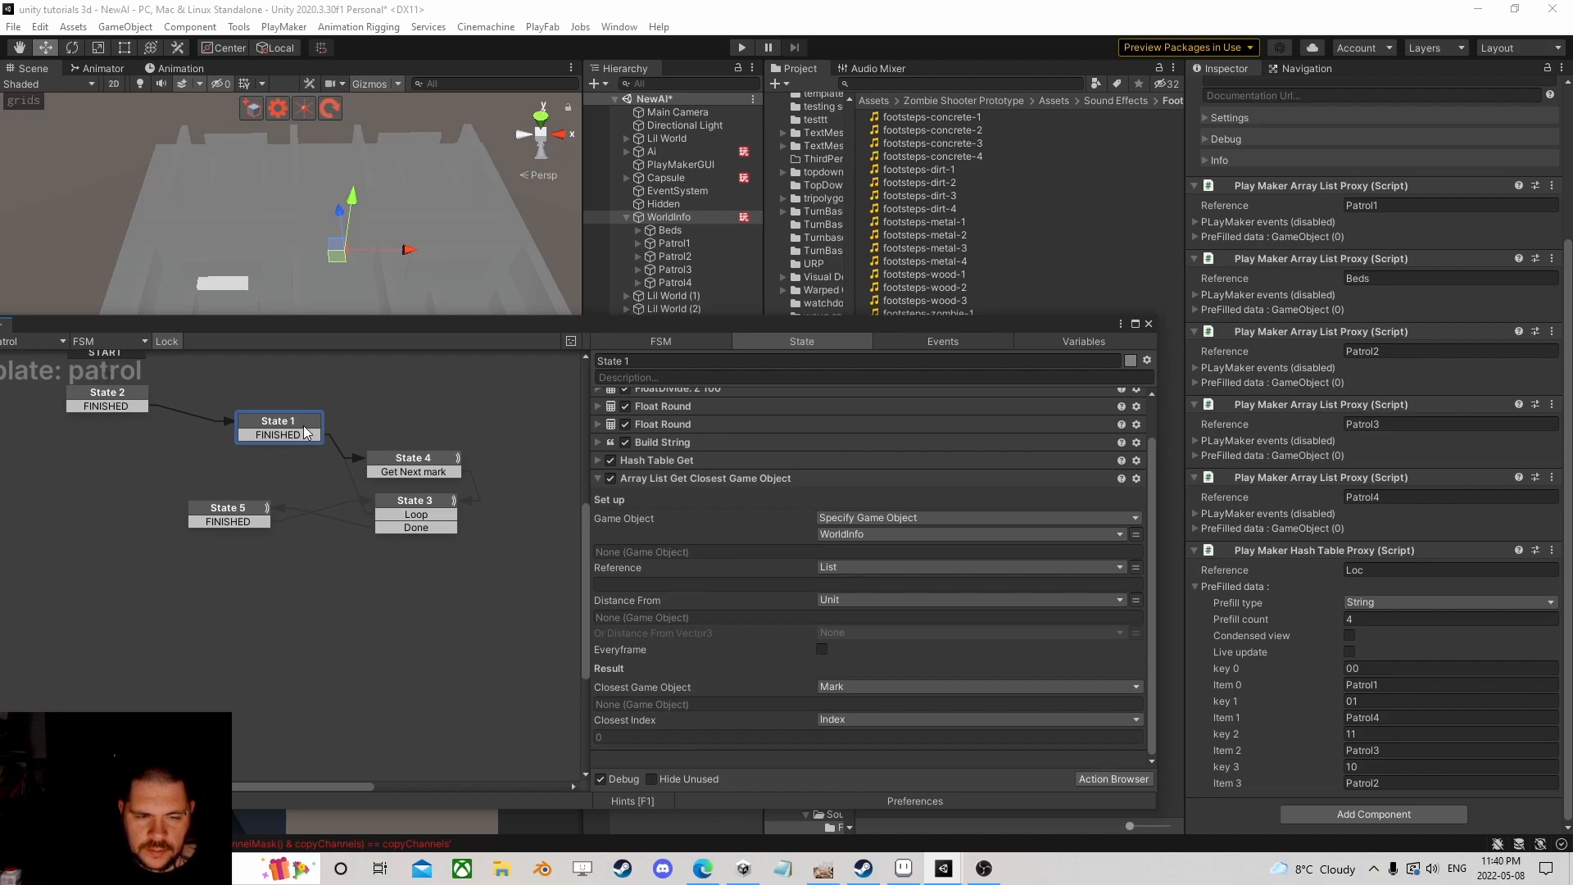
left_click_drag(297, 431, 281, 419)
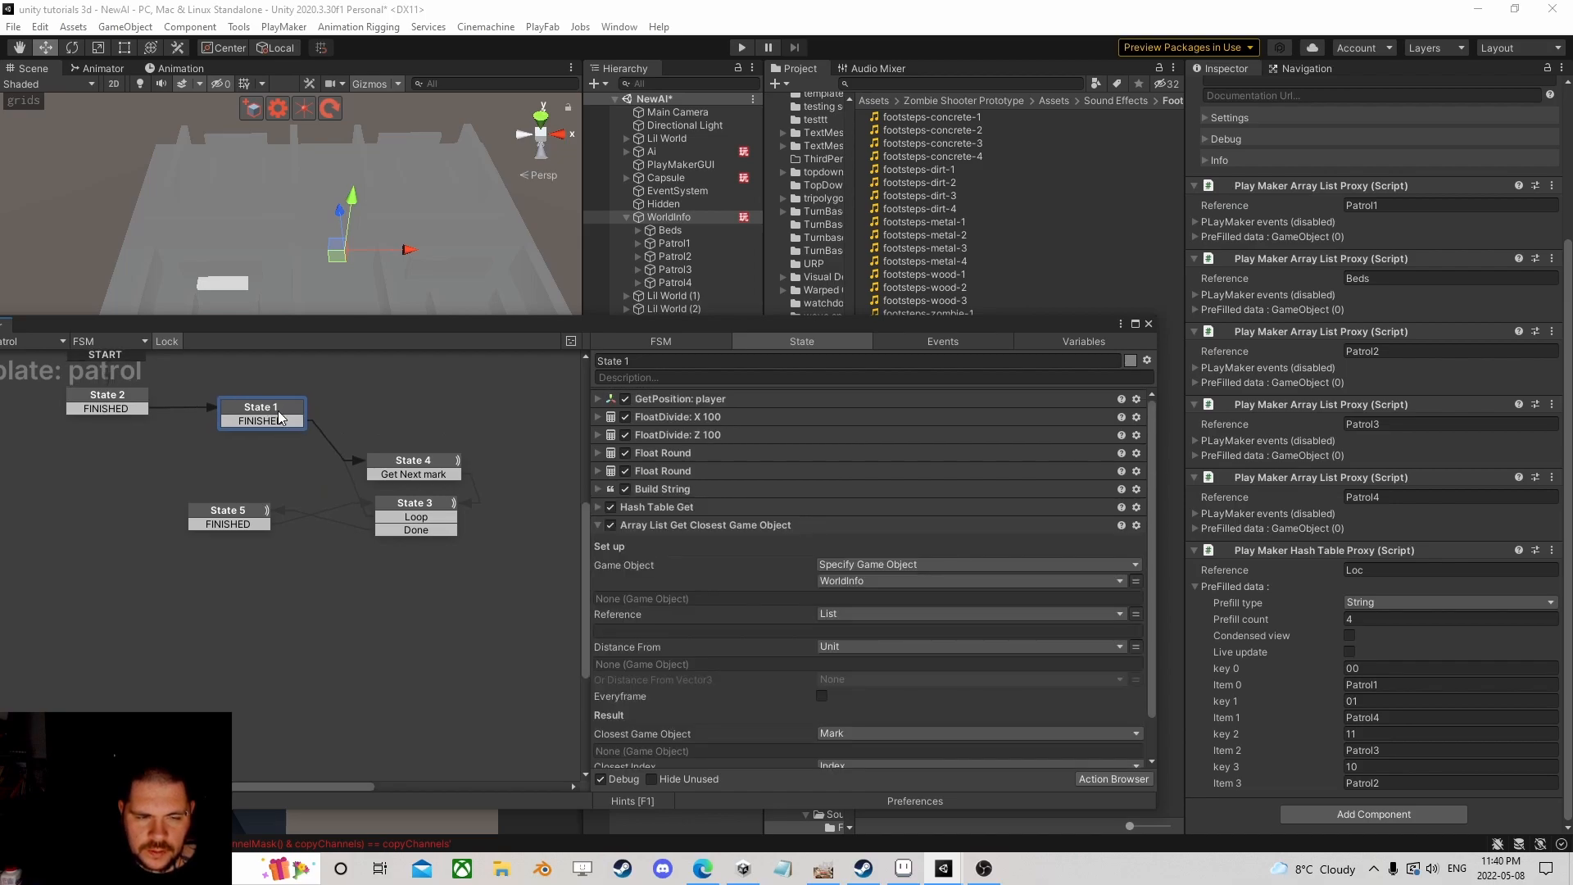
right_click(271, 410)
left_click(336, 502)
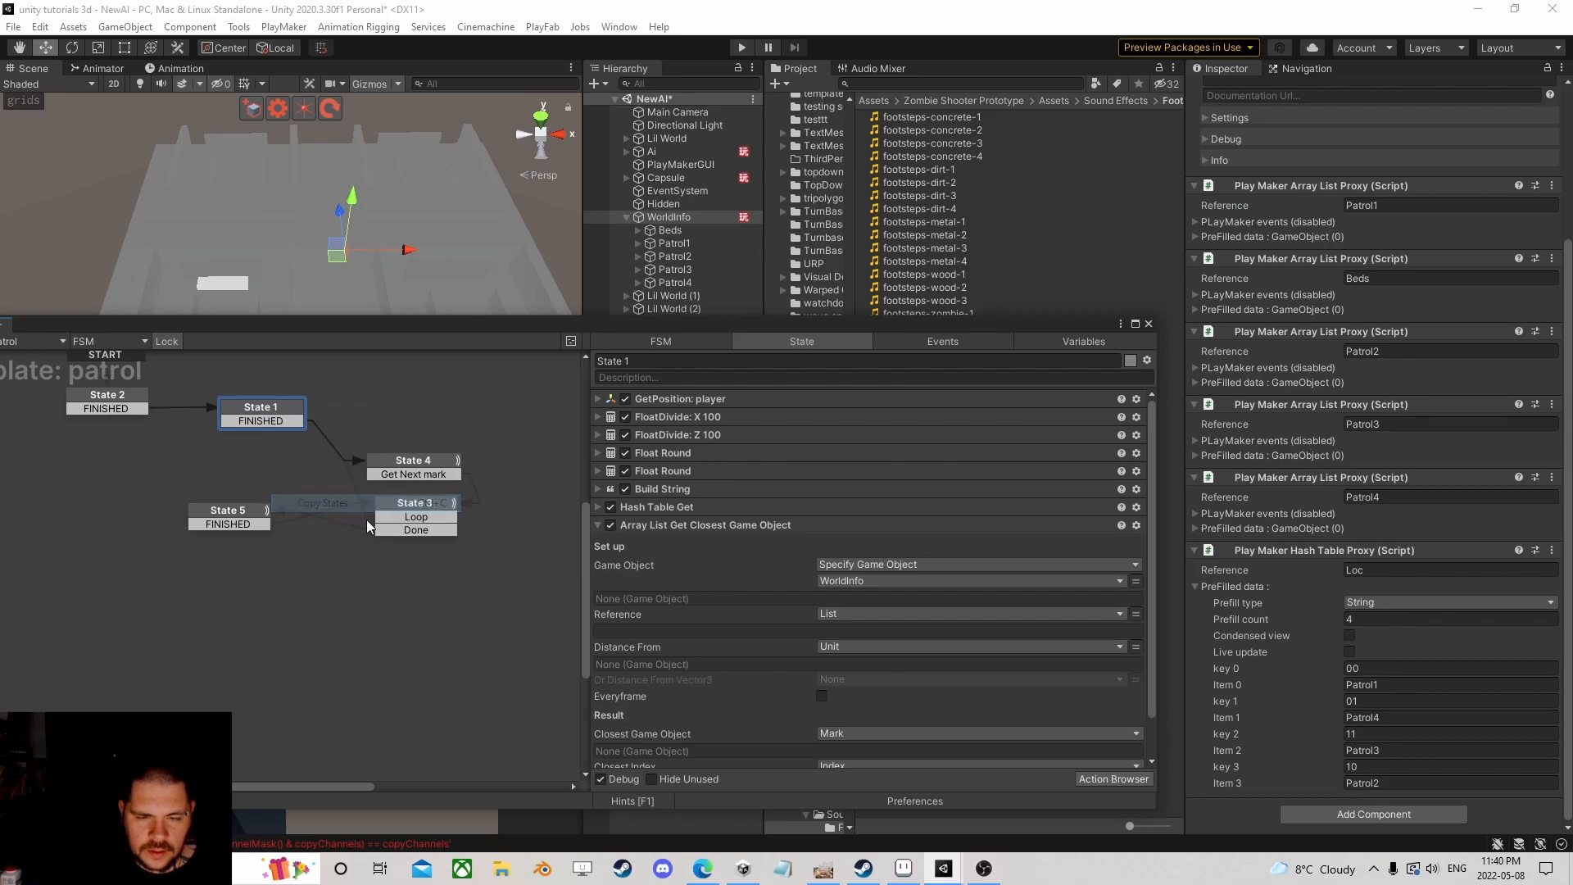
left_click(320, 578)
right_click(320, 579)
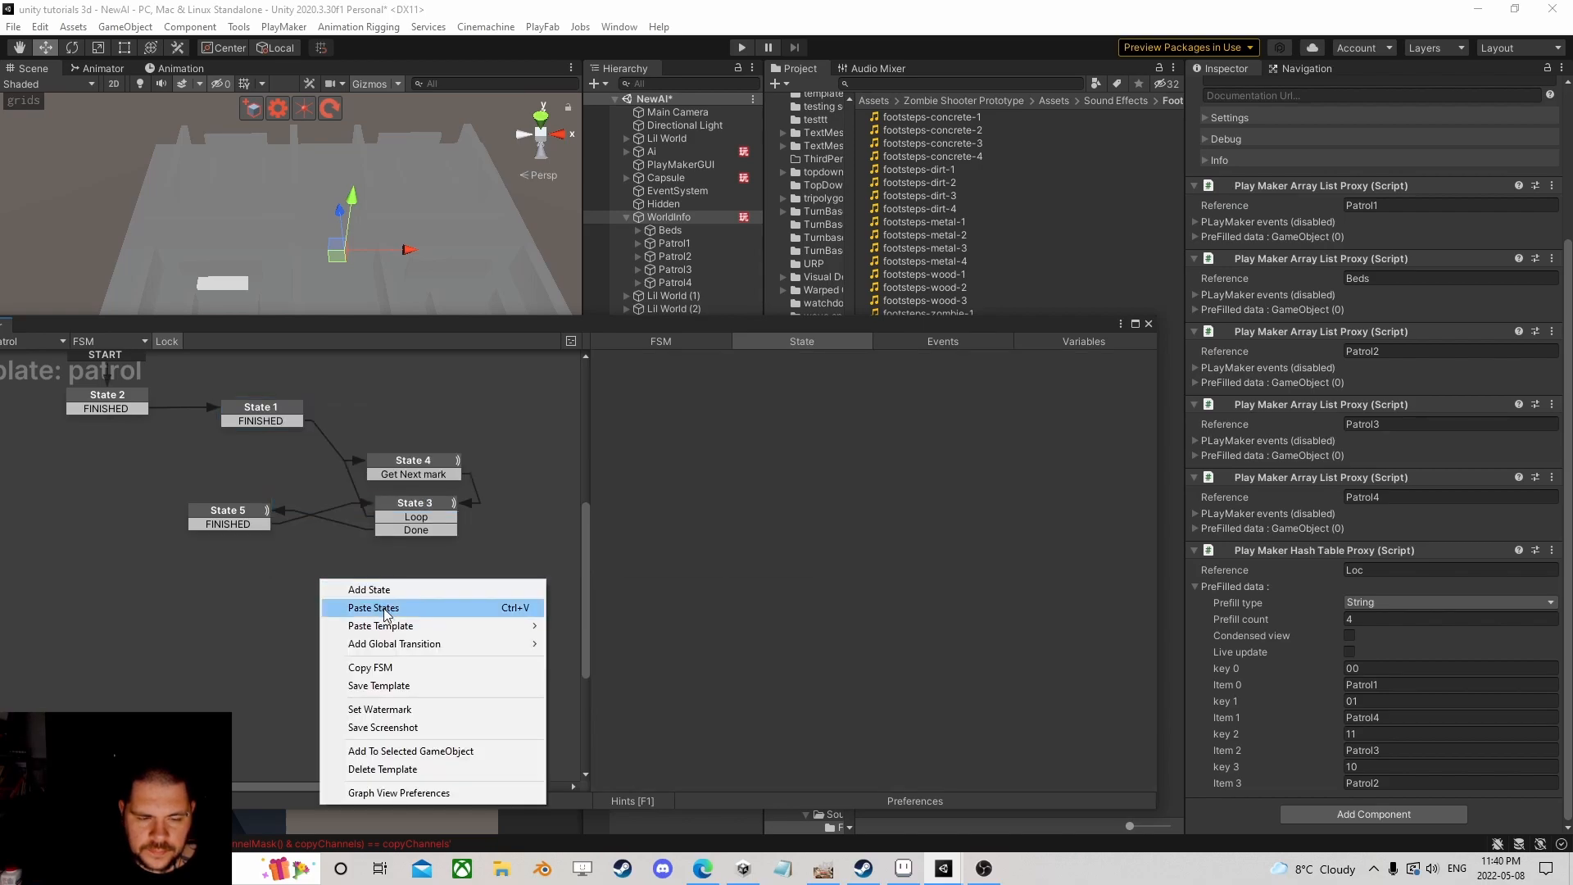
left_click(385, 610)
Step: Delete Array List Get Closest Game Object from State 6 and connect State 3's Done event to it
scroll(737, 590, "down", 2)
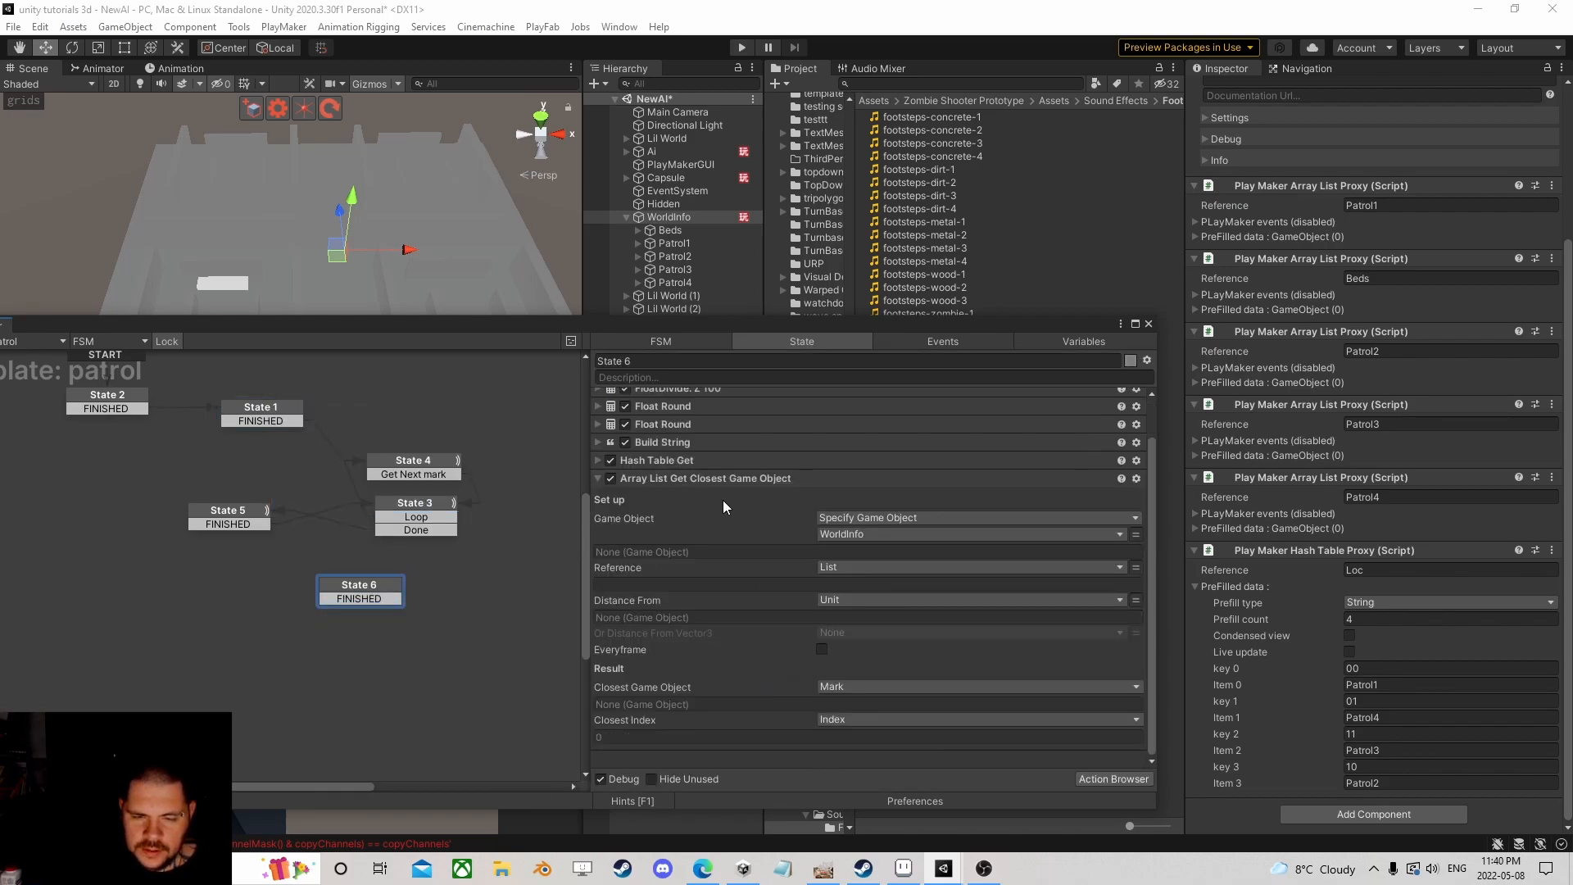
left_click(708, 479)
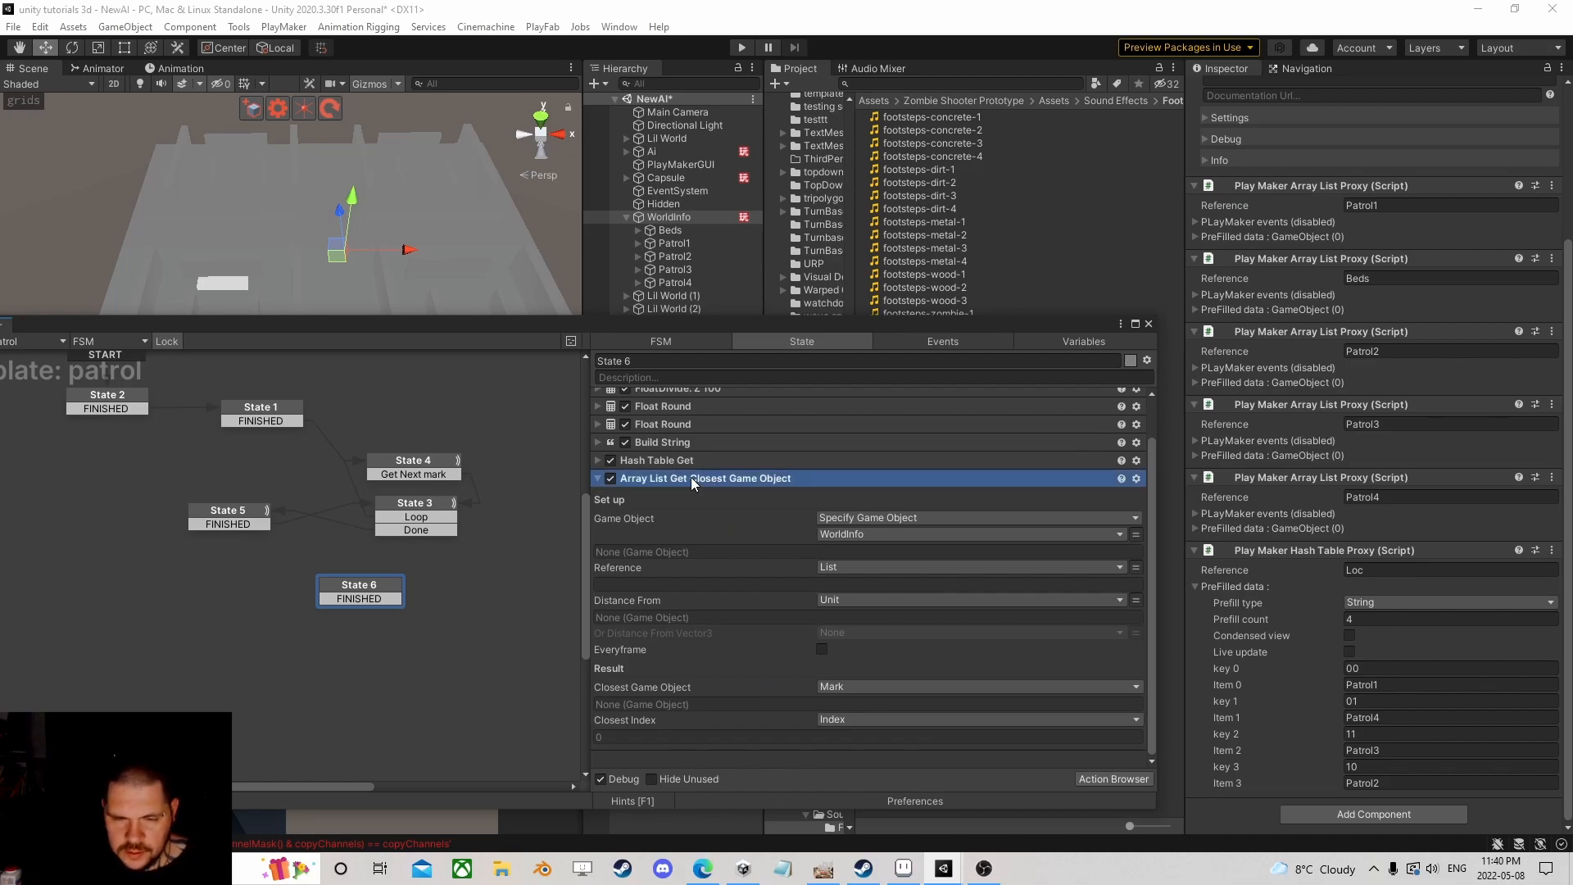
key("Delete")
left_click_drag(366, 576, 334, 560)
left_click_drag(430, 530, 426, 571)
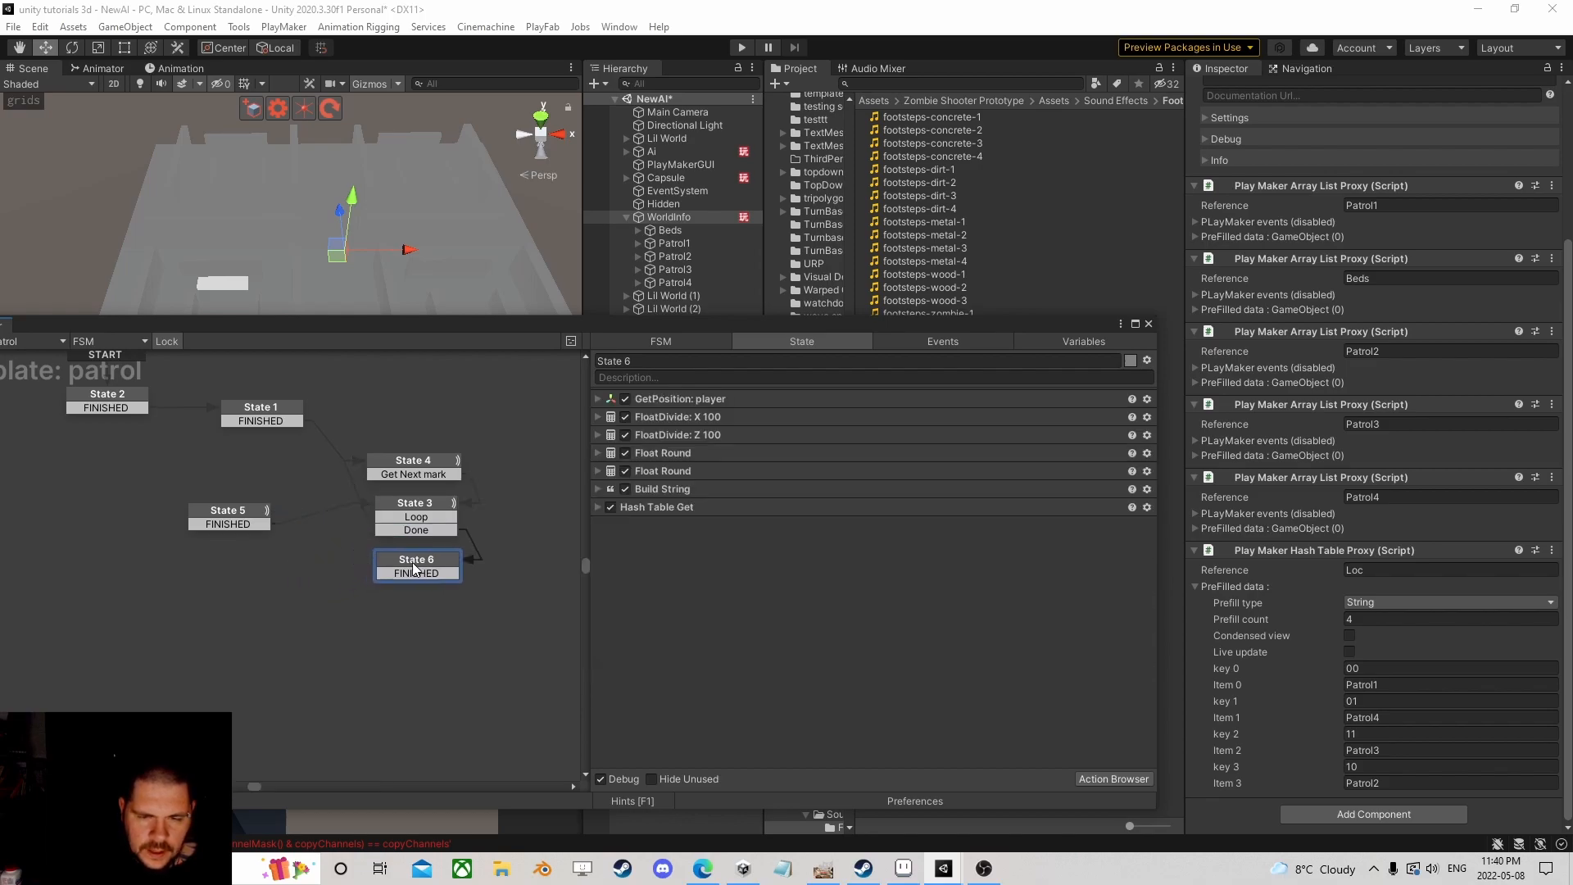
Step: Store State 6's Hash Table Get result in a new NewList variable
left_click(599, 507)
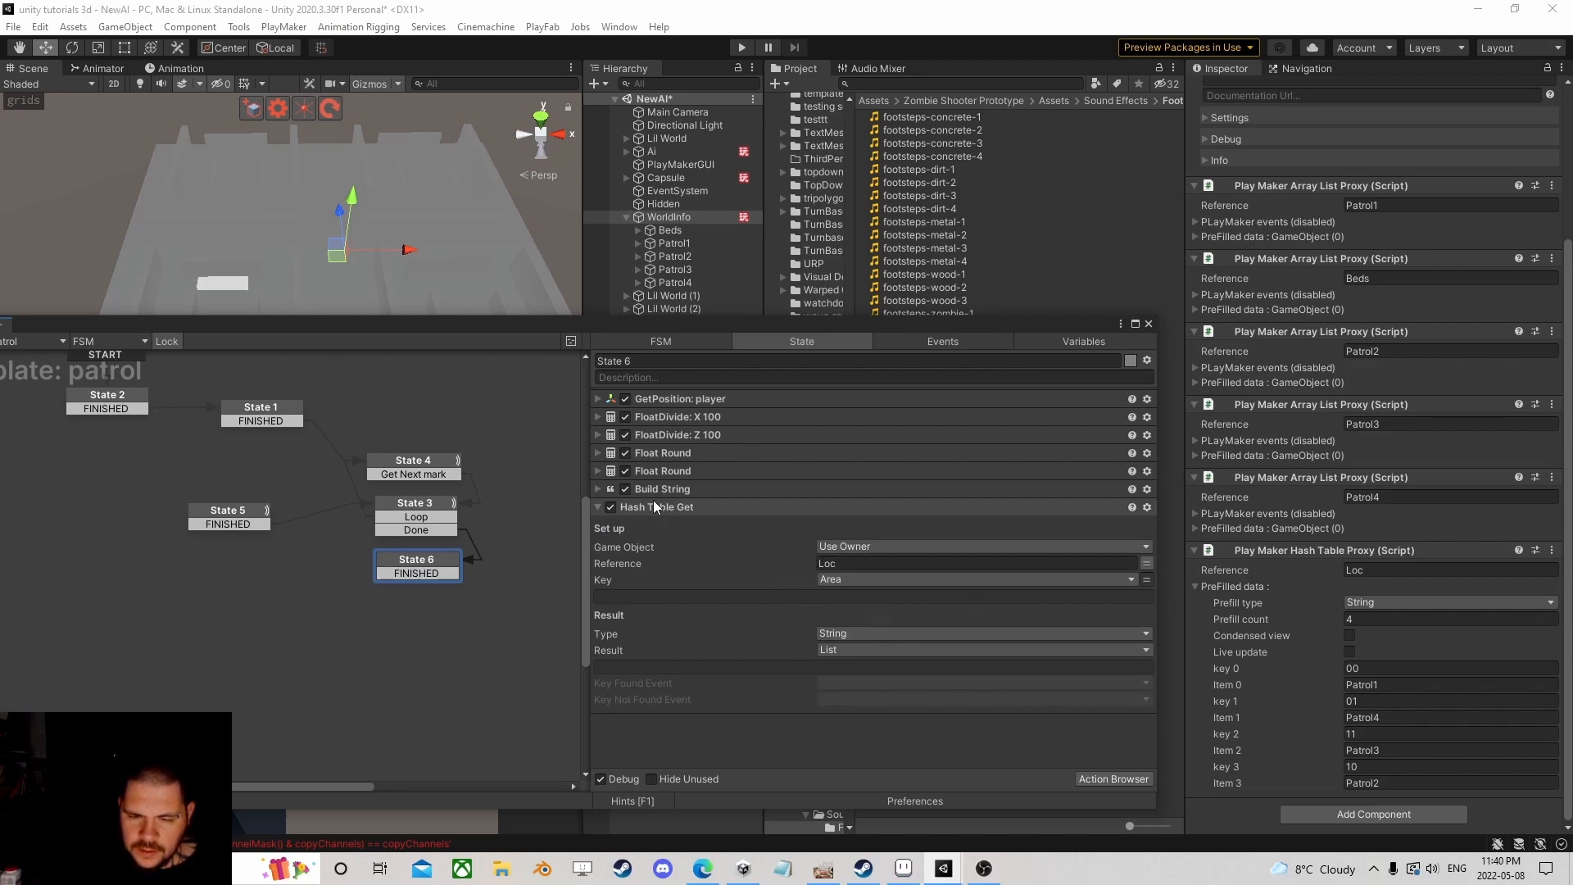
left_click(601, 490)
left_click(601, 489)
left_click(847, 651)
left_click(876, 744)
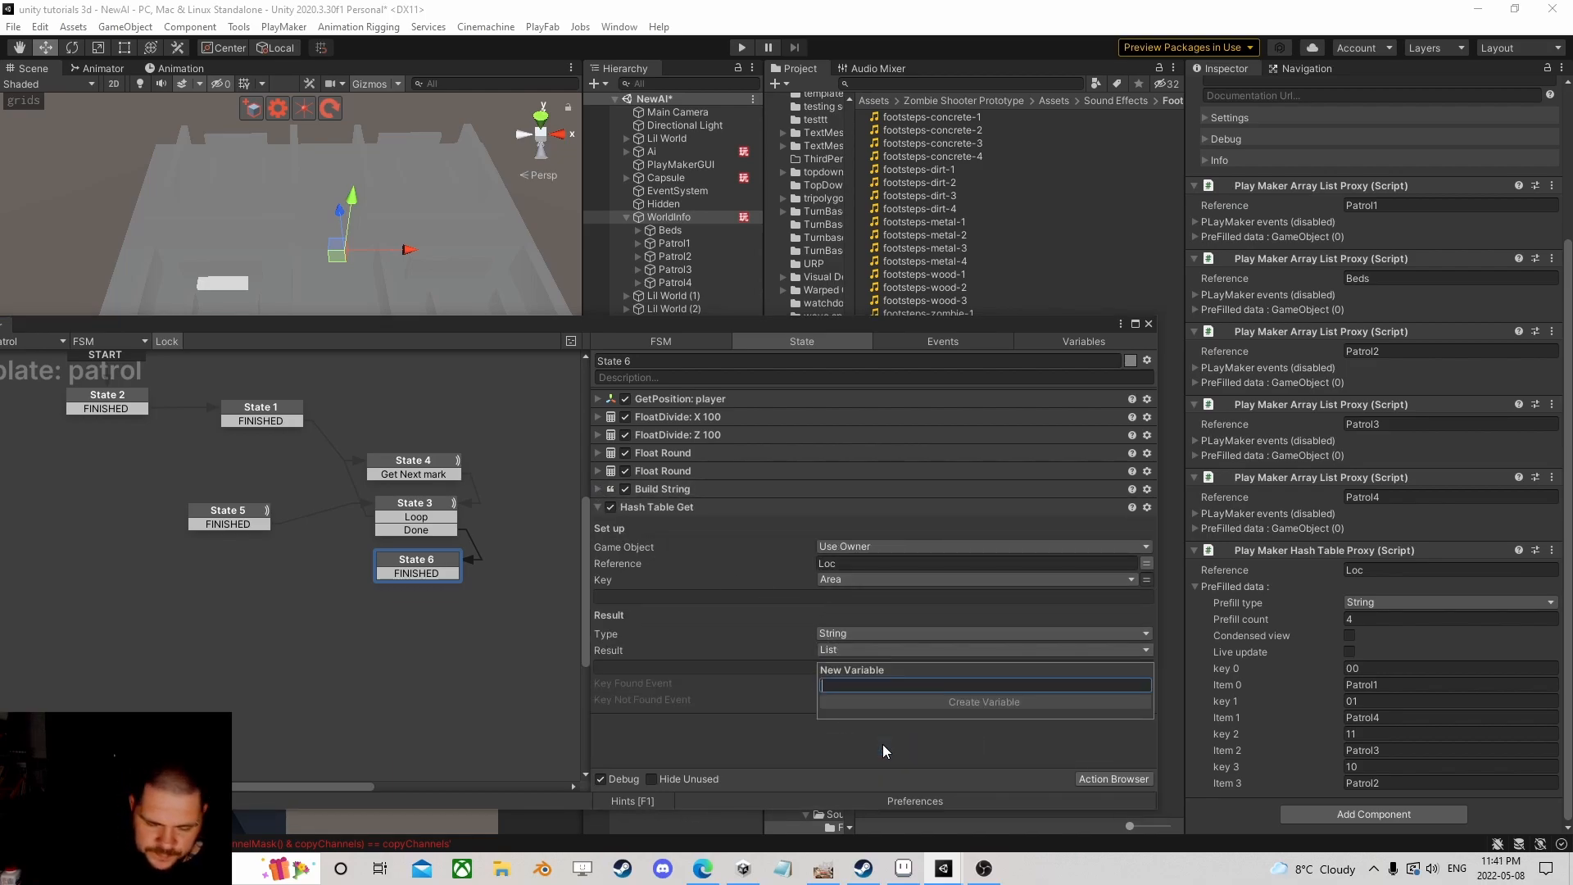
type("NewList")
key("Return")
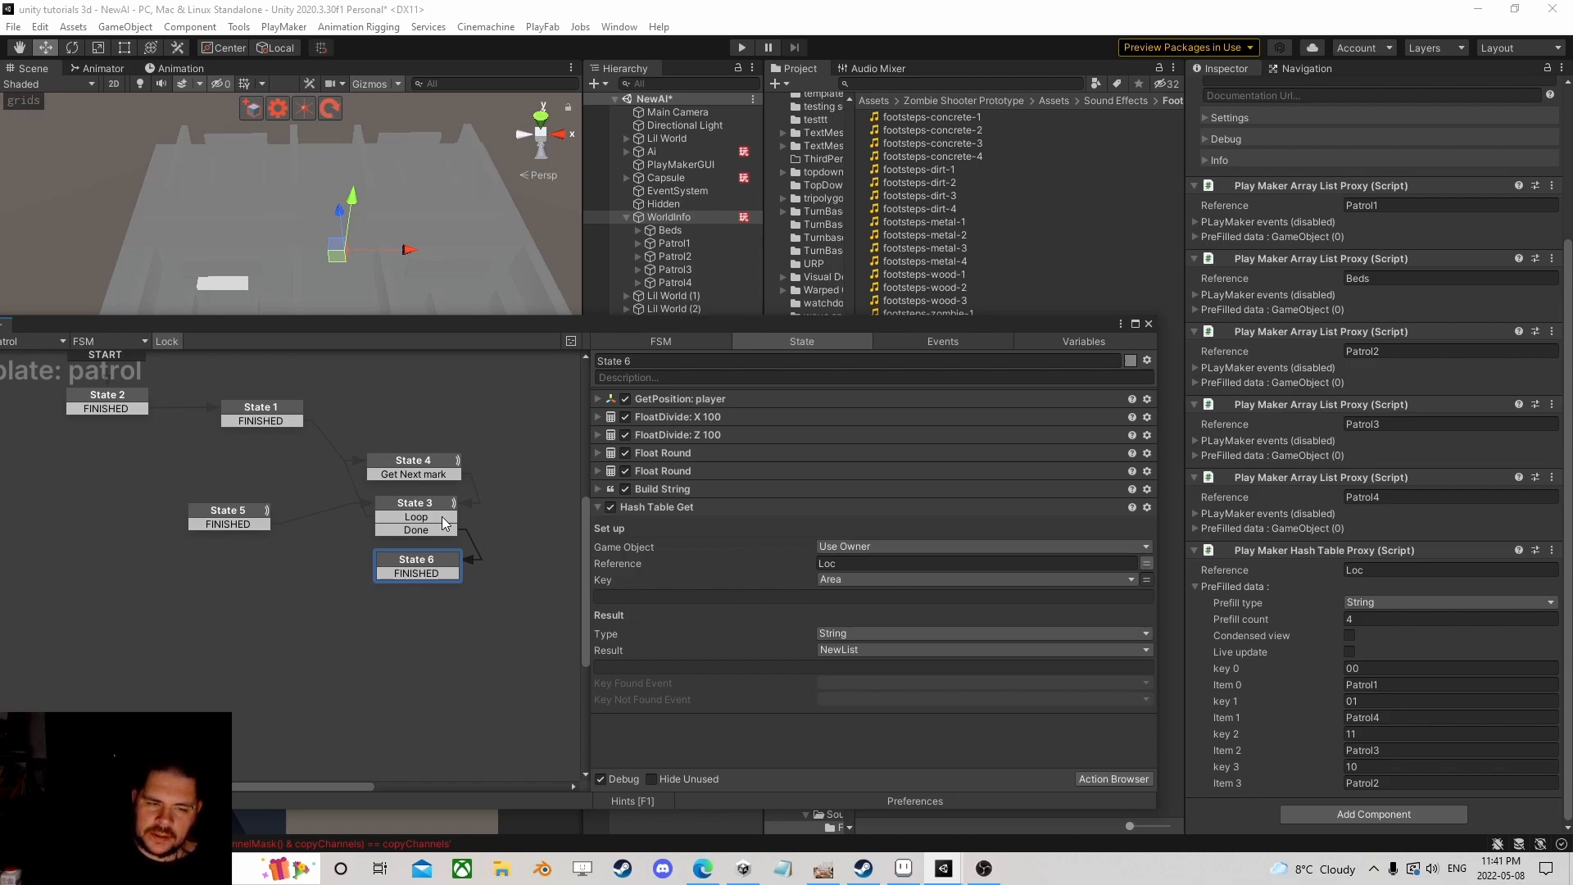
Step: Compare State 6's actions against State 1's and bring up the action list
left_click(278, 420)
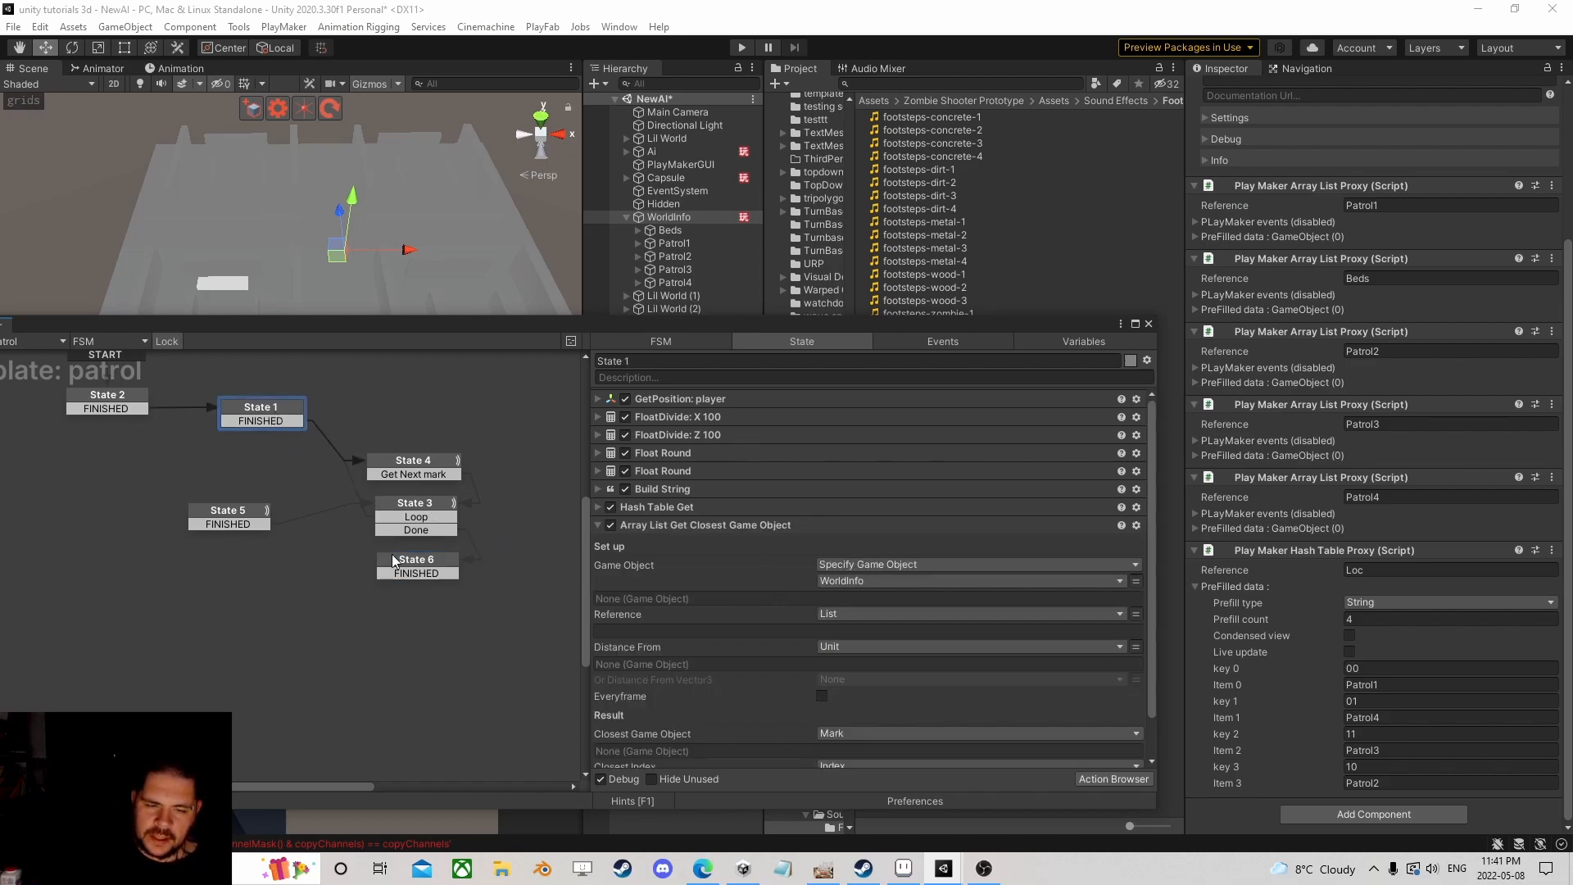
left_click(416, 573)
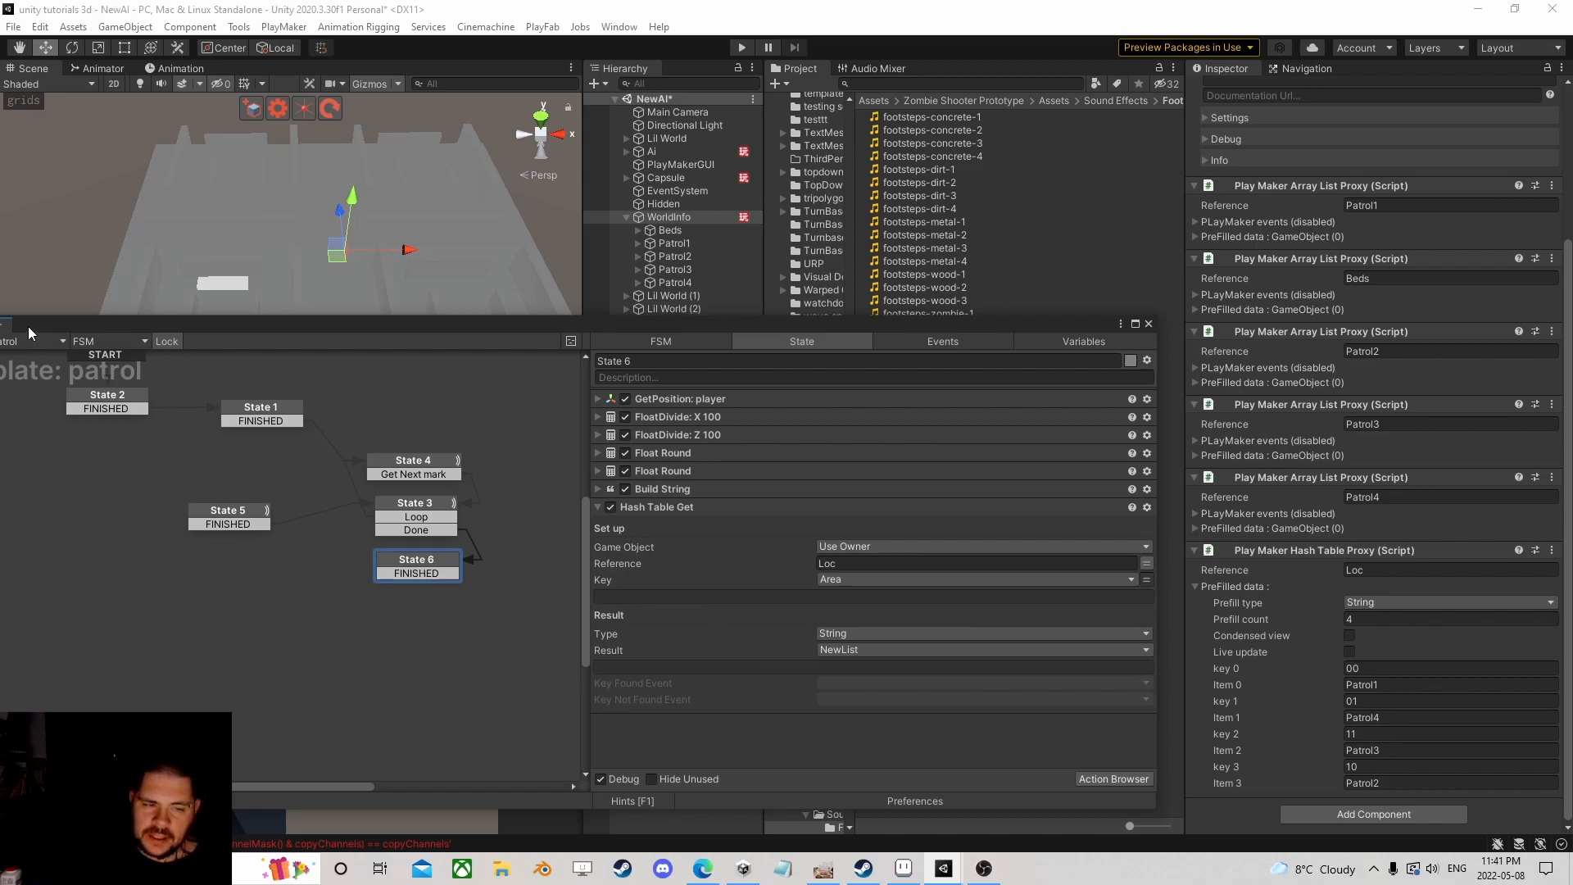
left_click(243, 408)
left_click(404, 564)
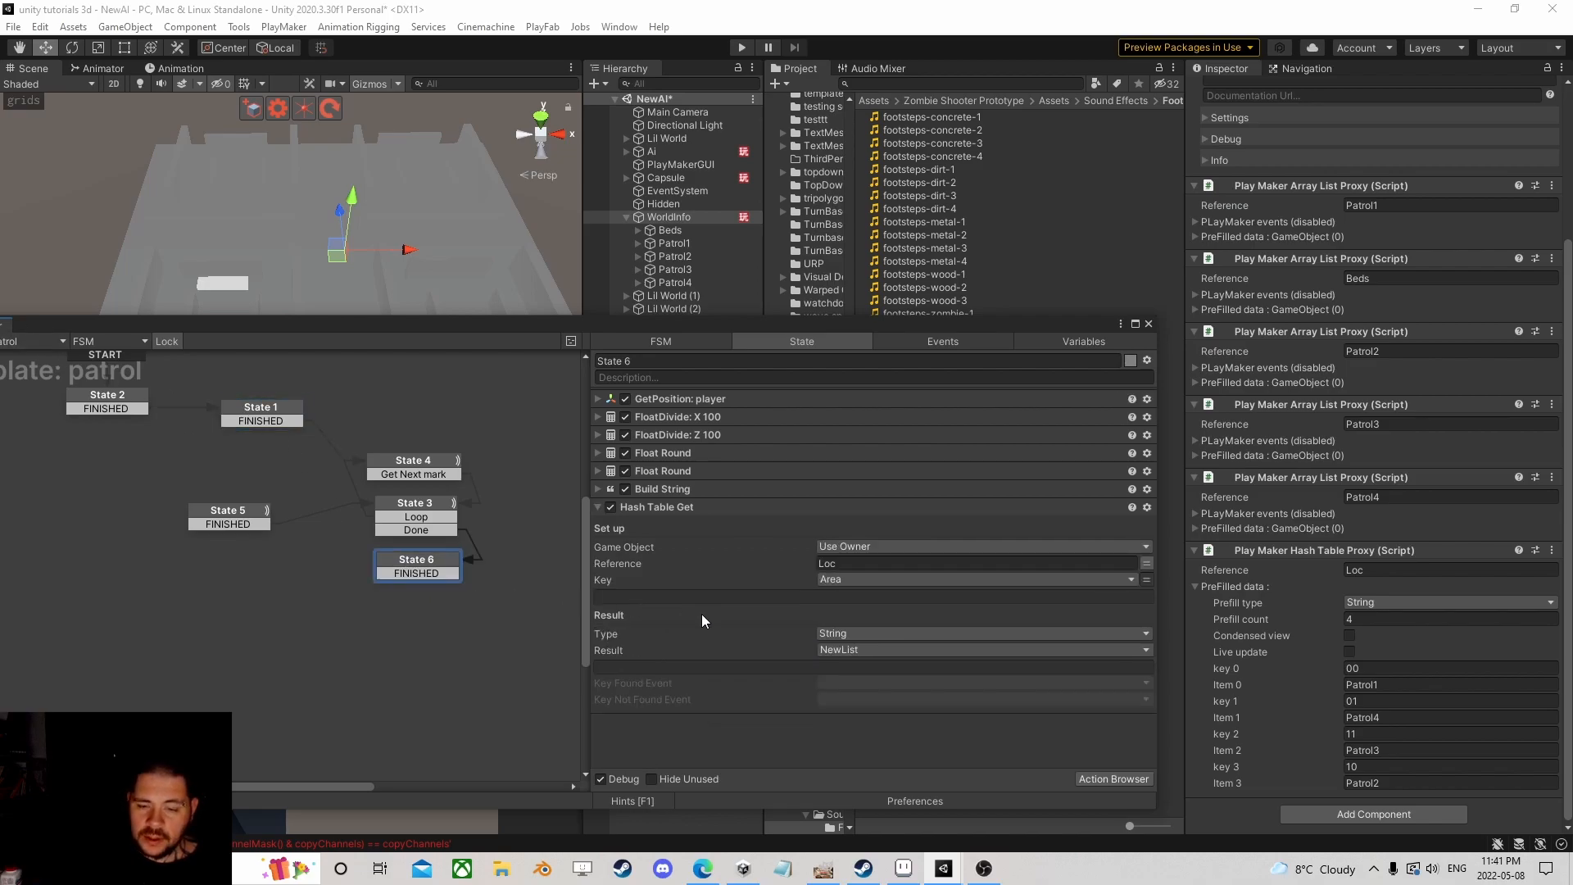
left_click(1118, 779)
Step: Add a String Compare action checking List against NewList
type("string o")
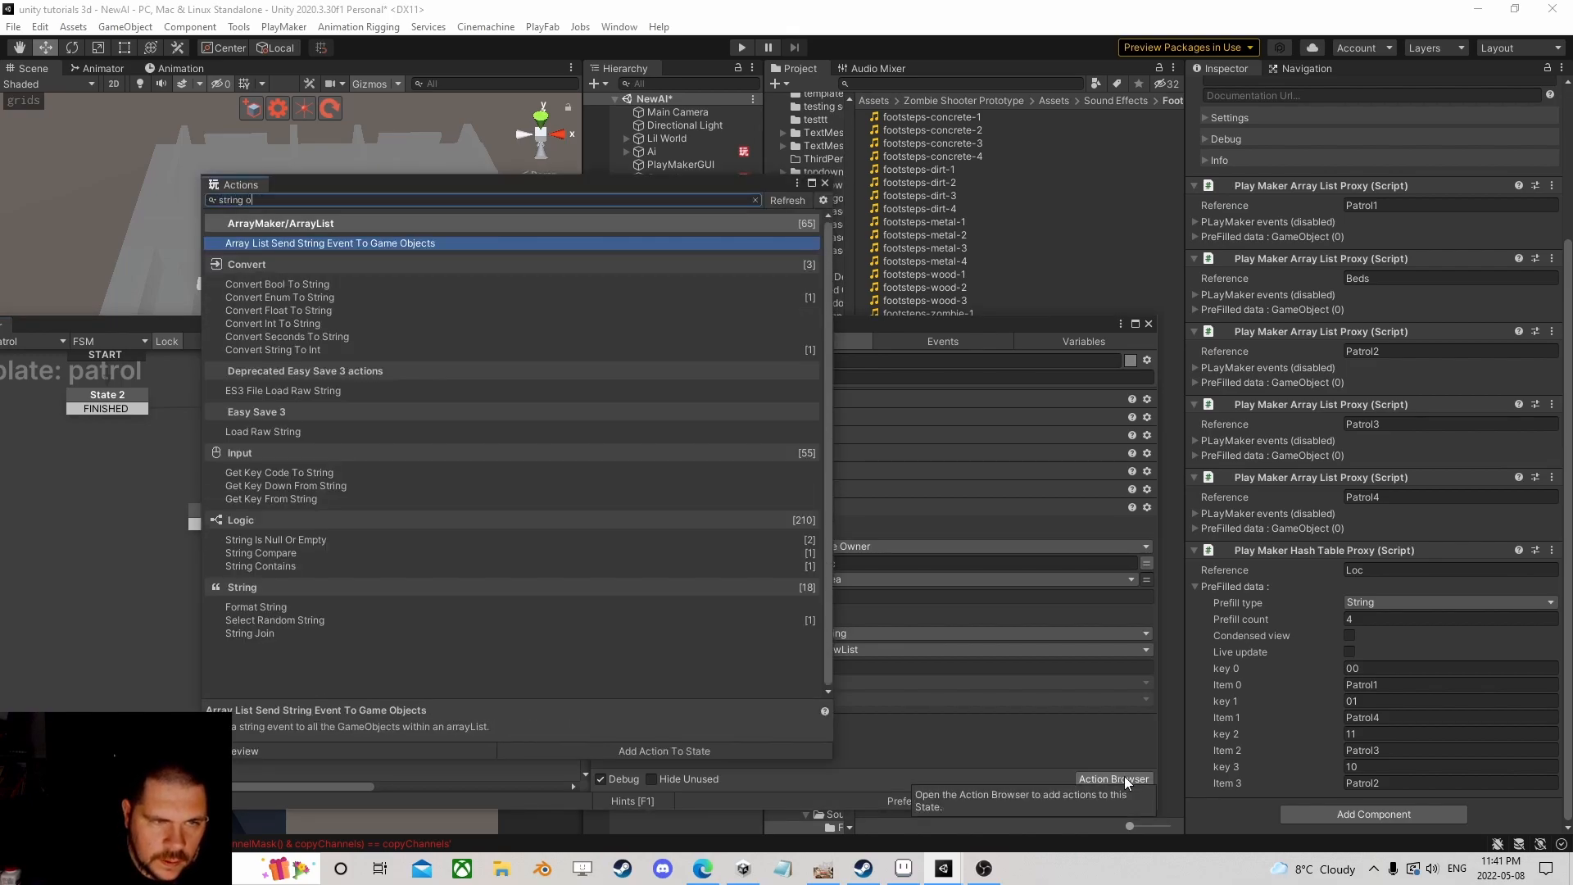
key("BackSpace")
type("com")
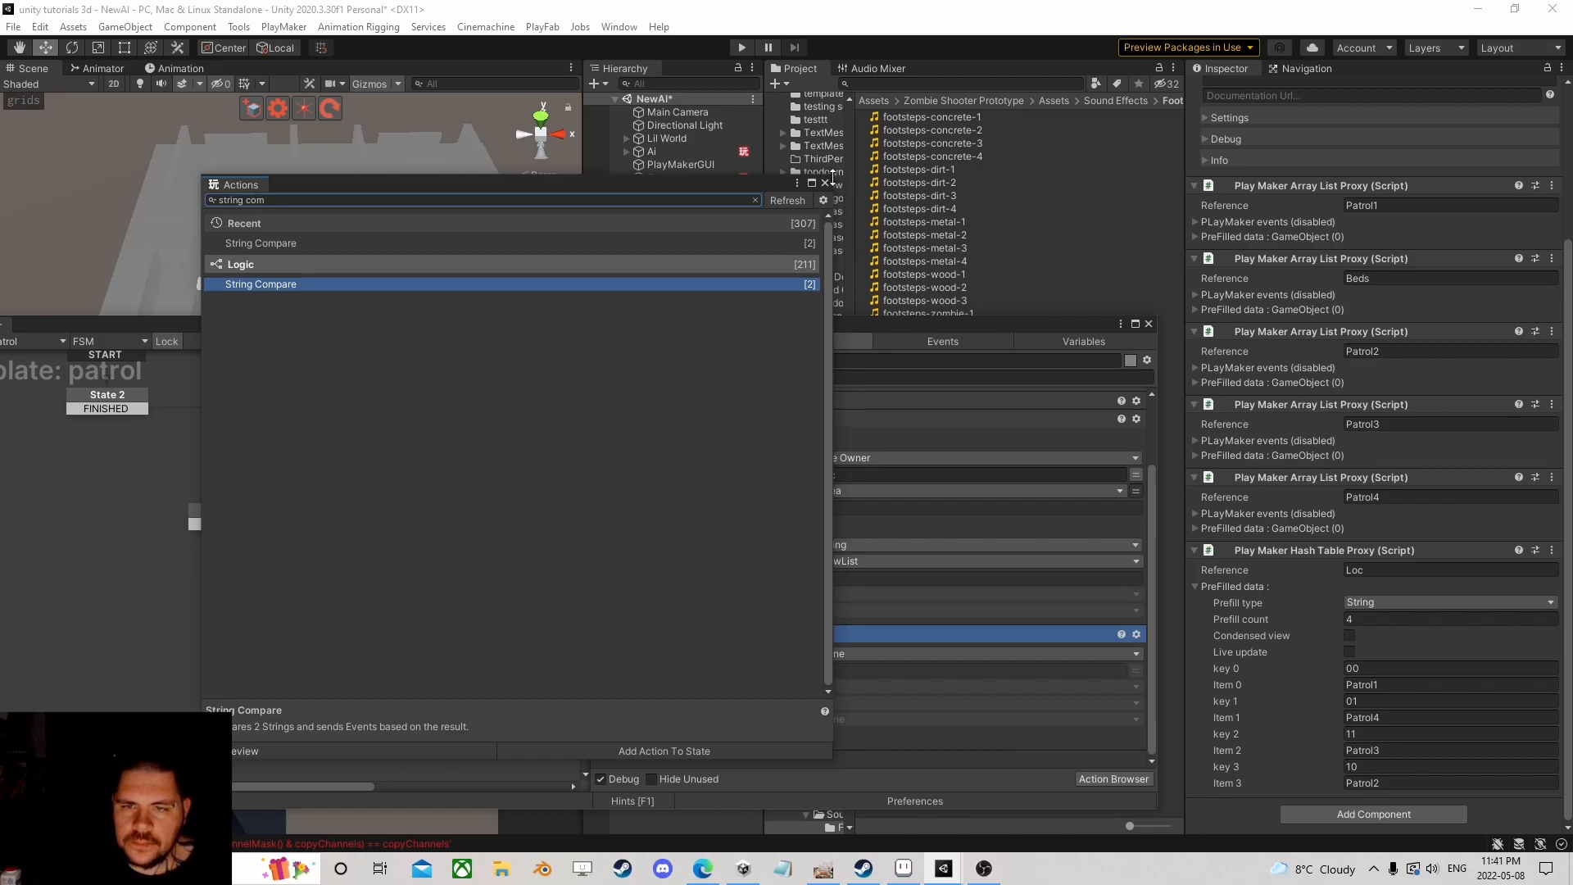
left_click(824, 183)
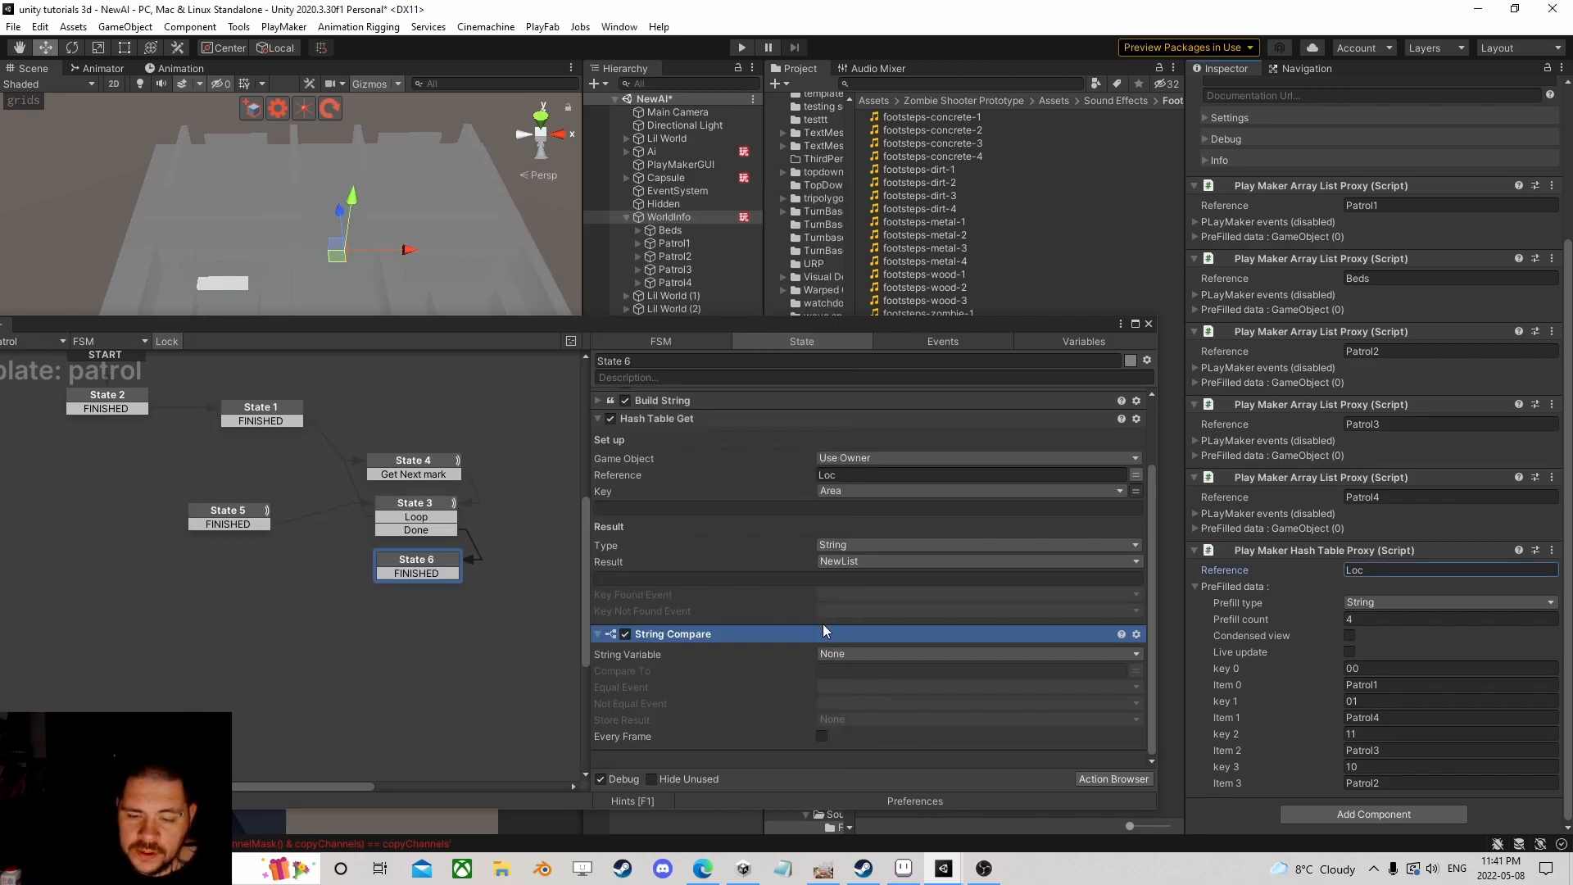
left_click(852, 652)
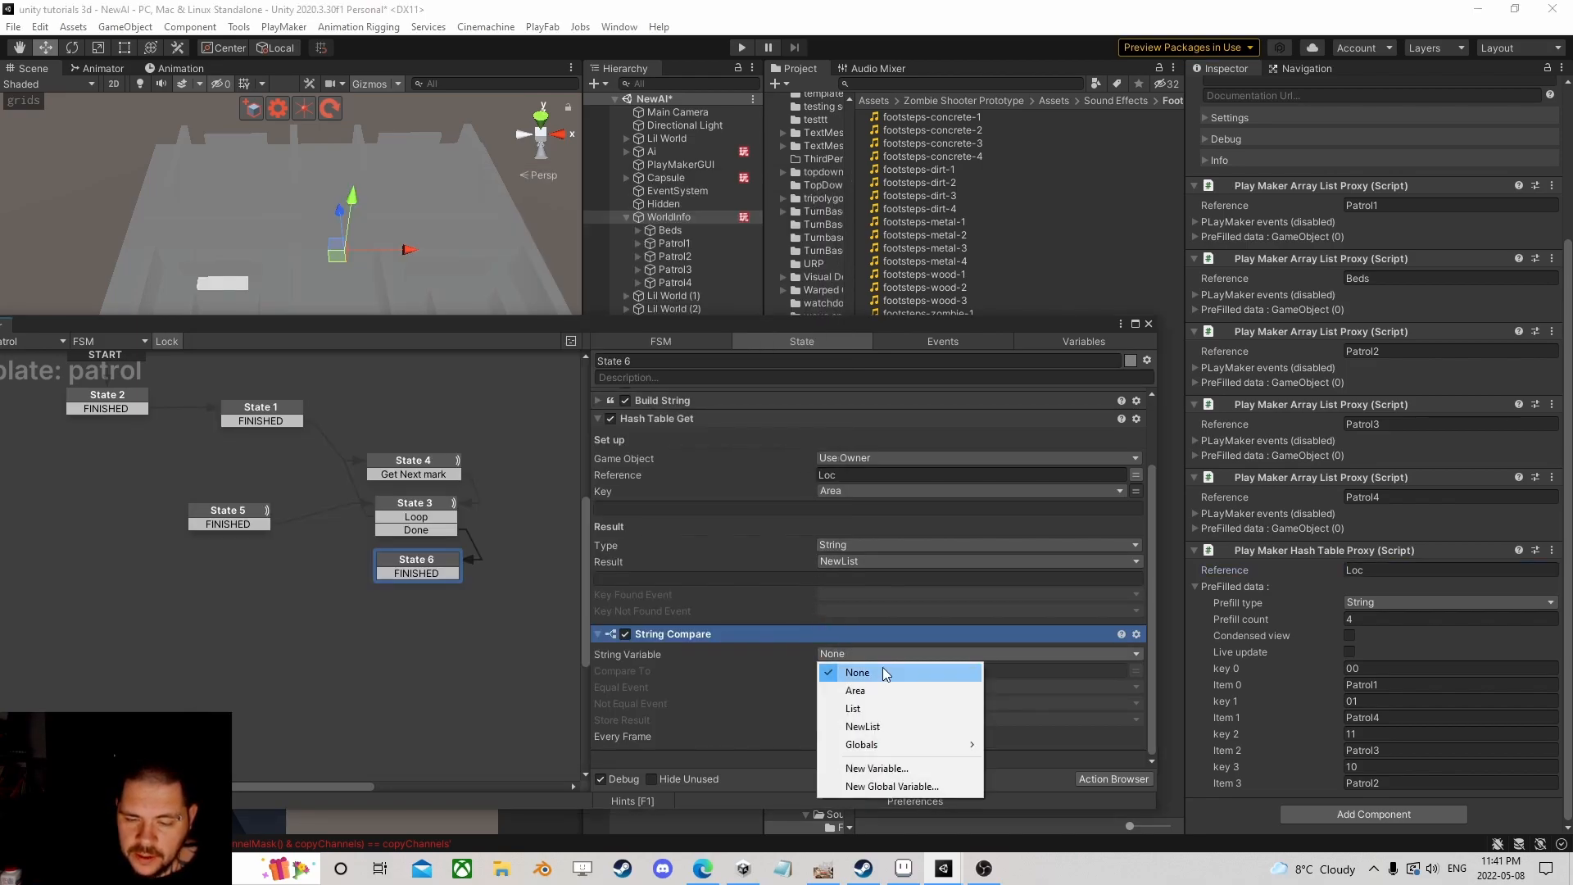
left_click(890, 710)
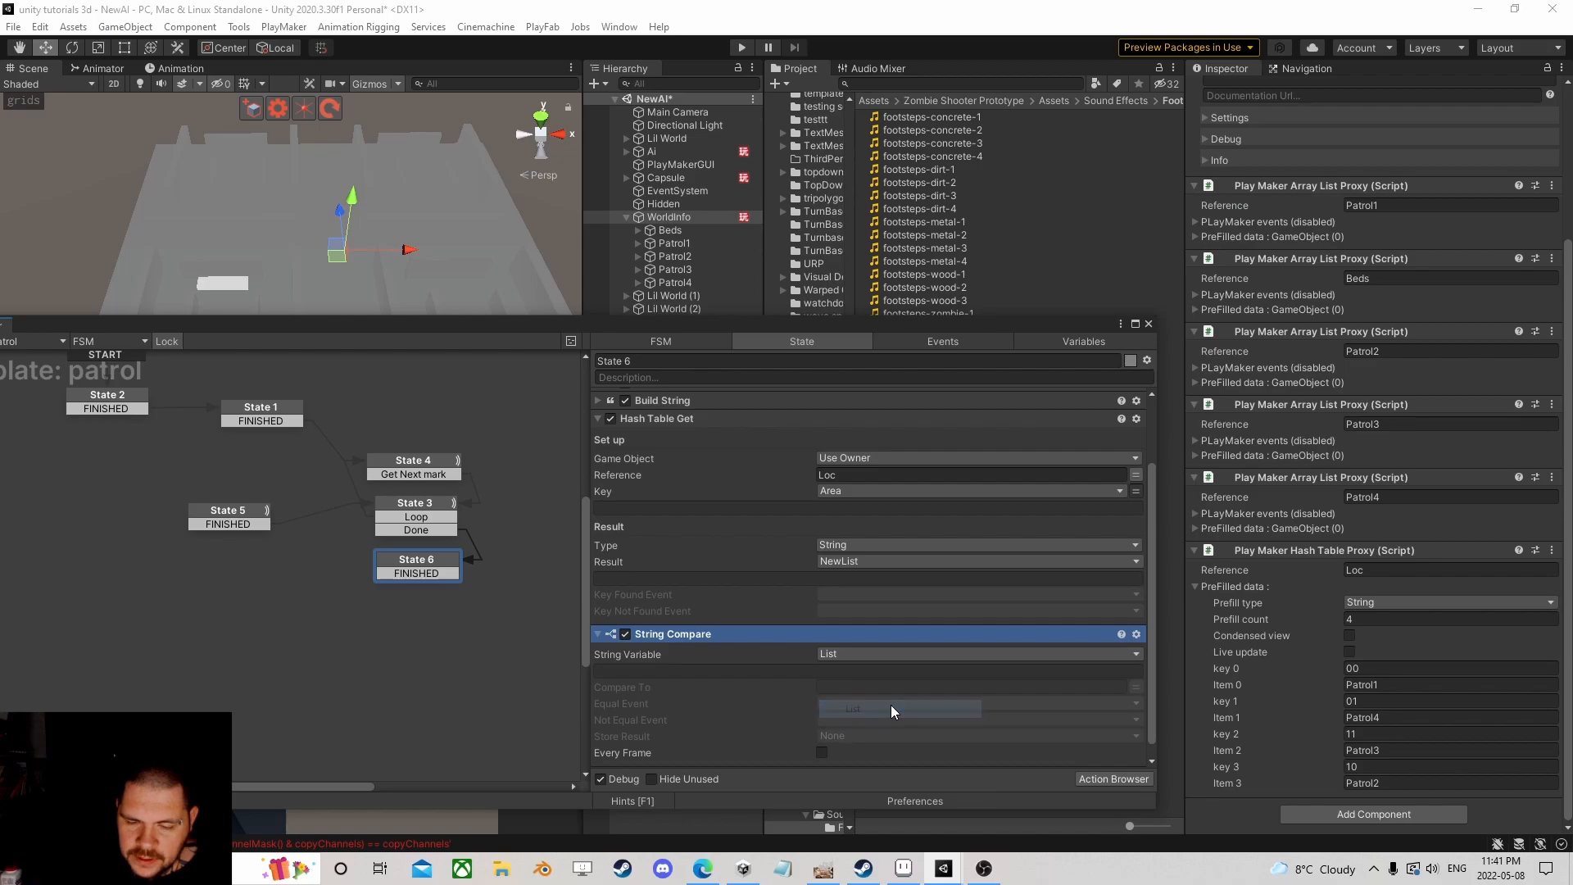
left_click(1084, 690)
left_click(885, 758)
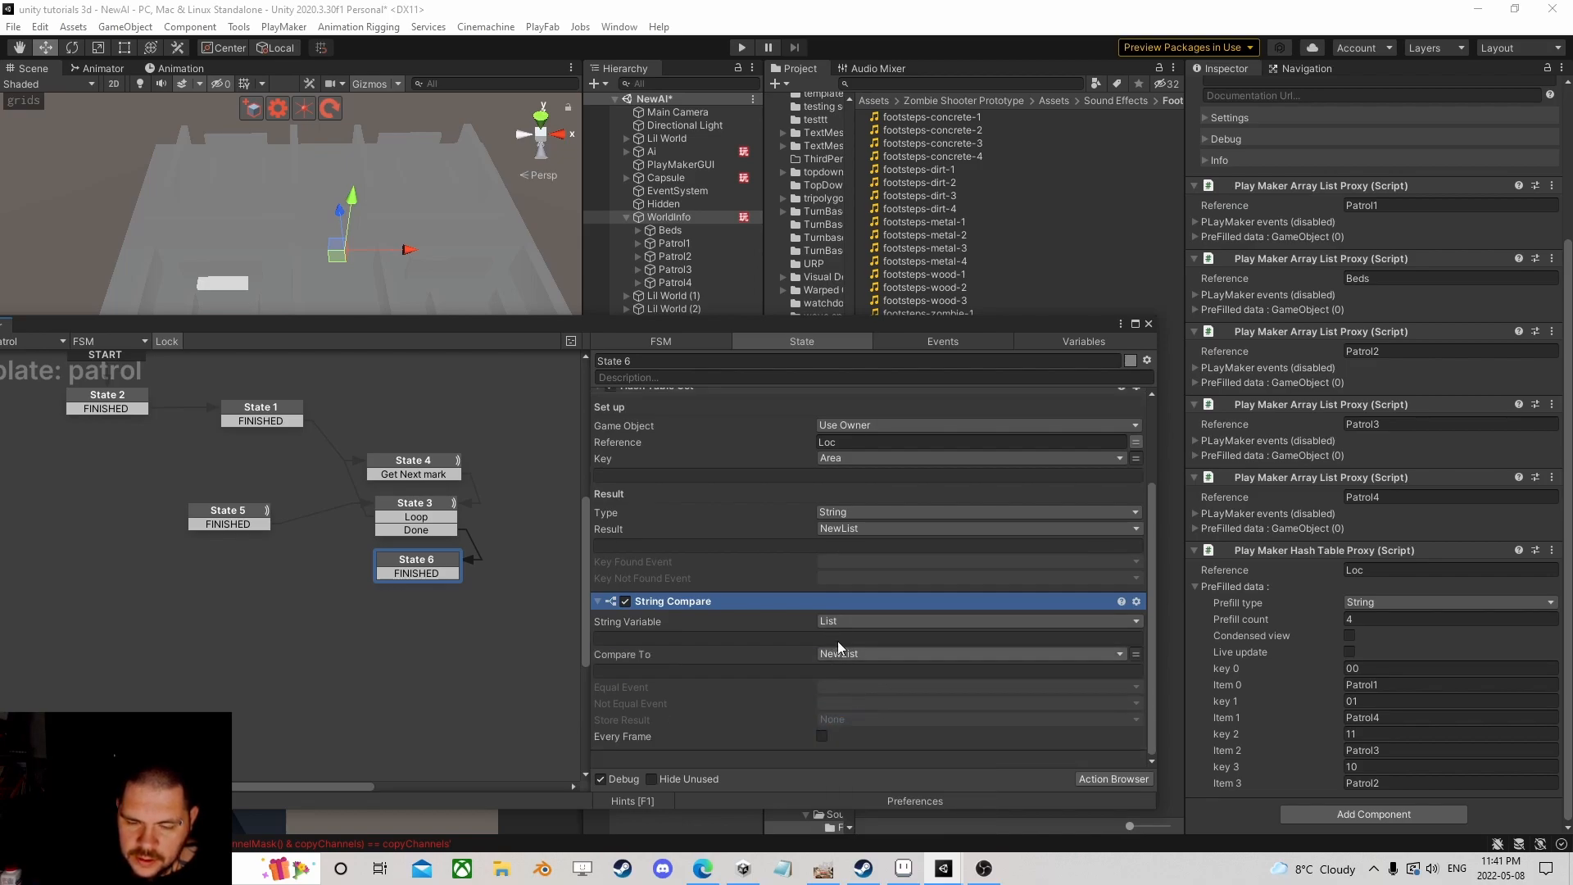
Step: Make the comparison fire a new event named true when the strings are equal
left_click(858, 687)
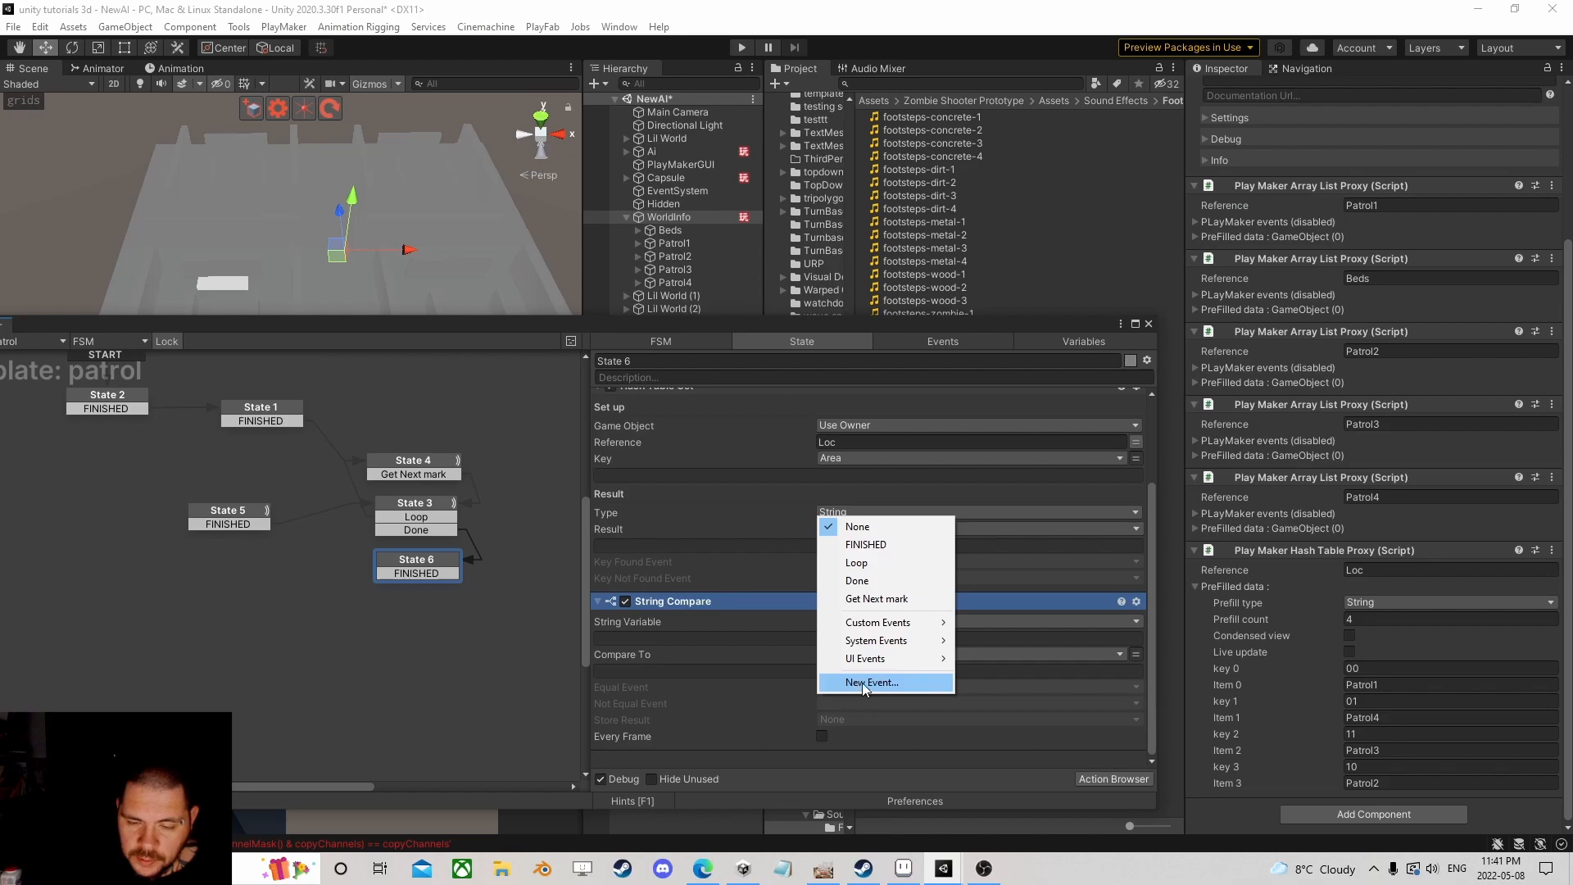
left_click(873, 683)
type("true")
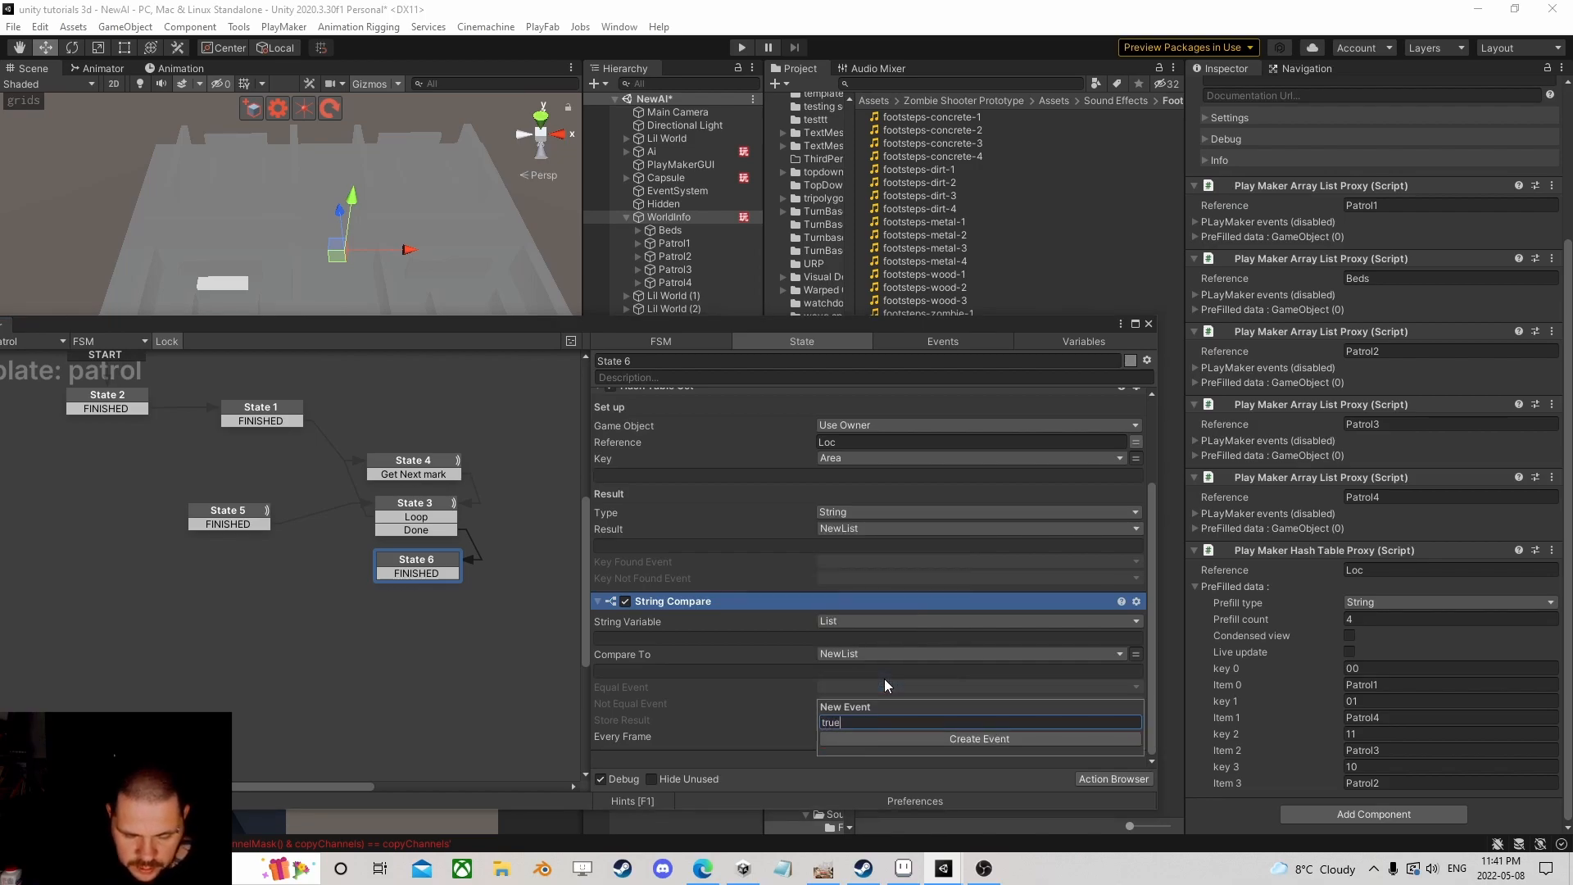
key("Return")
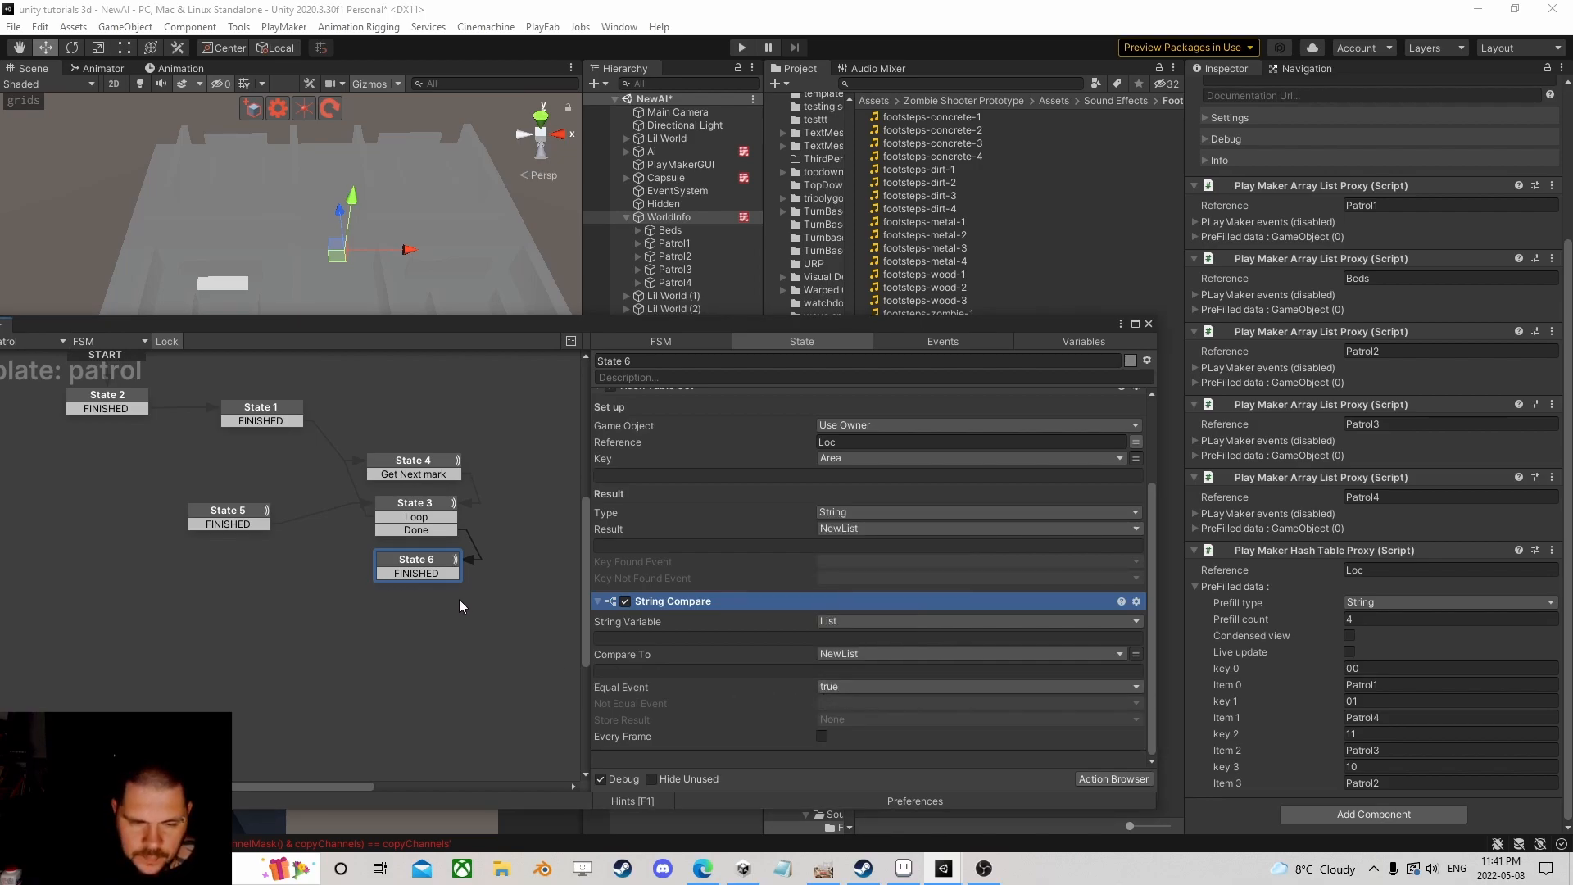
Step: Make State 6's transition fire on true and link it to State 5
right_click(426, 572)
mouse_move(492, 606)
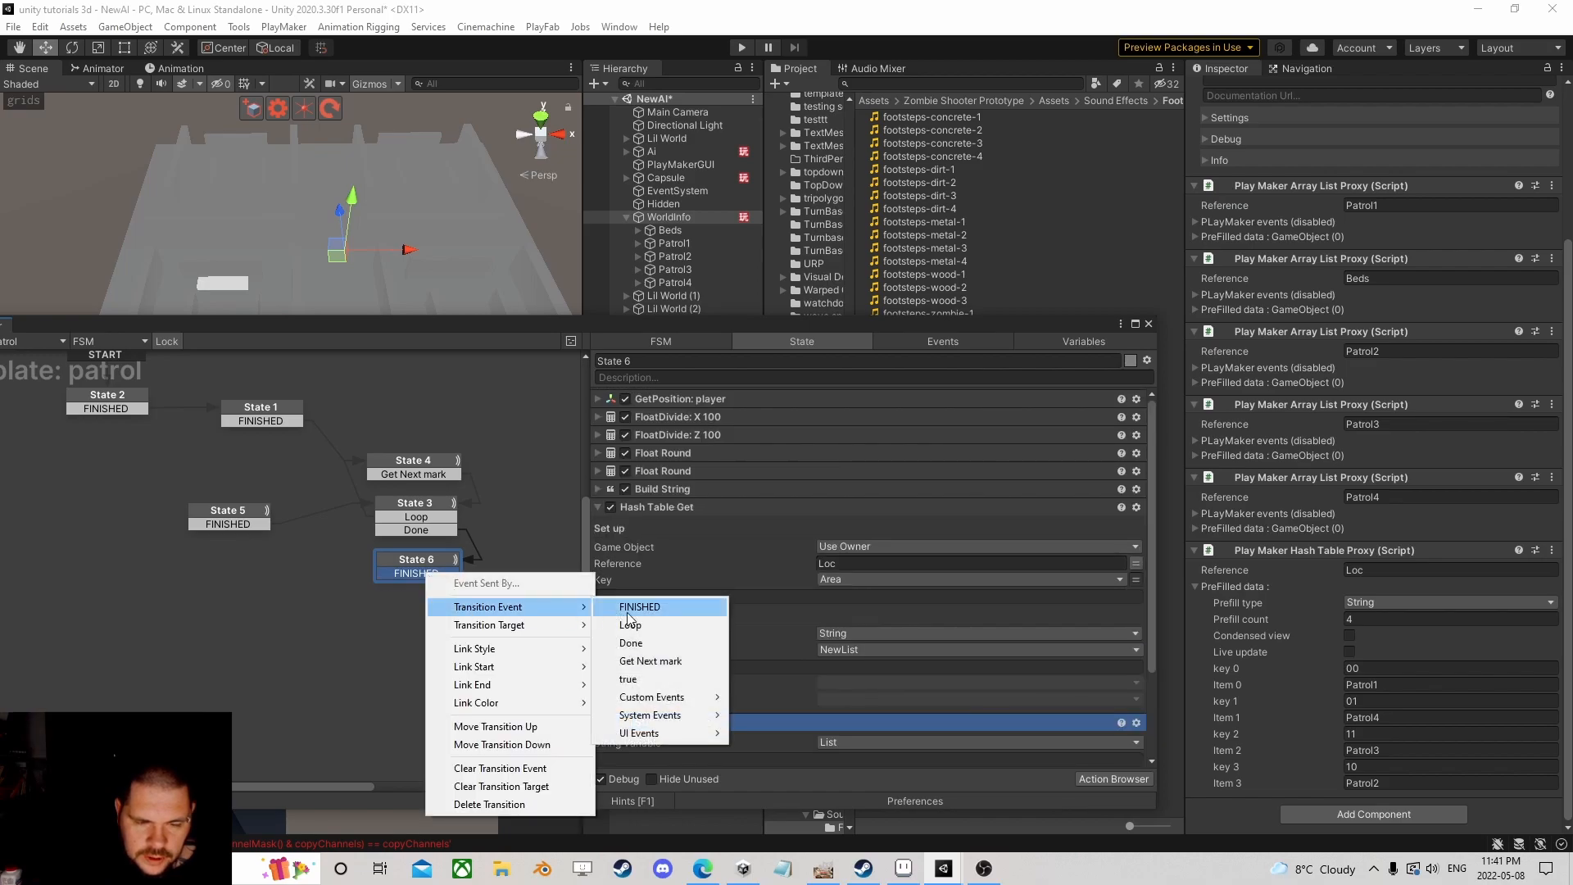
left_click(631, 679)
left_click_drag(423, 577, 242, 521)
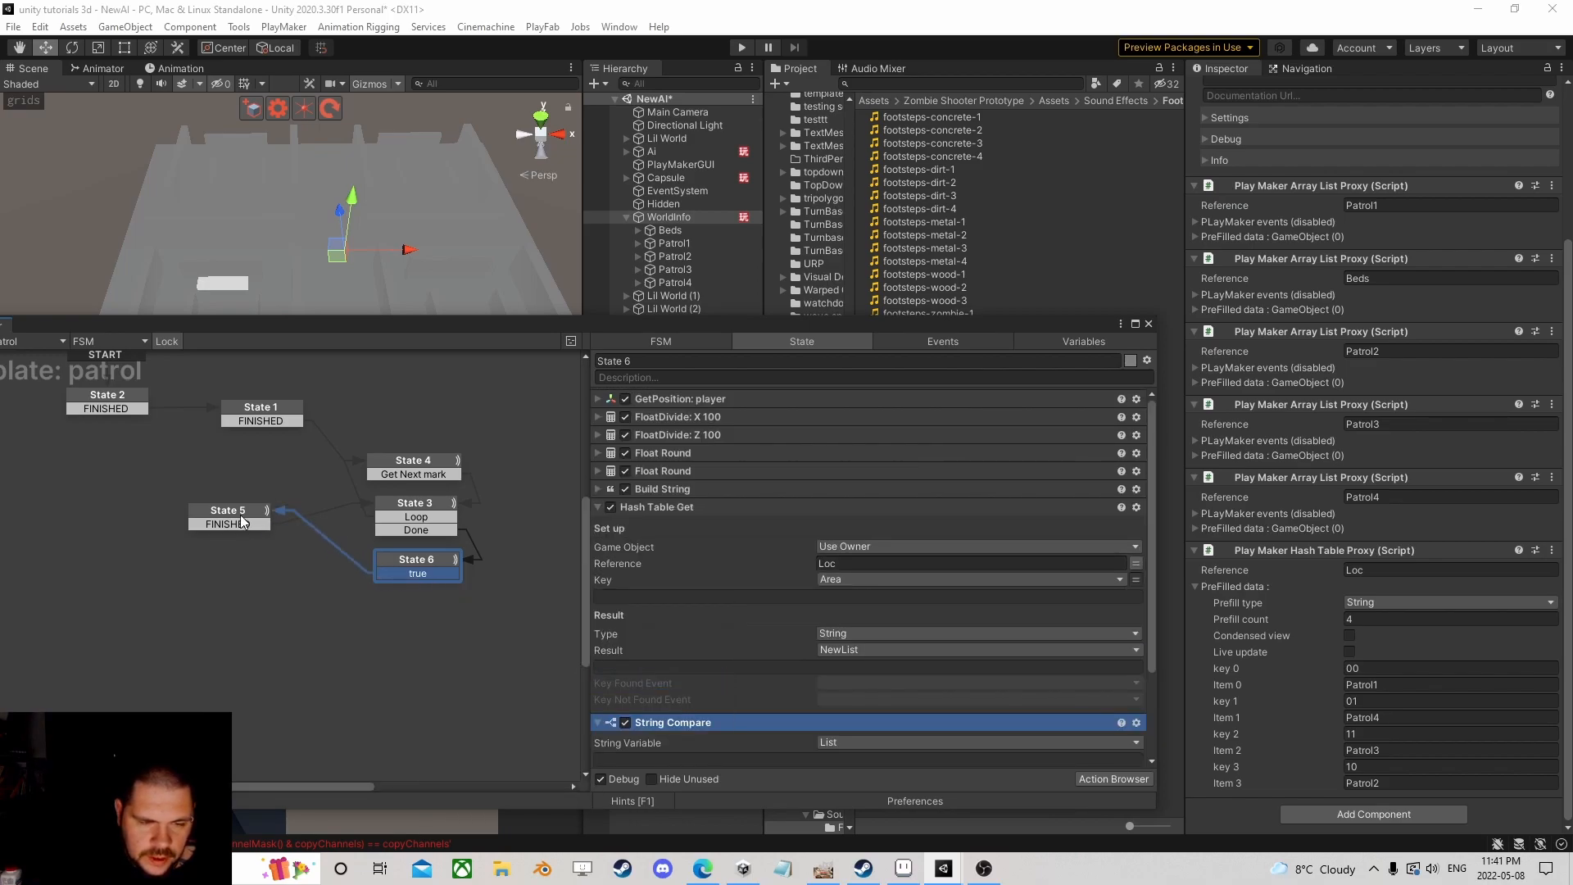
Step: Create a 'new path' Not Equal event on State 6 and route its transition to State 1
scroll(791, 698, "down", 3)
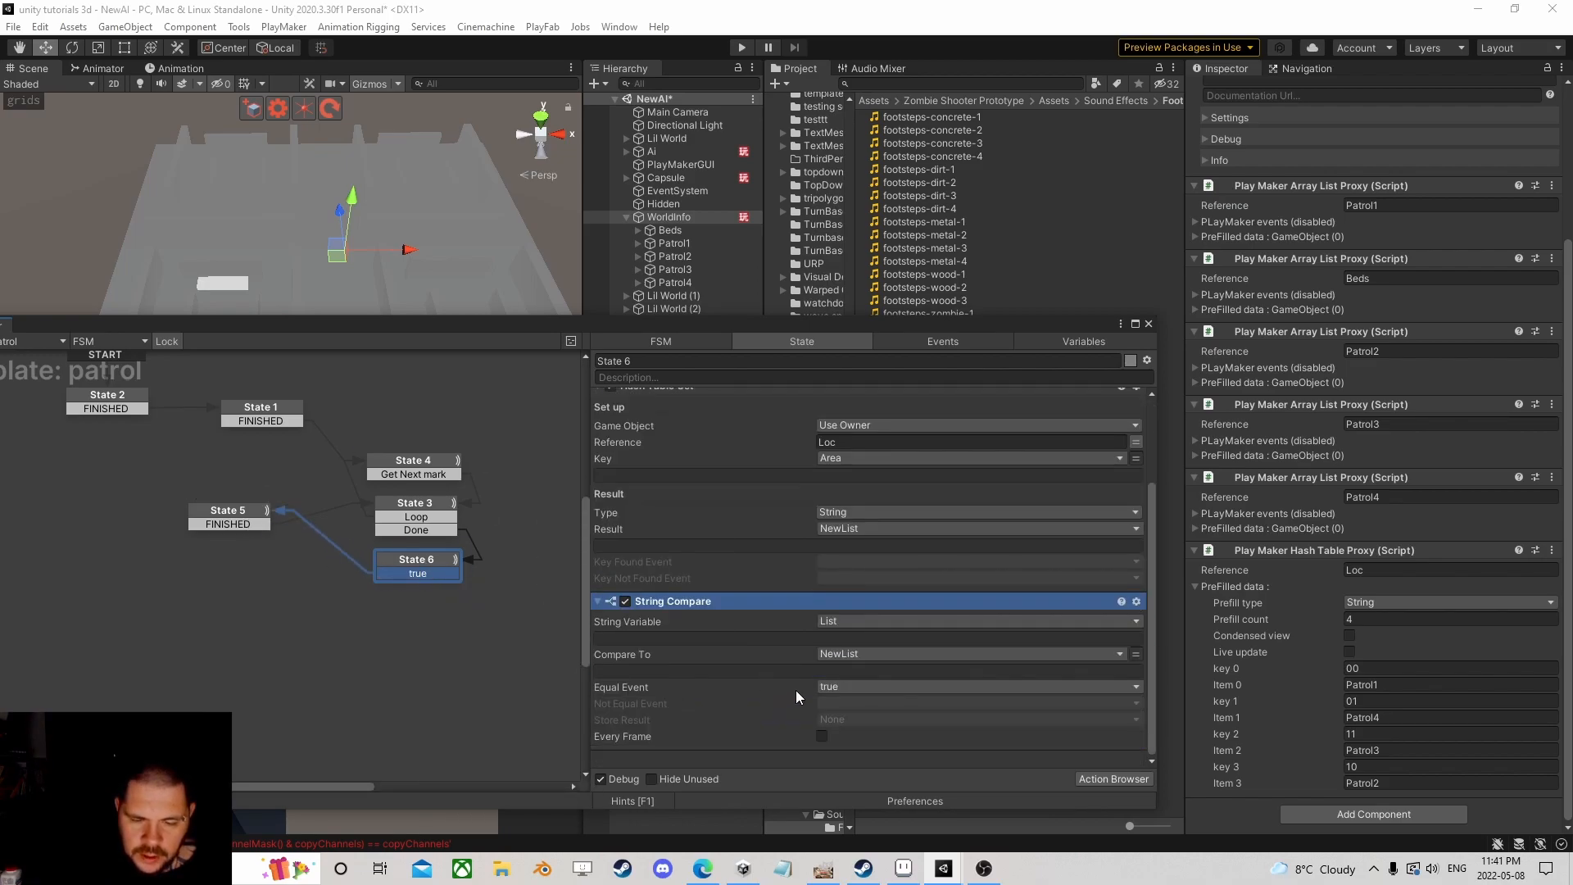
left_click(868, 703)
left_click(877, 701)
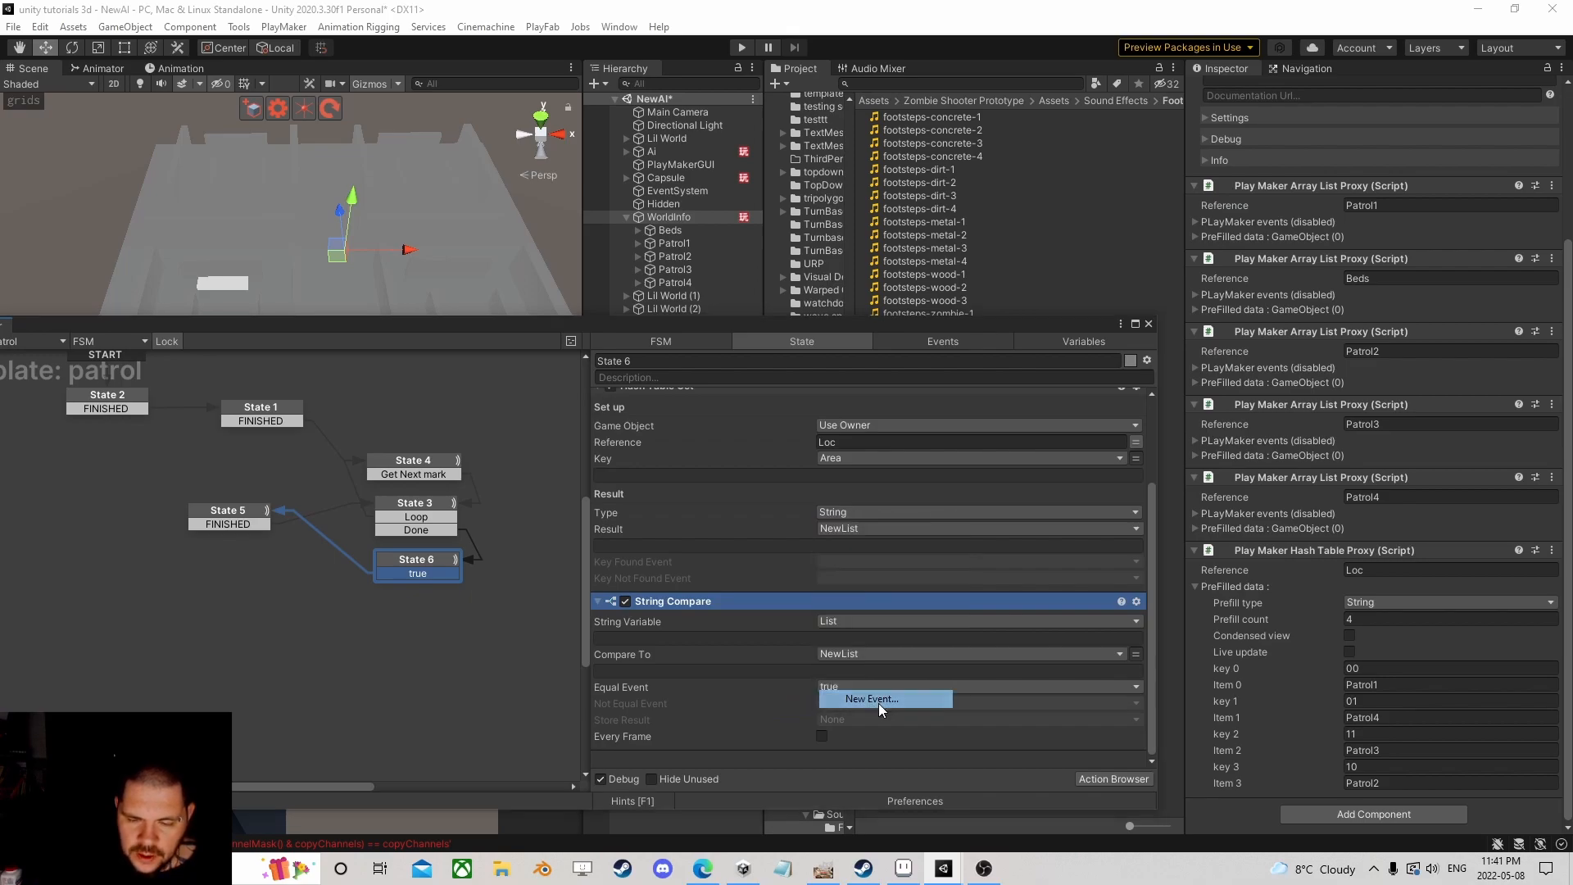
type("new path")
key("Return")
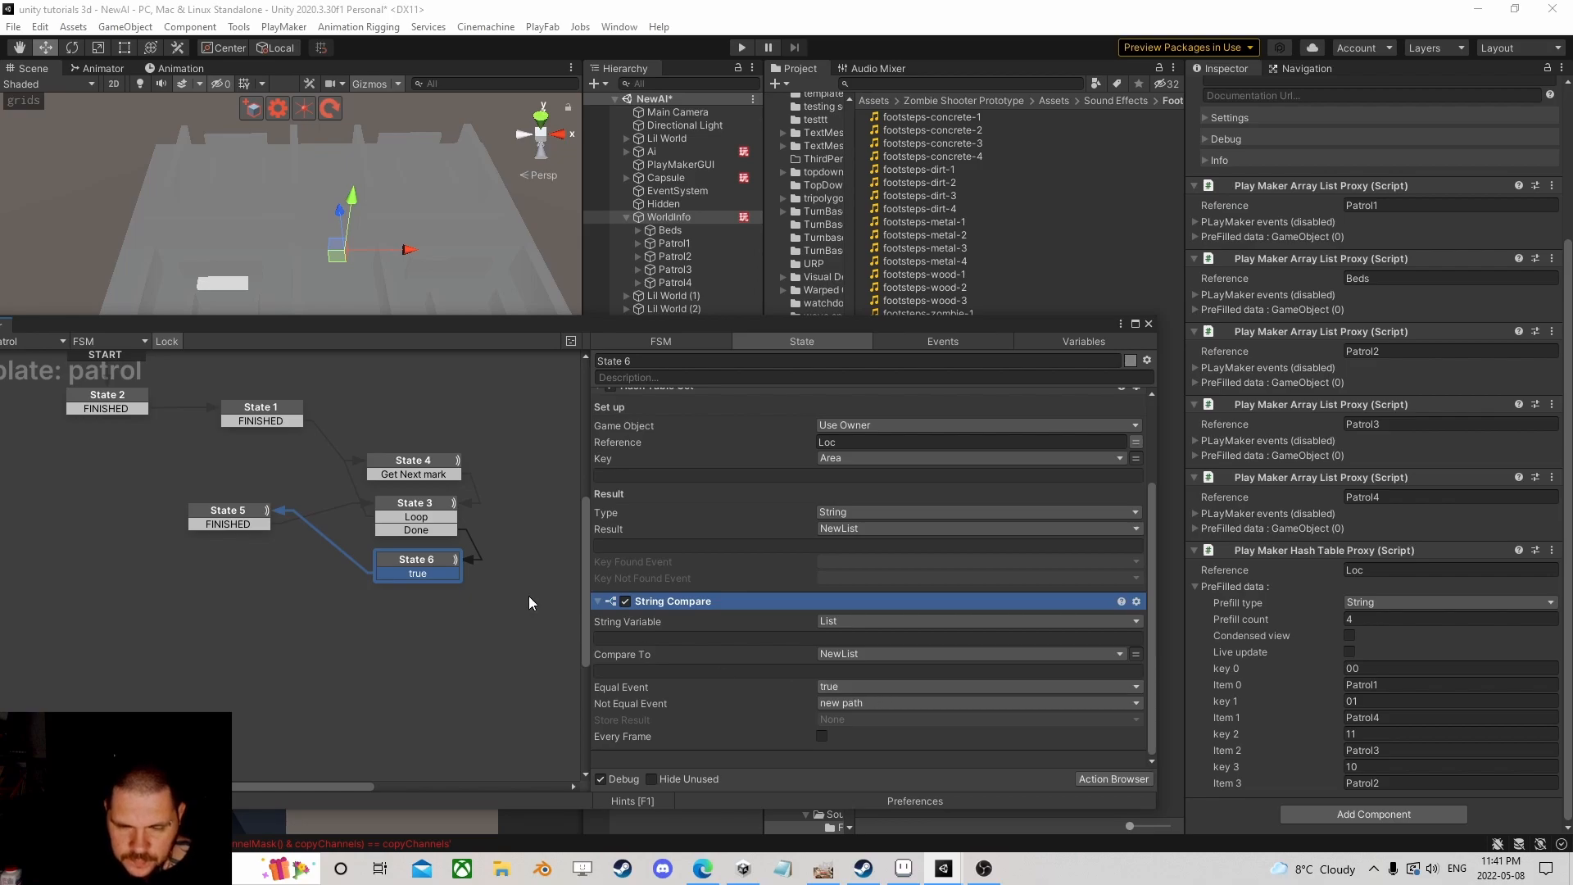
right_click(412, 571)
mouse_move(458, 566)
left_click(674, 661)
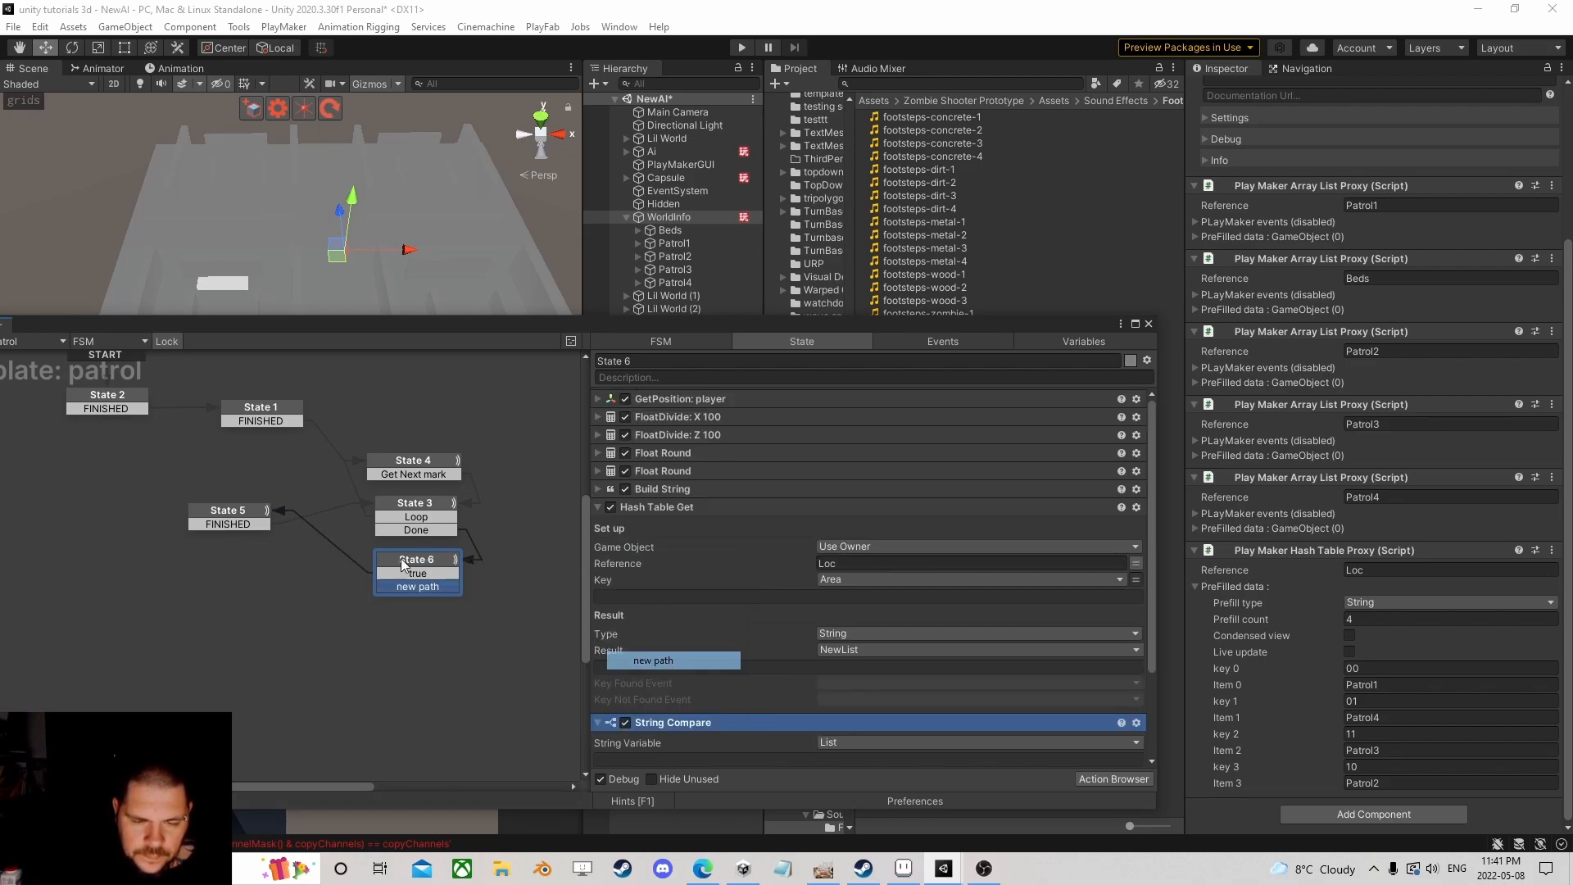
left_click_drag(405, 585, 259, 418)
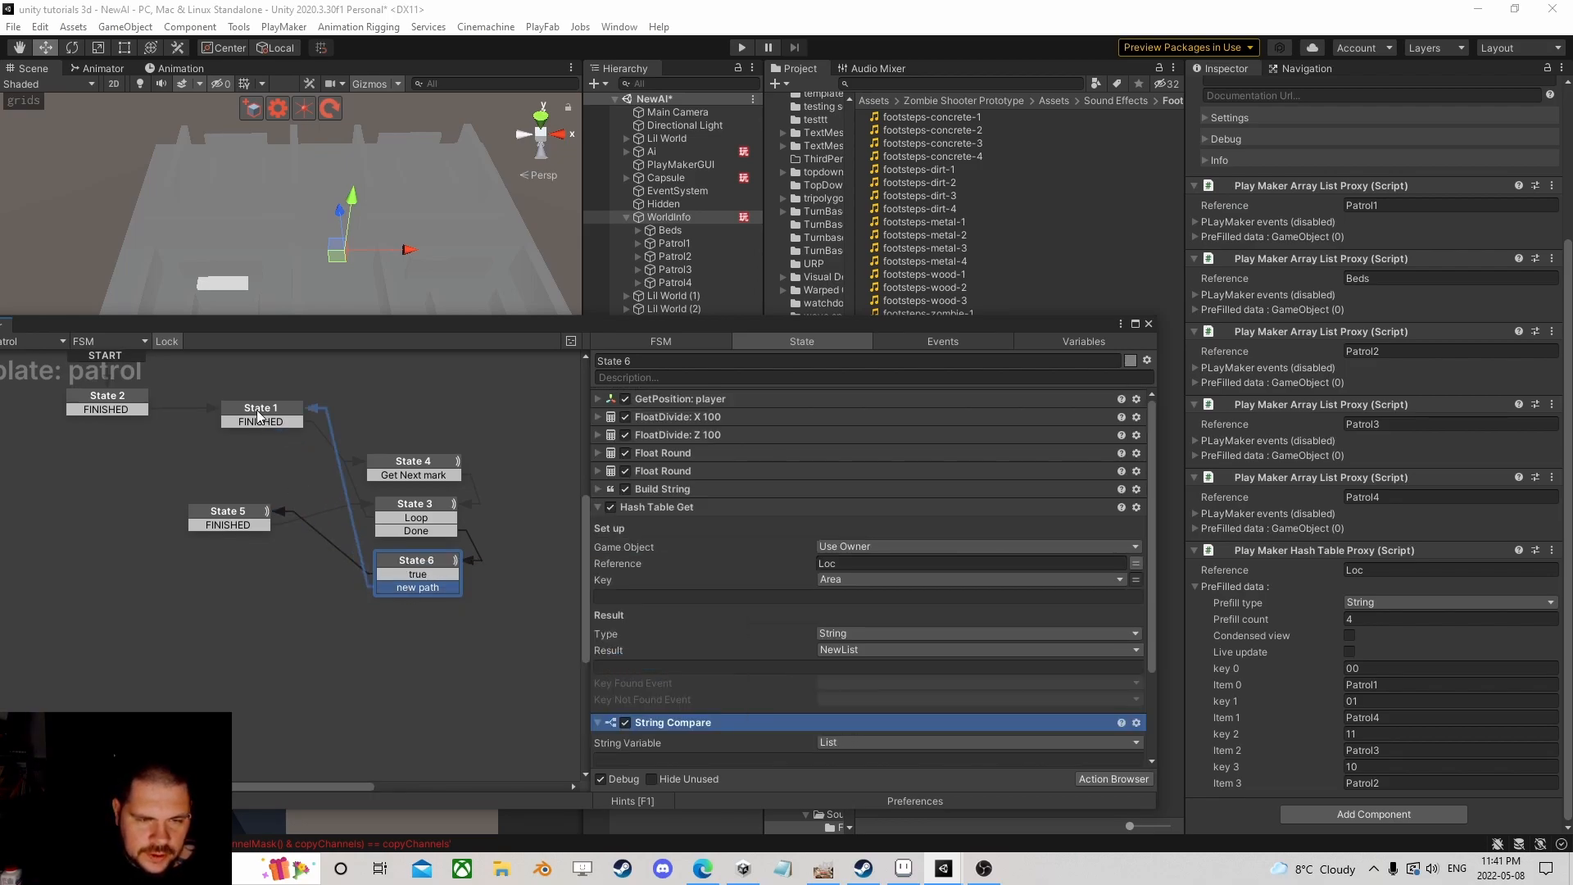
Step: Review State 1, nudge it down-left in the graph, and close the FSM editor
left_click(258, 418)
scroll(725, 525, "down", 1)
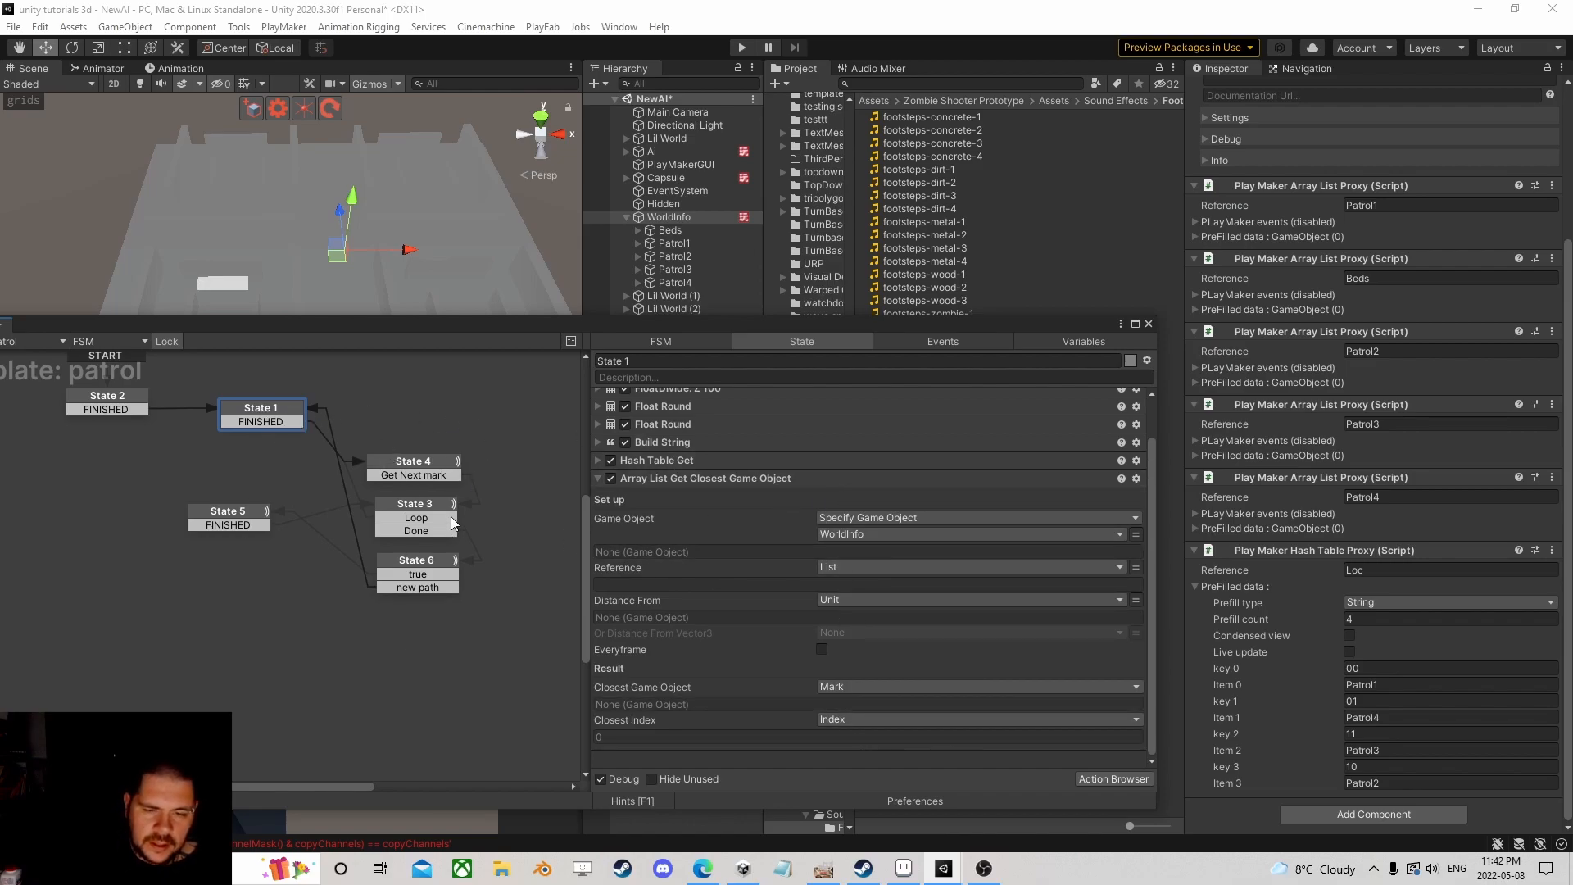
left_click_drag(292, 415, 265, 434)
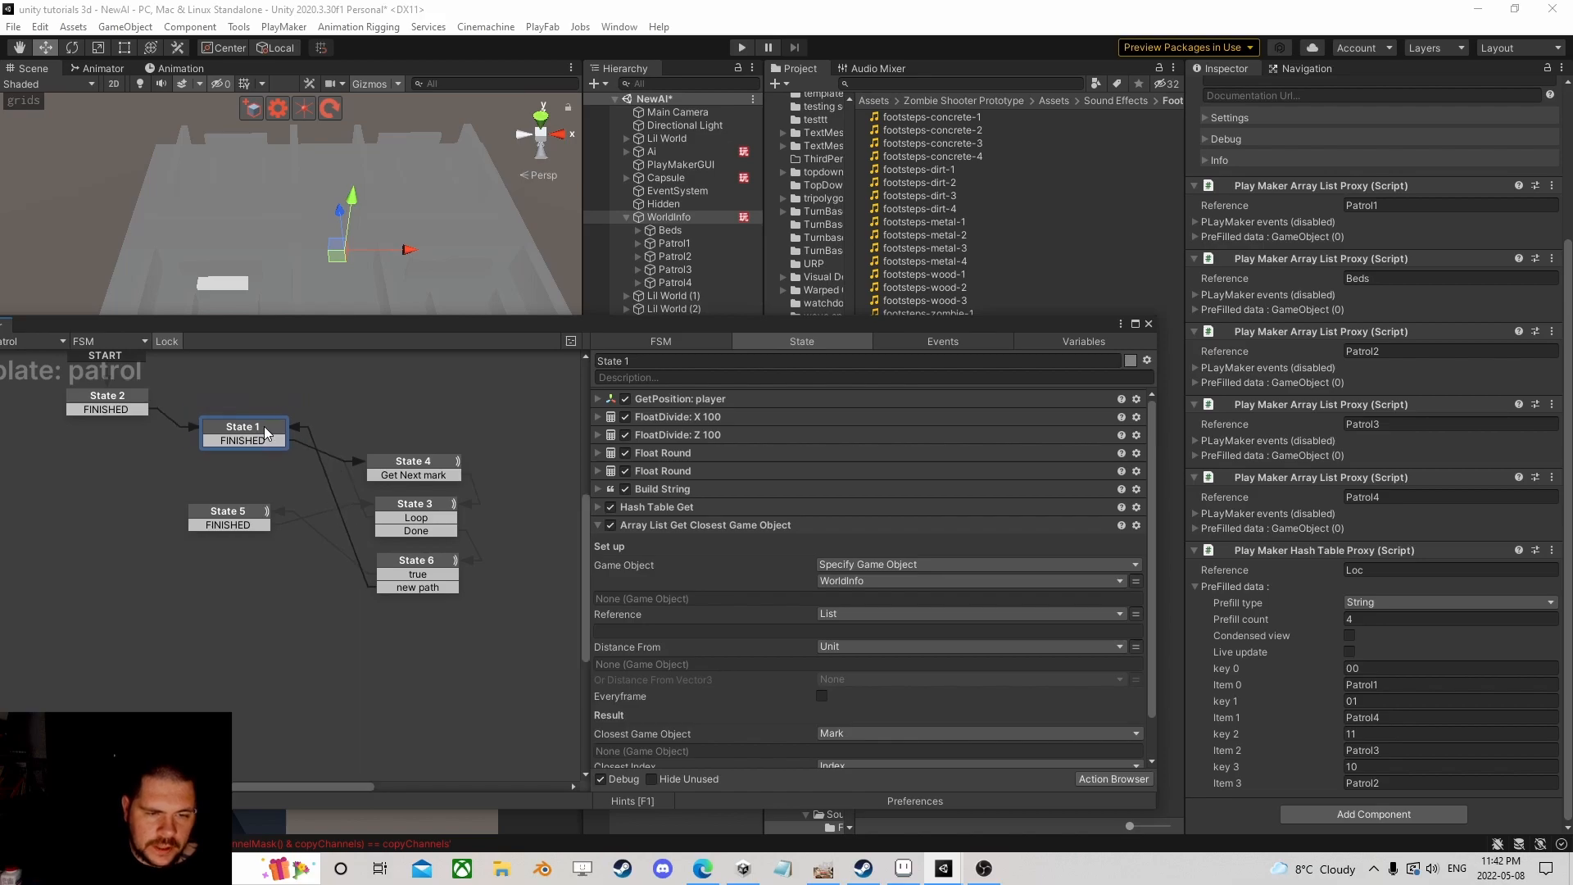
left_click(1149, 325)
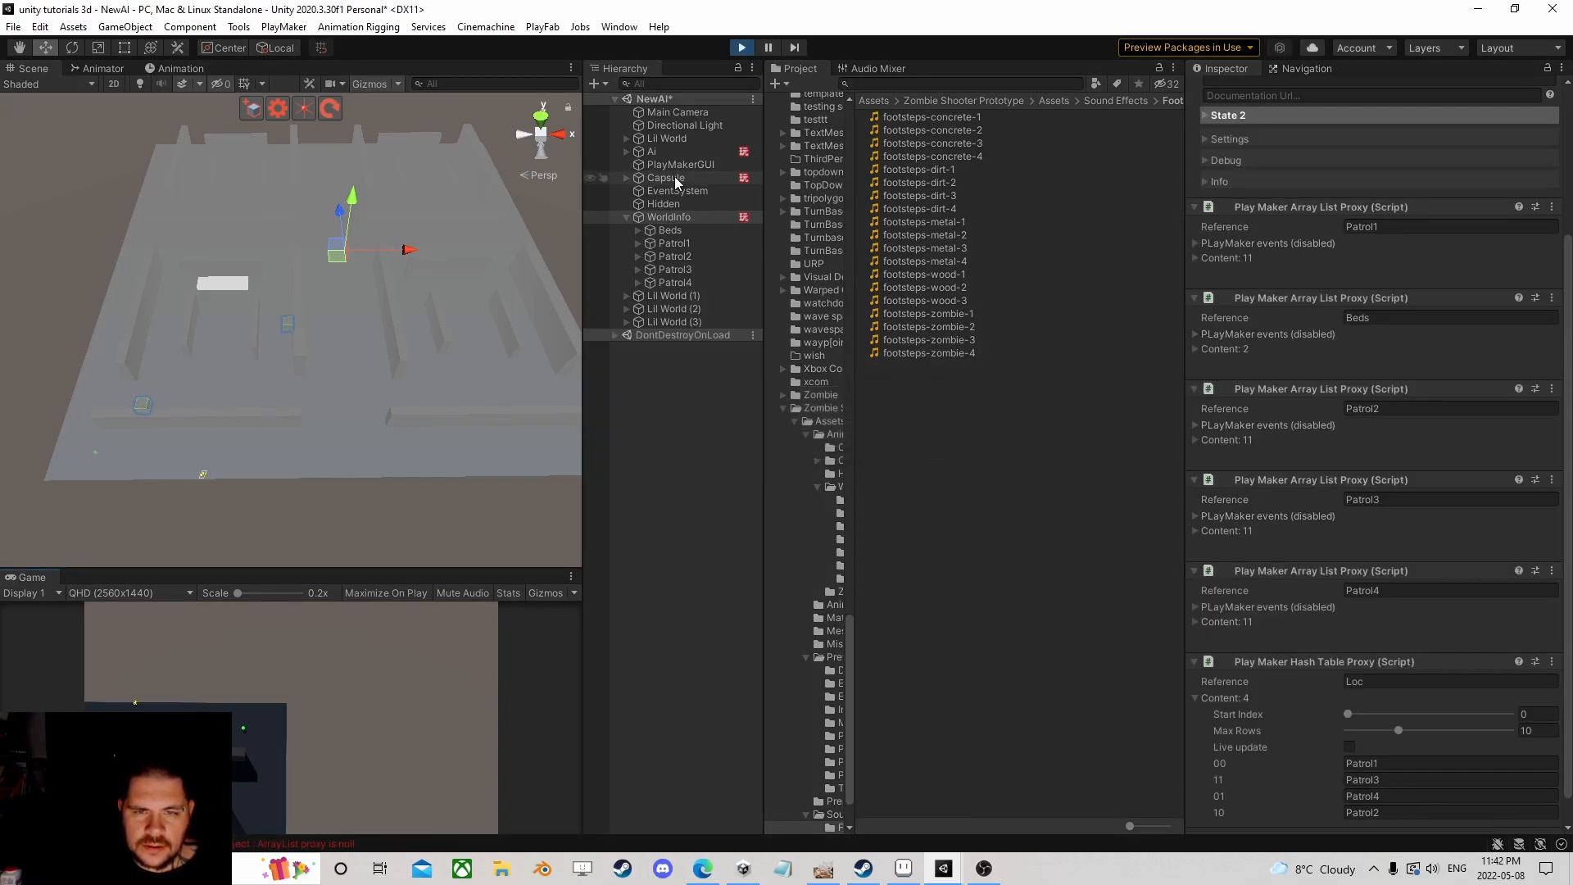
Step: Open the Ai's Brain FSM and drill from the Patrol state into its nested patrol FSM
left_click(675, 176)
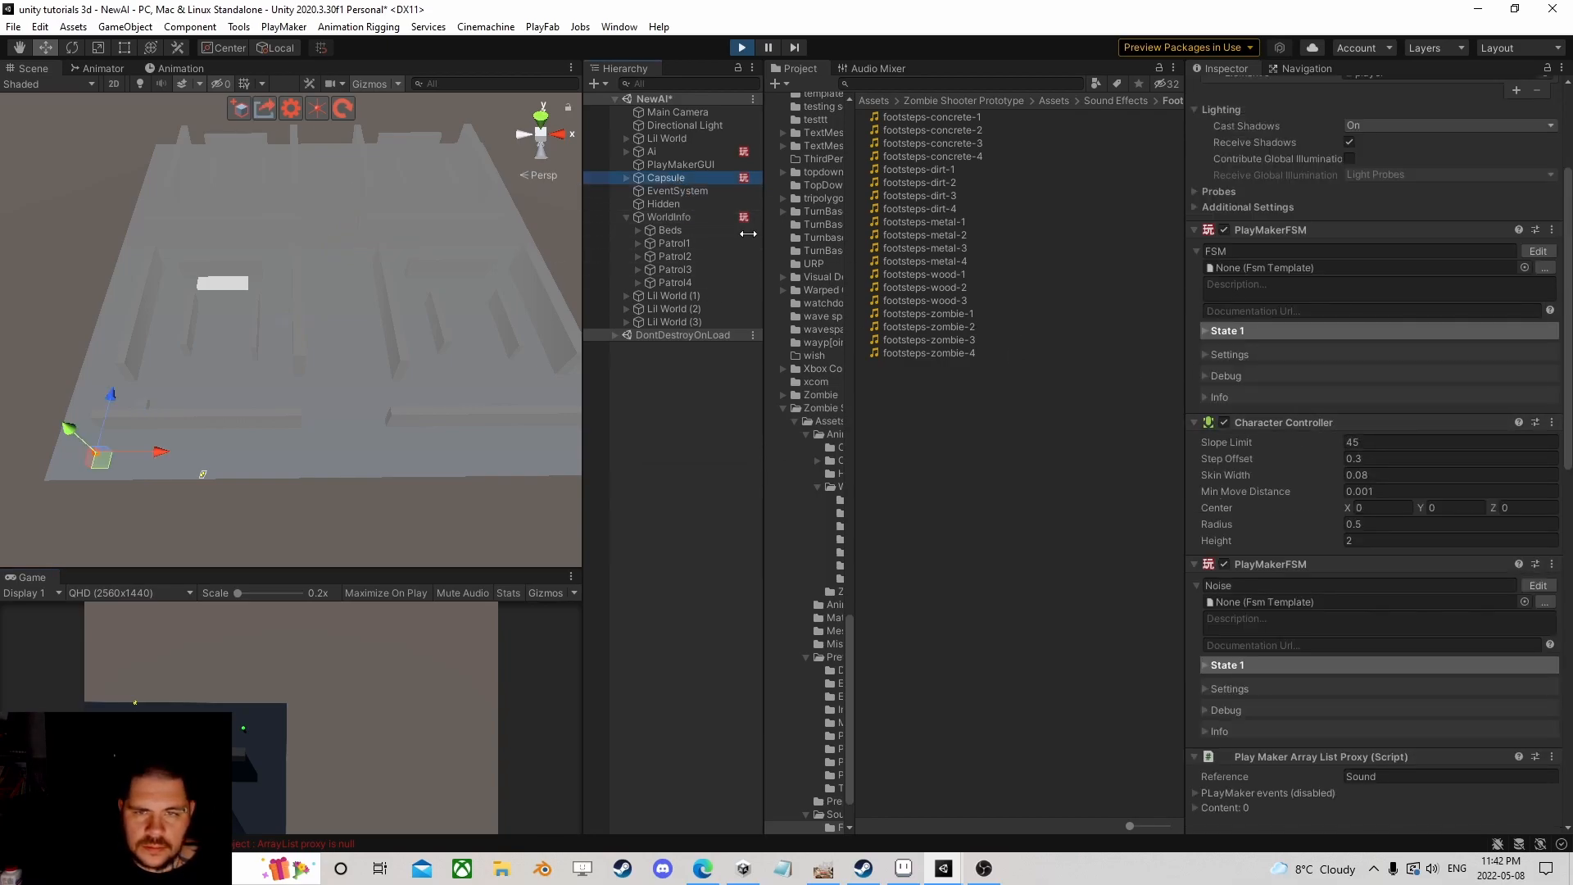
left_click(665, 152)
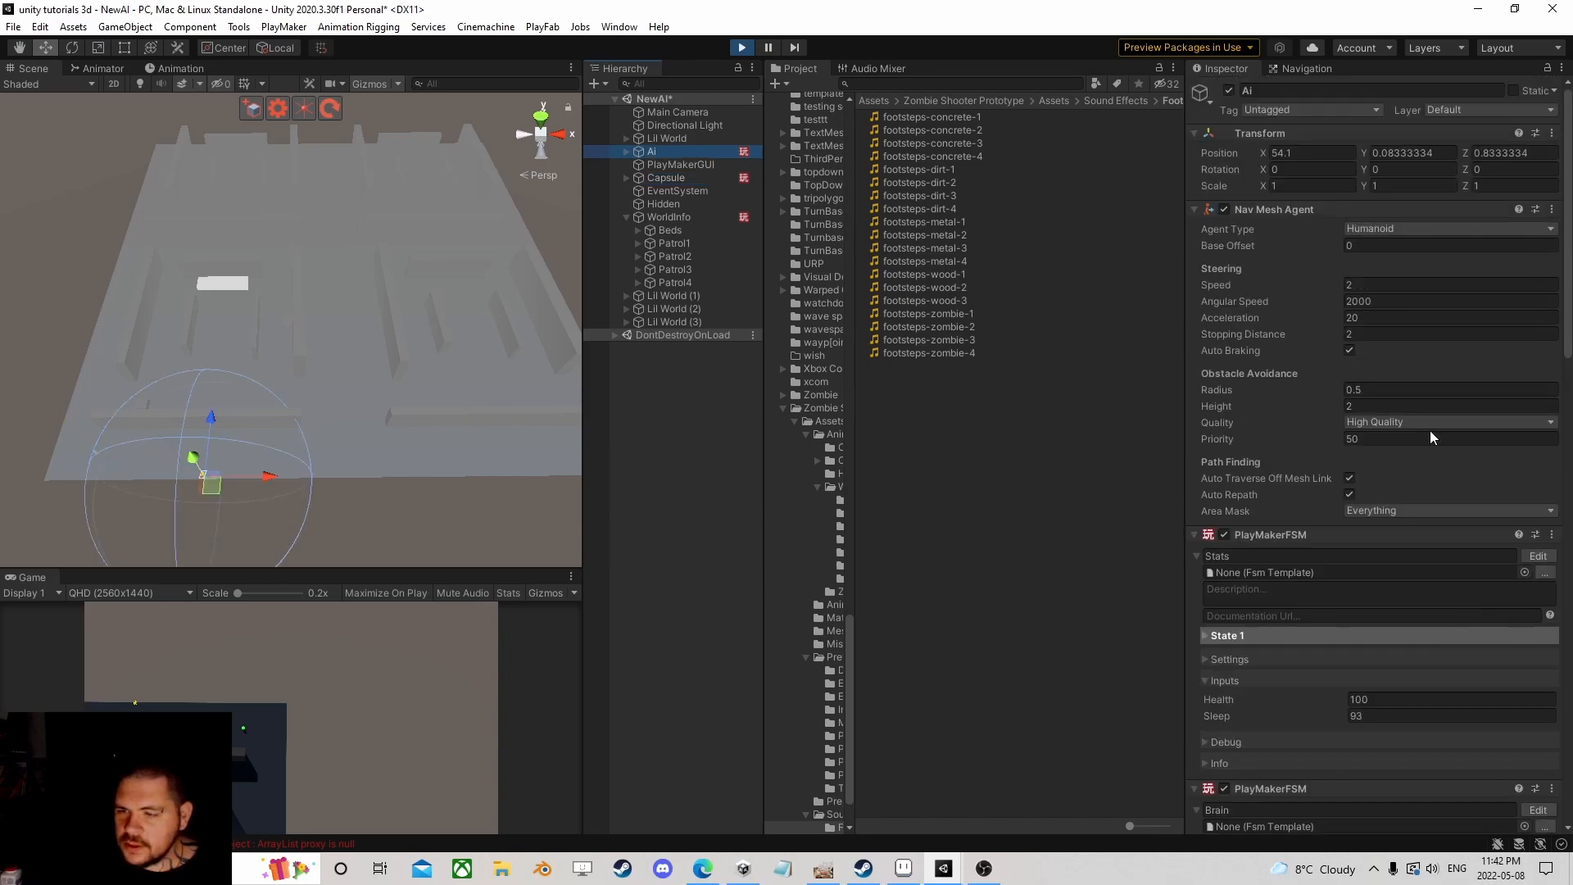
scroll(1429, 430, "down", 4)
left_click(1537, 516)
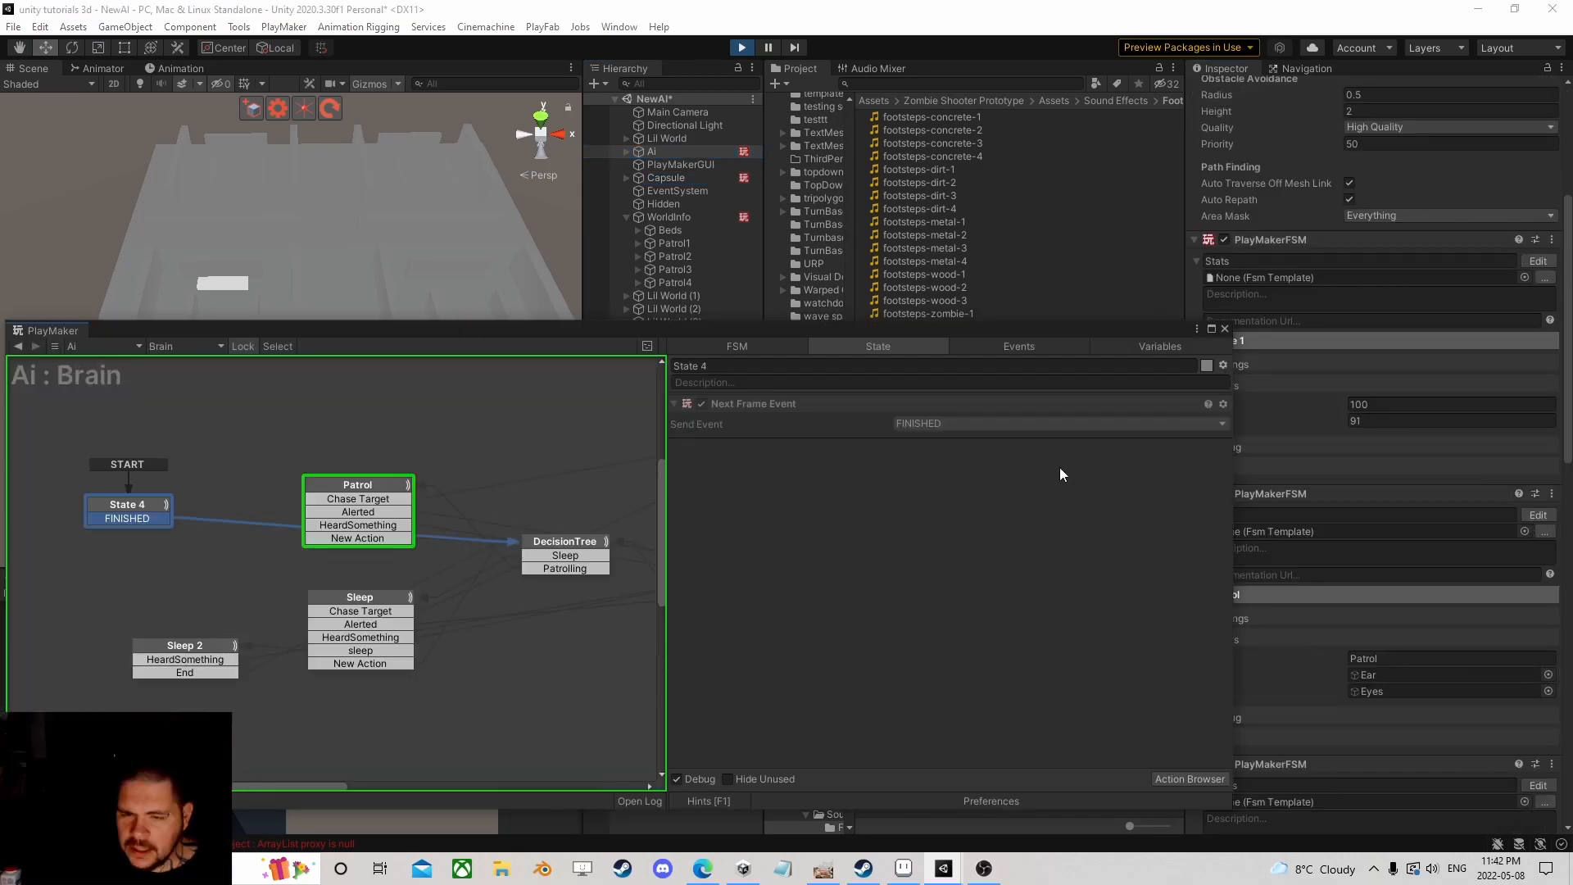
left_click(365, 485)
scroll(854, 492, "down", 5)
scroll(828, 513, "down", 5)
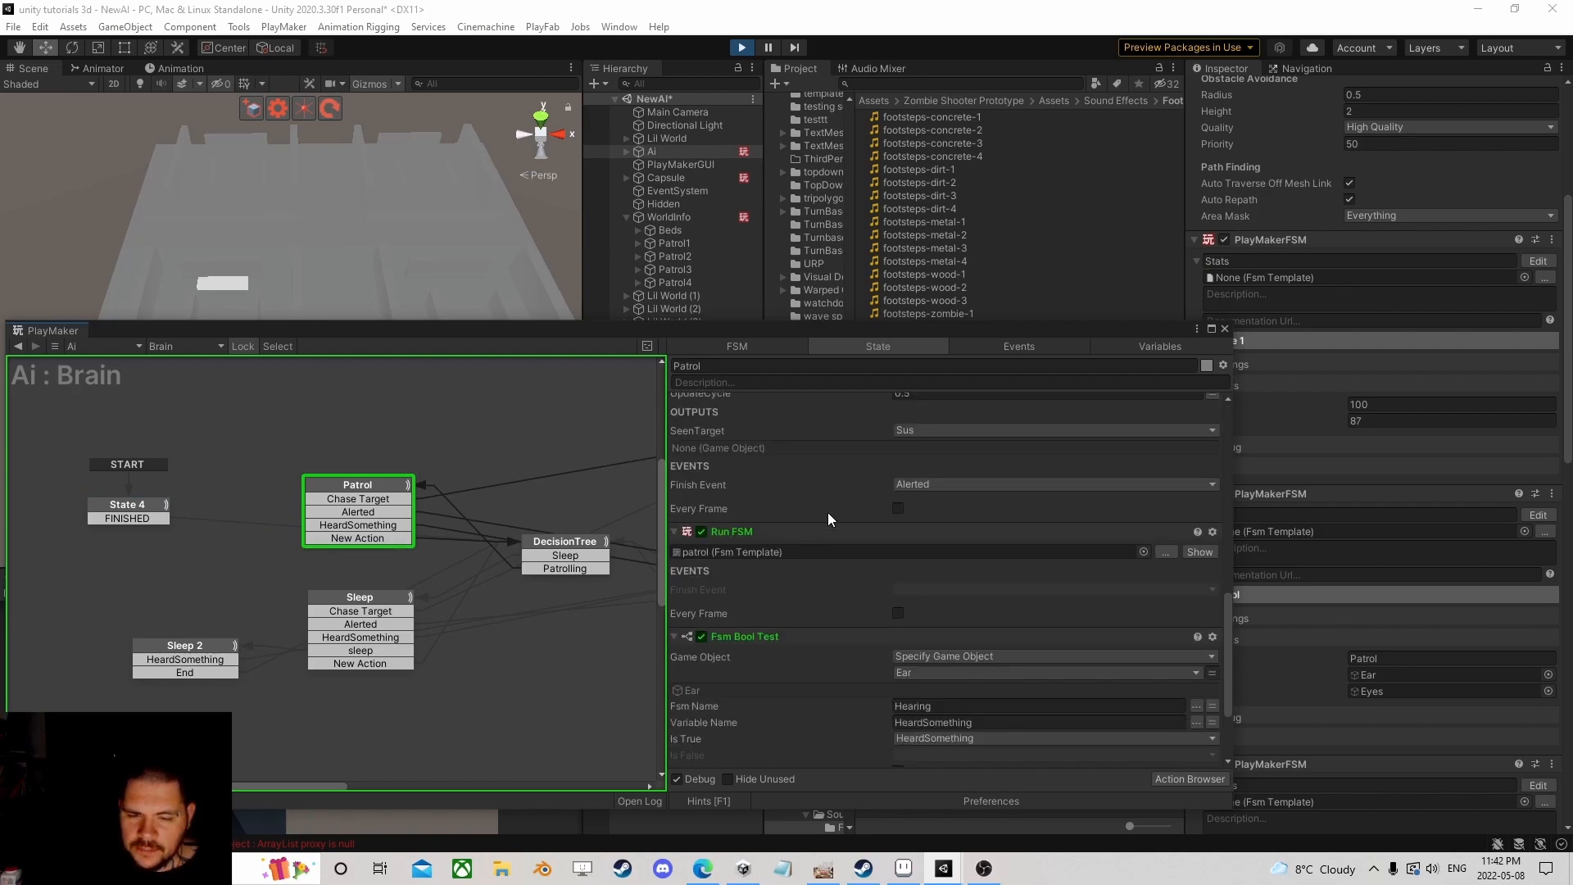
left_click(1198, 426)
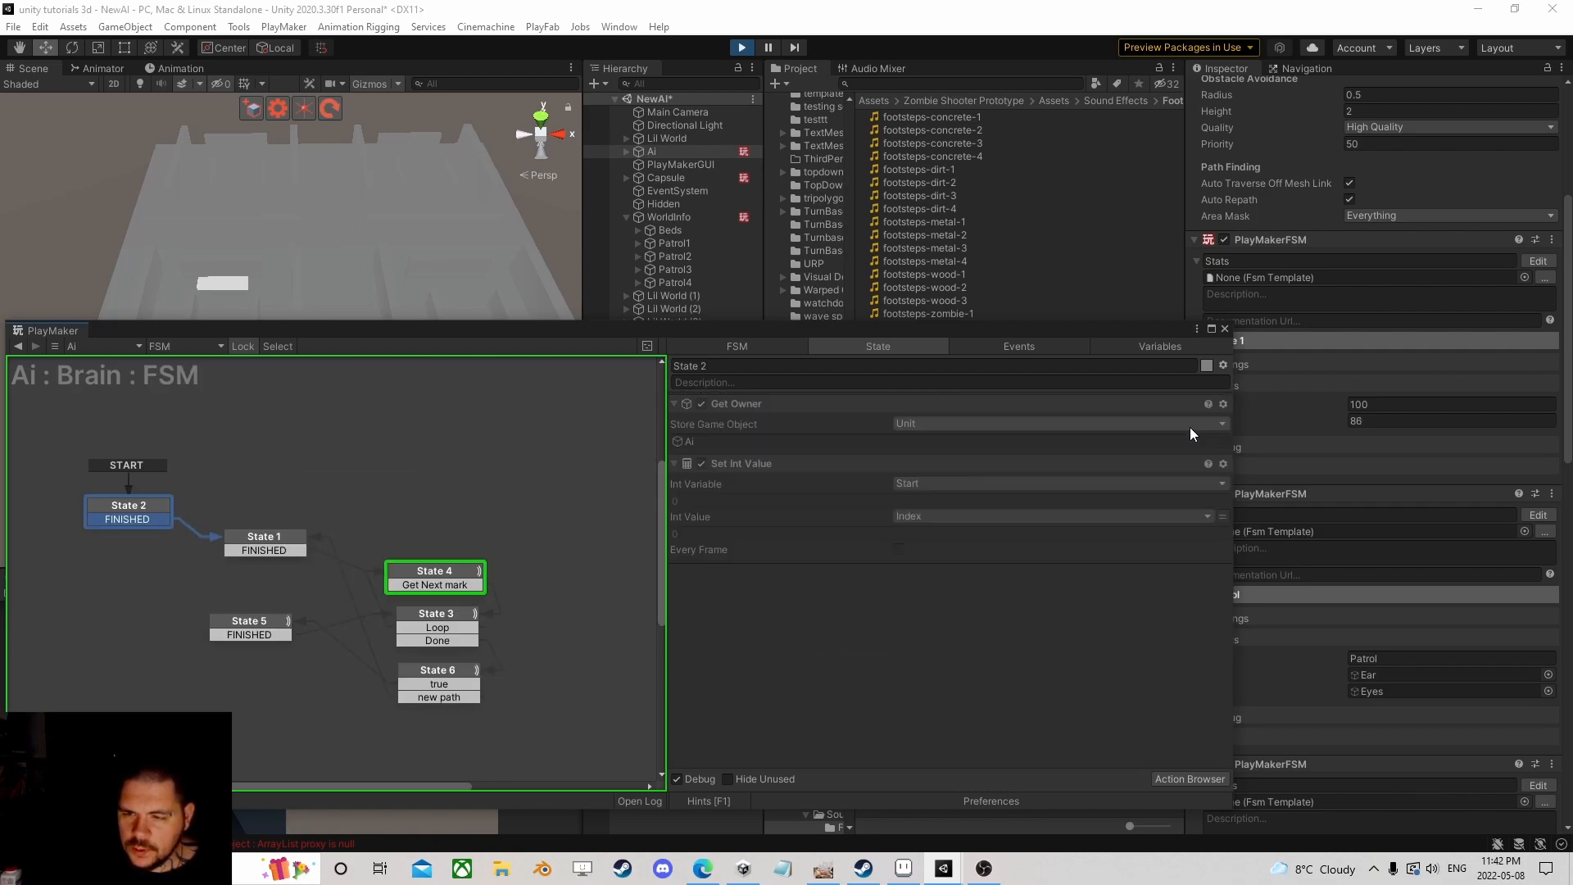
left_click_drag(575, 328, 1005, 272)
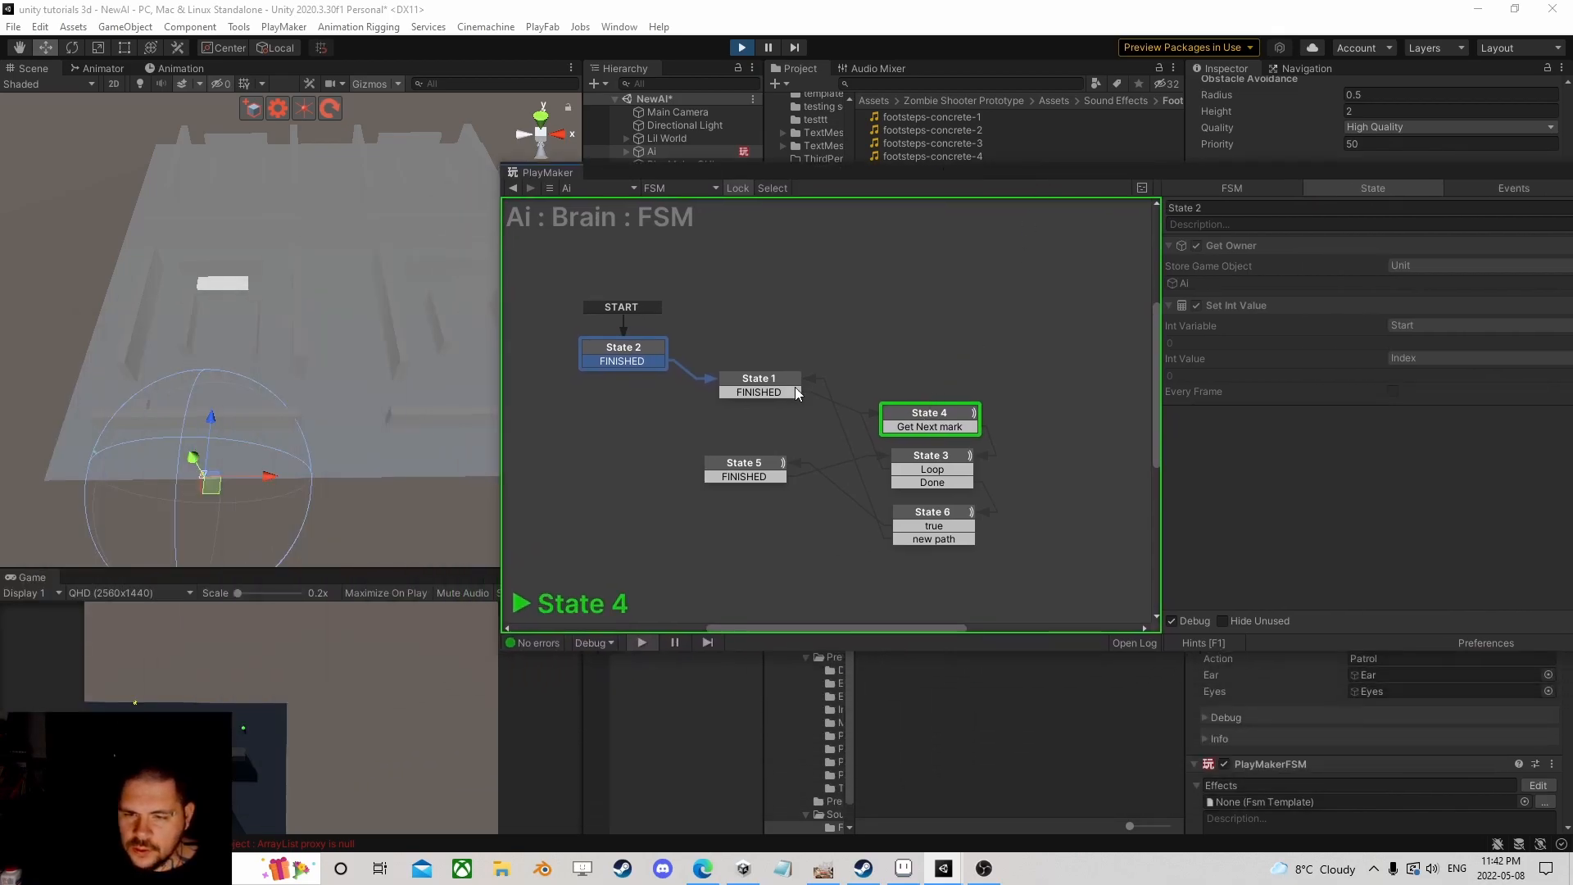
Step: Inspect State 1's Build String and Hash Table Get action settings during play
left_click(769, 380)
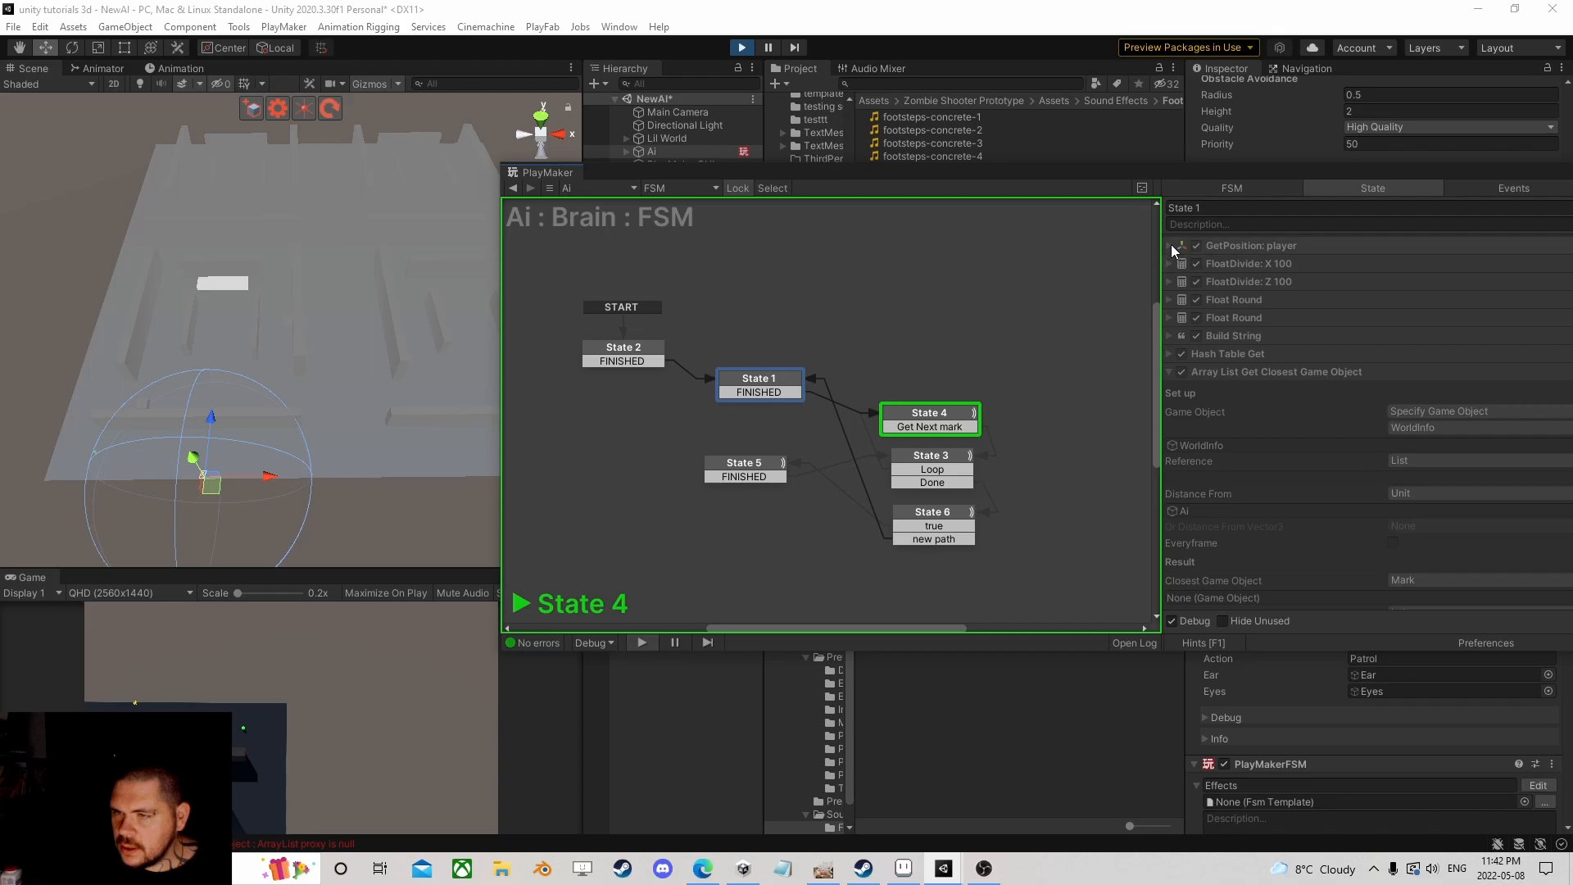
left_click(1167, 337)
left_click(1167, 337)
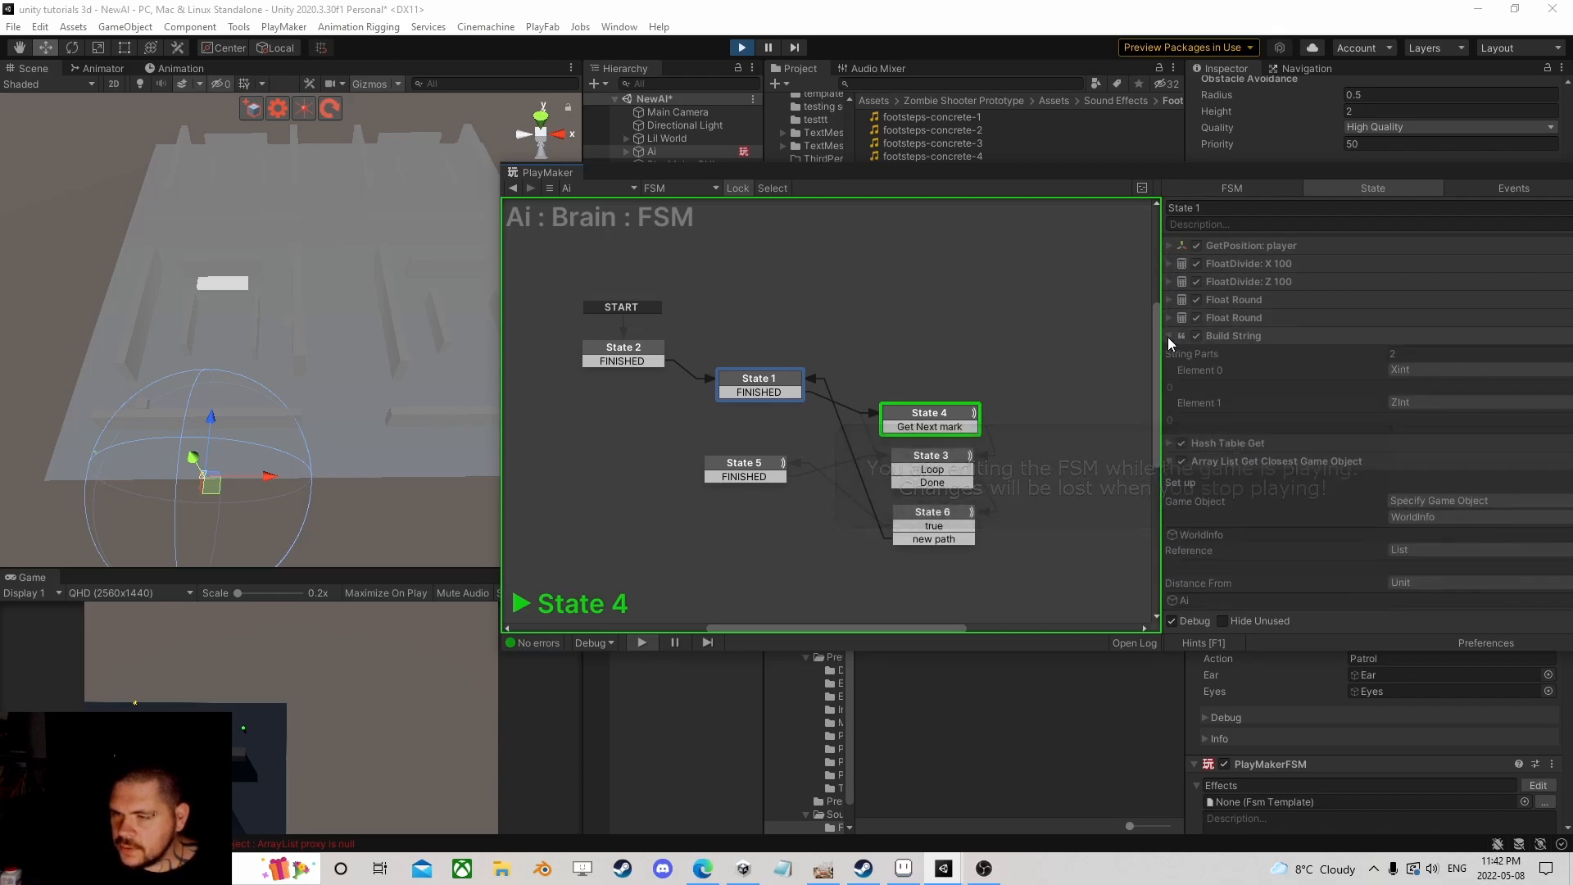
left_click(1169, 354)
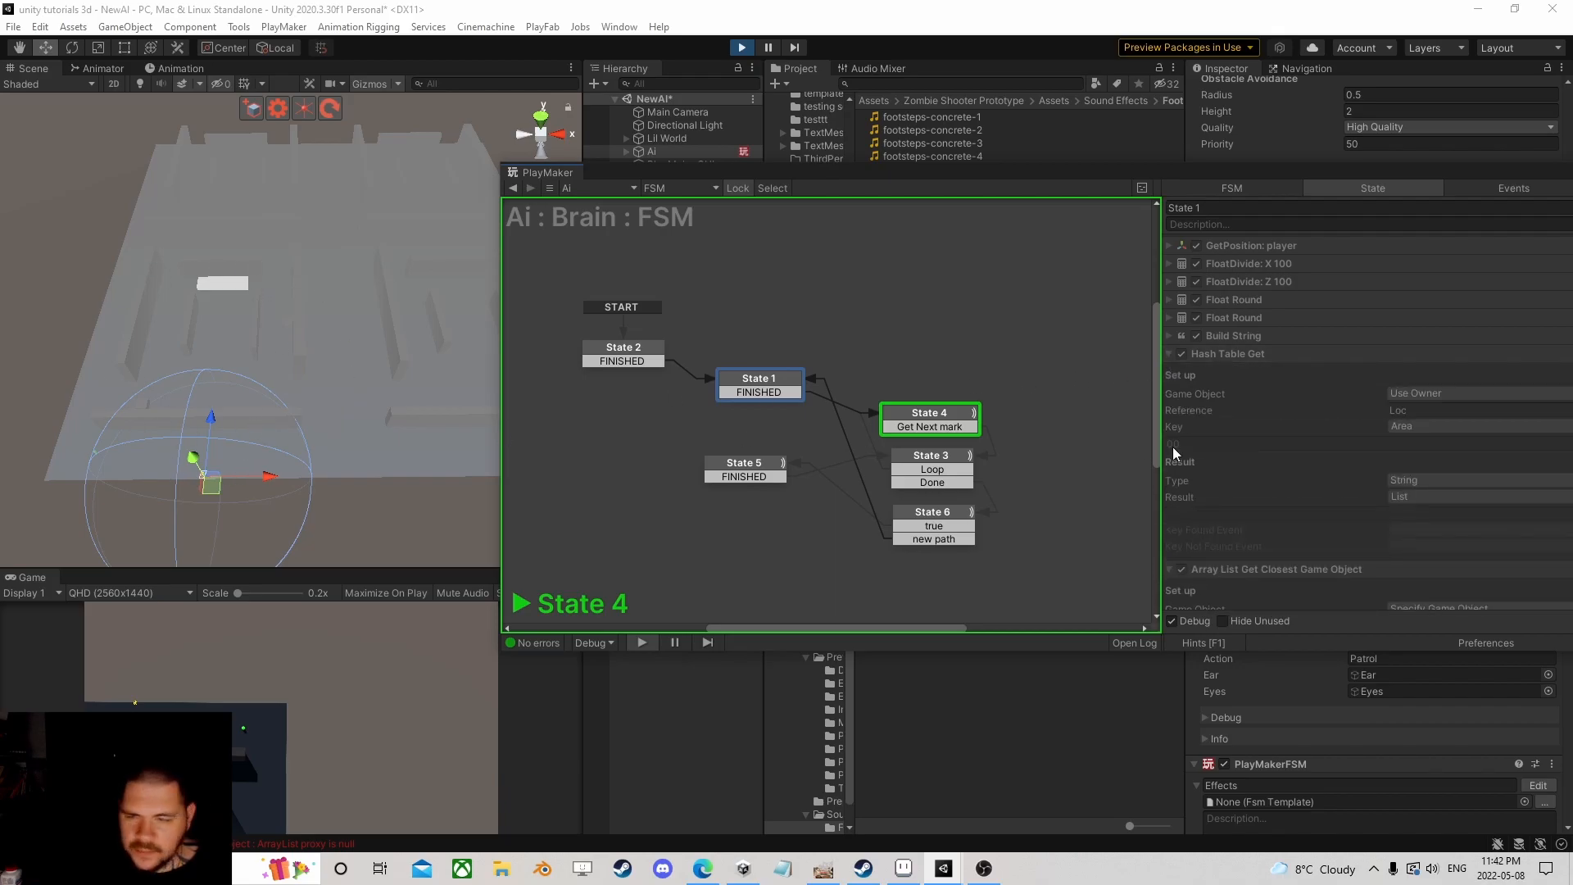
left_click_drag(1330, 174, 668, 85)
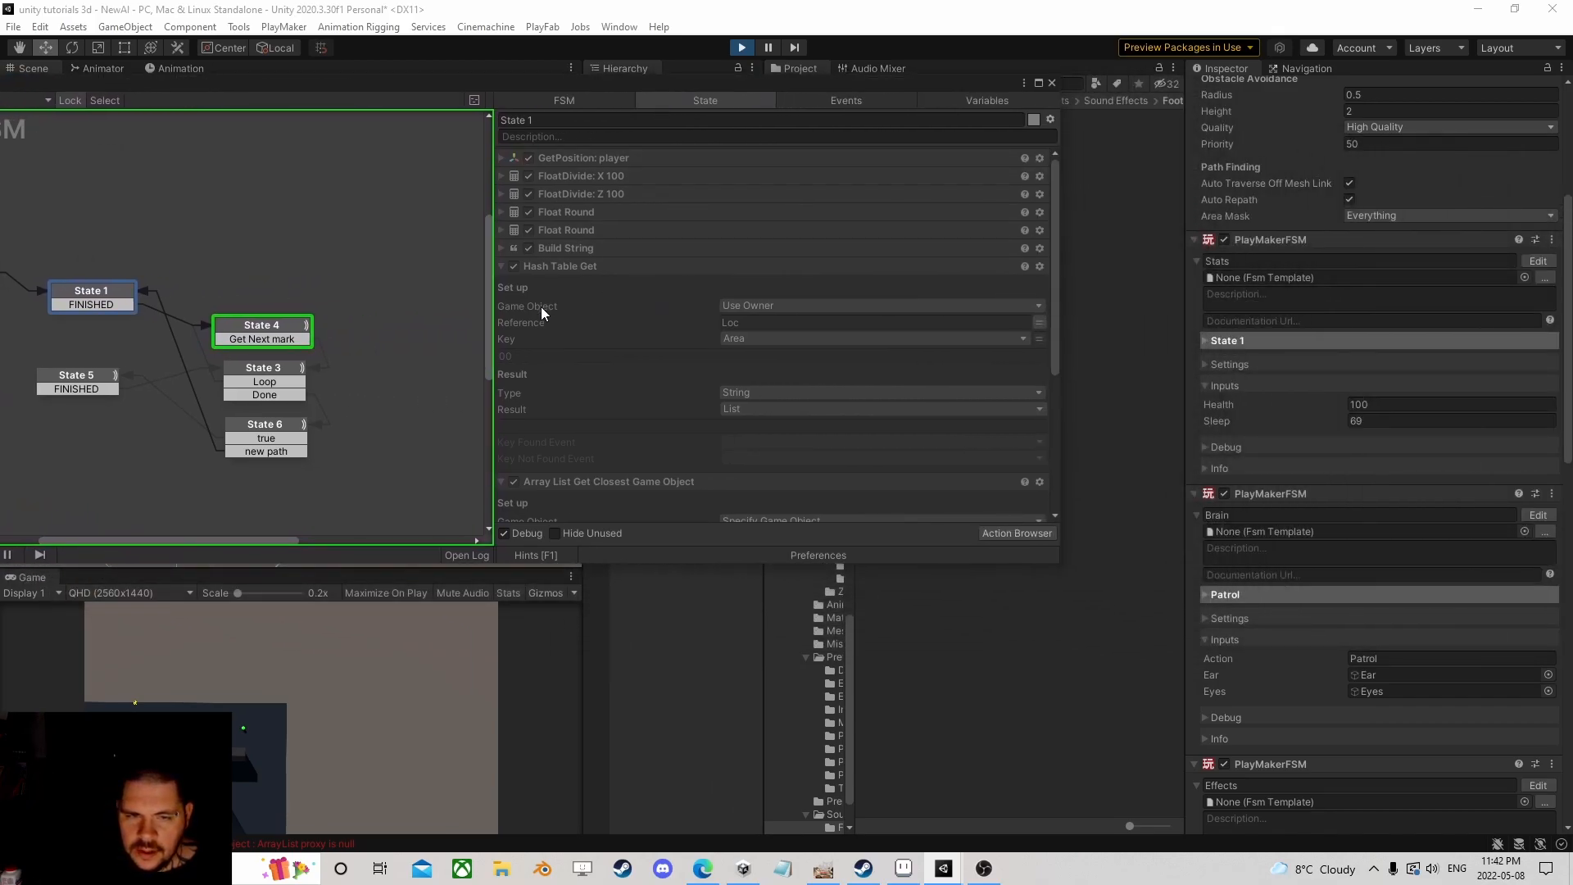
Step: Stop the game and expand State 1's Hash Table Get in the patrol template
left_click(741, 46)
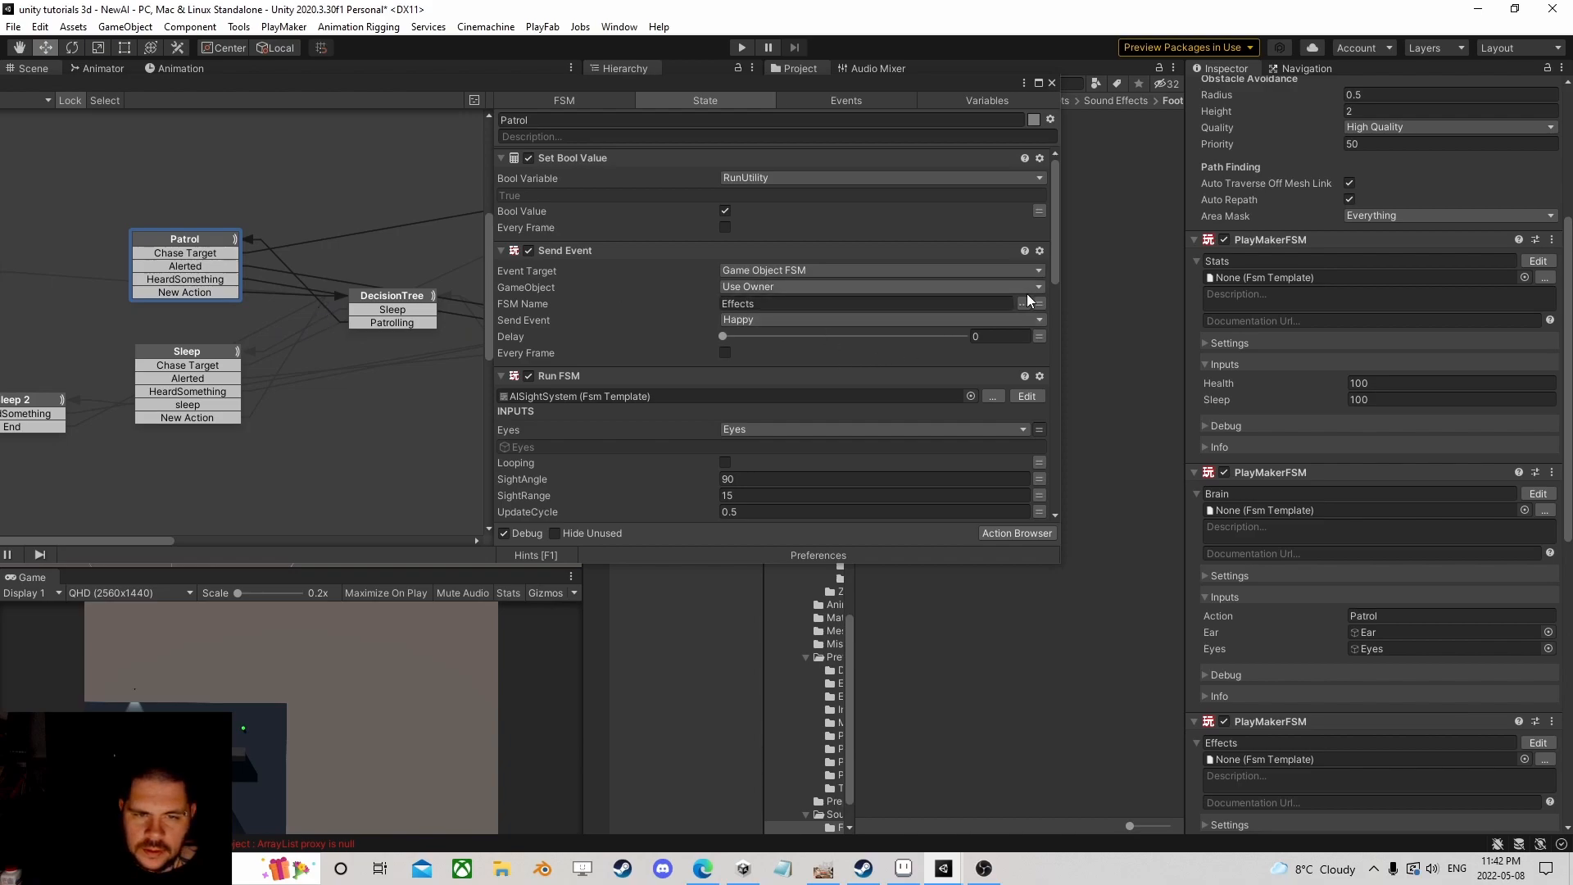
scroll(897, 378, "down", 10)
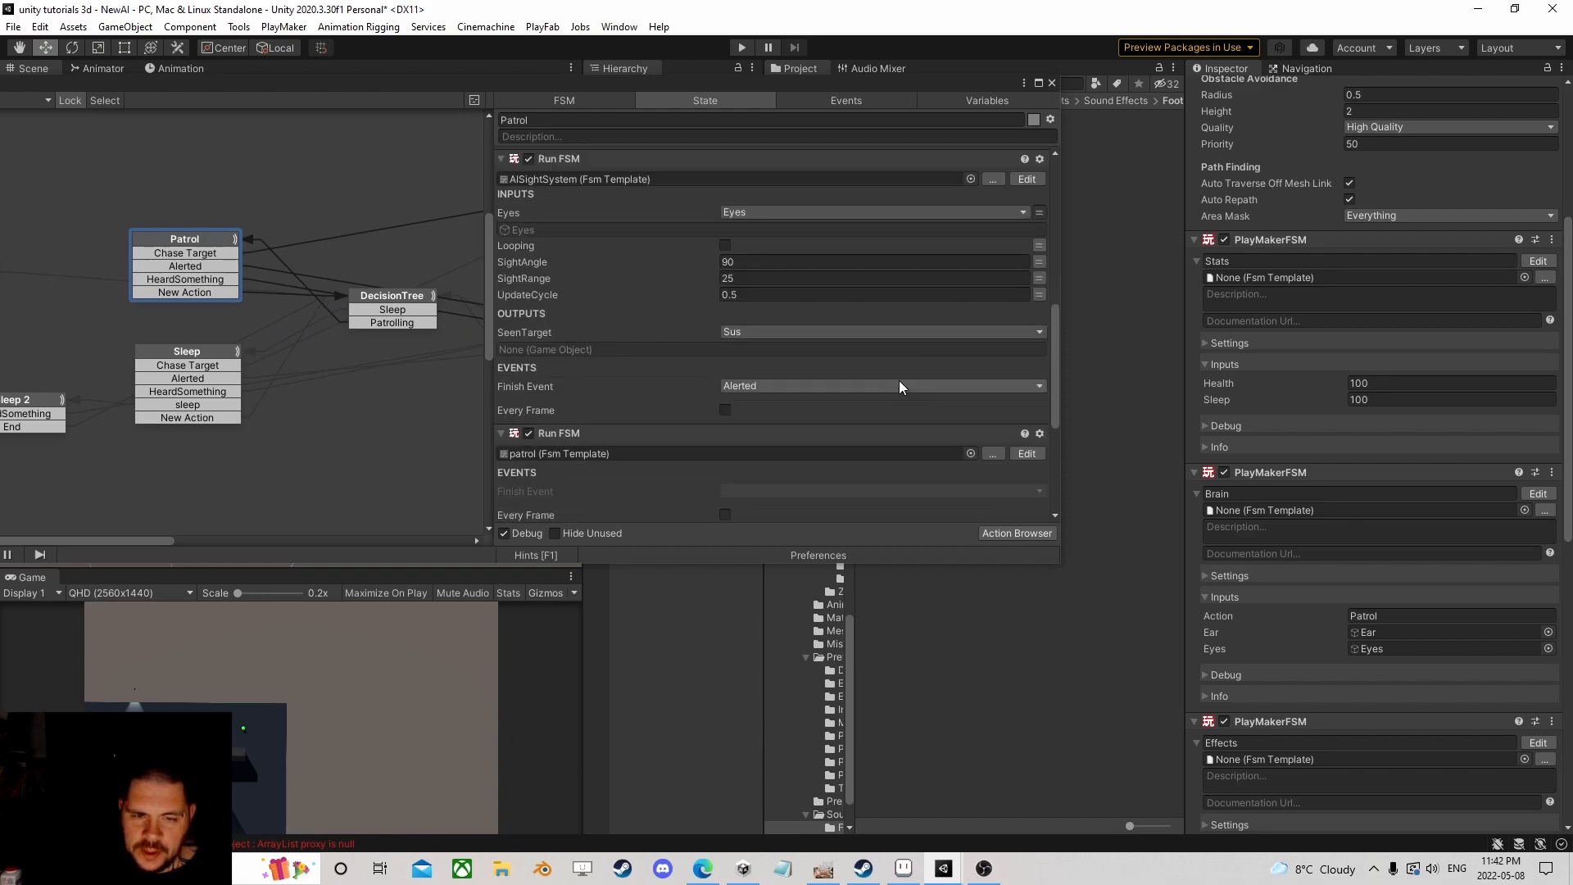
left_click(1026, 355)
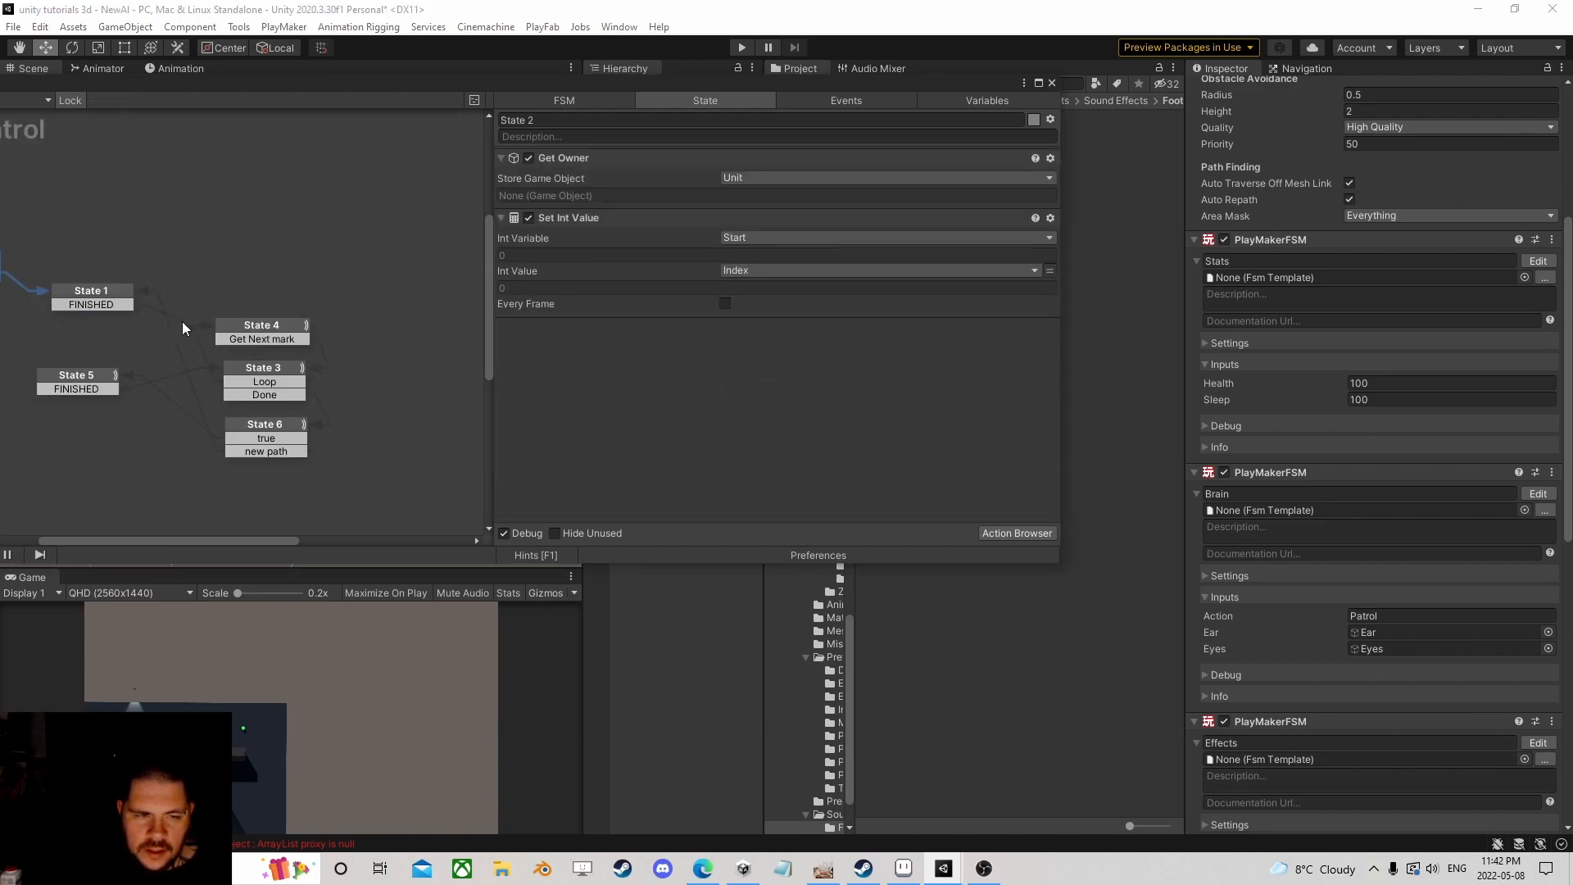
left_click(105, 292)
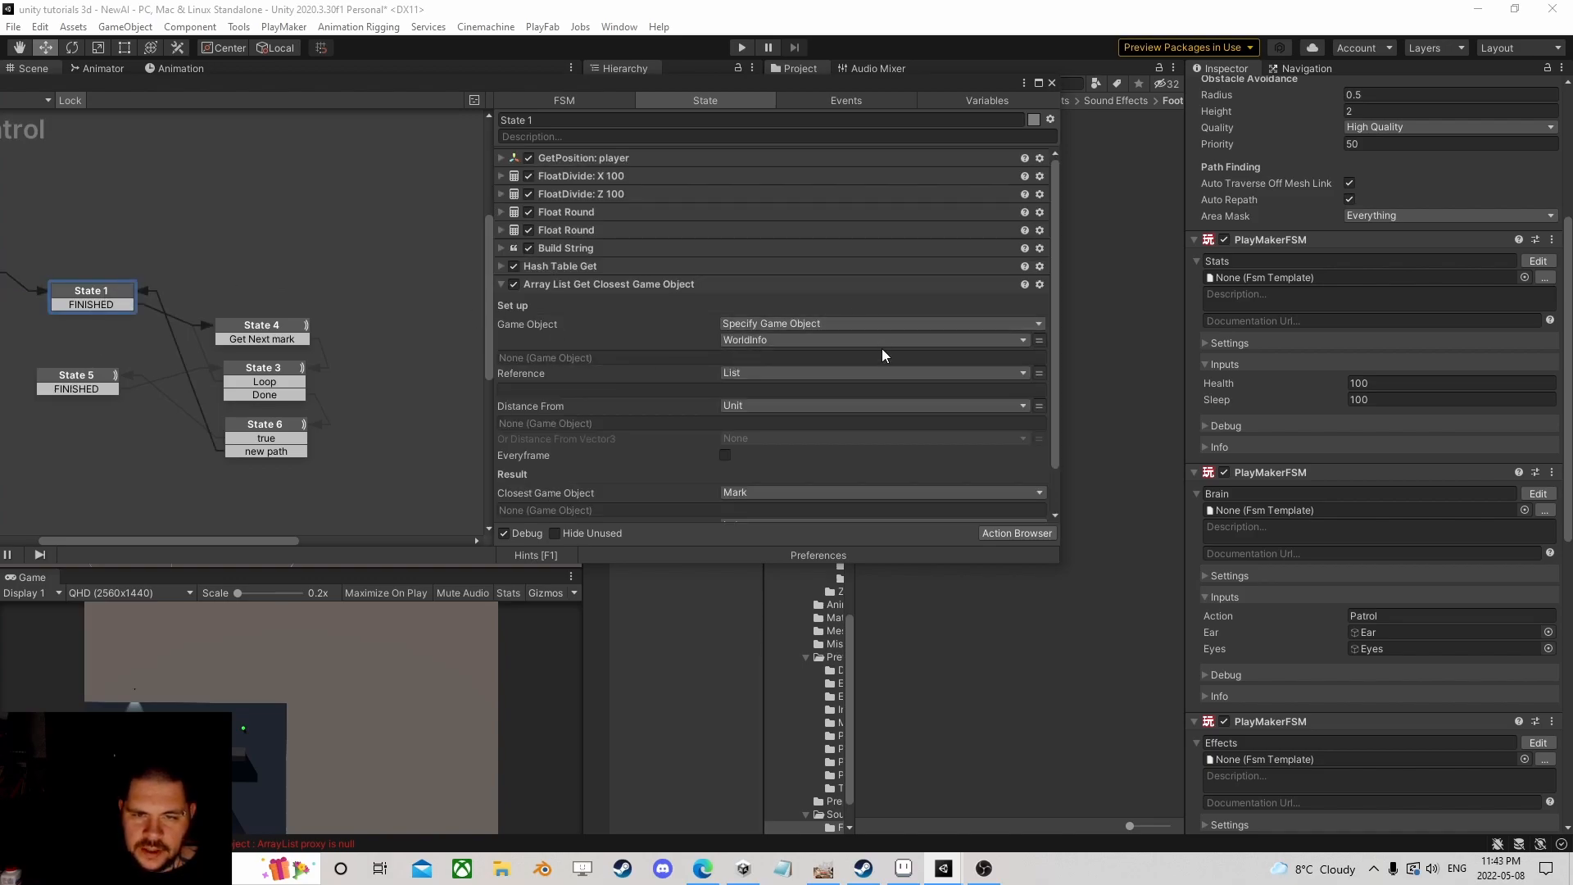
left_click(501, 266)
Step: Set State 1's Hash Table Get game object to the global WorldInfo
left_click(780, 306)
left_click(791, 342)
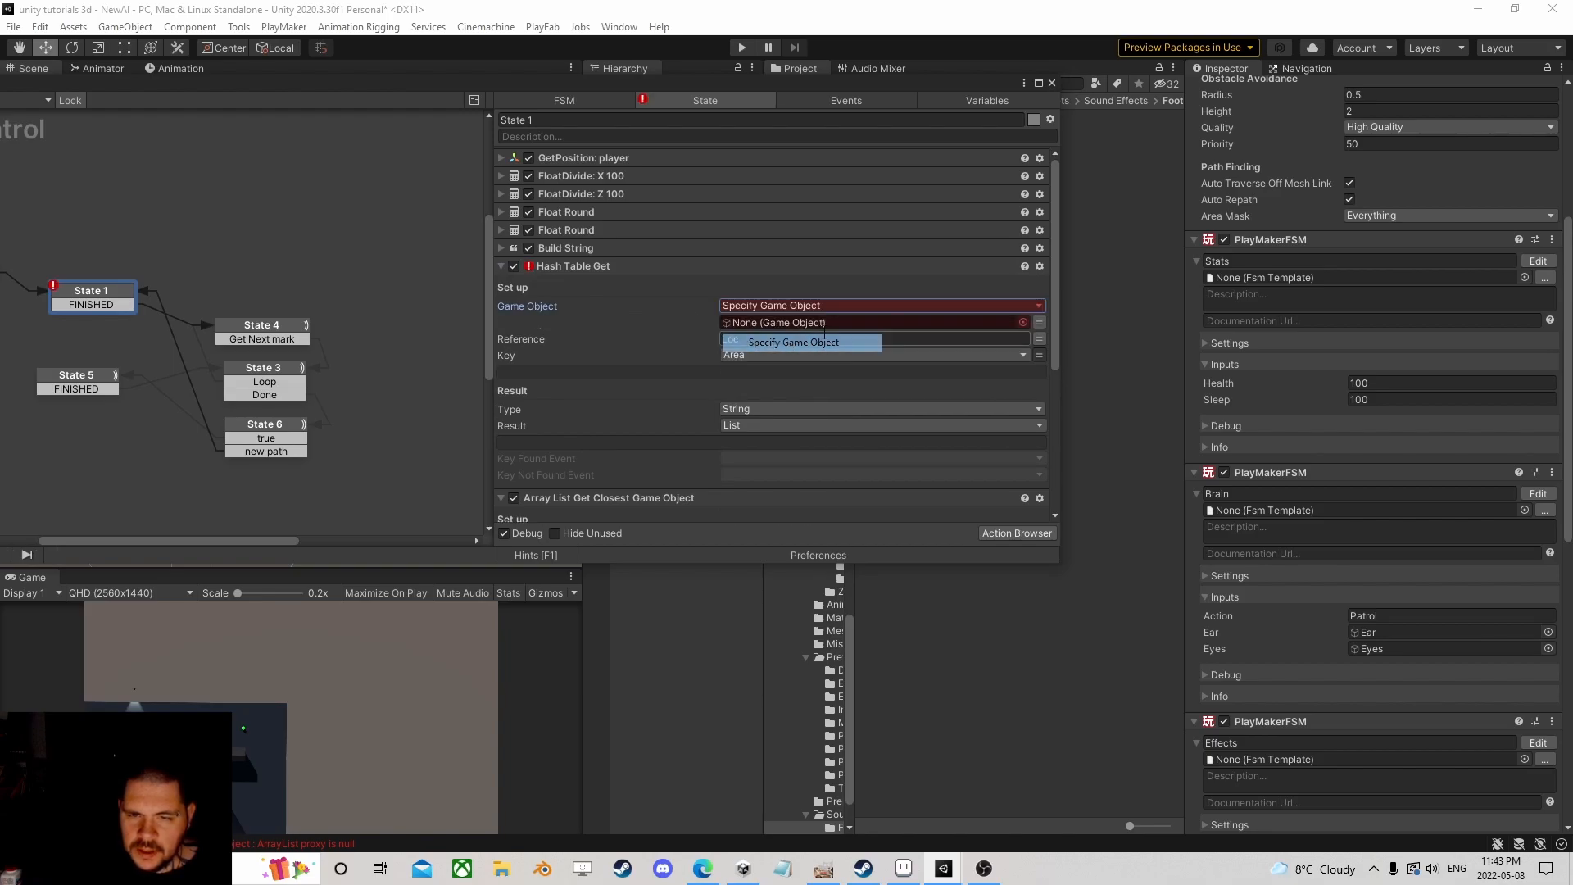
left_click(919, 326)
mouse_move(799, 395)
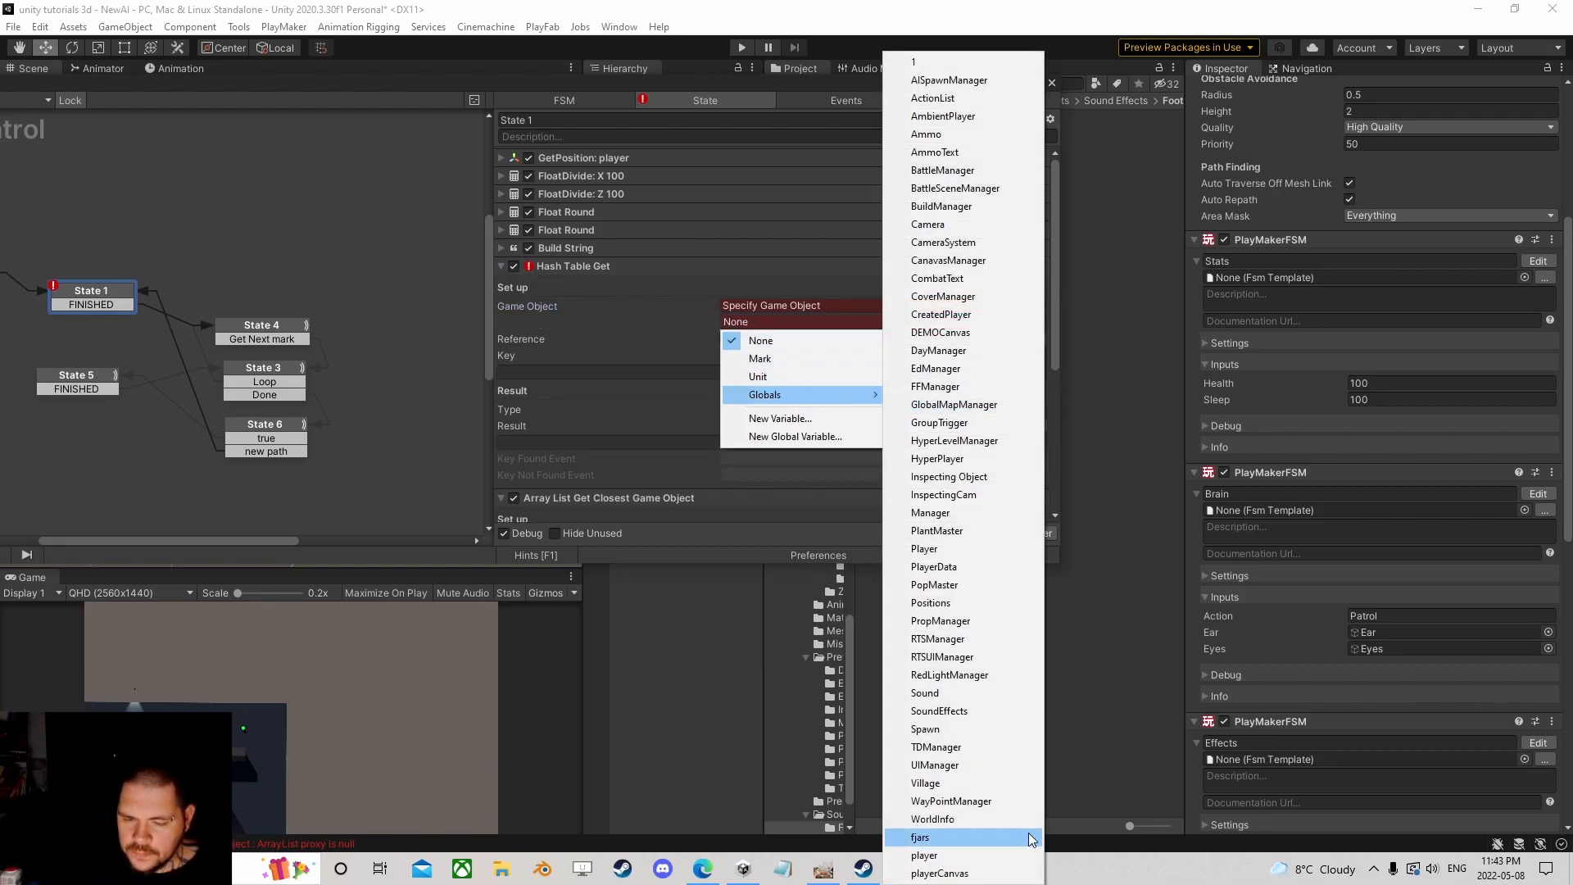
left_click(975, 818)
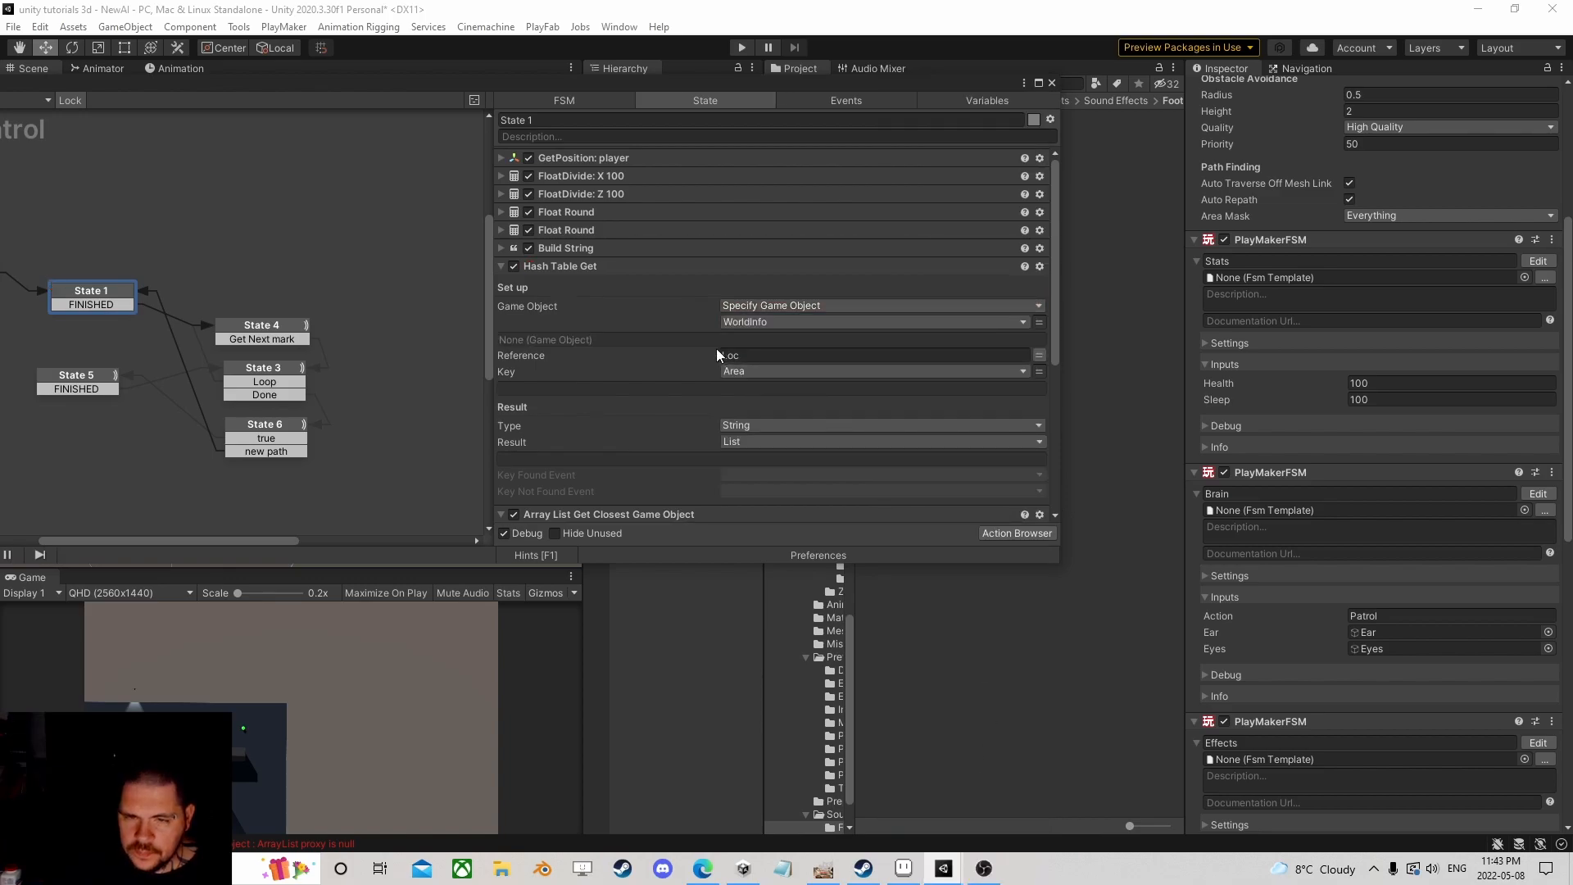
Step: Point State 6's Hash Table Get at global WorldInfo too, then start play mode
left_click(270, 428)
left_click(760, 310)
left_click(773, 341)
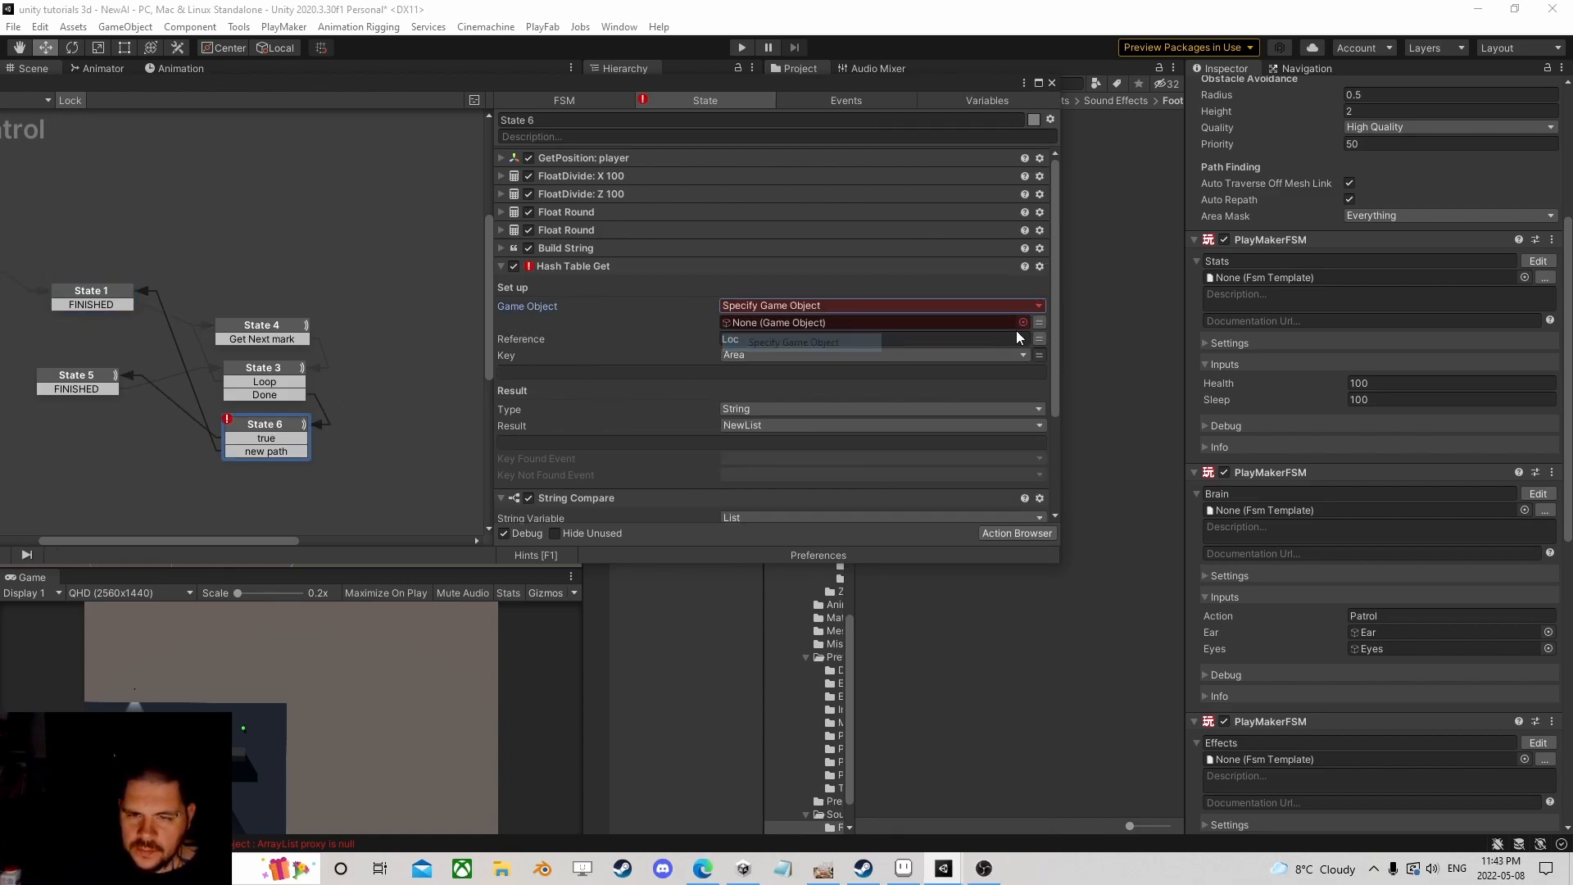
left_click(973, 324)
mouse_move(811, 394)
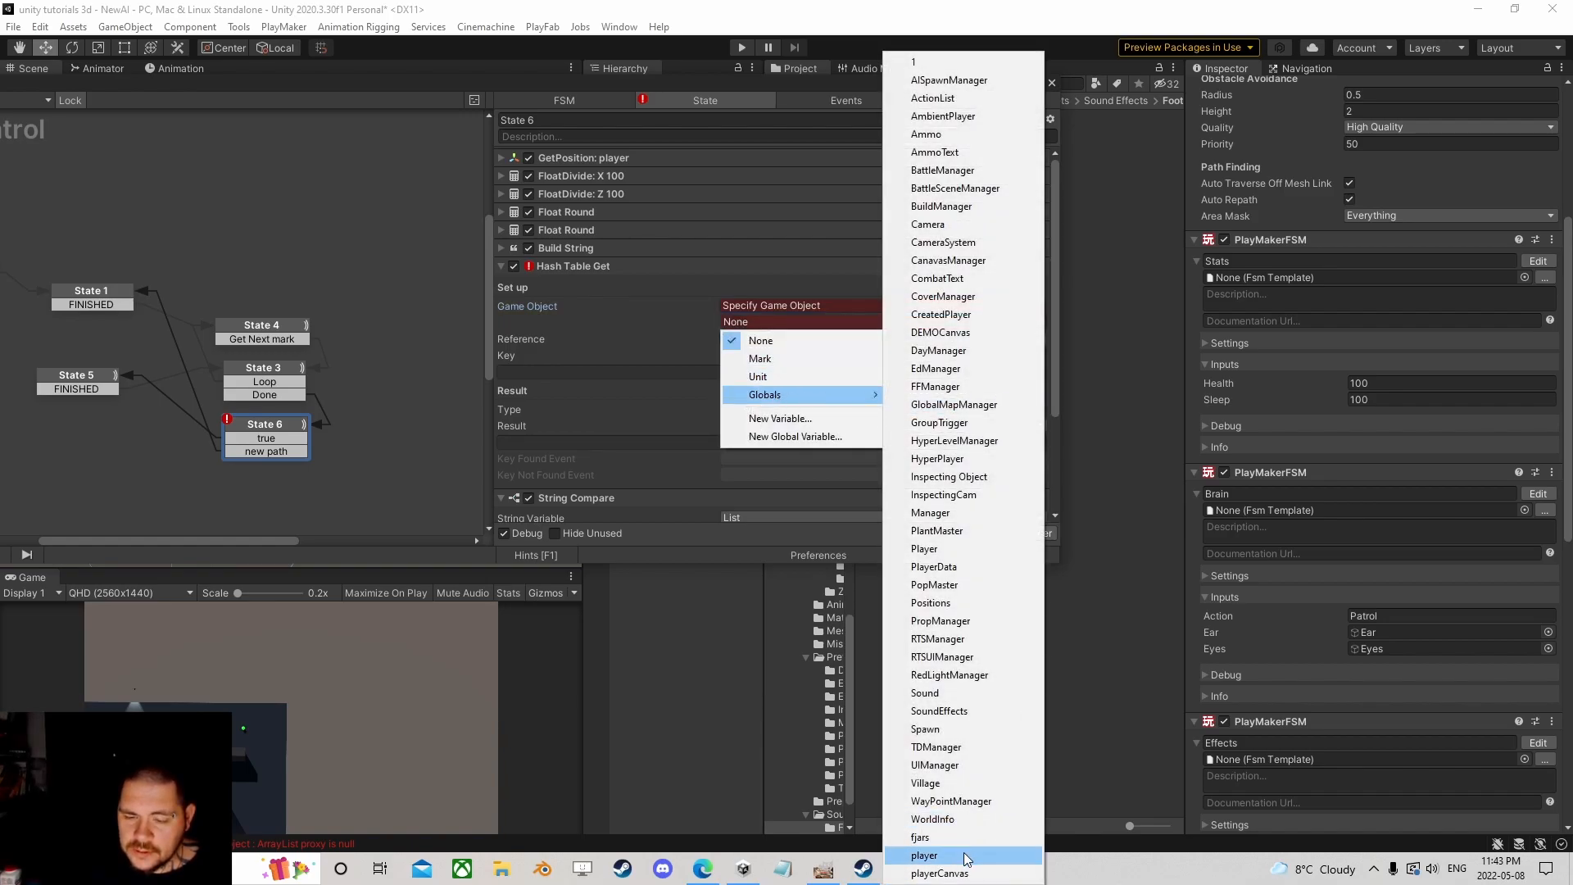
left_click(933, 819)
left_click_drag(710, 86, 982, 170)
left_click(746, 48)
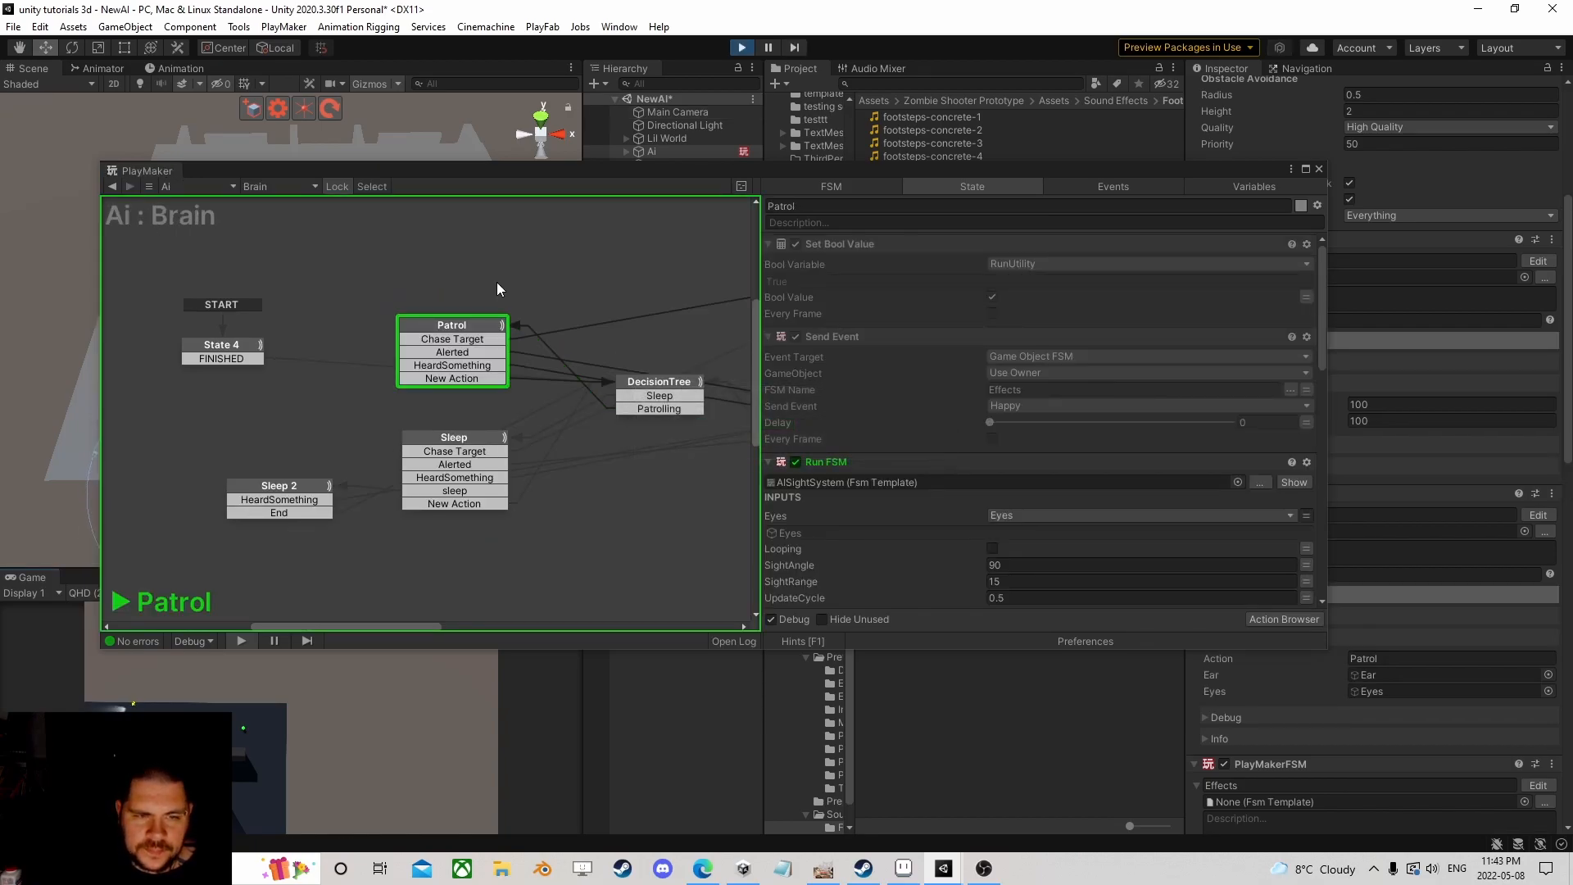
Step: Show the running patrol sub-FSM's State 1 down to Array List Get Closest Game Object
scroll(966, 452, "down", 5)
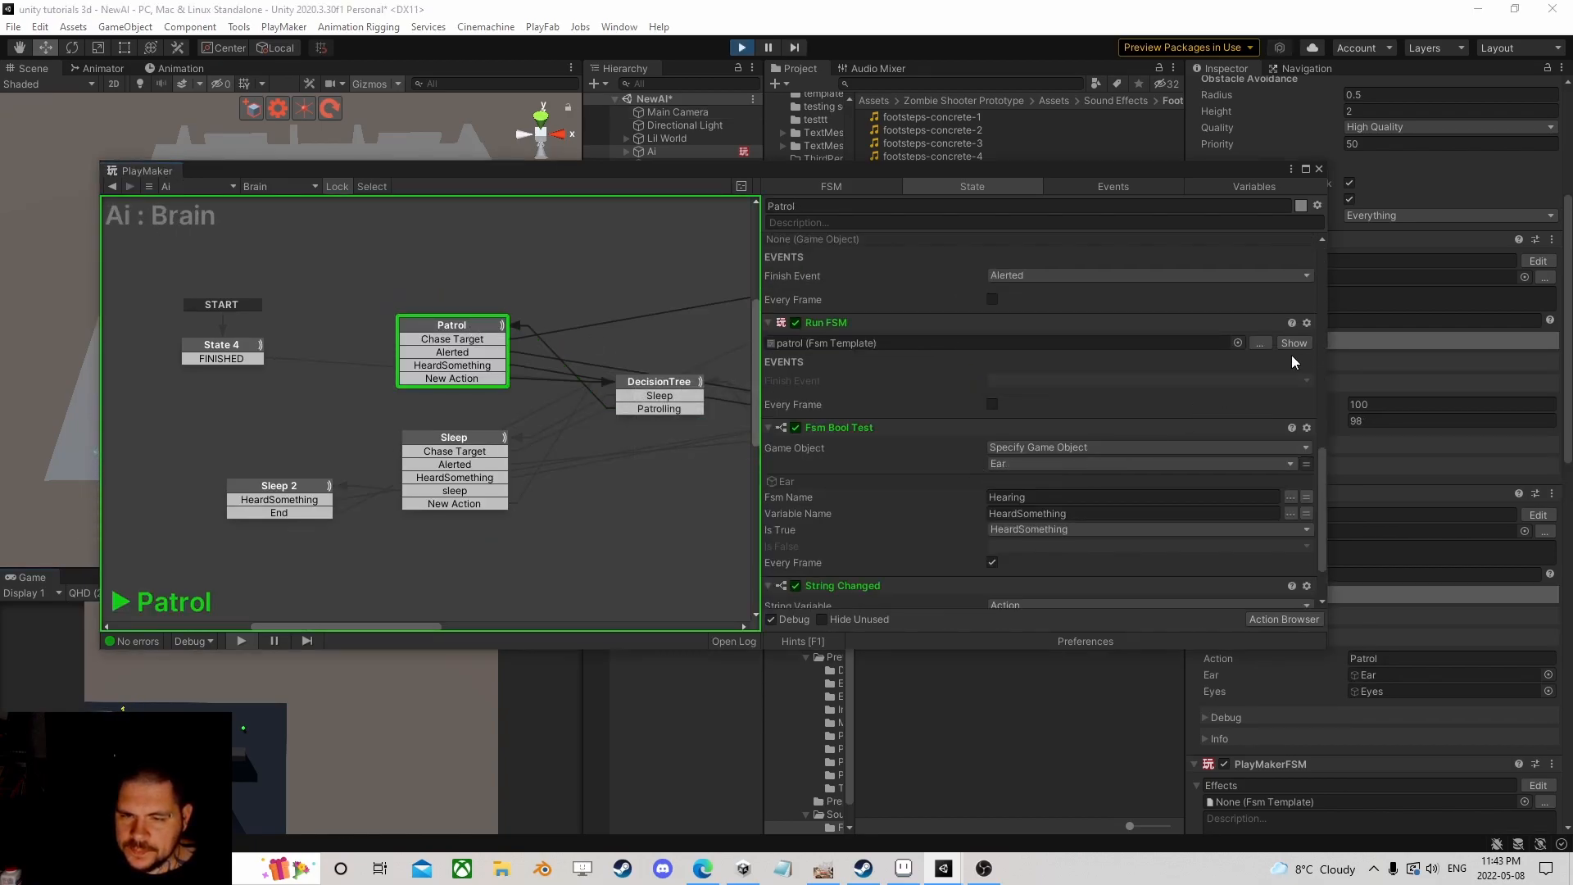
left_click(1310, 343)
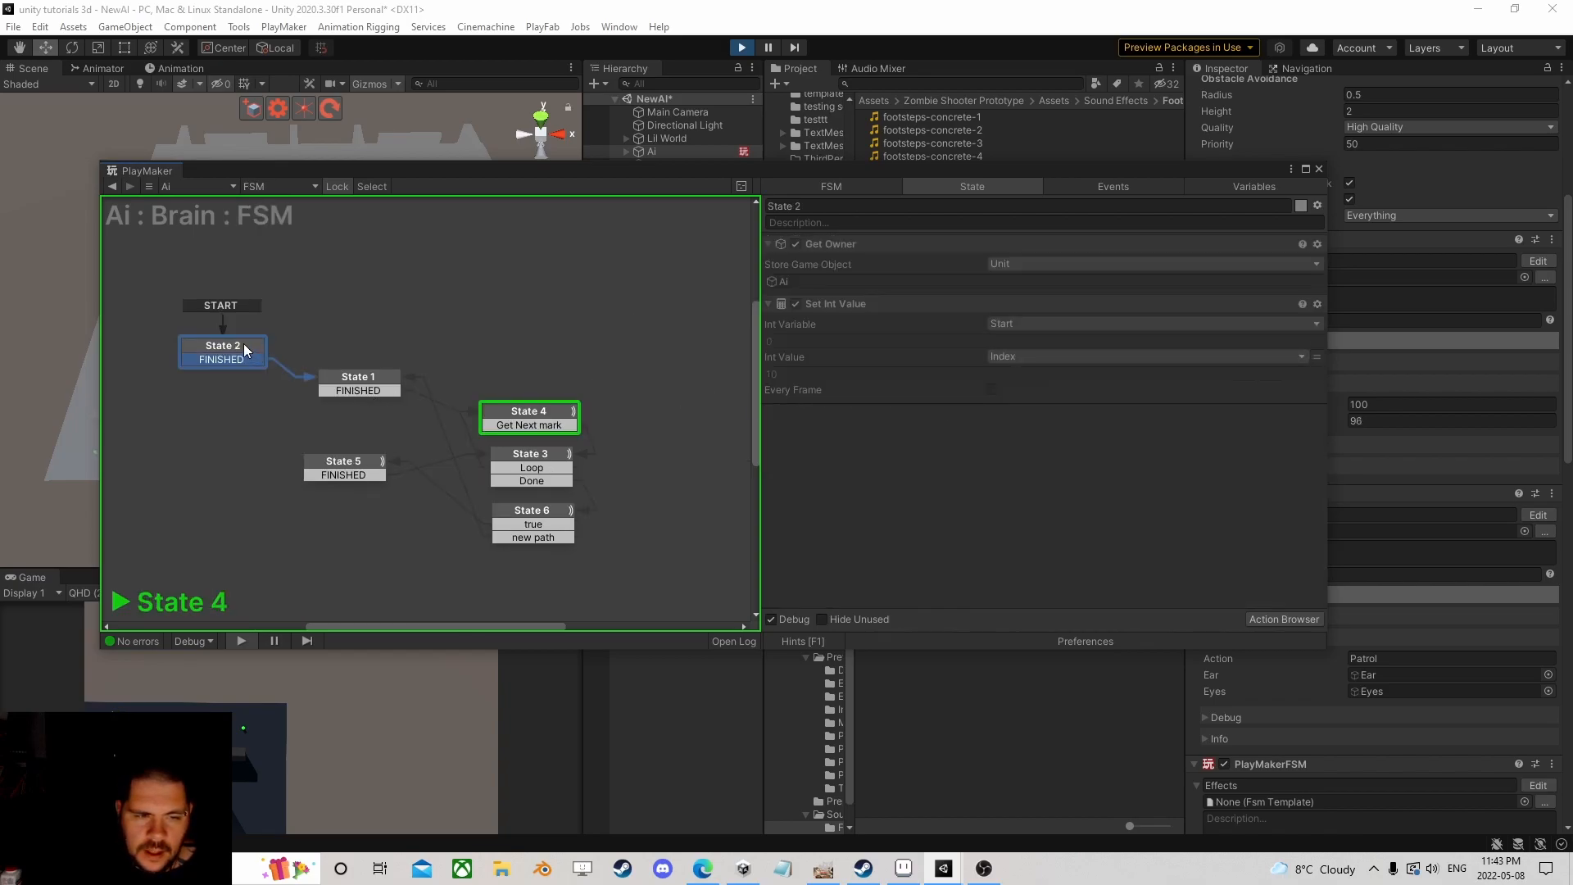
left_click(338, 378)
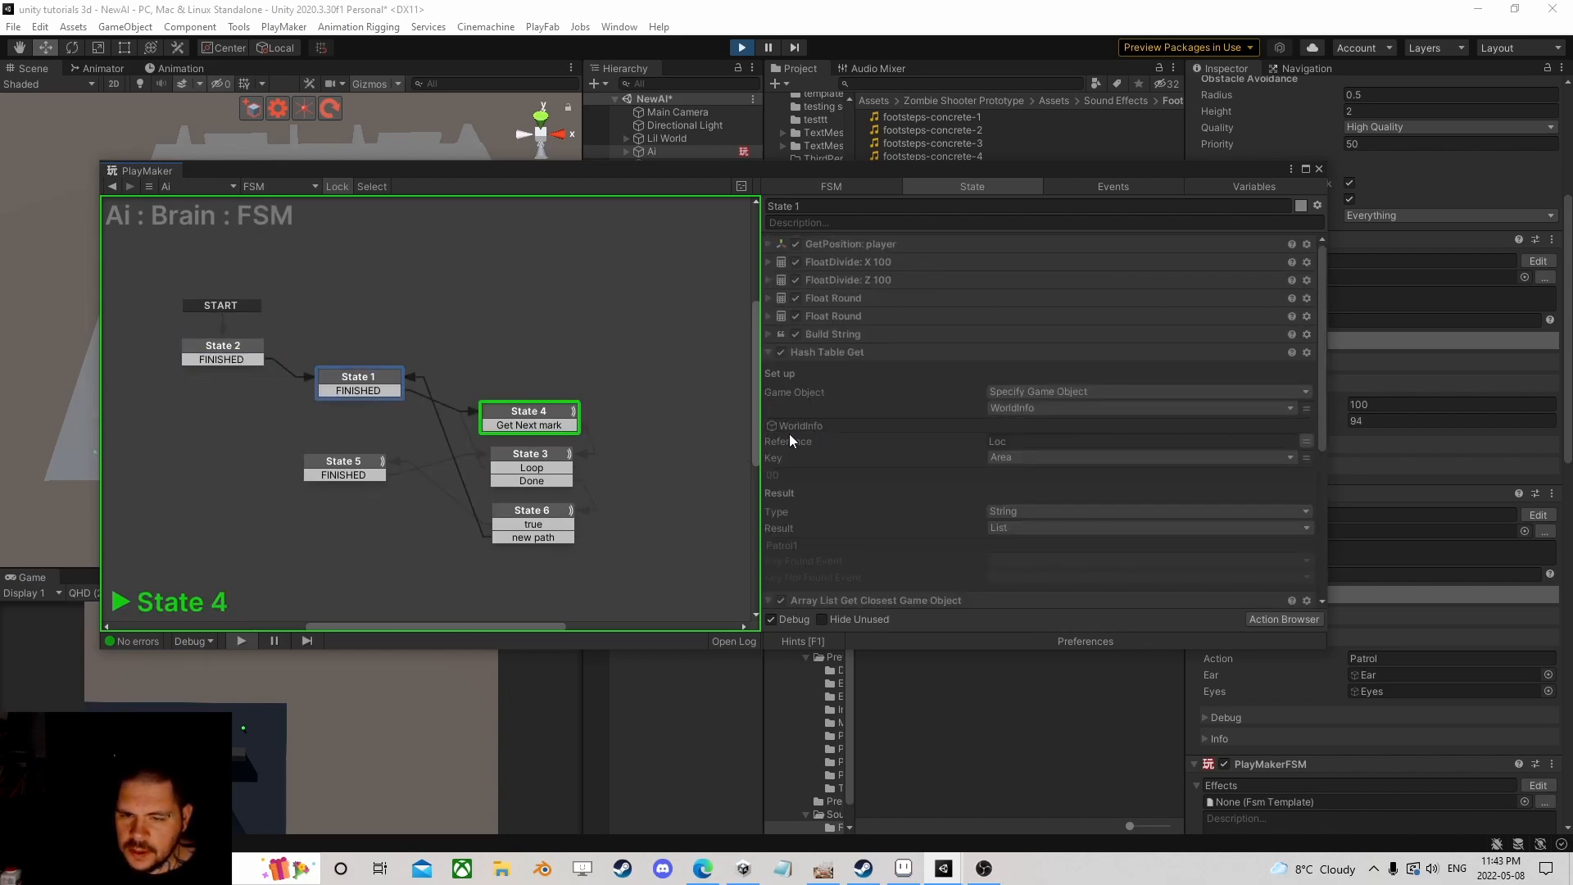
scroll(775, 475, "down", 4)
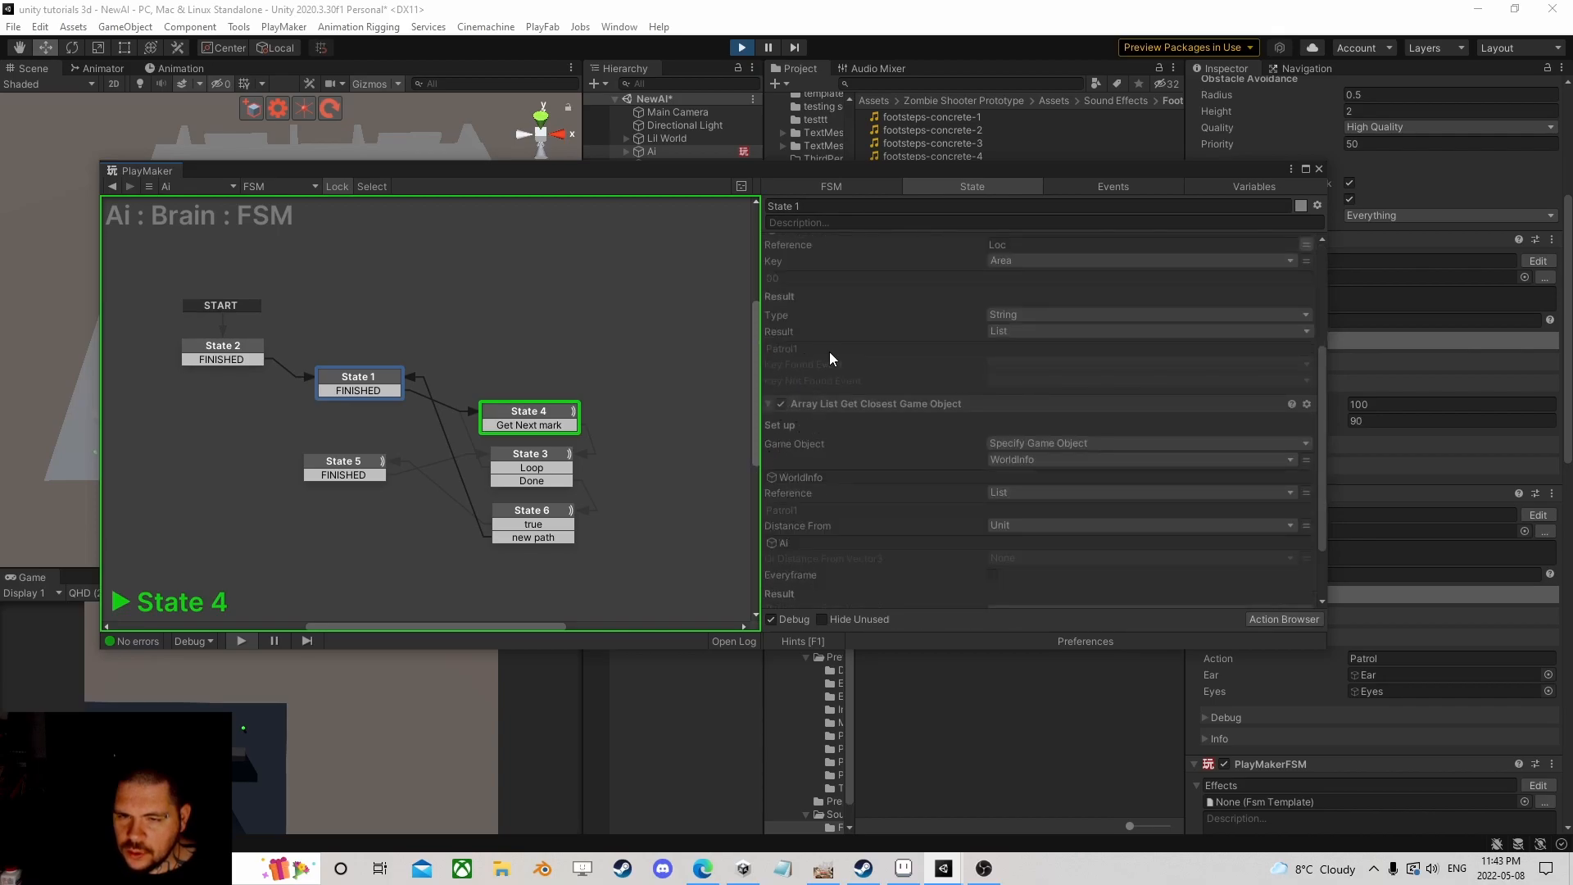
scroll(870, 475, "down", 2)
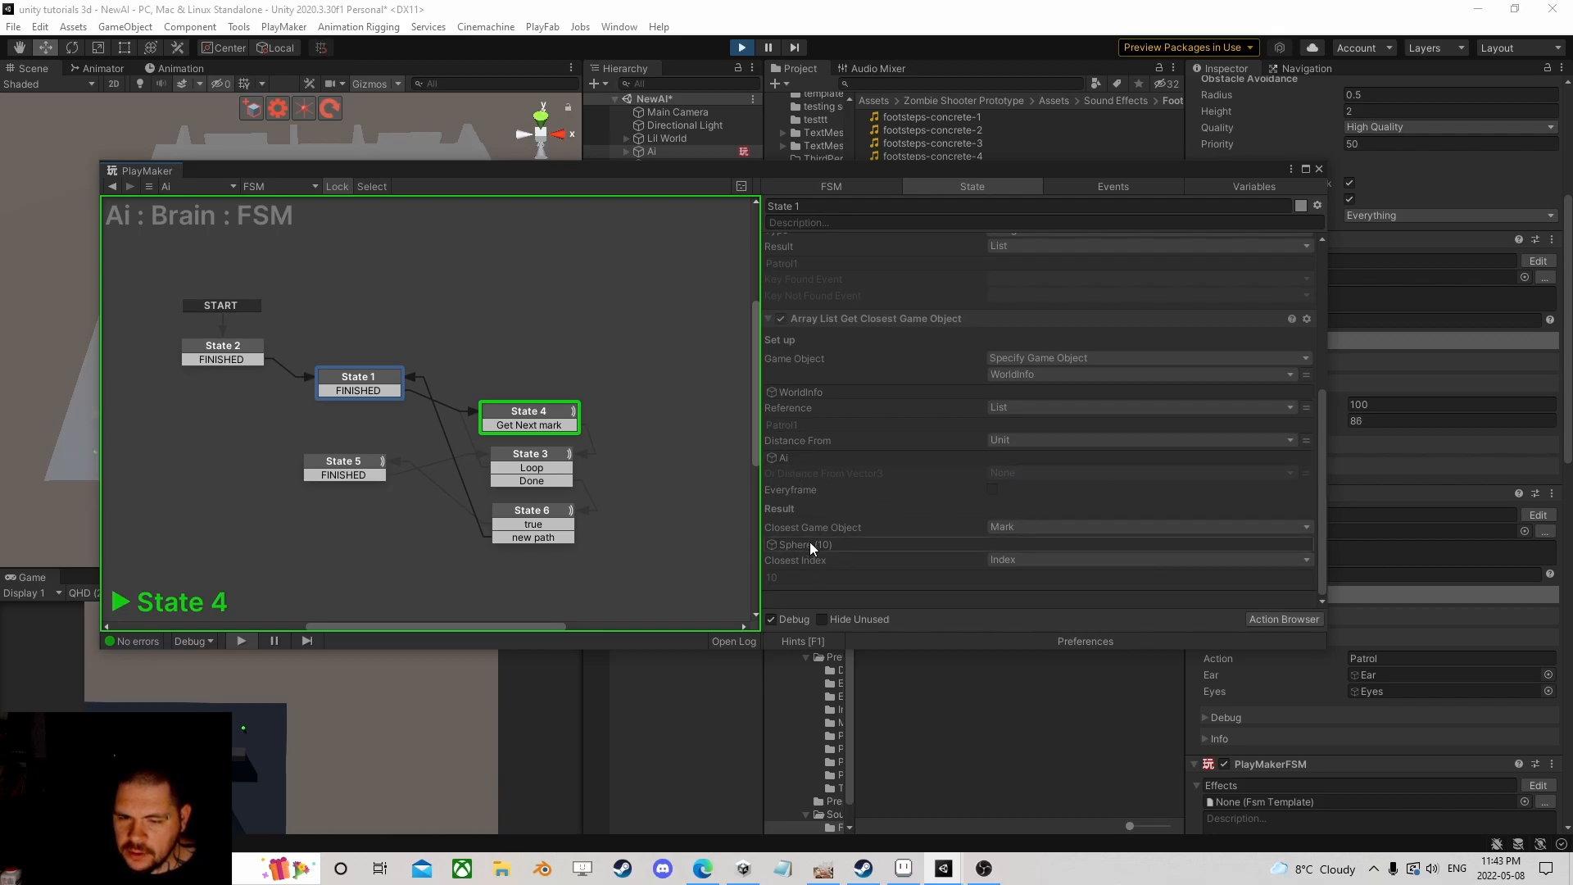
Step: Drag the player Capsule right across the maze floor, then back left
left_click_drag(921, 170, 1047, 485)
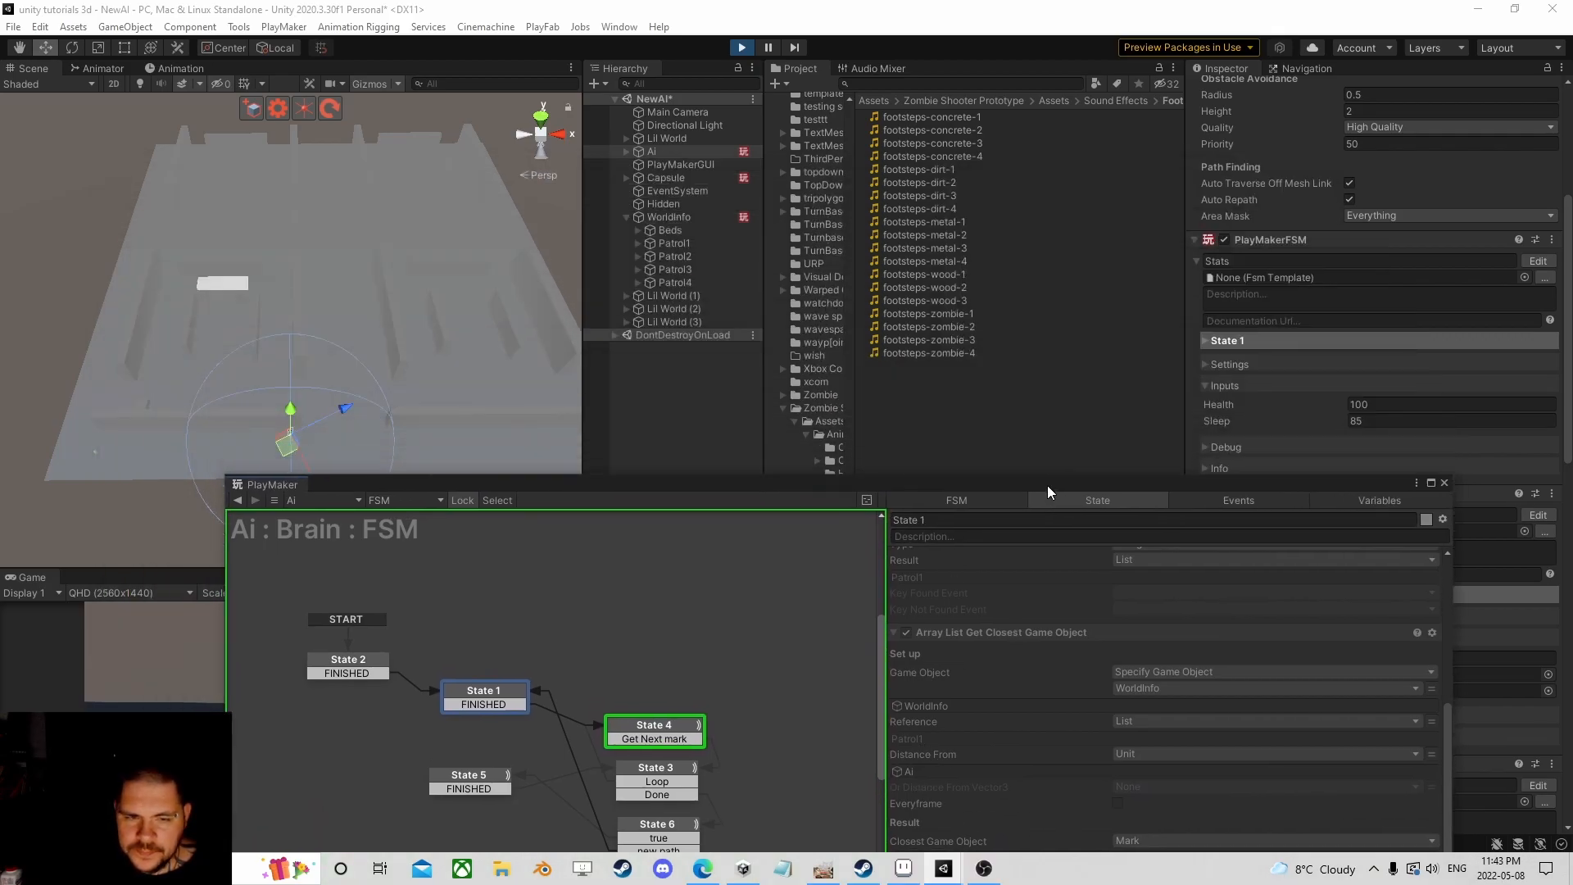
middle_click_drag(345, 401, 368, 338)
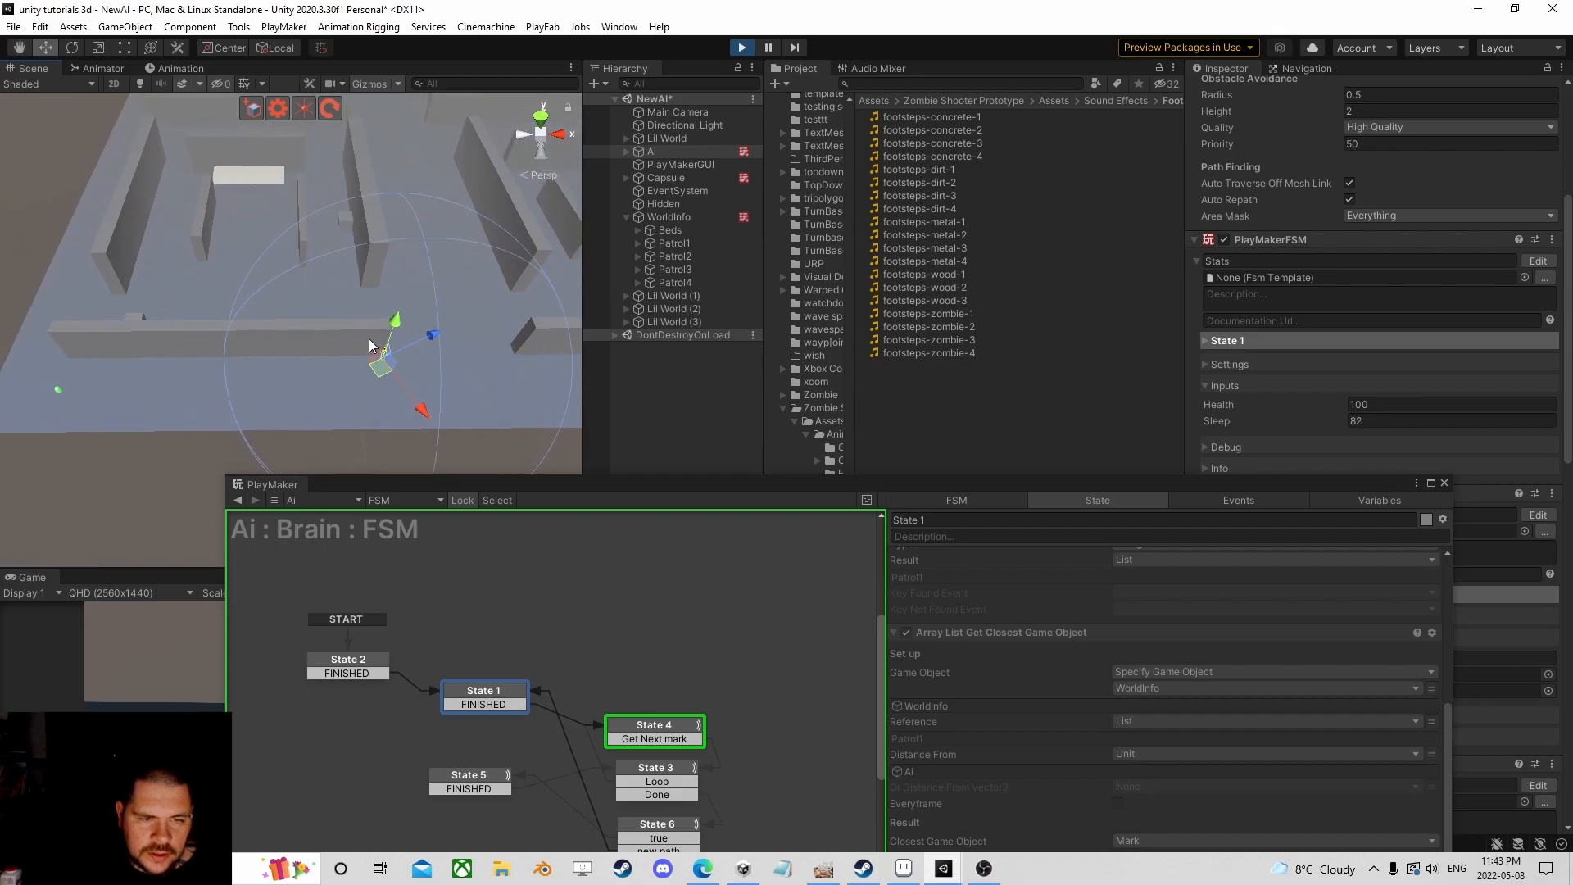
scroll(346, 357, "up", 2)
scroll(338, 335, "down", 3)
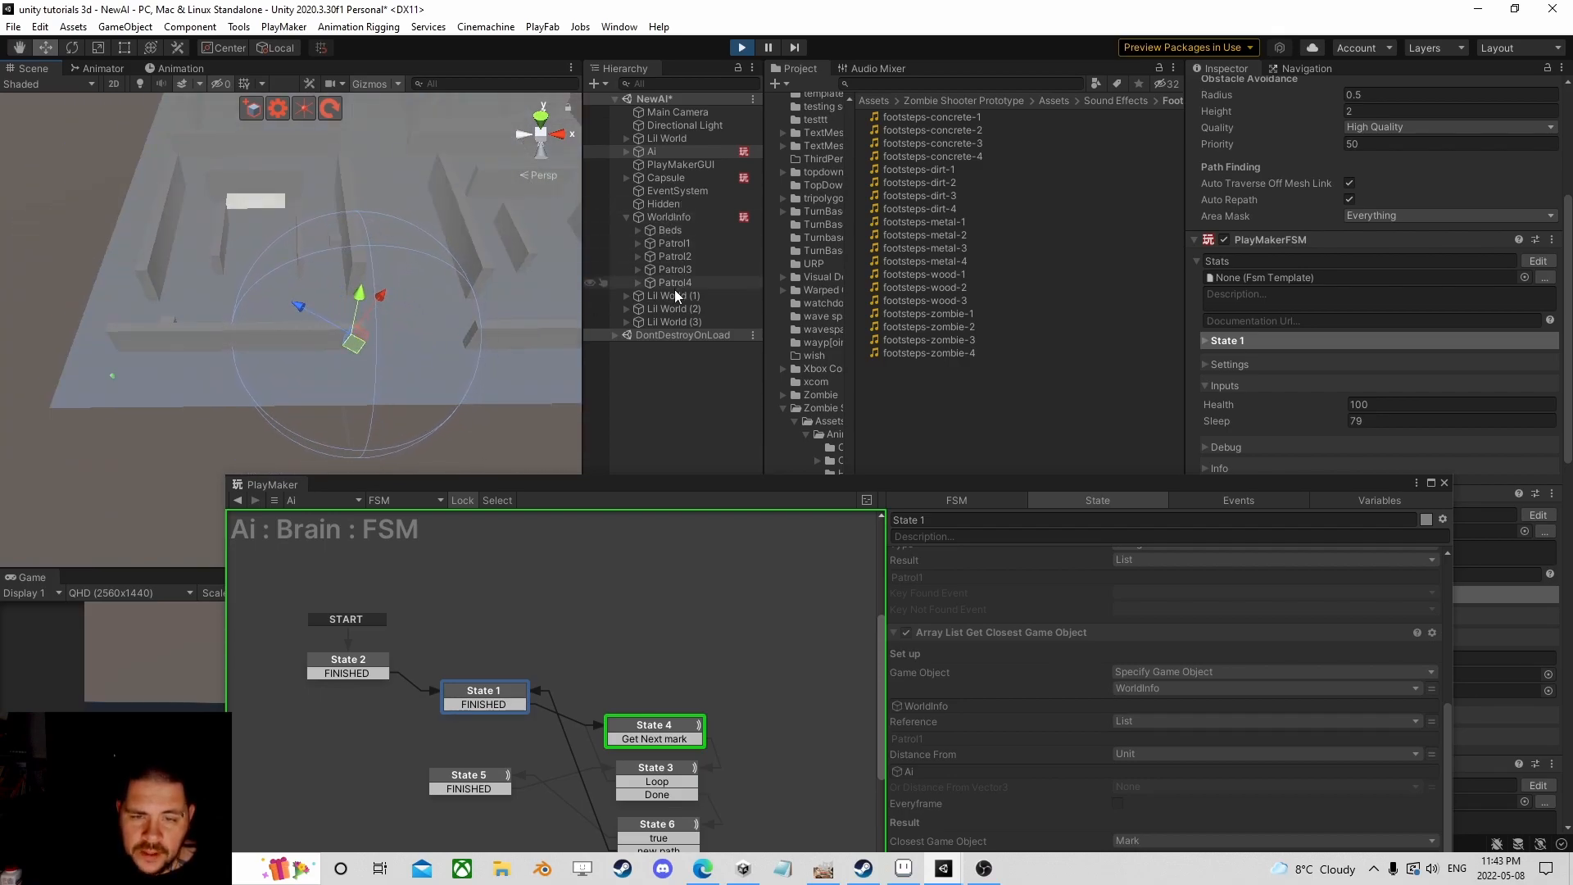
left_click(661, 177)
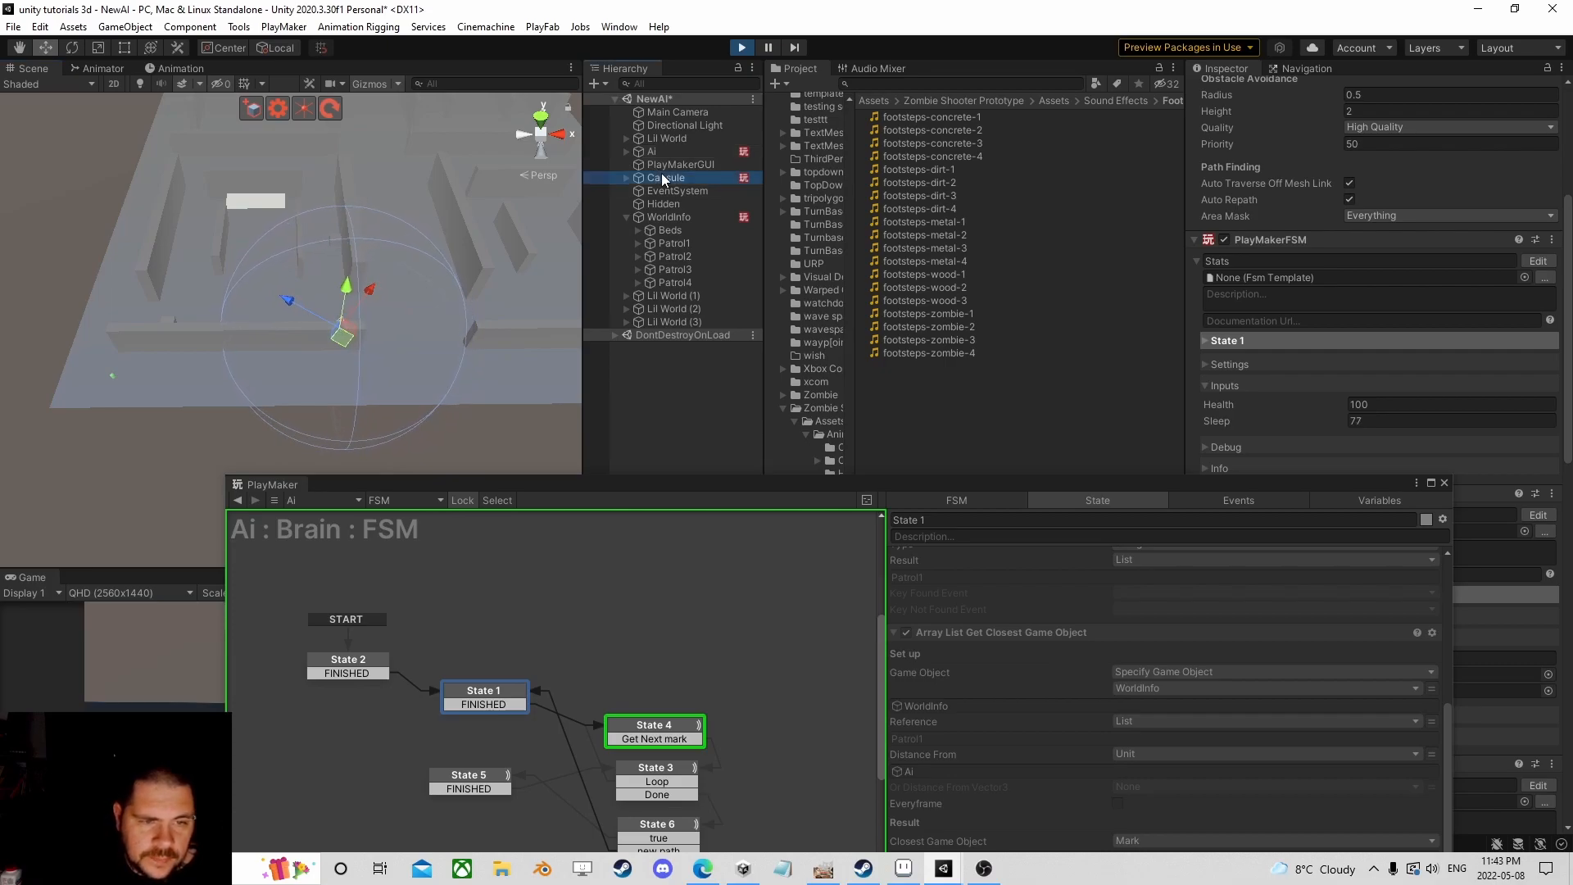
left_click_drag(121, 388, 434, 377)
left_click_drag(508, 316, 415, 308)
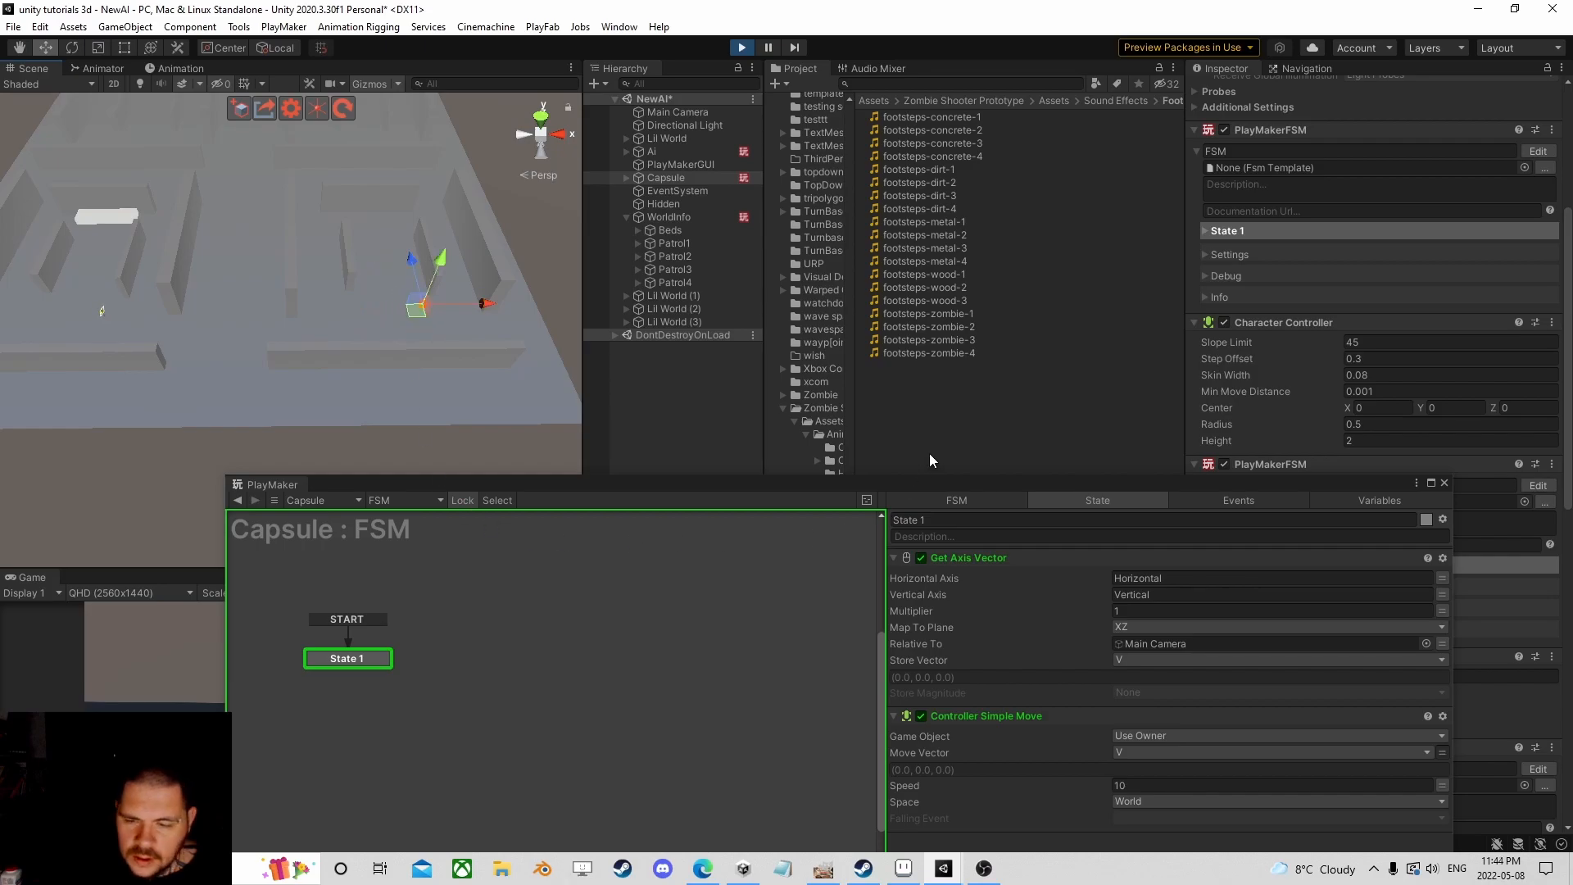
Step: Select the Ai and open its Brain PlayMakerFSM for editing
left_click_drag(882, 489, 694, 452)
left_click(660, 152)
scroll(1434, 598, "down", 3)
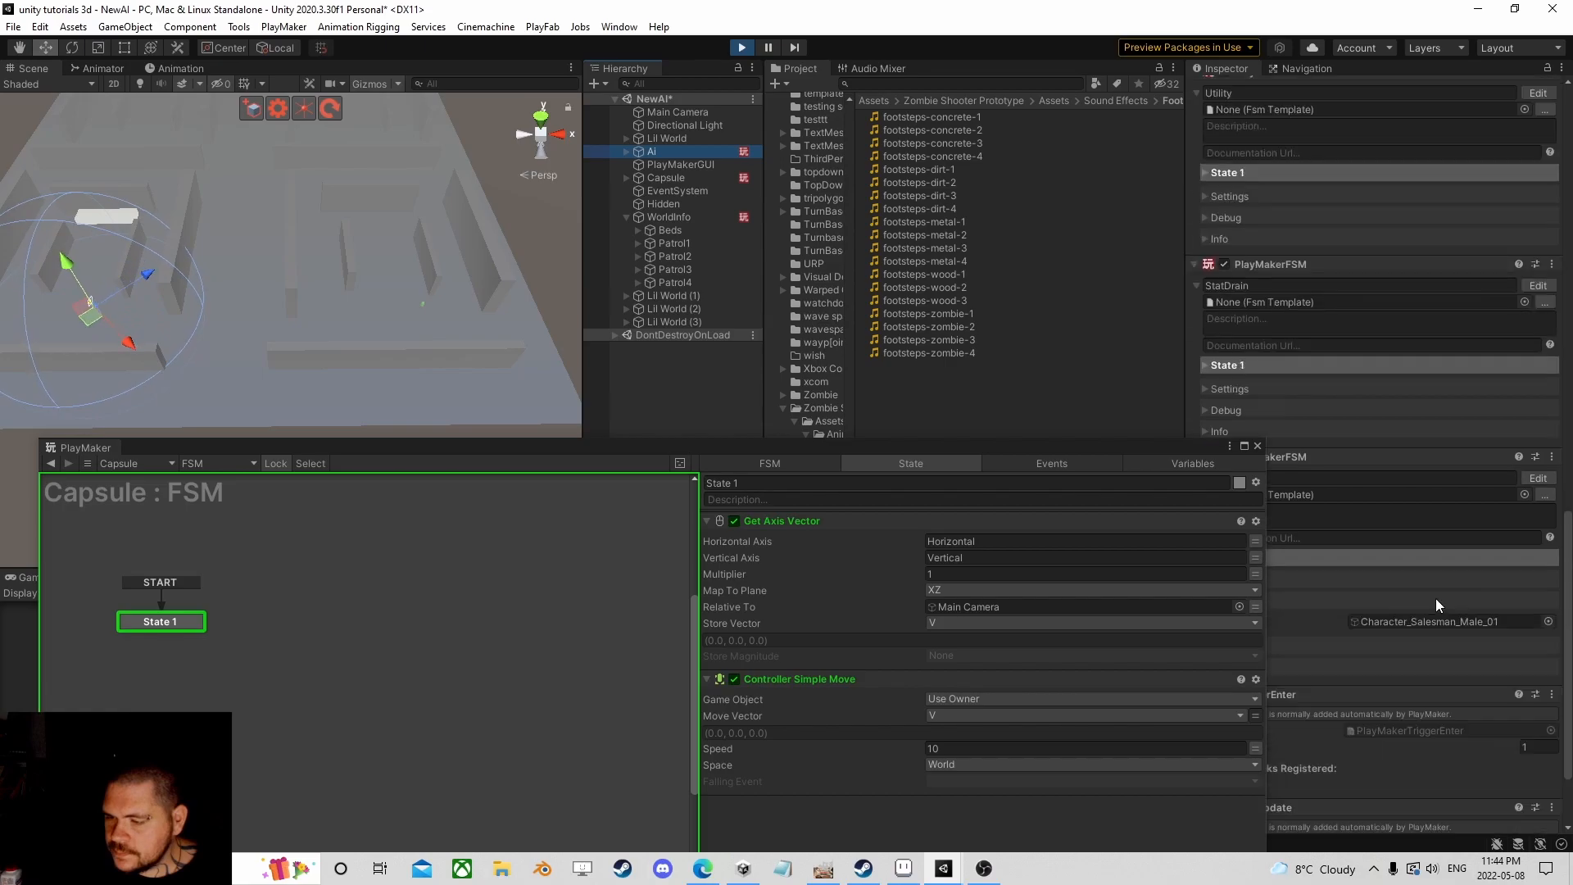
scroll(1434, 459, "up", 3)
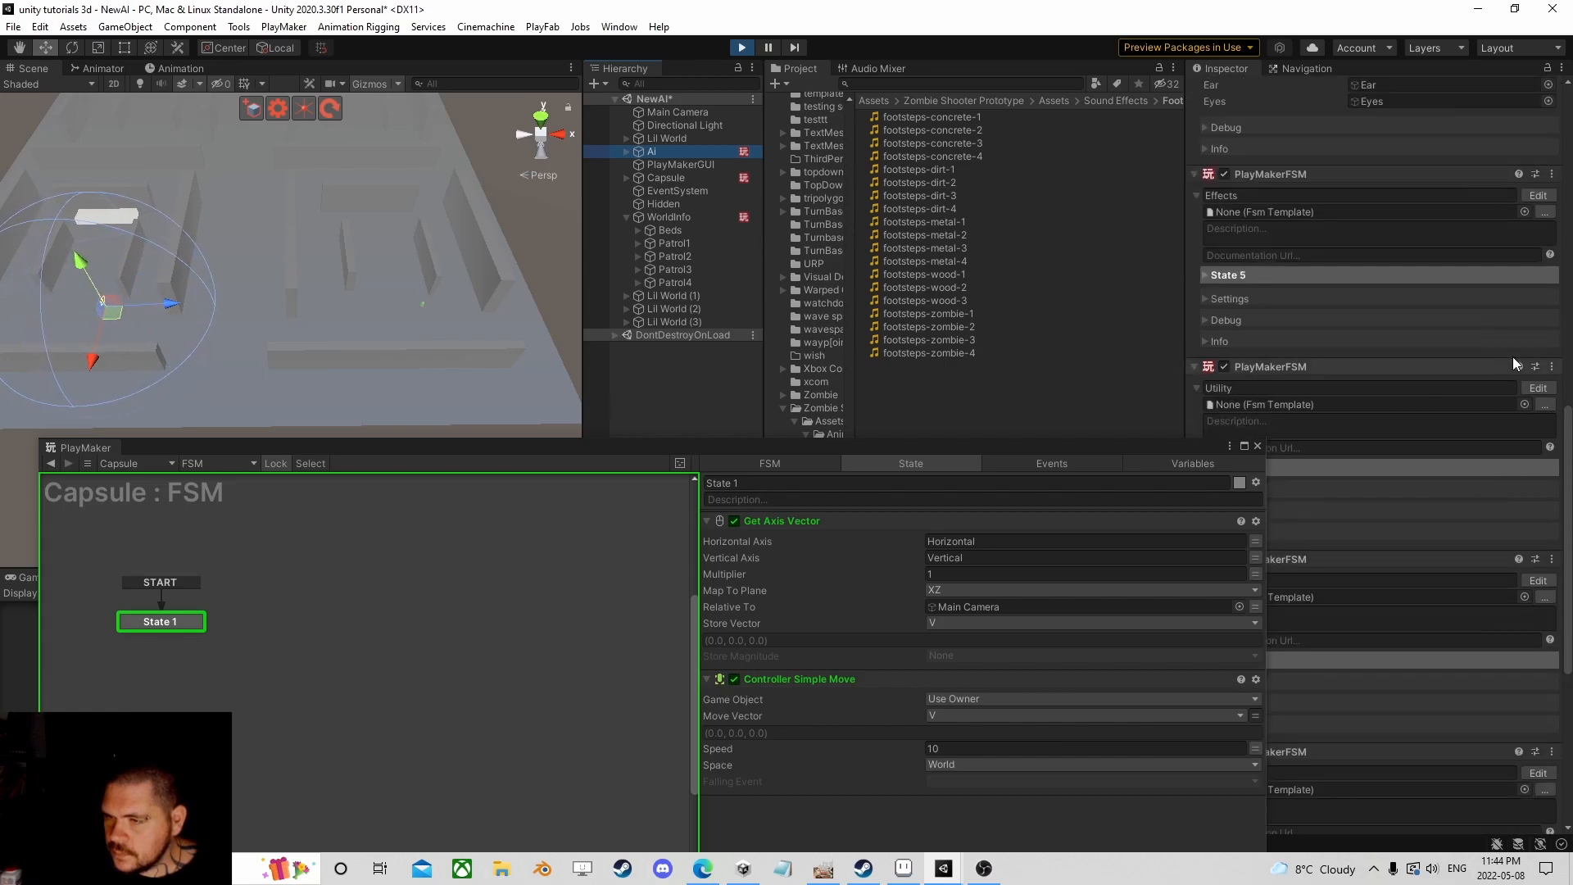
scroll(1532, 392, "down", 6)
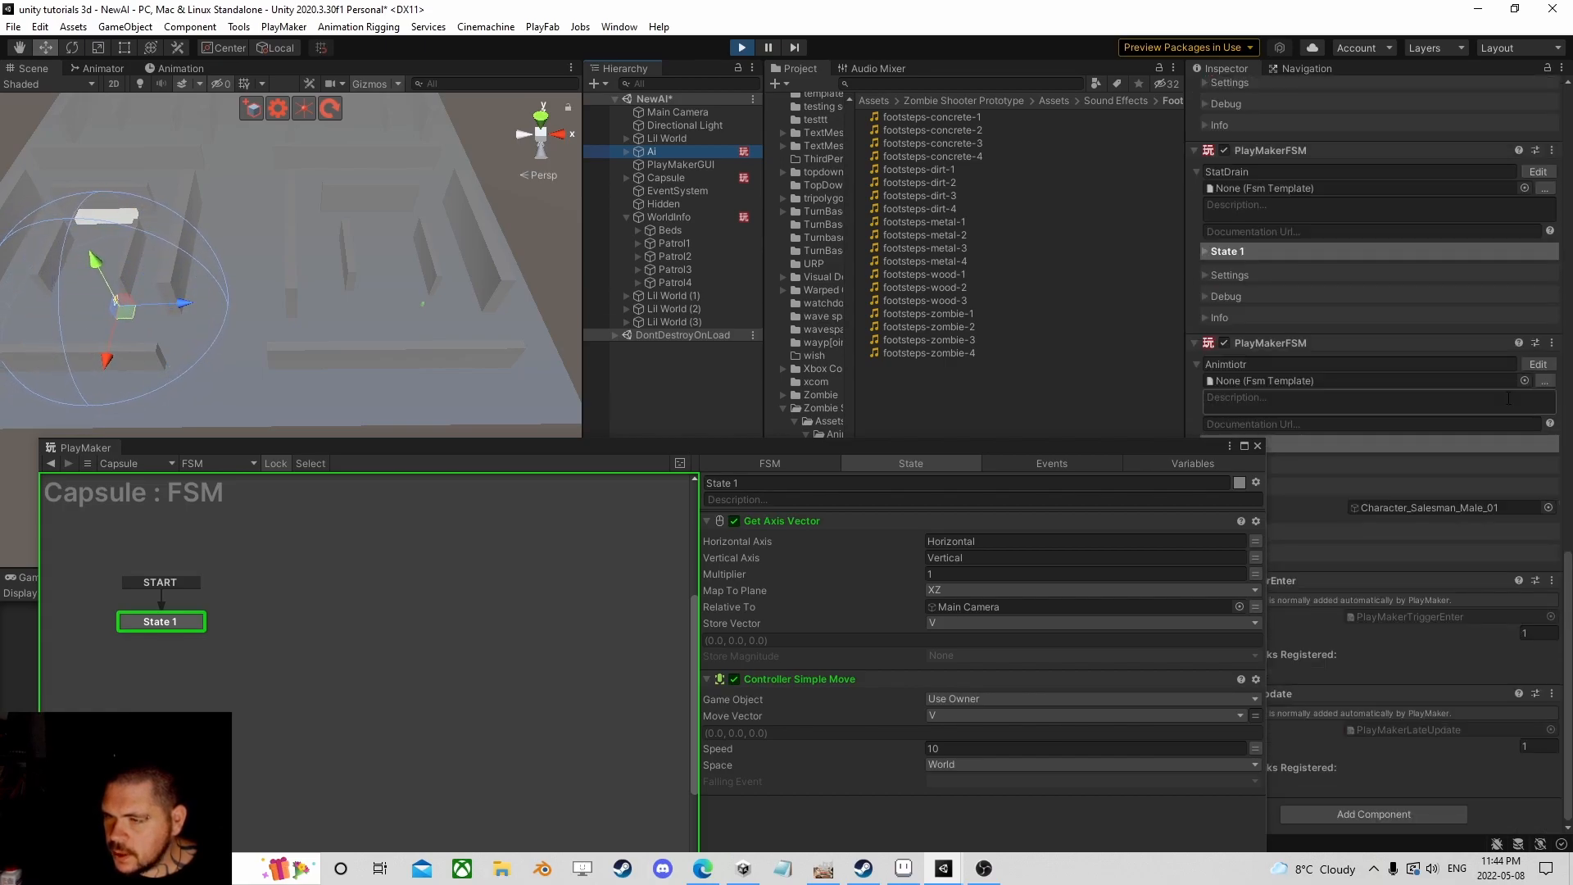
scroll(1467, 402, "up", 3)
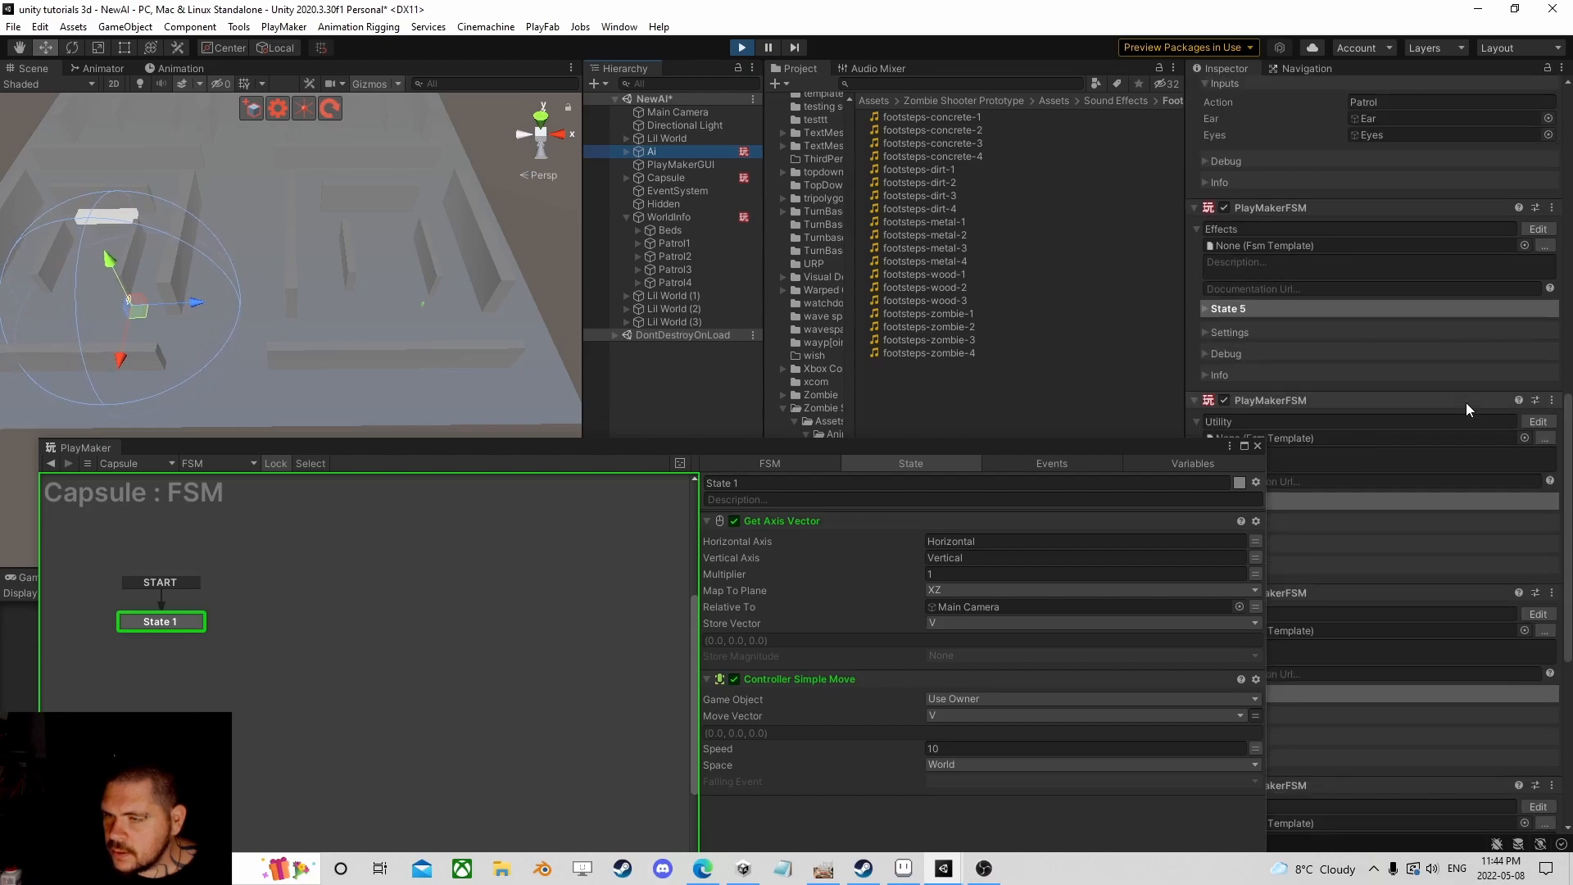
scroll(1466, 401, "up", 3)
scroll(1466, 401, "up", 2)
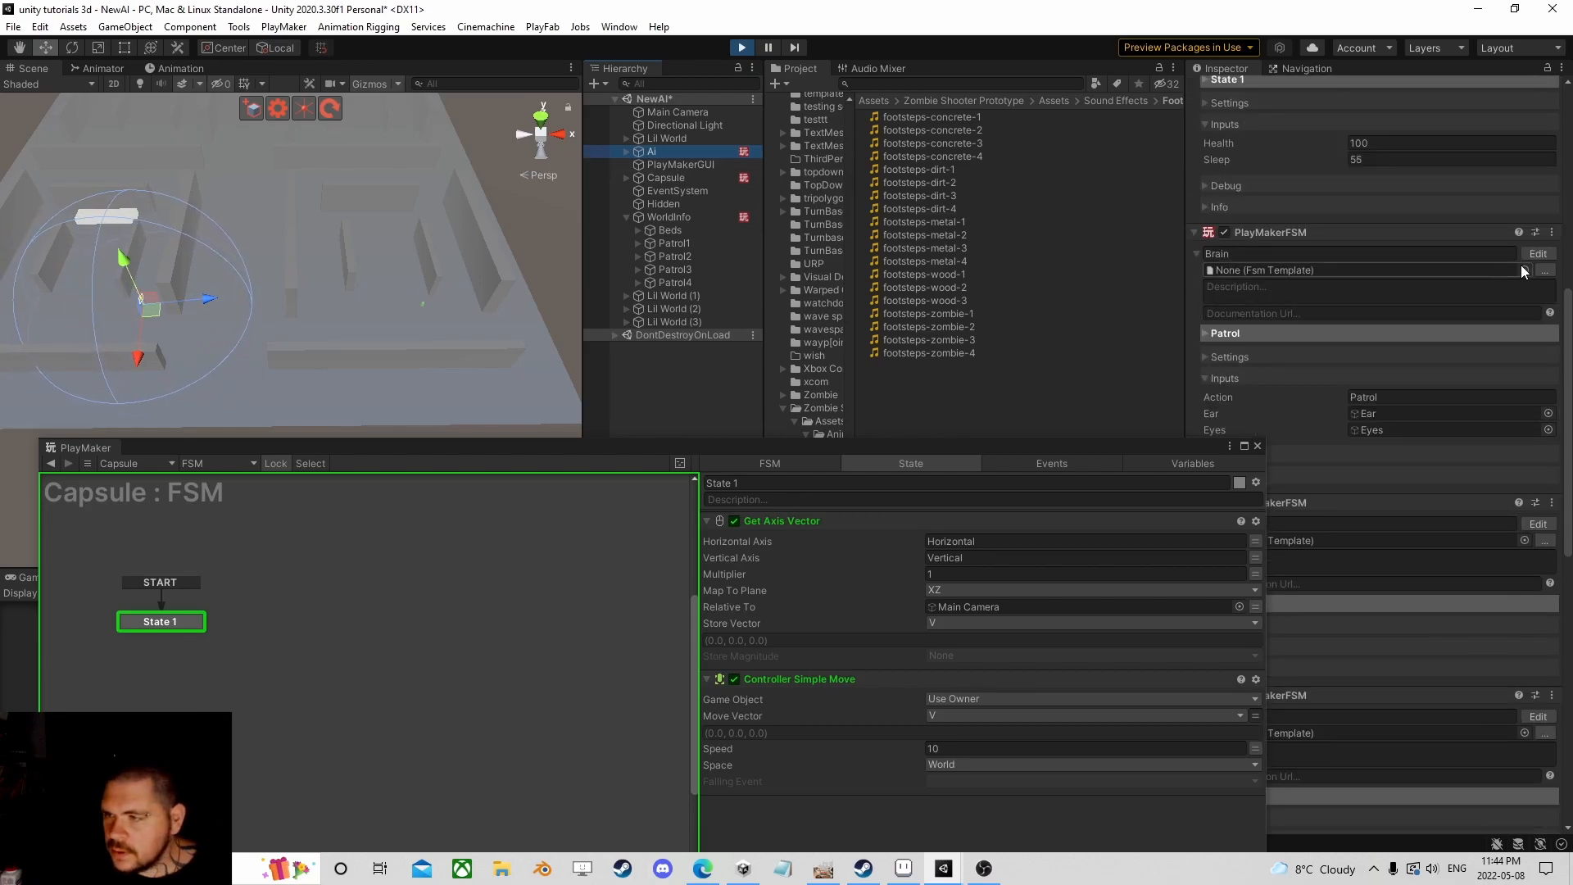
left_click(1537, 254)
Step: Open the running patrol sub-FSM from the Brain's Run FSM action
scroll(937, 710, "down", 5)
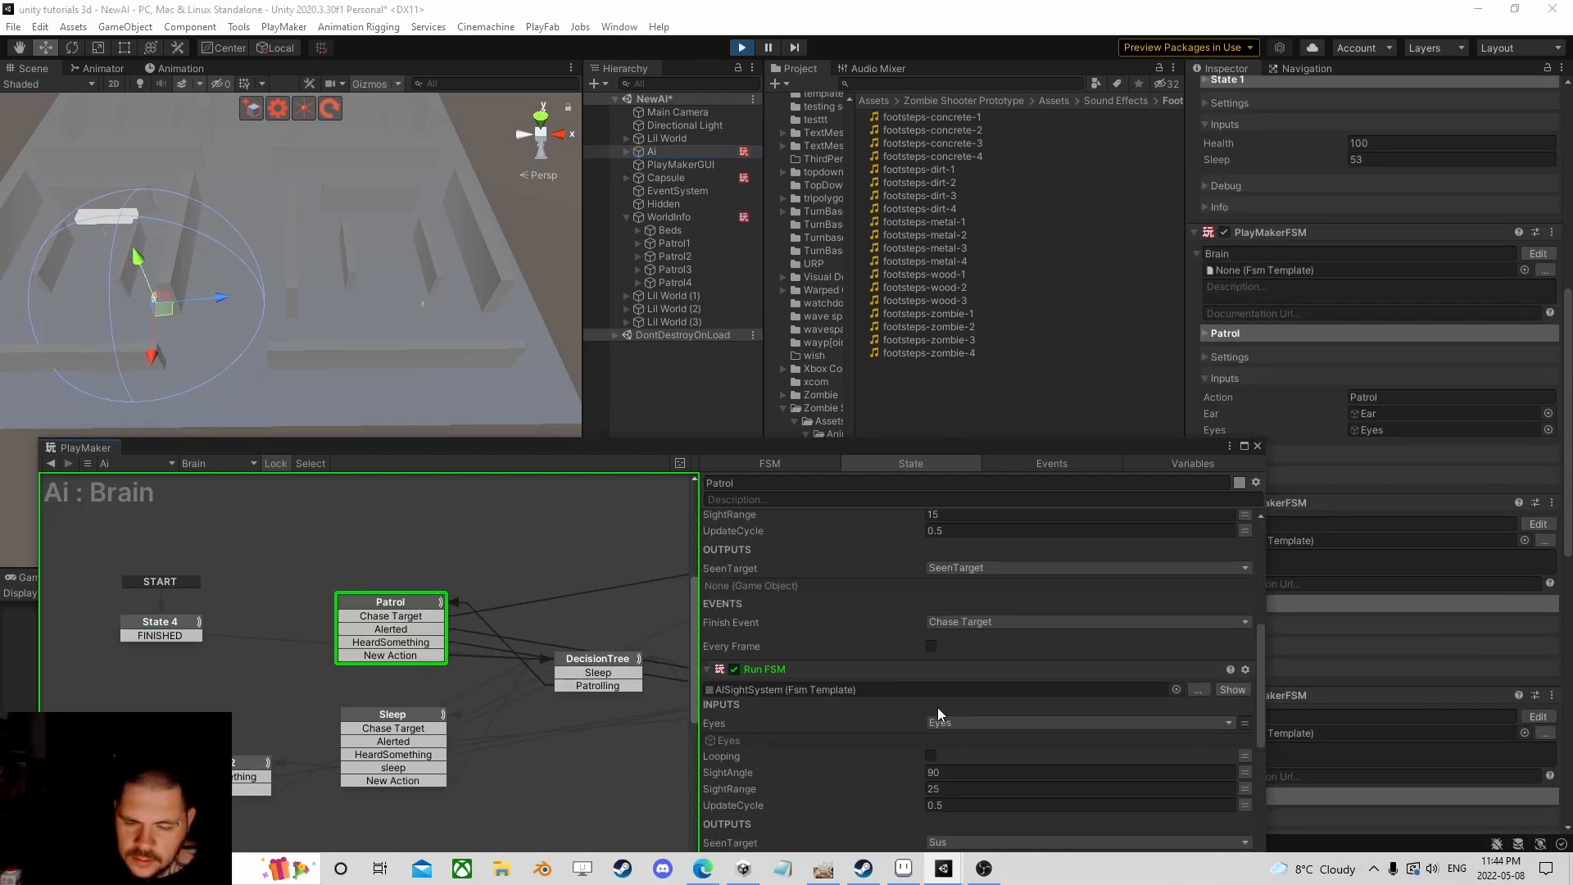
scroll(1021, 687, "down", 3)
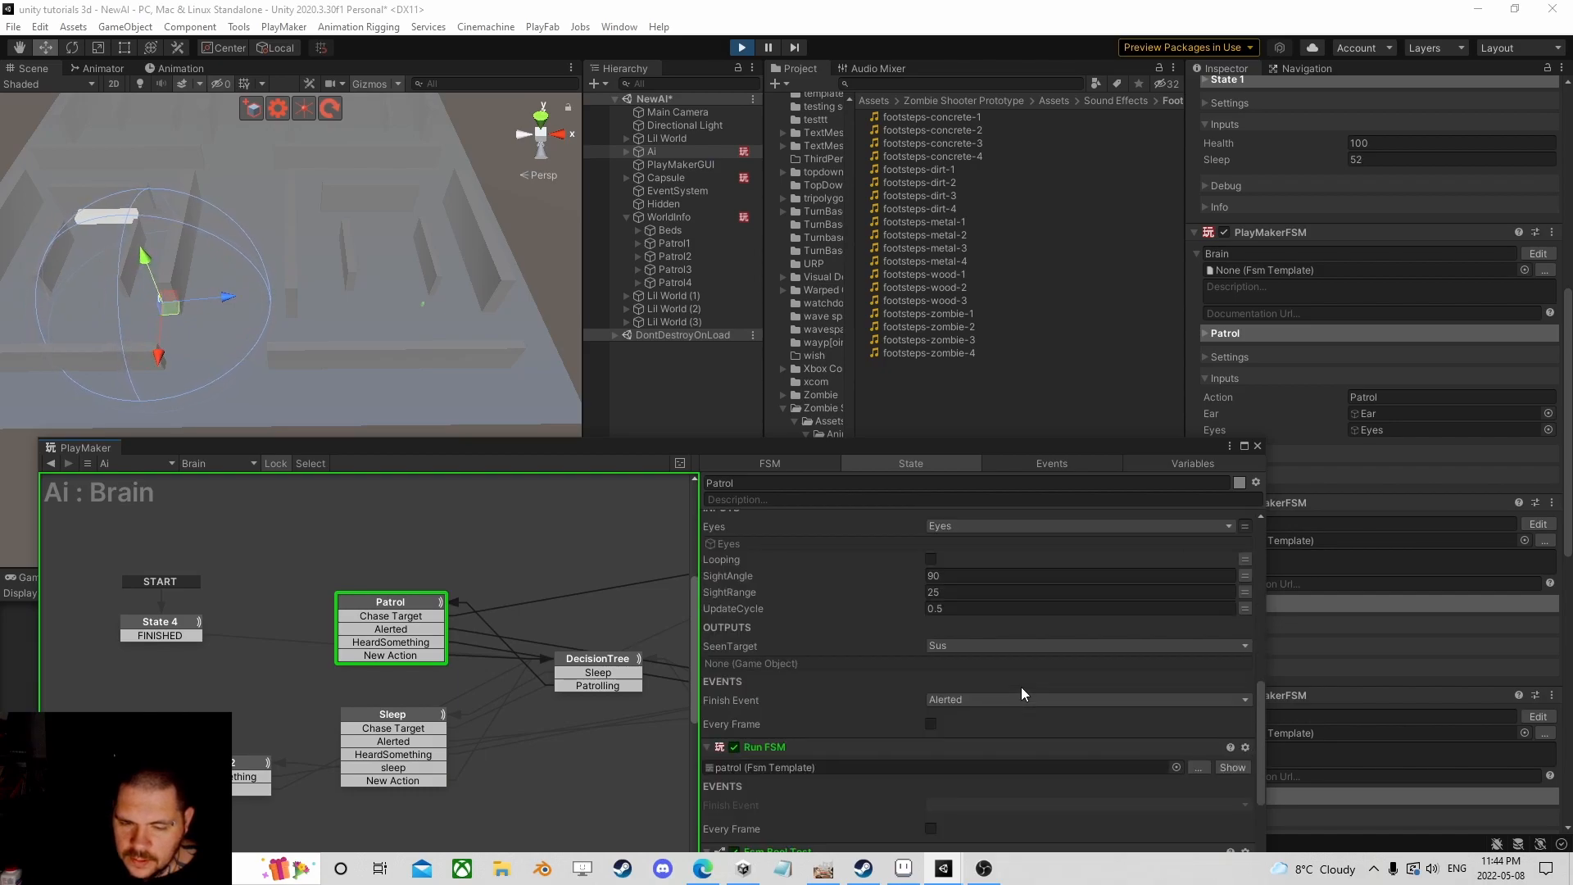
left_click(1232, 767)
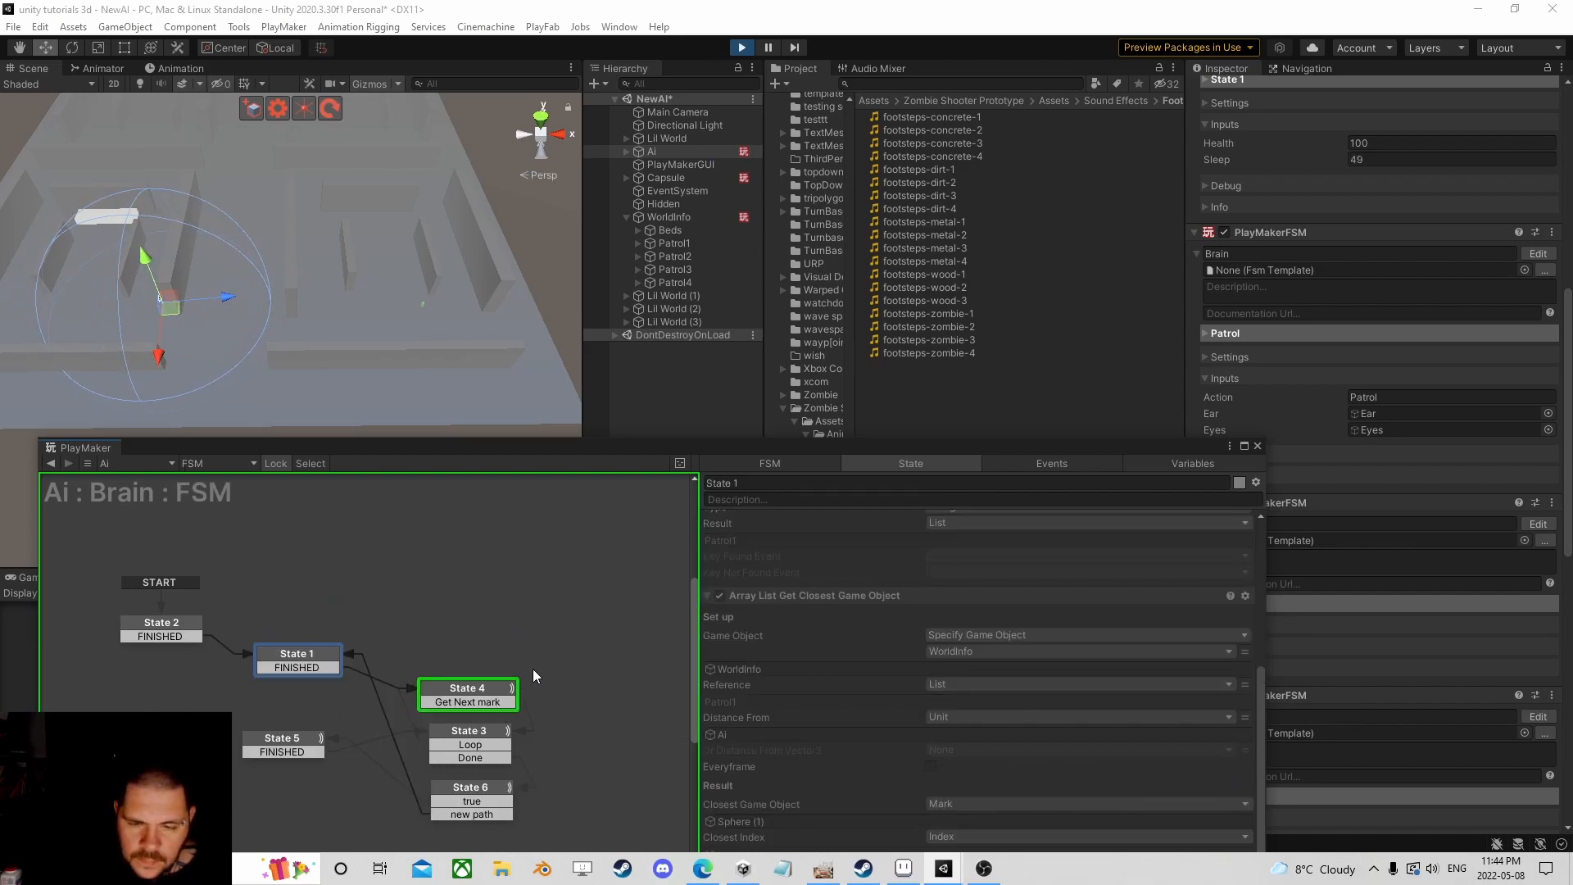
scroll(463, 676, "down", 1)
scroll(536, 680, "down", 2)
Step: Show State 6's Hash Table Get and String Compare actions while the Ai patrols
middle_click_drag(538, 678, 554, 538)
scroll(511, 621, "up", 2)
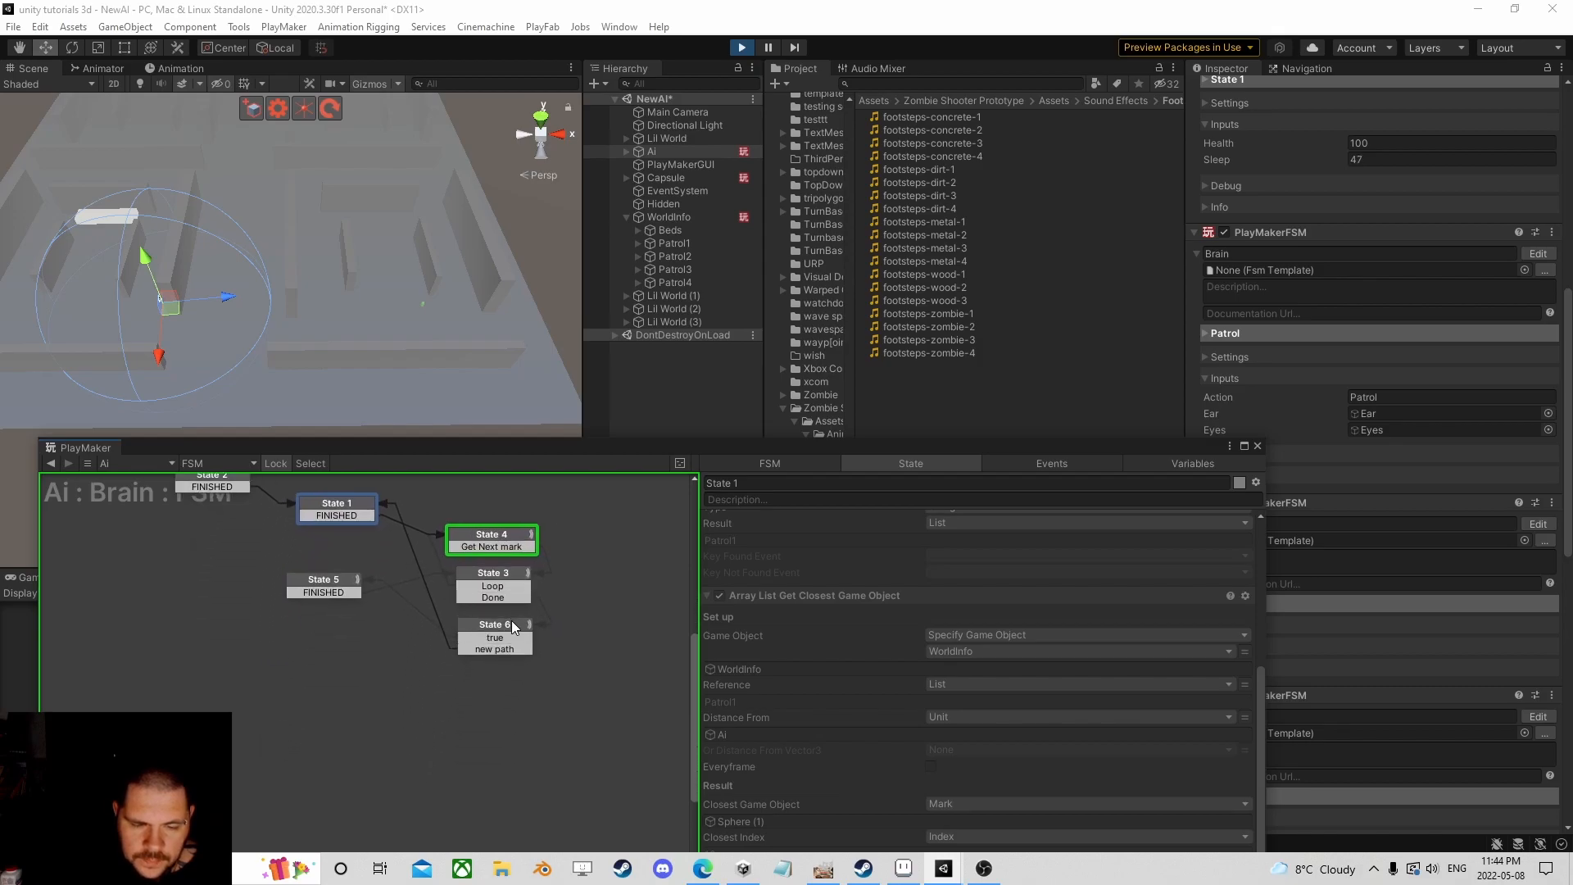
left_click(495, 628)
scroll(967, 651, "down", 3)
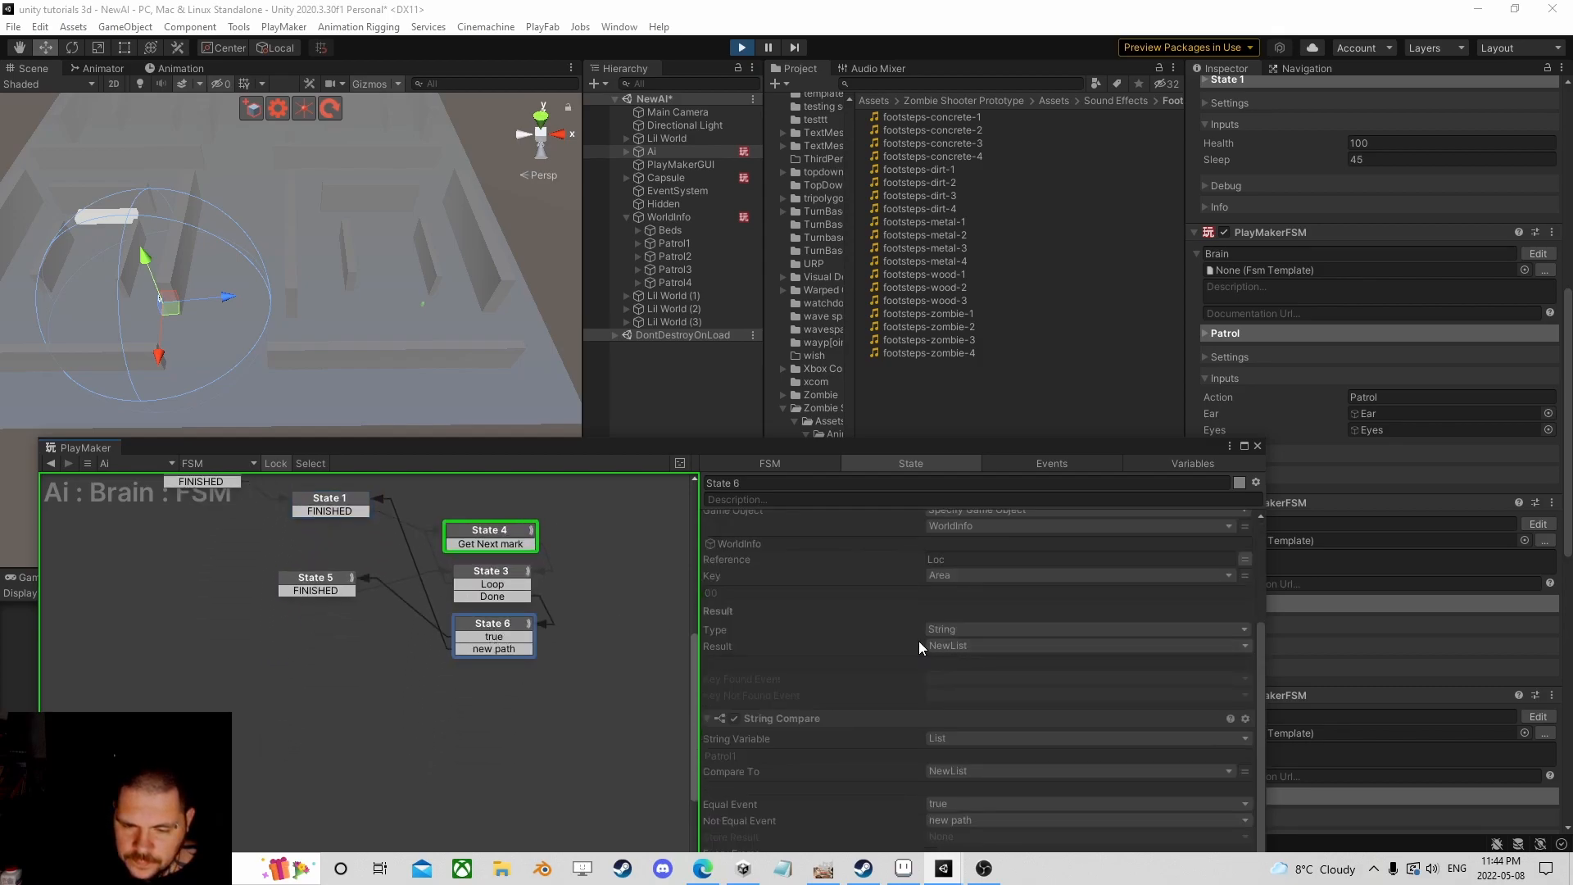
scroll(1006, 645, "up", 1)
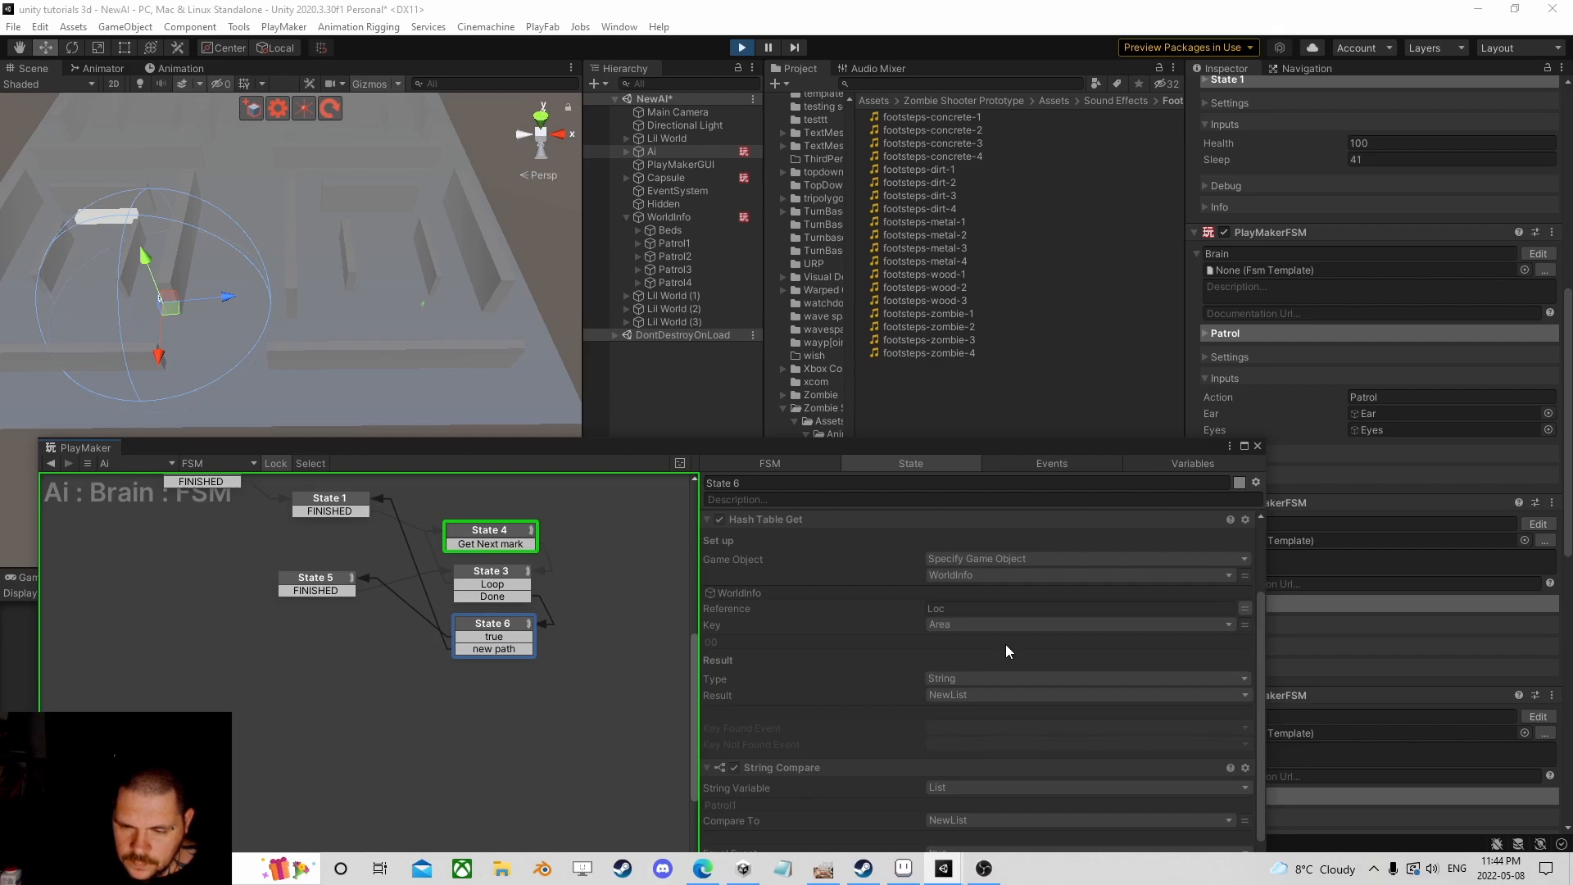
scroll(1005, 644, "down", 1)
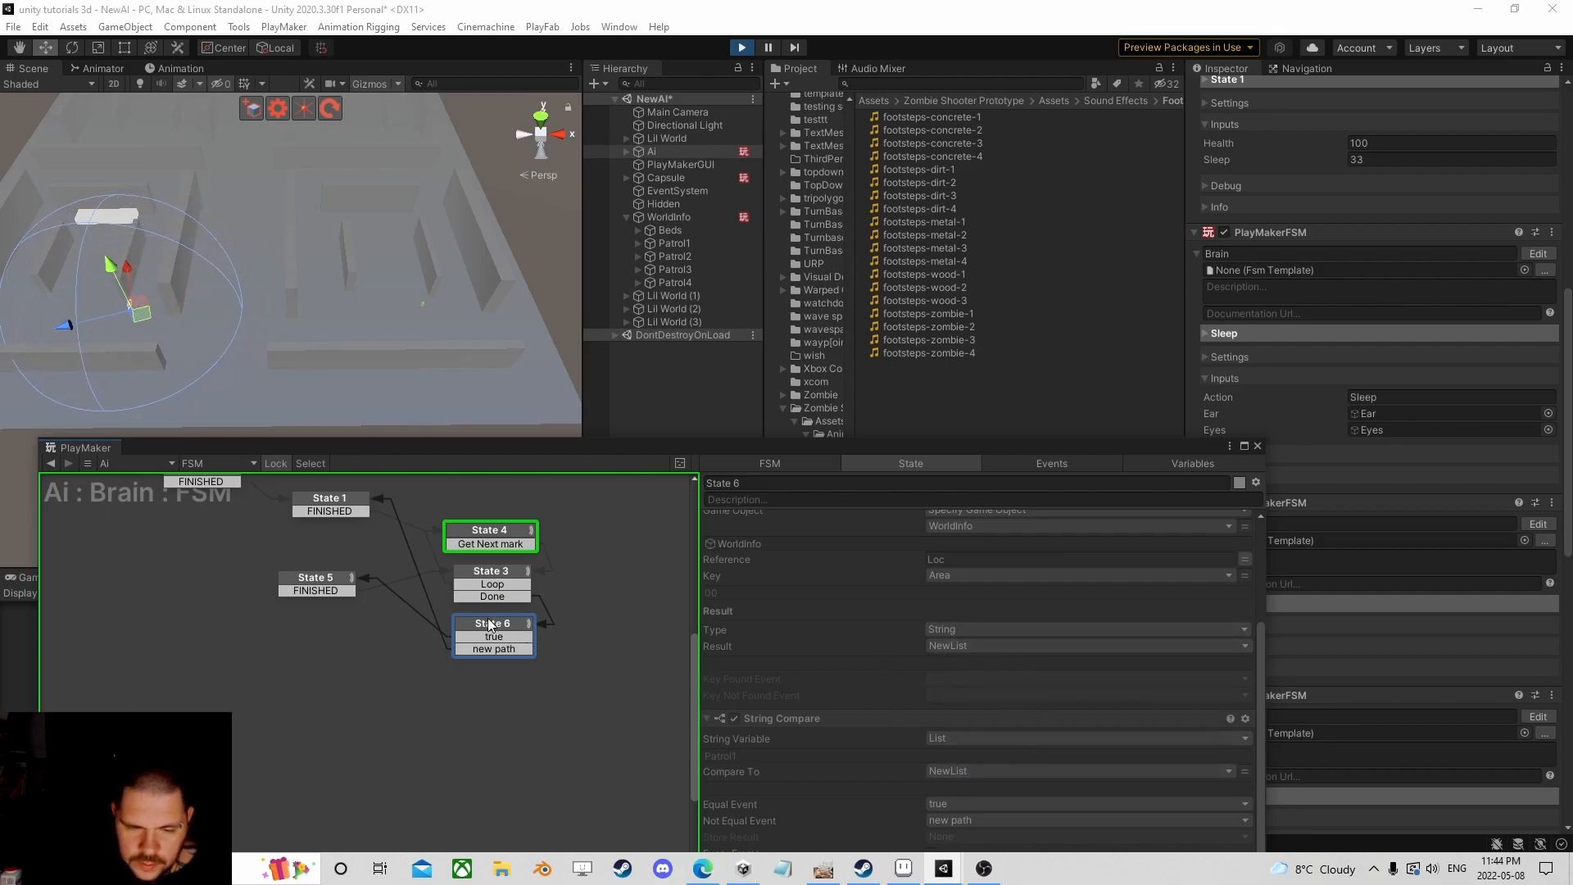
middle_click_drag(237, 364, 361, 358)
scroll(344, 364, "up", 6)
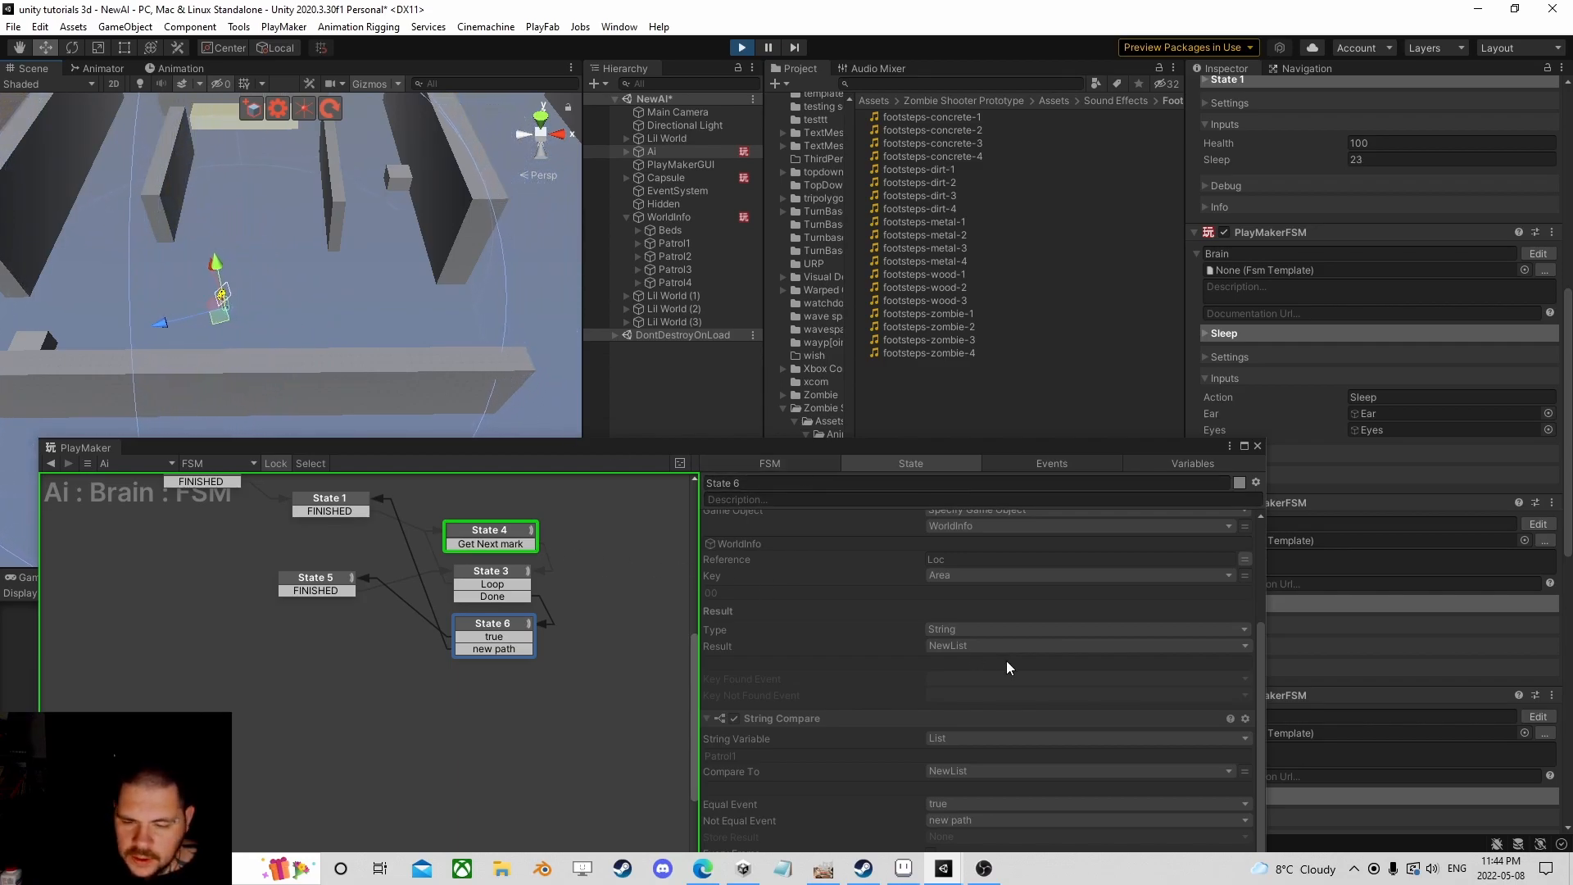
Step: Locate and select the Sphere (1) patrol destination
left_click_drag(970, 449, 1056, 295)
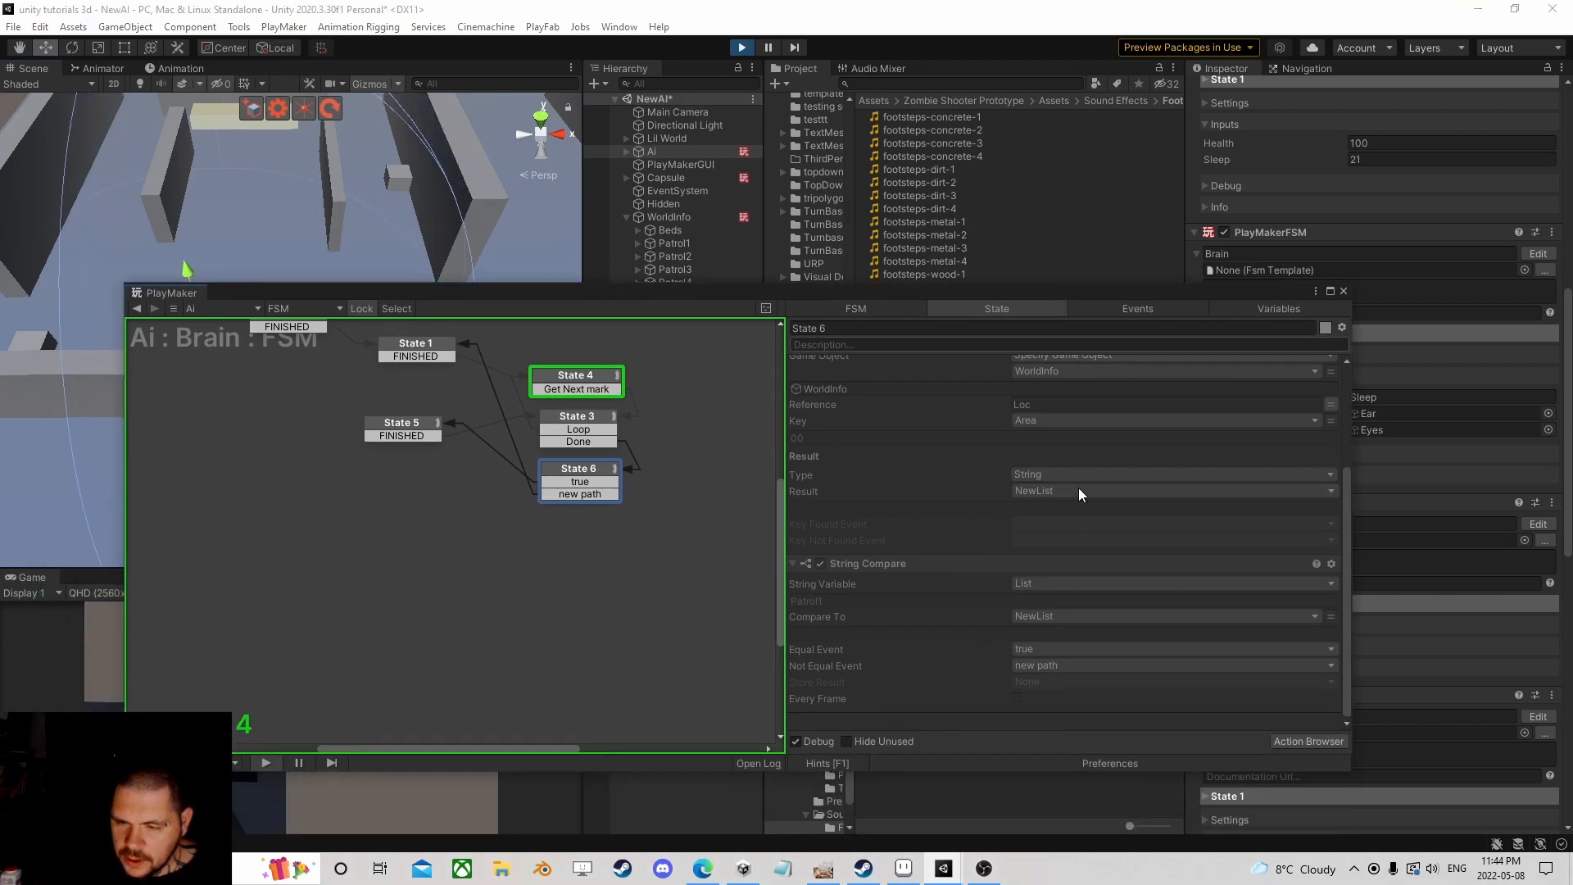
scroll(1073, 540, "up", 3)
scroll(1074, 541, "down", 2)
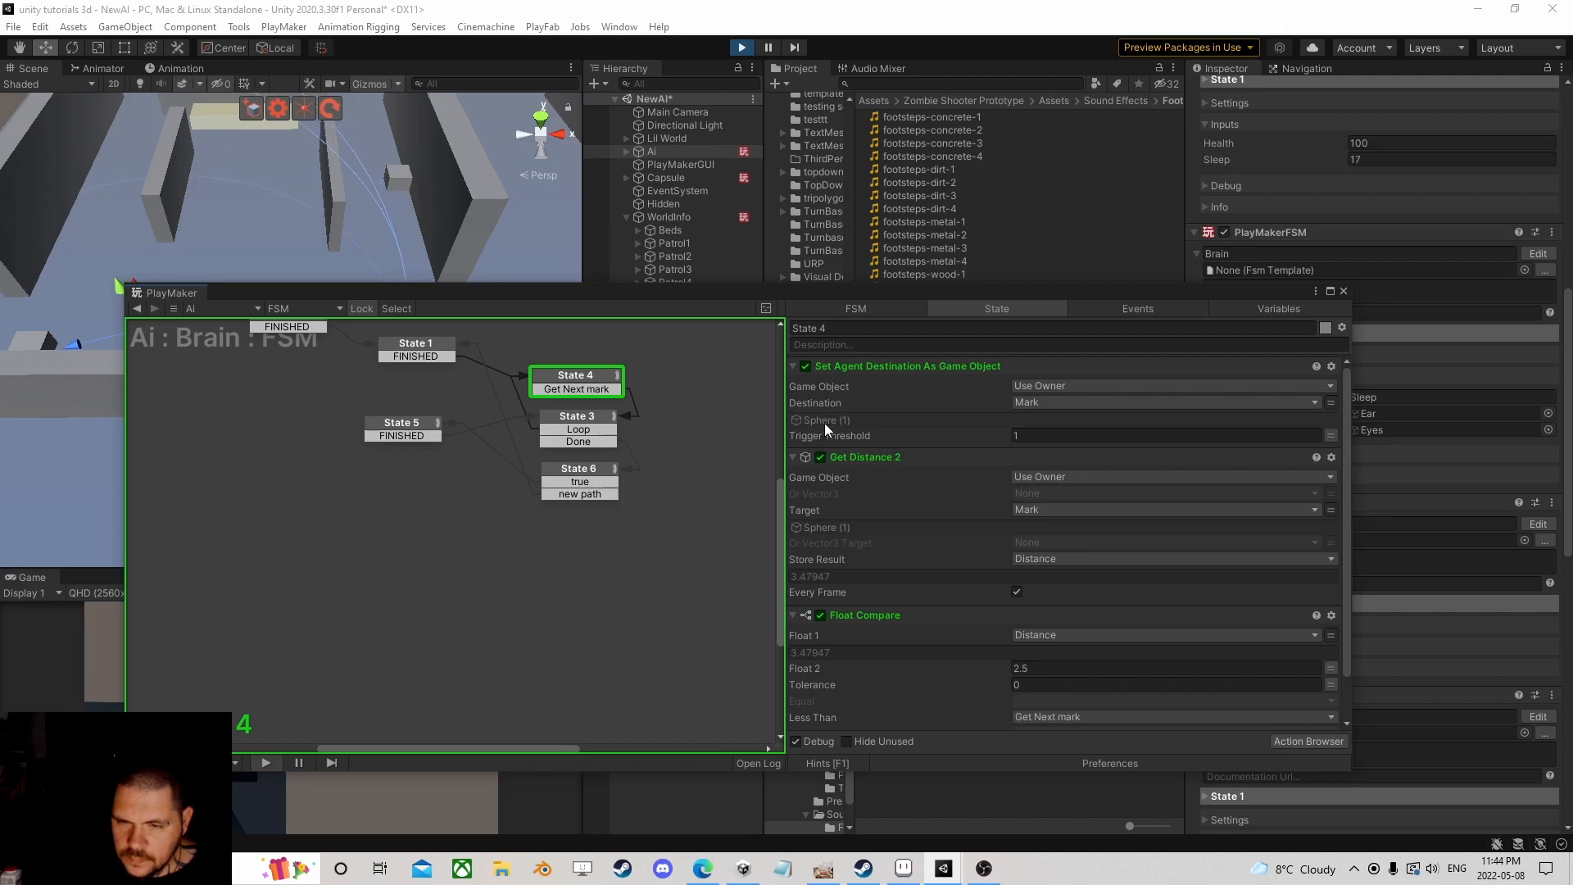
left_click(823, 420)
left_click_drag(809, 296, 775, 440)
left_click(668, 270)
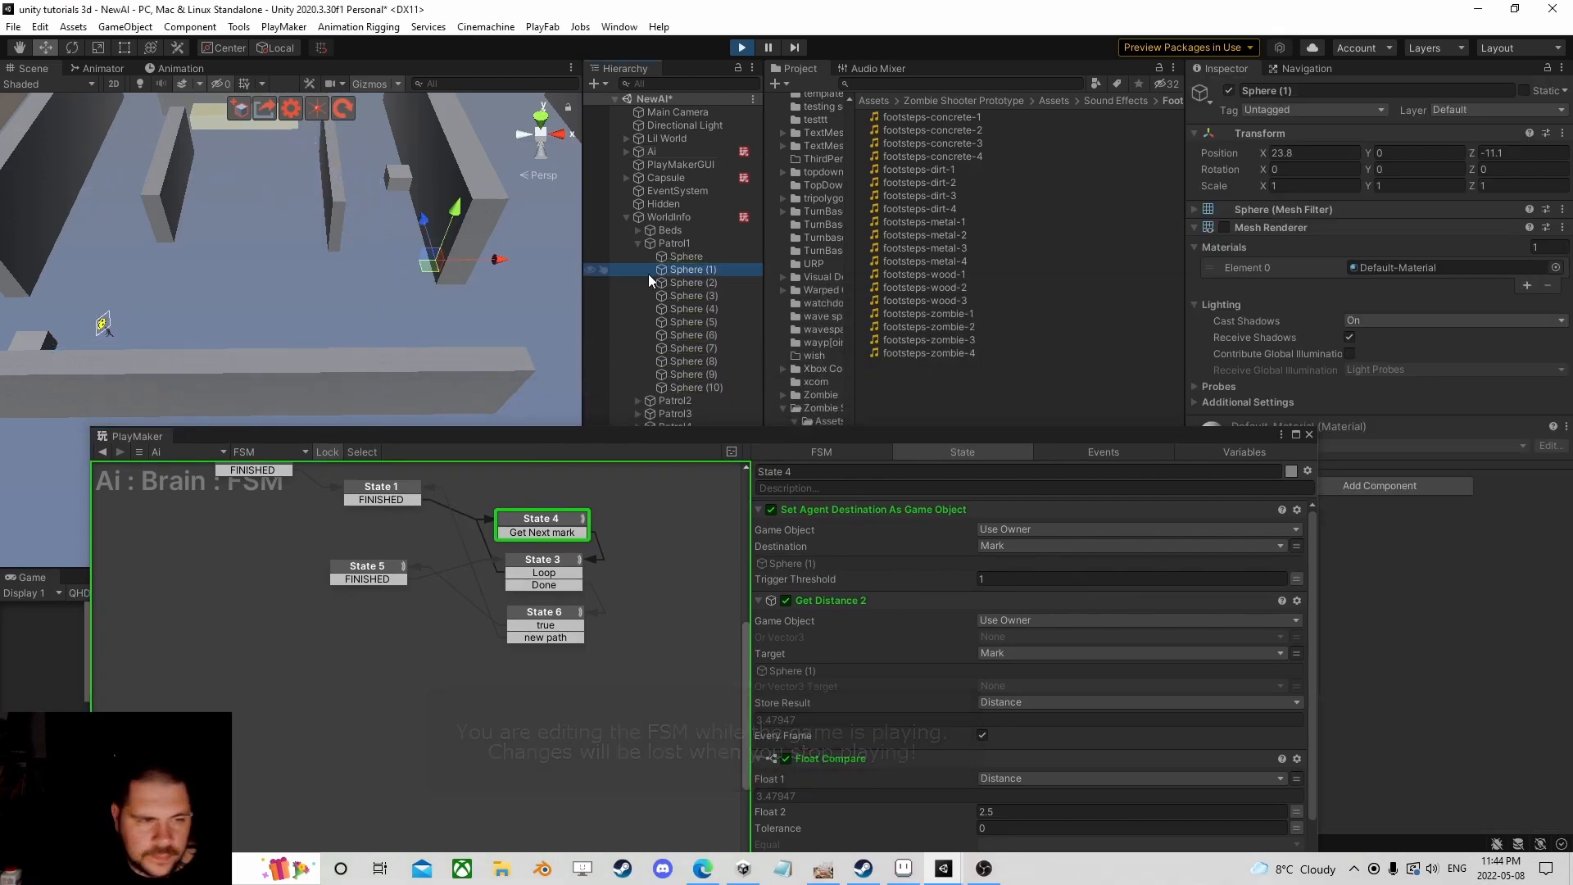
Step: Move Sphere (1) to X -23.2, Z -23.8 on the floor
scroll(442, 326, "down", 5)
middle_click_drag(434, 326, 475, 322)
scroll(447, 332, "up", 3)
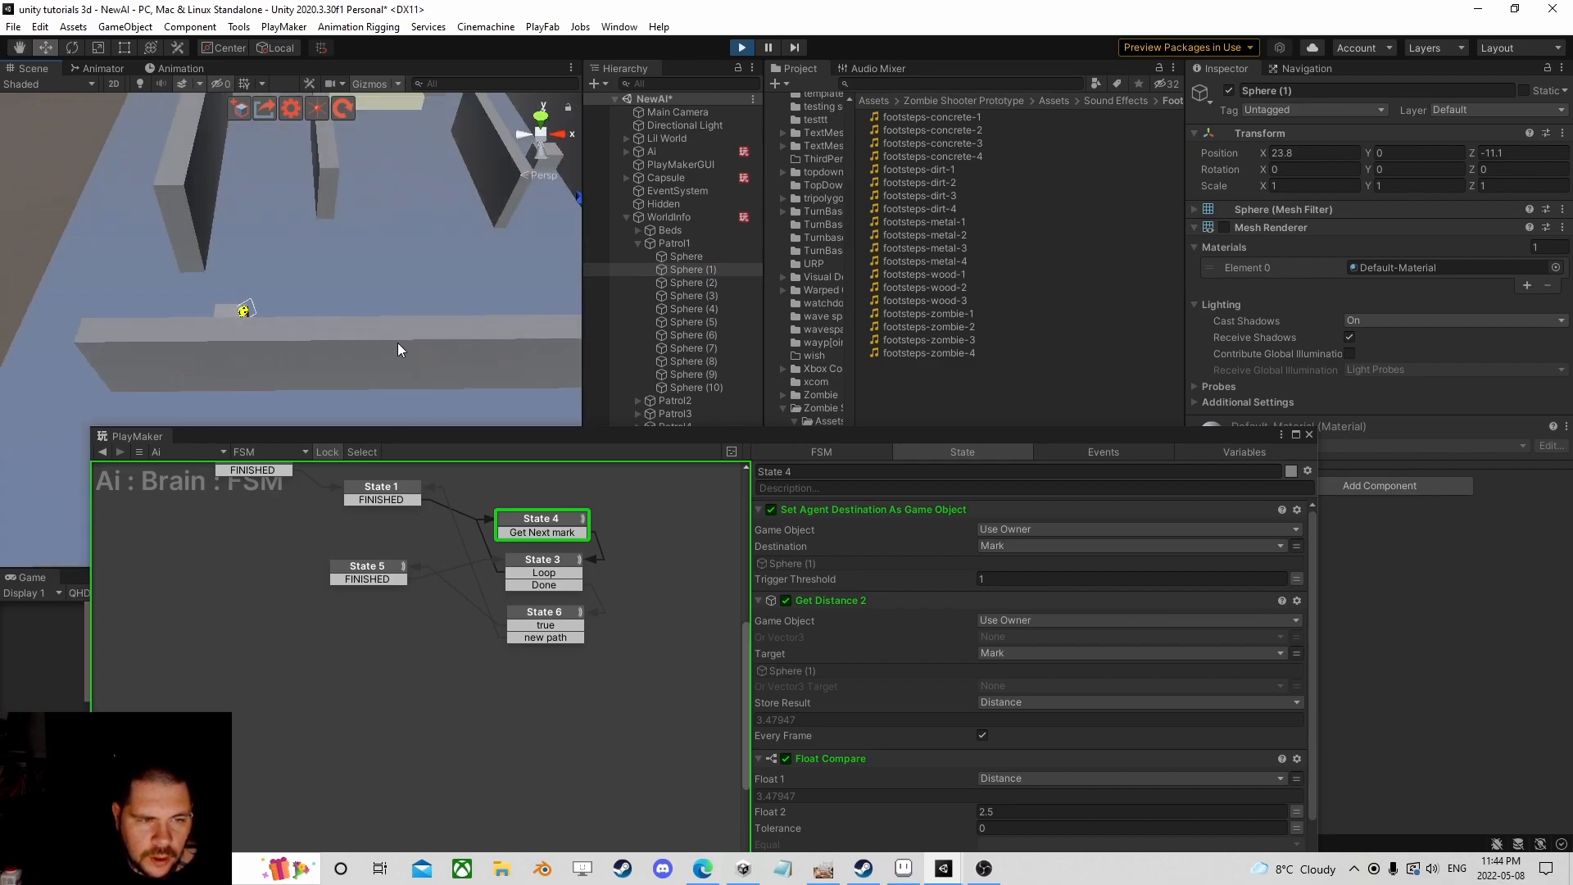
middle_click_drag(451, 262, 406, 302)
left_click_drag(541, 297, 240, 367)
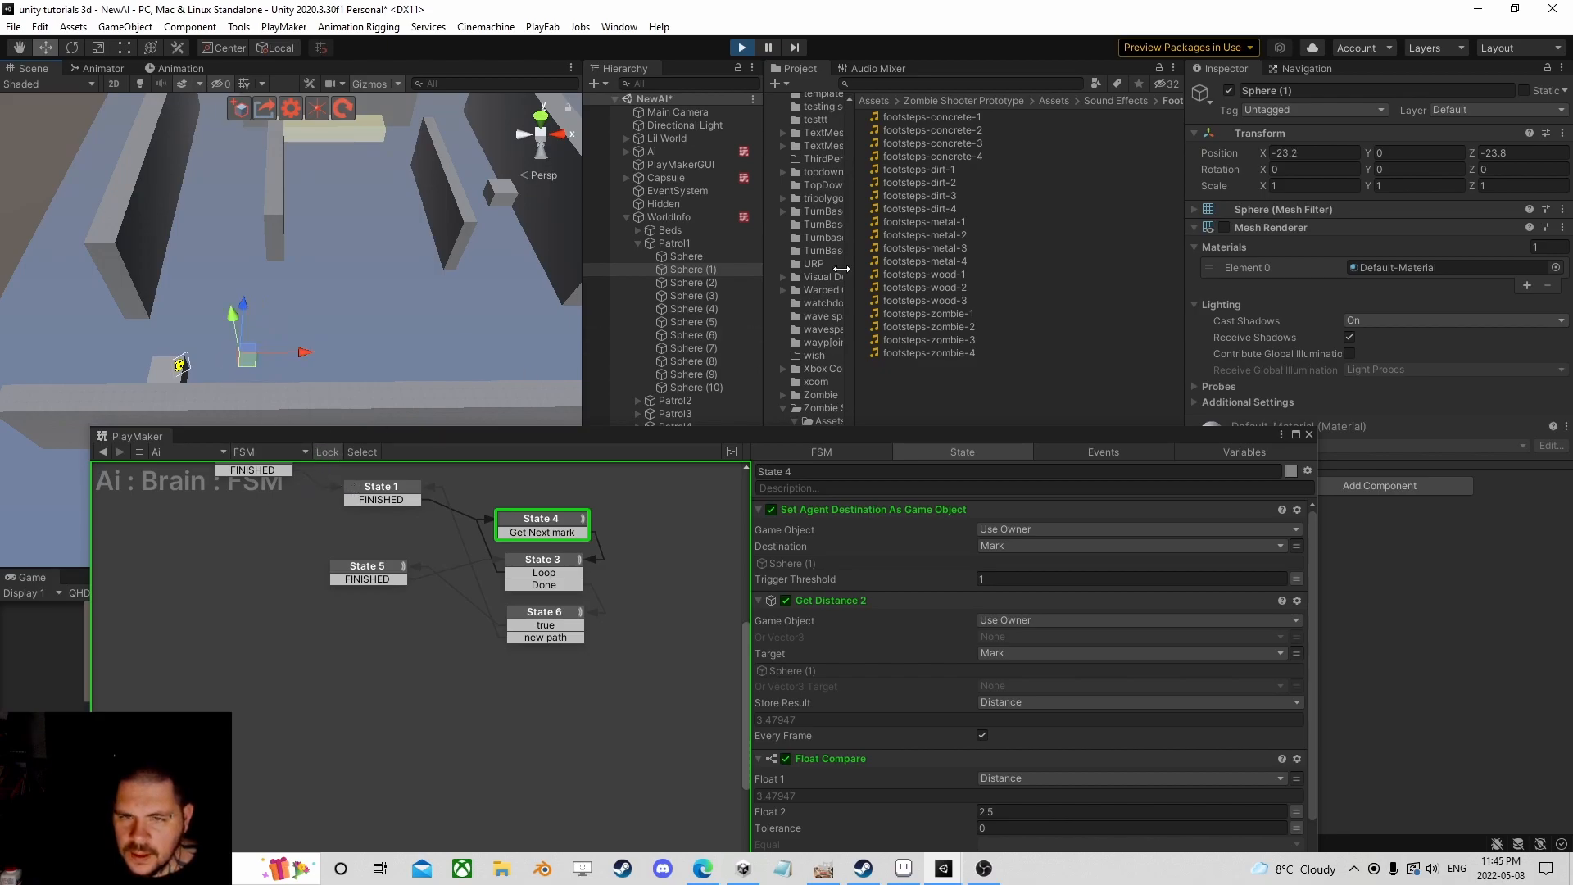
Step: Check the Ai's Sleep value climbing past 77, then stop play mode
left_click(652, 151)
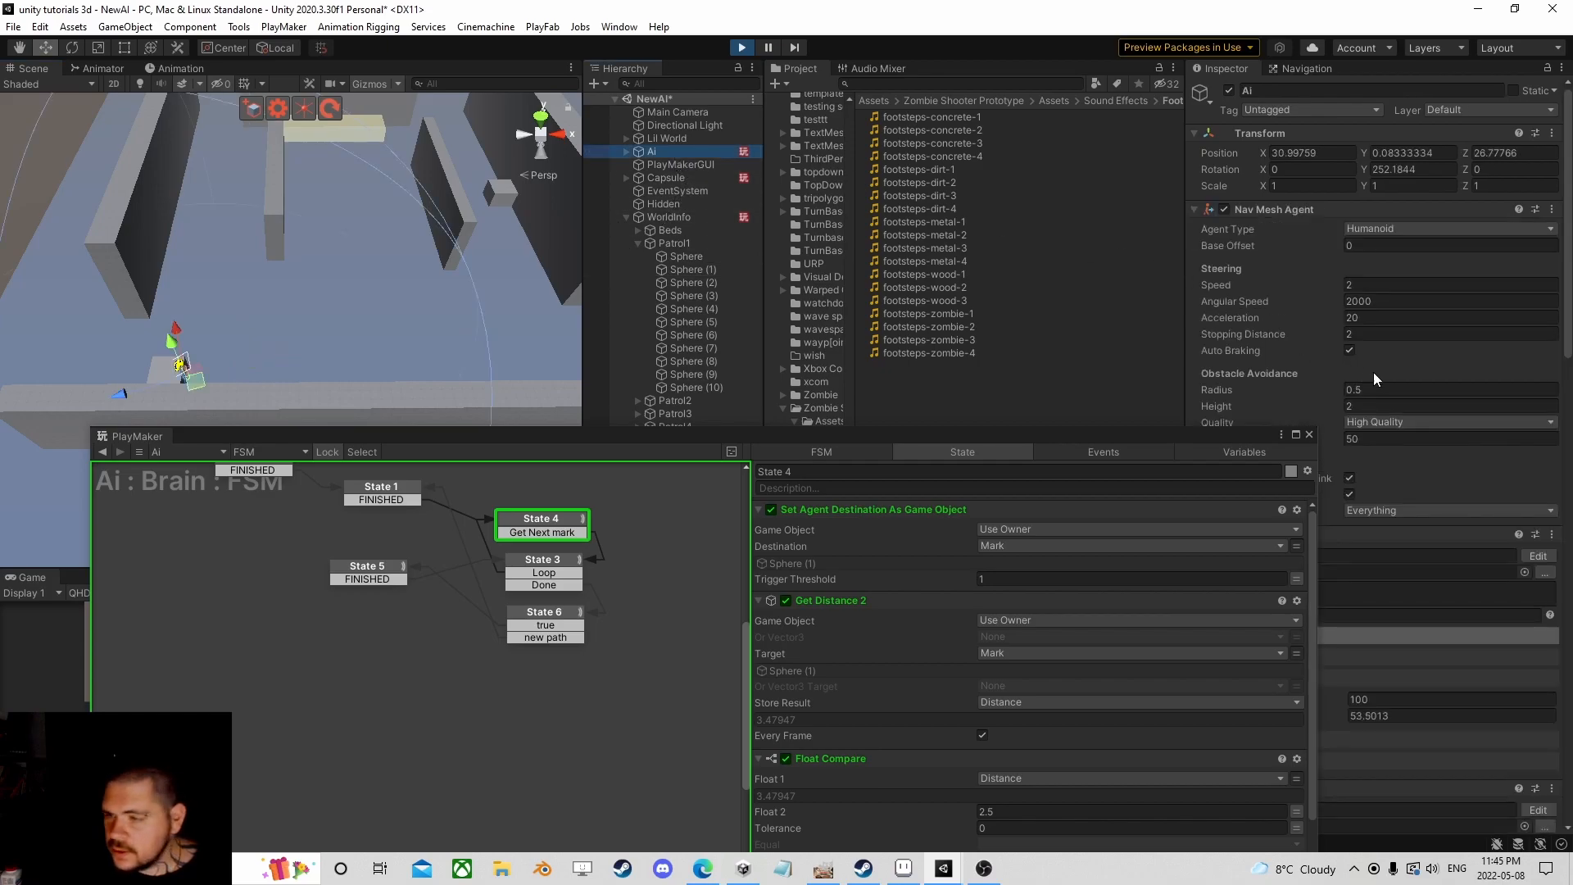
scroll(1393, 410, "down", 5)
scroll(1419, 327, "up", 2)
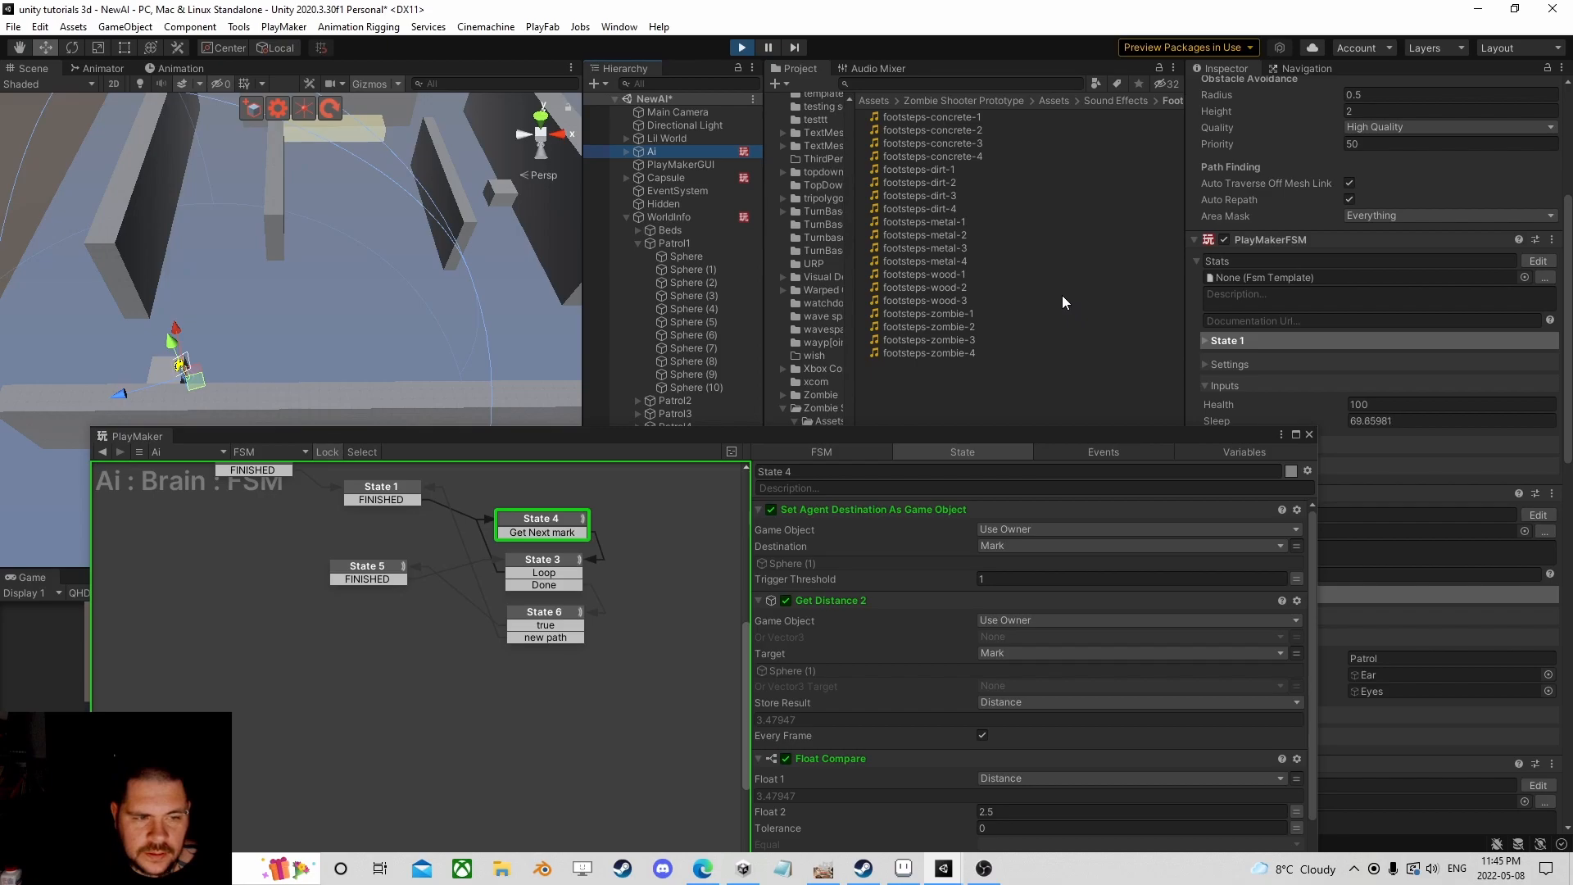
left_click(742, 46)
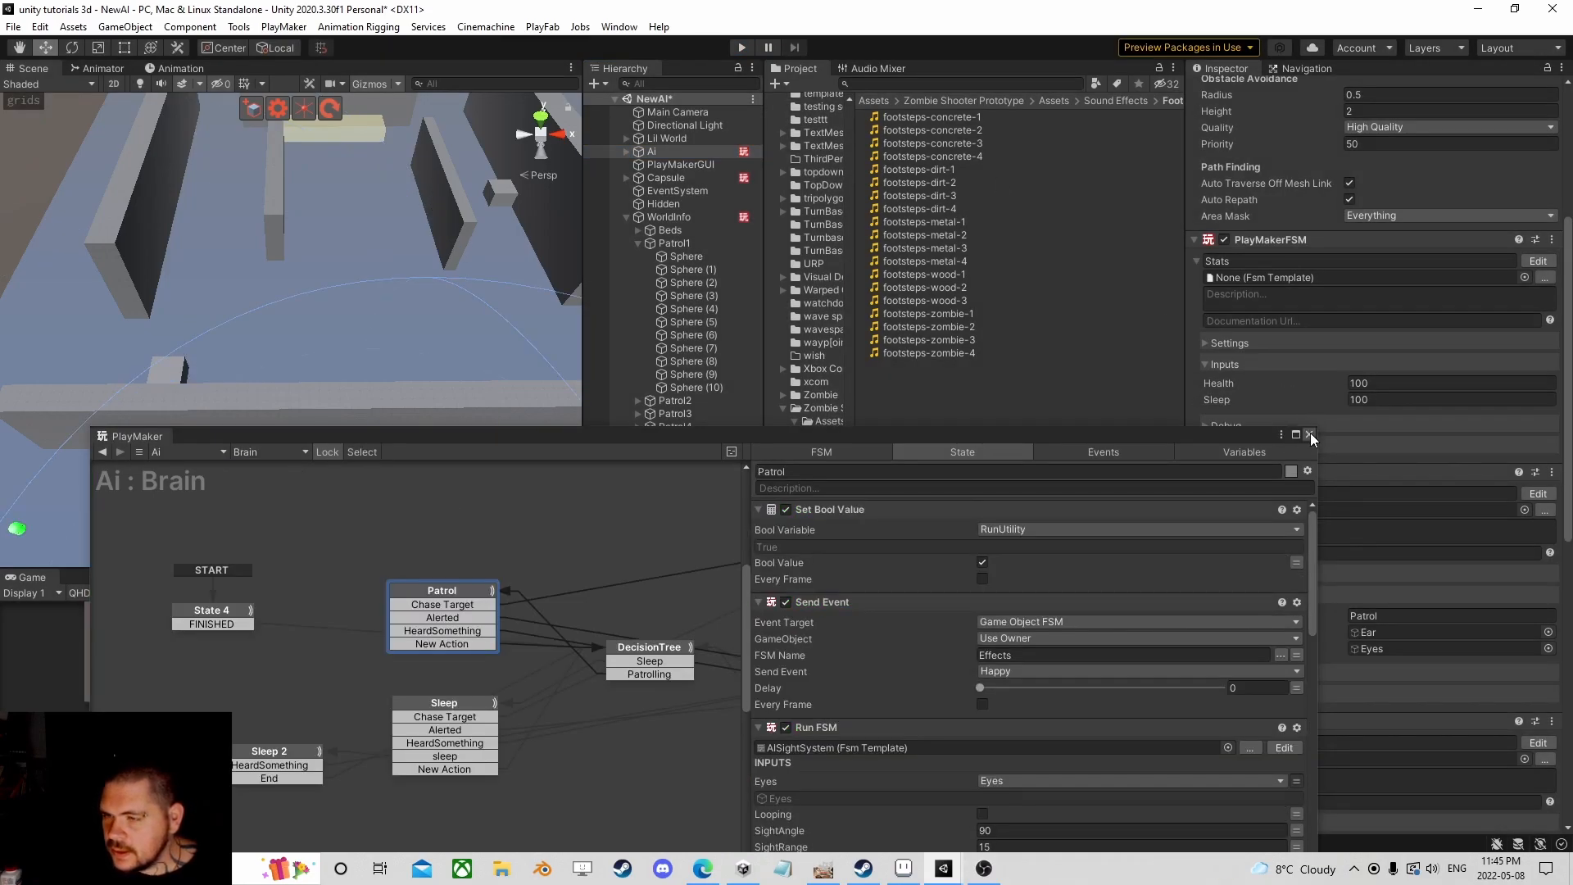
Step: Change StatDrain State 2's Float Subtract amount on Sleep from 1 to 0.5
left_click(1309, 435)
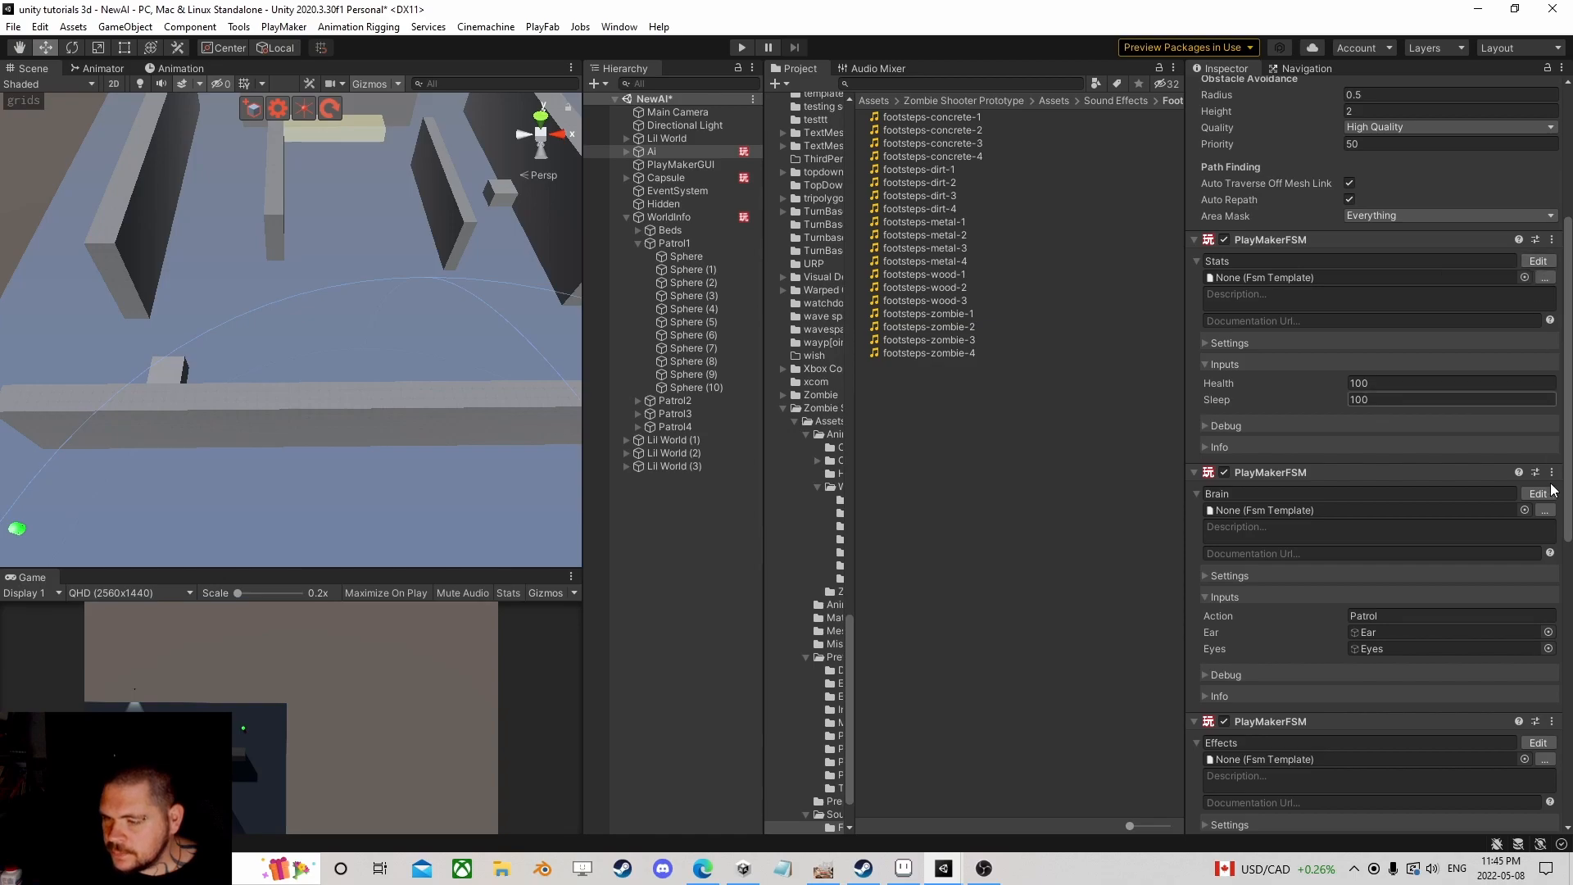
scroll(1443, 559, "down", 8)
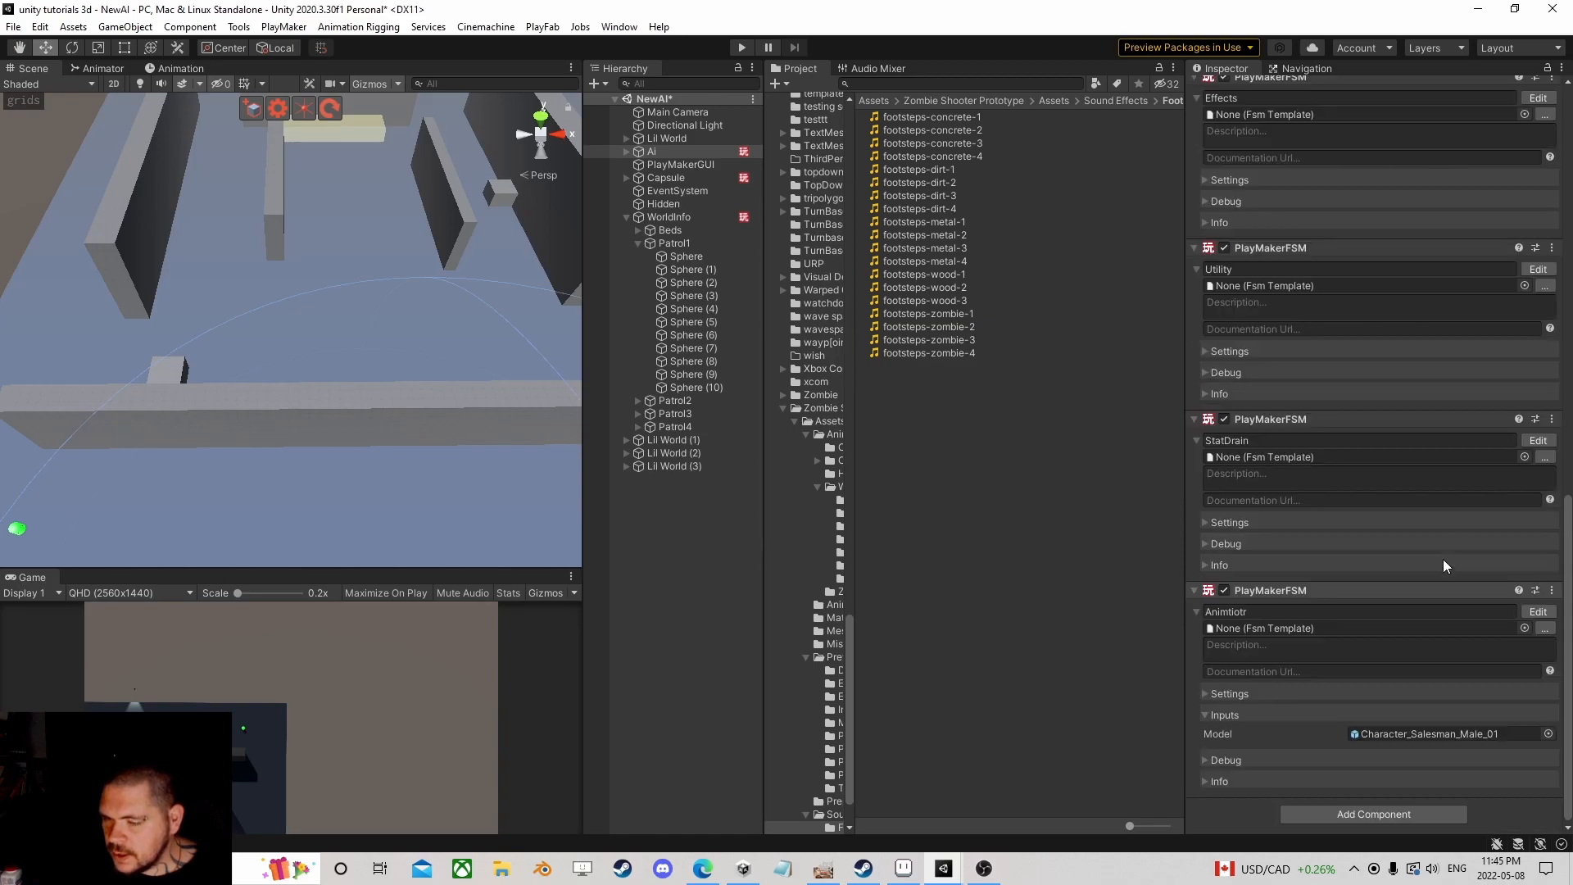
left_click(1537, 441)
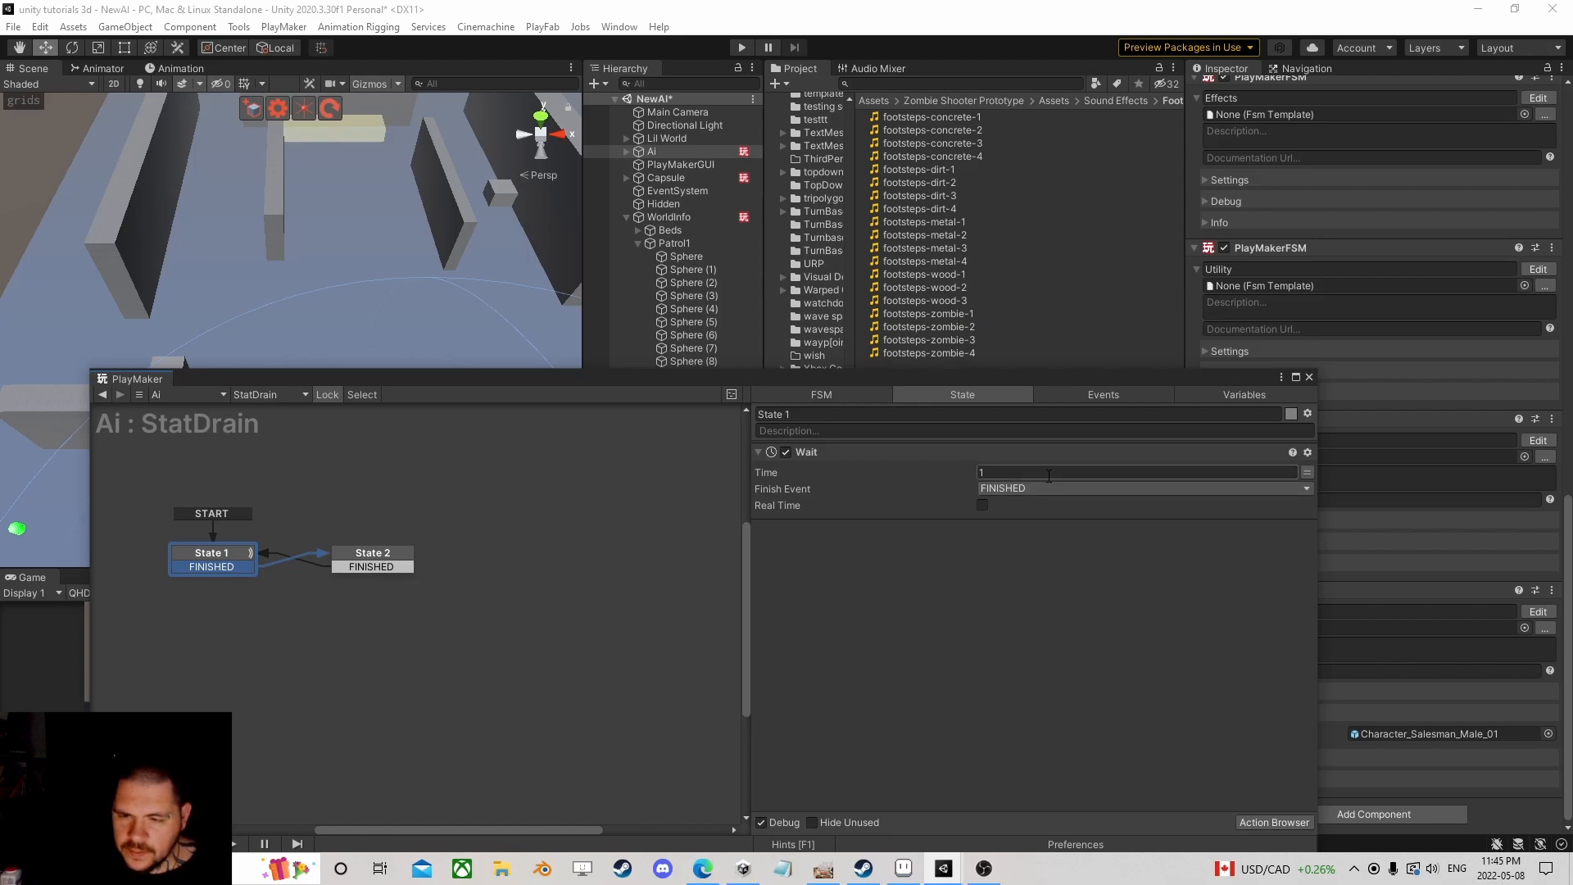
left_click(403, 553)
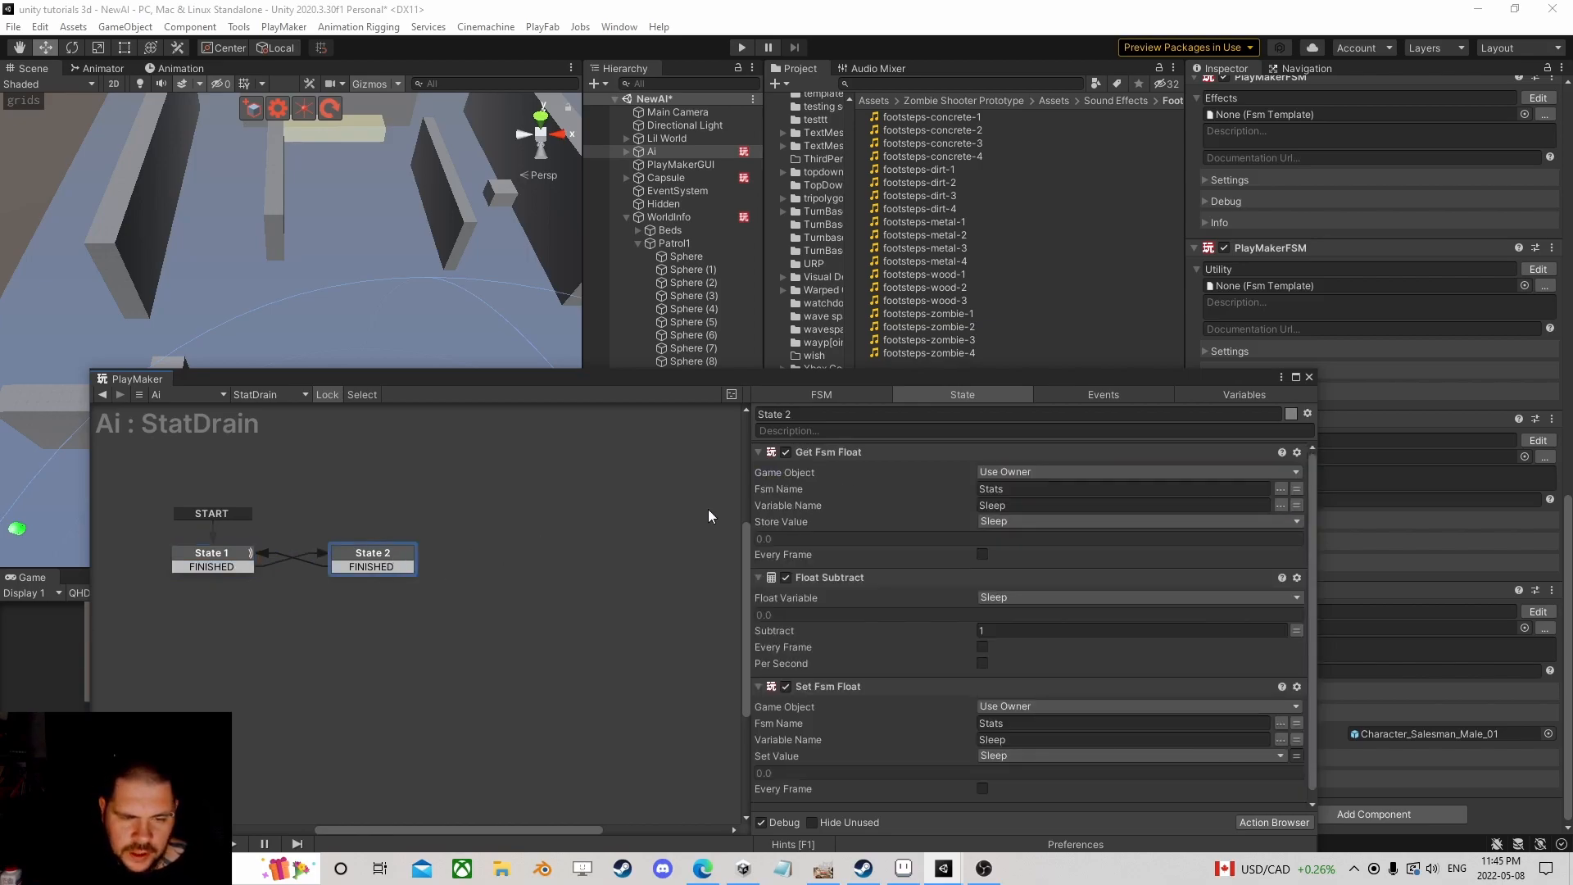
scroll(1082, 545, "down", 1)
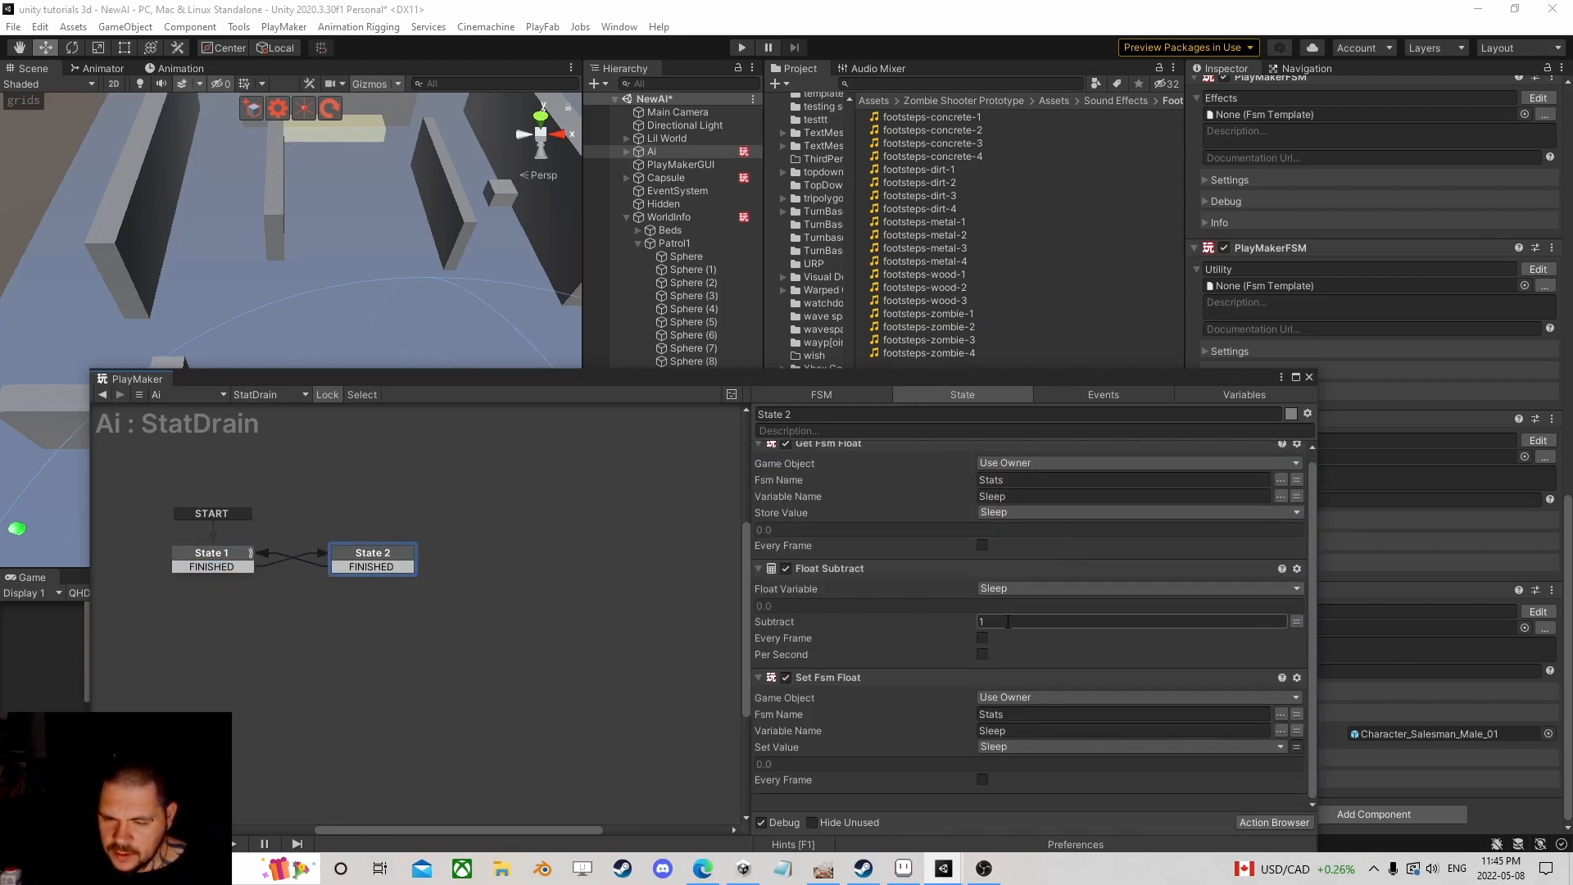
type("0.5")
scroll(1106, 618, "up", 1)
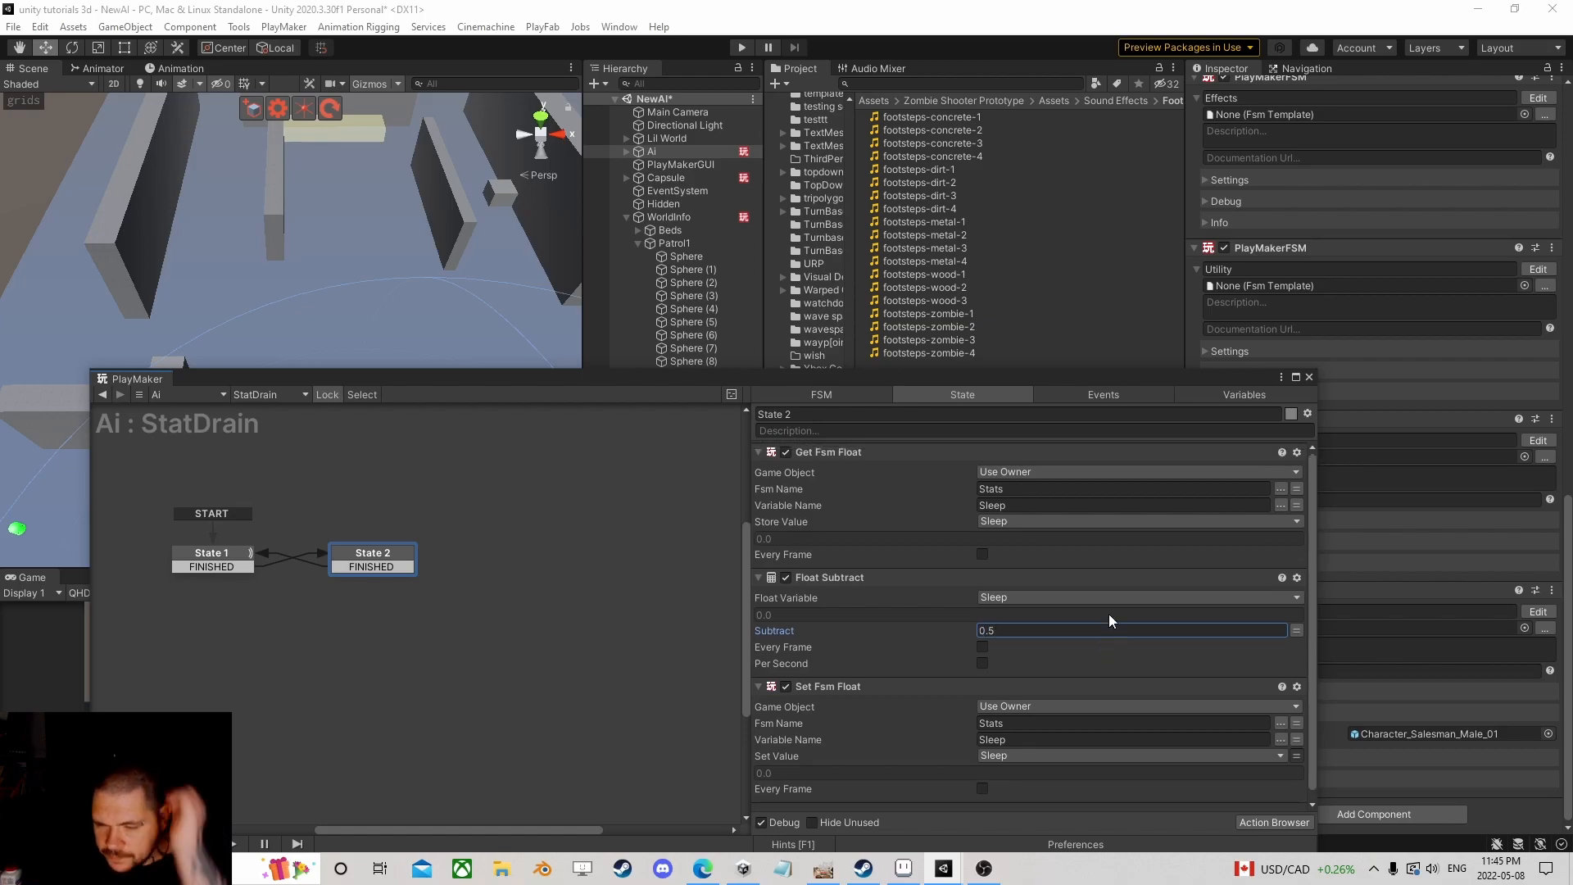
left_click(1308, 377)
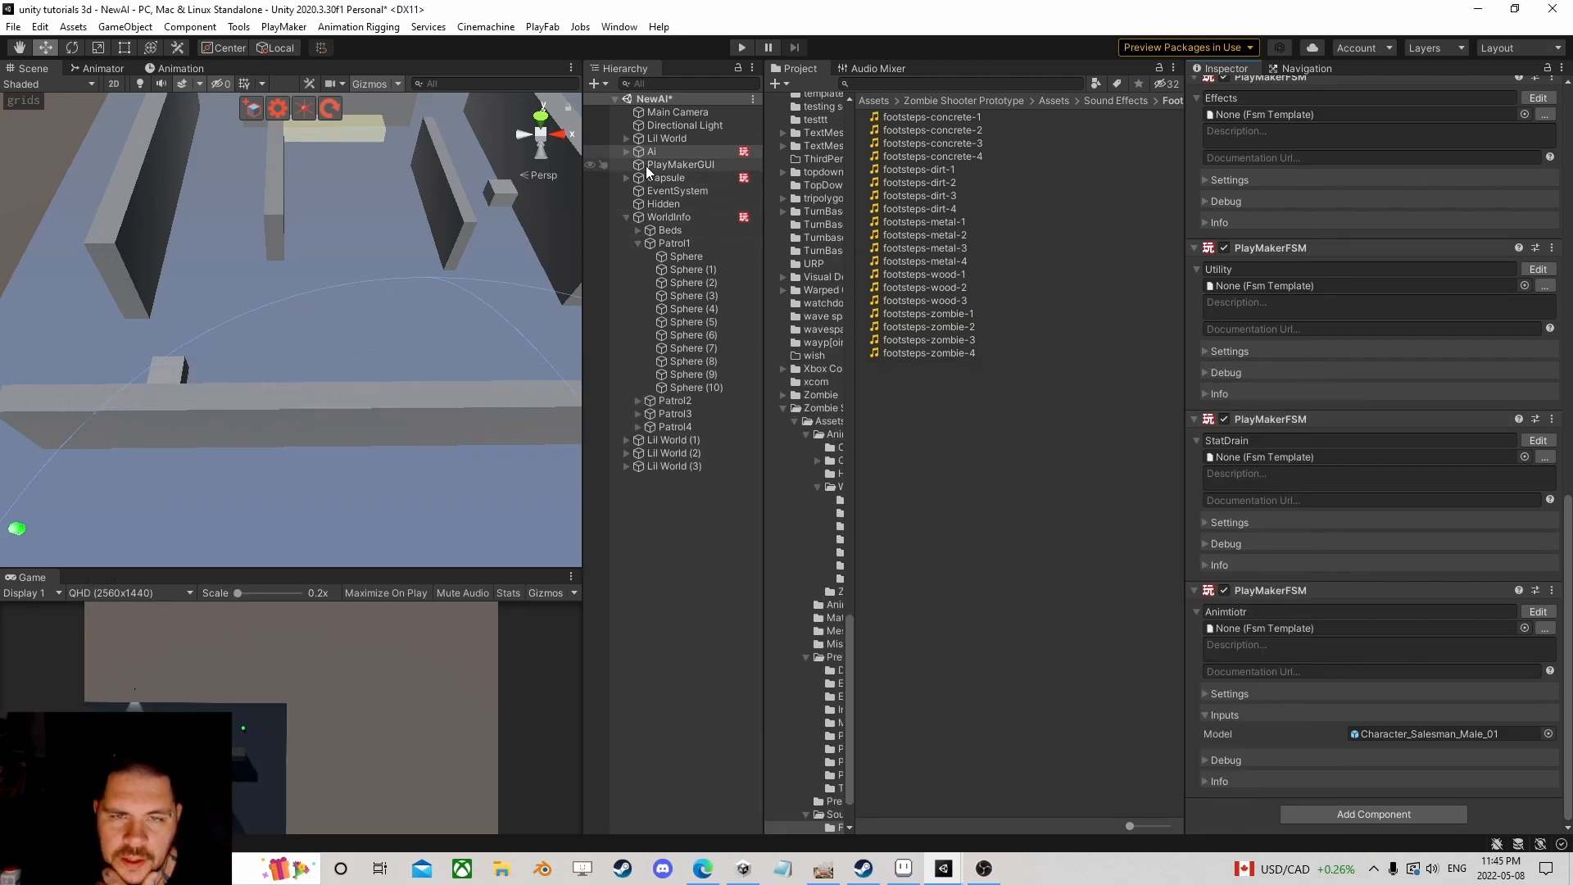
Step: Move the Ai back up onto the board in the Scene view
scroll(308, 290, "down", 7)
right_click_drag(246, 245, 264, 307)
middle_click_drag(231, 206, 302, 355)
left_click_drag(353, 420, 300, 219)
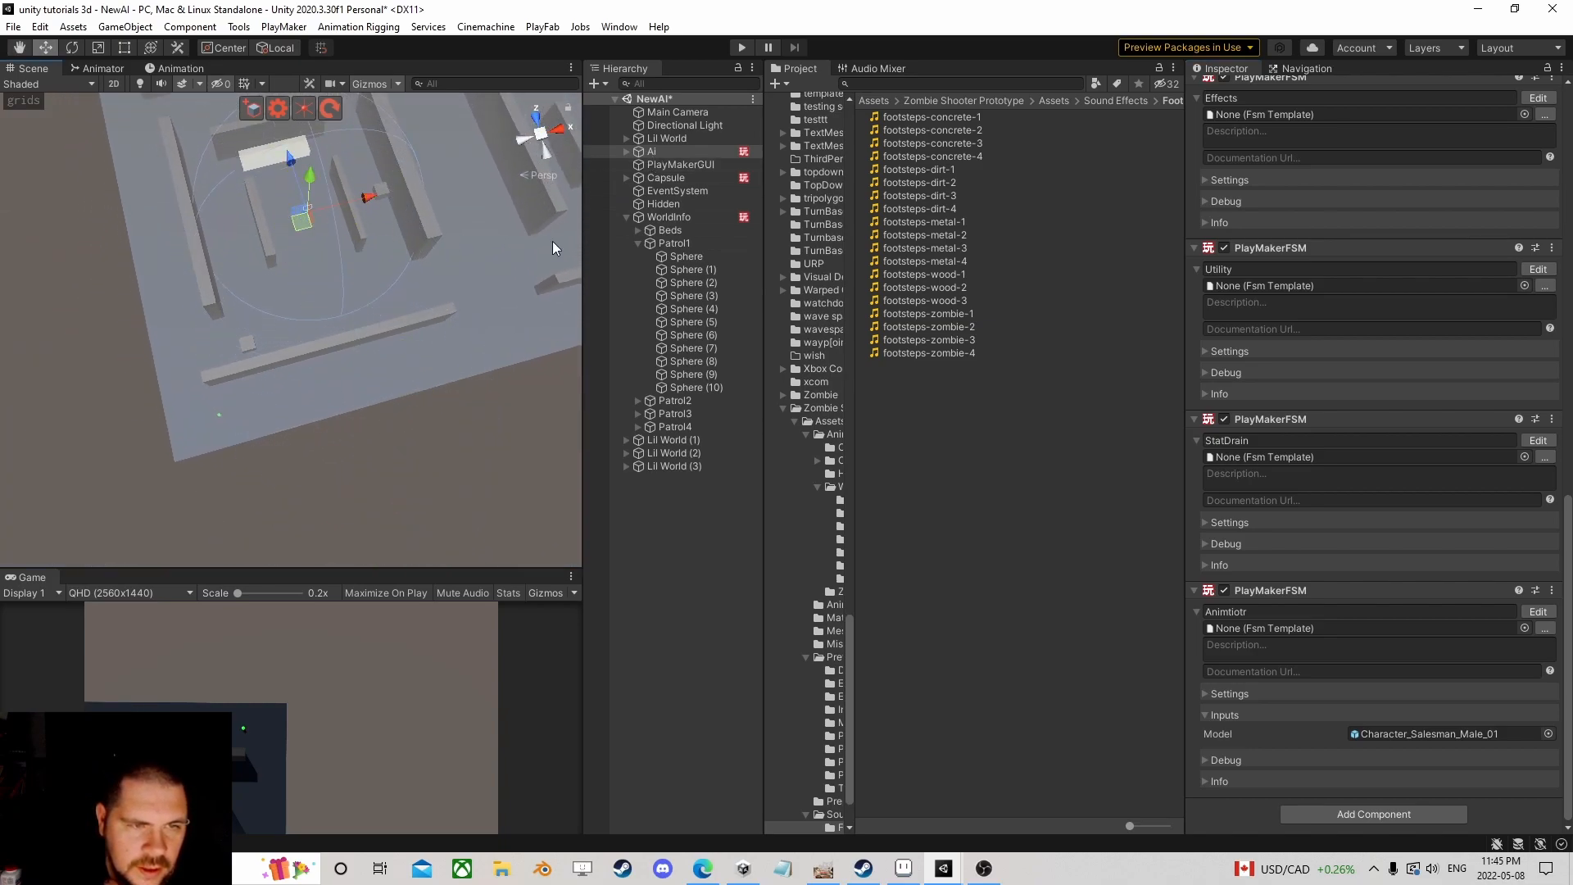
Step: Start play mode and move the Capsule into the right part of the room
left_click(742, 47)
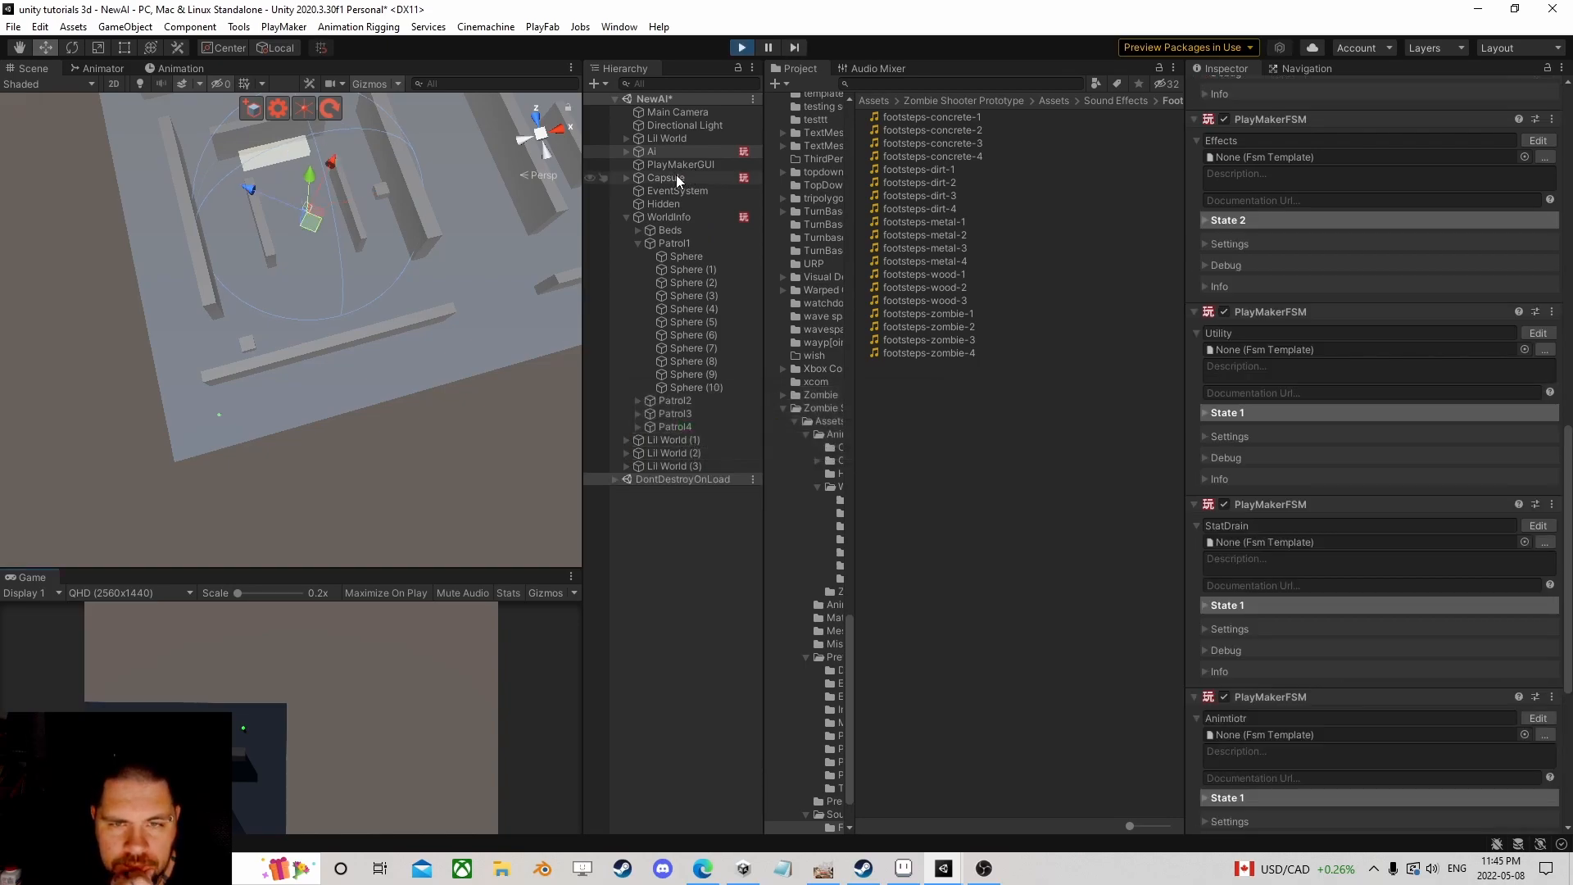
double_click(665, 178)
left_click_drag(129, 370, 446, 276)
scroll(296, 330, "up", 10)
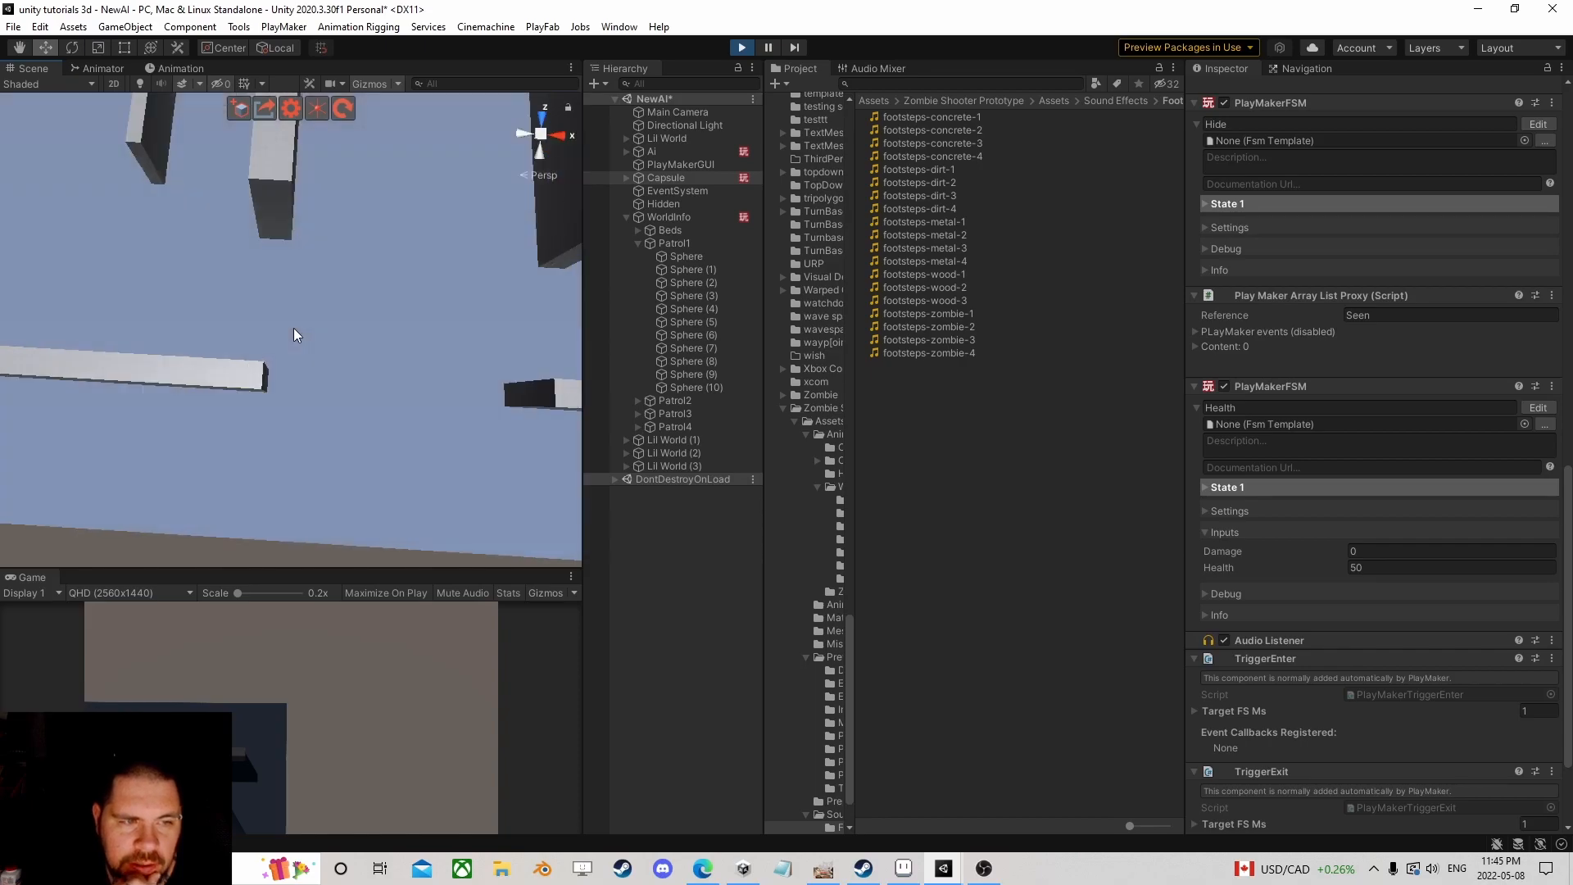
scroll(188, 194, "down", 10)
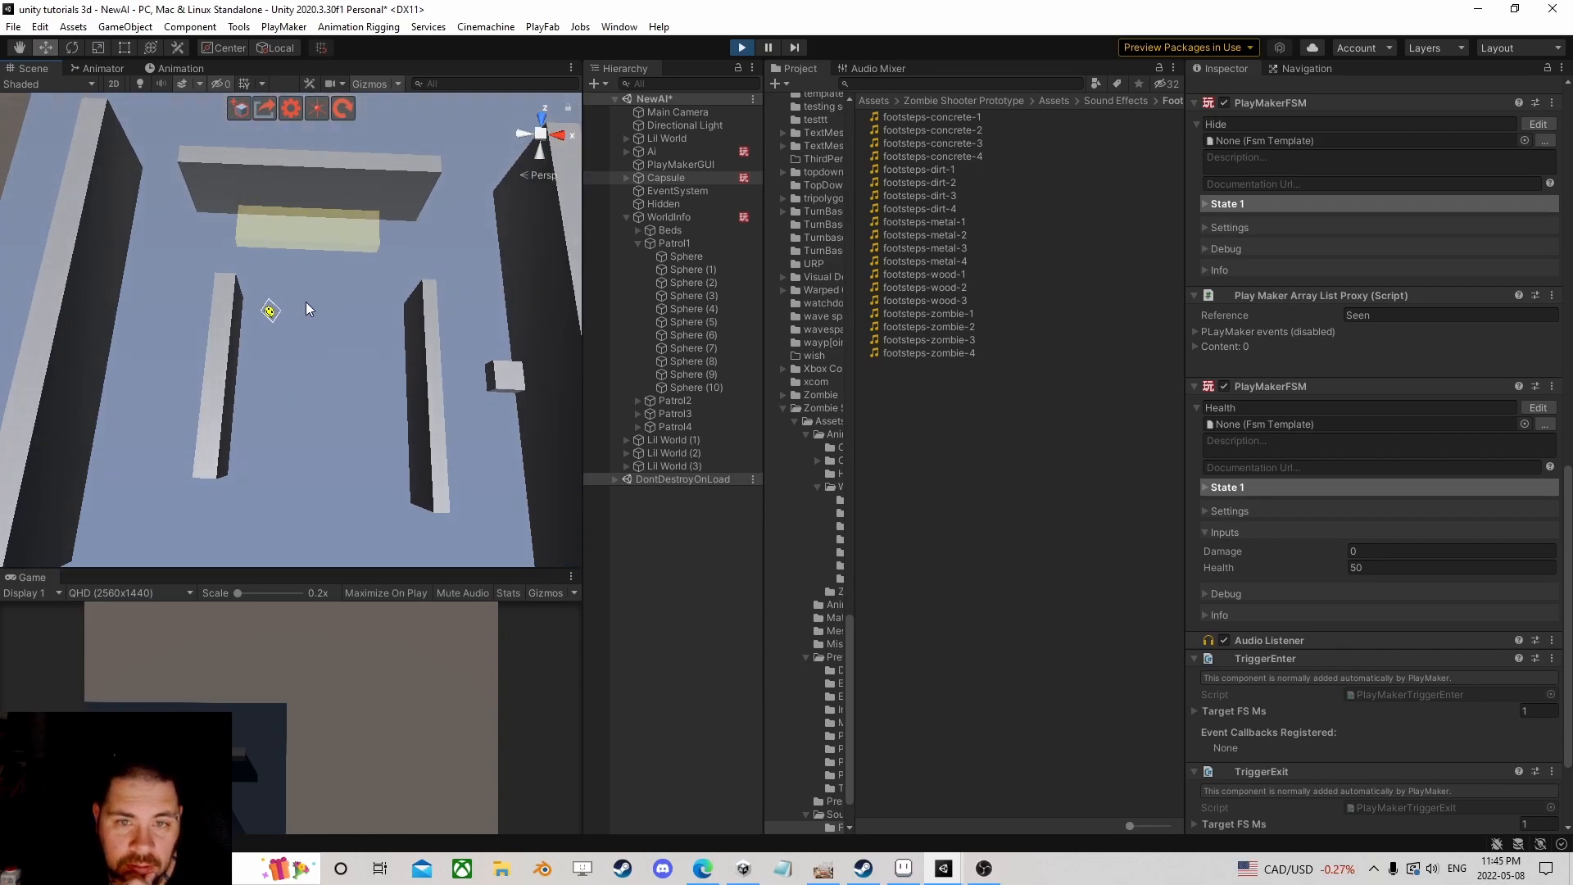
Step: Open the Ai's Brain FSM, showing Patrol with Sleep dropping to 98.5
left_click(705, 151)
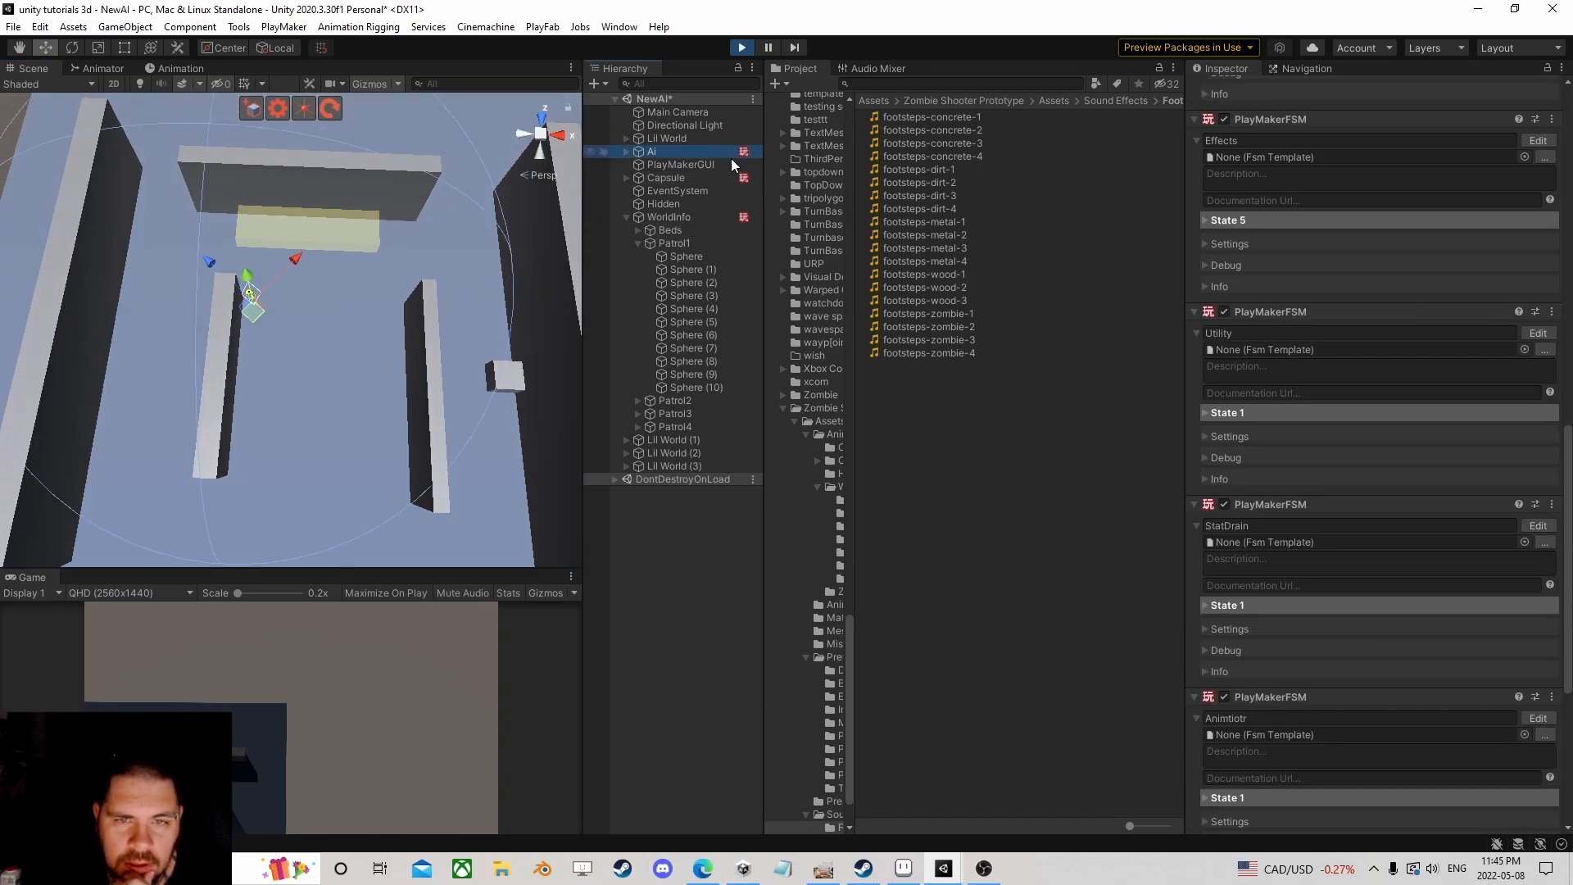
scroll(1452, 418, "down", 3)
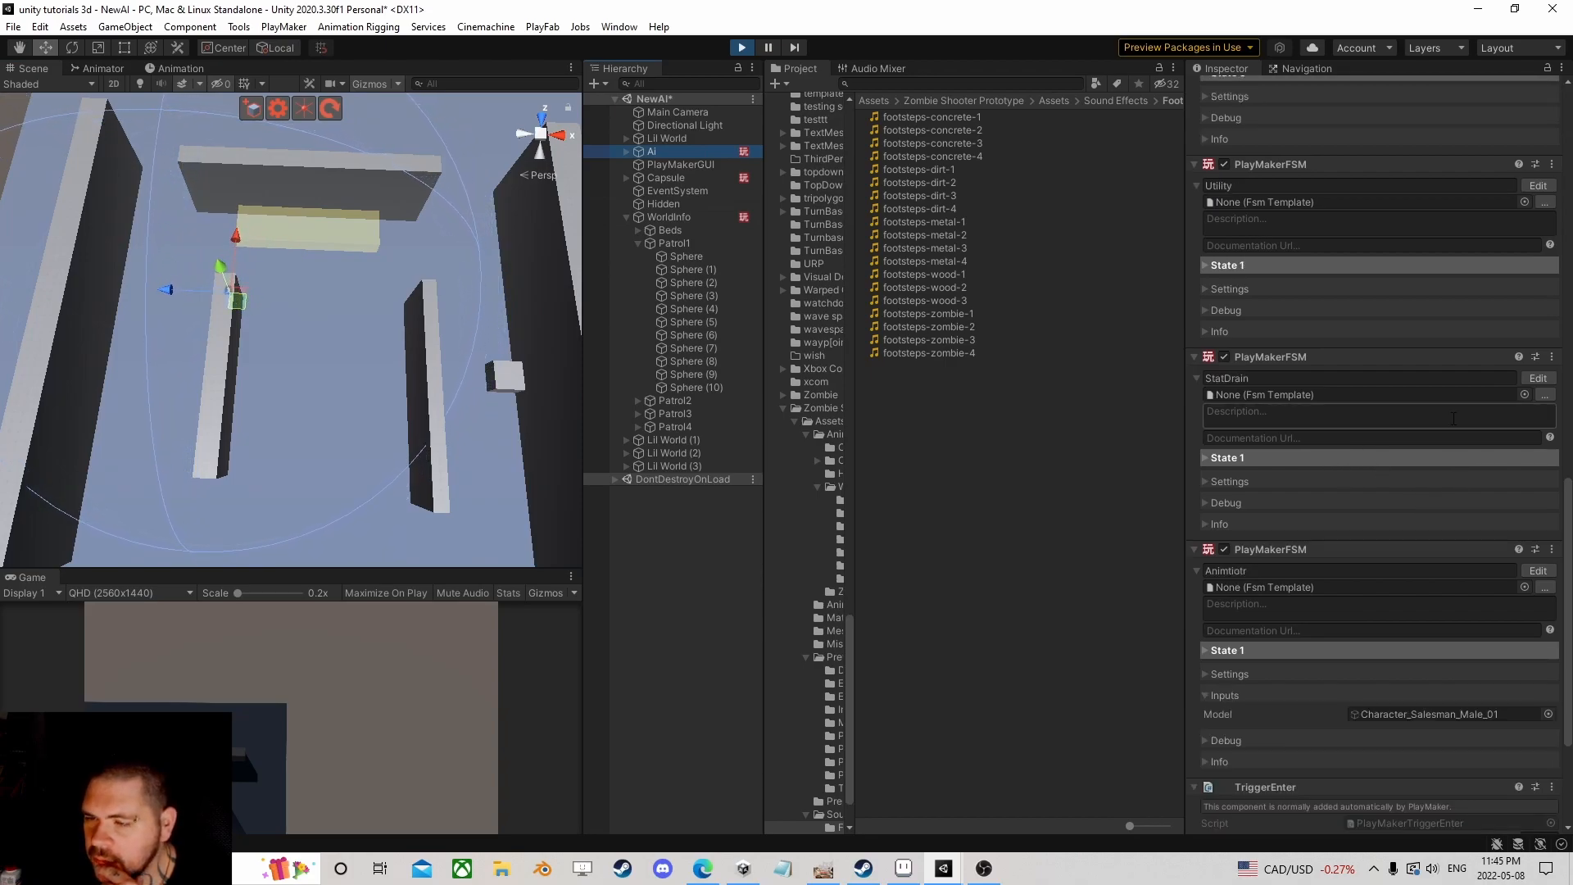
scroll(1454, 418, "up", 6)
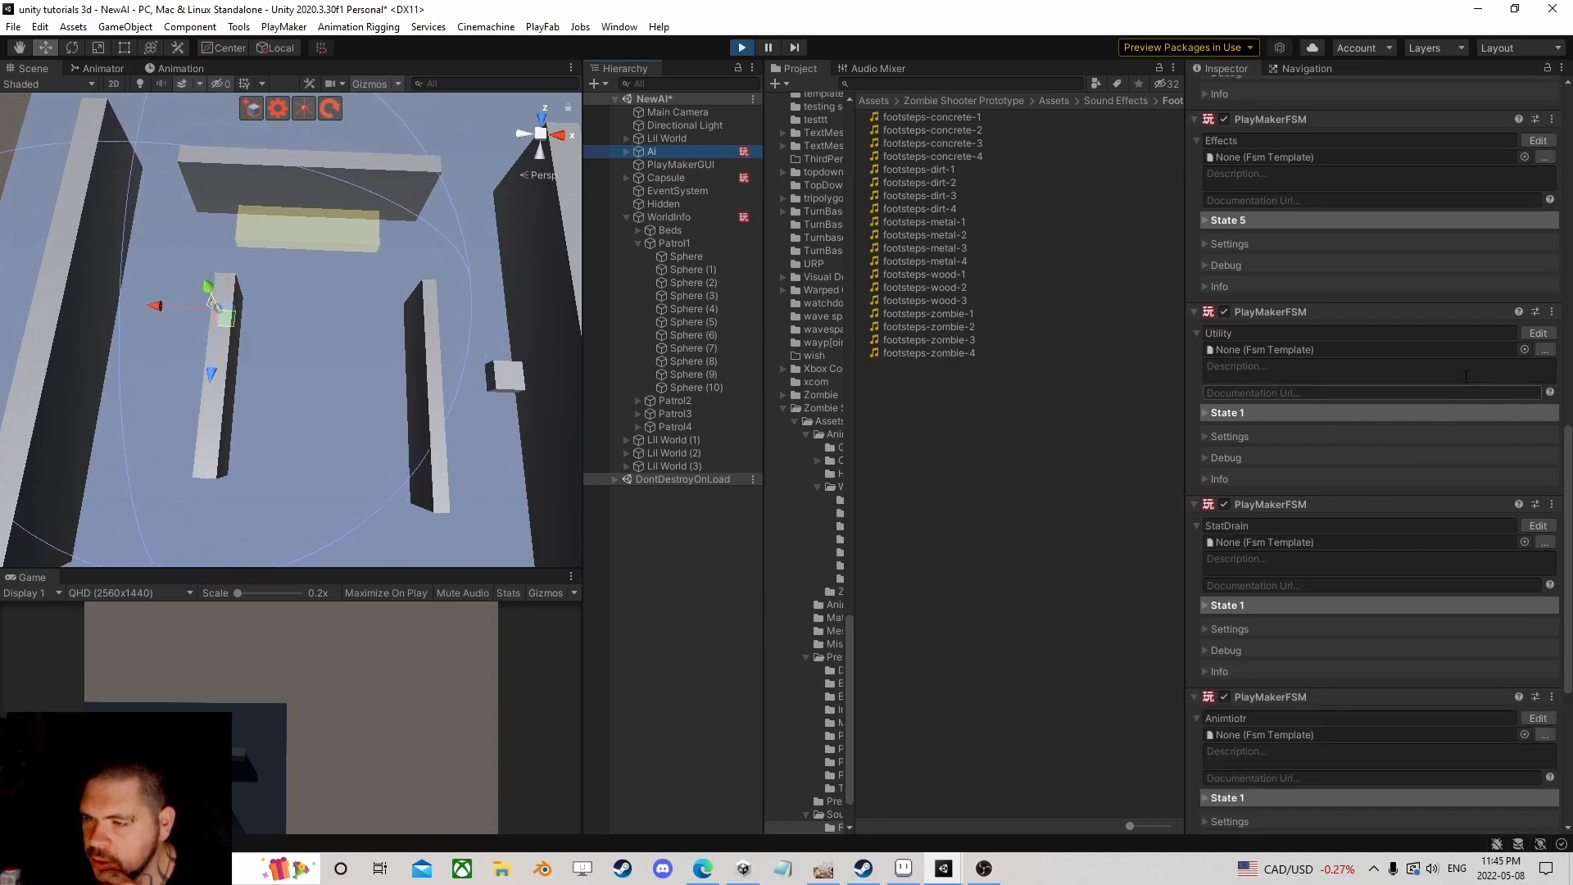
scroll(1487, 316, "up", 9)
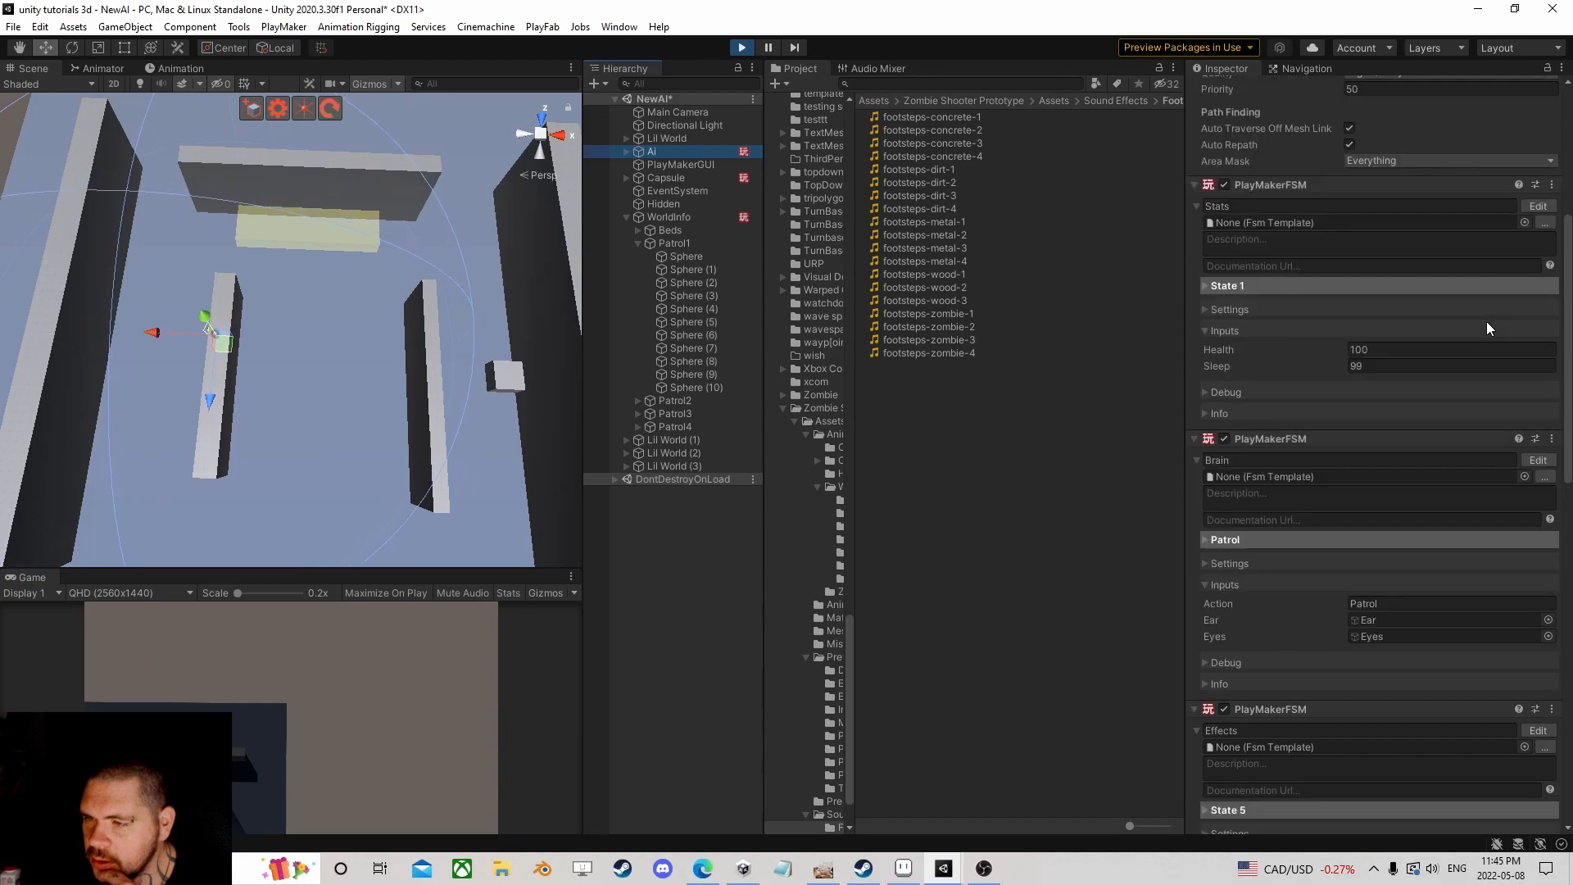
left_click(1538, 460)
Step: Open the Patrol state's nested FSM and show State 4's actions
left_click_drag(723, 391, 1071, 106)
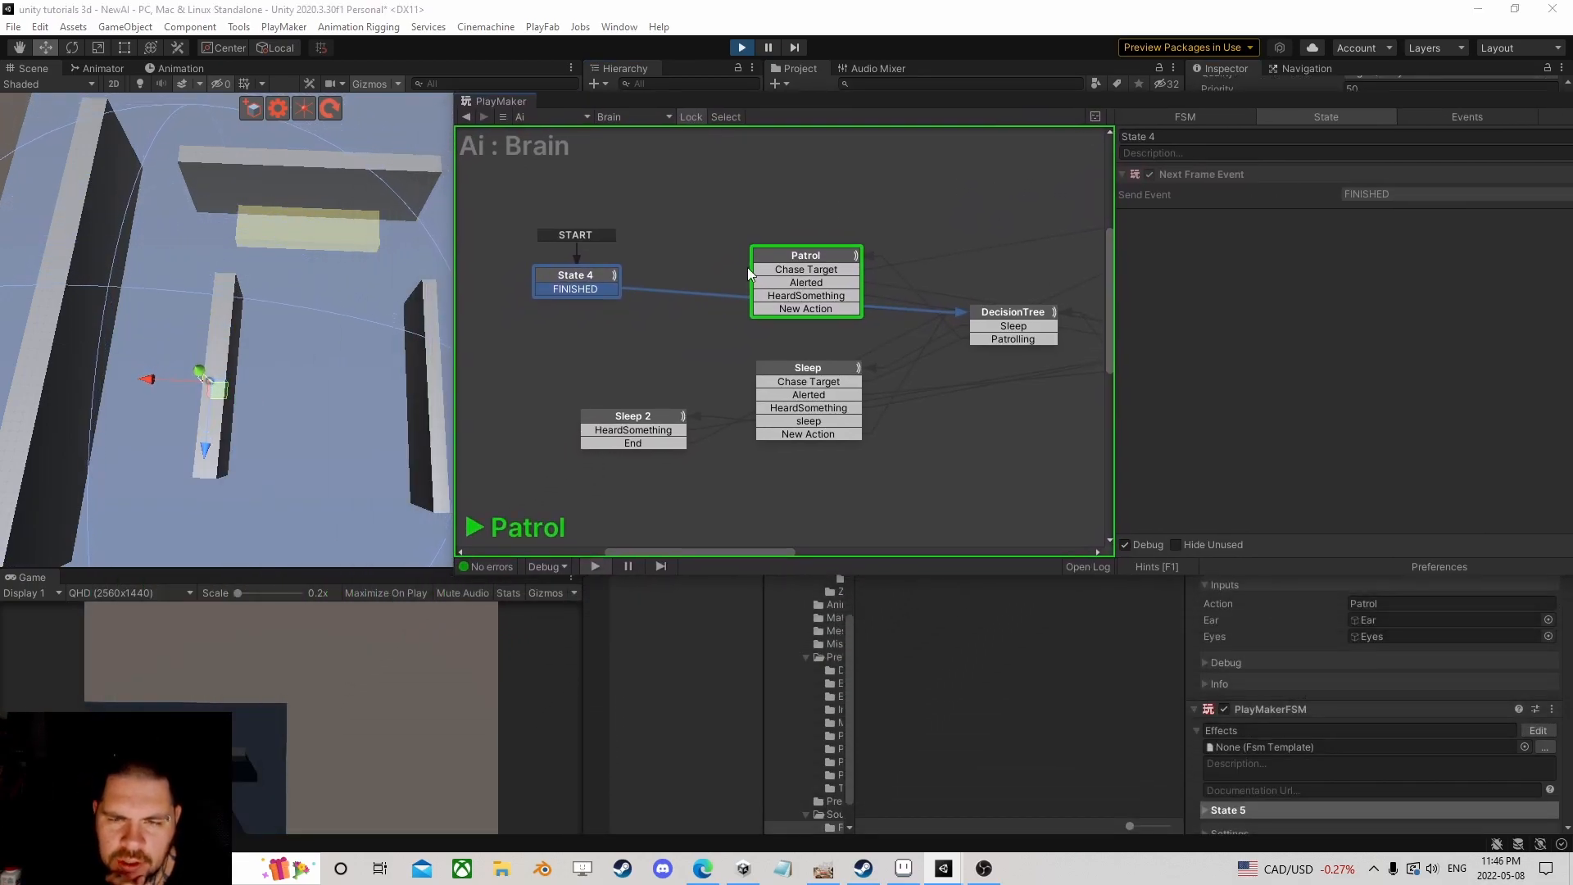
left_click(819, 251)
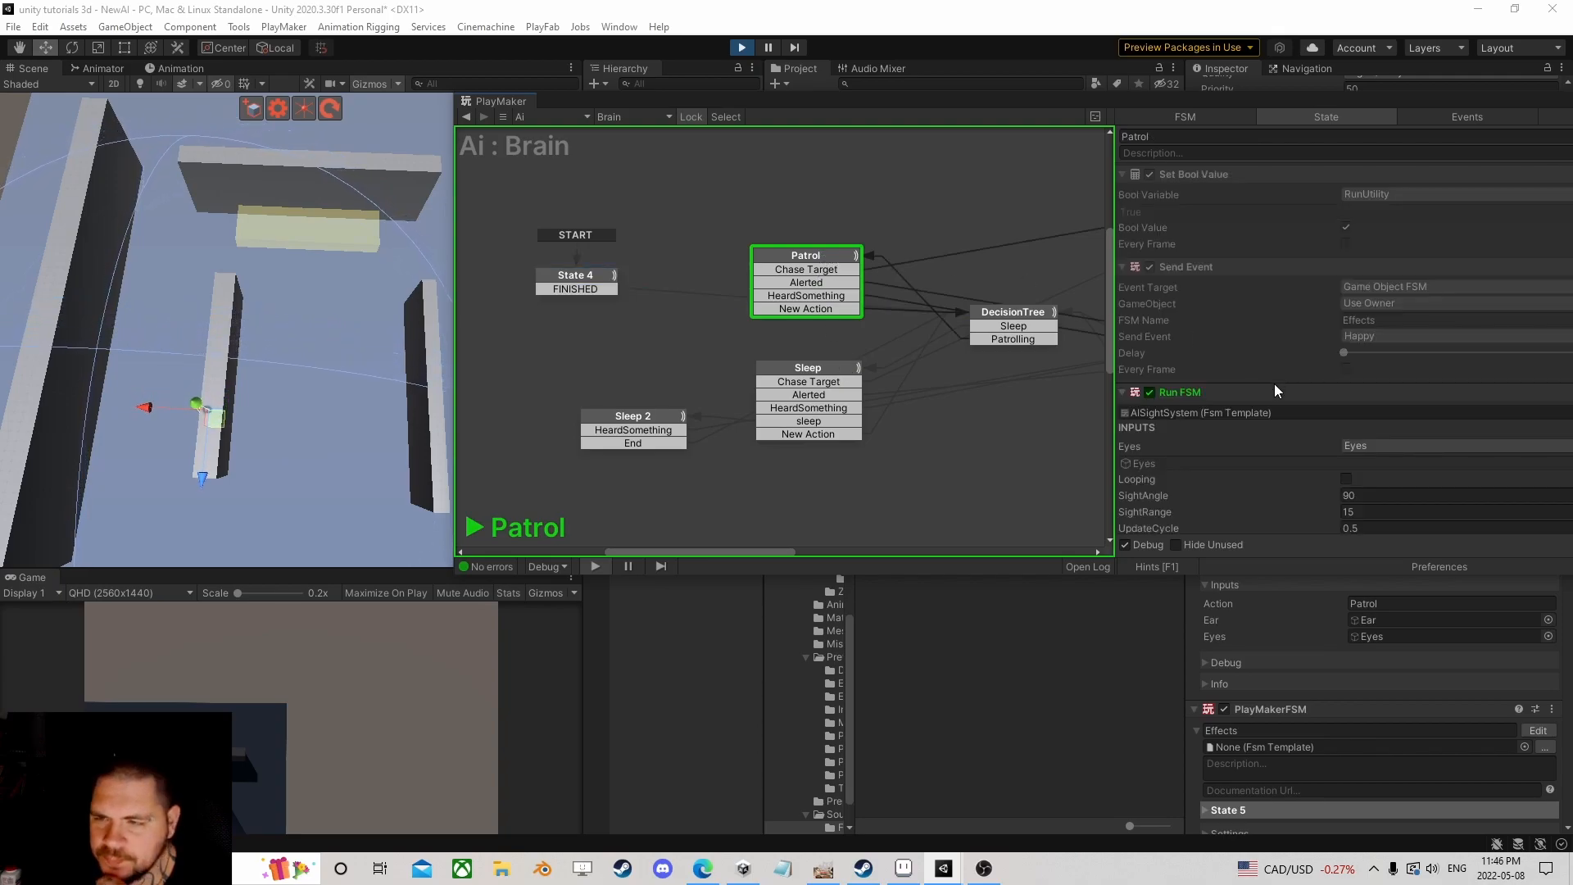
scroll(1351, 357, "down", 6)
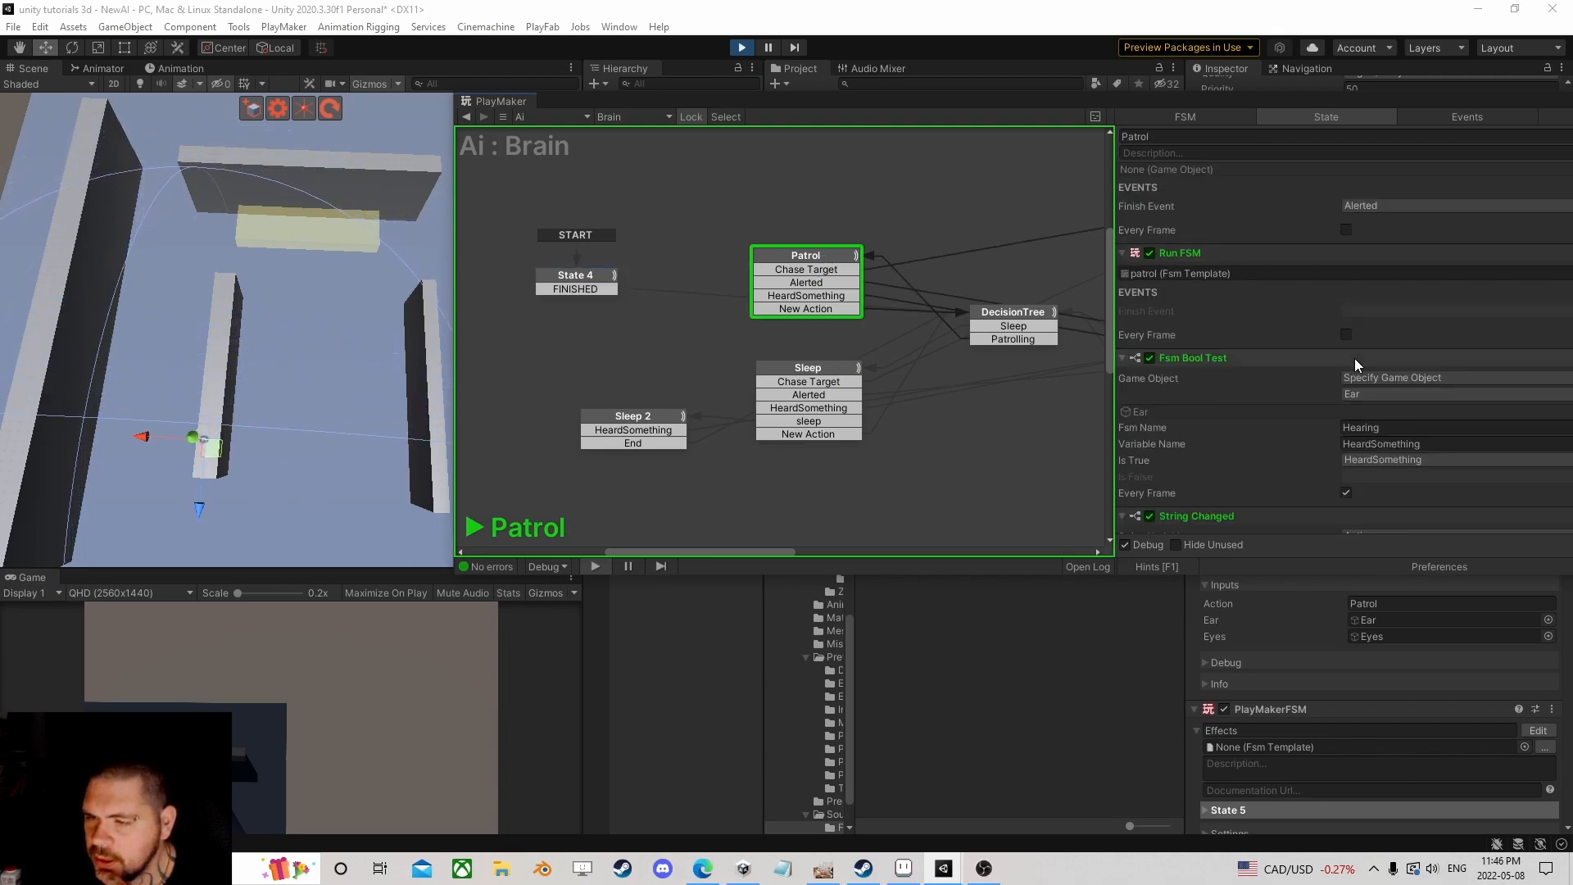
left_click_drag(1330, 105, 1063, 103)
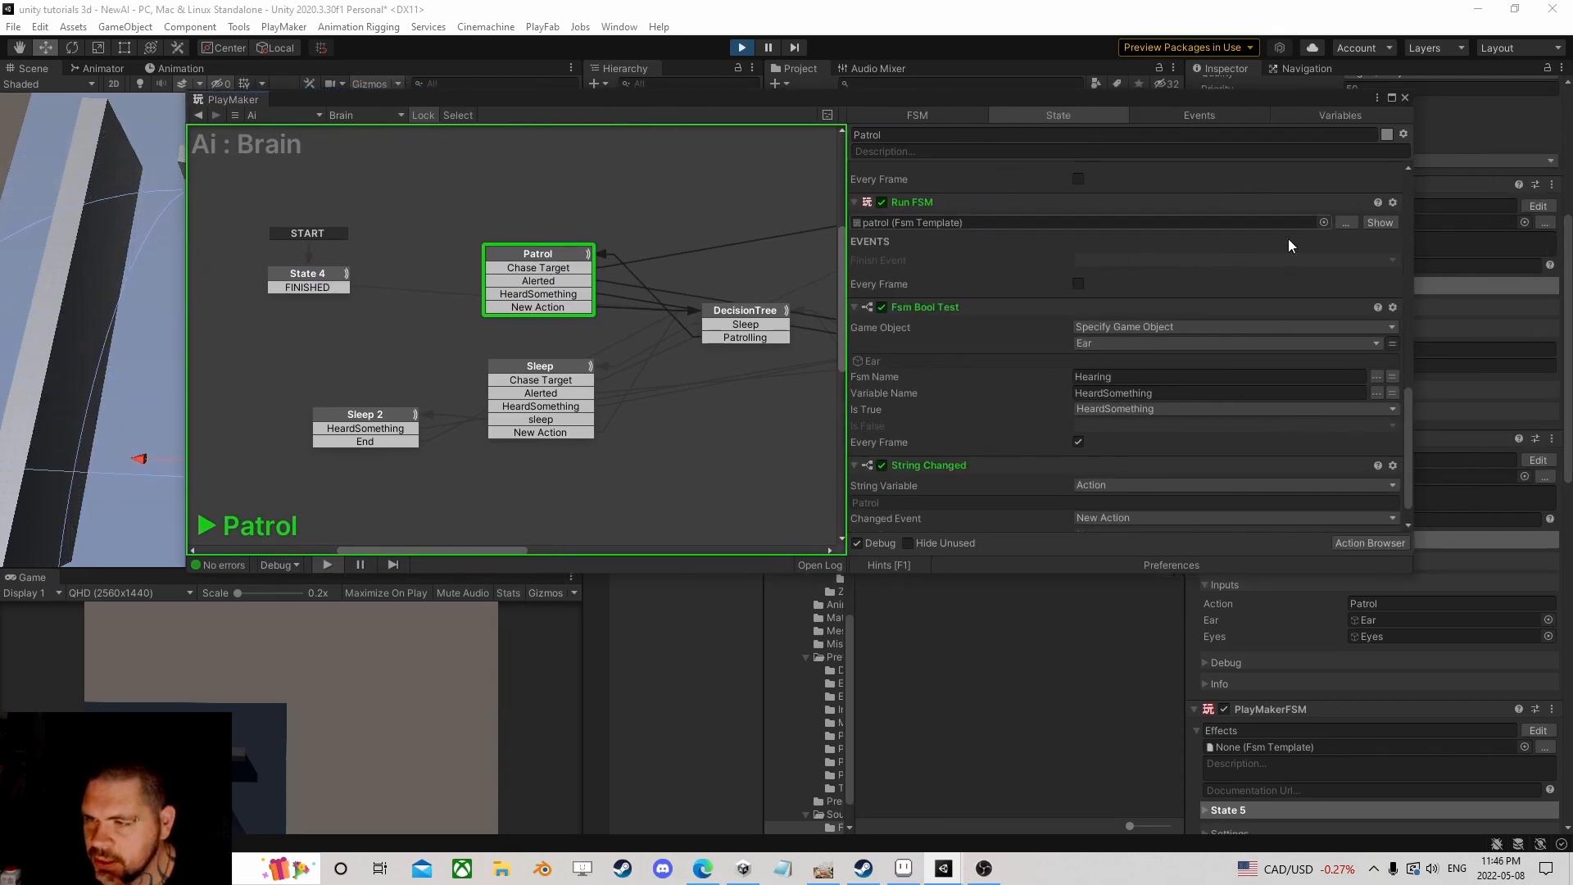
left_click(1381, 222)
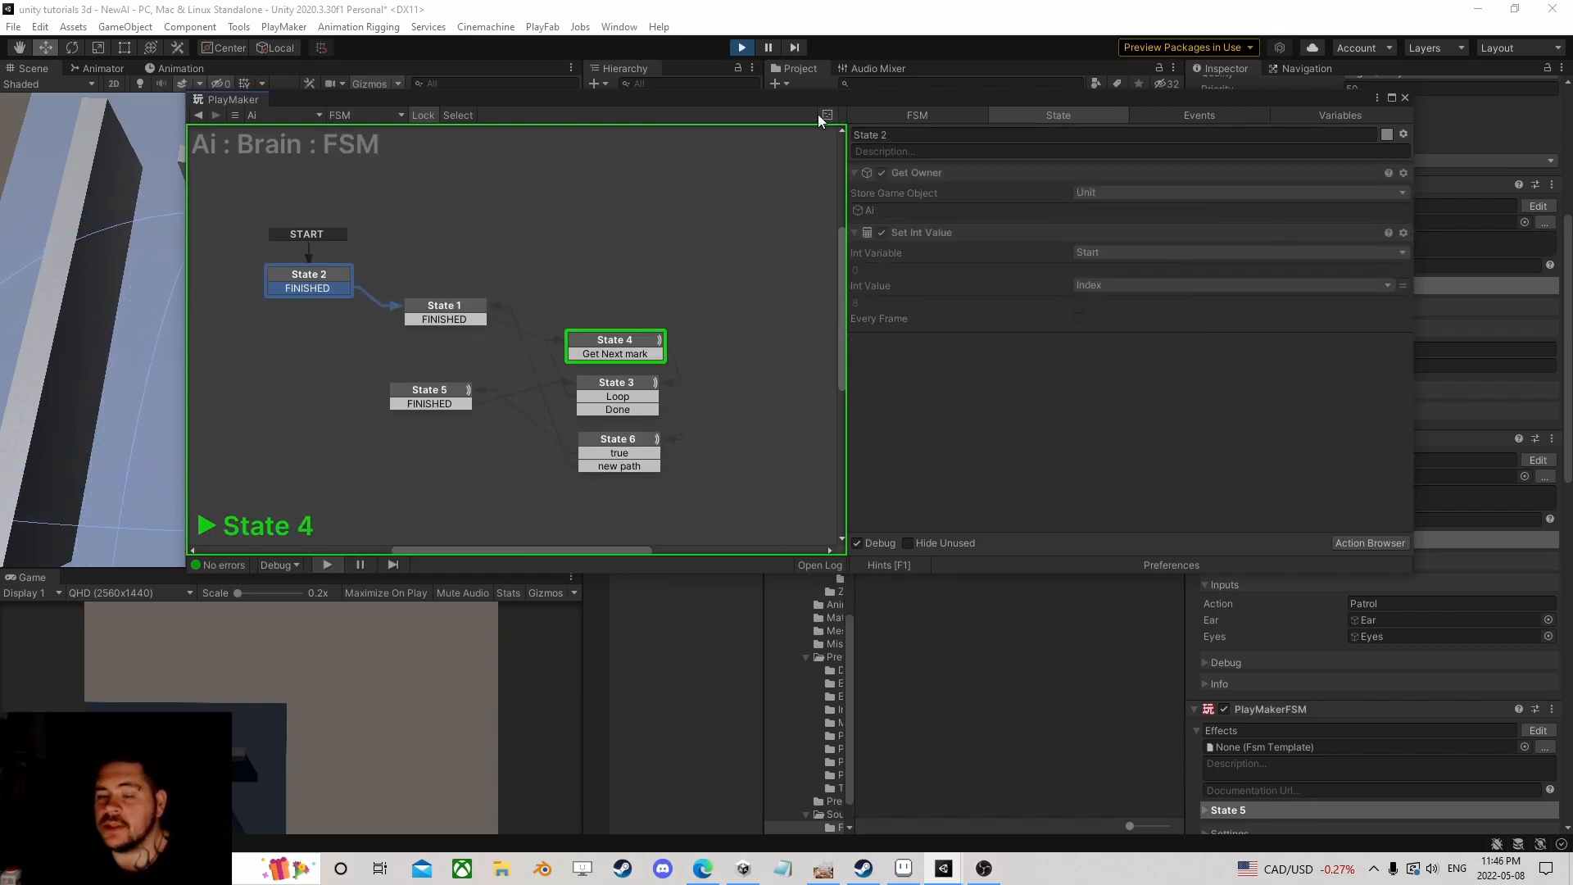
left_click(631, 336)
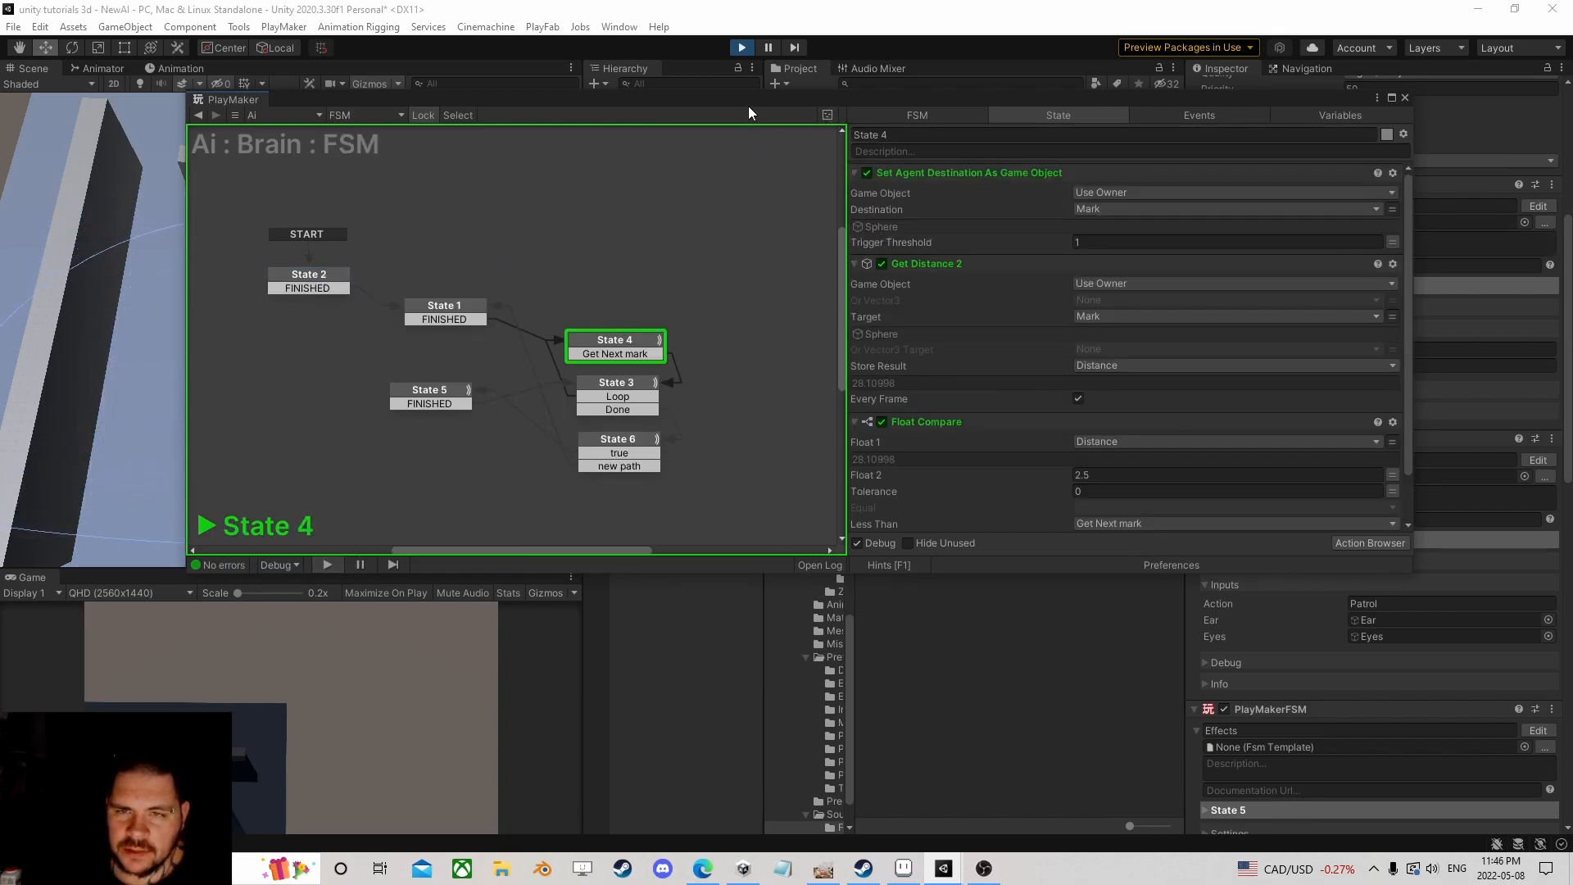
Step: Raise State 4's Float Compare arrival distance (Float 2), trying 3.83 then 2.95
left_click_drag(749, 106, 989, 62)
scroll(1239, 323, "down", 2)
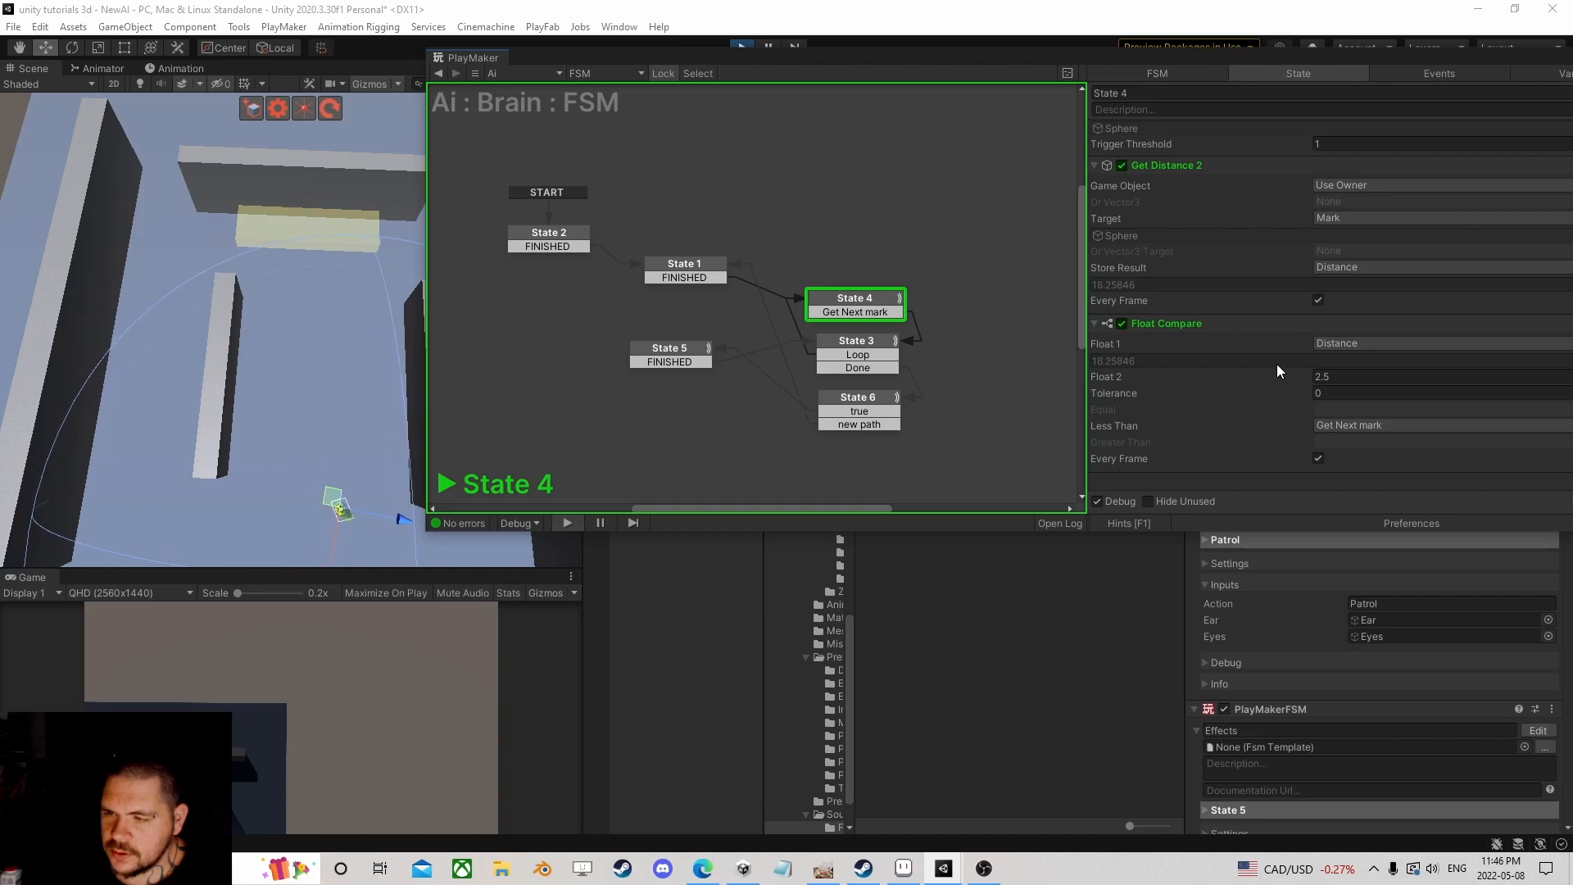
left_click(1302, 375)
type("3.83")
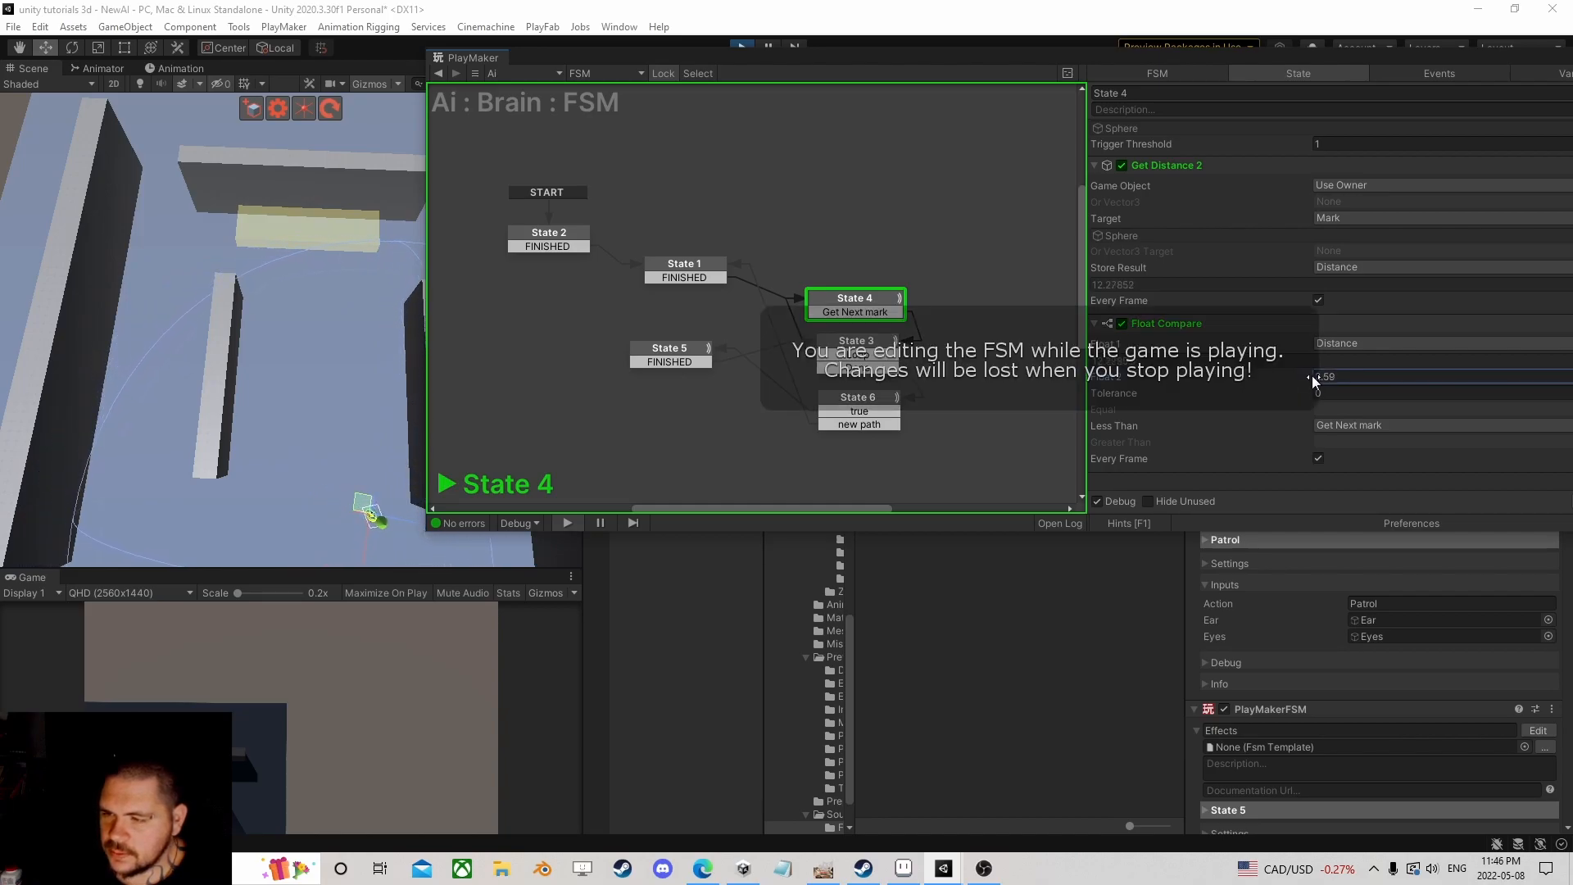
left_click_drag(1319, 377, 1324, 378)
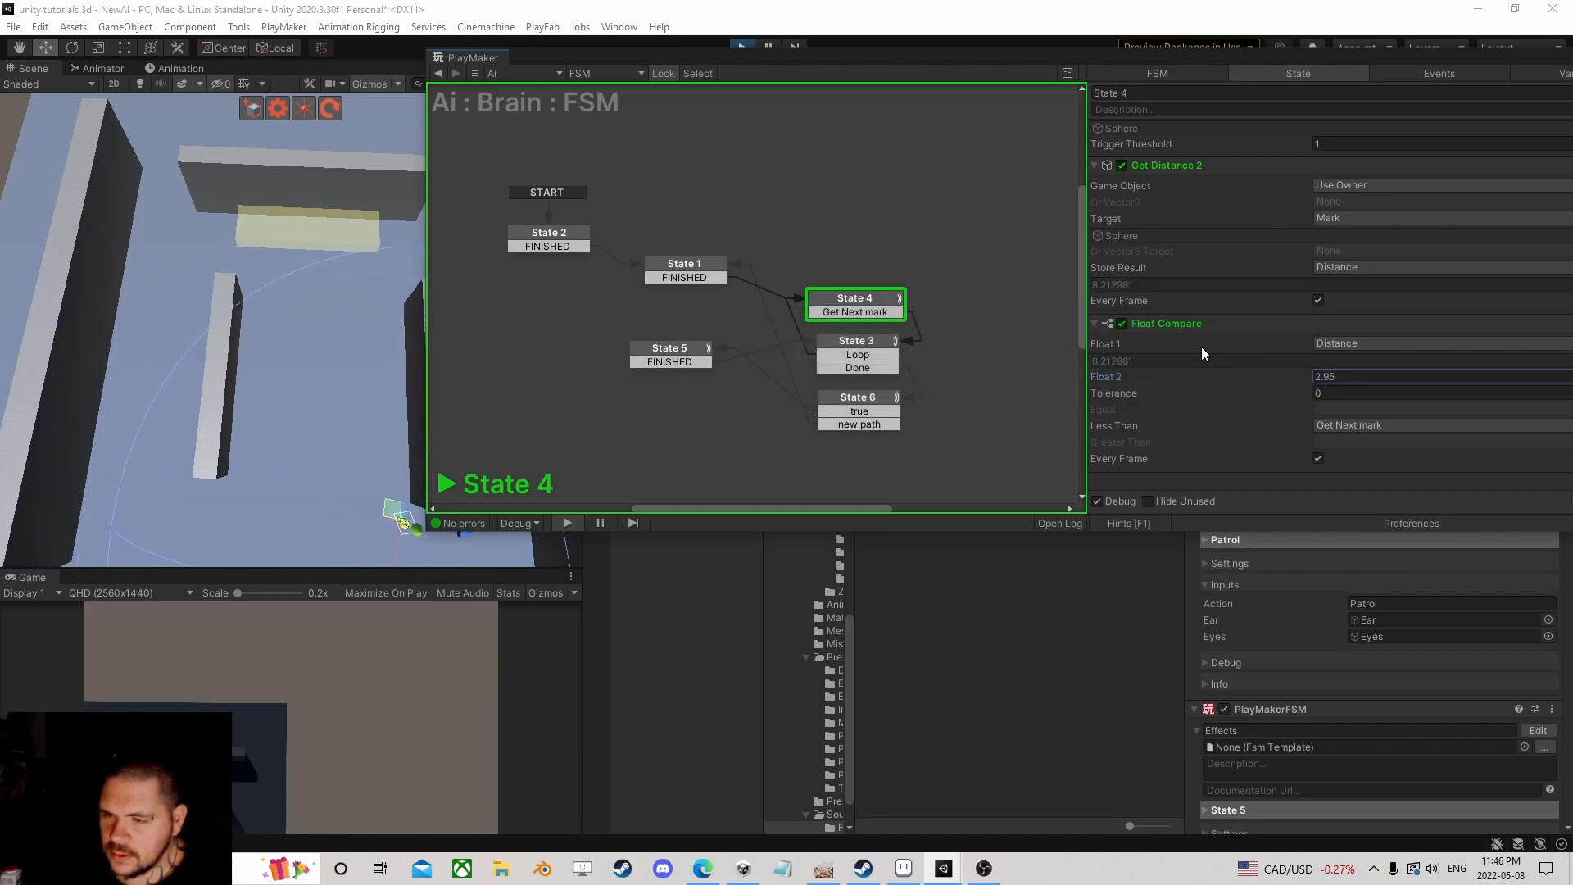
Step: Frame the moving Ai, inspect State 3's Array List Get Next, then stop the game
left_click_drag(1098, 64, 838, 561)
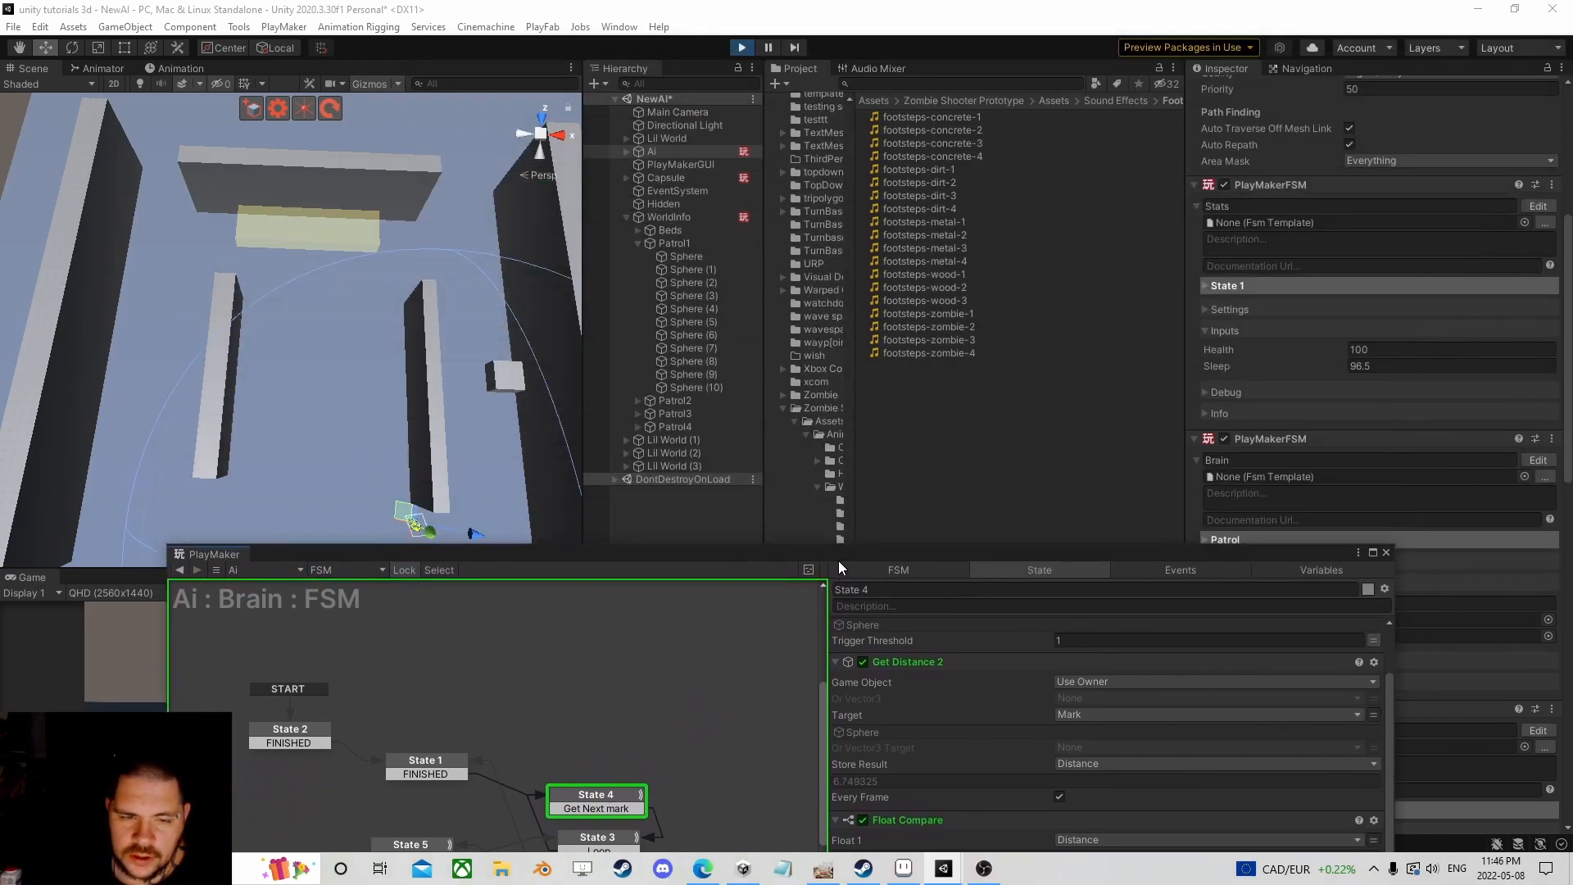
key("f")
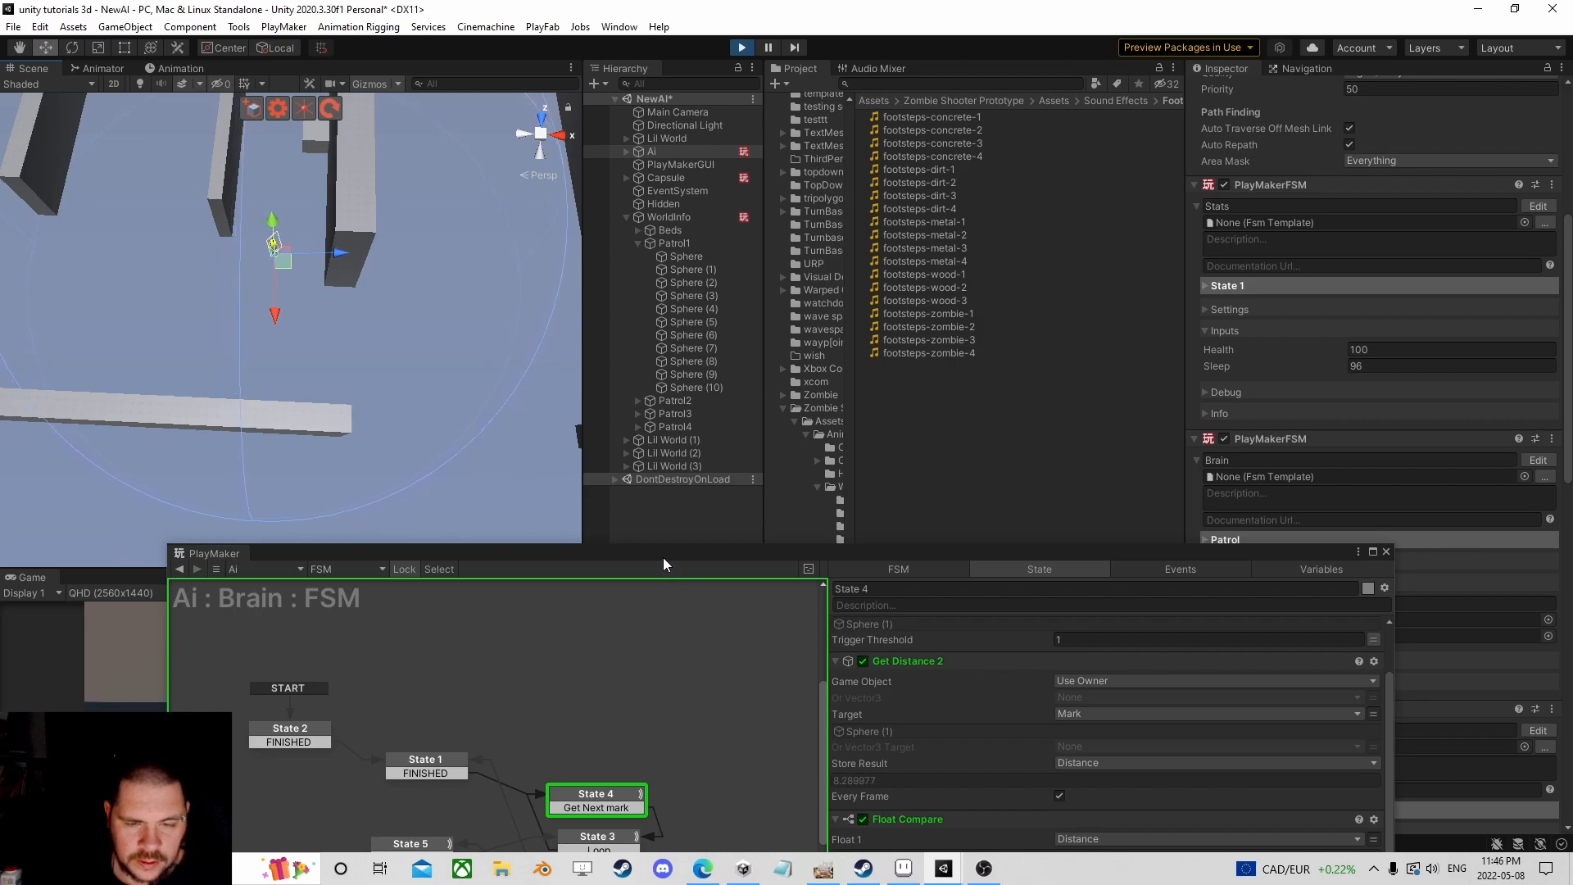
left_click_drag(664, 560, 767, 384)
left_click(709, 670)
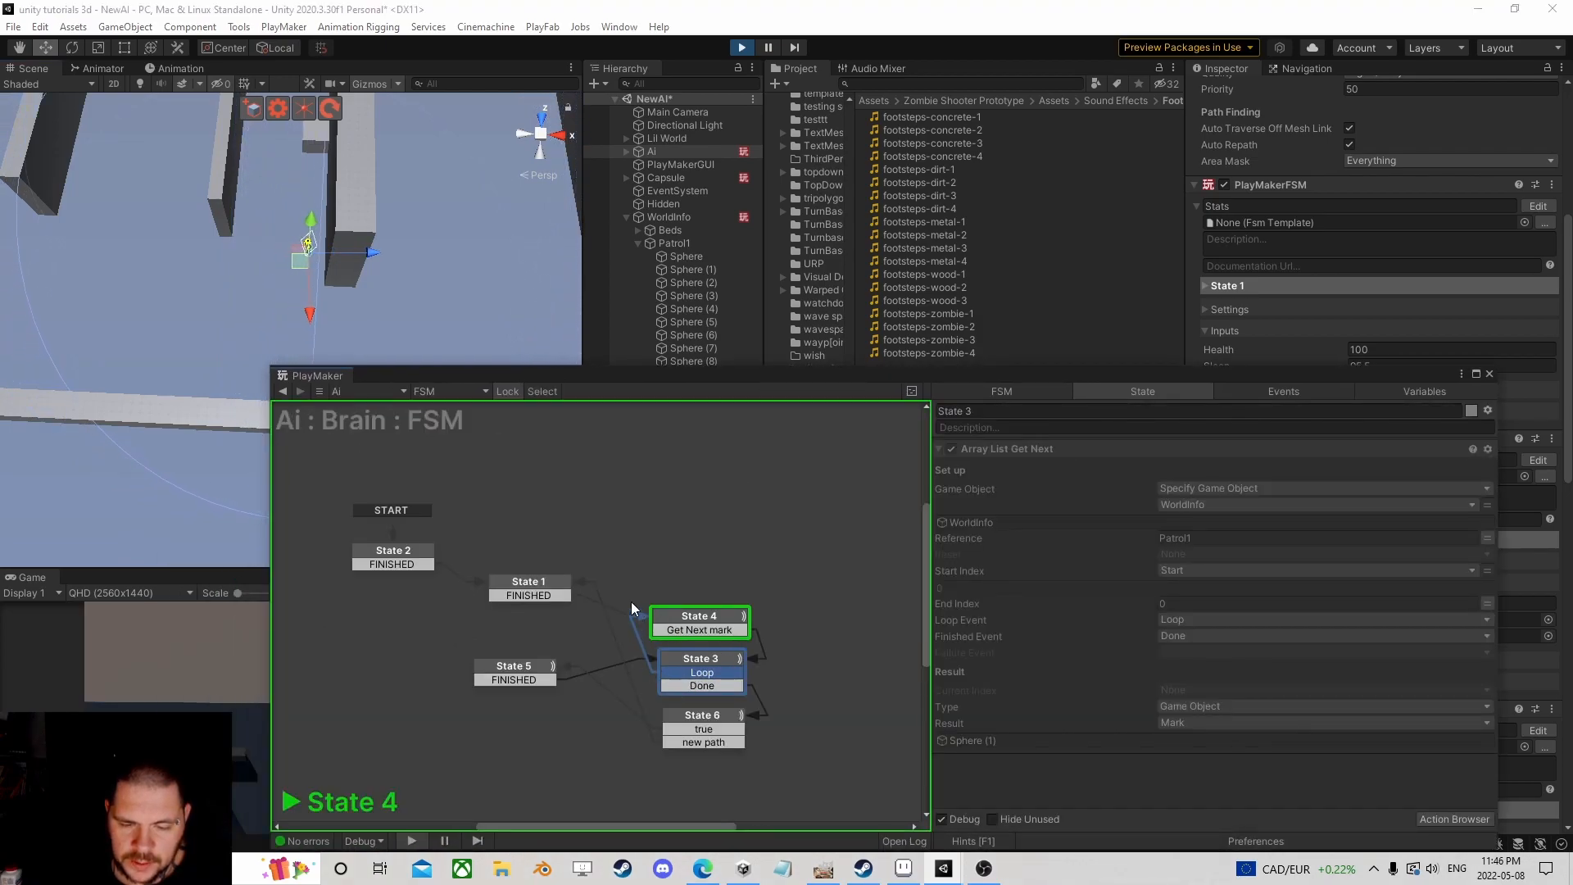
left_click(741, 48)
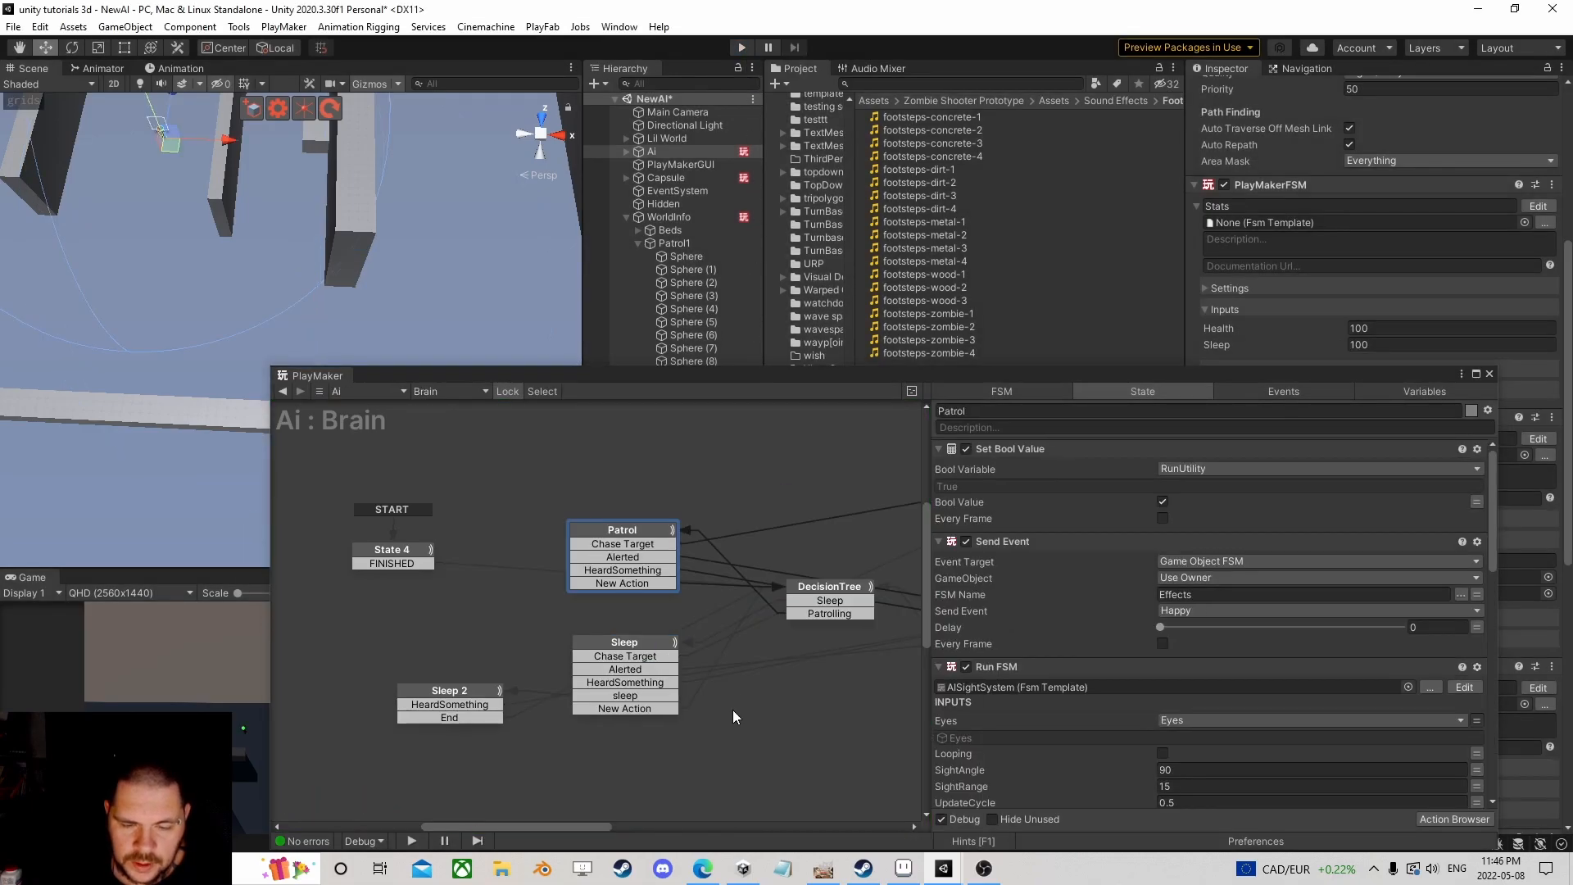
Step: In the patrol template, route State 3's Loop into State 6, place State 6 right of State 3, and start Play
scroll(1285, 623, "down", 10)
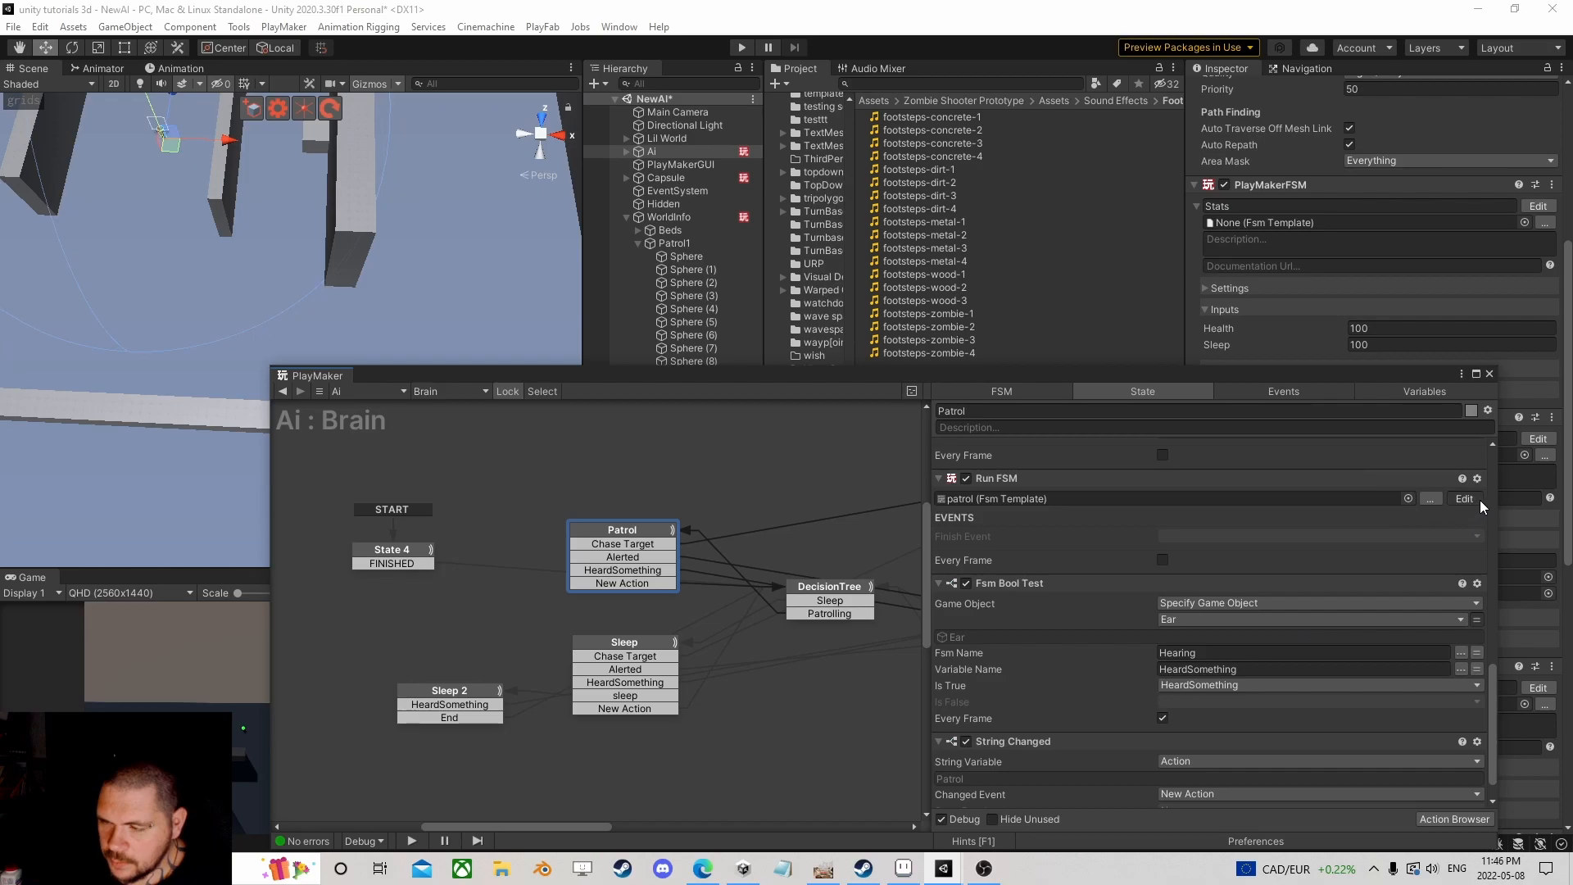
left_click(1477, 502)
left_click_drag(655, 588, 647, 463)
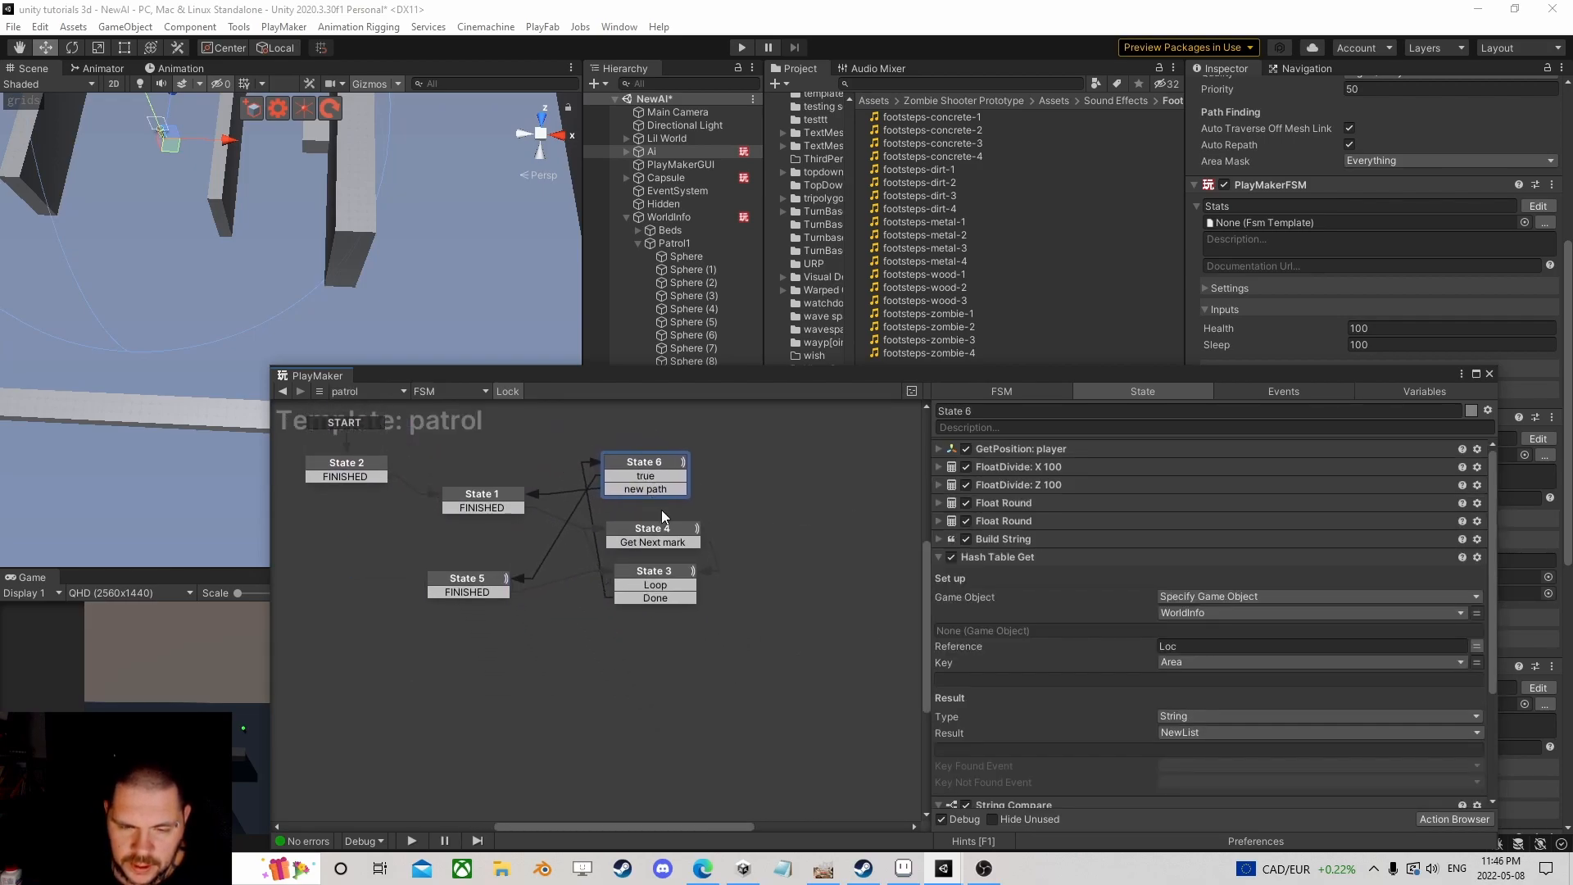
left_click(655, 586)
left_click_drag(654, 588, 647, 543)
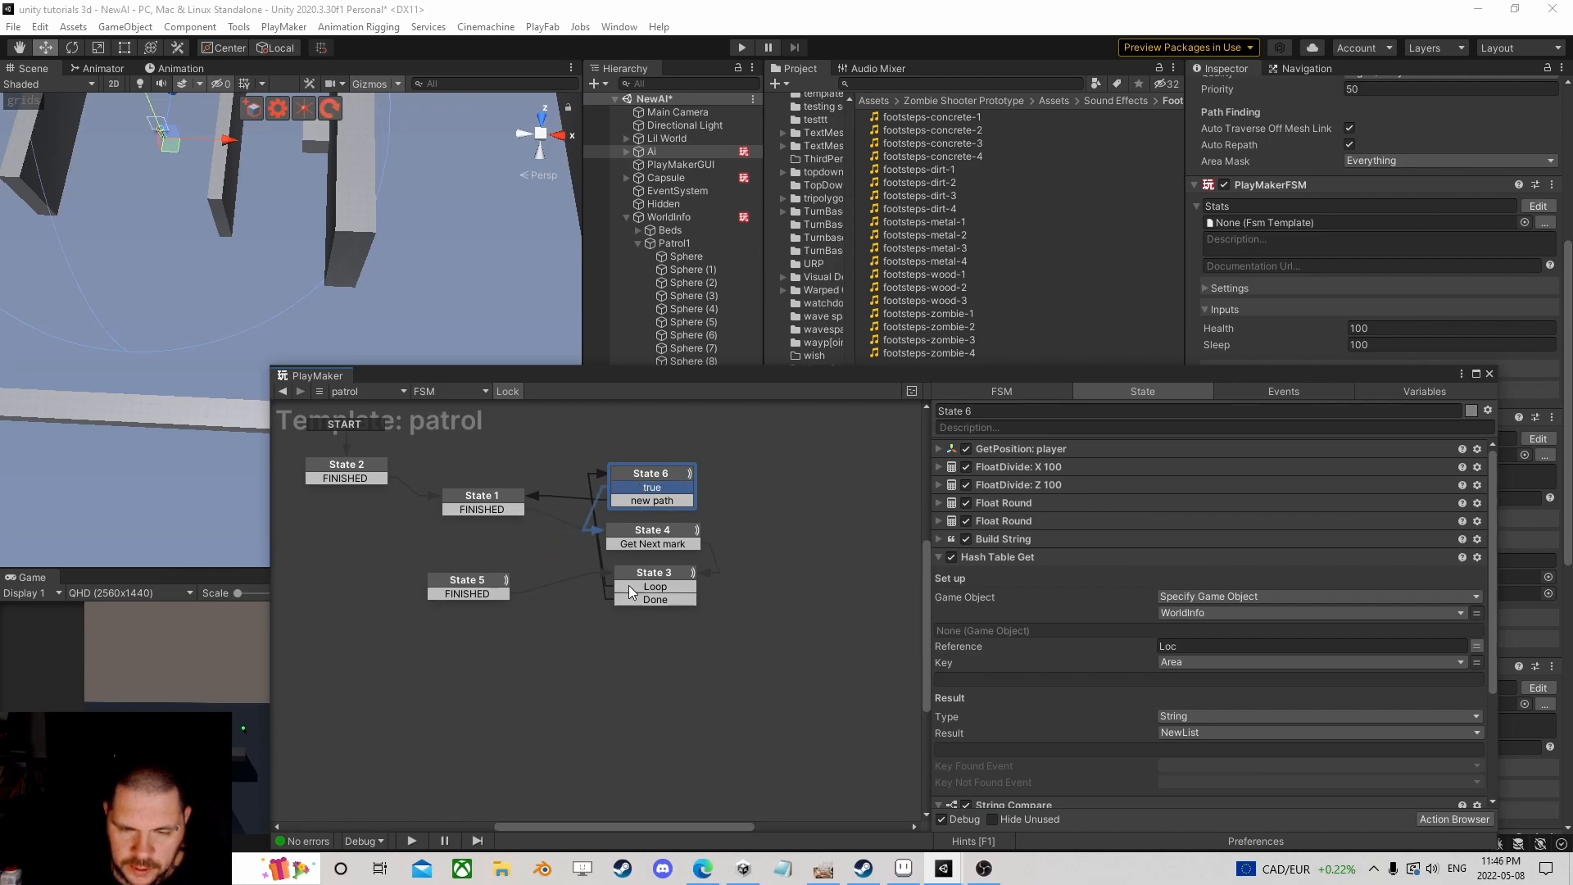
left_click_drag(647, 478, 807, 580)
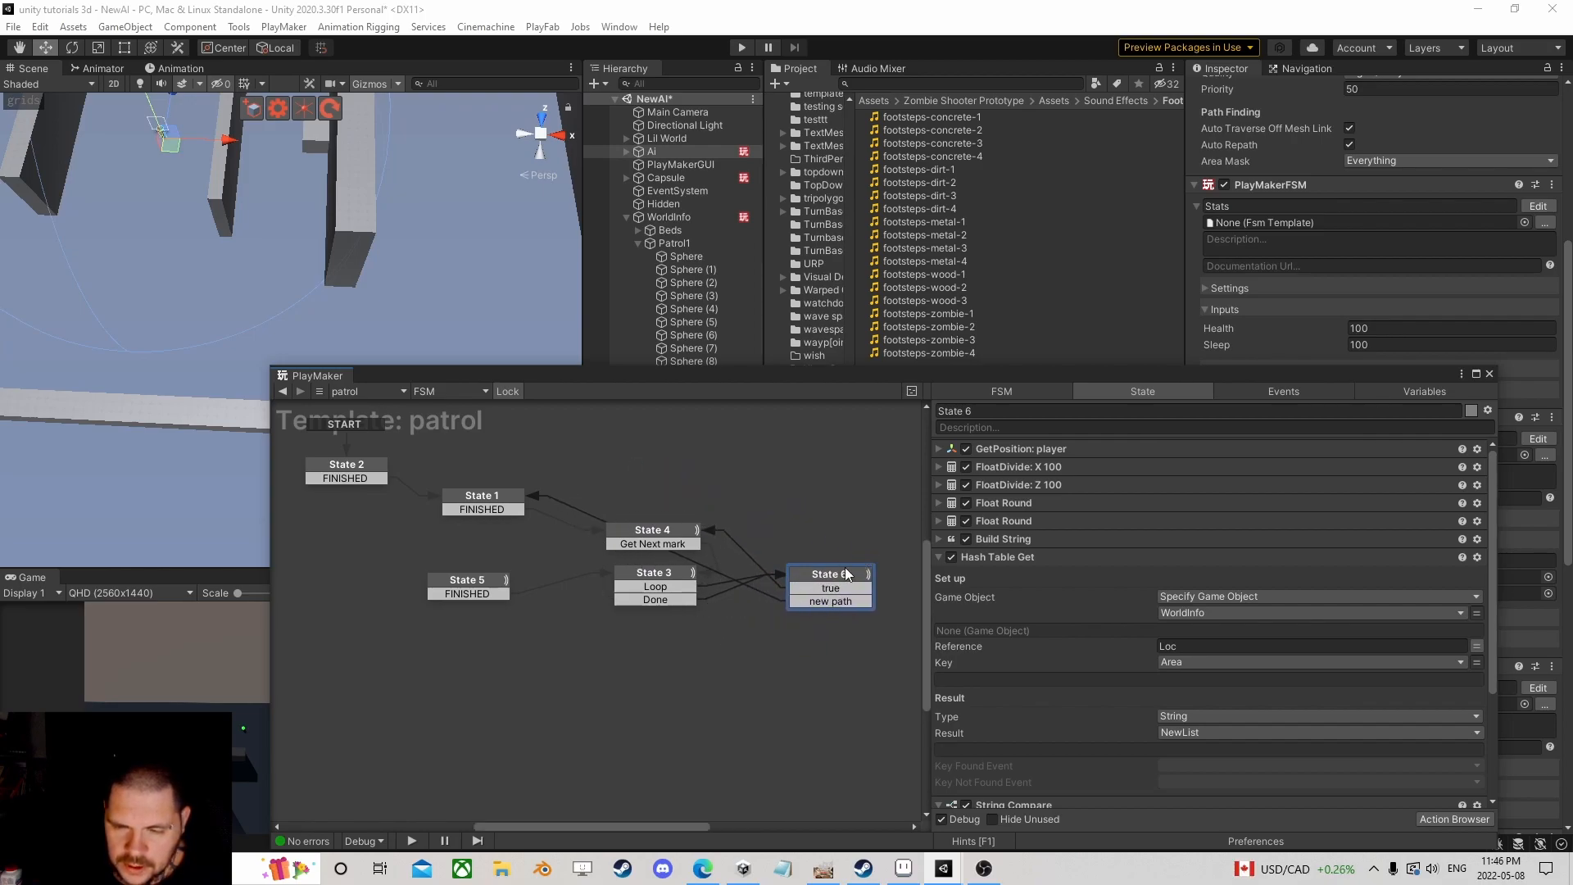
left_click(742, 47)
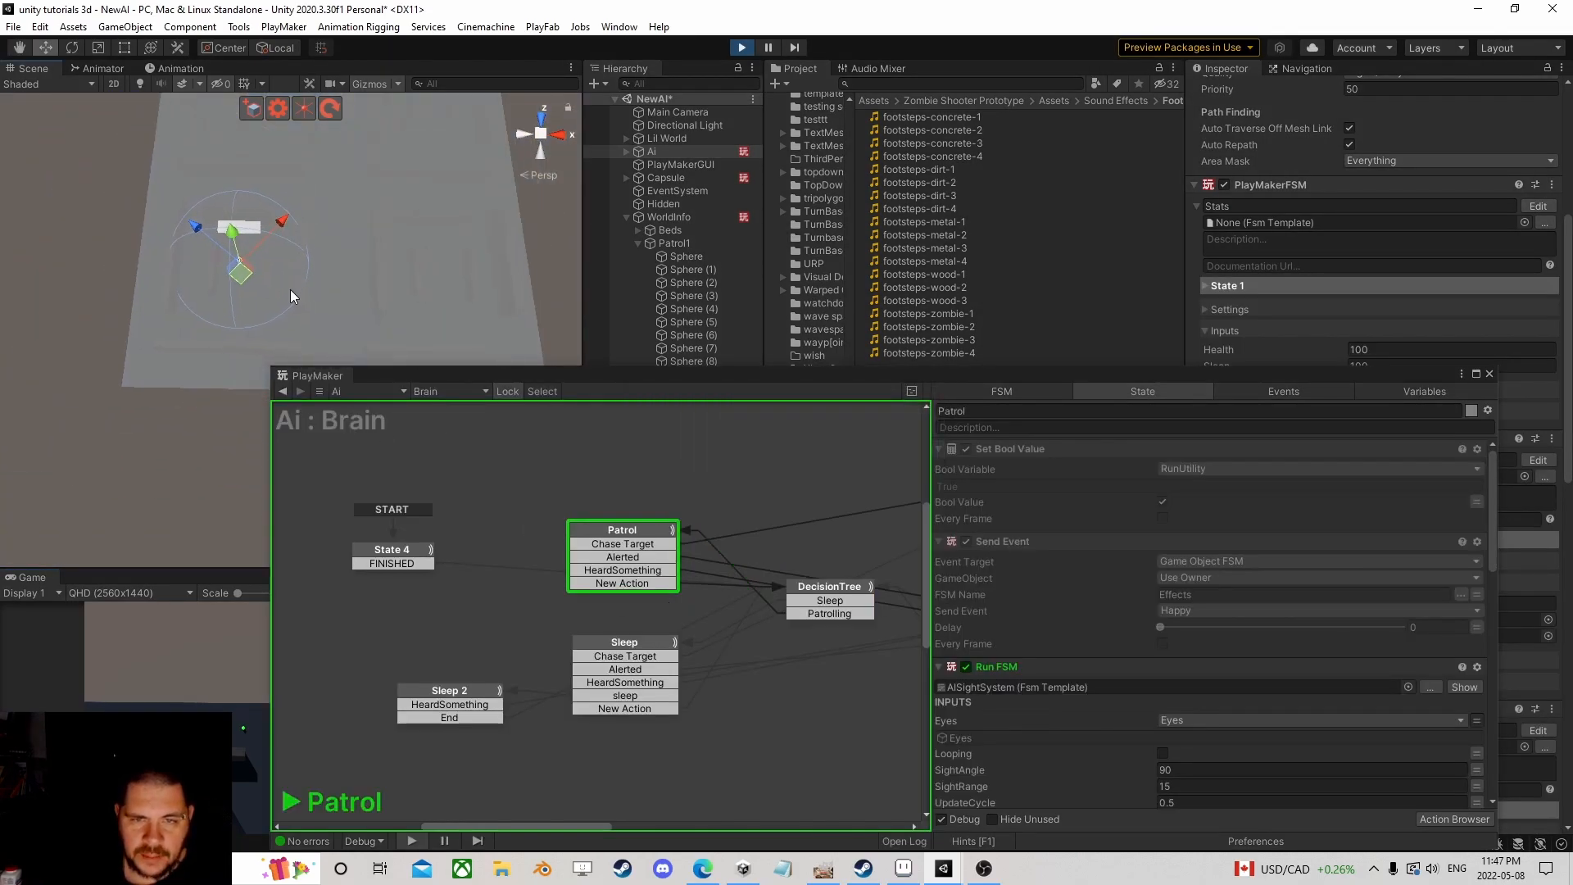
Step: Frame the player Capsule and drag it across the maze while the game runs
left_click(625, 218)
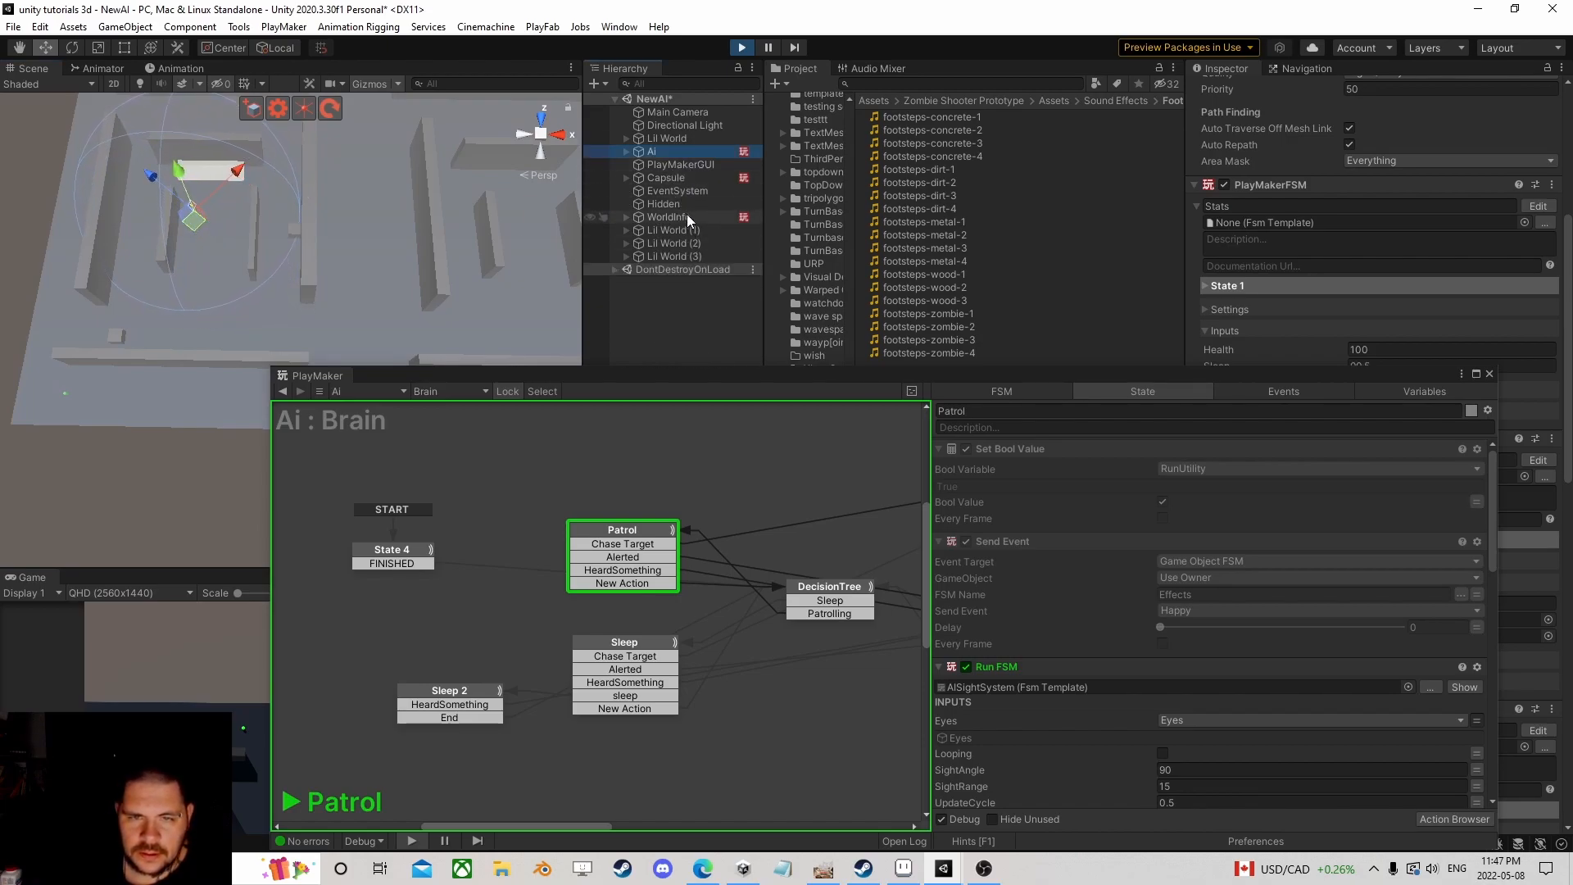
left_click(673, 177)
key("f")
left_click_drag(144, 385, 453, 317)
scroll(367, 318, "up", 5)
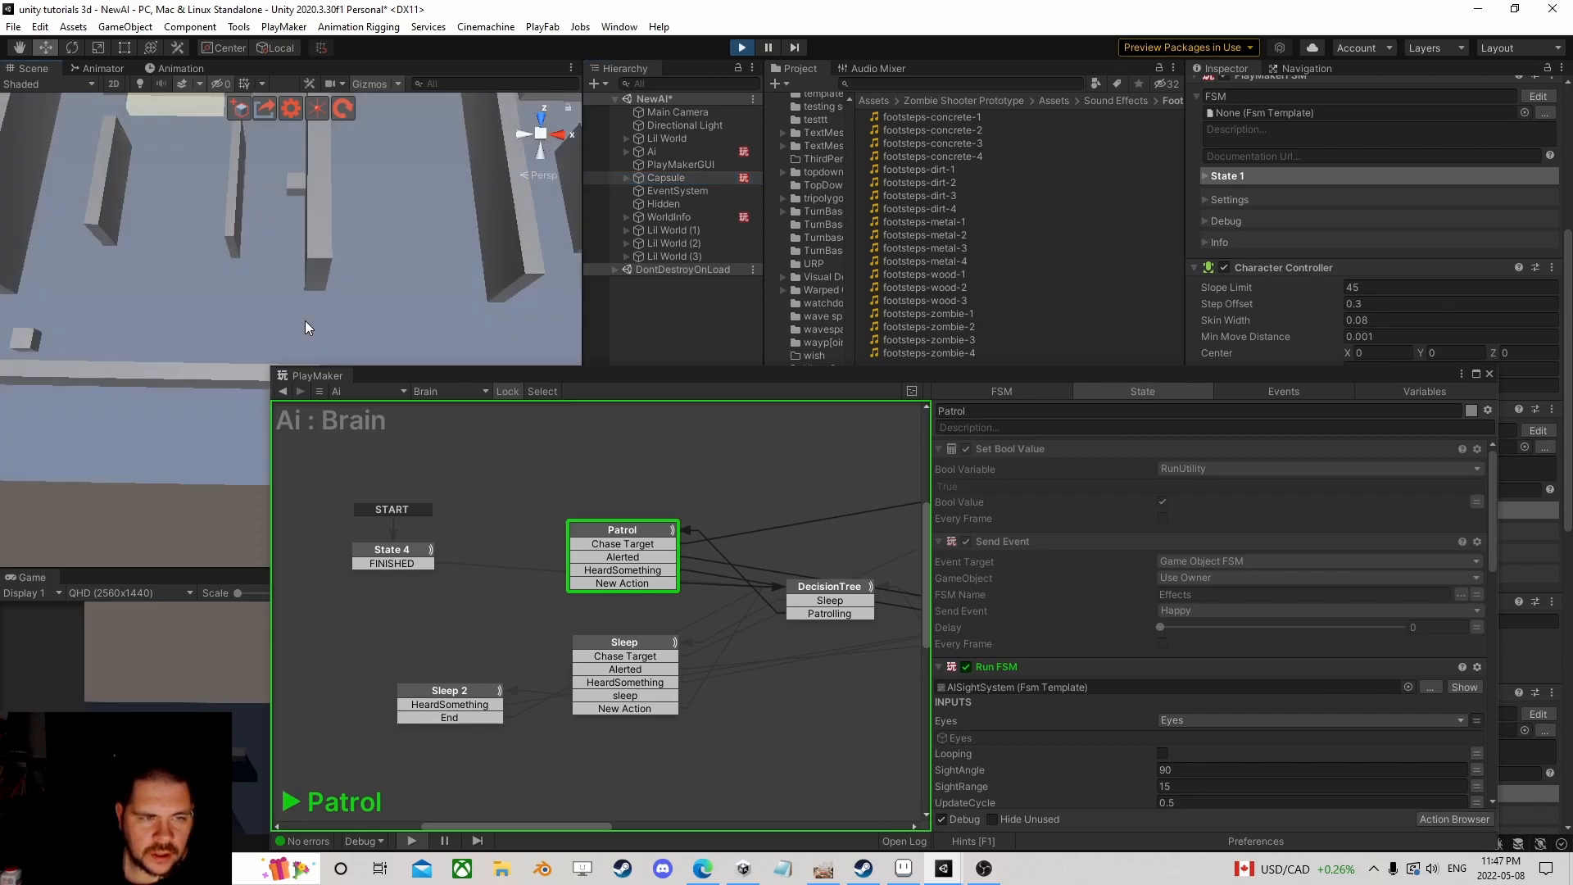
right_click_drag(305, 326, 313, 258)
scroll(273, 300, "down", 3)
scroll(283, 283, "up", 3)
scroll(292, 259, "up", 2)
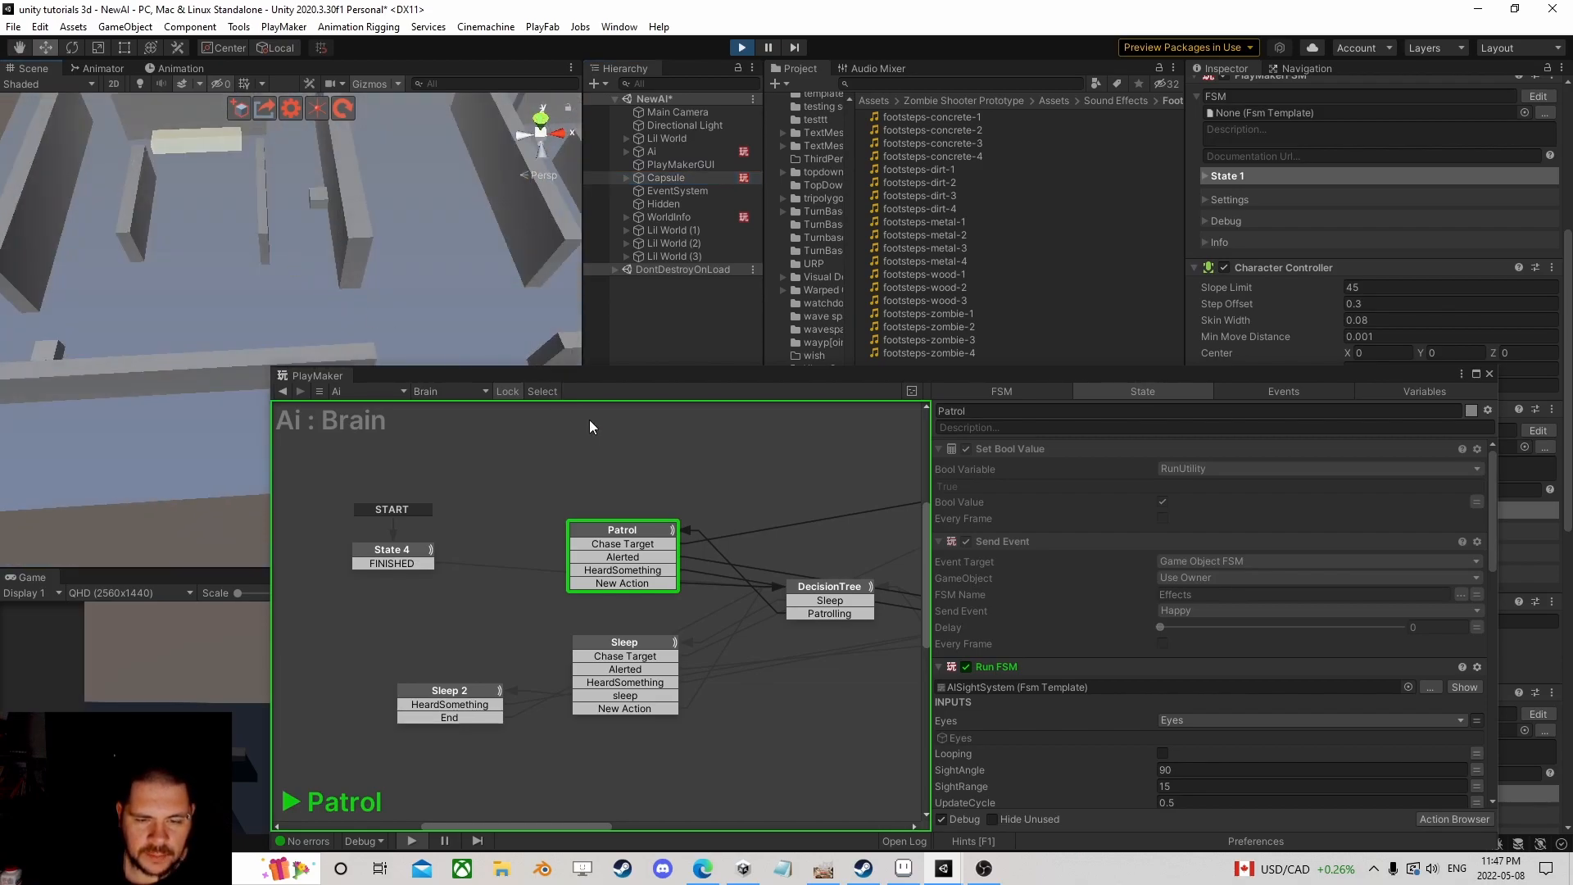
scroll(1111, 562, "down", 6)
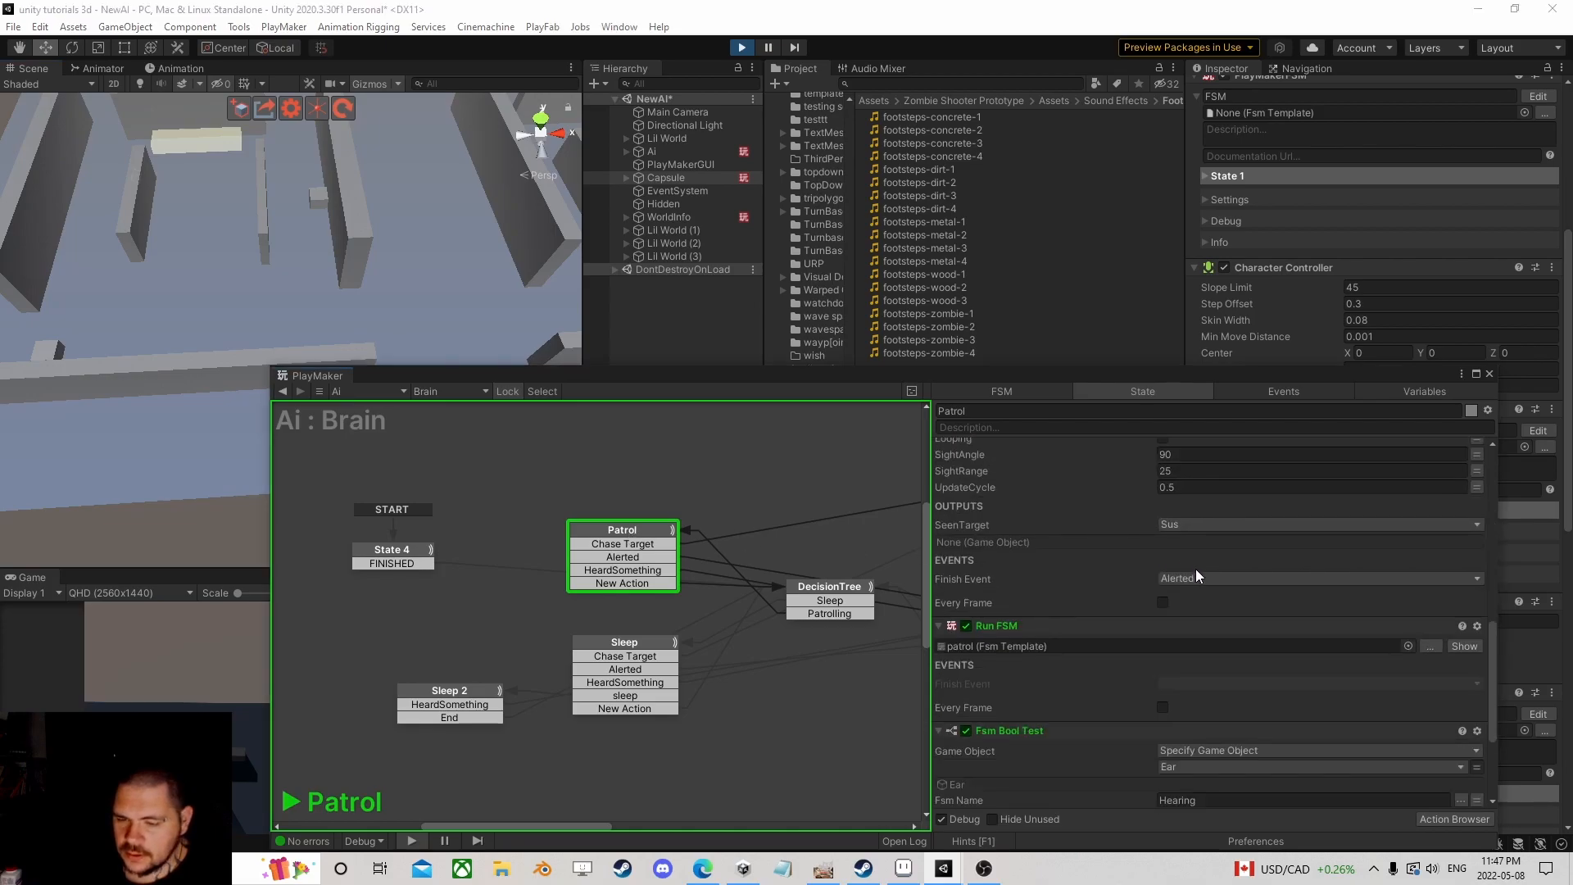
Step: Open the Ai's patrol sub-FSM, inspect State 4, and ping its current target Sphere waypoint
left_click(1465, 647)
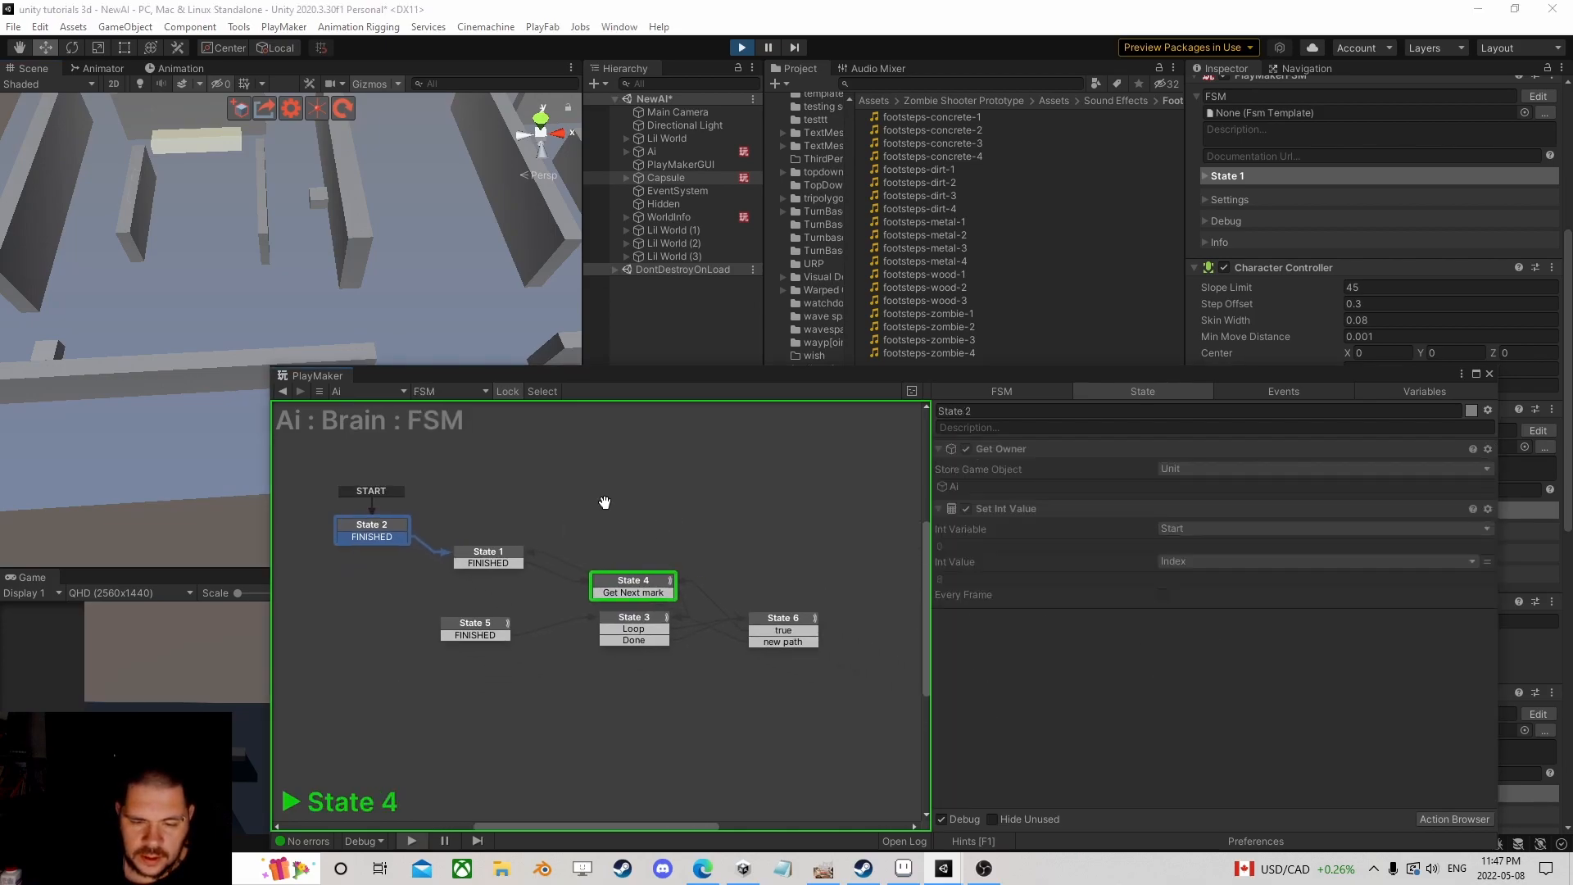
left_click(612, 560)
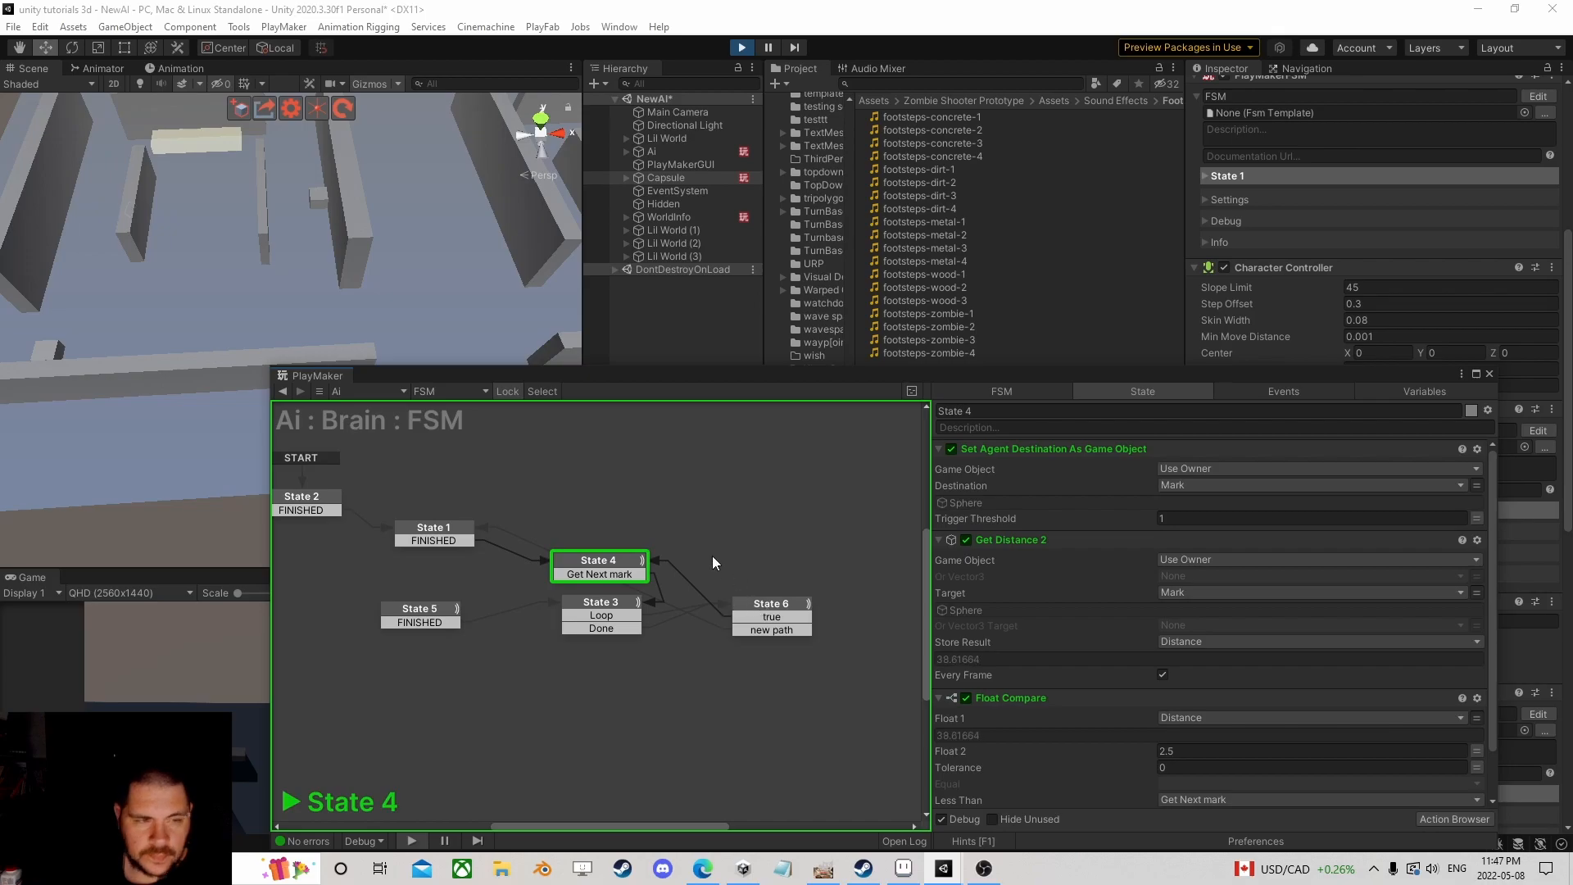
scroll(1060, 591, "down", 1)
scroll(459, 296, "down", 3)
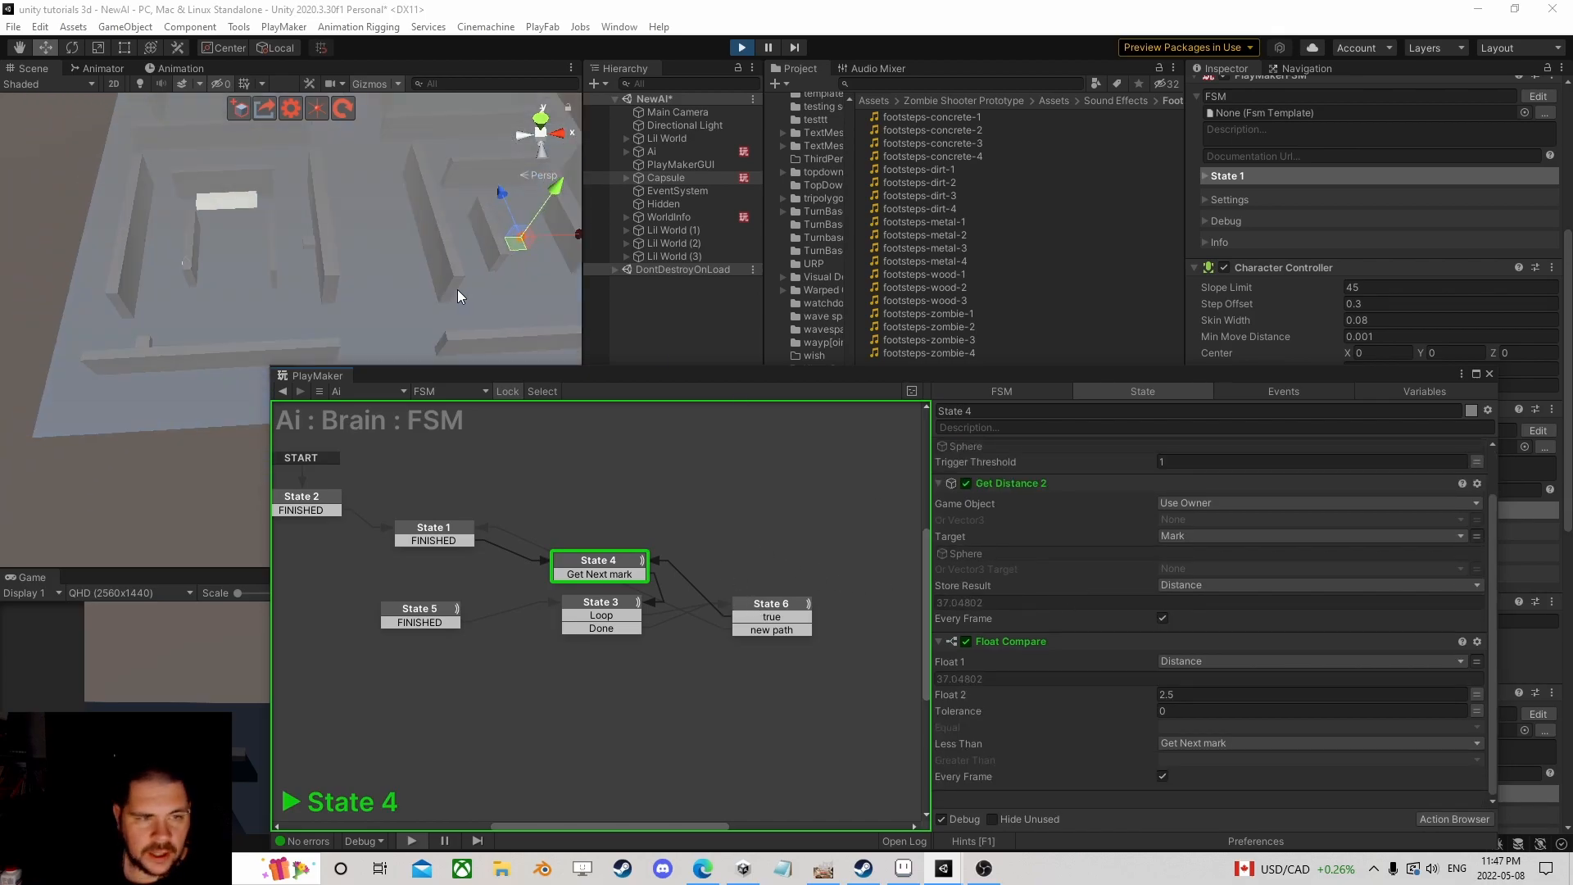
mouse_move(426, 262)
middle_mouse_down()
mouse_move(322, 303)
mouse_move(406, 246)
middle_mouse_up()
scroll(407, 246, "up", 6)
right_click_drag(421, 277, 405, 250)
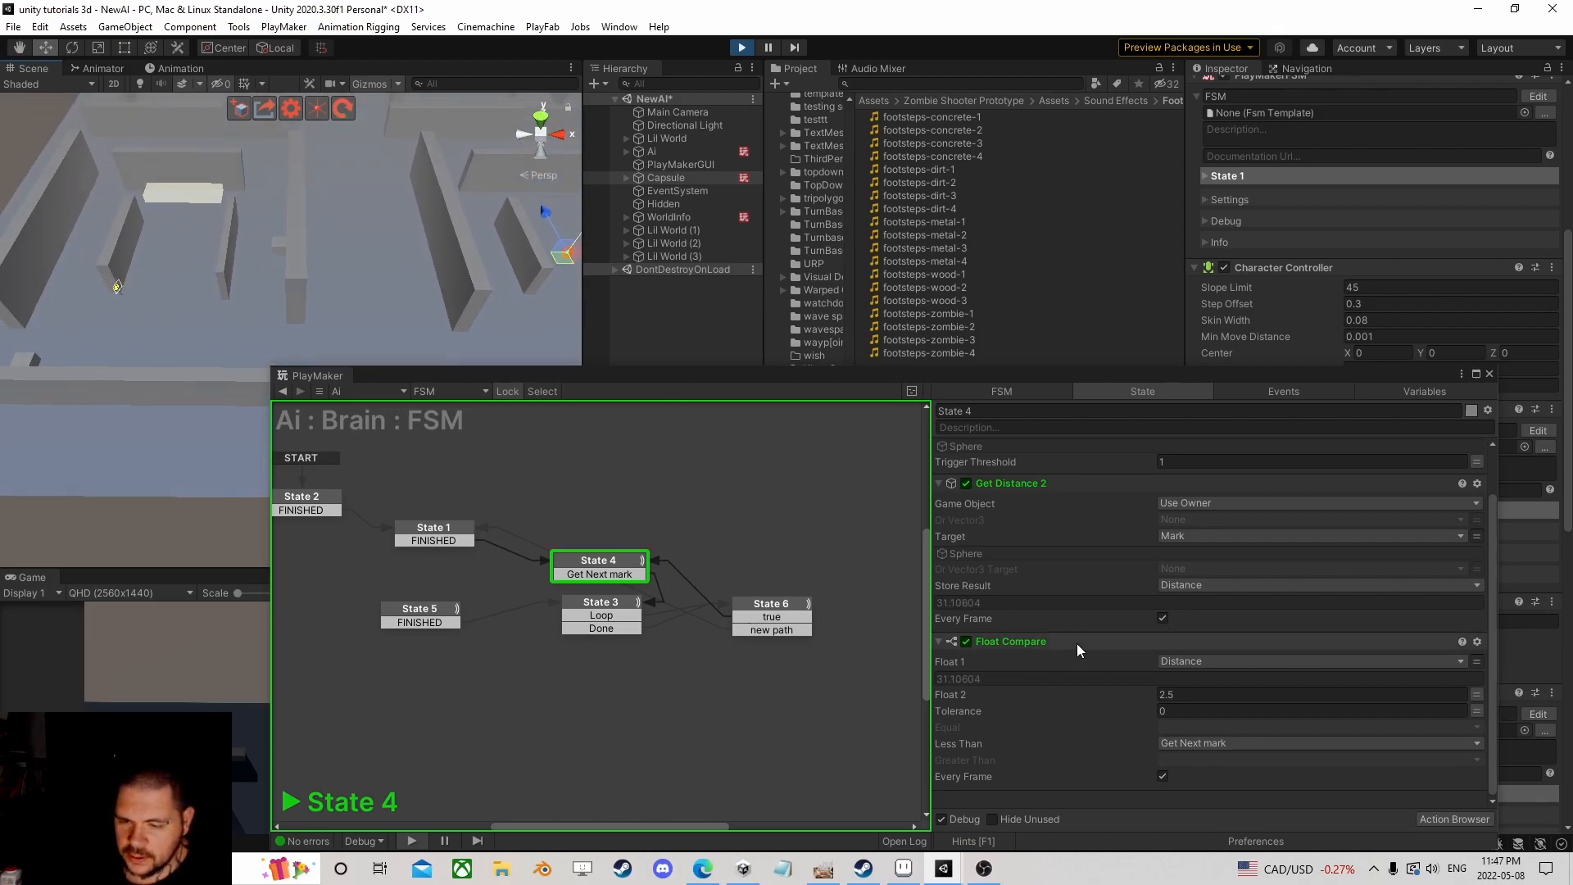
left_click(976, 554)
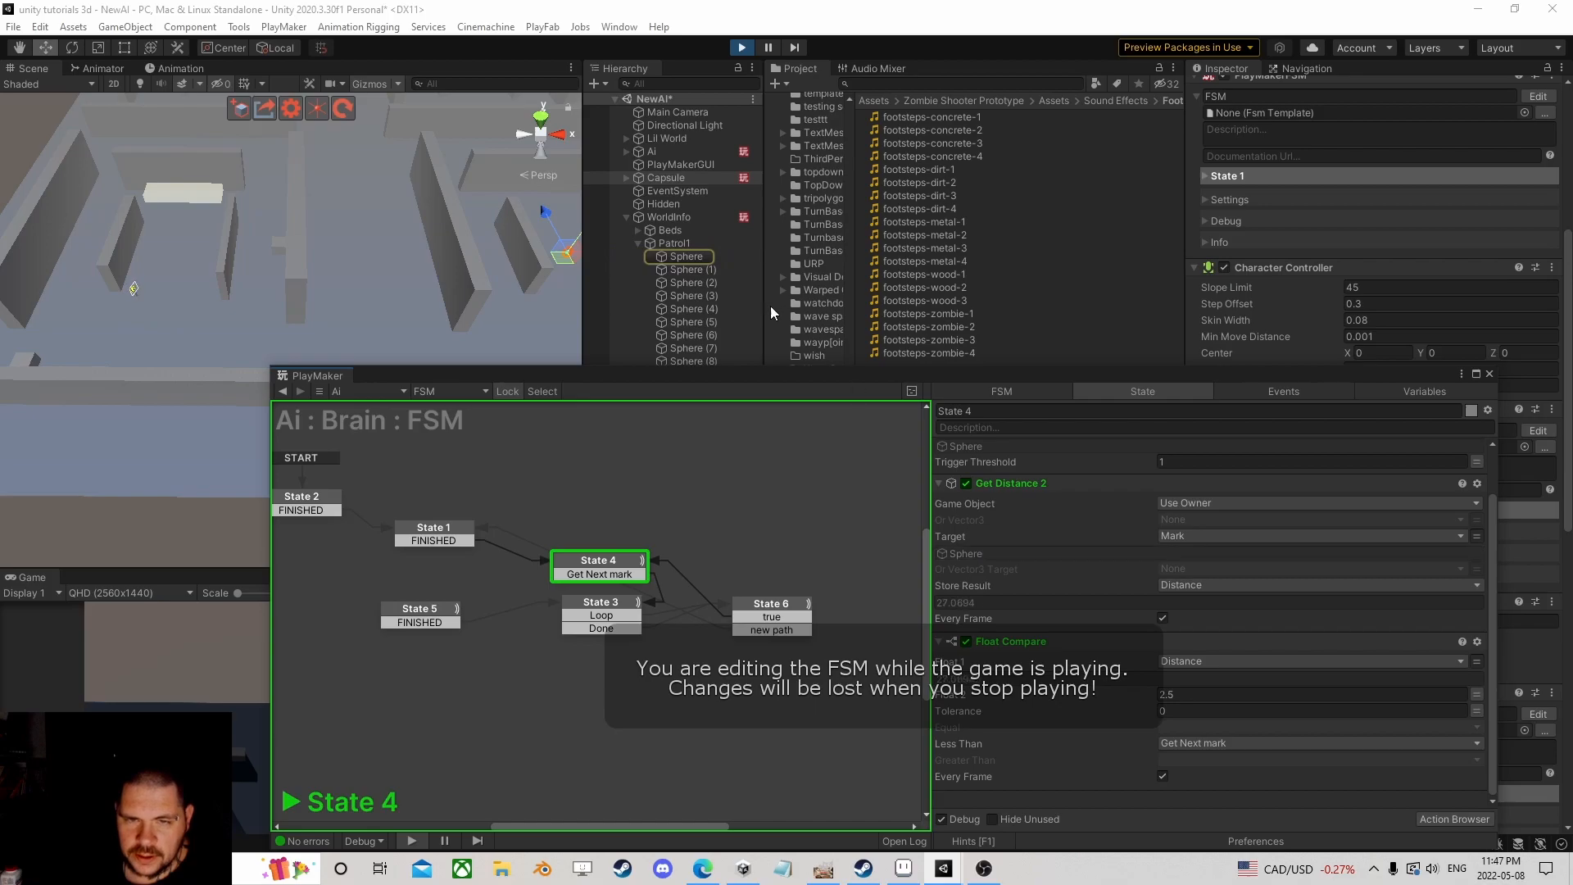
left_click(693, 259)
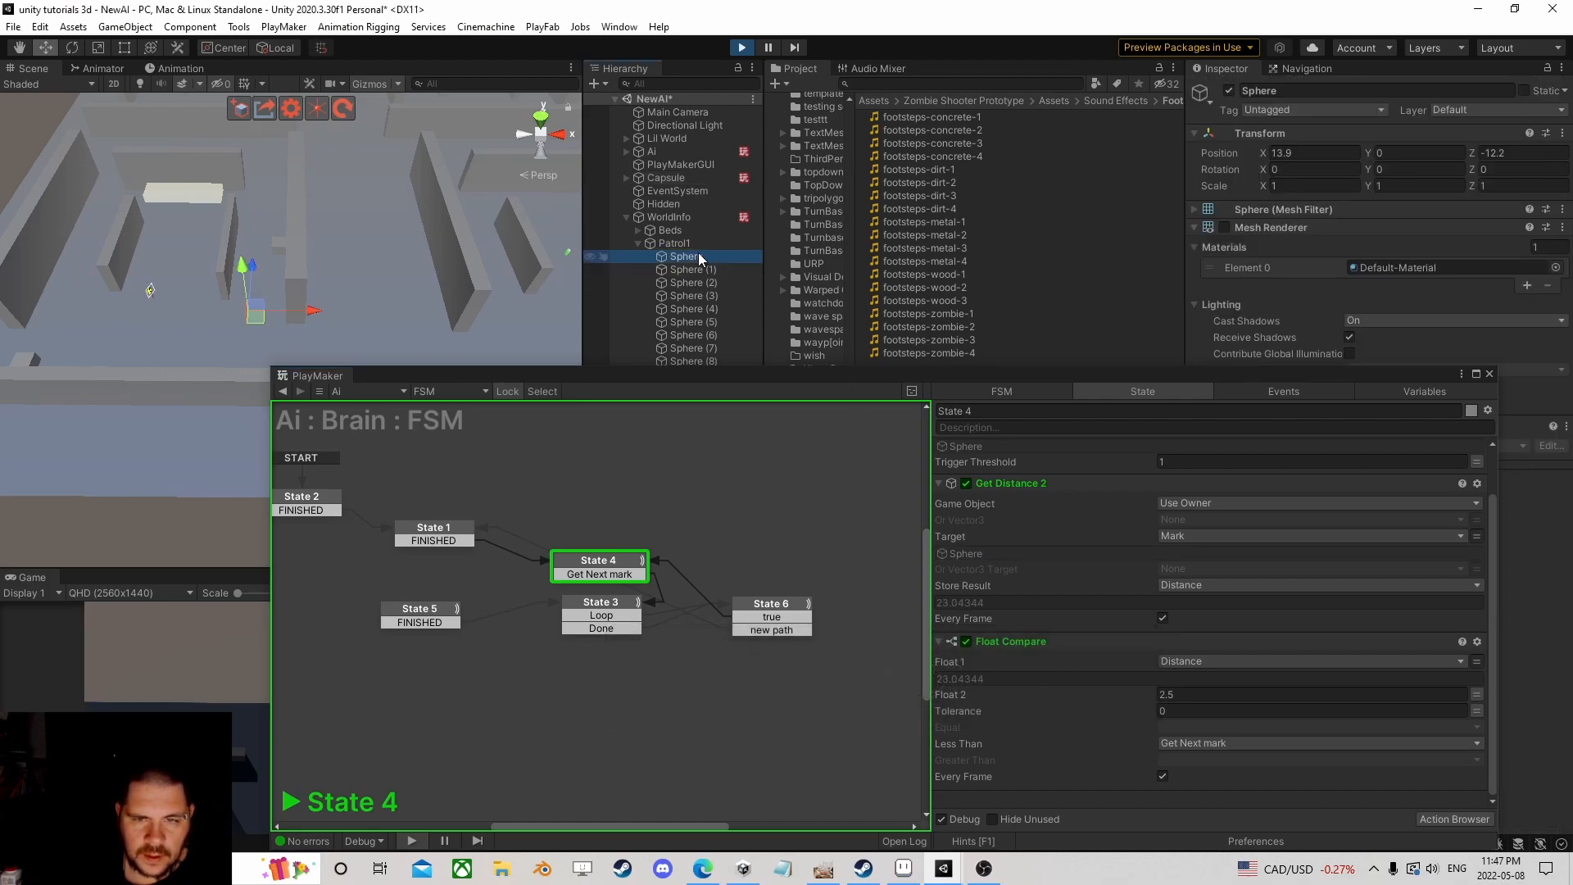
Step: Compare State 4's and State 6's actions, ending on State 4 with Distance 3.49 against 2.5
left_click(617, 561)
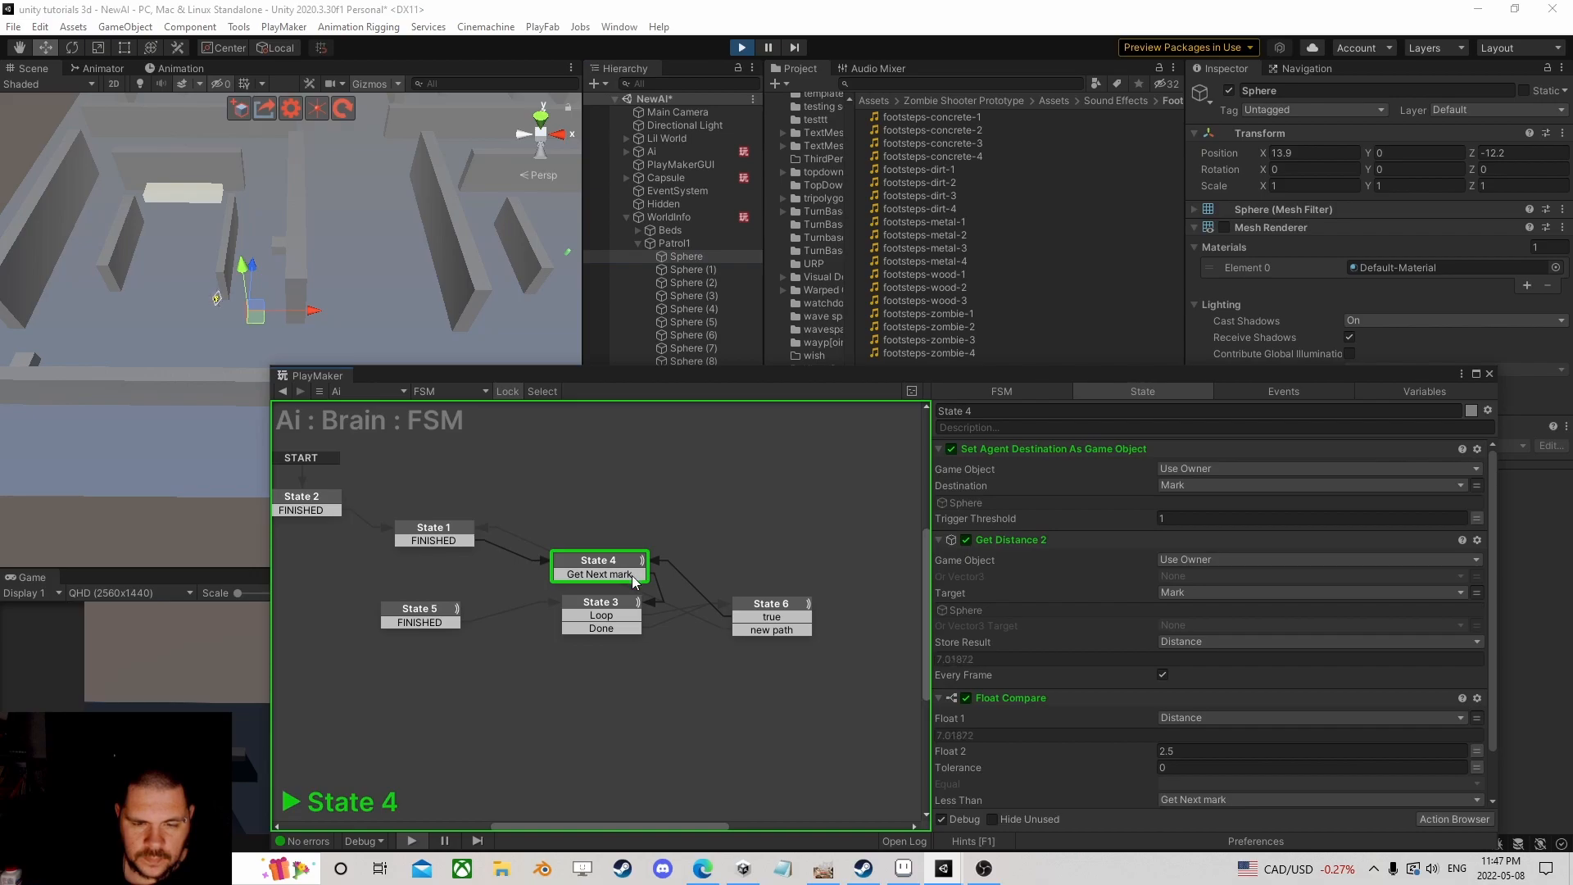
left_click(795, 610)
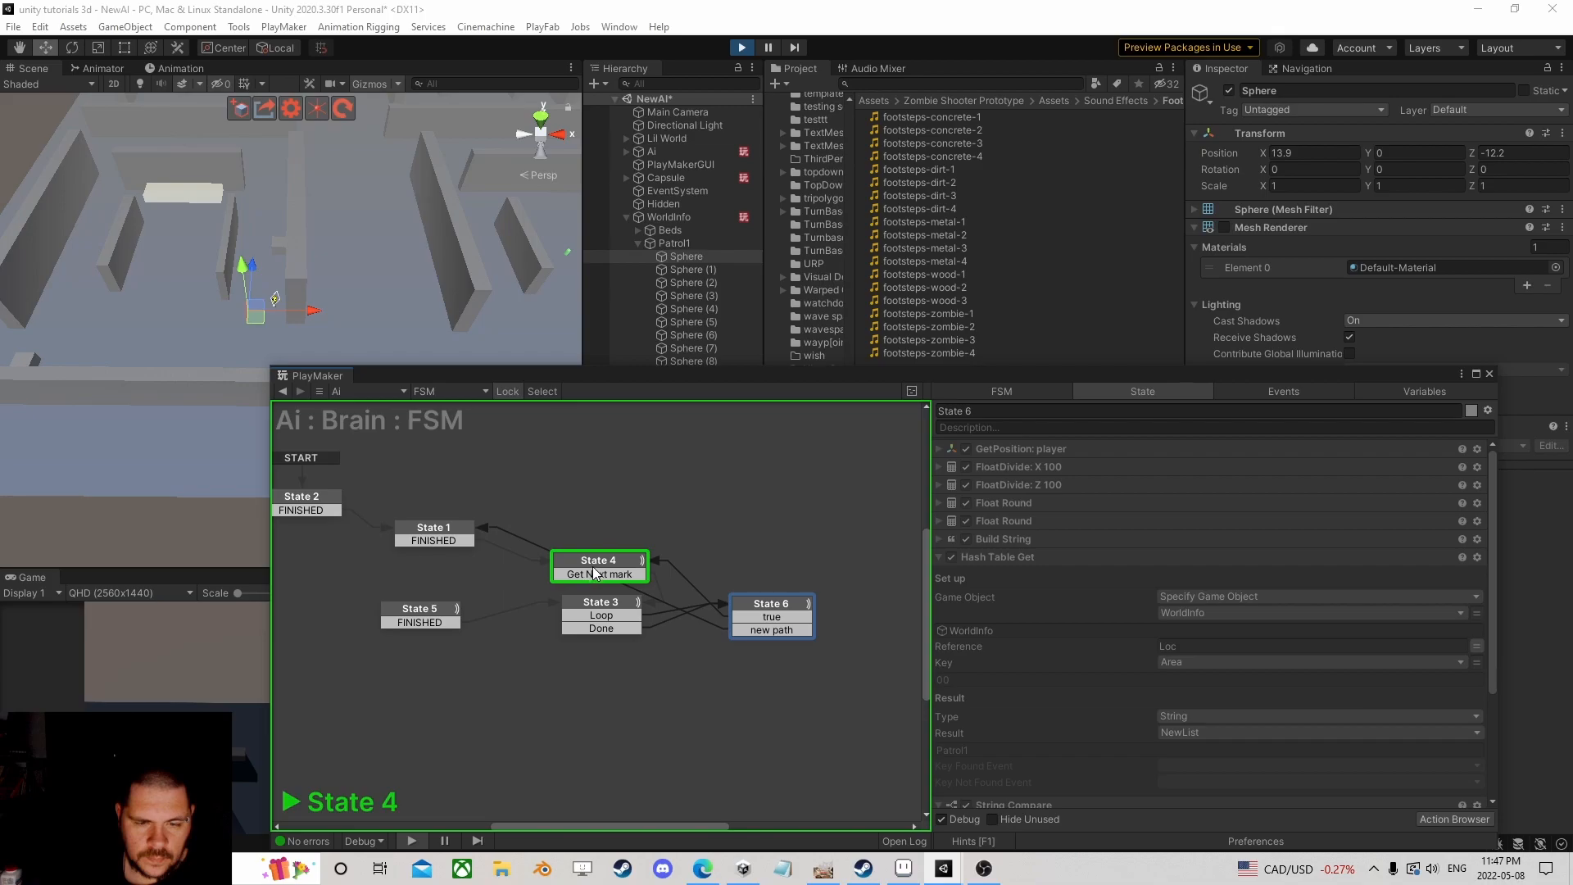
left_click(623, 561)
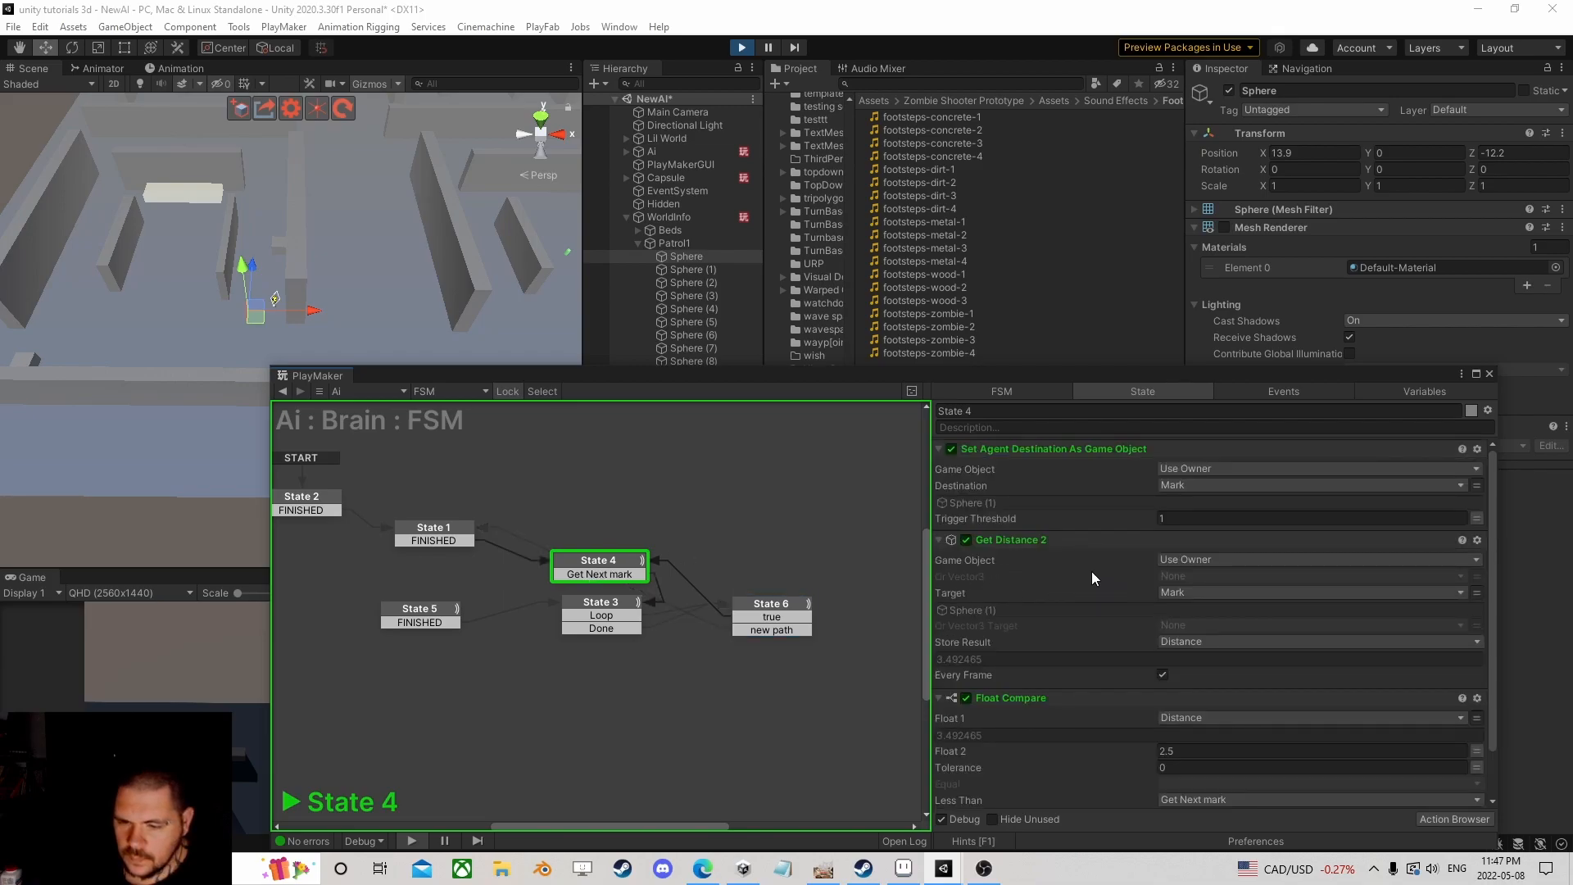
scroll(1081, 572, "down", 2)
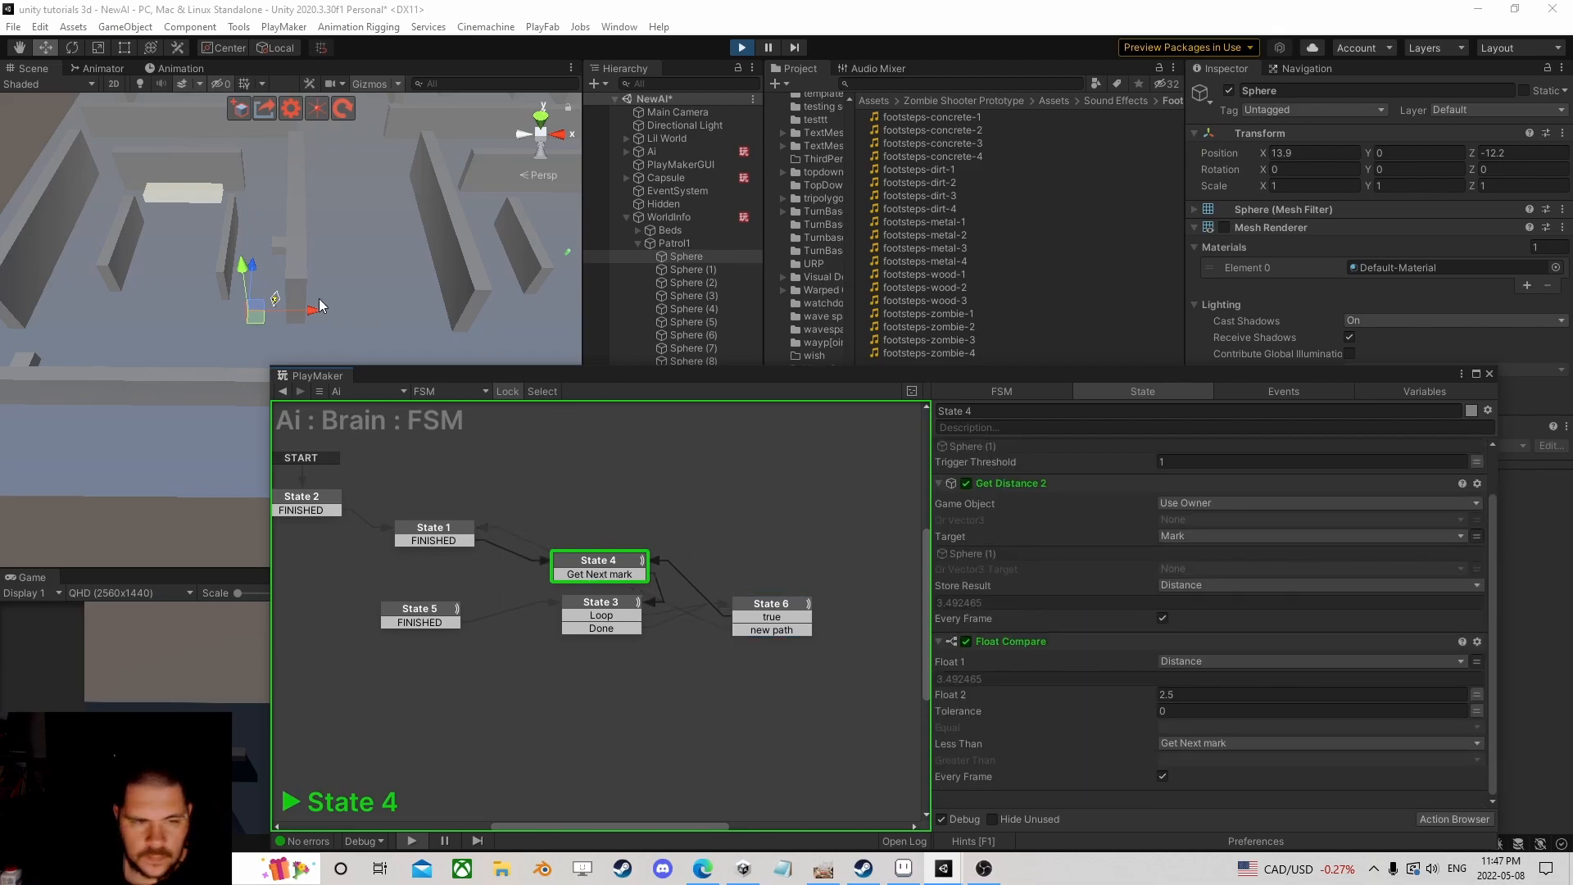
scroll(318, 301, "up", 12)
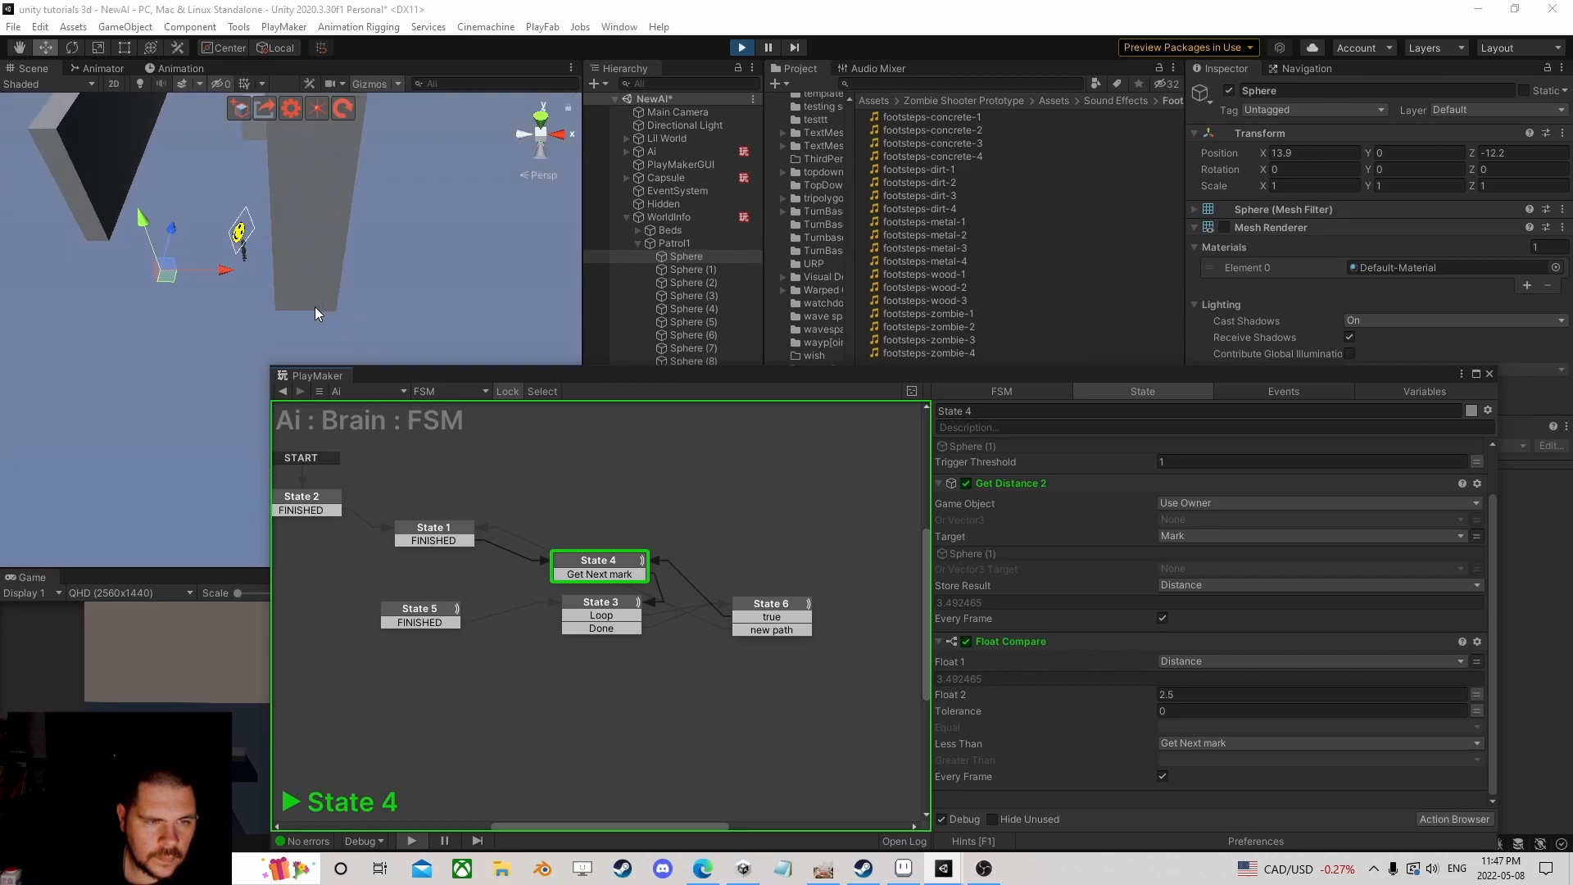
scroll(315, 307, "down", 5)
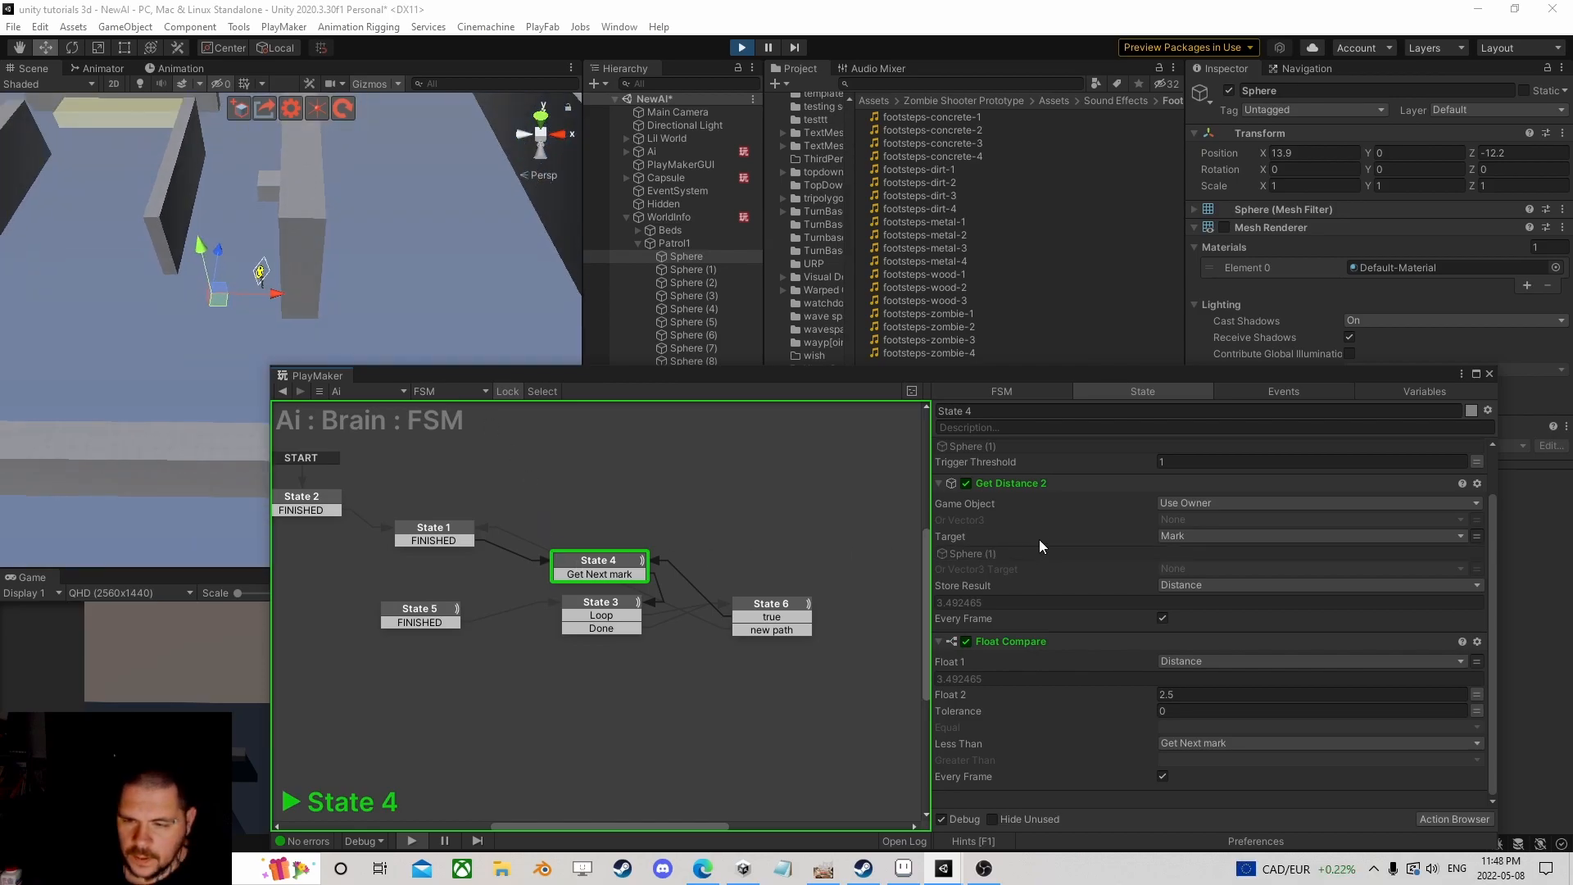
scroll(1041, 545, "up", 2)
Step: Select the Sphere (1) waypoint and slide it slightly left along X
left_click(969, 503)
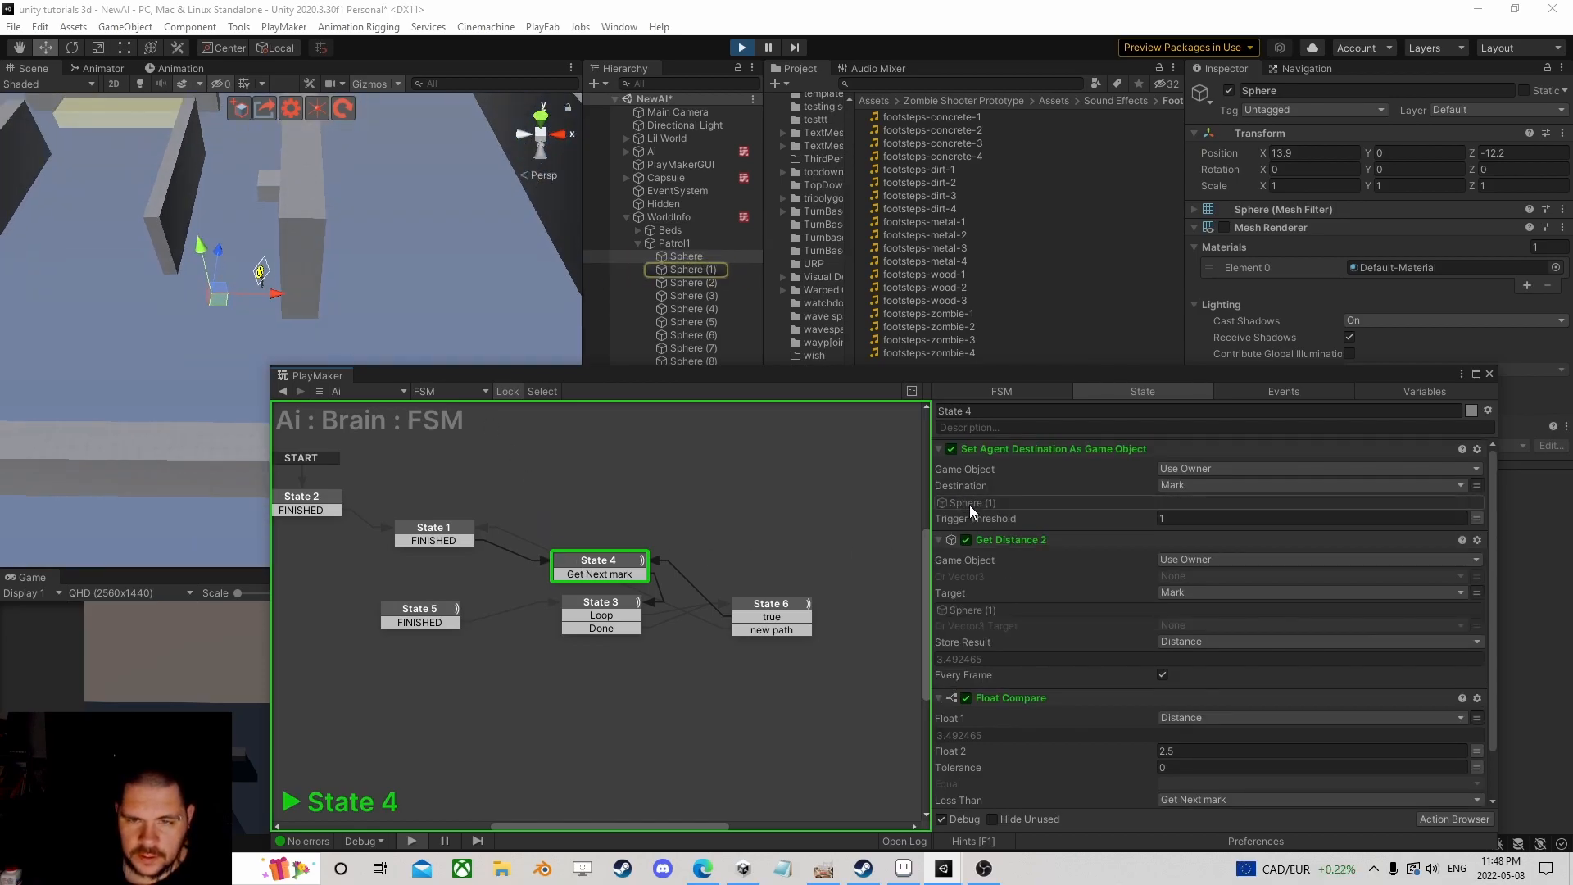
left_click(696, 270)
middle_click_drag(381, 228, 480, 231)
left_click(455, 295)
left_click_drag(454, 295, 442, 296)
Step: Move the Patrol1 waypoint group left to X -9.6
middle_click_drag(543, 334, 309, 281)
scroll(510, 373, "up", 1)
scroll(425, 292, "up", 3)
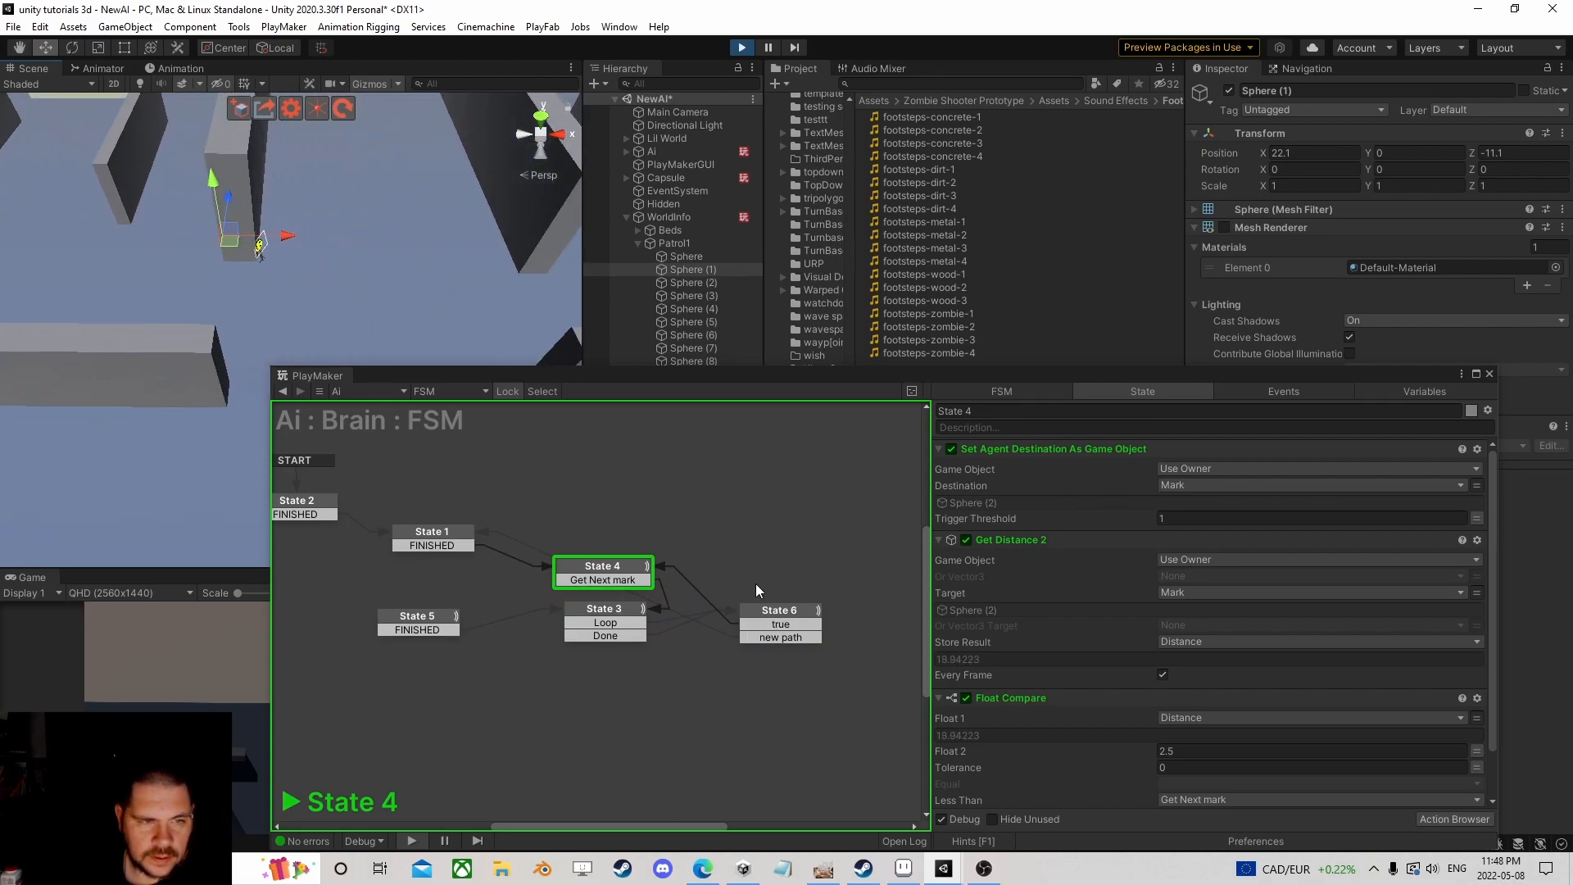
scroll(369, 259, "down", 5)
middle_click_drag(368, 259, 437, 280)
left_click(672, 244)
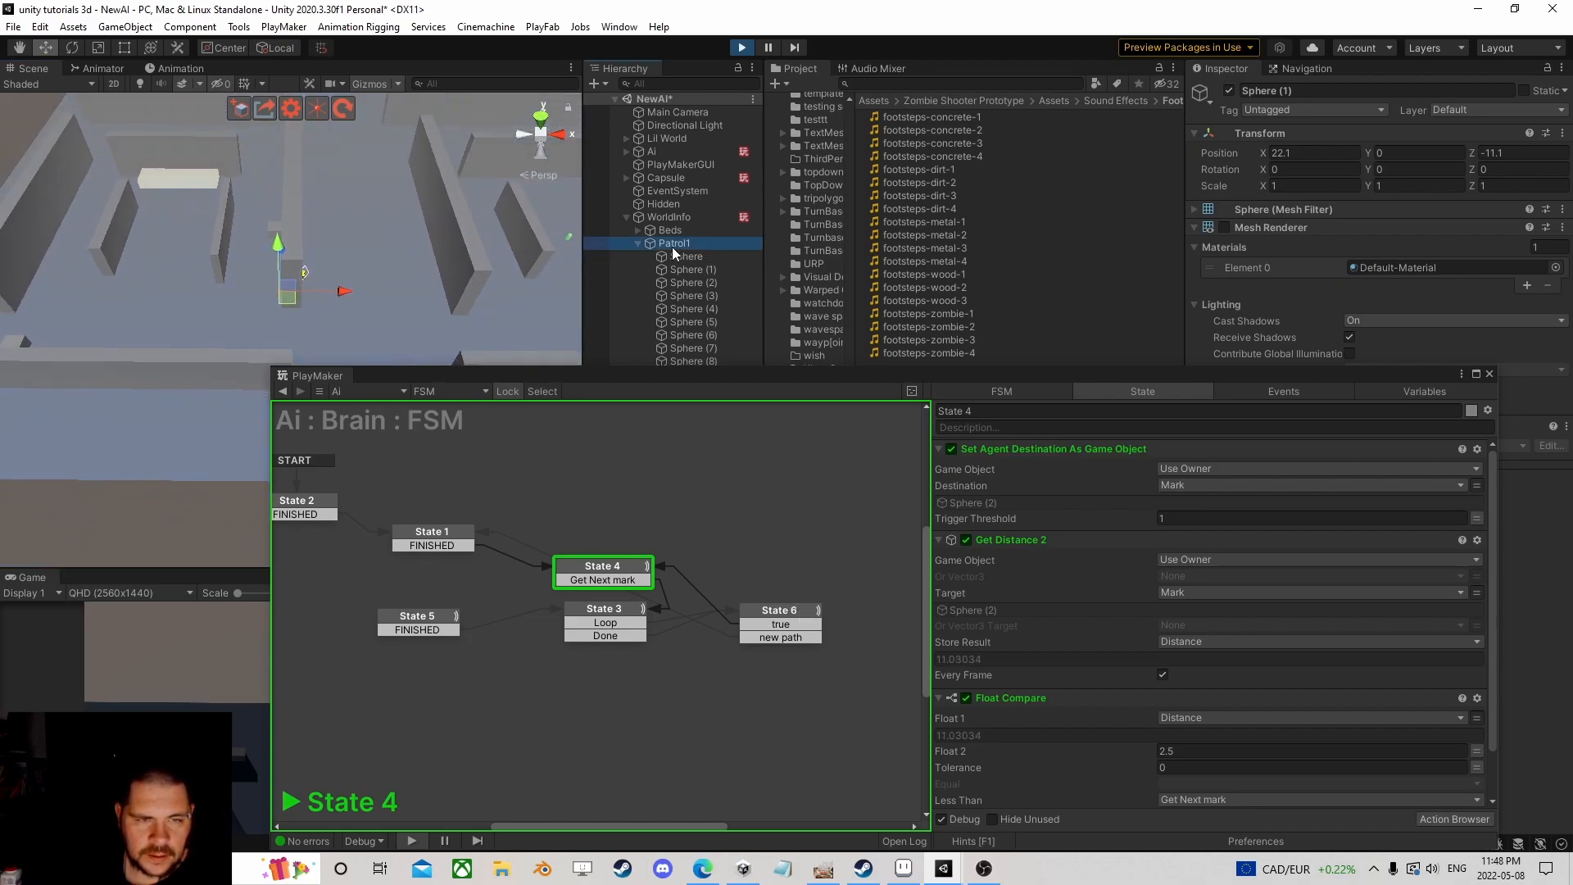
left_click_drag(269, 232, 231, 232)
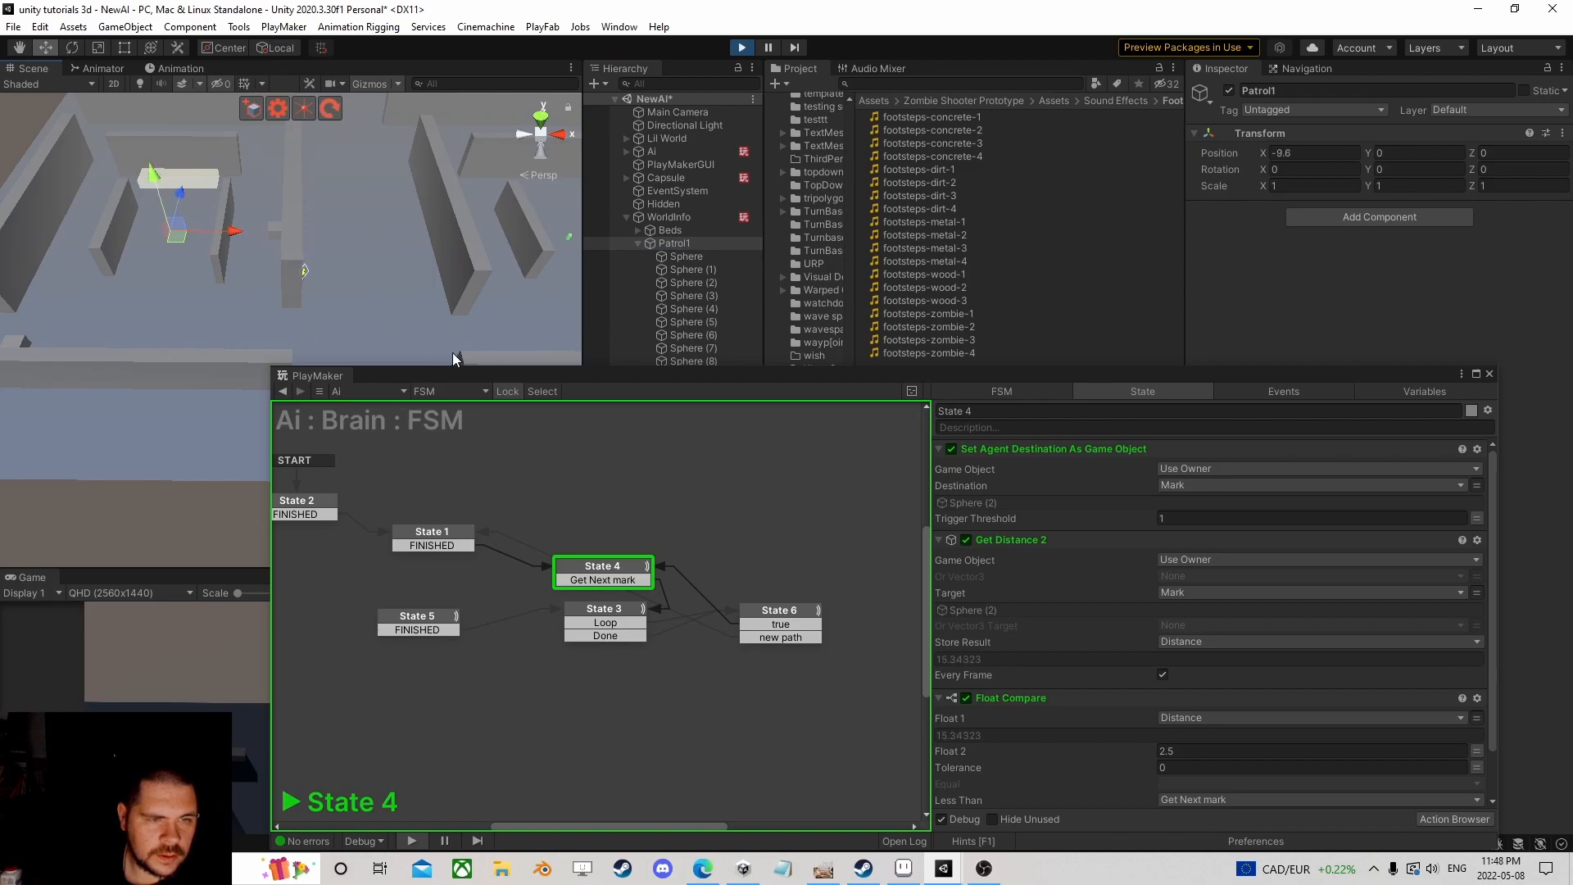
Step: Inspect State 6's actions and expand the GetPosition action aimed at player
left_click(781, 615)
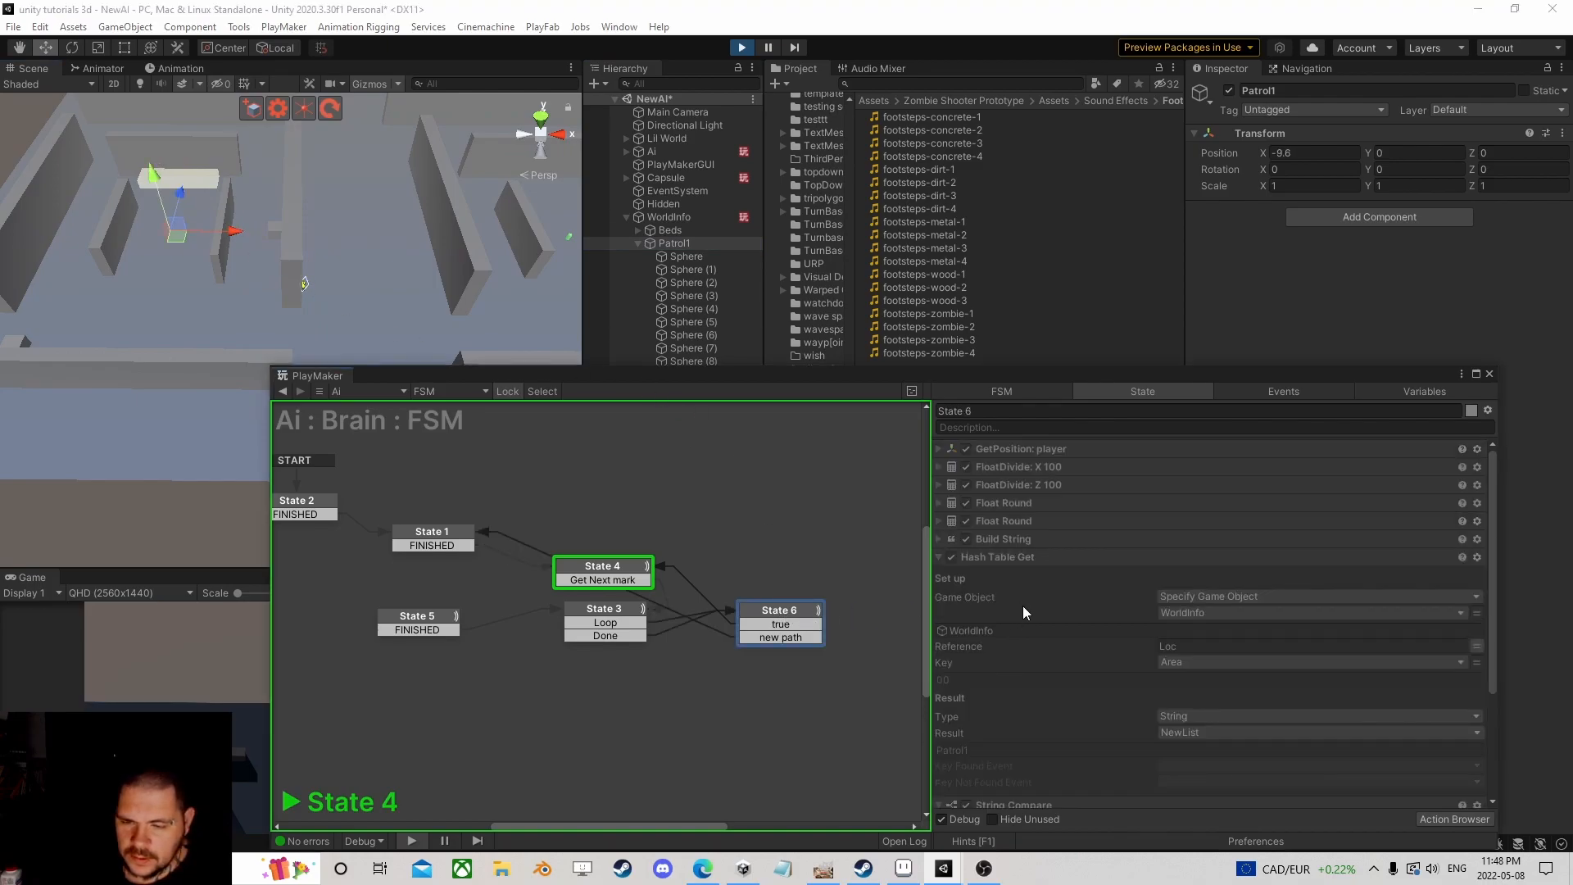
scroll(1045, 615, "down", 4)
scroll(1072, 597, "up", 4)
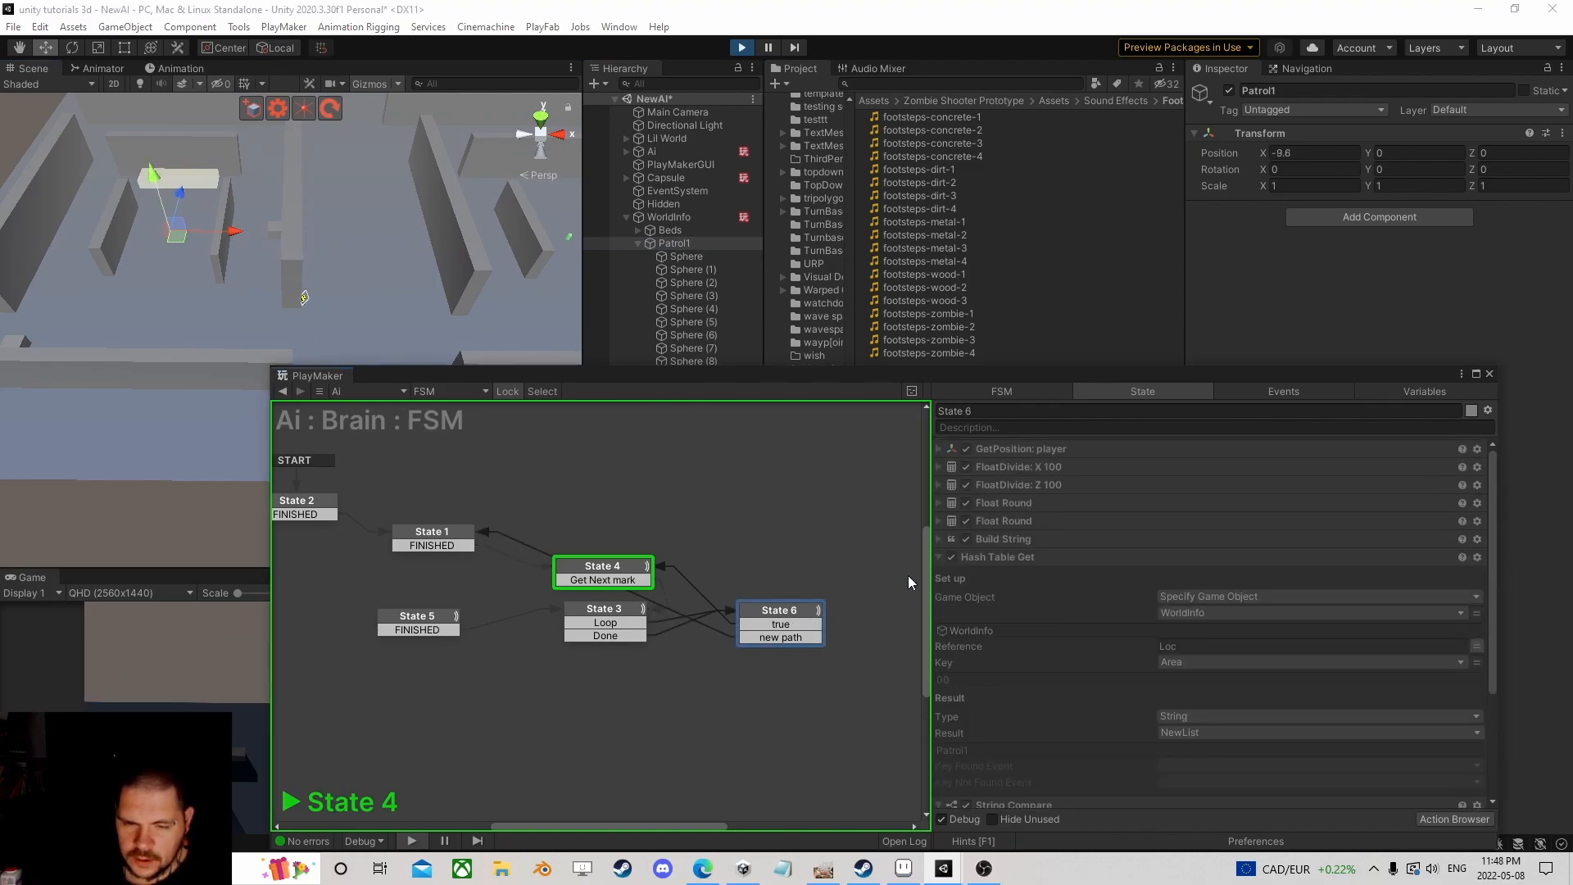
left_click(941, 450)
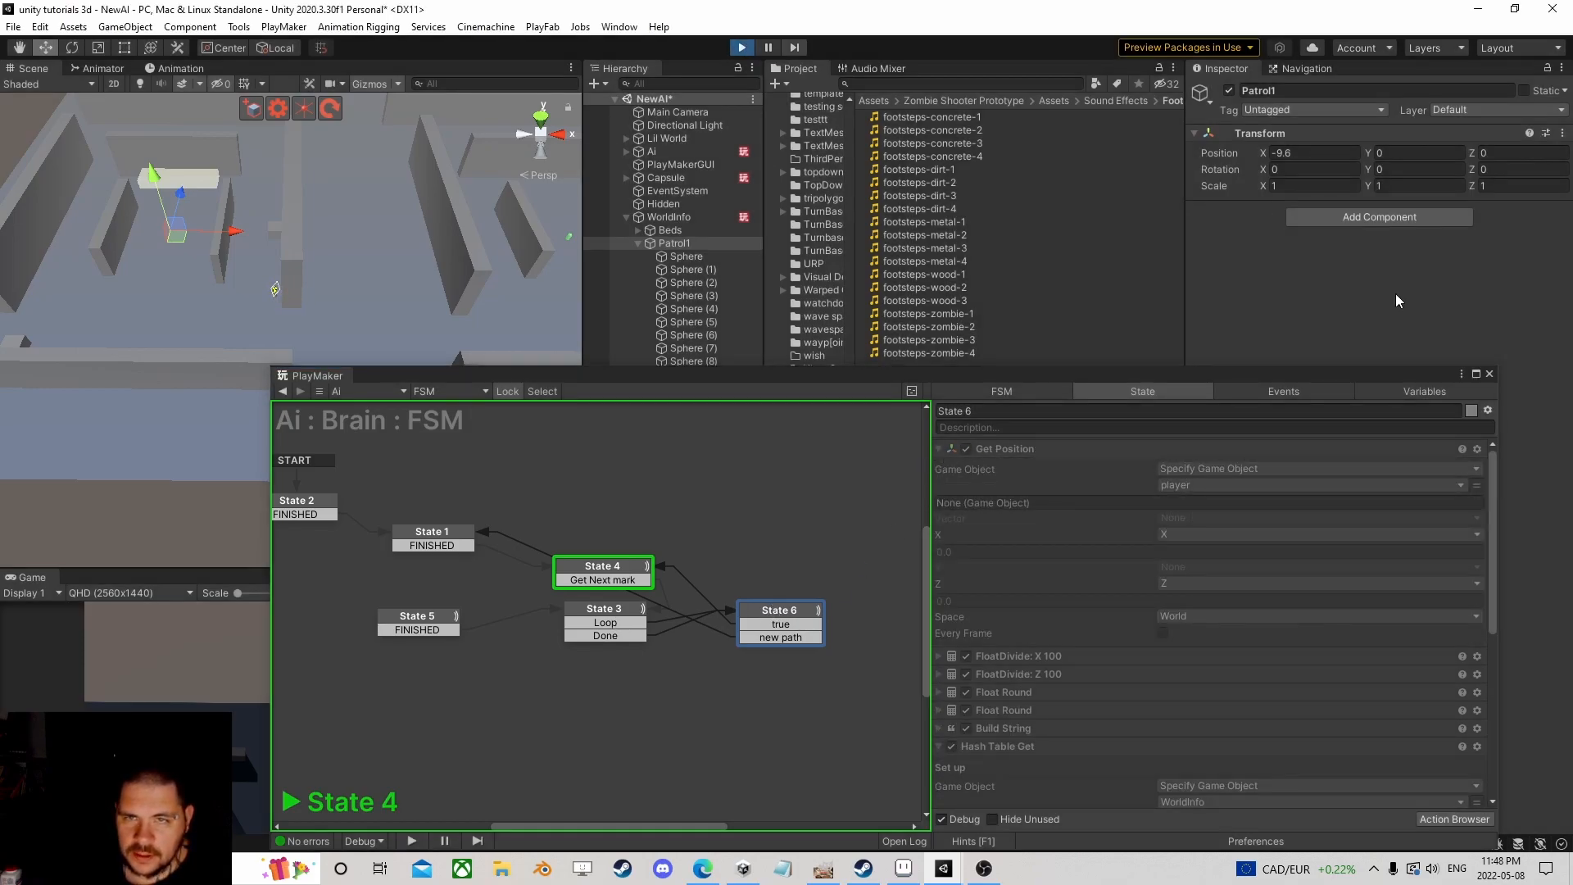
Step: Stop the game, expand WorldInfo, and select the Patrol1 waypoint group
left_click(1491, 374)
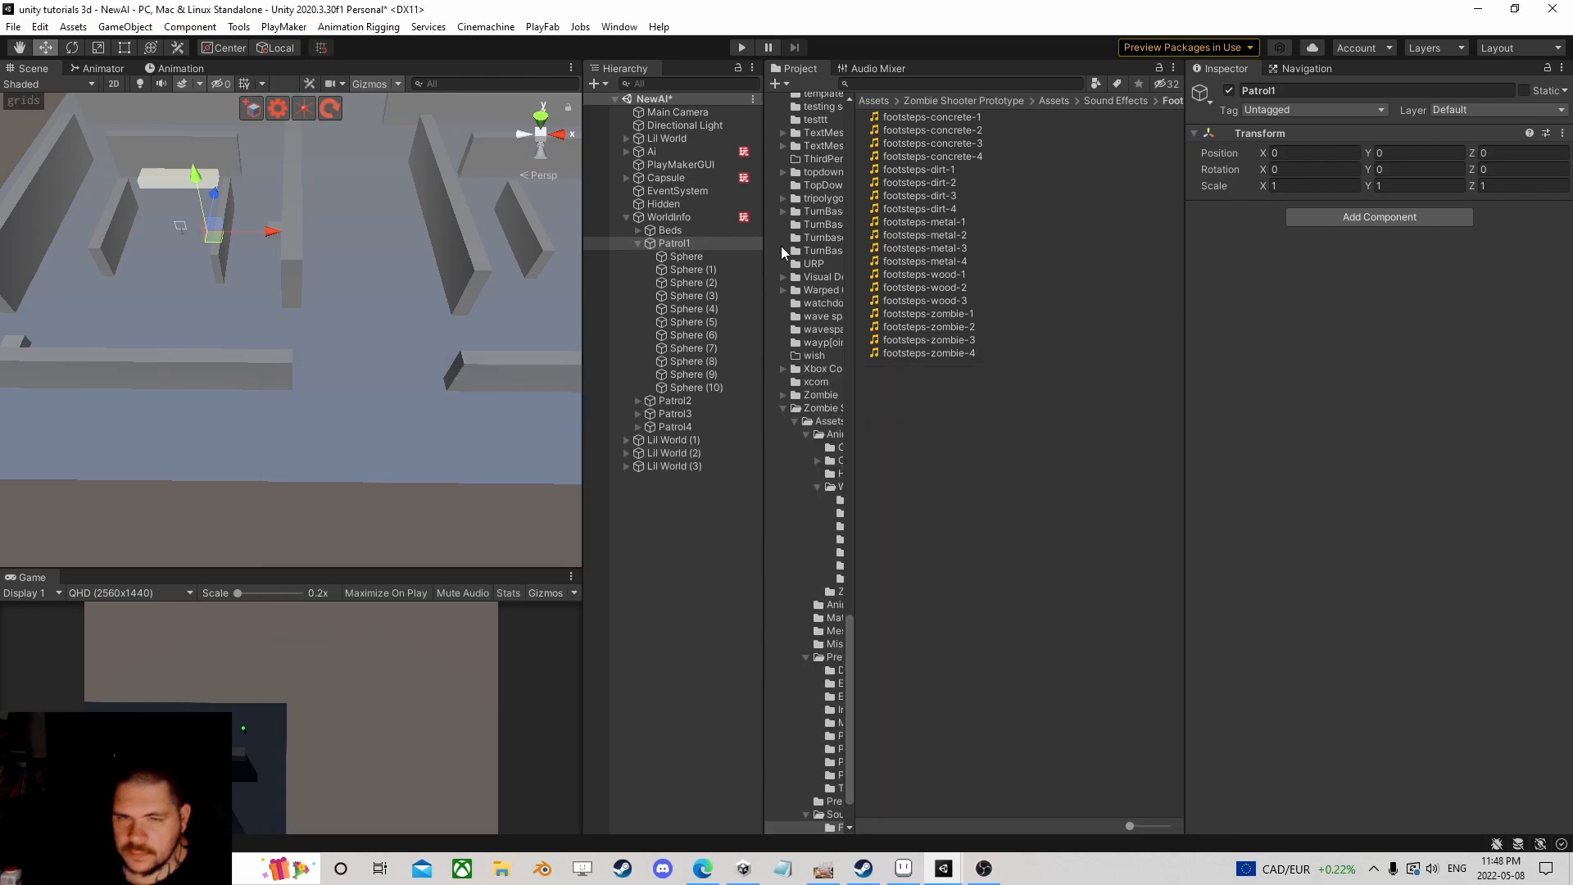
left_click(627, 216)
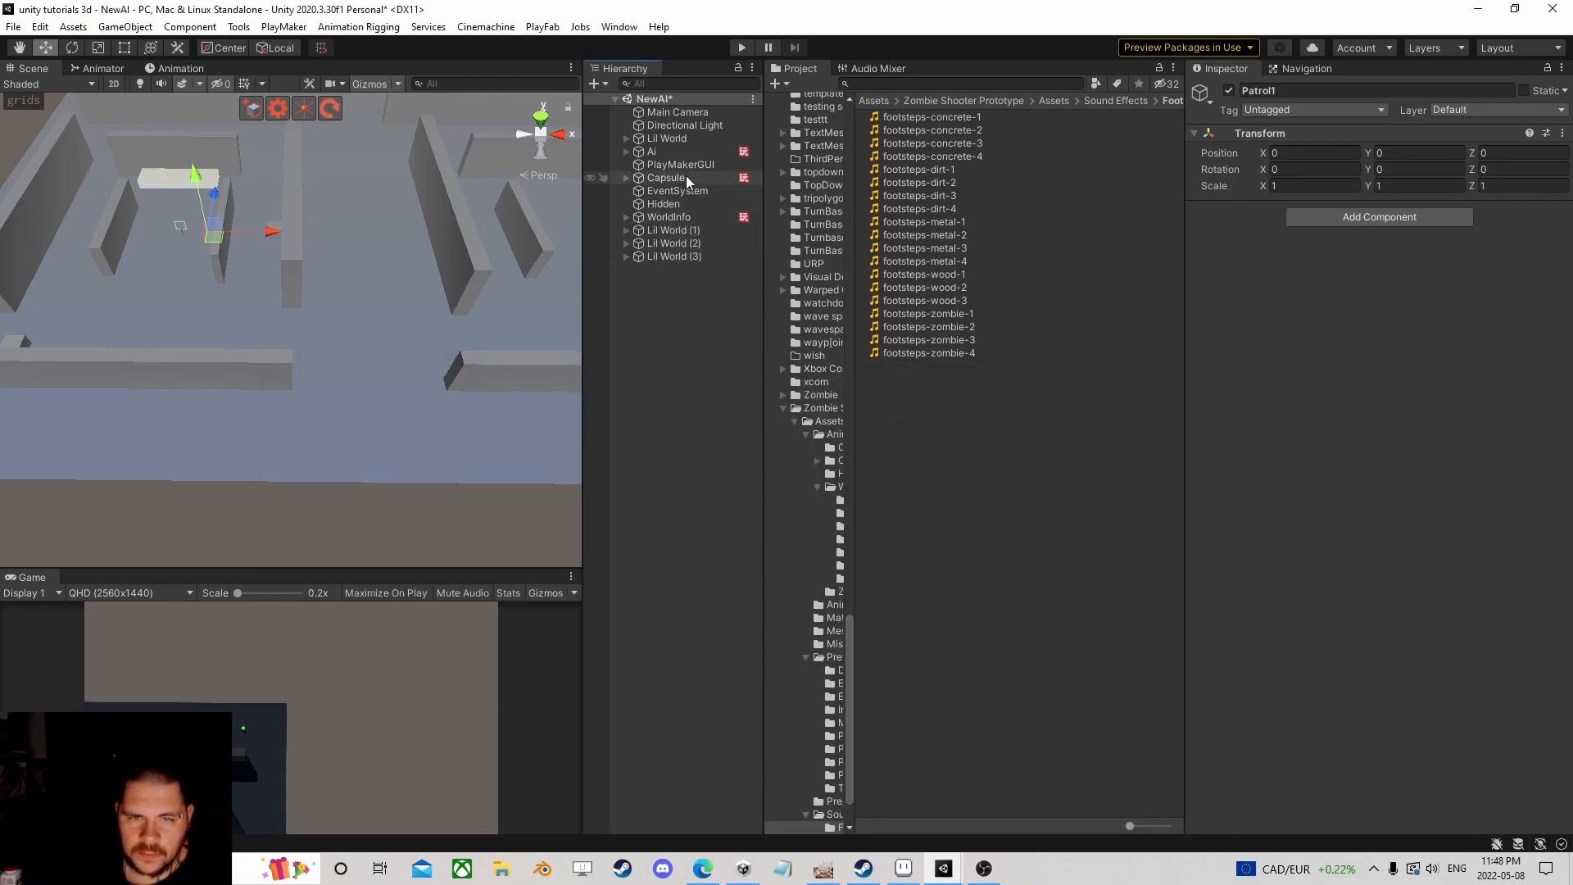
left_click(656, 217)
left_click(627, 216)
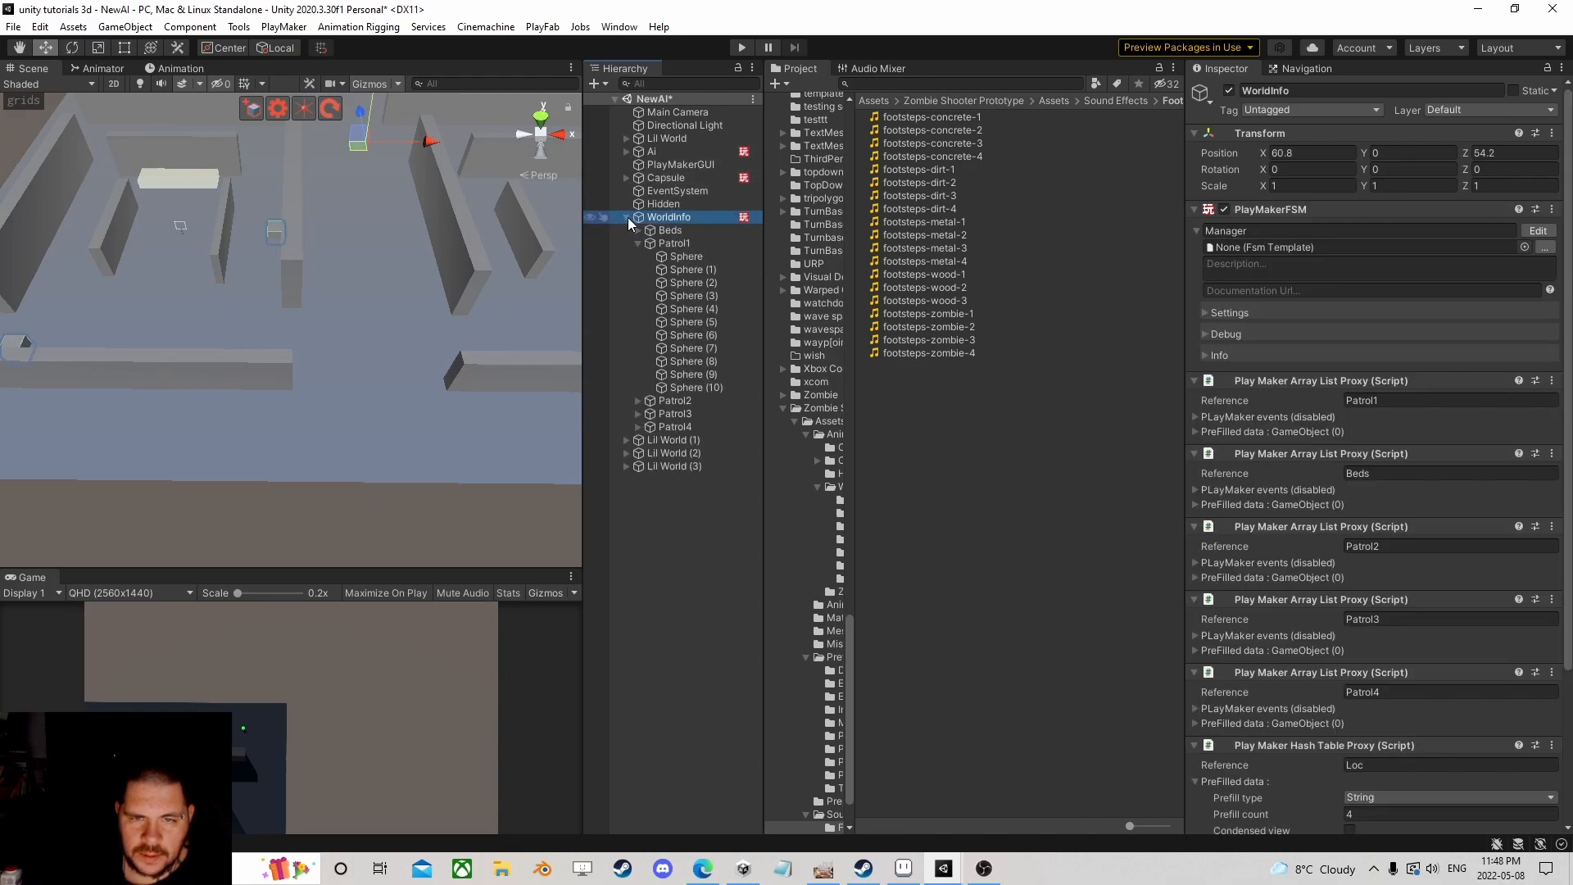
left_click(674, 242)
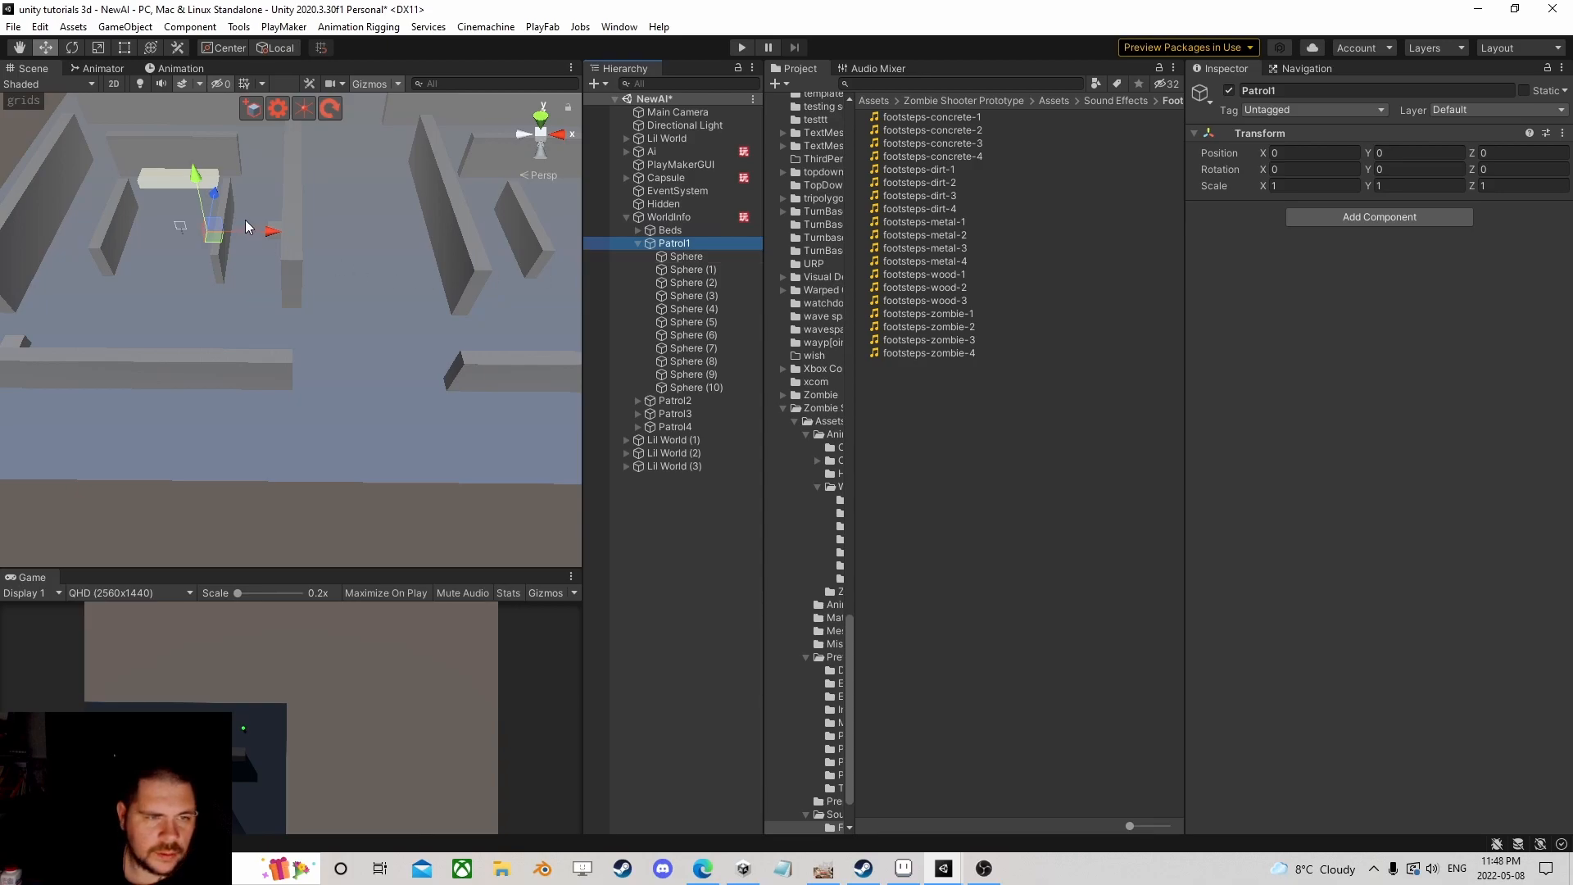
left_click(638, 242)
Step: Shift the Patrol2 and Patrol3 groups left along X, Patrol3 to X 94.3
double_click(671, 255)
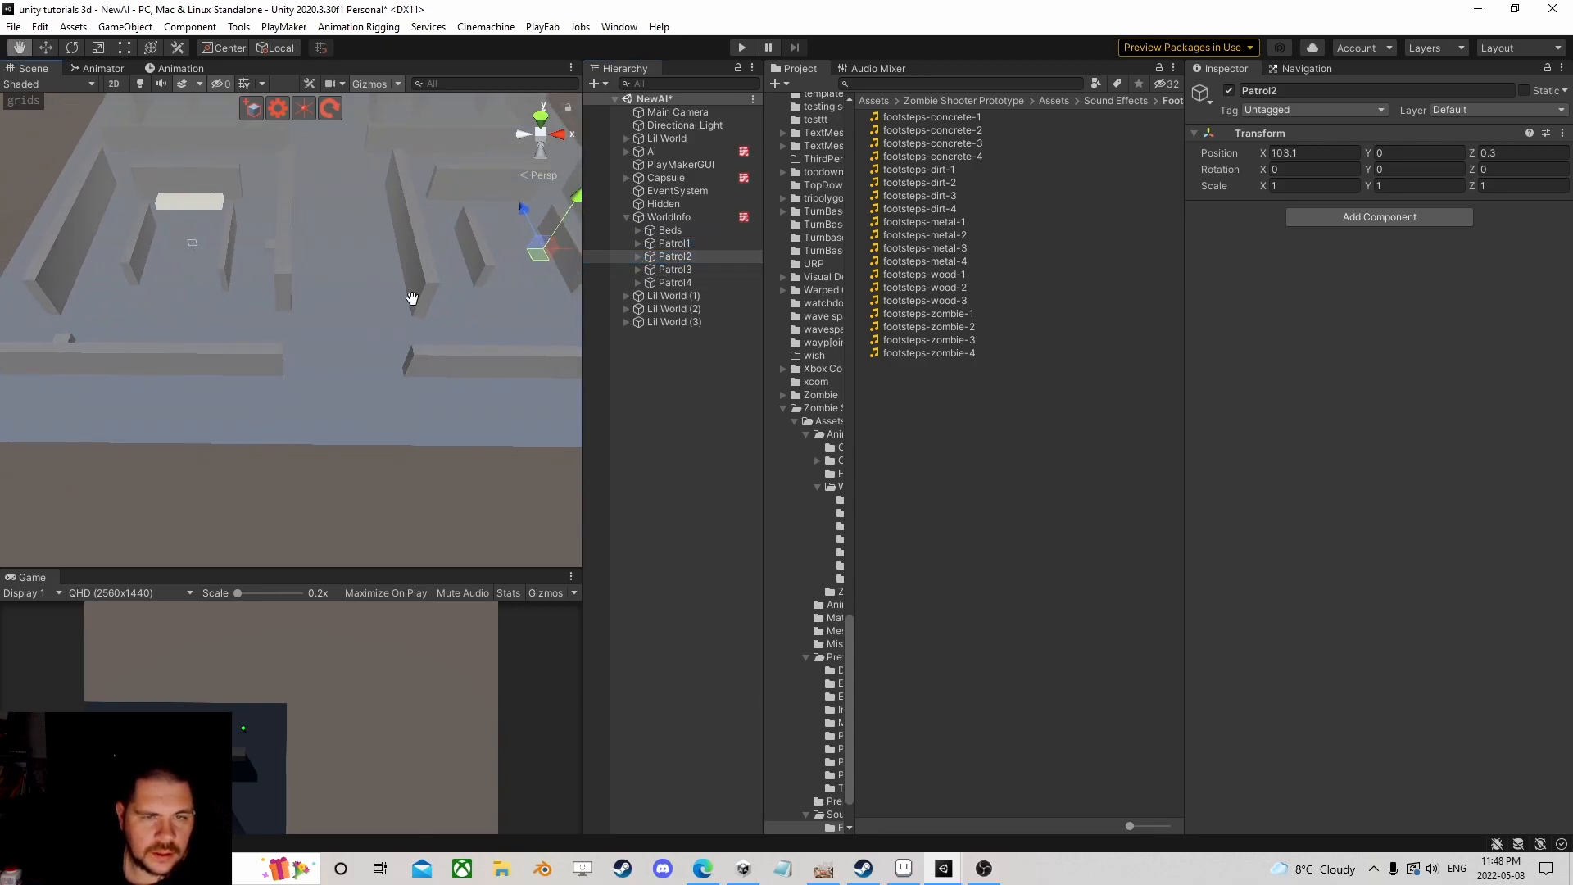
left_click_drag(469, 236, 439, 236)
left_click(674, 270)
scroll(243, 180, "down", 5)
middle_click_drag(243, 180, 322, 350)
left_click_drag(482, 241, 464, 240)
left_click(669, 284)
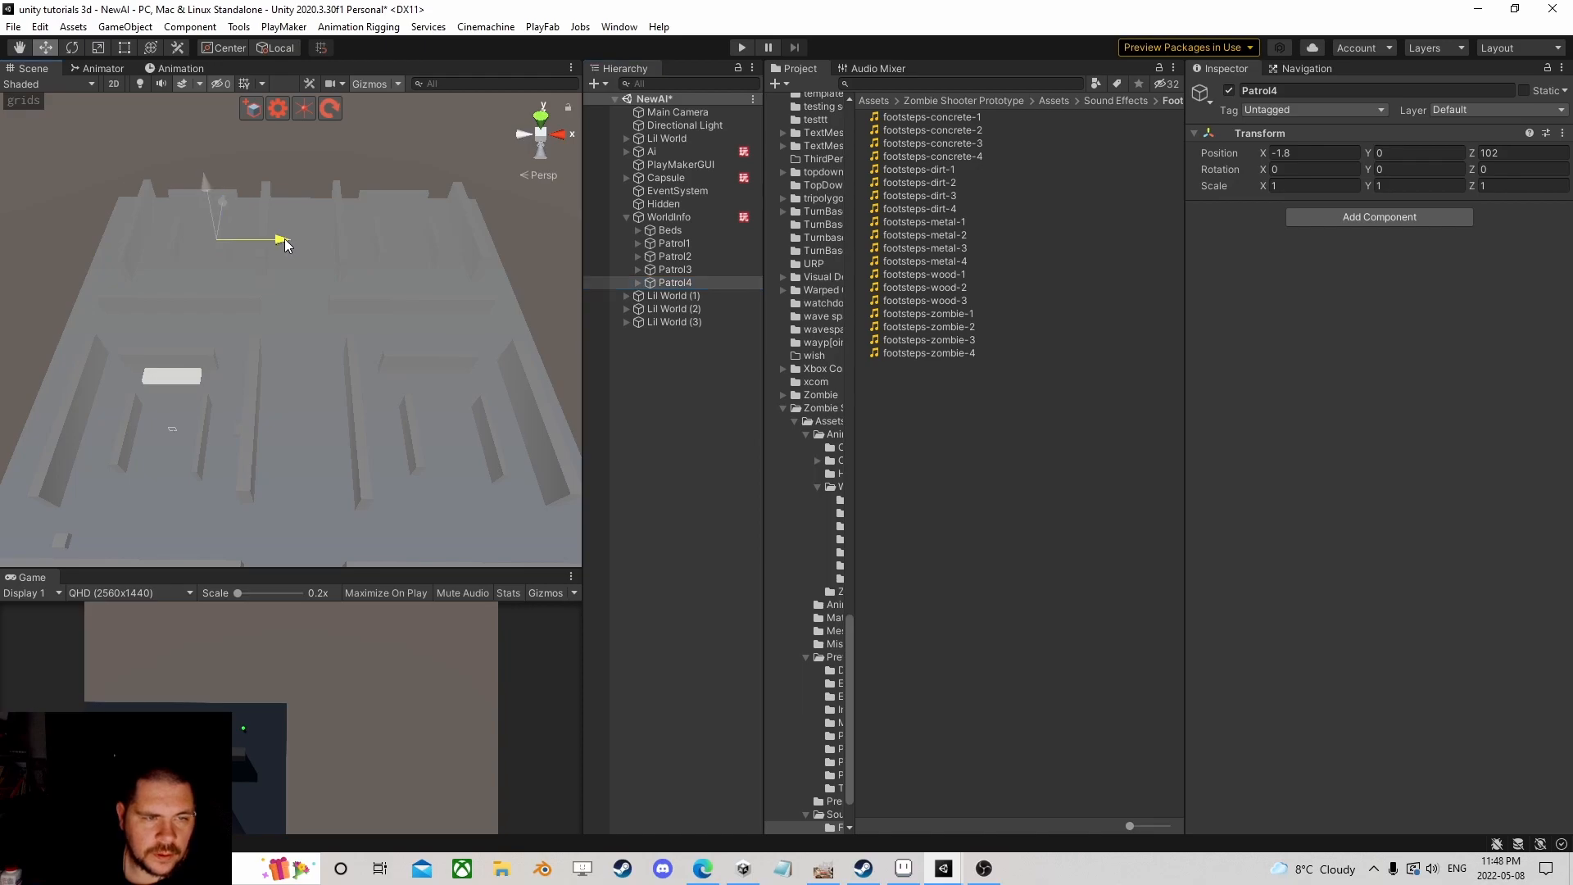
Step: Add a Get Owner action to the Capsule Health FSM's State 1, storing into Globals > player
left_click(666, 178)
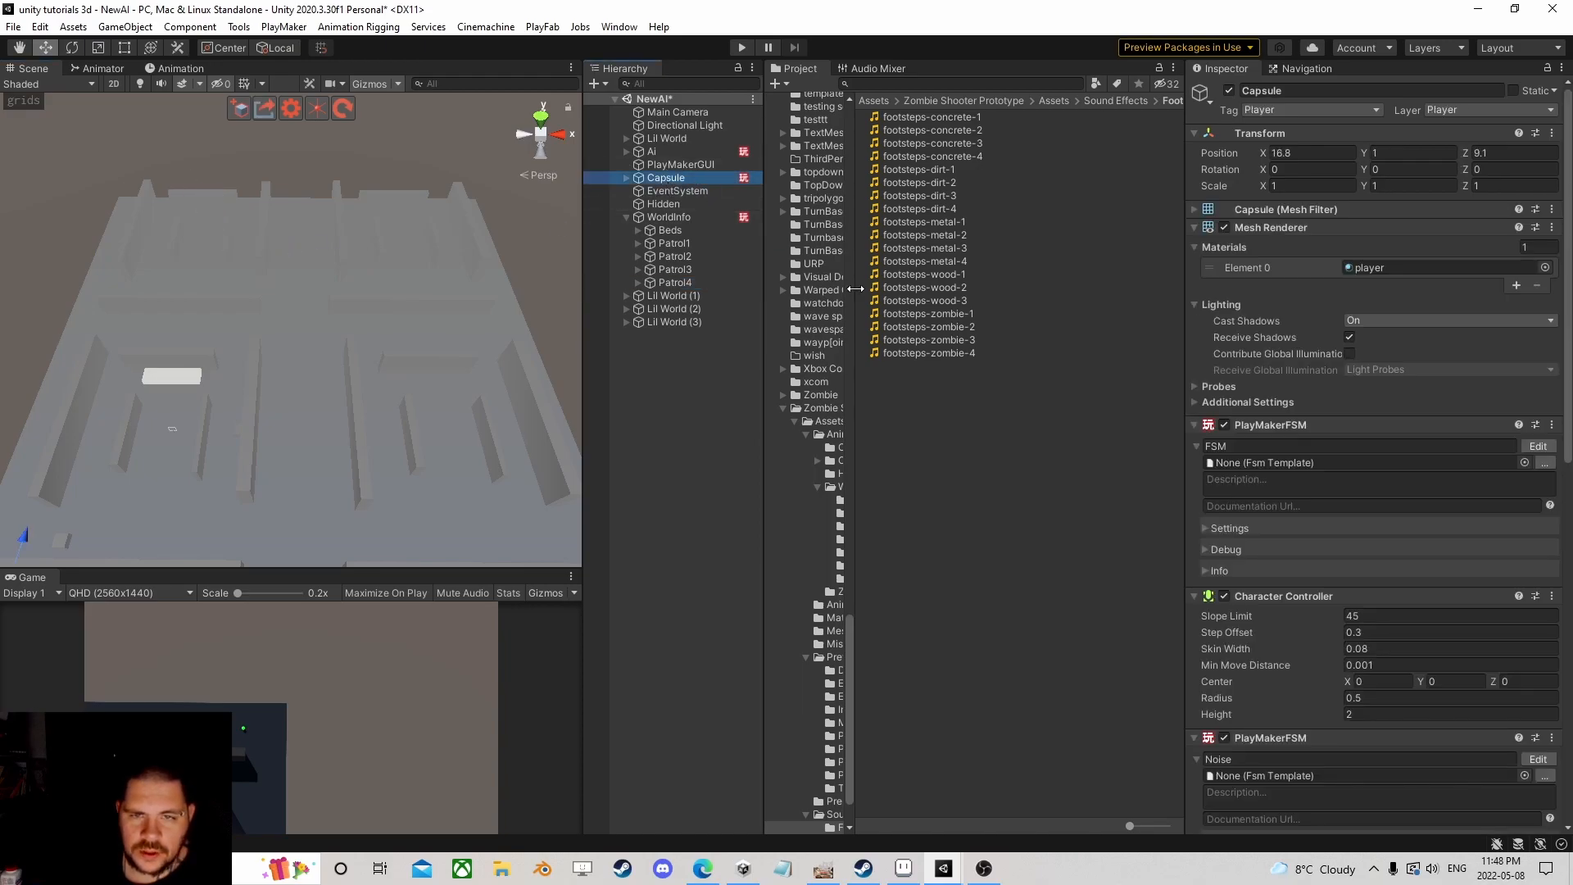
scroll(1328, 604, "down", 10)
left_click(1537, 524)
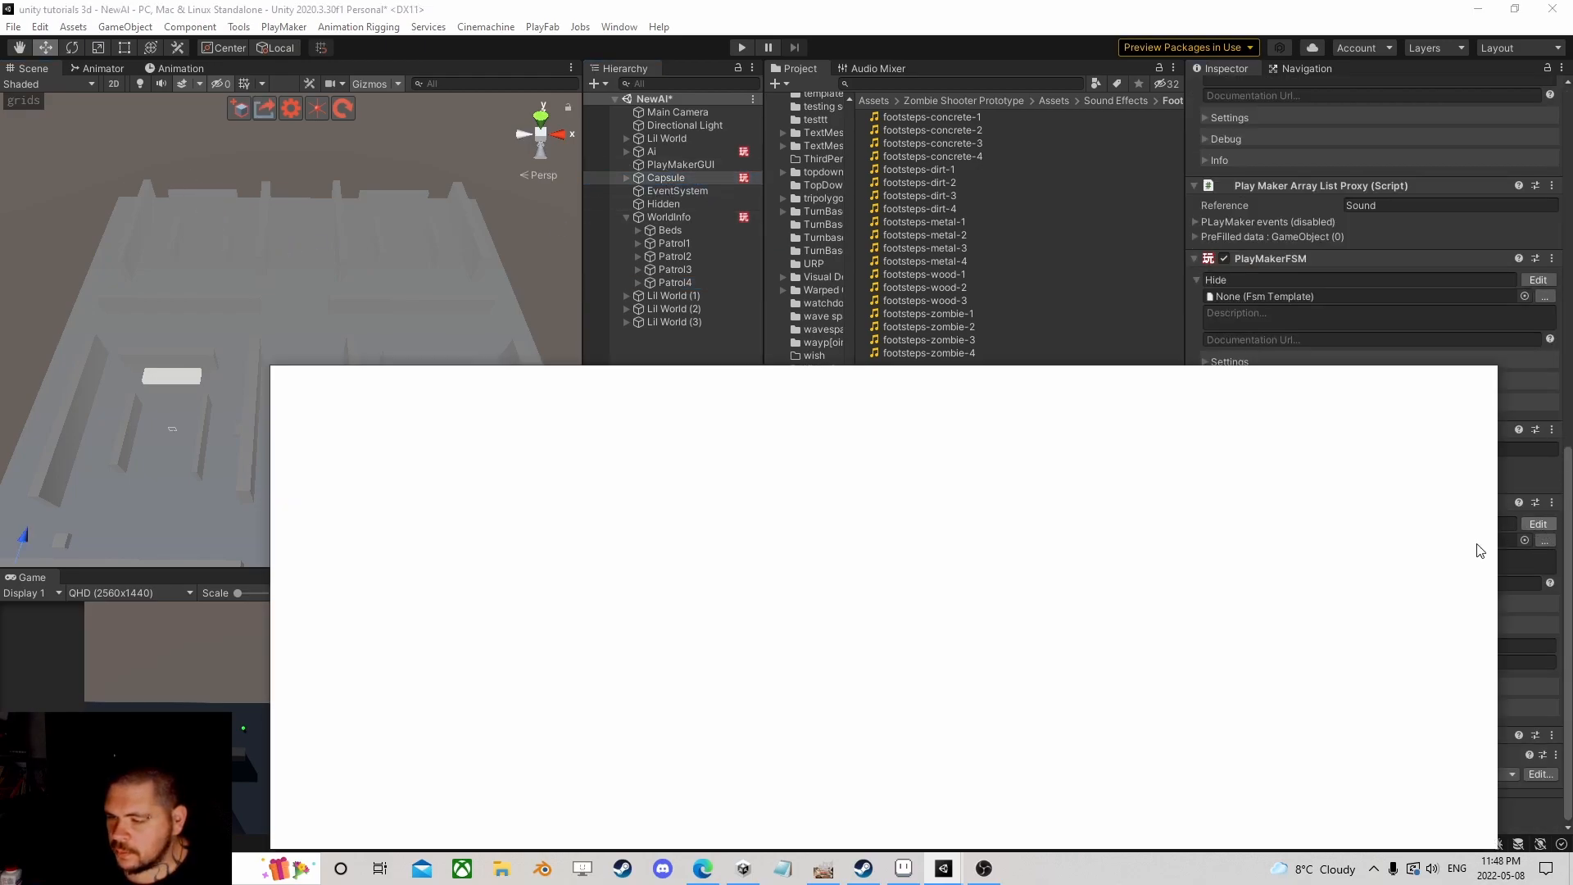
left_click(1456, 815)
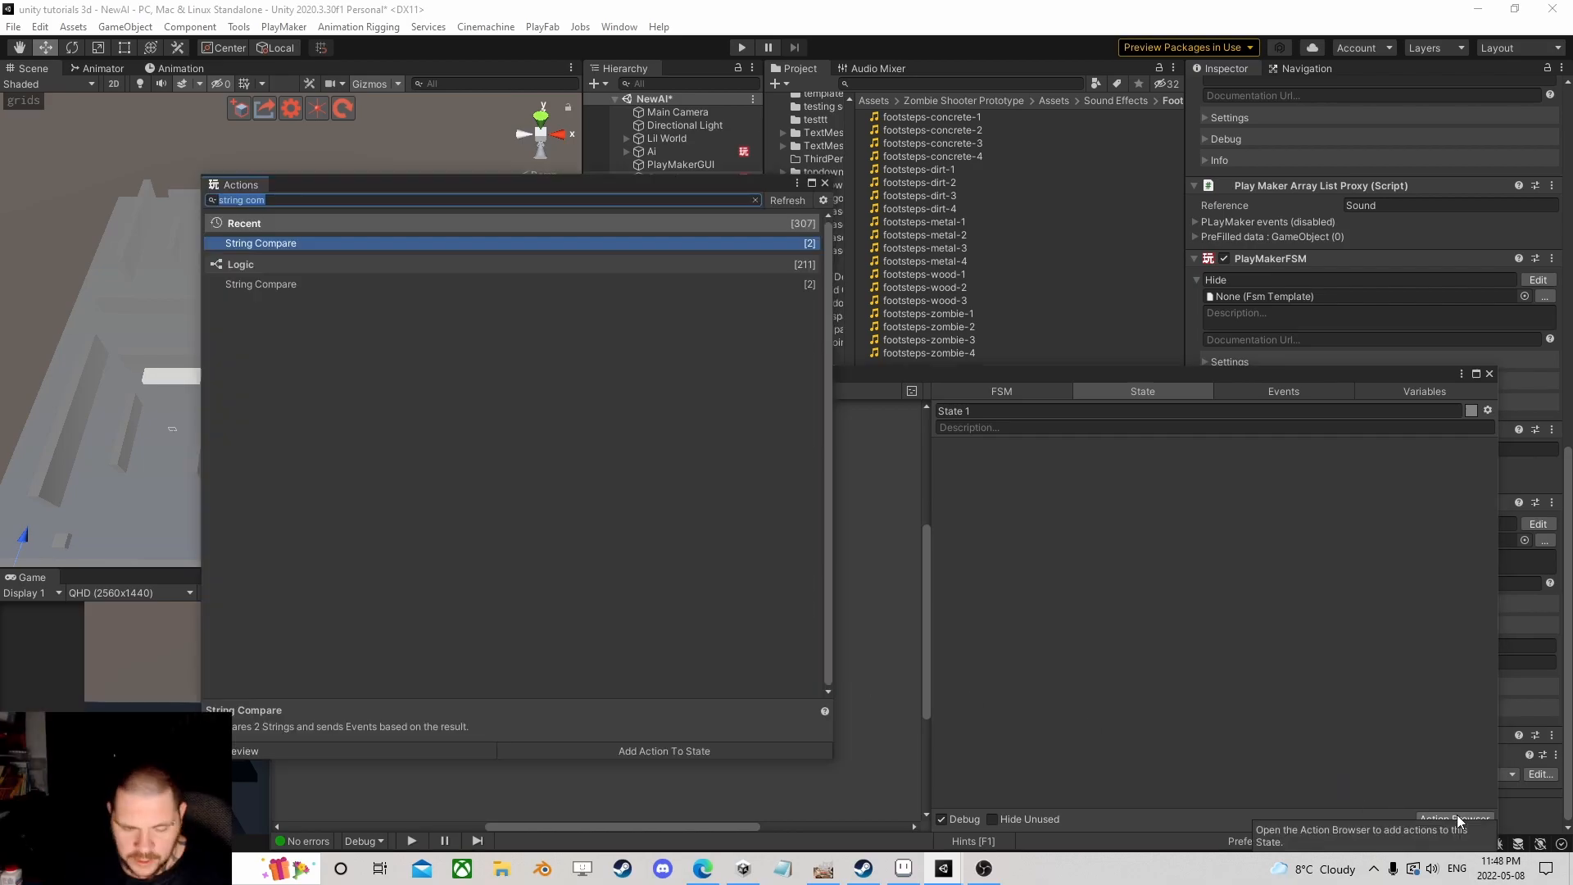
type("get own")
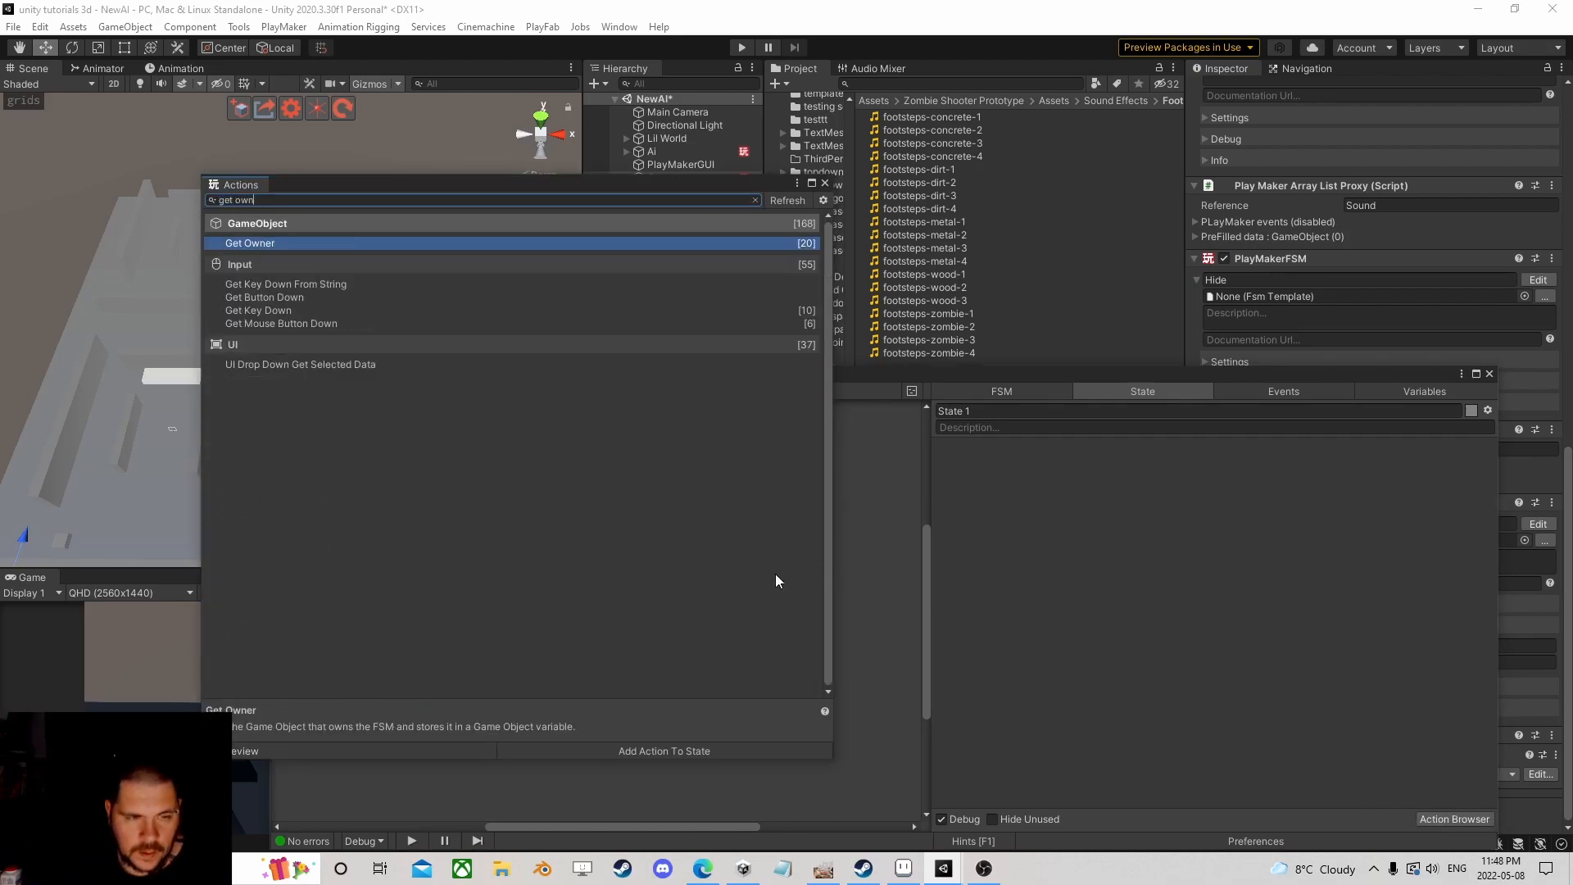
double_click(299, 244)
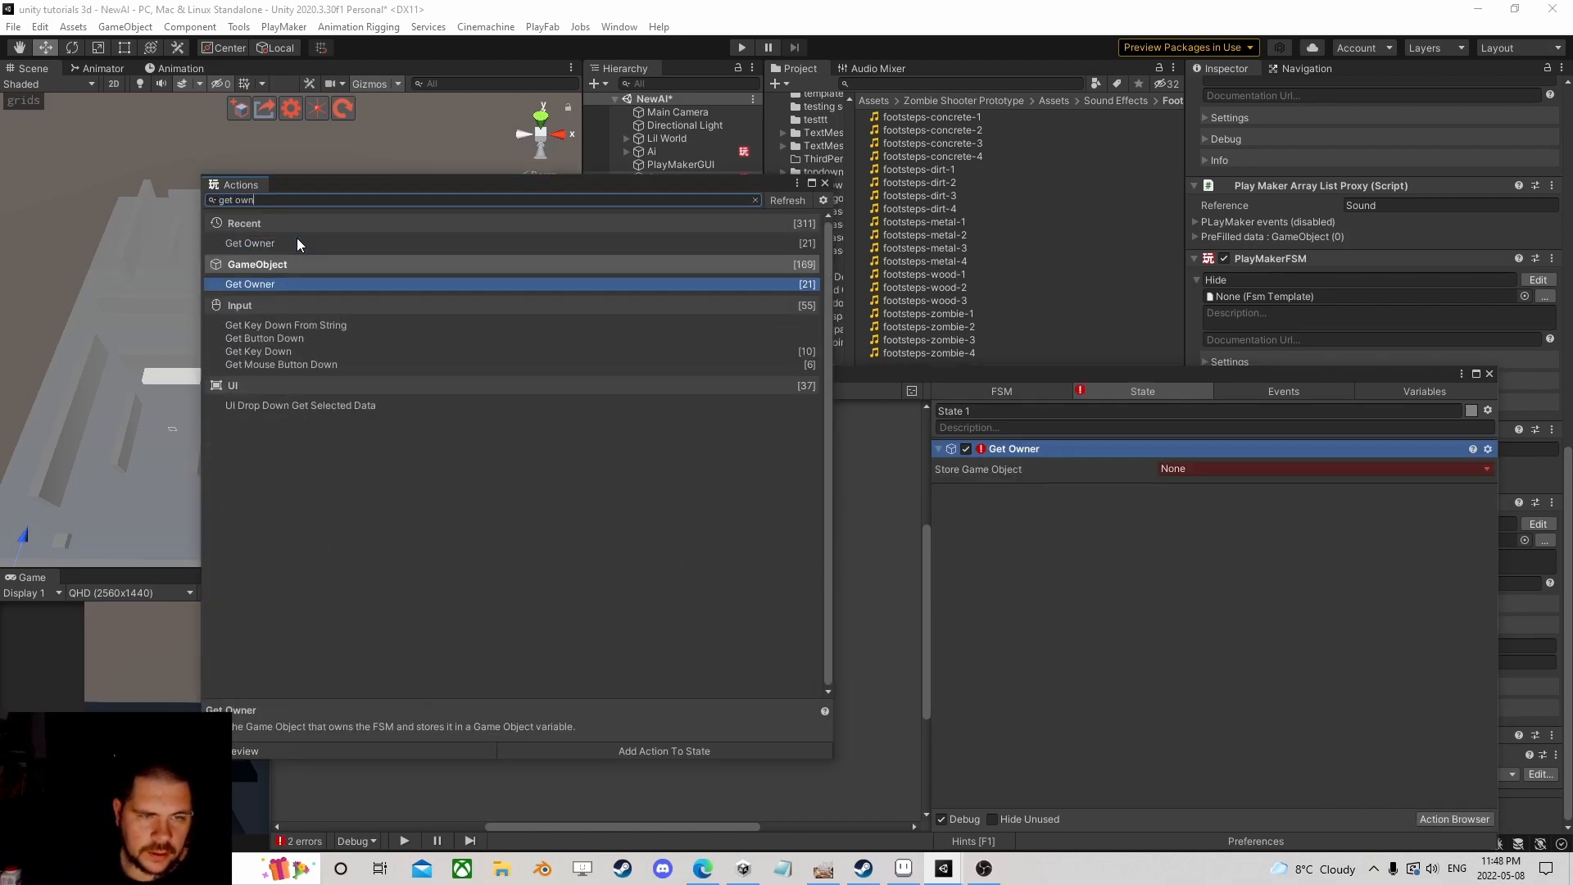
left_click(825, 182)
left_click(1254, 469)
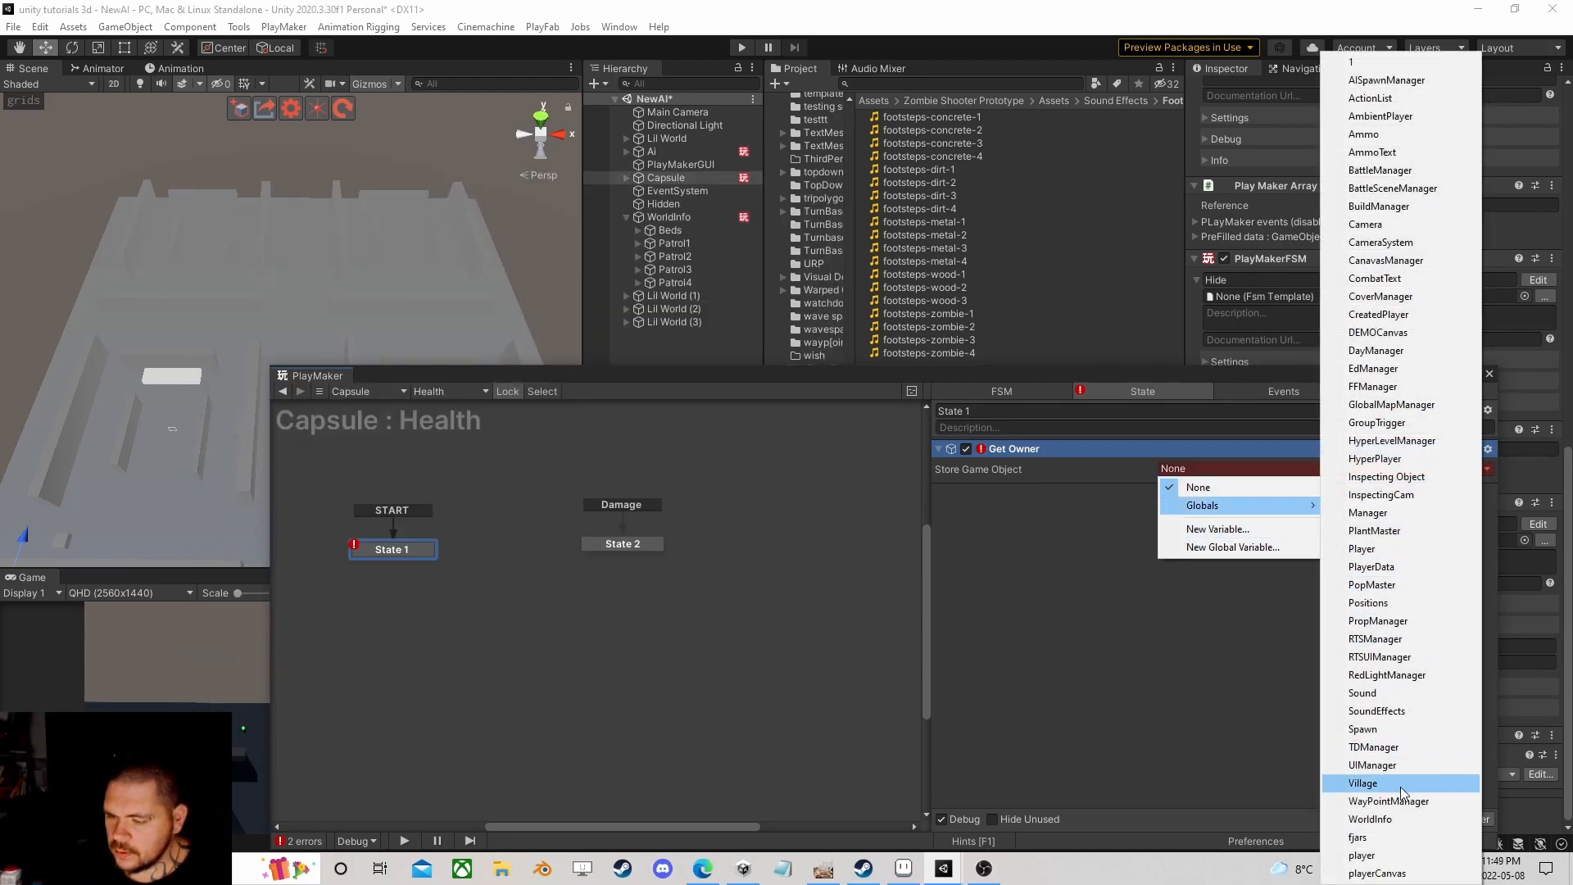
left_click(1395, 855)
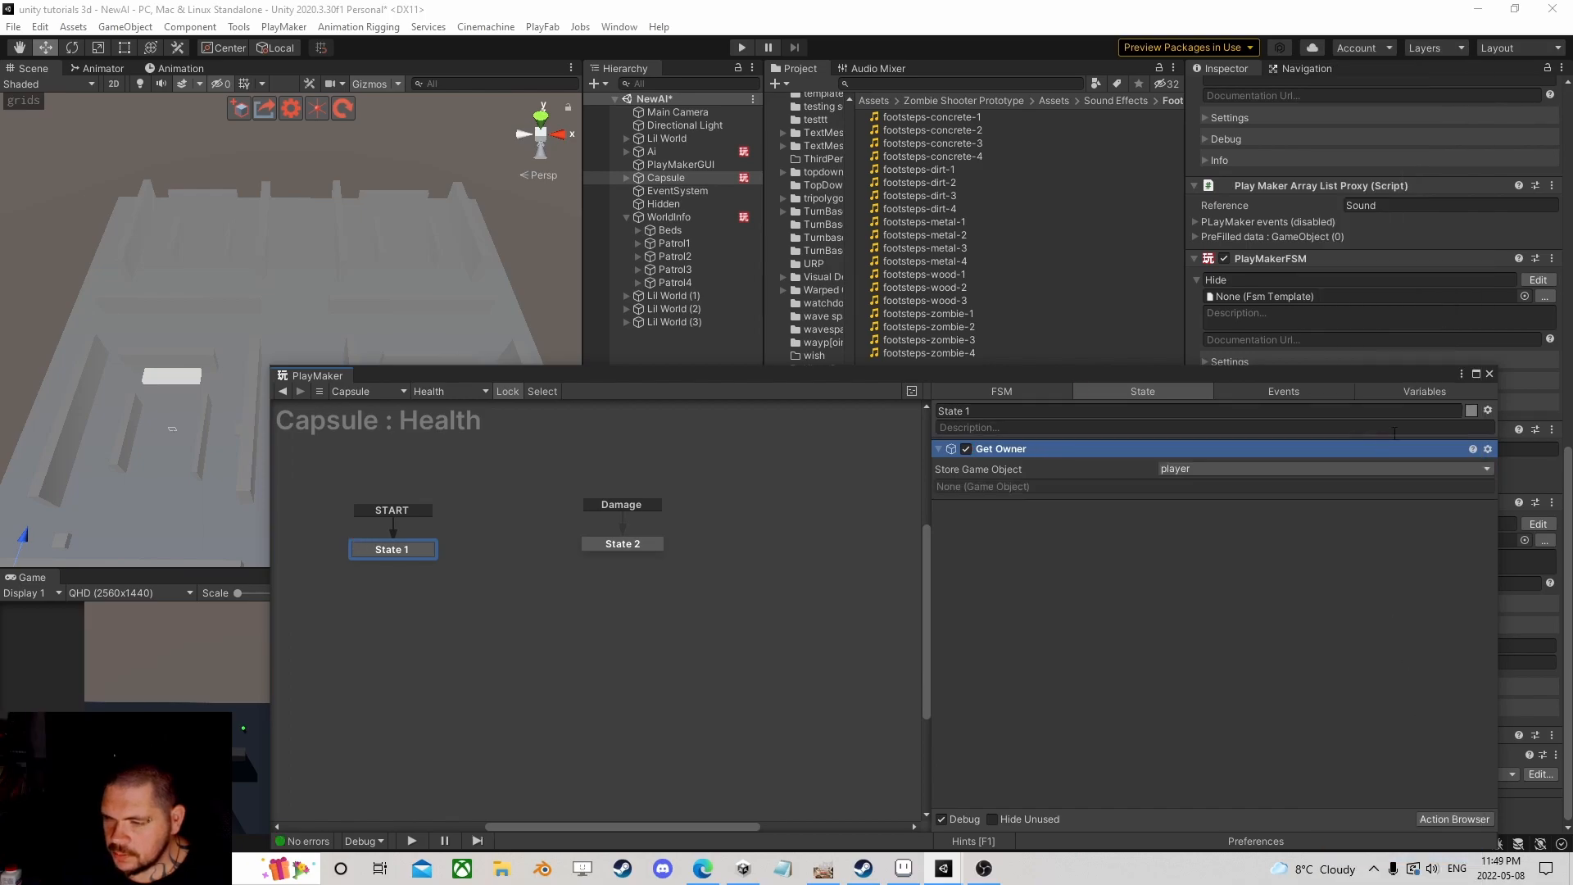
left_click(1489, 374)
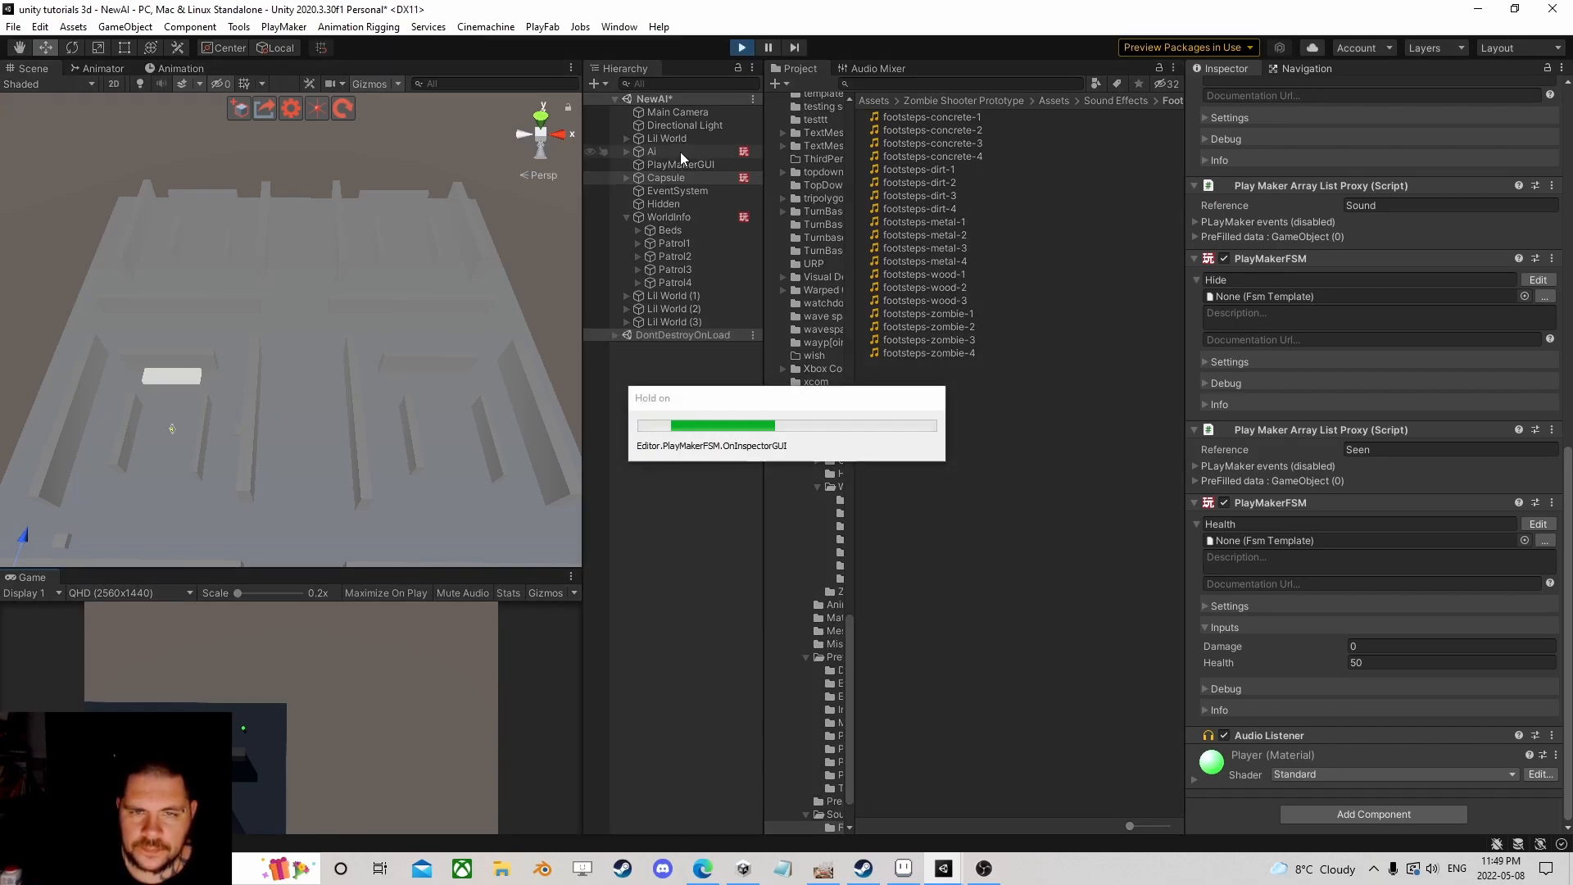
Step: Open the Ai Brain's Patrol sub-FSM to show State 3's 1000-loop-limit error
left_click(680, 151)
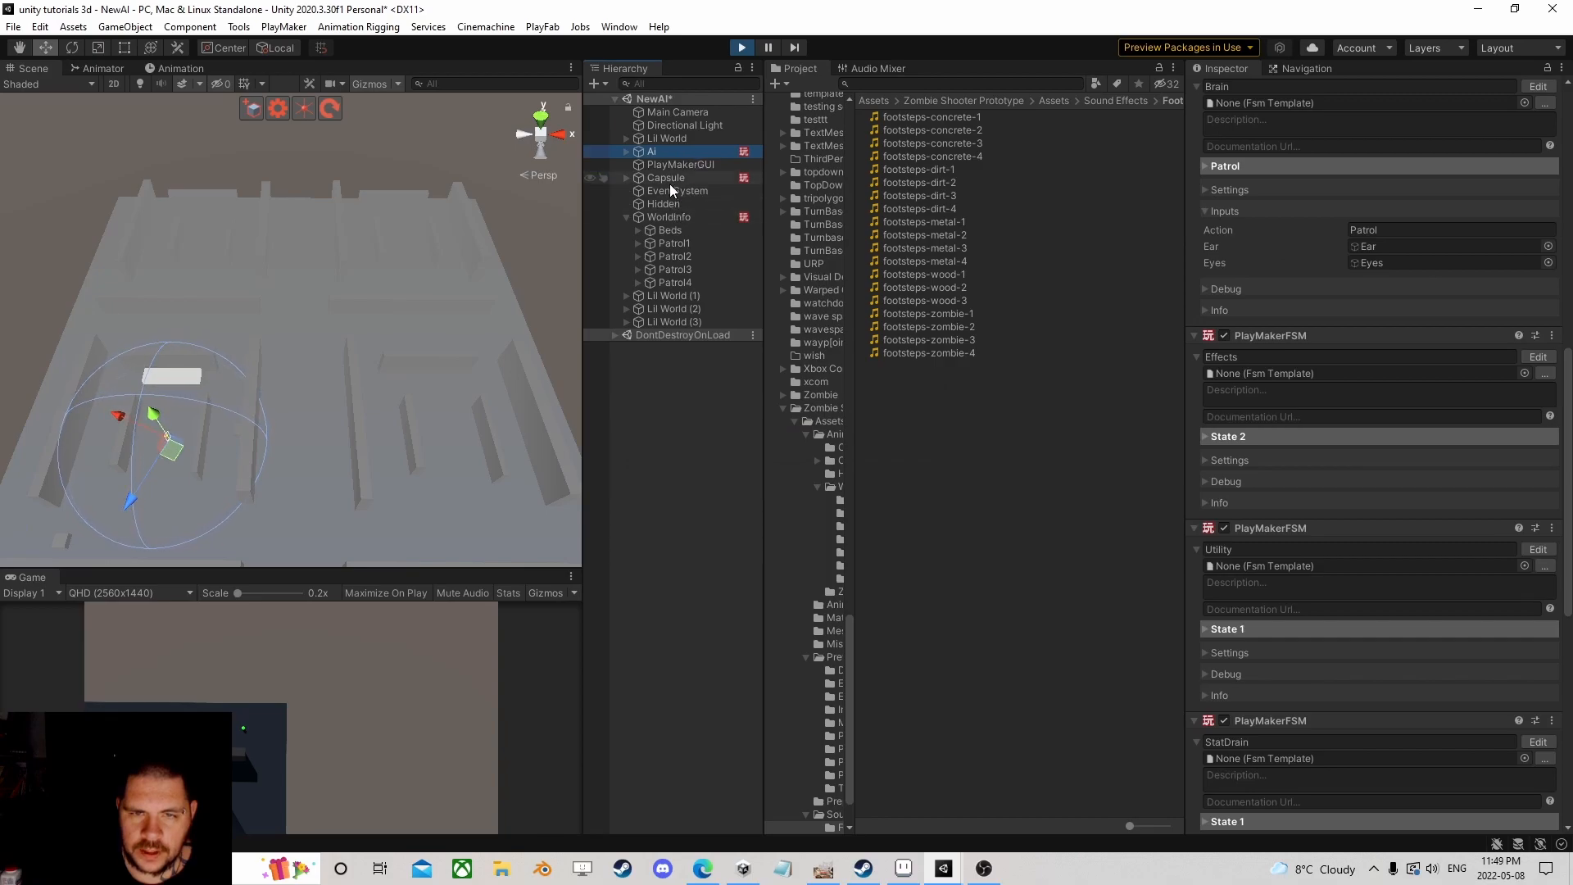
left_click(670, 178)
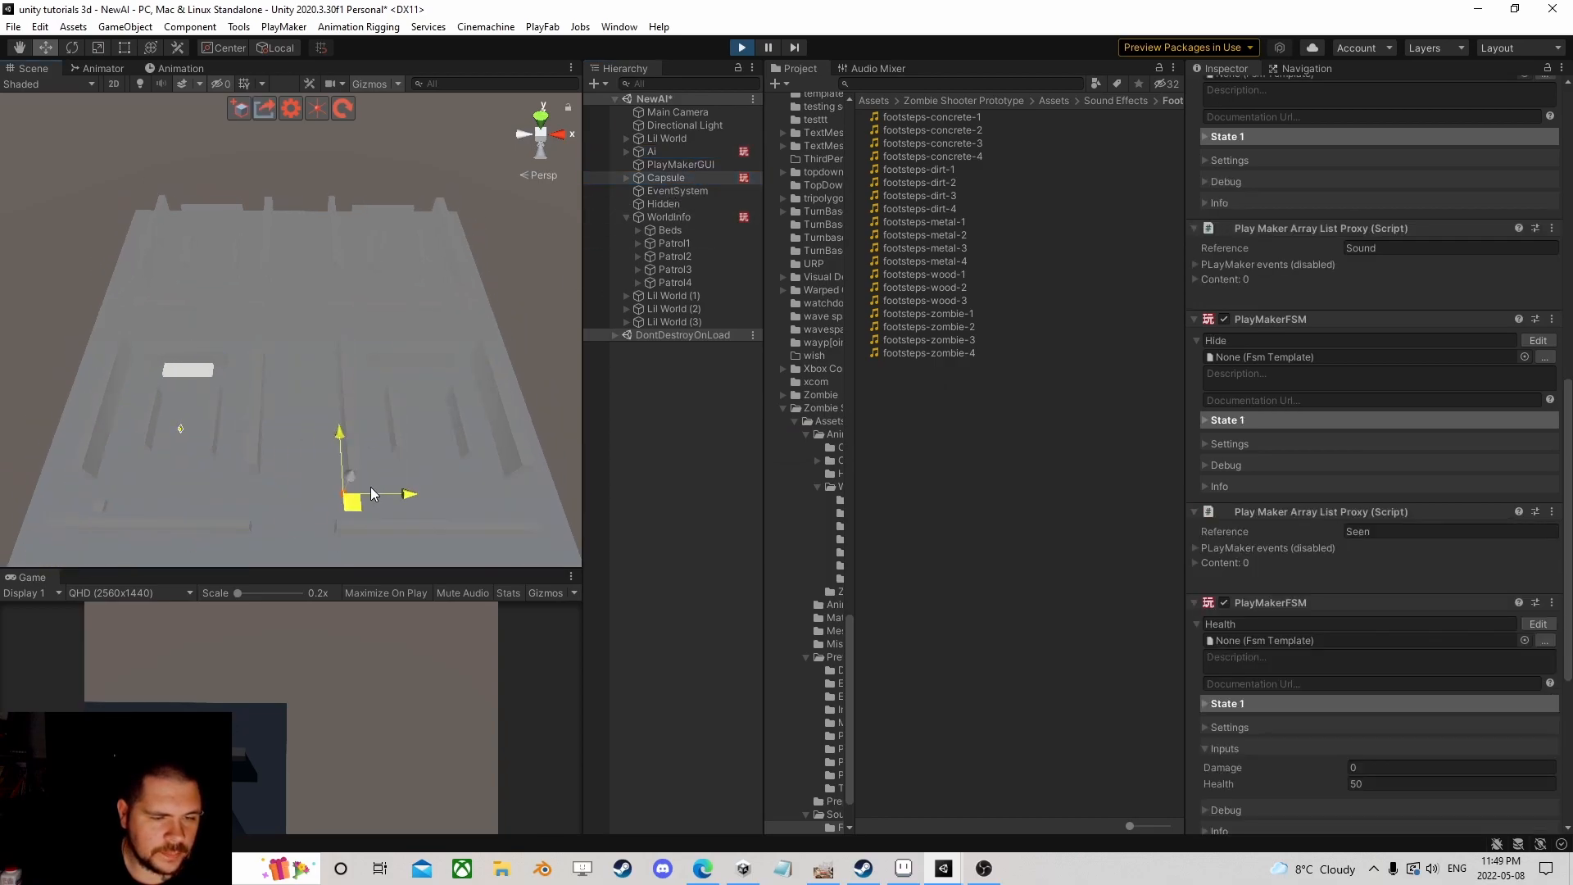
left_click(657, 152)
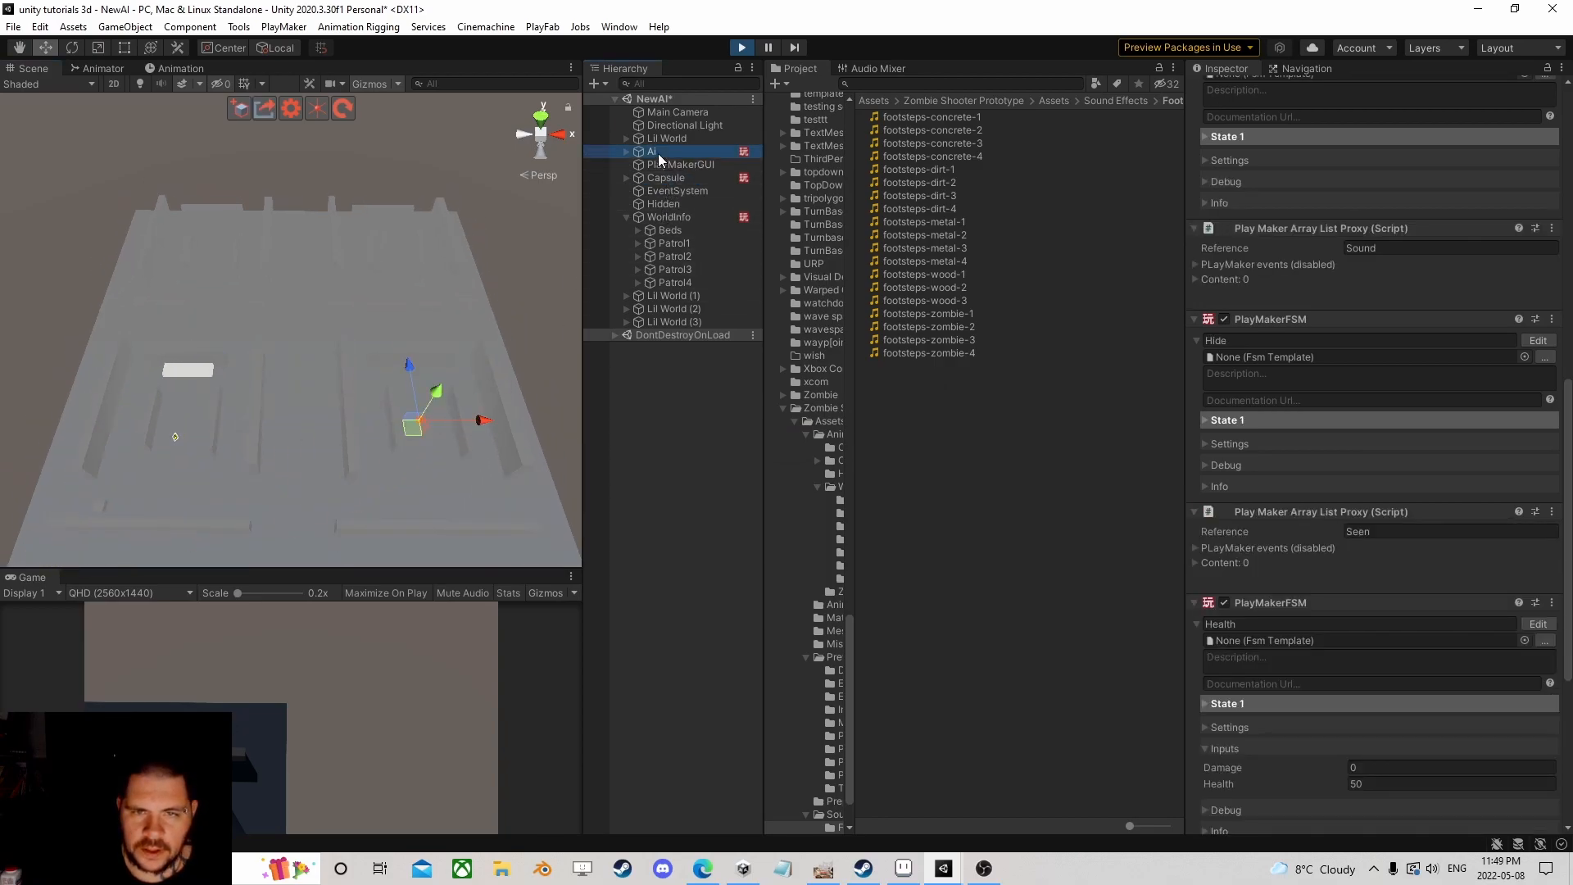
scroll(1336, 526, "down", 10)
scroll(1420, 428, "up", 8)
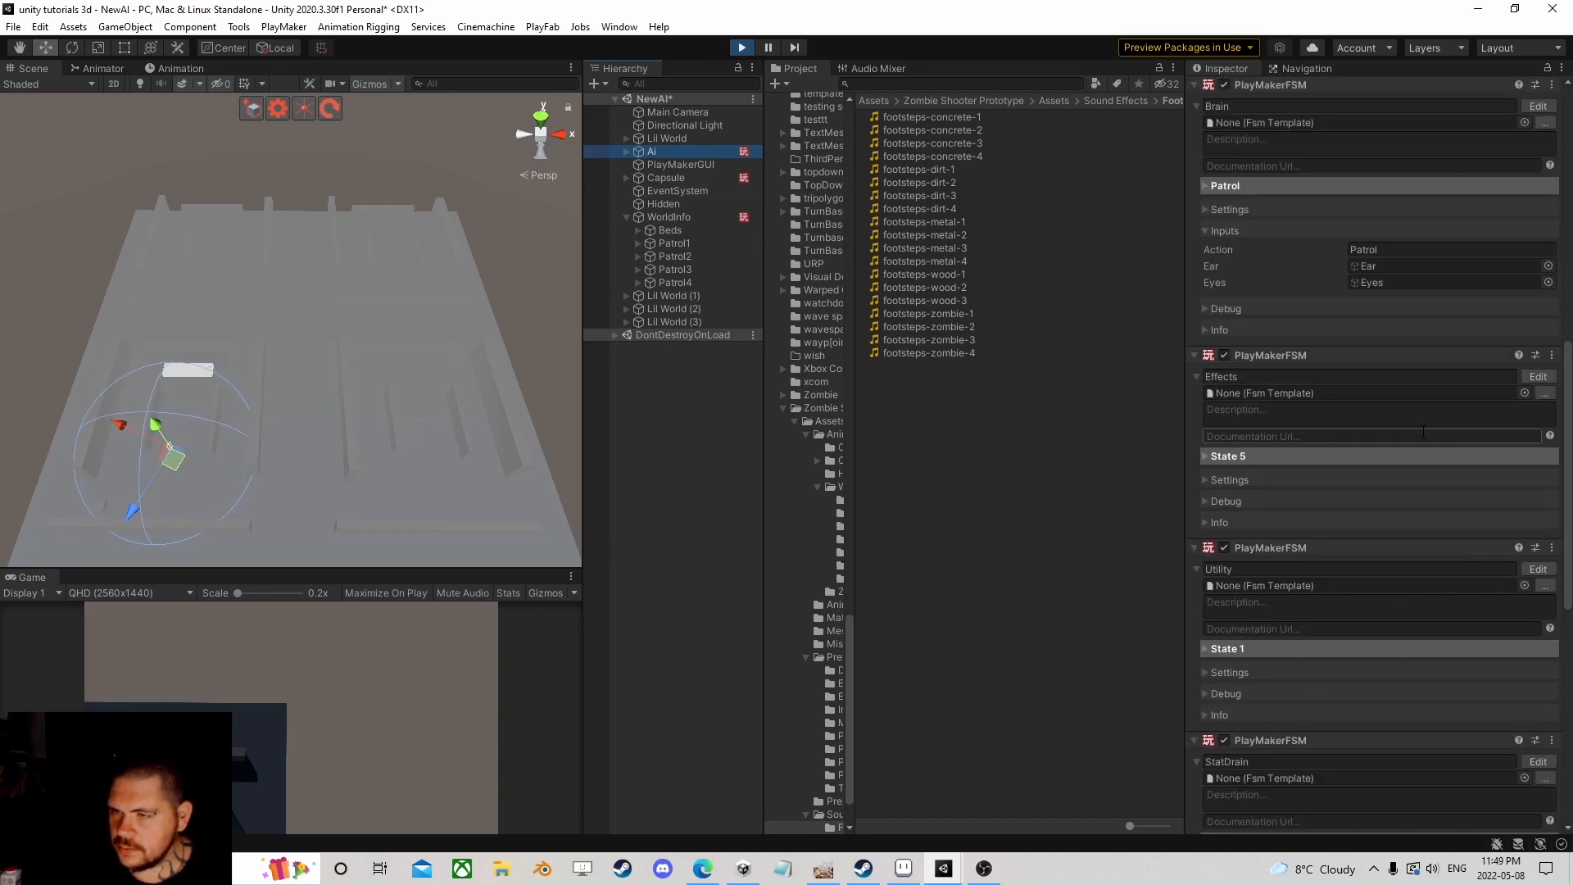
left_click(1542, 550)
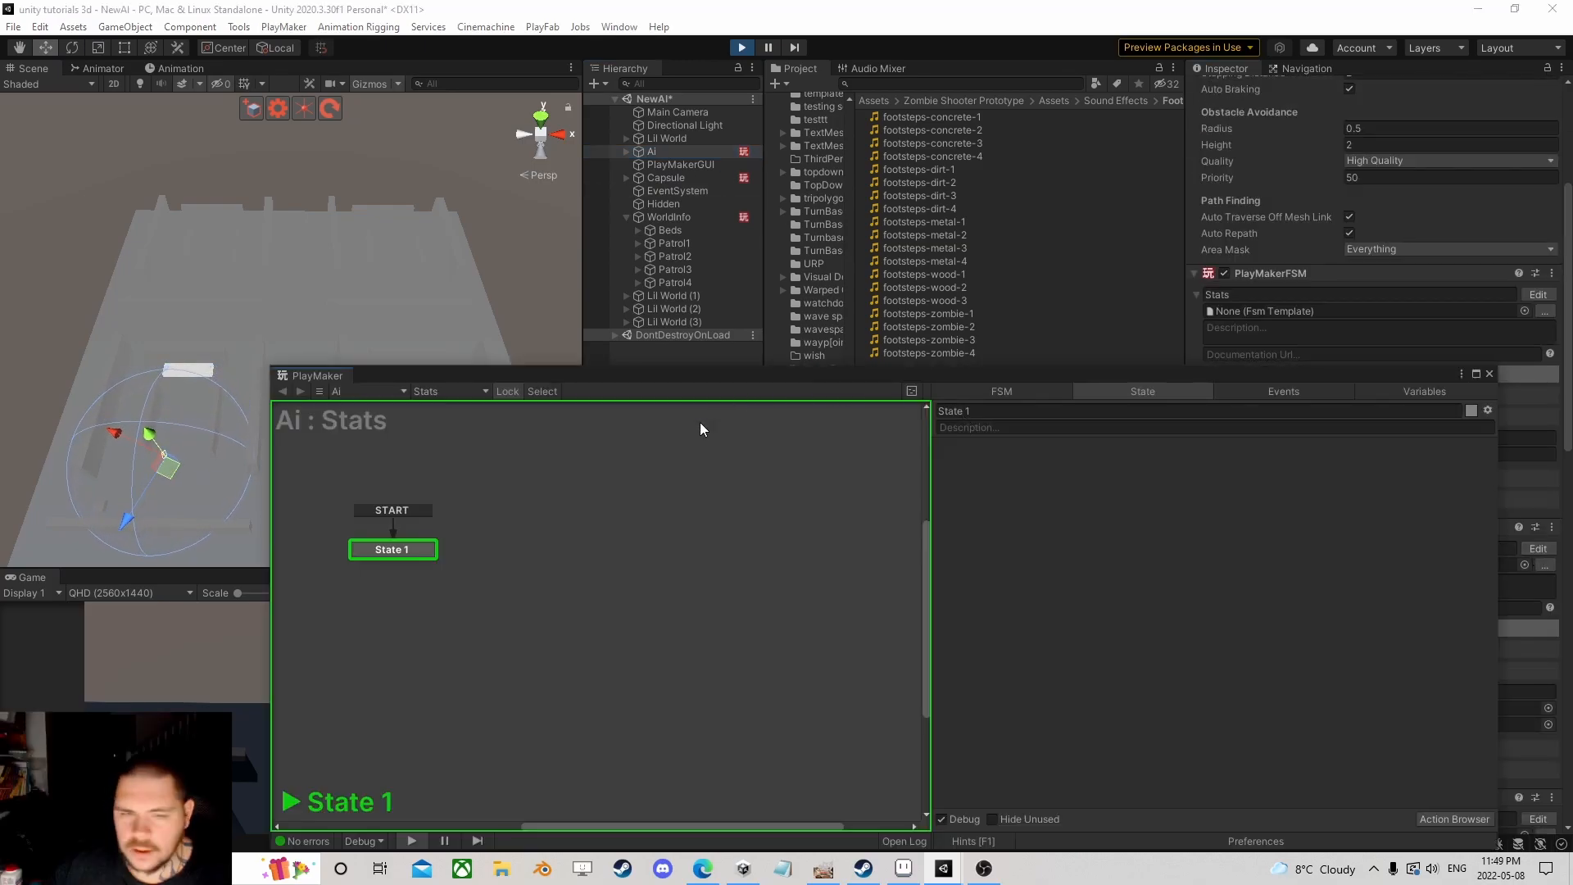
left_click(619, 529)
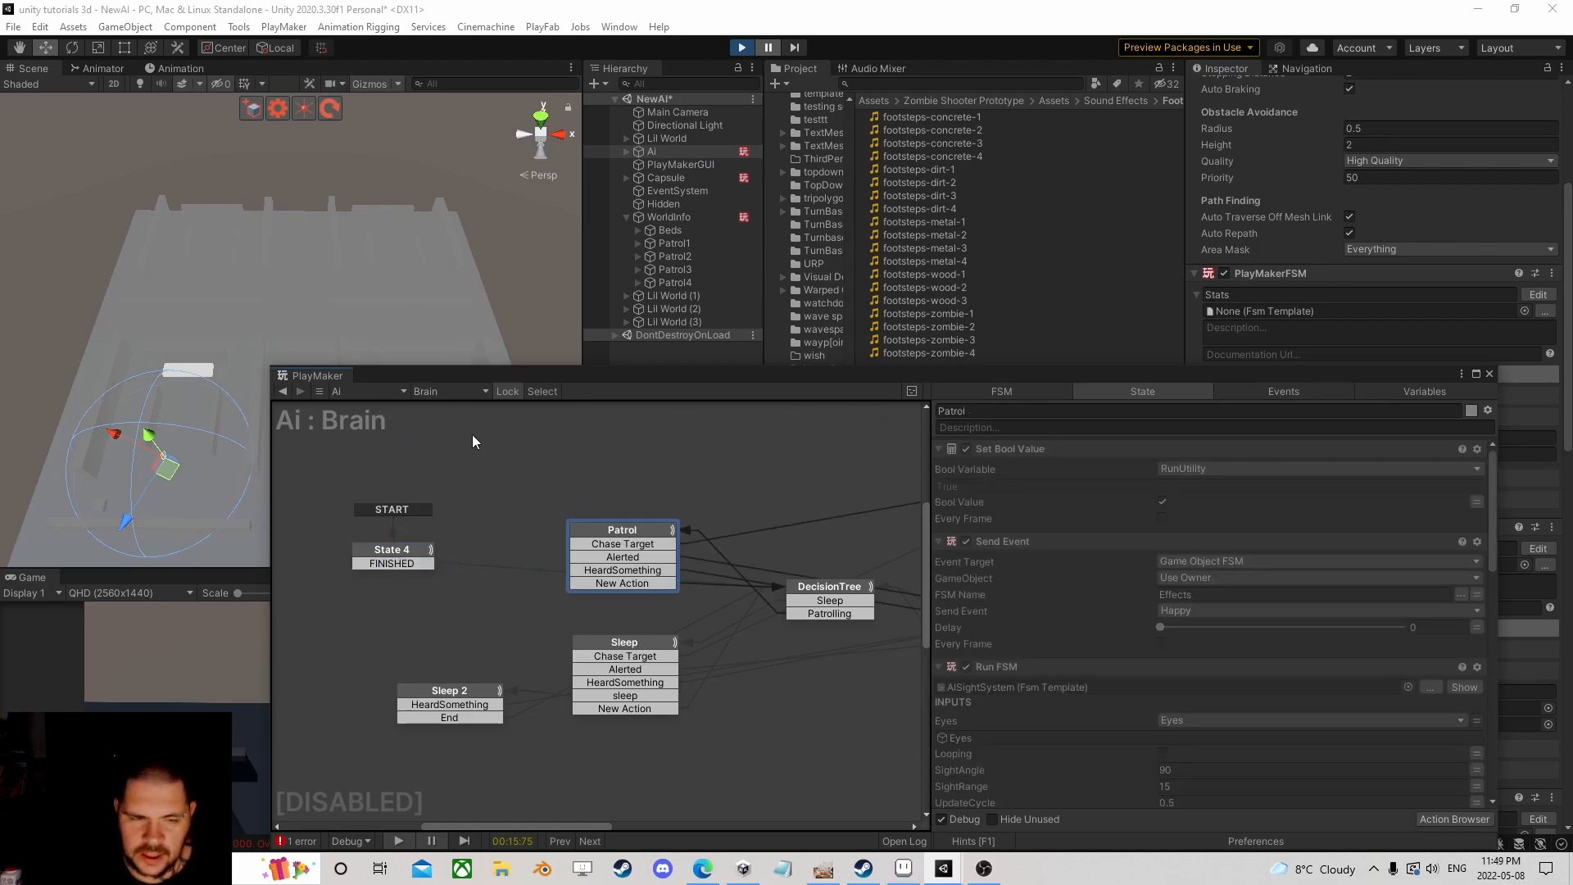
scroll(1301, 612, "down", 10)
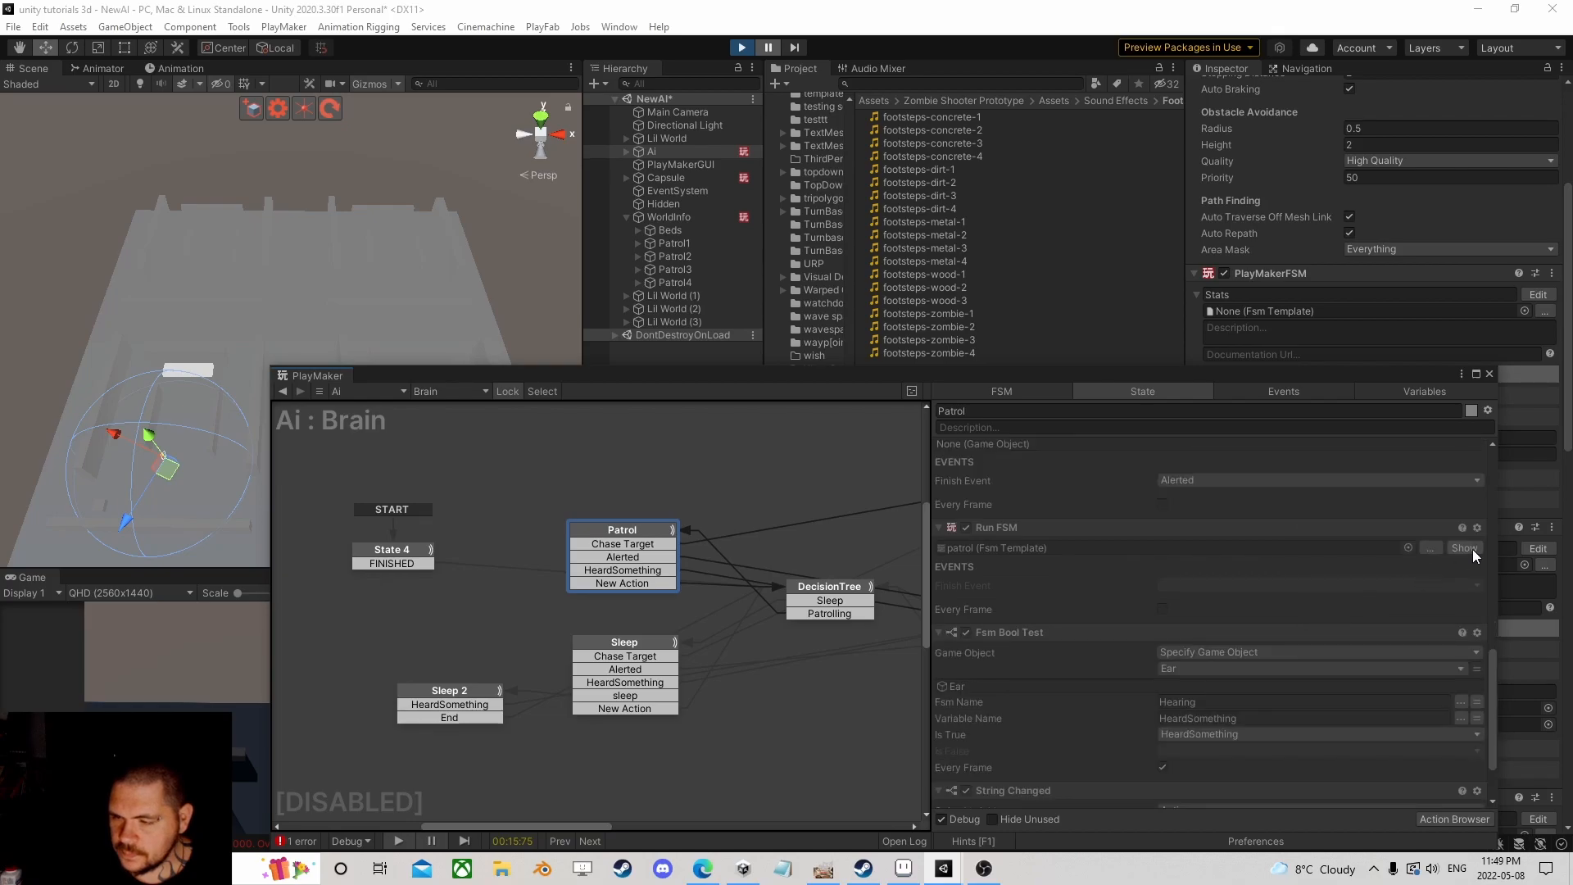
left_click(1464, 548)
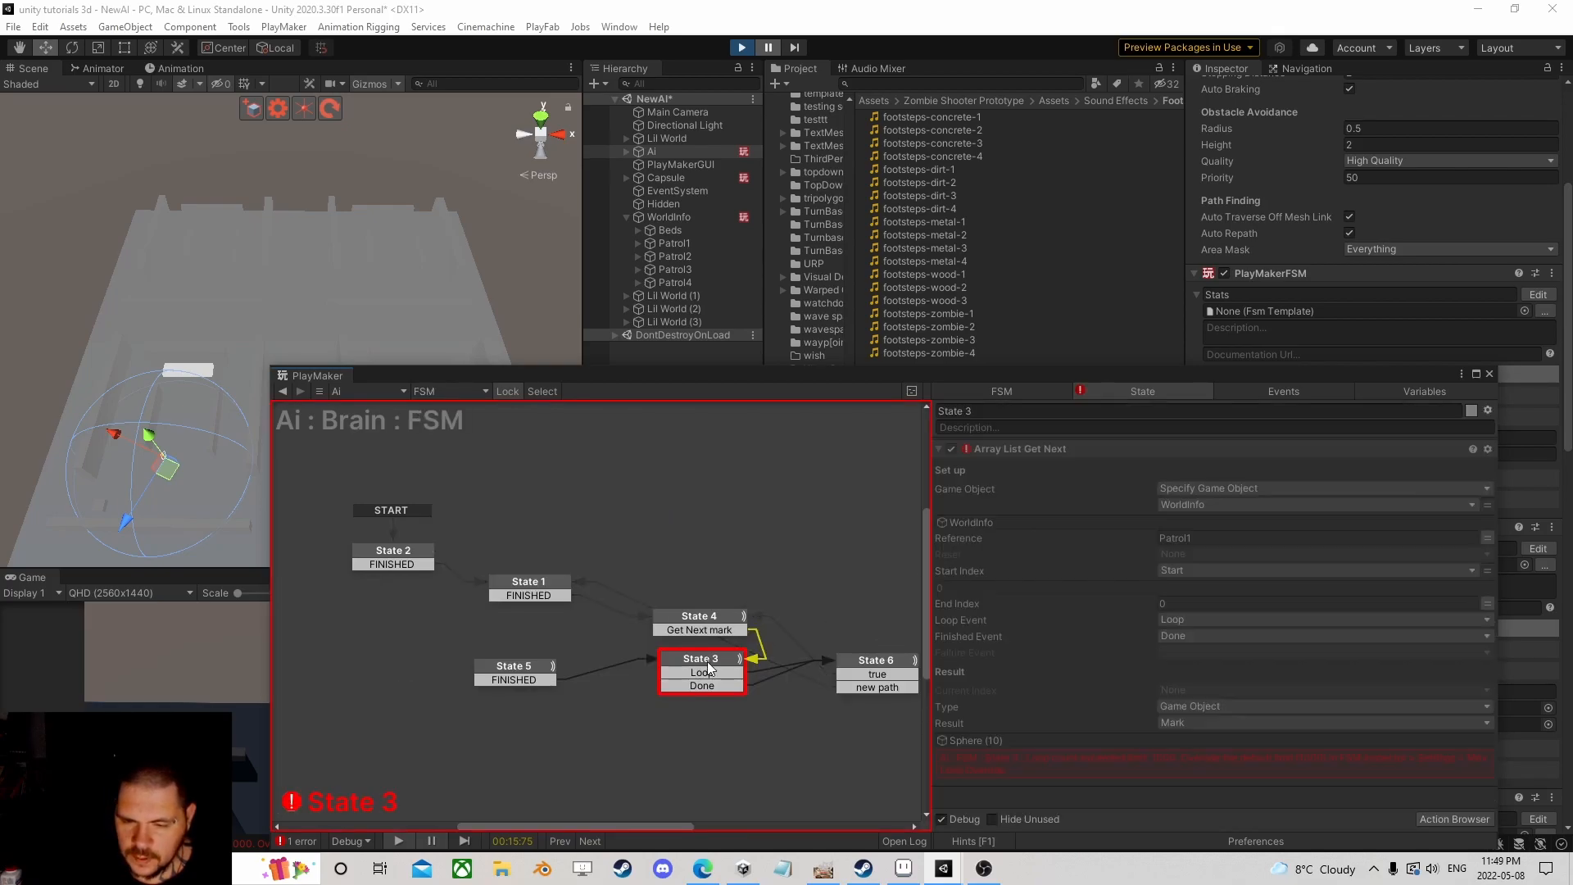
left_click_drag(922, 373, 692, 124)
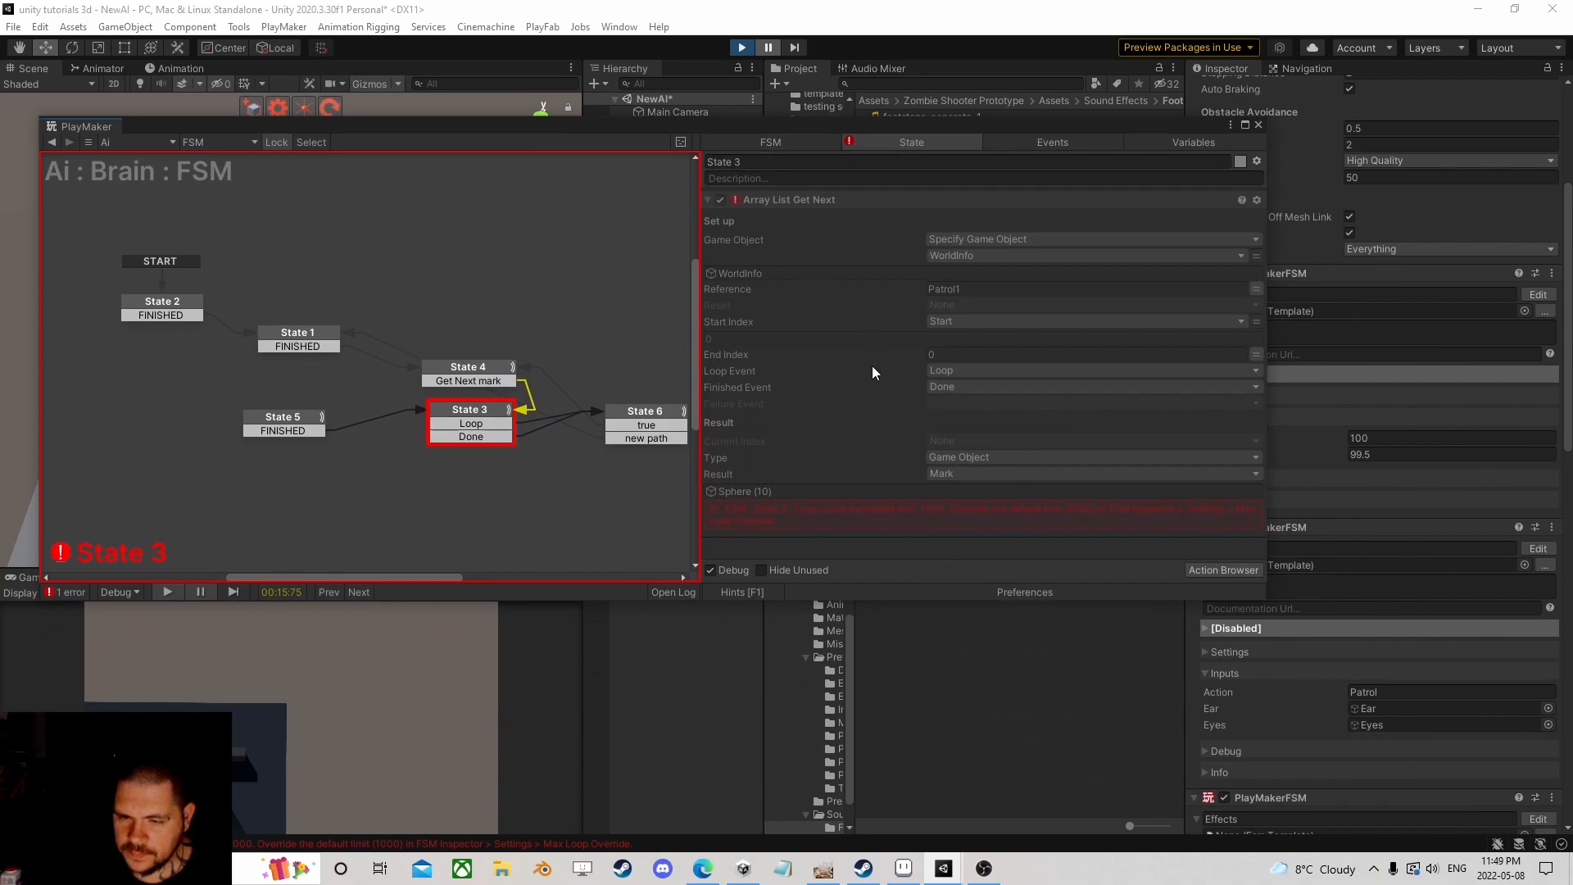
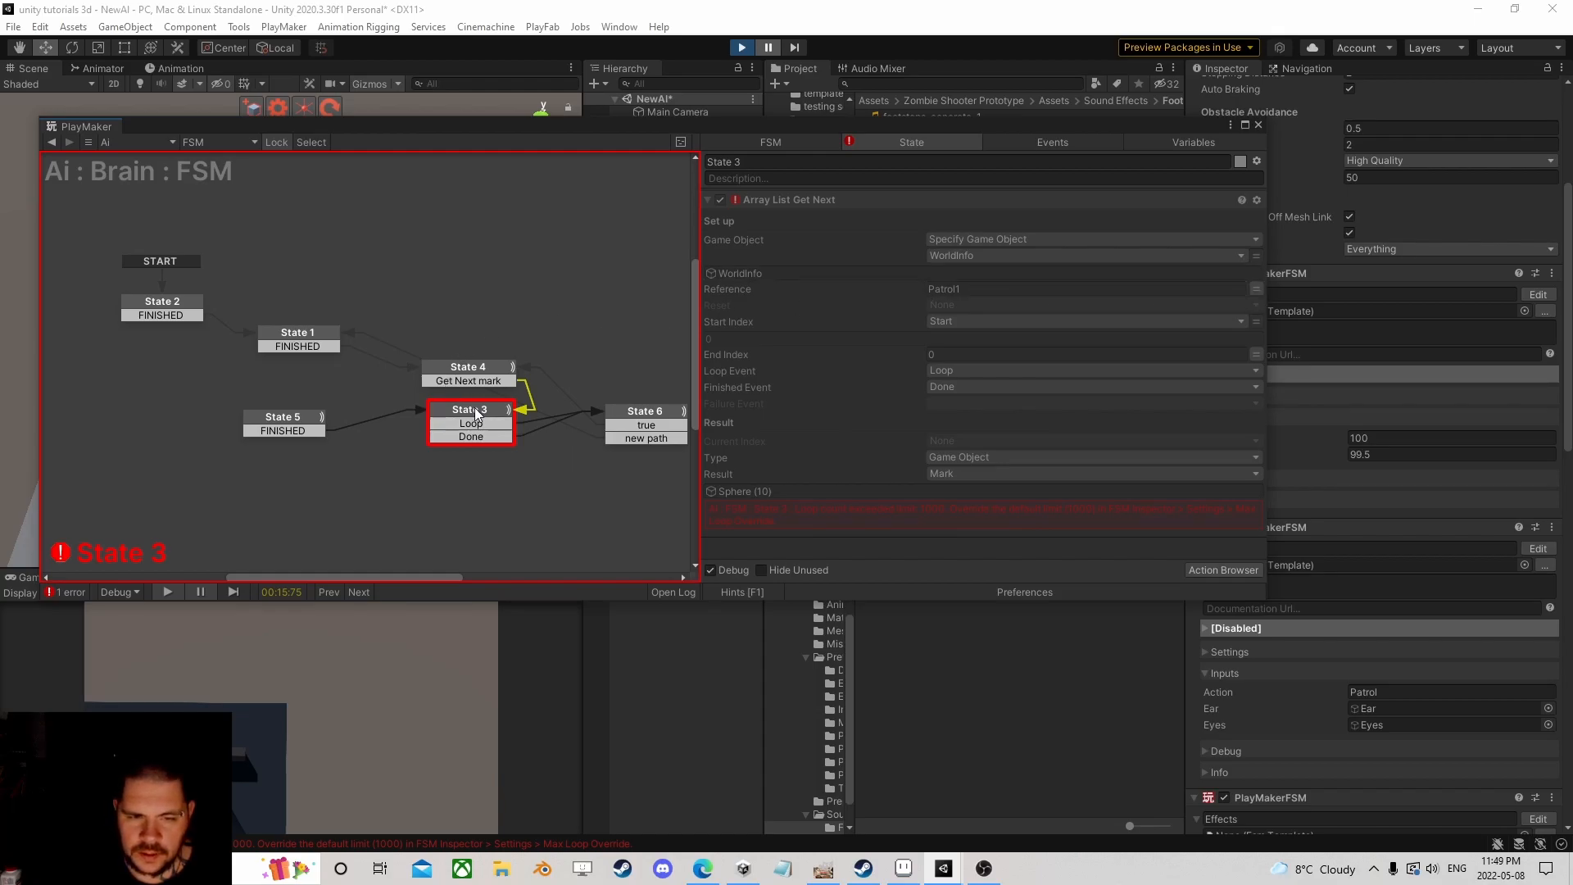
Step: Exit Play mode so PlayMaker shows the Ai : Brain FSM with Patrol, Sleep and DecisionTree and no errors
left_click(742, 47)
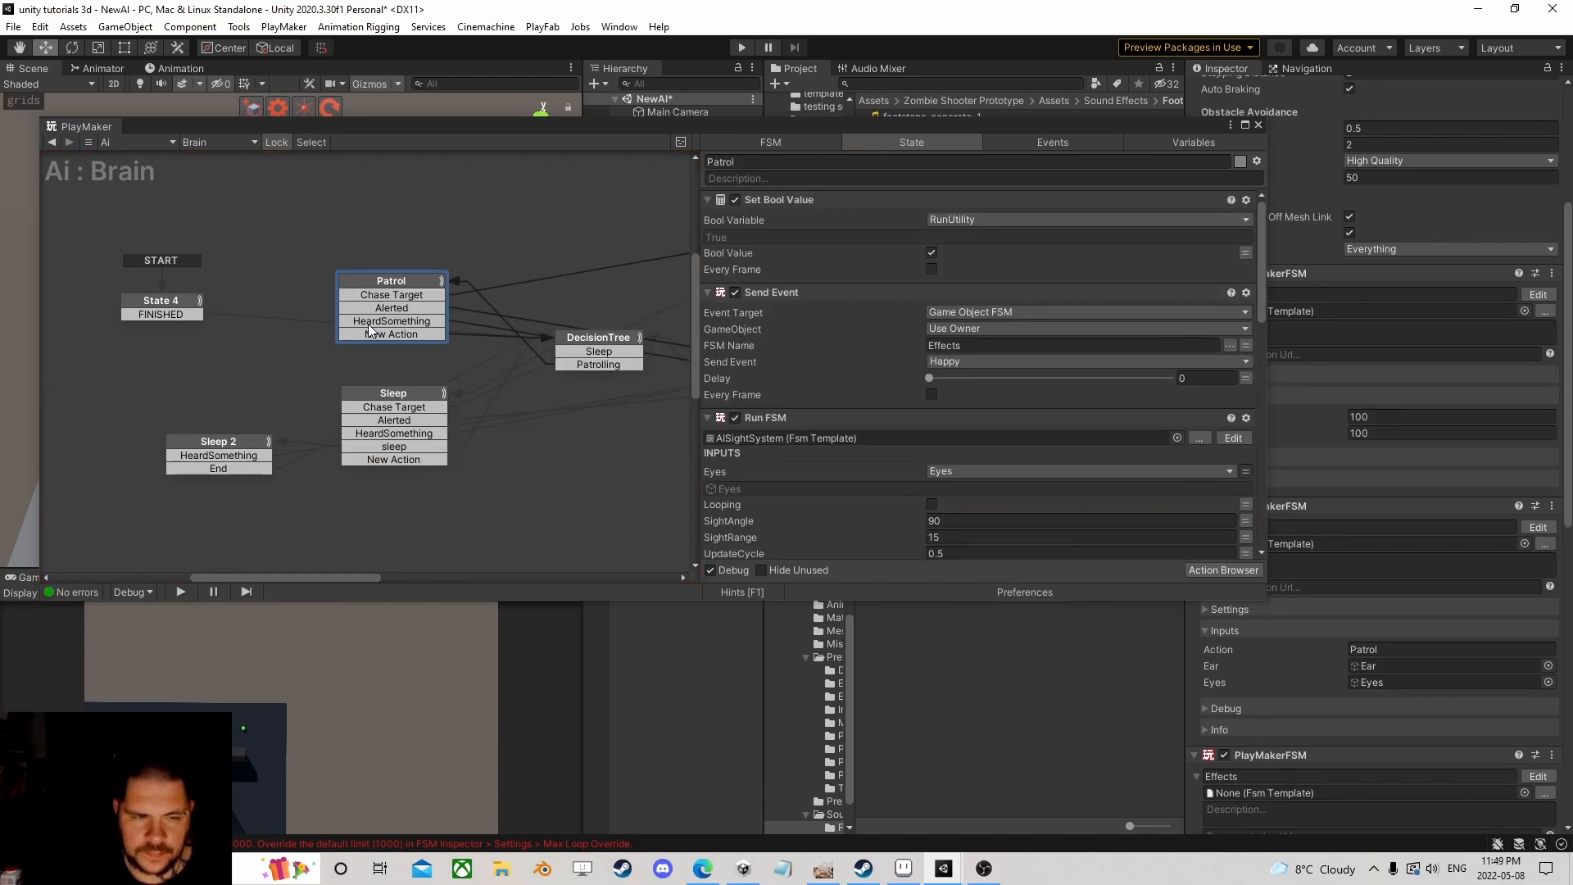
Step: In the patrol template, make State 3's Array List Get Next reference the List variable instead of Patrol1
scroll(905, 430, "down", 8)
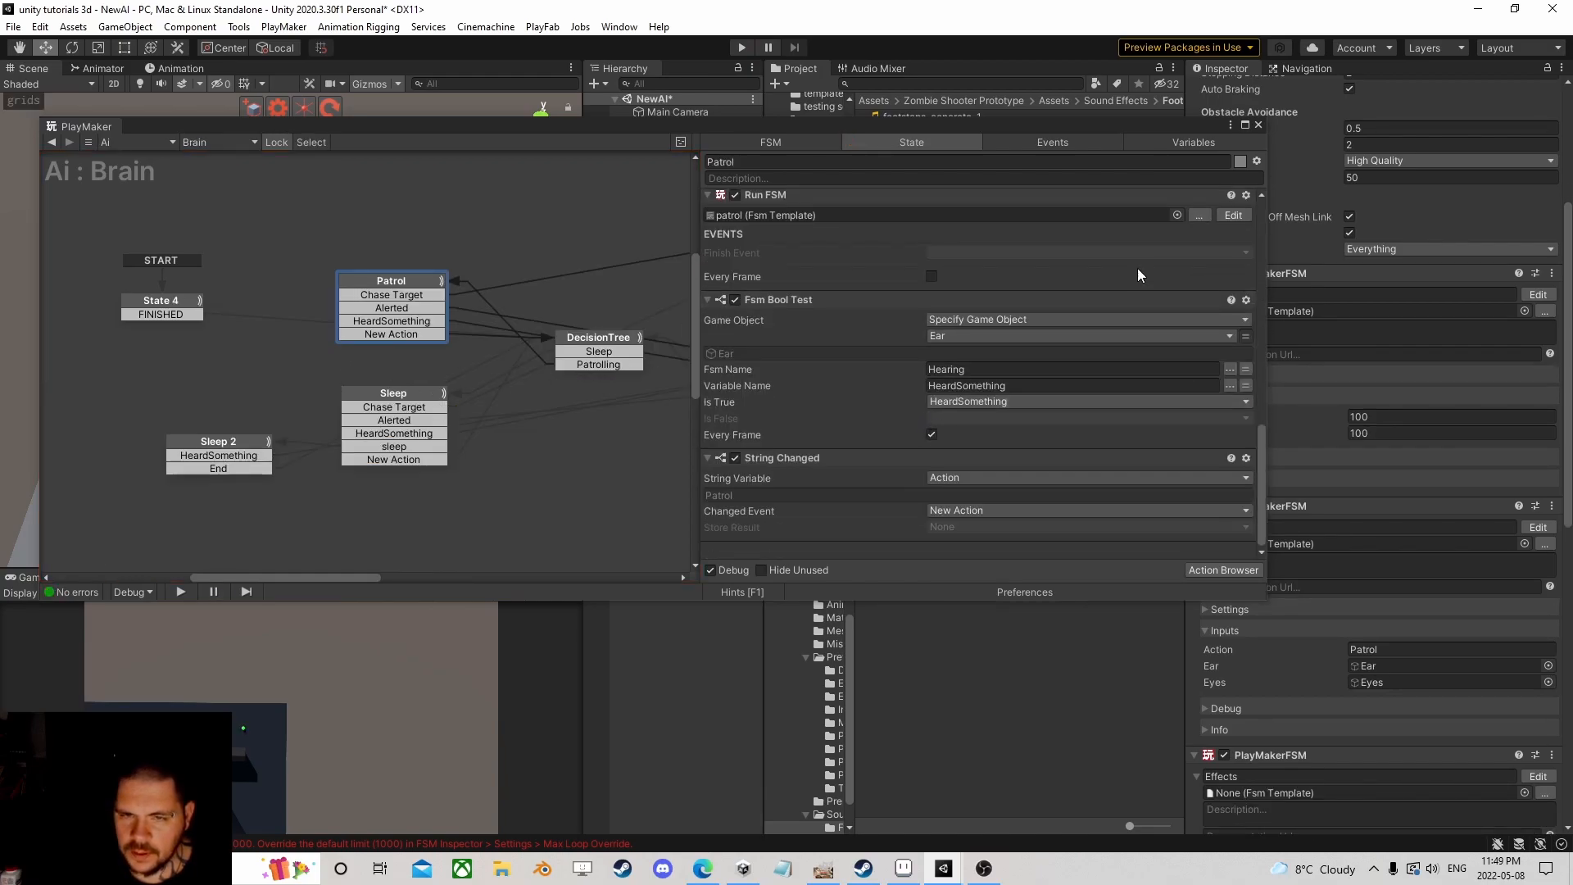
left_click(1233, 215)
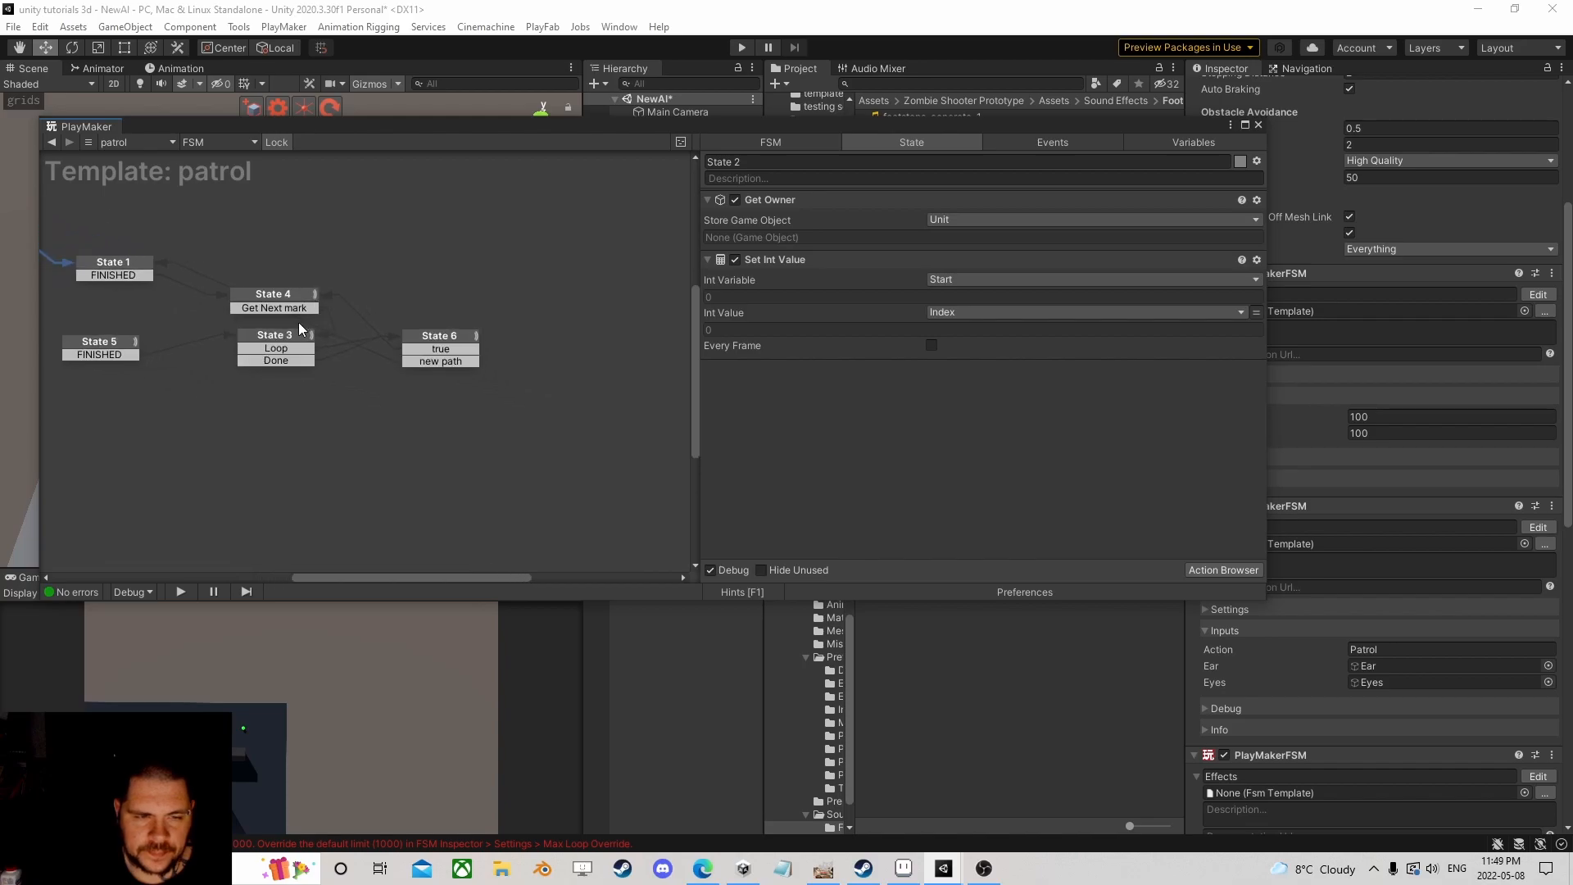
left_click(299, 335)
left_click(1256, 288)
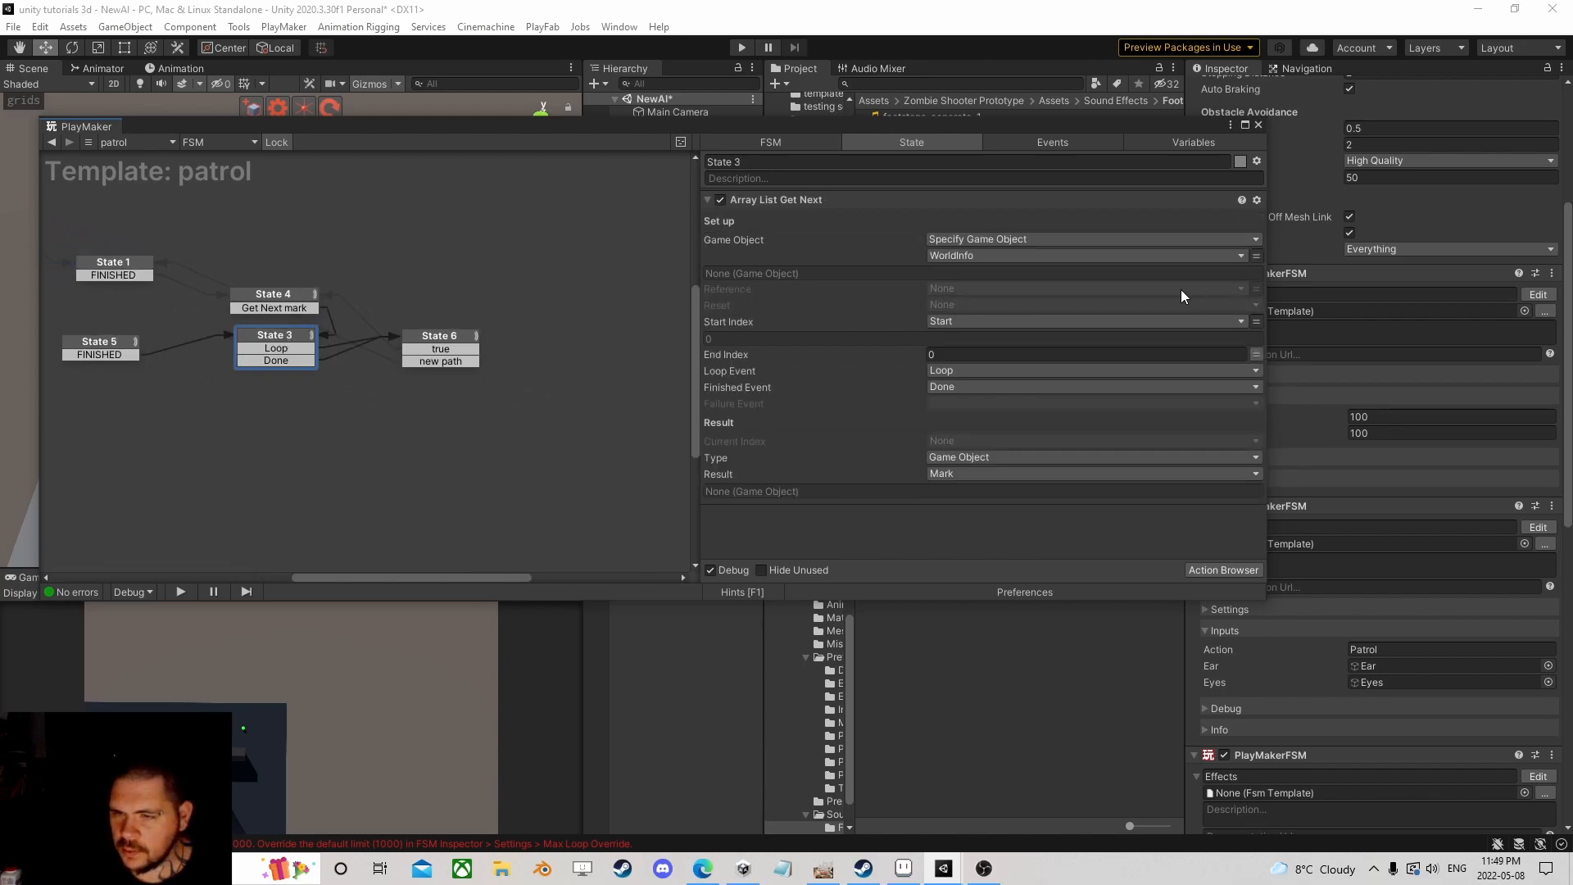
left_click(1182, 288)
left_click(1004, 342)
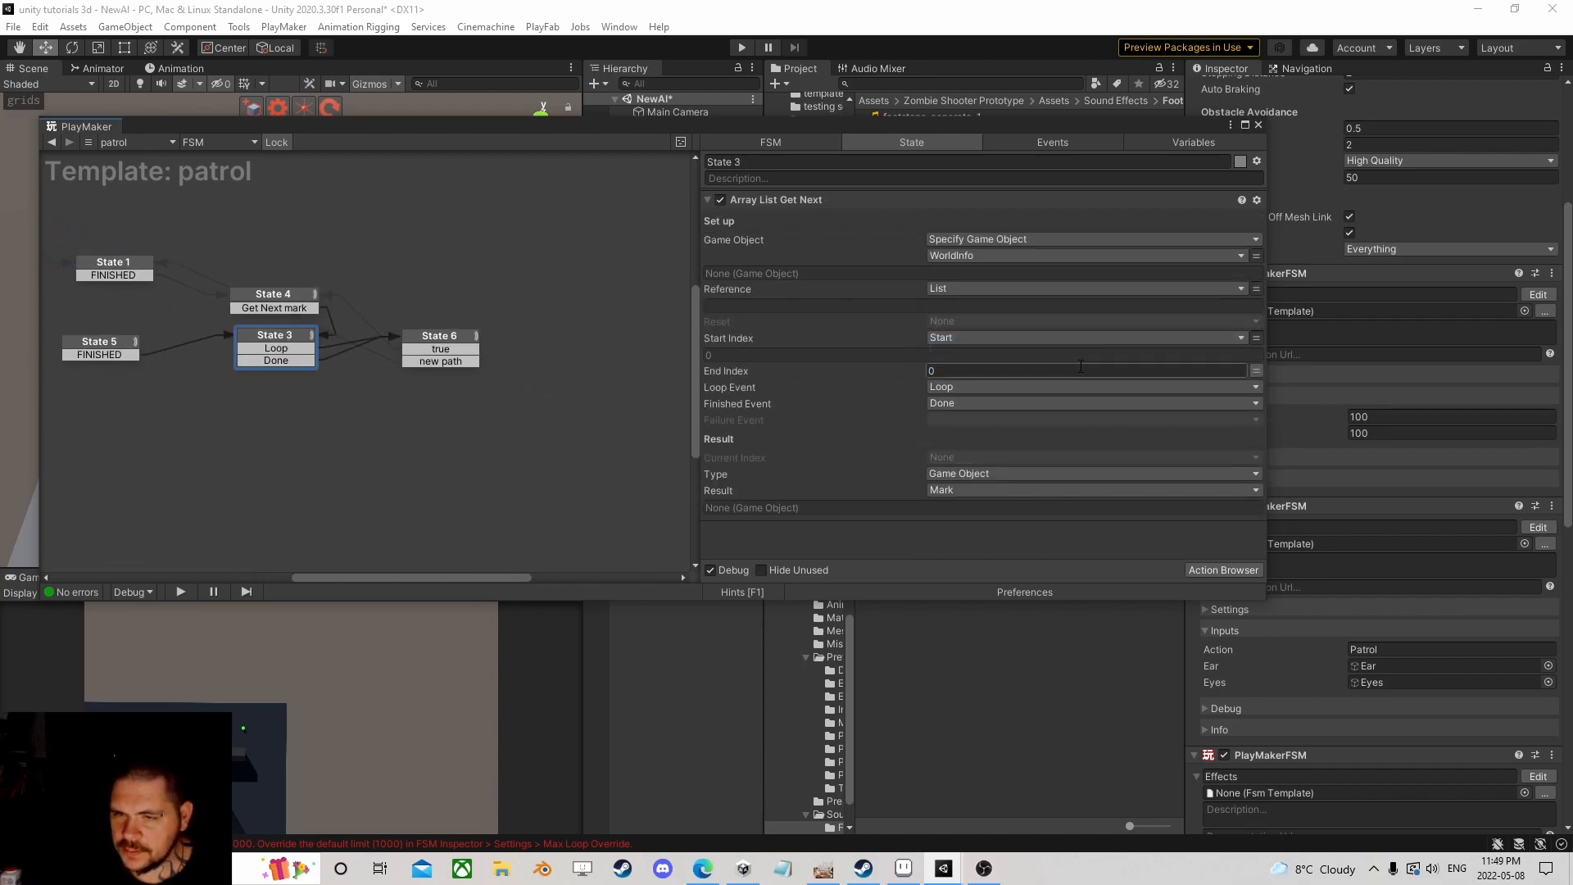
Step: Review State 6's and State 4's actions, then enter Play mode to test the patrol
left_click(427, 337)
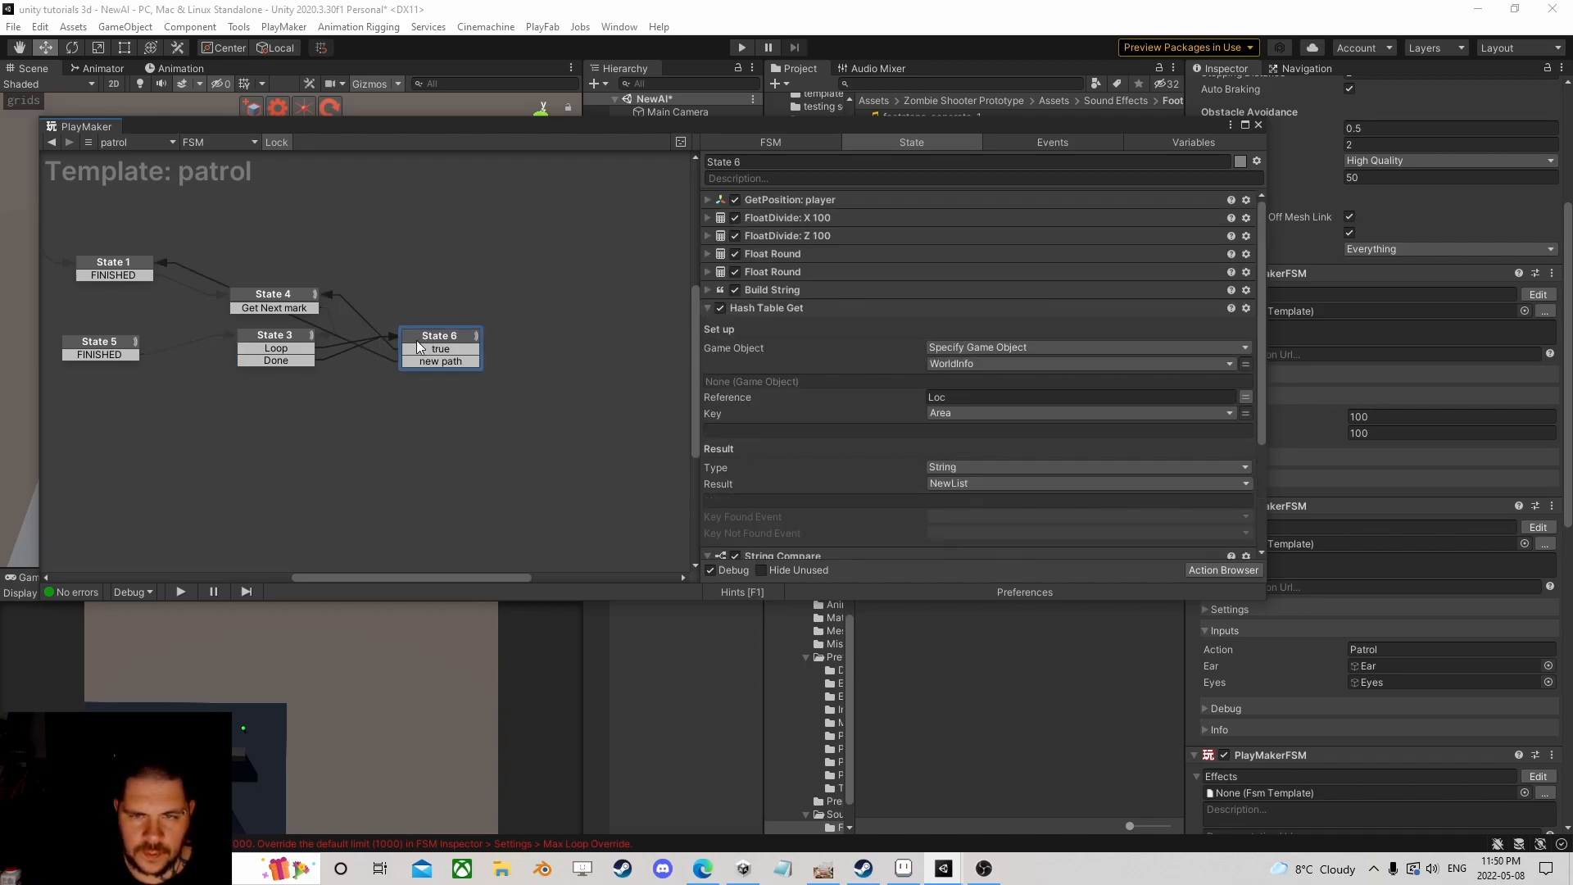
left_click(285, 300)
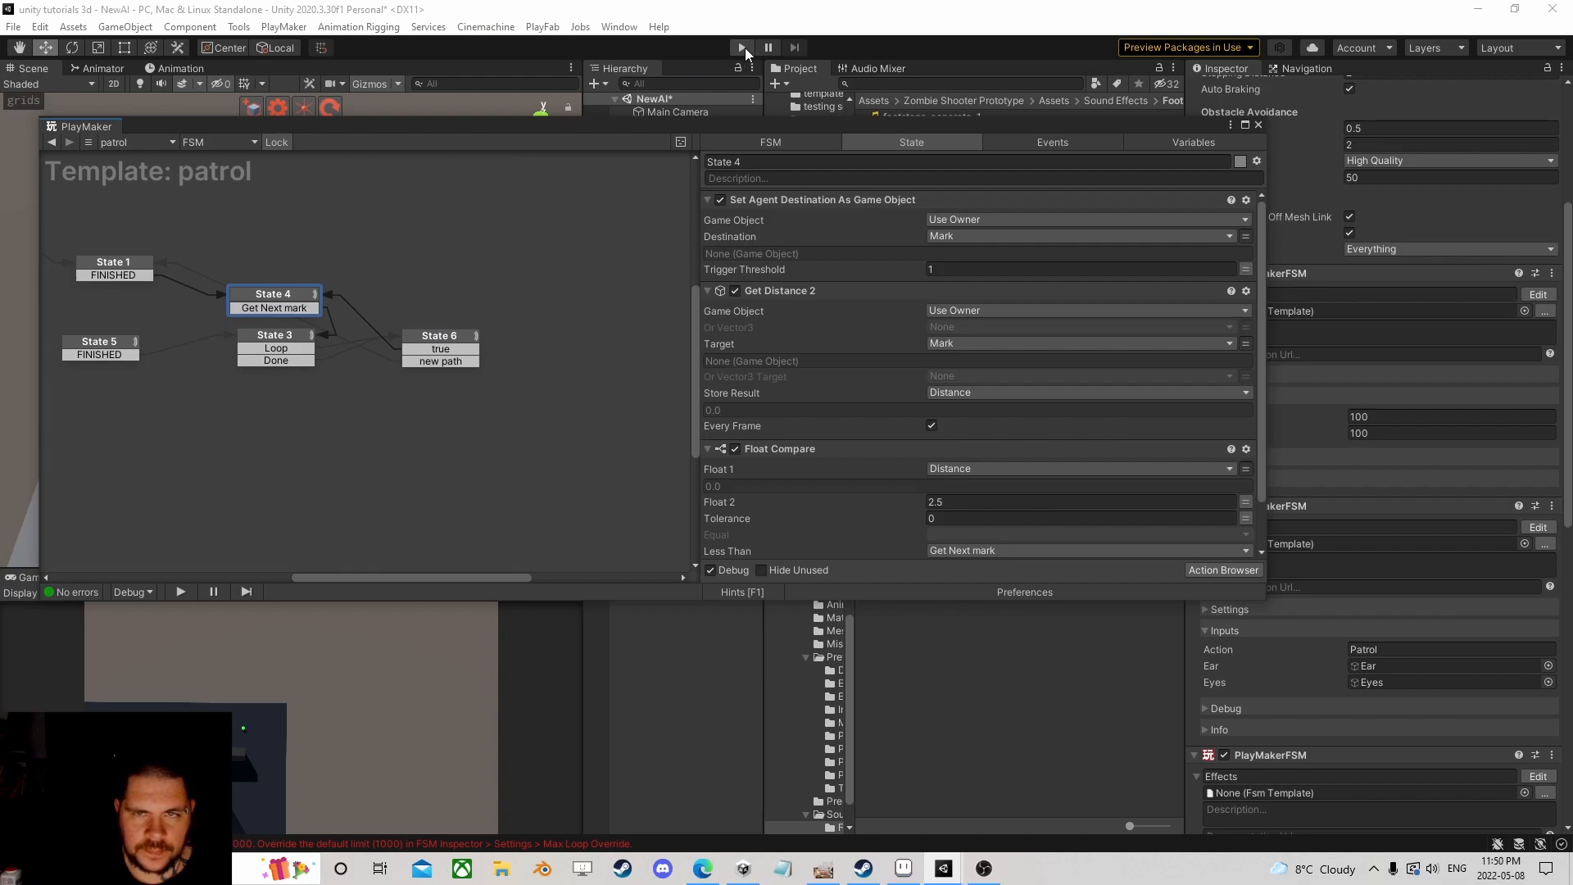
left_click(743, 48)
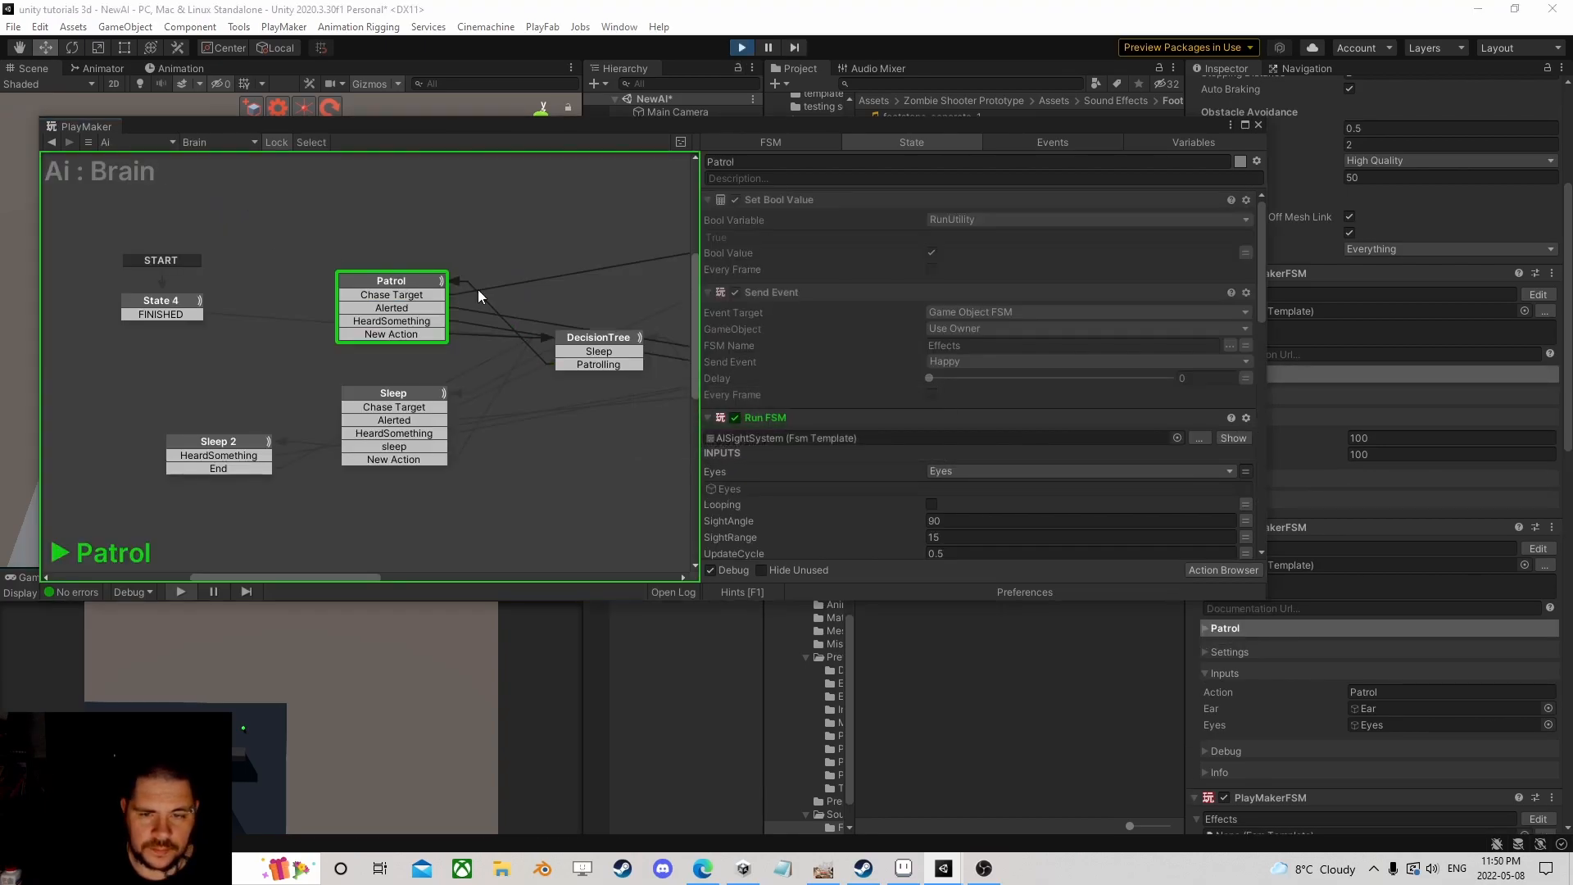
Step: Move the FSM editor aside, orbit the Scene view over the level and select the Capsule
left_click_drag(847, 132, 854, 469)
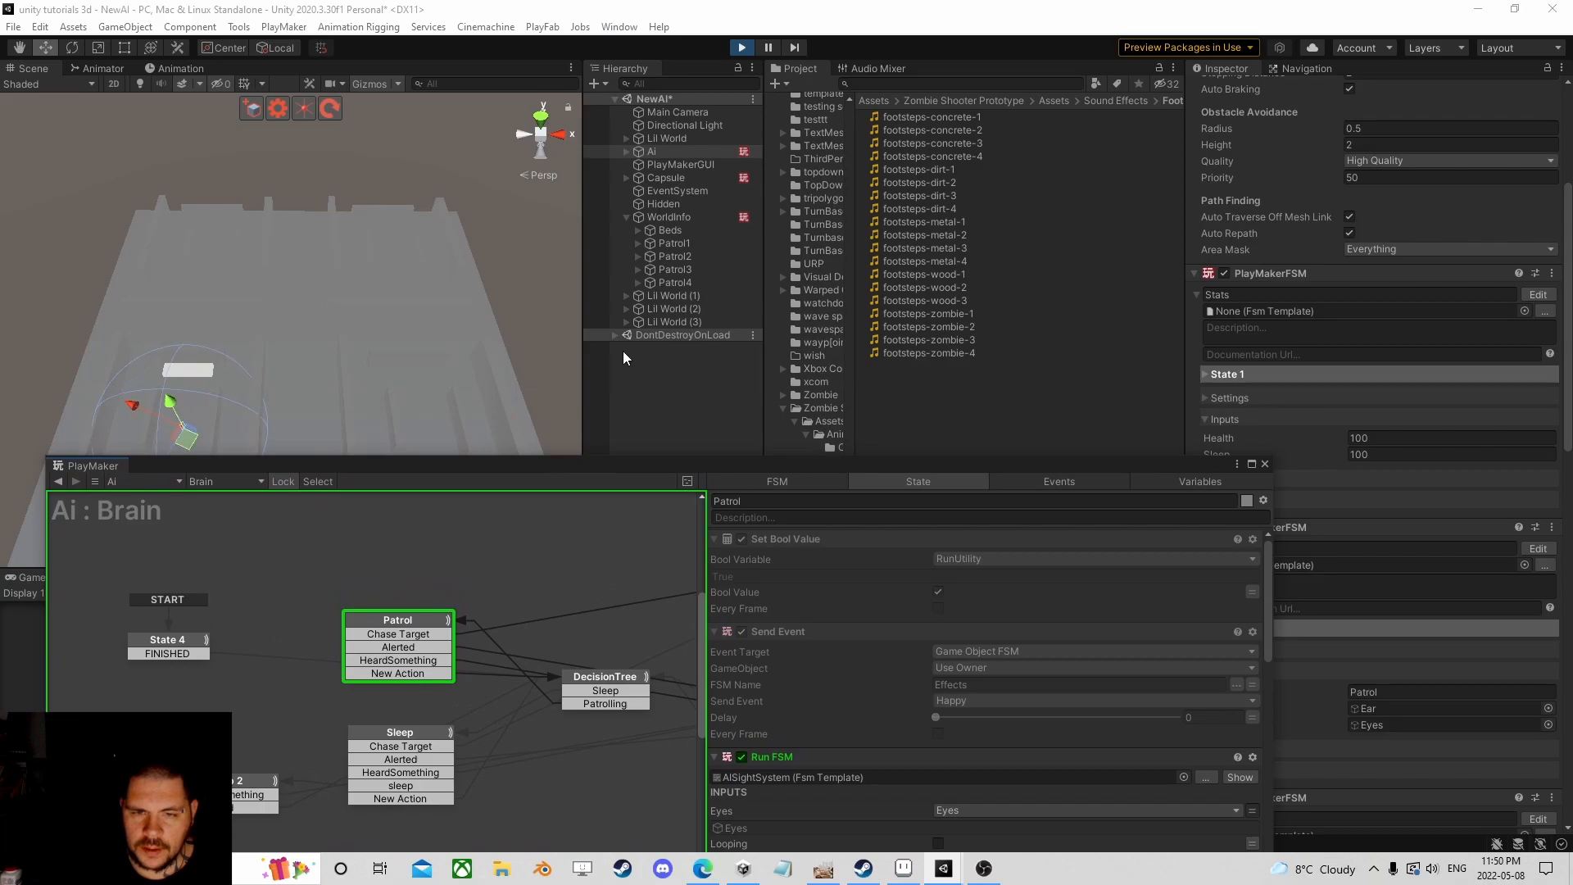
scroll(418, 304, "down", 3)
right_click_drag(411, 302, 434, 270)
left_click(665, 177)
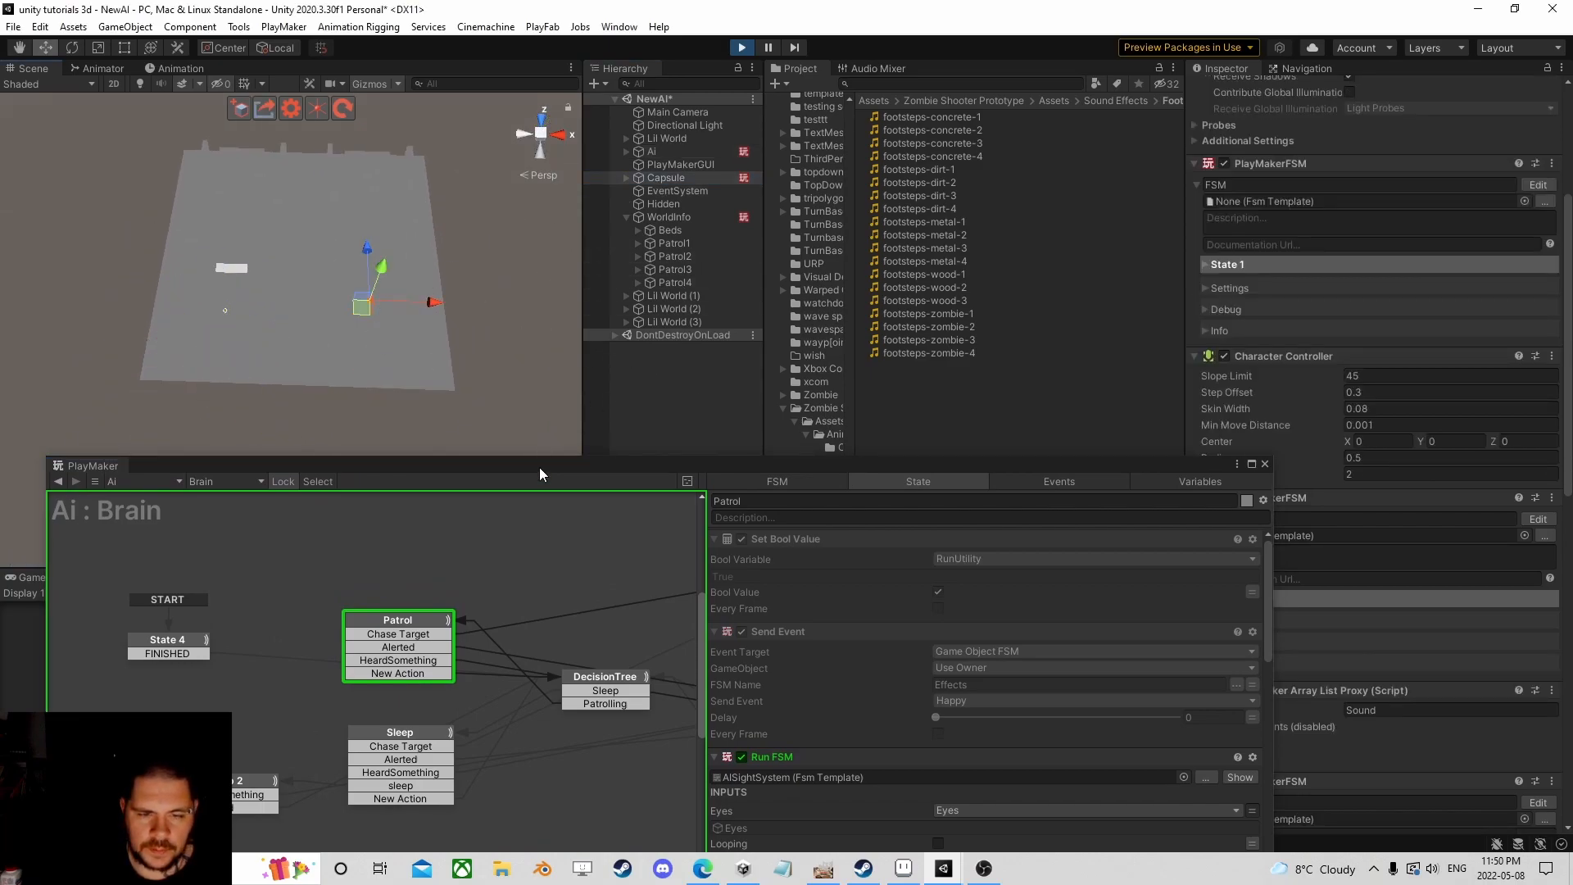
left_click_drag(539, 467, 548, 288)
scroll(1051, 574, "down", 3)
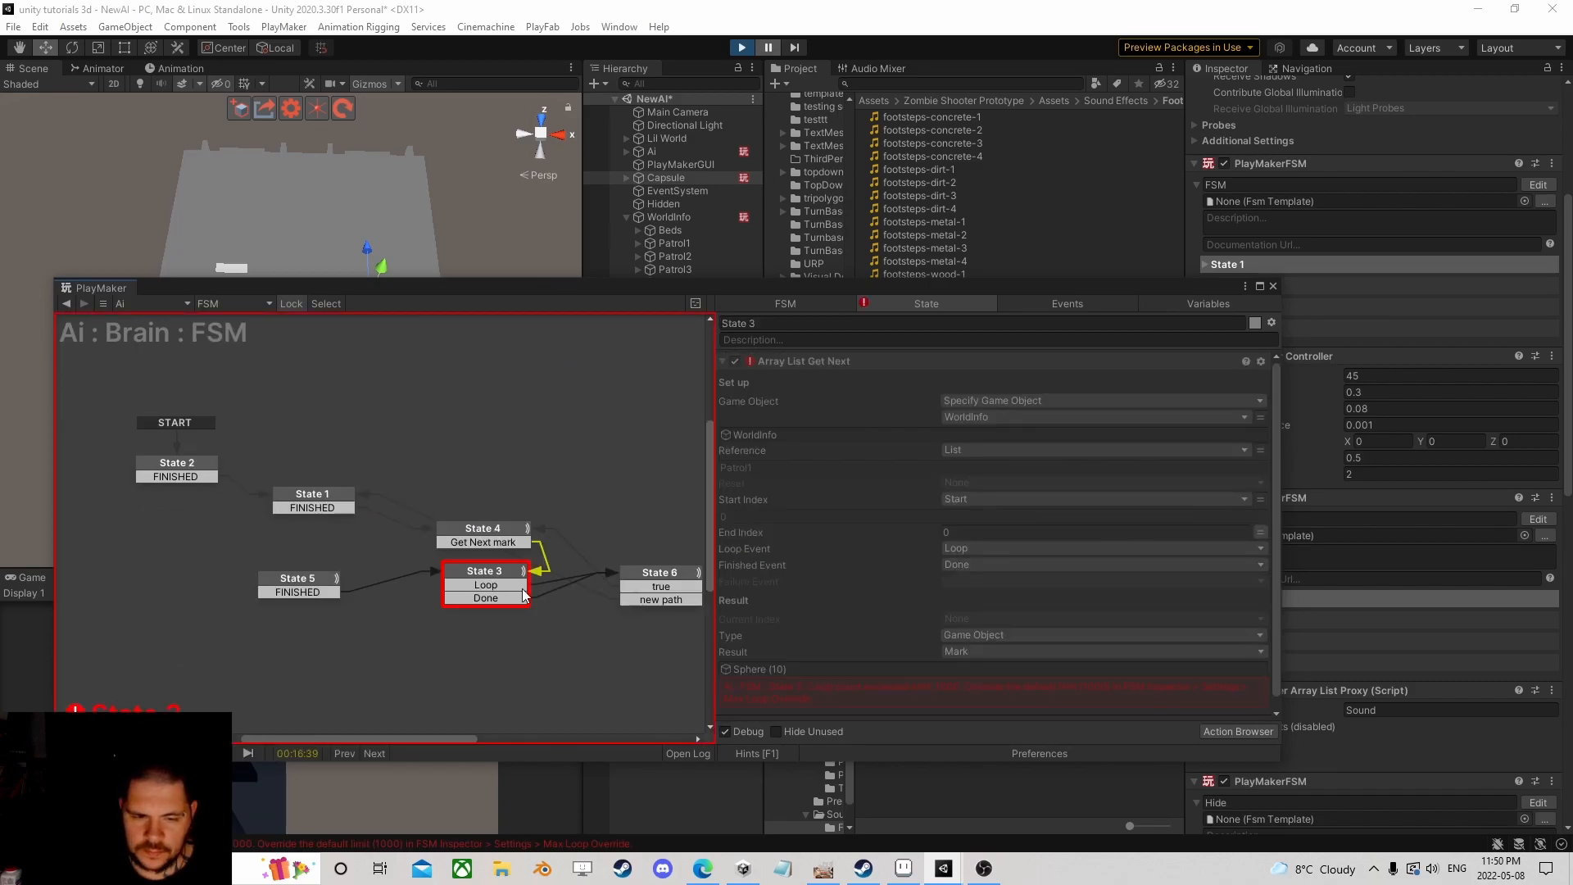
scroll(918, 622, "down", 1)
Step: Ping Patrol1 from State 3's error, select Sphere (10) and pan the Scene view to it
left_click(771, 656)
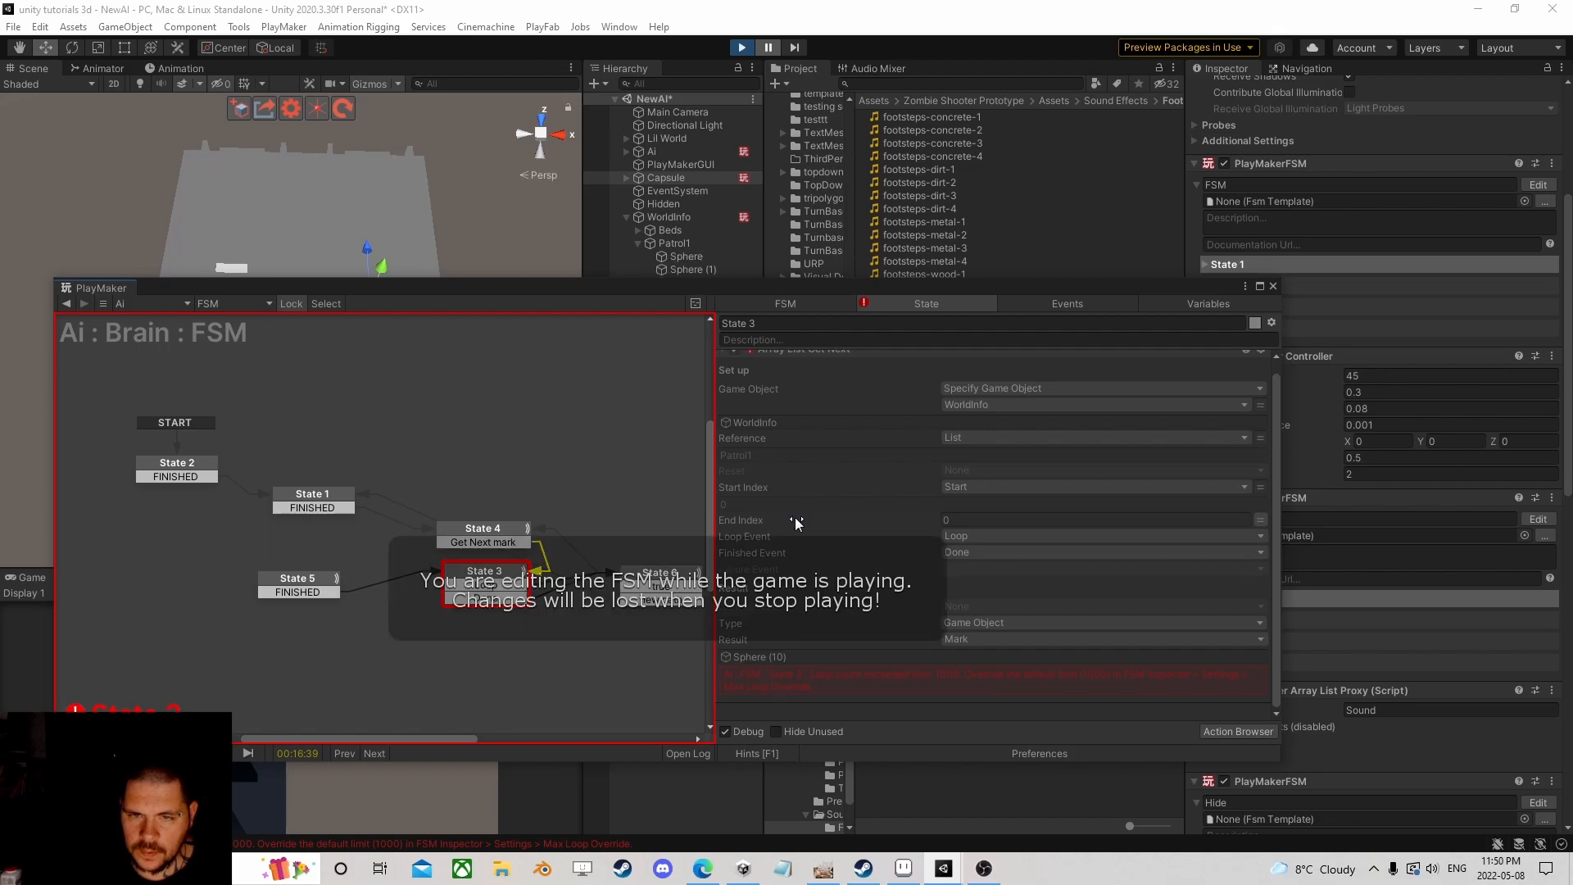
left_click_drag(731, 297, 695, 427)
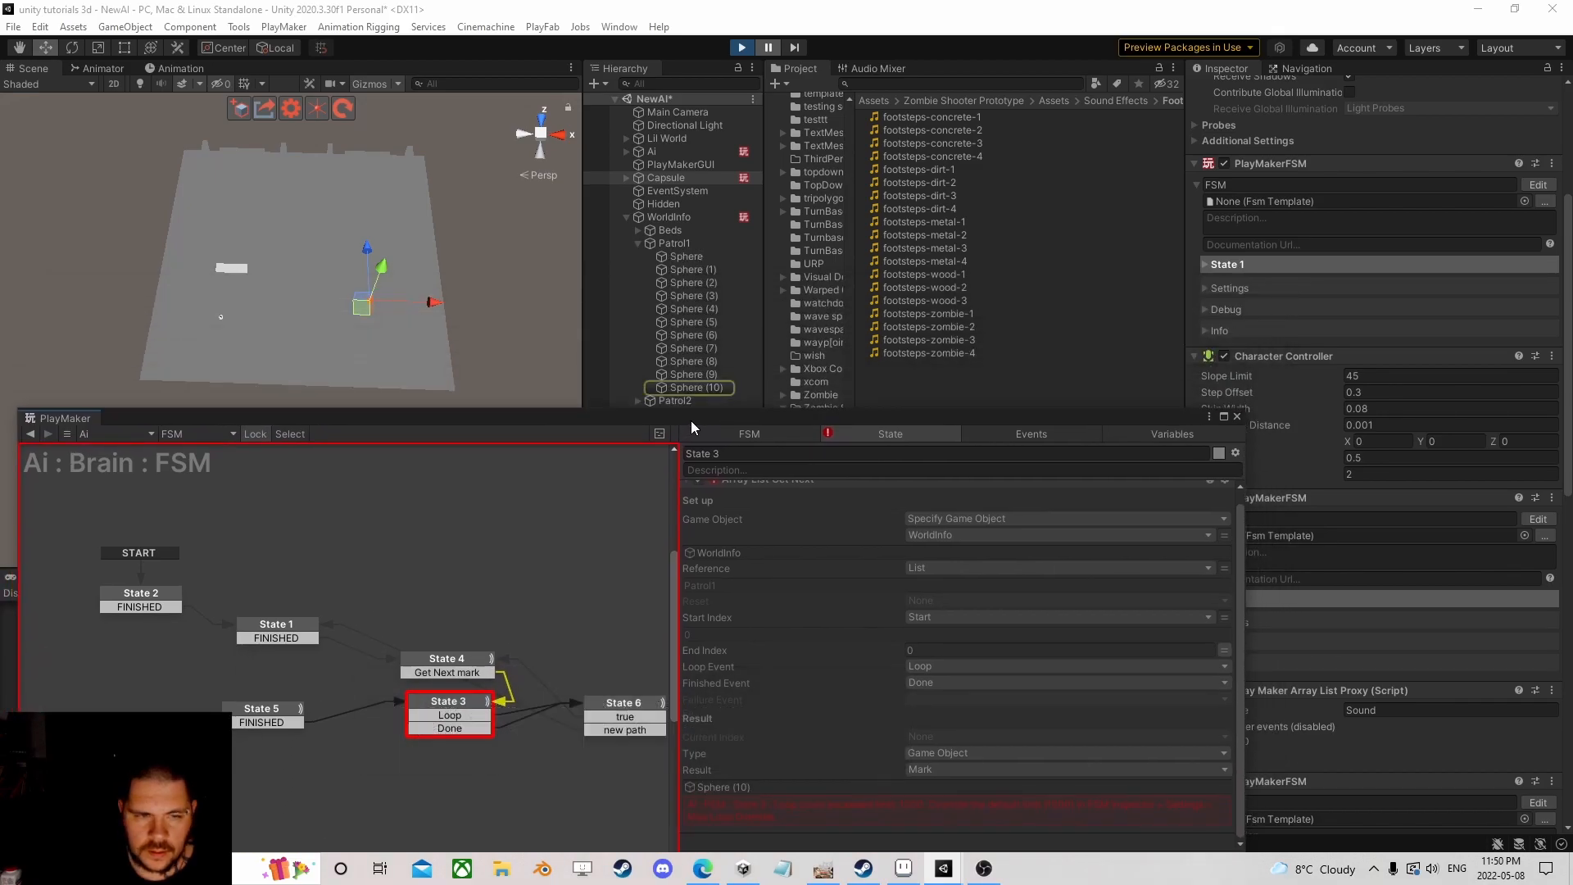
left_click(696, 386)
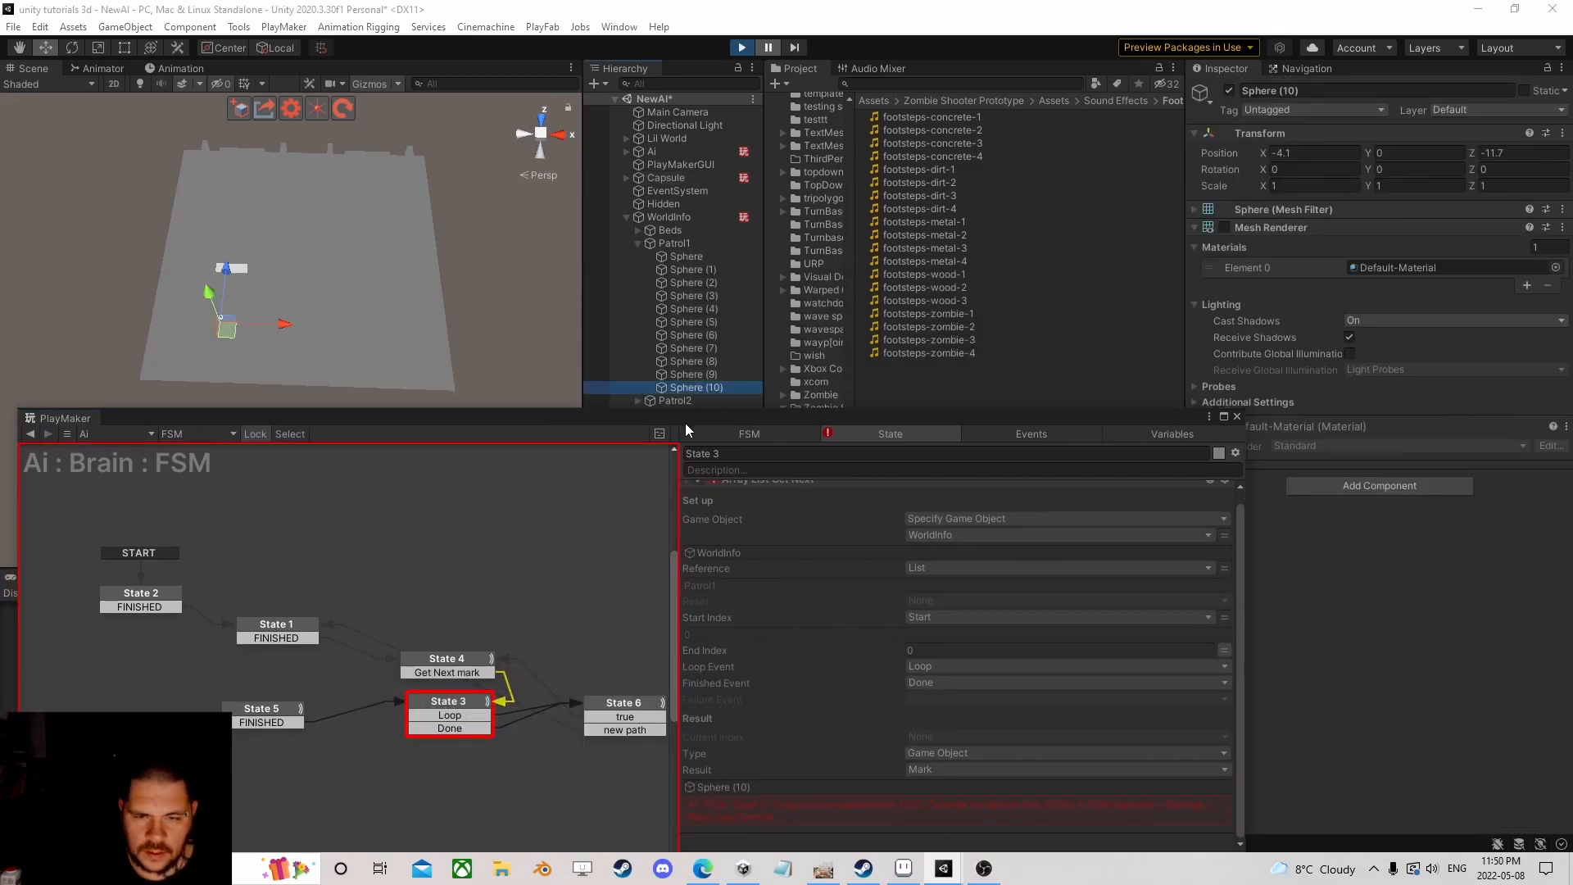
left_click_drag(685, 421, 692, 384)
scroll(283, 312, "up", 10)
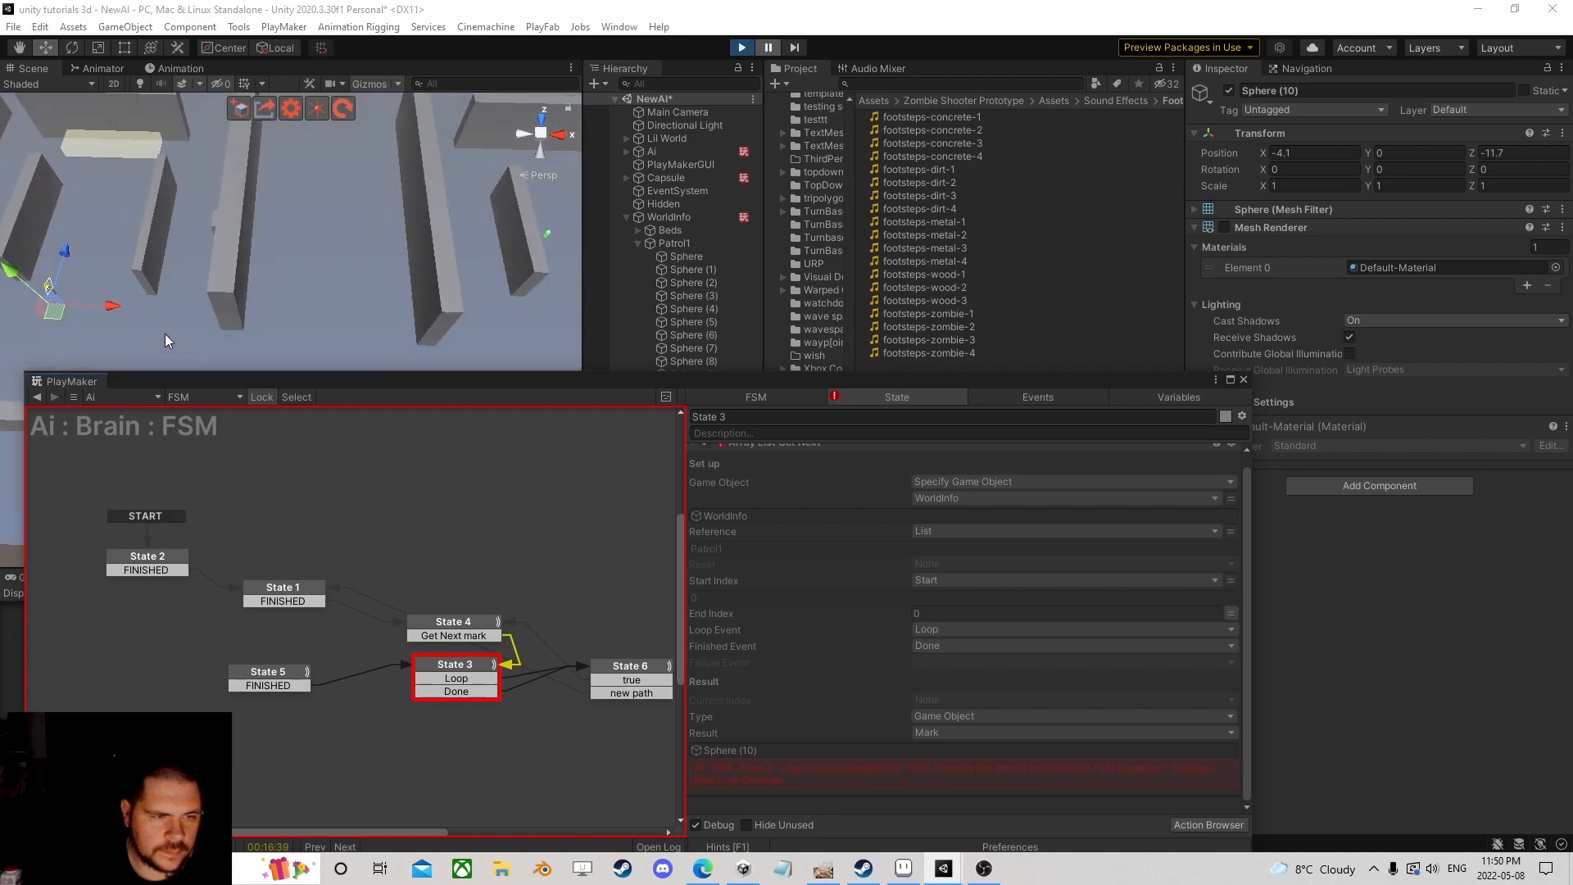
middle_click_drag(181, 344, 275, 273)
scroll(274, 269, "up", 10)
Step: Route State 3's Loop transition to State 6 and inspect State 6's new path event
left_click(586, 386)
left_click_drag(587, 385, 601, 237)
left_click_drag(483, 529, 655, 524)
left_click(644, 546)
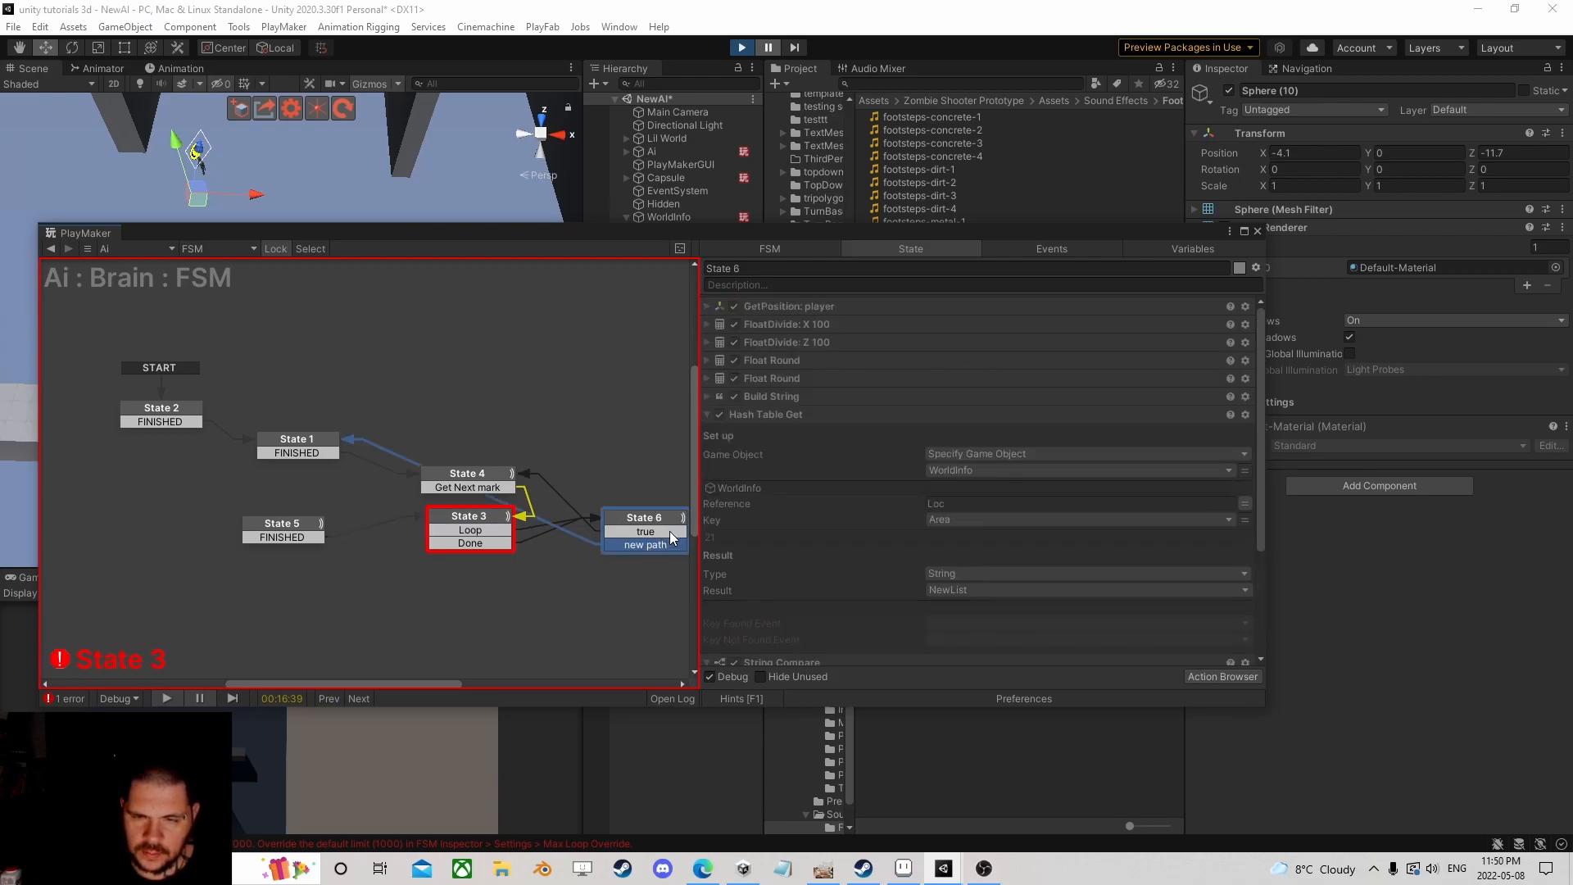
scroll(845, 537, "down", 3)
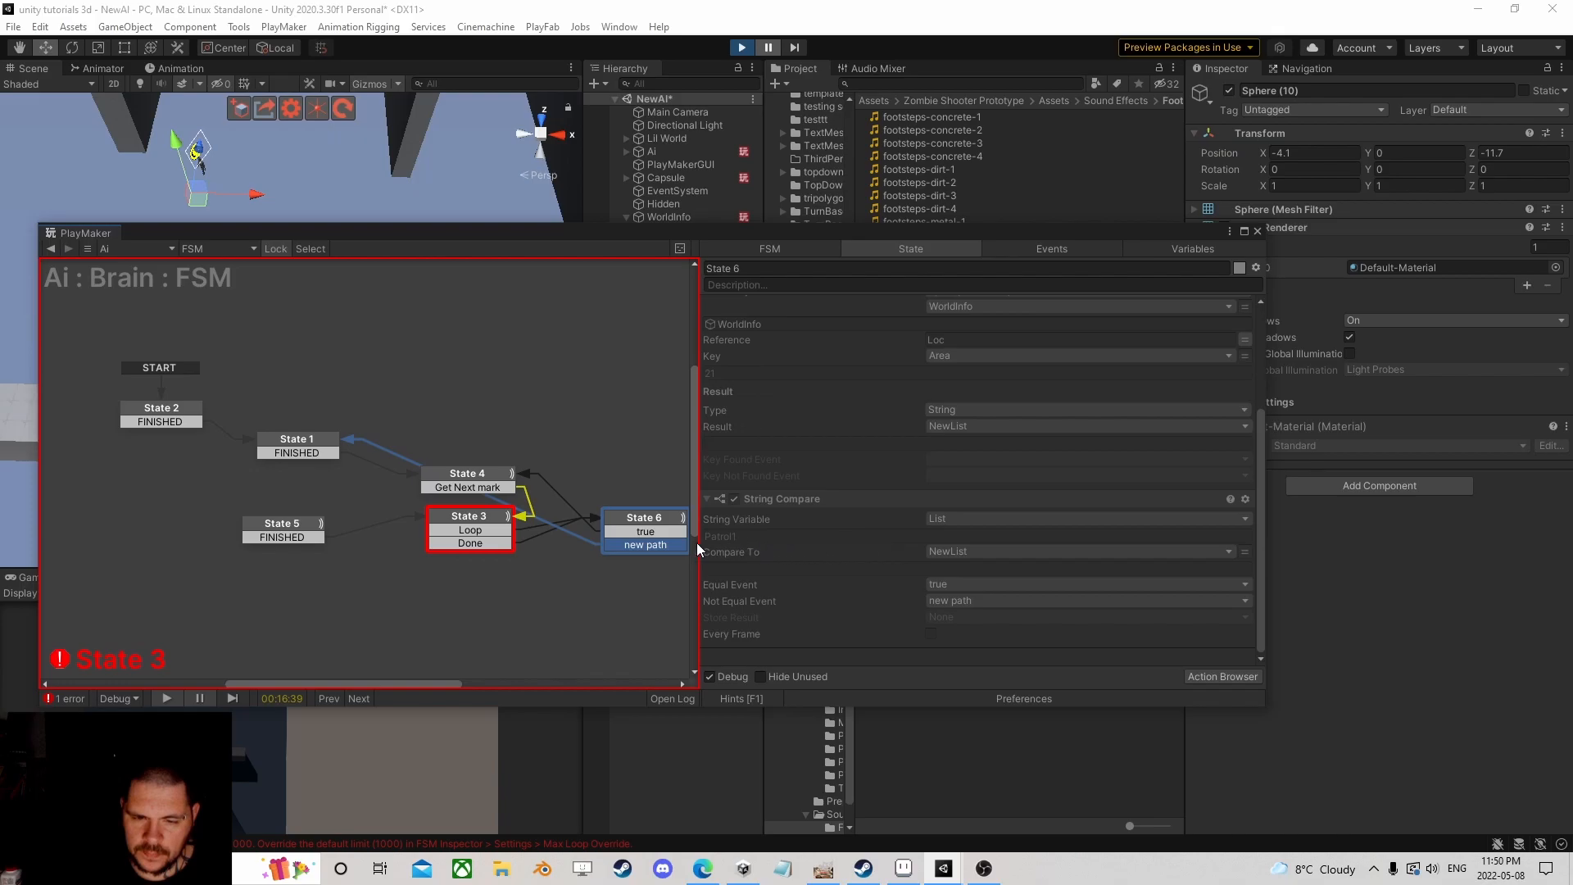
left_click(655, 544)
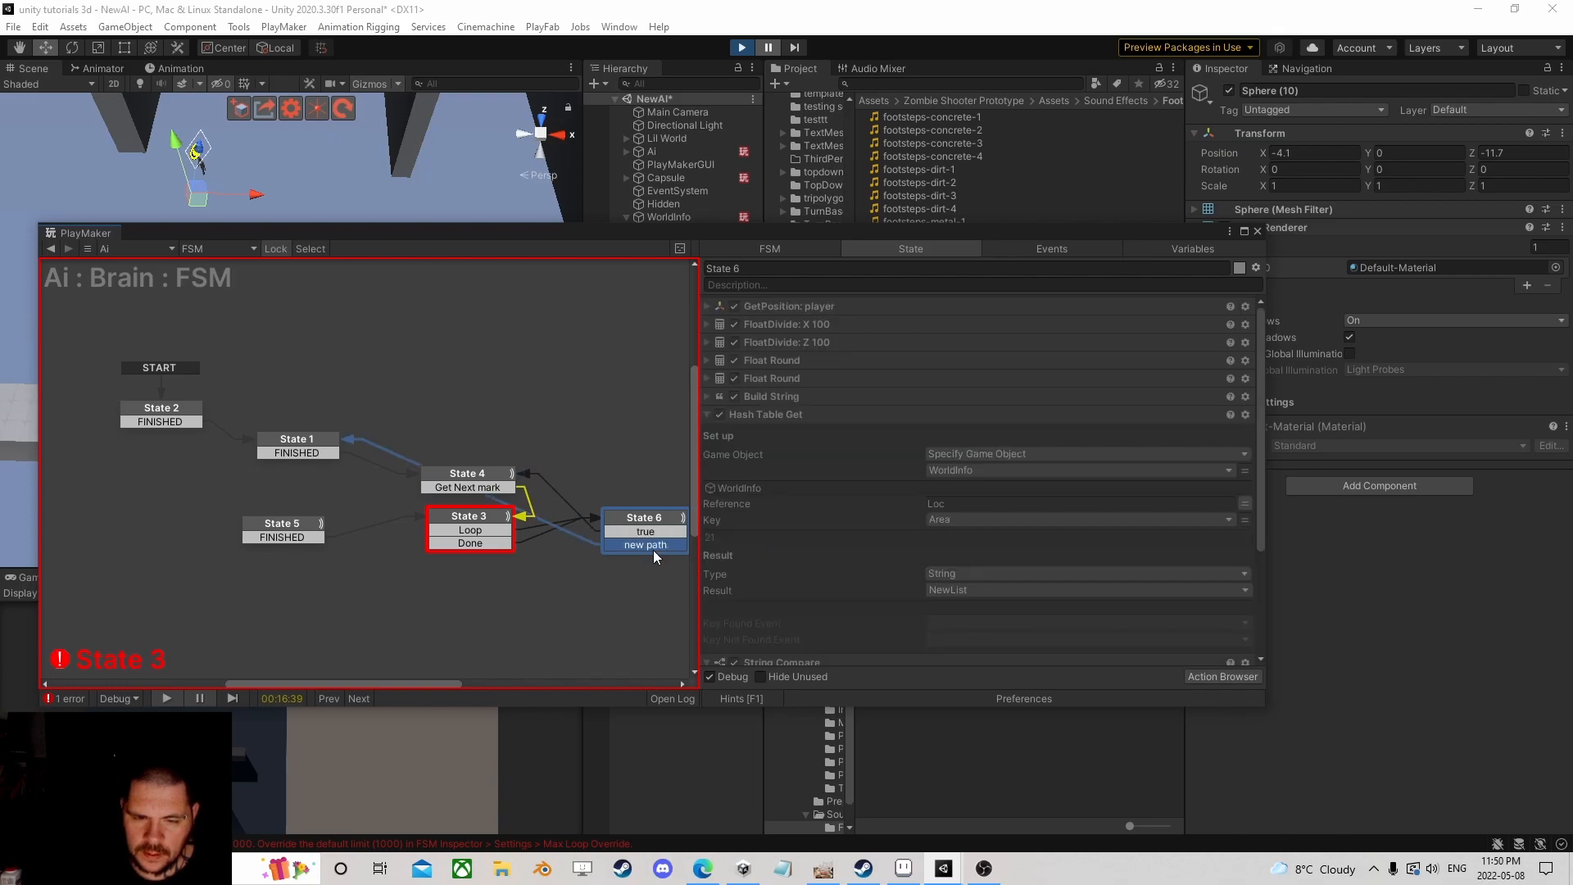
Step: Review State 4's movement and distance actions and State 3's list-stepping action
left_click(477, 519)
left_click(480, 477)
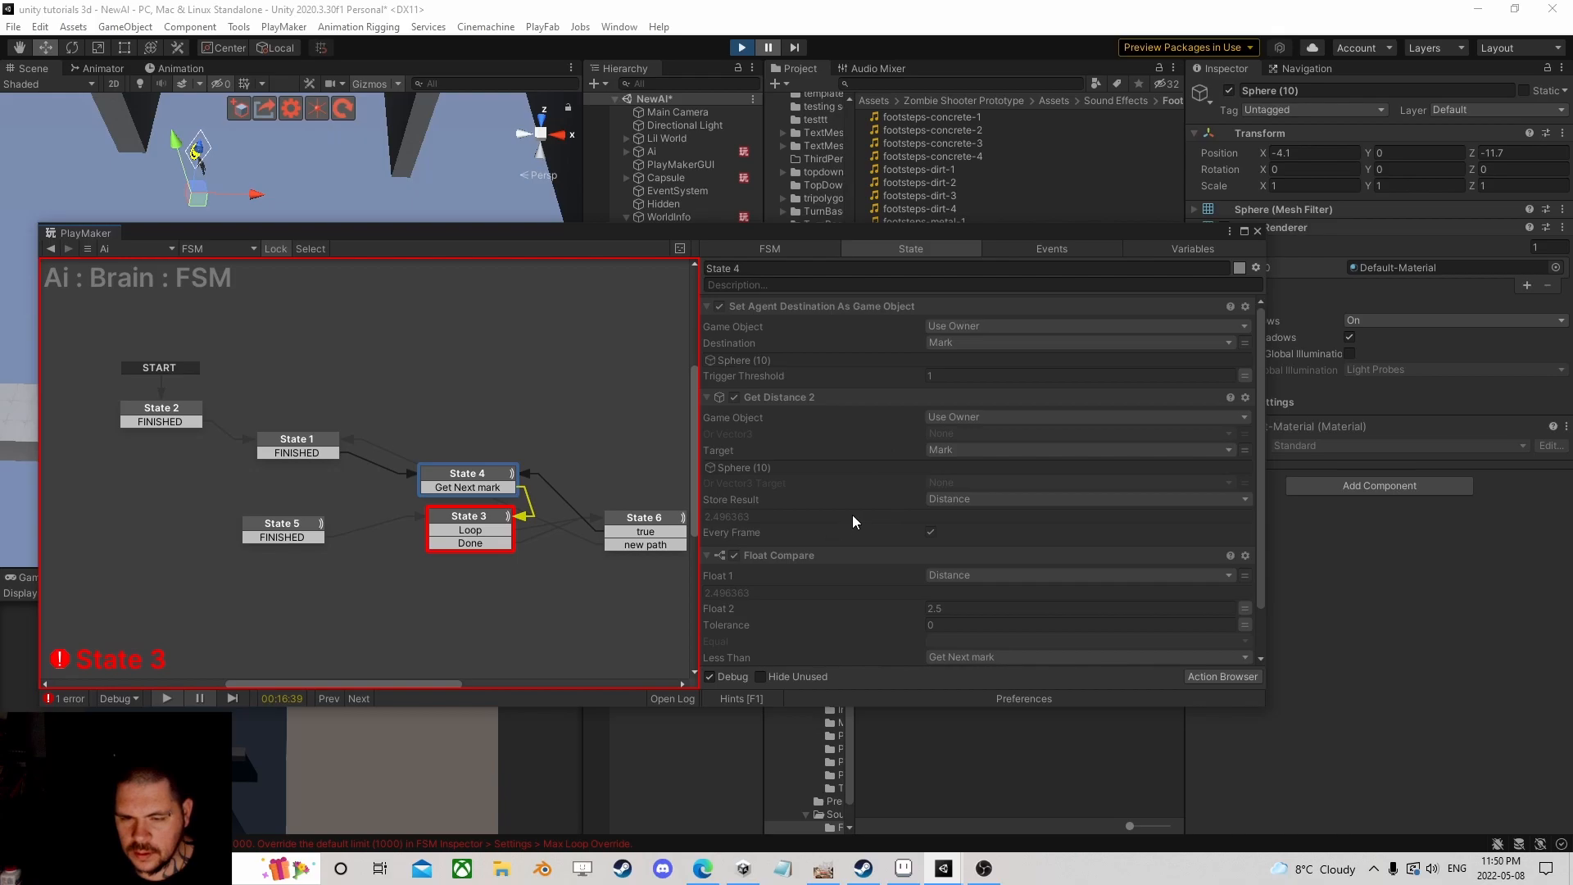
scroll(855, 514, "down", 1)
scroll(855, 514, "up", 1)
scroll(831, 467, "down", 1)
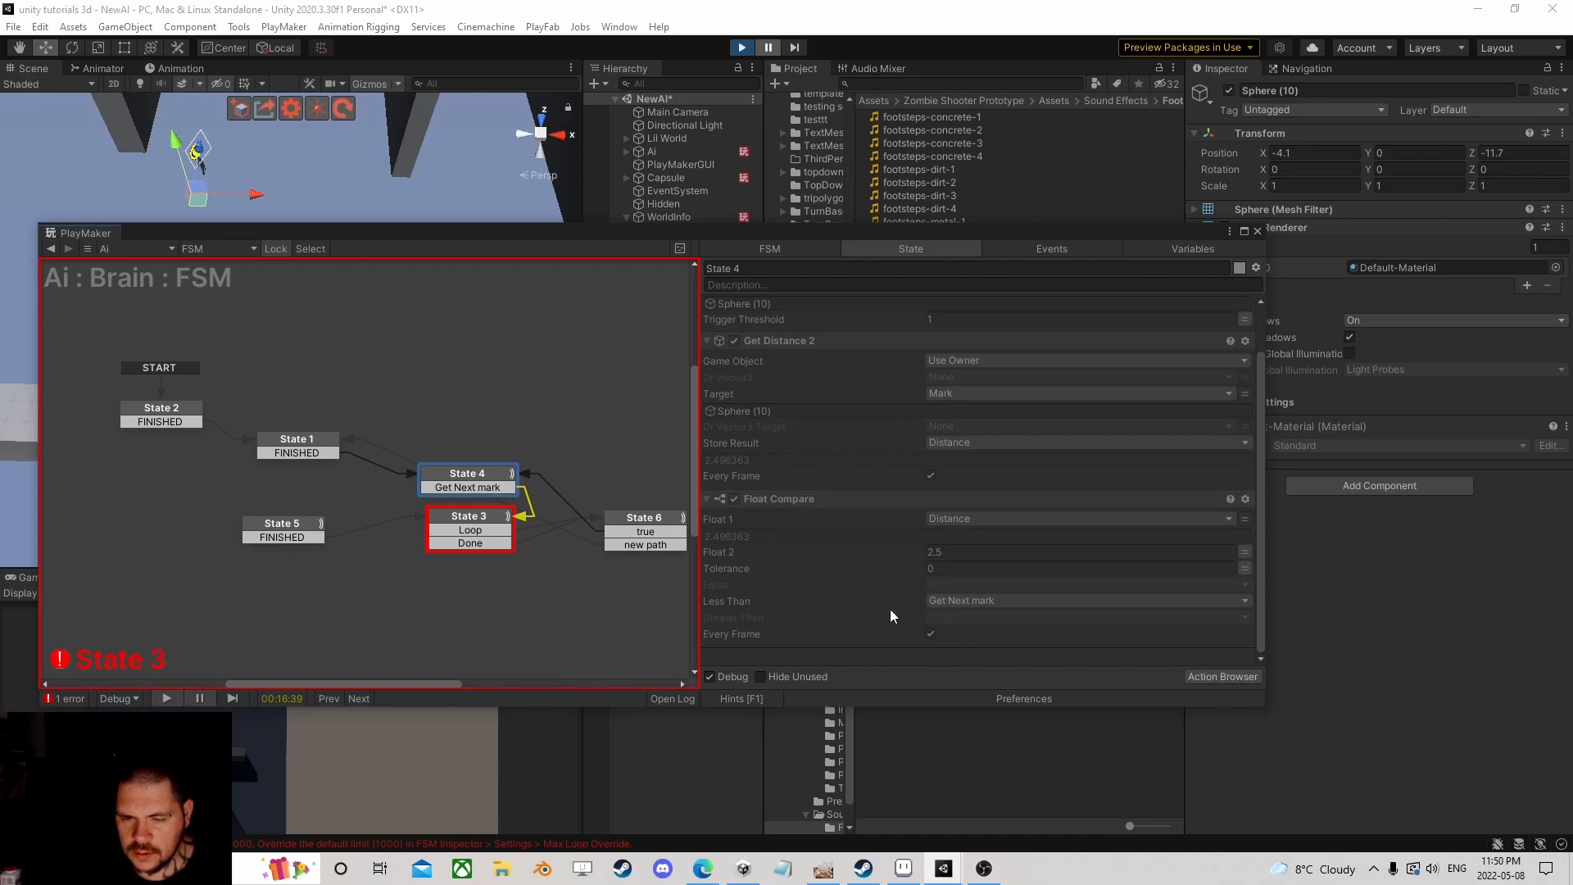
left_click(483, 518)
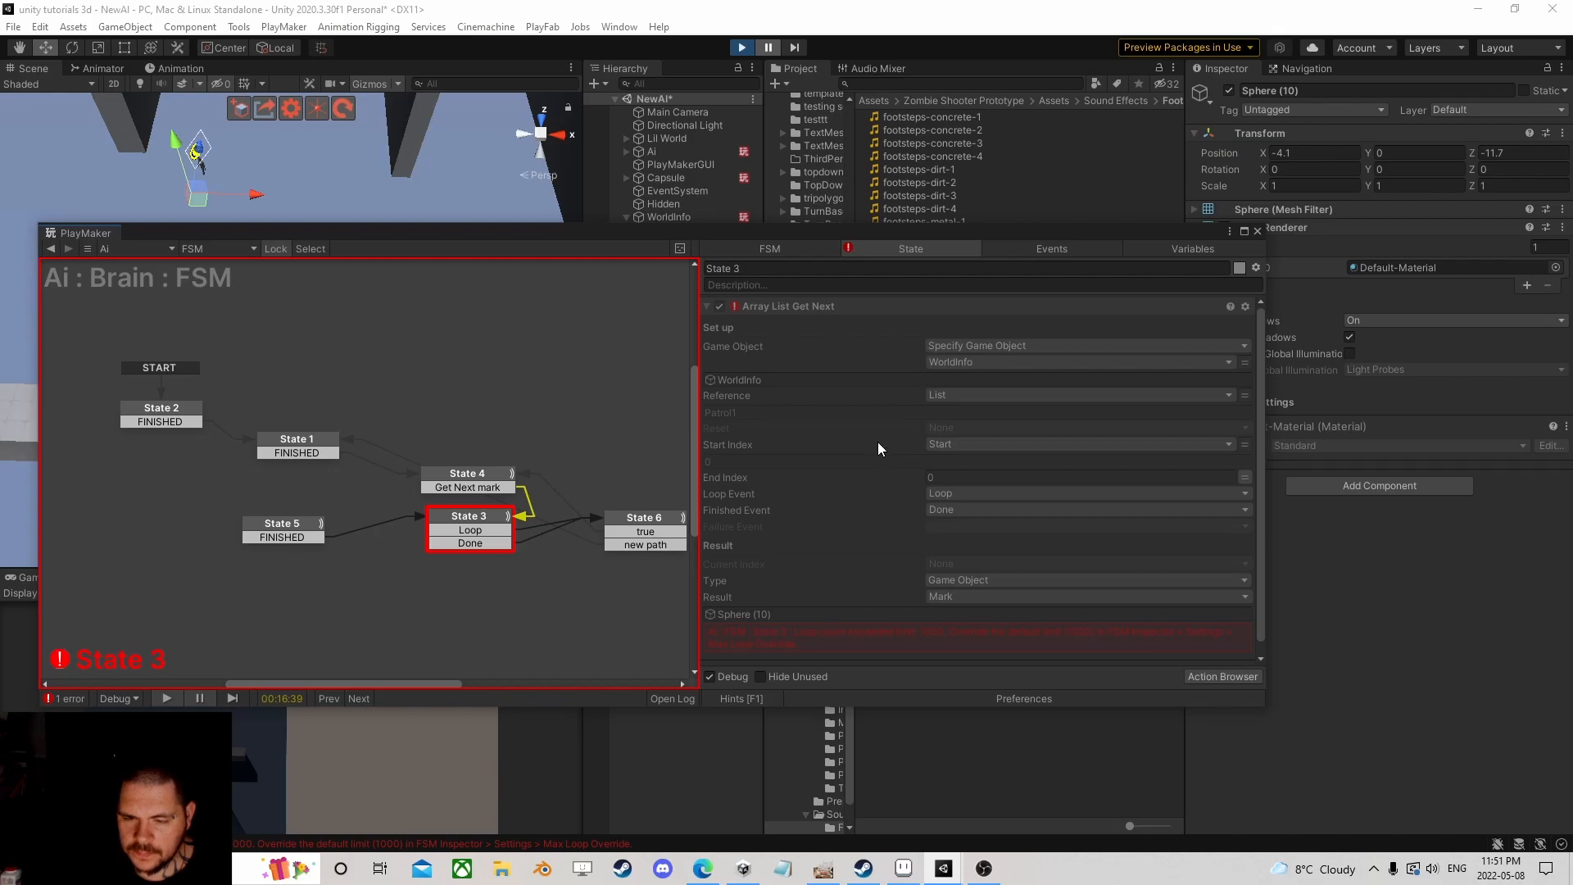
scroll(877, 449, "down", 1)
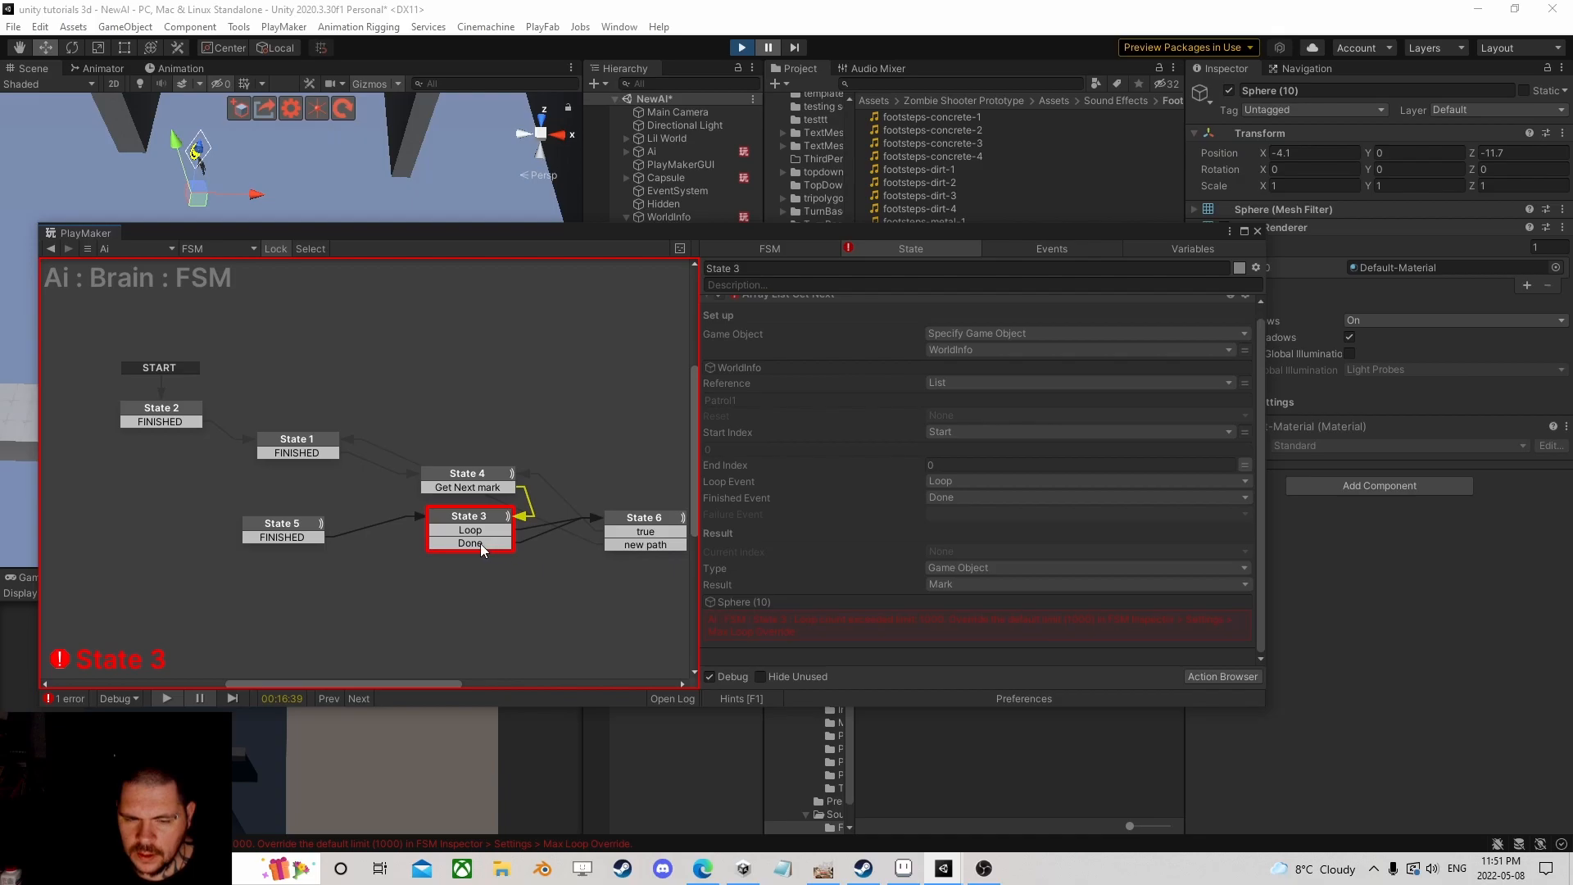
Step: Check State 6's hash table lookup and new path target, then State 3 and State 5's index reset
left_click(647, 519)
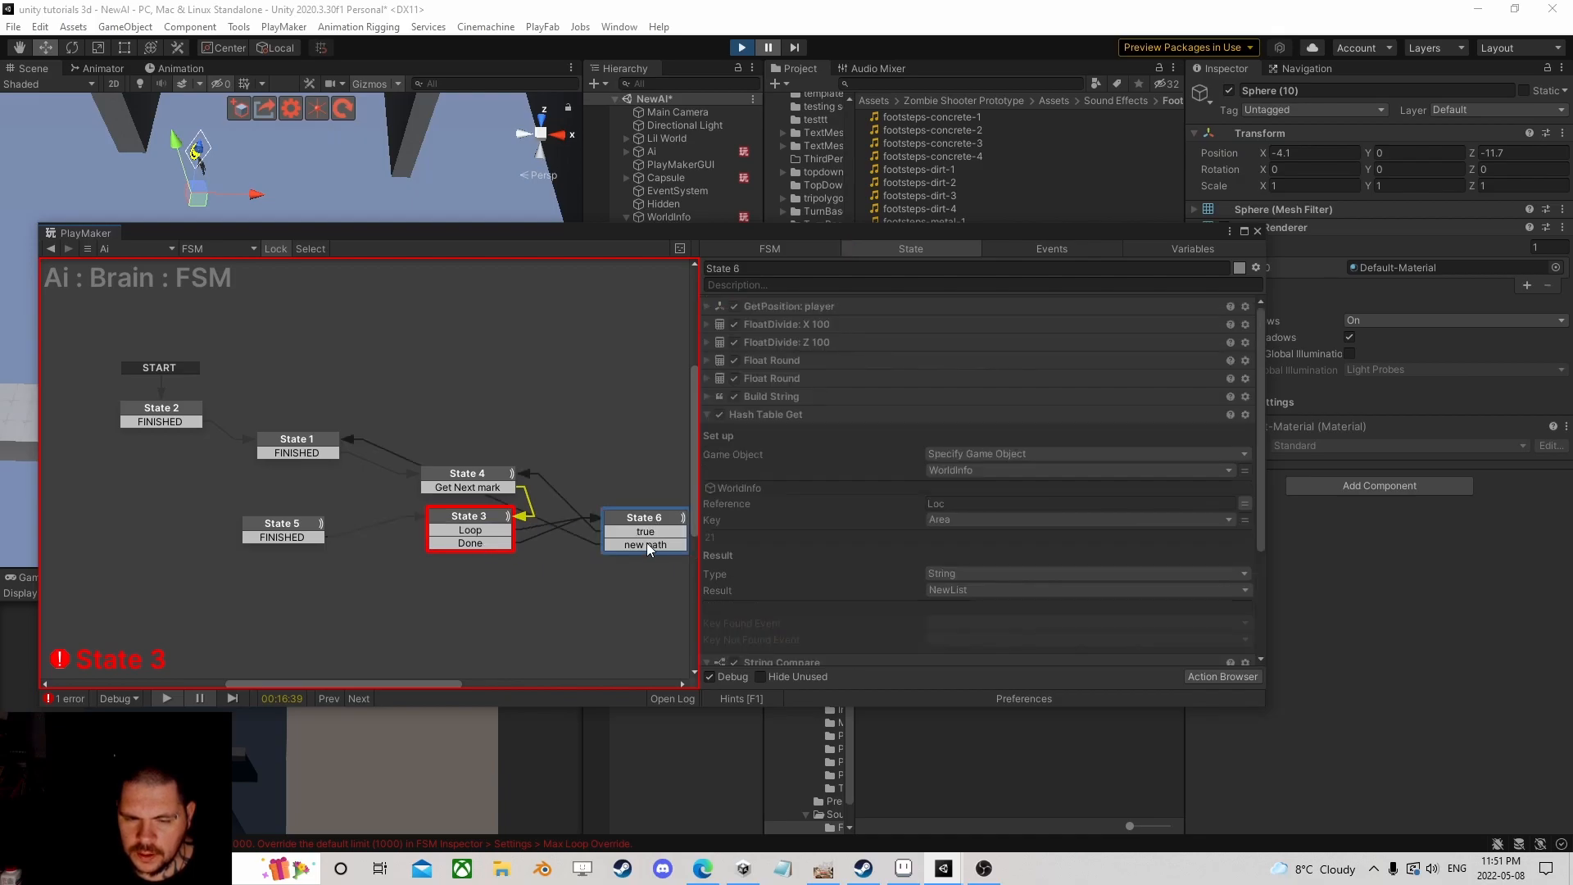
left_click(646, 545)
left_click(635, 518)
left_click(471, 516)
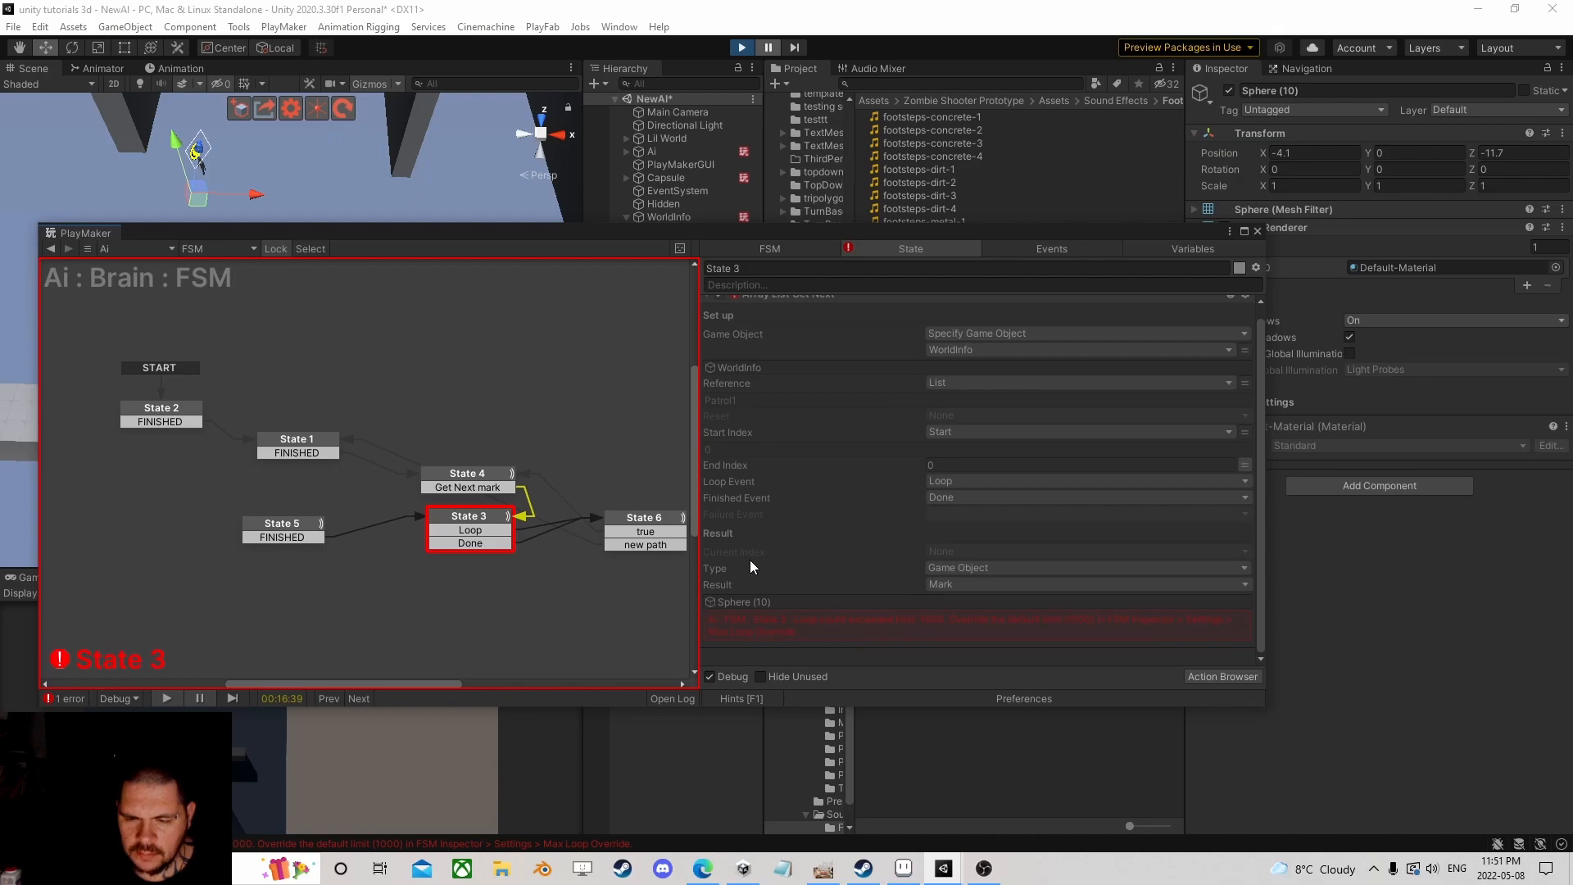
left_click(285, 531)
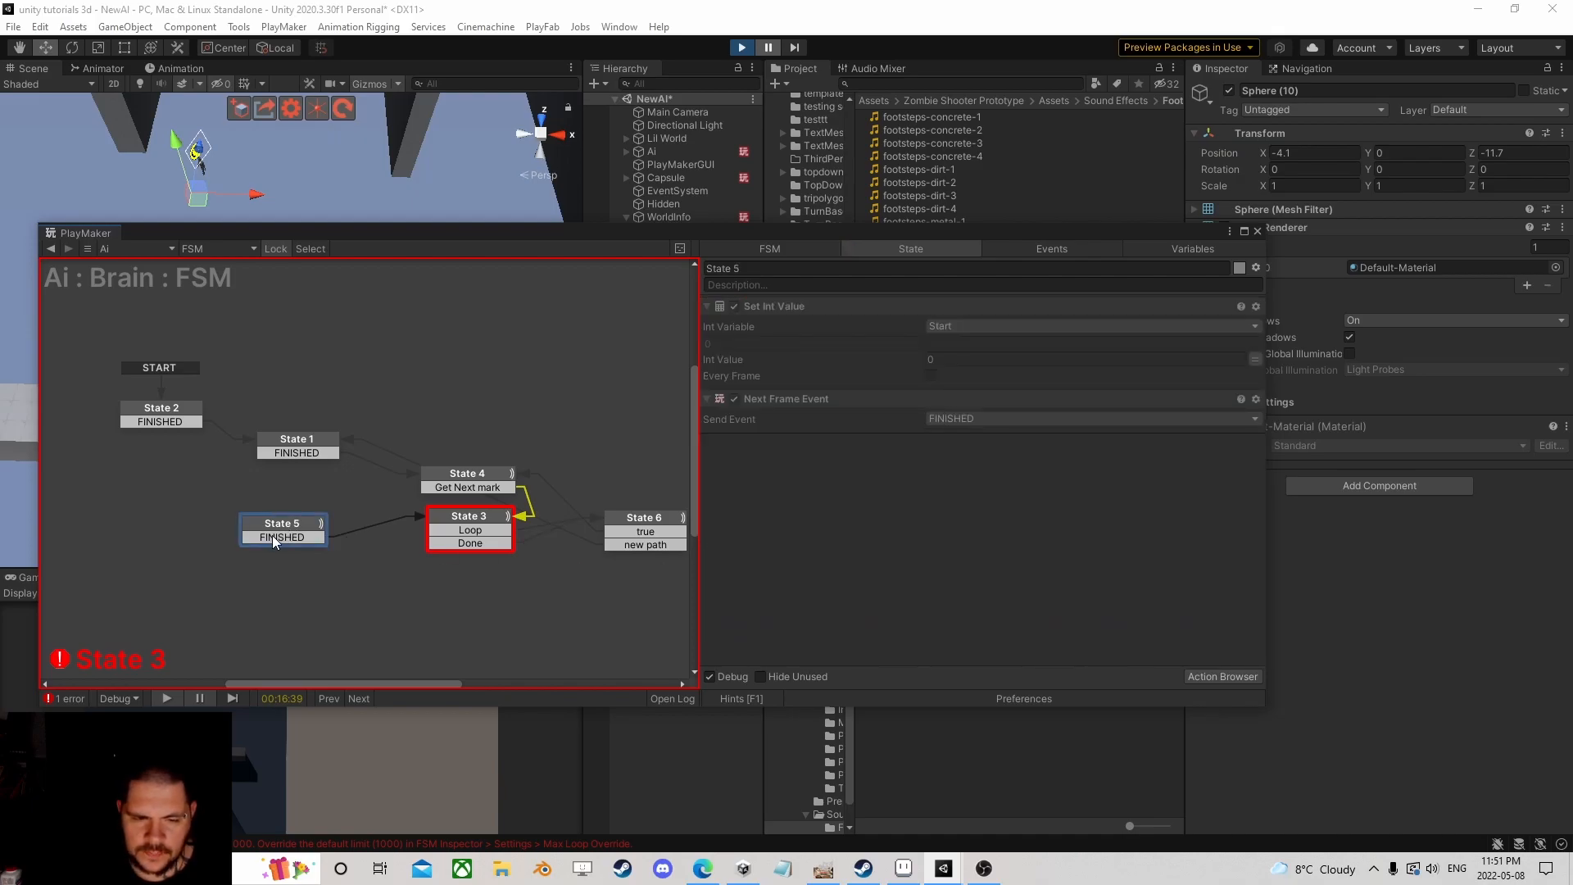
Step: Stop the game, select Ai and open the patrol template for editing
left_click(741, 47)
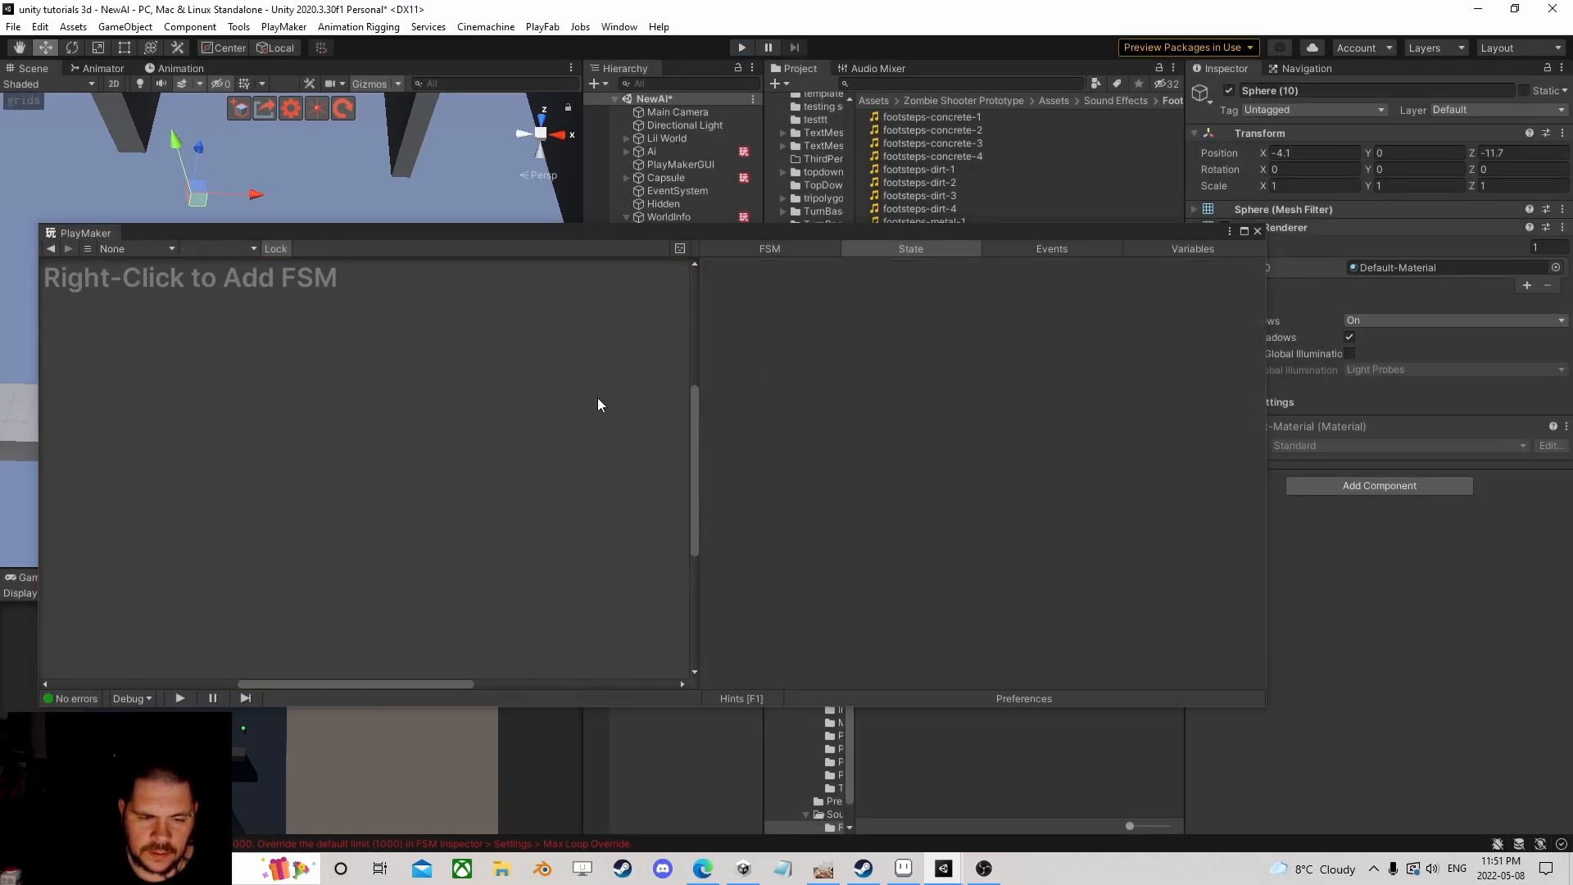
left_click(660, 151)
scroll(965, 484, "down", 10)
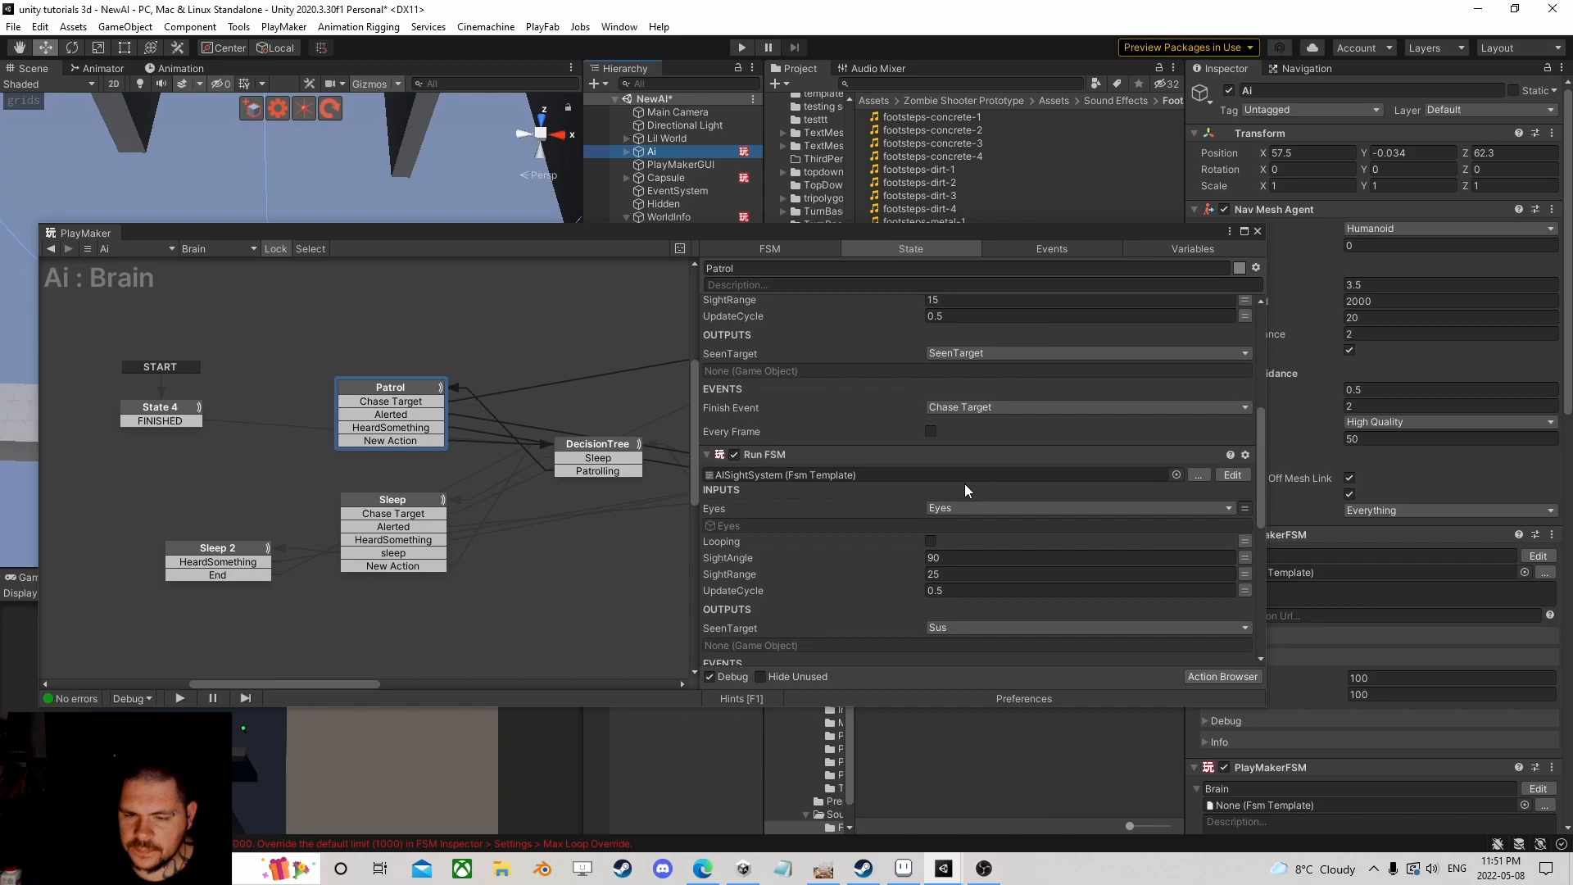
left_click(1232, 406)
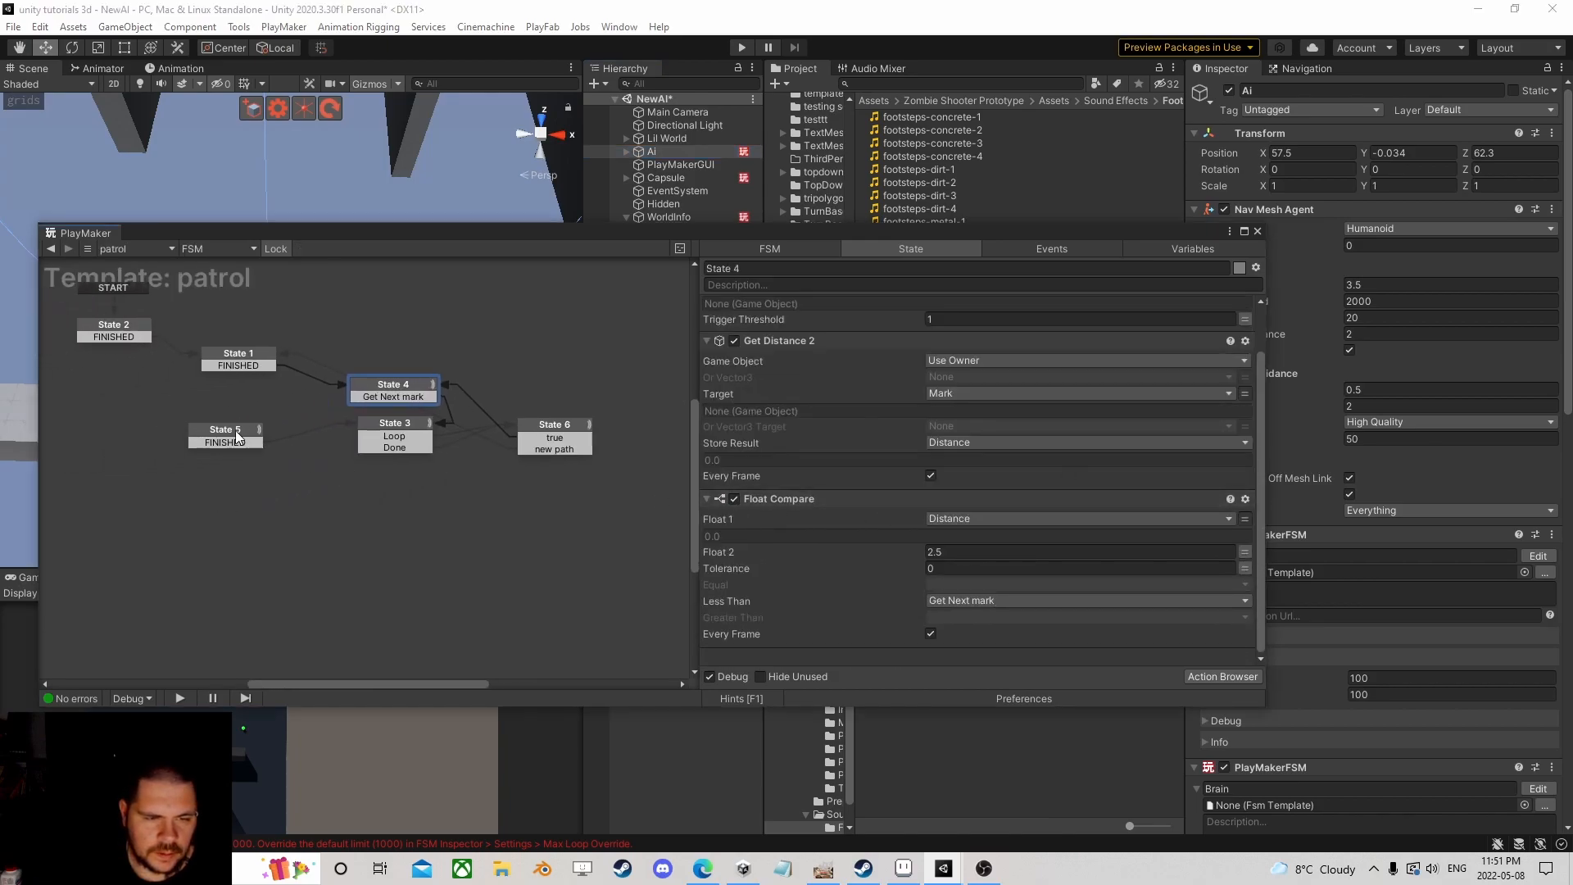
Step: Place State 5 beside State 4 and connect State 3's Done event to State 5
left_click_drag(238, 437, 554, 492)
left_click(415, 449)
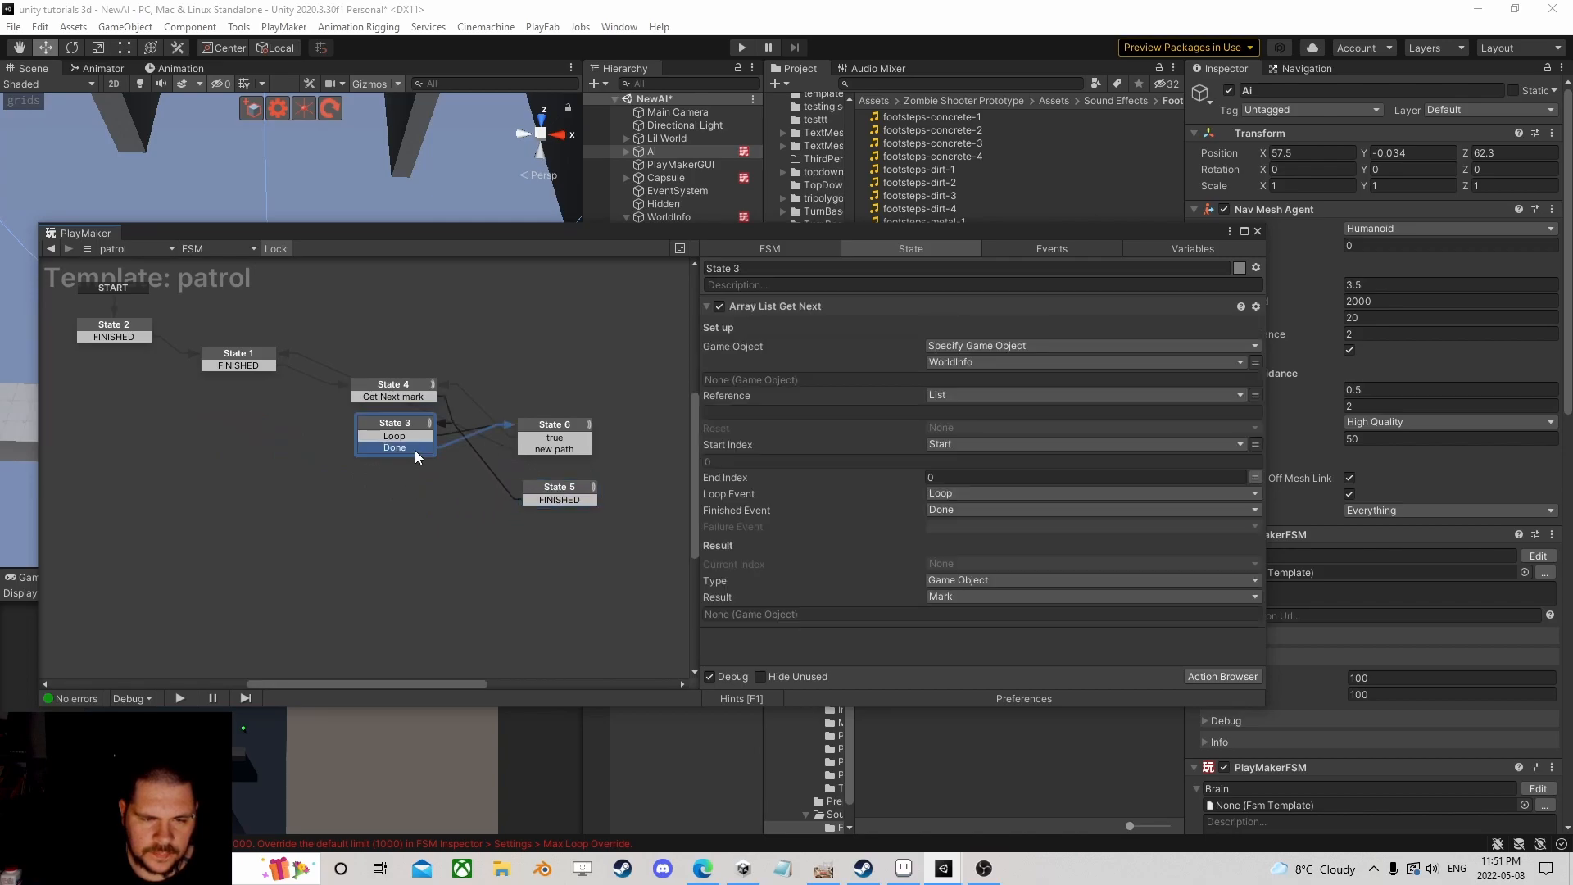
left_click(560, 499)
left_click_drag(561, 499, 556, 396)
scroll(572, 416, "up", 1)
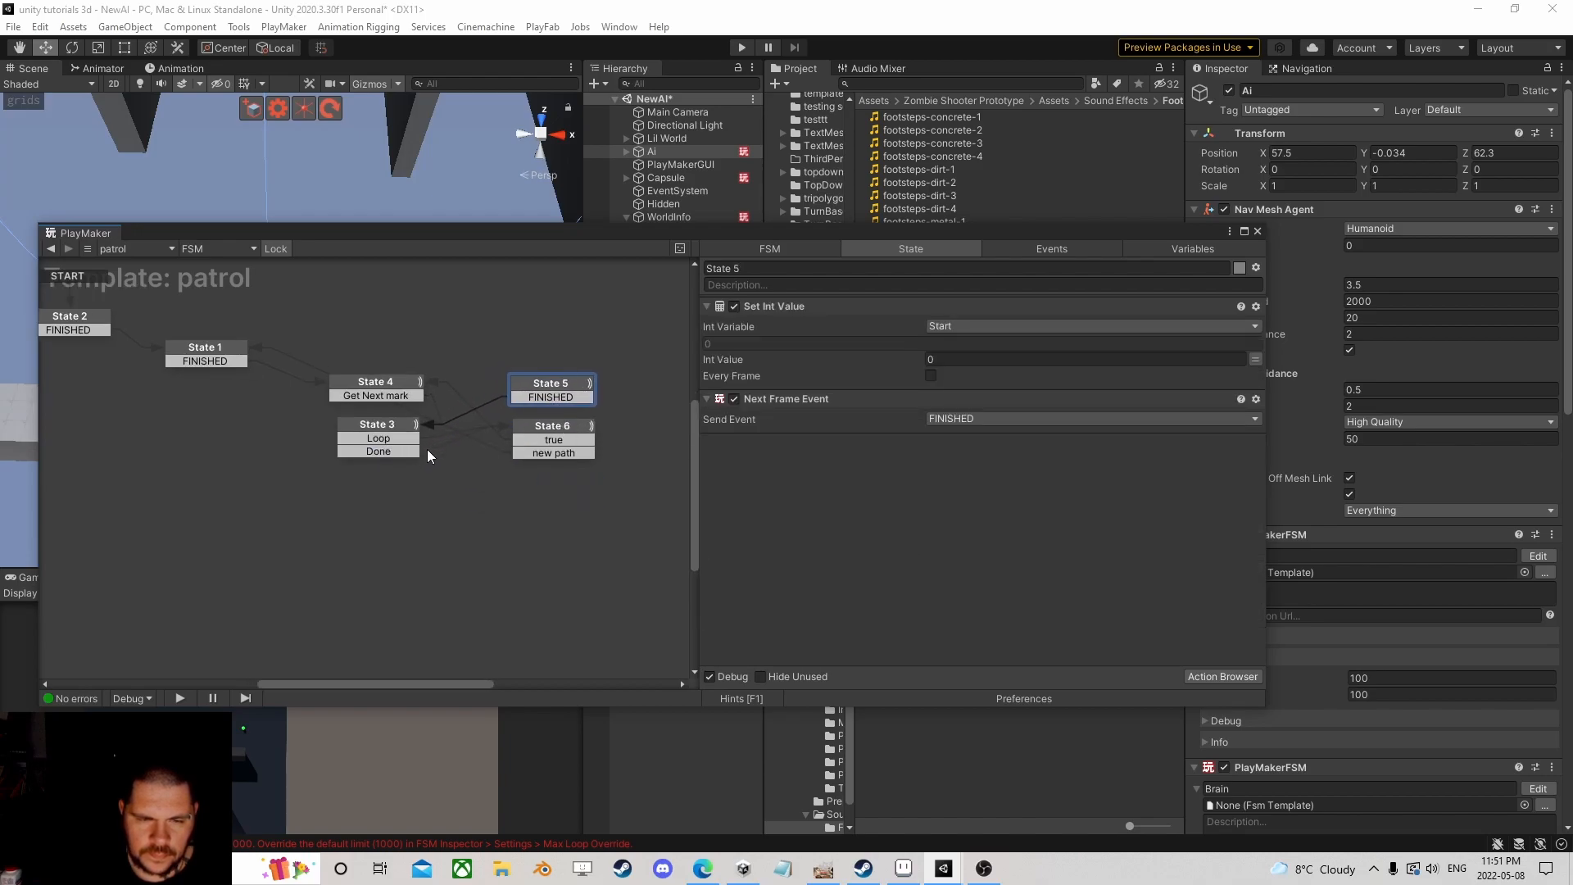
left_click(405, 452)
left_click_drag(400, 452, 551, 390)
Step: Retarget State 5's FINISHED transition to State 1 and move State 5 higher in the graph
left_click(551, 390)
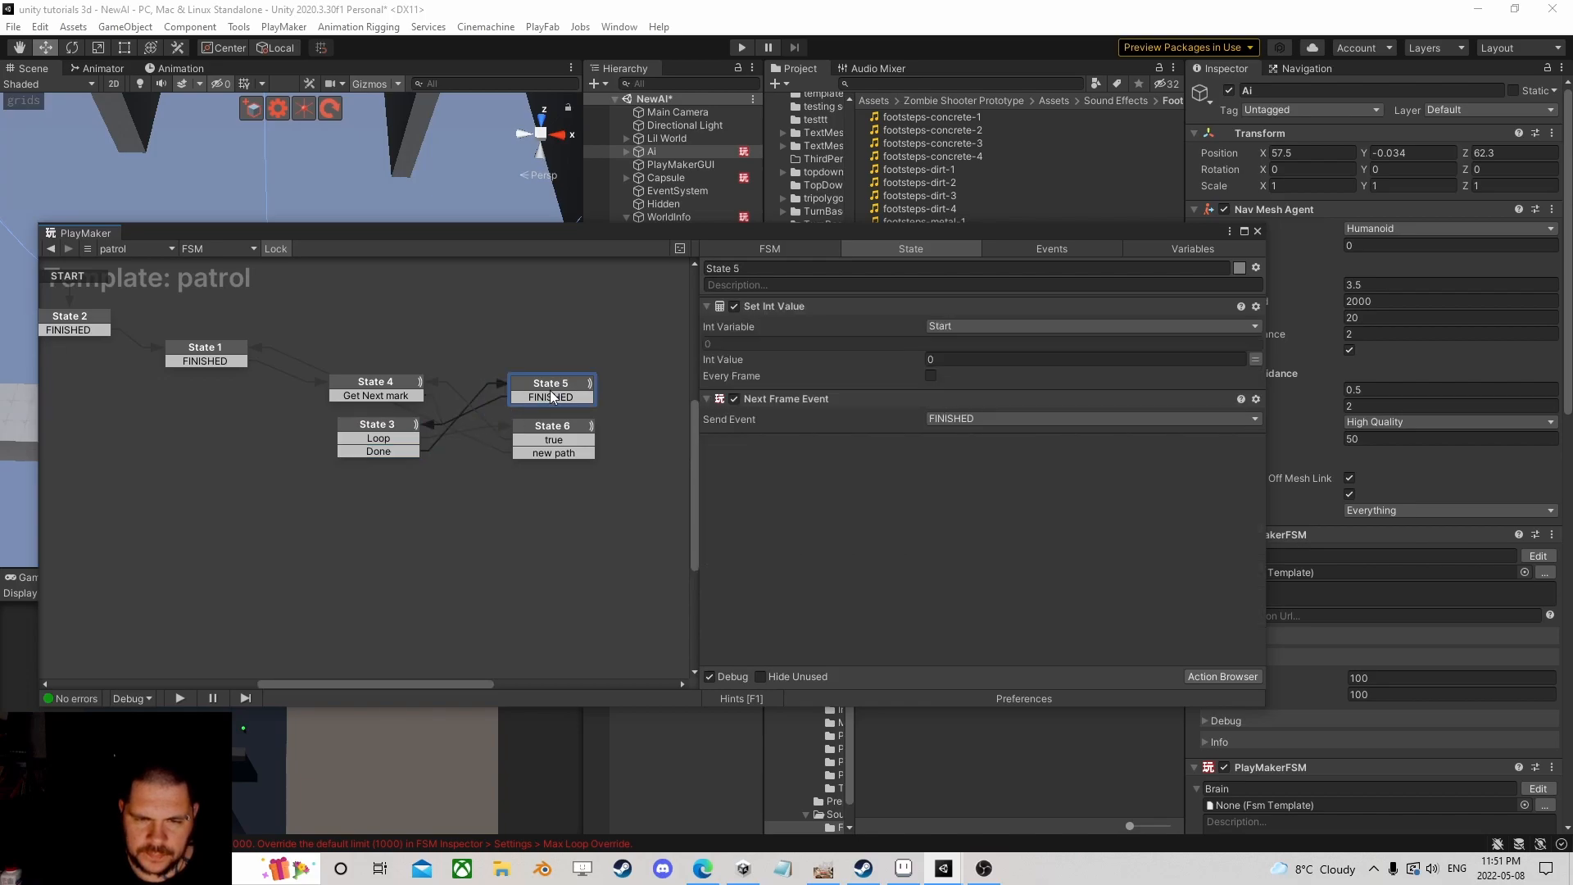
left_click(546, 397)
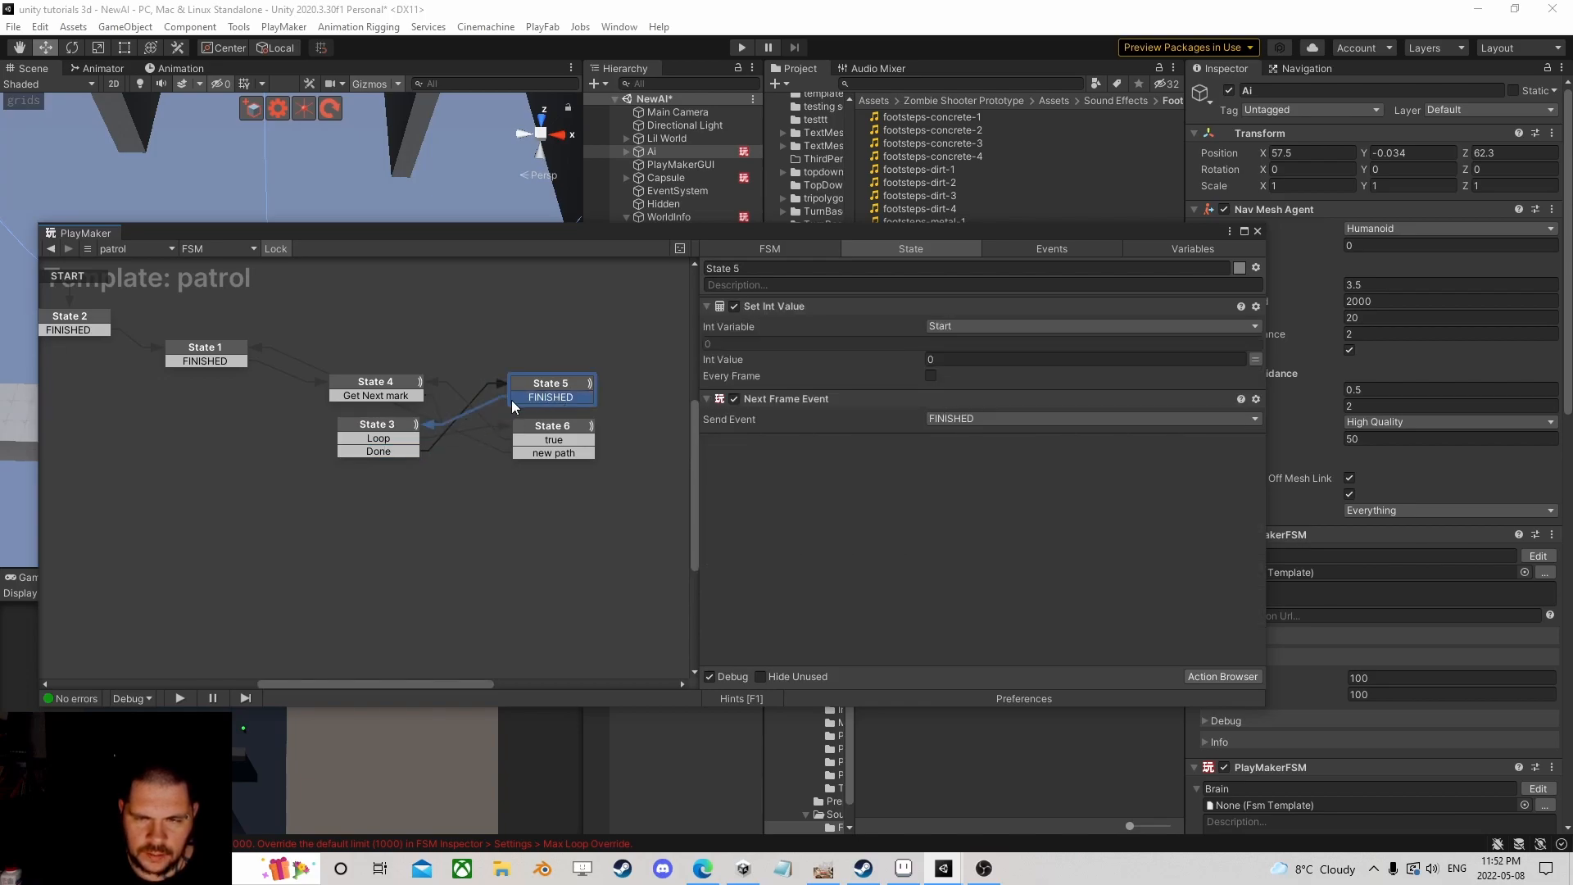
left_click(401, 380)
left_click(587, 374)
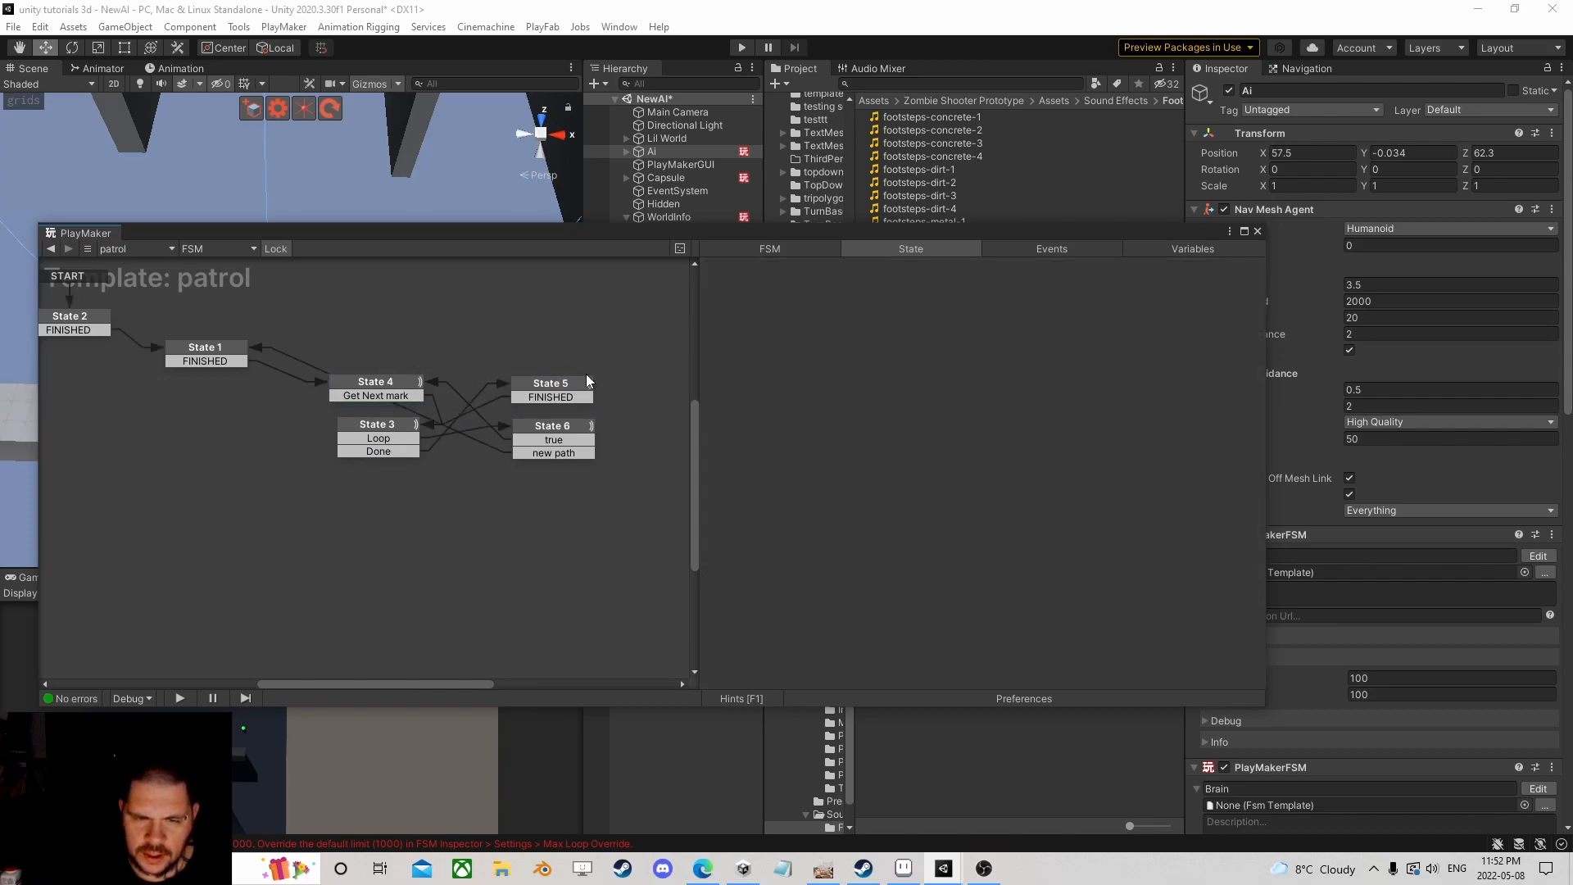
left_click(558, 393)
left_click_drag(549, 398, 229, 352)
left_click(226, 351)
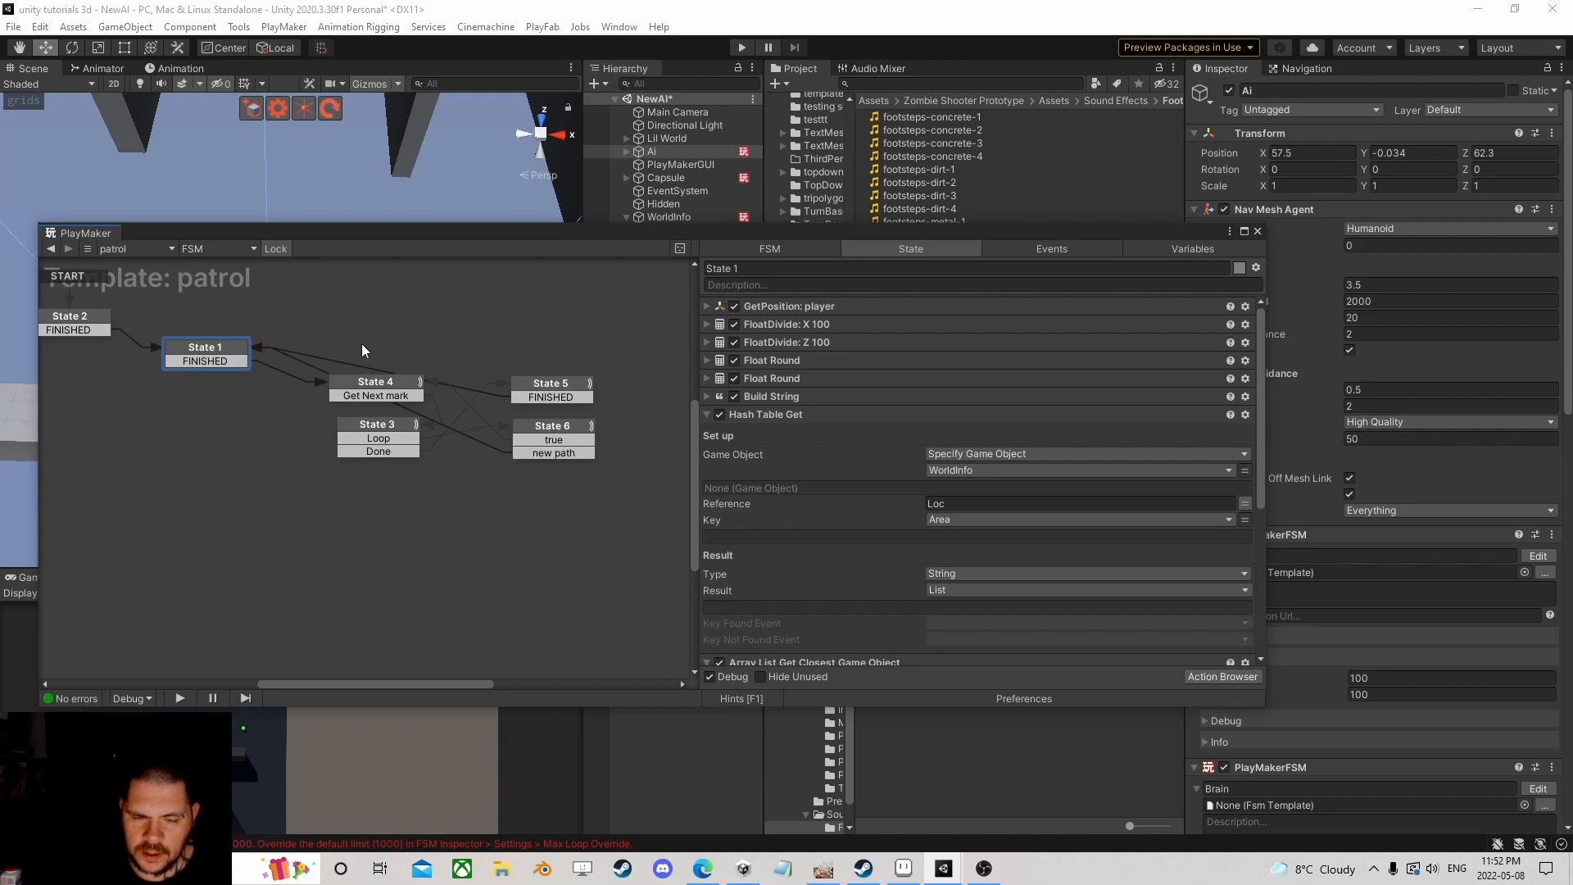
left_click_drag(538, 385, 550, 366)
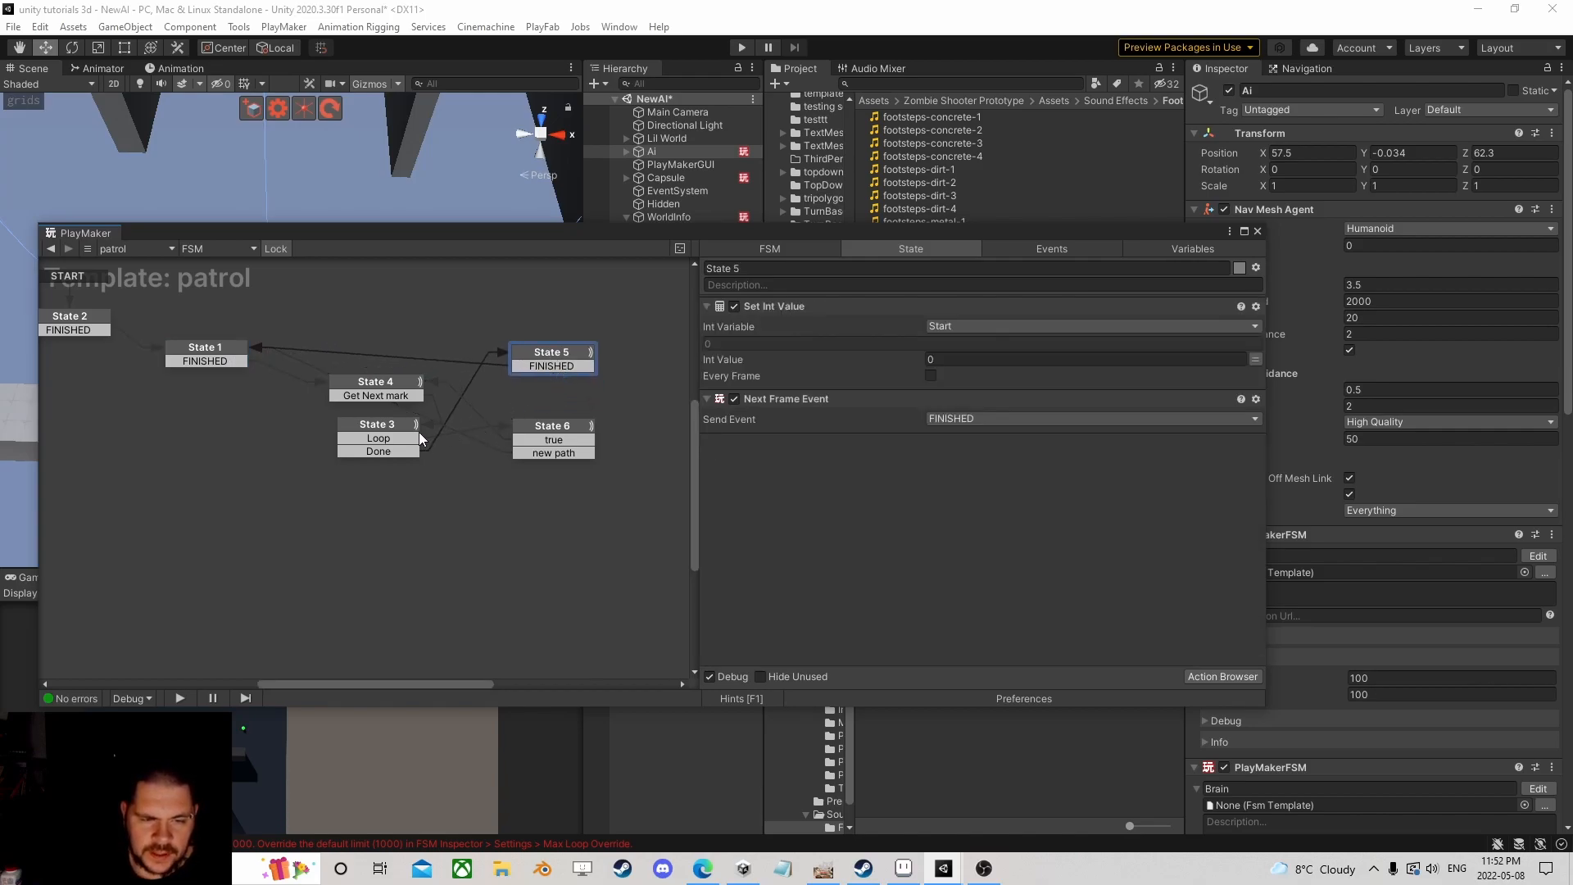
Step: Review States 6, 4 and 3, nudge State 3 lower, then start Play mode
left_click(395, 434)
left_click(553, 443)
left_click(551, 439)
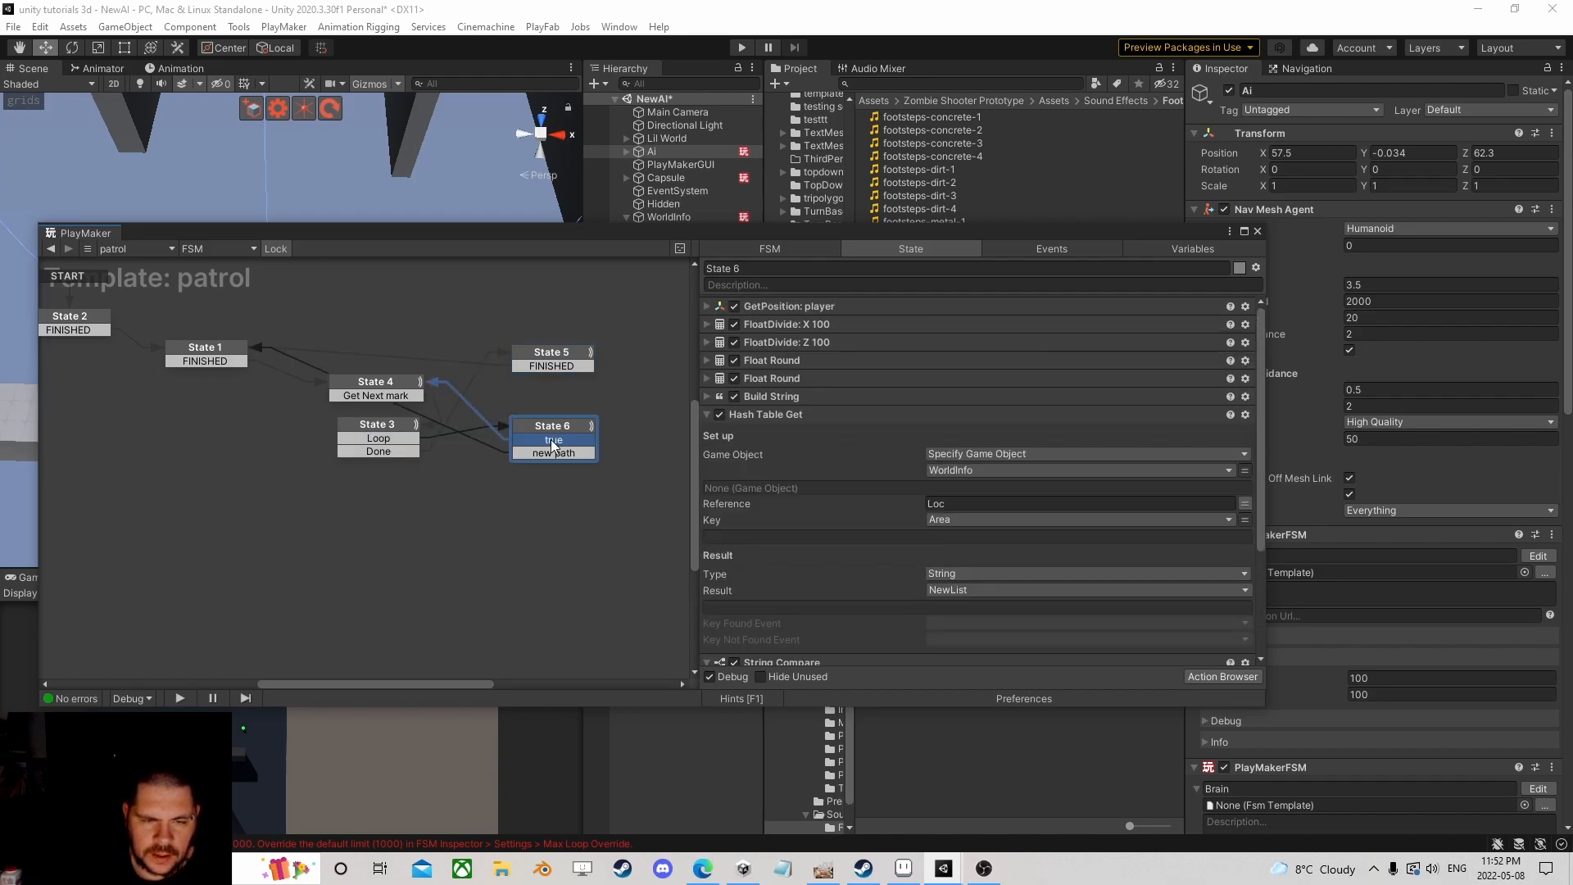
left_click(395, 389)
scroll(887, 474, "down", 2)
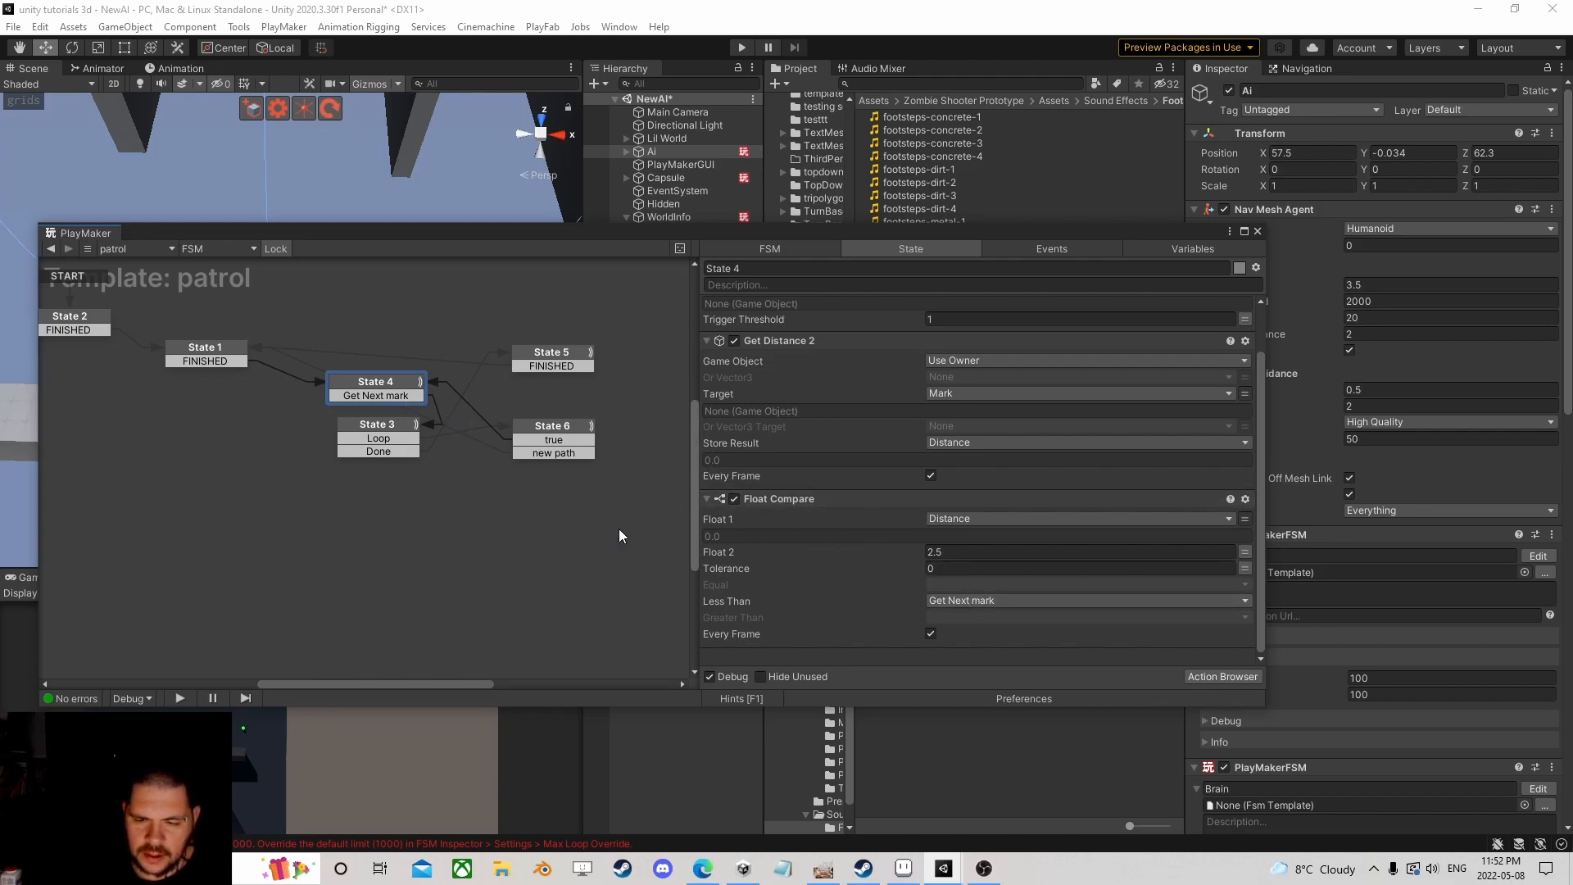
left_click_drag(372, 428, 376, 456)
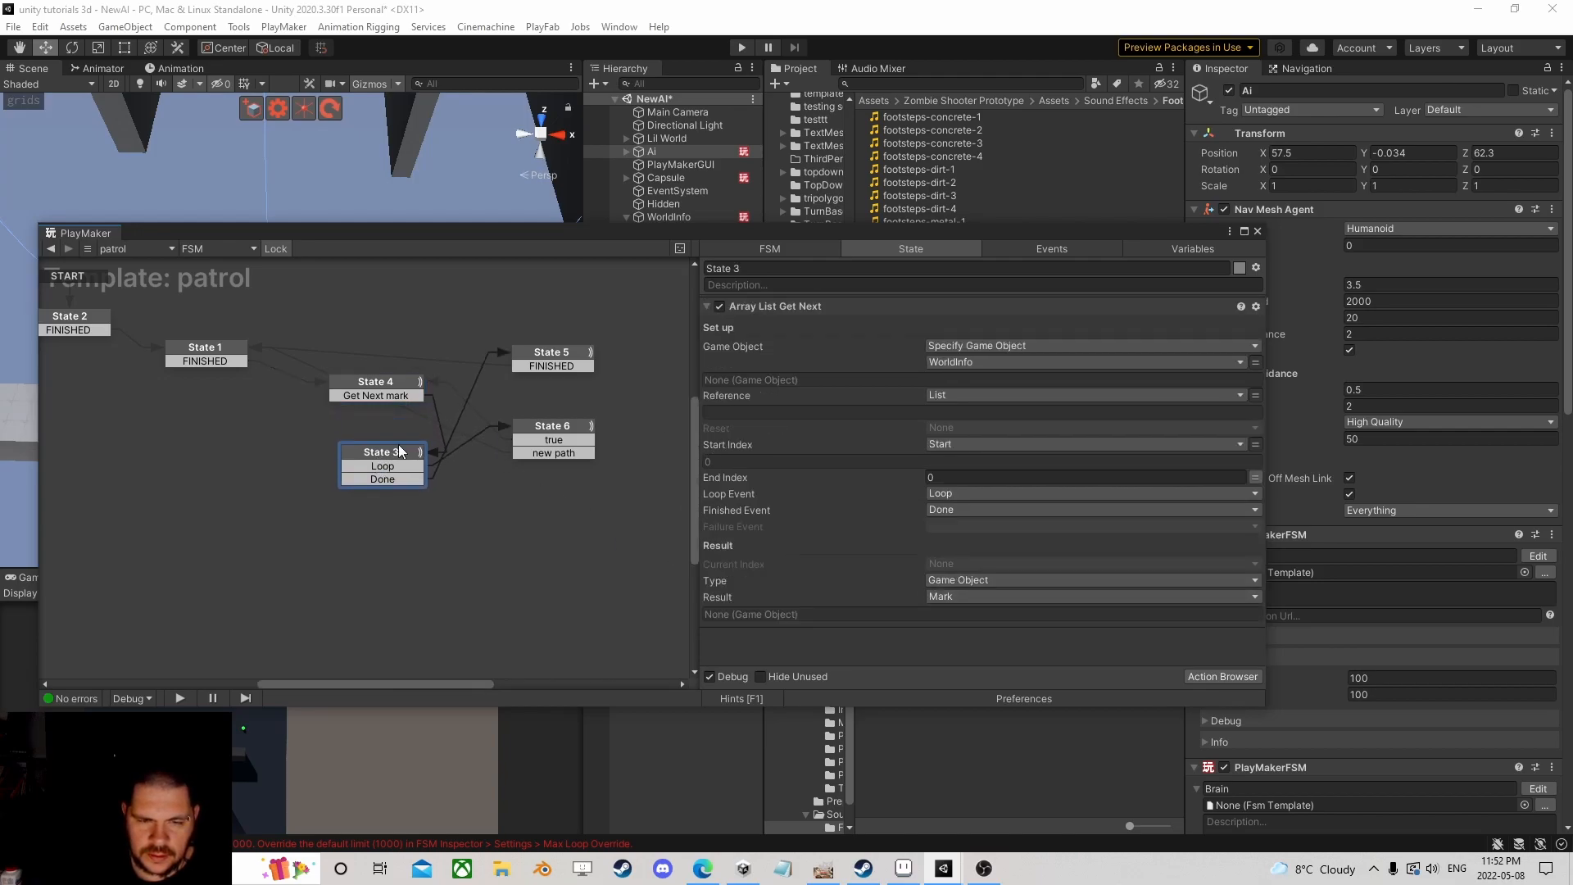
left_click(535, 431)
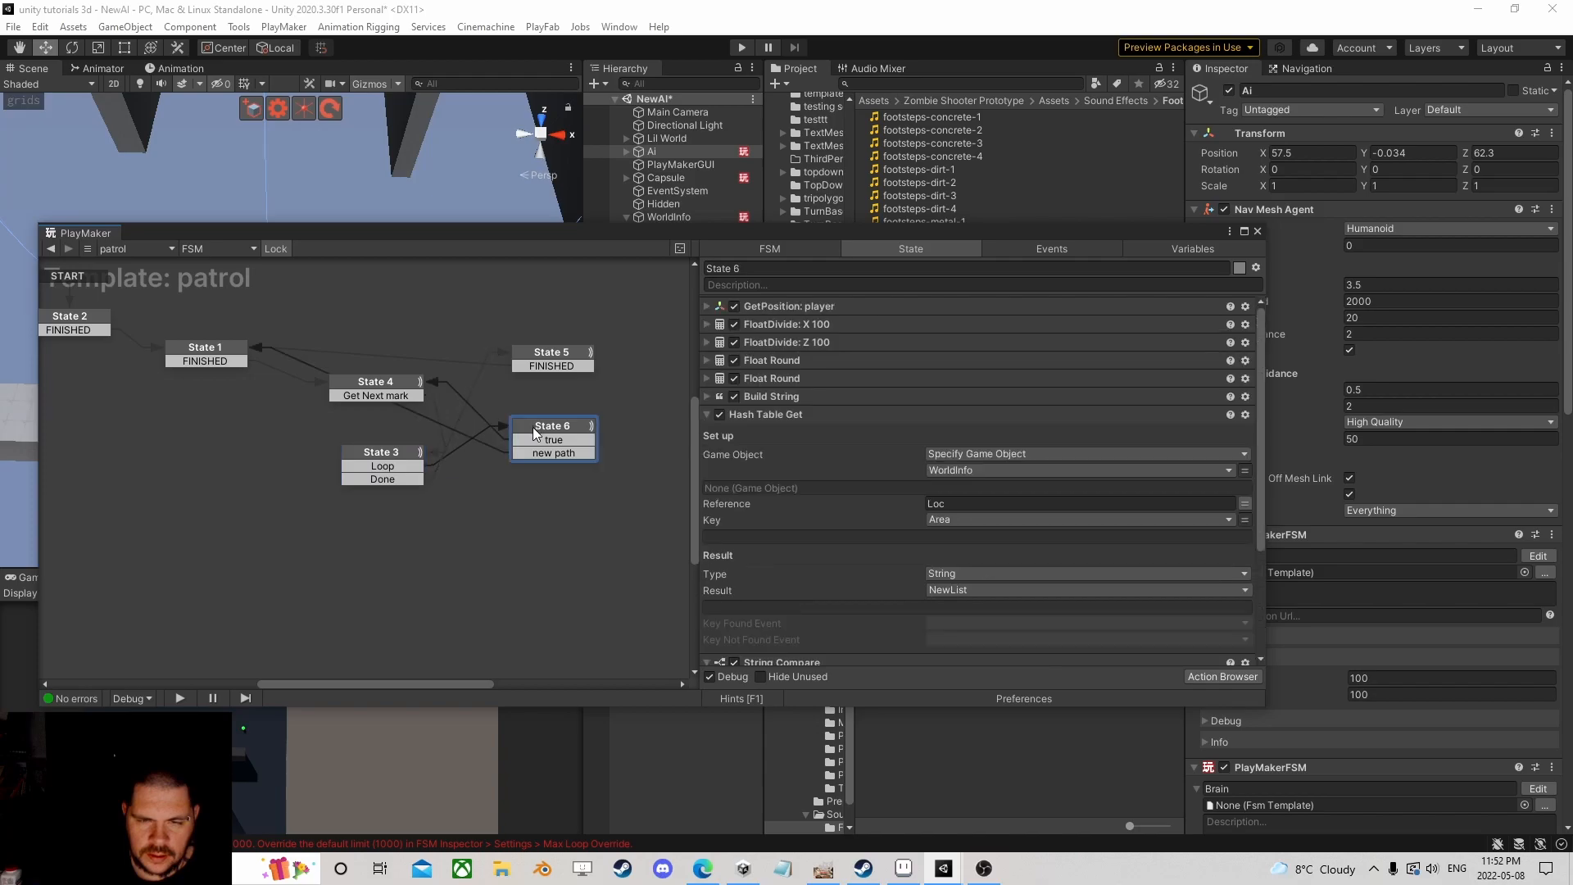
left_click(391, 459)
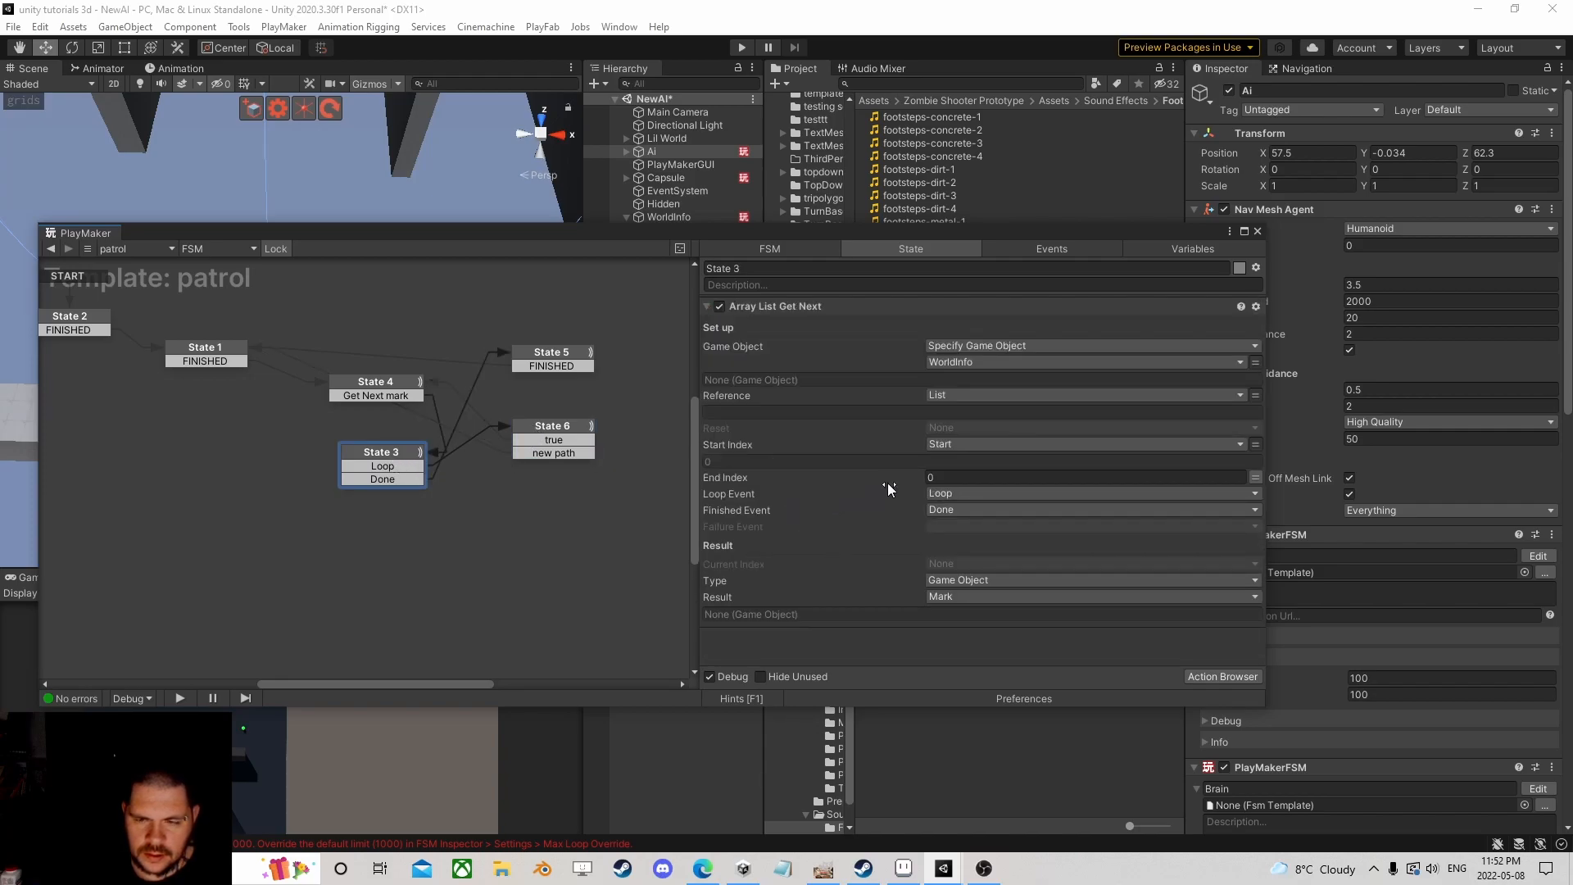
left_click(741, 47)
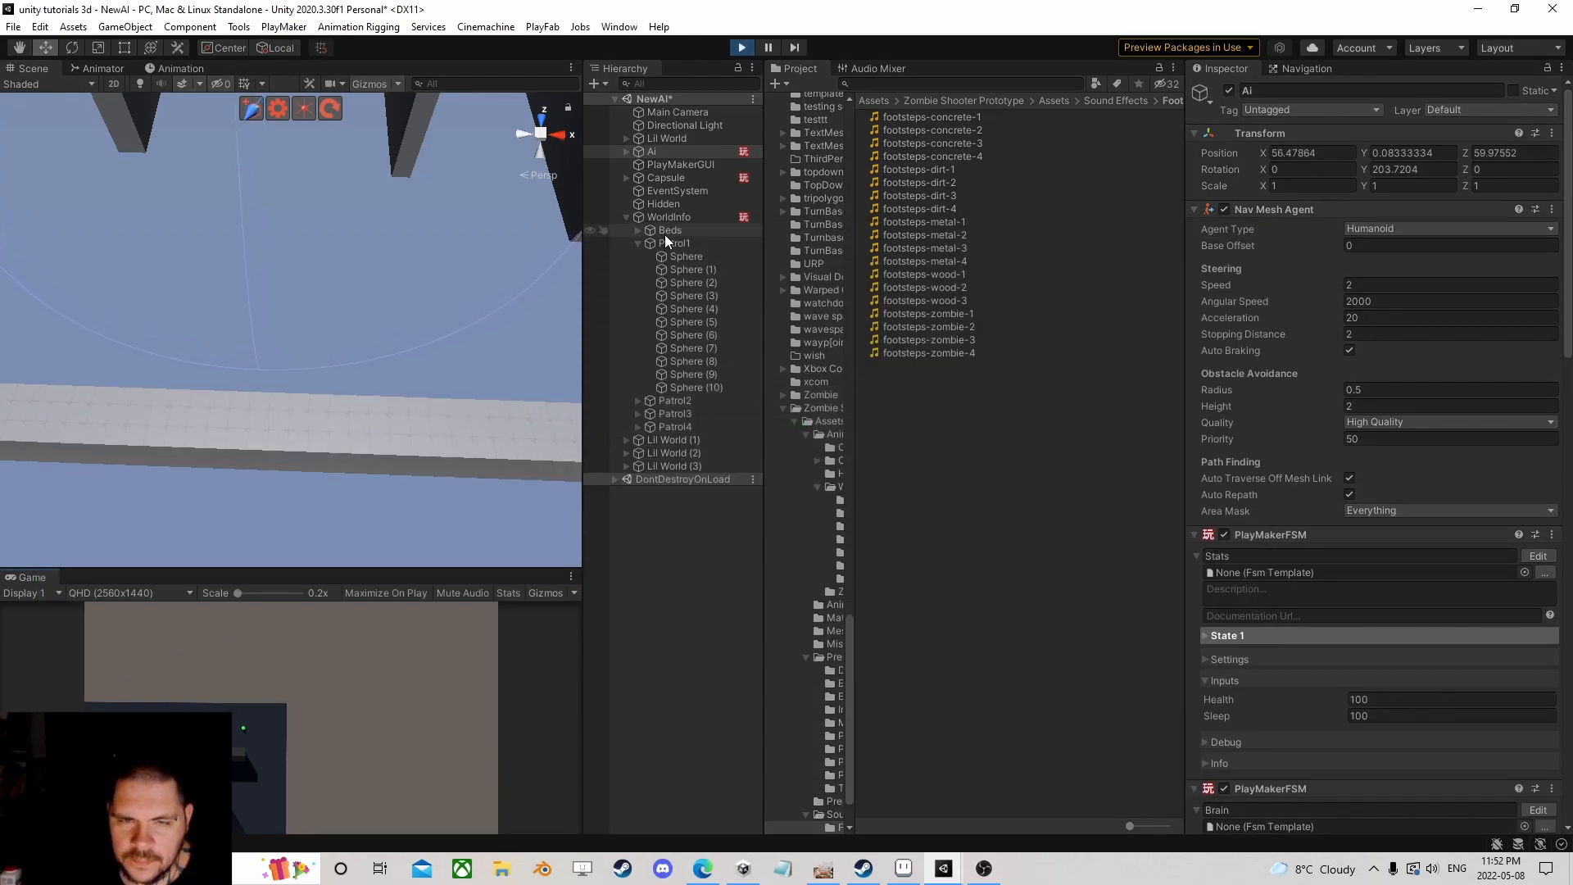
Step: Frame the player Capsule and drag it to a new spot across the level
left_click(627, 217)
left_click(660, 152)
double_click(662, 177)
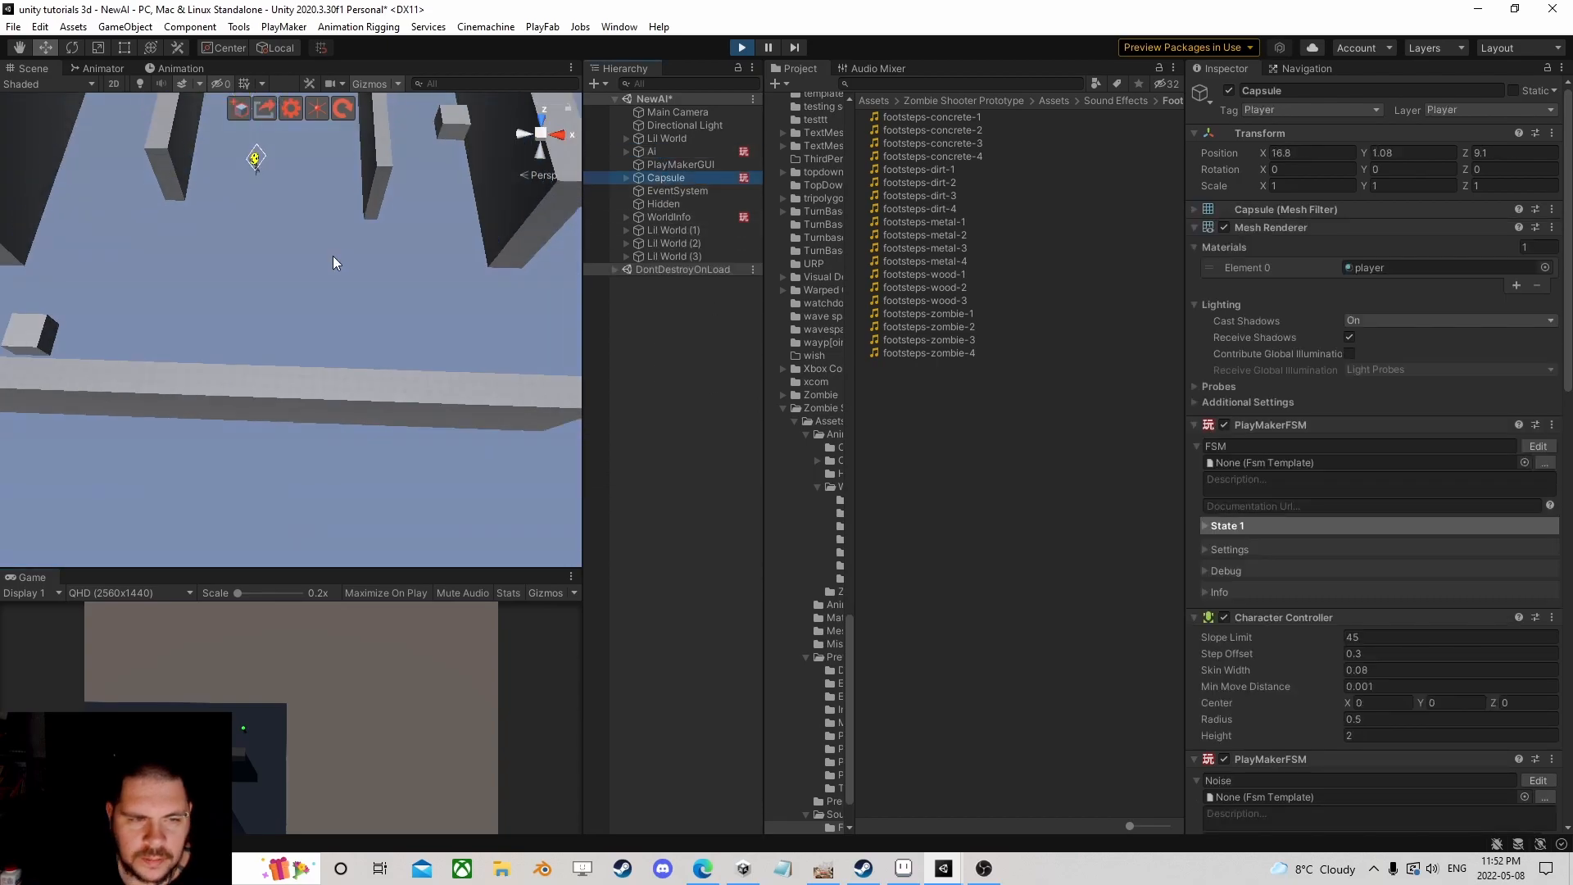
left_click_drag(156, 391, 569, 259)
Step: Open the Ai's Brain FSM and select its active Patrol state
left_click(658, 154)
scroll(1489, 468, "down", 10)
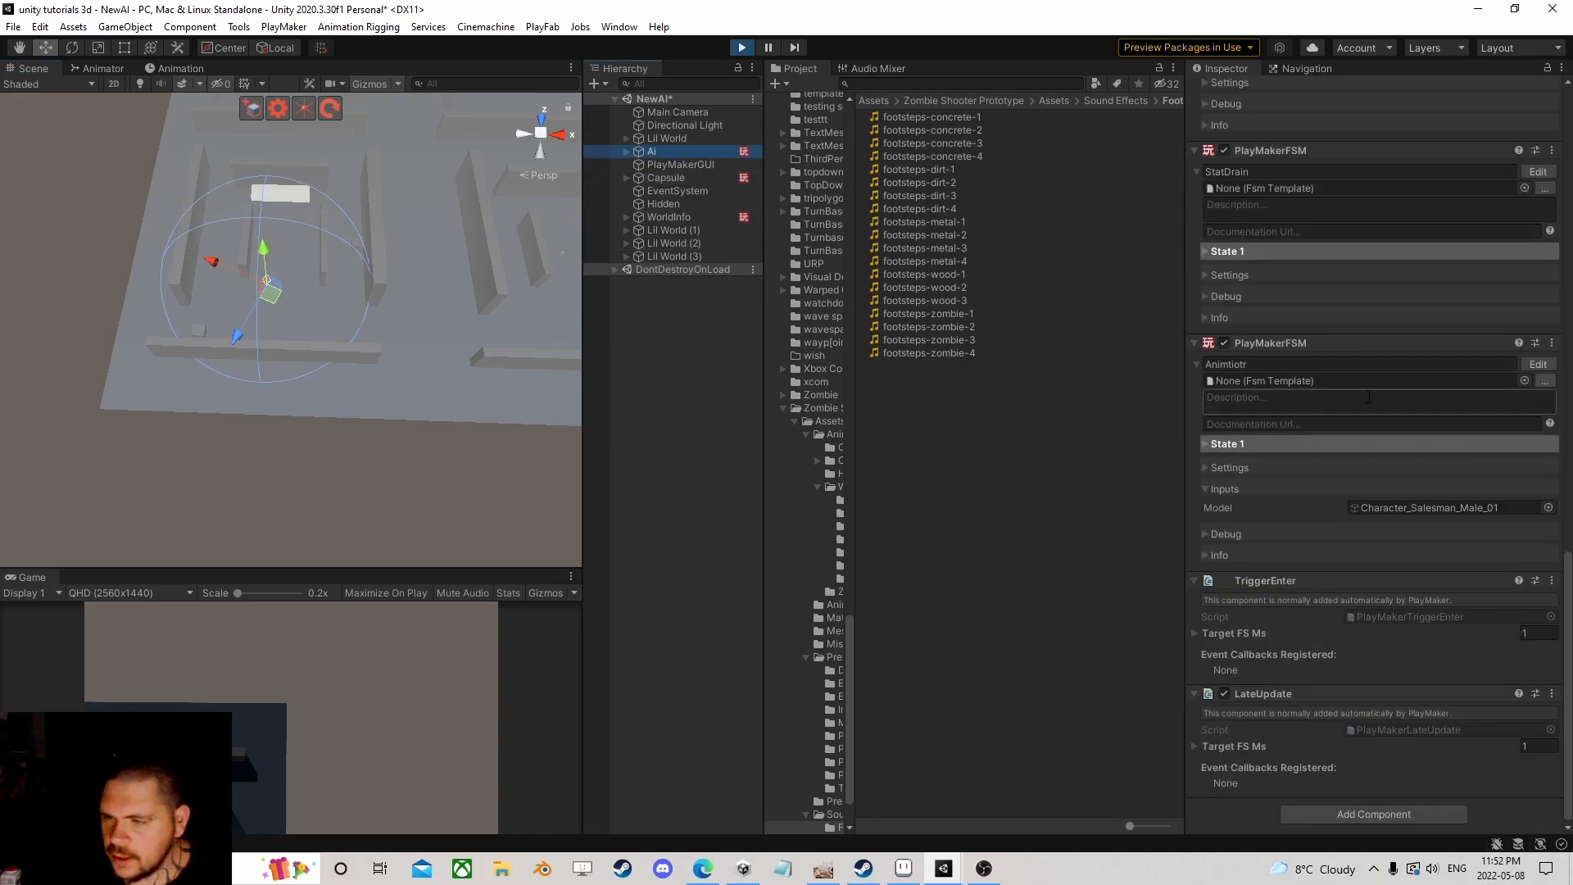
left_click(1537, 253)
left_click(392, 390)
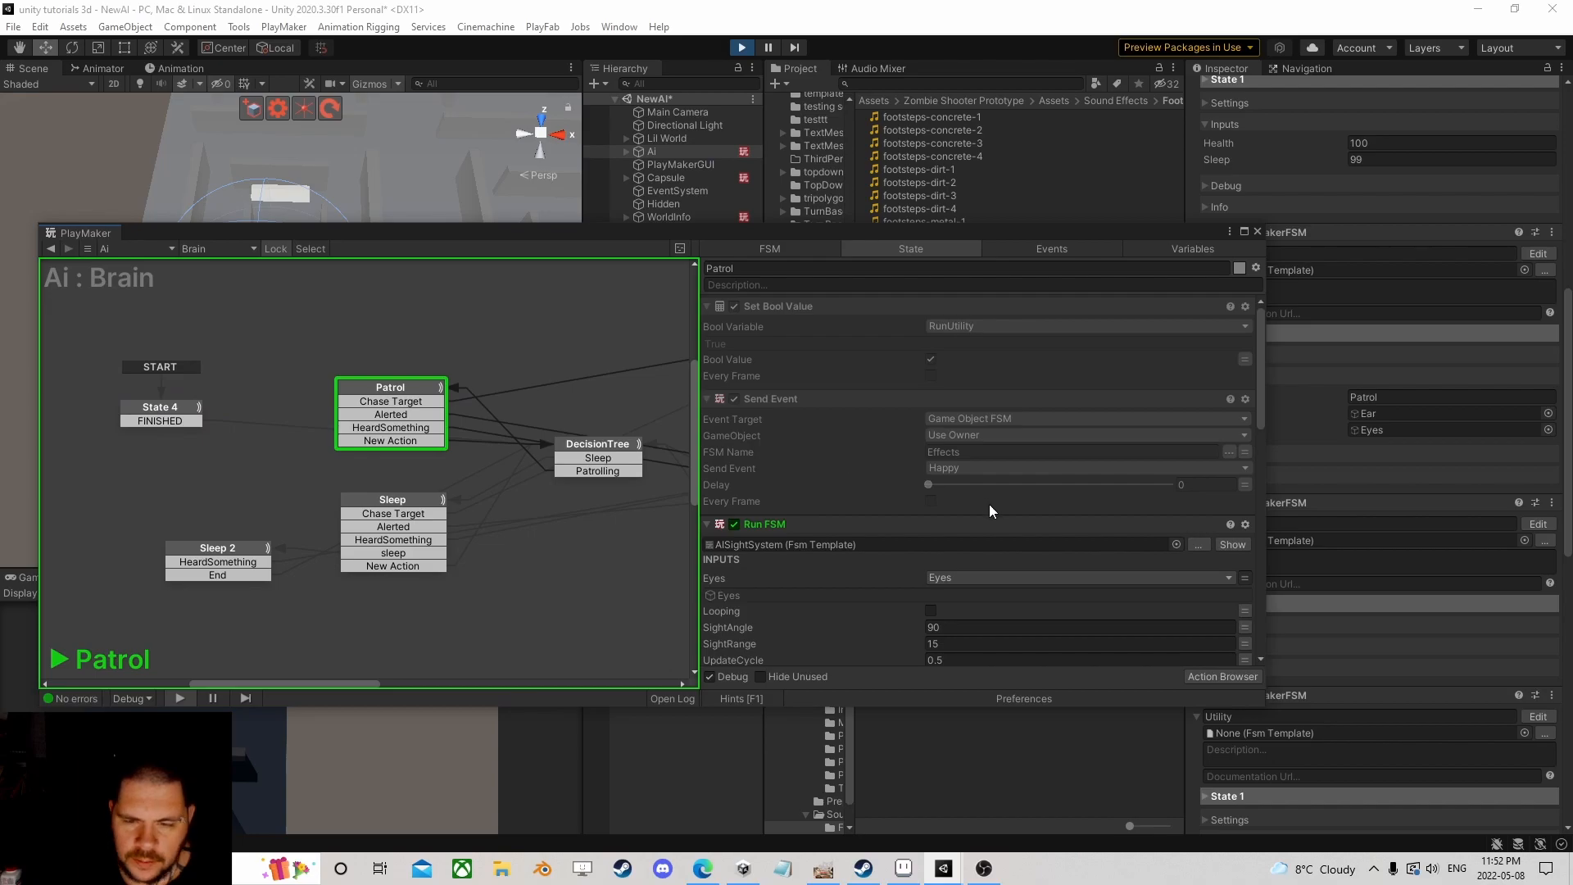
scroll(1057, 531, "down", 3)
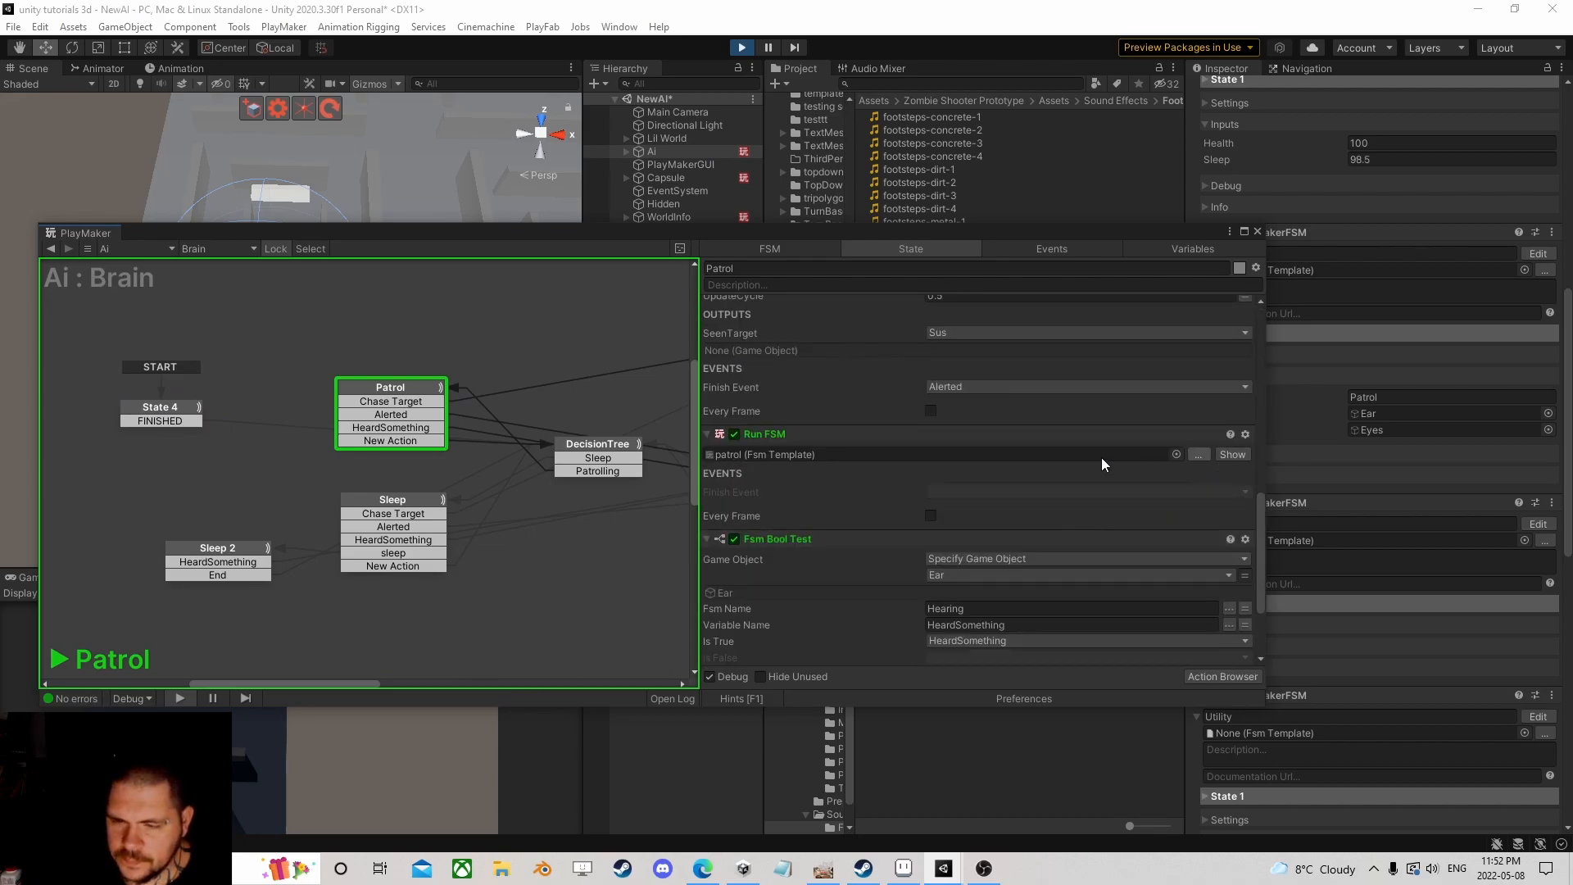
Step: Show the running patrol sub-FSM and scroll through State 6's hash table lookup and string compare
left_click(1232, 454)
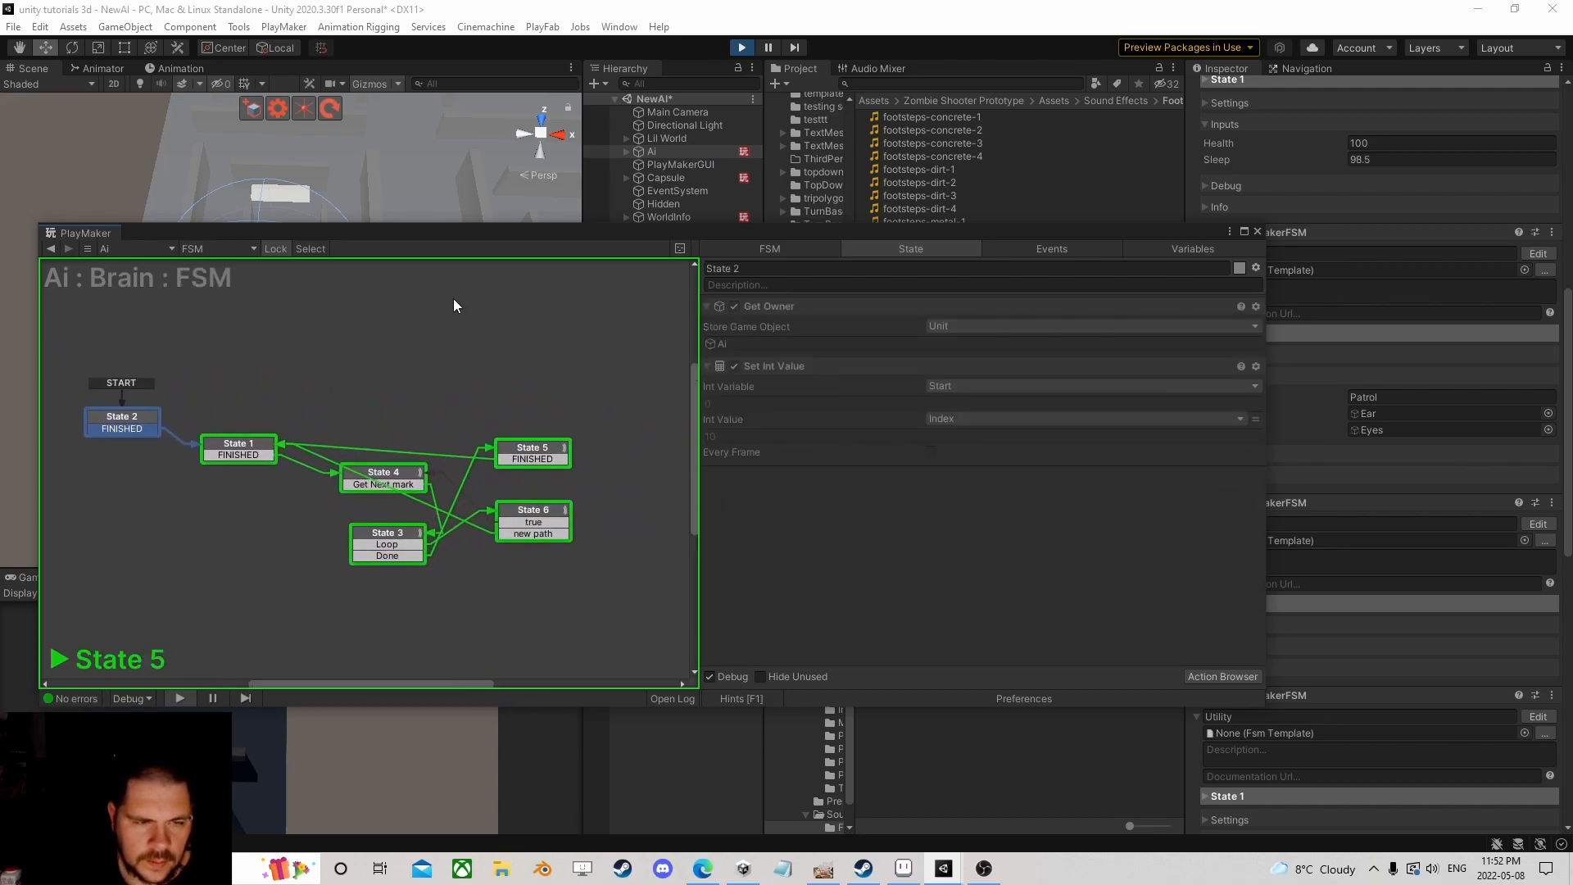
left_click_drag(441, 237, 758, 182)
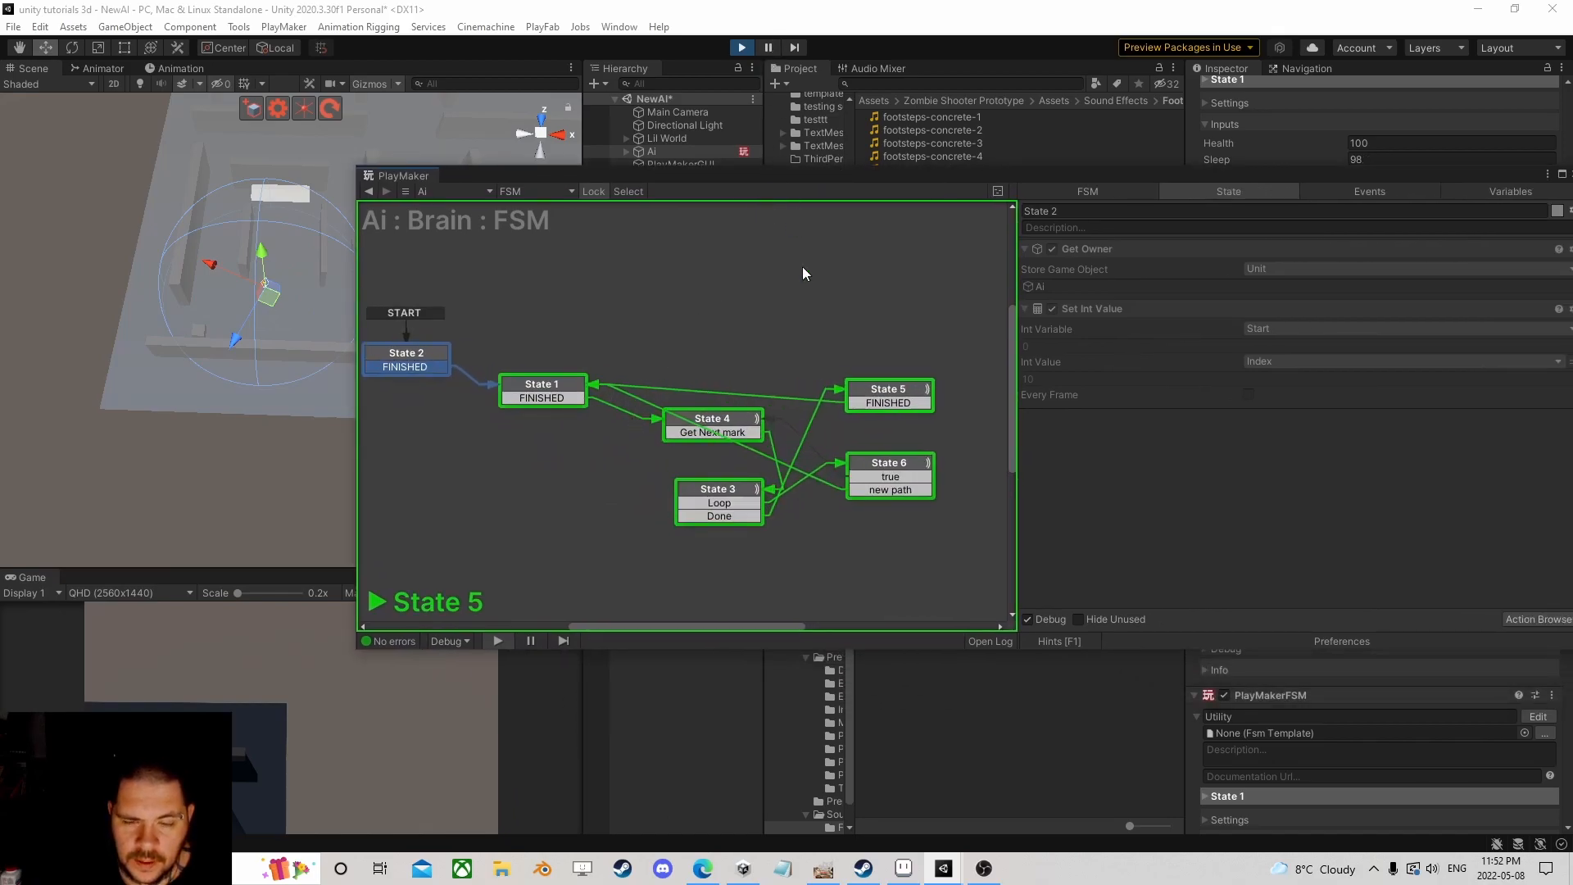
left_click(881, 464)
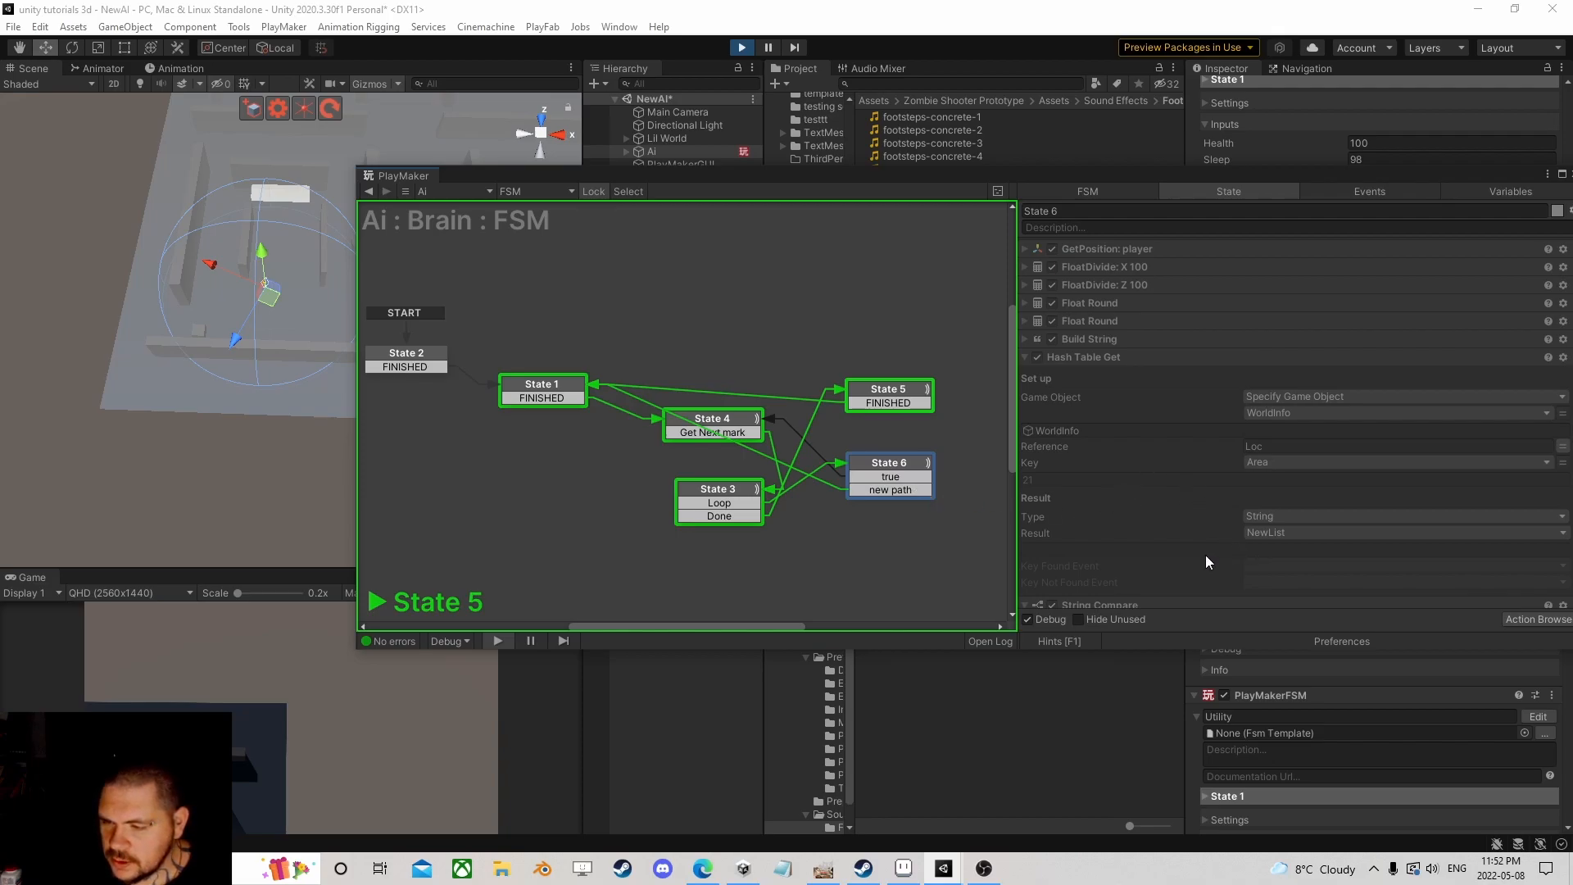
left_click_drag(1154, 179, 806, 81)
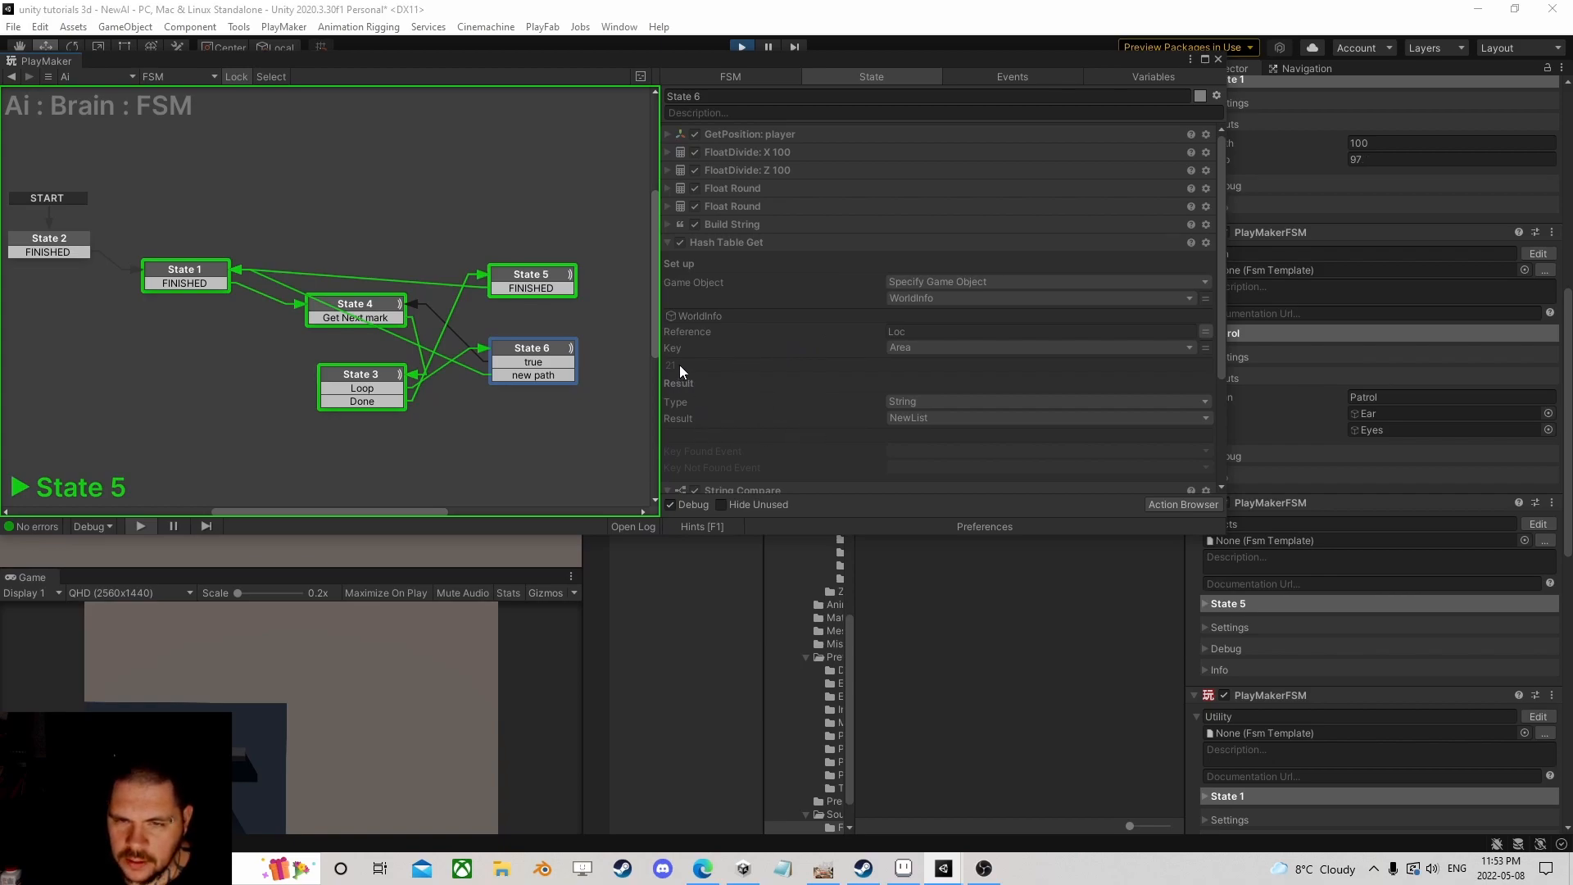
scroll(689, 363, "down", 3)
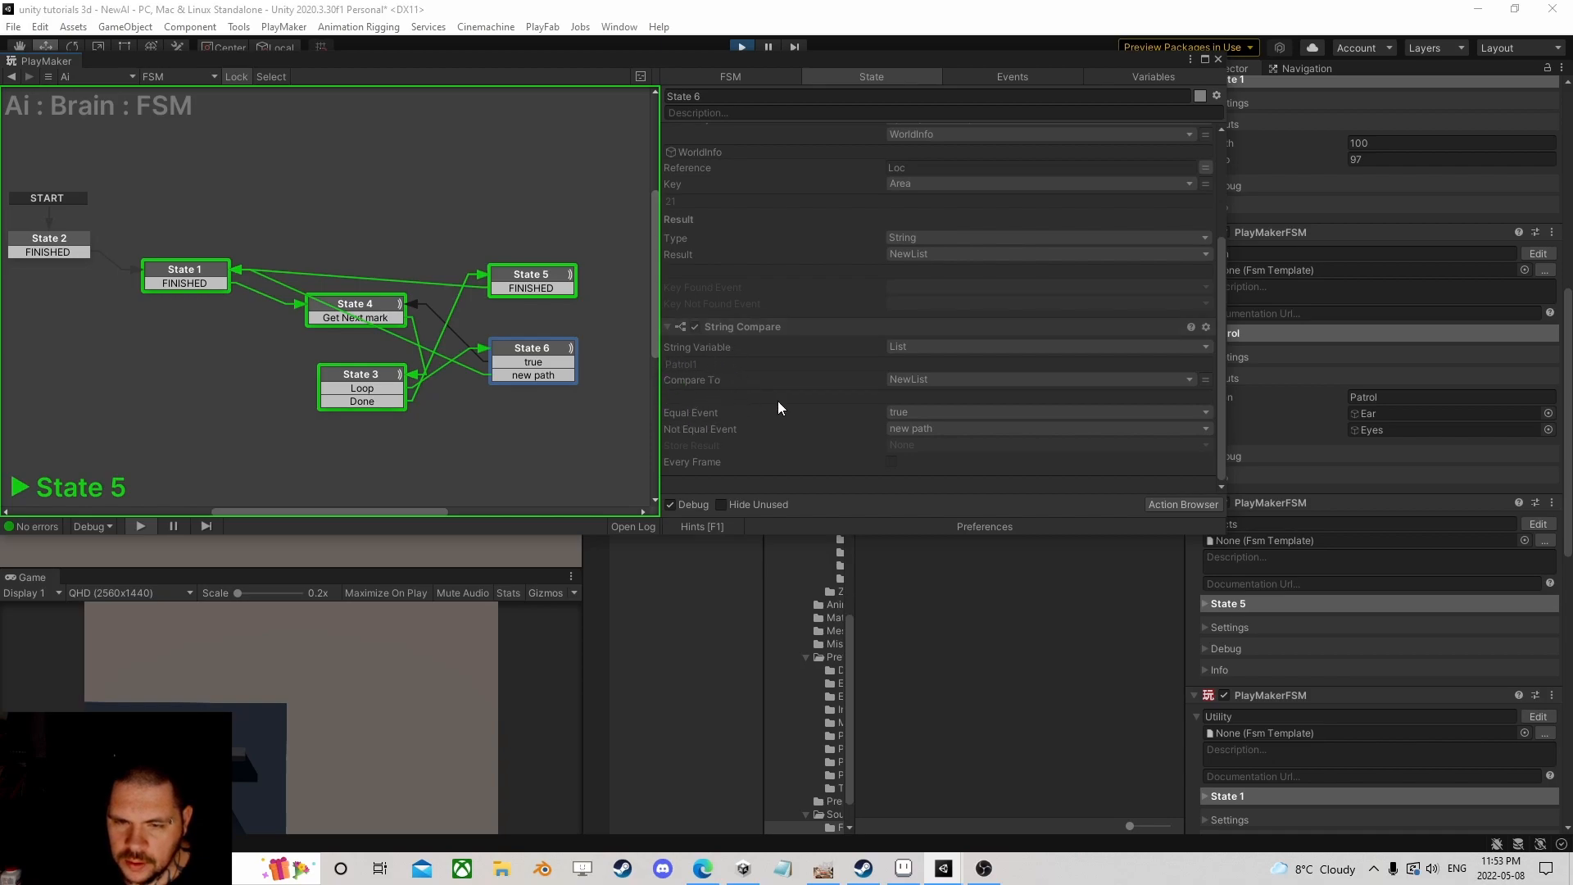
scroll(704, 406, "up", 2)
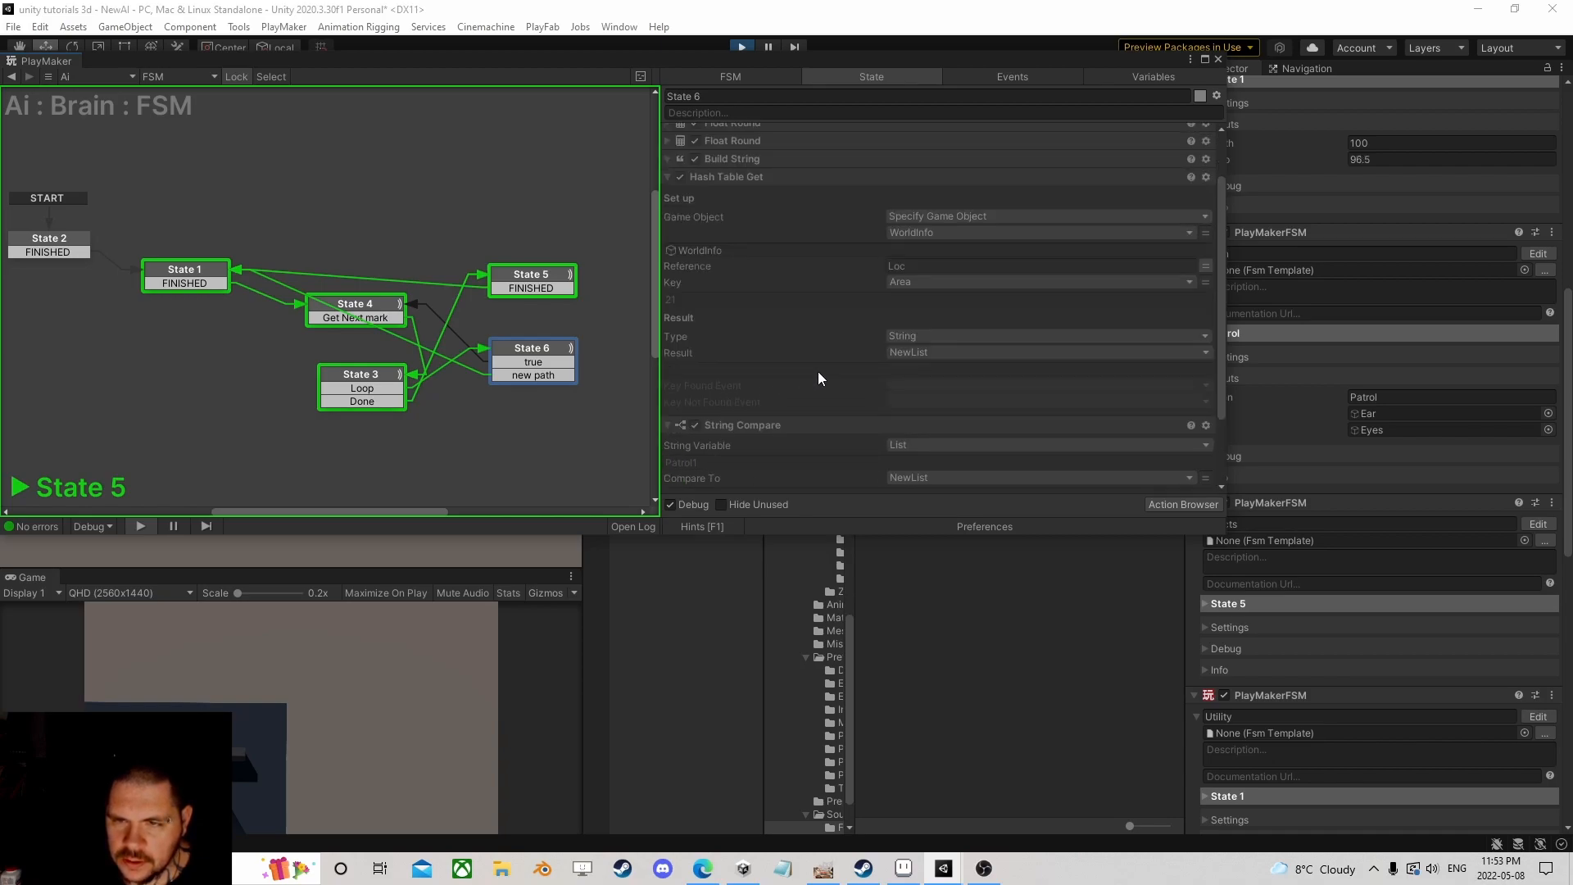
left_click_drag(985, 60, 1048, 408)
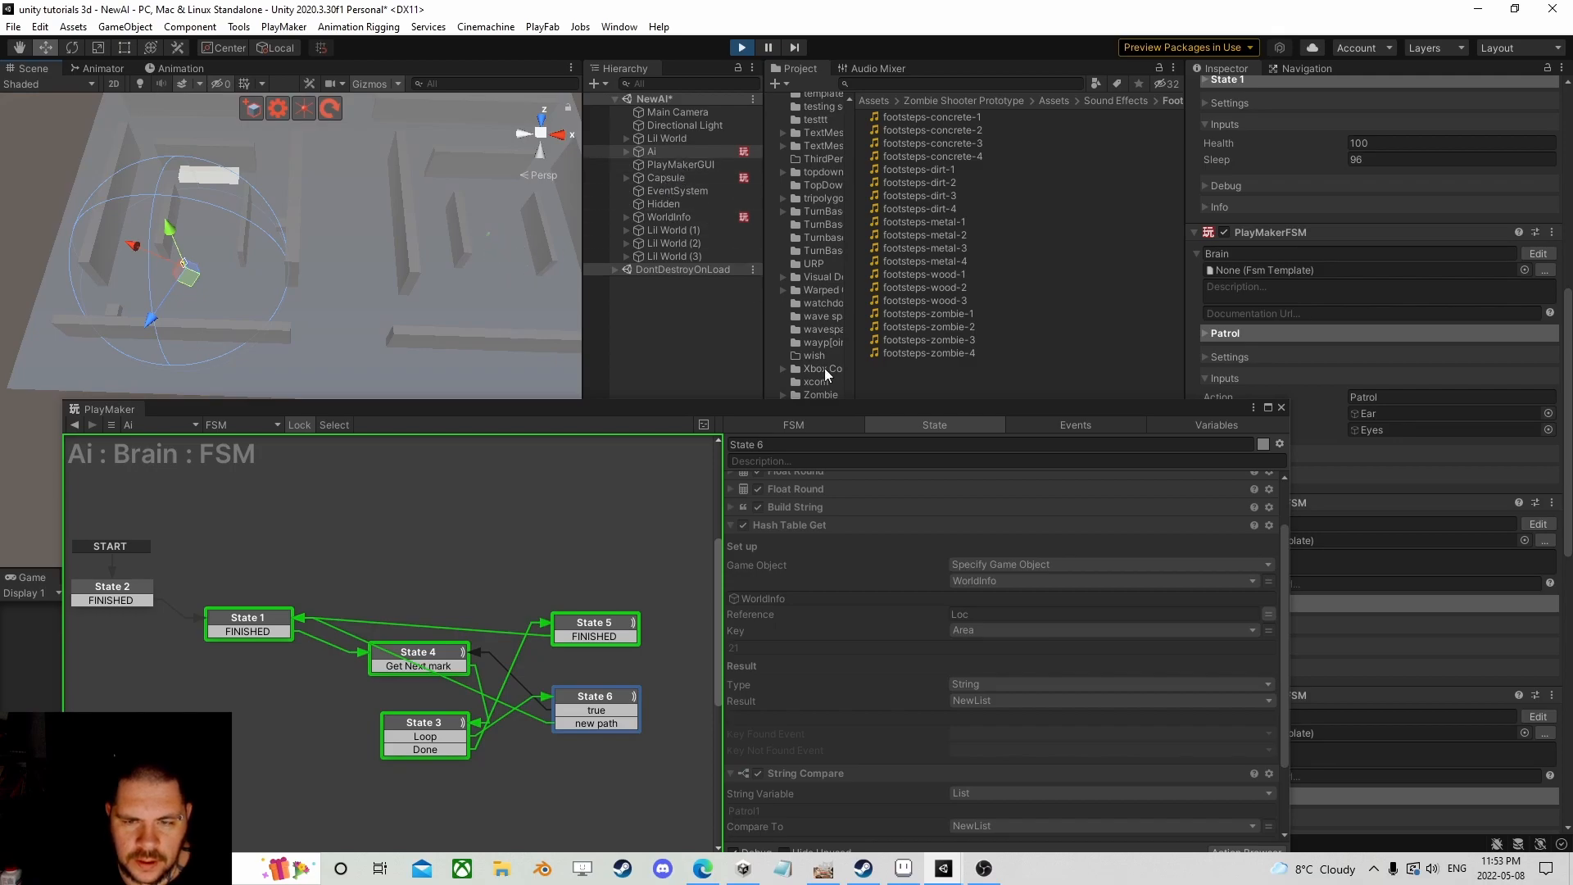
Step: Inspect State 6's FloatDivide X 100 and first Float Round actions
scroll(828, 609, "up", 3)
left_click(732, 501)
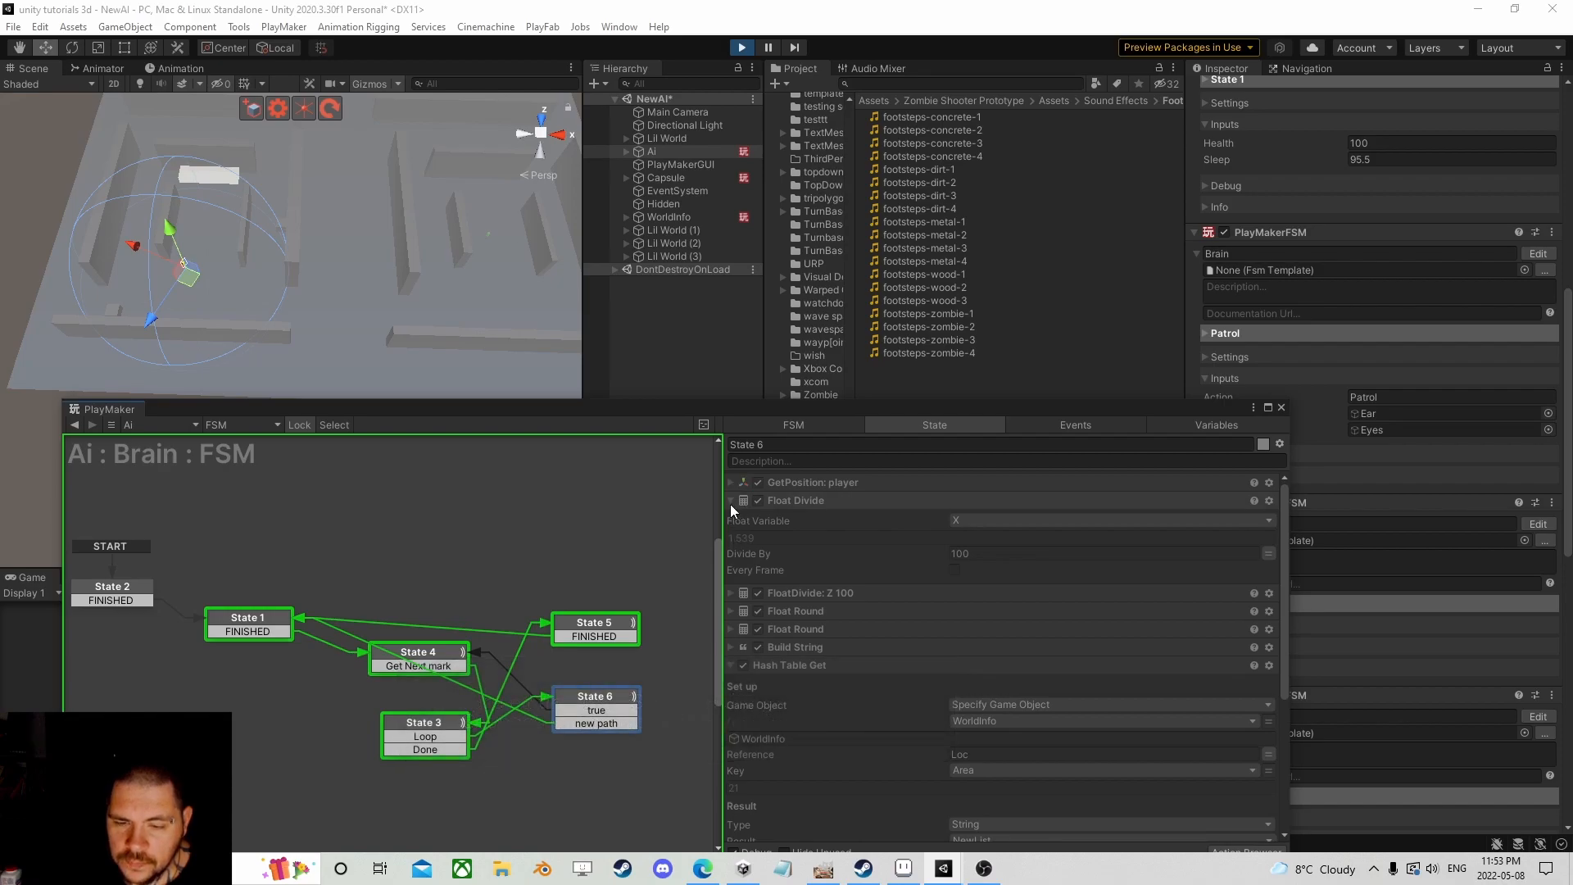
left_click(730, 504)
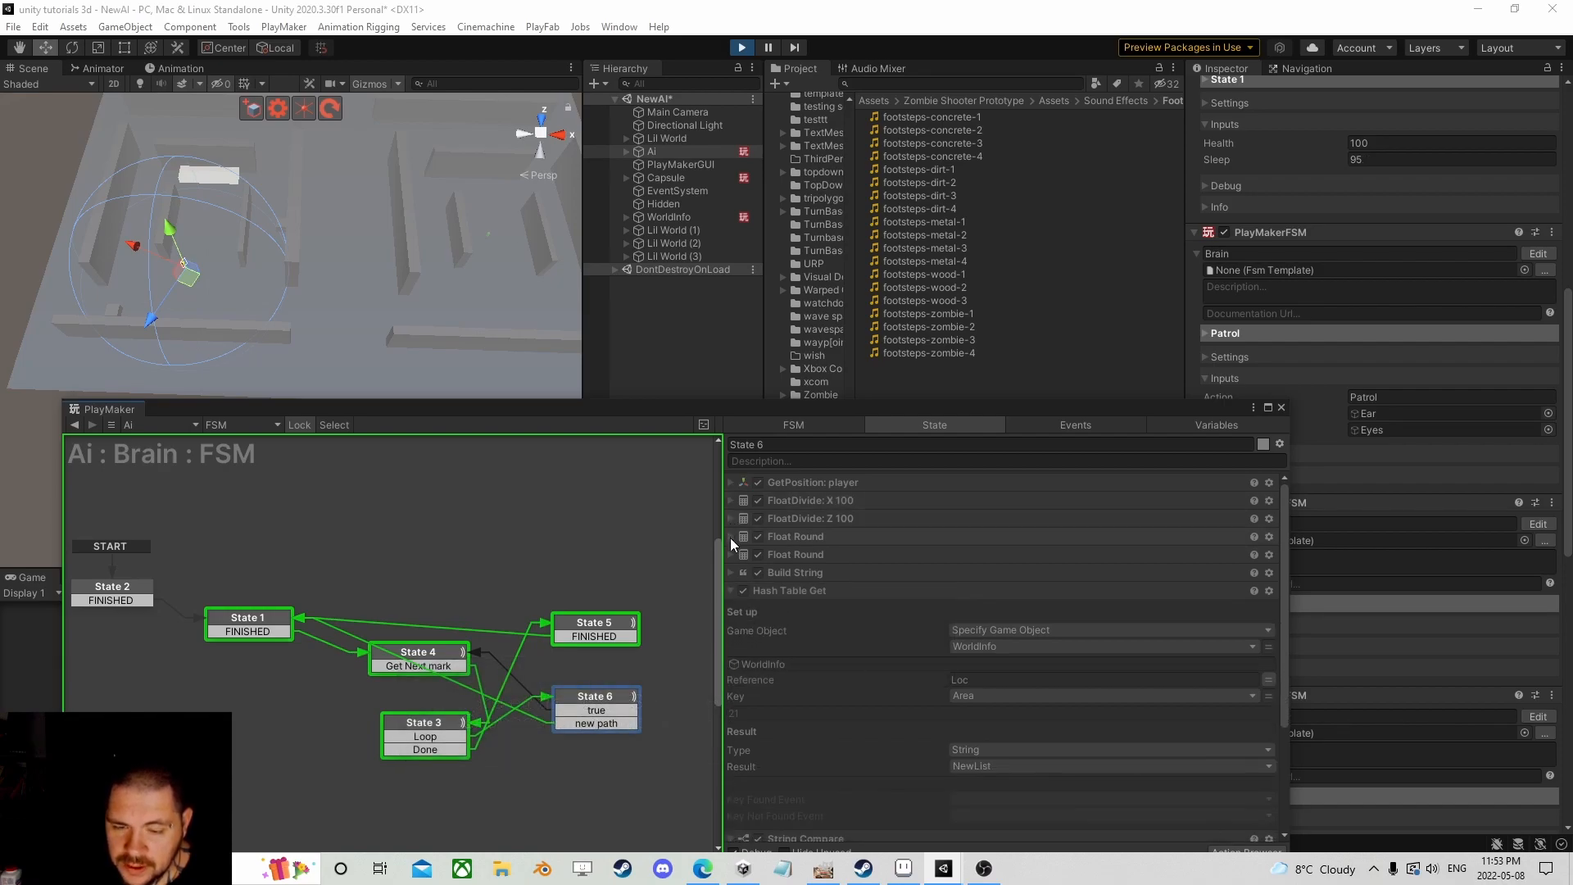
left_click(731, 538)
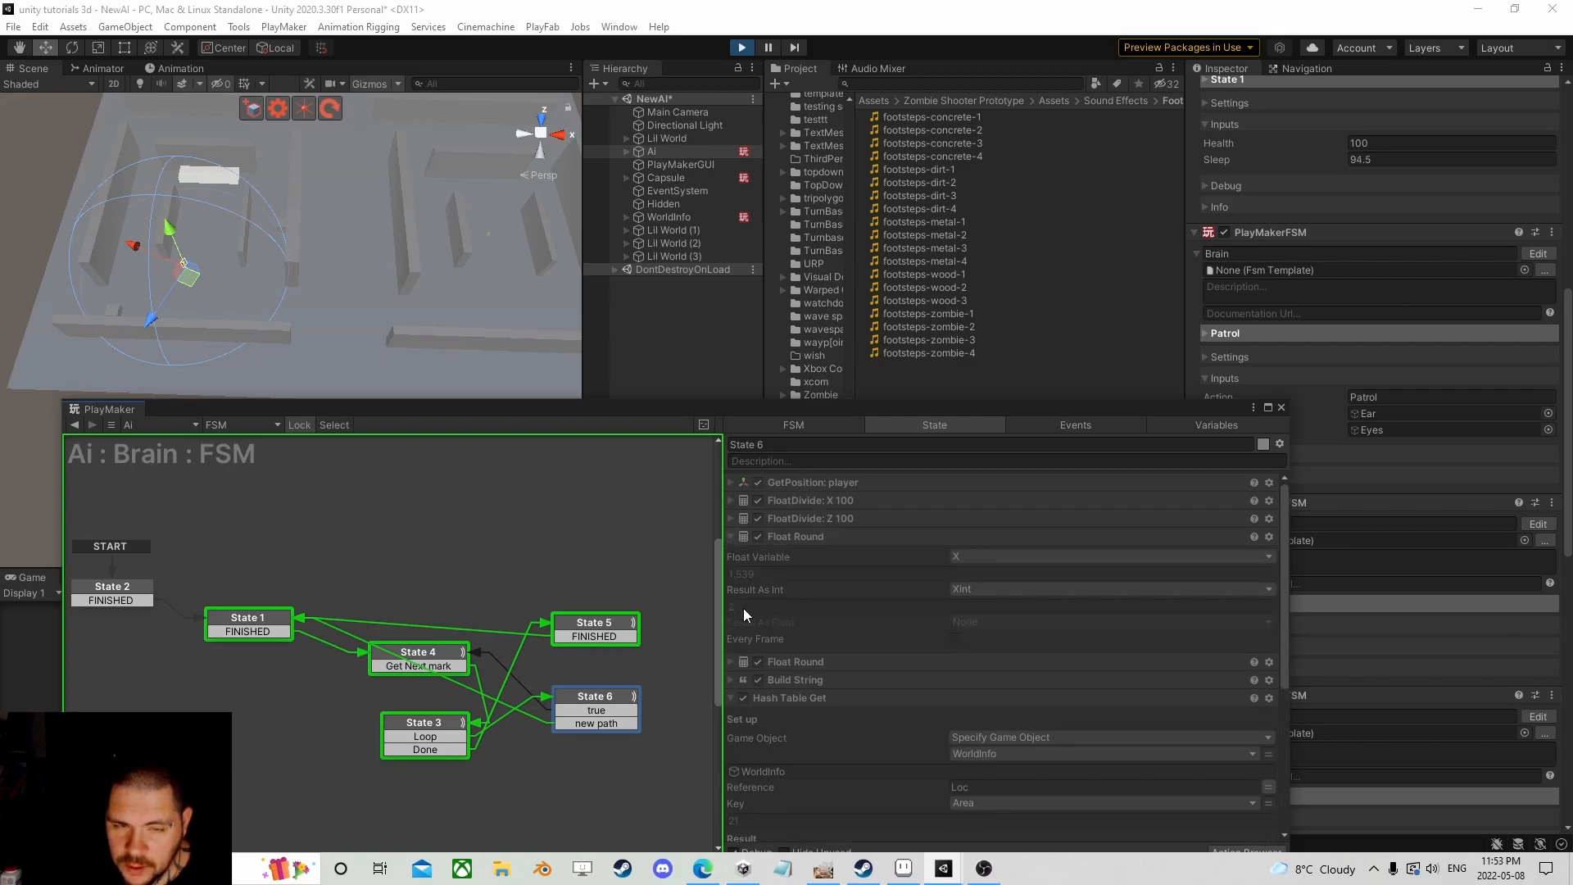
Step: Slide the player Capsule left along X and watch the inspector values
left_click(666, 179)
left_click_drag(551, 238, 508, 238)
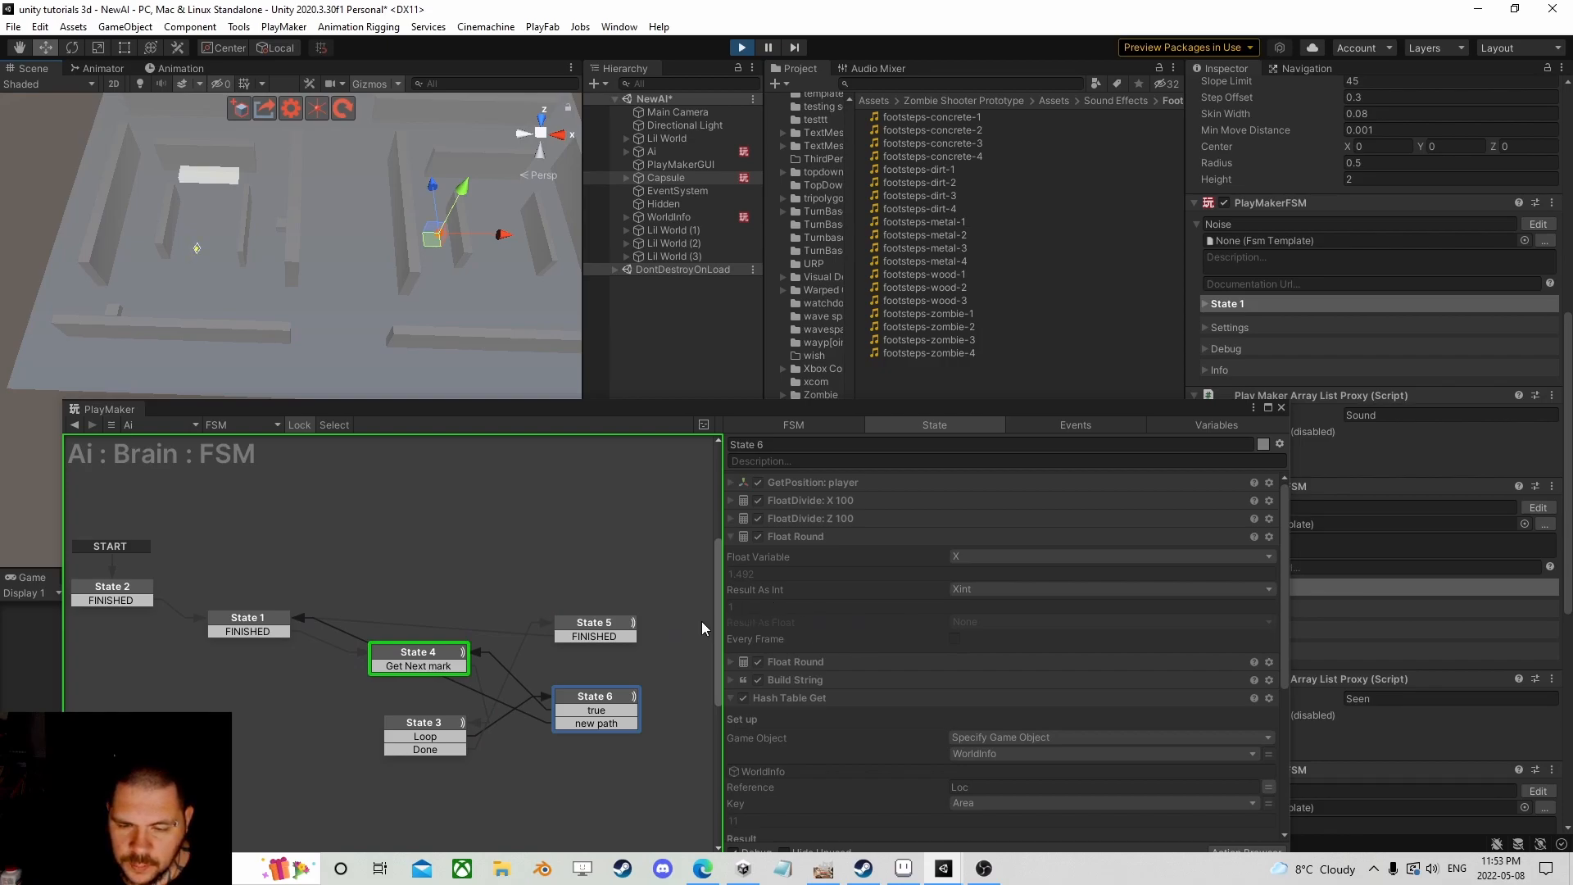
left_click_drag(1197, 410, 1066, 316)
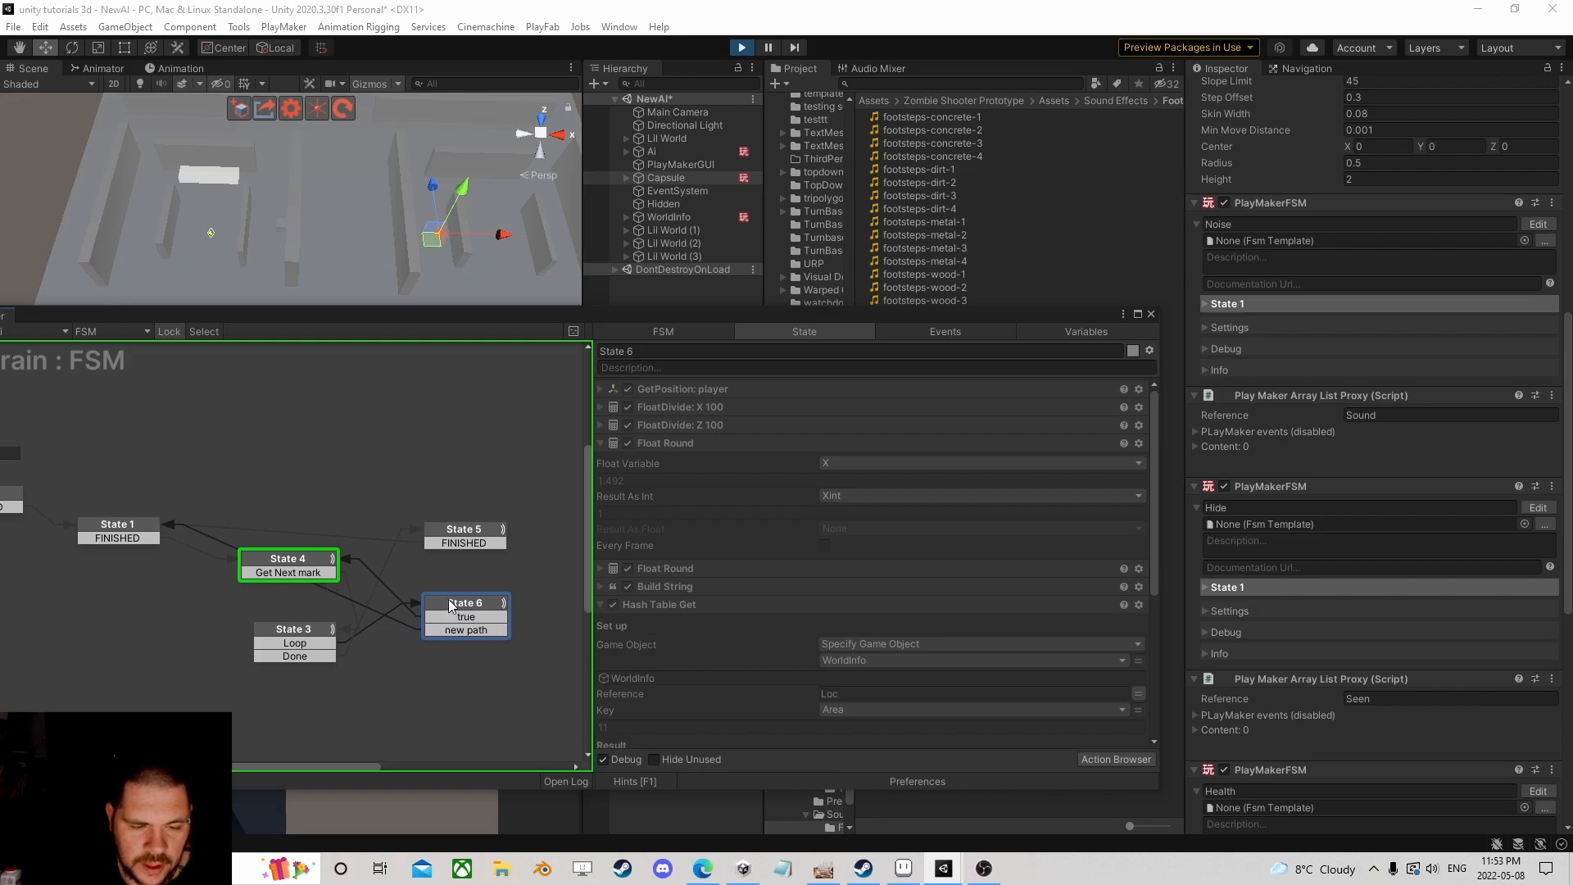
scroll(742, 580, "down", 5)
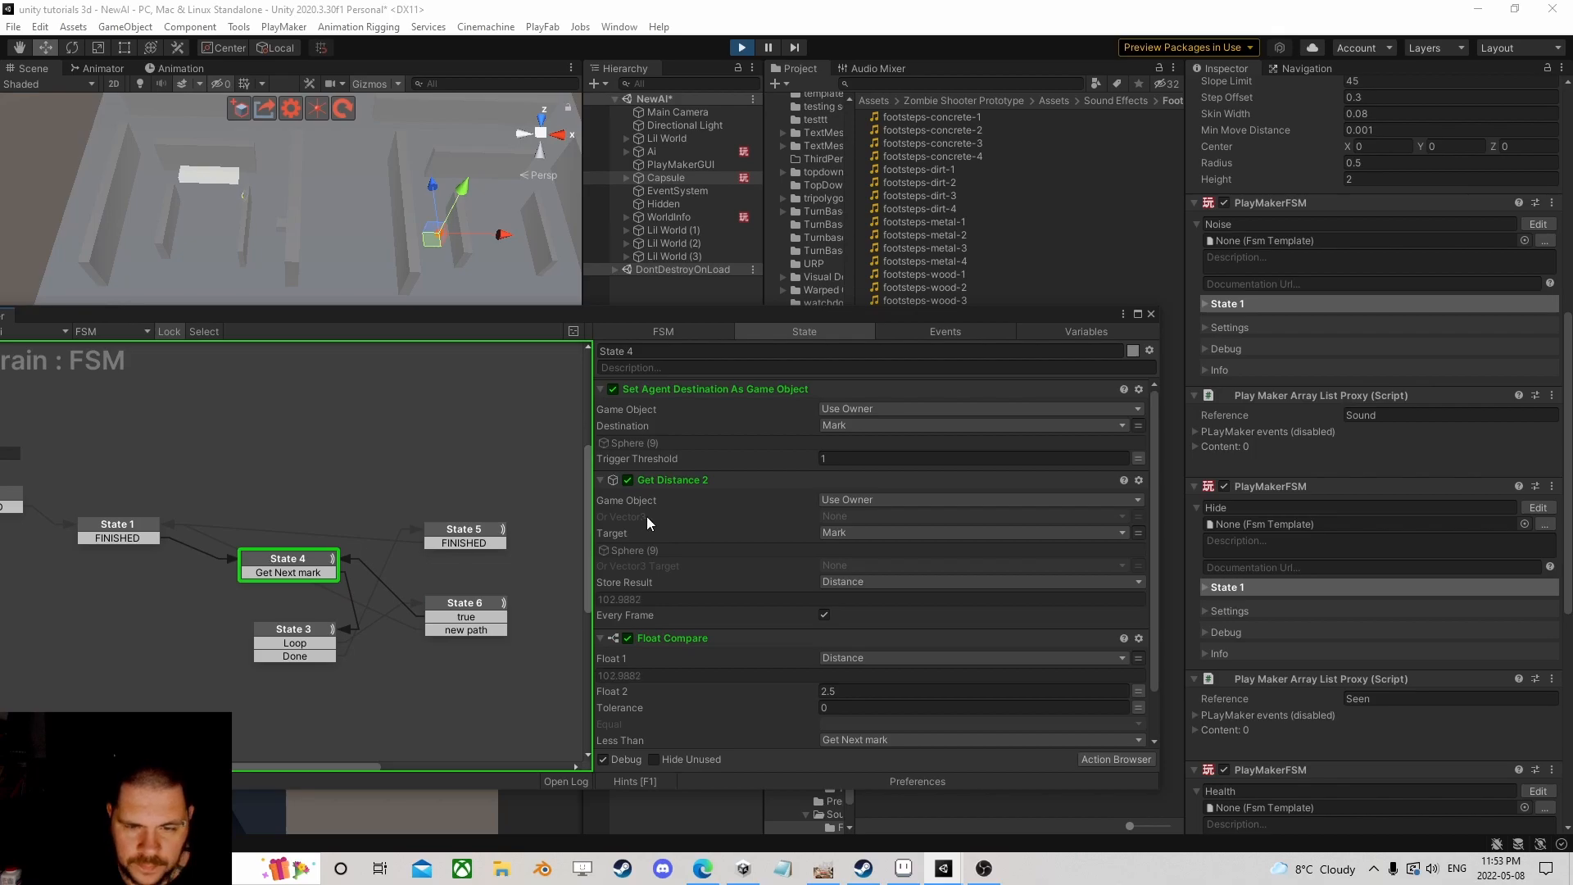
scroll(441, 273, "down", 2)
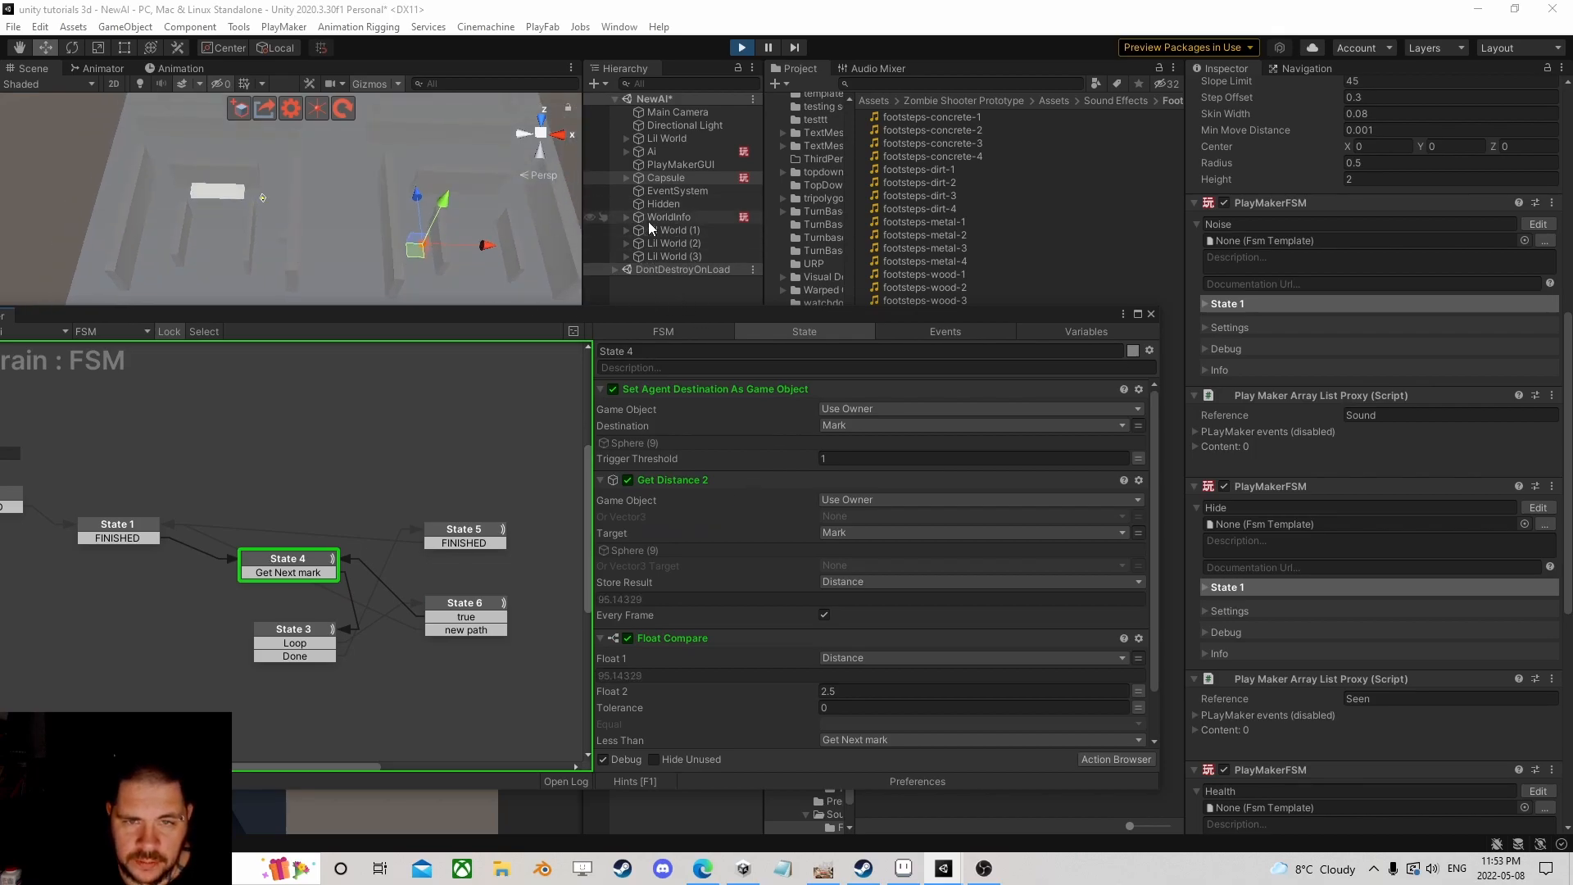
left_click(618, 178)
Step: Expand the Lil World and WorldInfo groups, select Patrol3 and frame it in the Scene view
left_click(626, 230)
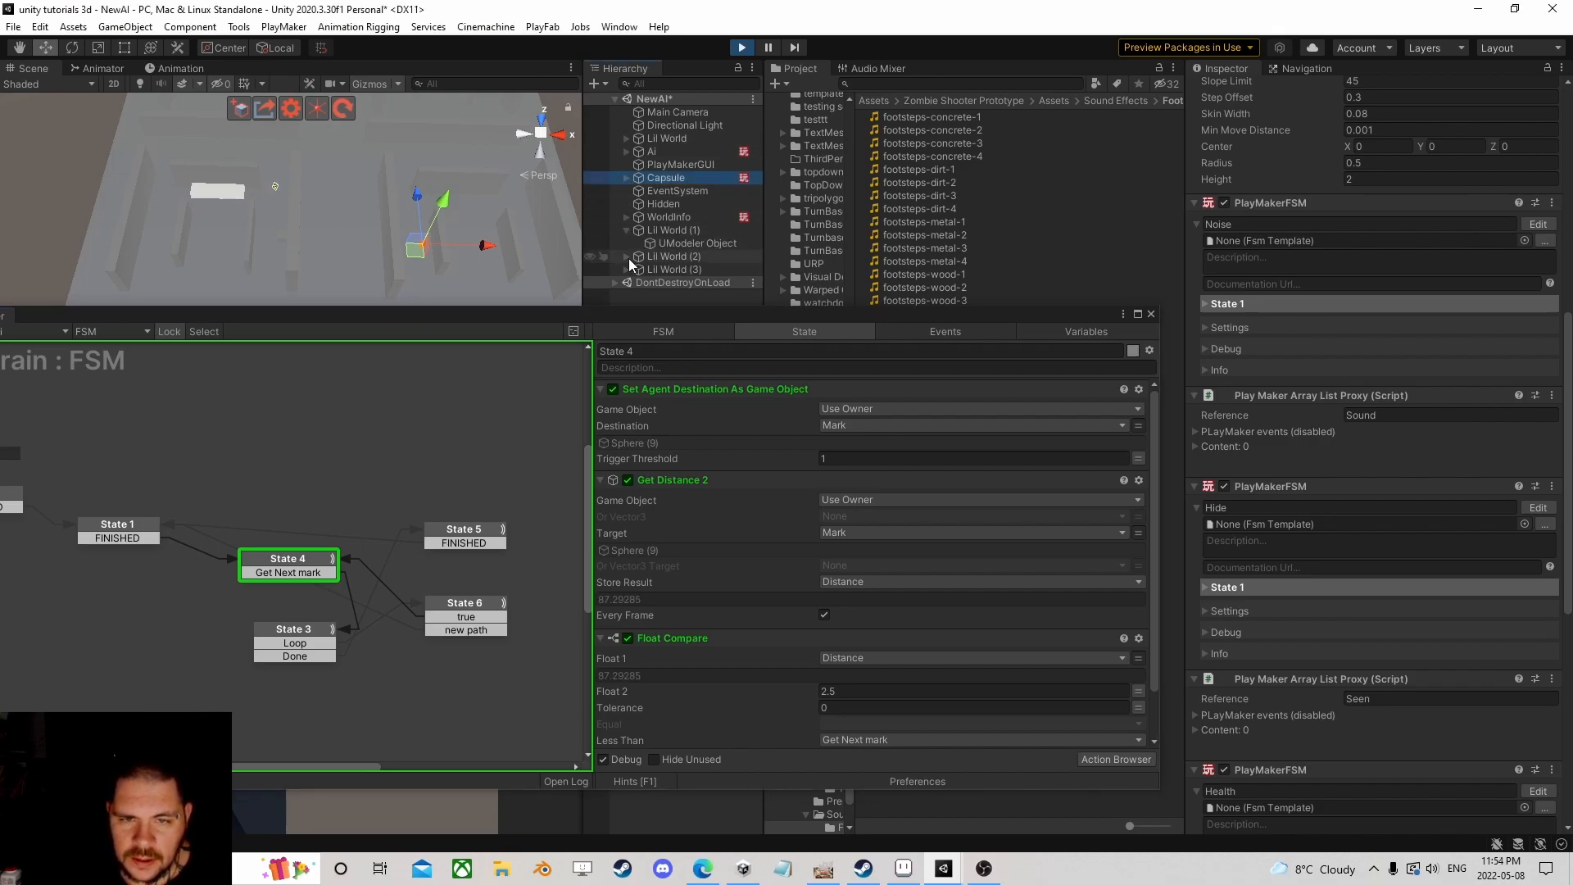
left_click(626, 257)
left_click(627, 282)
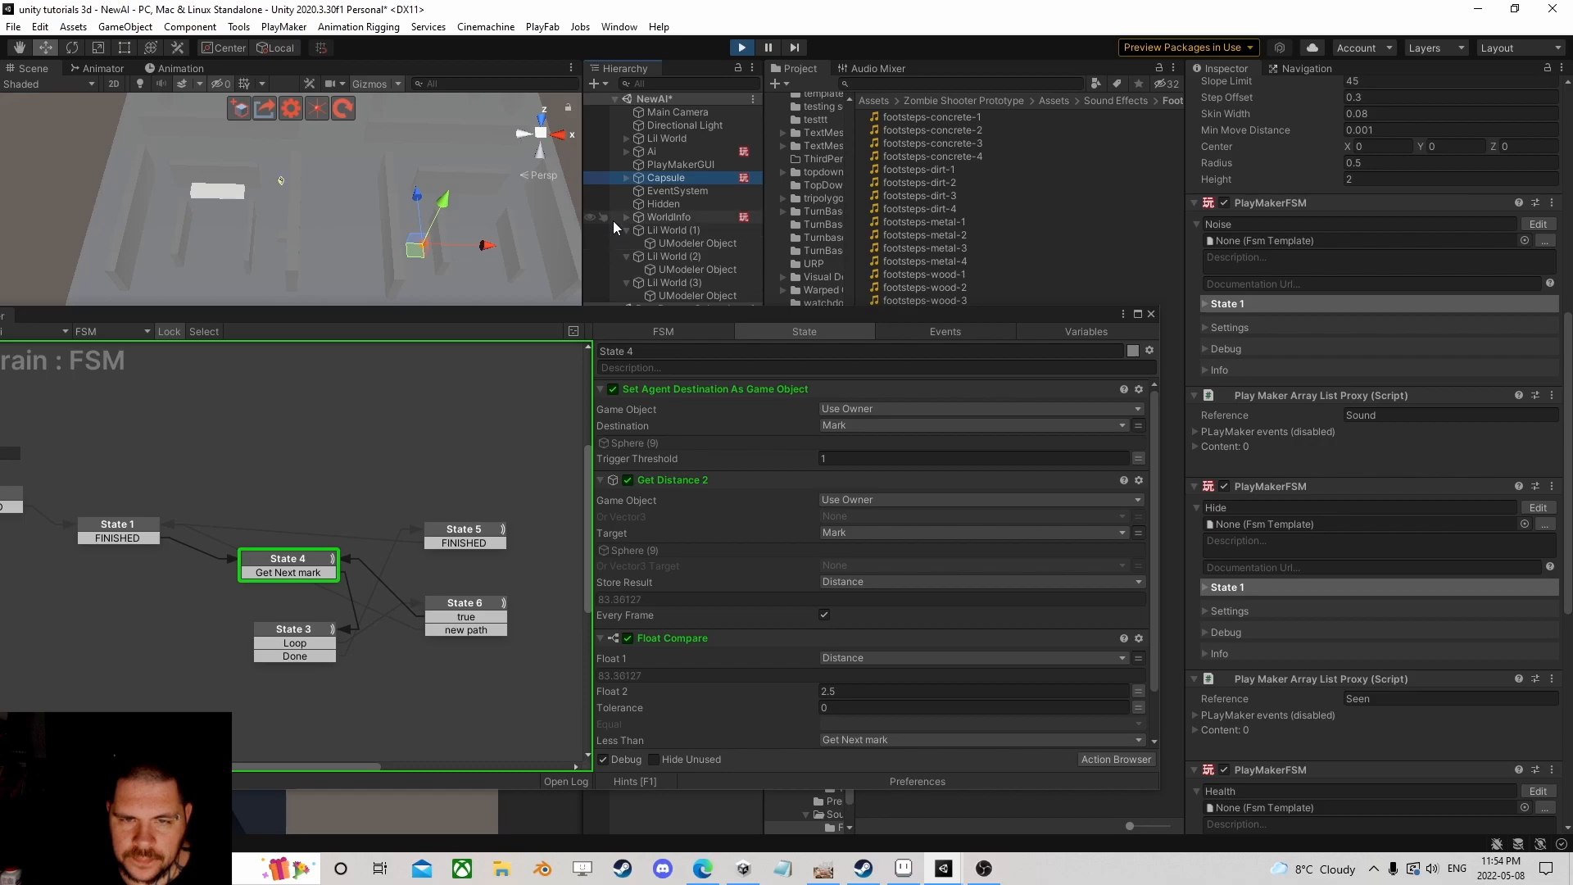
left_click(627, 217)
left_click(638, 243)
left_click(636, 244)
left_click(664, 269)
key("f")
scroll(364, 242, "down", 3)
middle_click_drag(362, 244, 396, 188)
scroll(397, 189, "up", 3)
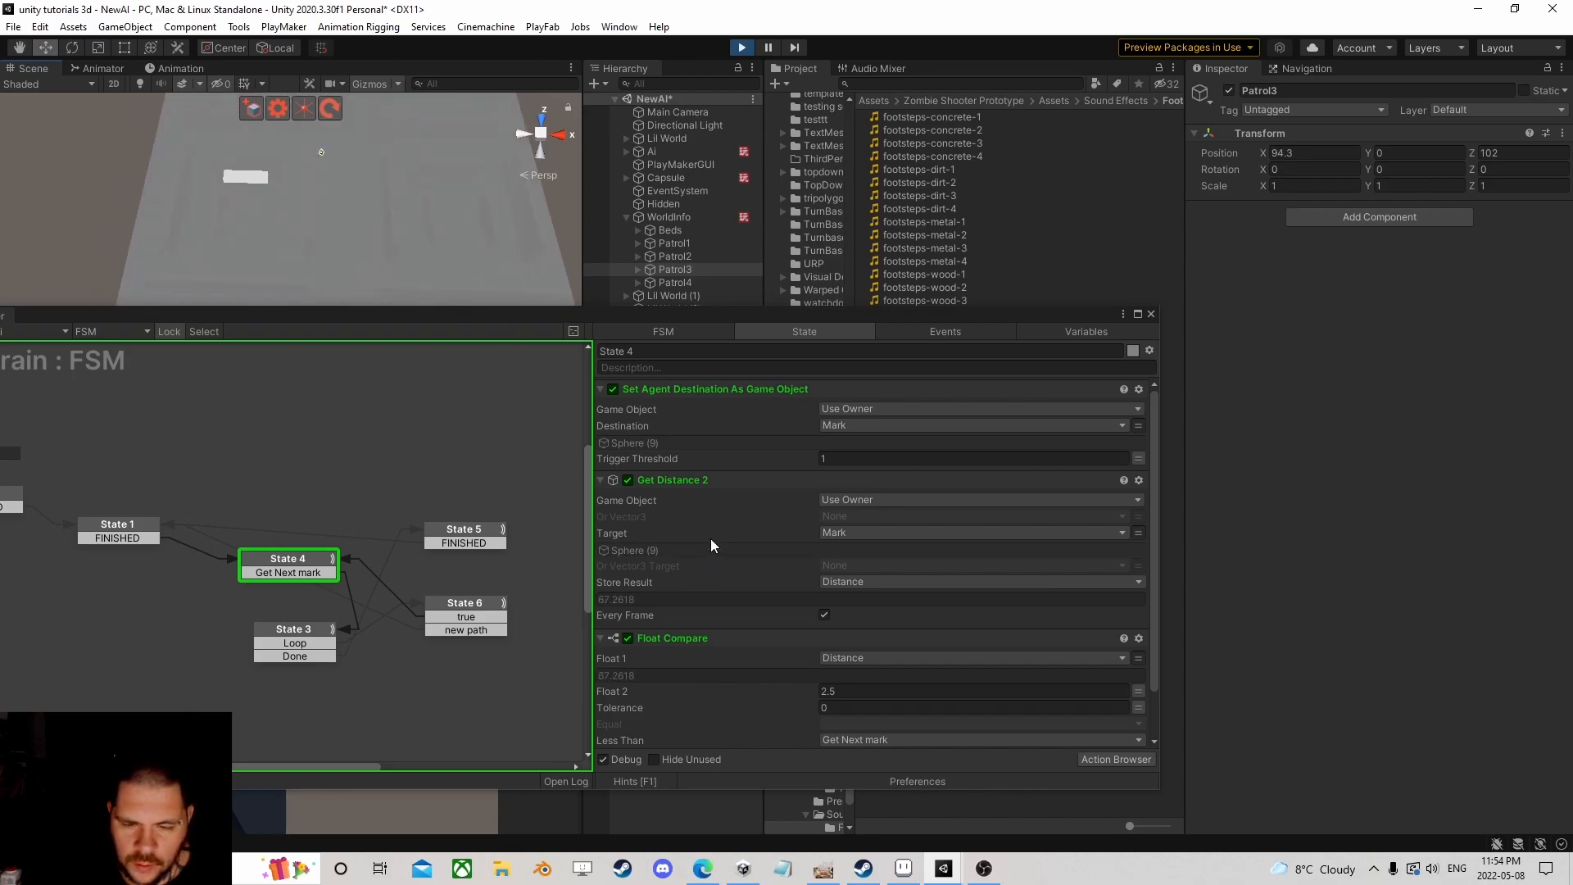
Step: Expand State 6's Float Round for Z, then stop Play mode
left_click(466, 602)
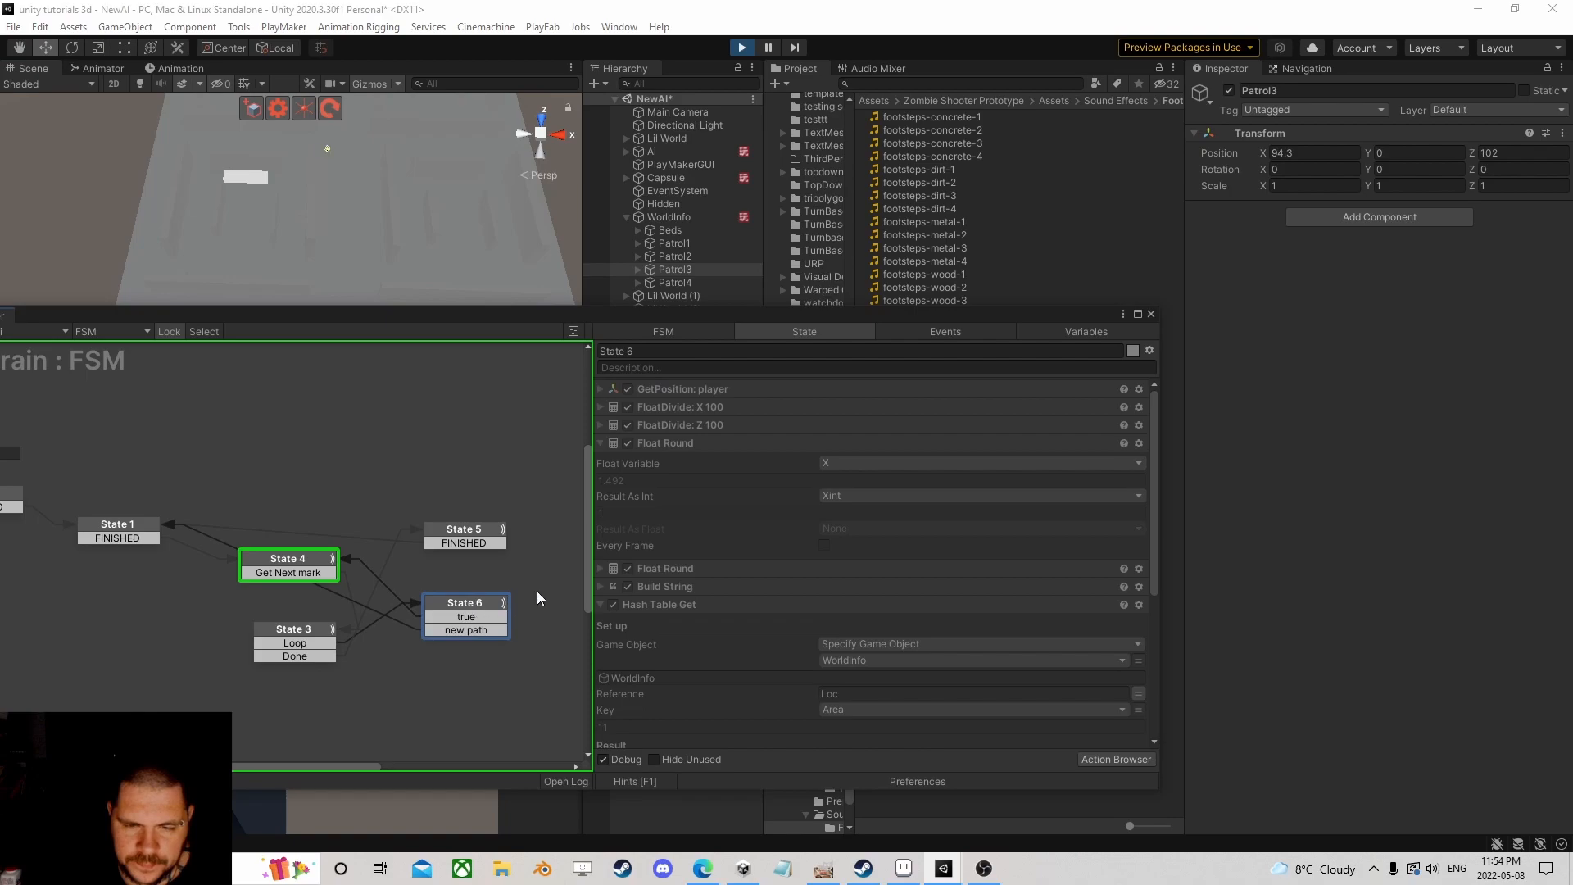
scroll(680, 510, "down", 3)
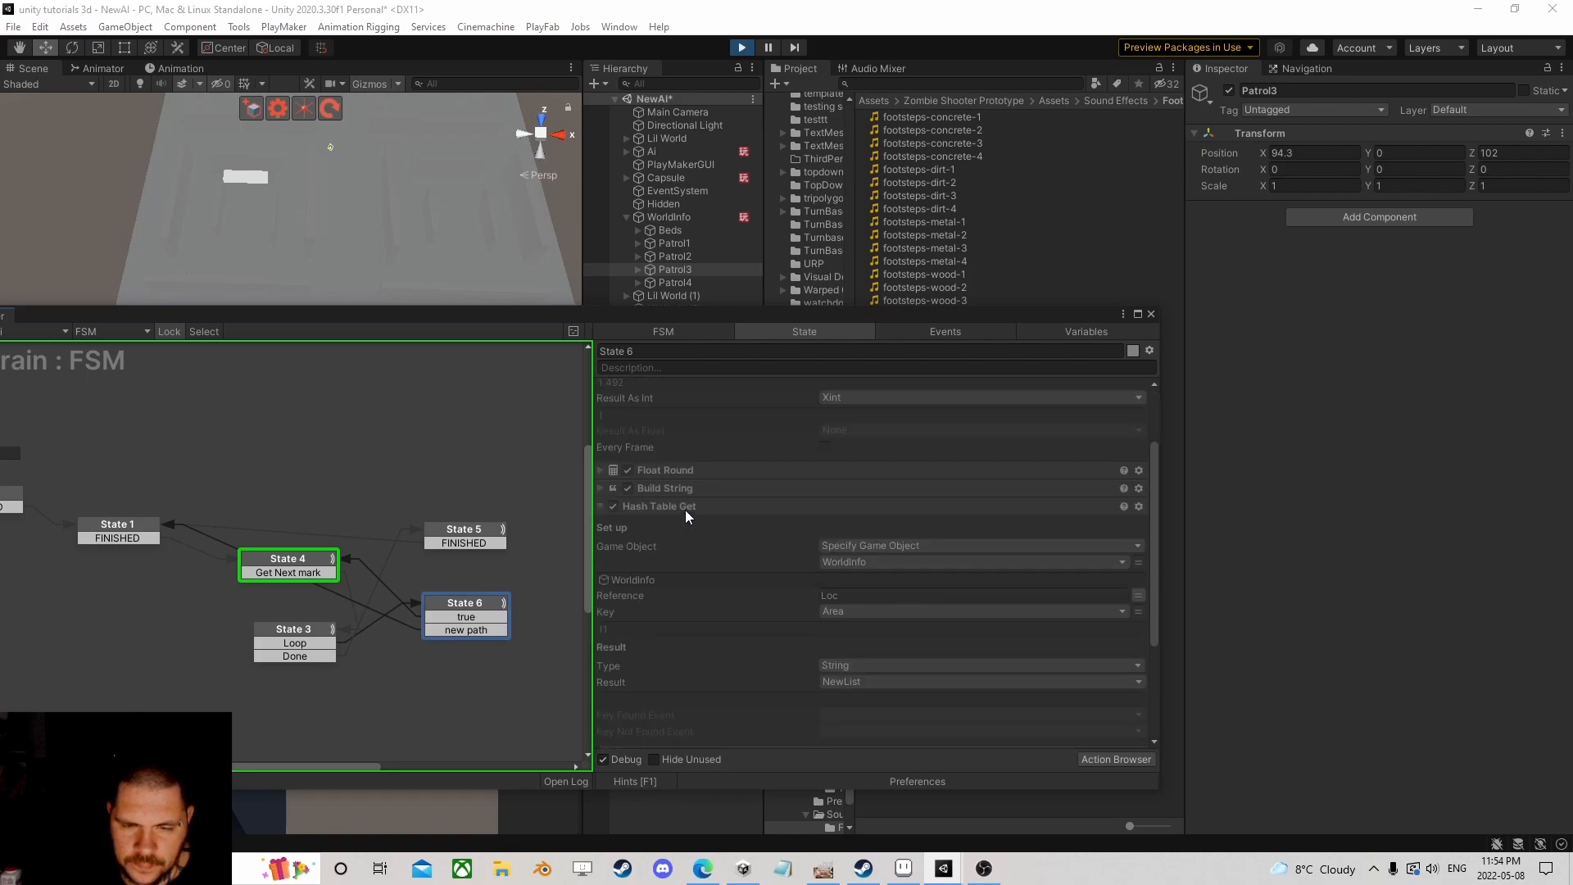
left_click(601, 470)
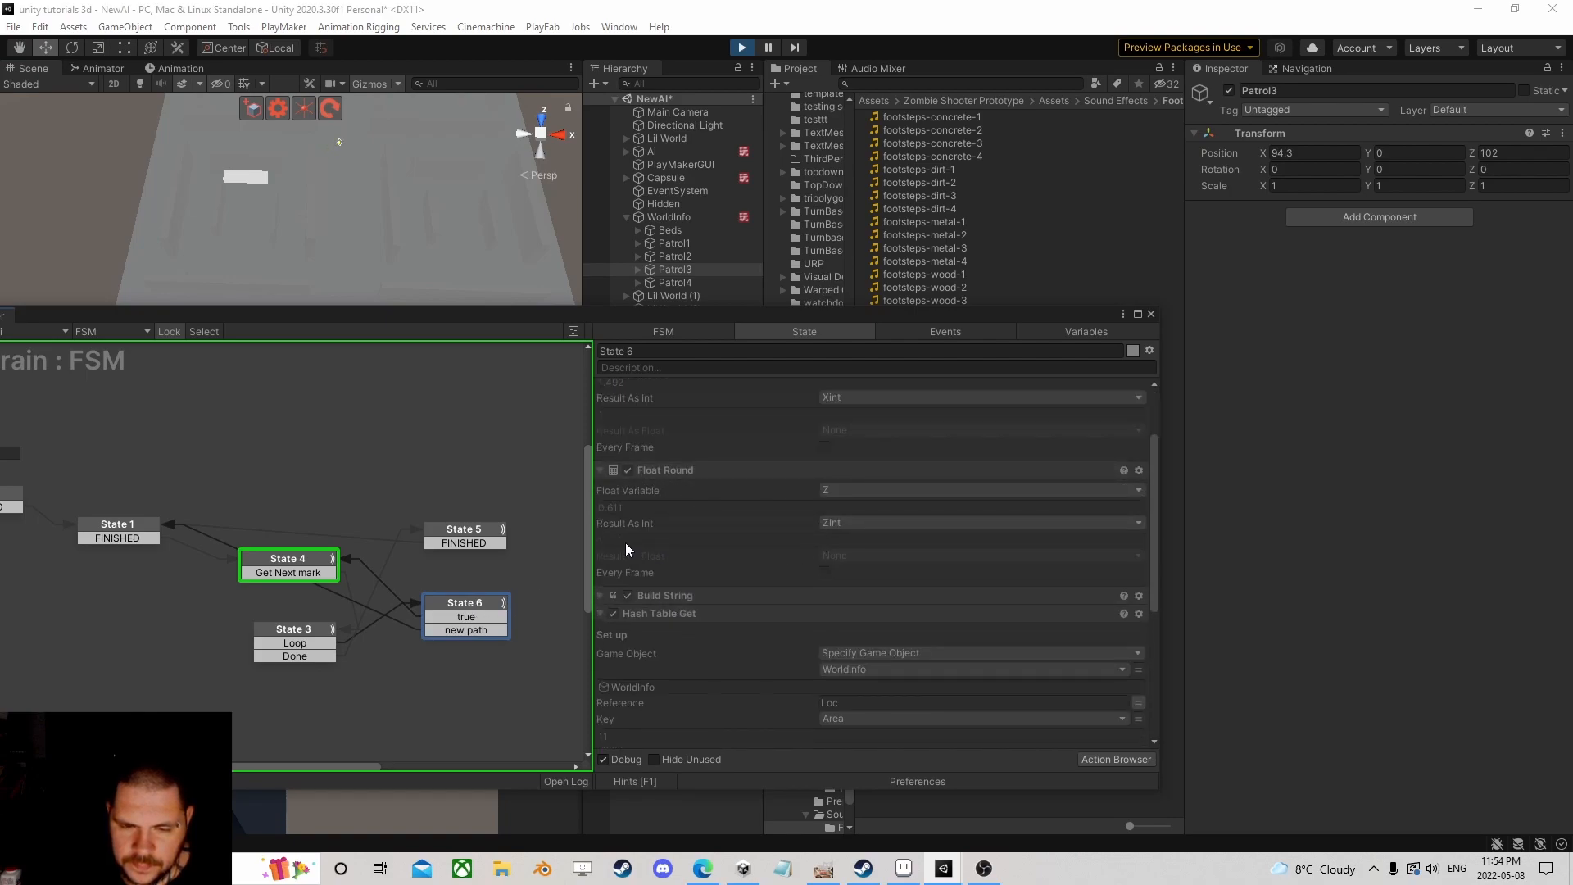
scroll(667, 567, "up", 3)
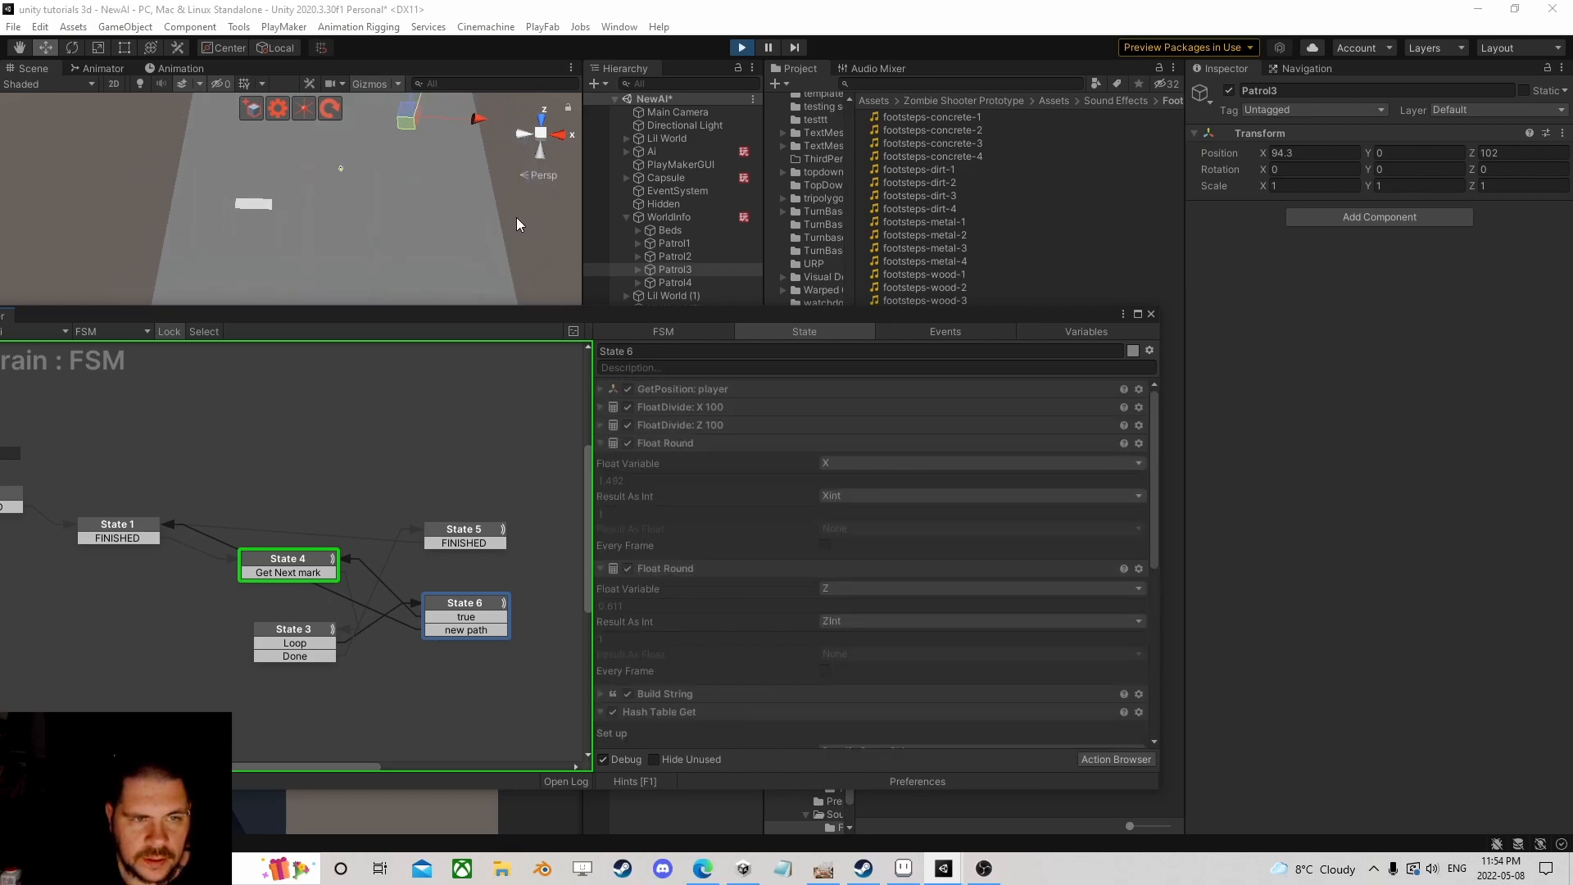
left_click(741, 46)
left_click_drag(691, 315, 866, 270)
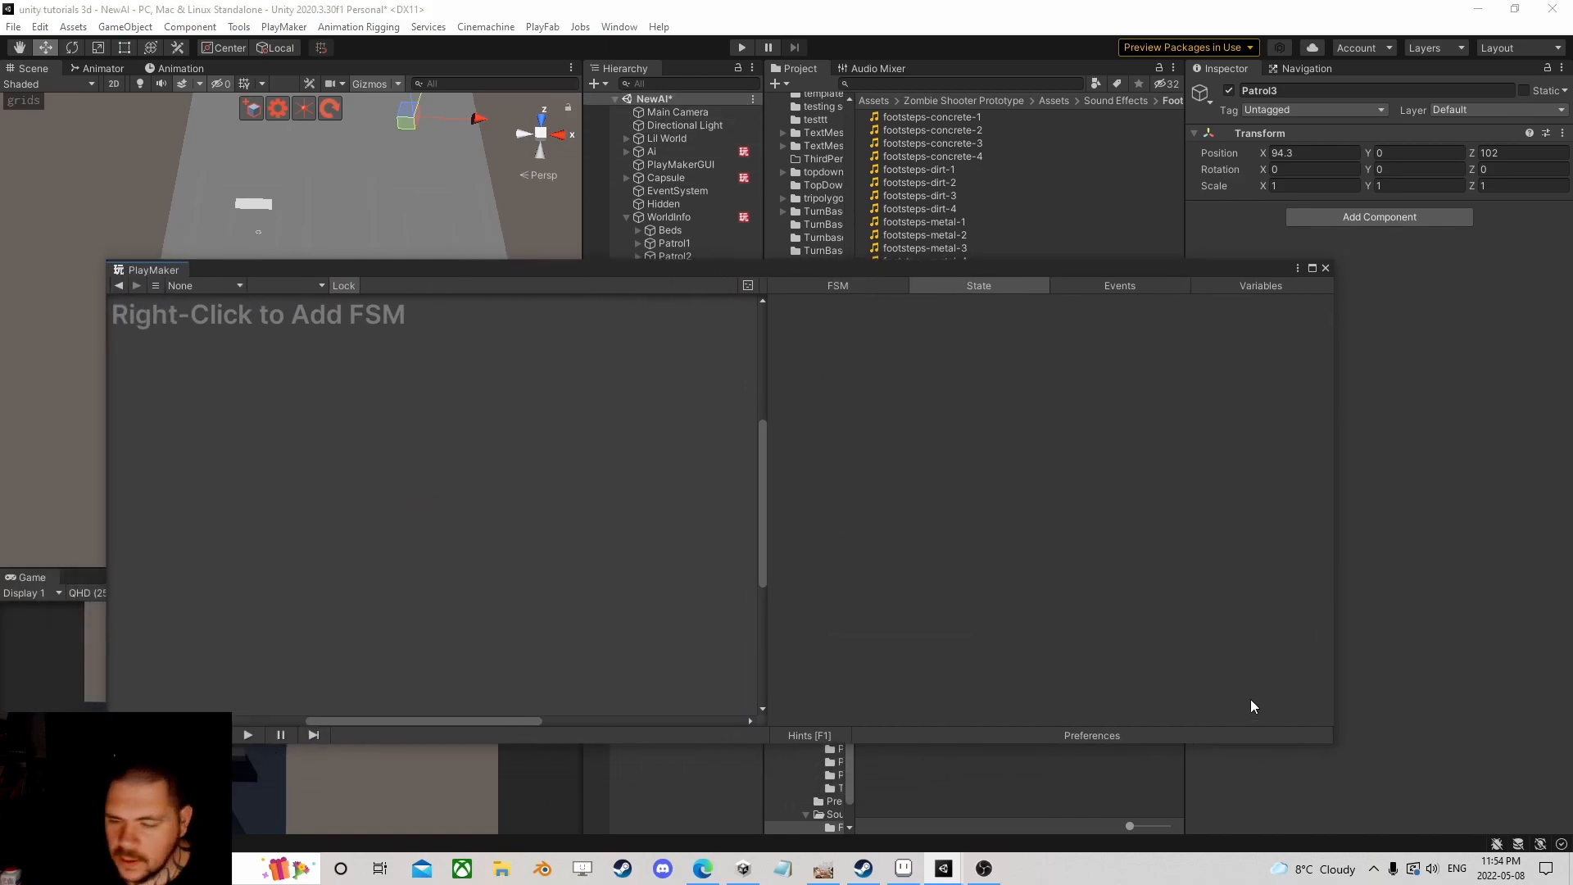
Step: Close the empty PlayMaker window, select Ai and open its Brain FSM
left_click(1325, 268)
left_click(652, 163)
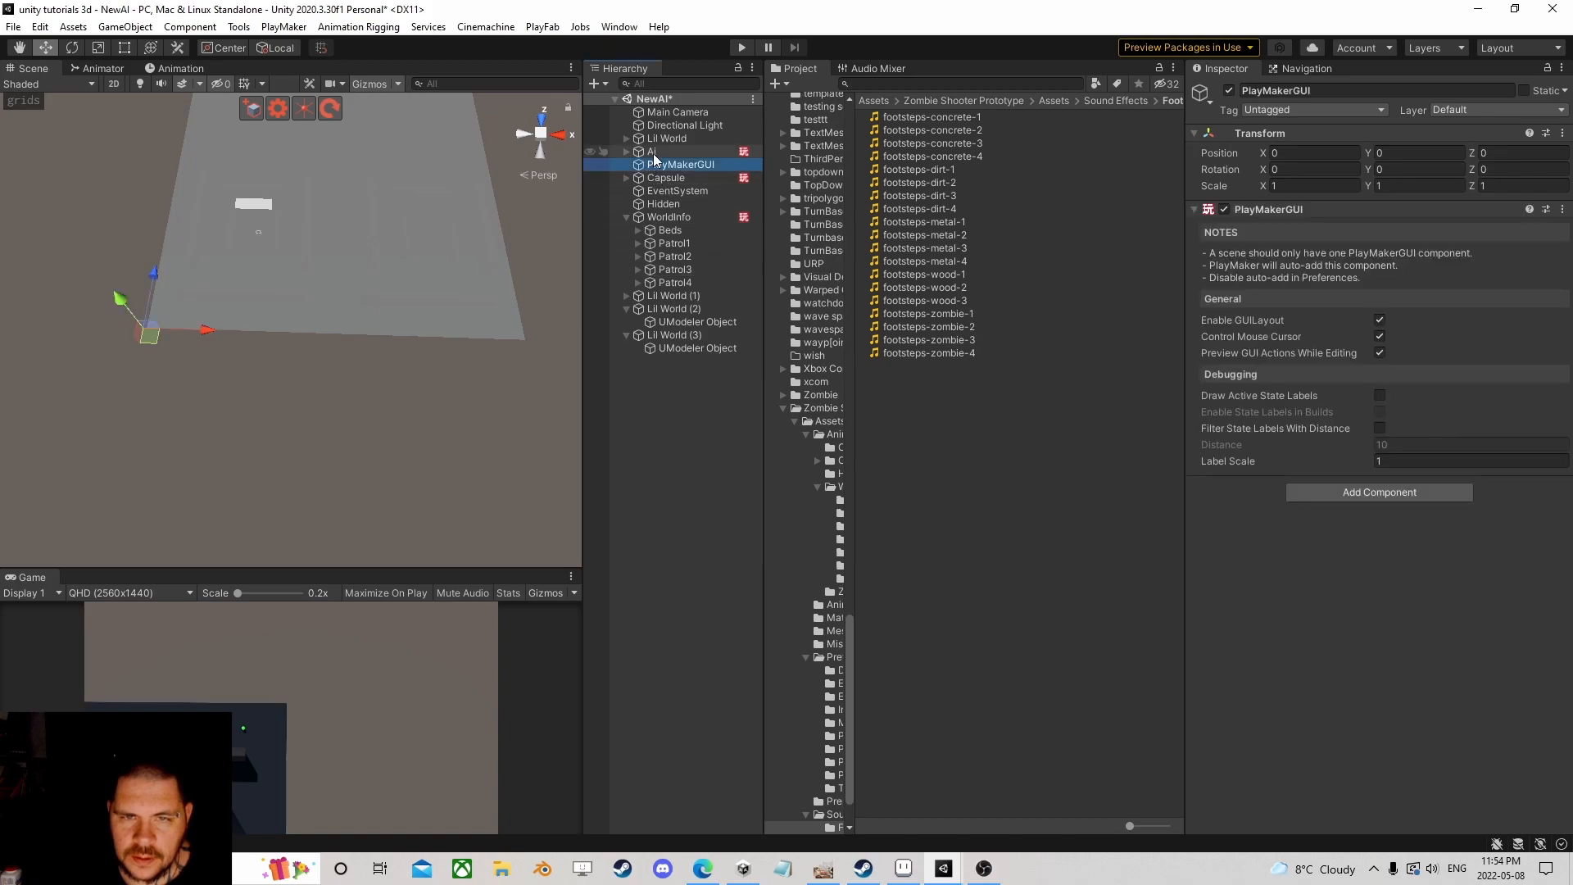
left_click(653, 153)
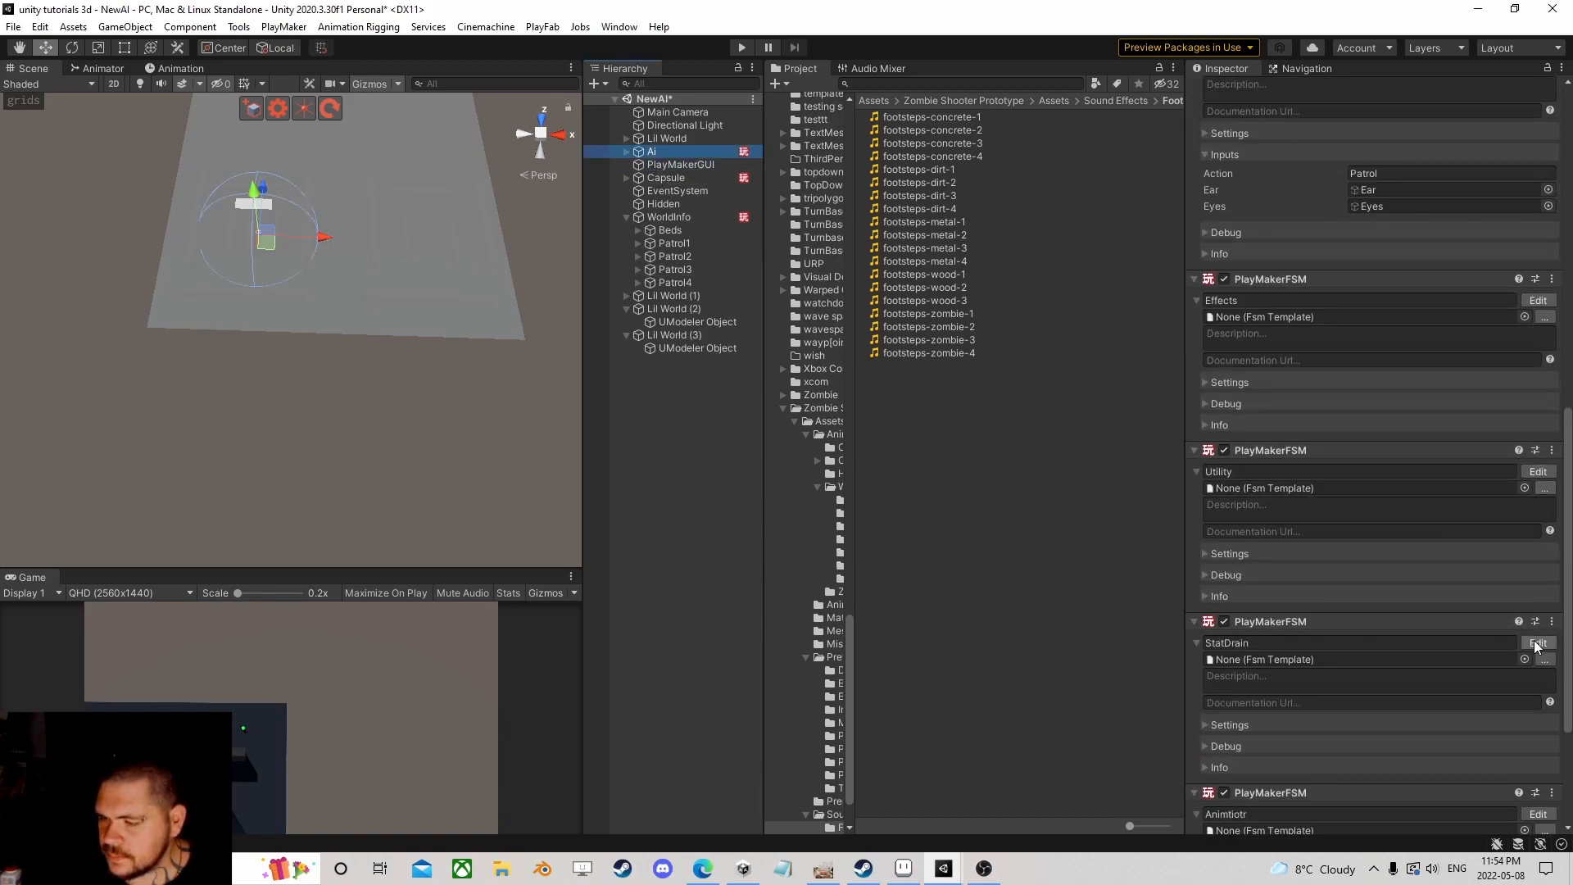
scroll(1493, 565, "up", 3)
left_click(1538, 198)
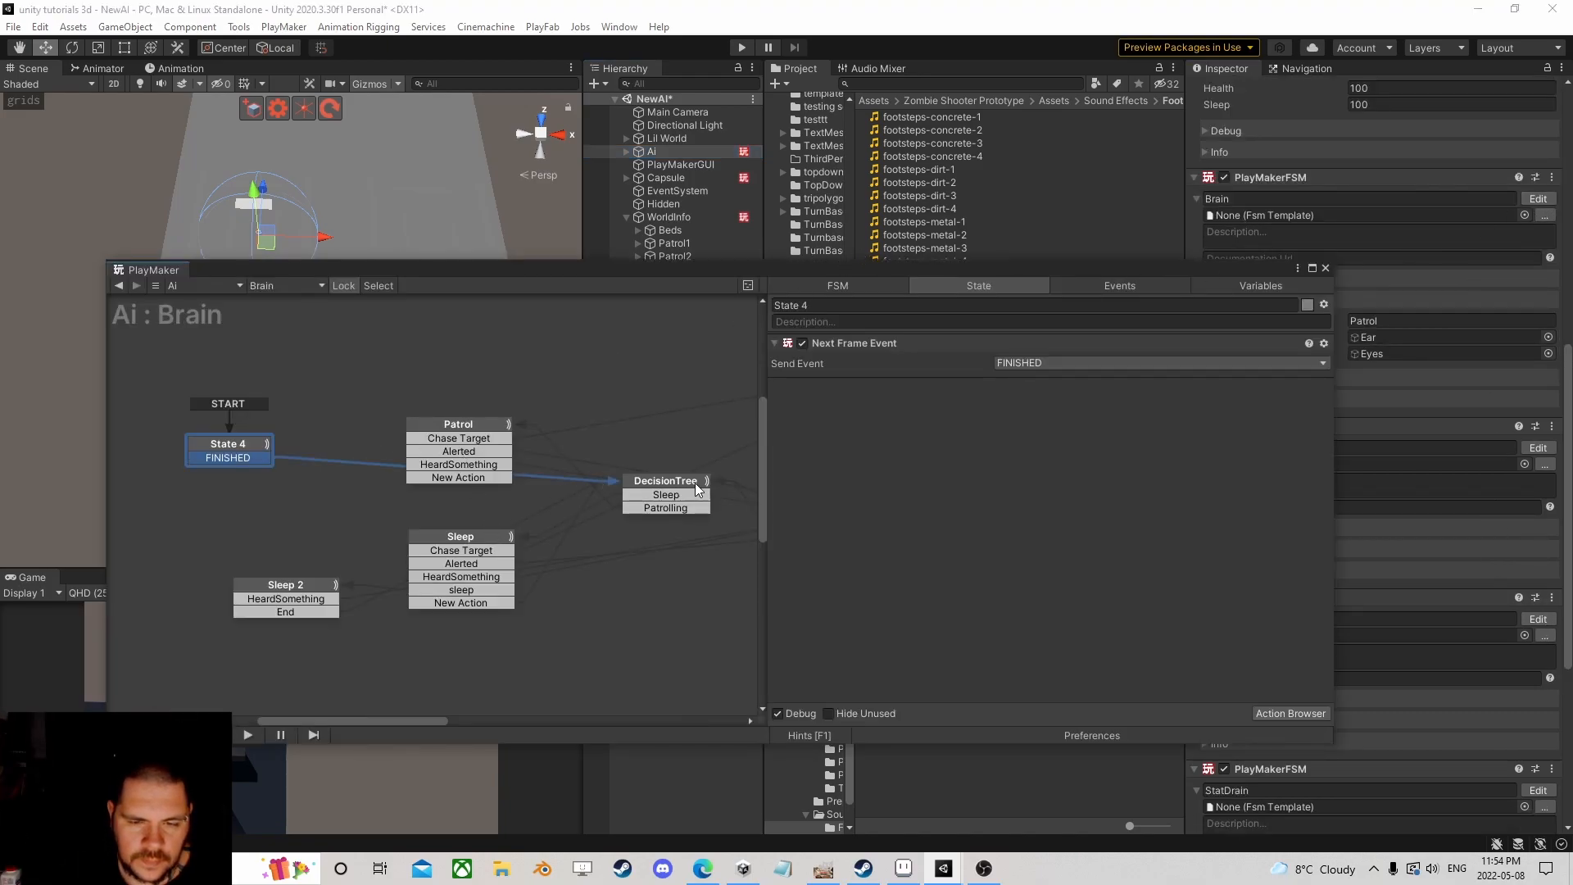
Step: Open the patrol template from the Patrol state and show State 1's Hash Table Get and Get Closest actions
left_click(488, 428)
scroll(1065, 512, "down", 2)
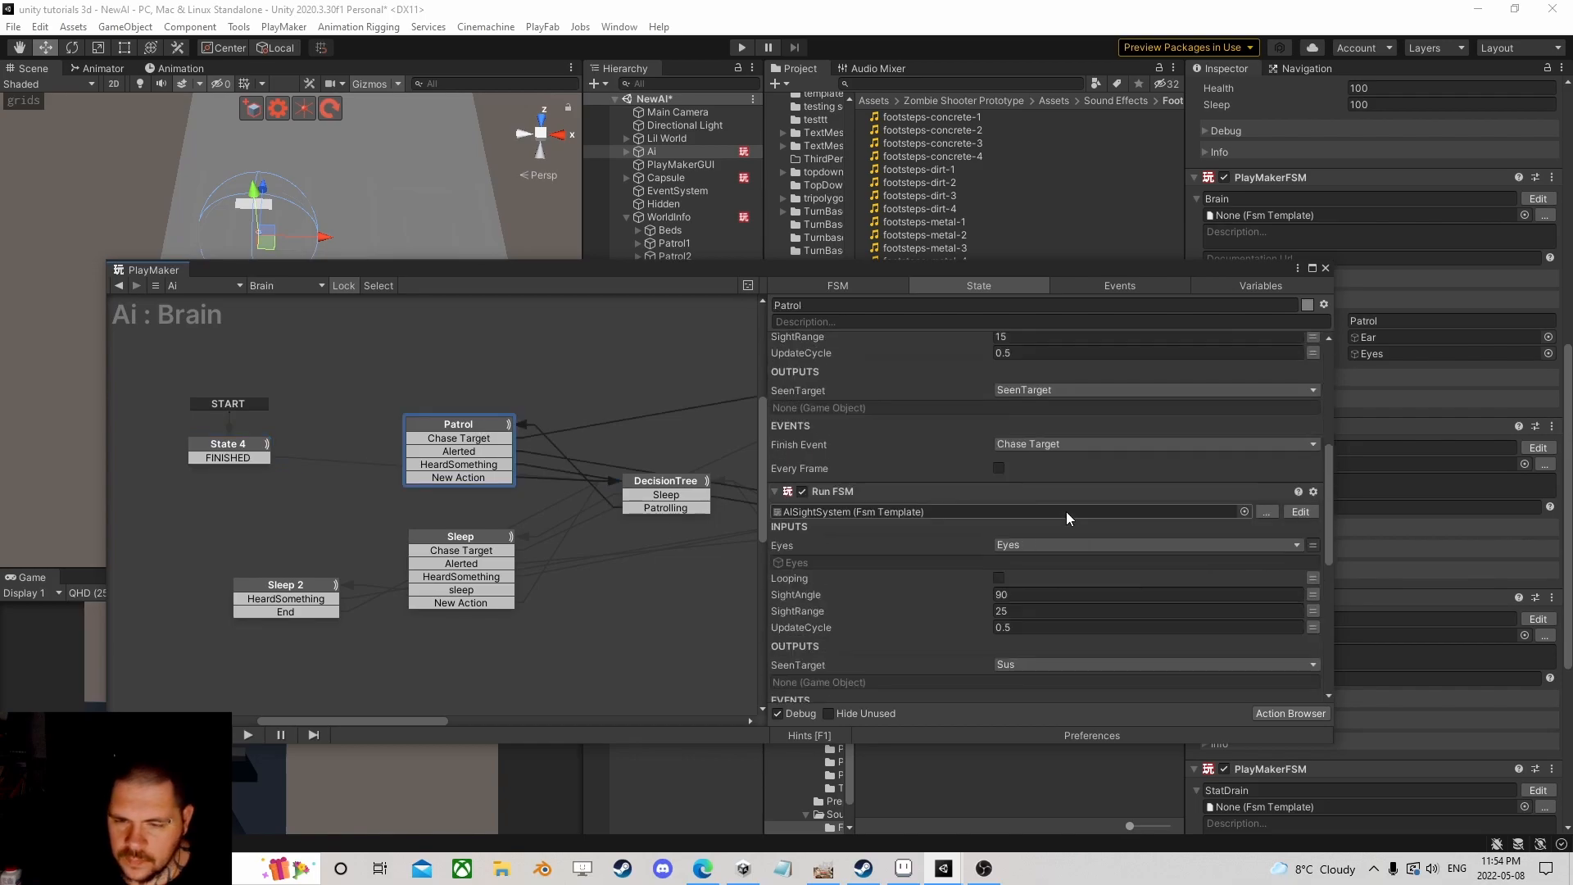
scroll(1065, 511, "down", 4)
left_click(1298, 393)
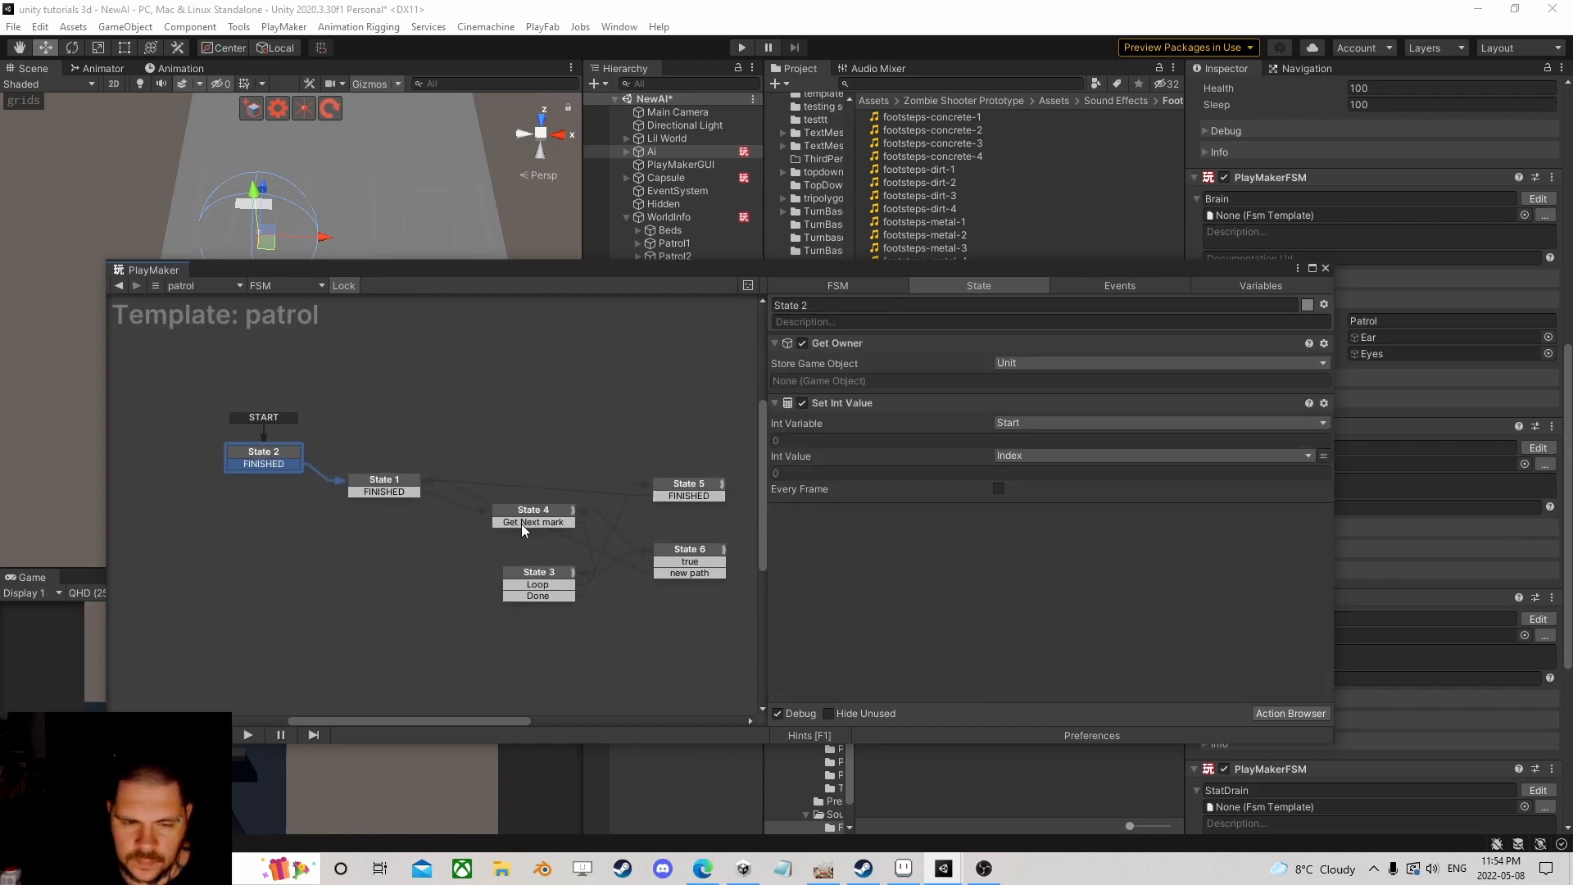
left_click(234, 463)
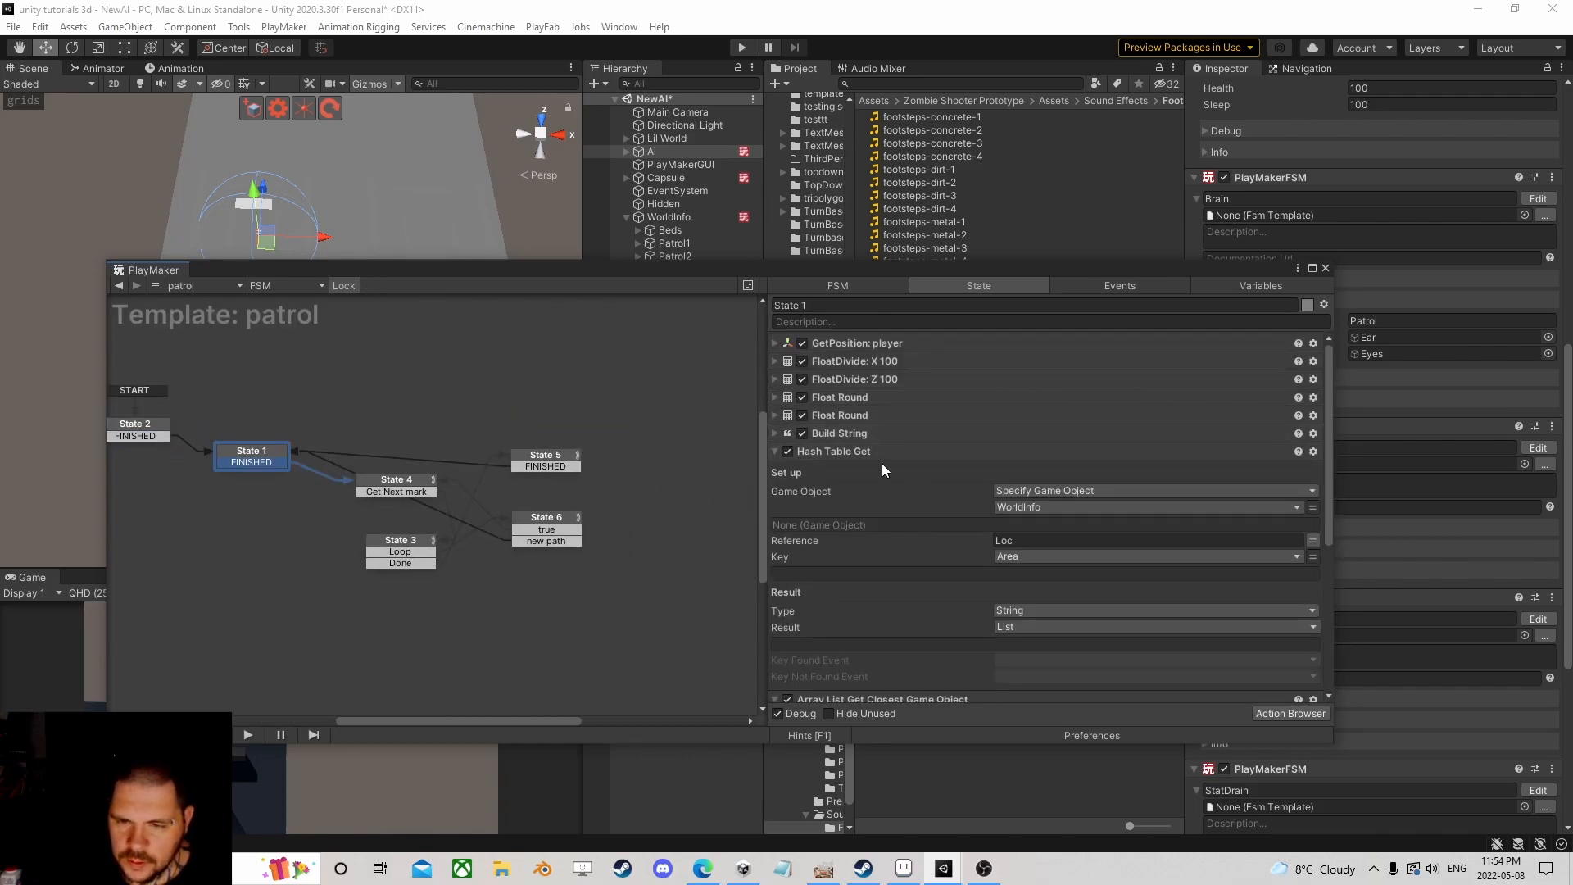
left_click(776, 452)
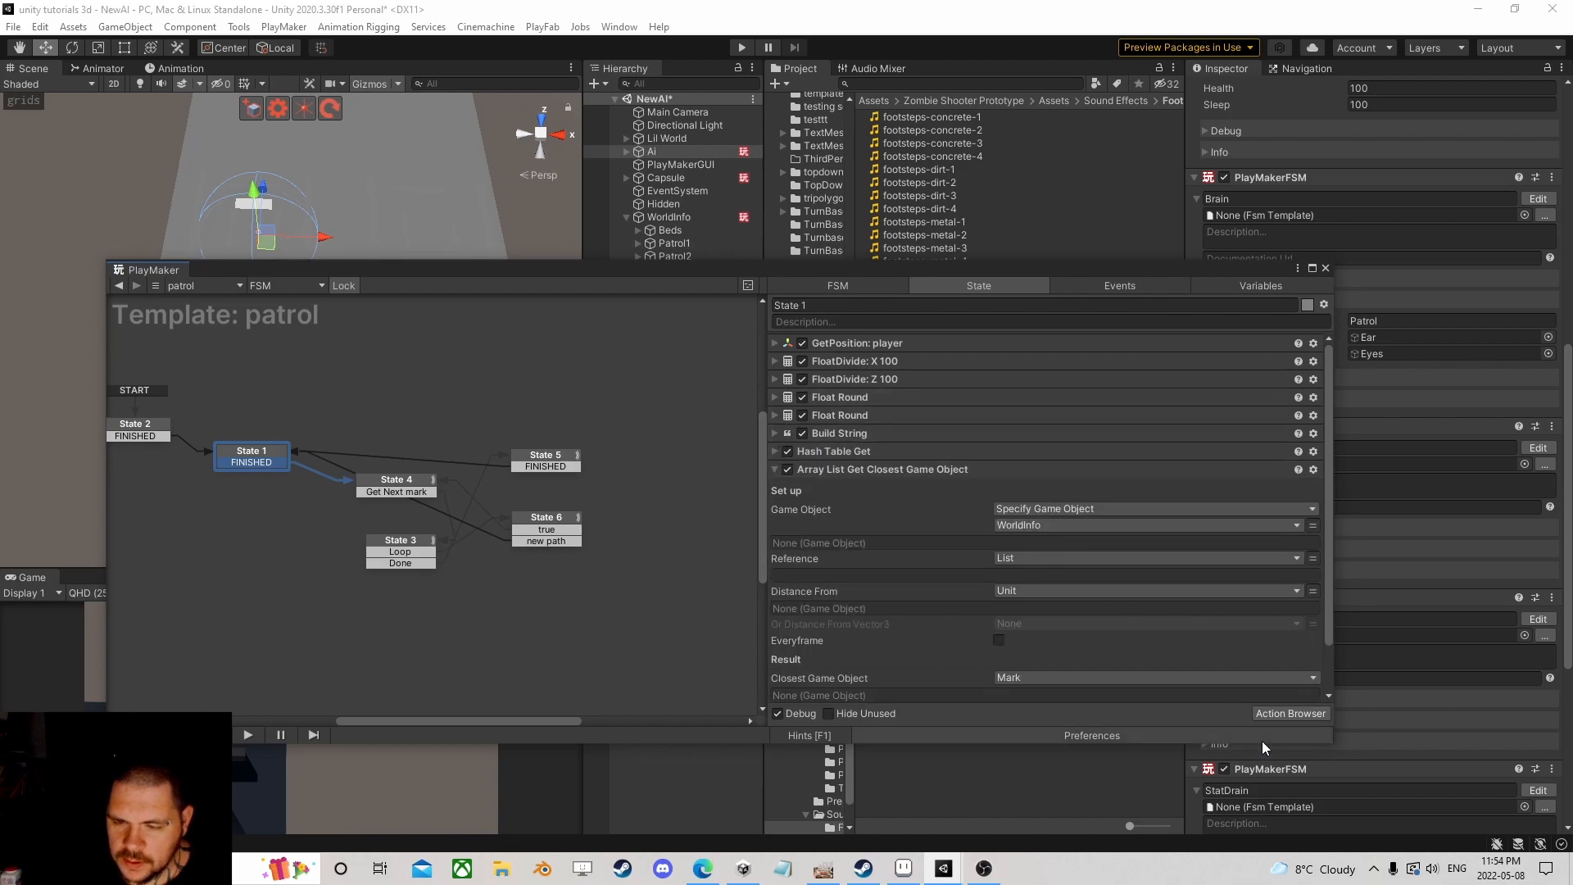
Step: Search the Action Browser for a 'floor' rounding action
left_click(1302, 710)
type("floa")
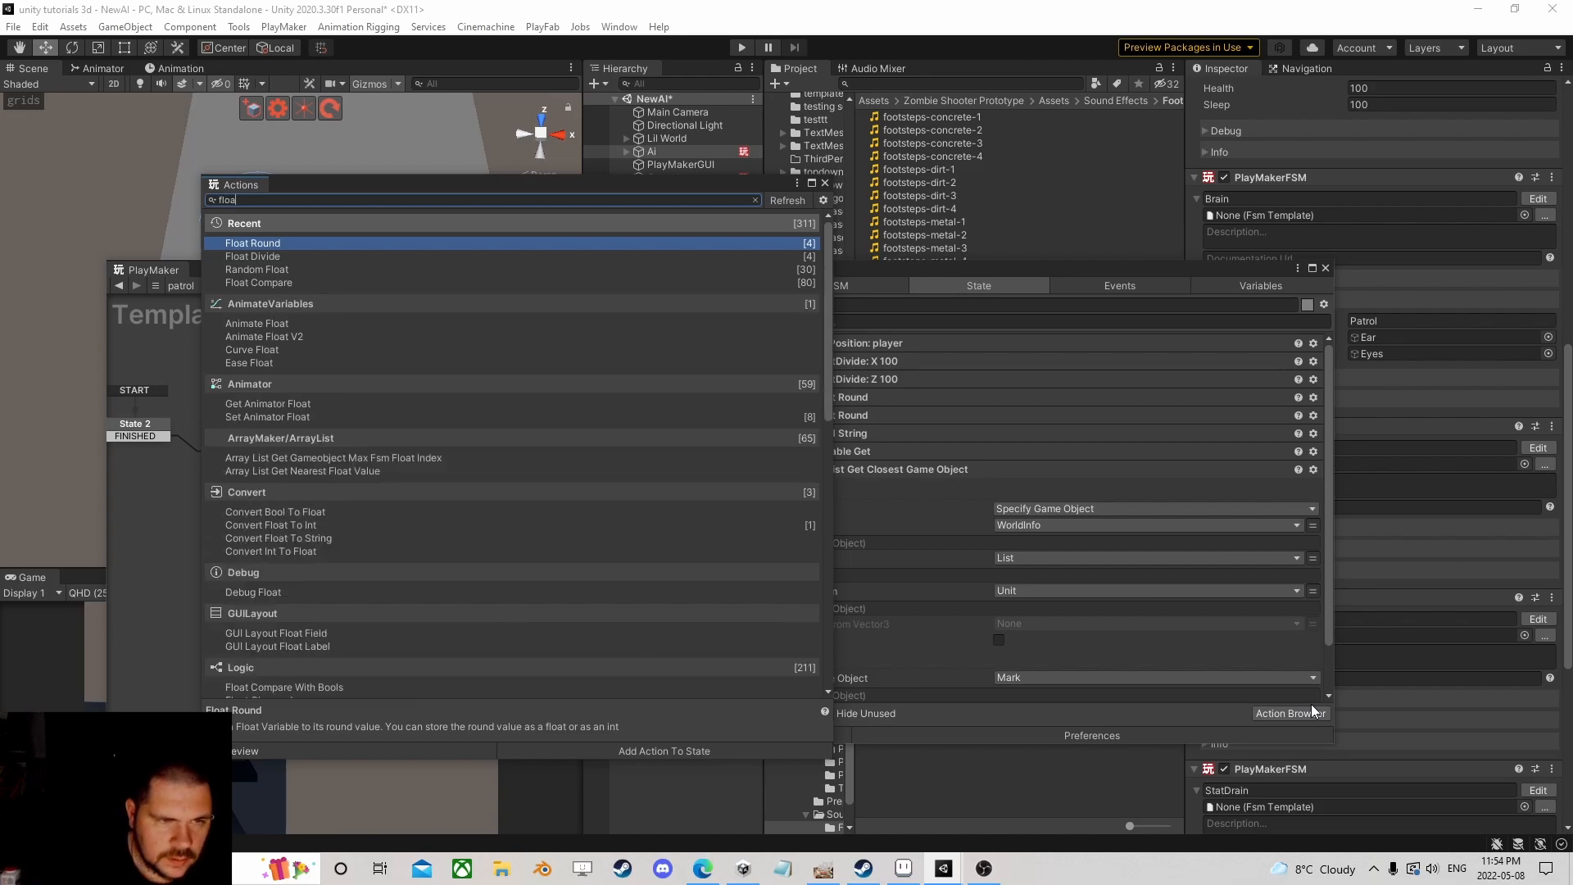
key("BackSpace")
type("or")
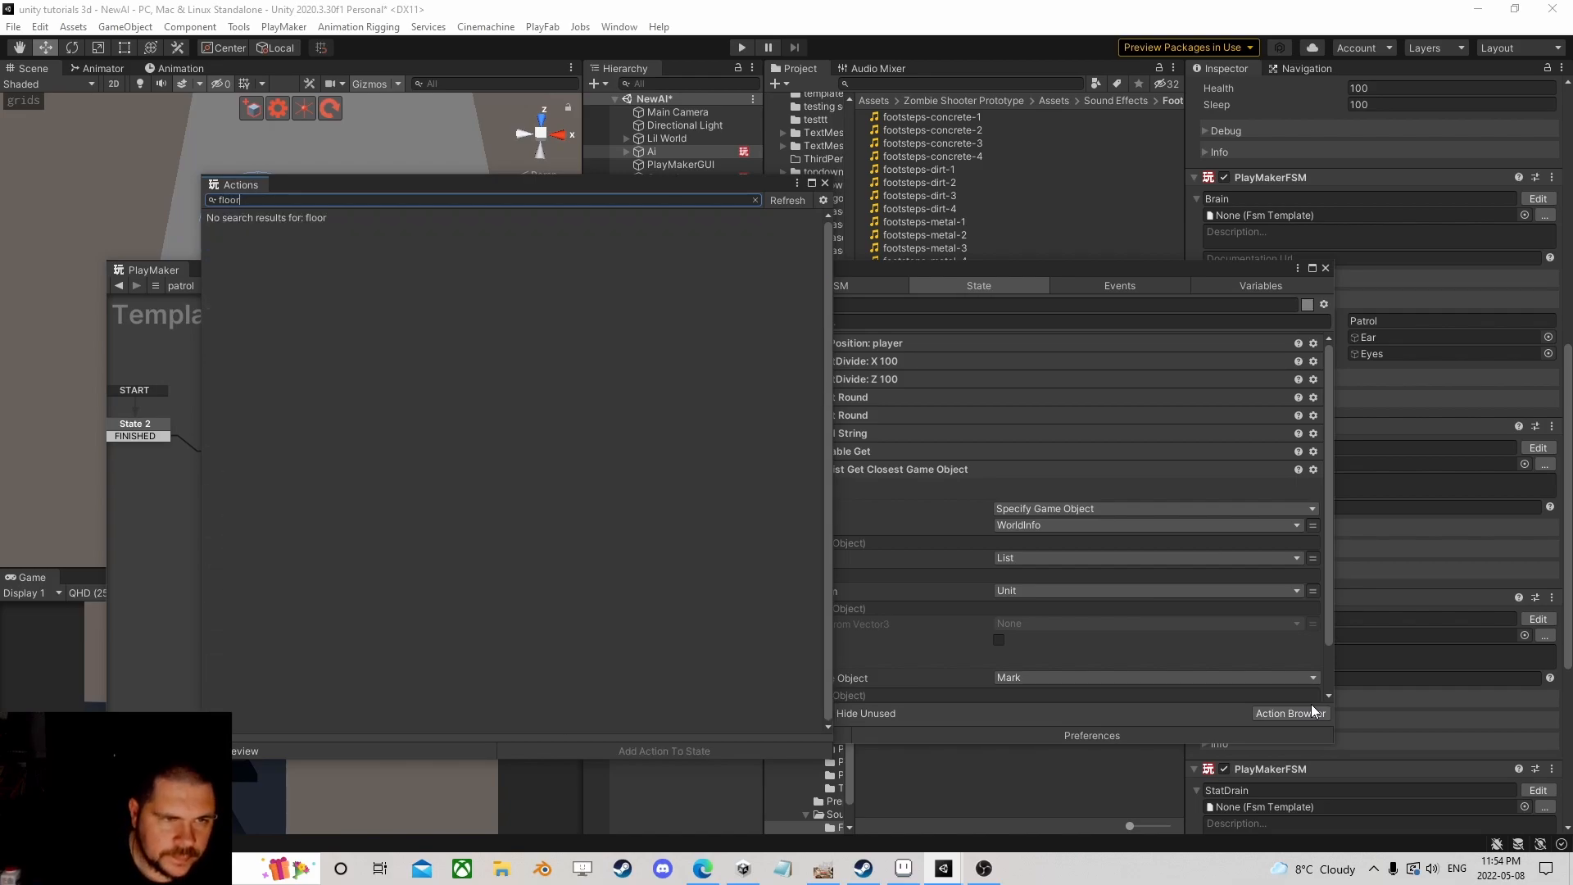
key("BackSpace")
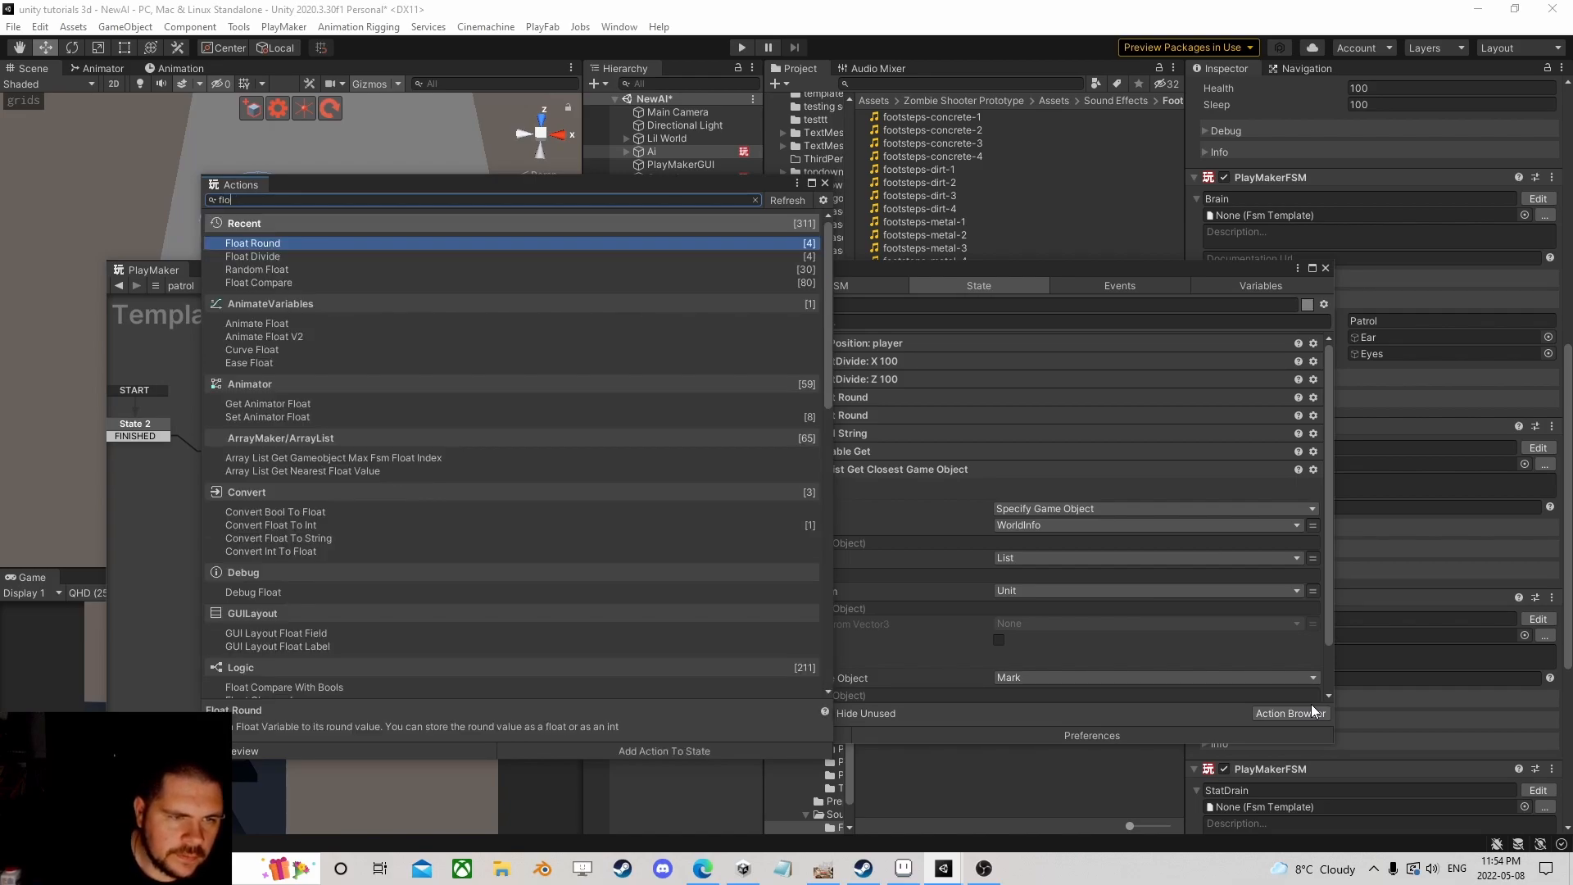
Step: Search the PlayMaker Ecosystem for 'float round' and download Float Round To Nearest
left_click(284, 26)
mouse_move(354, 166)
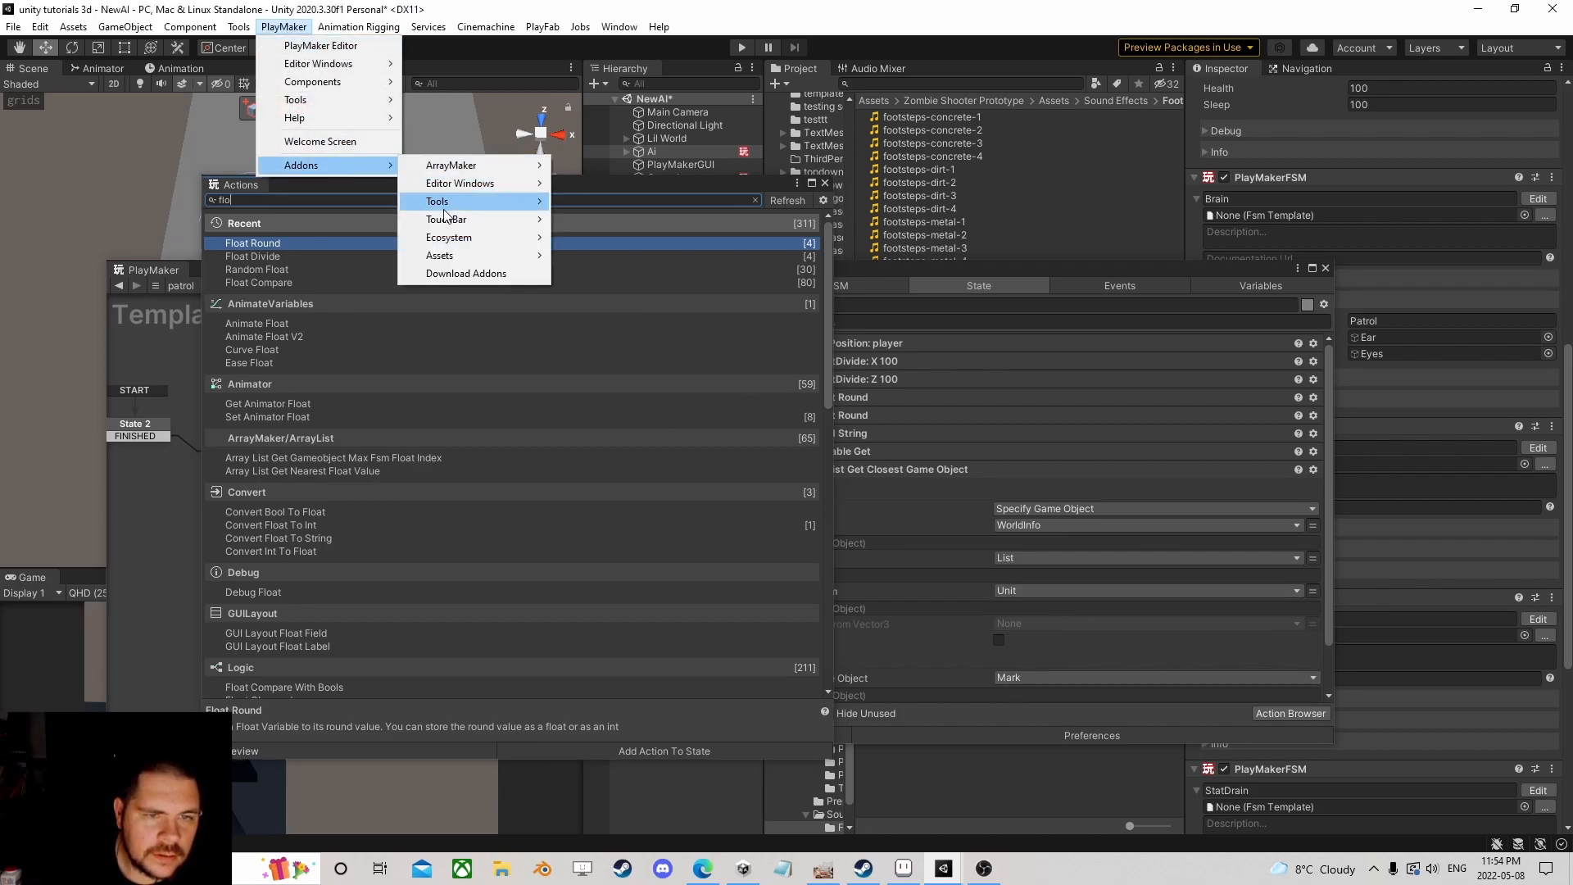
mouse_move(456, 239)
left_click(586, 237)
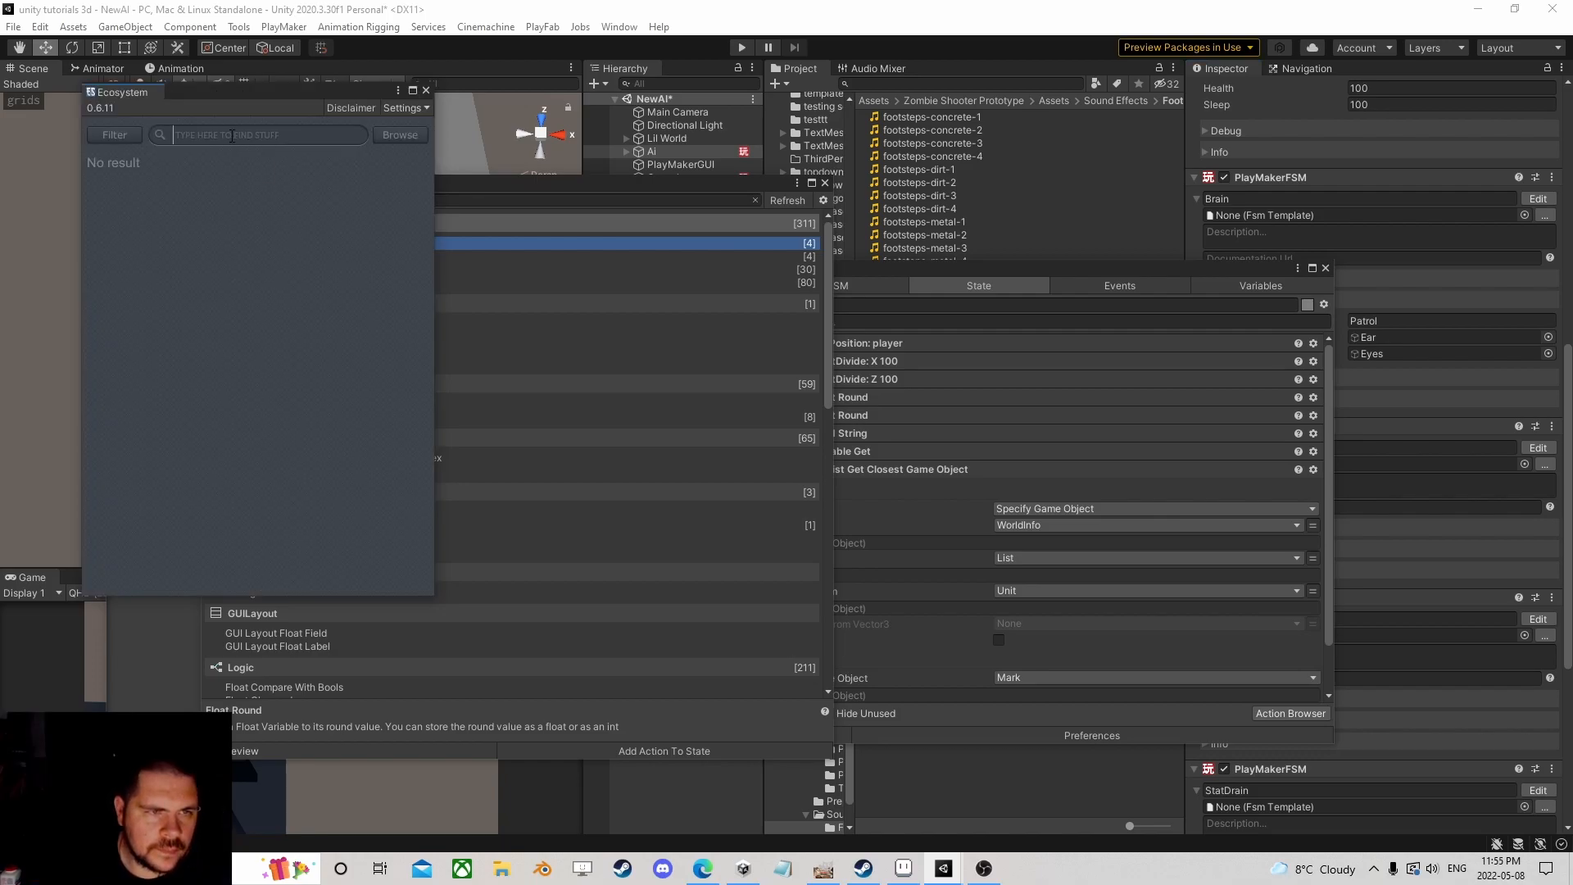
type("float round")
key("Return")
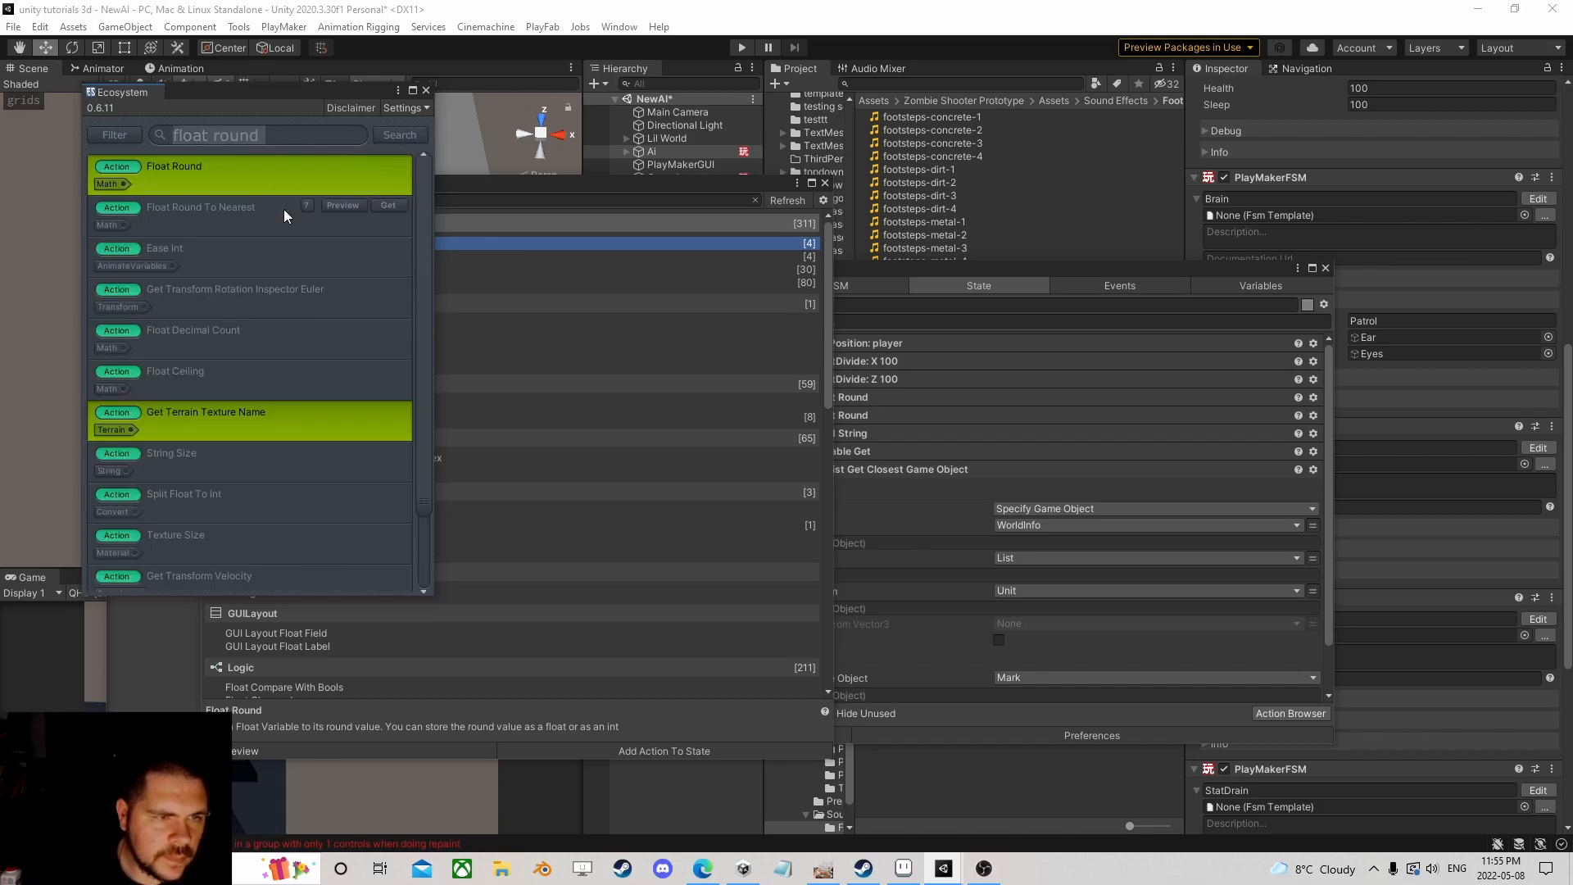
left_click(388, 206)
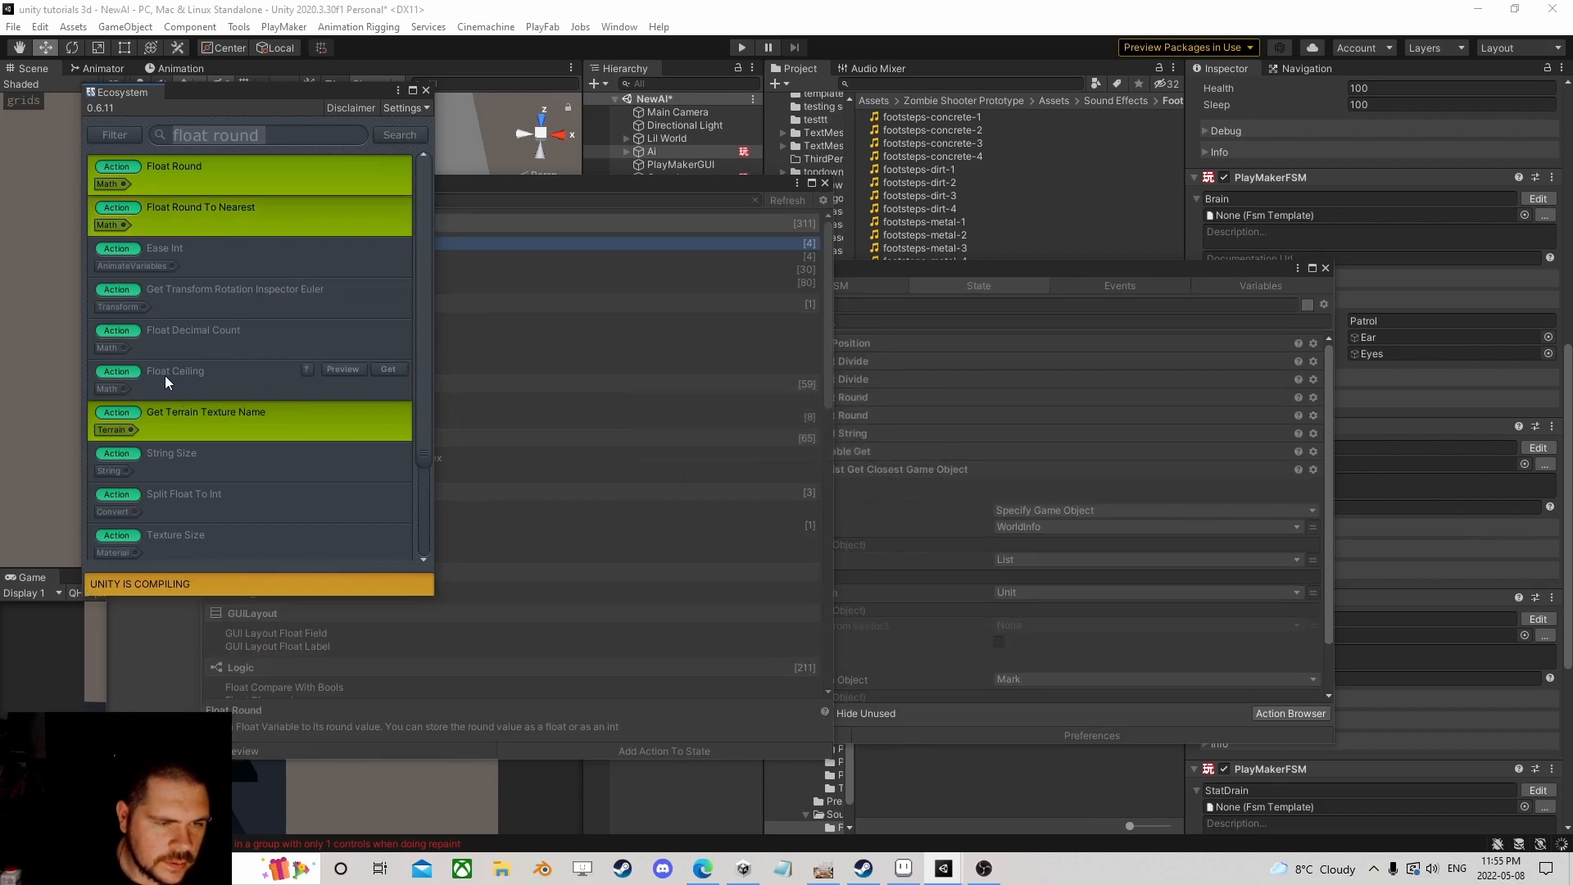
scroll(230, 376, "down", 3)
scroll(259, 438, "down", 1)
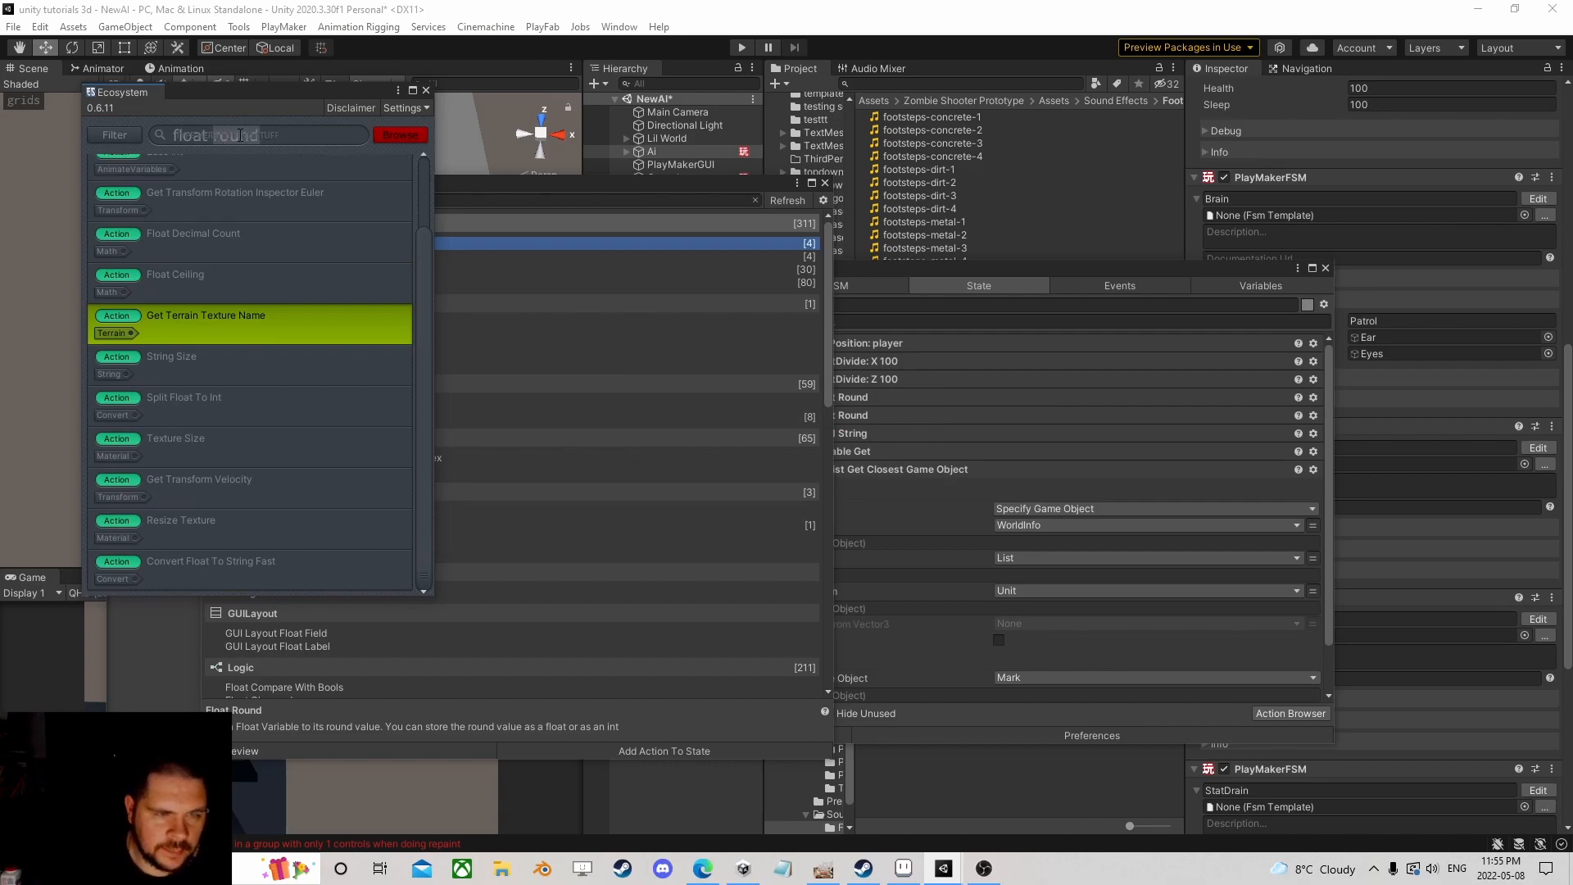
Step: Search 'floor' in the Ecosystem browser, get the Float Ceiling action, then return to the 'flo' action search
type("floor")
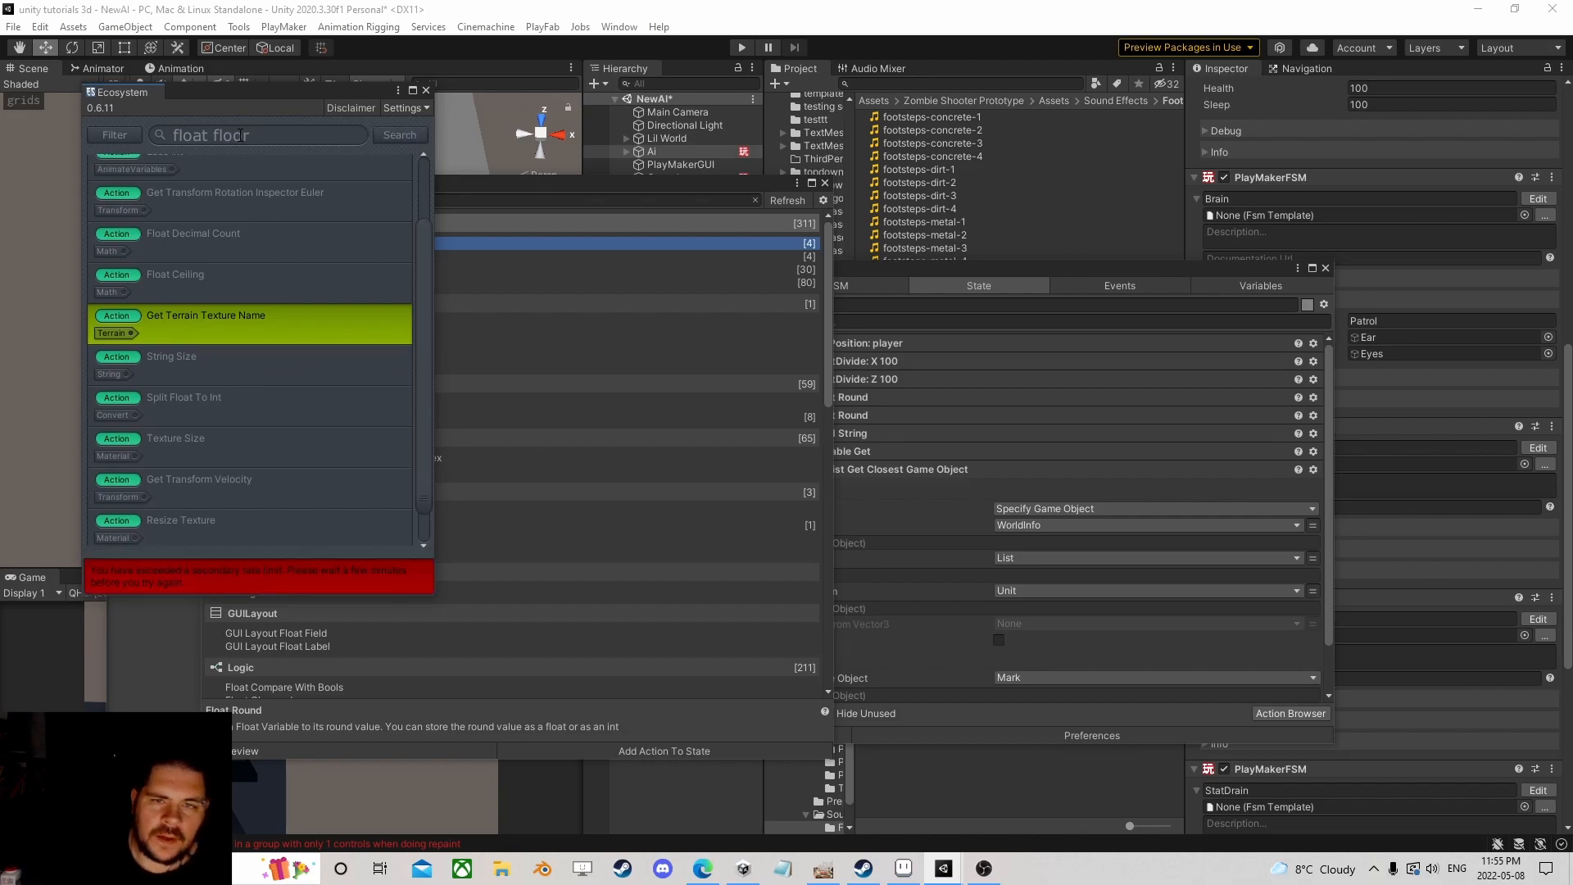
left_click(392, 139)
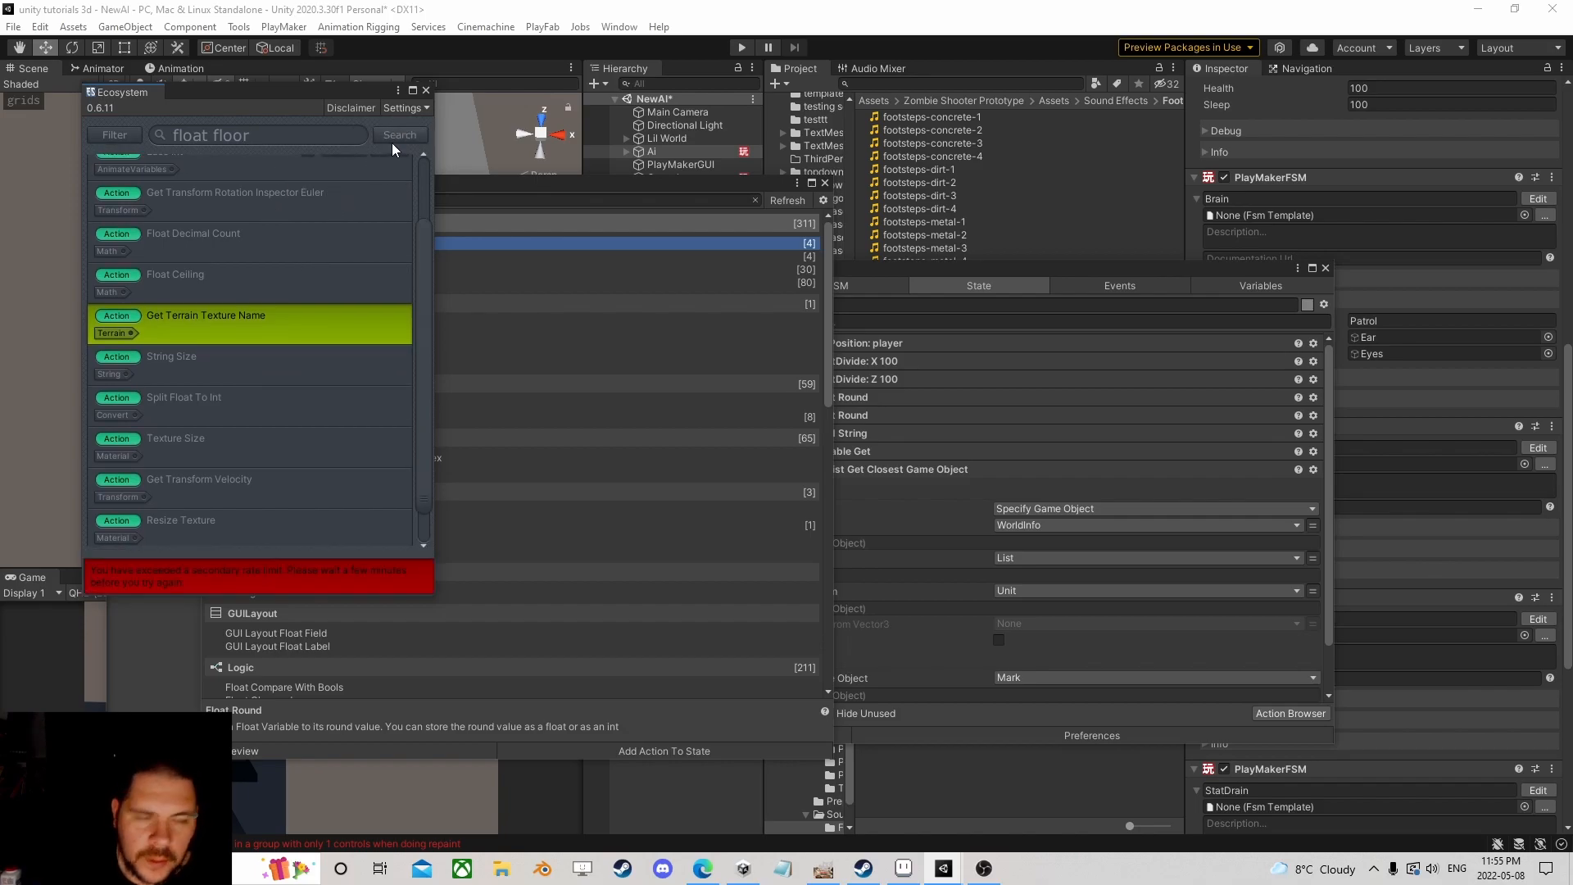
left_click_drag(355, 91, 314, 148)
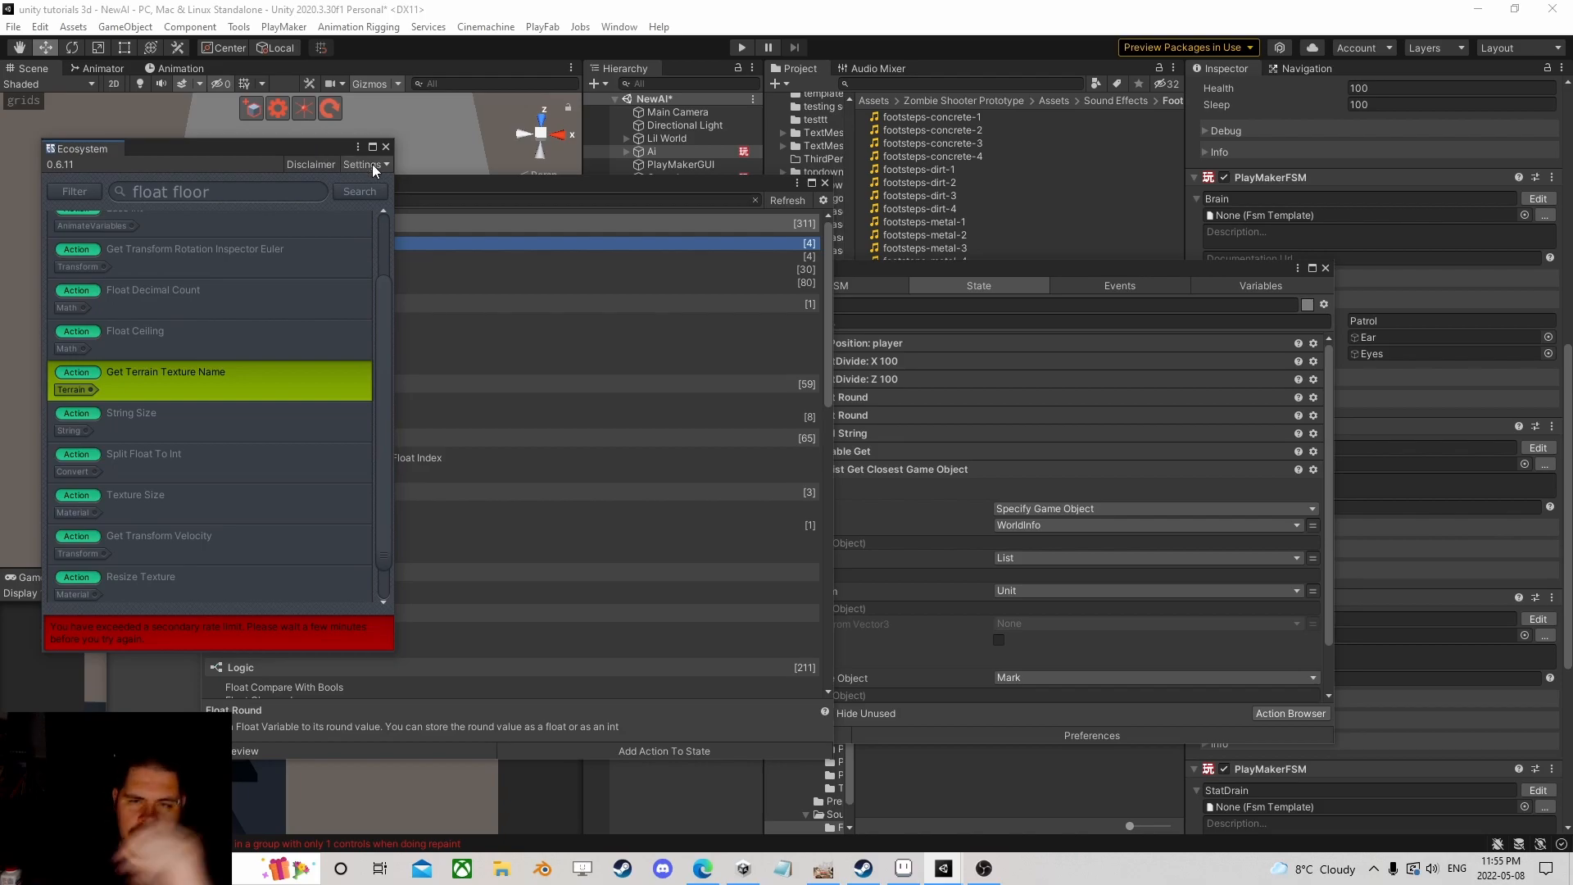
mouse_move(353, 256)
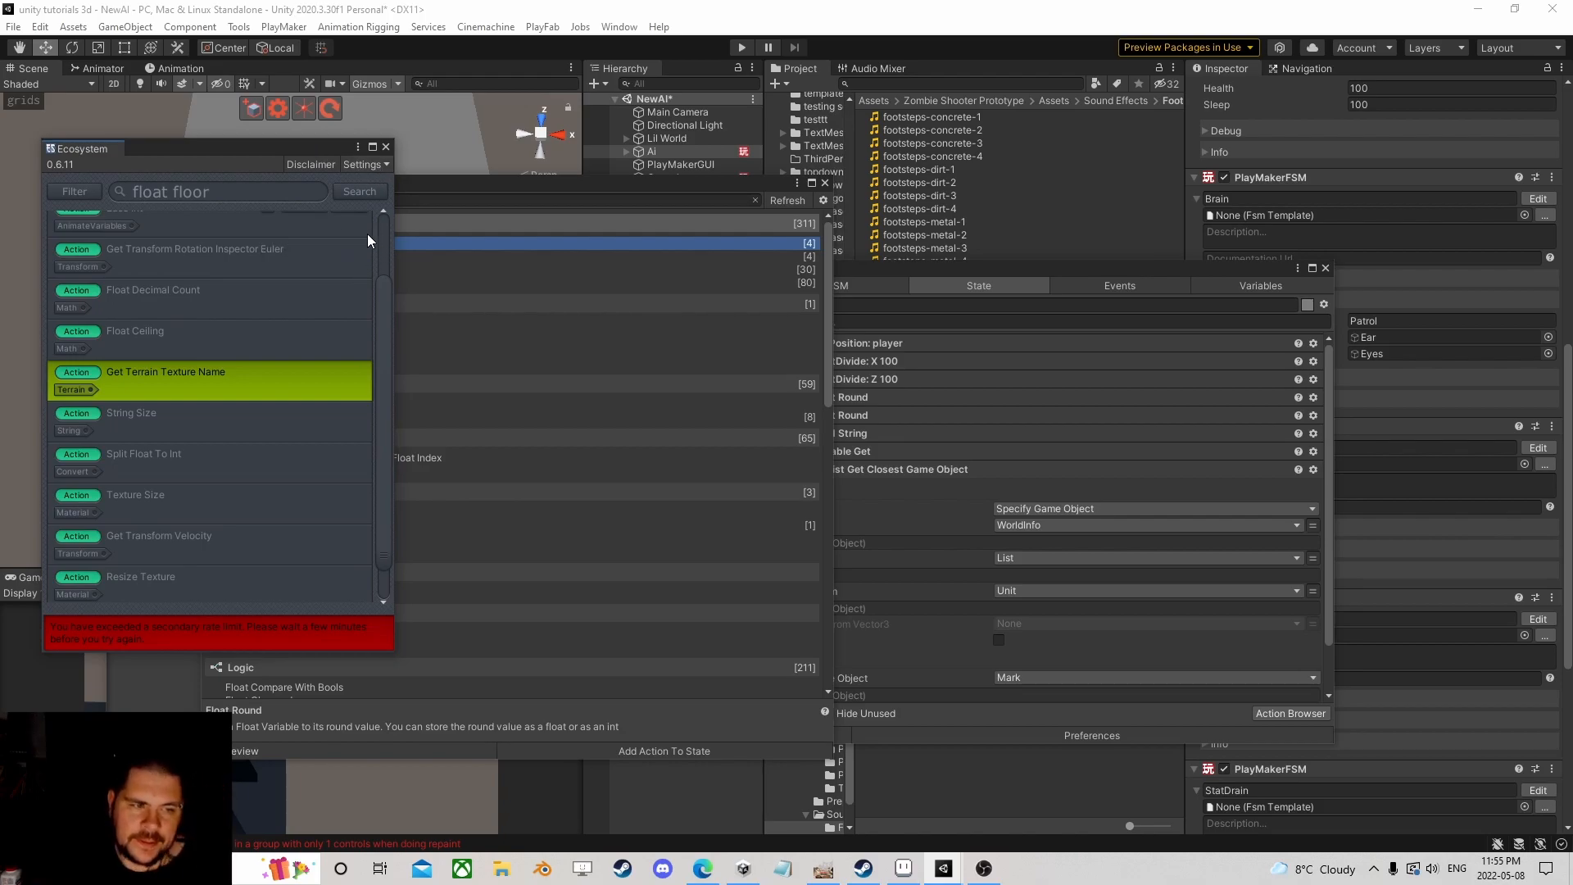
mouse_move(243, 346)
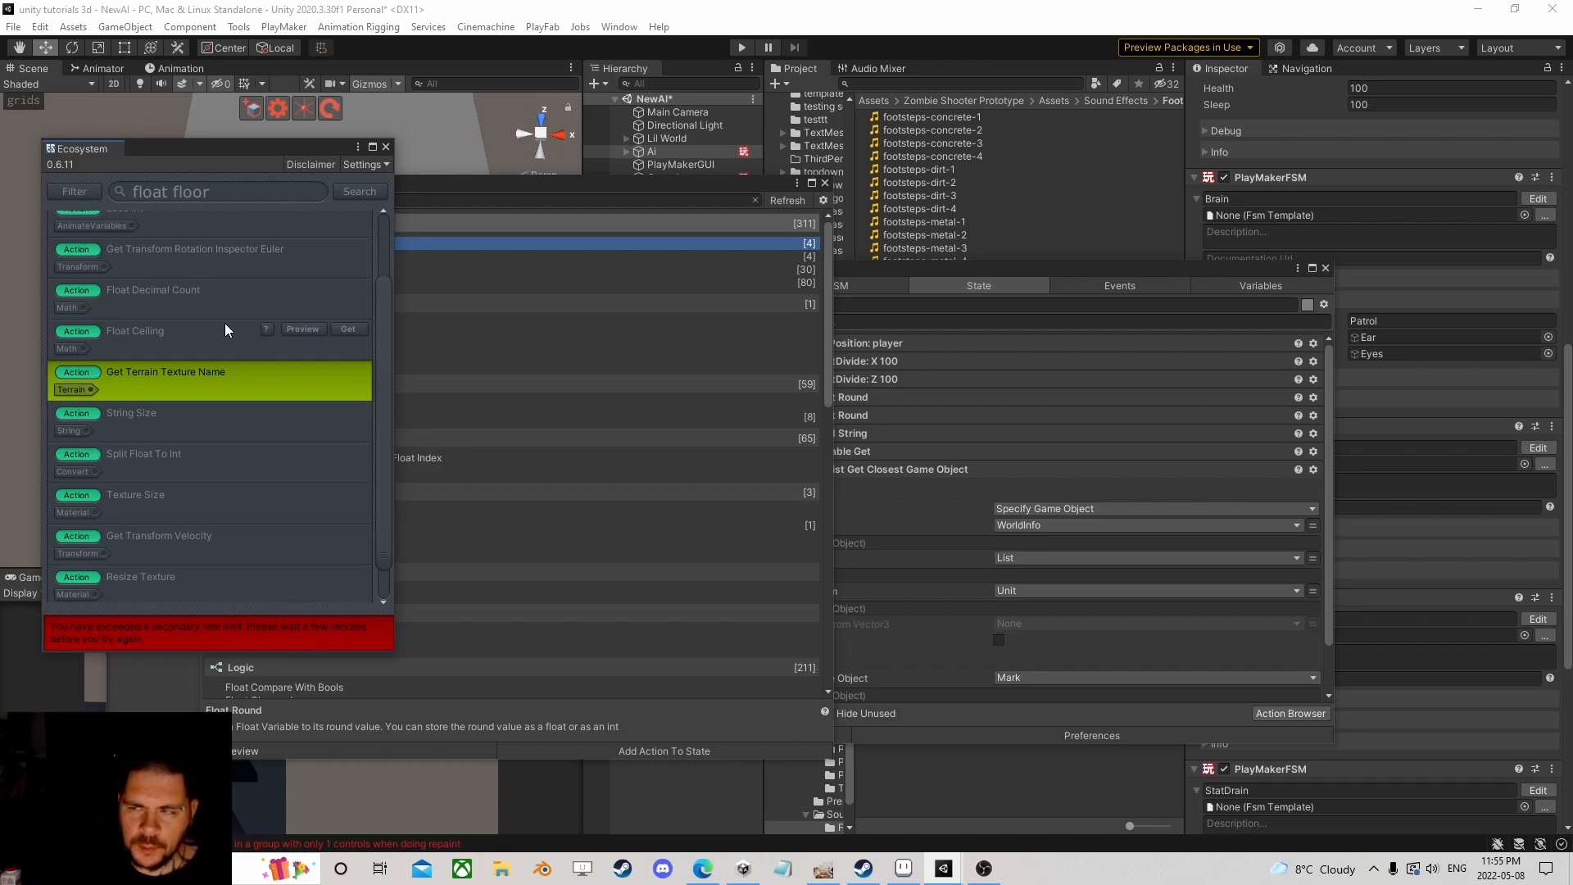
mouse_move(365, 329)
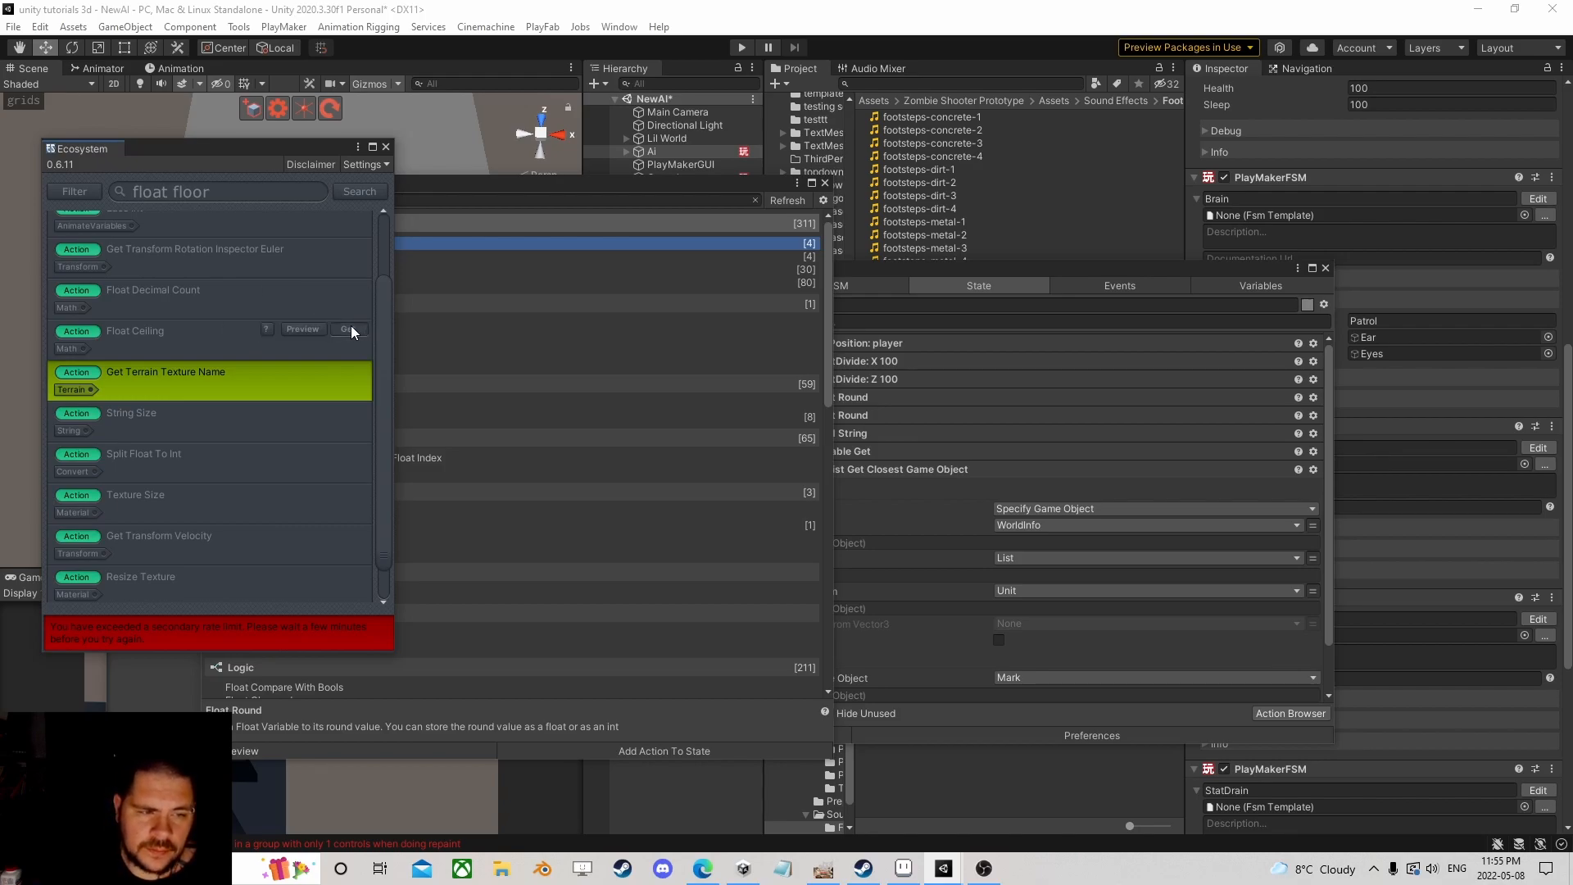
left_click(351, 329)
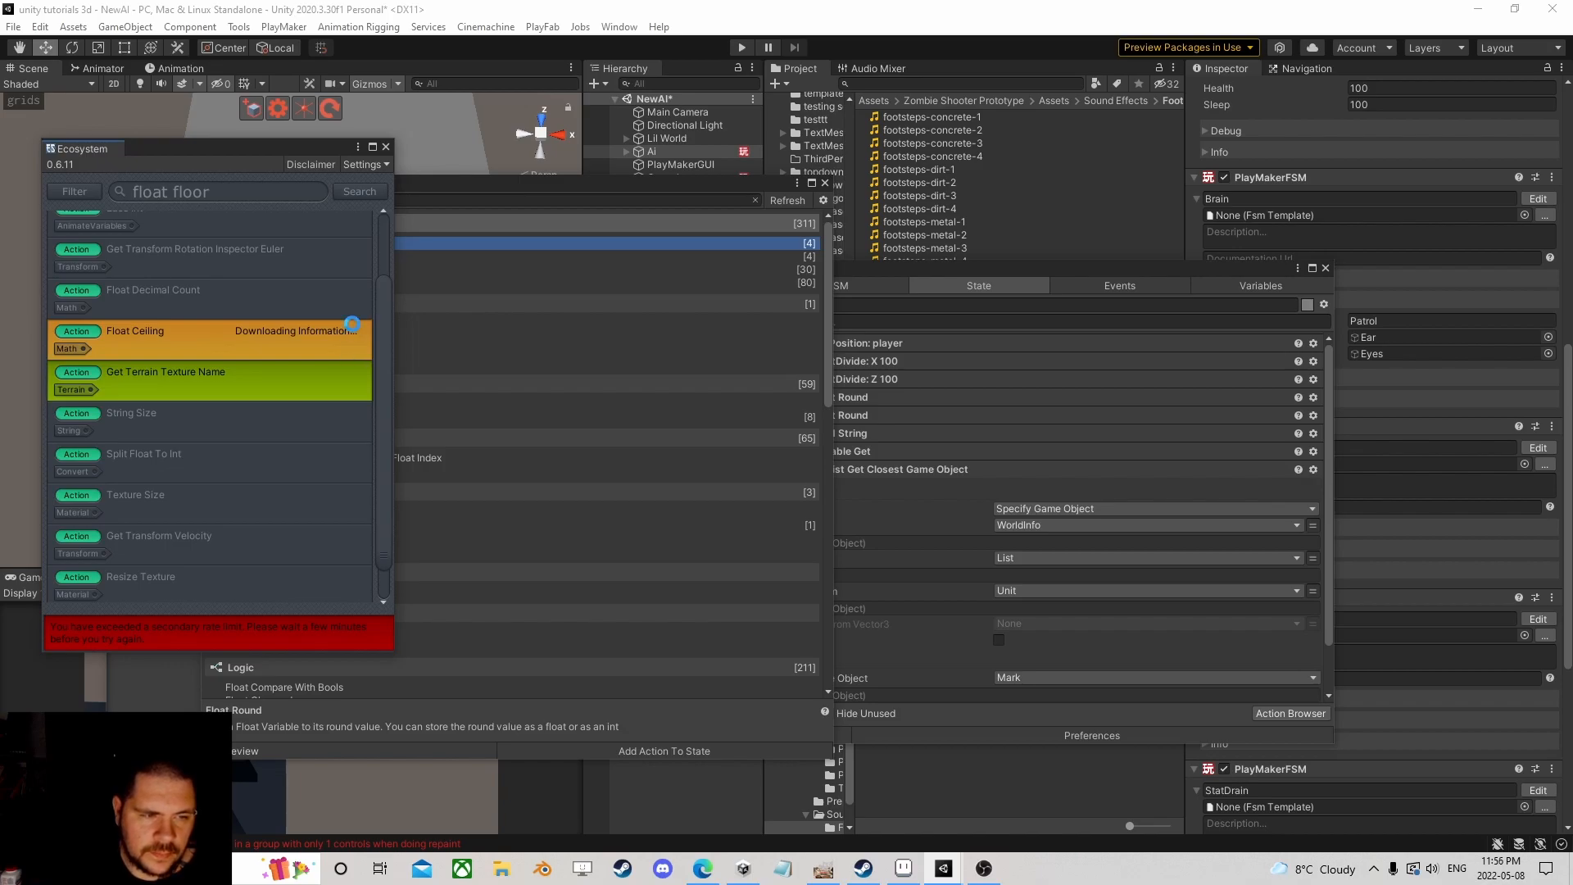
left_click(359, 192)
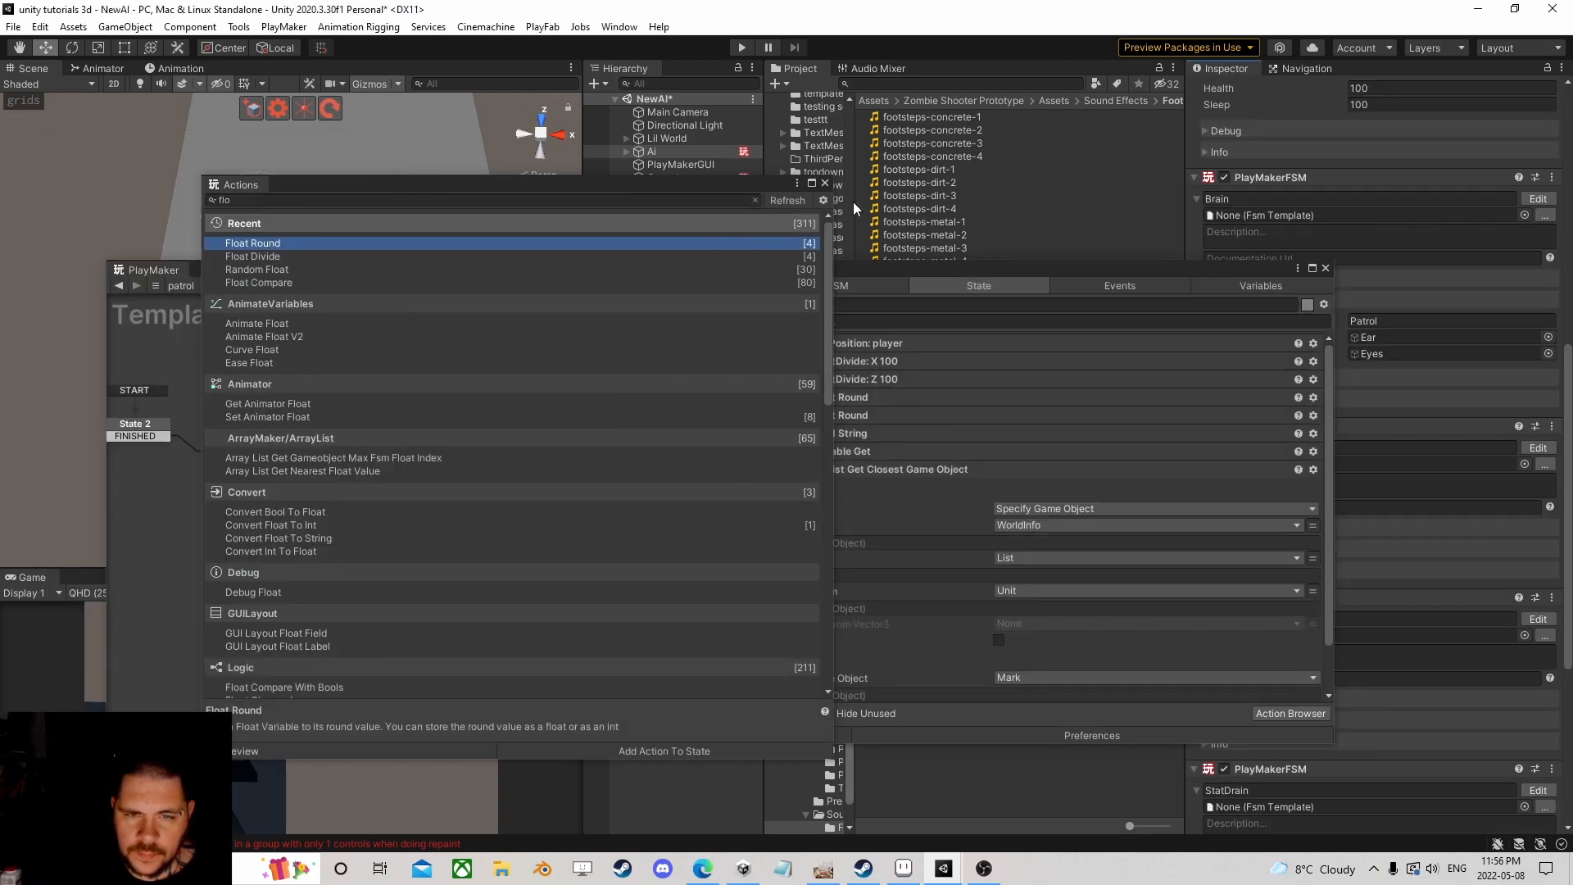
left_click(267, 200)
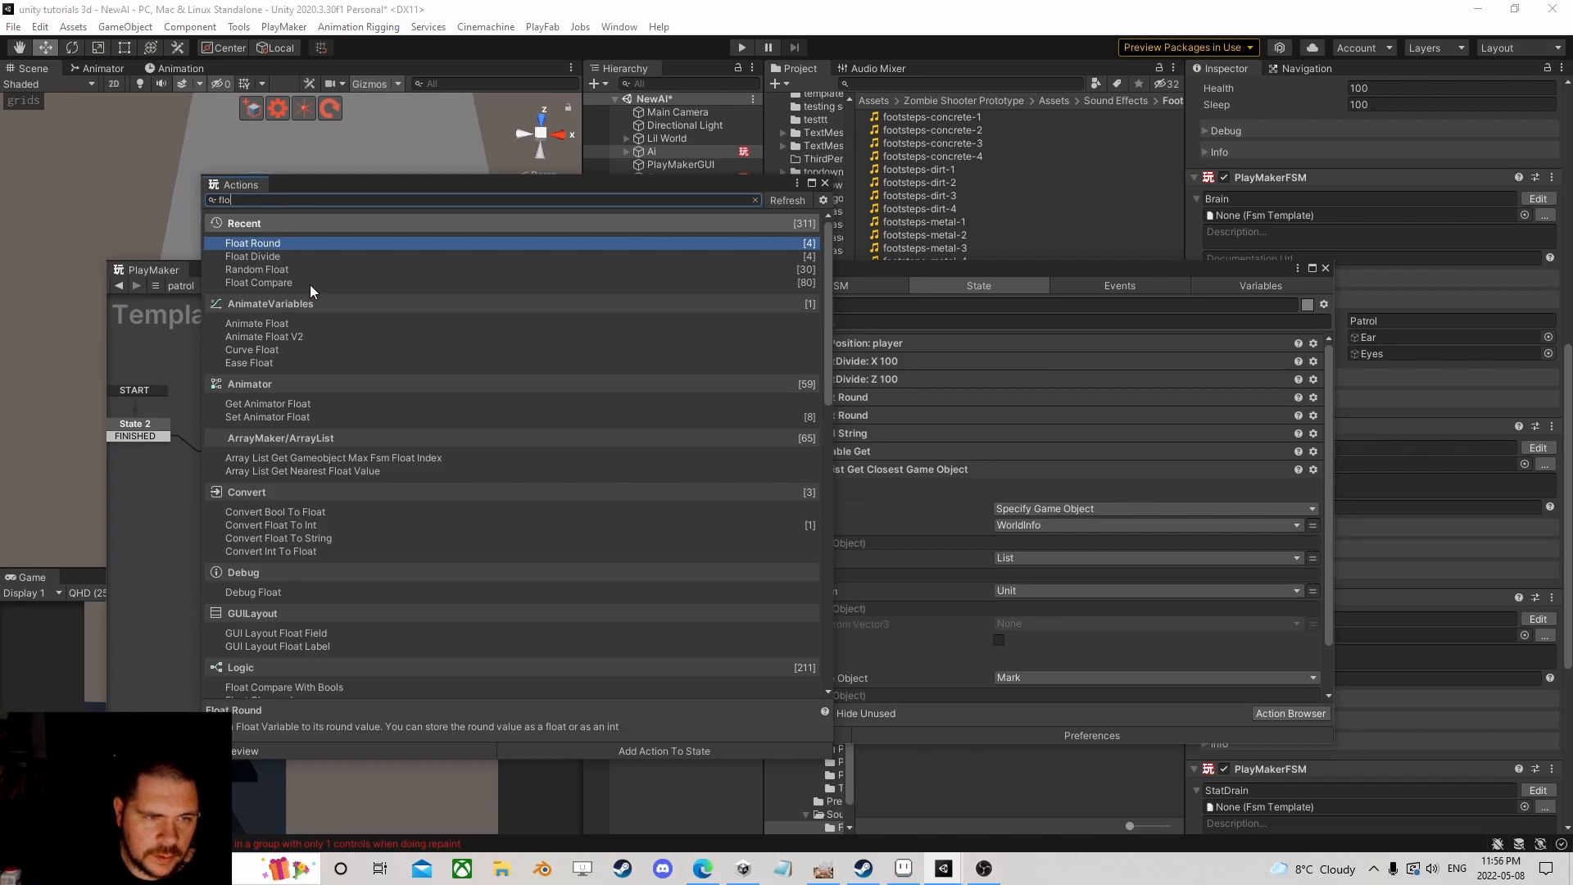
Step: Add a Float Round To Nearest action to State 1 from the 'at ro' action search
scroll(328, 304, "down", 5)
scroll(331, 304, "up", 5)
scroll(336, 304, "down", 7)
scroll(335, 304, "up", 7)
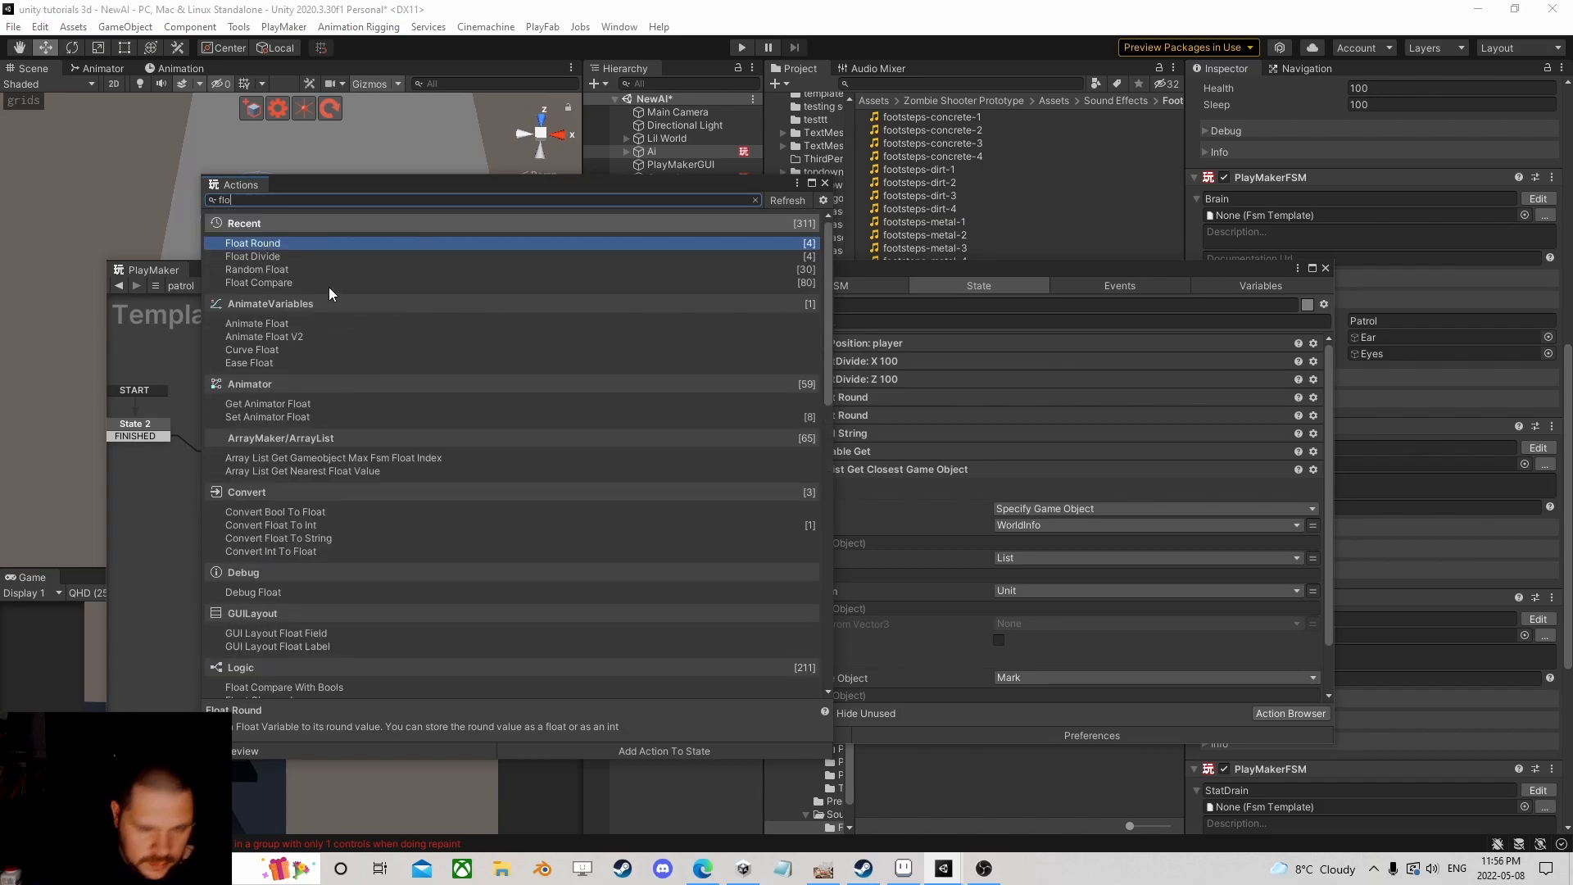
type("at")
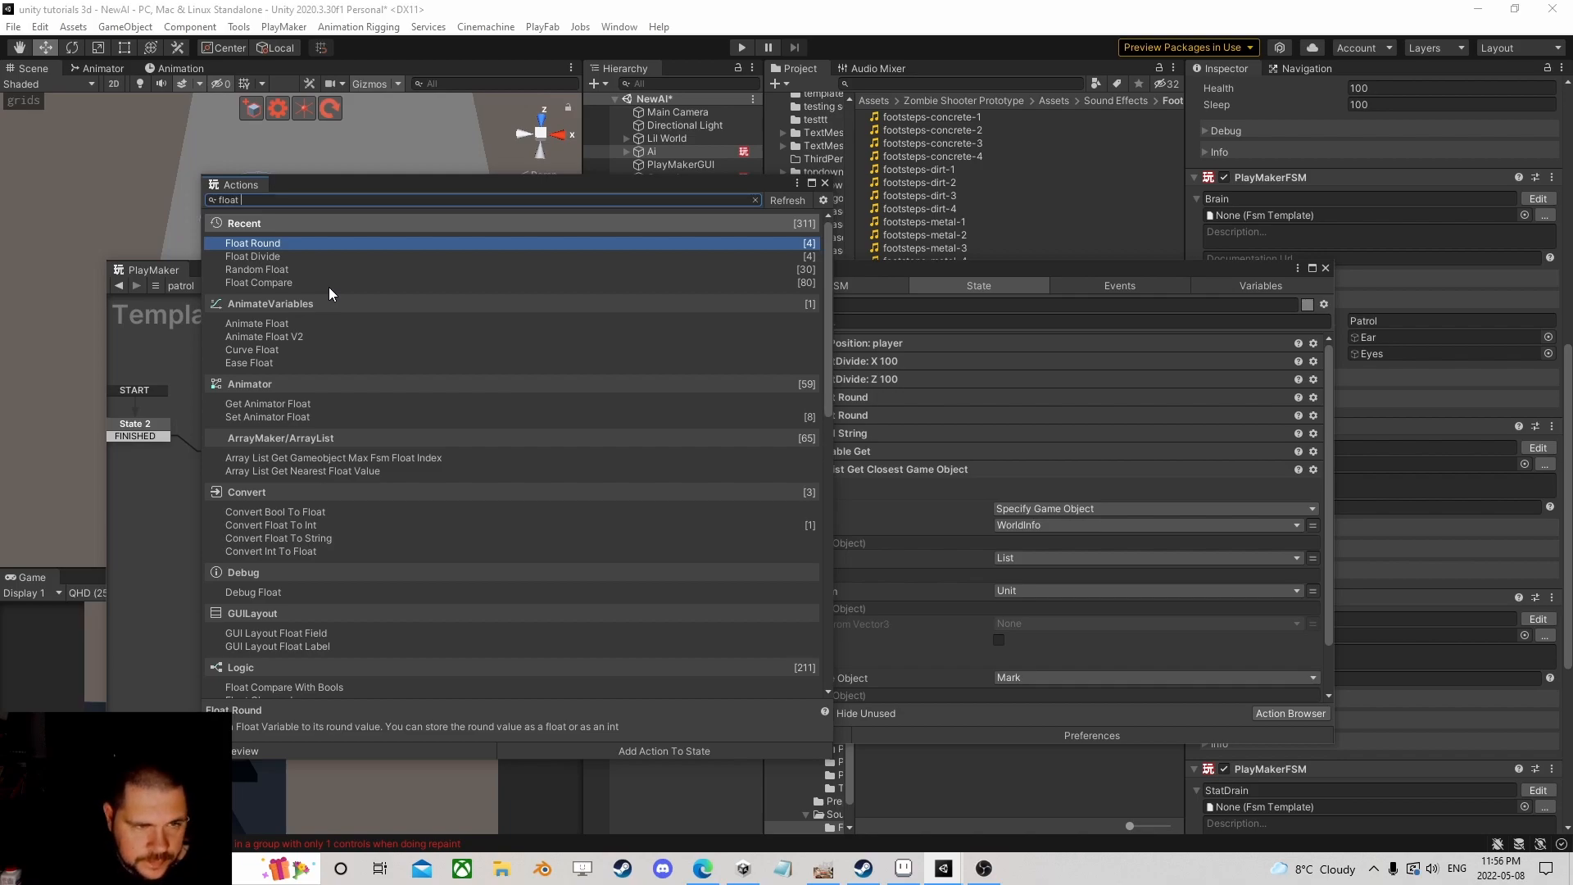
type(" ro")
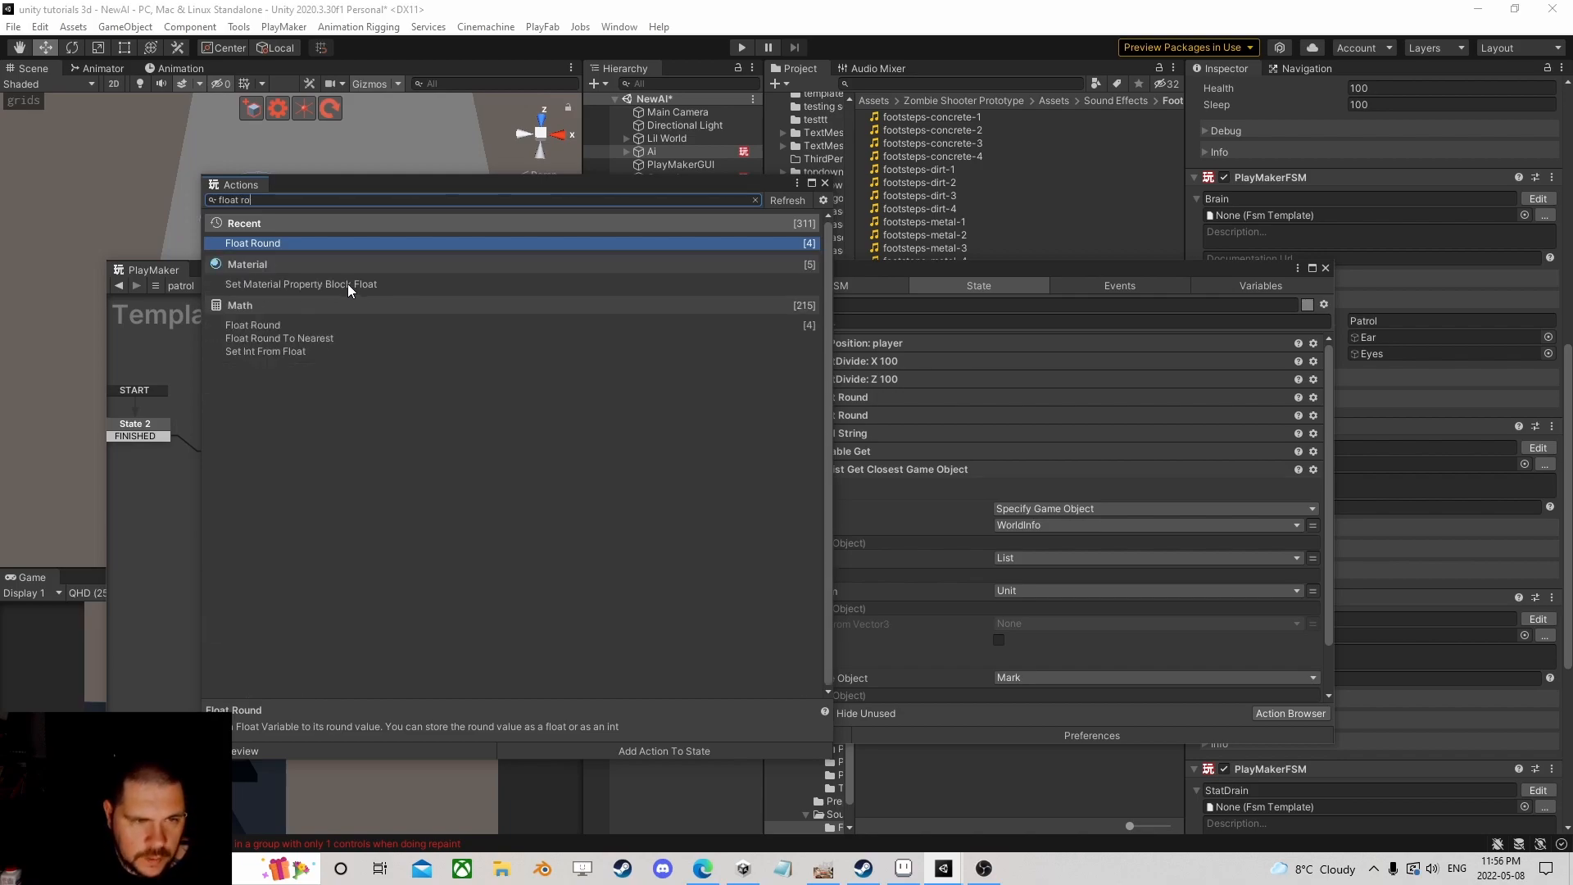
double_click(308, 337)
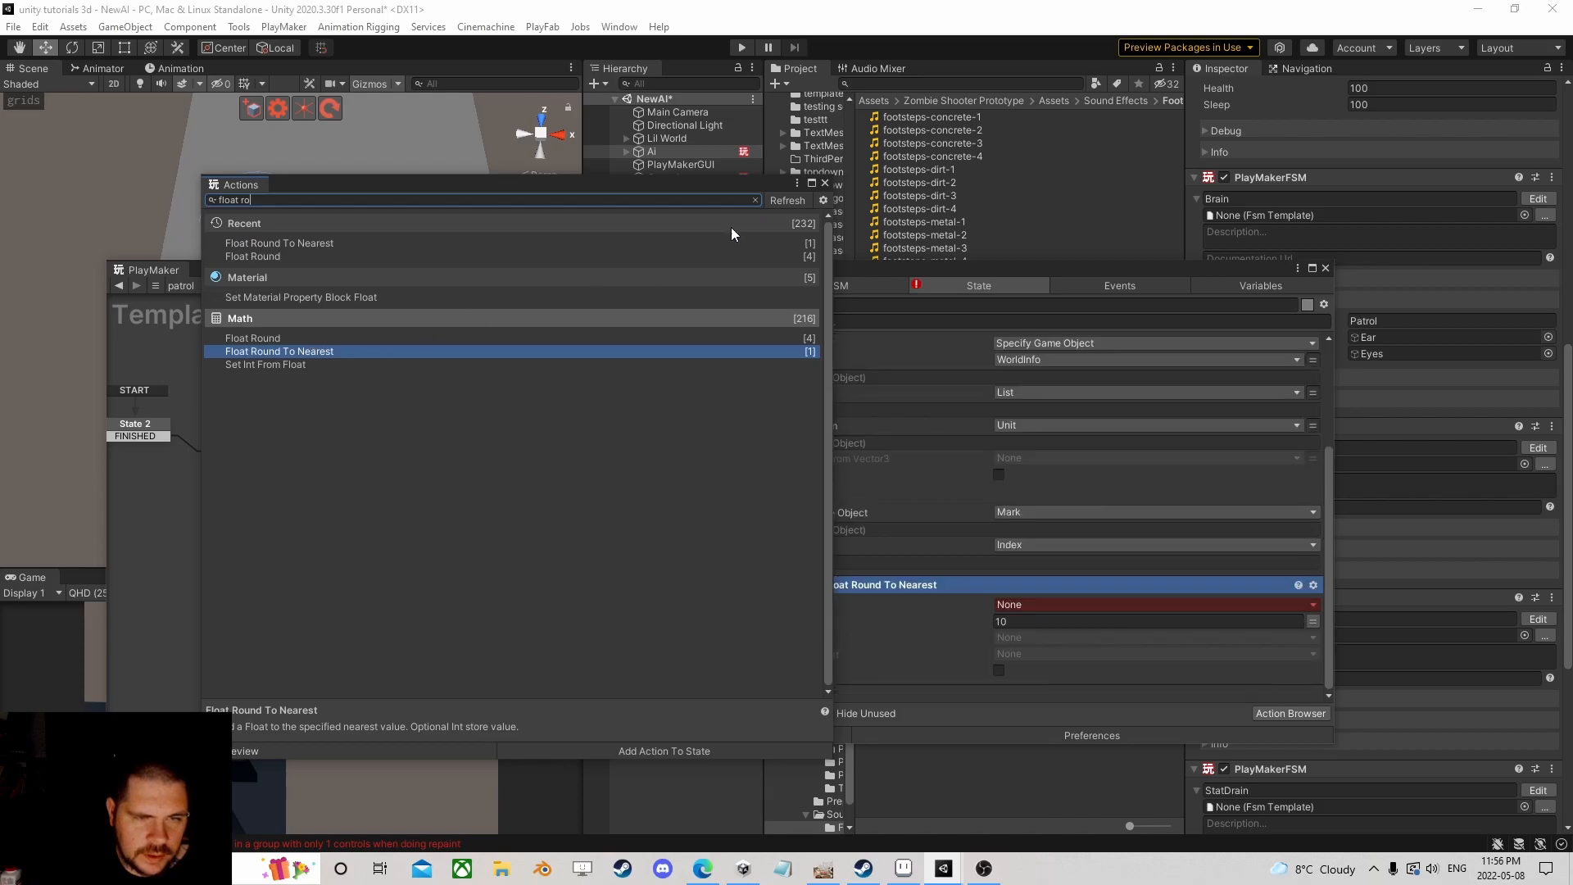
left_click(824, 184)
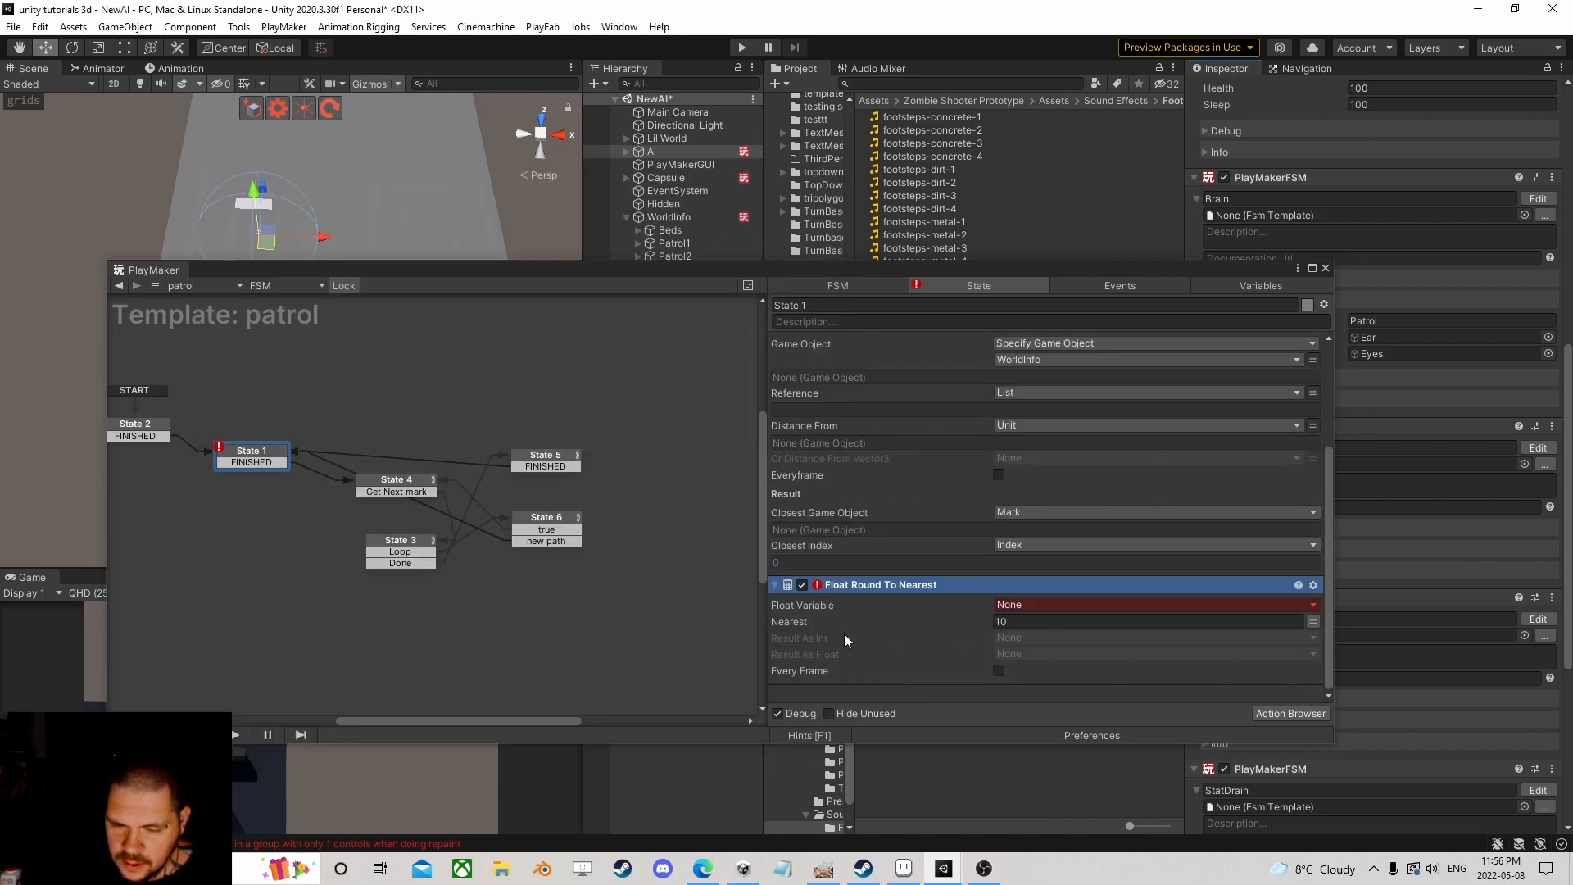
Step: Remove the Float Round To Nearest action from State 1 again
left_click(1016, 621)
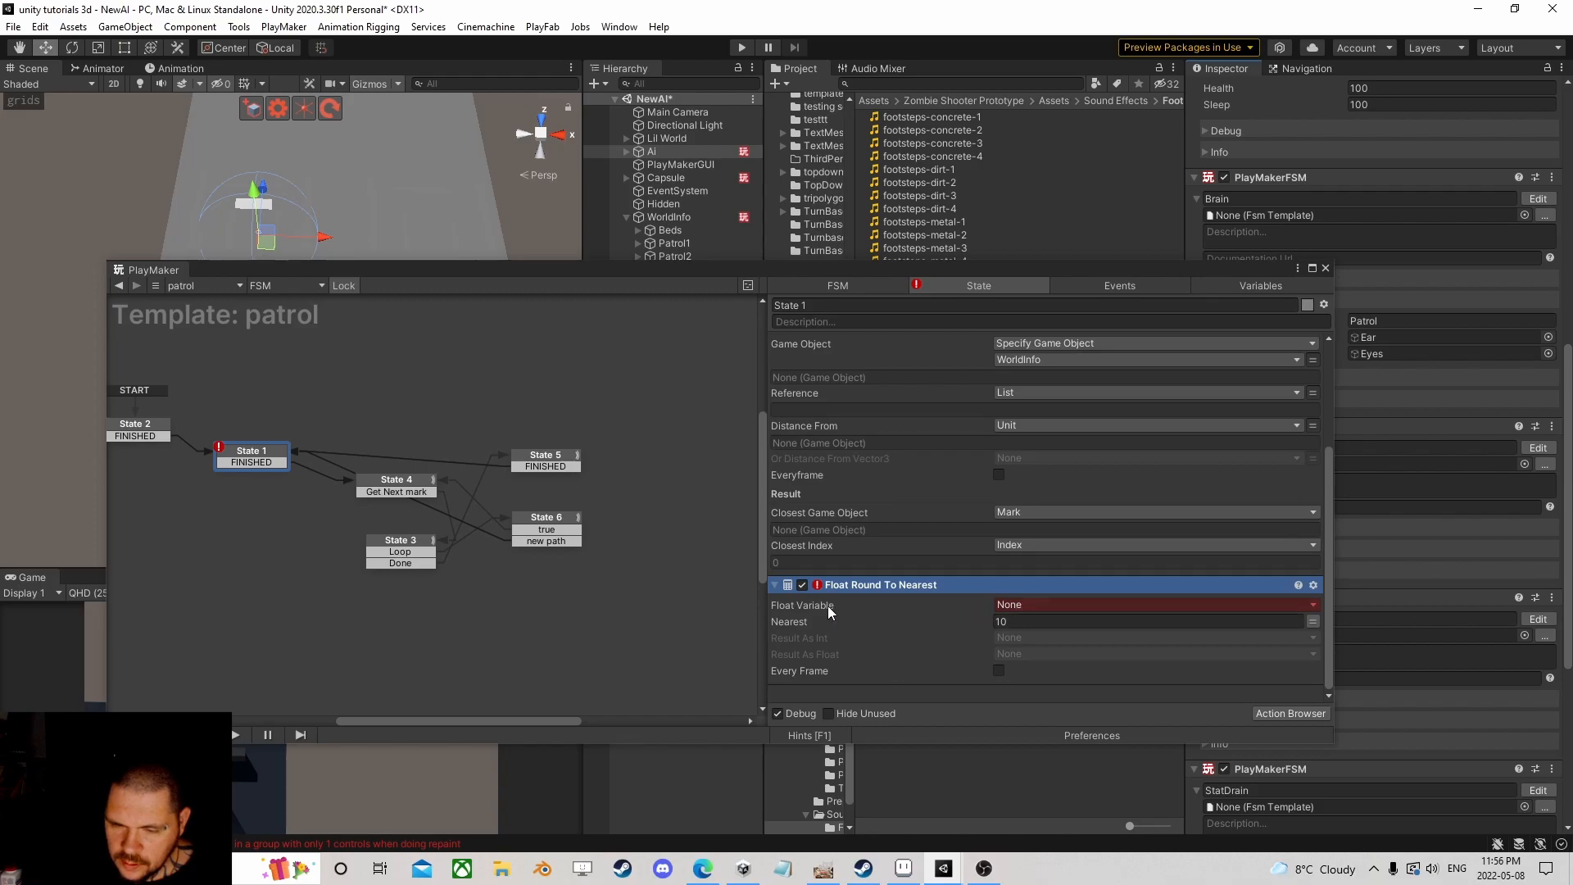
right_click(853, 587)
left_click(955, 576)
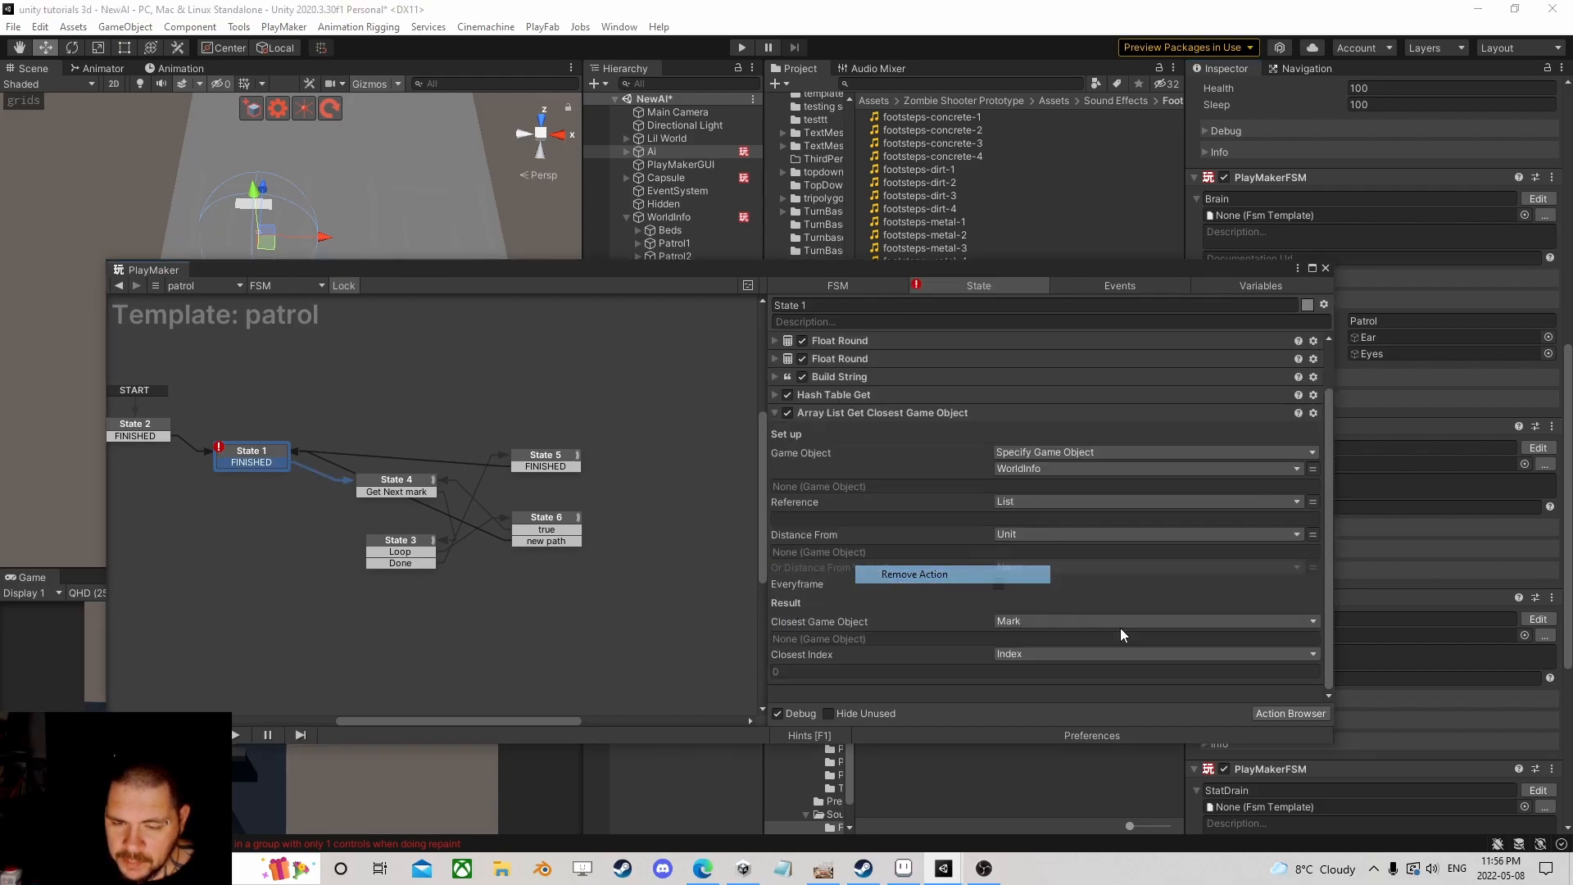
Step: Open the PlayMaker Ecosystem Browser, search 'float floor' and get the Float Floor action
left_click(287, 27)
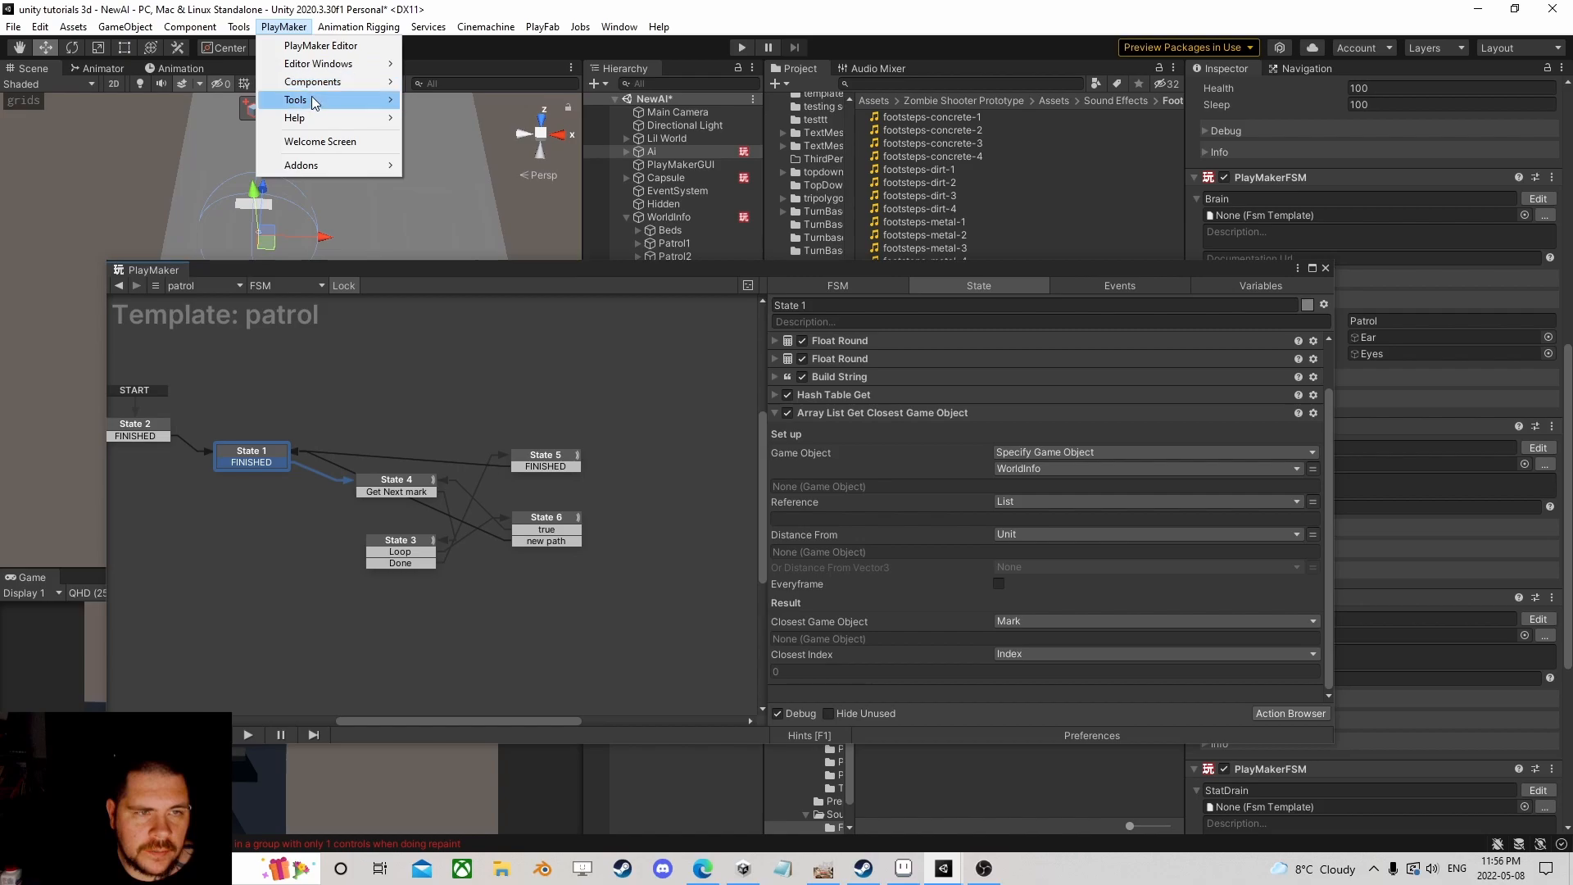
mouse_move(355, 121)
mouse_move(320, 170)
mouse_move(459, 239)
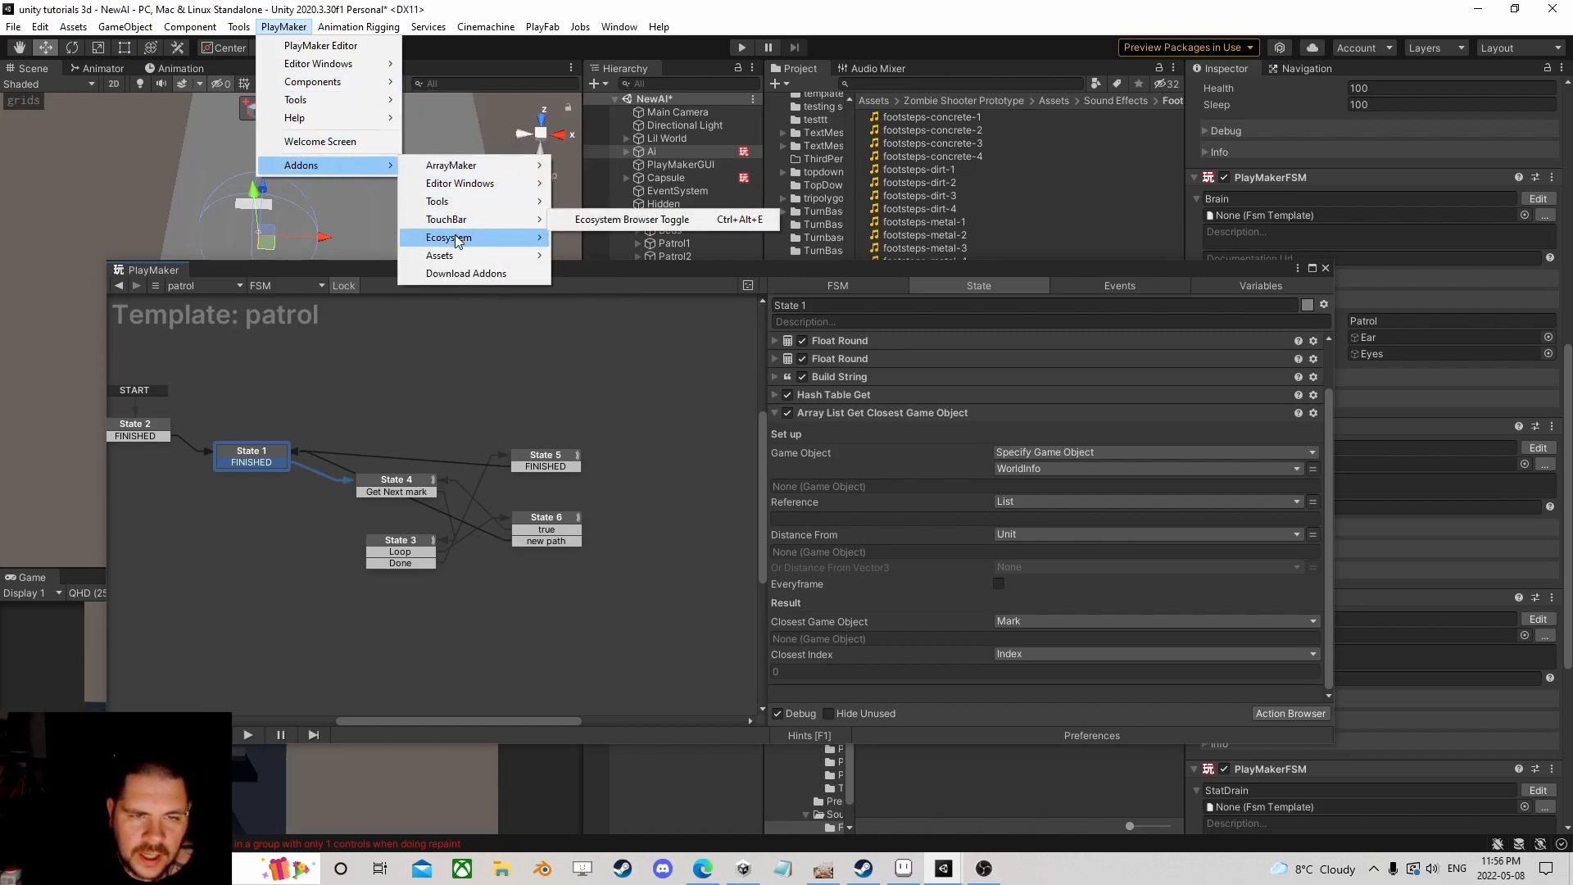
left_click(618, 237)
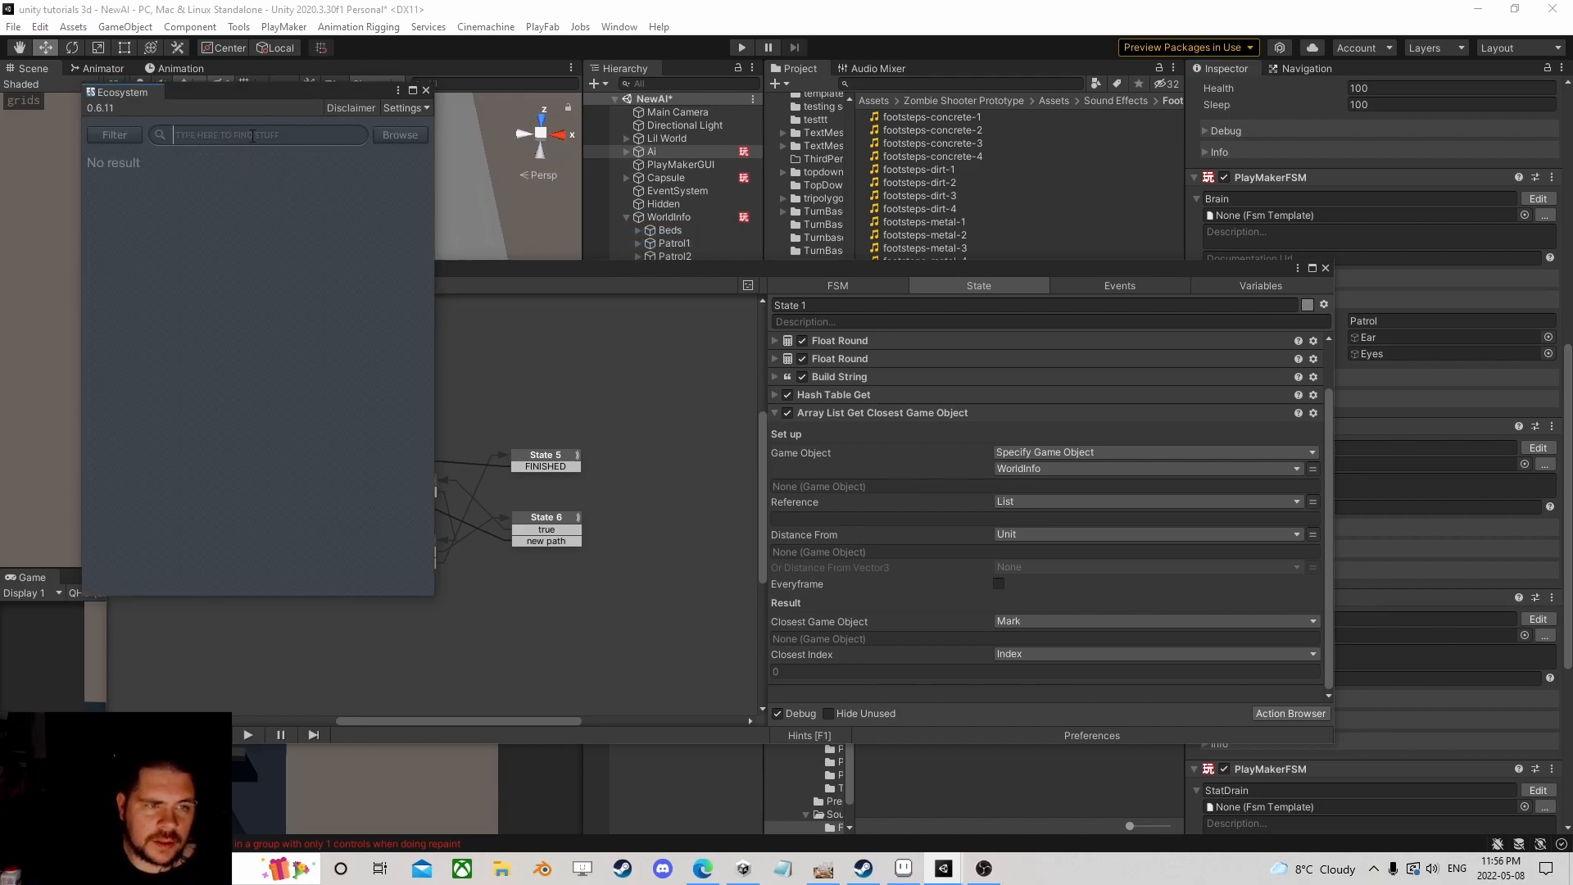
type("float floor")
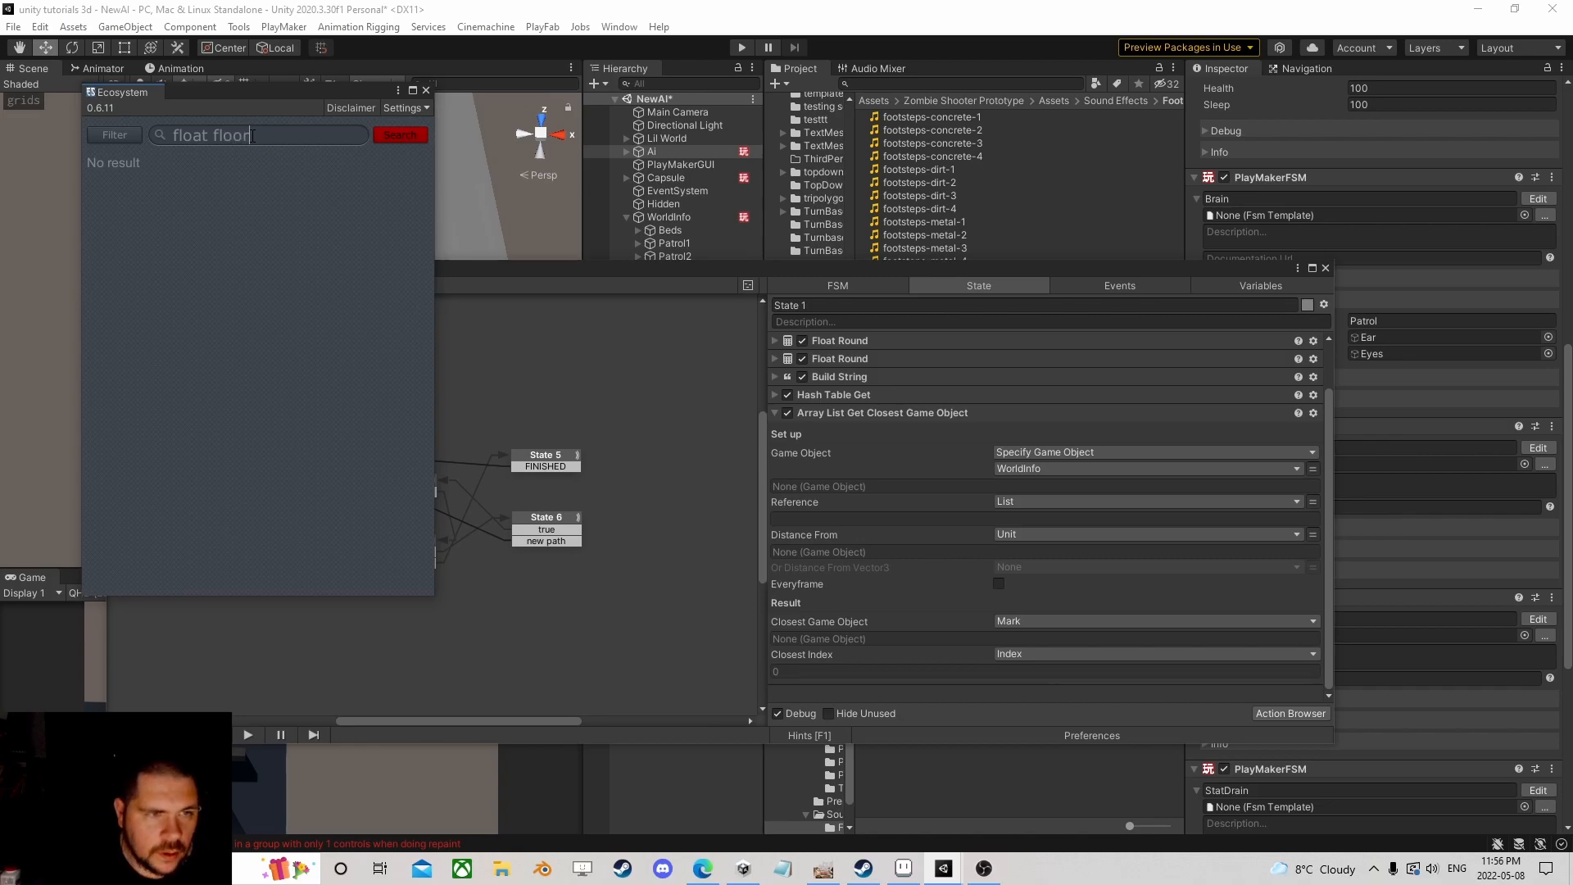
key("Return")
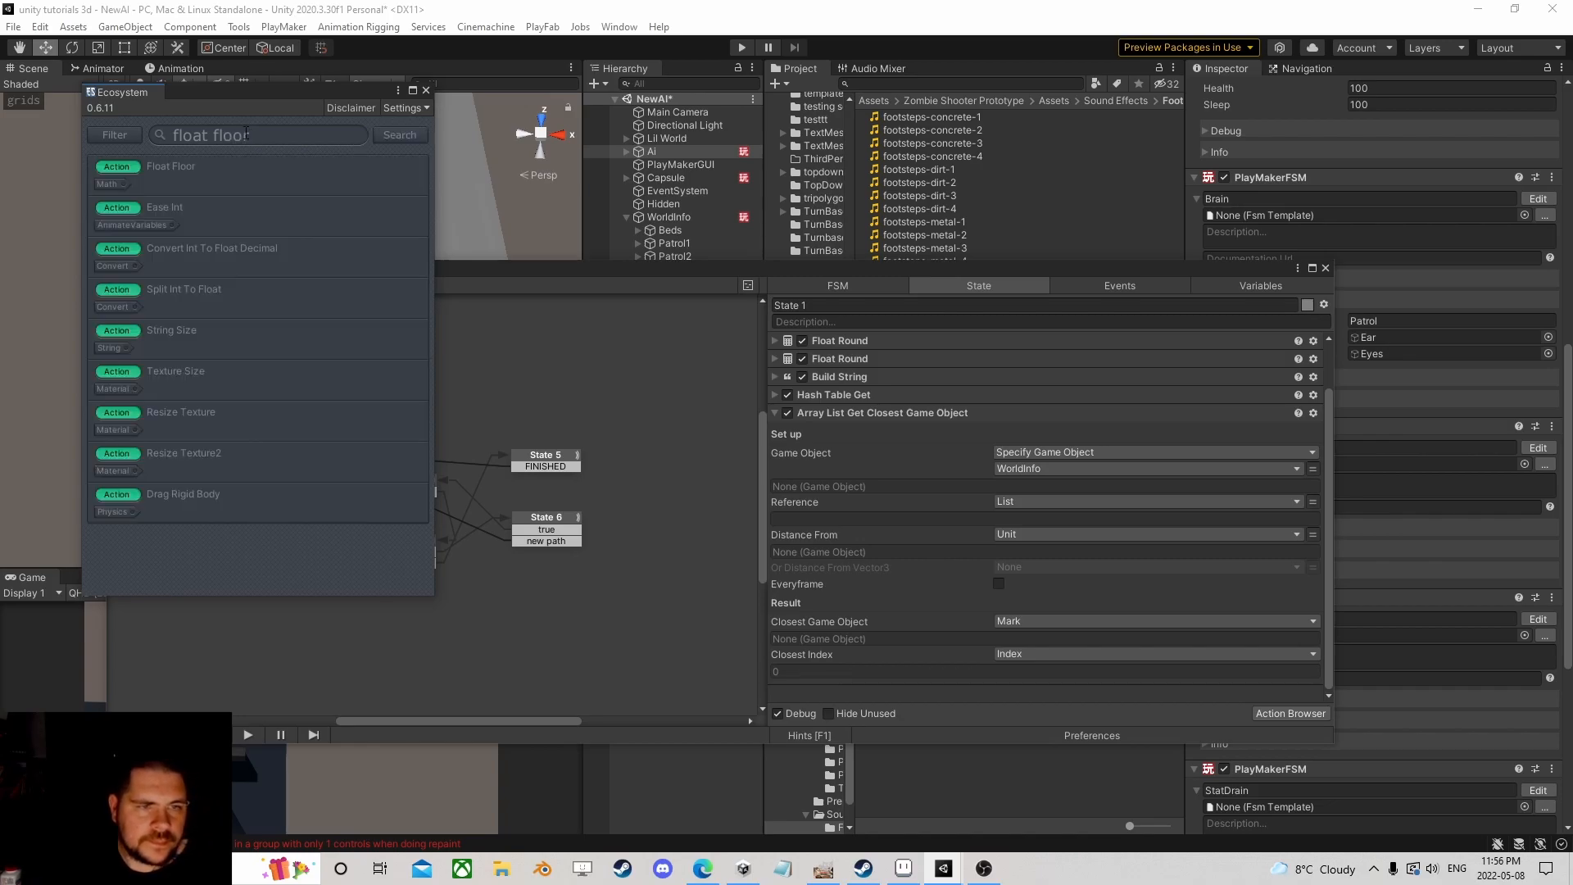
left_click(404, 164)
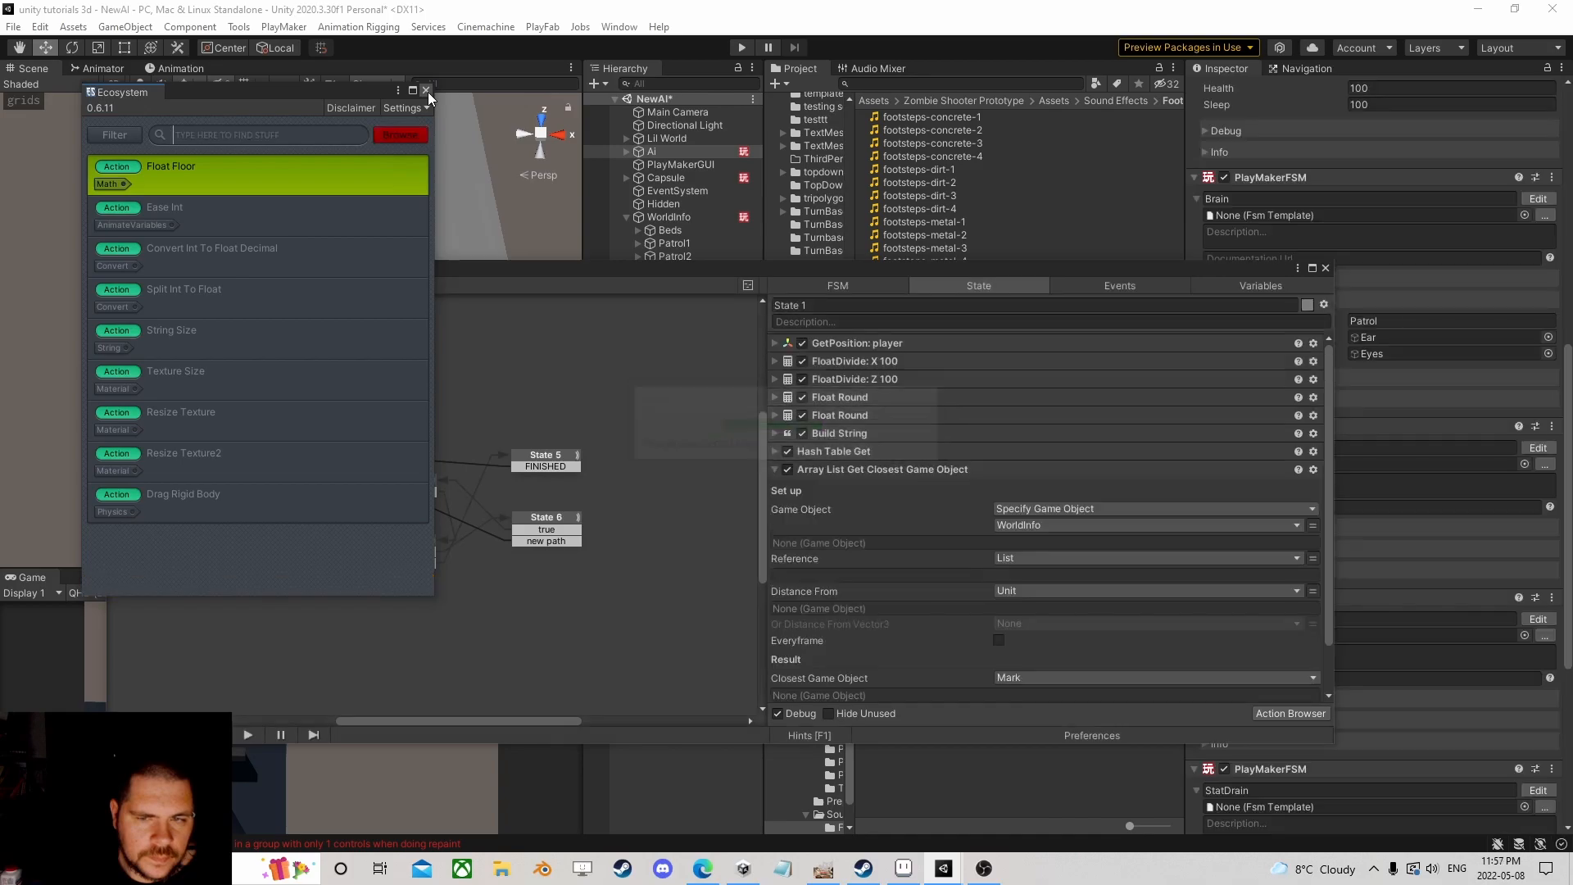
Step: Add a Float Floor action to State 1 and place it right after the FloatDivide actions
left_click(426, 90)
left_click_drag(888, 264, 798, 139)
left_click(1209, 587)
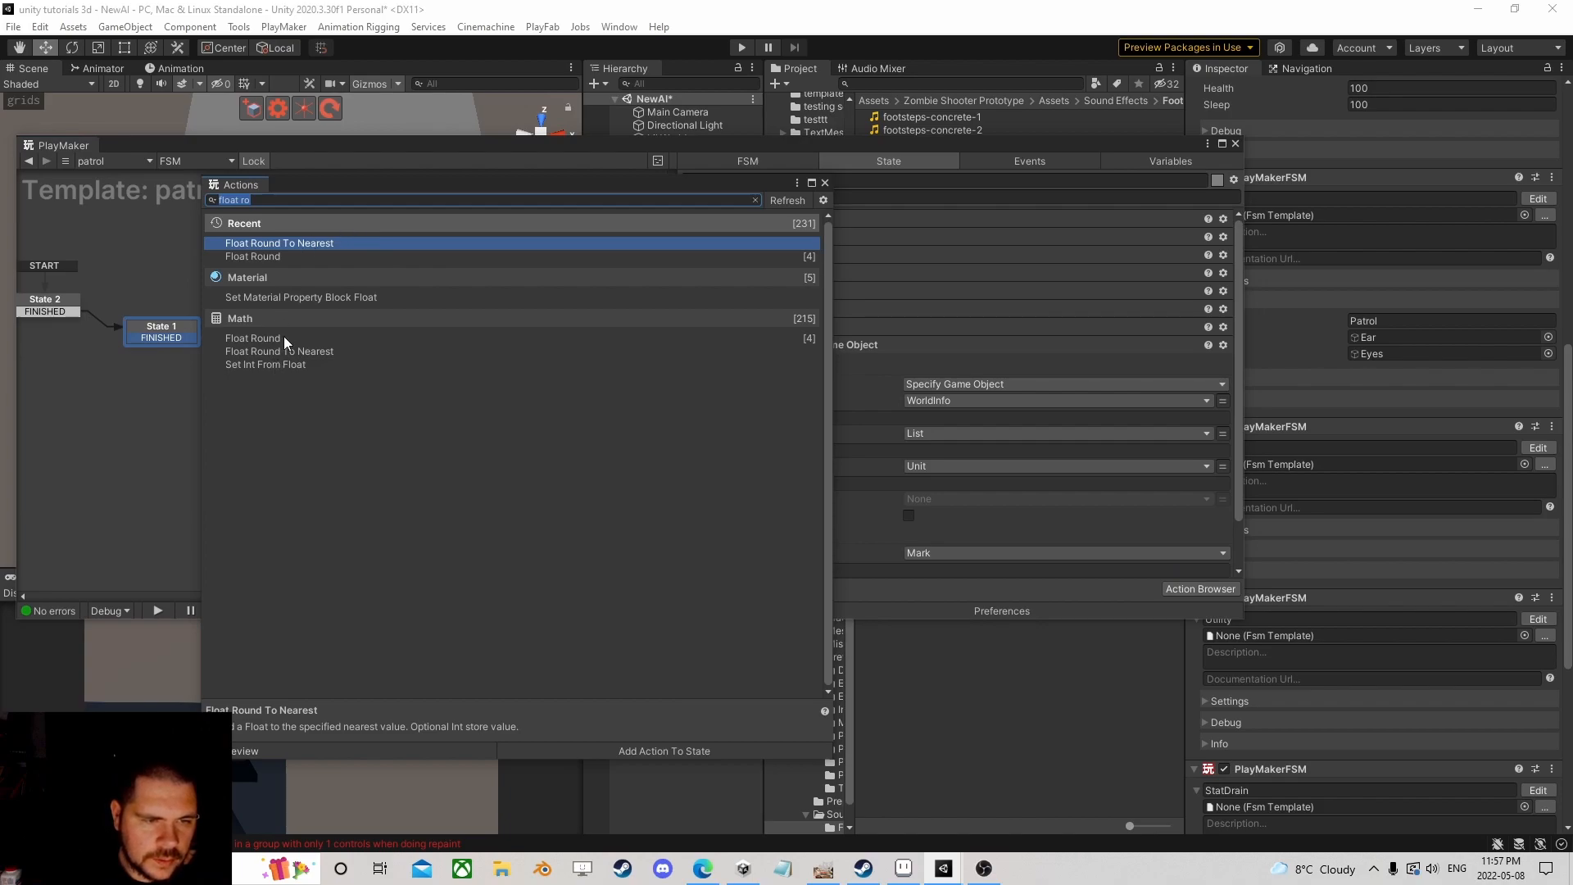
type("flo")
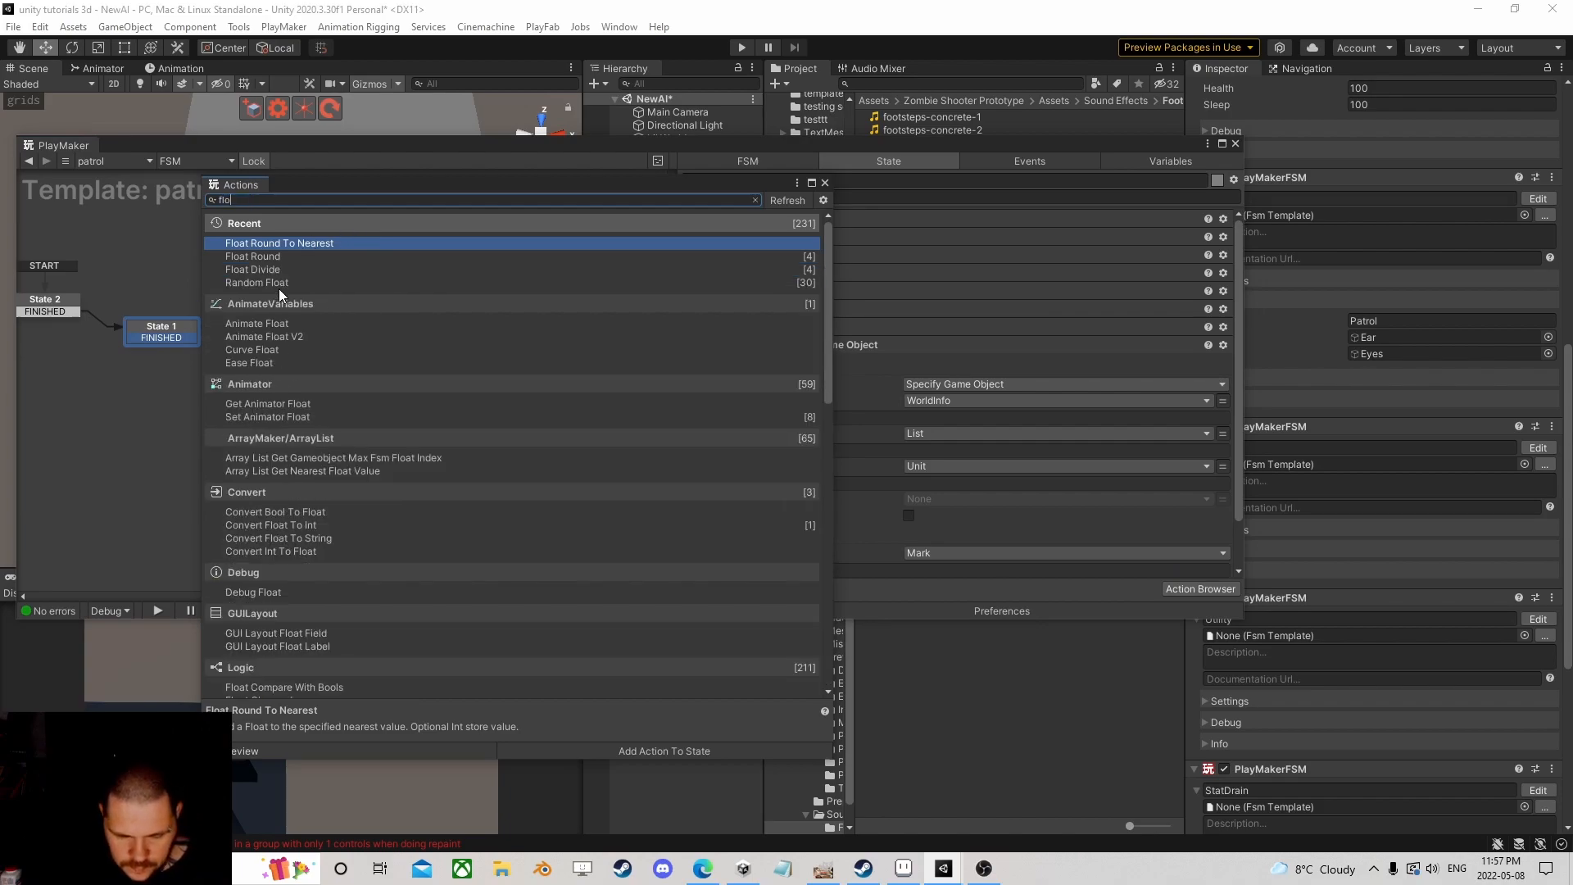
type("at floo")
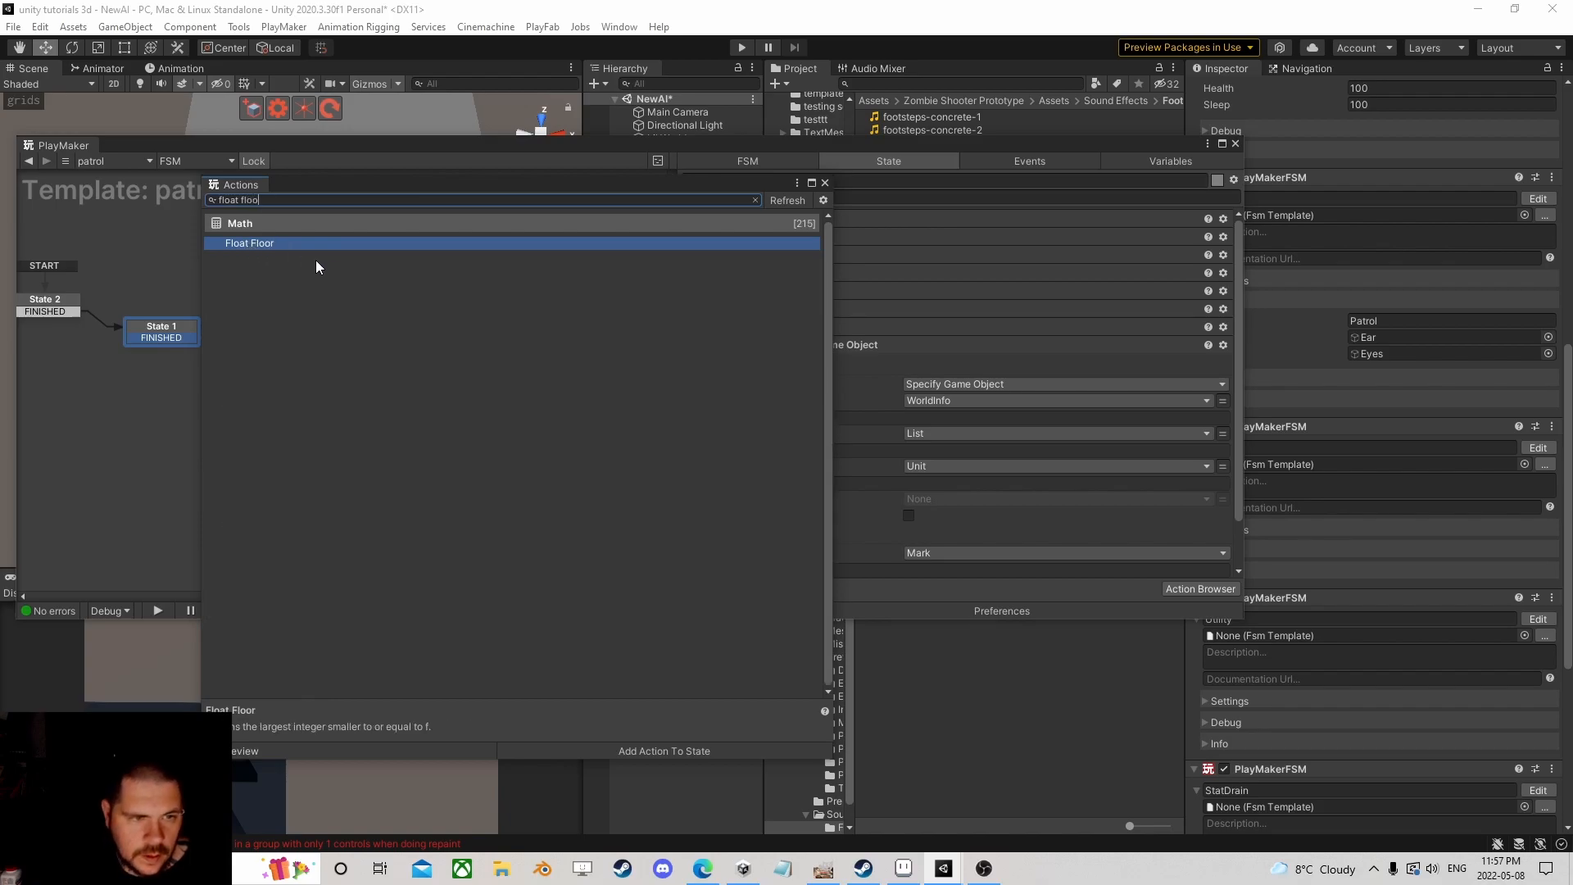
double_click(283, 246)
left_click(825, 183)
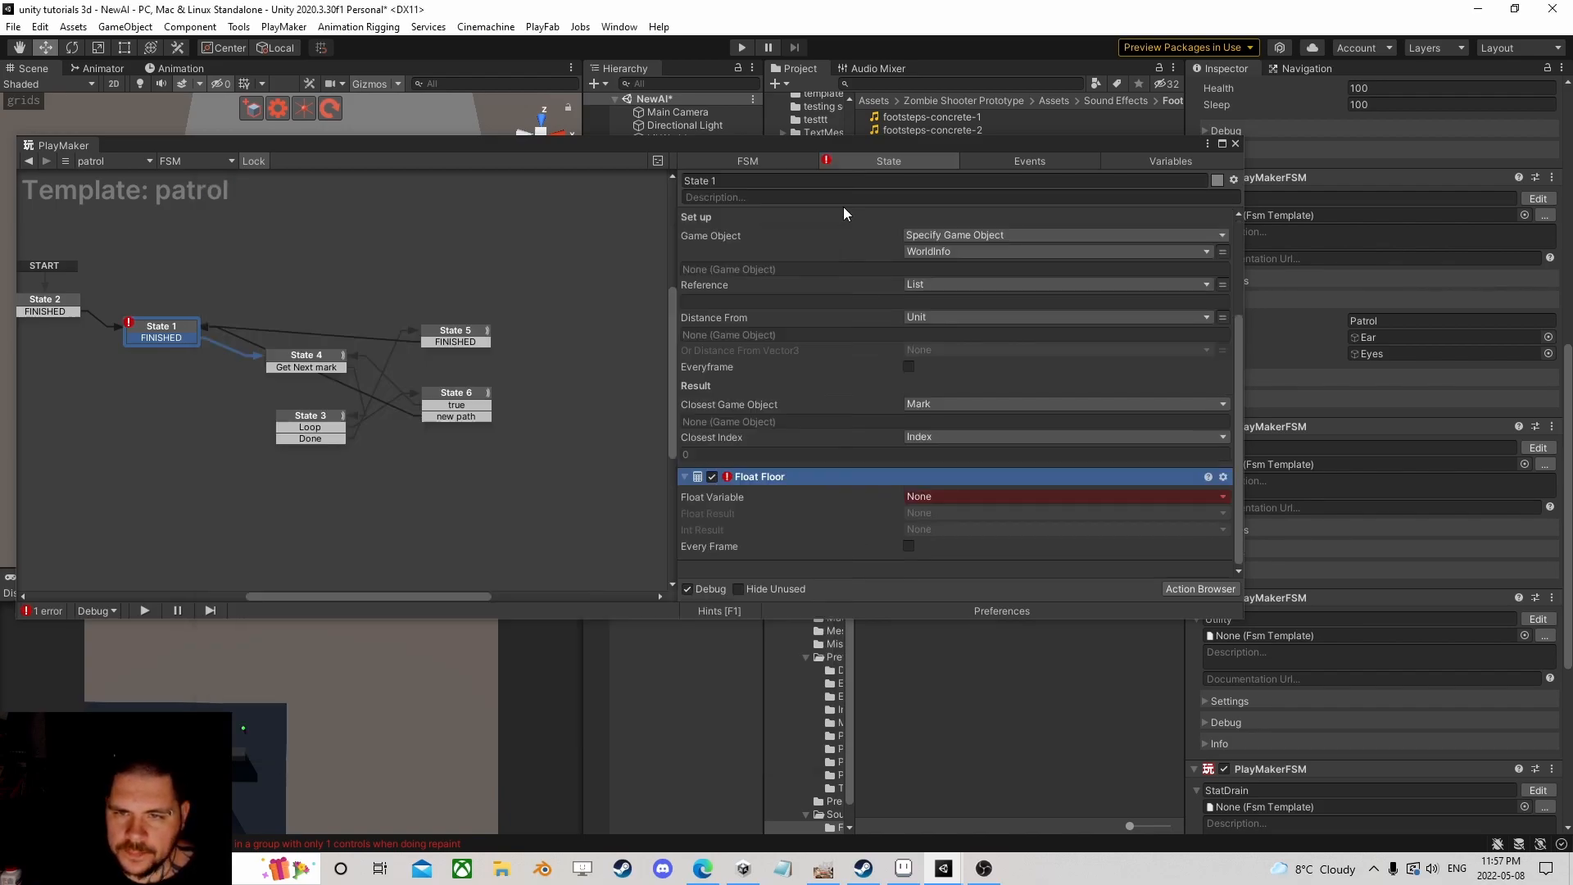
left_click_drag(798, 476, 756, 273)
Step: Set Float Floor to floor X into Xint, delete the first Float Round and select the second
left_click(956, 293)
left_click(959, 347)
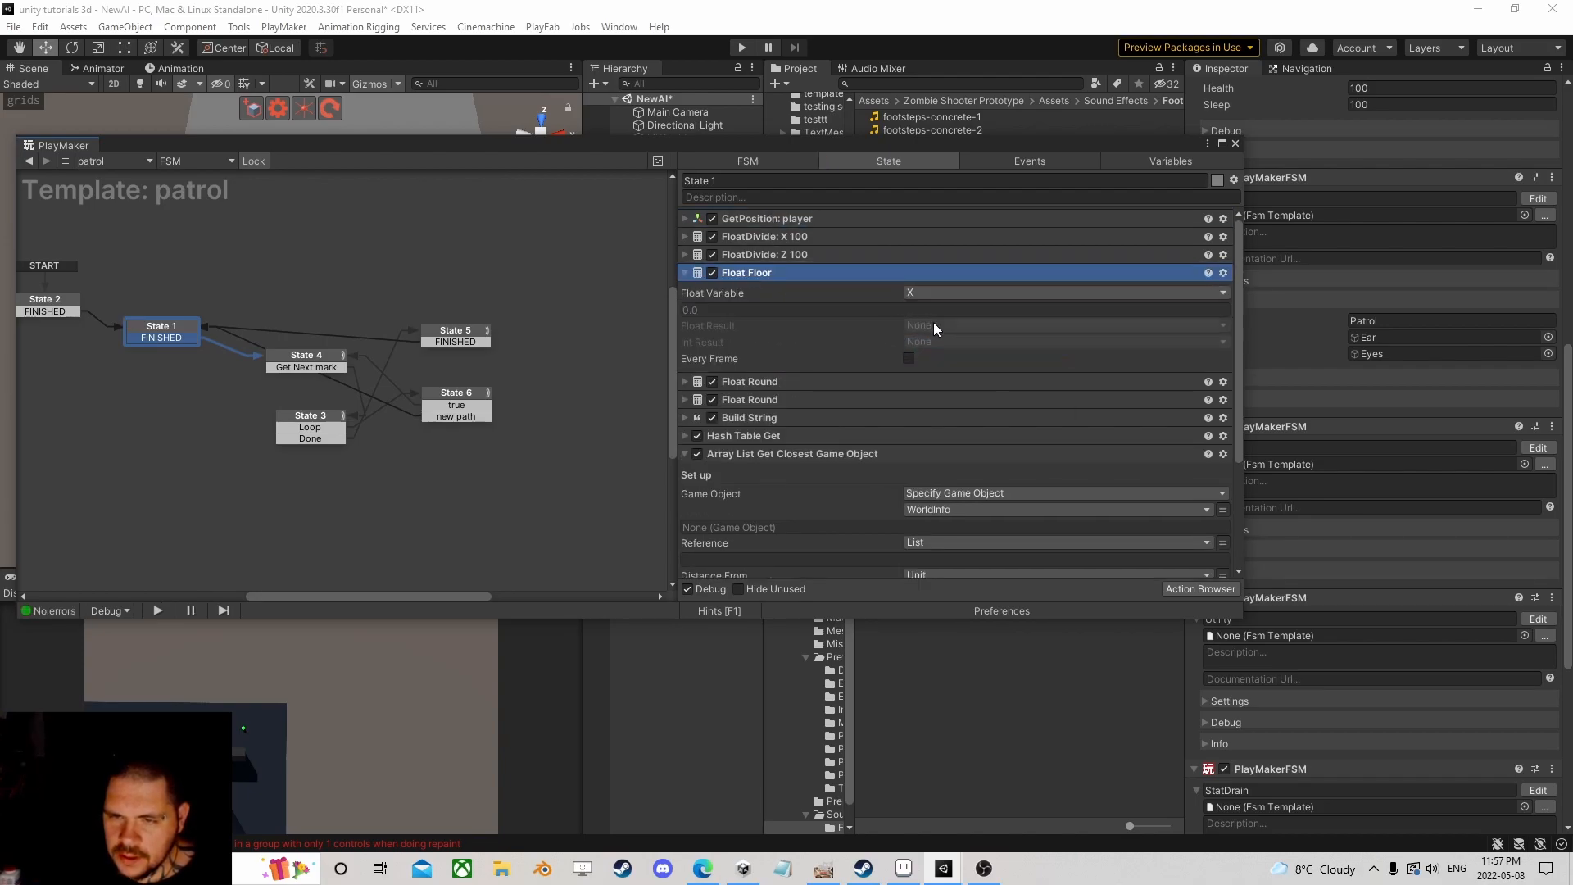
left_click(940, 341)
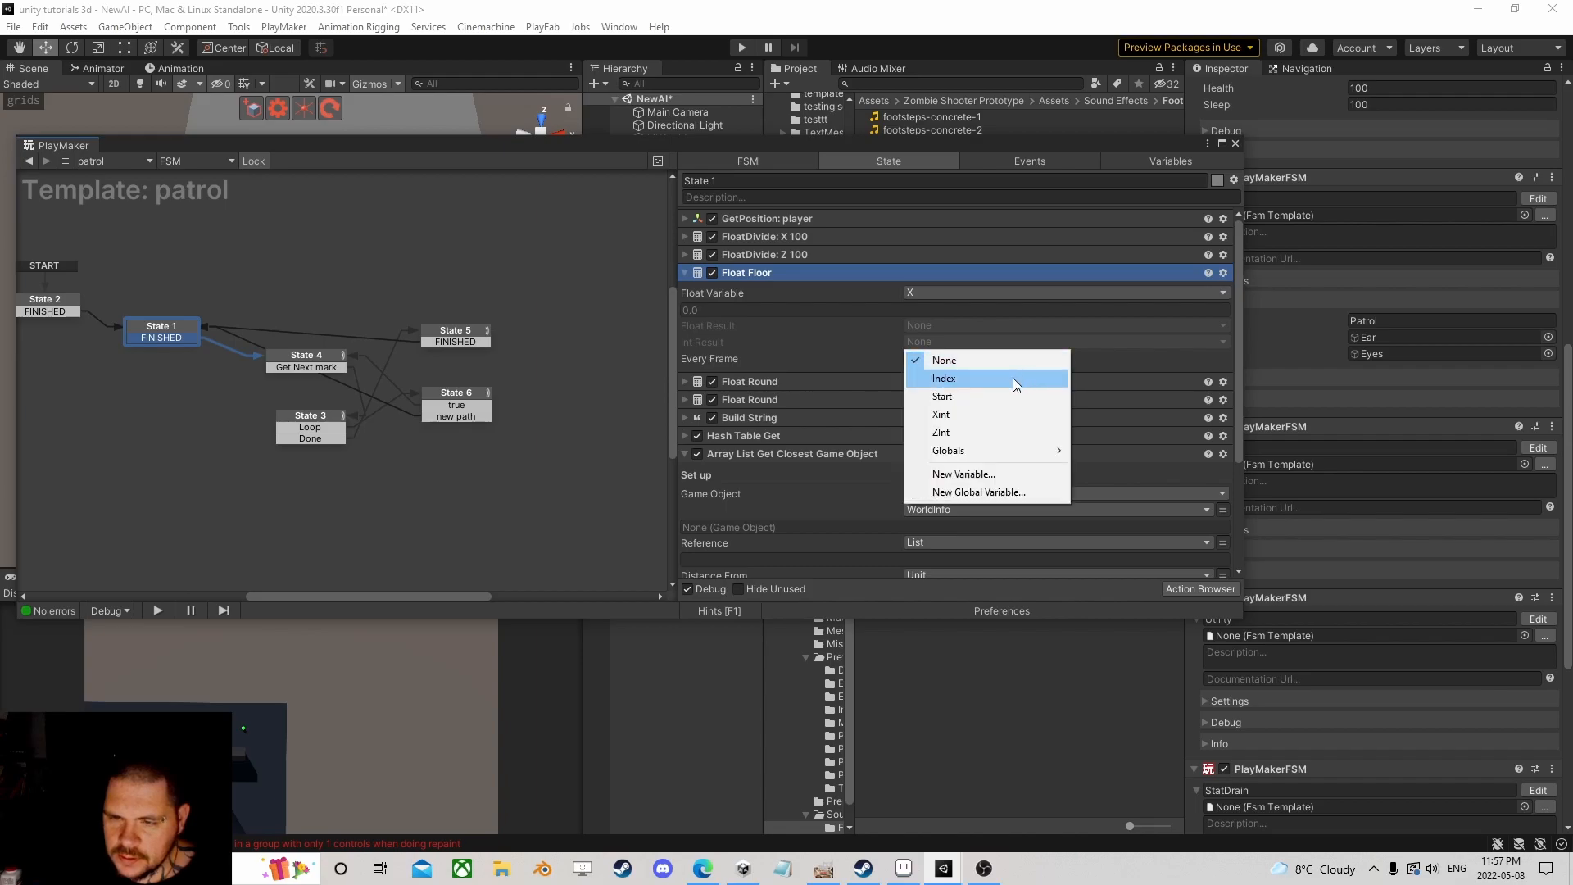
left_click(966, 413)
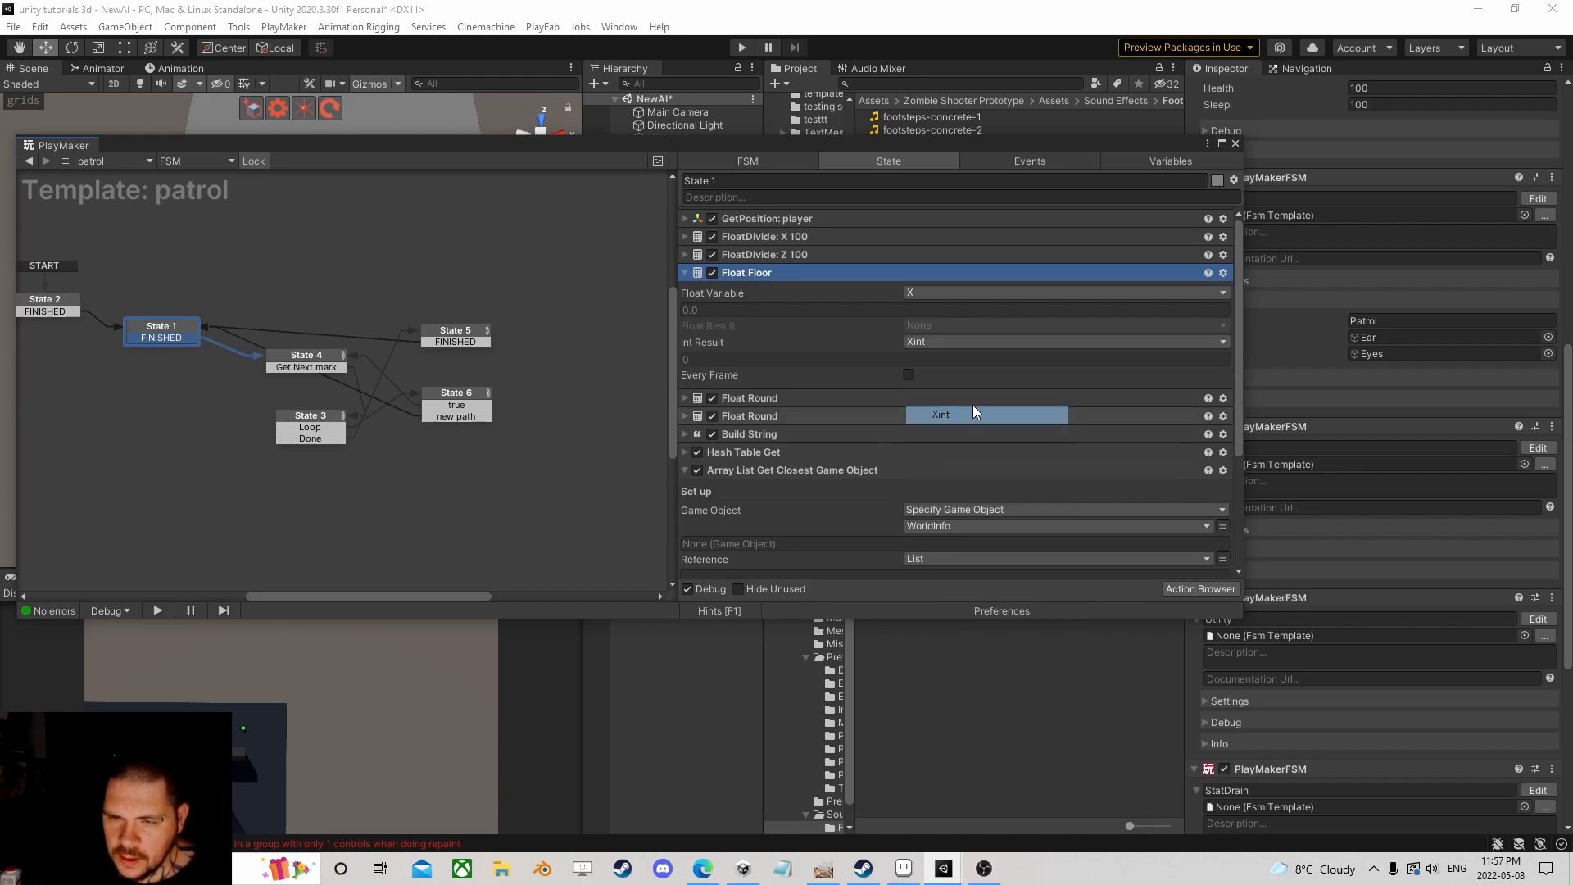
left_click(751, 399)
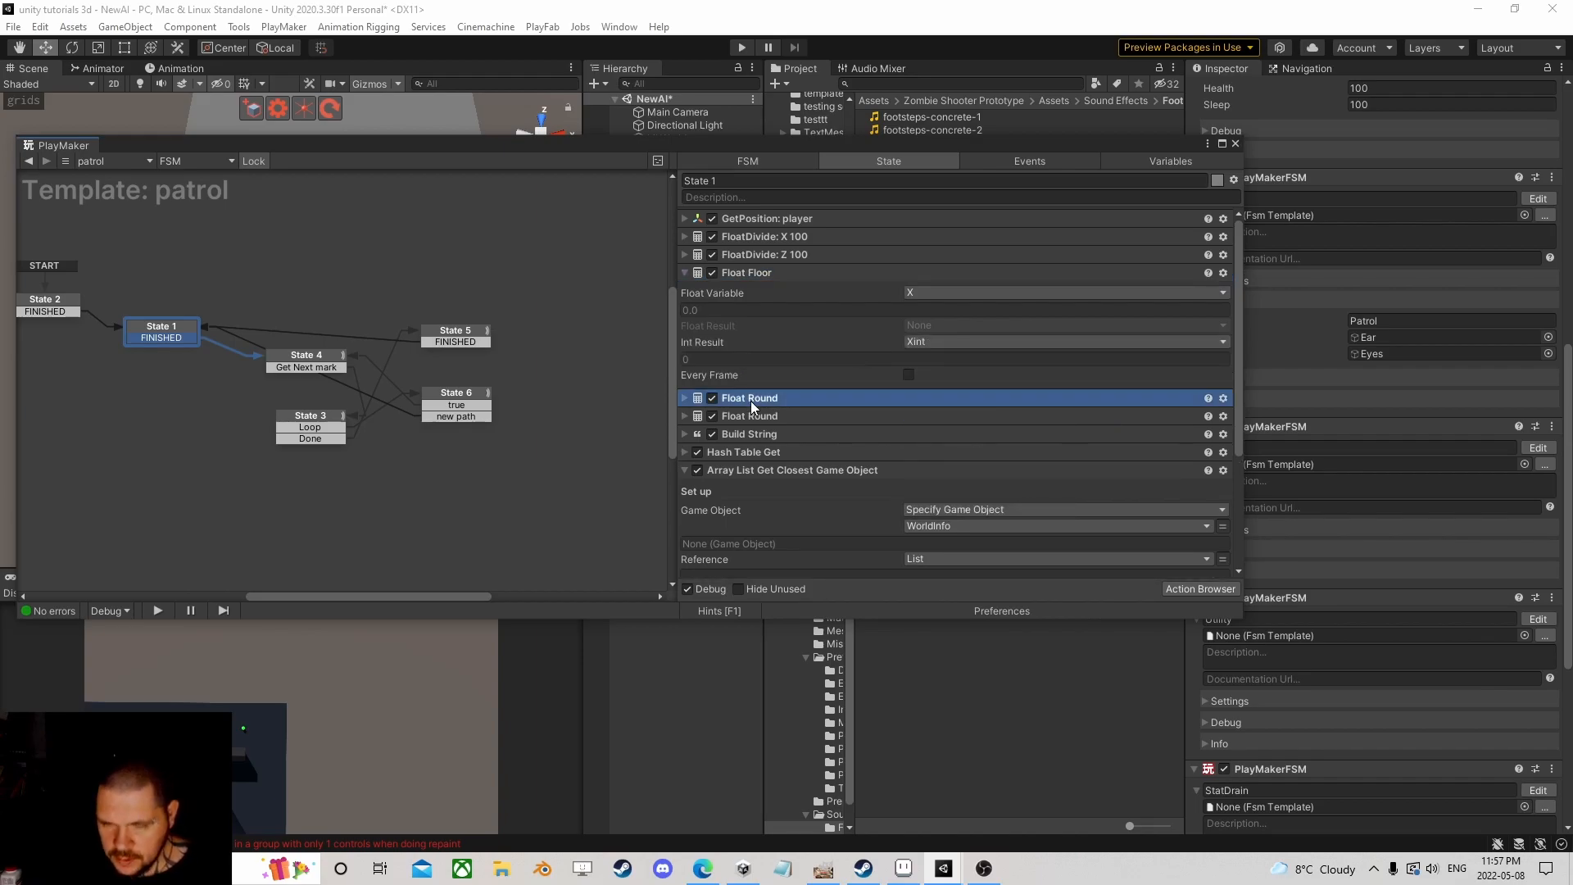
key("Delete")
left_click(754, 397)
Step: Delete the last Float Round and paste a Float Floor copy before Build String flooring Z into Zint
key("Delete")
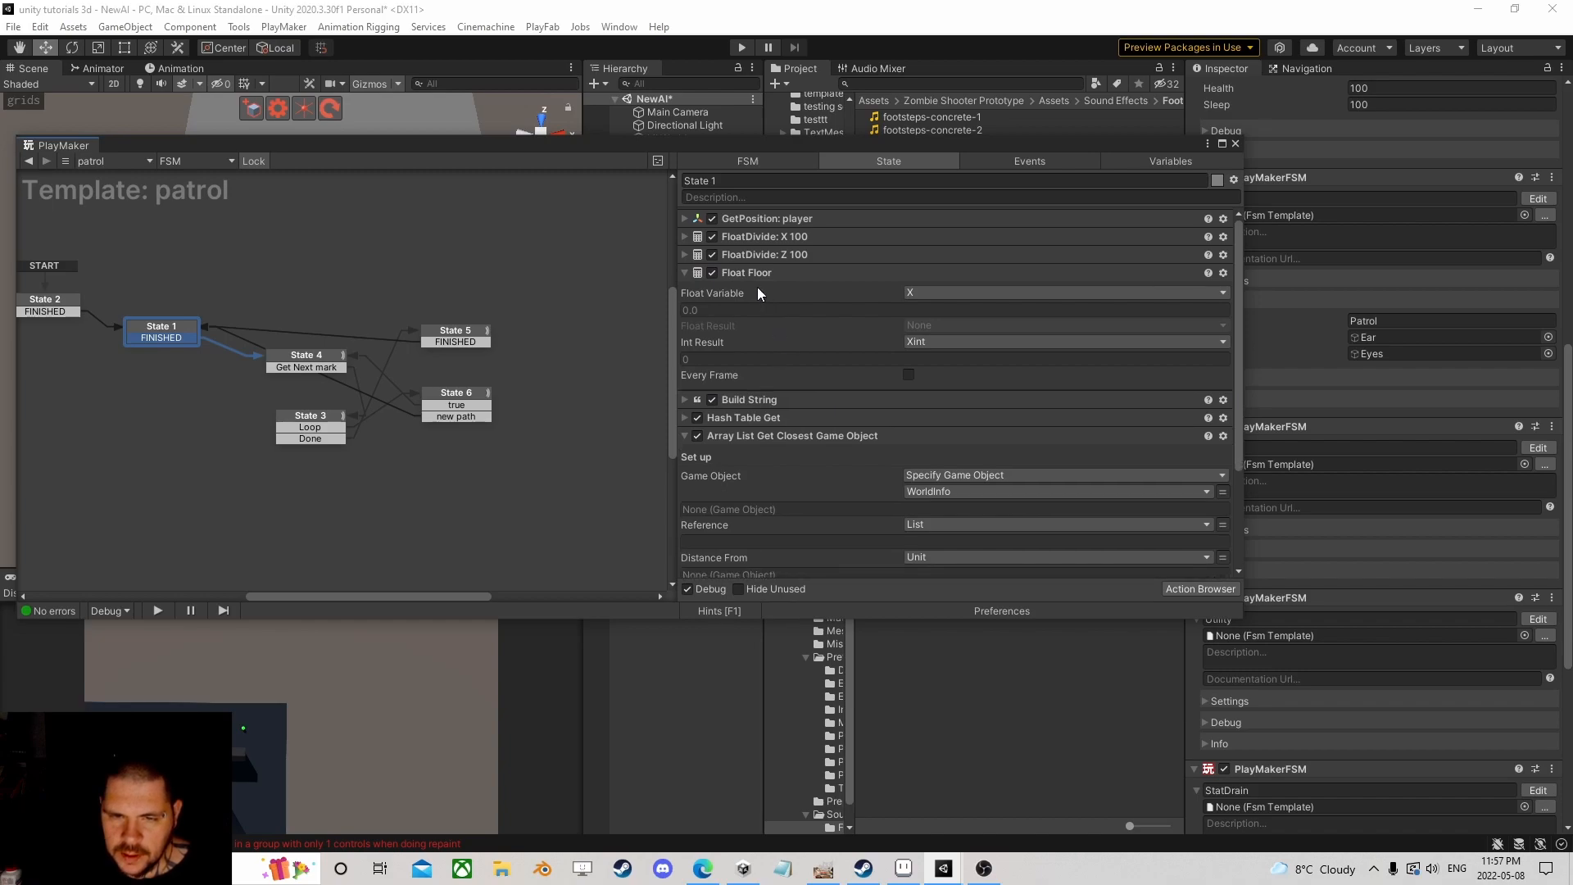
right_click(755, 272)
left_click(817, 380)
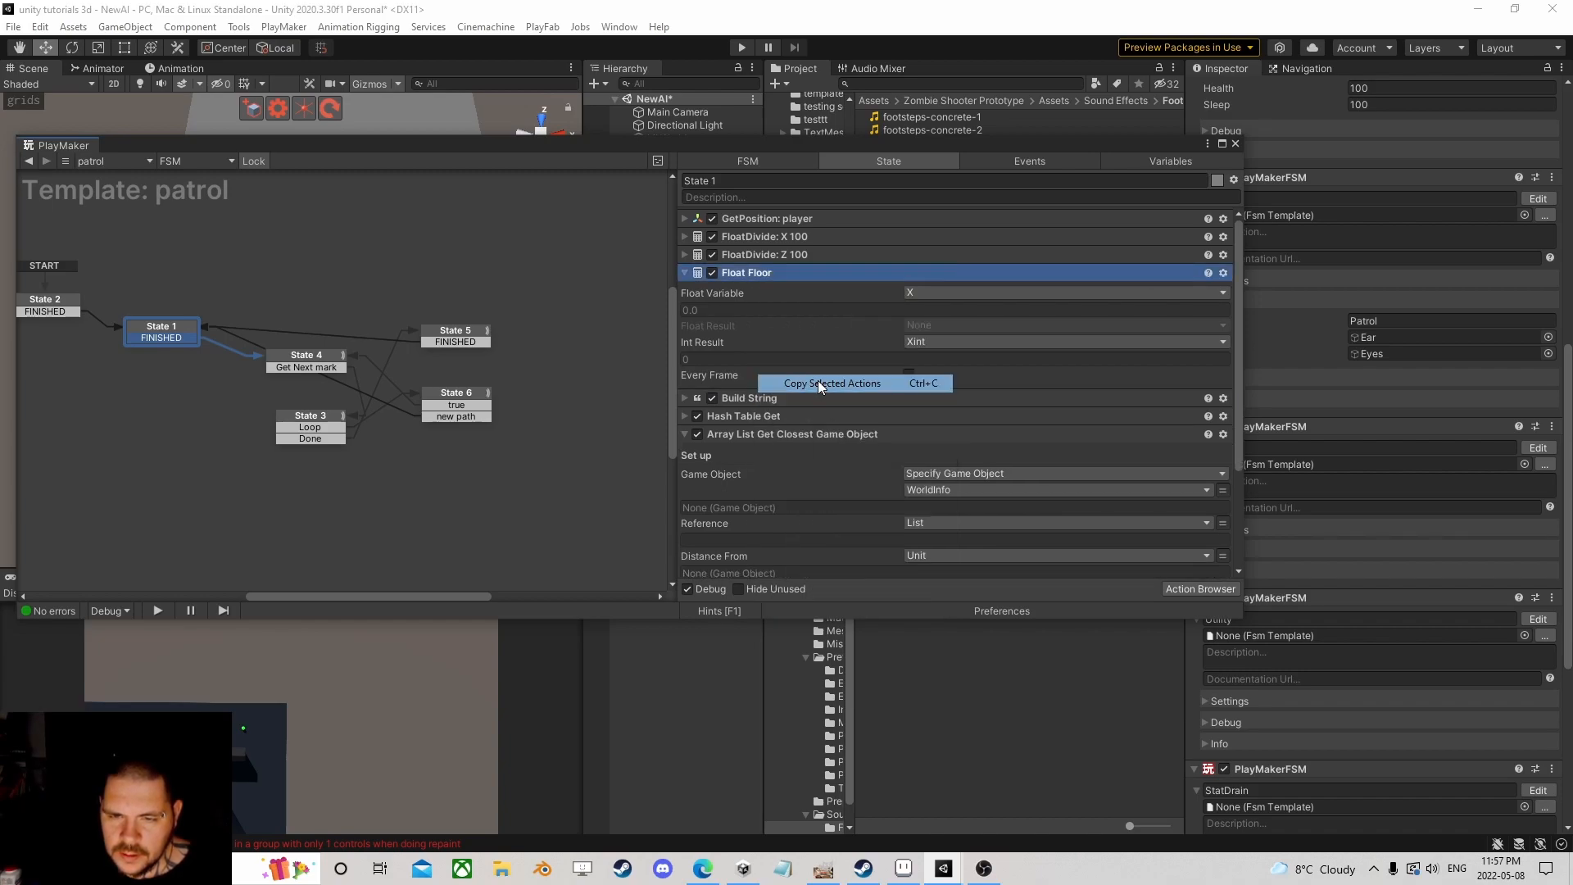
right_click(735, 396)
left_click(808, 526)
left_click(924, 420)
left_click(938, 489)
left_click(933, 466)
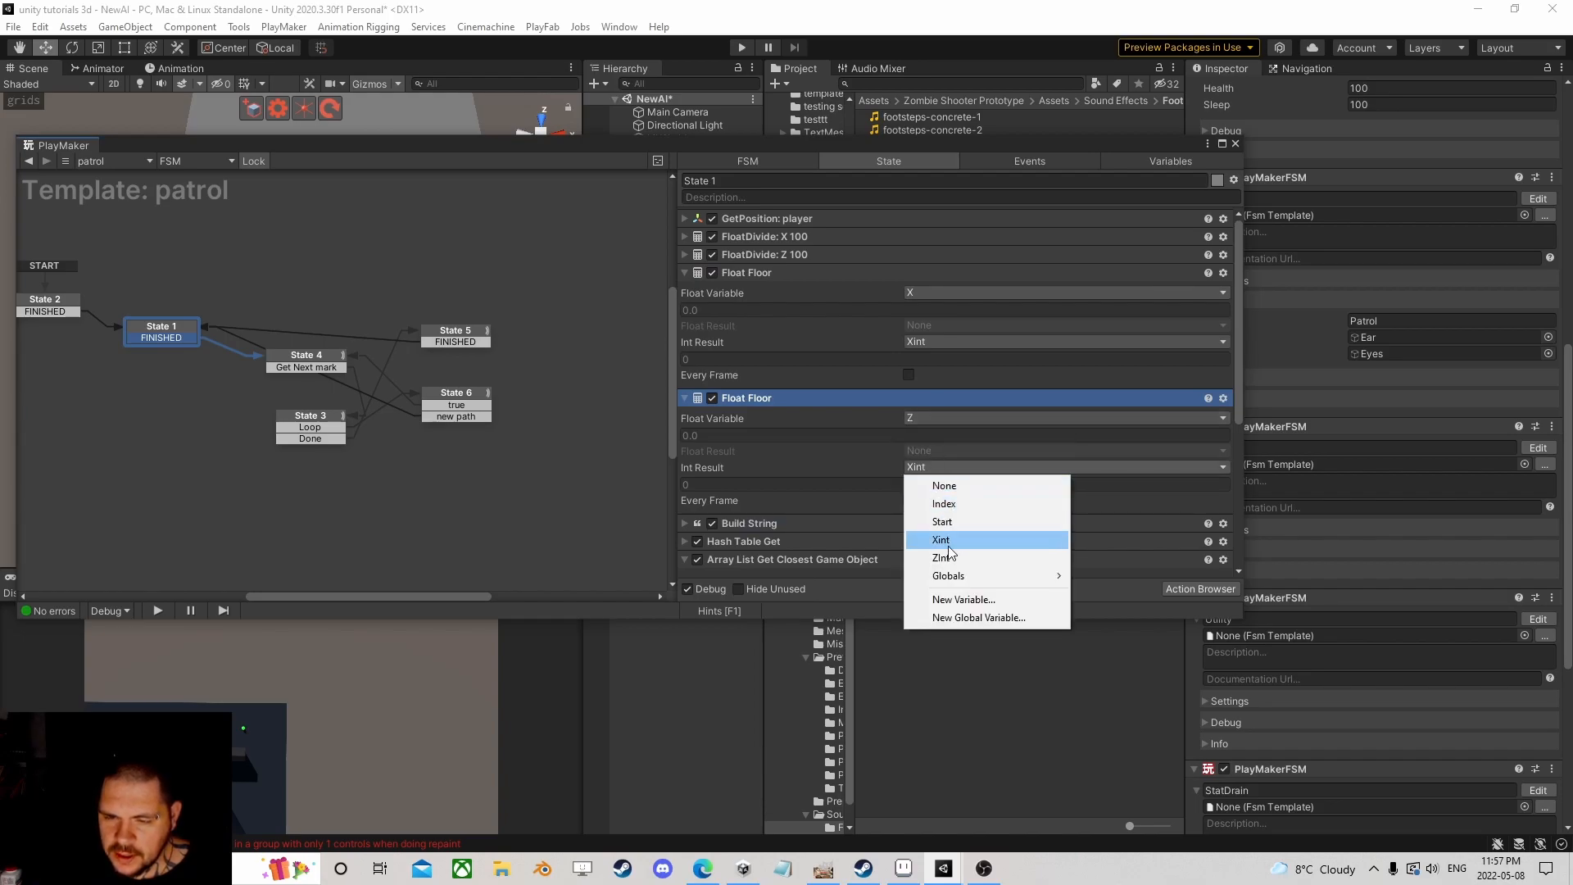
left_click(944, 557)
Step: Copy both Float Floor actions and paste them into State 6 before its Float Round
left_click(749, 272)
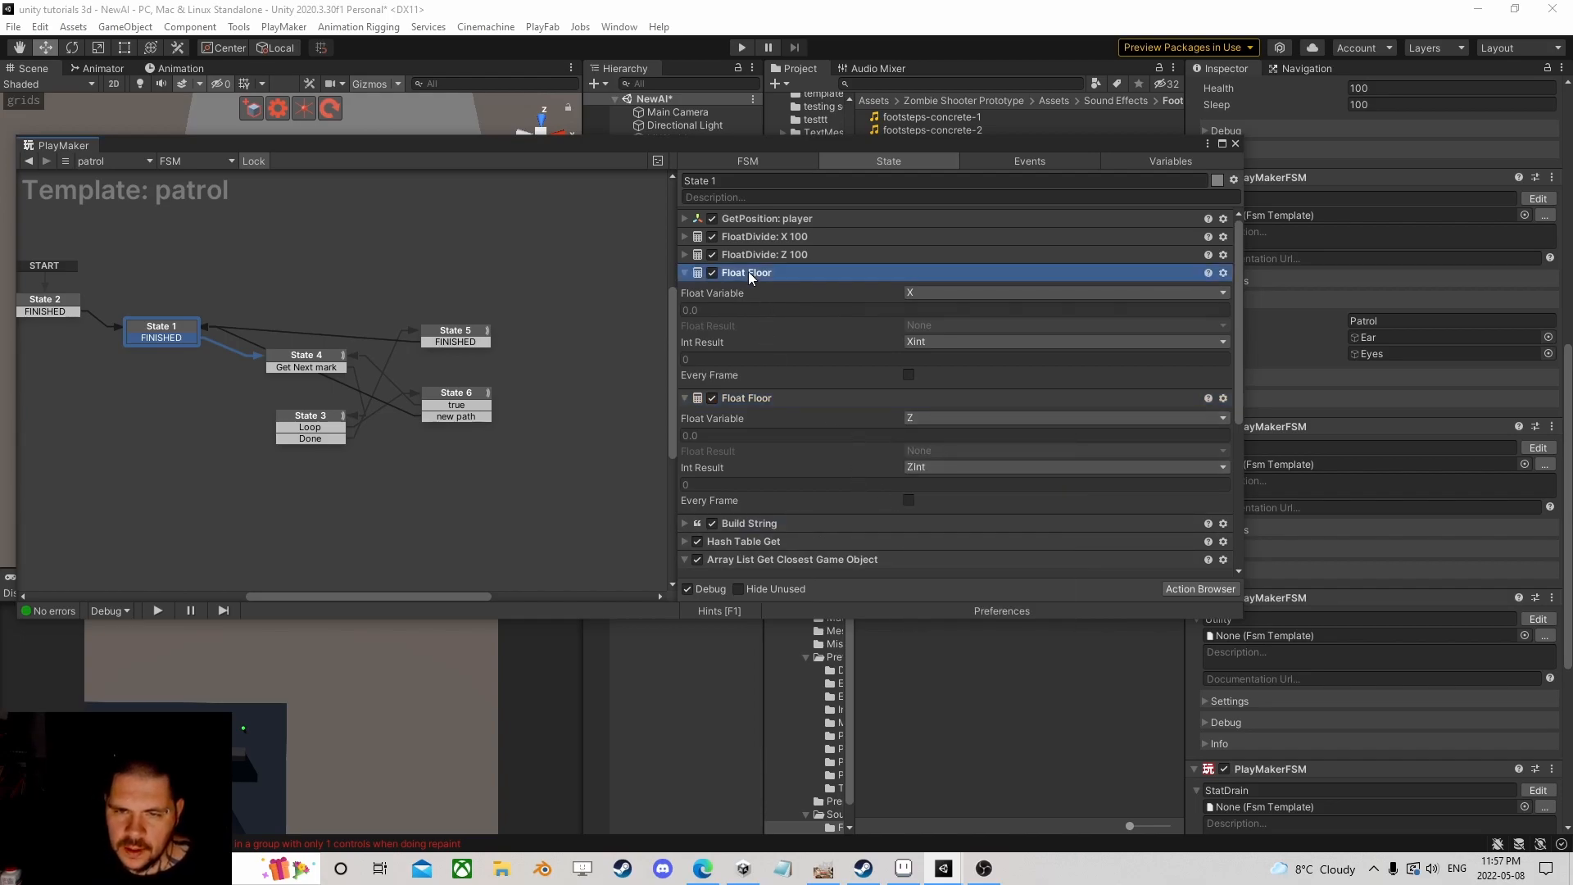
key("super")
left_click(759, 399)
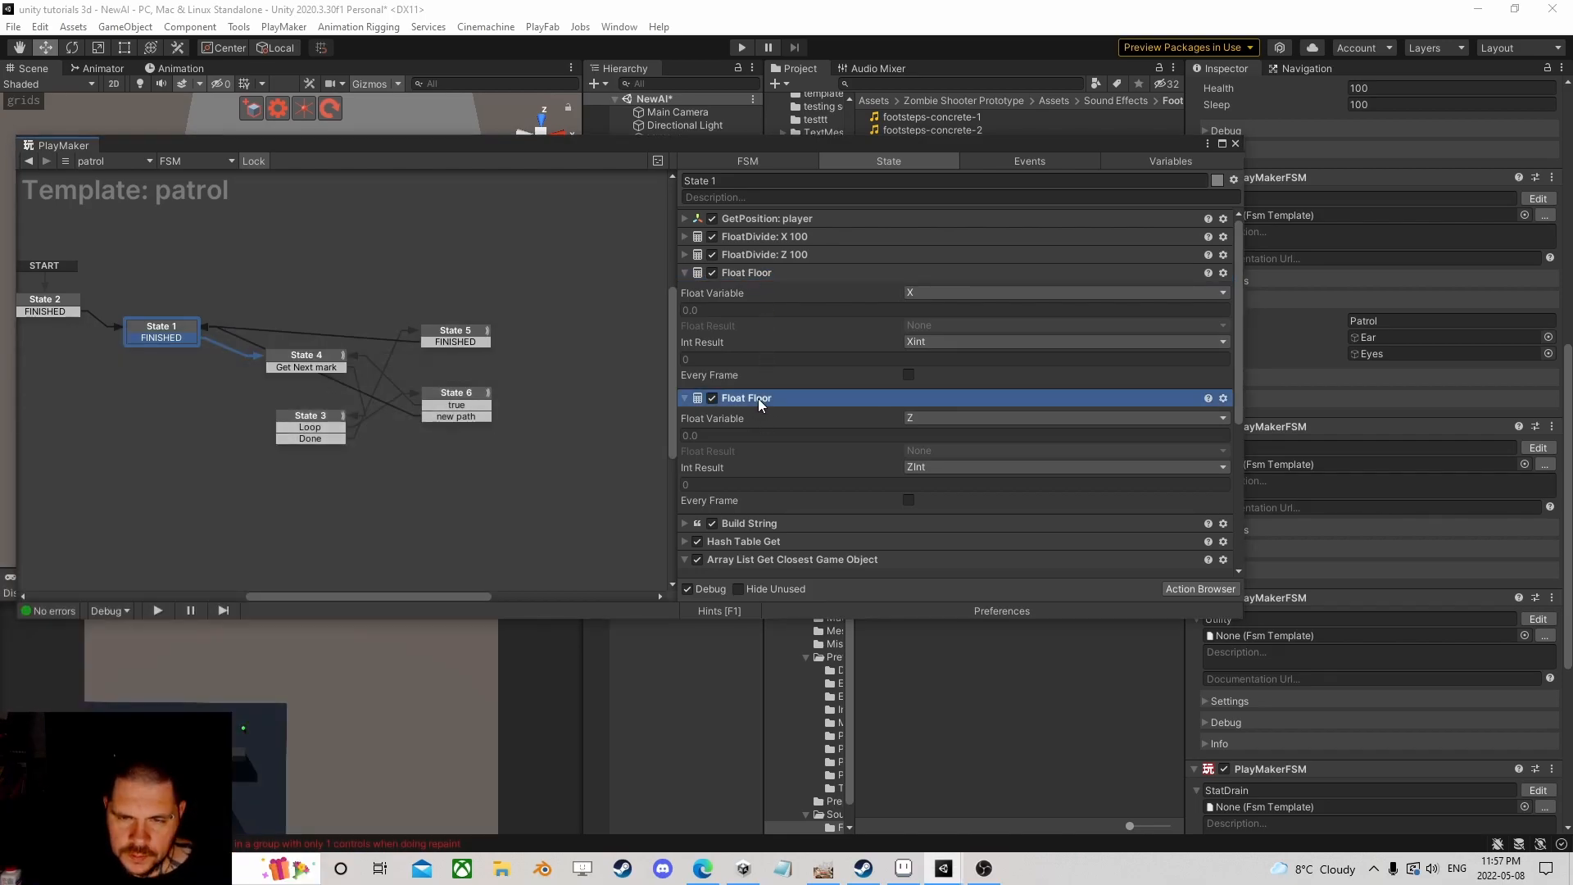
left_click(751, 274, "ctrl")
right_click(750, 272)
left_click(816, 384)
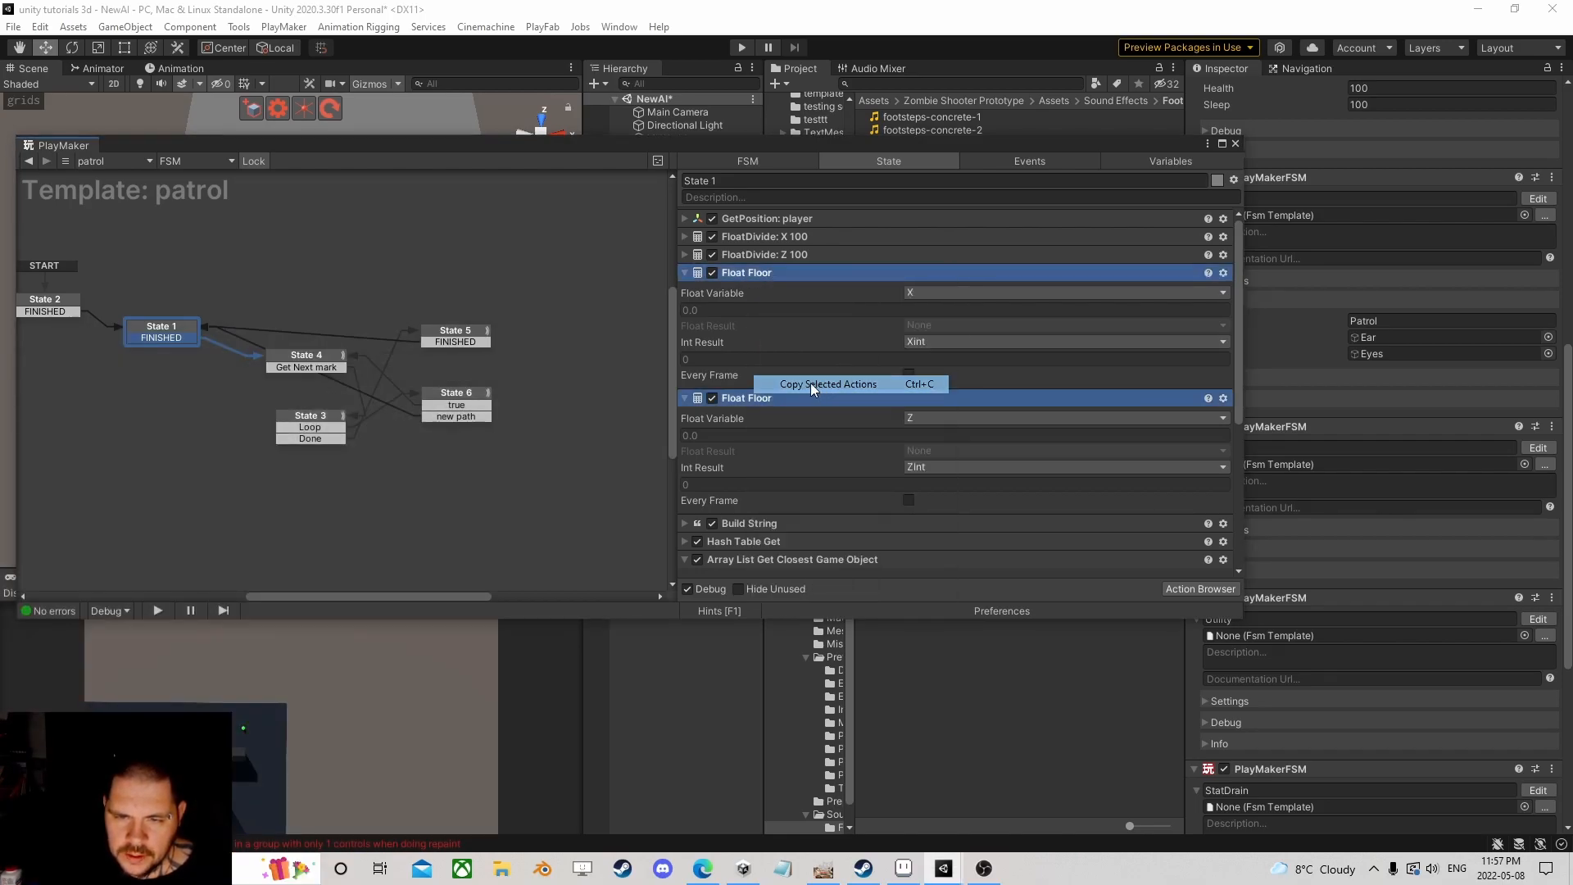
left_click(449, 393)
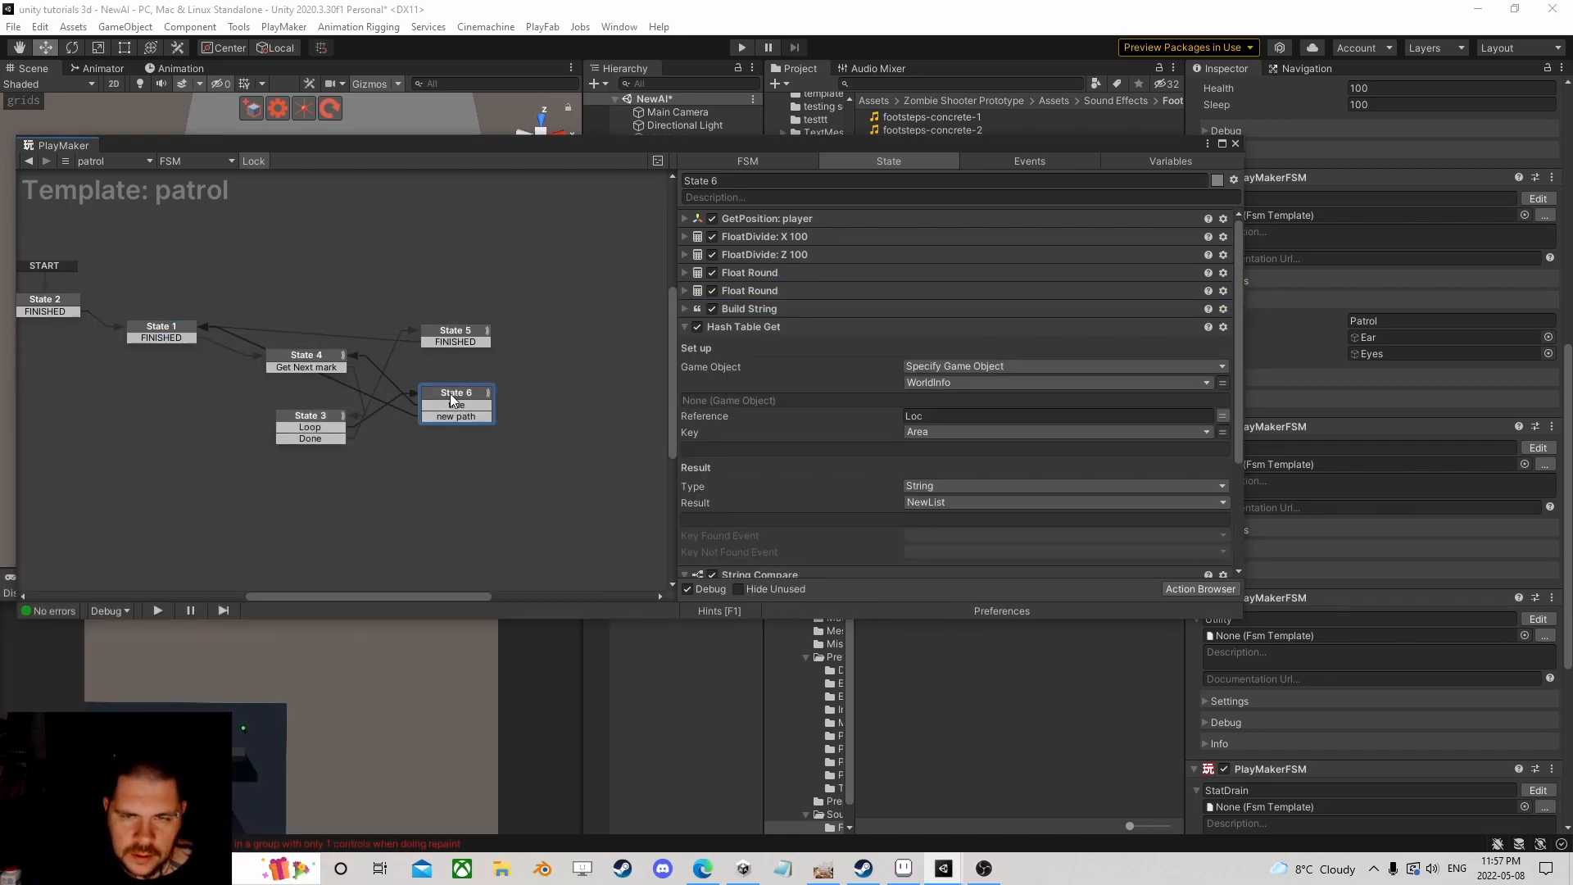
right_click(750, 270)
left_click(786, 396)
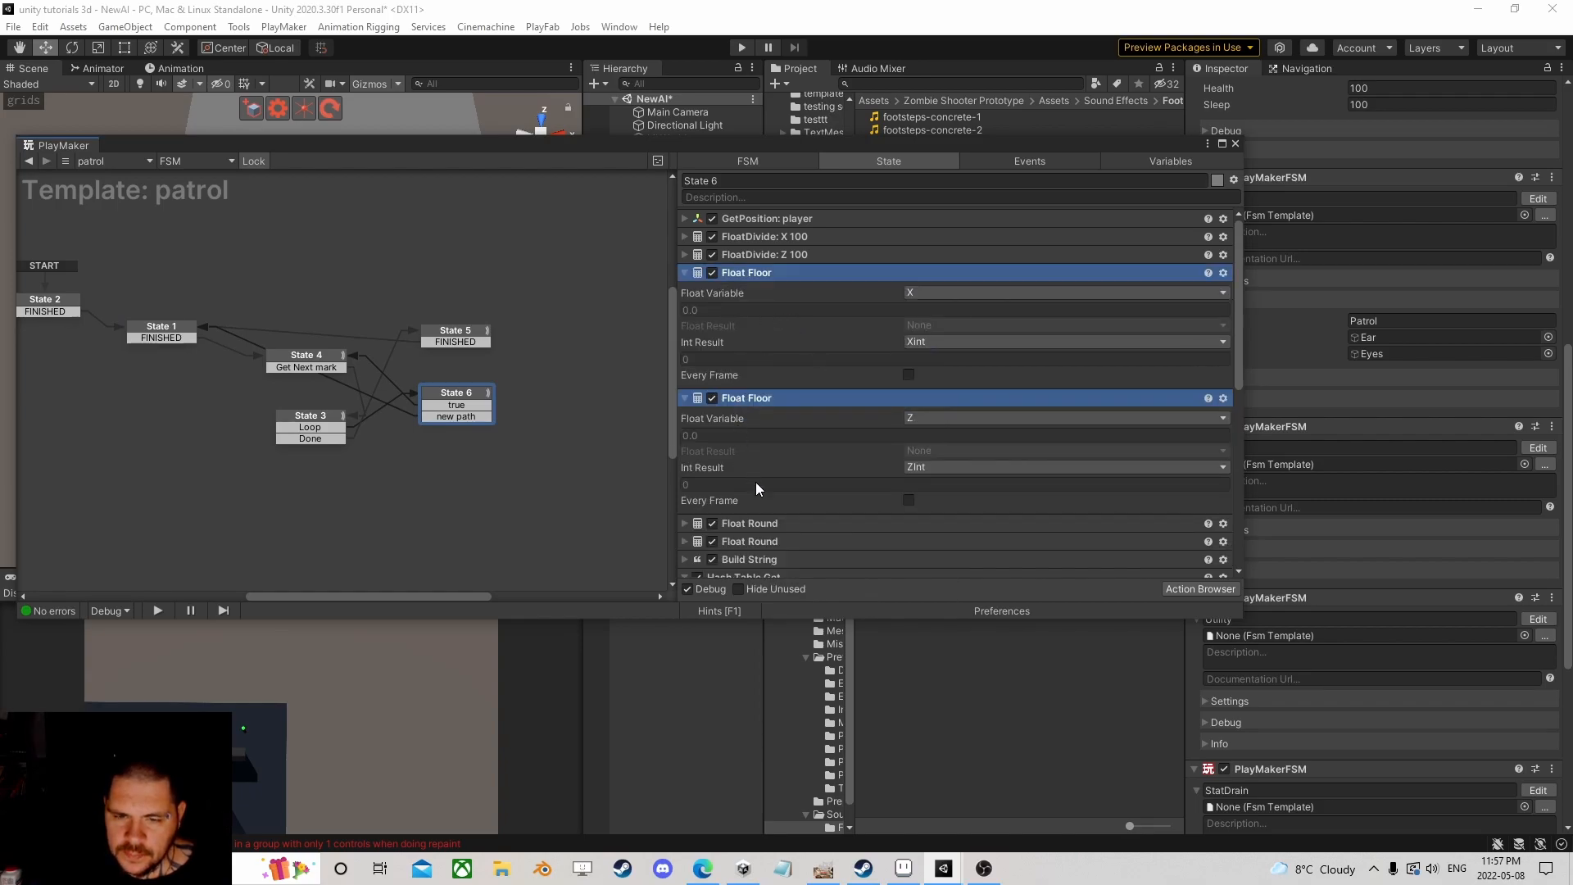
Step: Delete both Float Round actions from State 6 and close the PlayMaker editor
left_click(764, 520)
key("Delete")
left_click(815, 523)
key("Delete")
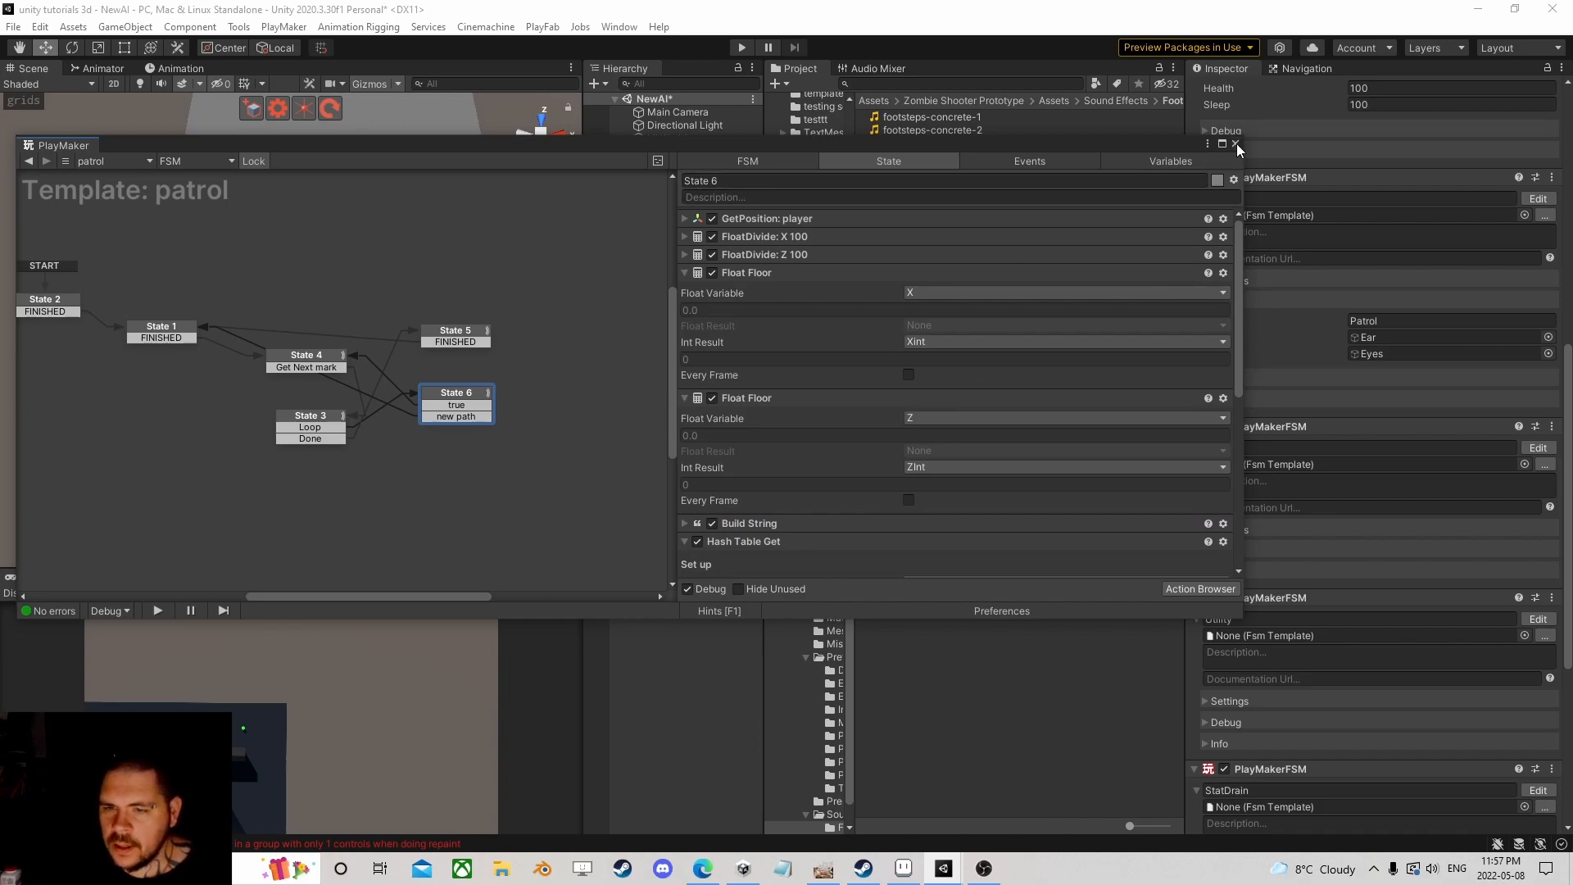
left_click(1236, 144)
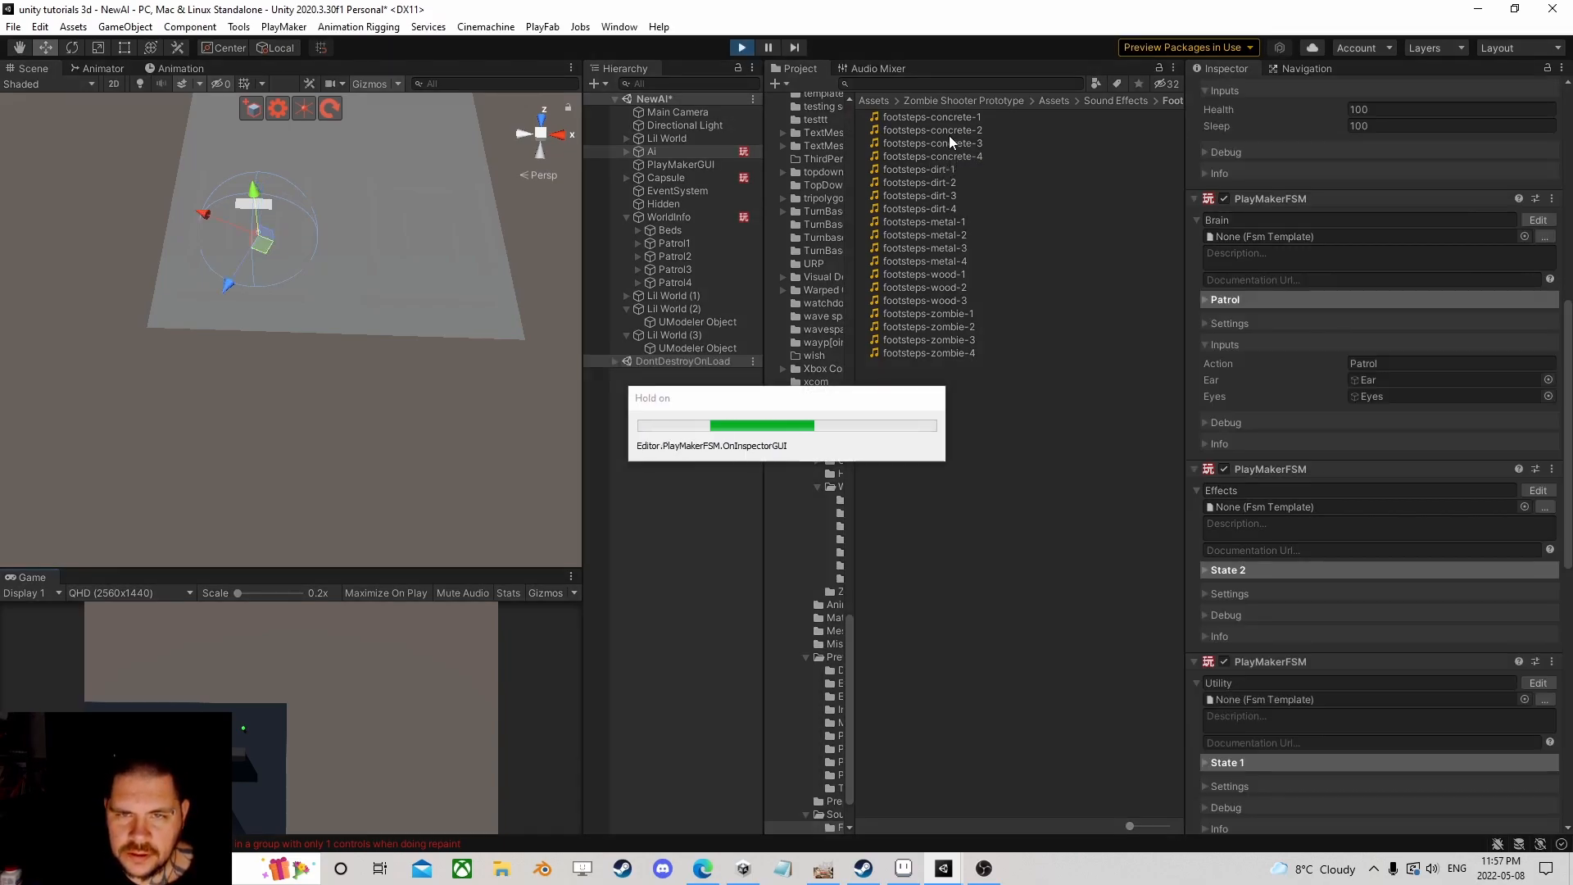
left_click(626, 215)
left_click(656, 178)
left_click_drag(185, 326, 417, 252)
left_click(662, 153)
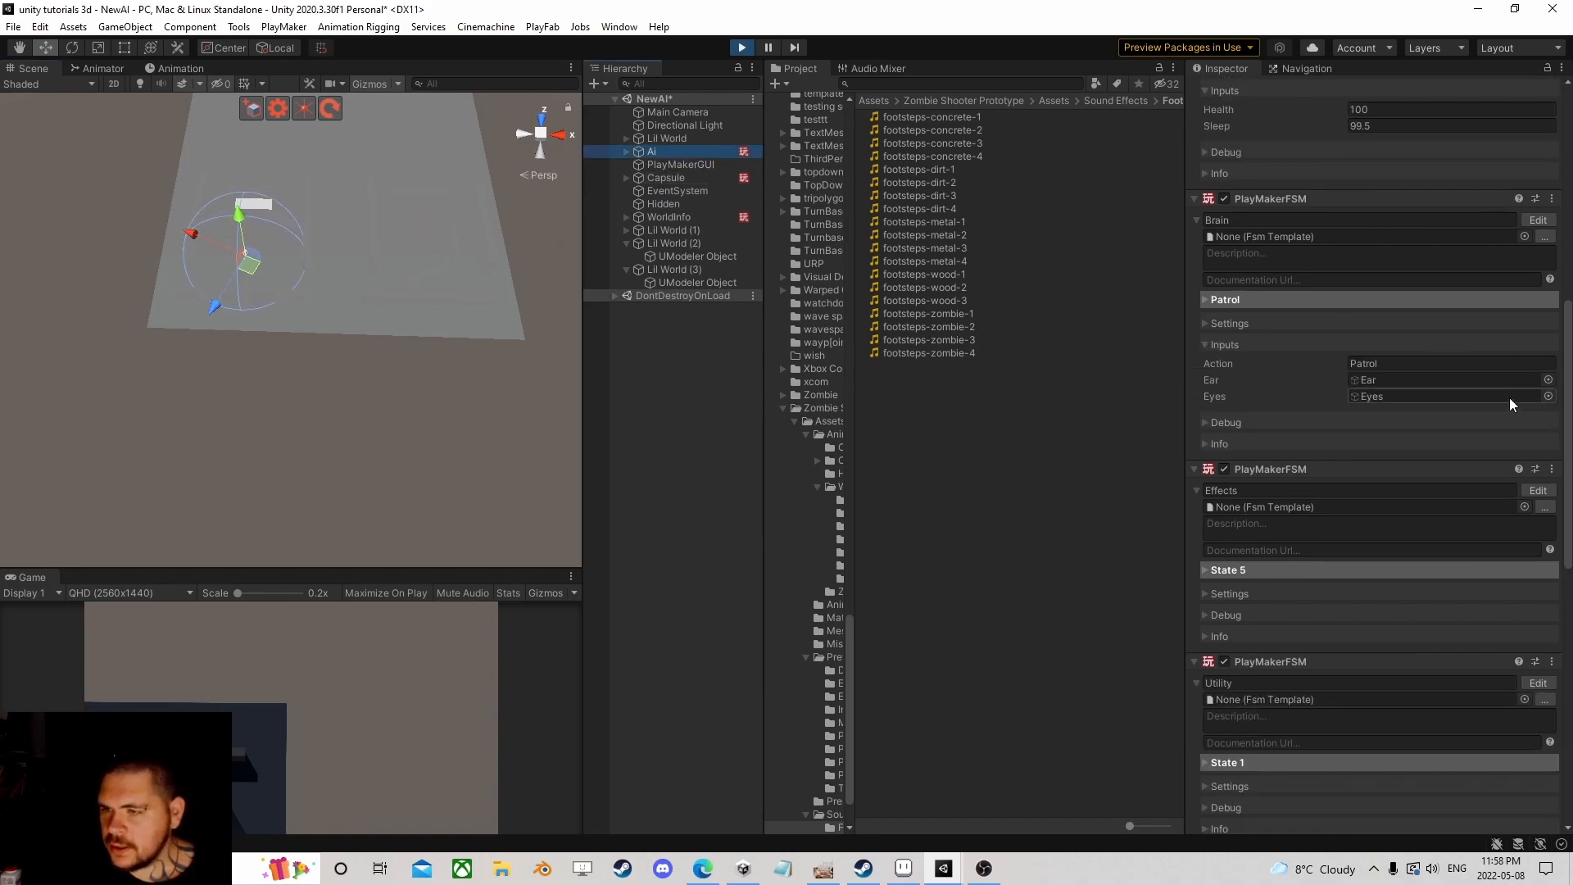
left_click(1538, 220)
left_click(377, 302)
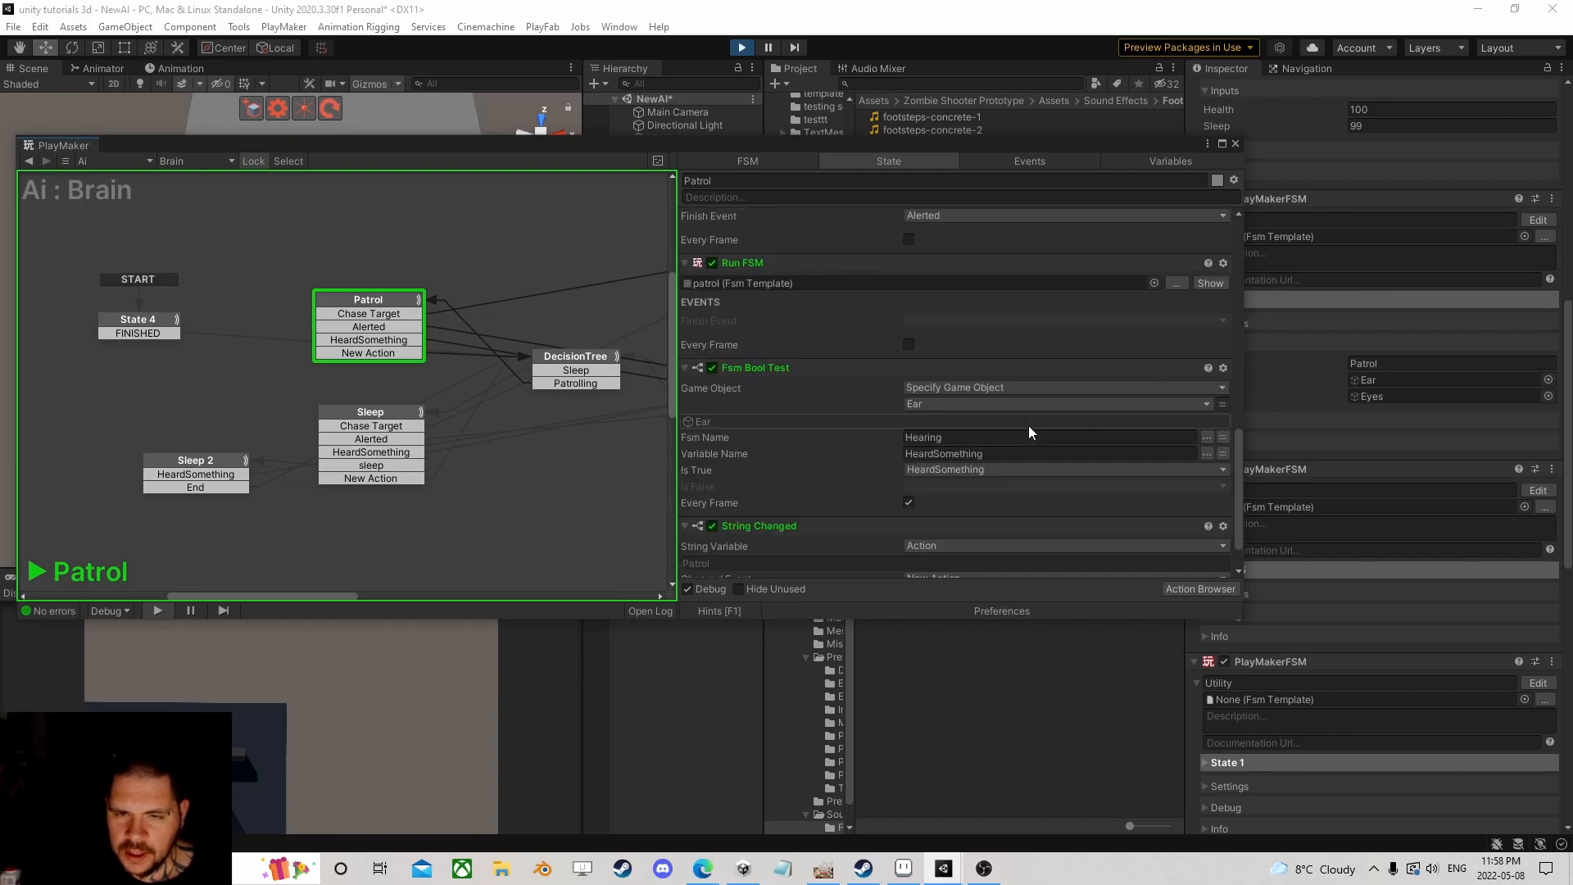
left_click(1210, 282)
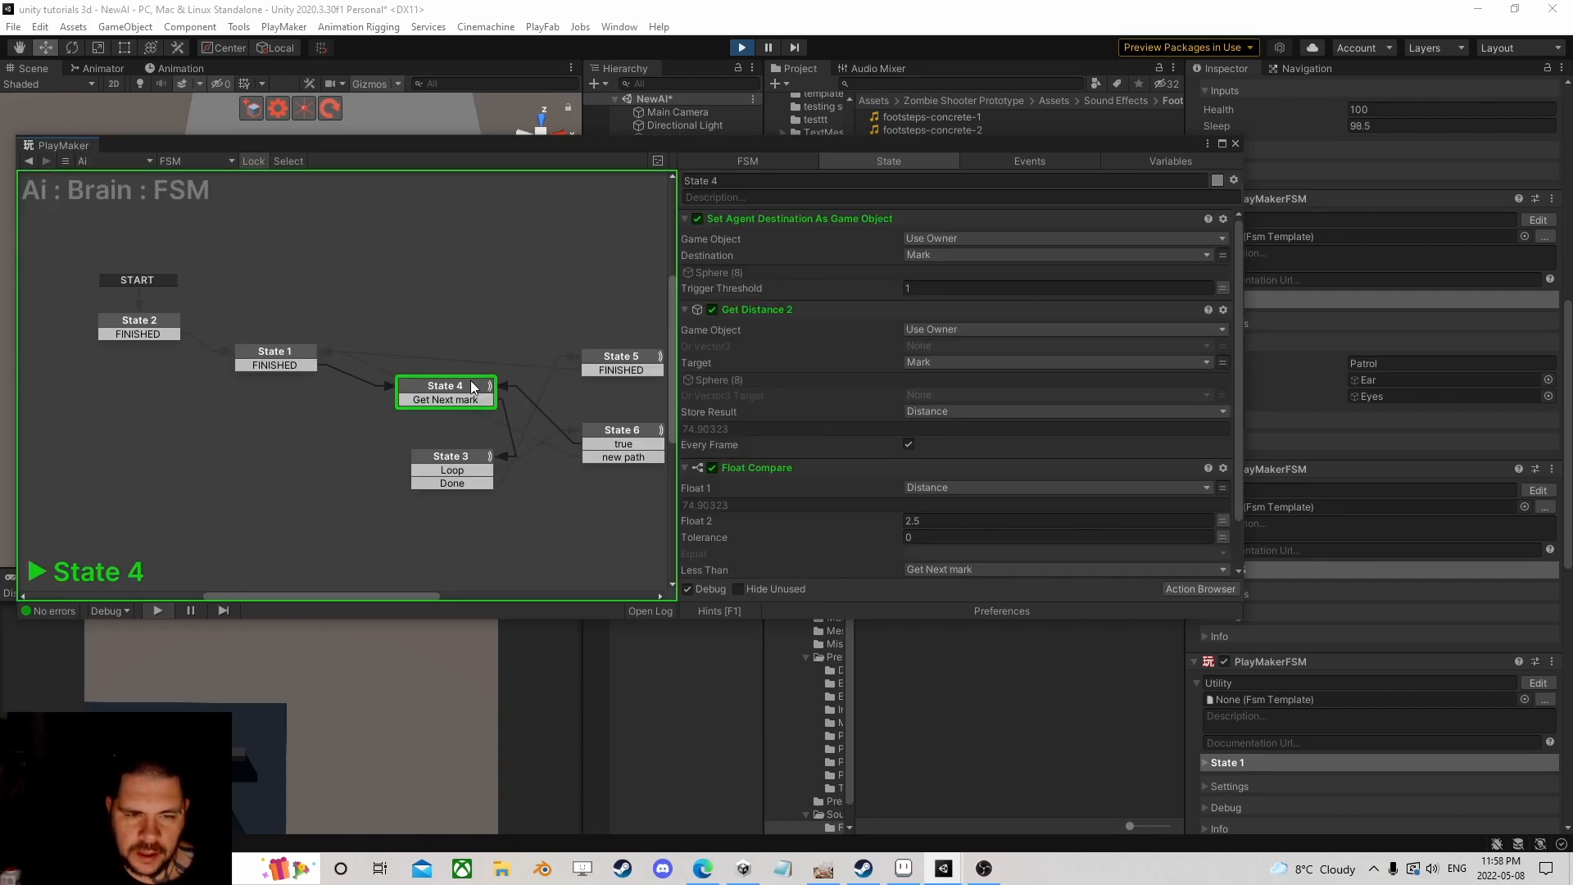
left_click(589, 425)
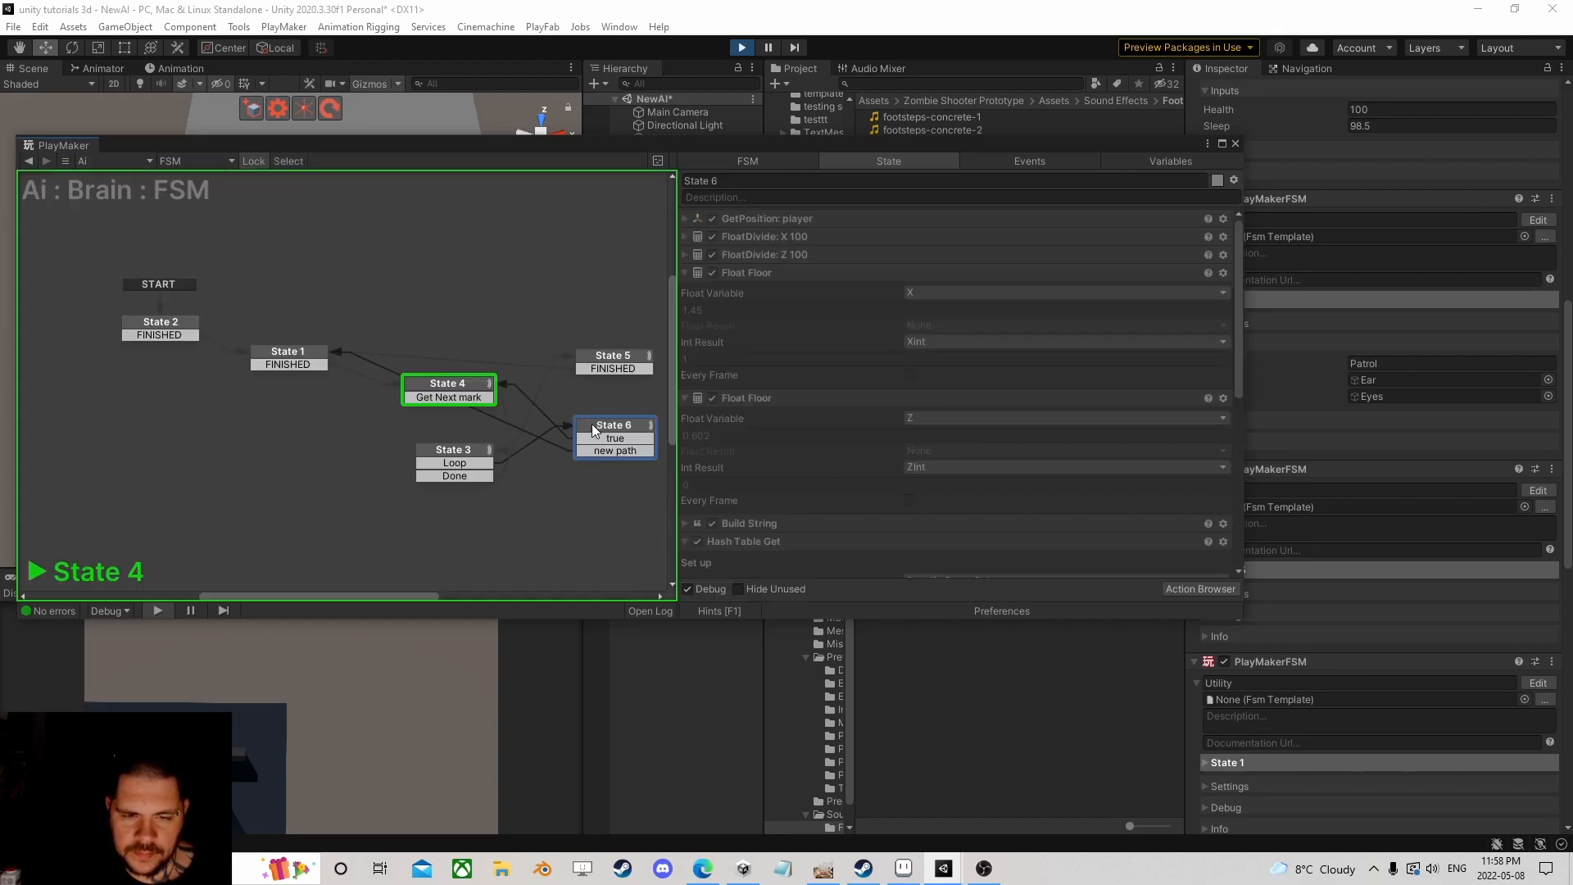
scroll(823, 440, "down", 5)
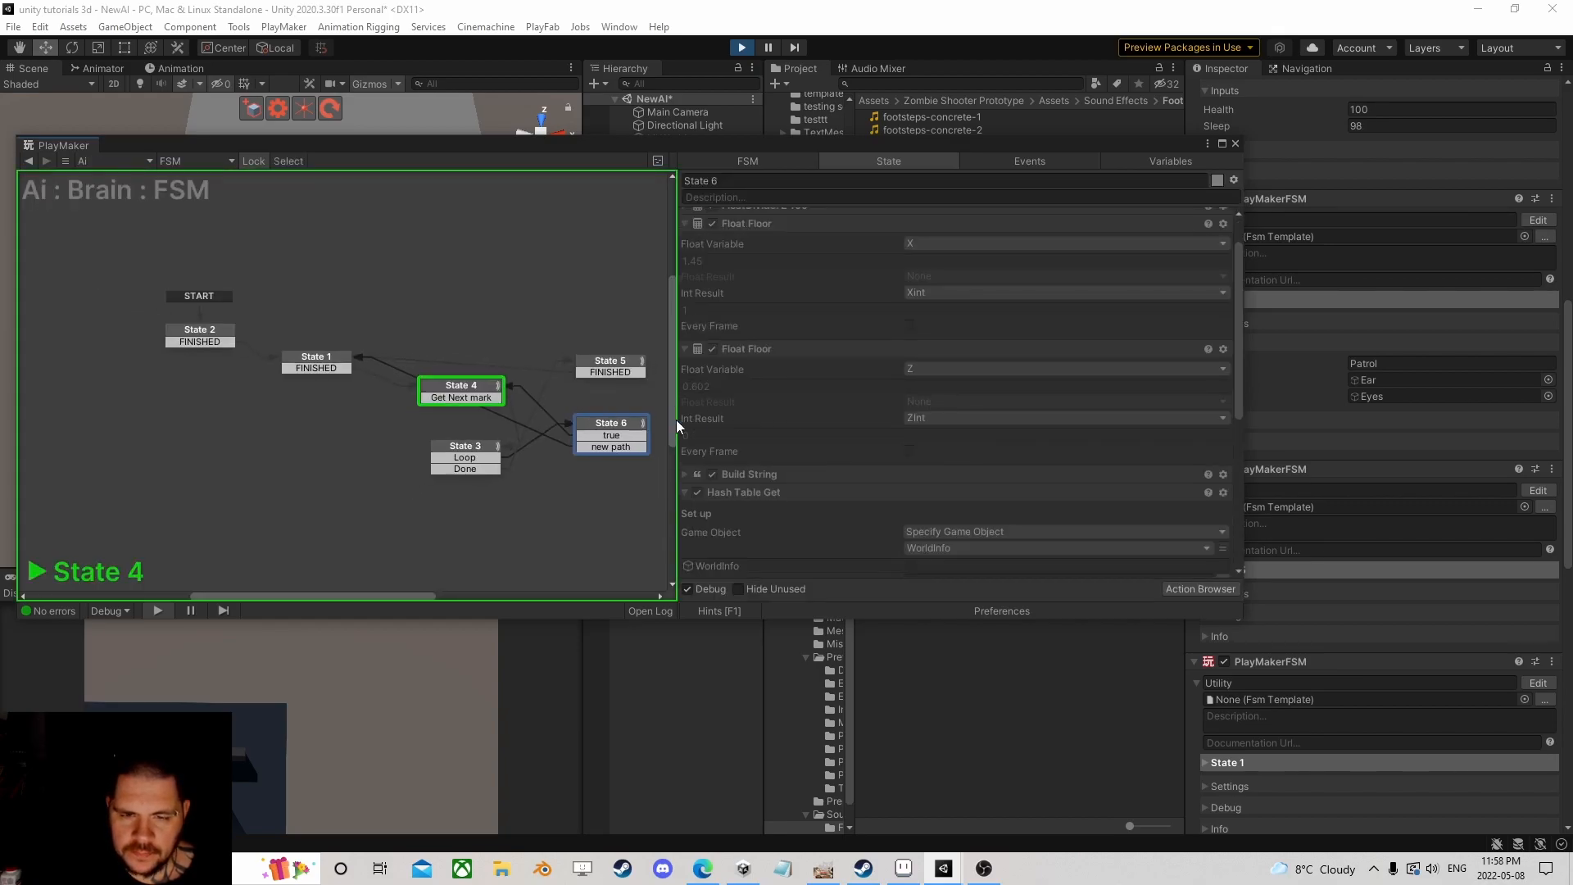
scroll(779, 436, "down", 3)
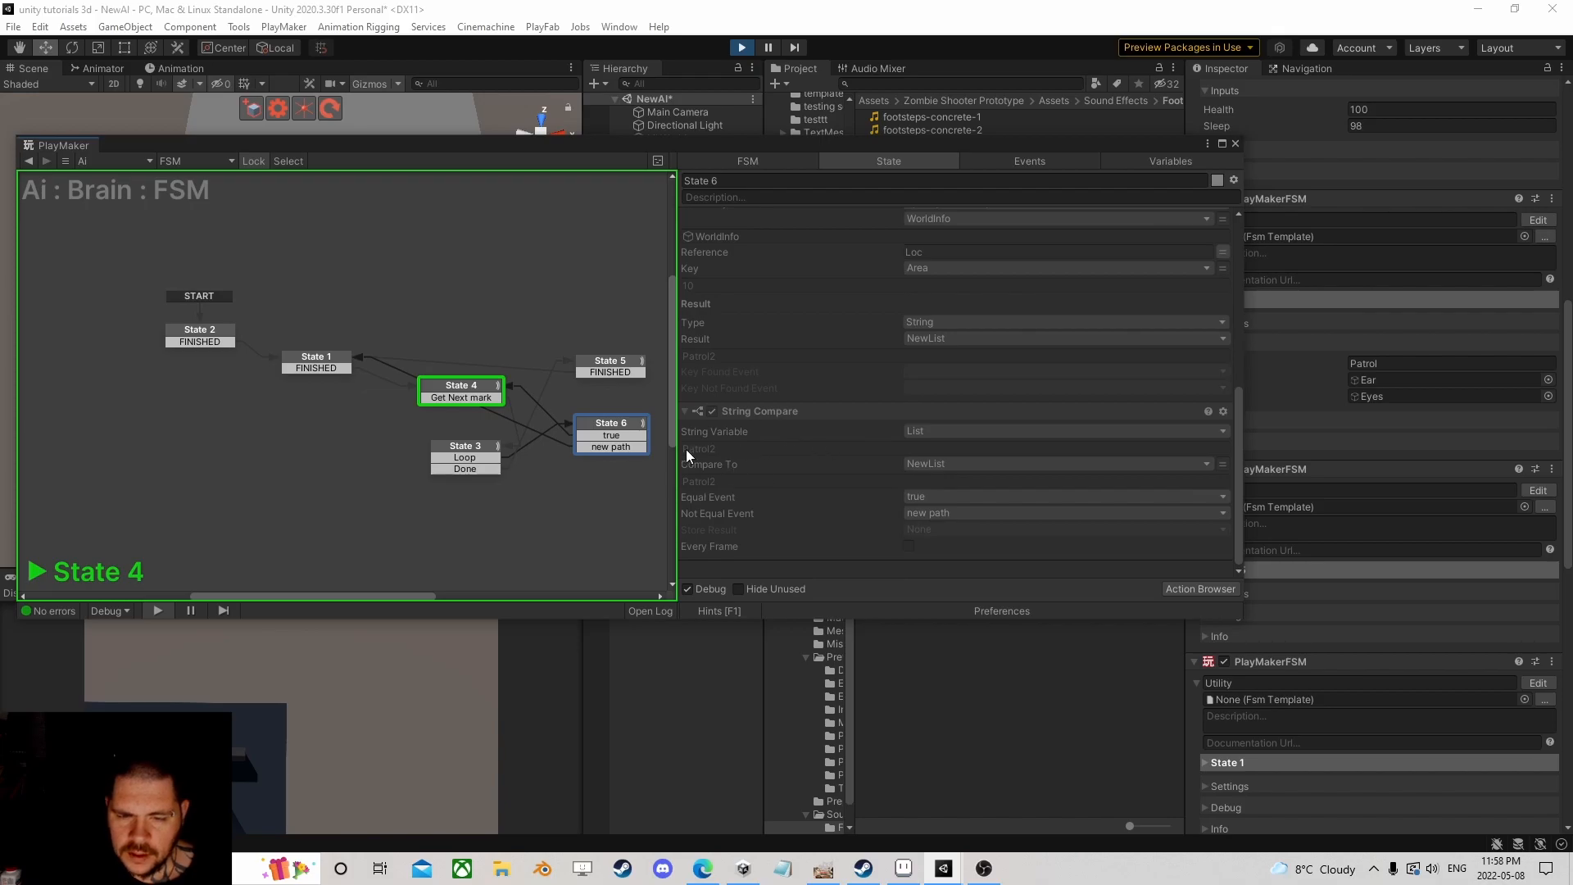
left_click(1235, 144)
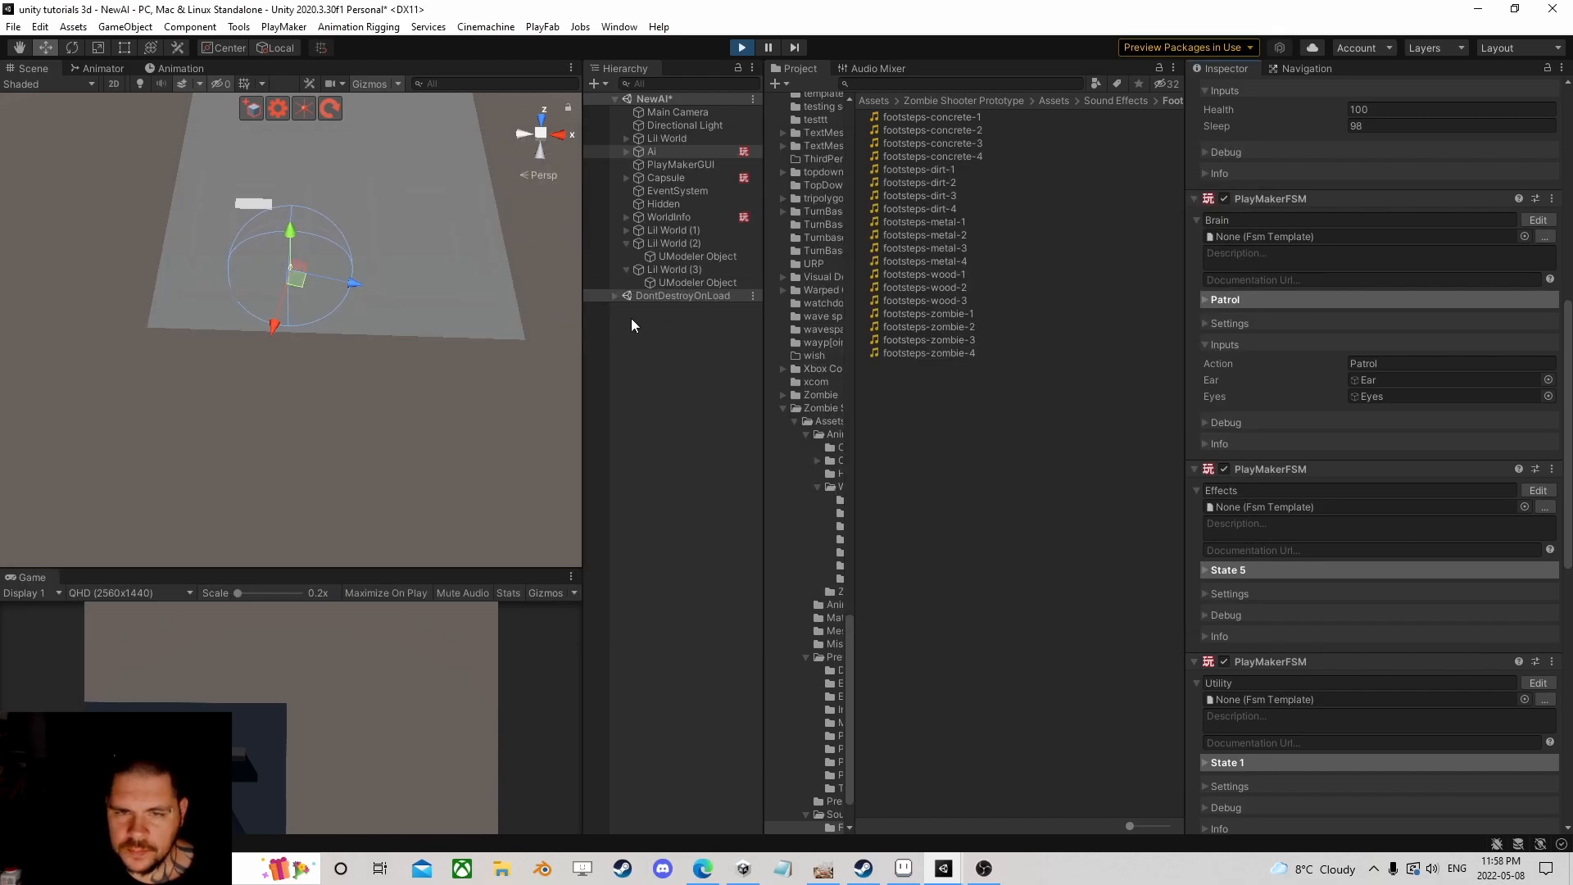
Step: Expand WorldInfo and locate the Patrol2 waypoint in the Scene view
left_click(627, 243)
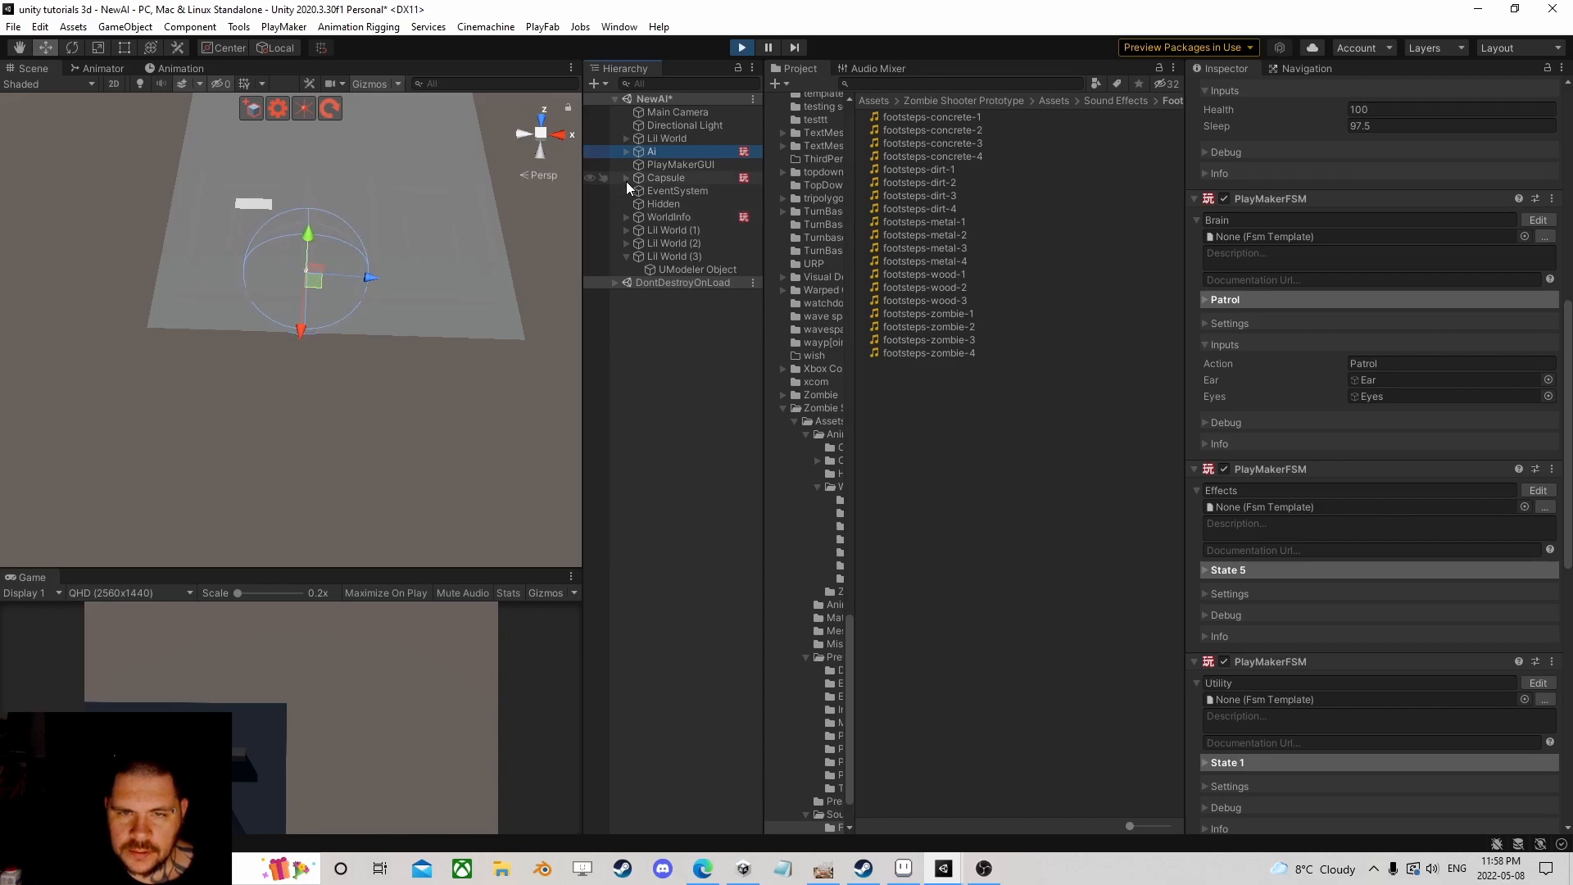
left_click(627, 218)
left_click(673, 256)
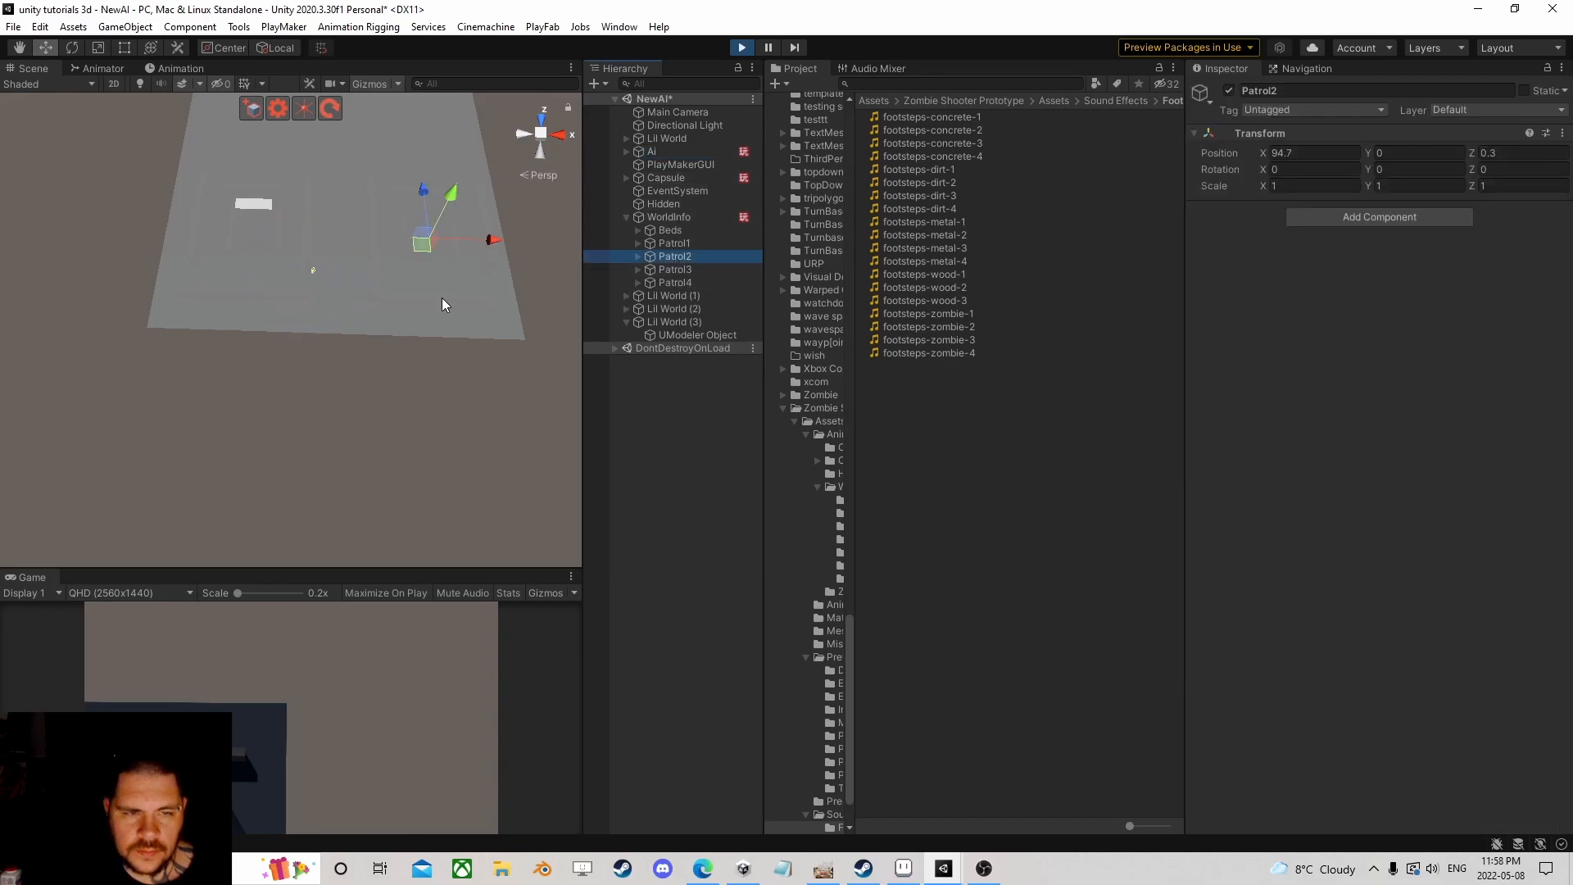
middle_click_drag(428, 268, 403, 271)
scroll(381, 313, "up", 6)
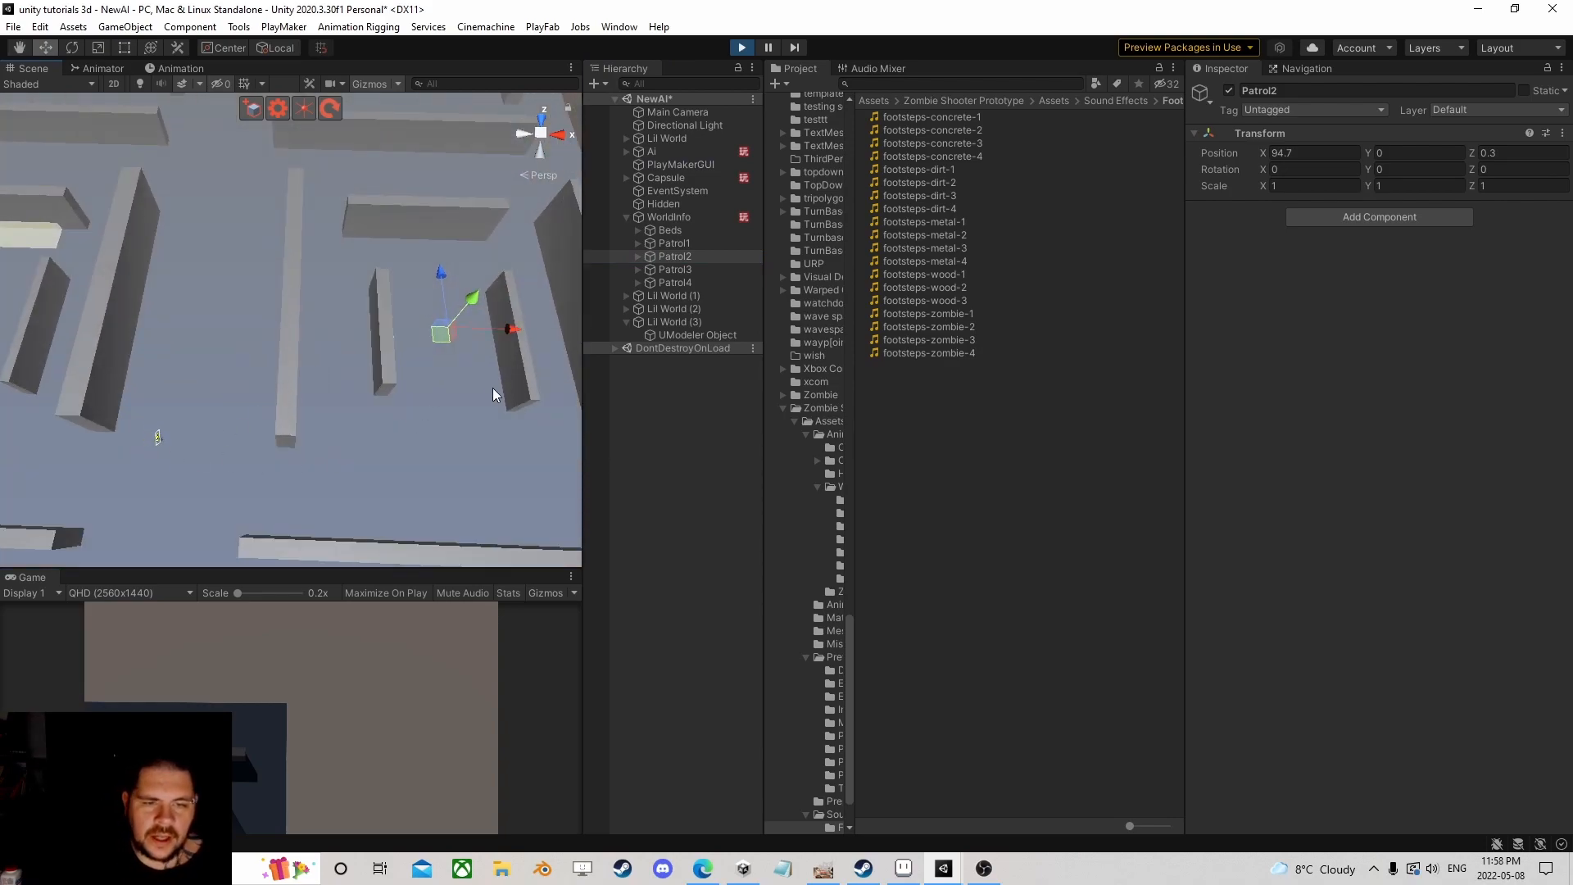
left_click(627, 217)
Step: Drag the player Capsule across the maze to its upper-left area, near X 47.7, Z 160.2
left_click(651, 152)
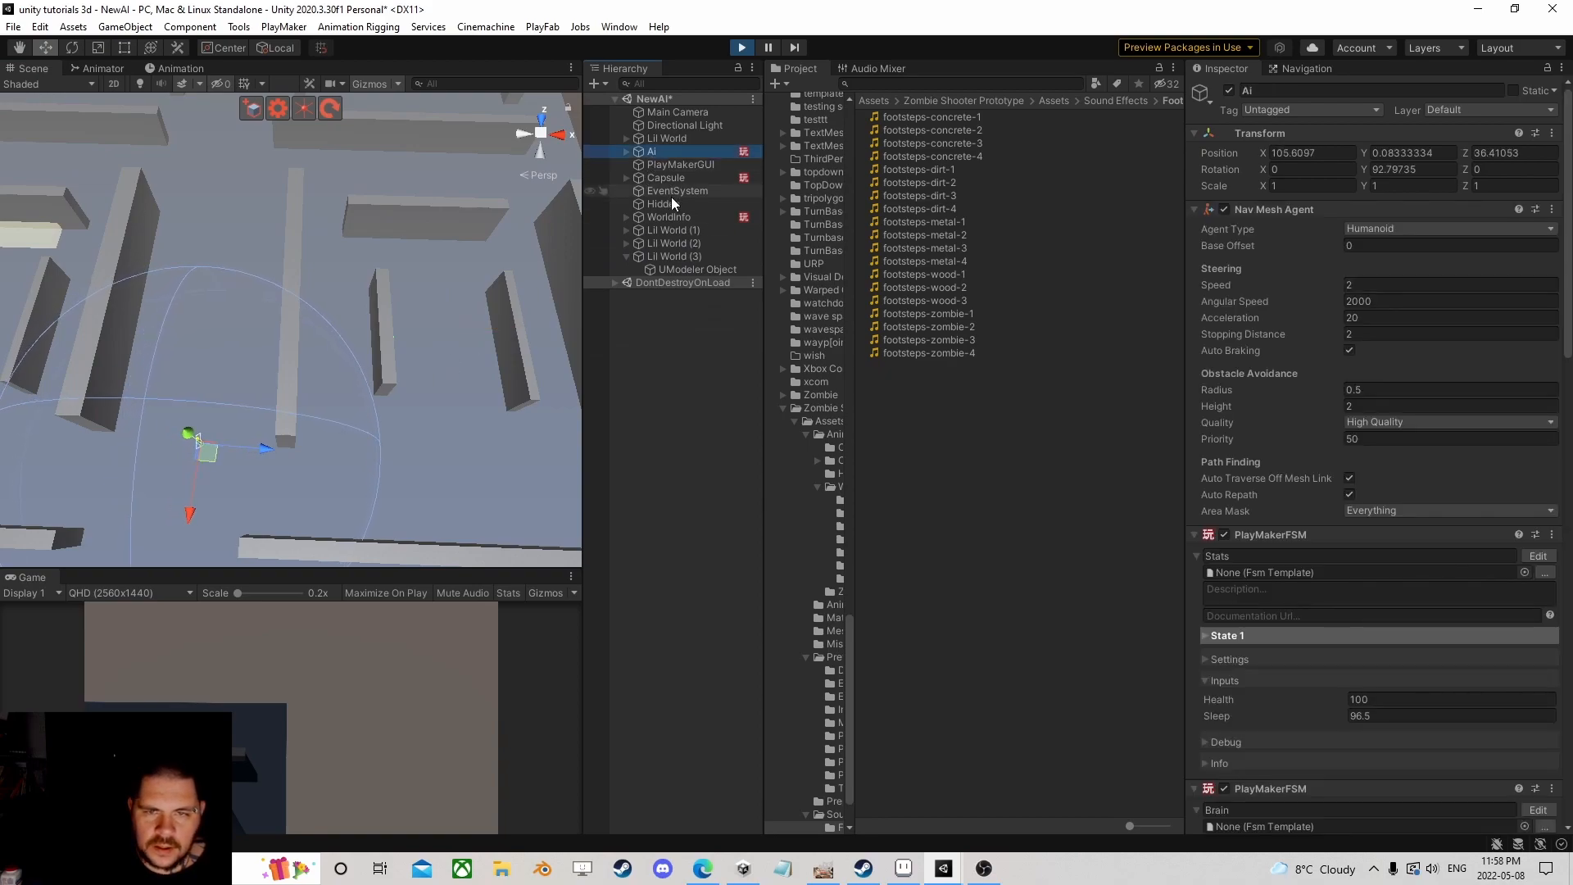
left_click(652, 178)
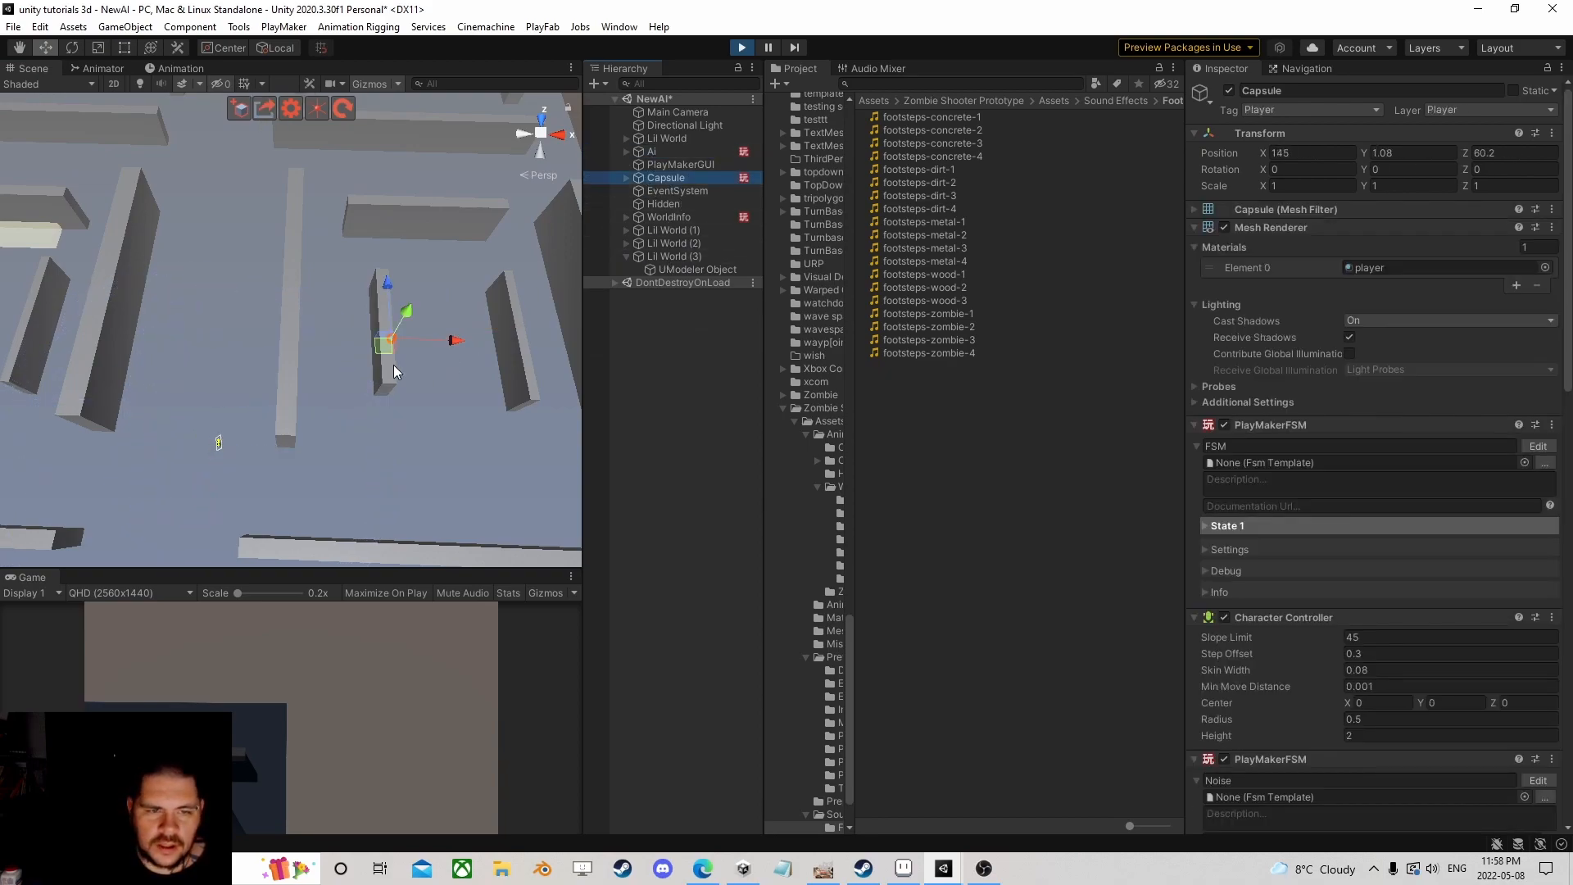
left_click_drag(395, 302, 372, 263)
scroll(352, 270, "down", 12)
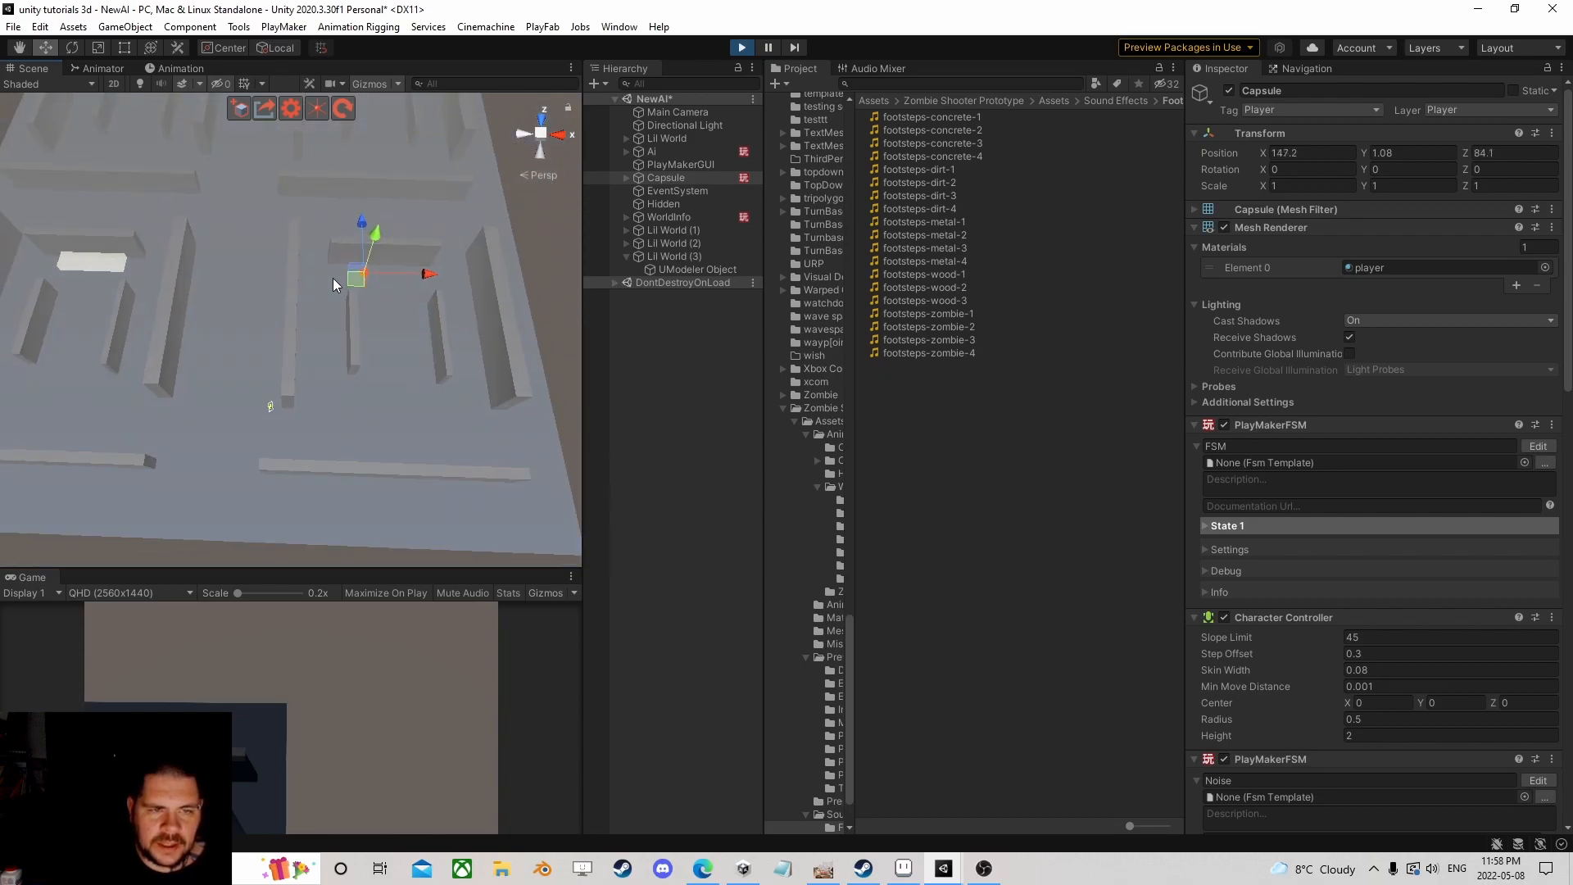
middle_click_drag(303, 236, 323, 262)
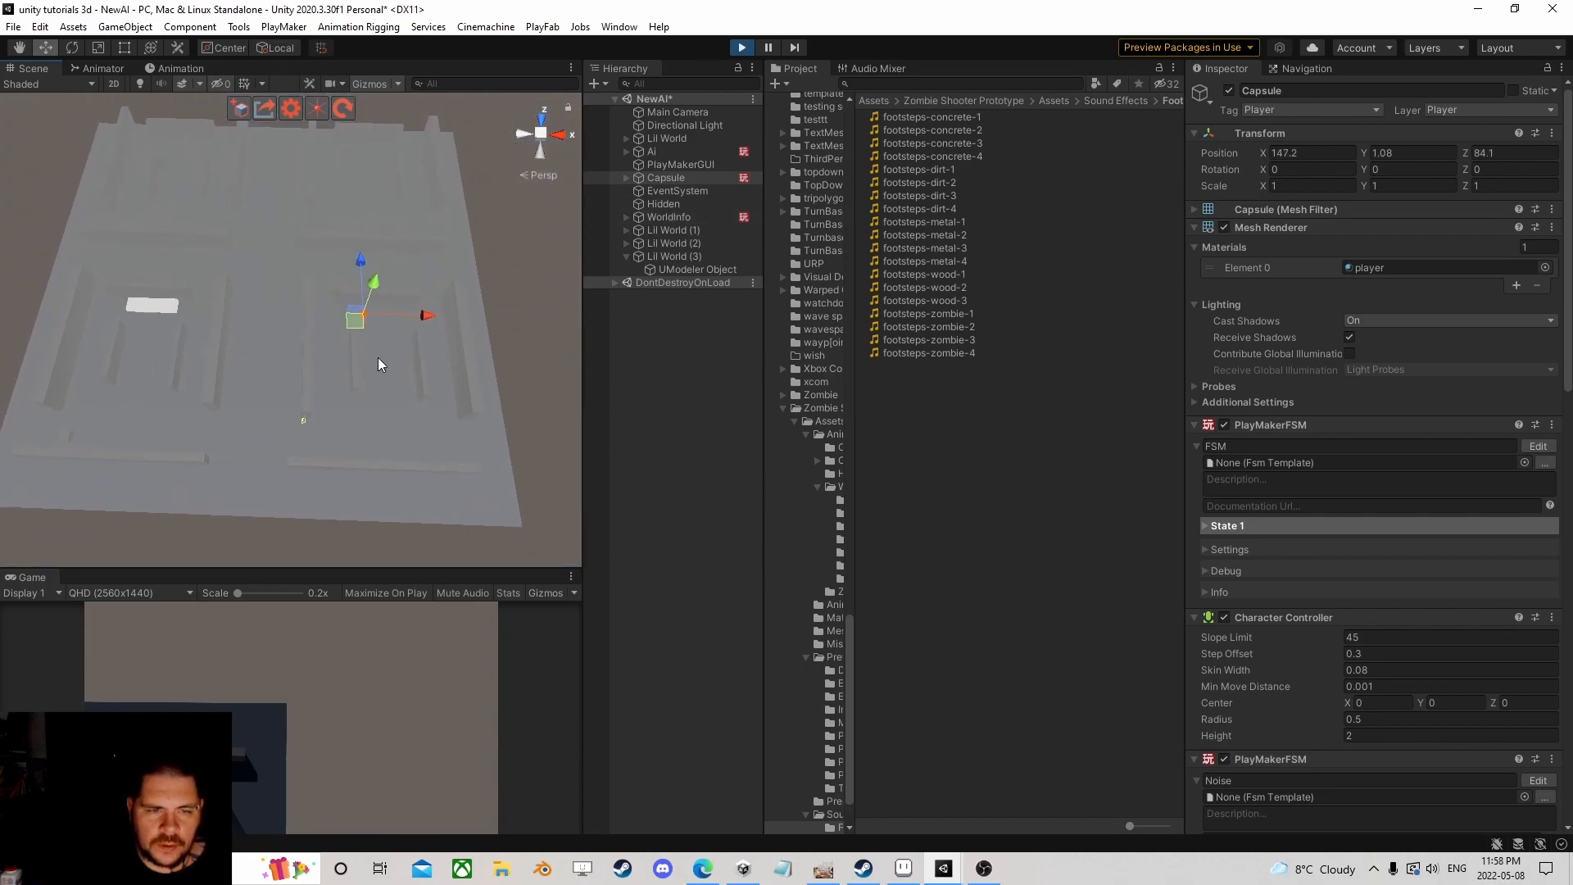
scroll(320, 263, "up", 4)
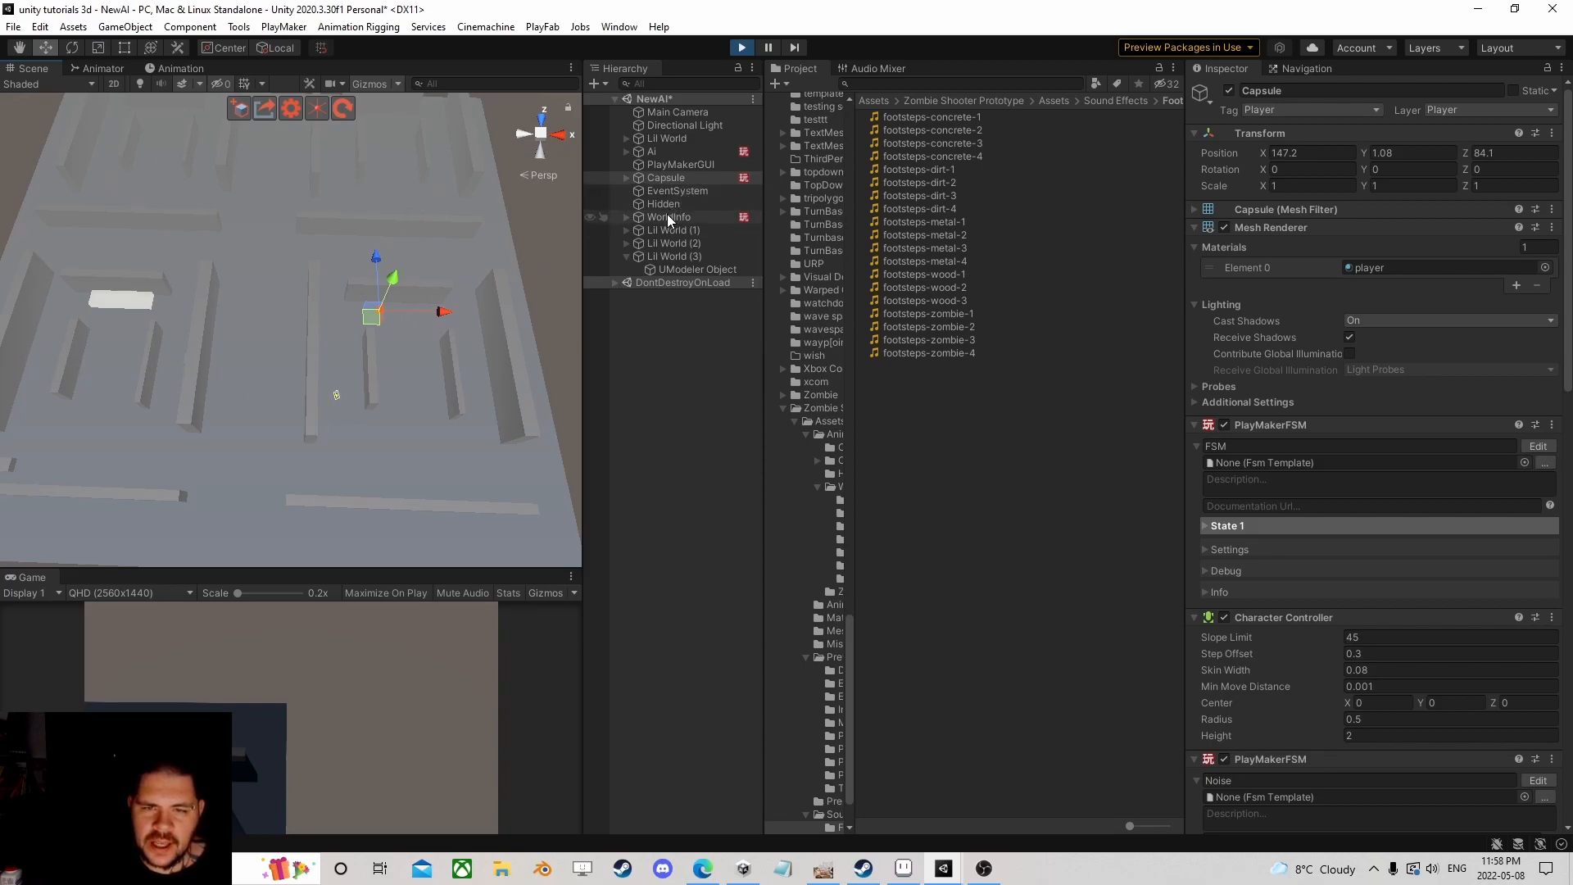
left_click(660, 177)
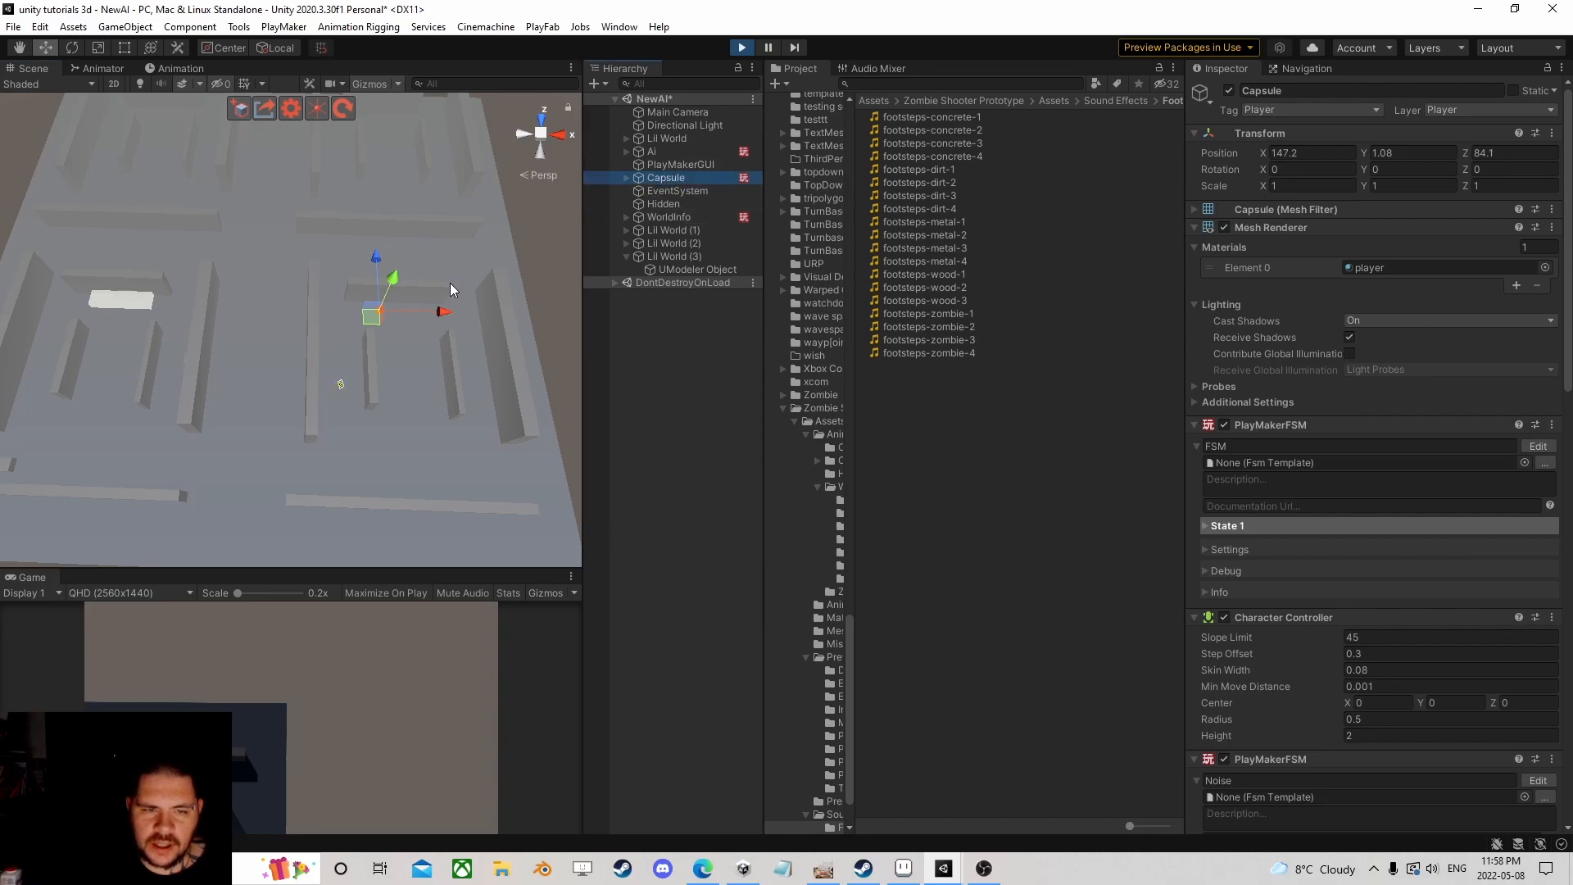
left_click_drag(366, 326, 152, 154)
Step: Select WorldInfo and scroll the Inspector down to its Loc hash table
left_click(695, 214)
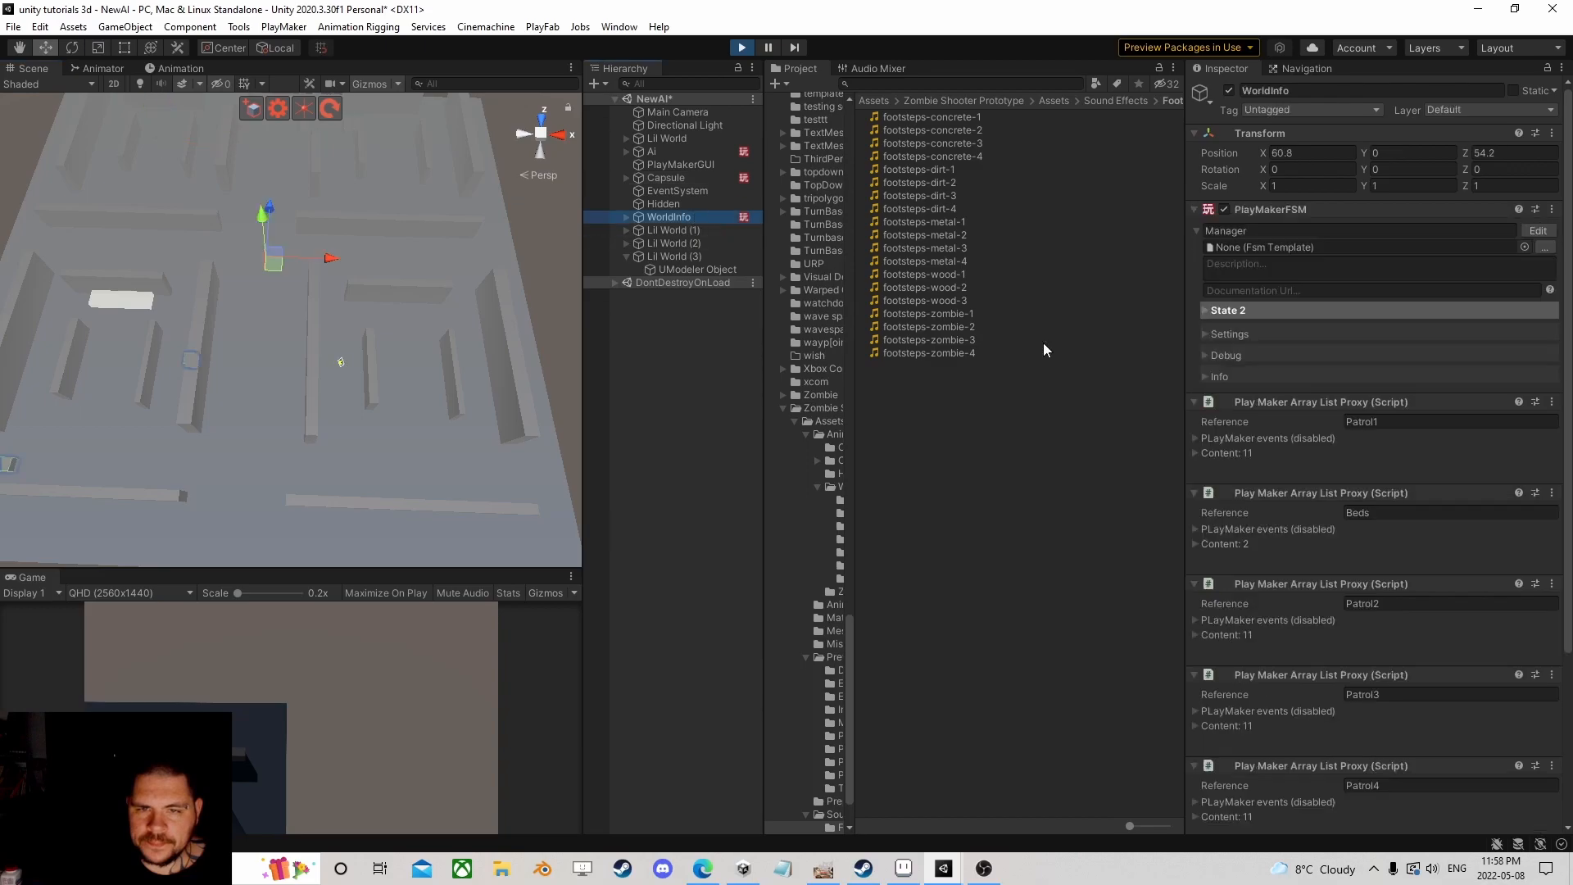
scroll(1316, 437, "down", 5)
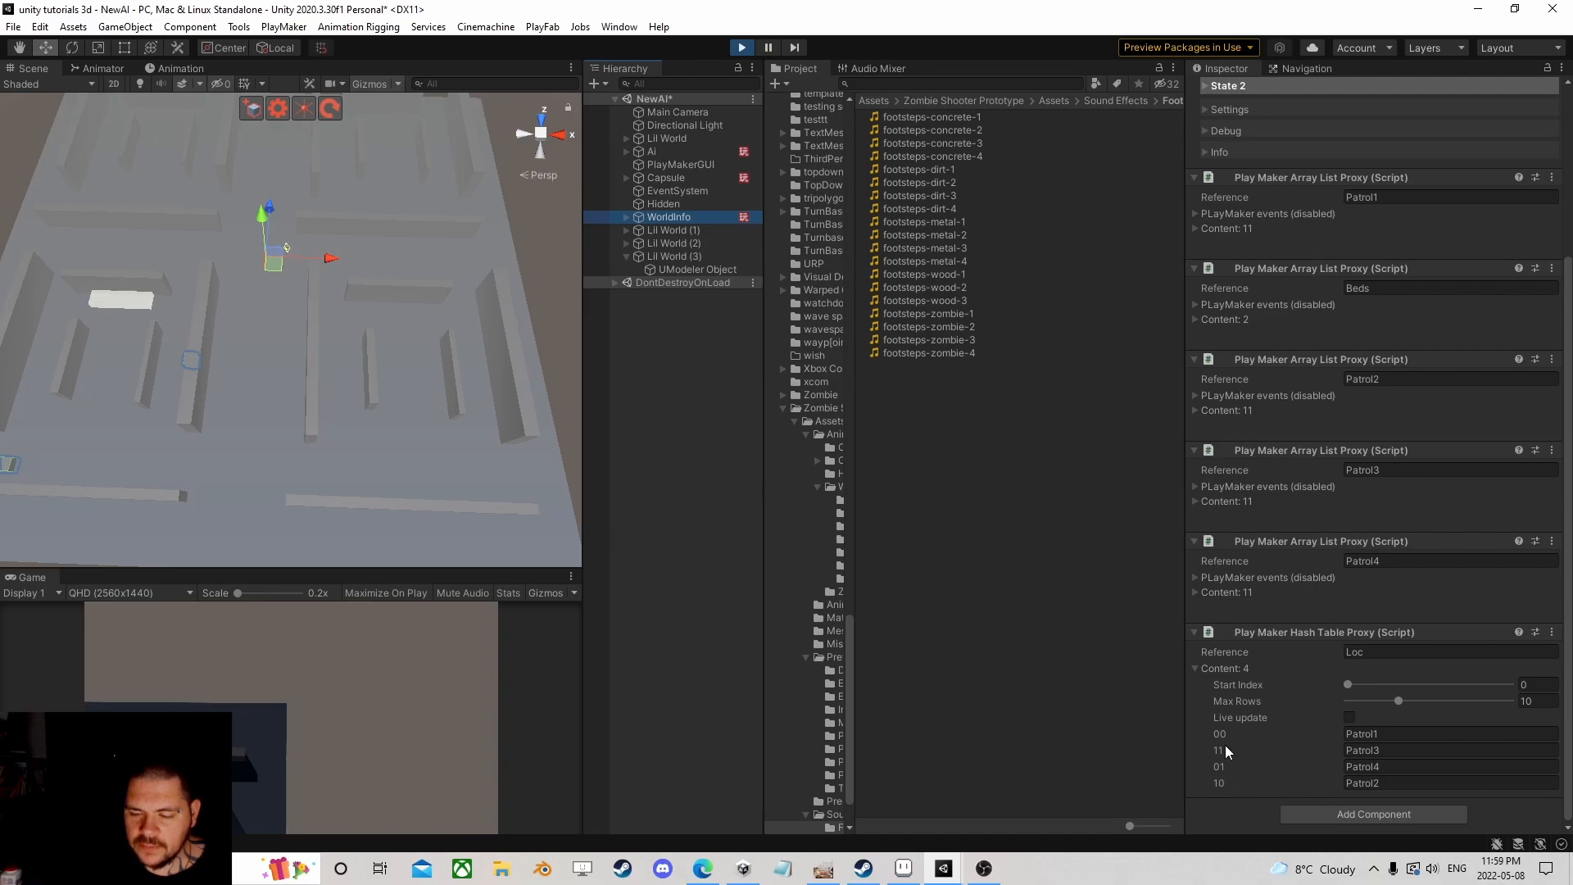
Step: Orbit and pan the Scene view down onto the maze near the patrolling AI
middle_click_drag(225, 224, 316, 360)
scroll(274, 363, "up", 2)
right_click_drag(234, 367, 361, 338)
middle_click_drag(254, 369, 400, 295)
scroll(400, 295, "up", 3)
middle_click_drag(285, 394, 405, 369)
scroll(280, 370, "down", 4)
right_click_drag(280, 370, 391, 302)
right_click_drag(237, 353, 288, 347)
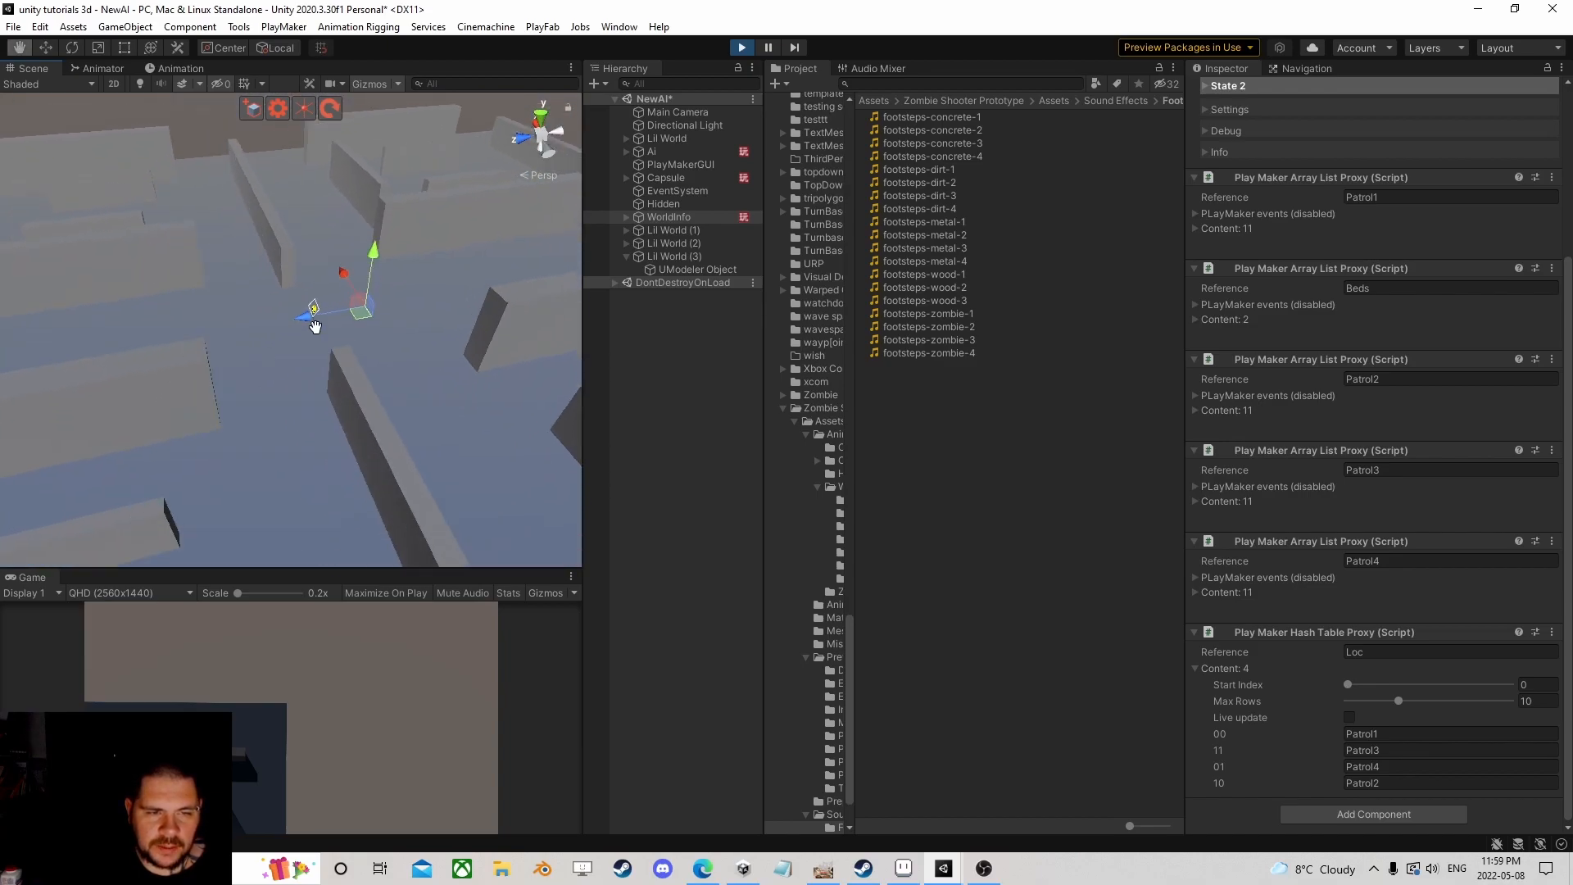
middle_click_drag(288, 348, 400, 233)
scroll(400, 234, "up", 2)
right_click_drag(396, 342, 326, 402)
scroll(326, 401, "down", 3)
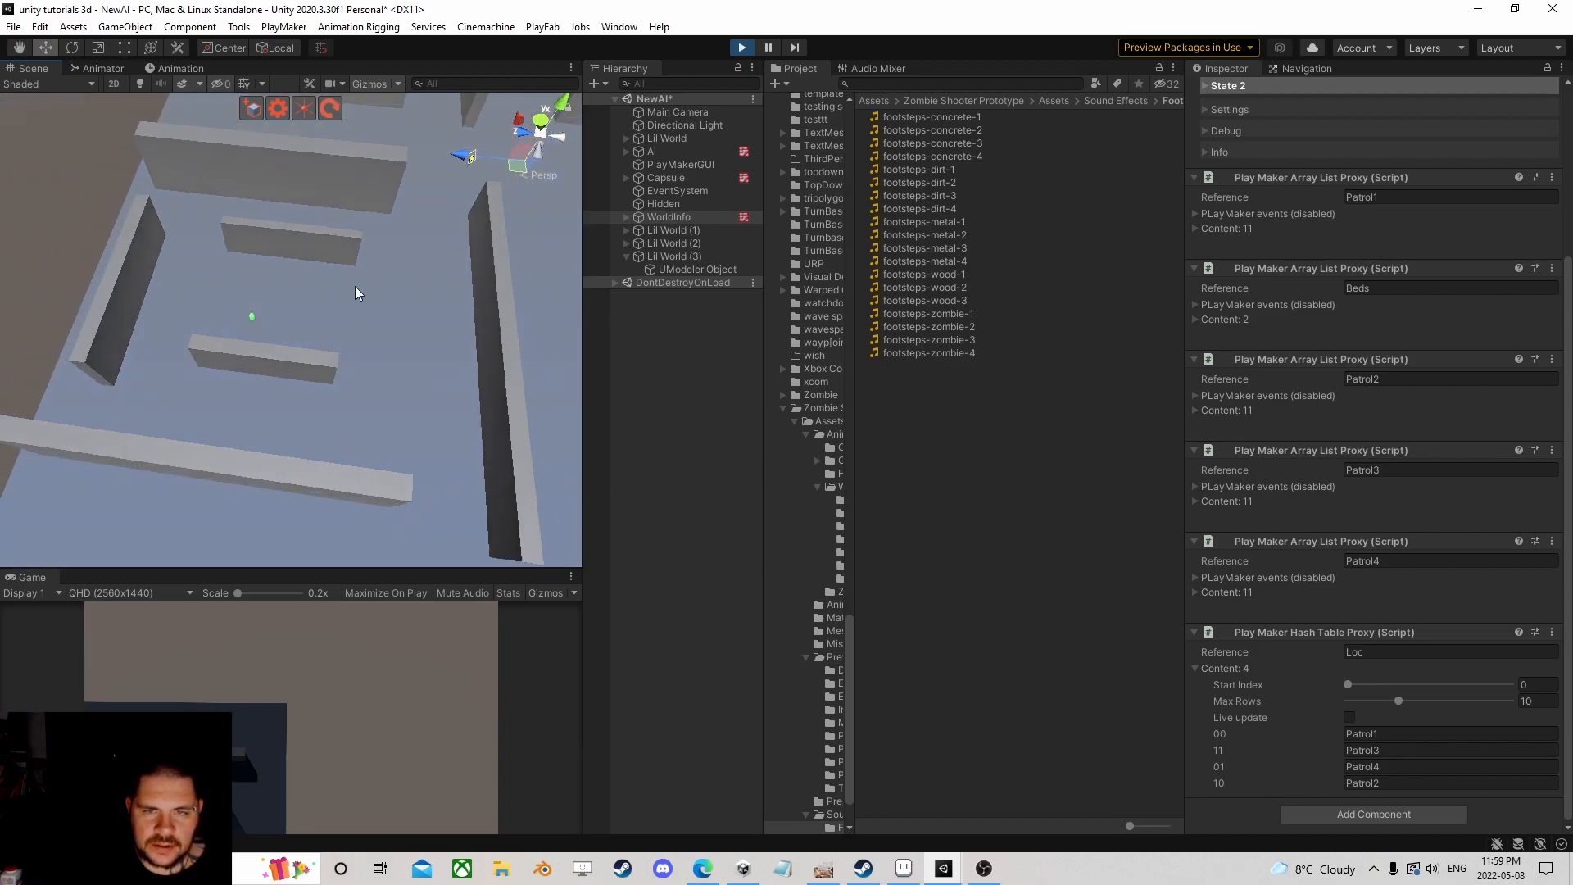
middle_click_drag(357, 295, 306, 367)
Step: Move the player Capsule to X 67.2, Z 148.1 beside the AI and frame it
left_click(662, 153)
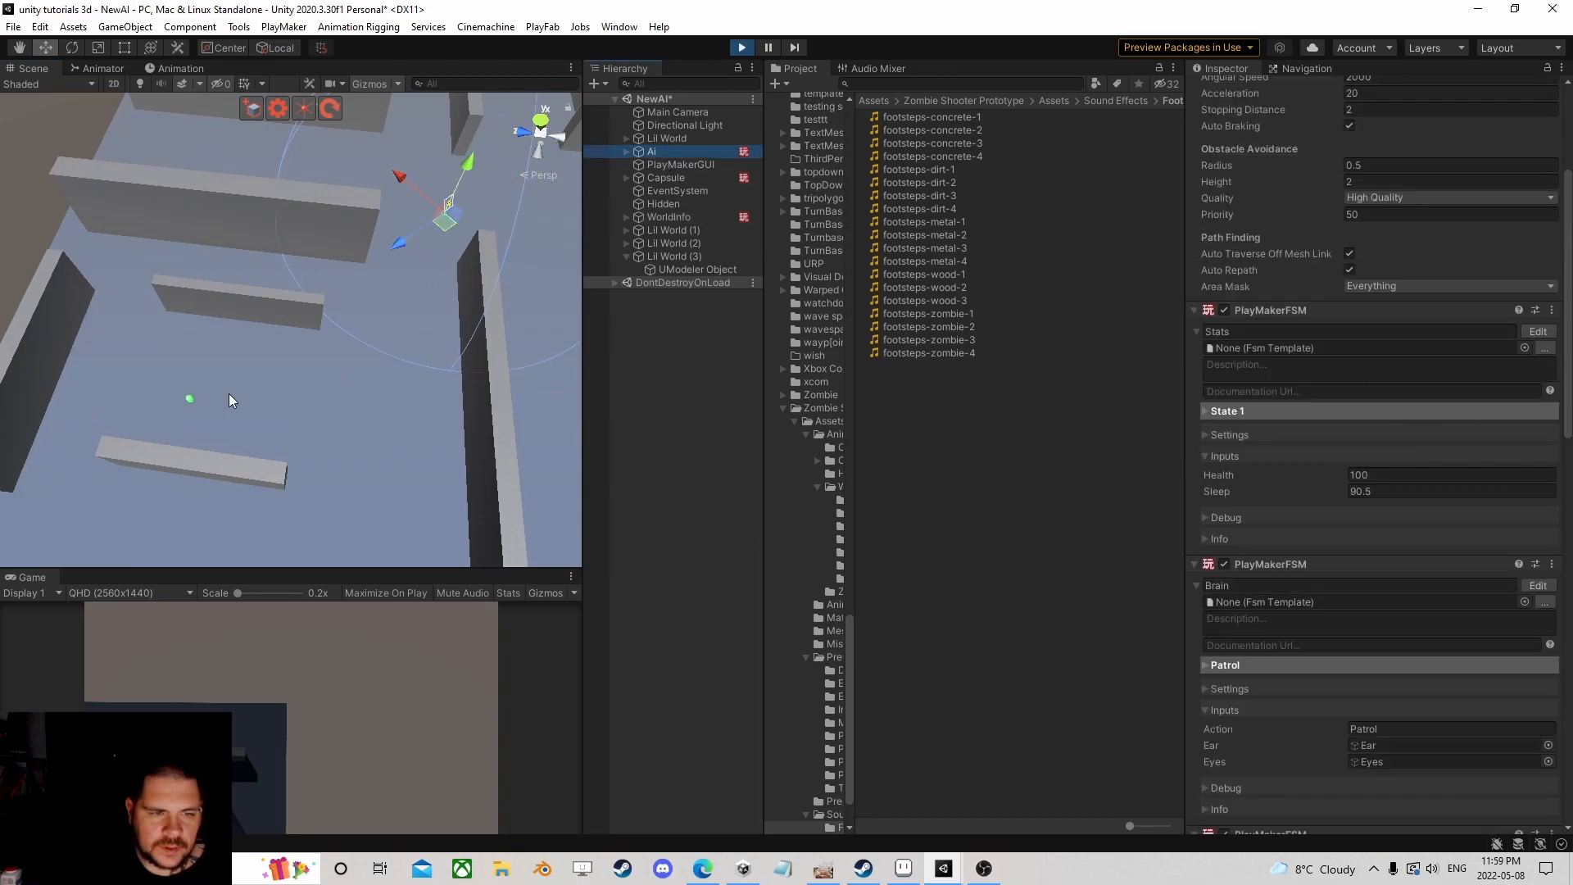
left_click(662, 175)
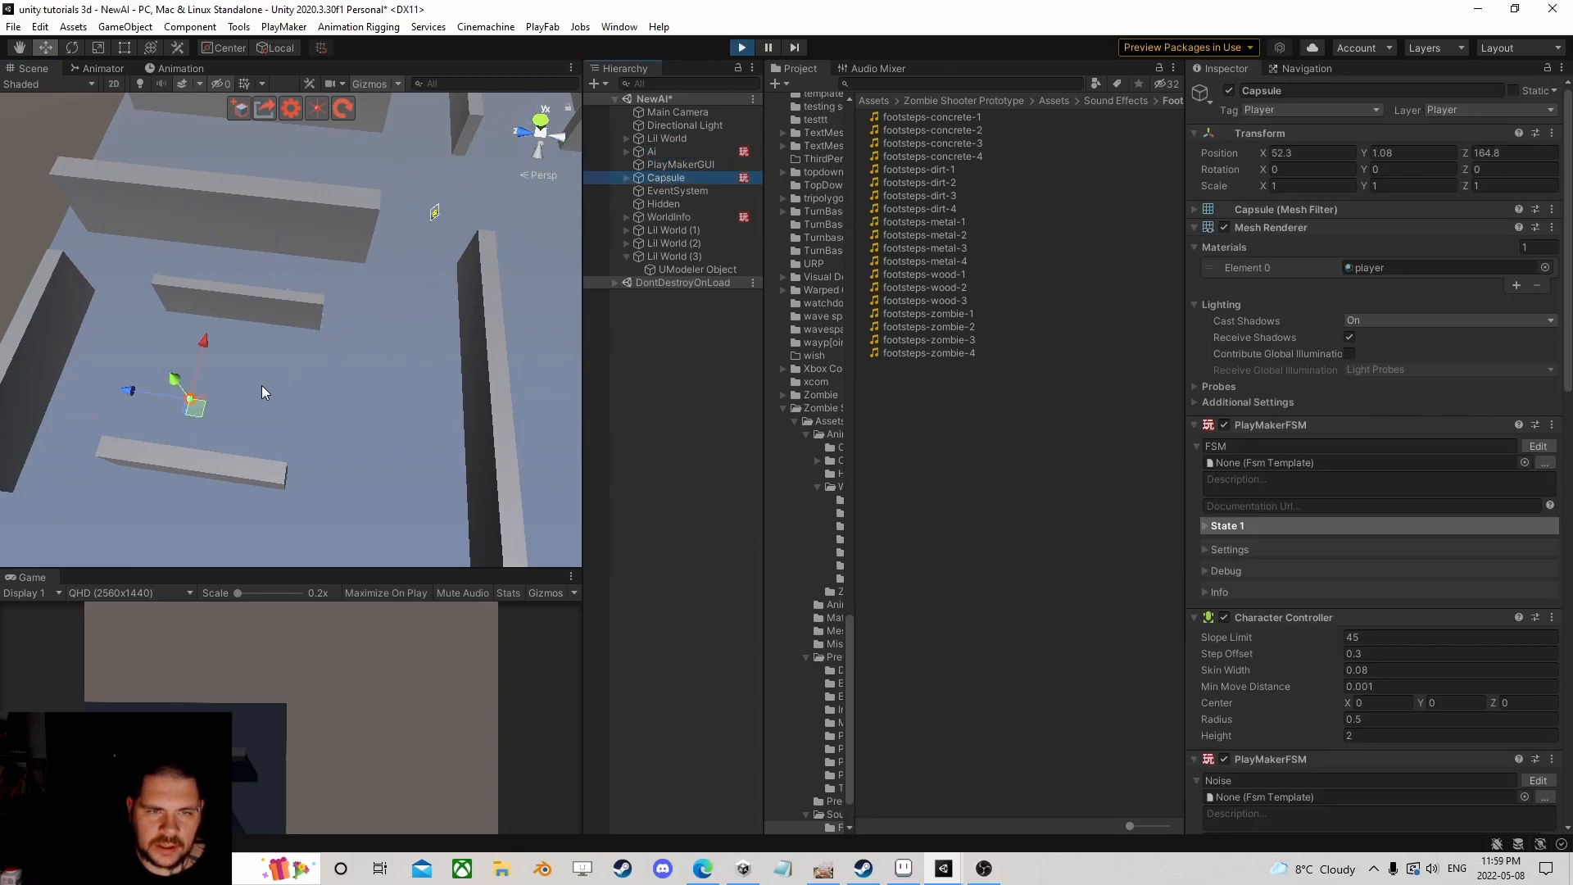
left_click_drag(186, 358, 308, 342)
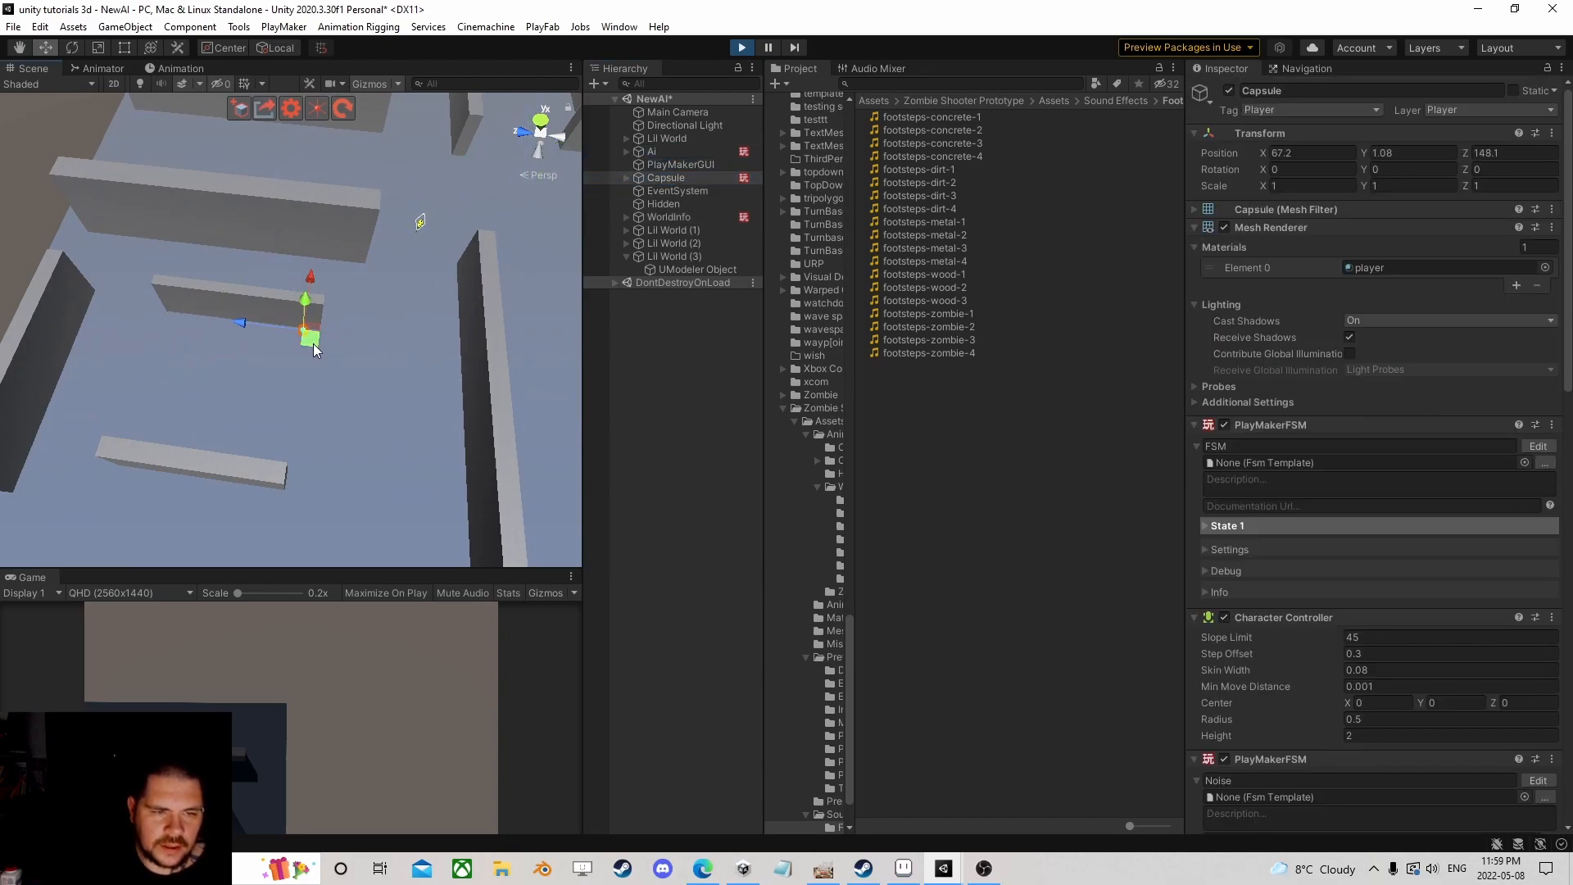
key("f")
right_click_drag(309, 372, 280, 444)
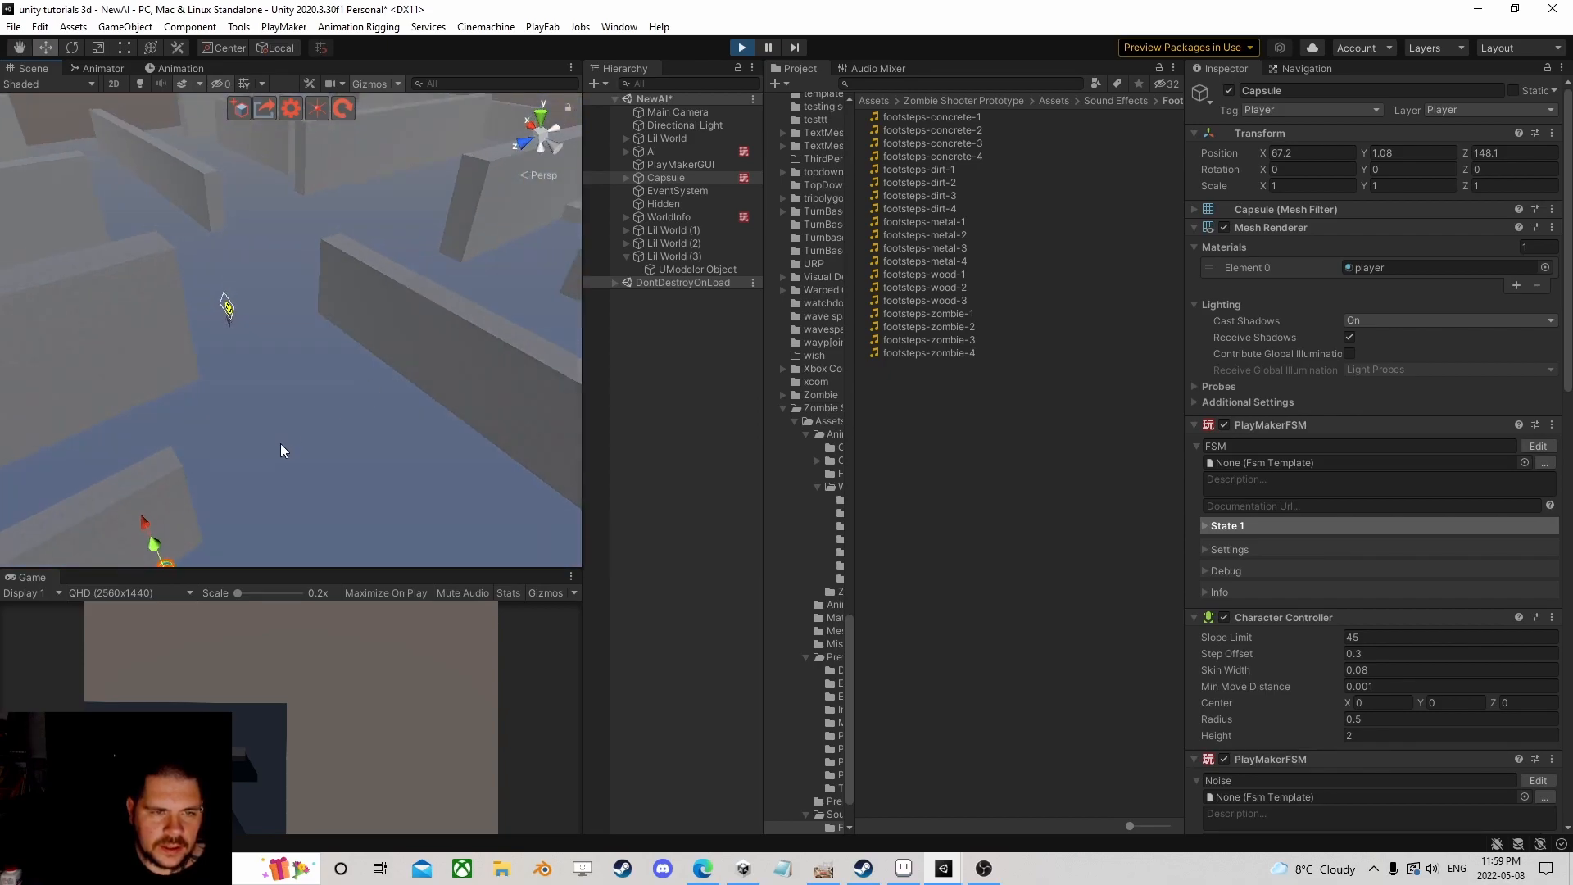
middle_click_drag(281, 444, 446, 234)
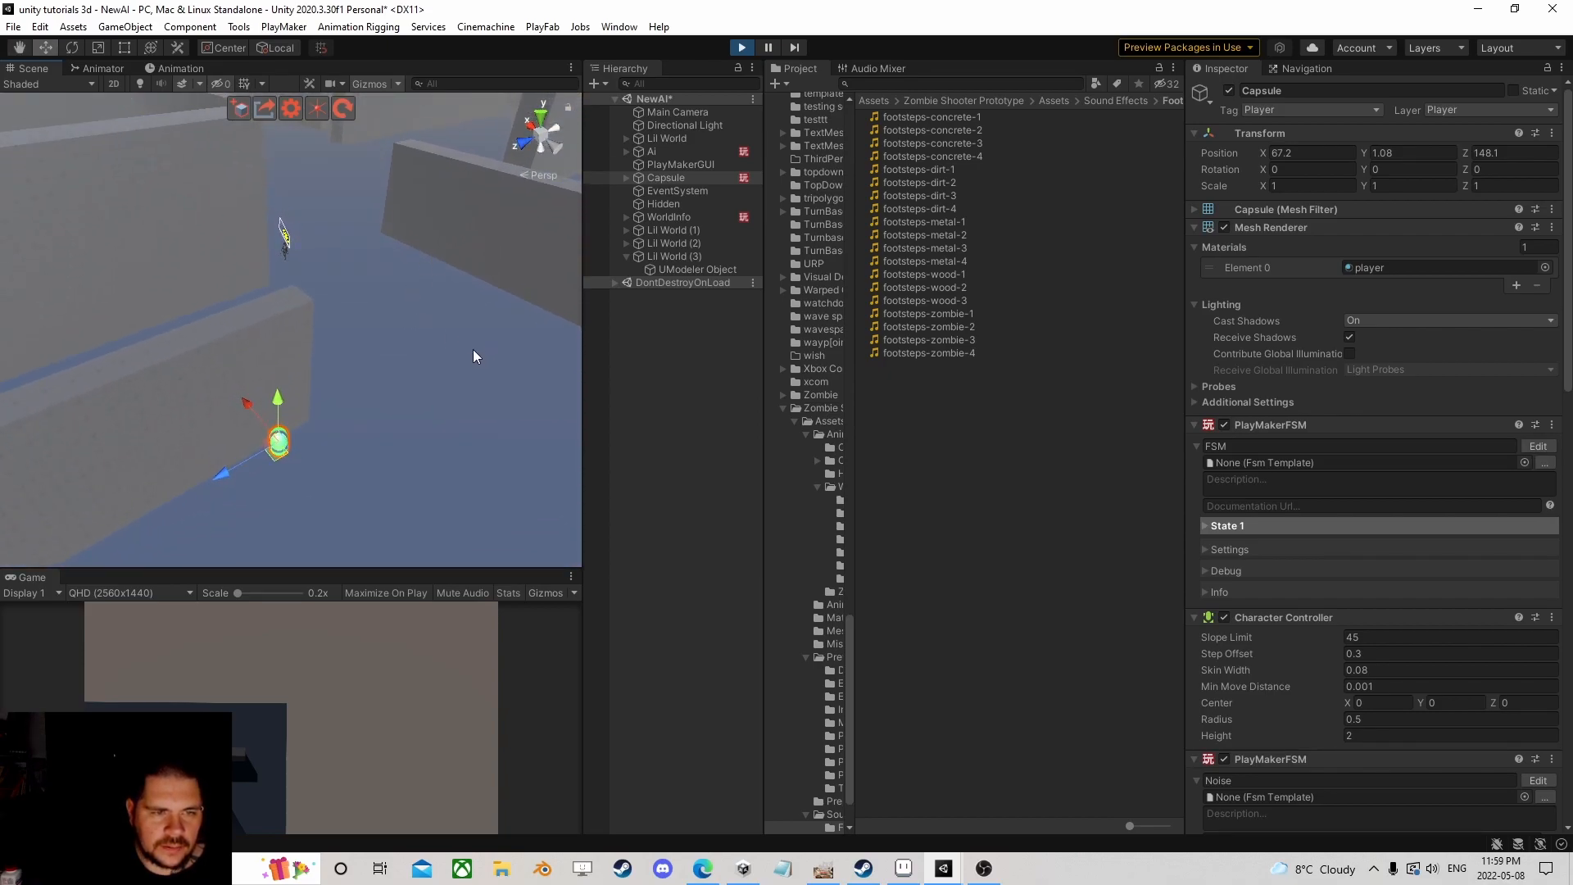
right_click_drag(477, 340, 336, 369)
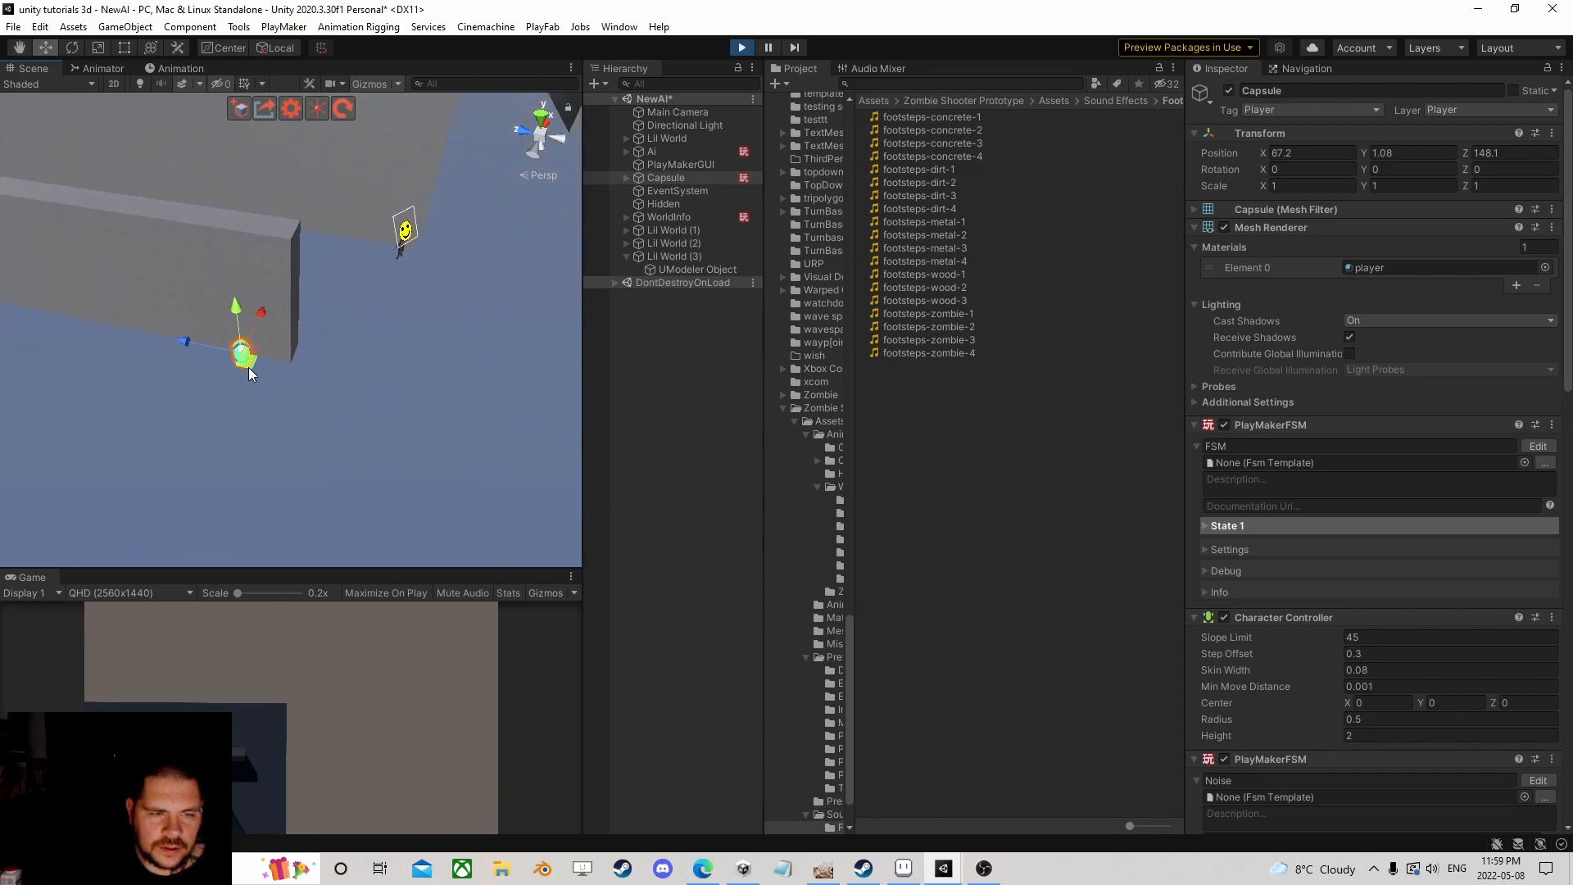
left_click(423, 484)
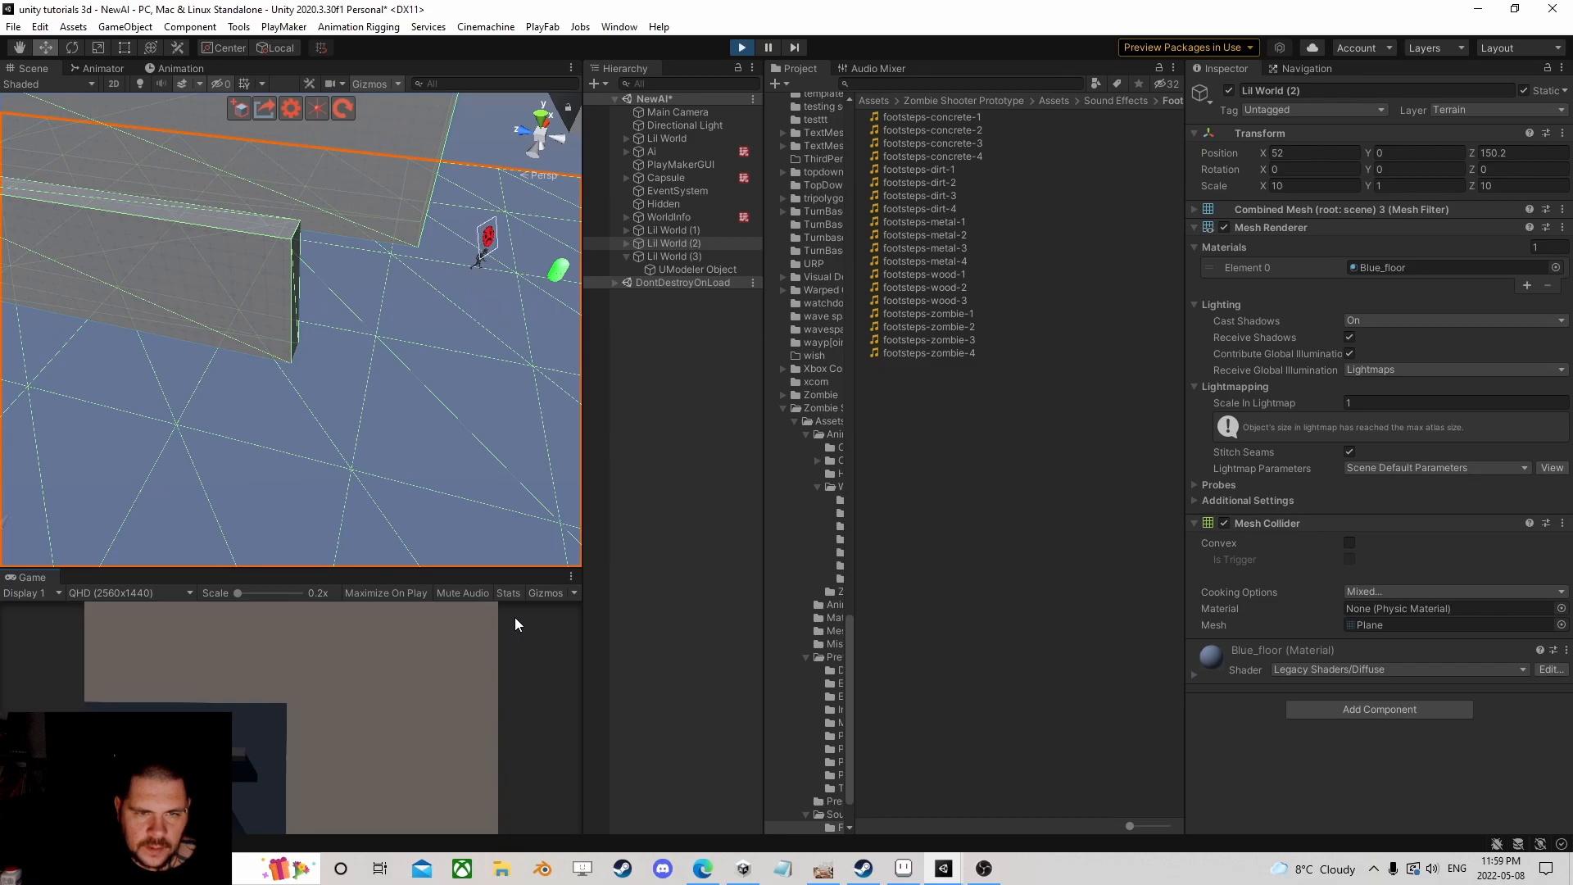
right_click_drag(337, 494, 487, 422)
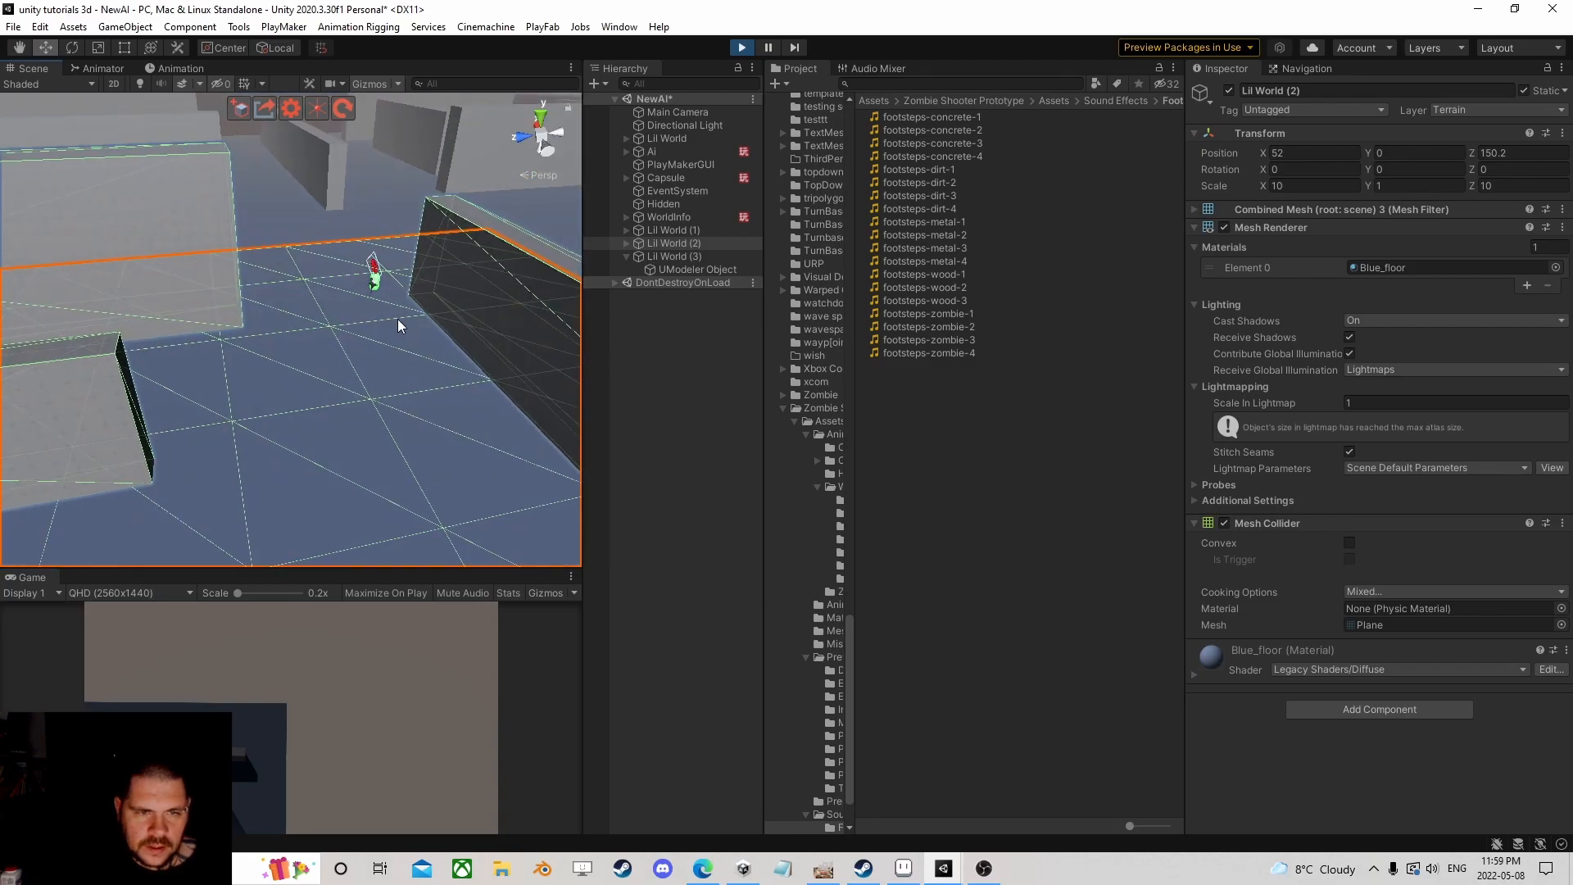
scroll(405, 334, "up", 5)
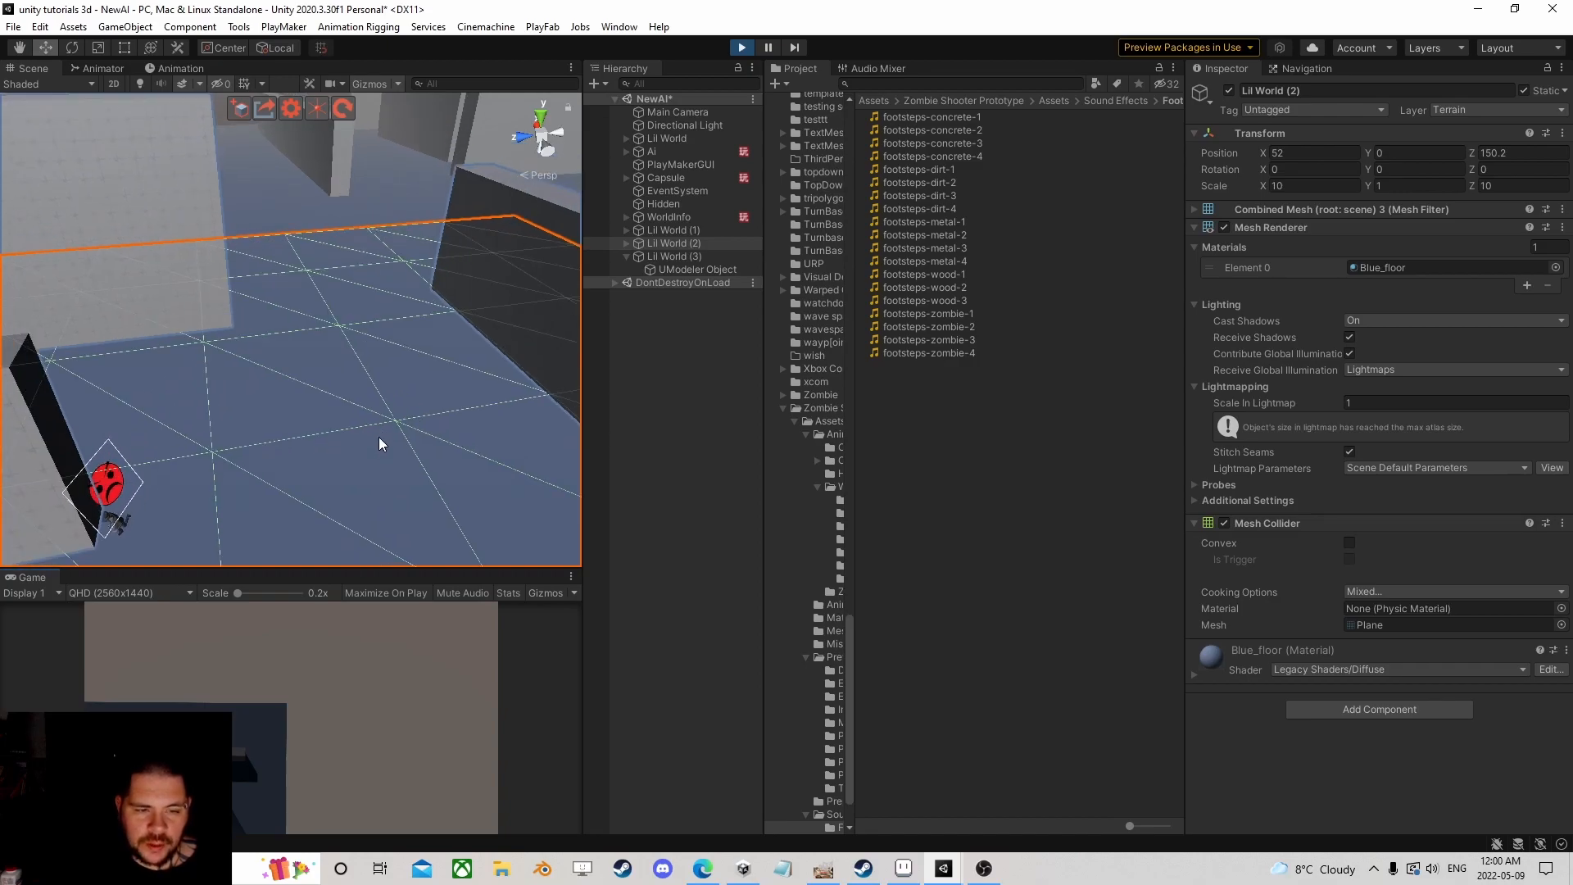
scroll(387, 434, "down", 2)
right_click_drag(387, 435, 200, 454)
scroll(200, 454, "down", 7)
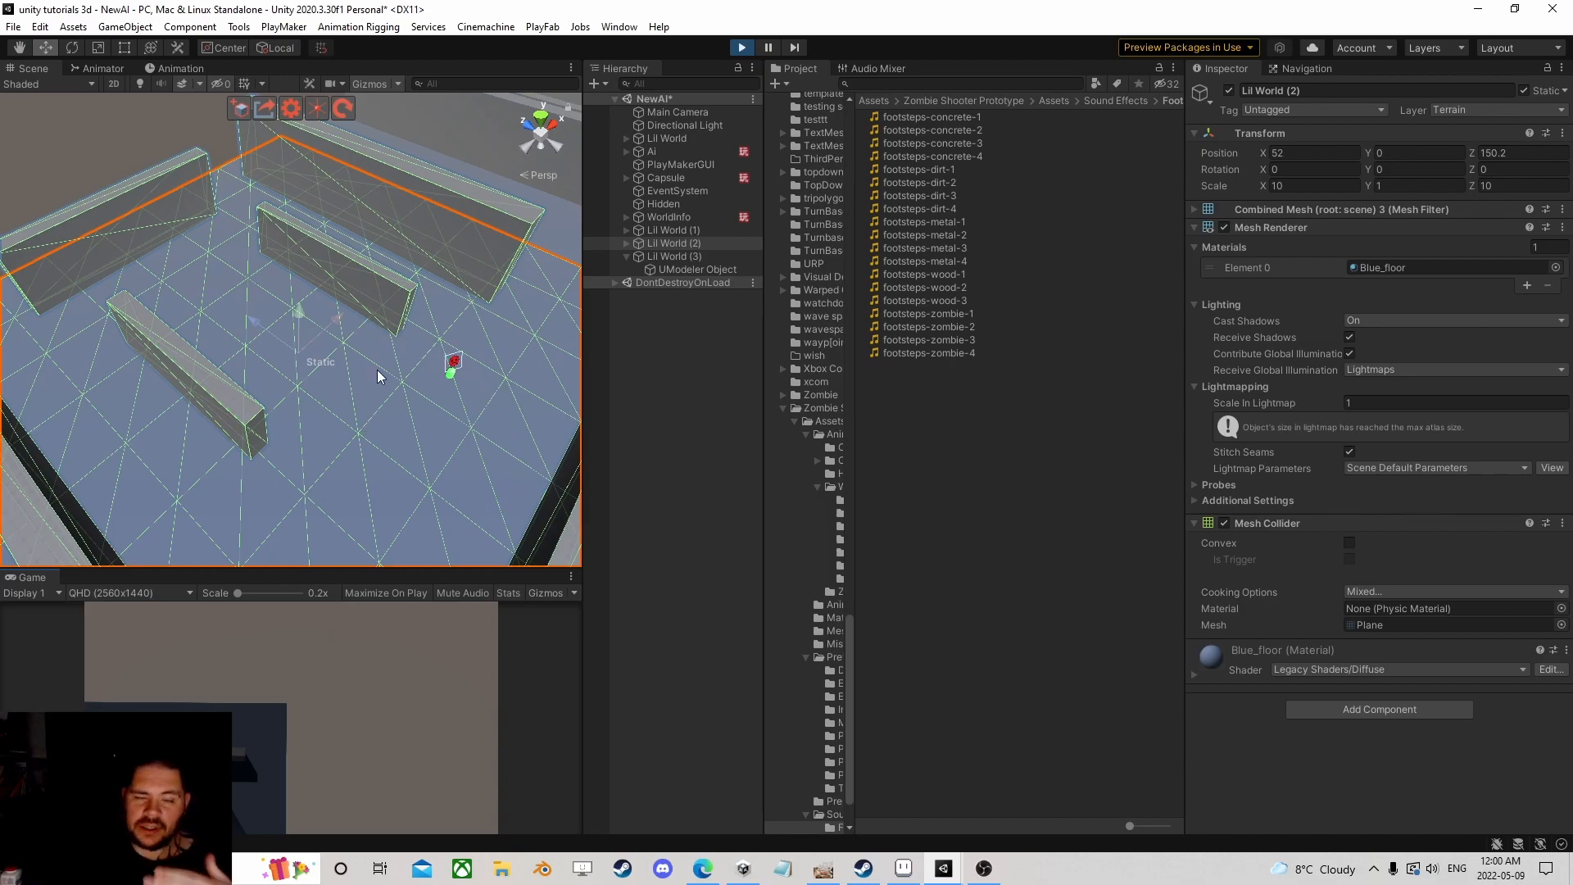
scroll(431, 372, "up", 5)
middle_click_drag(331, 390, 47, 302)
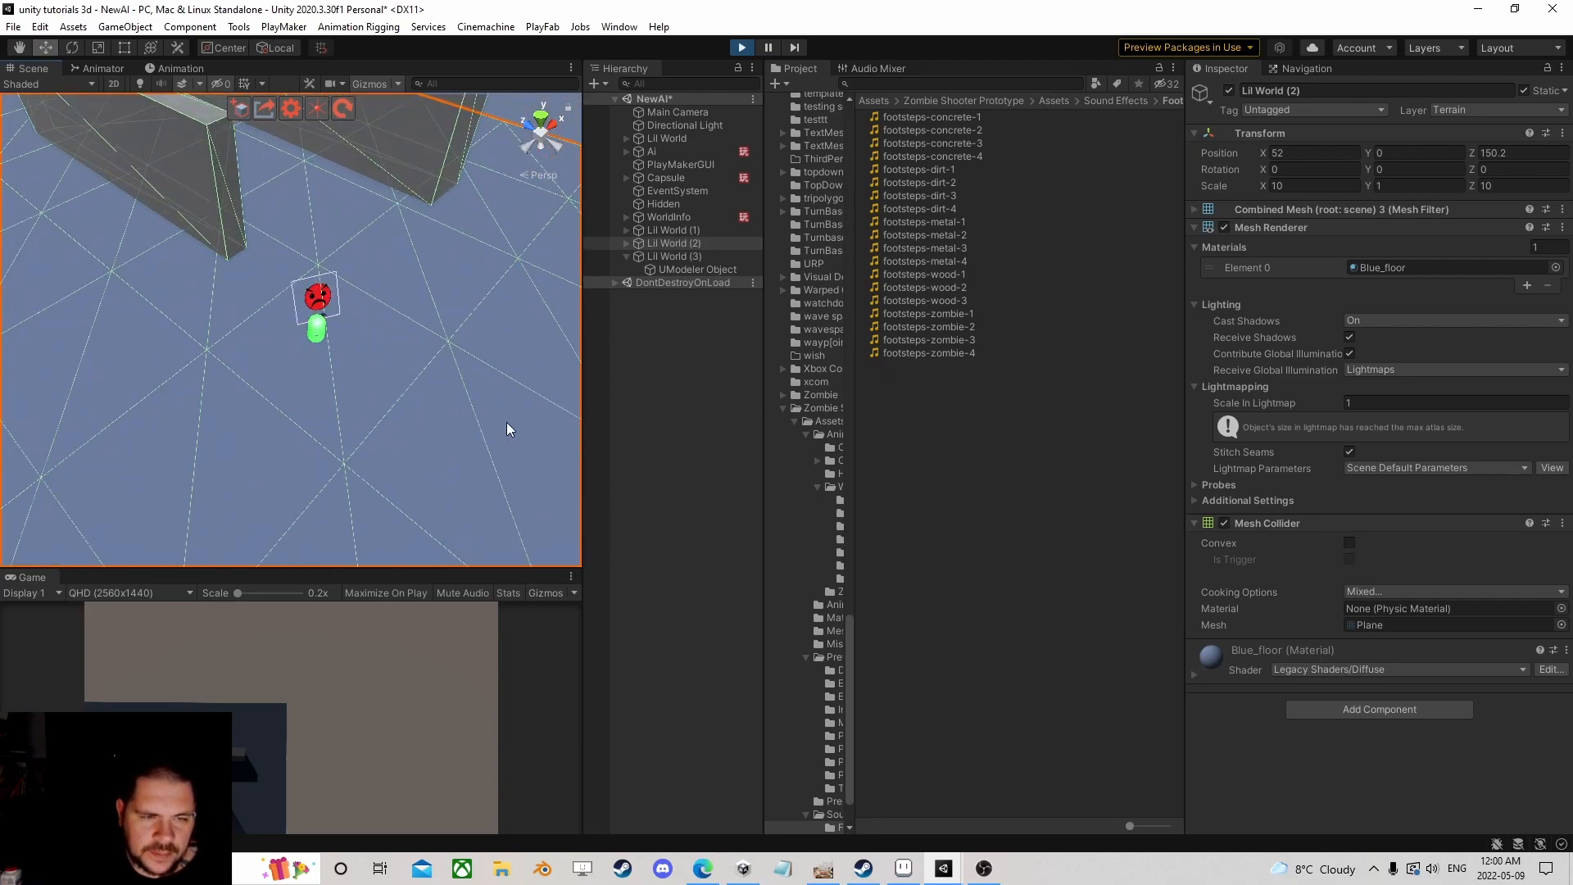
Step: Stop the play test and swing the Scene view to show all four Lil World floors
left_click(741, 46)
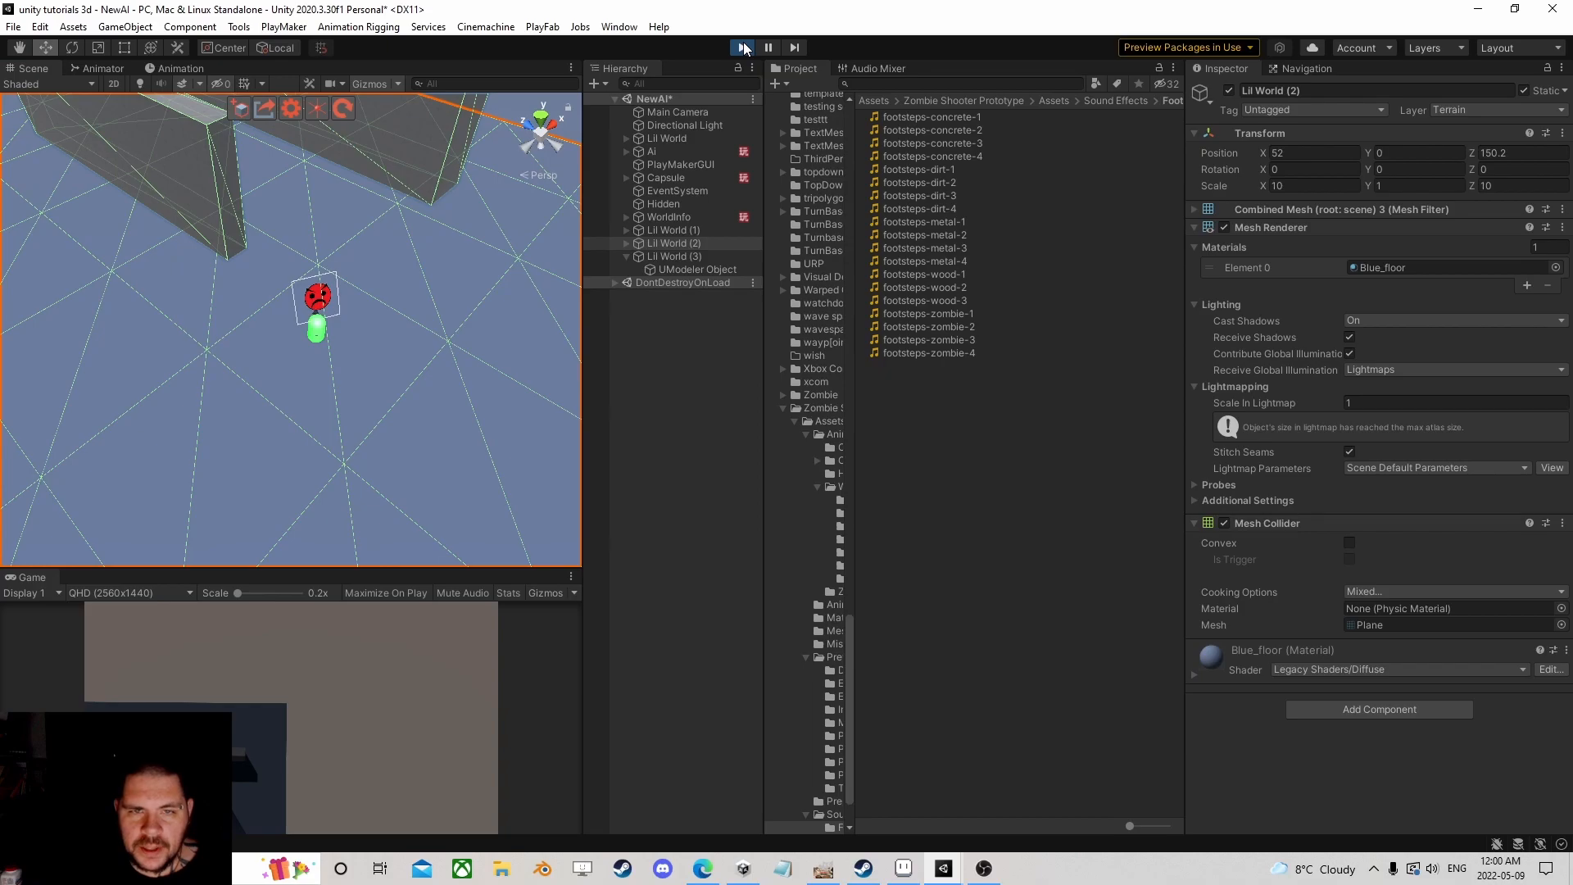
scroll(357, 340, "down", 12)
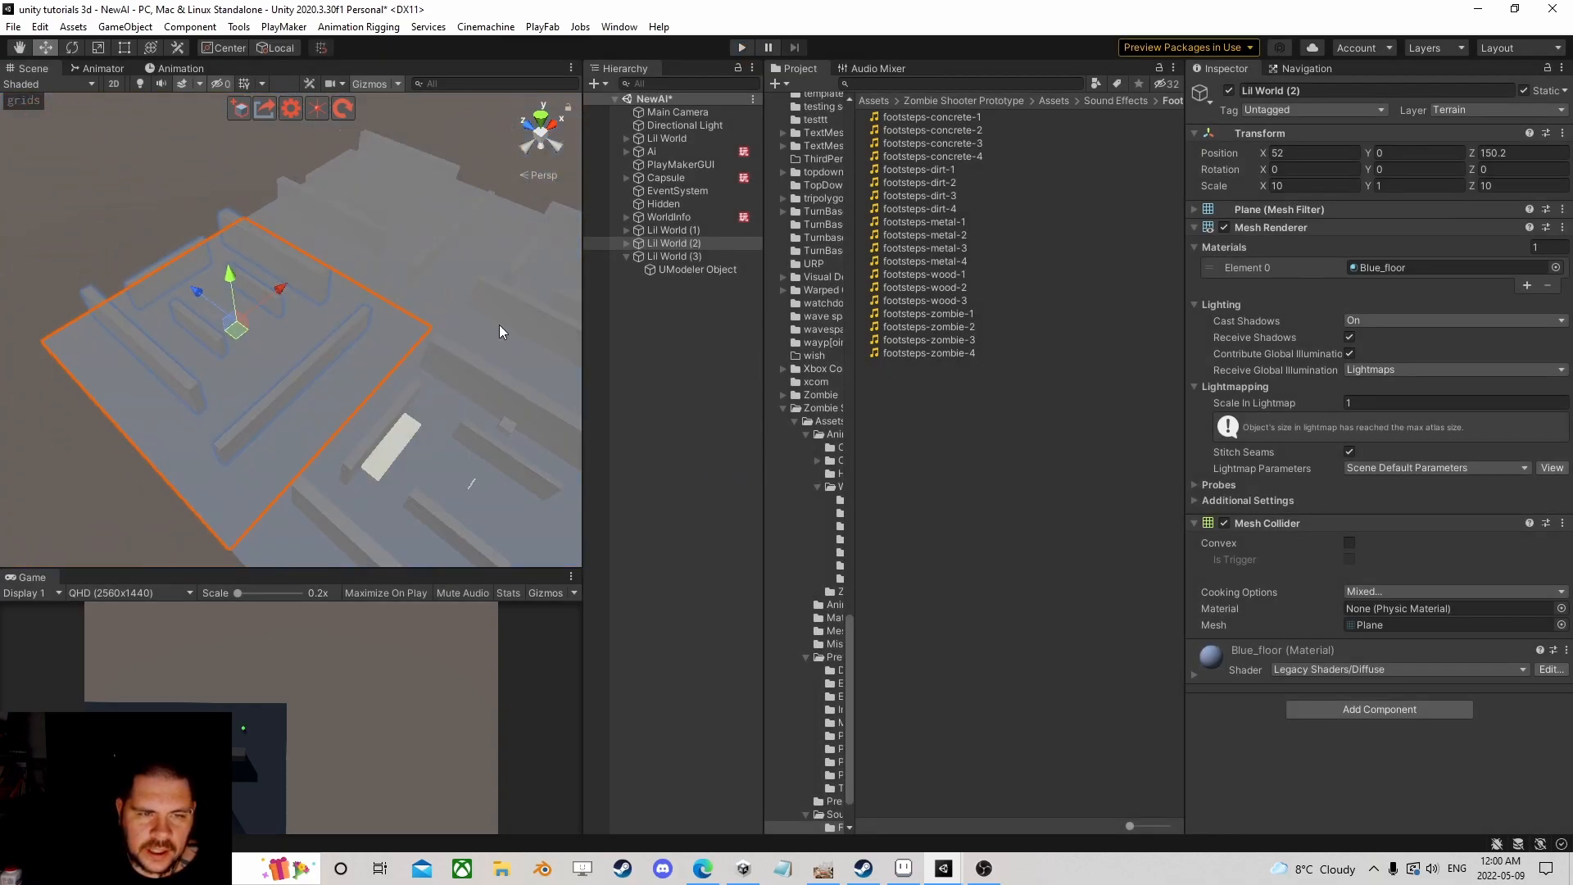
right_click_drag(499, 324, 285, 400)
middle_click_drag(381, 370, 180, 323)
right_click_drag(180, 323, 236, 354)
Step: Zoom across the maze and select WorldInfo to show its patrol lists and Loc hash table
scroll(182, 322, "up", 3)
scroll(182, 325, "down", 3)
scroll(208, 327, "down", 5)
scroll(216, 331, "up", 7)
scroll(237, 354, "down", 3)
middle_click_drag(237, 354, 306, 346)
scroll(311, 347, "up", 4)
right_click_drag(313, 347, 328, 344)
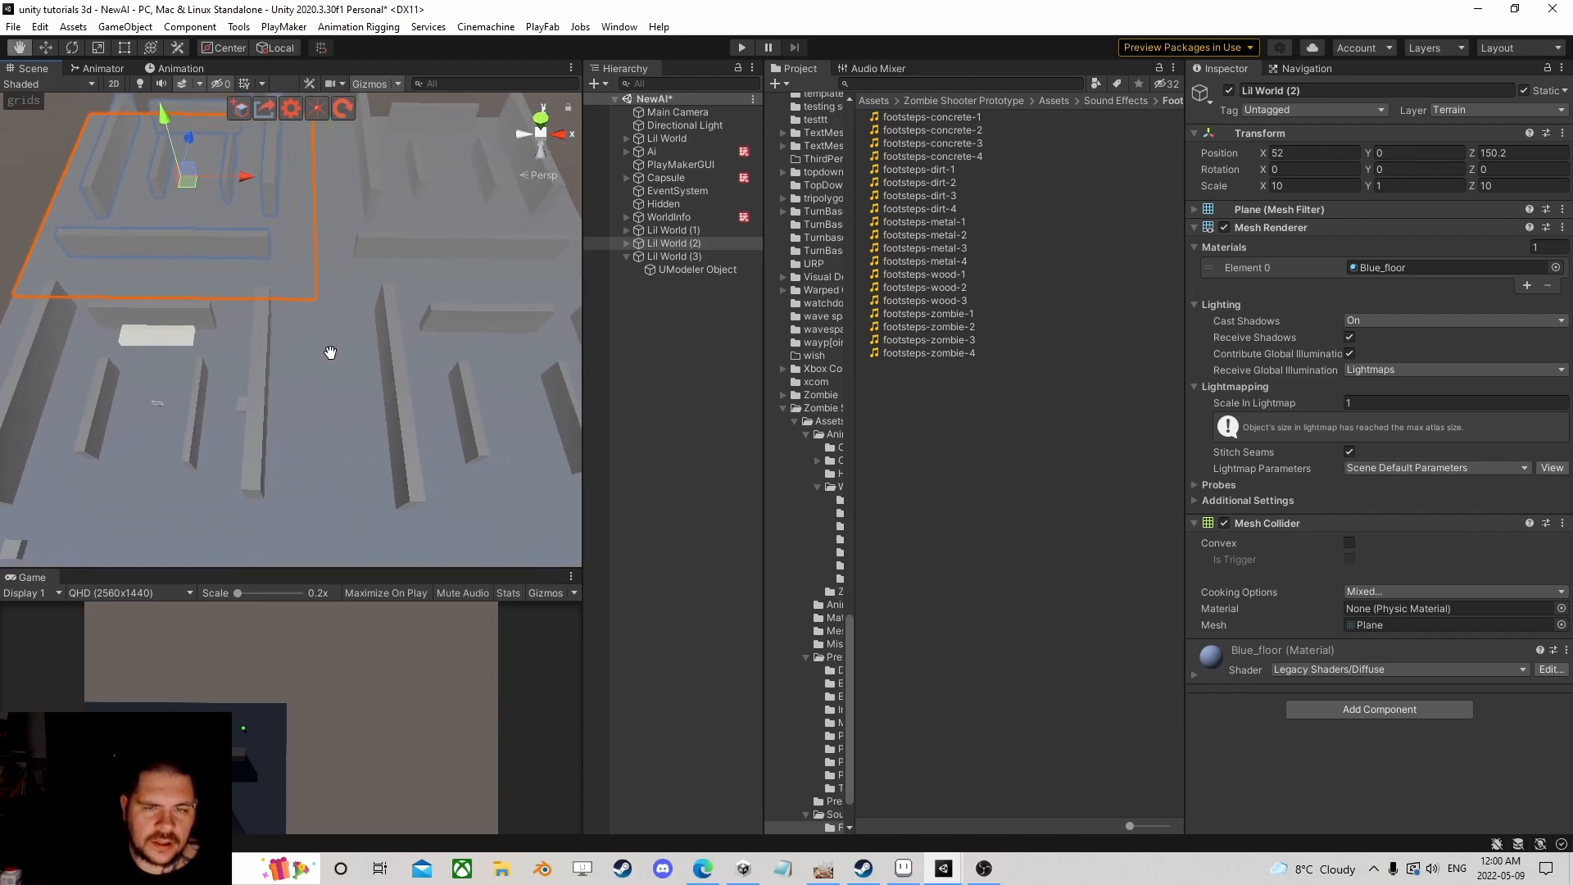
scroll(378, 350, "up", 3)
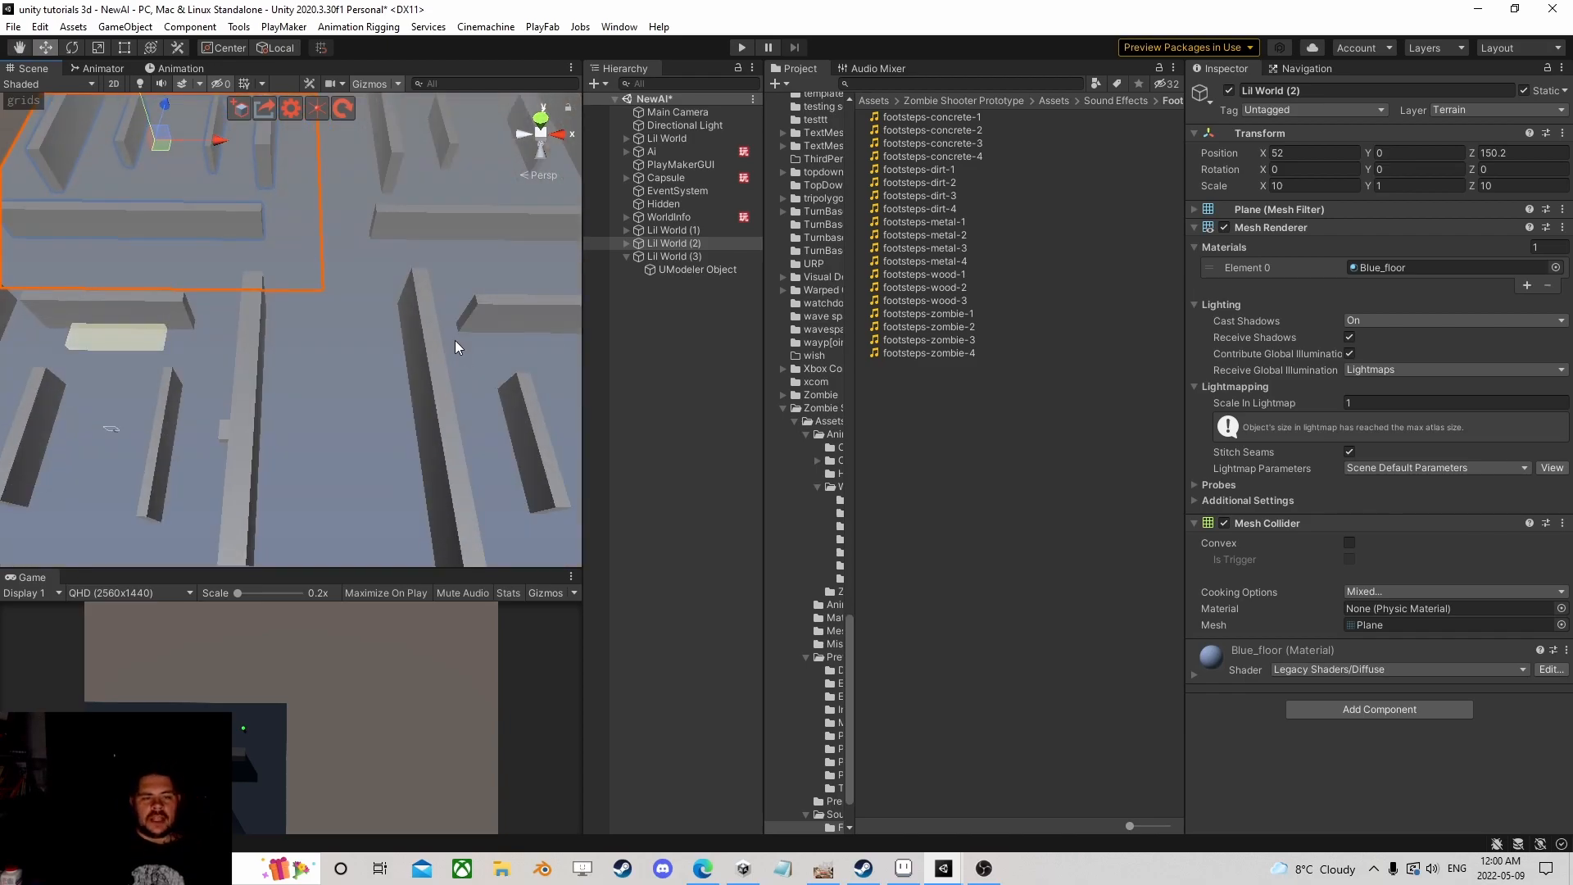
left_click(672, 215)
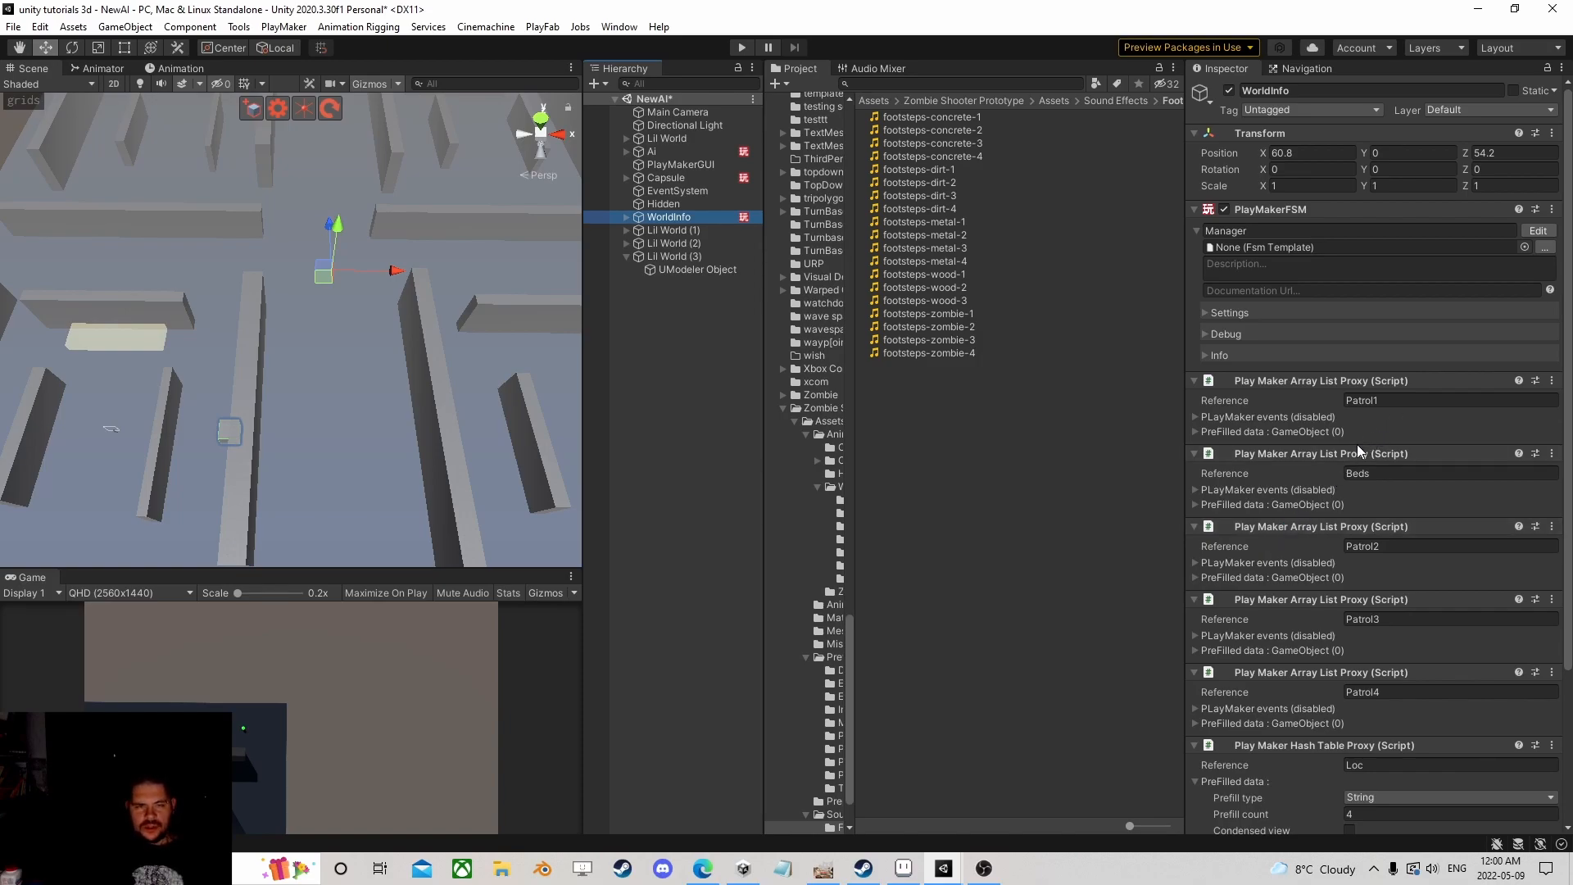
scroll(362, 467, "down", 3)
scroll(363, 468, "down", 1)
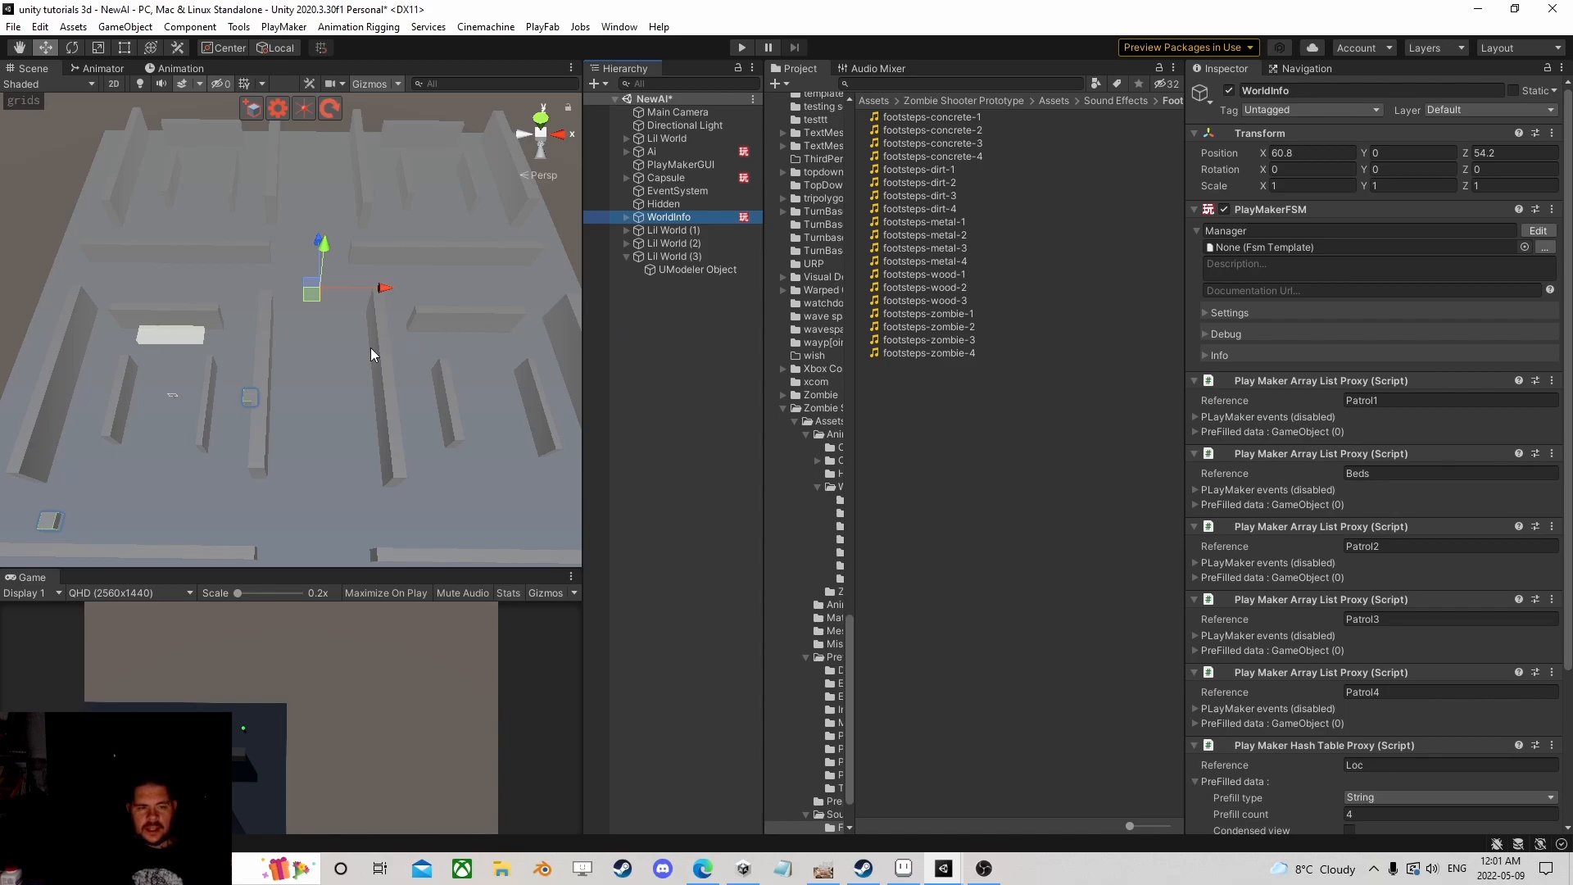
scroll(283, 372, "up", 3)
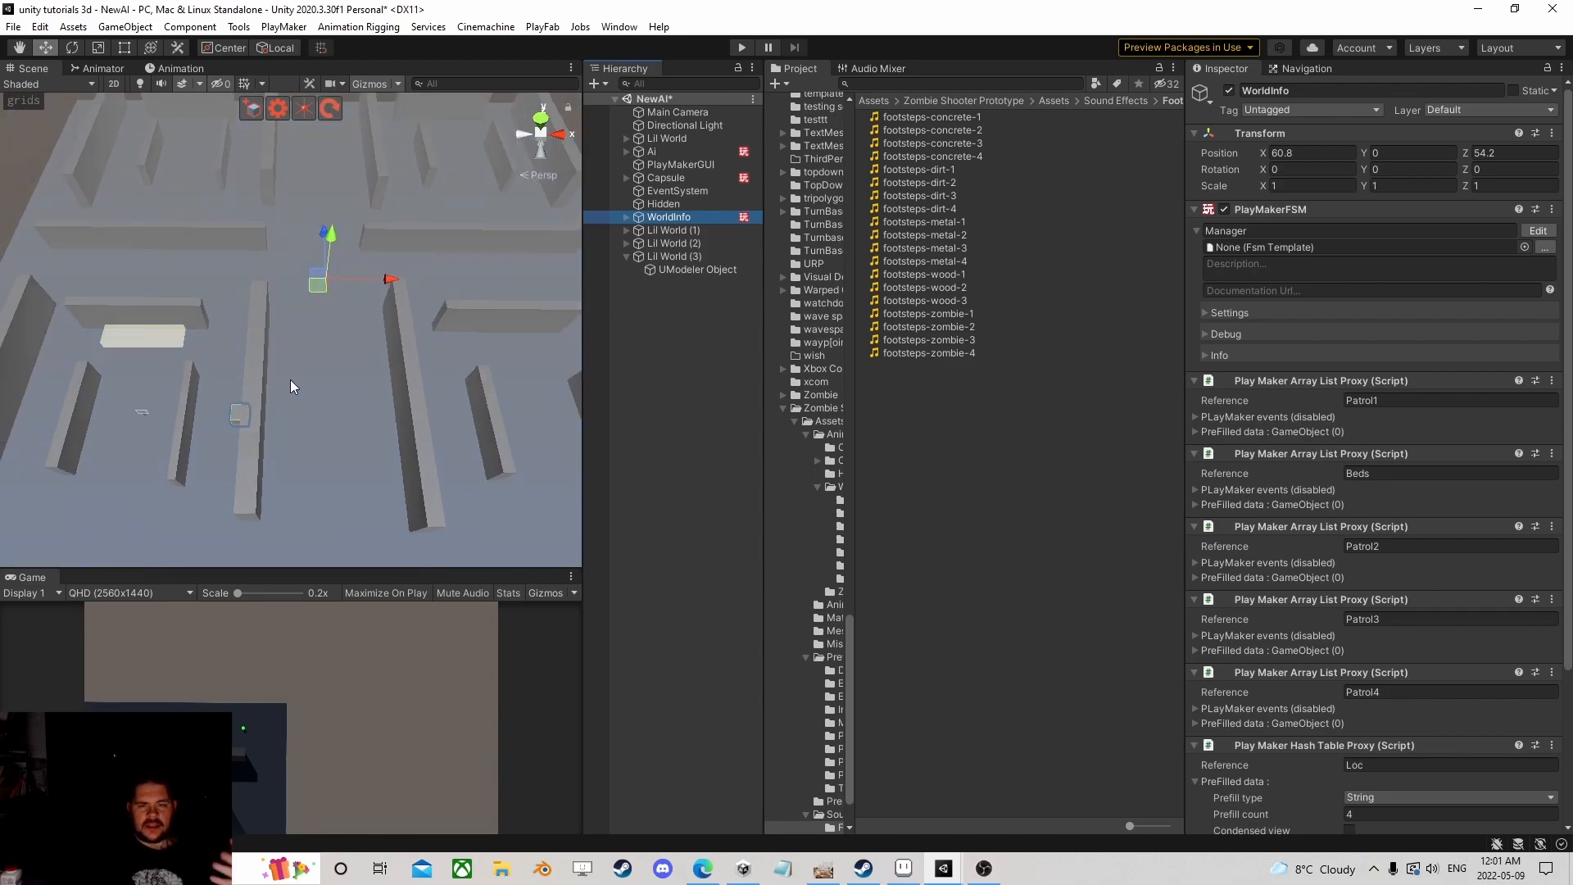
left_click(696, 177)
scroll(1316, 627, "down", 10)
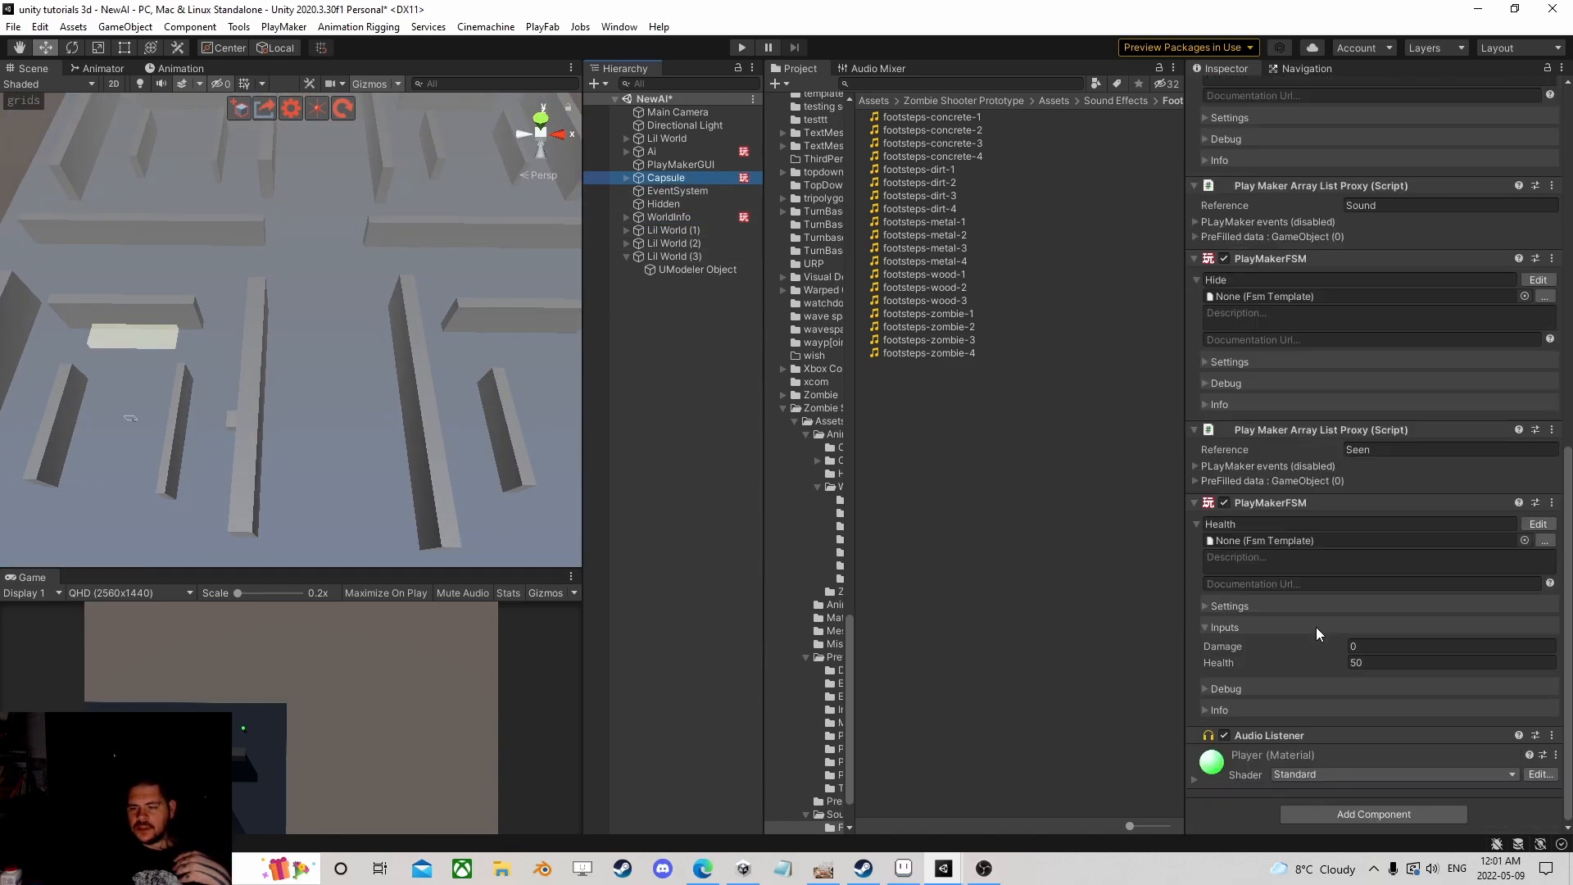
left_click(1392, 663)
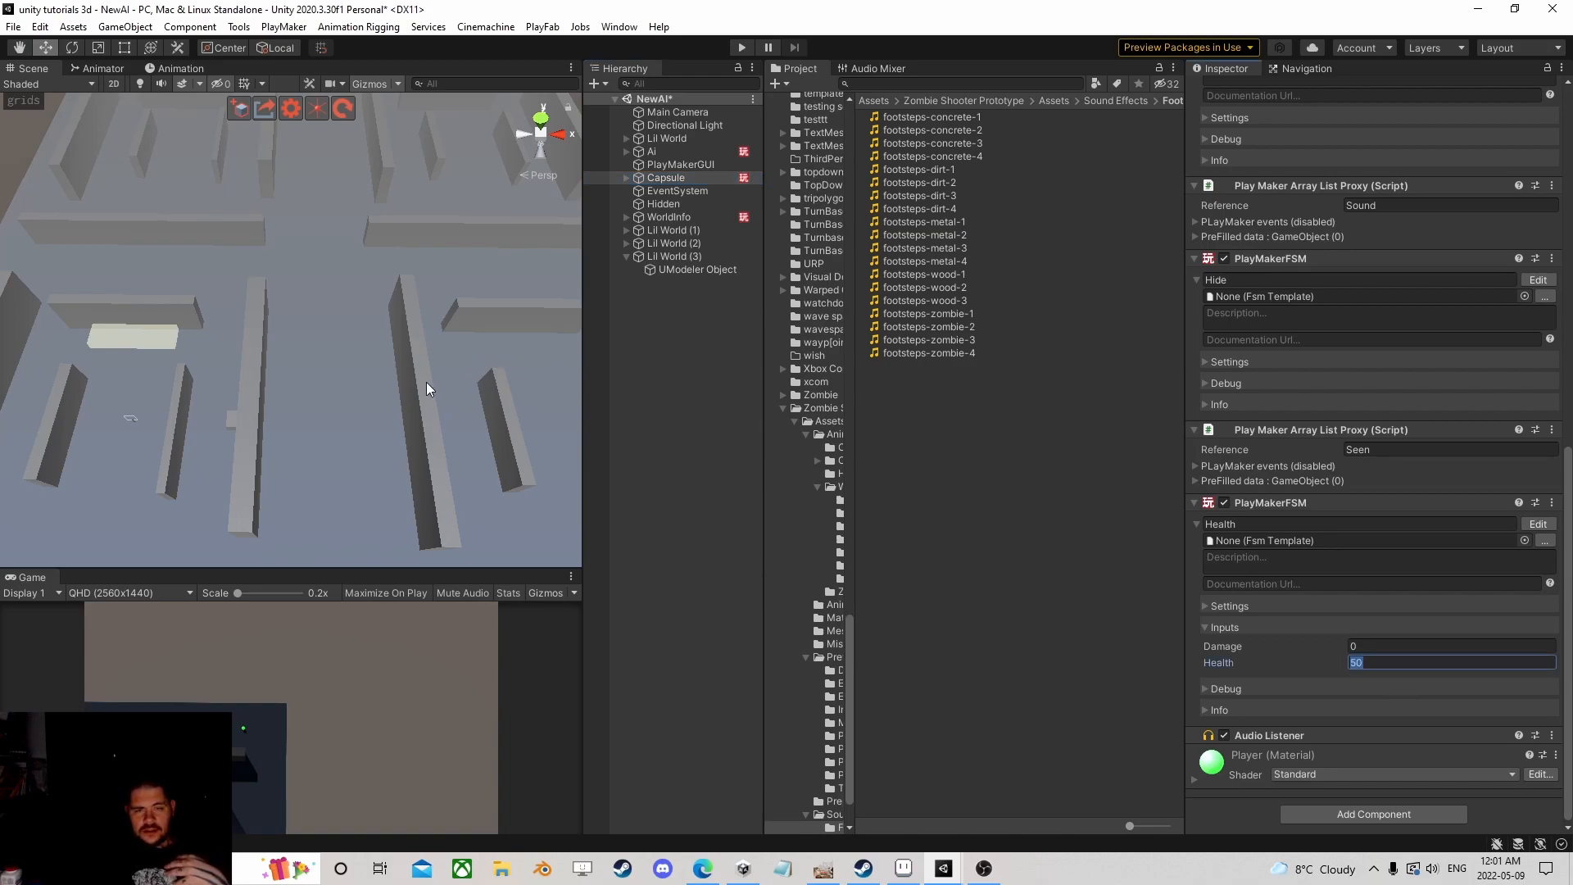
scroll(426, 382, "down", 3)
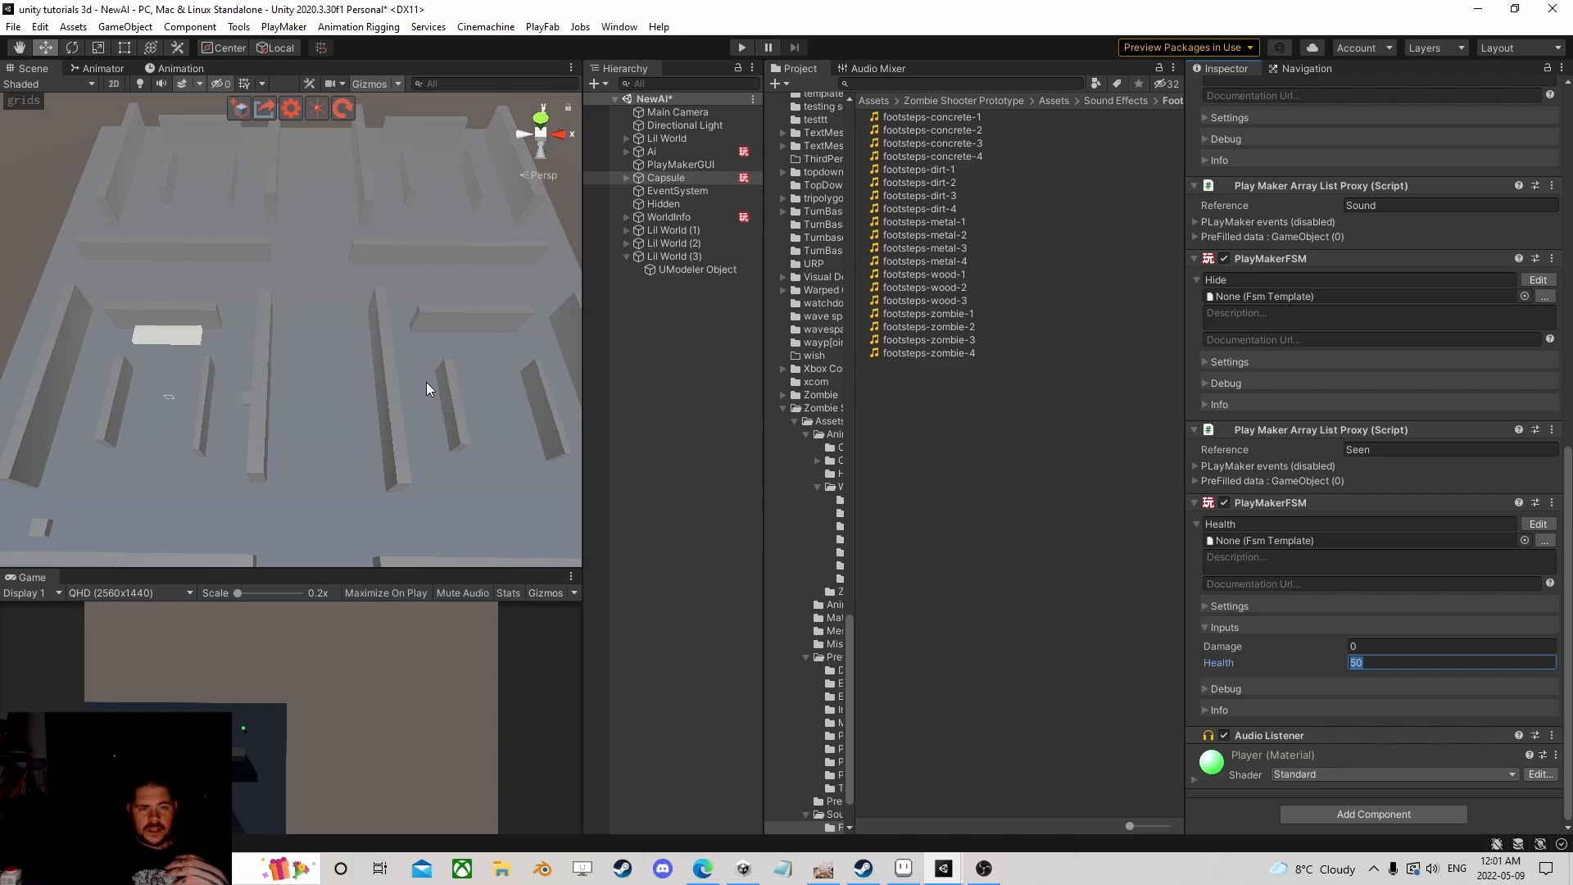
scroll(445, 371, "up", 2)
left_click(685, 215)
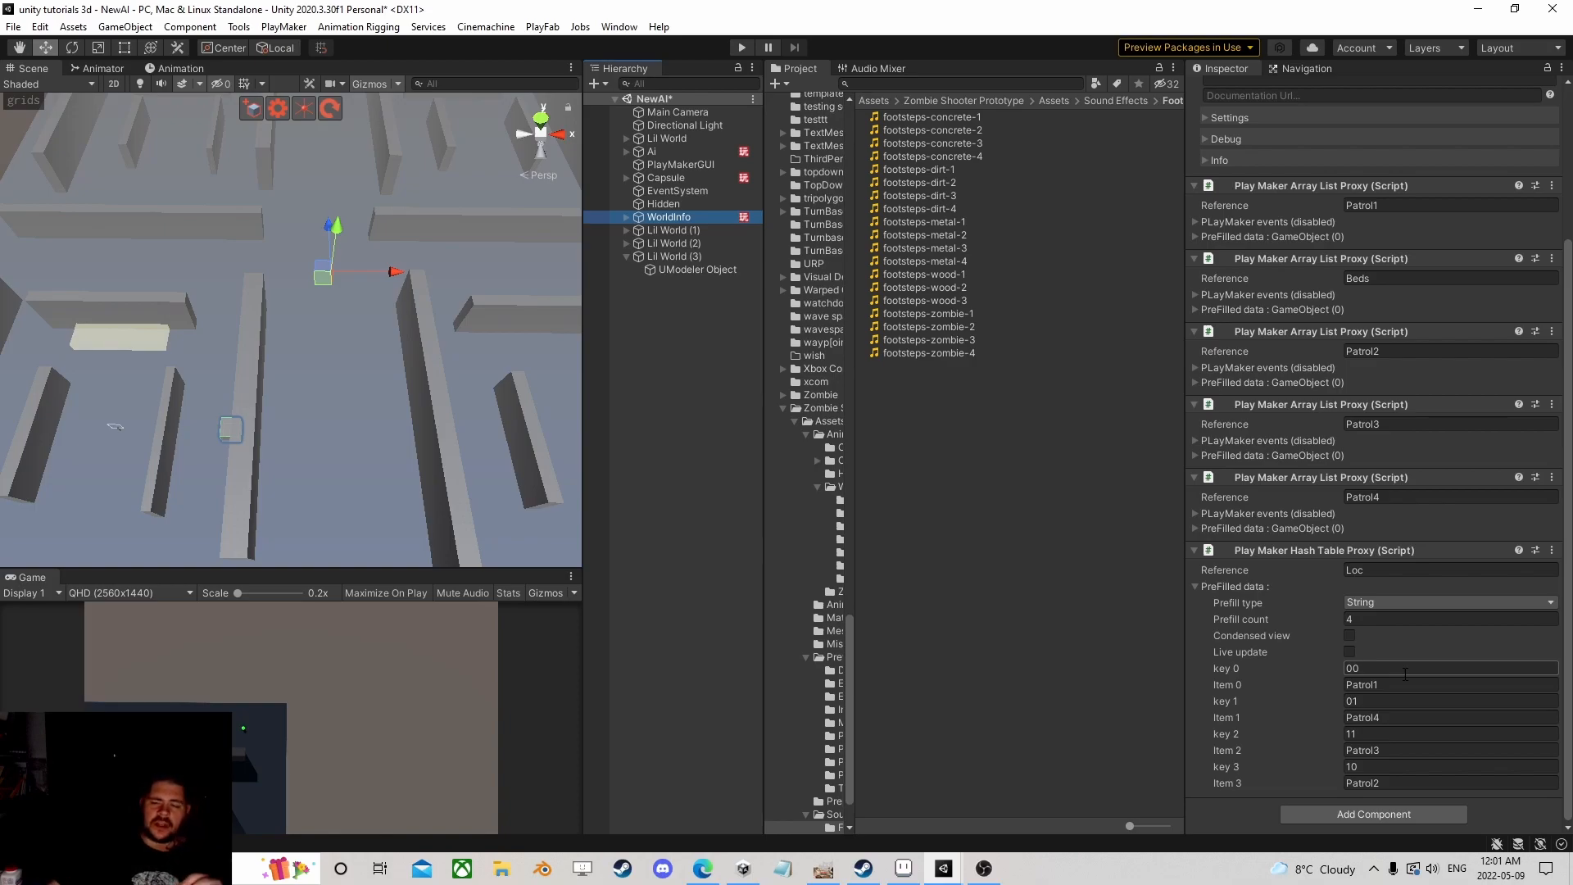
scroll(380, 388, "down", 4)
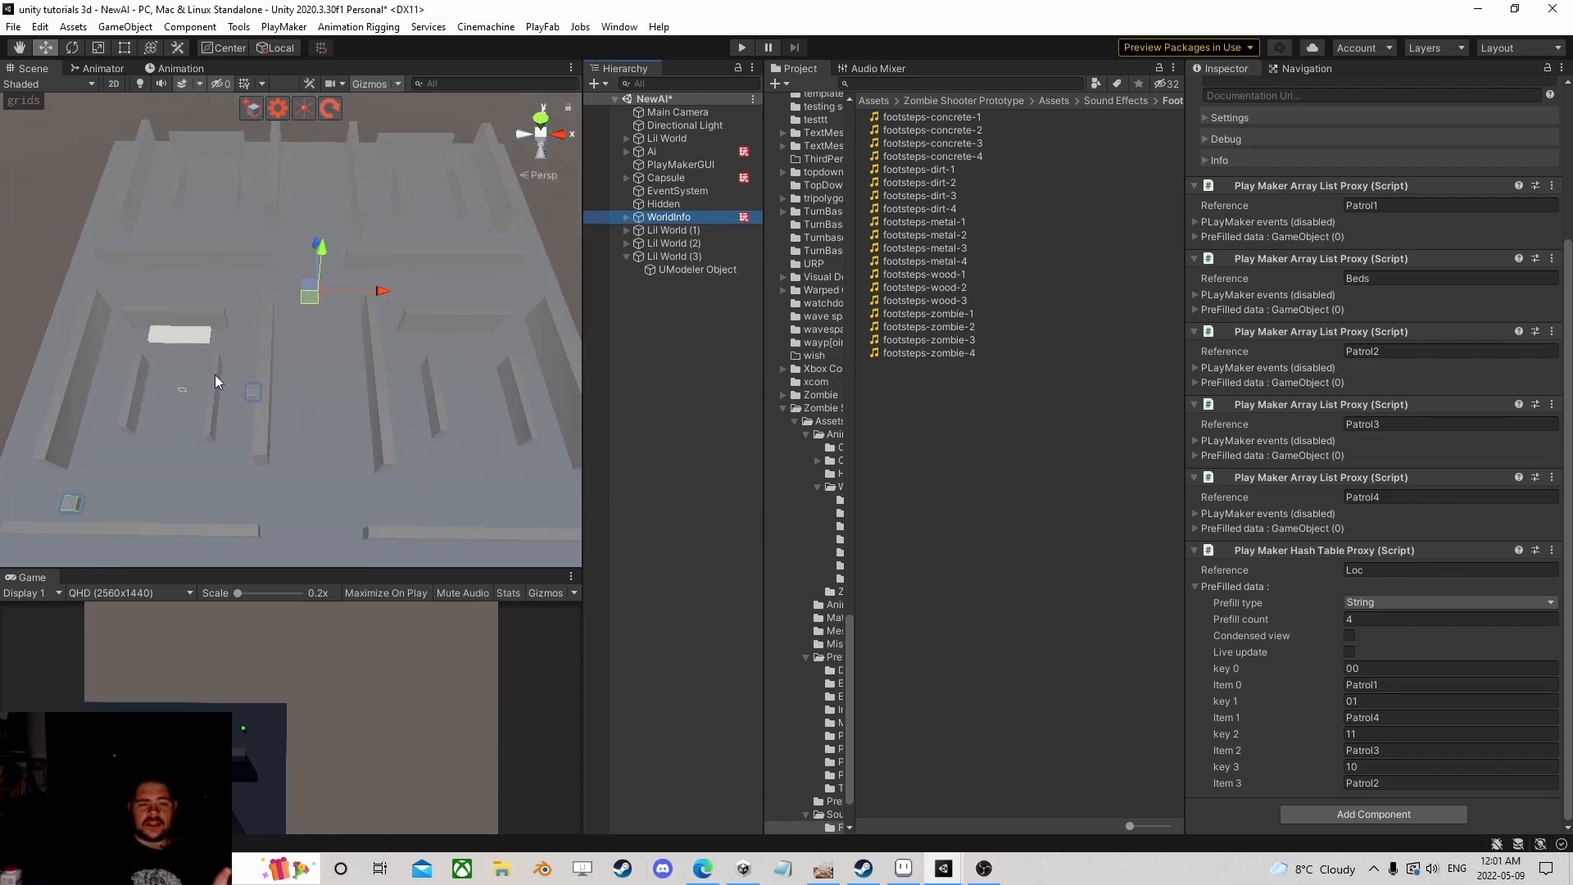
left_click(635, 308)
right_click(636, 308)
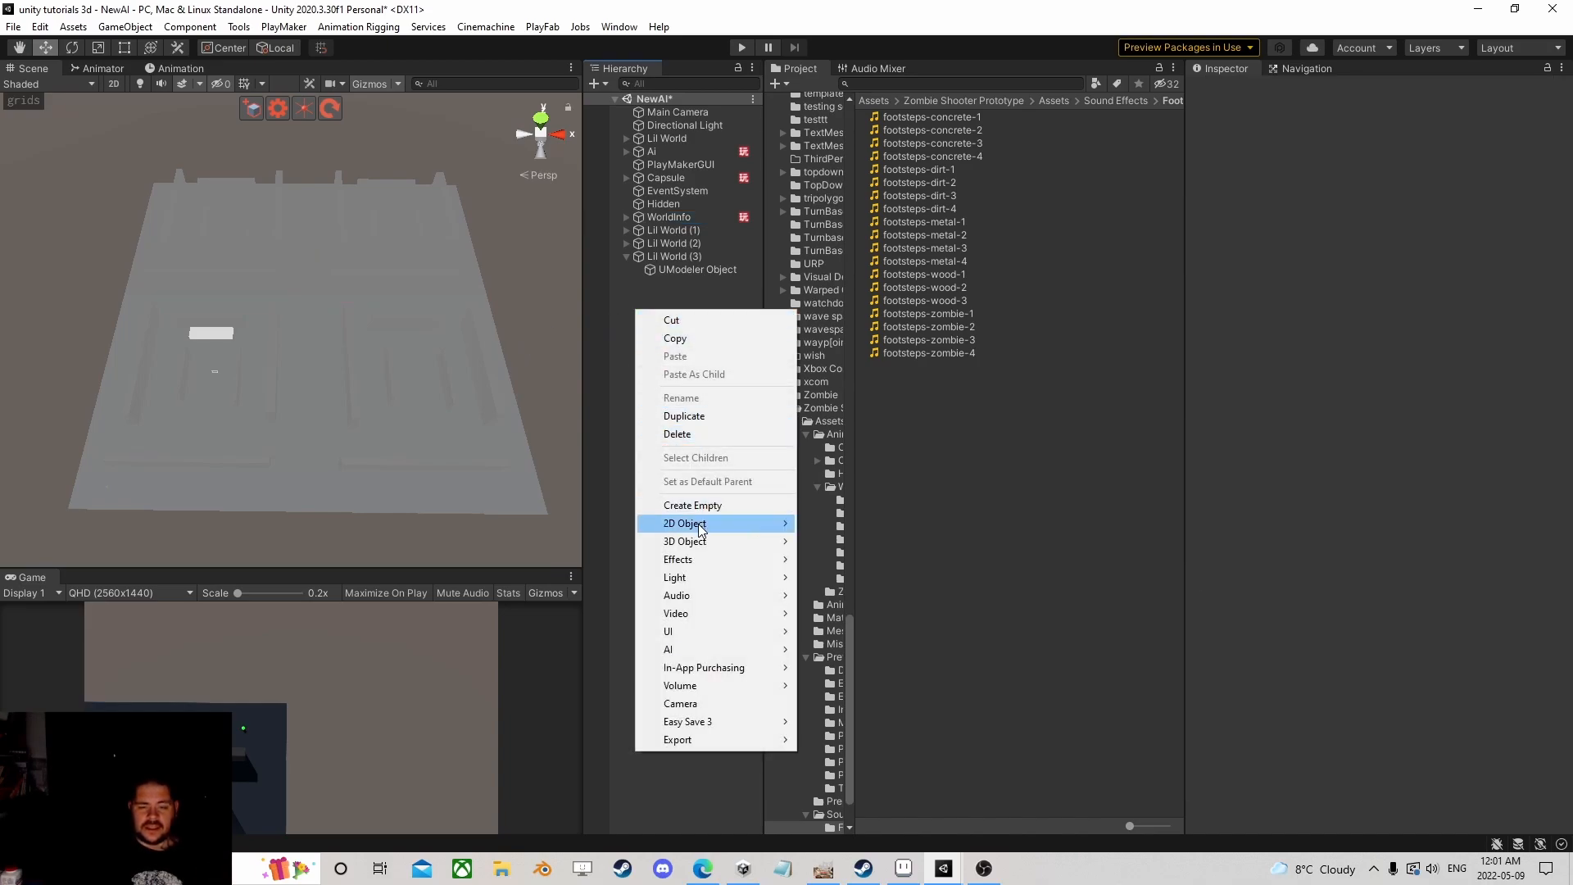
mouse_move(703, 541)
left_click(815, 541)
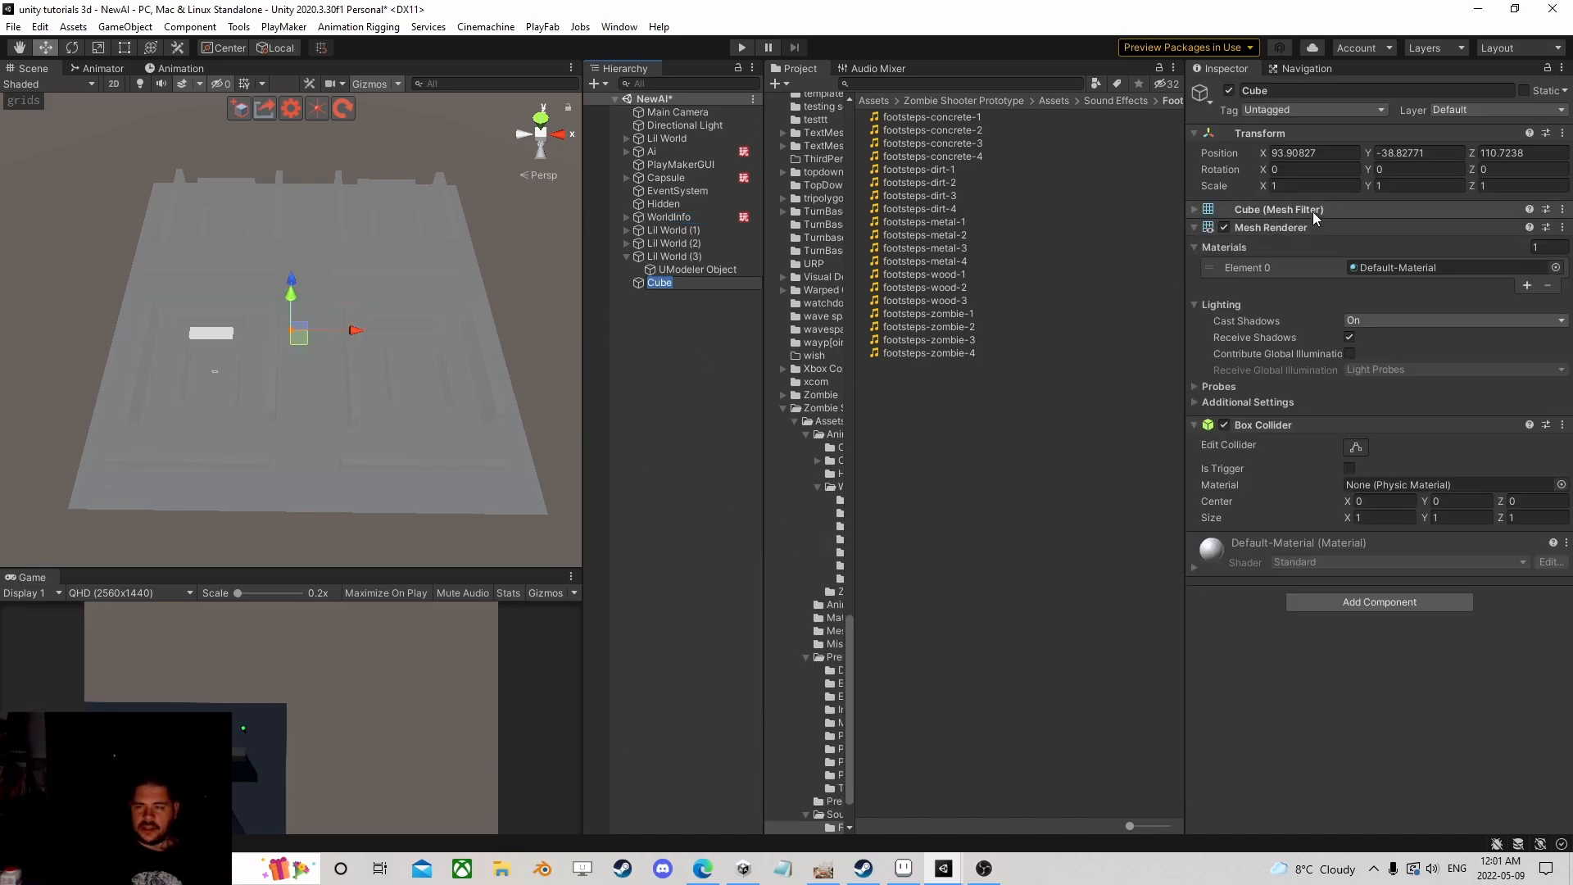
left_click(1311, 185)
type("100")
key("Tab")
type("100")
key("Tab")
type("100")
left_click(1349, 469)
left_click_drag(301, 336, 212, 363)
scroll(282, 442, "down", 5)
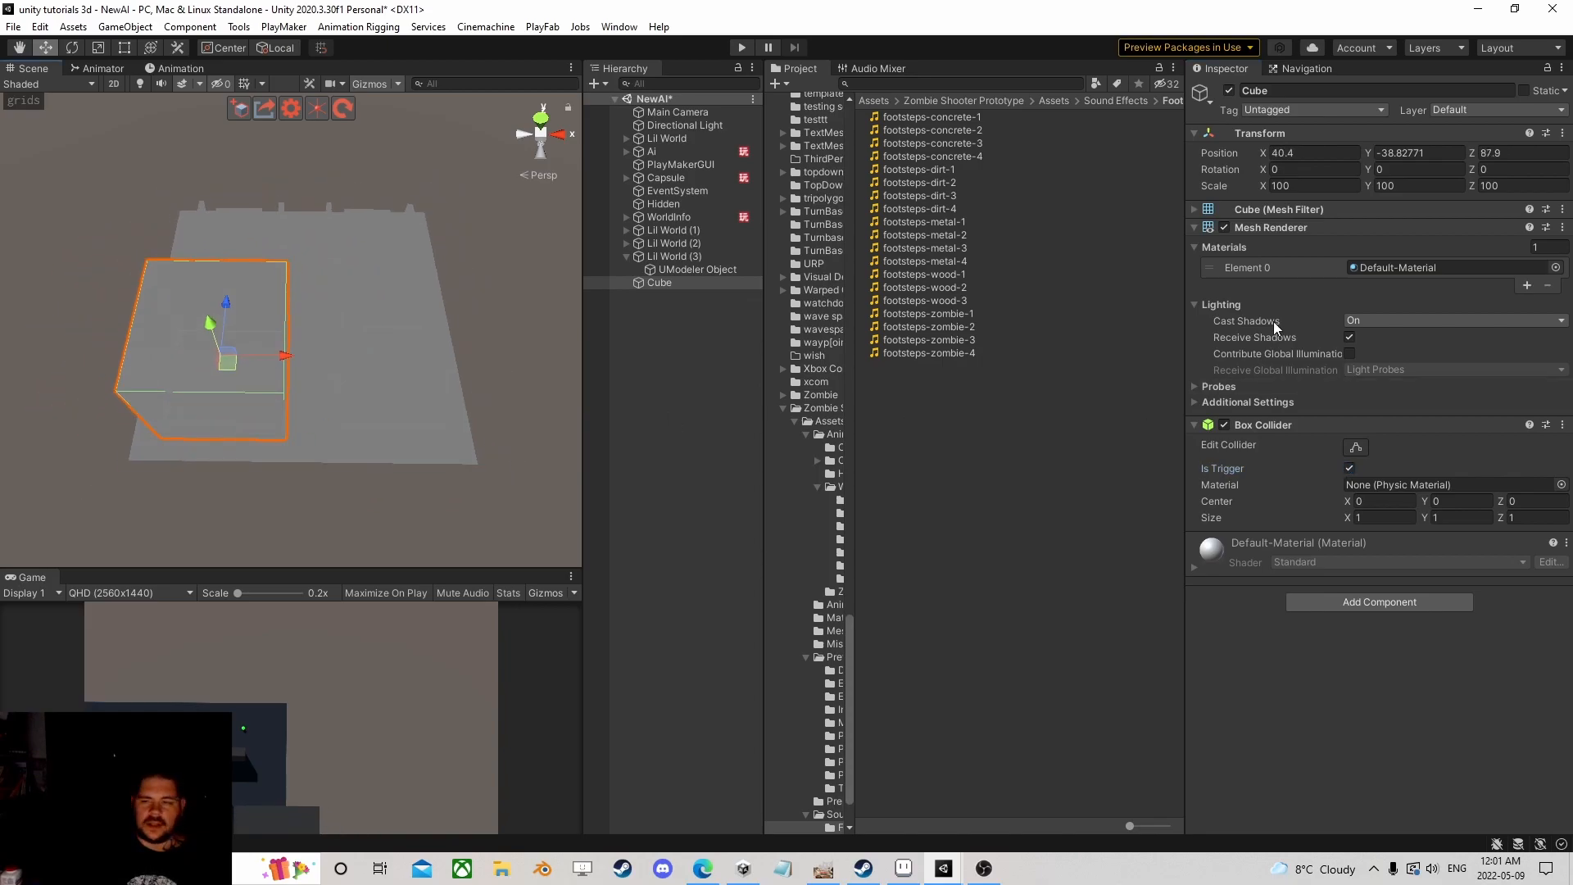
left_click(1224, 227)
scroll(312, 449, "up", 3)
right_click_drag(312, 449, 293, 395)
scroll(292, 395, "down", 3)
mouse_move(292, 395)
middle_mouse_down()
mouse_move(303, 211)
mouse_move(263, 401)
middle_mouse_up()
left_click_drag(188, 429, 175, 387)
left_click_drag(199, 441, 299, 459)
left_click(656, 282)
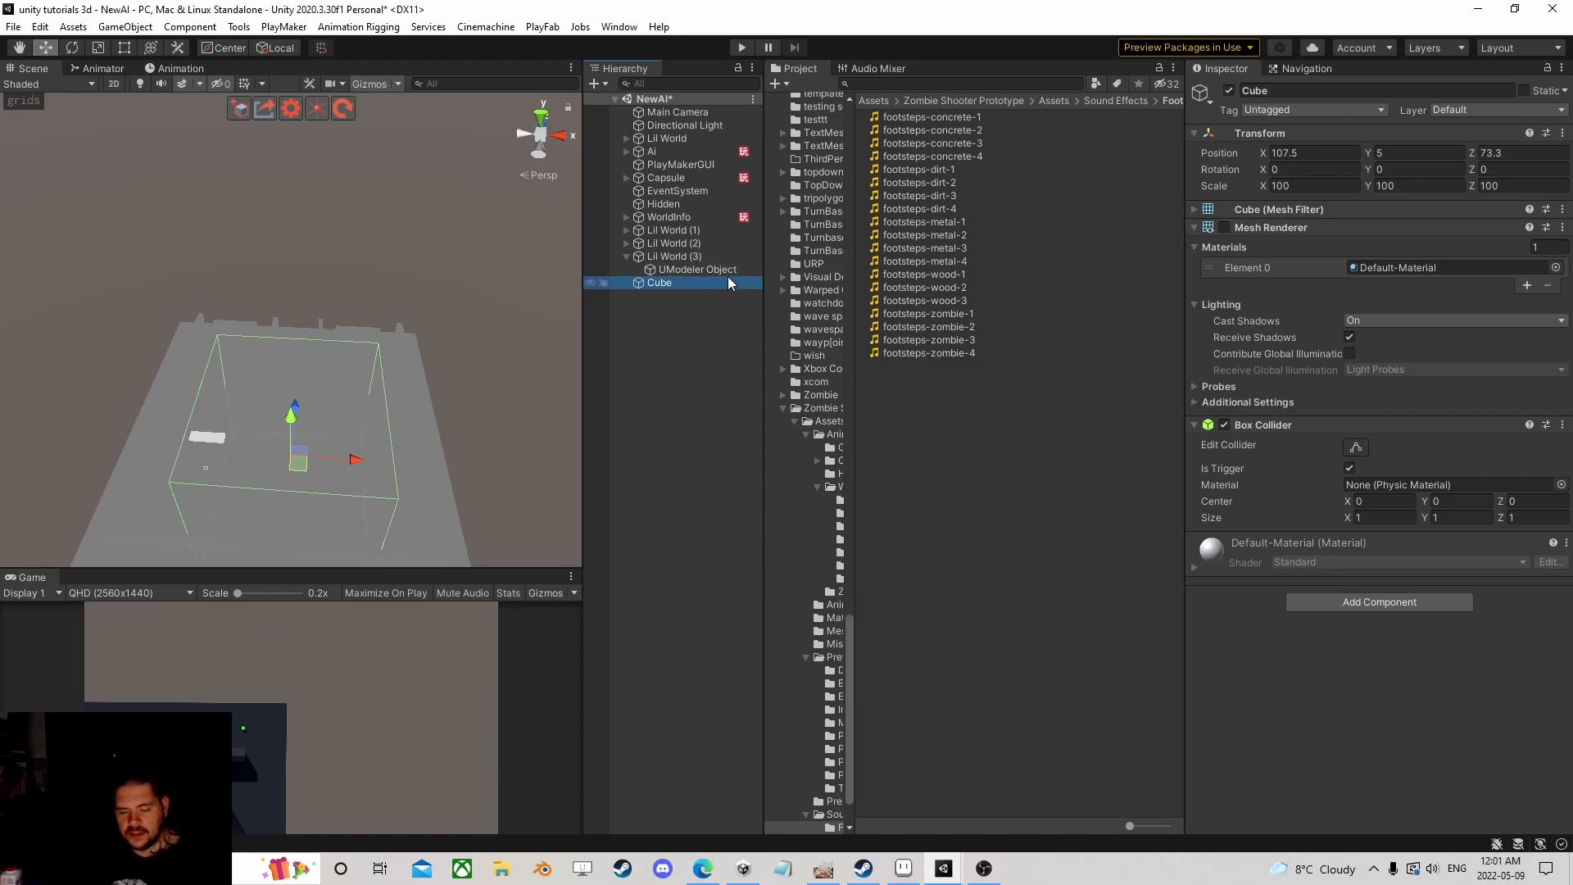
key("Delete")
left_click(692, 215)
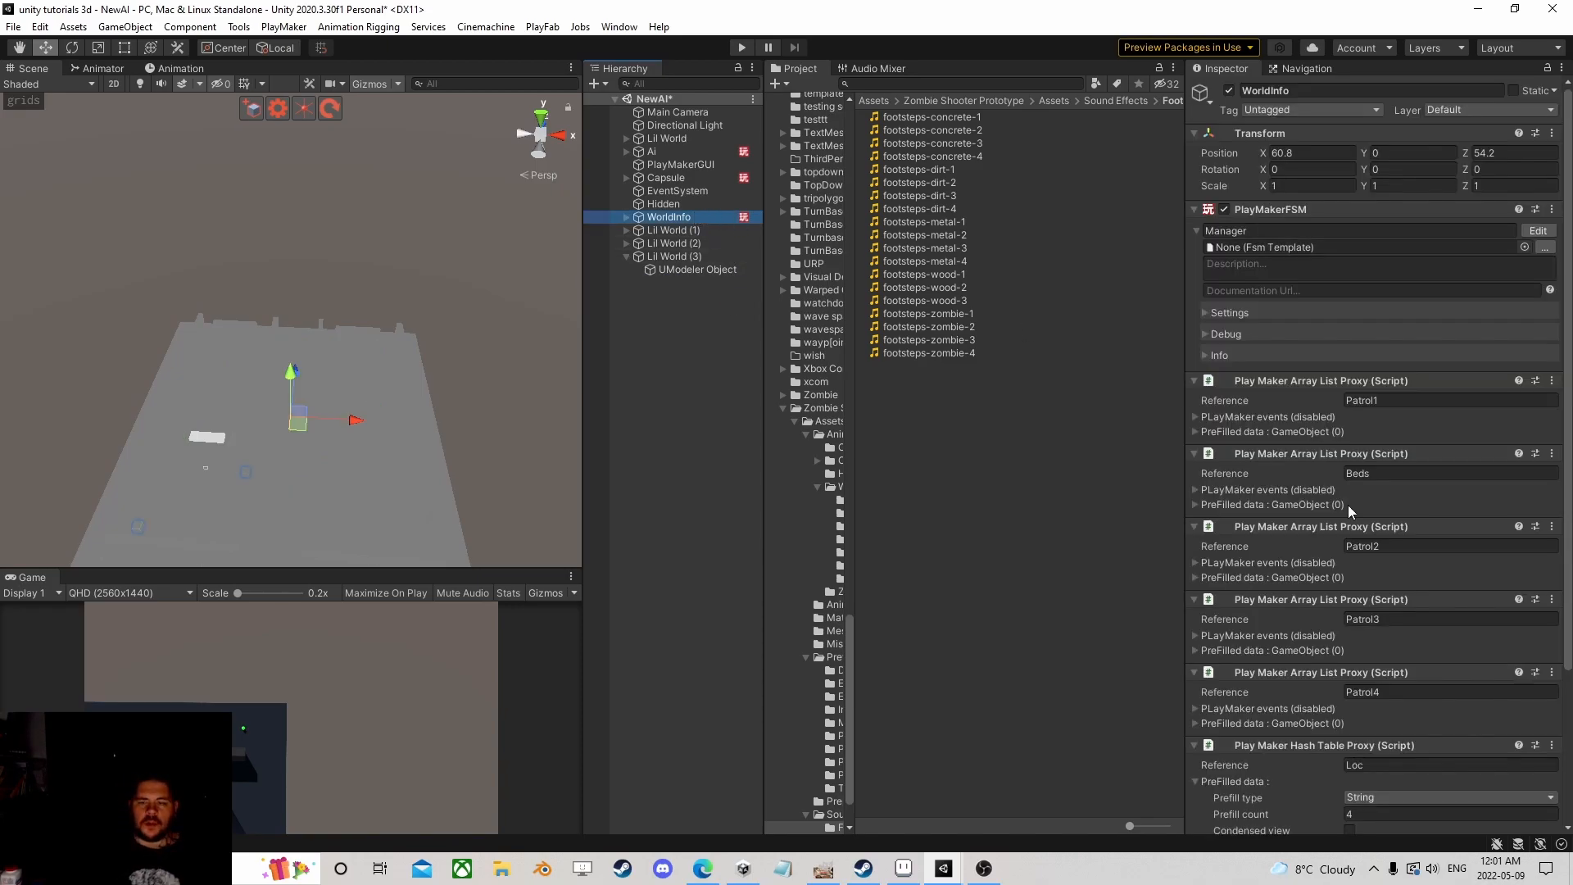
Step: Check the patrol list entries: Item 0 is Patrol1 and Item 1 is Patrol4
scroll(1348, 524, "down", 8)
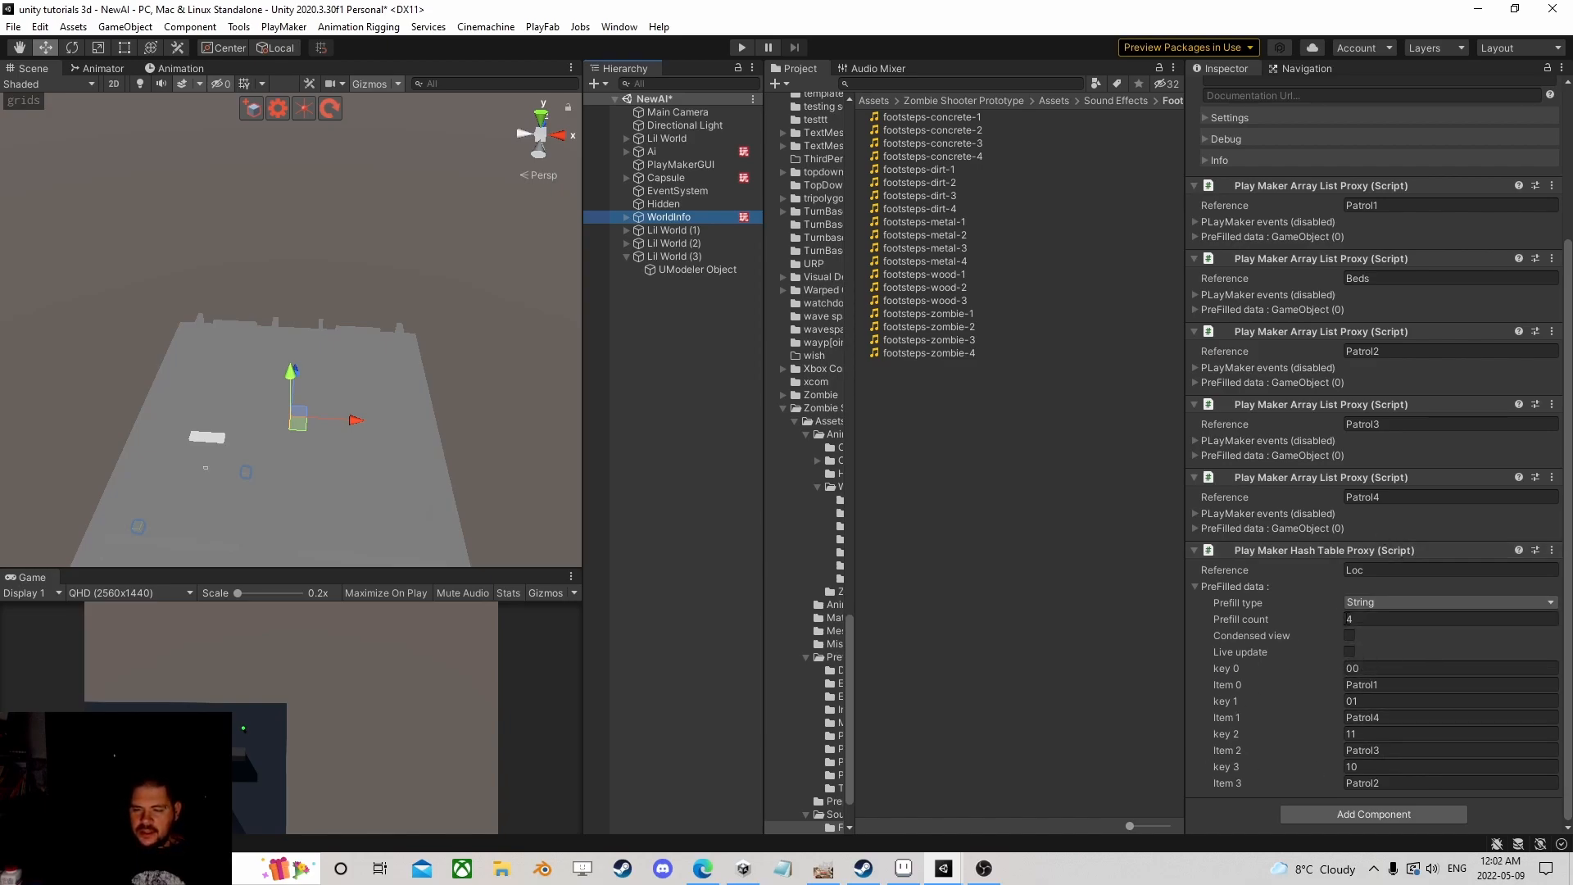
left_click(1393, 686)
left_click(1421, 717)
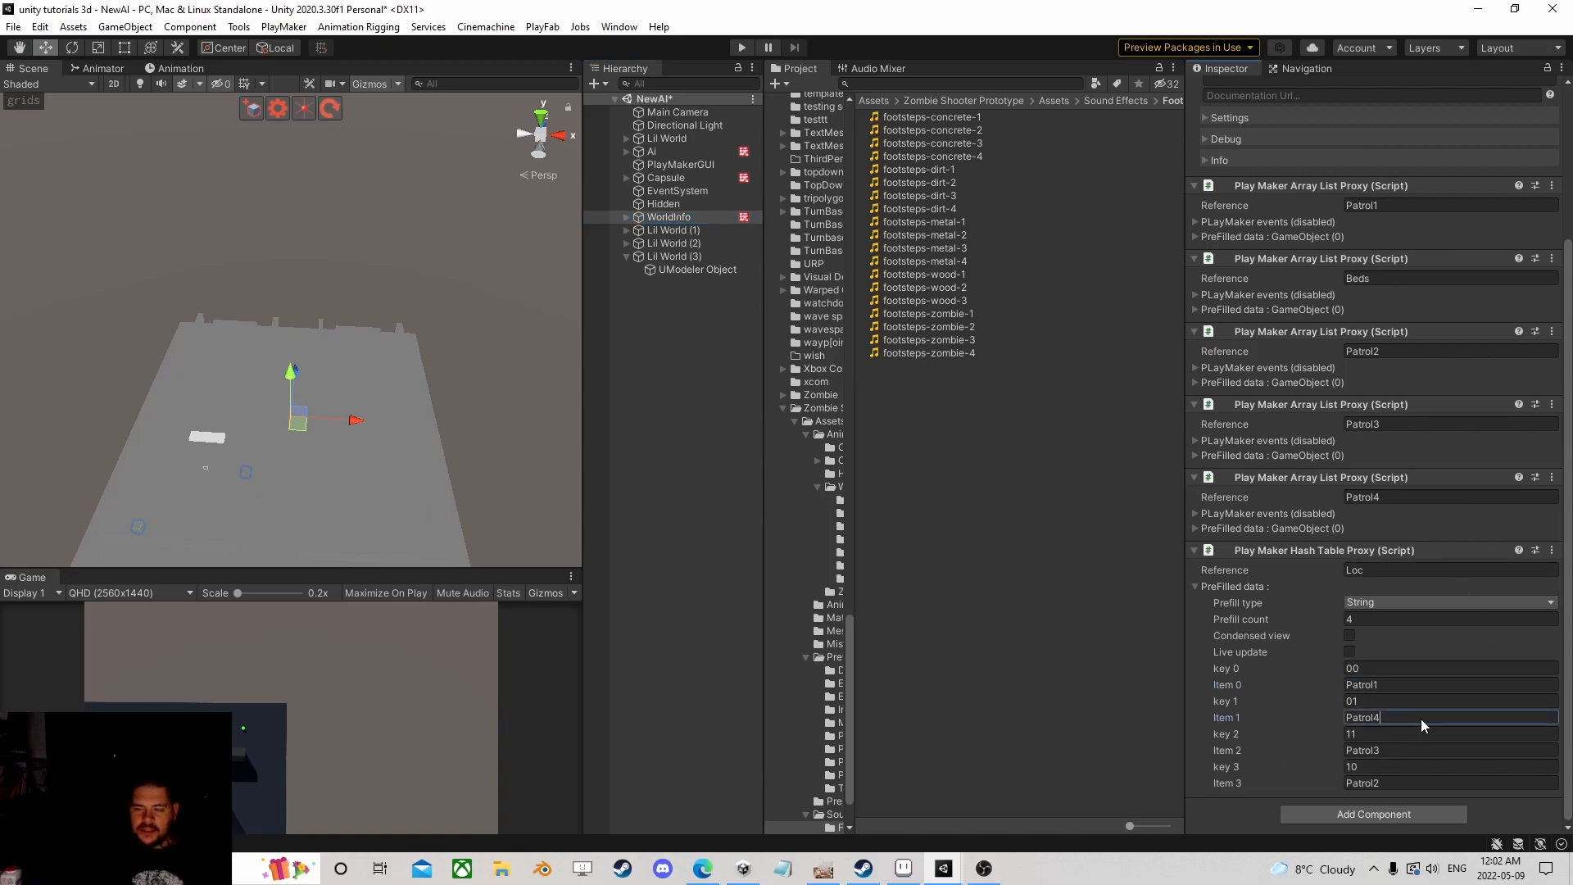
Step: Tilt and pan the Scene view over the walls, then collapse Lil World (3) in the Hierarchy
scroll(286, 472, "up", 4)
right_click_drag(204, 409, 214, 451)
scroll(215, 451, "up", 6)
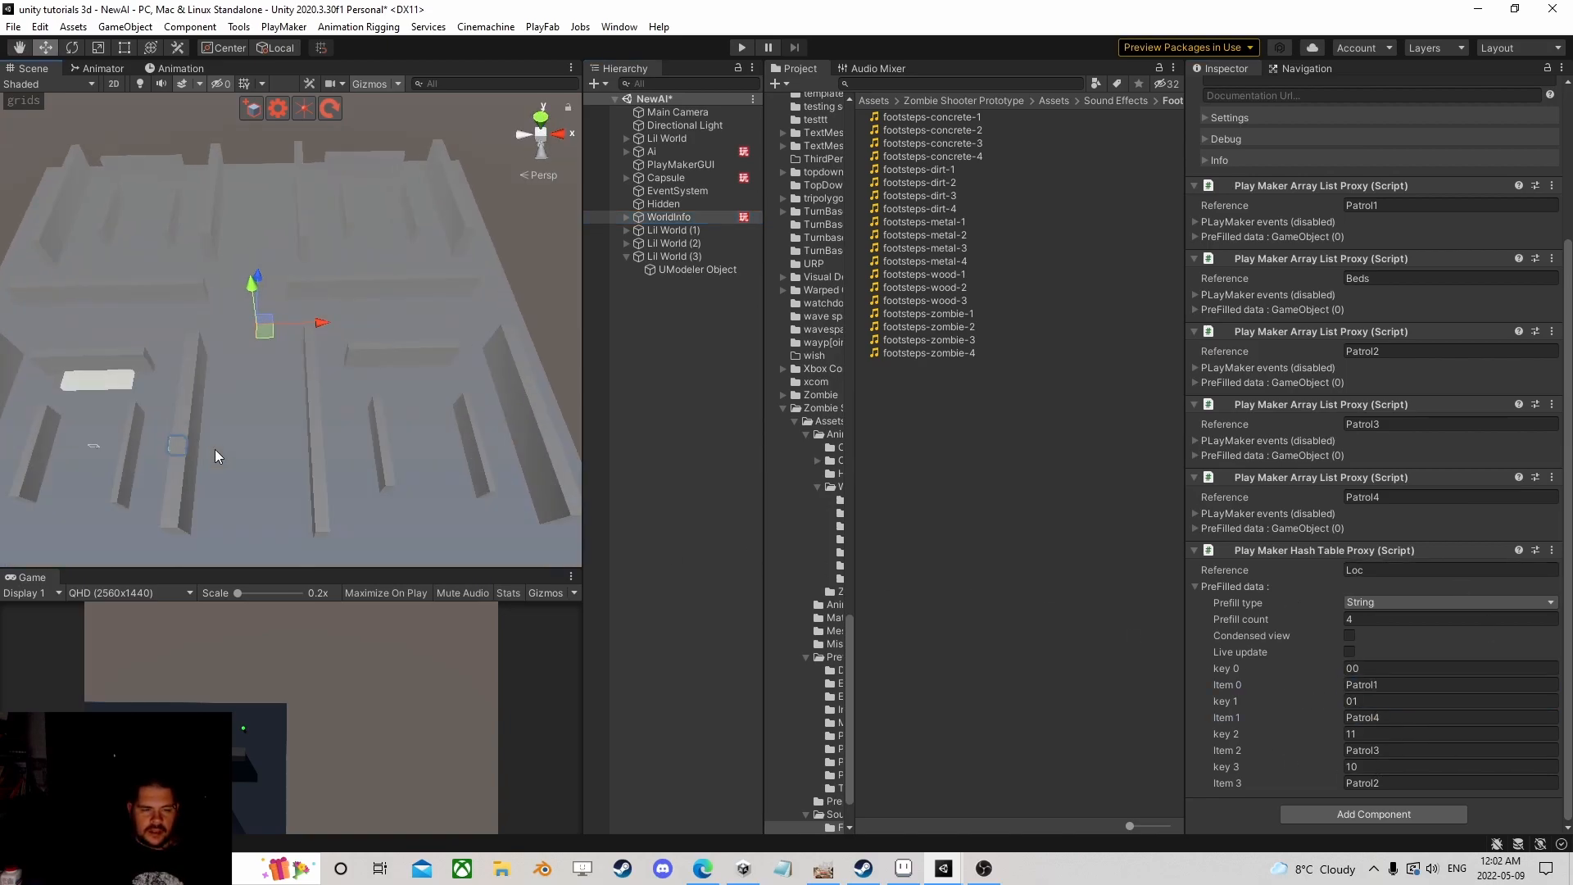
middle_click_drag(215, 449, 274, 394)
right_click_drag(356, 455, 342, 407)
scroll(341, 406, "down", 4)
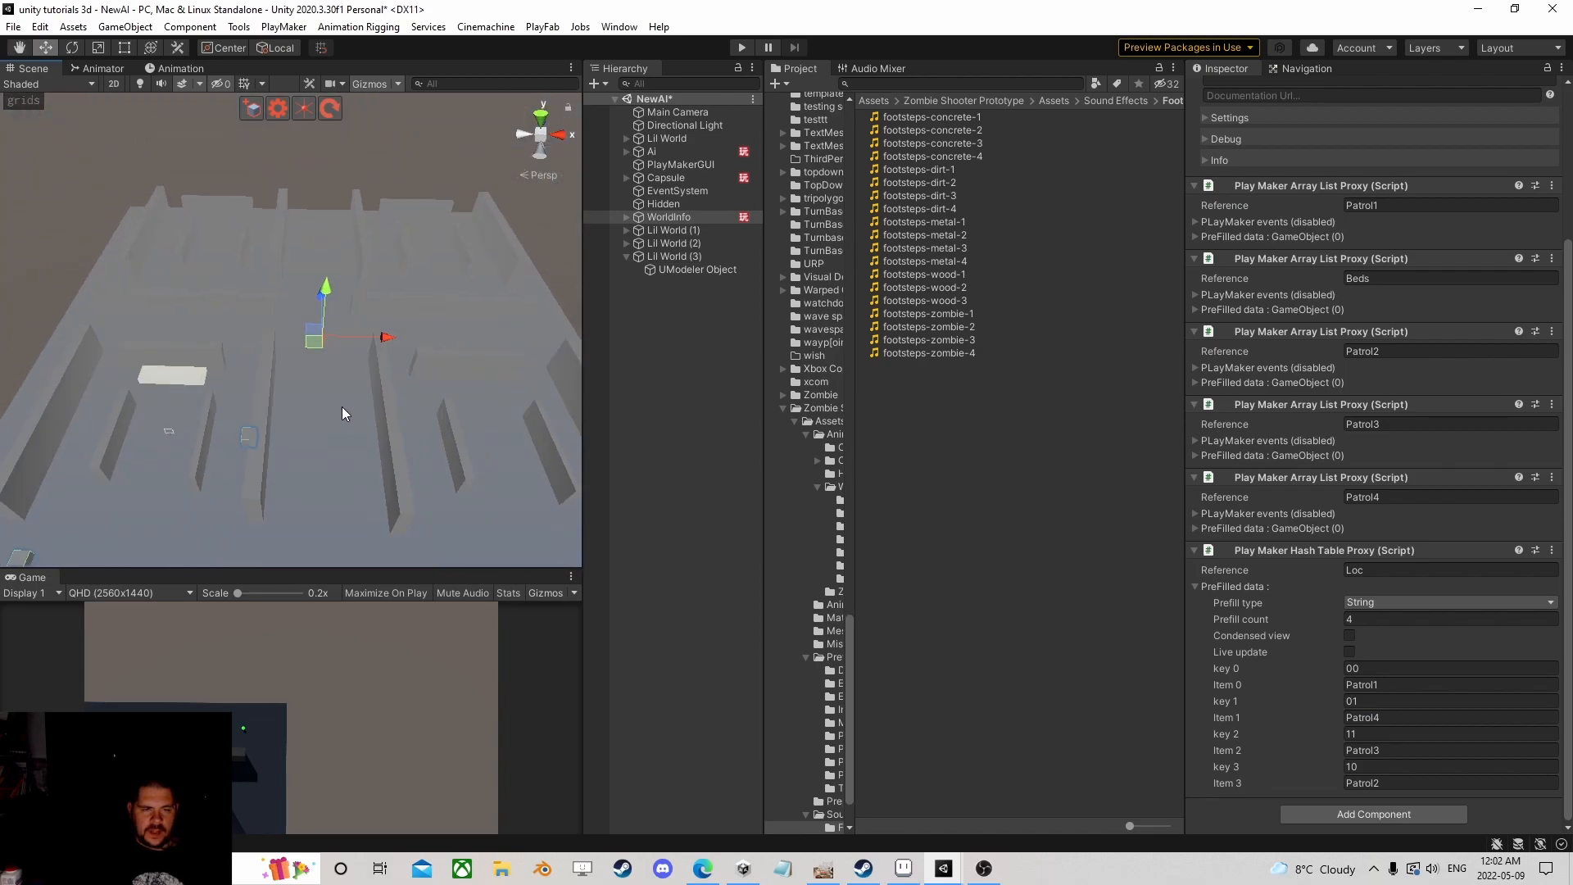
scroll(369, 397, "up", 3)
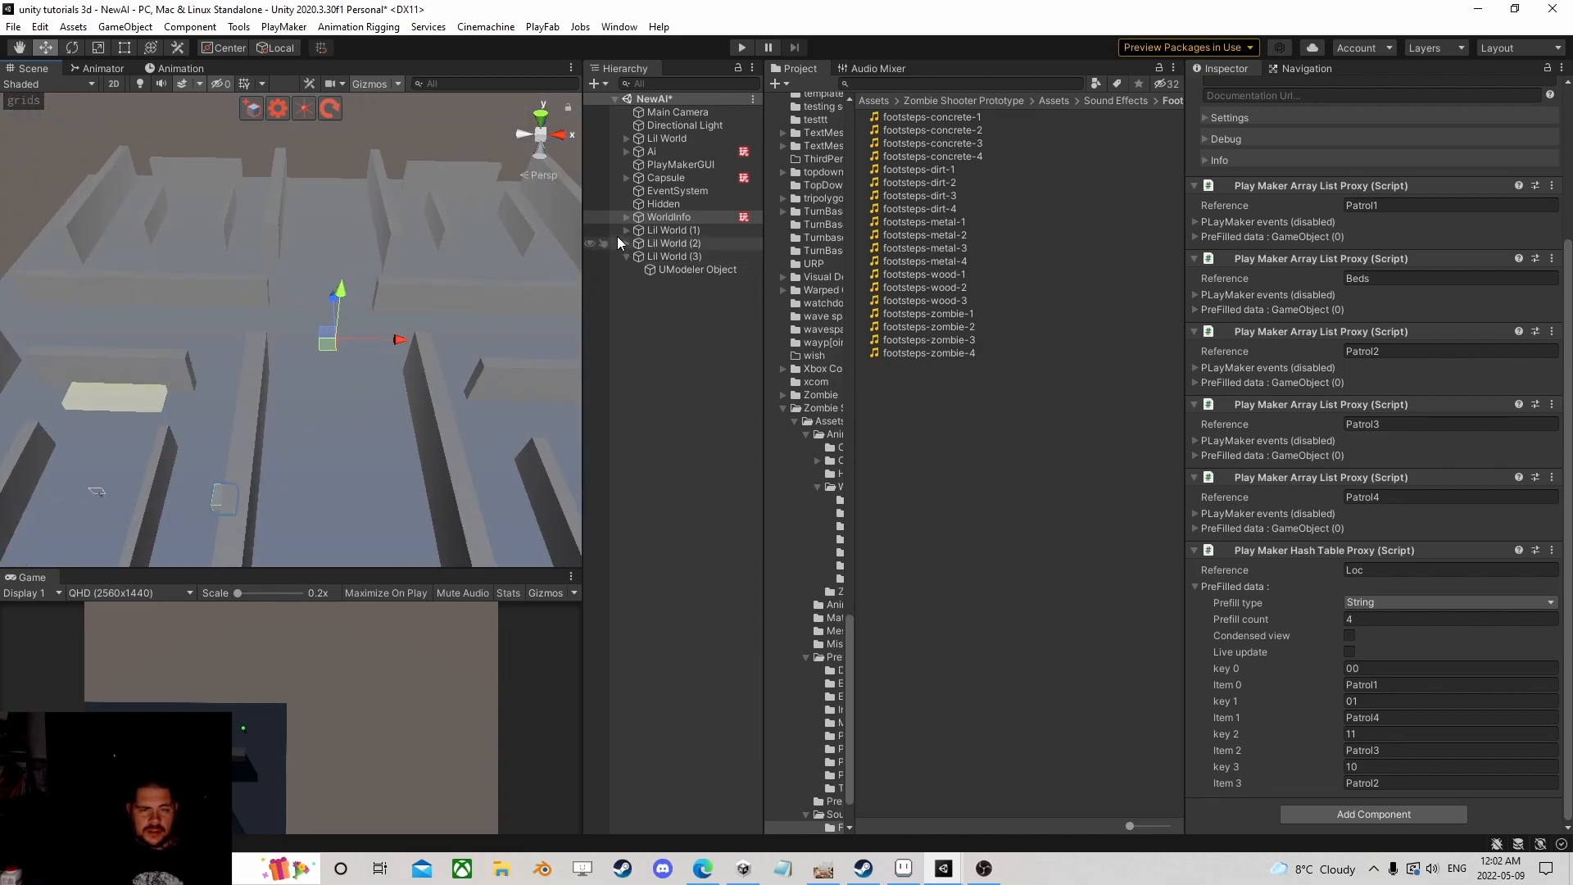
left_click(626, 256)
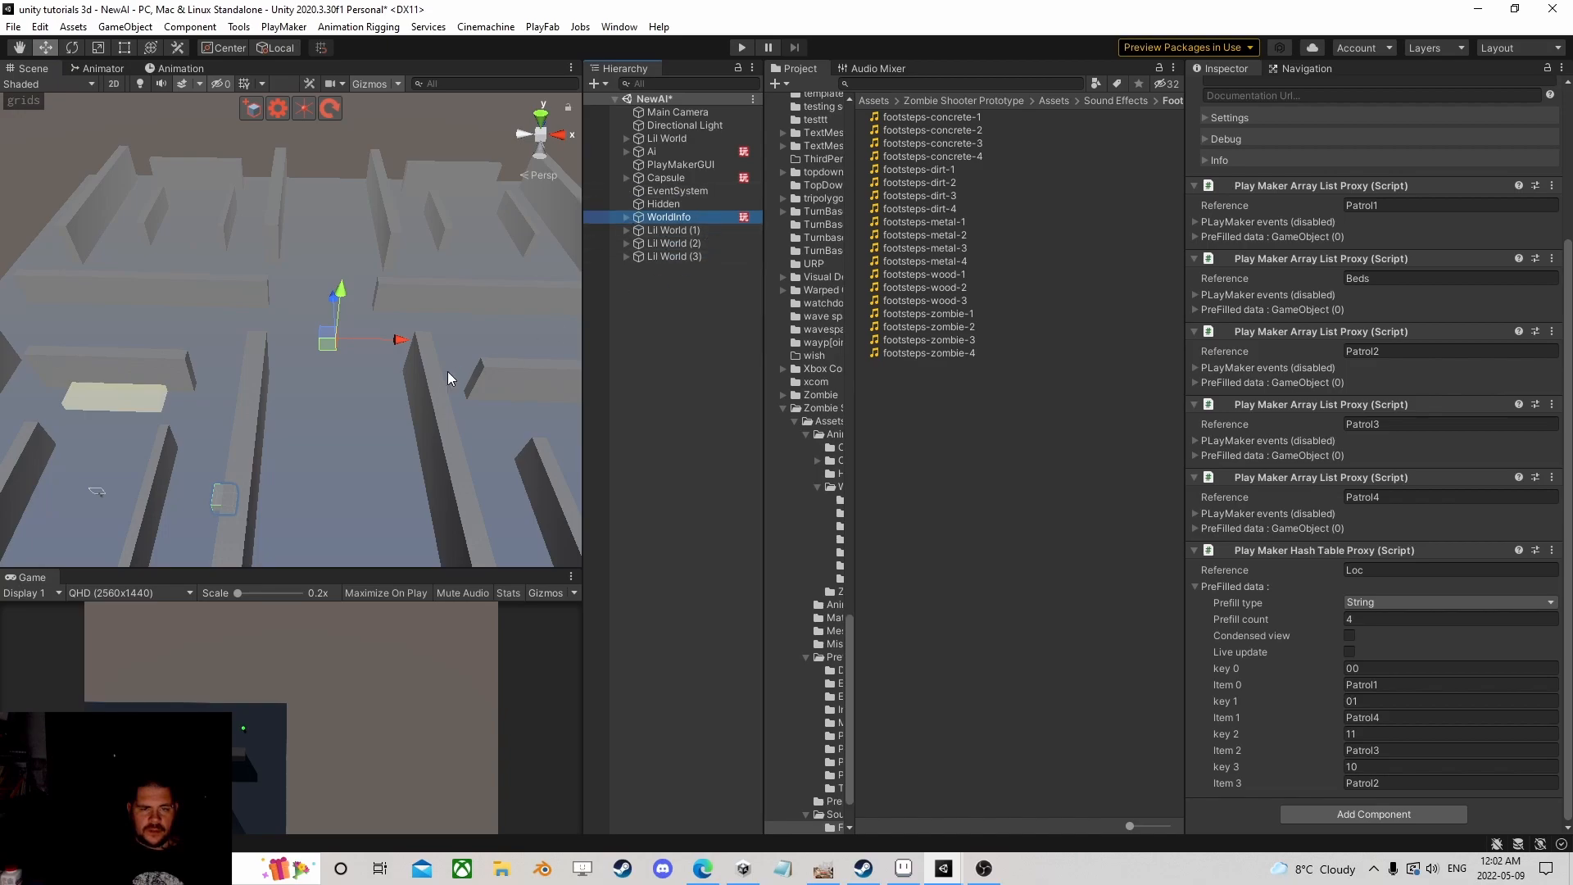
Step: Pan across the rooms from a steeper angle and select the Capsule
scroll(341, 358, "down", 3)
middle_click_drag(339, 360, 426, 261)
scroll(426, 261, "up", 3)
right_click_drag(427, 261, 377, 300)
middle_click_drag(366, 256, 204, 411)
scroll(204, 410, "up", 1)
scroll(246, 407, "down", 3)
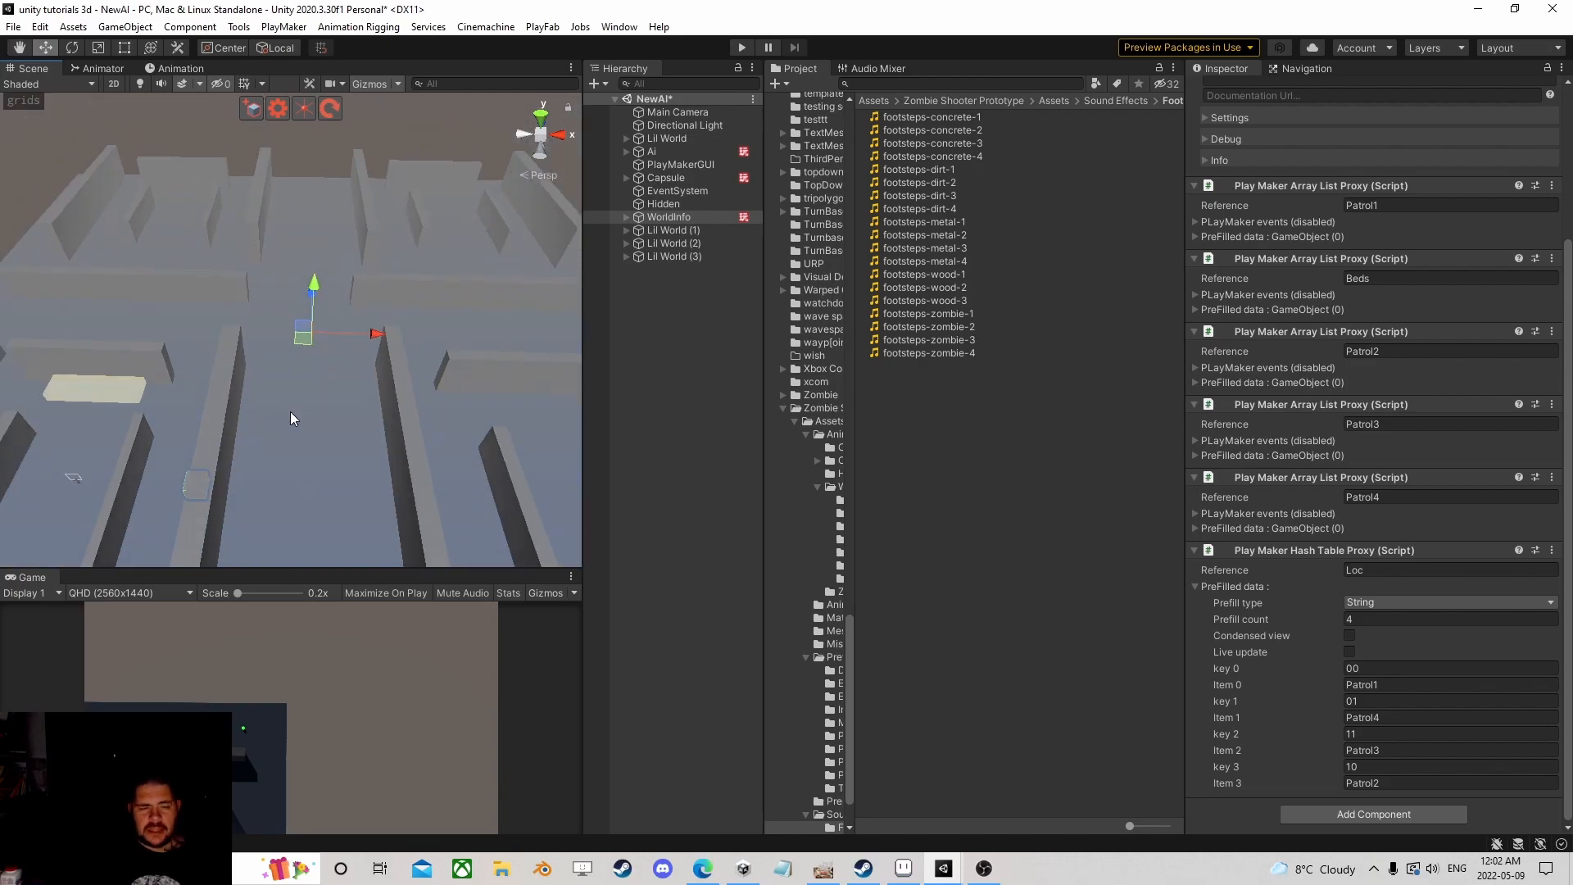
left_click(669, 178)
Step: Pan the view past the capsule, then bring the OBS window to the front
scroll(307, 396, "down", 3)
middle_click_drag(228, 409, 319, 285)
scroll(320, 285, "up", 2)
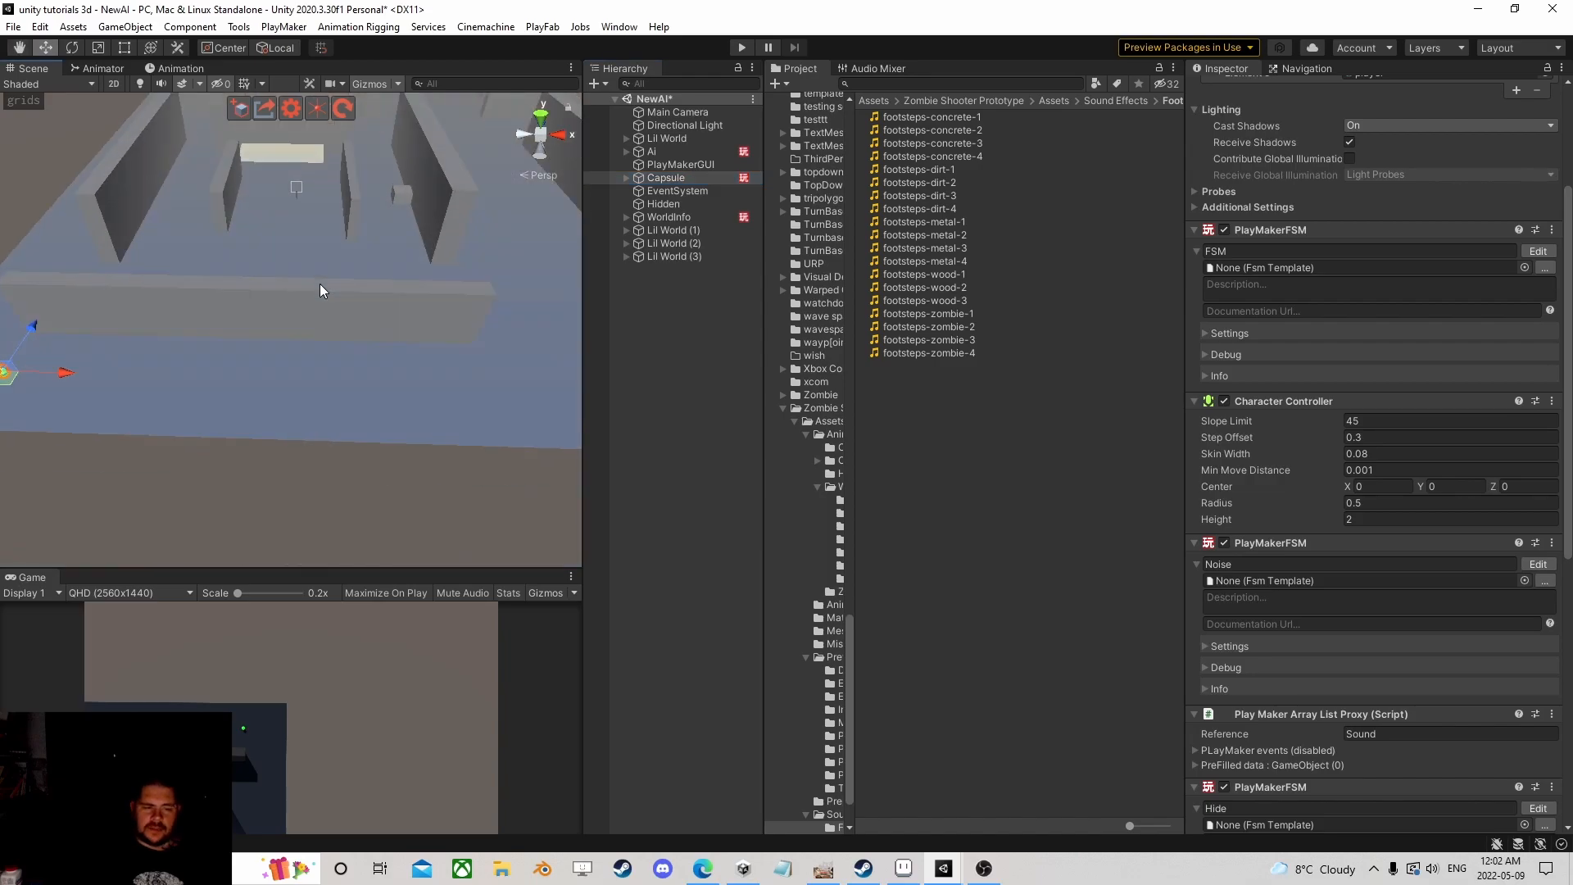
scroll(246, 338, "up", 2)
middle_click_drag(239, 340, 314, 344)
scroll(405, 347, "up", 2)
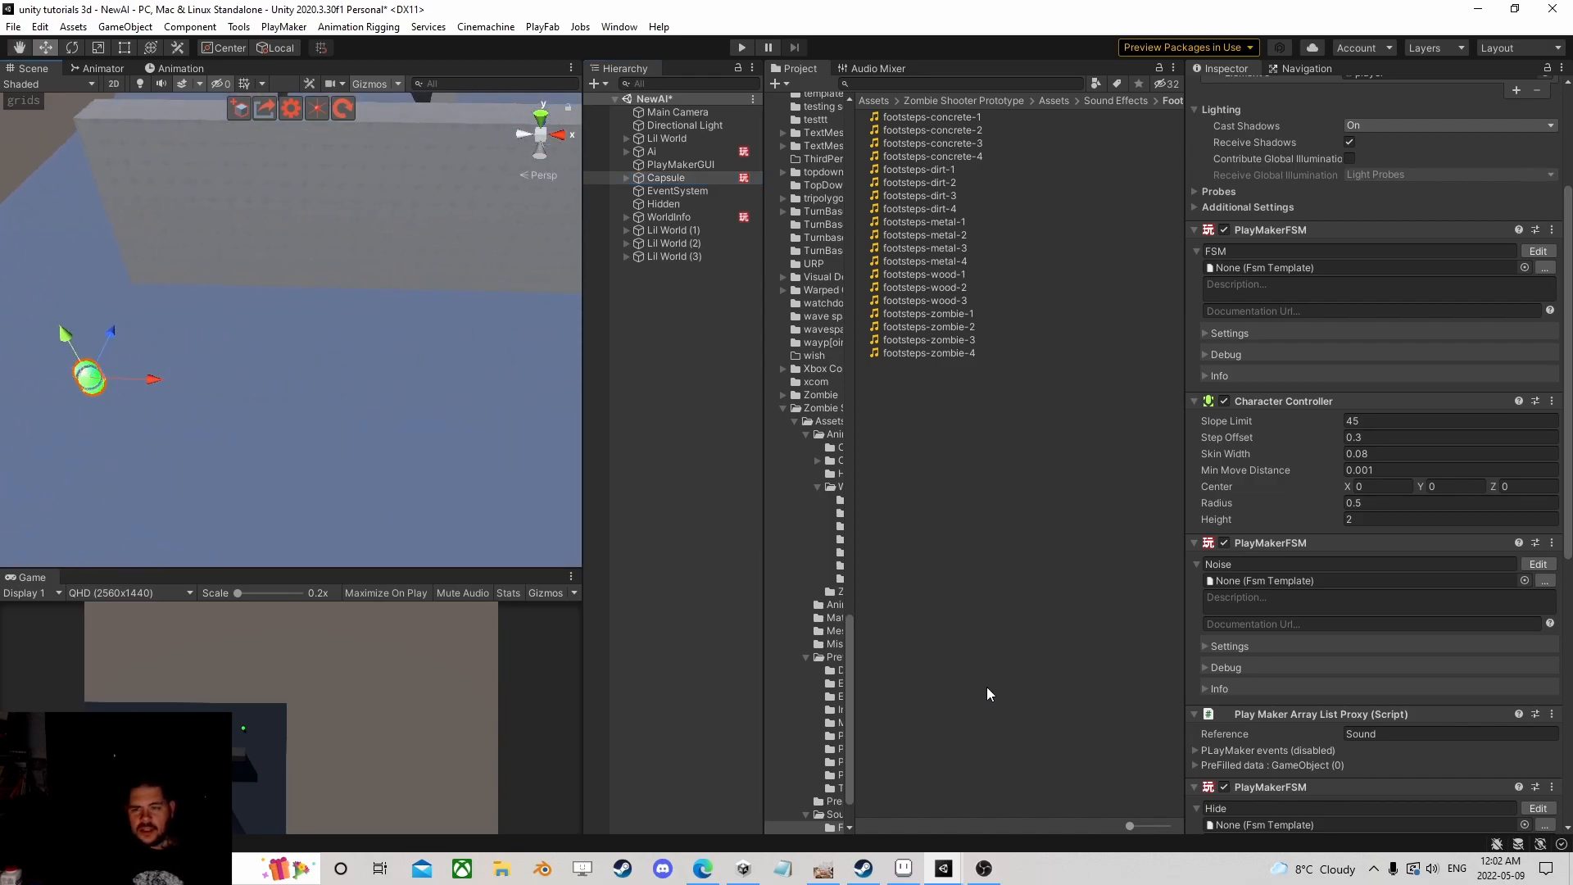
mouse_move(983, 875)
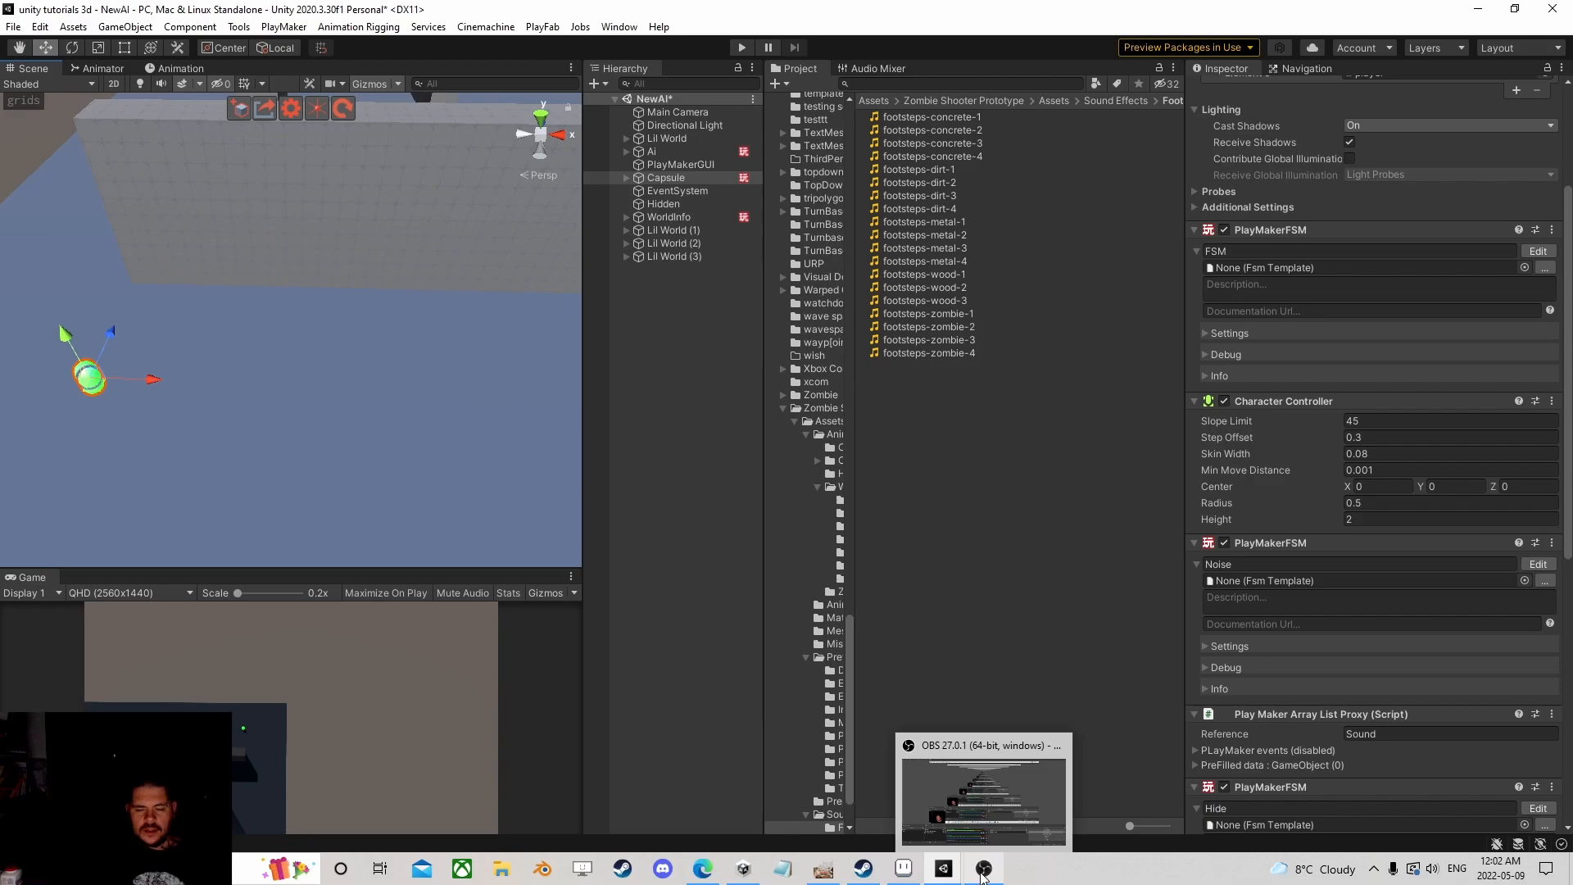
left_click(984, 870)
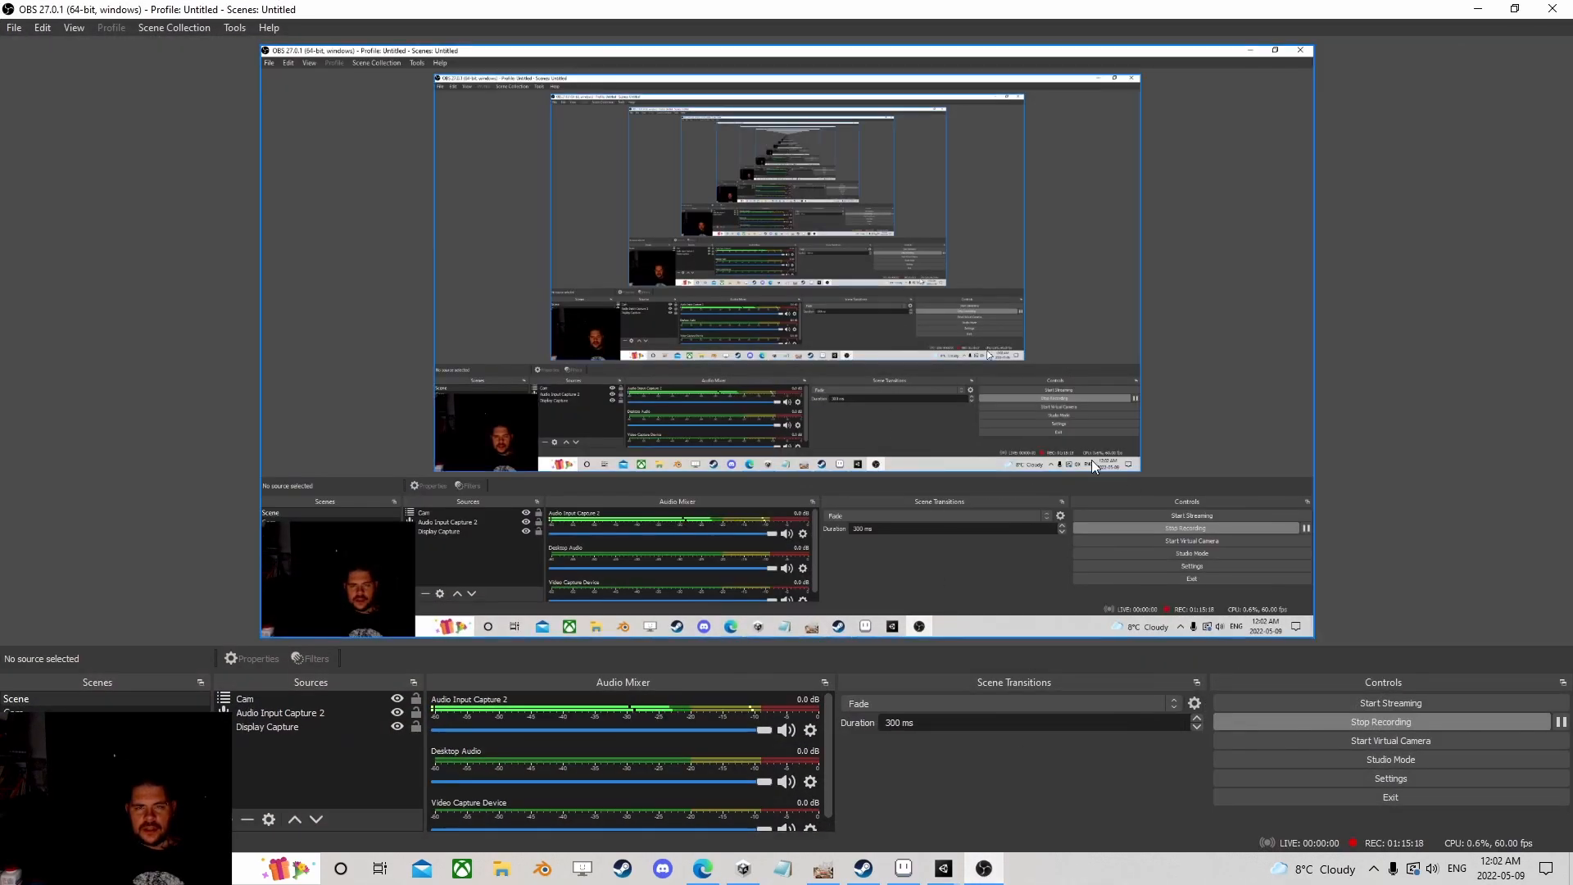